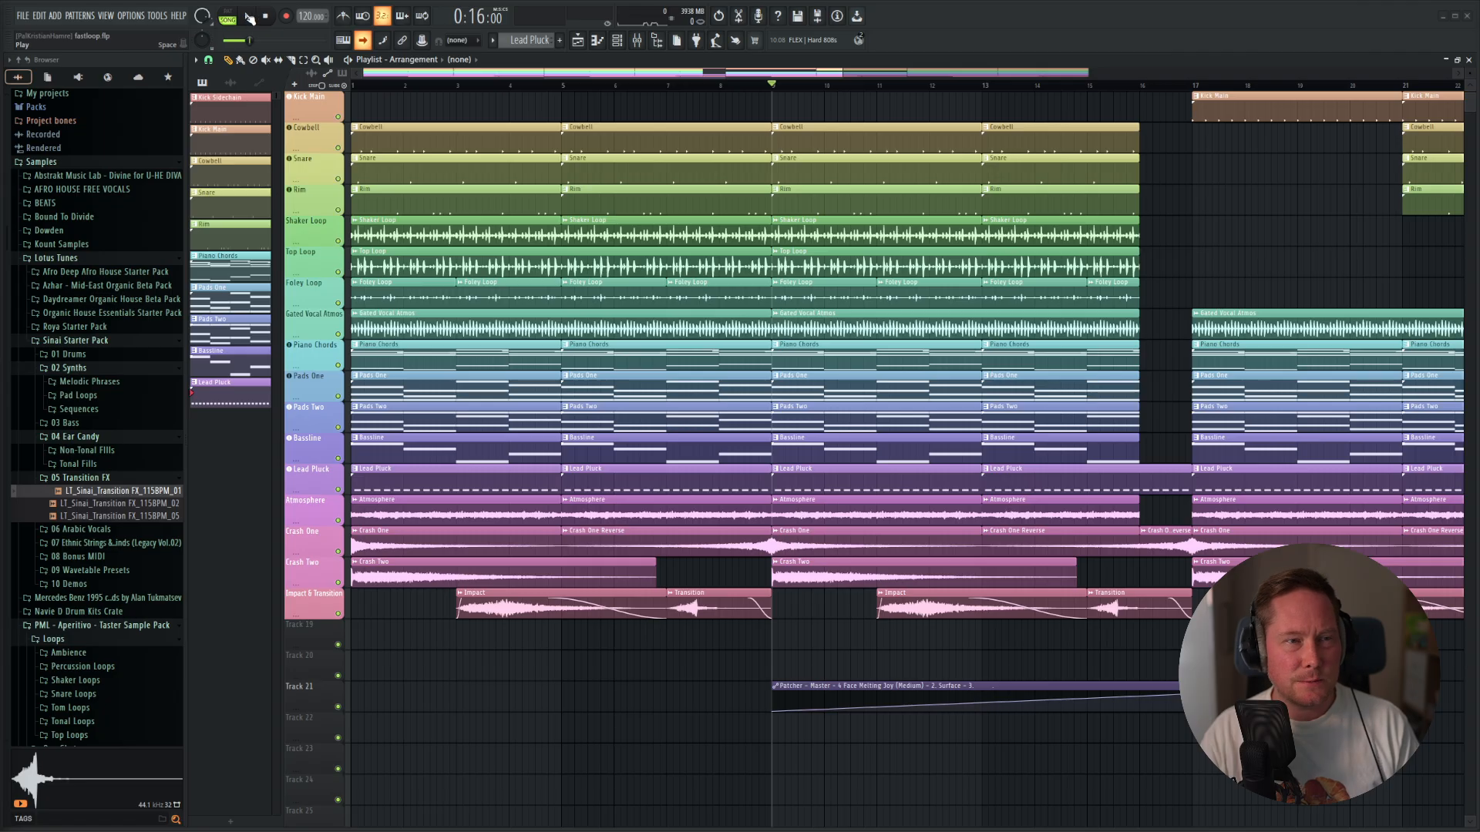
Play the finished arrangement to listen to the full loop, and stop playback.
left_click(249, 17)
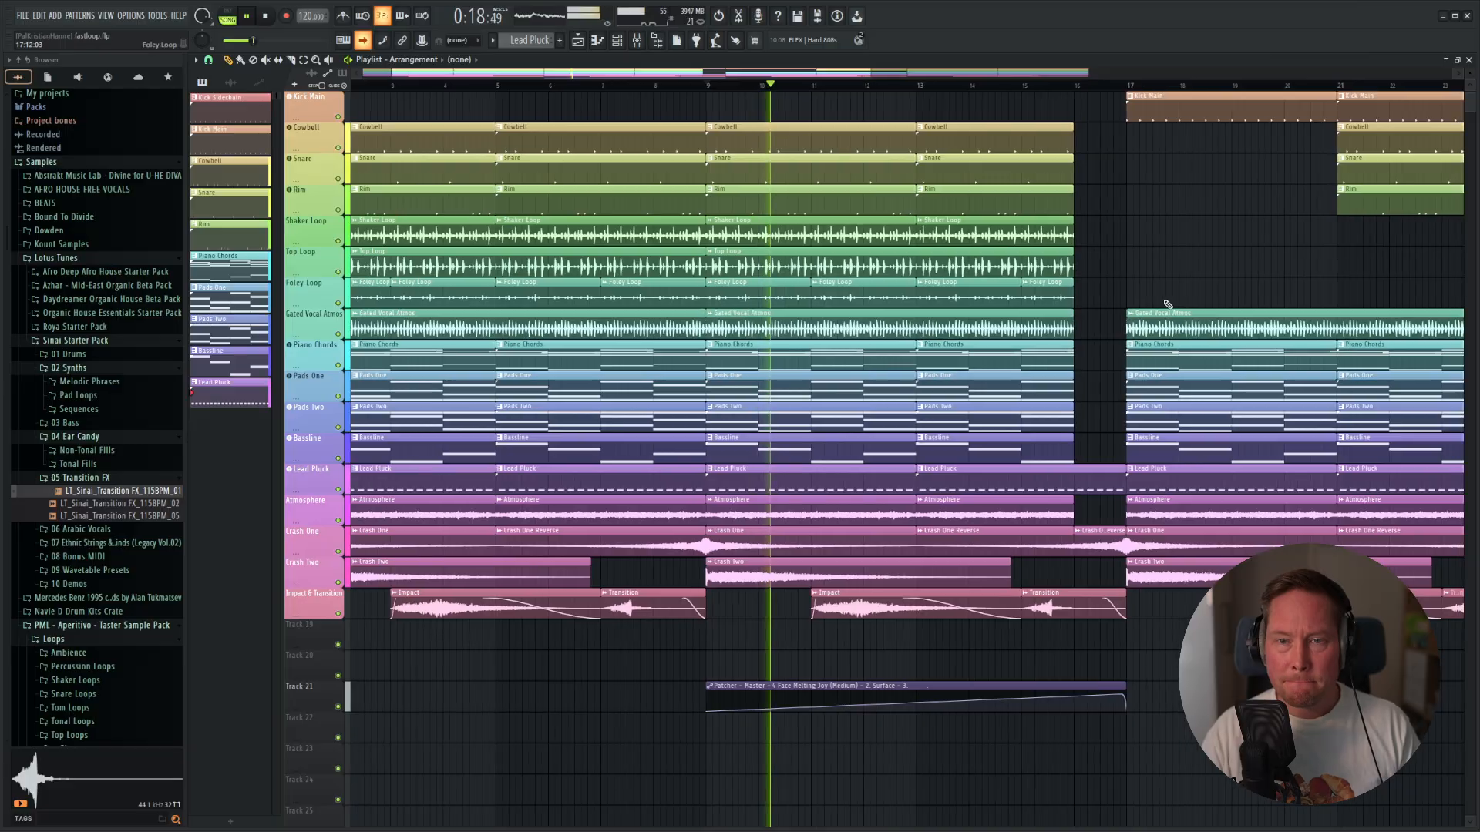
scroll(1171, 293, "up", 1)
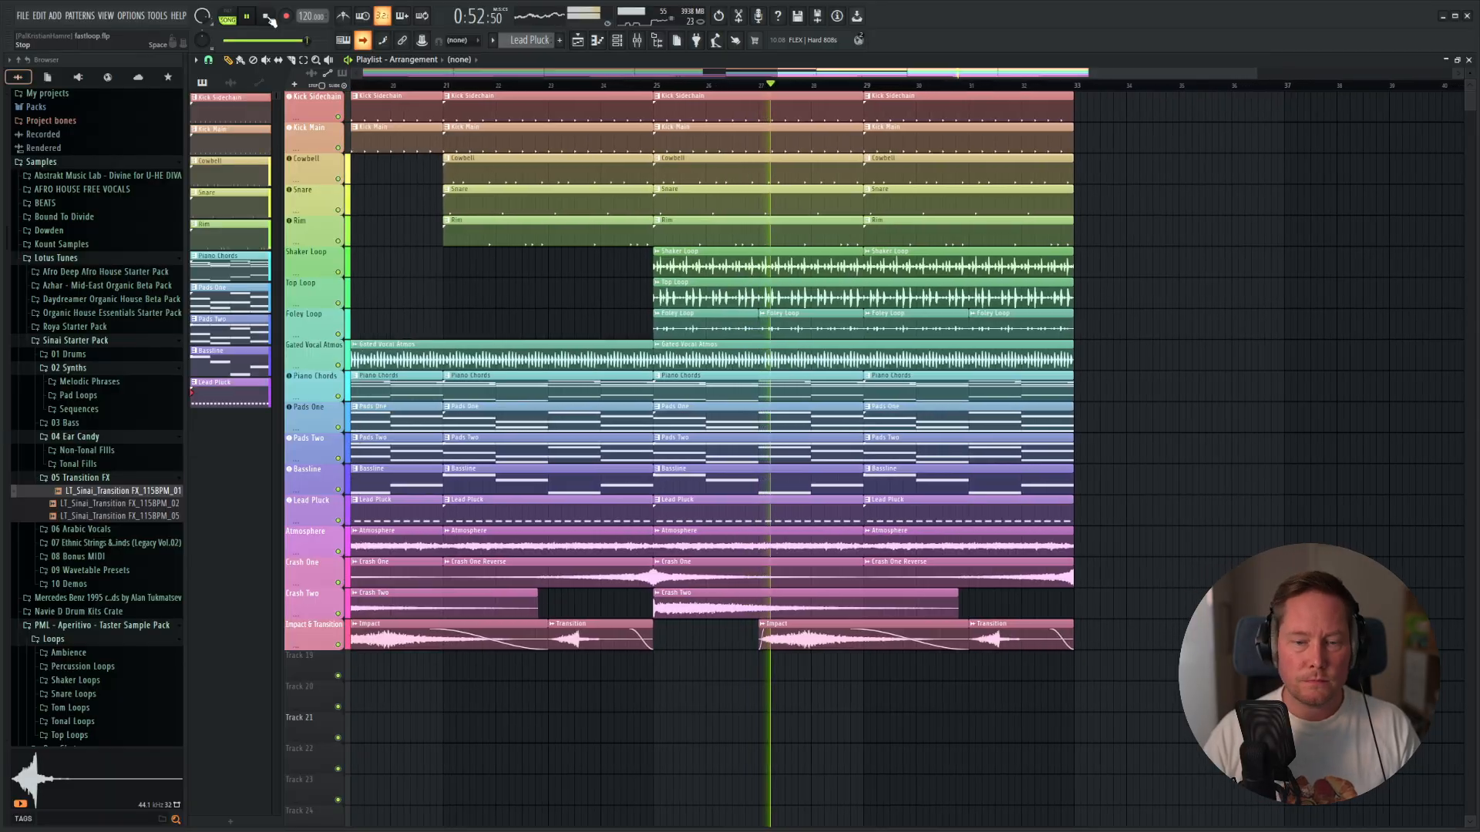
left_click(271, 19)
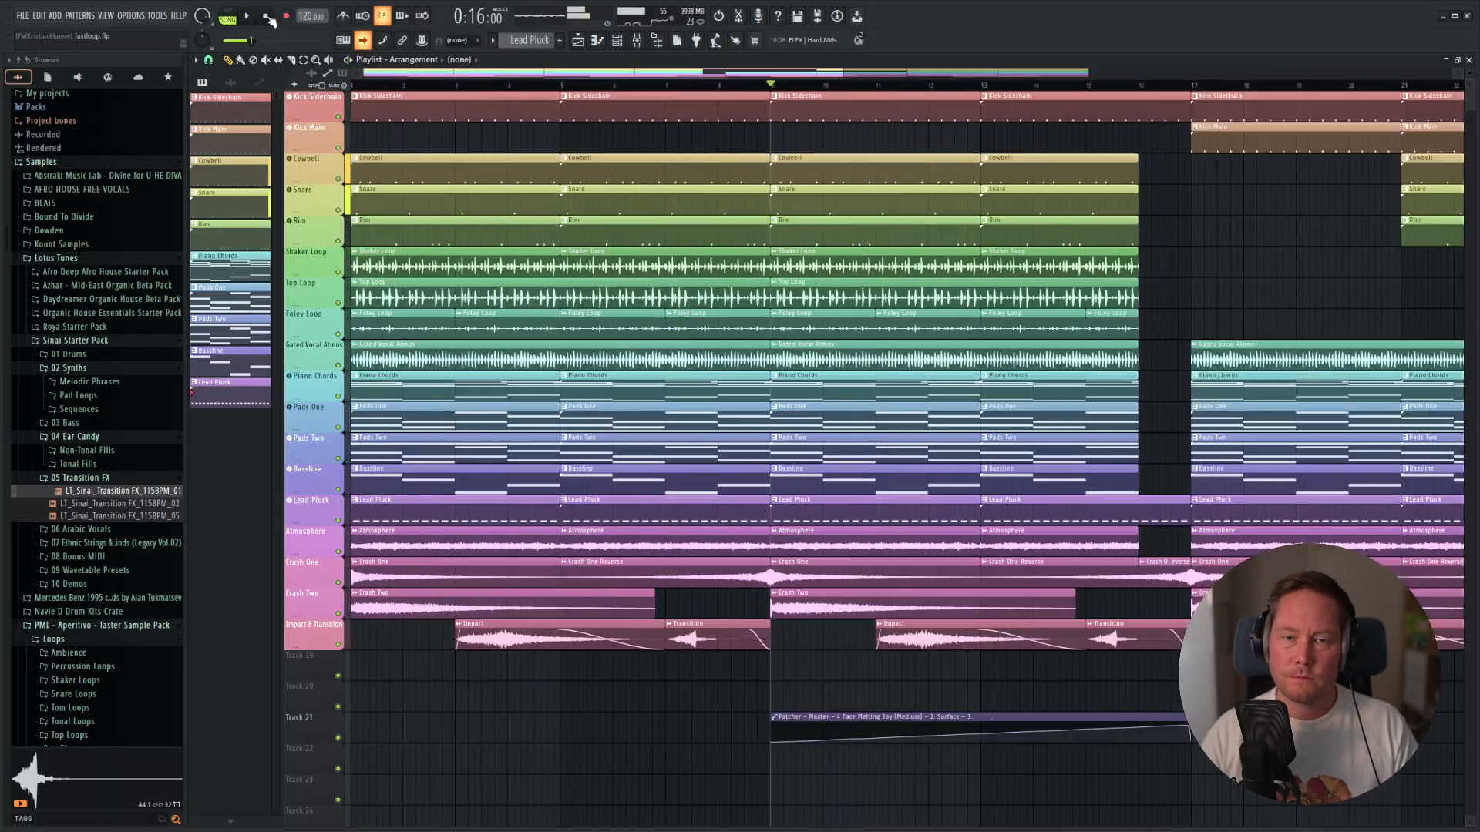
Start a new project from the Empty template and set its tempo to 120 BPM.
left_click(22, 16)
mouse_move(70, 43)
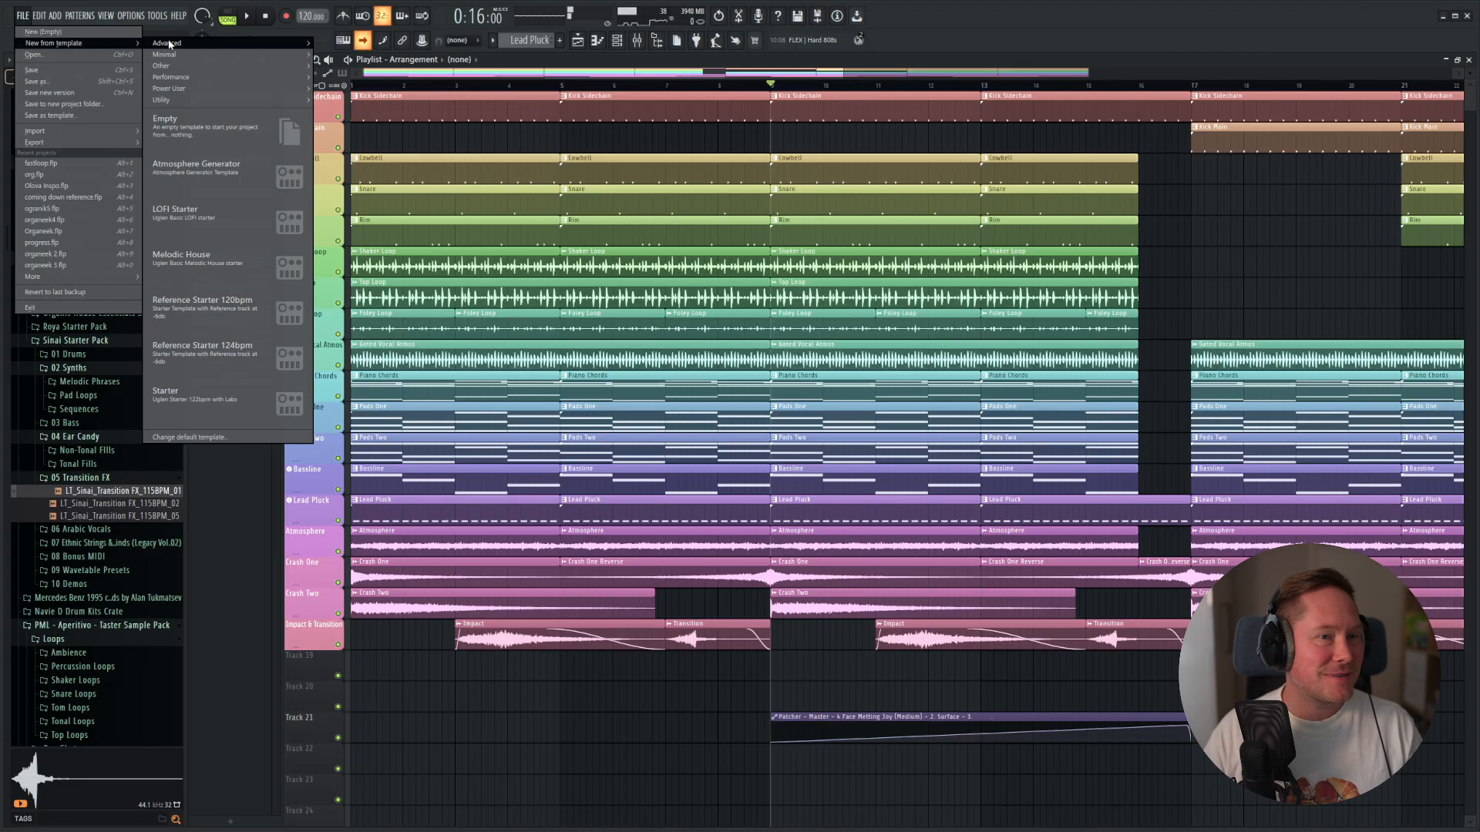
left_click(166, 120)
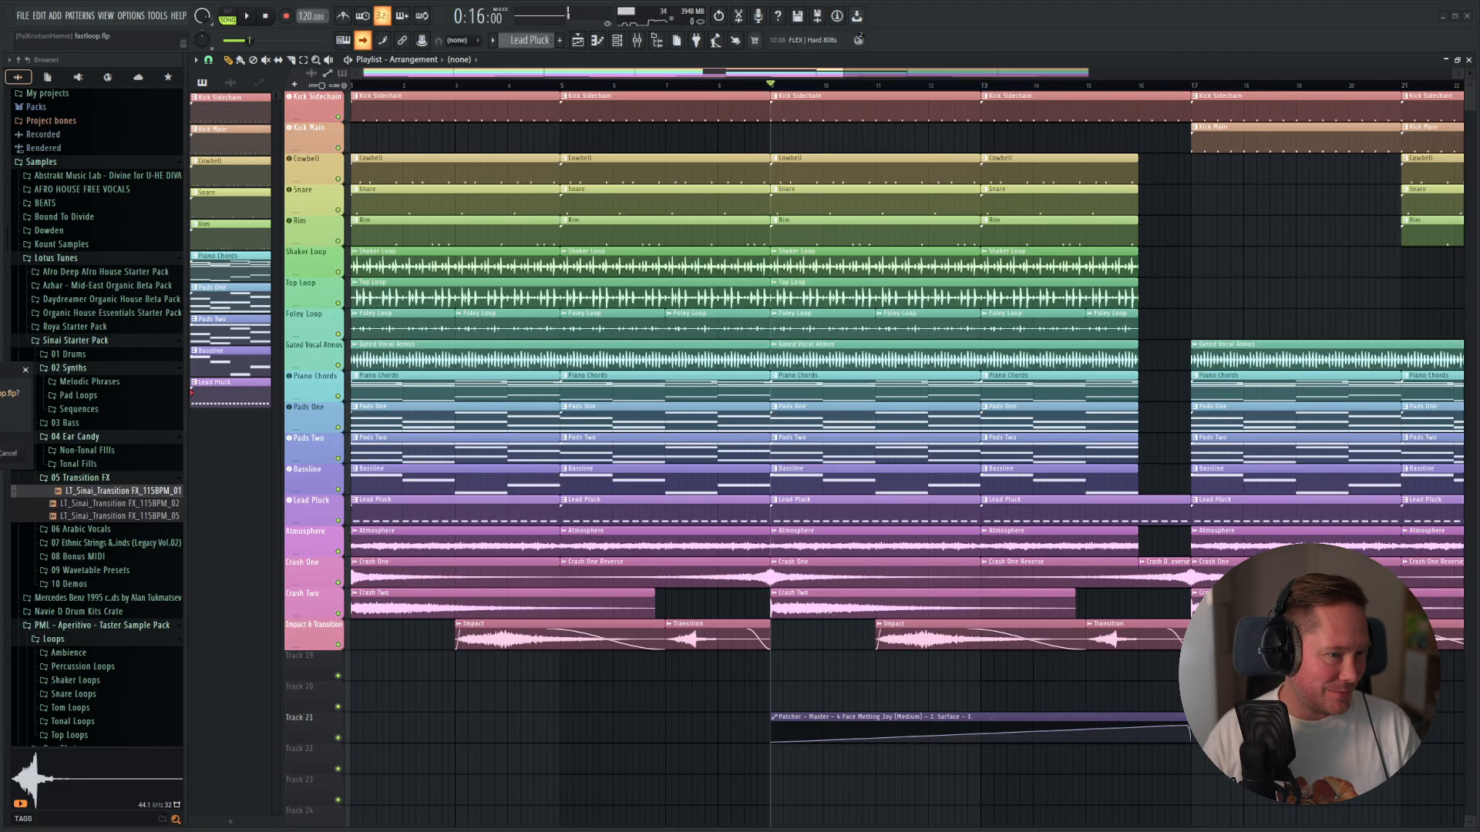
left_click(0, 453)
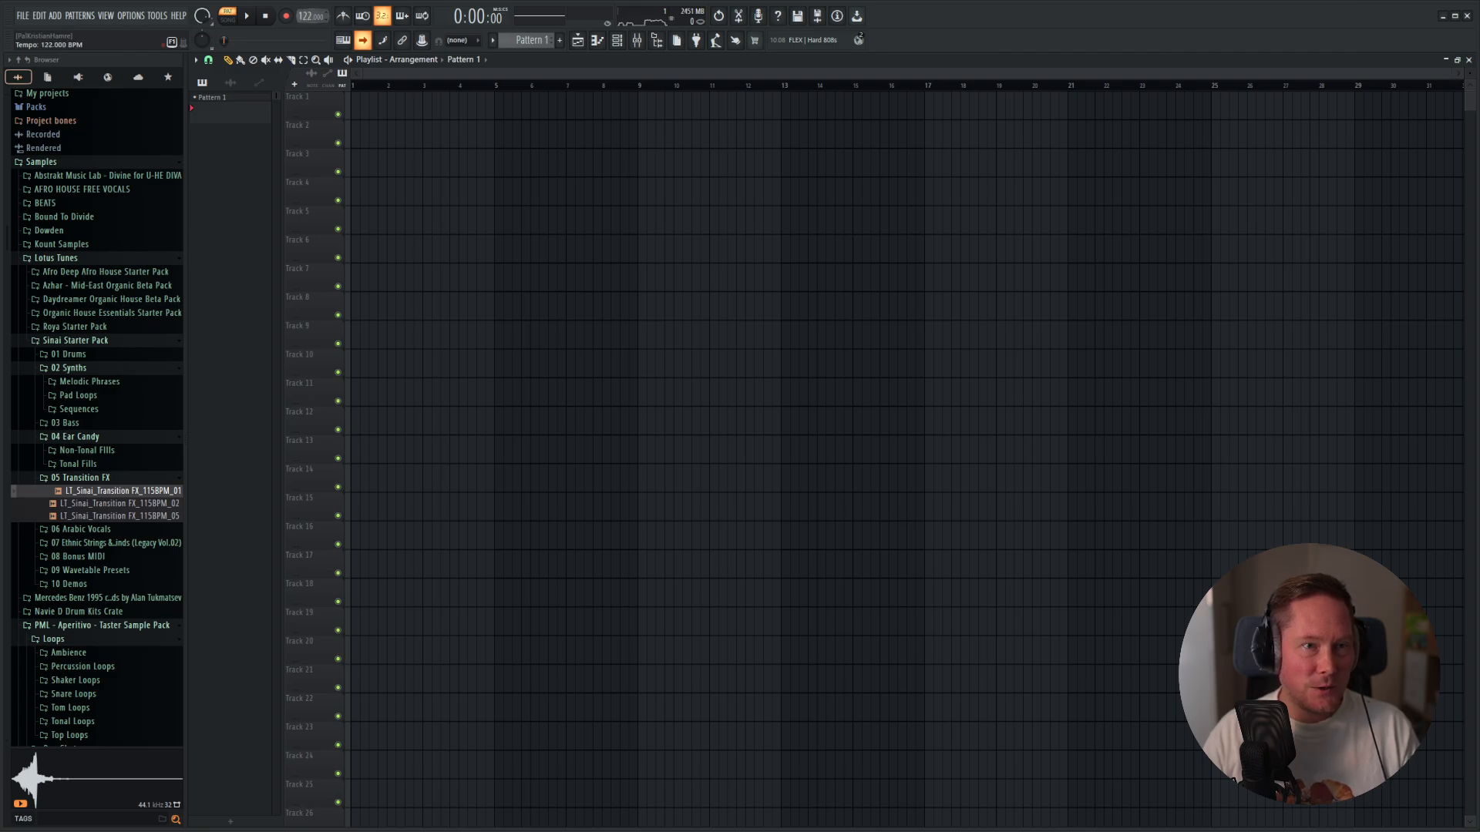
left_click_drag(309, 16, 309, 20)
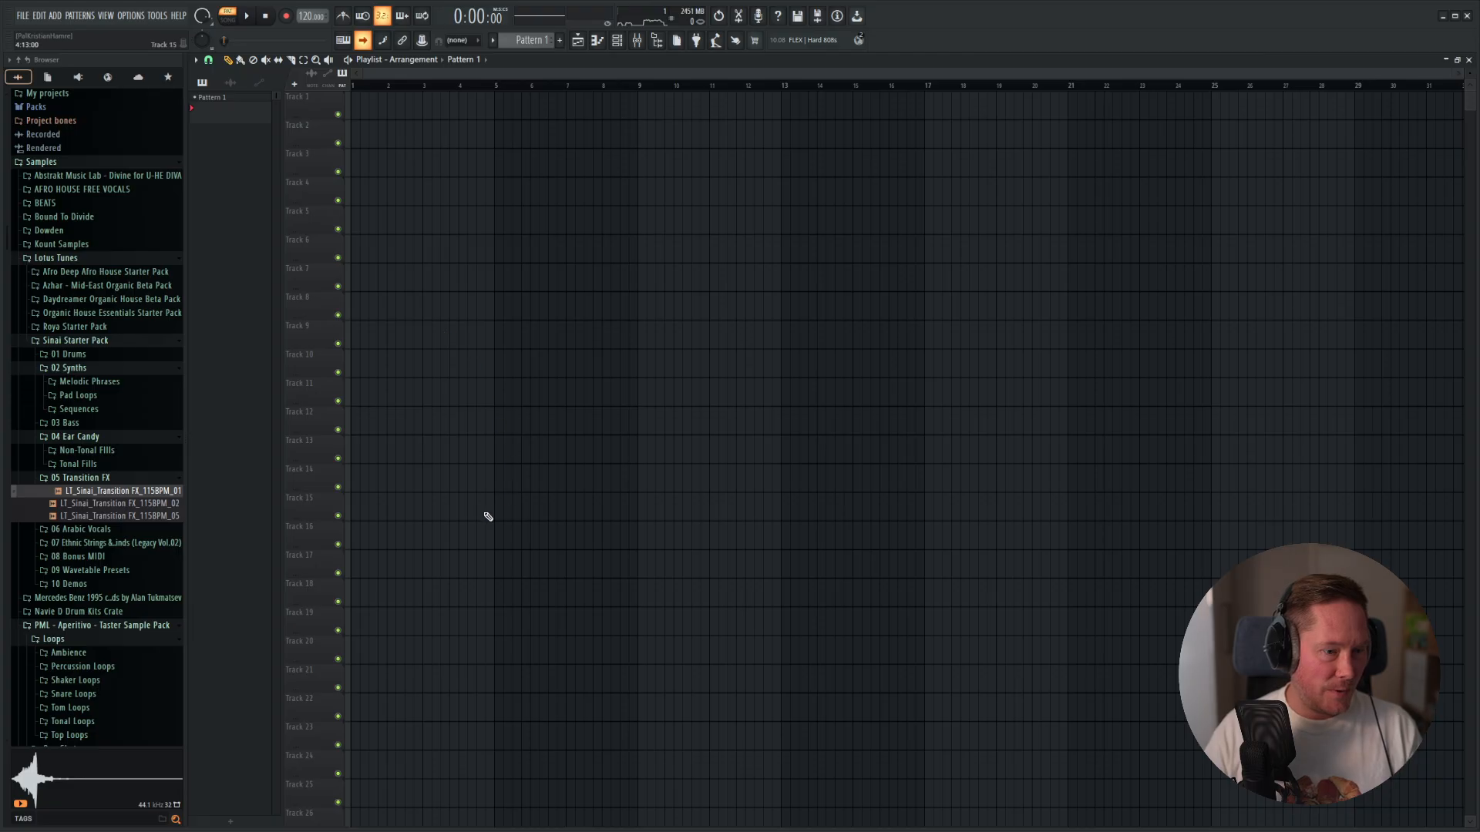
Audition the kick samples in the Uglen Kick Pack folder from ukick_06 to ukick_16, settling on ukick_09.
scroll(121, 285, "down", 15)
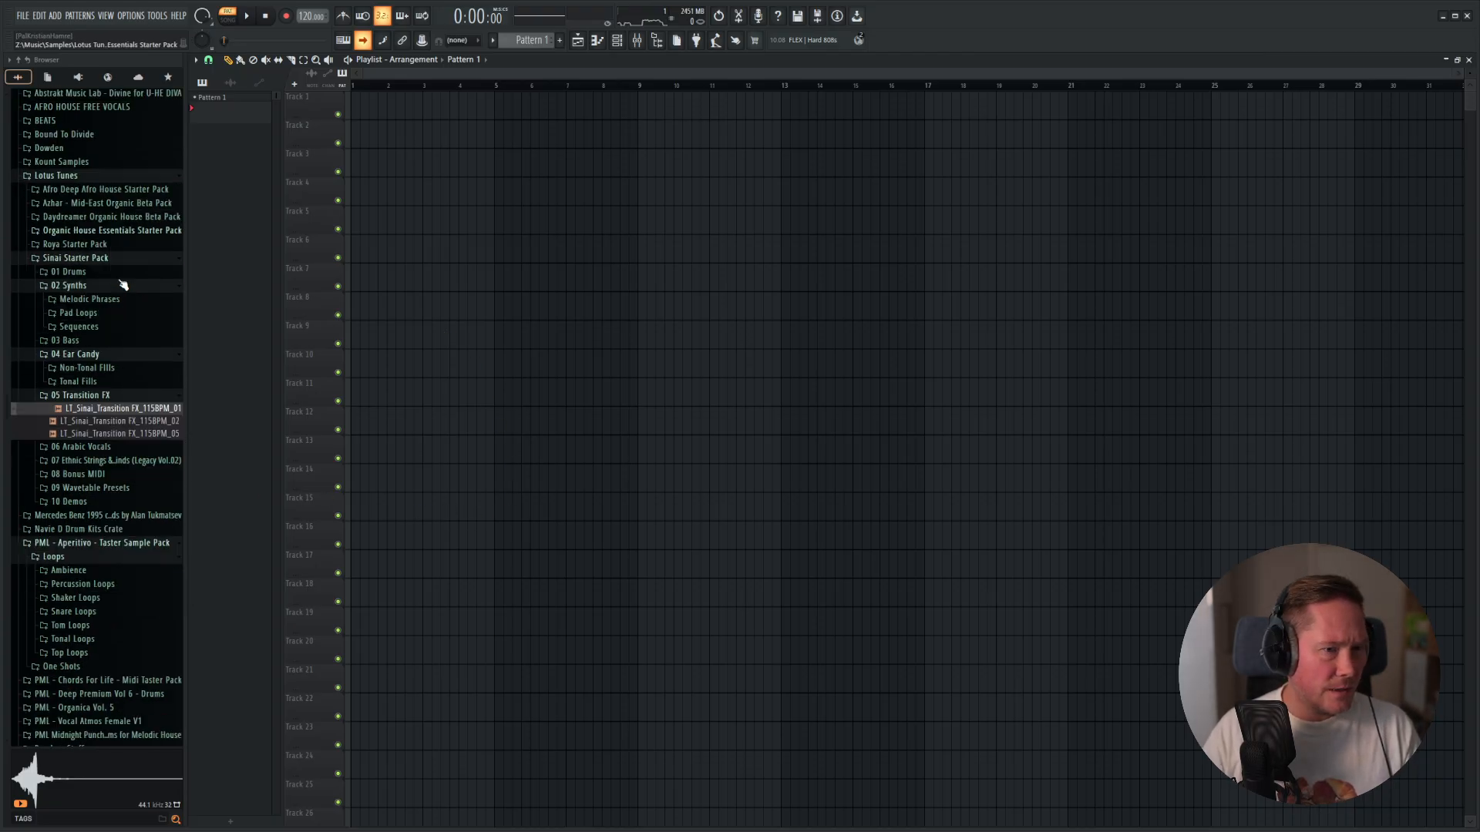
scroll(122, 285, "up", 3)
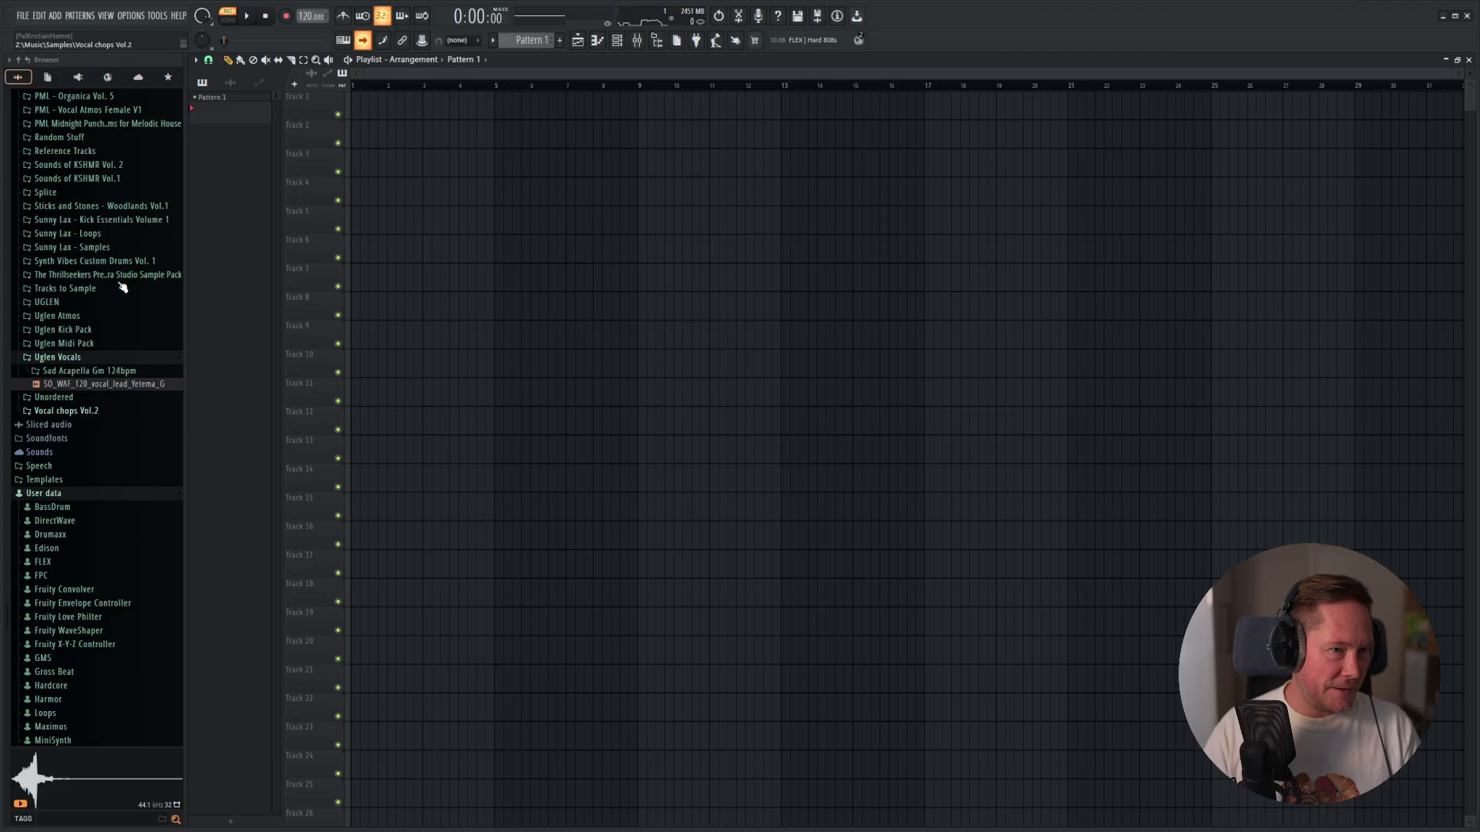
left_click(91, 345)
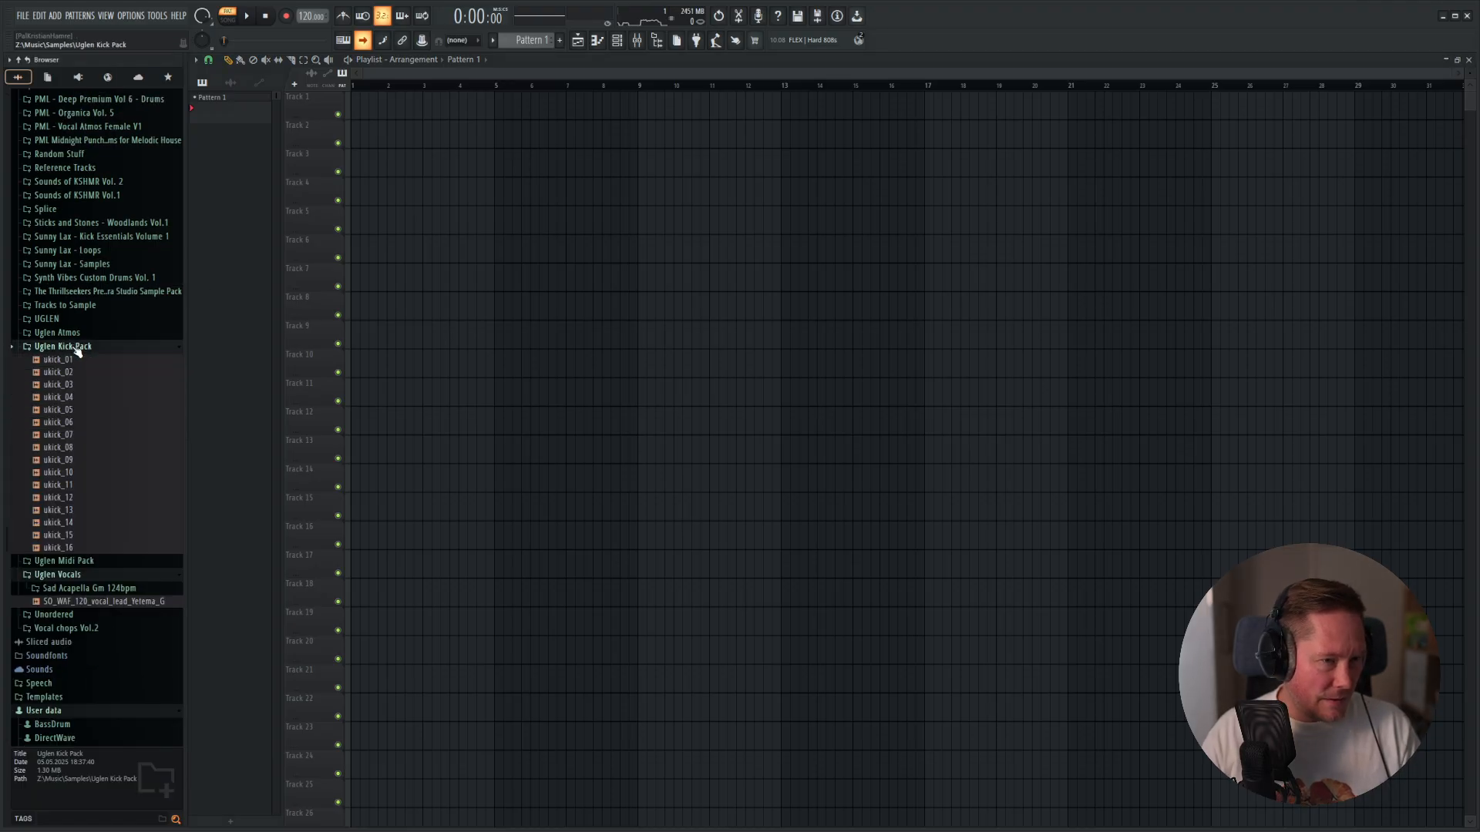
left_click(67, 510)
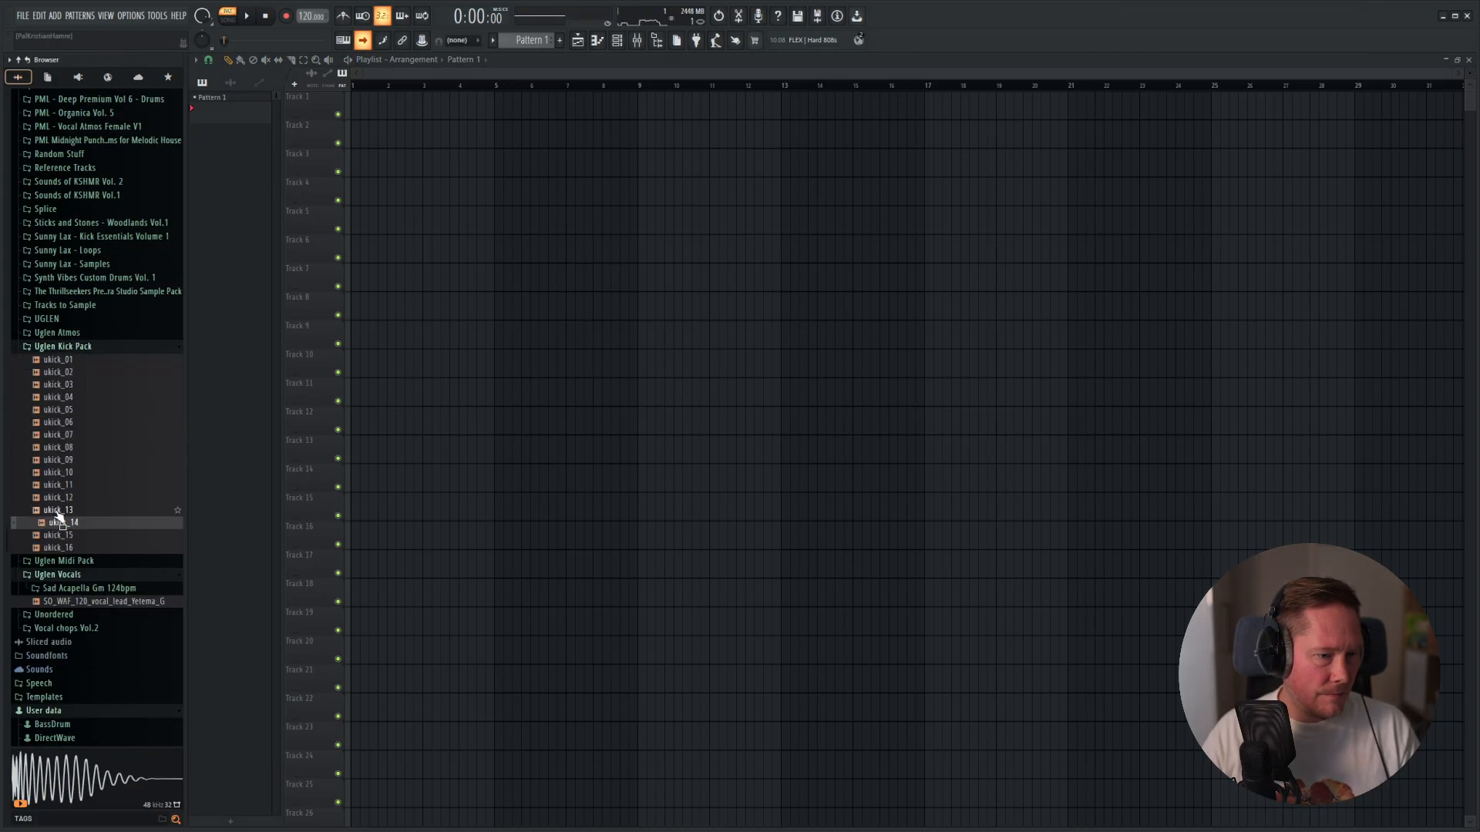
left_click(55, 524)
left_click(59, 511)
left_click(57, 523)
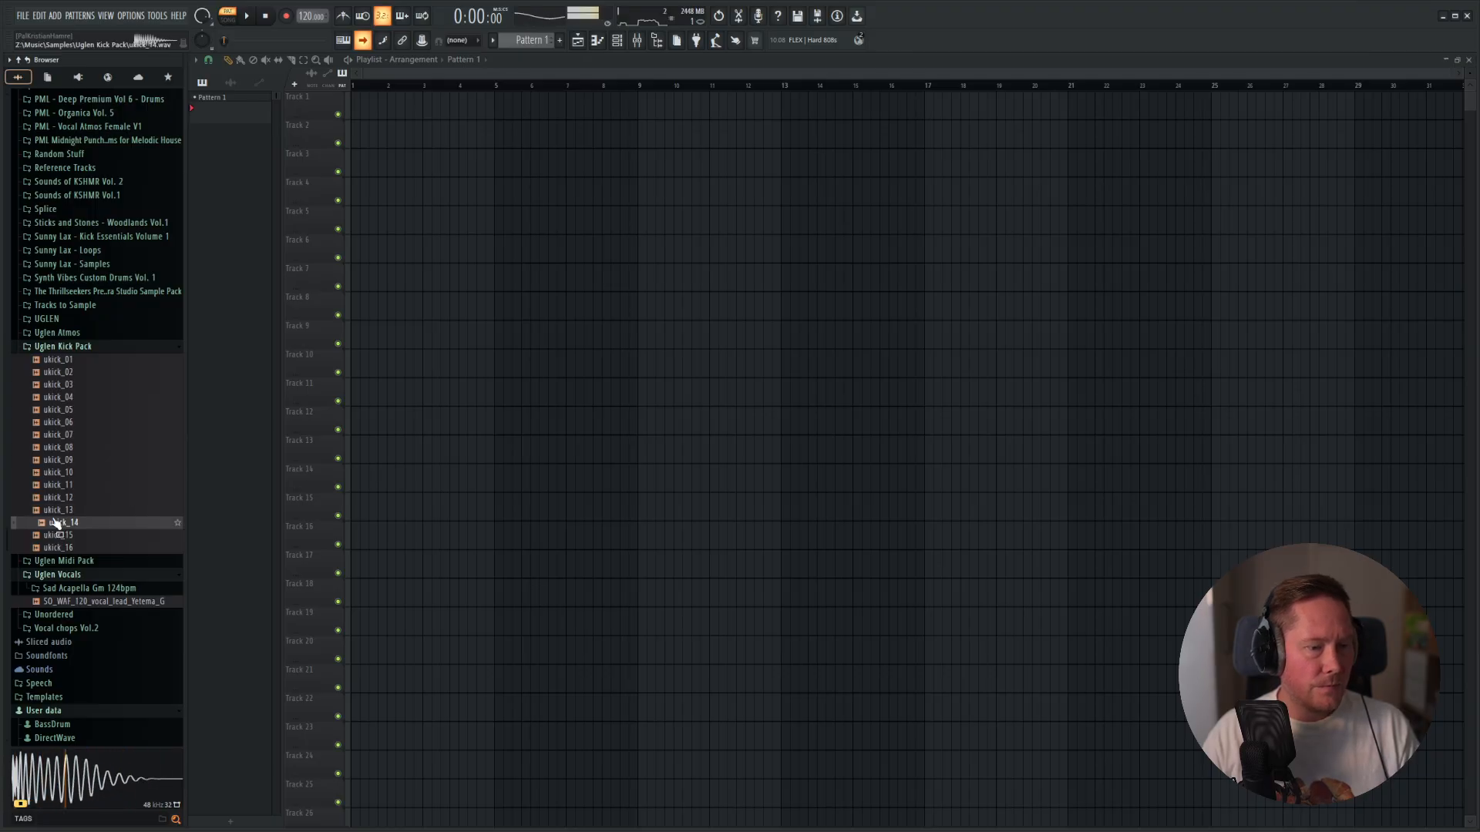
left_click(53, 535)
left_click(54, 548)
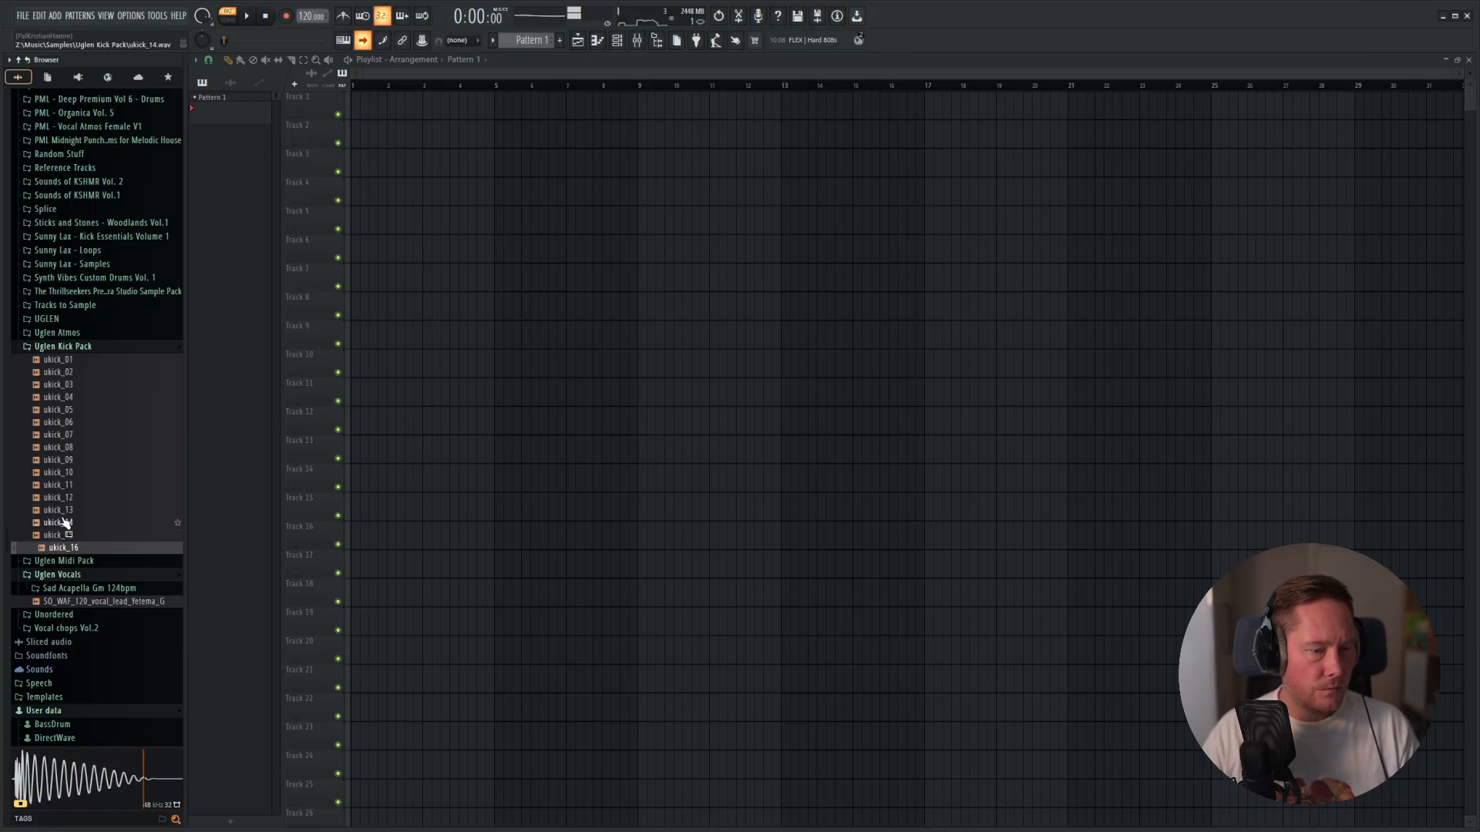
left_click(63, 523)
left_click(66, 485)
left_click(62, 473)
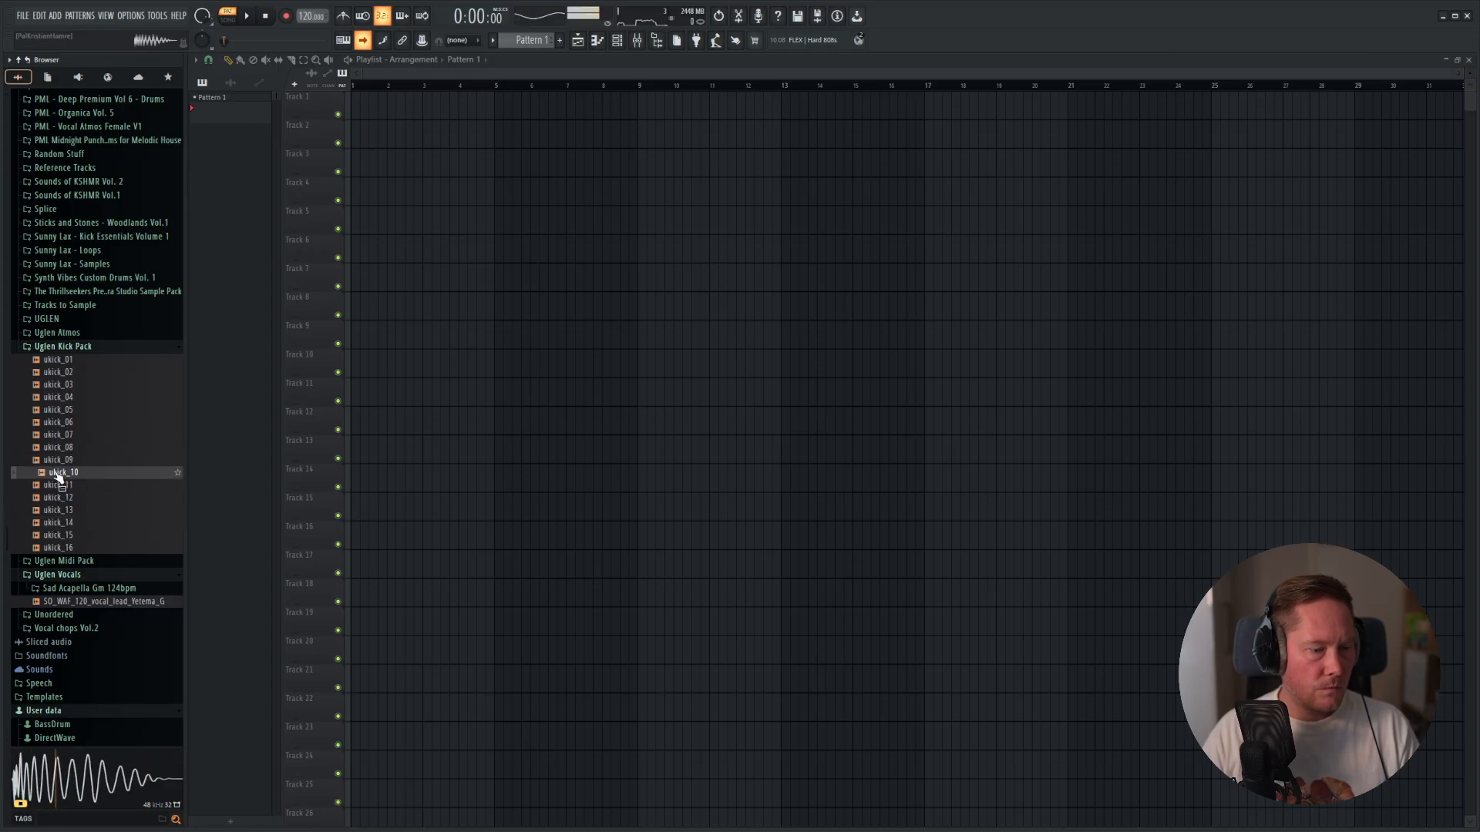
left_click(60, 461)
left_click(65, 449)
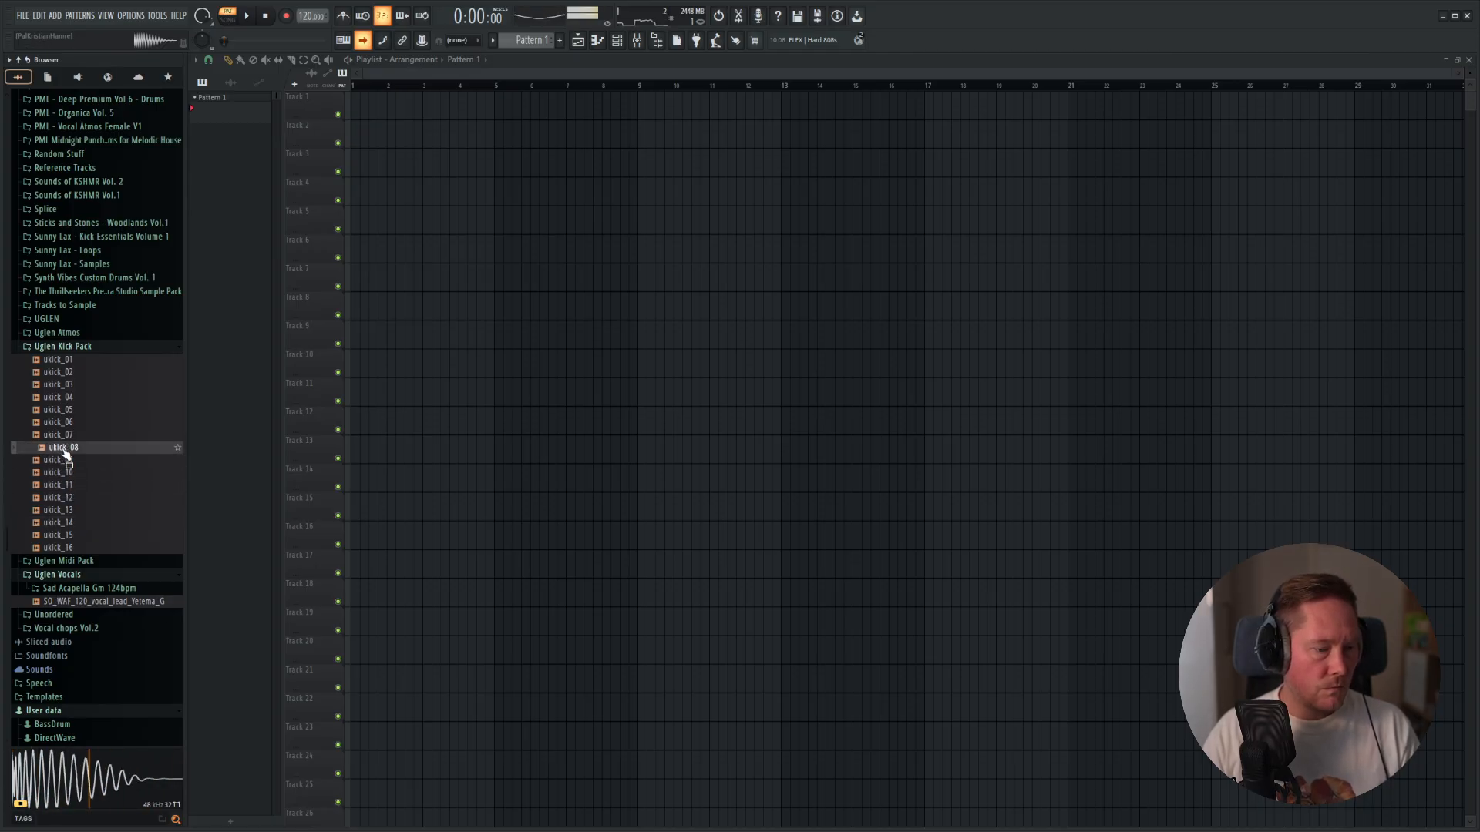
left_click(59, 498)
left_click(56, 511)
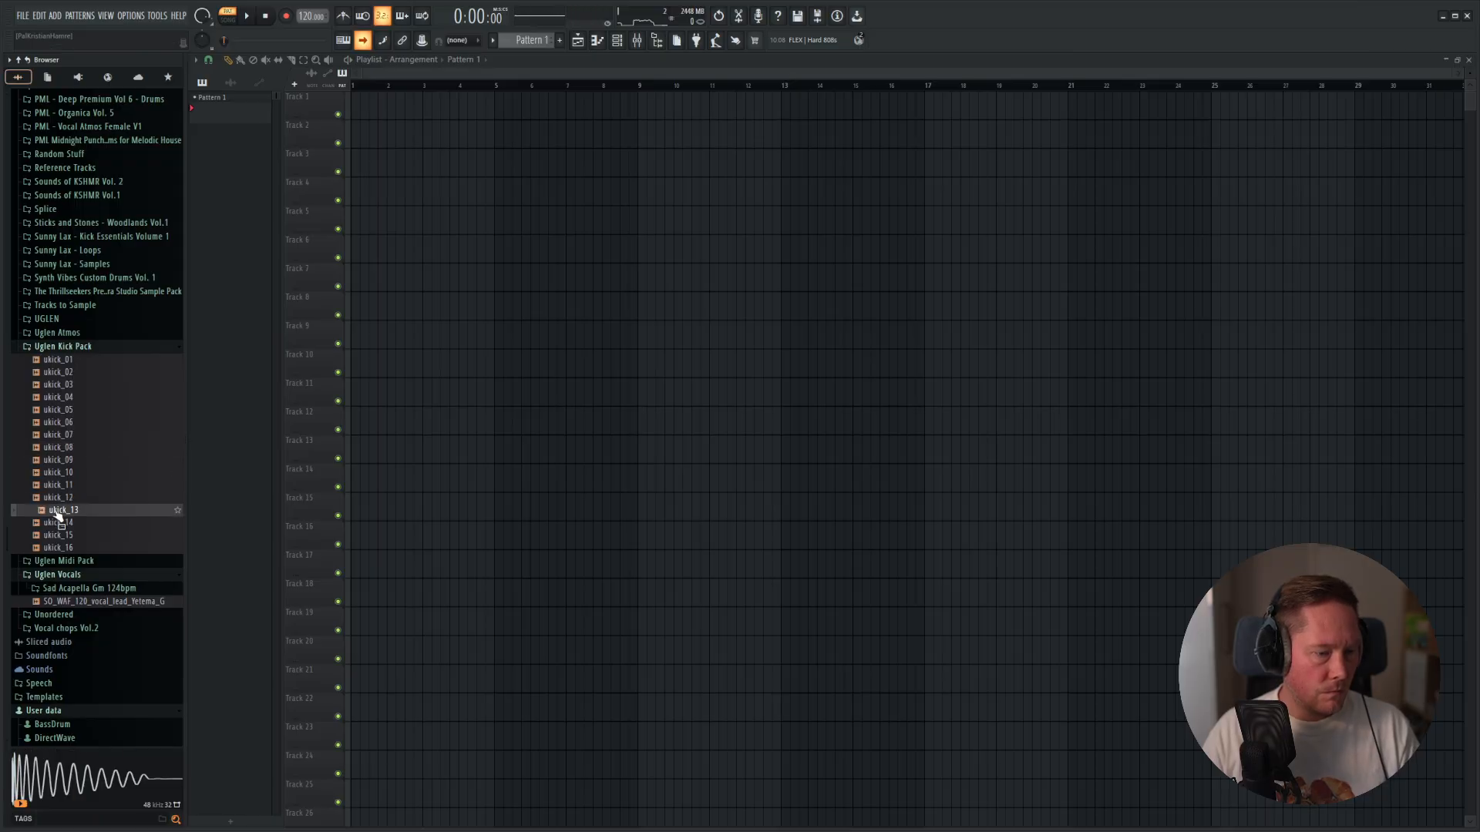
left_click(60, 449)
left_click(60, 436)
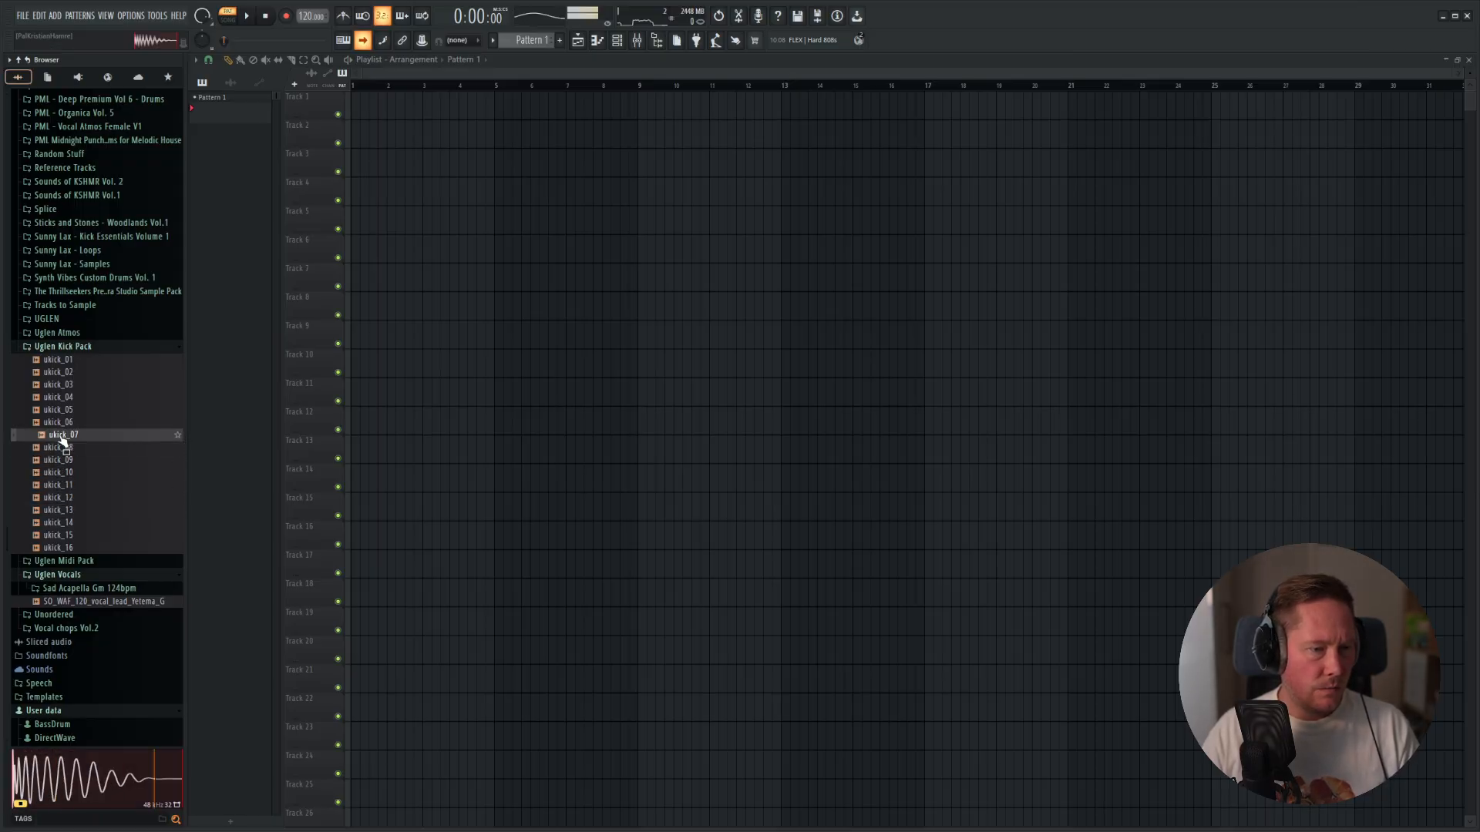
left_click(62, 424)
left_click(57, 461)
left_click(60, 449)
left_click(56, 461)
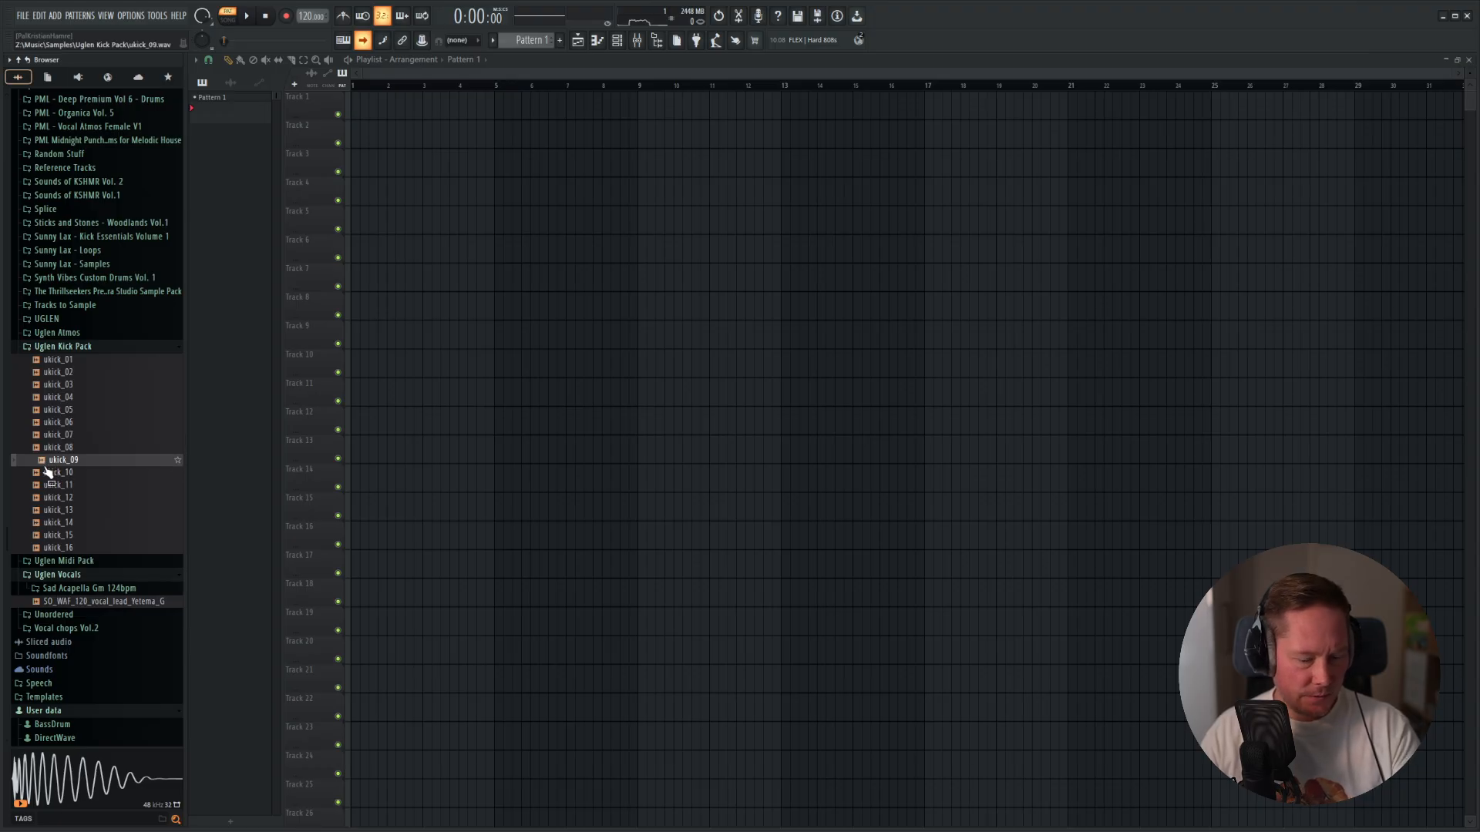
Load ukick_09 into the existing Sampler channel and add it again as a second channel in the Channel rack.
key("F6")
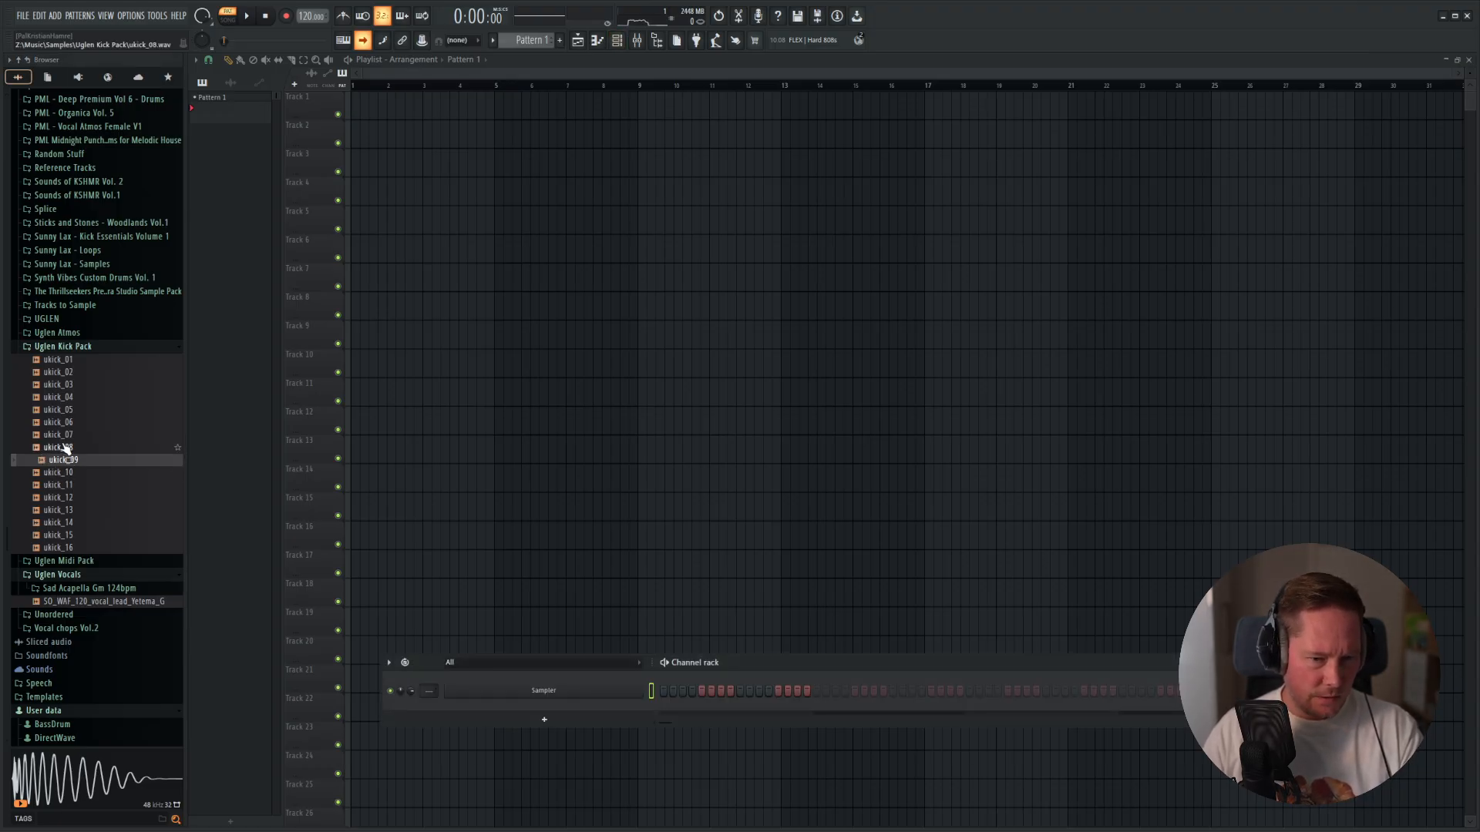
left_click_drag(75, 461, 539, 691)
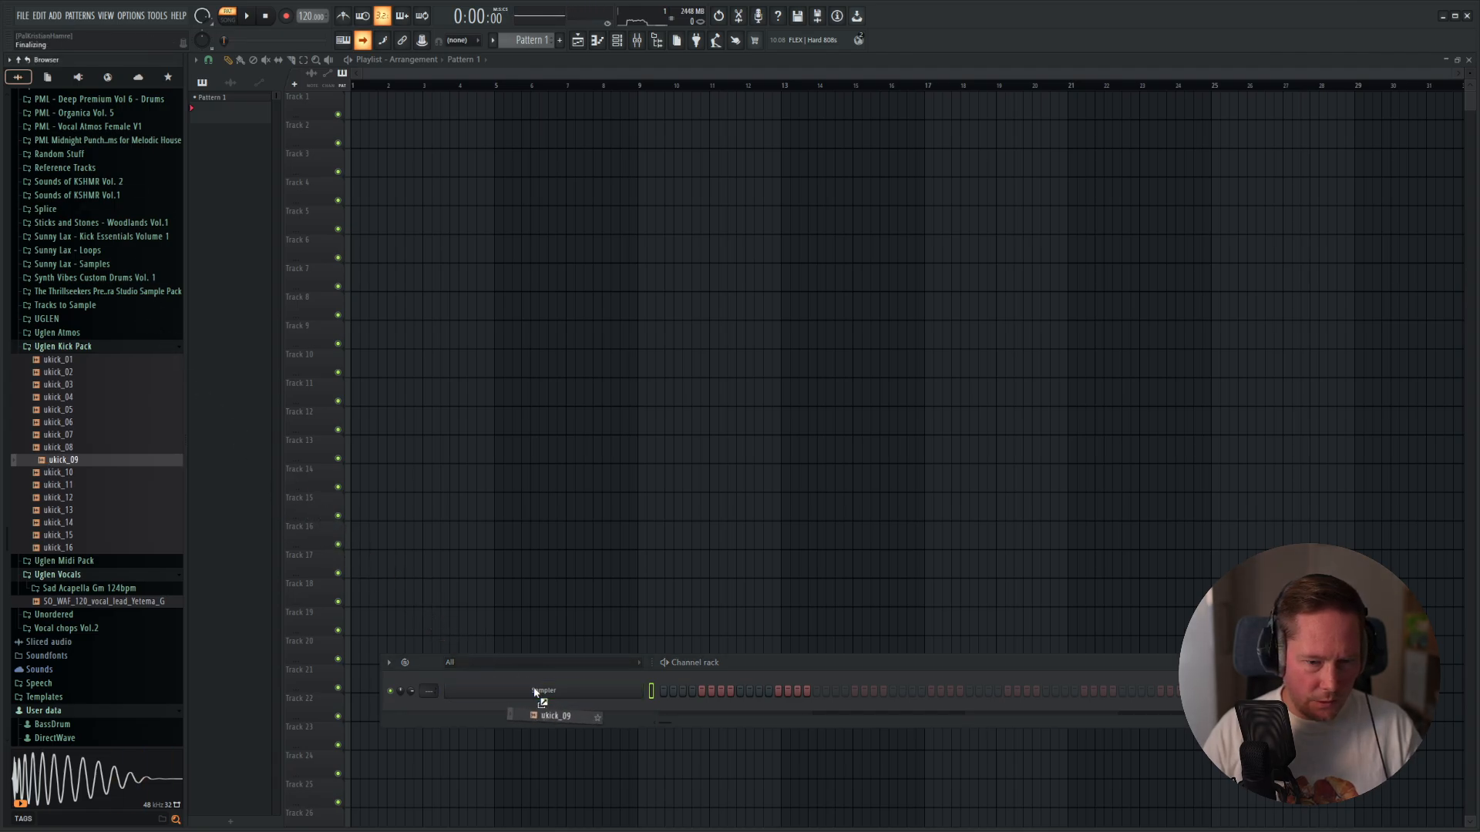
left_click_drag(82, 491, 524, 713)
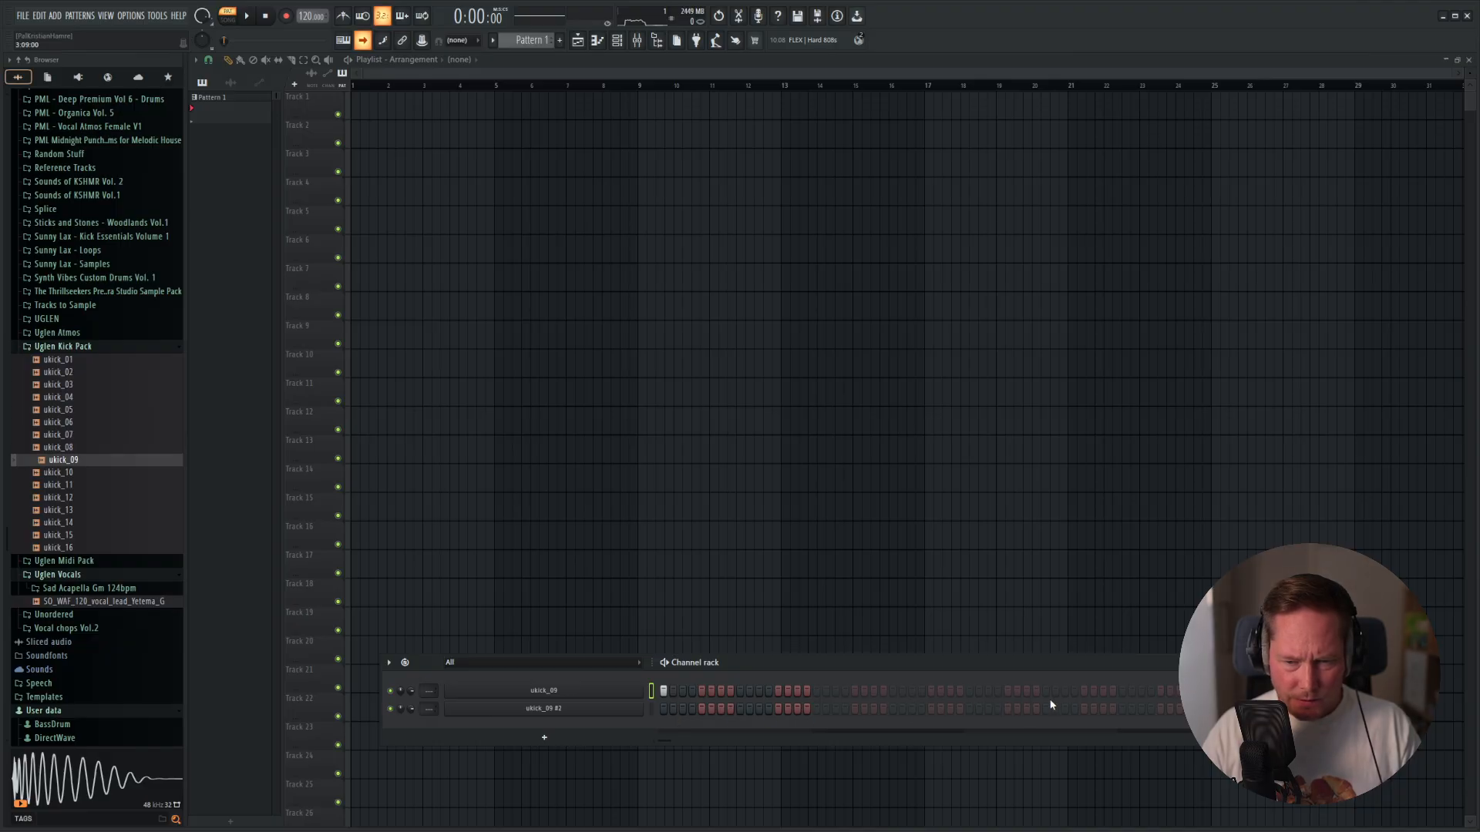
Fill every fourth step on both ukick_09 channels in Pattern 1.
left_click(1246, 708)
right_click(544, 691)
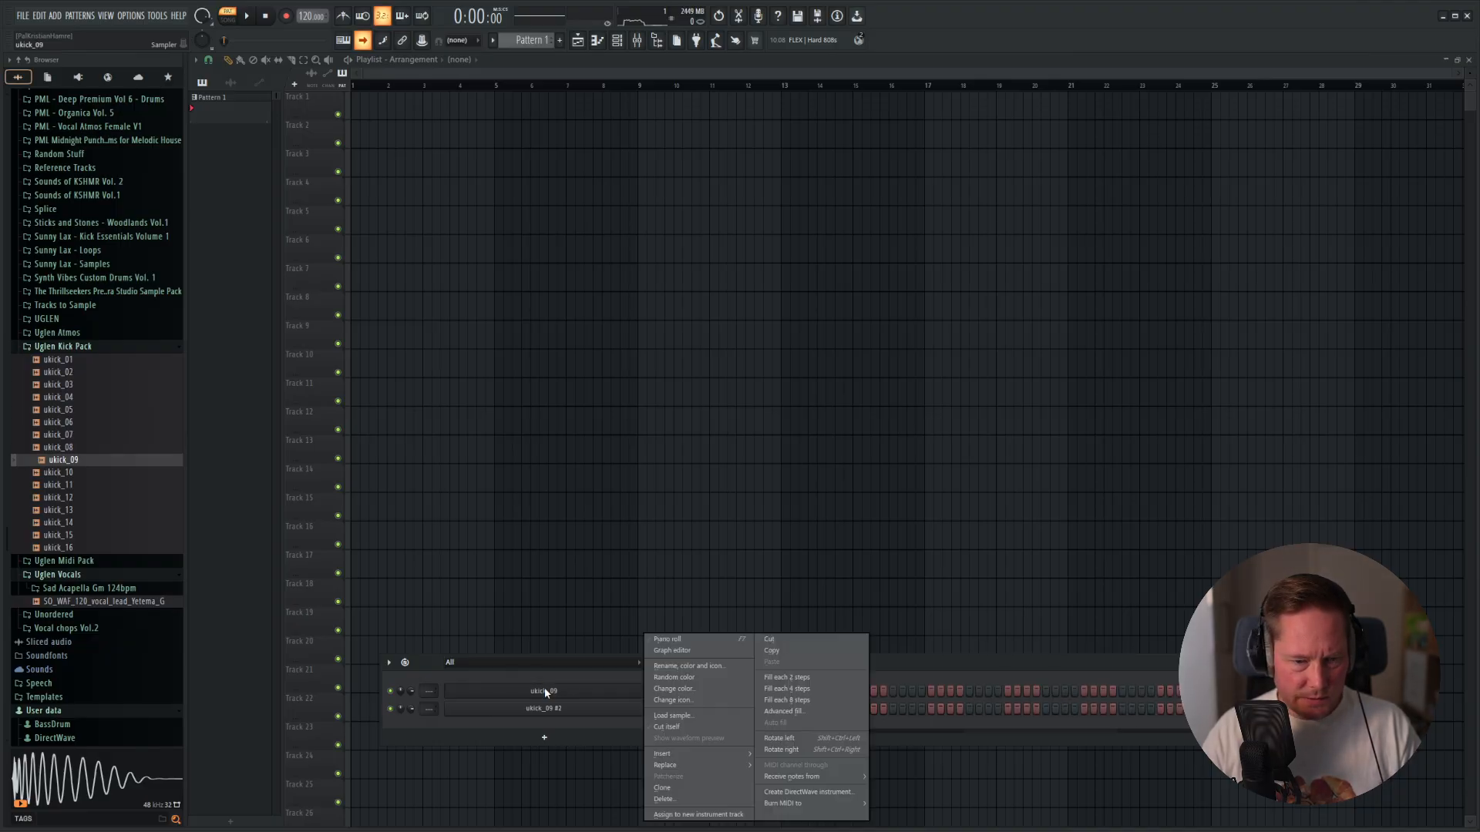
left_click(805, 682)
right_click(614, 714)
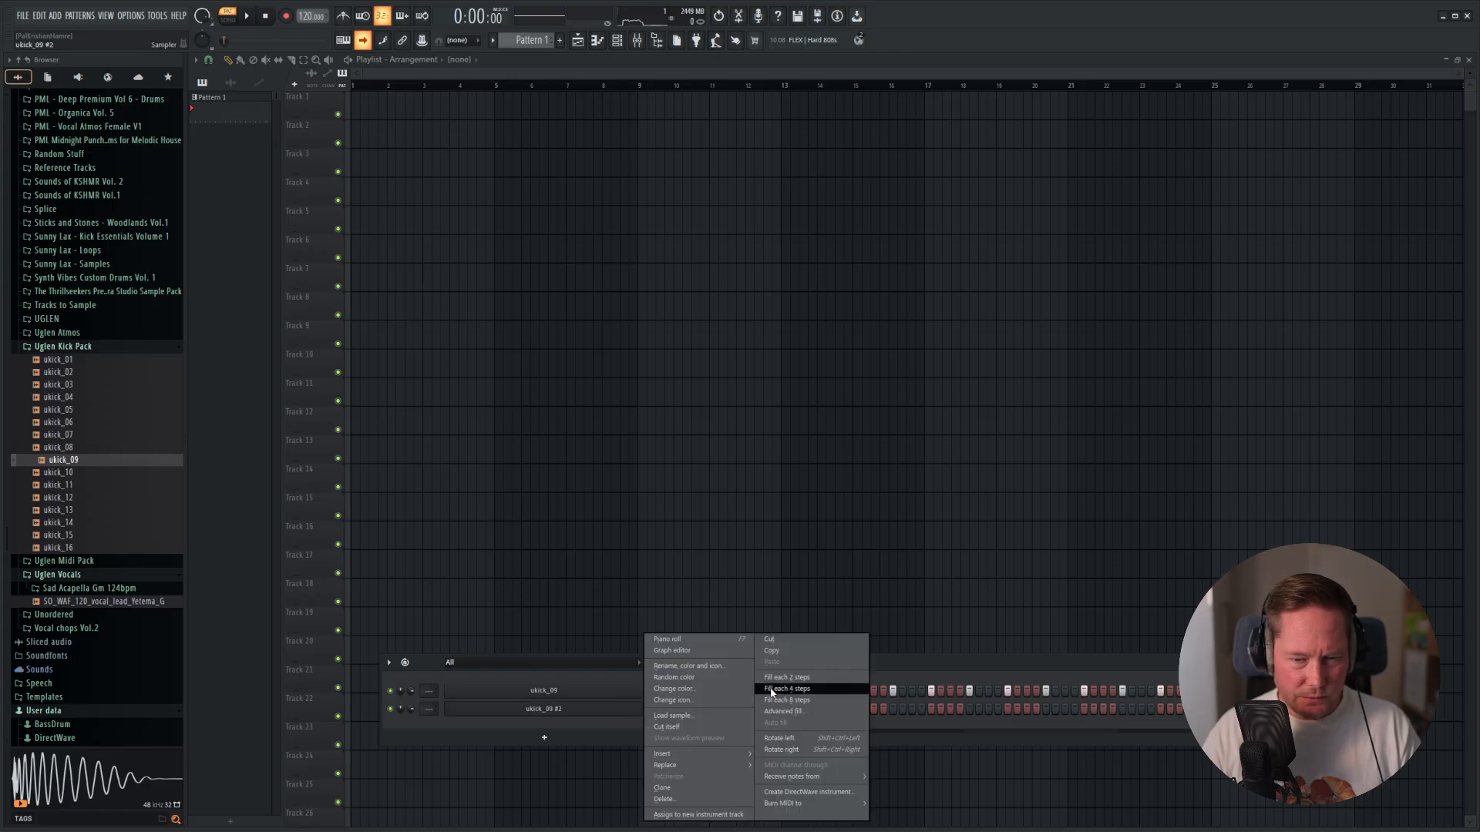
left_click(806, 686)
Place Pattern 1 at bar 1 of Track 1 in the Playlist and switch playback to song mode.
left_click_drag(219, 107, 372, 115)
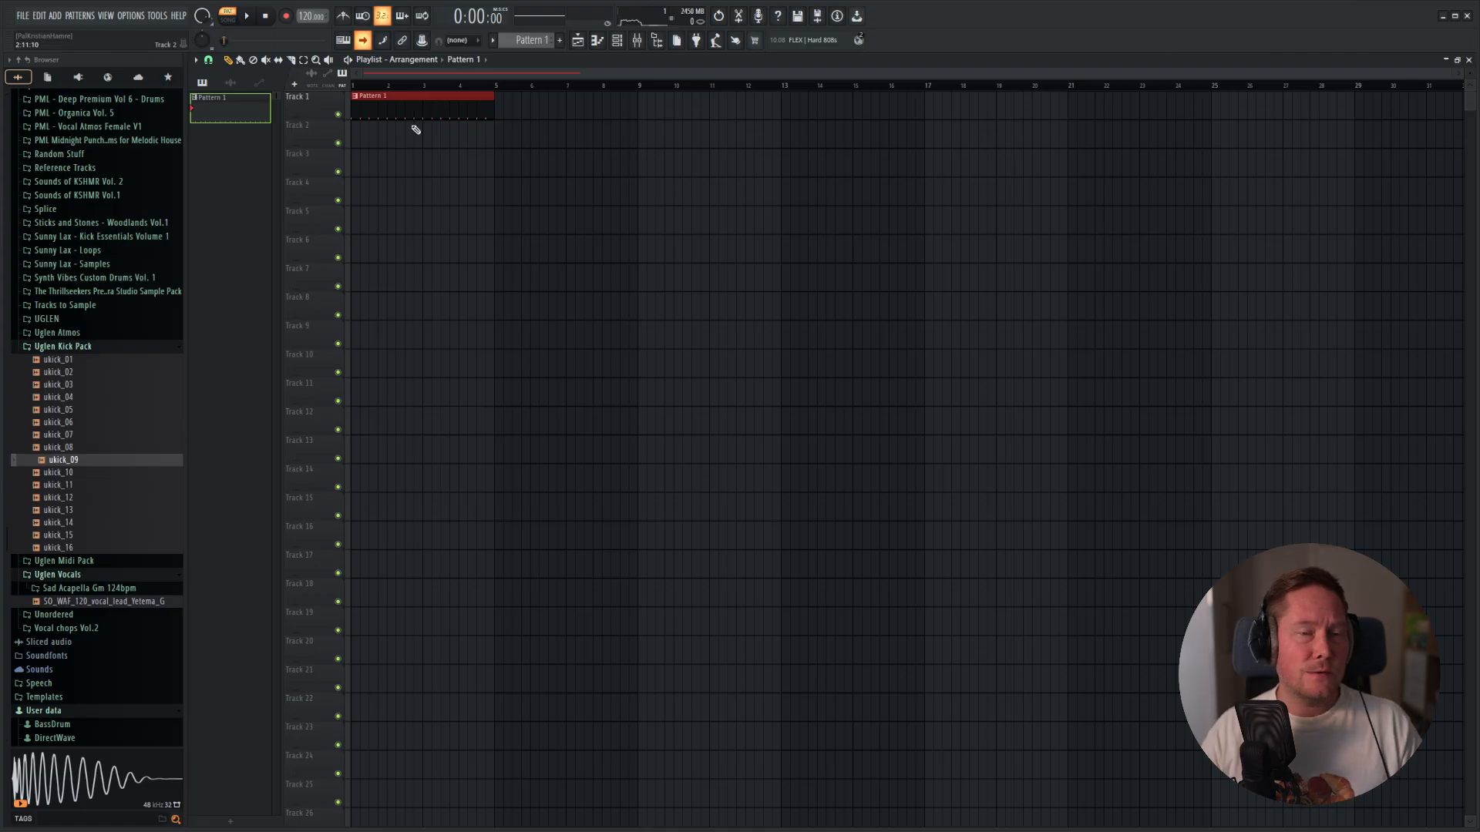
left_click(228, 20)
Assign both ukick_09 channels to new instrument tracks.
key("F9")
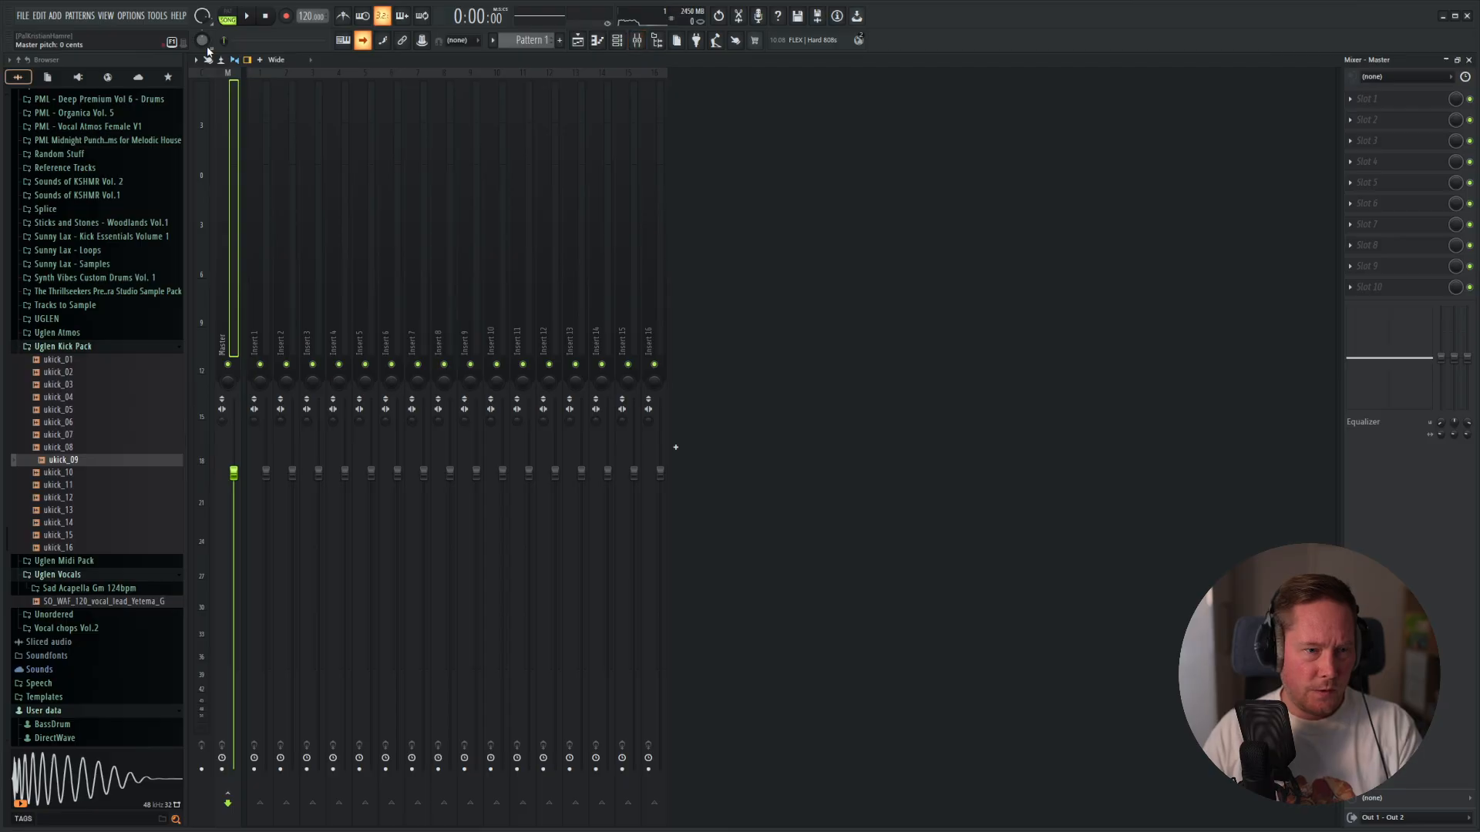
key("F5")
key("F6")
right_click(554, 705)
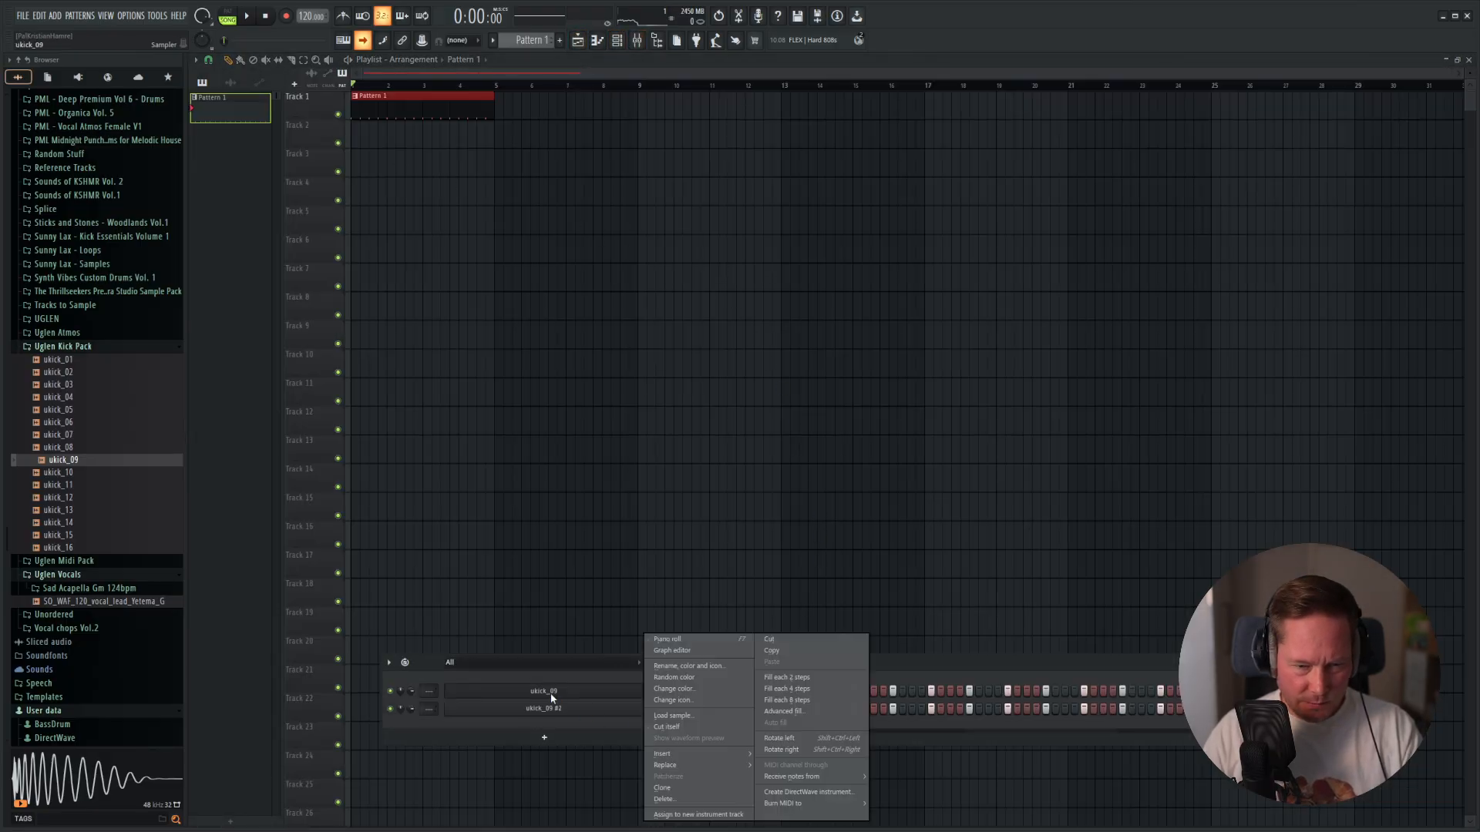
left_click(712, 812)
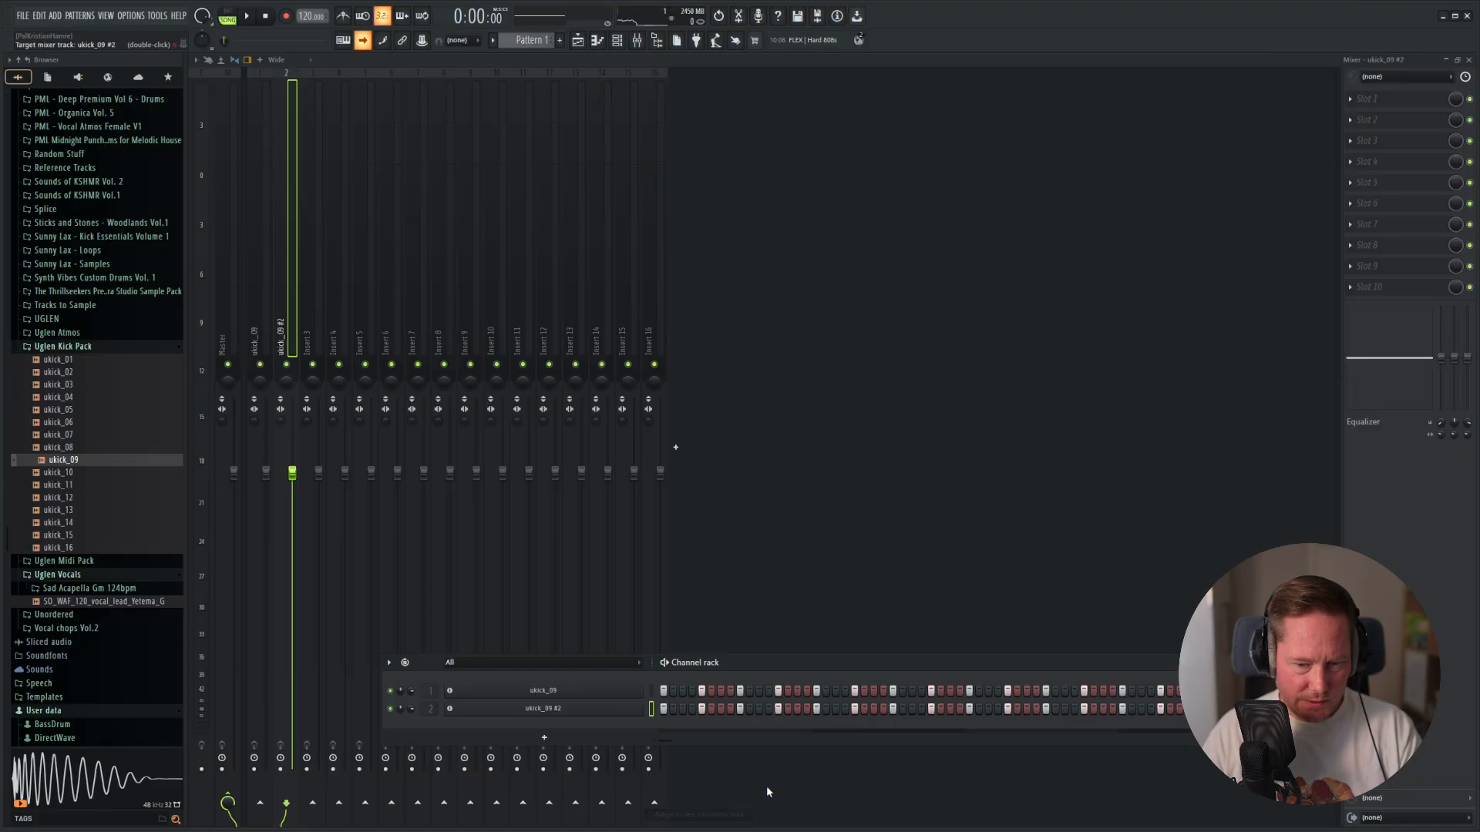
Disable the send from the first ukick_09 mixer track to the Master.
left_click(268, 316)
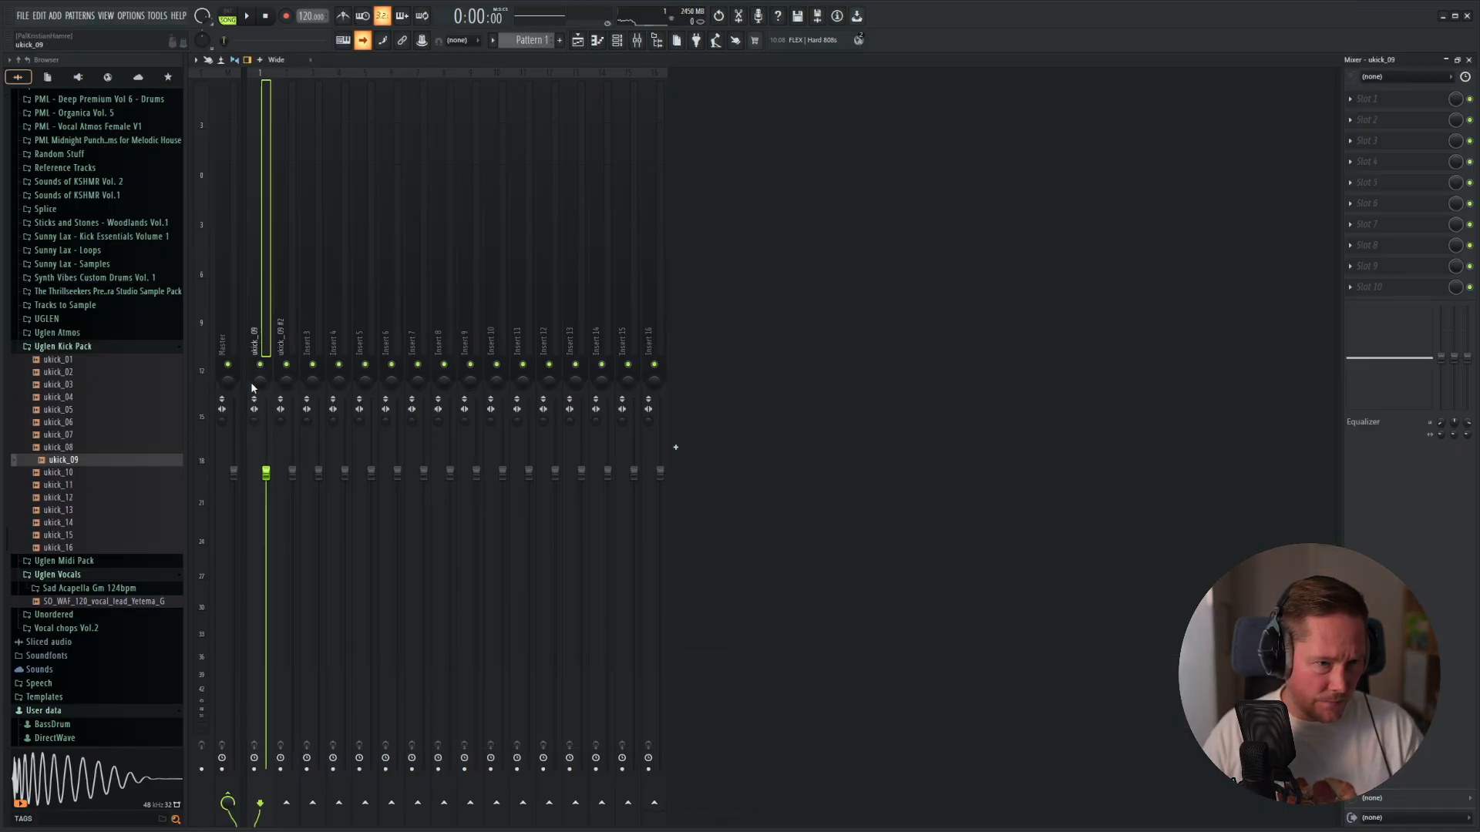
left_click(229, 798)
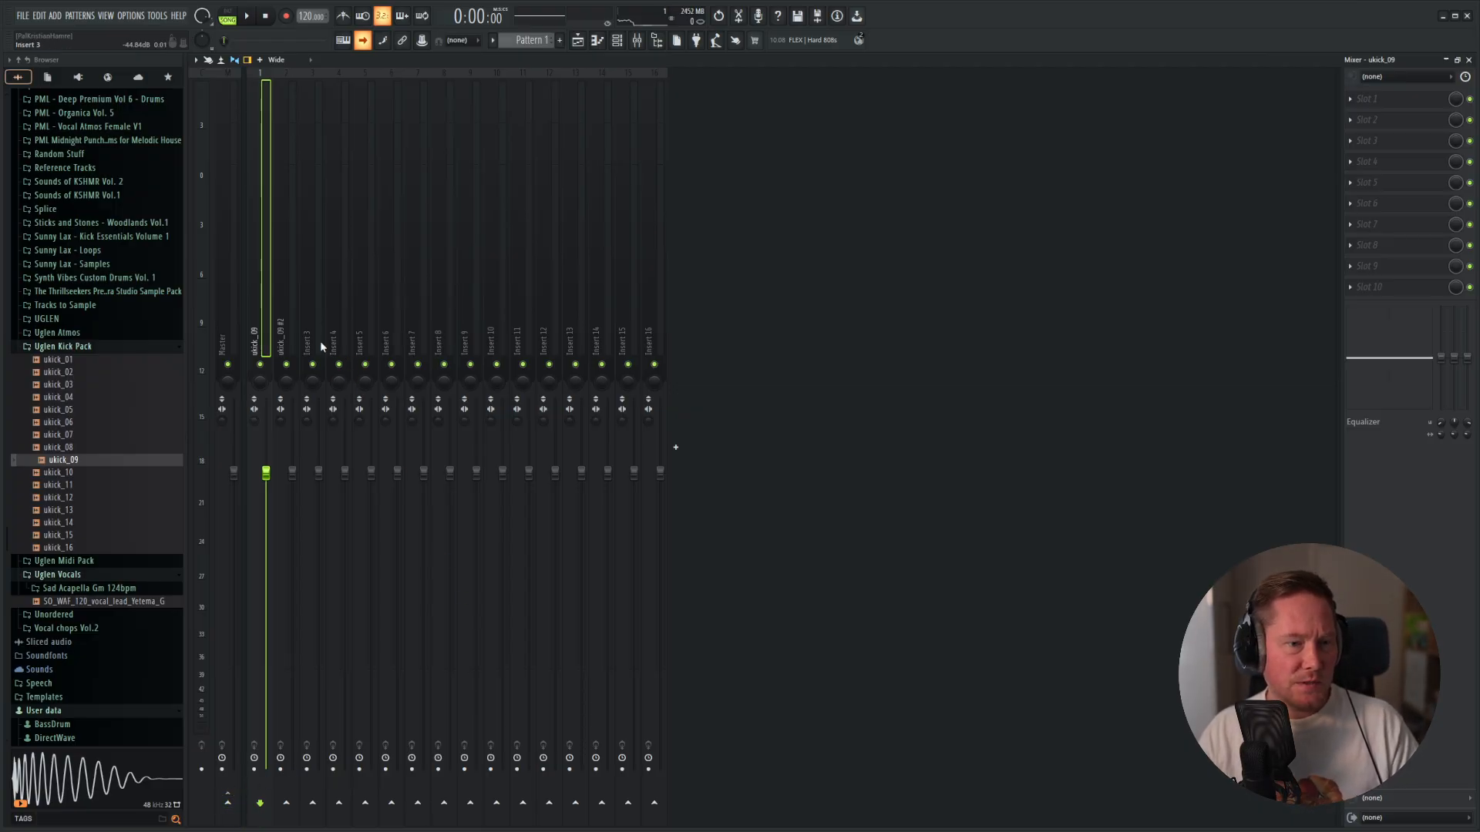
Rename the first ukick_09 channel to Sidechain Kick and set its colour to the light yellow-green #C5D279.
key("F5")
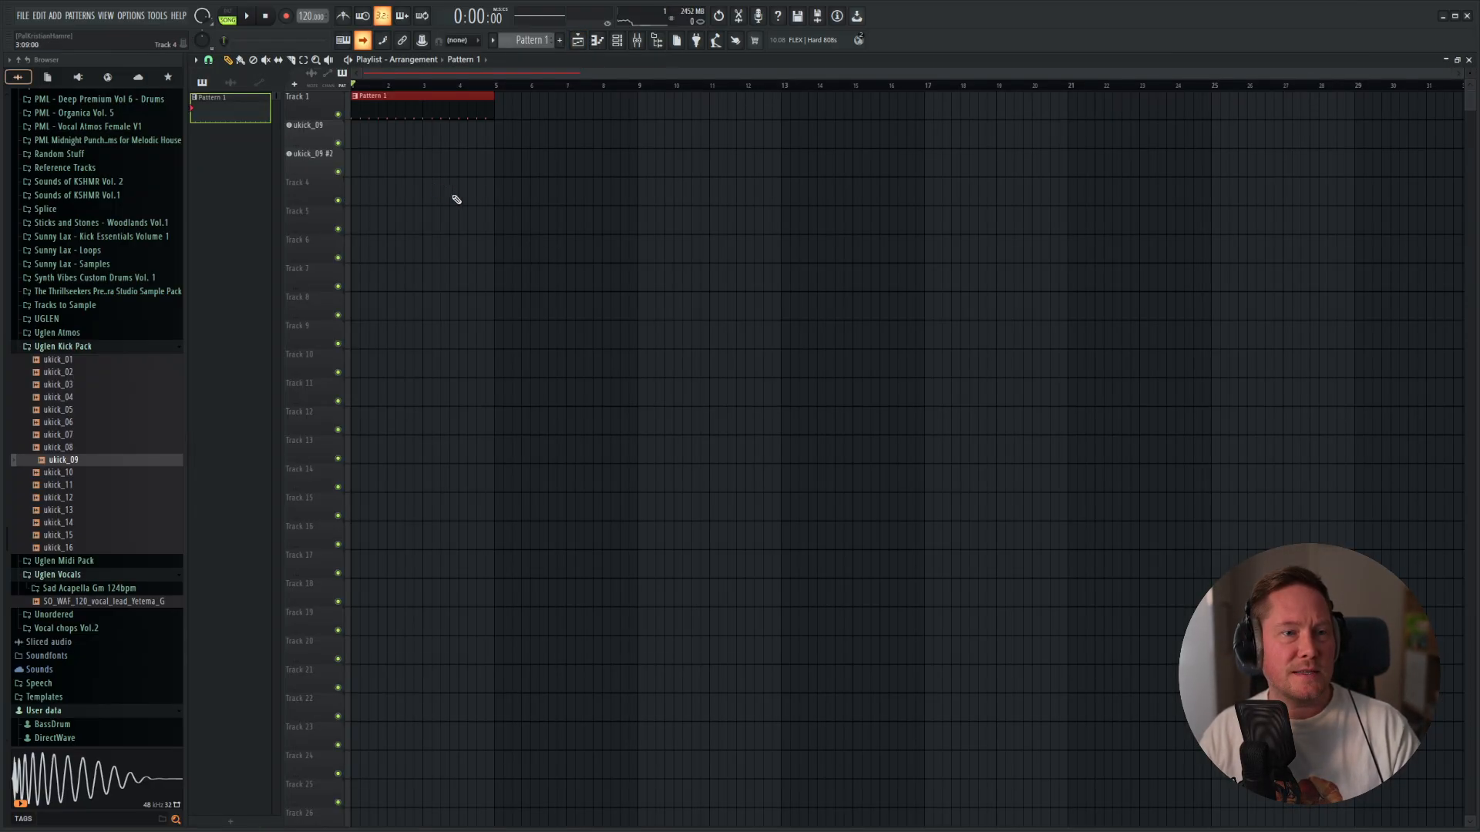
key("F6")
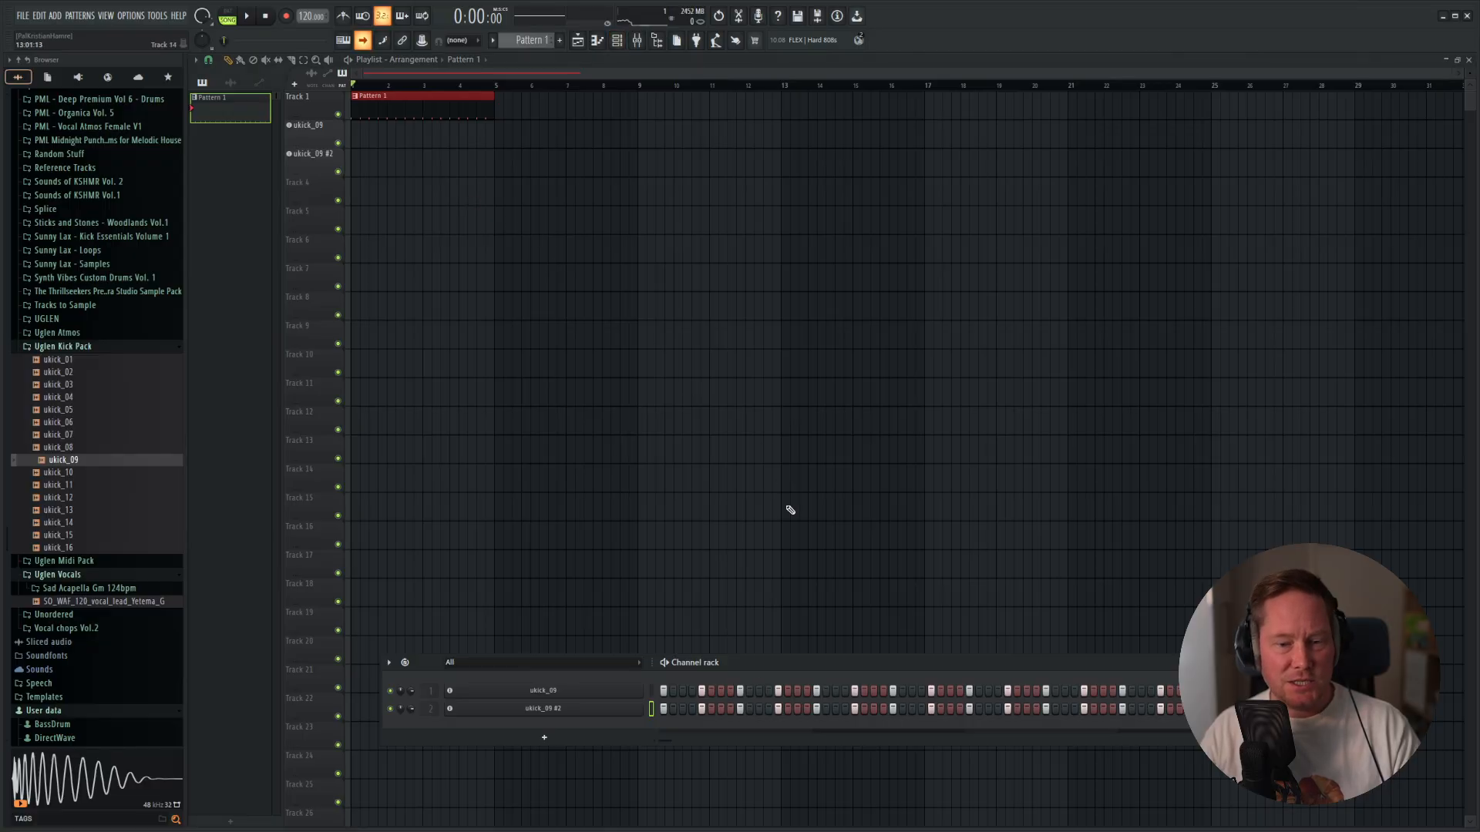
right_click(553, 691)
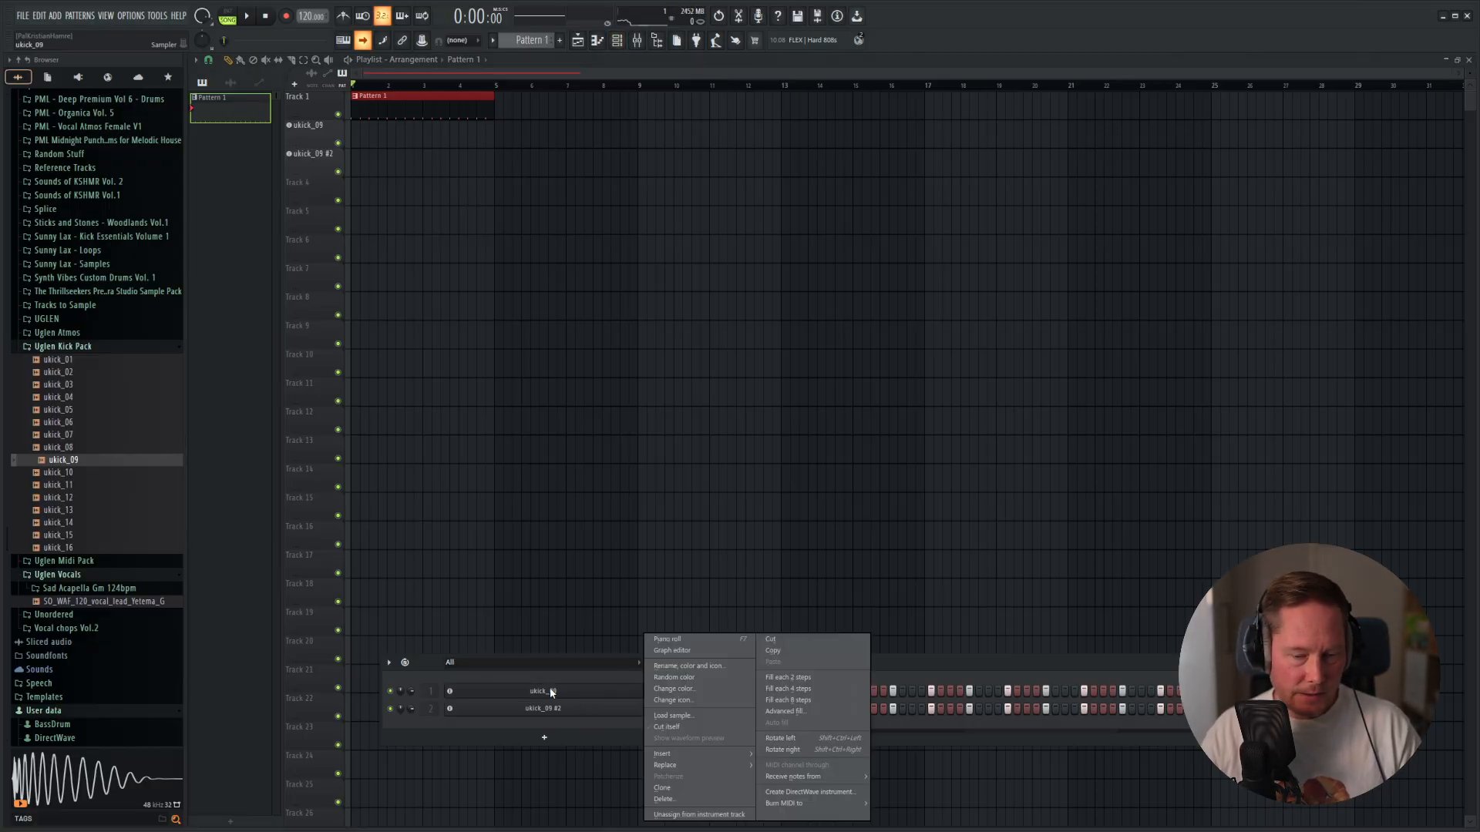
left_click(680, 668)
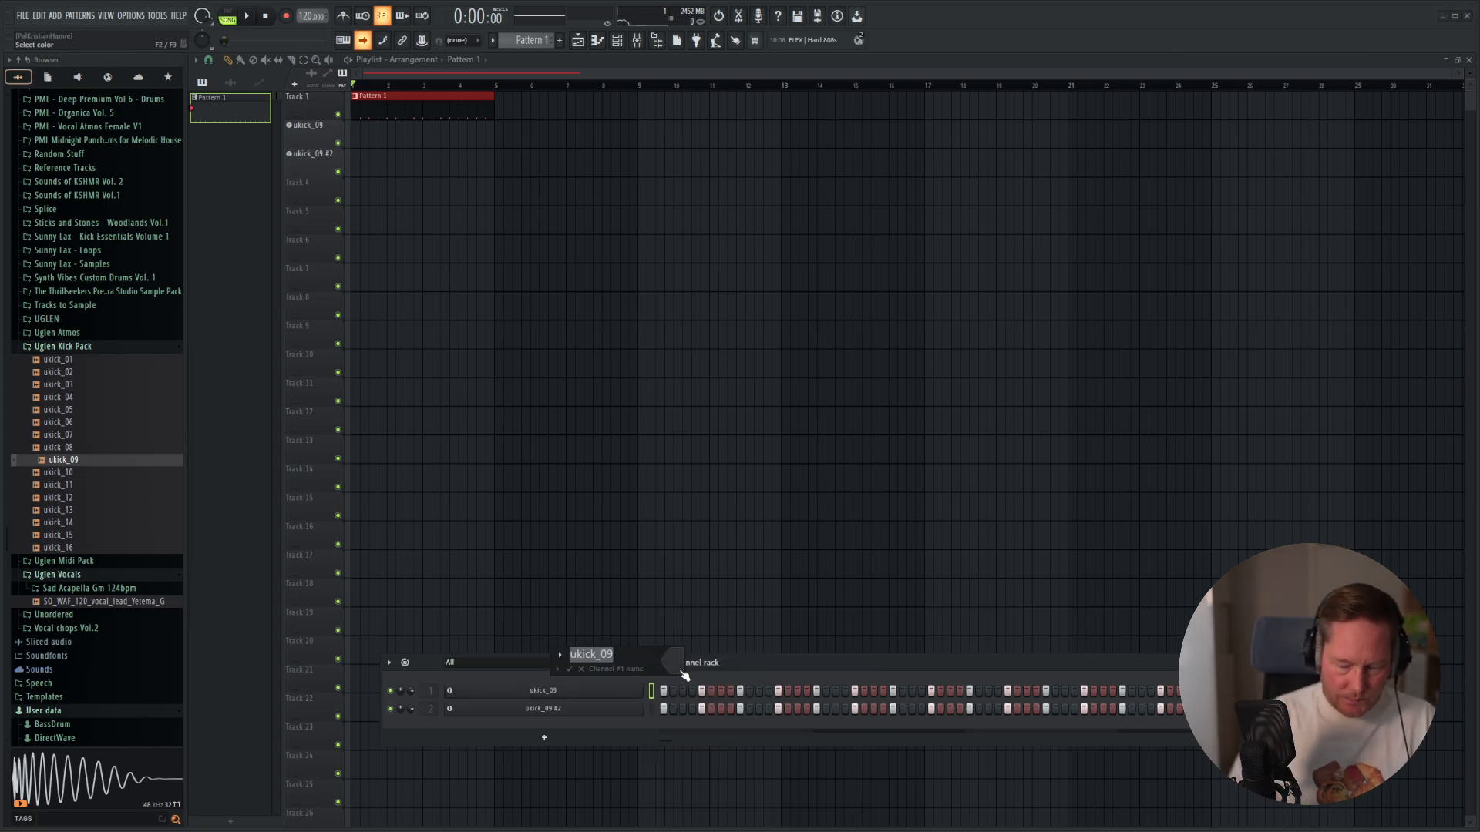
type("Sidechain Kick")
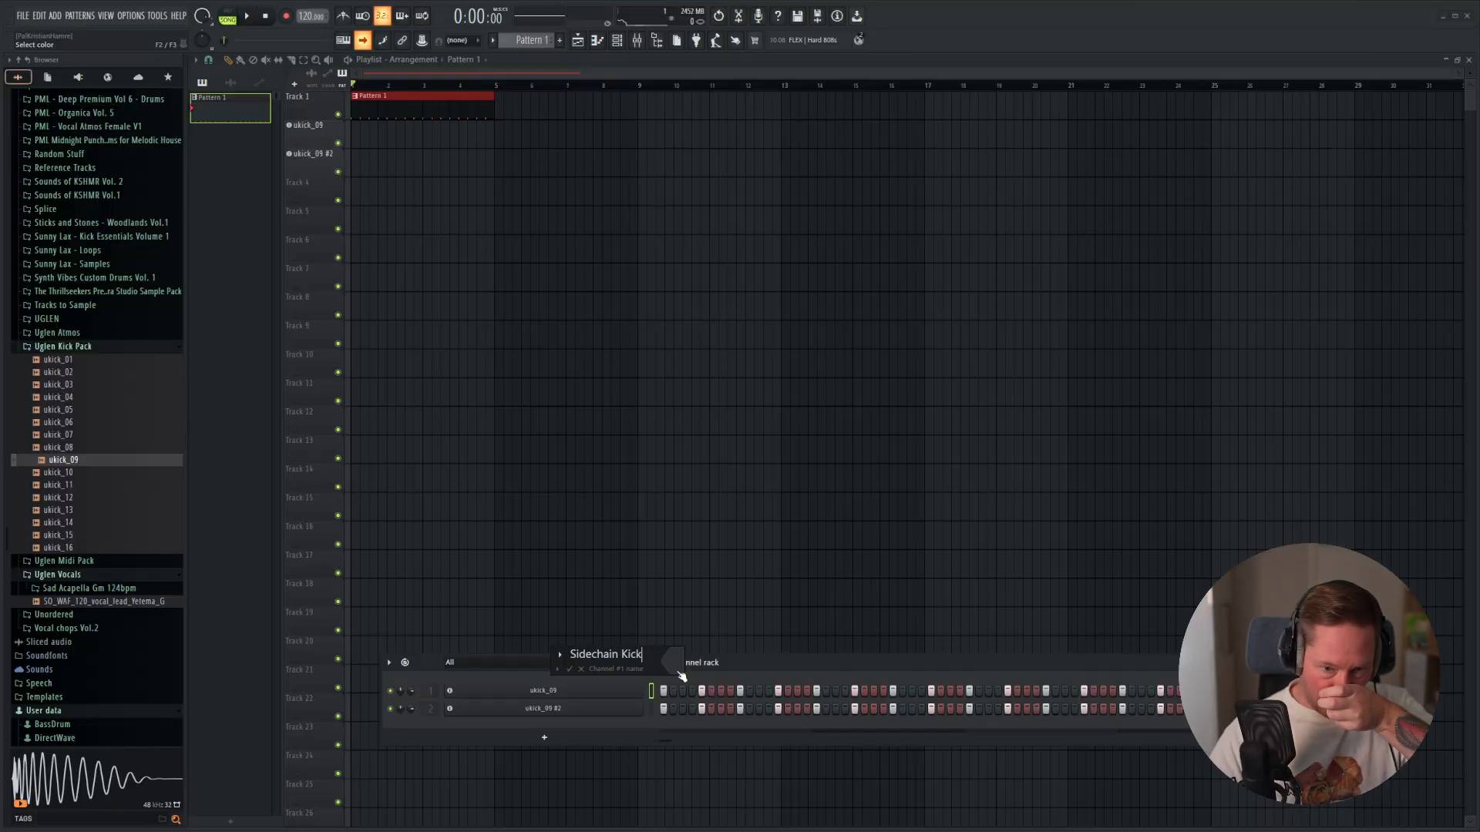
key("Return")
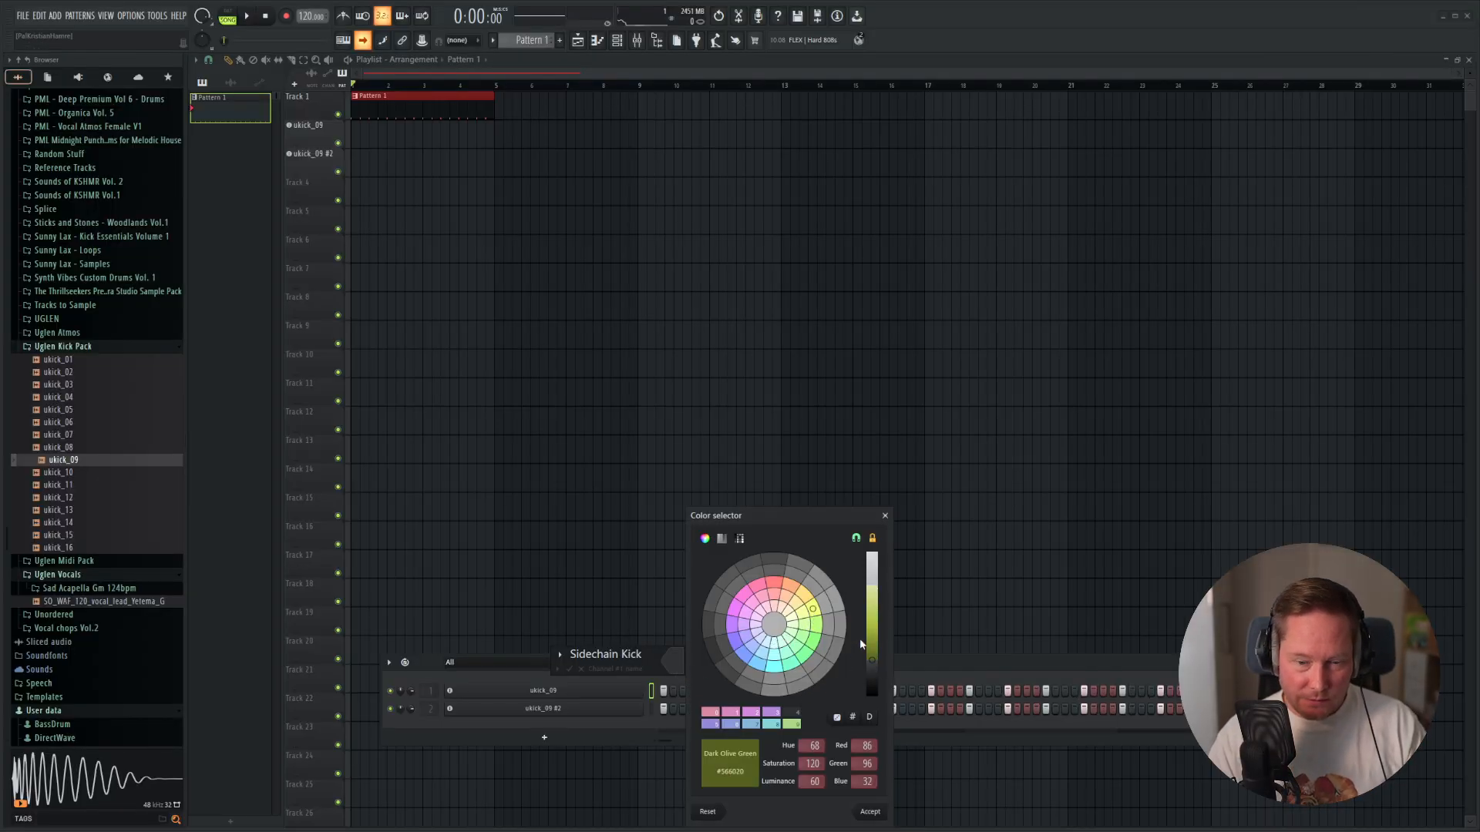
left_click_drag(862, 644, 872, 602)
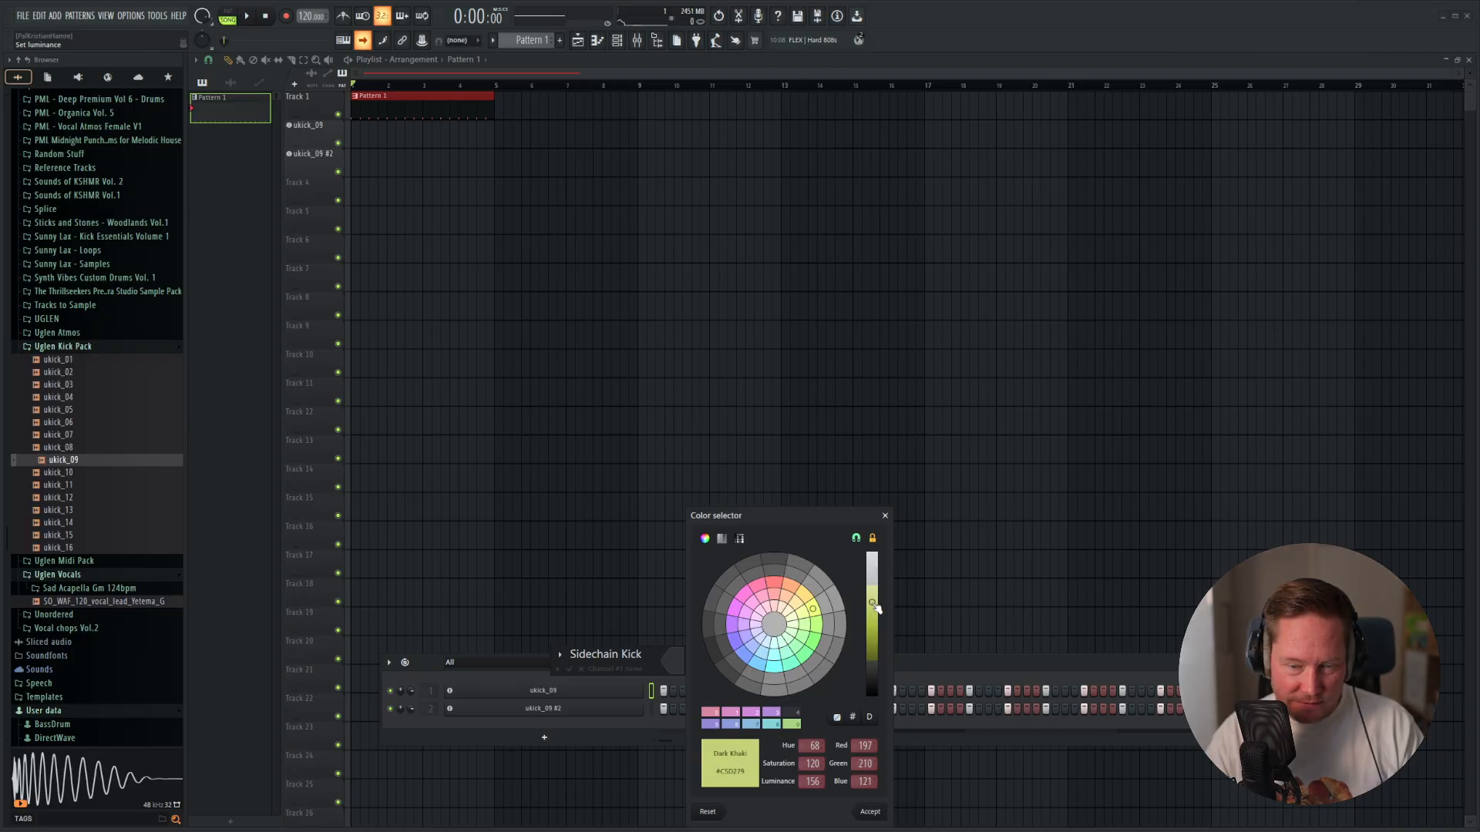
left_click(881, 813)
Rename the ukick_09 #2 channel to Main Kick, colour it sandy yellow #D2BE79, and play back the arrangement.
right_click(598, 708)
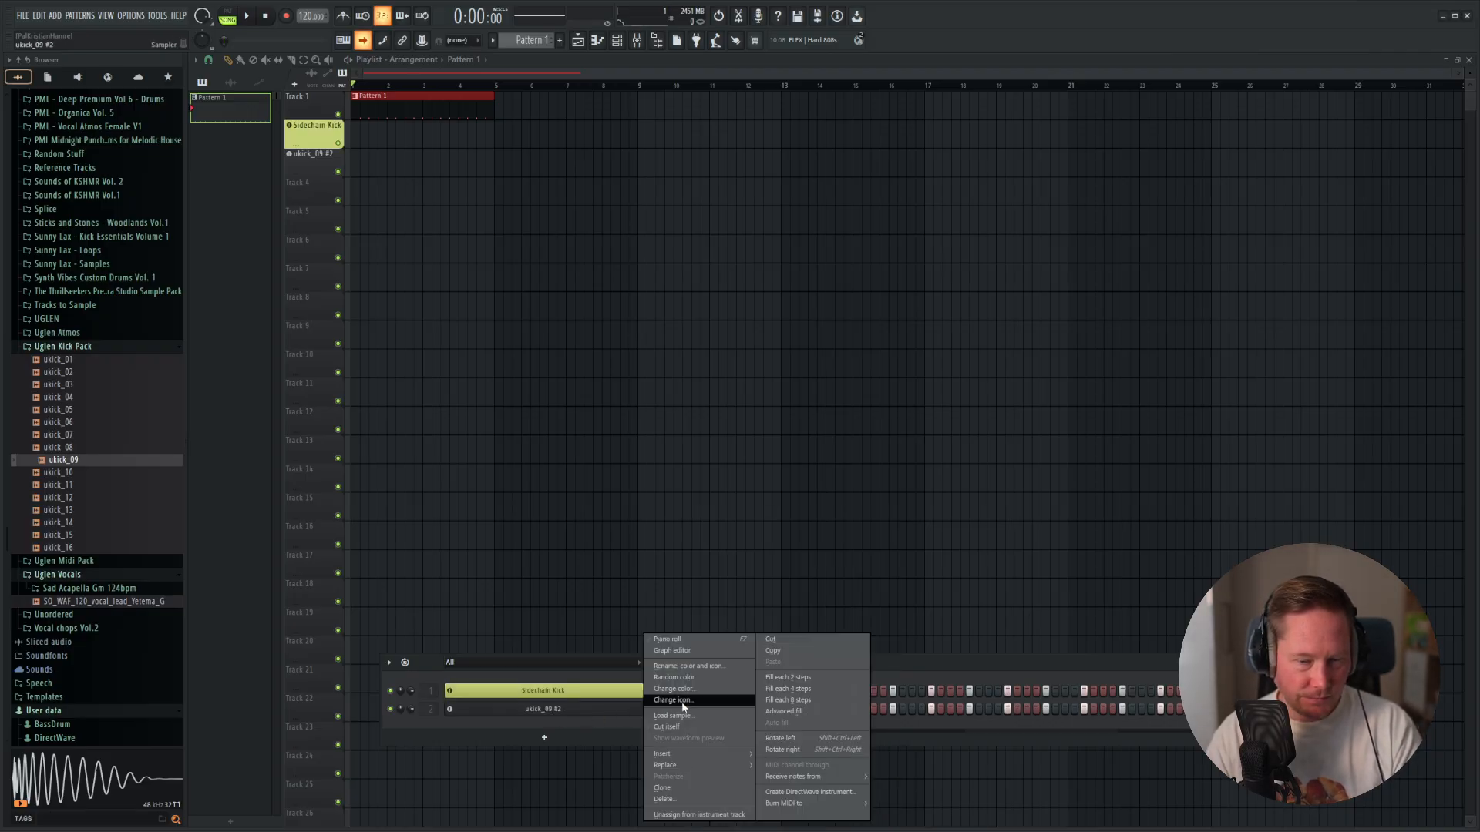
left_click(709, 669)
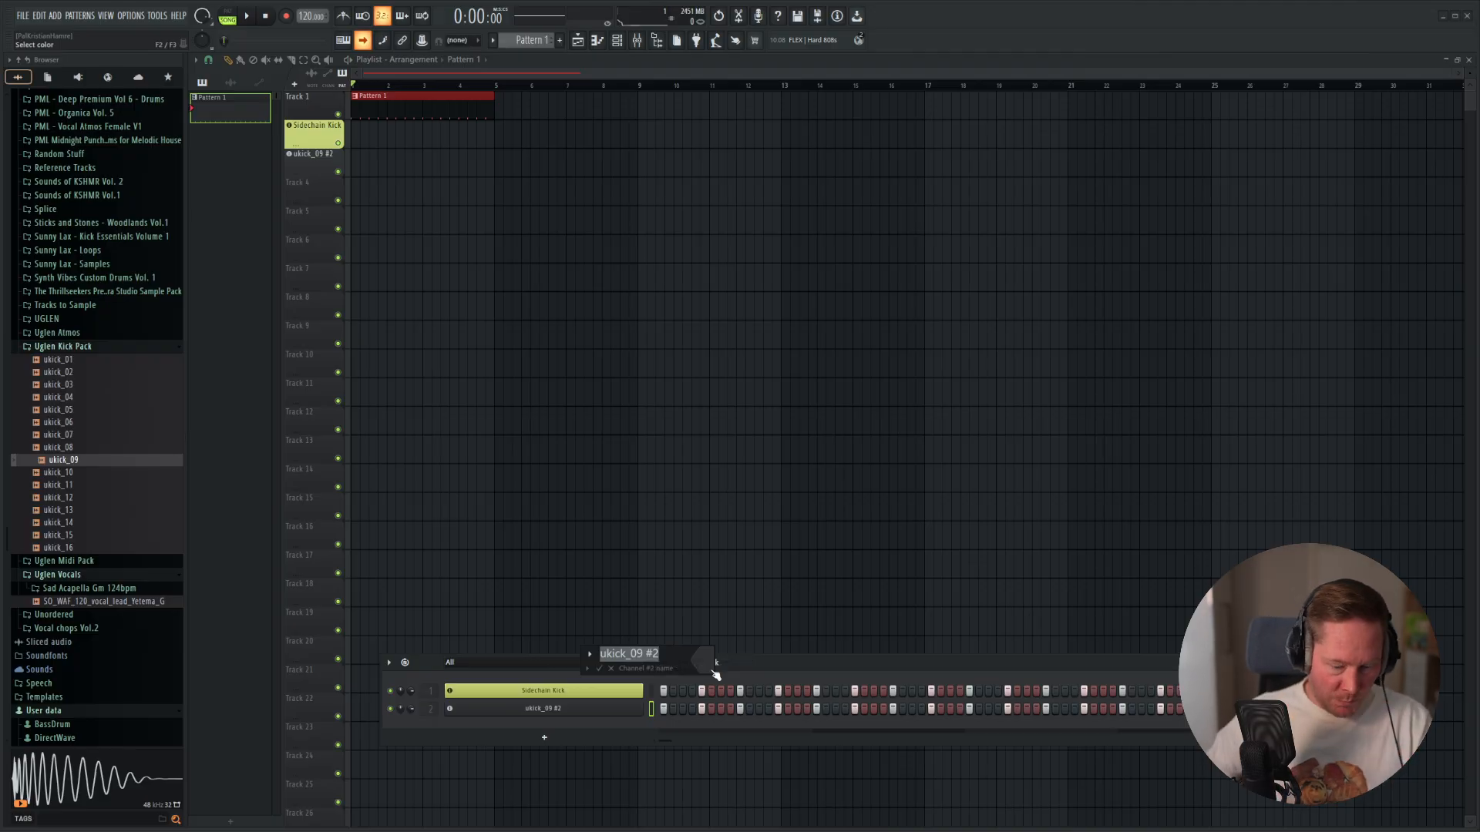
type("Main Kick")
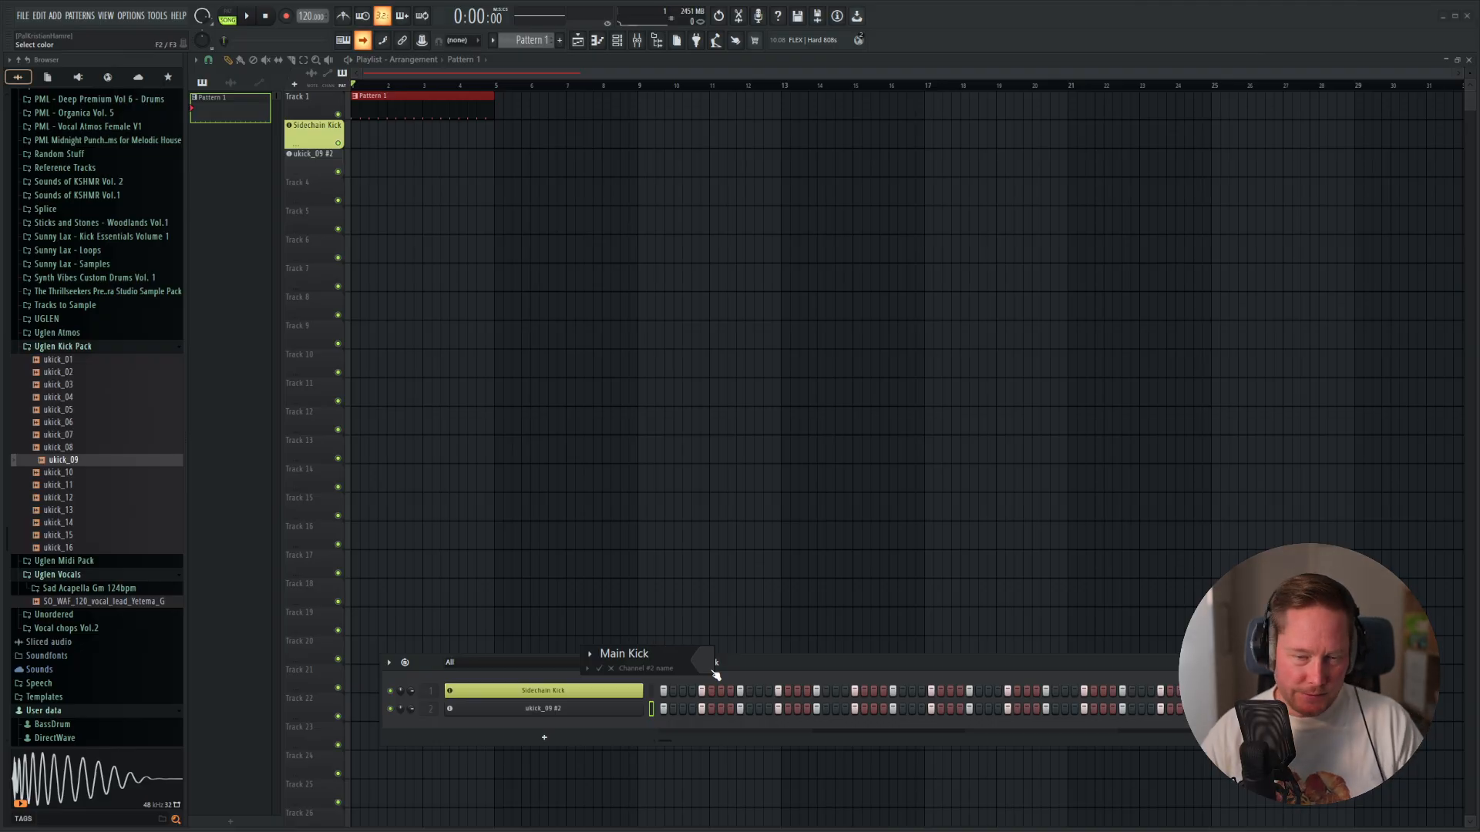
left_click(716, 673)
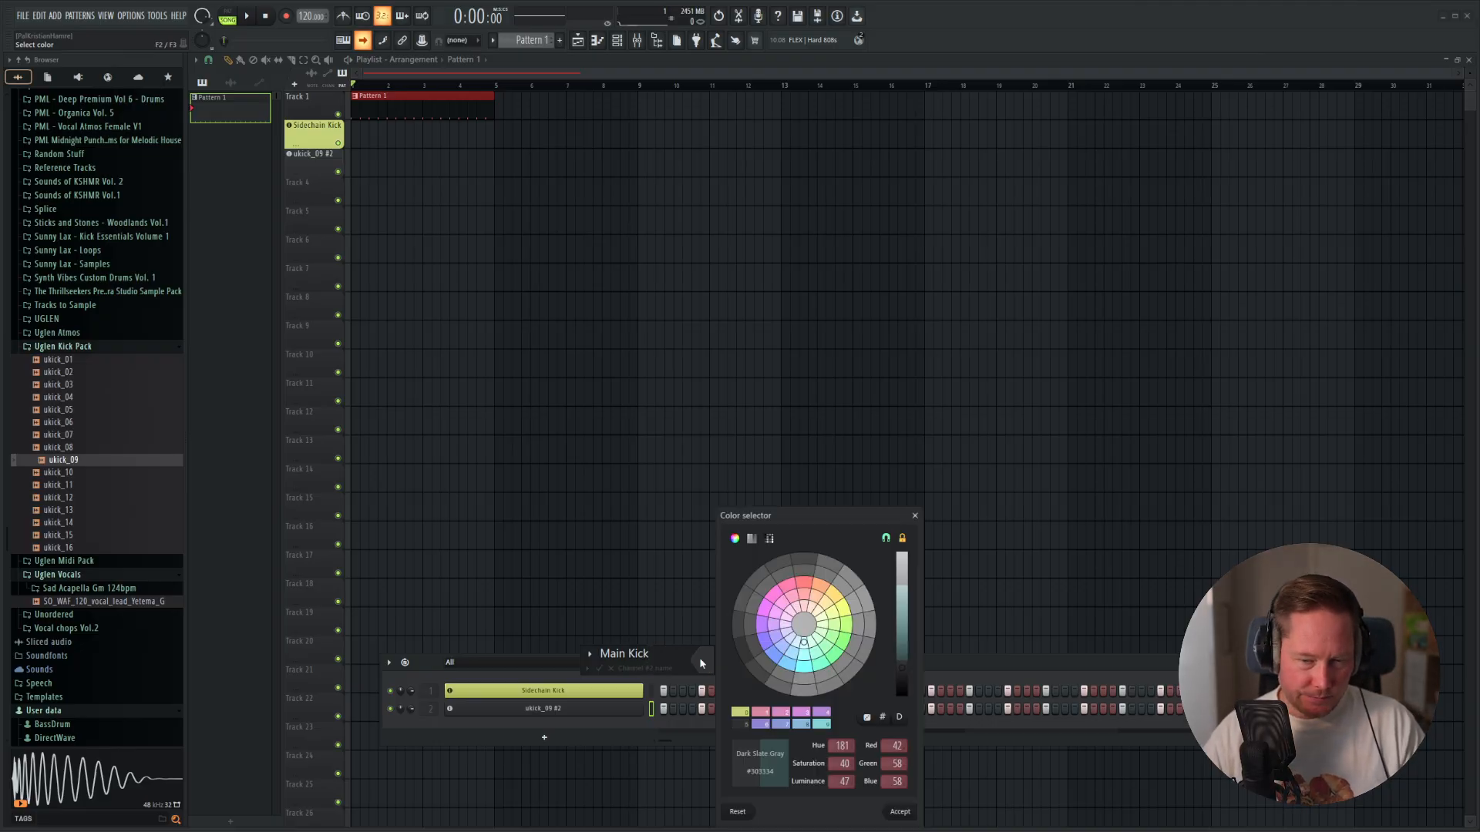
left_click(834, 599)
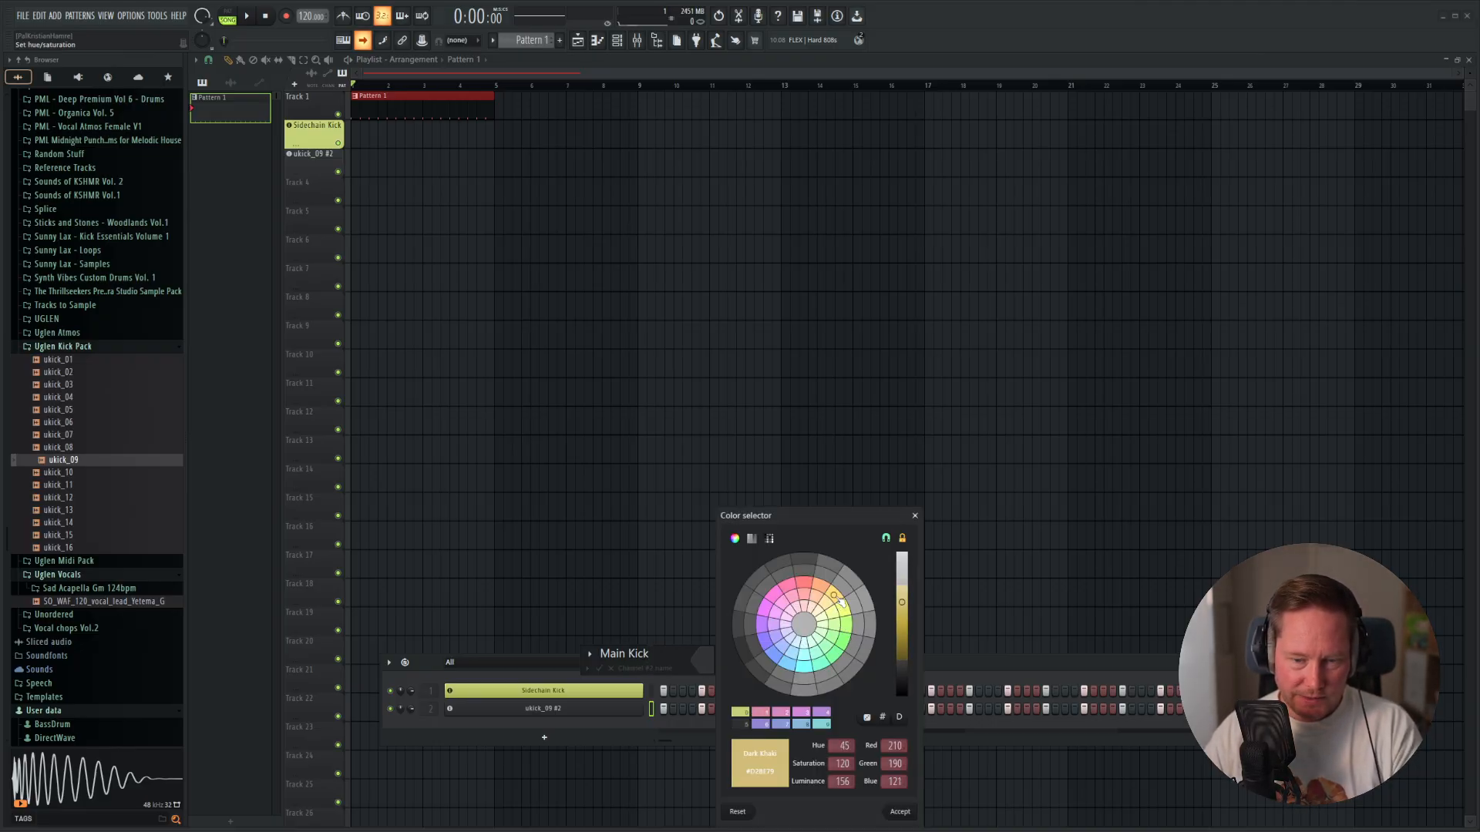
key("Return")
key("Return")
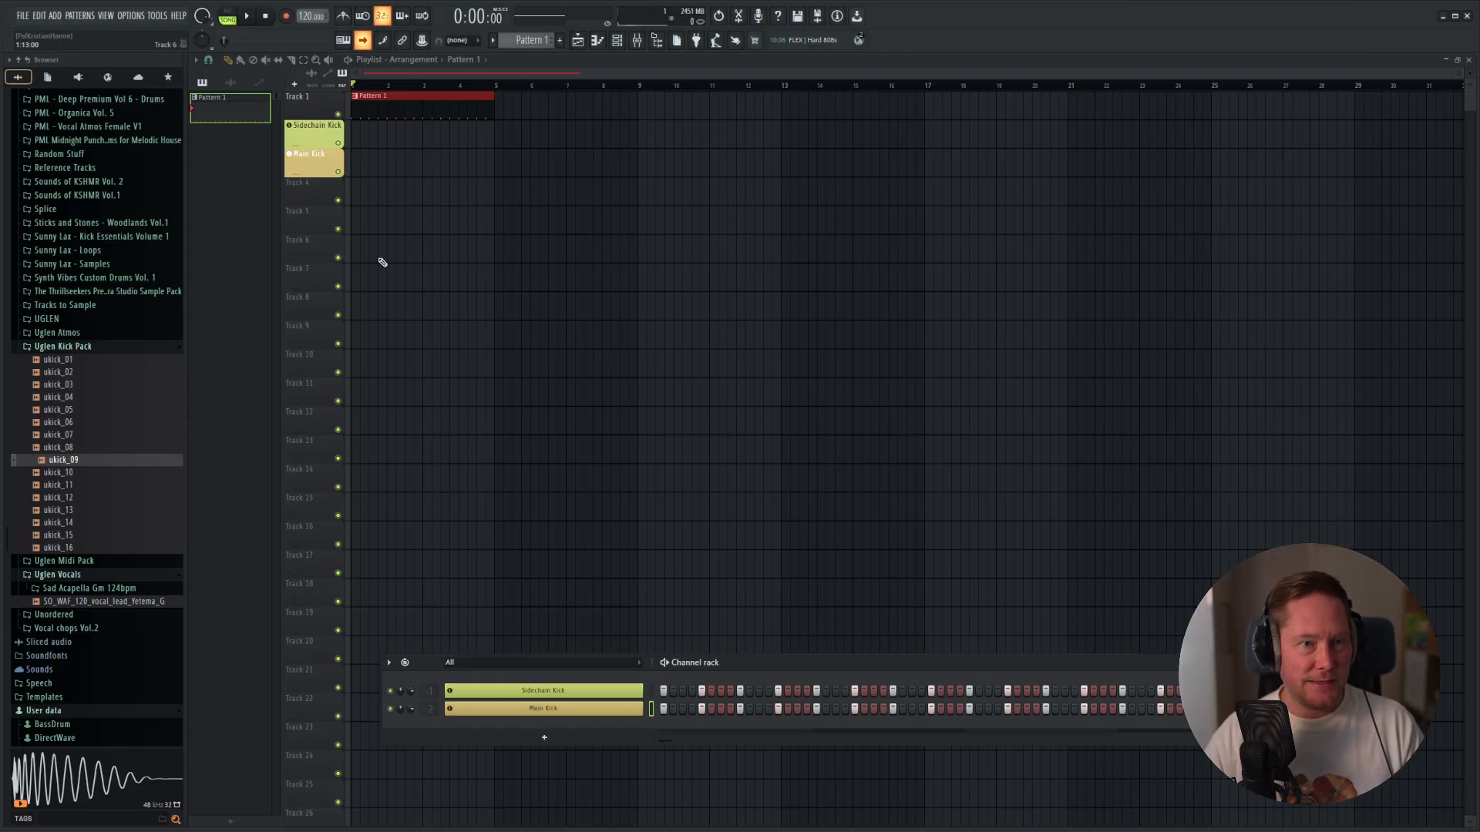
key("space")
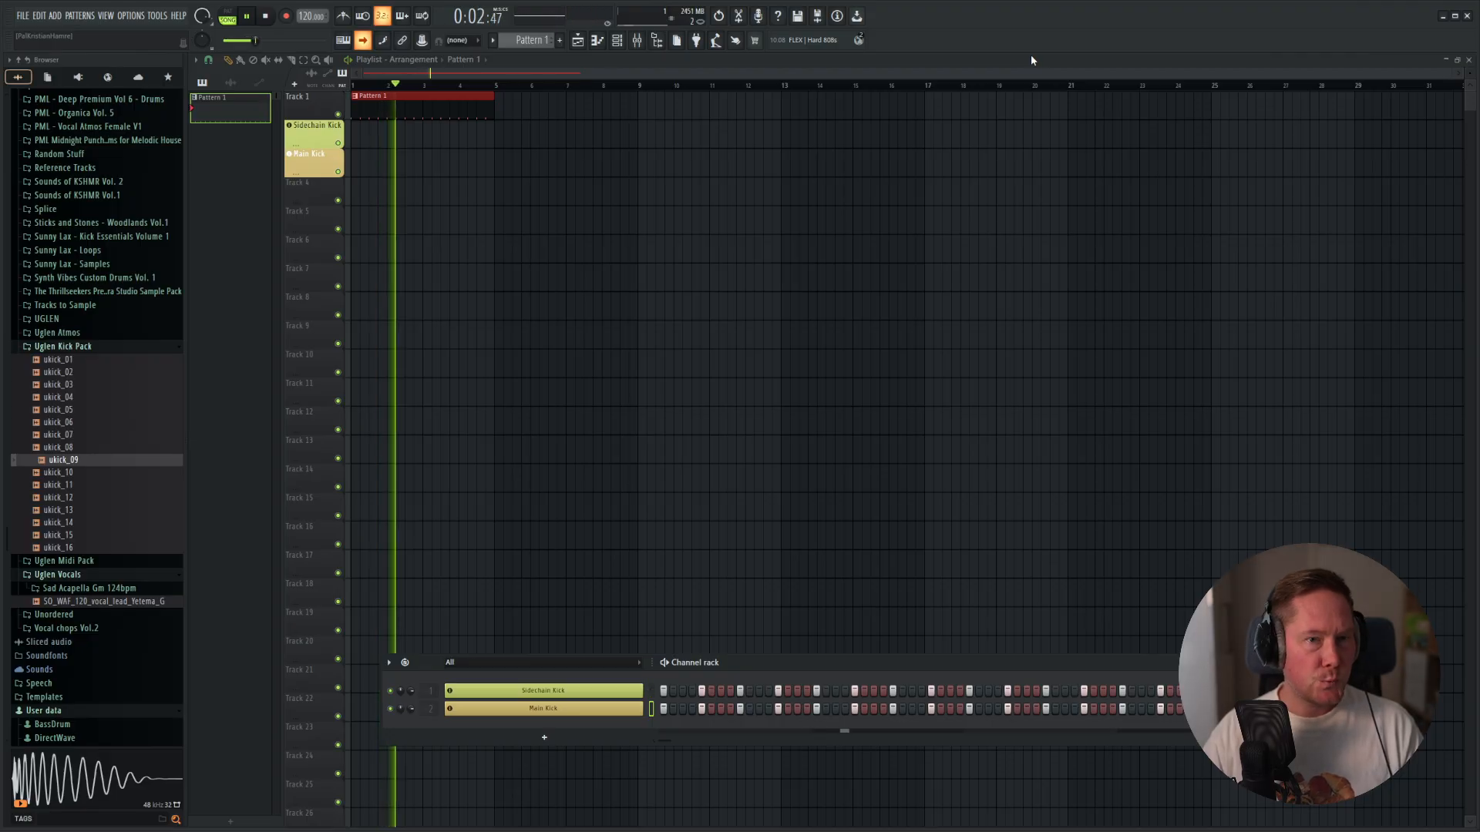
key("space")
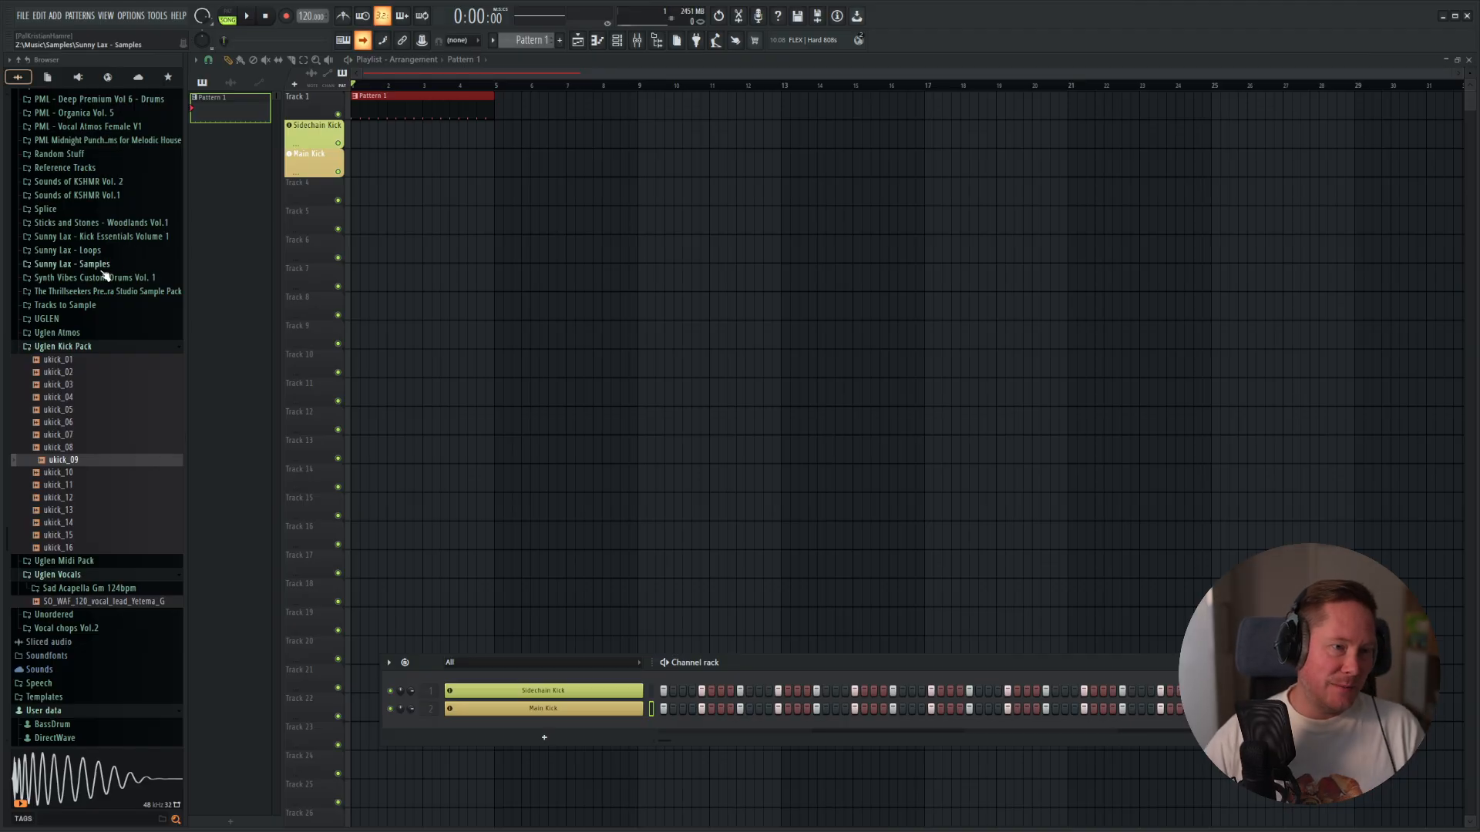
Add the one-shot PML_Organica_05_Conga_C_G_008 from the PML - Organica Vol. 5 Congas folder as a new channel.
scroll(104, 276, "up", 1)
scroll(104, 276, "up", 10)
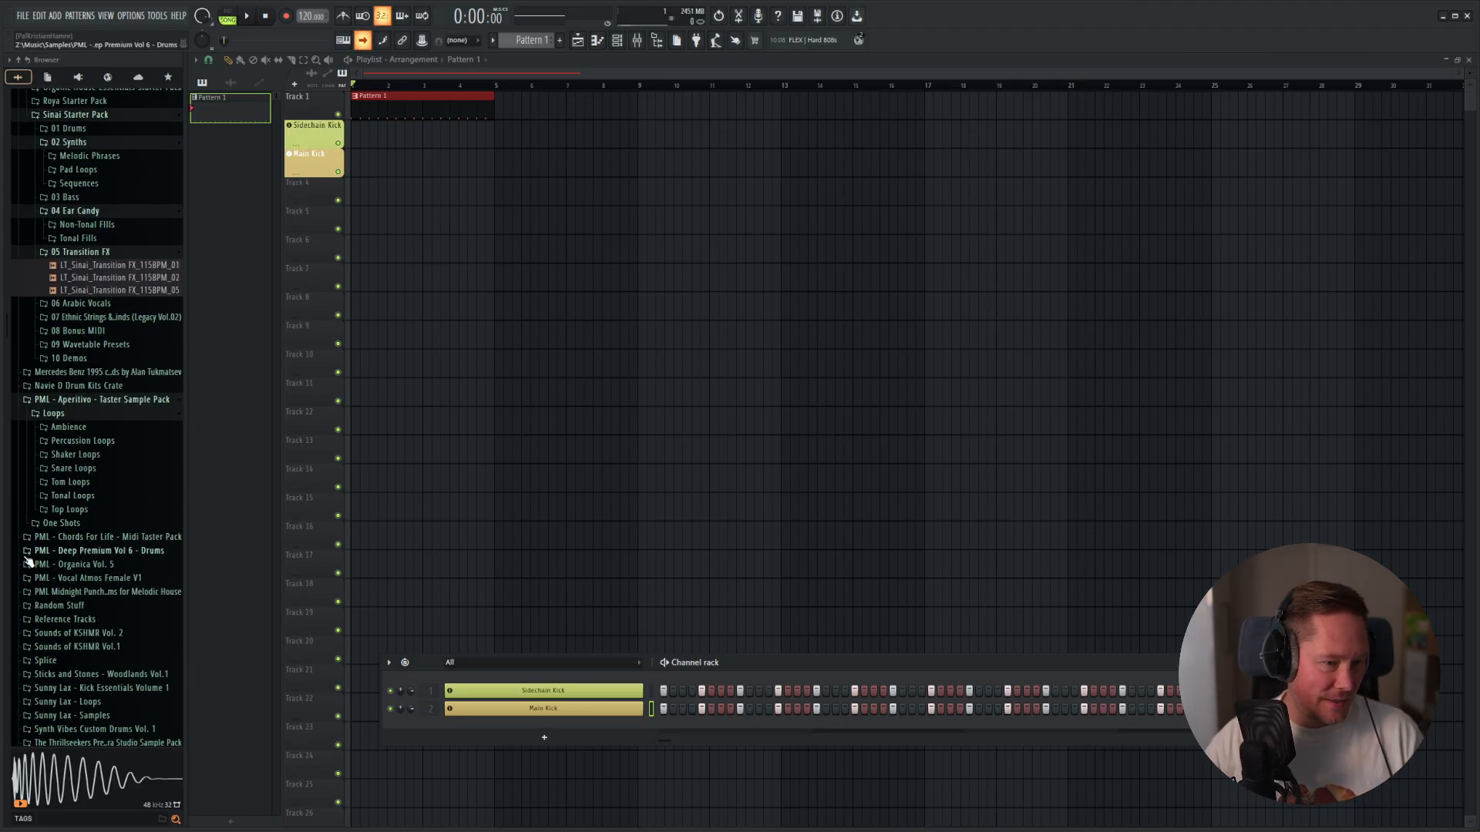
left_click(77, 564)
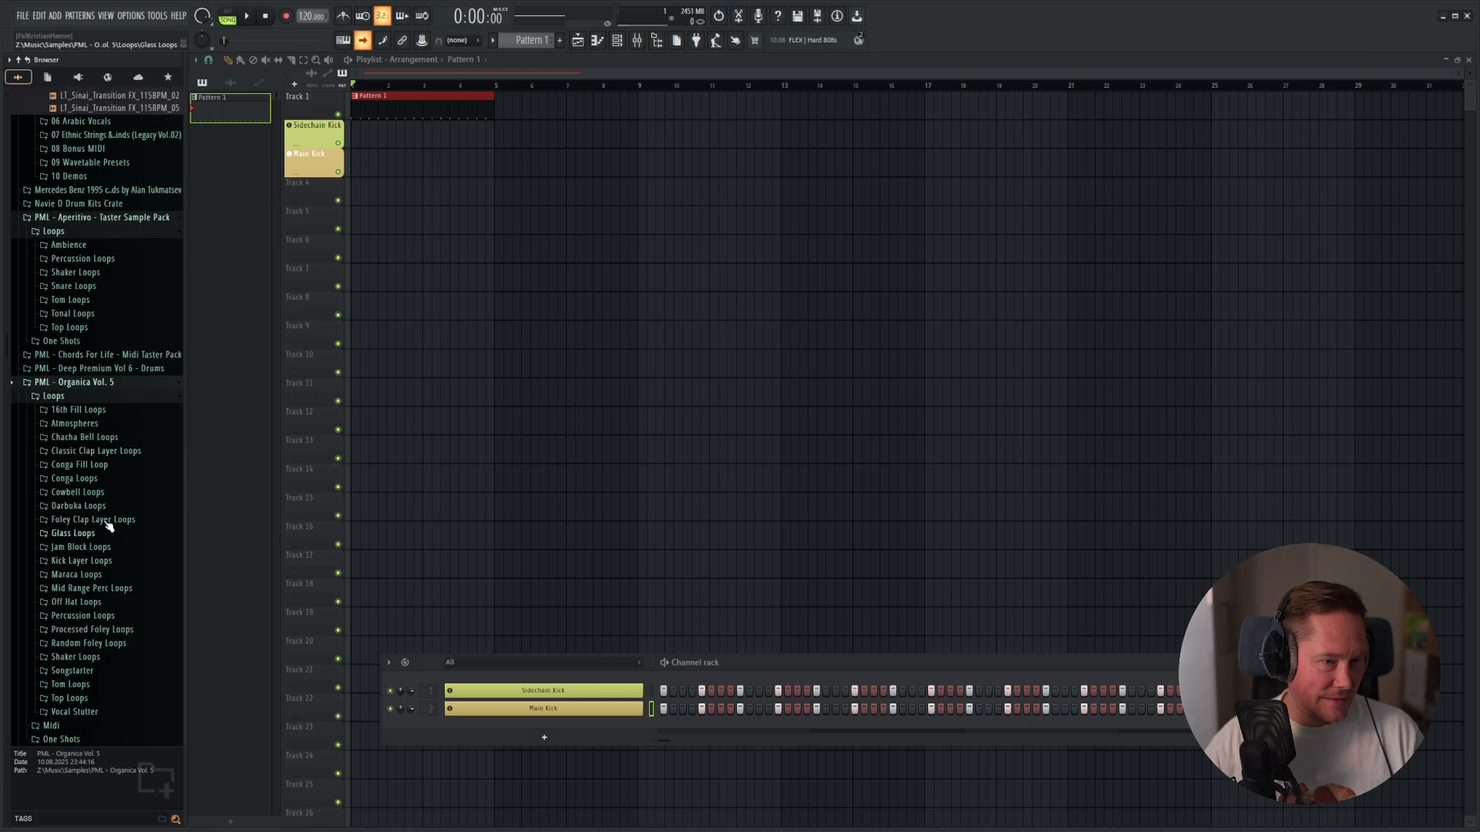
left_click(55, 397)
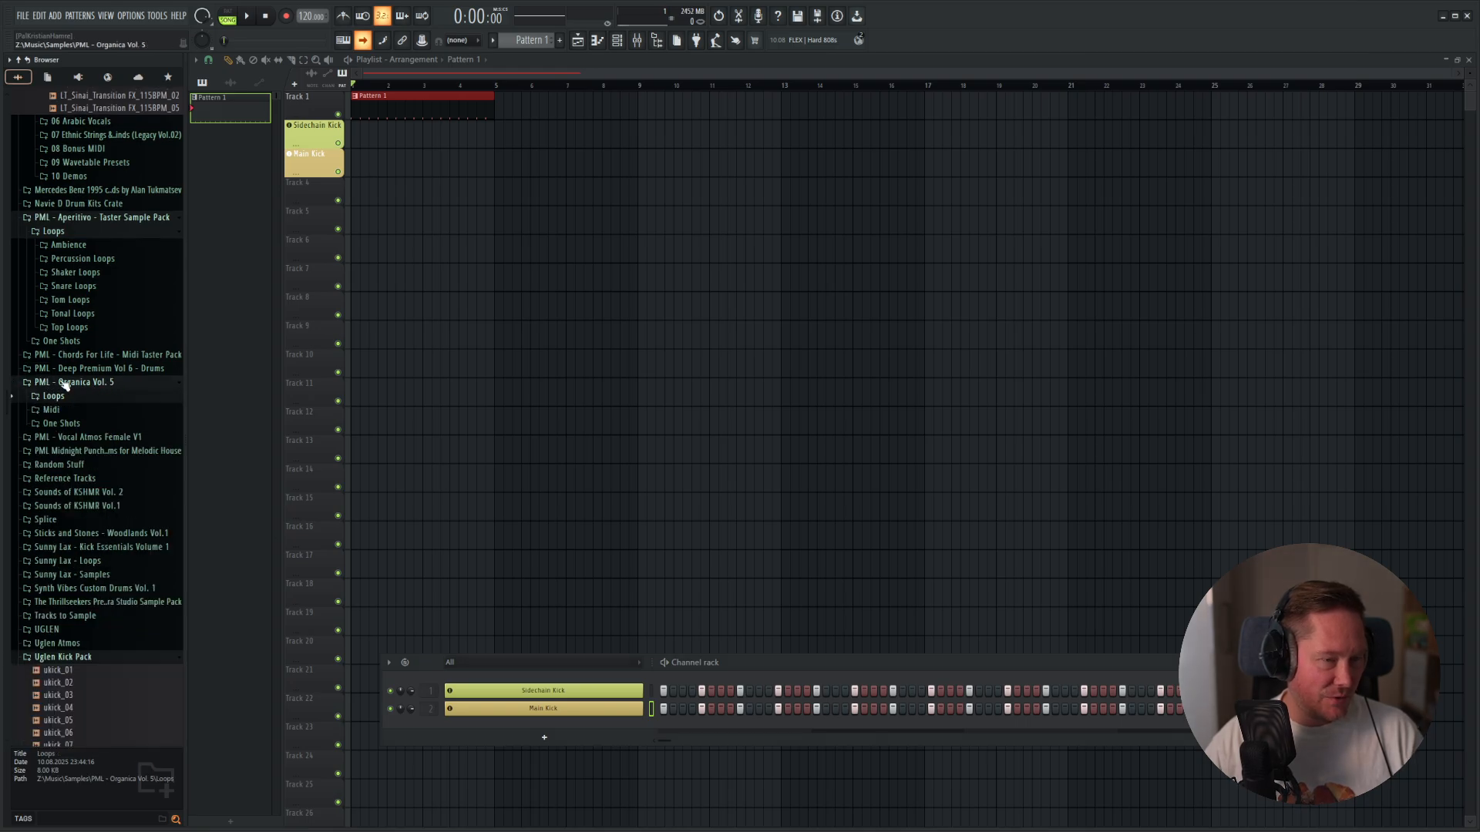
left_click(56, 423)
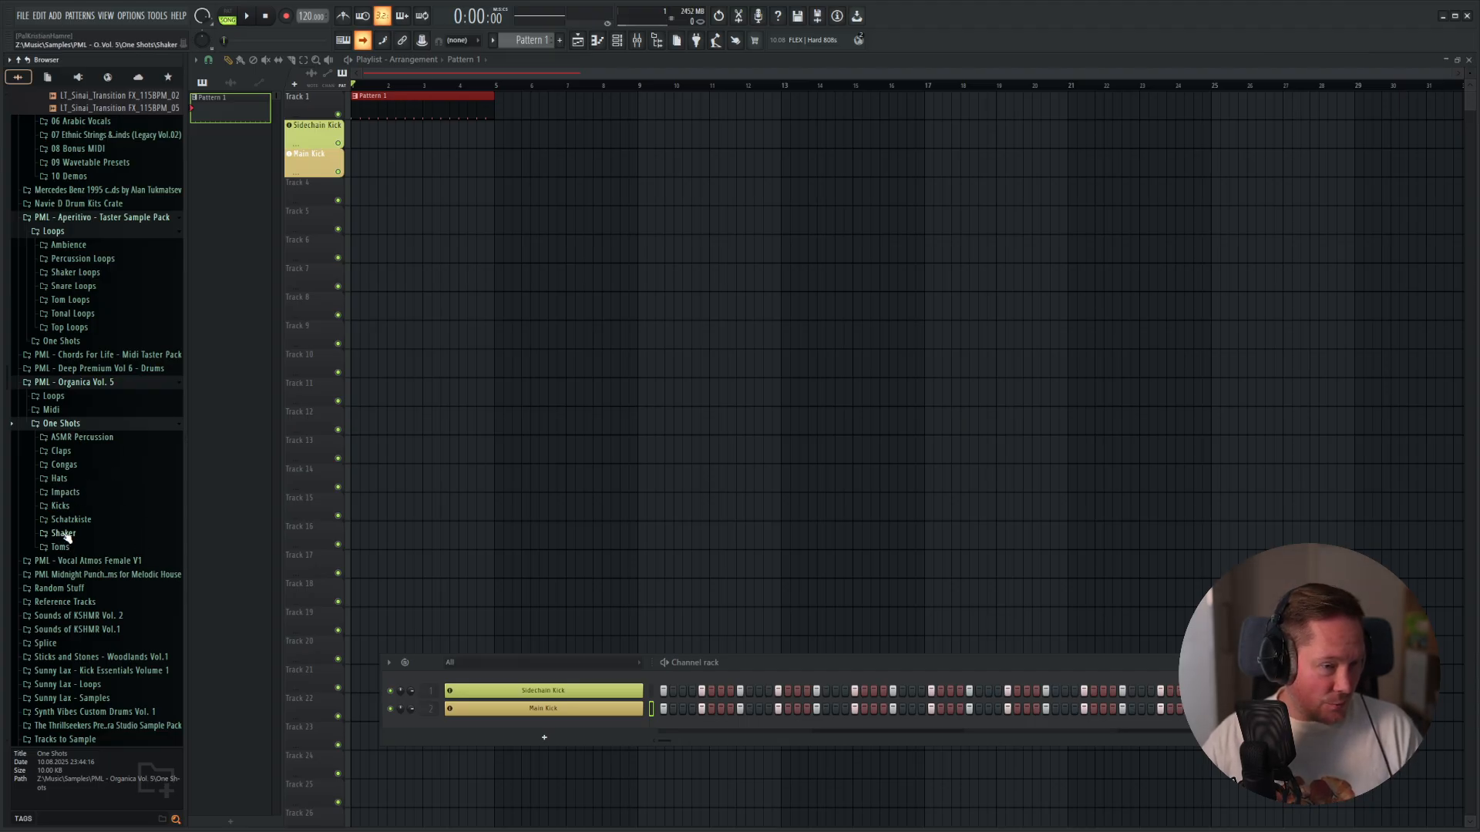
left_click(65, 464)
left_click_drag(77, 498, 540, 732)
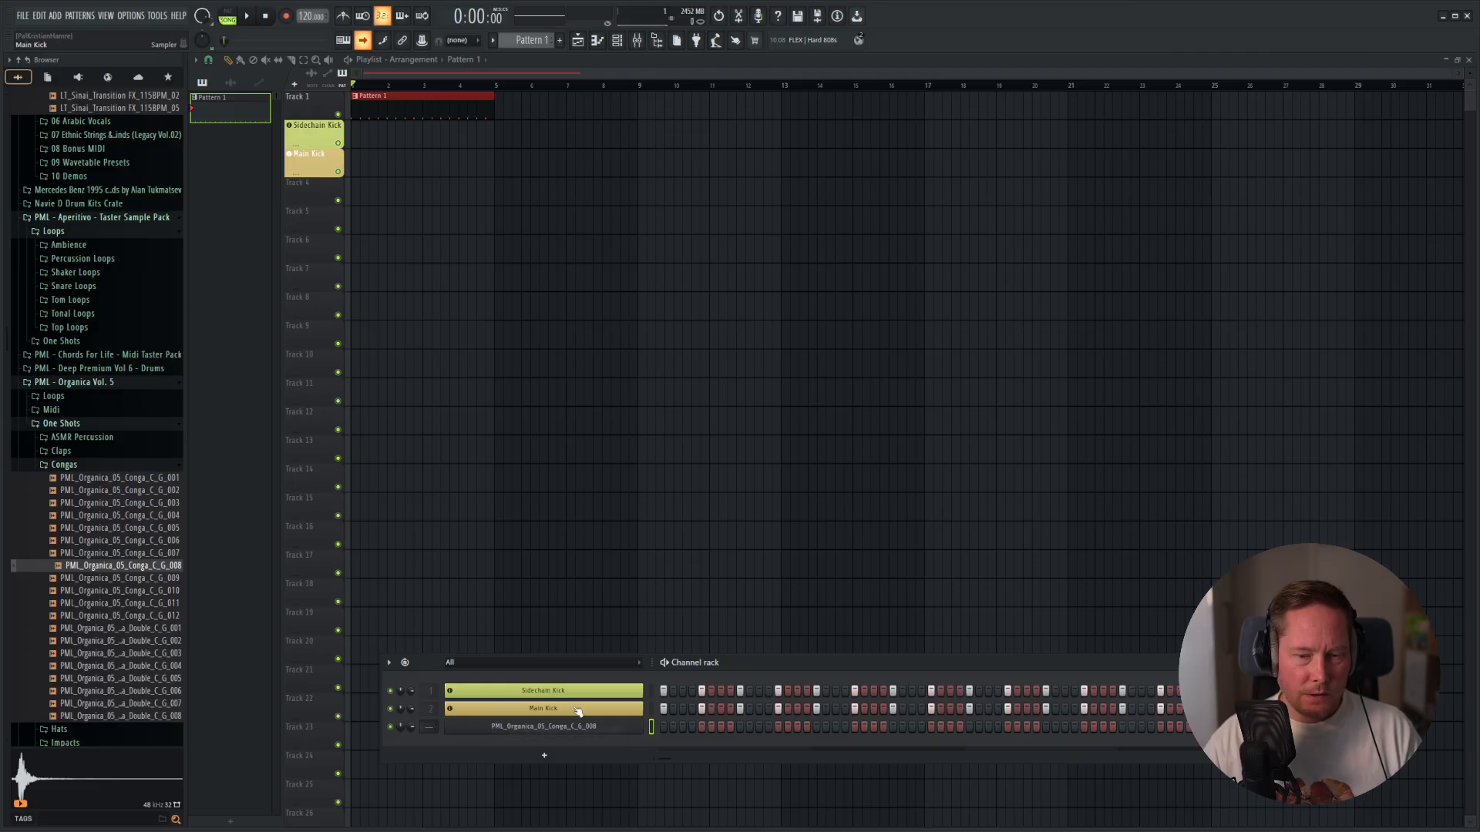
Program conga hits on steps 4, 7 and 12 of Pattern 1, auditioning the groove against the kicks.
key("space")
left_click(759, 727)
key("space")
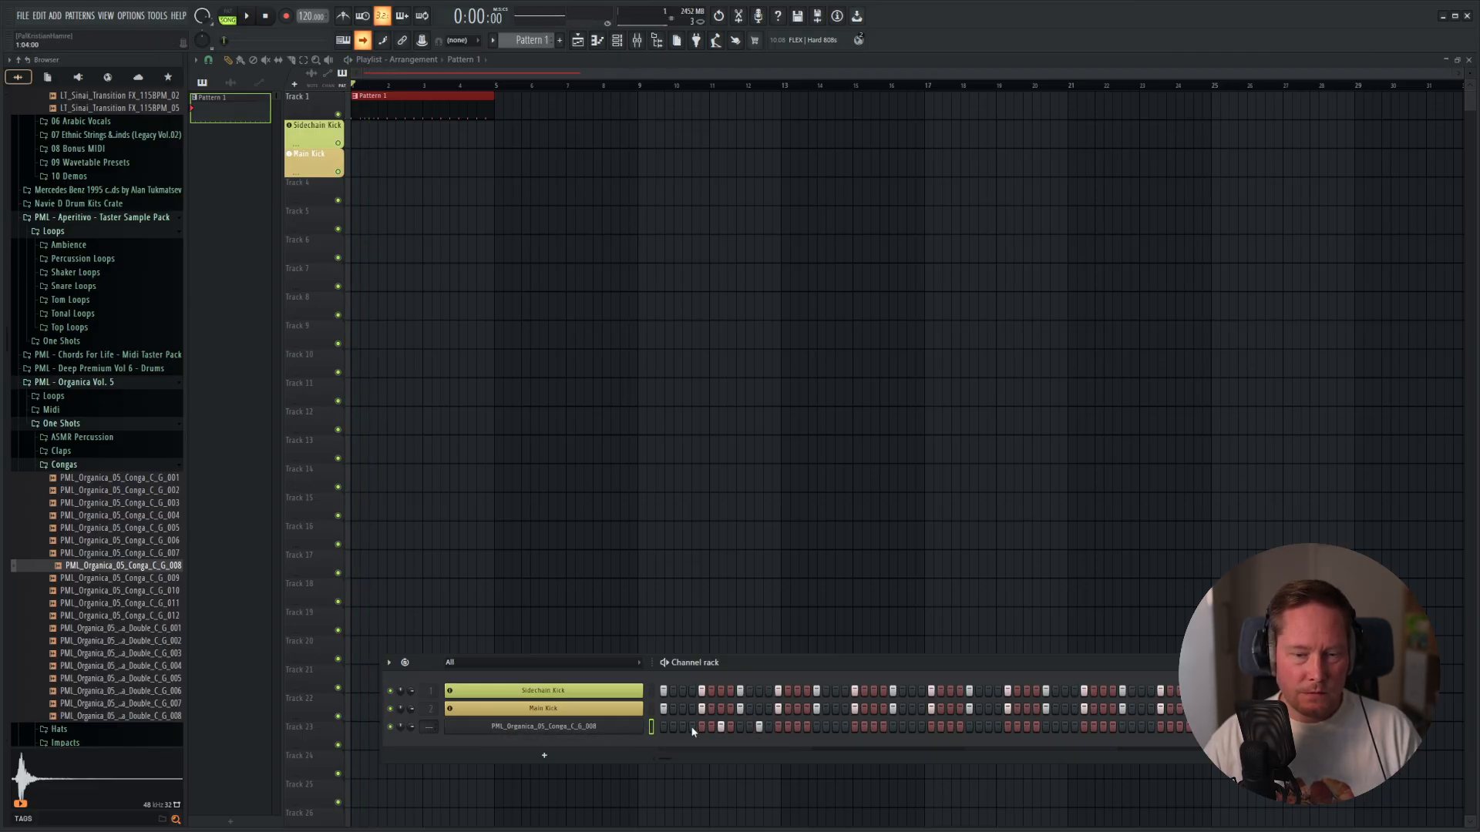
key("space")
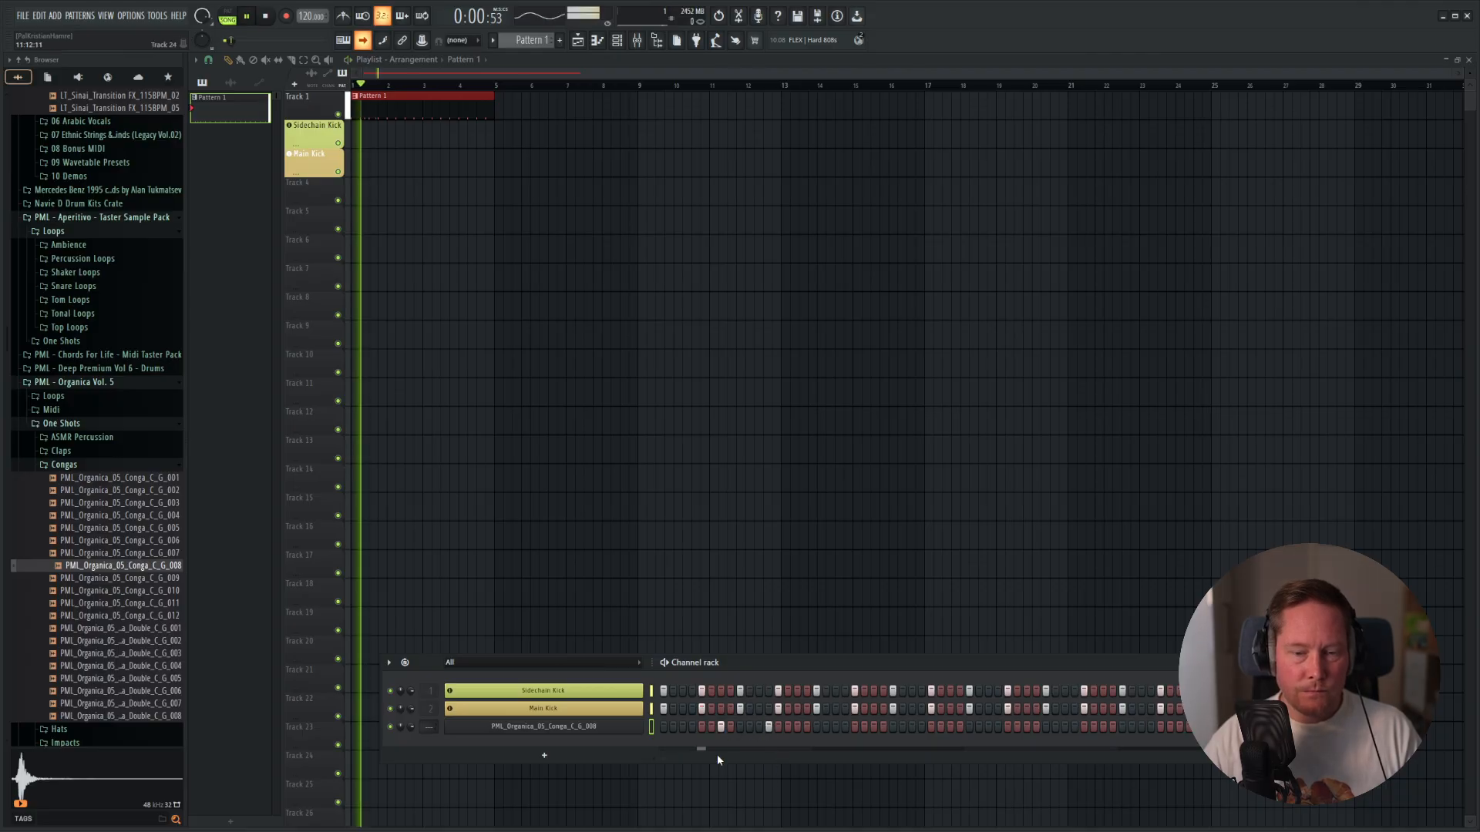
key("space")
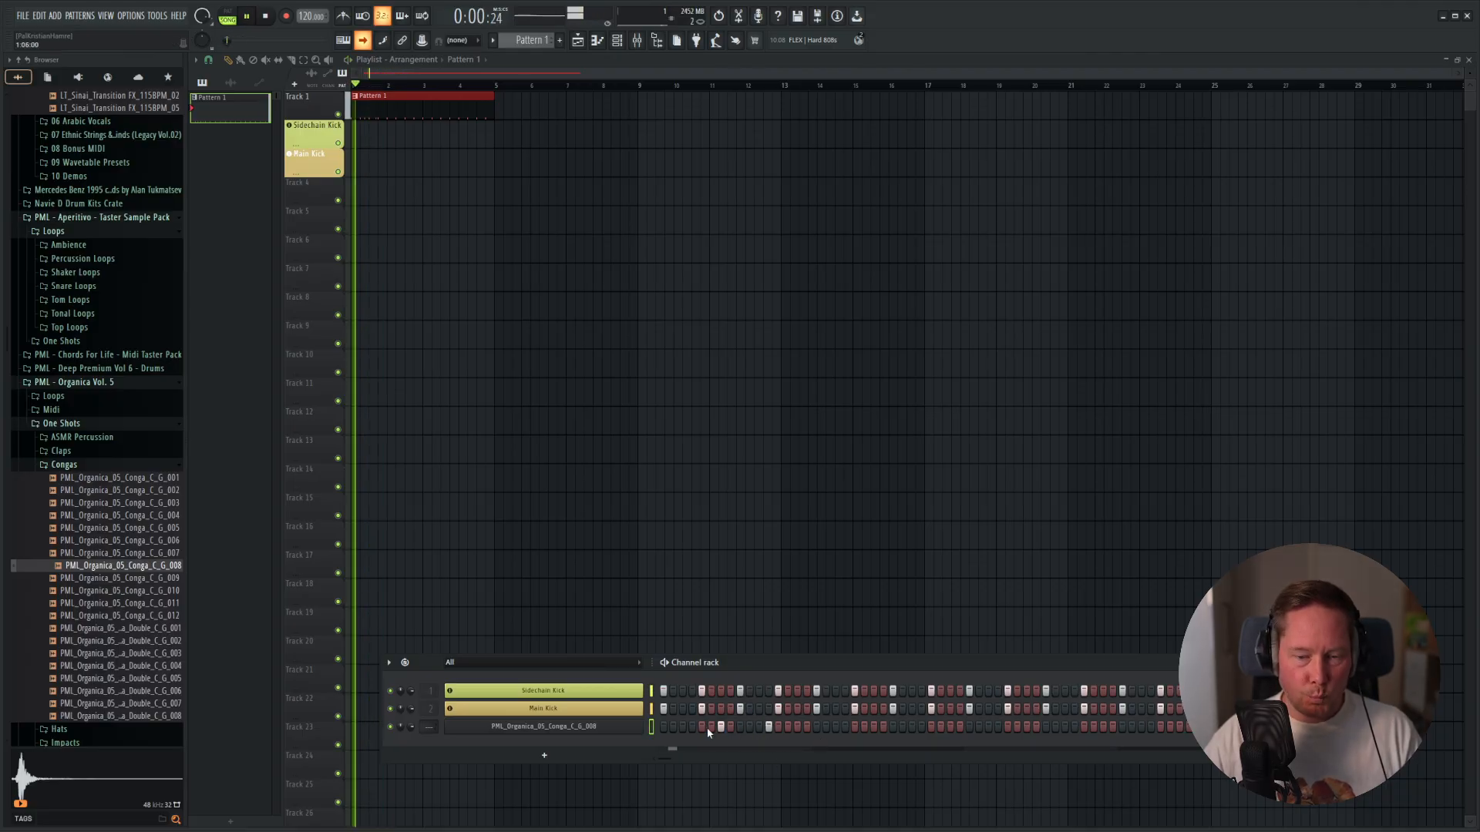
key("space")
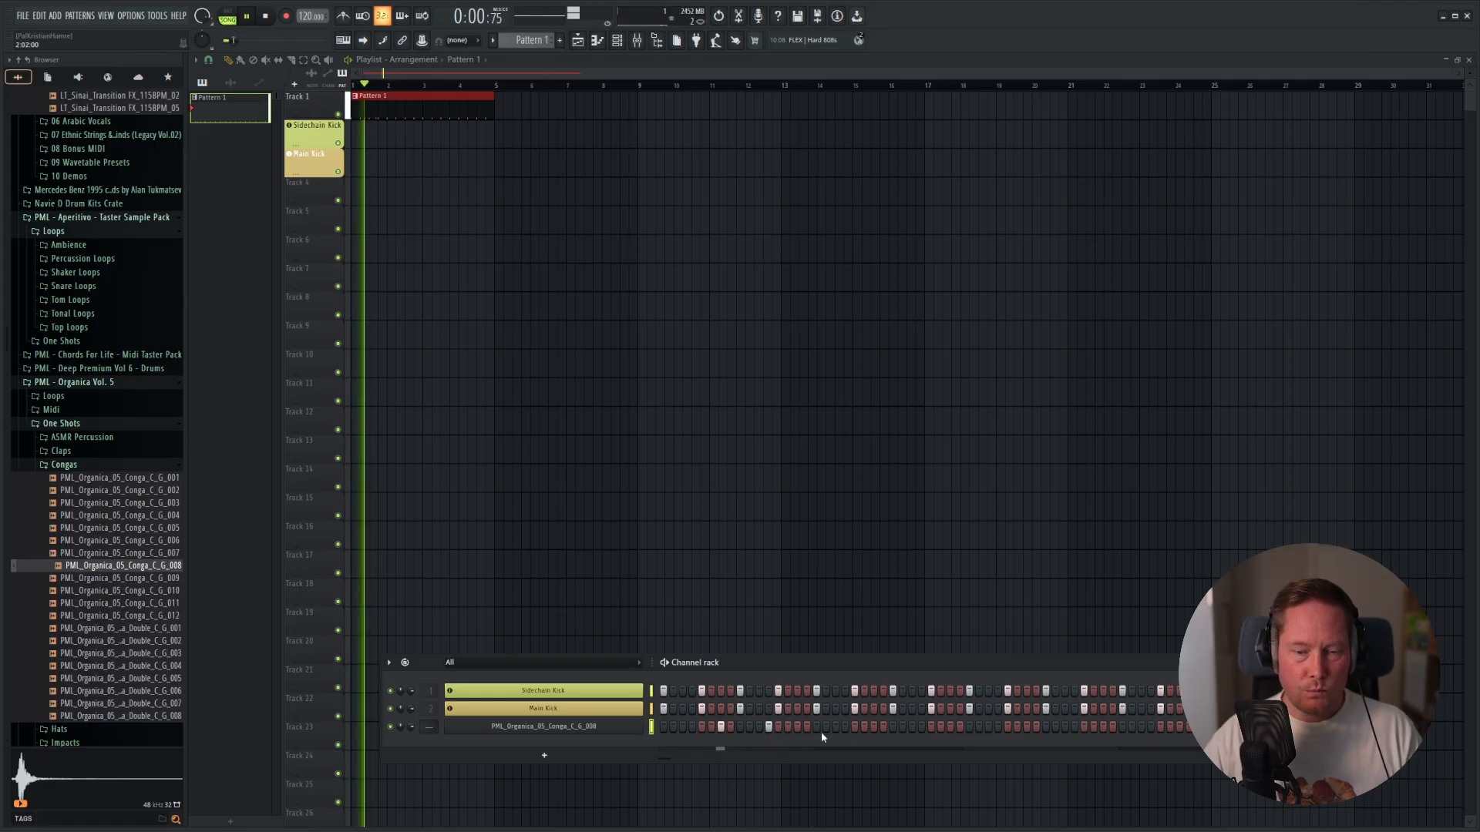
key("space")
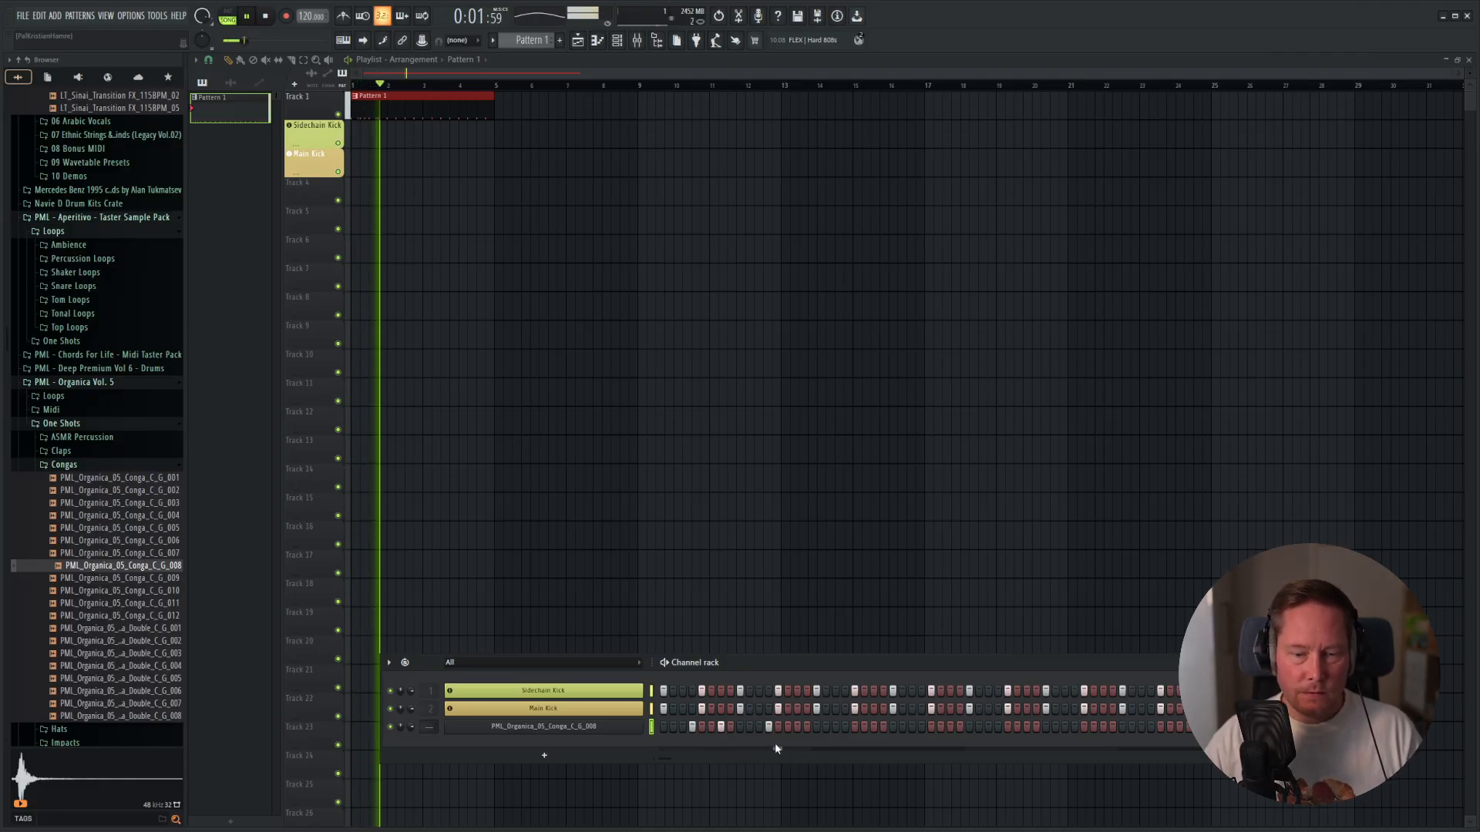
key("space")
key("space")
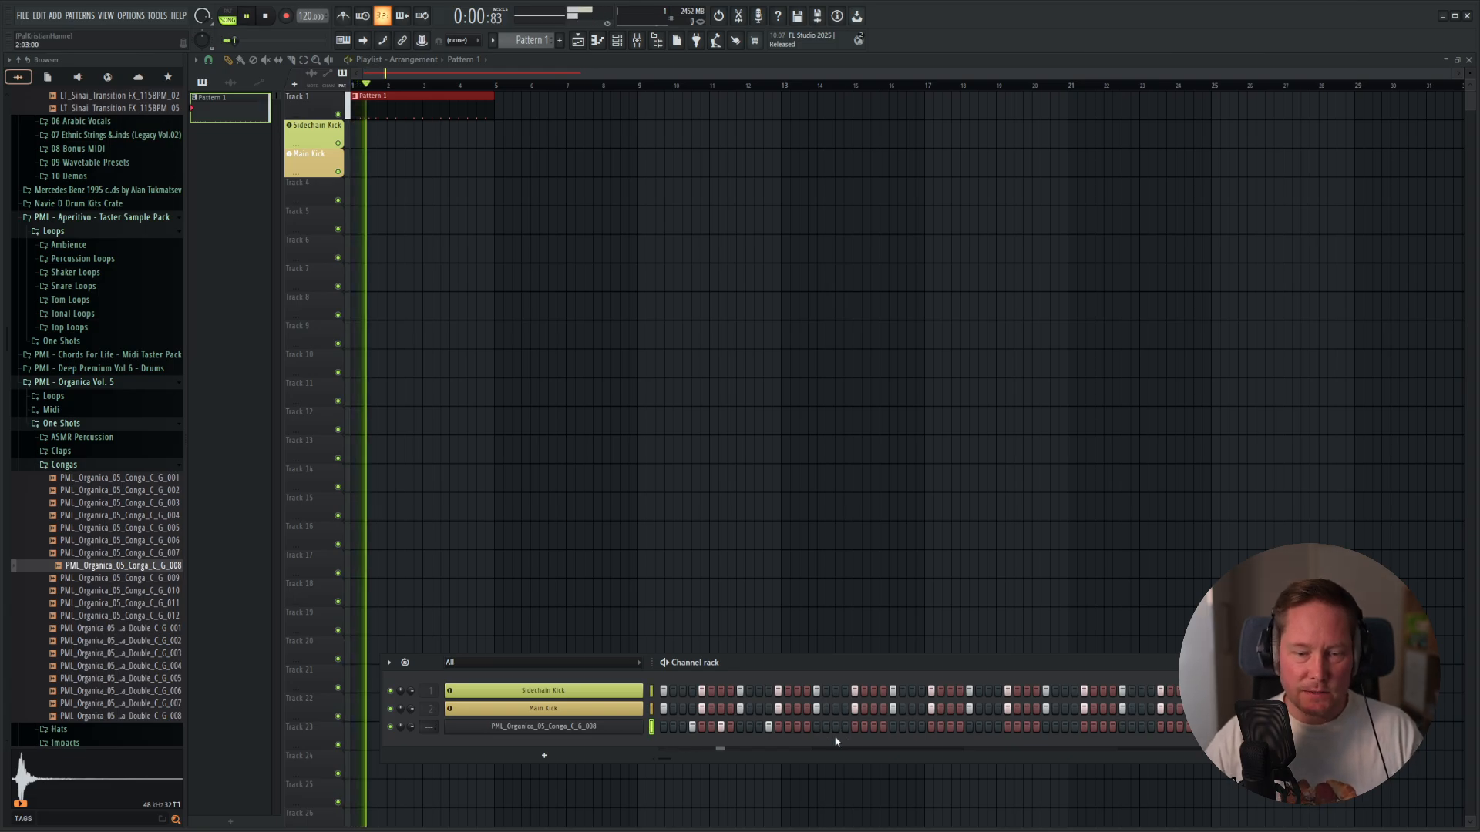
Remove the conga hit on step 12, add hits on steps 15, 20, 23 and 31, and audition the pattern.
left_click(807, 727)
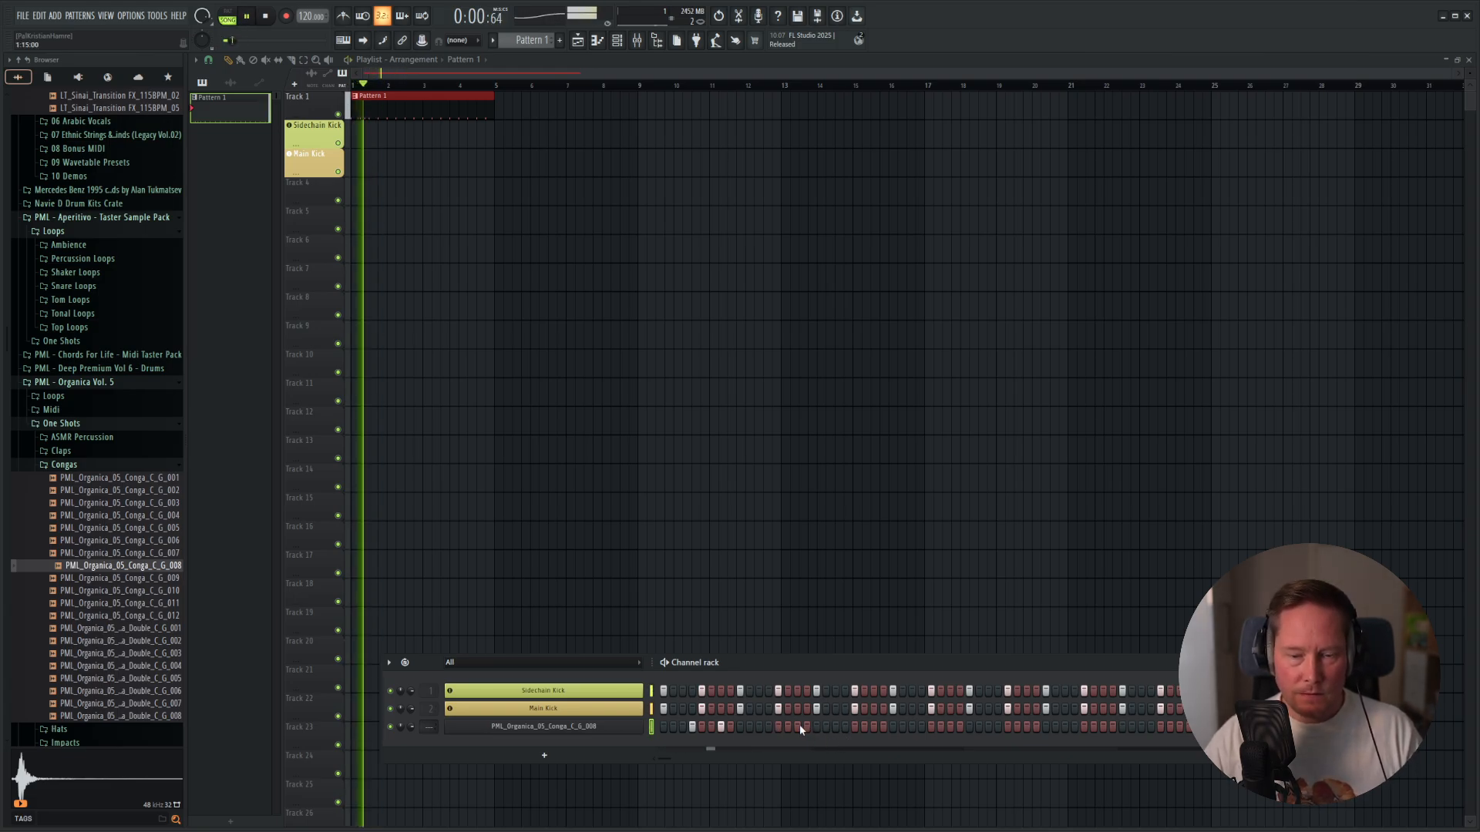
key("space")
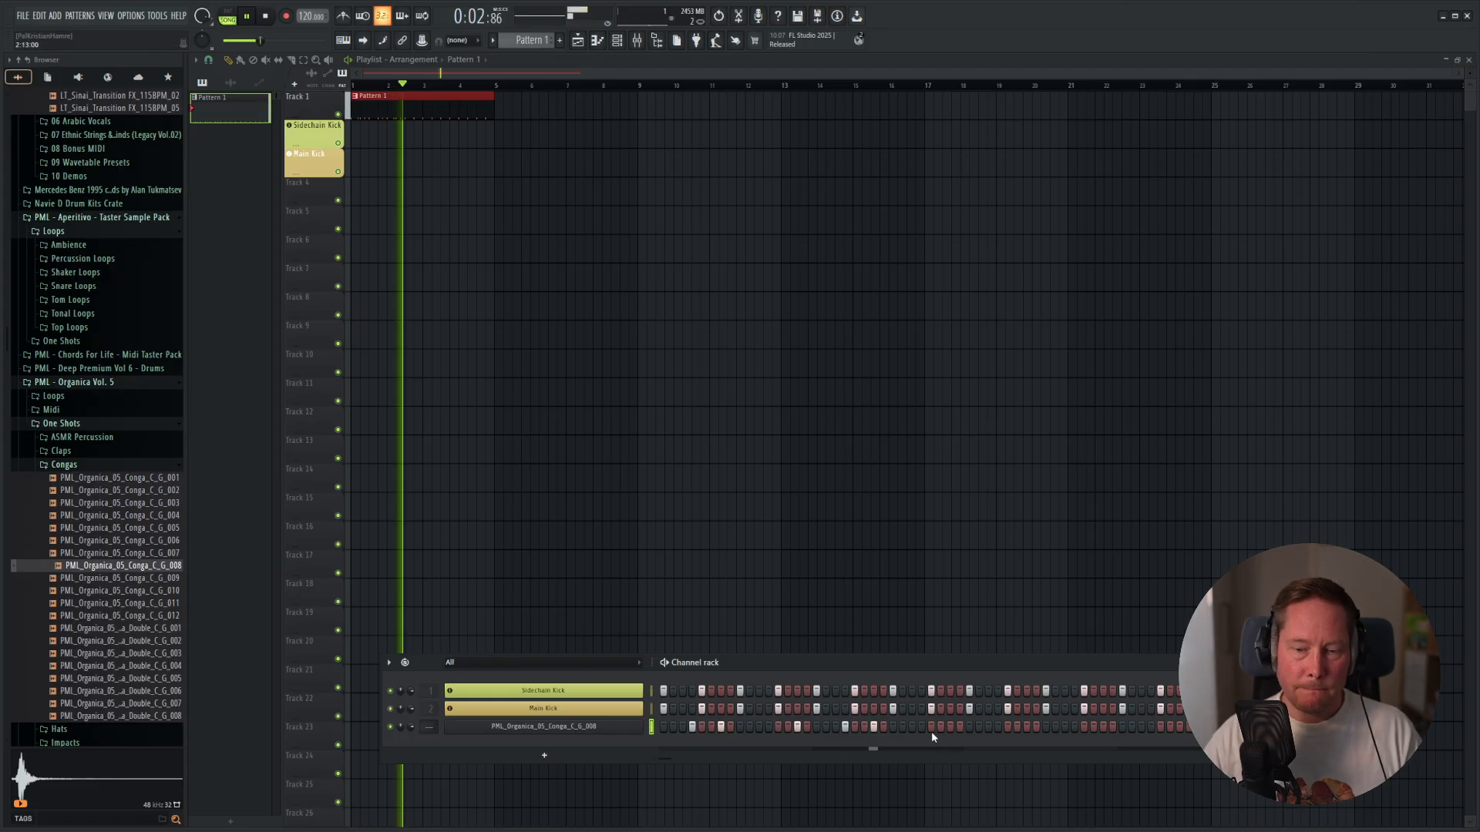
key("space")
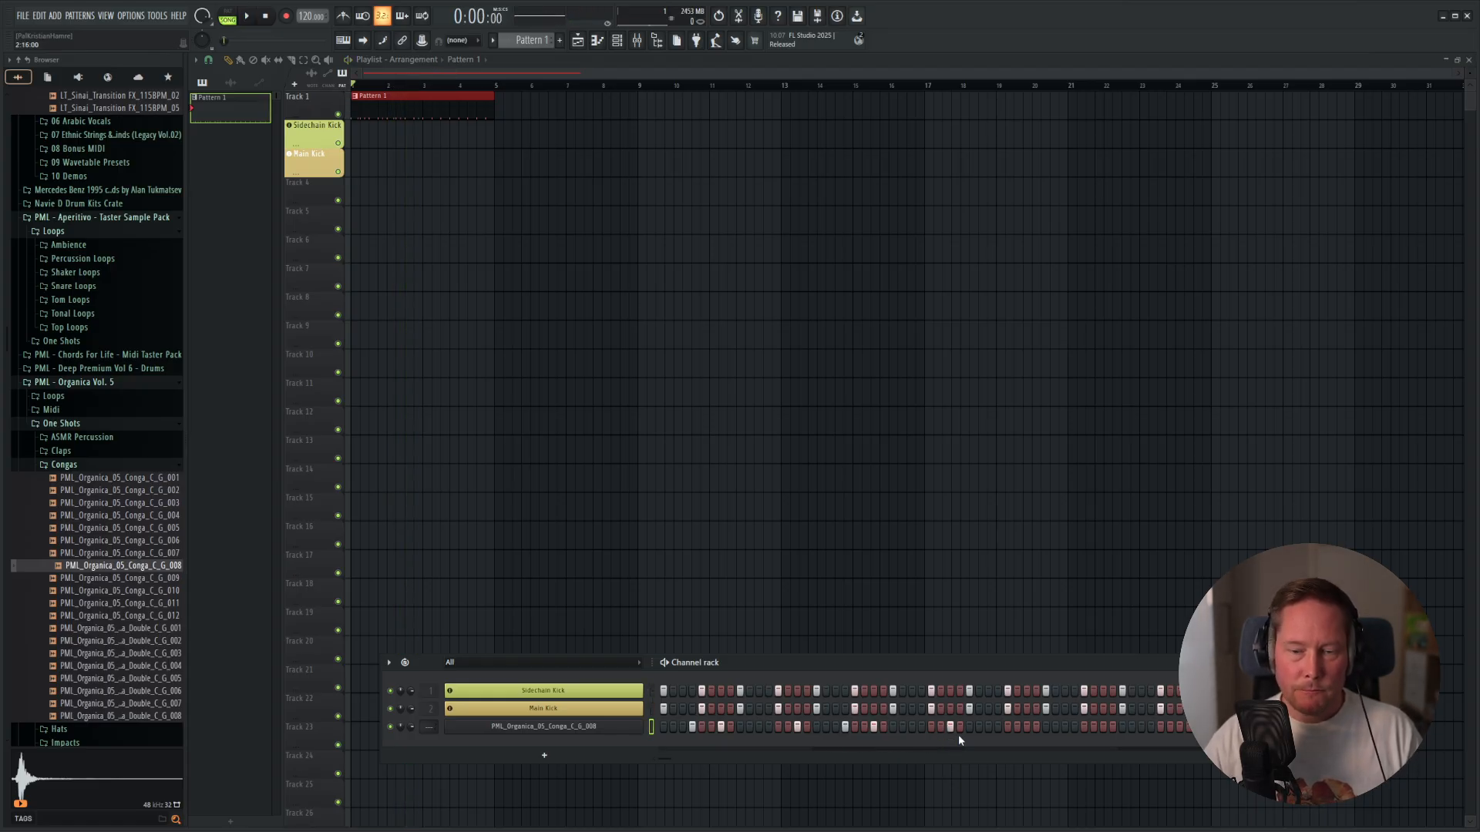
key("space")
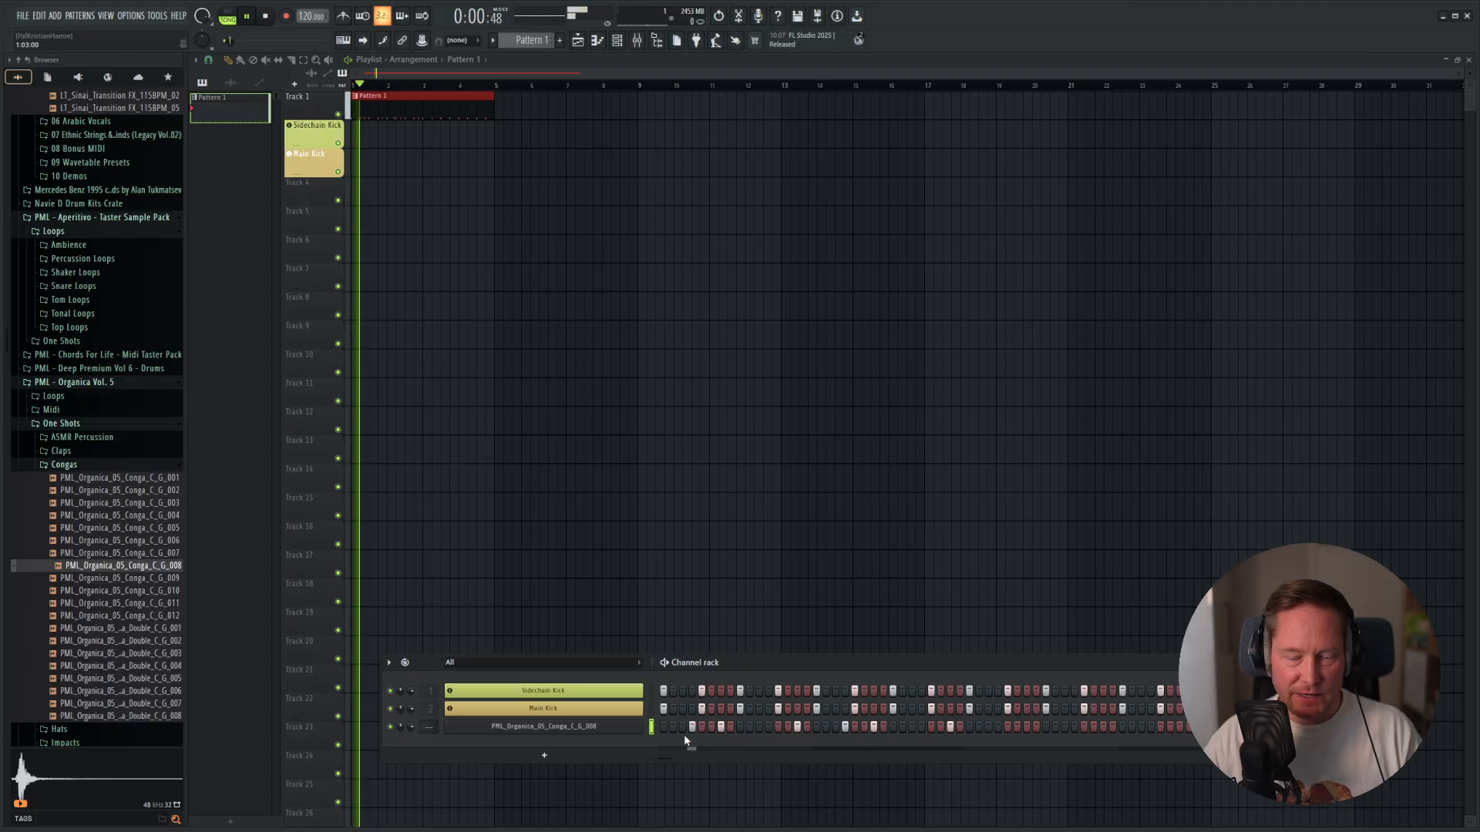
key("space")
Rename the PML_Organica_05_Conga_C_G_008 channel to Conga and colour it light orange.
right_click(584, 733)
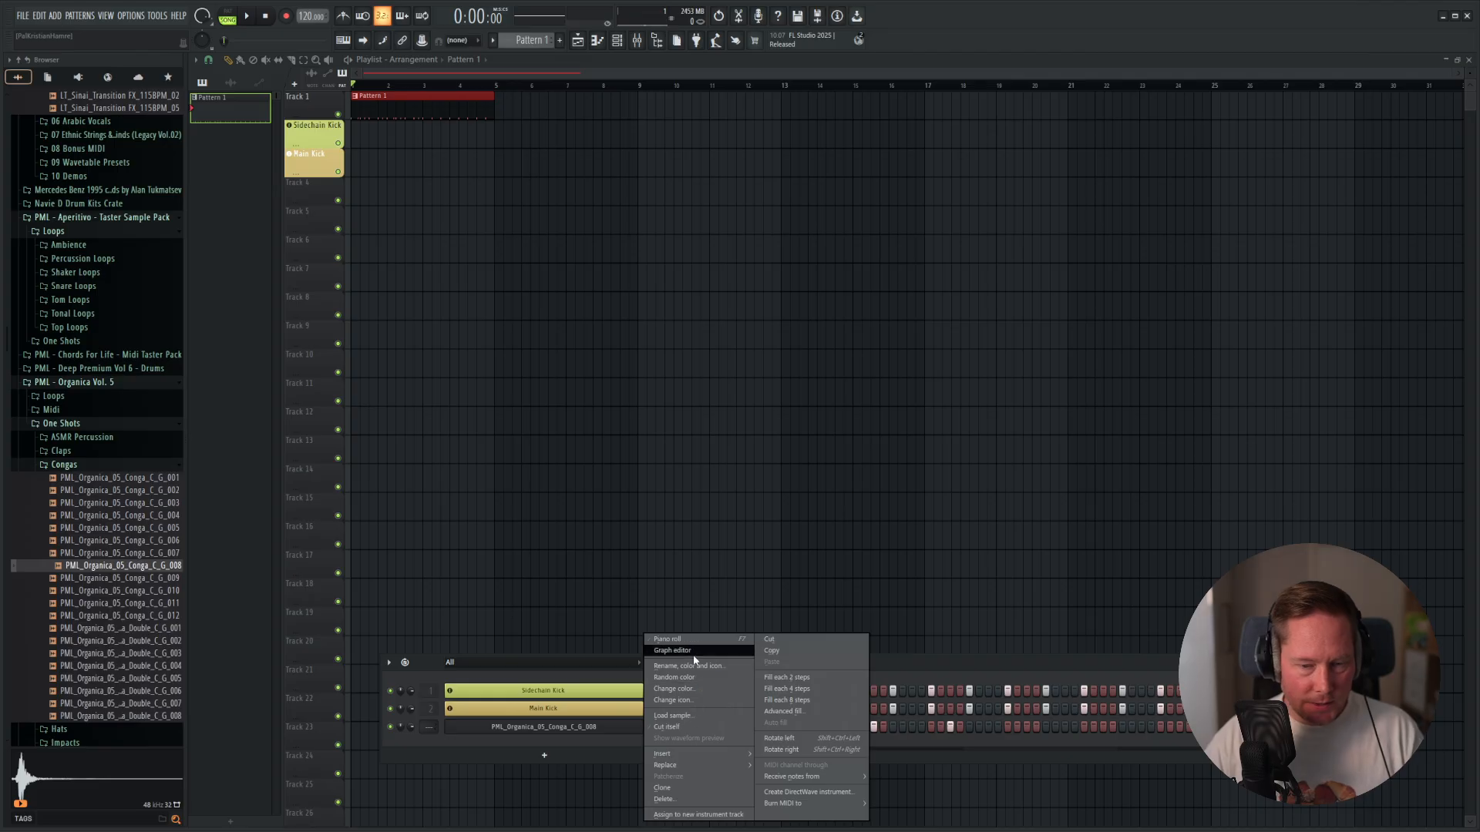
left_click(1033, 677)
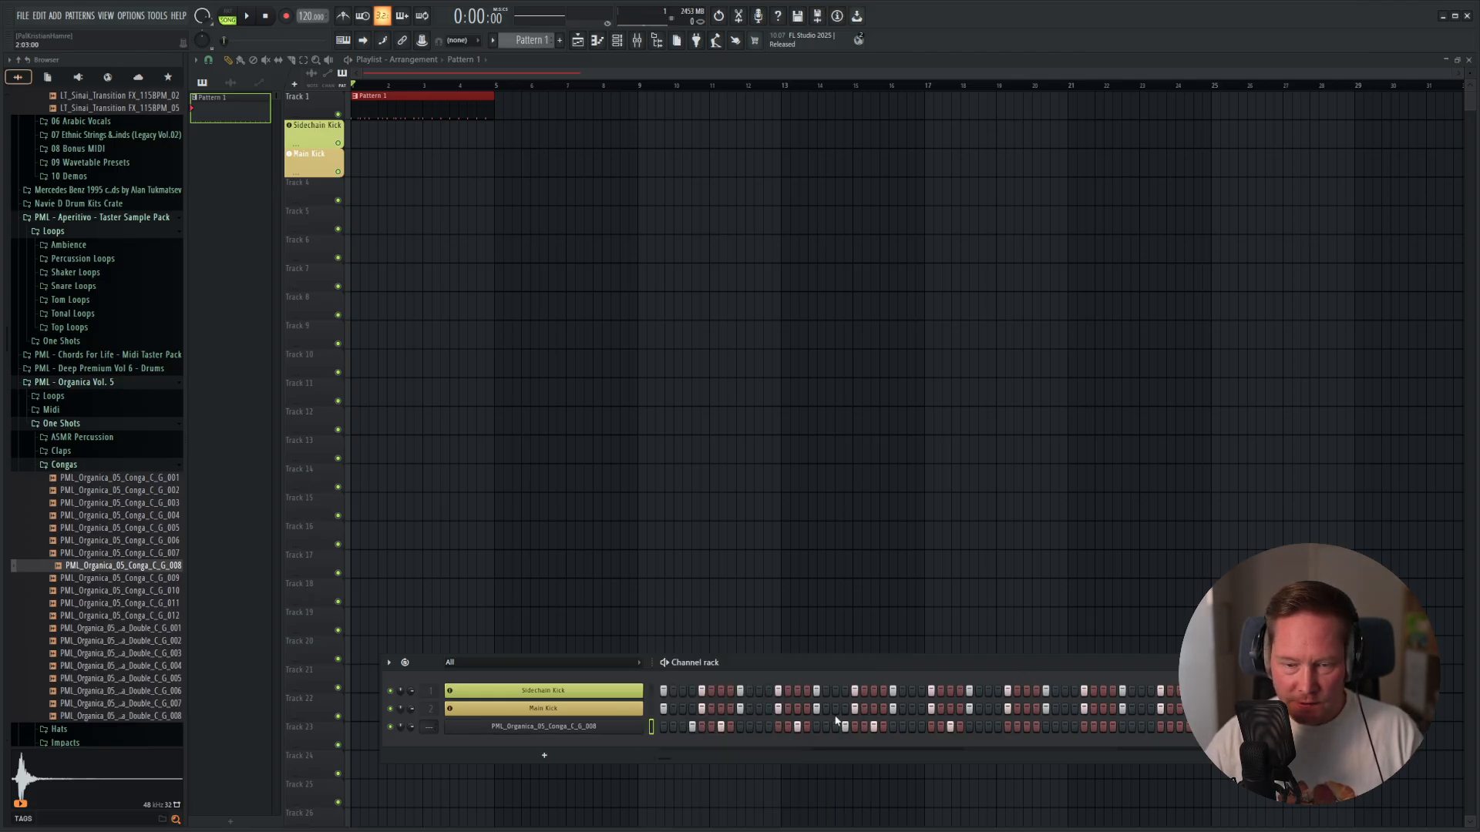
right_click(595, 730)
left_click(689, 666)
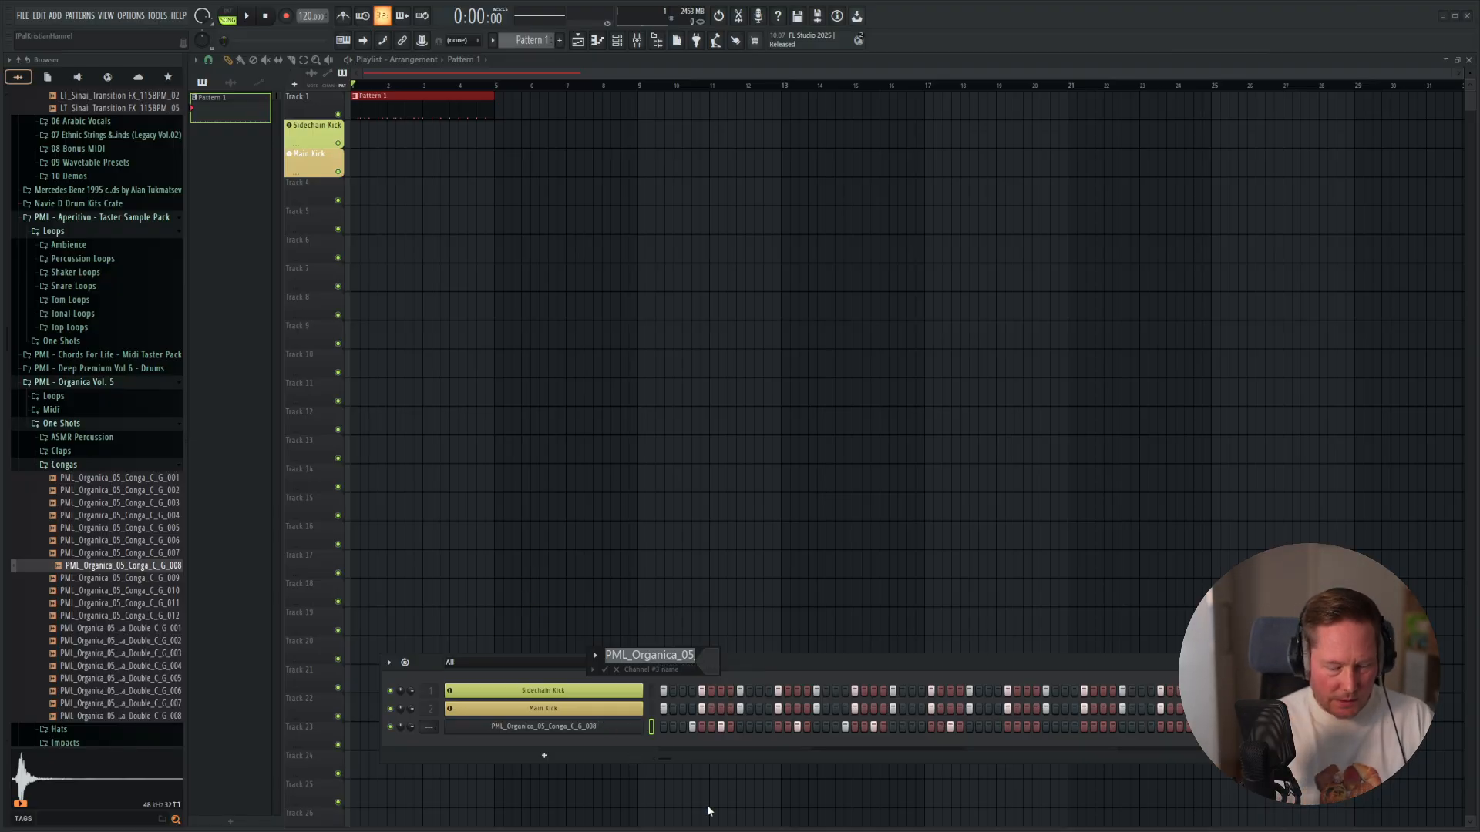
type("Conga")
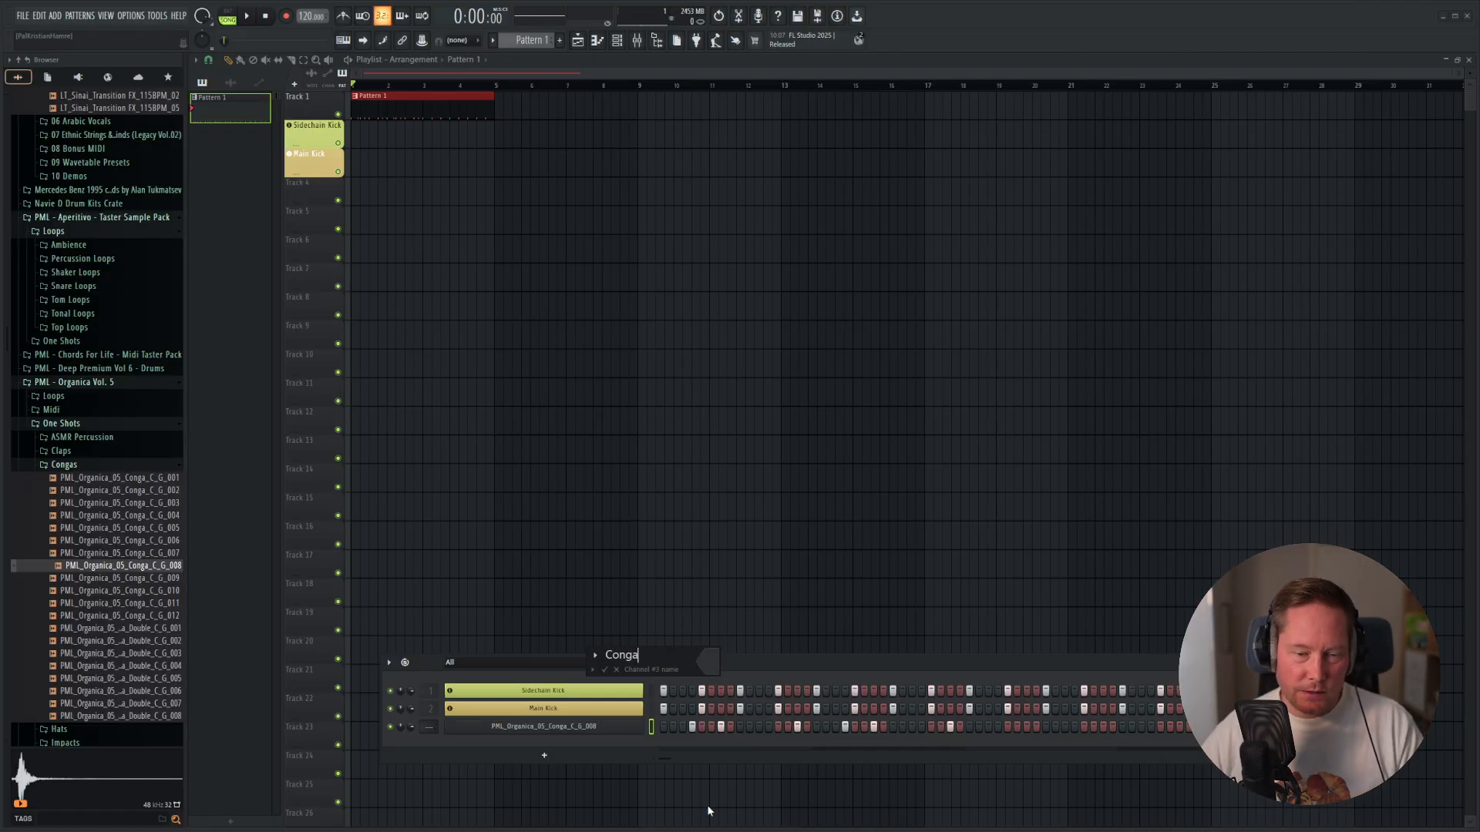
left_click(708, 661)
left_click(747, 713)
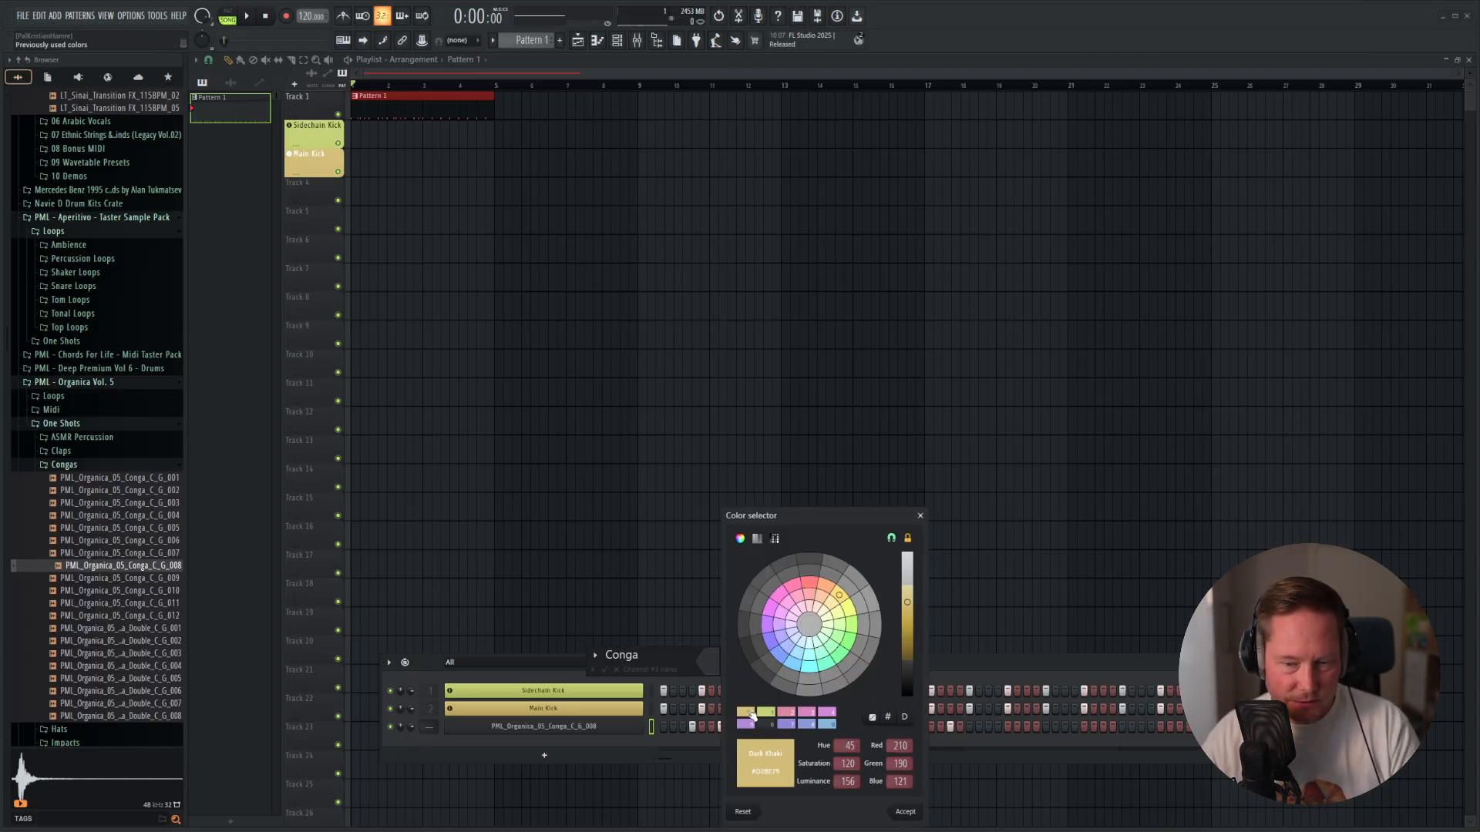
left_click(823, 587)
key("Return")
key("Return")
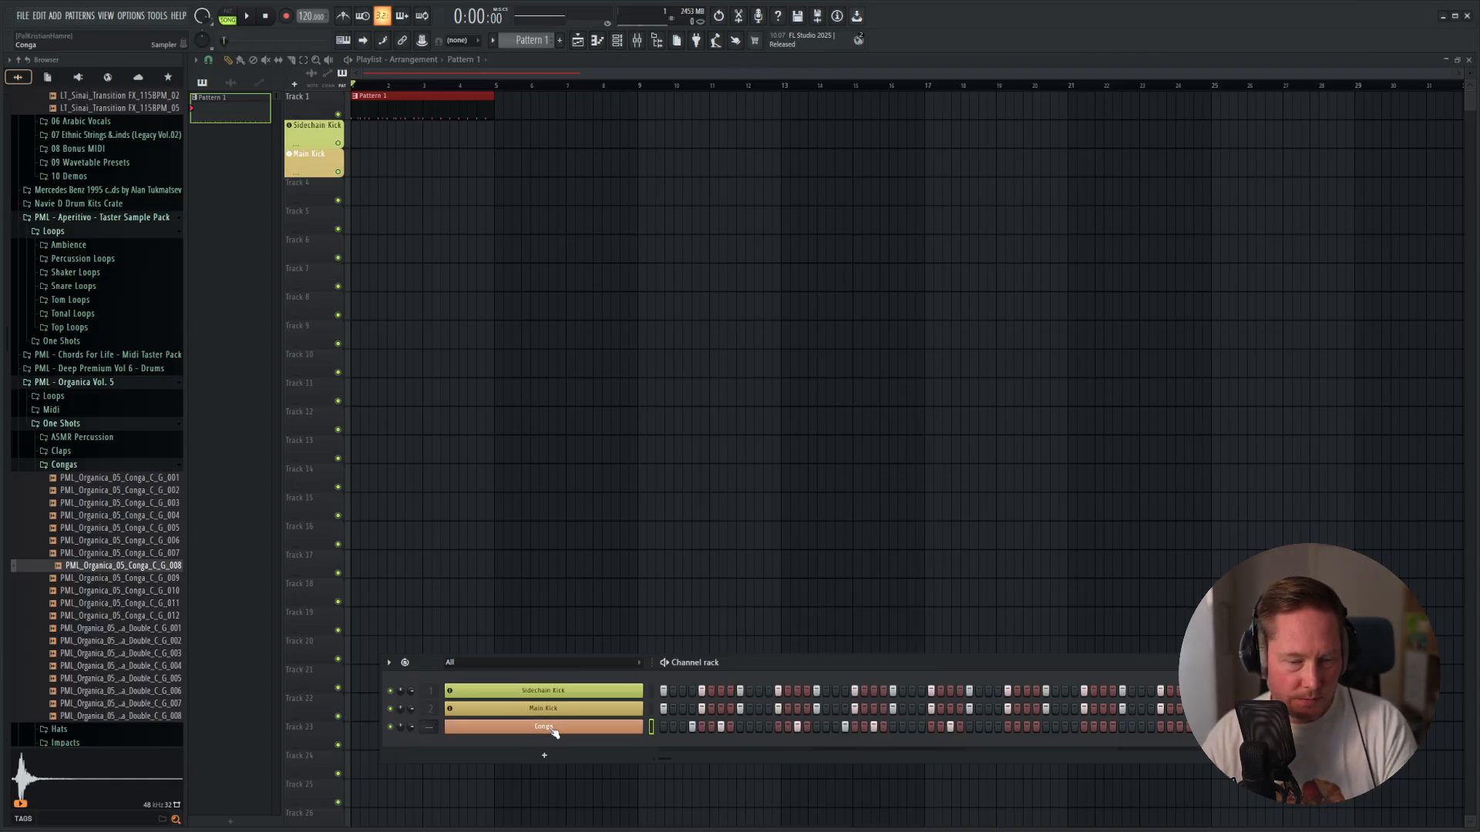
Assign the Conga channel to a new instrument track and return to the playlist.
right_click(640, 727)
left_click(685, 815)
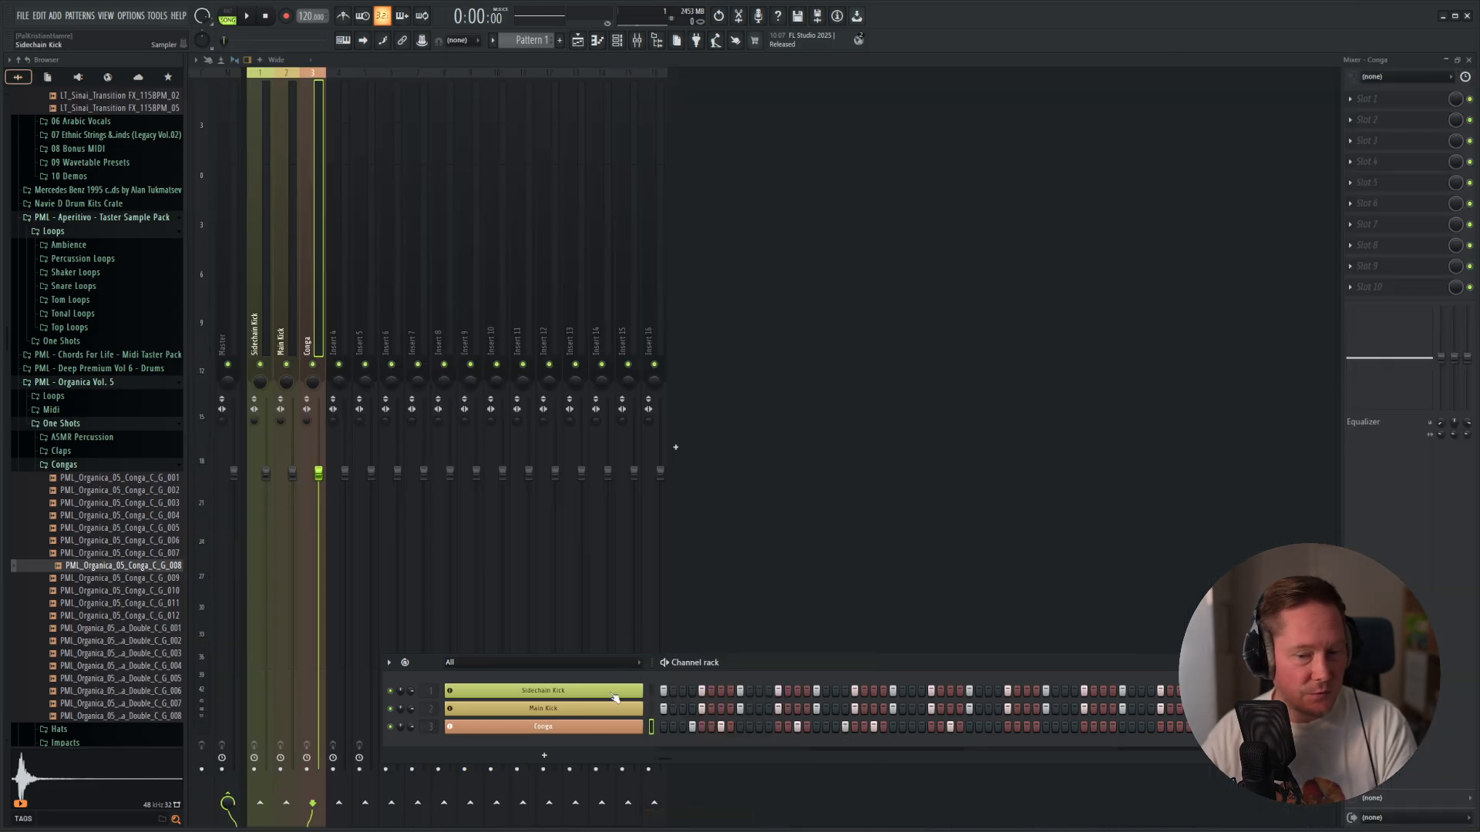
key("F5")
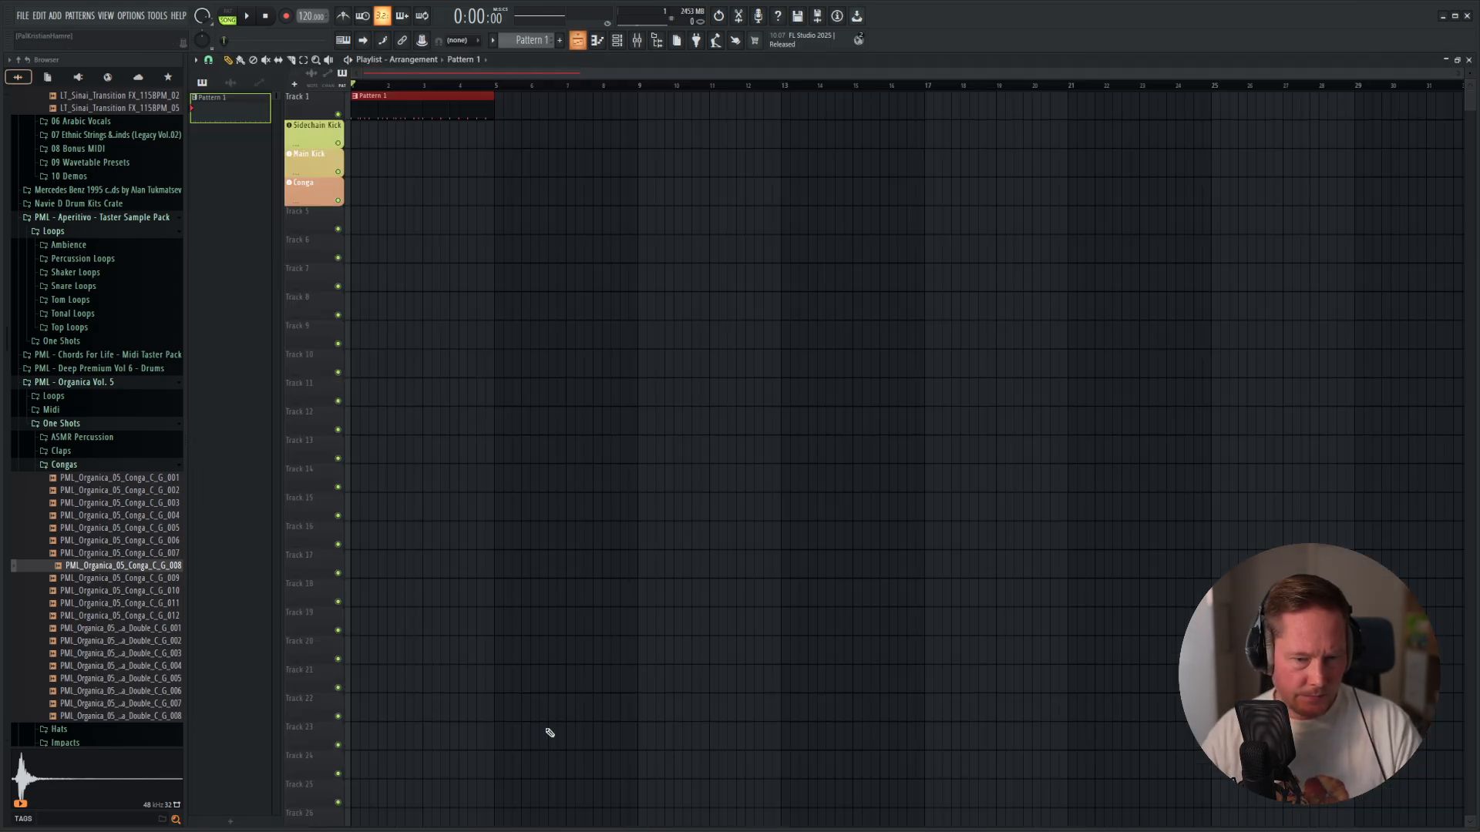
Duplicate the Conga notes of bars 1–2 into bars 3–4 in the piano roll and play back the result.
right_click(549, 731)
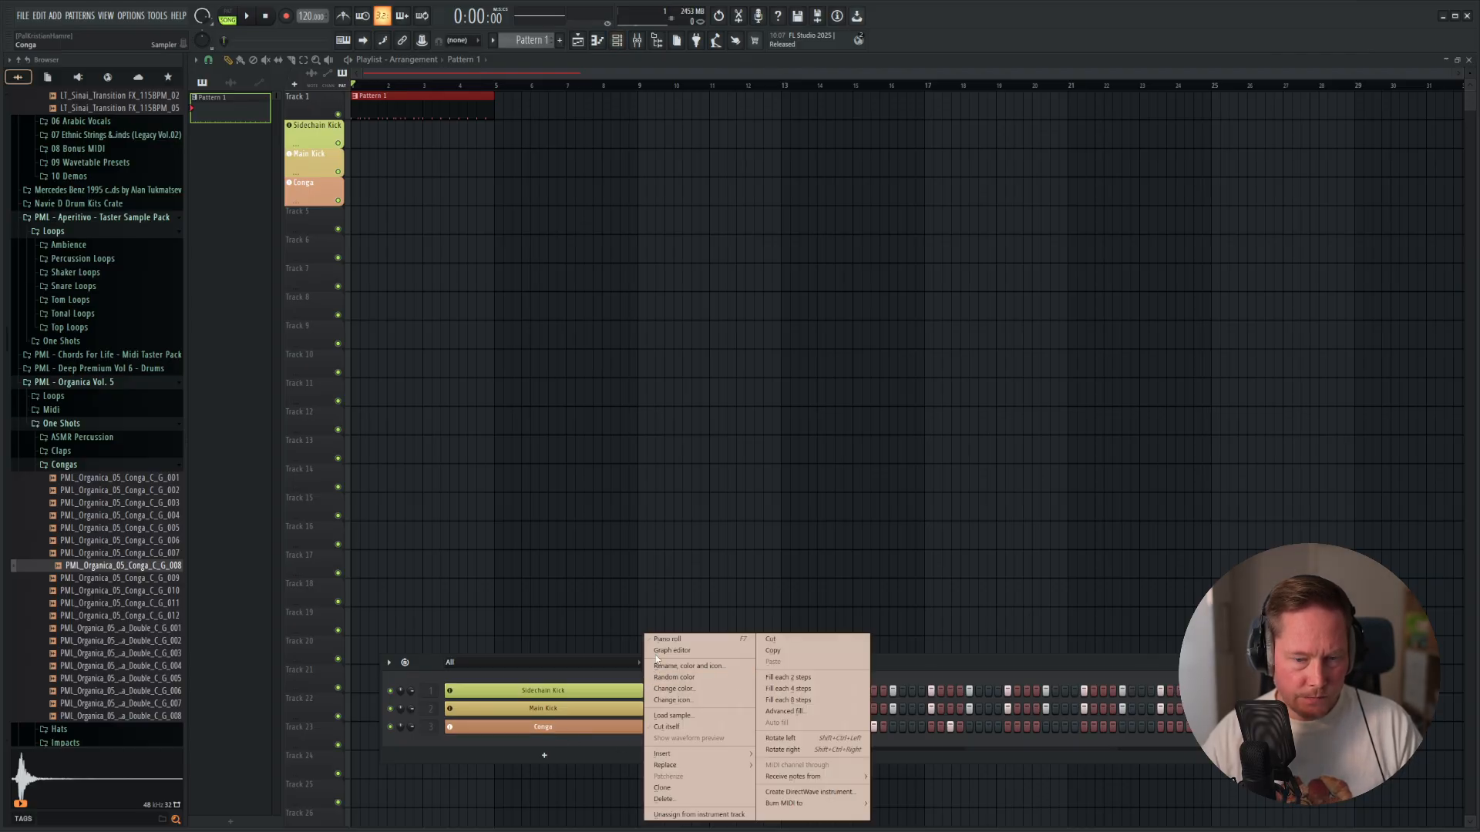
left_click(649, 637)
left_click_drag(731, 223, 241, 321, "ctrl")
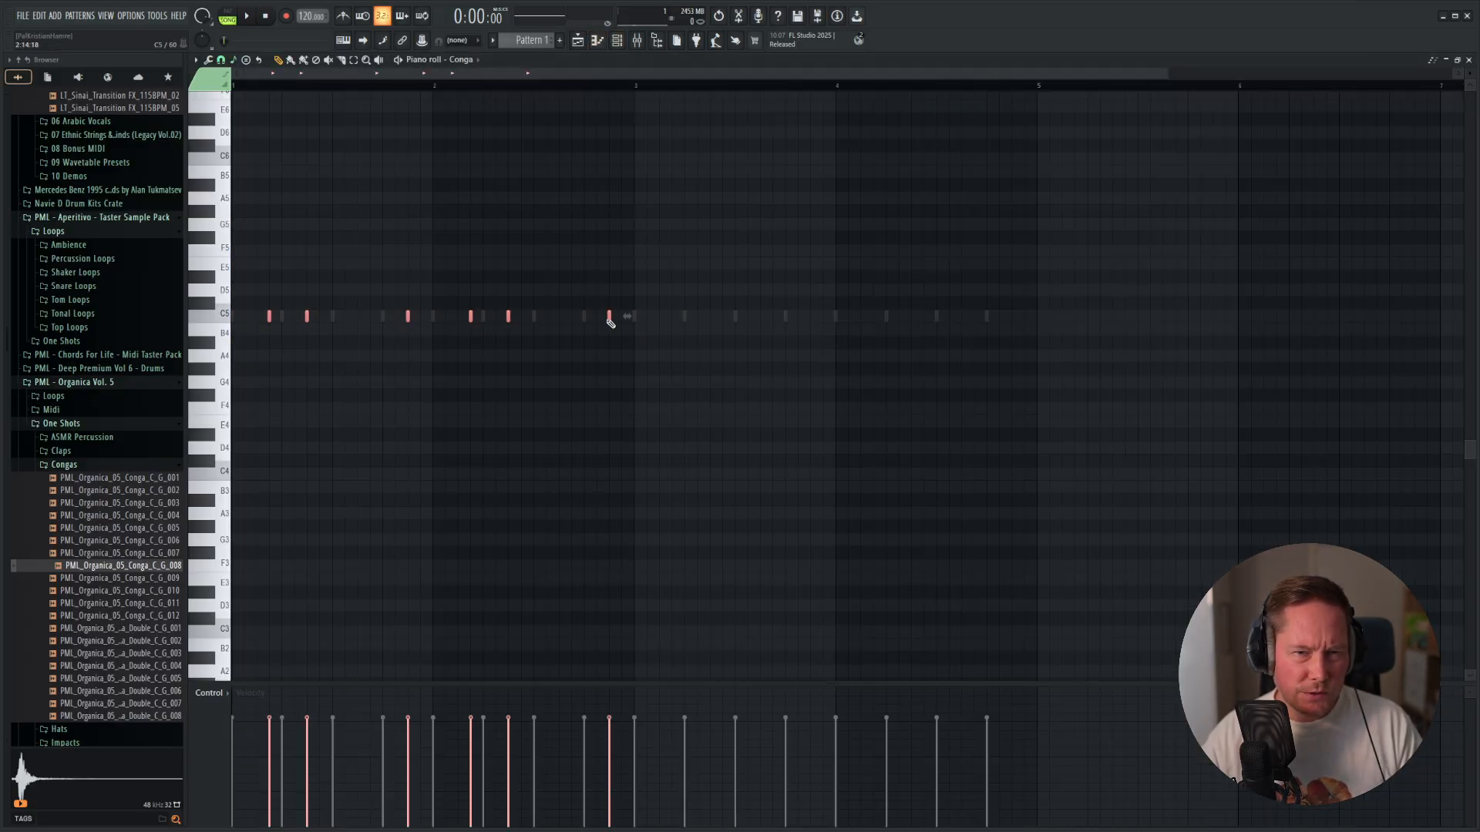
left_click_drag(609, 317, 1012, 324, "shift")
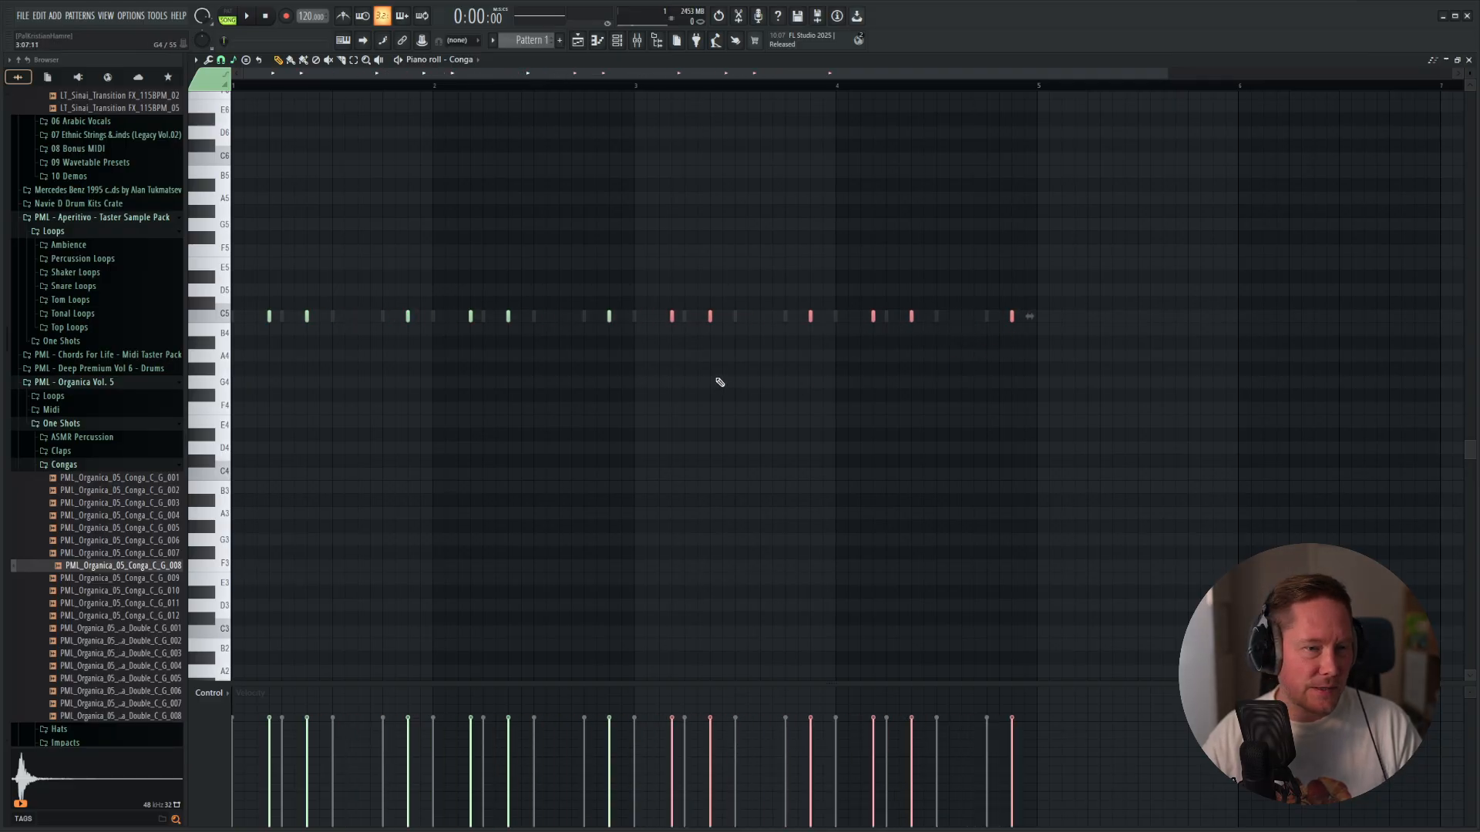
key("space")
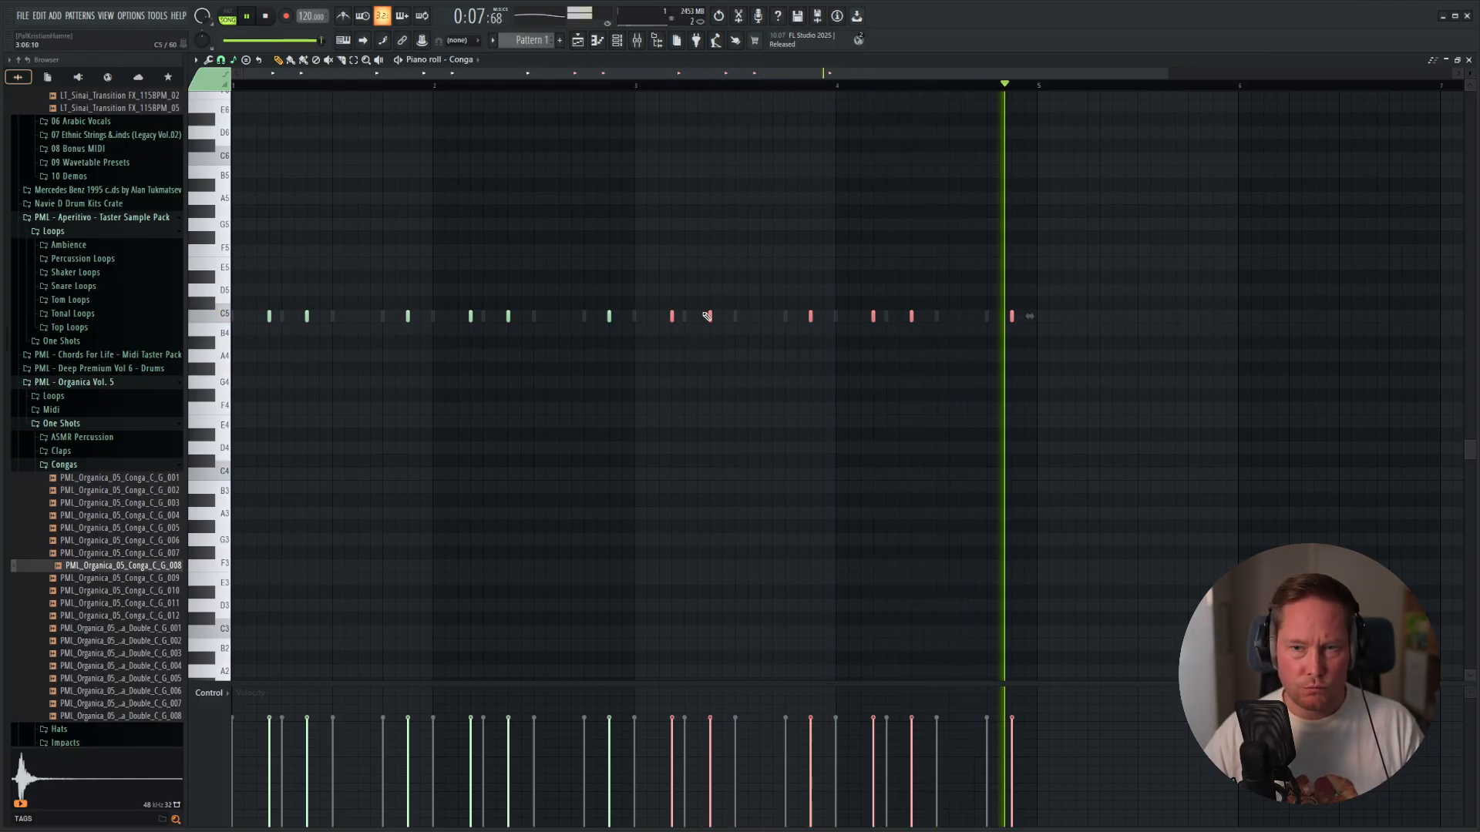
key("space")
key("F5")
key("F6")
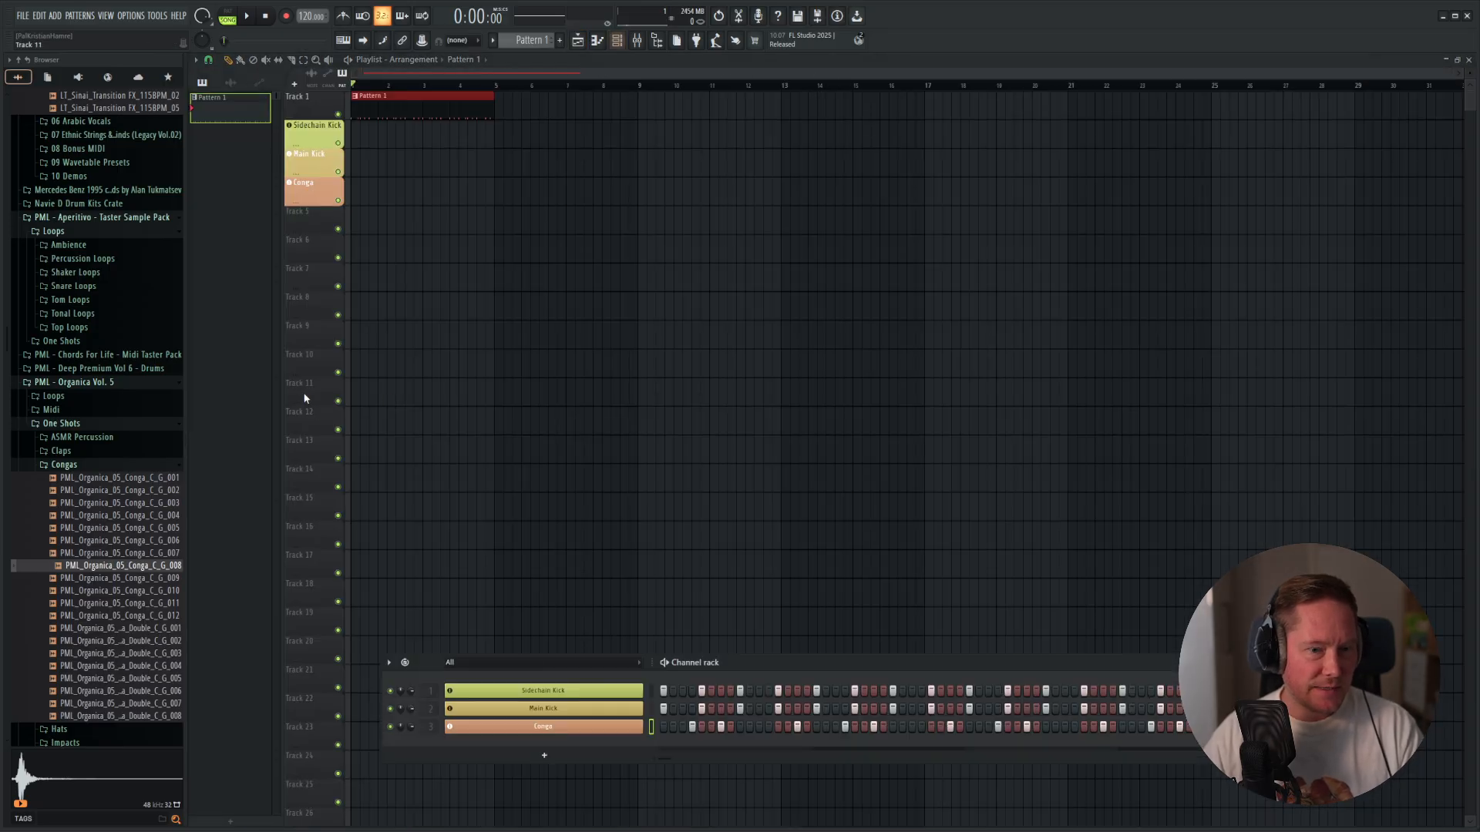
Audition one-shots in the PML - Organica Vol. 5 Claps folder and add PML_Organica_05_Clap_007 as a new channel.
left_click(68, 467)
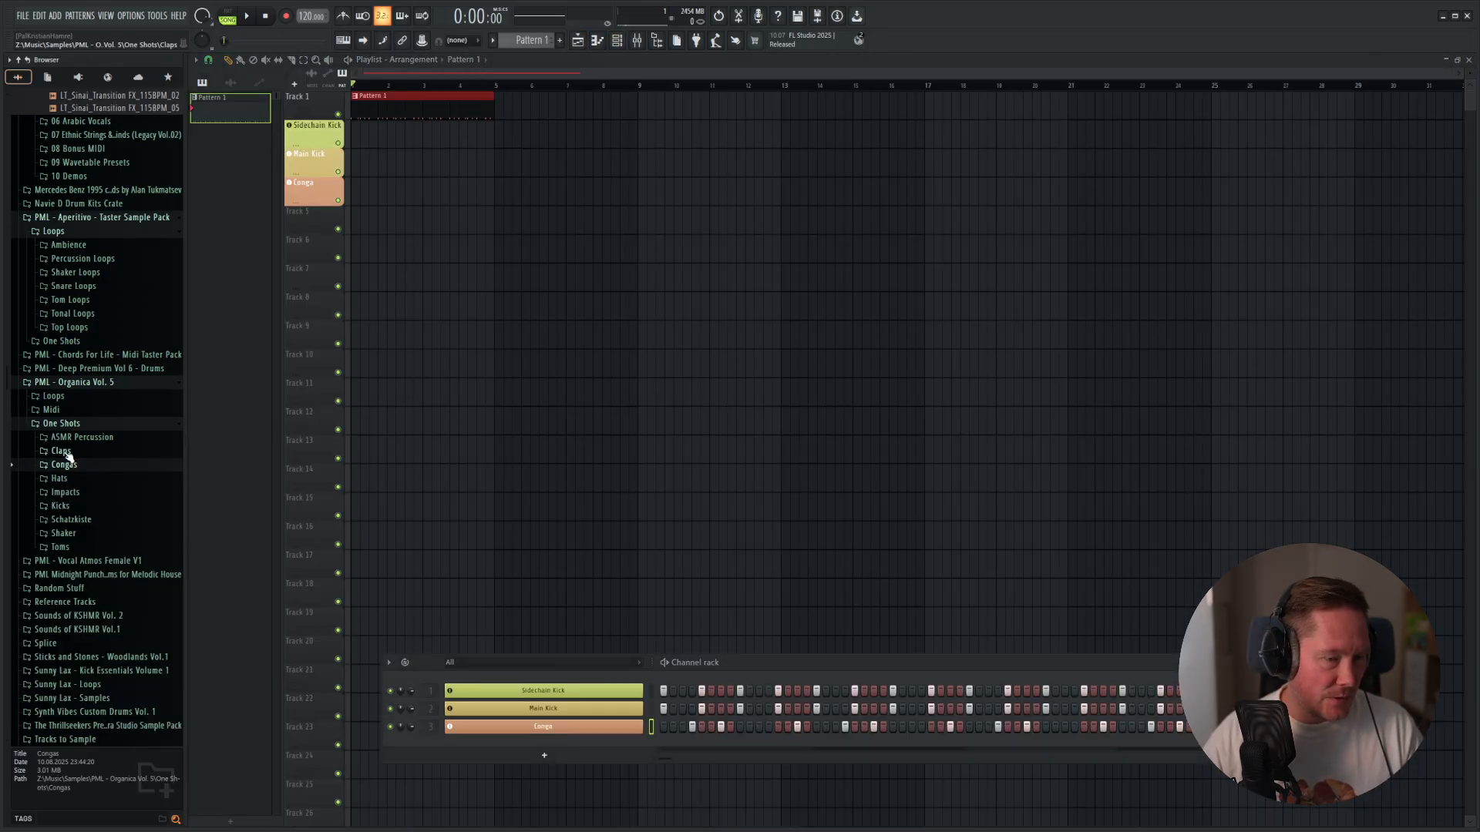
left_click(65, 452)
left_click(84, 454)
left_click(100, 592)
left_click(118, 705)
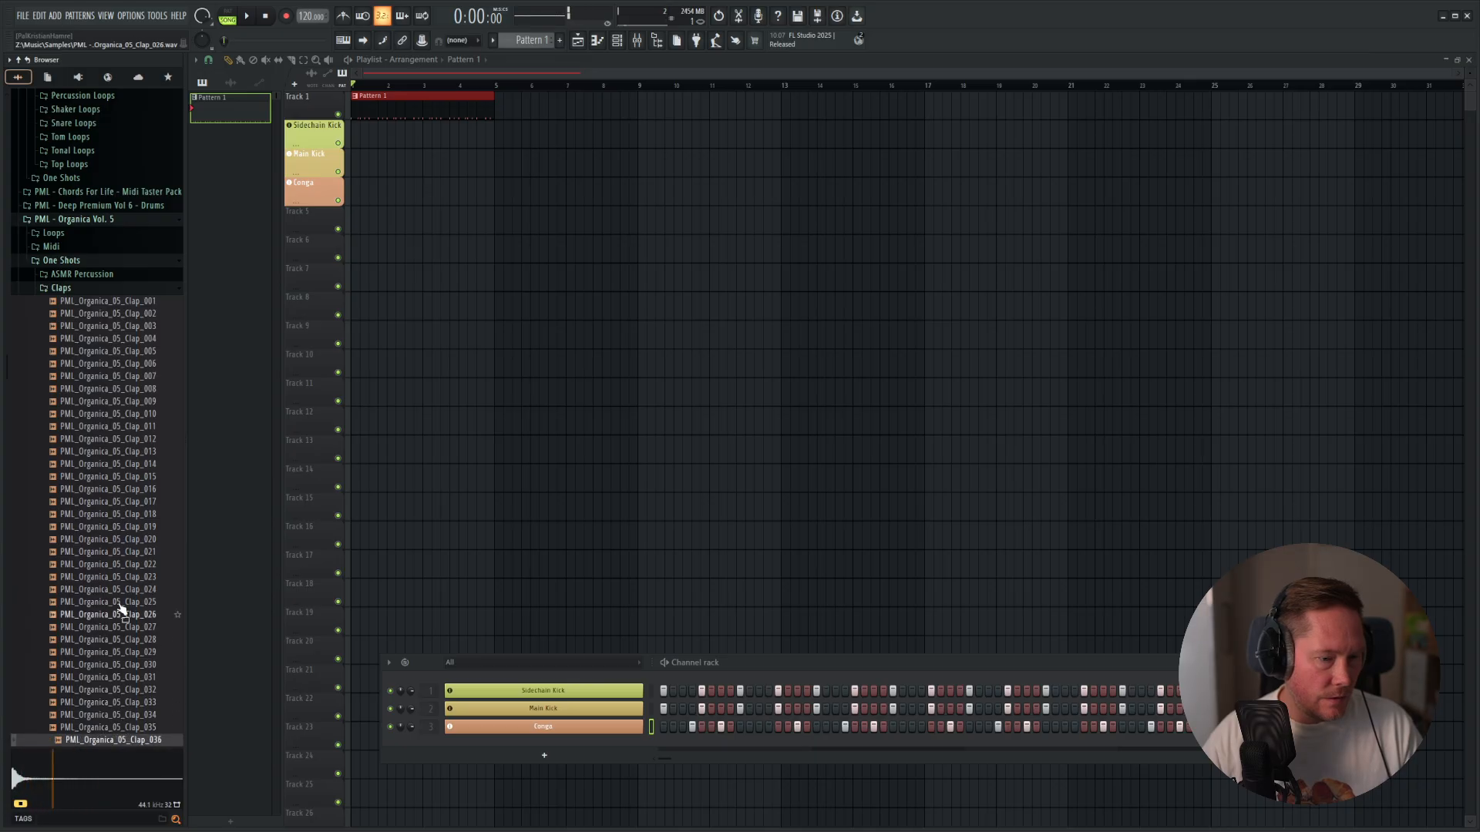
left_click(111, 376)
left_click(111, 315)
left_click(112, 364)
left_click(122, 352)
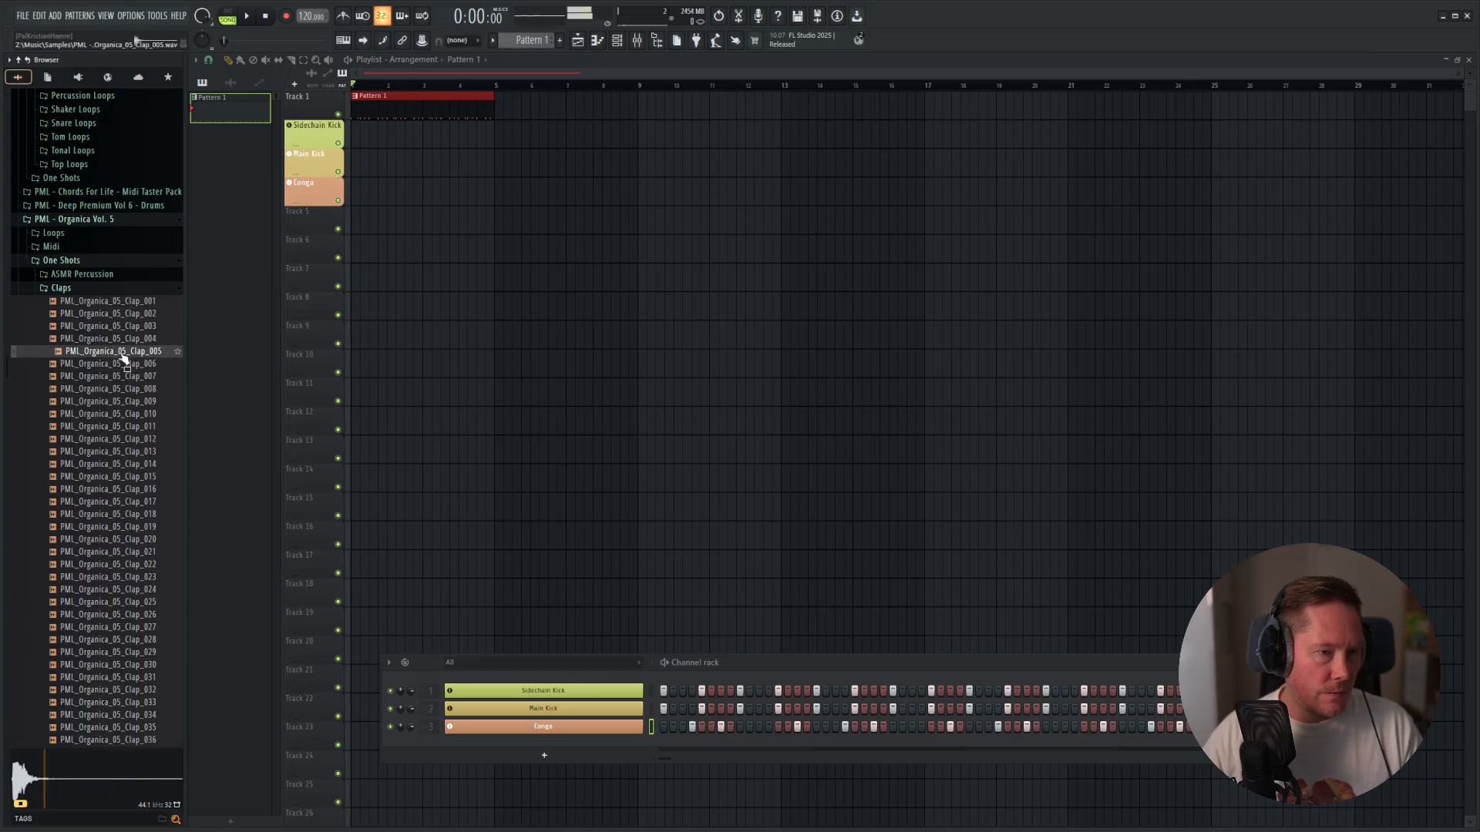
left_click(116, 377)
left_click(114, 390)
left_click(121, 380)
left_click_drag(121, 385, 559, 751)
Program clap hits on steps 10 and 14 of Pattern 1, auditioning them against the kicks and conga.
key("space")
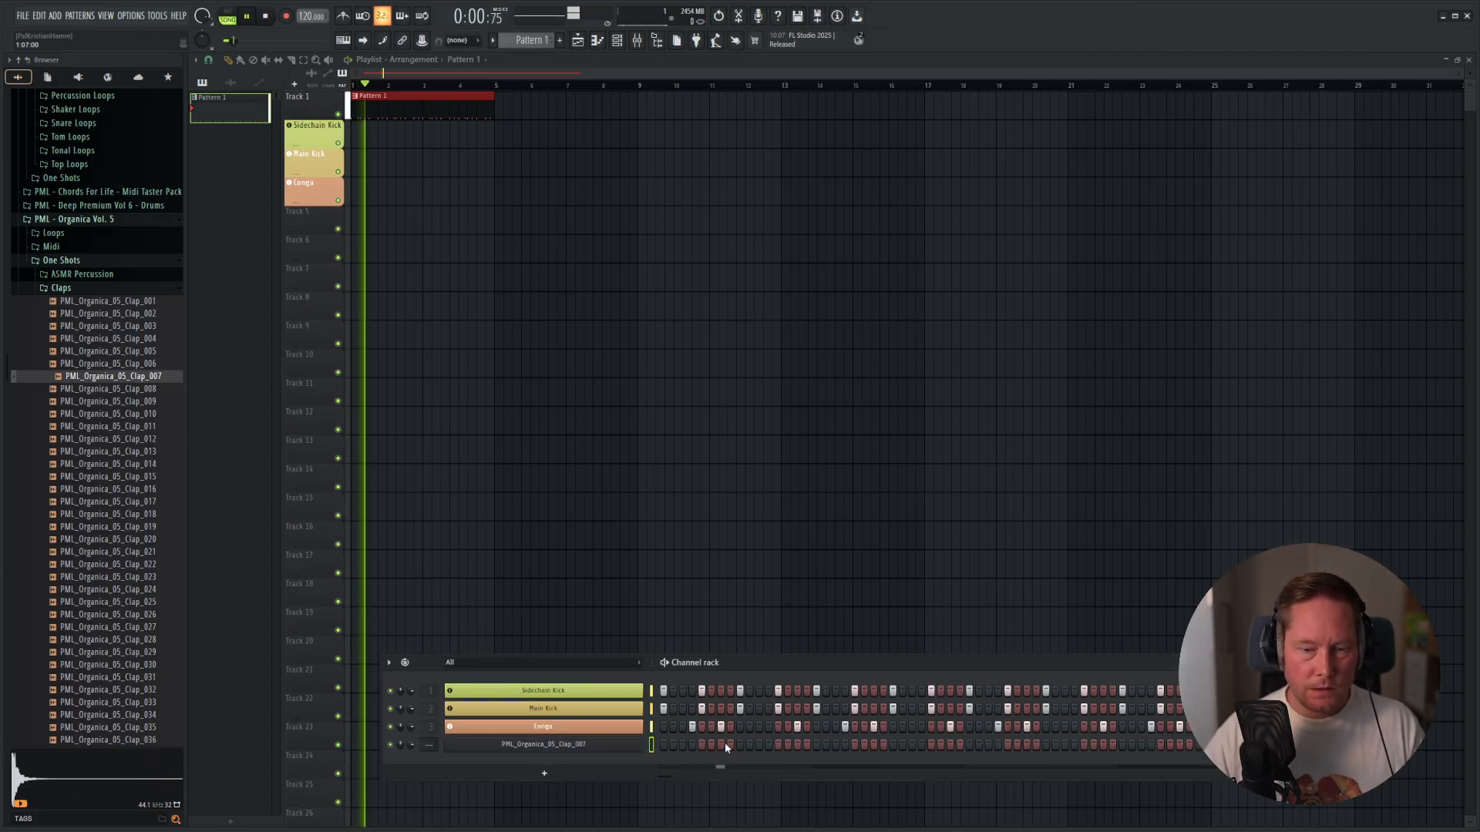
left_click(747, 744)
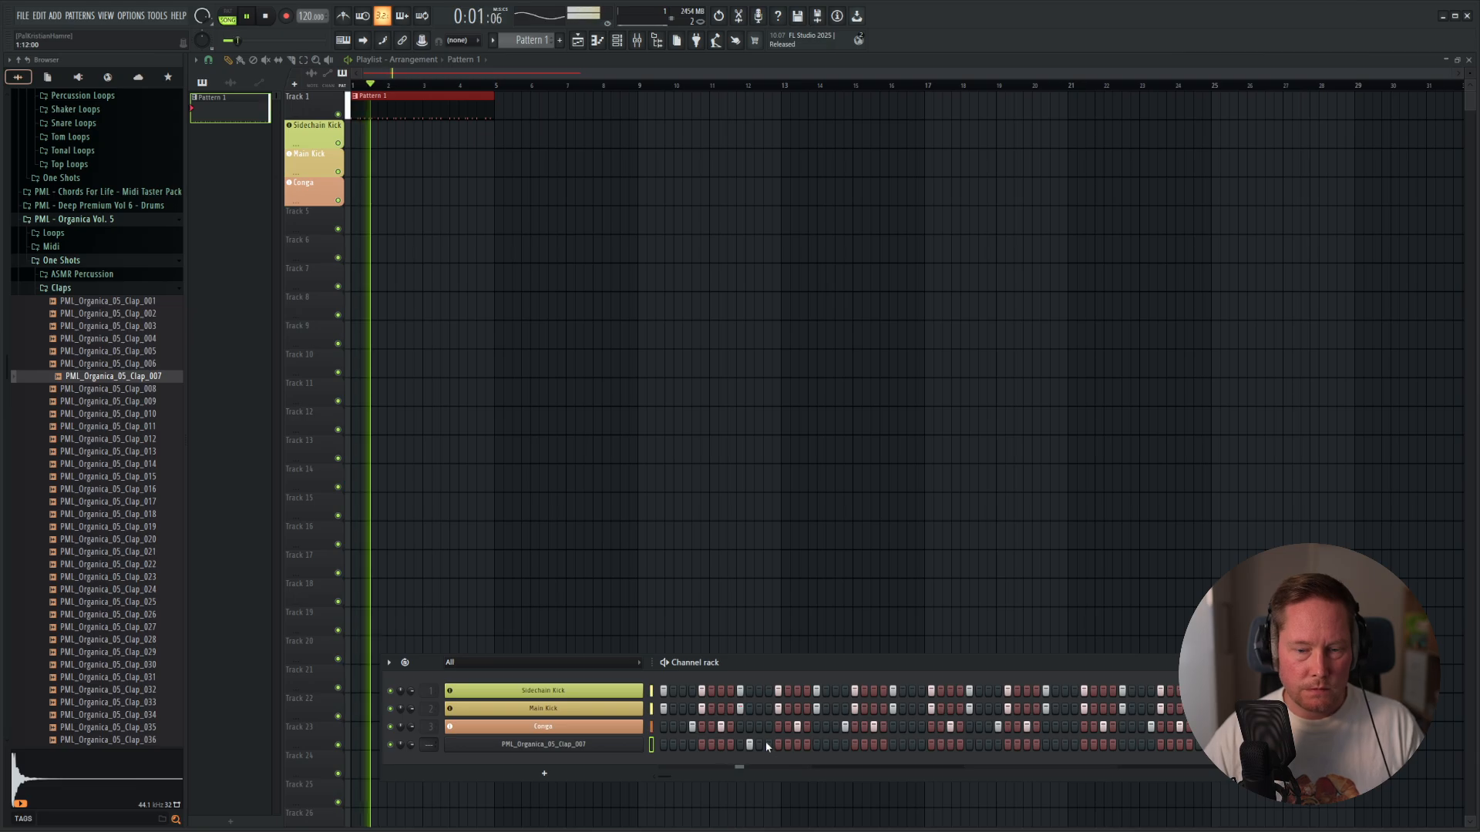
key("space")
key("space")
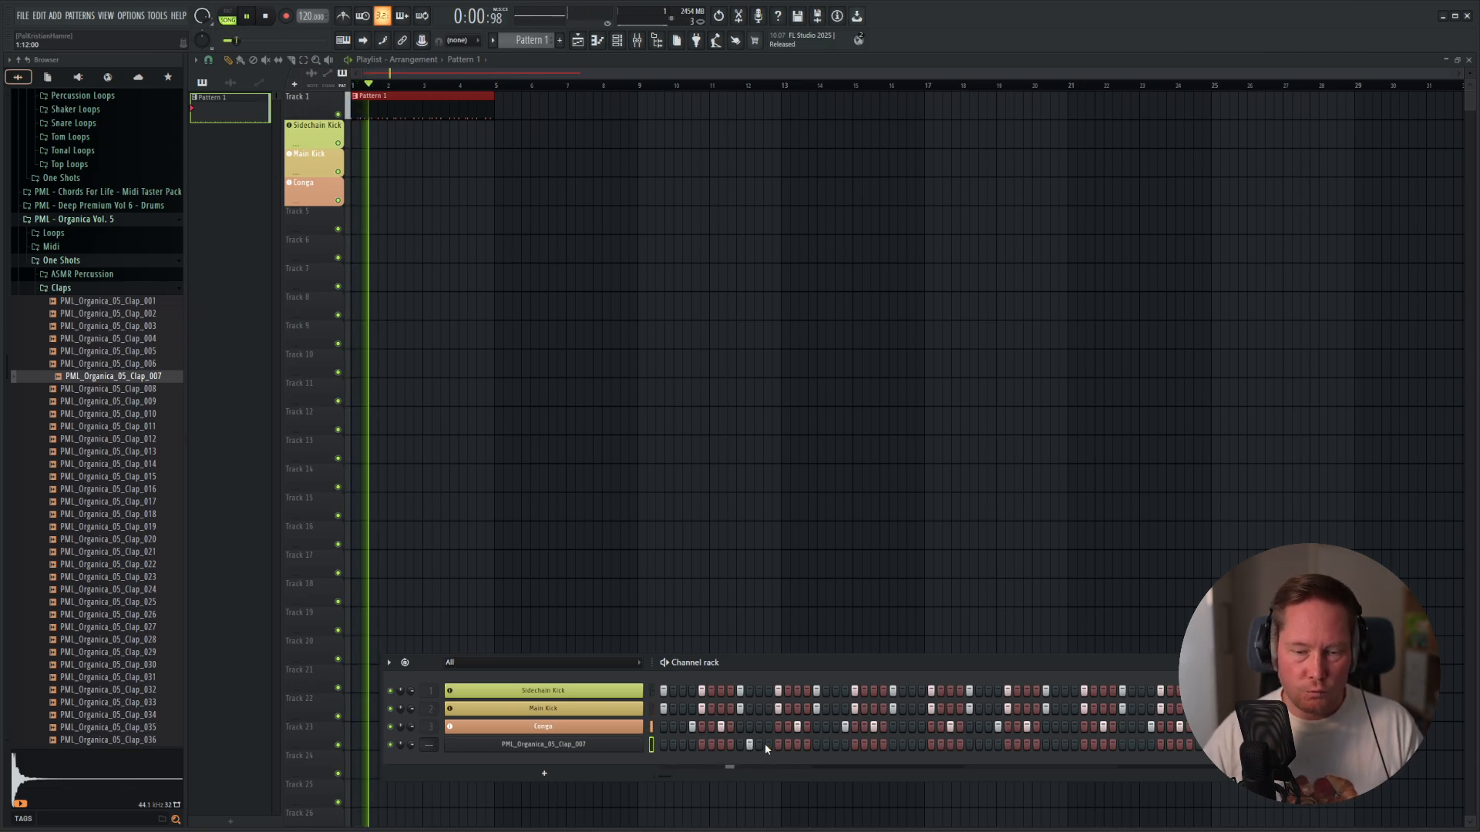
left_click(786, 744)
key("space")
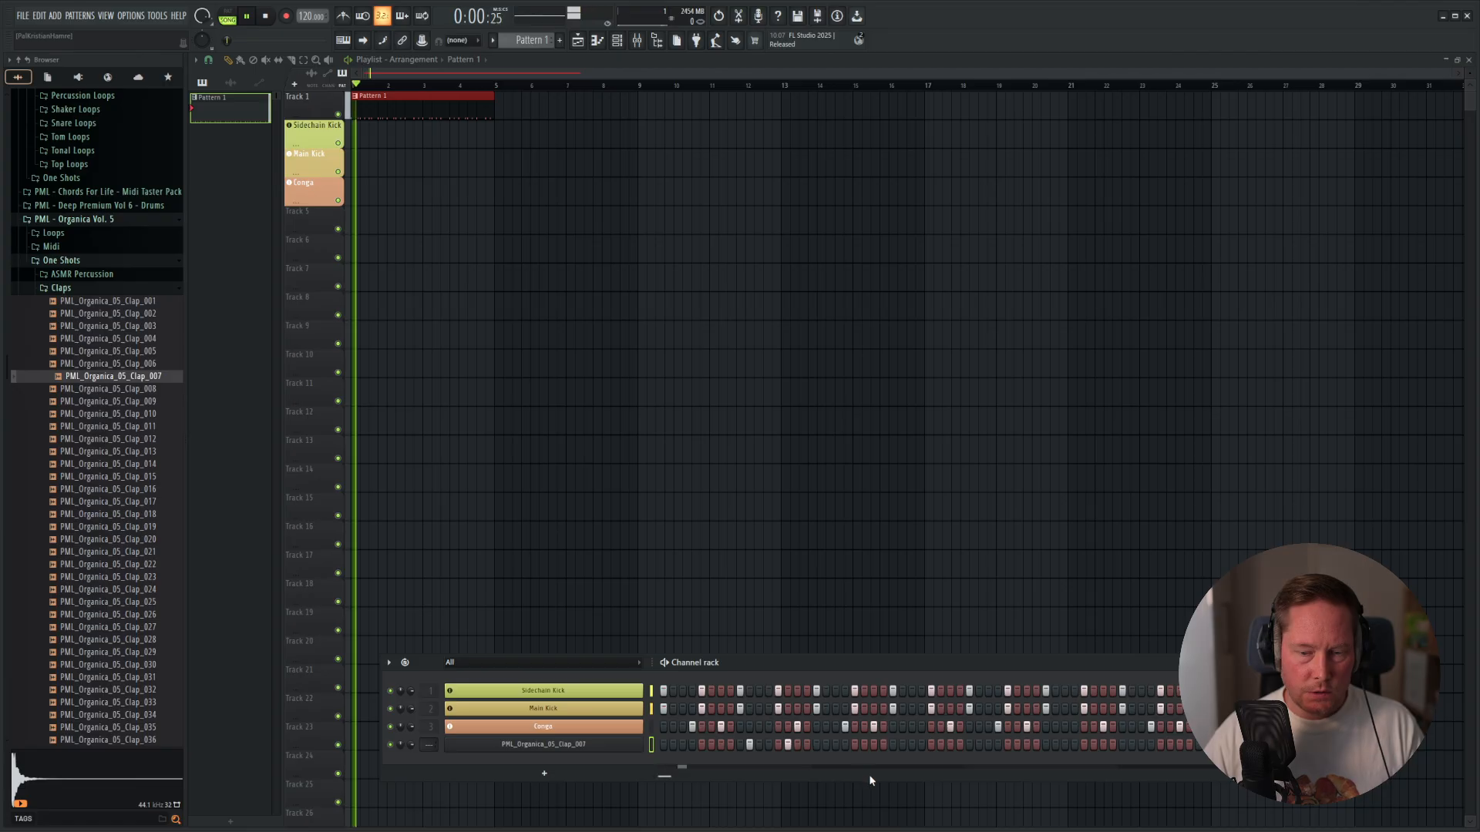
Replace the clap hit on step 14 with one on step 12 and audition the pattern.
key("space")
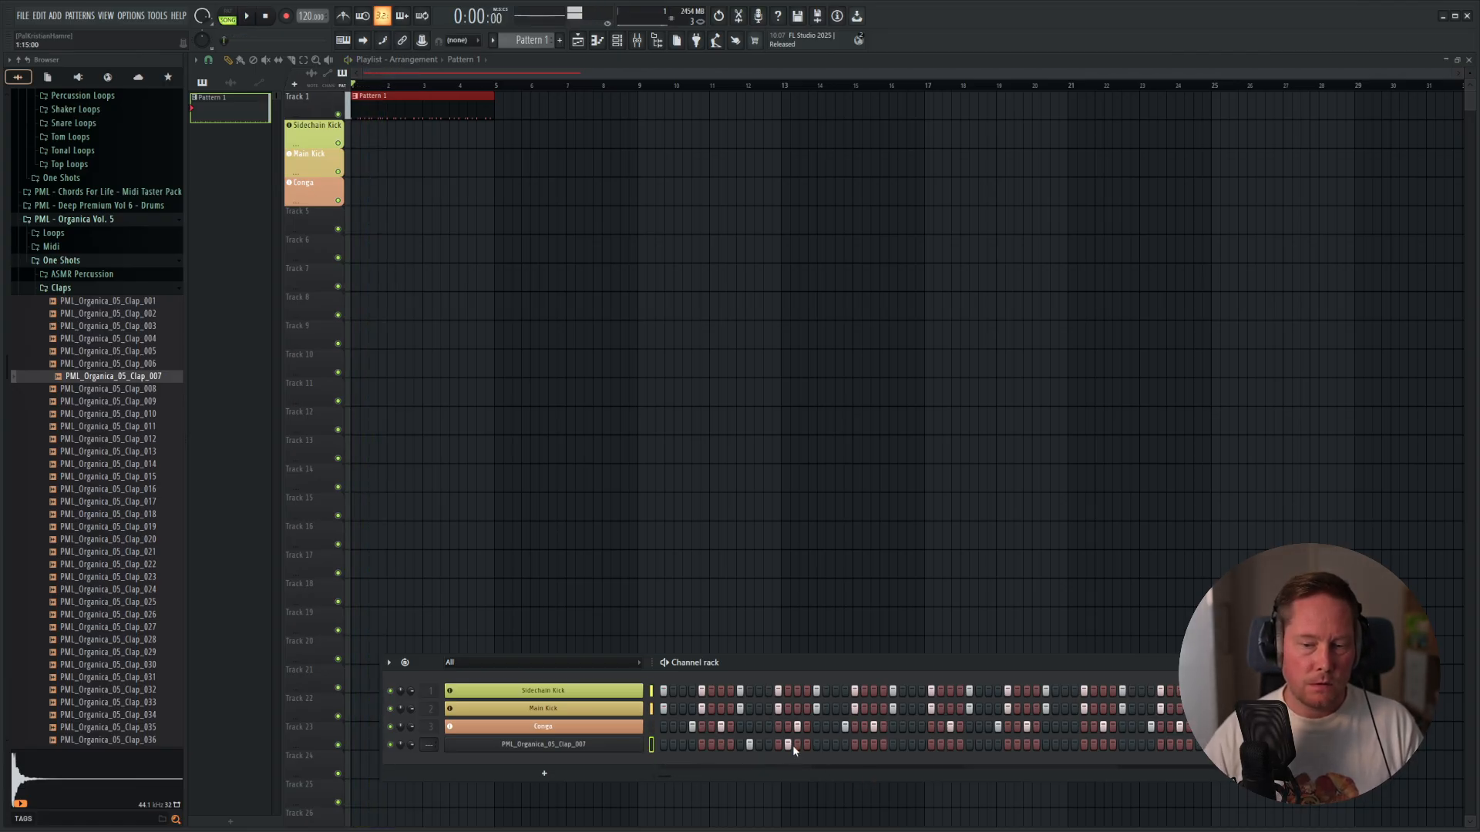
key("space")
left_click(768, 745)
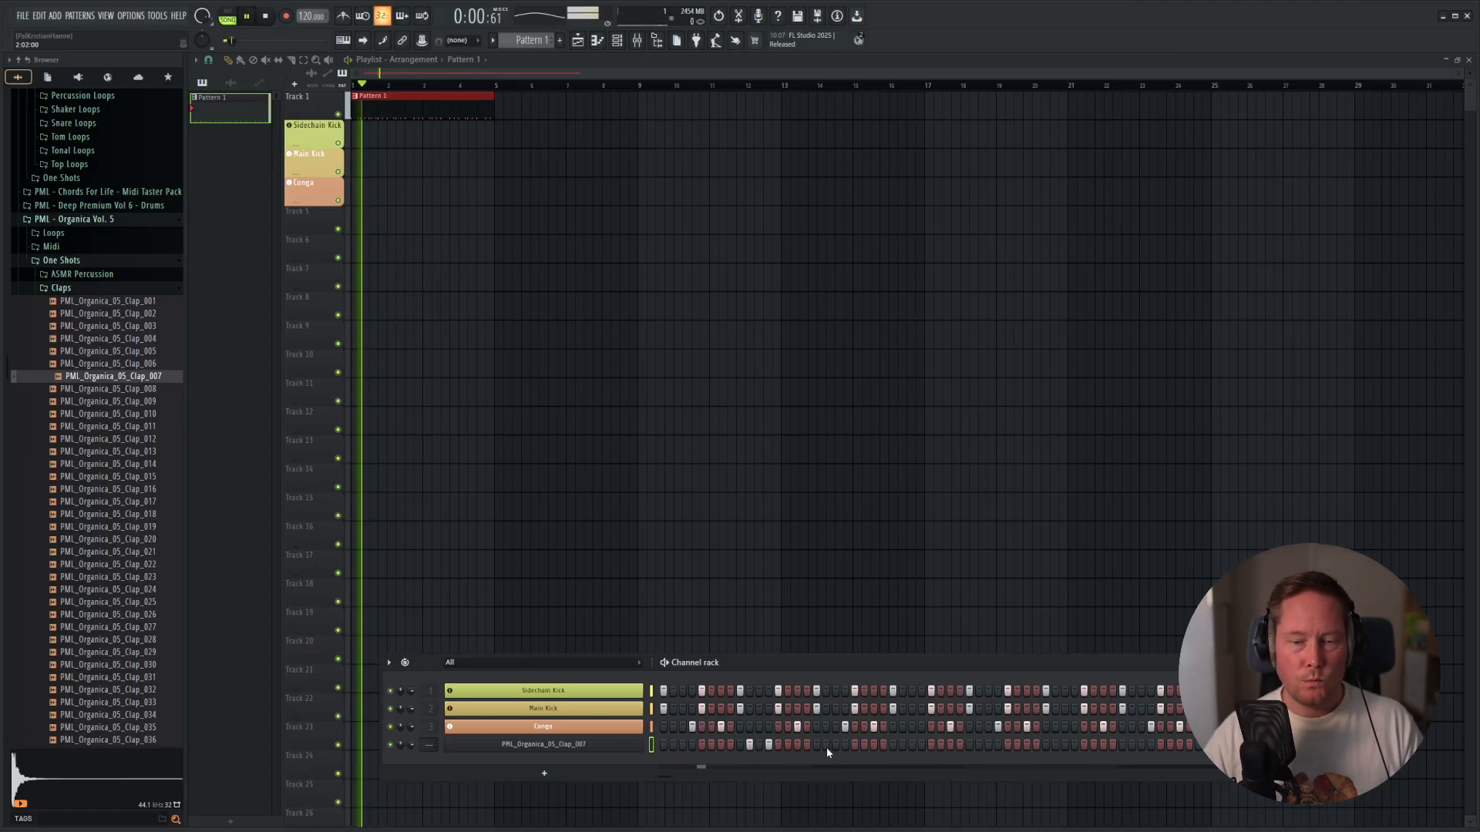
key("space")
Assign the PML_Organica_05_Clap_007 channel to a new instrument track and label it Rimclap in coral red.
right_click(584, 745)
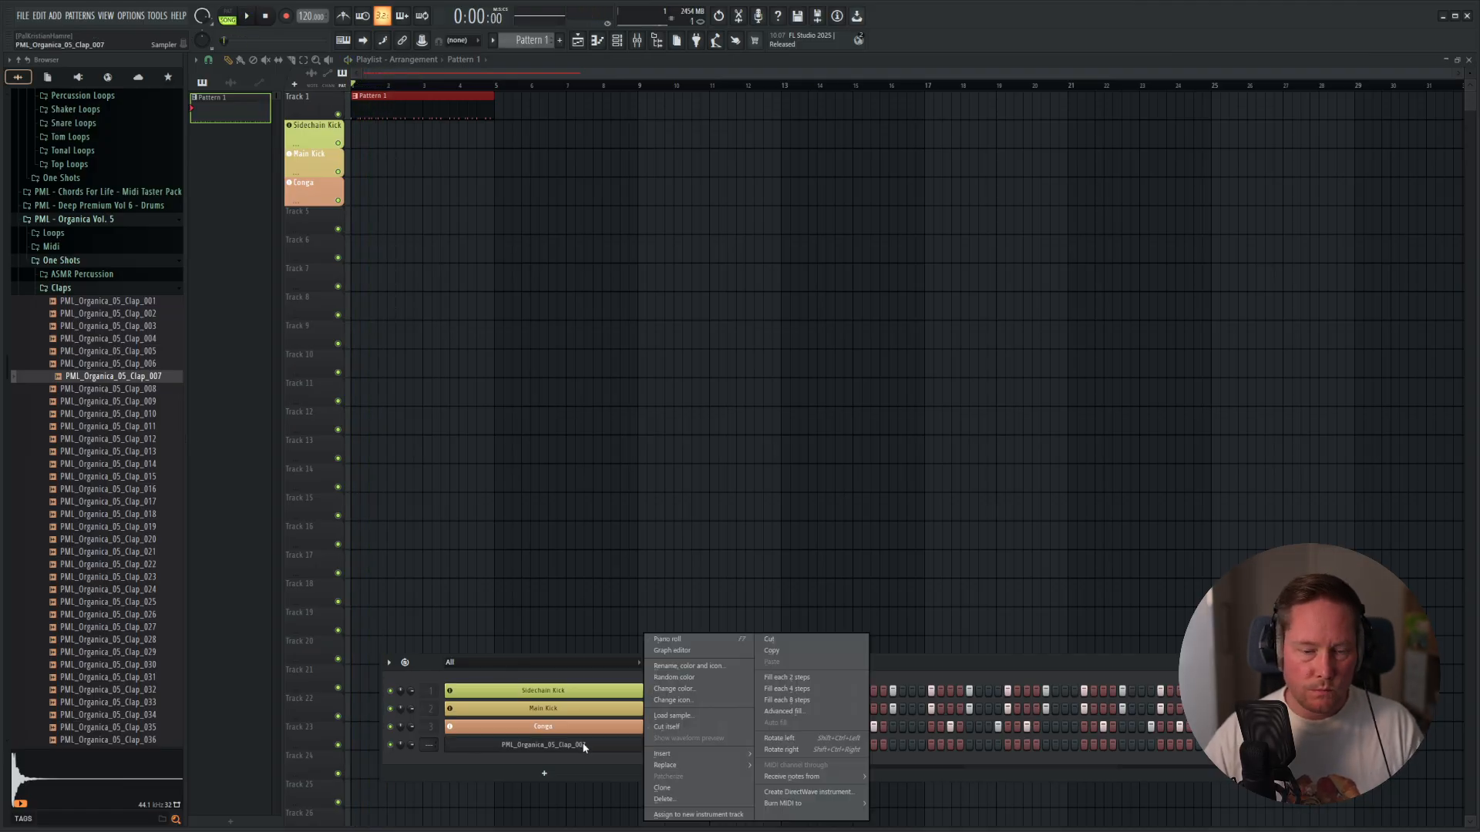
left_click(692, 816)
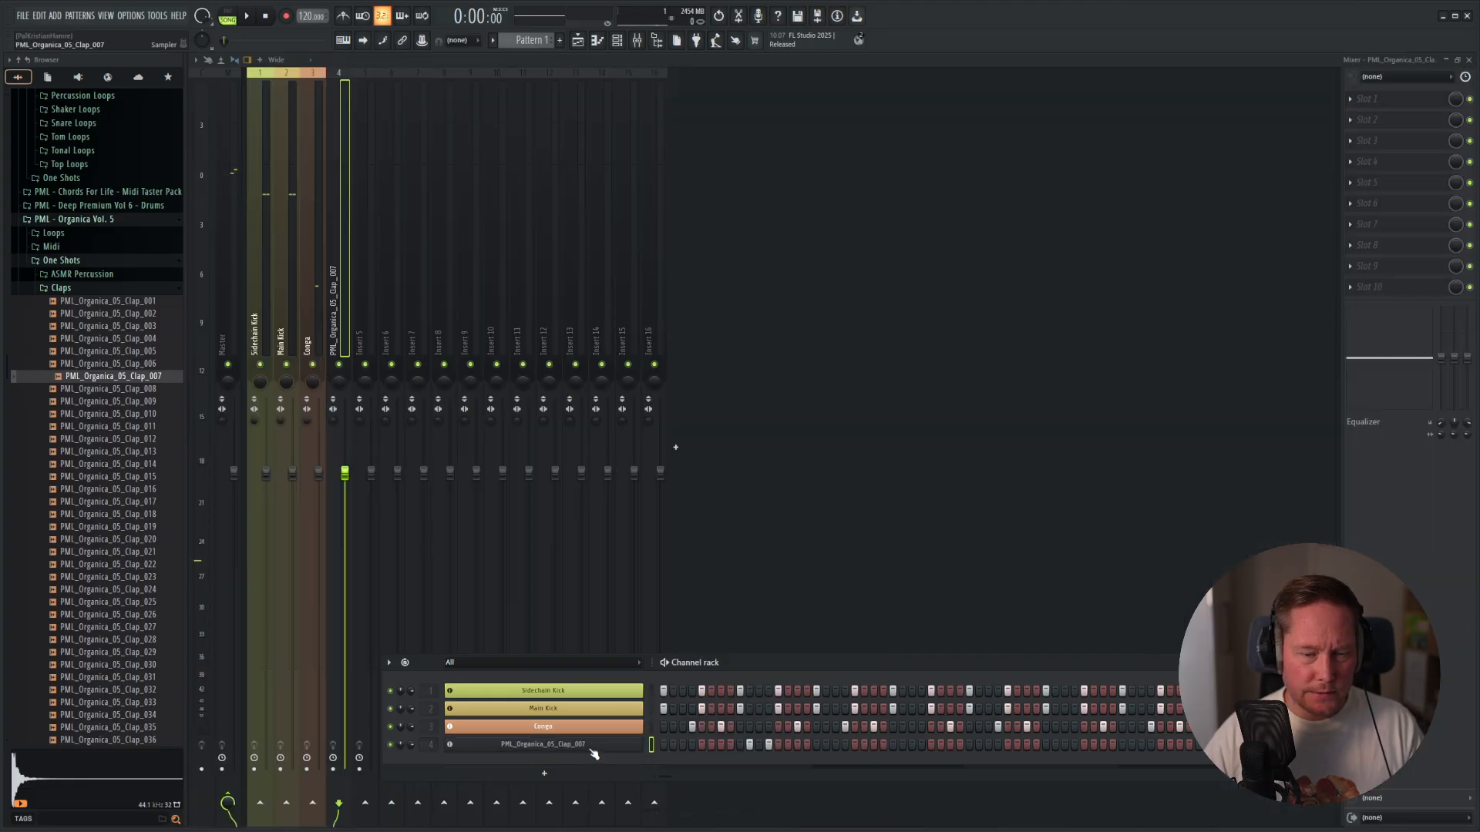
right_click(592, 749)
left_click(691, 664)
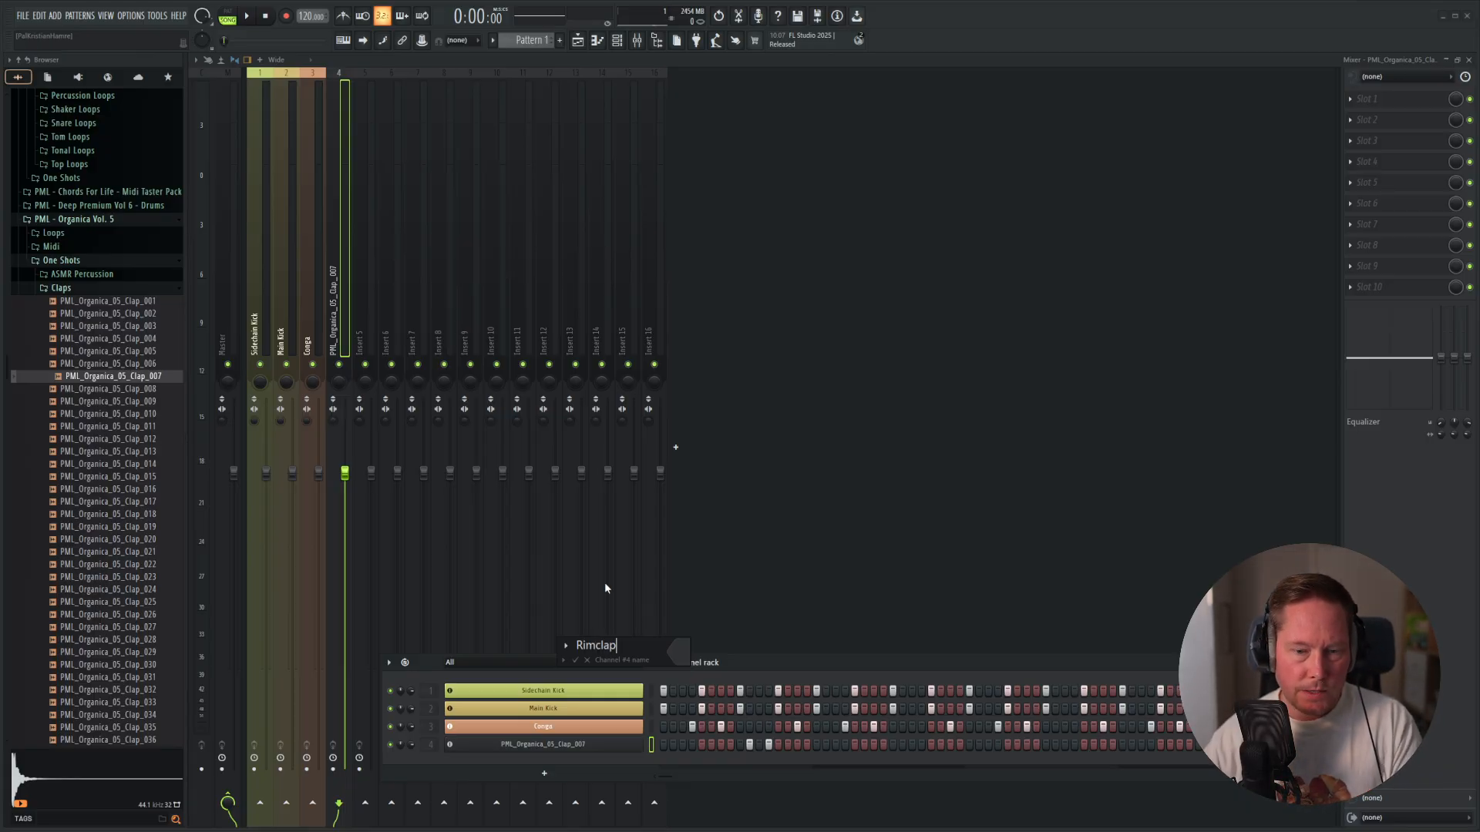
left_click(671, 657)
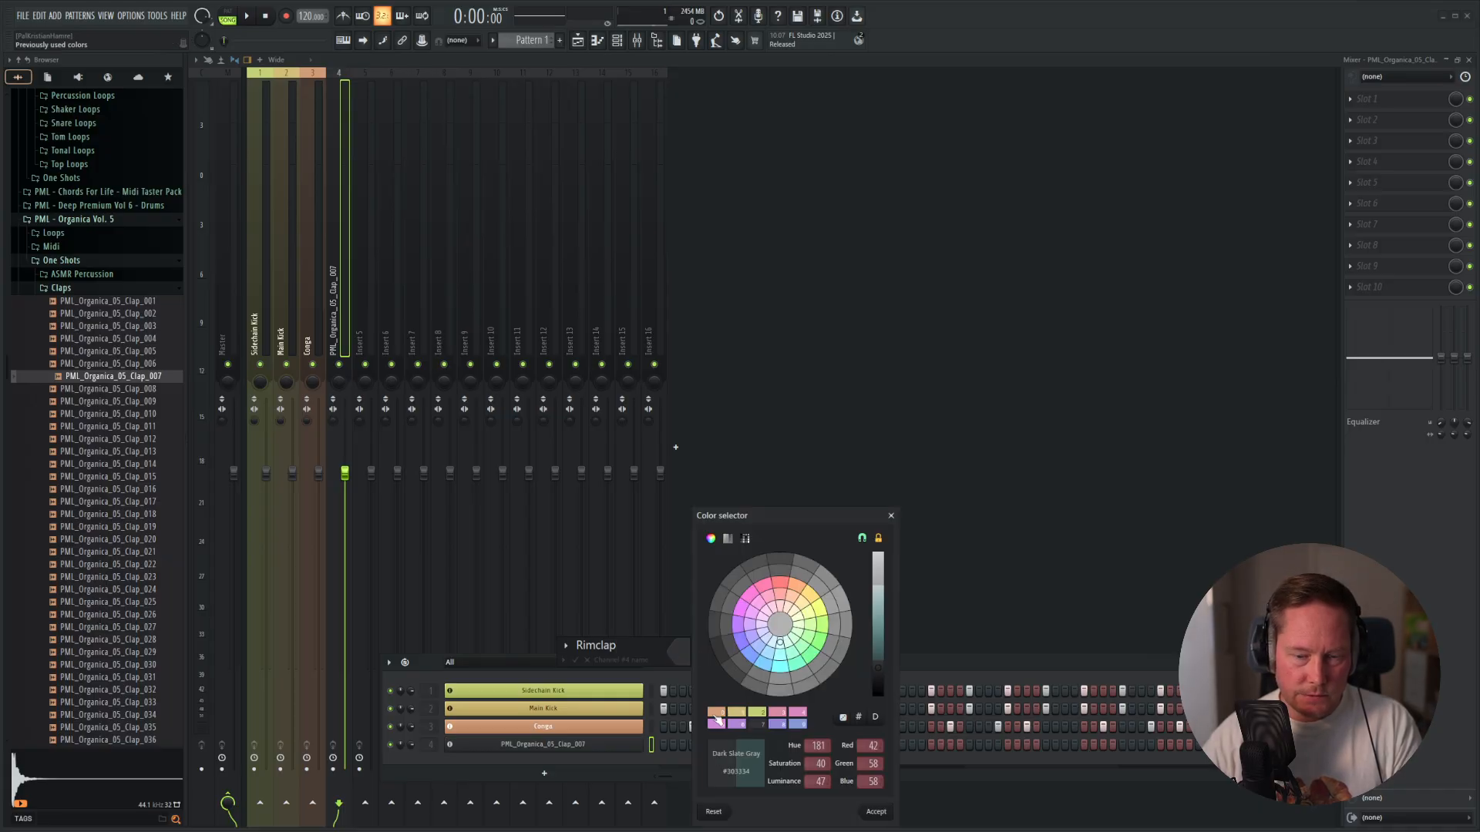
left_click(716, 715)
left_click(876, 812)
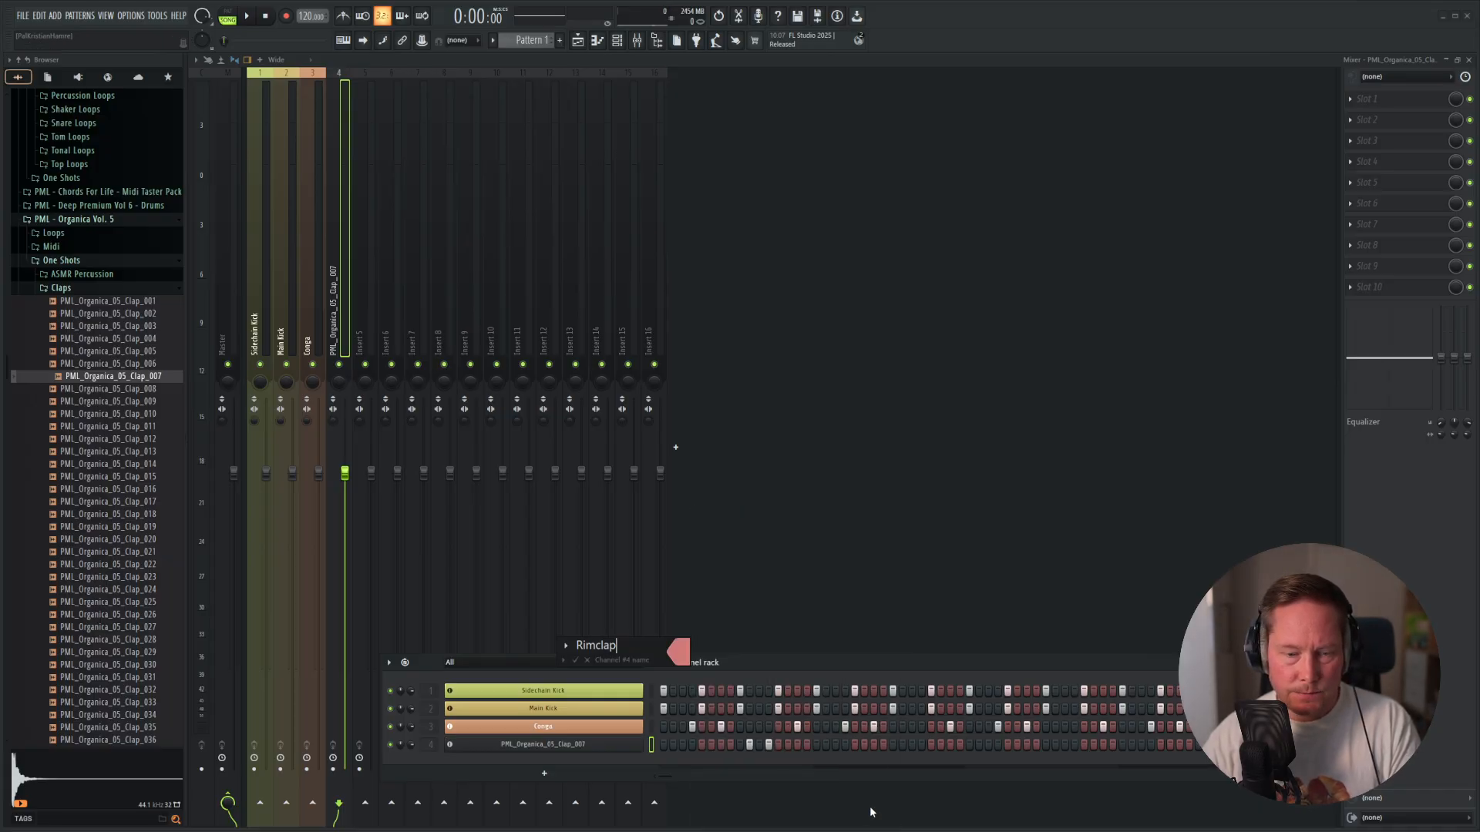
key("Return")
Lower the Rimclap mixer fader and set the Conga fader to 86% (-3.2 dB), balancing them during playback.
key("space")
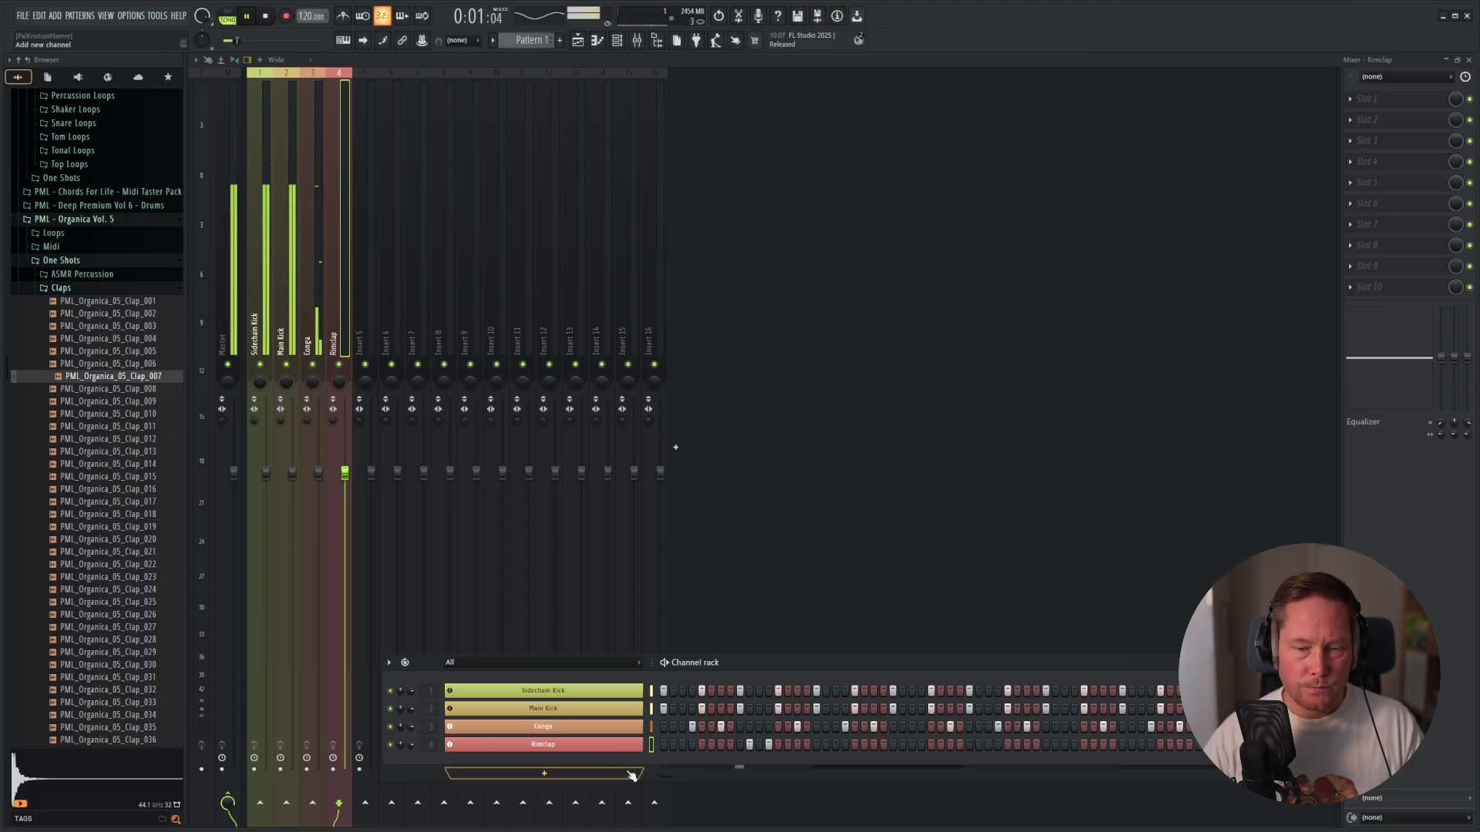
key("space")
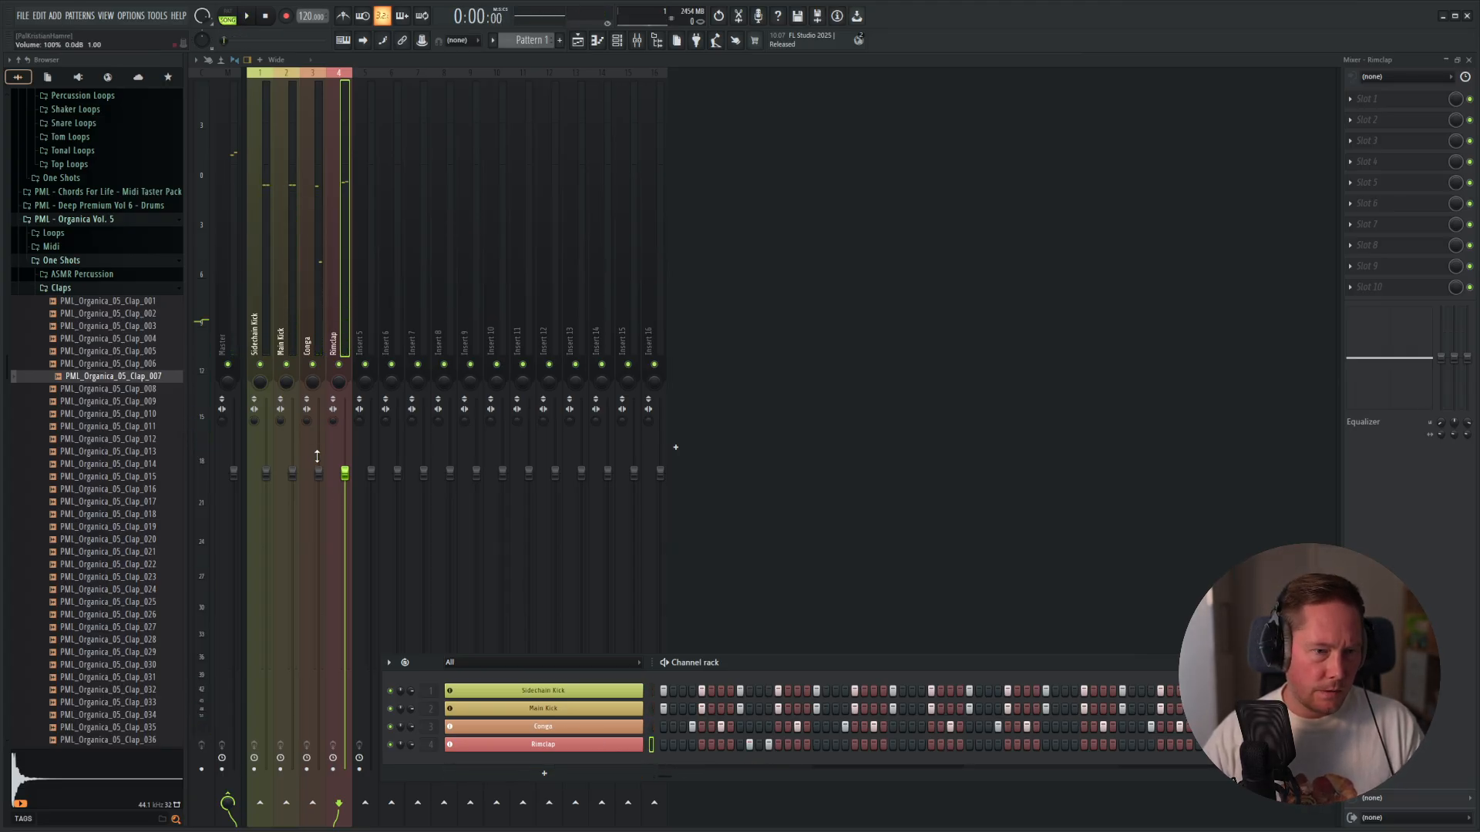
left_click_drag(345, 472, 348, 603)
key("space")
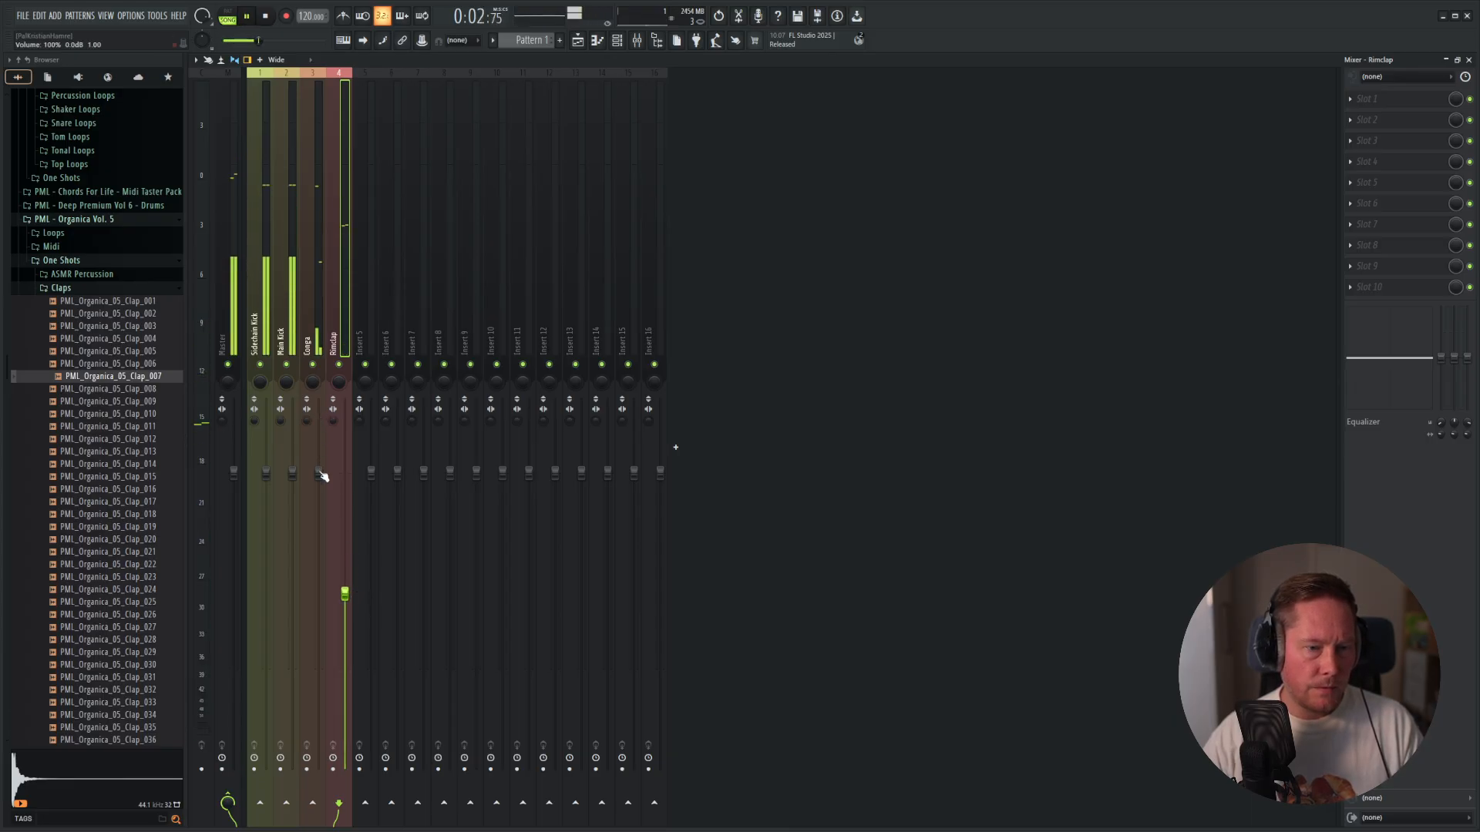
left_click(320, 473)
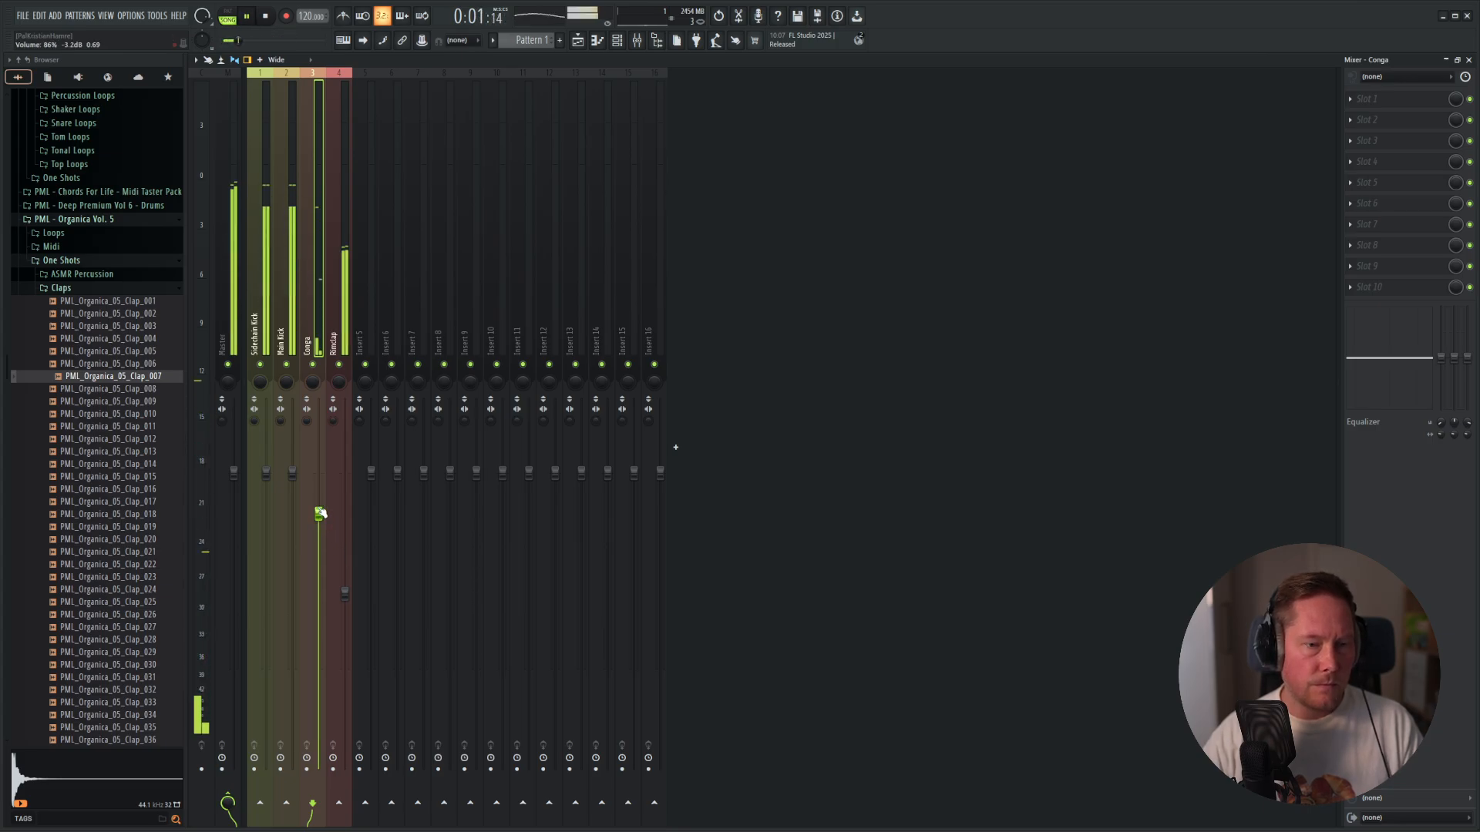
key("space")
key("F5")
key("F6")
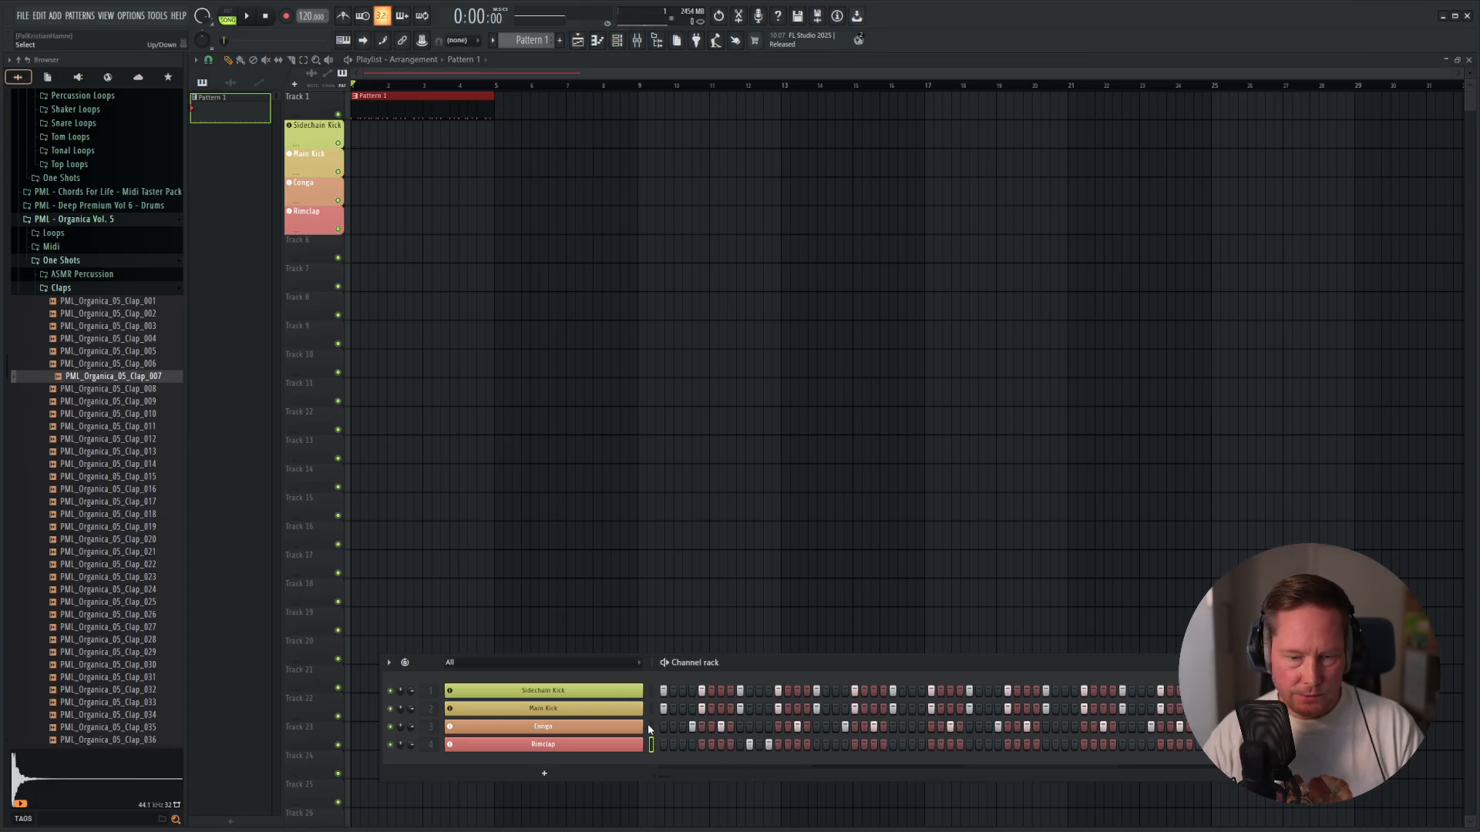
Try an extra Rimclap hit on step 19 of Pattern 1 and audition it.
key("space")
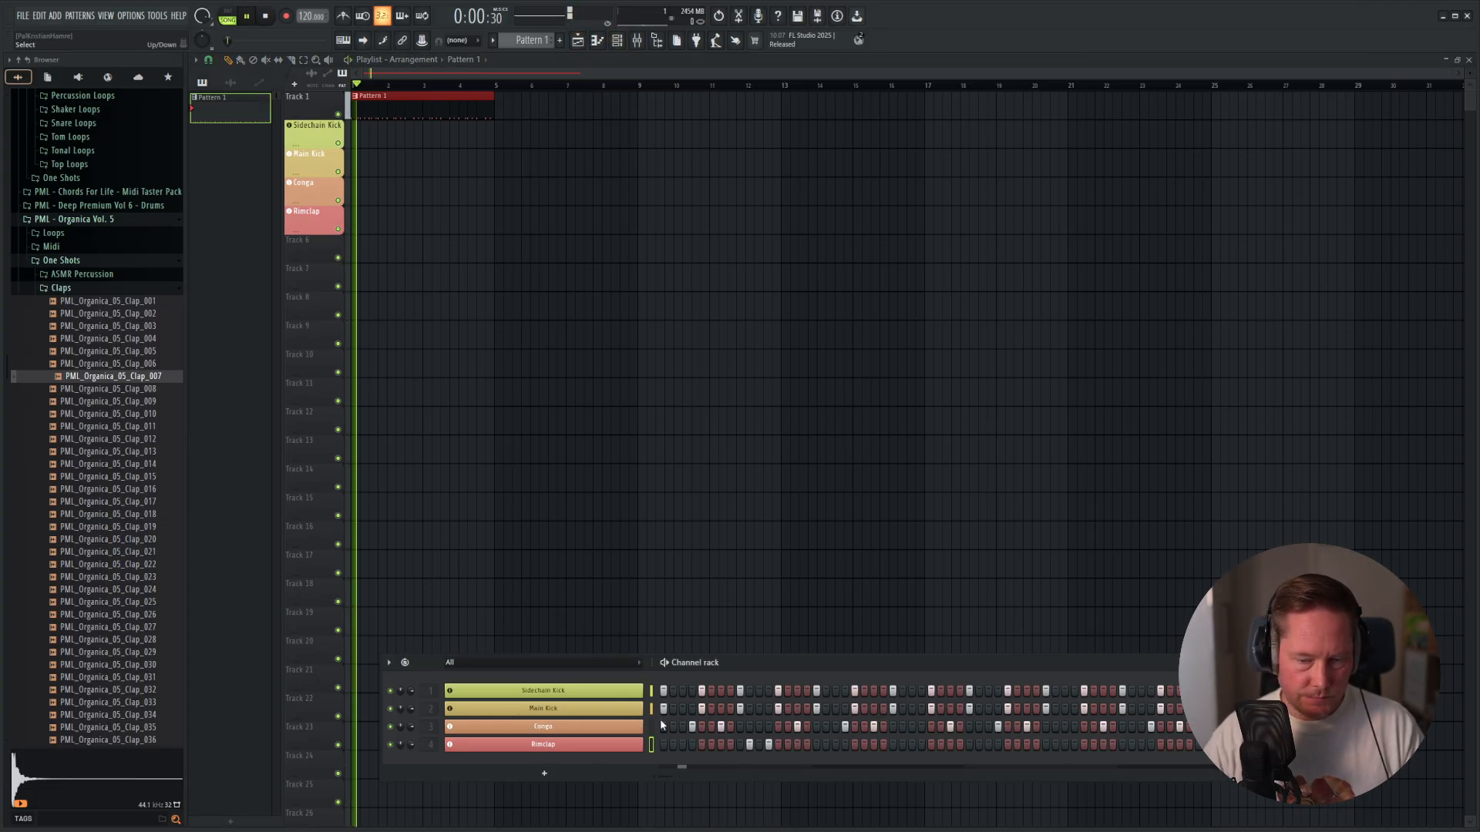
left_click(835, 745)
key("space")
key("space")
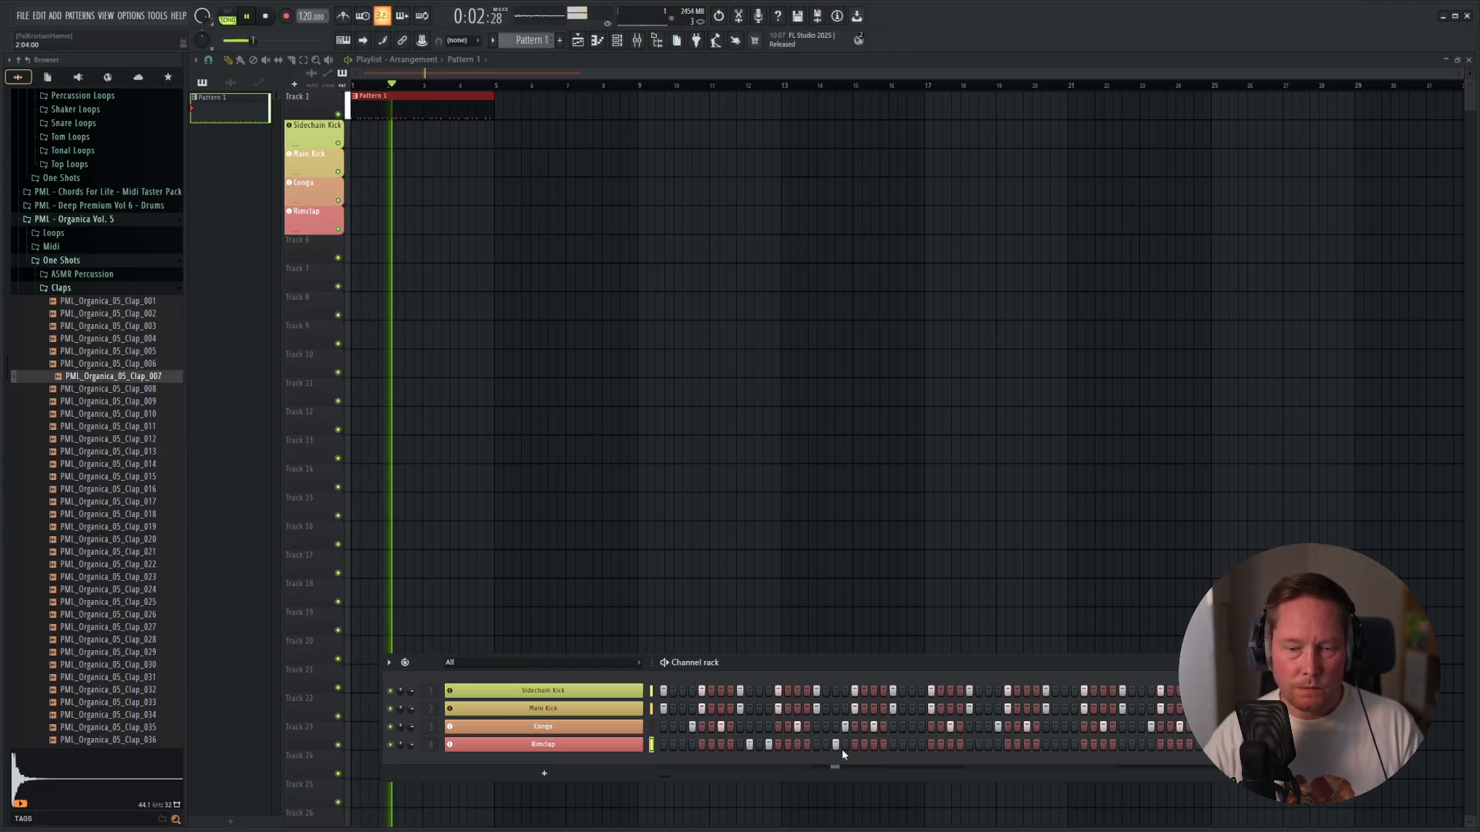
Remove the Rimclap hit on step 19, add hits on steps 26 and 28, and play the pattern.
key("space")
left_click(921, 744)
key("space")
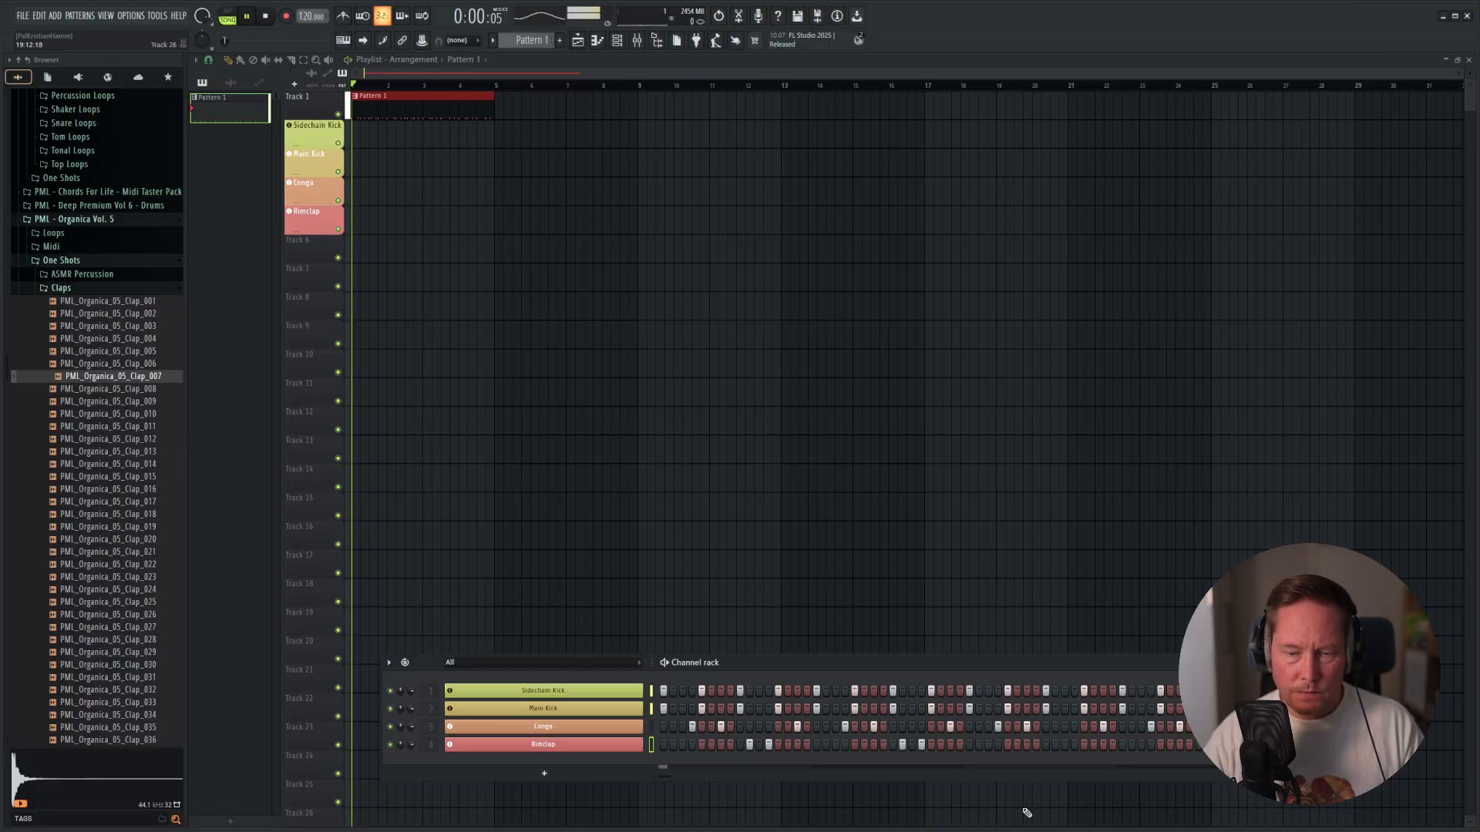
Add Rimclap hits on steps 42 and 44 of Pattern 1 and play the pattern.
left_click(1057, 744)
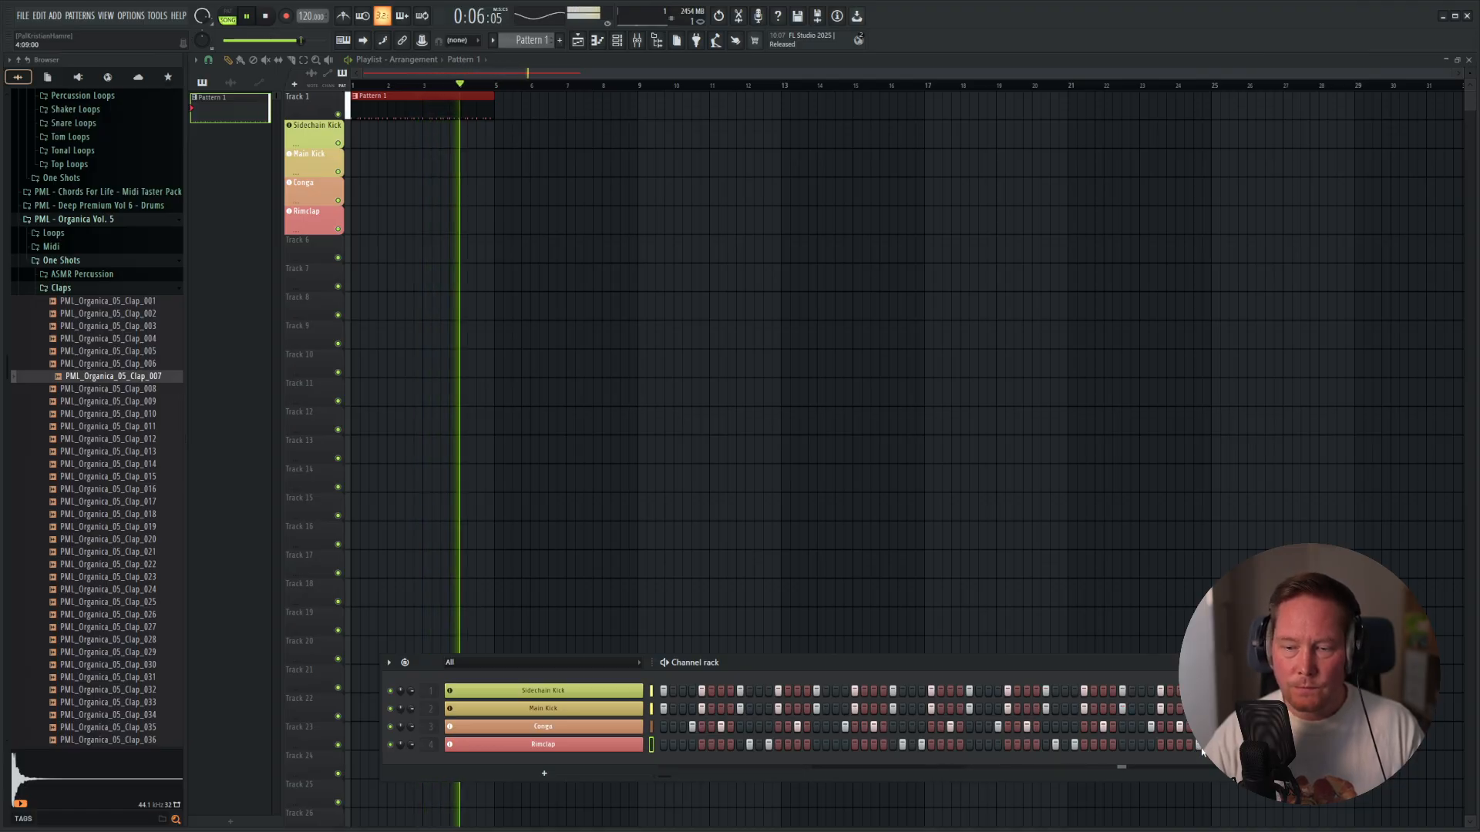
key("space")
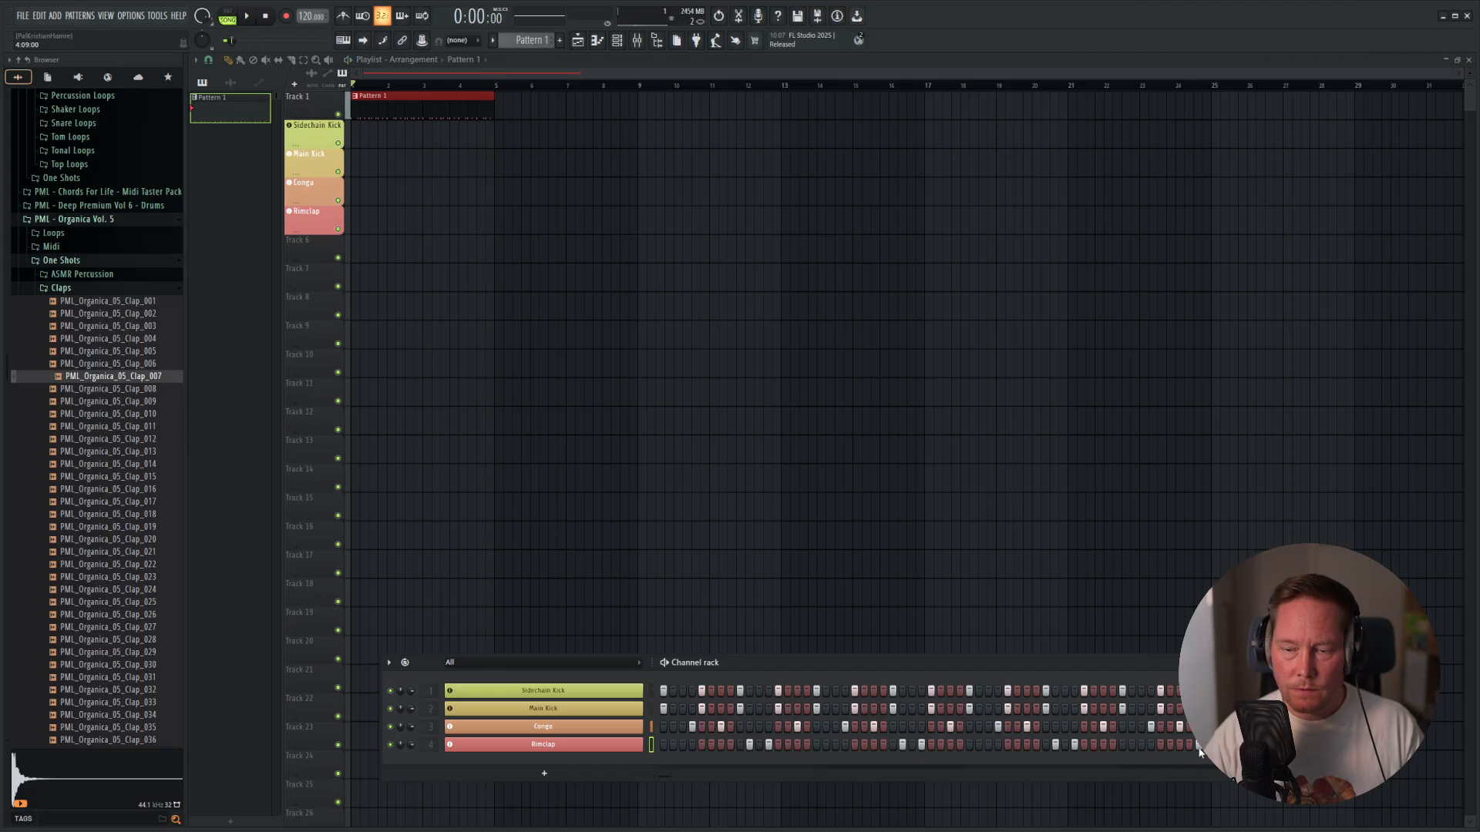
key("space")
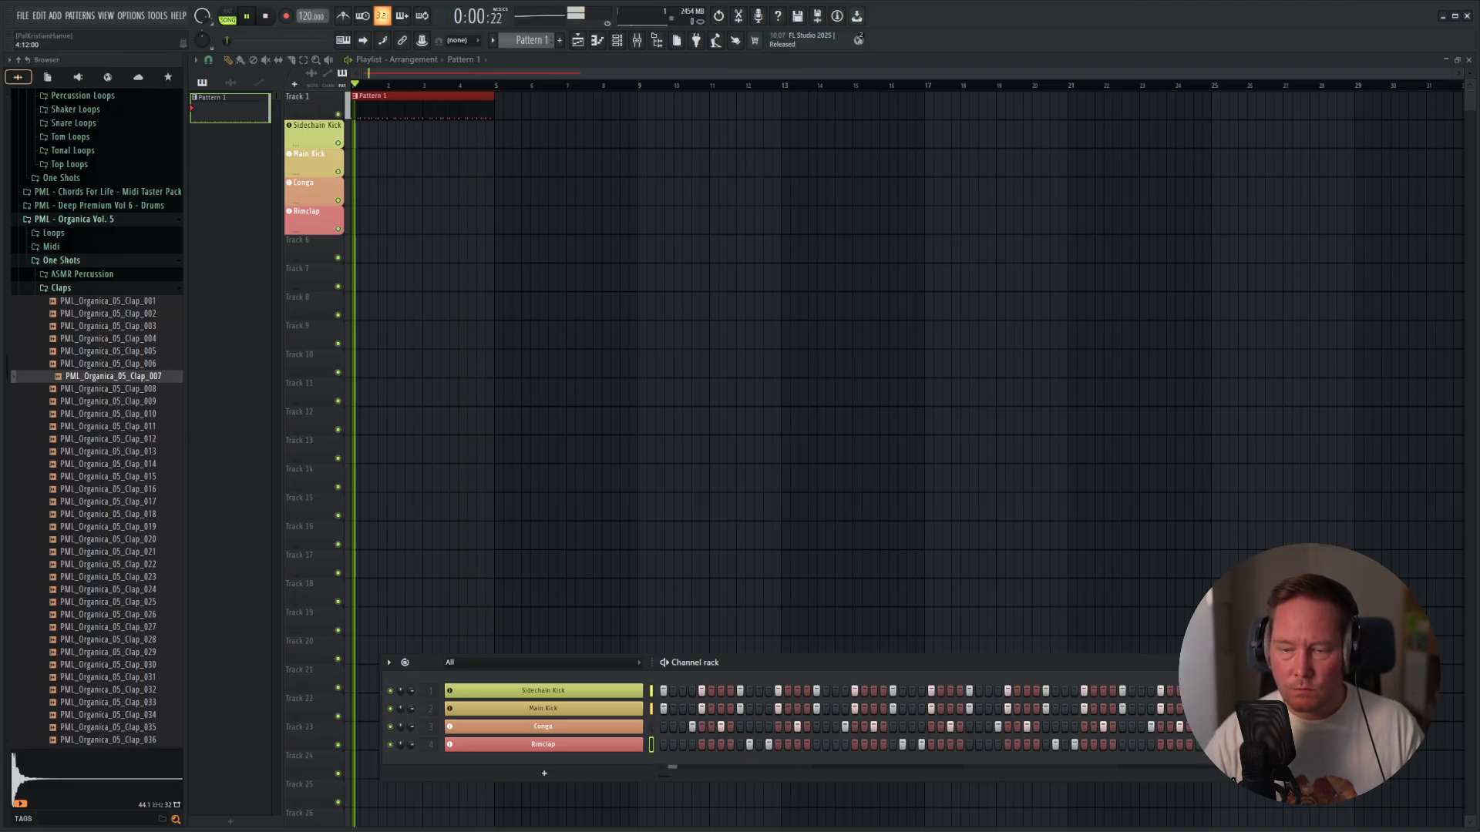
key("space")
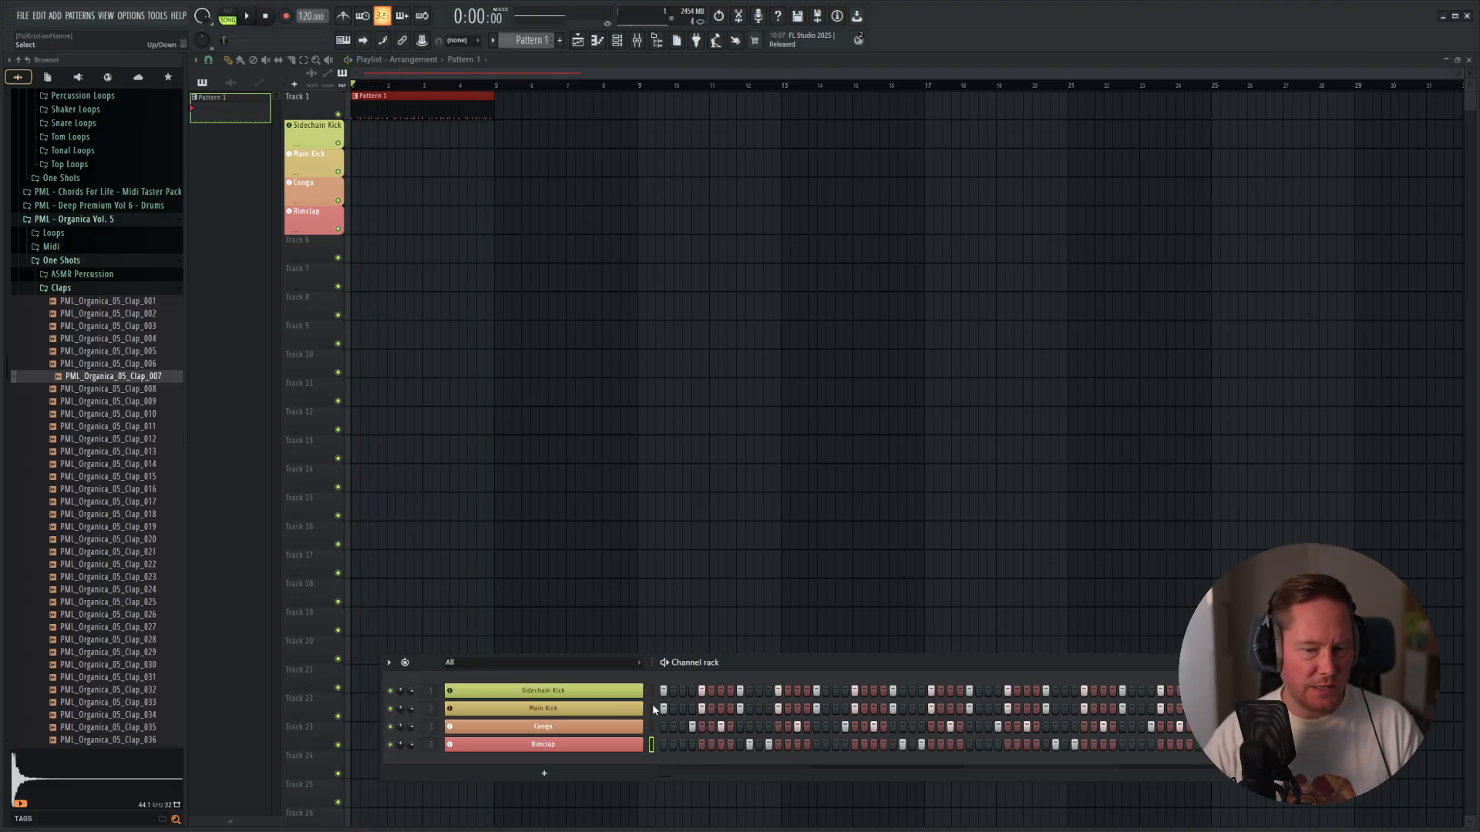
Audition several one-shots in the ASMR Percussion folder of PML - Organica Vol. 5, ending with PML_Organica_05_ASMR_011.
left_click(94, 415)
left_click(87, 289)
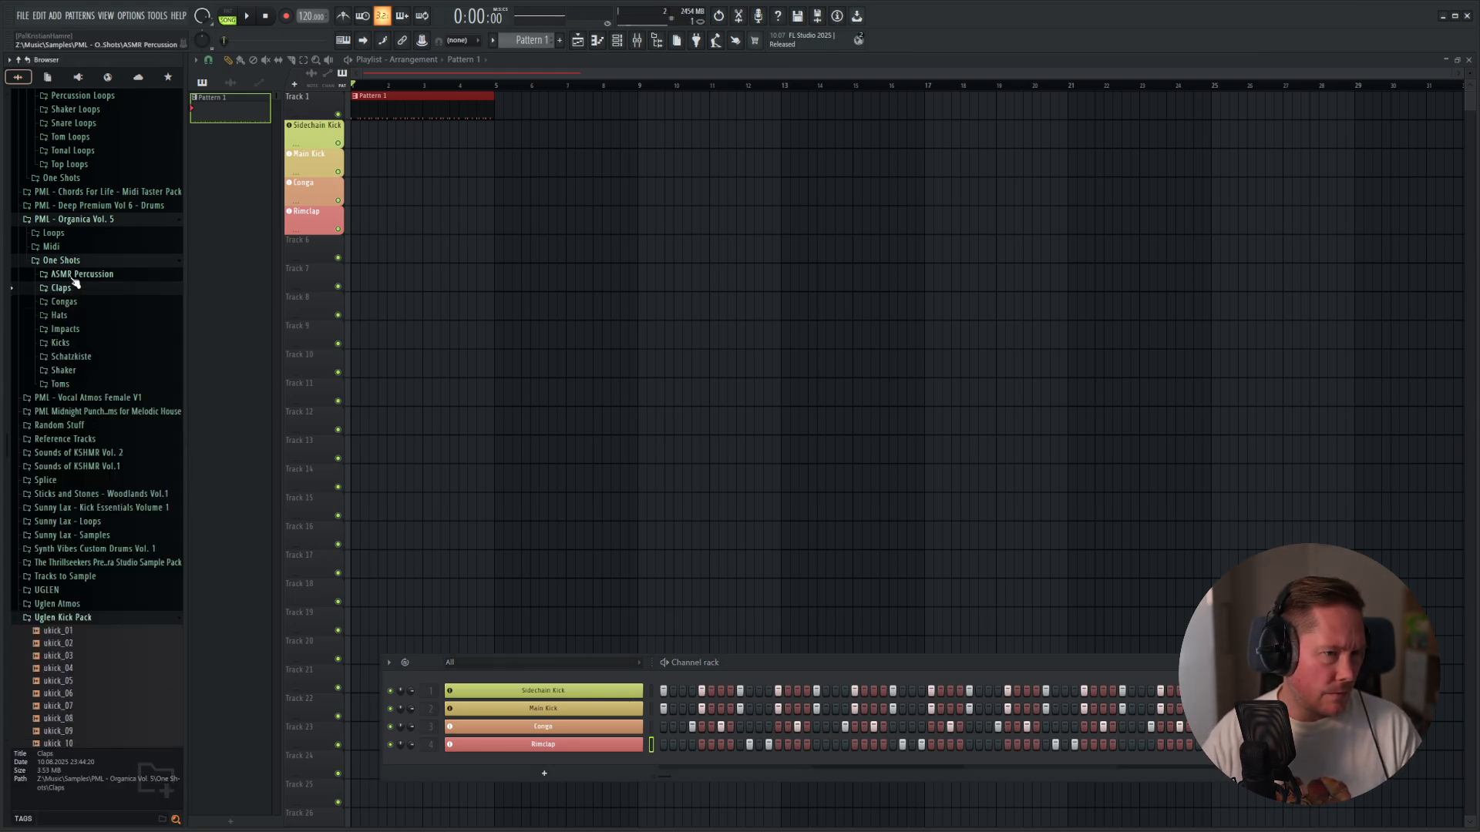
left_click(75, 275)
left_click(83, 312)
left_click(112, 425)
left_click(119, 538)
left_click(119, 563)
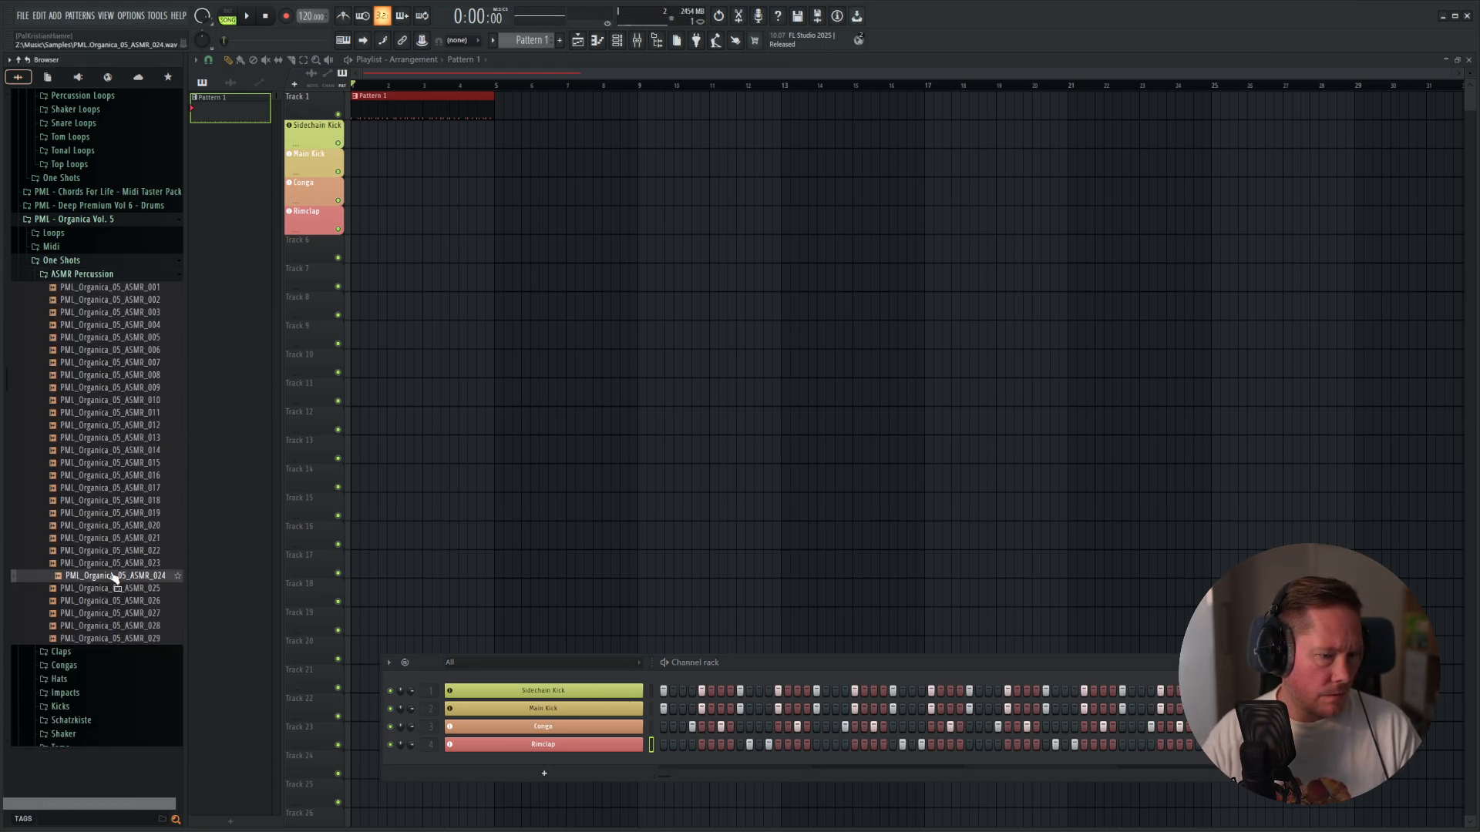
left_click(119, 613)
left_click(127, 576)
left_click(123, 500)
left_click(123, 463)
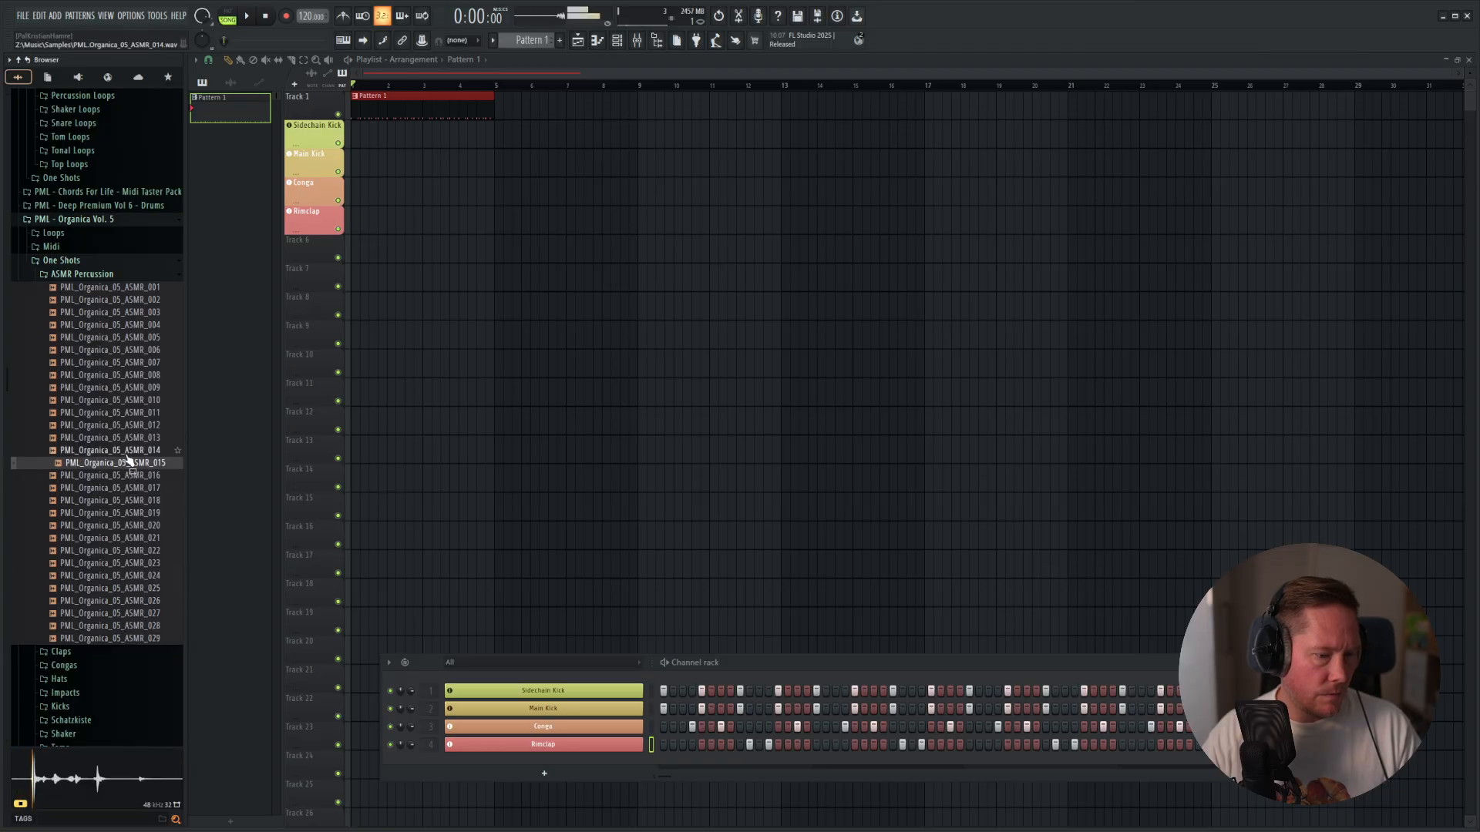
left_click(124, 425)
left_click(151, 413)
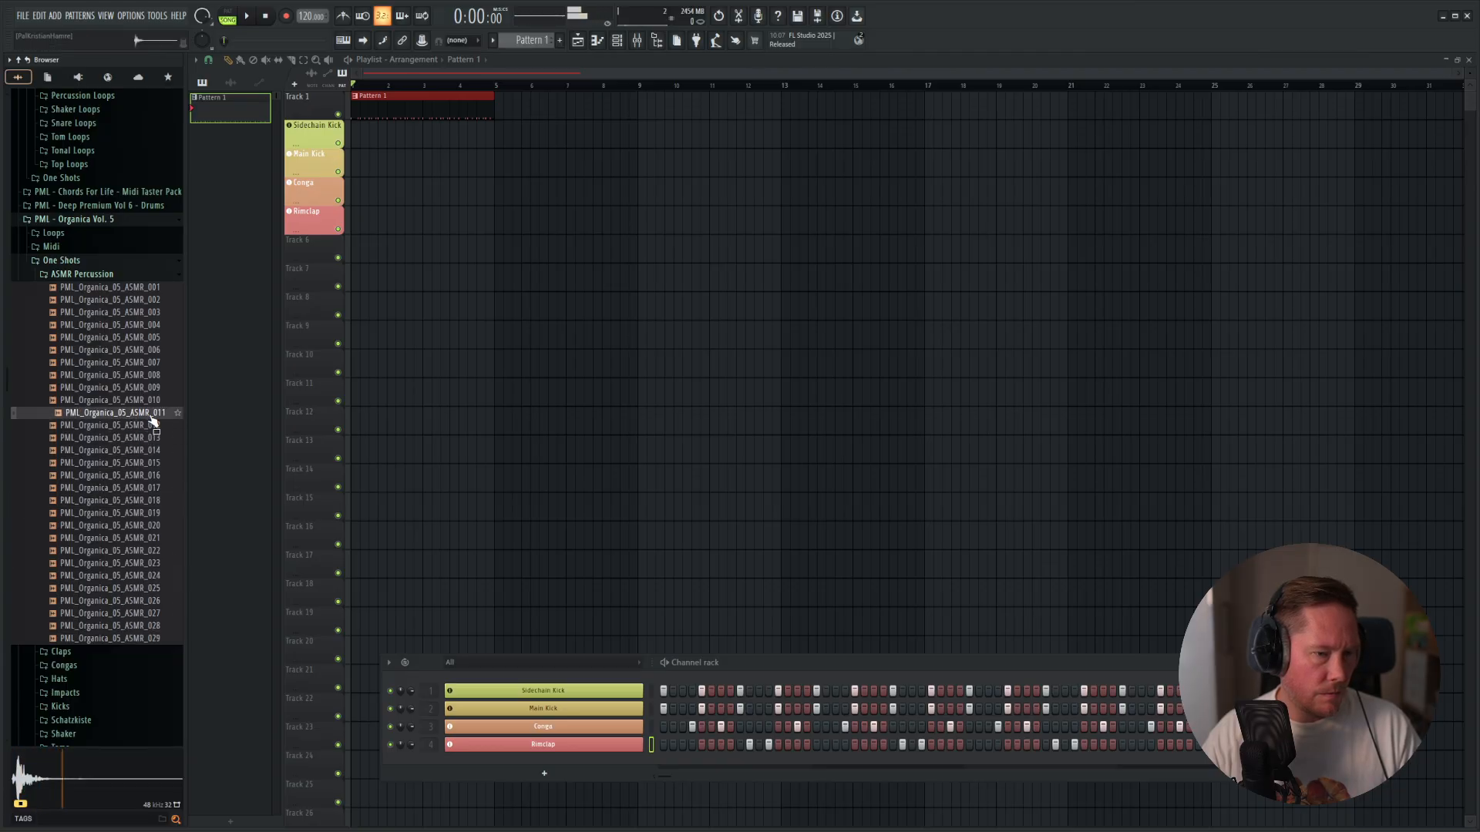
Add PML_Organica_05_ASMR_011 as a new channel with a hit on step 3 and audition it in the pattern.
left_click_drag(562, 694, 547, 762)
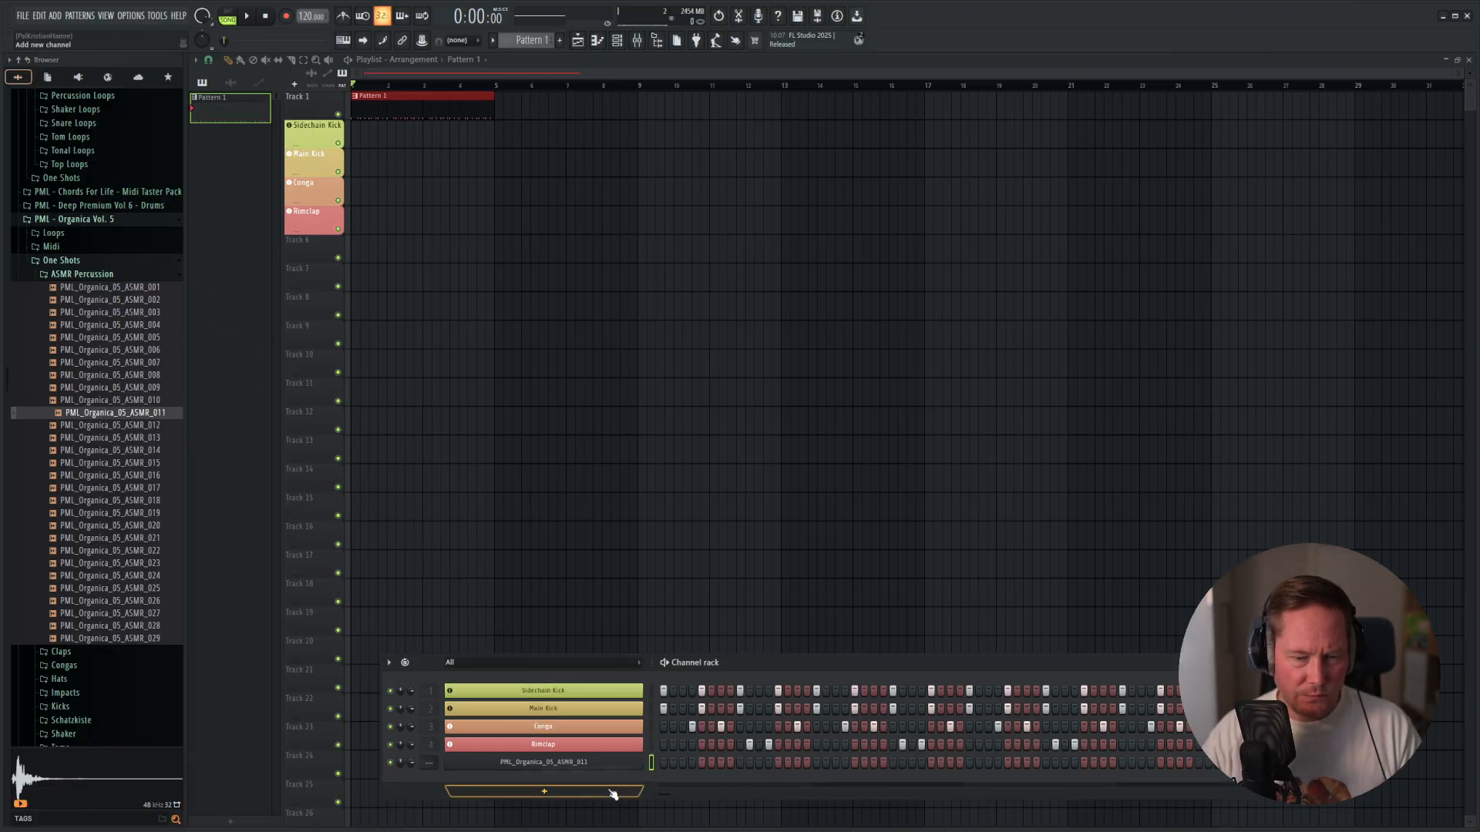
key("space")
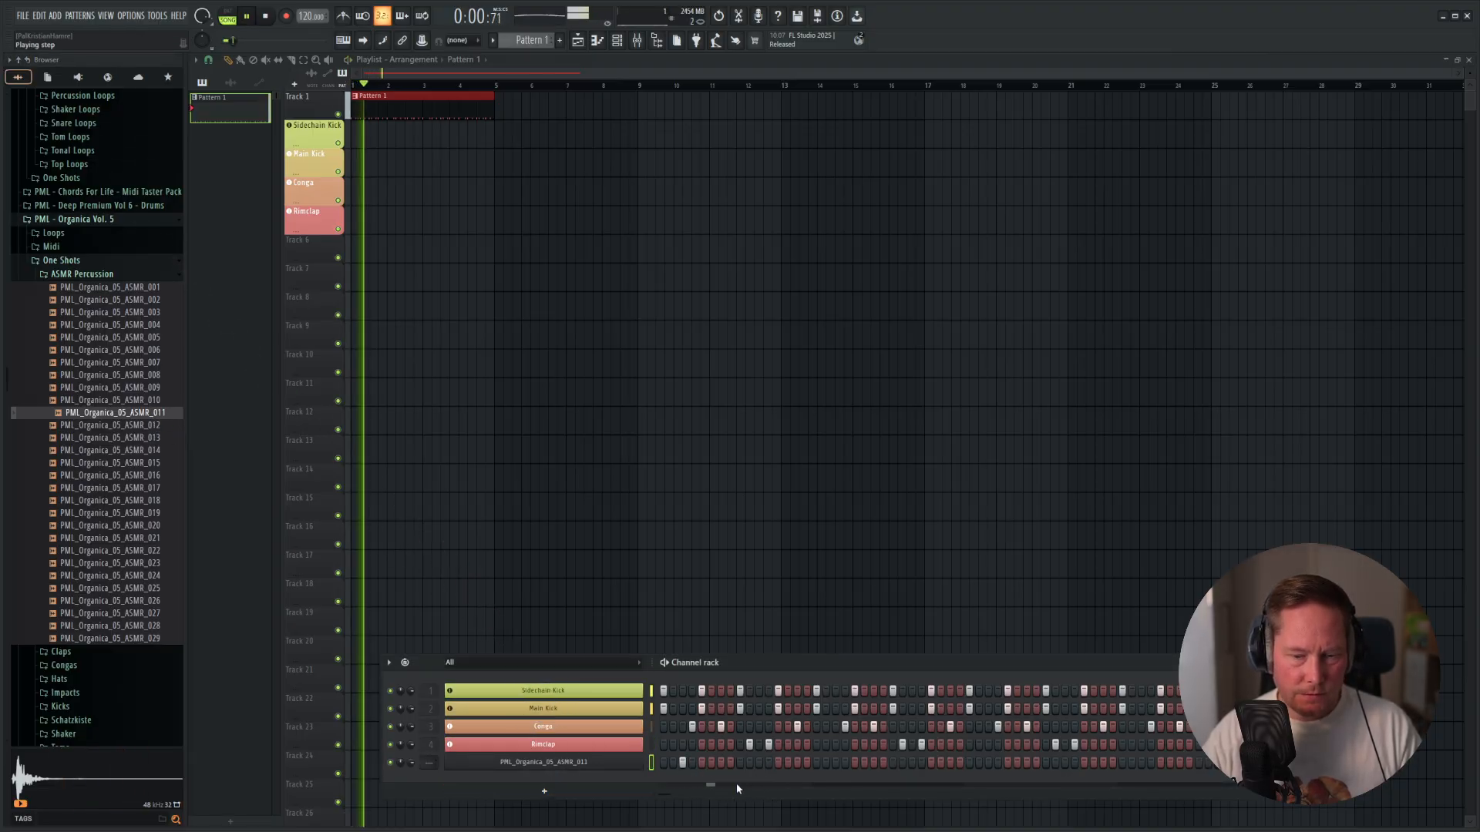
key("space")
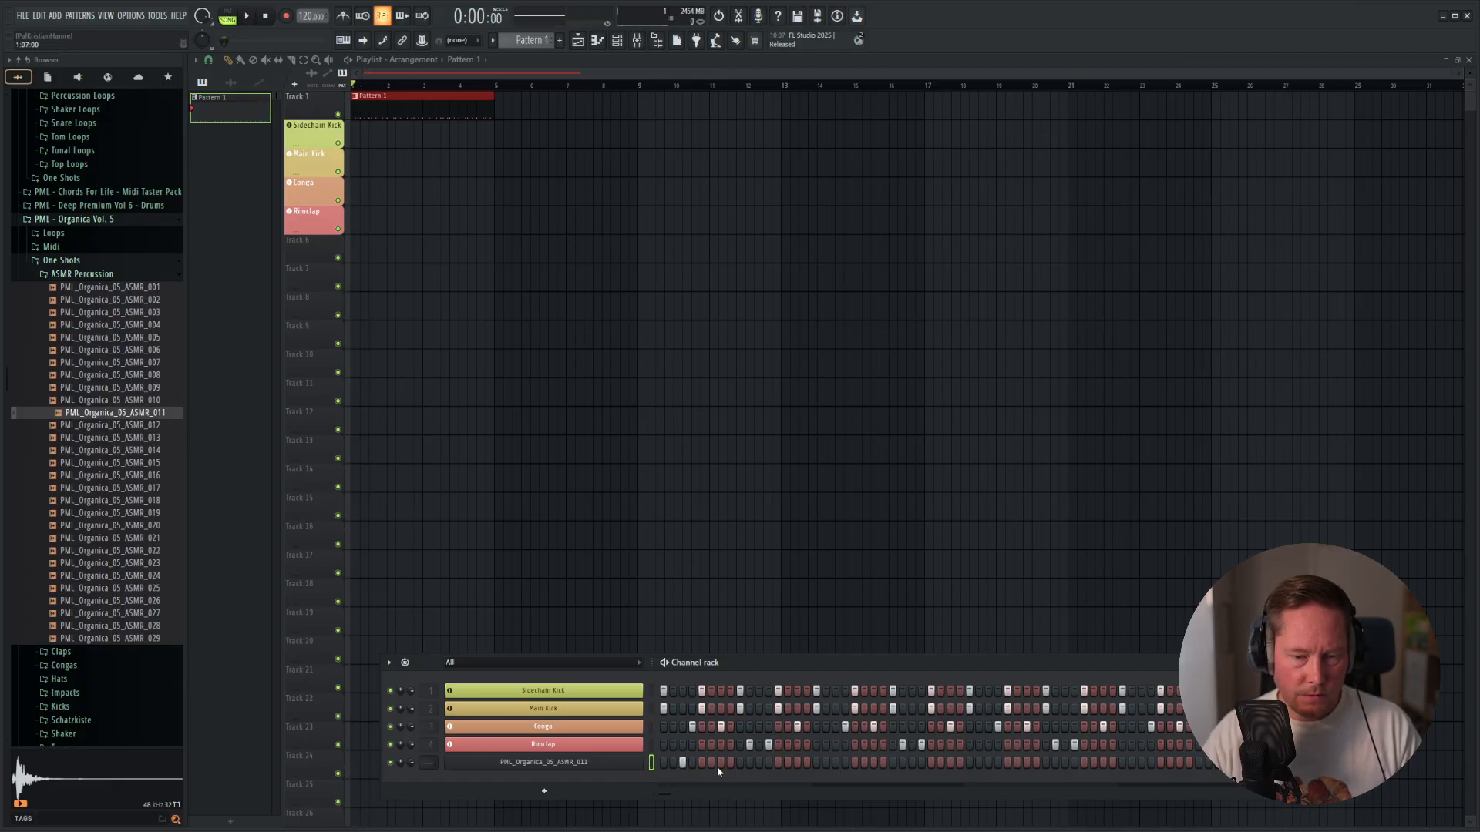
key("space")
Try an extra ASMR_011 hit on step 11 and audition the pattern.
key("space")
left_click(759, 766)
key("space")
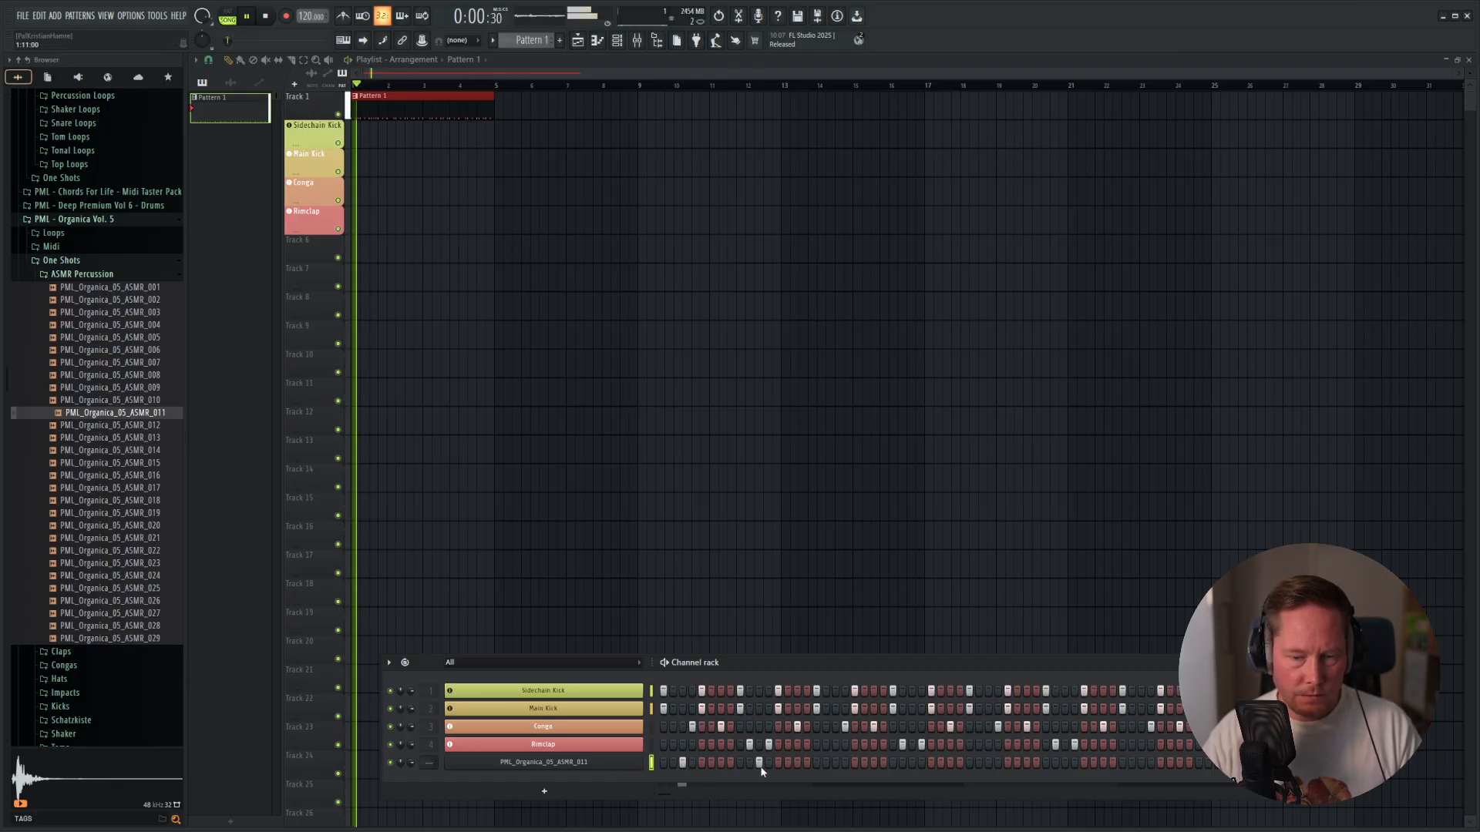
Add ASMR_011 hits on steps 19, 35 and 51 of Pattern 1, auditioning the pattern along the way.
key("space")
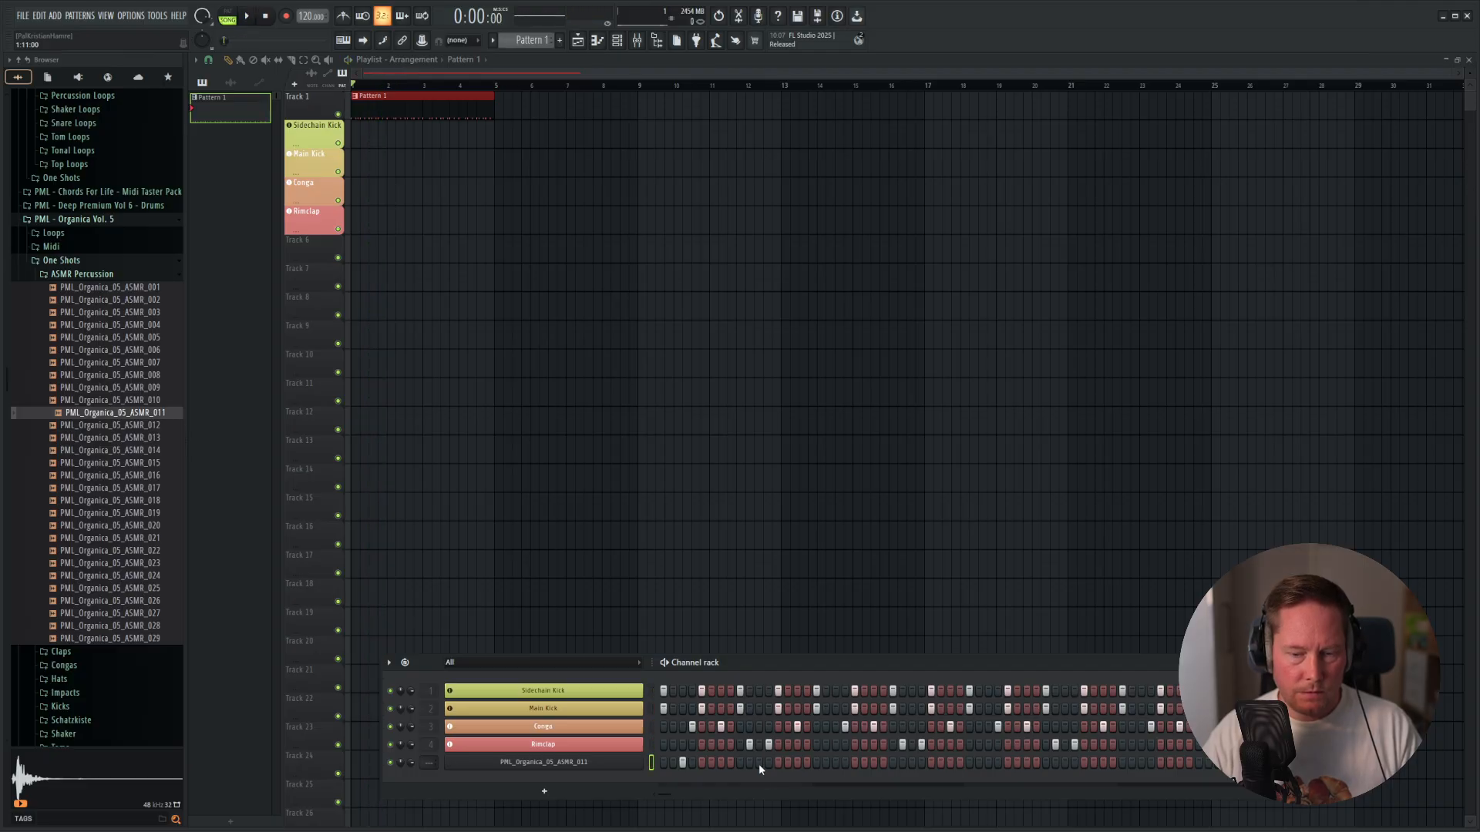
key("space")
left_click(836, 765)
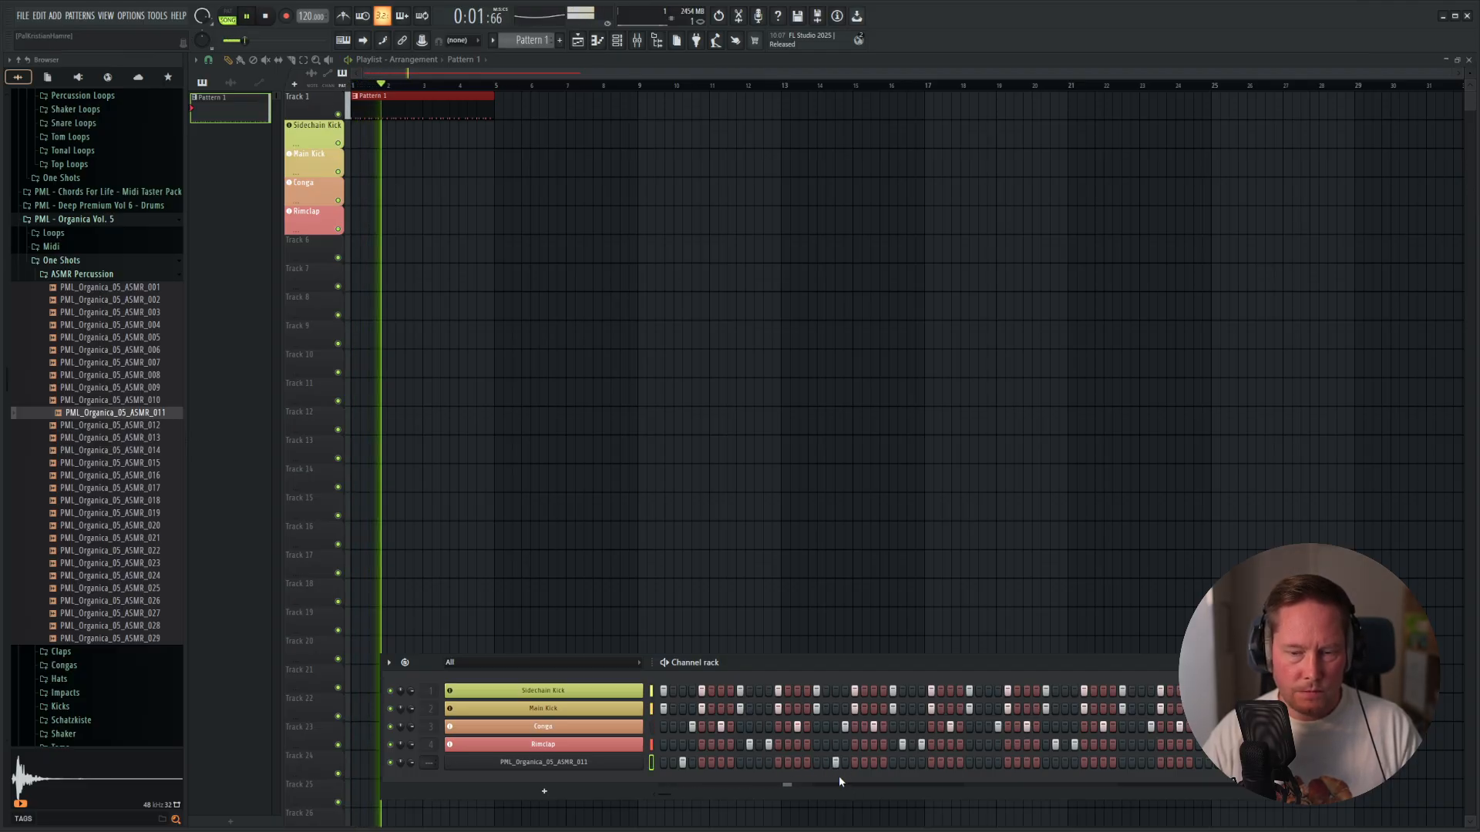
key("space")
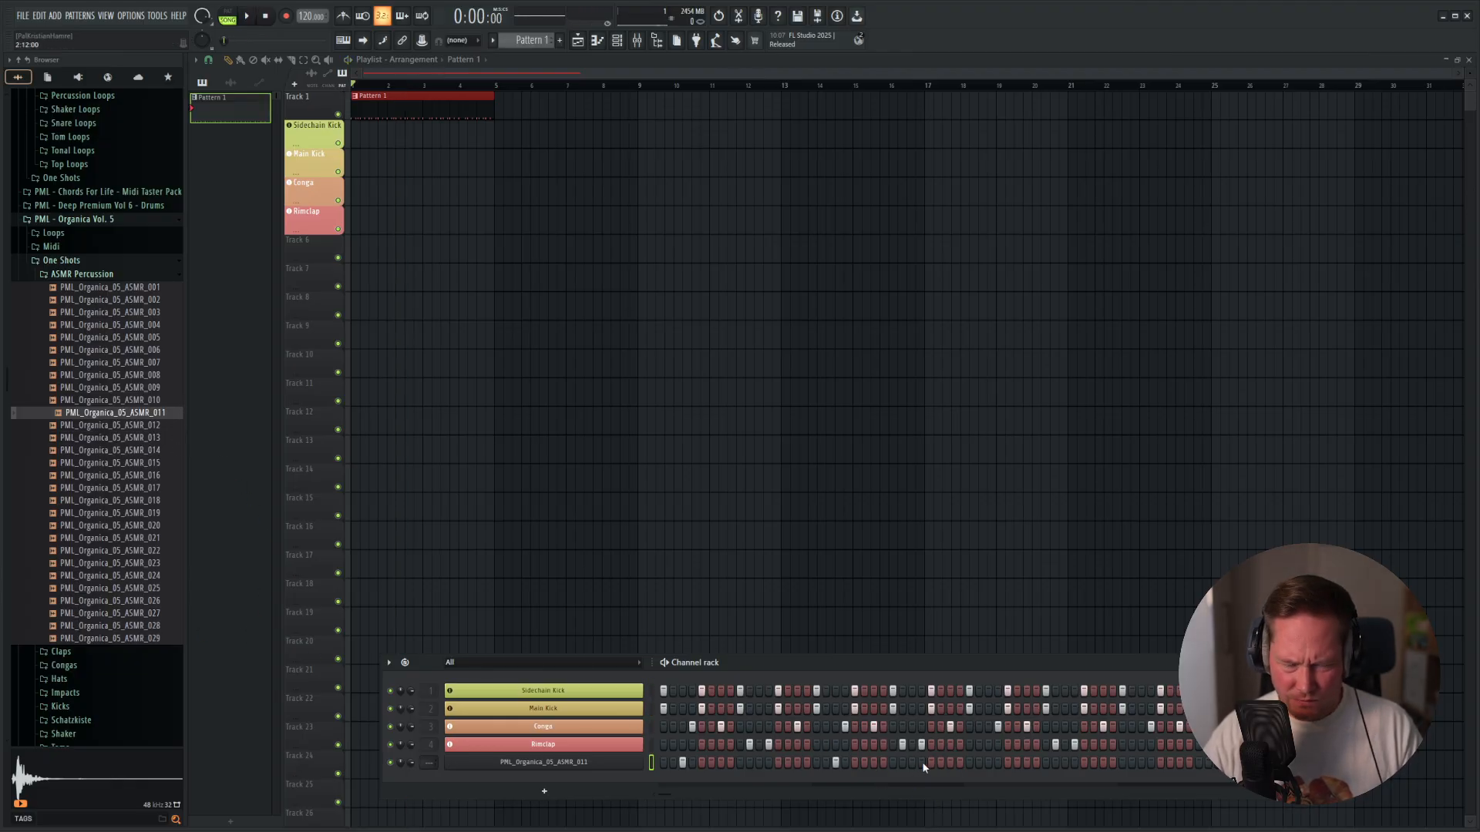
left_click(1143, 763)
Replace the ASMR_011 channel's sample with PML_Organica_05_ASMR_012, keeping its hits, and play the pattern.
left_click(141, 436)
left_click(138, 427)
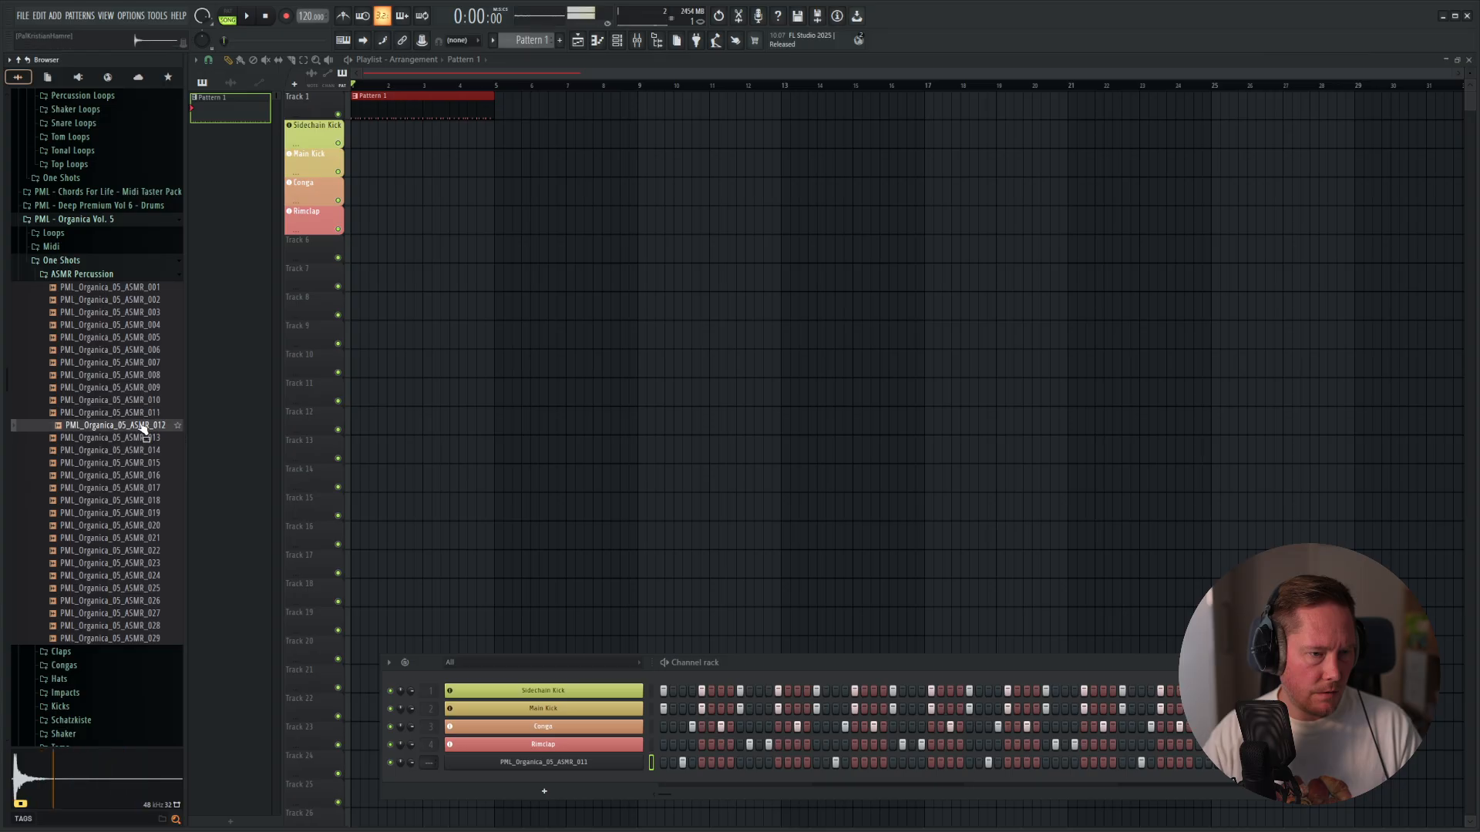
left_click_drag(142, 425, 586, 773)
key("space")
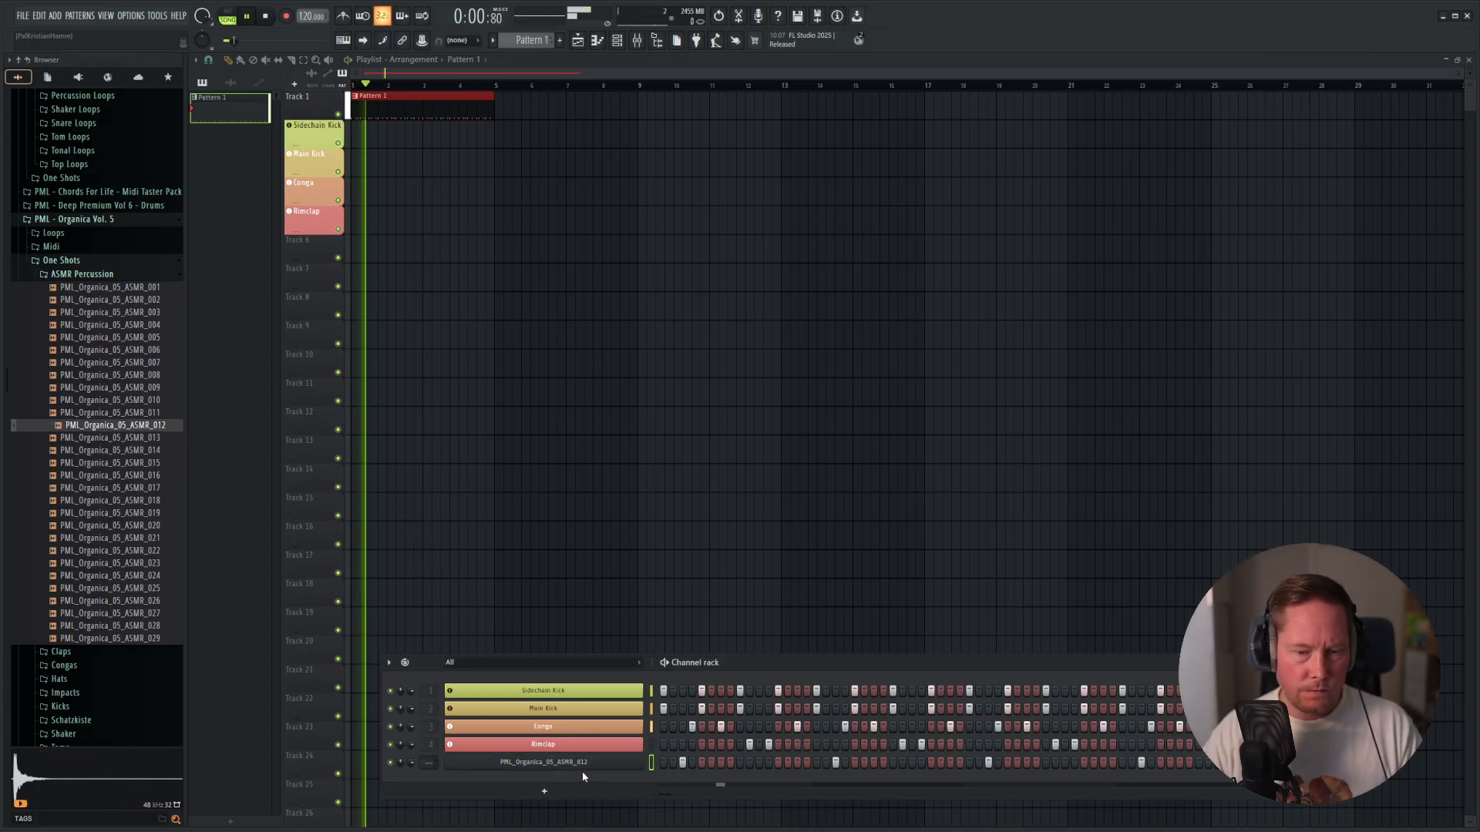
Assign the PML_Organica_05_ASMR_012 channel to a new instrument track, rename it Perc and color it pale violet red.
right_click(566, 766)
left_click(700, 816)
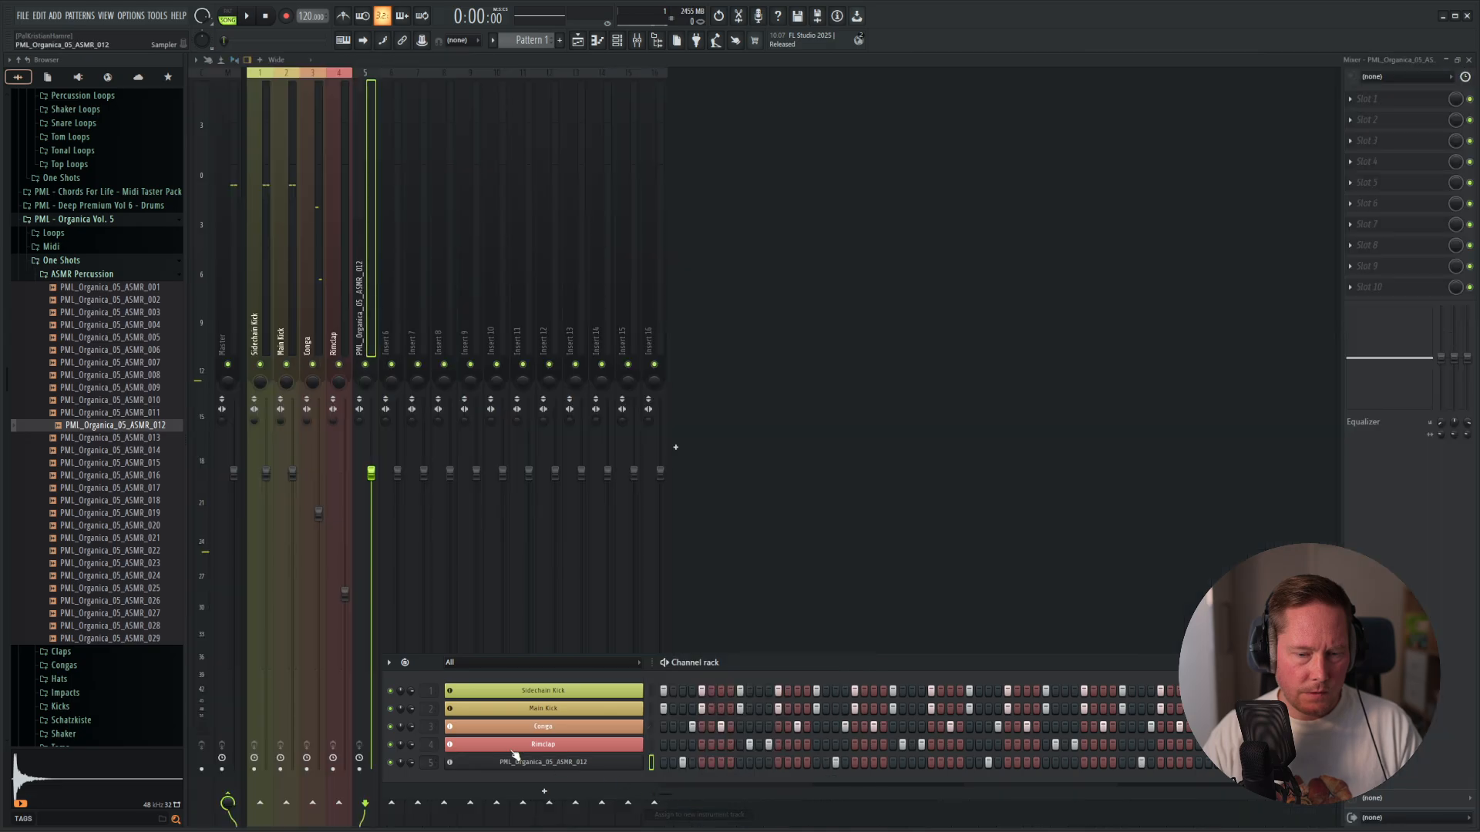
right_click(518, 767)
left_click(690, 665)
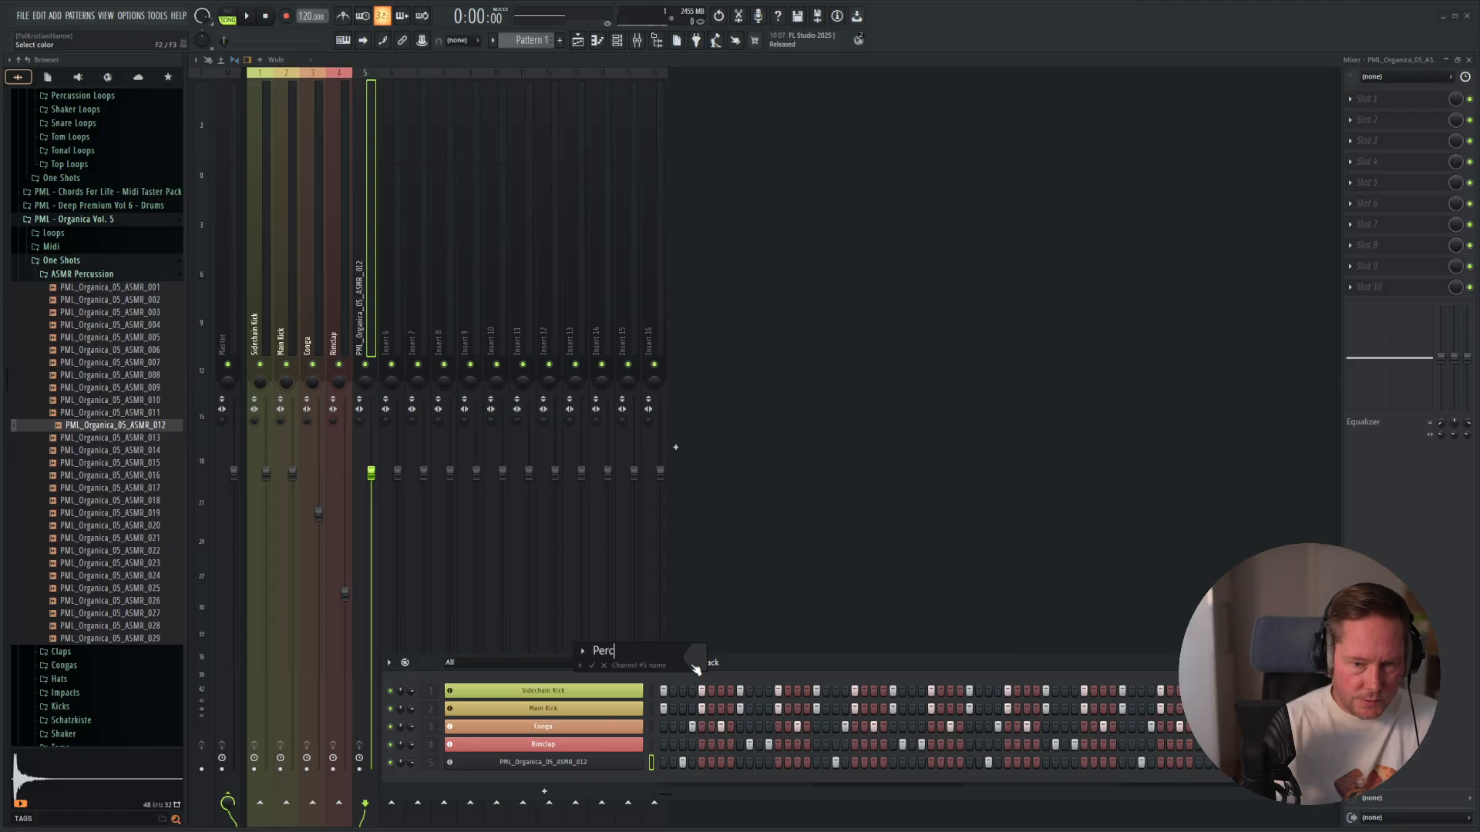
left_click(697, 658)
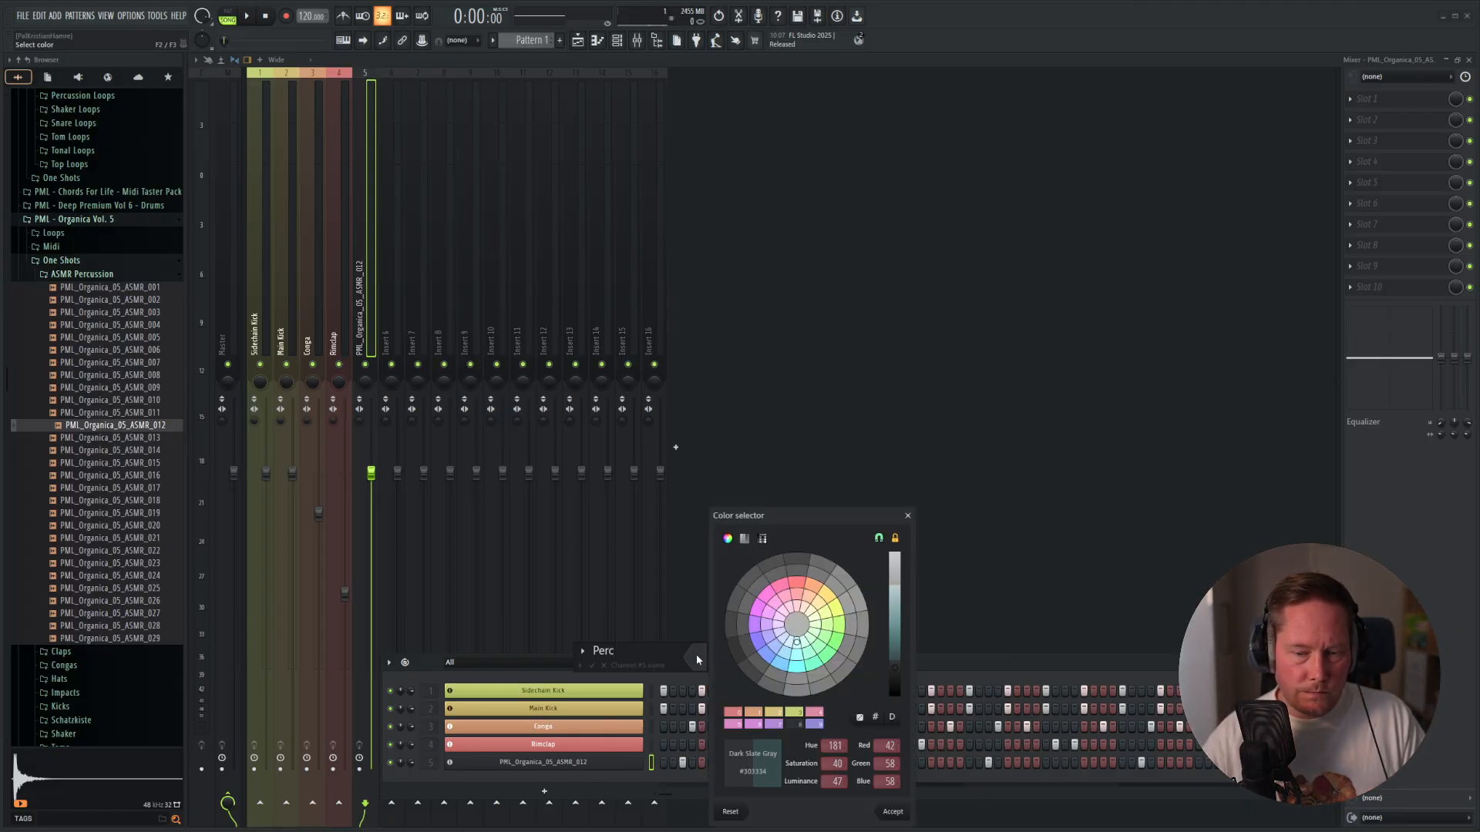
left_click(731, 714)
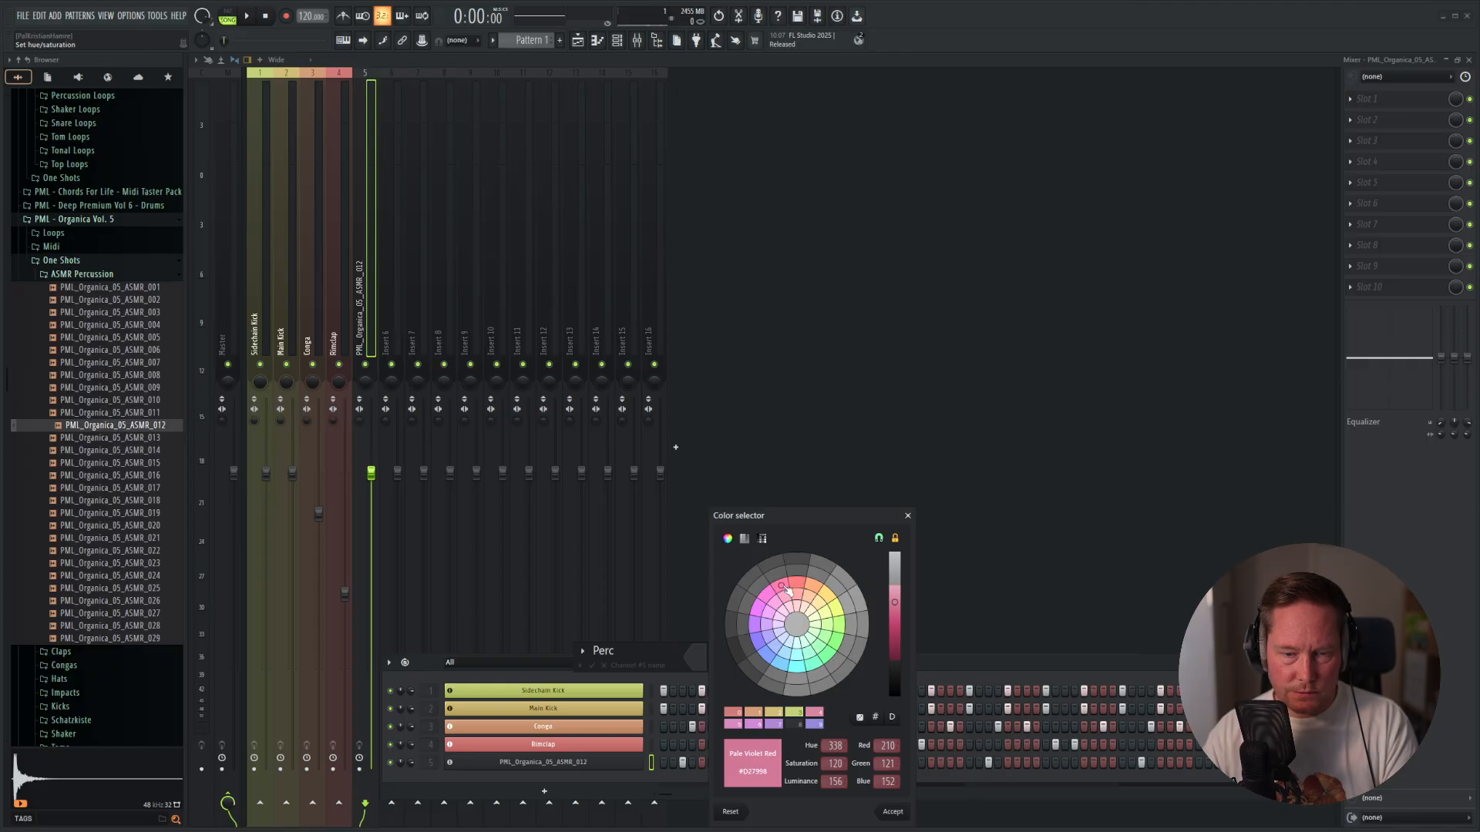
key("Return")
Lower the Perc mixer fader slightly below the Rimclap level and pan Perc about 45% left during playback.
left_click_drag(370, 473, 371, 592)
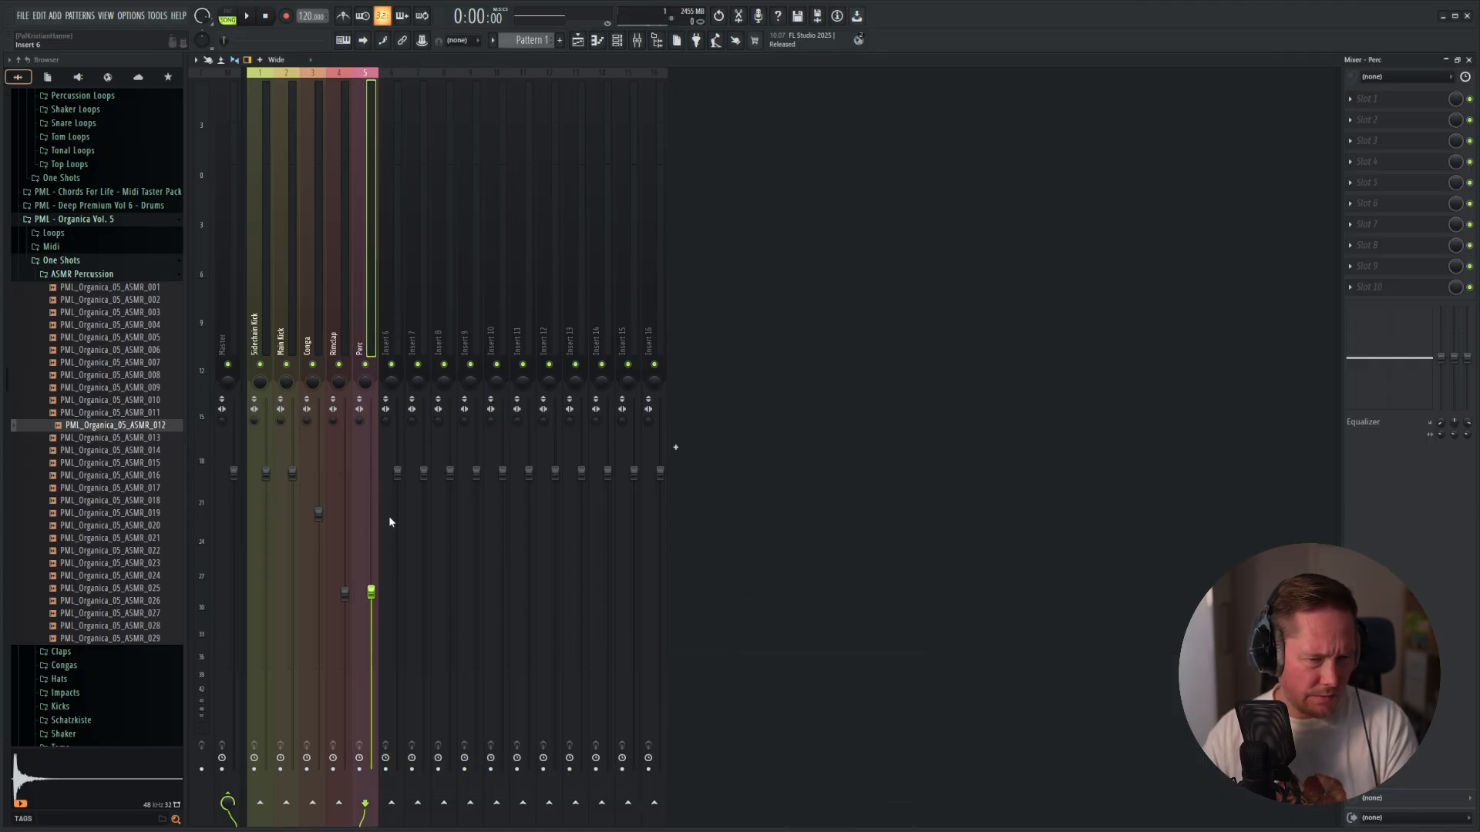
key("space")
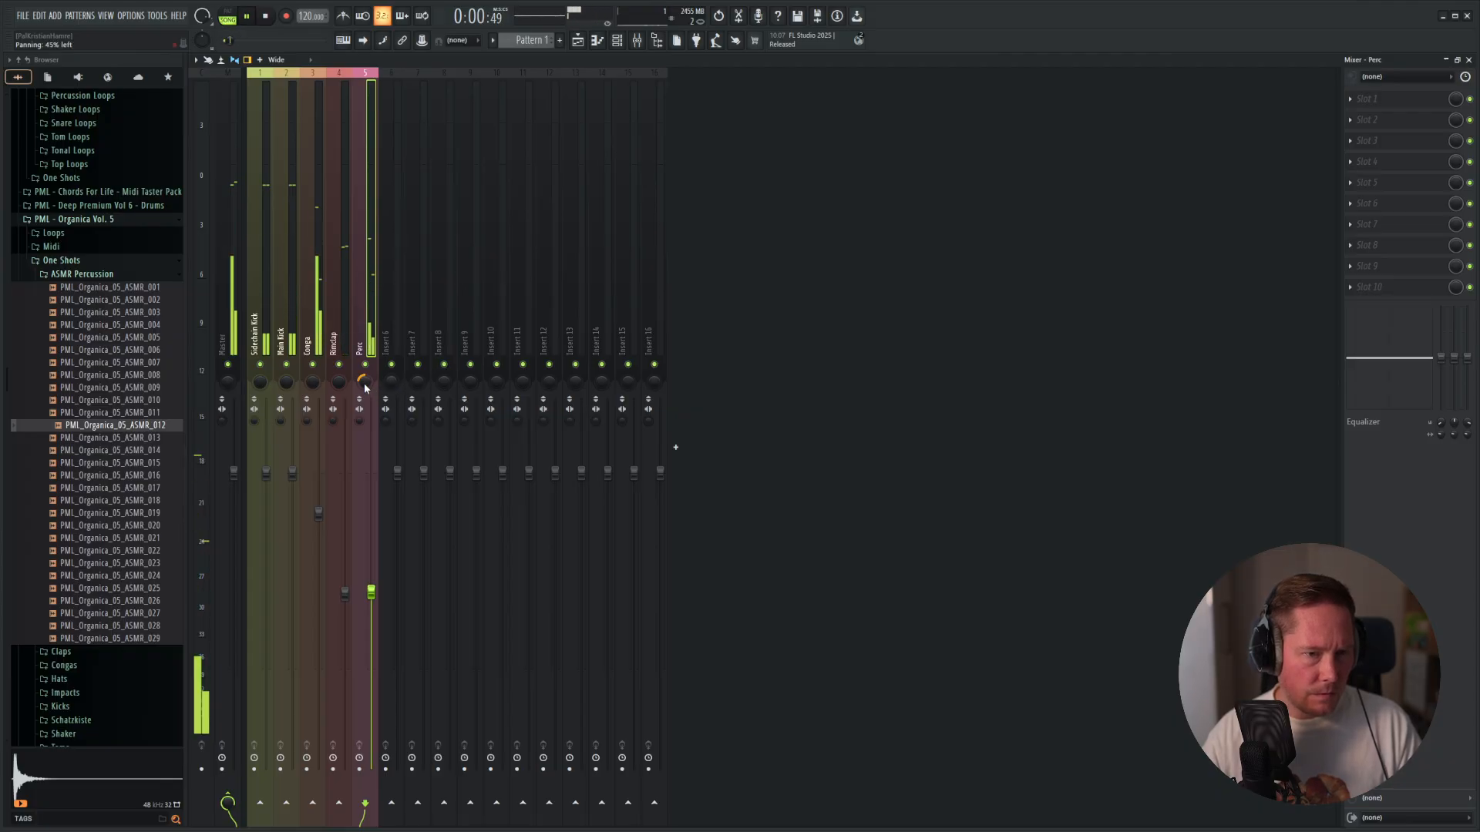
left_click_drag(371, 592, 381, 623)
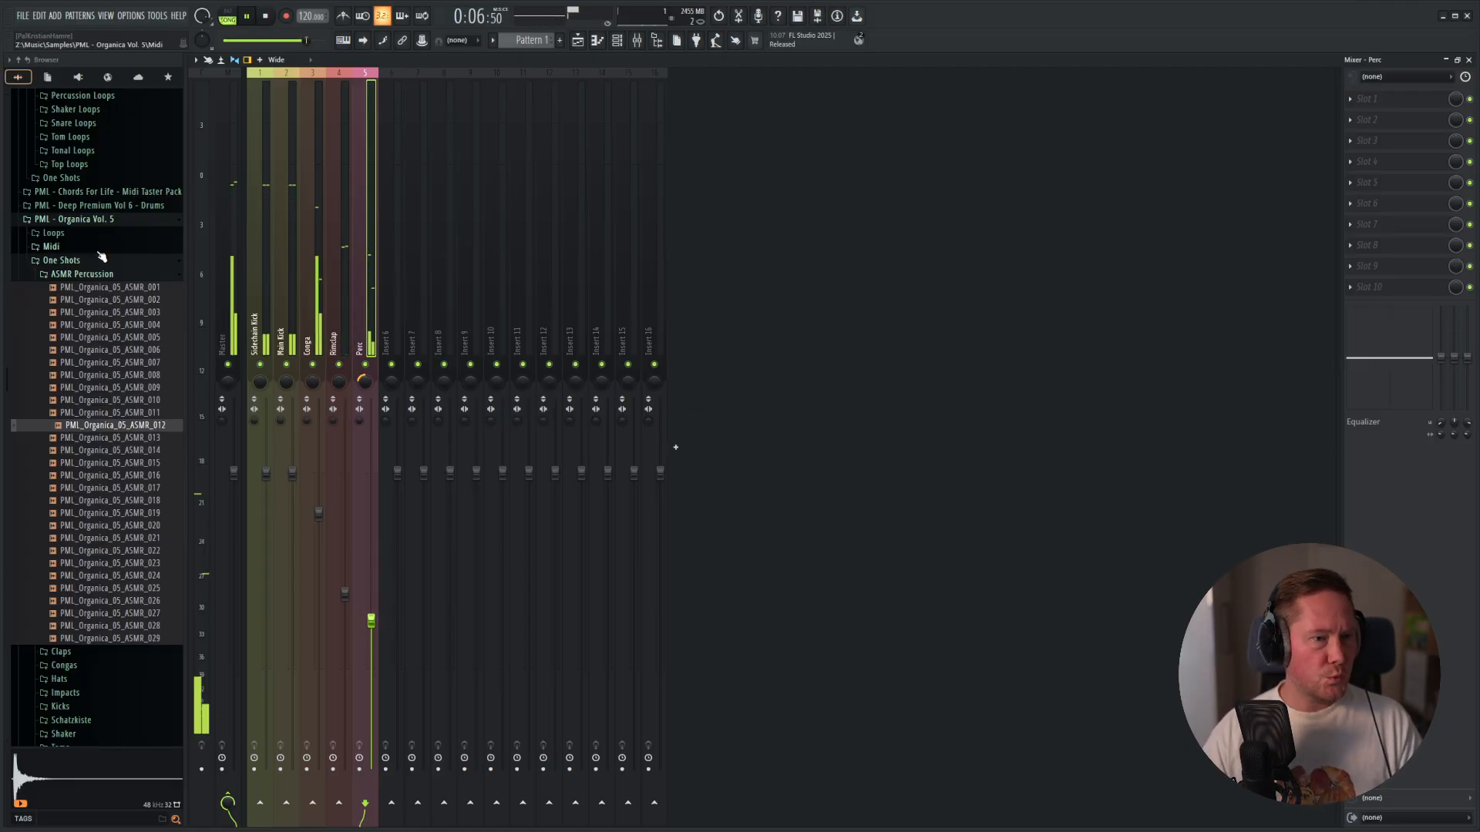
key("space")
Collapse the One Shots folder and move the five instrument tracks up so they fill playlist tracks 1 to 5.
left_click(74, 263)
key("F5")
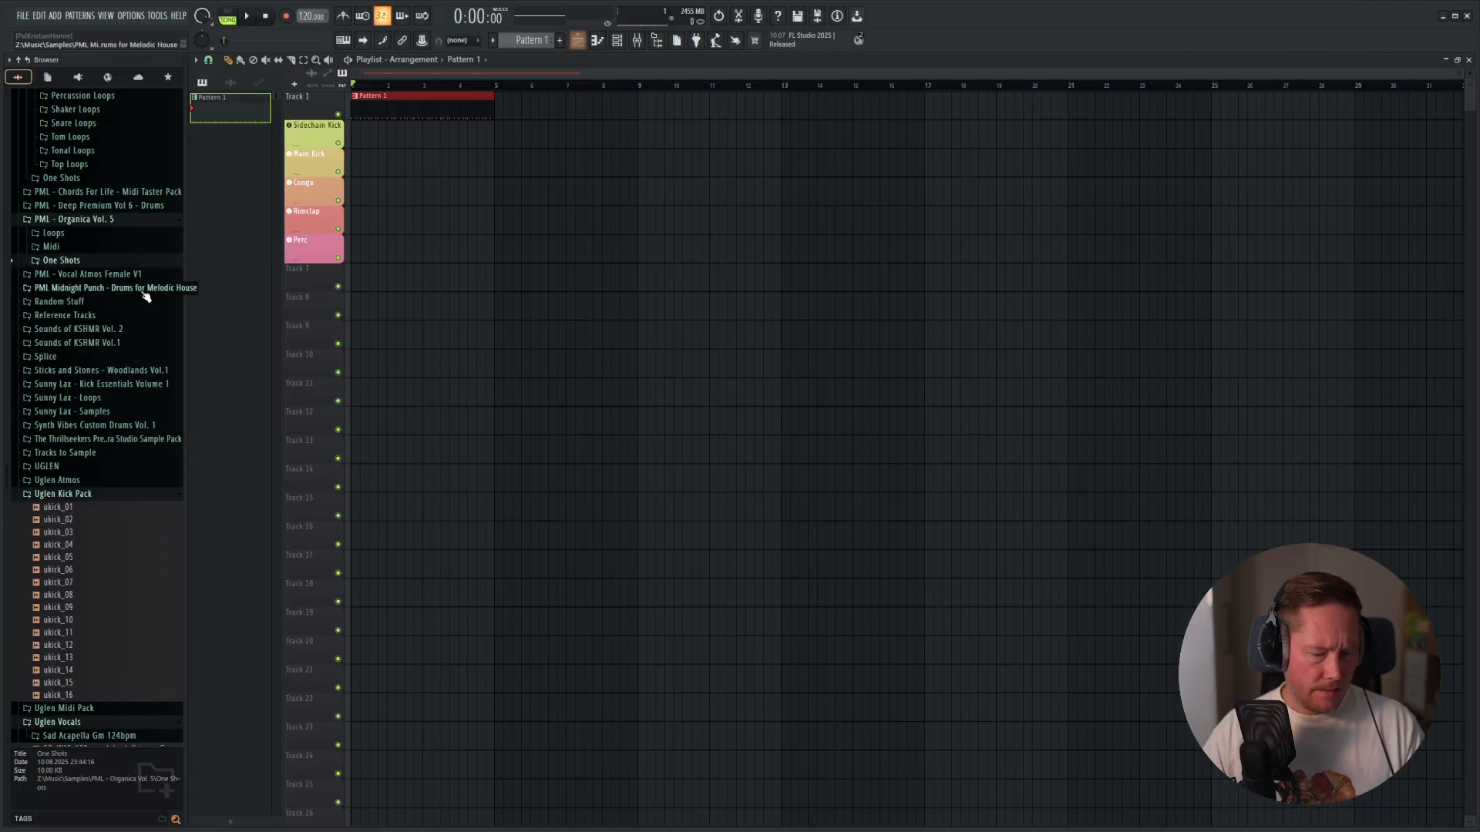
key("F6")
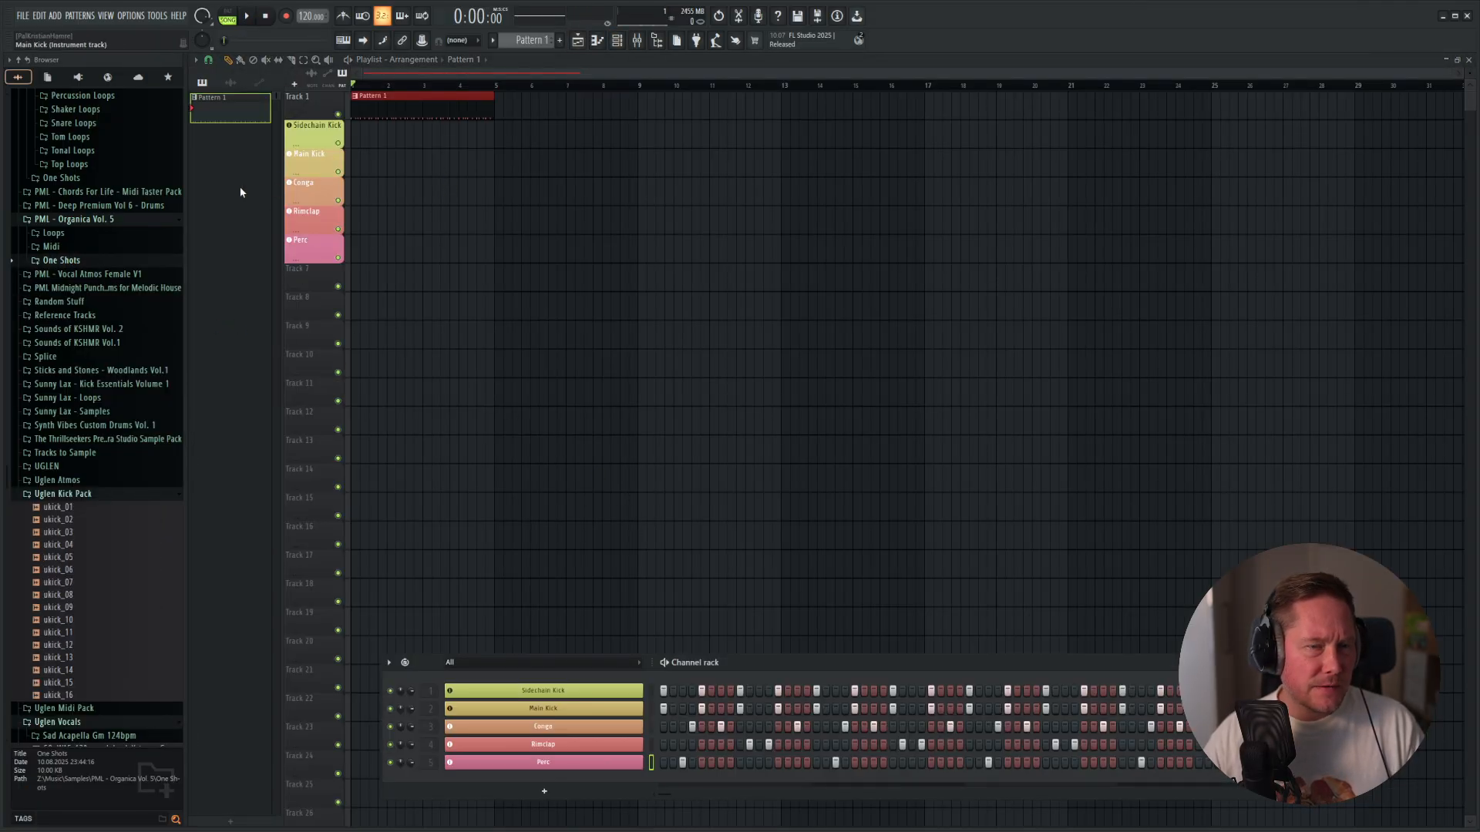
left_click_drag(387, 111, 312, 202)
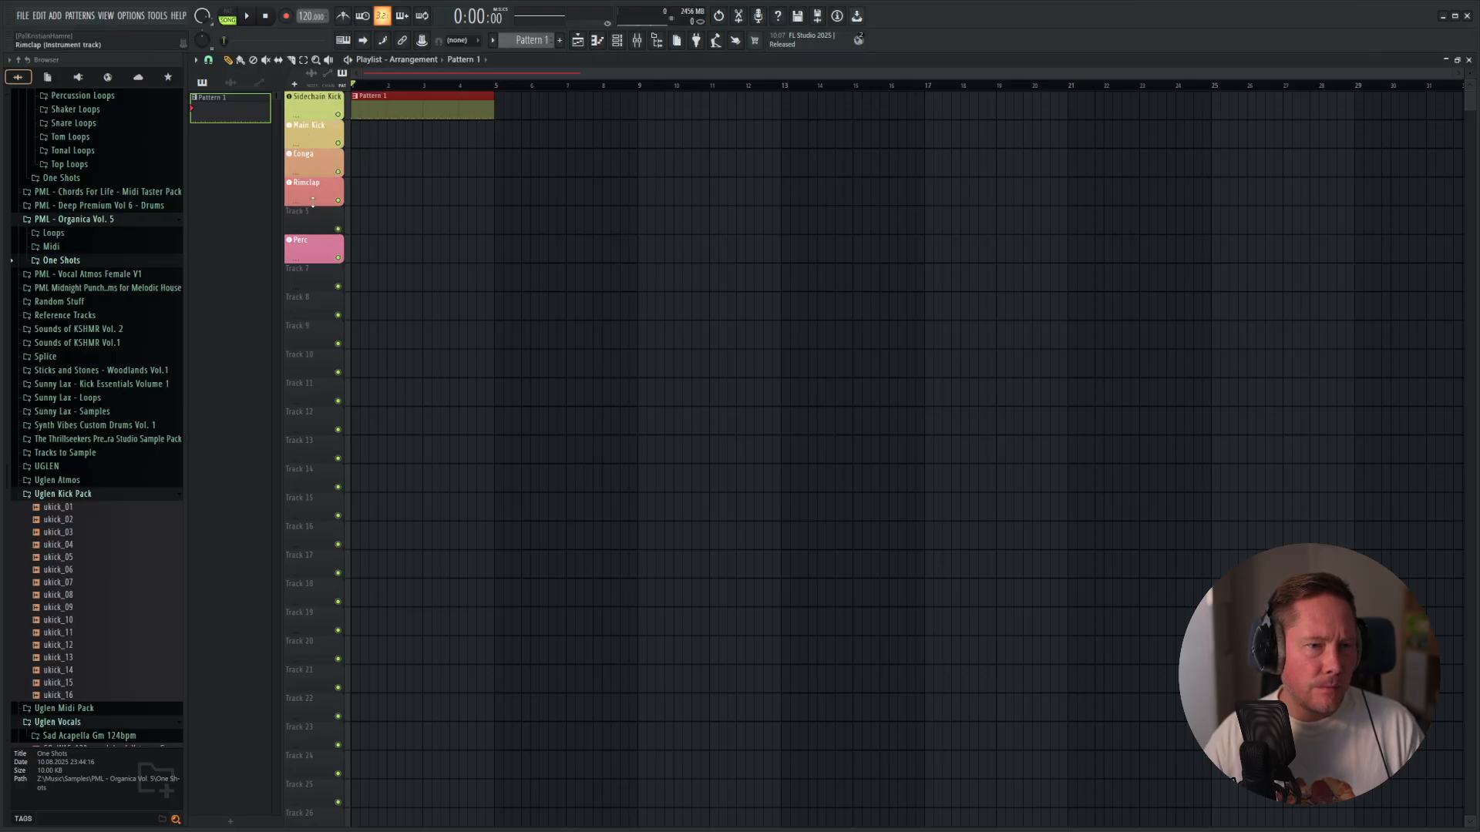
Audition loops in the Organica Vol. 5 Shaker Loops folder and place PML_Organica_05_Shaker_Loop_017_122BPM at the start of Track 7.
left_click(53, 234)
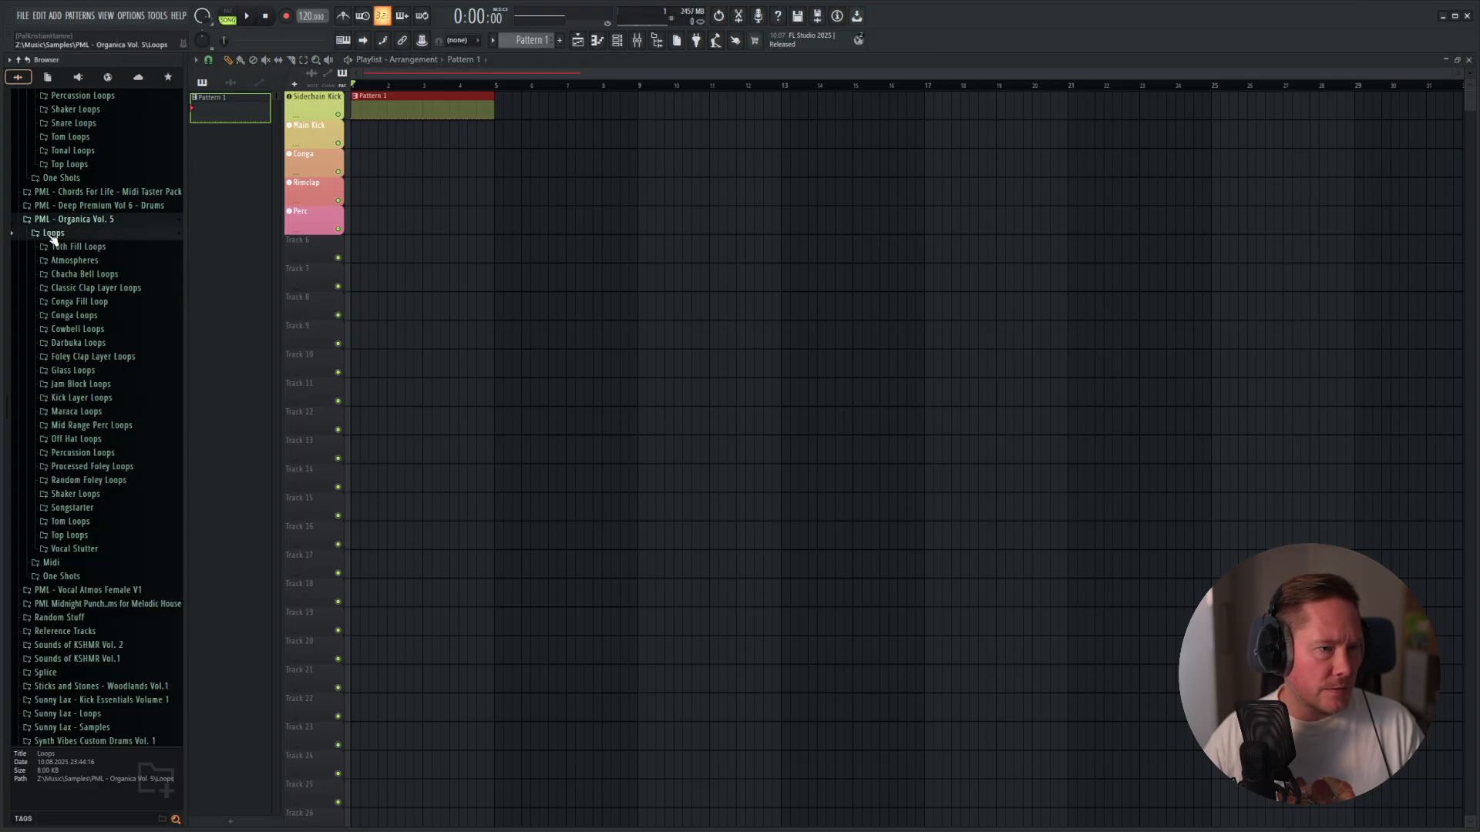
left_click(77, 497)
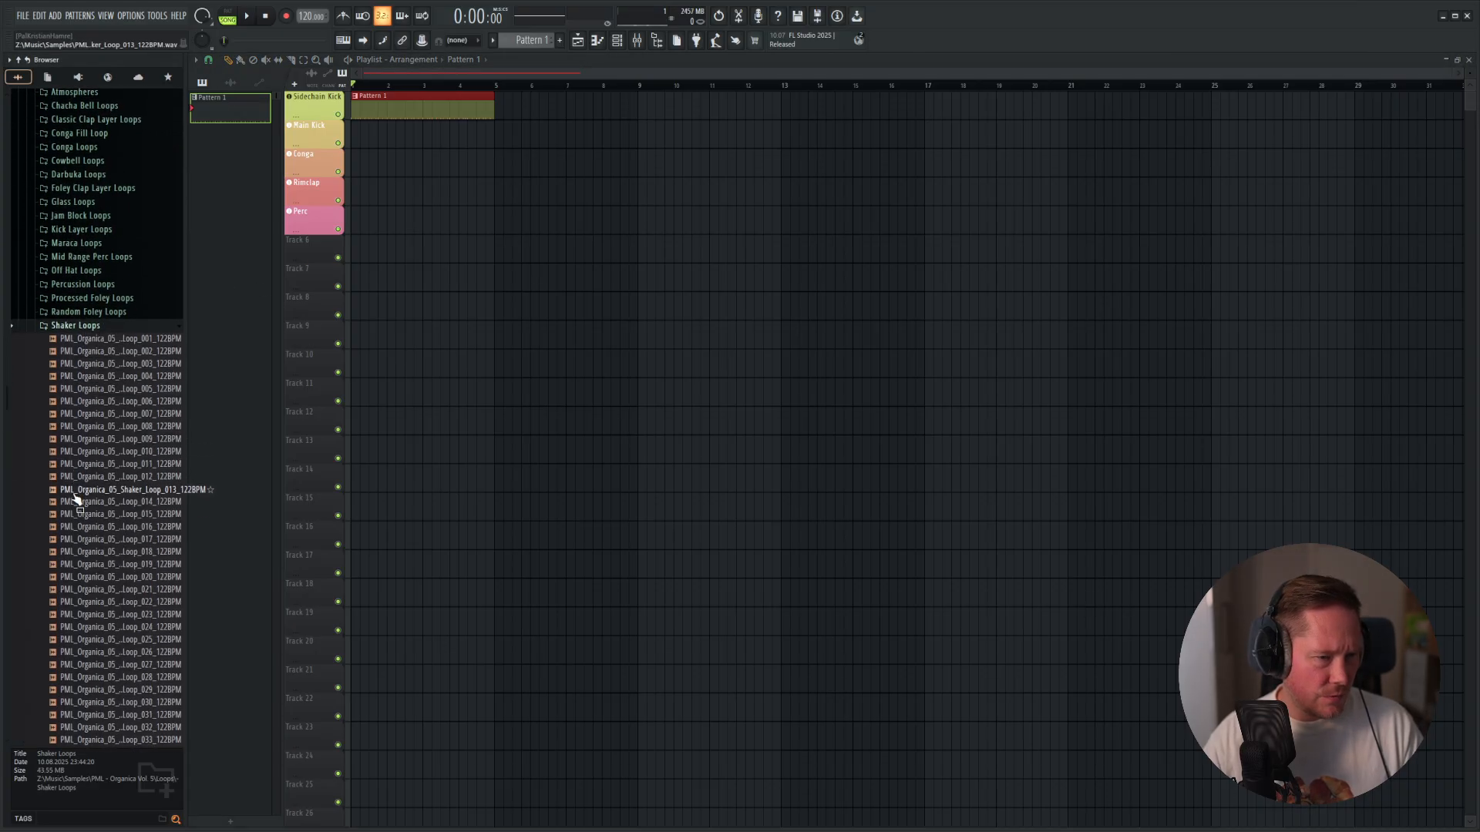
left_click(75, 490)
left_click(134, 540)
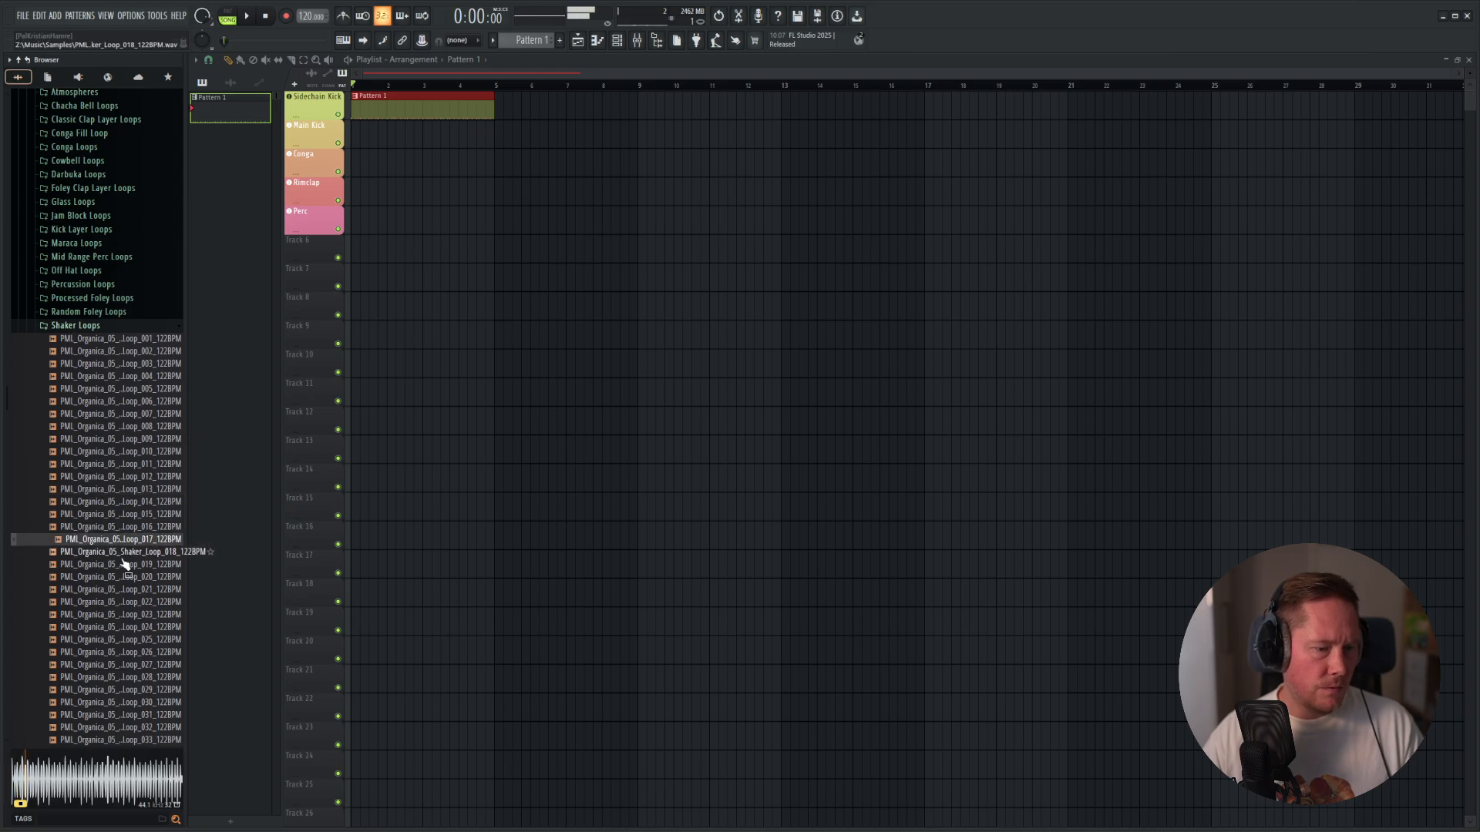
left_click_drag(148, 550, 303, 282)
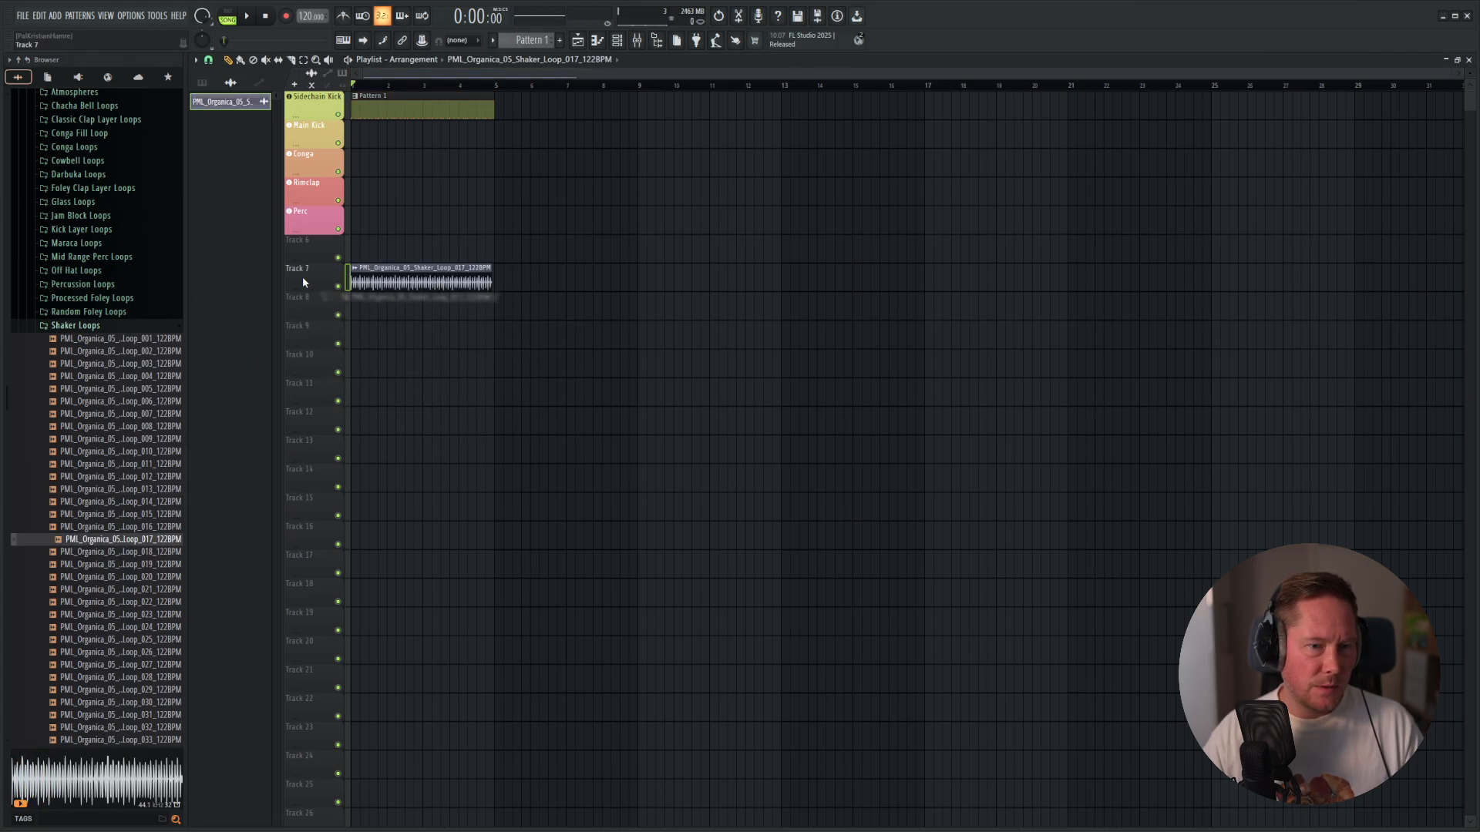
Fit the shaker loop clip to the project tempo with a source tempo of 122 BPM and play it.
left_click(356, 274)
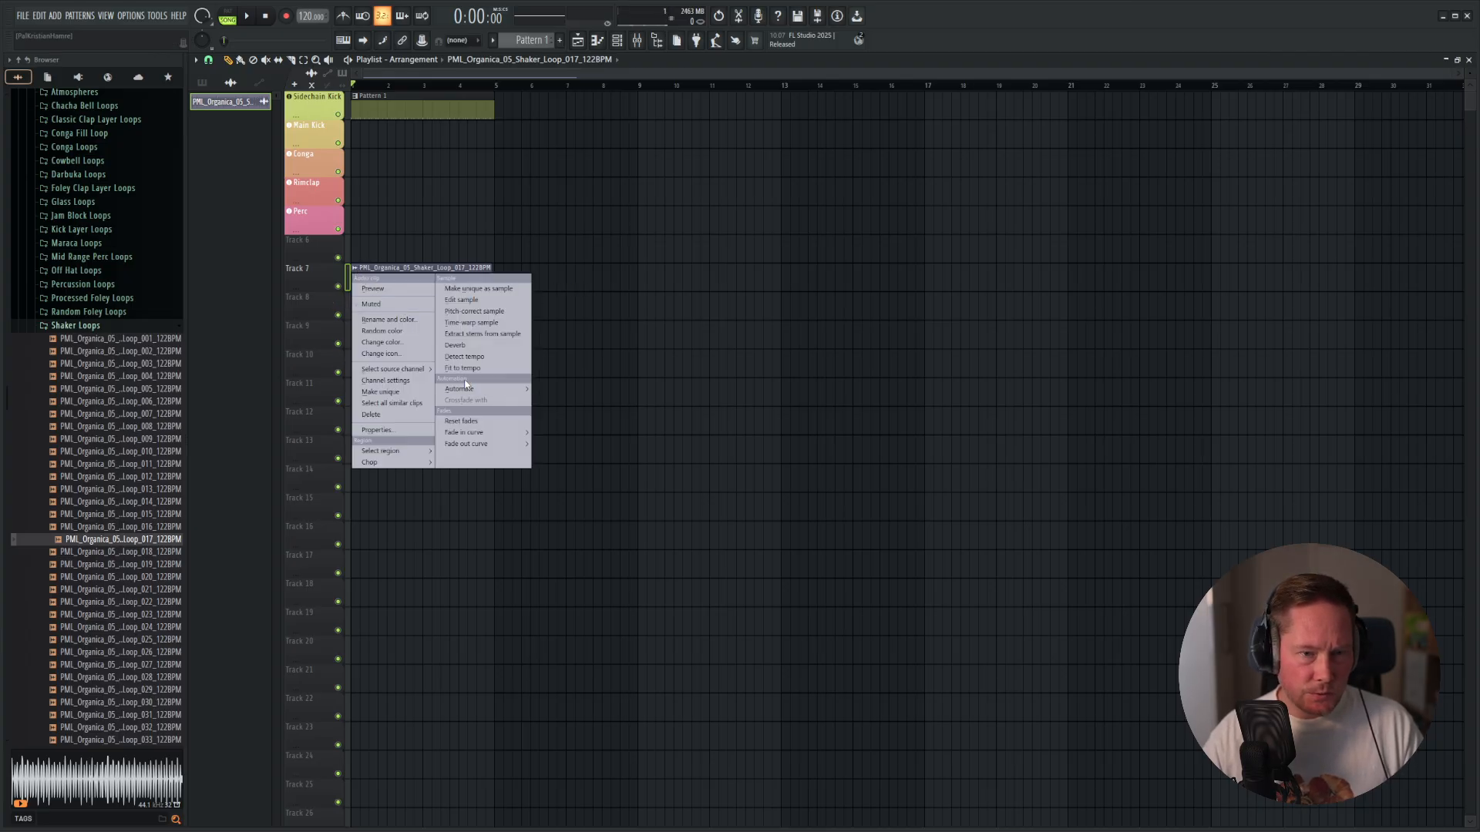
left_click(478, 368)
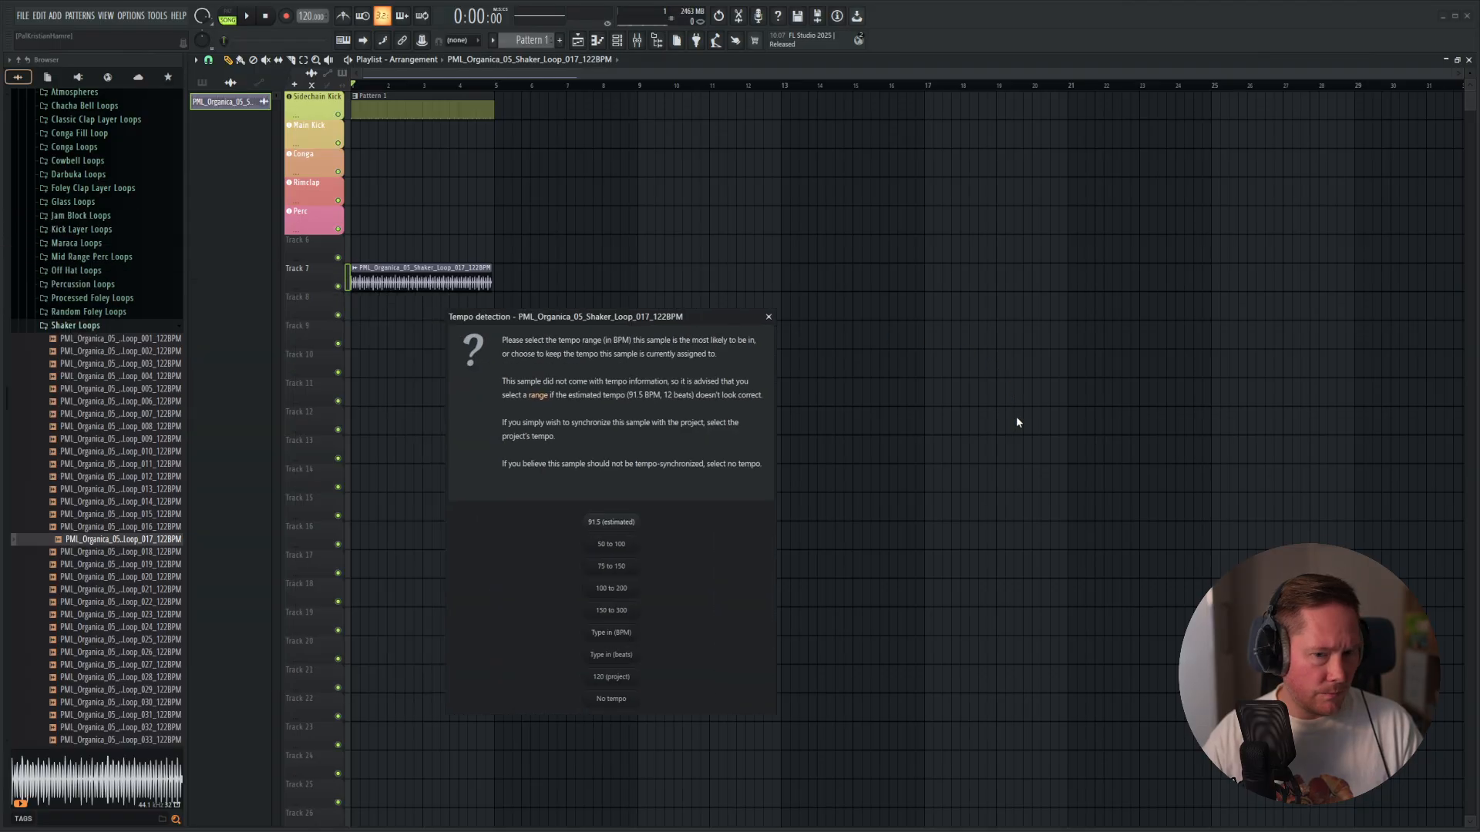
left_click(613, 635)
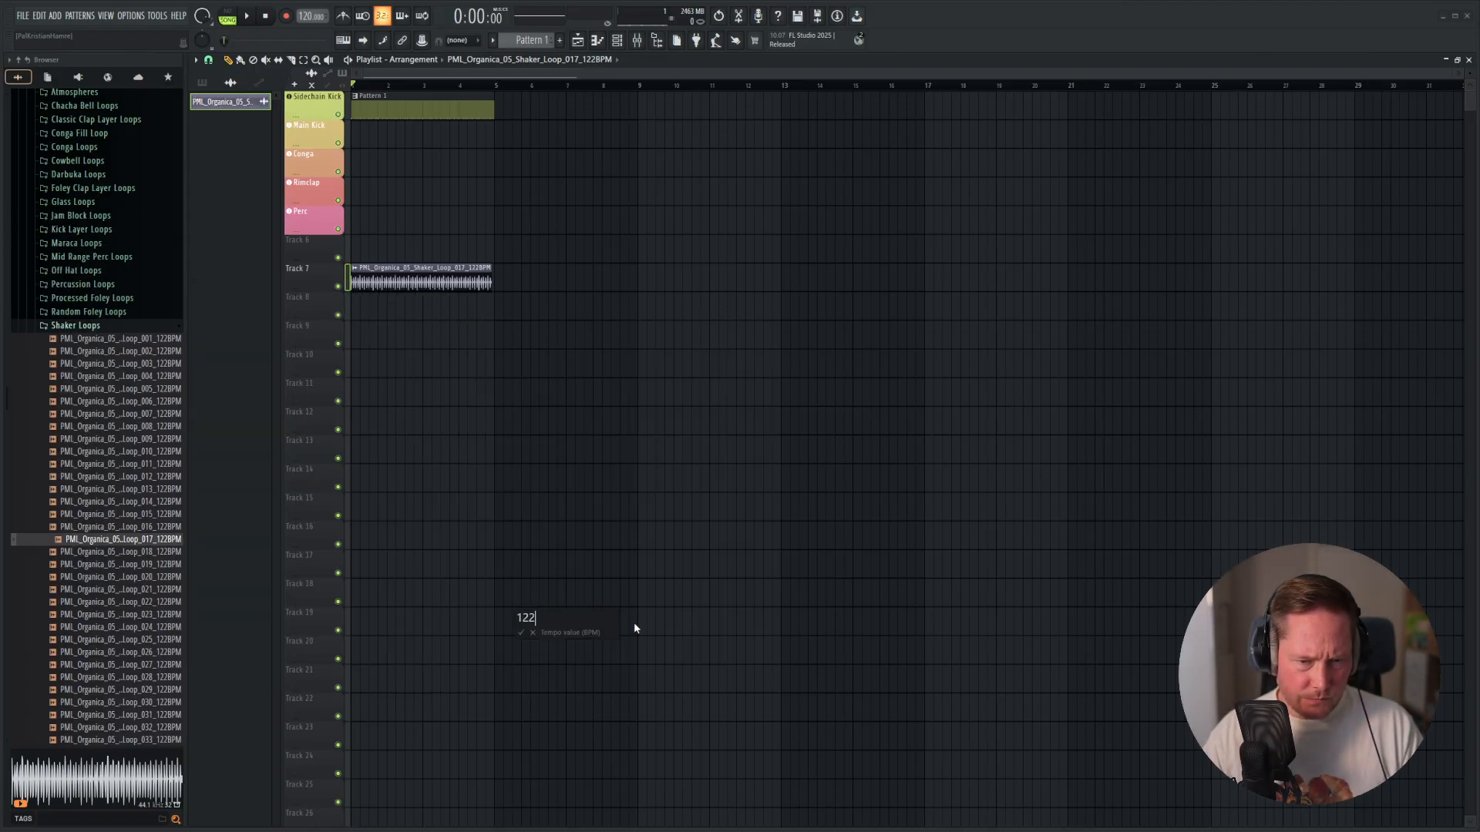
key("Return")
key("space")
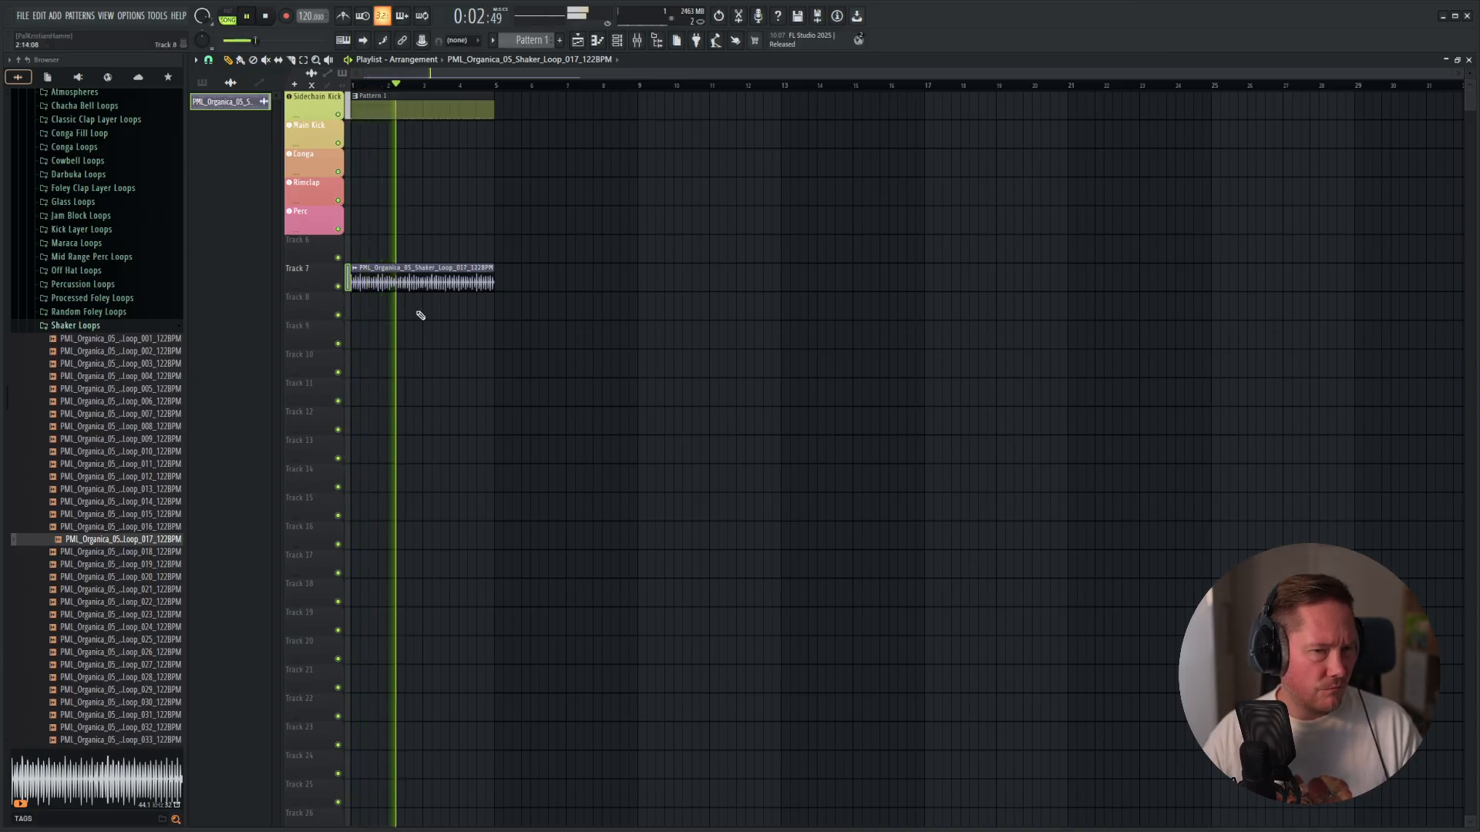
Replace the Track 7 clip with PML_Organica_05_Shaker_Loop_022_122BPM after auditioning further loops in the Shaker Loops folder.
key("space")
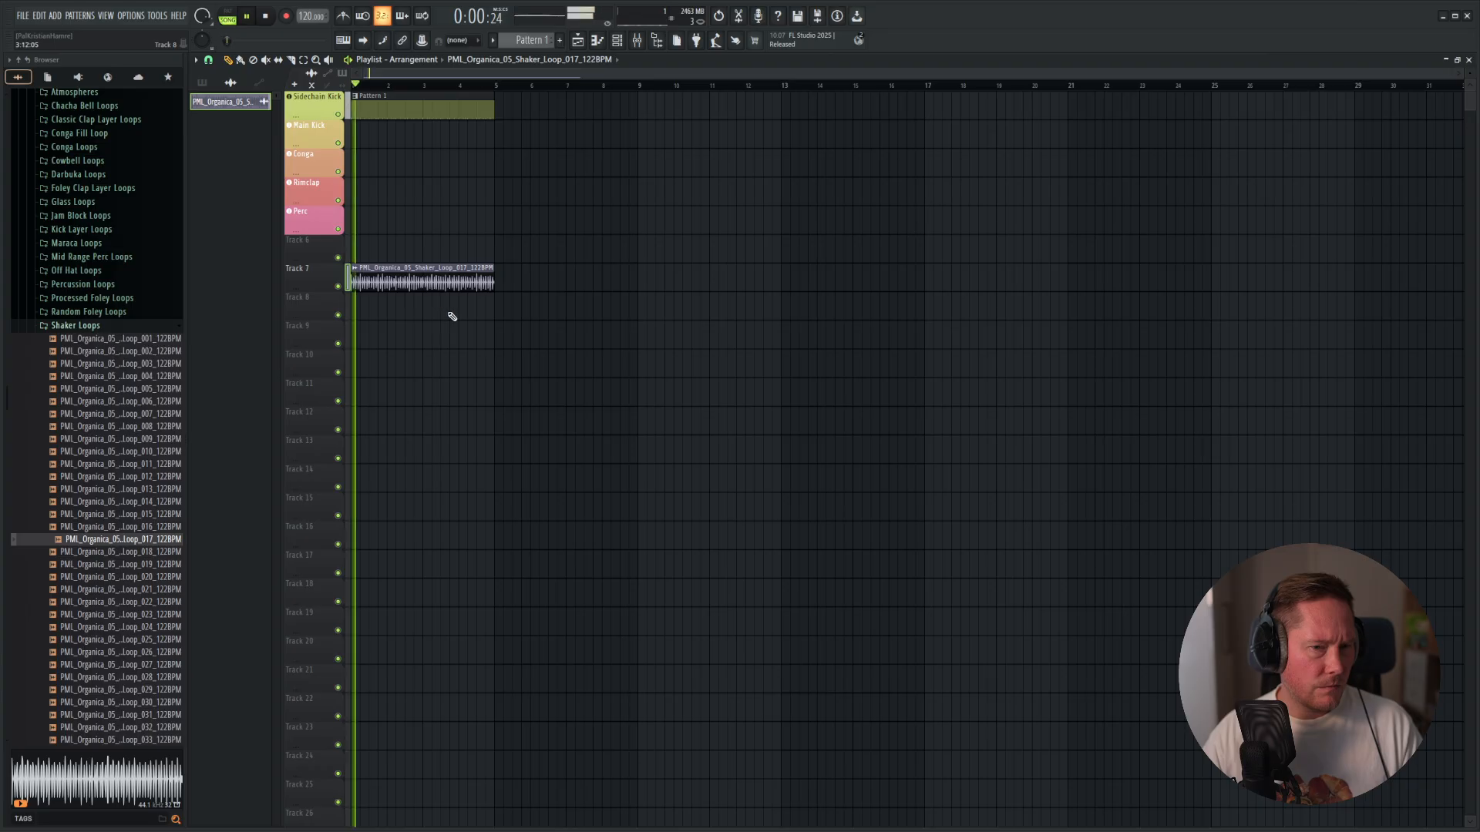
key("ctrl+z")
left_click(144, 552)
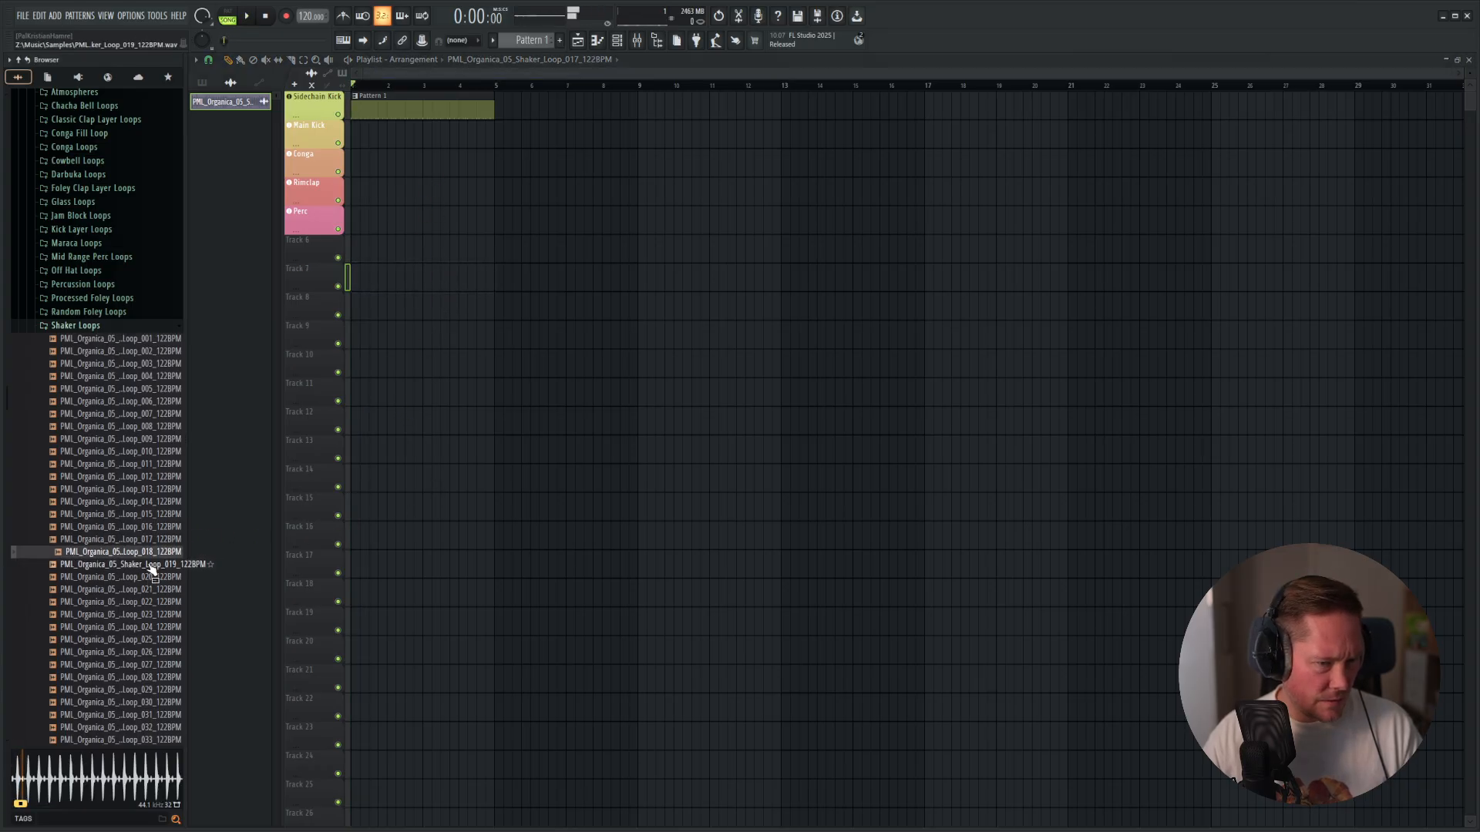
left_click(152, 565)
left_click(154, 577)
left_click(152, 603)
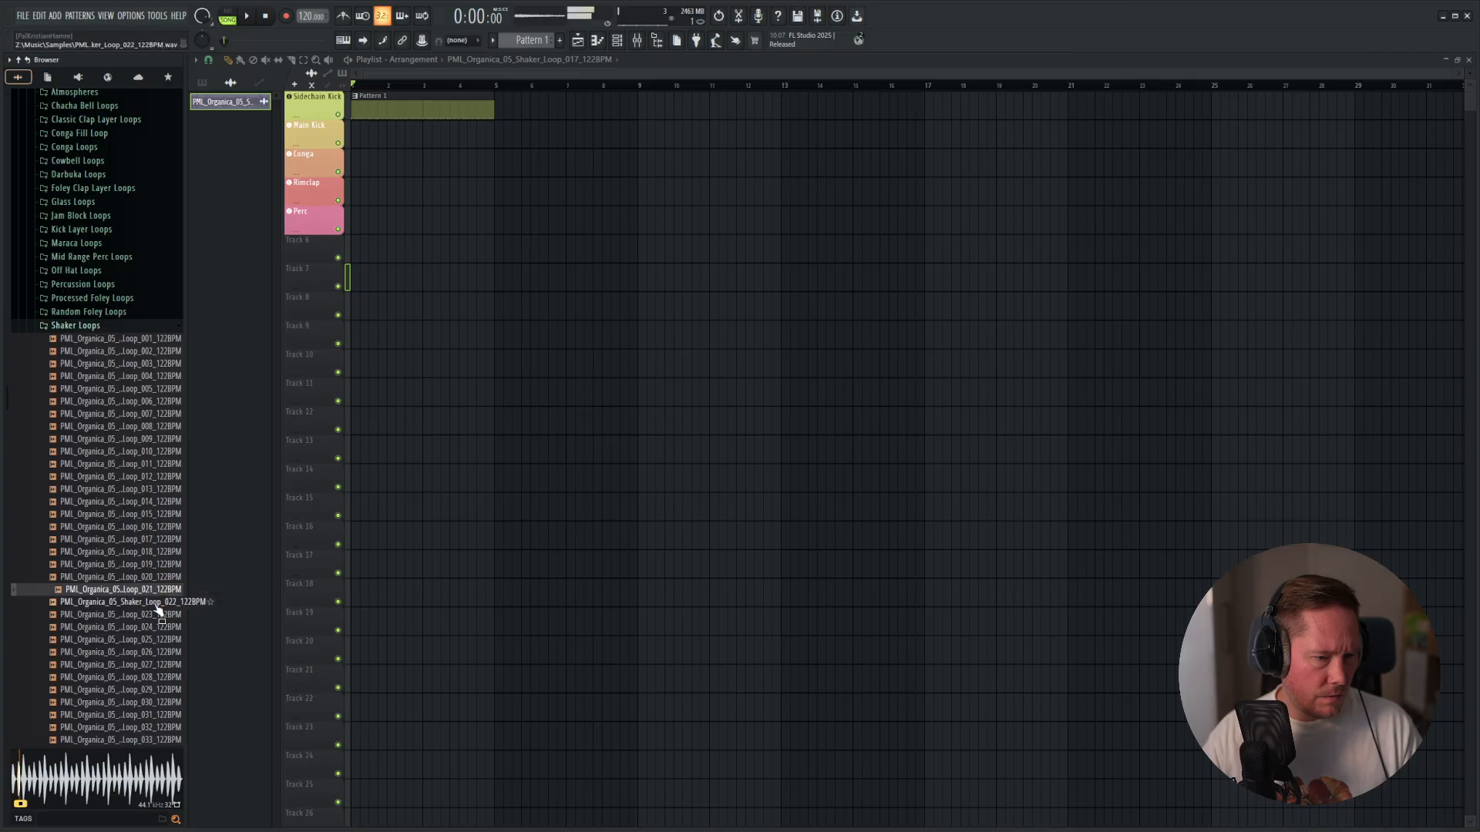
left_click(155, 615)
left_click(157, 606)
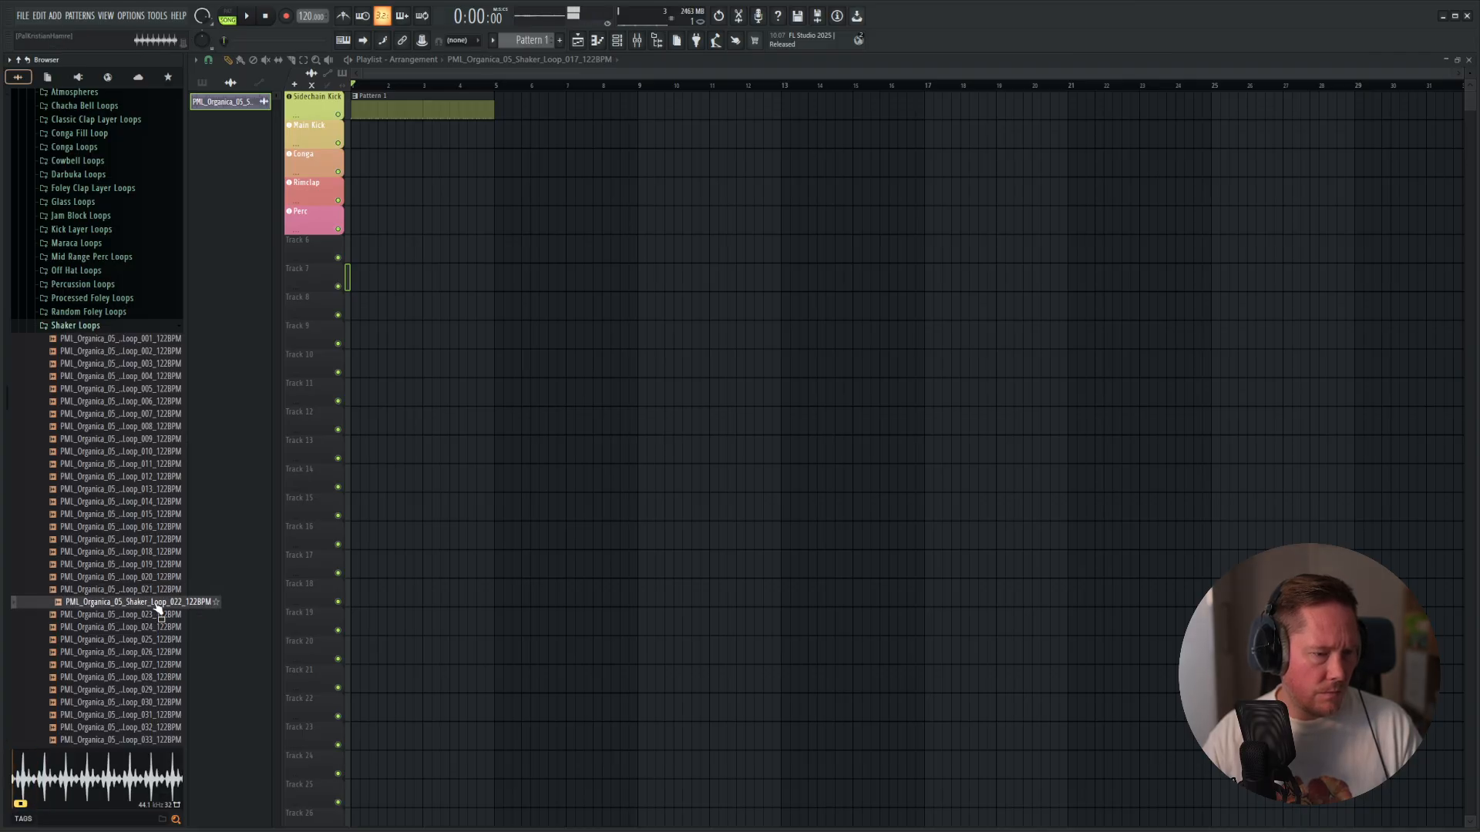
left_click_drag(154, 605, 335, 271)
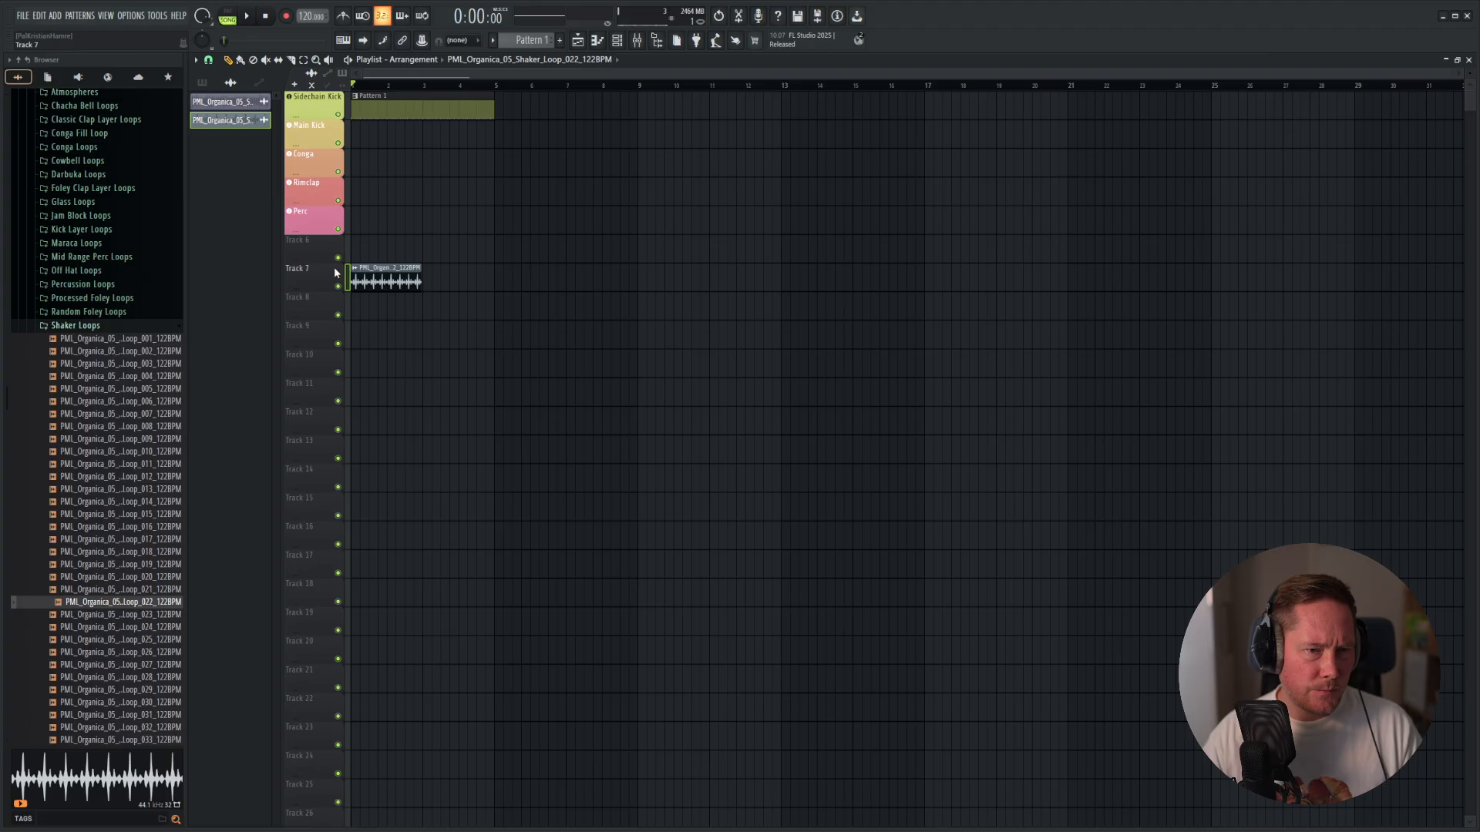
Fit the new shaker clip on Track 7 to the project tempo and play it with the beat.
left_click(355, 269)
left_click(494, 370)
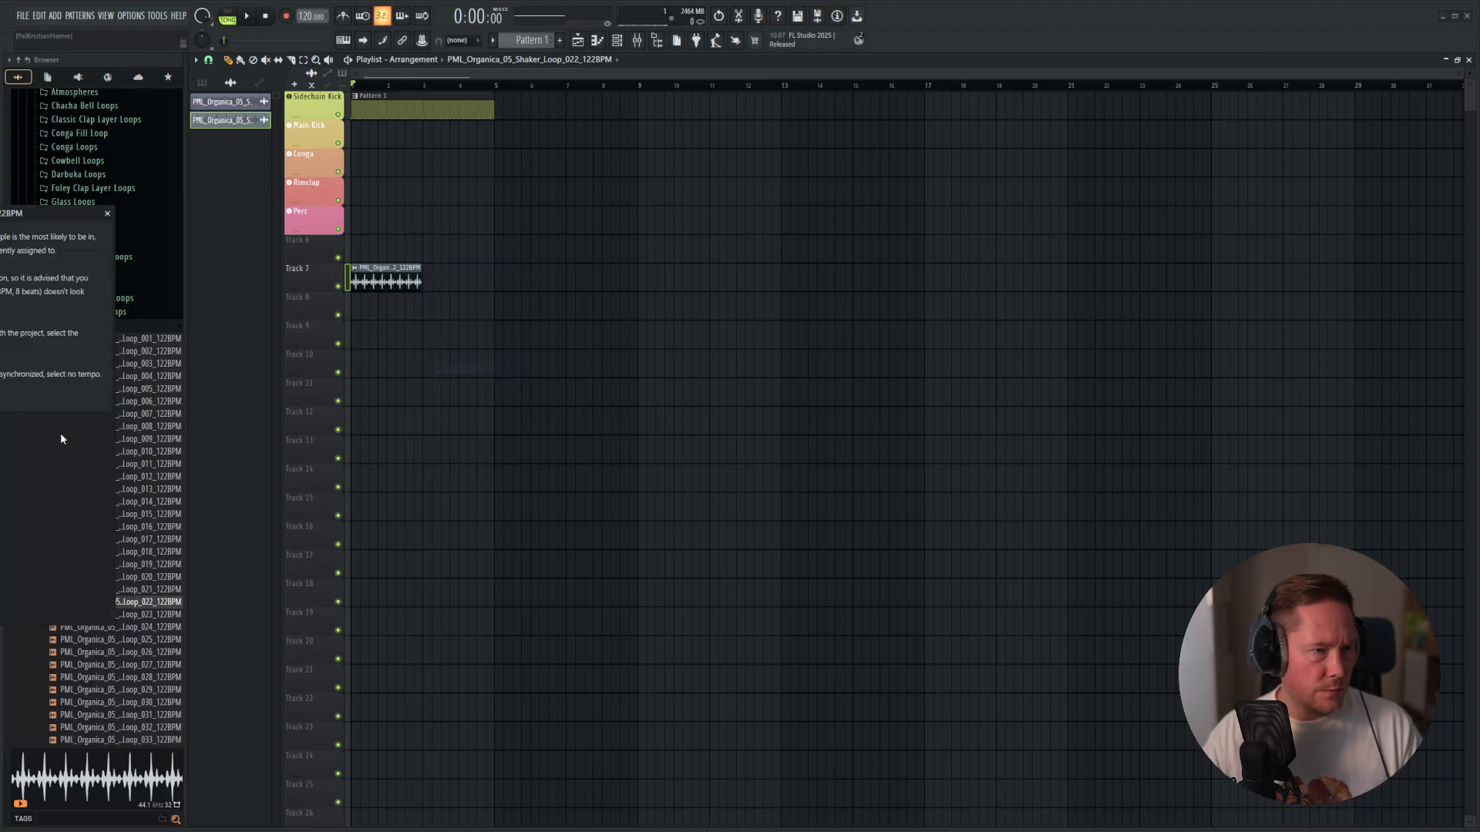
left_click_drag(20, 206, 736, 243)
left_click(664, 469)
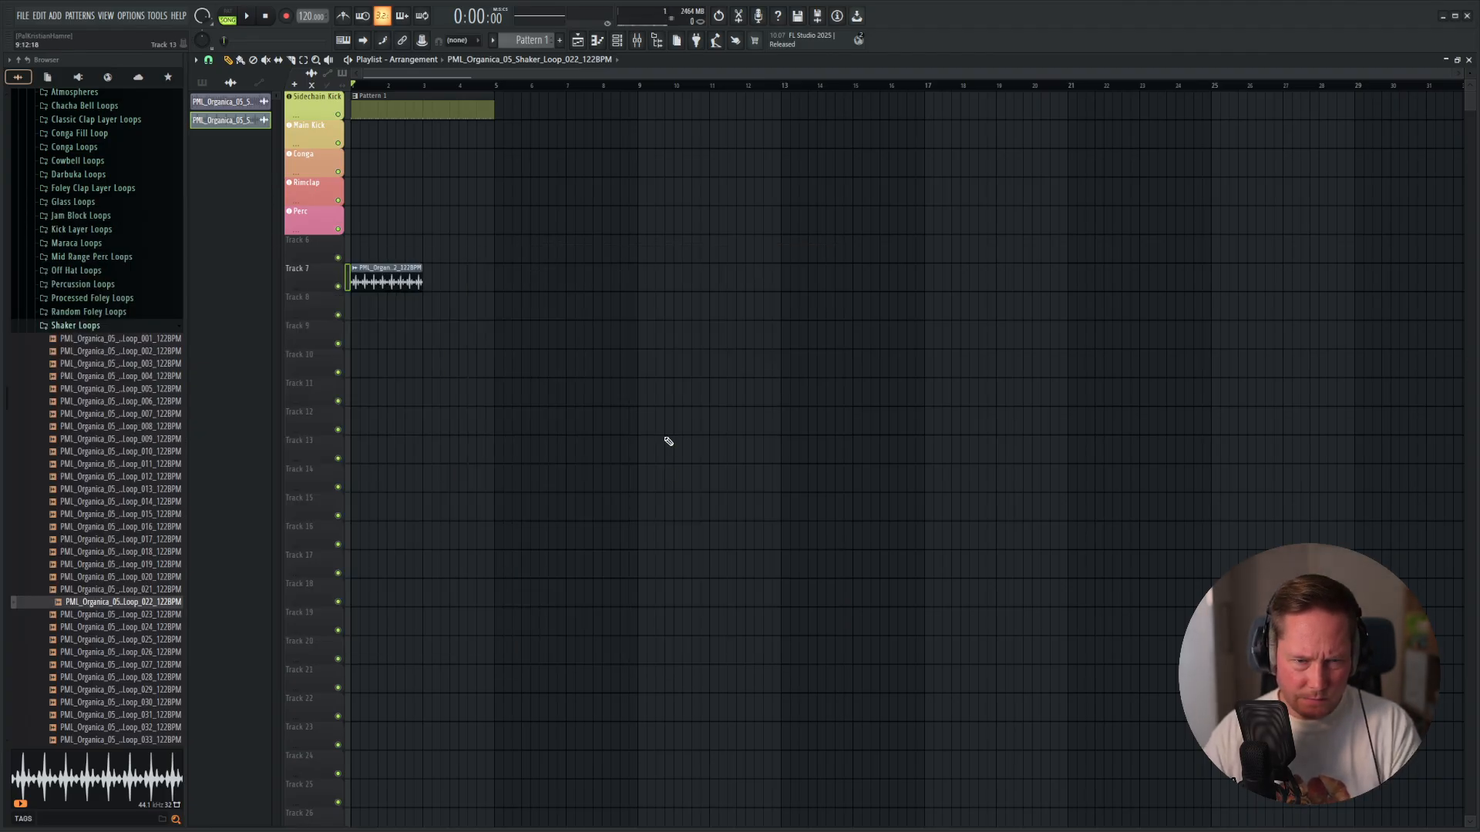
key("Return")
double_click(552, 217)
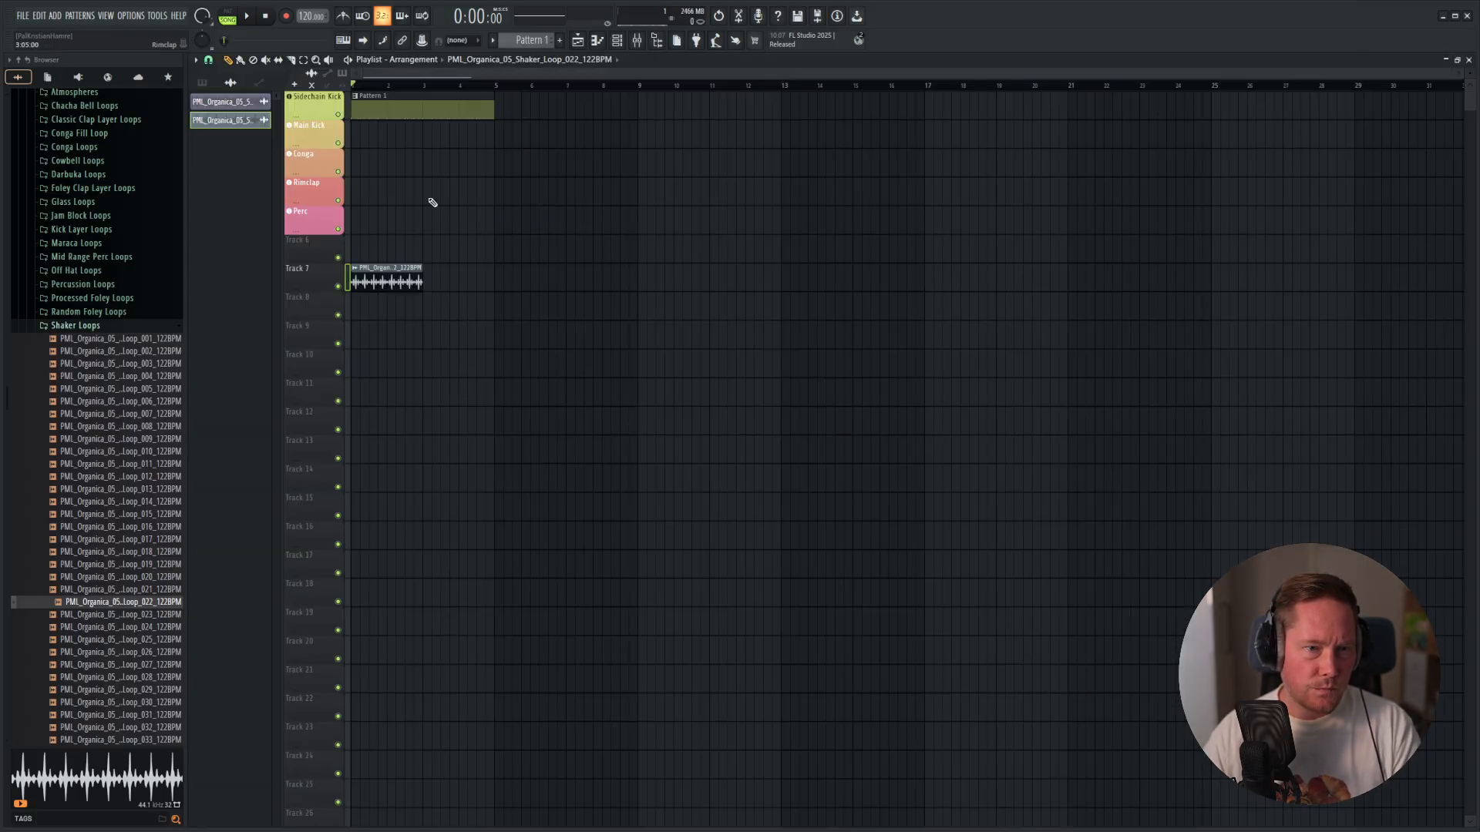
key("space")
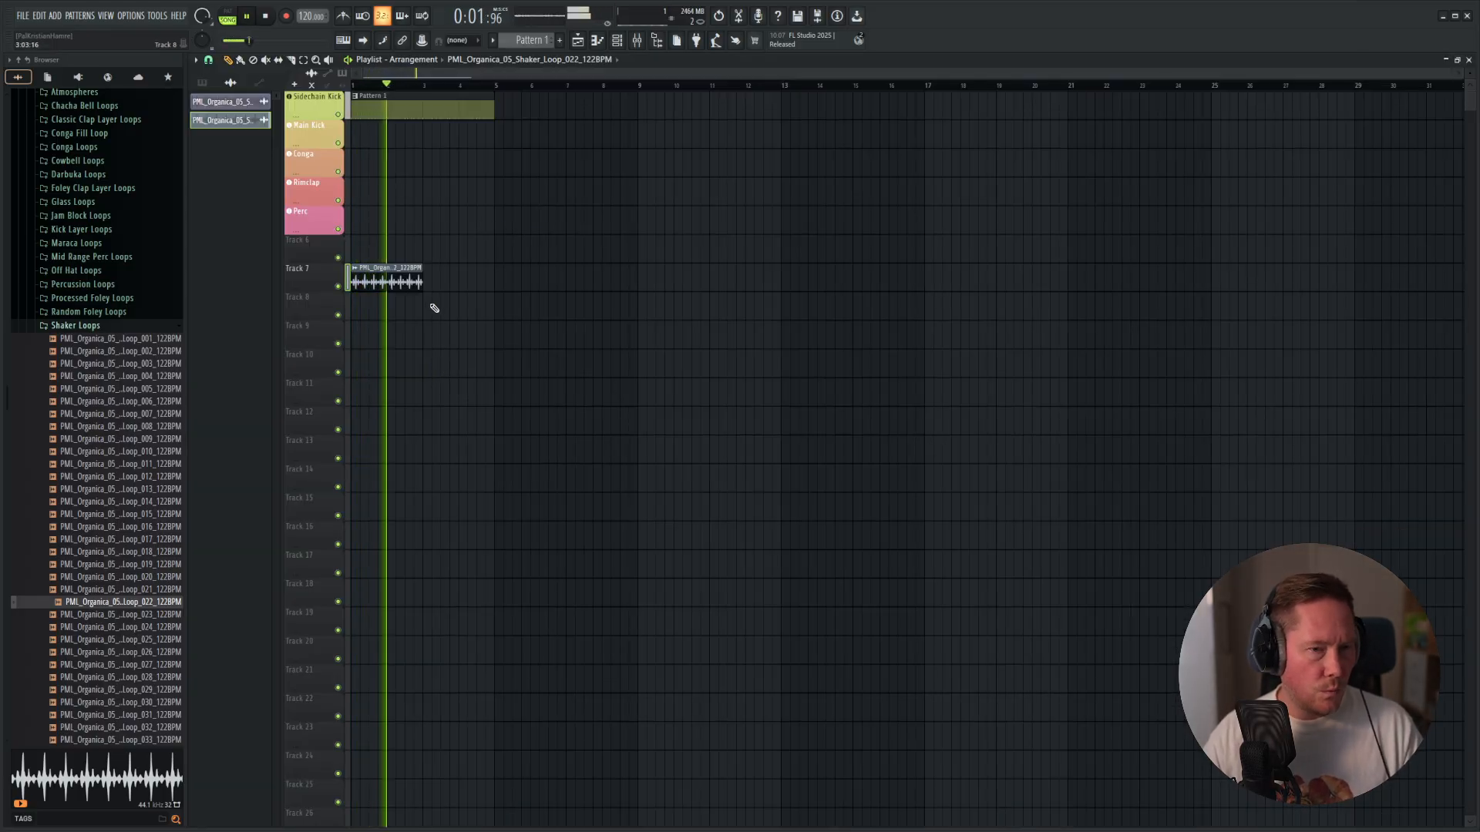
key("space")
Audition more shaker loops and place PML_Organica_05_Shaker_Loop_029_122BPM at the start of Track 8.
left_click(143, 616)
left_click(141, 628)
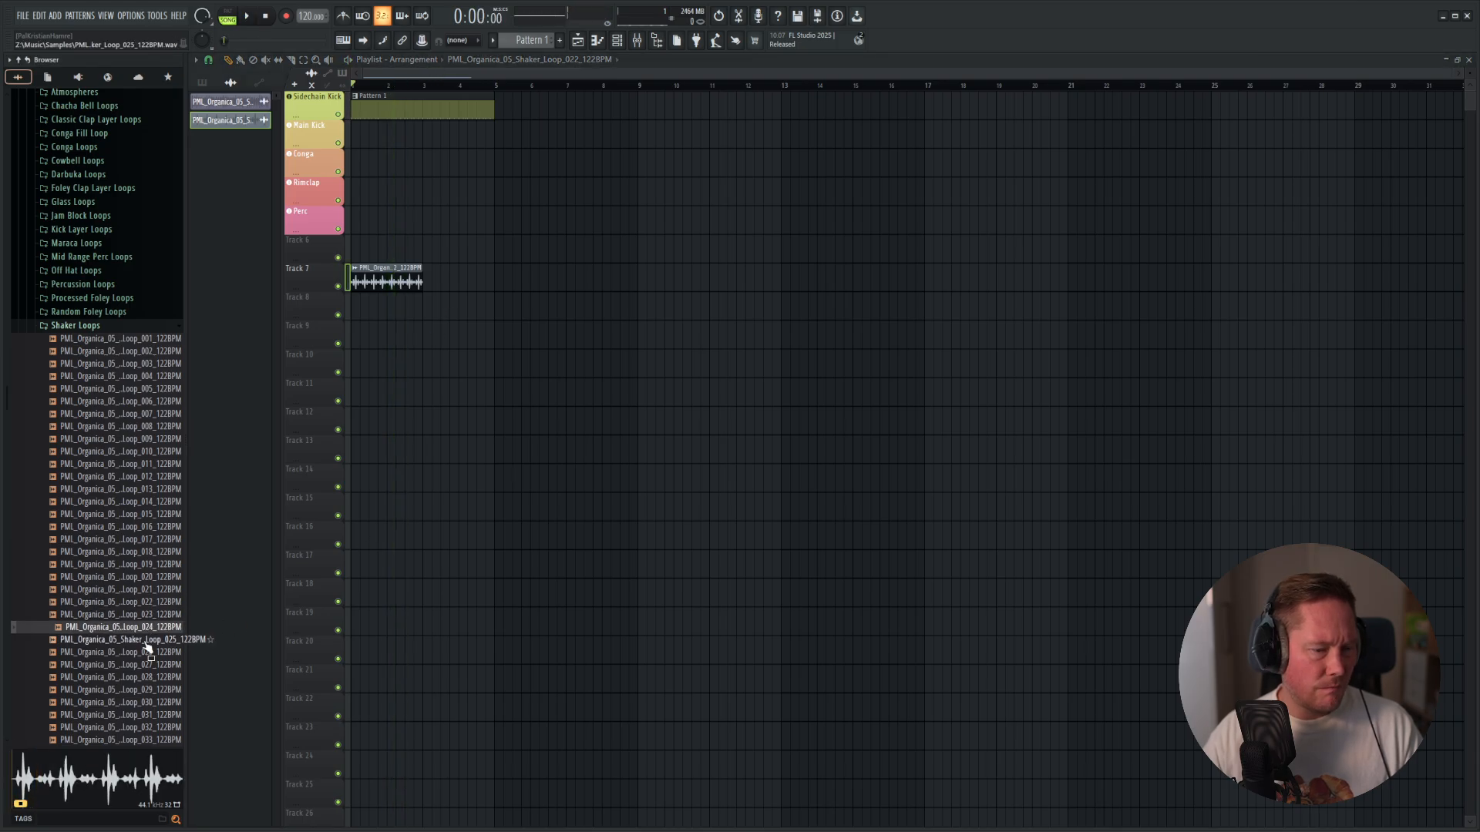
left_click(139, 702)
key("Up")
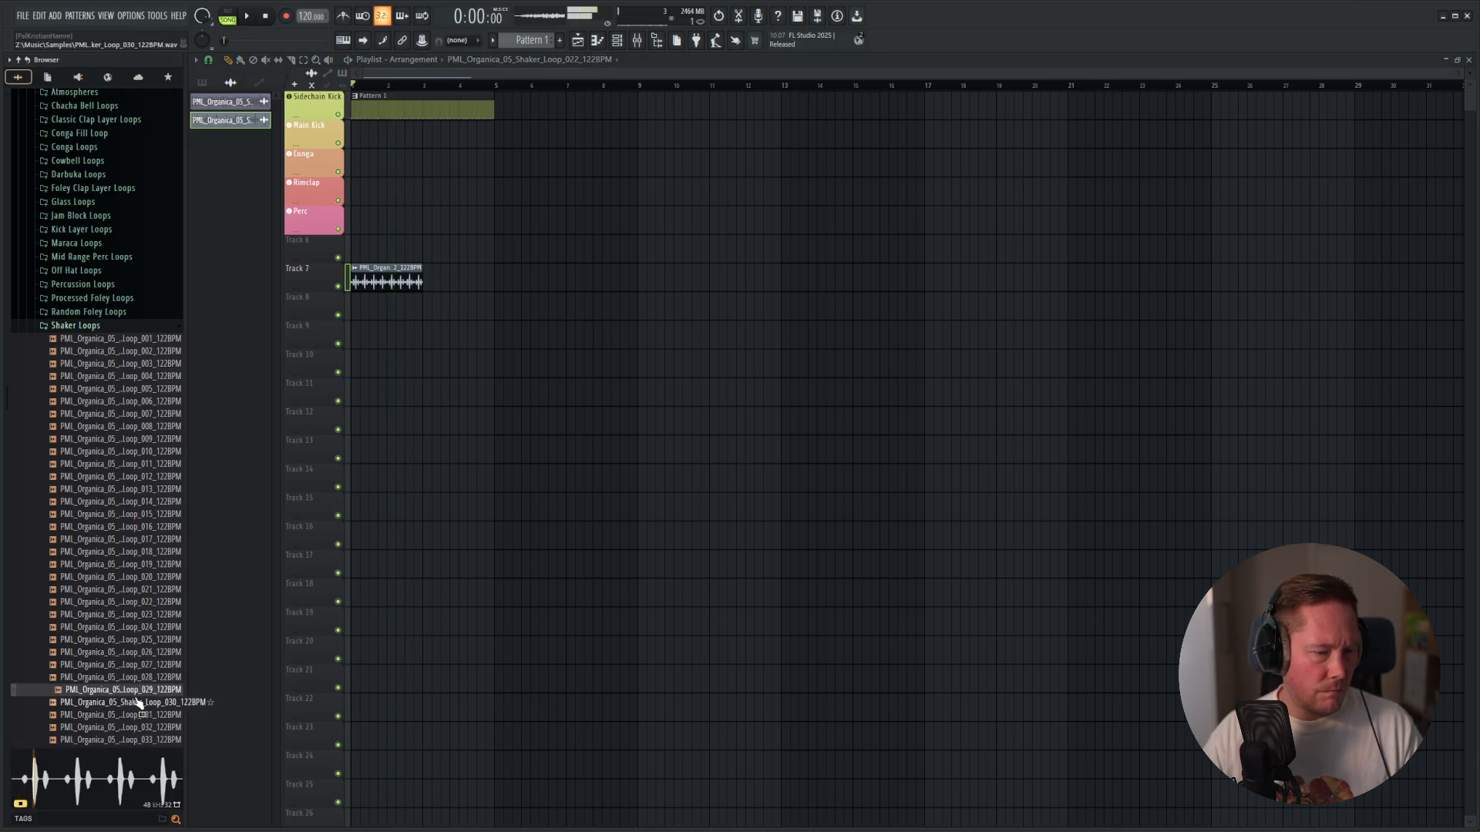
left_click_drag(154, 691, 394, 318)
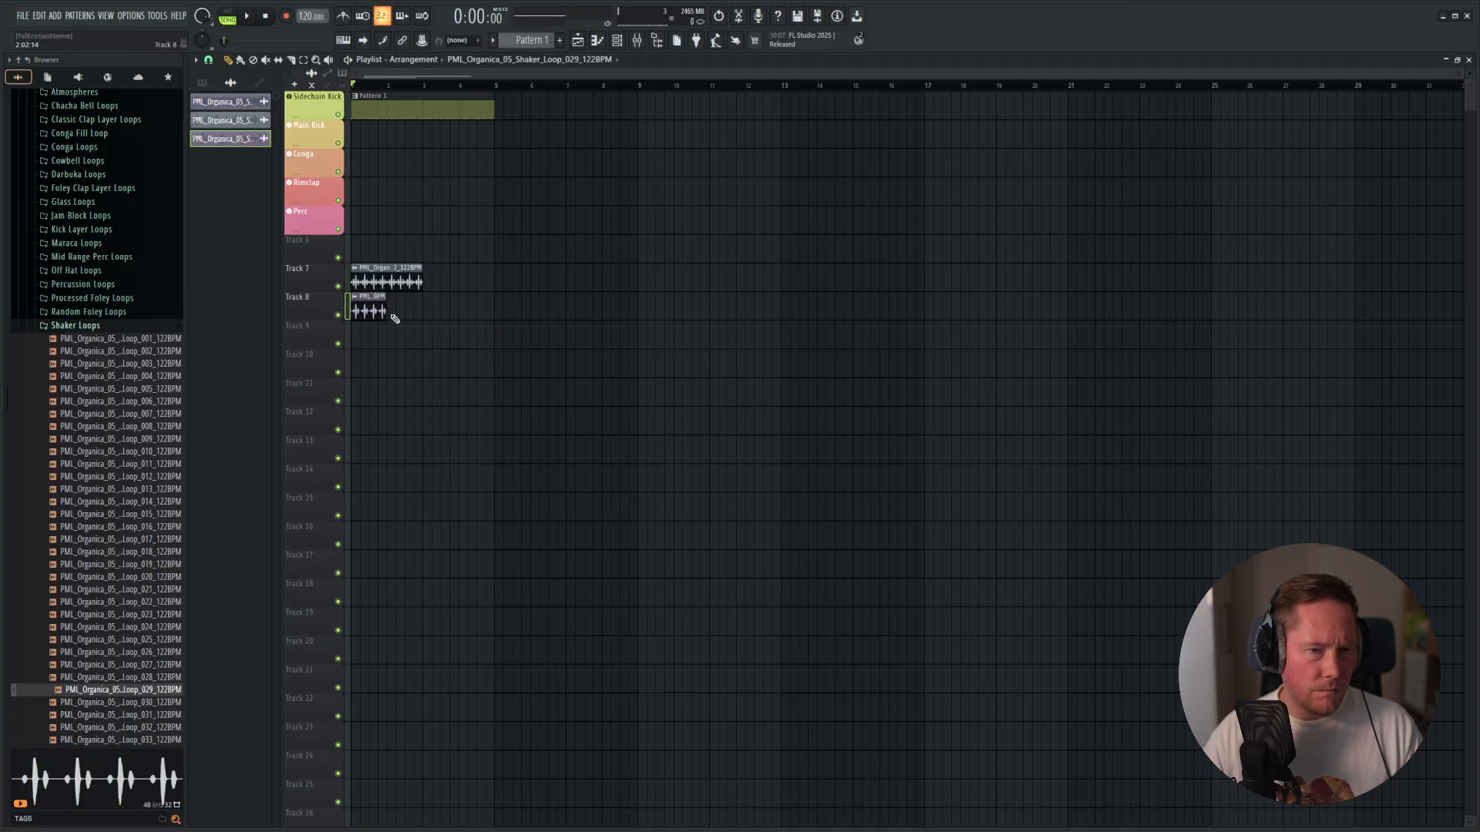
Fit the shaker loop 029 clip on Track 8 to the project tempo and play both shakers together.
left_click(360, 297)
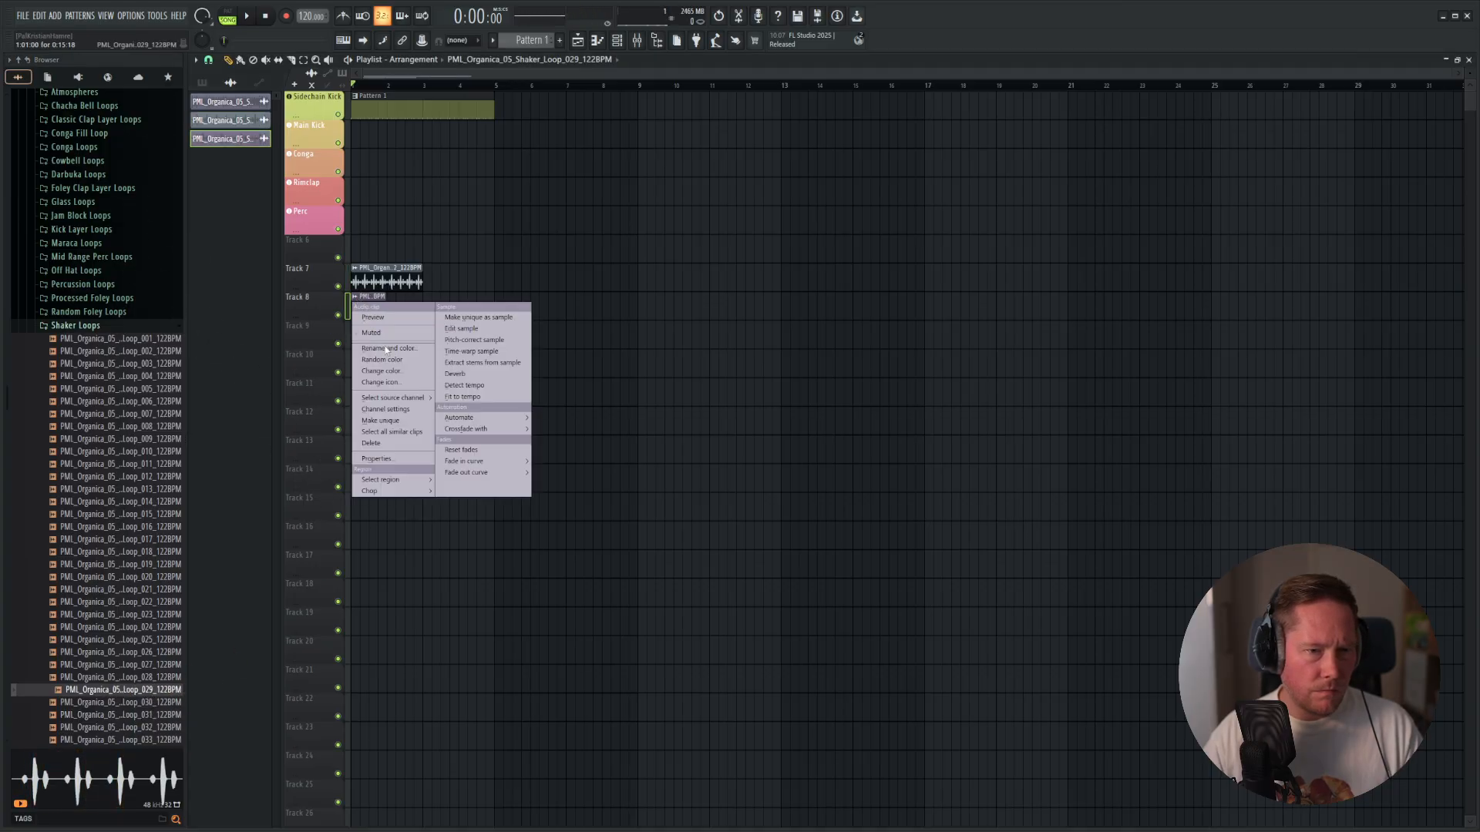
left_click(462, 396)
left_click_drag(23, 216, 704, 321)
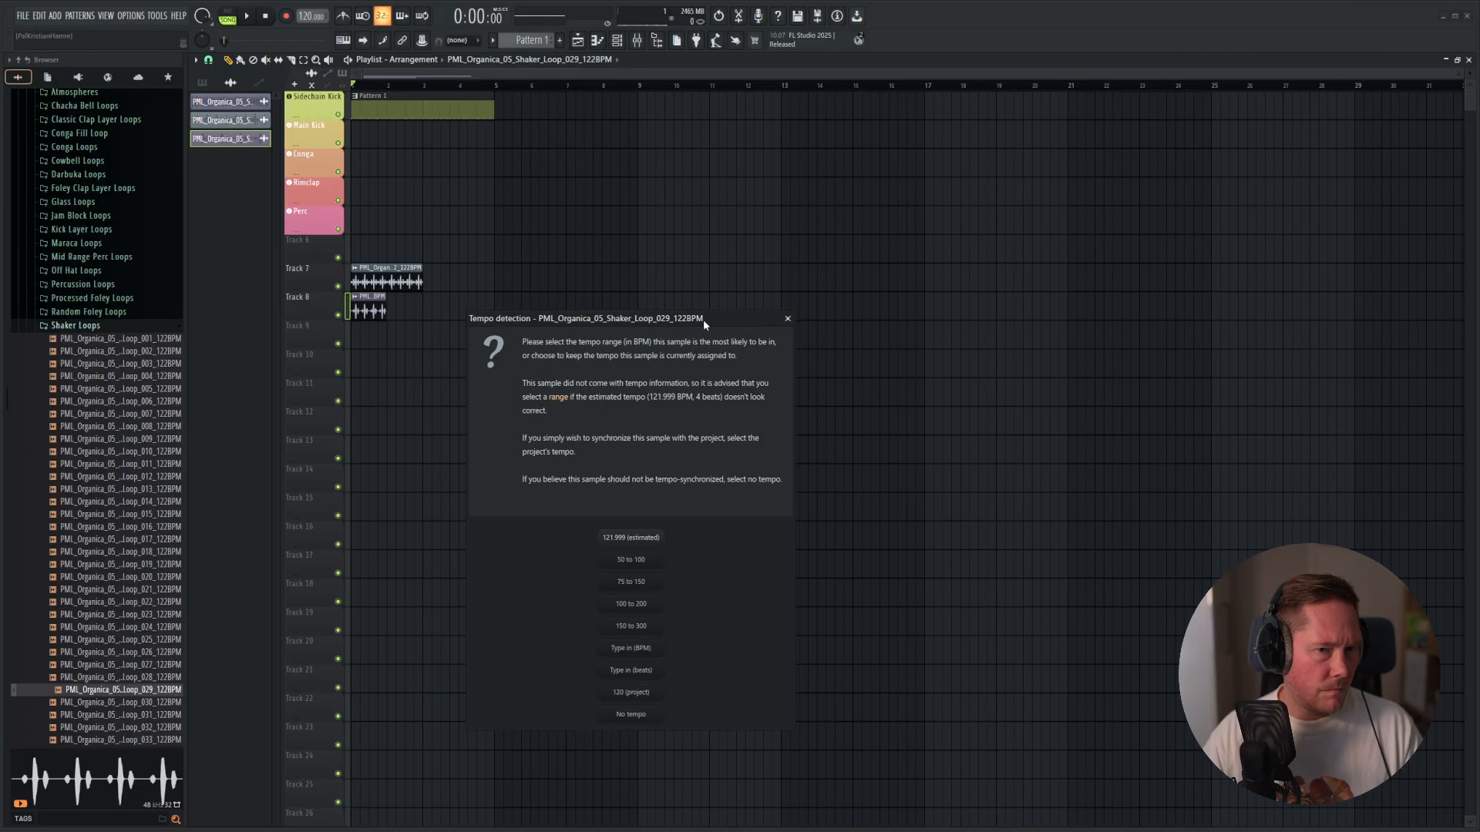
left_click(634, 560)
key("space")
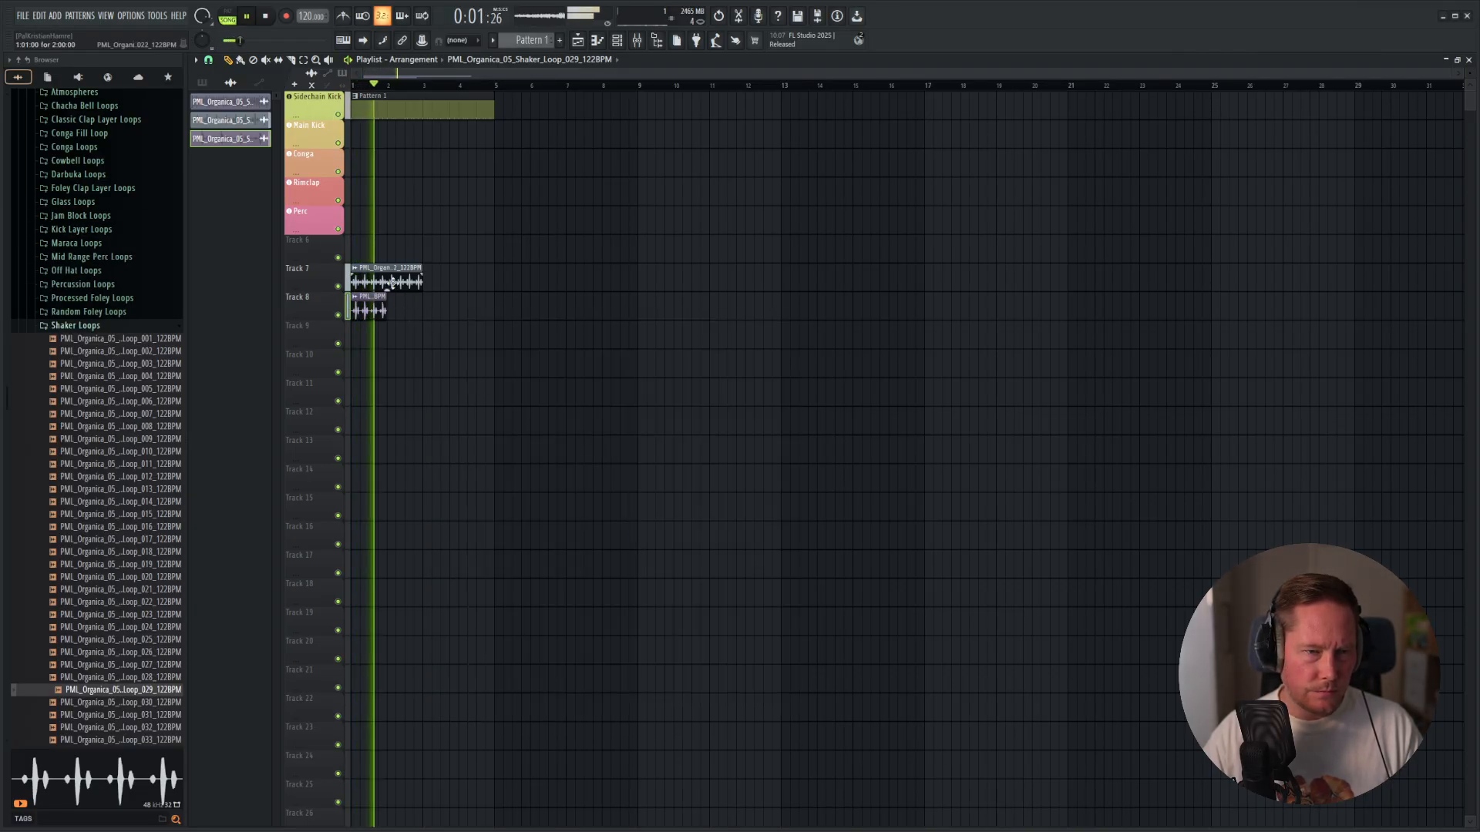
key("space")
Play the layered shakers again and delete the loop 029 clip from Track 8, keeping the Track 7 clip.
right_click(391, 283)
key("ctrl+z")
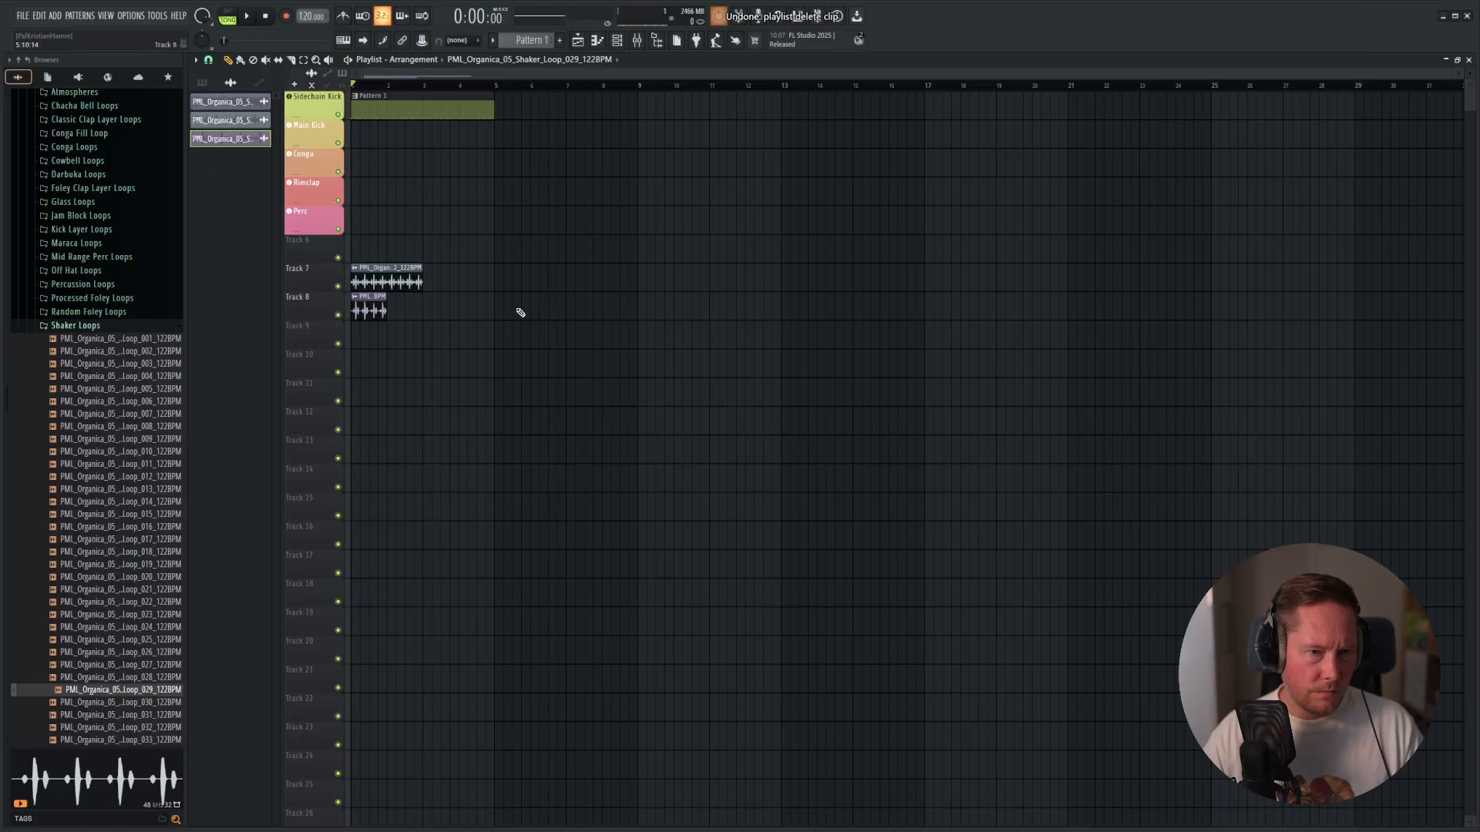
key("space")
right_click(374, 310)
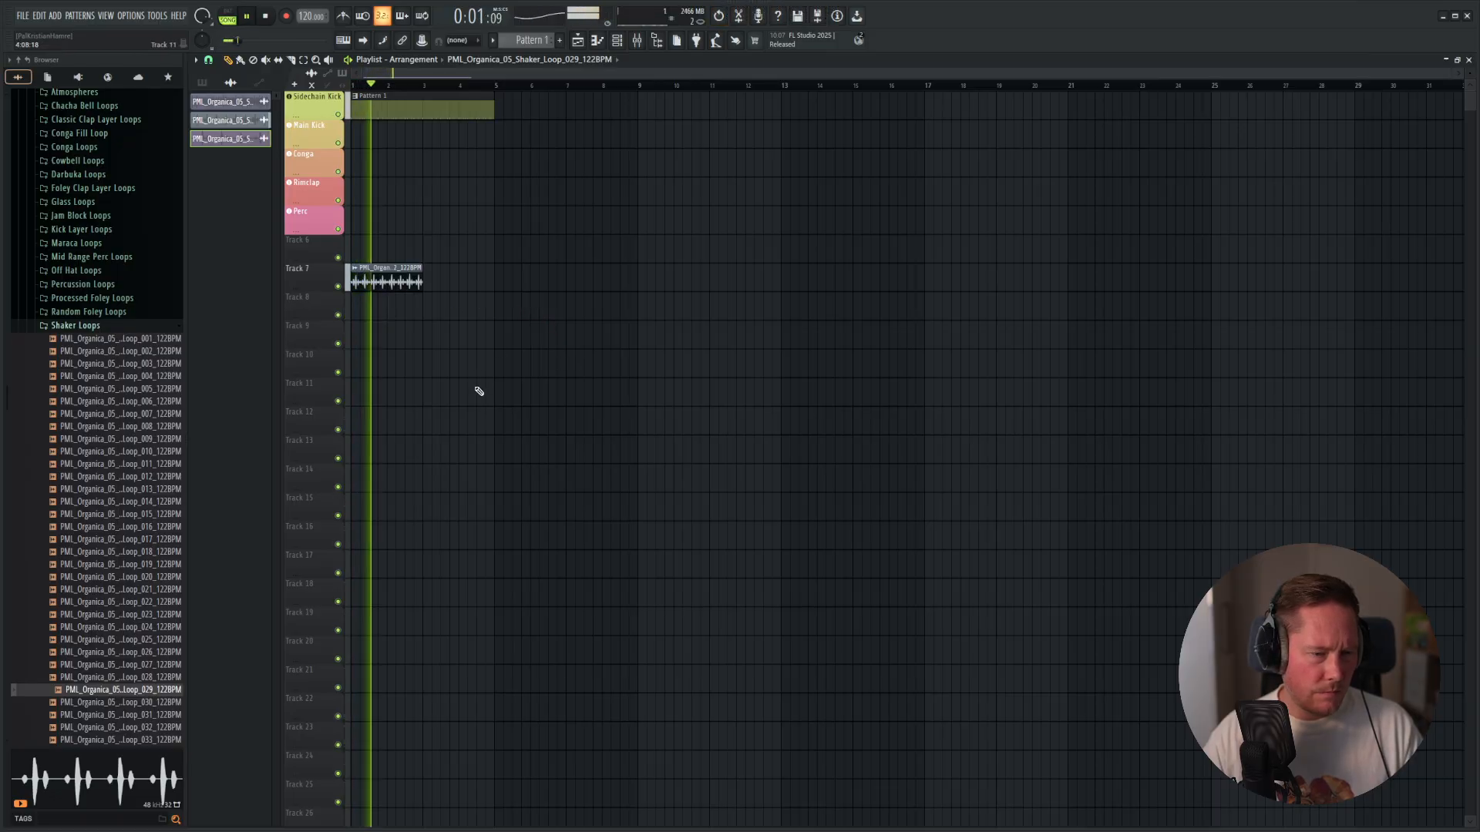
key("space")
Audition shaker loops 030 to 033 and place PML_Organica_05_Shaker_Loop_032_122BPM at the start of Track 8.
left_click(149, 703)
left_click(147, 716)
left_click(148, 729)
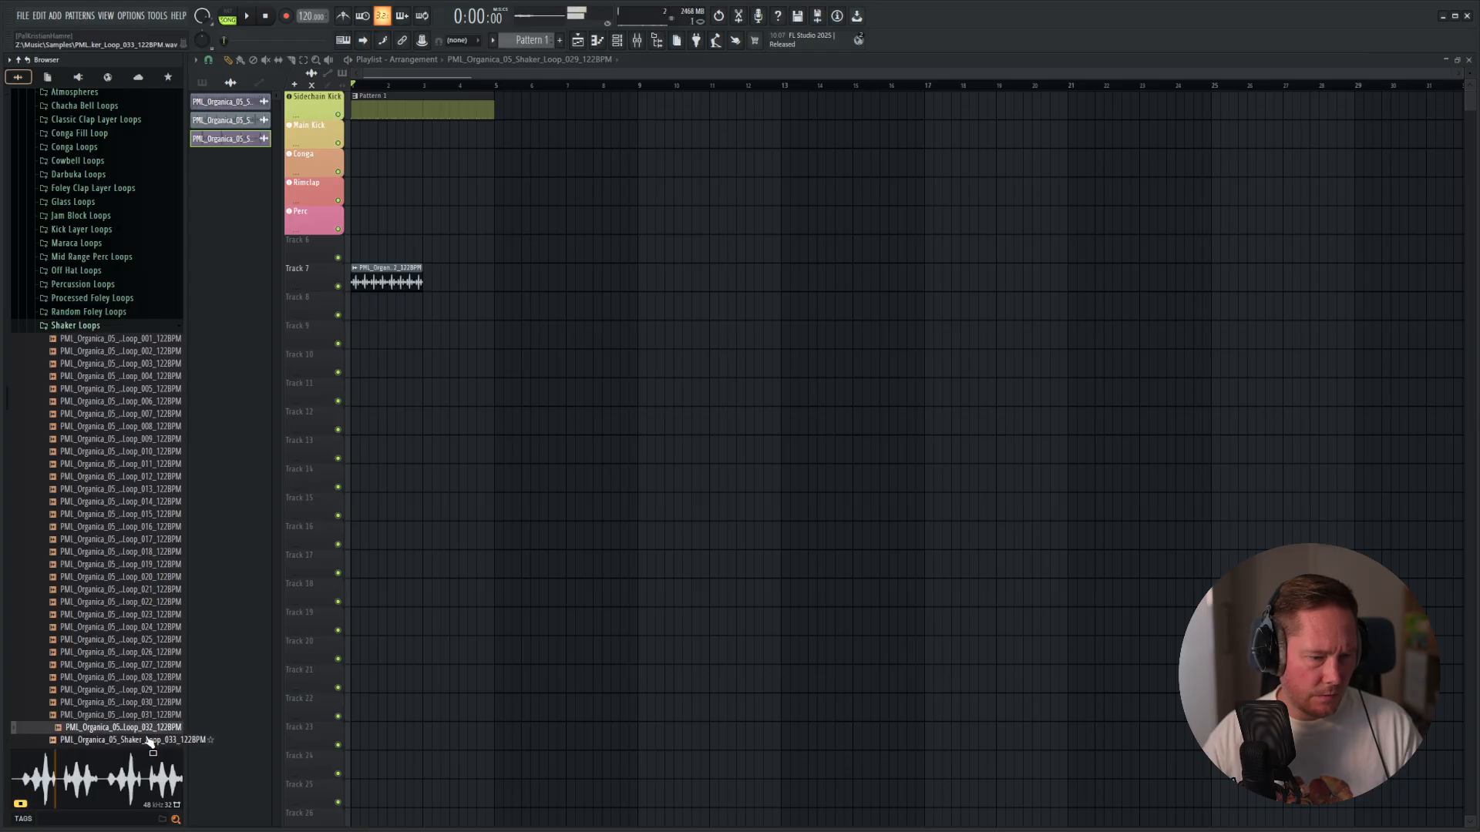
left_click(149, 740)
left_click_drag(122, 727, 359, 320)
left_click(65, 454)
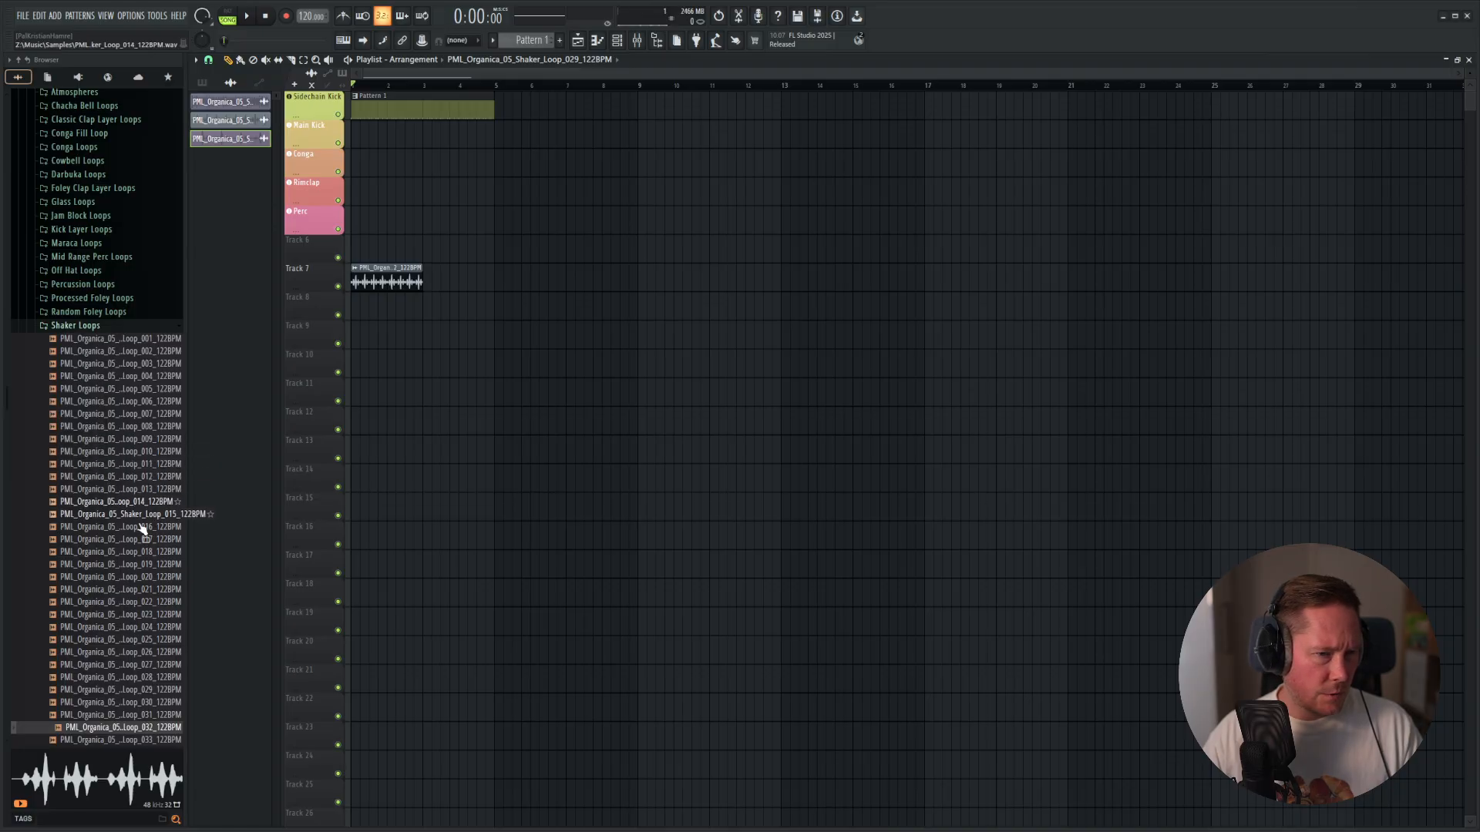
left_click_drag(139, 727, 348, 306)
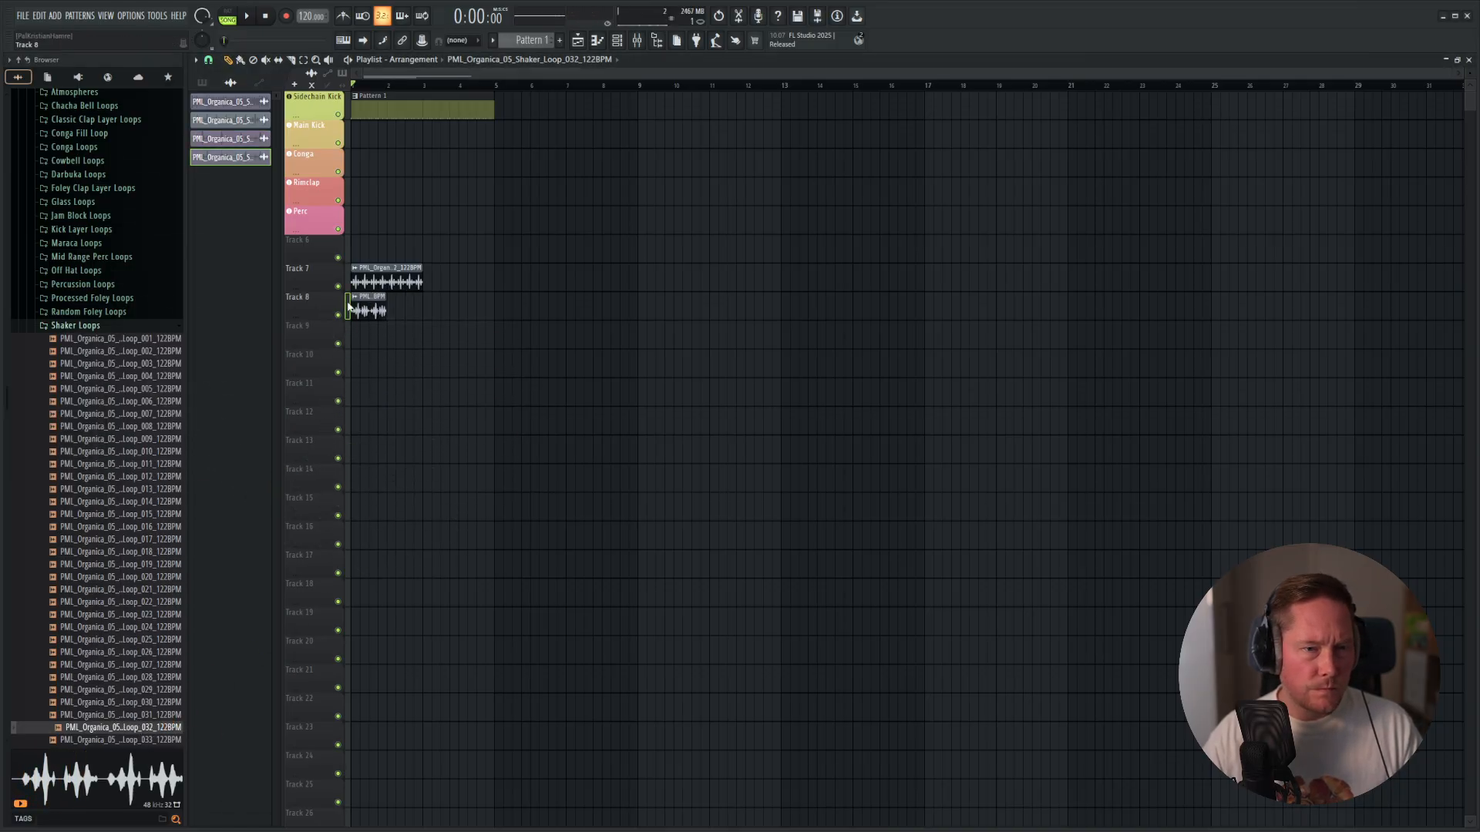
Fit the shaker loop 032 clip on Track 8 to the project tempo and start playback.
right_click(356, 301)
left_click(484, 398)
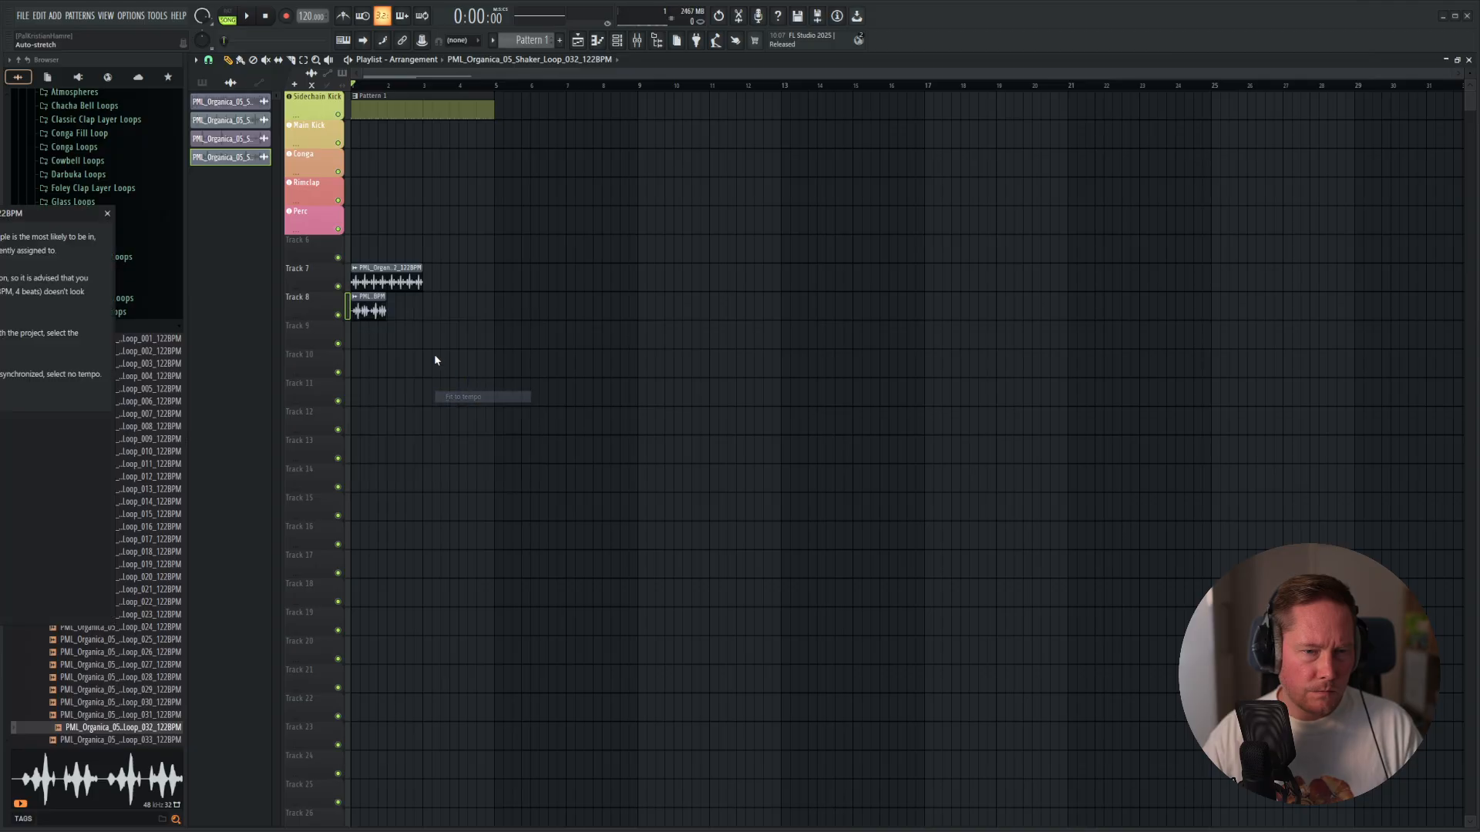
left_click(553, 505)
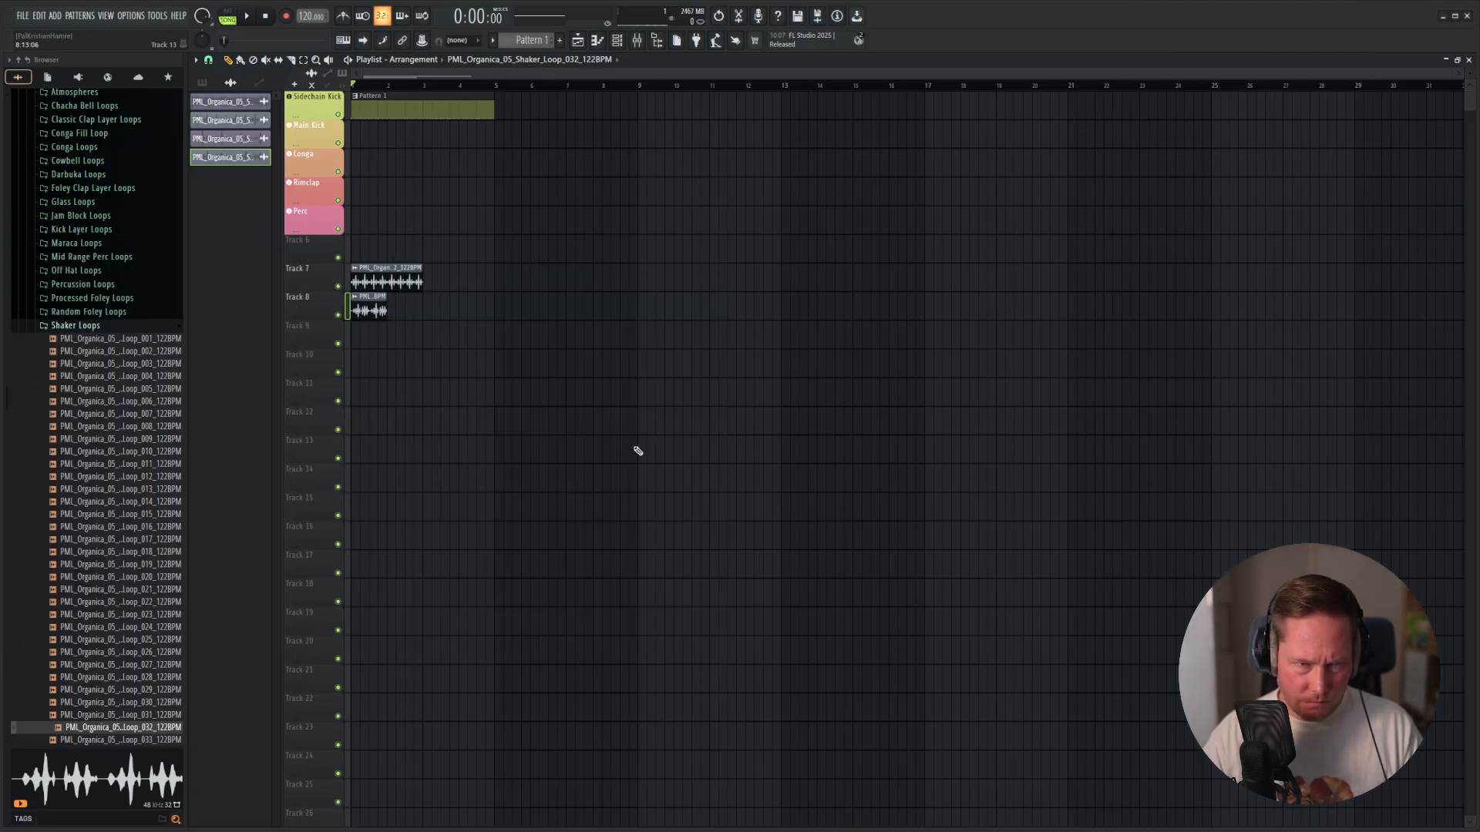
key("space")
Delete the loop 032 clip from Track 8 and move the loop 022 shaker clip to the start of Track 6.
left_click_drag(370, 282, 563, 282)
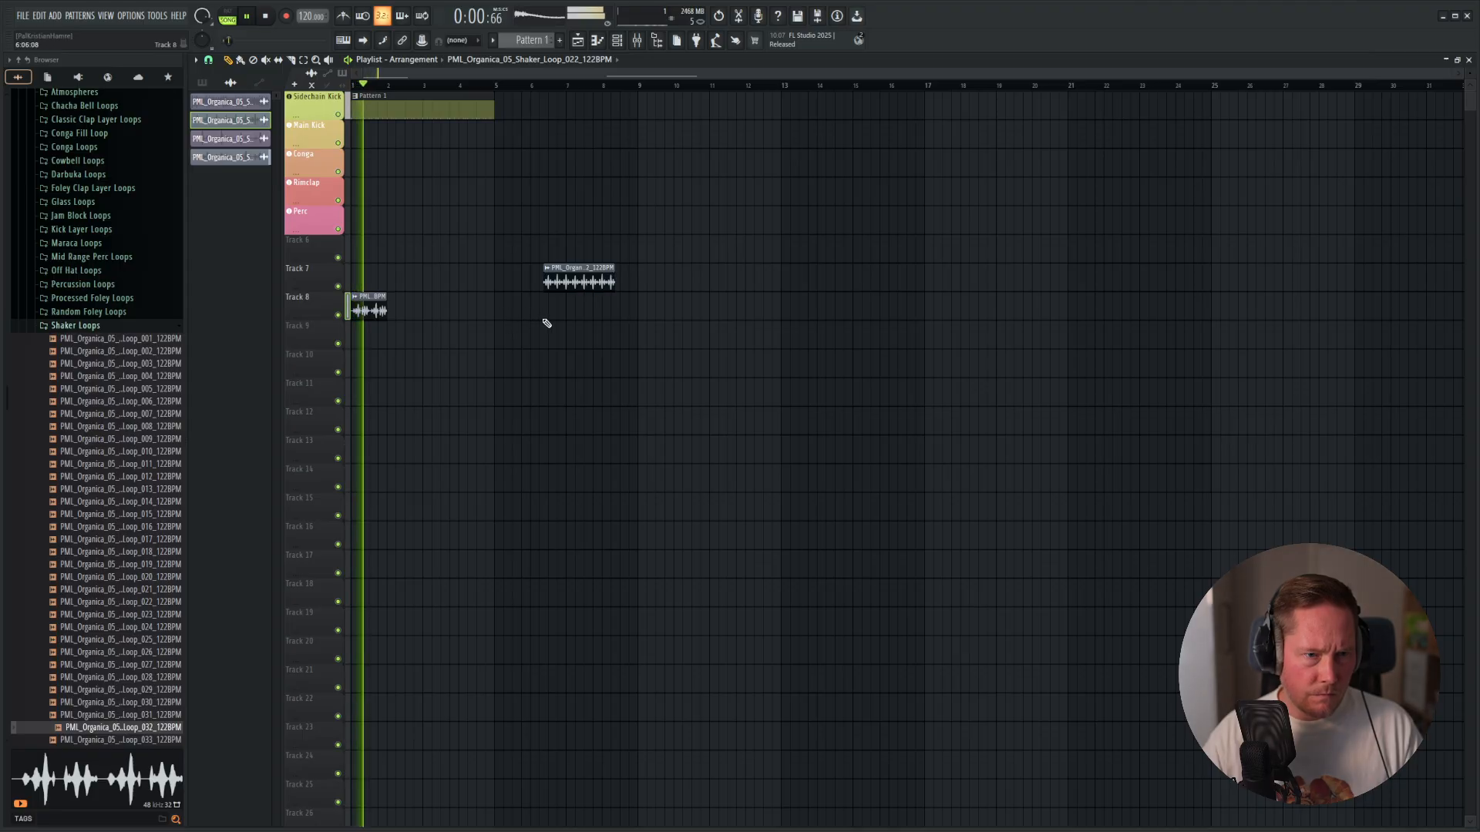
key("space")
right_click(373, 314)
left_click_drag(579, 282, 339, 248)
key("space")
Purge the unused audio clips from the project and check playback.
left_click(131, 15)
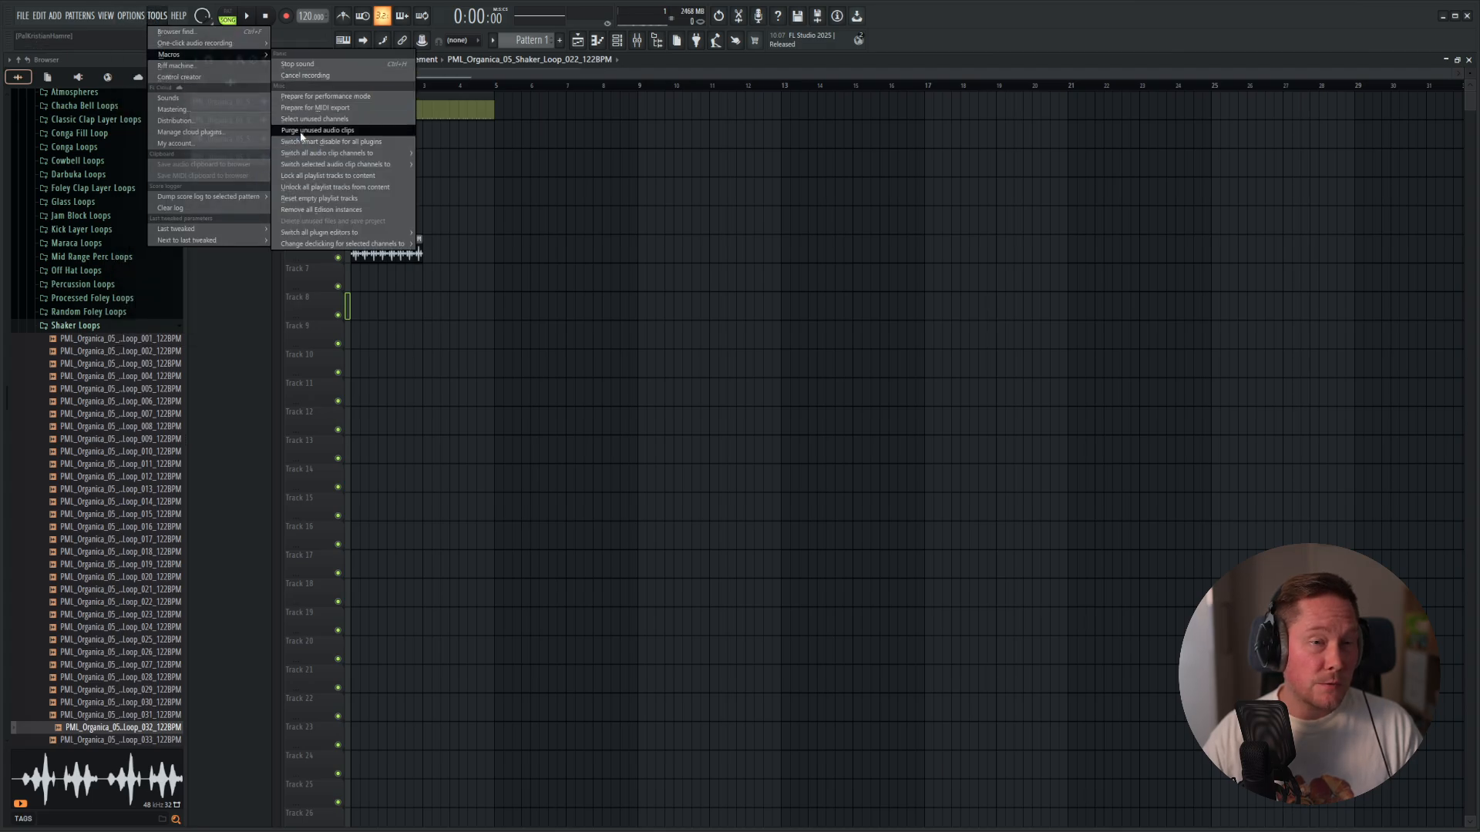
left_click(300, 135)
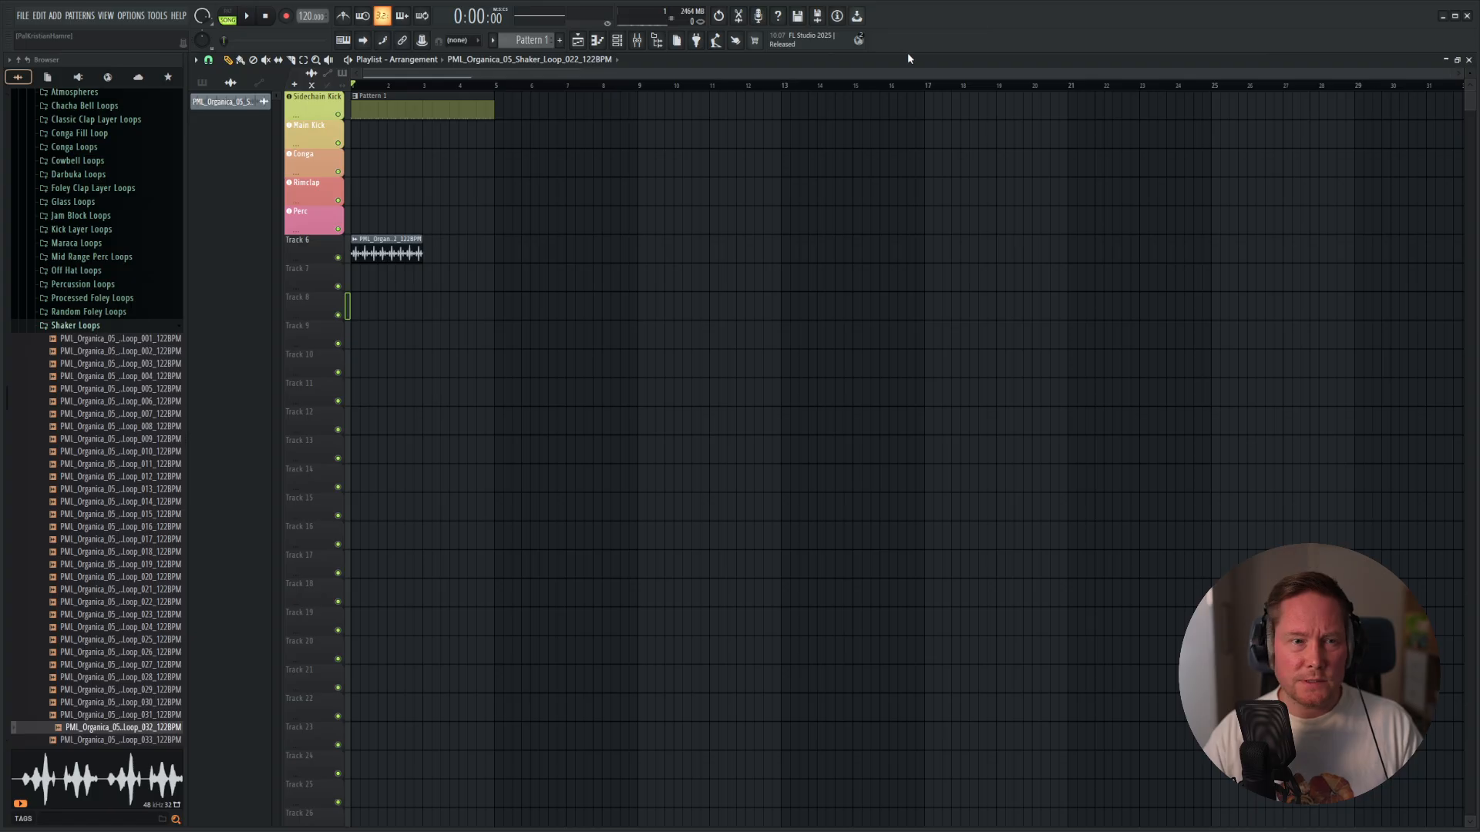
key("space")
Duplicate the Track 6 shaker clip directly after itself to match the pattern's length, and play the result.
key("space")
left_click_drag(485, 209, 397, 245)
key("ctrl+b")
key("space")
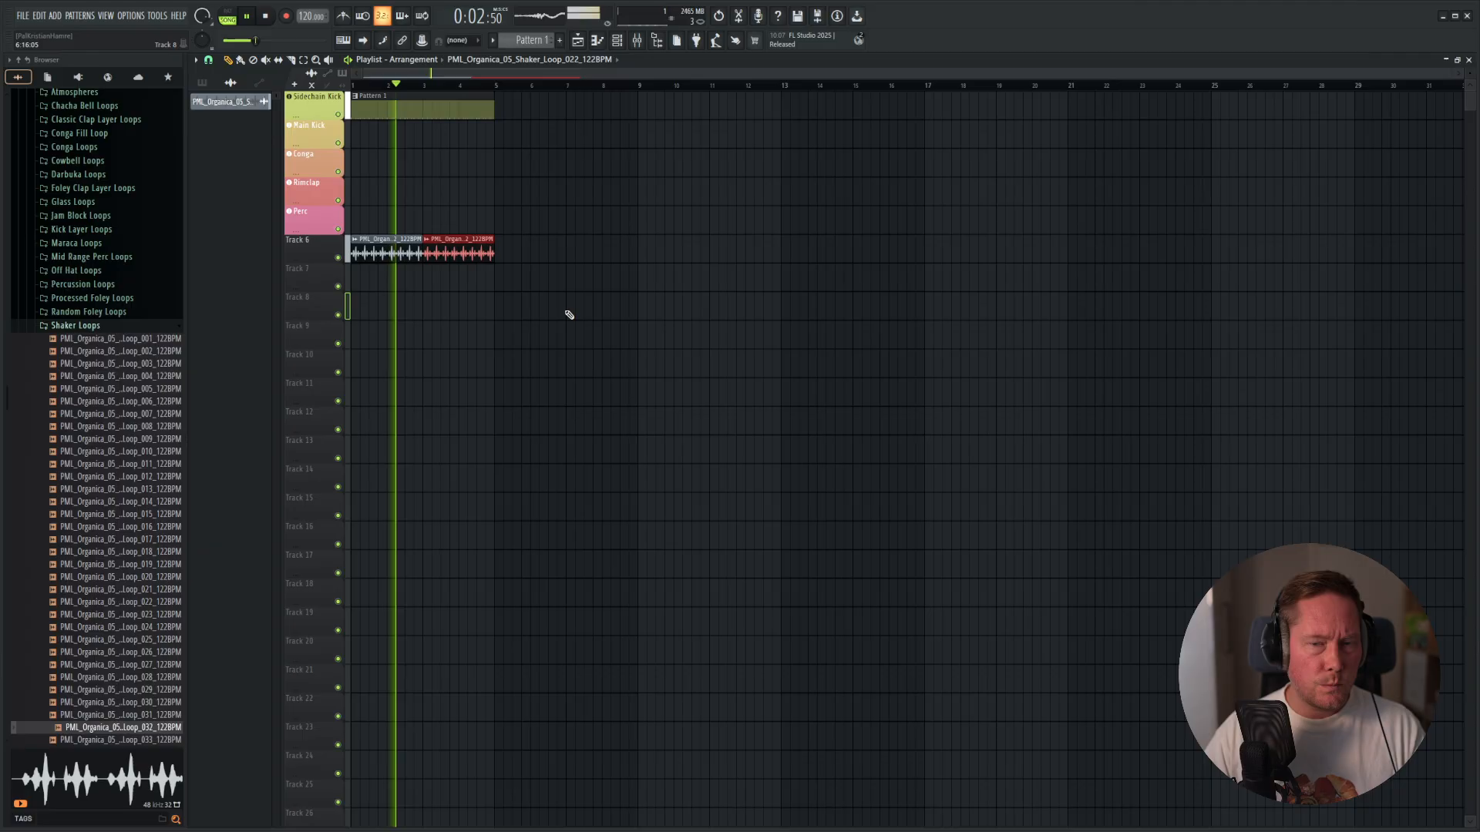
key("space")
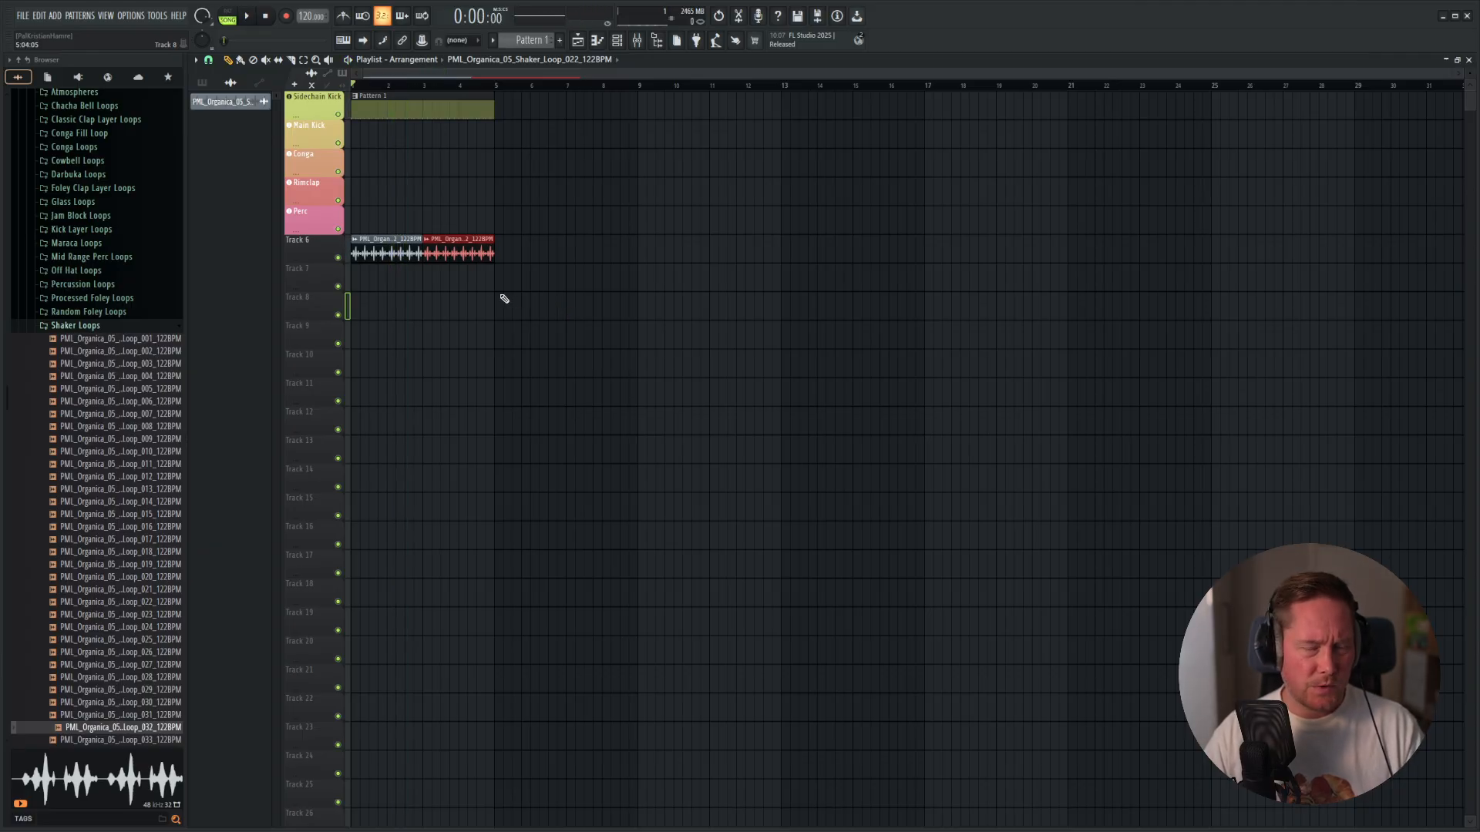
Assign the shaker loop to a free mixer track, lower its fader to the Rimclap level and play the mix.
double_click(457, 252)
right_click(573, 198)
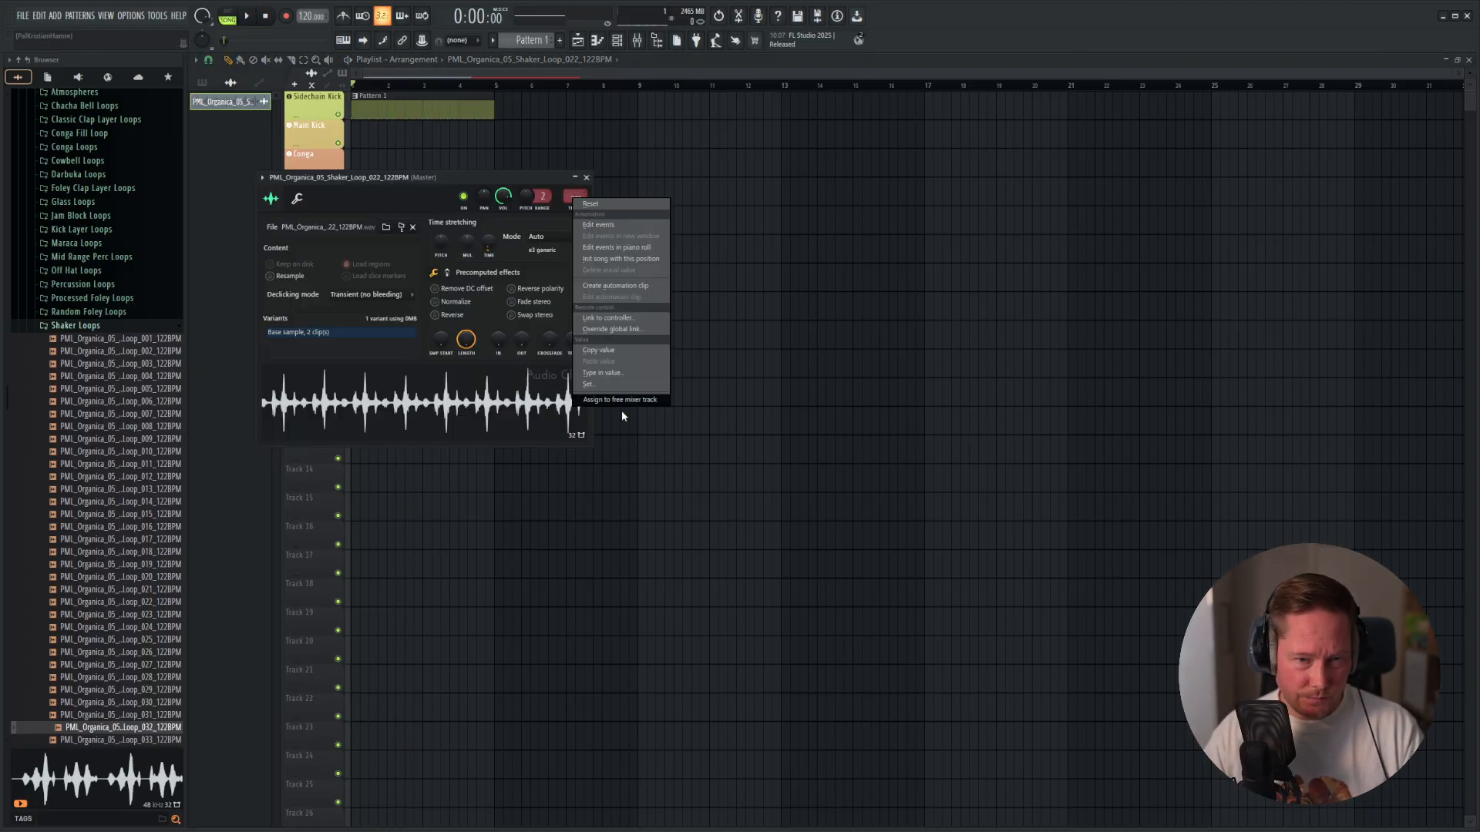
left_click(626, 399)
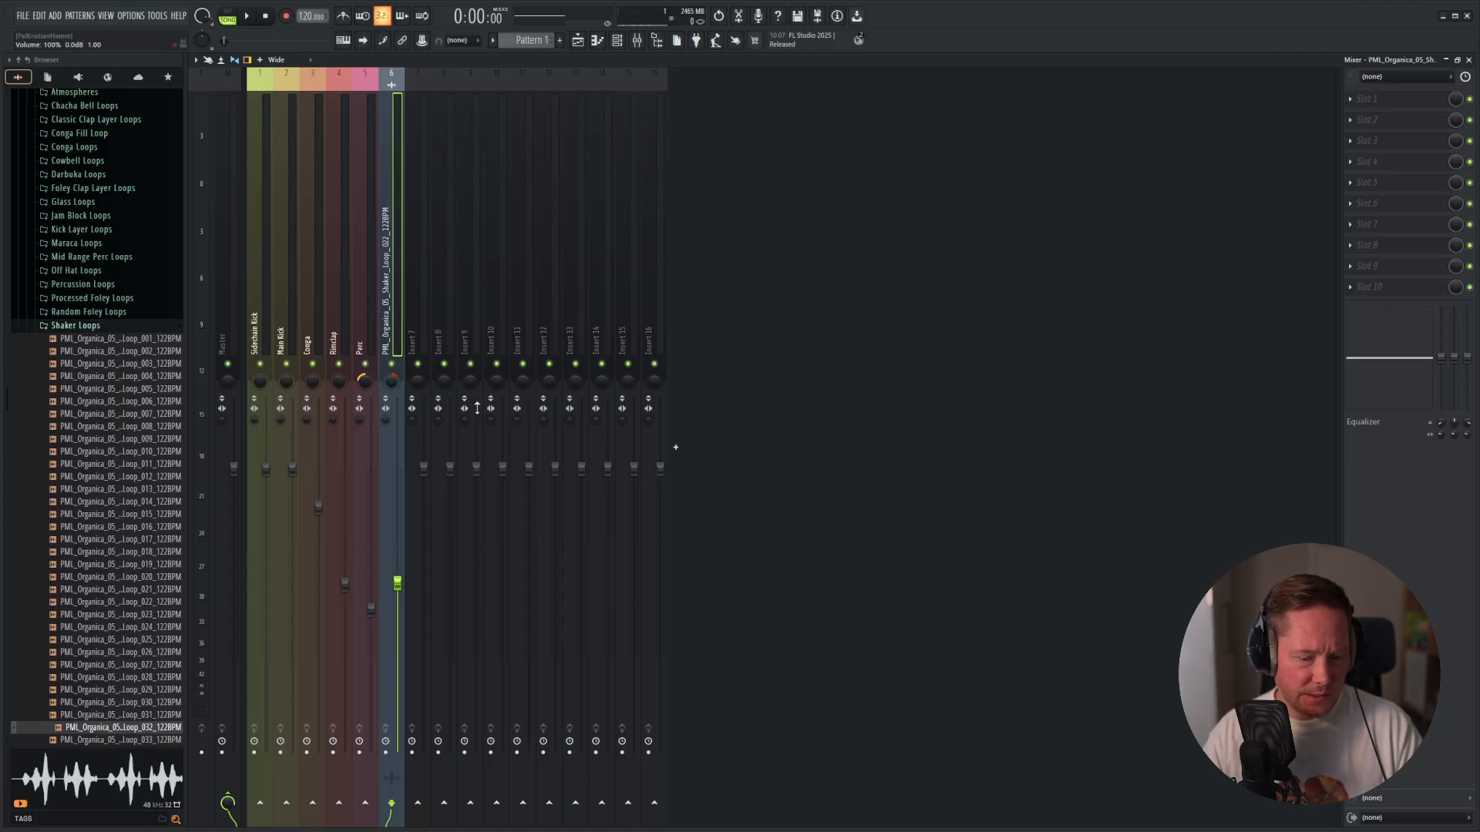
key("space")
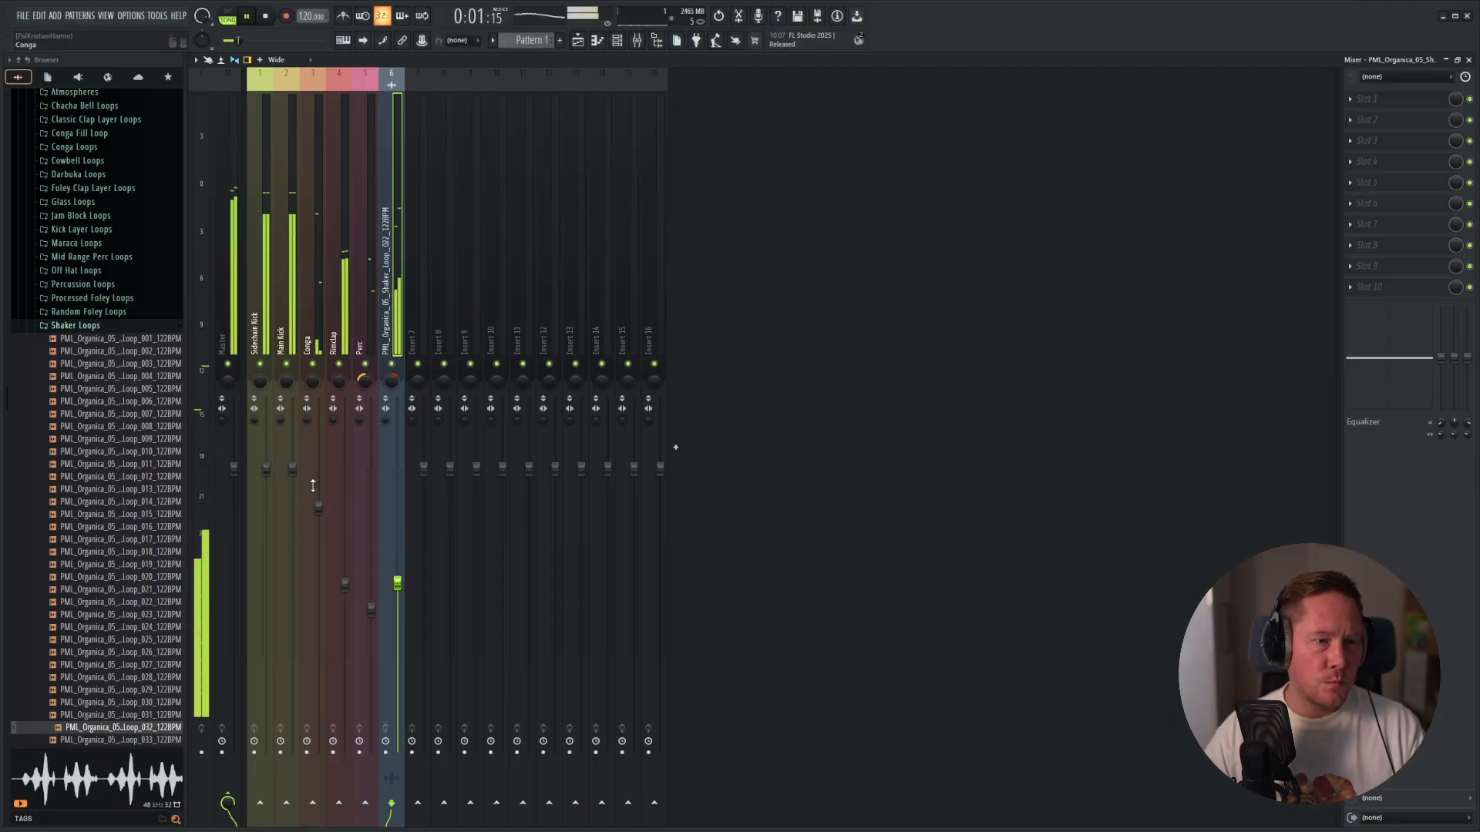
key("space")
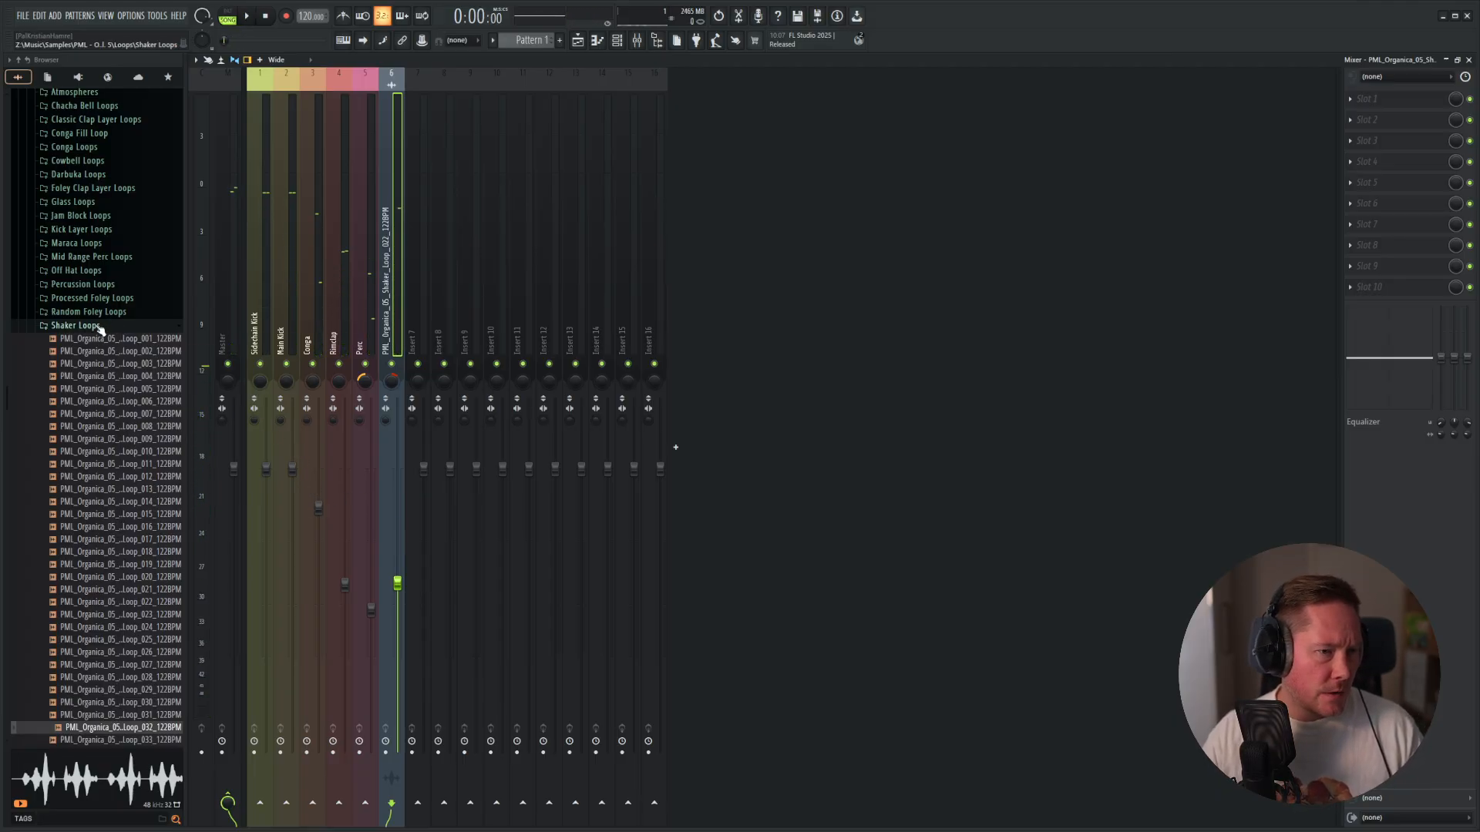
Close the Shaker Loops folder and audition loops 003, 004 and 005 in the Percussion Loops folder.
left_click(75, 326)
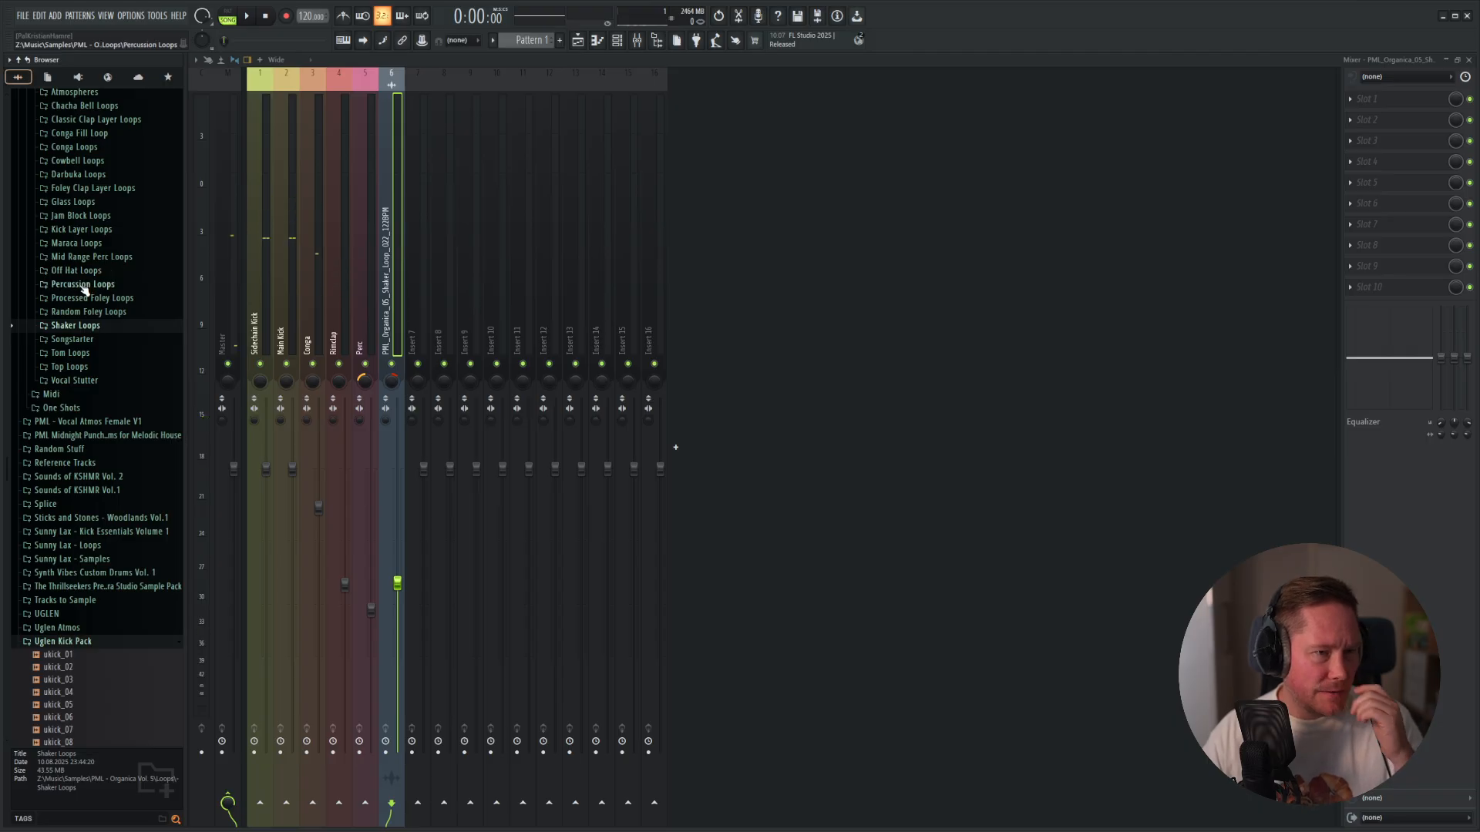
left_click(82, 286)
left_click(92, 335)
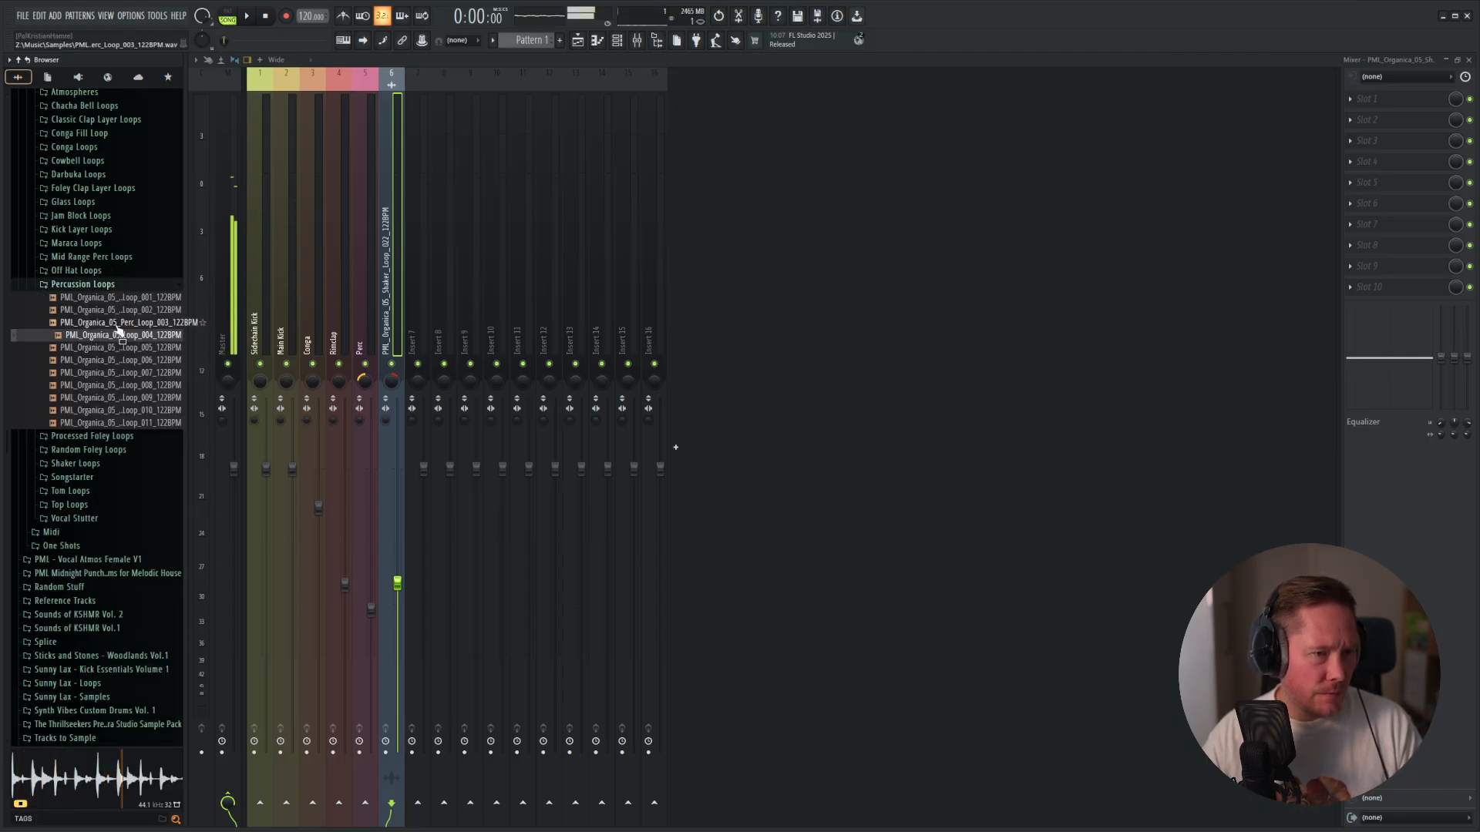
left_click(128, 323)
left_click(134, 350)
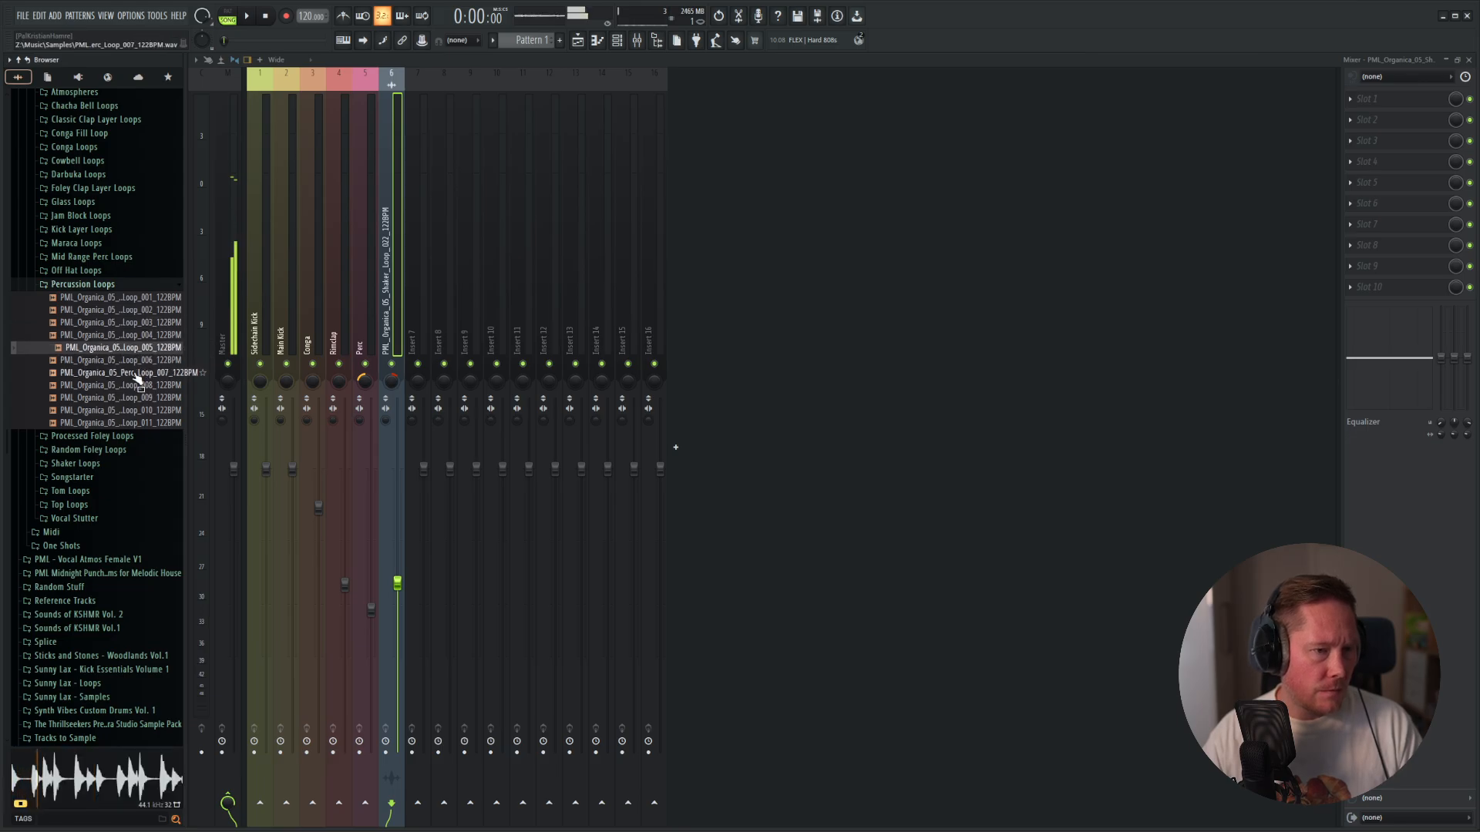
Place Perc Loop 005 at the start of Track 7 in the playlist and fit it to the project tempo.
key("F5")
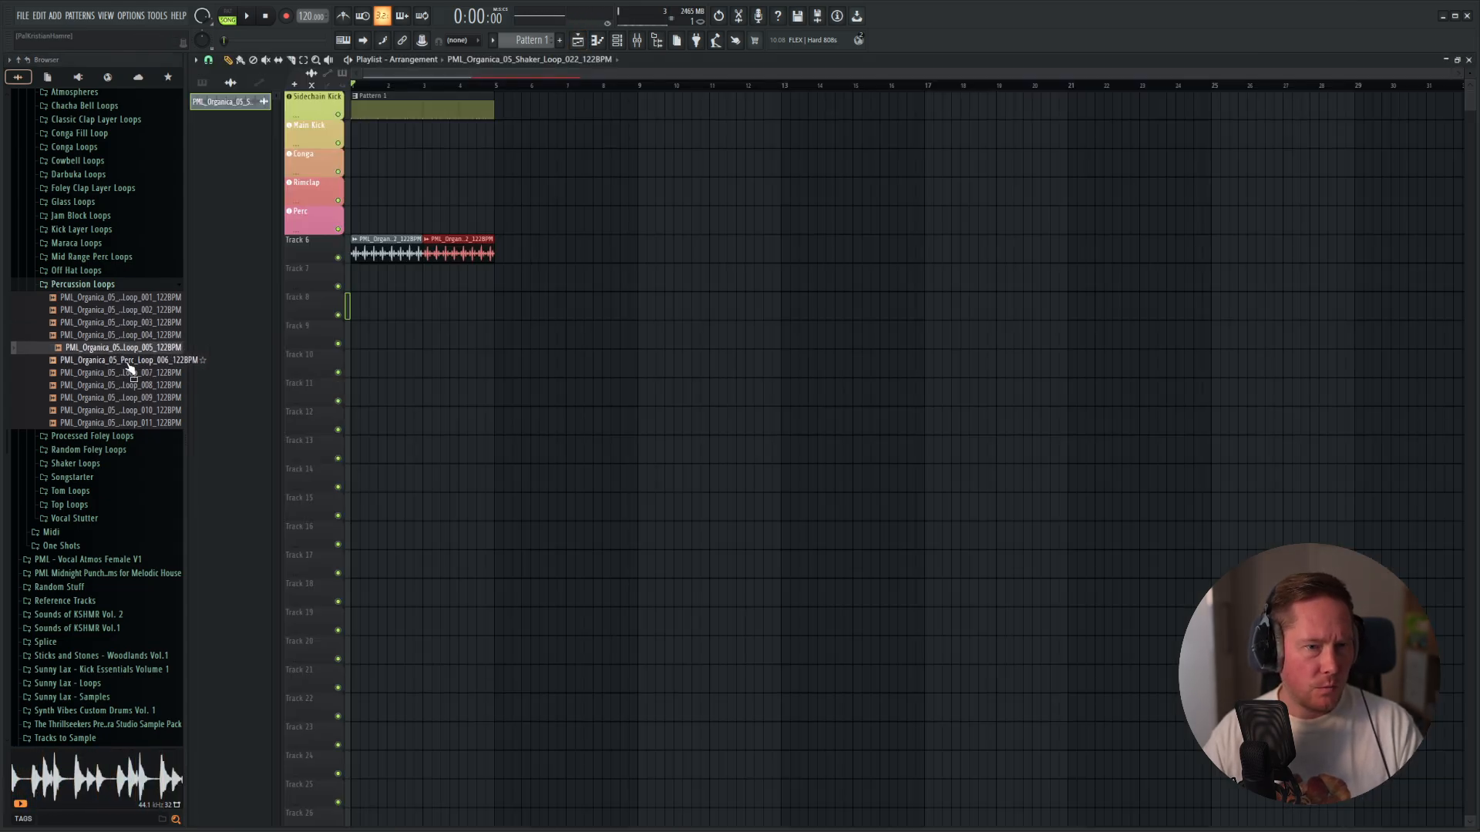
left_click_drag(112, 353, 359, 278)
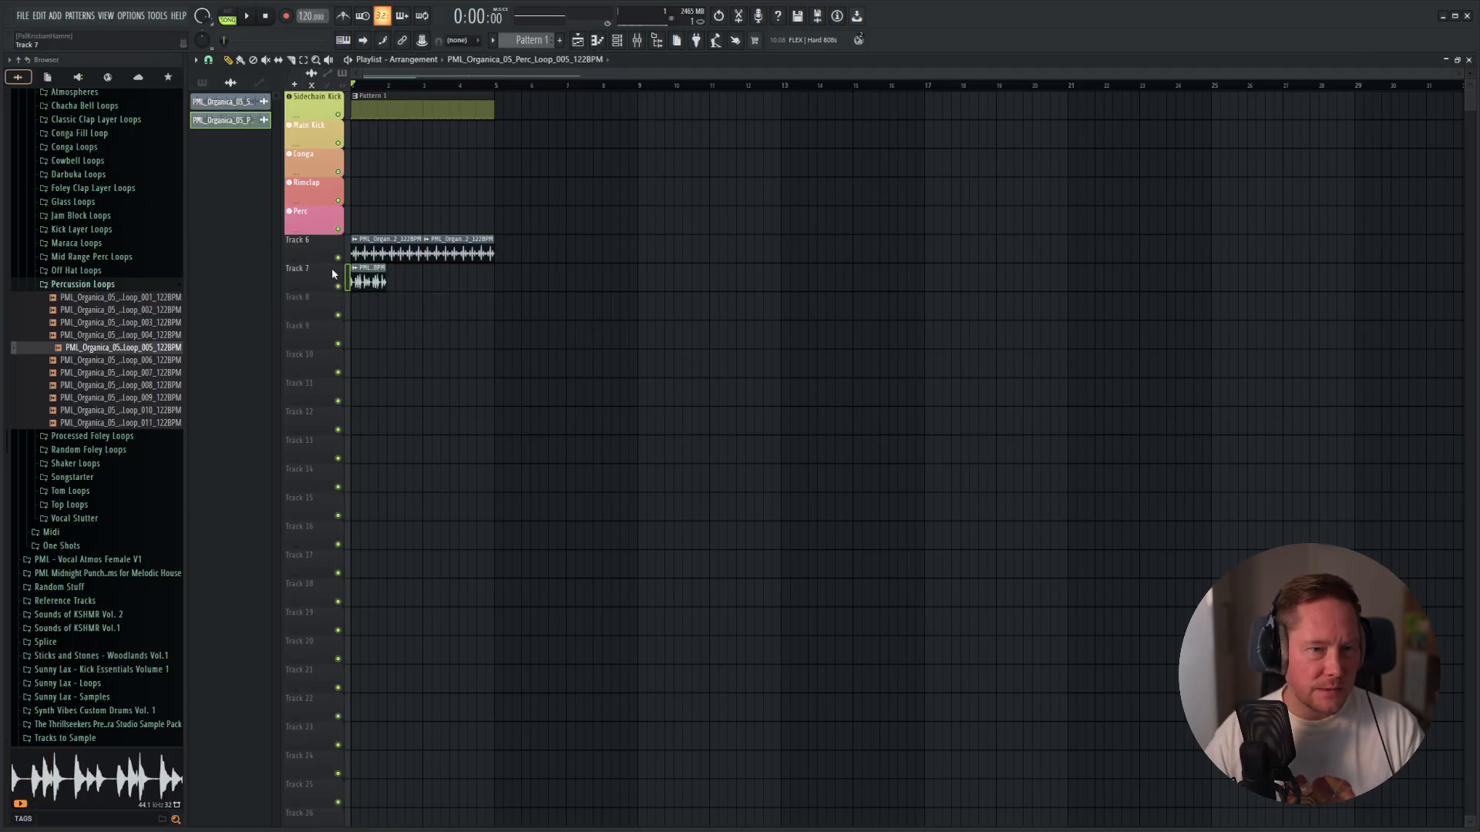
left_click(356, 269)
left_click(475, 370)
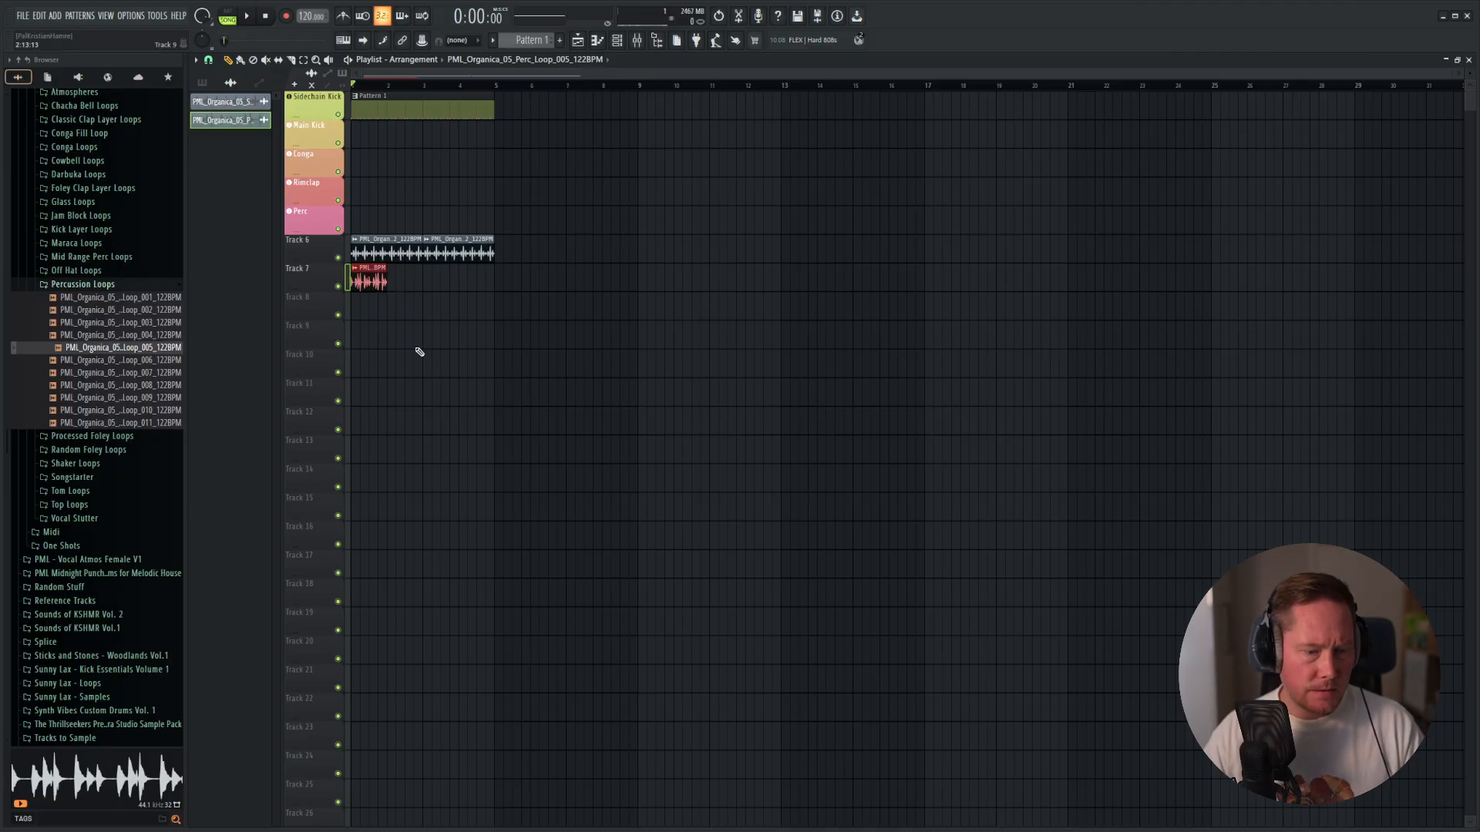
Repeat the Track 7 percussion clip until it fills the four-bar pattern length, and play the result.
left_click_drag(393, 279, 493, 279)
key("space")
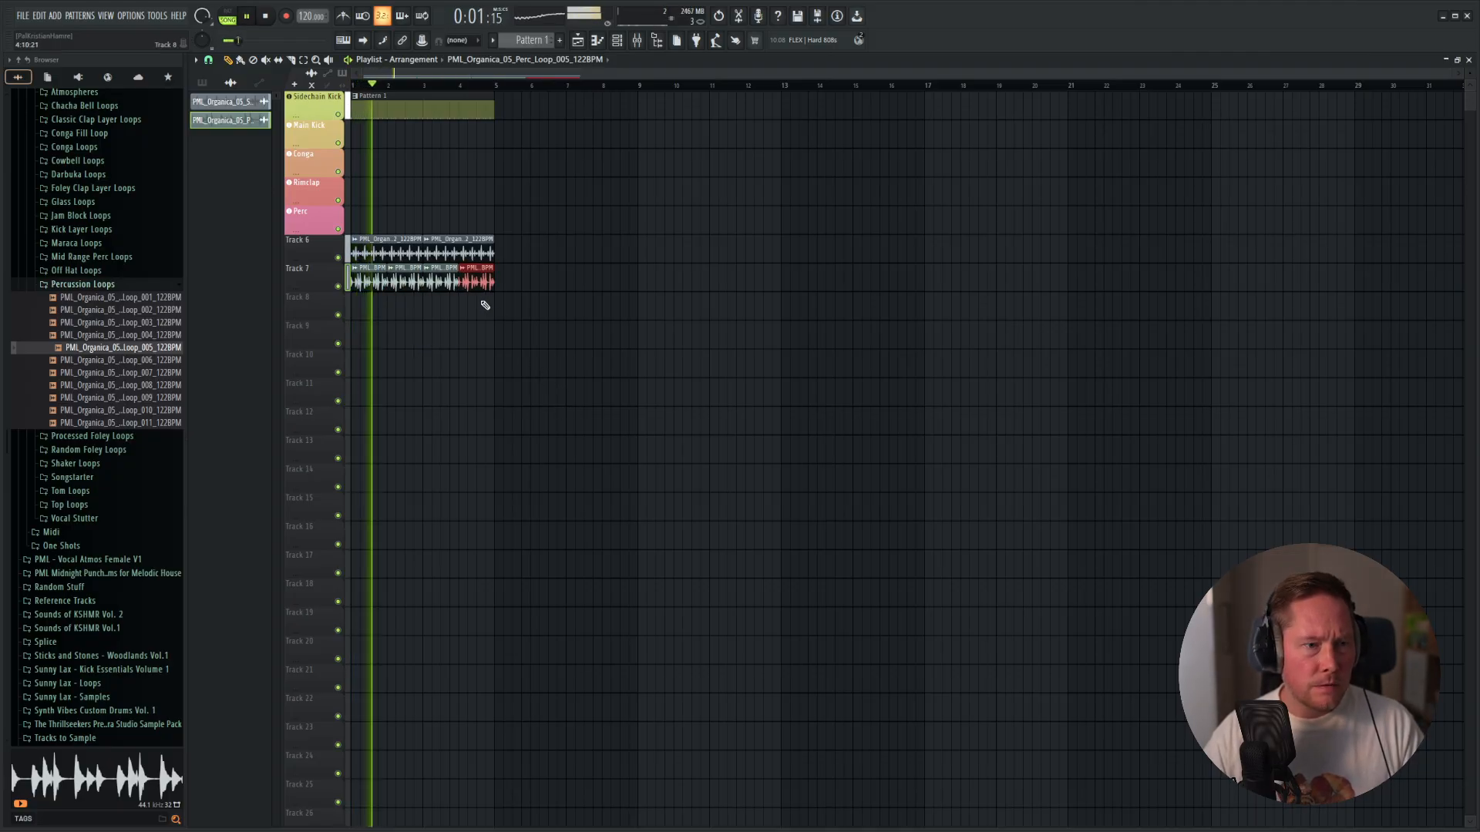
key("space")
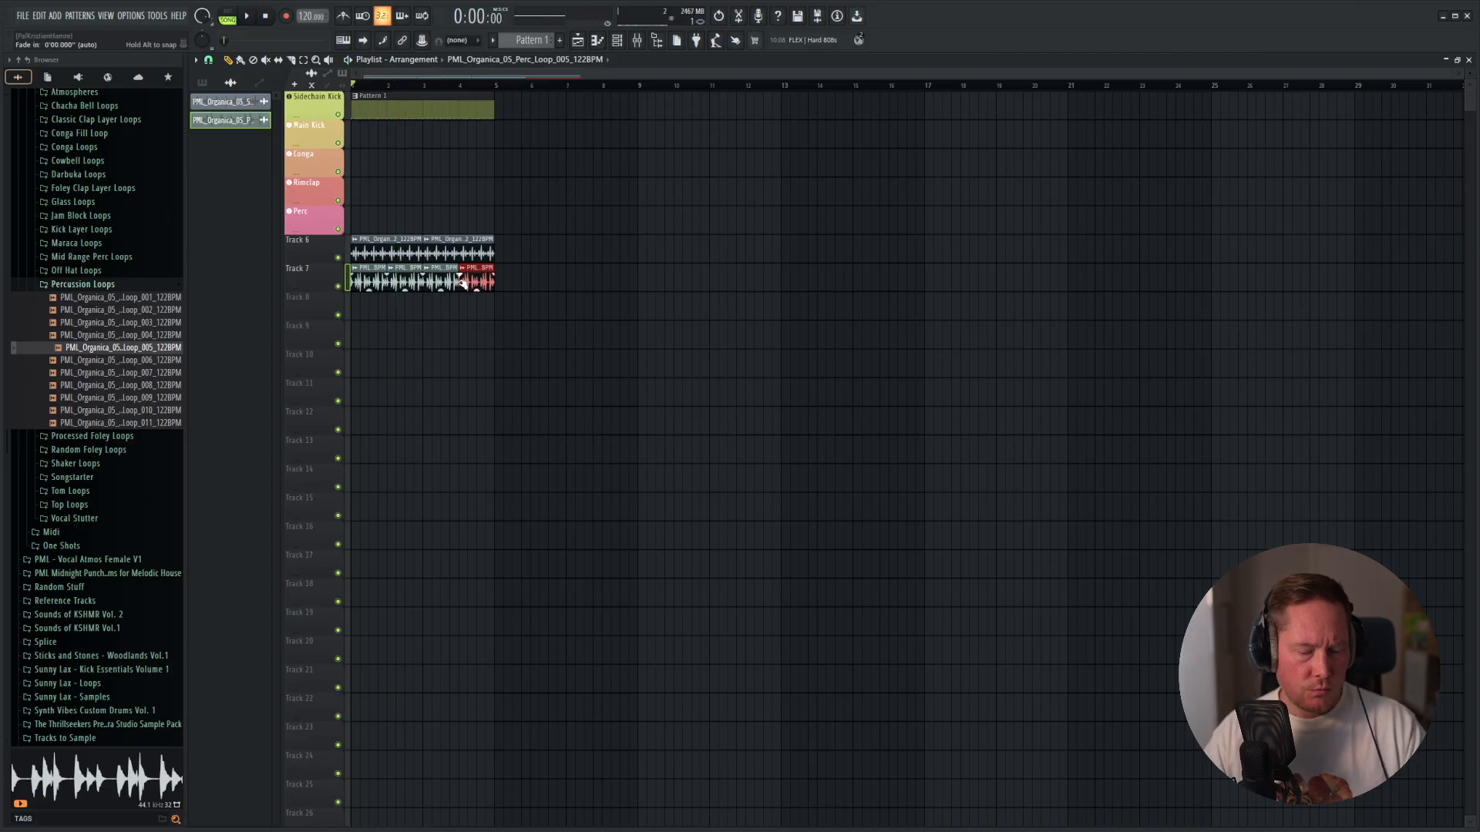
Assign Perc Loop 005 to a free mixer track and set its fader slightly above the shaker's level during playback.
double_click(470, 276)
left_click(621, 244)
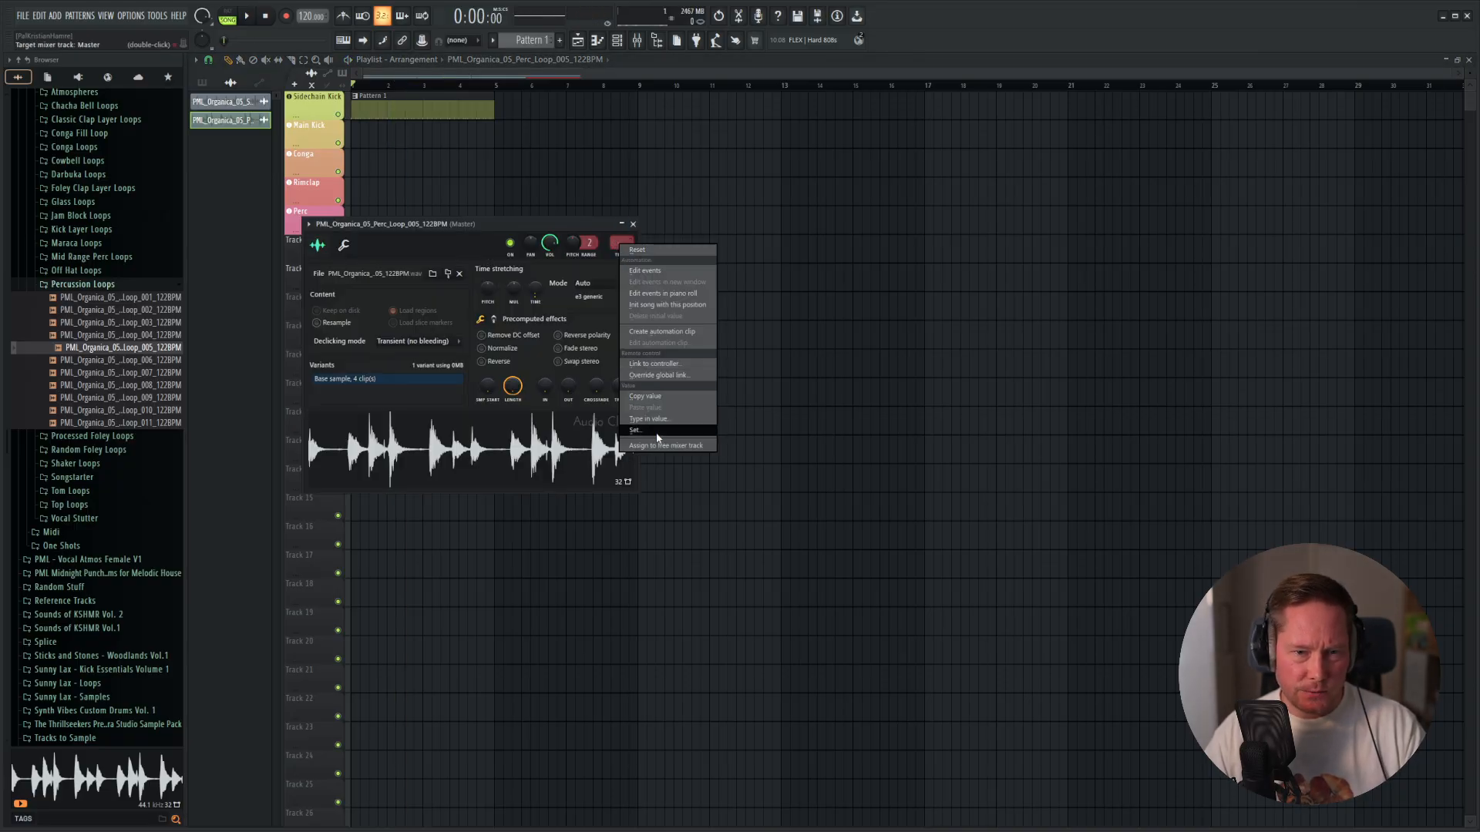
left_click(664, 445)
key("space")
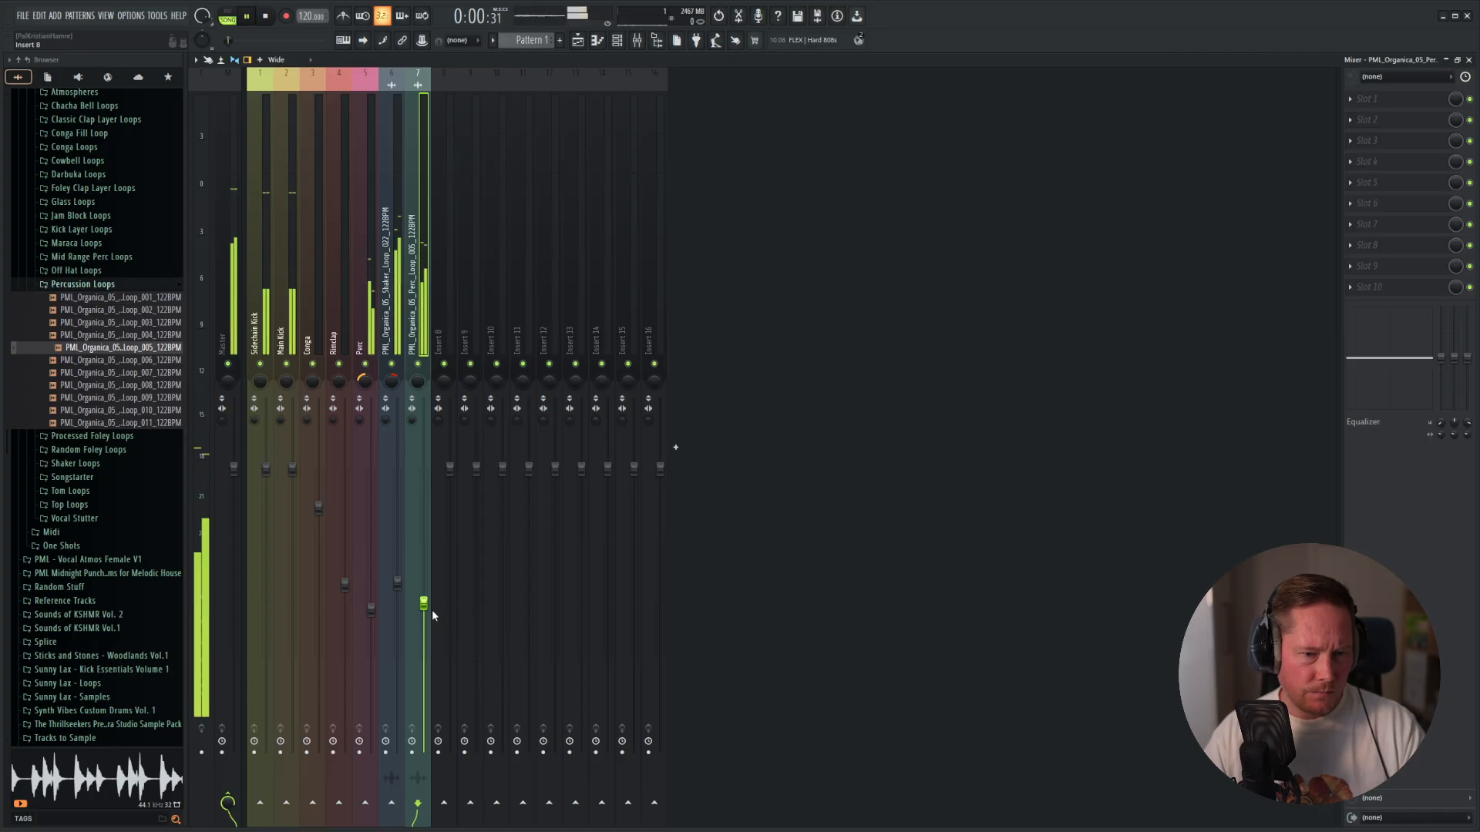
left_click_drag(425, 605, 429, 564)
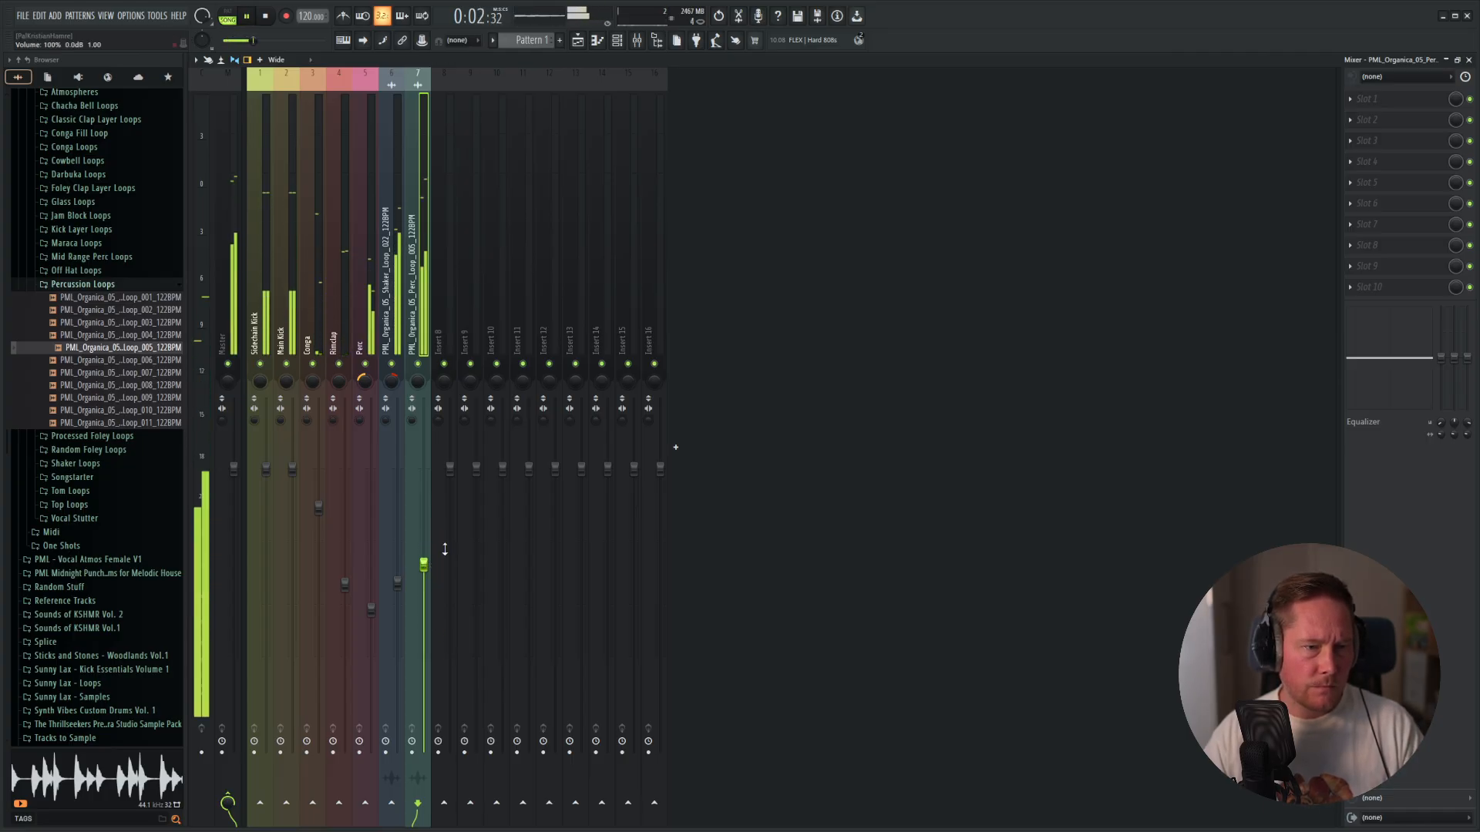
key("space")
Delete all Perc Loop 005 clips from Track 7 and purge the unused audio clips from the project.
key("F5")
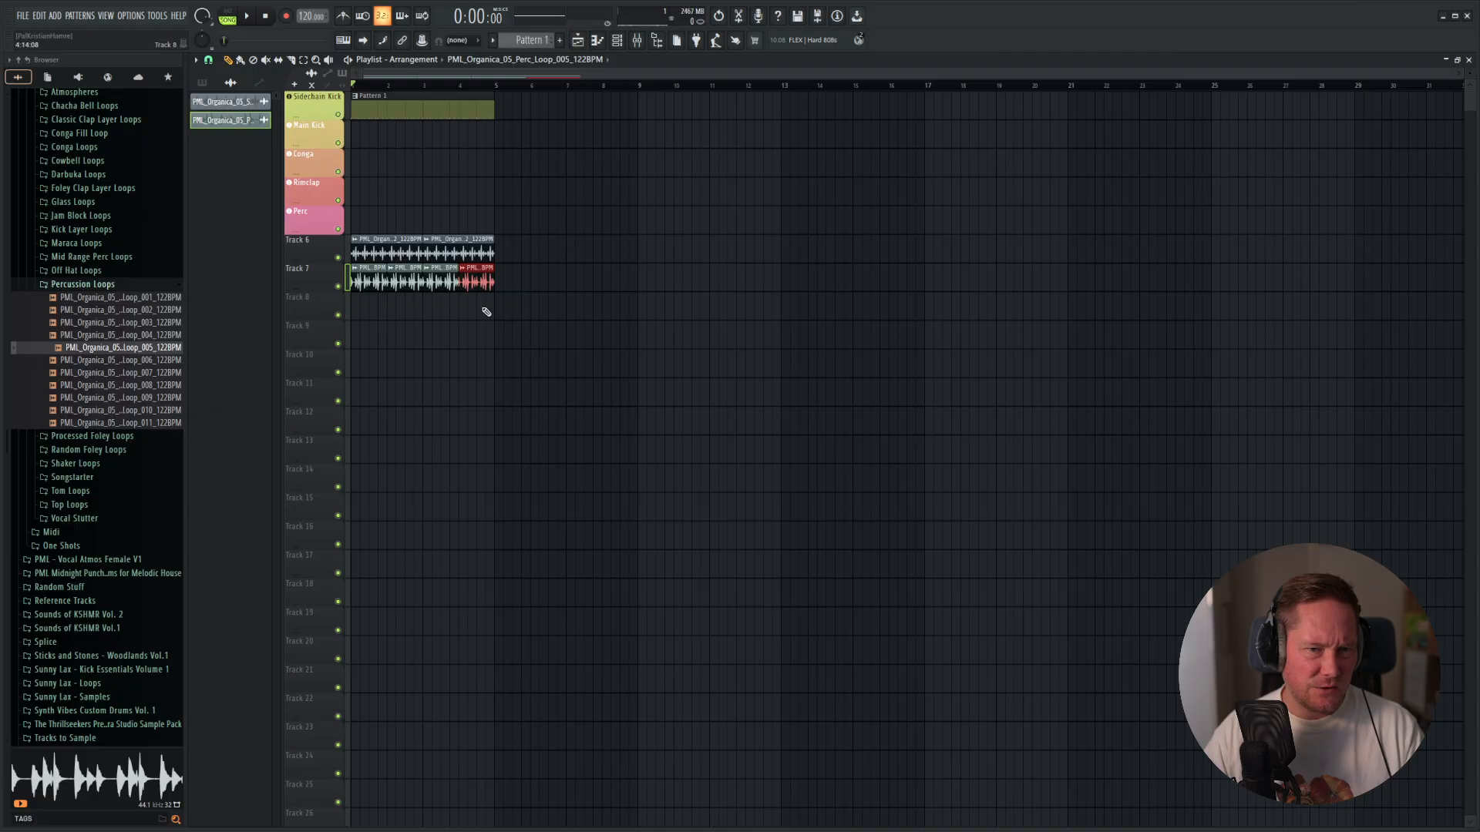
right_click(466, 282)
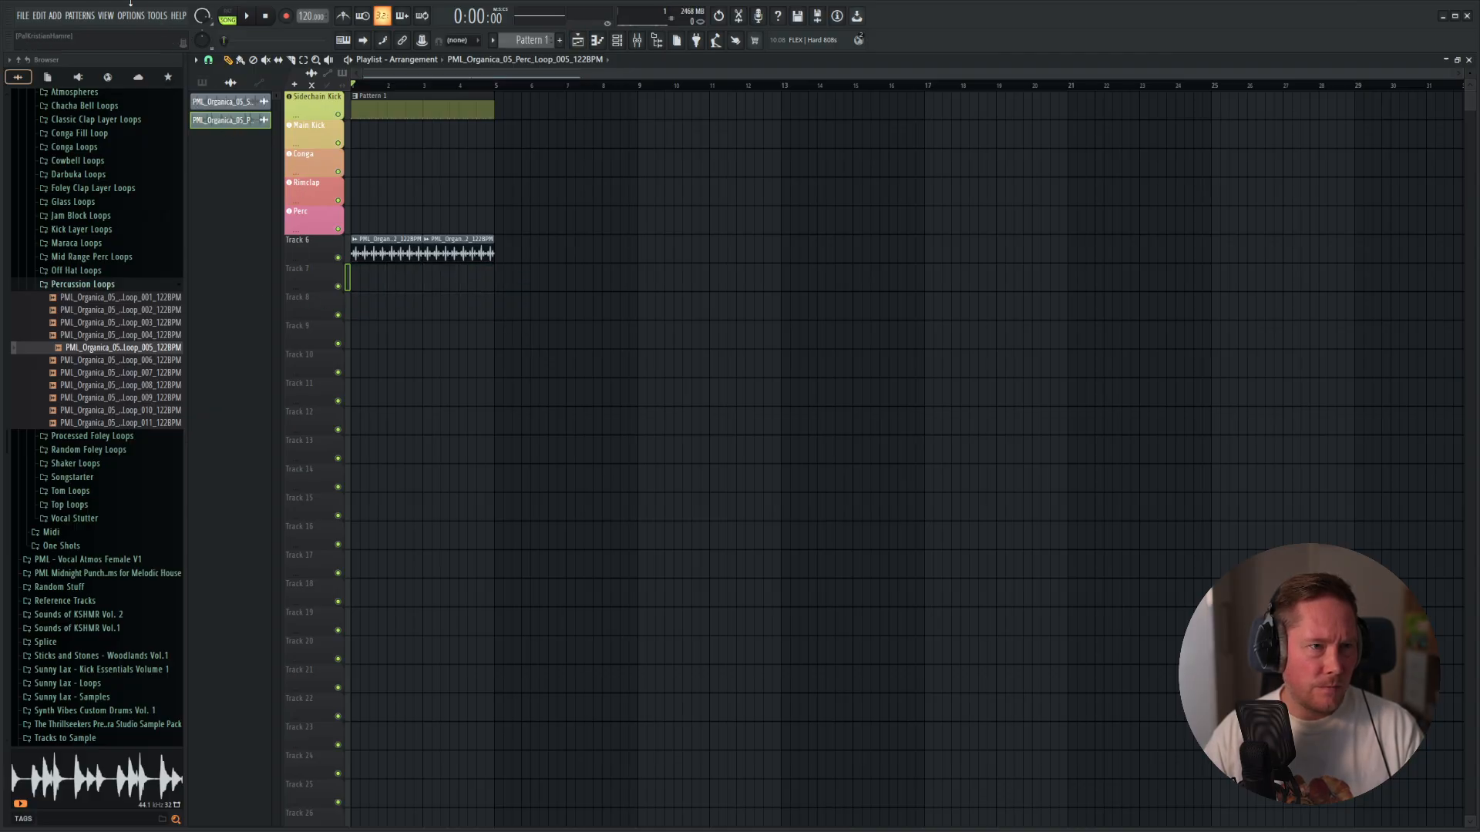
left_click(155, 16)
mouse_move(219, 57)
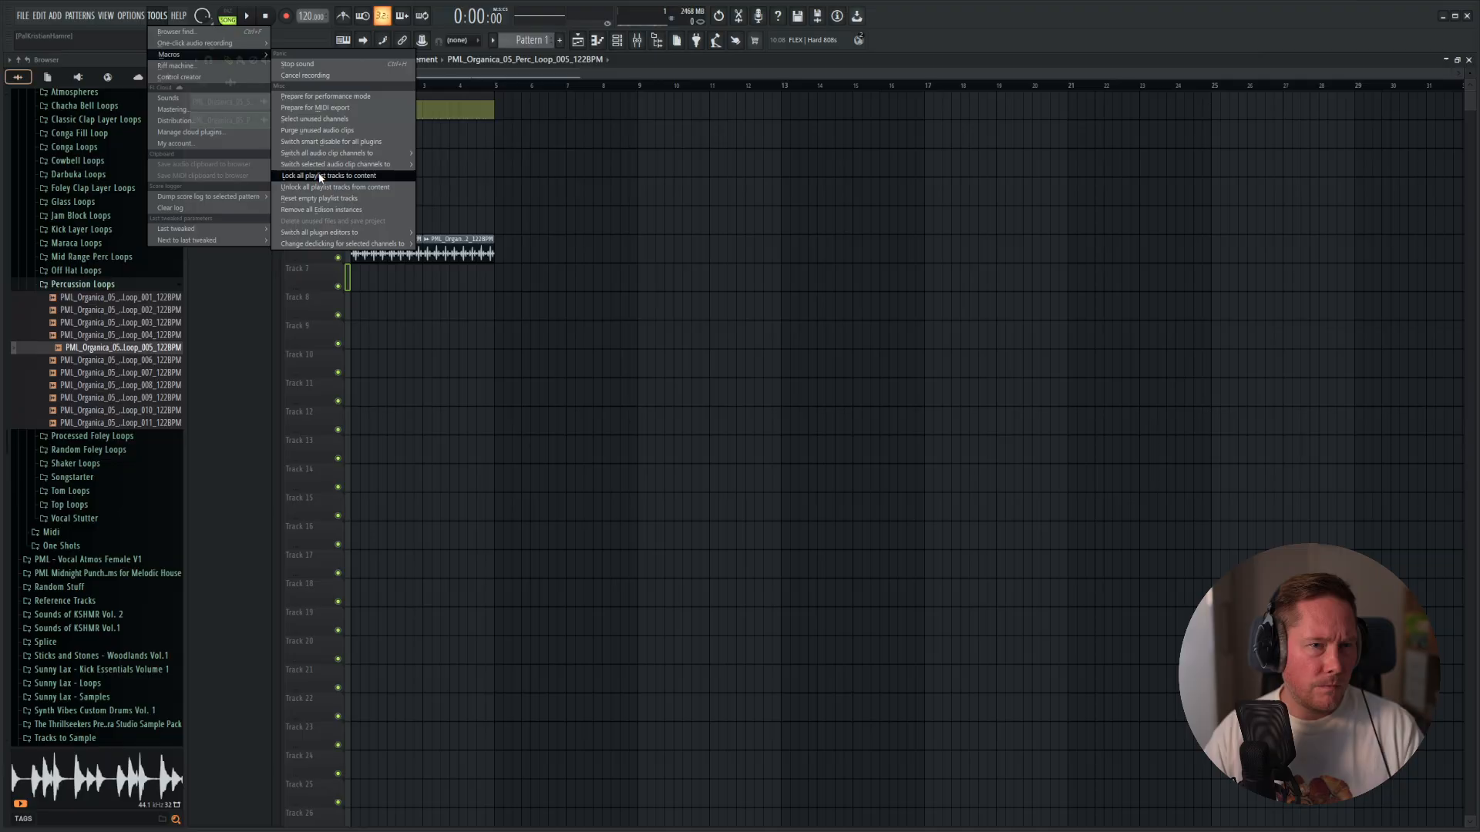
left_click(310, 131)
Reset the leftover Perc Loop 005 mixer track to its default state.
key("F9")
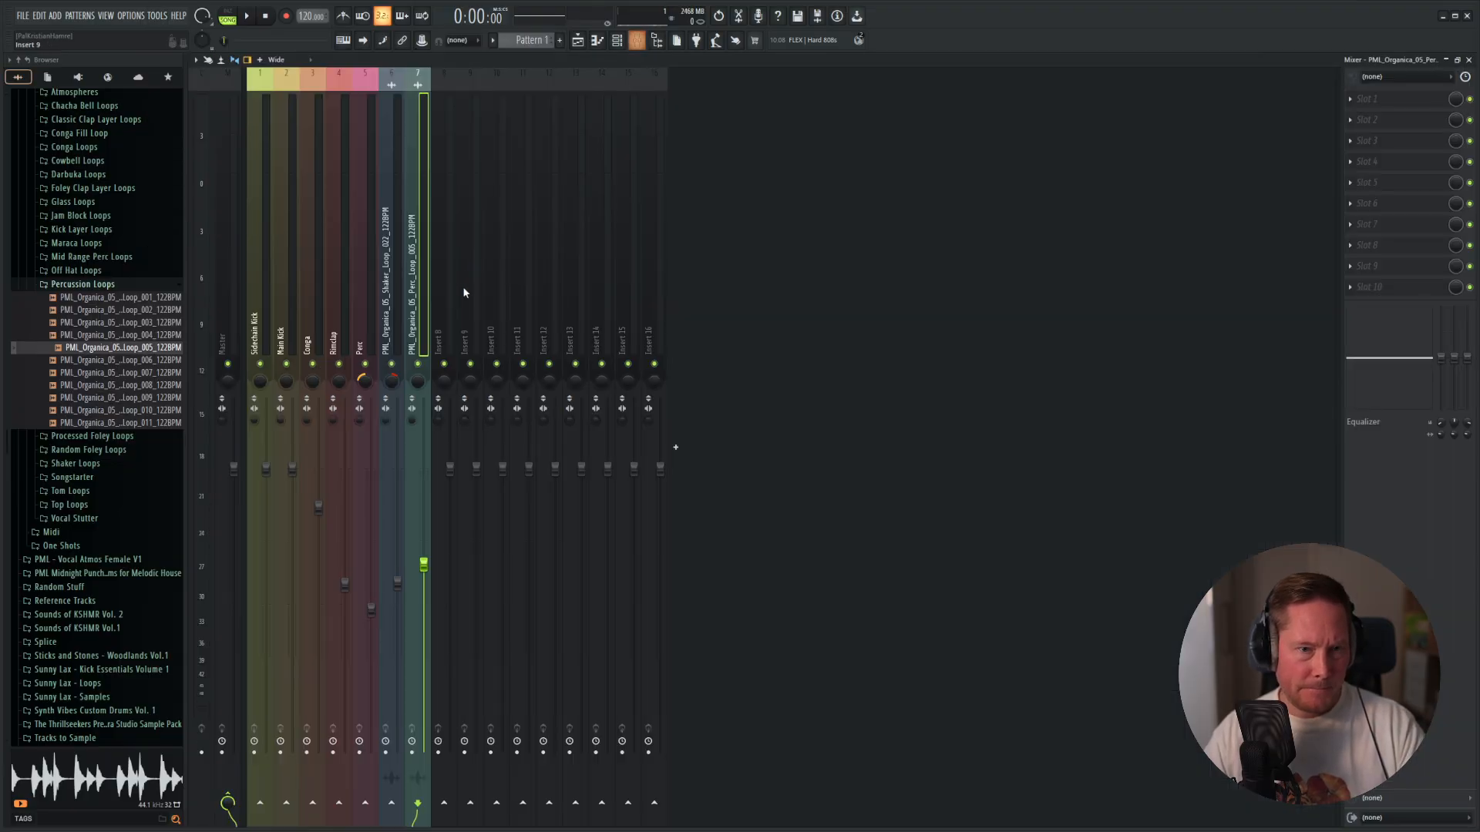
right_click(419, 320)
left_click(499, 204)
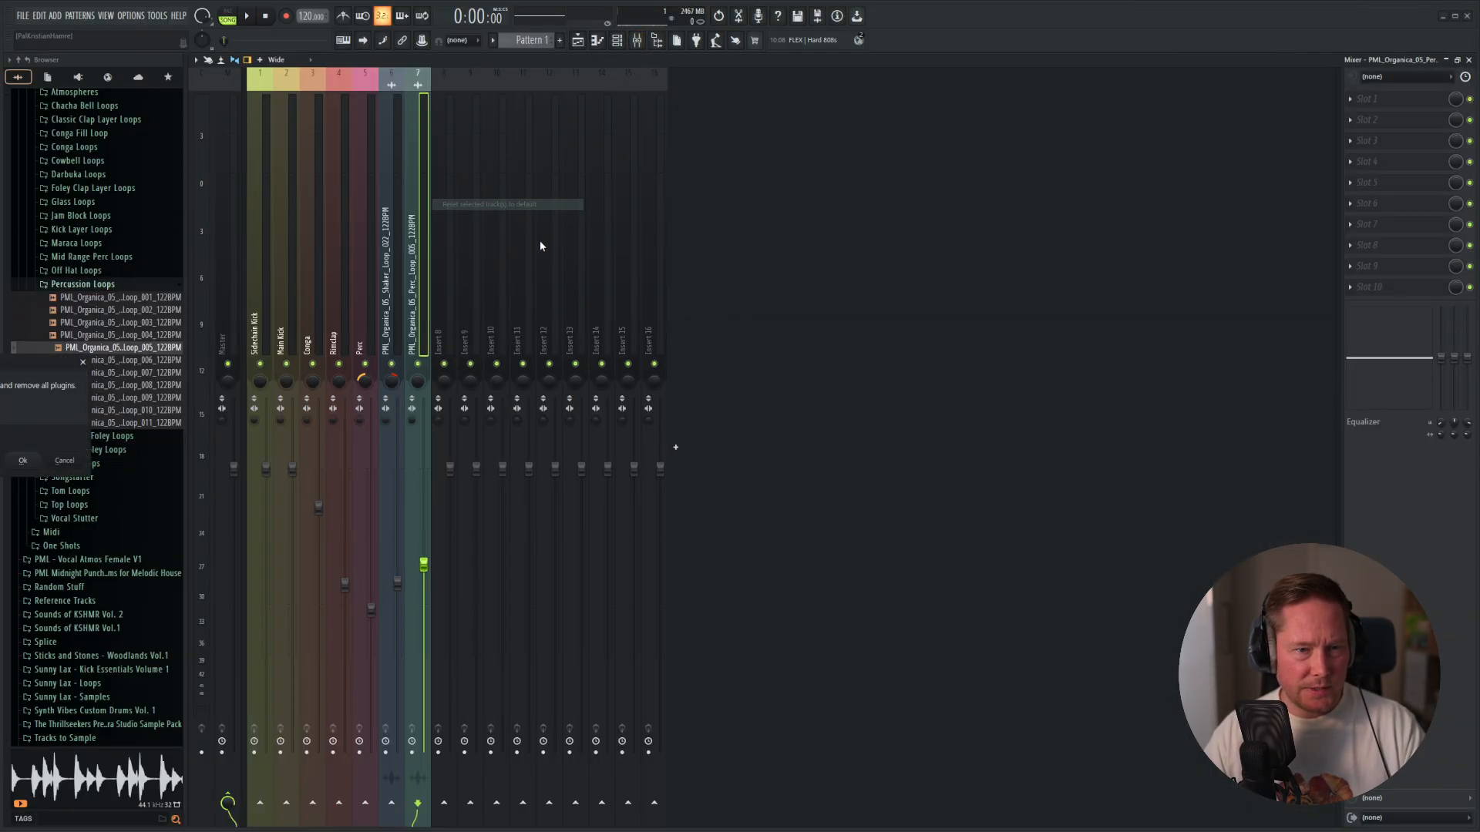
left_click(23, 460)
Audition more percussion loops, place Perc Loop 010 at the start of Track 7 and play it with the beat.
key("F5")
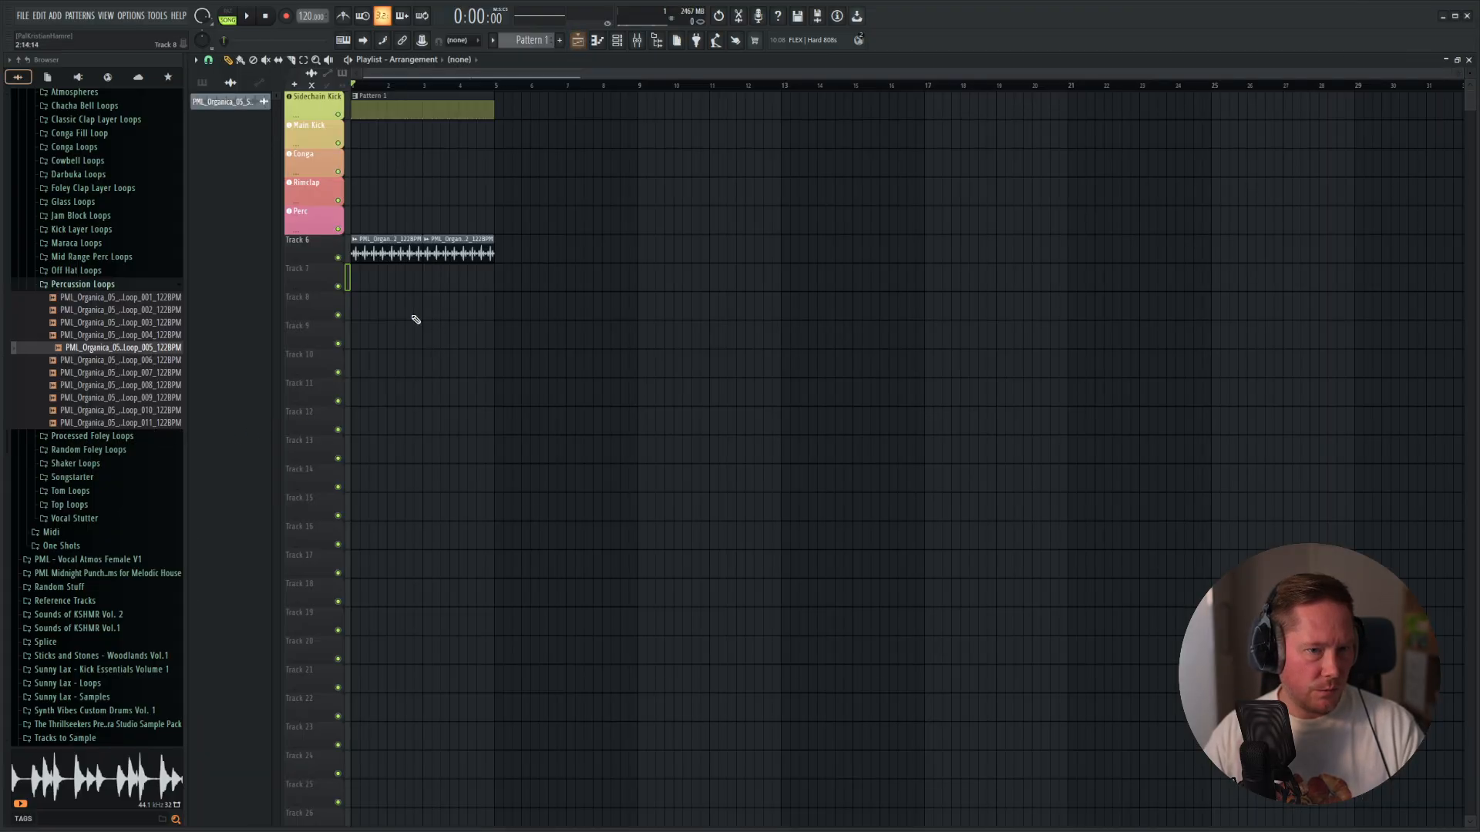
left_click(95, 373)
left_click(115, 422)
left_click(123, 411)
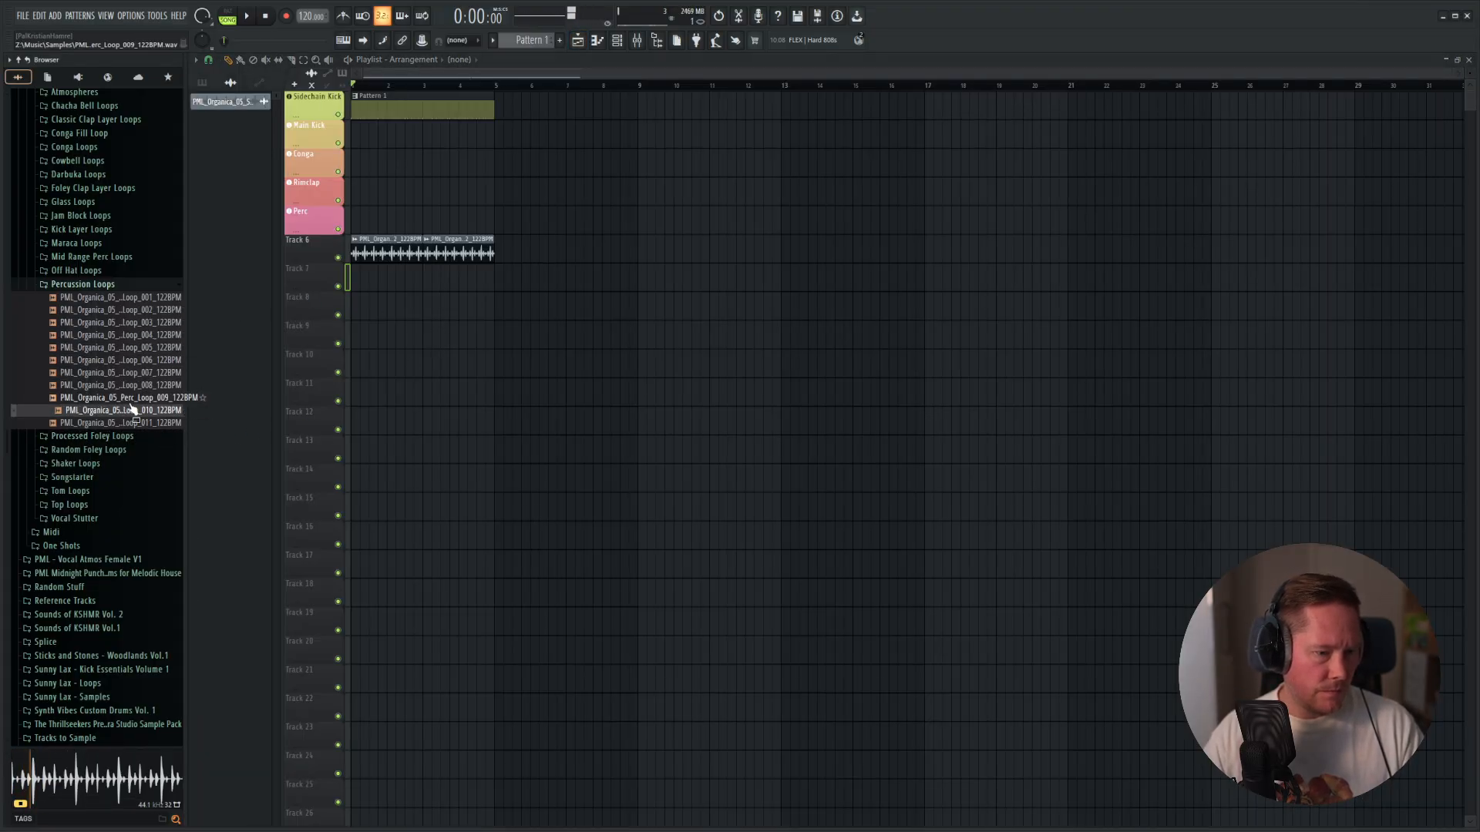
left_click_drag(154, 411, 386, 283)
key("space")
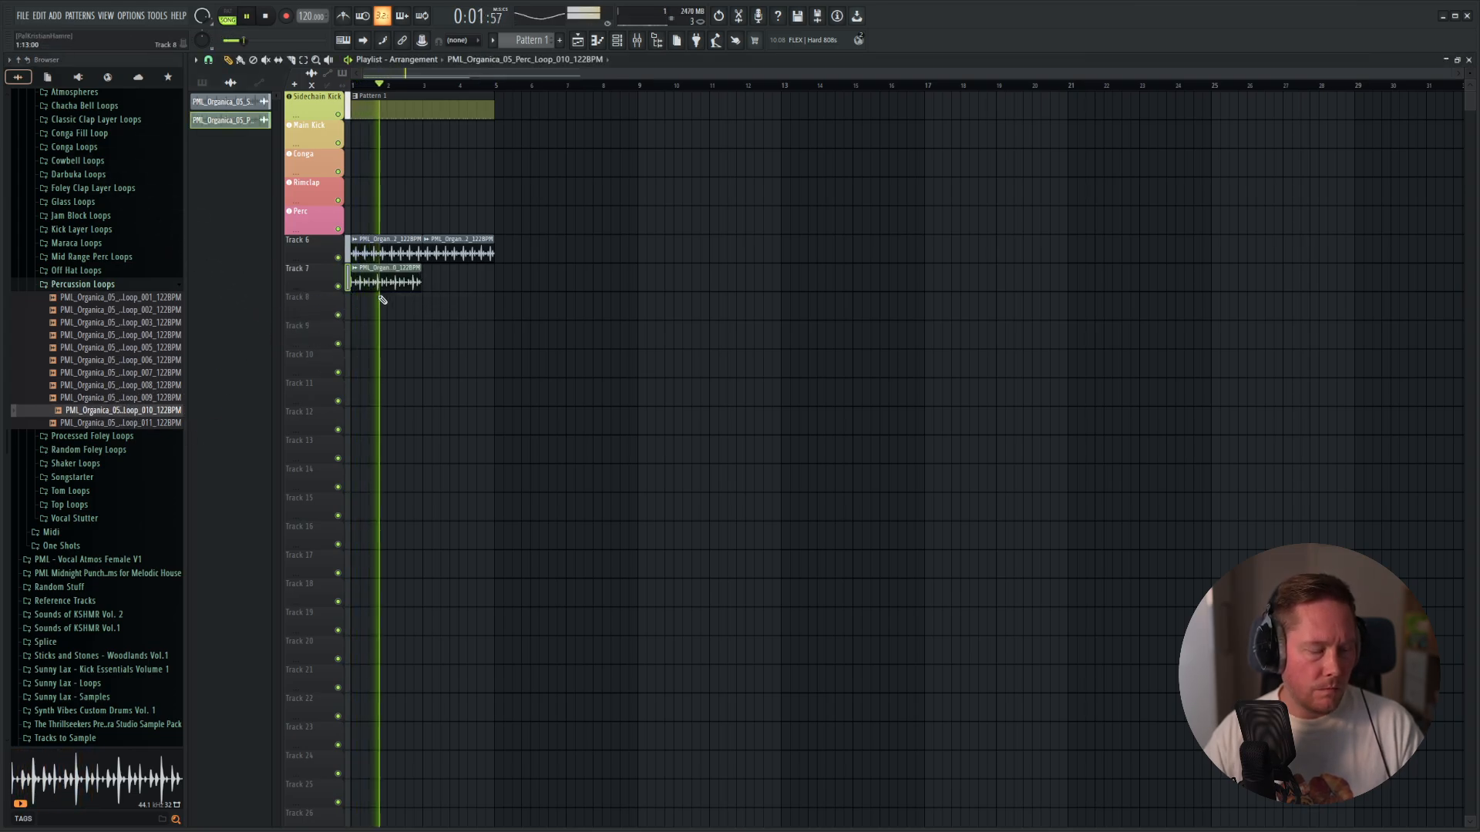
key("space")
Fit the Perc Loop 010 clip to the project tempo and duplicate it directly after itself on Track 7.
left_click(352, 268)
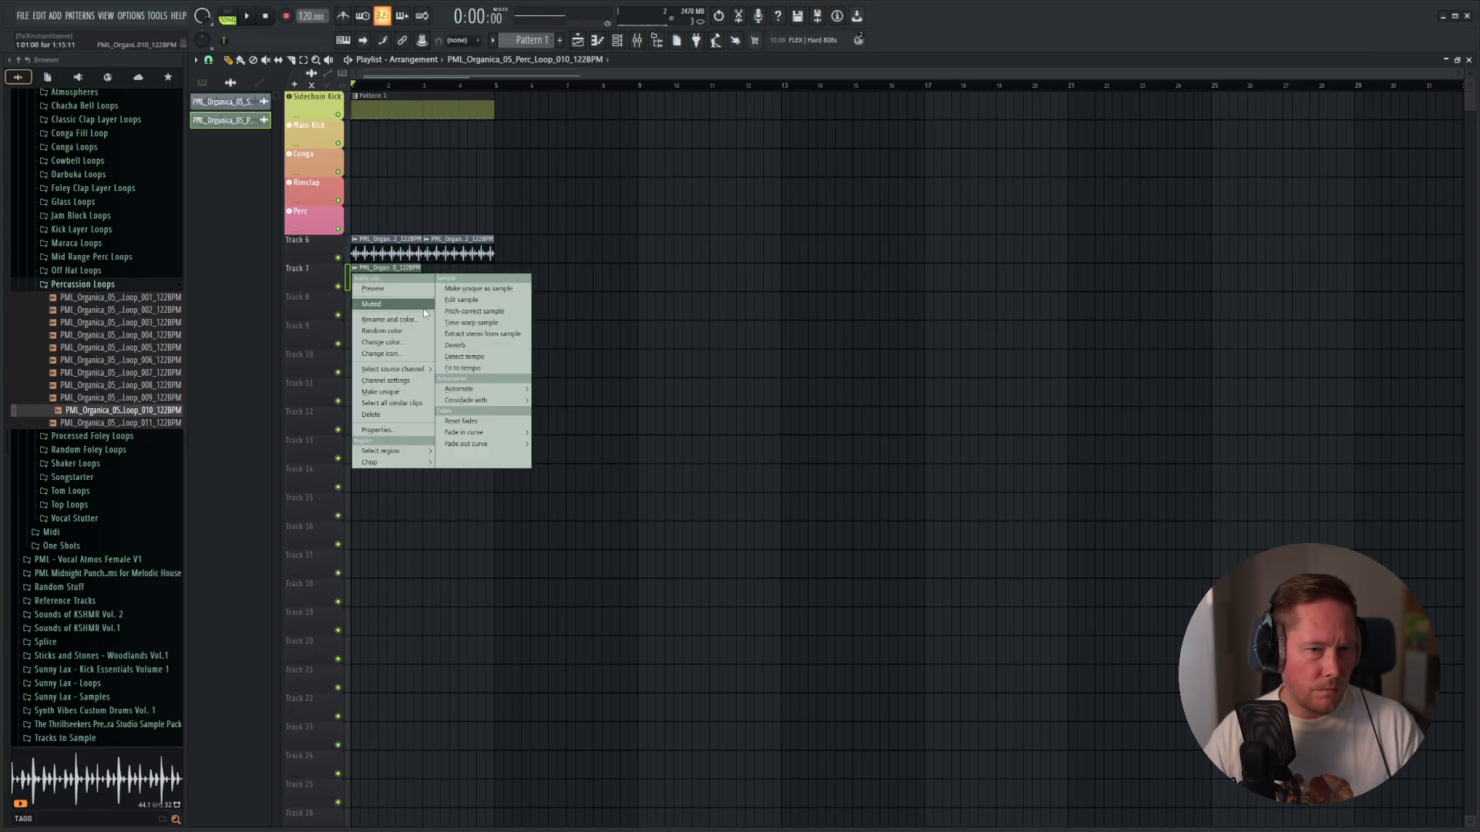
left_click(469, 369)
left_click(2, 470)
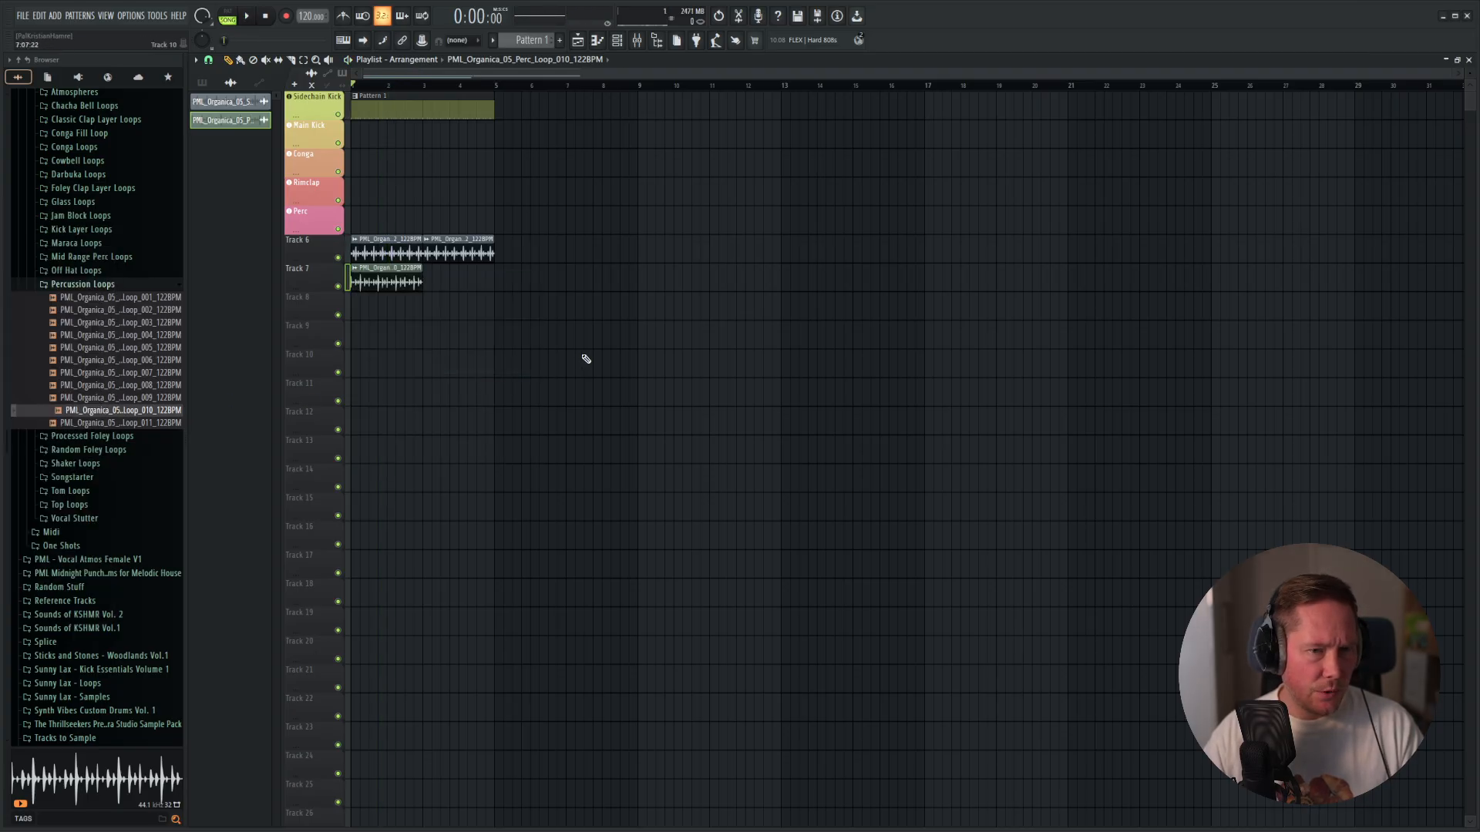
key("space")
left_click(386, 286, "ctrl")
key("ctrl+b")
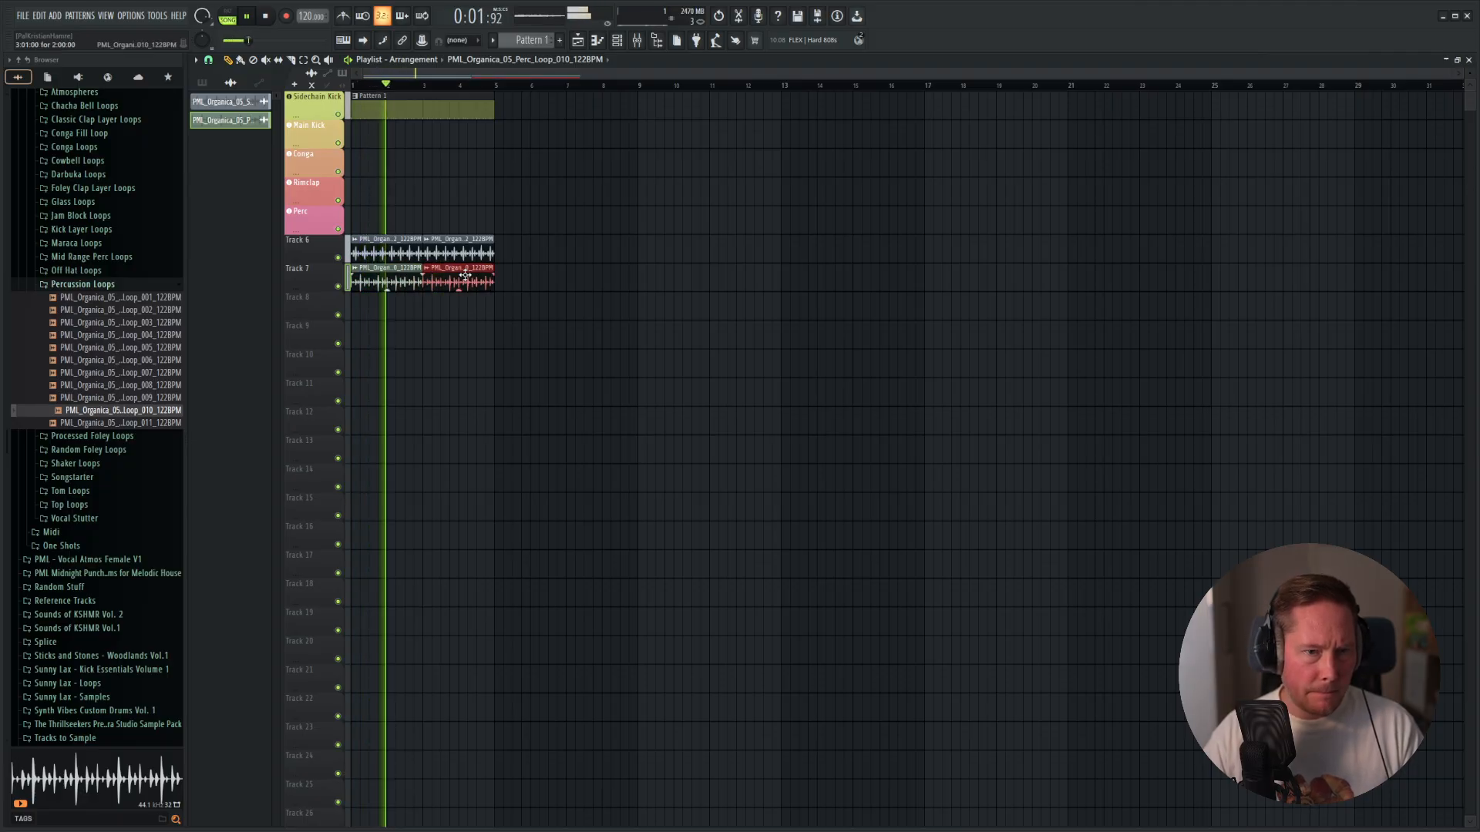
Assign Perc Loop 010 to a free mixer track and lower its fader to about 73% while playing the mix.
double_click(462, 276)
right_click(512, 136)
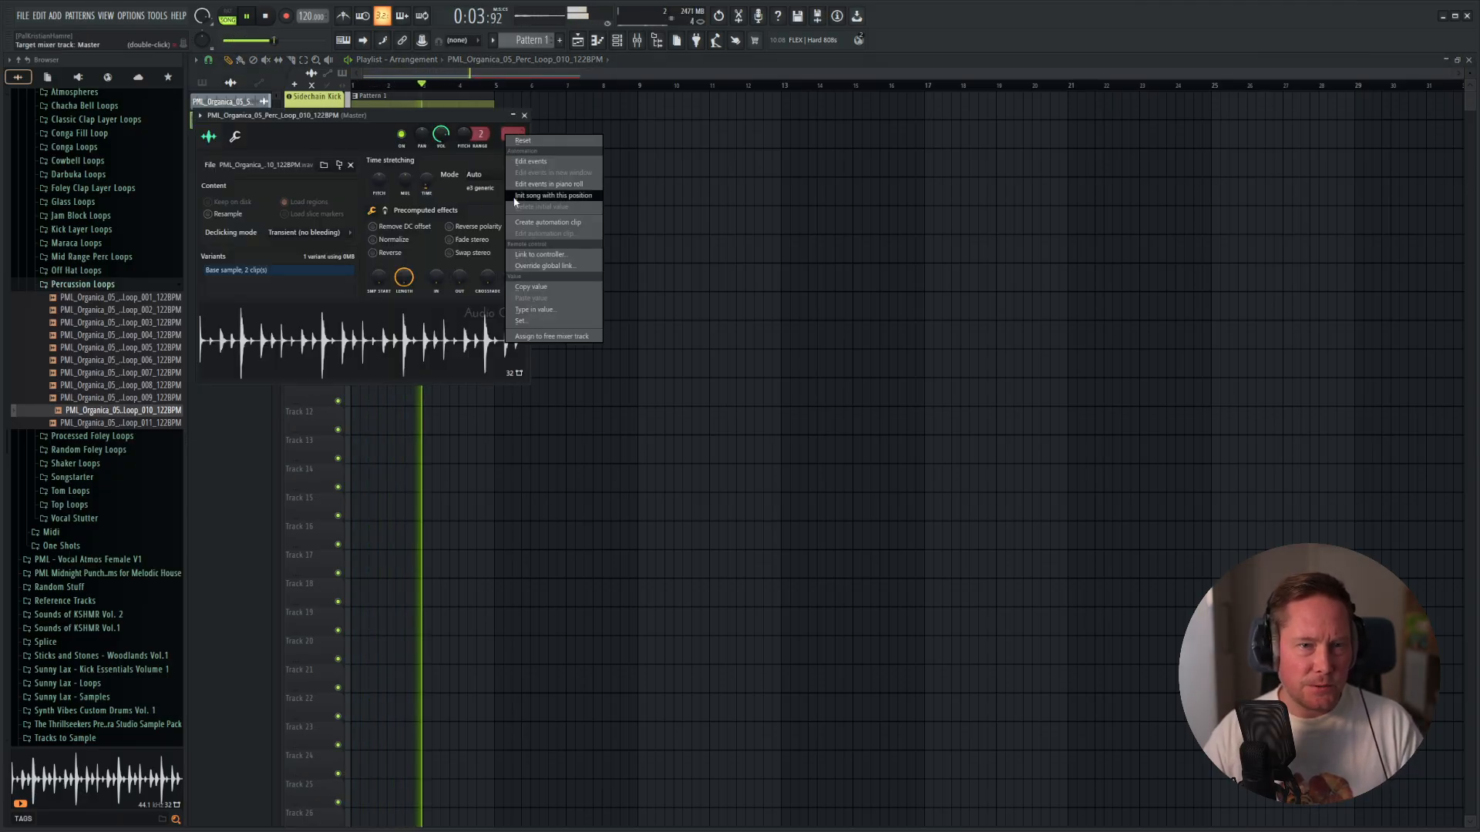
left_click(526, 336)
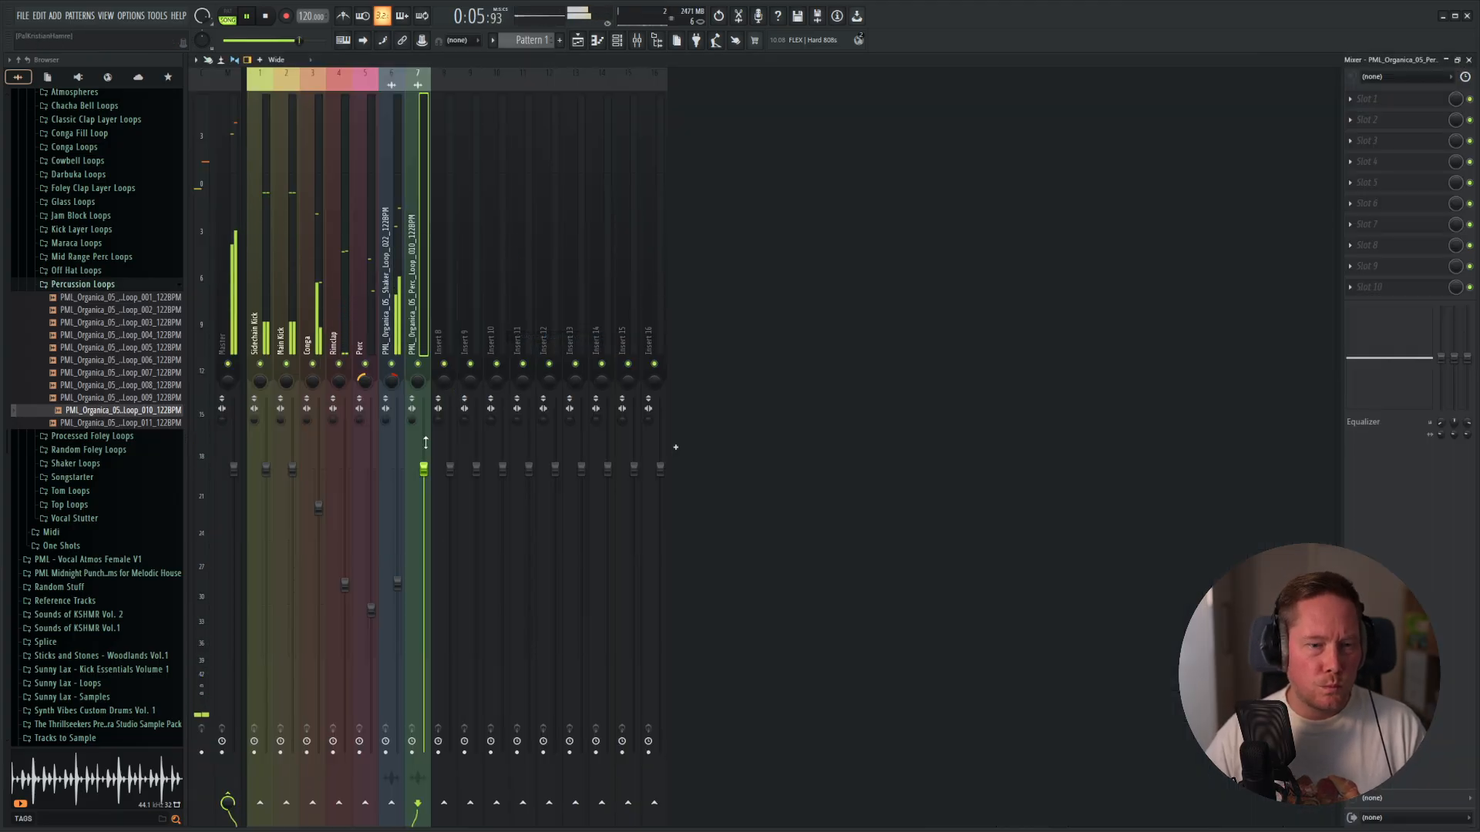
left_click_drag(425, 442, 423, 575)
key("space")
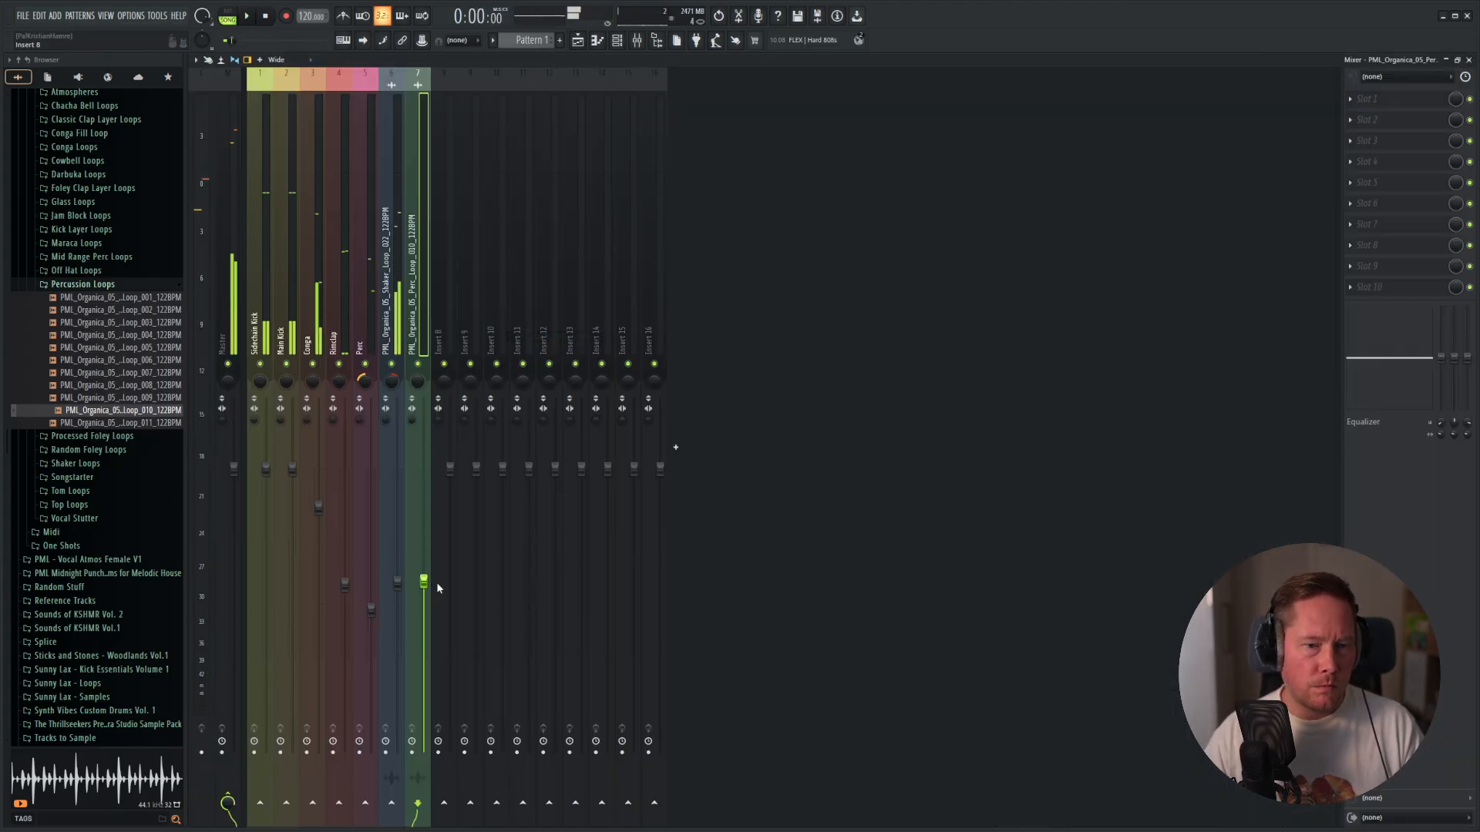
key("space")
left_click_drag(425, 583, 425, 547)
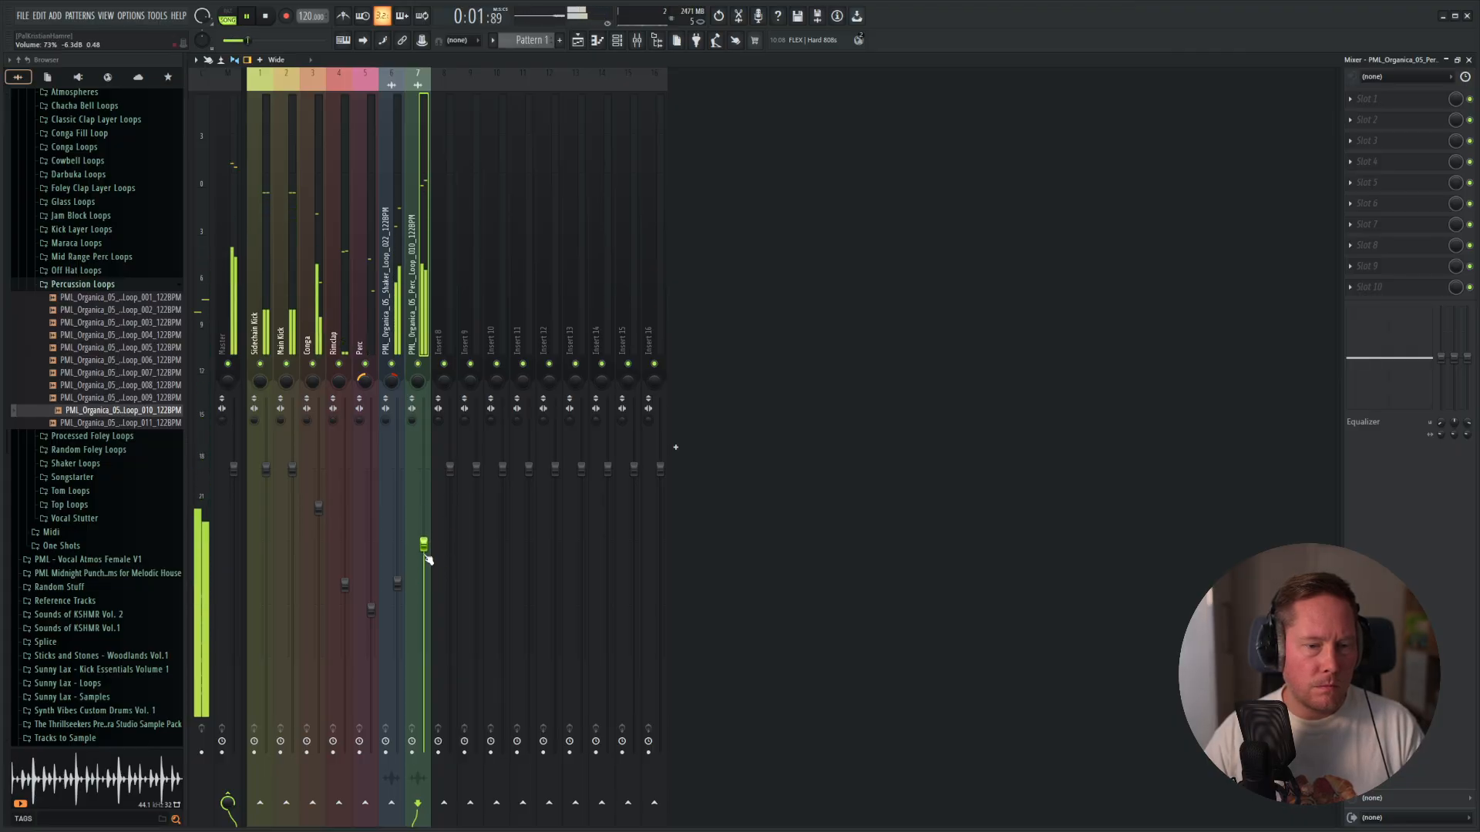
key("space")
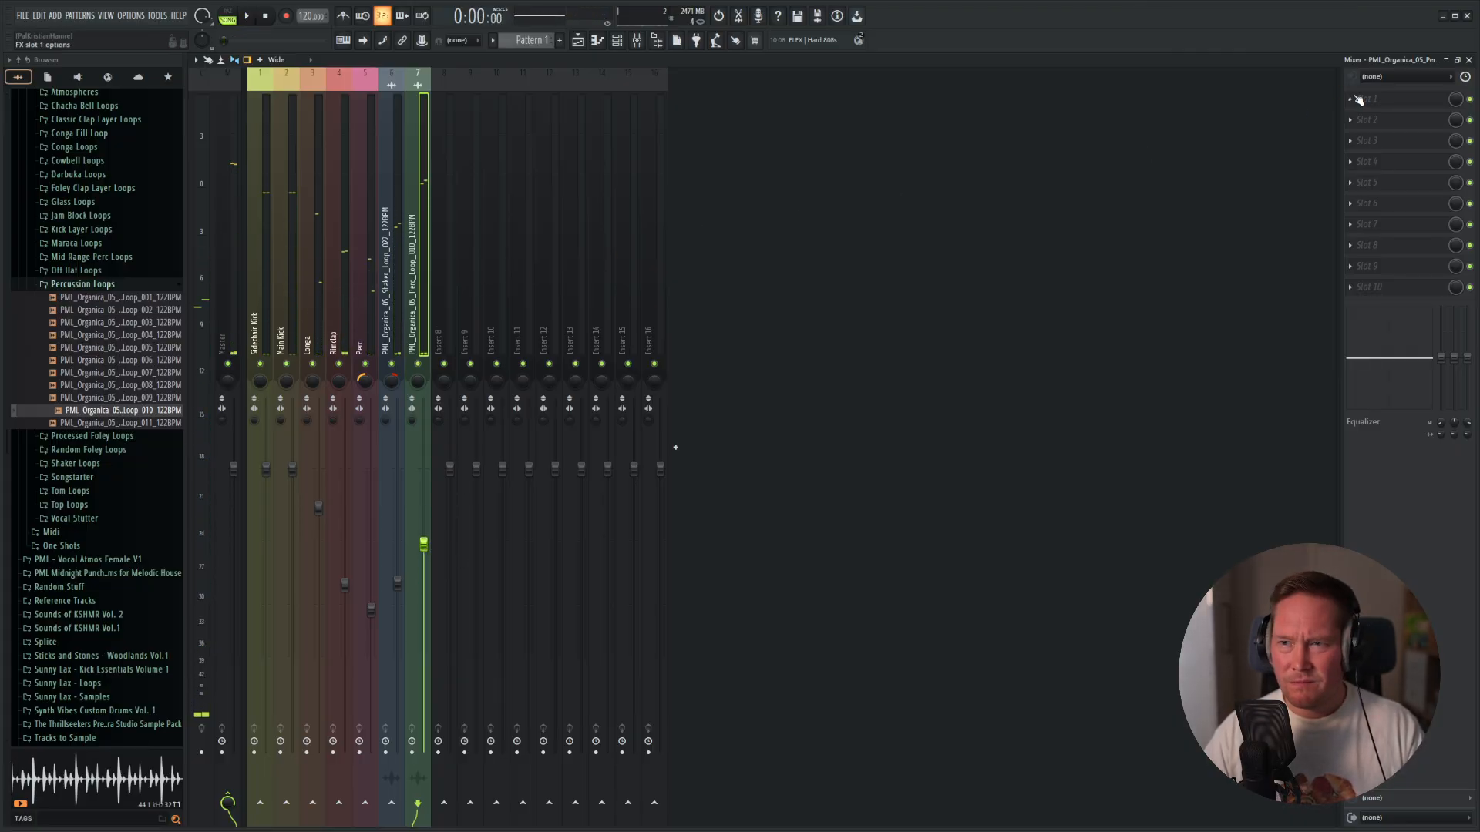
Add Fruity Parametric EQ 2 to the Perc Loop 010 track and cut its lows with band 1 at about 510 Hz, -17.9 dB.
left_click(1359, 99)
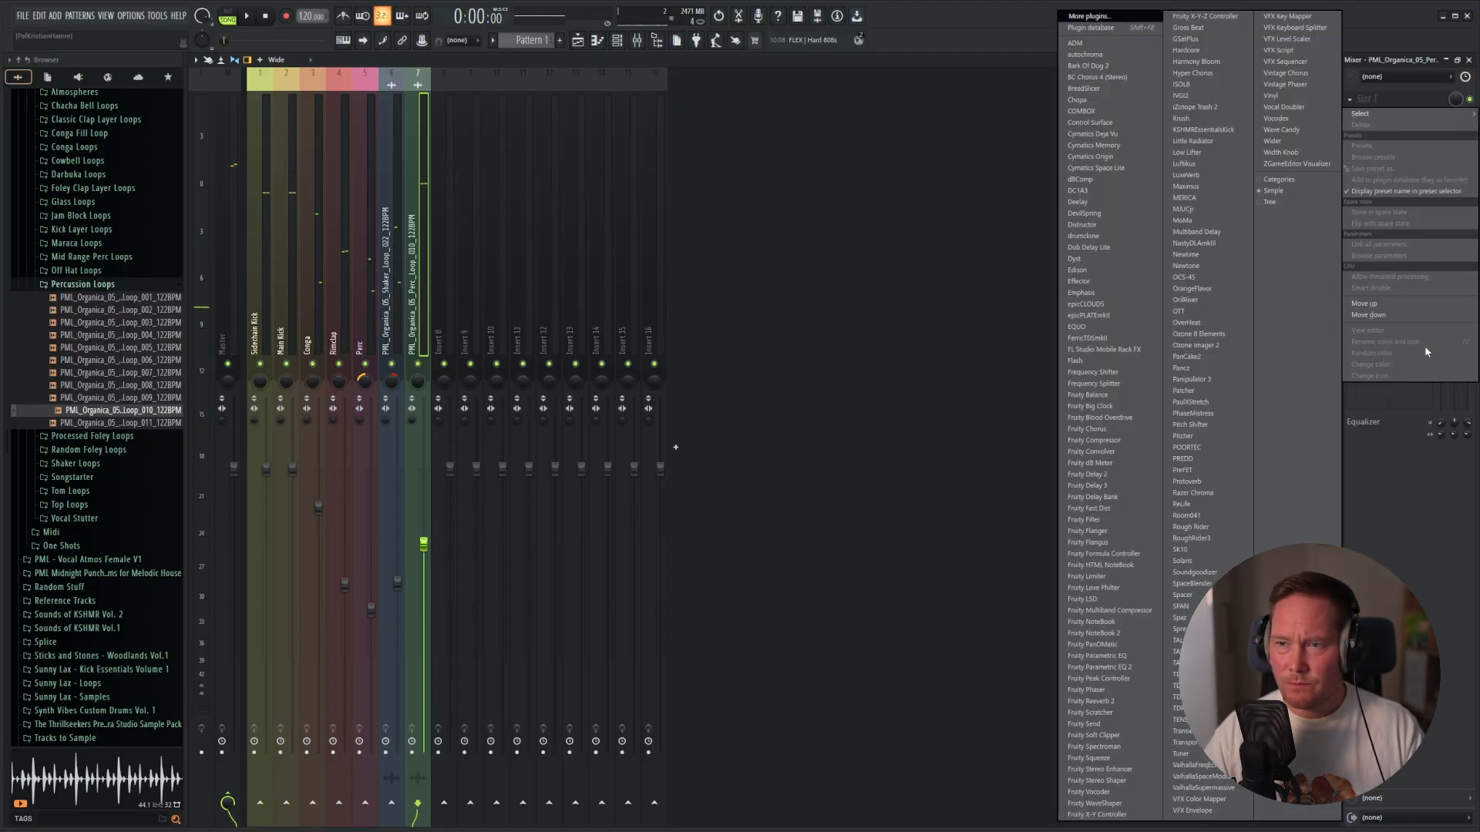
left_click(1126, 667)
key("space")
left_click_drag(320, 277, 400, 355)
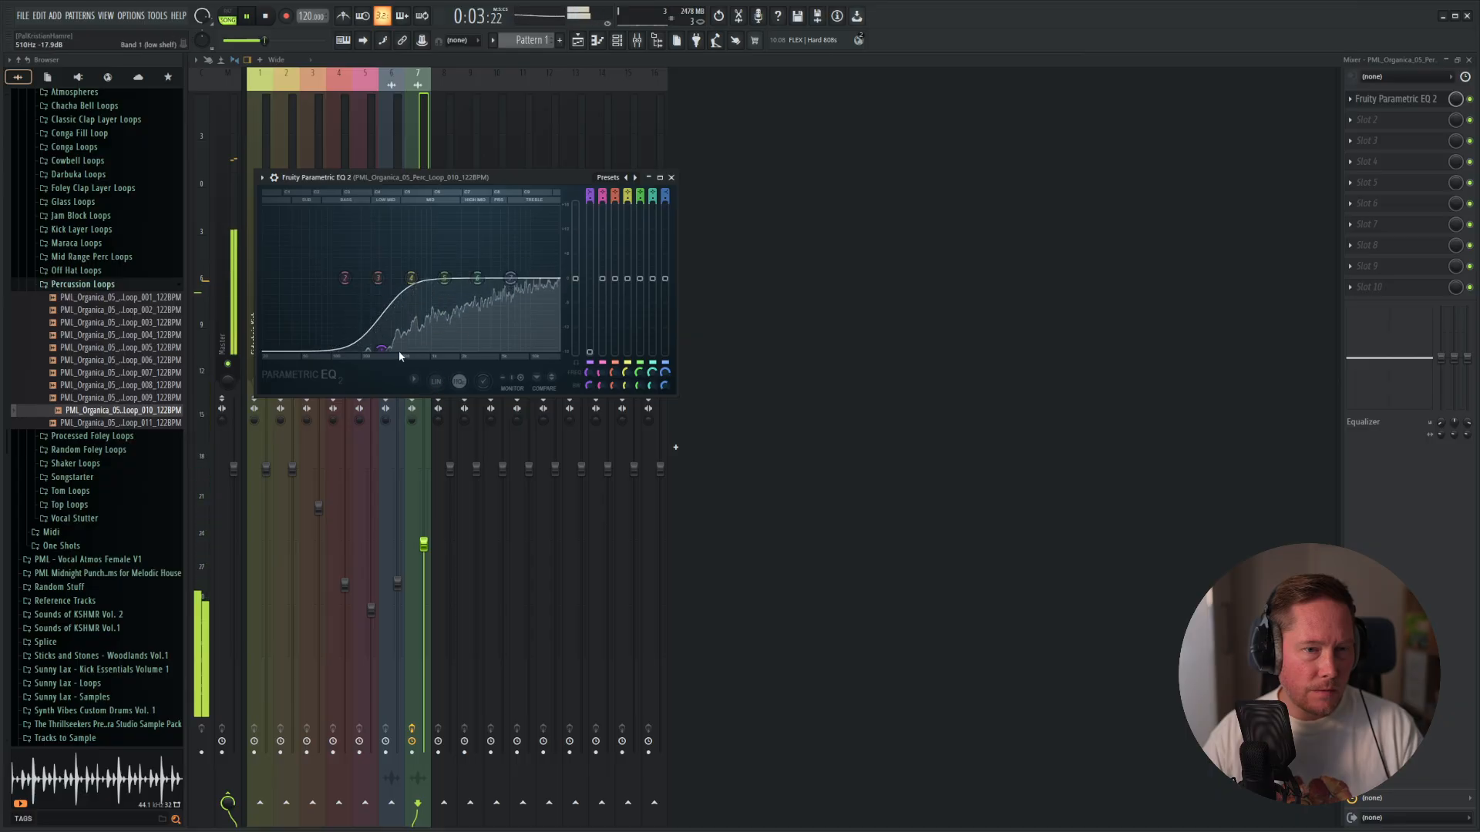
left_click(671, 178)
Solo the Perc Loop 010 track, compare it with the Perc, kick and Rimclap tracks, and restore all tracks.
right_click(418, 364)
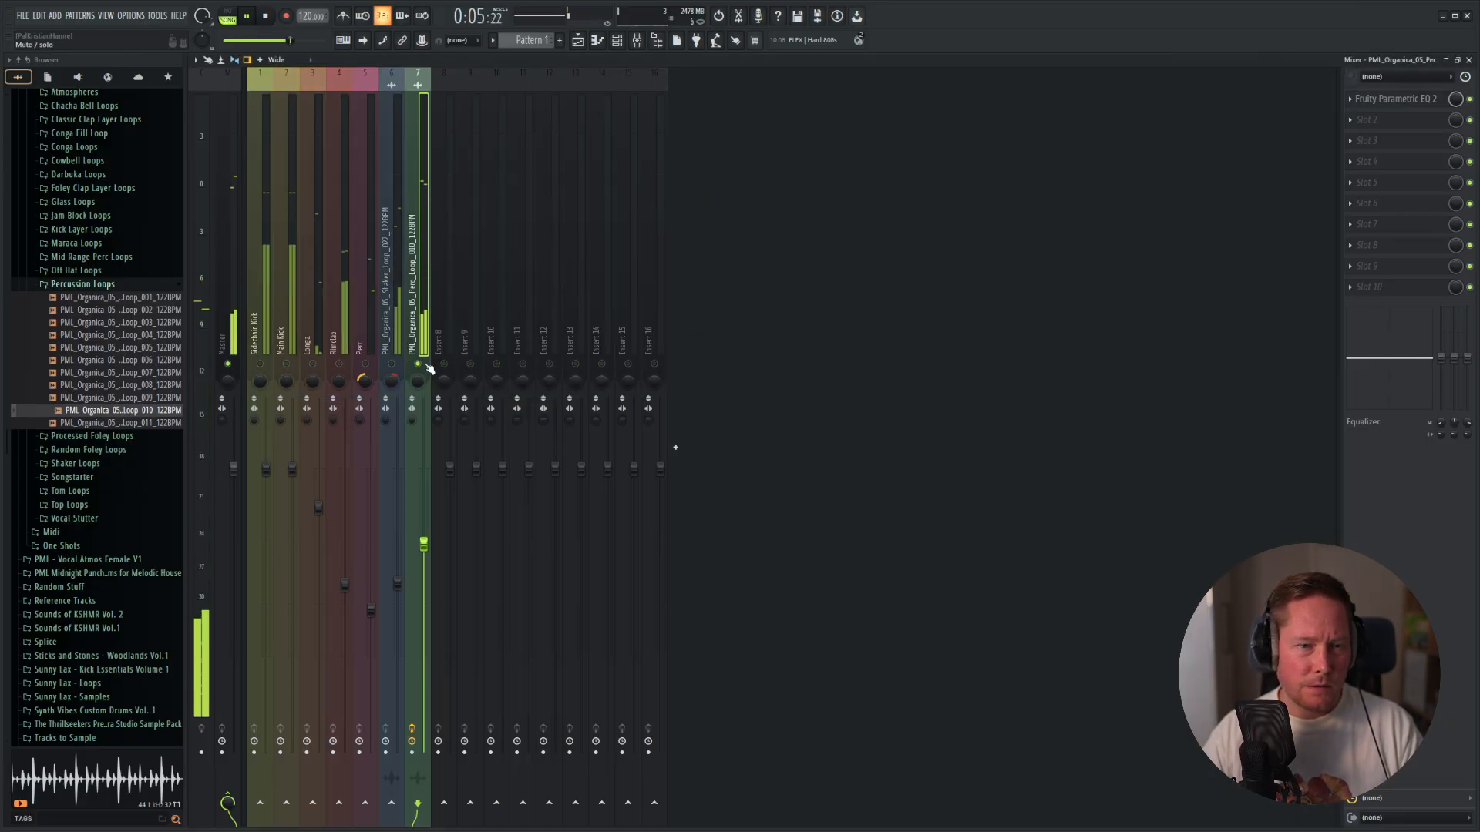
left_click(365, 364)
left_click(260, 364)
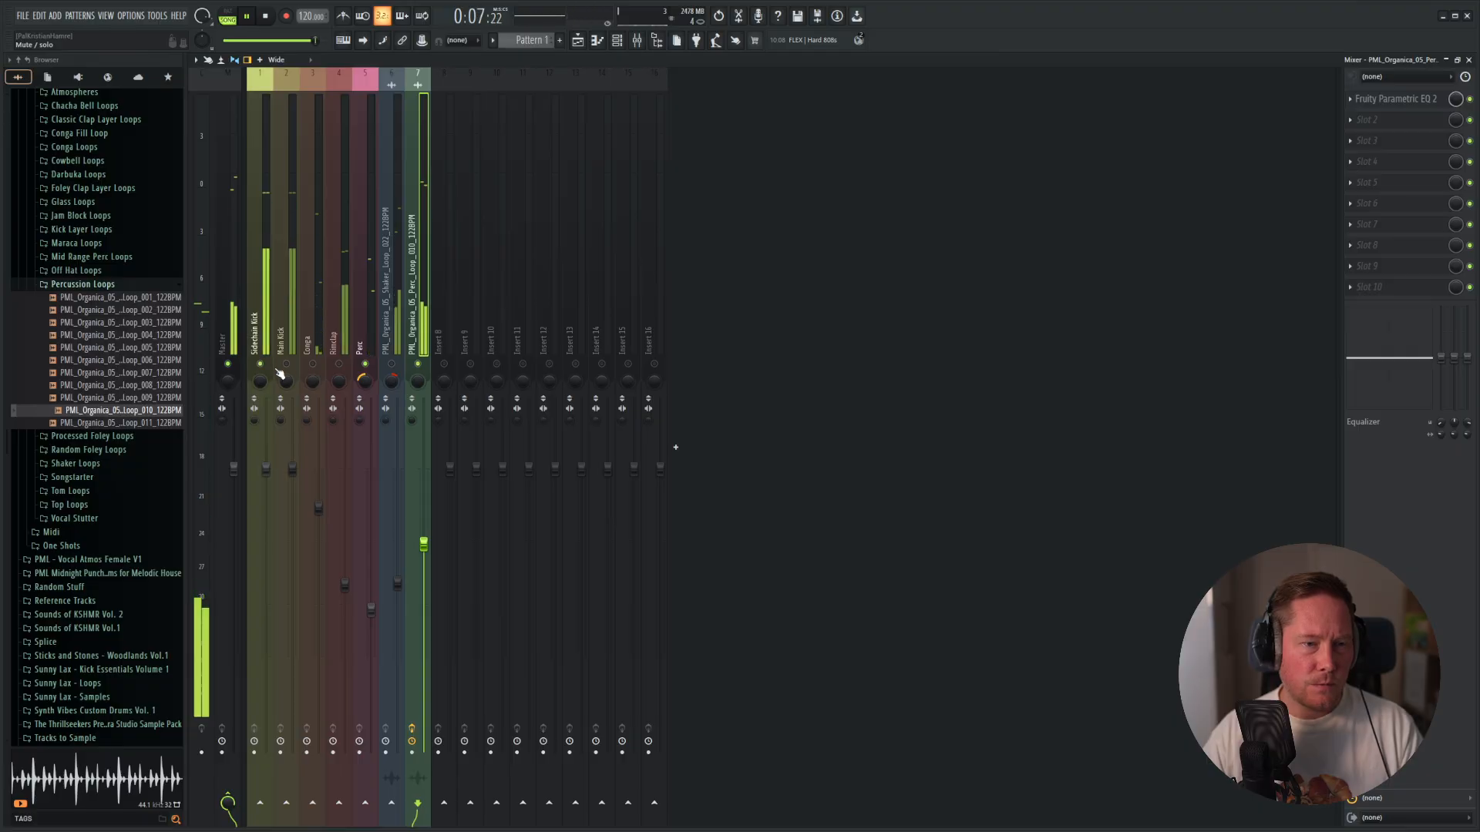
left_click(339, 364)
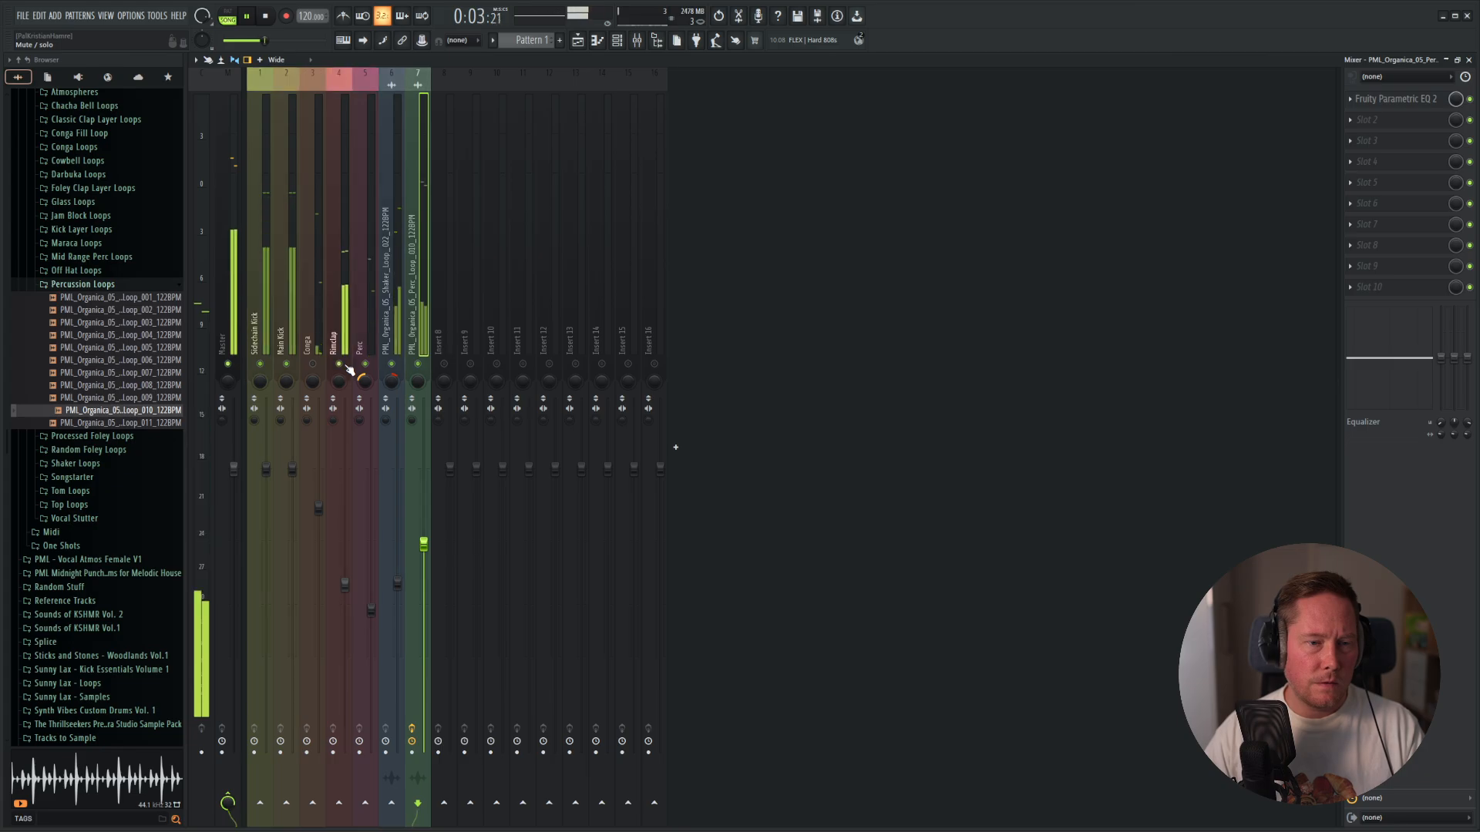
right_click(342, 365)
key("space")
key("space")
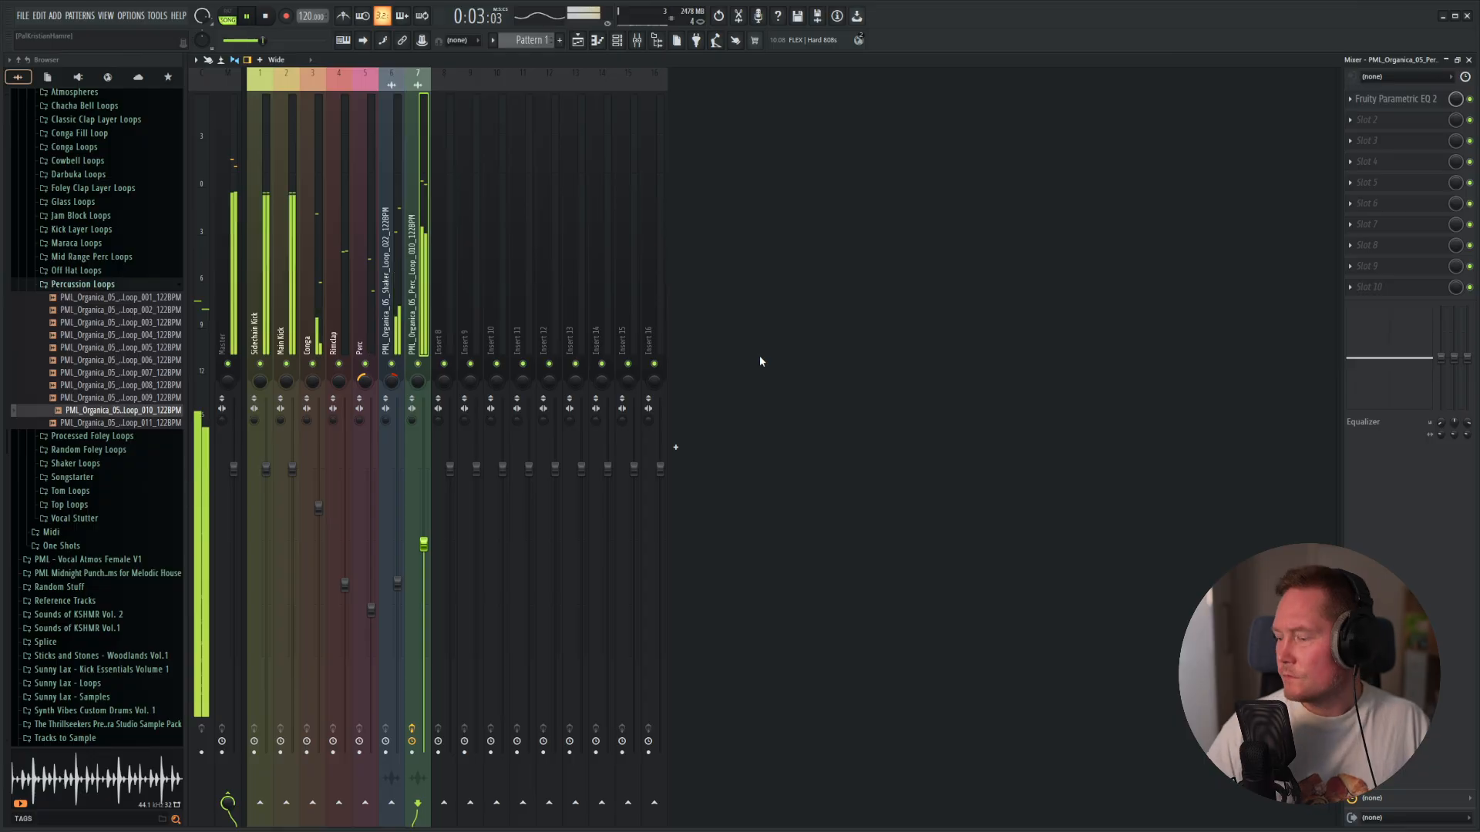
Play the full mix, stop it in the playlist, and rename the shaker loop channel as Shaker Loop with an orchid color.
key("F5")
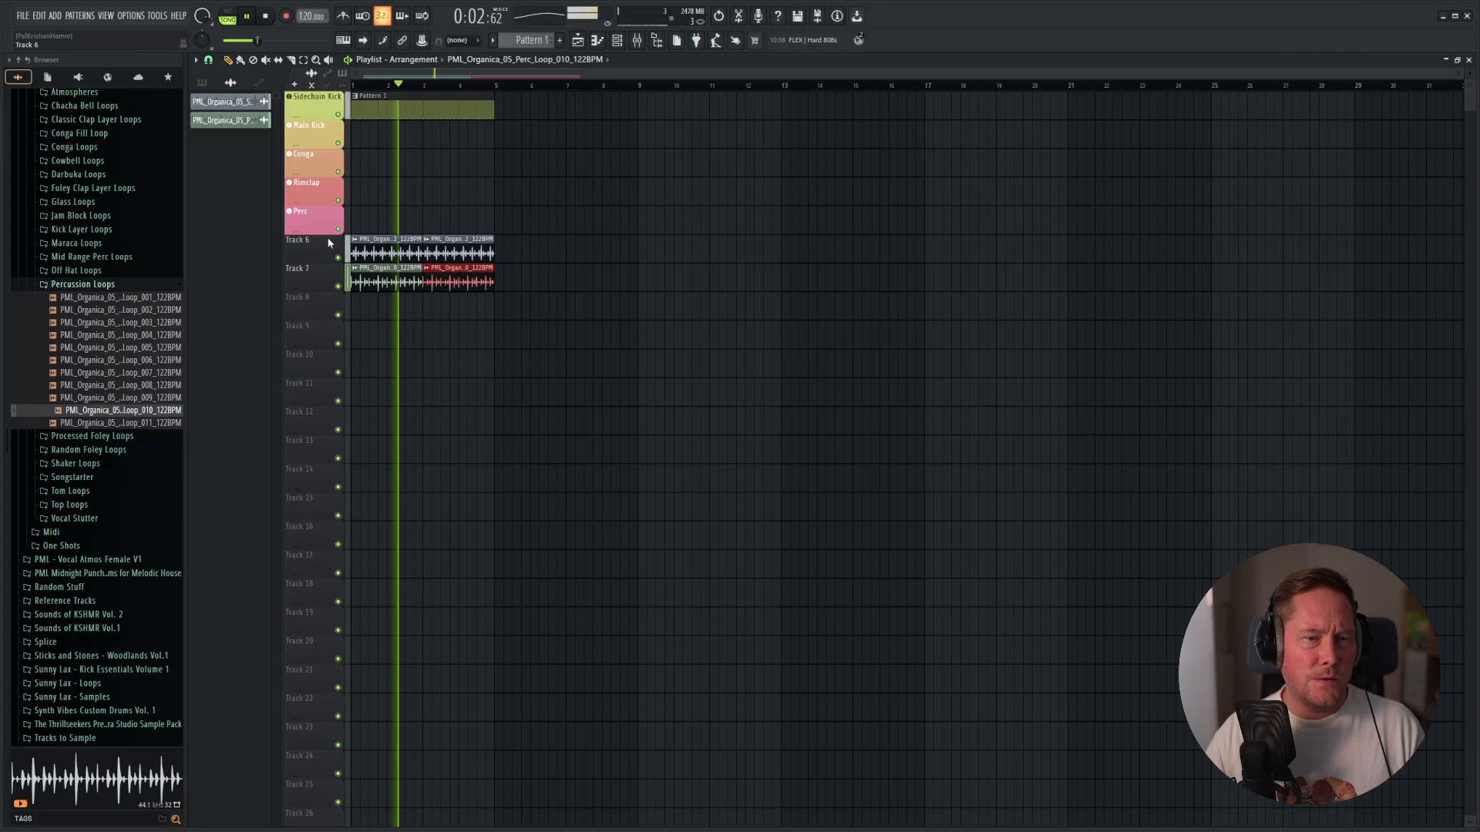
key("space")
key("F6")
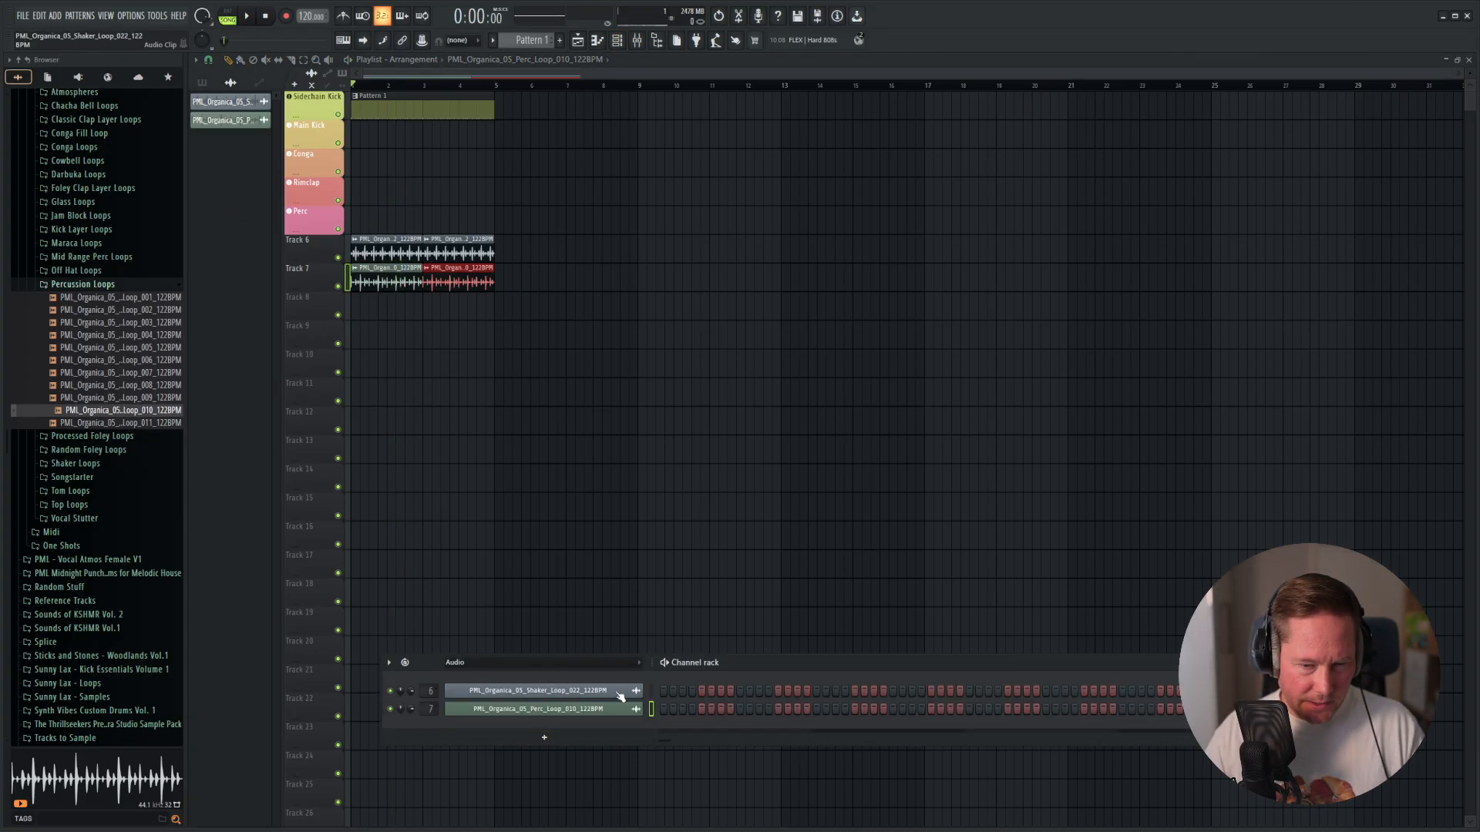
right_click(577, 698)
left_click(684, 666)
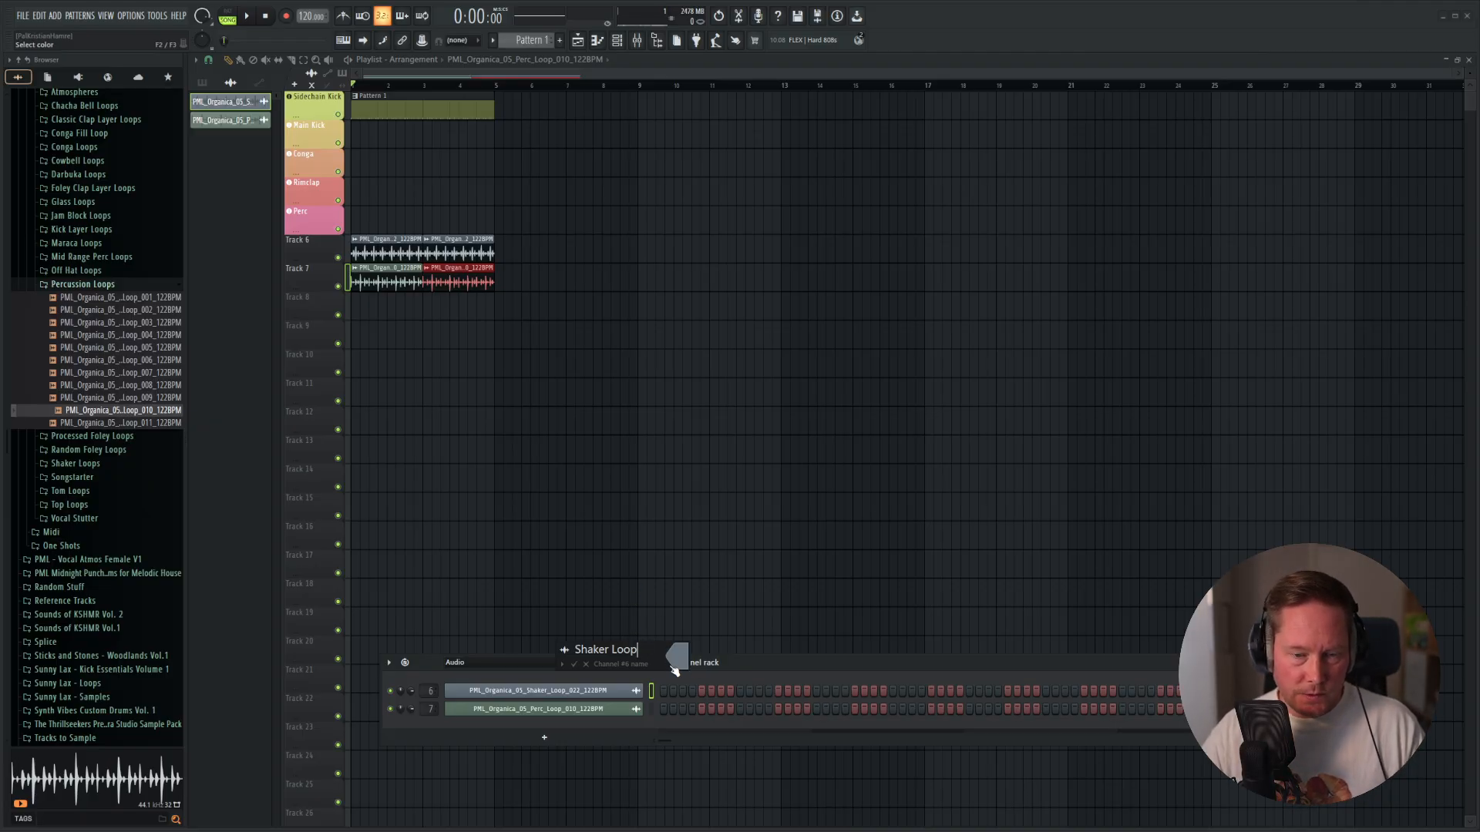
left_click(675, 667)
left_click(723, 719)
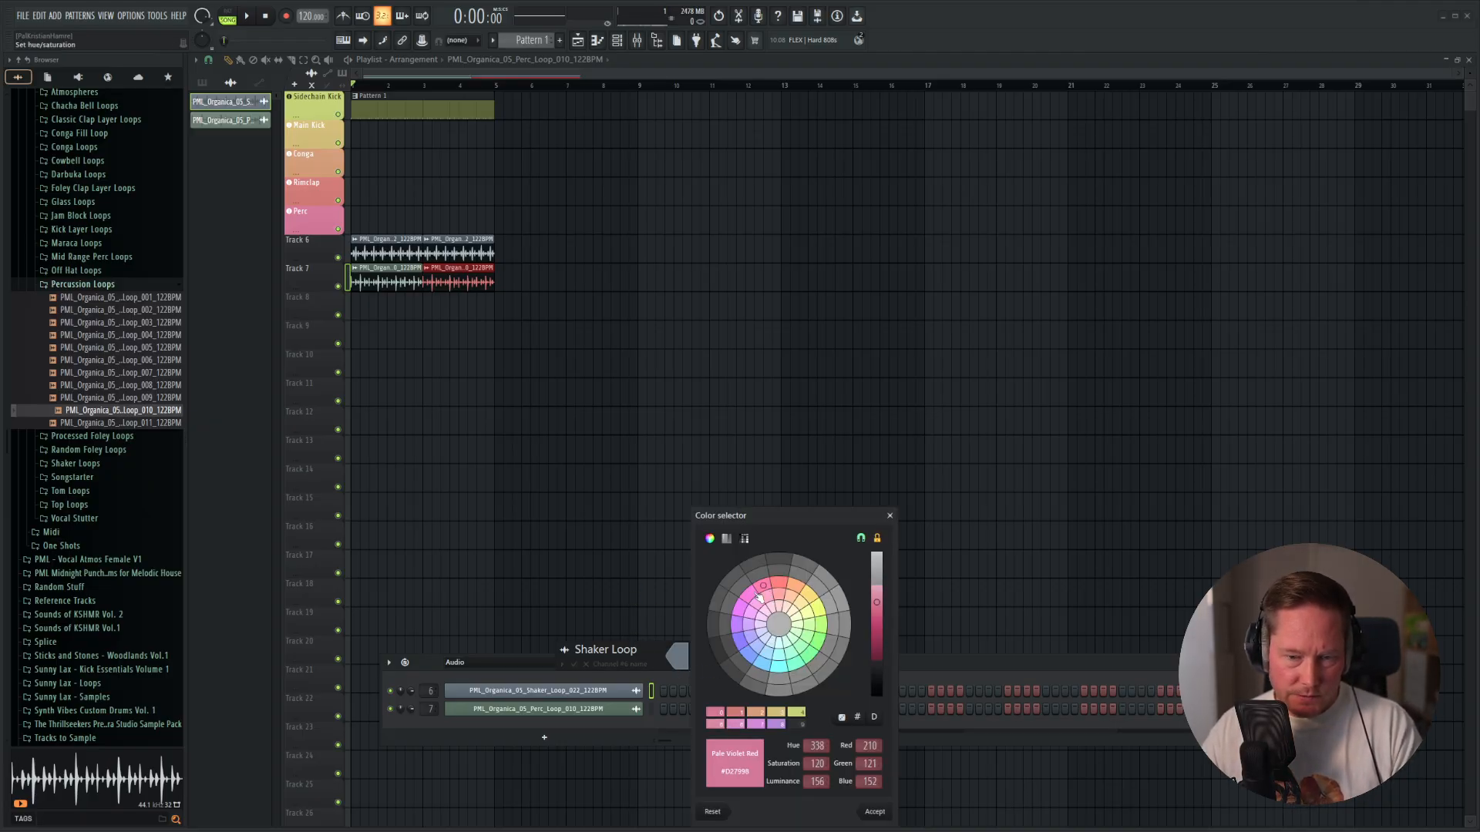
key("Return")
key("Return")
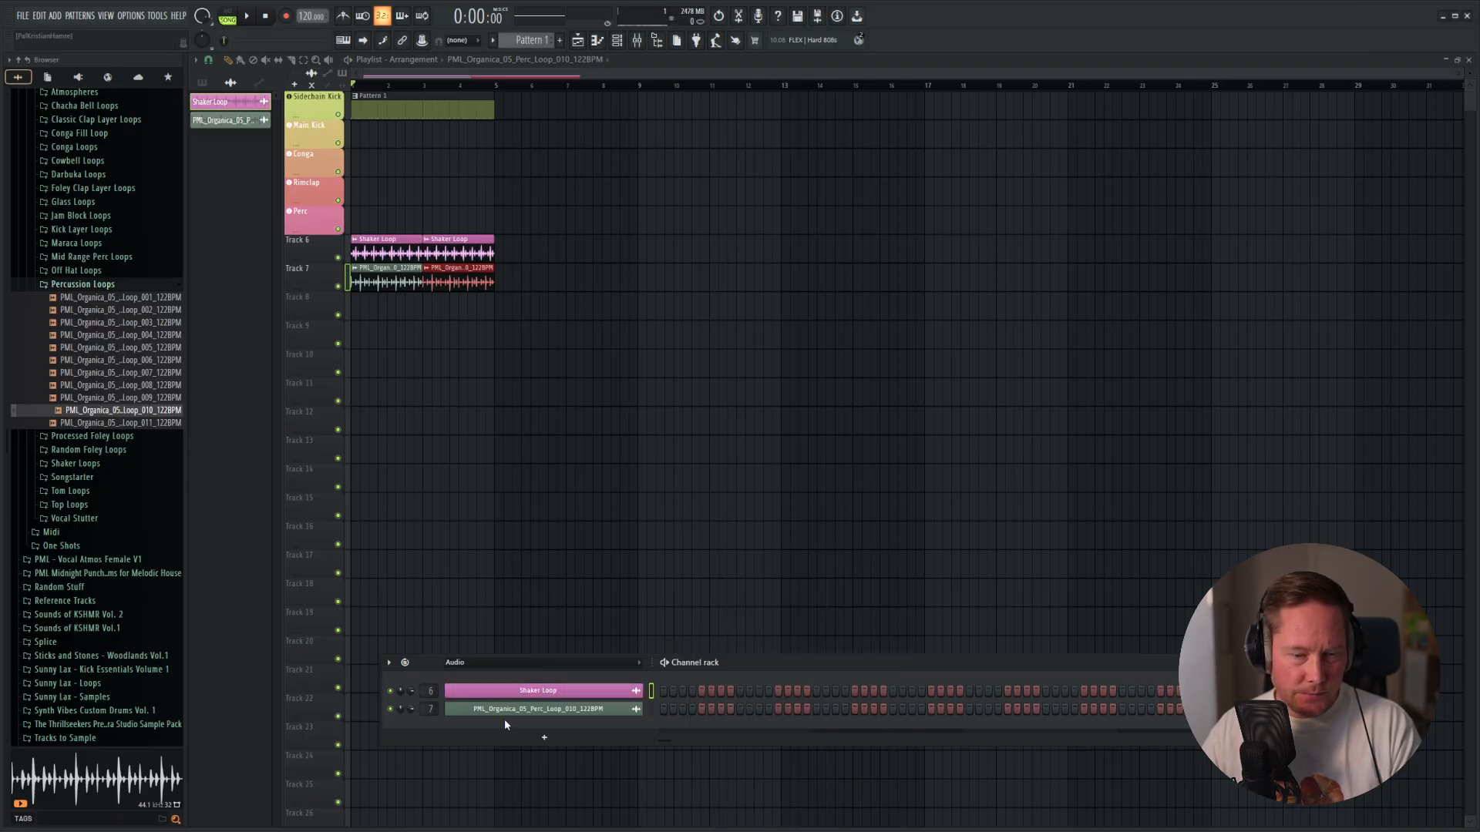
Rename the percussion loop channel as Perc Loop and give it the recently used orchid color.
right_click(572, 715)
left_click(671, 672)
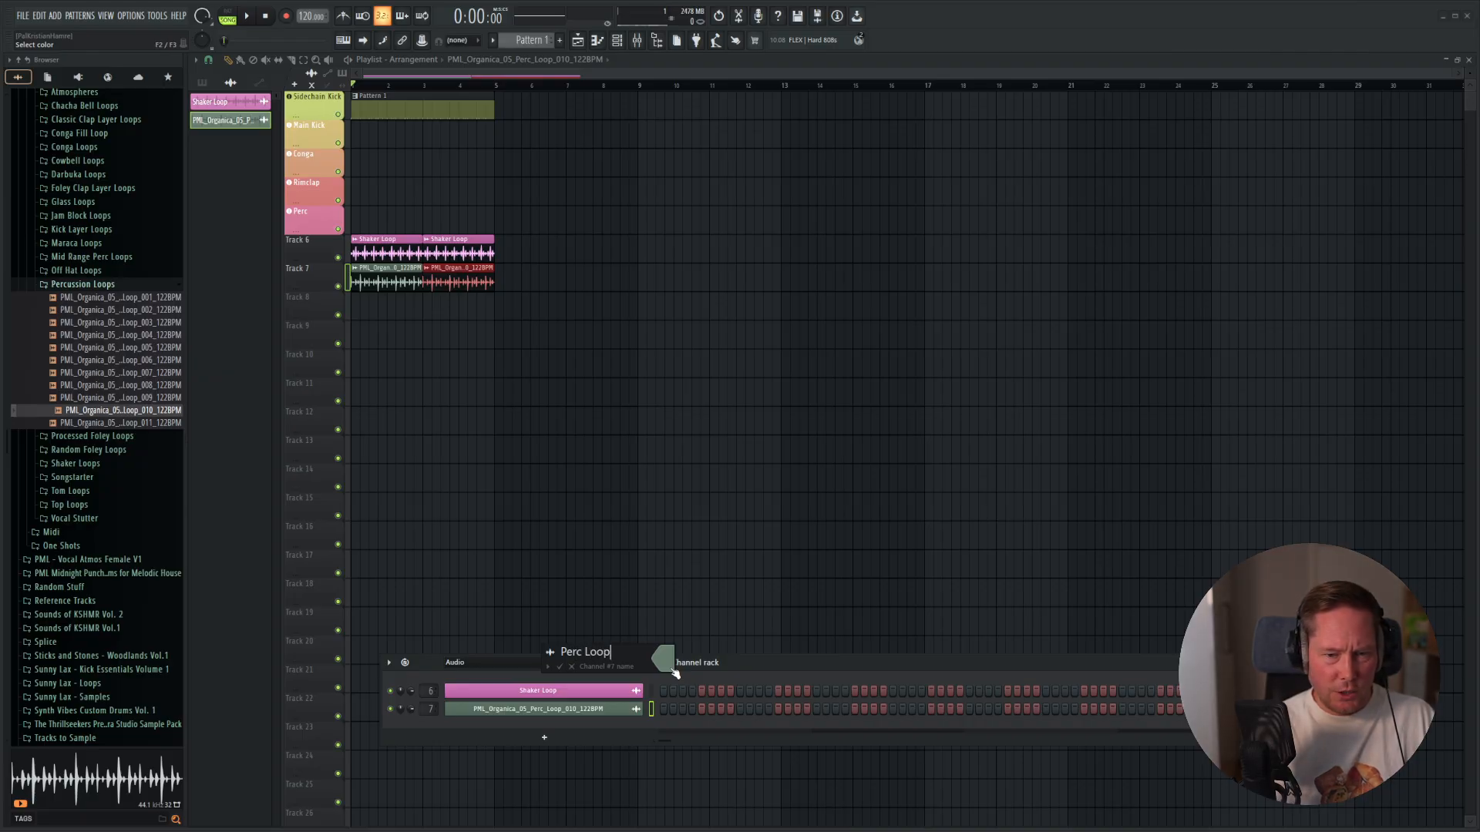
left_click(665, 665)
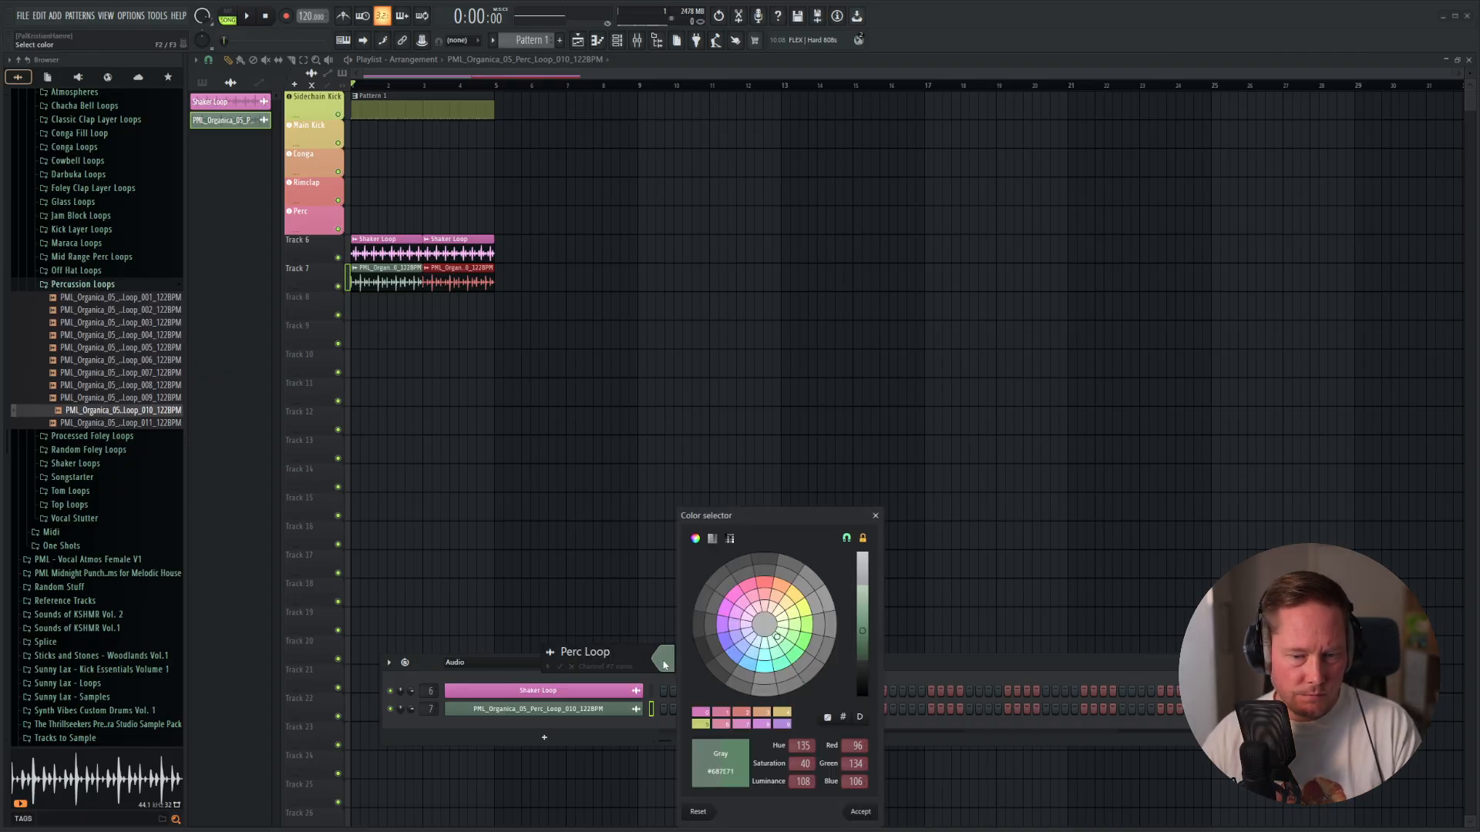
left_click(704, 712)
key("Return")
key("Return")
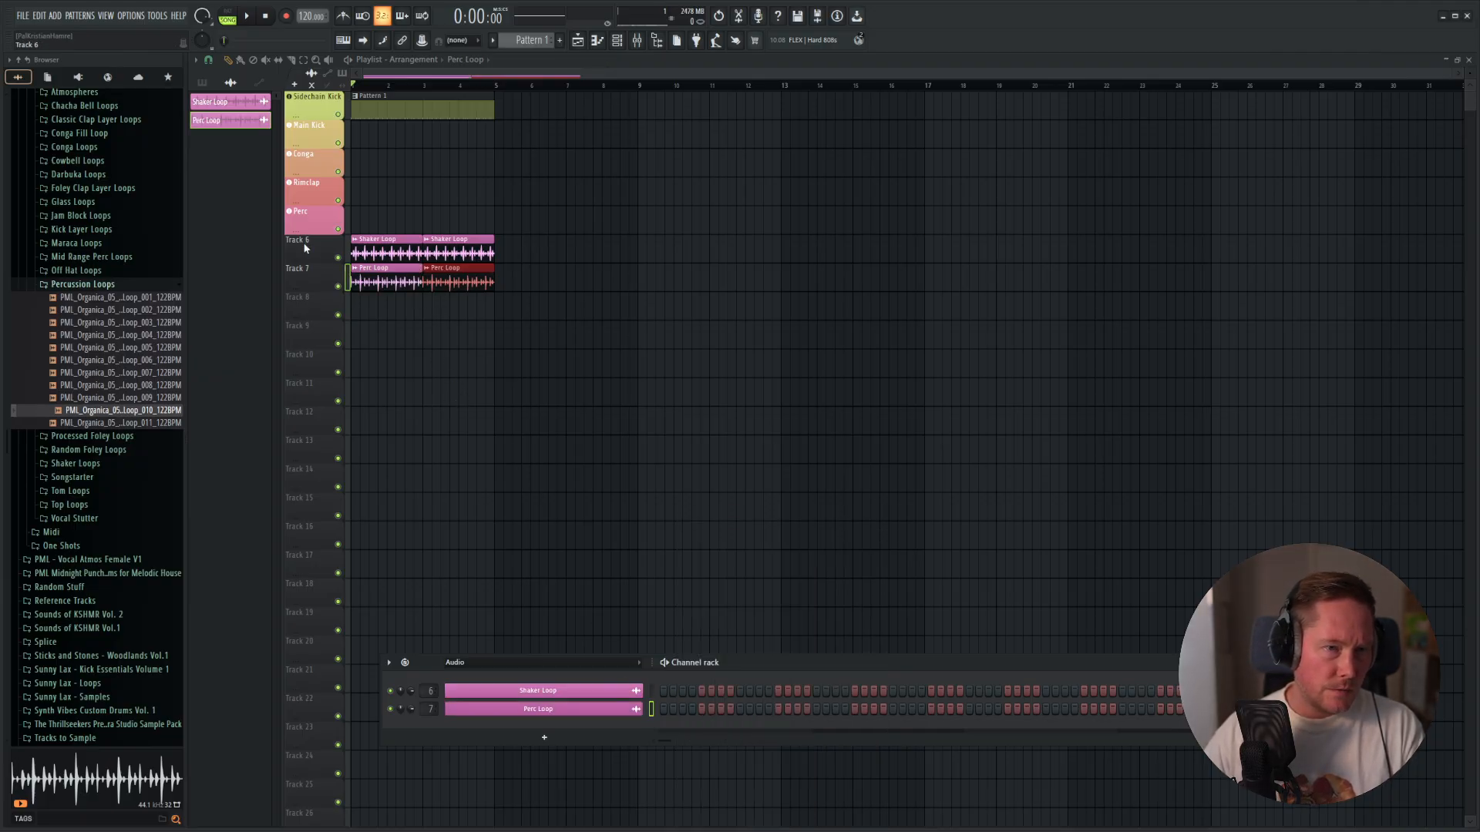
Rename playlist Track 6 as Shaker Loop and color it pale violet red like the Perc track.
left_click(205, 84)
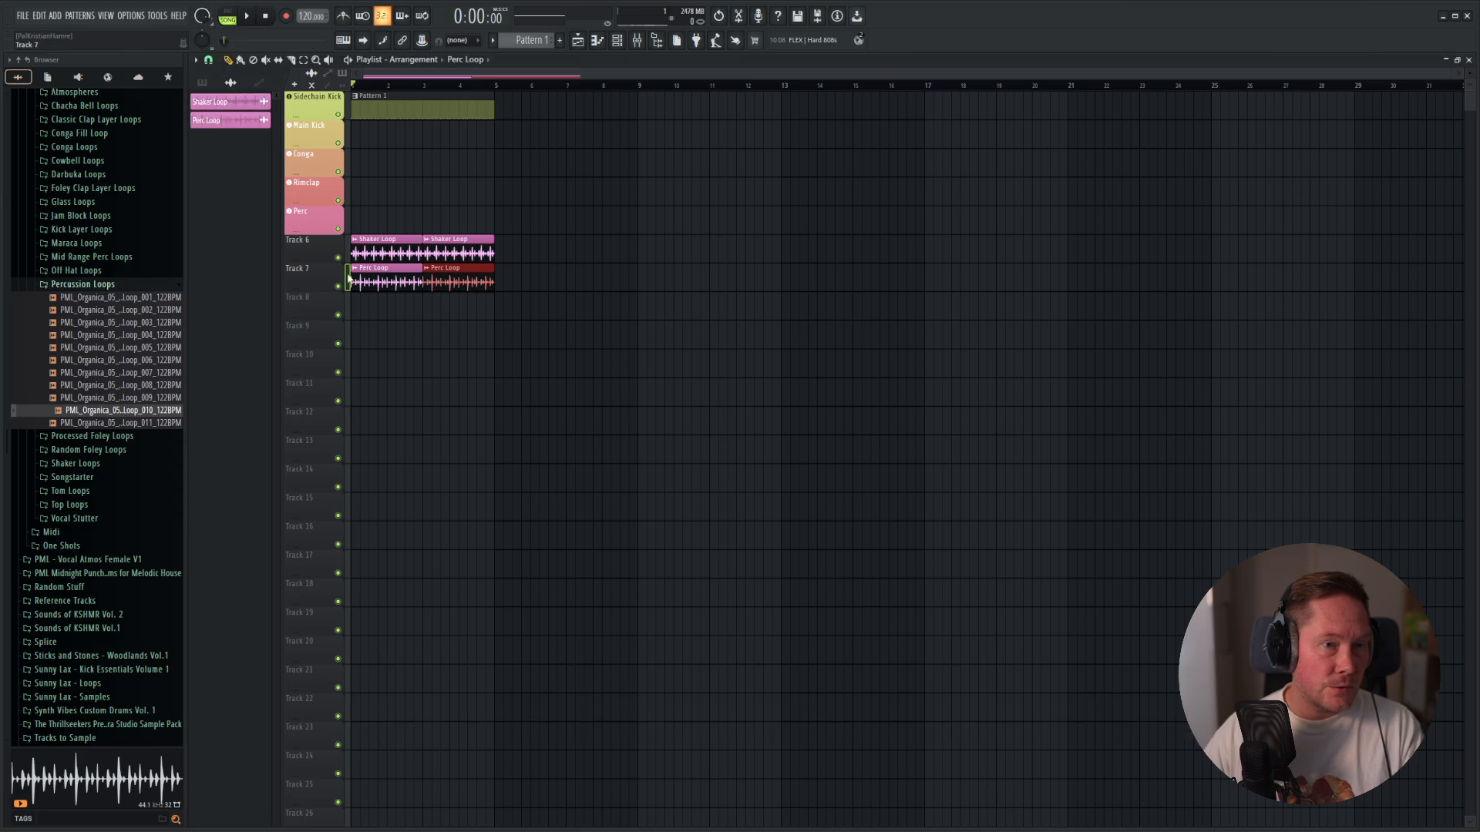
right_click(302, 254)
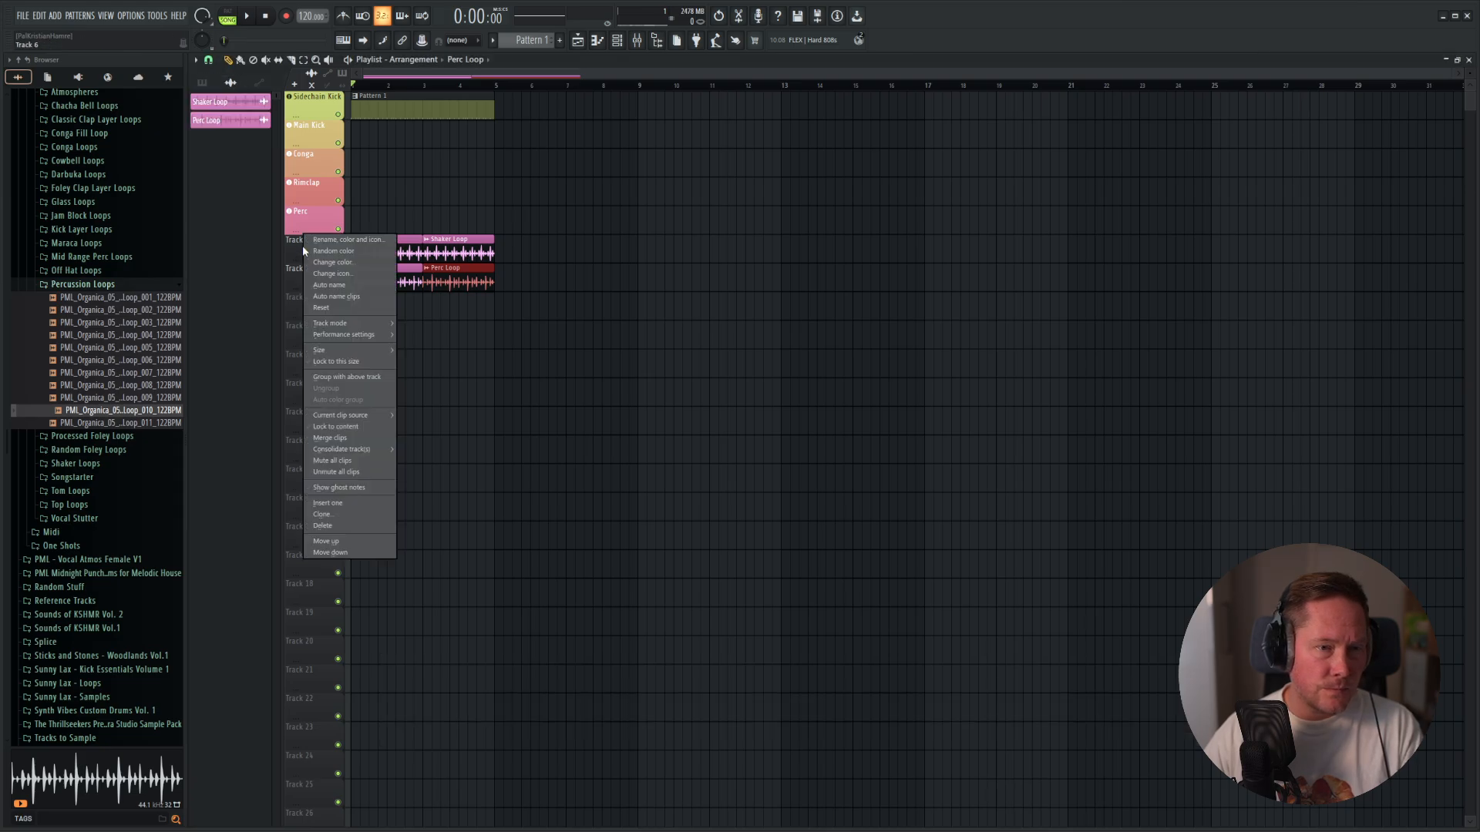
left_click(341, 242)
type("Shaker Loop")
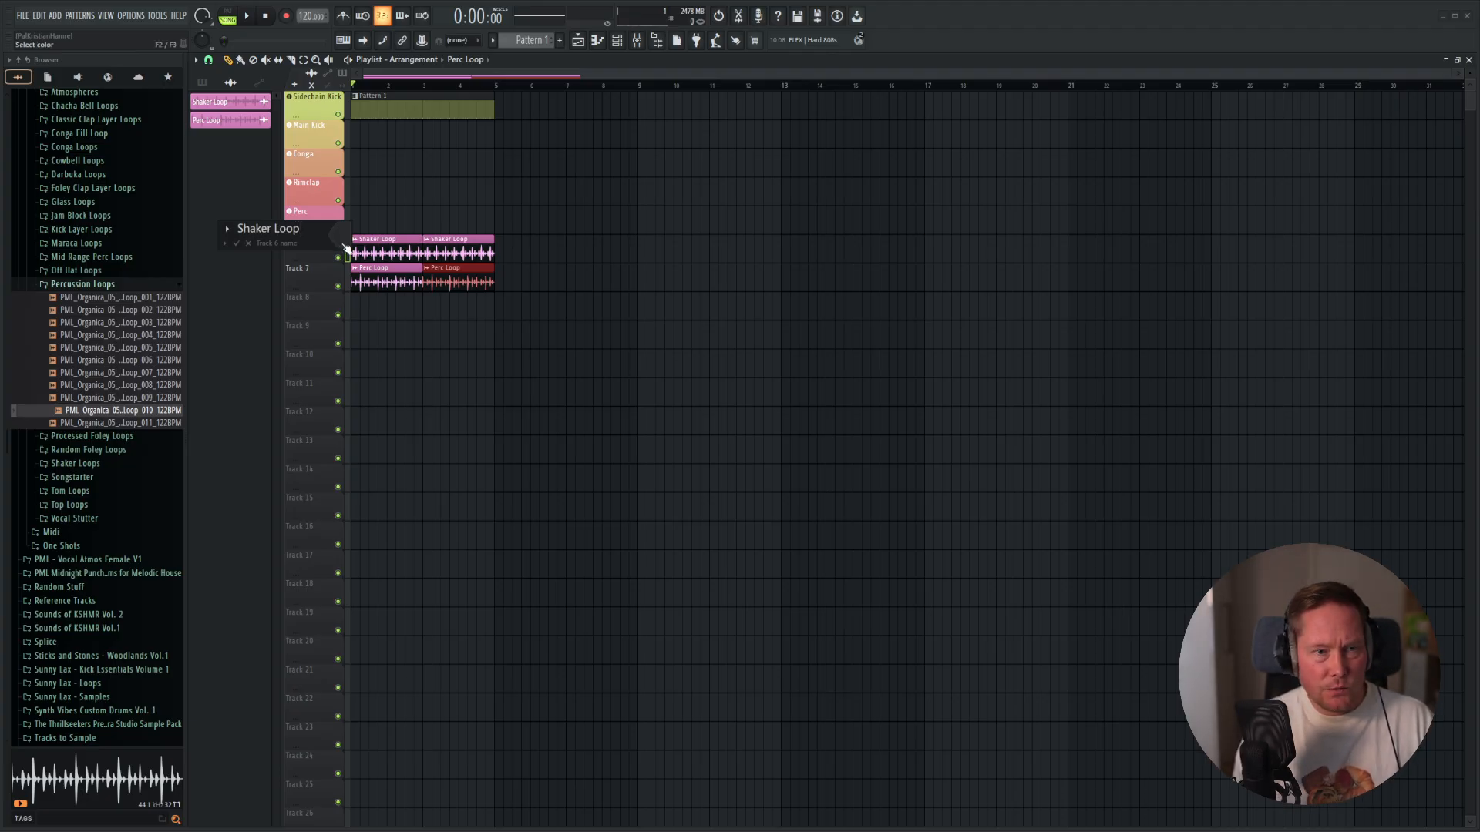
left_click(346, 249)
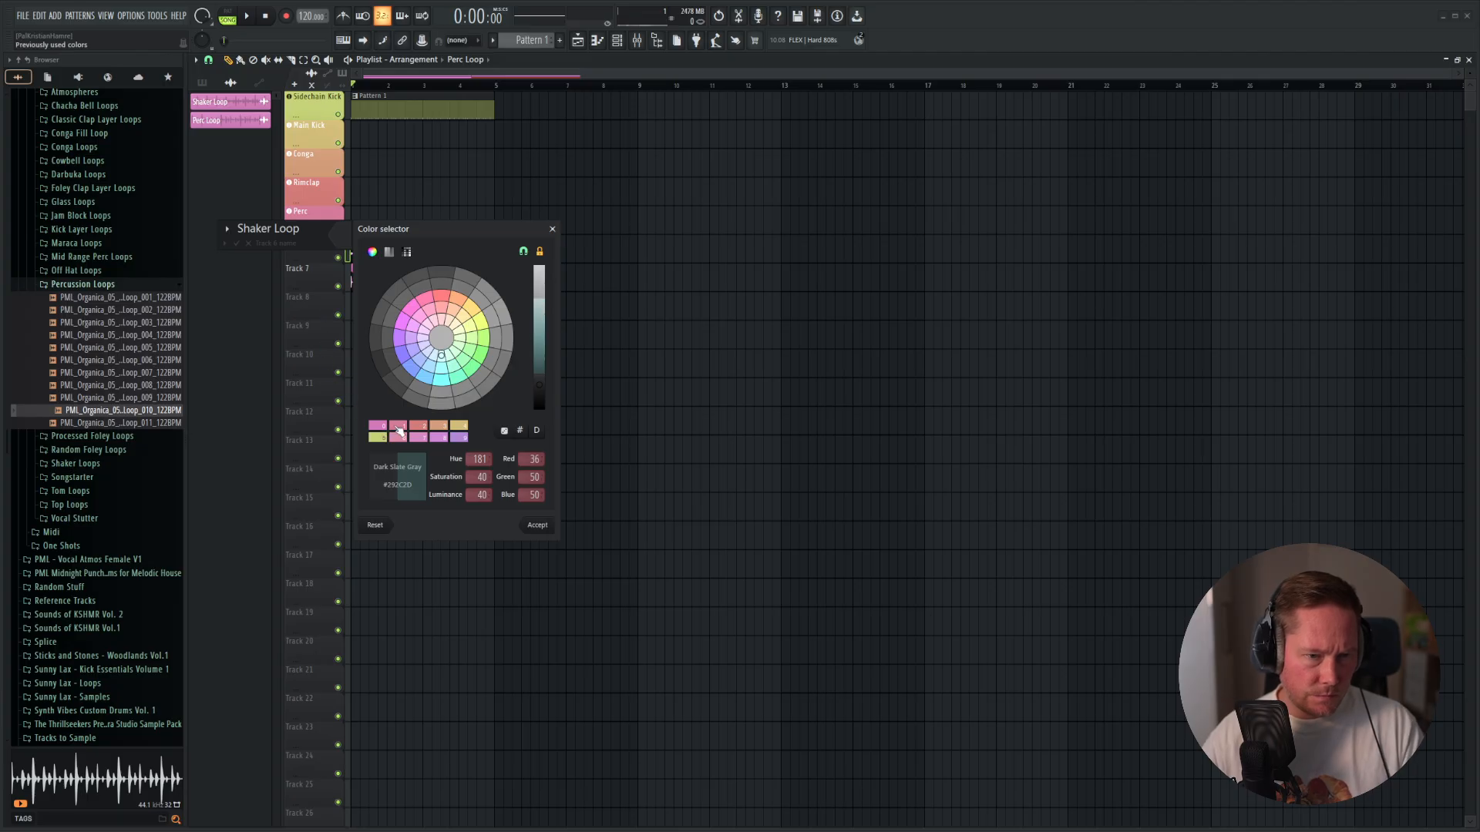
left_click(403, 422)
key("Return")
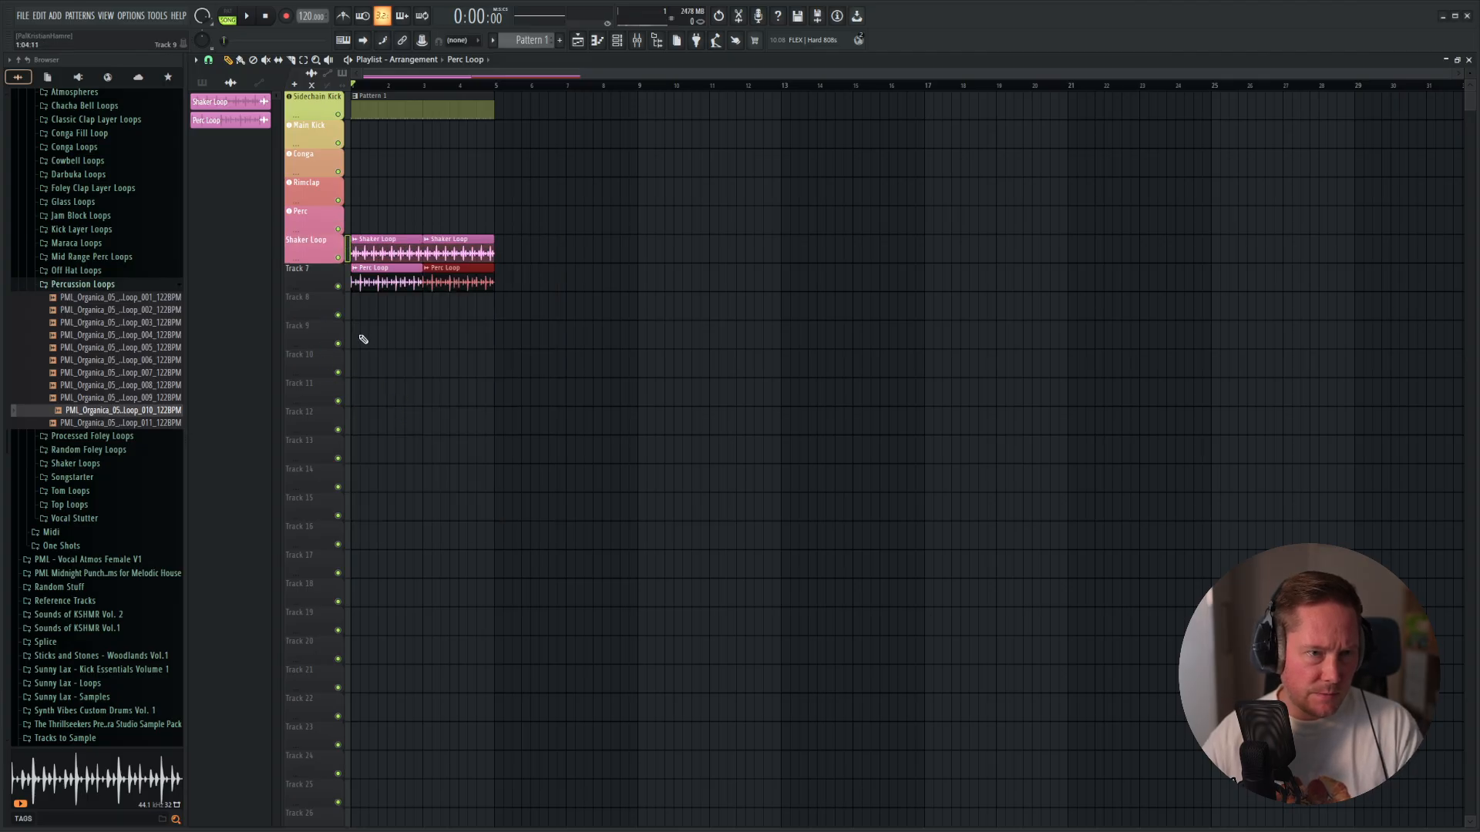
Rename playlist Track 7 as Perc Loop and color it with the recently used orchid.
right_click(324, 281)
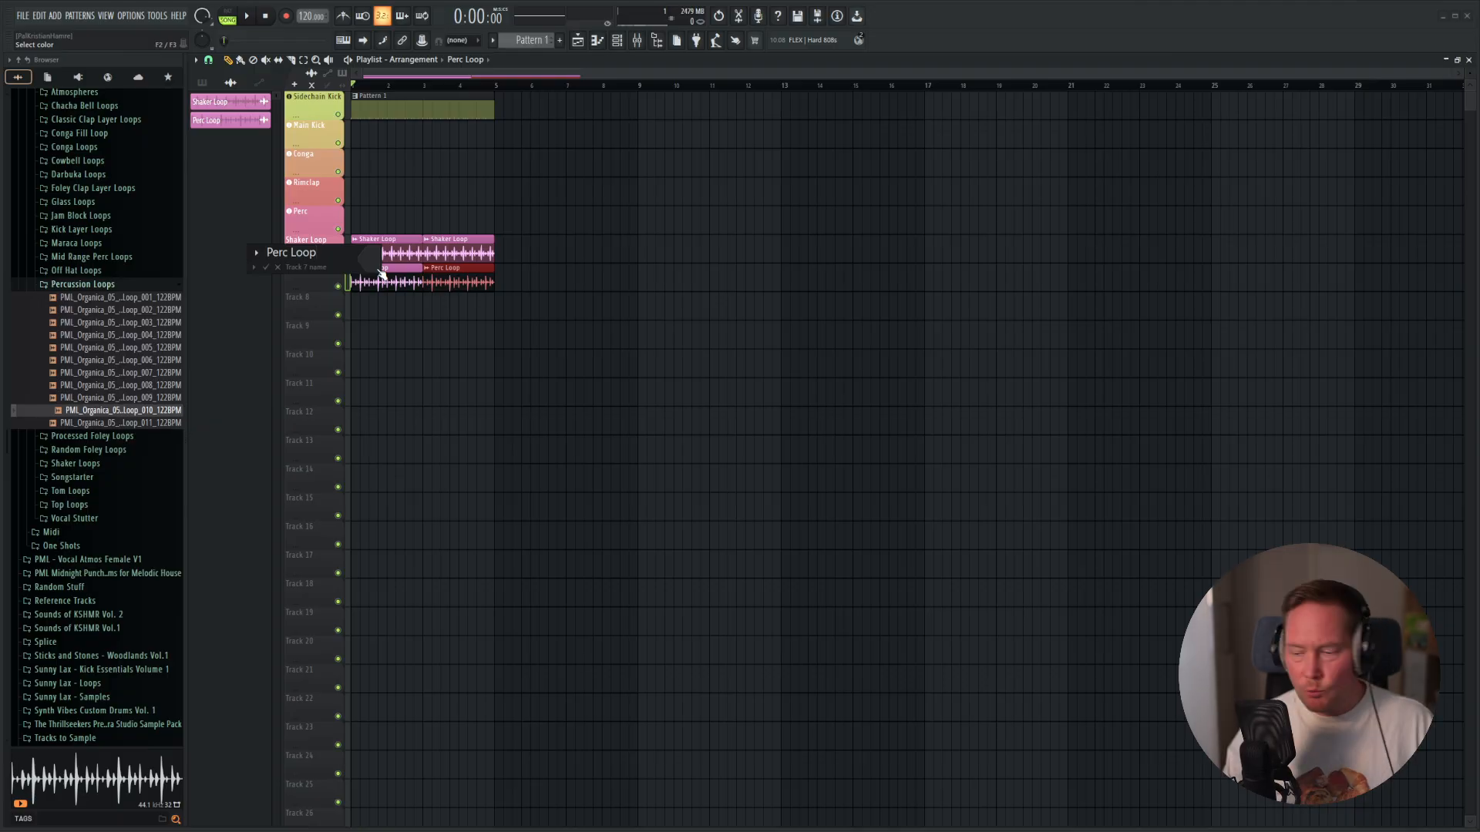
left_click(379, 274)
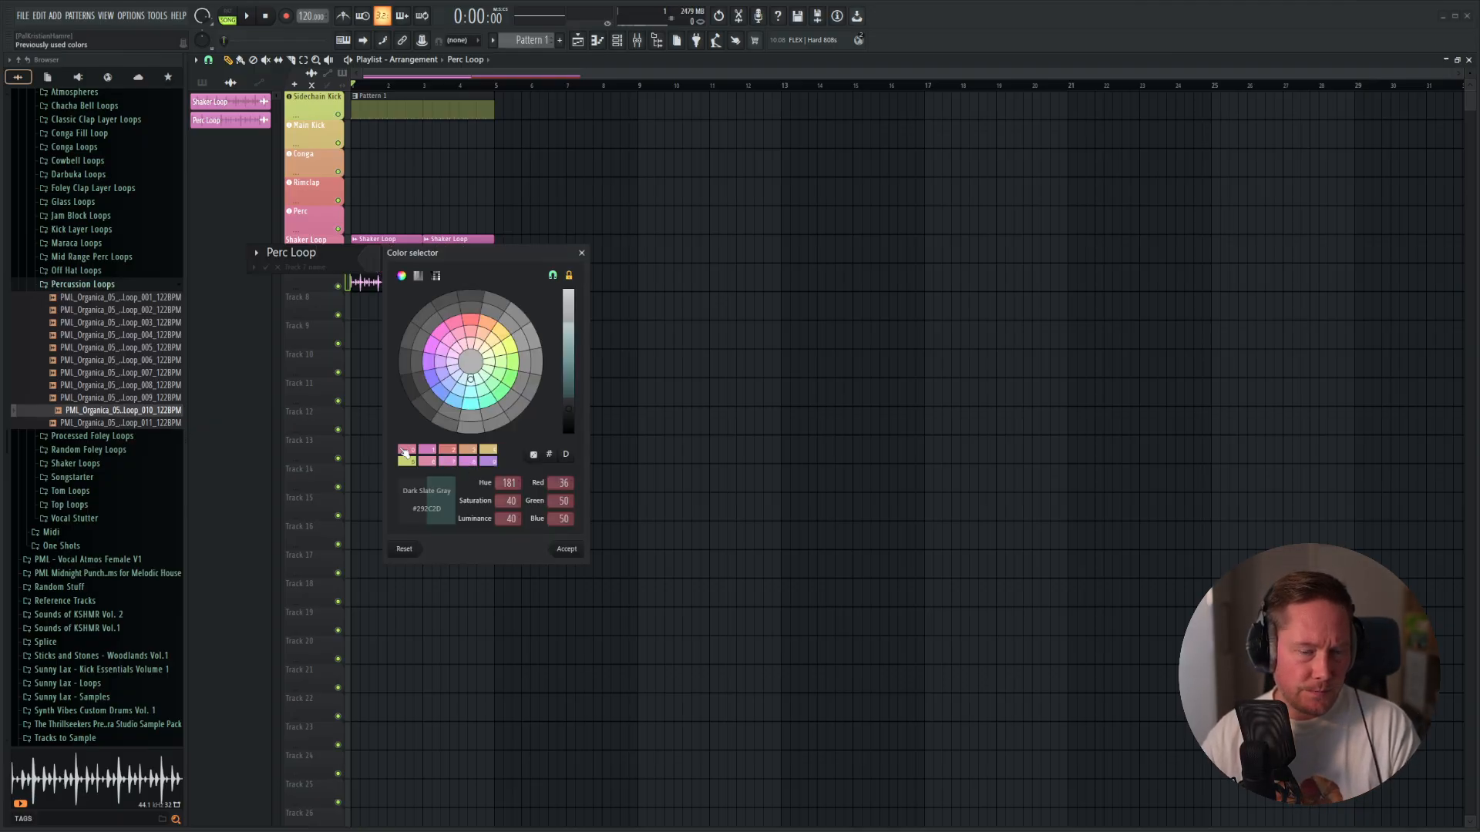
left_click(429, 452)
key("Return")
key("Return")
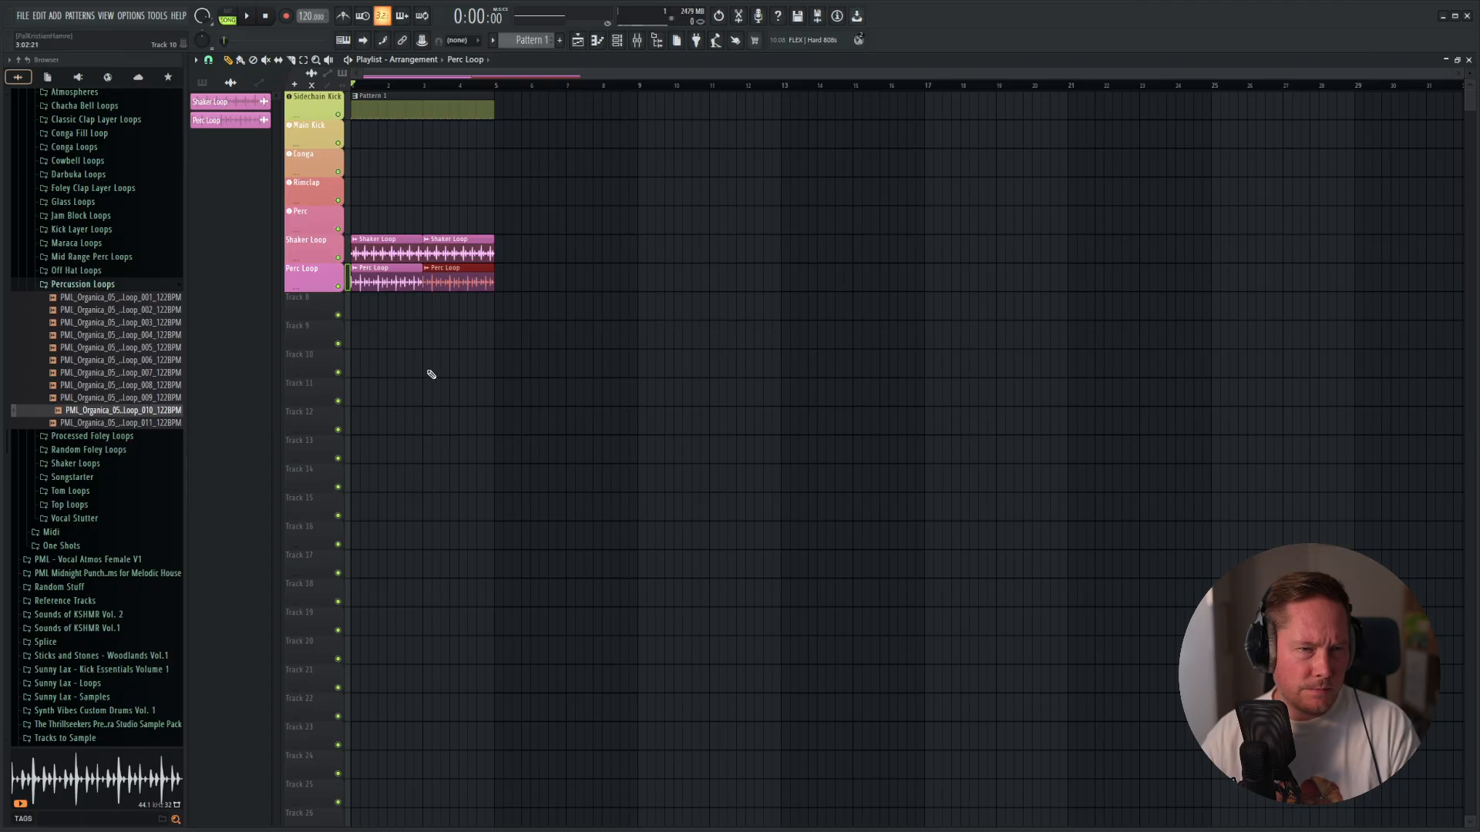
Check the Perc track's color and recolor the Shaker Loop playlist track orchid (#D279BA).
right_click(308, 207)
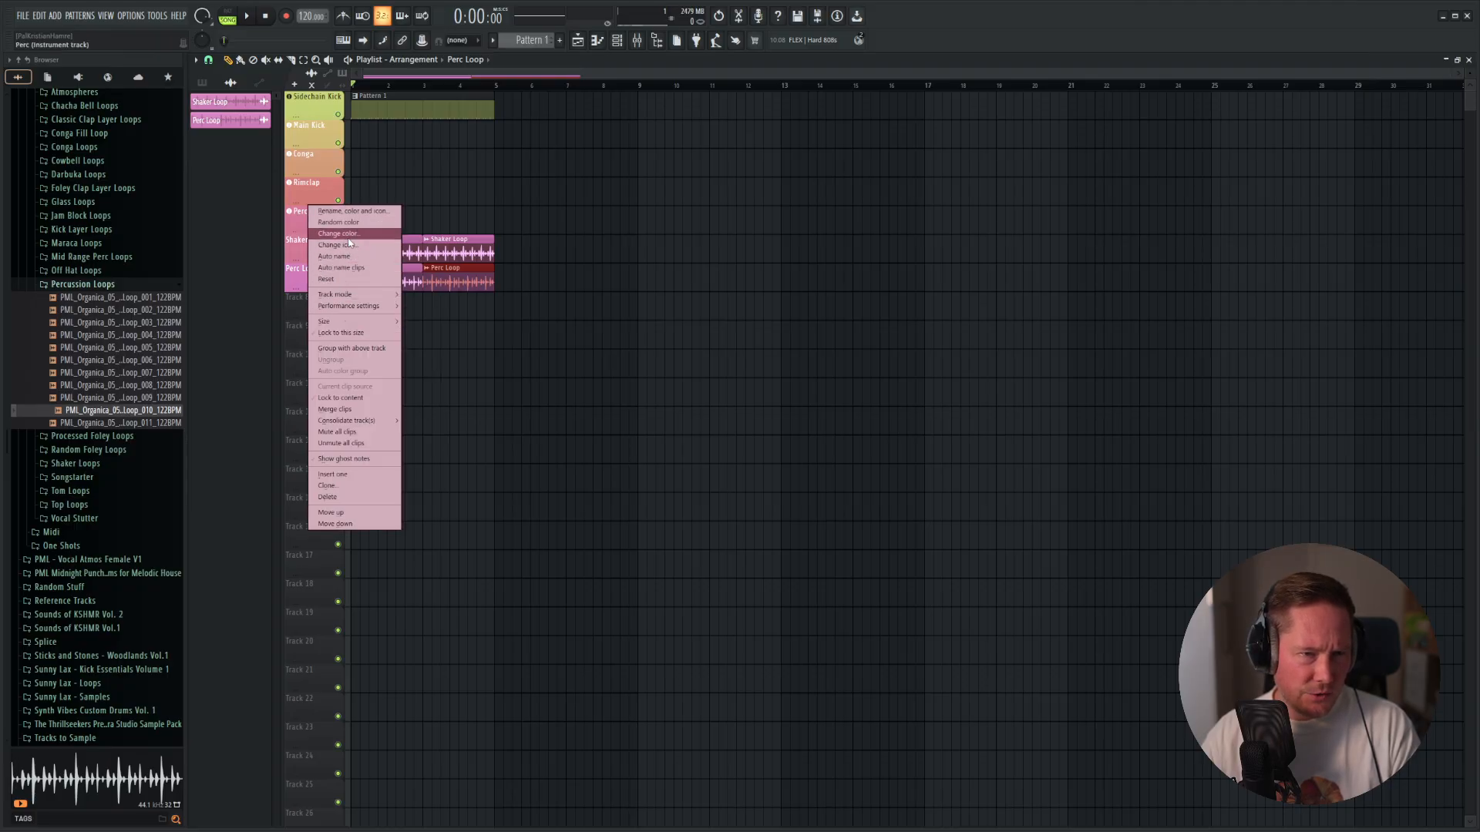
left_click(337, 233)
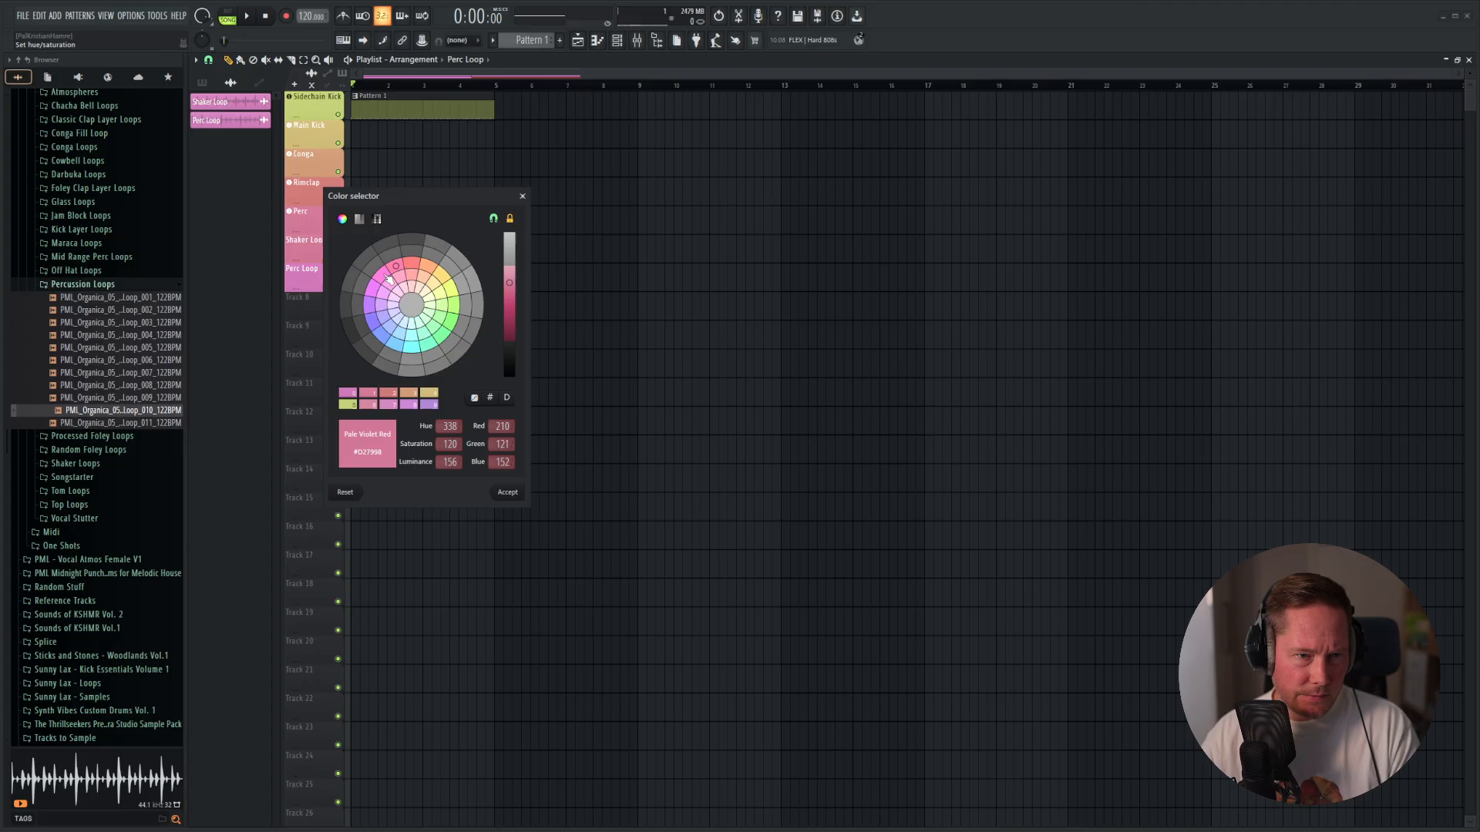
left_click(505, 492)
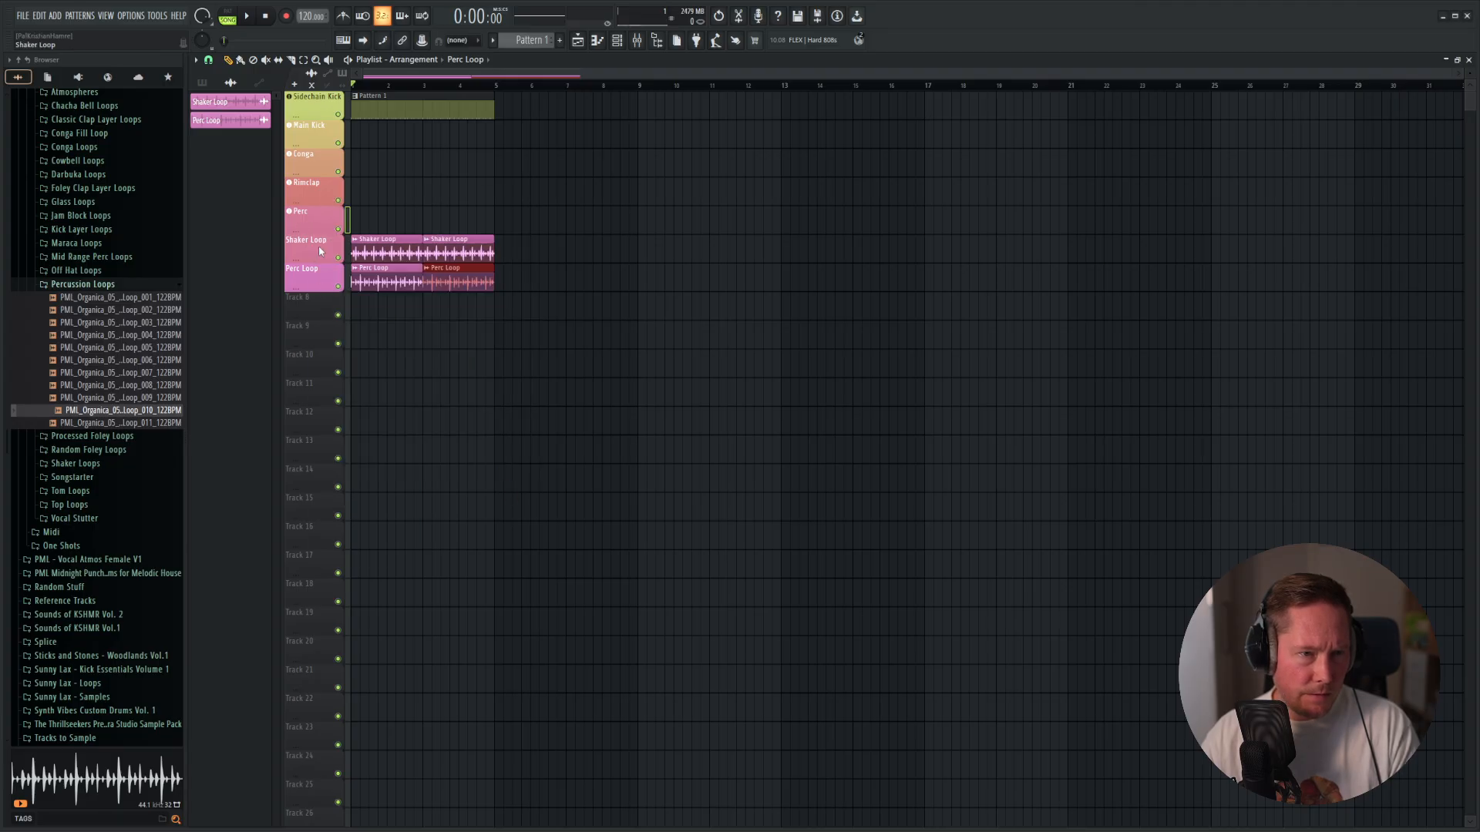
right_click(320, 251)
left_click(339, 274)
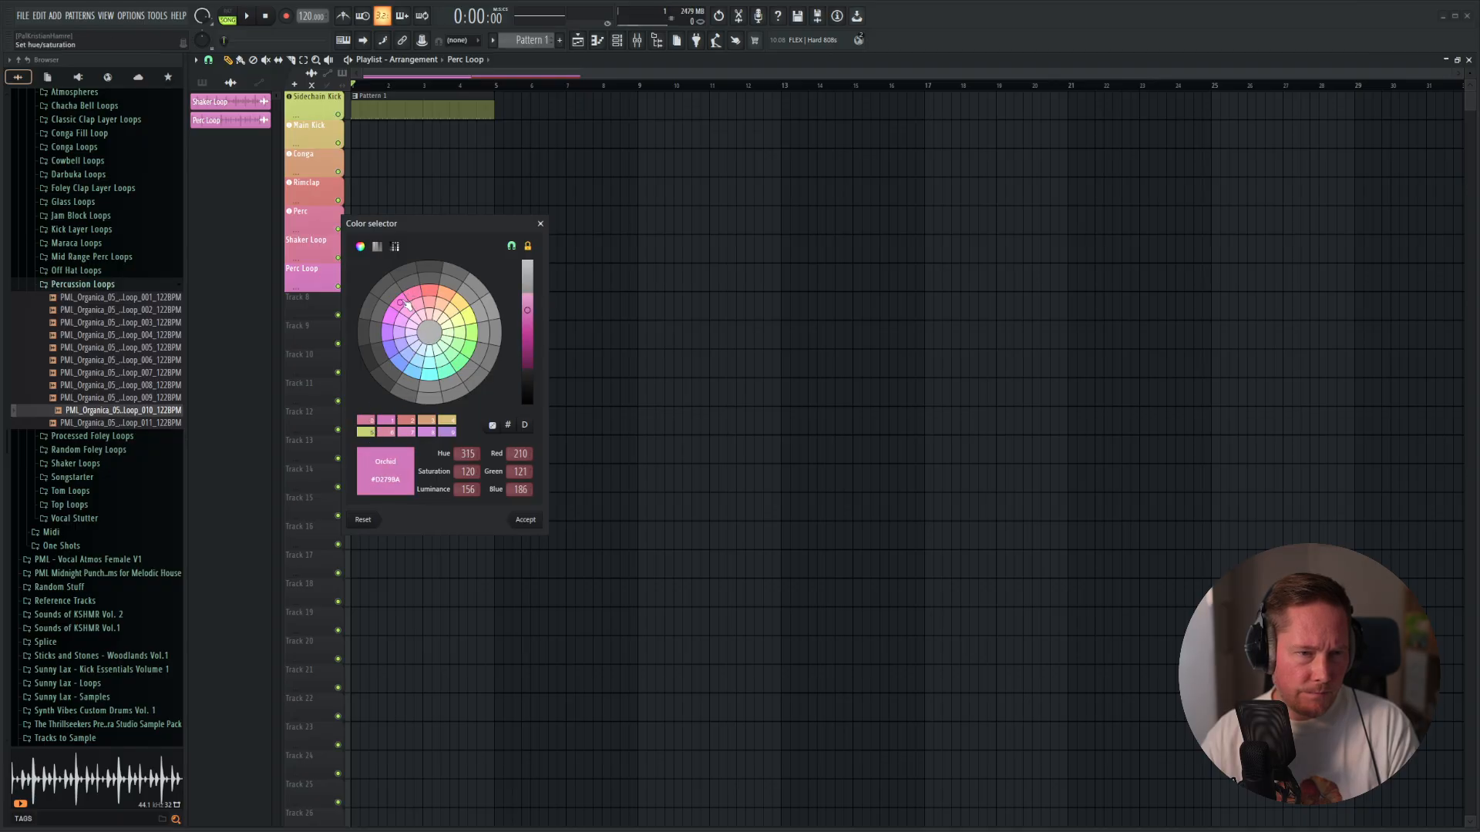
key("Return")
key("Return")
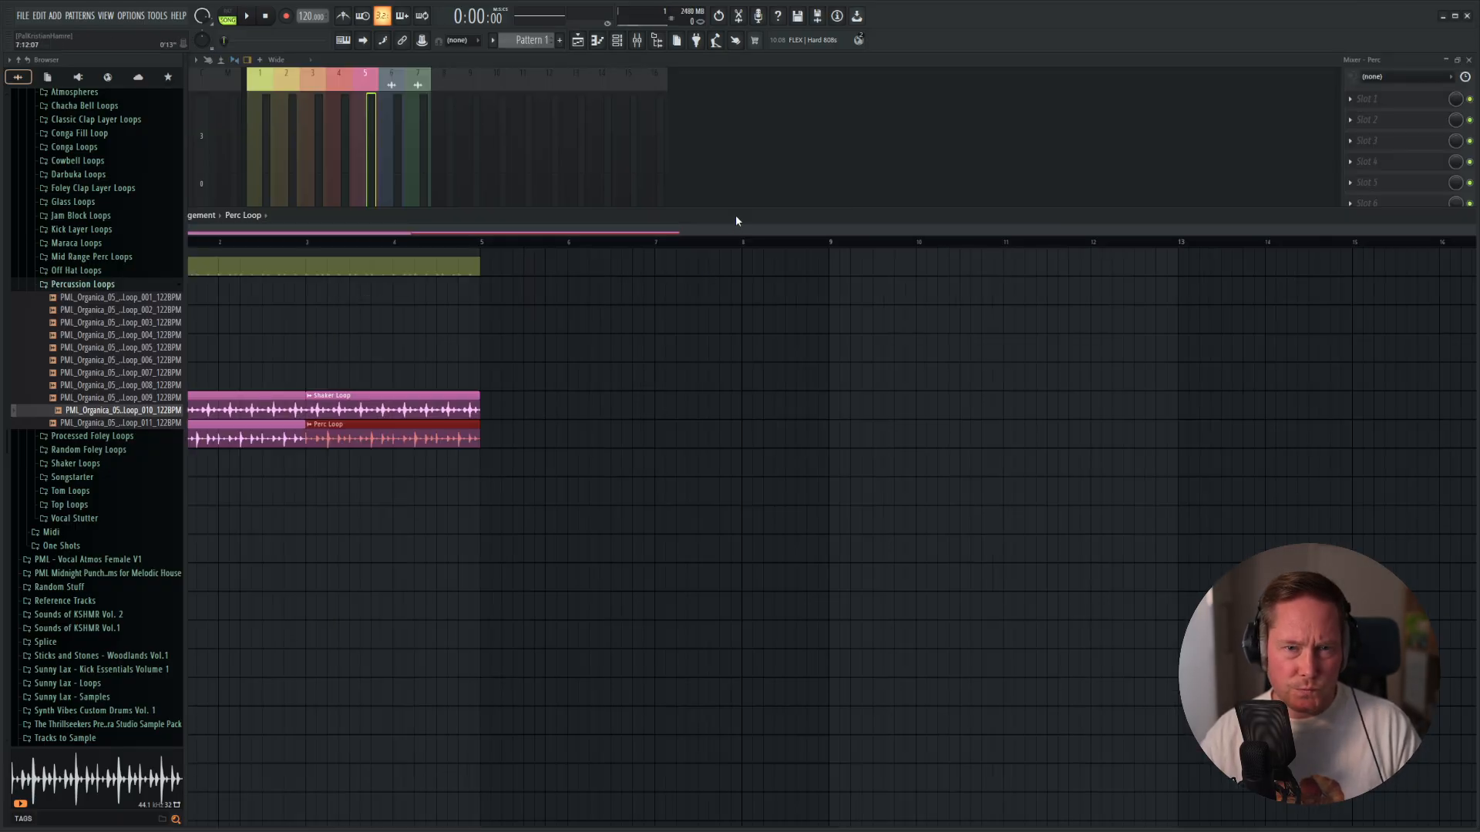
Recolor the Perc Loop playlist track light magenta, the next hue after the Shaker Loop track's orchid.
double_click(735, 221)
right_click(322, 269)
left_click(373, 292)
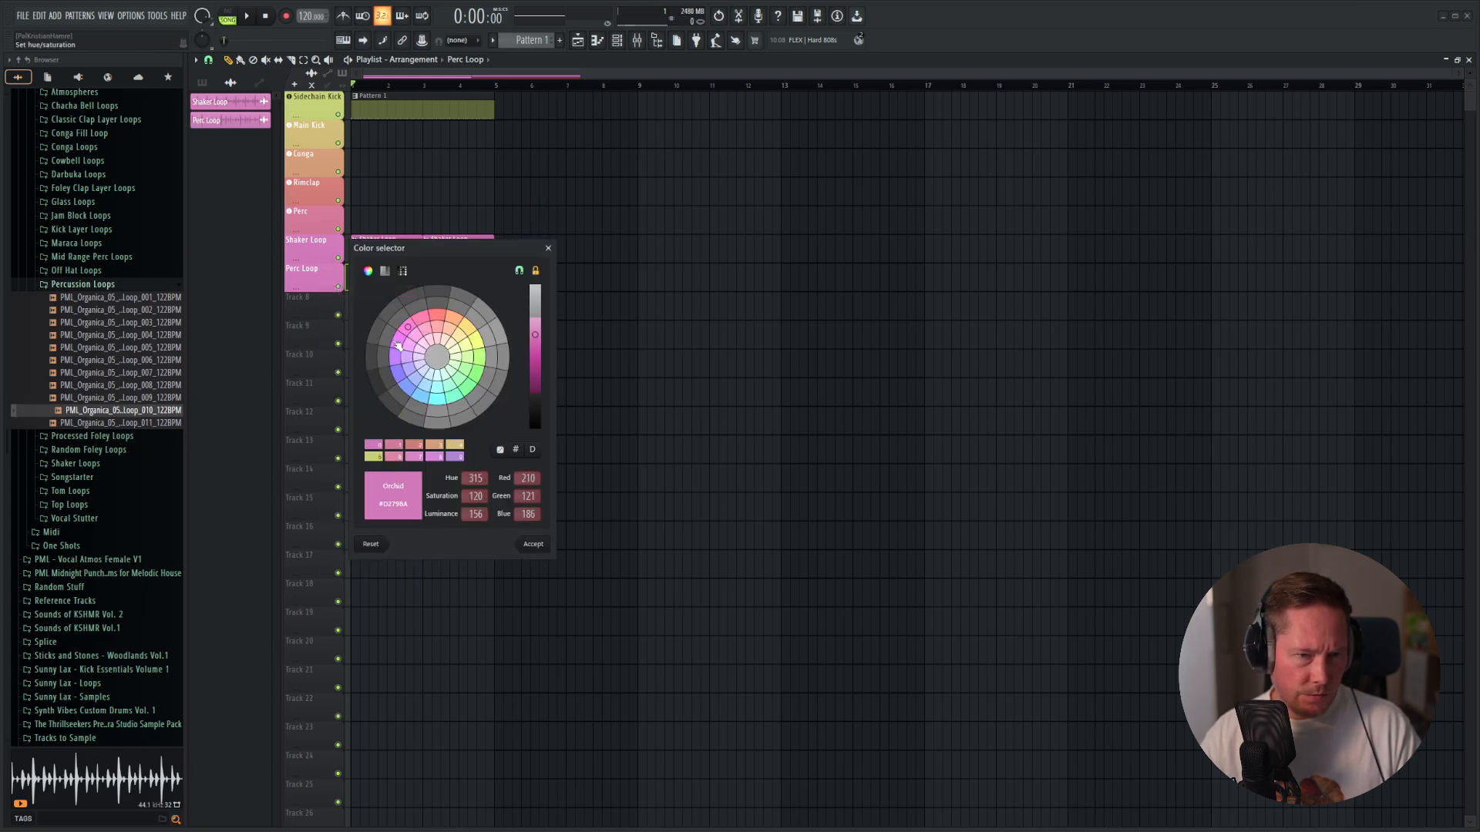
left_click(398, 345)
key("Return")
Recolor the Perc Loop channel in the channel rack with the recently used light magenta.
key("F9")
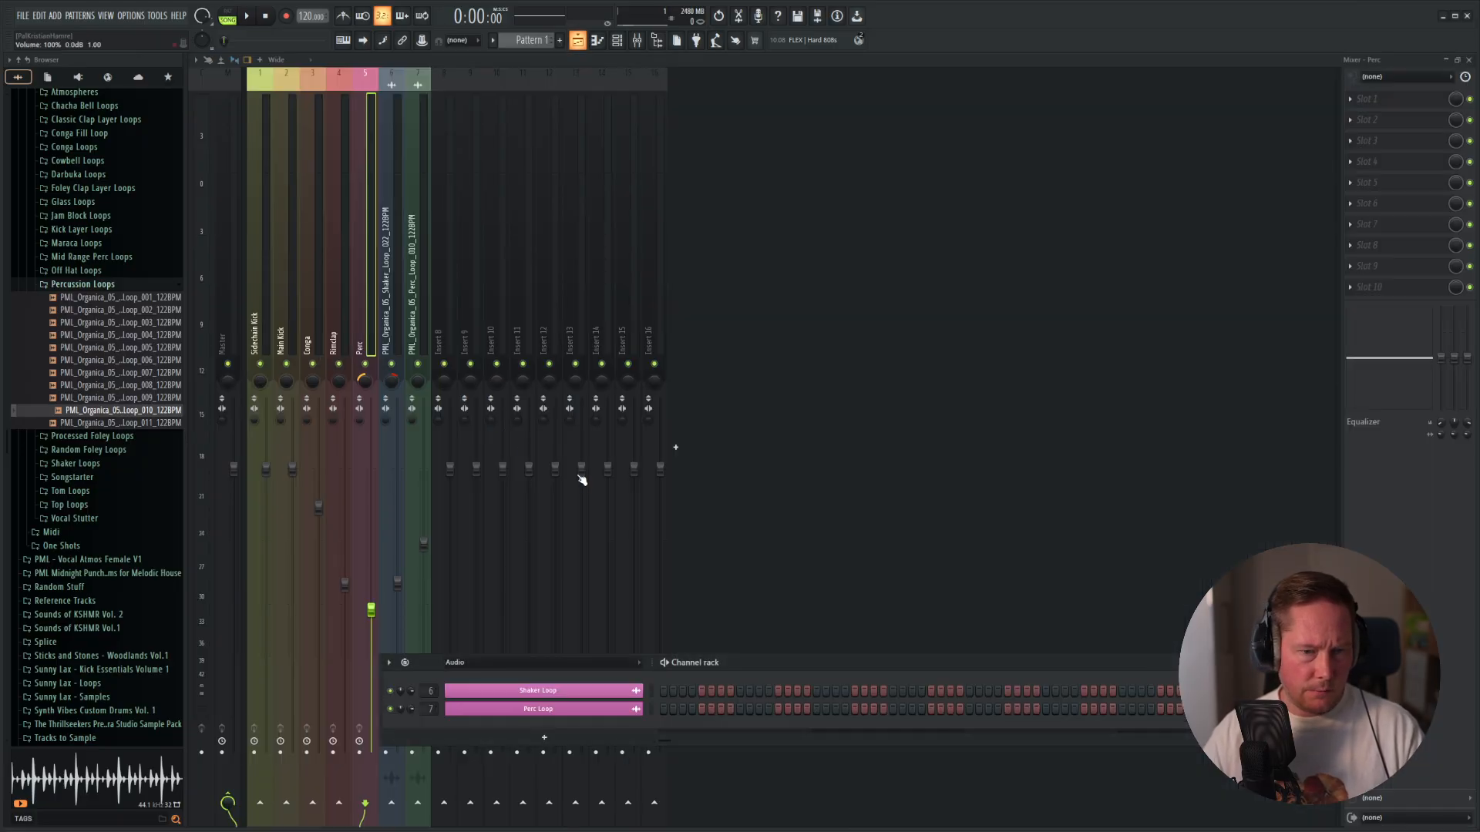
right_click(586, 709)
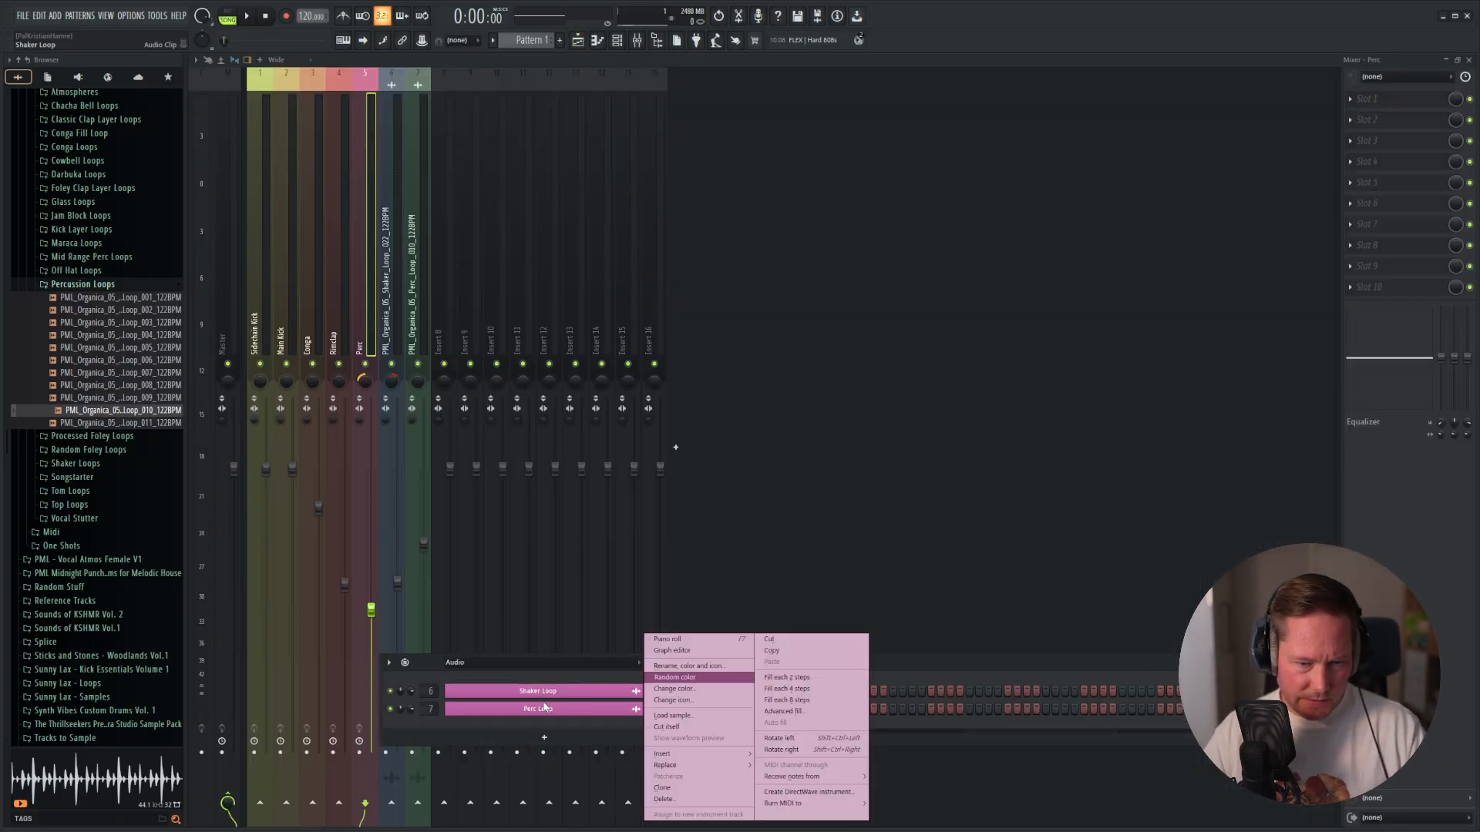
right_click(574, 711)
left_click(699, 688)
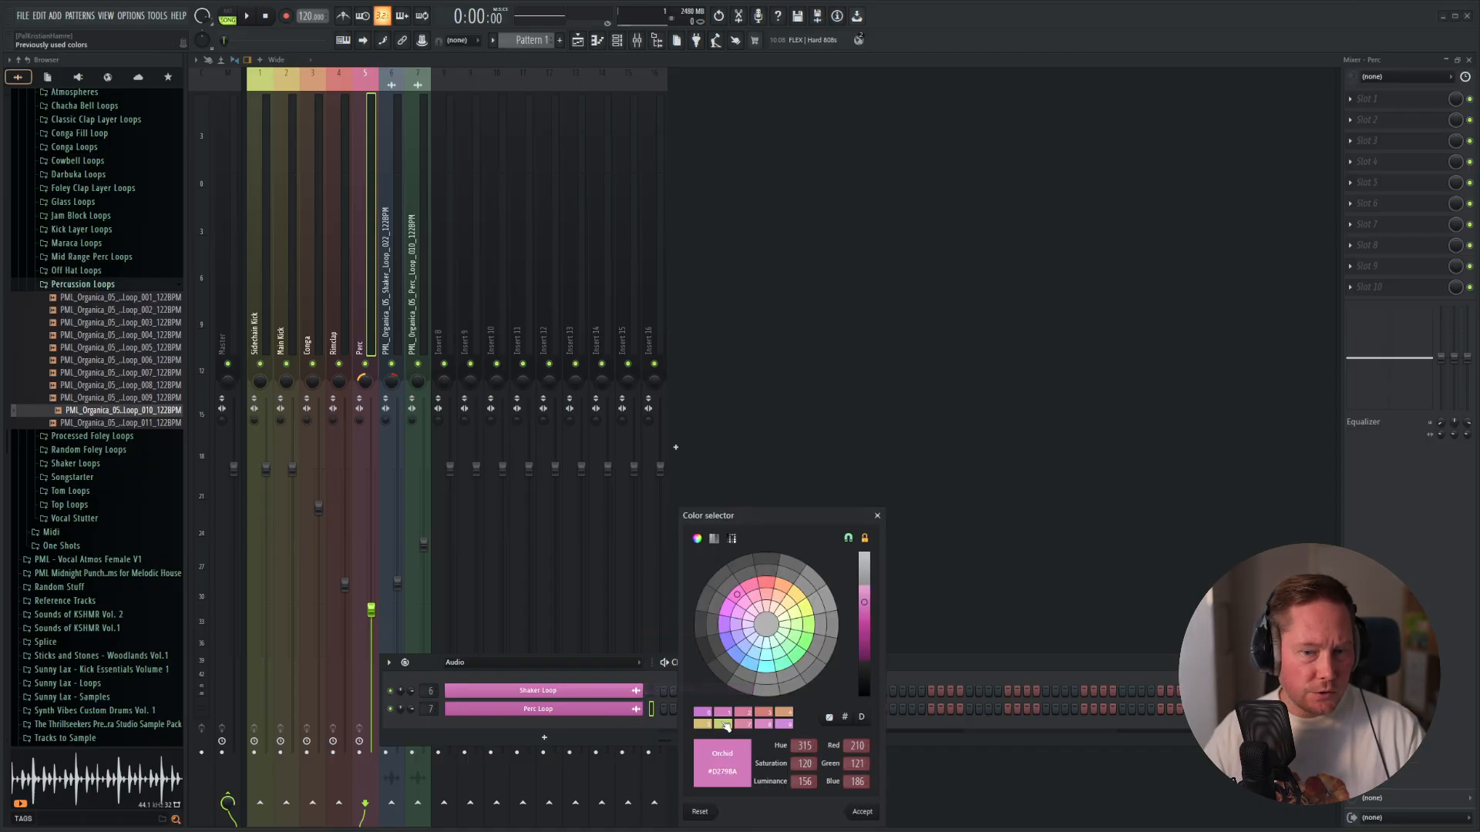
left_click(710, 715)
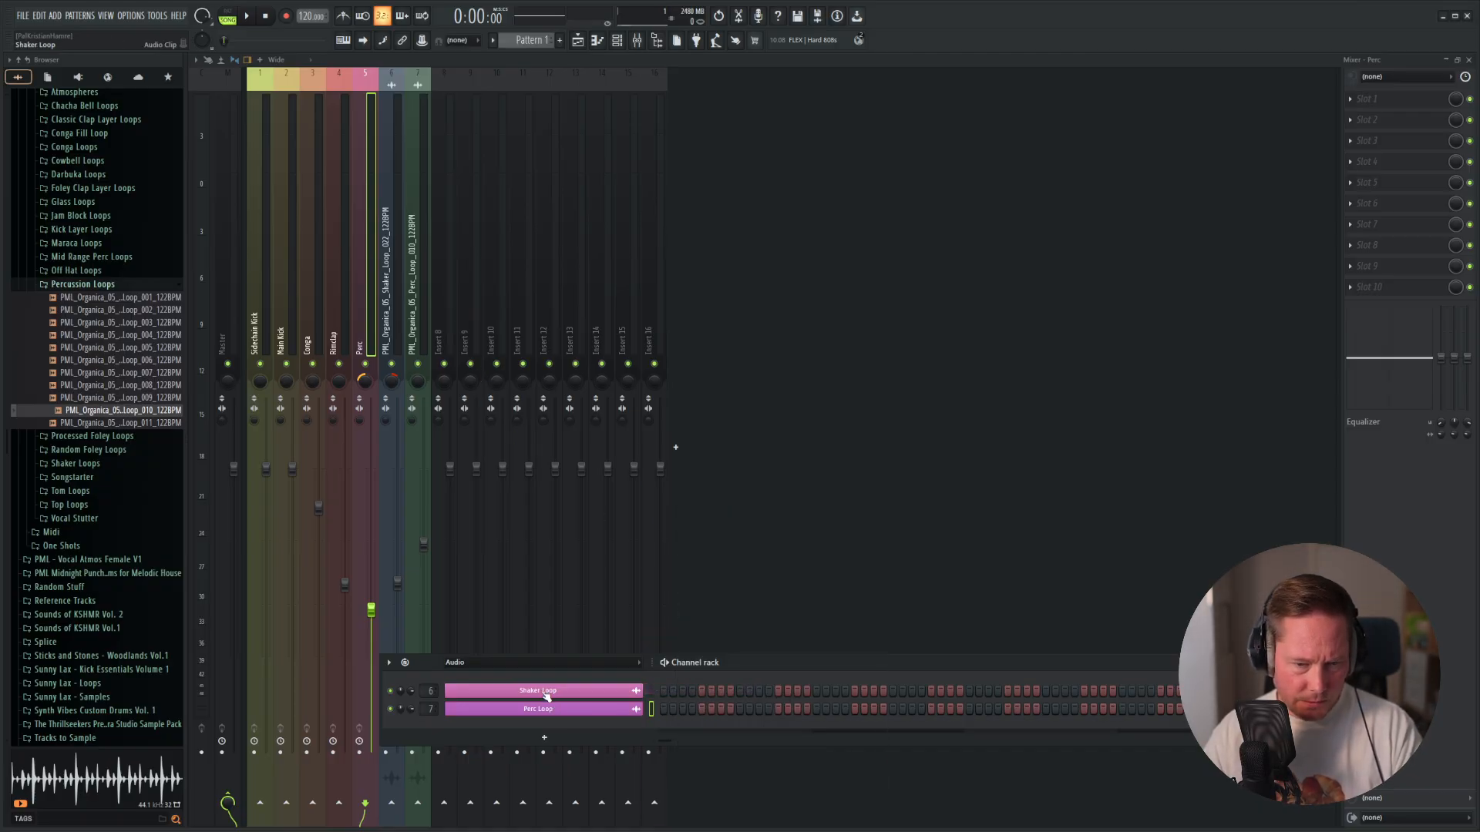
right_click(639, 691)
left_click(682, 704)
left_click(682, 714)
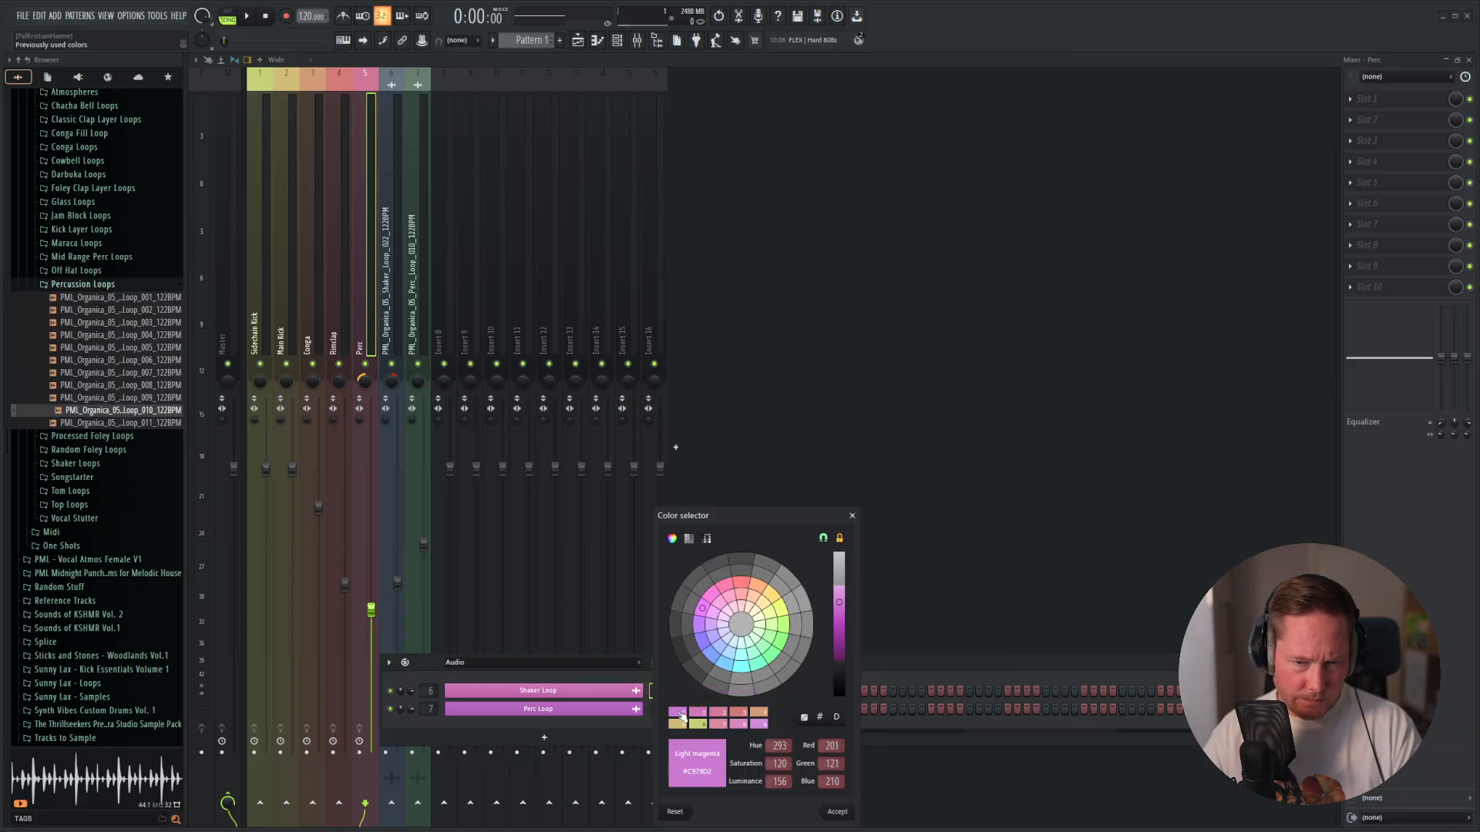
key("Return")
Play the arrangement briefly, show all channels in the channel rack, and move the rack up below the playlist tracks.
key("F5")
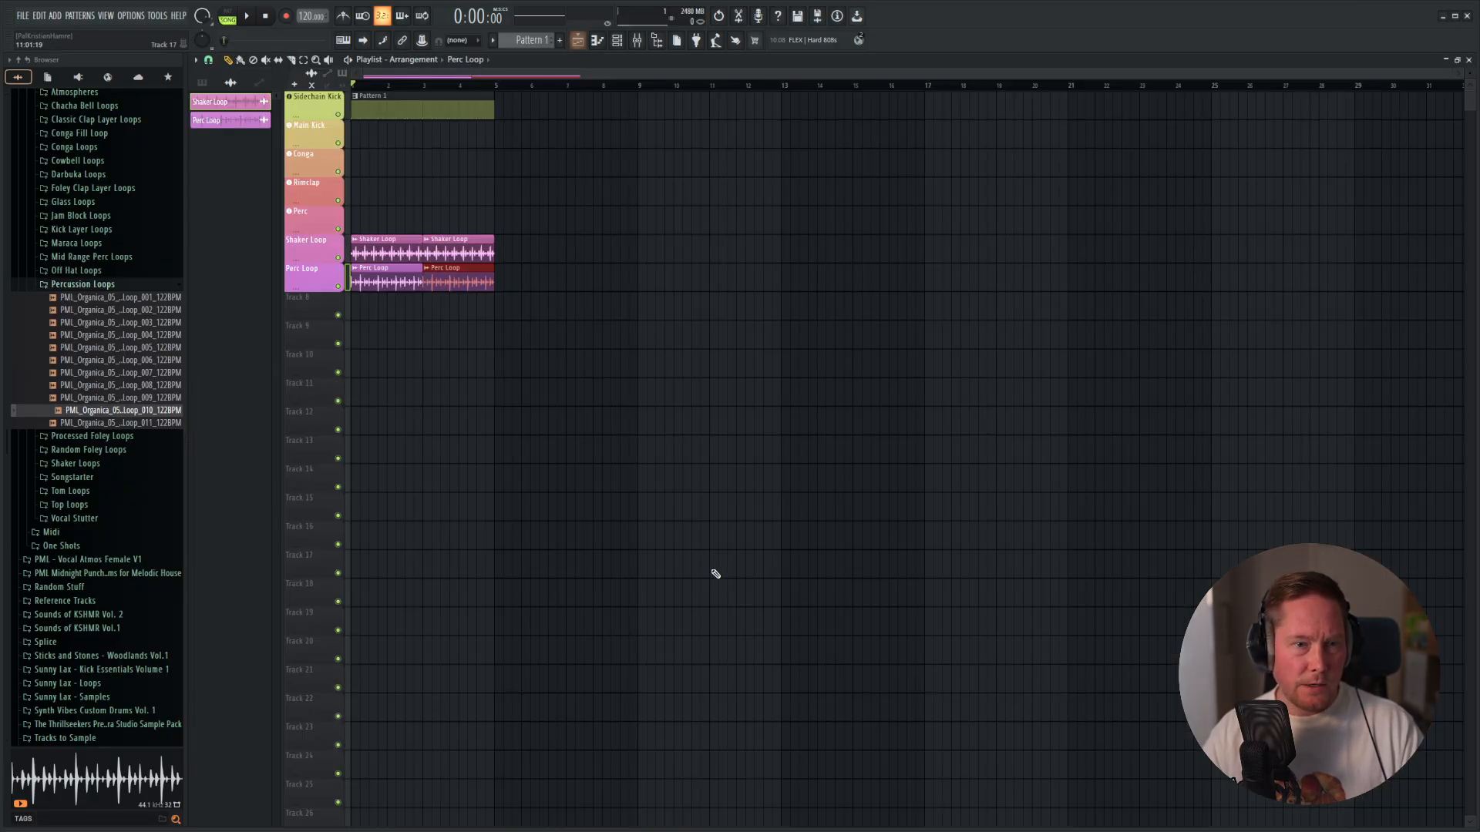
key("space")
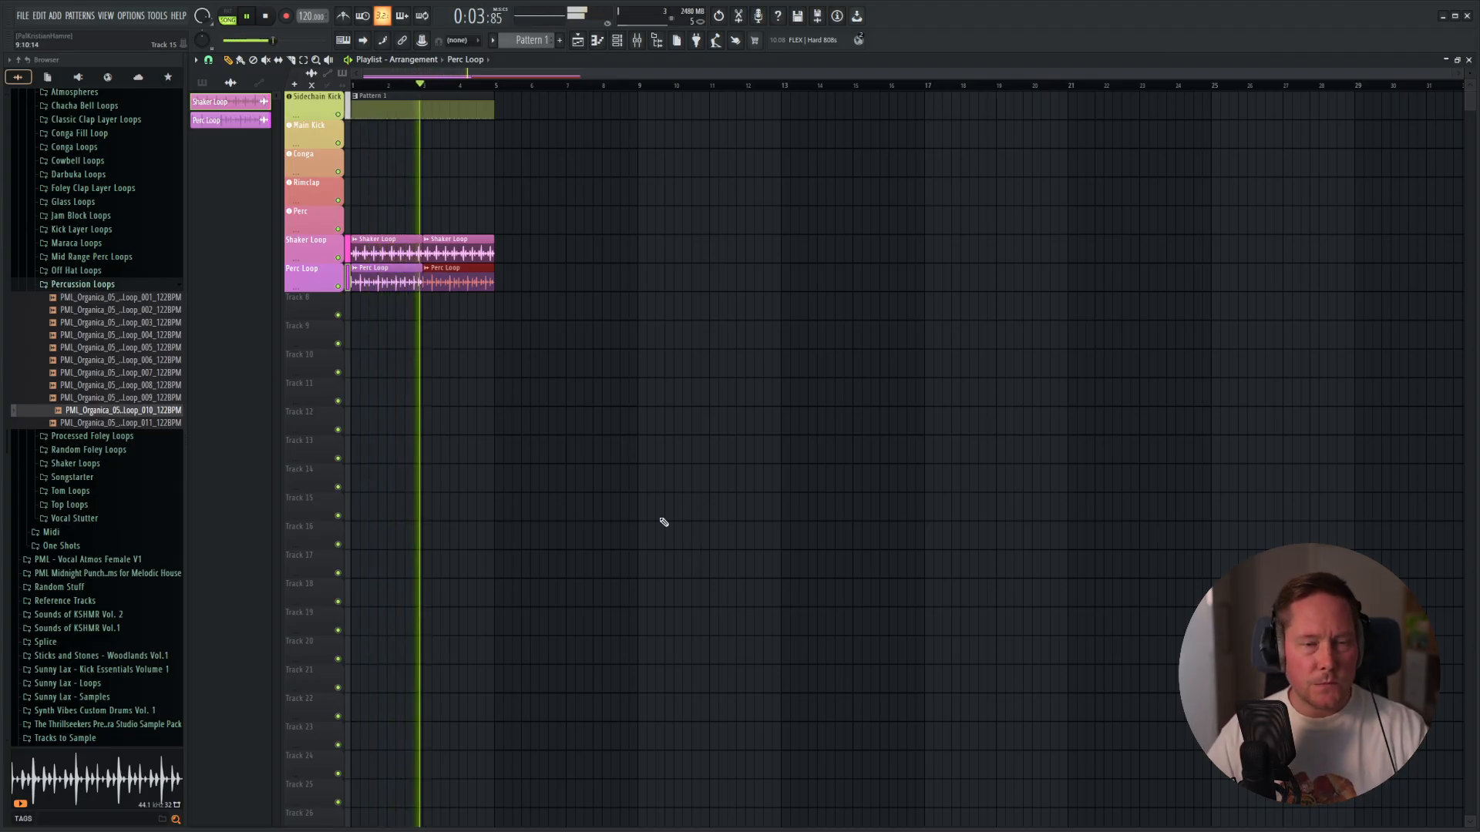
key("space")
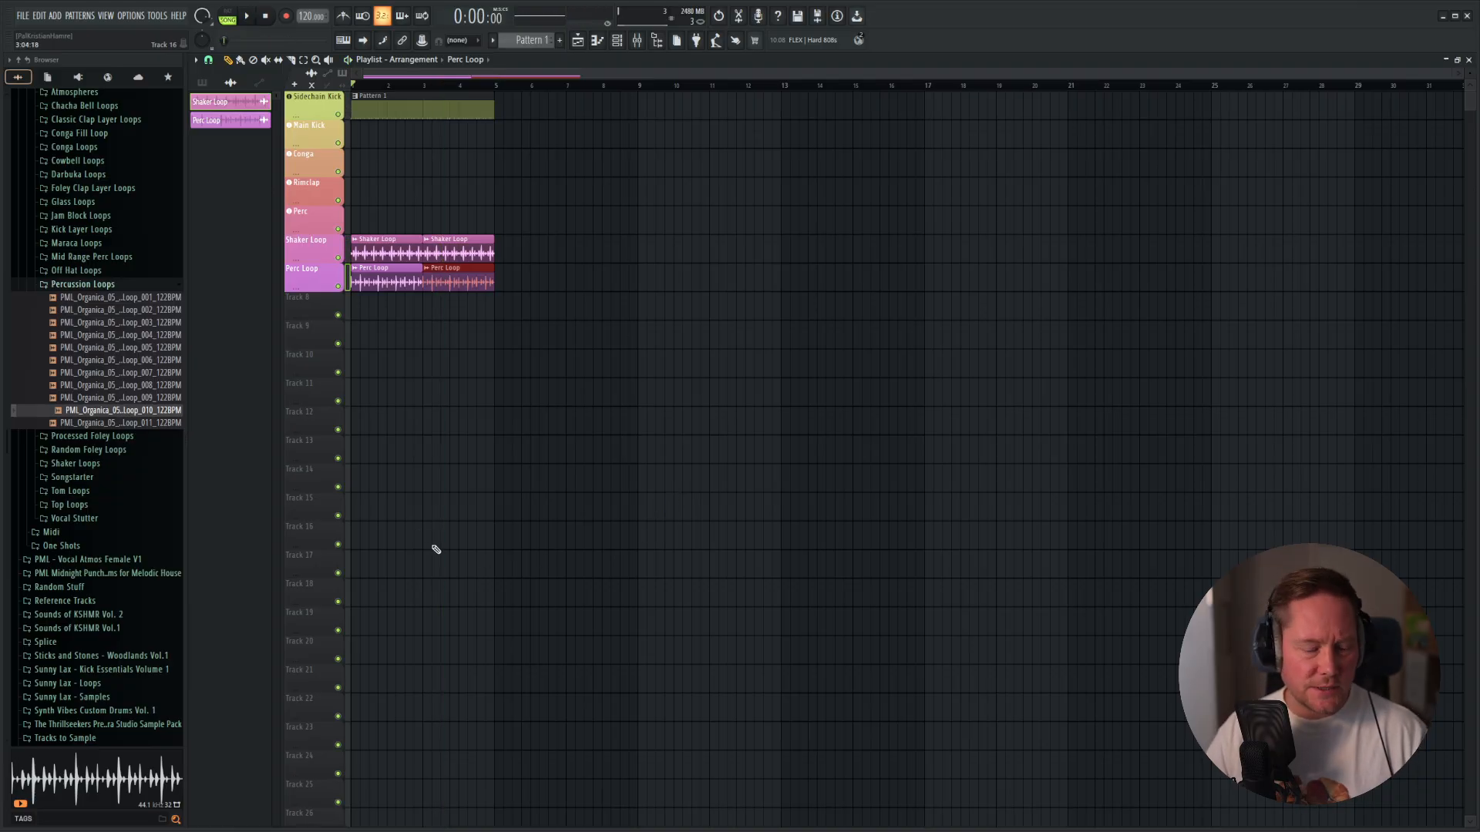
key("F6")
left_click(505, 664)
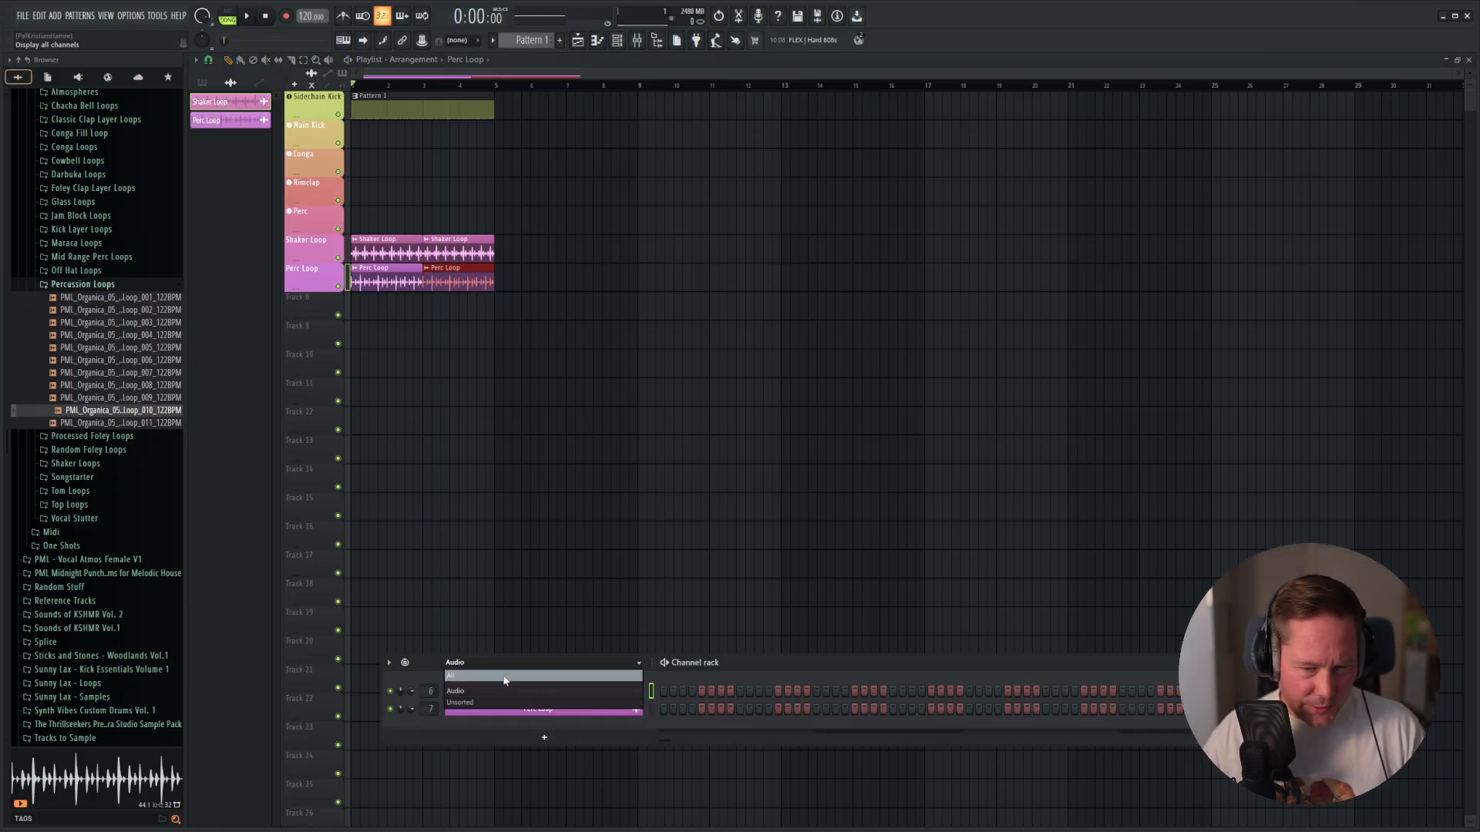
left_click(506, 680)
left_click_drag(830, 660, 825, 304)
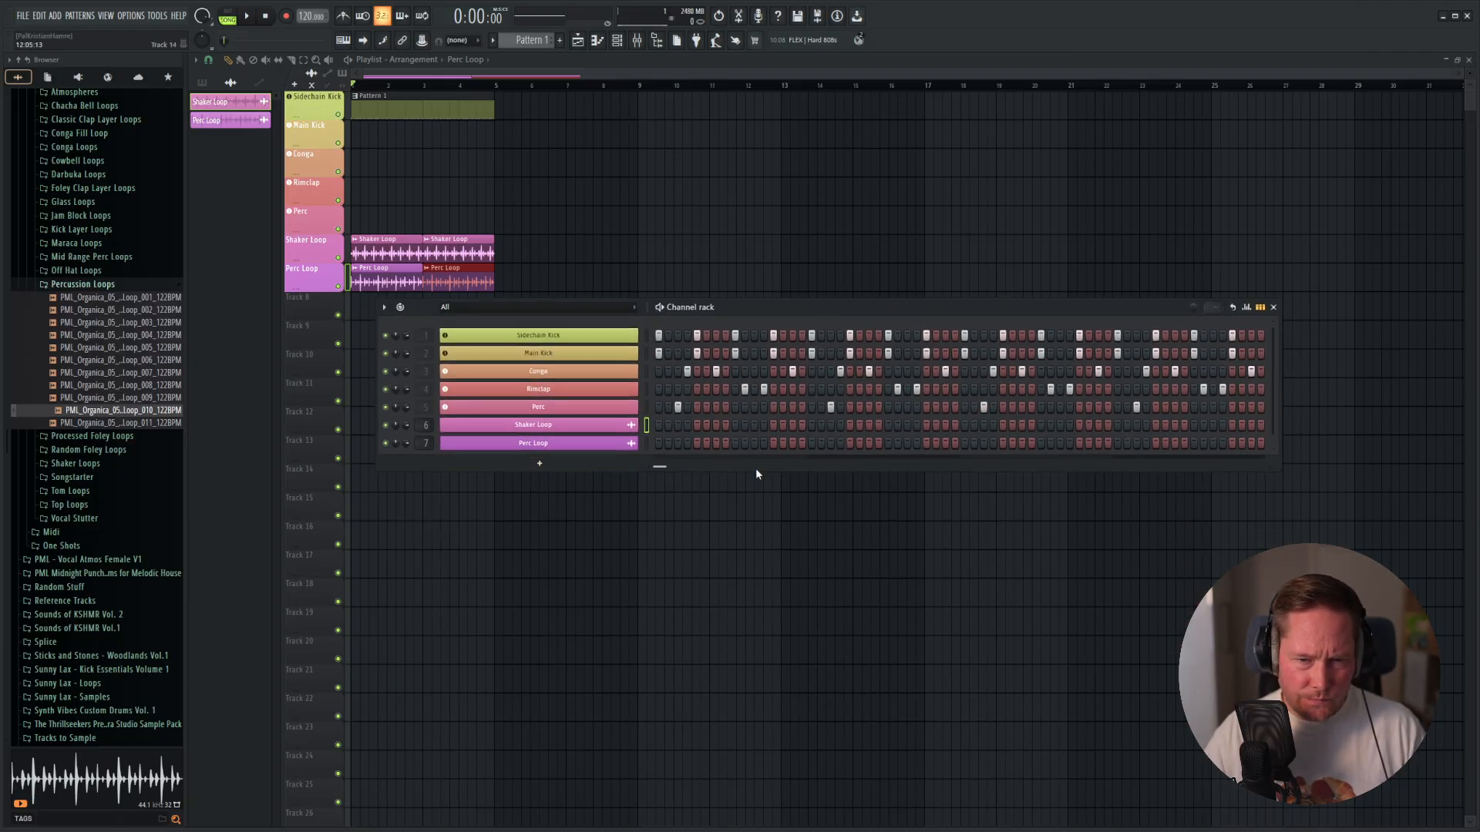
left_click_drag(754, 468, 746, 480)
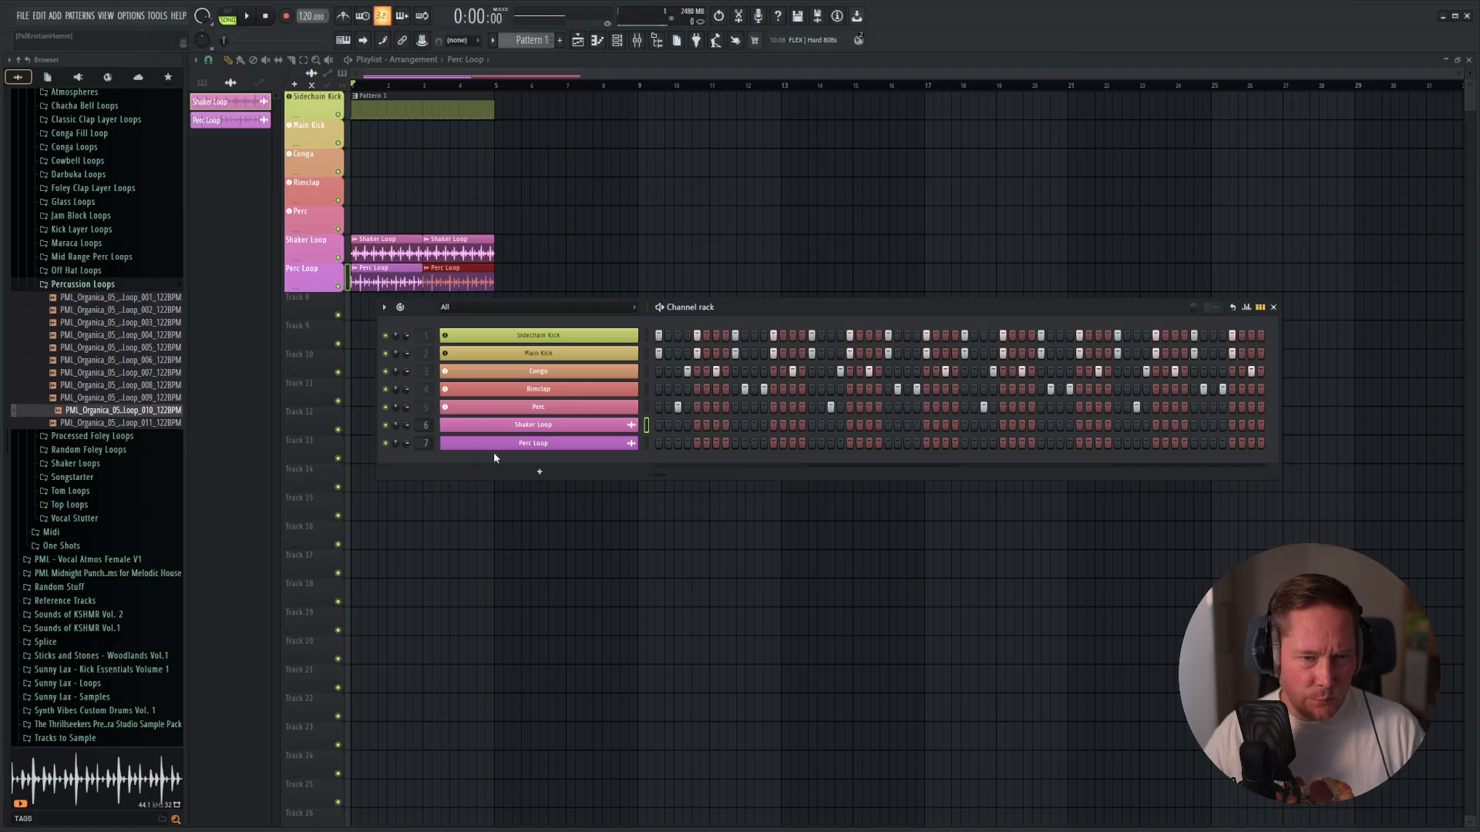
Add an Analog Lab V instrument channel below the Perc Loop channel and get past its log-in prompt.
left_click(553, 471)
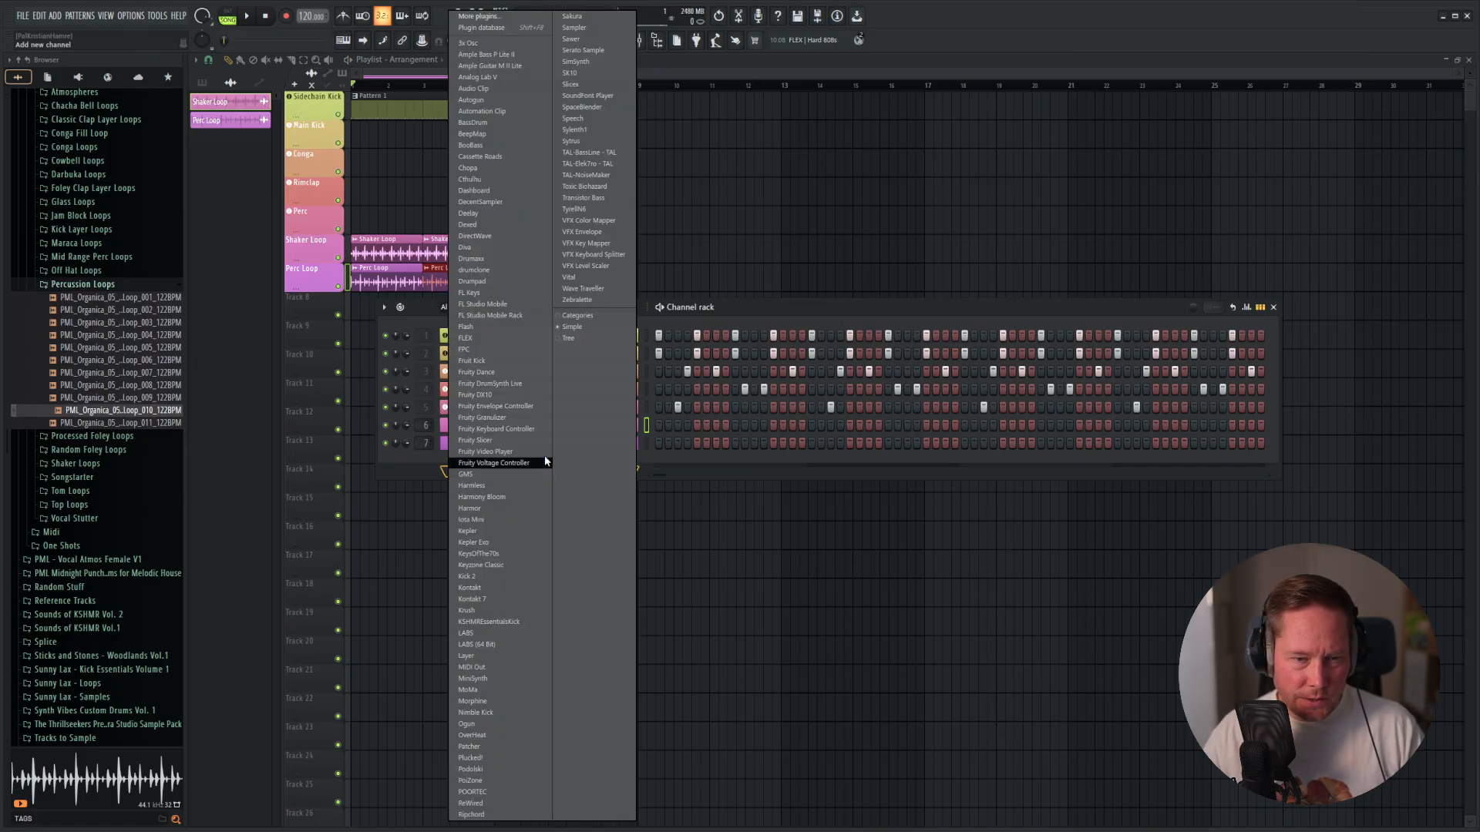
left_click(491, 78)
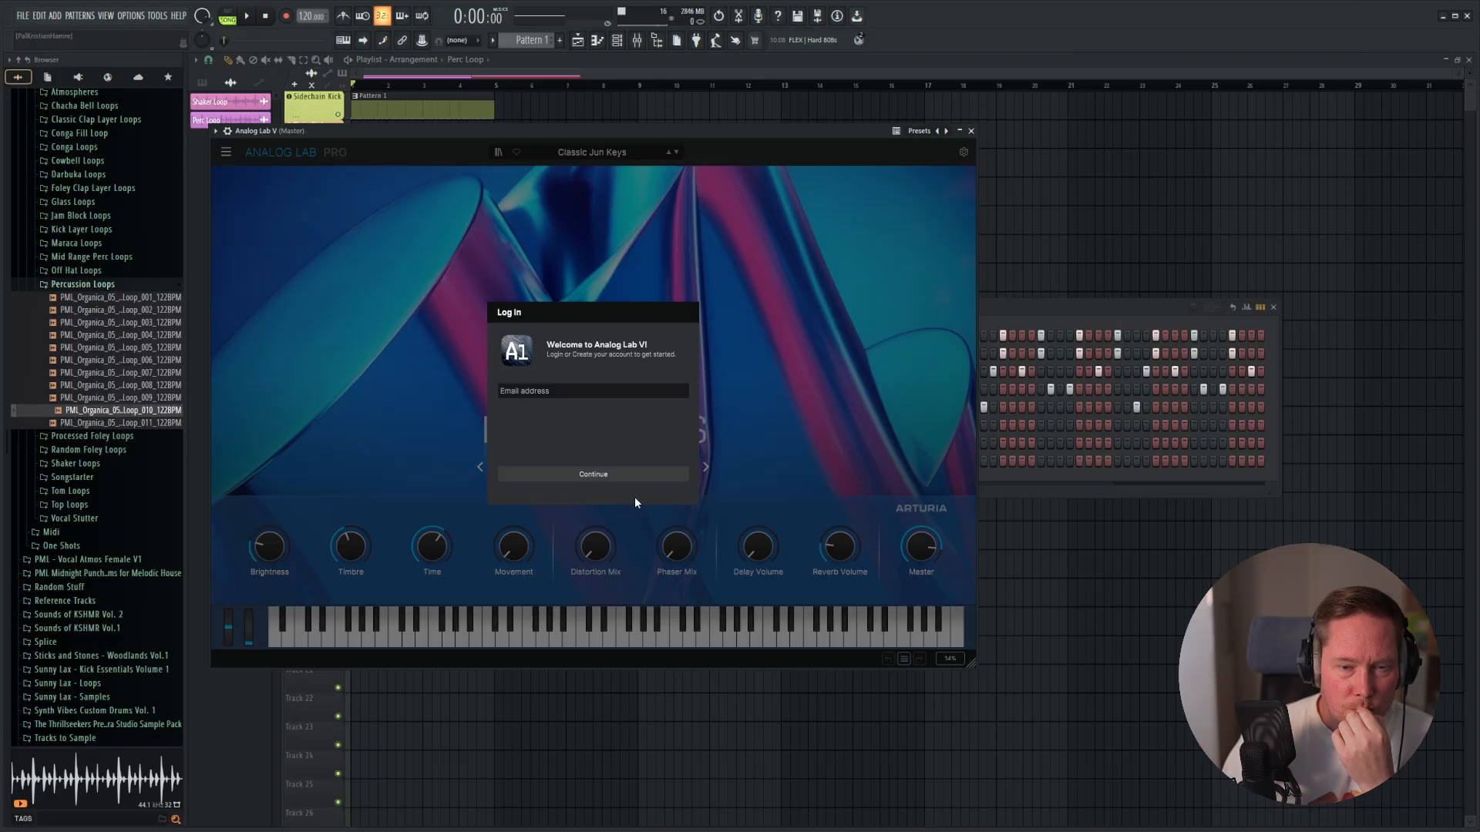
left_click(646, 476)
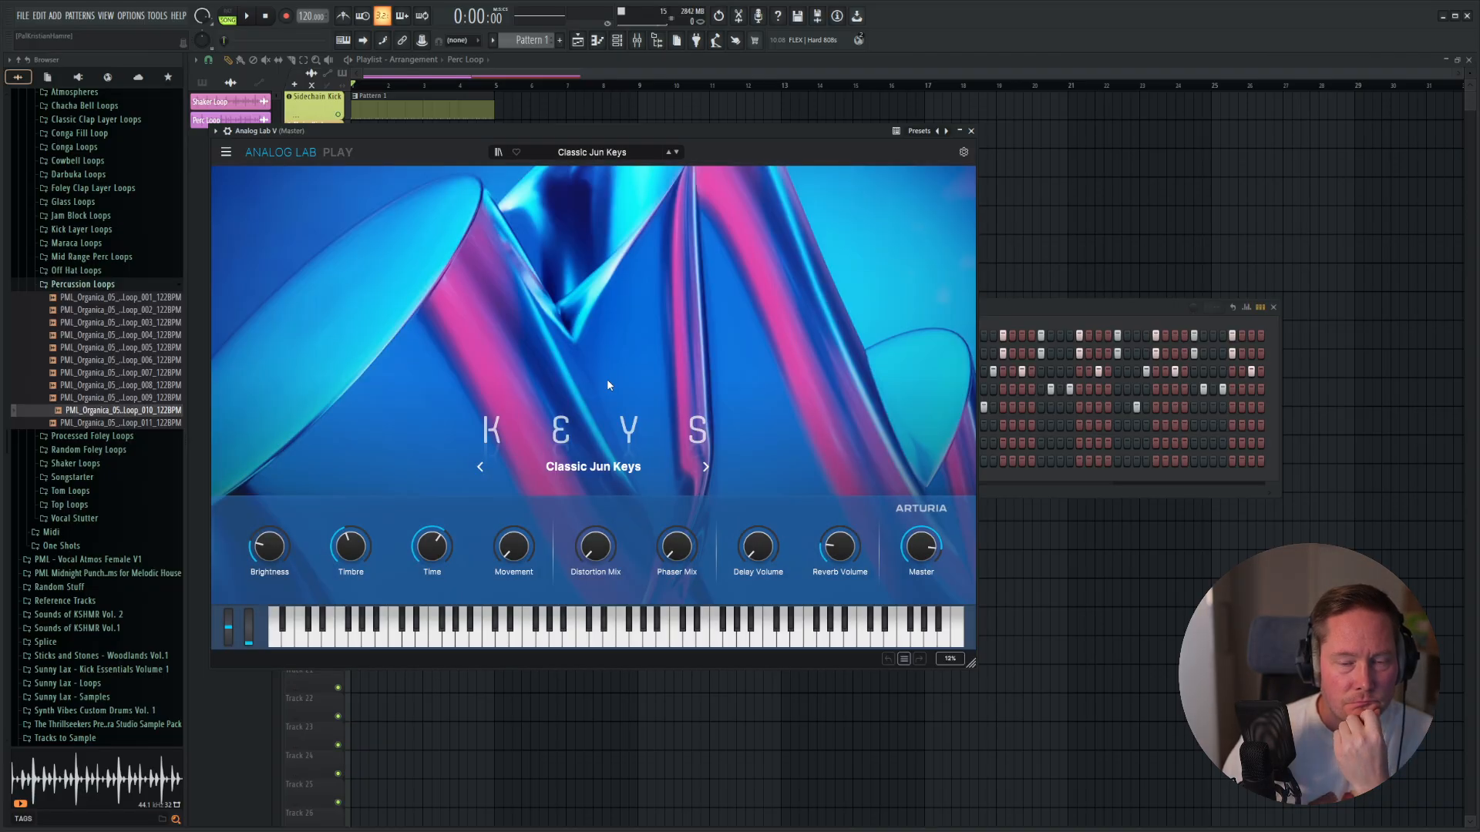
Browse the Analog Lab preset categories and load the American Home Grand piano preset.
left_click(587, 153)
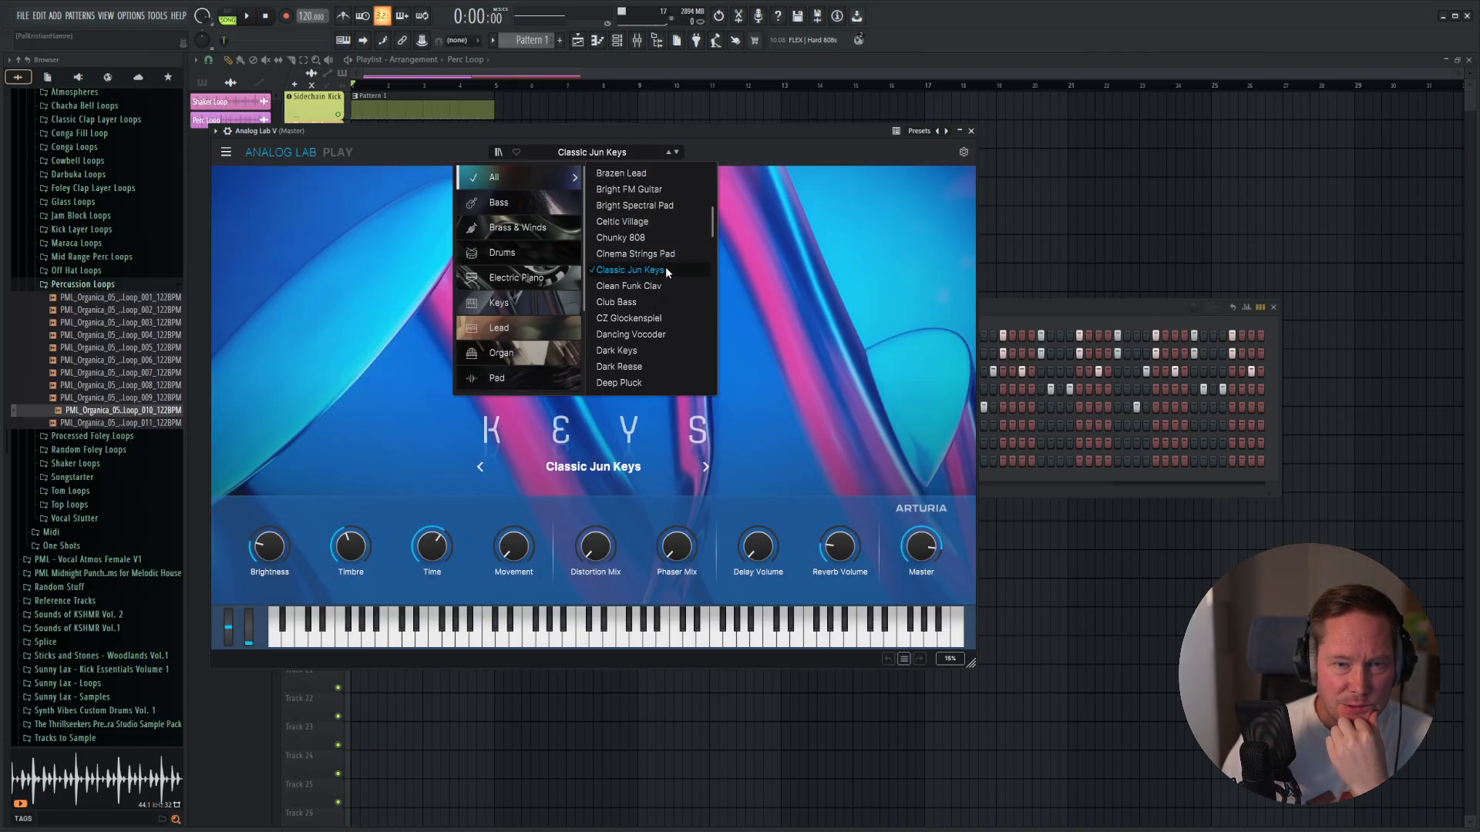
left_click(530, 303)
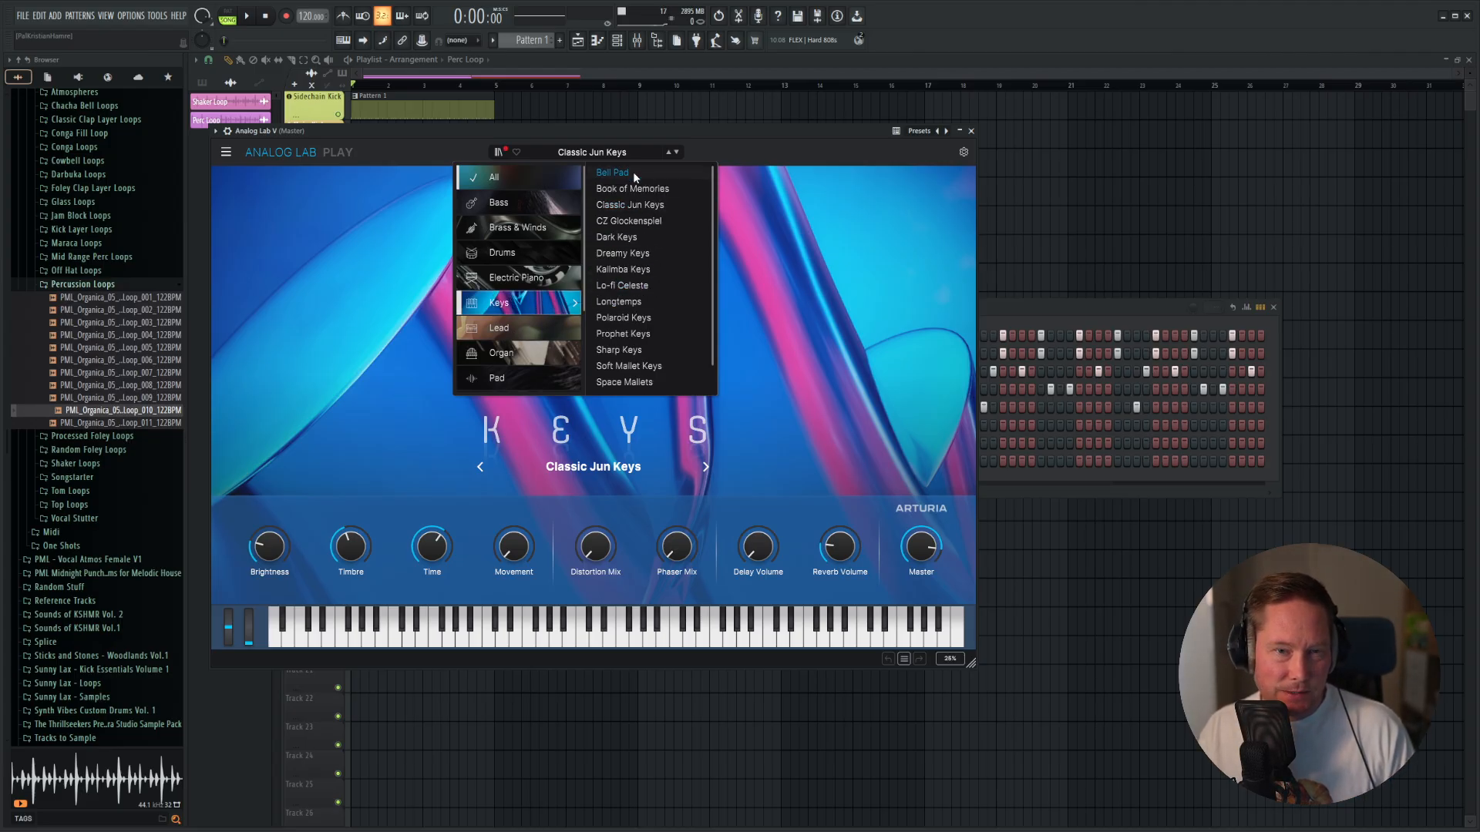
scroll(640, 303, "down", 1)
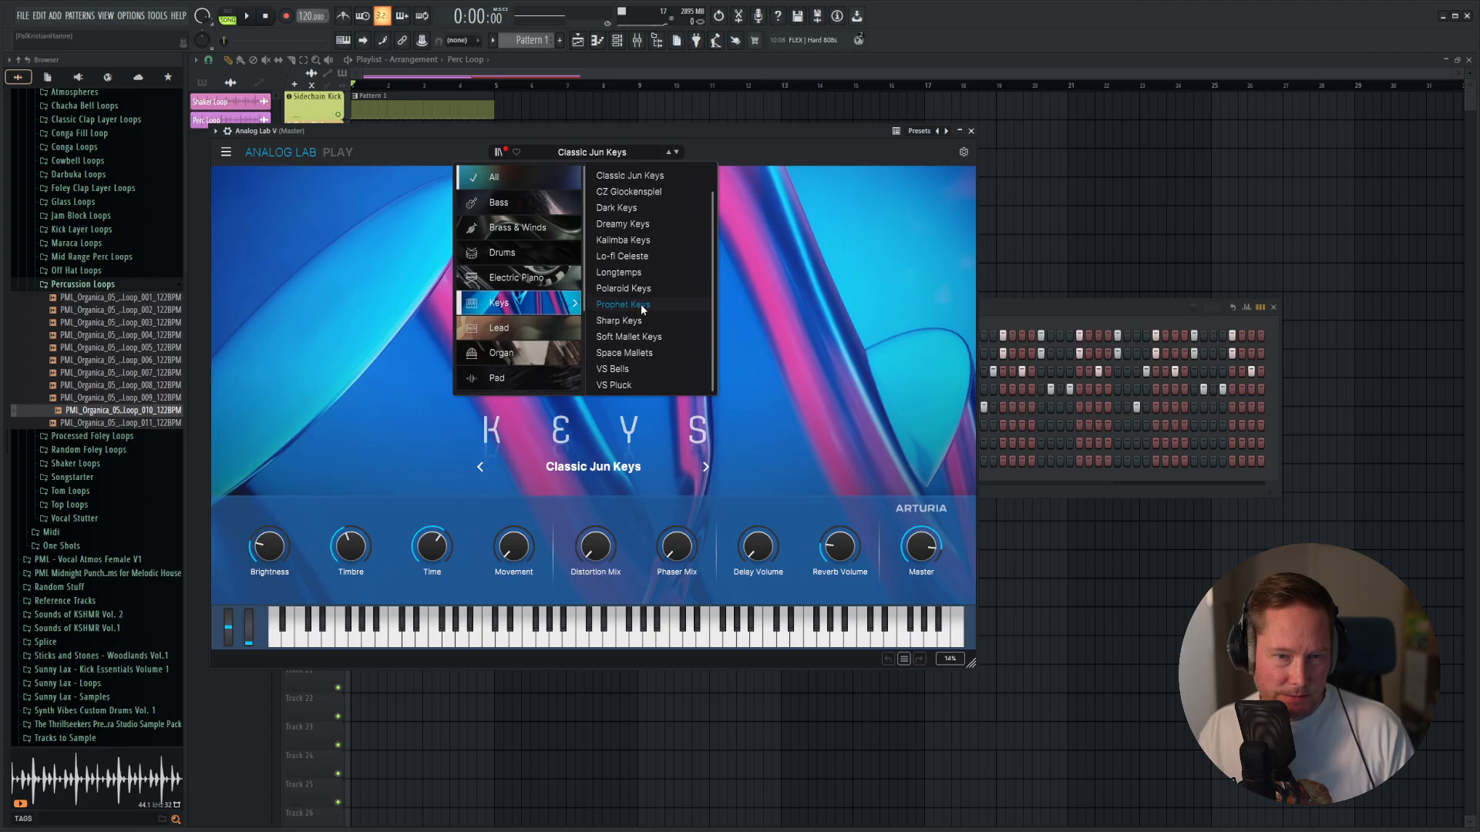
left_click(518, 324)
left_click(525, 280)
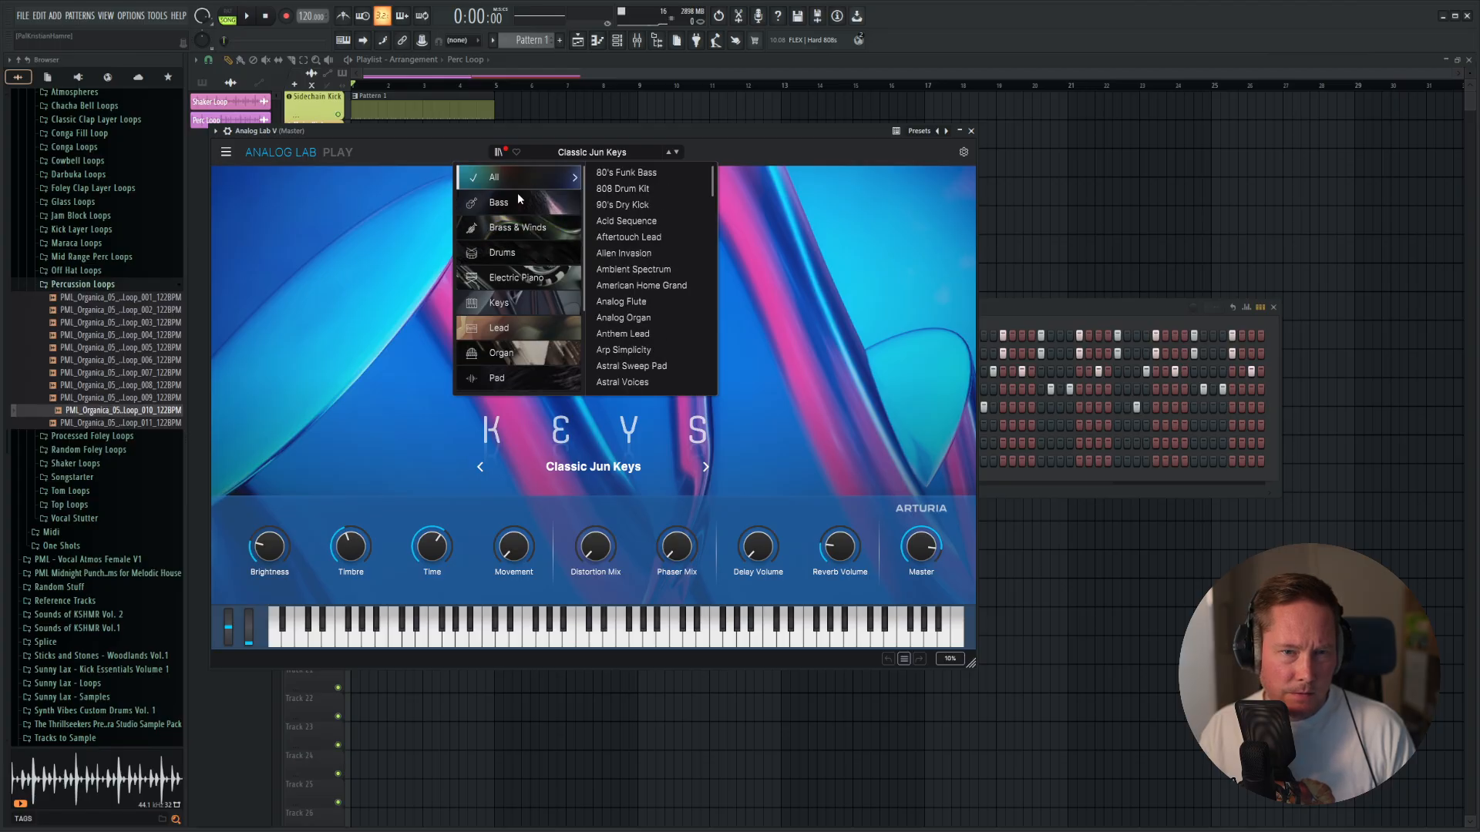
scroll(517, 231, "down", 3)
mouse_move(524, 279)
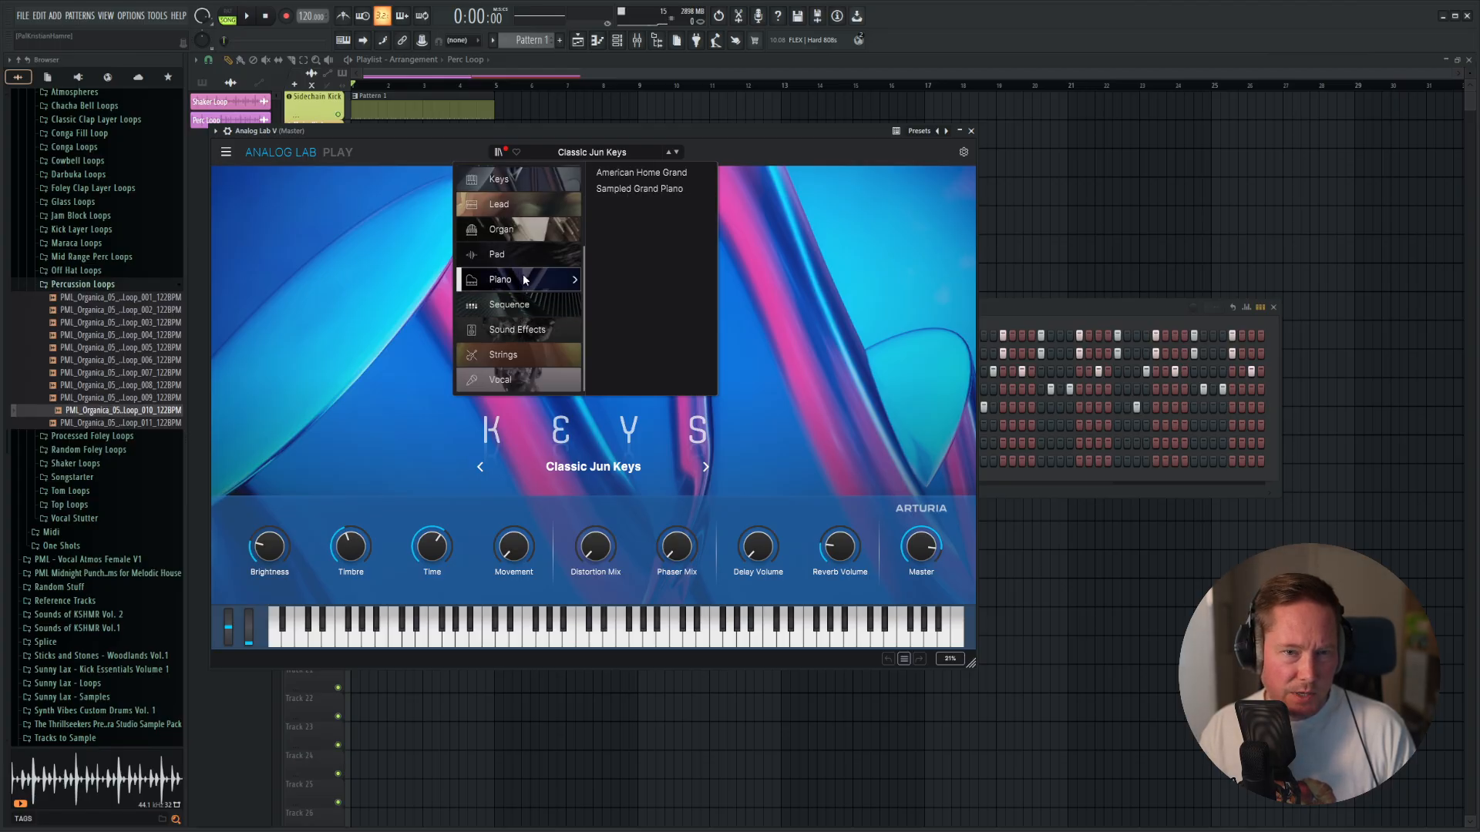
left_click(645, 174)
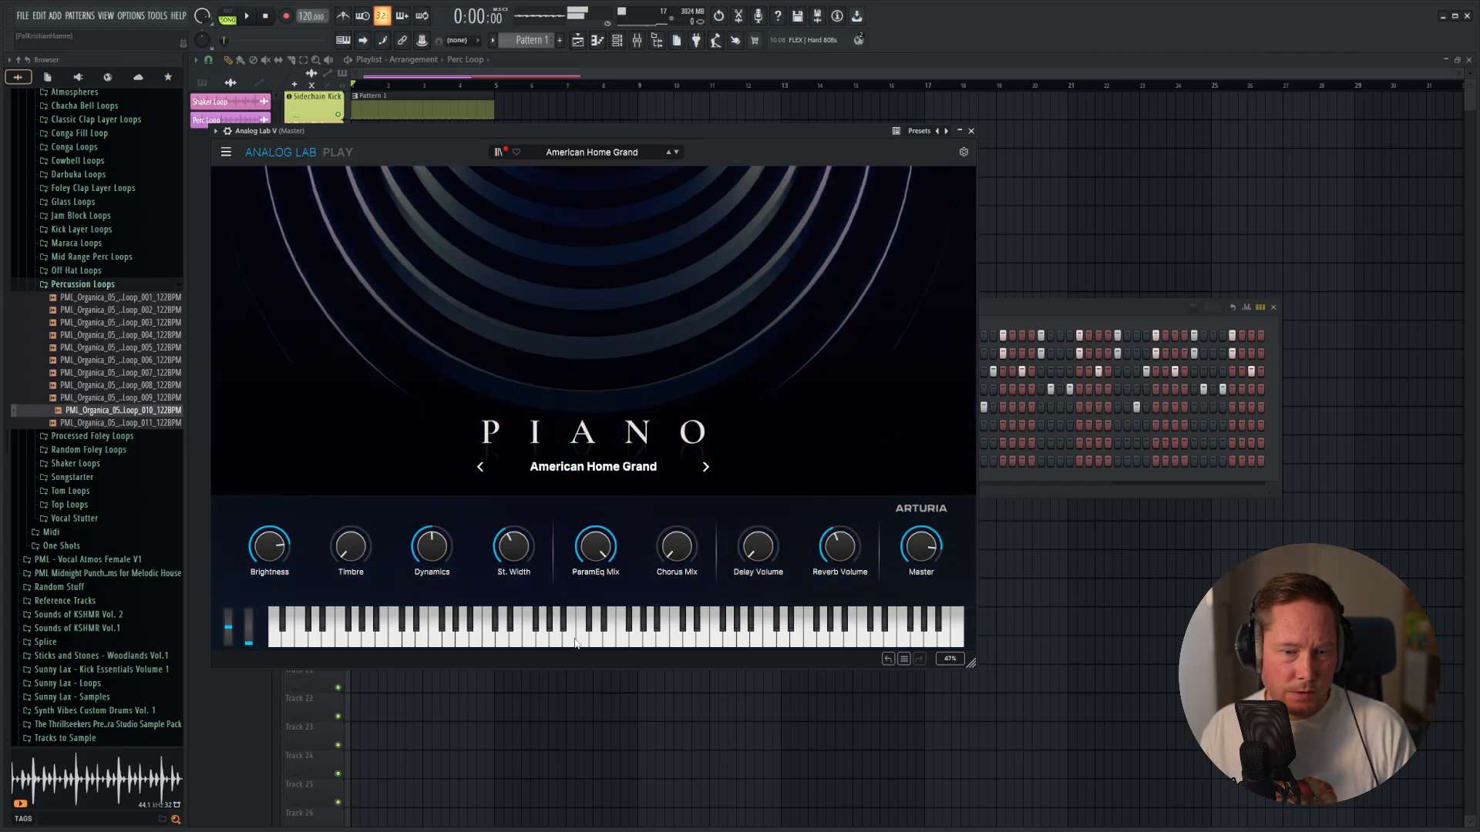
Try the Sampled Grand Piano preset, return to American Home Grand, and close the instrument window.
left_click(678, 153)
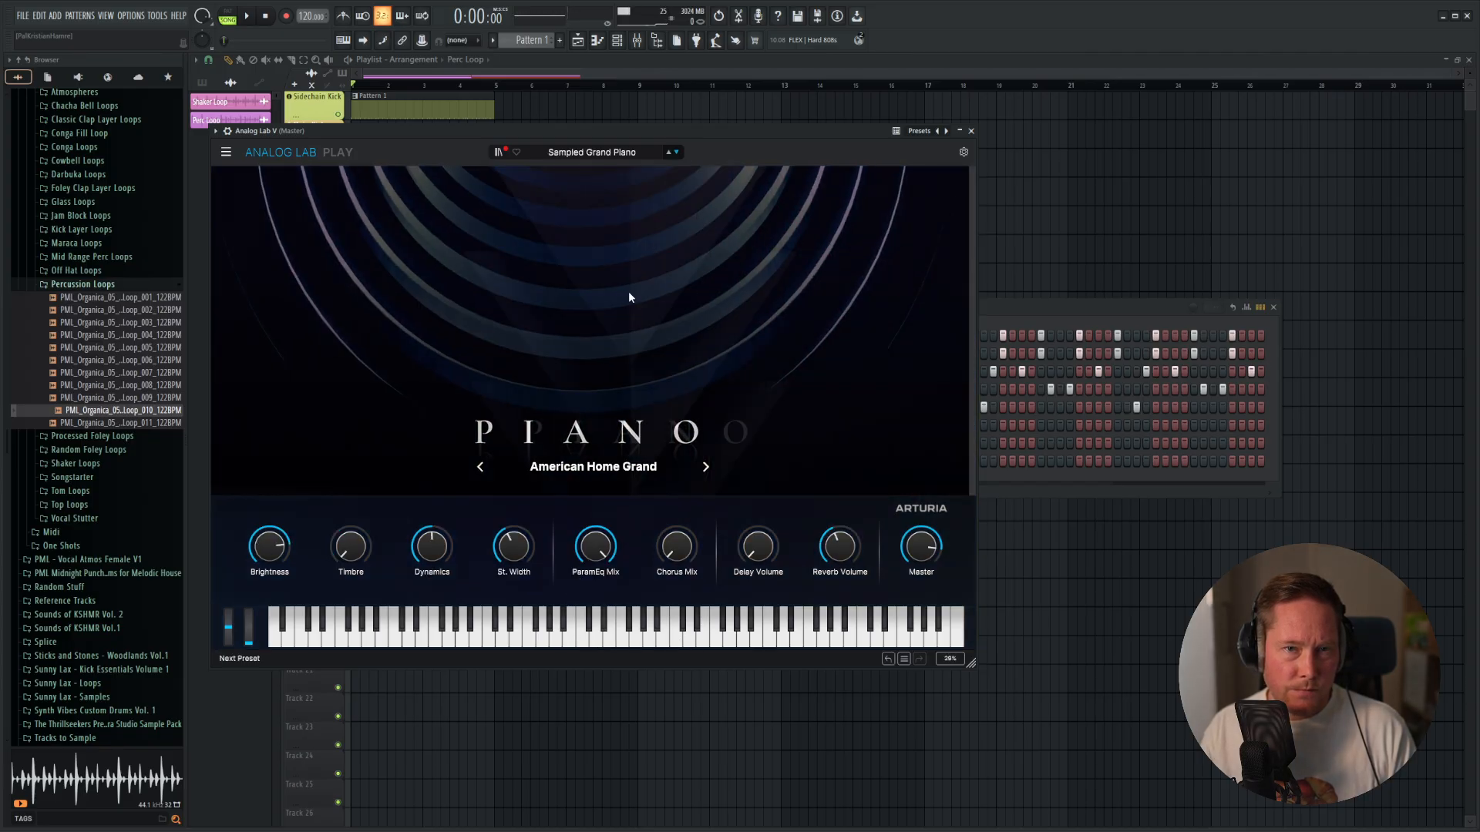
left_click(668, 153)
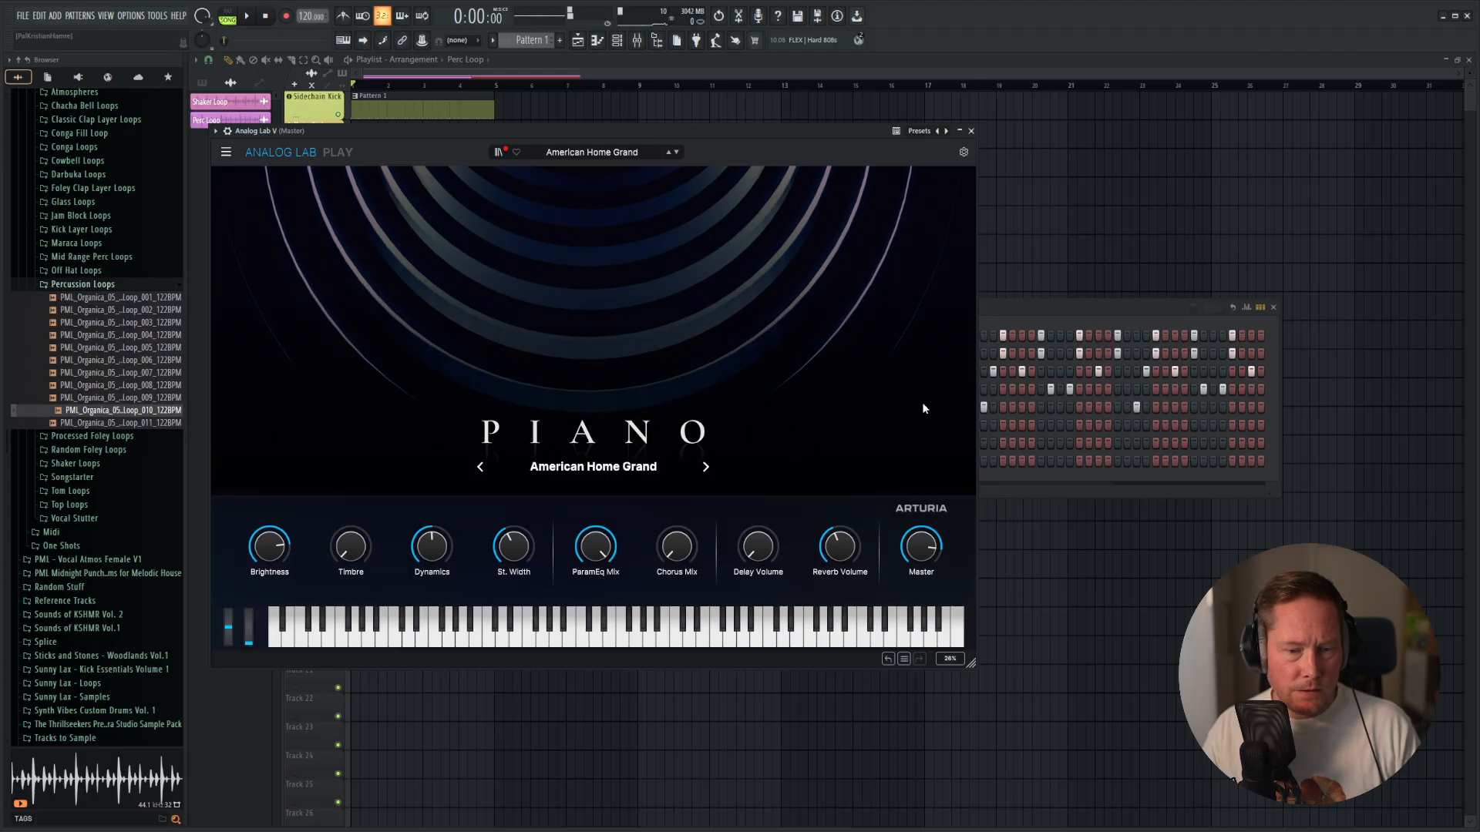
left_click(972, 132)
Assign the Analog Lab V channel to a new mixer track and name the channel Piano Chords.
right_click(544, 461)
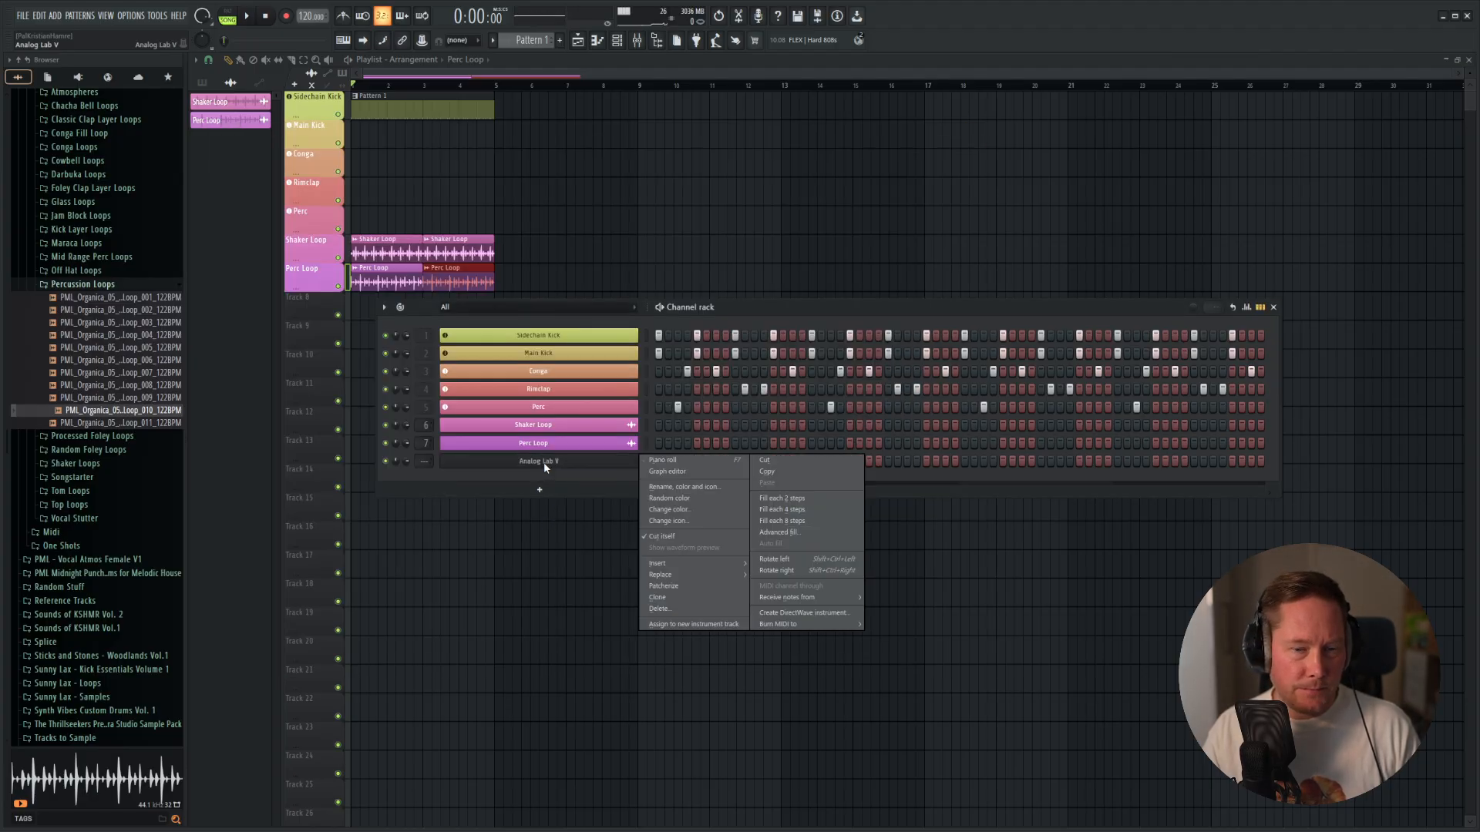
left_click(692, 625)
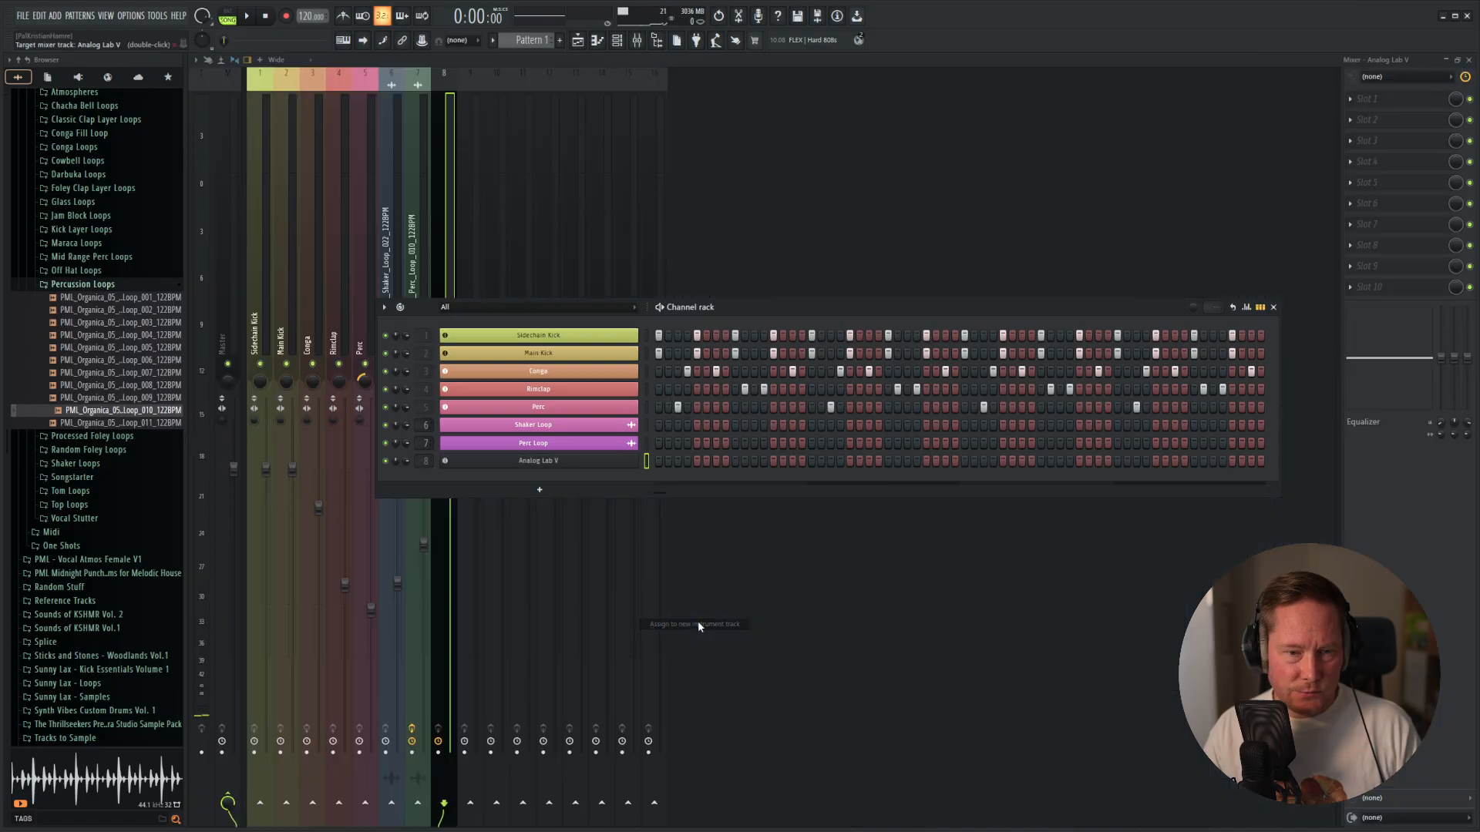
right_click(544, 461)
left_click(698, 488)
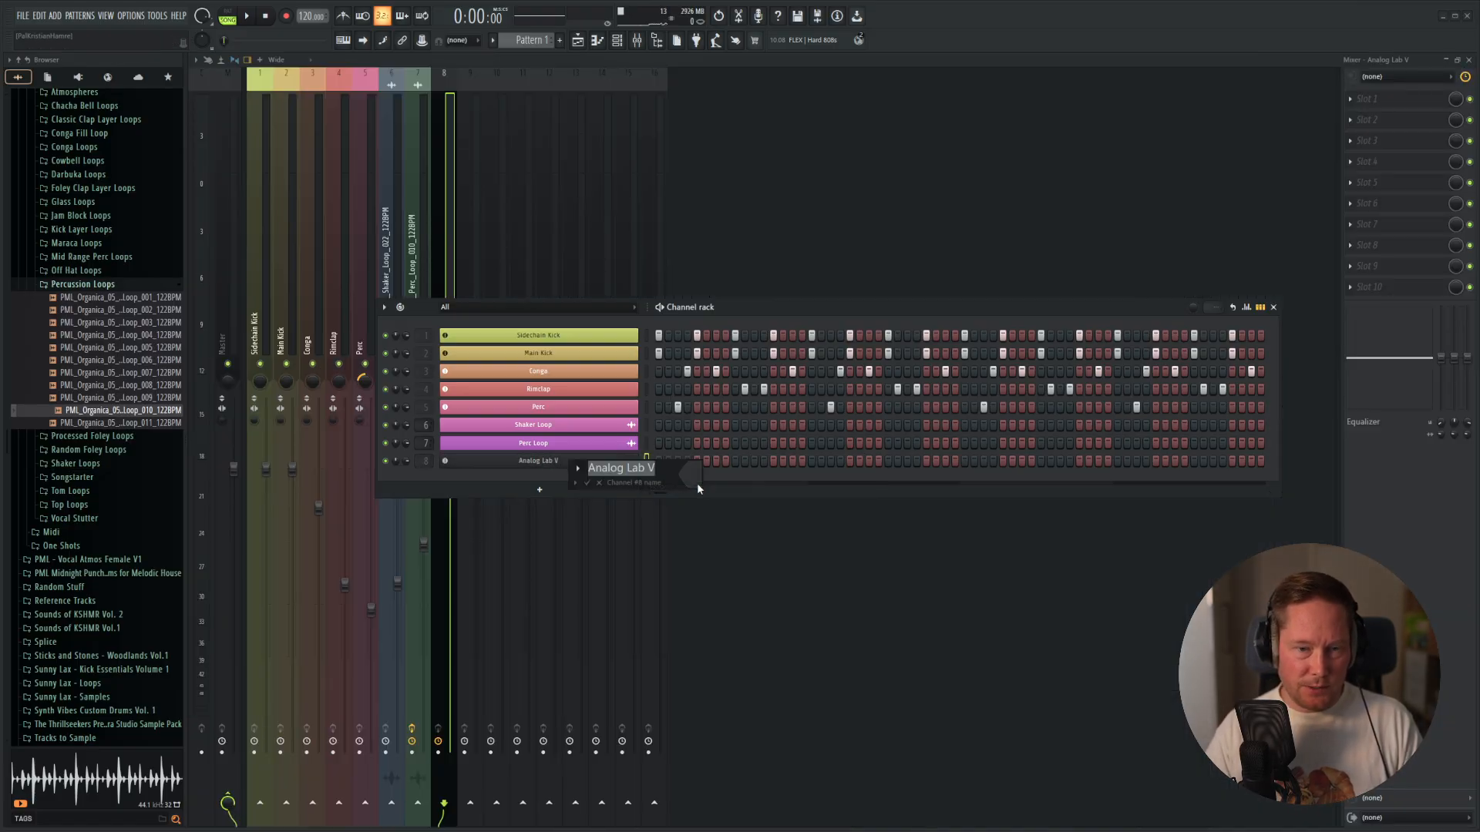
type("Piano")
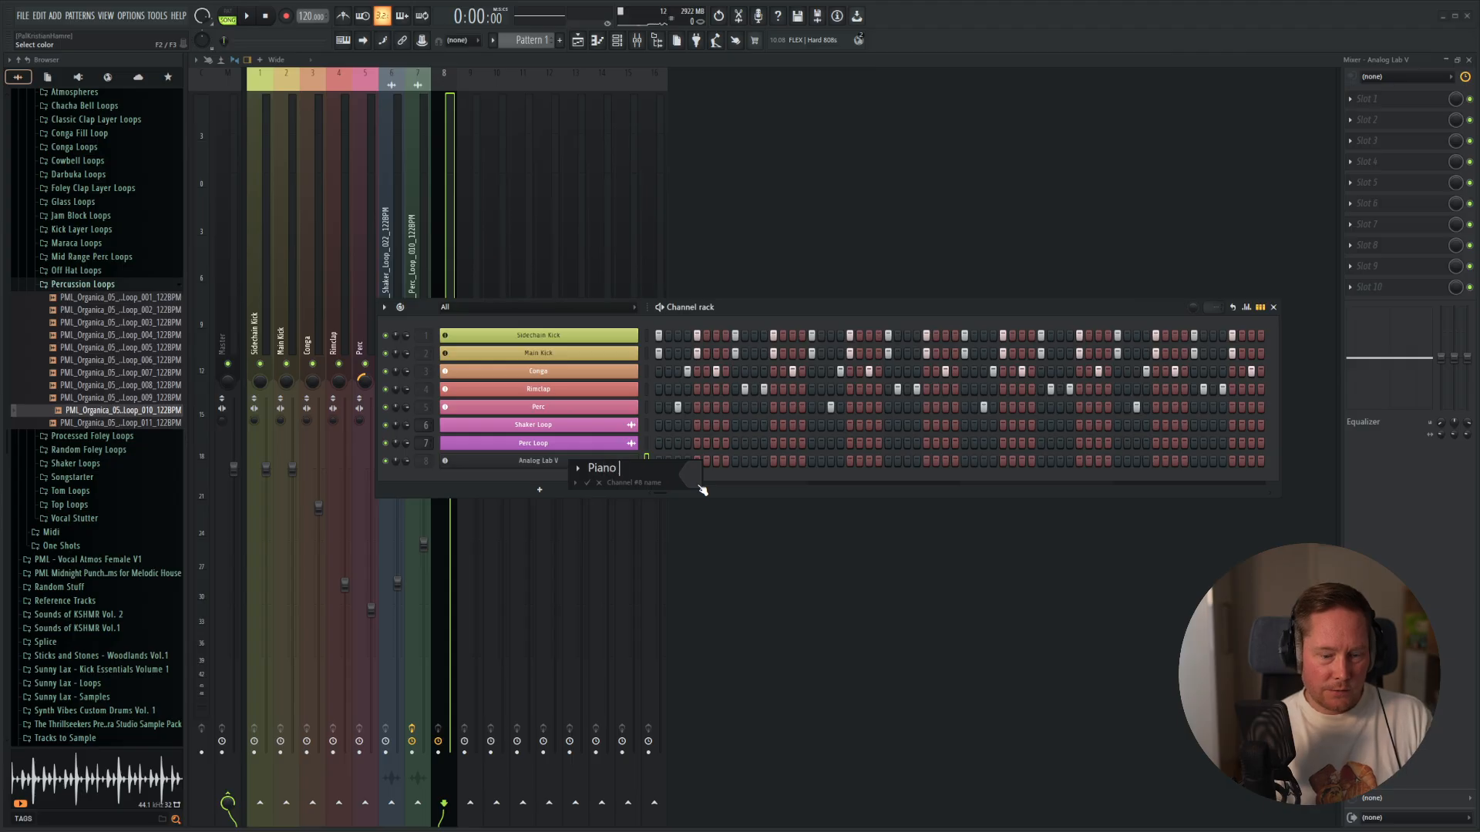
type(" Chords")
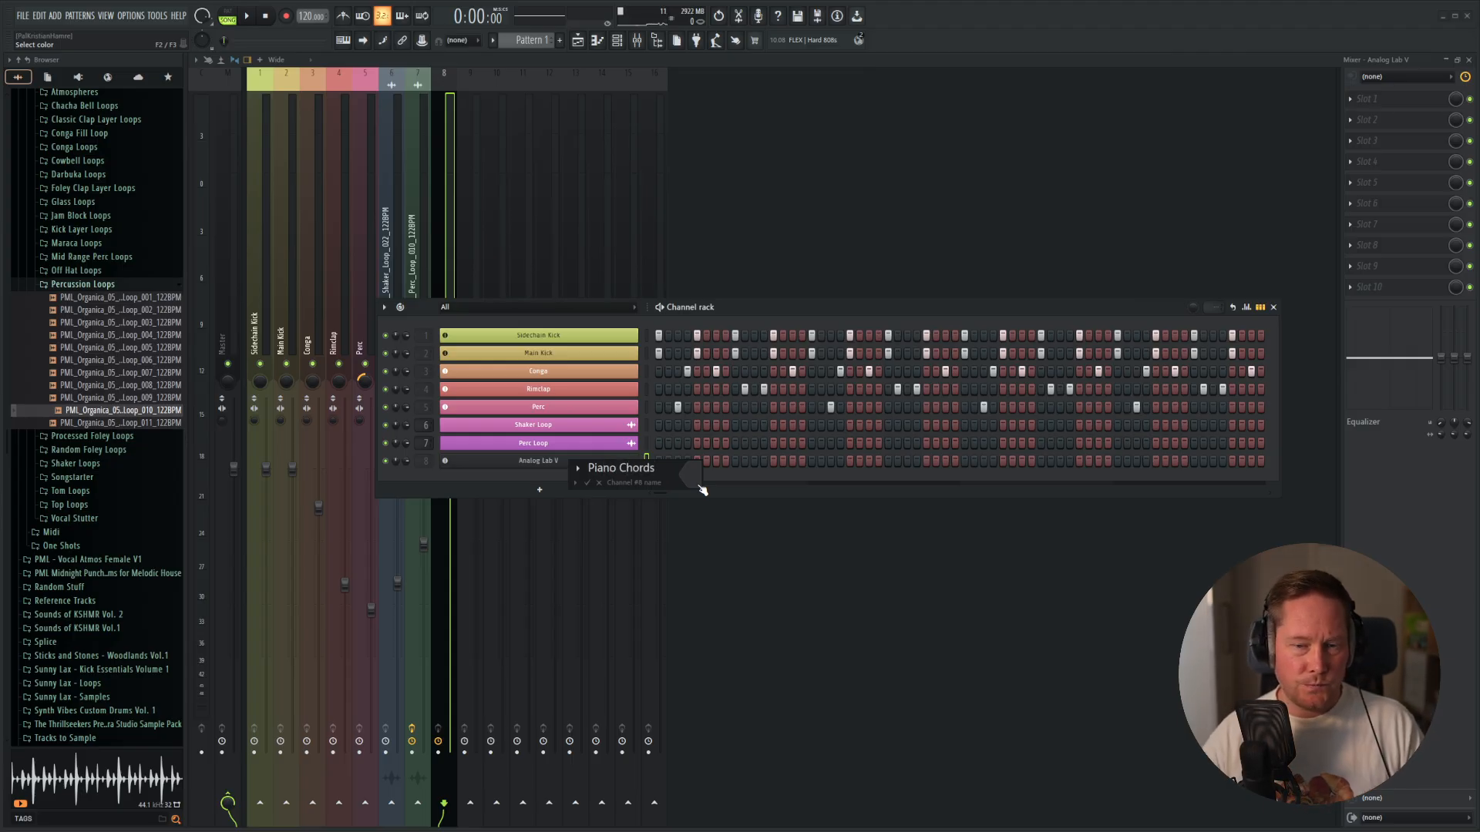
Color the Piano Chords channel medium purple (#A879D2) using the recently used colors, and accept the name and color.
left_click(697, 486)
left_click(729, 668)
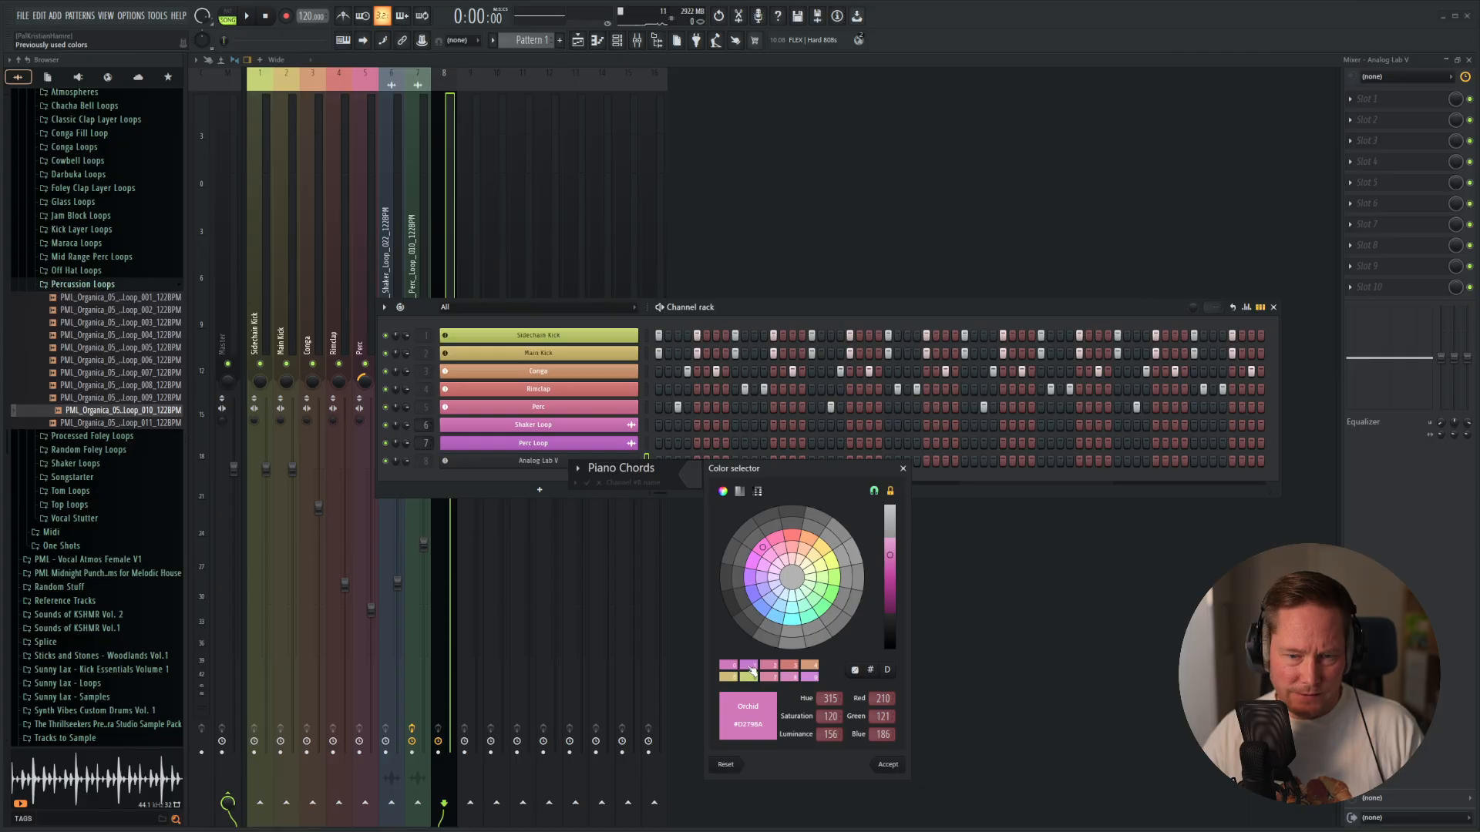
left_click(749, 666)
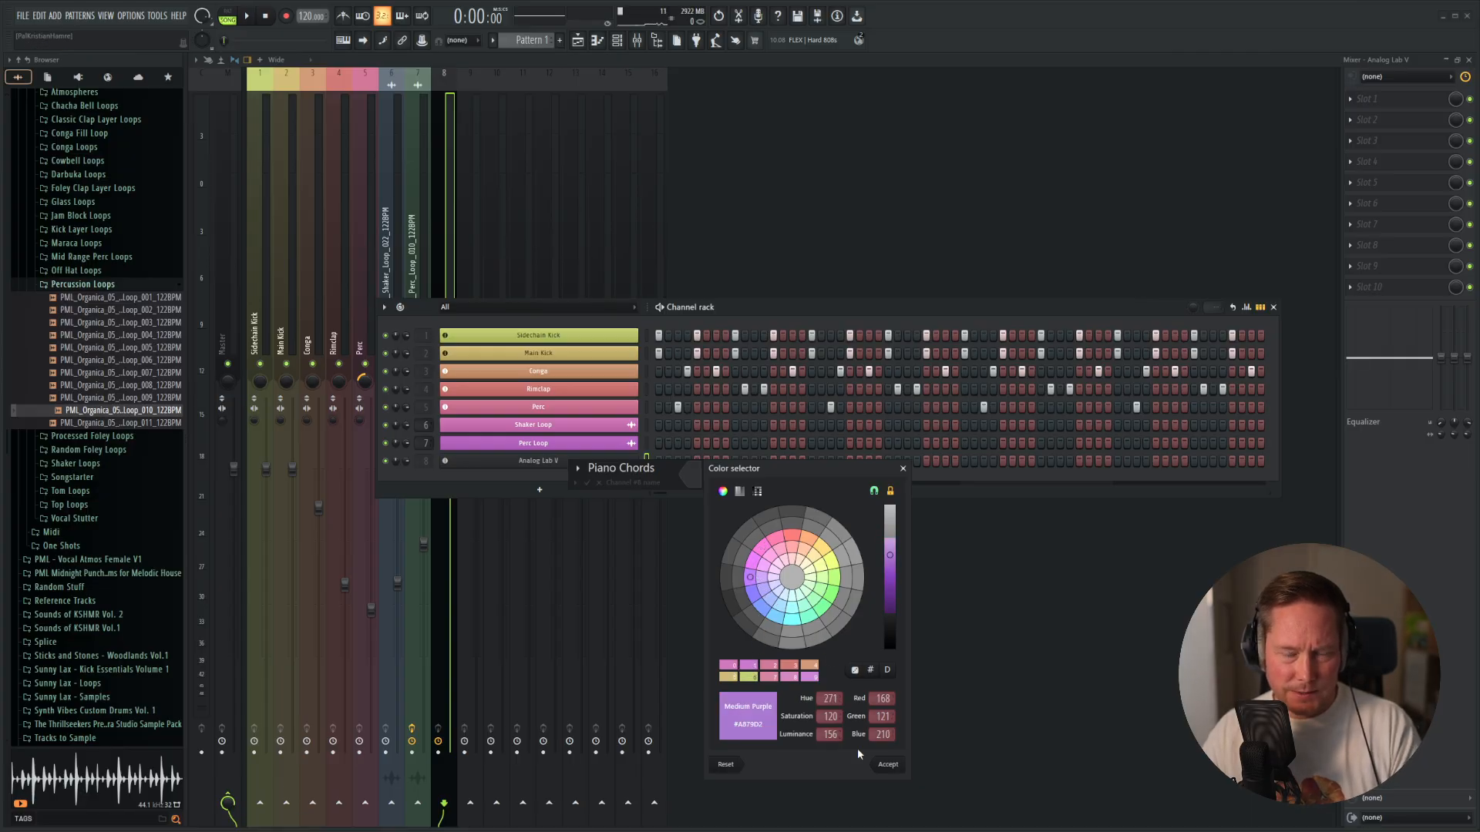
left_click(888, 763)
key("Return")
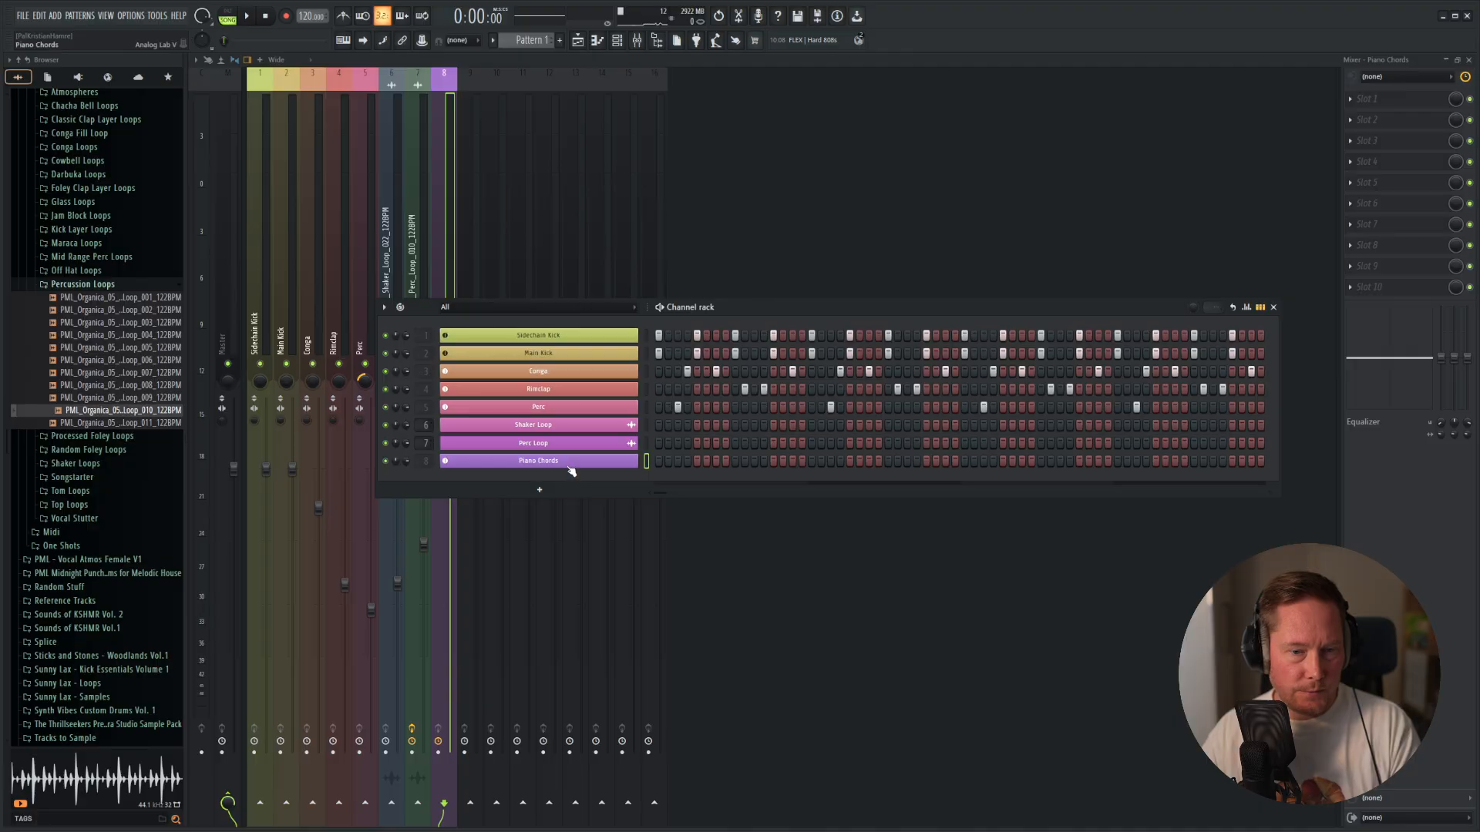
Open the piano roll for Piano Chords and set its snap scale to D Minor Natural (Aeolian).
right_click(636, 460)
left_click(651, 462)
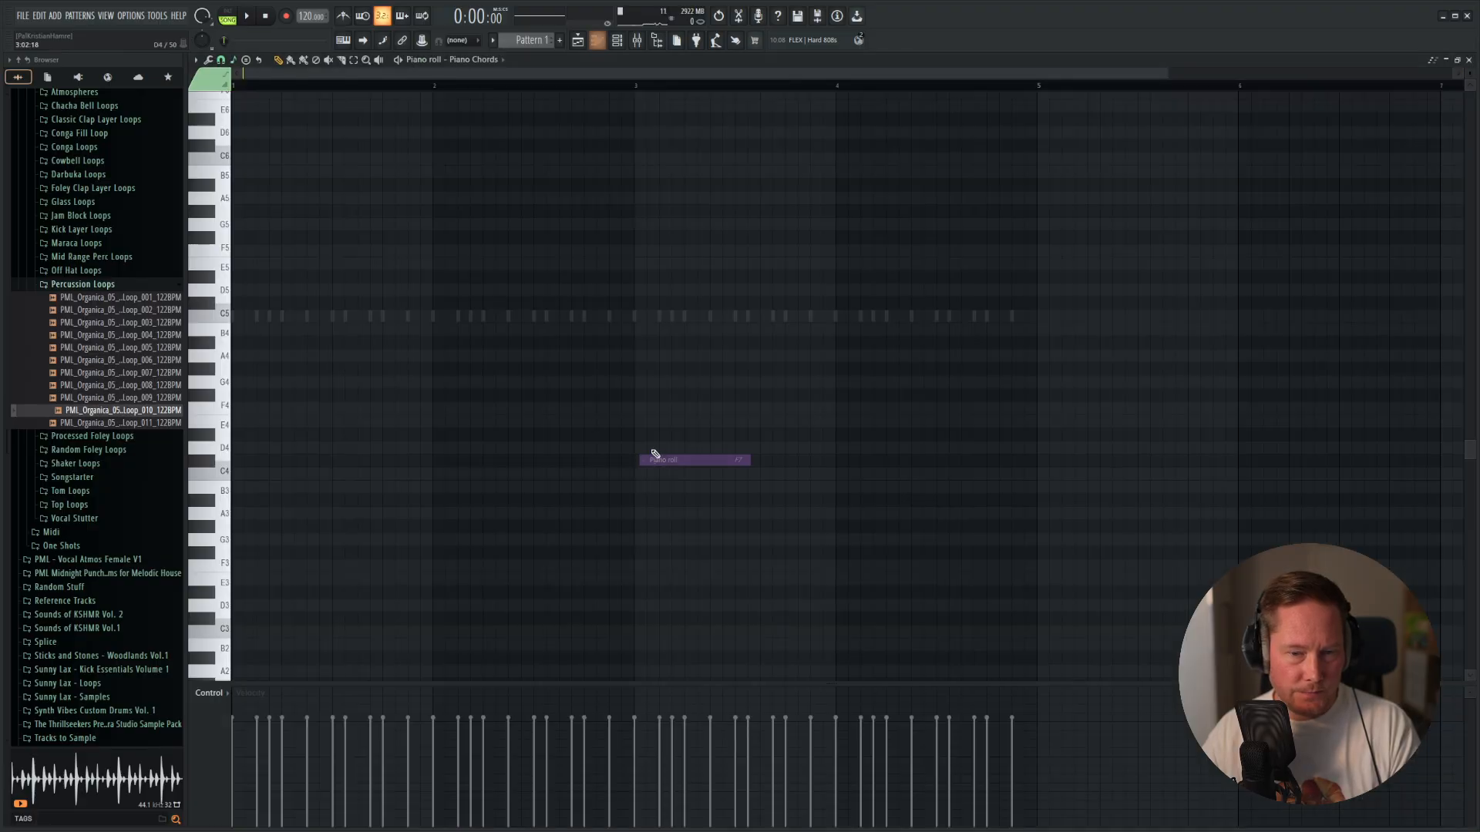
left_click(231, 68)
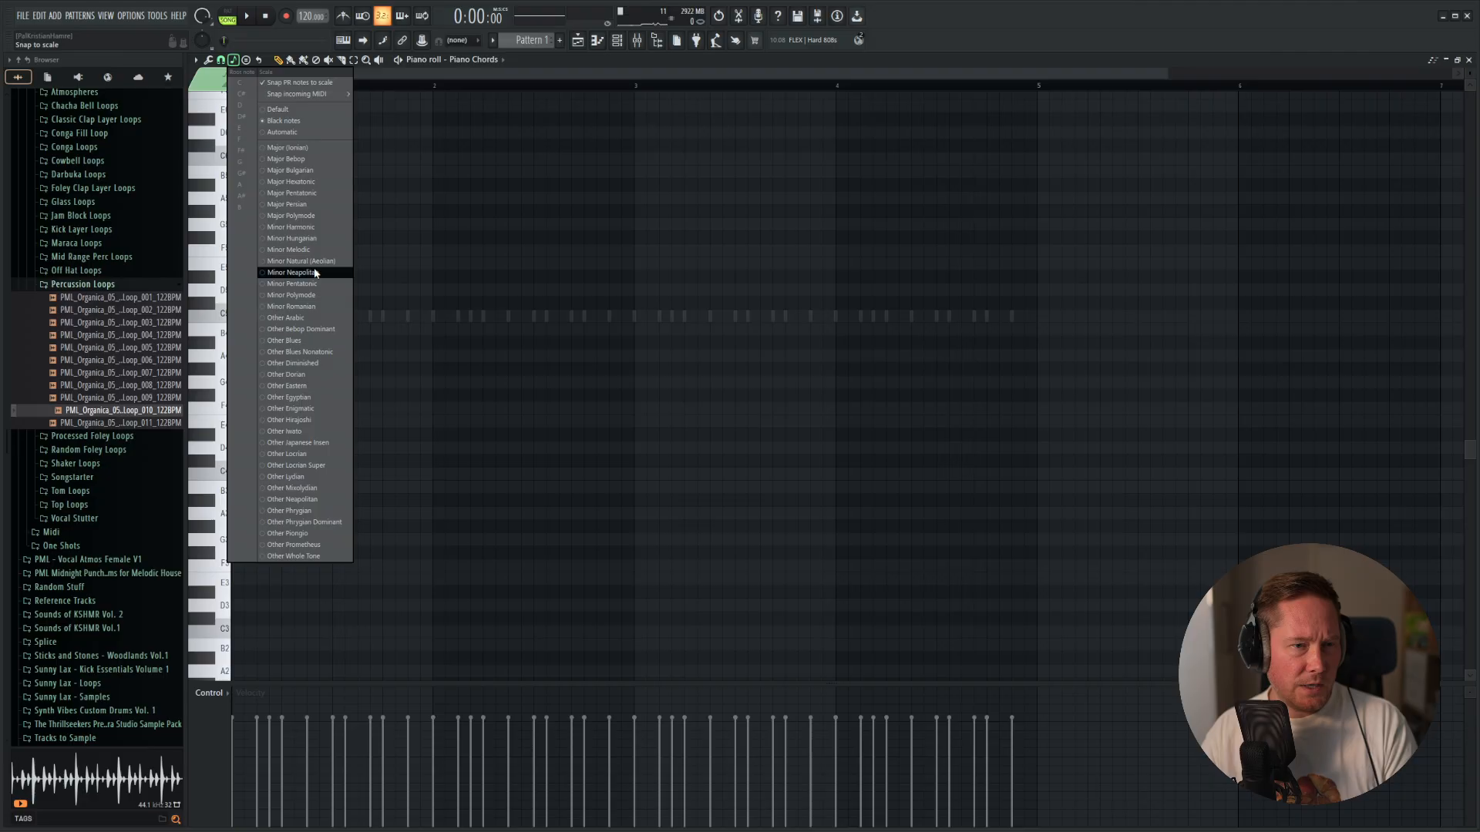
left_click(305, 262)
left_click(233, 60)
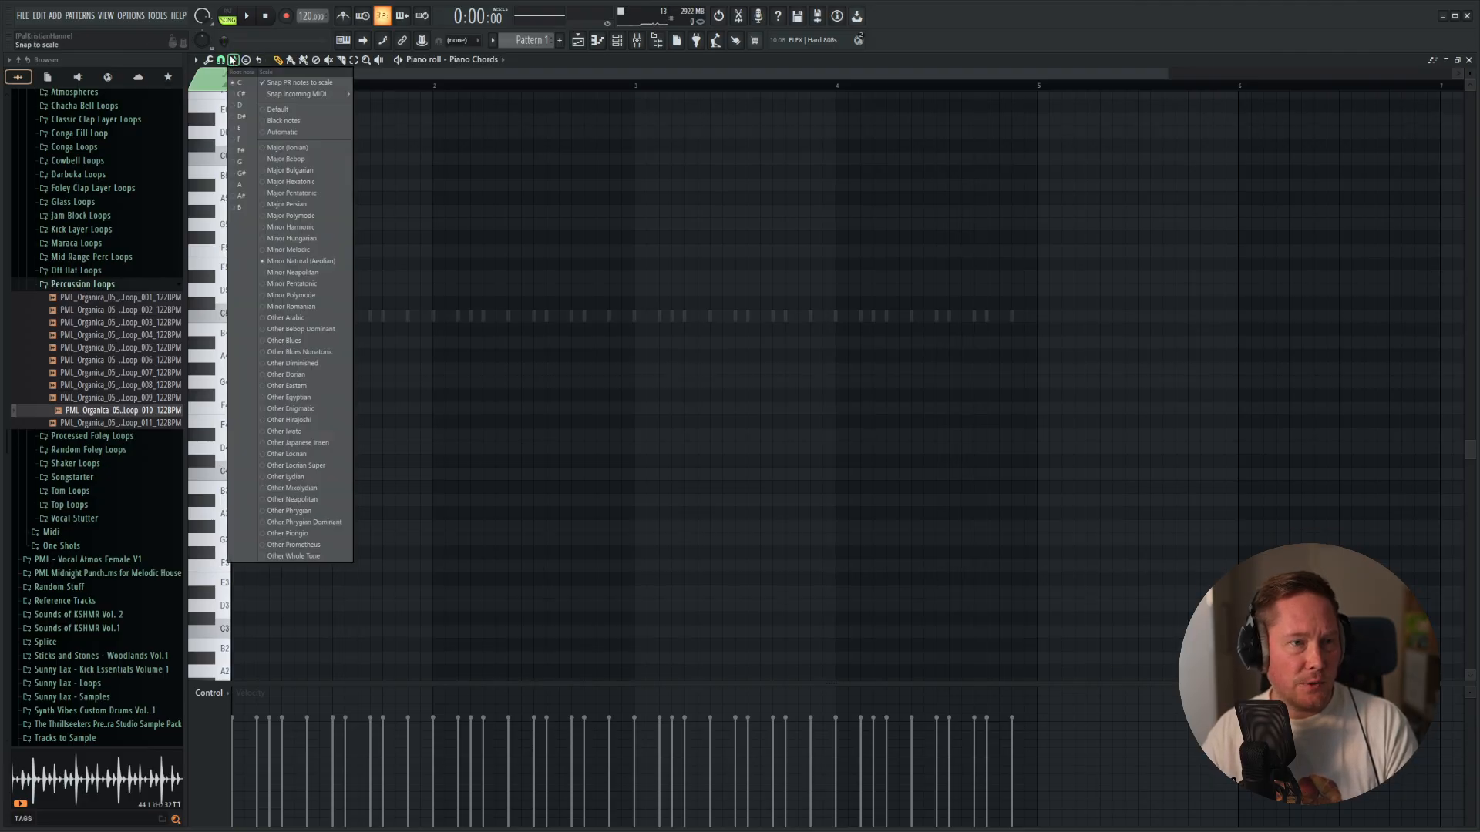
left_click(235, 105)
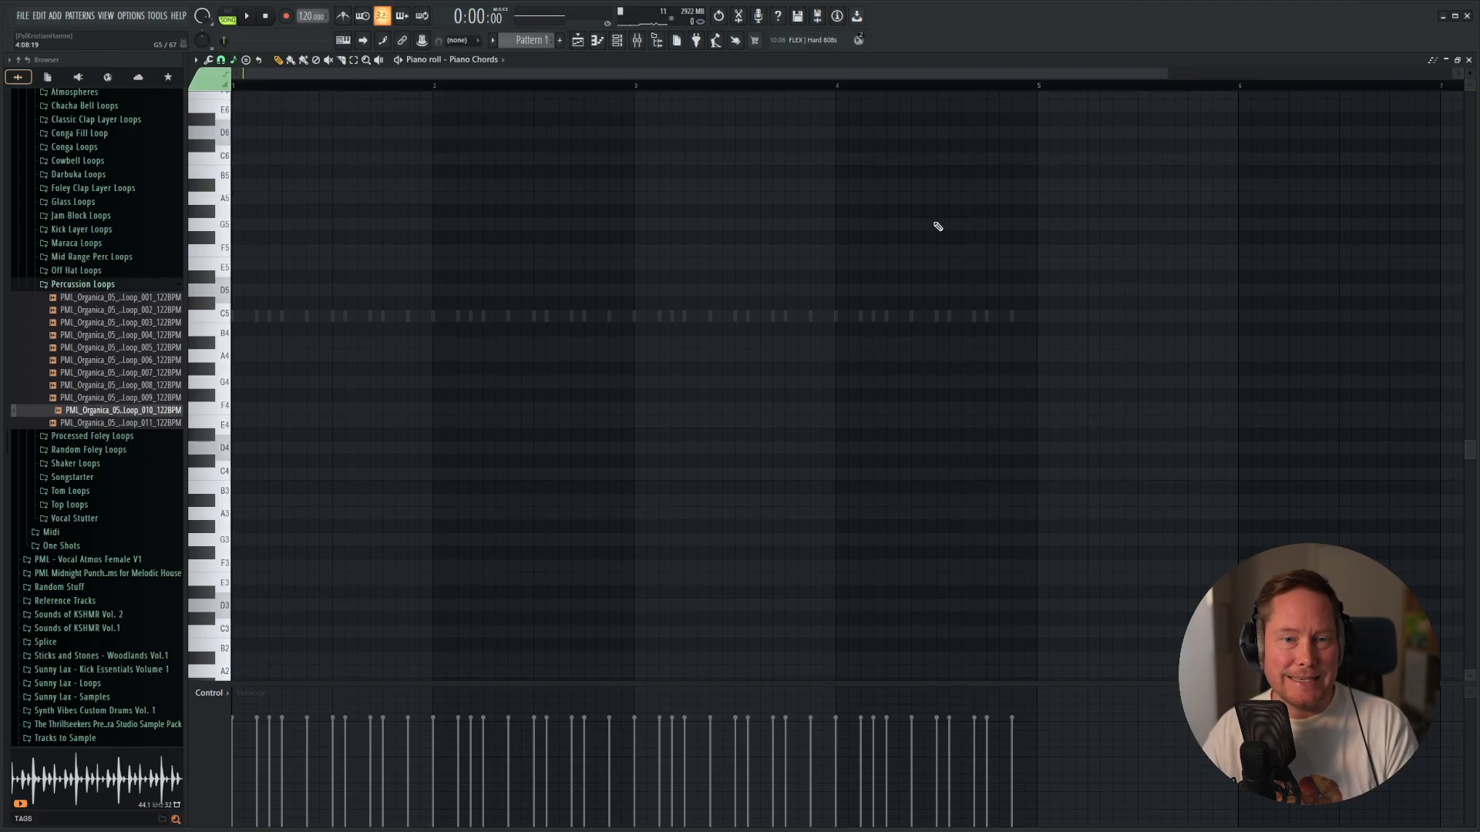
left_click(223, 295)
scroll(324, 362, "up", 3)
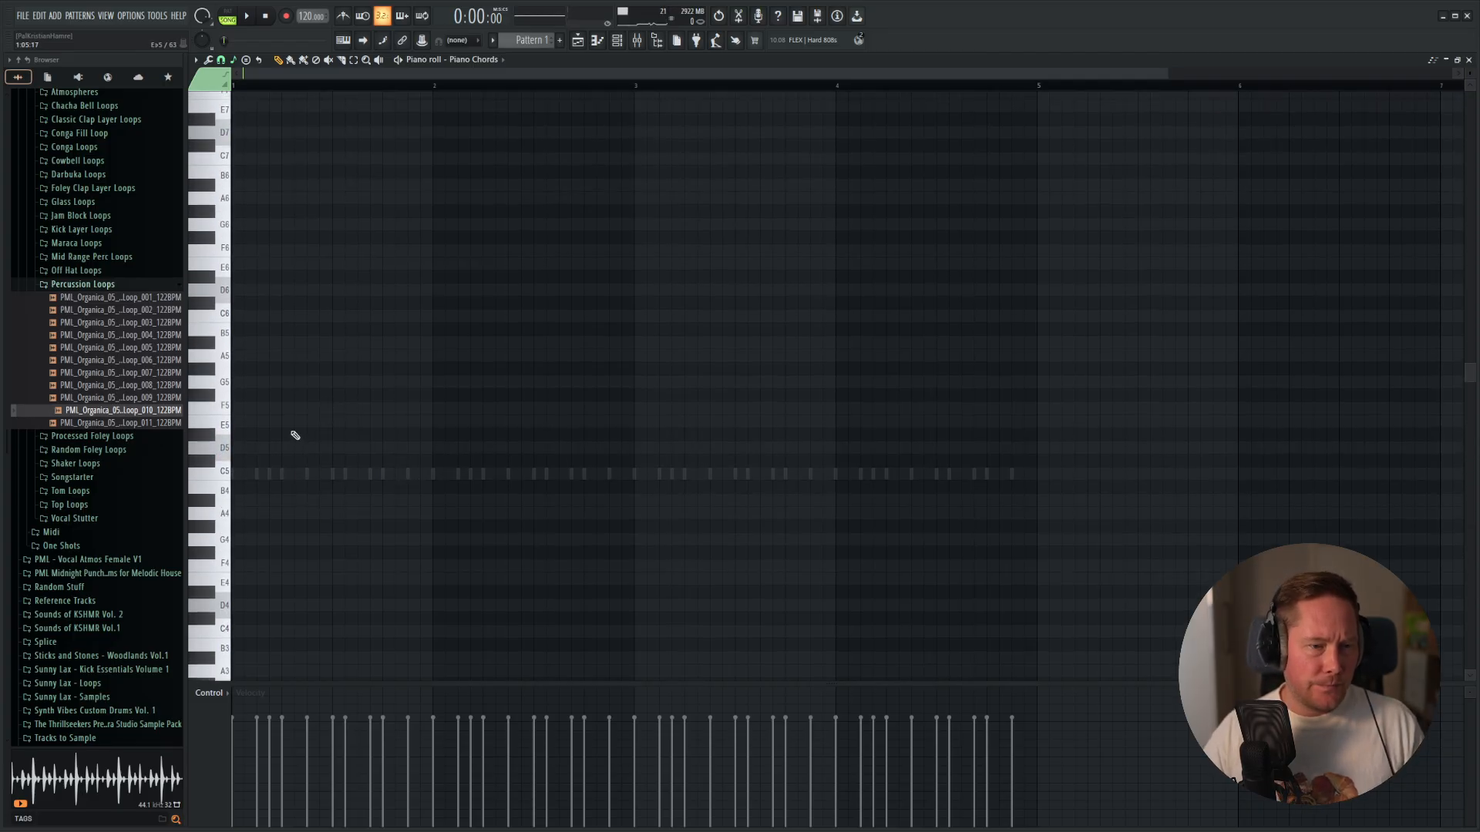
Generate a four-bar chord progression in D minor with the chord progression tool and audition its chords.
left_click(208, 60)
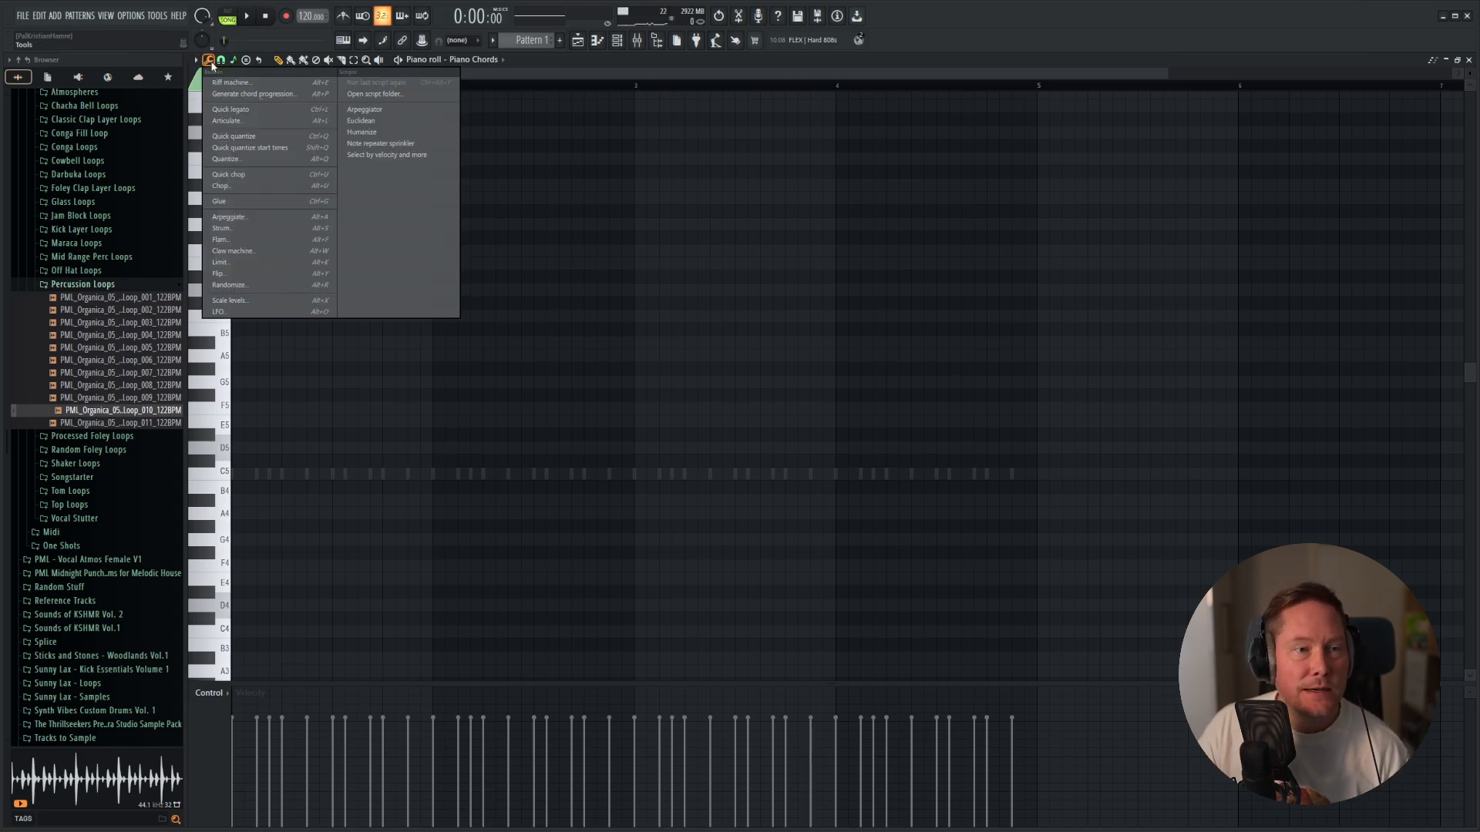
left_click(249, 96)
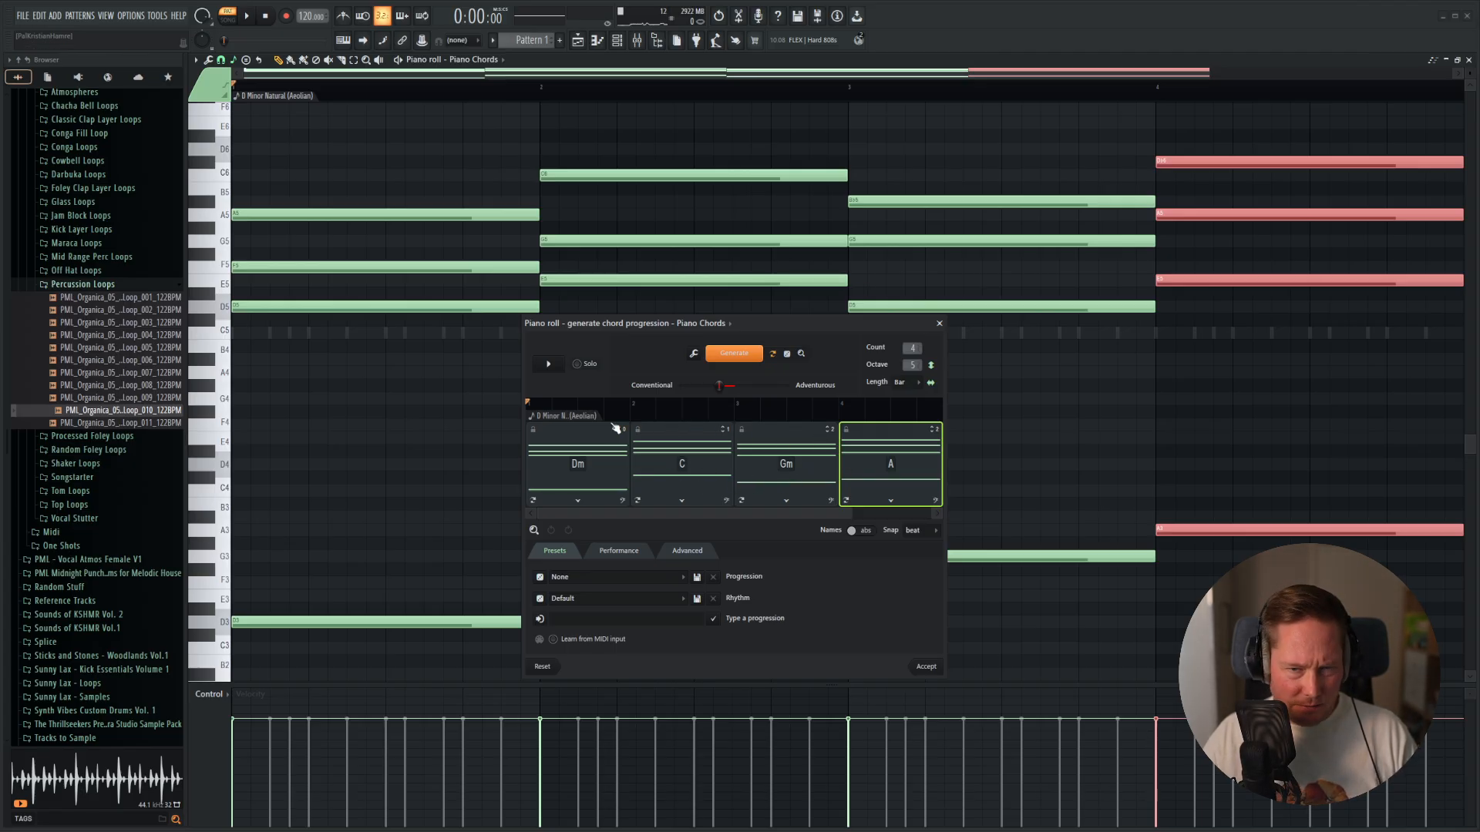
left_click(617, 481)
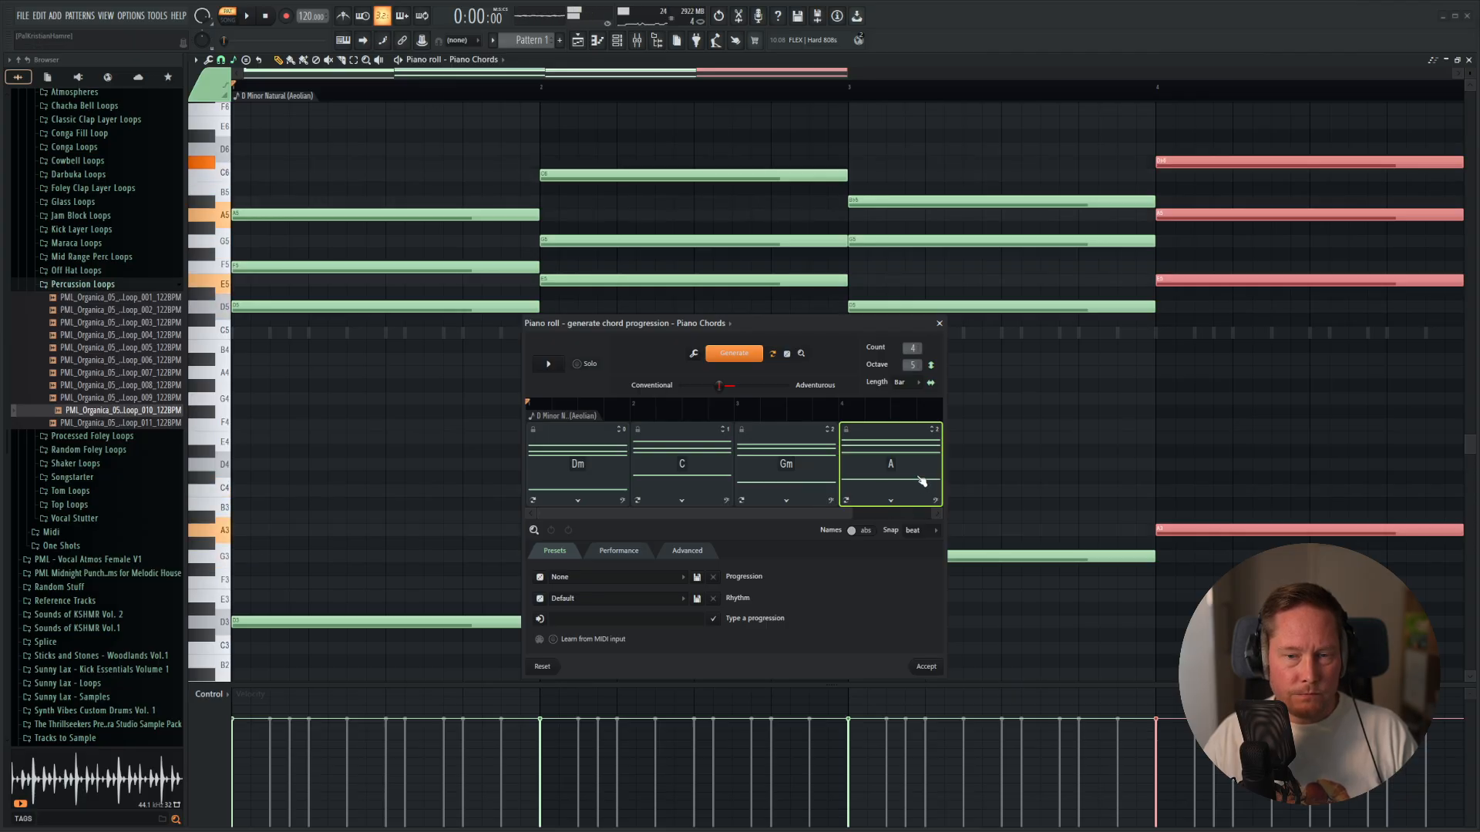
Regenerate the fourth chord until it is B♭, audition the result, and accept the Dm–C–Gm–B♭ progression.
left_click(846, 500)
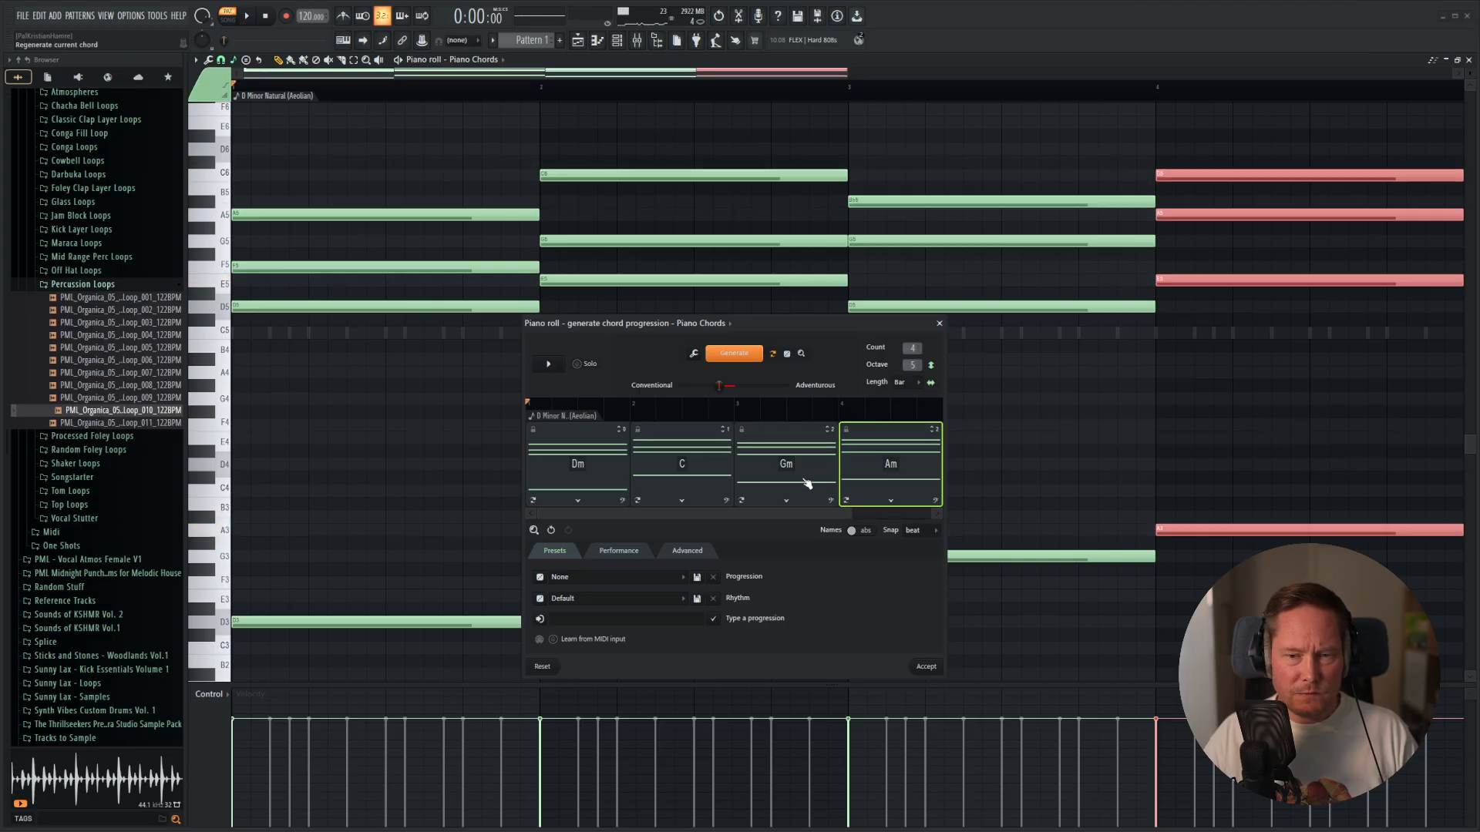
left_click(846, 500)
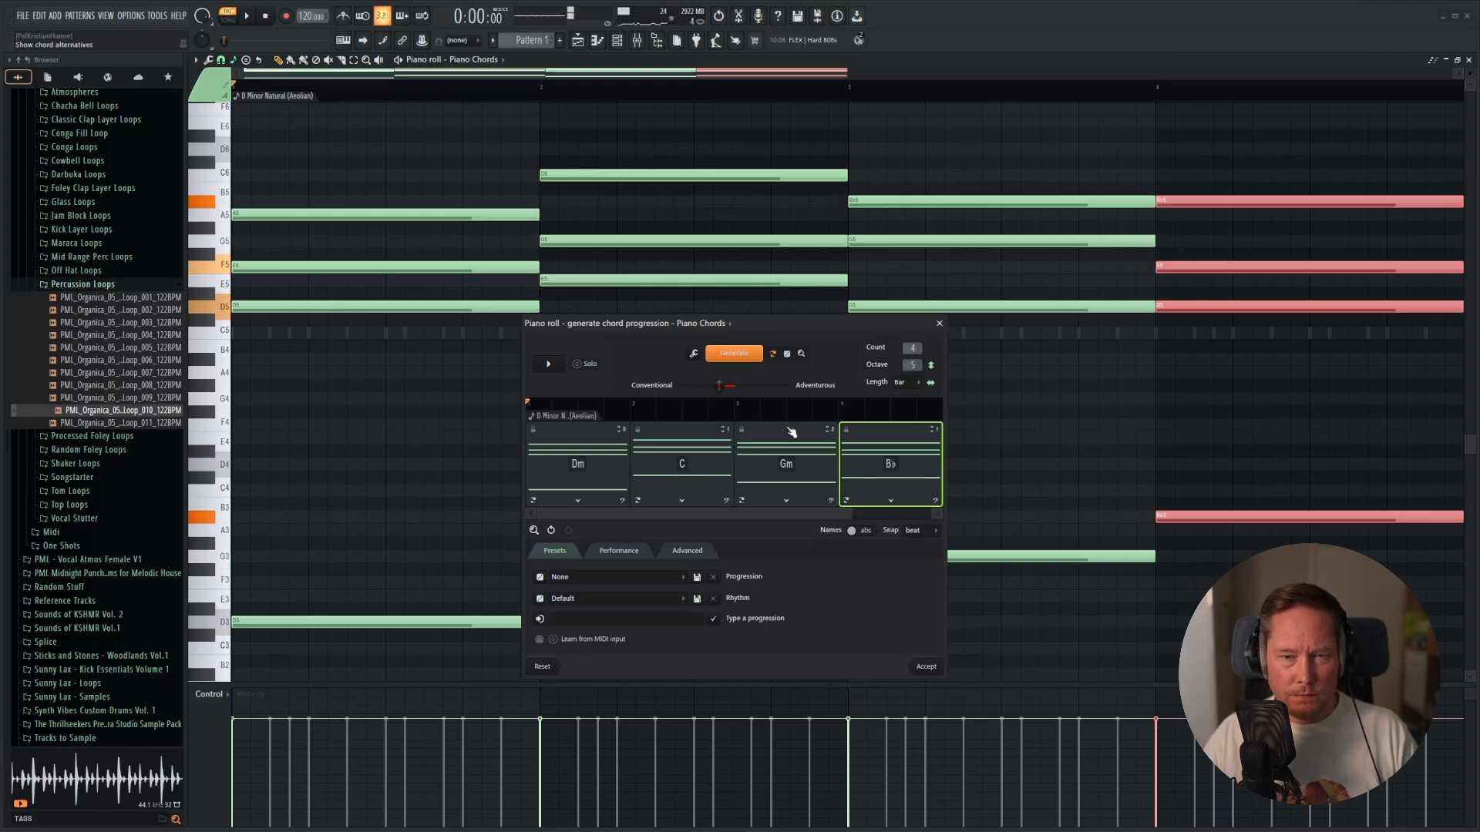
left_click_drag(830, 328, 840, 204)
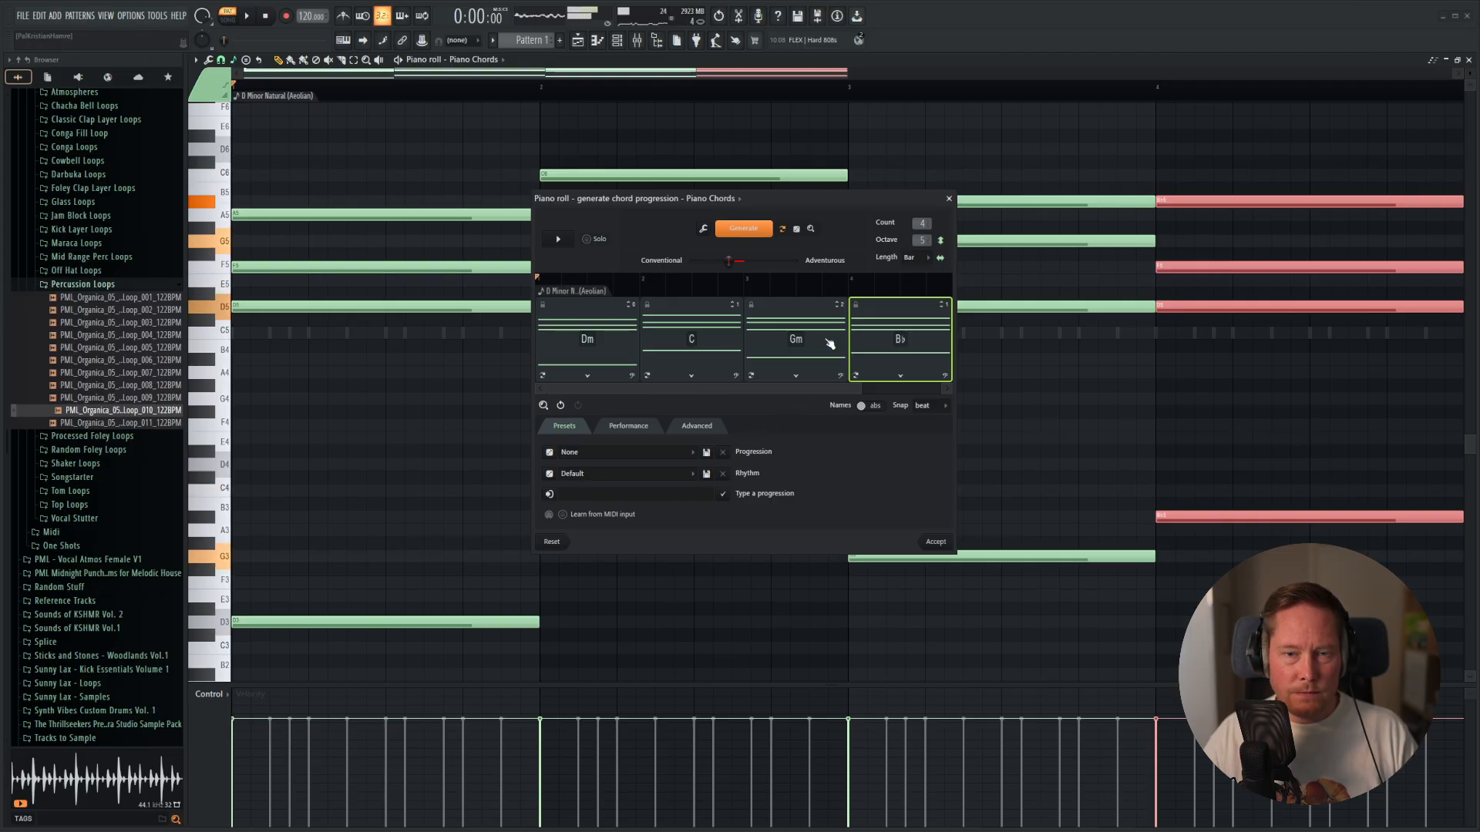
left_click(935, 542)
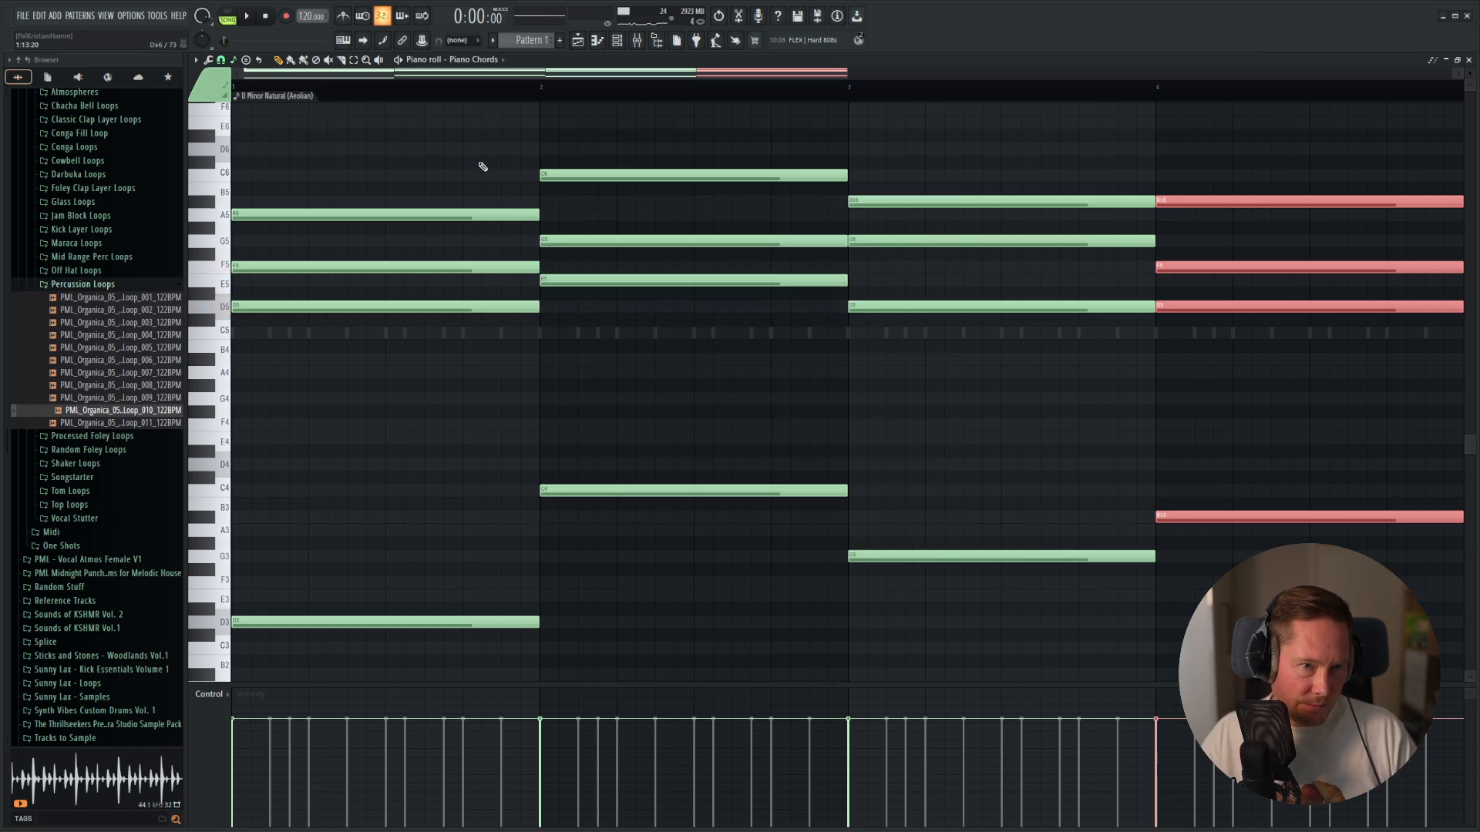
Select the four low bass notes under the chords and lower their velocities to about 50%.
left_click(472, 133)
left_click_drag(407, 406, 1297, 668)
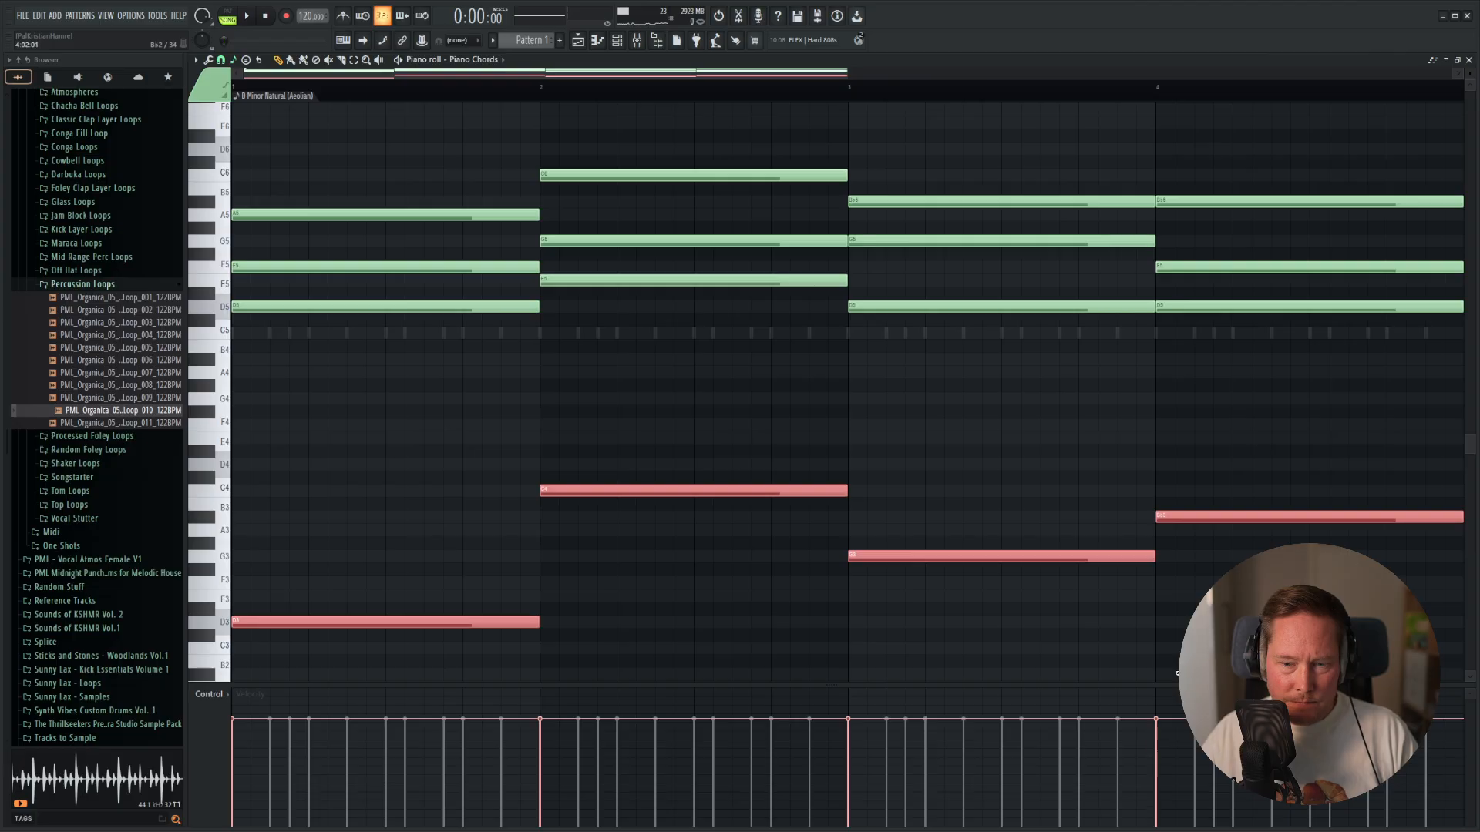
left_click_drag(238, 792, 1215, 785)
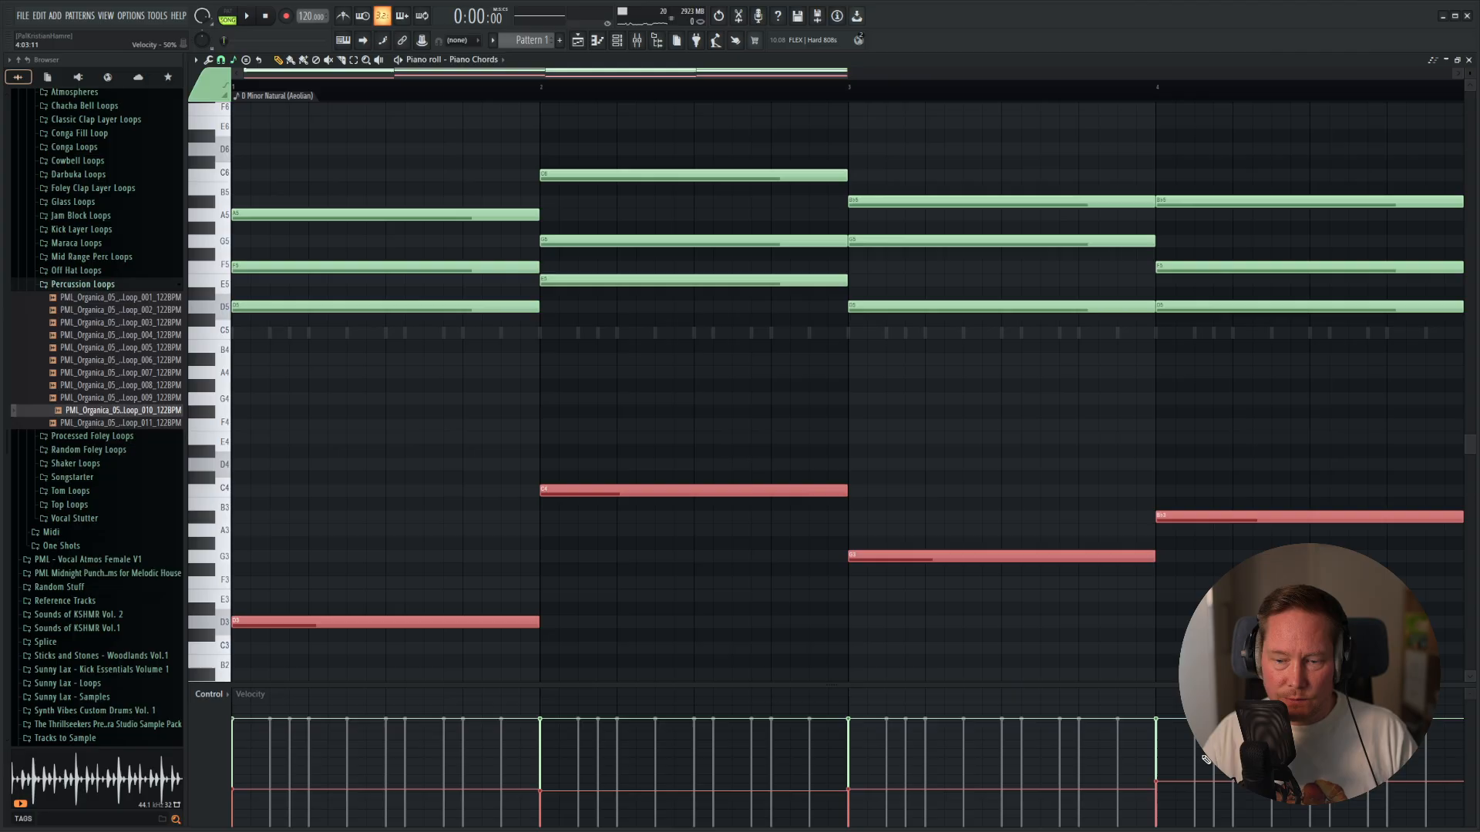
left_click(464, 372)
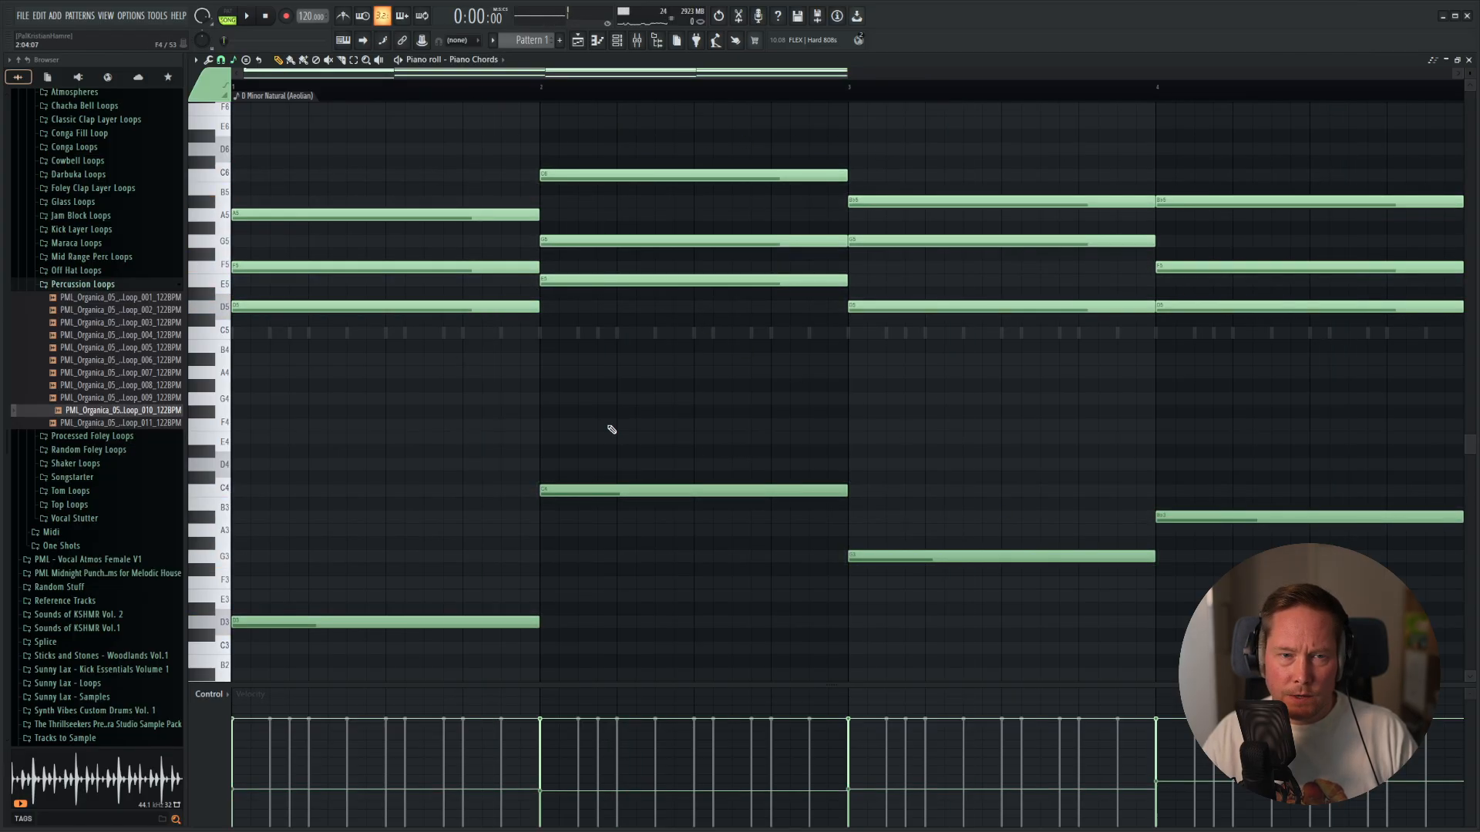
scroll(485, 400, "down", 2)
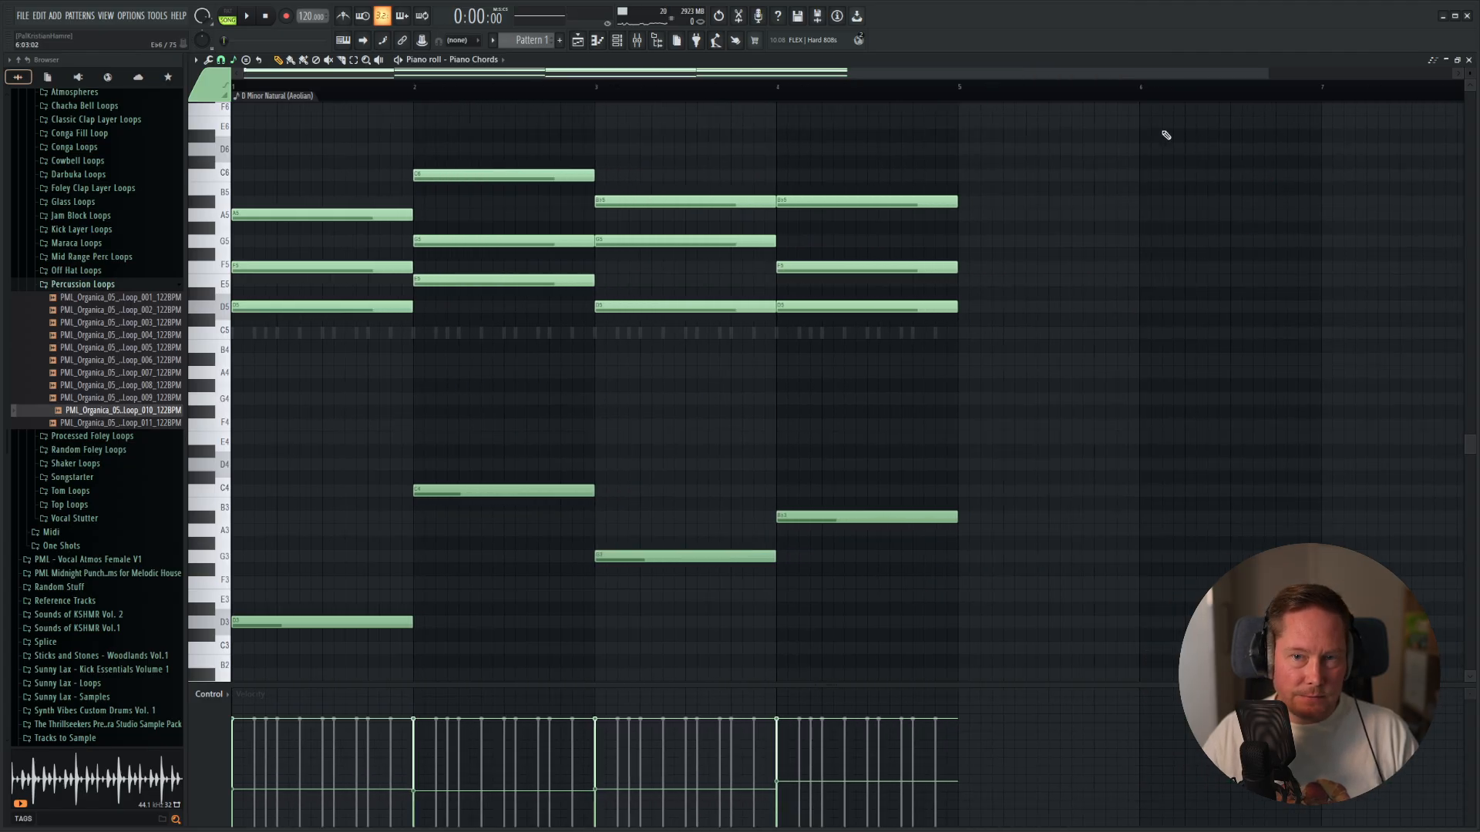
Shift the last three chords about one bar later and lengthen the first Dm chord to just before bar 3.
left_click_drag(1151, 129, 474, 613)
left_click_drag(464, 493, 655, 496)
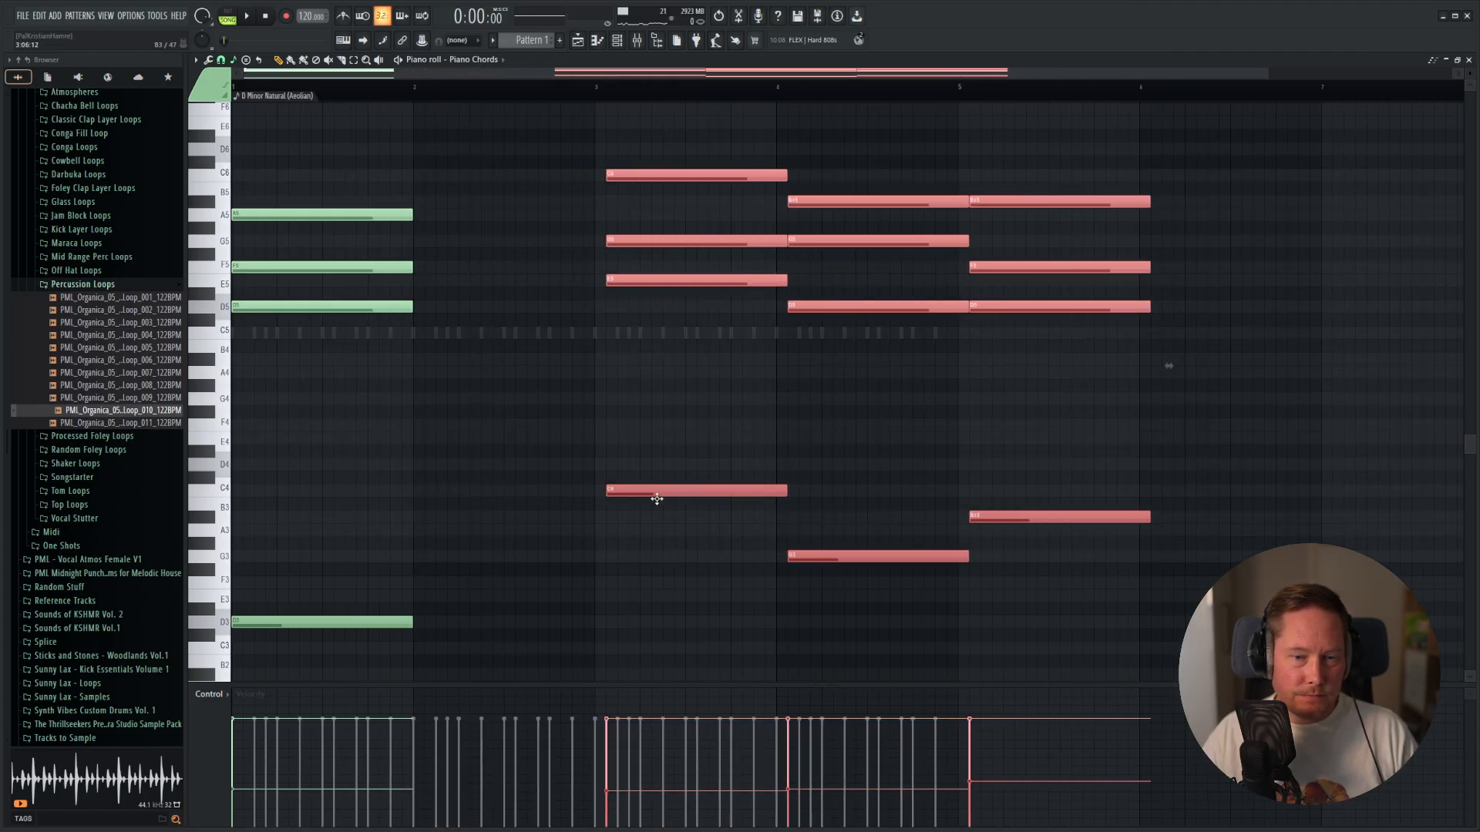
left_click_drag(409, 105, 344, 664)
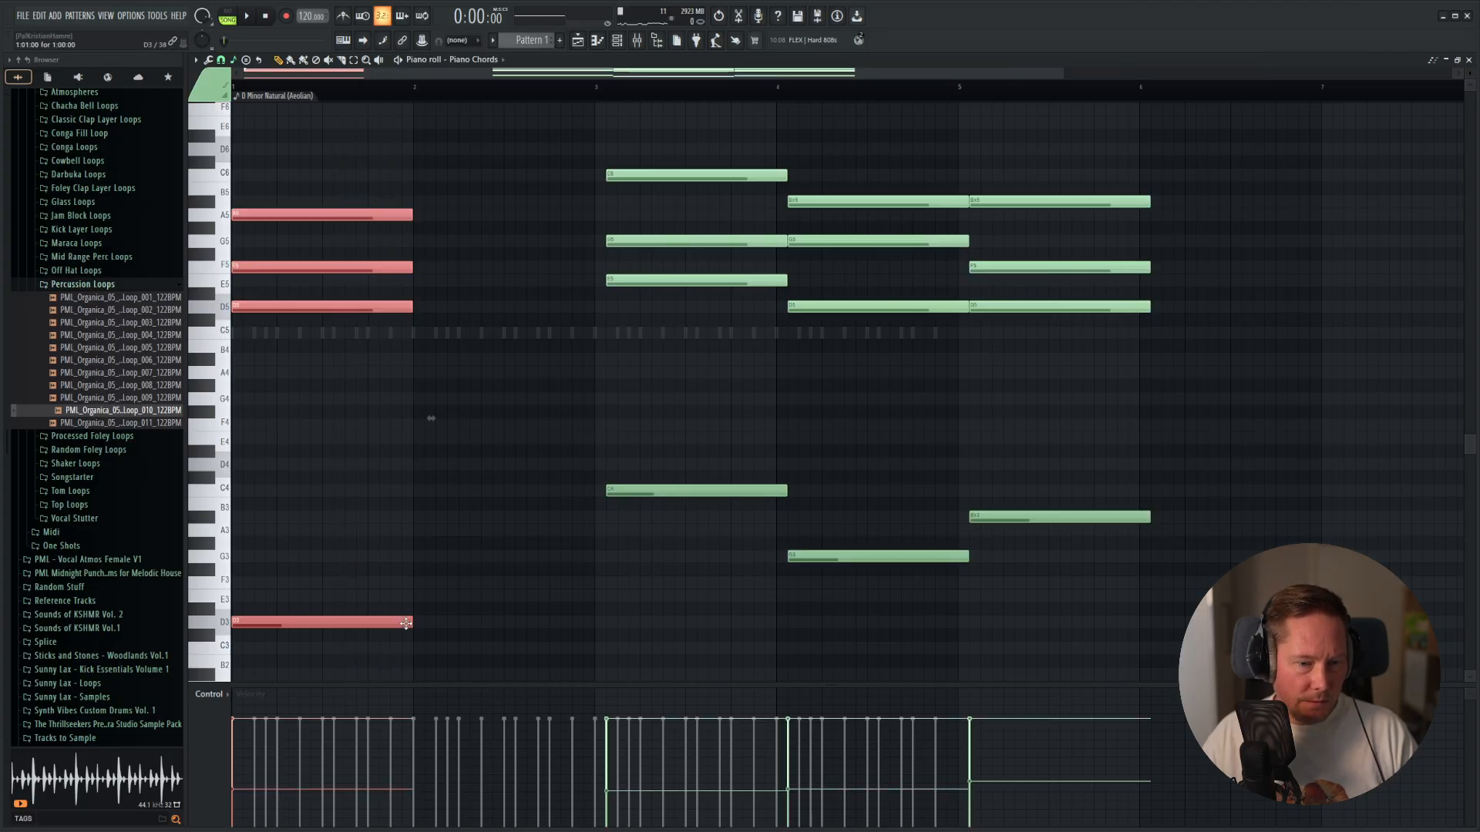
left_click_drag(411, 626, 572, 626)
Move the Cm chord directly against the end of the first chord and shift the last two chords to start at bar 5.
left_click_drag(670, 131, 612, 497)
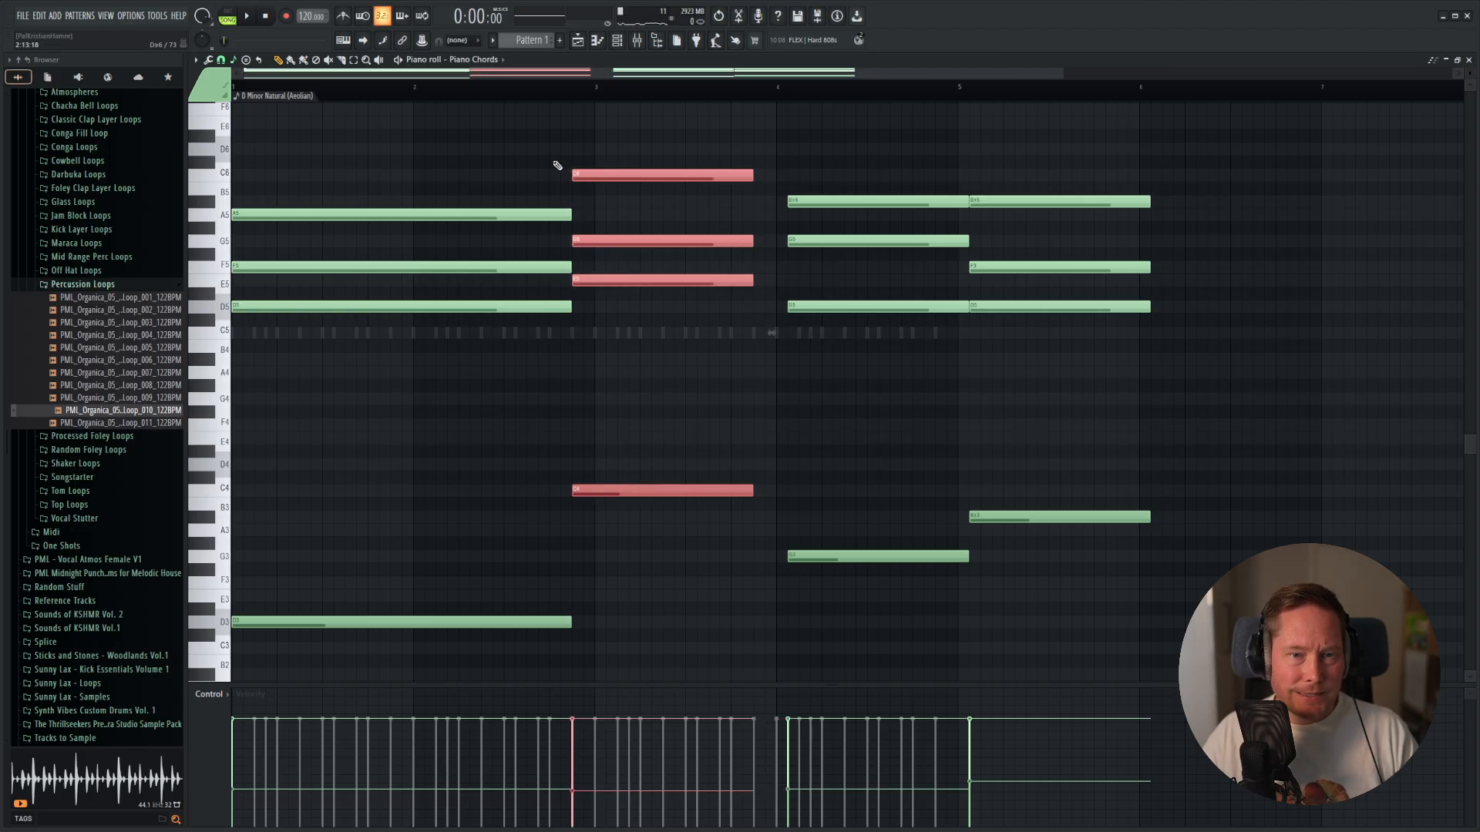
left_click_drag(482, 125, 608, 126)
left_click_drag(935, 126, 1099, 654)
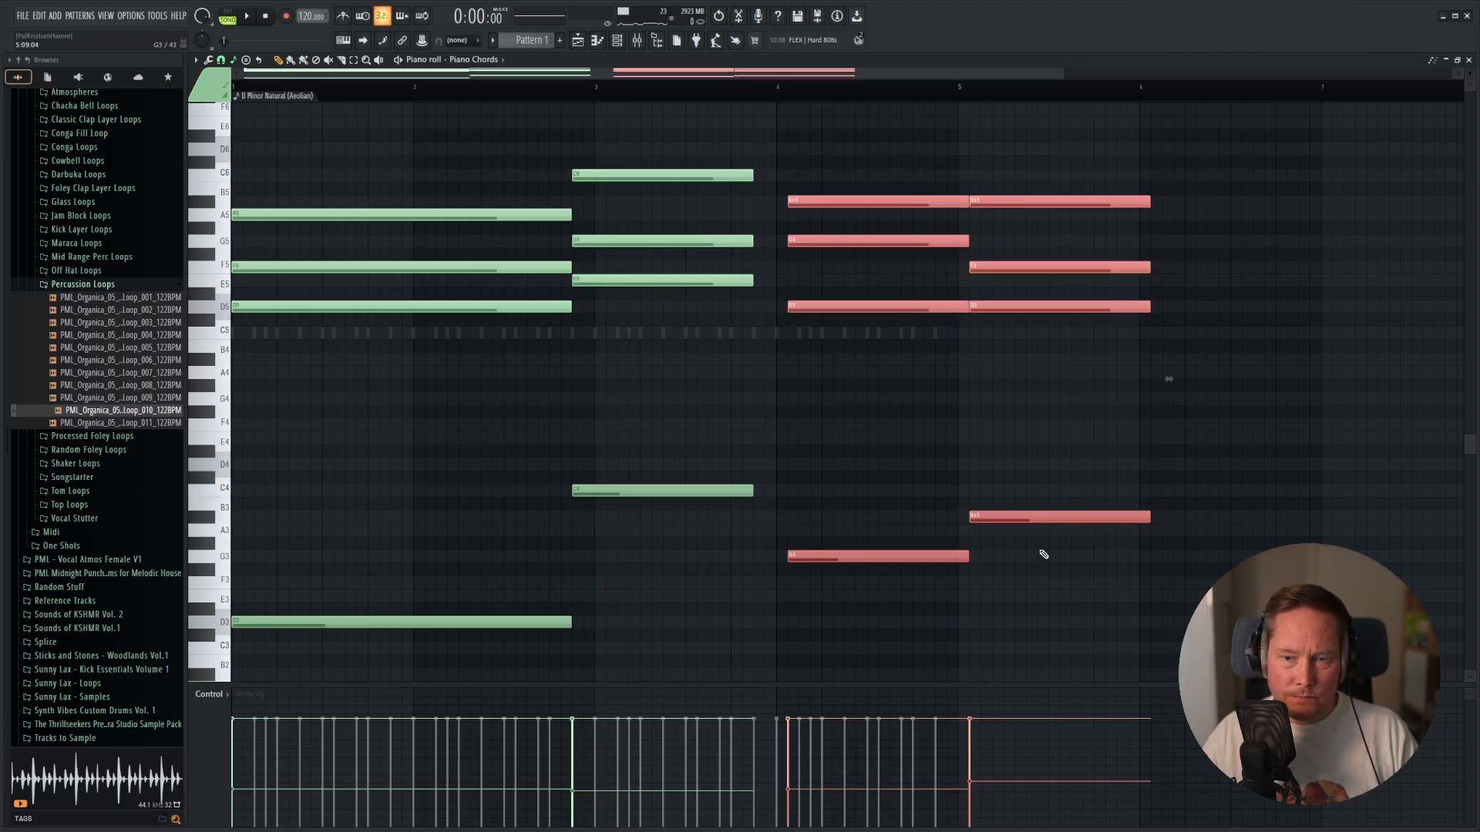
left_click_drag(884, 557, 1053, 556)
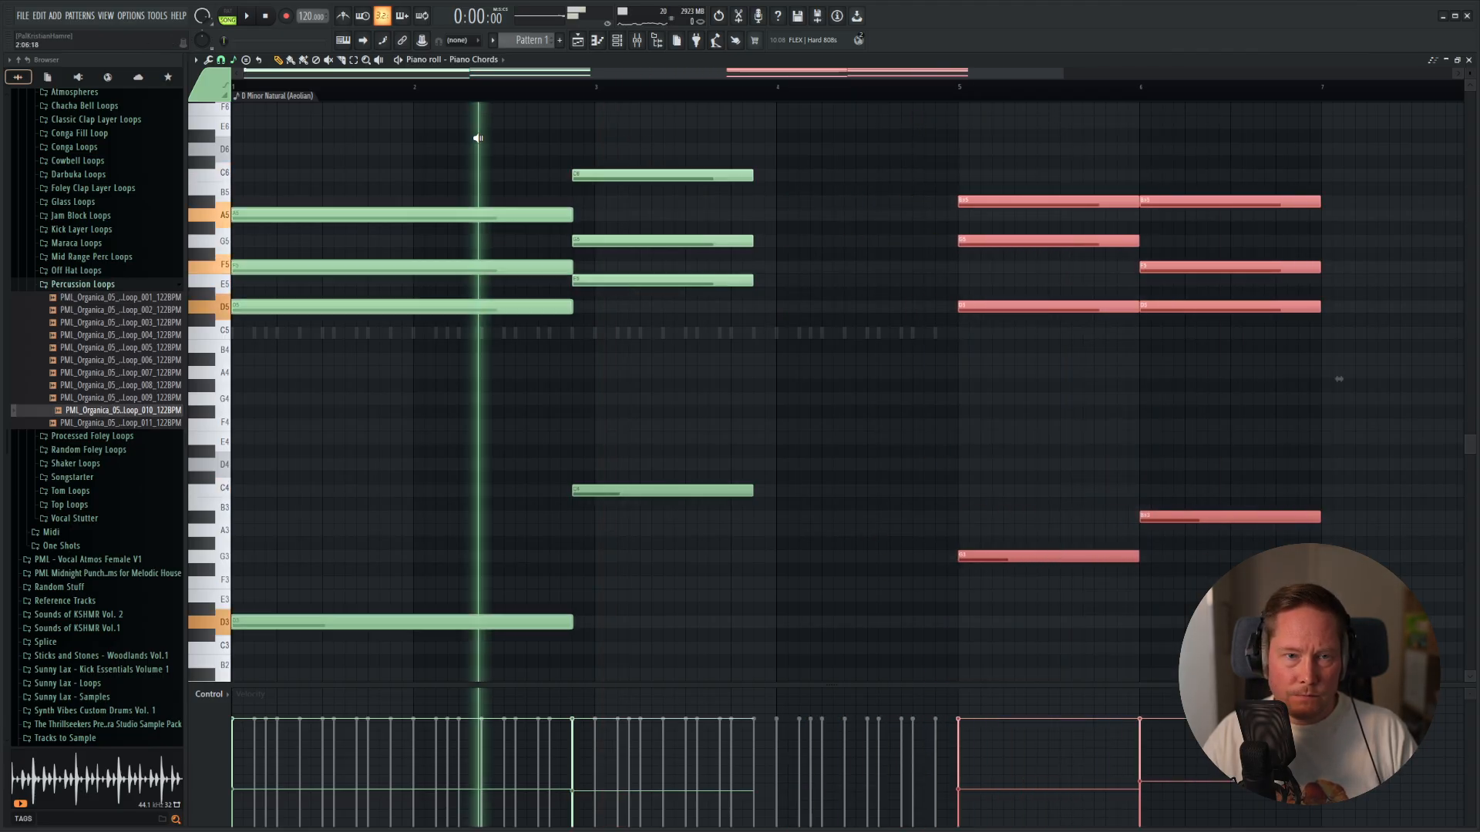
Audition the chords at several points in the piano roll to judge the new spacing.
left_click(1083, 145)
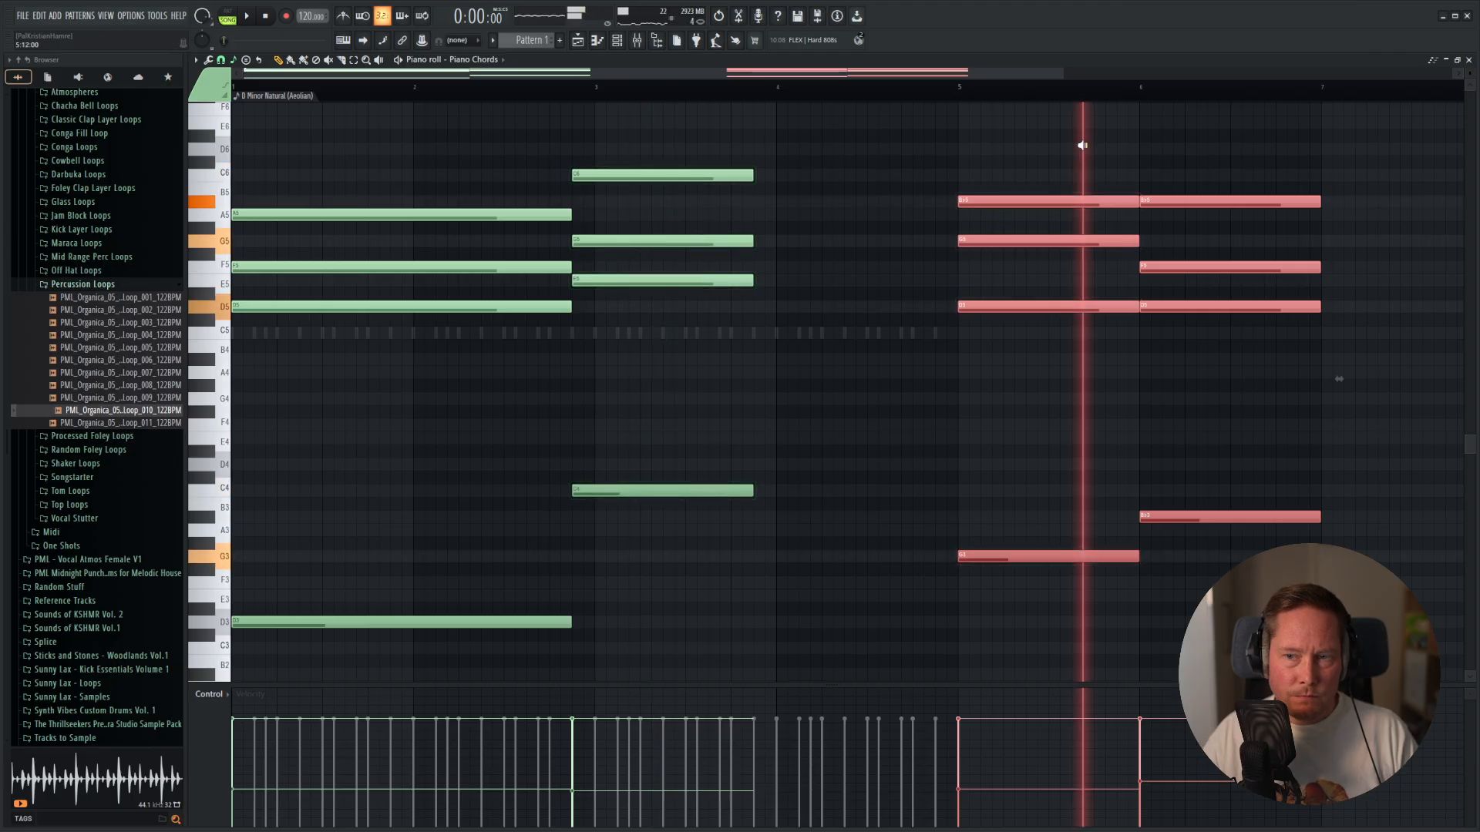
right_click(456, 163, "alt")
right_click(695, 133, "alt")
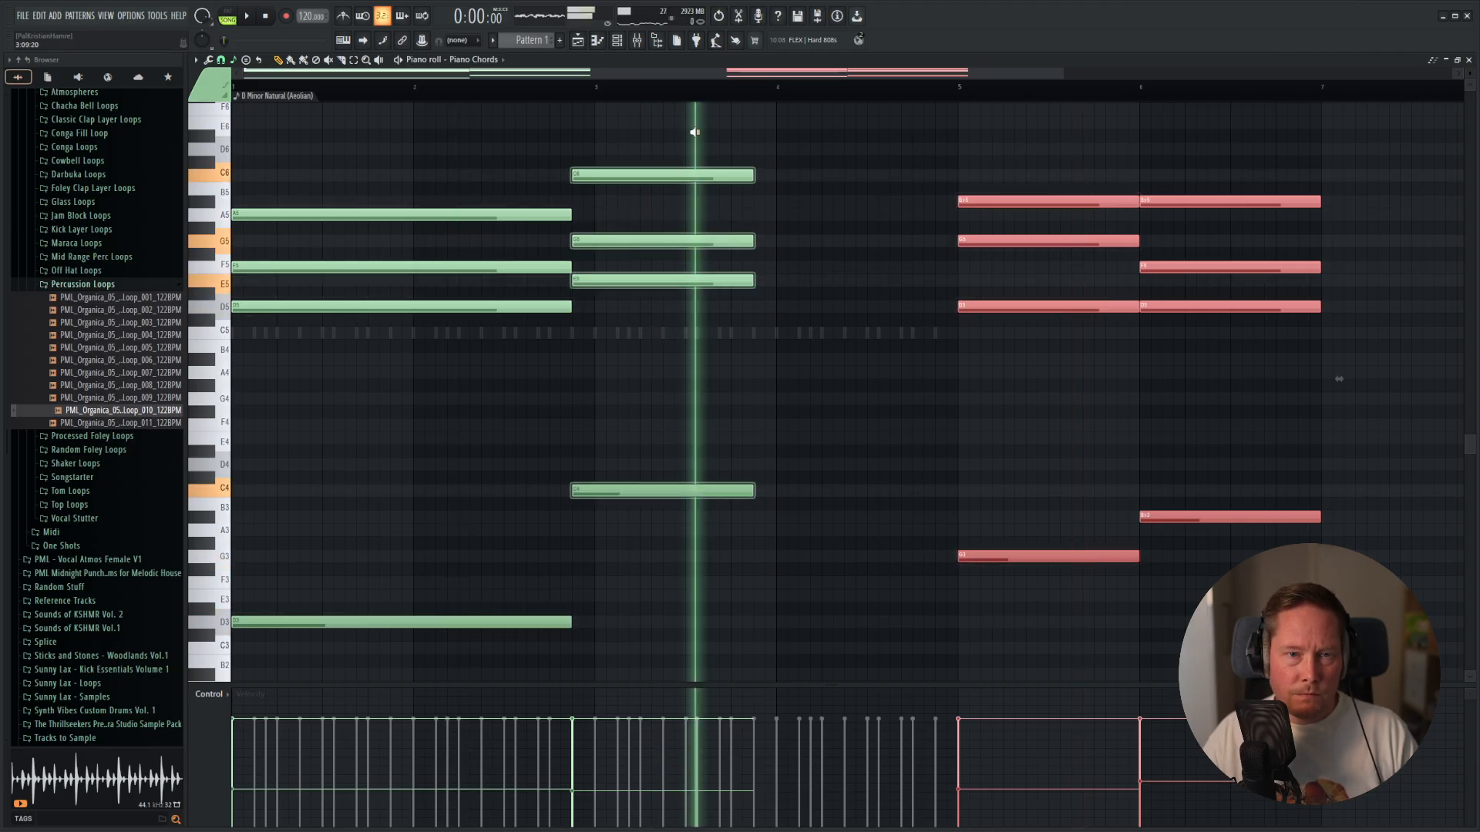
right_click(1291, 164, "alt")
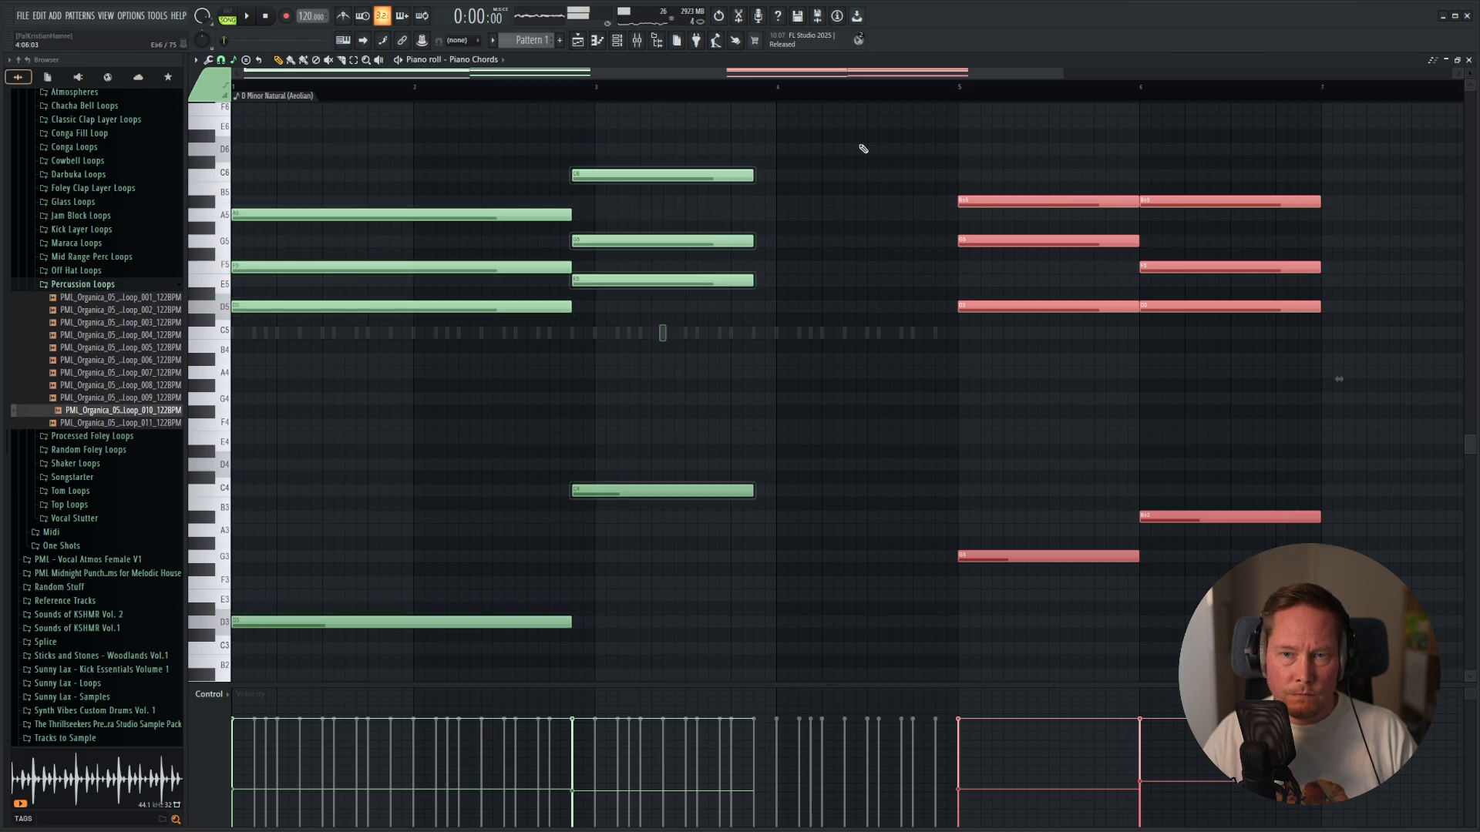
right_click(1123, 161, "alt")
mouse_move(1123, 161)
left_mouse_down()
mouse_move(1211, 153)
mouse_move(1165, 143)
mouse_move(1287, 163)
left_mouse_up()
right_click(447, 157, "alt")
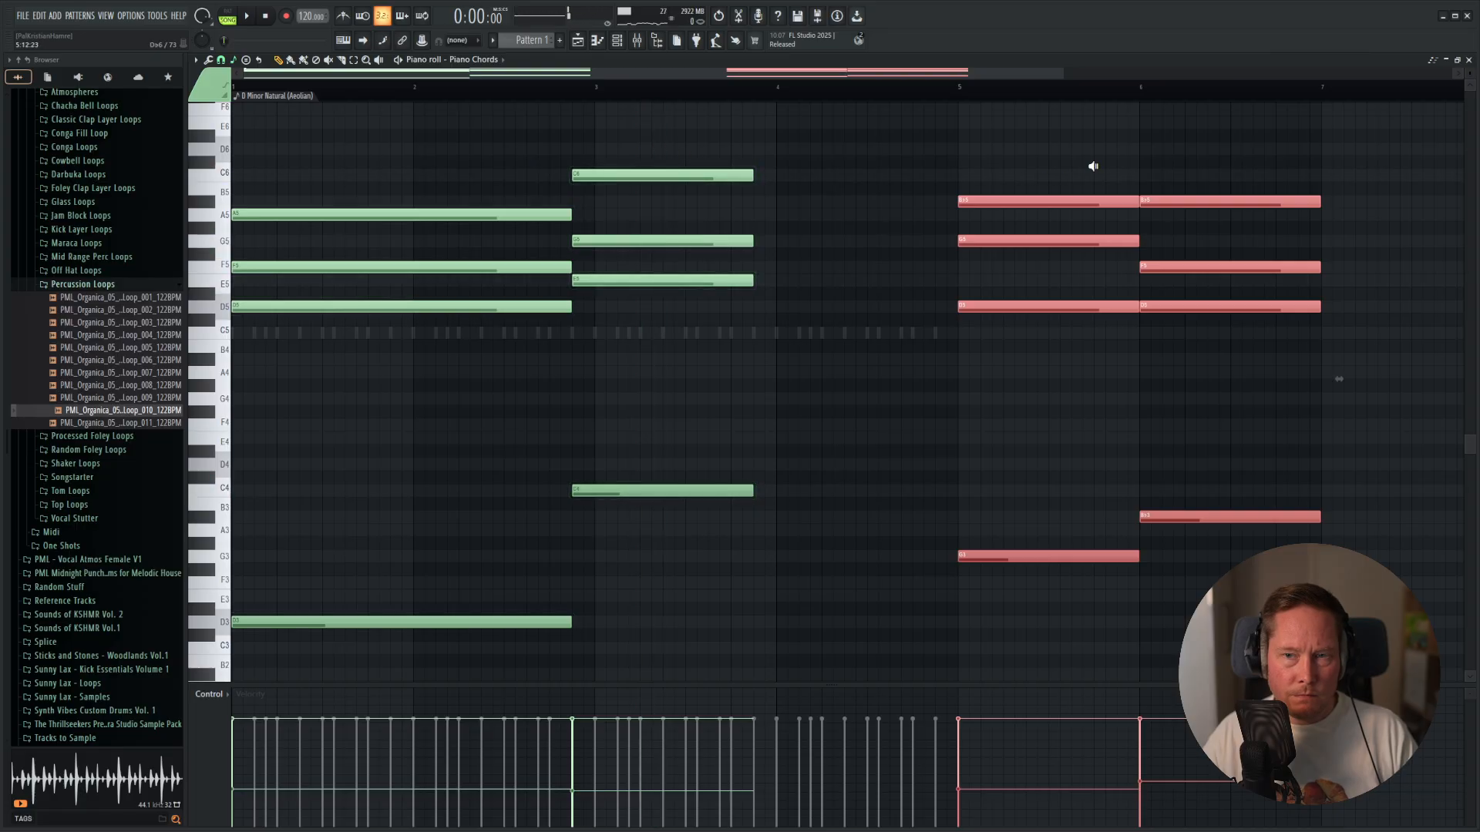
right_click(512, 163, "alt")
right_click(664, 165, "alt")
right_click(1254, 170, "alt")
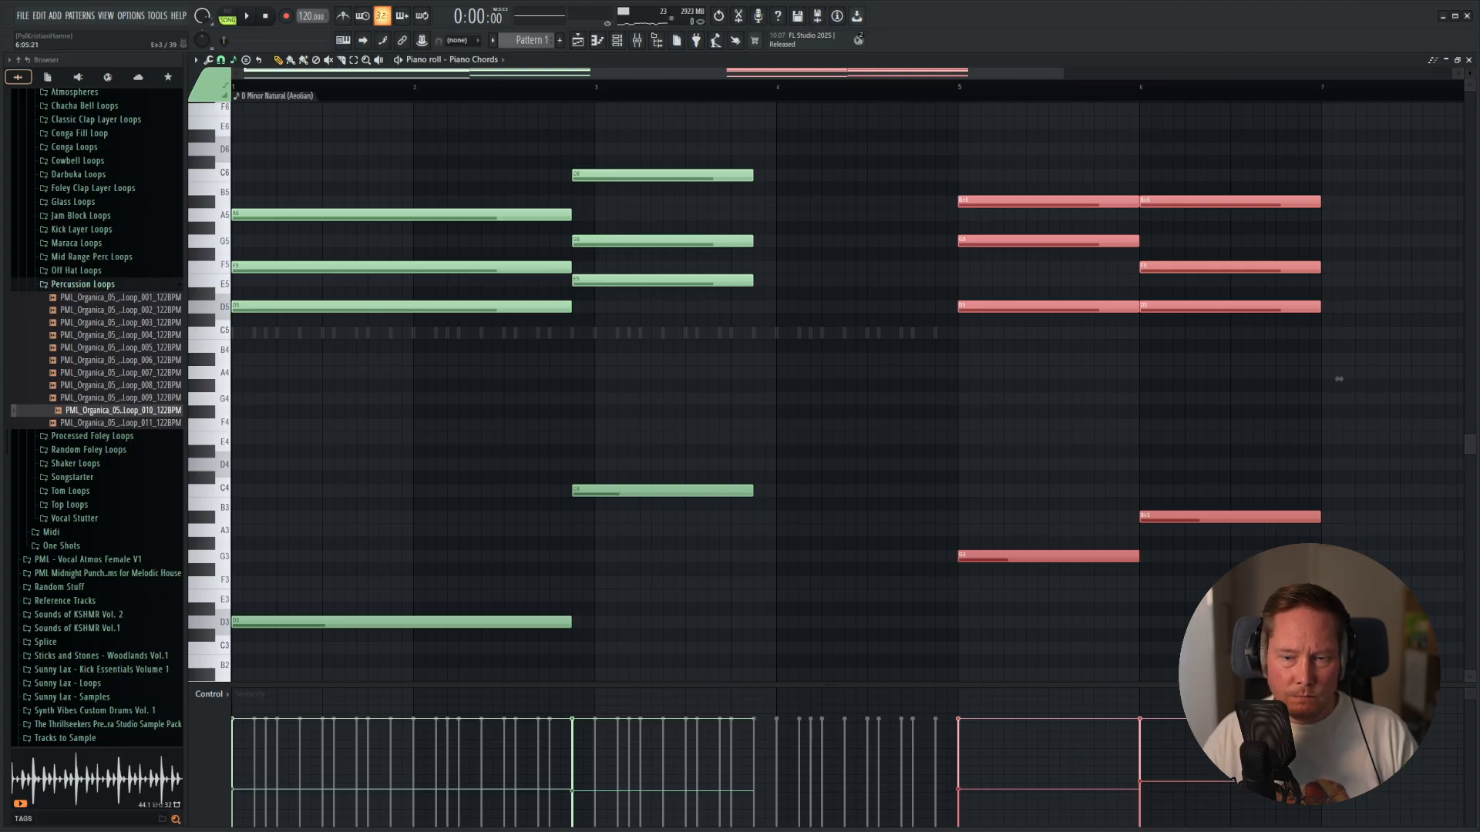
Select the four low bass notes, raise their velocities slightly, and deselect them.
mouse_move(1315, 431)
left_mouse_down()
mouse_move(403, 651)
mouse_move(240, 770)
mouse_move(576, 762)
left_mouse_up()
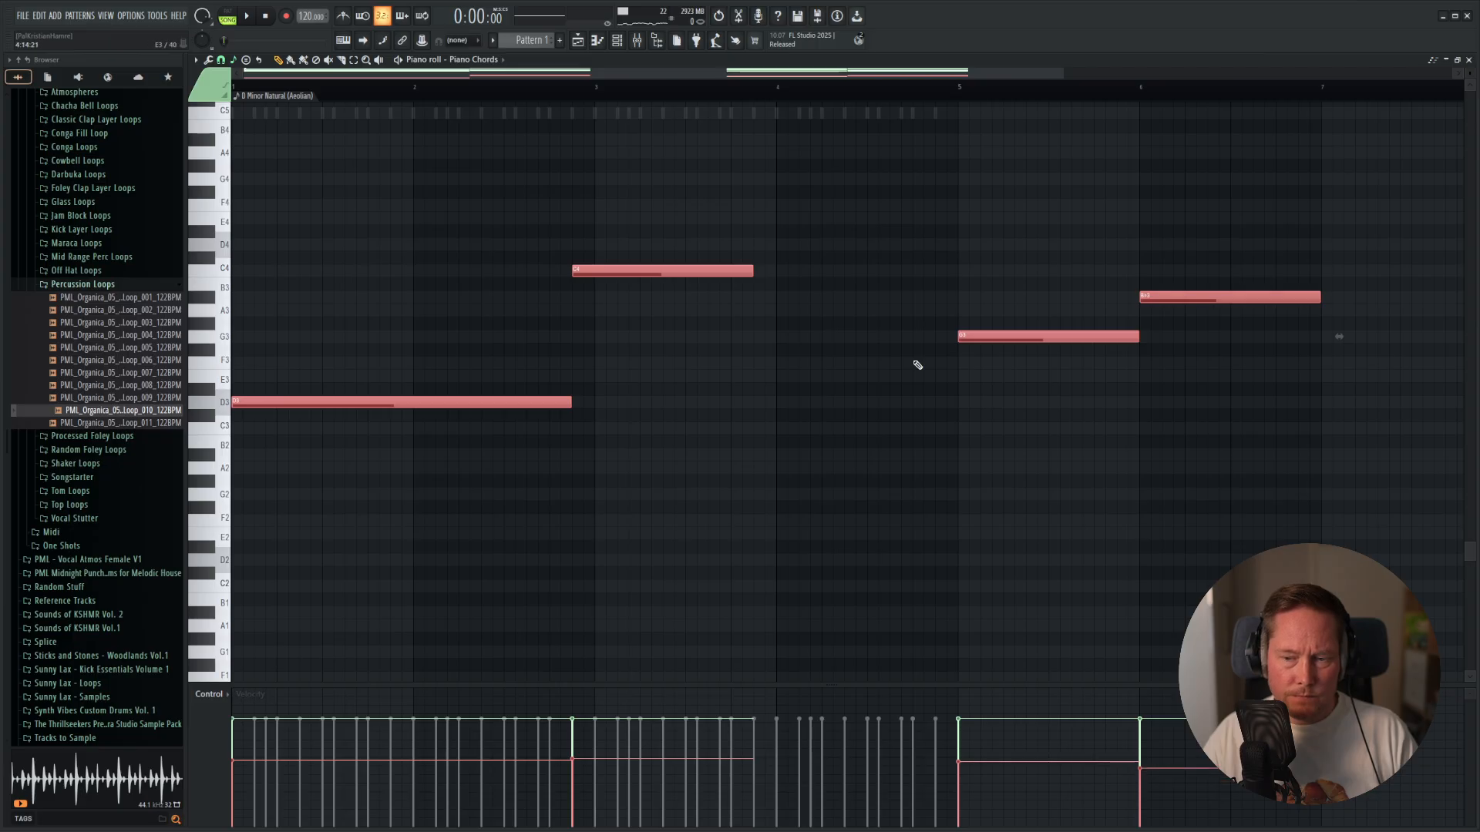
key("ctrl+d")
scroll(552, 218, "up", 4)
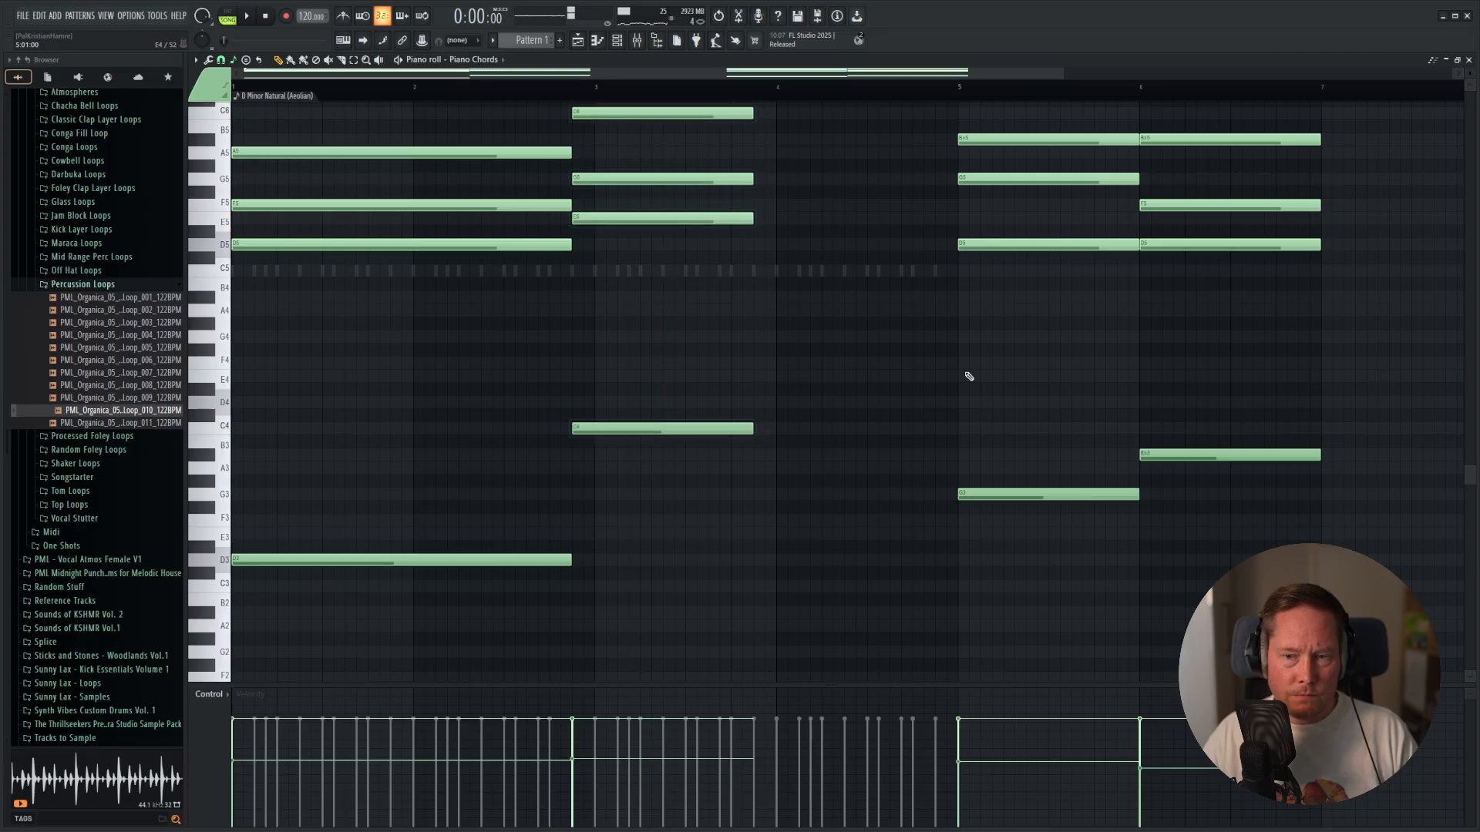
Select the four notes of the final B♭ chord and move them to start halfway through bar 7.
scroll(1012, 416, "up", 3)
left_click_drag(885, 106, 1140, 663)
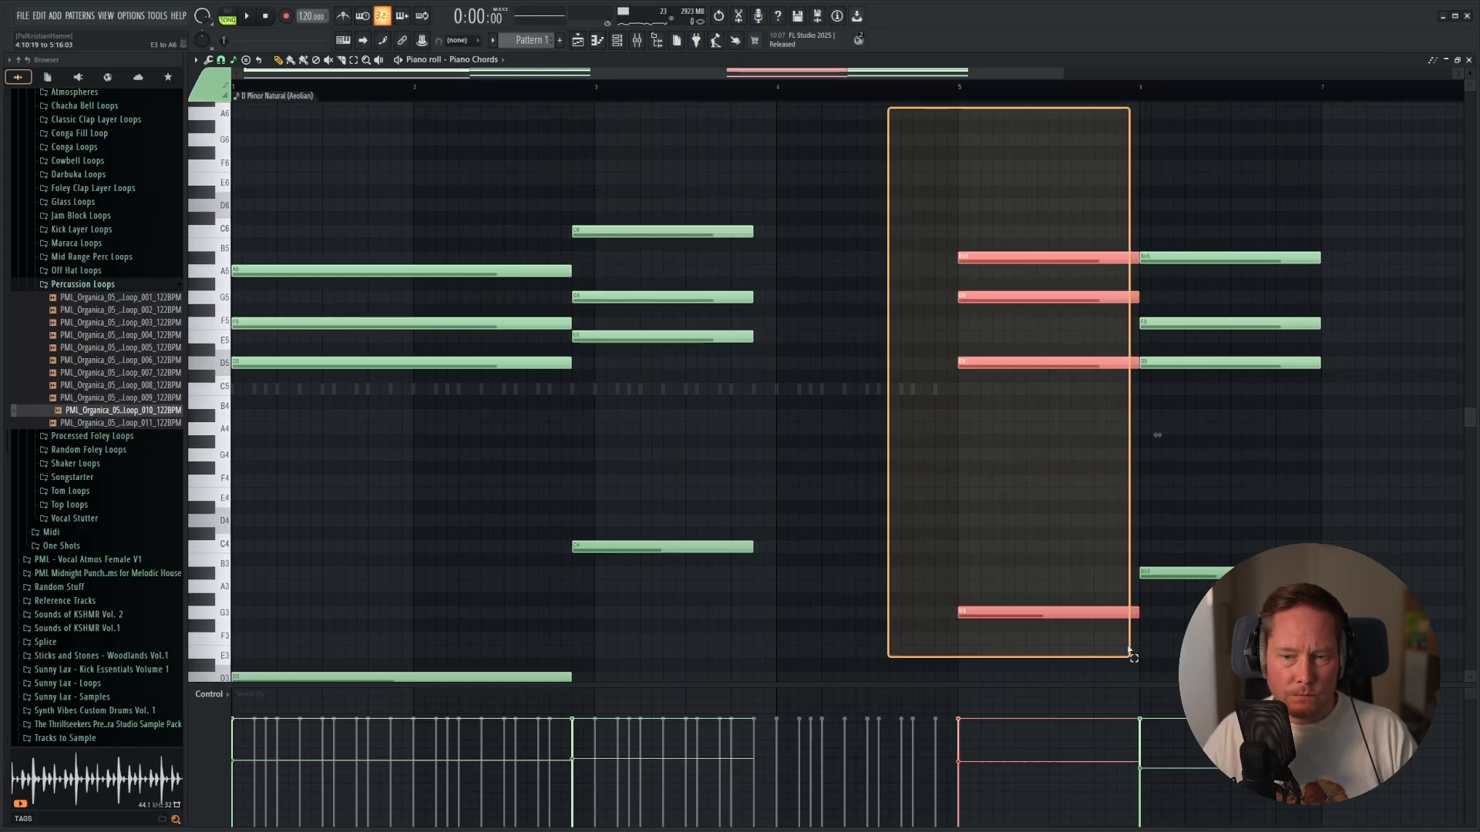
mouse_move(1042, 614)
left_mouse_down()
mouse_move(906, 614)
mouse_move(1042, 613)
left_mouse_up()
scroll(1255, 451, "down", 5)
scroll(1226, 439, "down", 2)
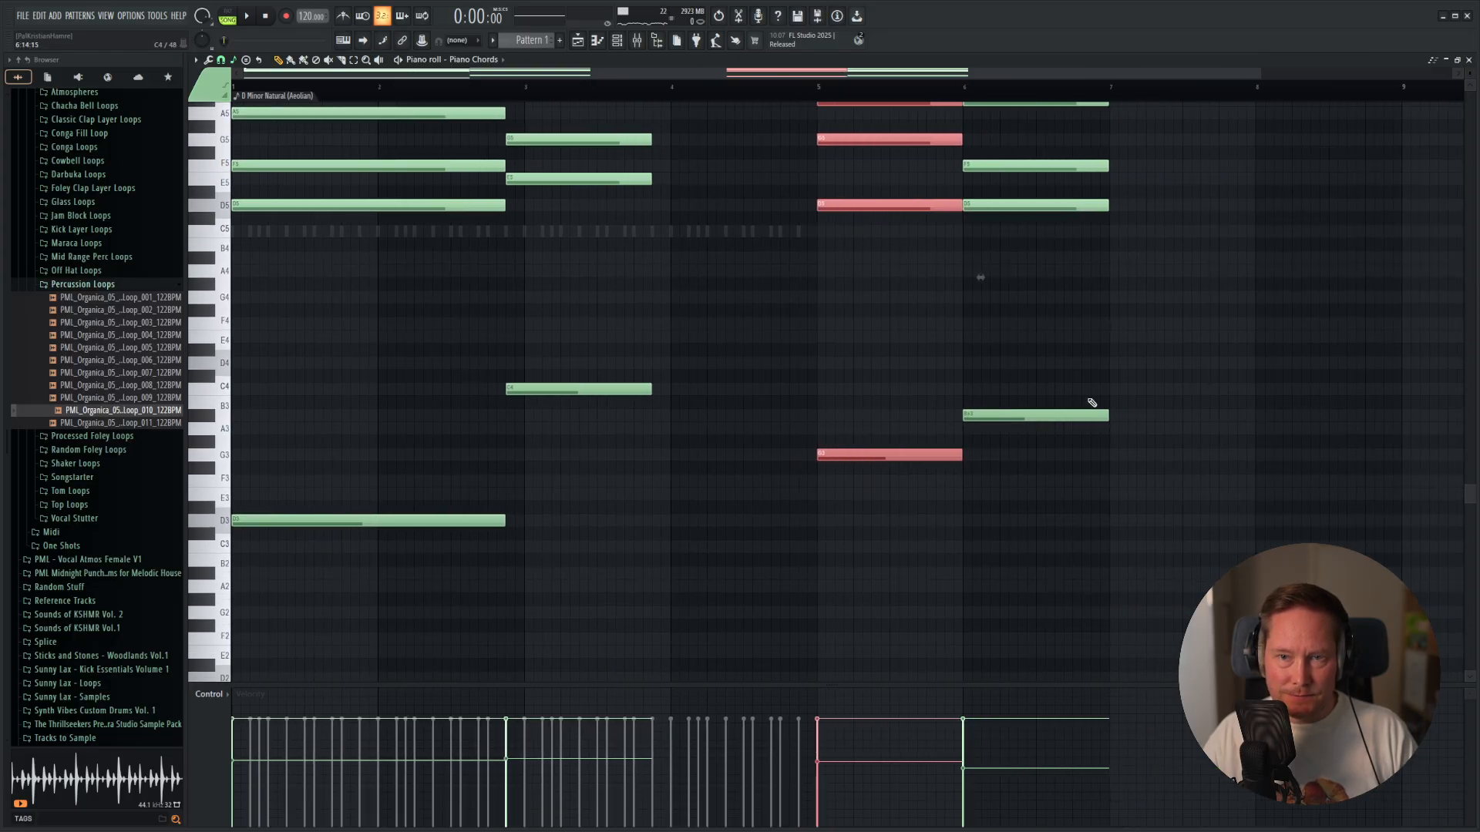
scroll(1093, 354, "up", 3)
left_click_drag(1095, 149, 1024, 606)
left_click_drag(1003, 534, 1223, 532)
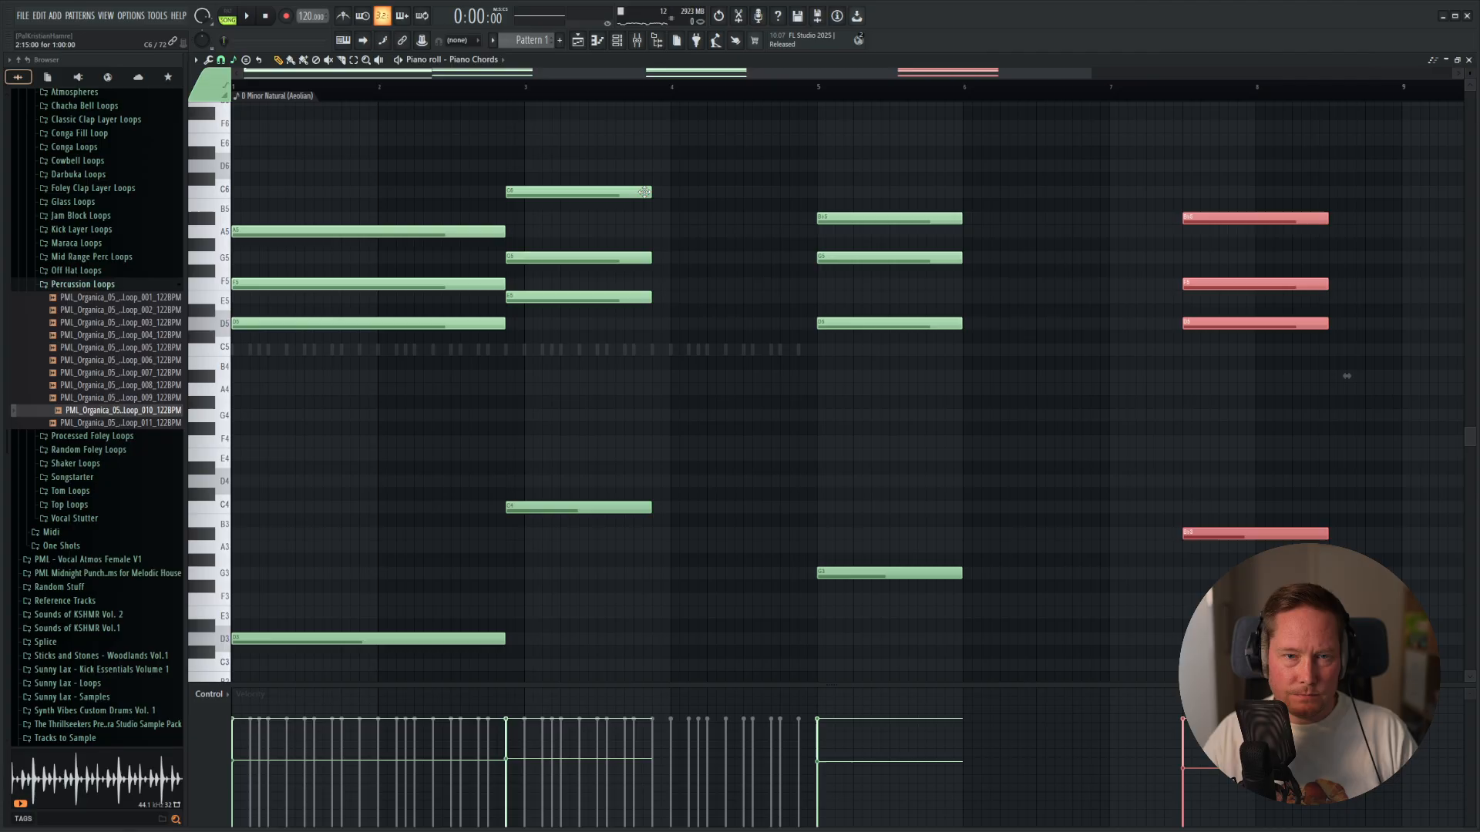
Extend the second chord to the start of bar 5 and the third chord to the start of bar 7.
left_click_drag(671, 154, 626, 577)
left_click_drag(652, 513, 820, 533)
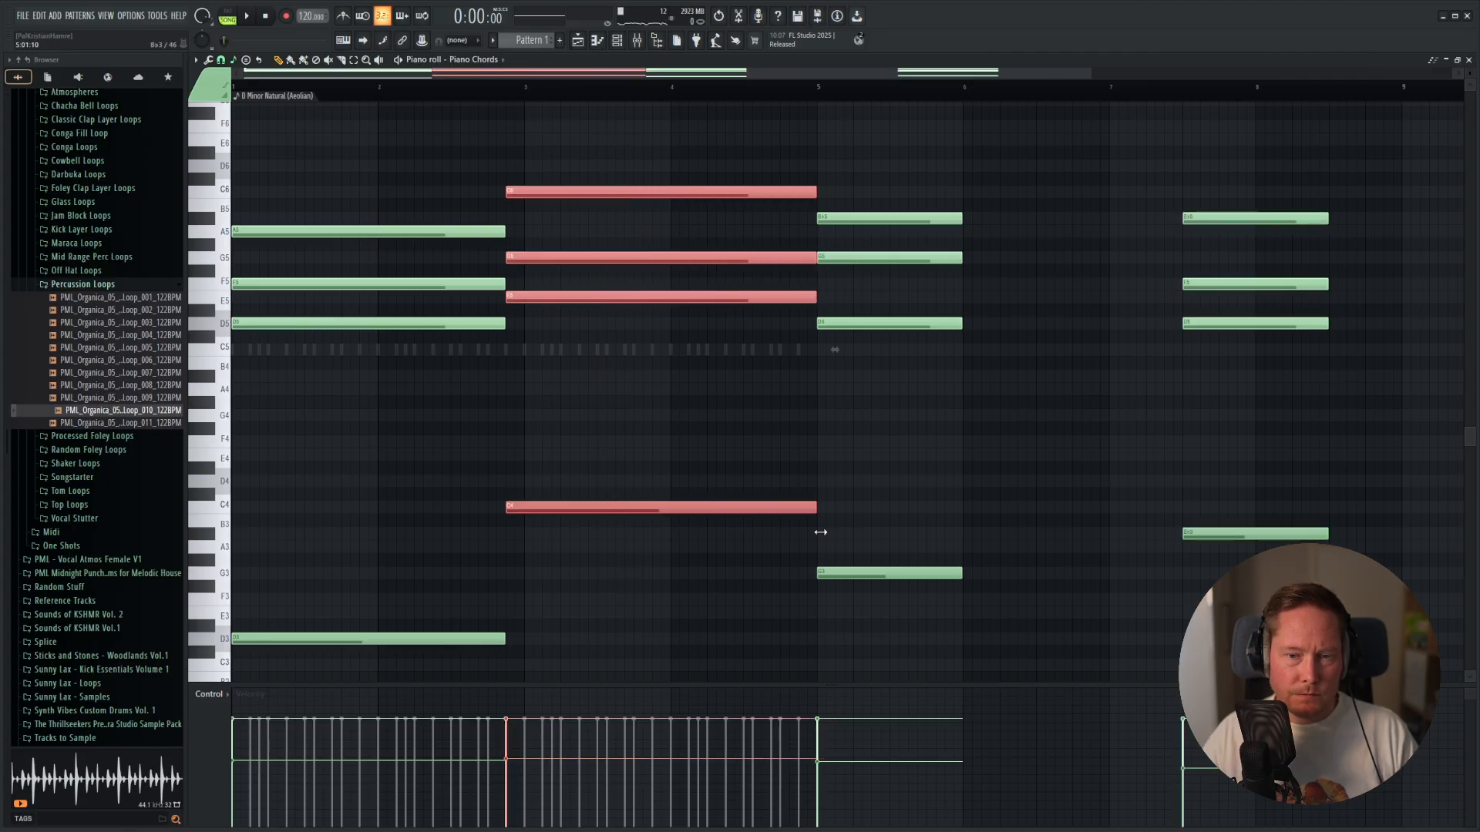
left_click_drag(970, 178, 918, 631)
left_click_drag(958, 575, 1059, 581)
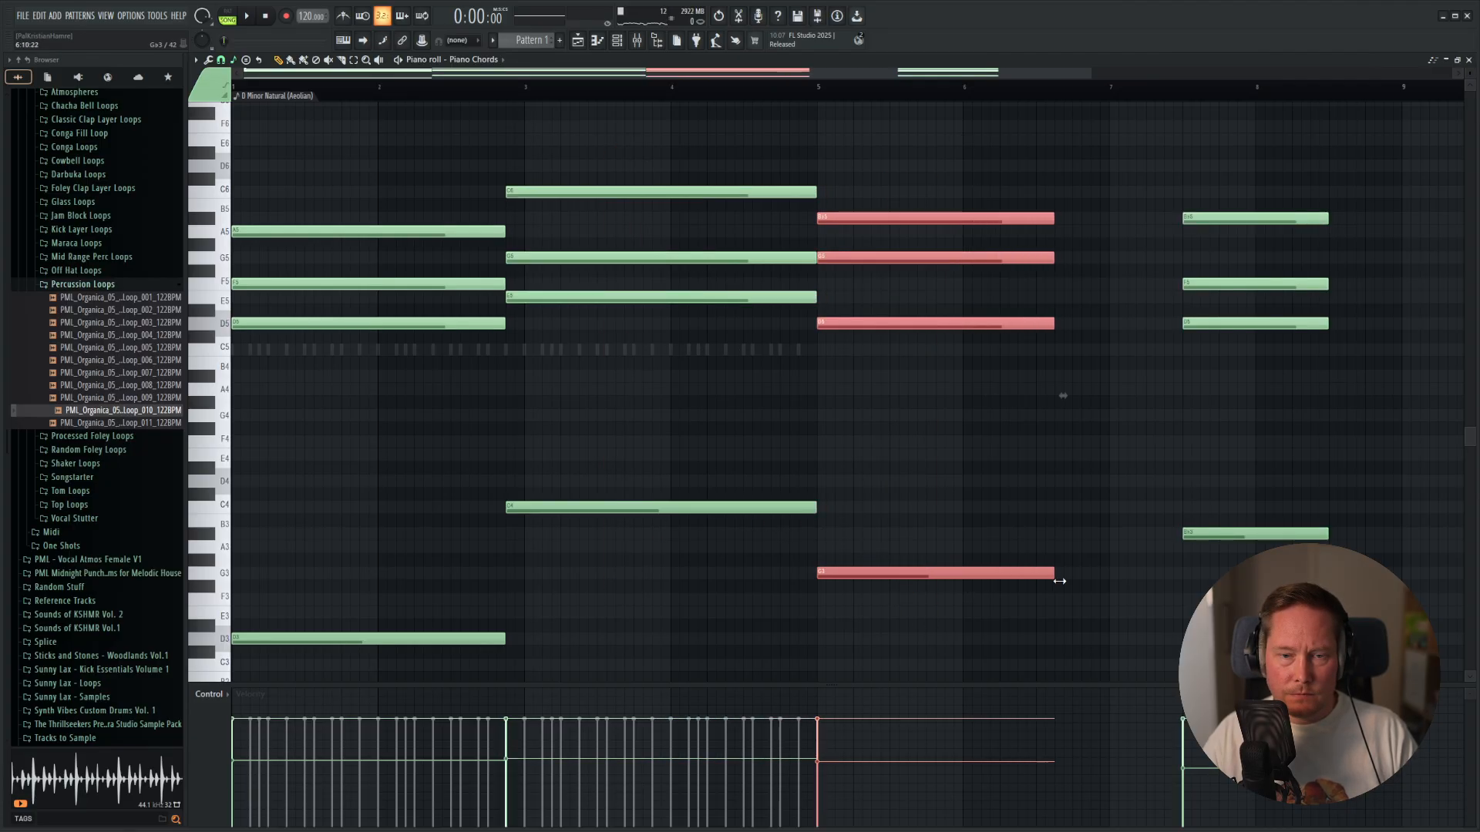
Move the last chord to the middle of bar 9 and lengthen the Gm chord to the start of bar 9.
scroll(1110, 463, "down", 2)
left_click_drag(1196, 145, 1025, 652)
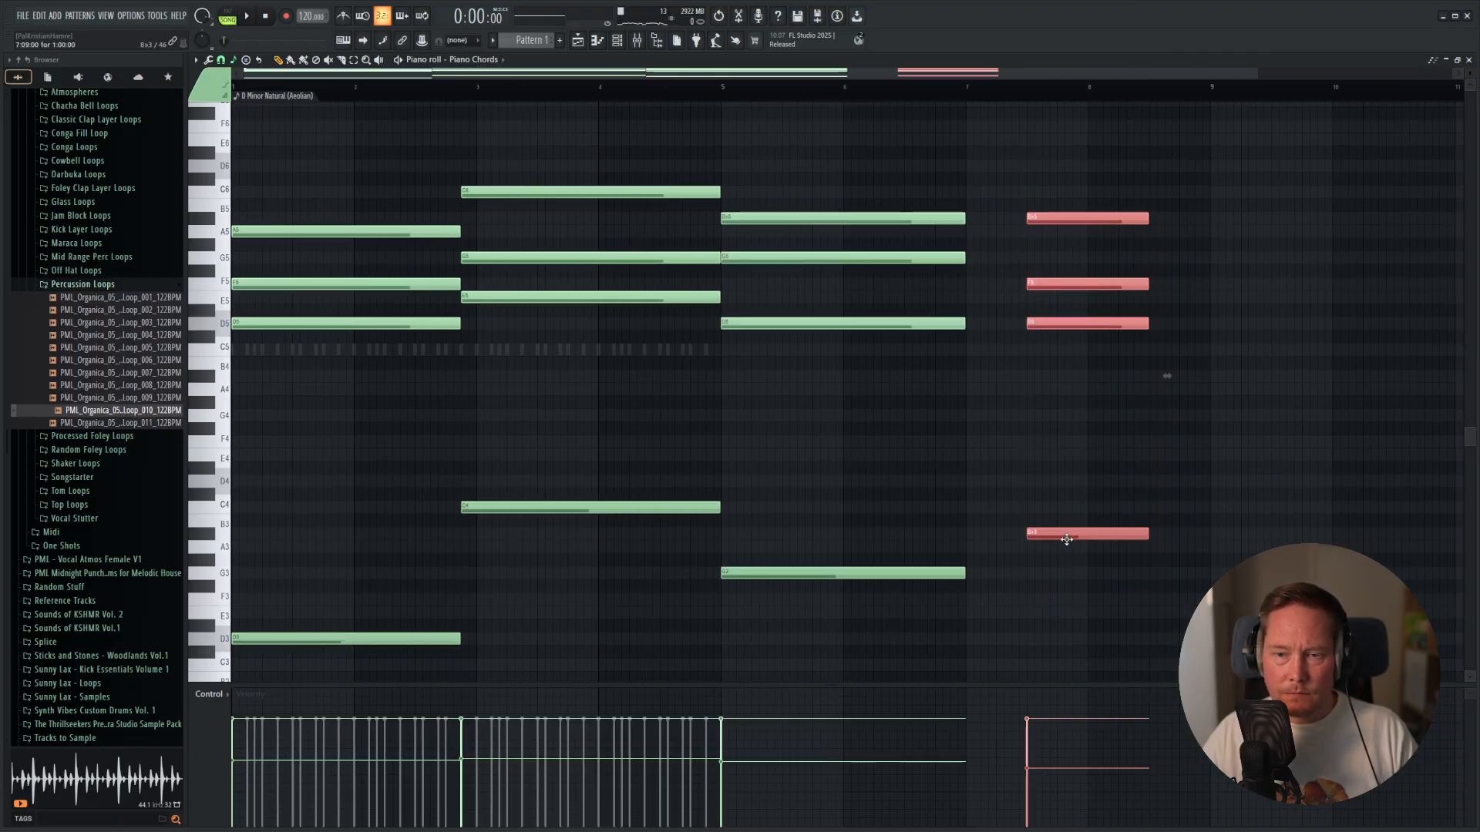
left_click_drag(1078, 534, 1314, 535)
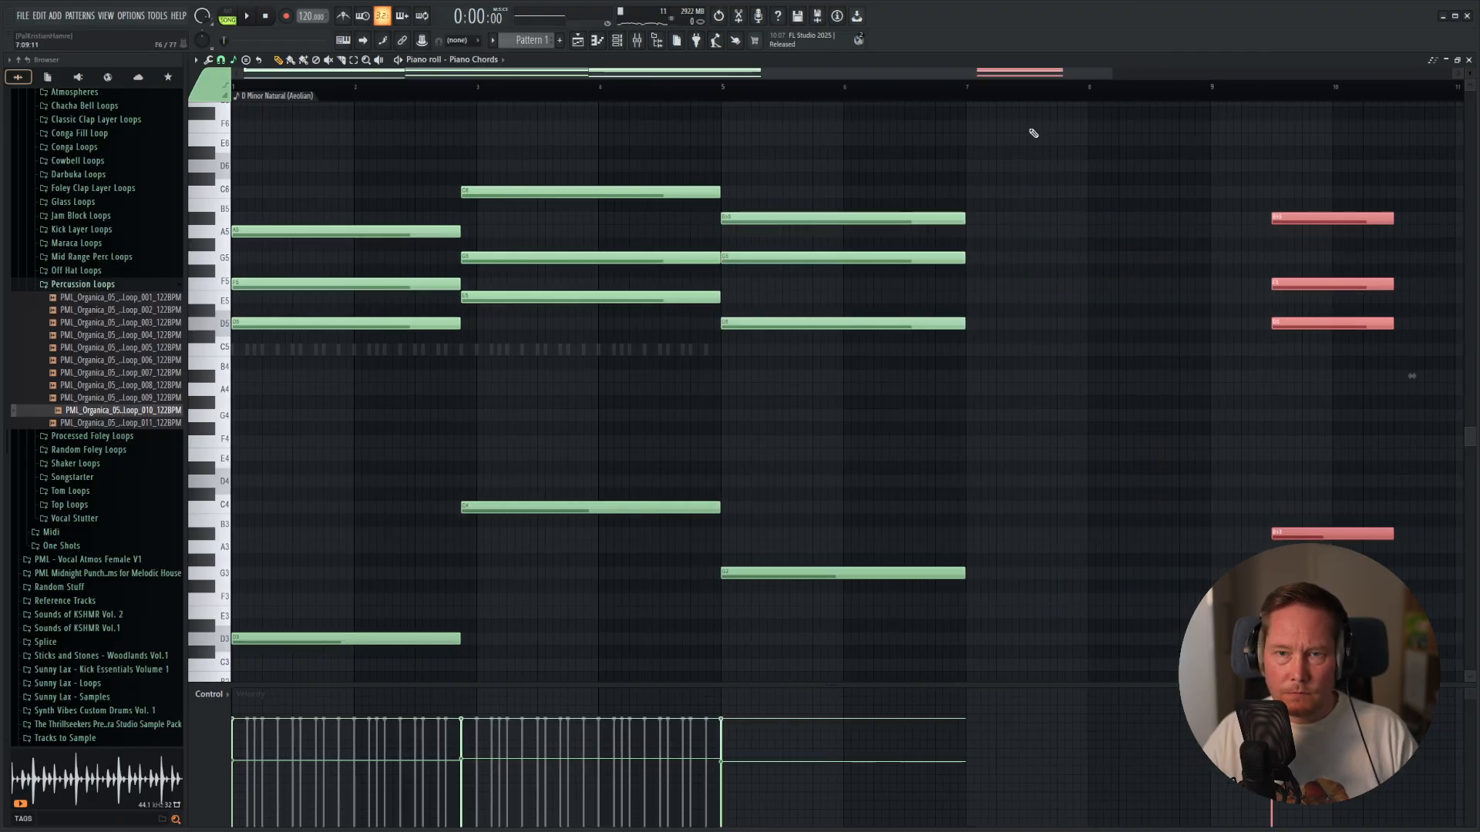
left_click_drag(974, 120, 864, 611)
left_click_drag(965, 571, 1210, 571)
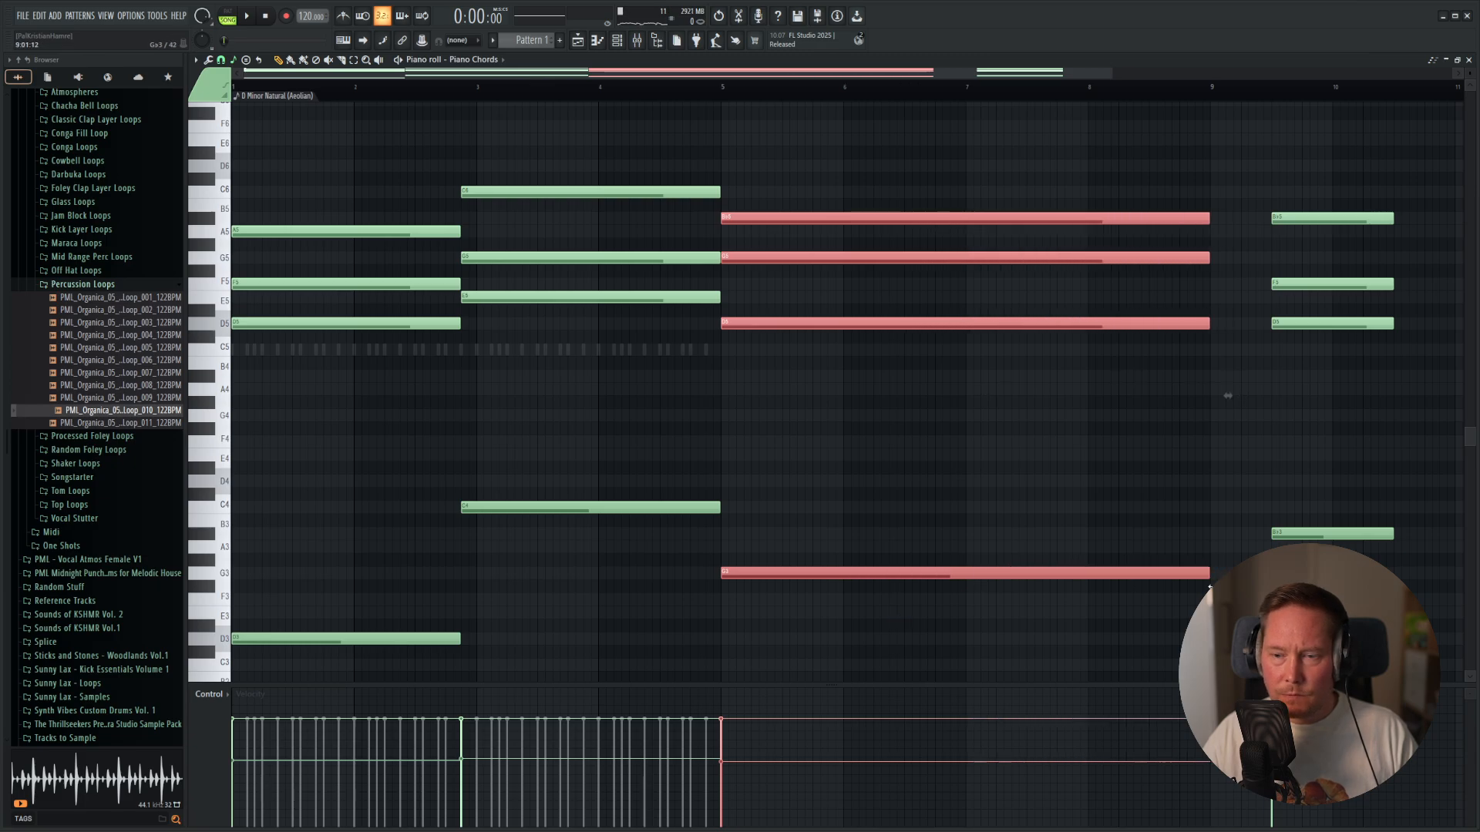
Move the last chord beyond the start of bar 13 and copy the first two chords to start at bar 9.
scroll(1228, 395, "down", 2)
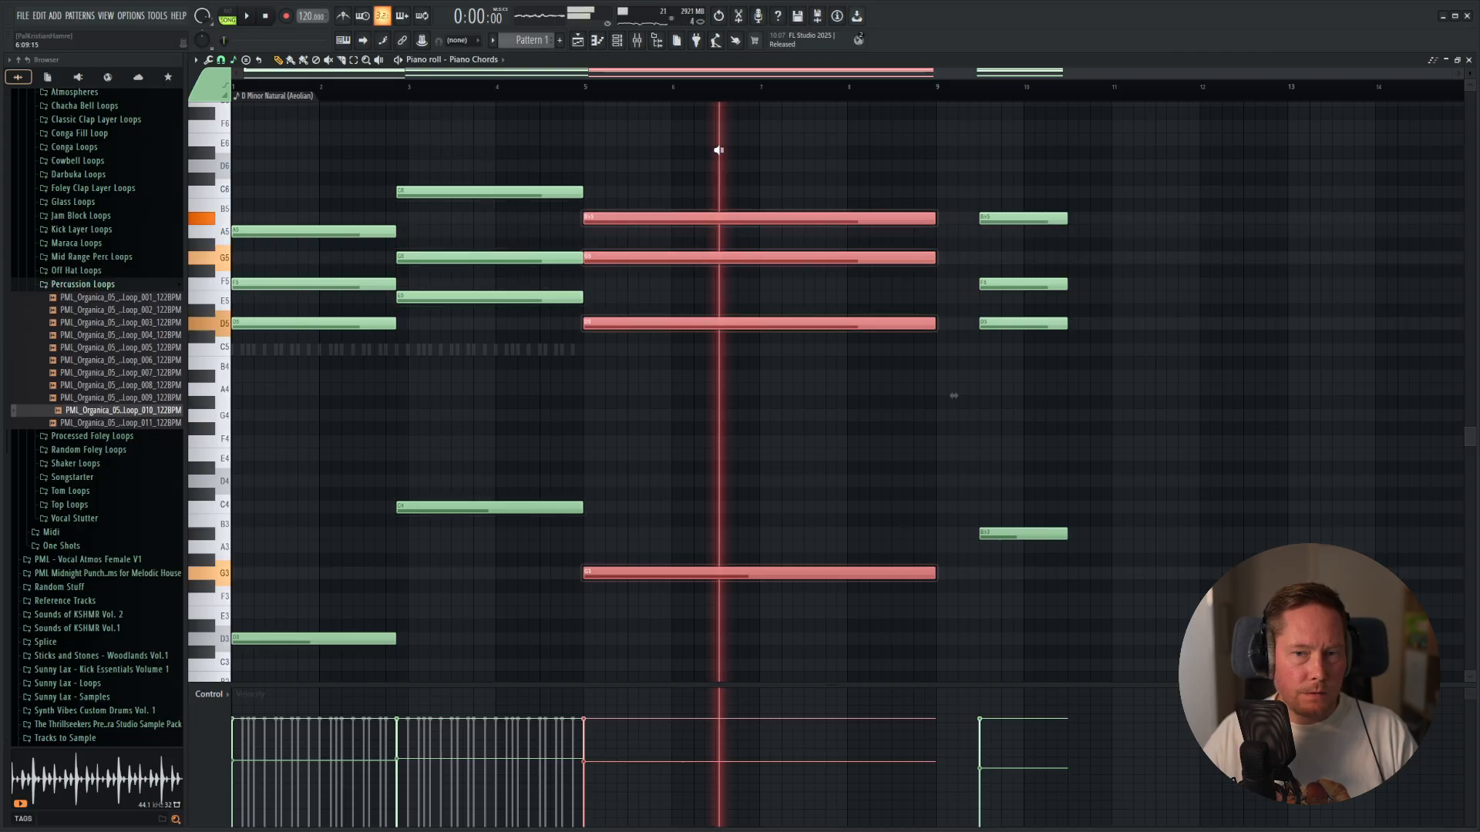
left_click_drag(1118, 109, 1019, 595)
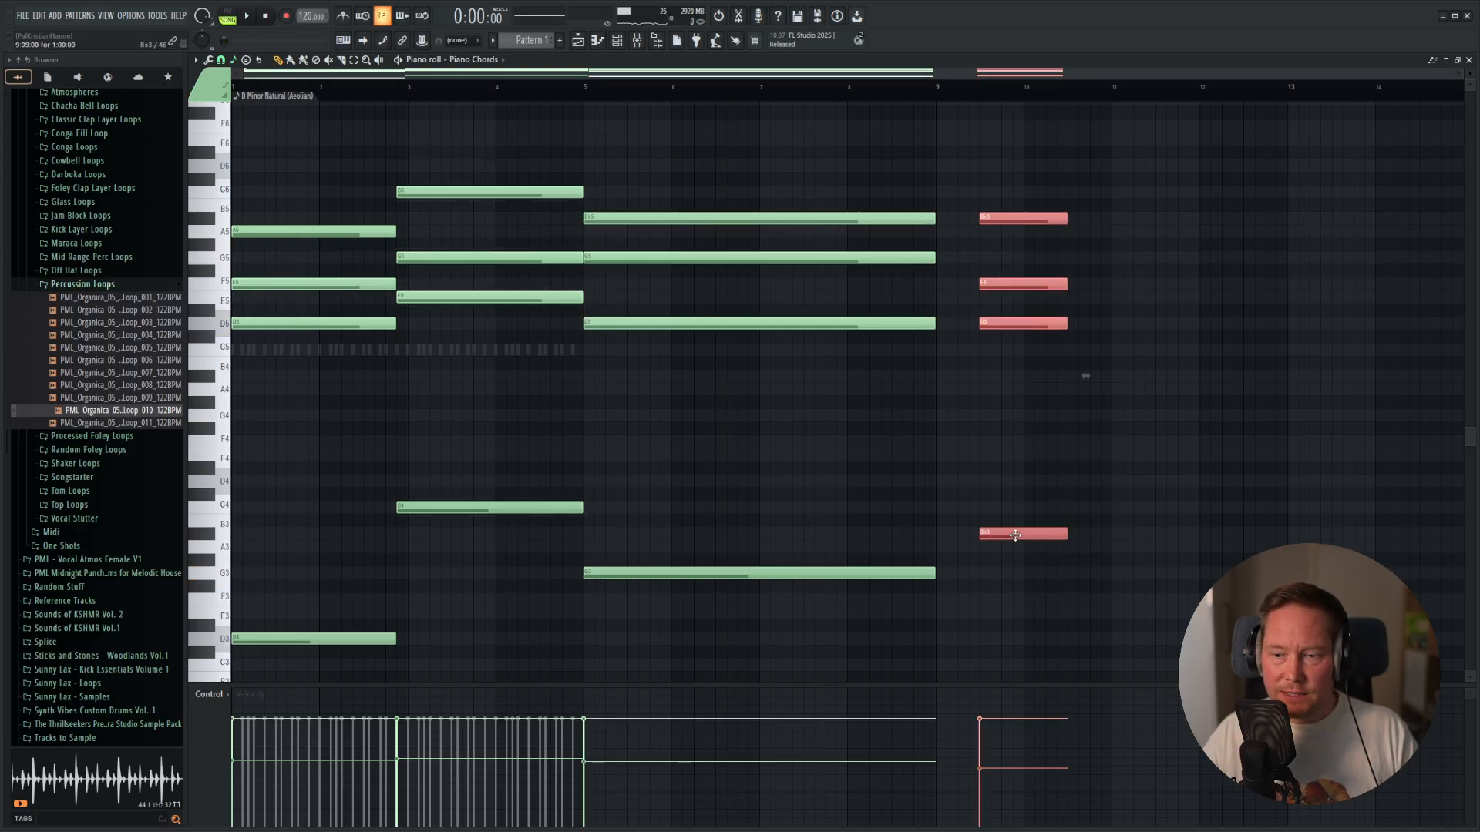
left_click_drag(1014, 535, 1349, 544)
mouse_move(225, 131)
left_mouse_down()
mouse_move(447, 539)
mouse_move(453, 145)
mouse_move(459, 123)
mouse_move(455, 143)
mouse_move(467, 133)
left_mouse_up()
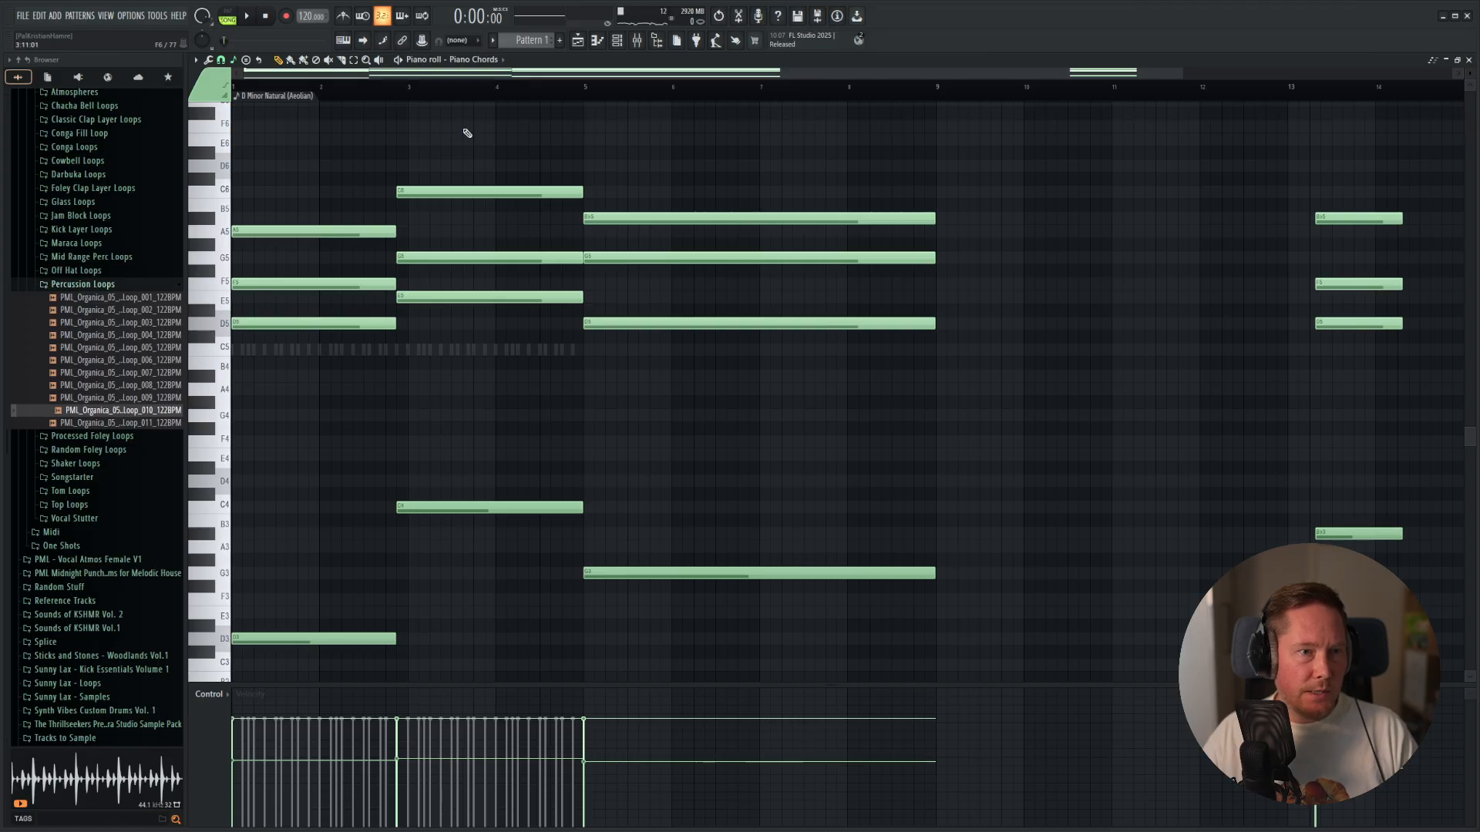
left_click_drag(306, 147, 501, 683)
scroll(370, 308, "up", 6)
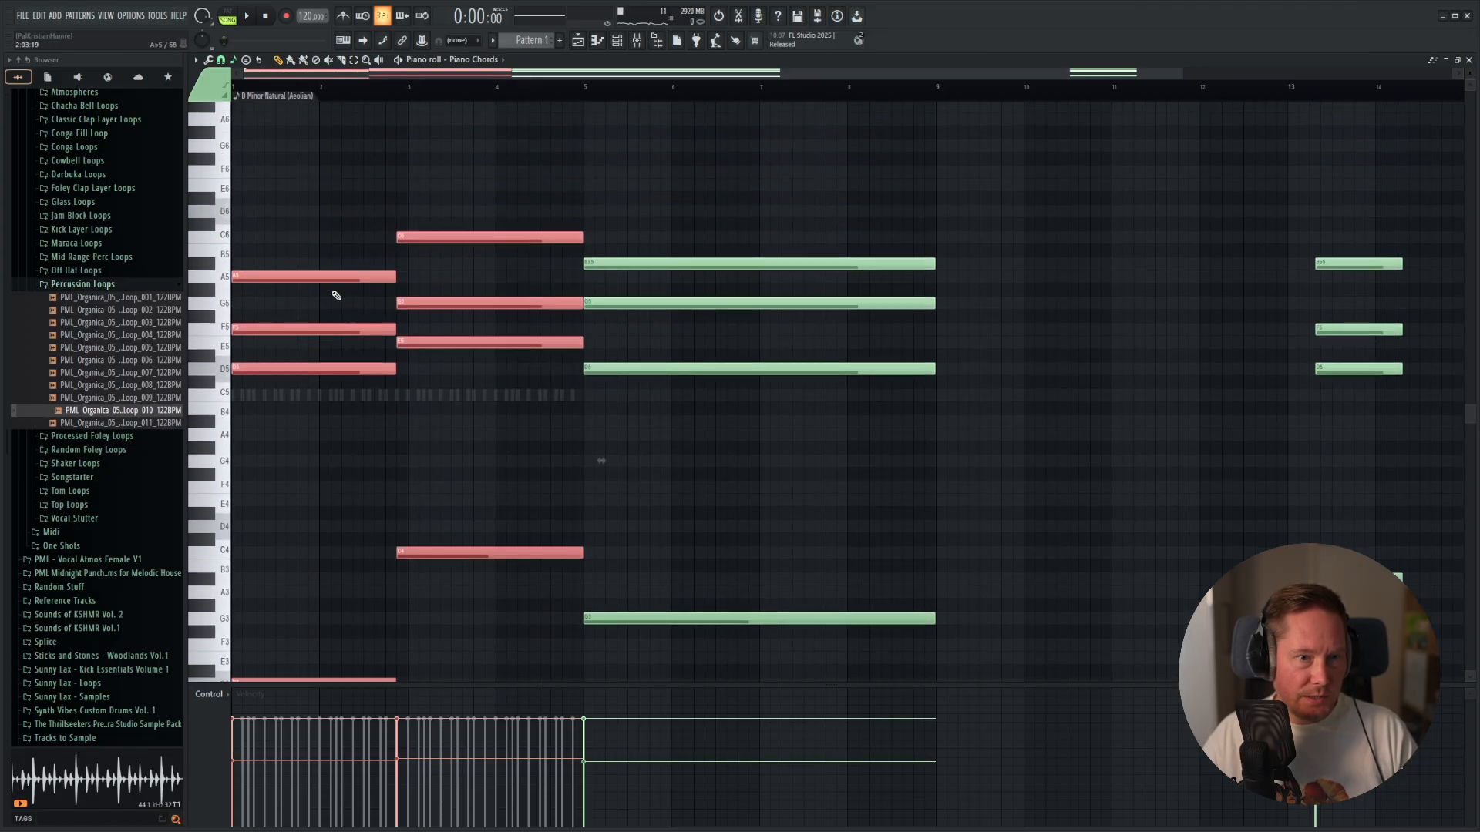
left_click_drag(333, 281, 1000, 281)
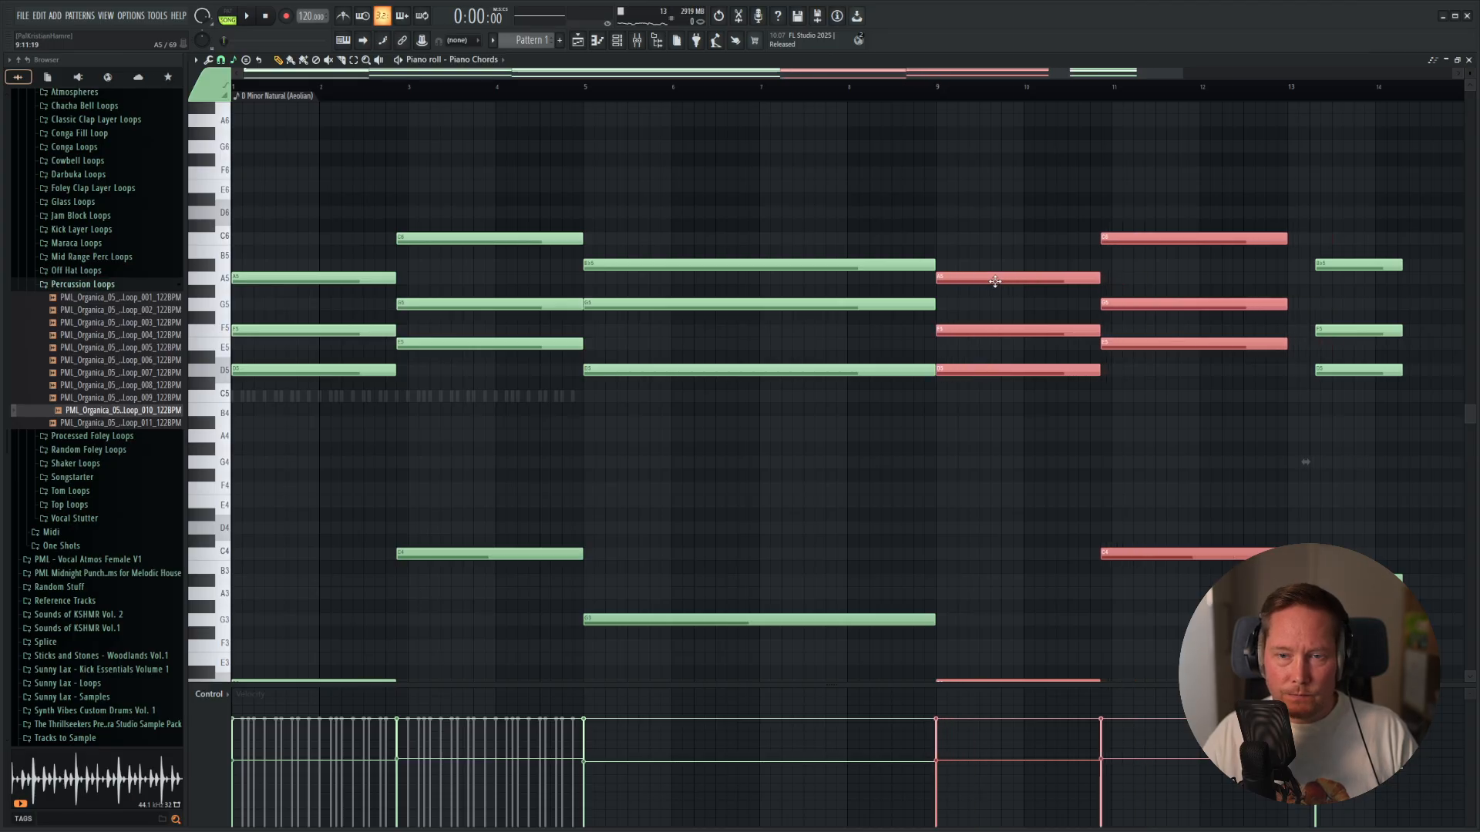
Align the final B♭ chord to the start of bar 13 and lengthen its notes to the start of bar 18.
left_click_drag(1361, 187, 1344, 681)
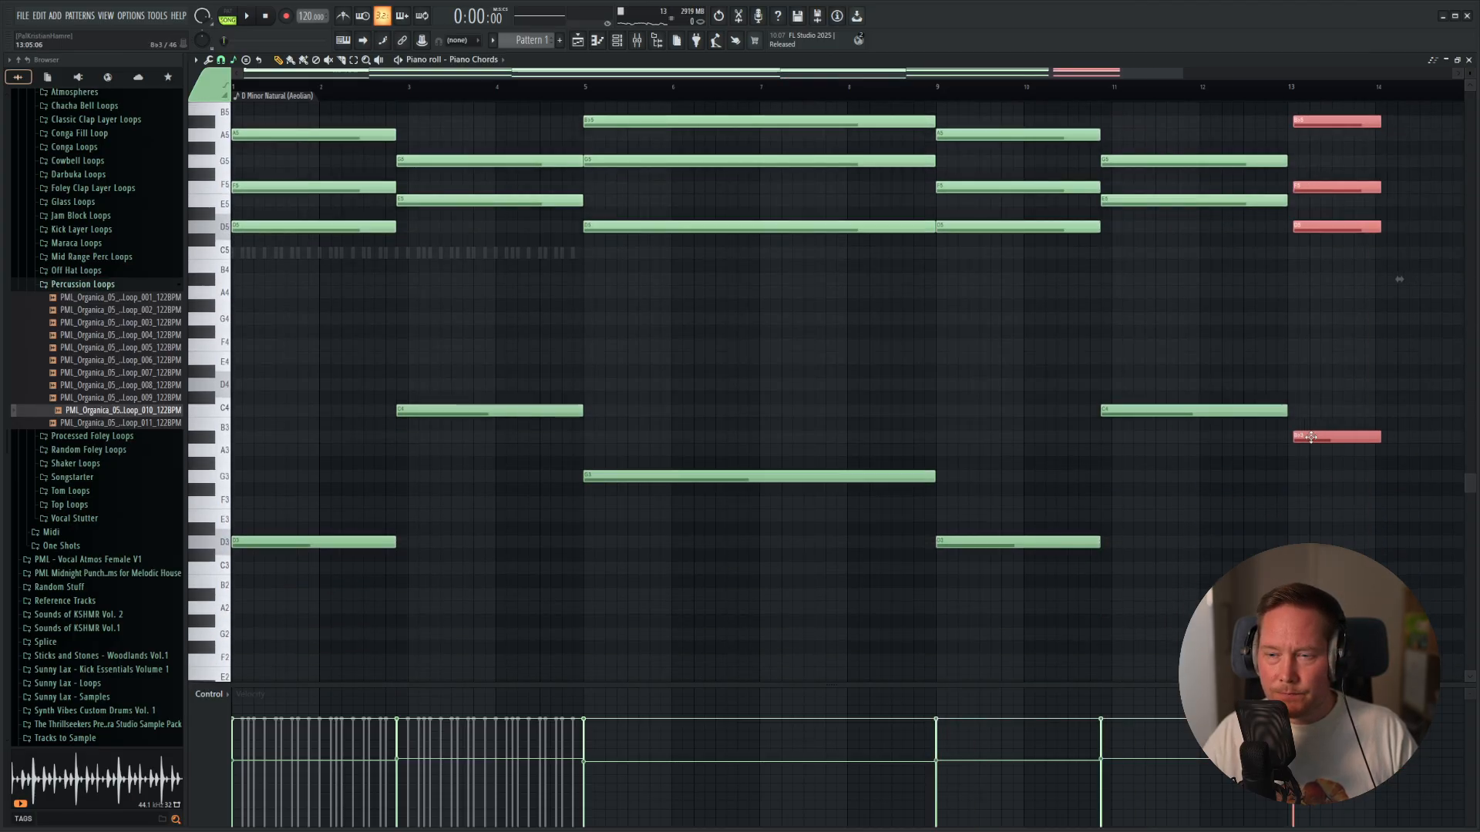
scroll(1393, 411, "down", 2)
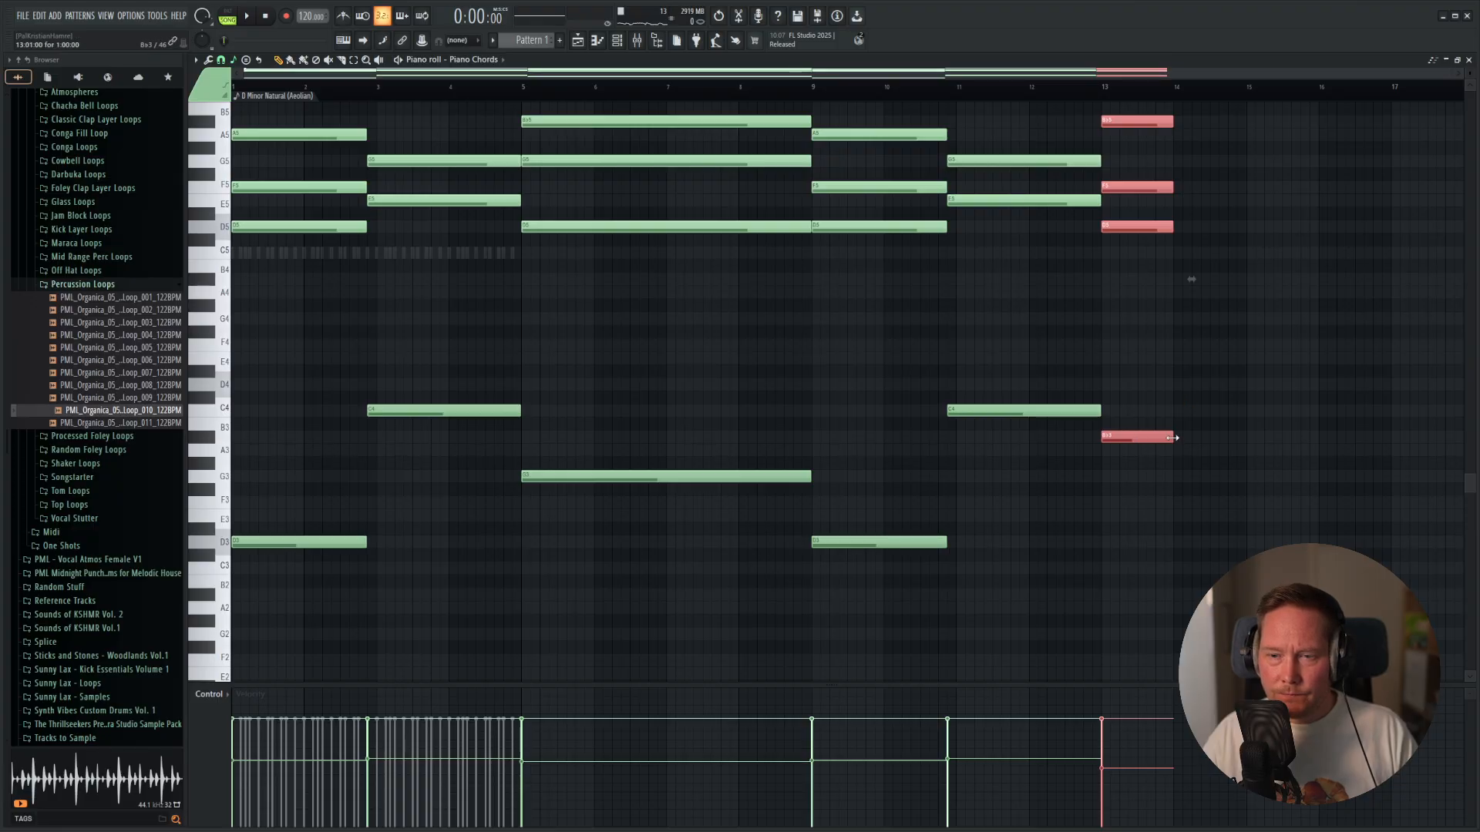
left_click_drag(1172, 438, 1380, 457)
Play the start of the rearranged progression to check the first chord's longer timing.
scroll(609, 337, "down", 1)
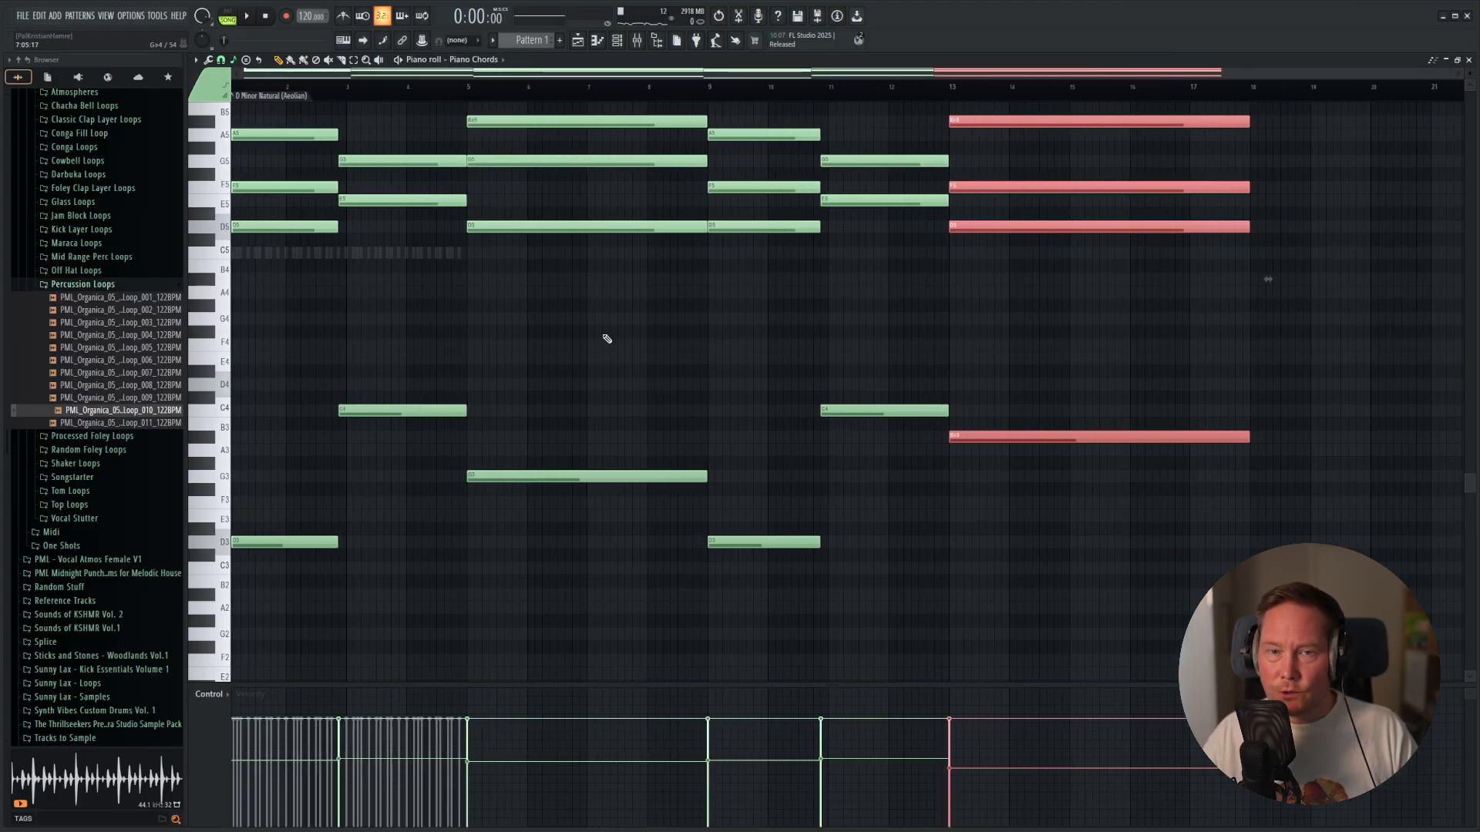
scroll(493, 309, "up", 3)
scroll(570, 351, "down", 2)
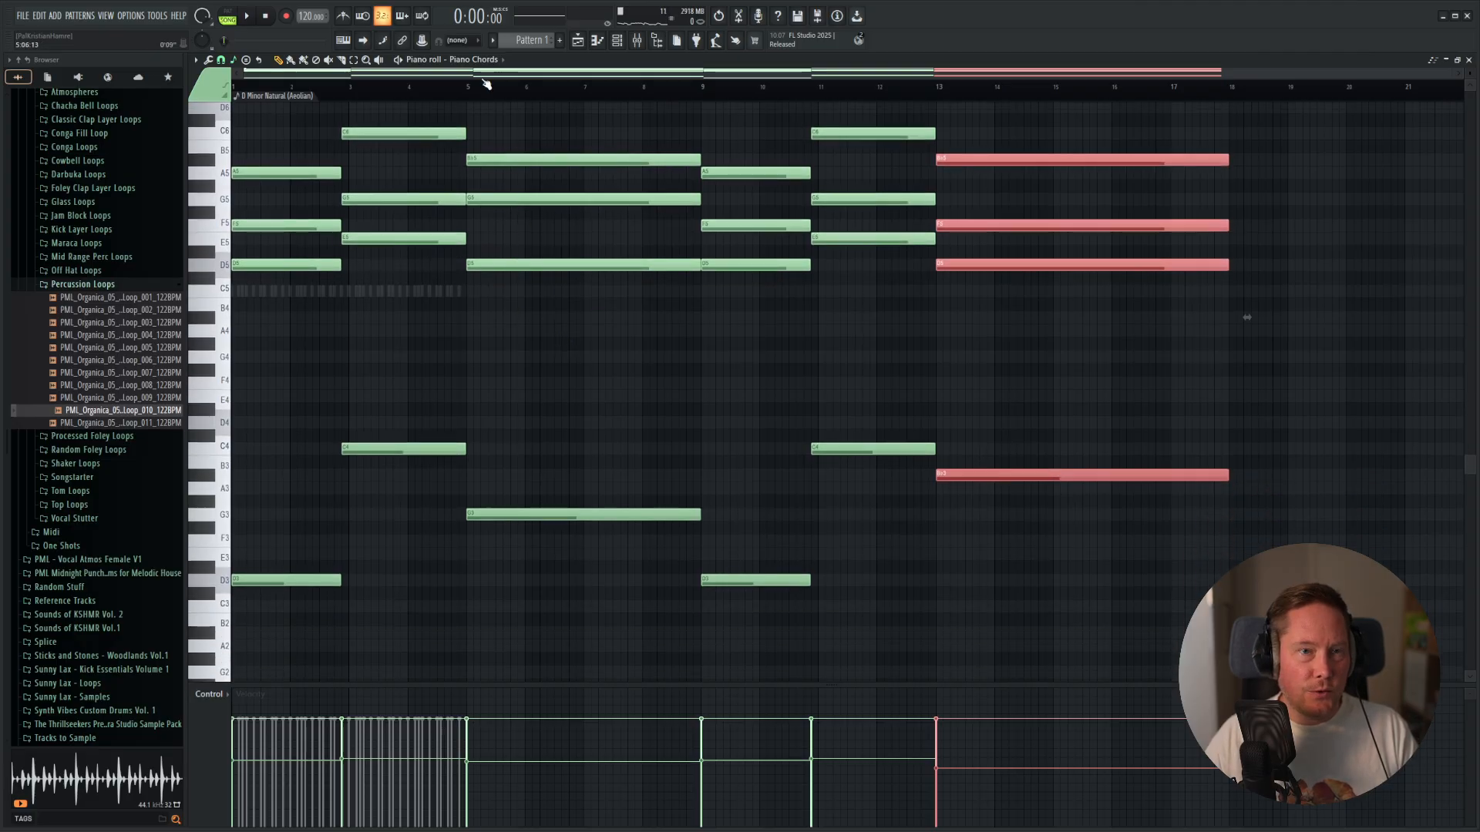
key("space")
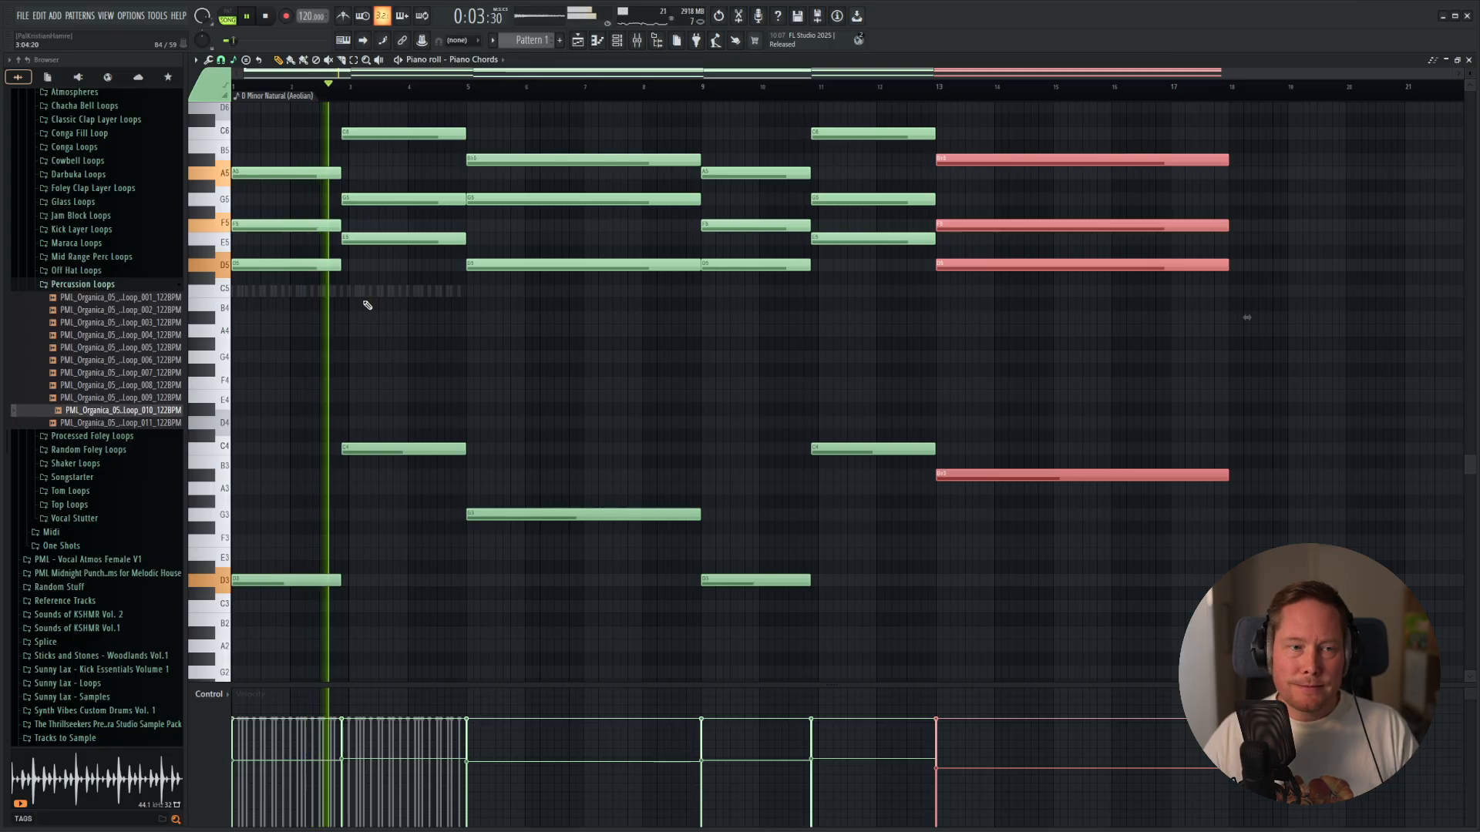
key("space")
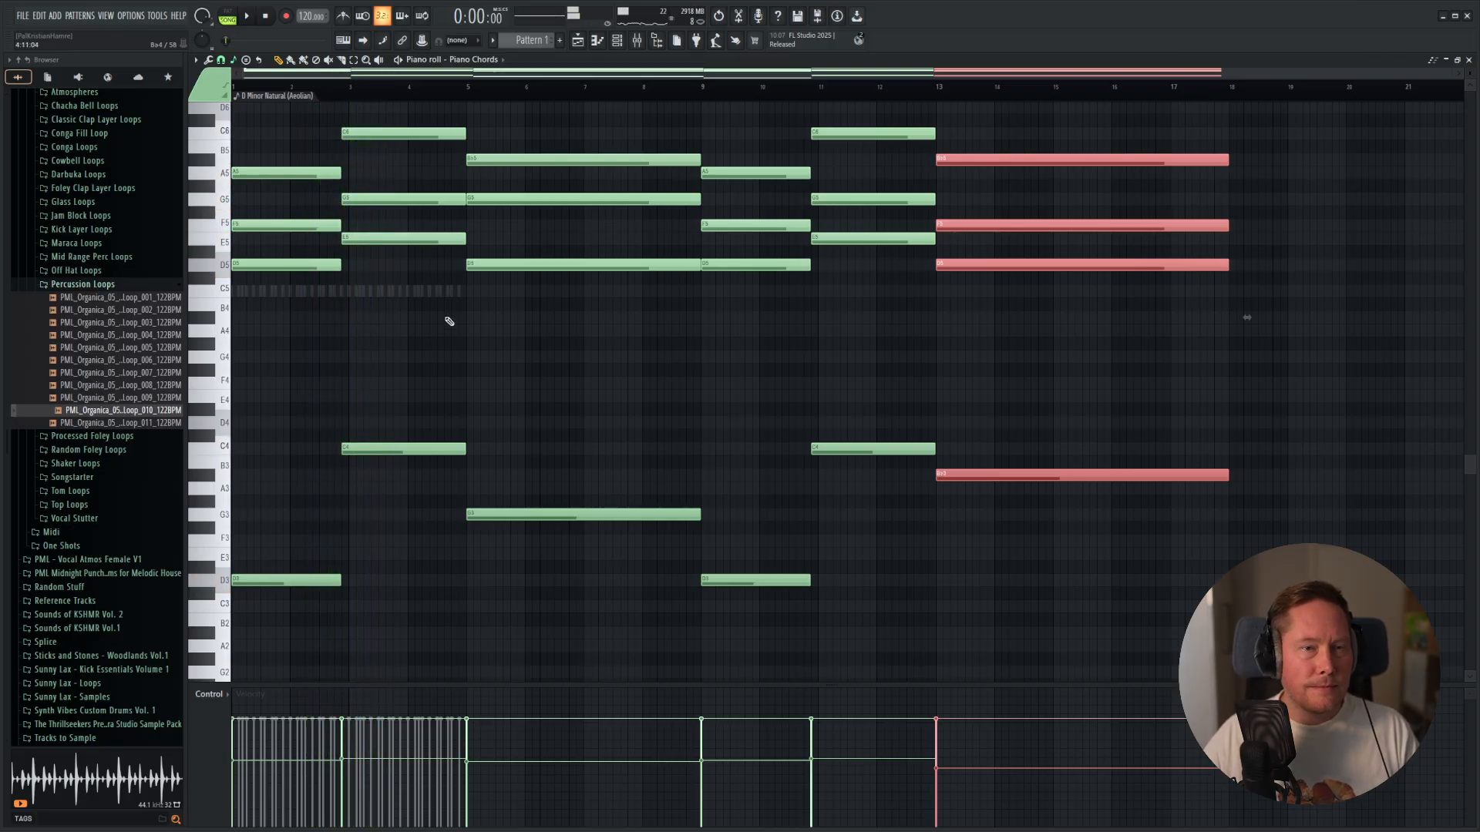
Select the top C6 note of the second chord.
scroll(416, 231, "up", 3)
left_click(415, 252)
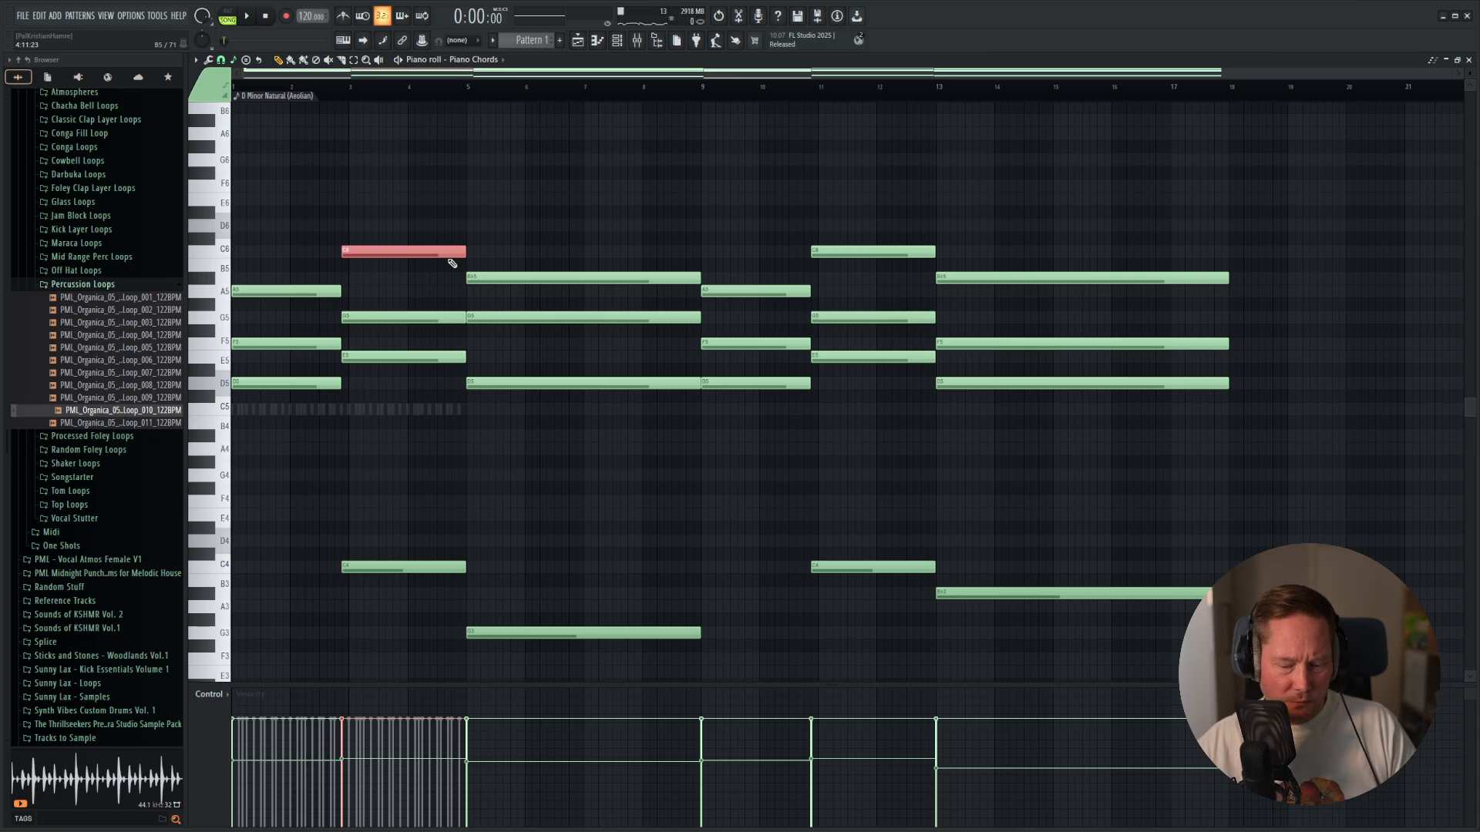
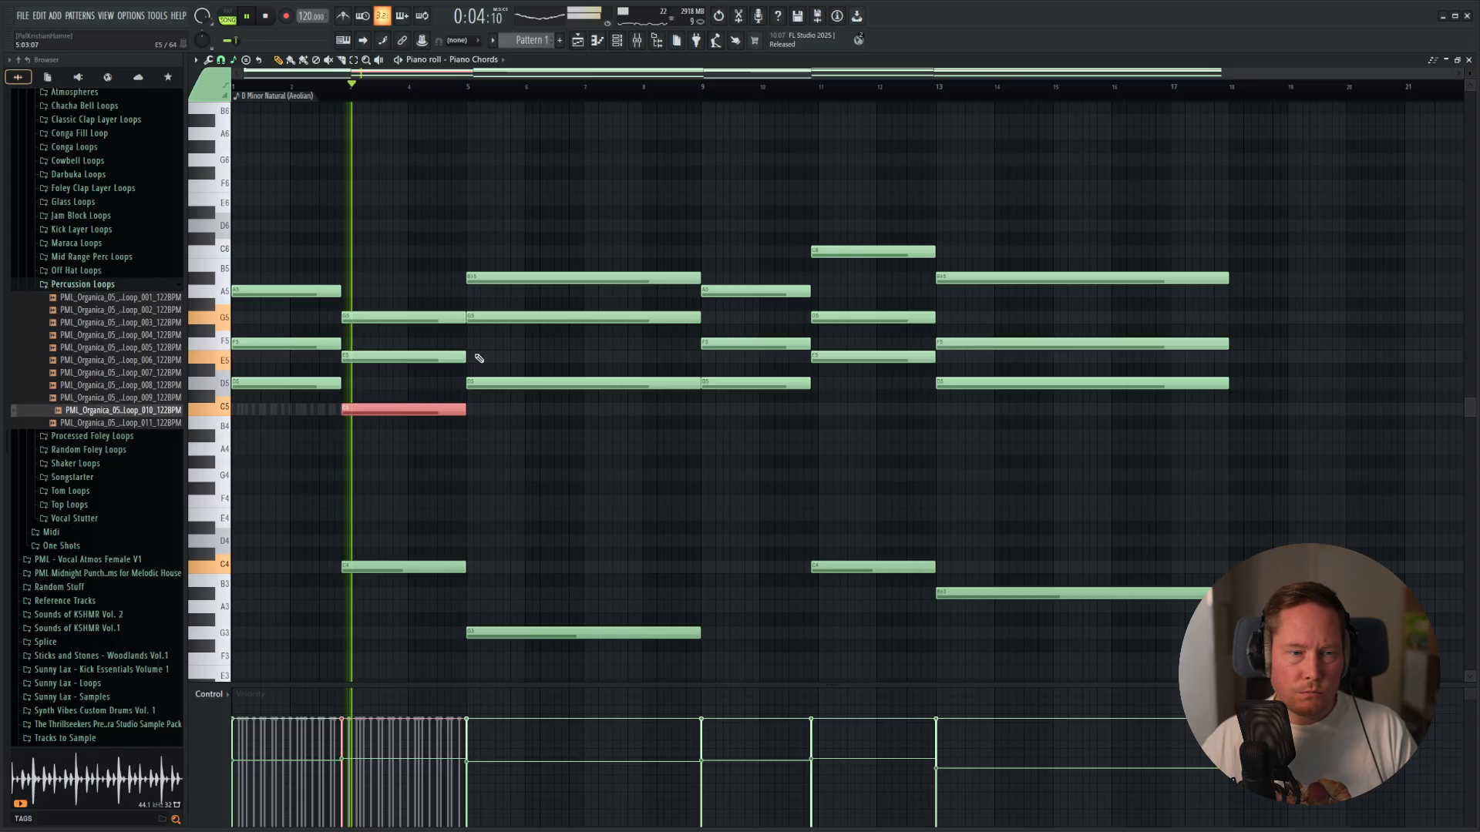
Stop playback and duplicate the Shaker Loop and Perc Loop clips in the playlist three times so they run to bar 17.
key("space")
key("F5")
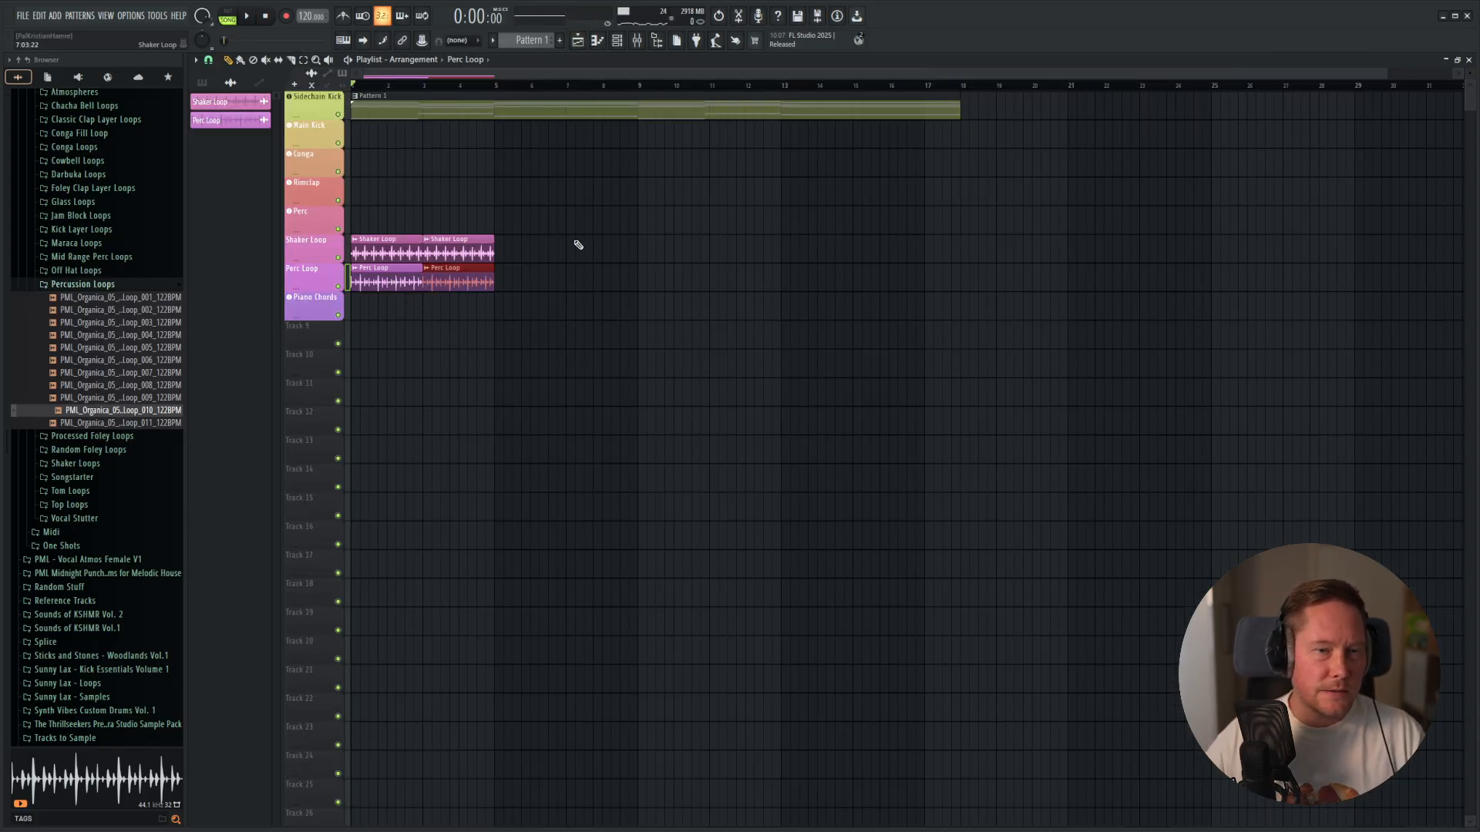
left_click_drag(567, 206, 356, 325)
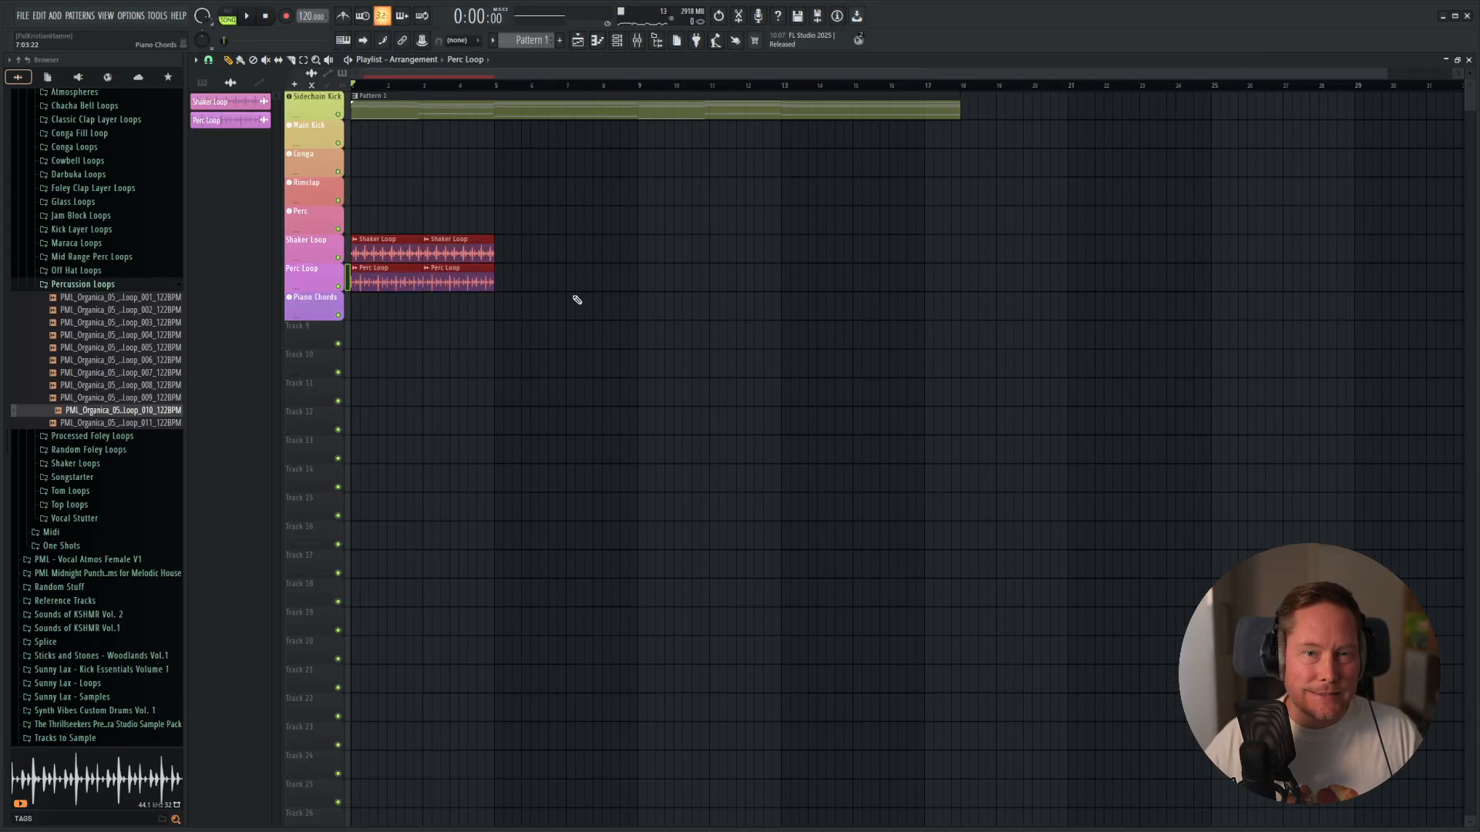
key("ctrl+b")
key("ctrl+b")
key("ctrl+b")
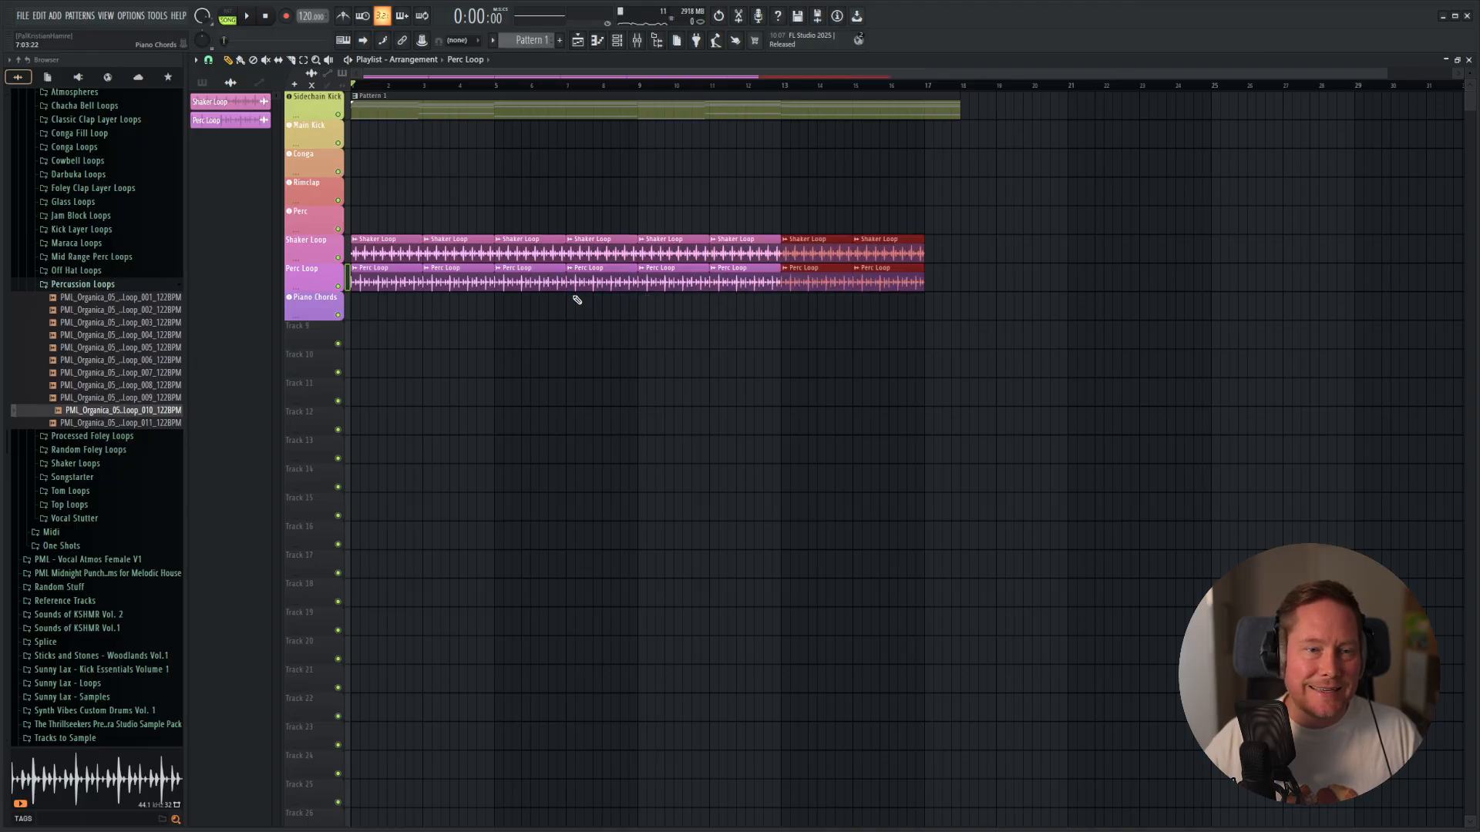
Copy the Sidechain Kick notes in the piano roll repeatedly so the four-bar pattern fills up to bar 17.
key("F6")
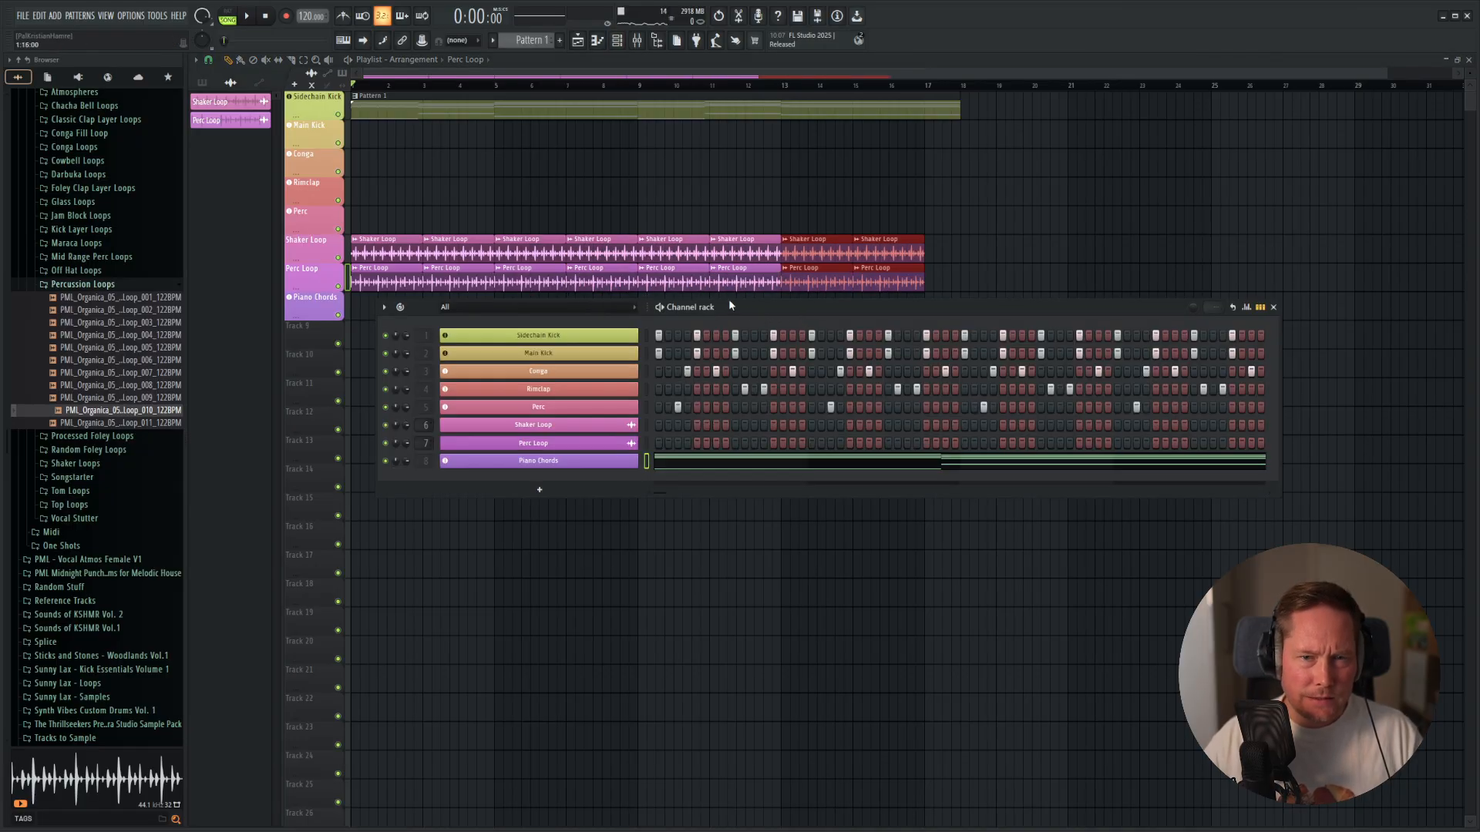
right_click(636, 336)
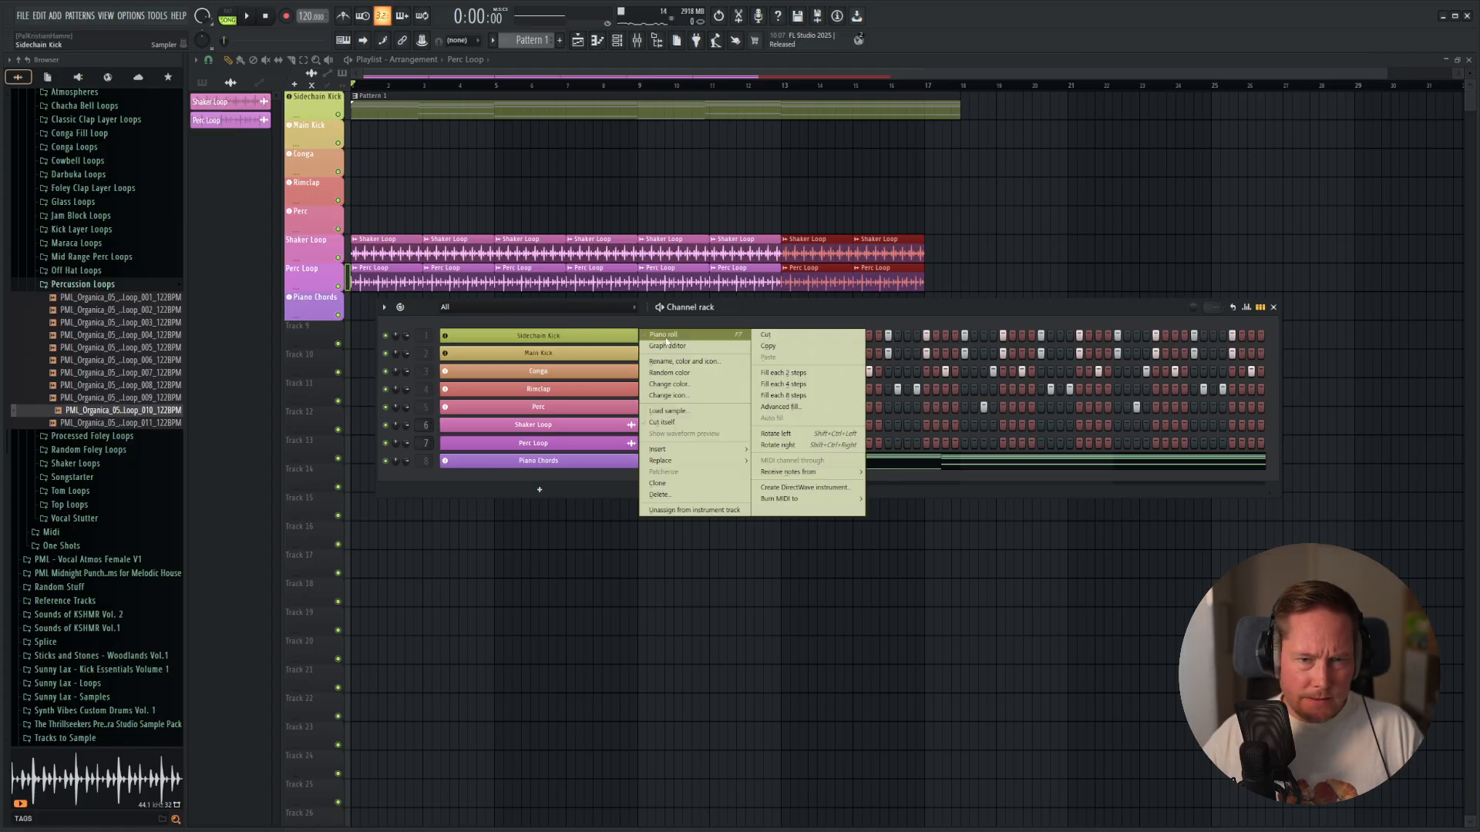
left_click(666, 339)
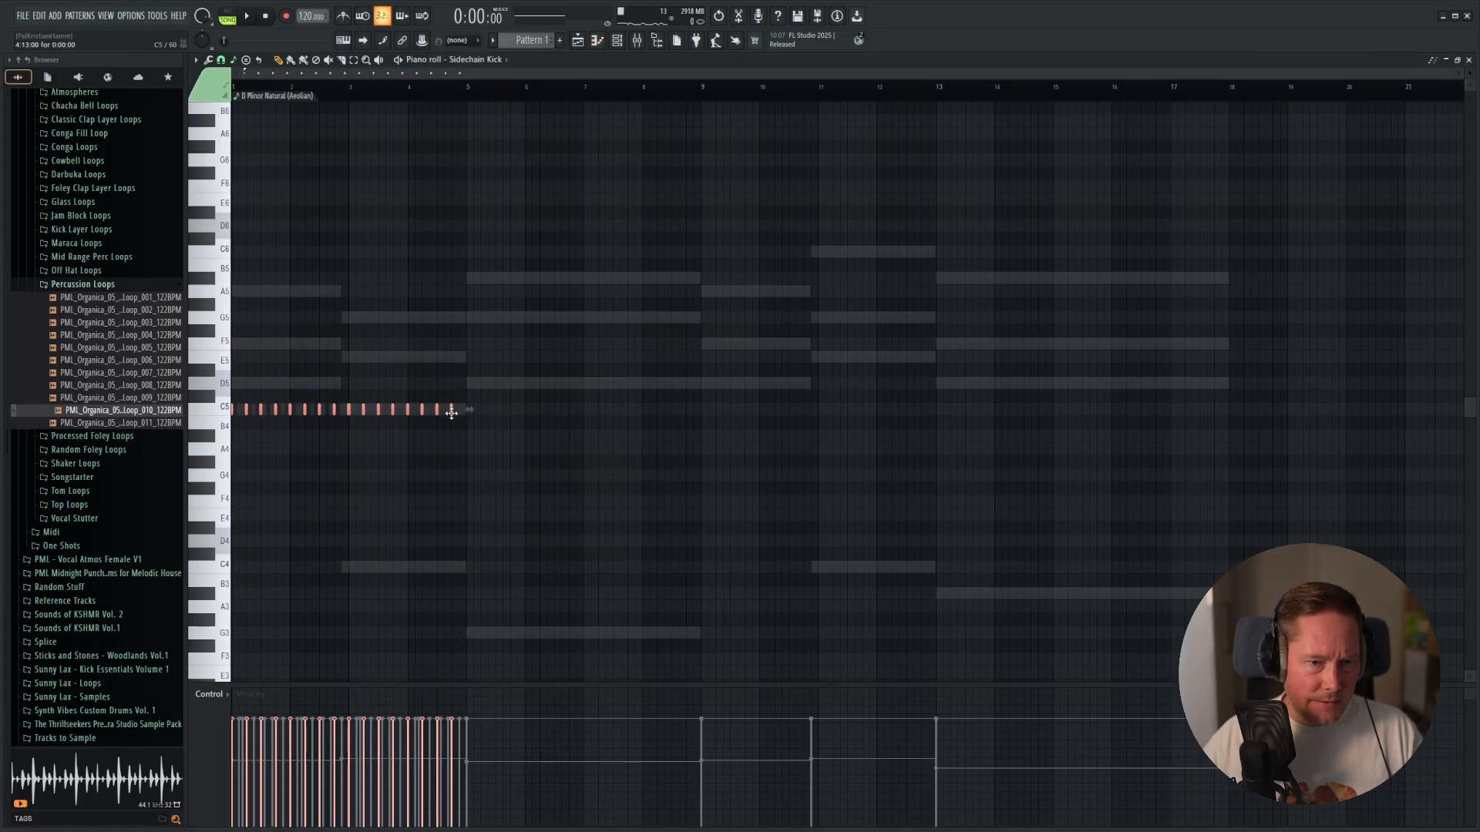
left_click_drag(451, 413, 688, 439, "shift")
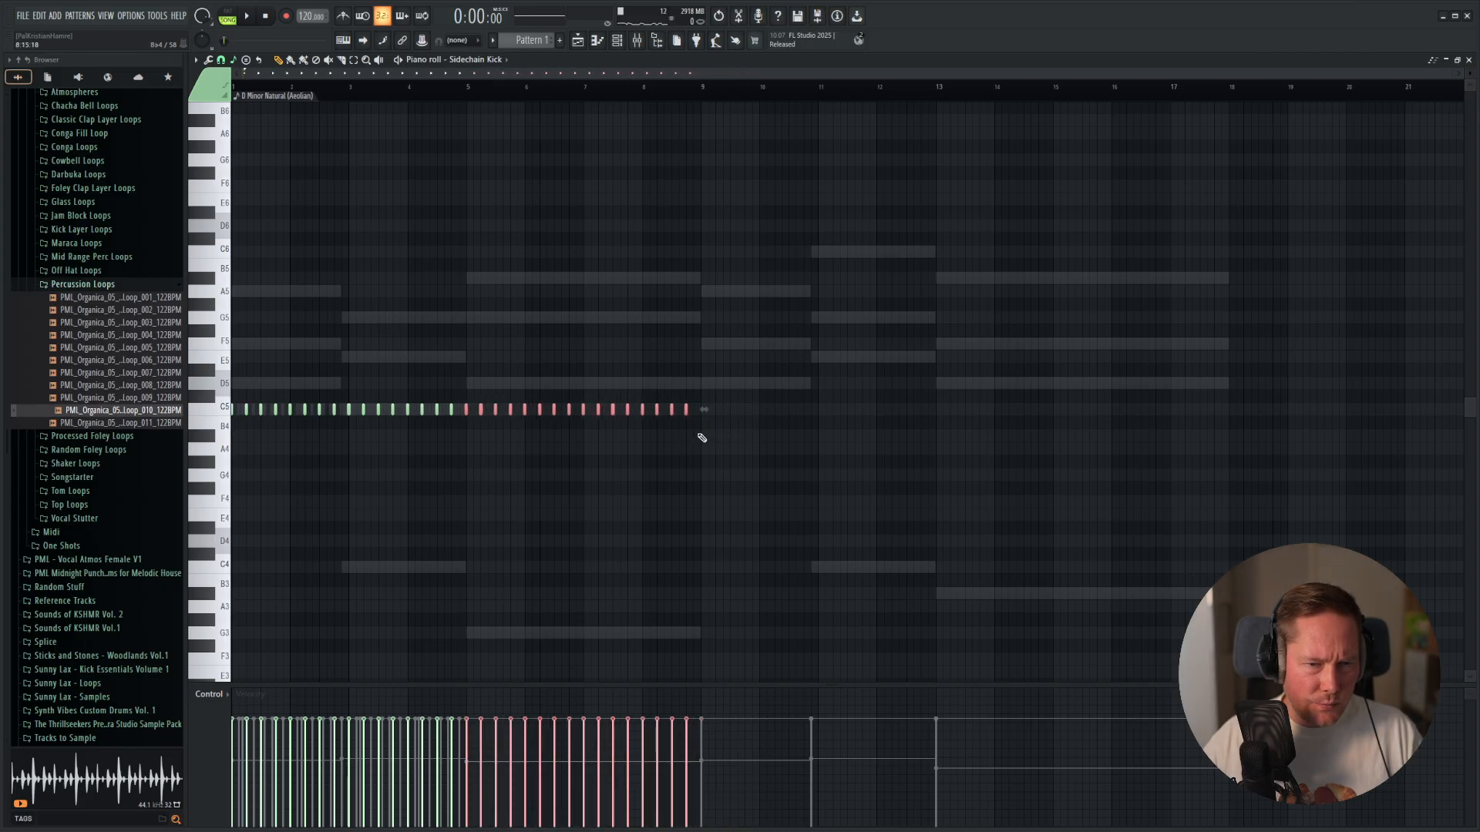
key("ctrl+a")
left_click_drag(348, 407, 819, 437, "shift")
left_click_drag(1283, 299, 232, 532, "ctrl")
Extend the Main Kick's four-bar note pattern in its piano roll so it fills up to bar 17.
key("F6")
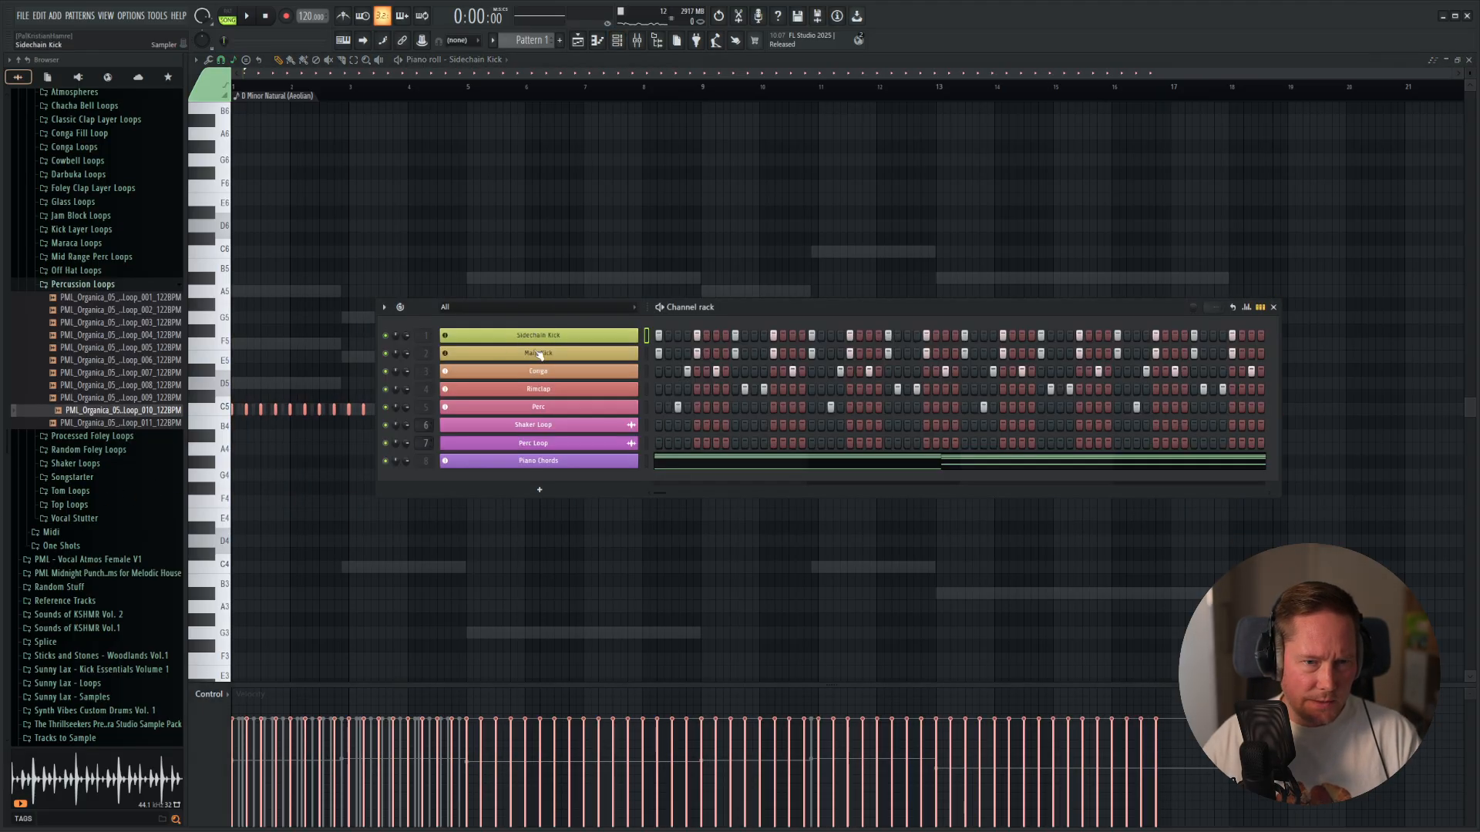
right_click(577, 354)
left_click(663, 359)
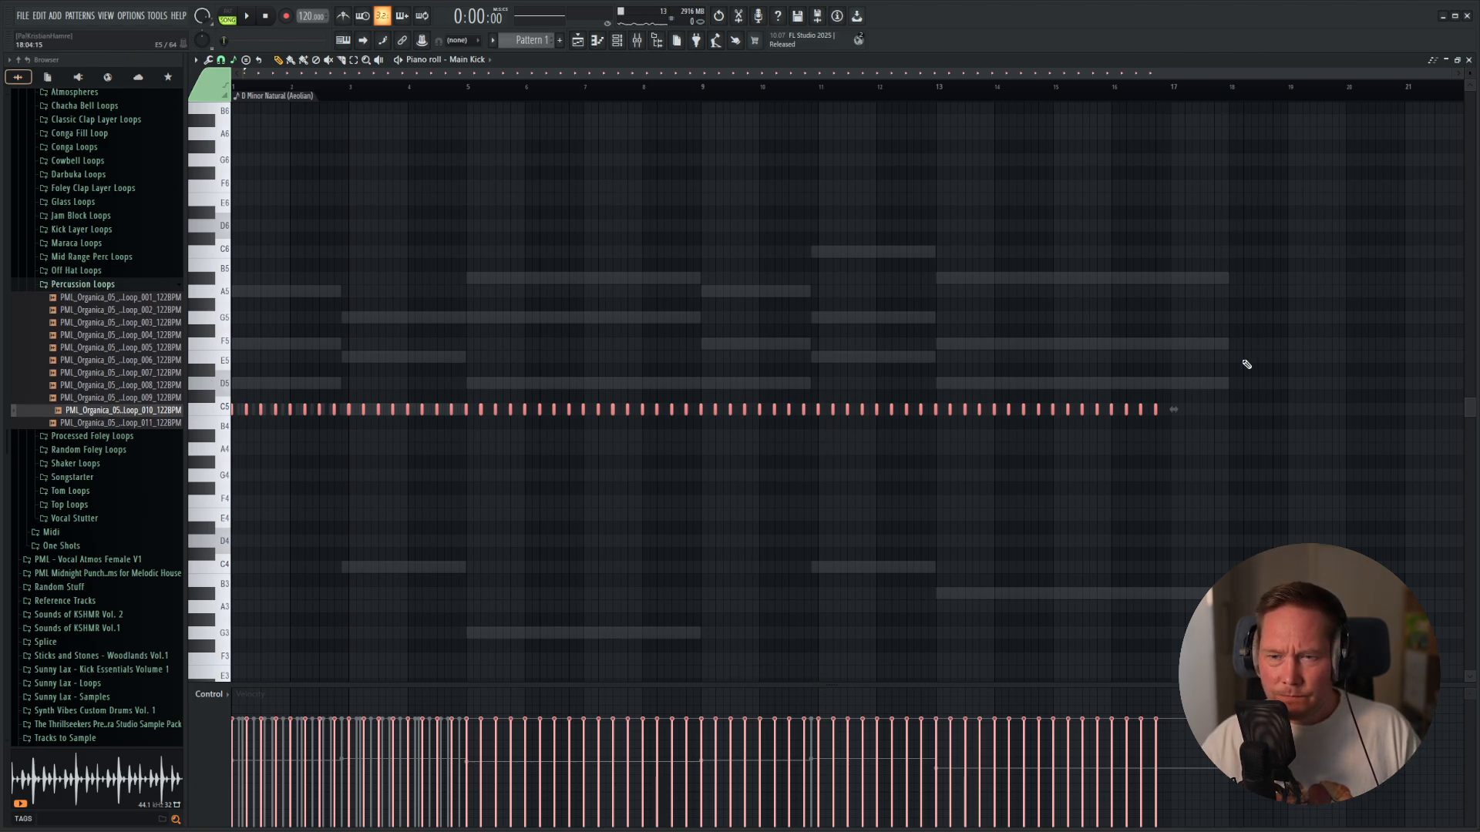
Shorten all notes of the last piano chord so they end at the start of bar 17.
double_click(1191, 380)
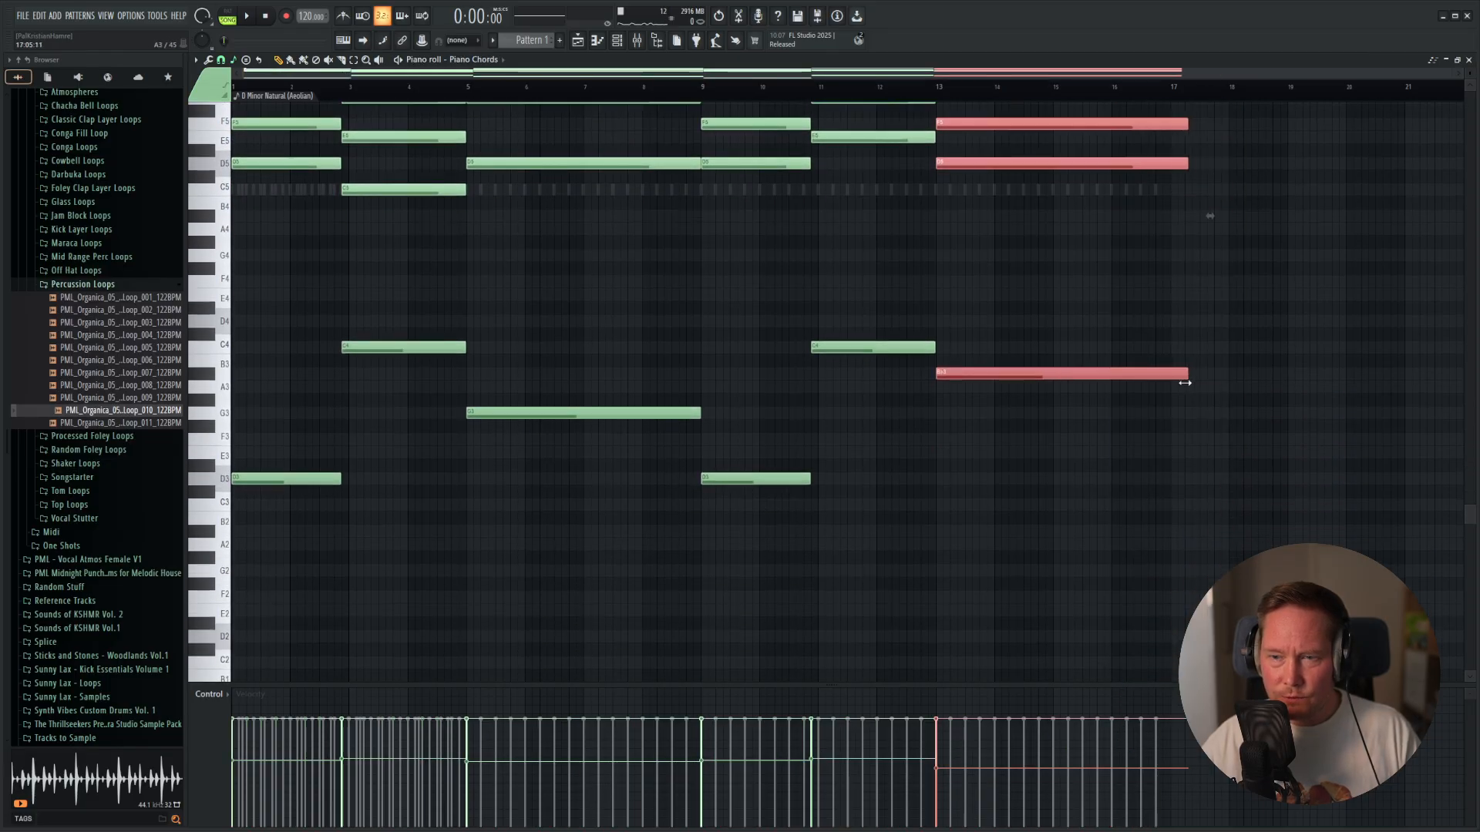
scroll(1176, 389, "up", 6)
scroll(835, 434, "down", 6)
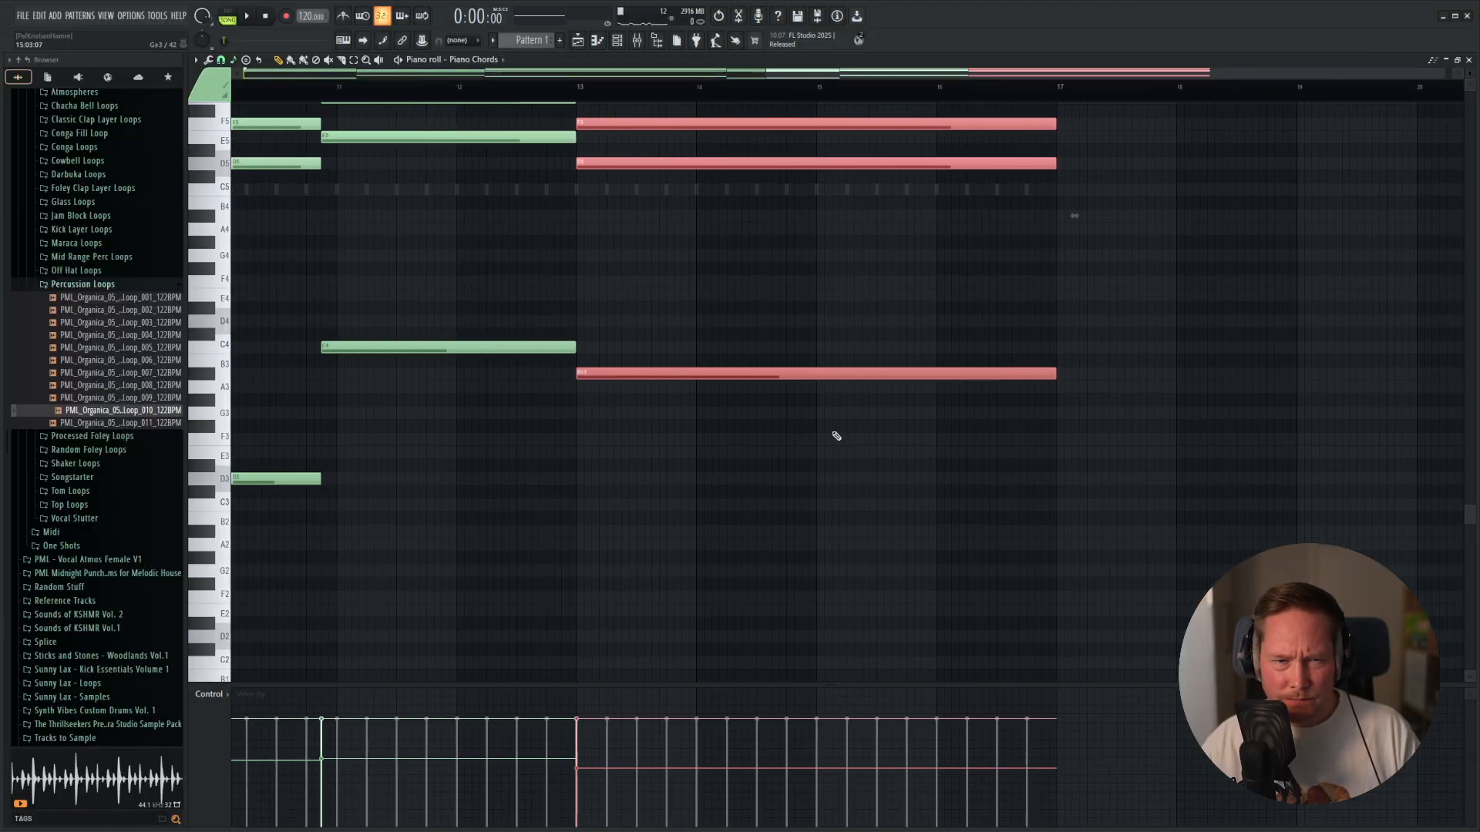
key("space")
scroll(572, 381, "up", 4)
key("space")
Open the Conga notes in the piano roll and copy the four-bar pattern to start at bar 5.
key("F6")
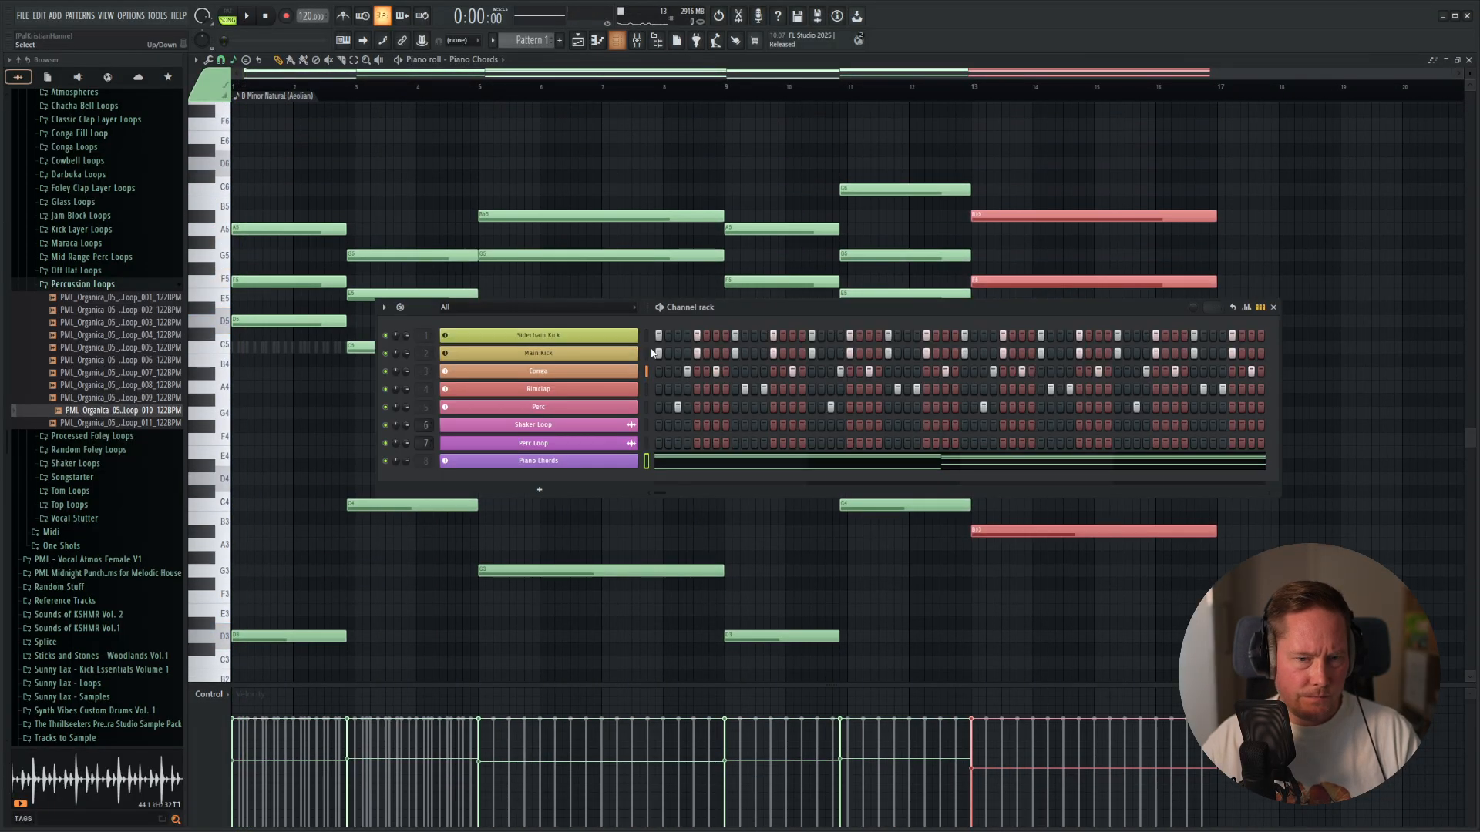
right_click(549, 373)
left_click(644, 371)
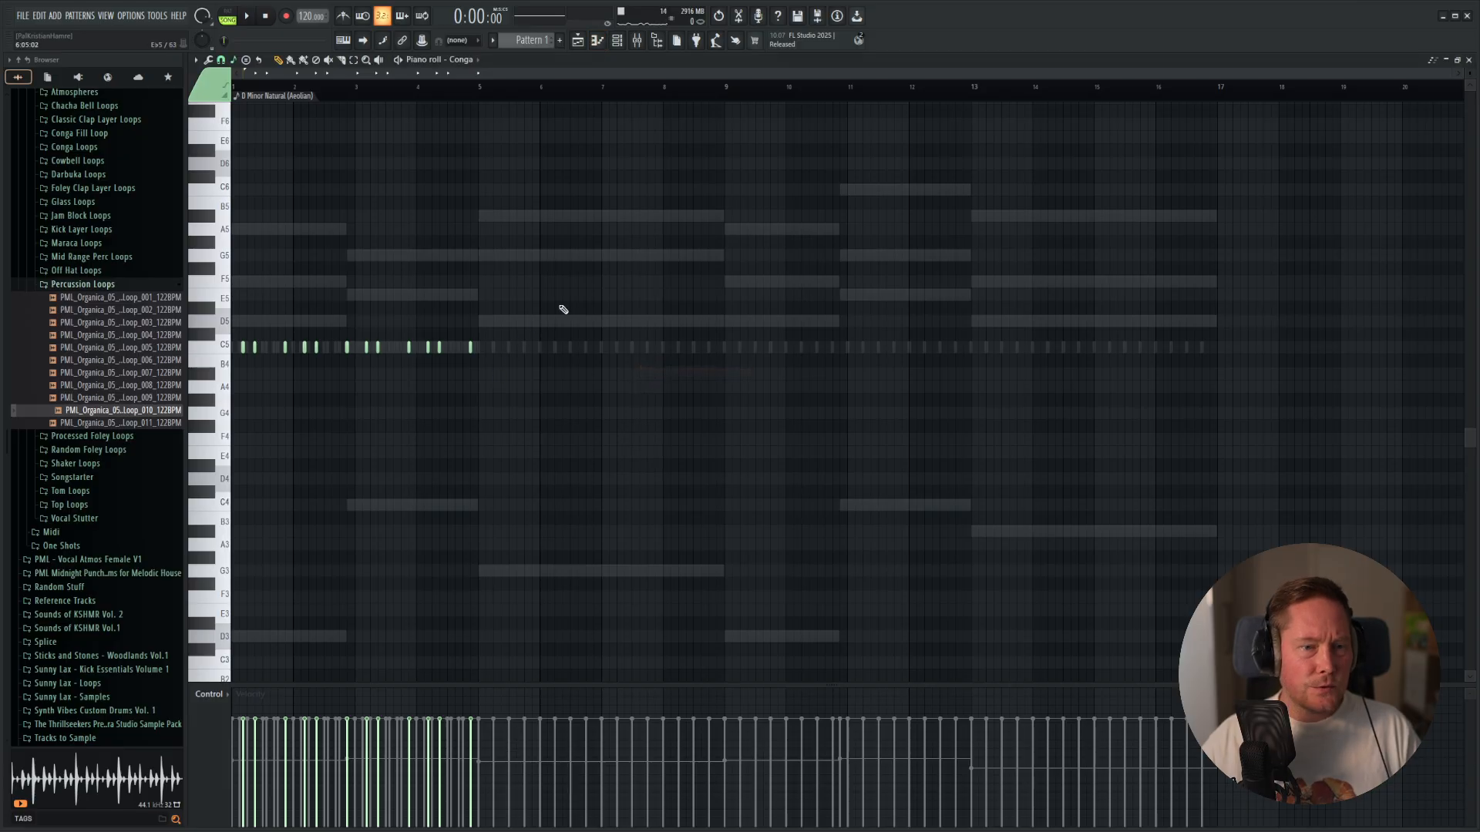
left_click_drag(578, 266, 233, 471)
scroll(248, 363, "up", 4)
left_click_drag(460, 405, 616, 434)
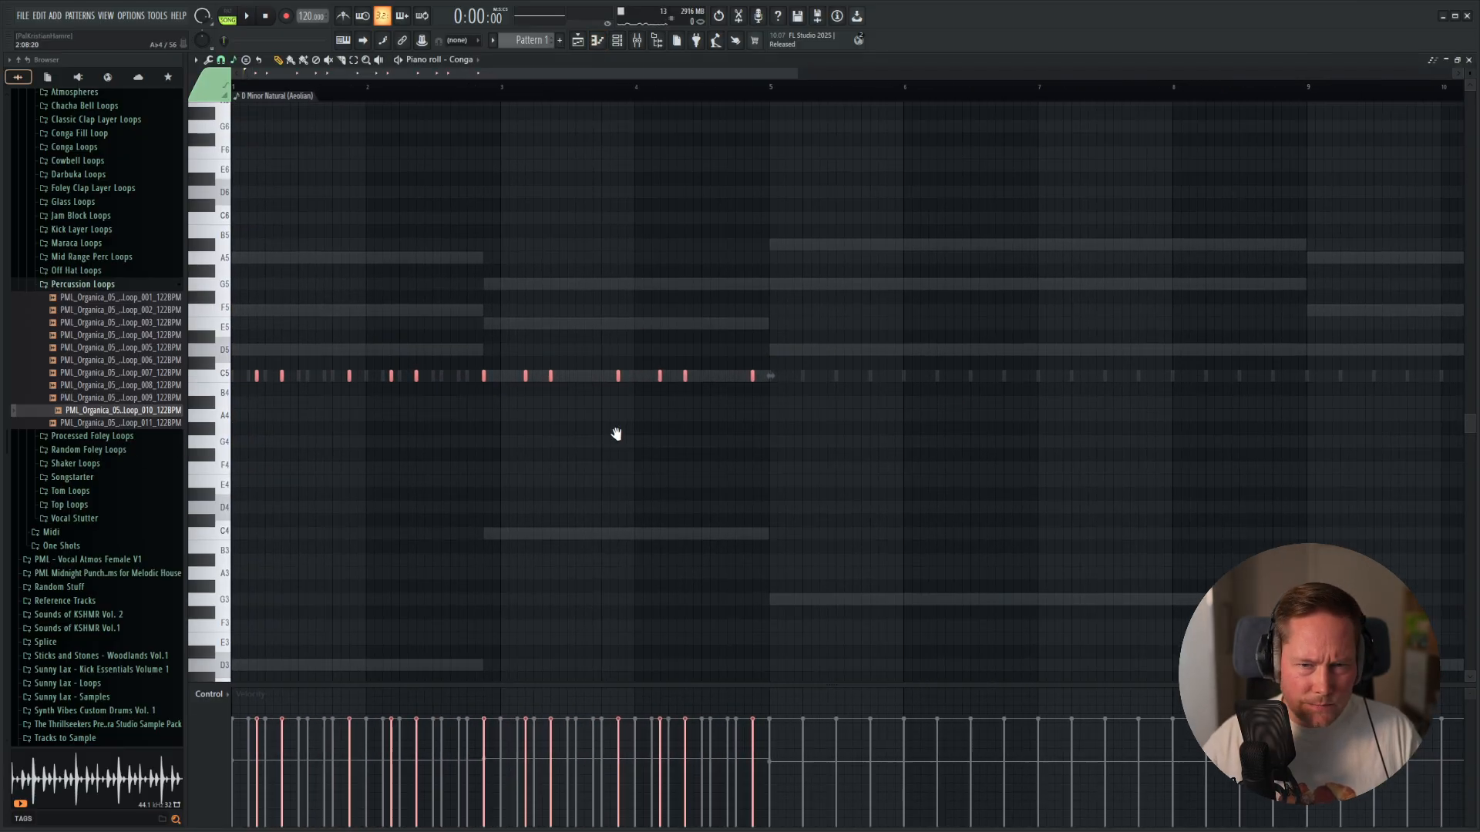
left_click_drag(280, 376, 806, 400, "shift")
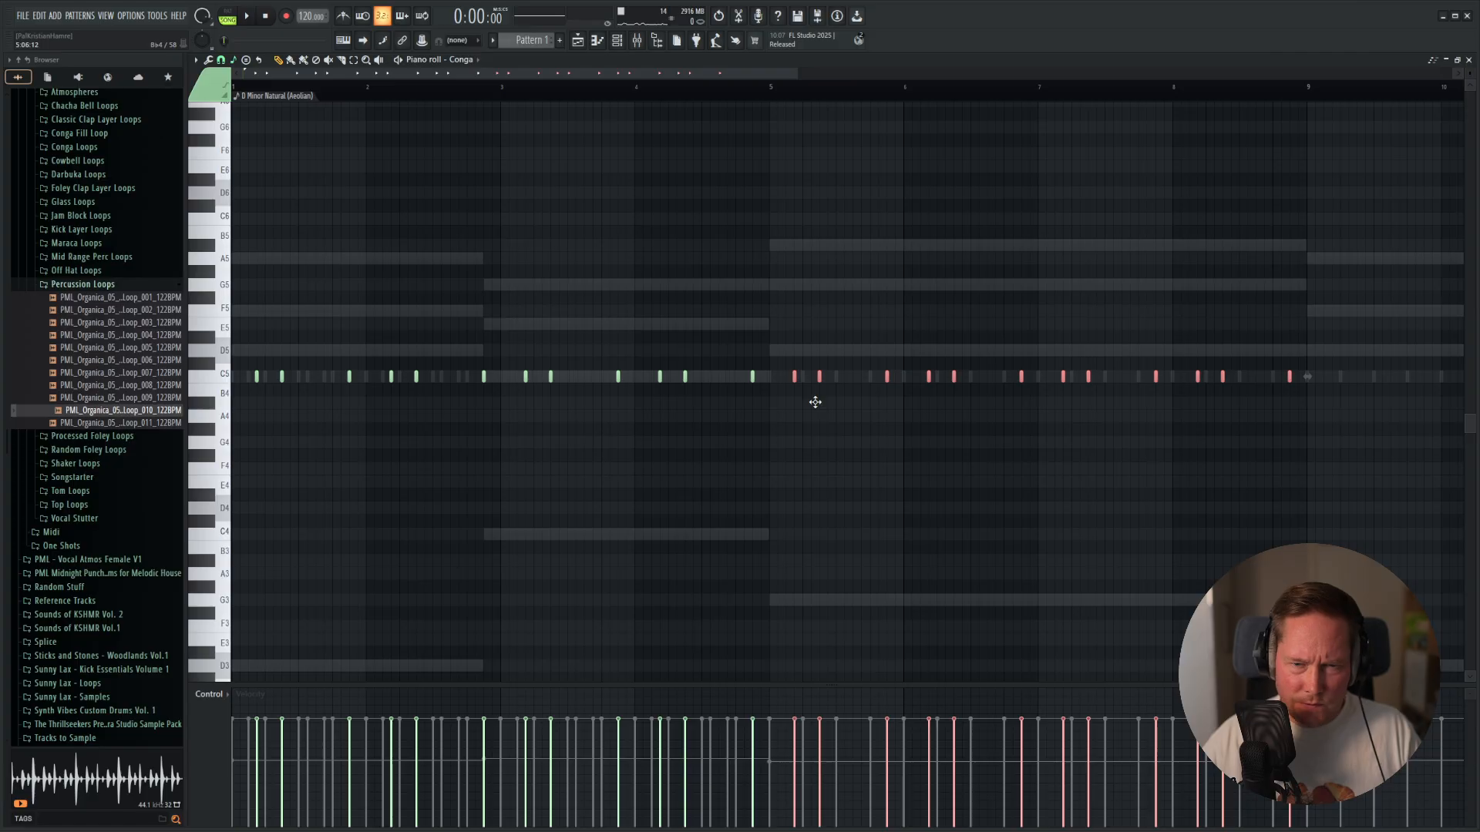
Play back the Conga part, then duplicate its eight-bar pattern from bar 9 and check the copy's alignment.
key("space")
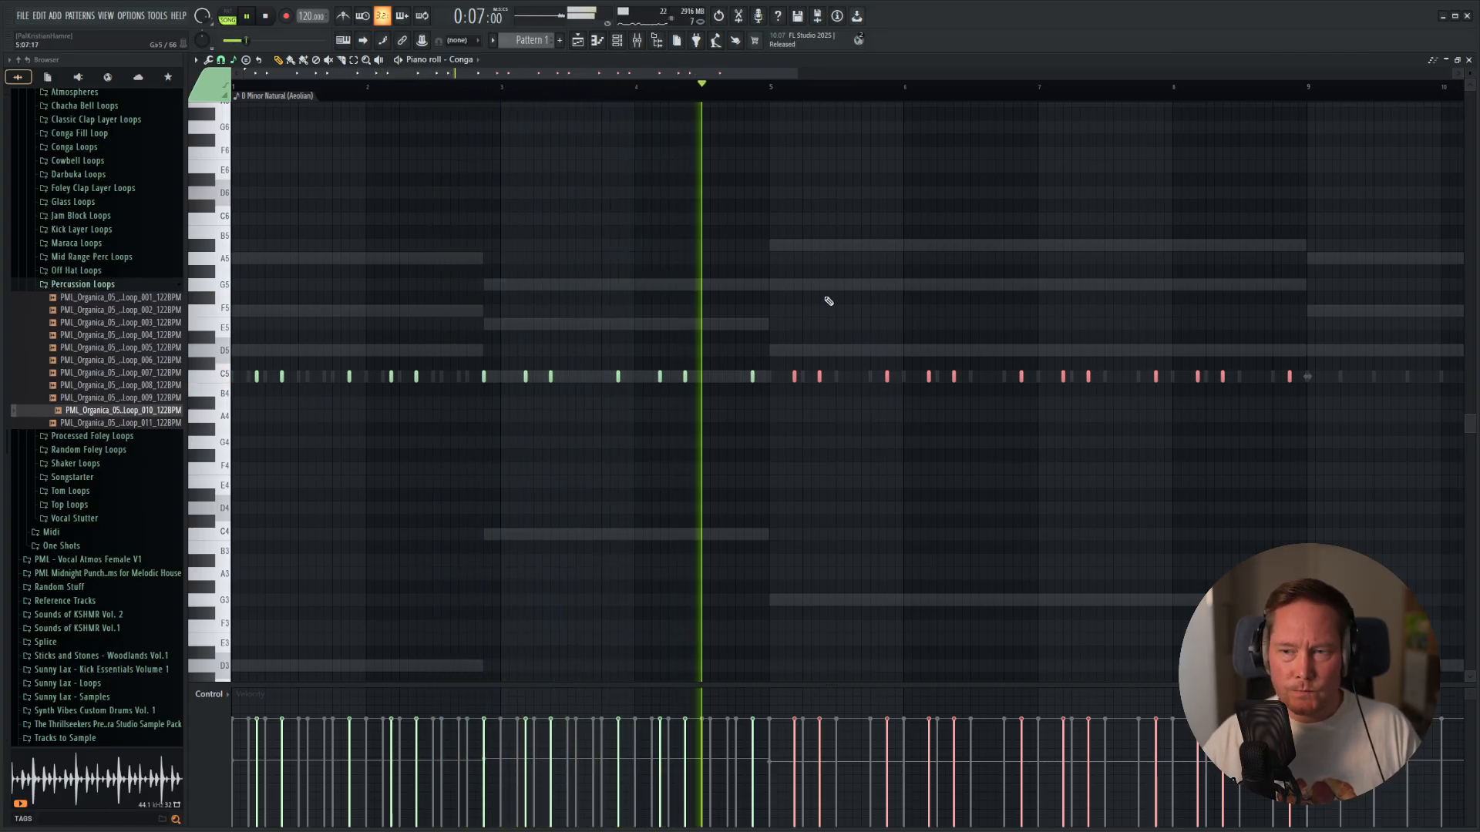
scroll(828, 299, "down", 2)
left_click_drag(902, 312, 183, 518)
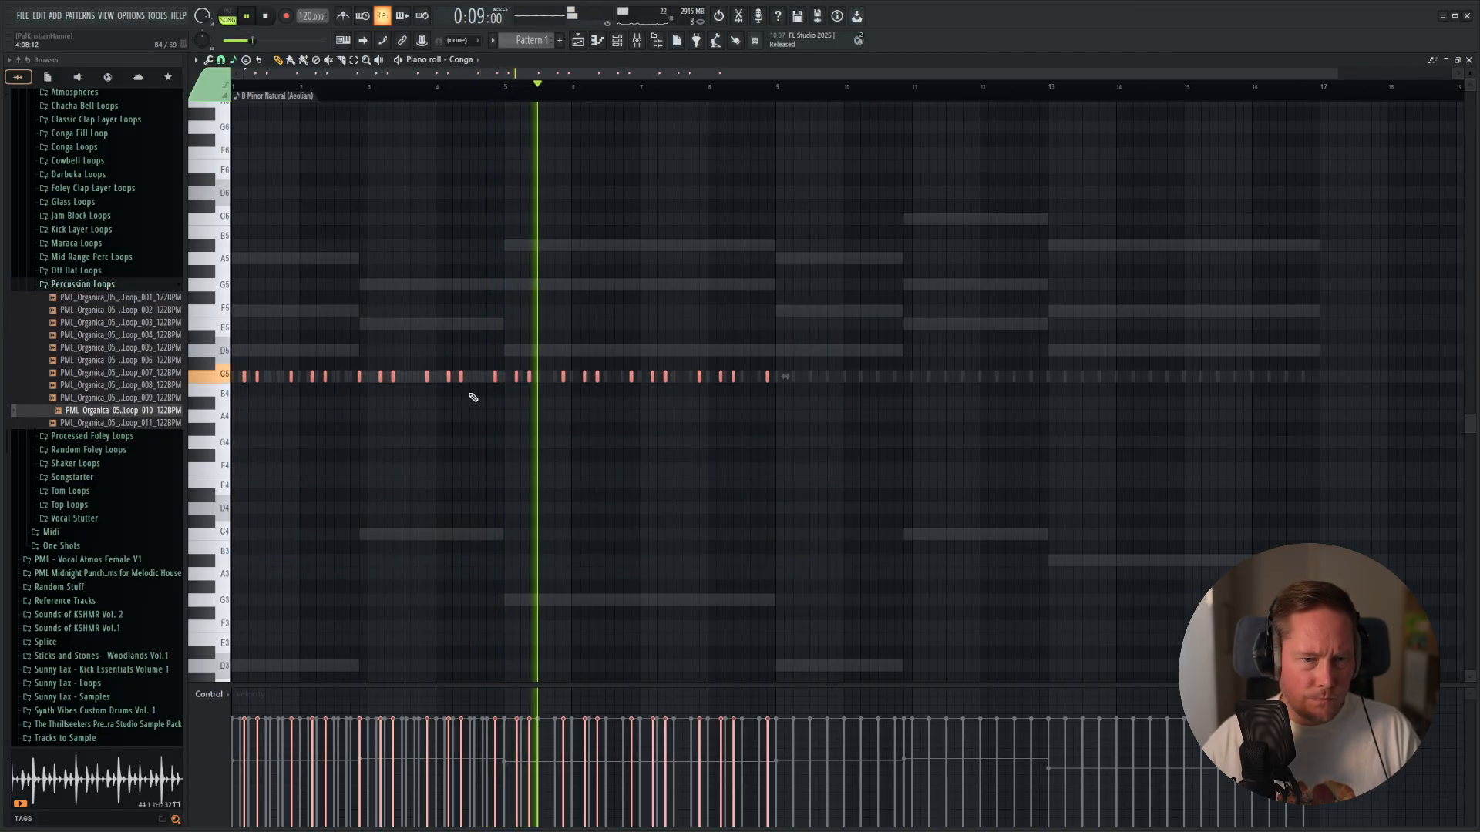
key("space")
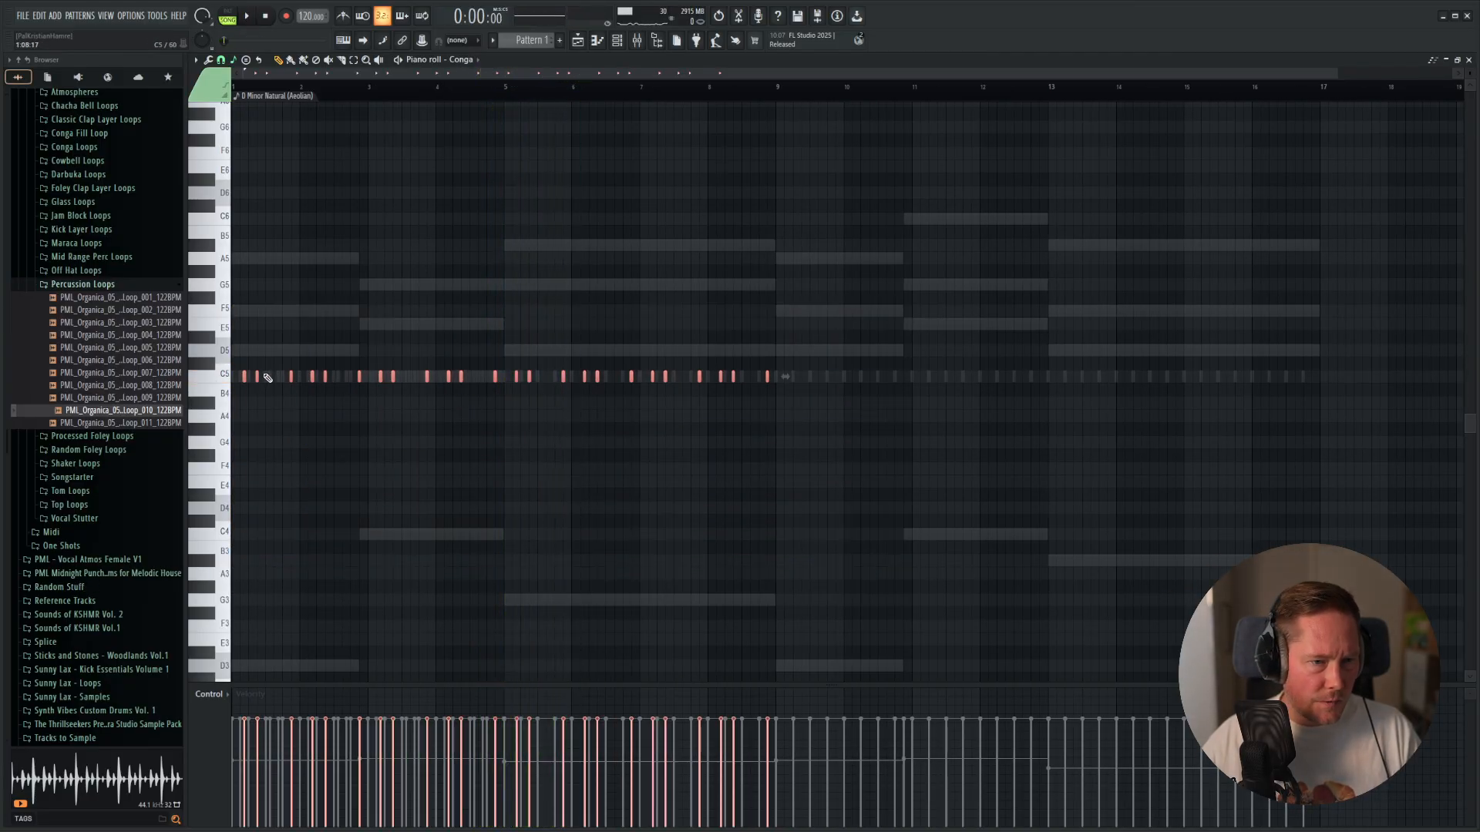
key("ctrl+b")
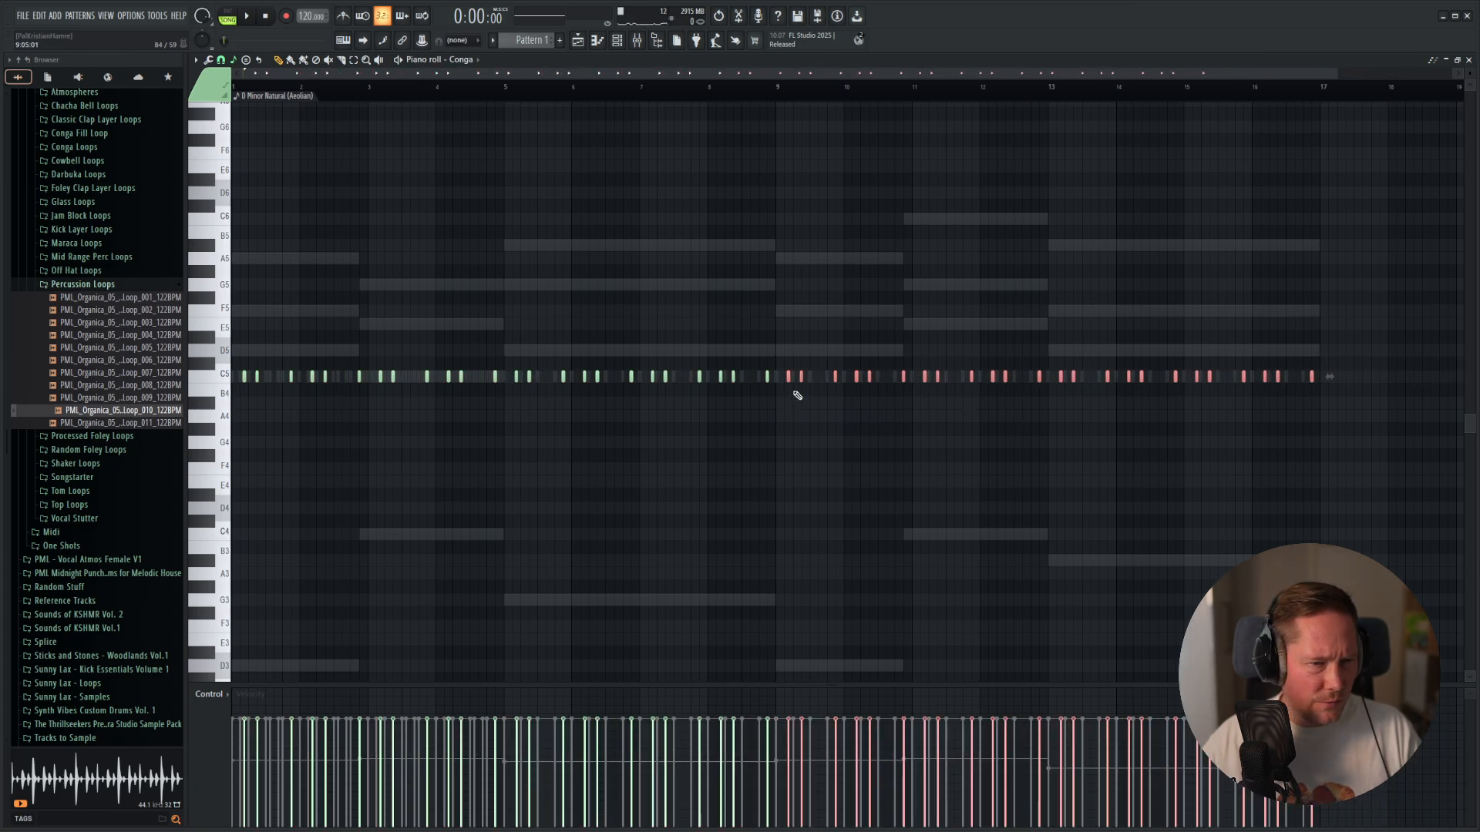
scroll(411, 375, "up", 5)
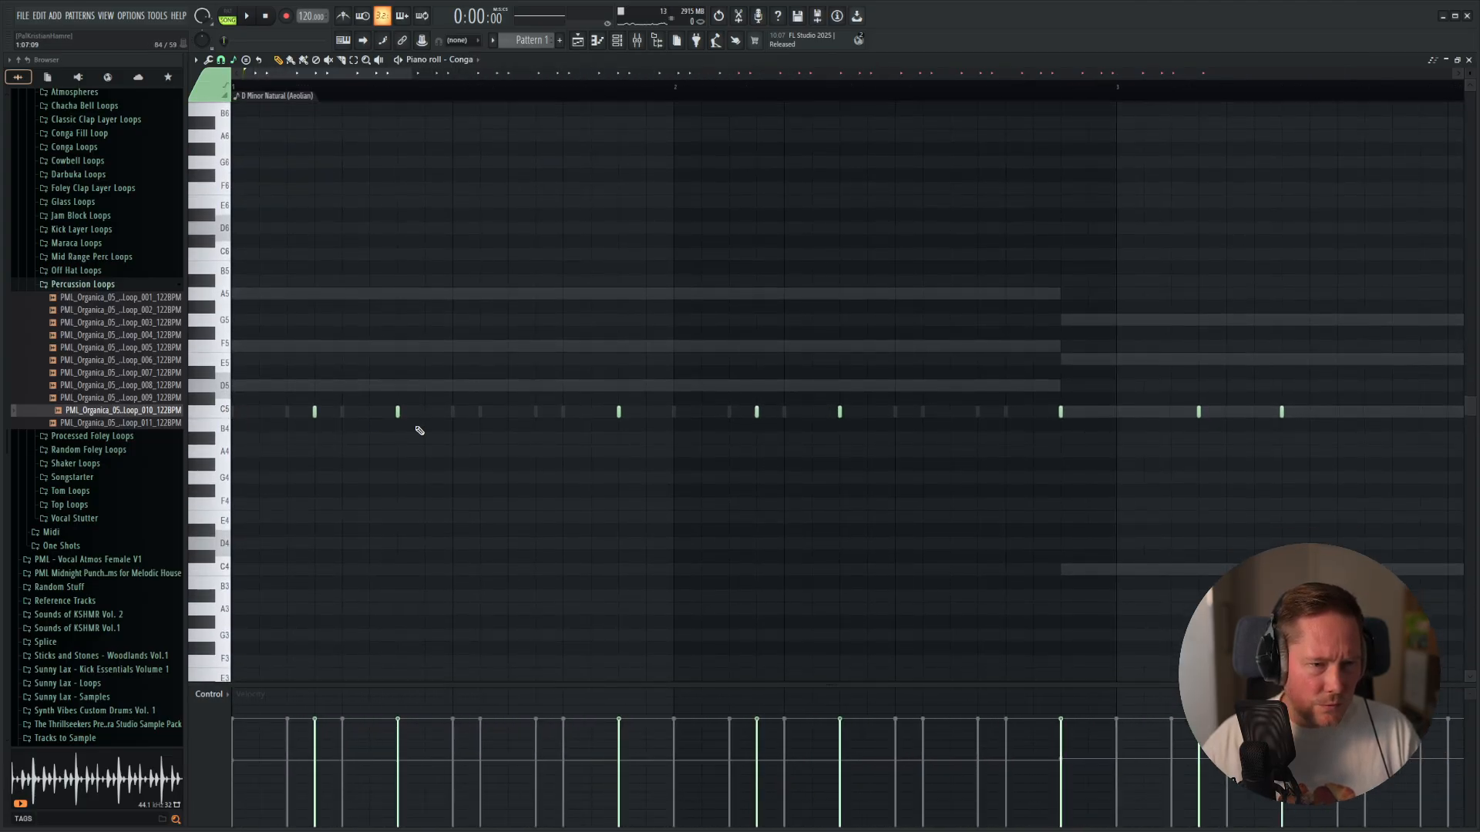
scroll(992, 502, "down", 5)
scroll(706, 394, "up", 5)
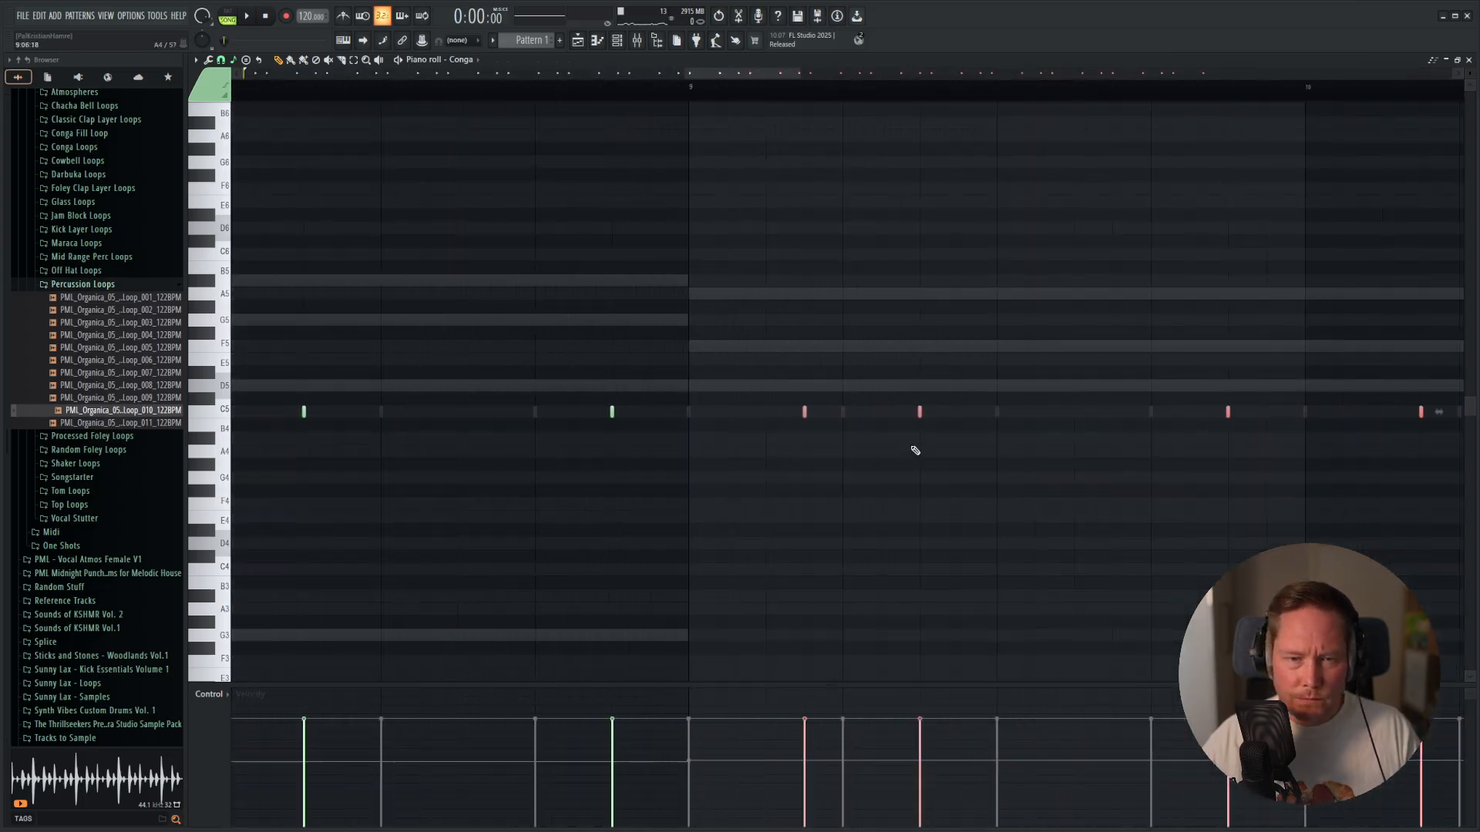
scroll(915, 450, "up", 3)
scroll(666, 444, "down", 6)
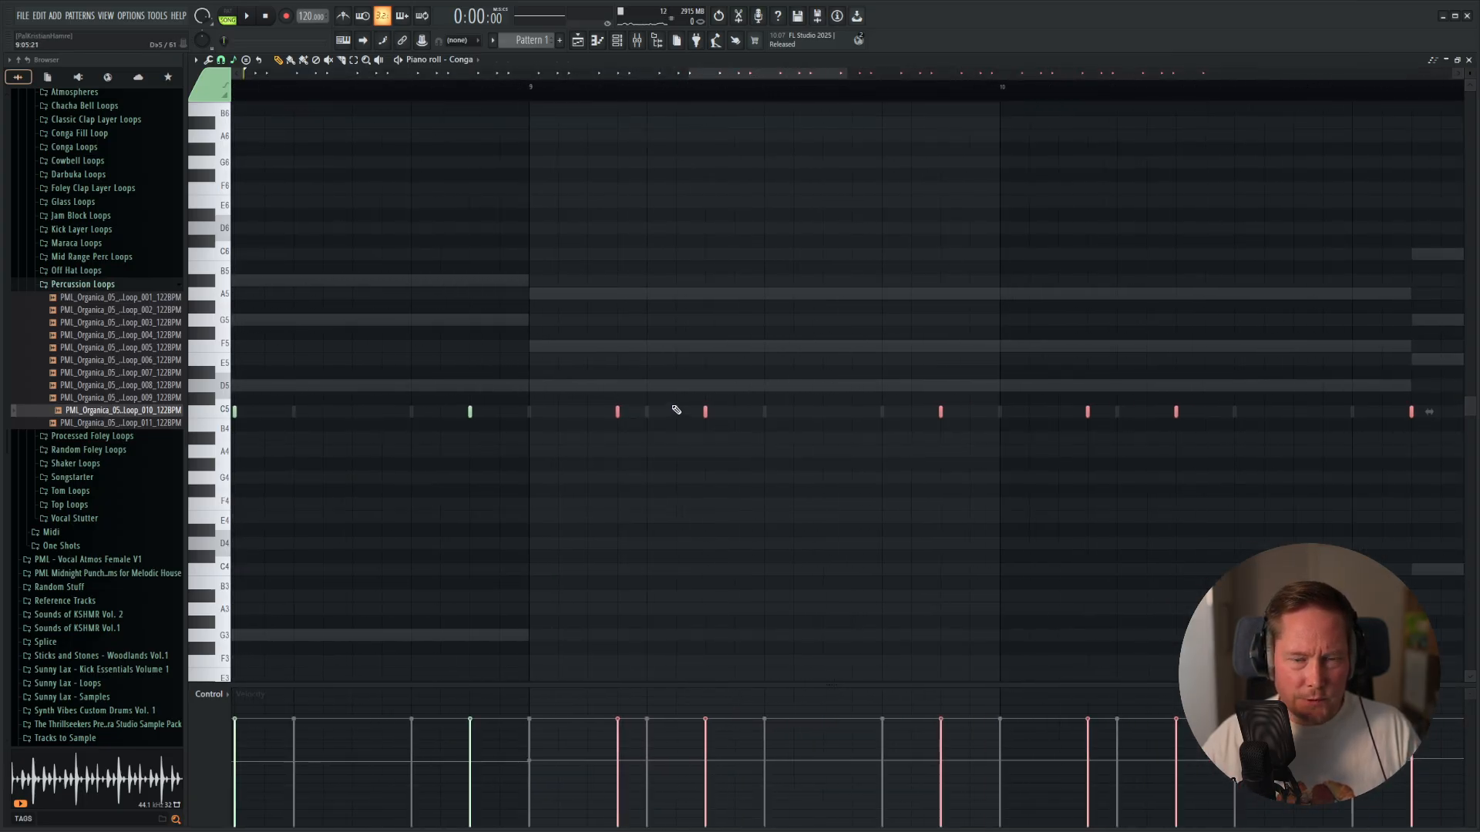
Open the Rimclap notes in the piano roll and copy the four-bar pattern to start at bar 5.
key("F6")
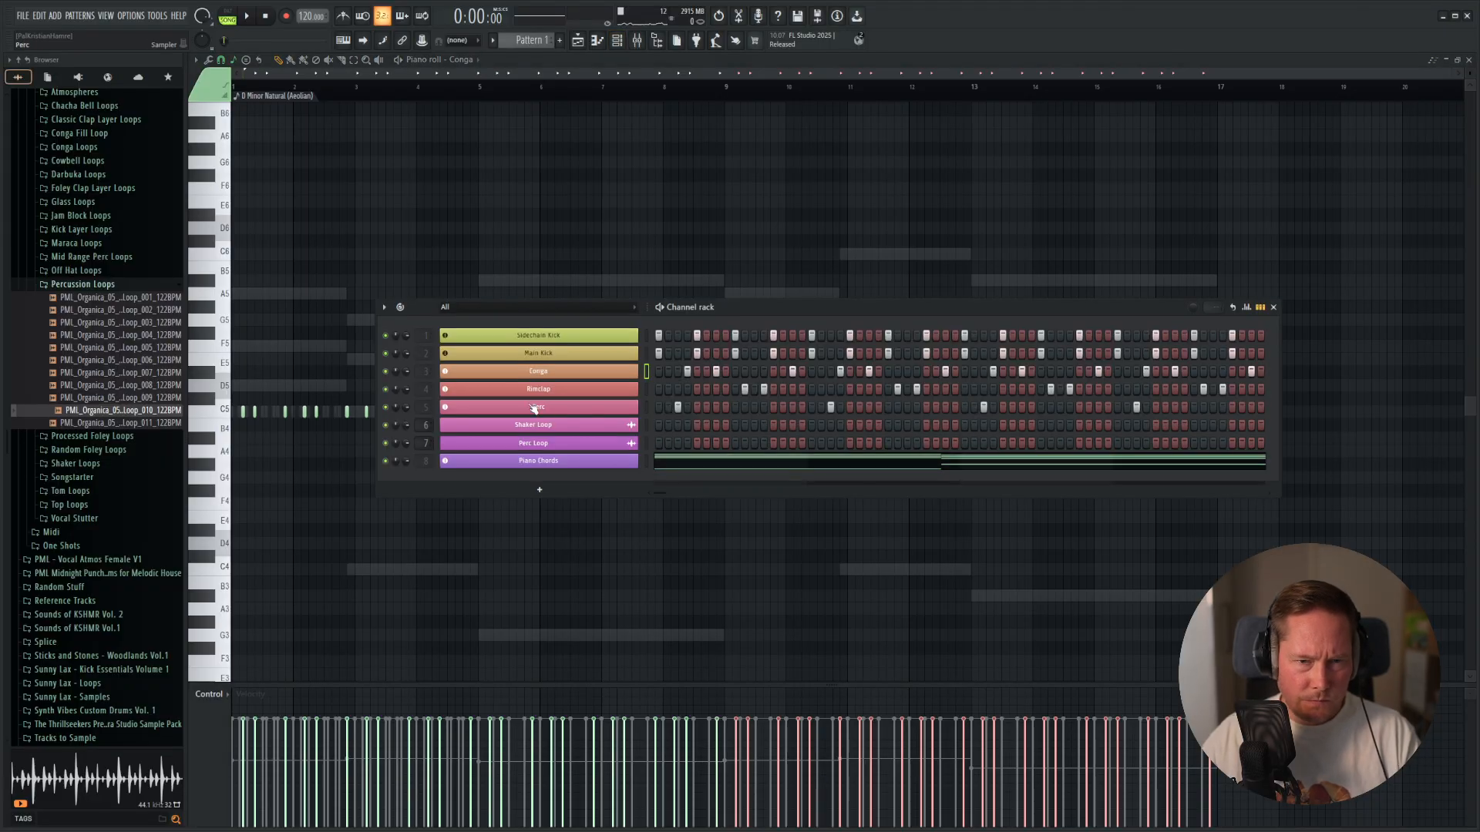
right_click(571, 394)
left_click(628, 388)
left_click_drag(232, 328, 678, 485)
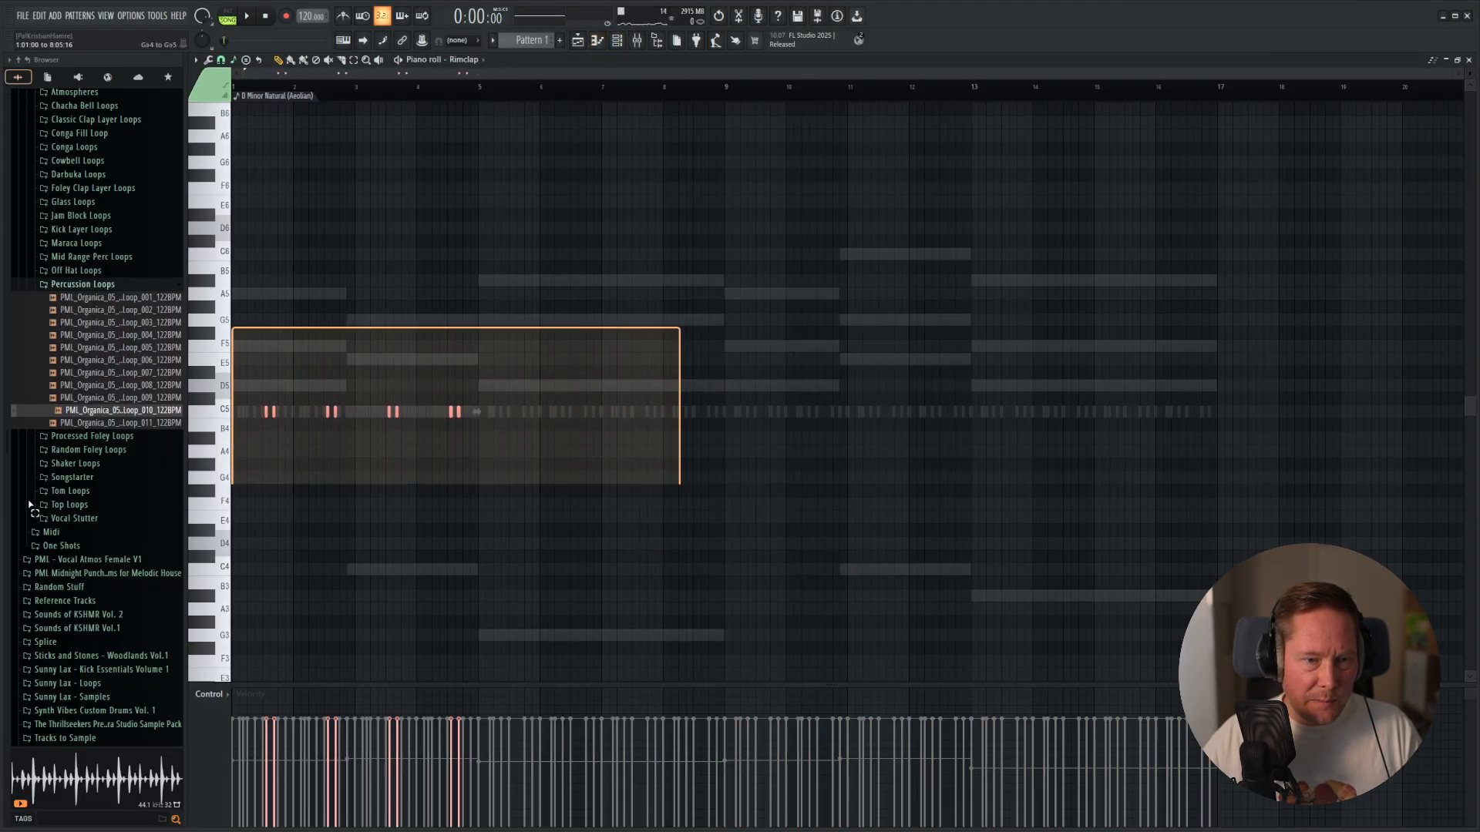
scroll(387, 449, "up", 3)
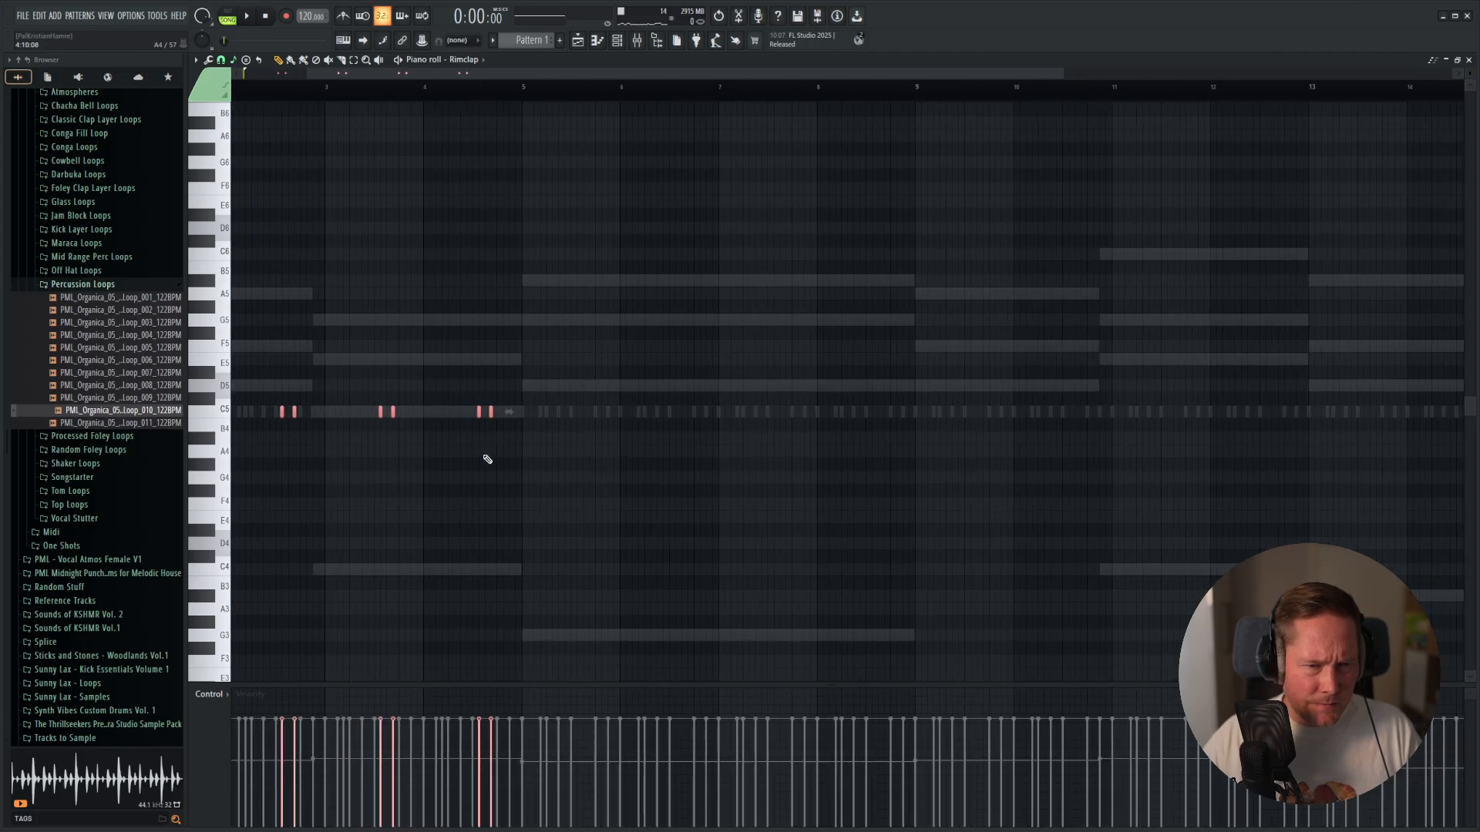
left_click_drag(364, 471, 771, 507)
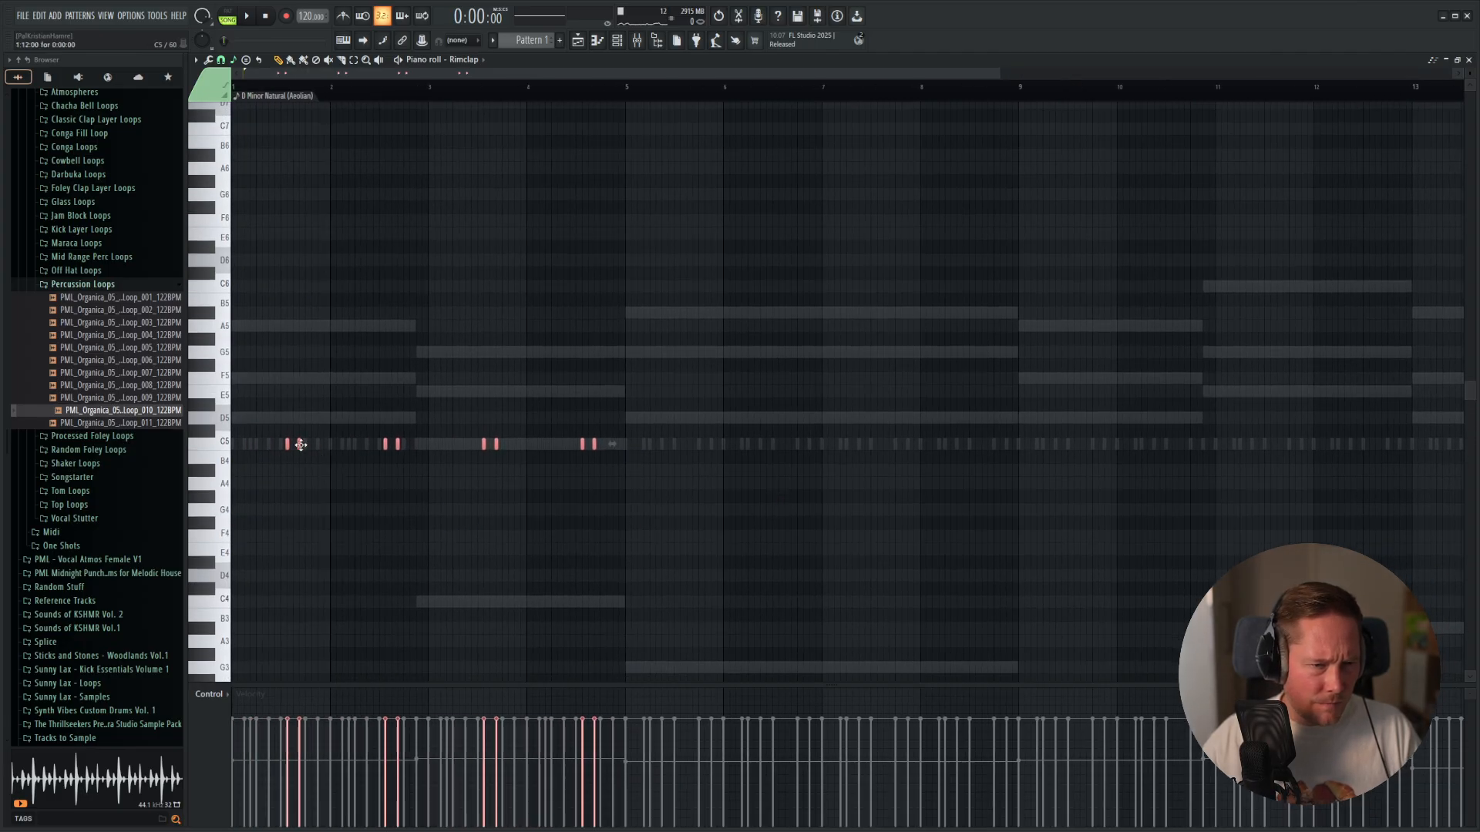
left_click_drag(300, 445, 364, 447)
left_click_drag(1009, 508, 692, 505)
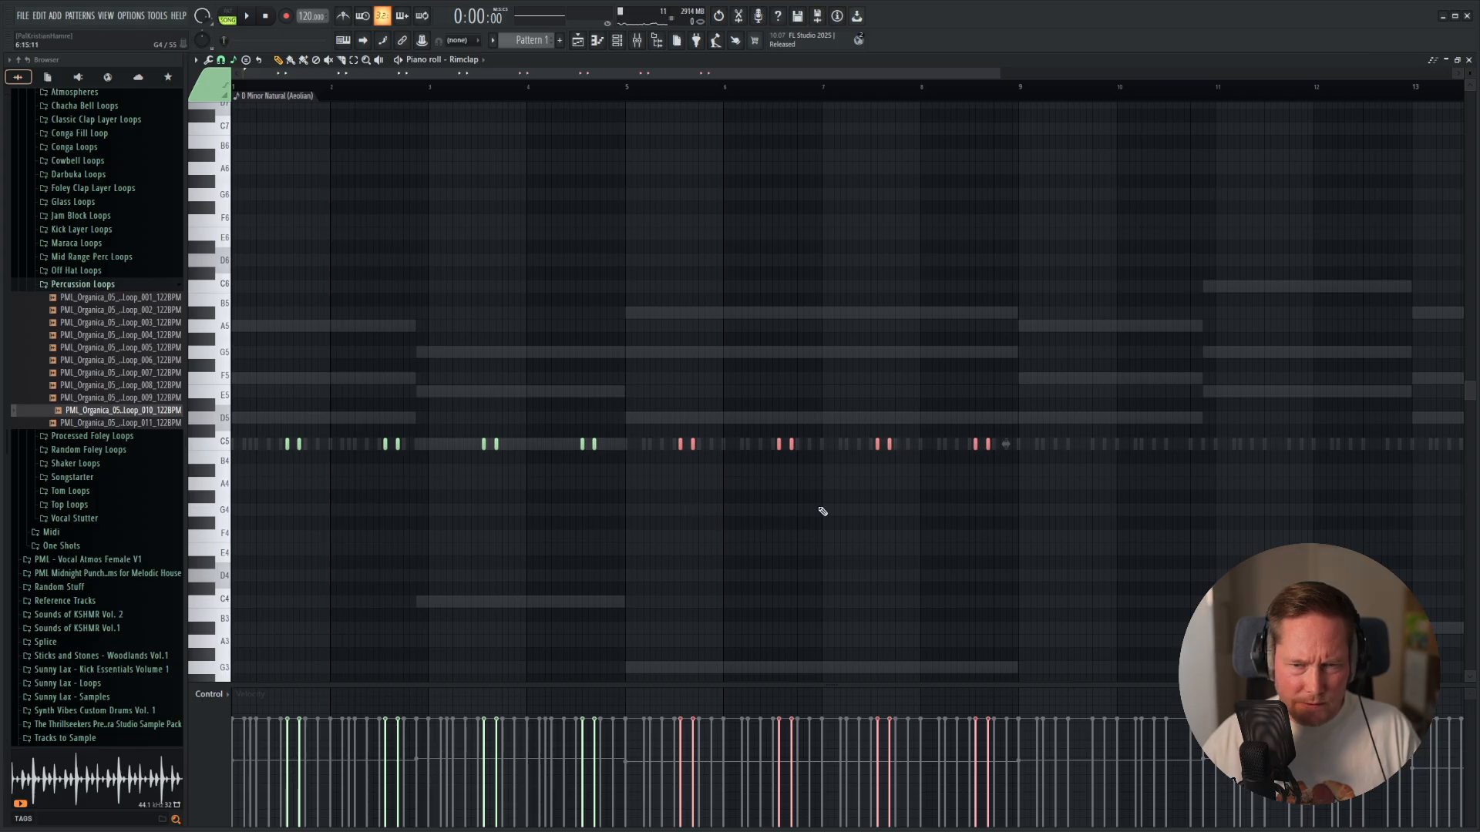
Copy the eight-bar Rimclap pattern and align the copy with the start of bar 9 during playback.
left_click_drag(1210, 371, 55, 555)
left_click_drag(286, 444, 1203, 445)
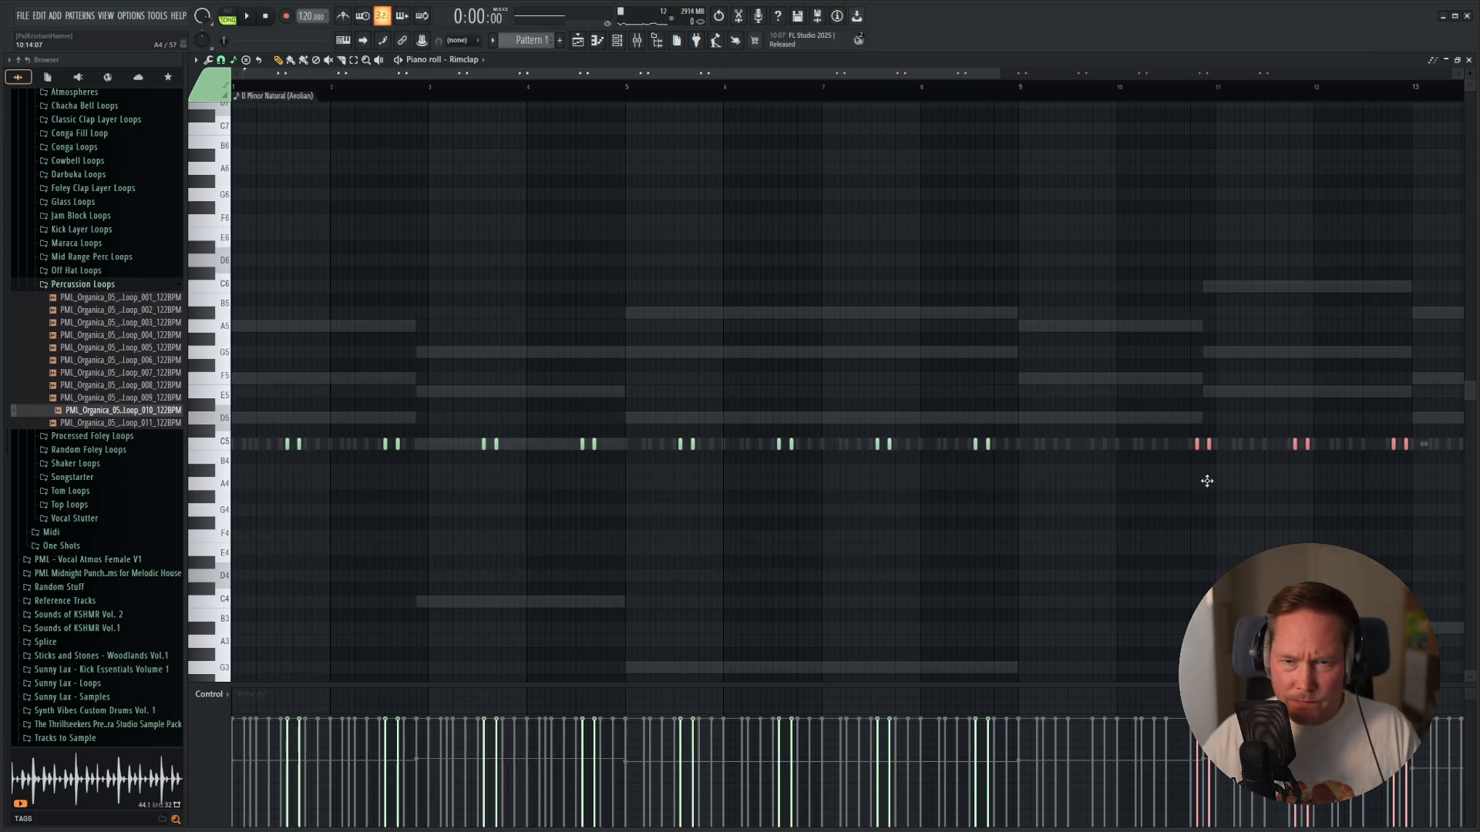
left_click_drag(1099, 485, 1047, 482)
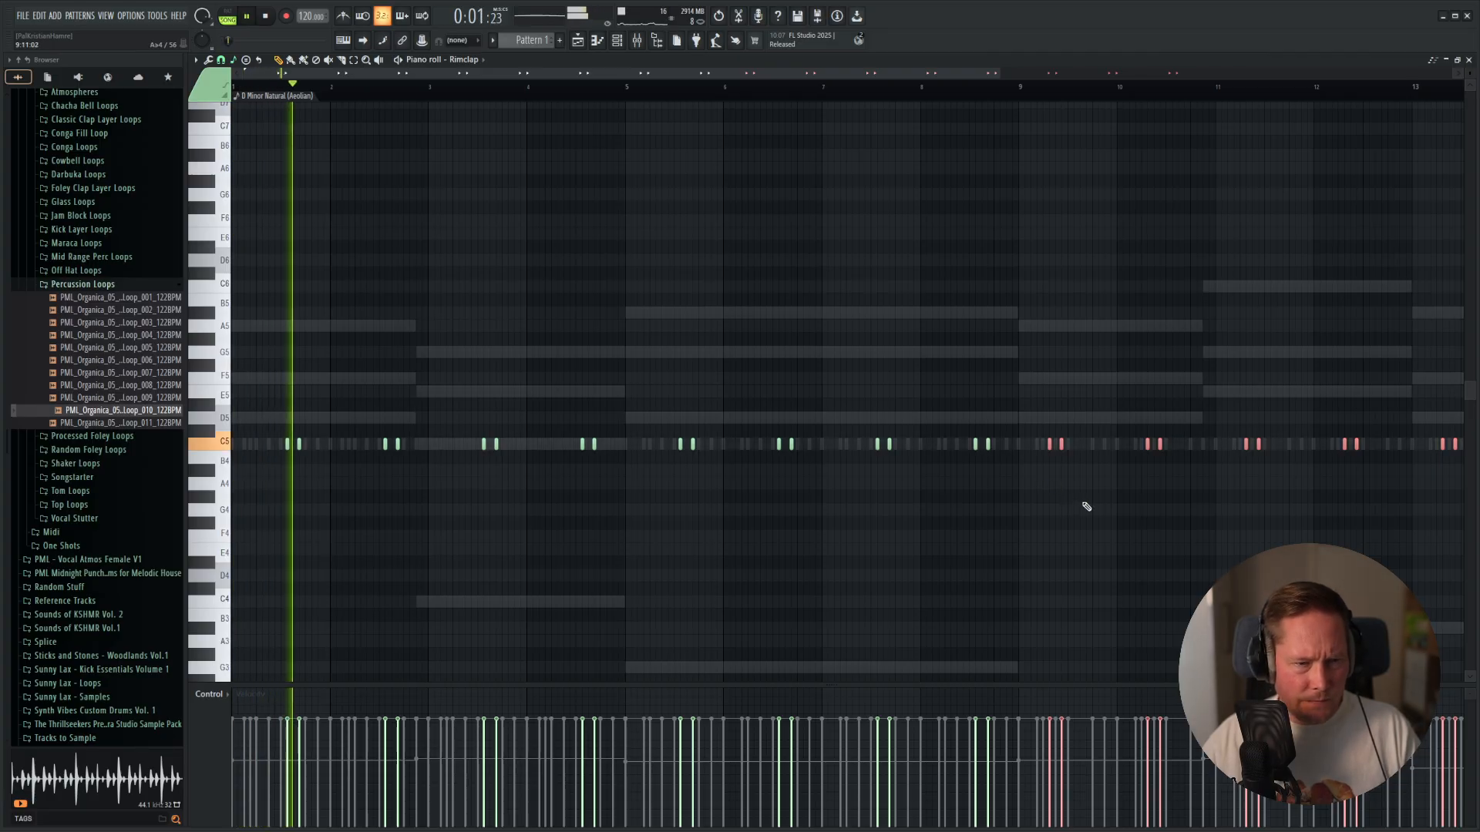
left_click_drag(1061, 445, 1093, 450)
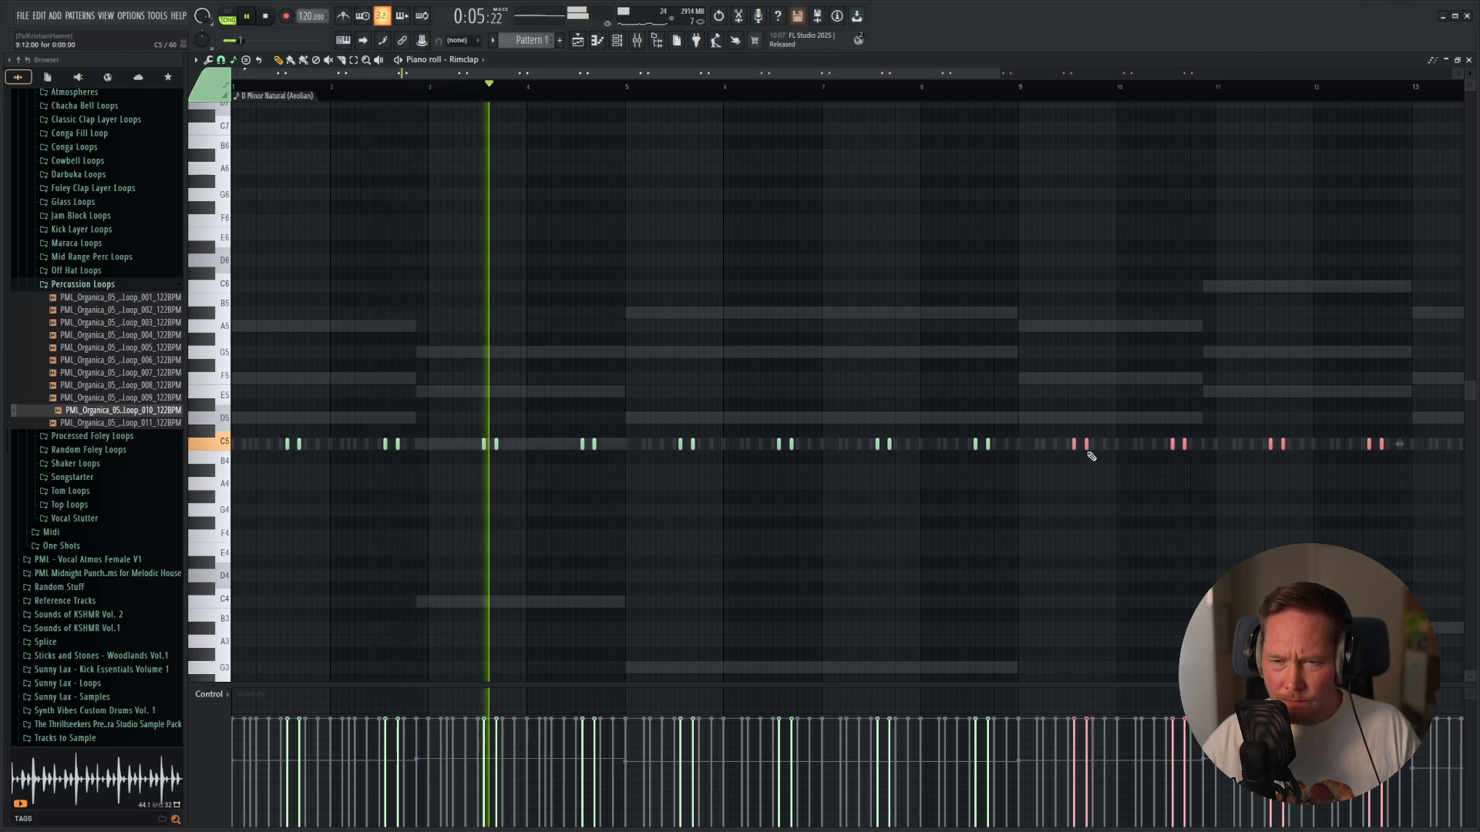
scroll(1002, 438, "down", 1, "ctrl")
scroll(1002, 439, "down", 1, "ctrl")
Open the Perc notes in the piano roll and copy the four-bar pattern to start at bar 5.
key("F6")
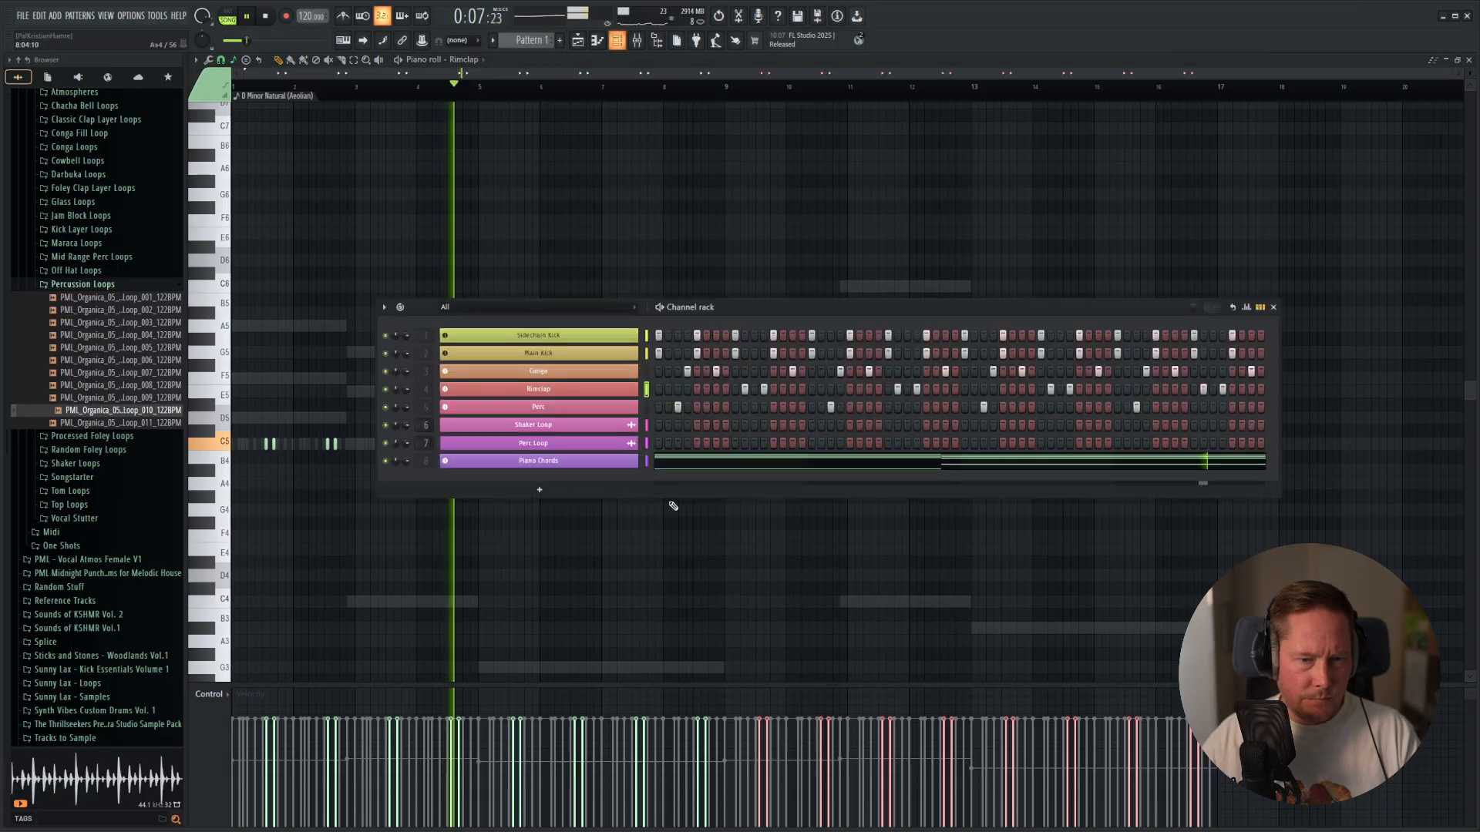
right_click(592, 409)
left_click(667, 407)
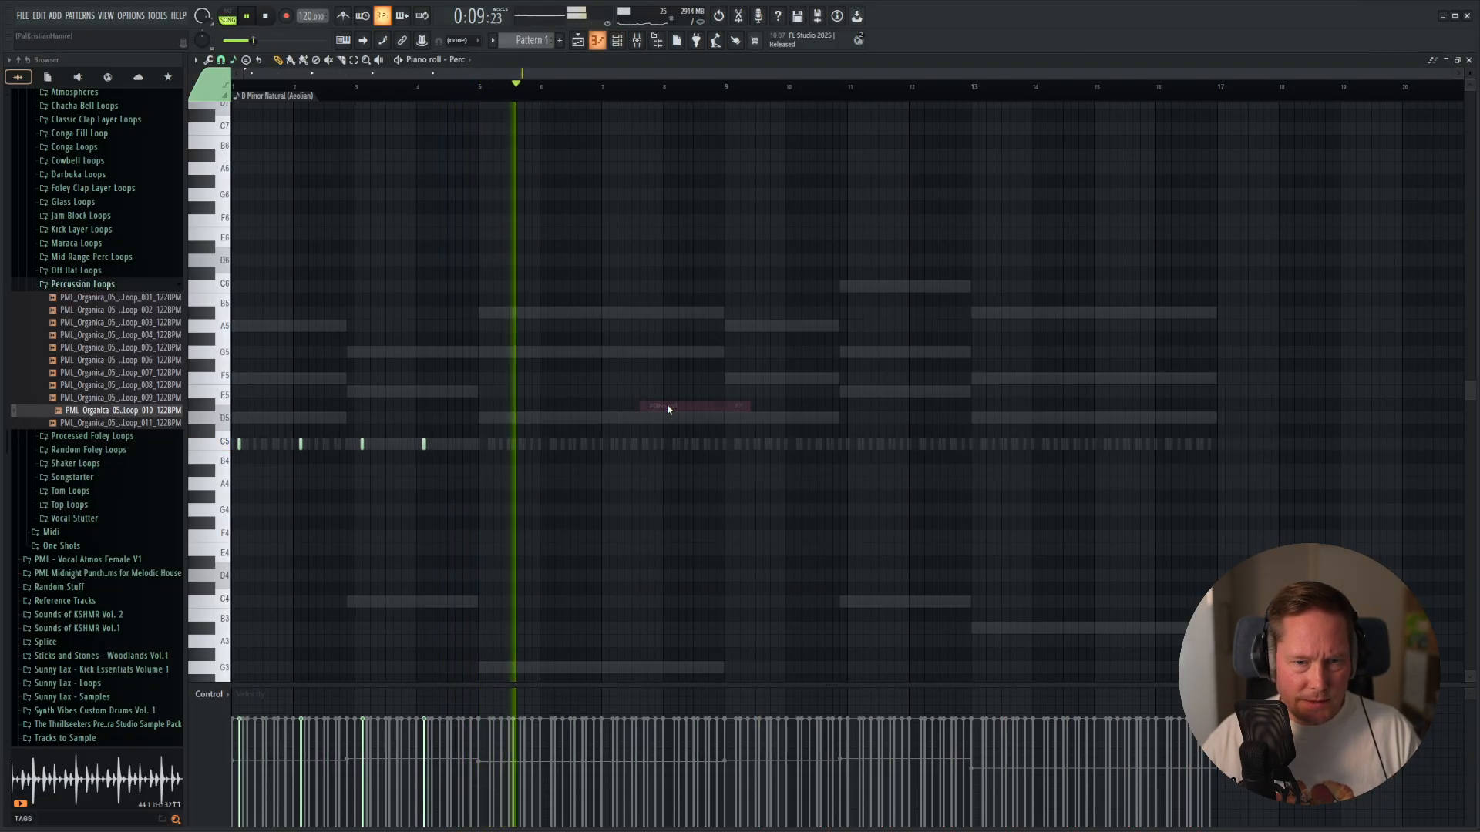
scroll(278, 501, "up", 5, "ctrl")
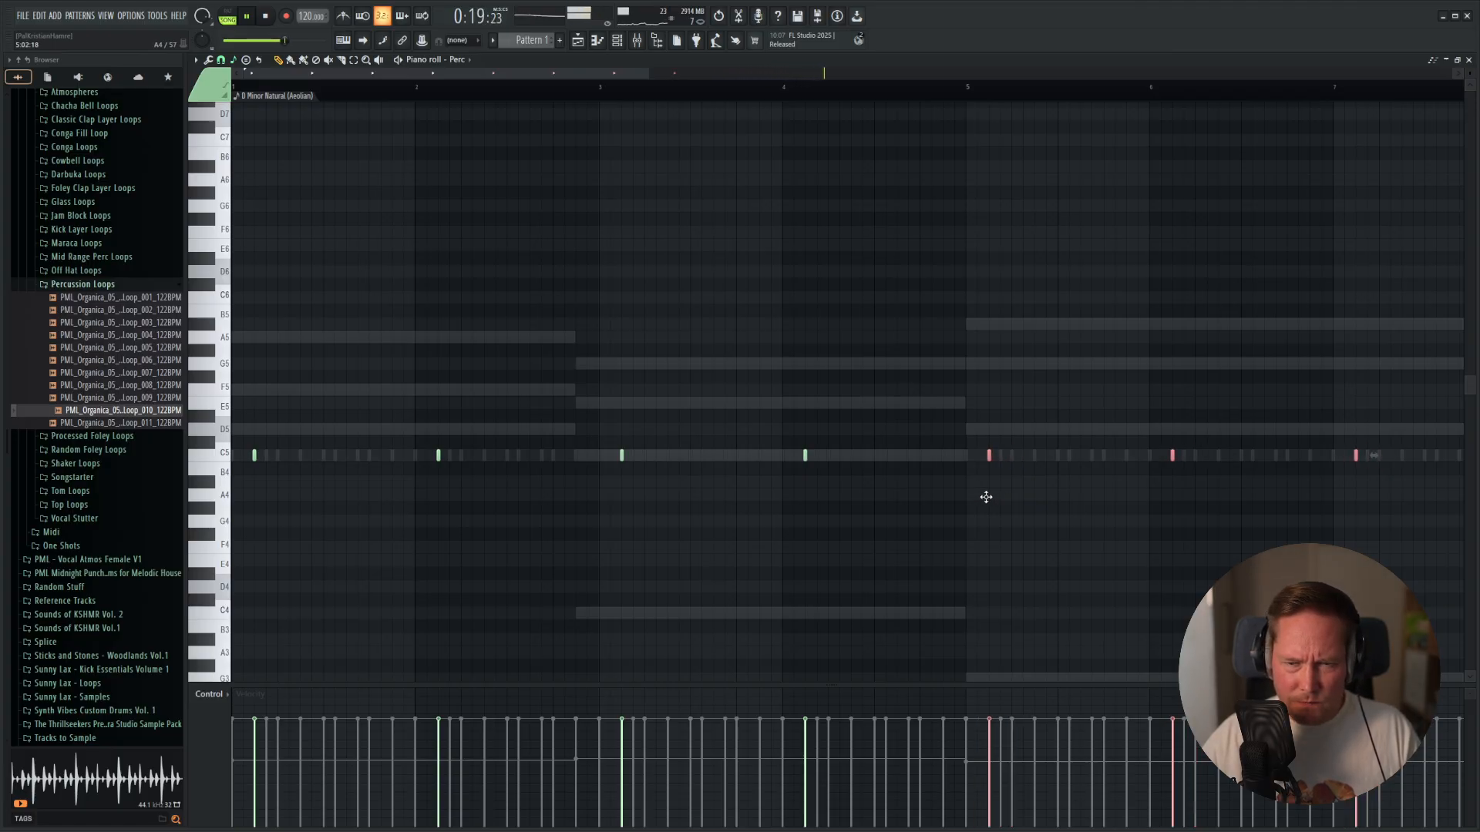
scroll(979, 497, "down", 3, "ctrl")
Copy the eight-bar Perc pattern and align the copy with the start of bar 9.
left_click_drag(1224, 344, 113, 514, "ctrl")
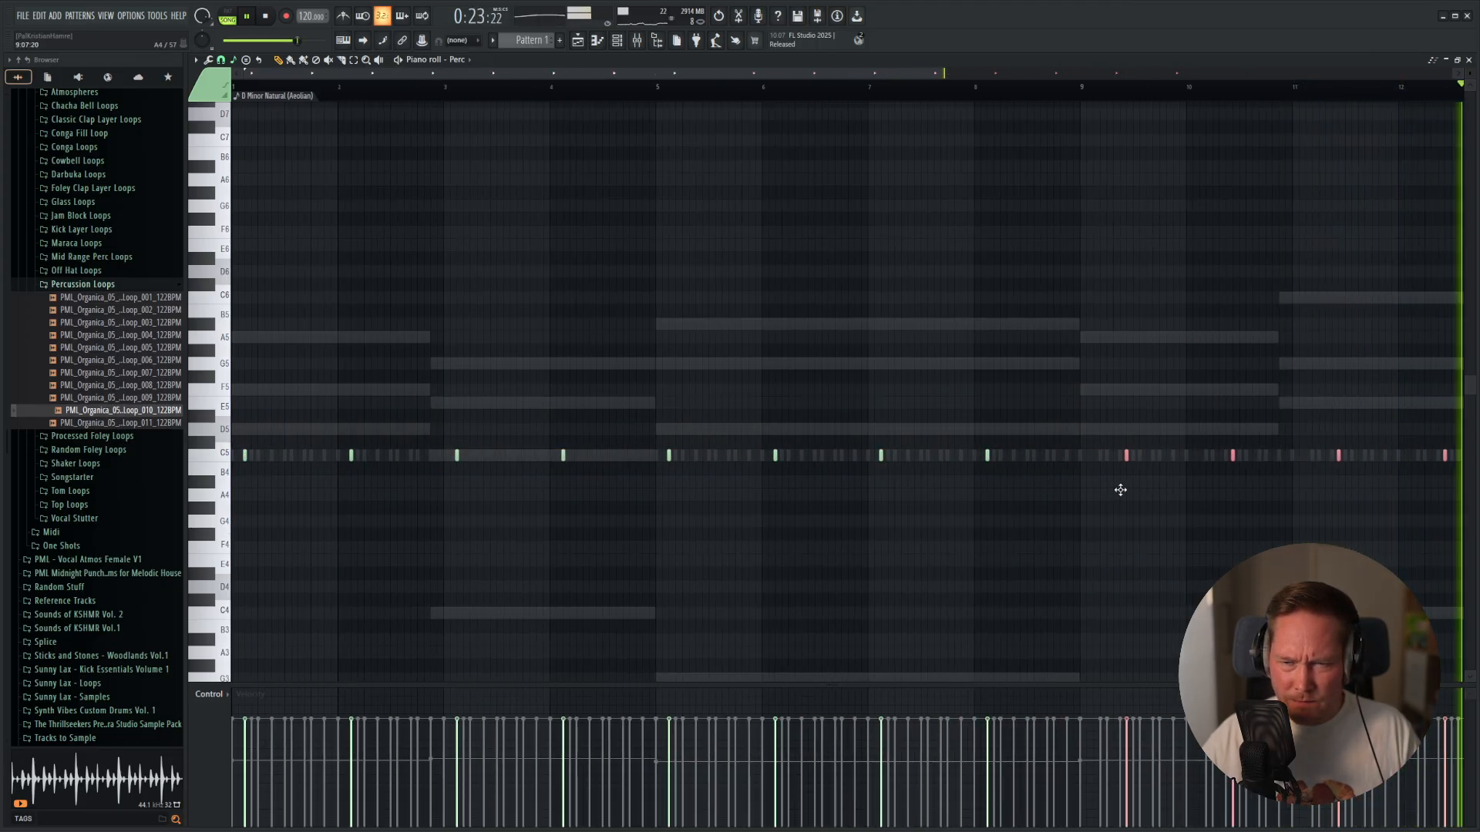
key("ctrl+b")
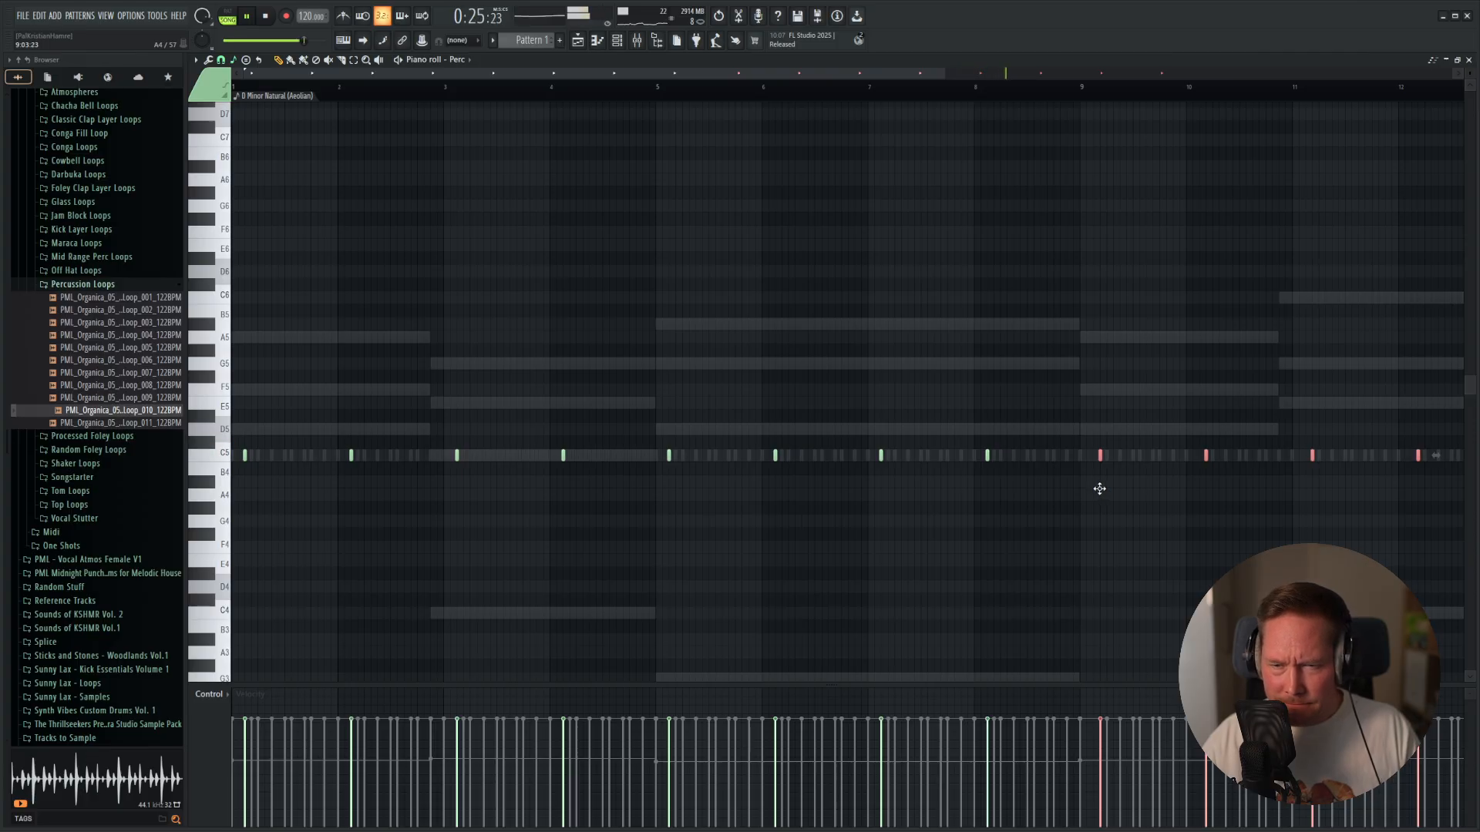
scroll(1090, 478, "up", 4, "ctrl")
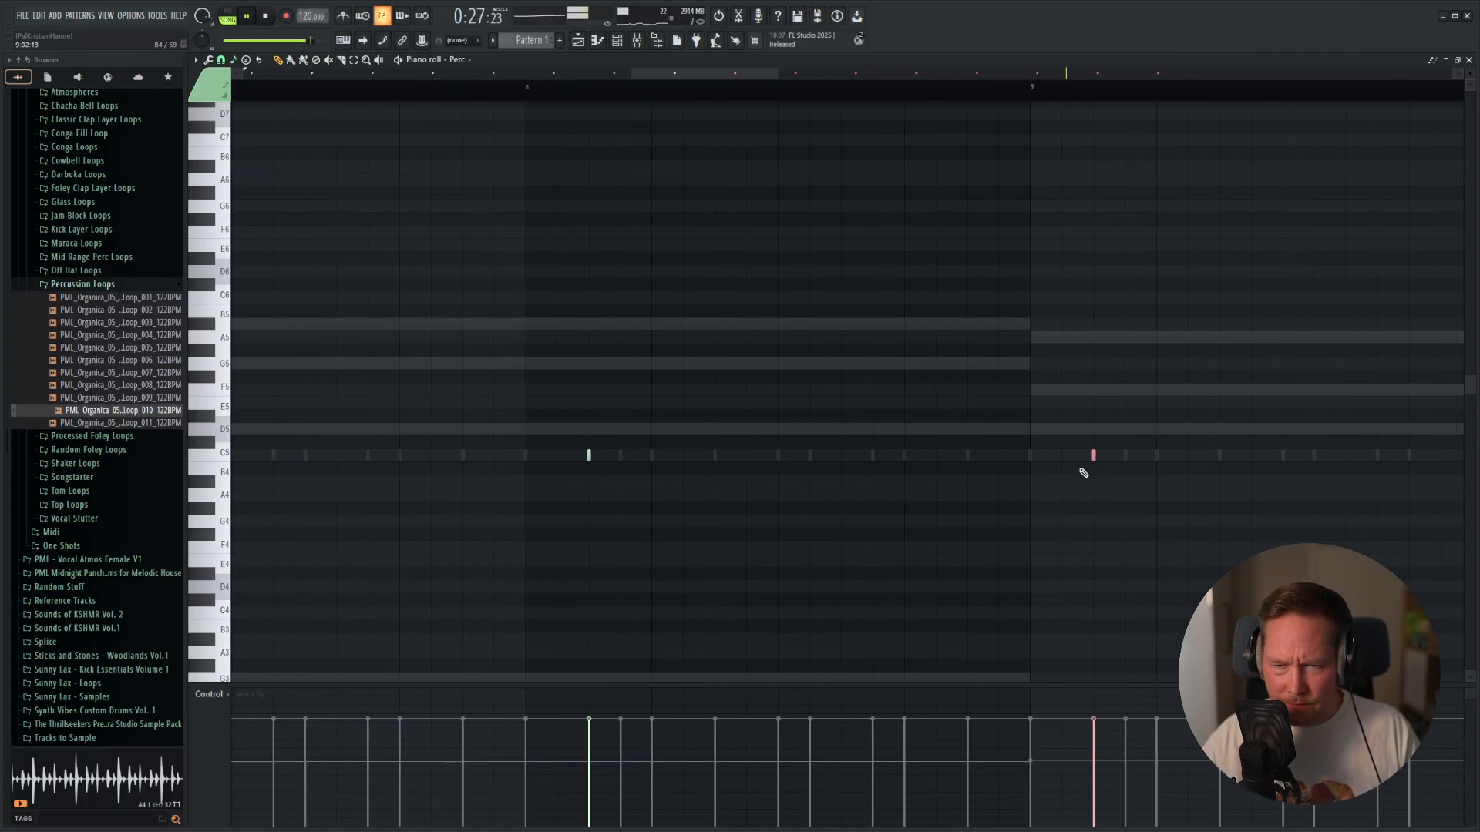
Open the Piano Chords notes in the piano roll and play through the whole 16-bar progression.
key("F5")
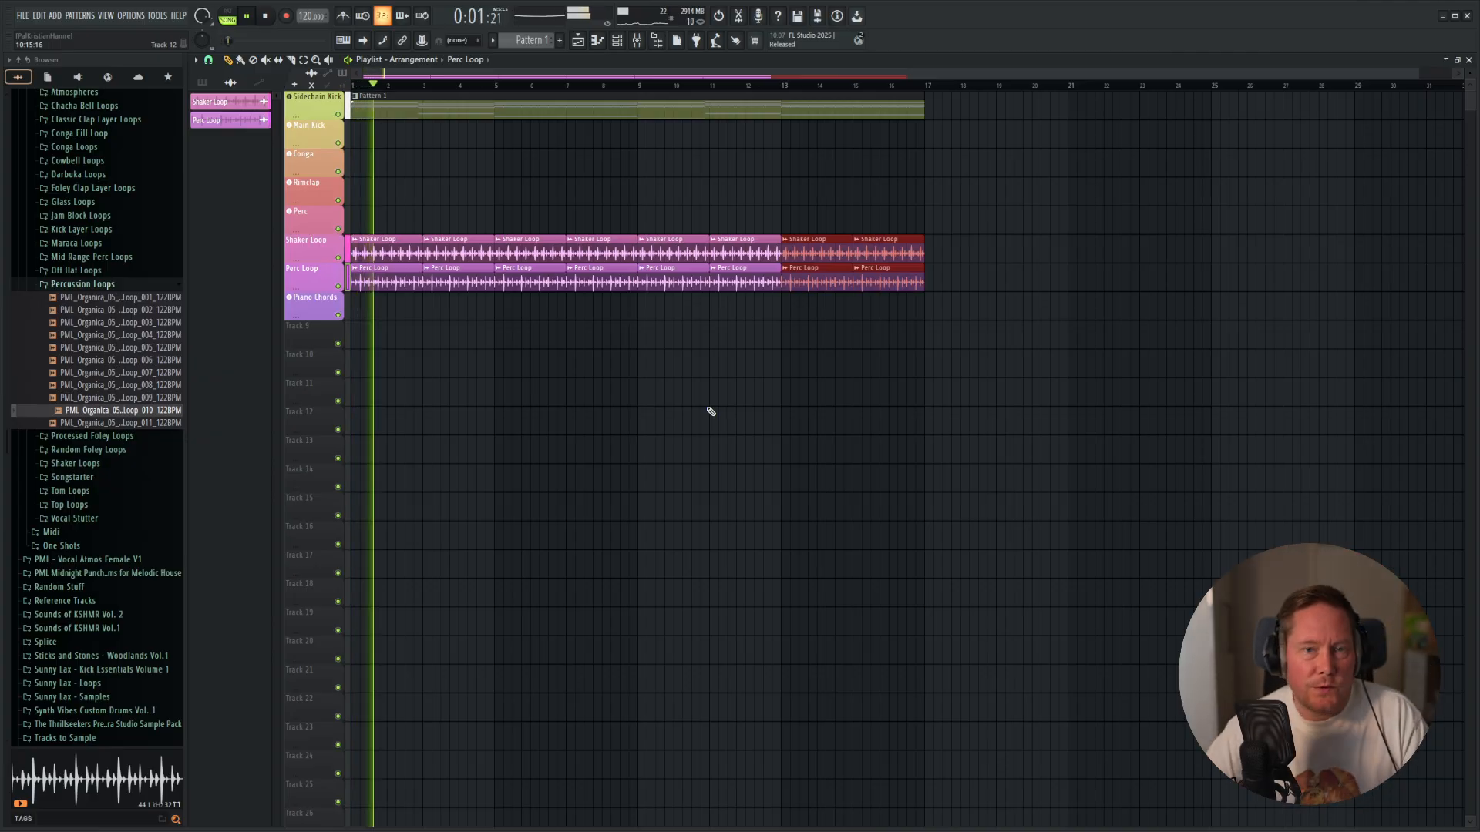
key("space")
key("F6")
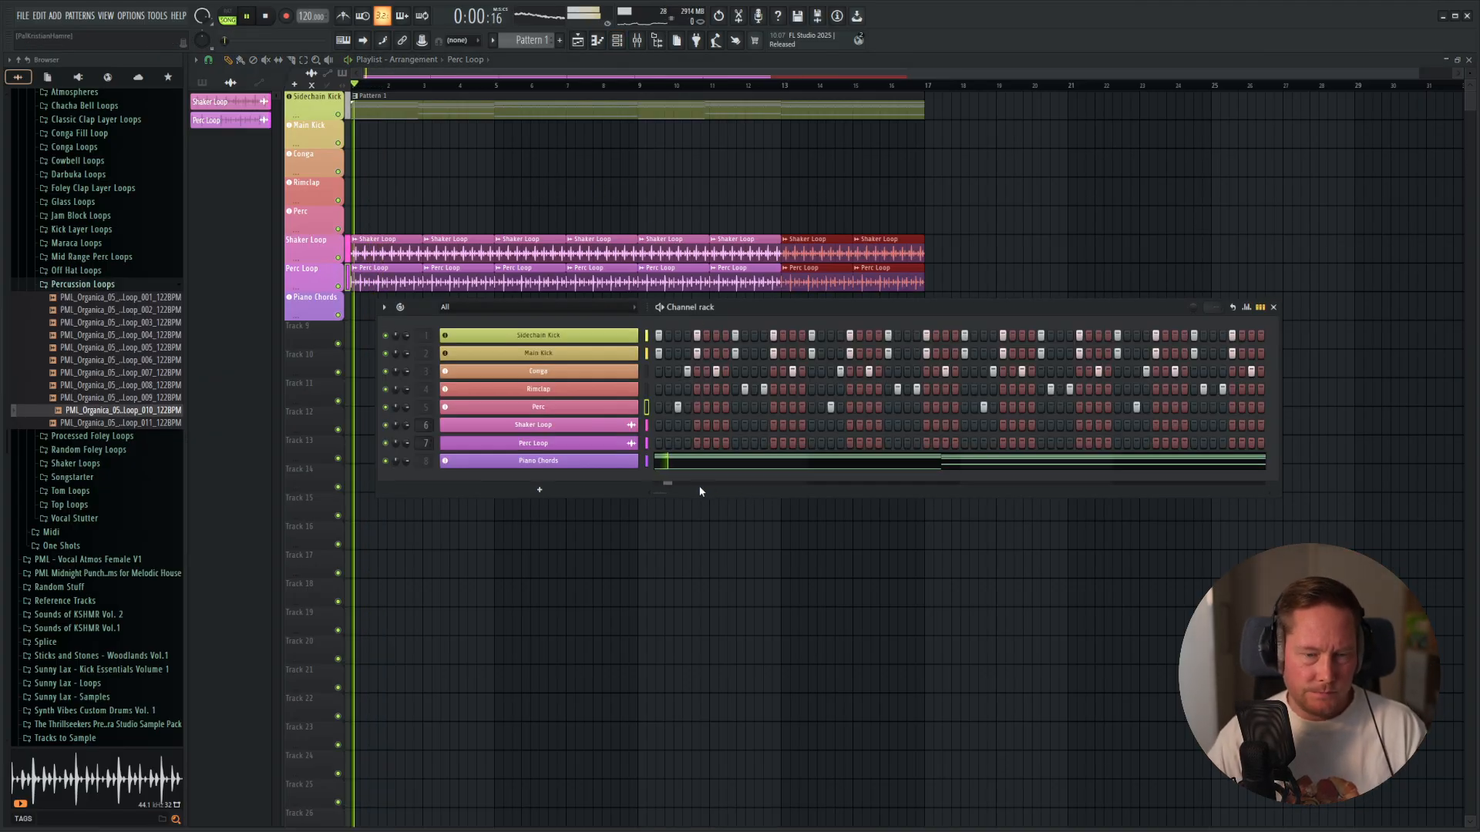
left_click(876, 460)
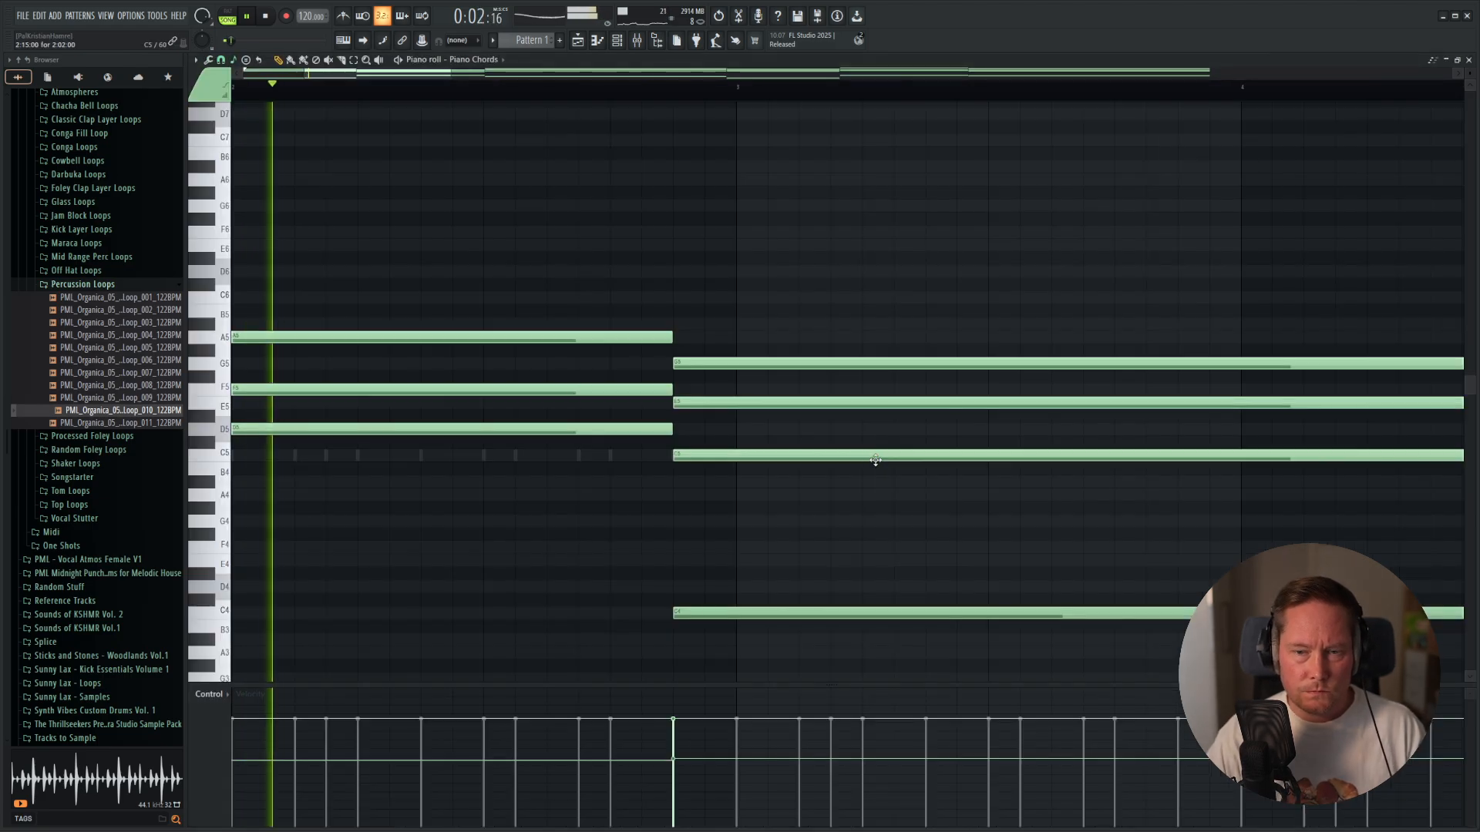
right_click(875, 460)
key("ctrl+z")
key("space")
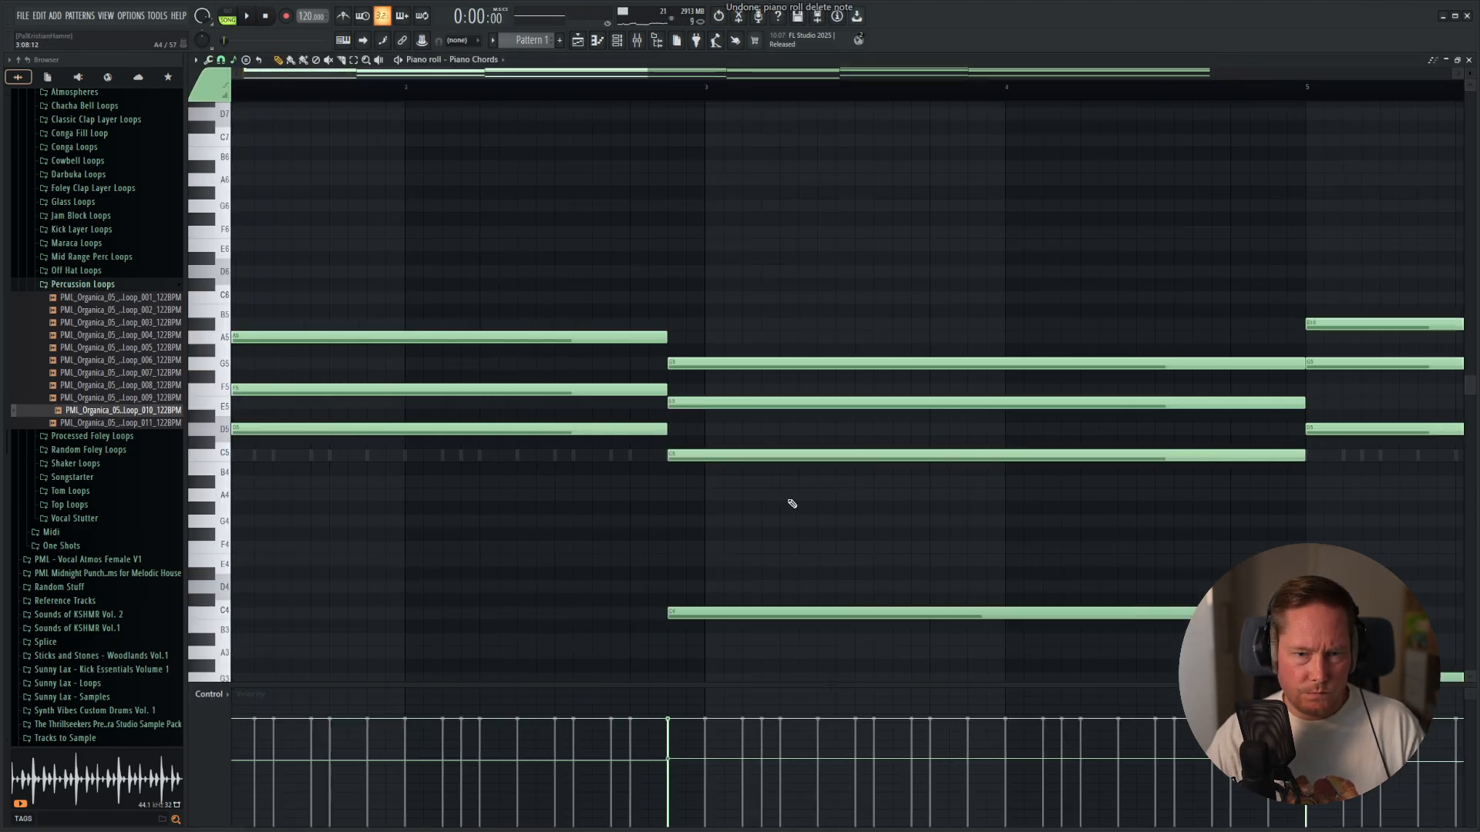
scroll(791, 503, "down", 5)
key("space")
scroll(407, 361, "down", 1)
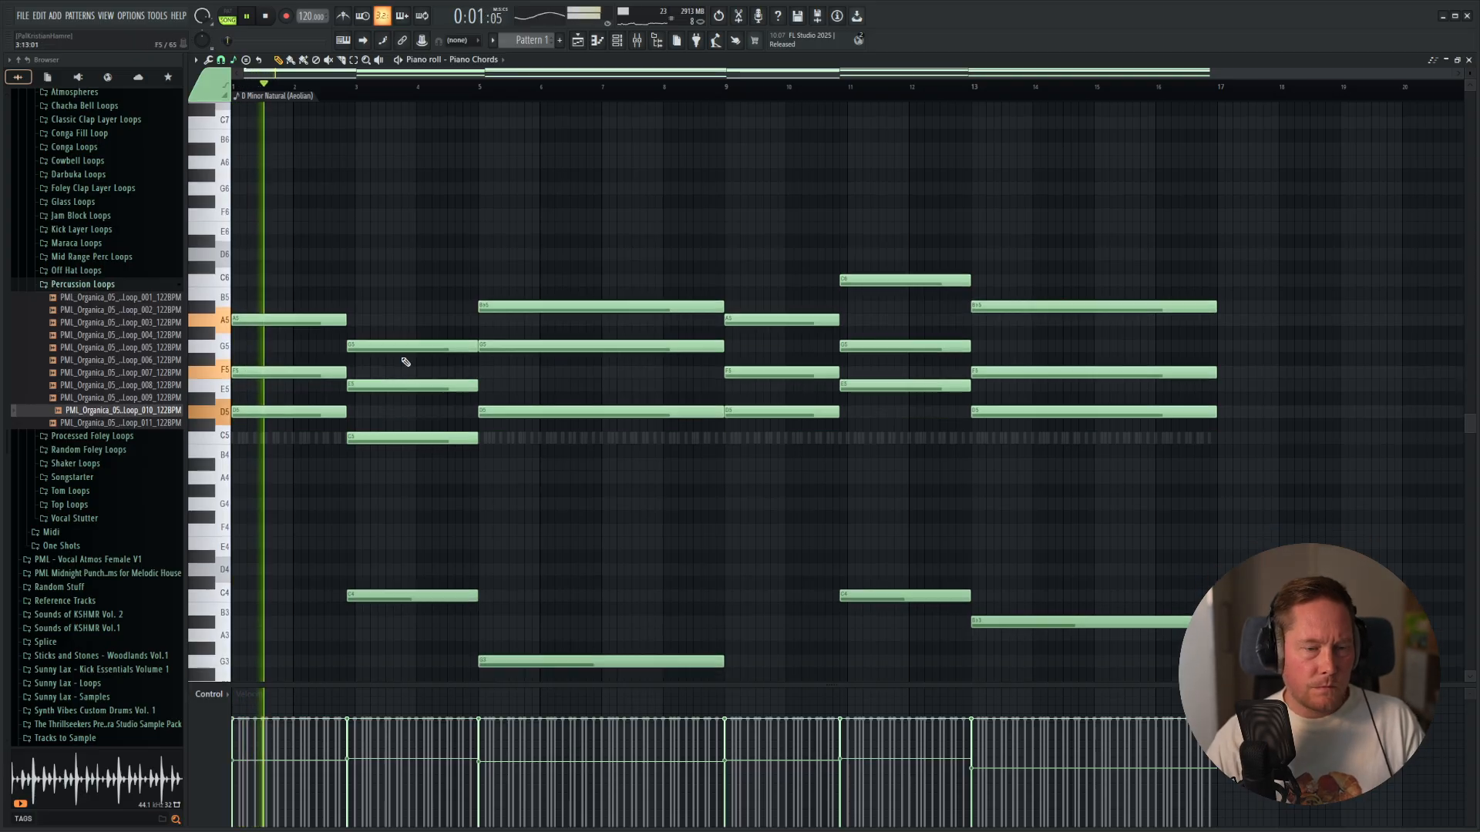
scroll(589, 413, "down", 3)
scroll(601, 413, "down", 1)
scroll(632, 347, "up", 2)
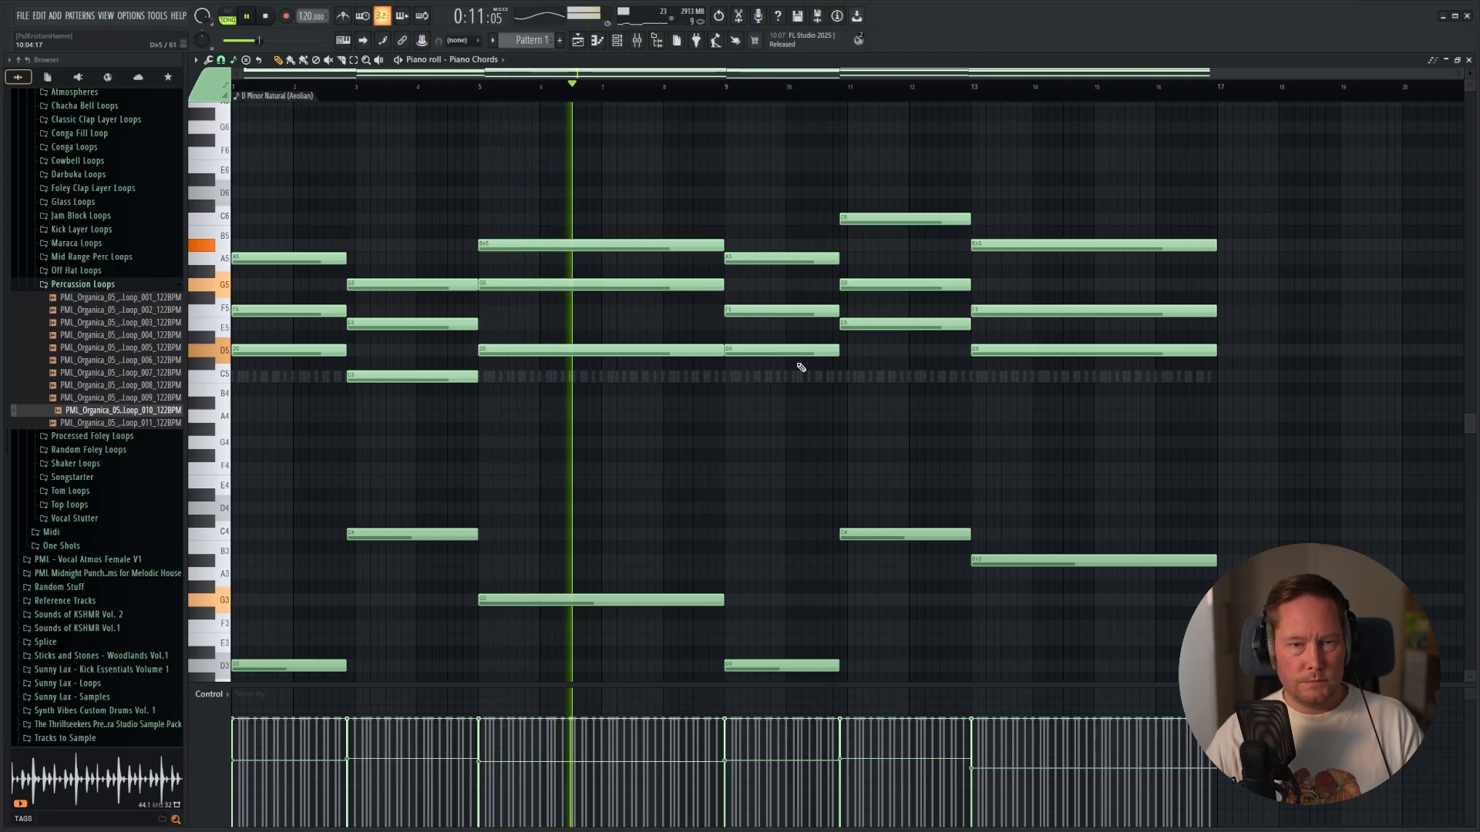
Add a short G5 pickup note just before the second piano chord and raise its velocity while auditioning its timing.
key("space")
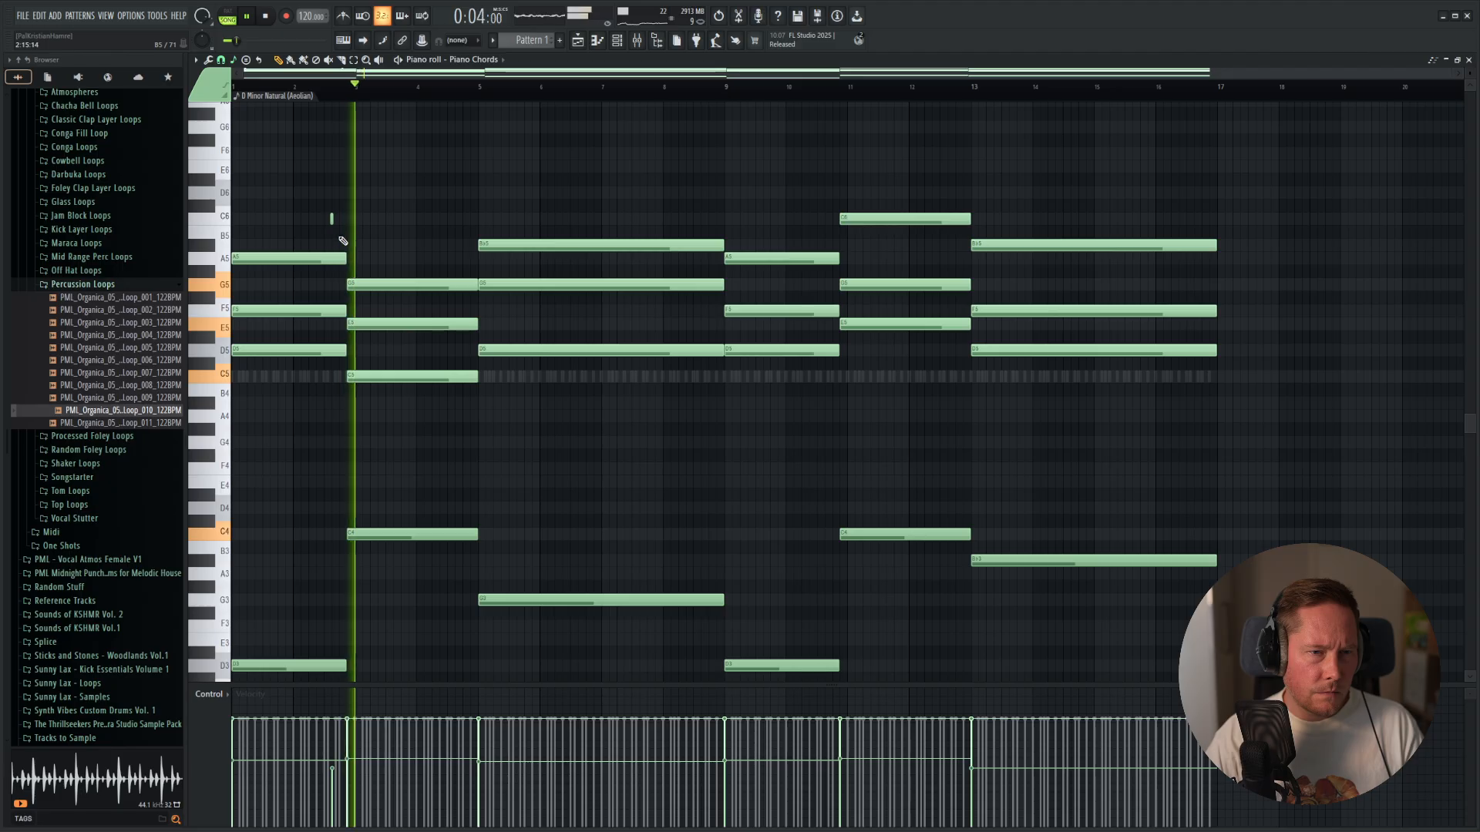
scroll(343, 223, "up", 3)
key("space")
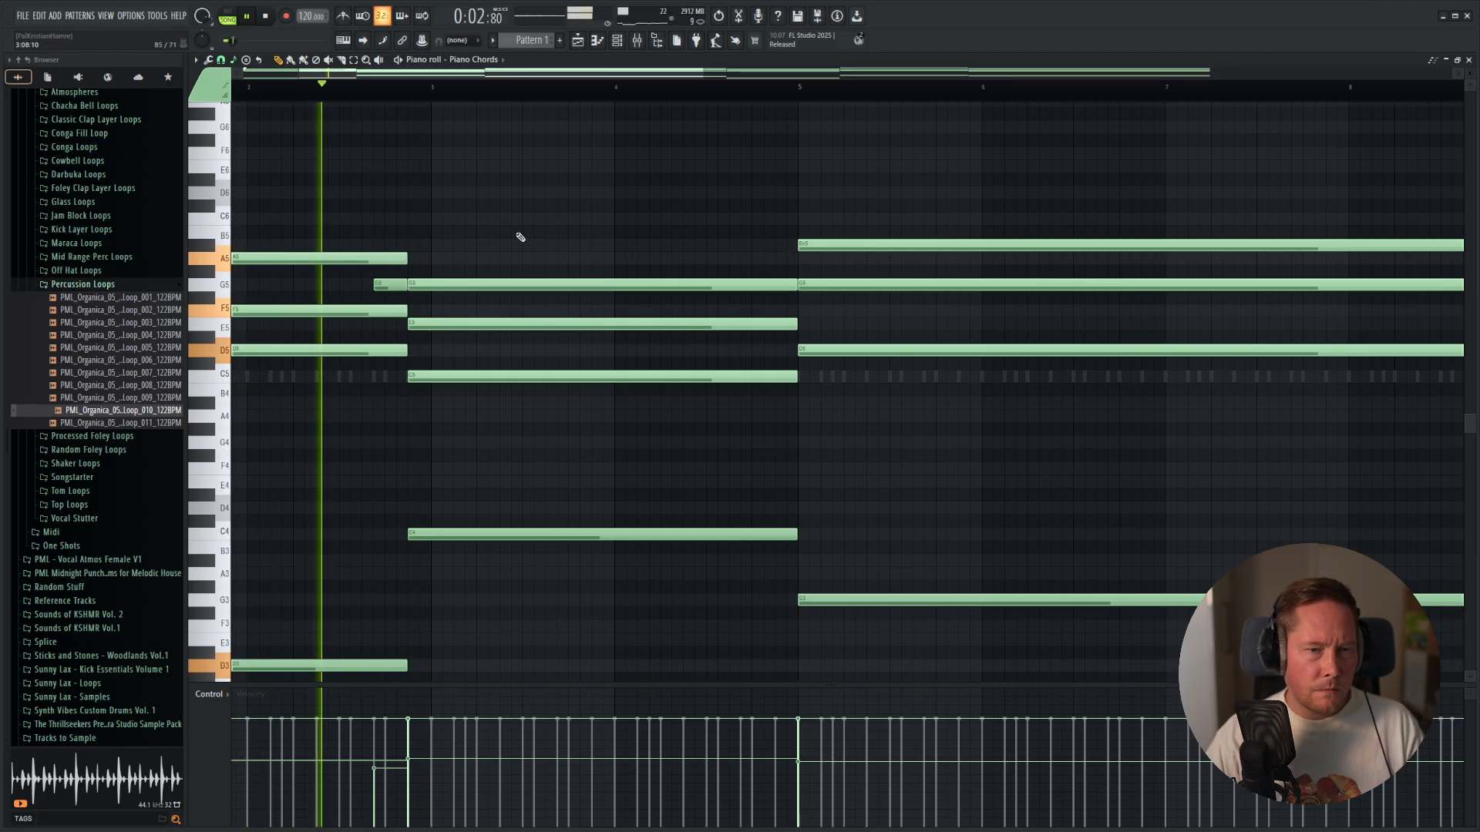
key("space")
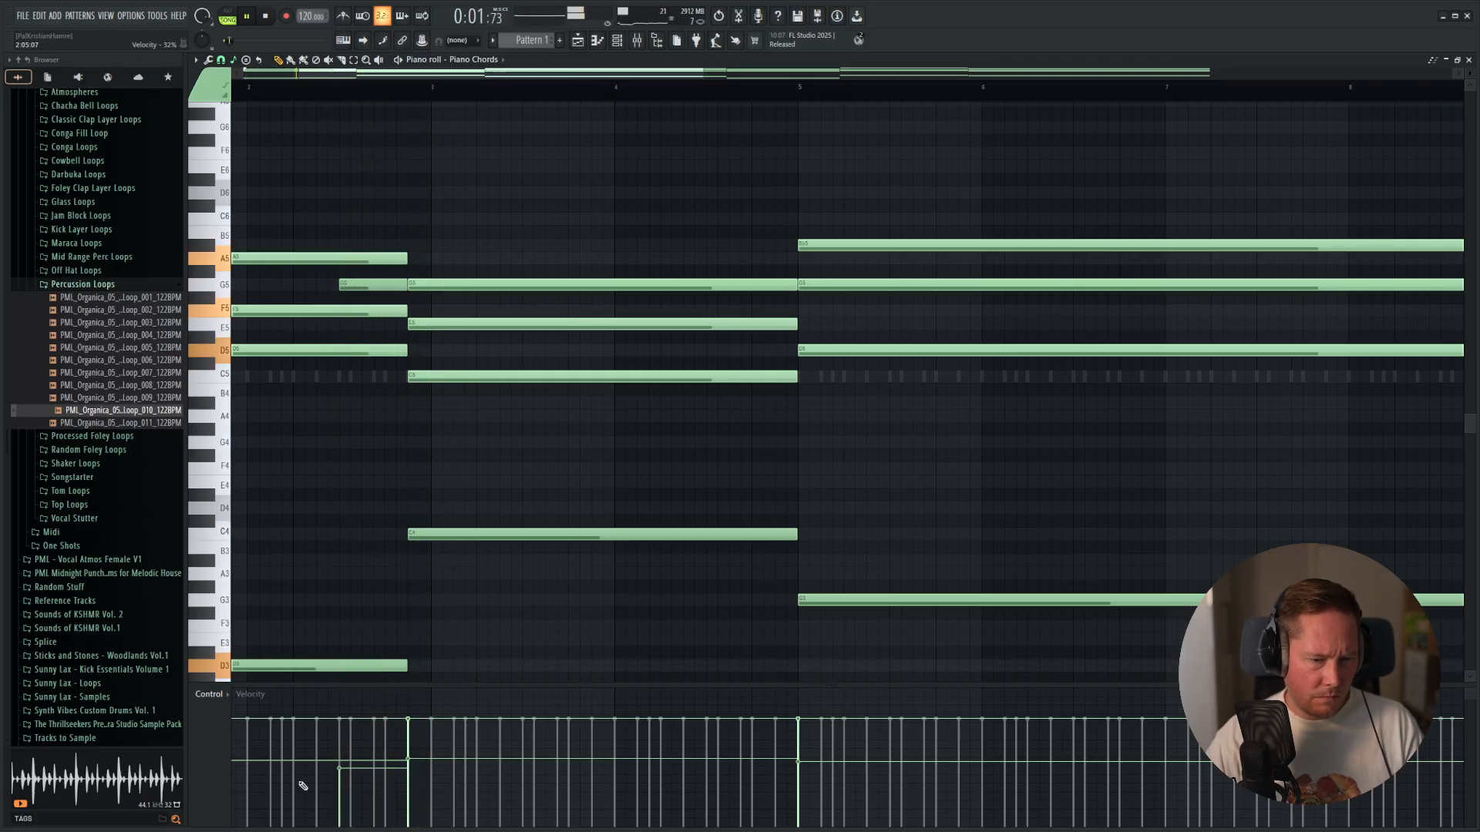
left_click_drag(343, 767, 354, 725)
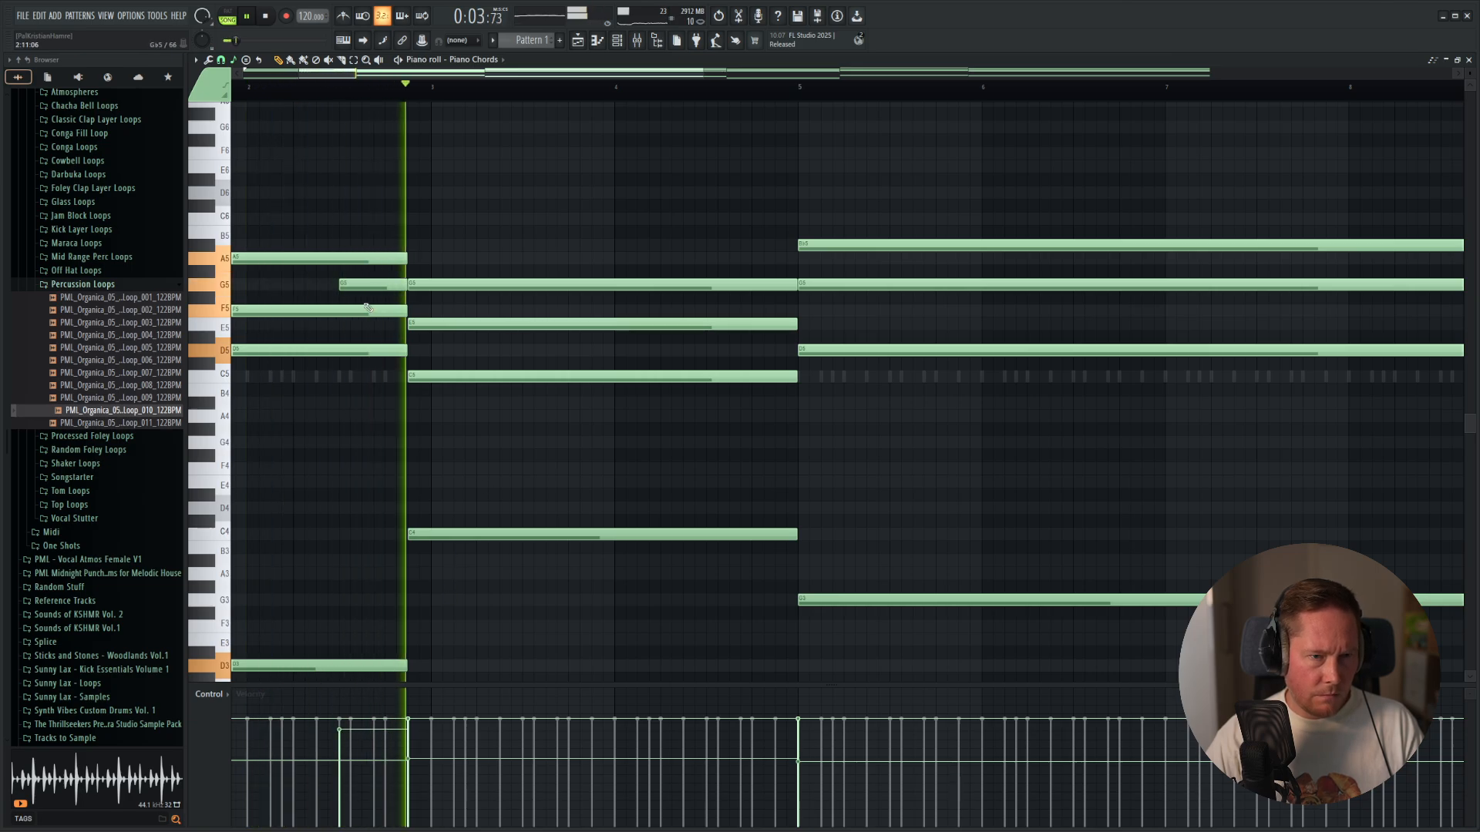
key("space")
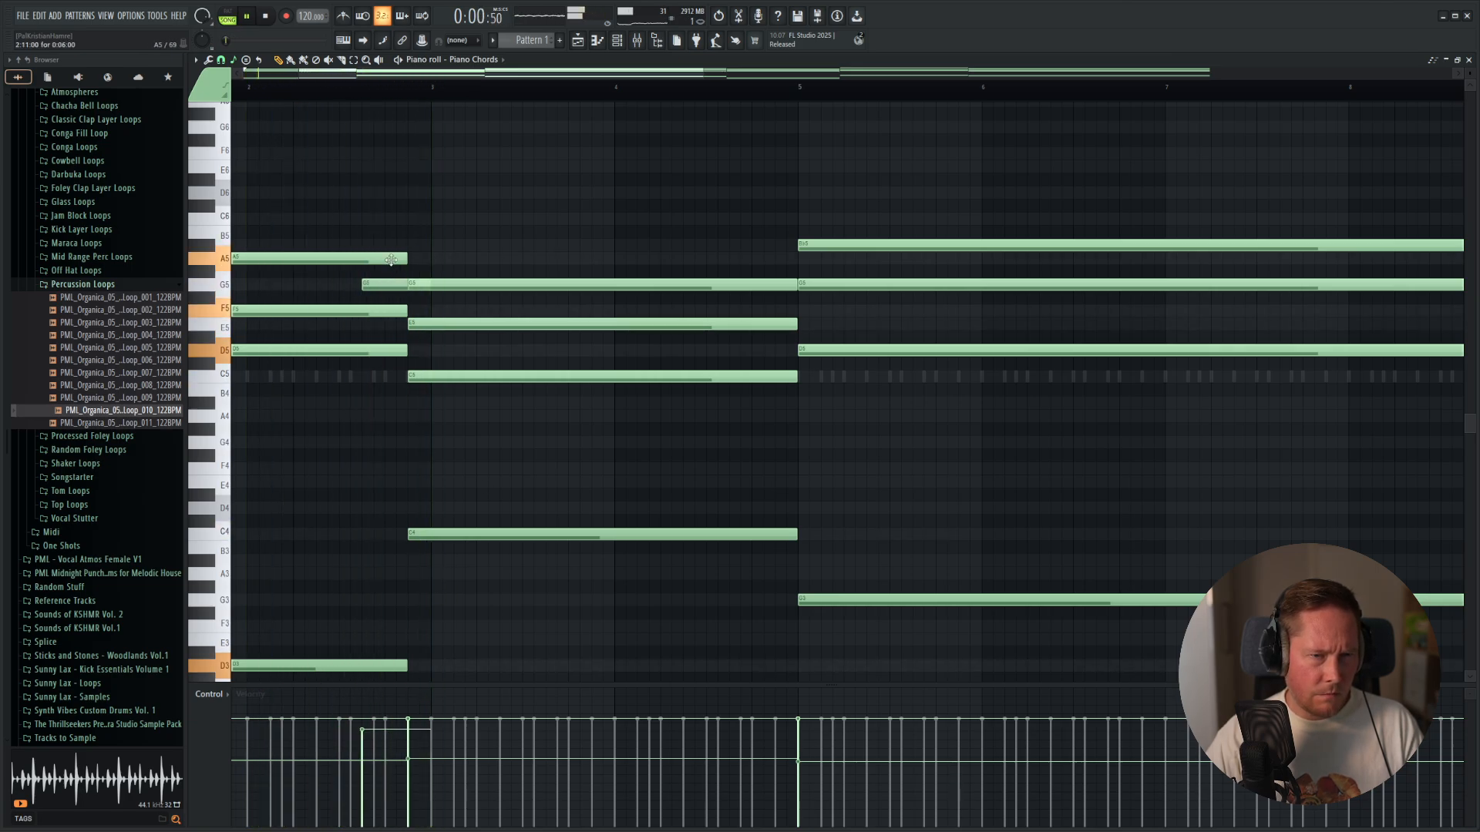
Move the pickup note to C6 and lengthen it to end where the second chord starts.
left_click_drag(393, 245, 381, 289)
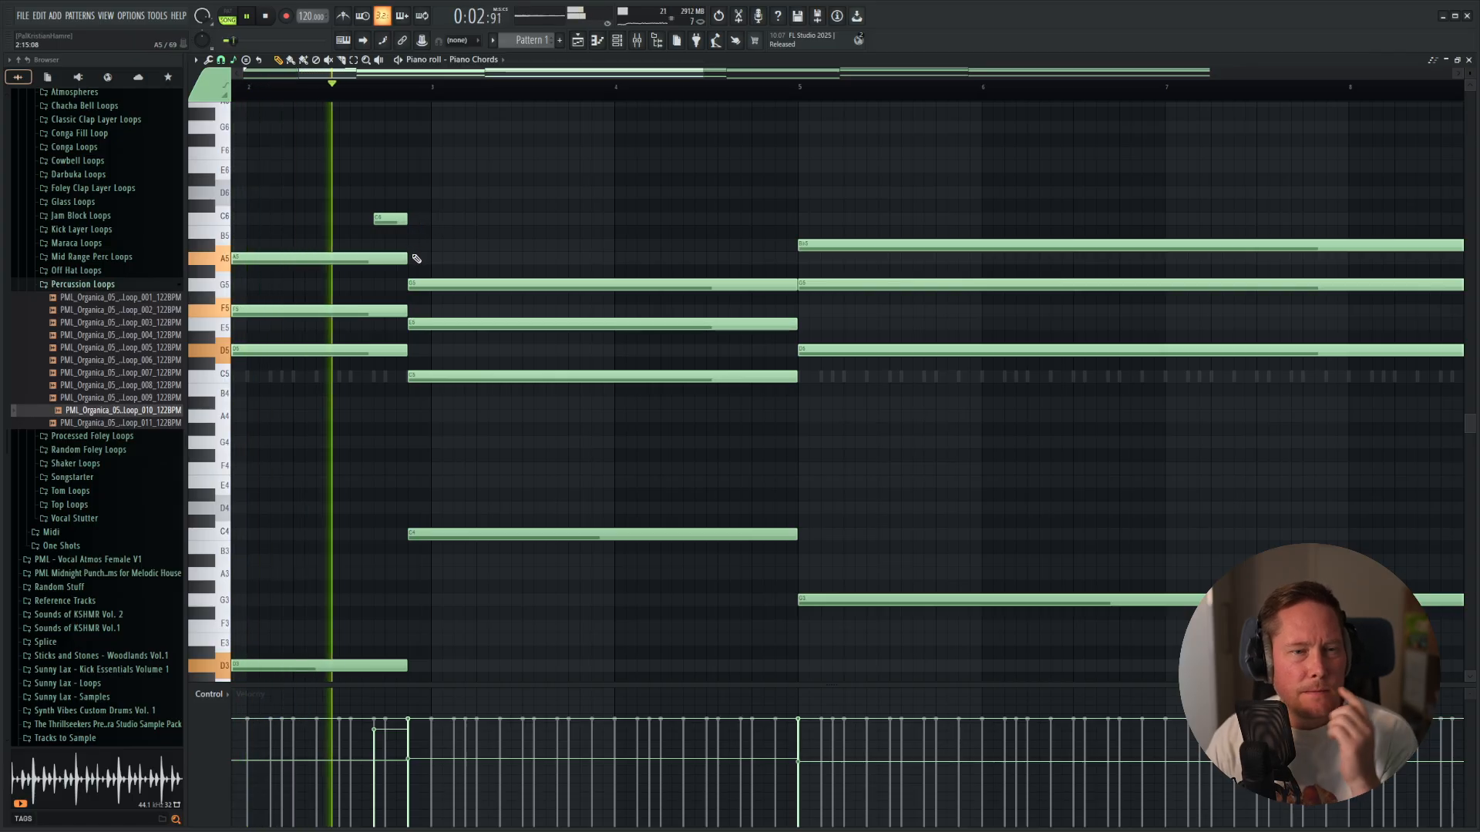
key("space")
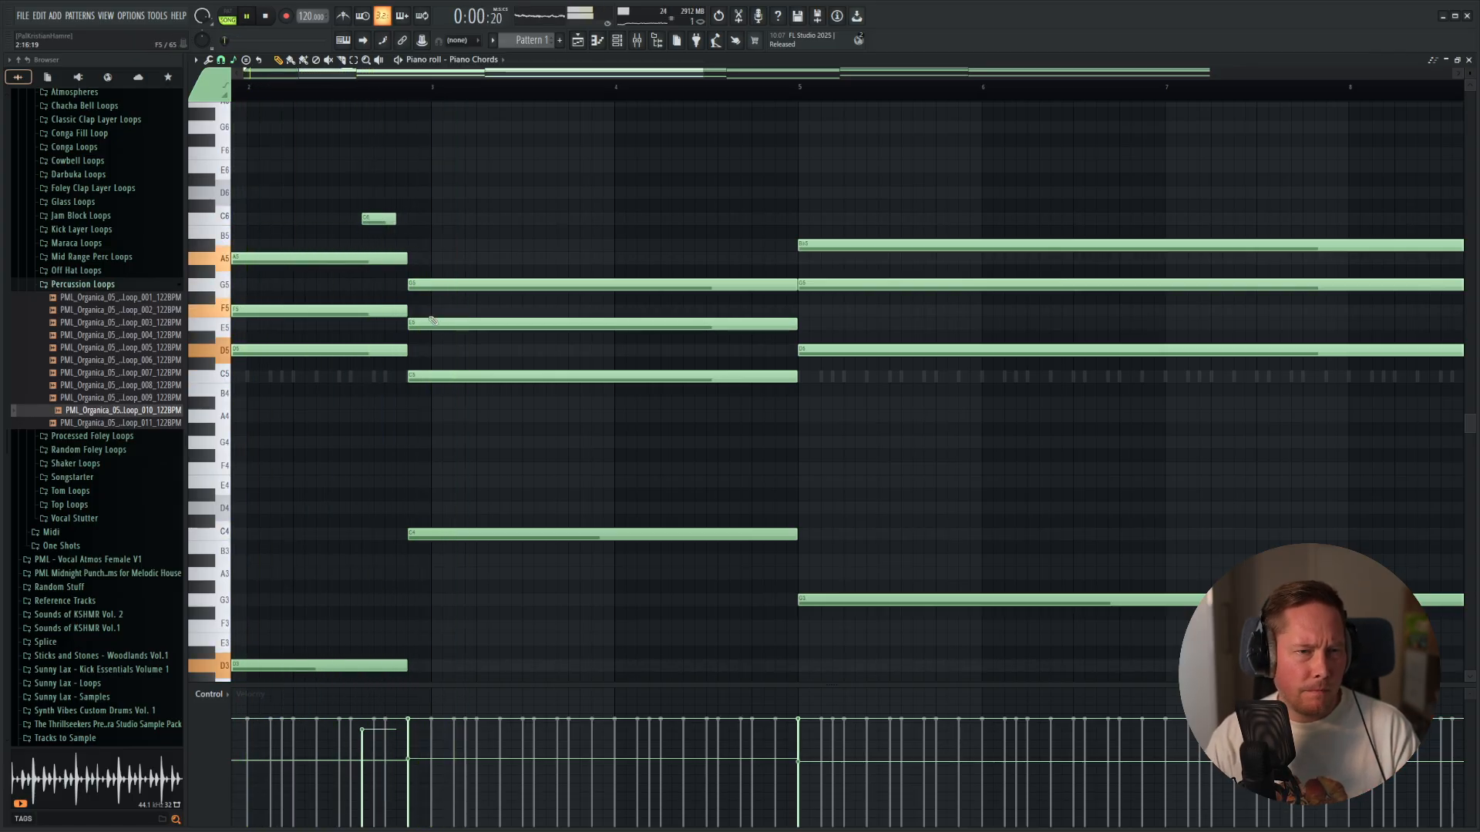
left_click_drag(391, 221, 407, 221)
key("space")
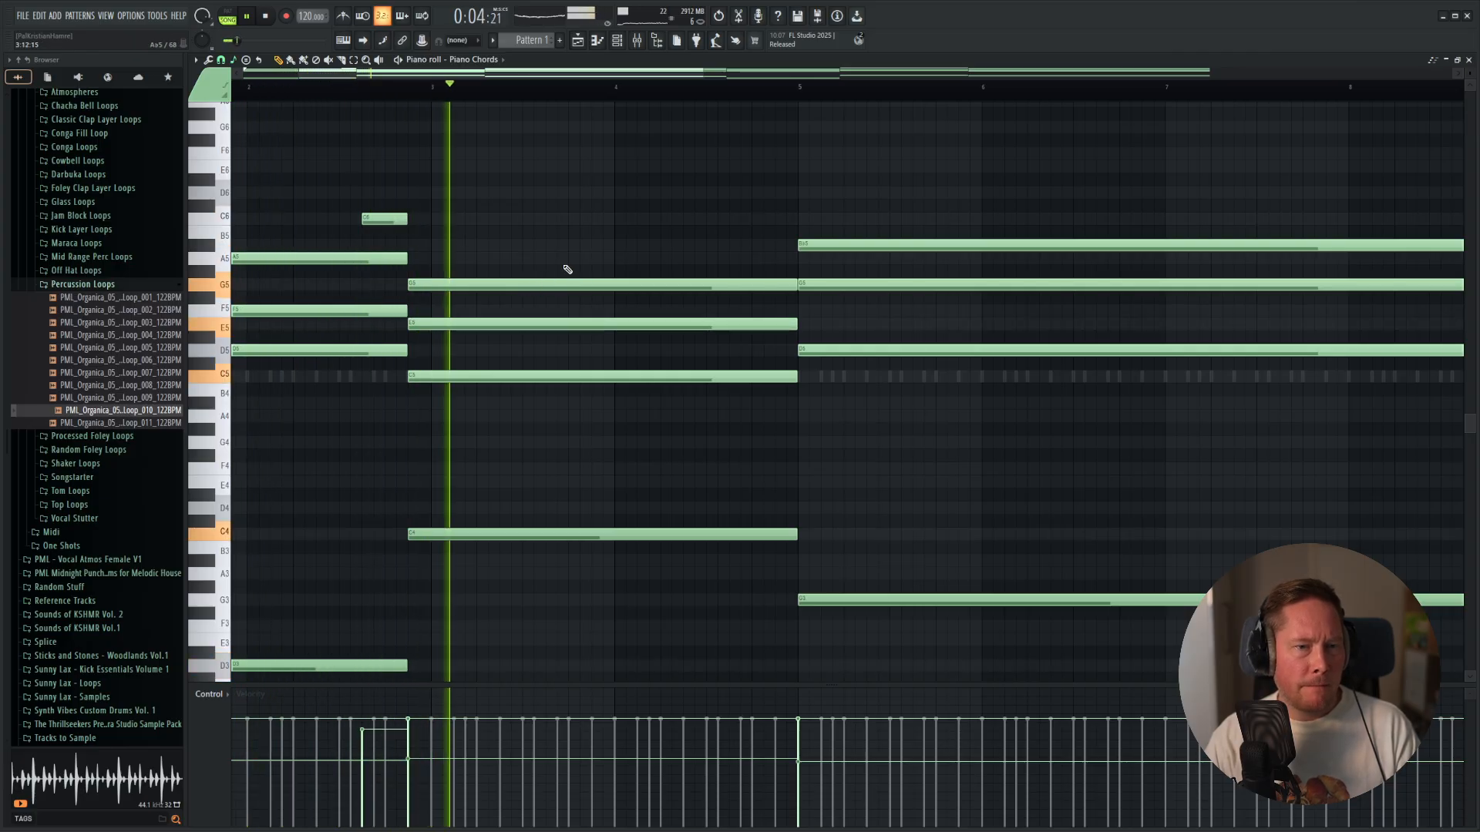
Add a short Bb5 pickup note before the bar 5 chord and extend it to the chord's start.
key("space")
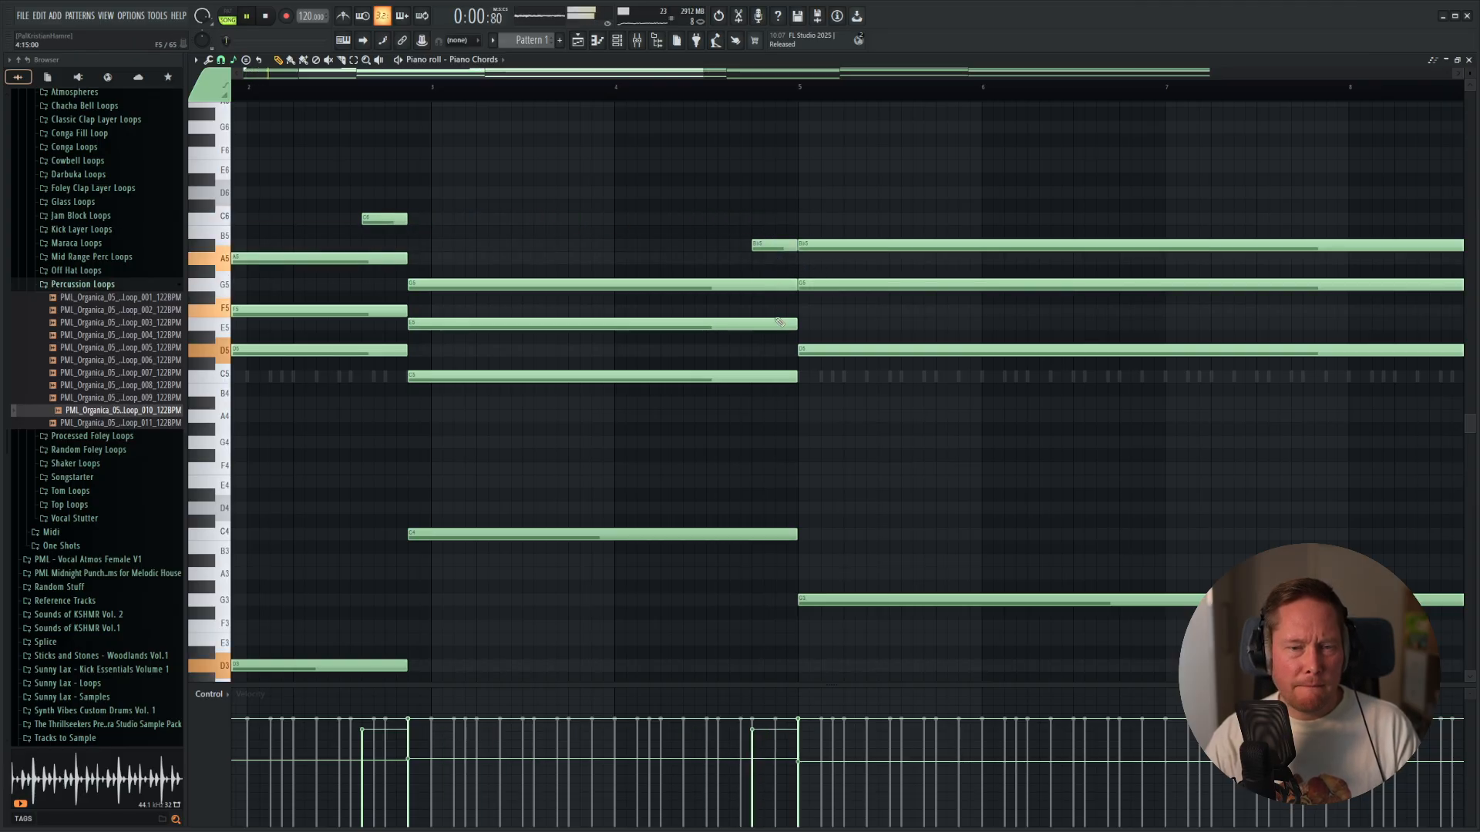
scroll(779, 323, "down", 2)
key("space")
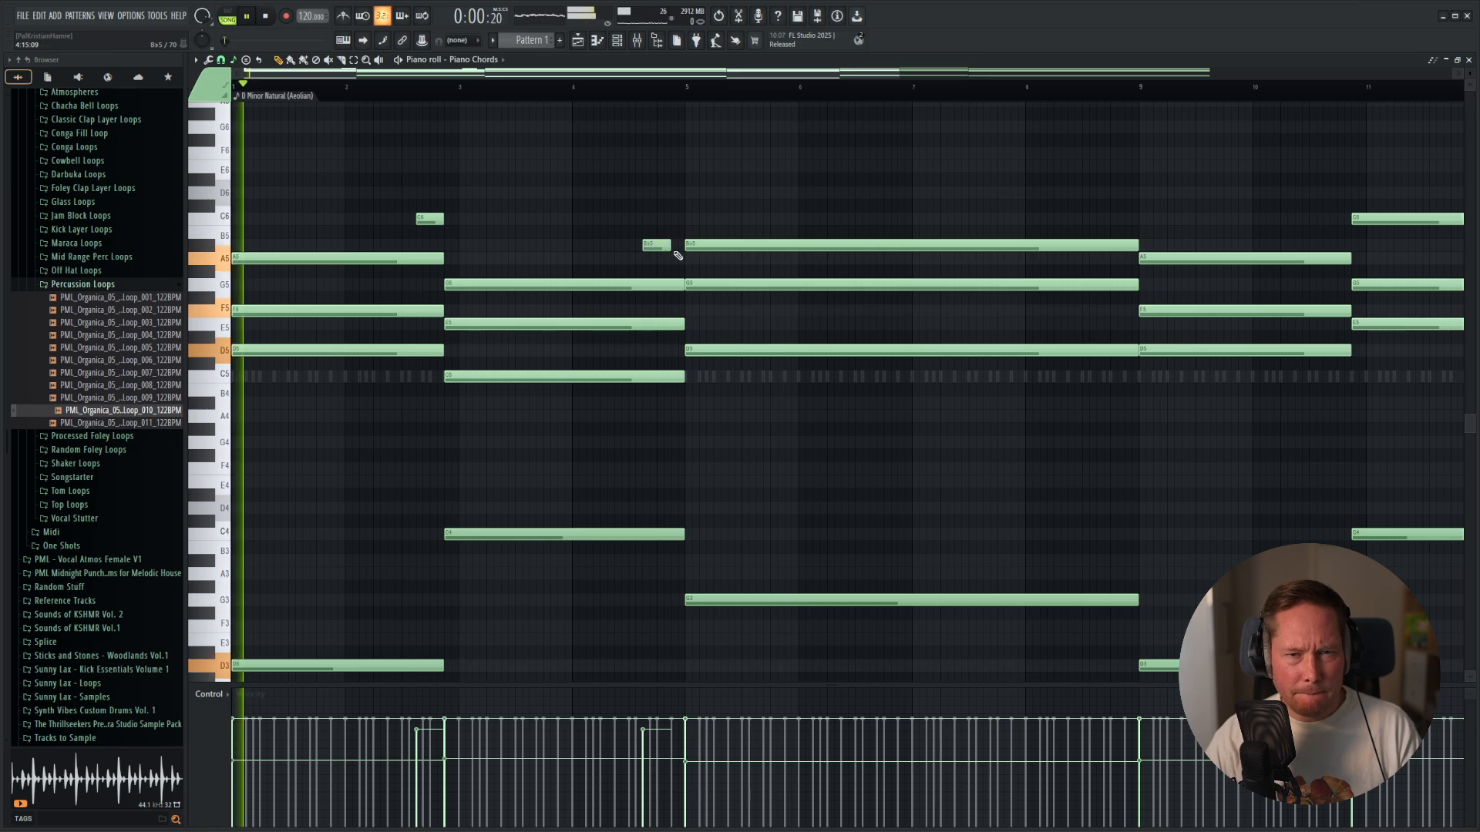
left_click_drag(667, 245, 677, 244)
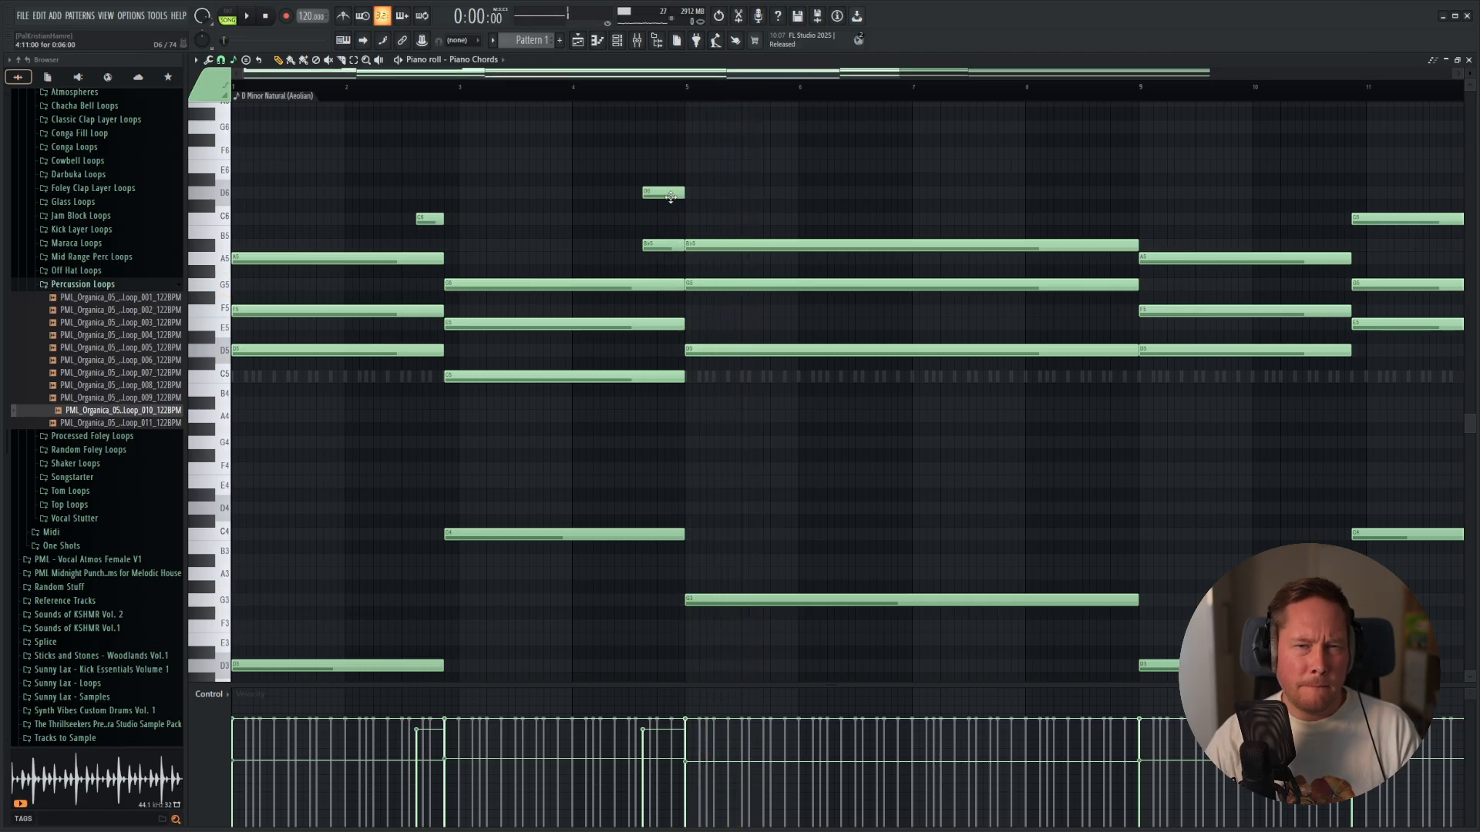
Try two-note pickups, pairing C6 with G5 before the second chord and C6 with A5 before the bar 5 chord.
left_click(424, 192)
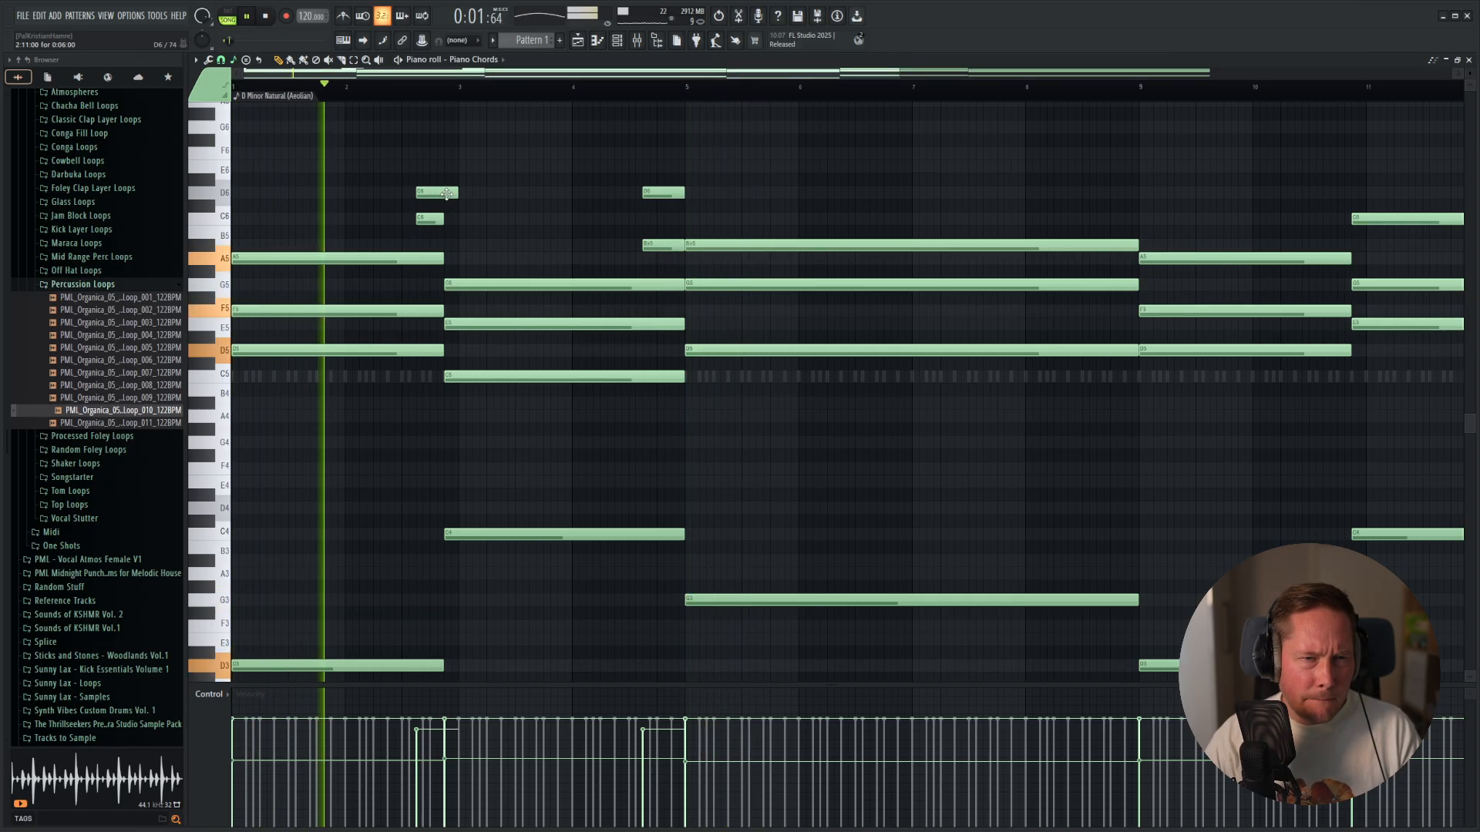
left_click_drag(448, 193, 428, 277)
left_click_drag(391, 188, 645, 169)
key("space")
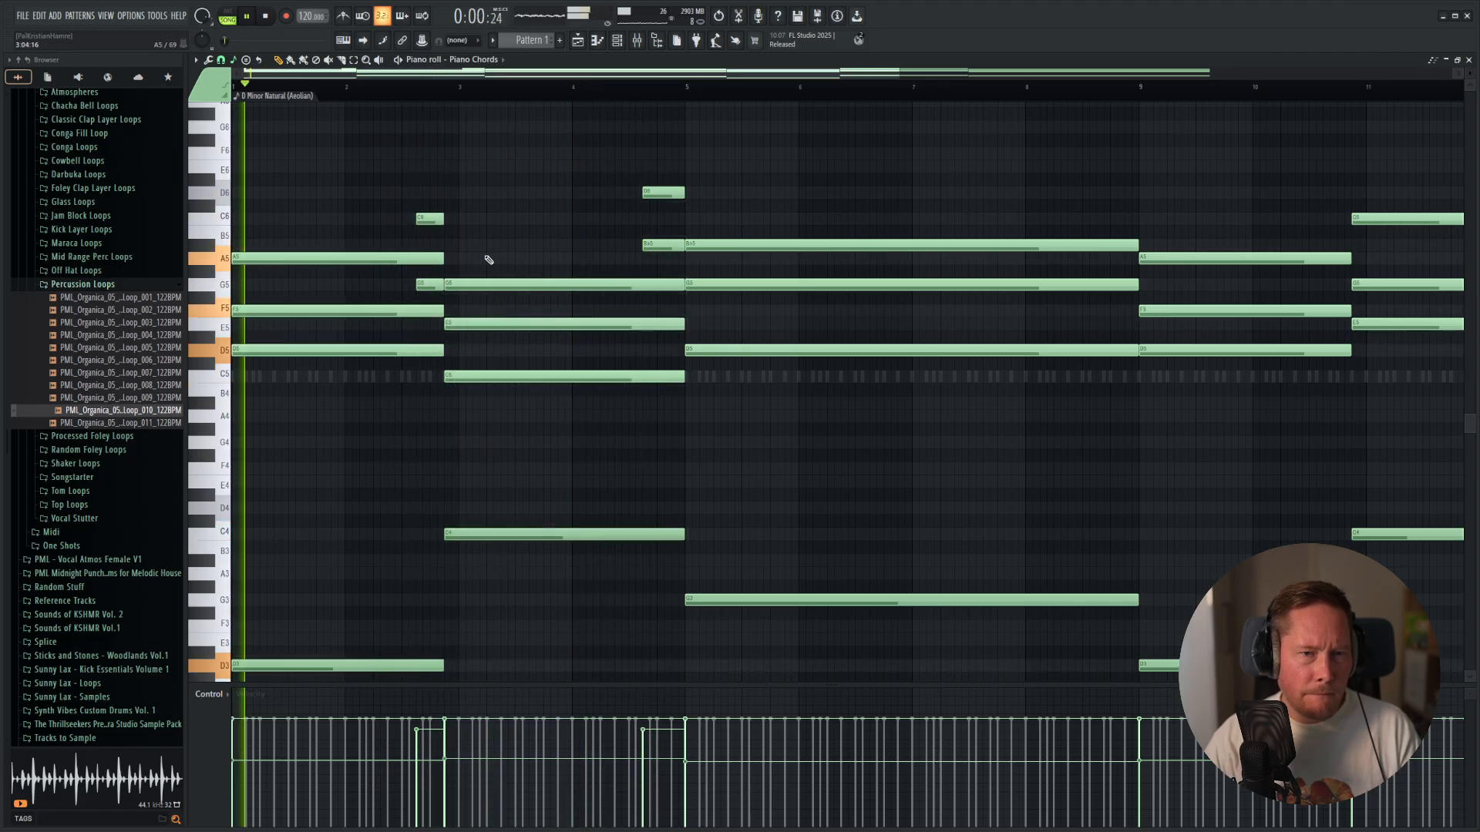
left_click_drag(652, 259, 651, 259)
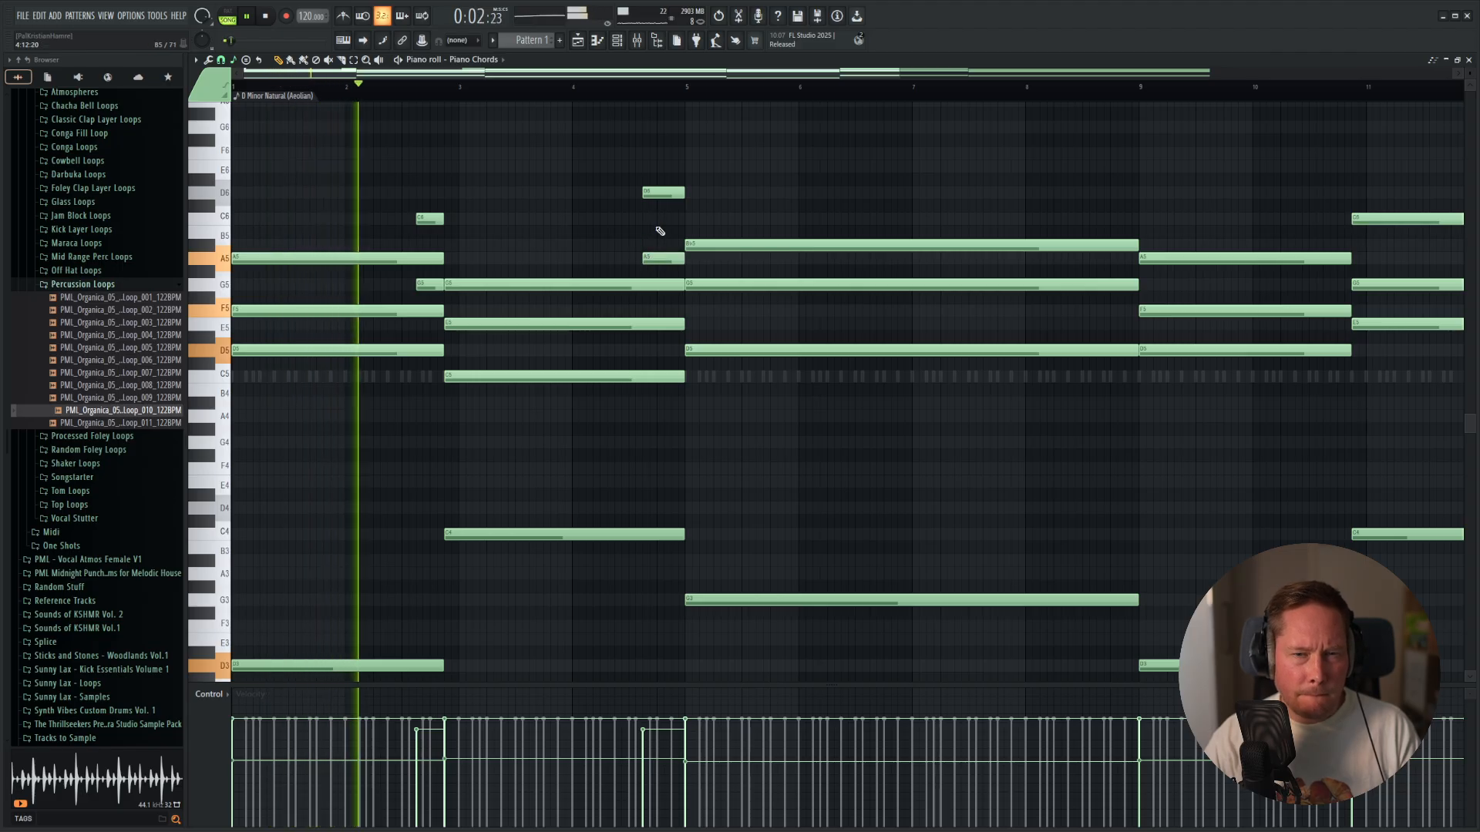
left_click_drag(659, 192, 659, 217)
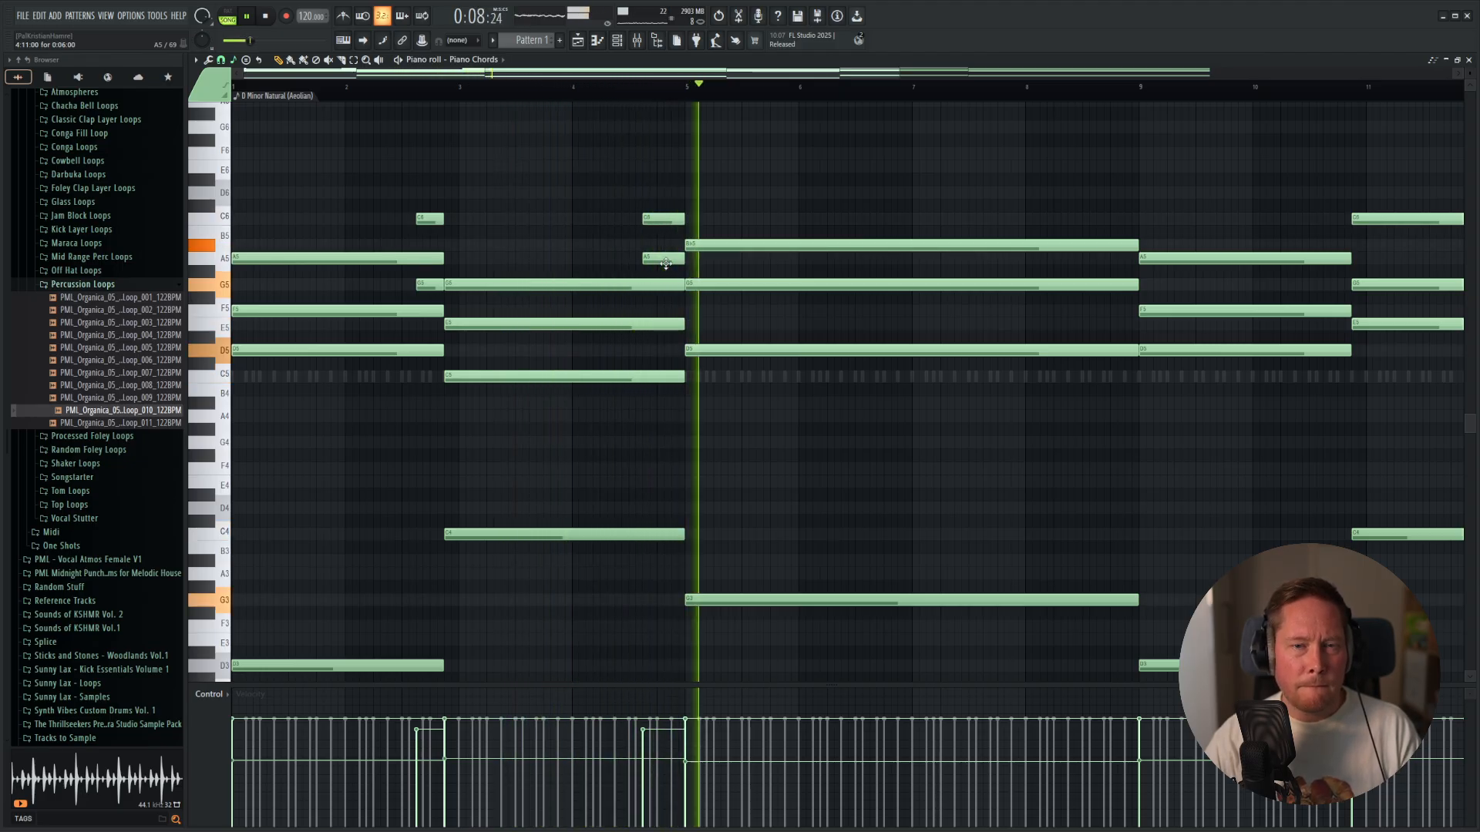
Repeat the pickups in the second half, with a short C6 before the bar 10–12 chord and Bb5 before the bar 13 chord.
key("space")
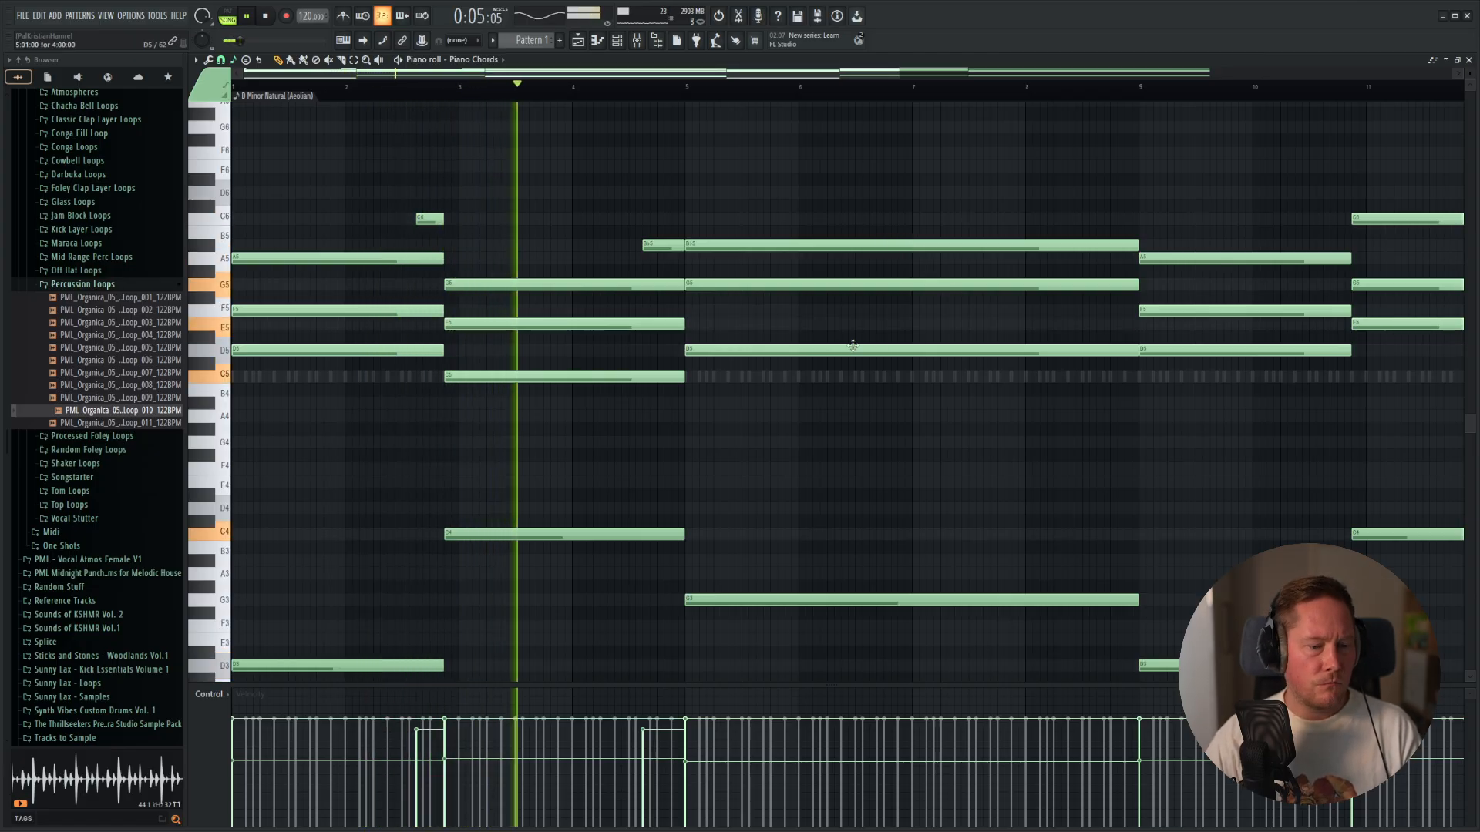
scroll(898, 385, "down", 4)
scroll(941, 420, "down", 2, "ctrl")
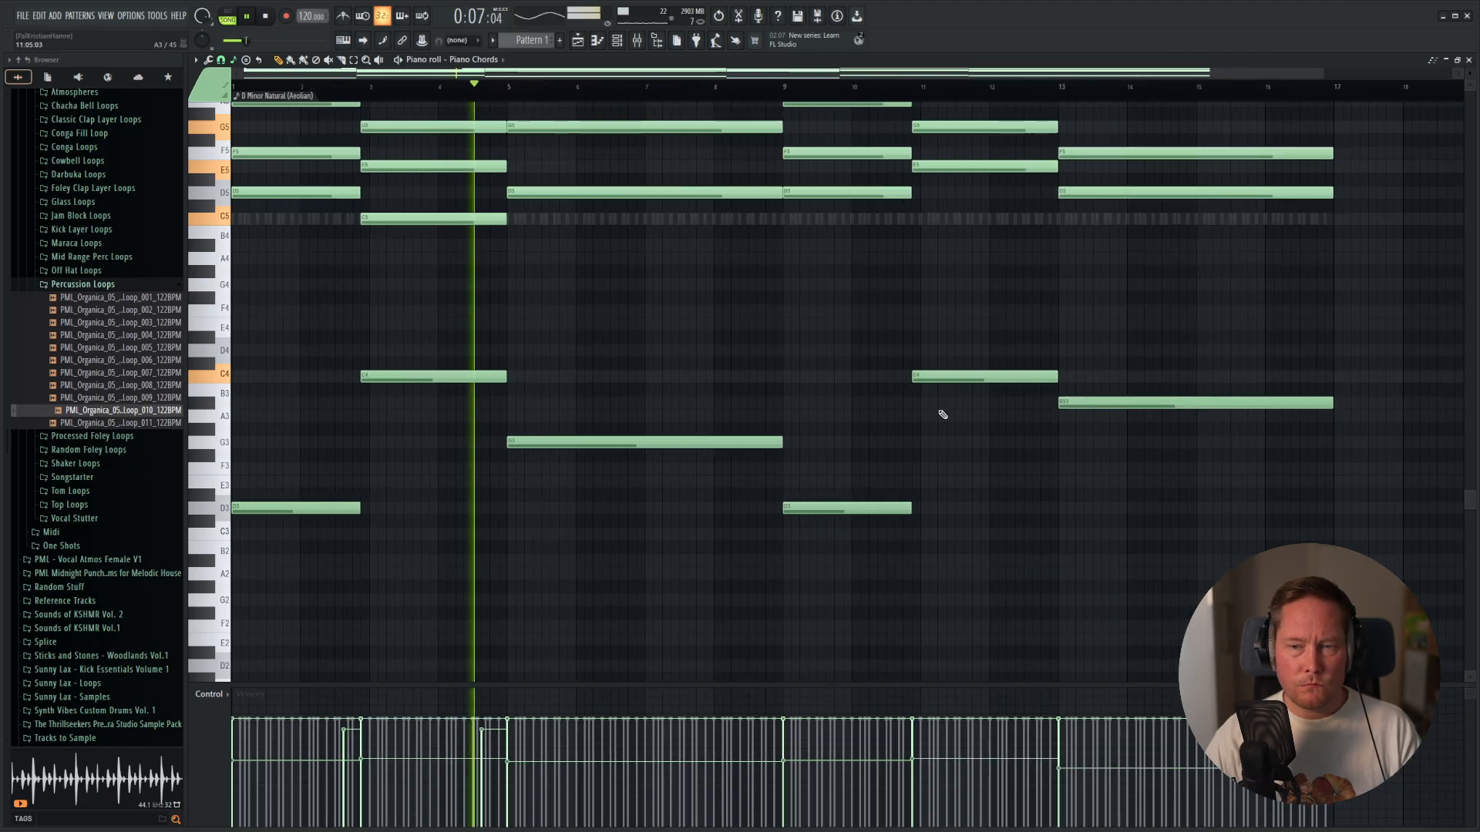
scroll(848, 358, "up", 3)
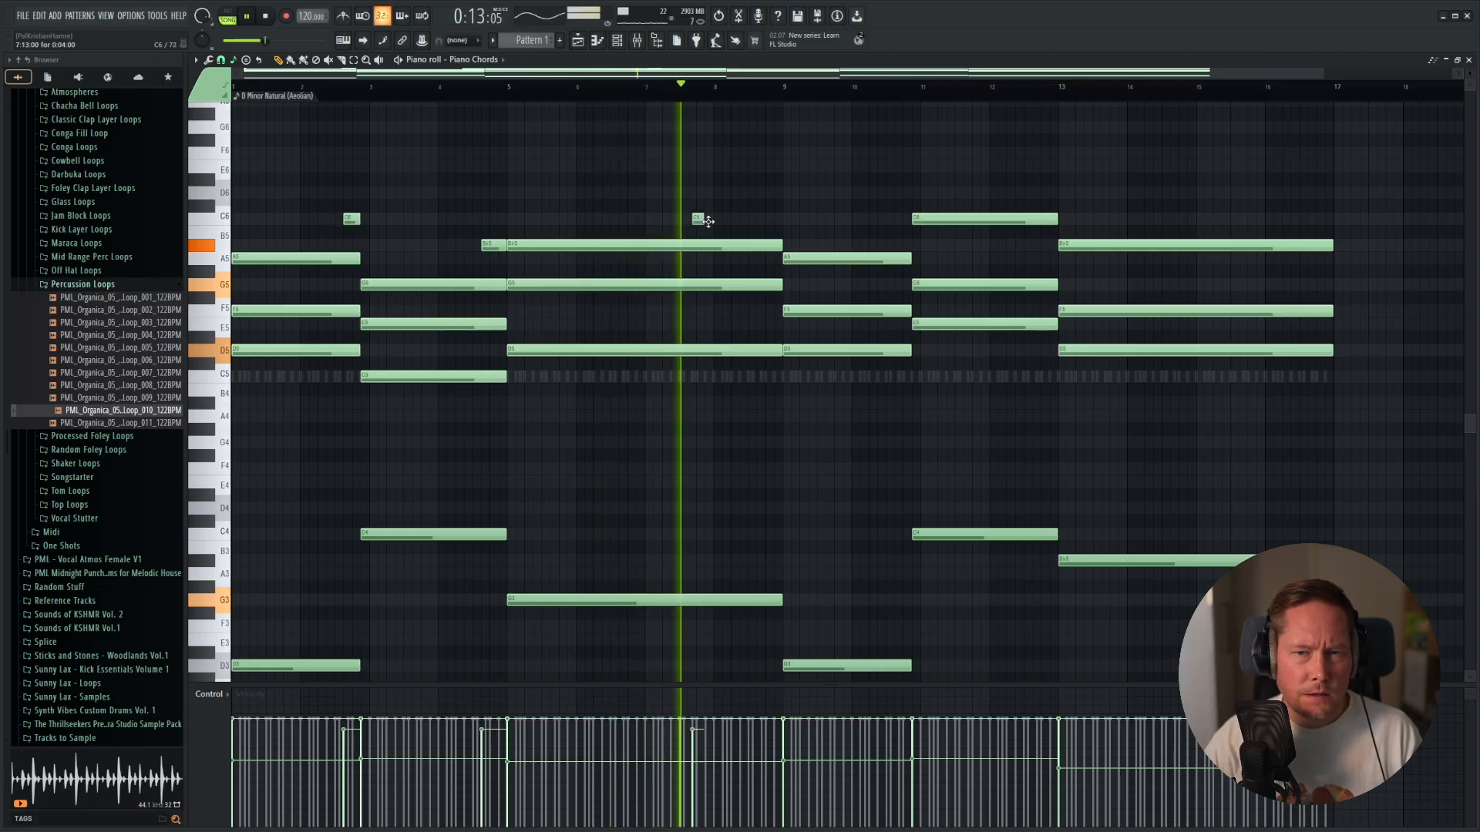
left_click(894, 220)
left_click_drag(893, 221, 901, 221)
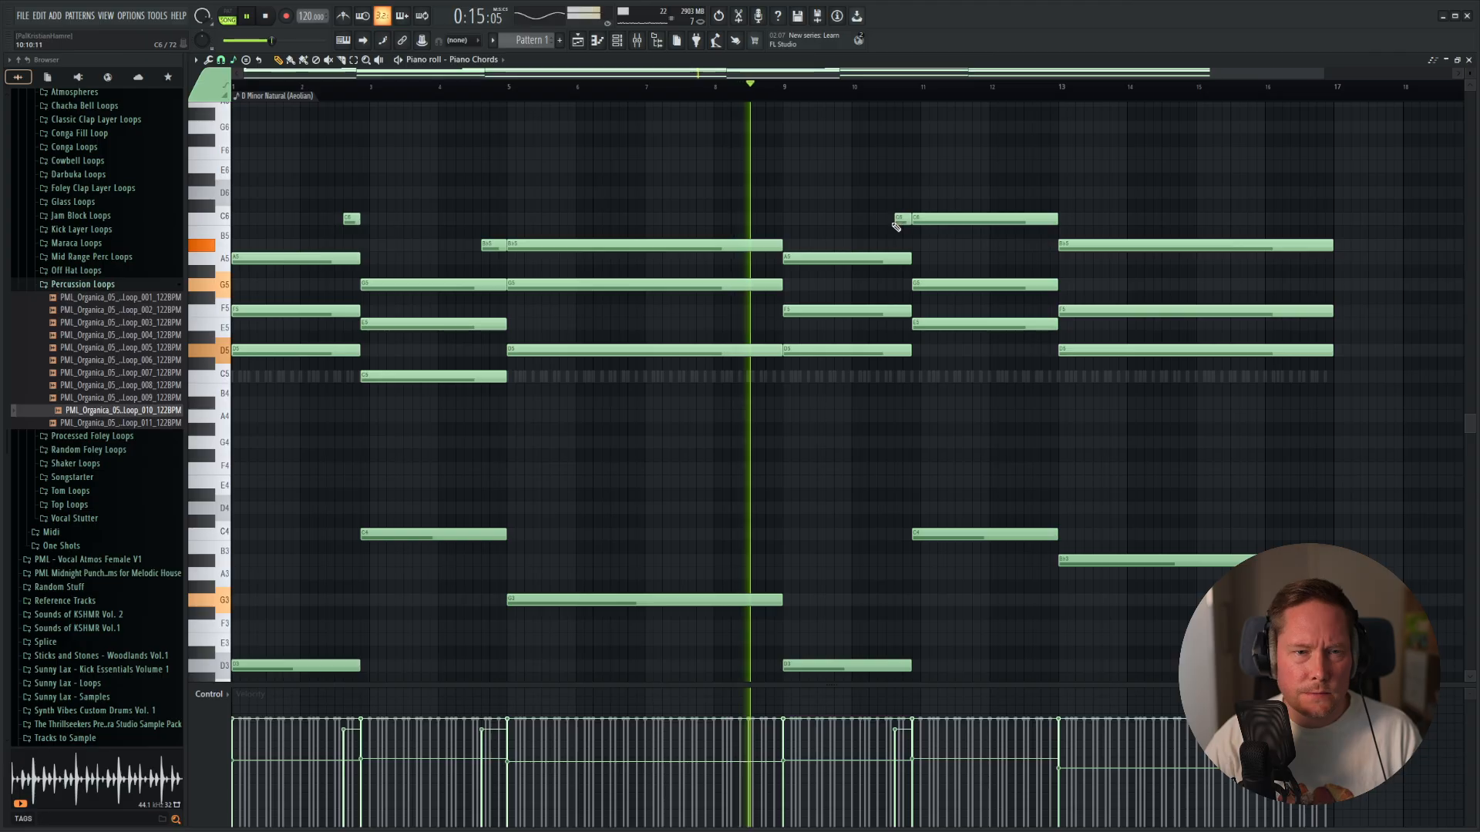
left_click(1037, 246)
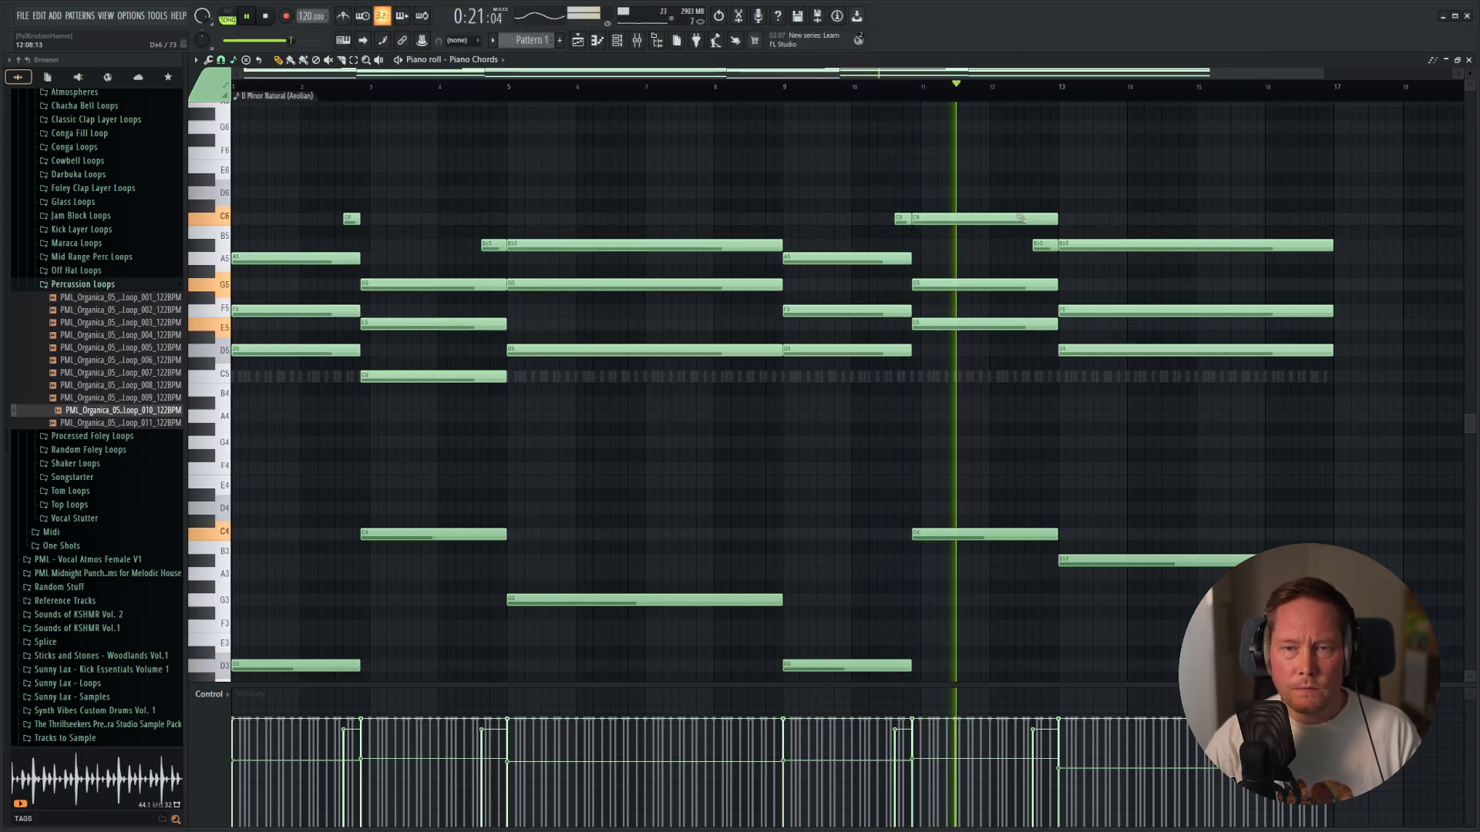
Raise the second half's first pickup note to E6 and audition the progression from around bar 9.
left_click_drag(904, 195, 904, 192)
key("space")
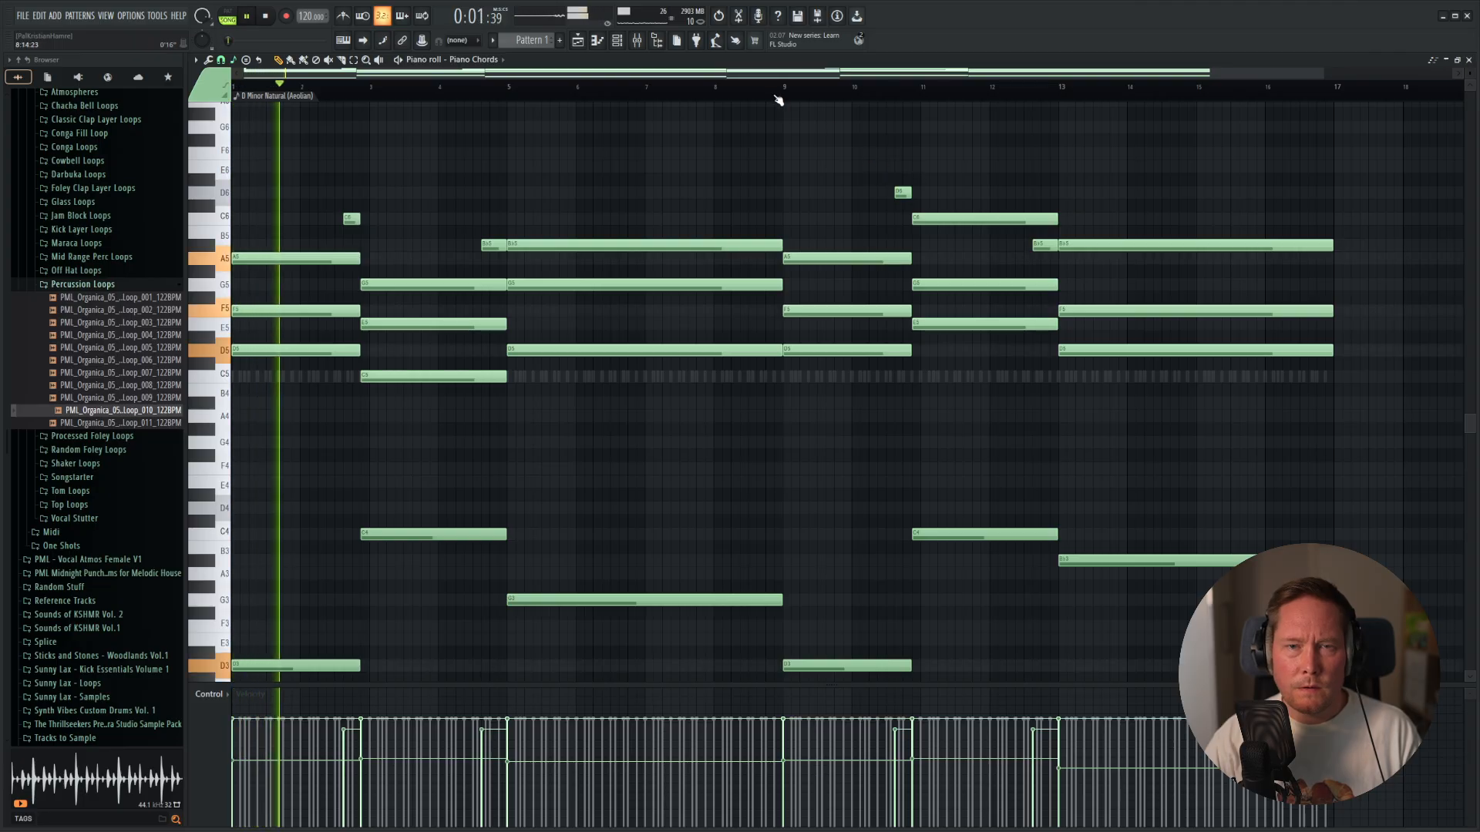
left_click(774, 87)
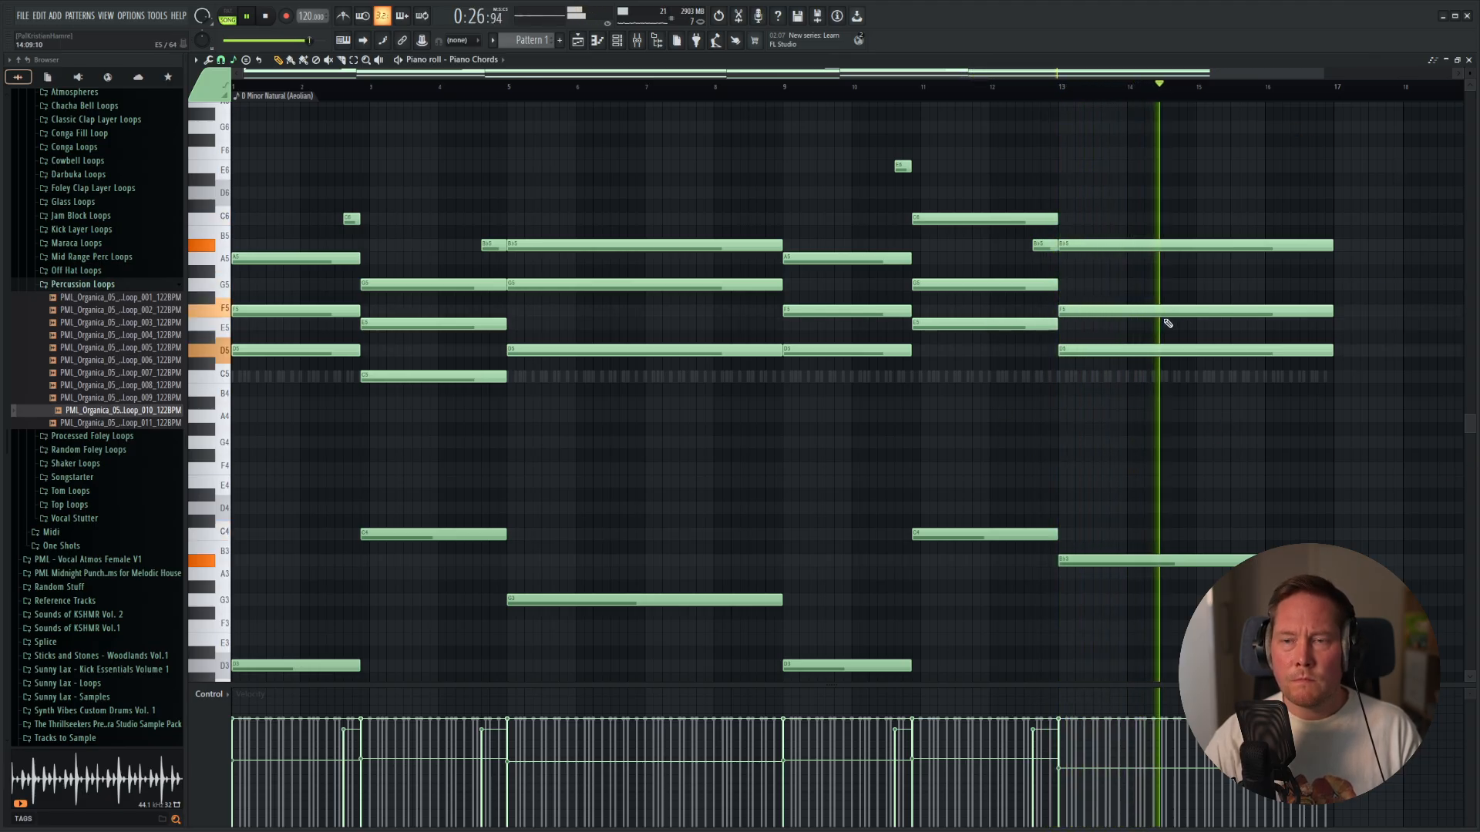
Shorten the held chords starting at bar 5 and bar 13, including their bass notes, to two bars each.
left_click_drag(1220, 193, 1244, 580)
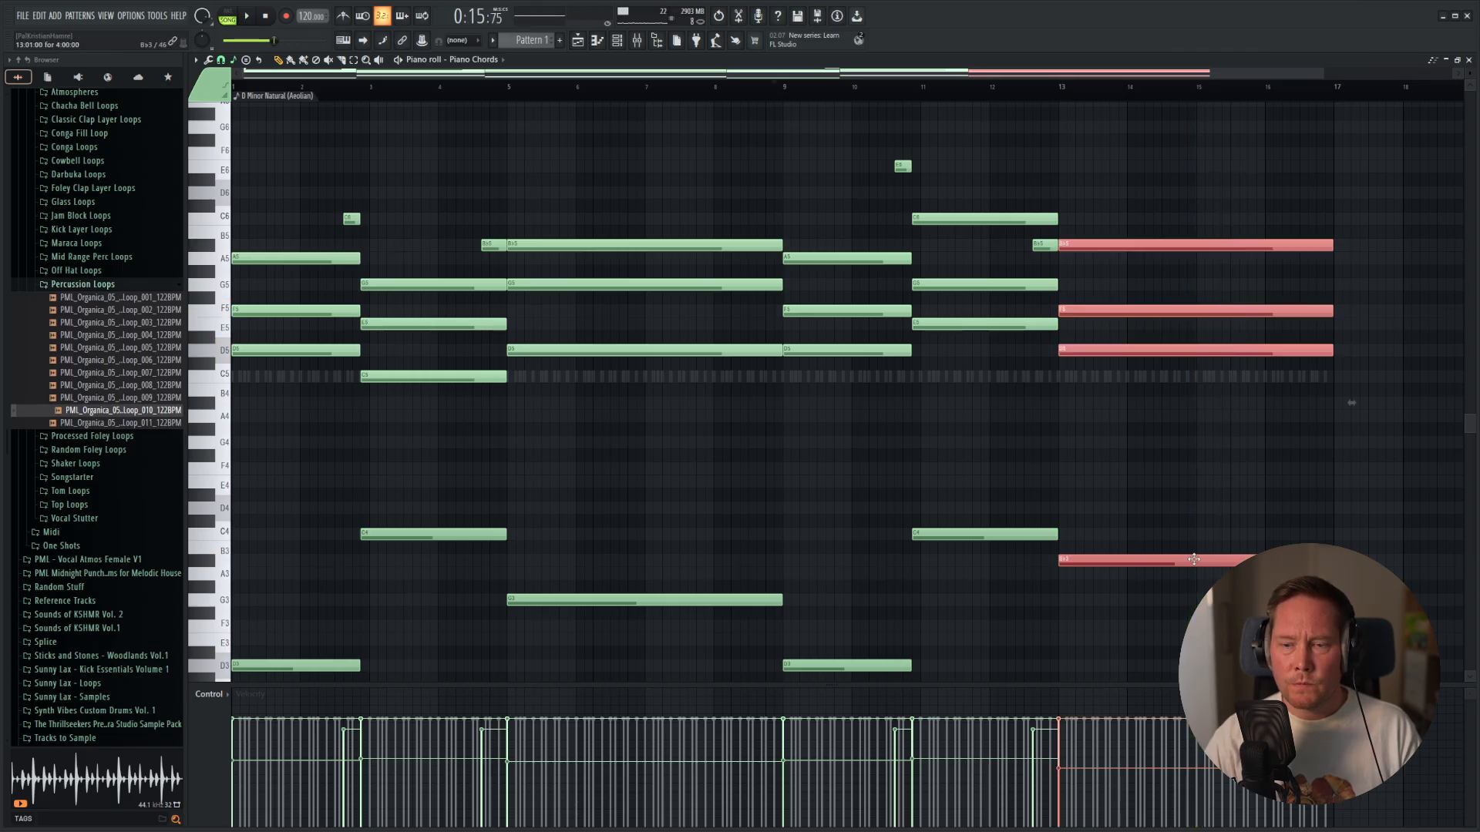
left_click_drag(673, 161, 713, 640)
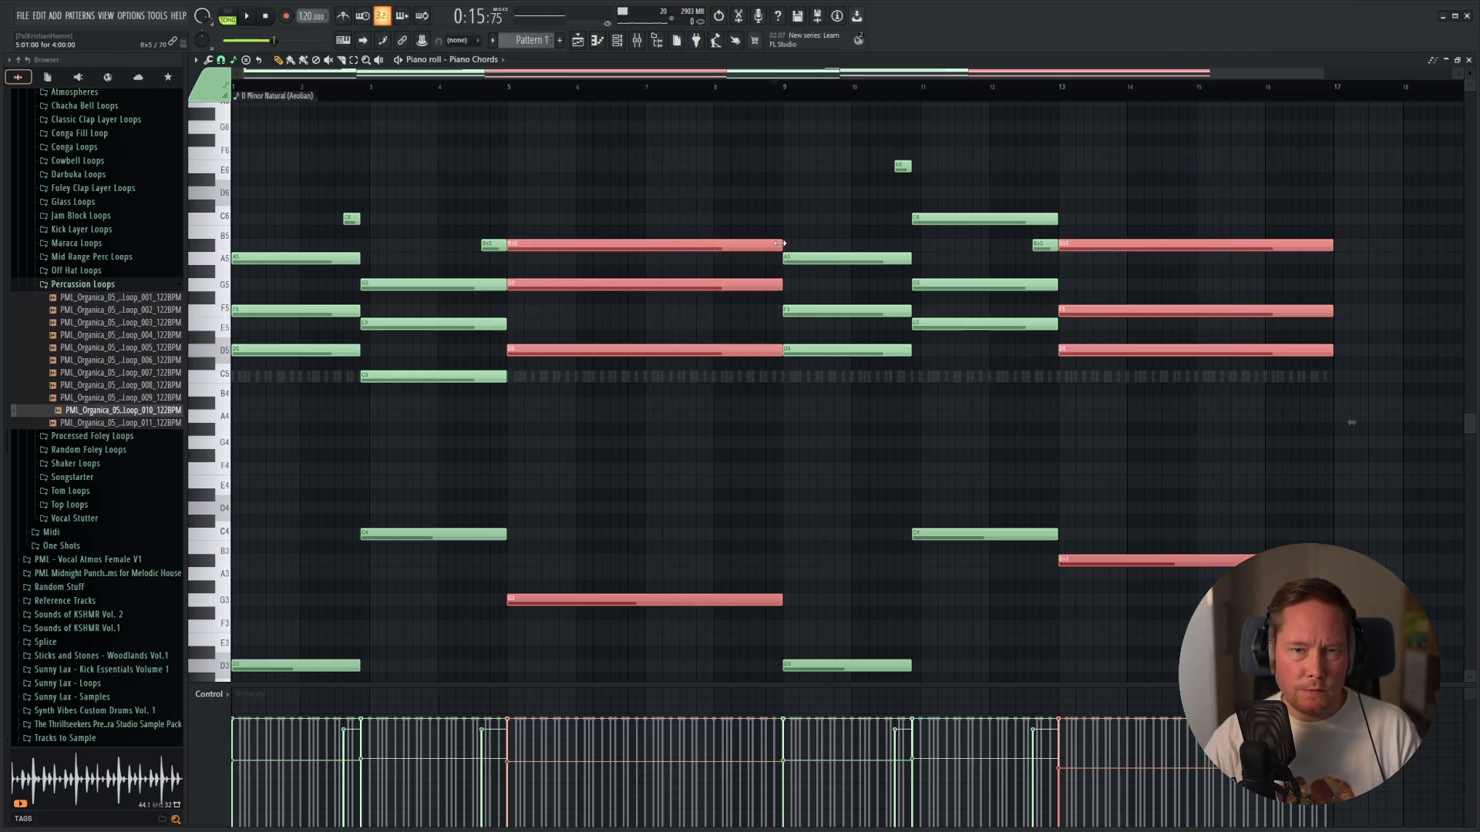
left_click_drag(780, 244, 685, 250)
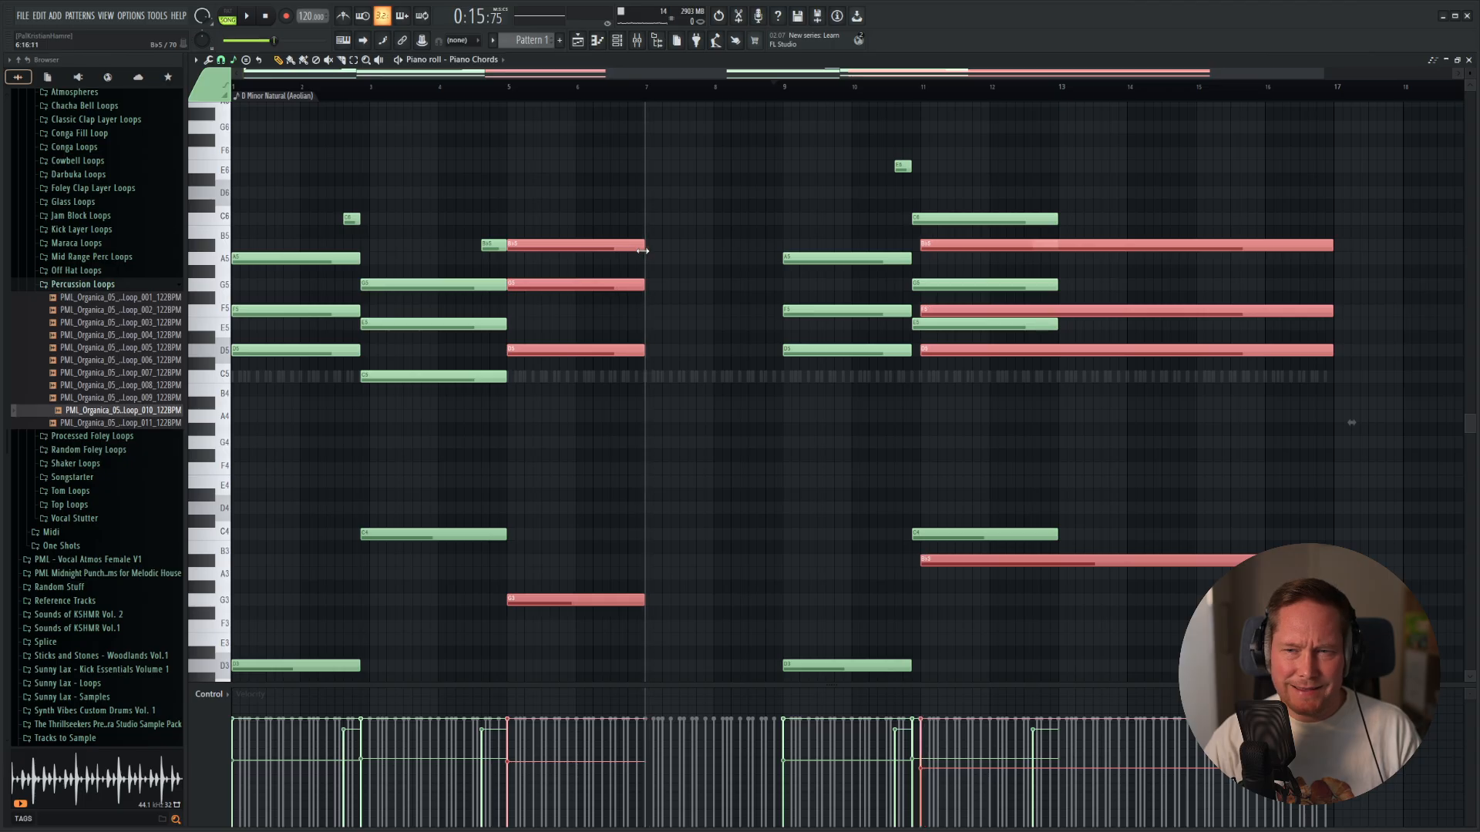
key("ctrl+z")
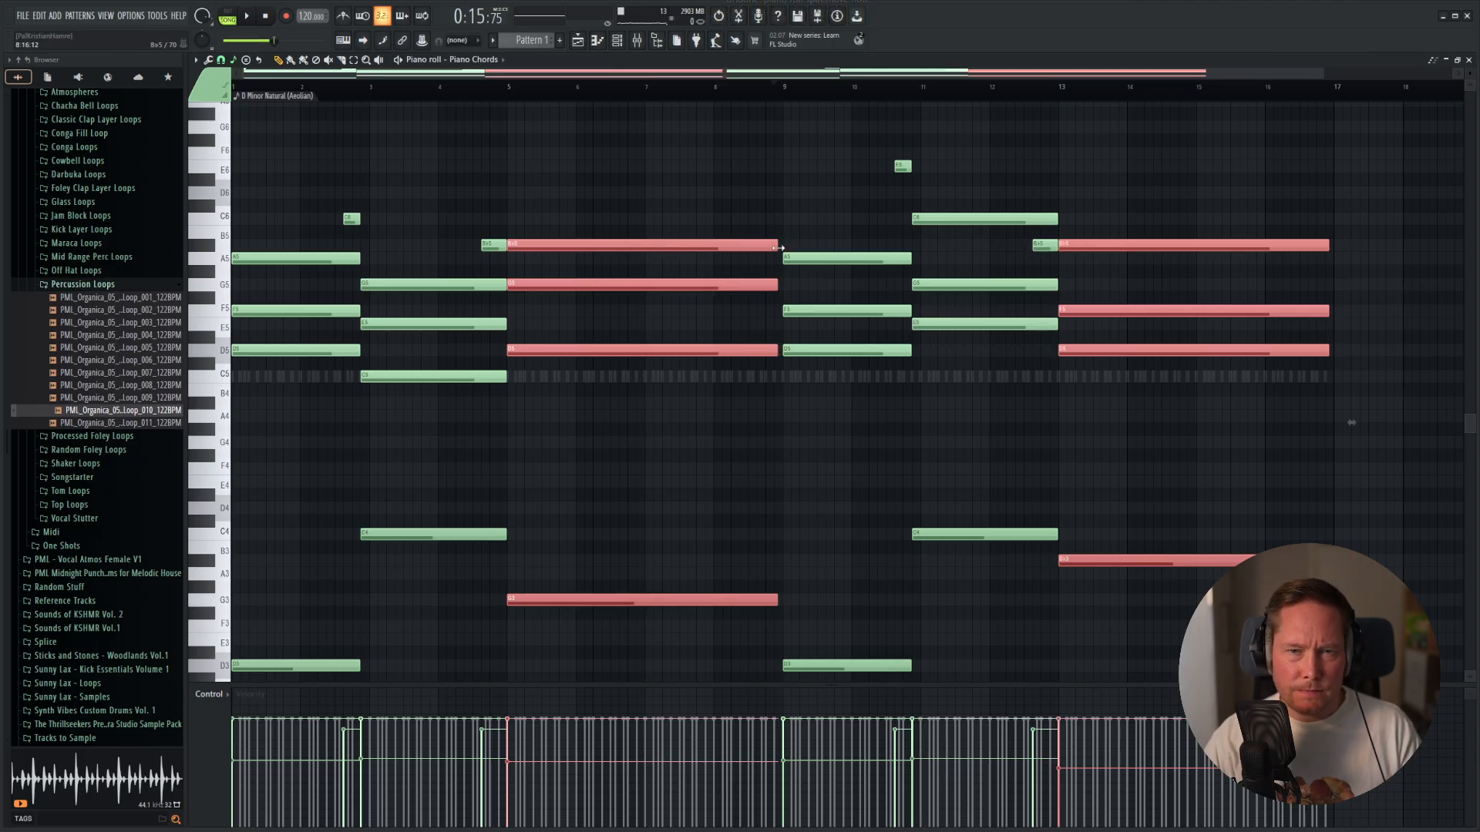
left_click_drag(779, 248, 652, 259)
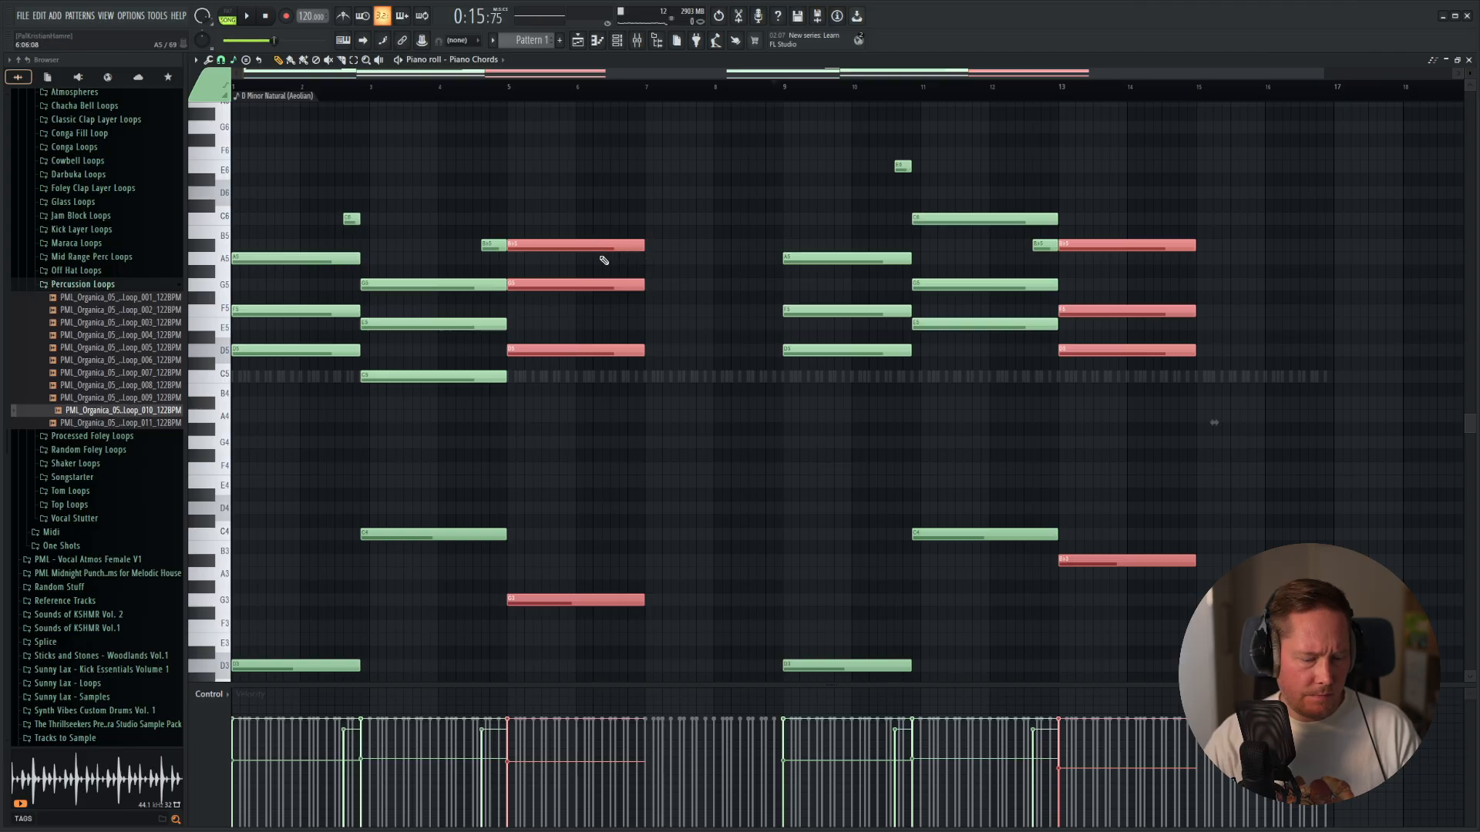
Duplicate the shortened chords so that copies start at bar 7 and bar 15, and play back the progression.
key("ctrl+b")
key("ctrl+z")
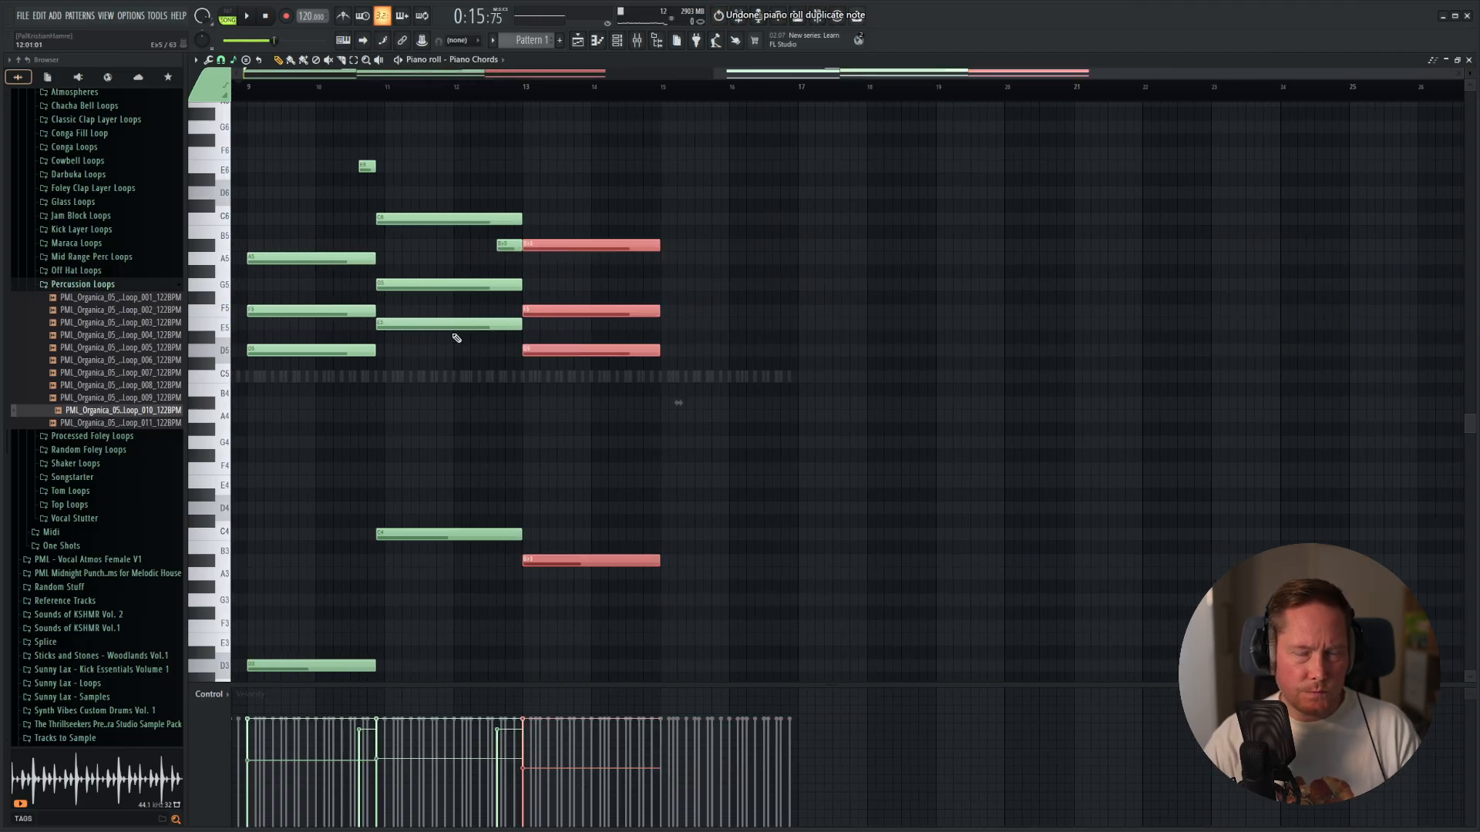
left_click_drag(456, 337, 1060, 432)
left_click_drag(563, 271, 692, 280)
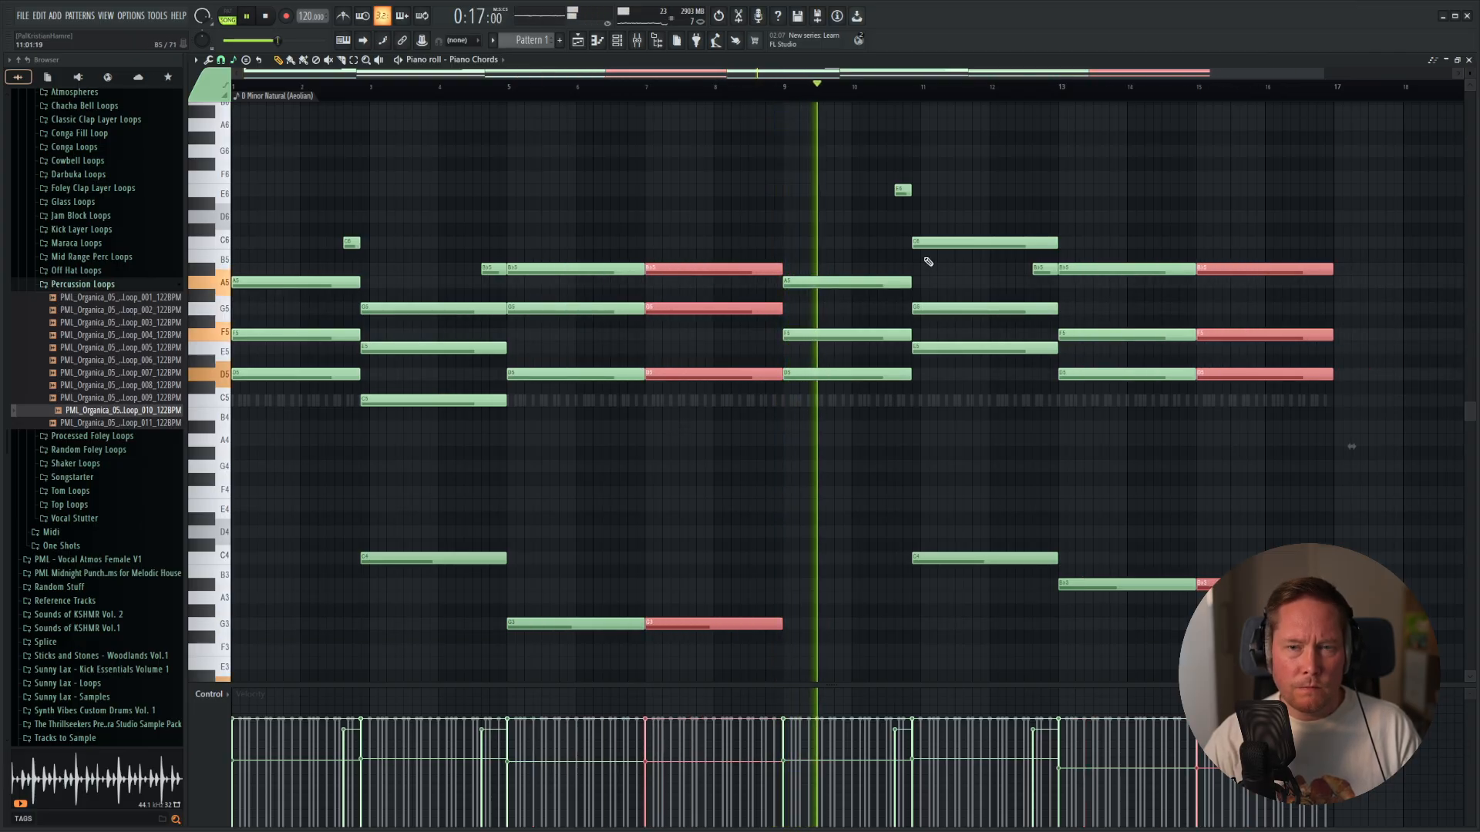
scroll(1079, 280, "down", 5)
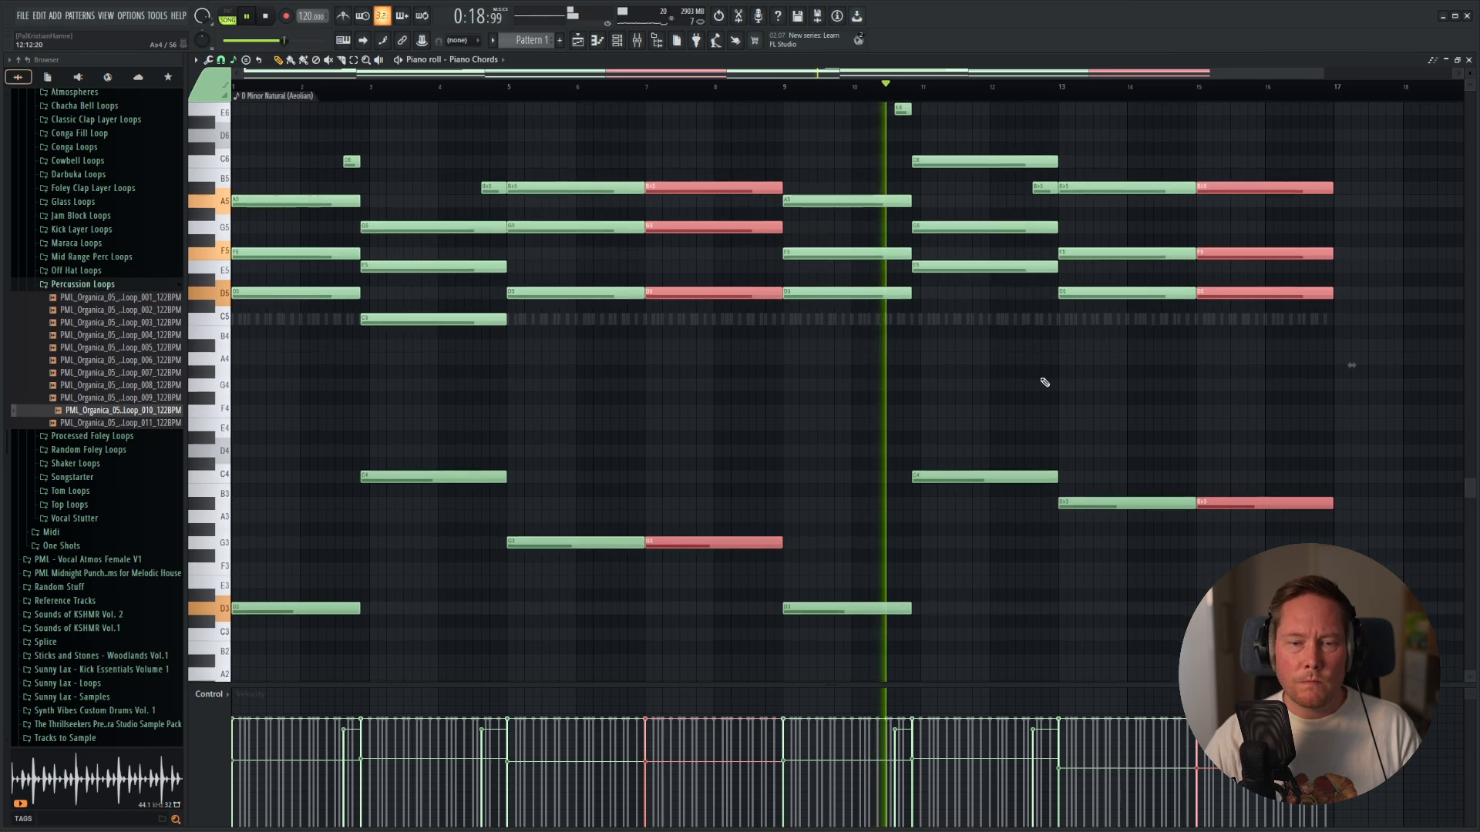
left_click_drag(1311, 254, 233, 599)
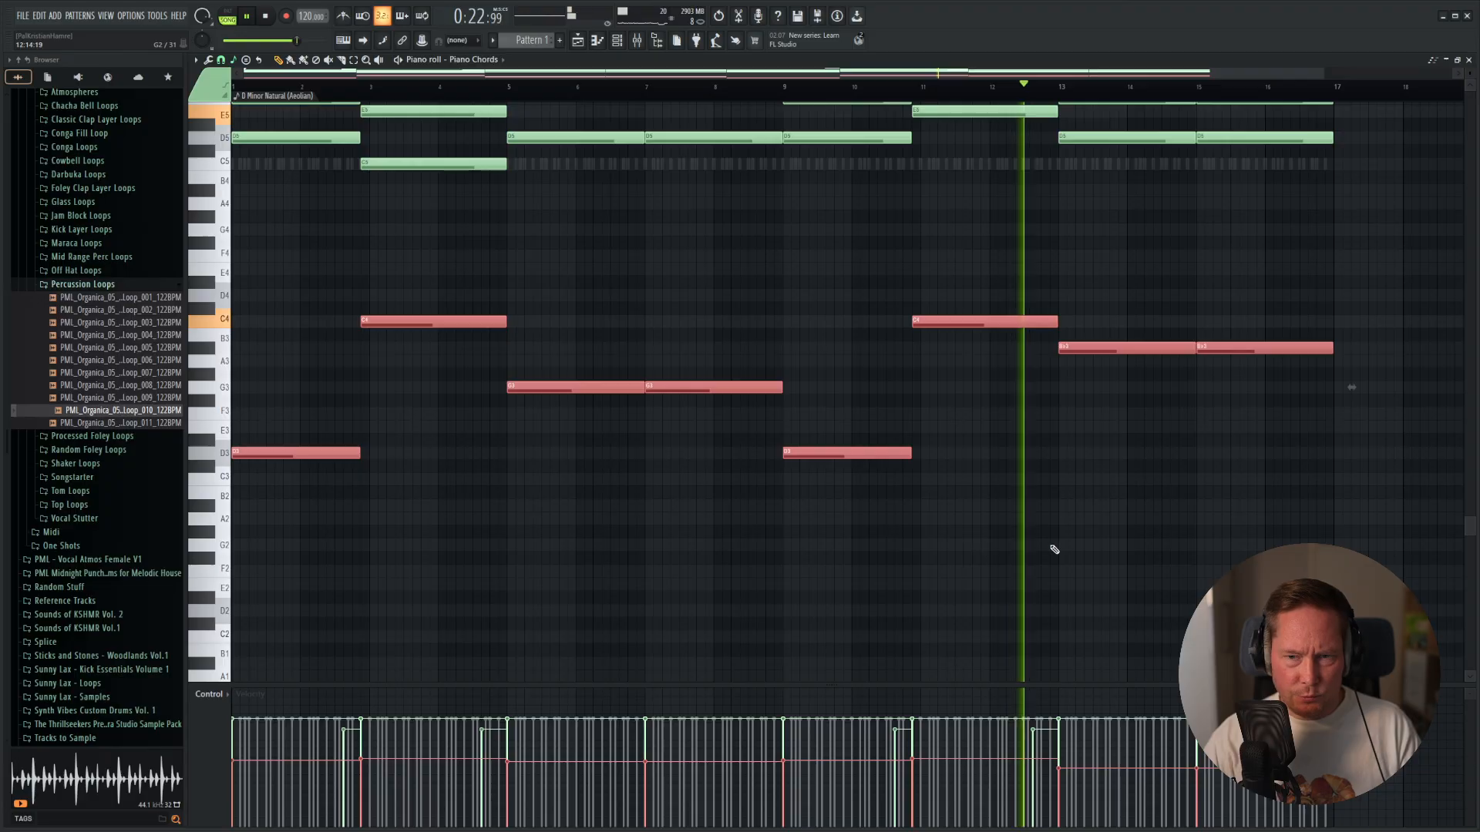
scroll(1280, 513, "up", 4)
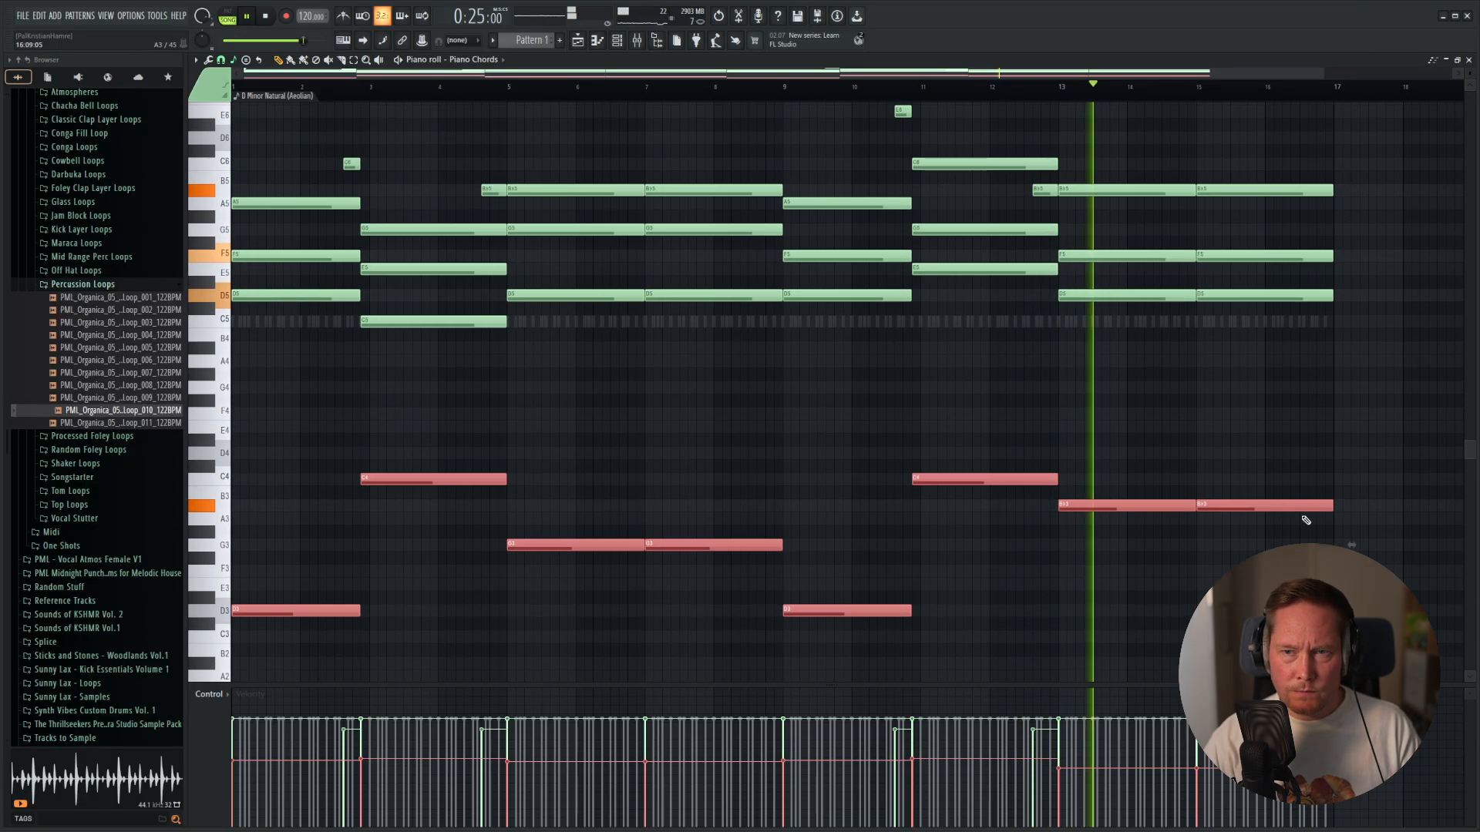
scroll(1380, 432, "up", 4)
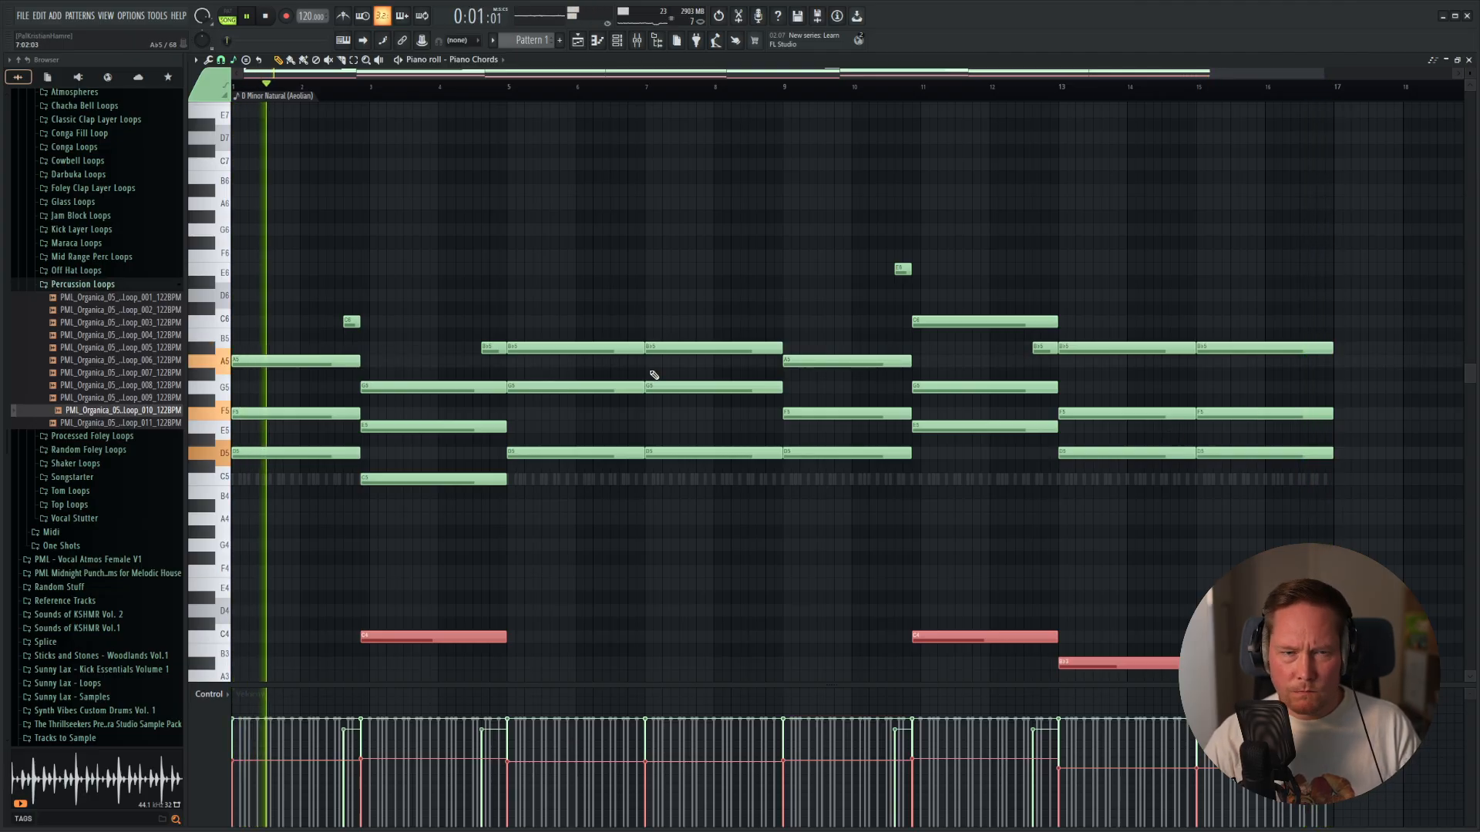
Trim the ends of the bar 5 and bar 13 chords slightly, leaving a small gap before bars 7 and 15.
left_click(599, 350)
left_click_drag(599, 357, 587, 464)
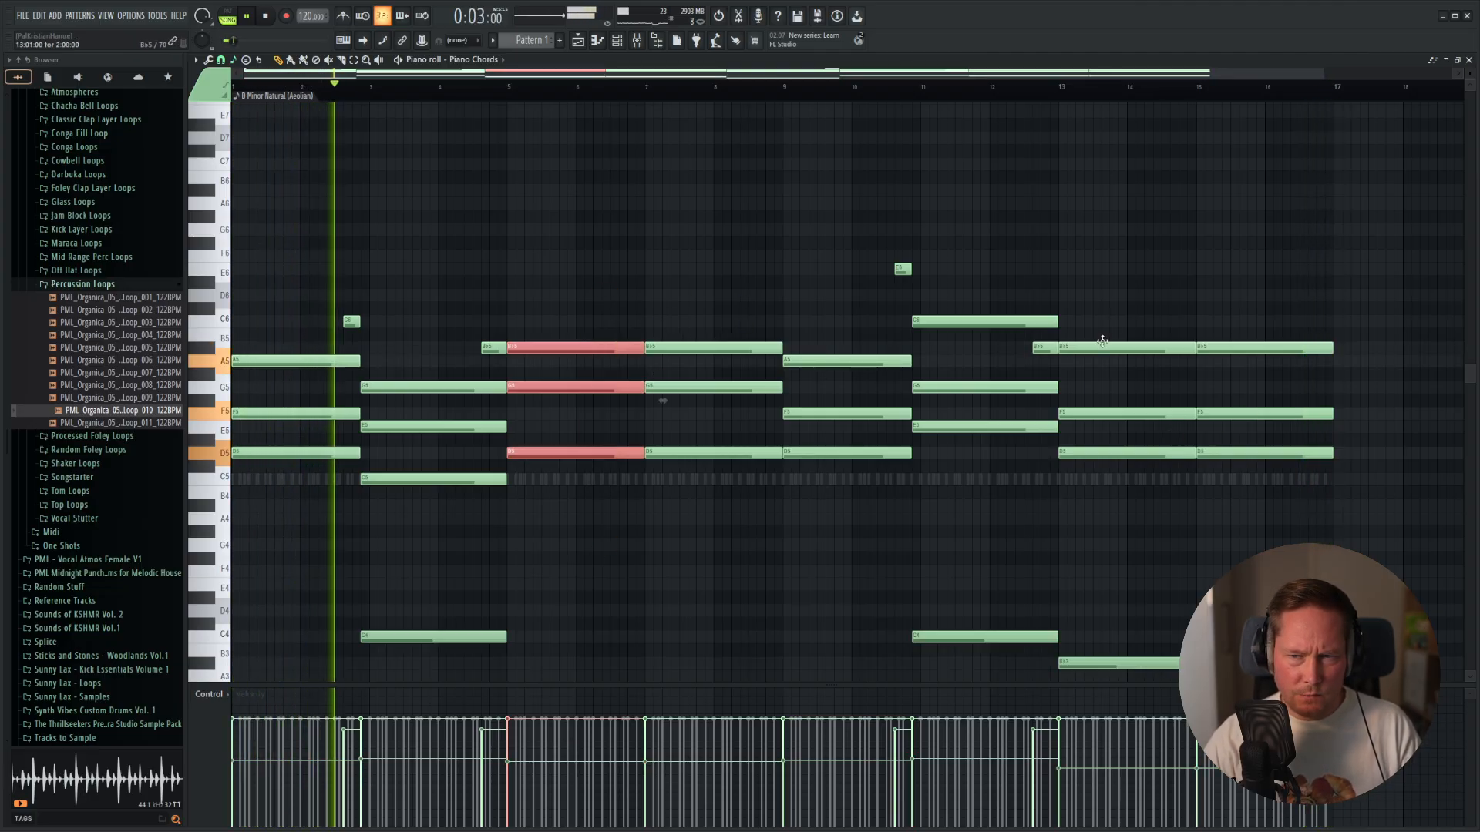
scroll(700, 458, "down", 3)
left_click_drag(616, 185, 584, 656)
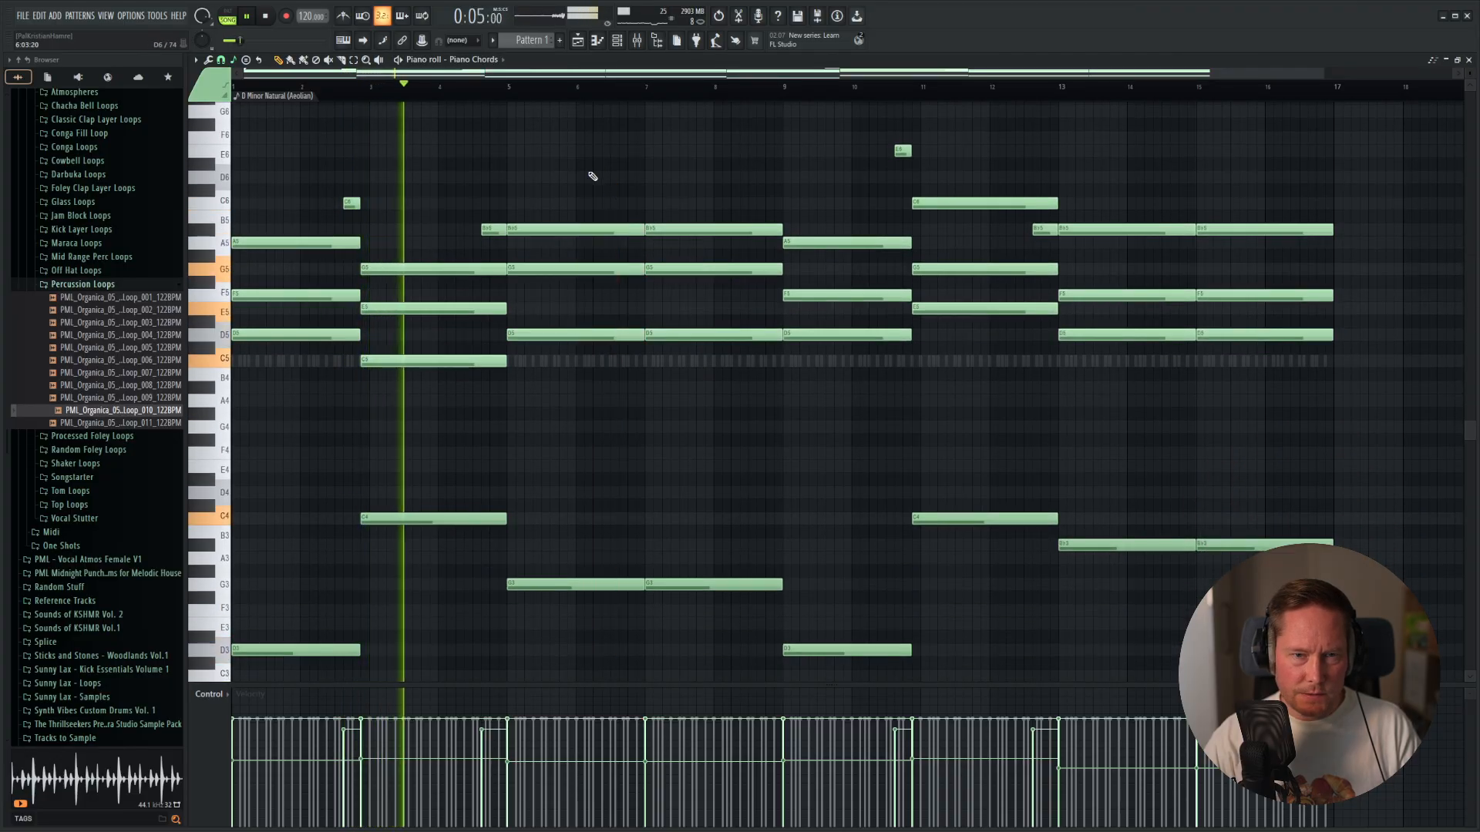
scroll(663, 308, "down", 3)
left_click_drag(1133, 484, 1147, 80)
scroll(1099, 265, "up", 3)
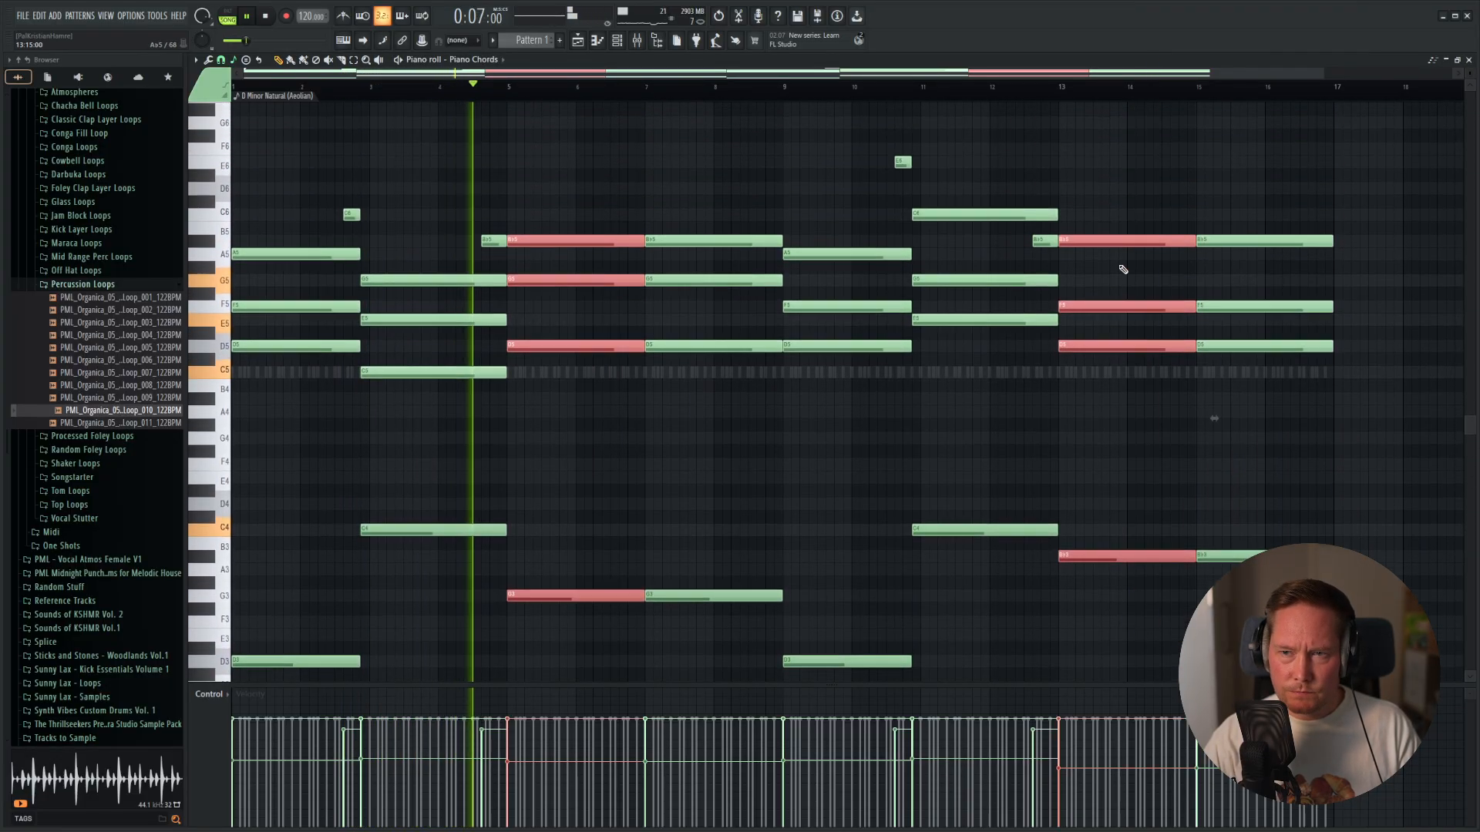
left_click_drag(645, 246, 632, 252)
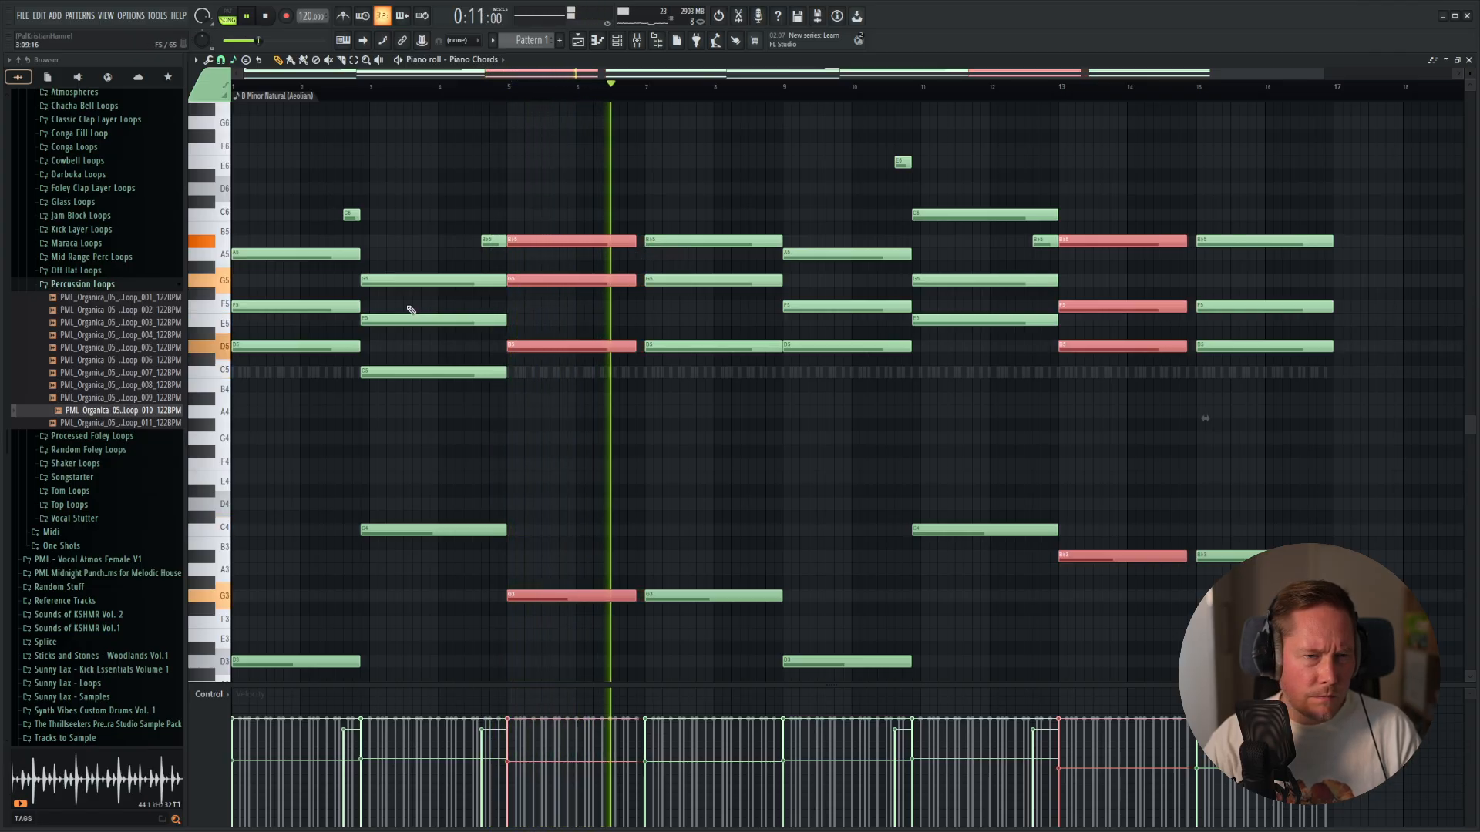
Move the bar 7 and bar 15 chords earlier to meet the preceding chords, and extend their ends to bars 9 and 17.
scroll(450, 304, "up", 3)
scroll(601, 169, "down", 4)
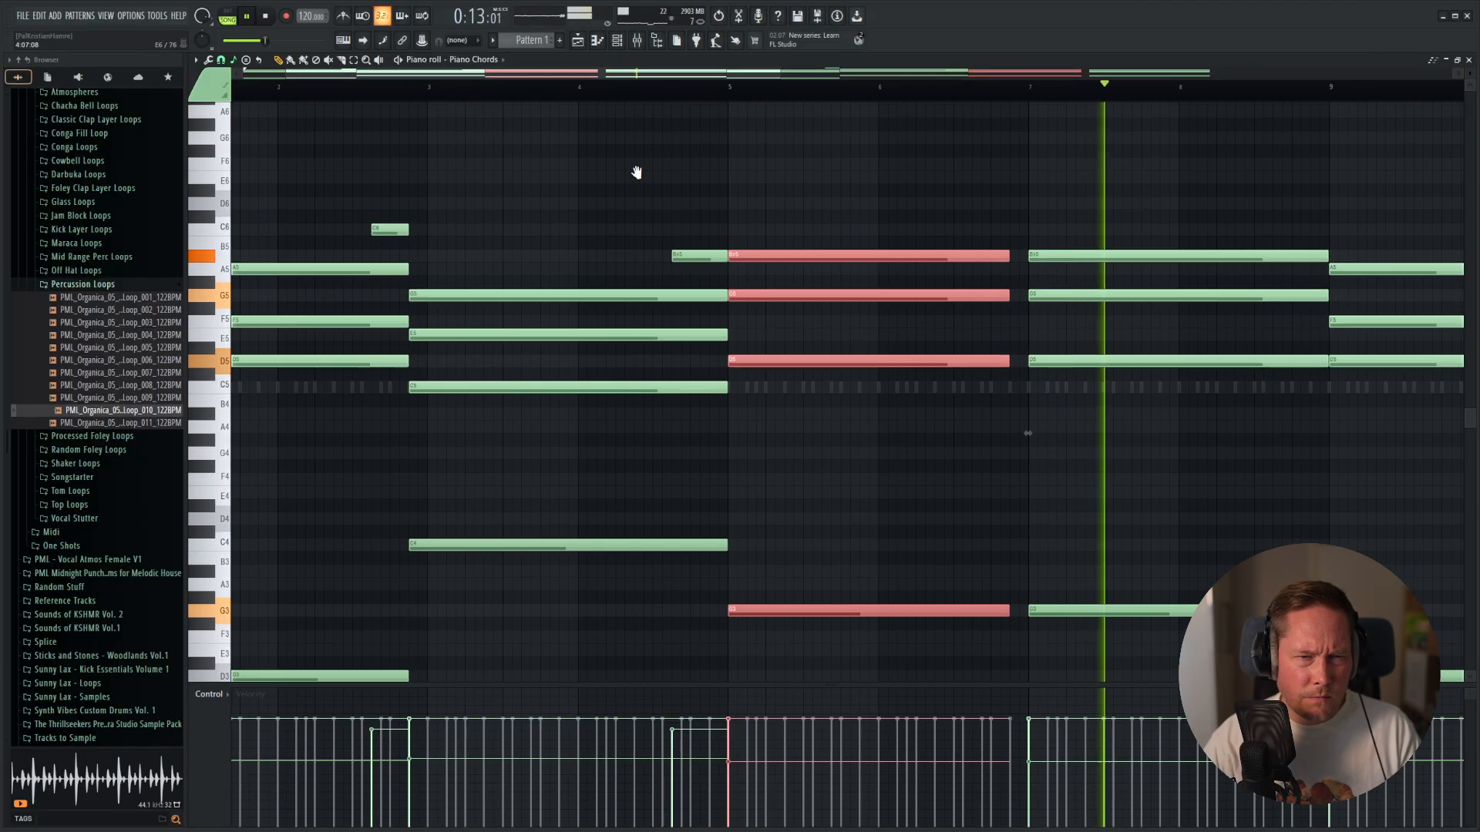
left_click_drag(1185, 207, 1158, 609)
left_click_drag(677, 215, 667, 676)
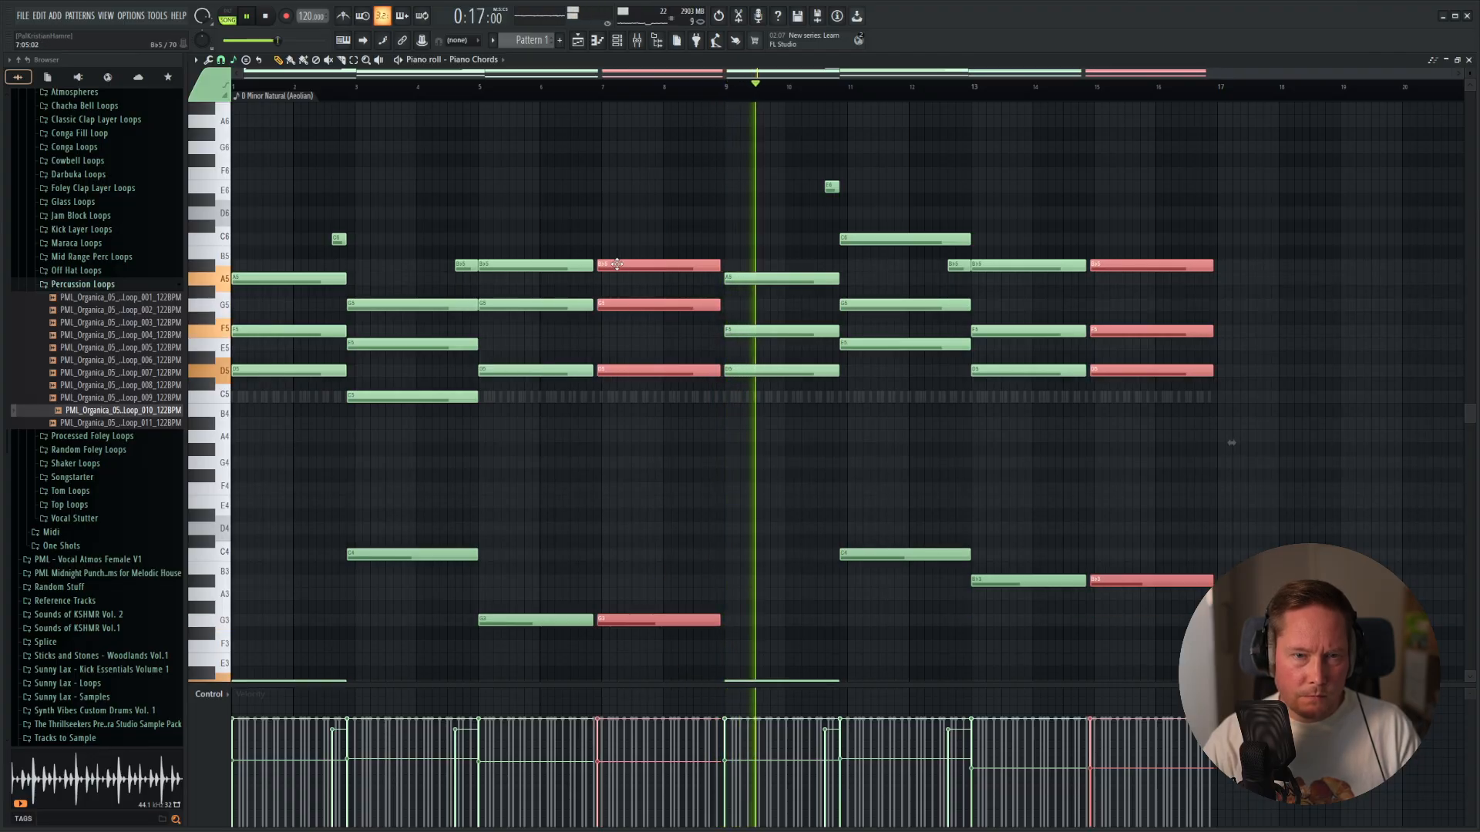
left_click_drag(622, 264, 615, 264)
left_click_drag(711, 266, 717, 266)
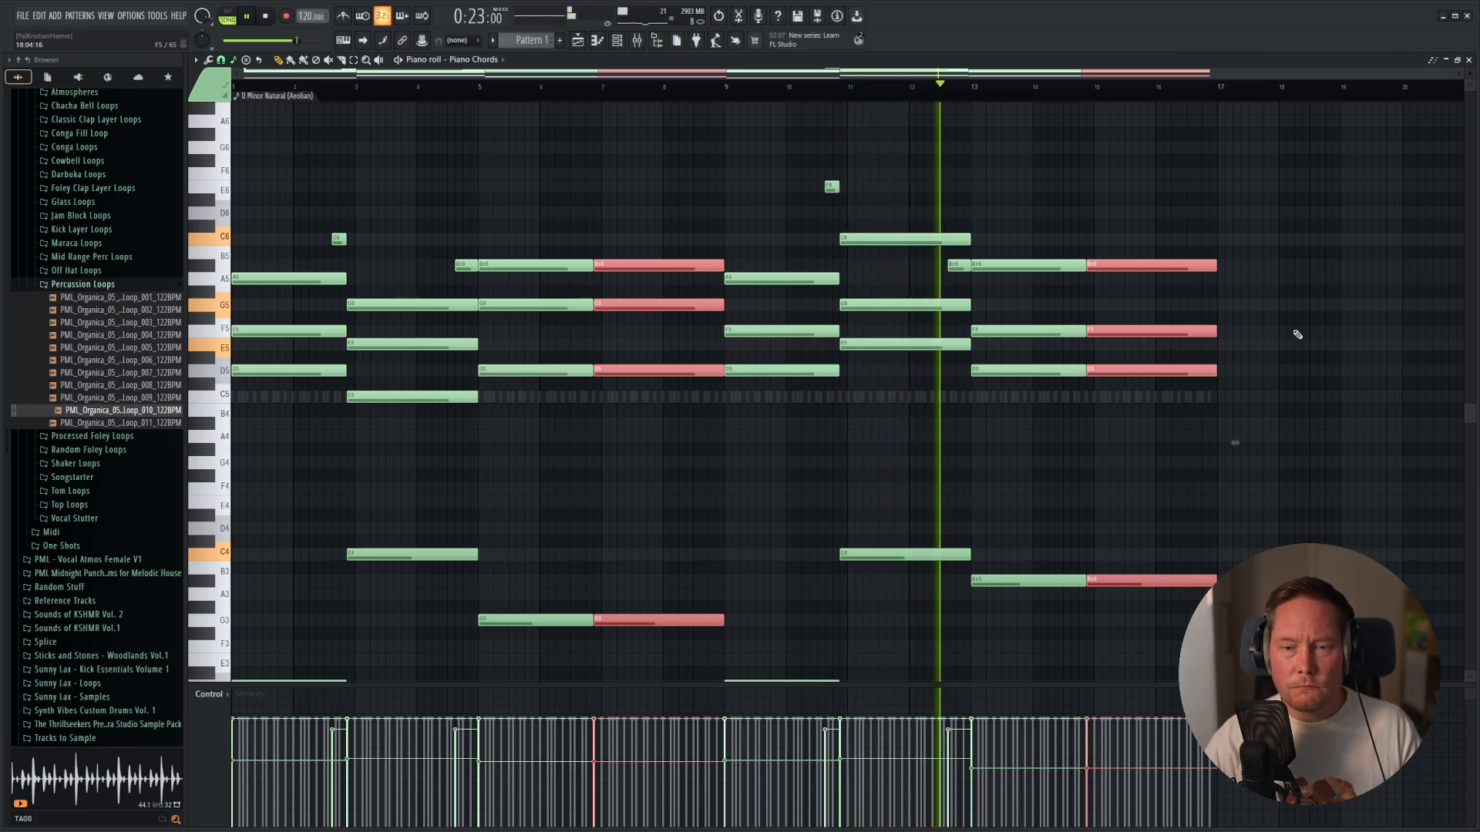
Select and copy all the low root notes of the piano progression.
scroll(1295, 336, "down", 3)
left_click_drag(1216, 352, 269, 617)
scroll(1268, 492, "up", 3)
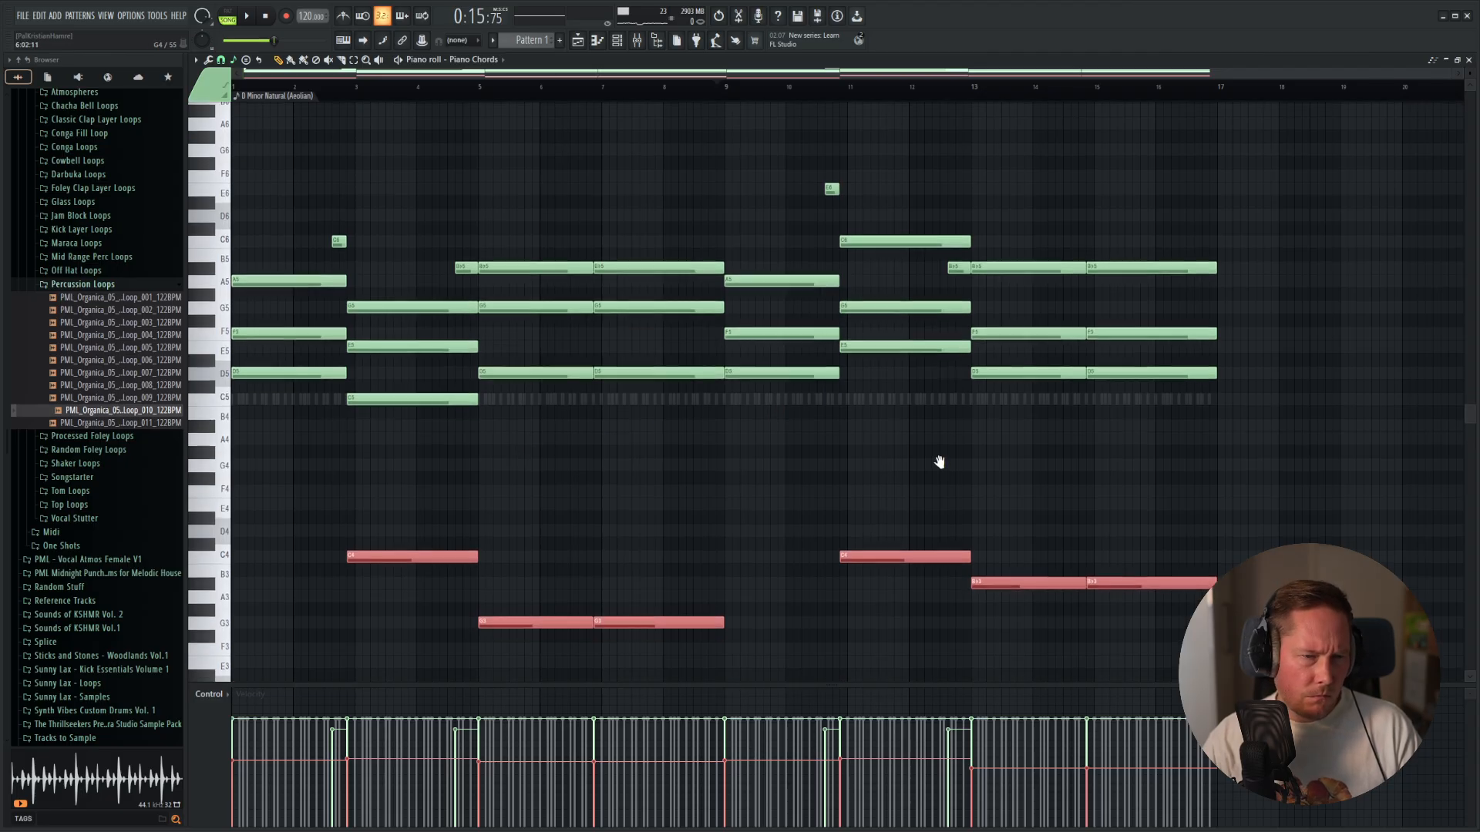
Add a Vital instrument channel below Piano Chords and assign it to a new mixer track.
key("F5")
key("F6")
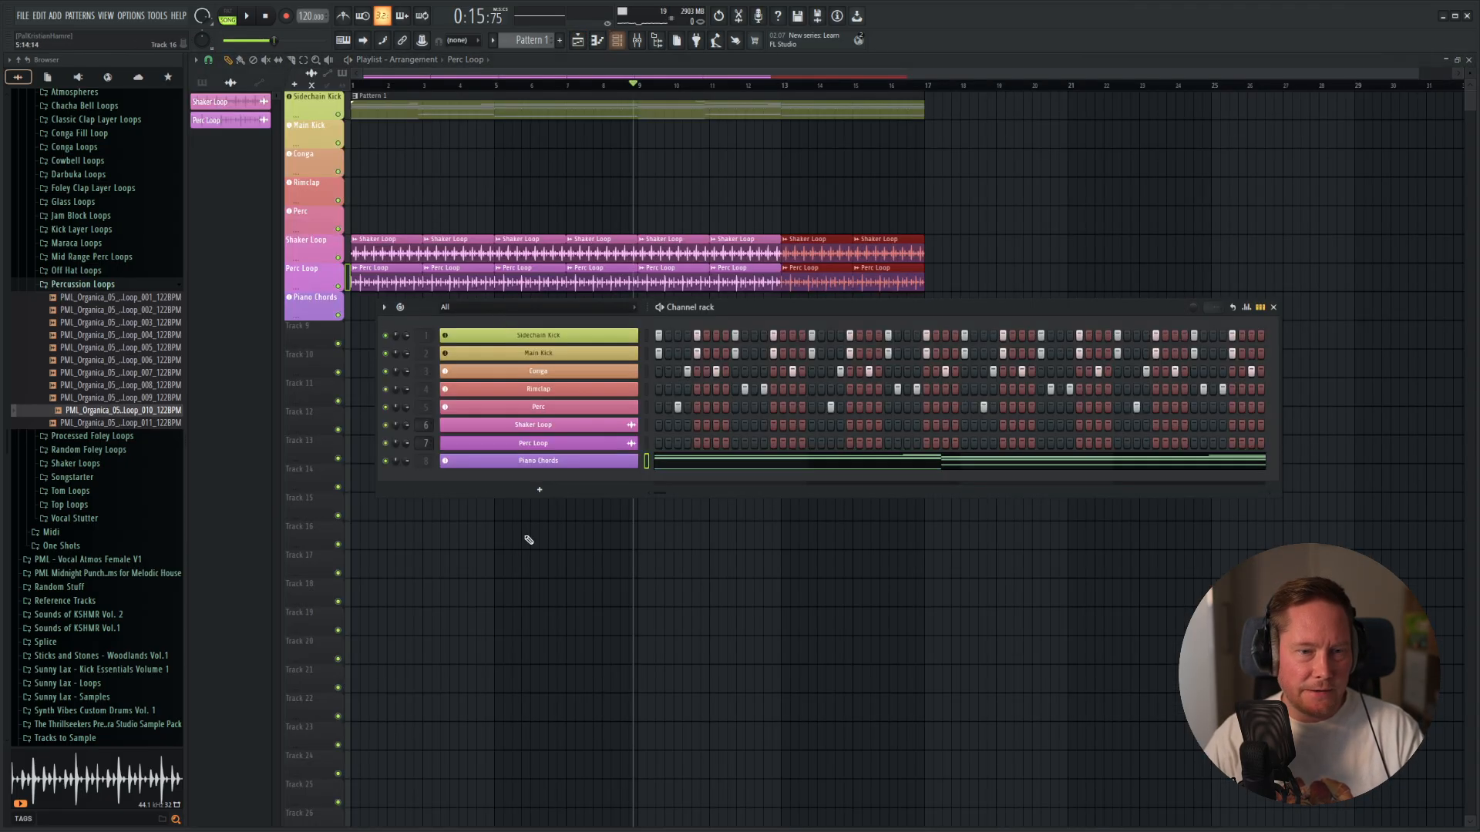
left_click(537, 492)
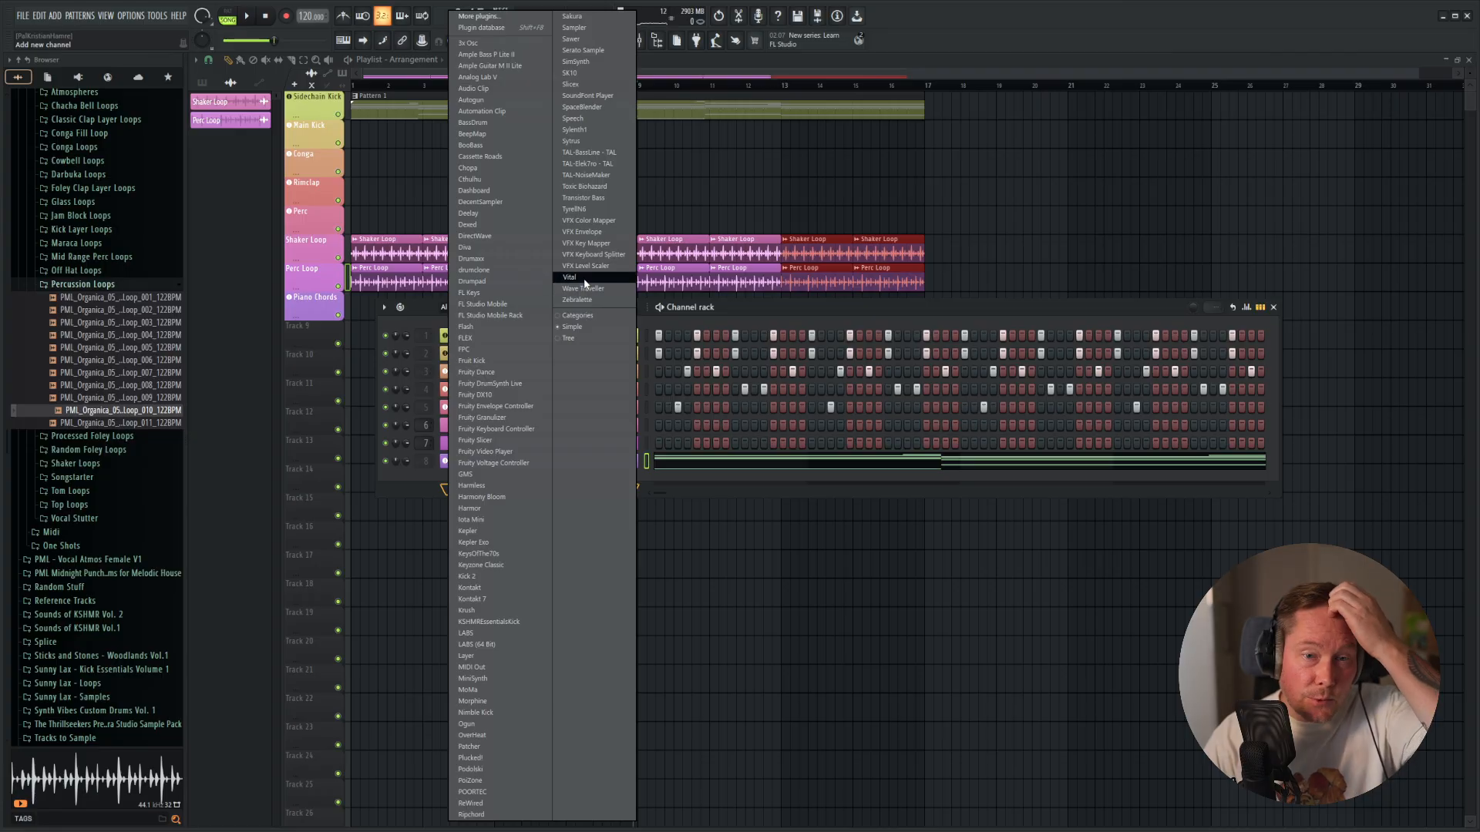
left_click(584, 279)
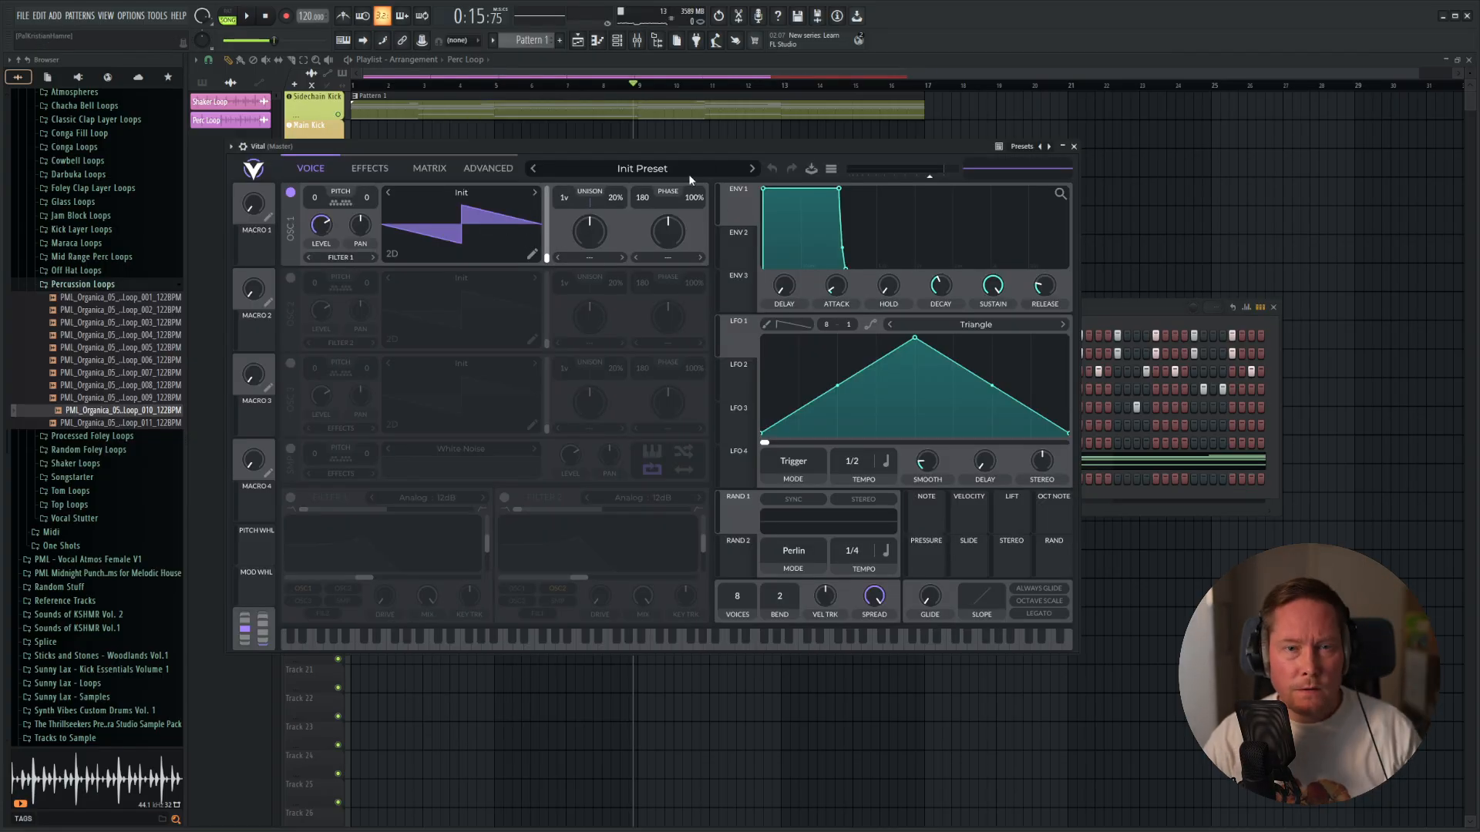
left_click_drag(743, 146, 992, 154)
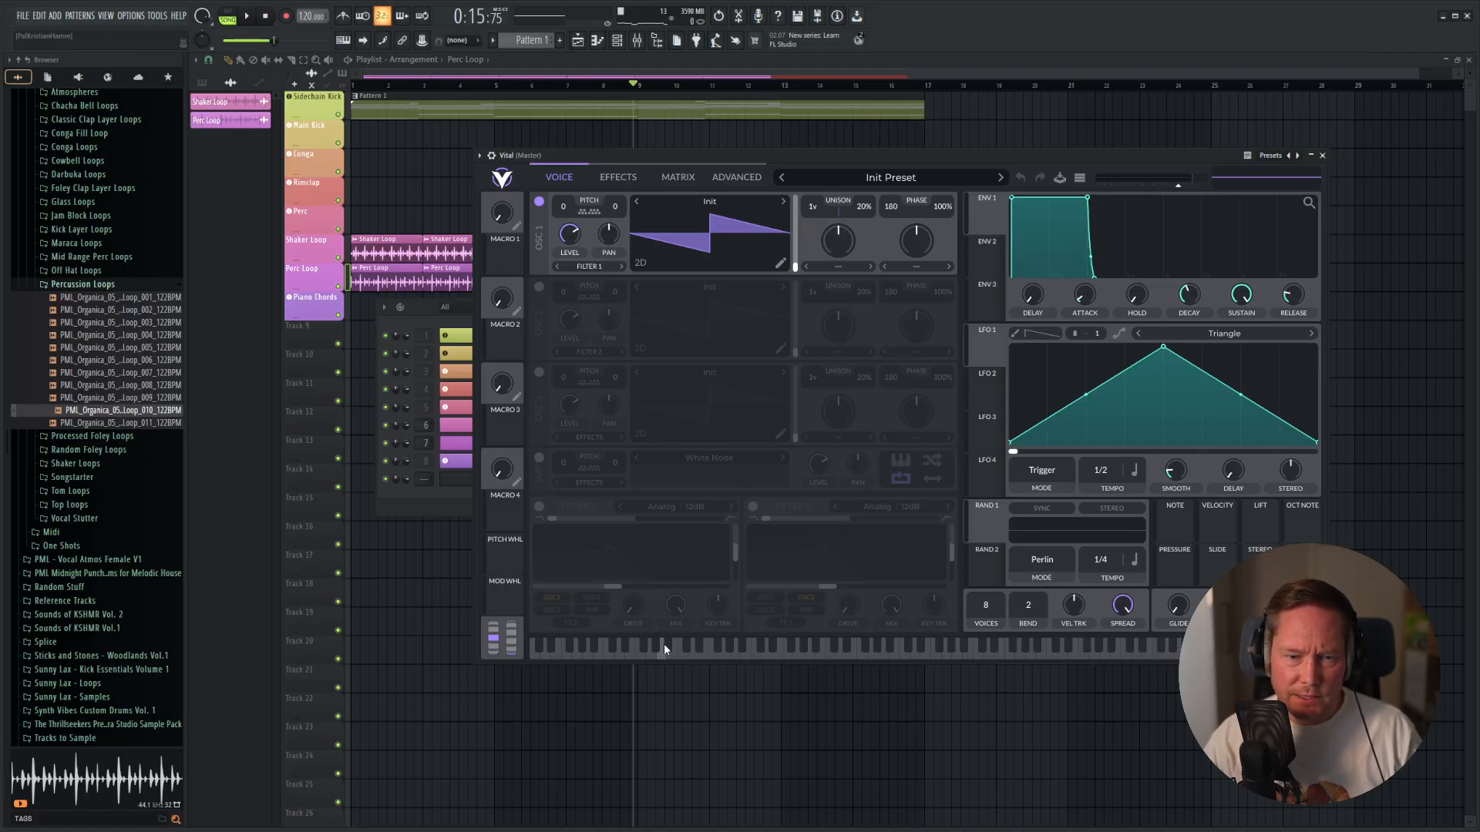
key("F6")
right_click(575, 478)
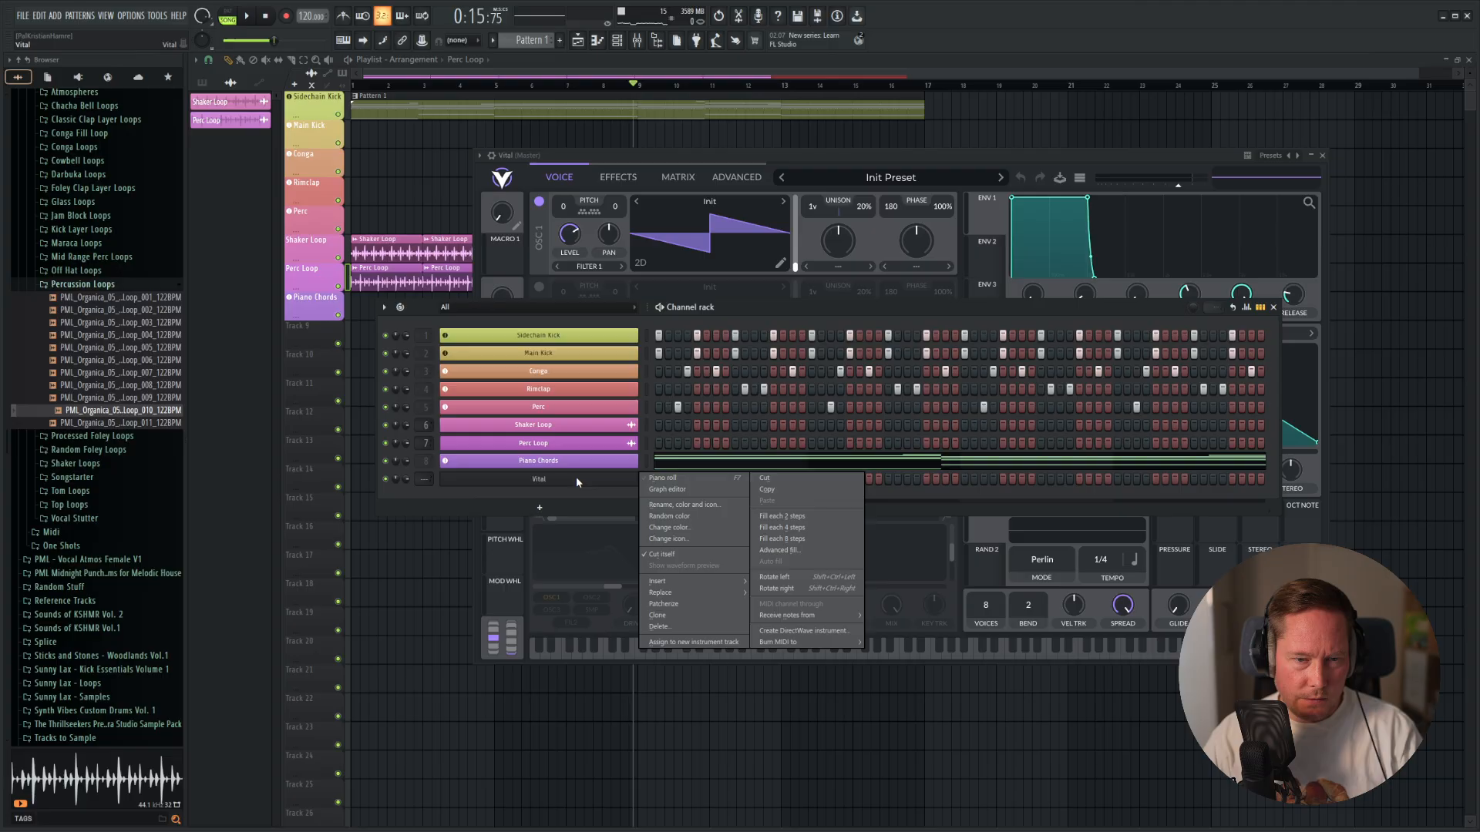
left_click(708, 643)
Rename the Vital channel as Bassline and give it a blue-violet colour.
right_click(543, 479)
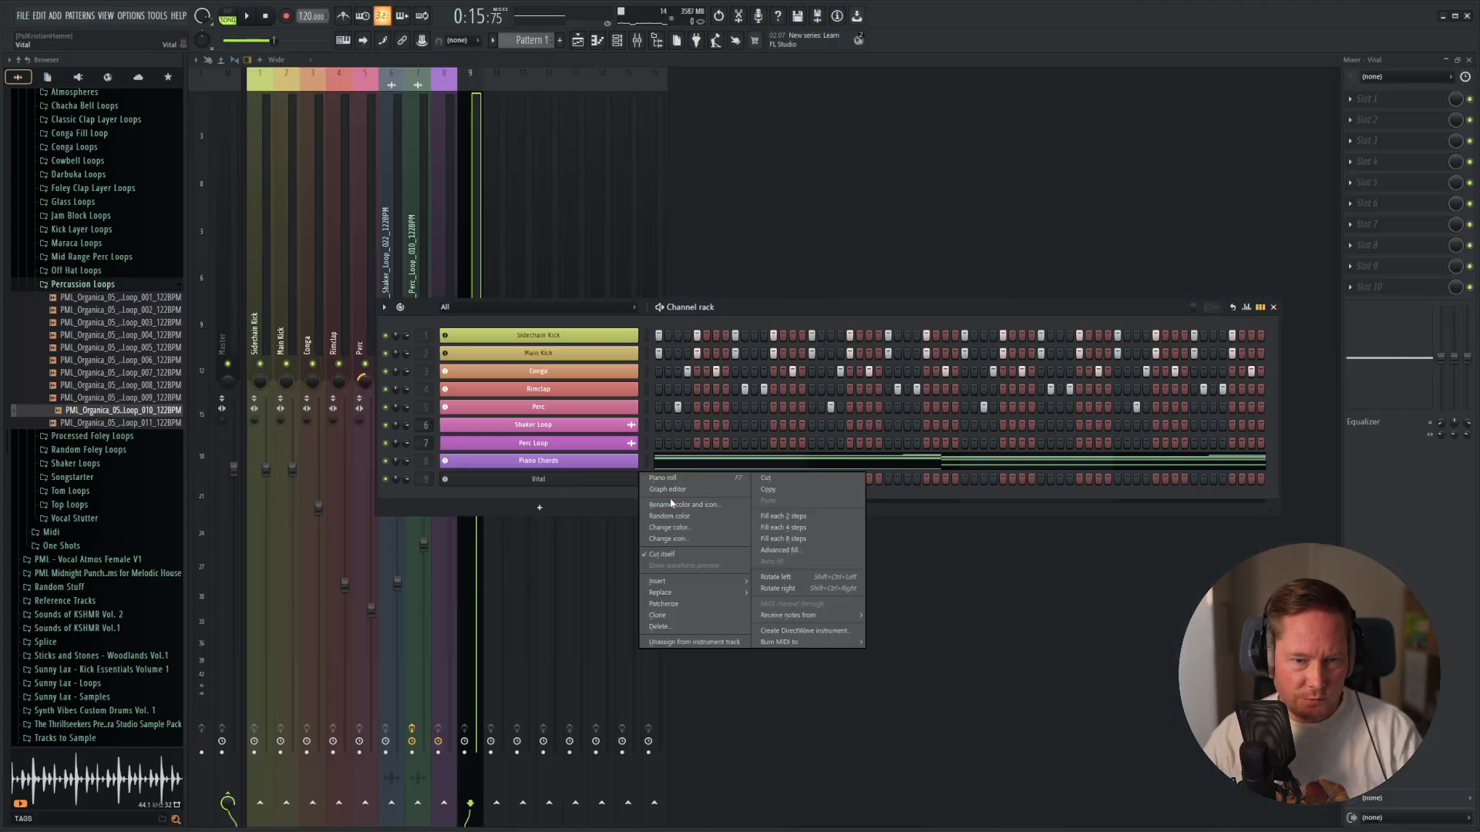
left_click(670, 505)
type("Bassline")
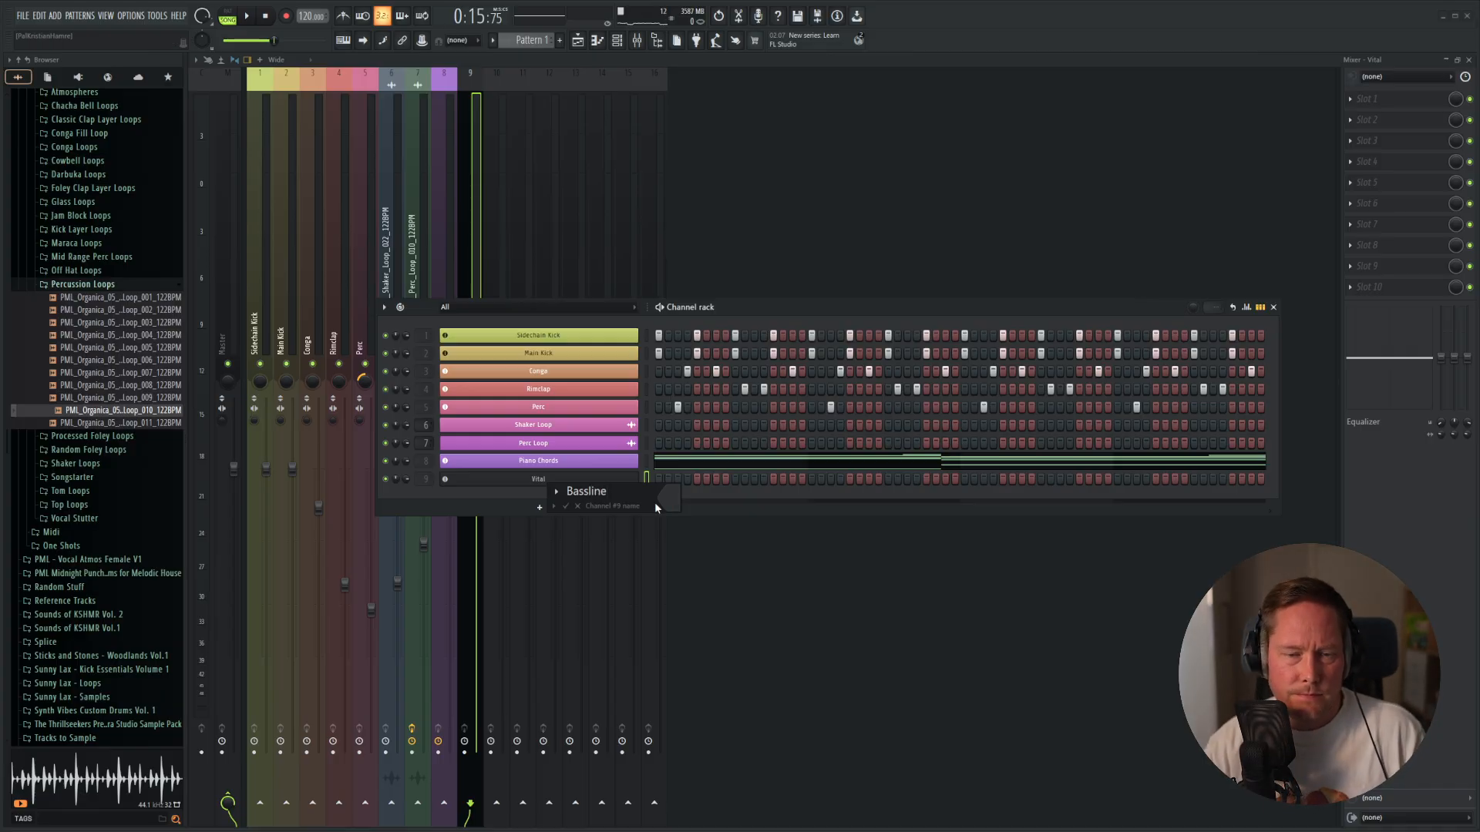
left_click(668, 498)
left_click(708, 690)
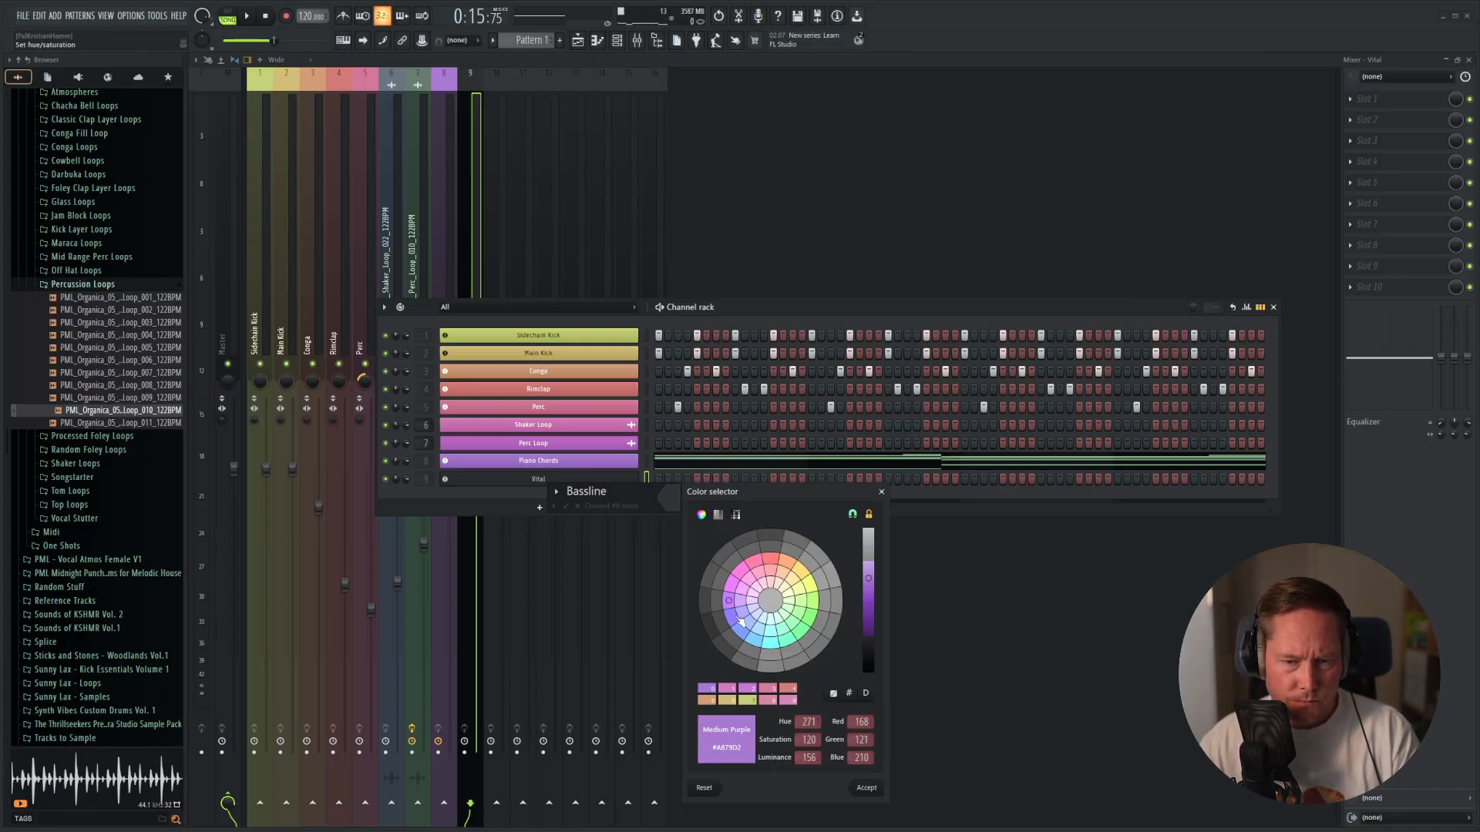
double_click(734, 621)
key("Return")
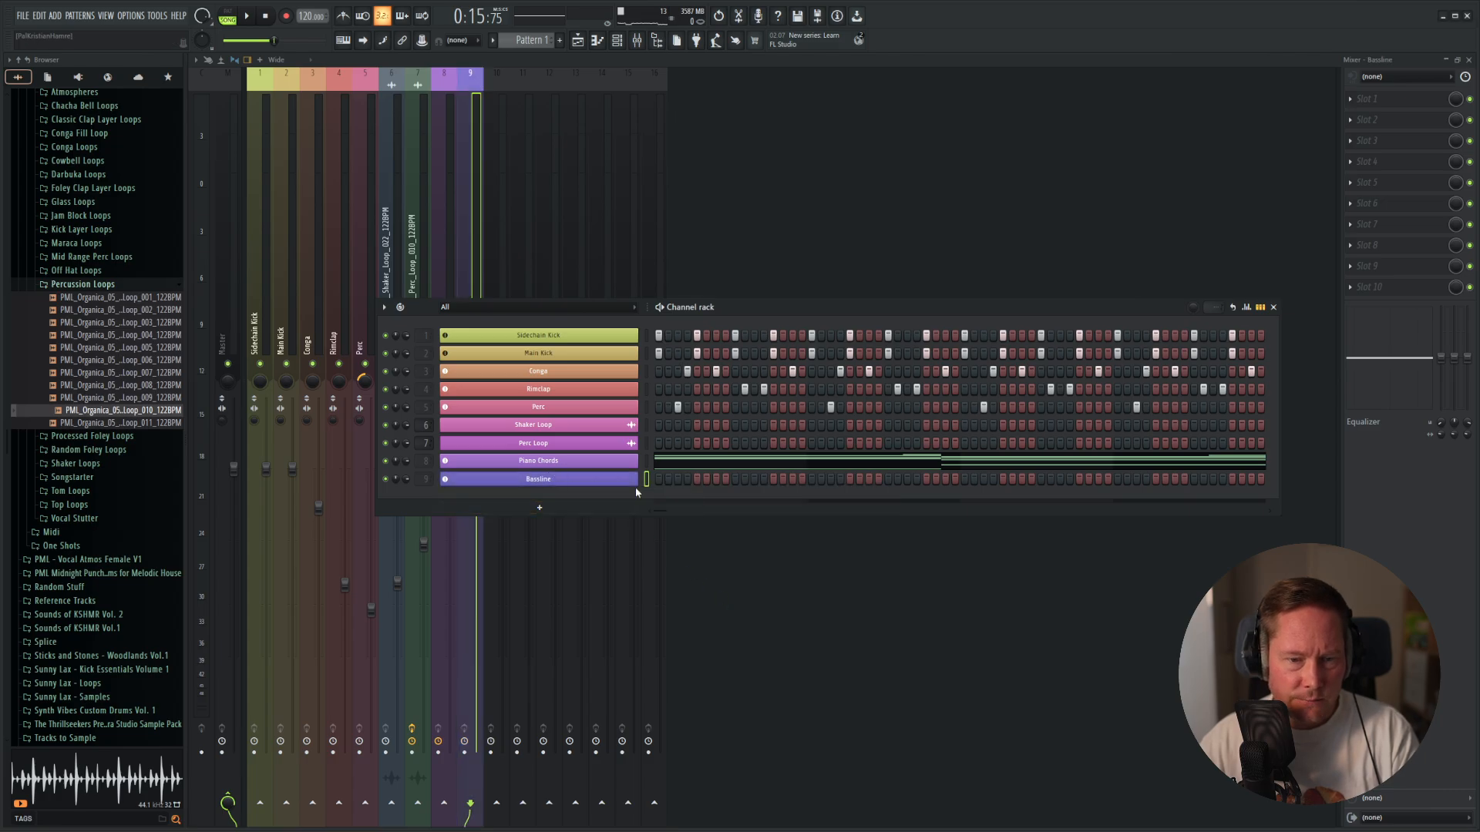
Paste the copied root notes into the Bassline channel's piano roll.
right_click(621, 484)
left_click(694, 479)
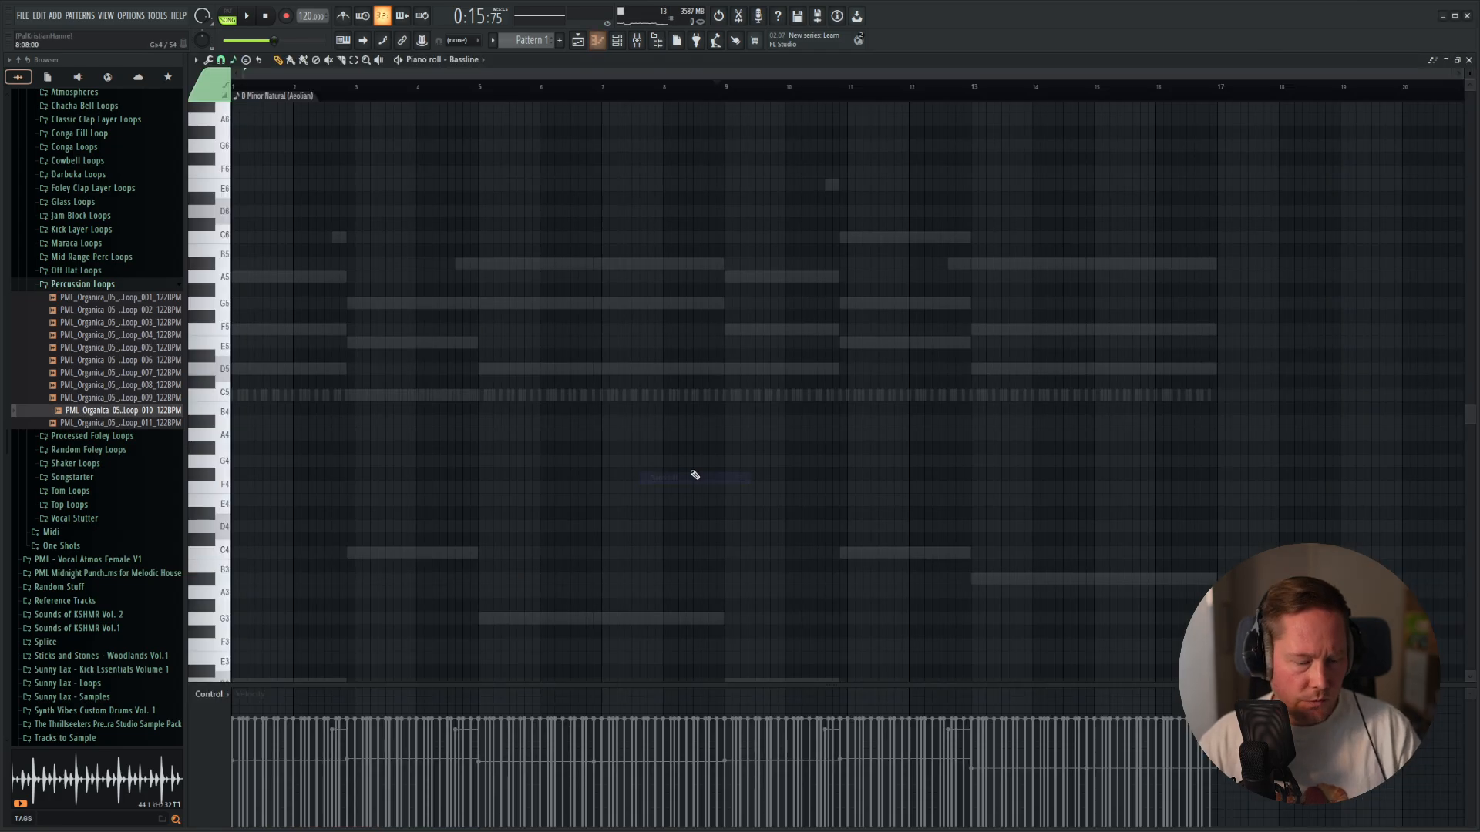
key("ctrl+v")
scroll(738, 477, "down", 4)
Delete the repeated bass notes near bars 7 and 15, and extend the bar 5 and bar 13 notes to bars 9 and 17.
left_click_drag(740, 528, 208, 531)
right_click(657, 461)
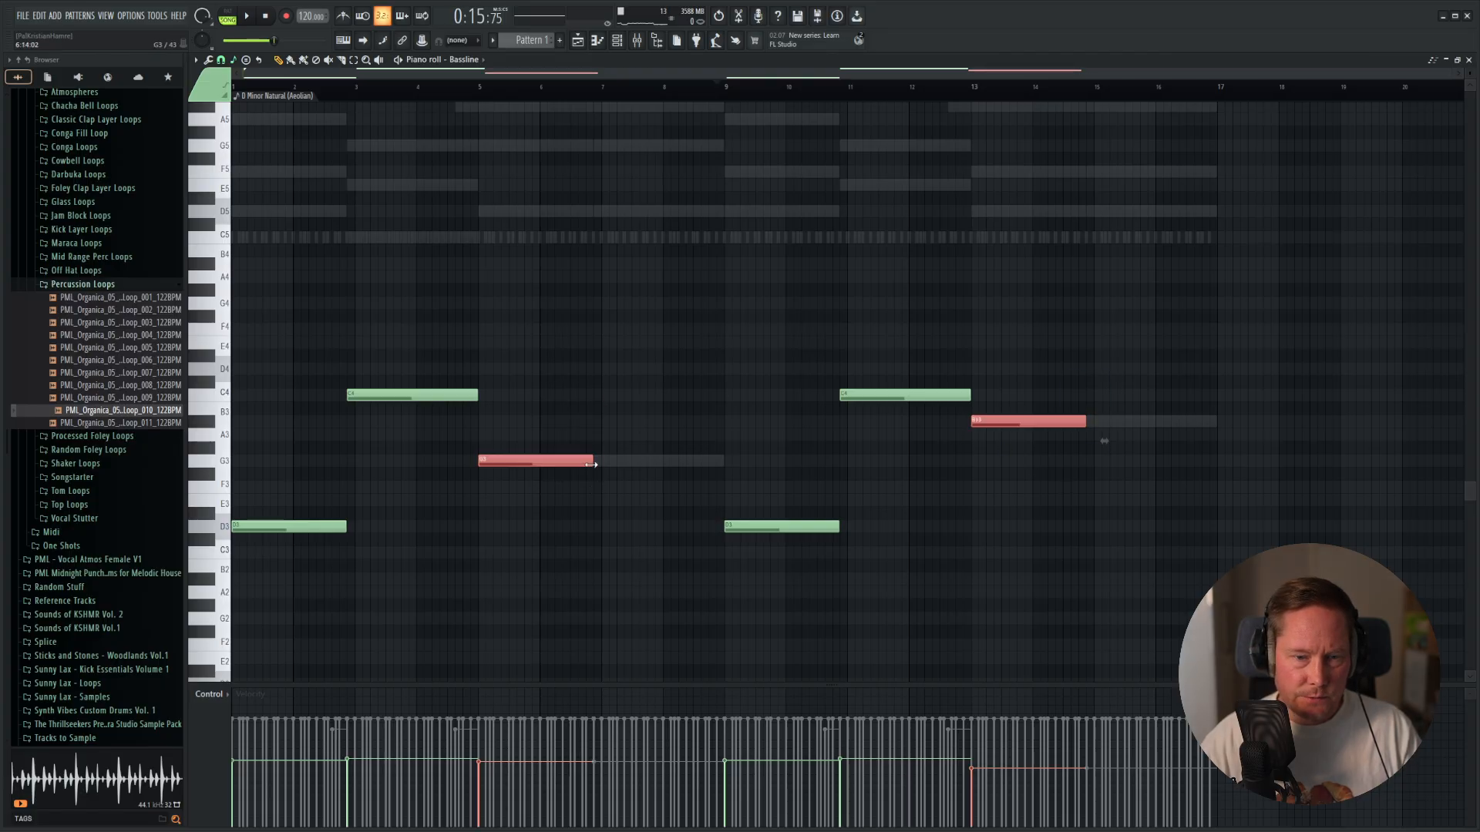
left_click_drag(591, 464, 721, 471)
Audition the bassline notes one by one and lower both C4 notes an octave to C3.
right_click(320, 468, "alt")
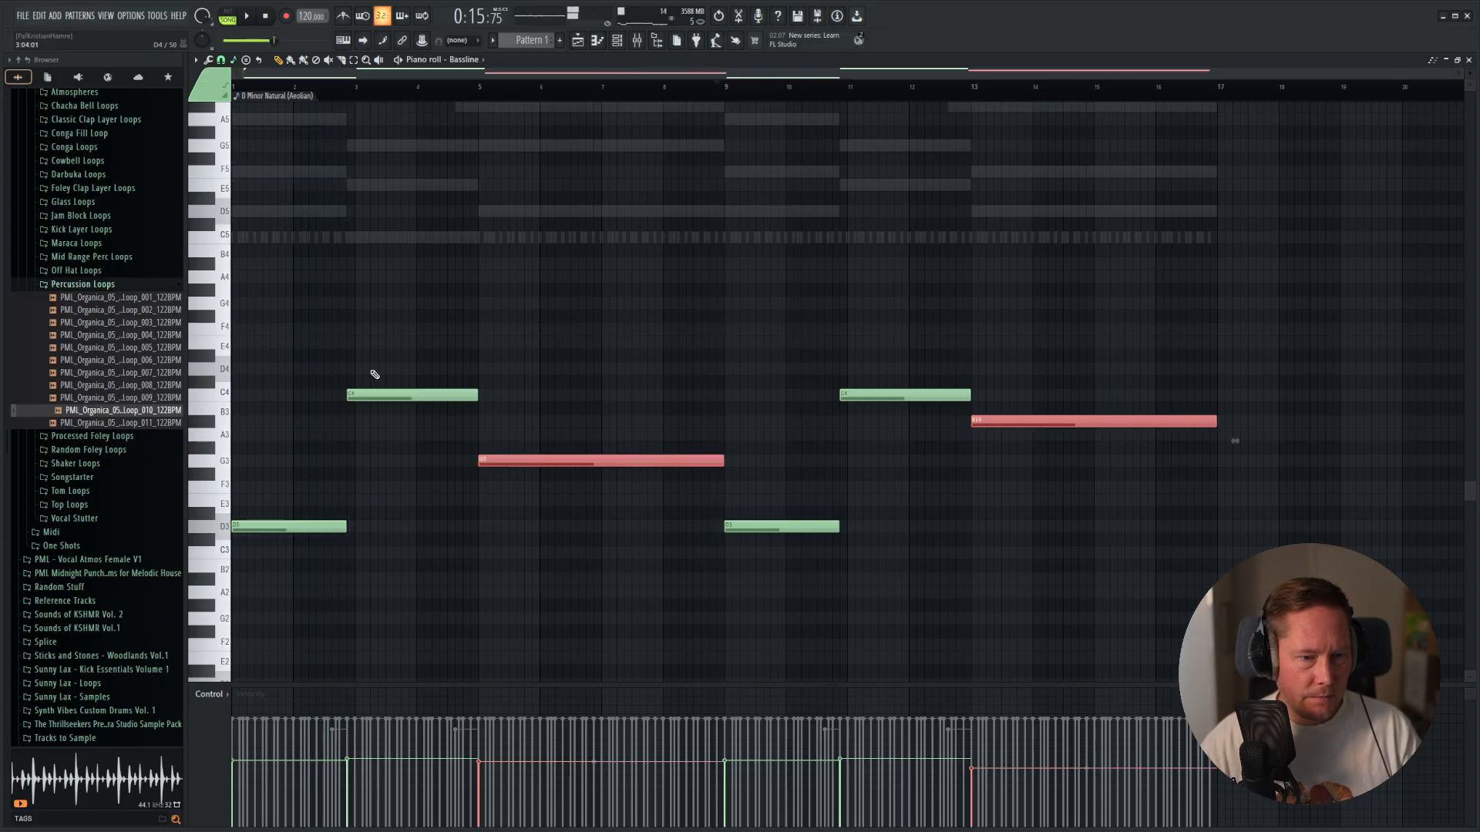
right_click(403, 334, "alt")
right_click(605, 354, "alt")
right_click(770, 395, "alt")
right_click(882, 344, "alt")
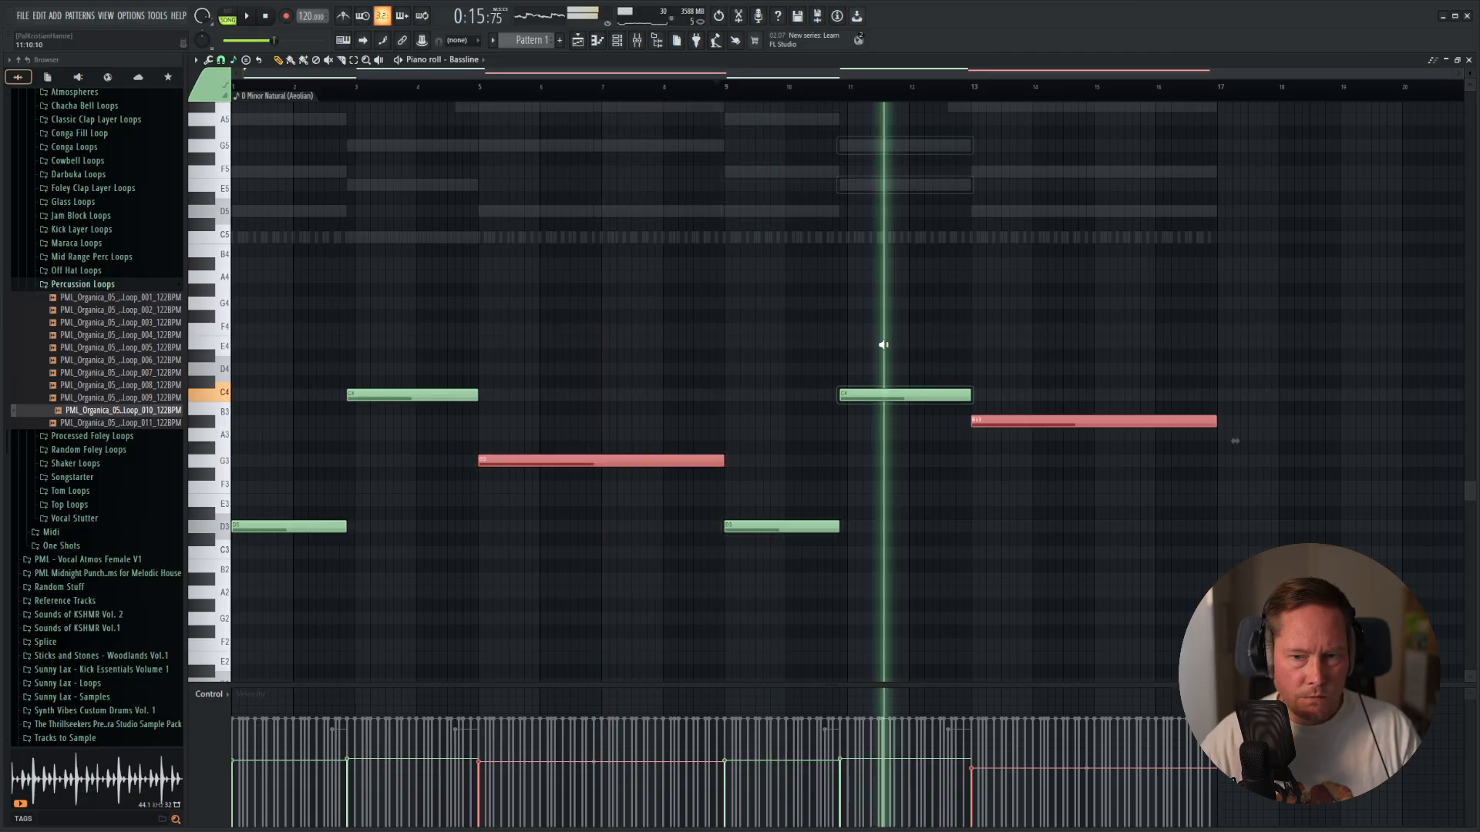
right_click(1018, 344, "alt")
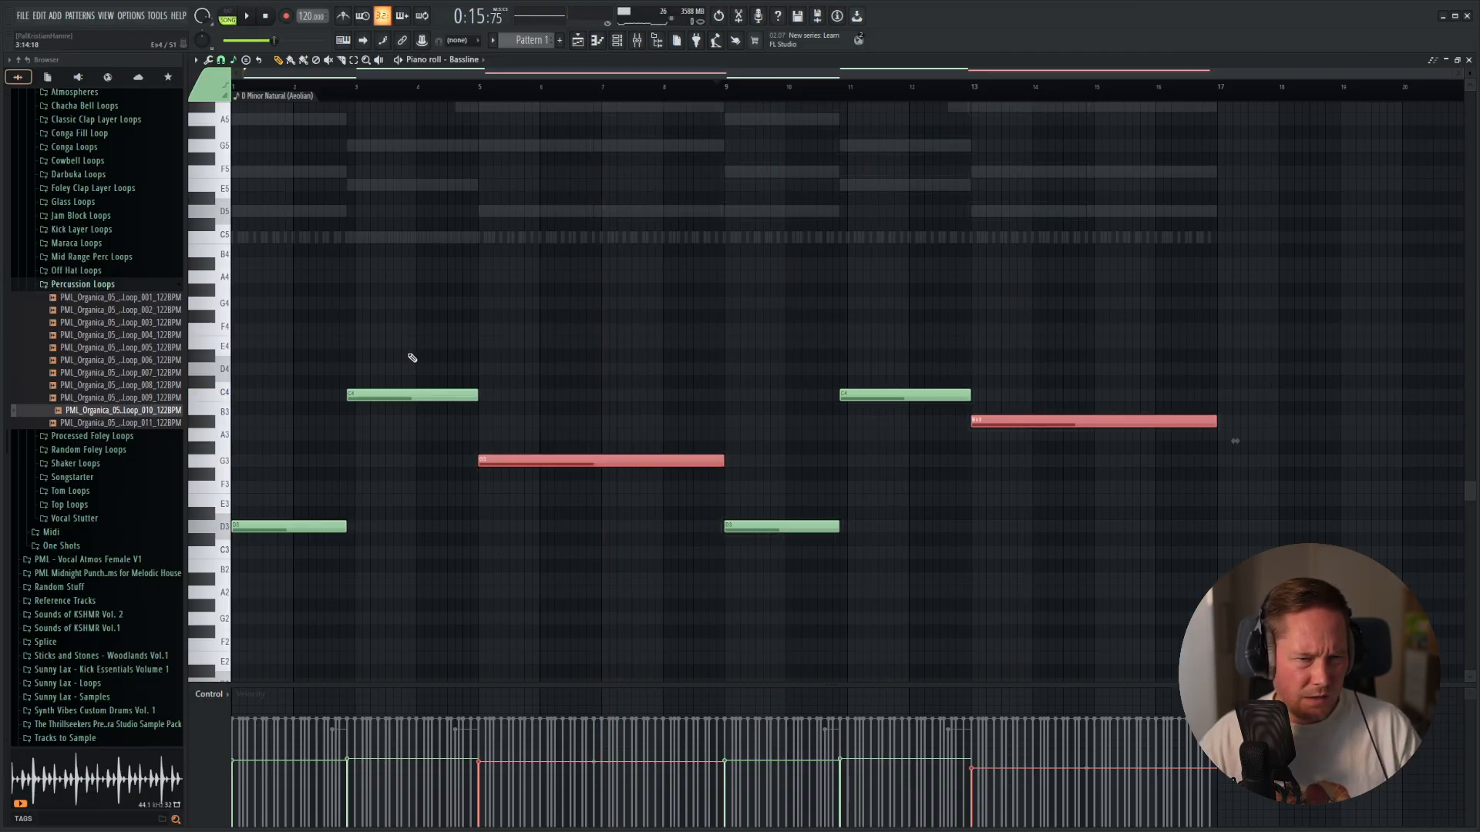
left_click_drag(401, 336, 938, 411)
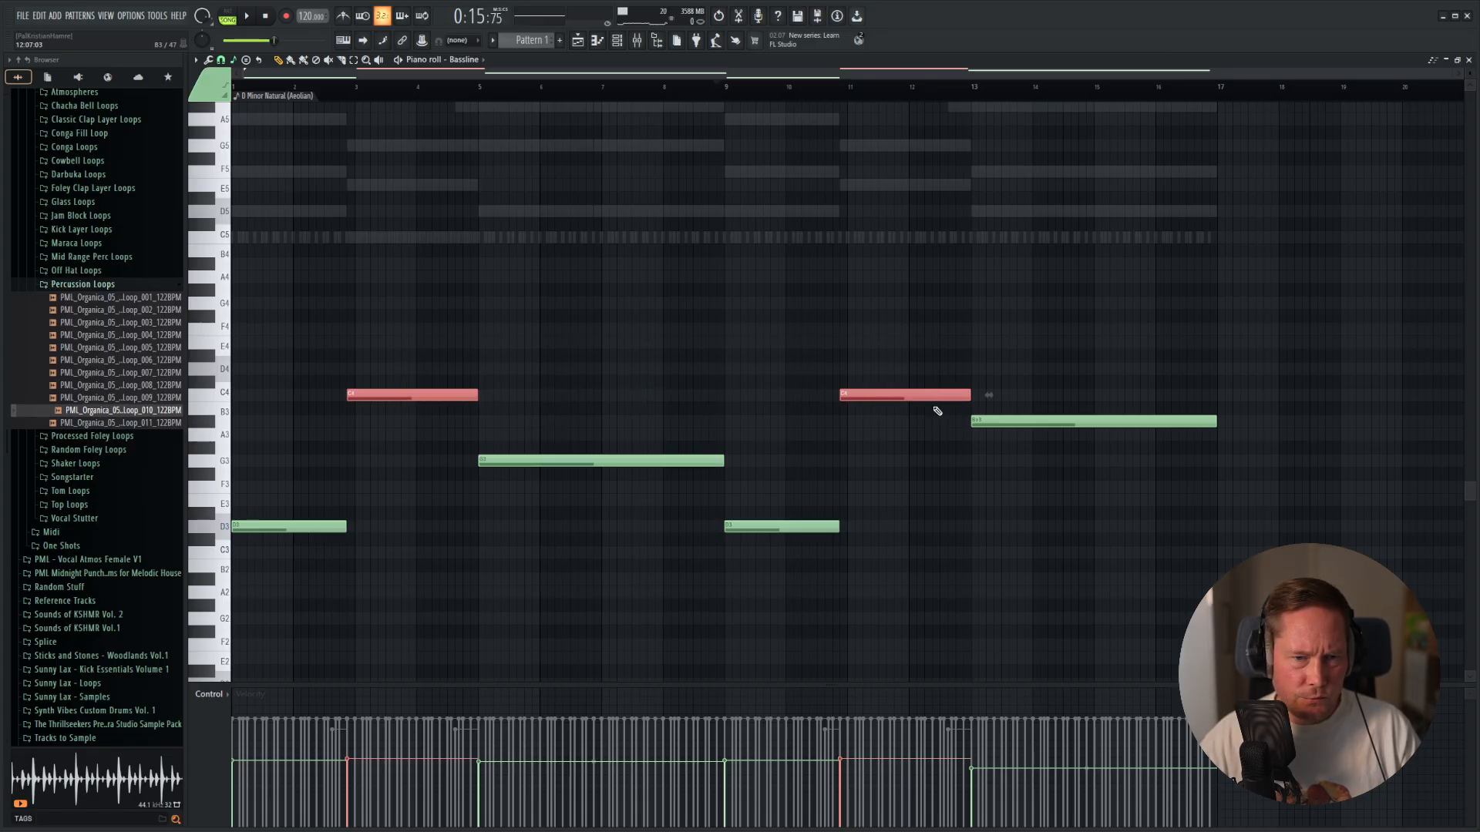
key("ctrl+Down")
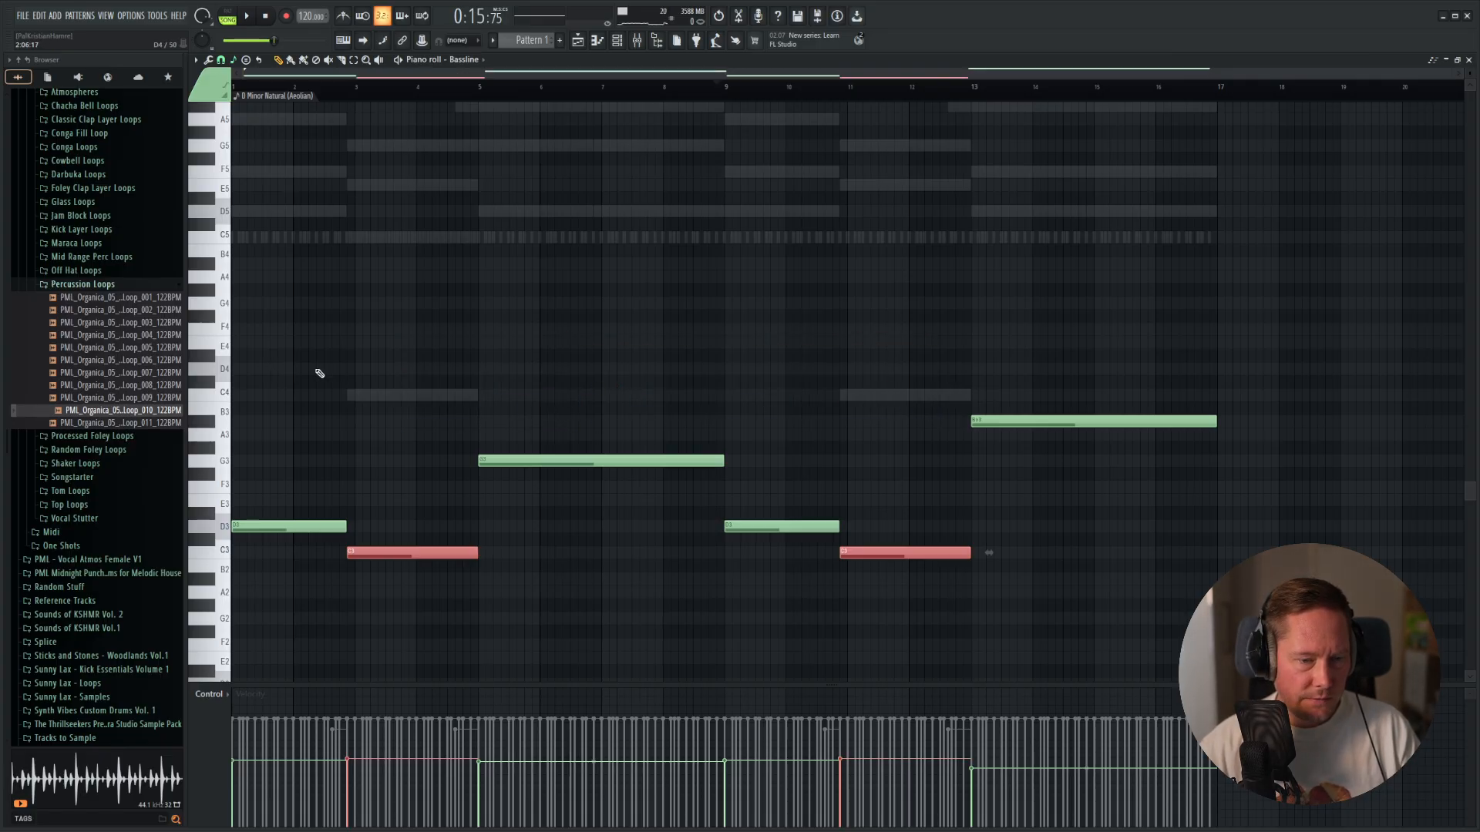
Raise oscillator 1's unison to 16 voices in the Bassline's Vital synth and enable its Filter effect.
right_click(816, 368, "alt")
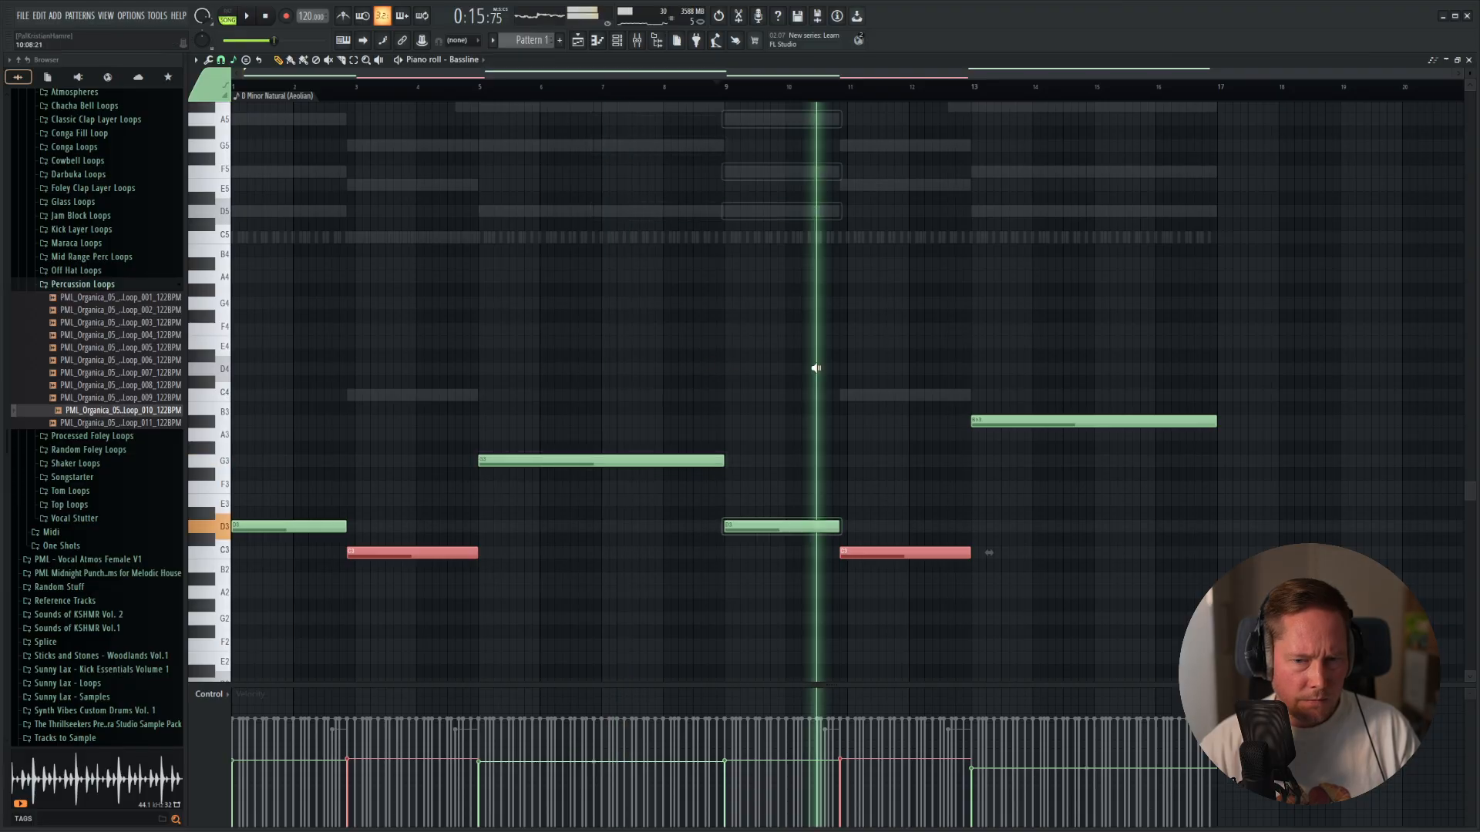
key("F6")
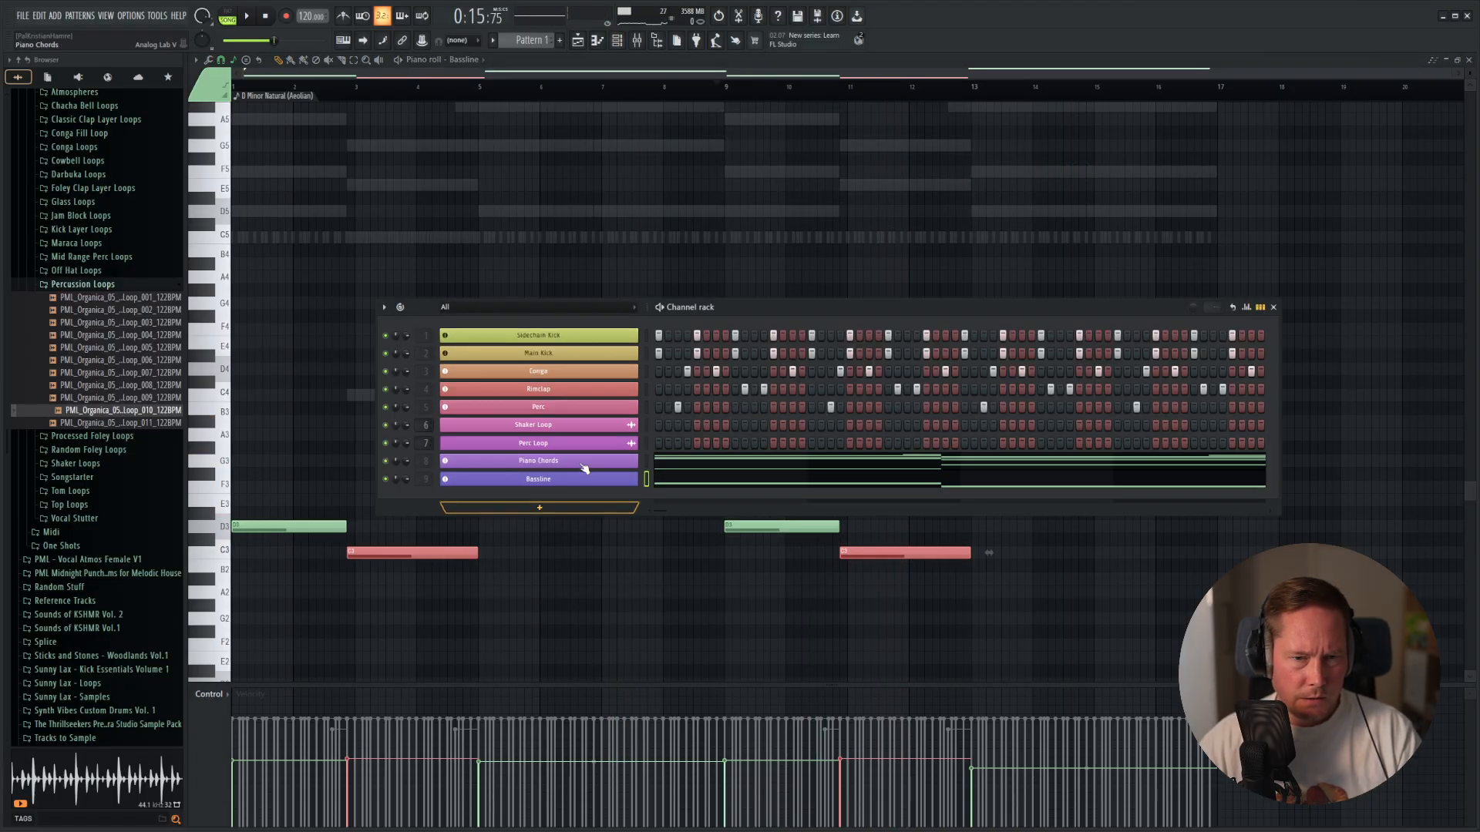
left_click(549, 479)
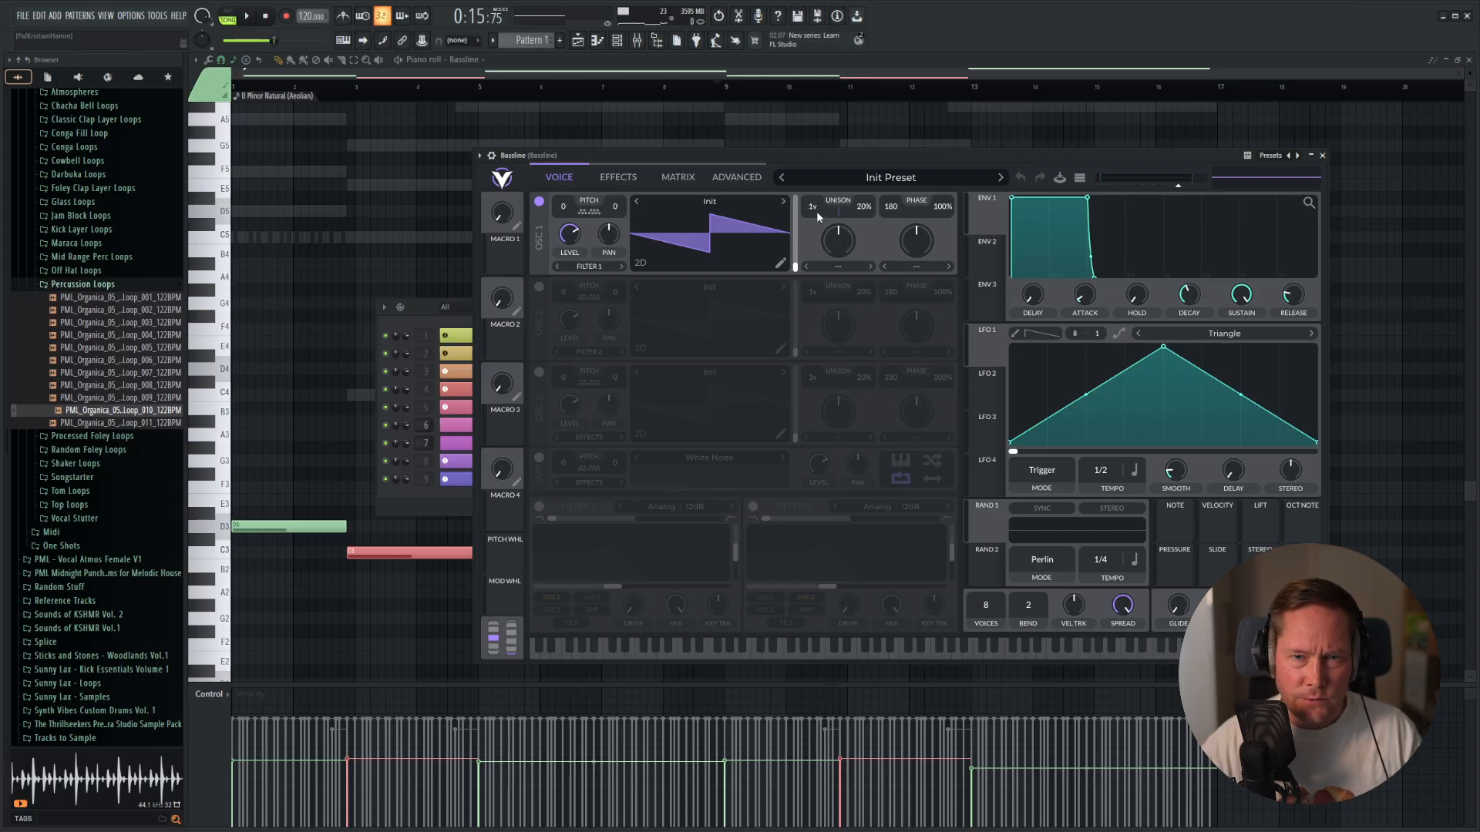
left_click_drag(817, 210, 817, 138)
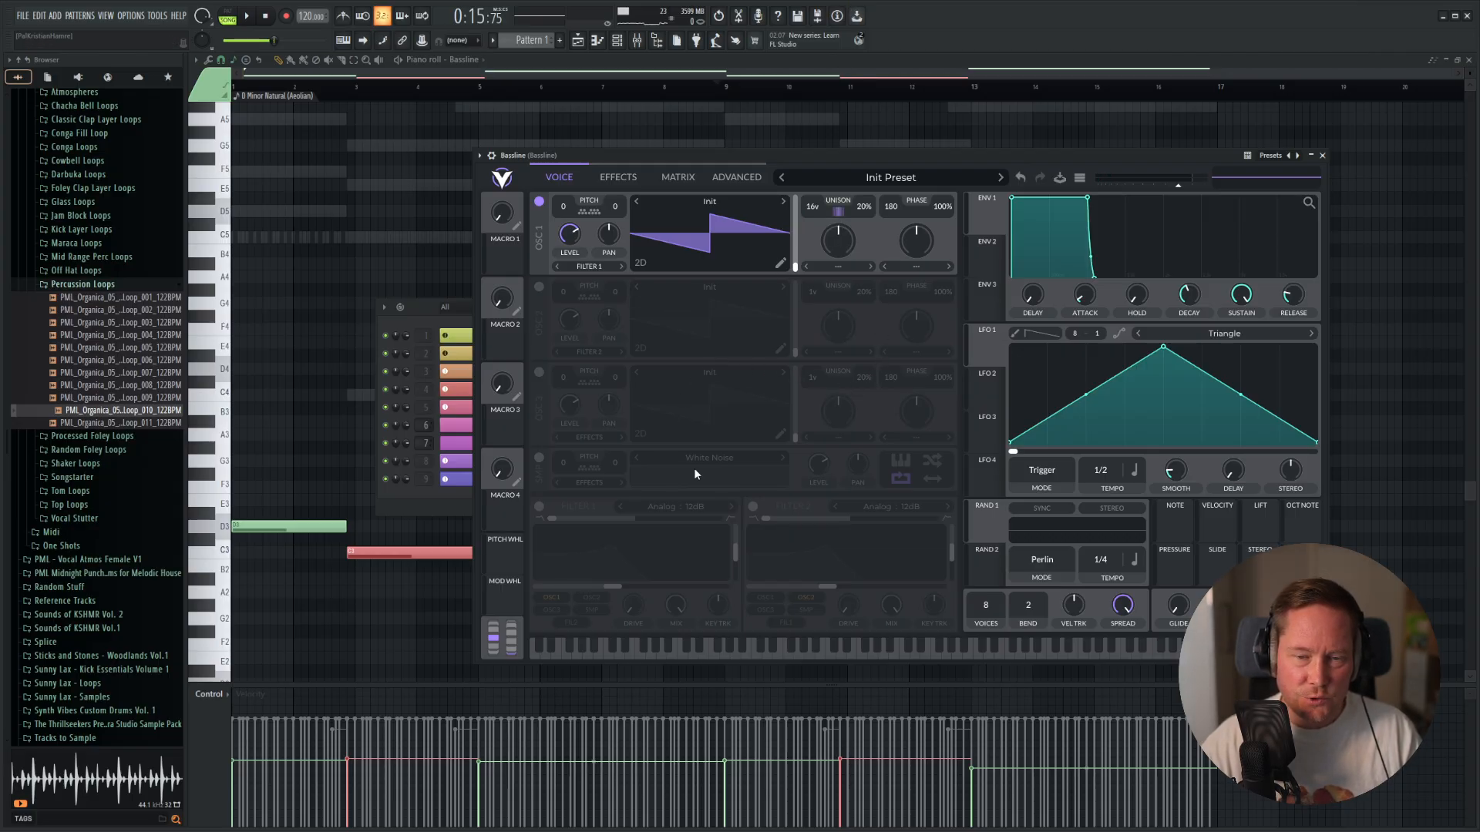
left_click(616, 178)
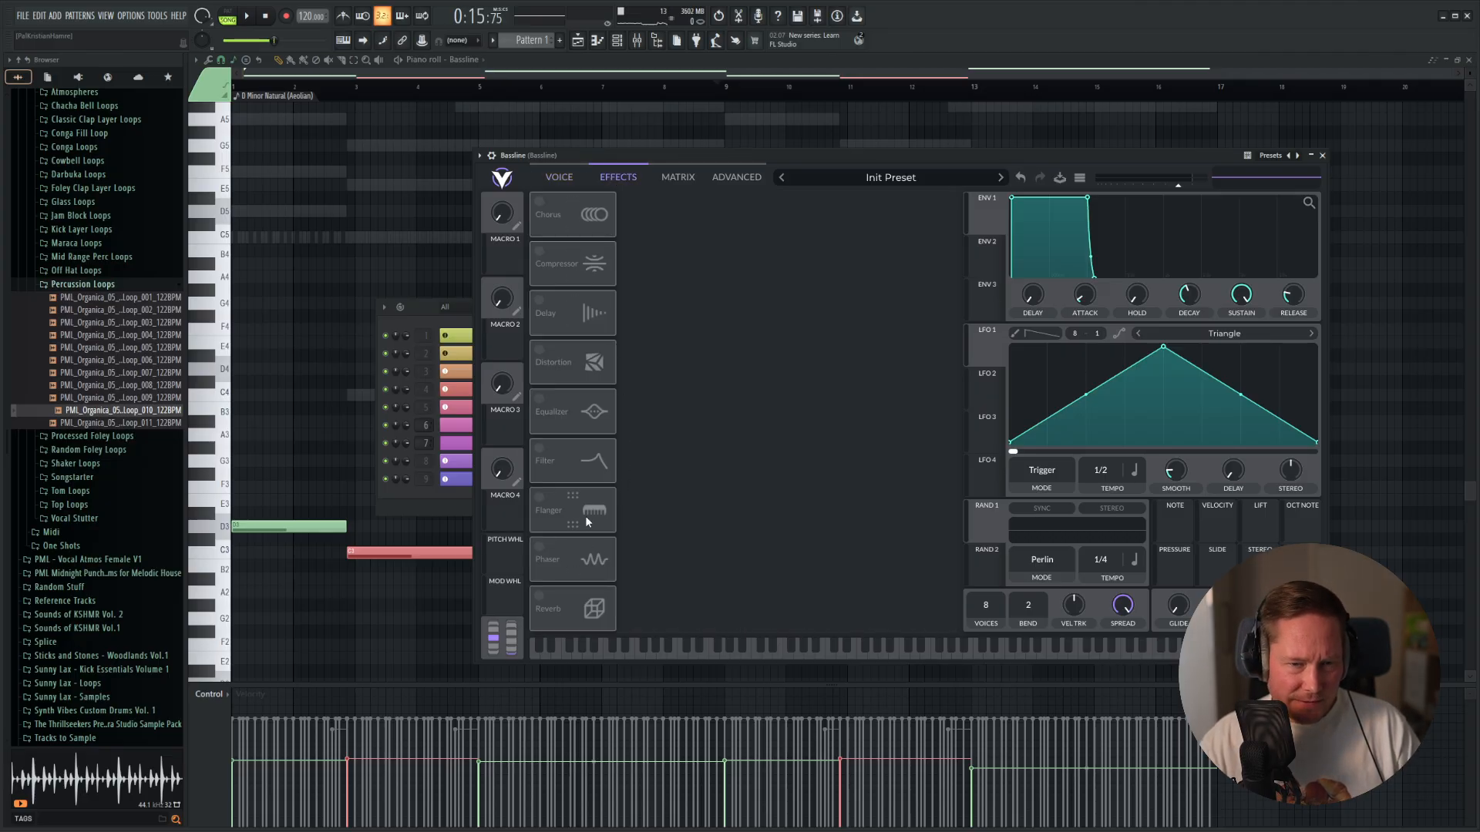
left_click(539, 449)
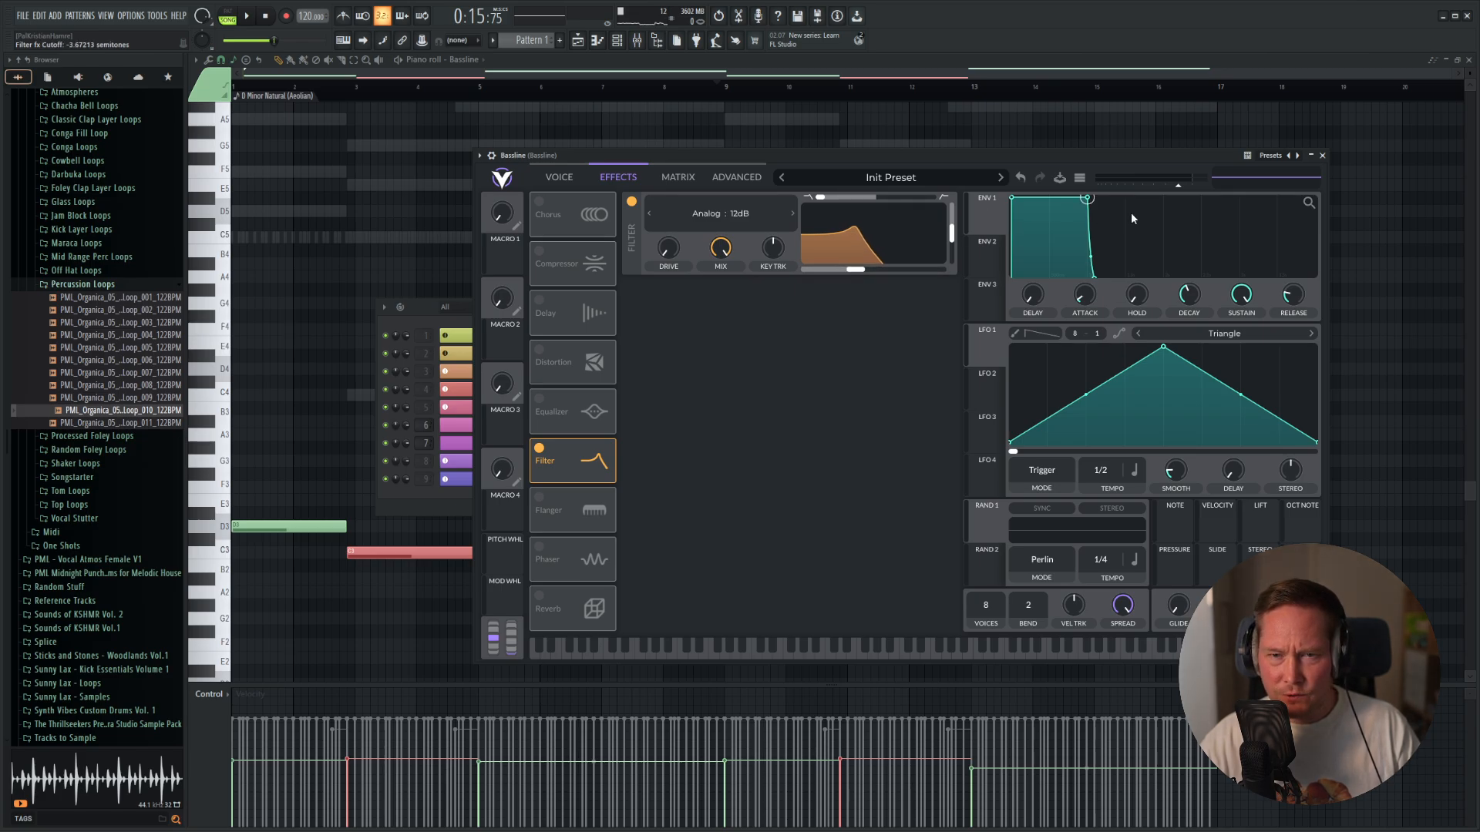
left_click(1322, 156)
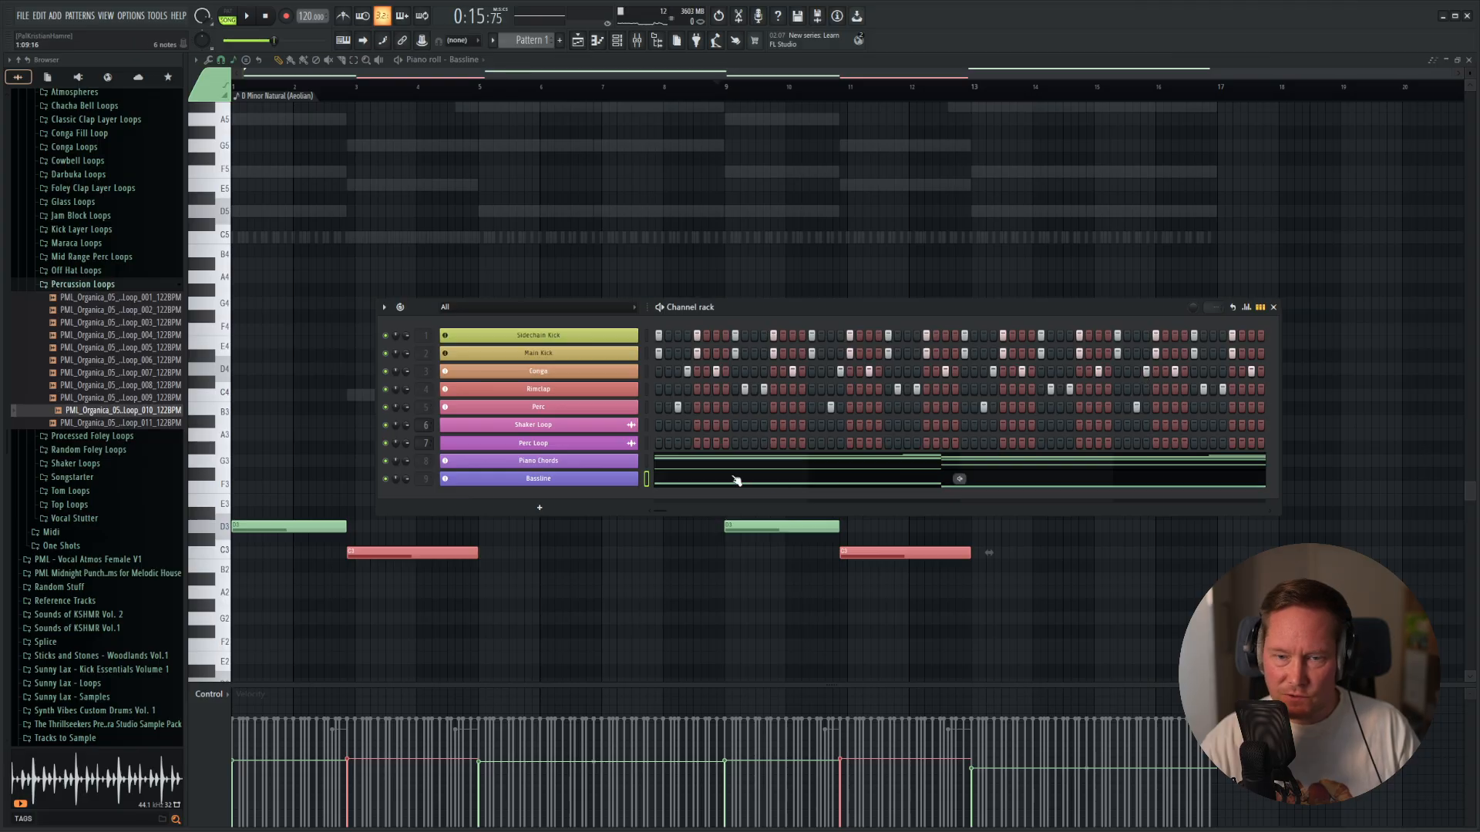
left_click(1272, 307)
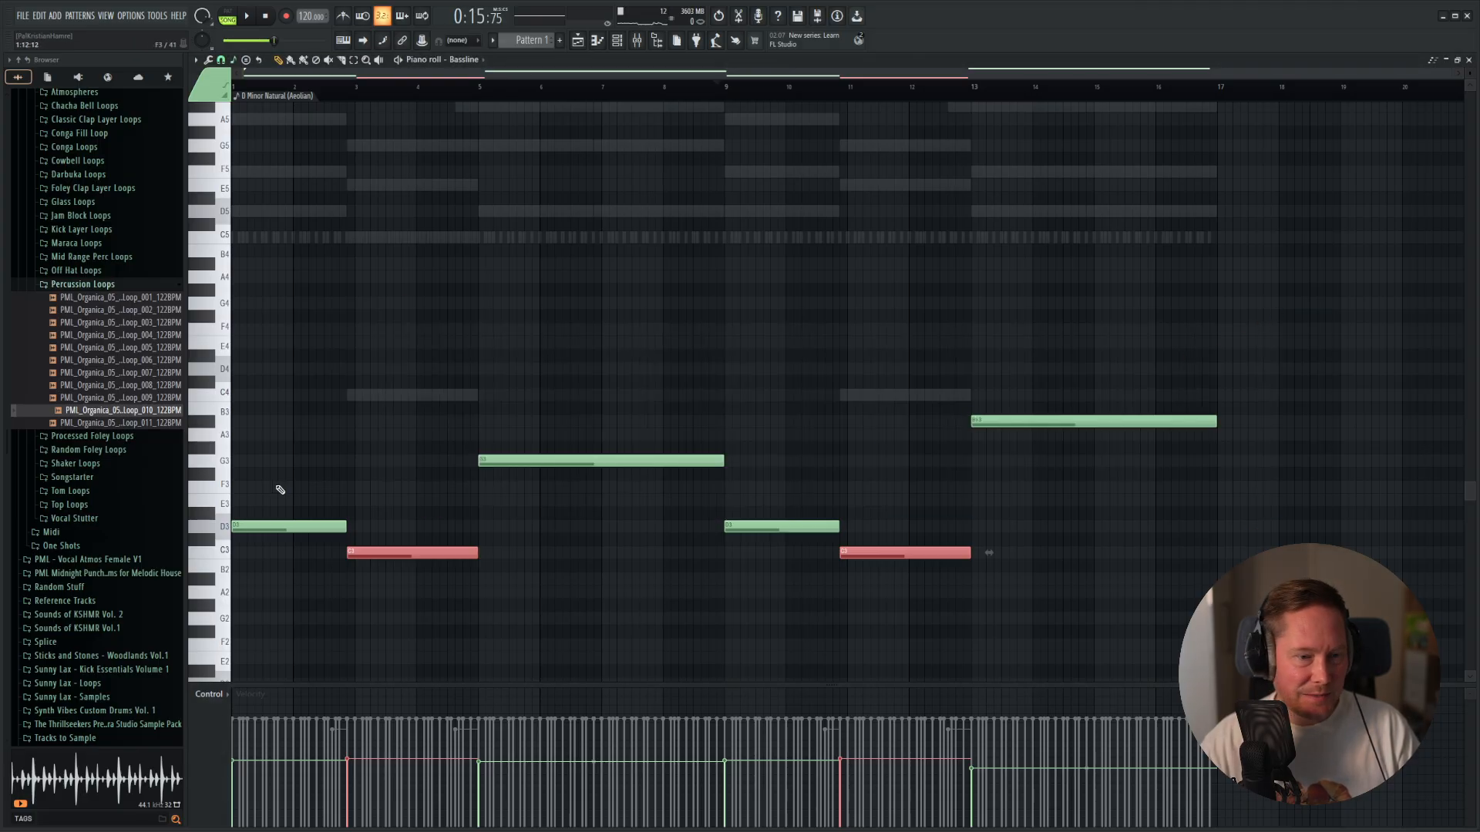
Audition the Bassline notes individually and play the pattern to check the changed bass sound.
right_click(307, 463, "alt")
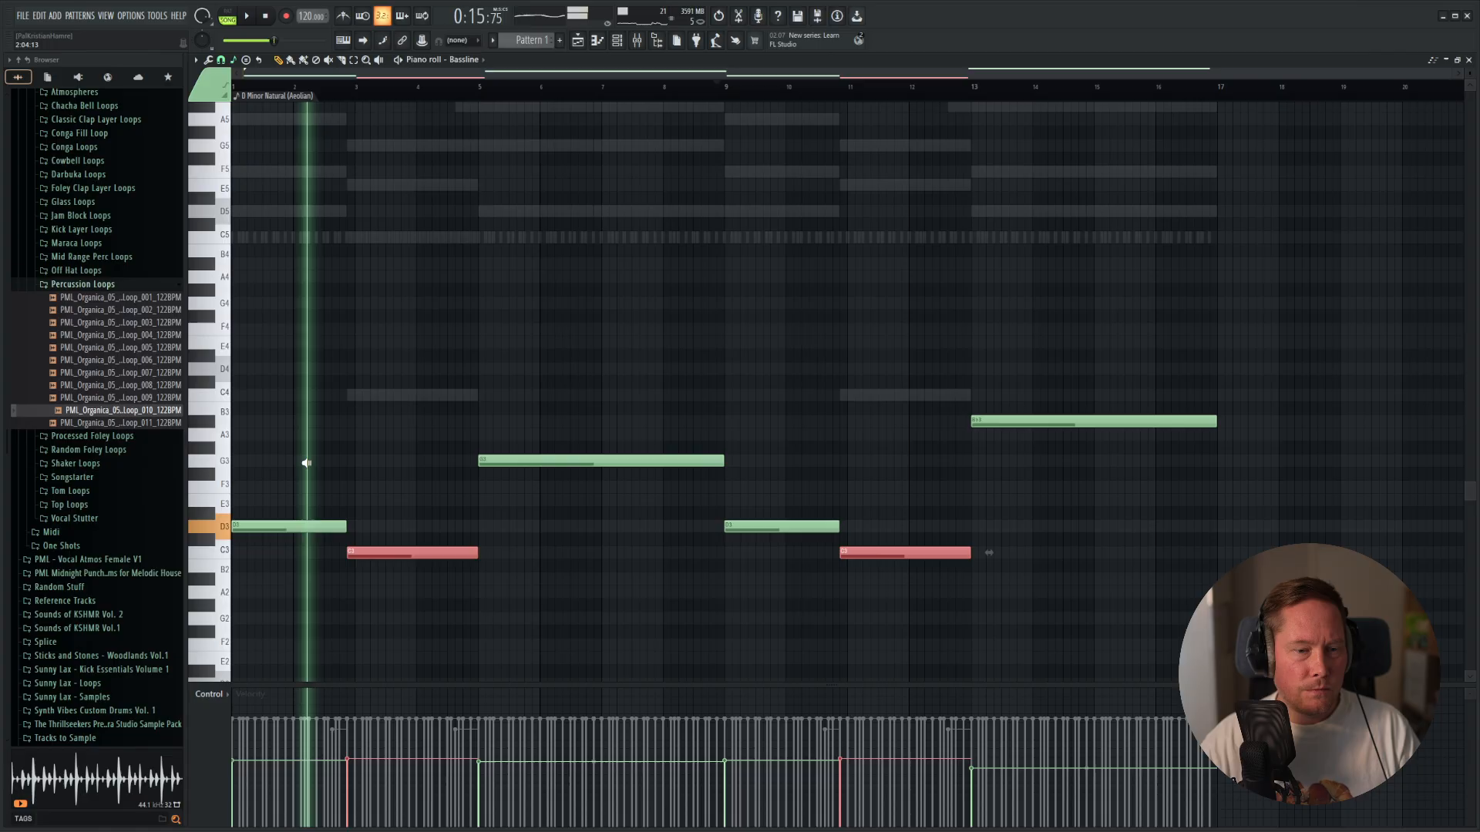
right_click(433, 460, "alt")
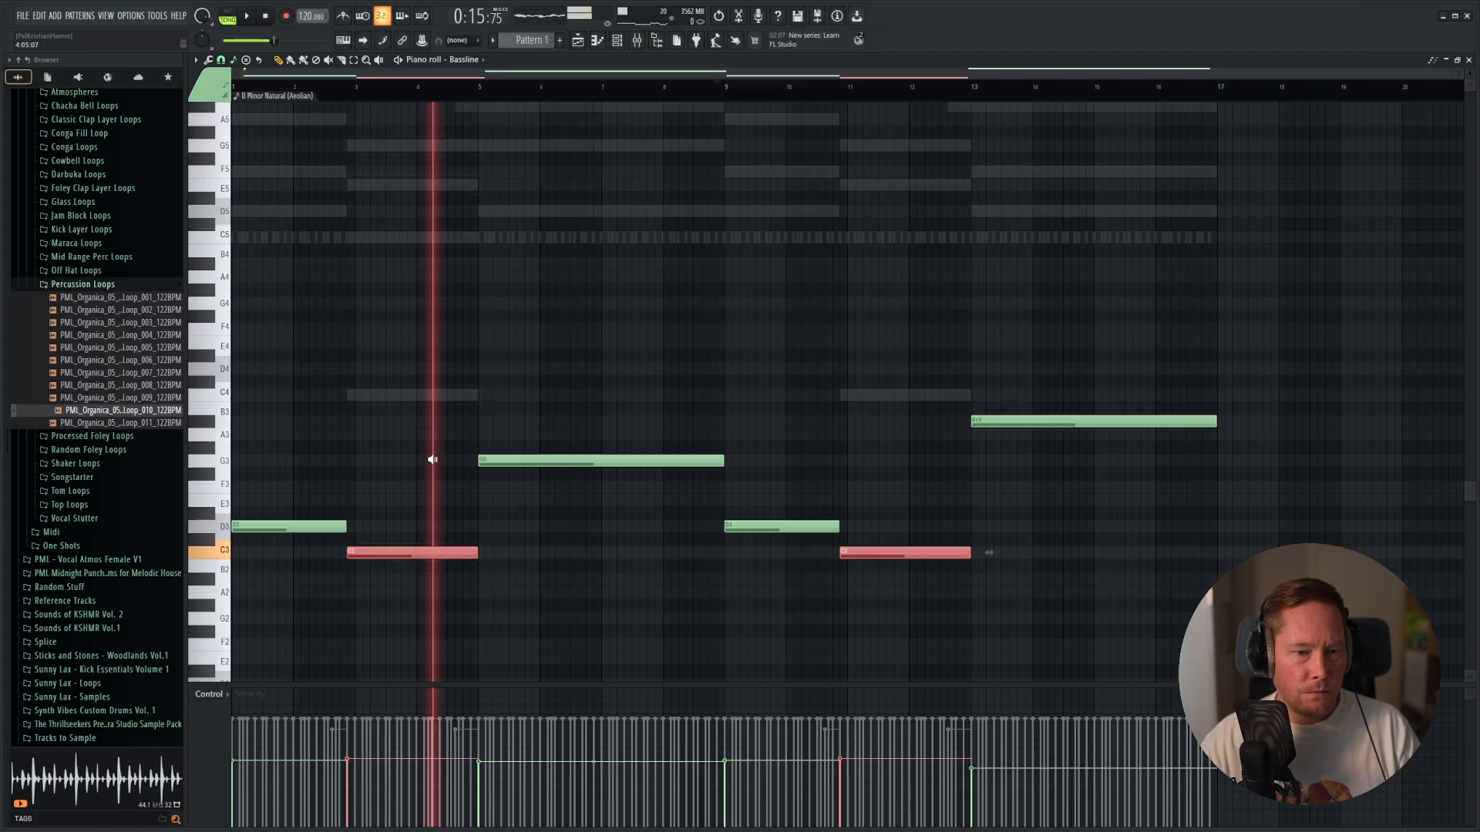
right_click(650, 415, "alt")
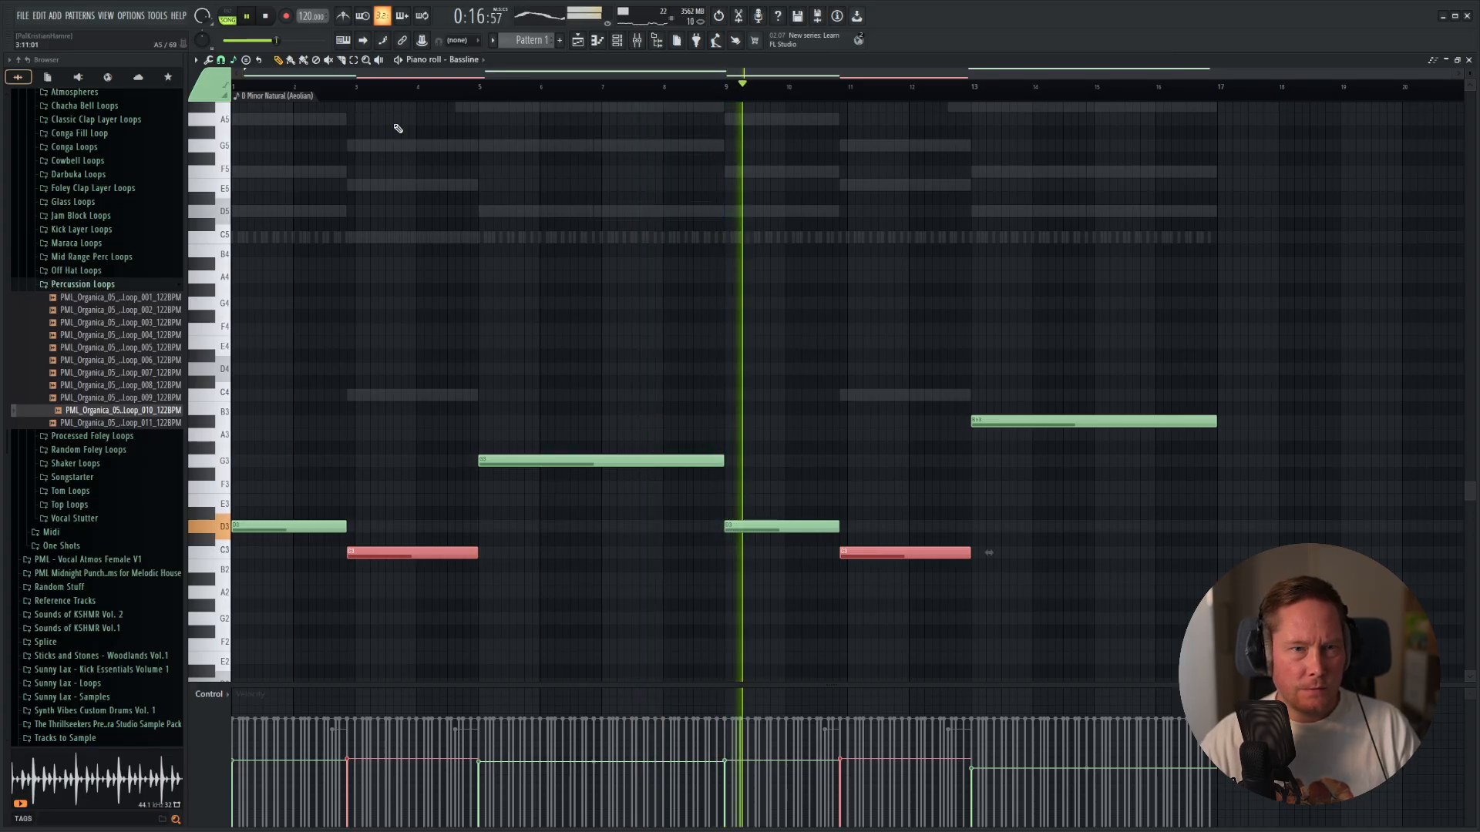
key("space")
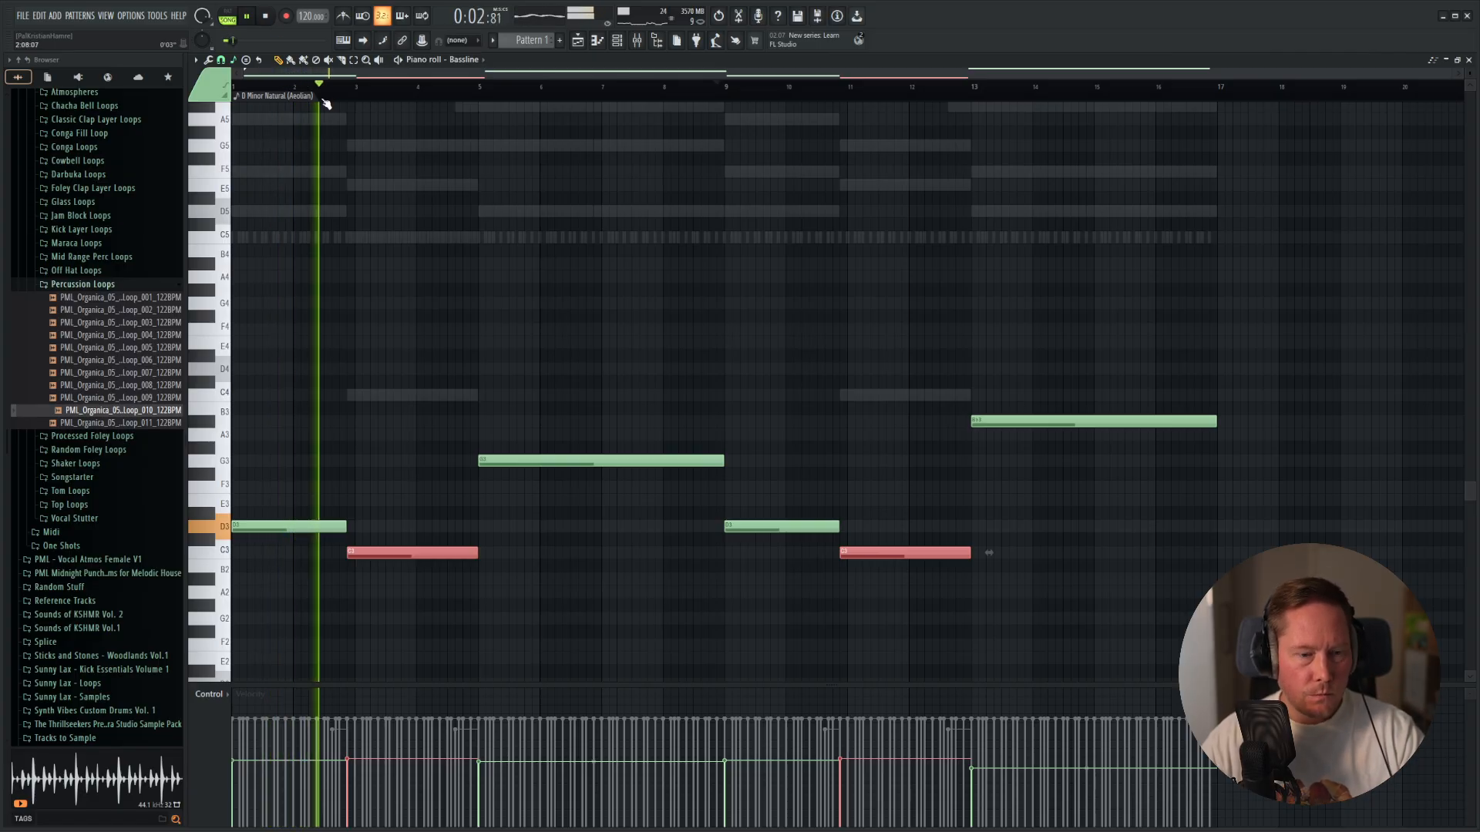
key("space")
Sidechain the Sidechain Kick mixer track to the Bassline track and start playback.
key("F9")
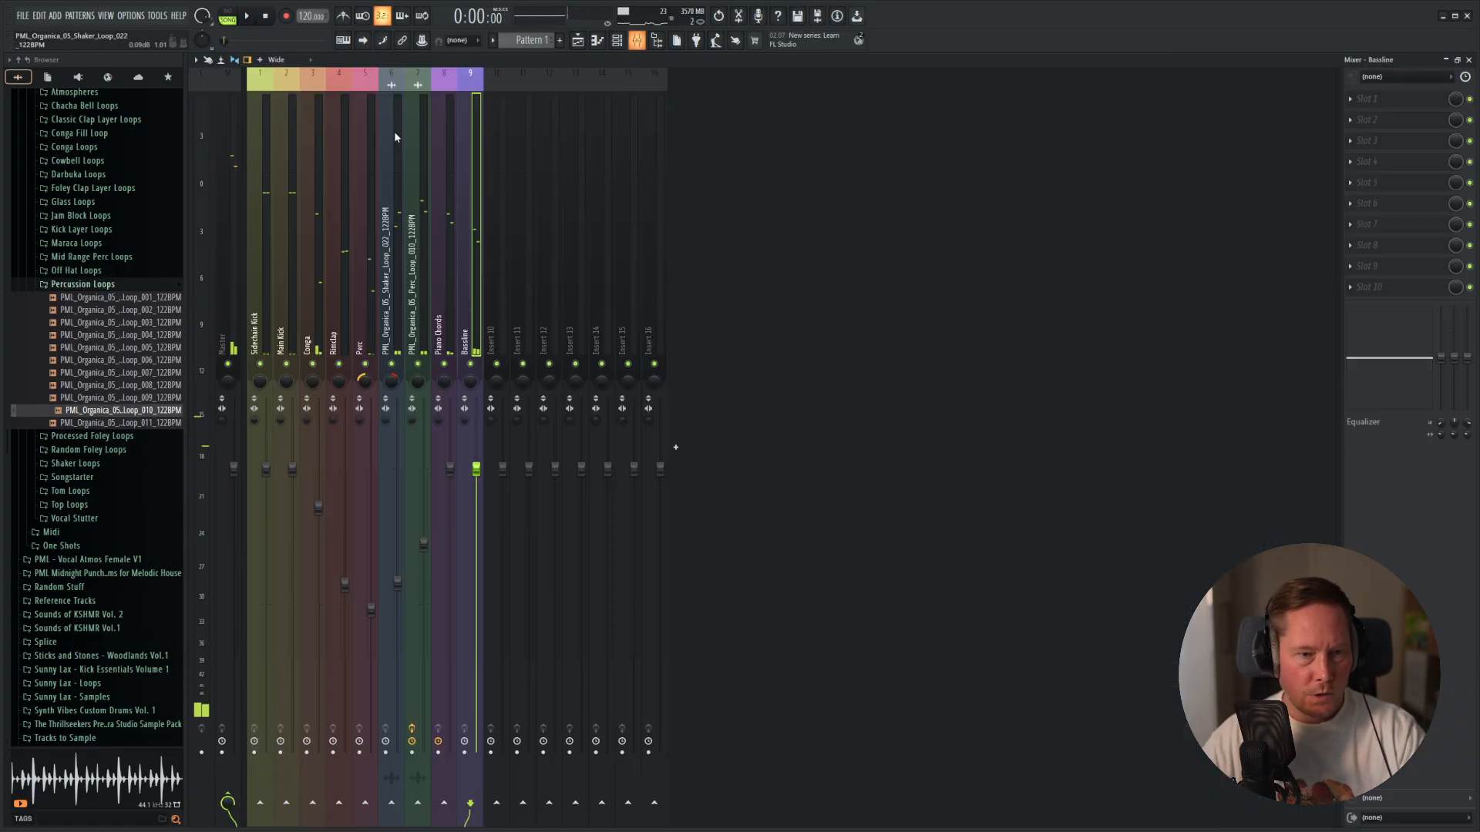
left_click(257, 334)
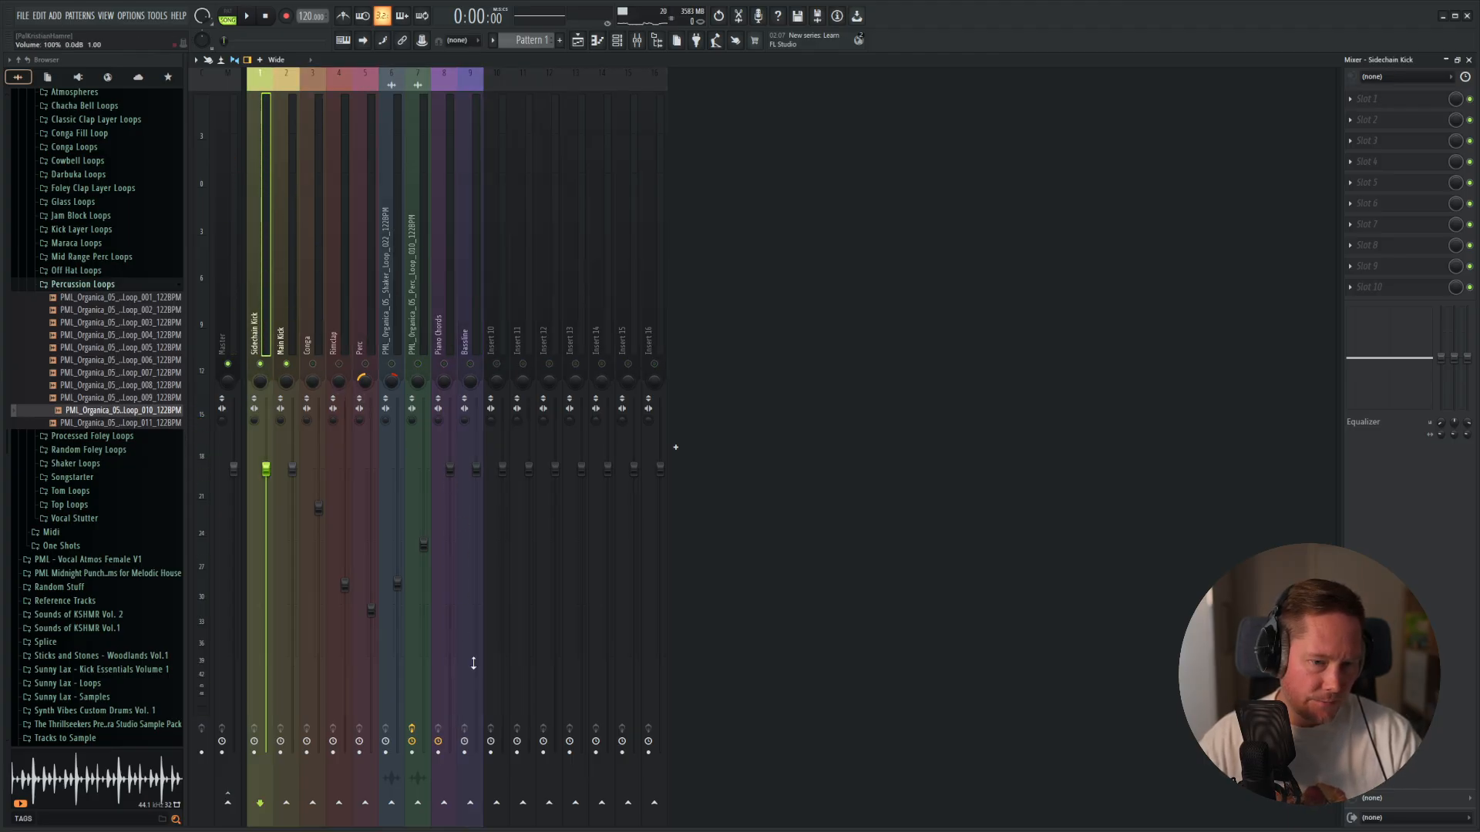
right_click(476, 805)
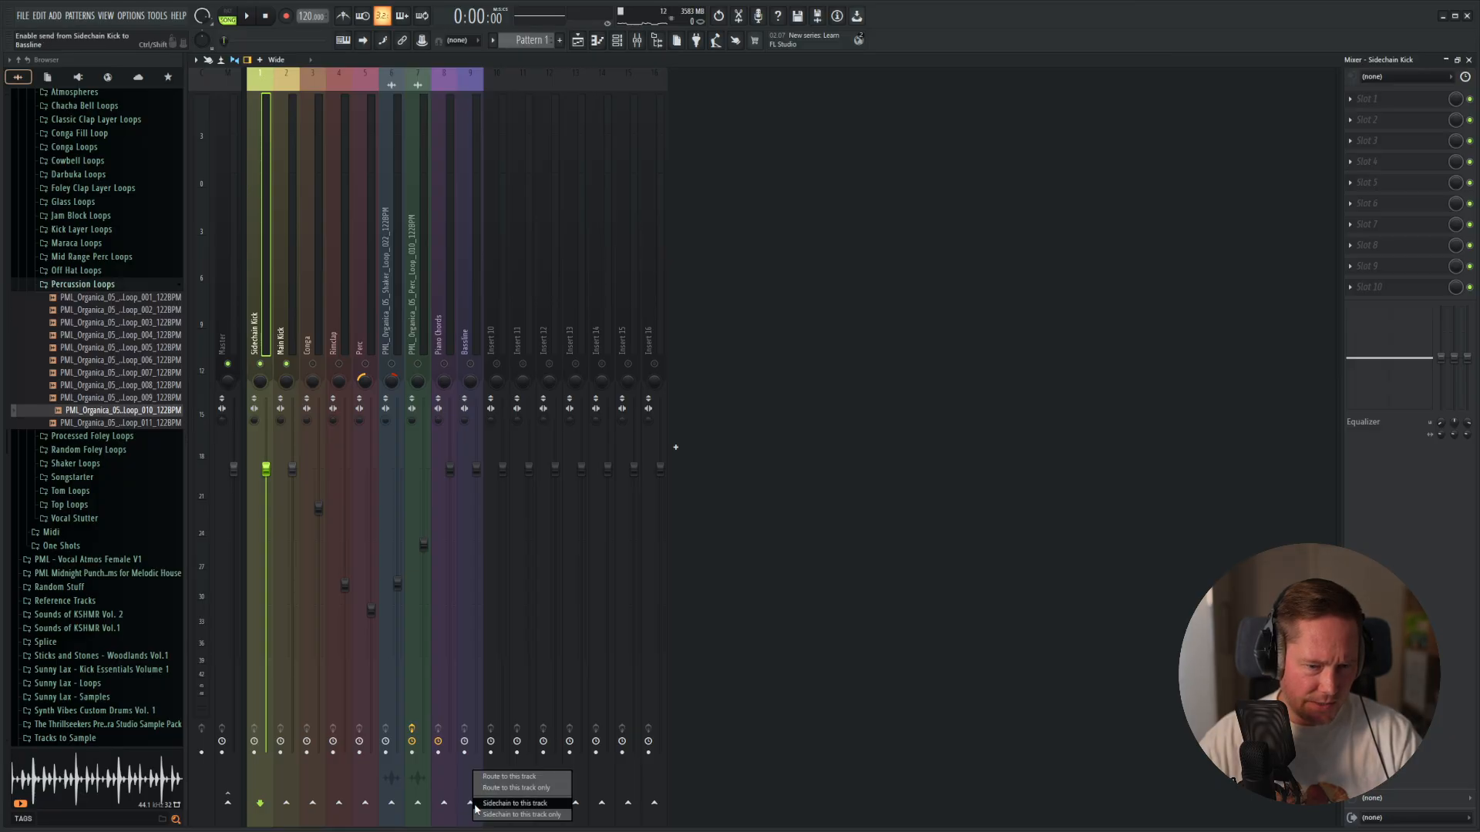
left_click(515, 804)
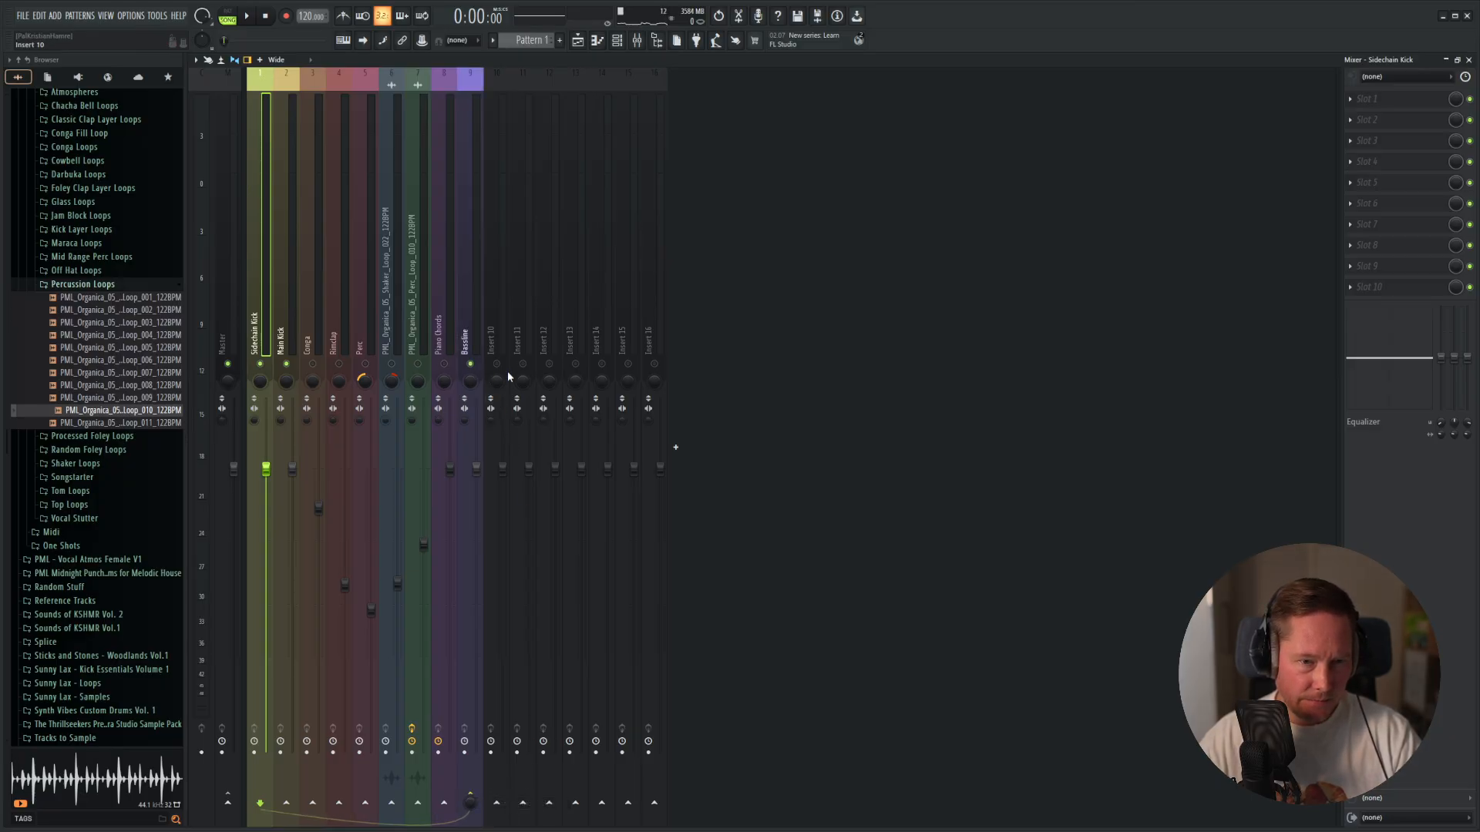
key("space")
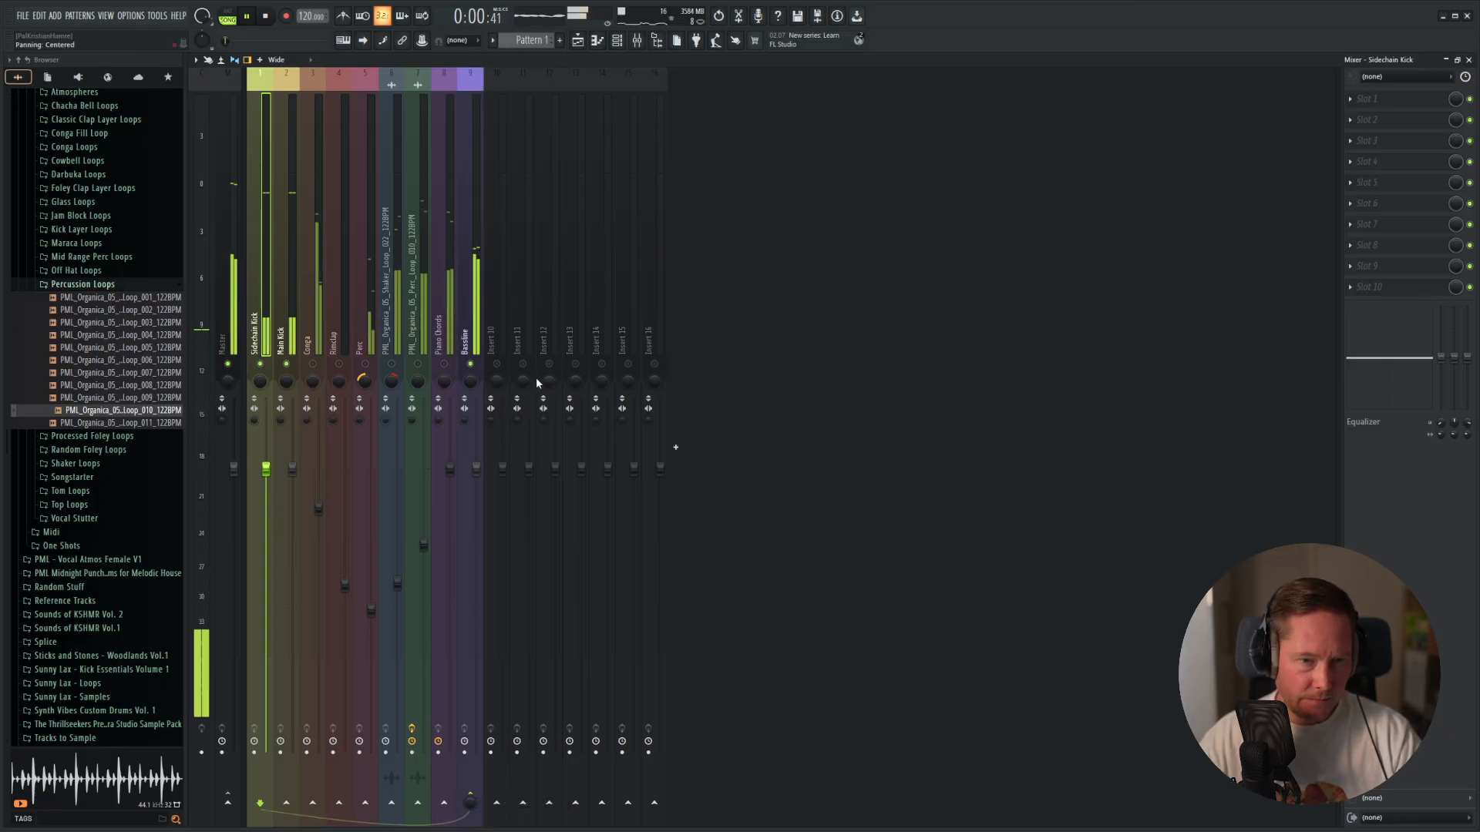
Add Fruity Parametric EQ 2 to the first effect slot of the Bassline mixer track.
left_click(462, 314)
key("space")
left_click(1368, 99)
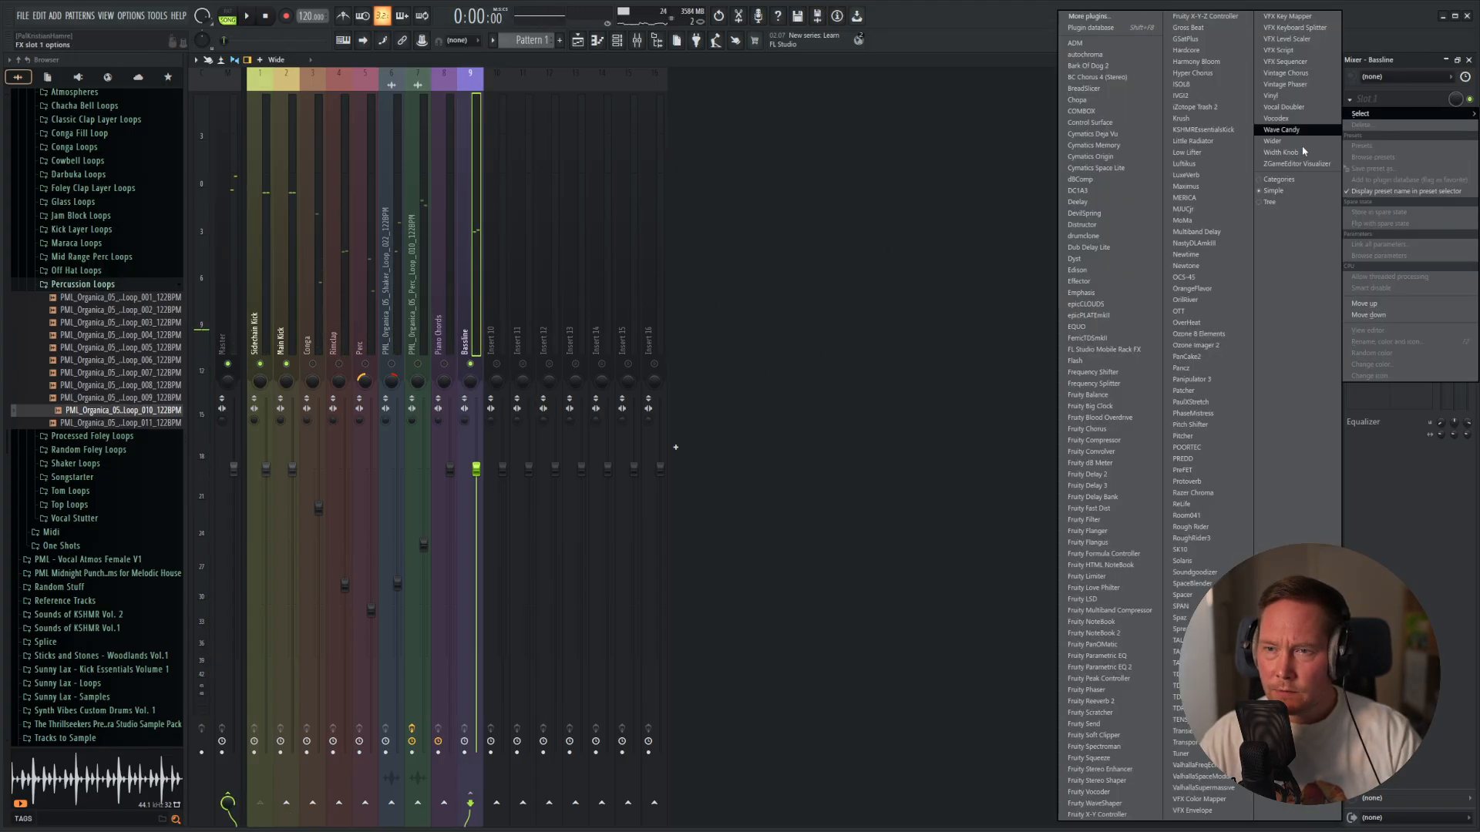
left_click(1110, 668)
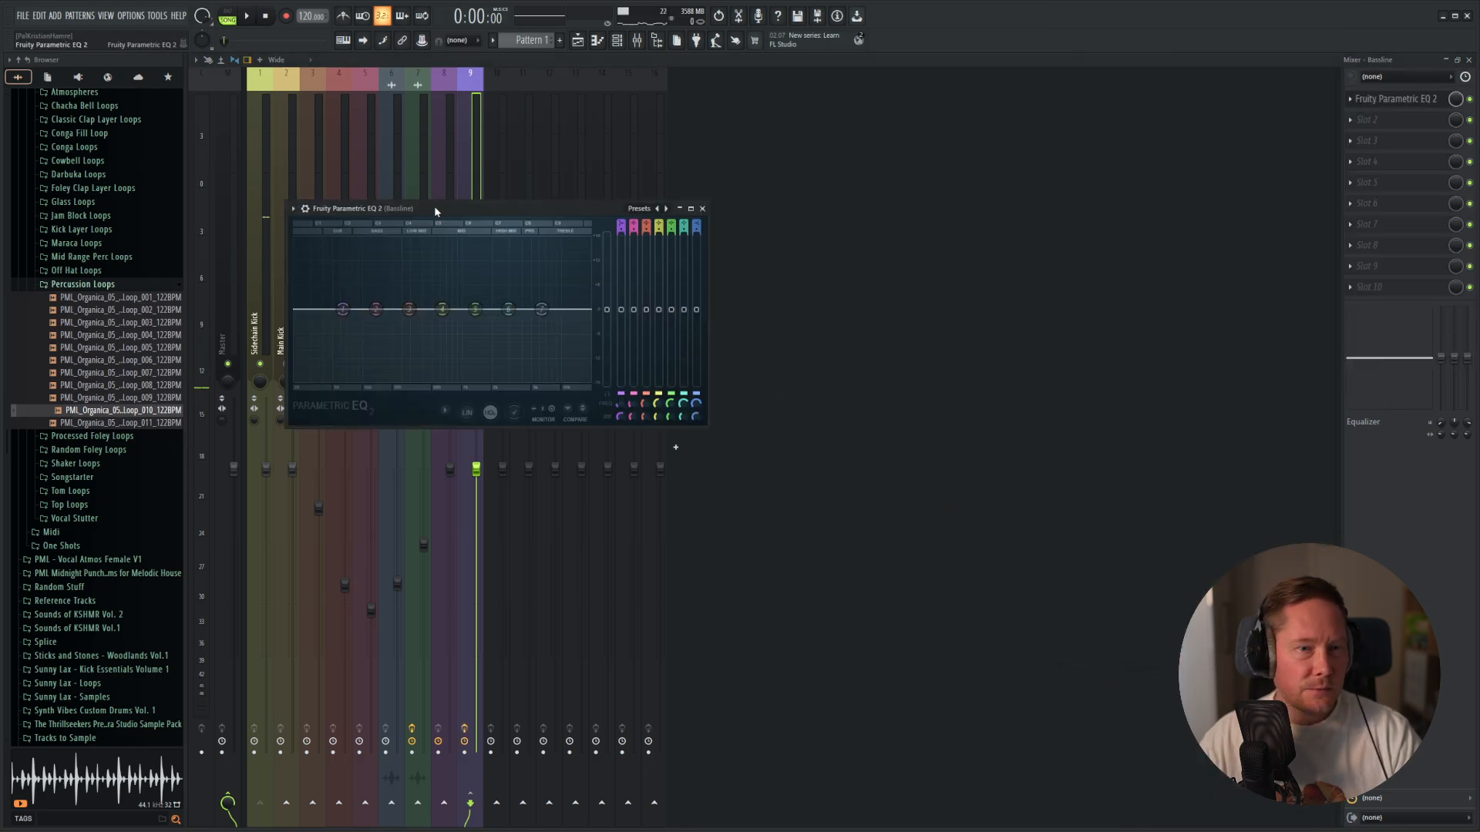
left_click_drag(433, 206, 915, 154)
Roll off the Bassline's highs by lowering the band 7 high shelf to -18 dB and moving it down in frequency during playback.
left_click_drag(1026, 259, 976, 324)
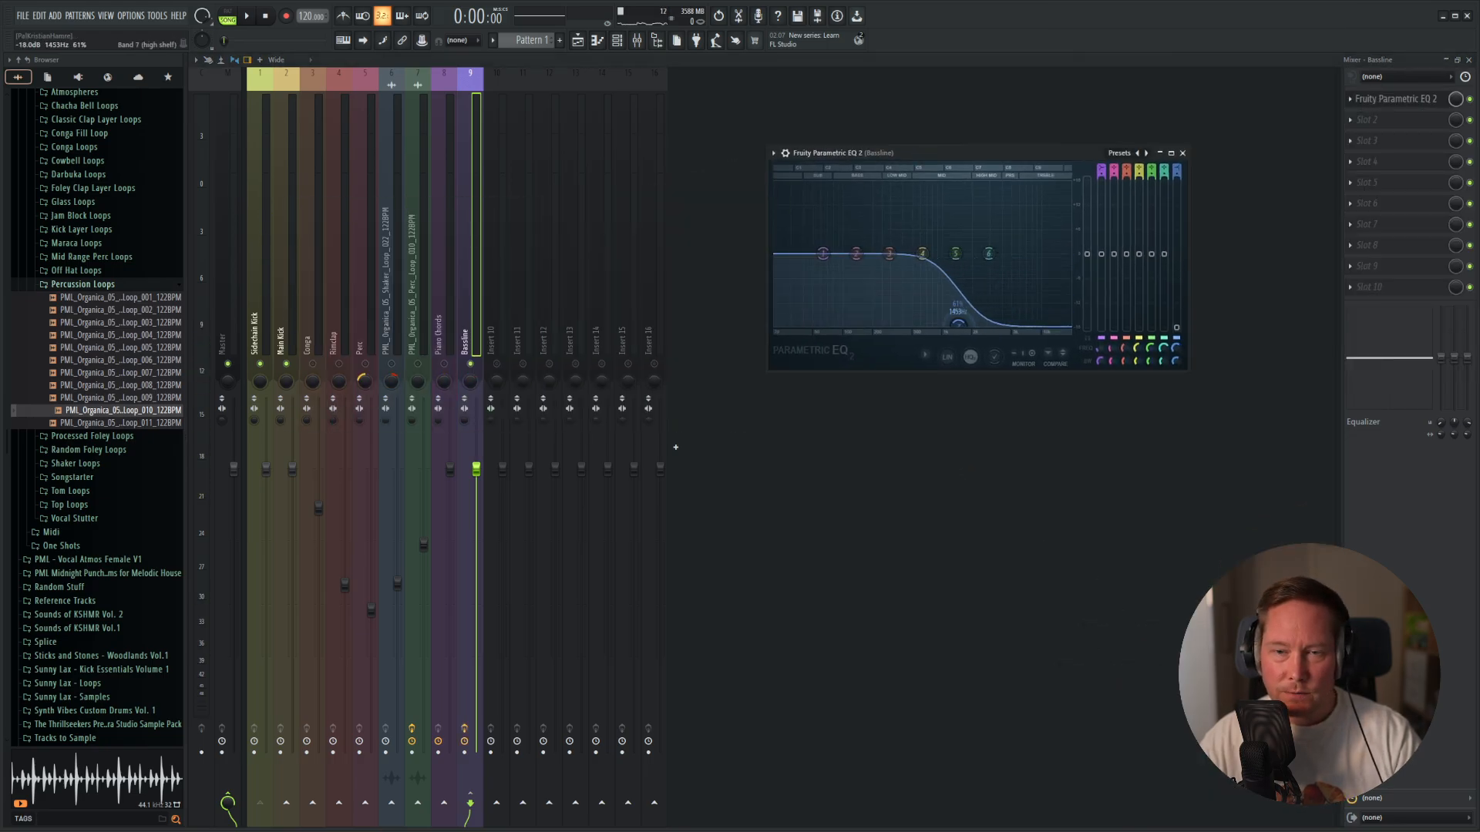
key("space")
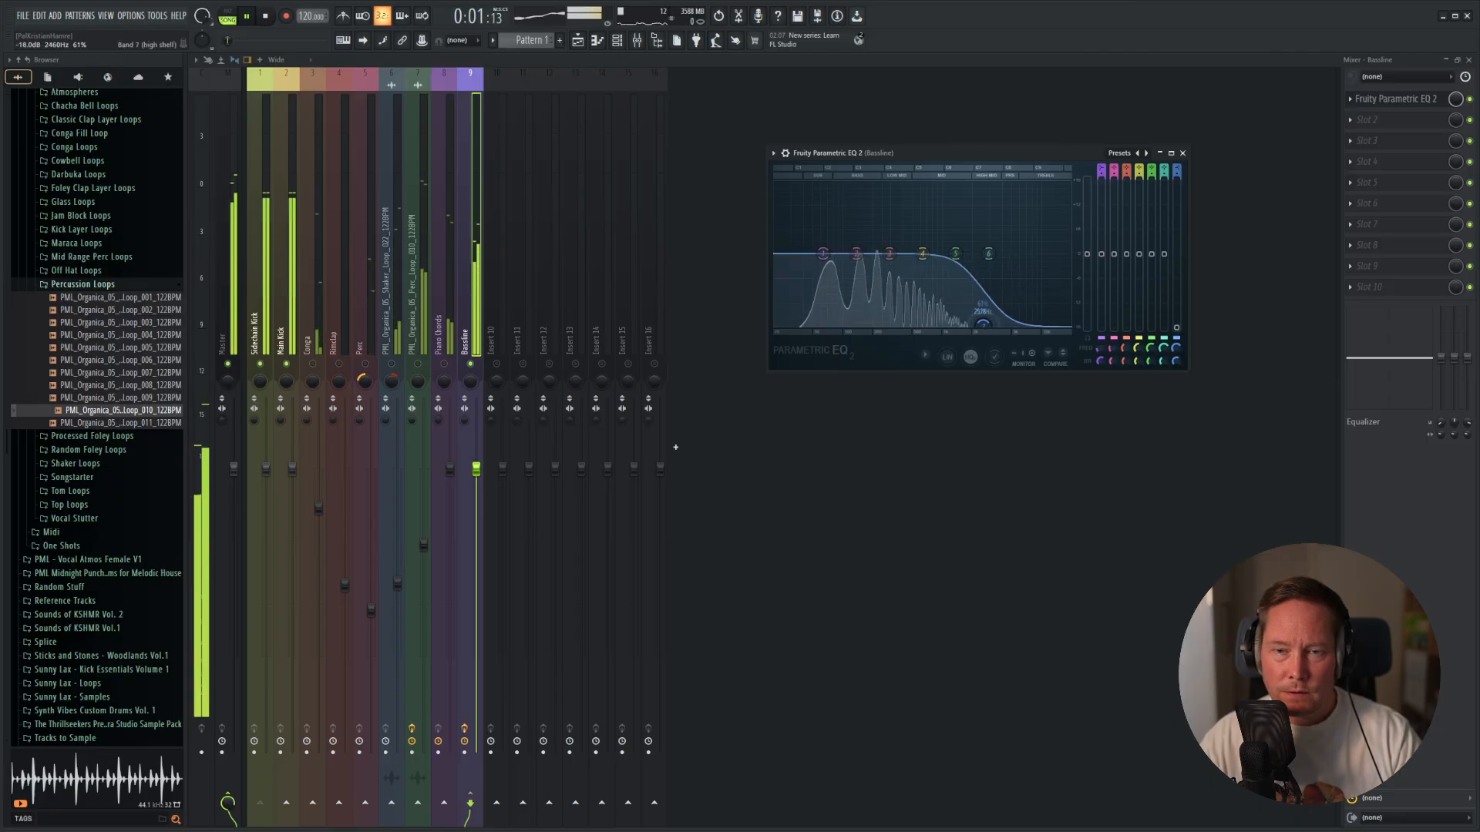
left_click_drag(955, 331, 968, 324)
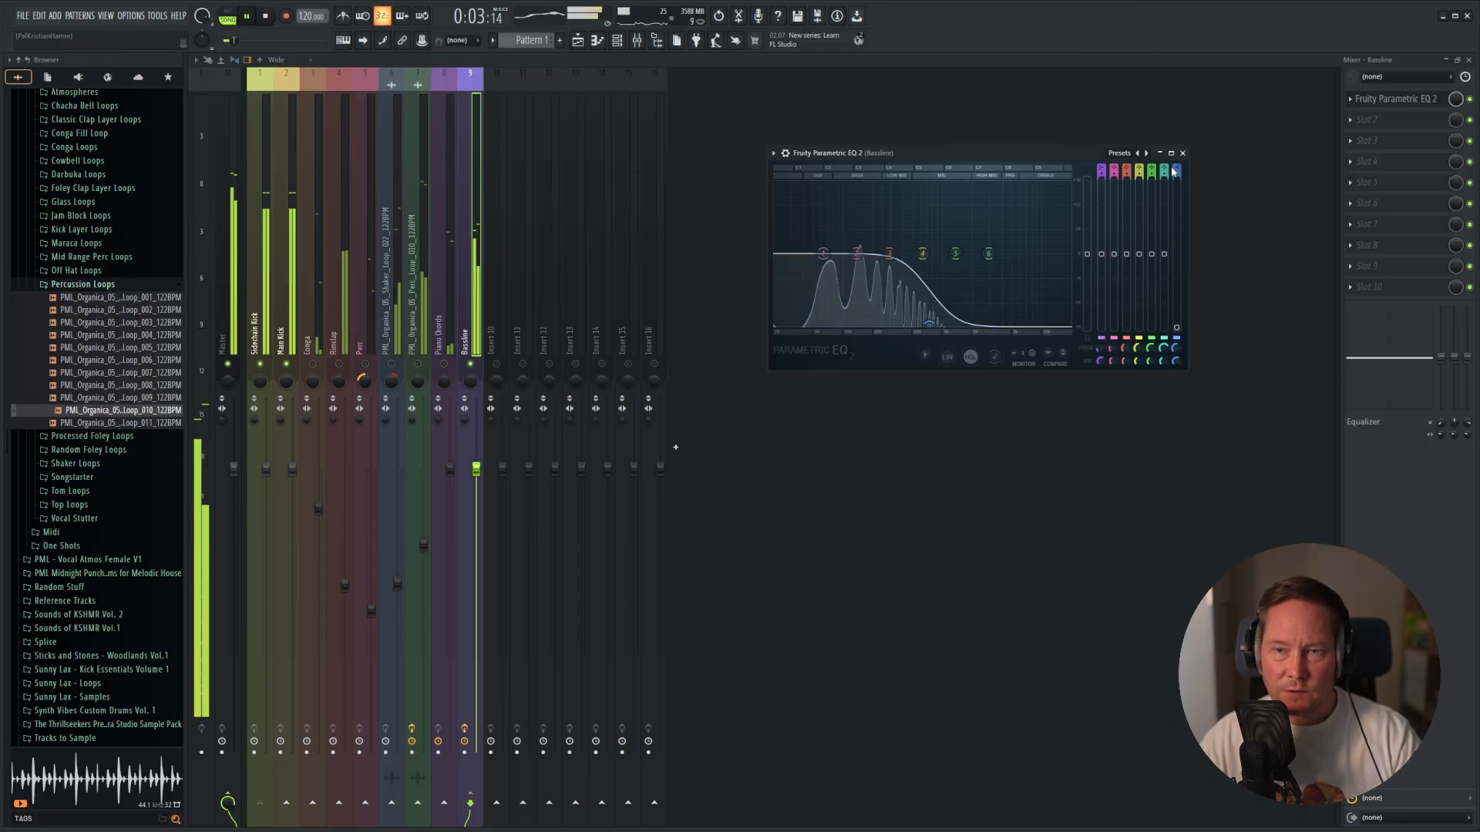
left_click(1183, 152)
key("space")
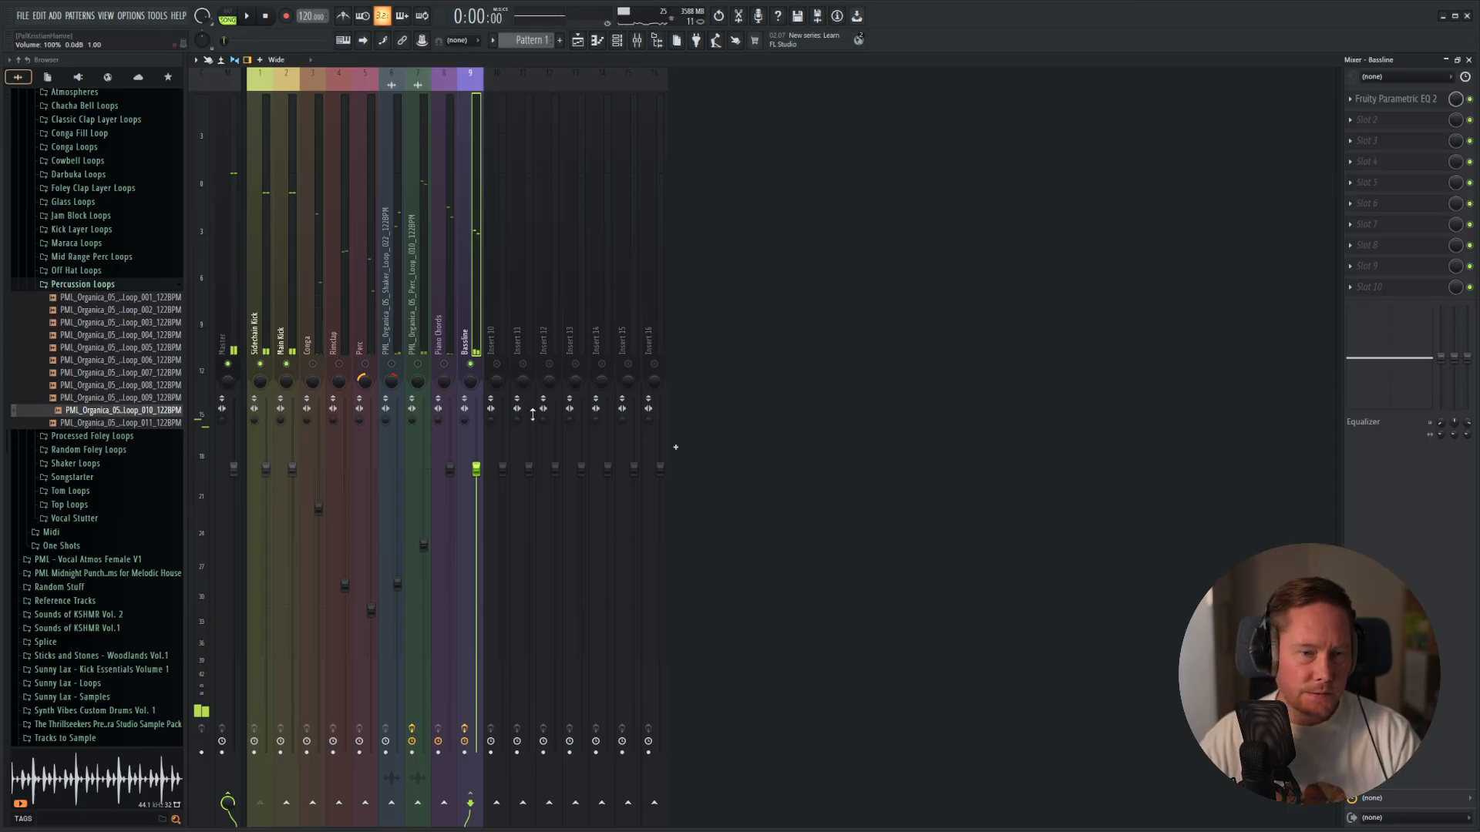
Load Fruity Limiter in the Bassline's slot 10 and set it up as a compressor using sidechain input 1.
left_click(1364, 293)
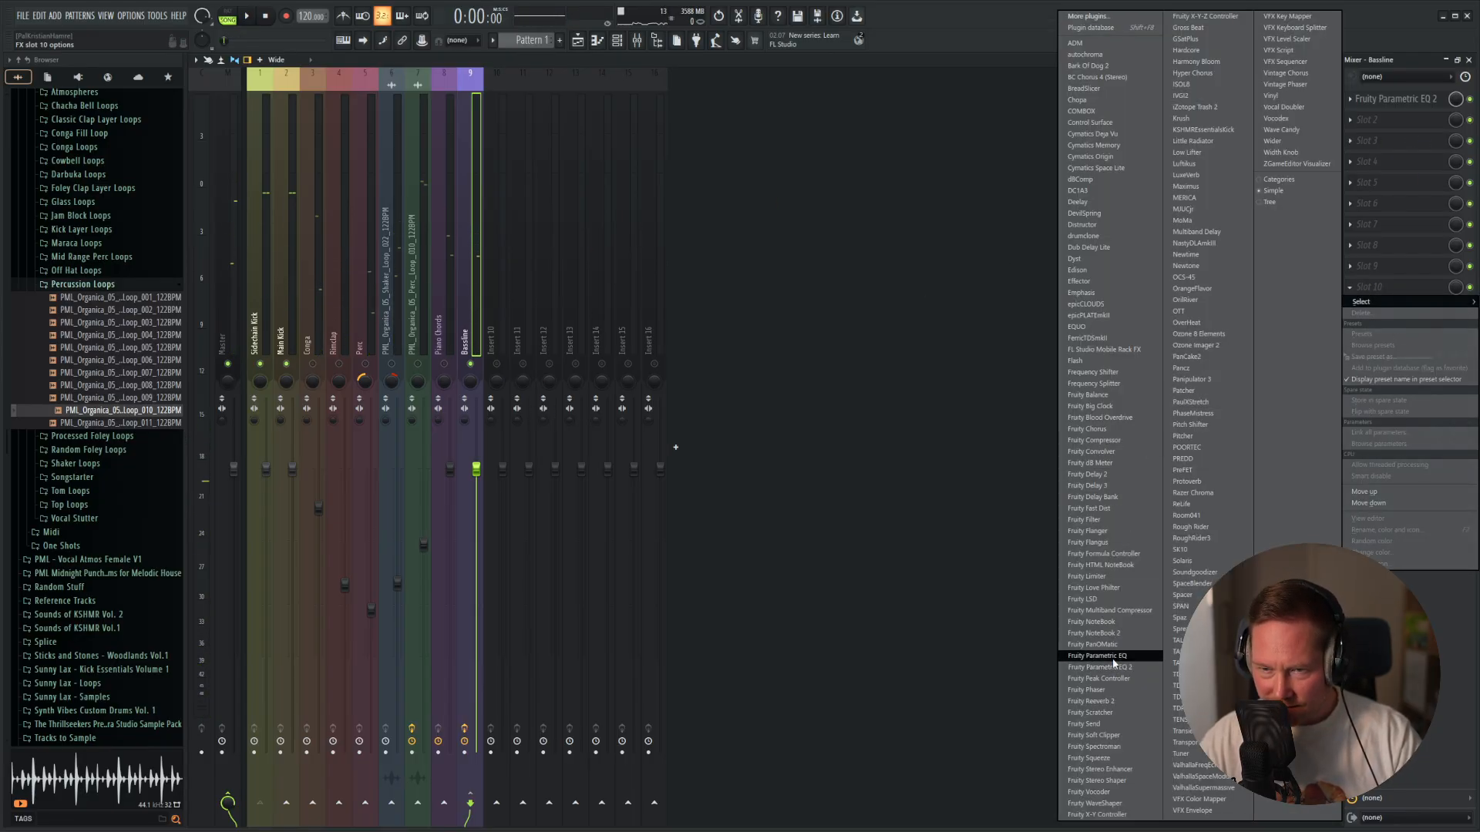
left_click(1112, 578)
left_click_drag(565, 224, 1131, 206)
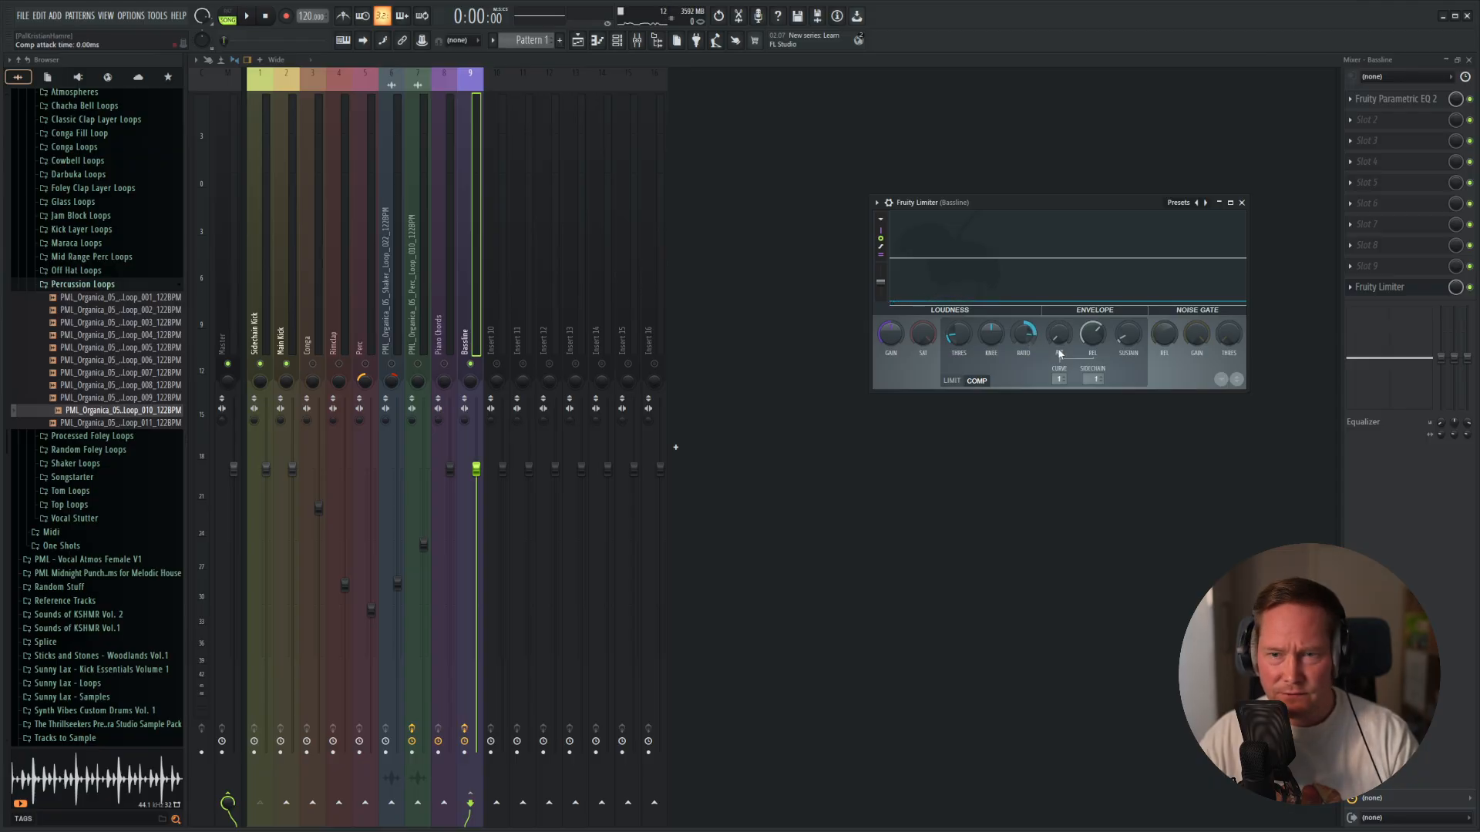
left_click_drag(1141, 230, 733, 260)
key("space")
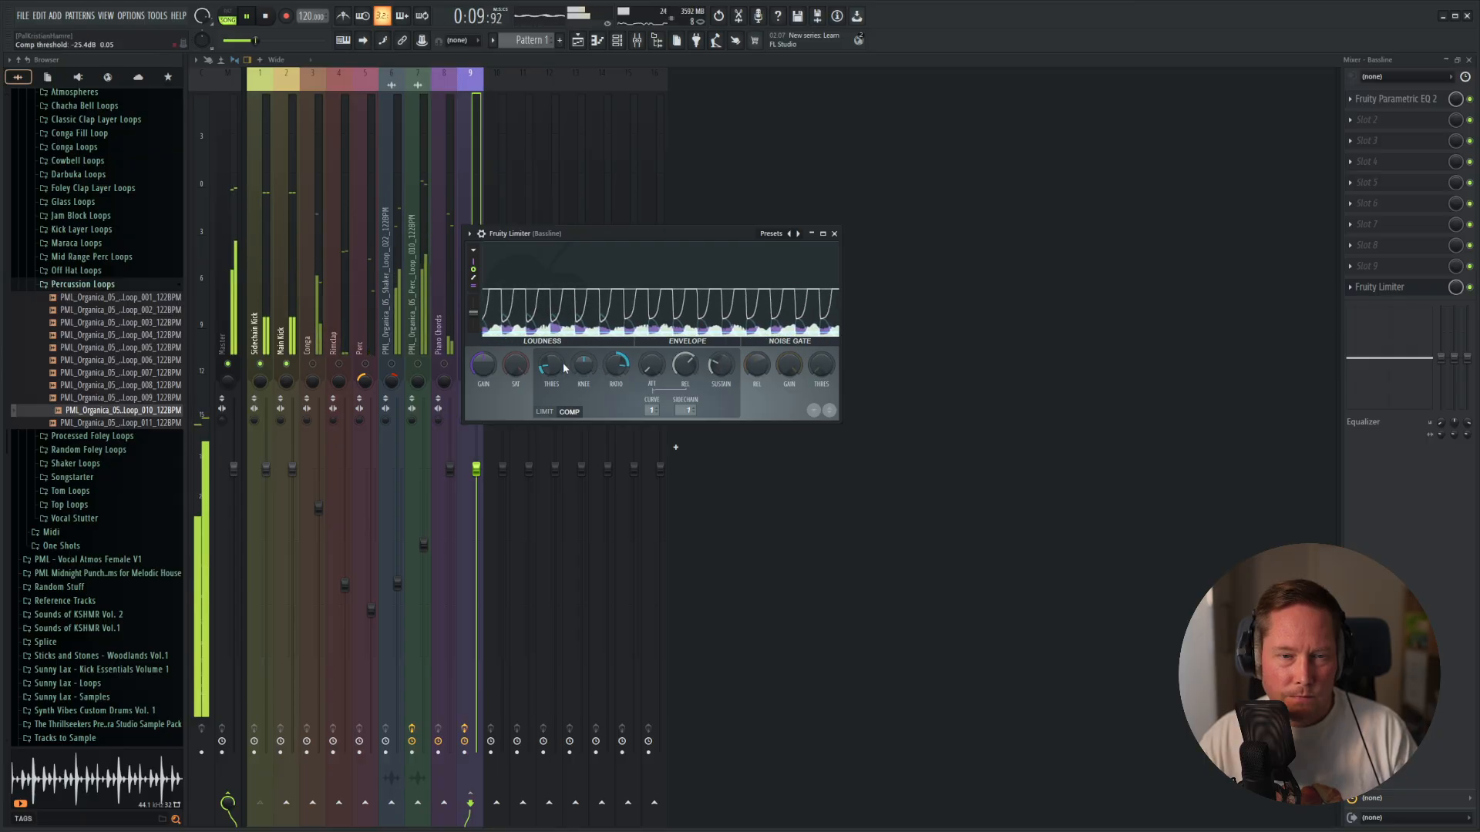
Fine-tune the compressor threshold and sustain of the Bassline's Fruity Limiter while the pattern plays.
left_click_drag(551, 366, 550, 374)
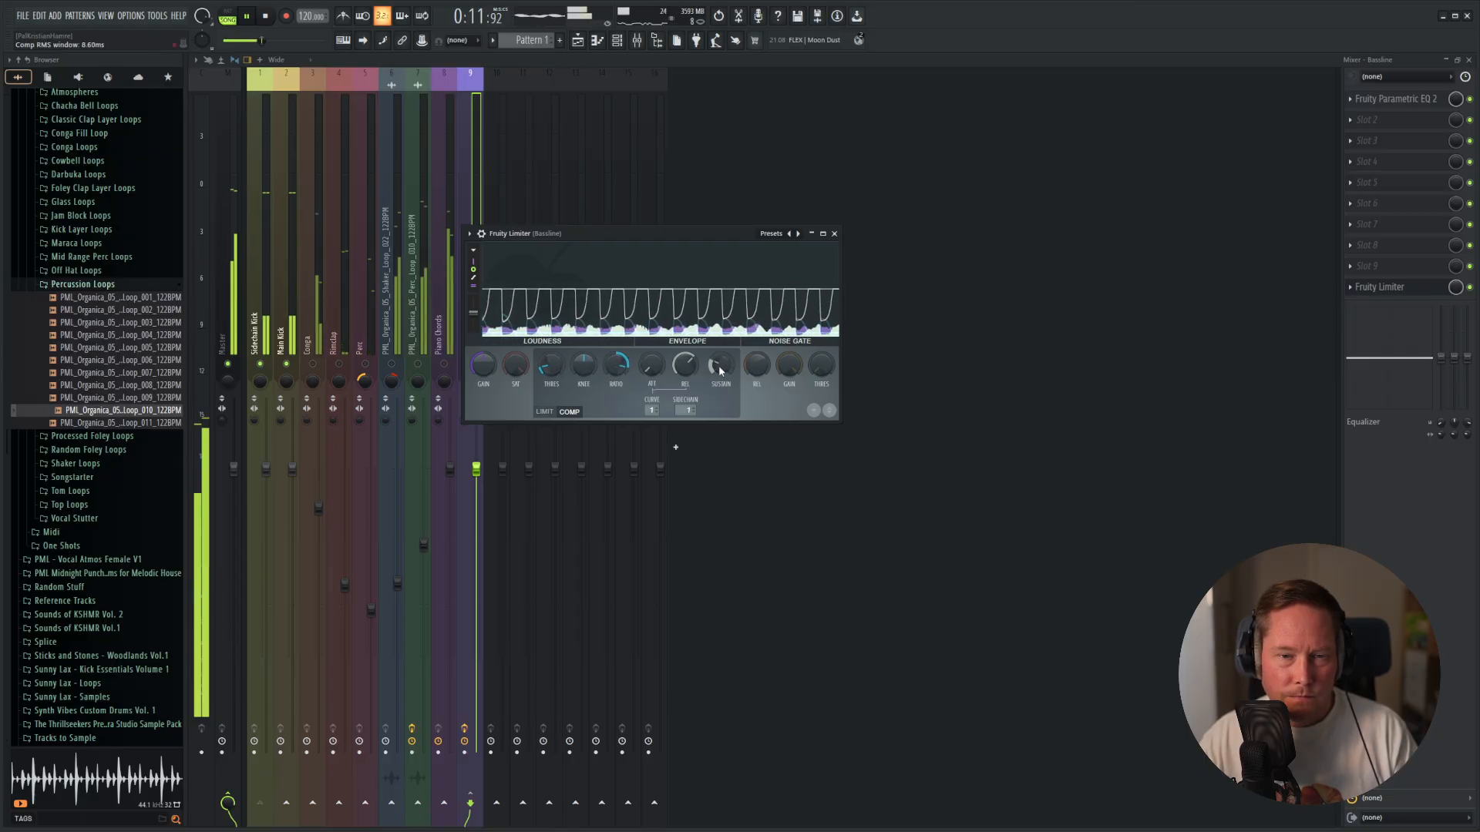
mouse_move(723, 368)
left_mouse_down()
mouse_move(721, 408)
mouse_move(716, 369)
left_mouse_up()
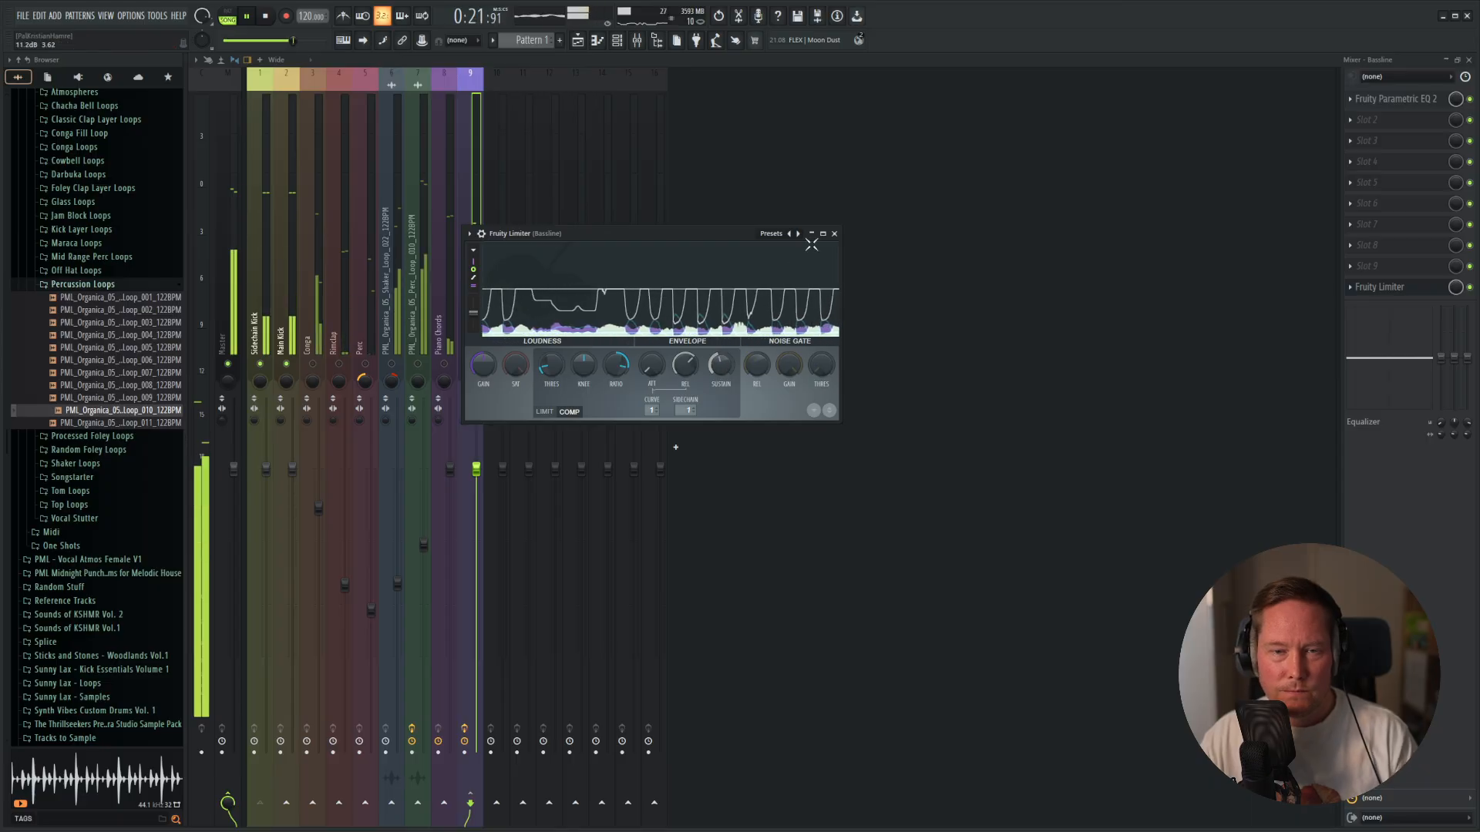
left_click(834, 234)
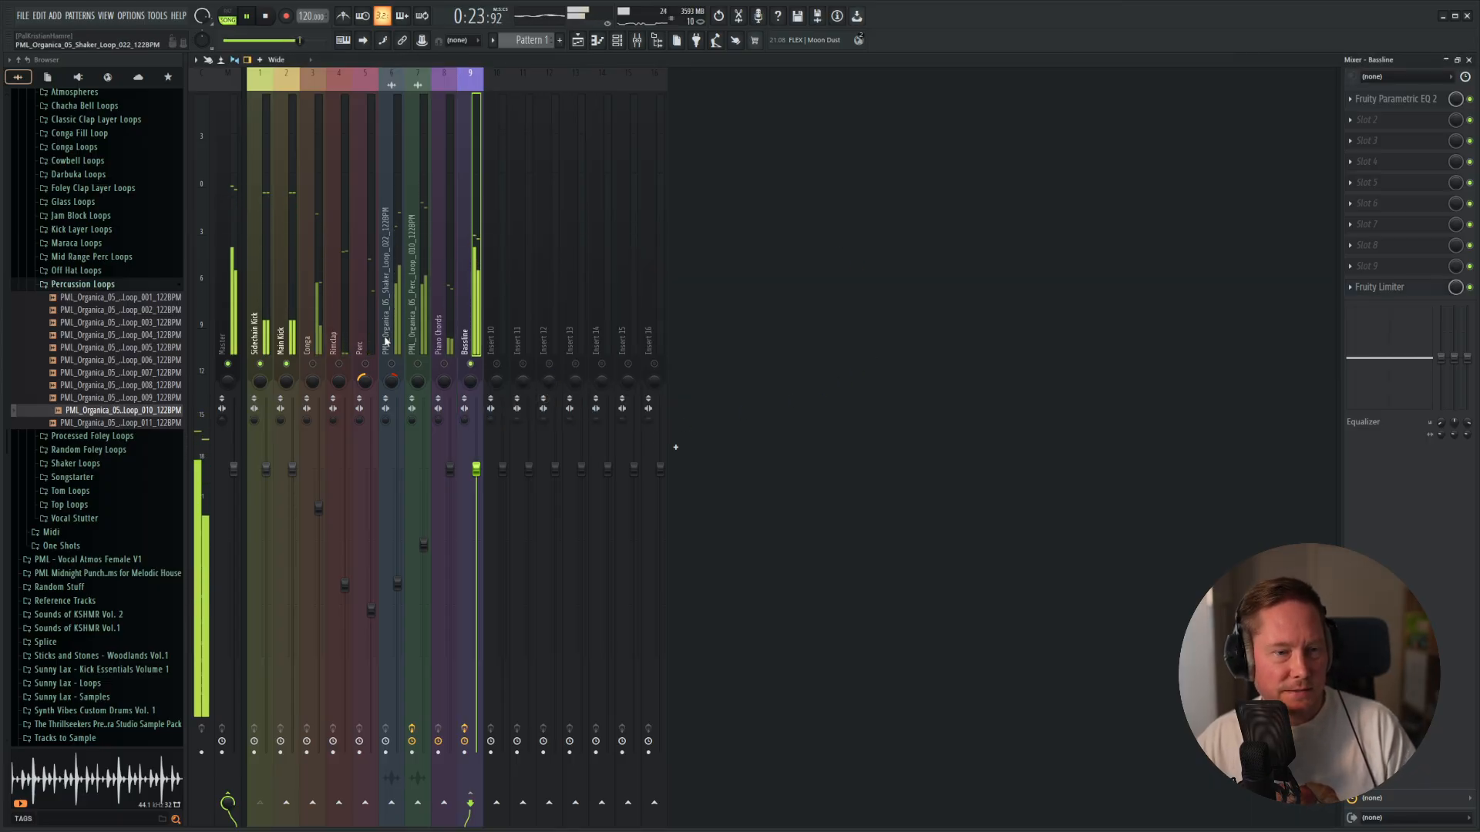
Replay the pattern from the start with the playlist shown to hear the sidechained bassline in the mix.
key("space")
key("space")
key("F5")
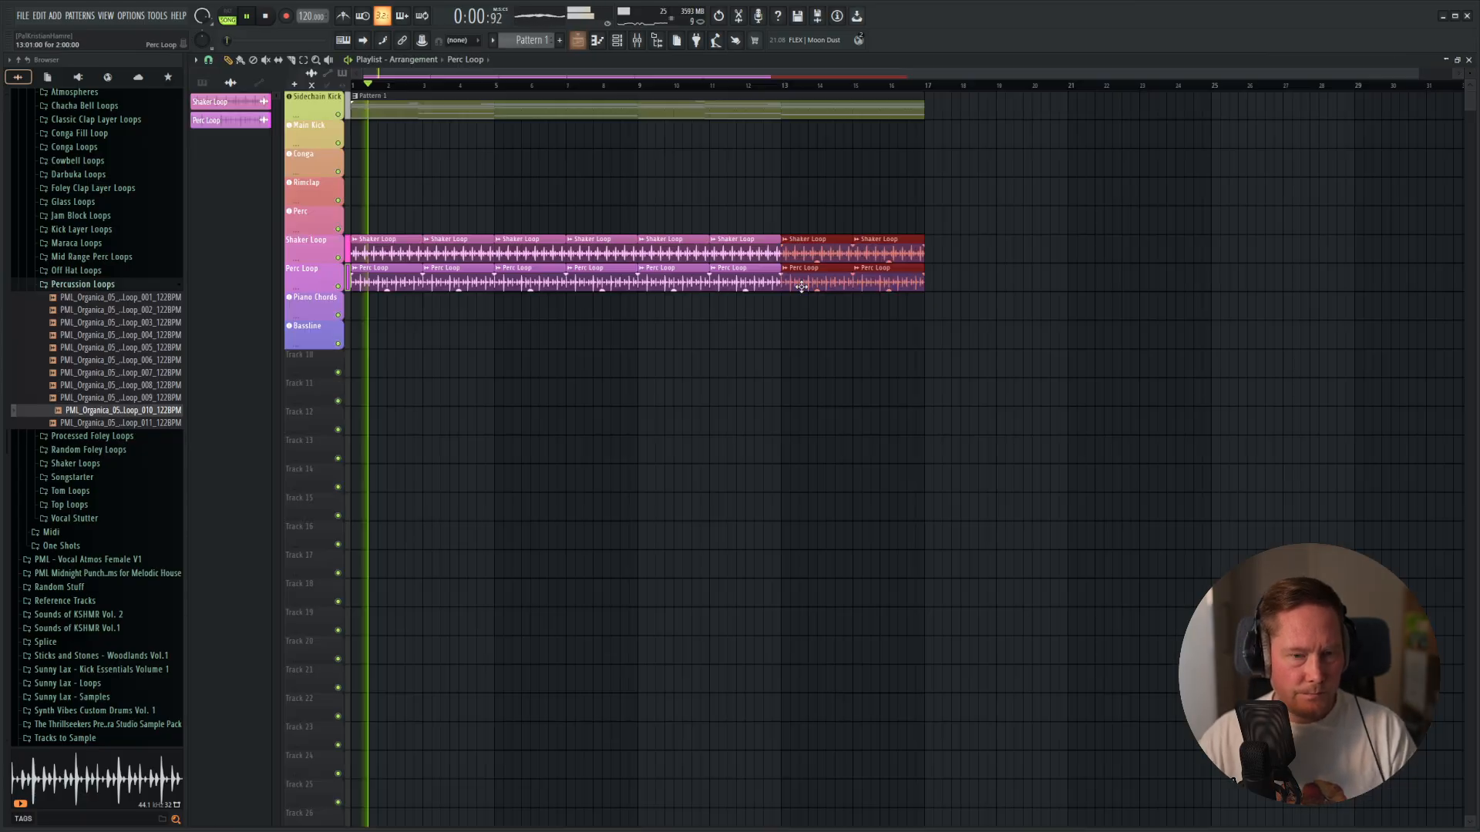
key("F6")
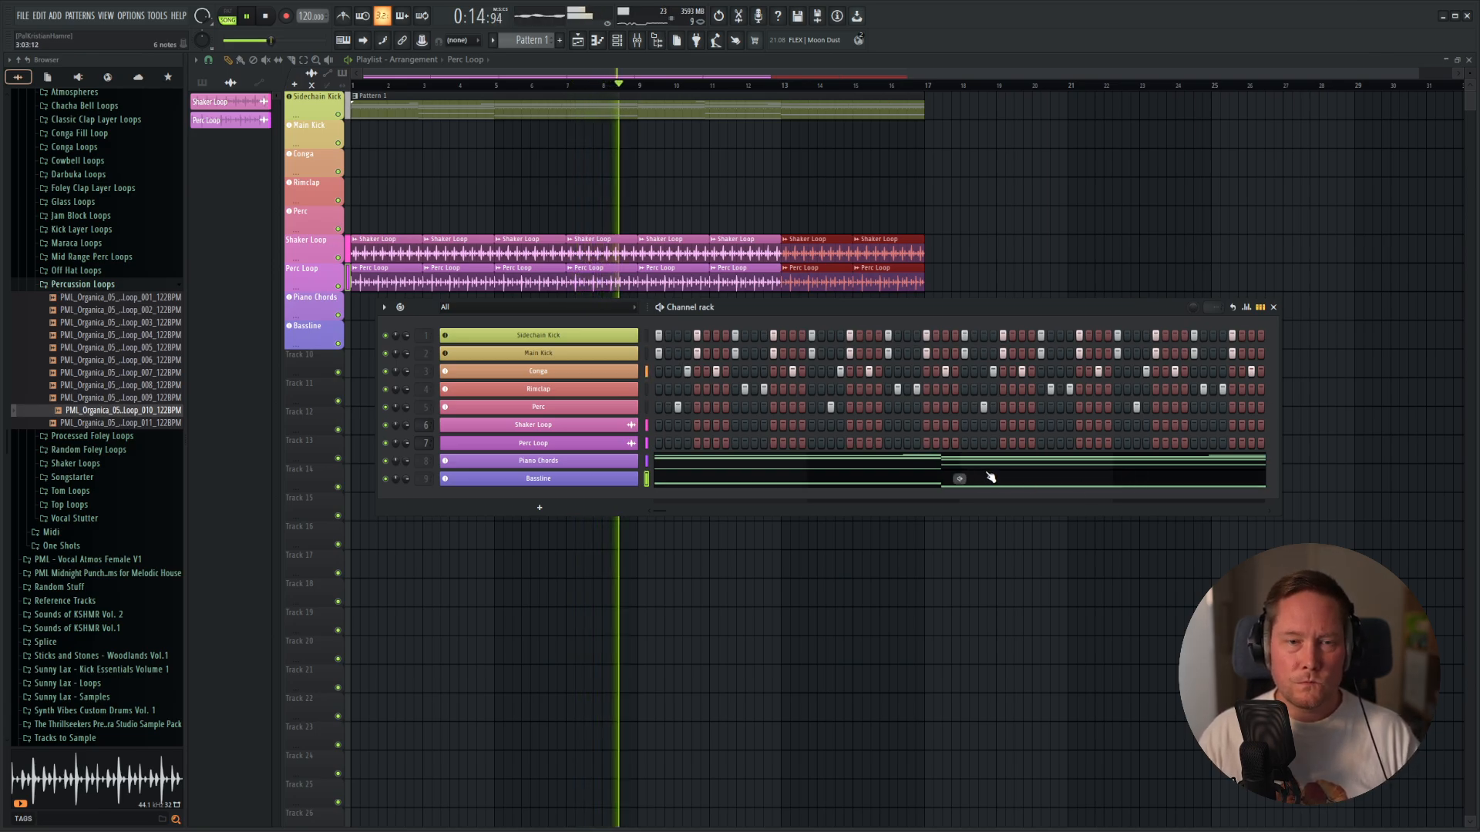
key("space")
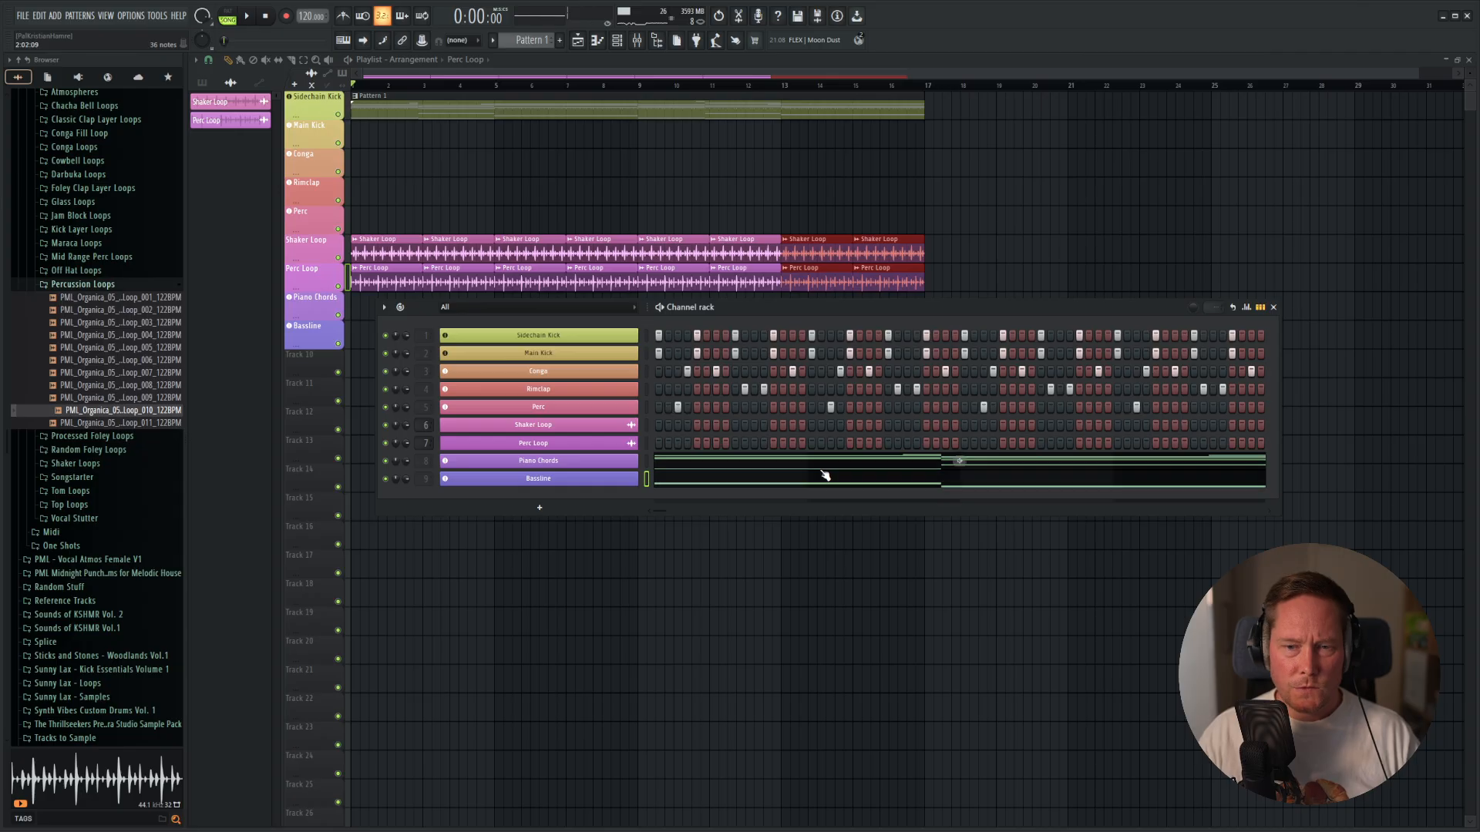
Delete the repeated Piano Chords notes from bar 7 to bar 9, including the G3 root.
left_click(717, 460)
scroll(733, 316, "up", 5)
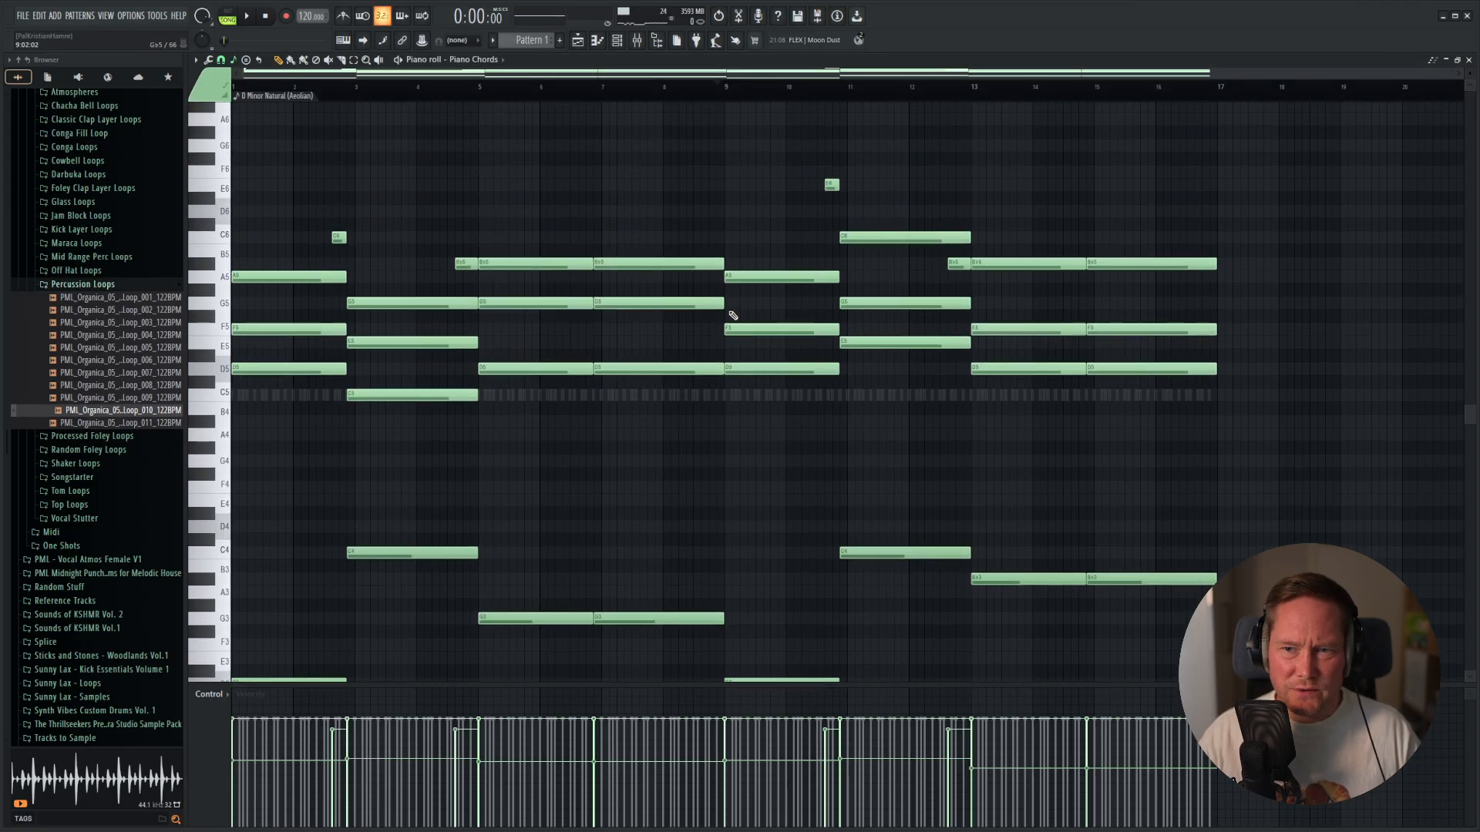
right_click(652, 263)
right_click(656, 303)
right_click(663, 368)
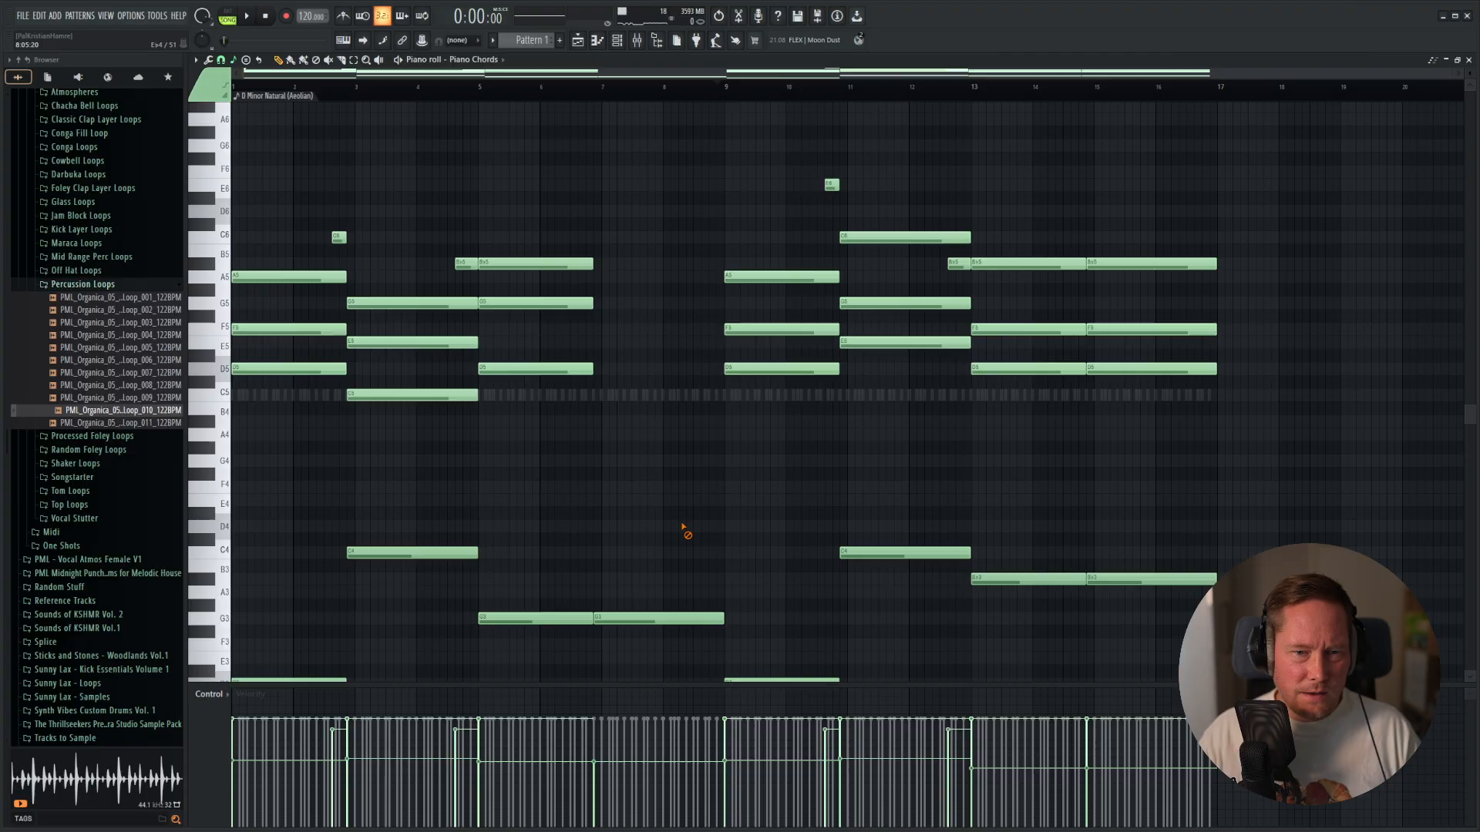
right_click(679, 619)
scroll(684, 506, "down", 3)
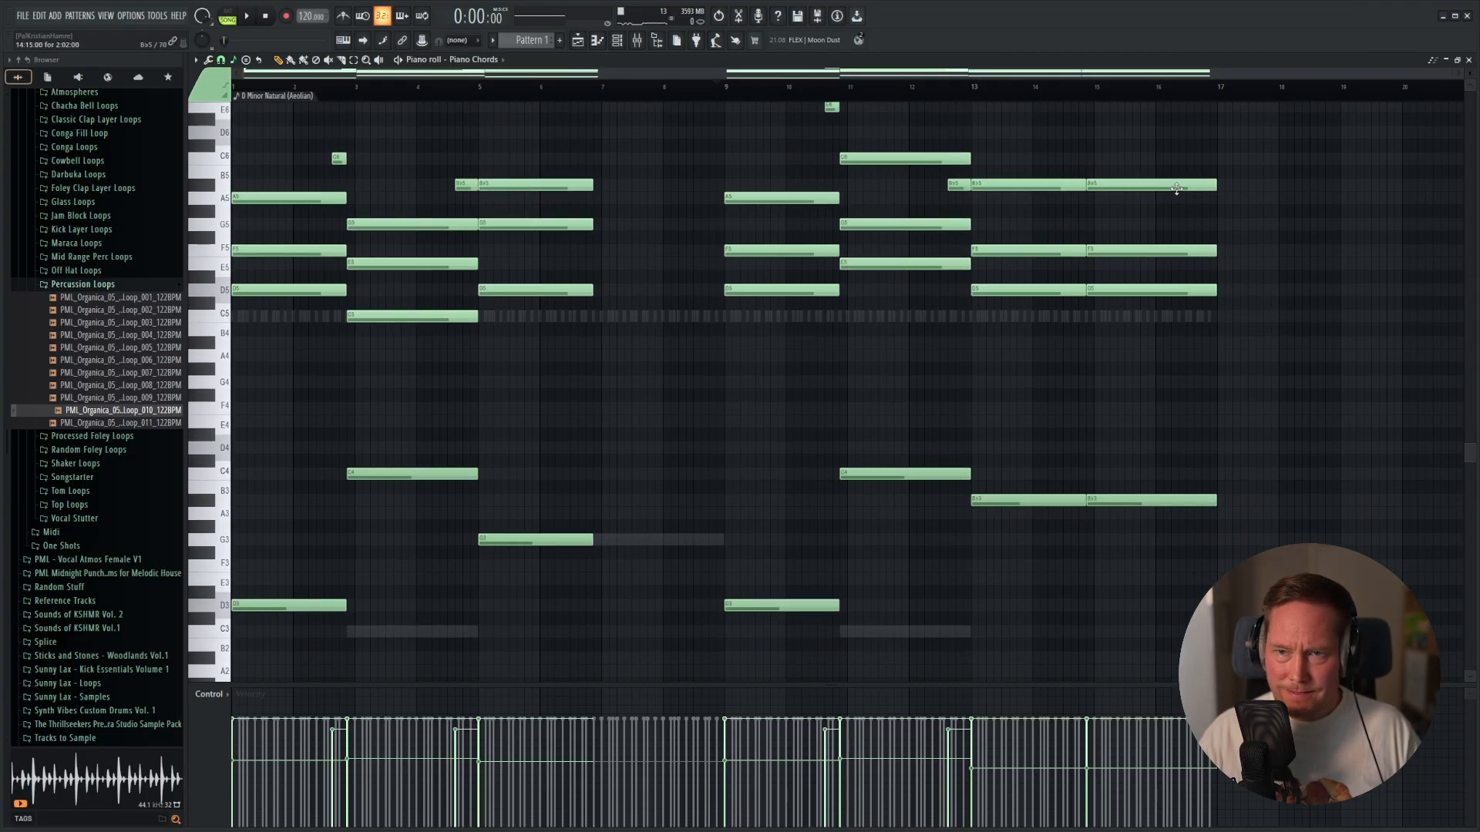
Move the Piano Chords' closing Bb chord with its Bb3 root to late bar 6, and copy it back to late bar 14.
left_click_drag(1174, 155, 706, 498)
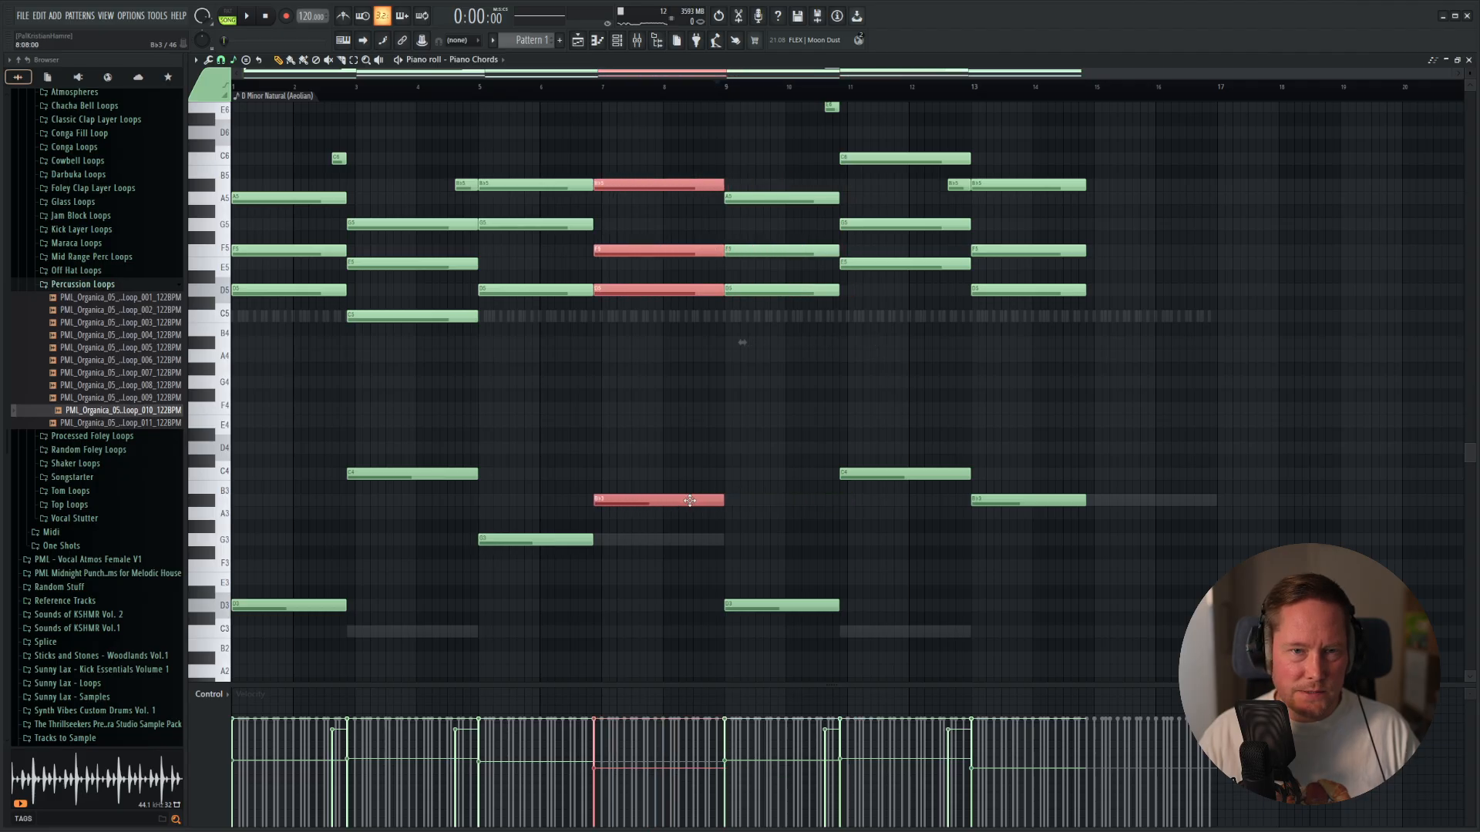
scroll(1044, 512, "up", 2)
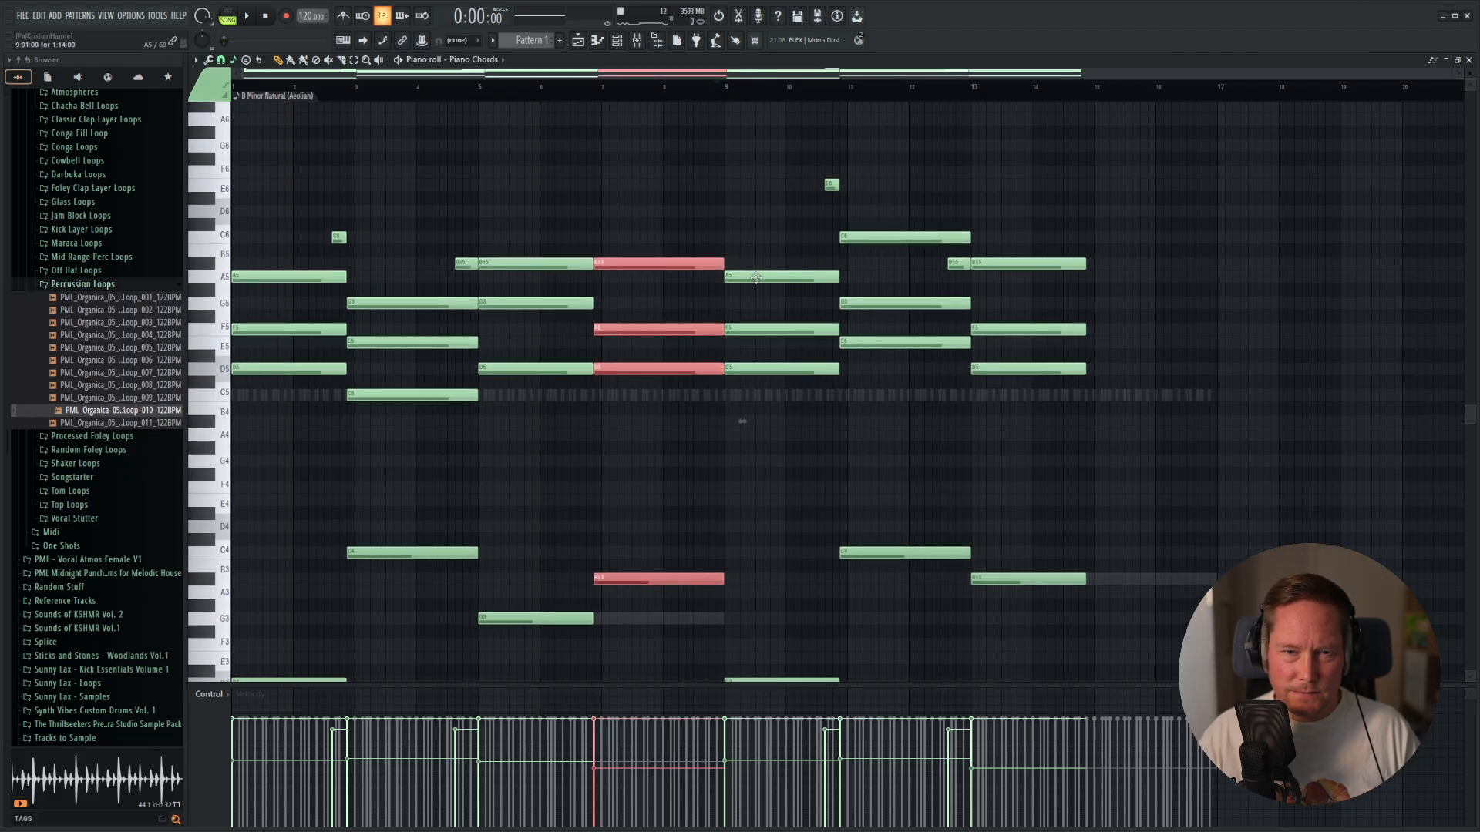
left_click_drag(622, 278, 1119, 273)
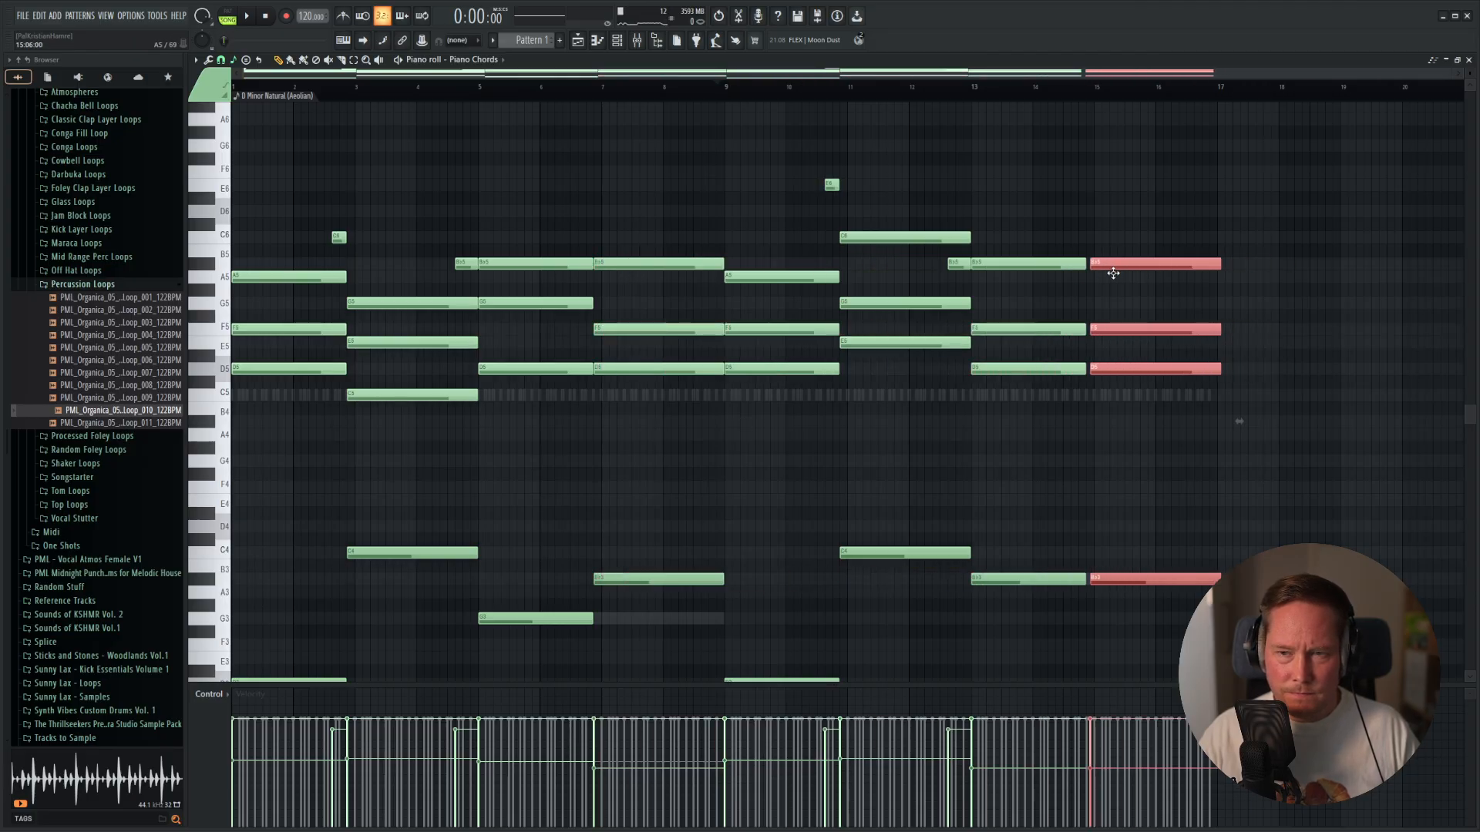
Replace the Bb chord at bar 13 with a copy of the G-rooted chord from bar 5 and play the pattern.
right_click(1062, 265)
right_click(1060, 330)
right_click(1059, 369)
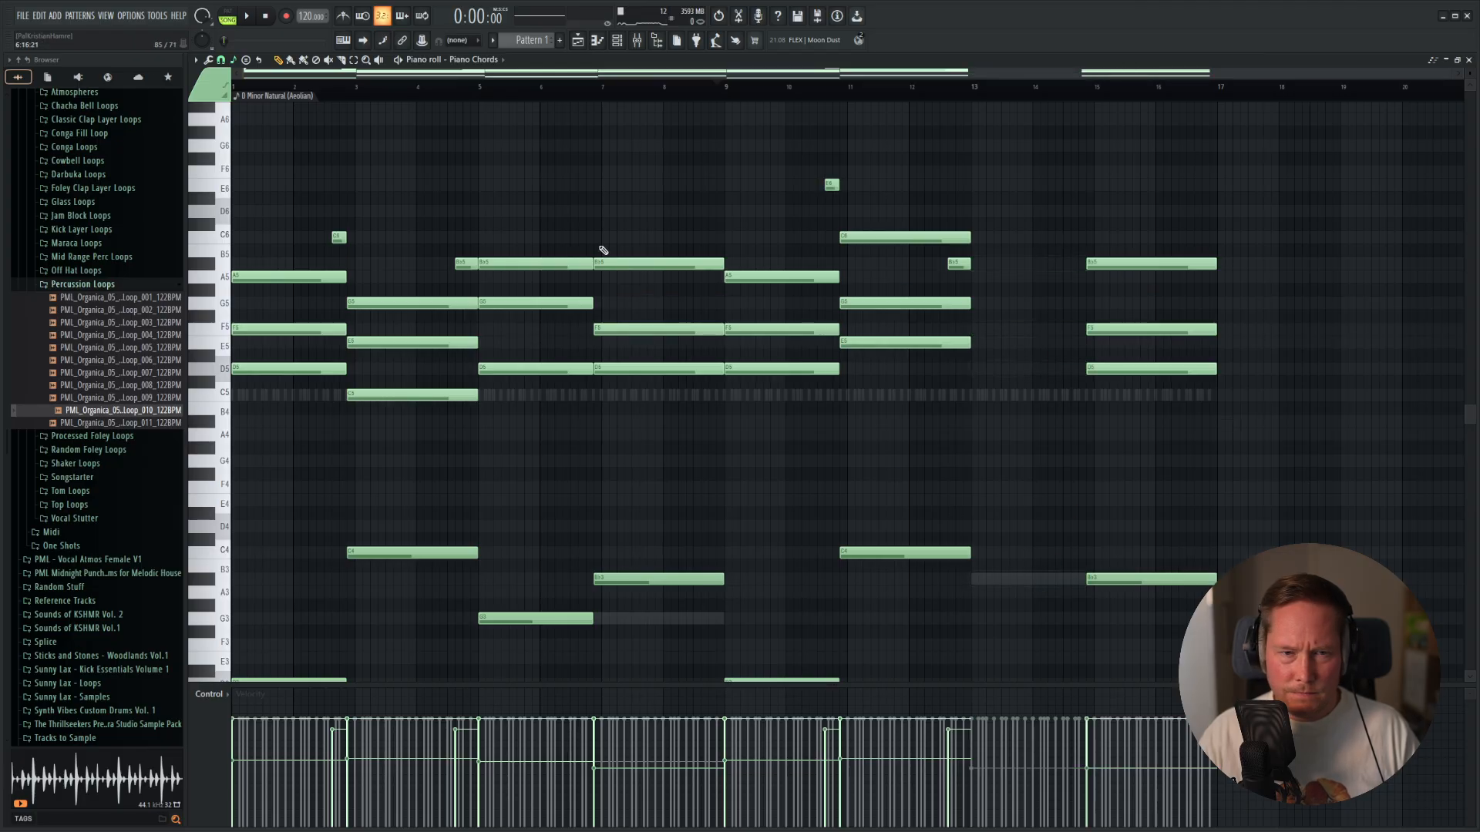
left_click_drag(518, 205, 547, 684)
left_click_drag(583, 615, 987, 595)
key("space")
scroll(830, 594, "down", 4)
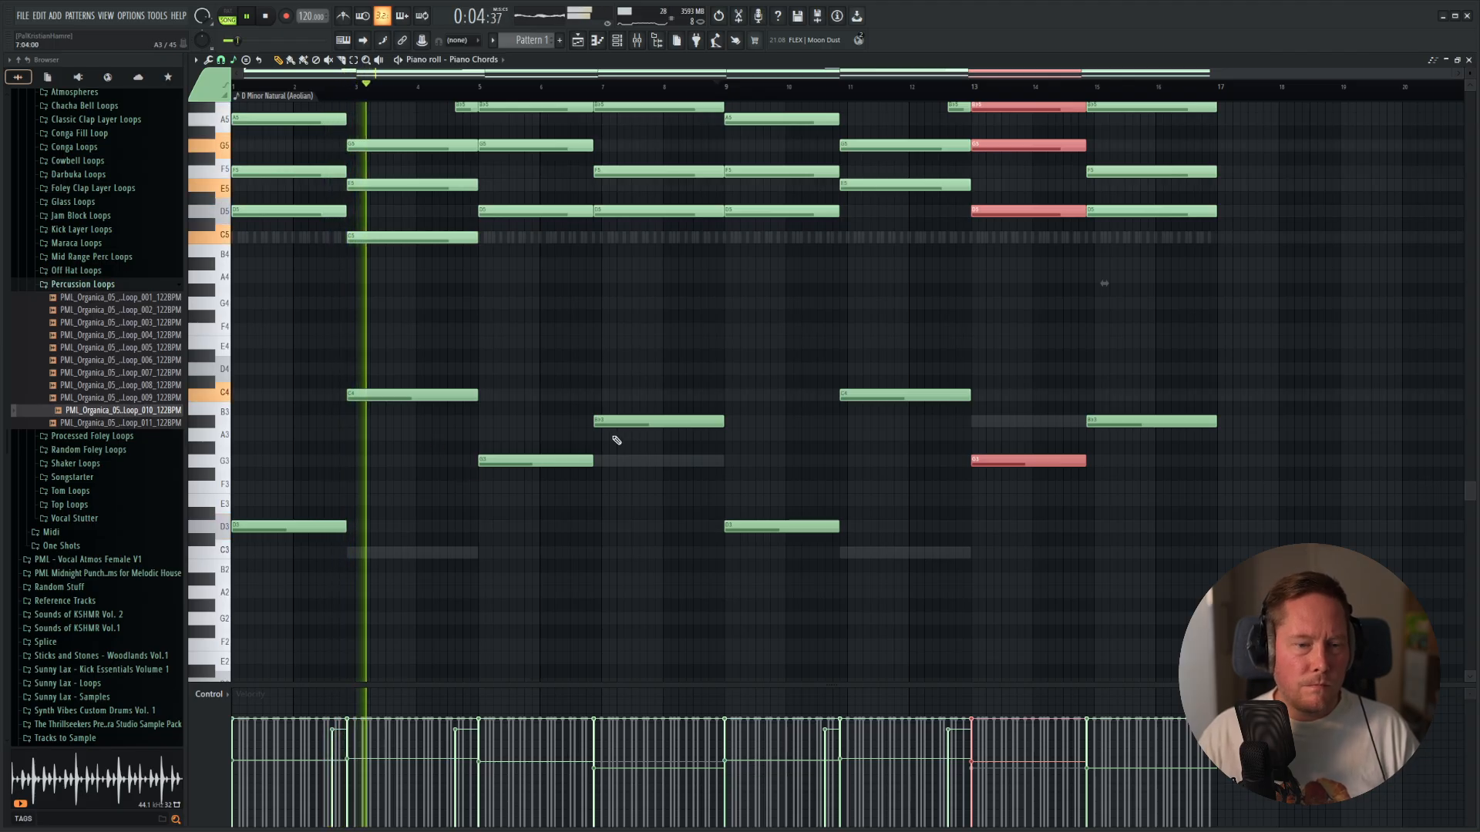
scroll(588, 400, "up", 4)
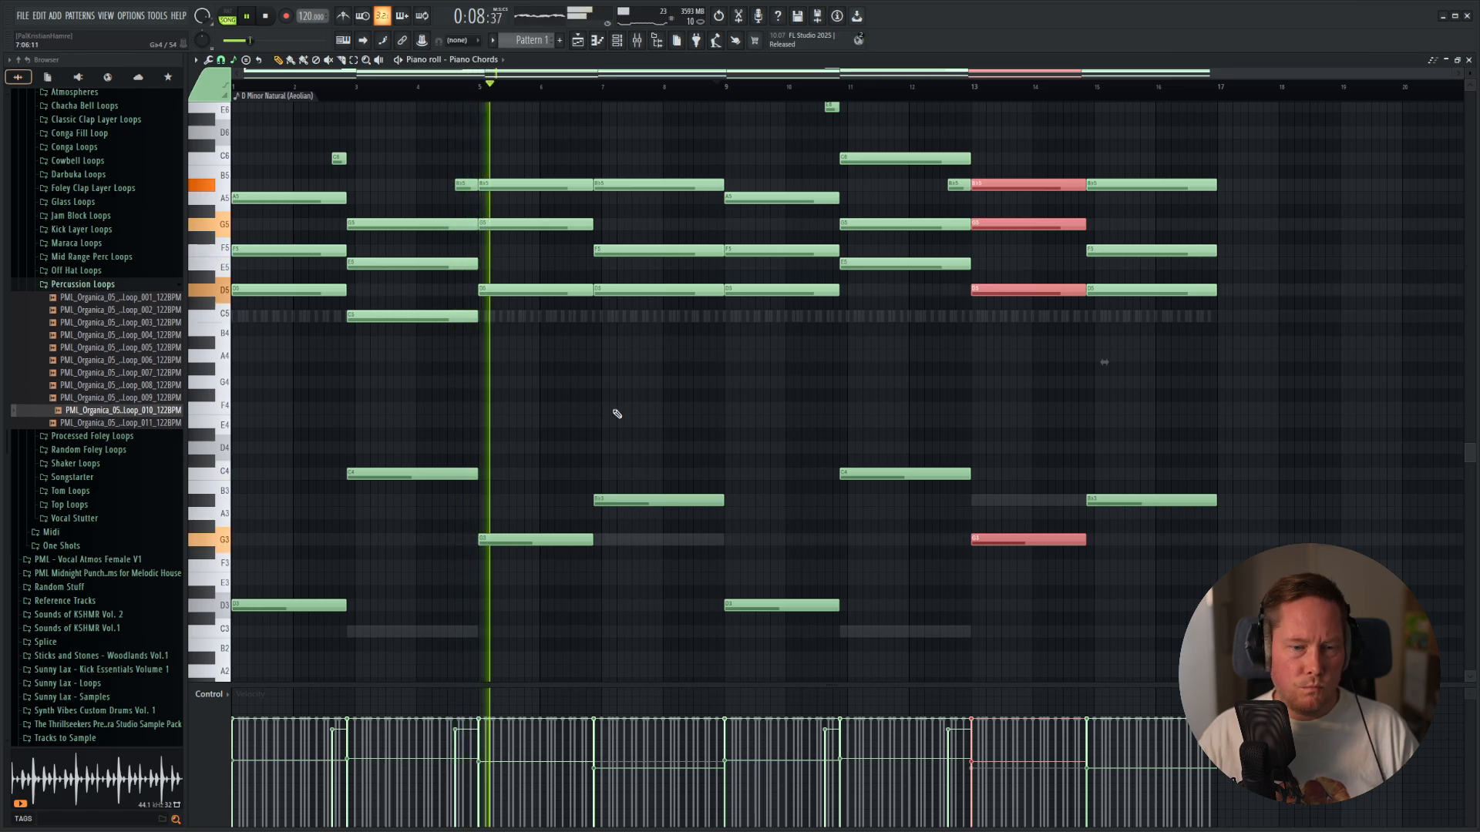
In the Bassline, shorten the long notes at bars 5 and 13 to match the chords, duplicate them directly behind, and lengthen the copies slightly.
double_click(633, 537)
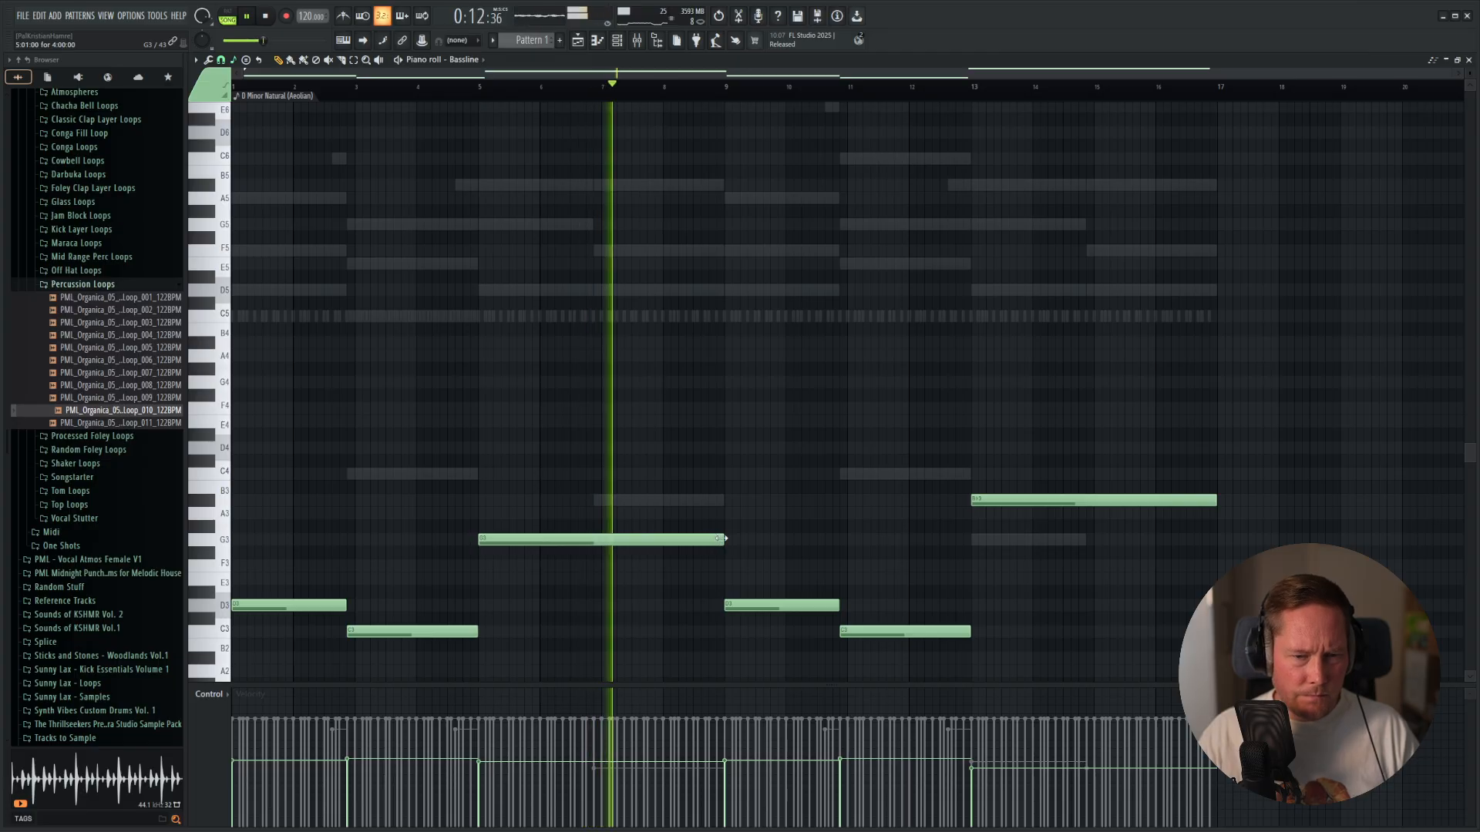
left_click_drag(1146, 441, 1075, 530)
left_click_drag(640, 528, 592, 551)
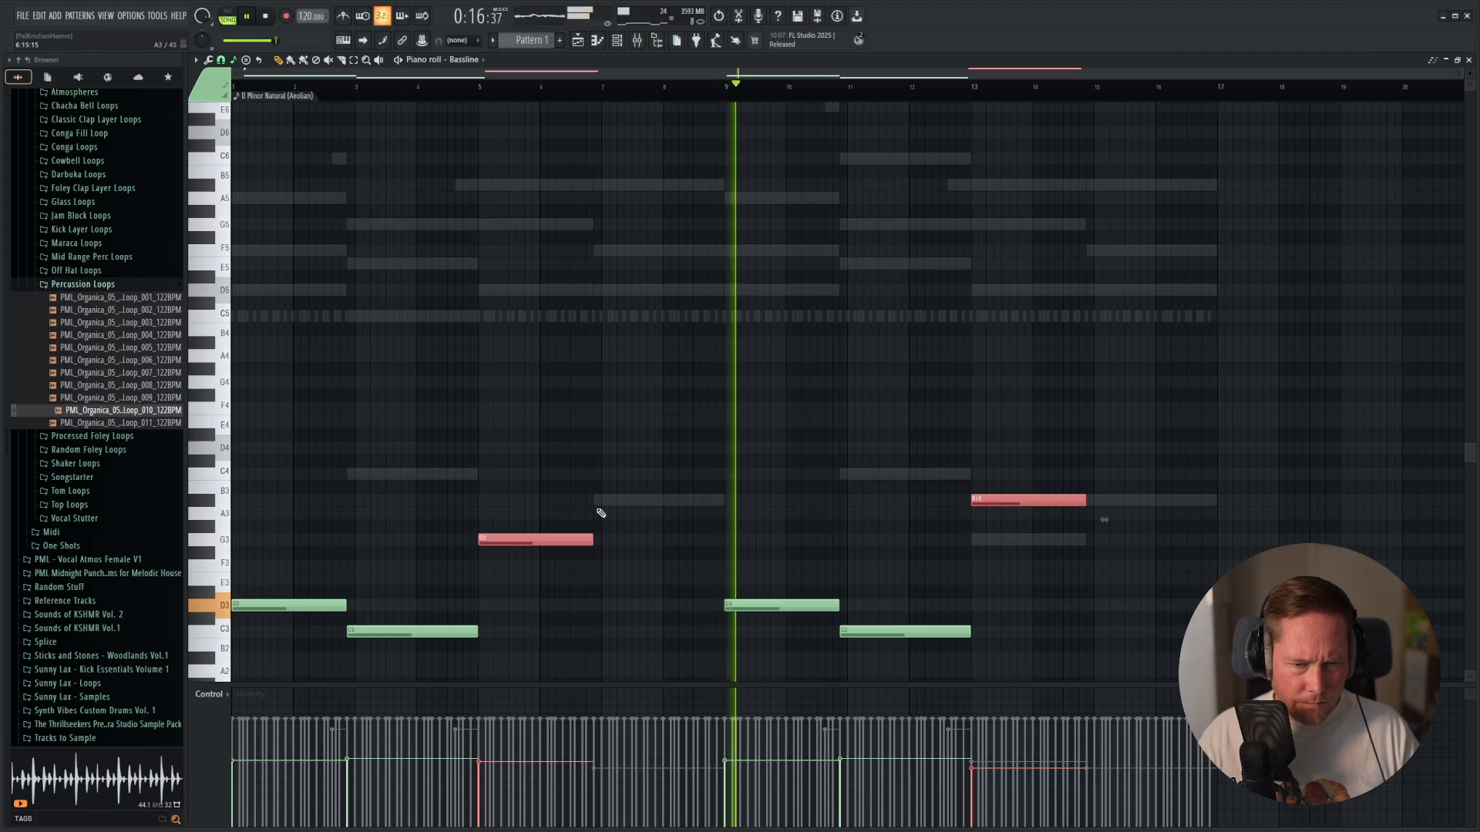
key("ctrl+b")
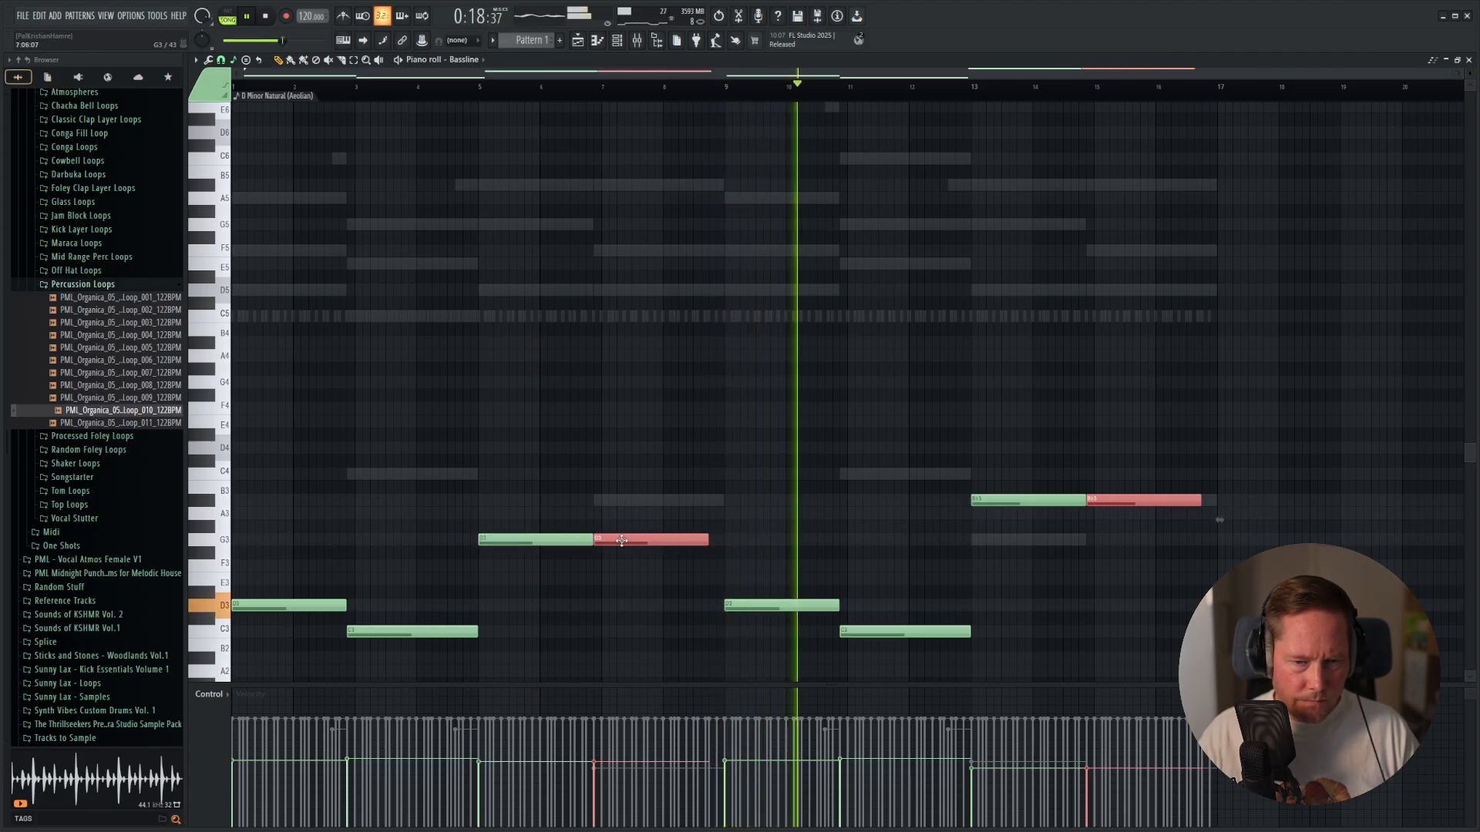
left_click_drag(708, 541, 717, 542)
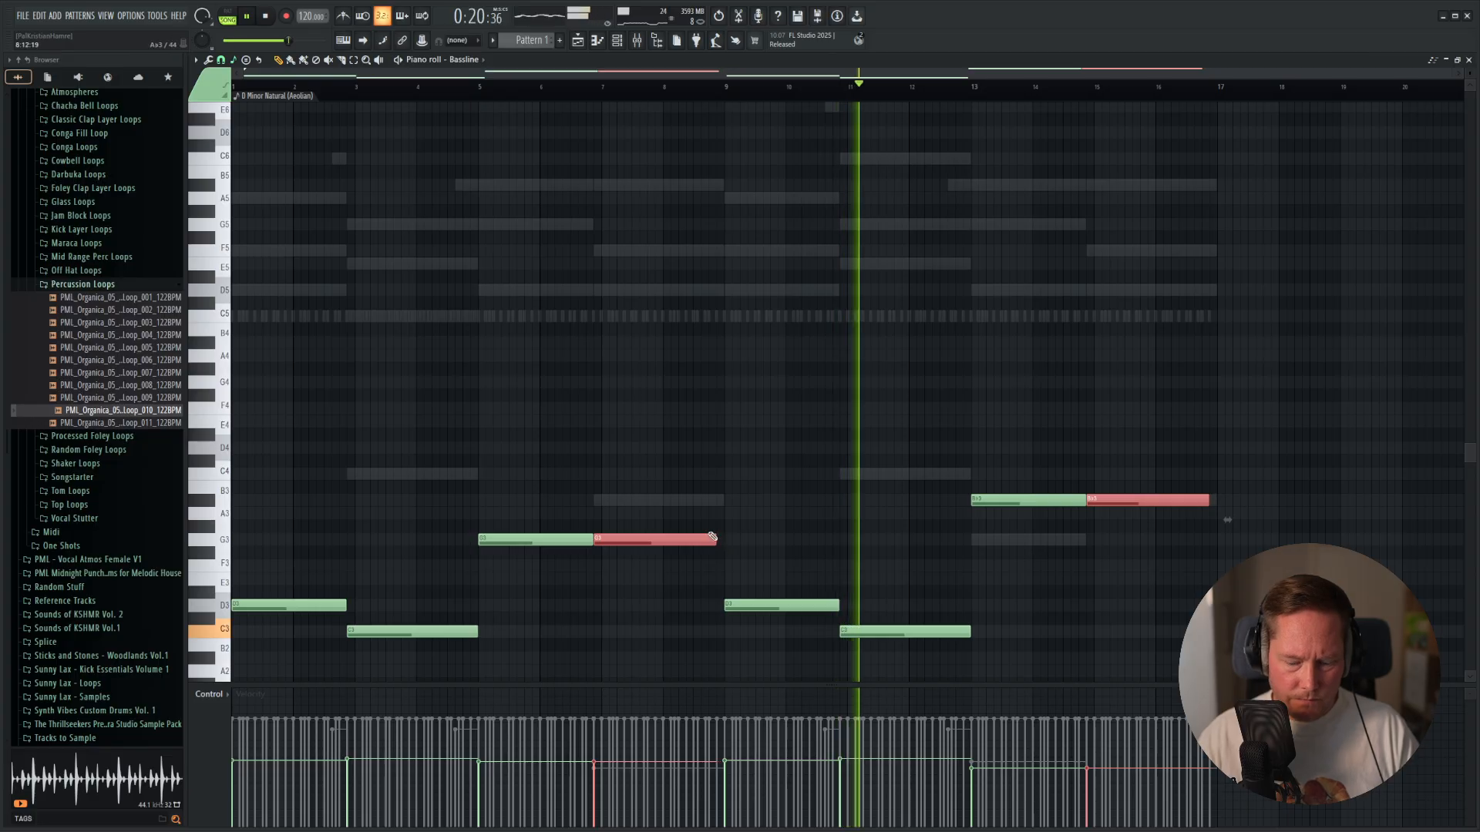
Transpose the Bassline notes to the new roots: Bb3 from late bar 6, G3 at bar 13 and Bb3 from late bar 14.
key("Up")
key("Up")
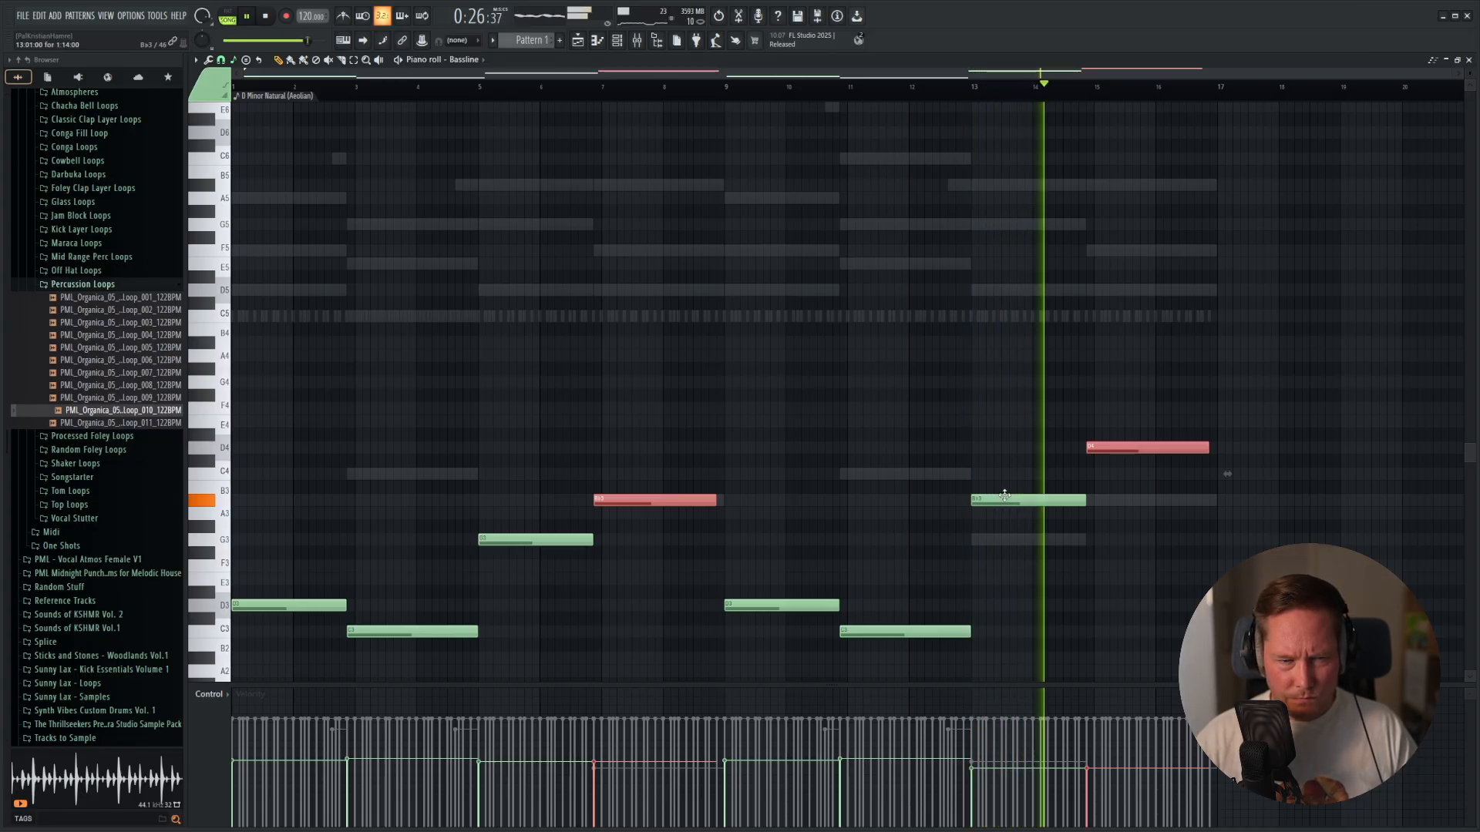
key("space")
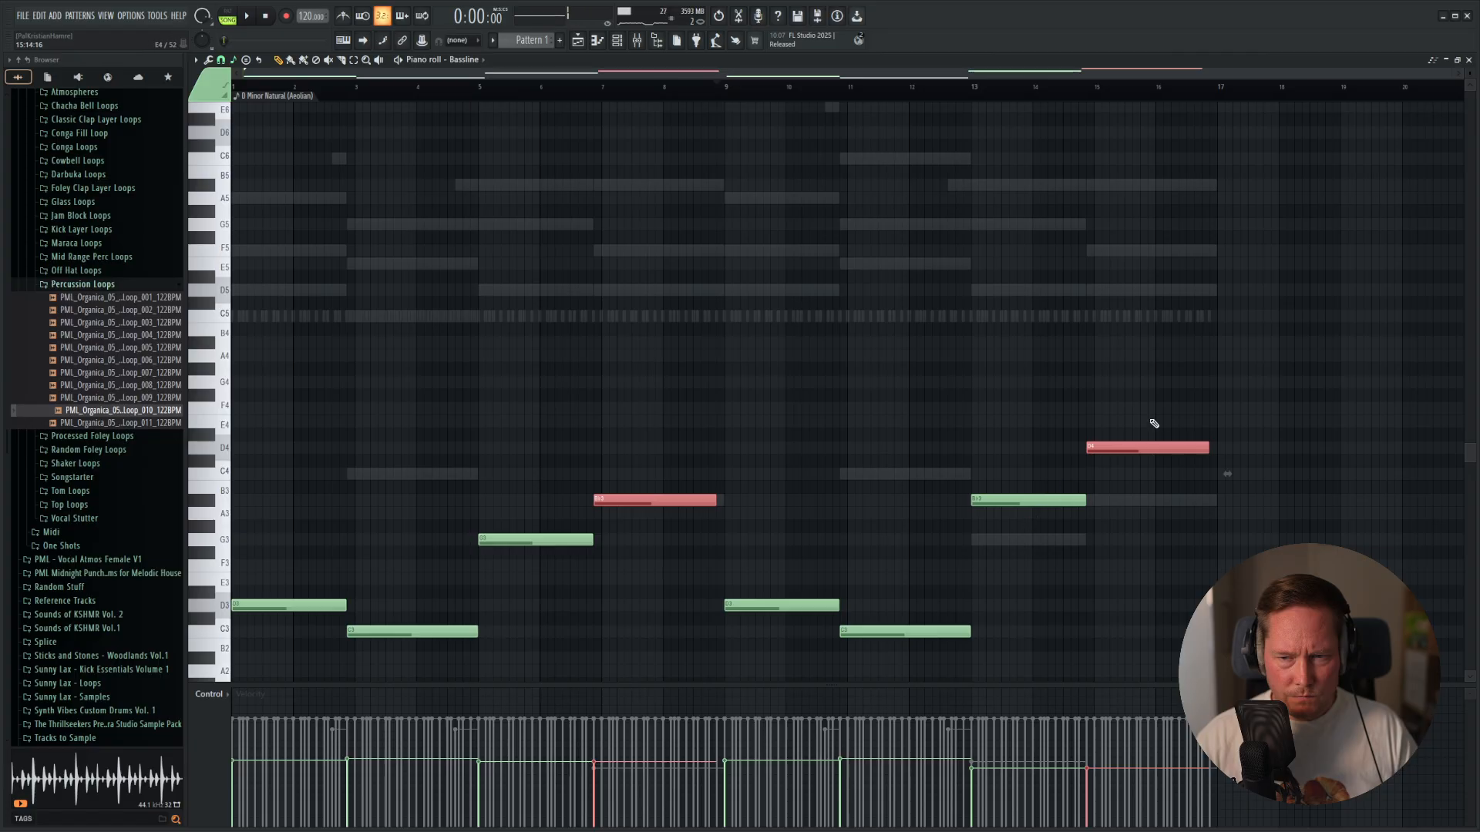
left_click(1002, 497)
key("Down")
key("Down")
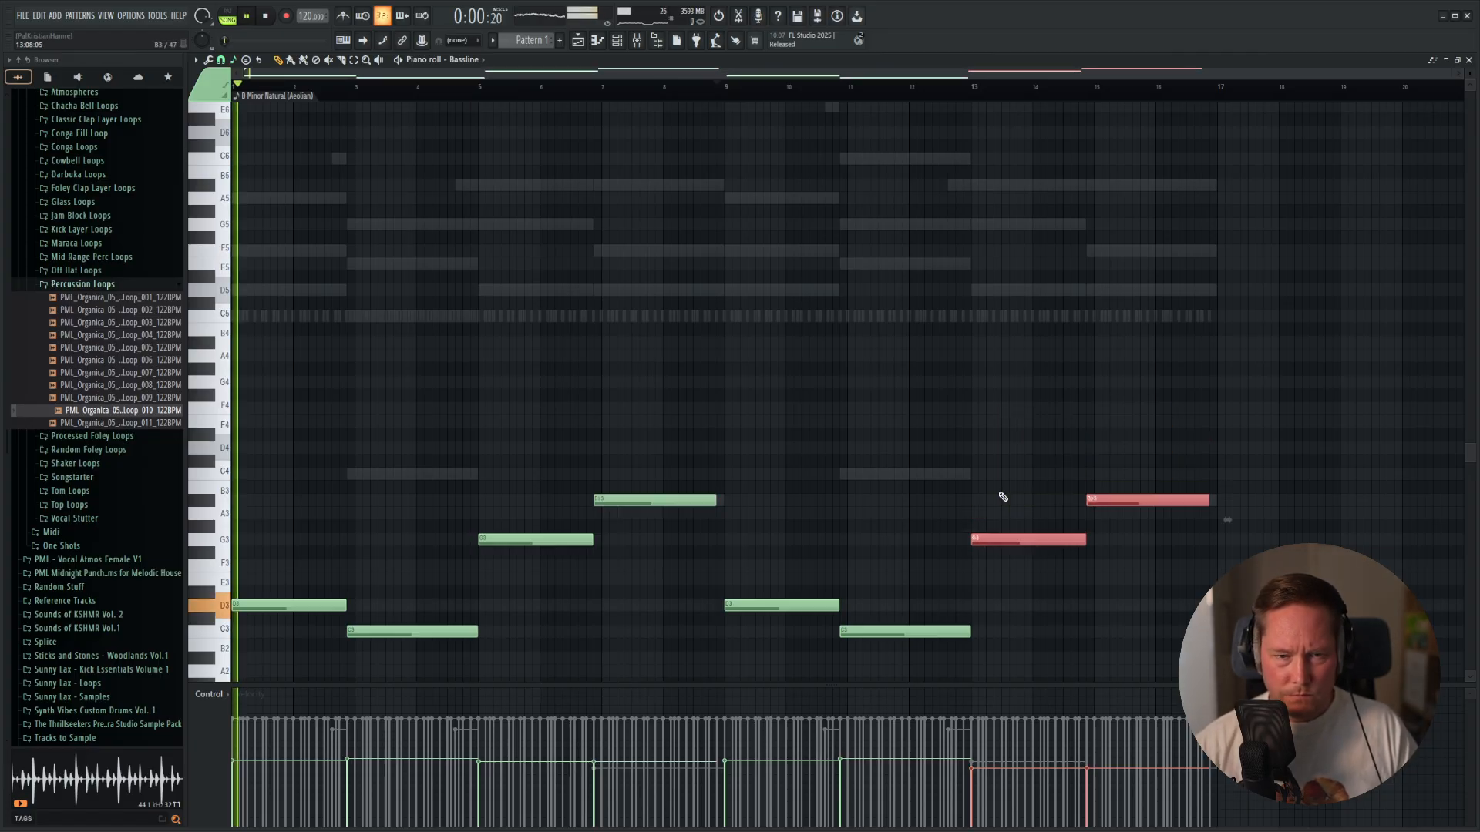
Try both Bb3 Bassline notes an octave lower, restore their octave, and extend them to end at bars 9 and 17.
left_click_drag(618, 458, 723, 520)
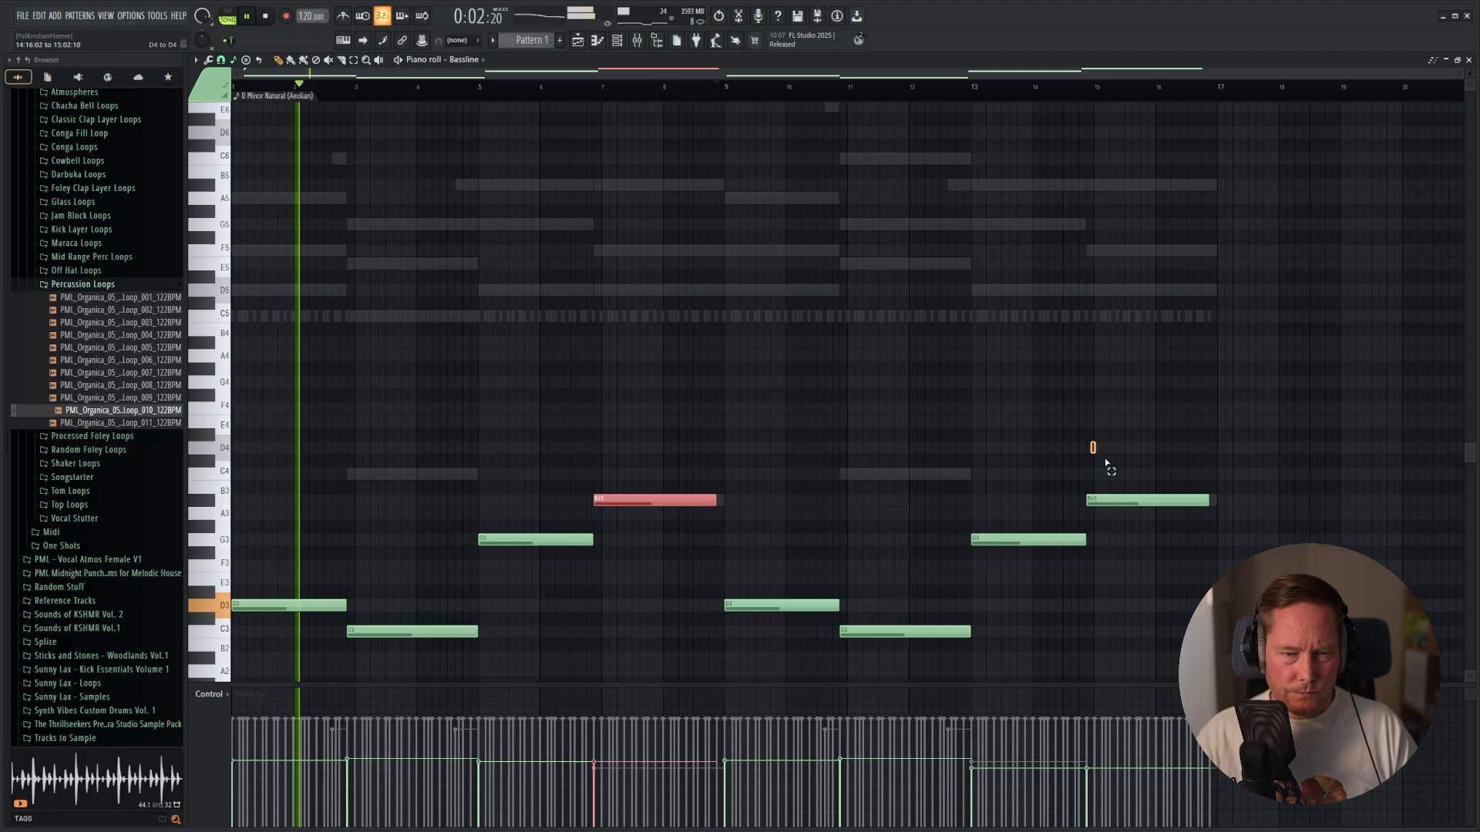
left_click_drag(1106, 463, 1222, 519)
key("ctrl+Down")
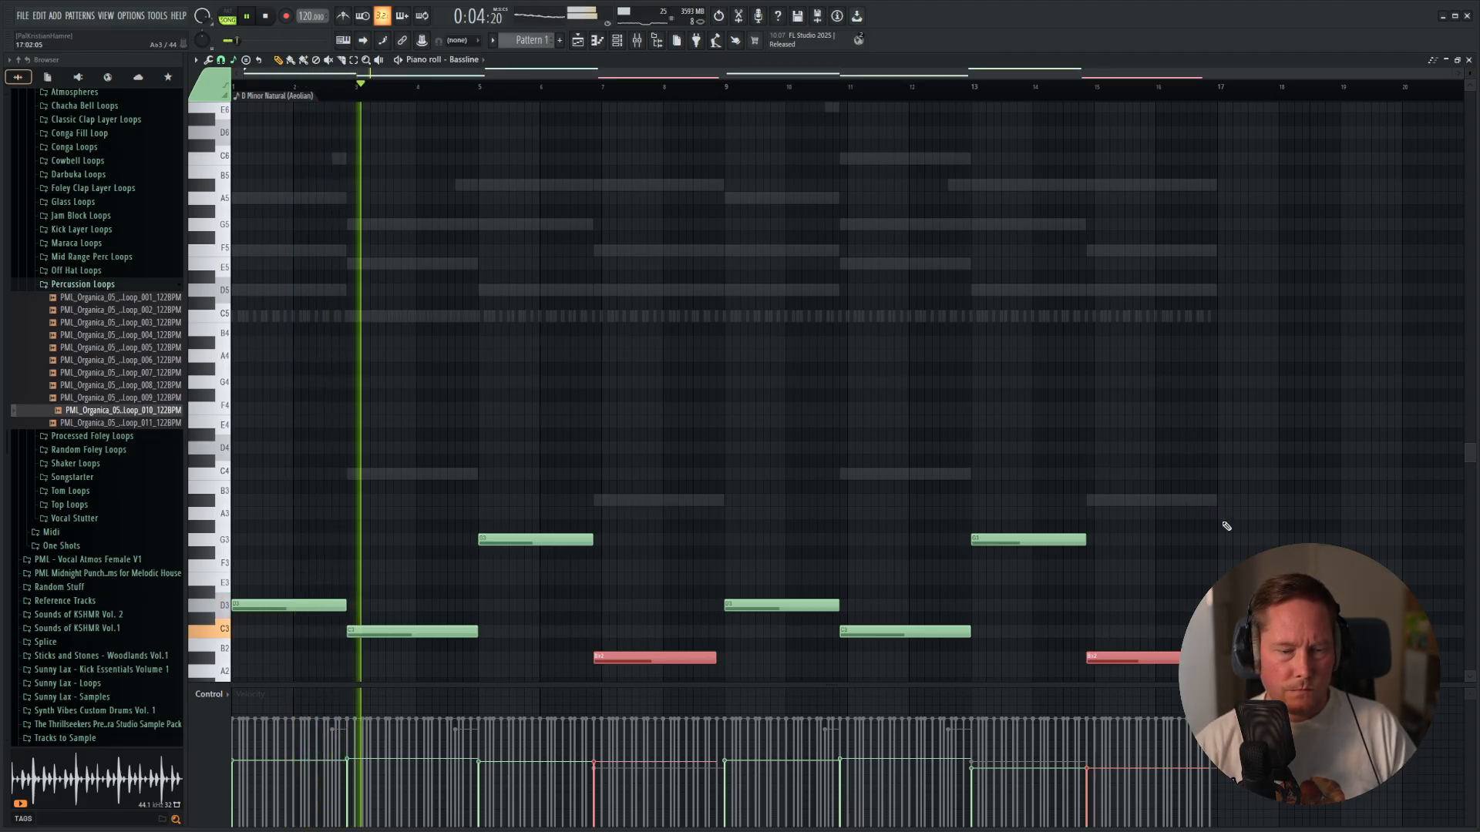
key("ctrl+Up")
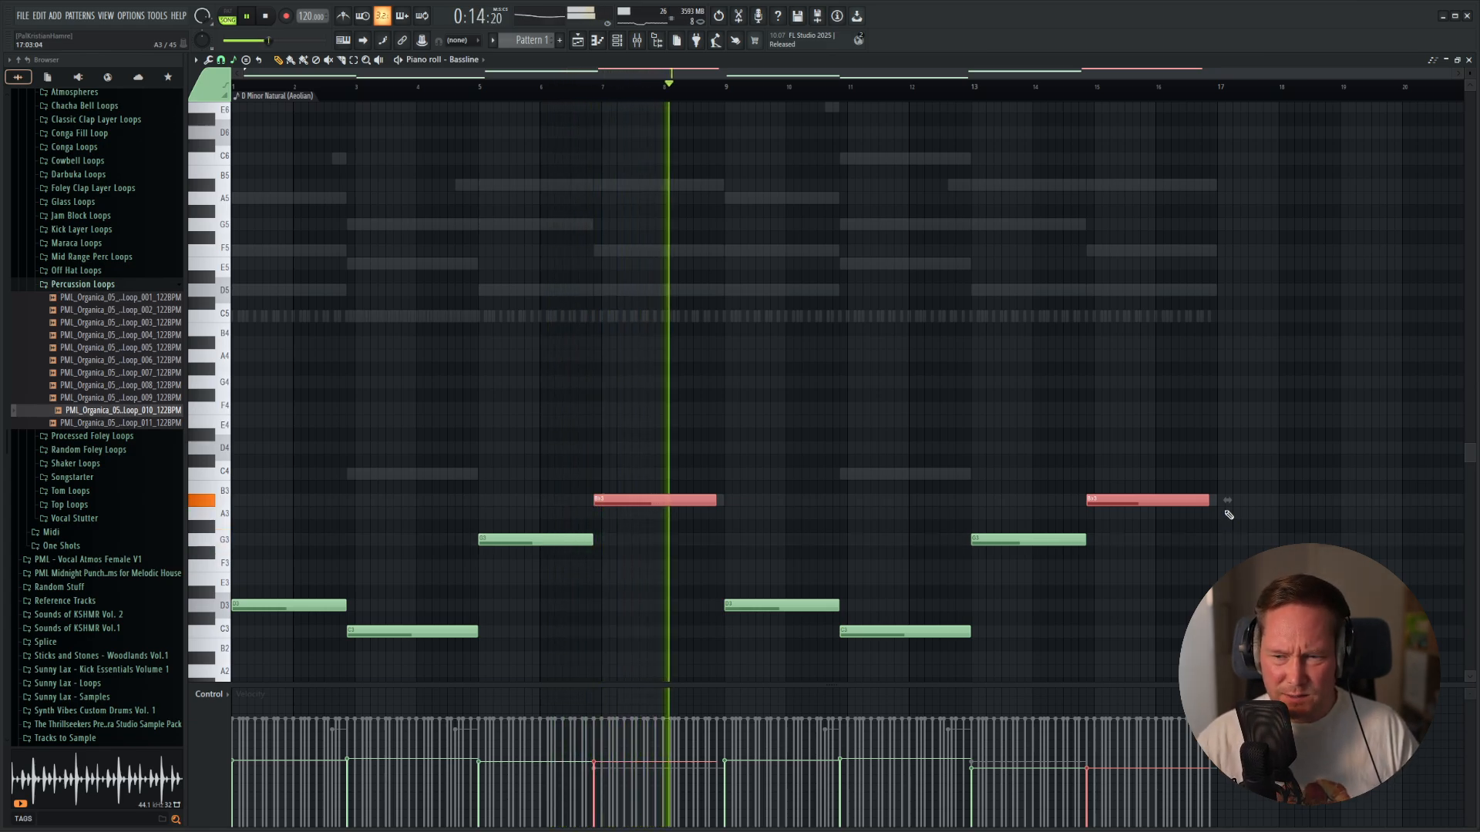
left_click_drag(1207, 501, 1215, 501)
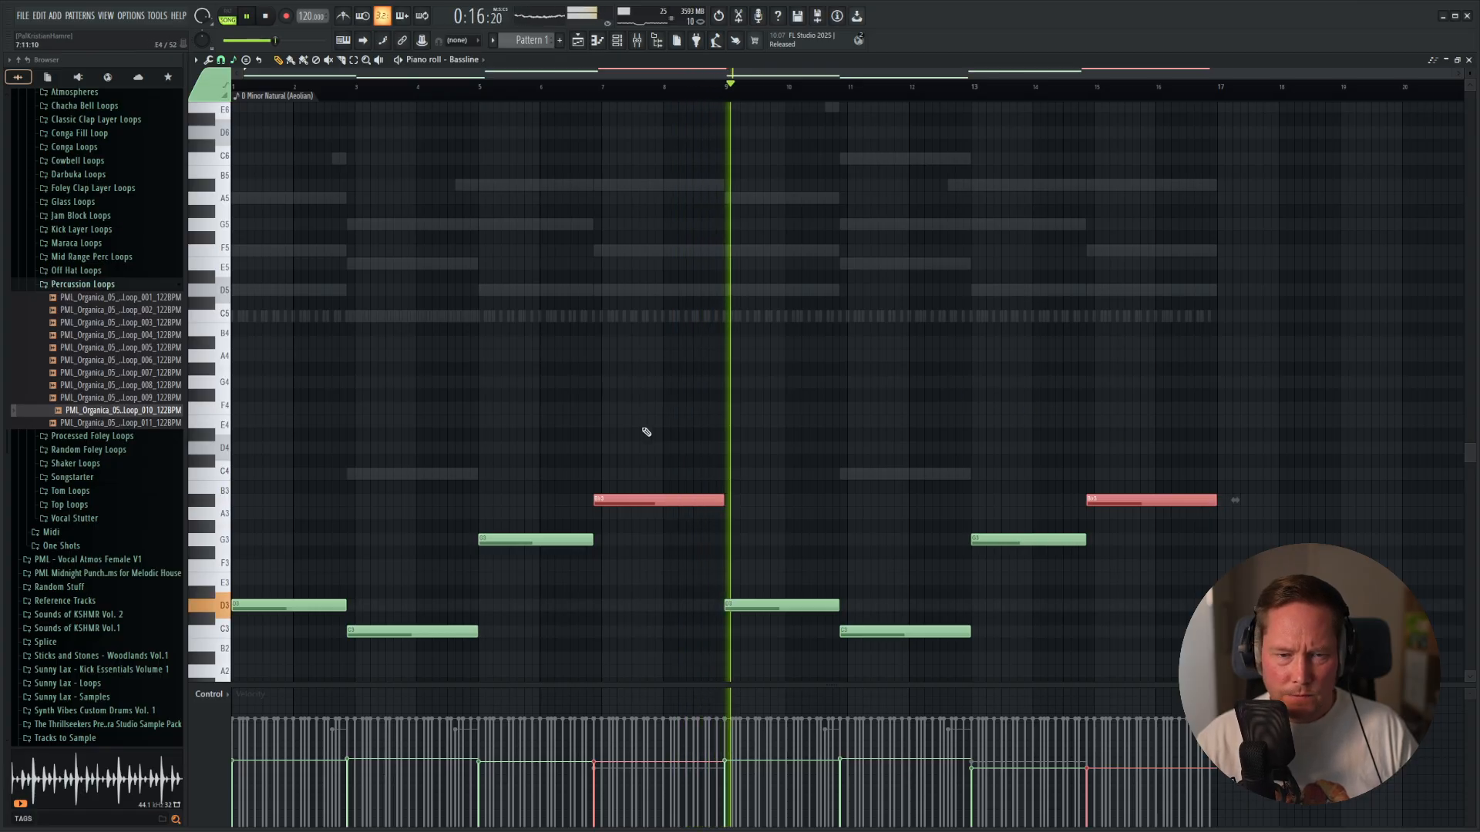
Lower only the first Bb3 Bassline note by an octave to Bb2 and play the pattern from the start.
key("space")
left_click_drag(672, 450, 646, 522)
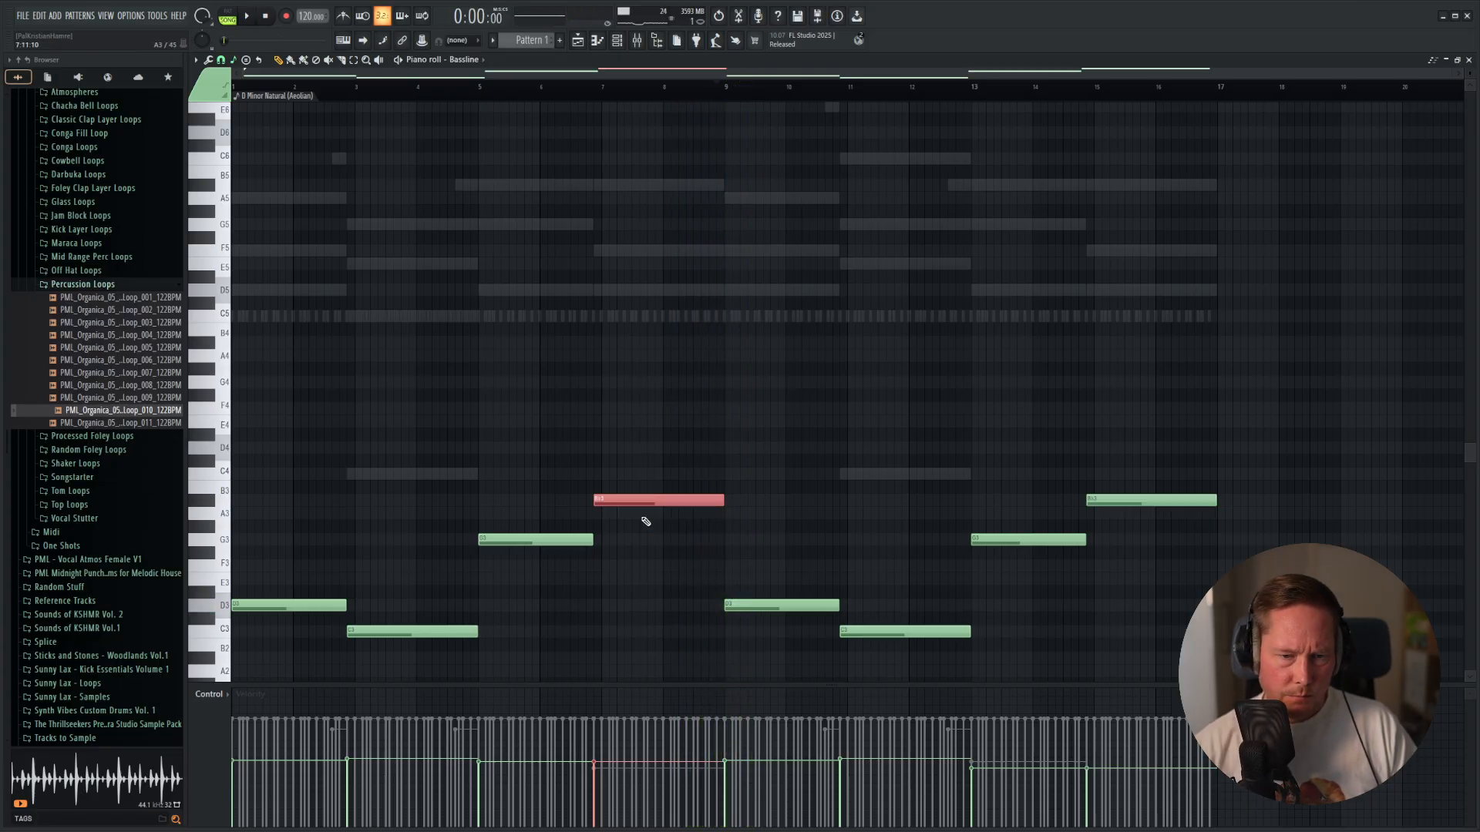
key("space")
scroll(646, 522, "down", 2)
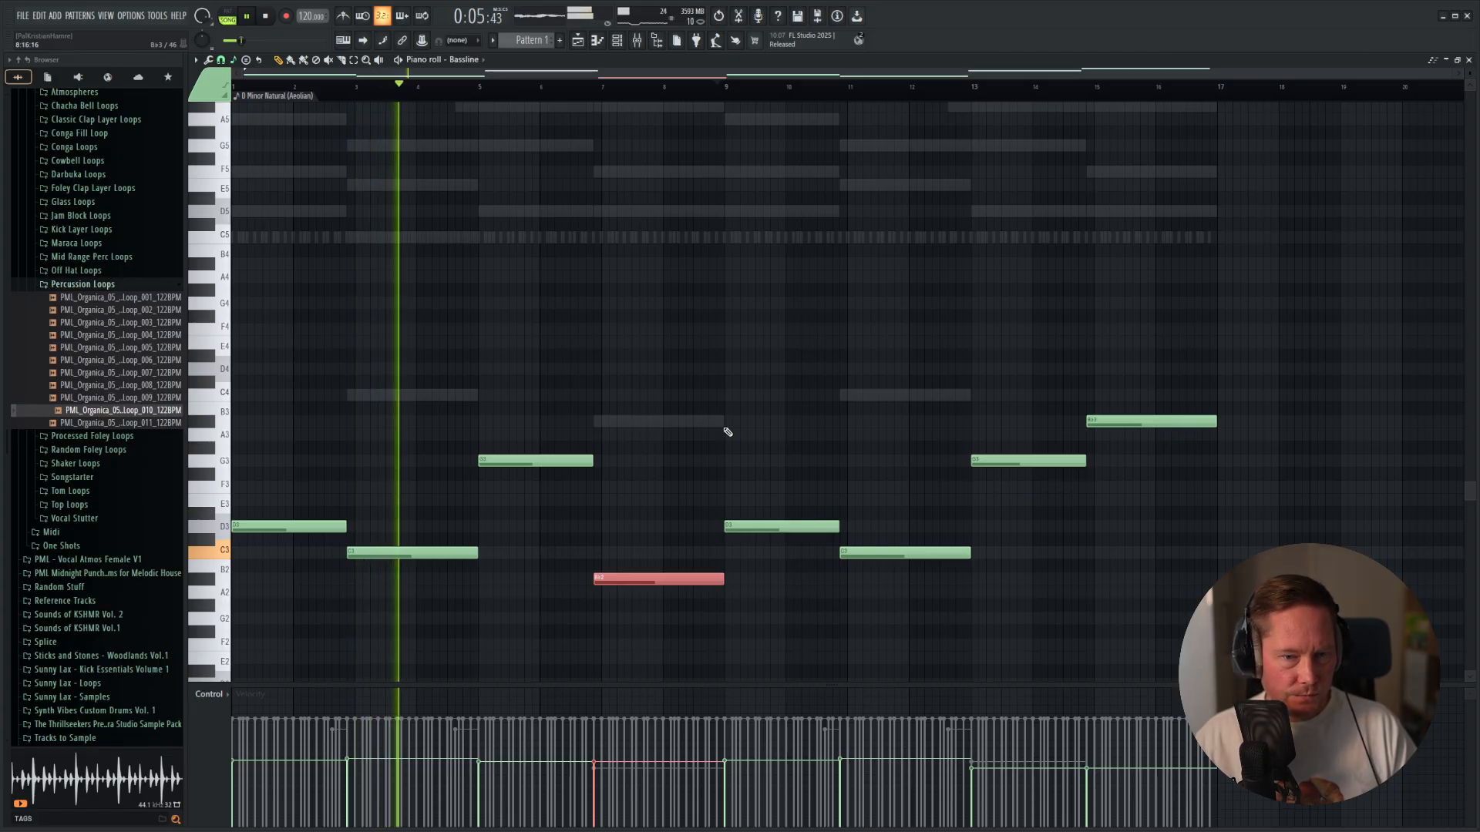
Switch to the Piano Chords and add a short passing note late in bar 6, placed at C6 and raised to D6.
scroll(621, 328, "up", 1)
scroll(622, 328, "up", 3)
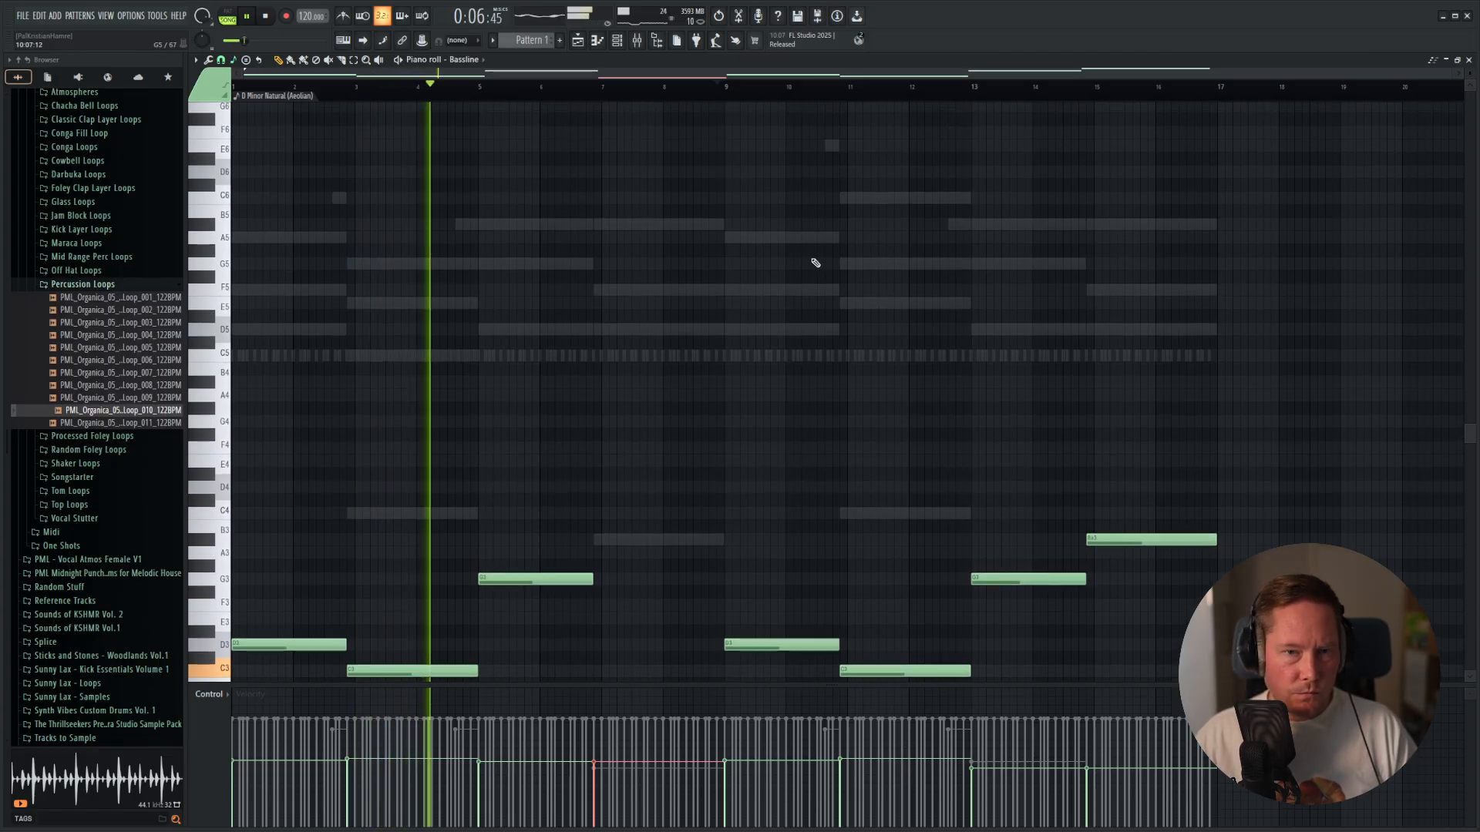
double_click(622, 294)
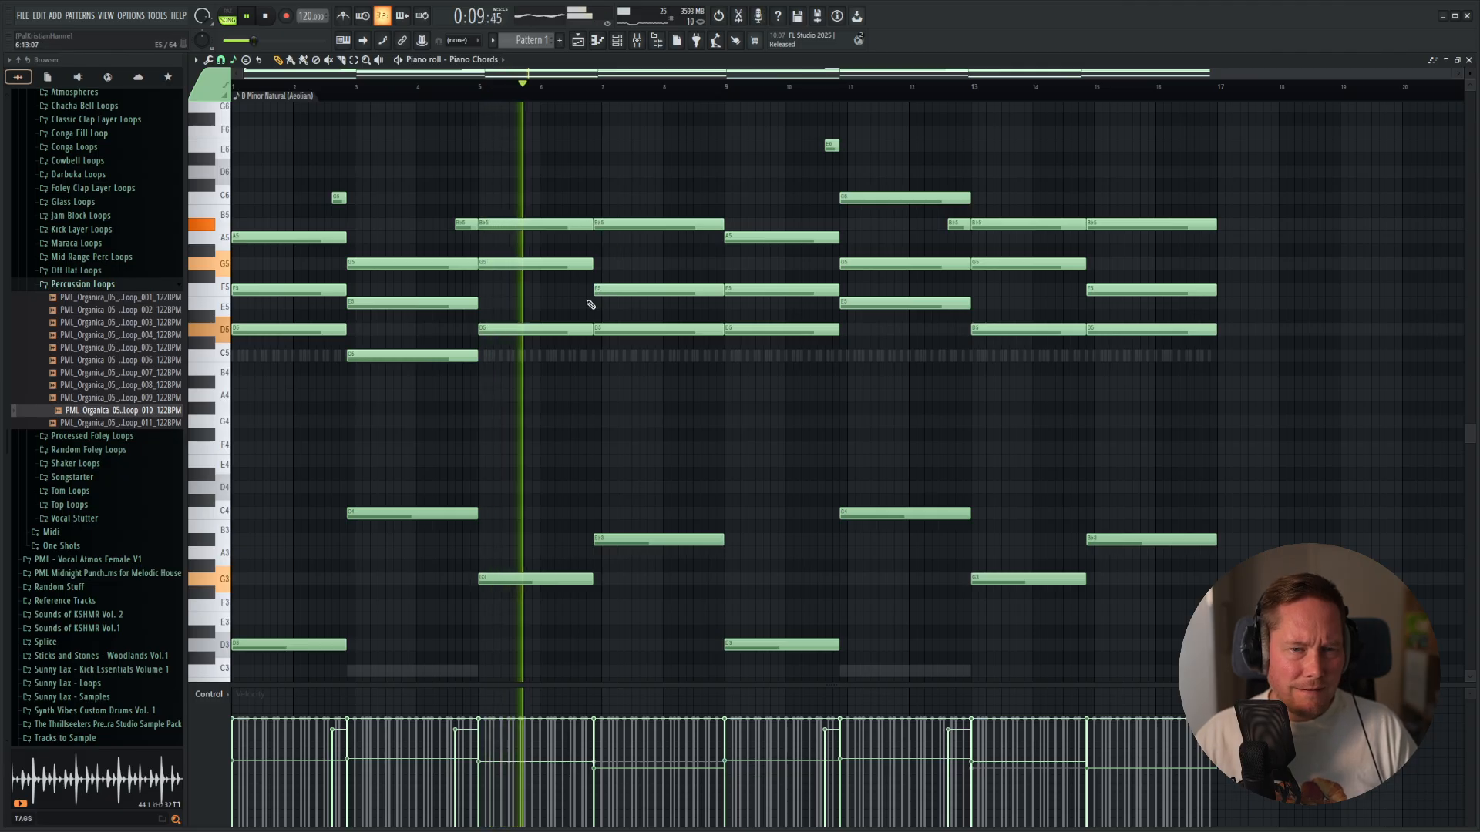
left_click(580, 198)
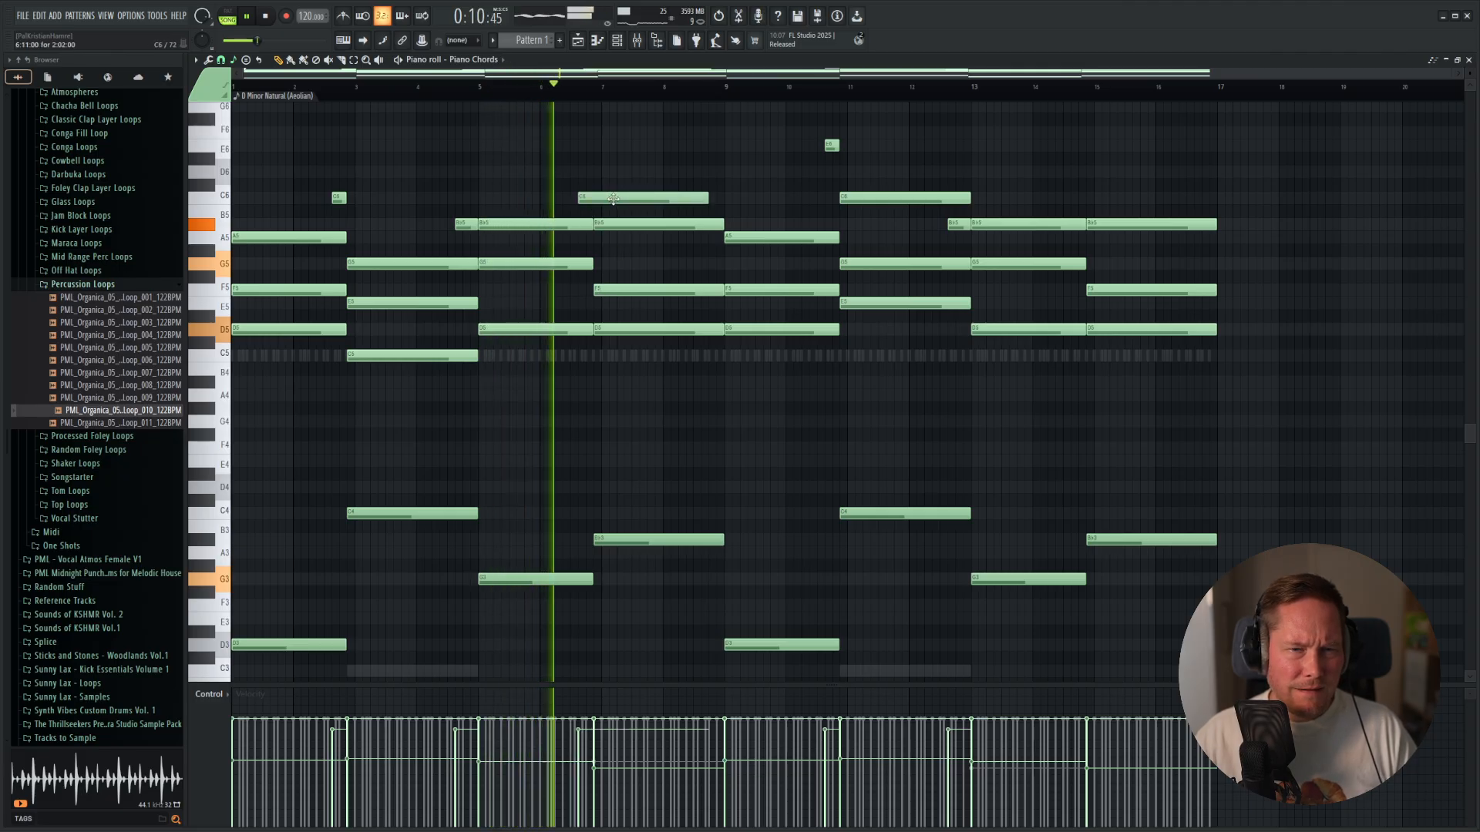
right_click(683, 199)
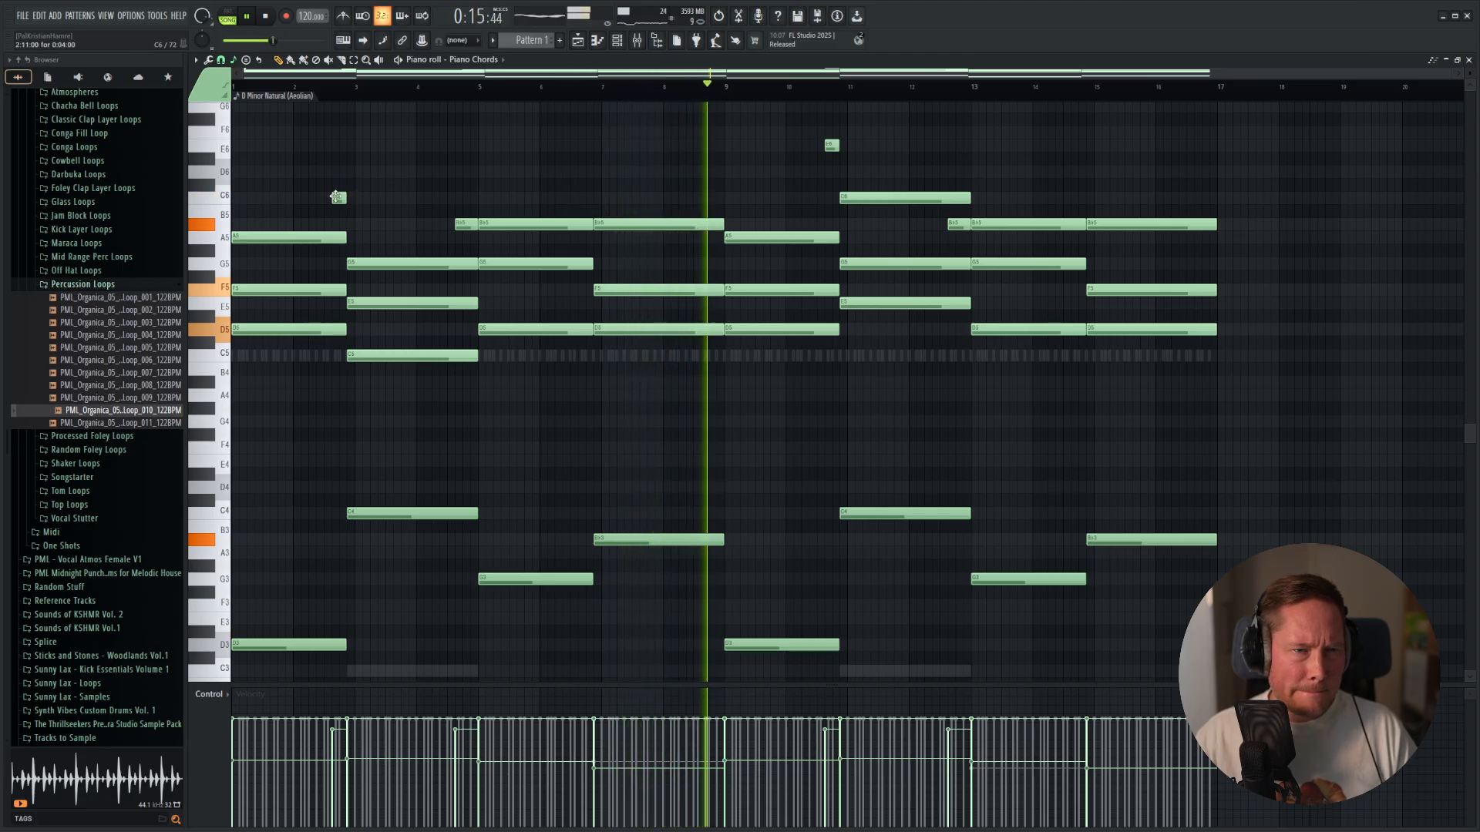
left_click(552, 198)
left_click_drag(552, 198, 583, 198)
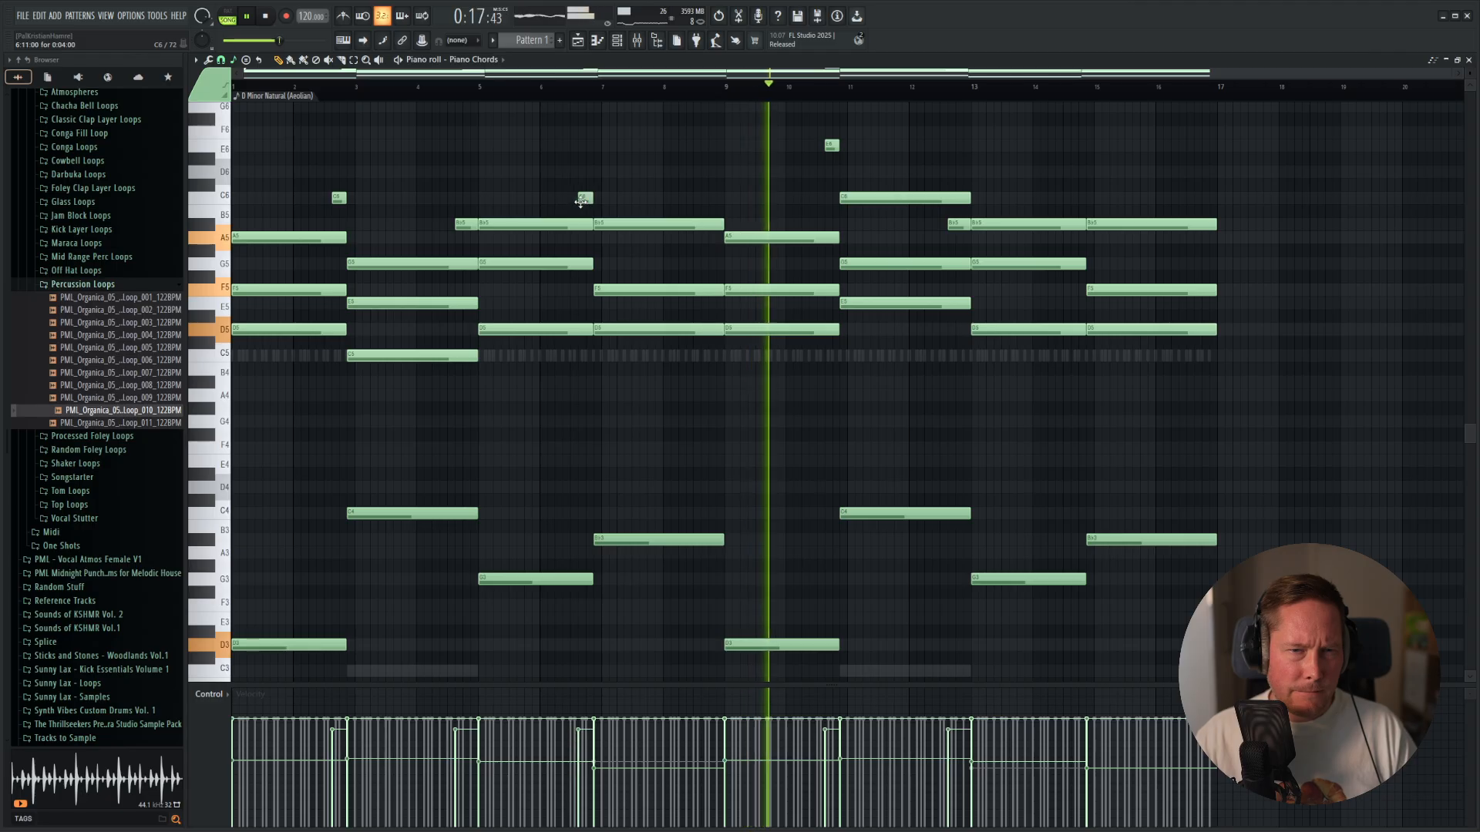
scroll(595, 220, "up", 4)
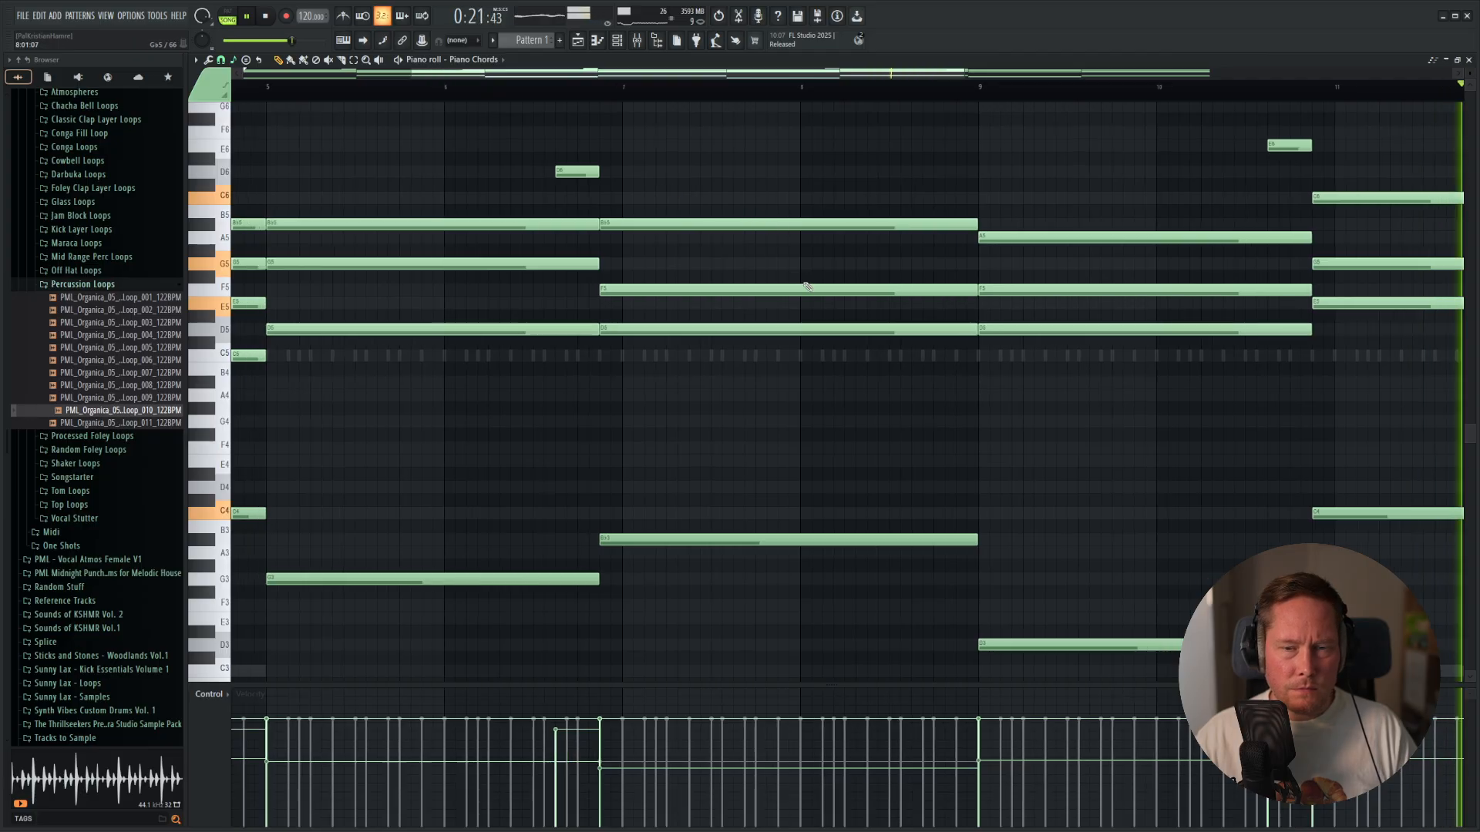
Add a matching short passing note at C6 late in bar 14, and lower the one late in bar 6 to C6.
scroll(681, 191, "down", 4)
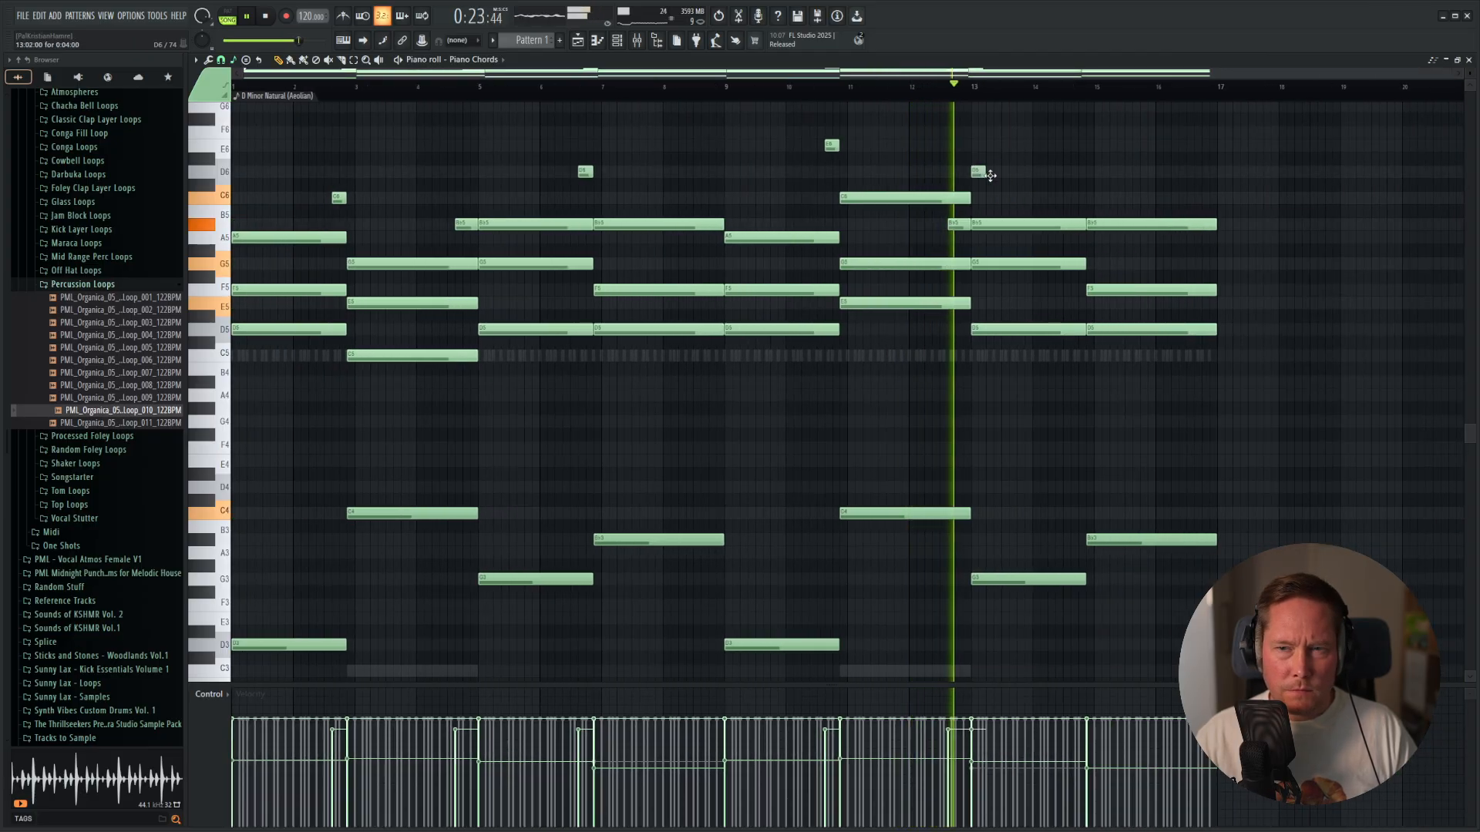
left_click(1073, 172)
scroll(1069, 190, "up", 4)
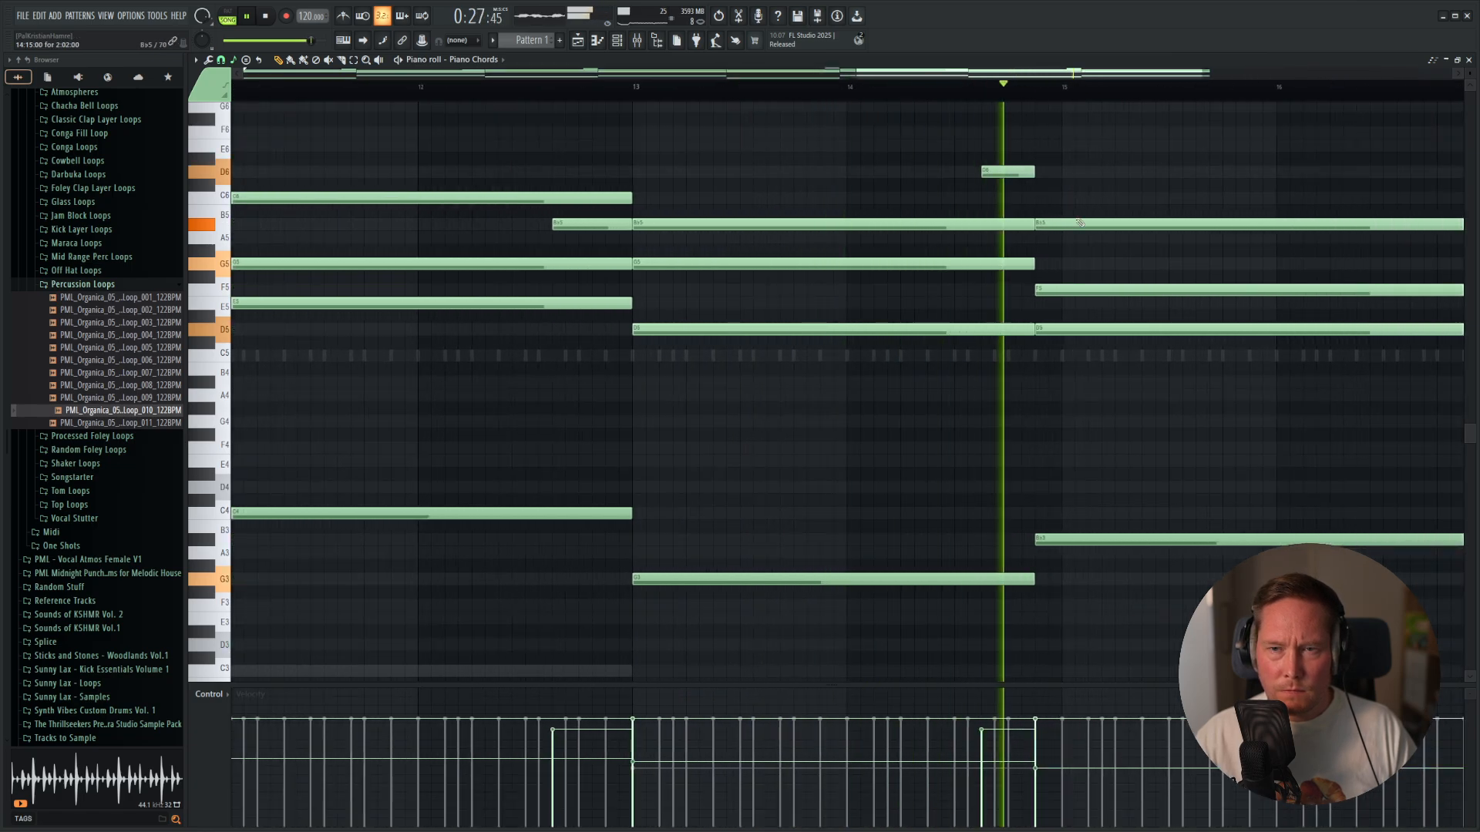
left_click_drag(1003, 172, 1003, 198)
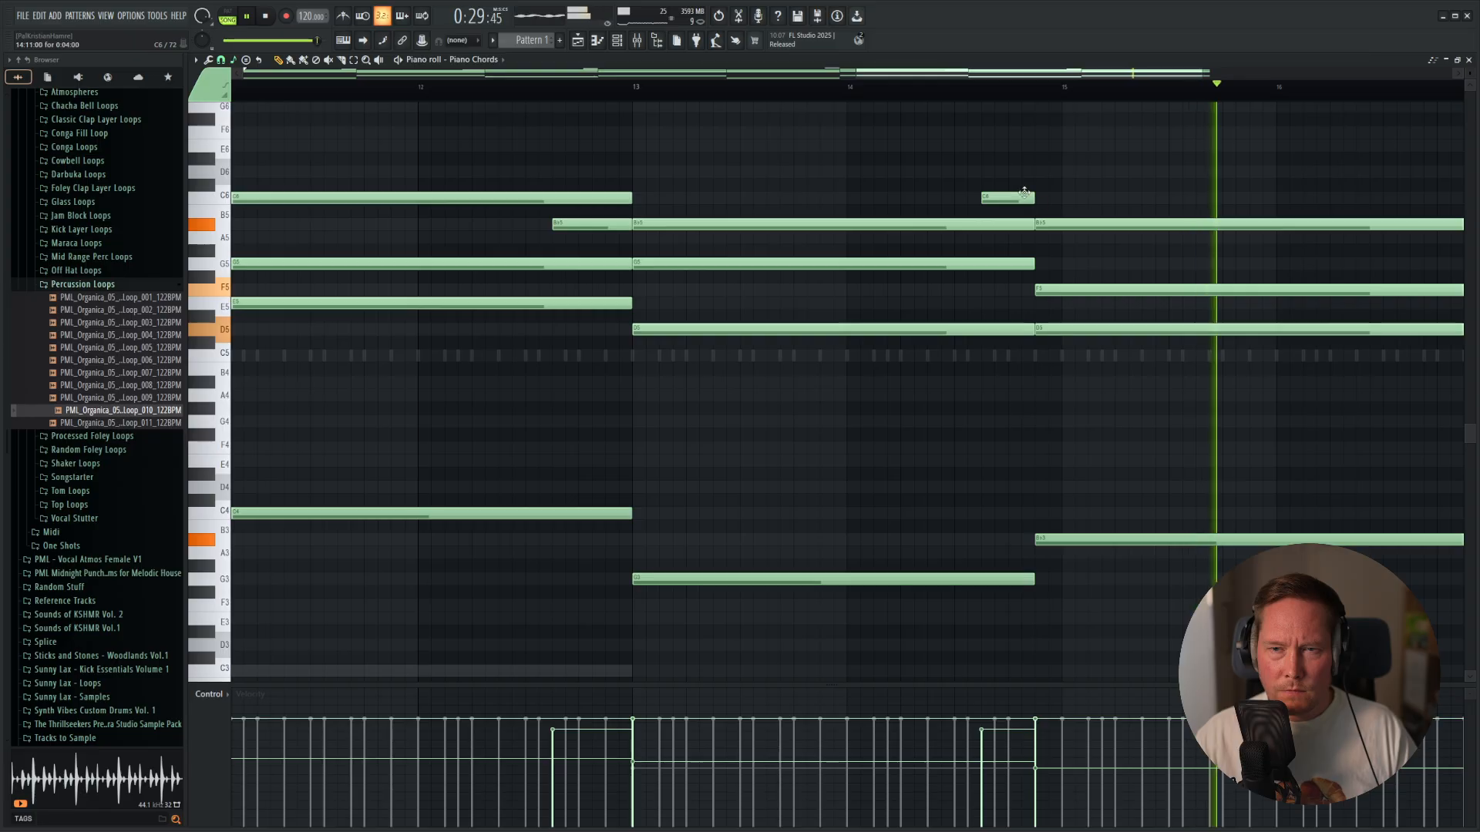
scroll(846, 367, "down", 4)
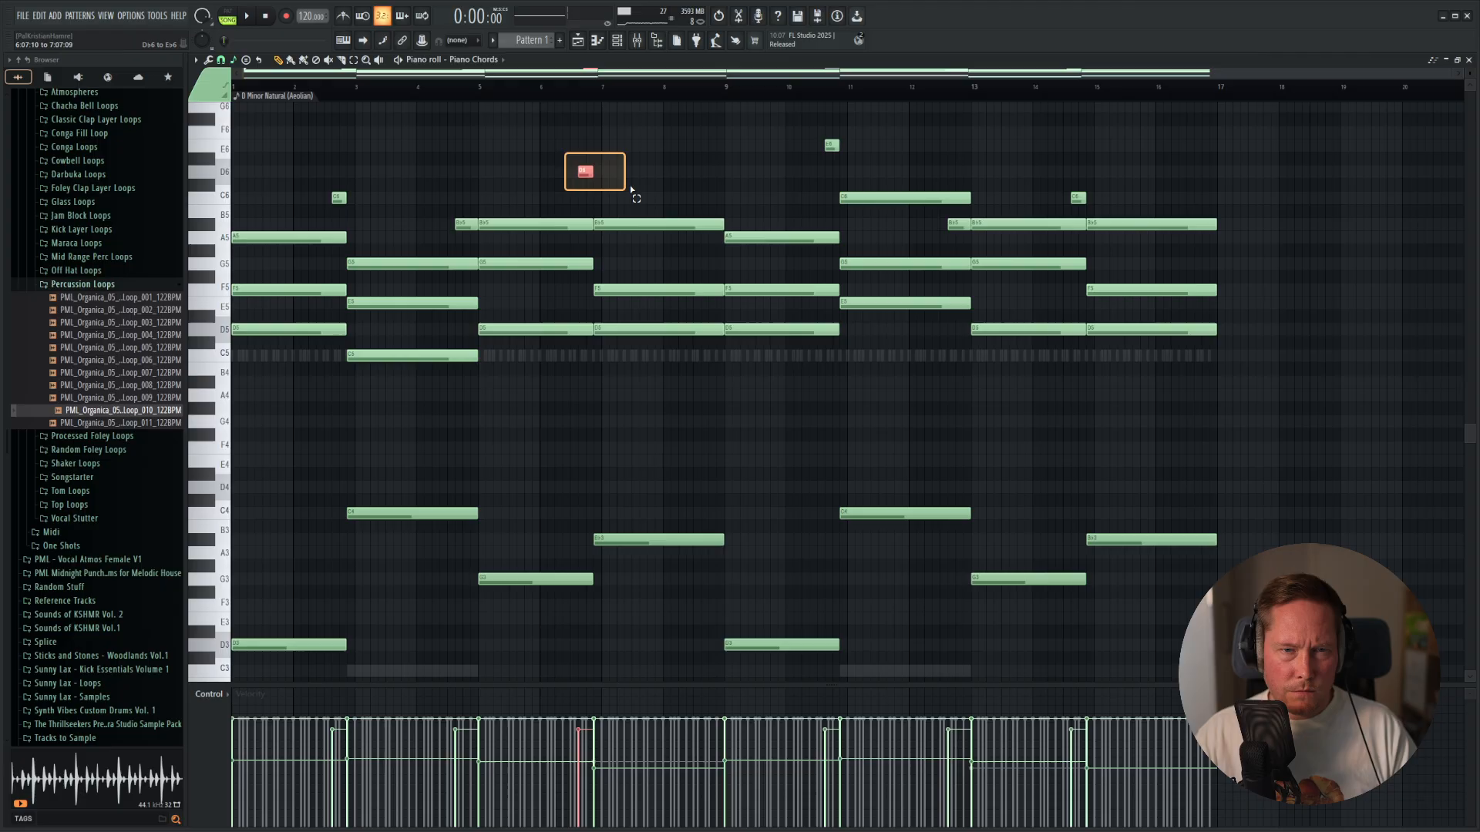
key("shift+Down")
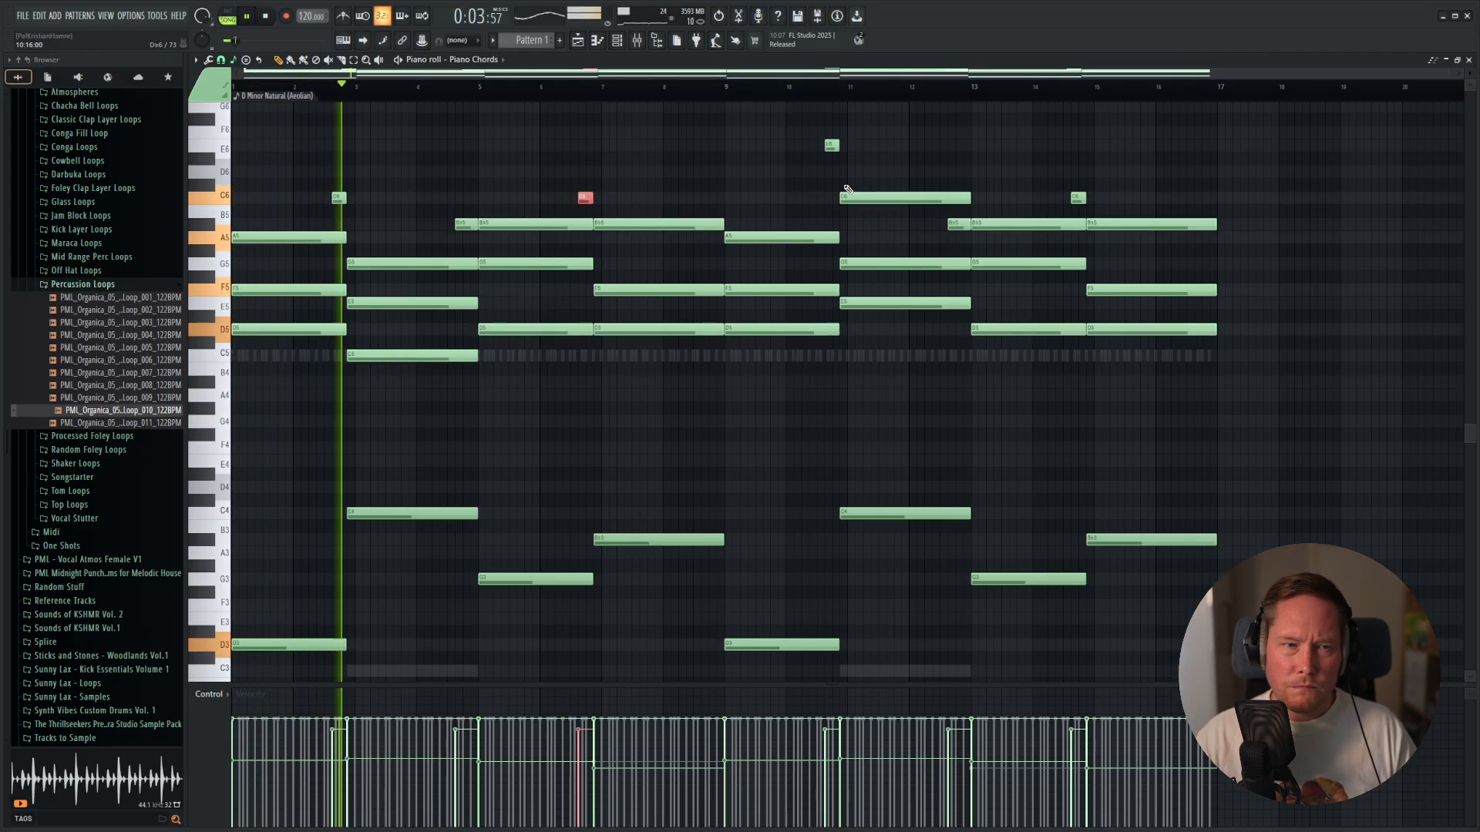
Switch to the Bassline and lower its final Bb3 note by an octave to Bb2.
double_click(413, 670)
scroll(676, 566, "down", 5)
left_click(1180, 341)
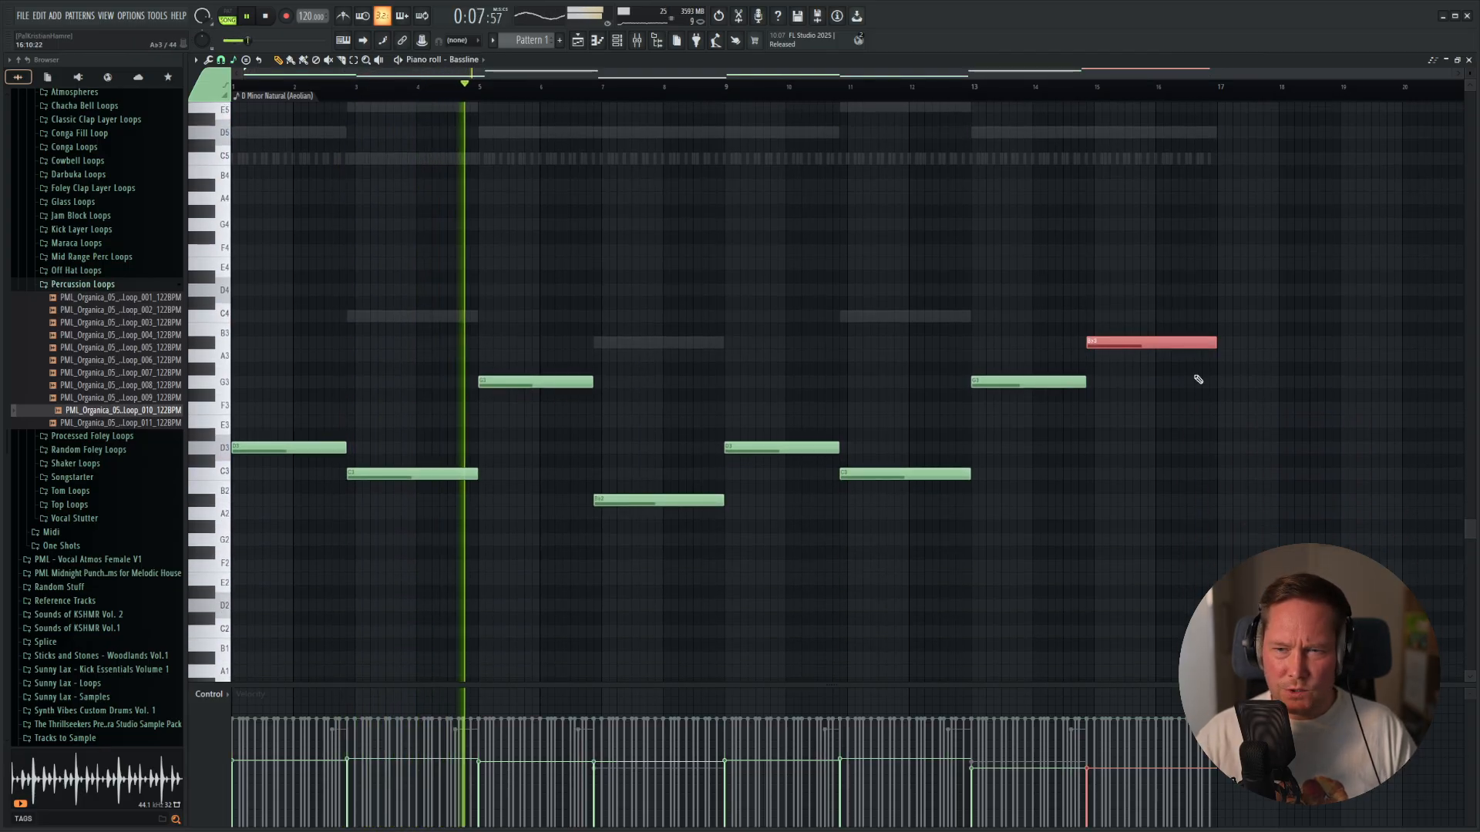
key("ctrl+Down")
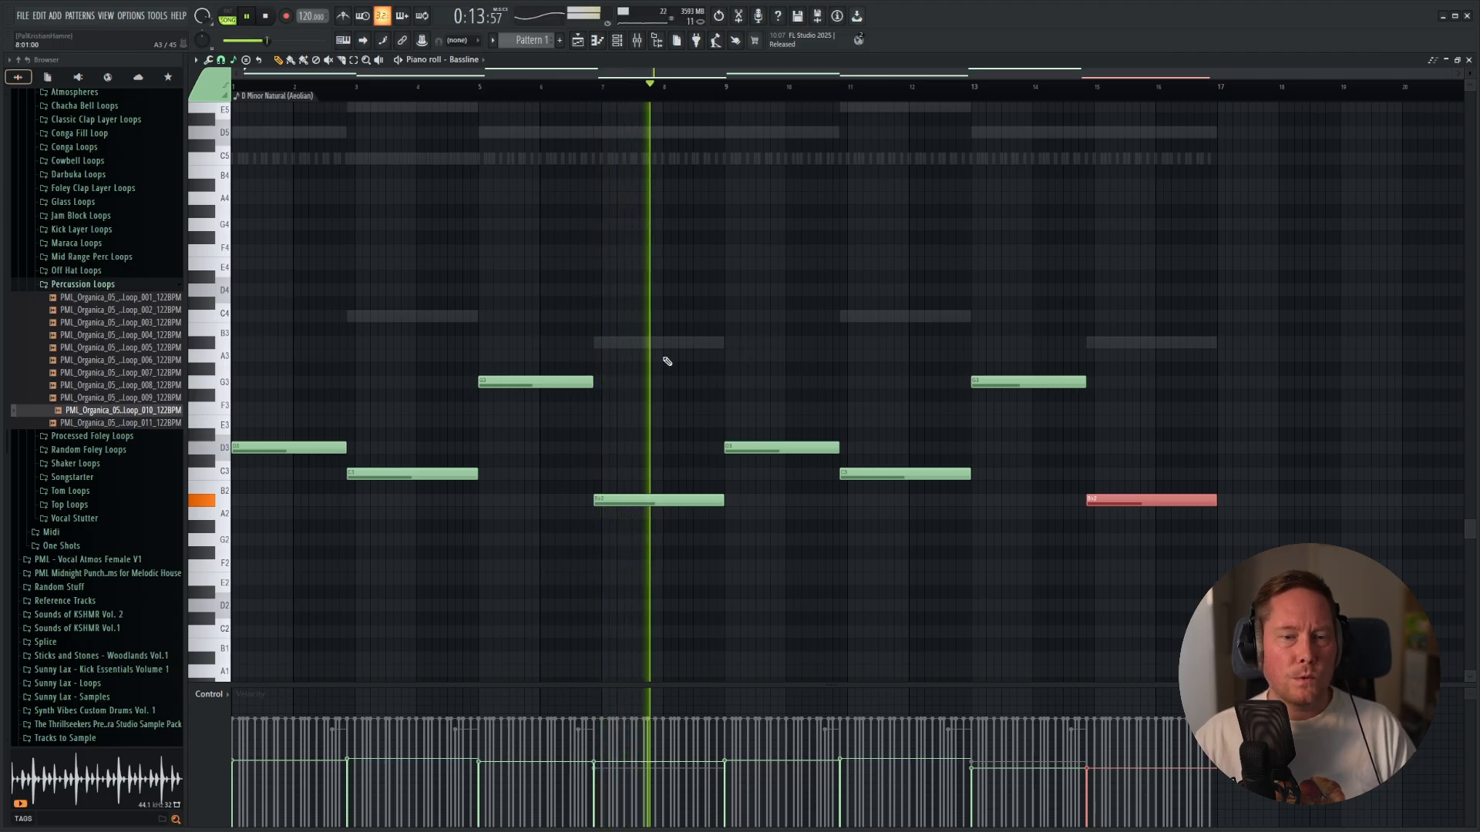
Lower the Bassline's G3 note at bar 5 by an octave to G2 and replay the pattern from the start.
left_click_drag(486, 359, 523, 405)
key("ctrl+Down")
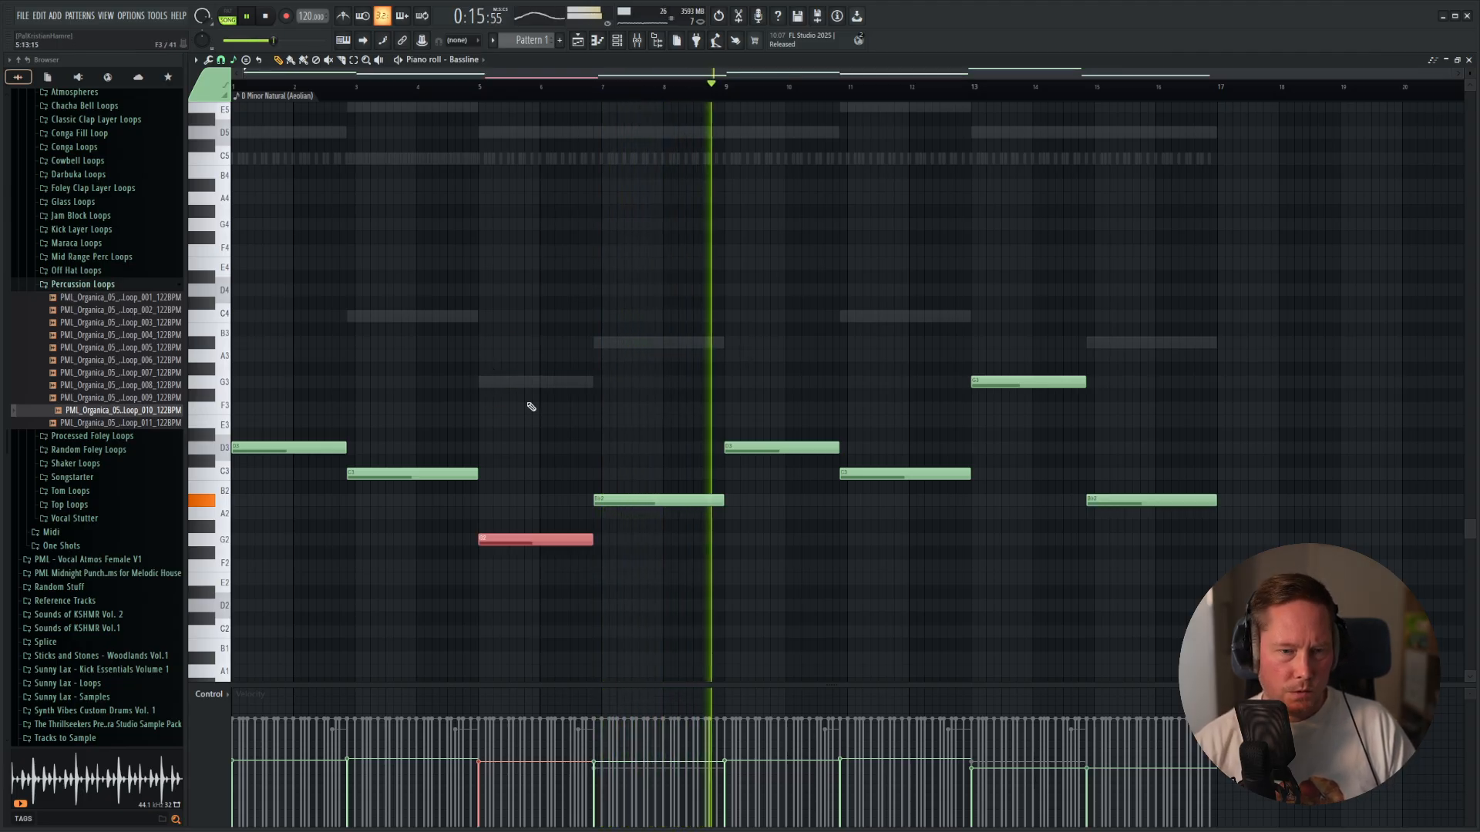
key("space")
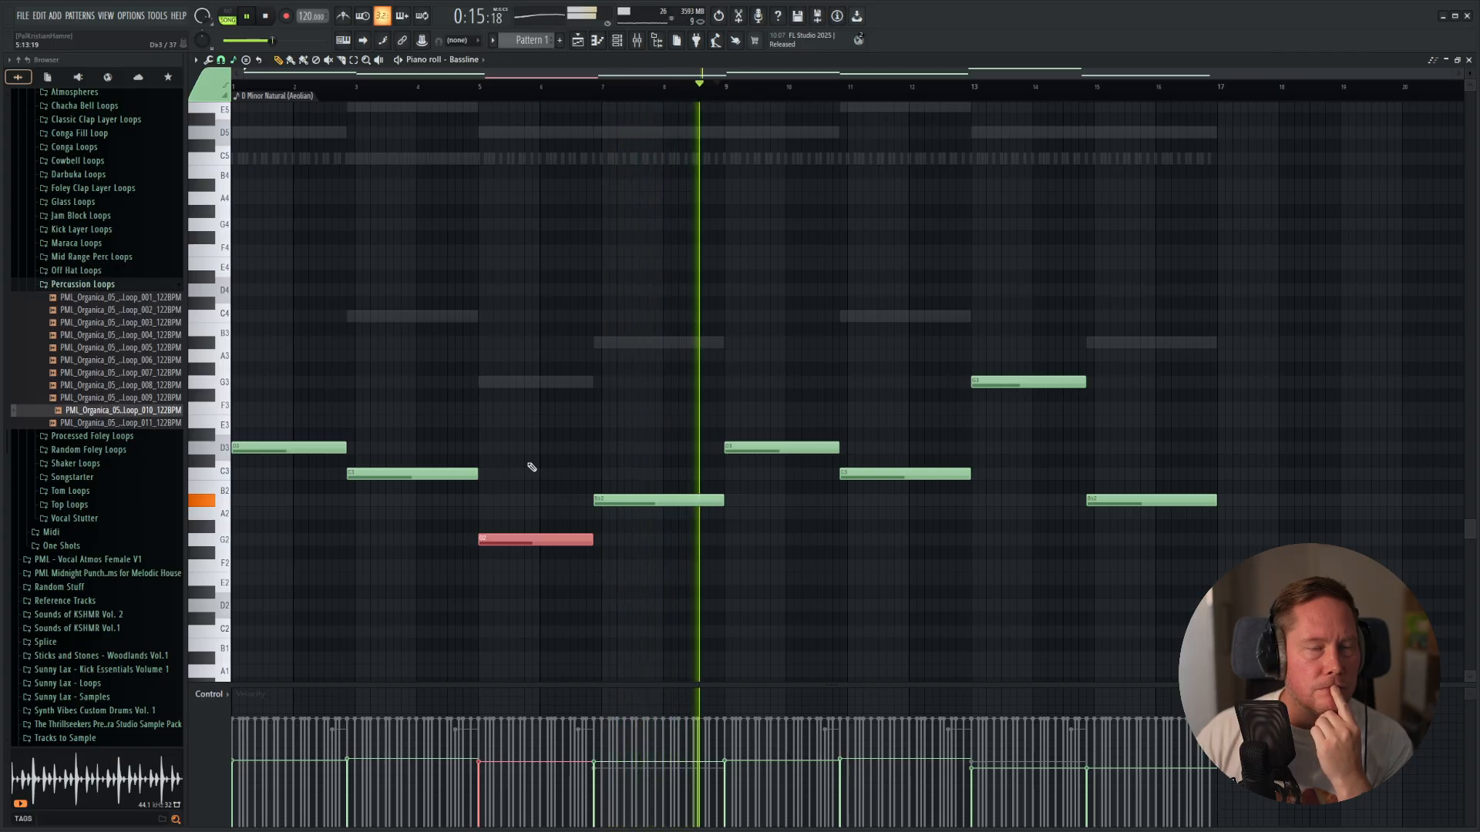
Lower the Bassline's G3 note at bar 13 by an octave to G2.
left_click(1029, 383)
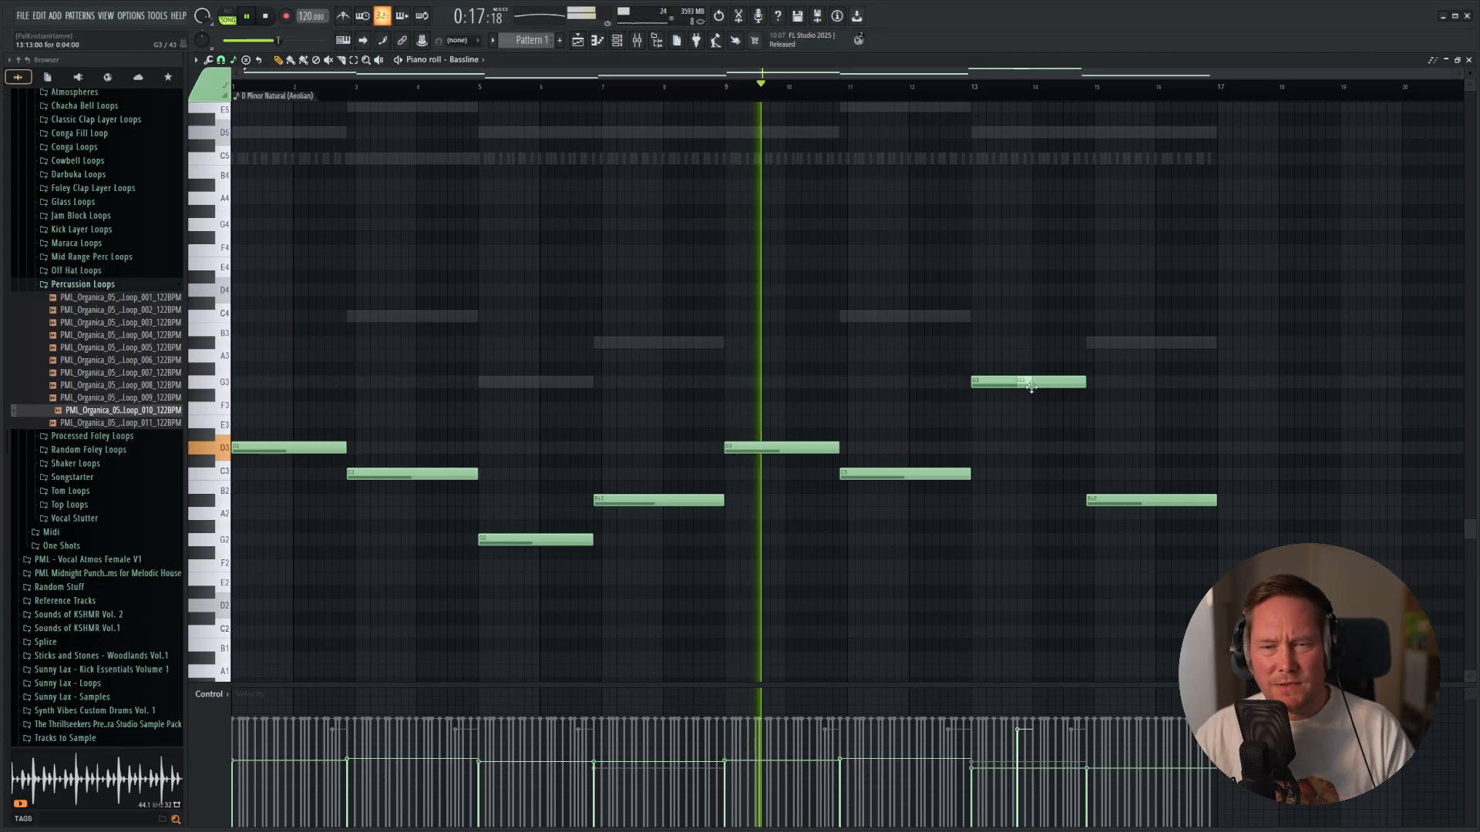
left_click(1023, 410)
right_click(1025, 410)
left_click_drag(961, 361, 1100, 410)
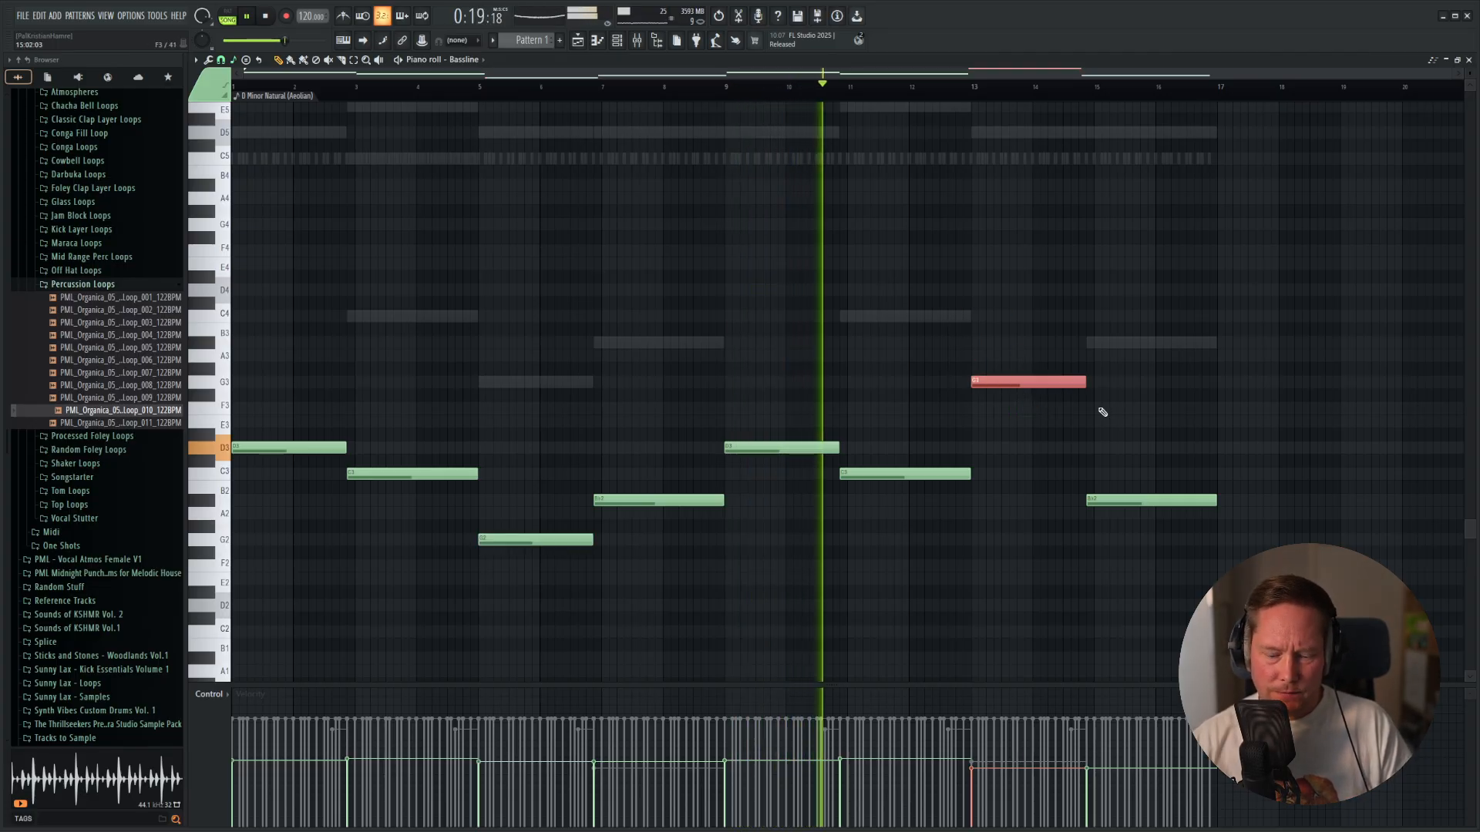
key("ctrl+Down")
Go to the mixer, solo the Piano Chords with the kick sidechain source, and sidechain the Sidechain Kick track to the Piano Chords track.
key("F5")
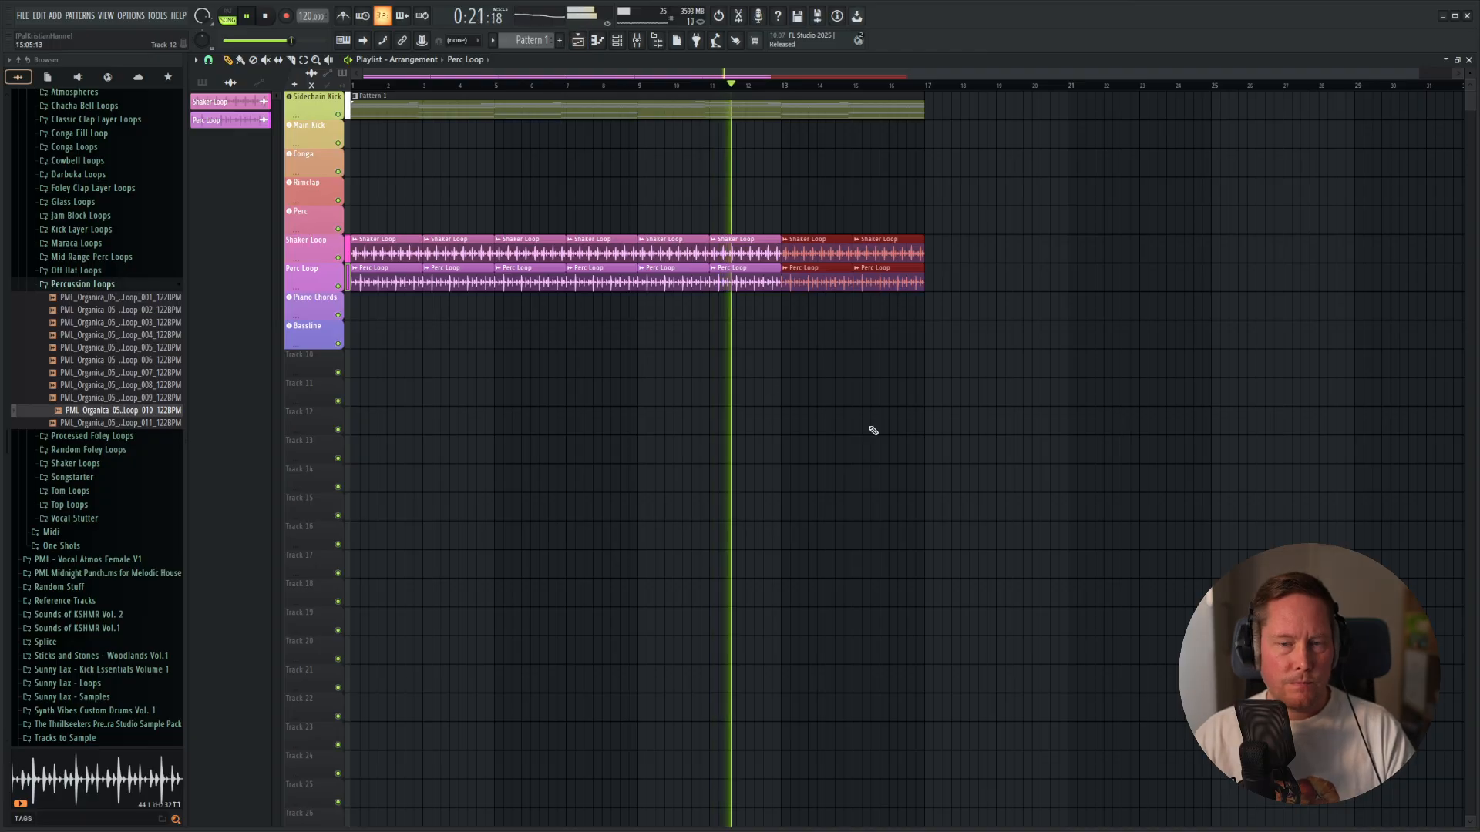
key("F6")
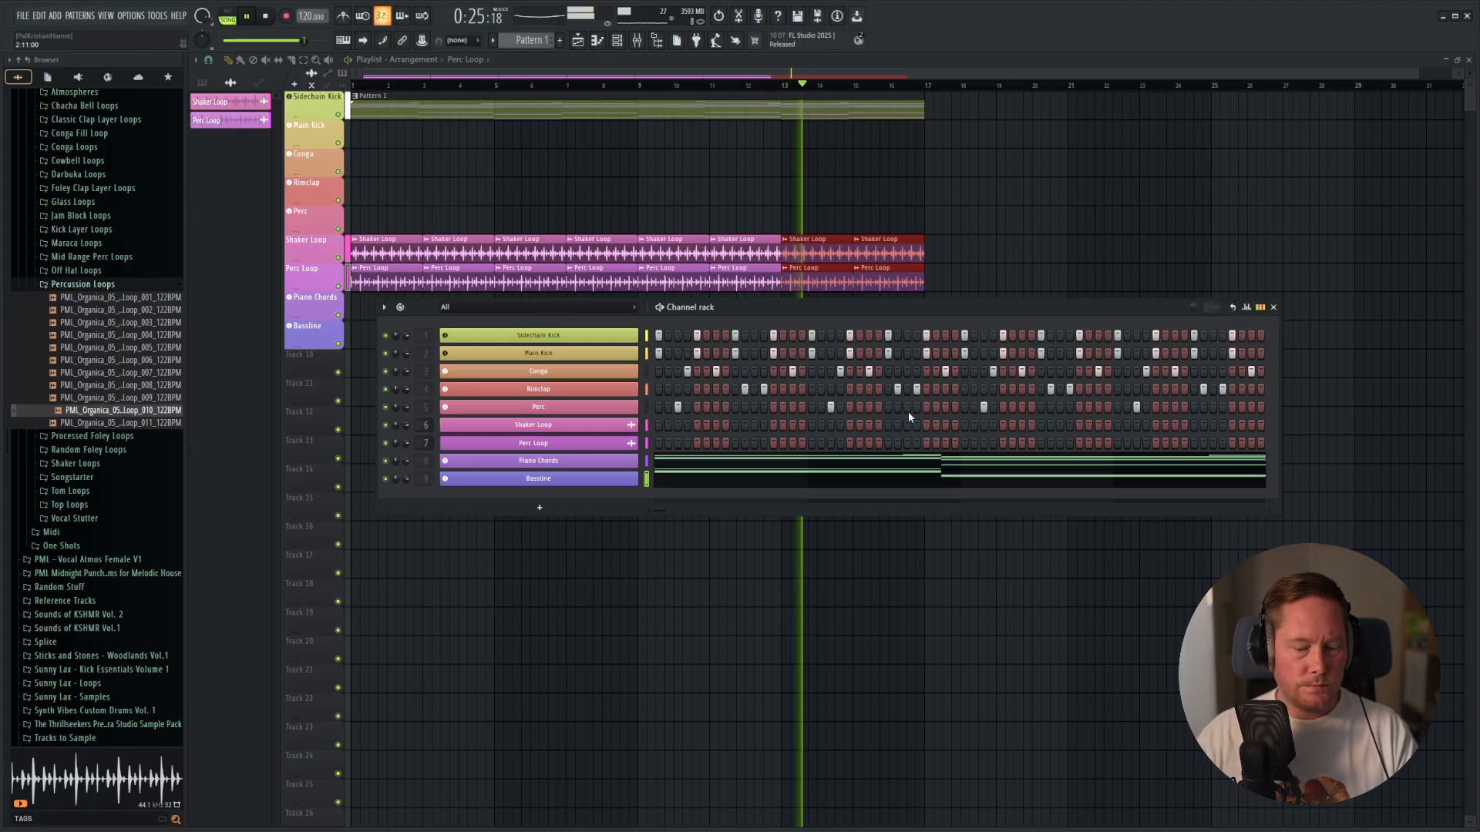
key("F9")
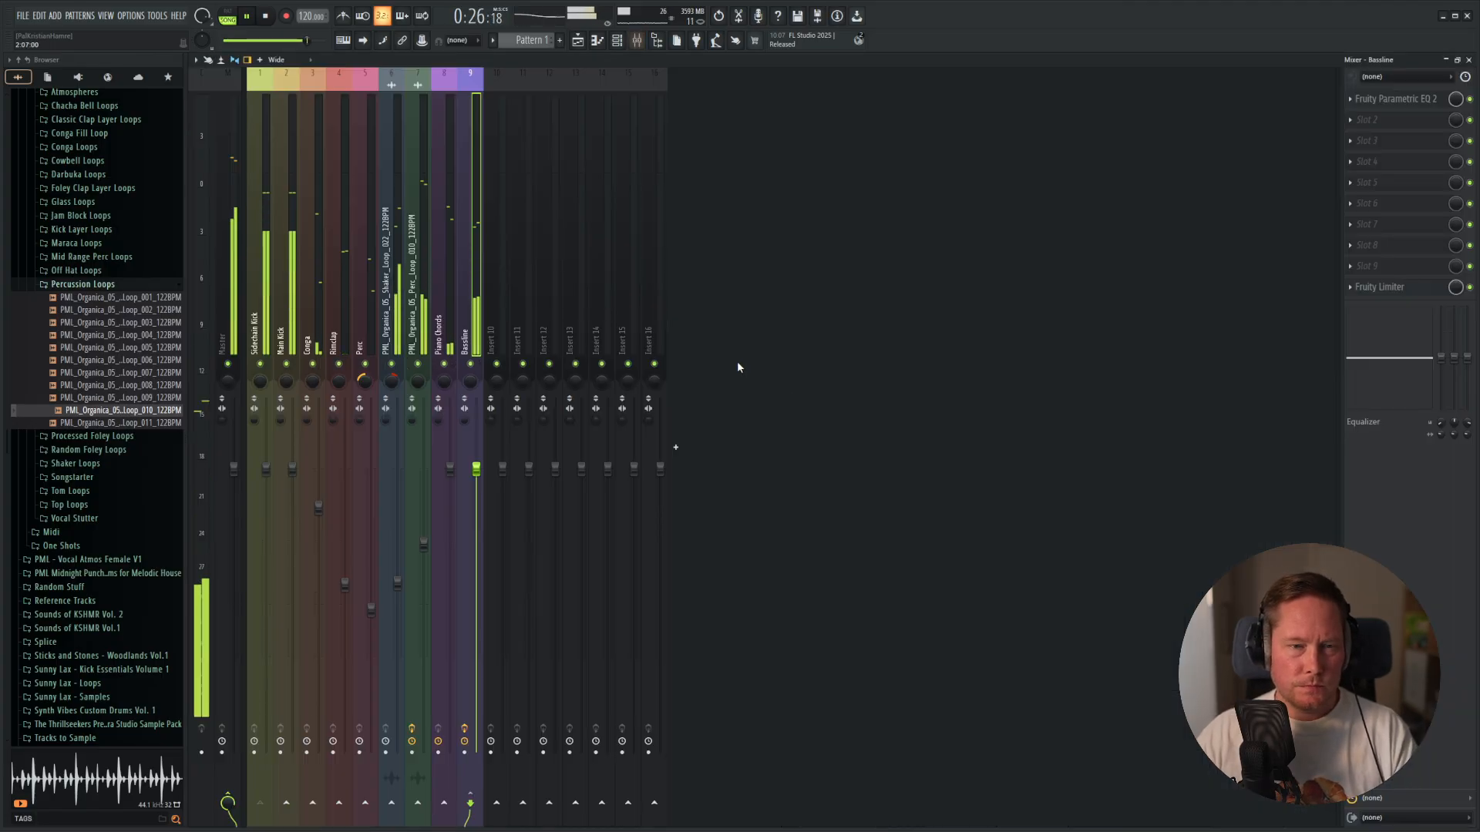
left_click(448, 331)
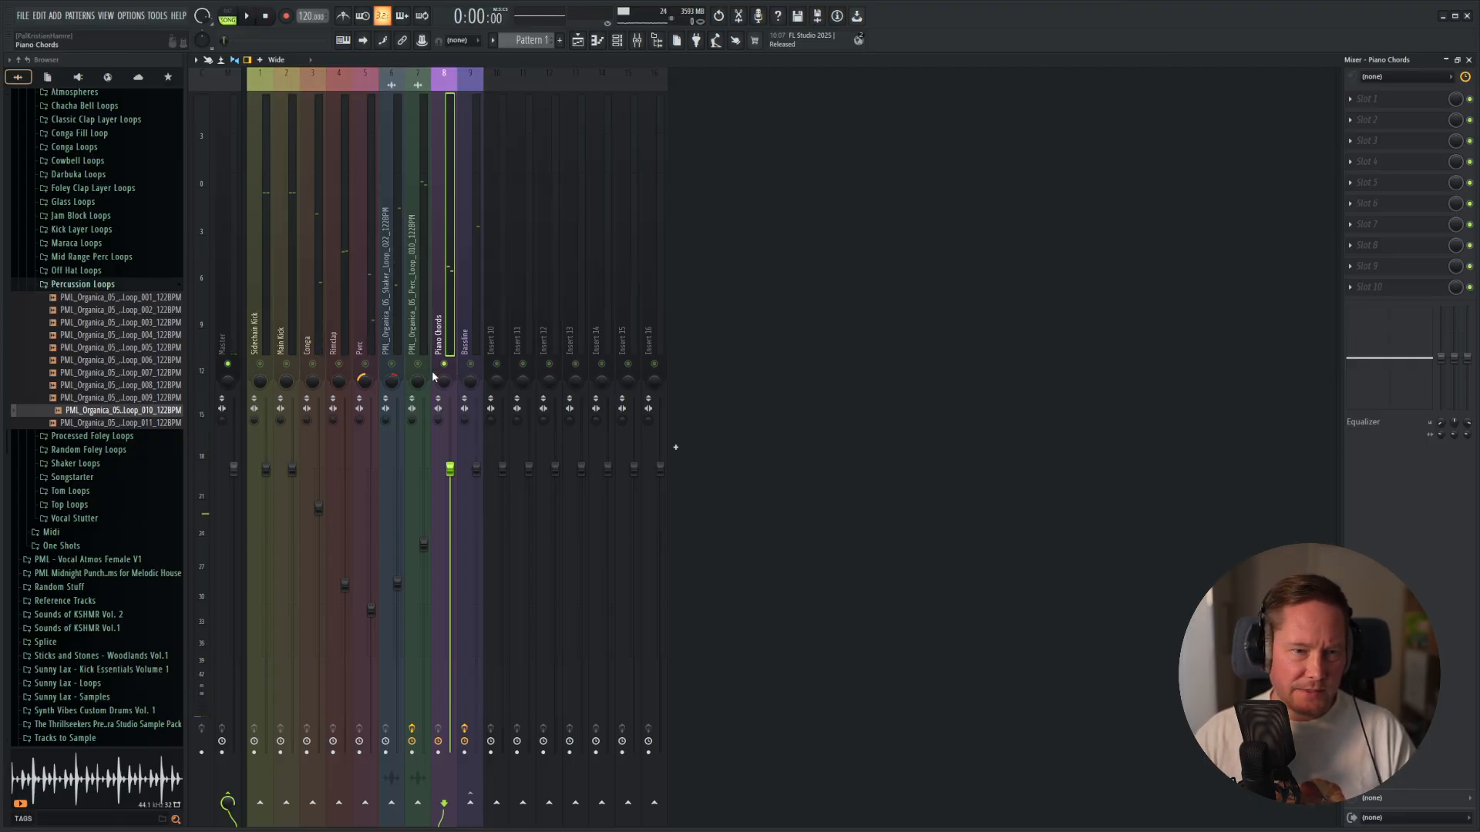
key("space")
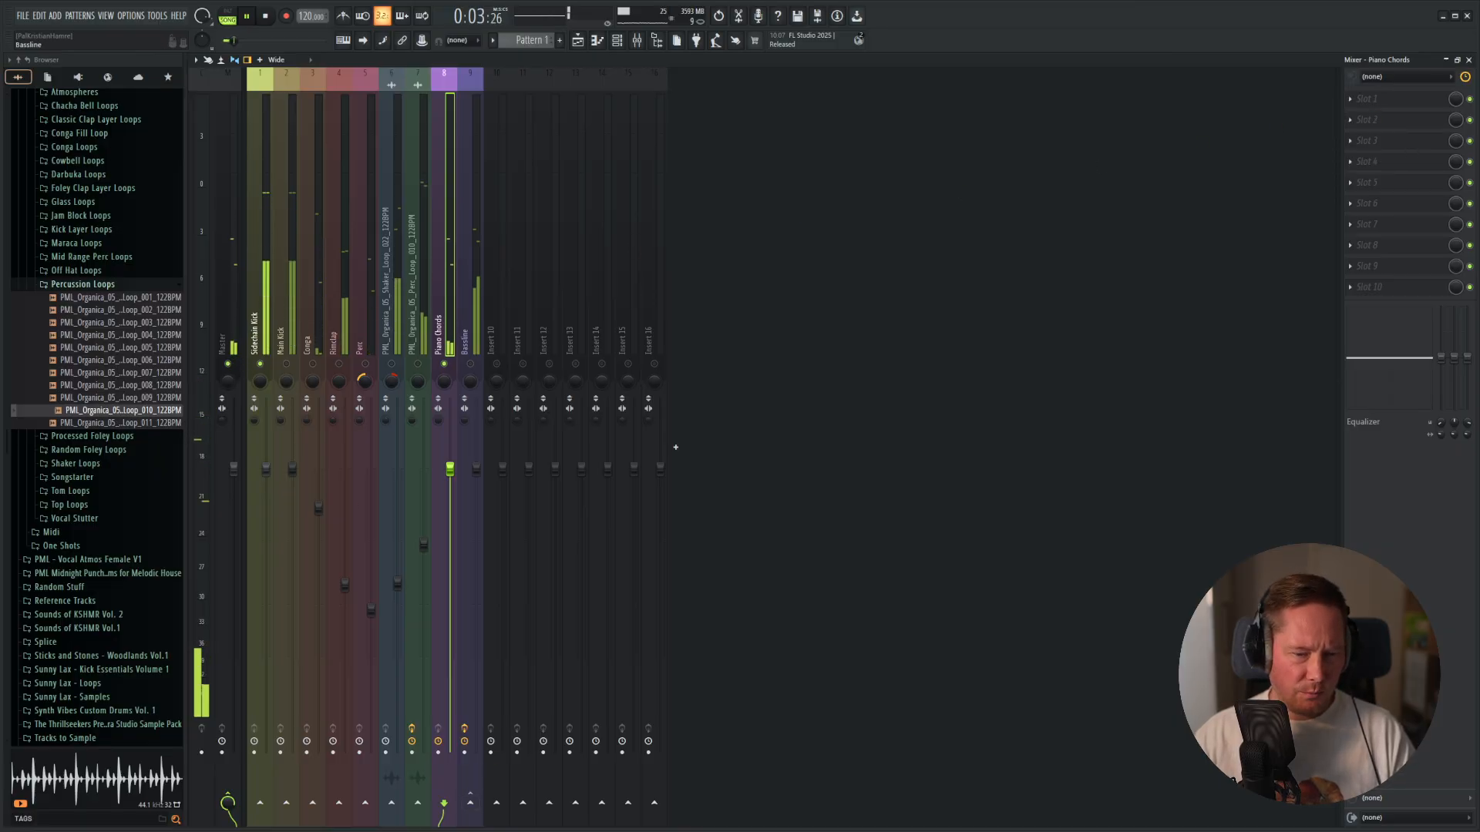
left_click(254, 320)
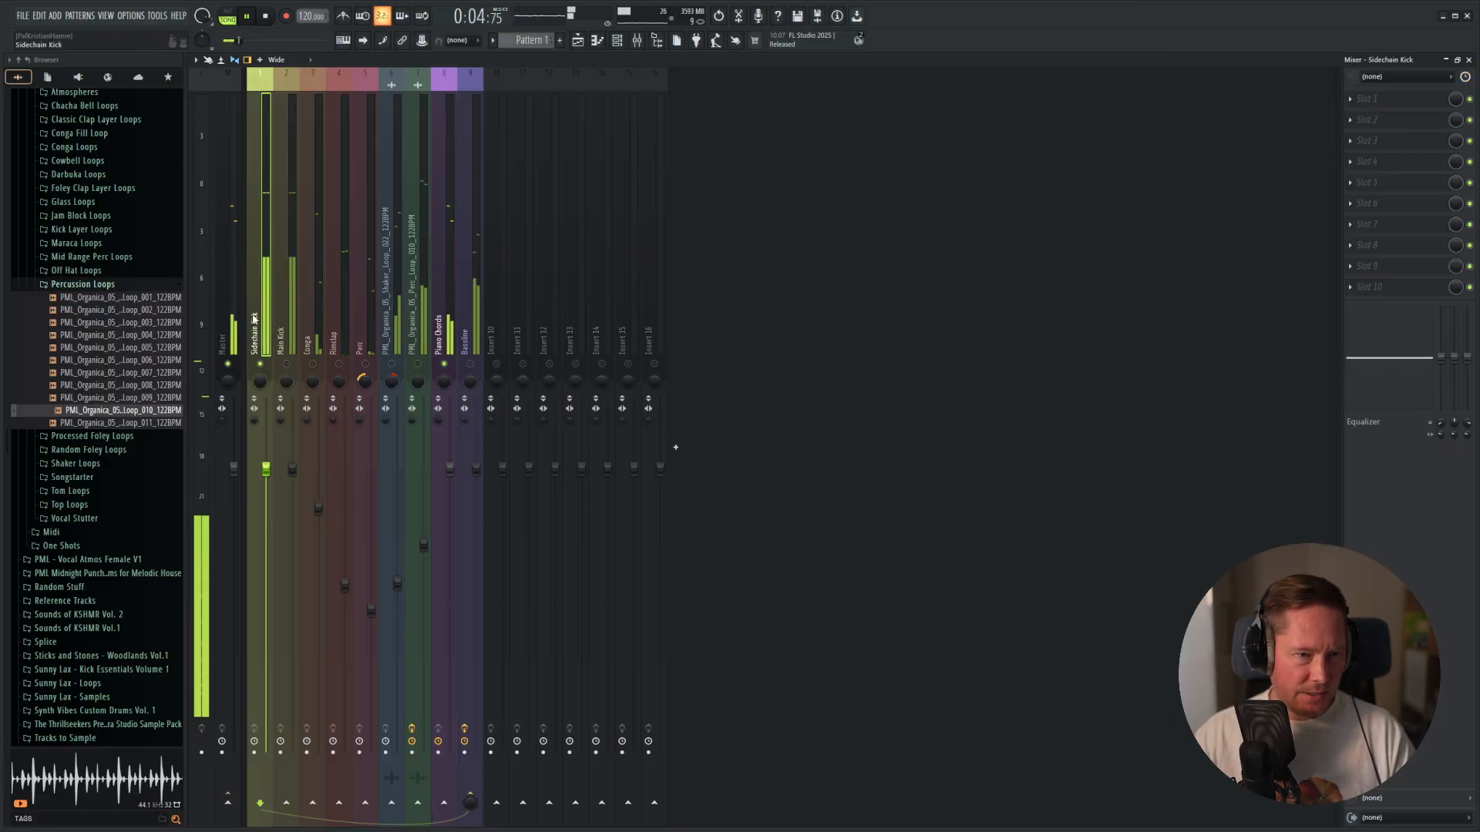
right_click(443, 807)
left_click(470, 804)
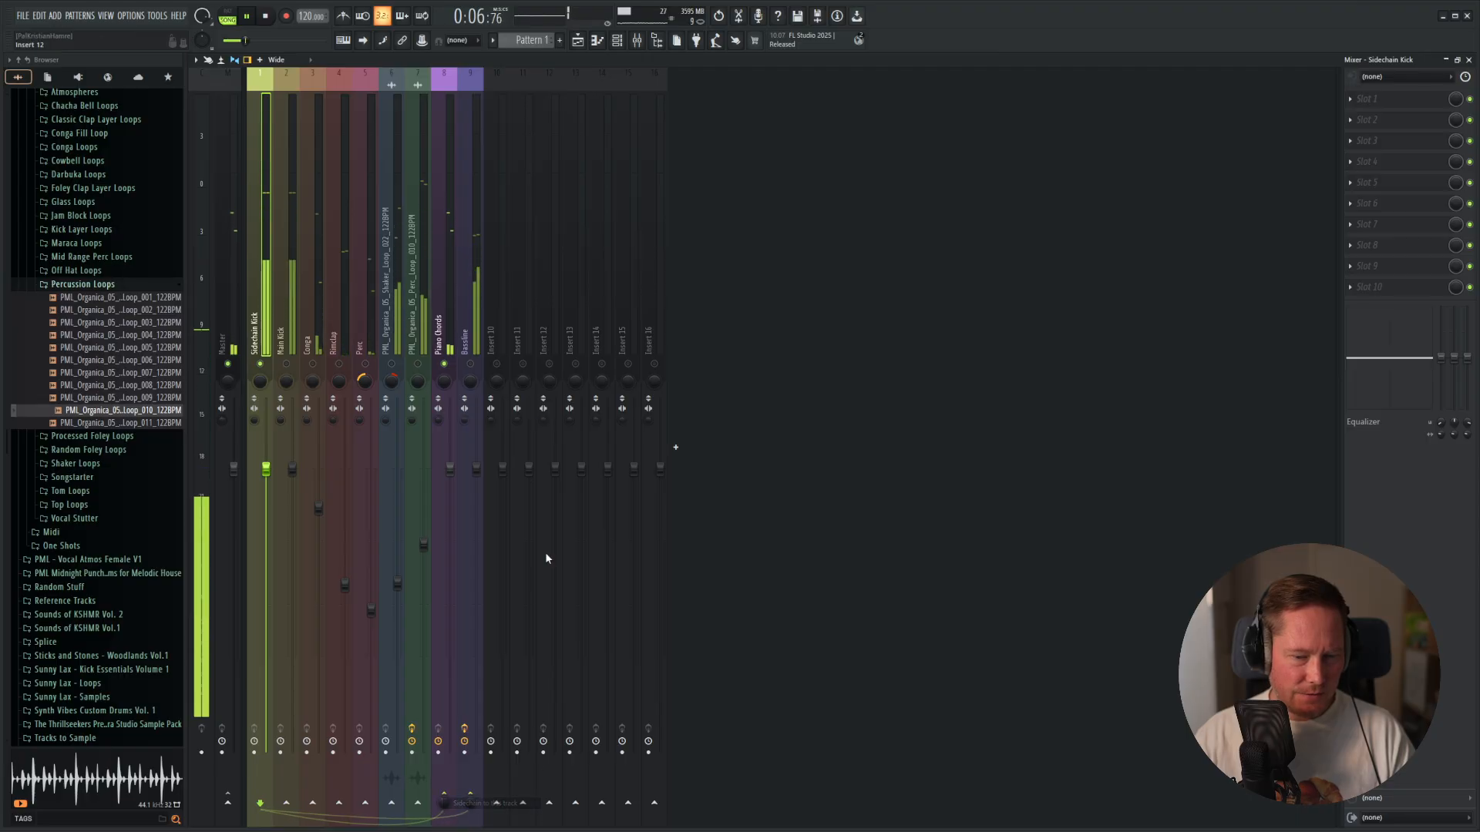
Add Fruity Limiter to slot 10 of the Piano Chords and set it up in COMP mode to duck from the kick sidechain.
left_click(452, 332)
left_click(1395, 289)
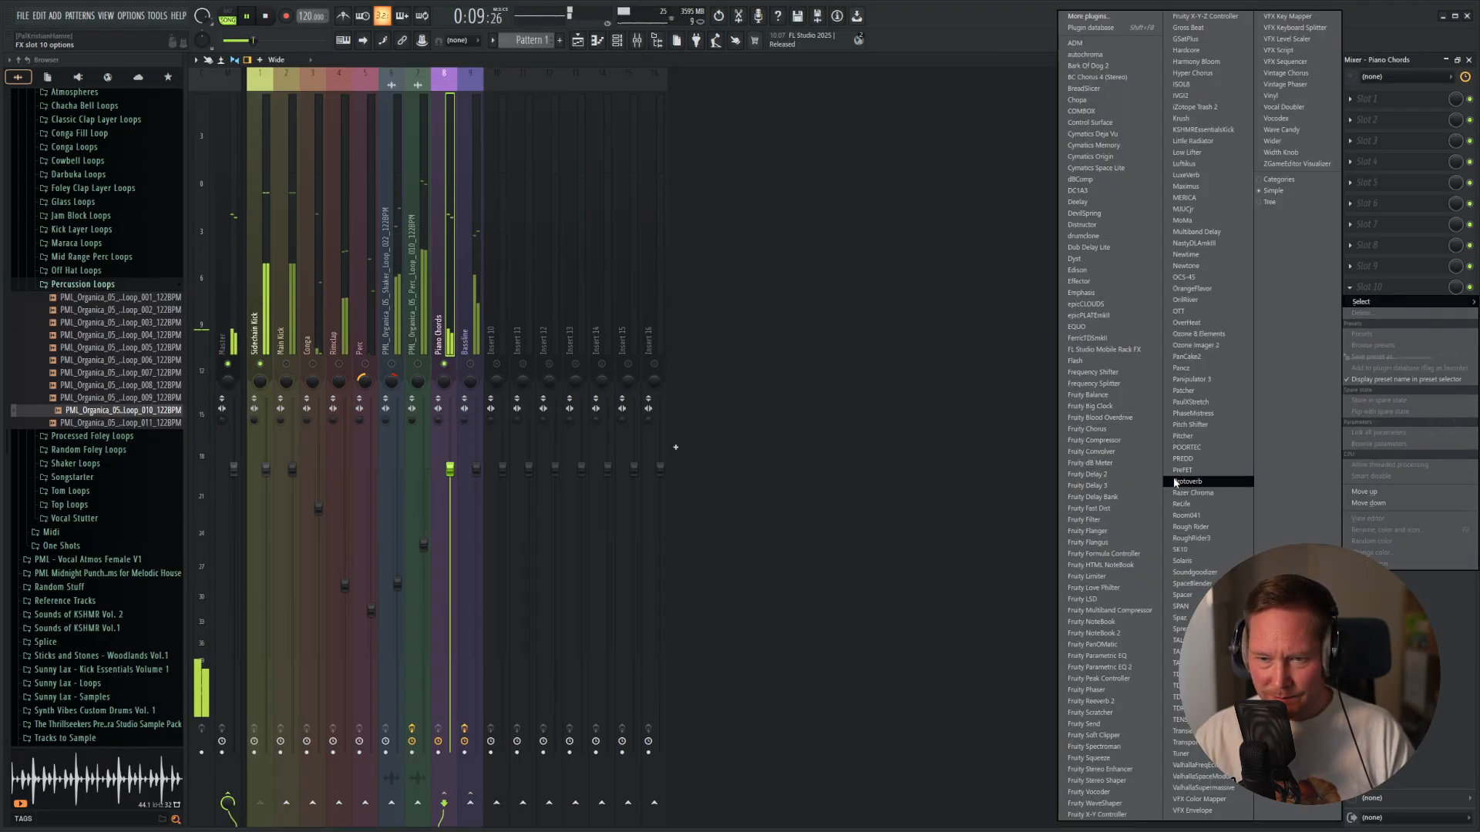
left_click(1111, 577)
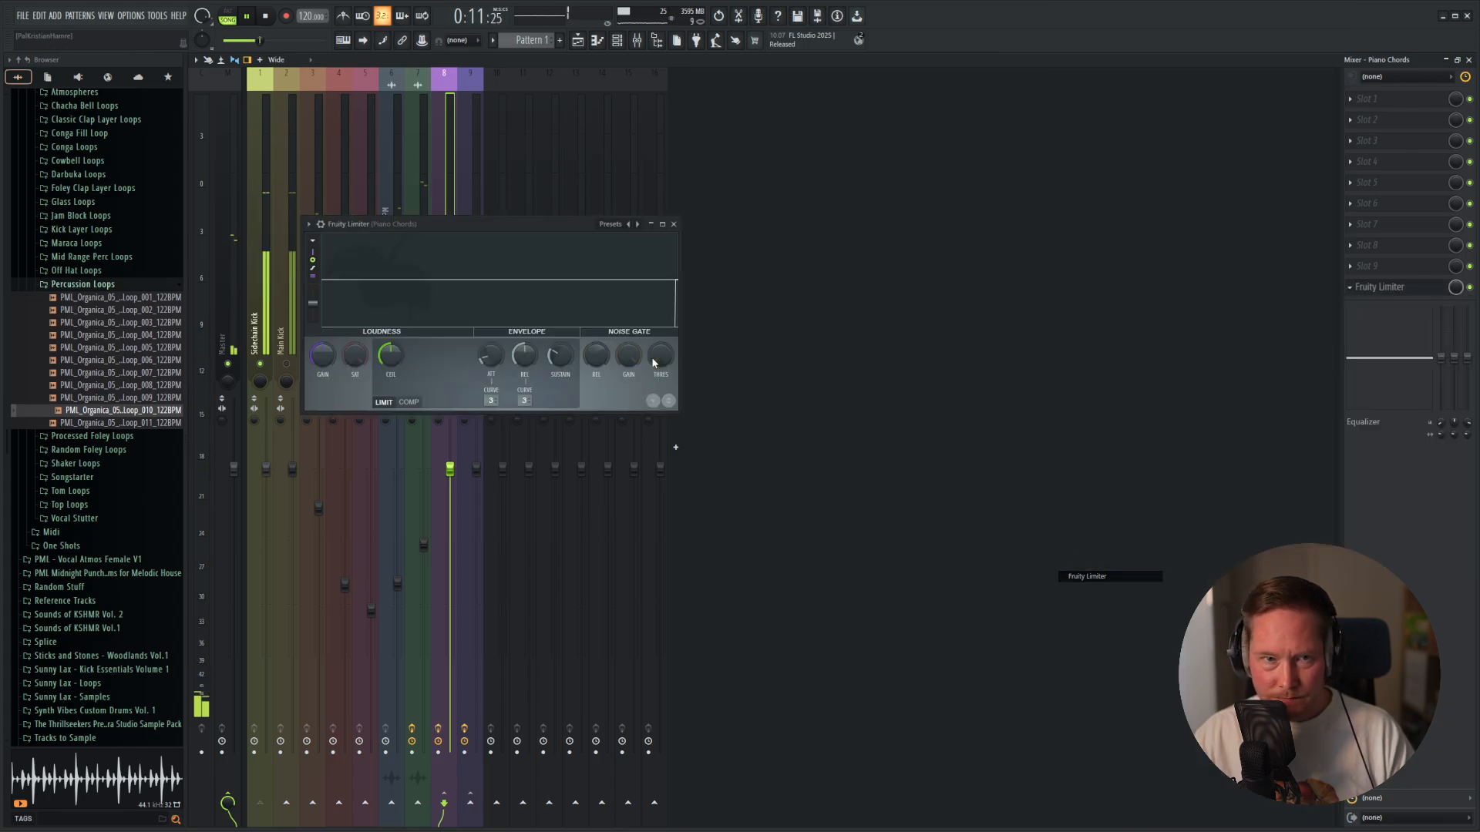
left_click_drag(479, 224, 886, 215)
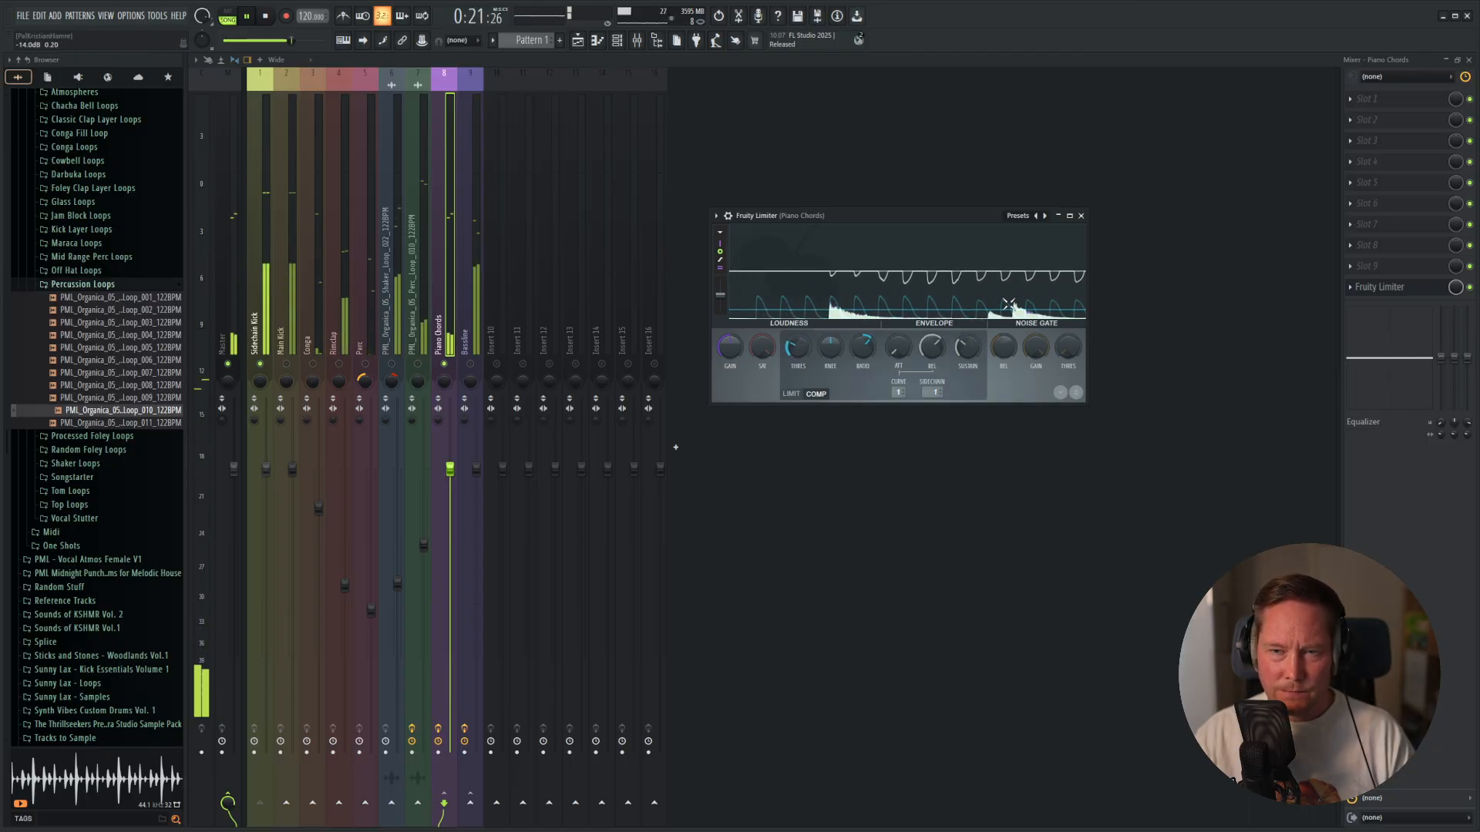
left_click(1082, 215)
Add Fruity Parametric EQ 2 to slot 1 of the Piano Chords and cut the low end with a high-pass on band 1.
left_click(1357, 100)
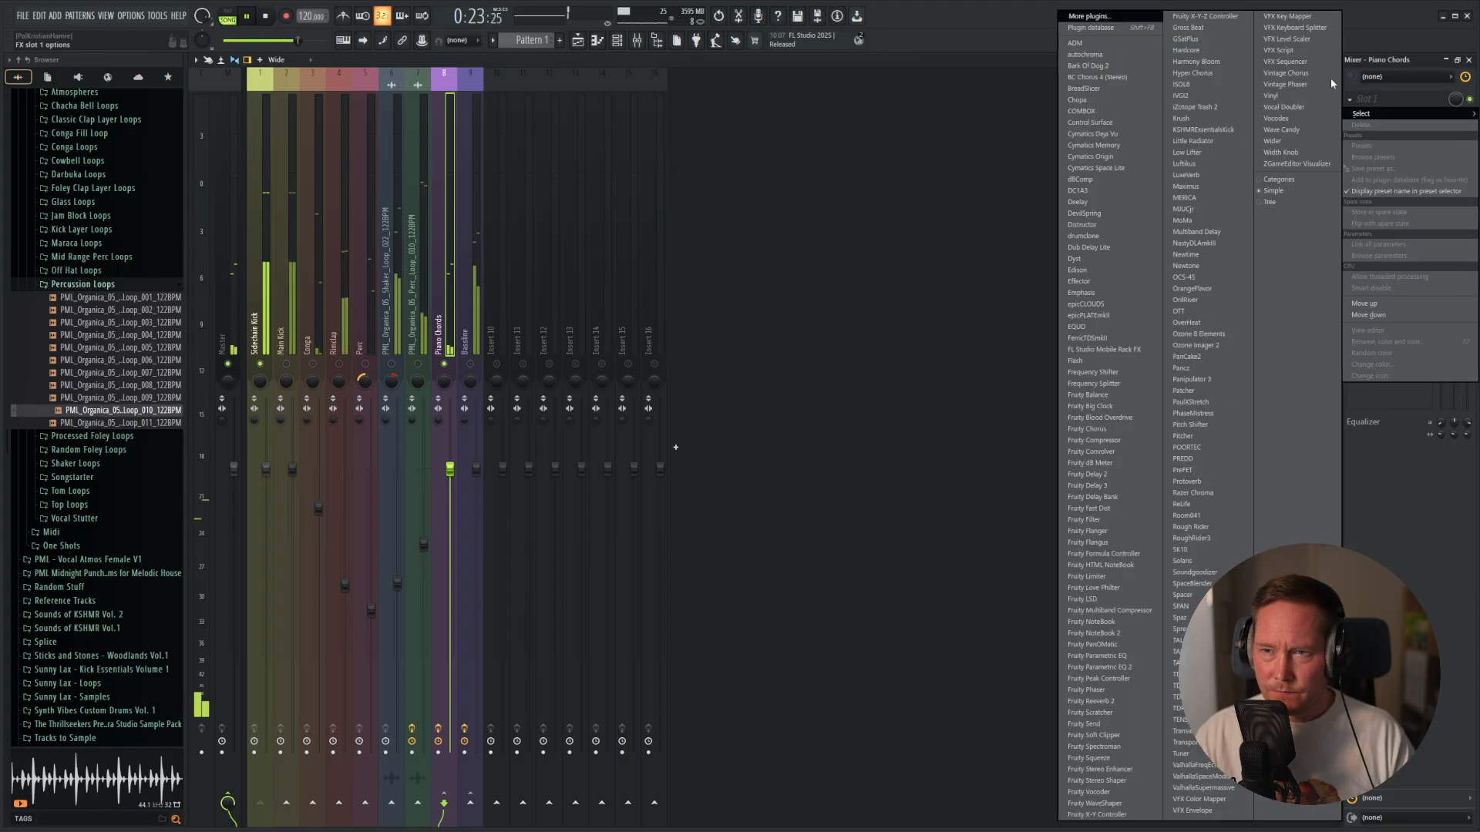
left_click(1126, 668)
left_click_drag(483, 215, 991, 155)
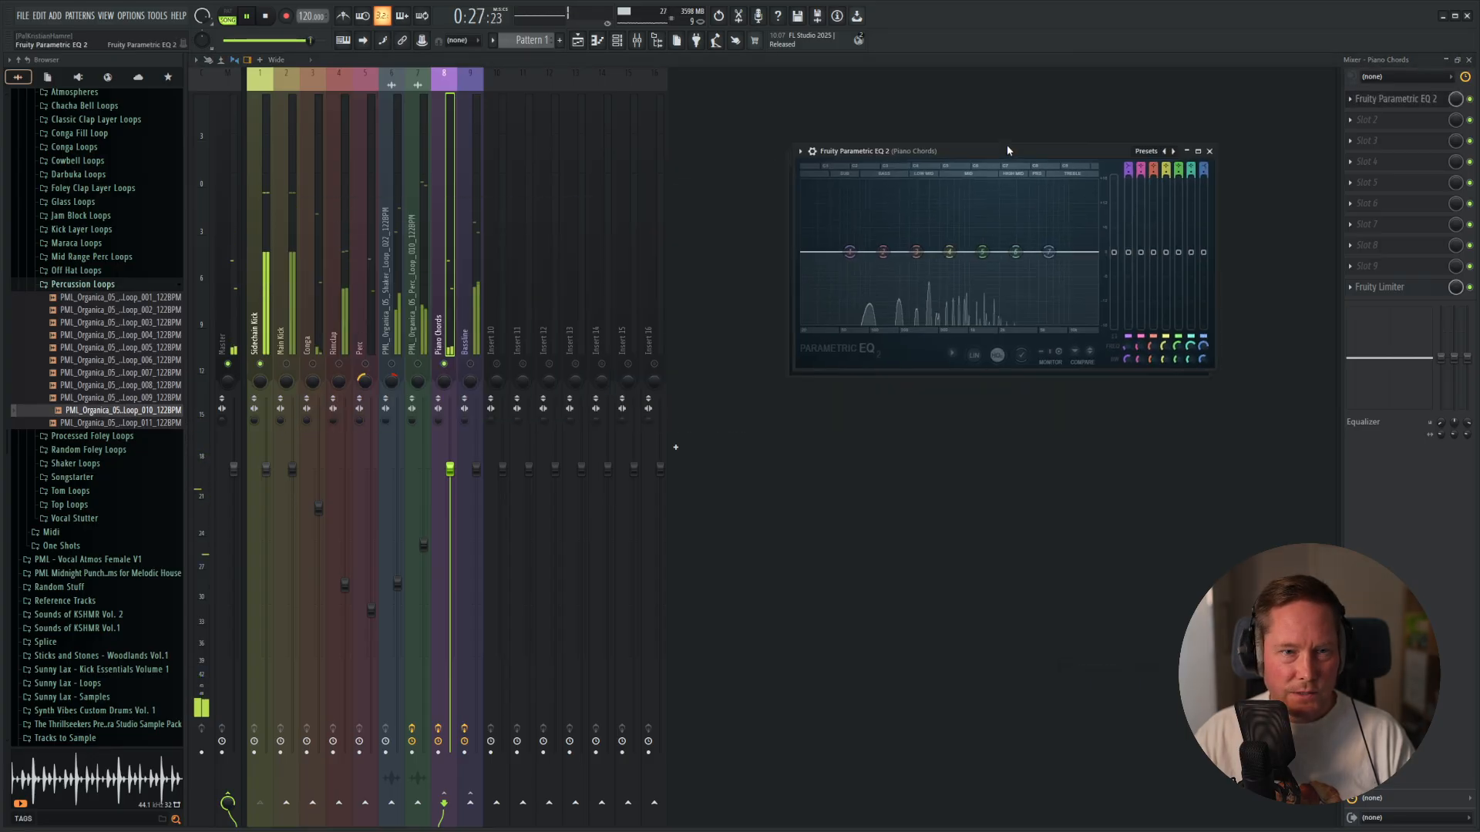
left_click_drag(851, 248, 846, 292)
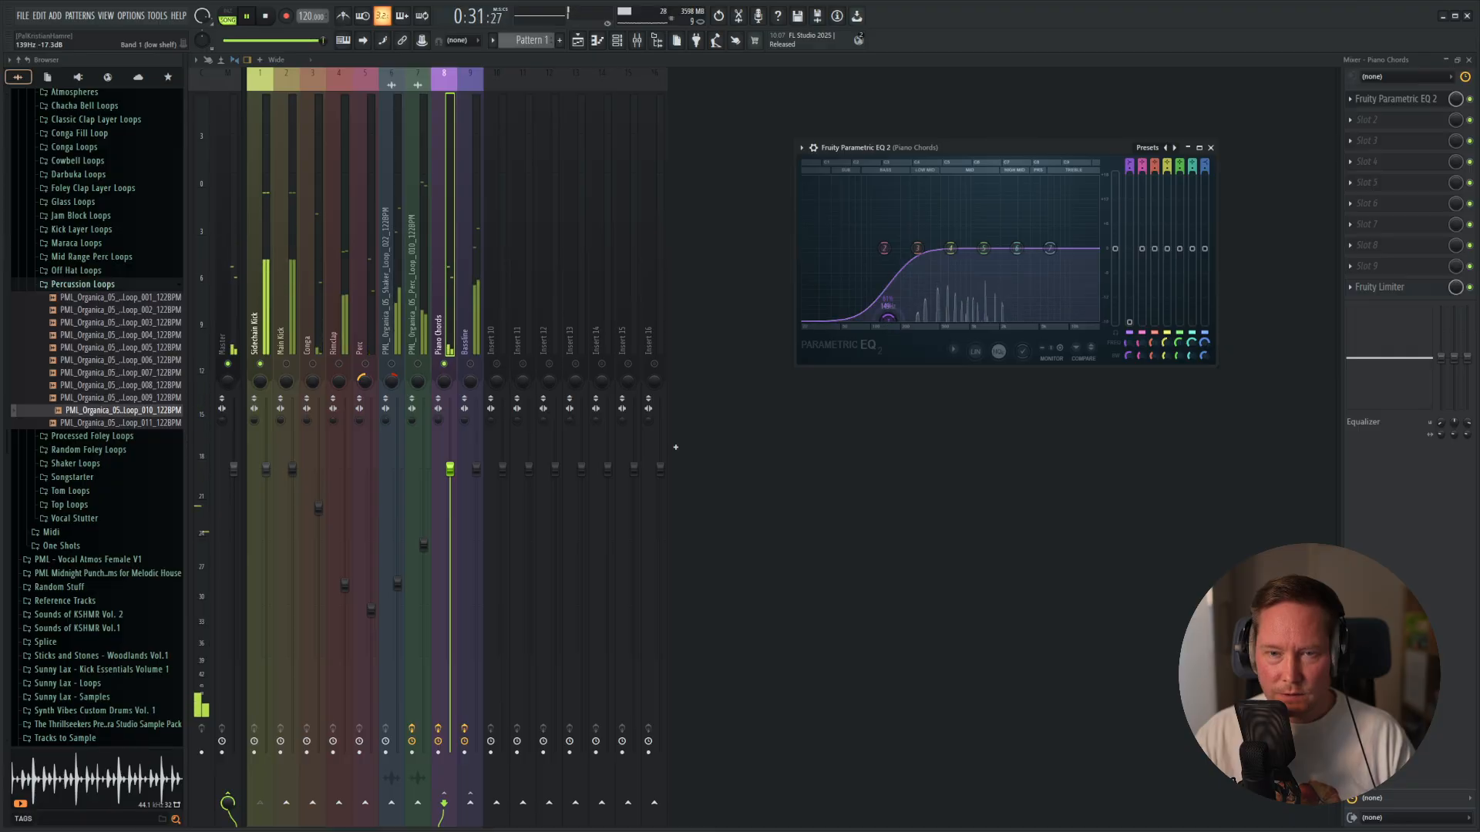
left_click(1211, 147)
Add Fruity Delay 3 to slot 2 of the Piano Chords, using the Ping pong preset with a reduced wet level.
left_click(1358, 120)
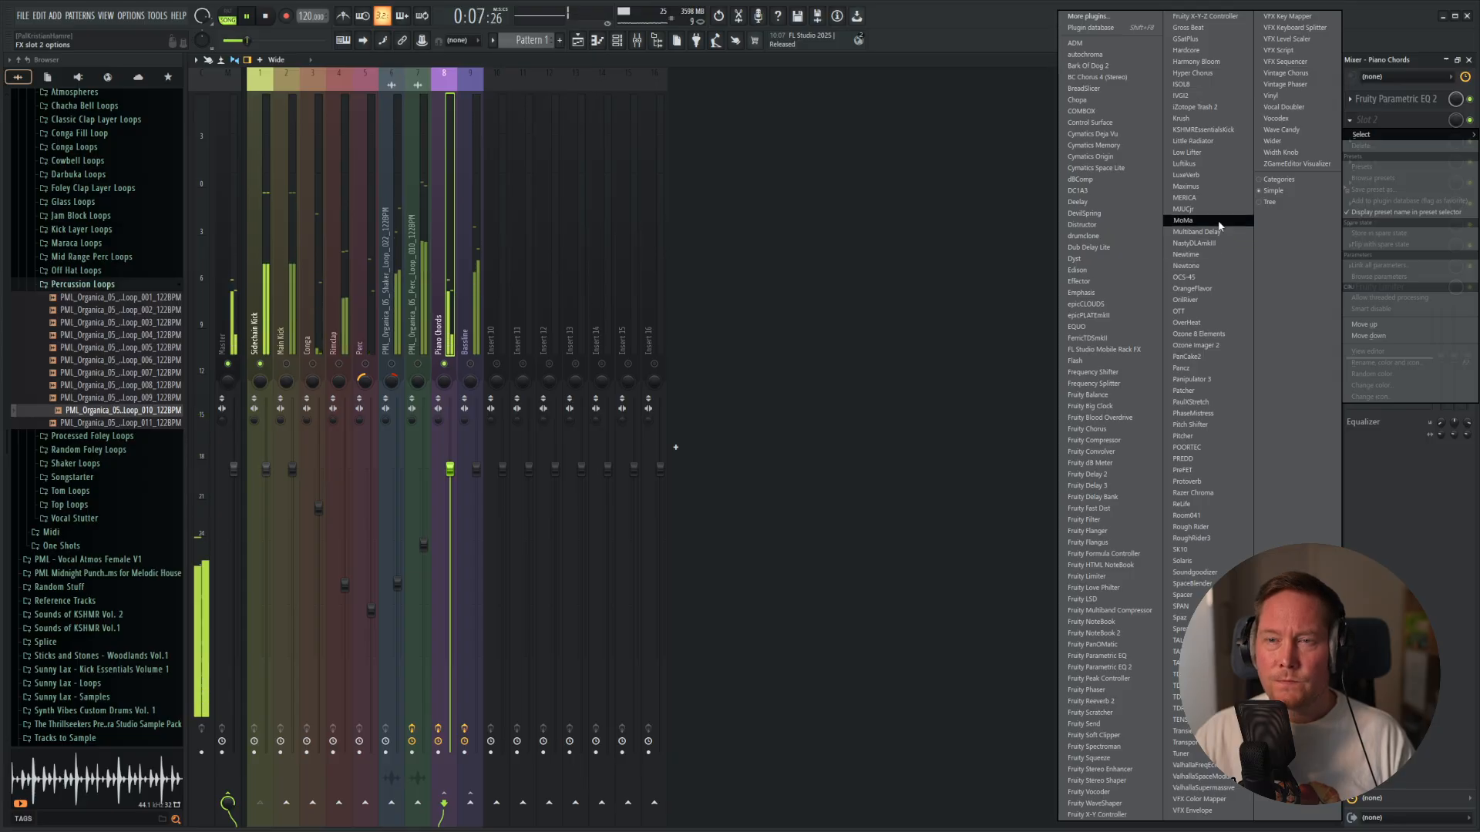
left_click(1104, 488)
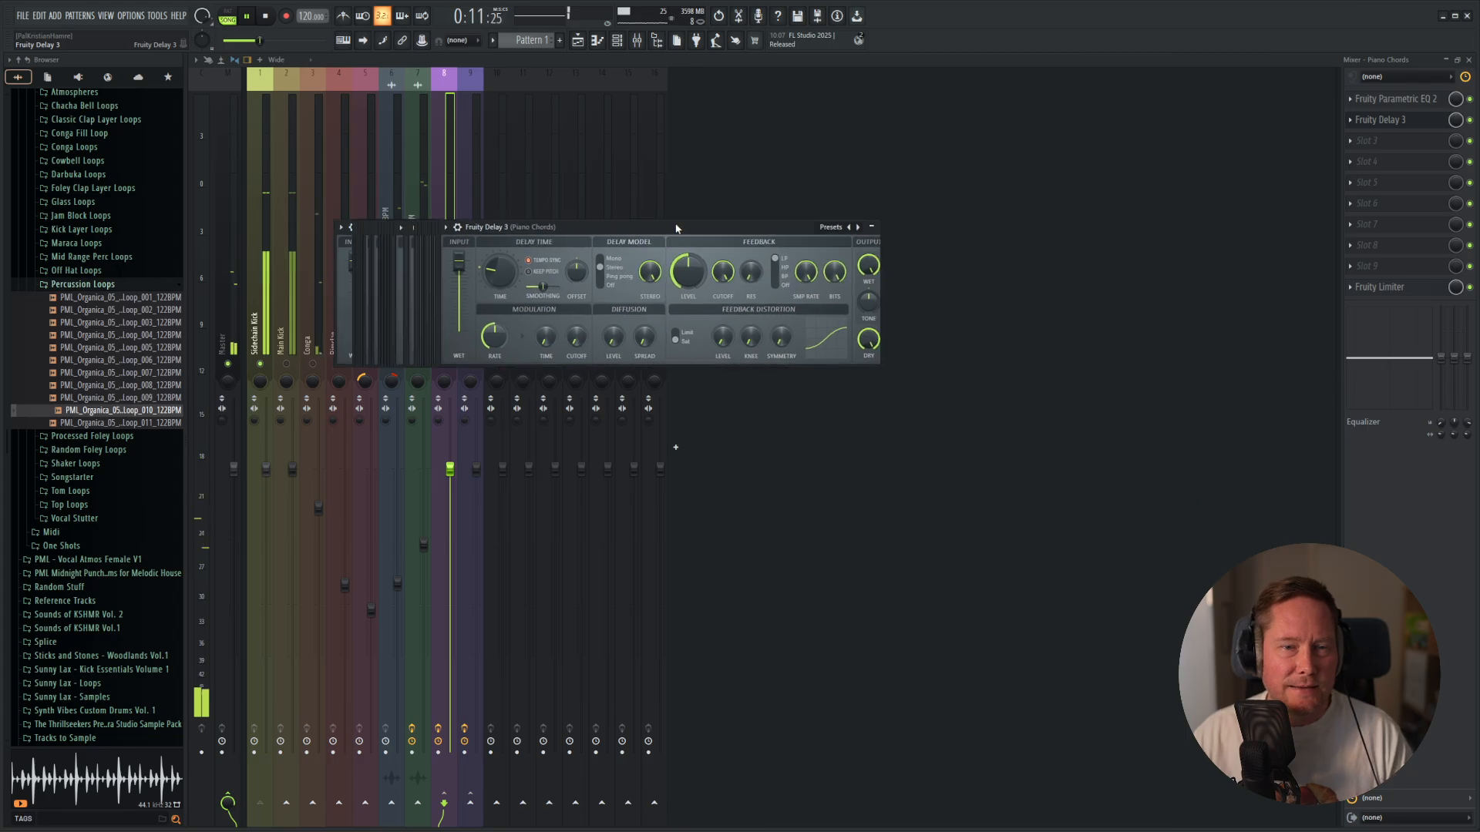
left_click(1129, 189)
left_click(1160, 249)
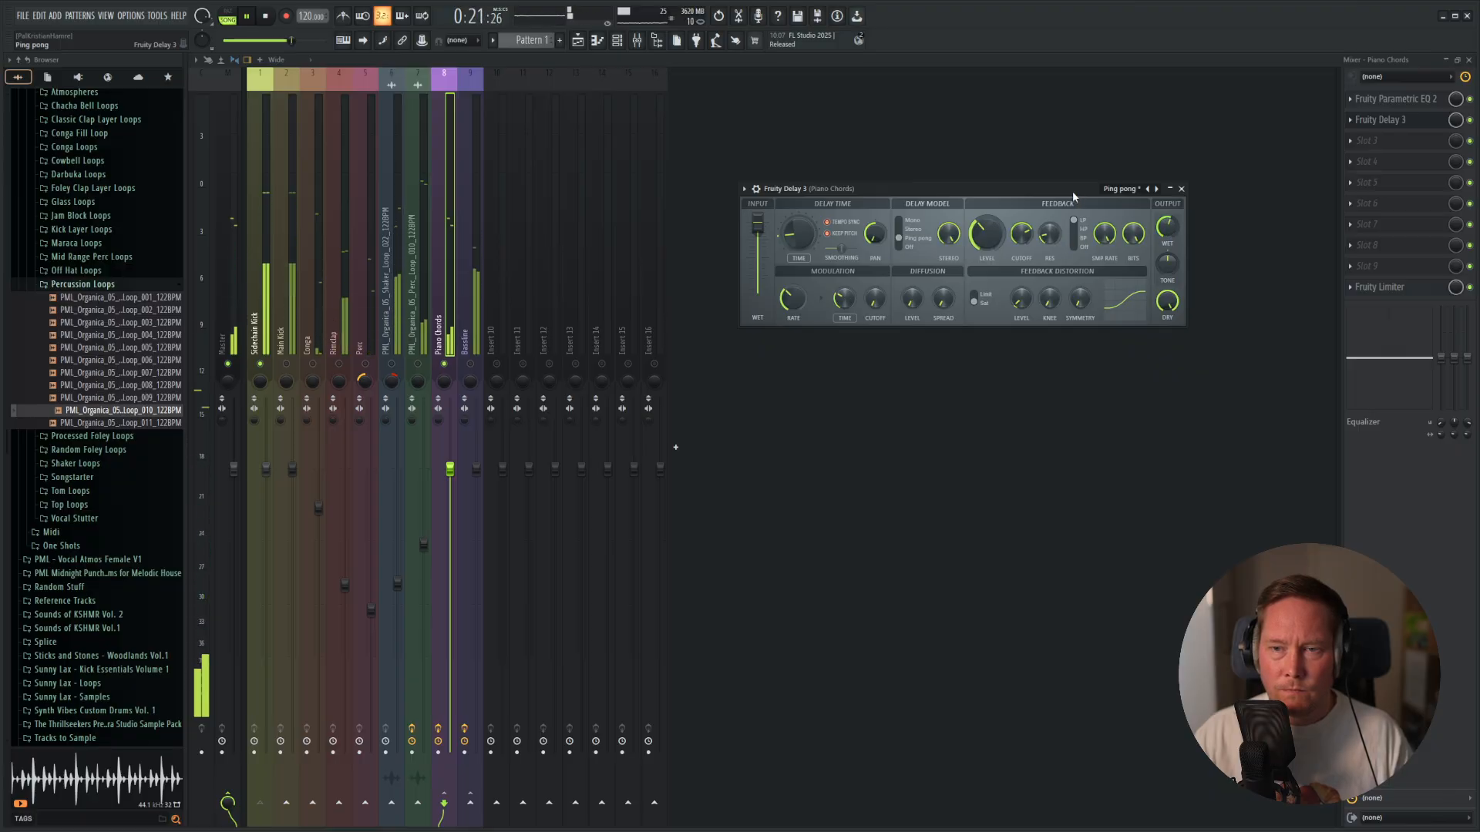
left_click_drag(1074, 196, 1061, 180)
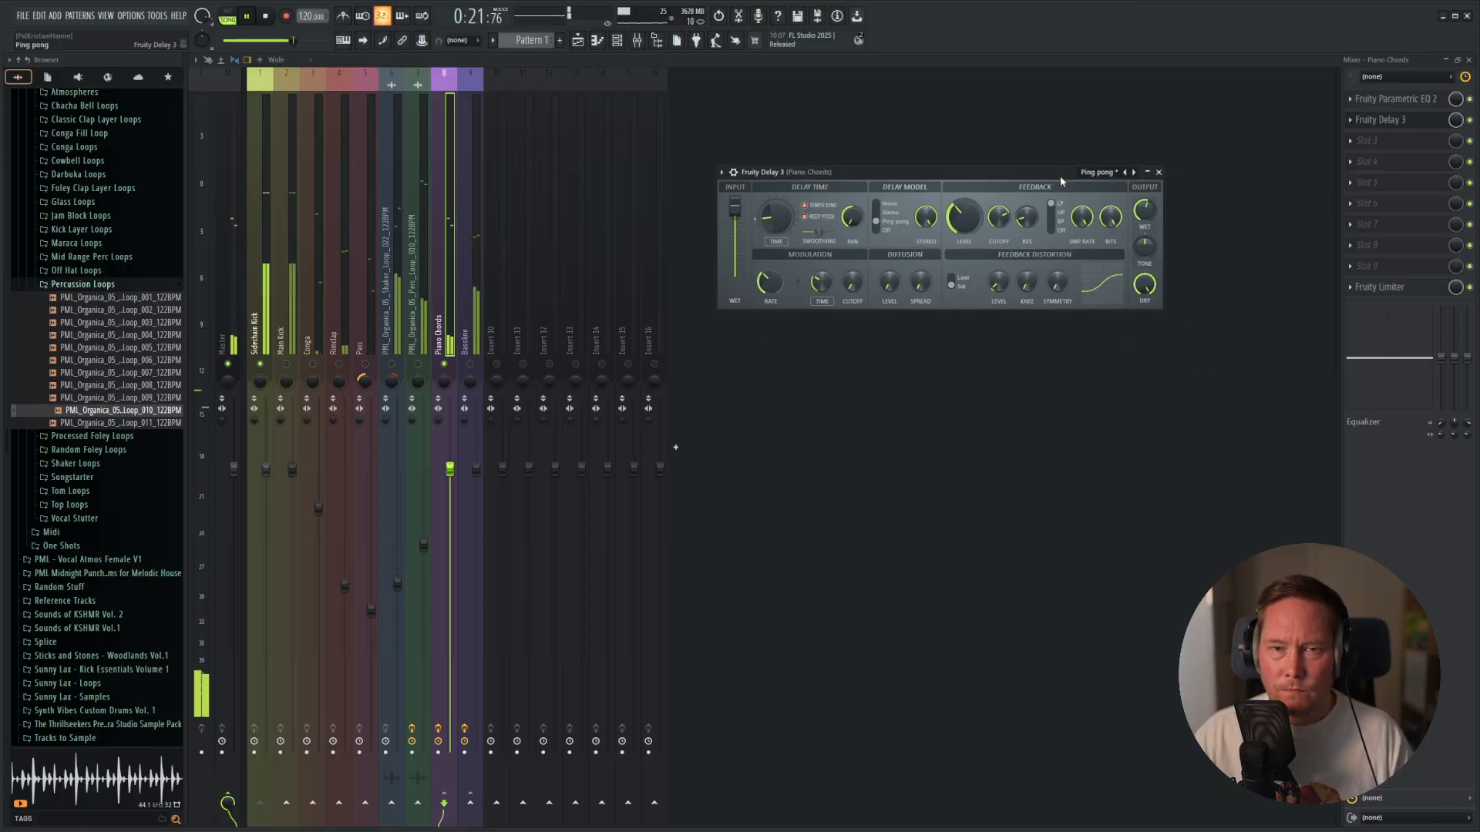
left_click(1159, 173)
Add Fruity Convolver to slot 3 of the Piano Chords and load the St Pauls (Distant-Hall 1-Rear) preset.
left_click(1377, 148)
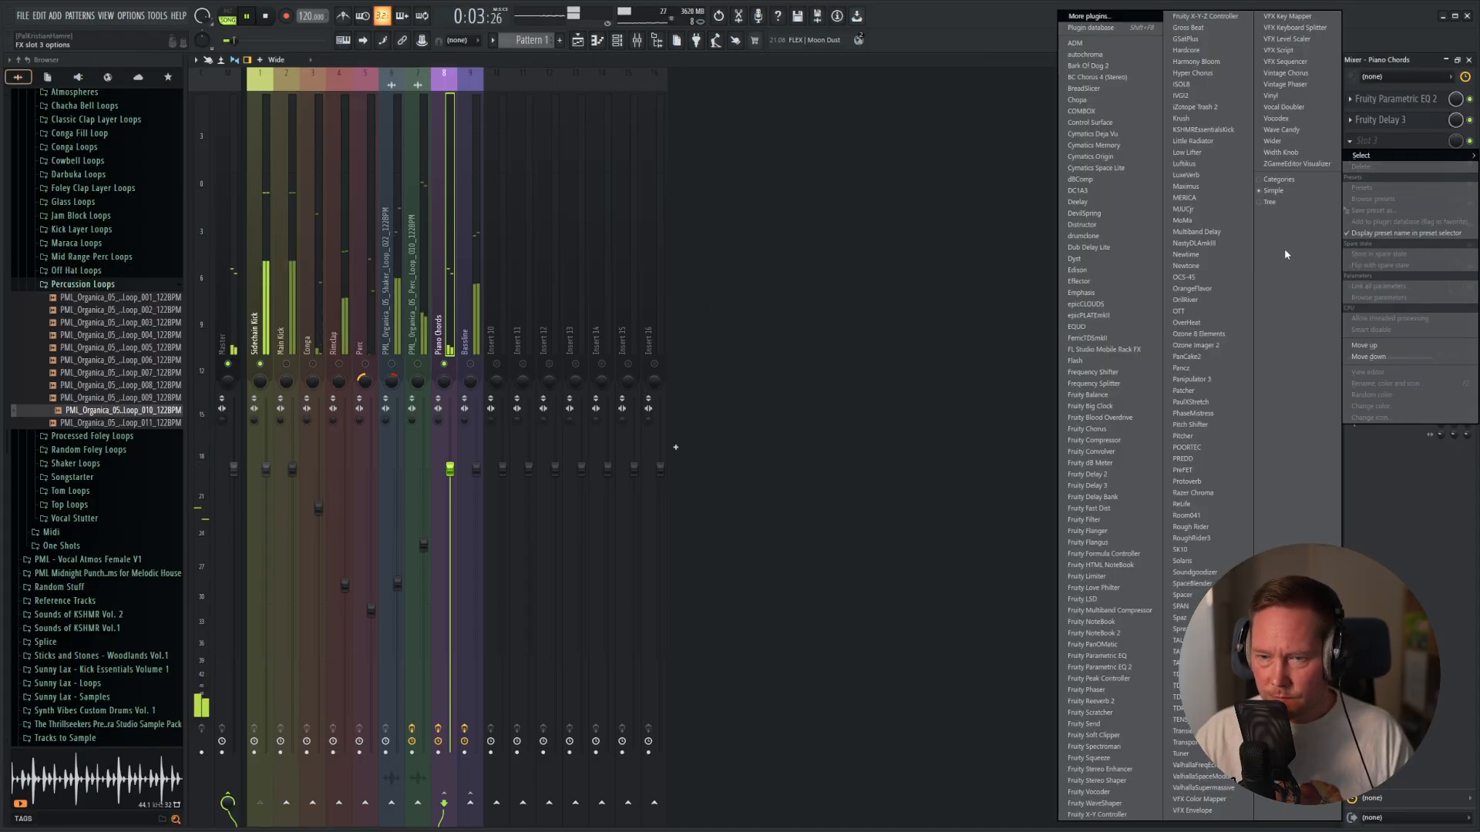
left_click(1118, 458)
left_click_drag(544, 129, 1104, 171)
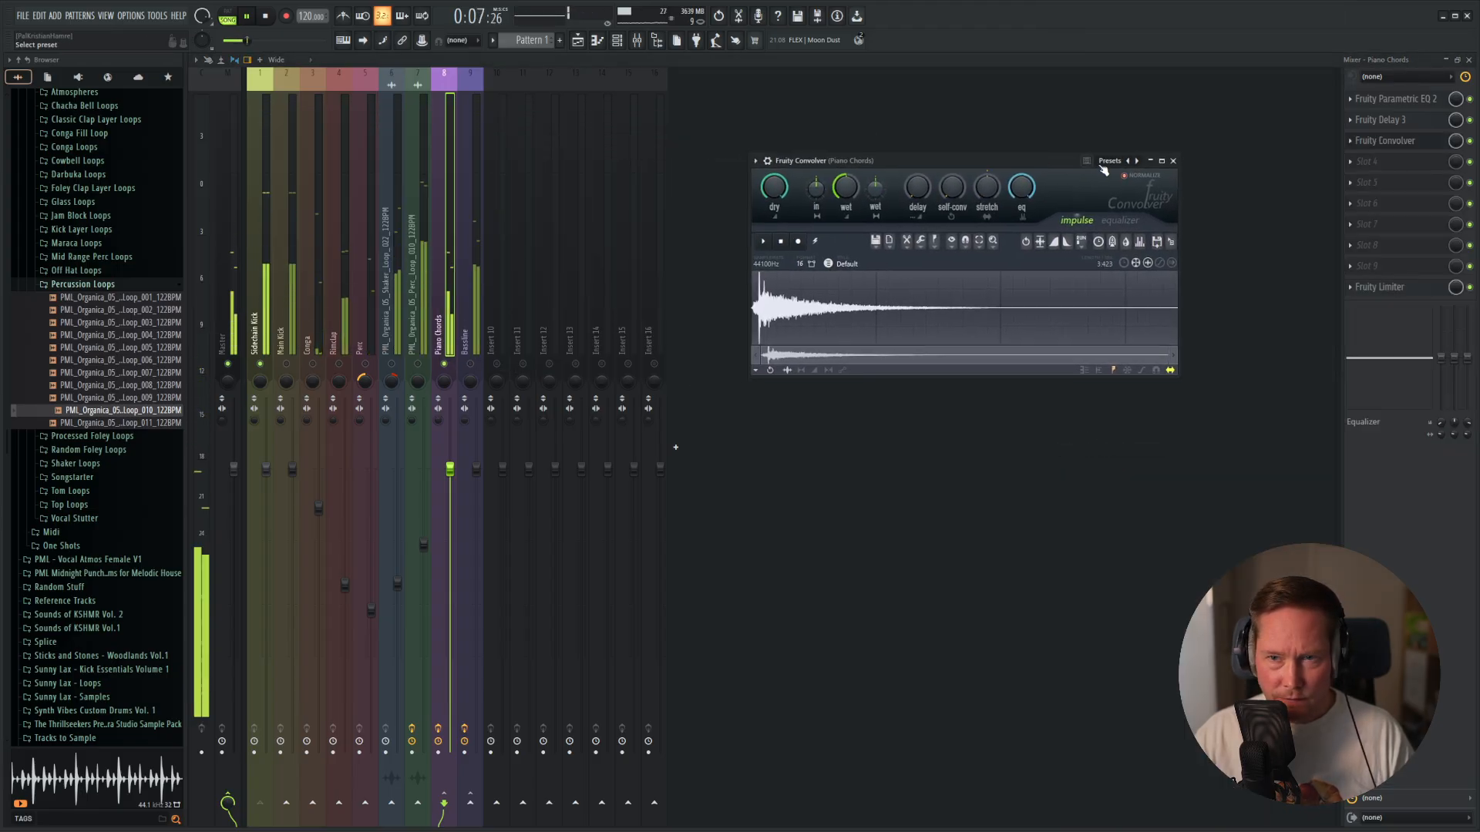
left_click(1113, 162)
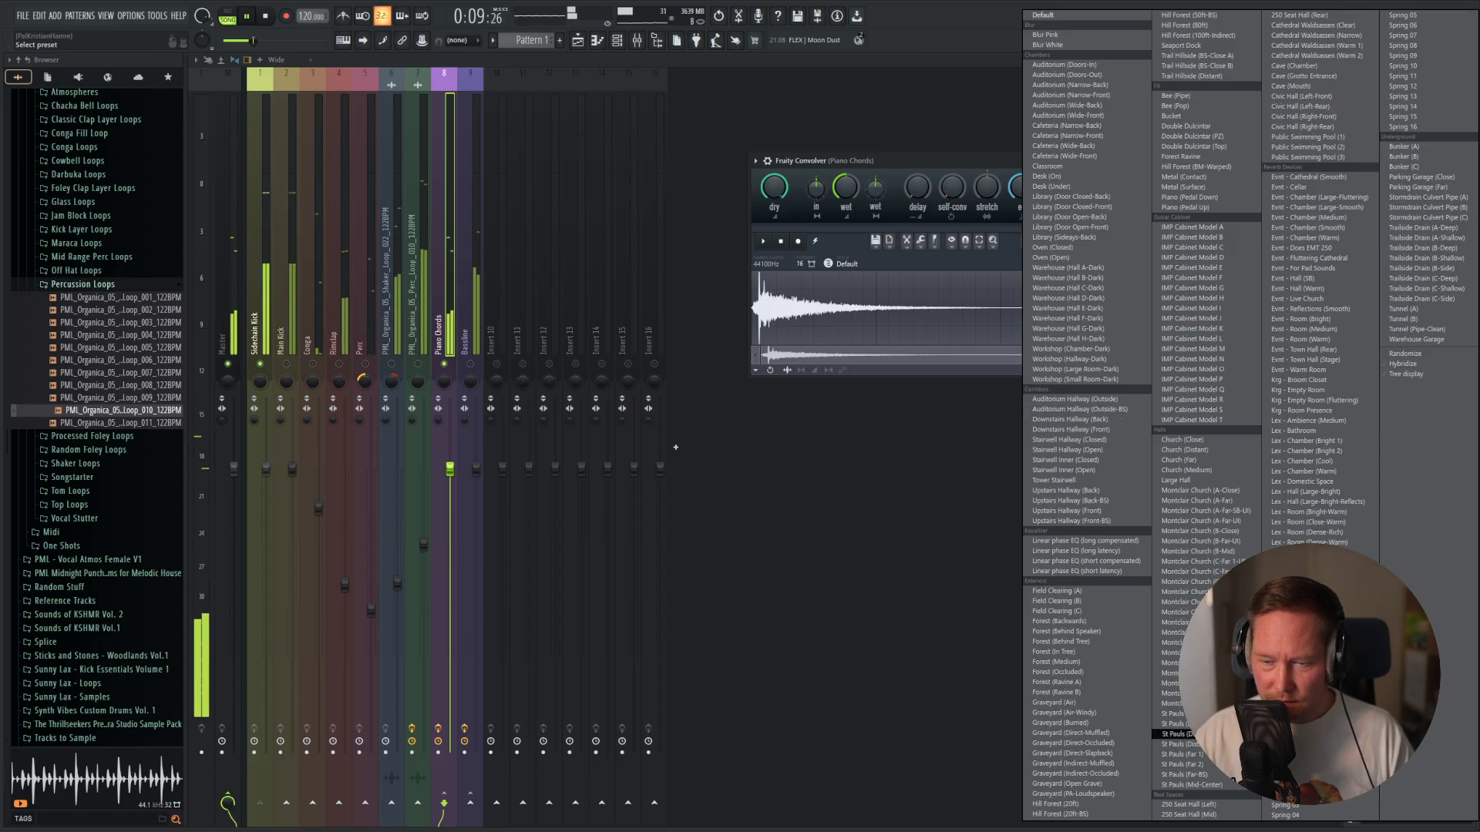
left_click(1175, 714)
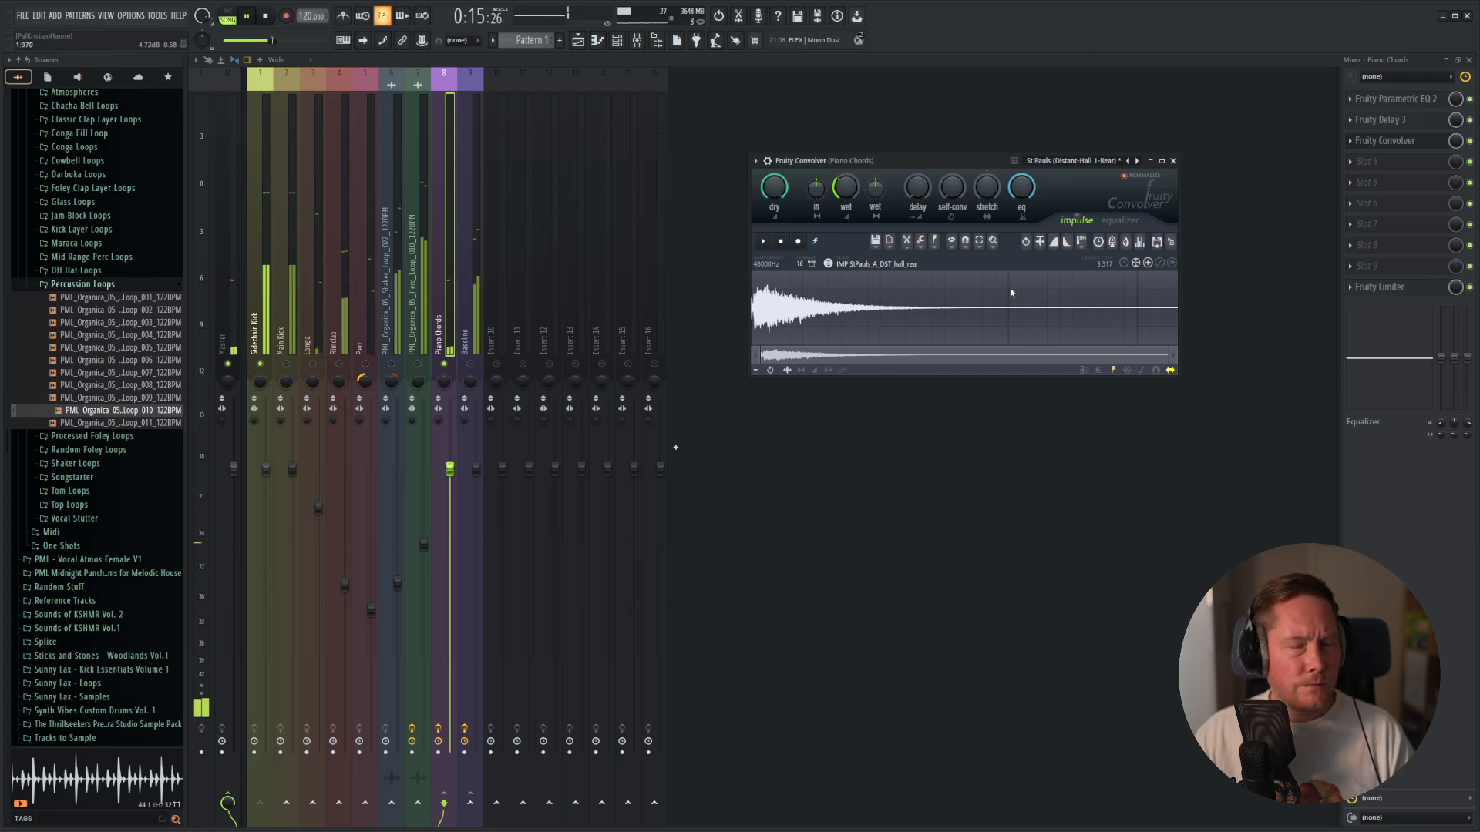
left_click(1174, 162)
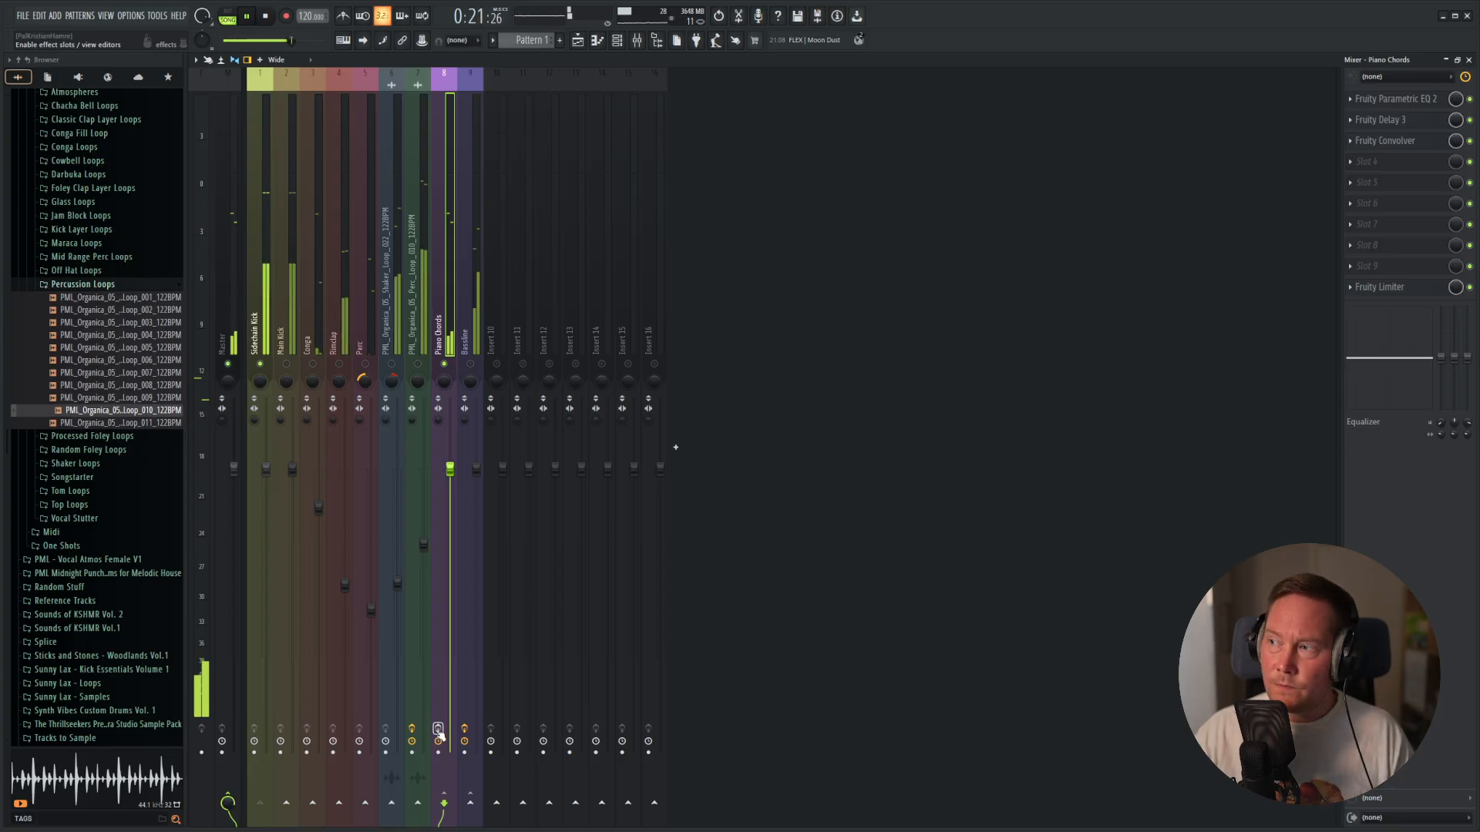
Unmute all mixer tracks and lower the Piano Chords fader slightly while listening to the full mix.
left_click(1351, 162)
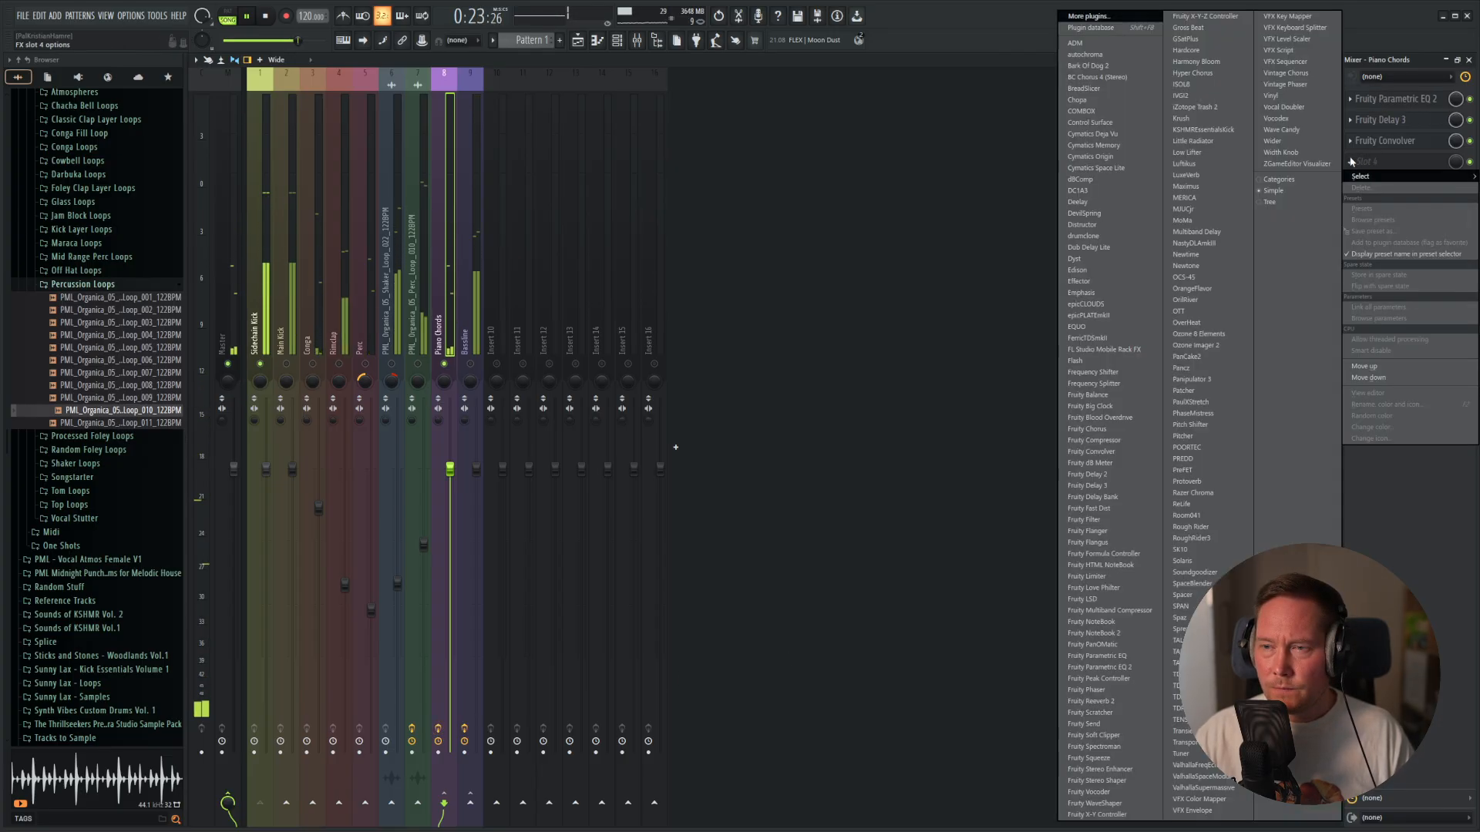
left_click(471, 364)
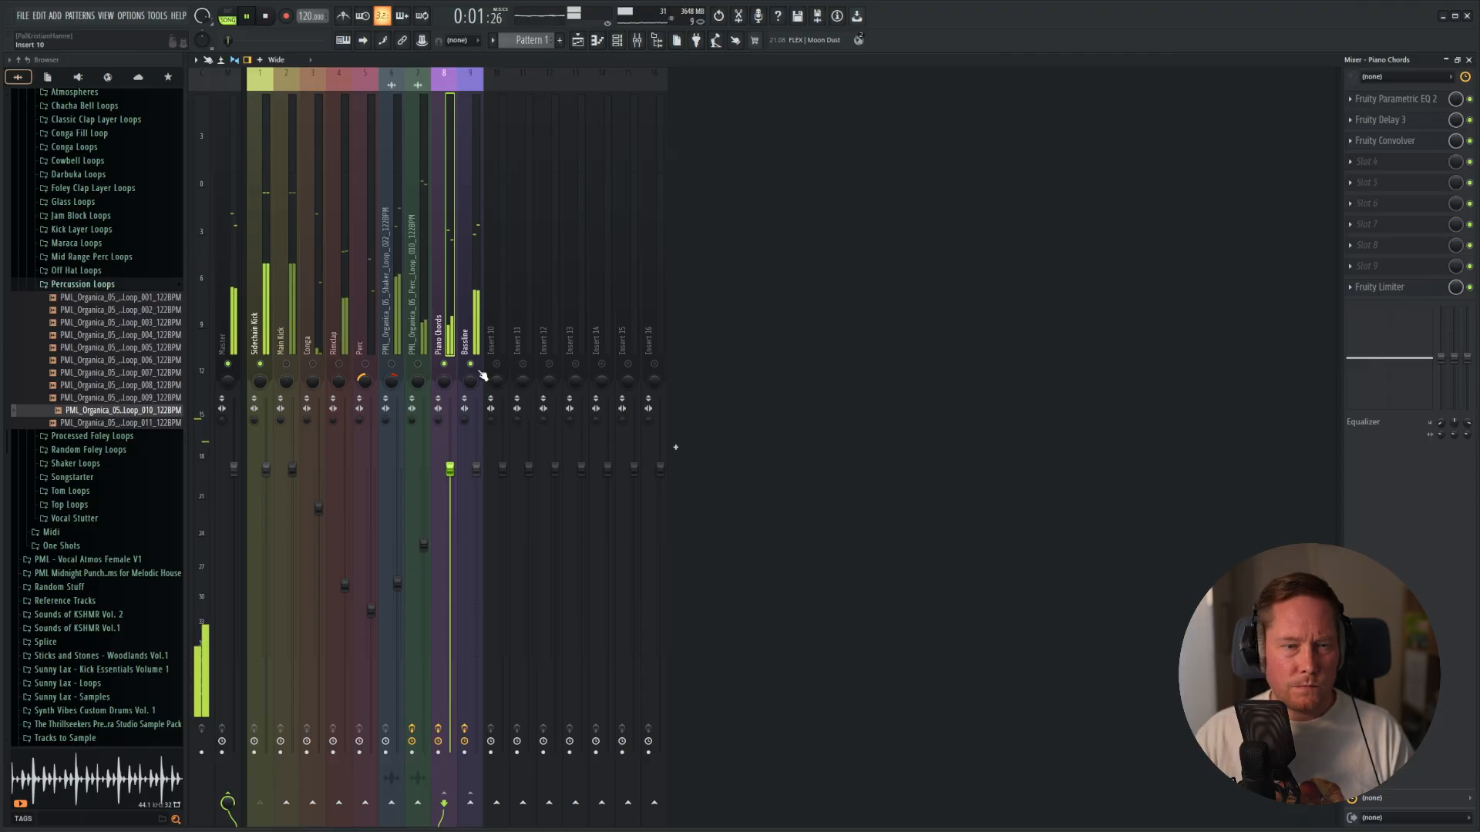
left_click(418, 365)
right_click(396, 365)
right_click(398, 367)
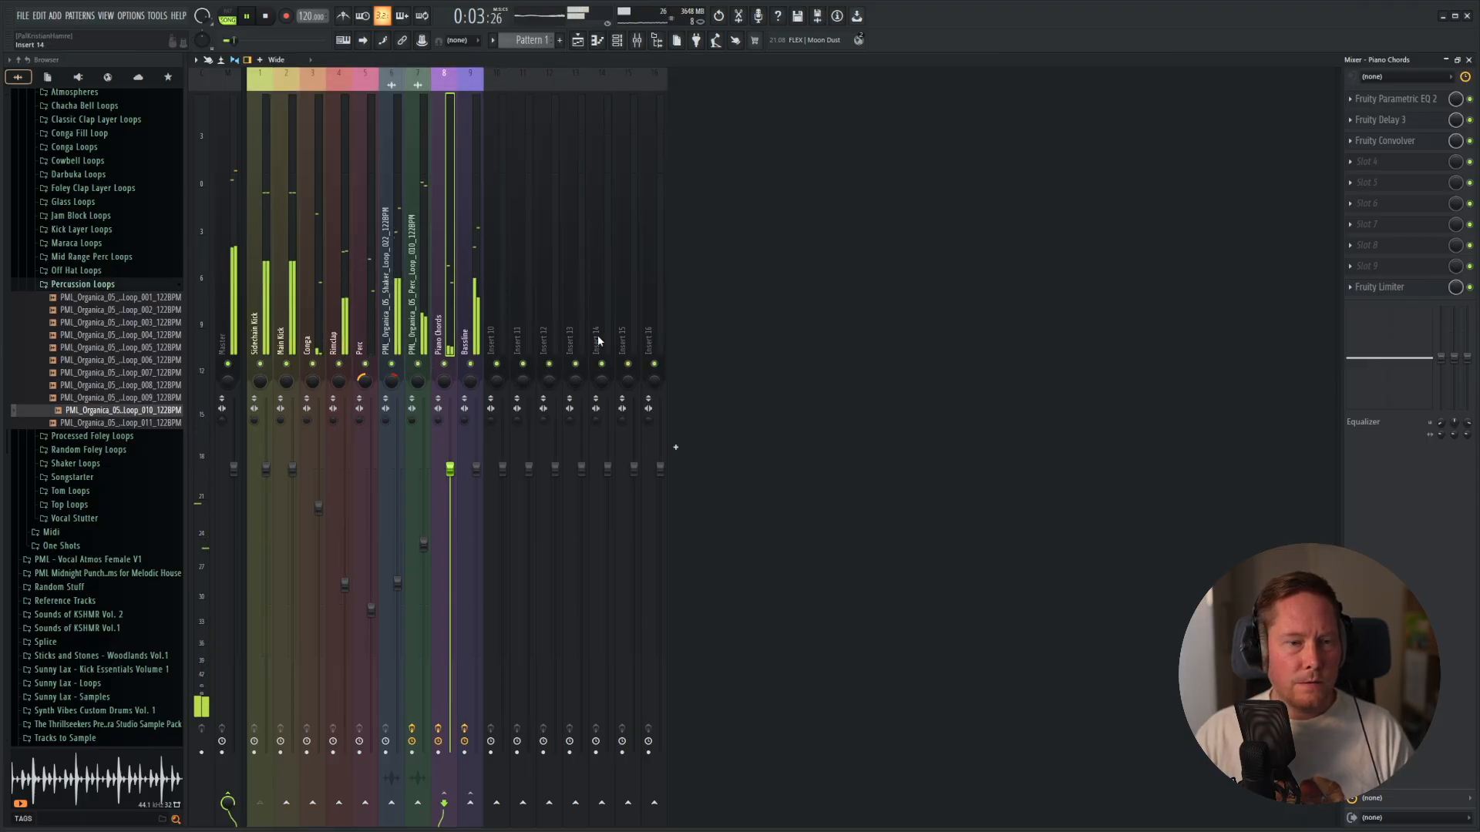
left_click_drag(451, 469, 459, 501)
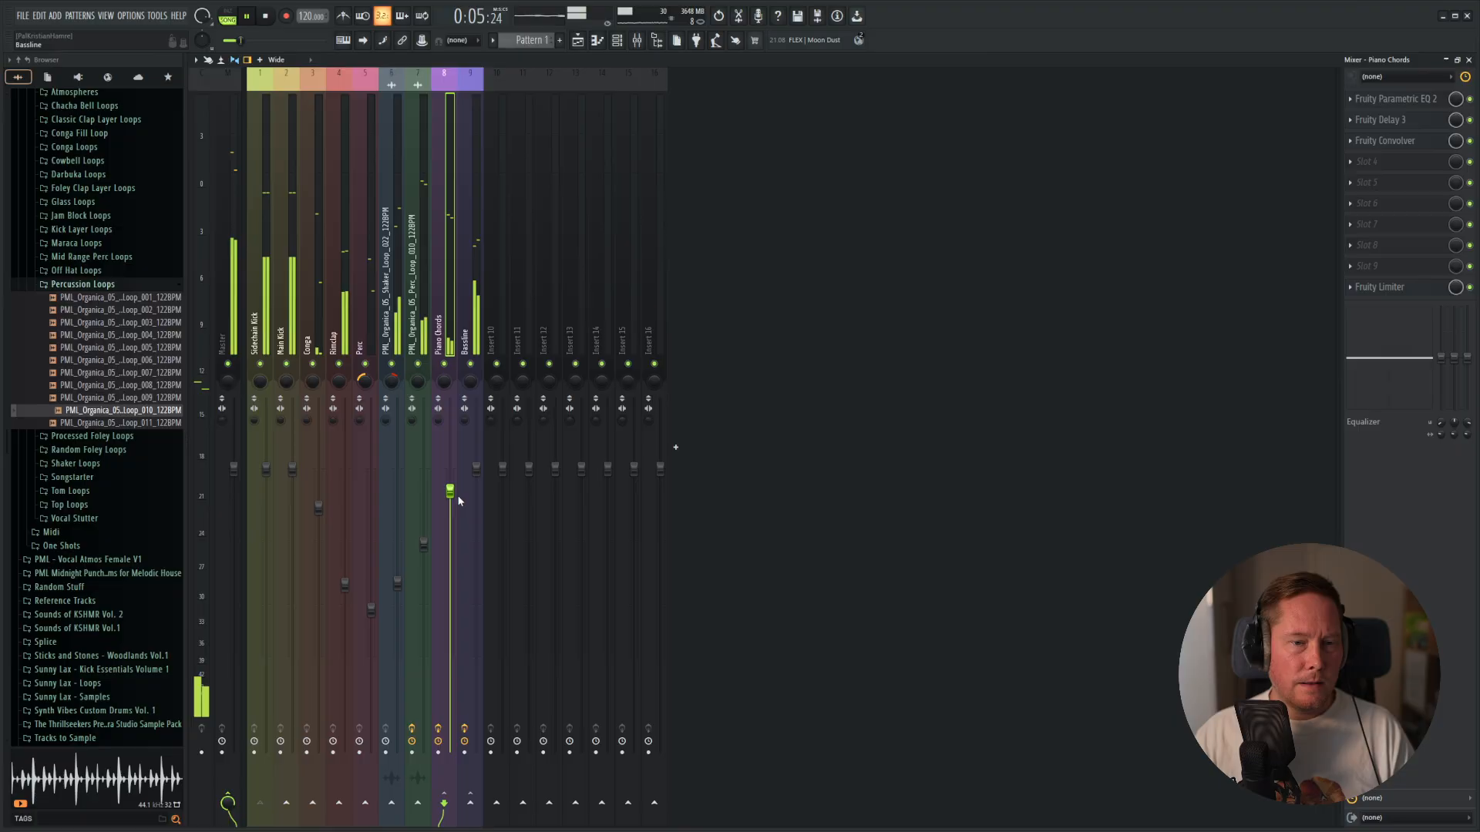
key("space")
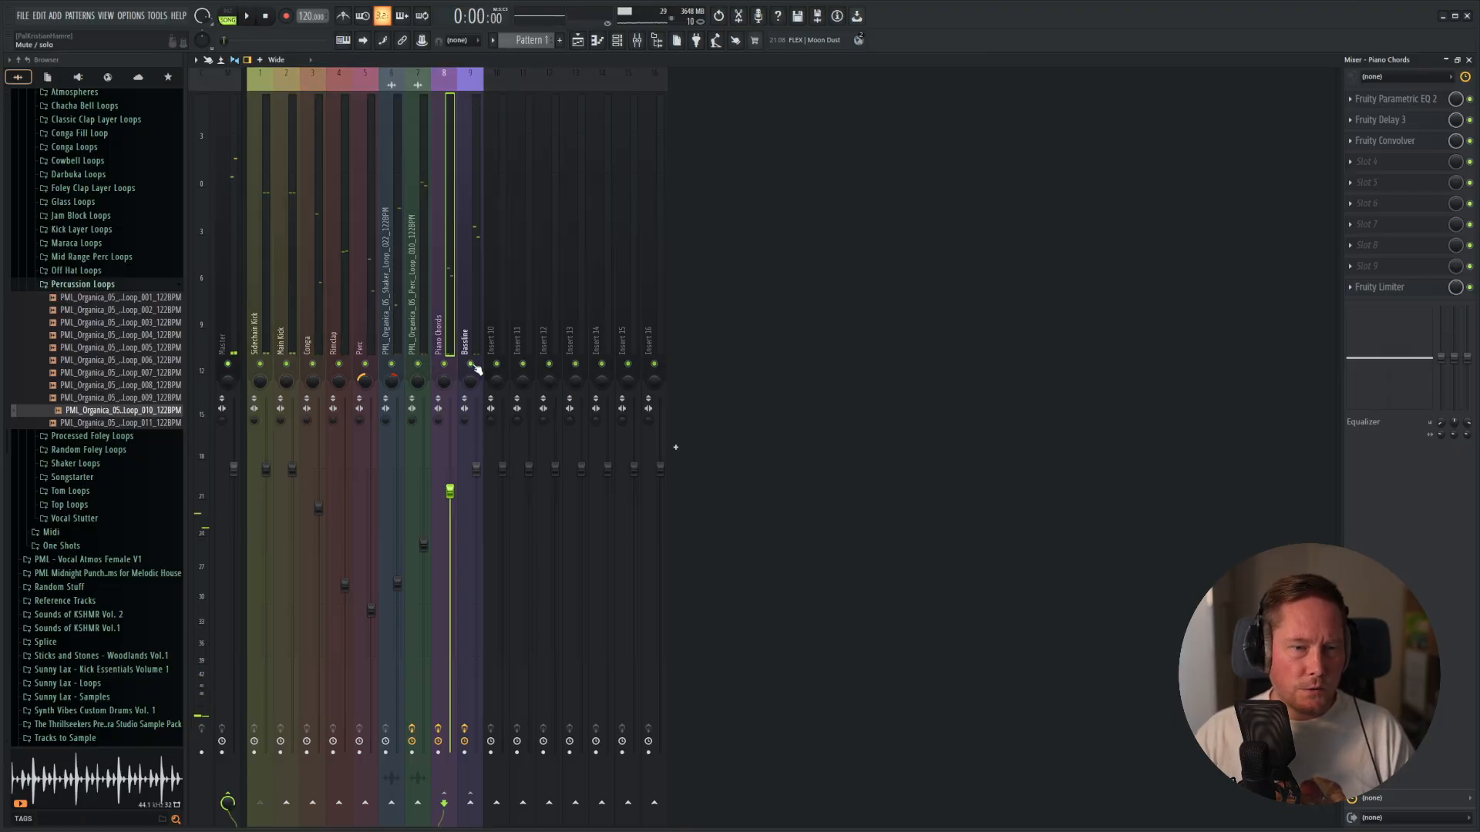
Set the Bassline's stereo separation to 100% merged, checking it in solo and restoring the other tracks.
left_click(464, 420)
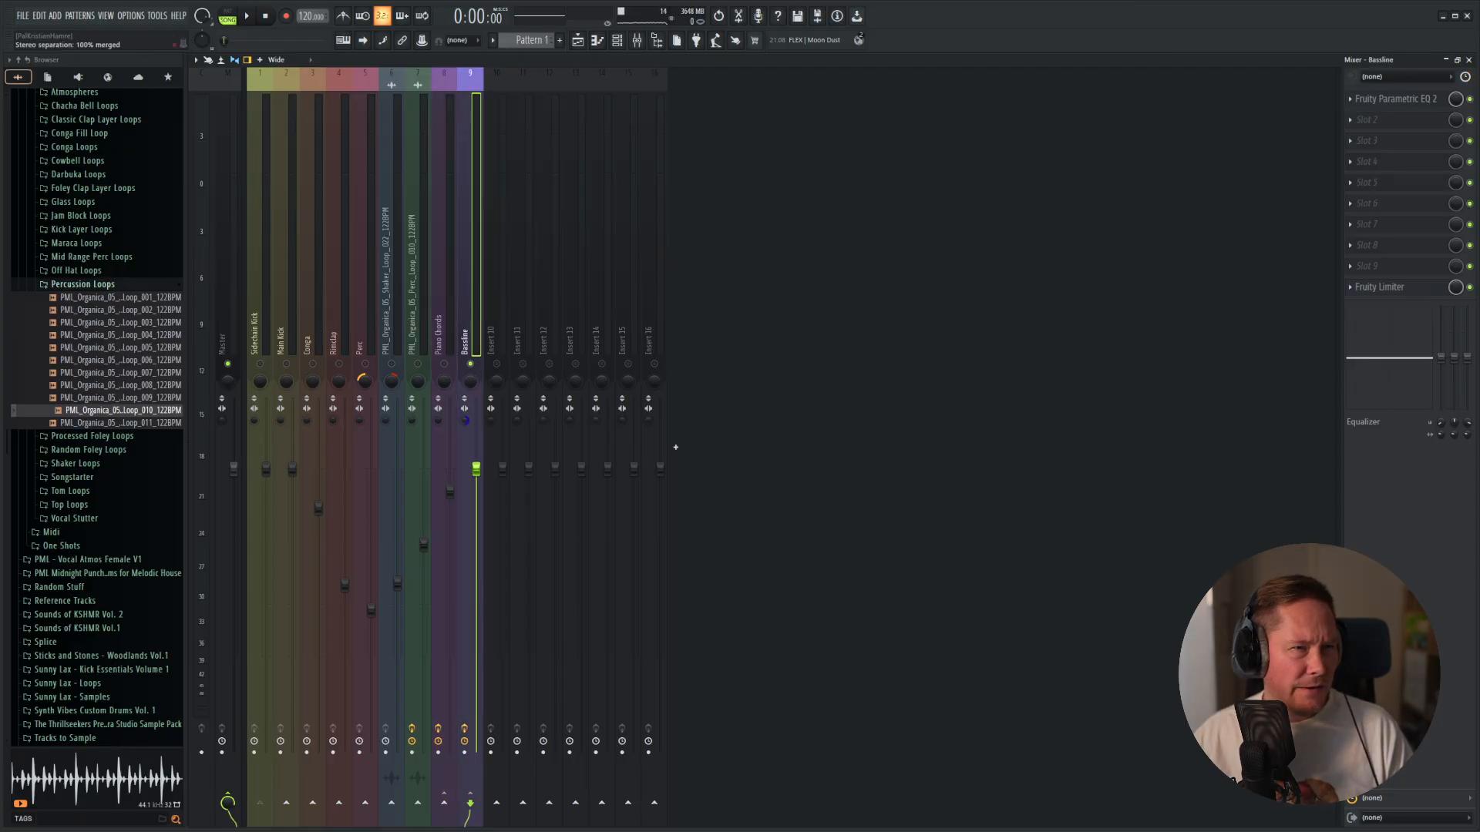
key("space")
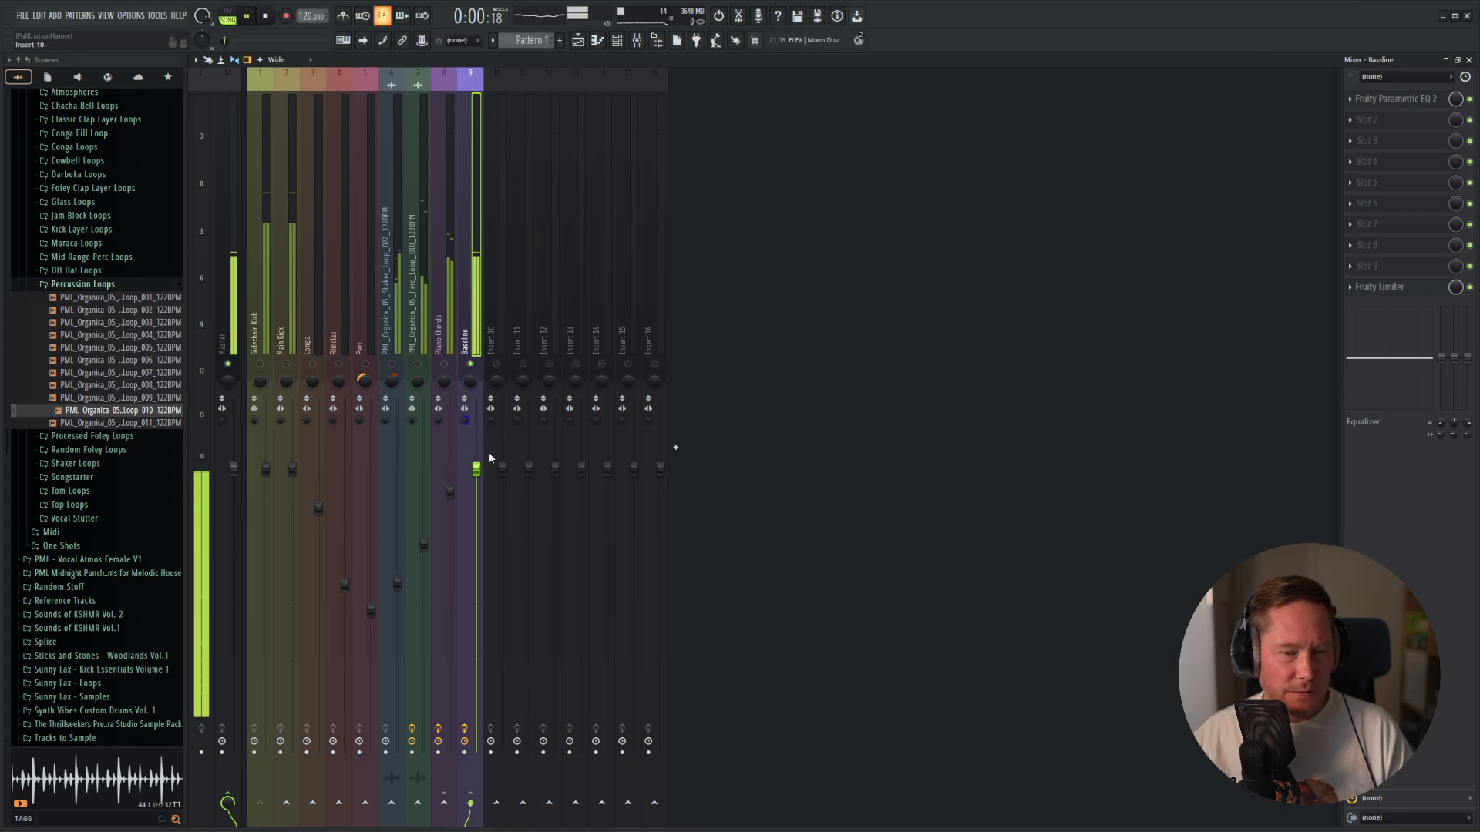
right_click(466, 423)
left_click(474, 428)
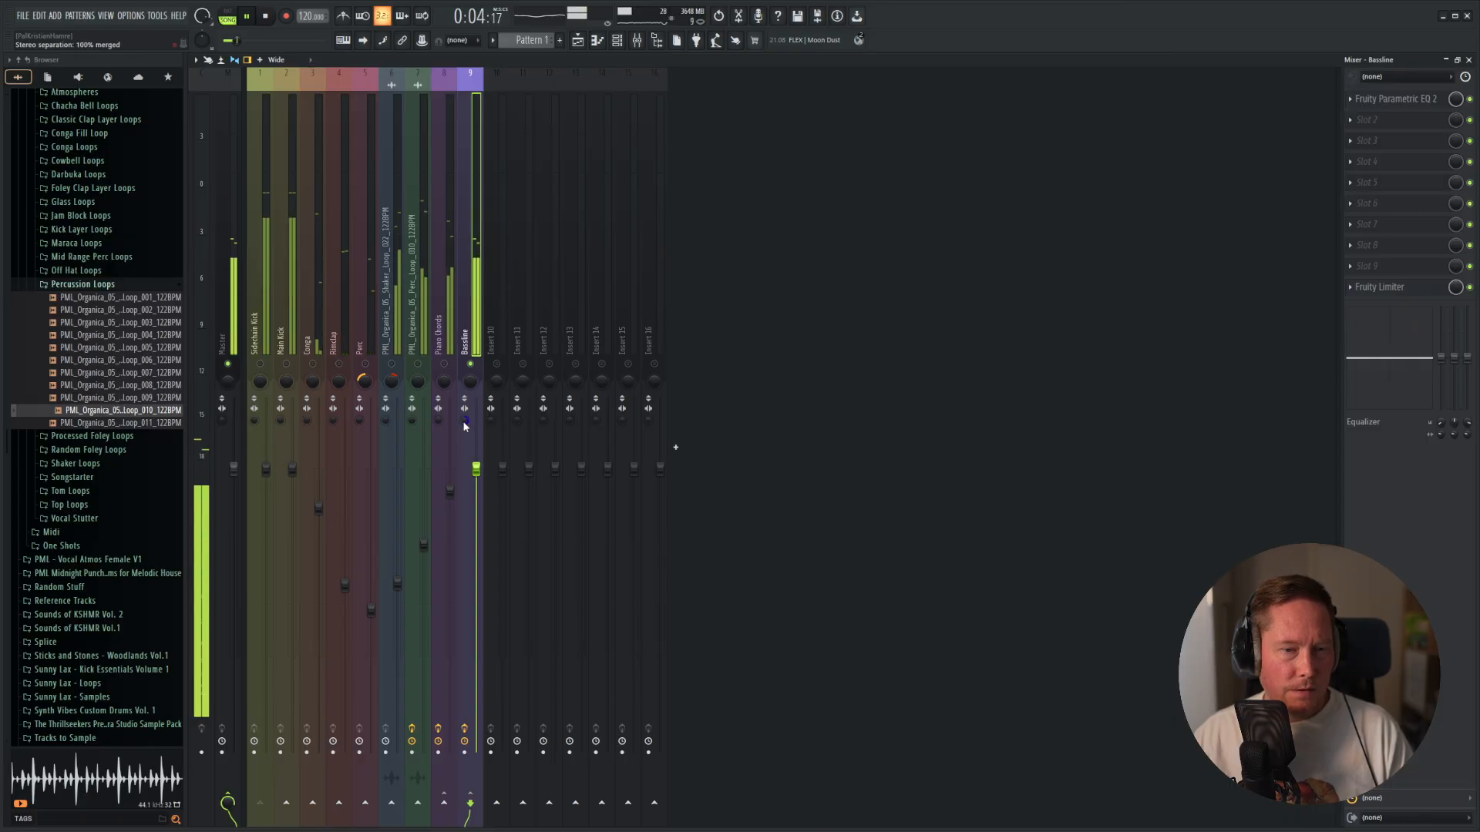
right_click(470, 363)
key("space")
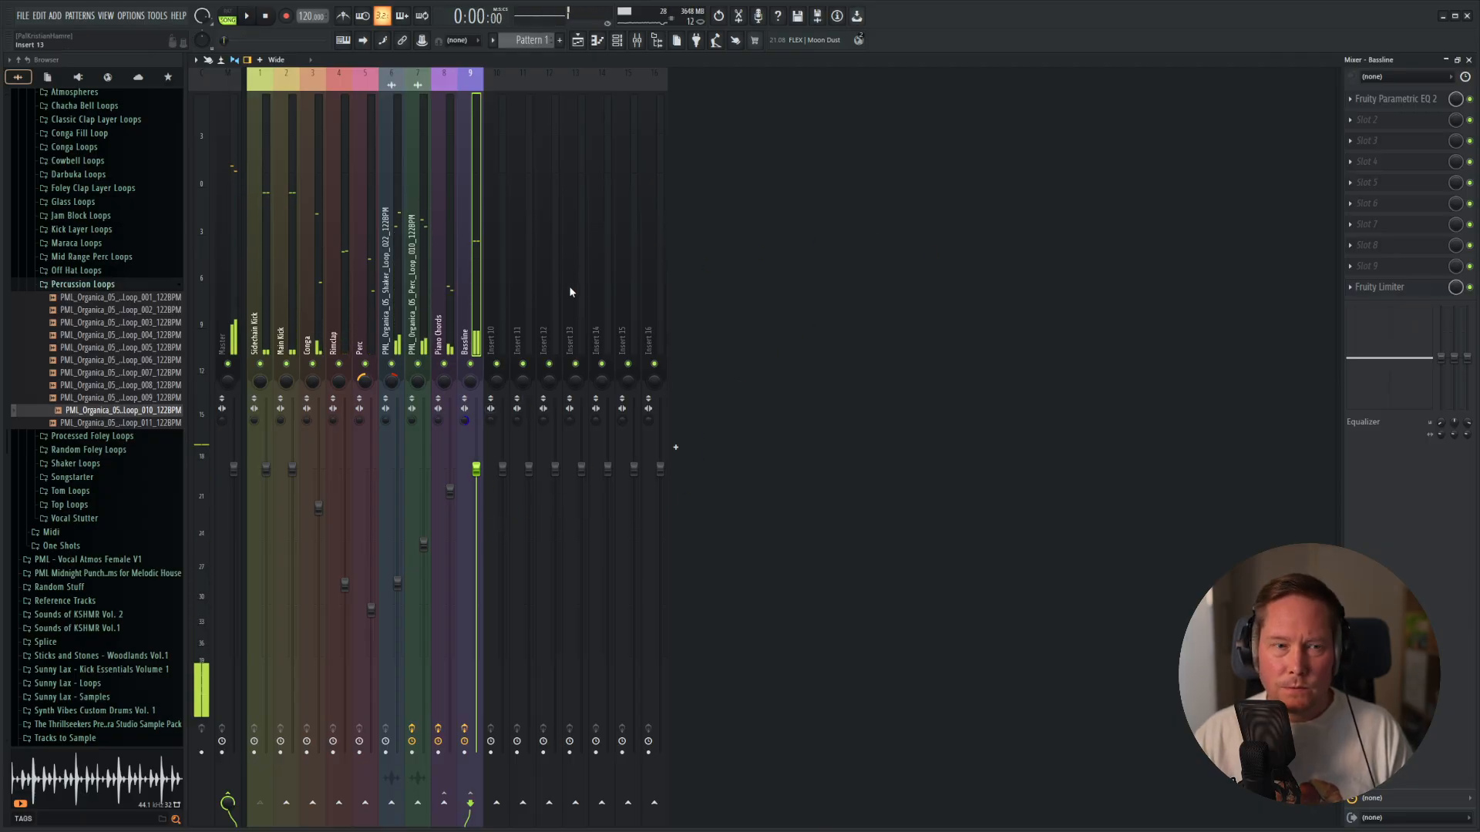
Add Little Radiator to slot 2 of the Bassline mixer track and load its Bass Bite preset.
left_click(1360, 123)
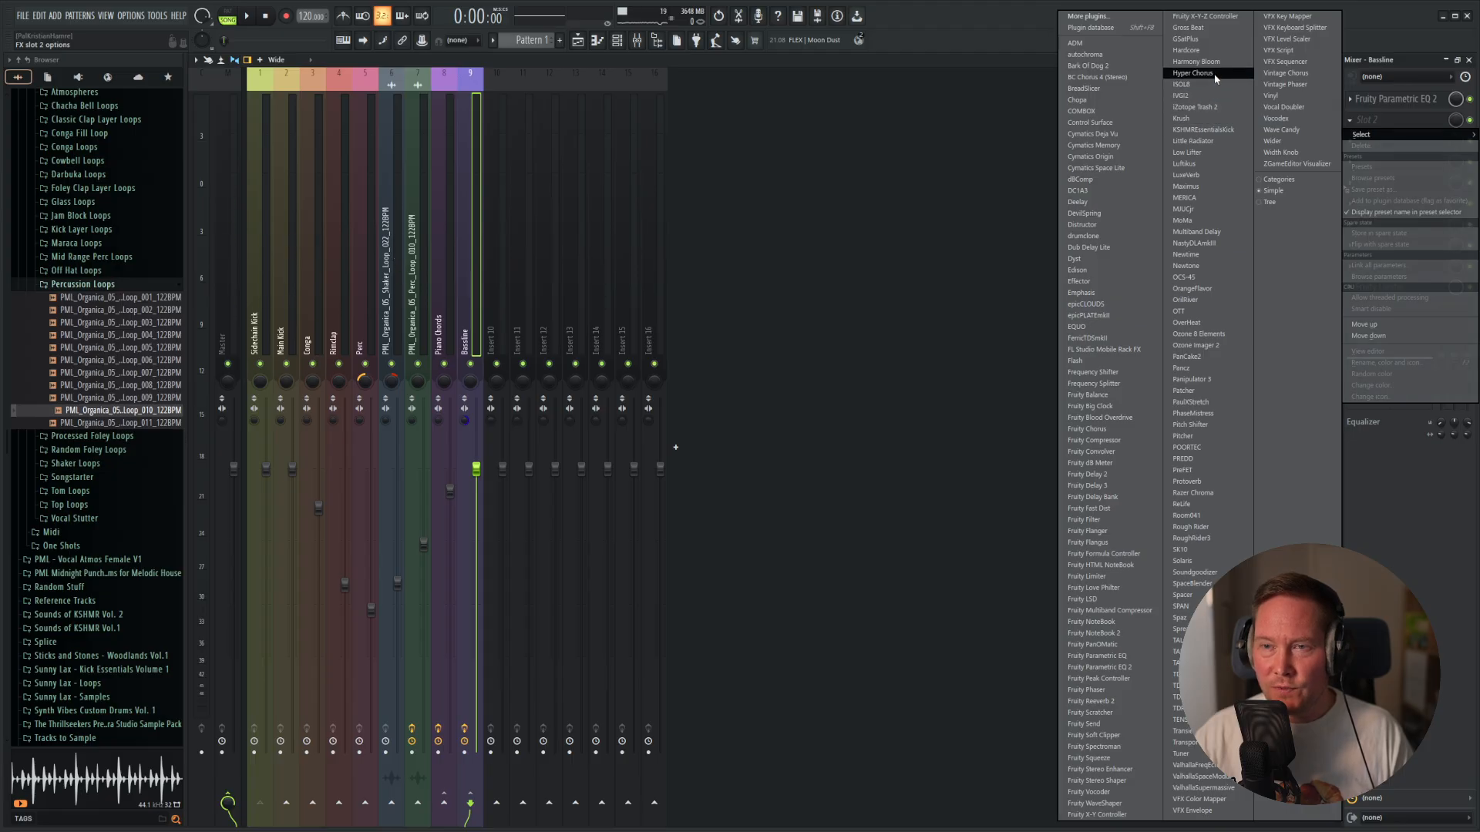
left_click(1198, 141)
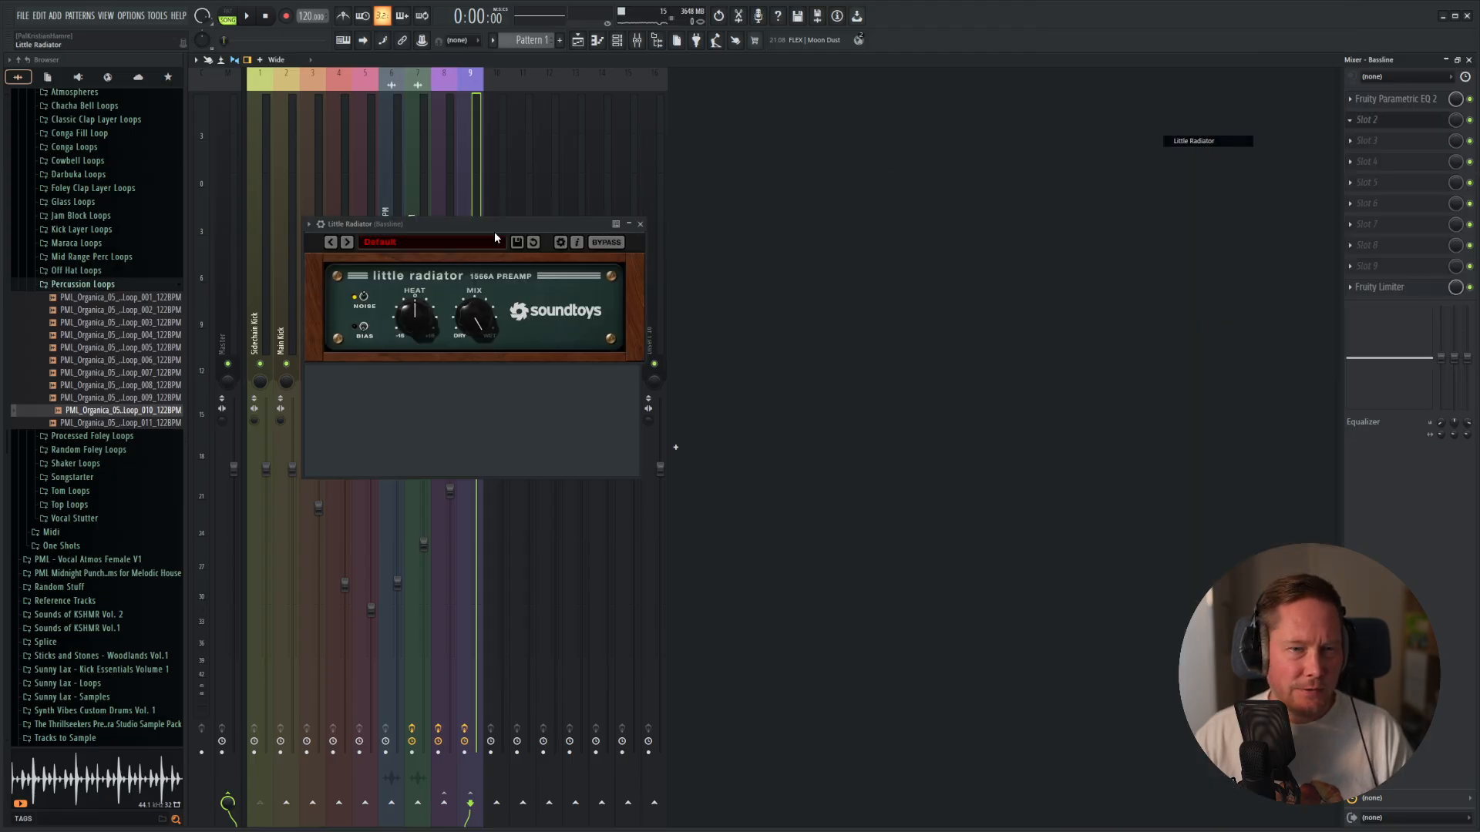
left_click_drag(535, 223, 961, 166)
left_click(818, 189)
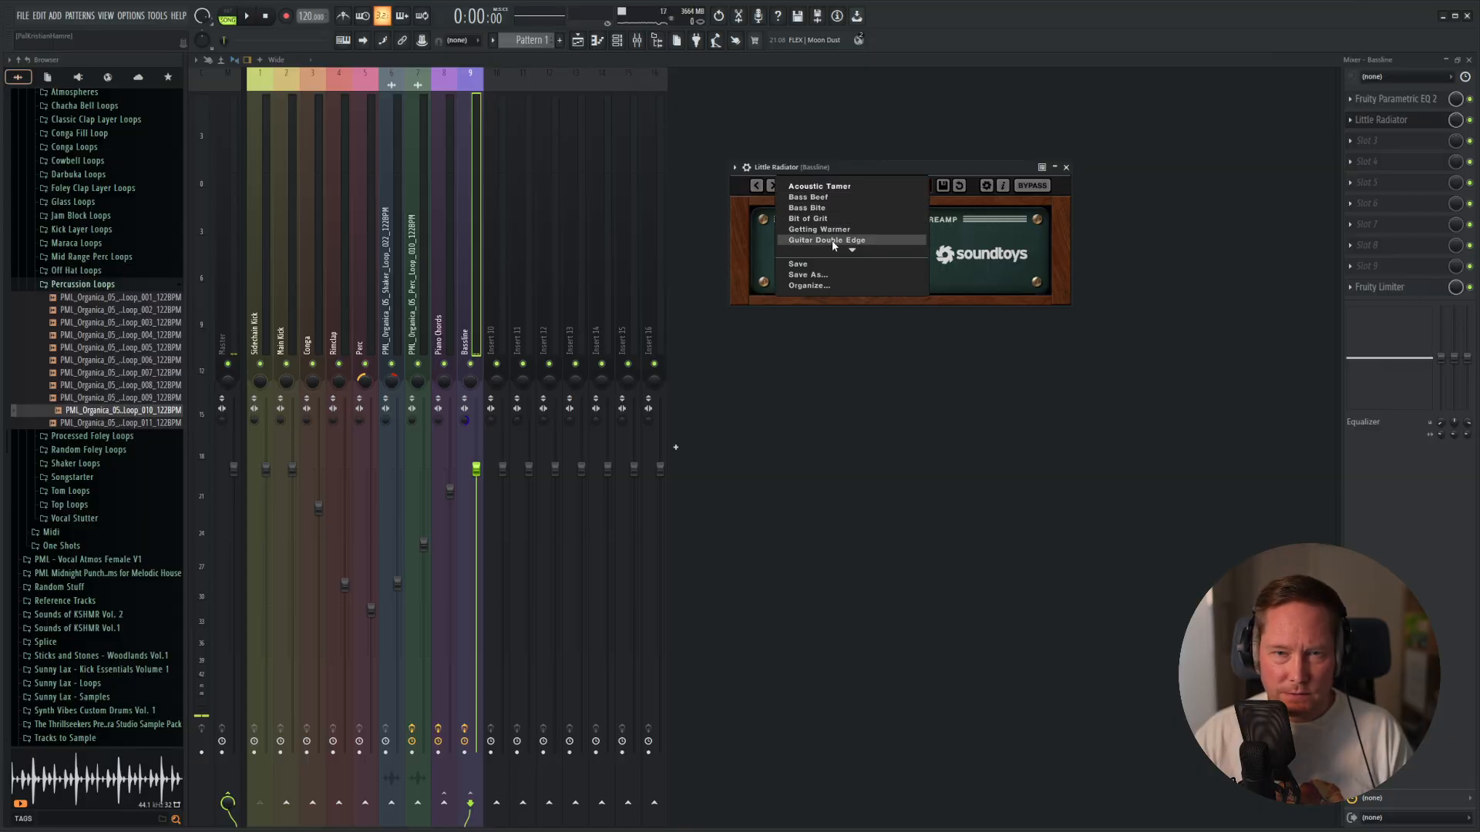
left_click(807, 209)
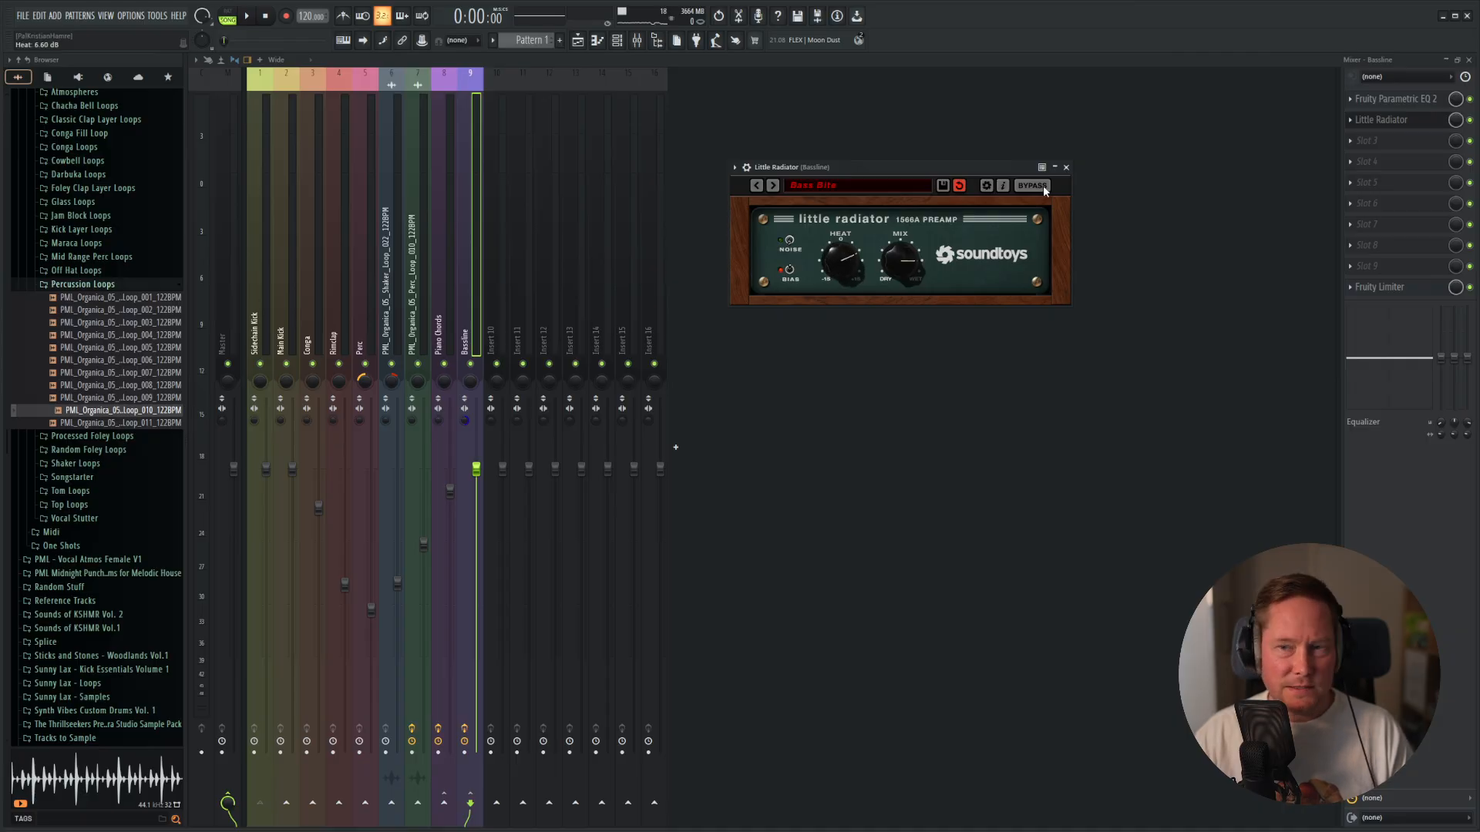
left_click(1066, 168)
Play the full mix and check the Bassline with Little Radiator's Bias switch engaged.
key("space")
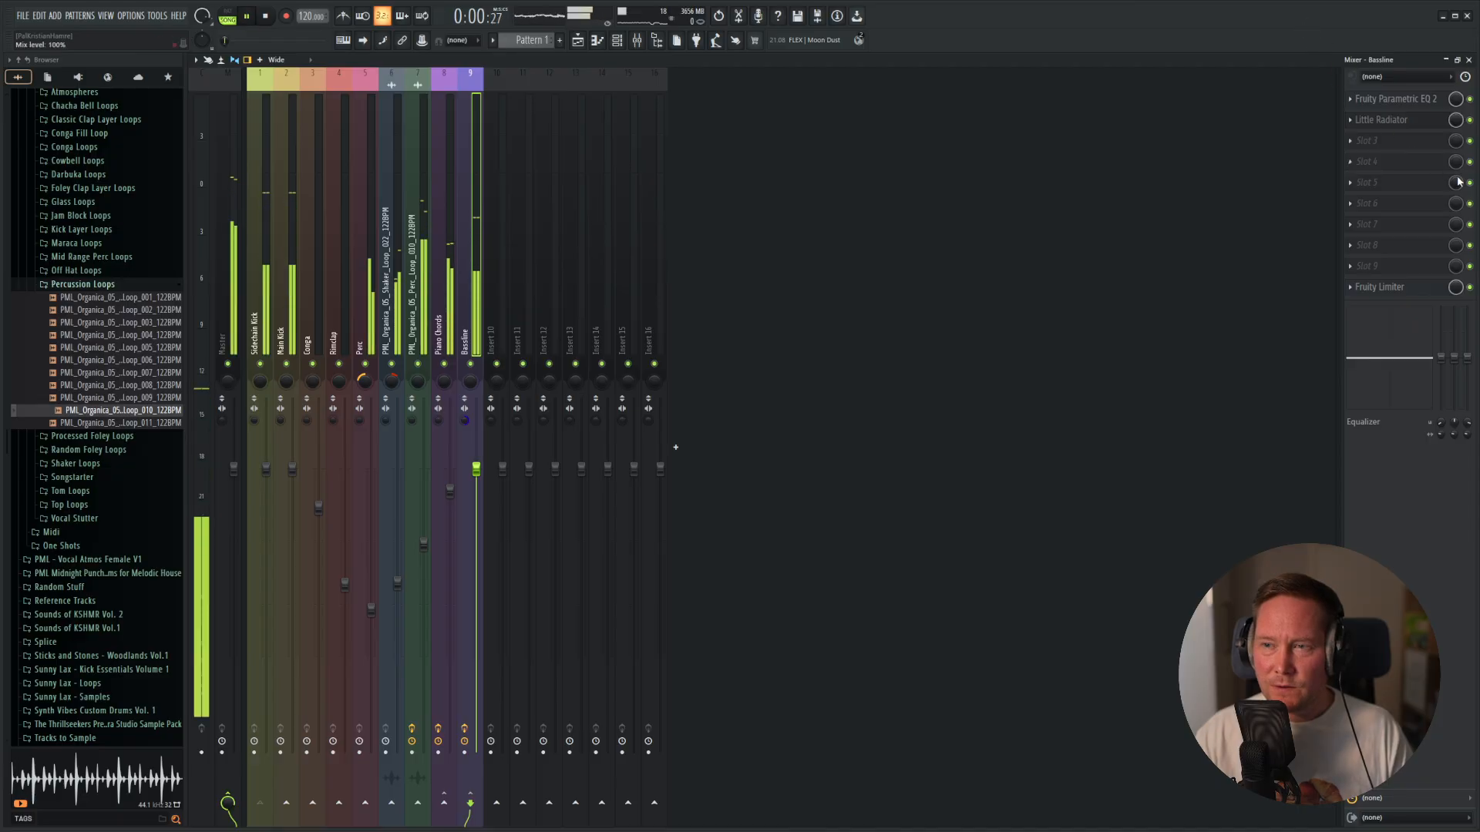
left_click(1385, 121)
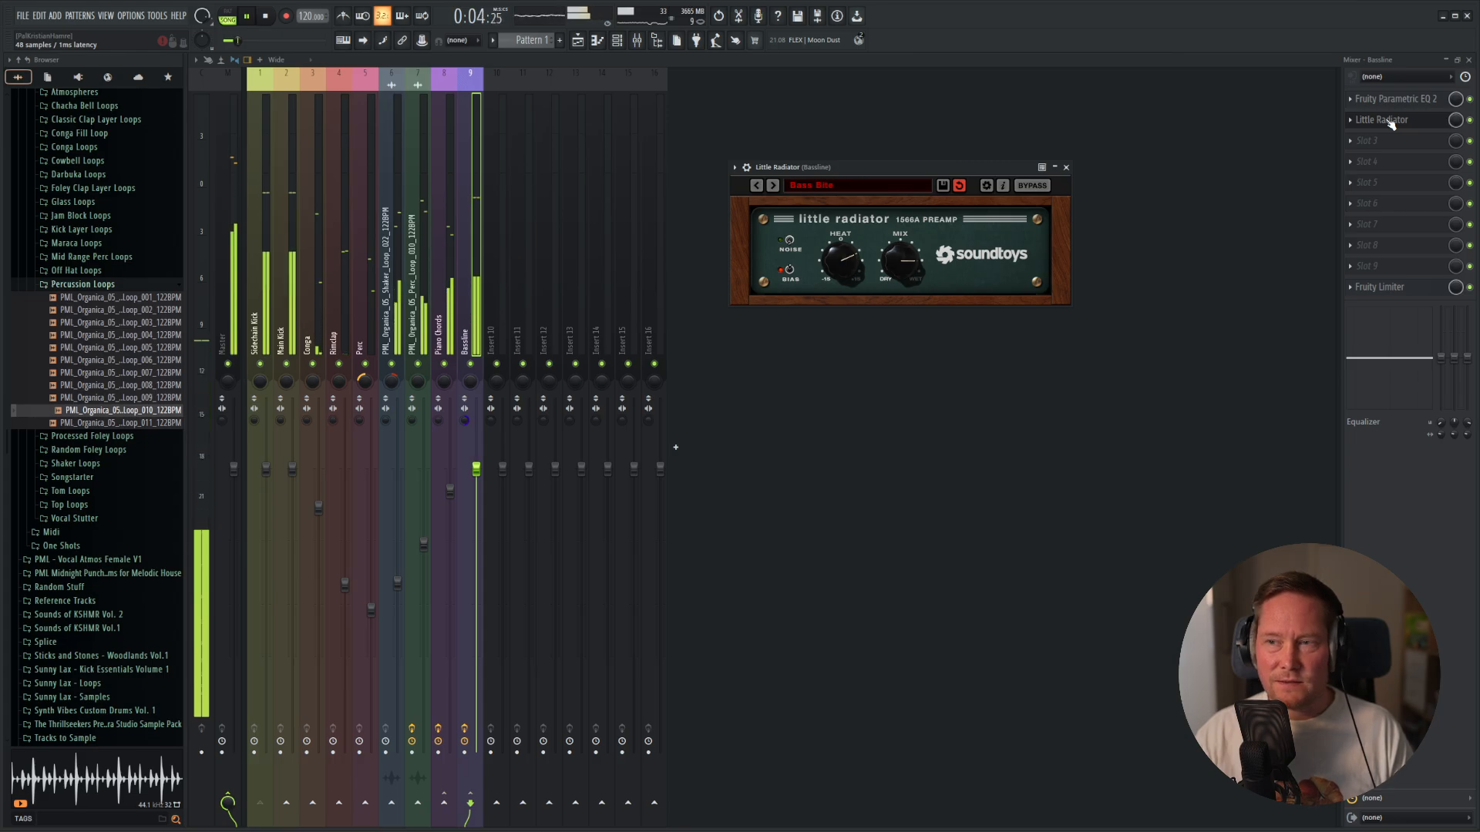
left_click(790, 270)
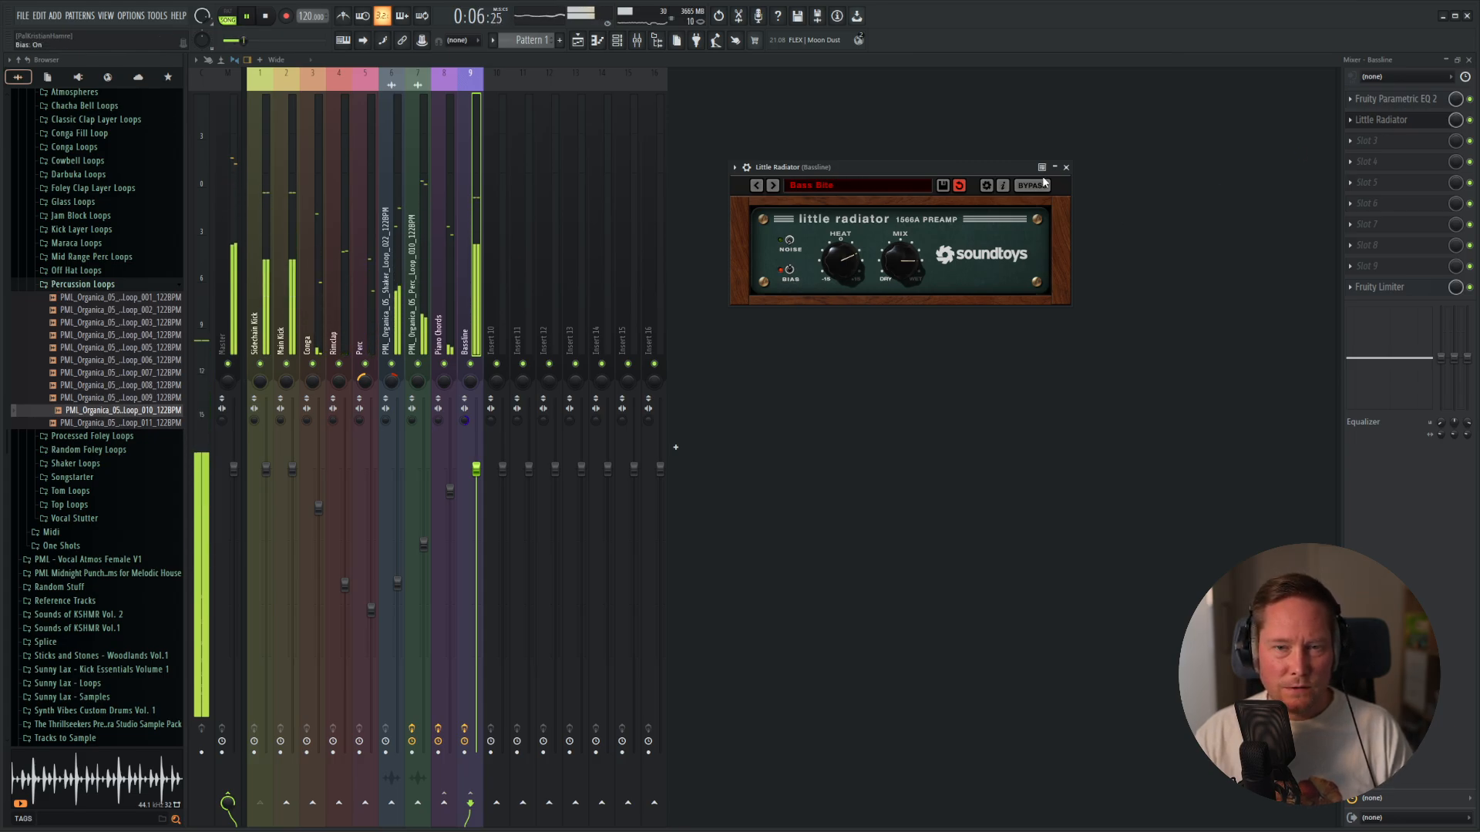
left_click(1067, 167)
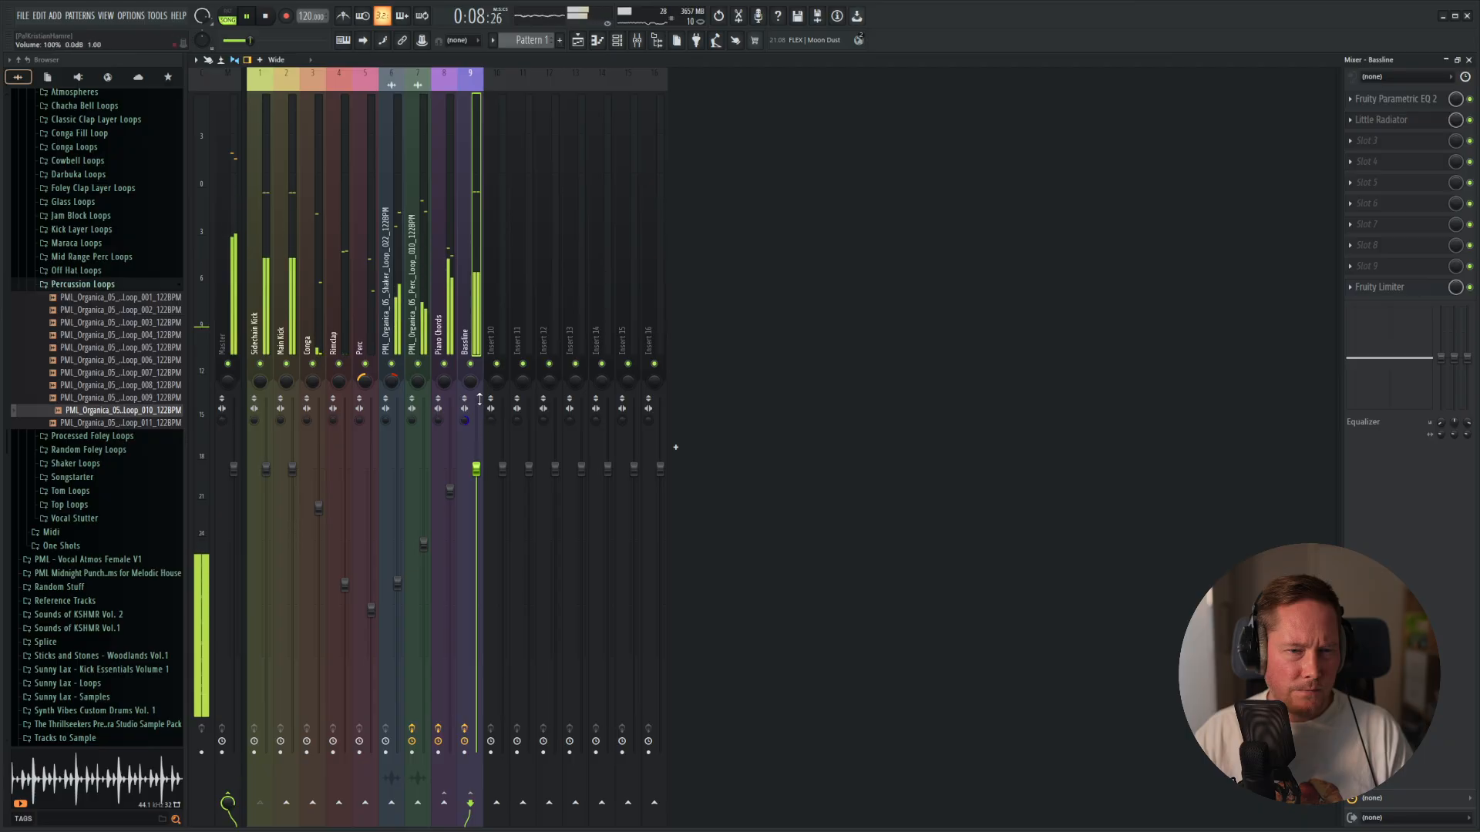
Compare the Bassline's original stereo separation with the fully merged setting, keep it merged, and lower the Bassline fader slightly.
right_click(467, 424)
key("Escape")
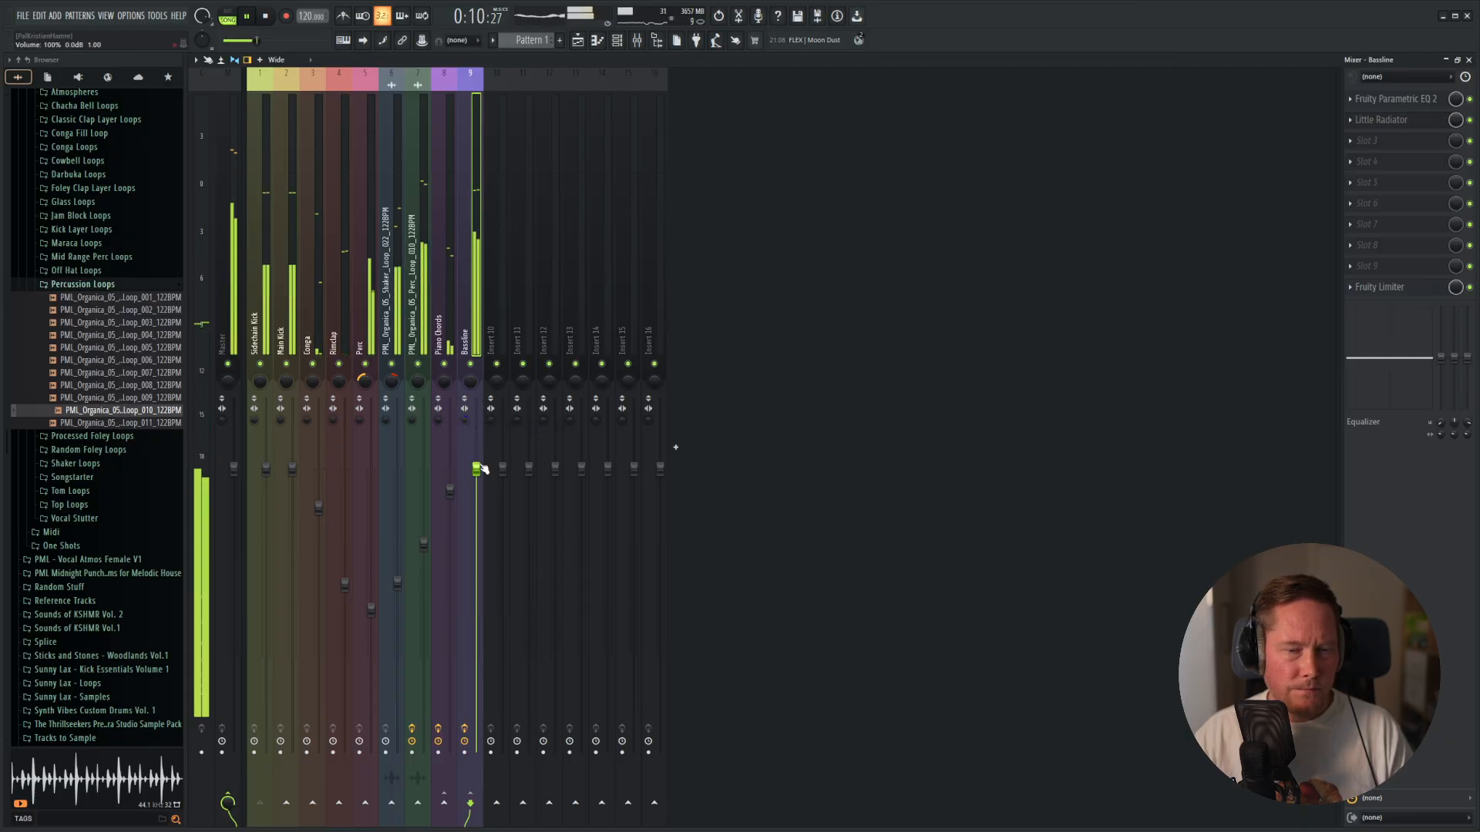
right_click(466, 422)
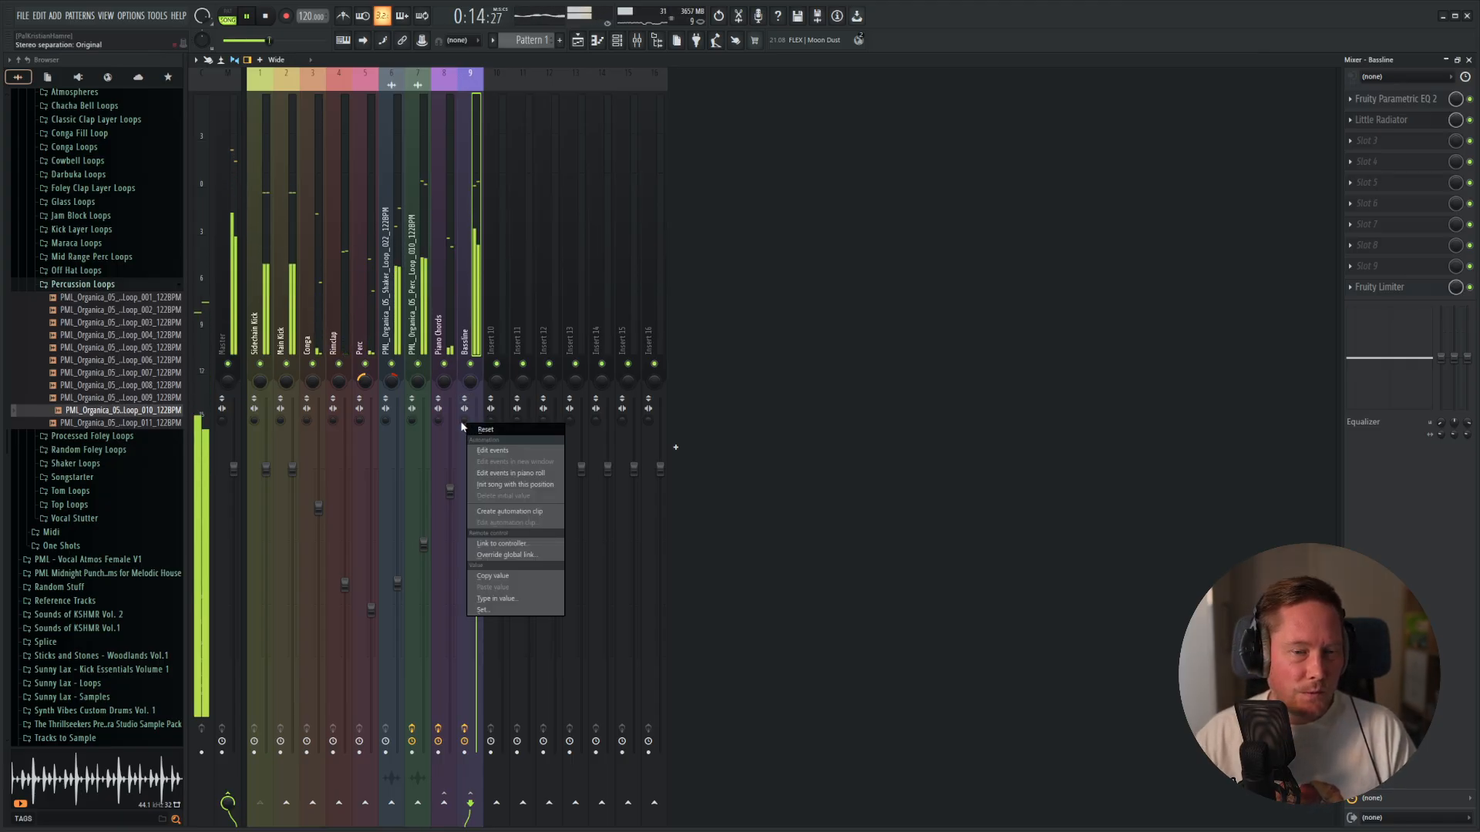
left_click_drag(462, 423, 463, 347)
mouse_move(476, 468)
left_mouse_down()
mouse_move(479, 524)
mouse_move(478, 478)
left_mouse_up()
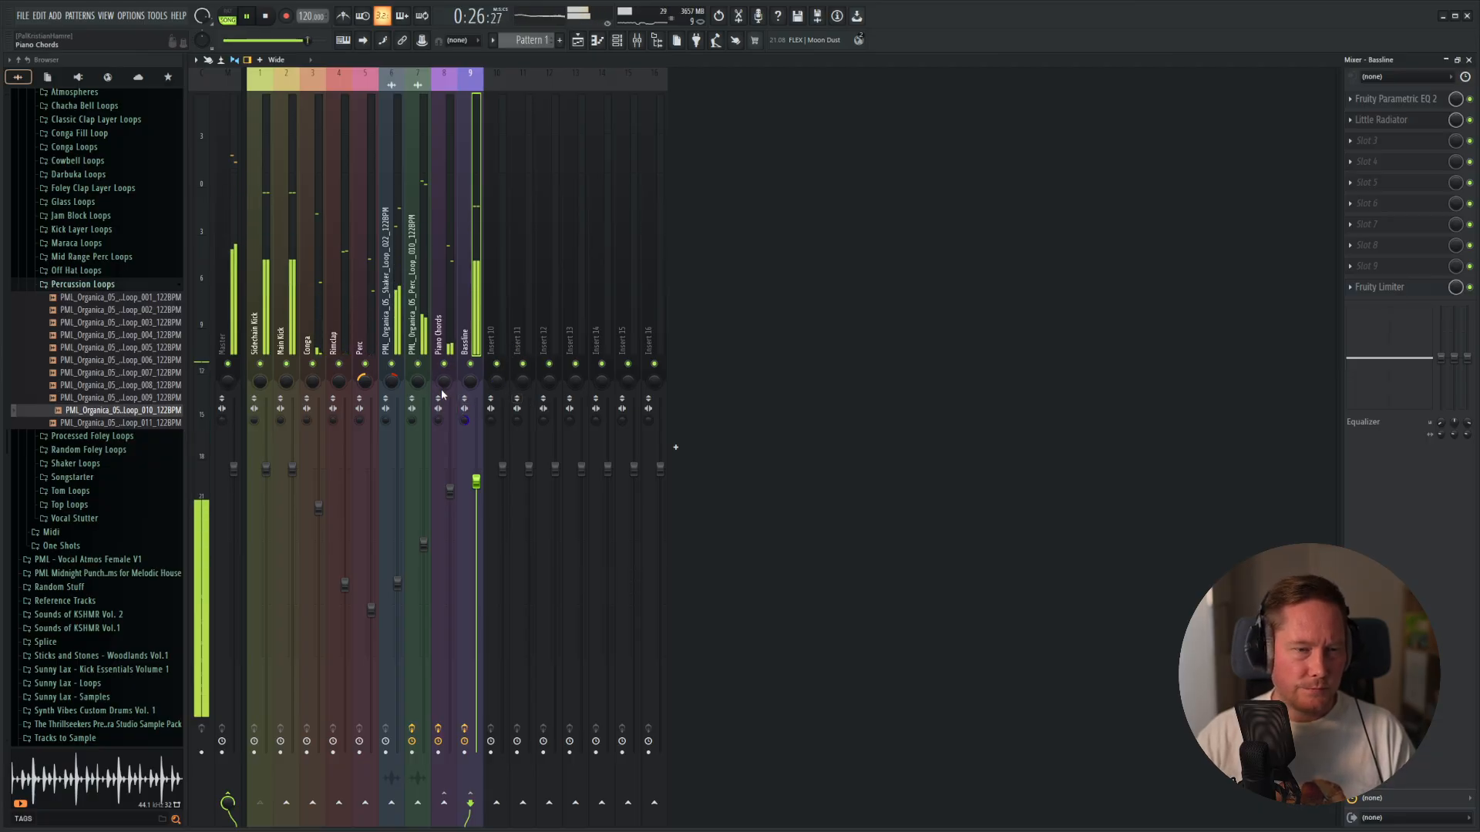
Stop playback and add a Diva synth channel below the Bassline channel.
key("space")
key("F5")
key("F6")
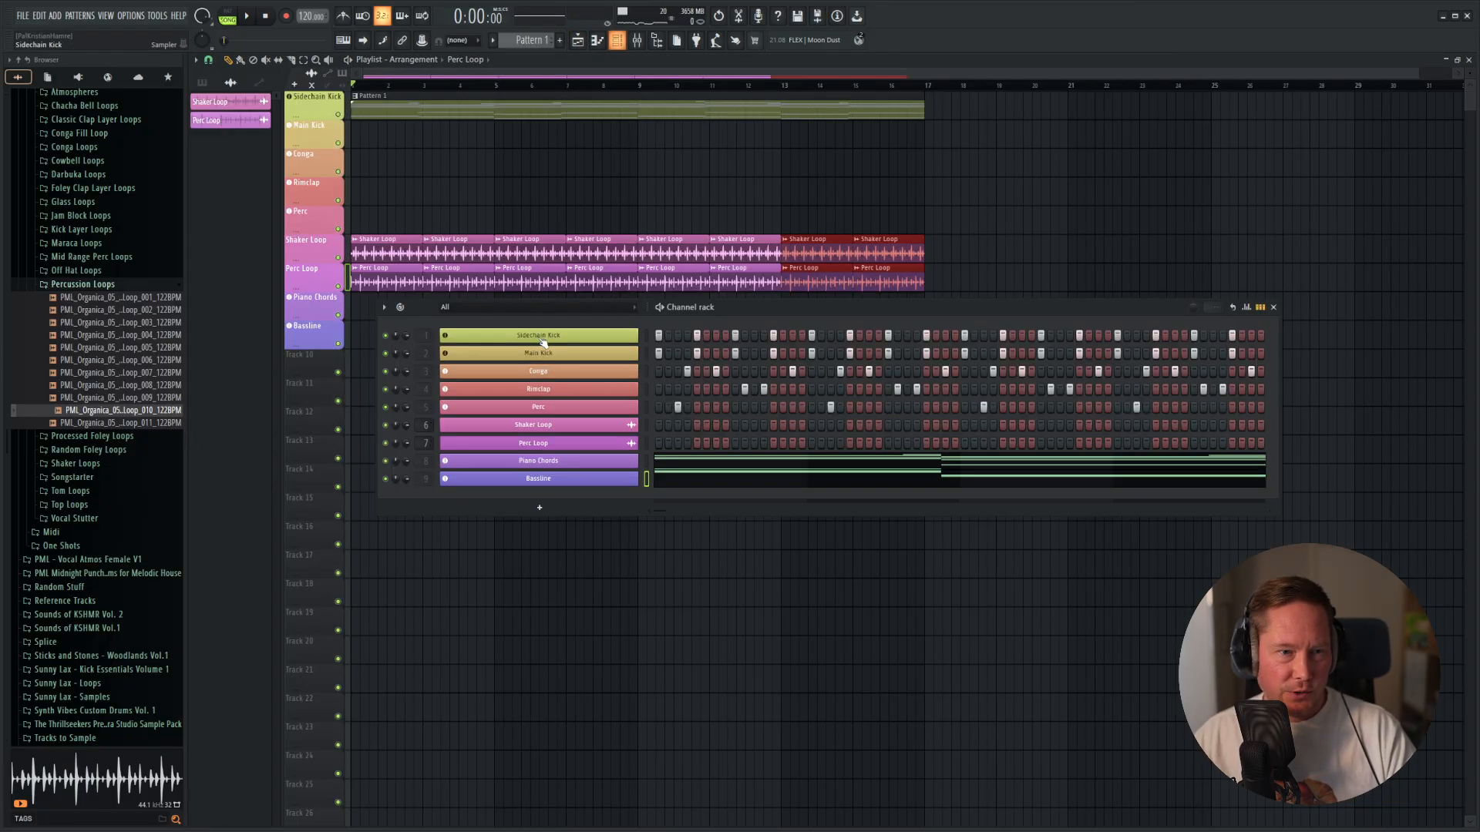
left_click(540, 511)
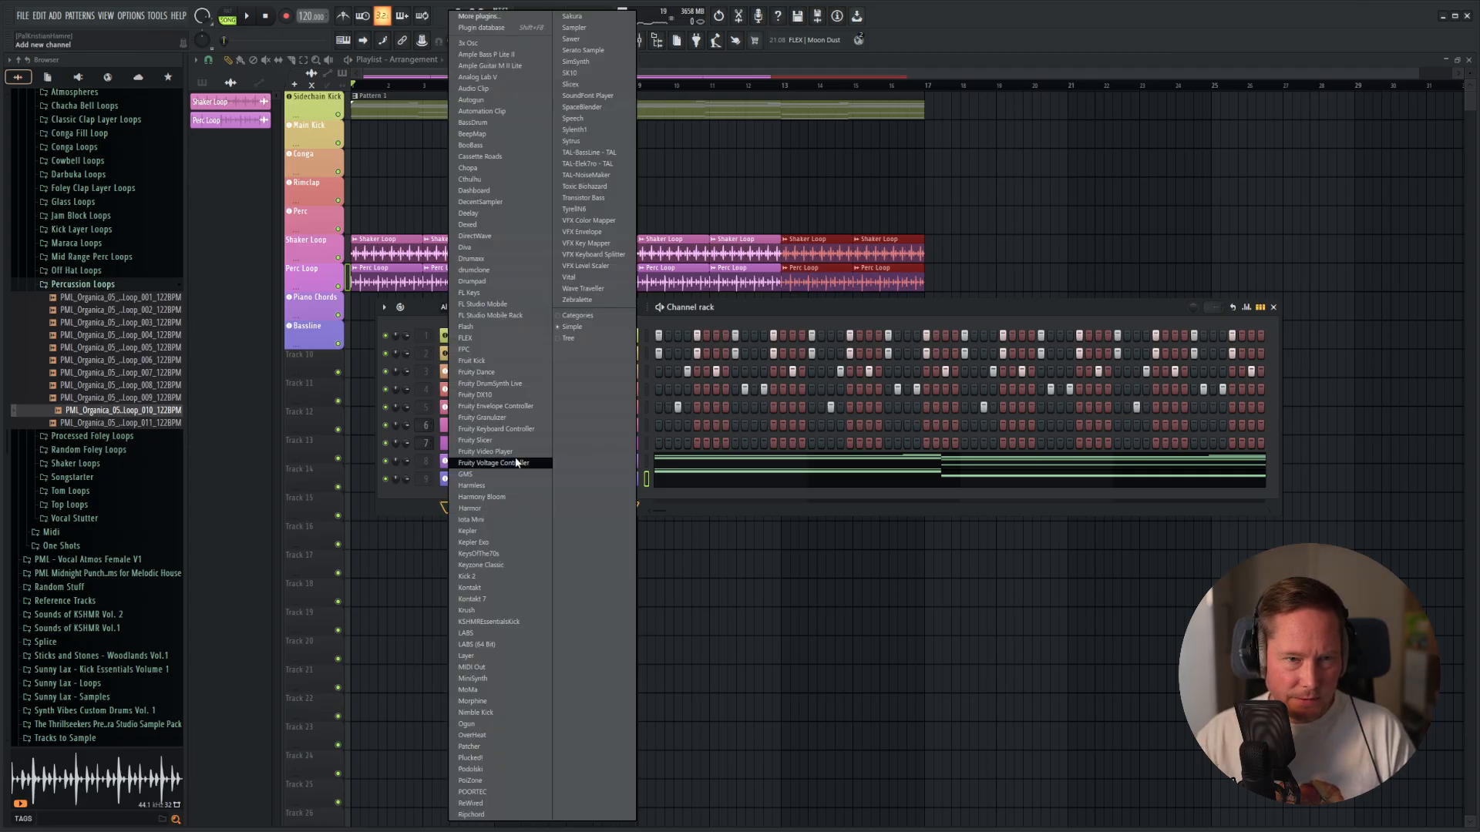
left_click(471, 247)
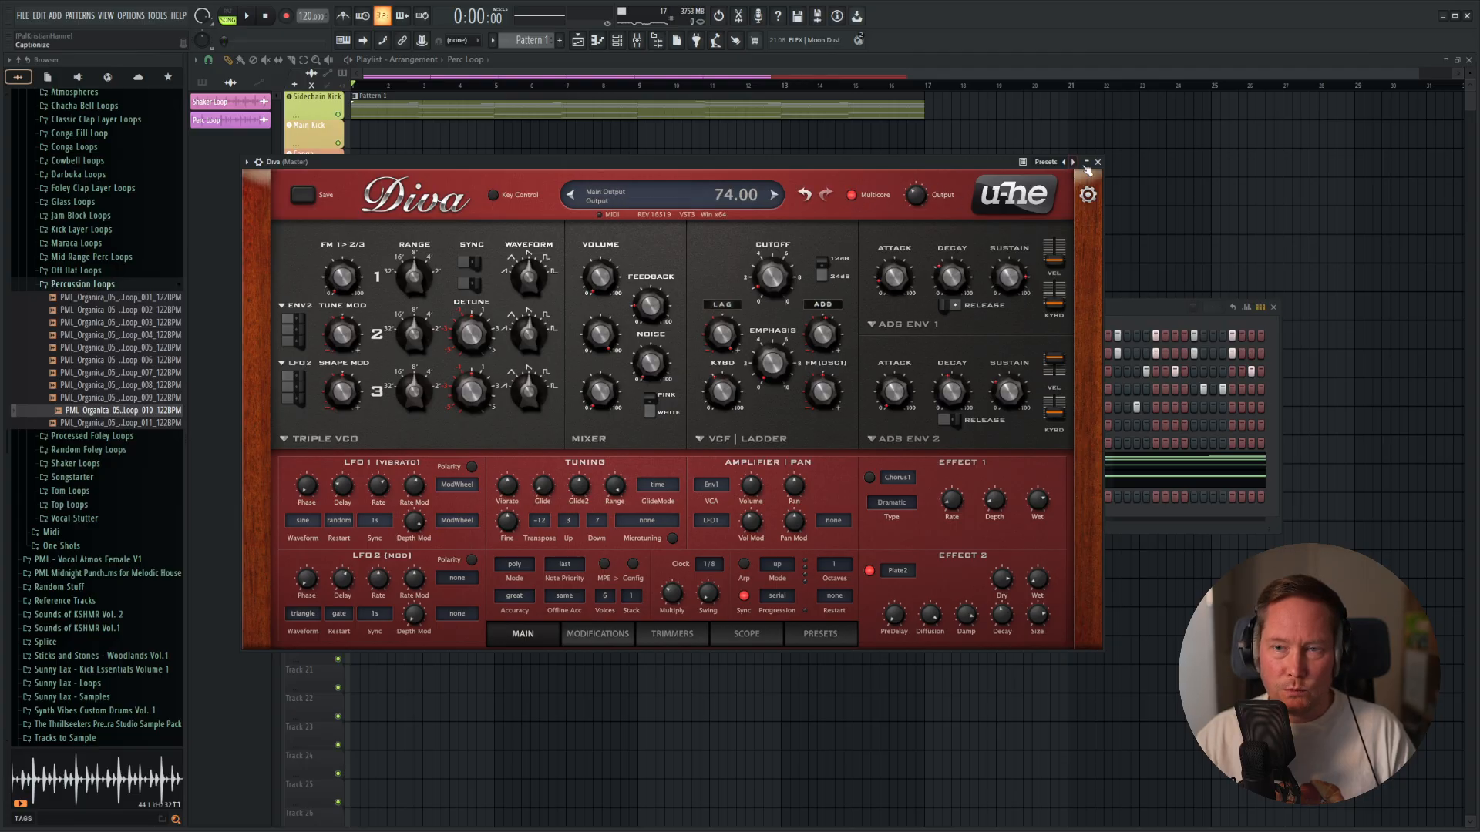
left_click(1098, 163)
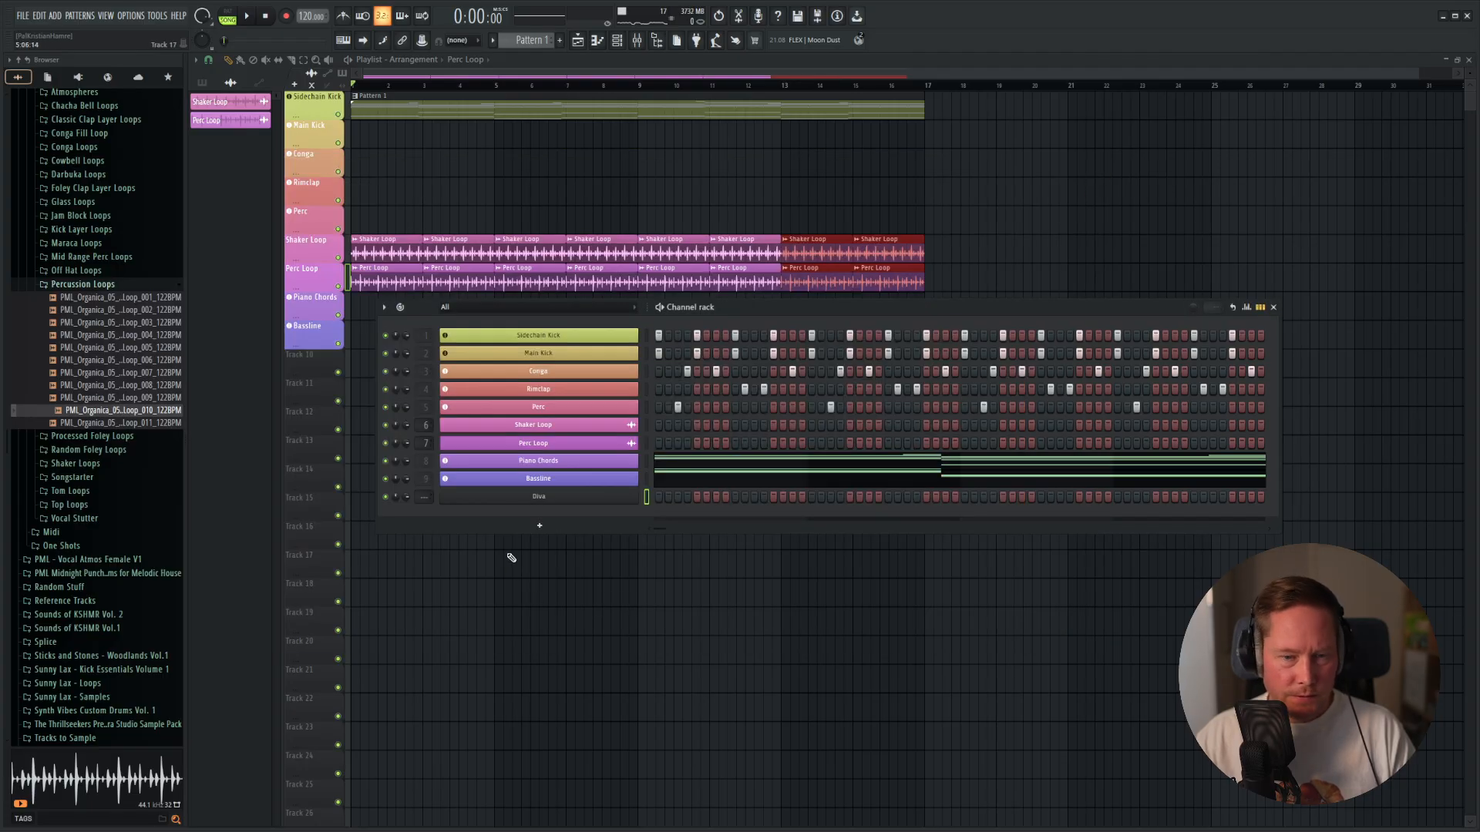
Assign the Diva channel to a new instrument track and lower its mixer fader to 70%.
right_click(520, 499)
left_click(682, 658)
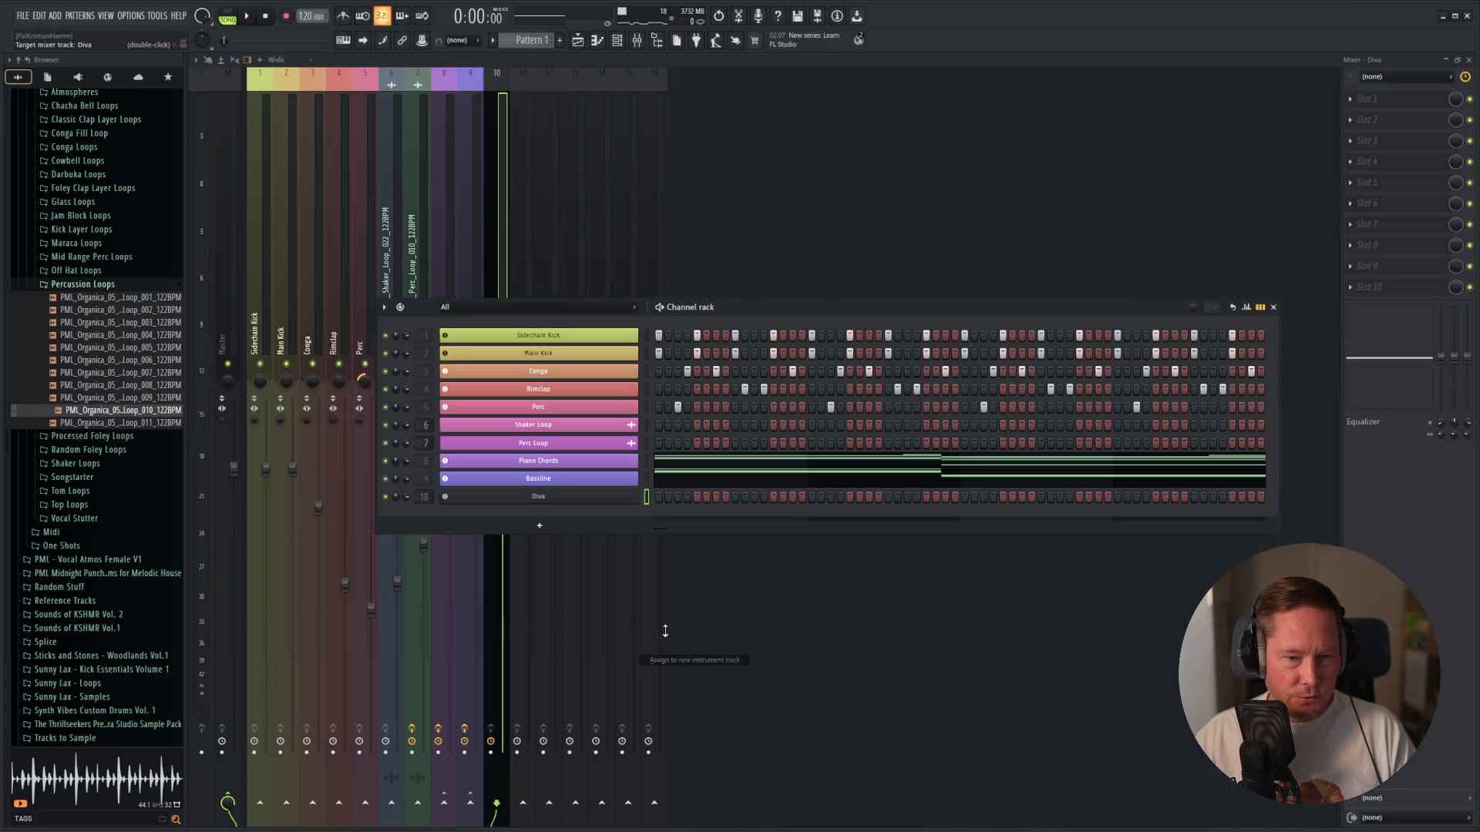
left_click(770, 536)
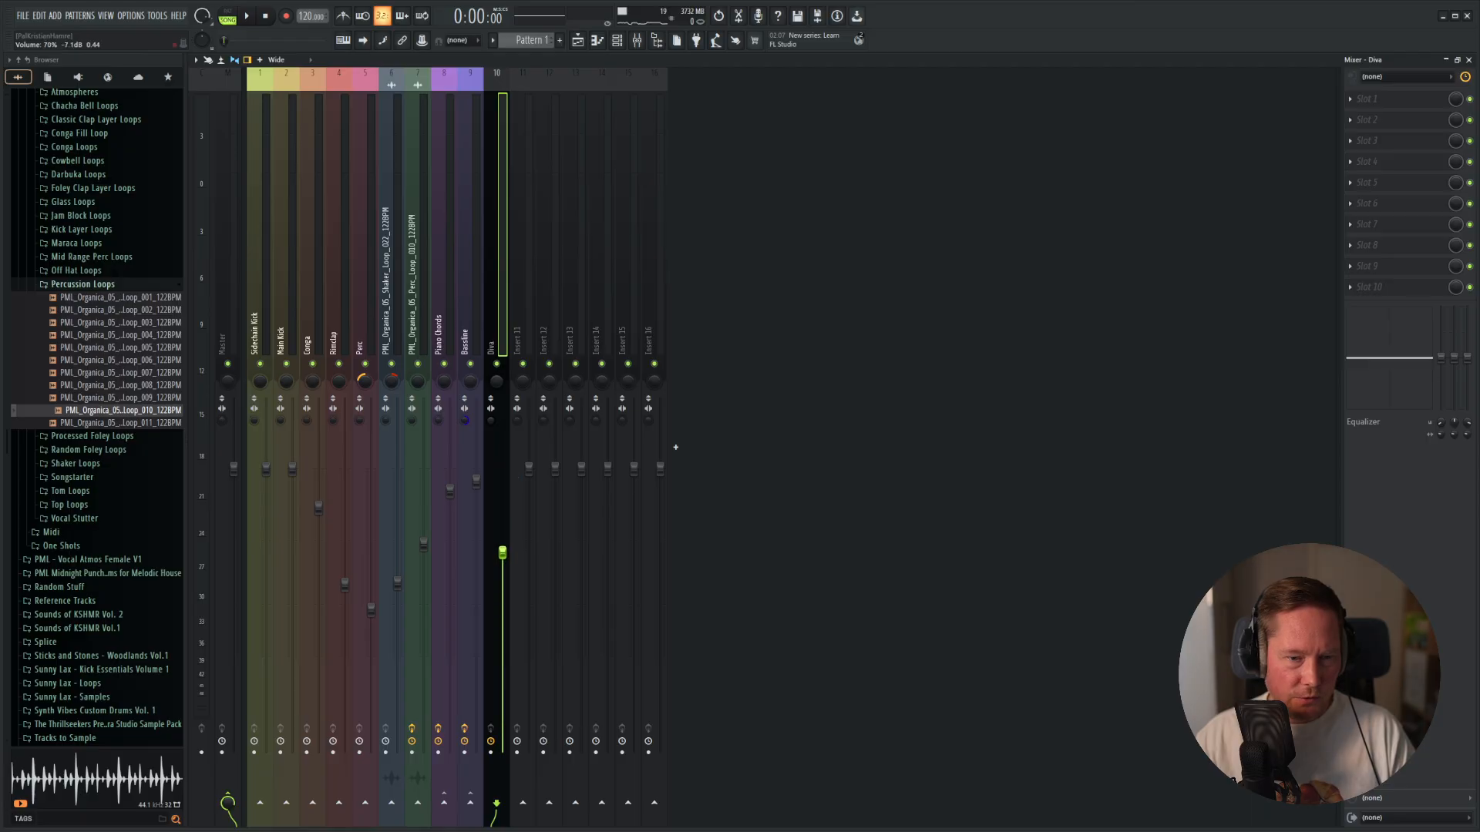
Rename the Diva channel to "Pads One" and colour it blue.
key("F6")
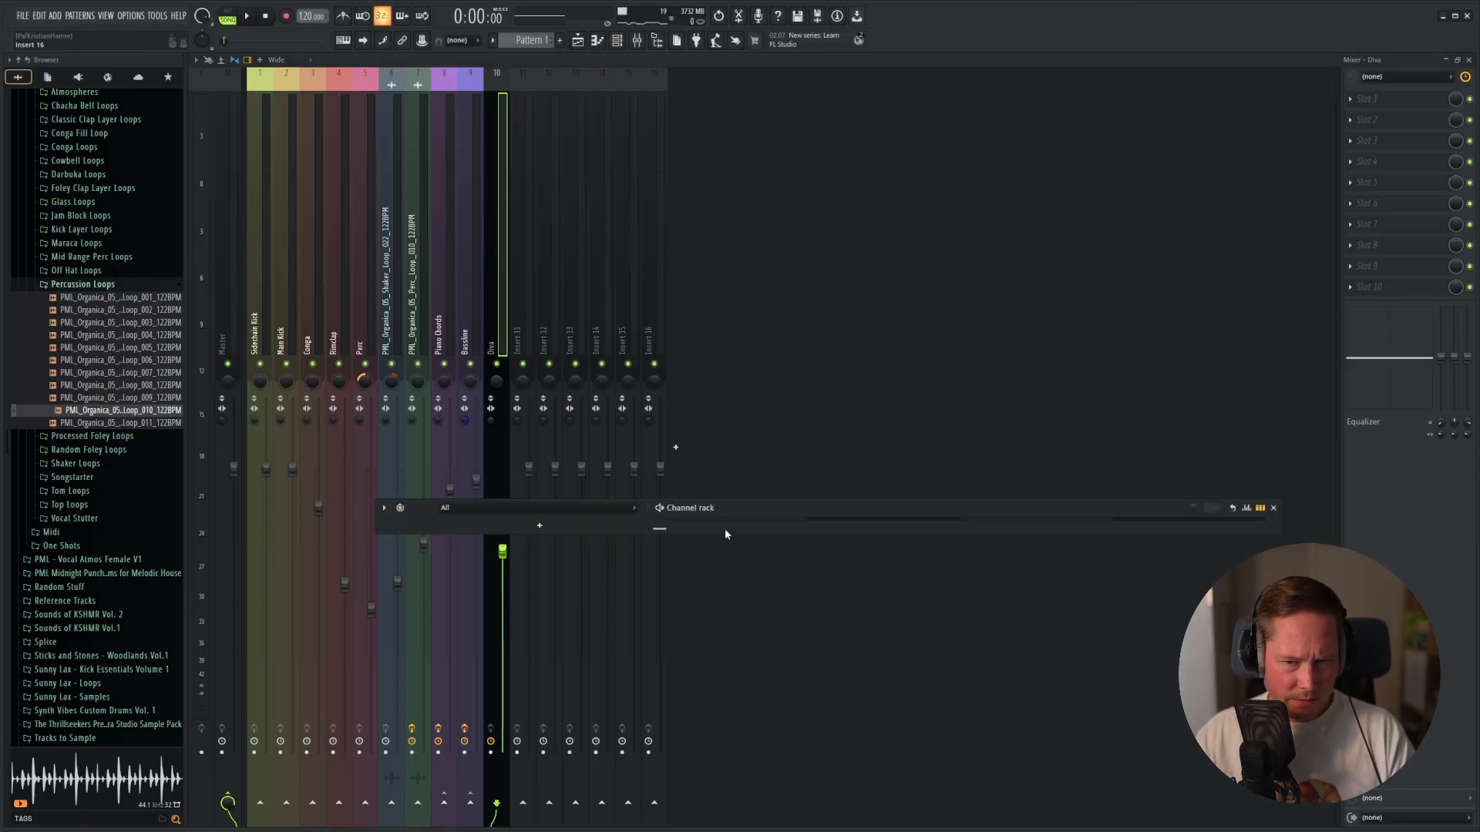
left_click_drag(712, 534, 712, 730)
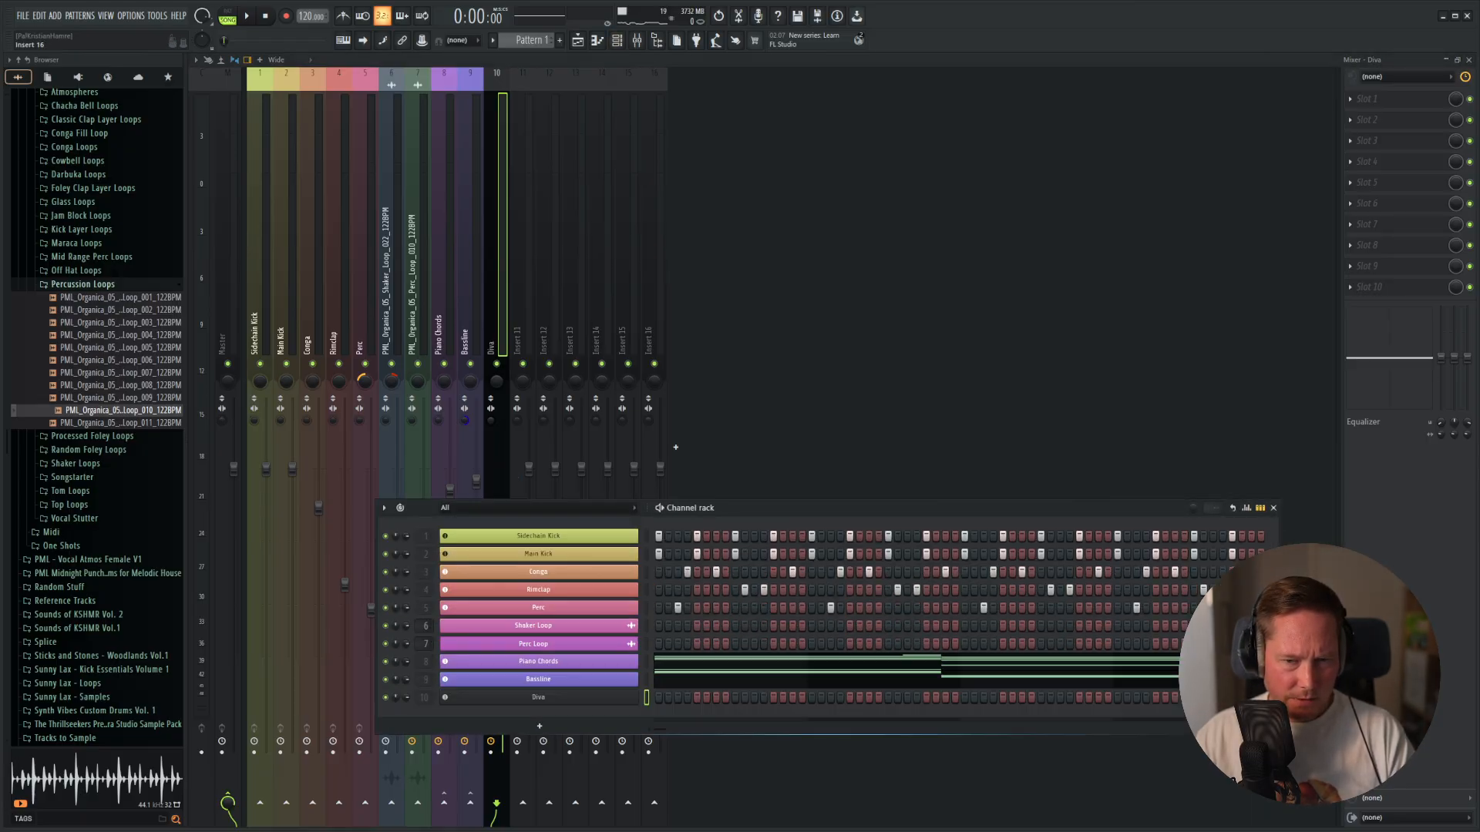
right_click(547, 698)
left_click(684, 678)
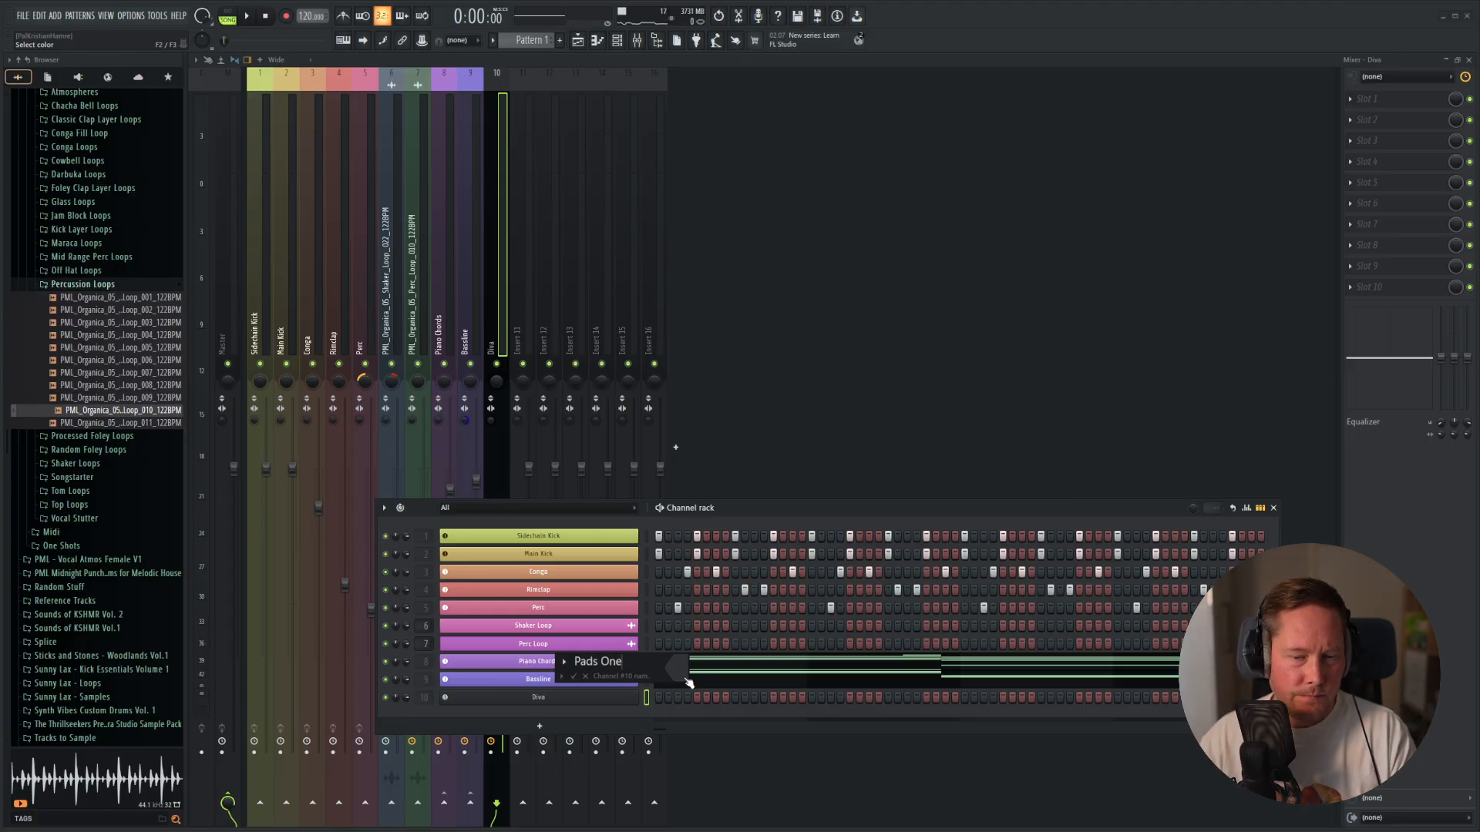
left_click(686, 682)
left_click(717, 713)
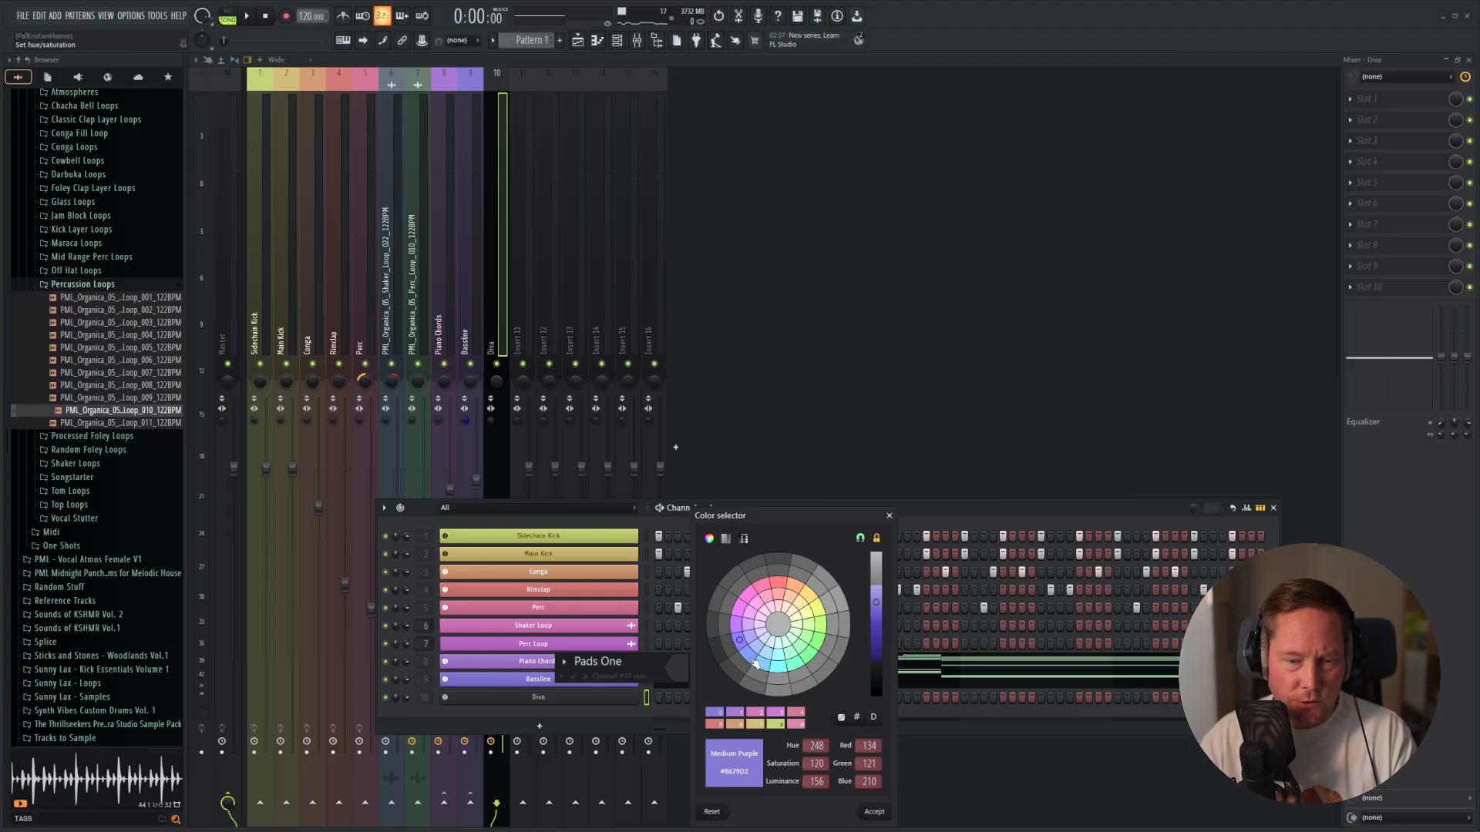
left_click(753, 660)
left_click(875, 812)
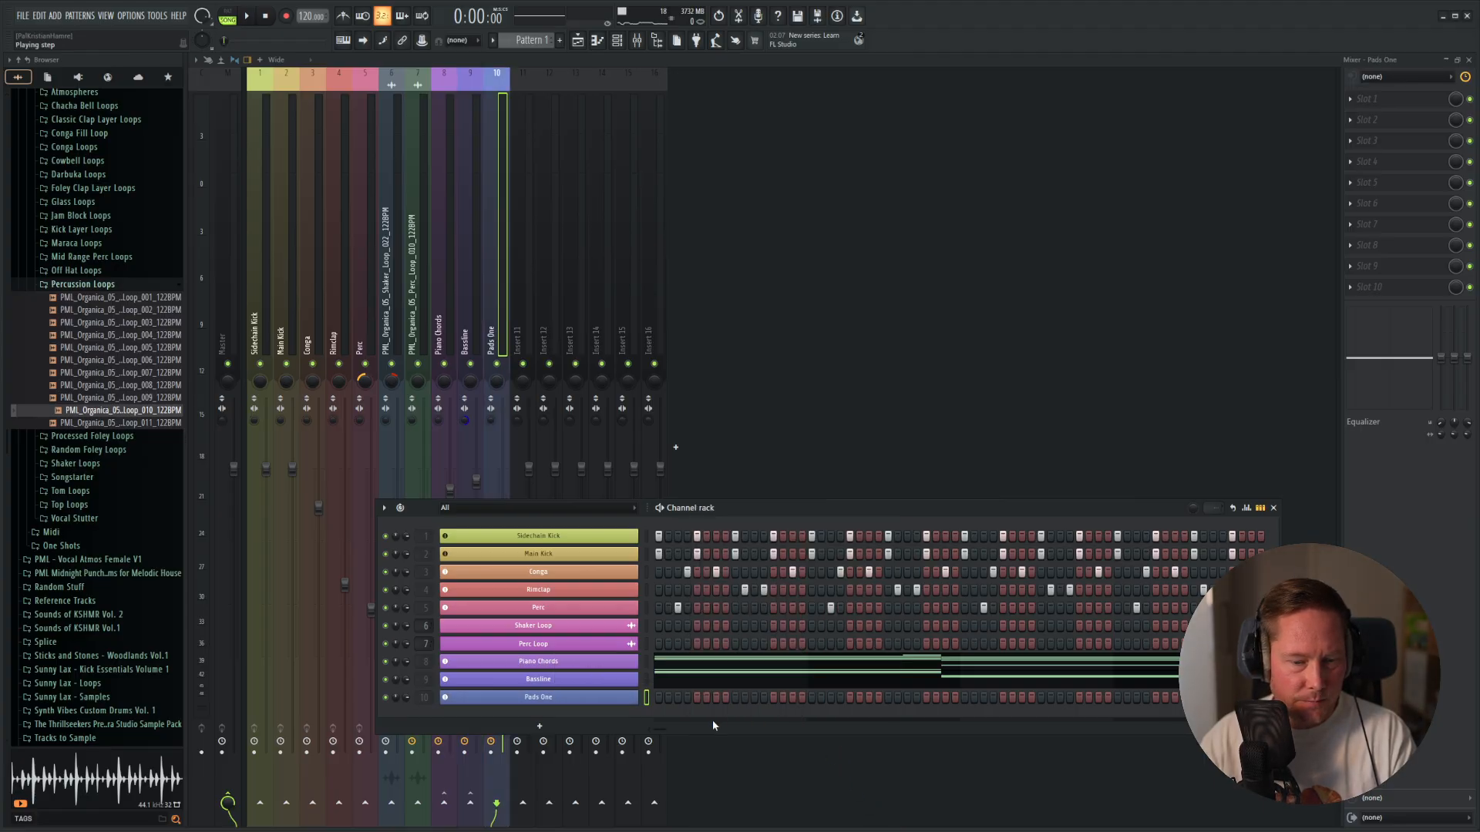
Load the BS Deep Space Diva preset in the Pads One Diva synth and look over its main settings.
right_click(574, 700)
left_click(549, 703)
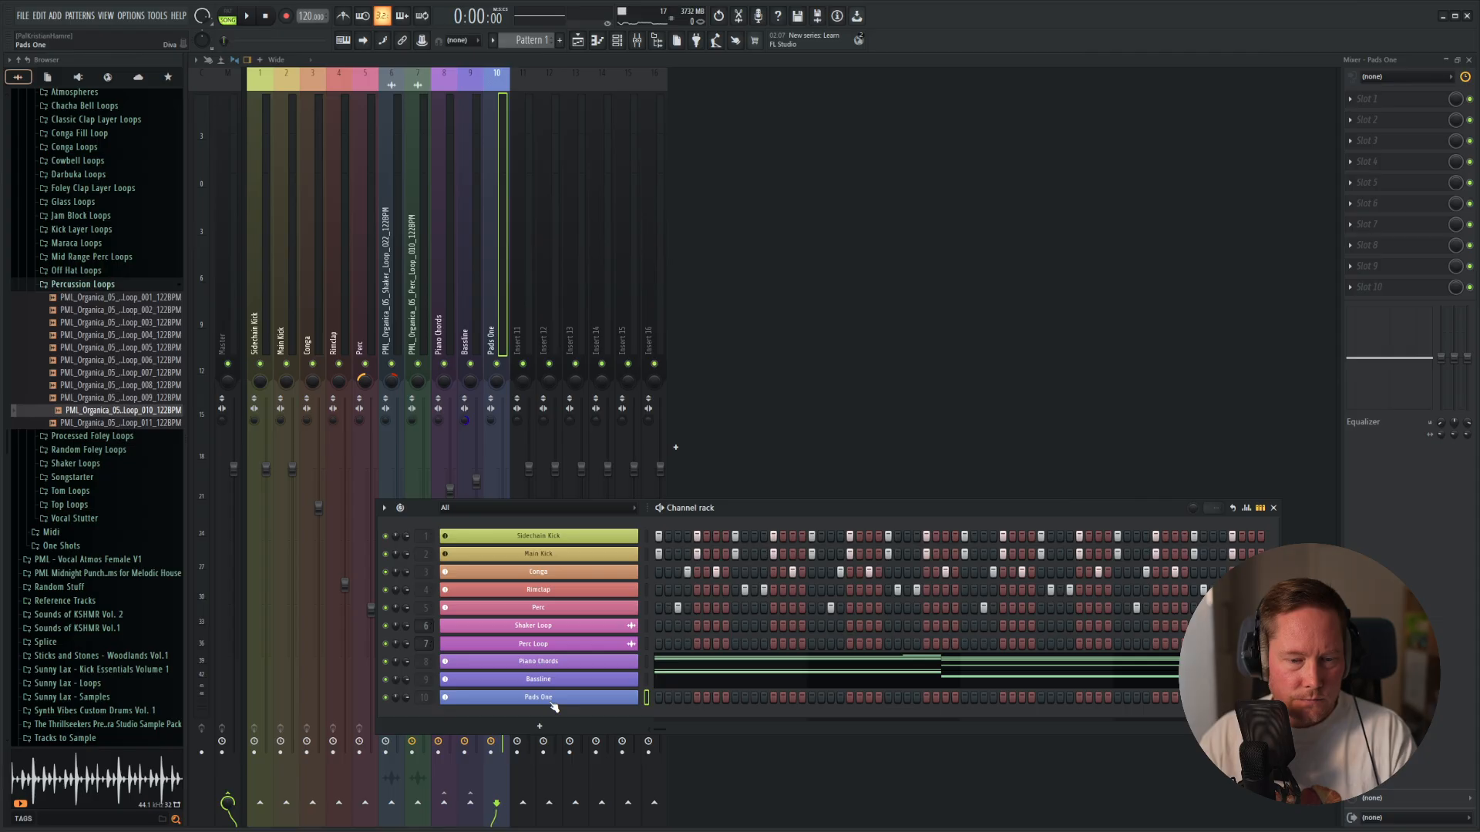
left_click(552, 703)
left_click(820, 634)
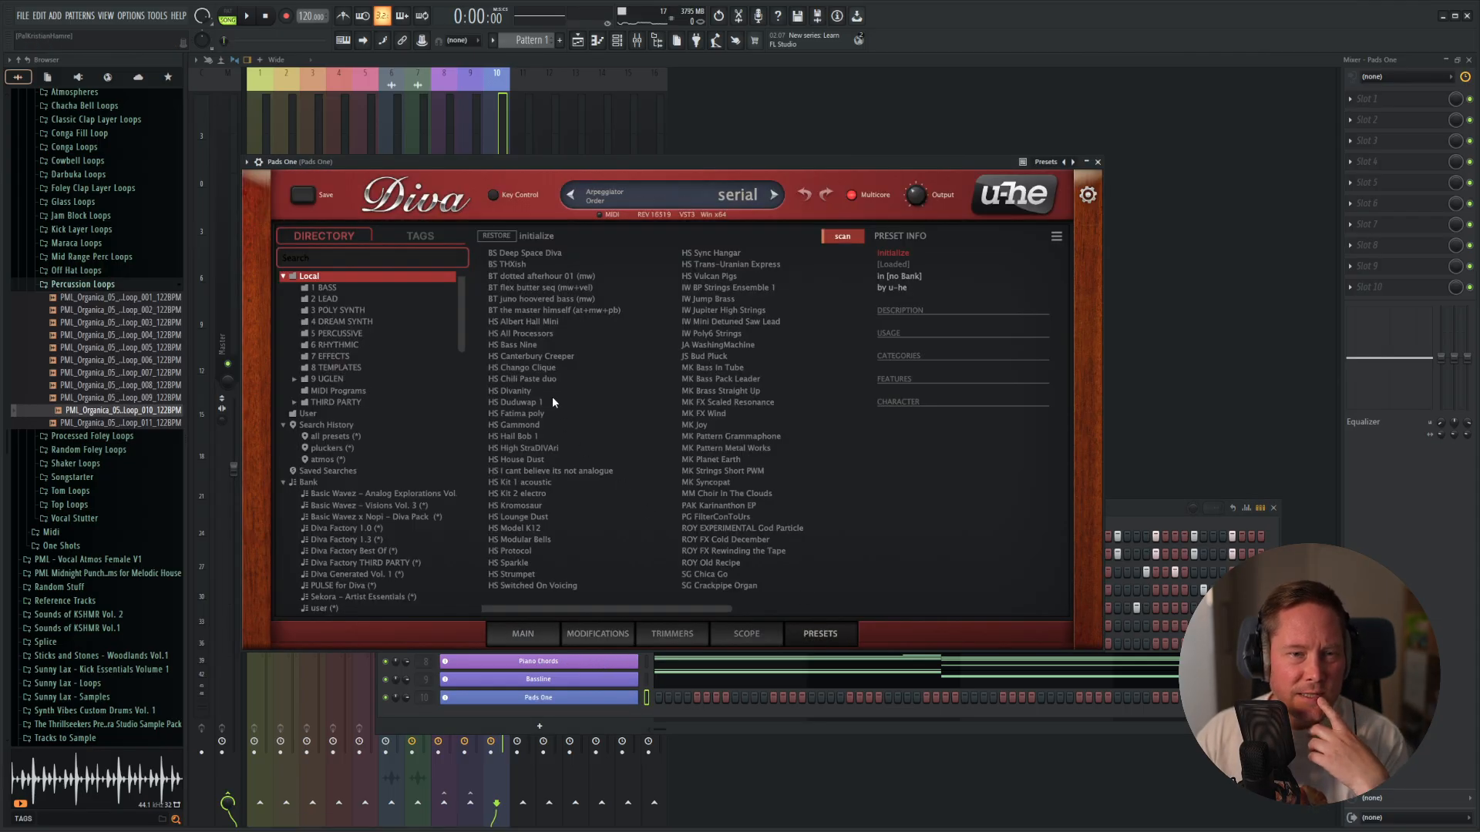
left_click(538, 256)
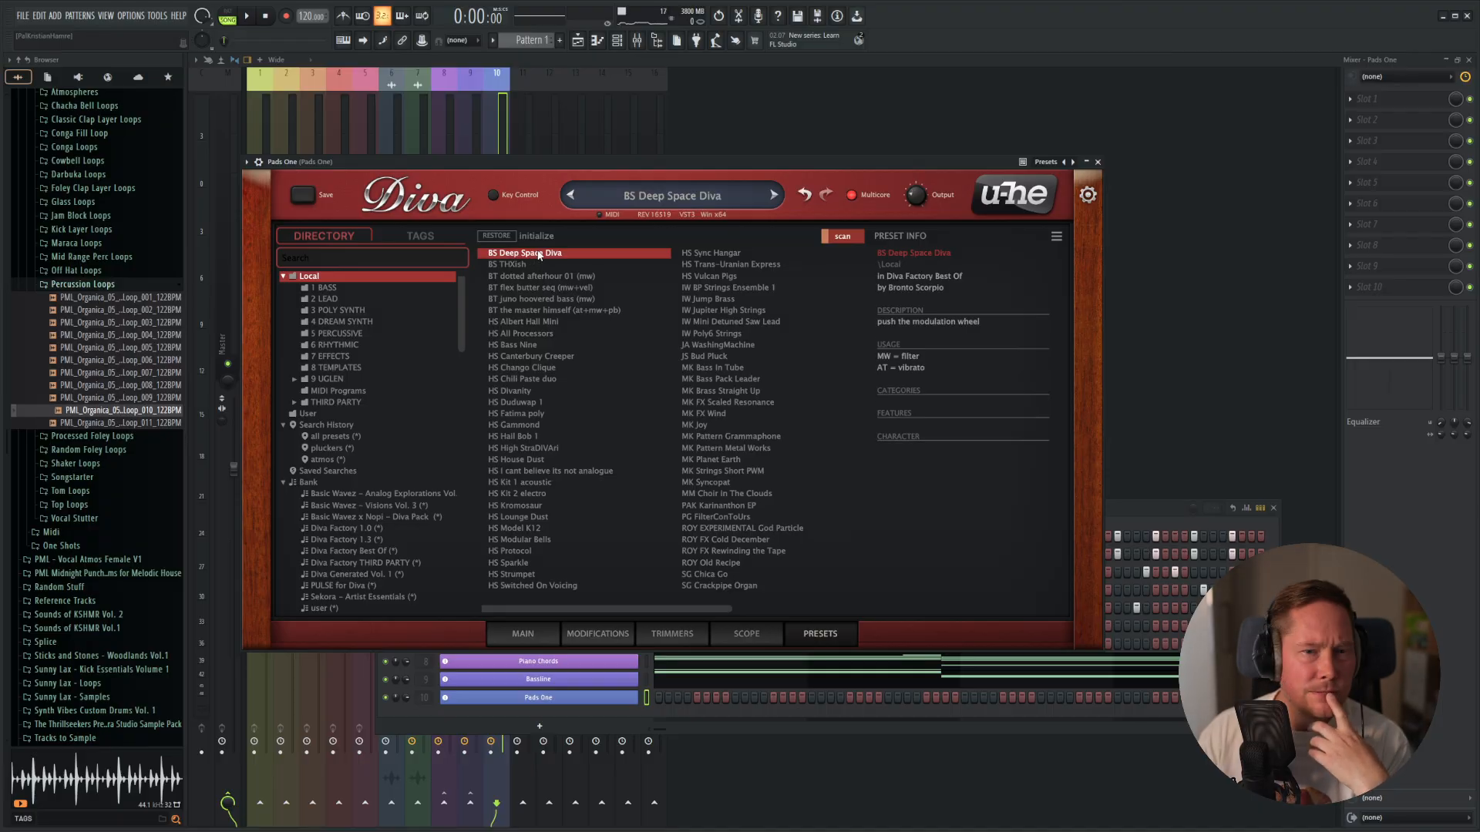
left_click(524, 634)
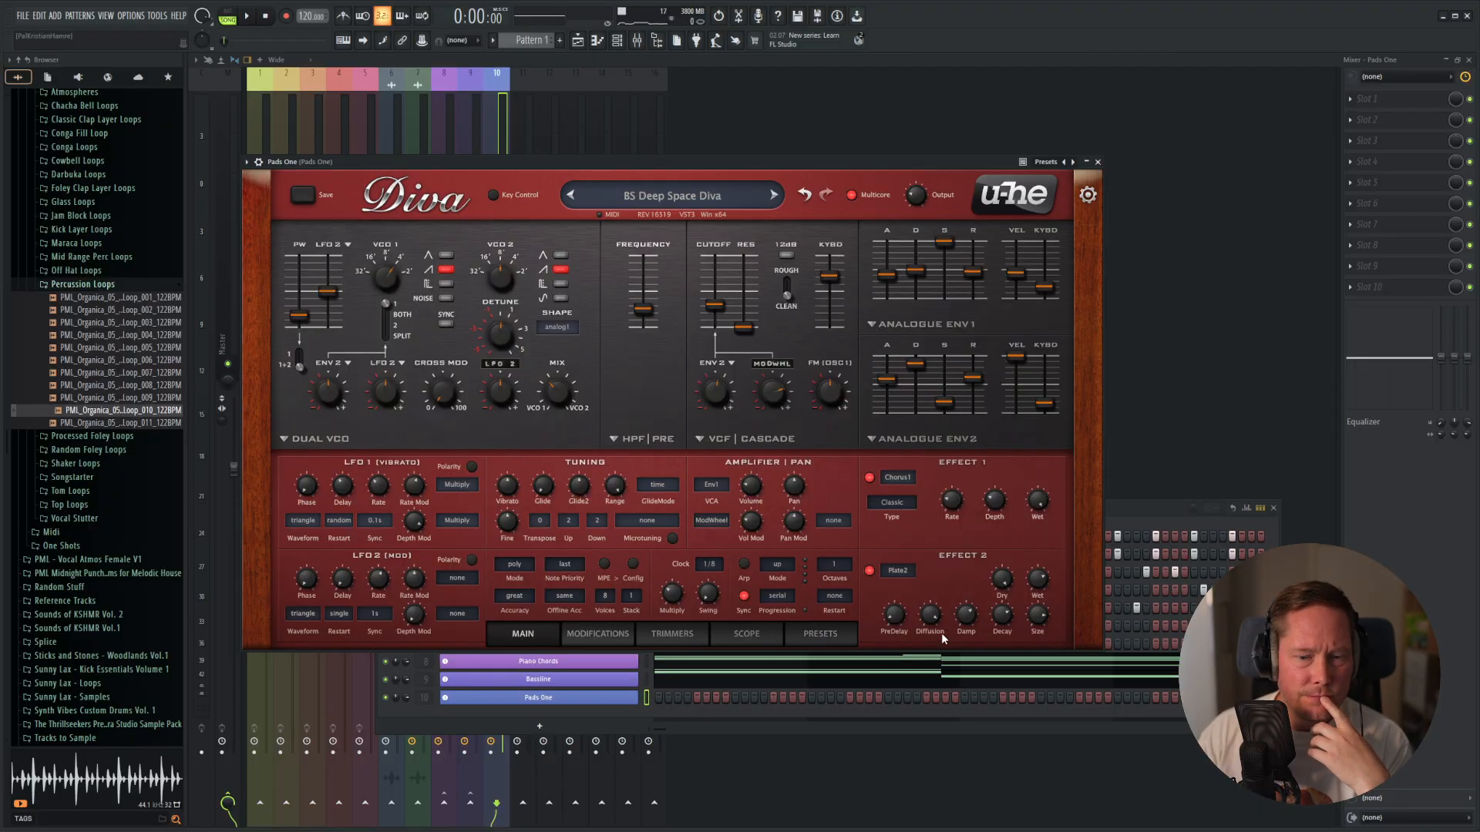
left_click(1097, 162)
Copy the upper chord notes from the Piano Chords piano roll into the Pads One piano roll.
left_click(824, 662)
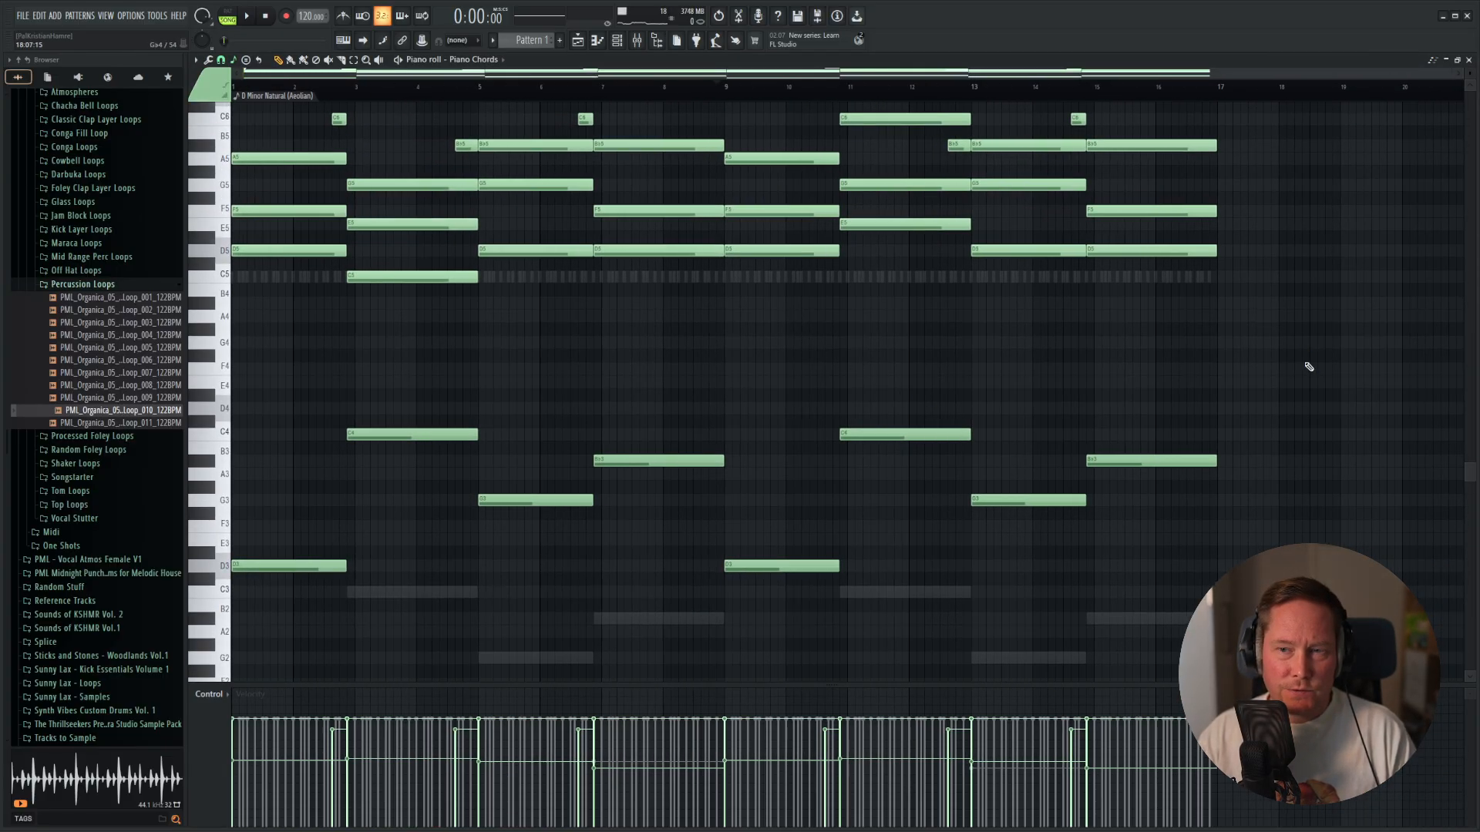
left_click_drag(1233, 331, 158, 238)
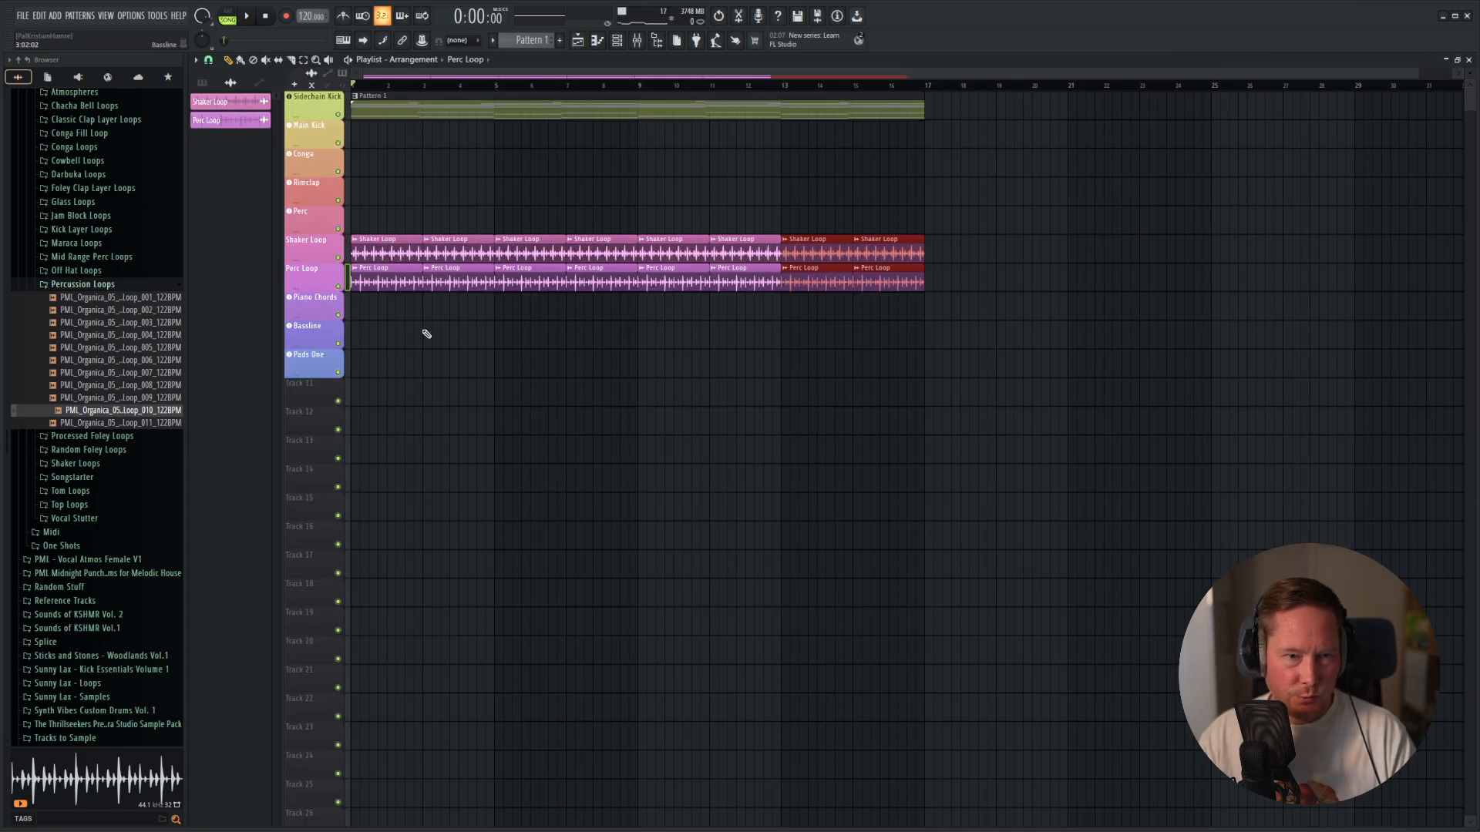
key("F6")
right_click(640, 698)
left_click(665, 651)
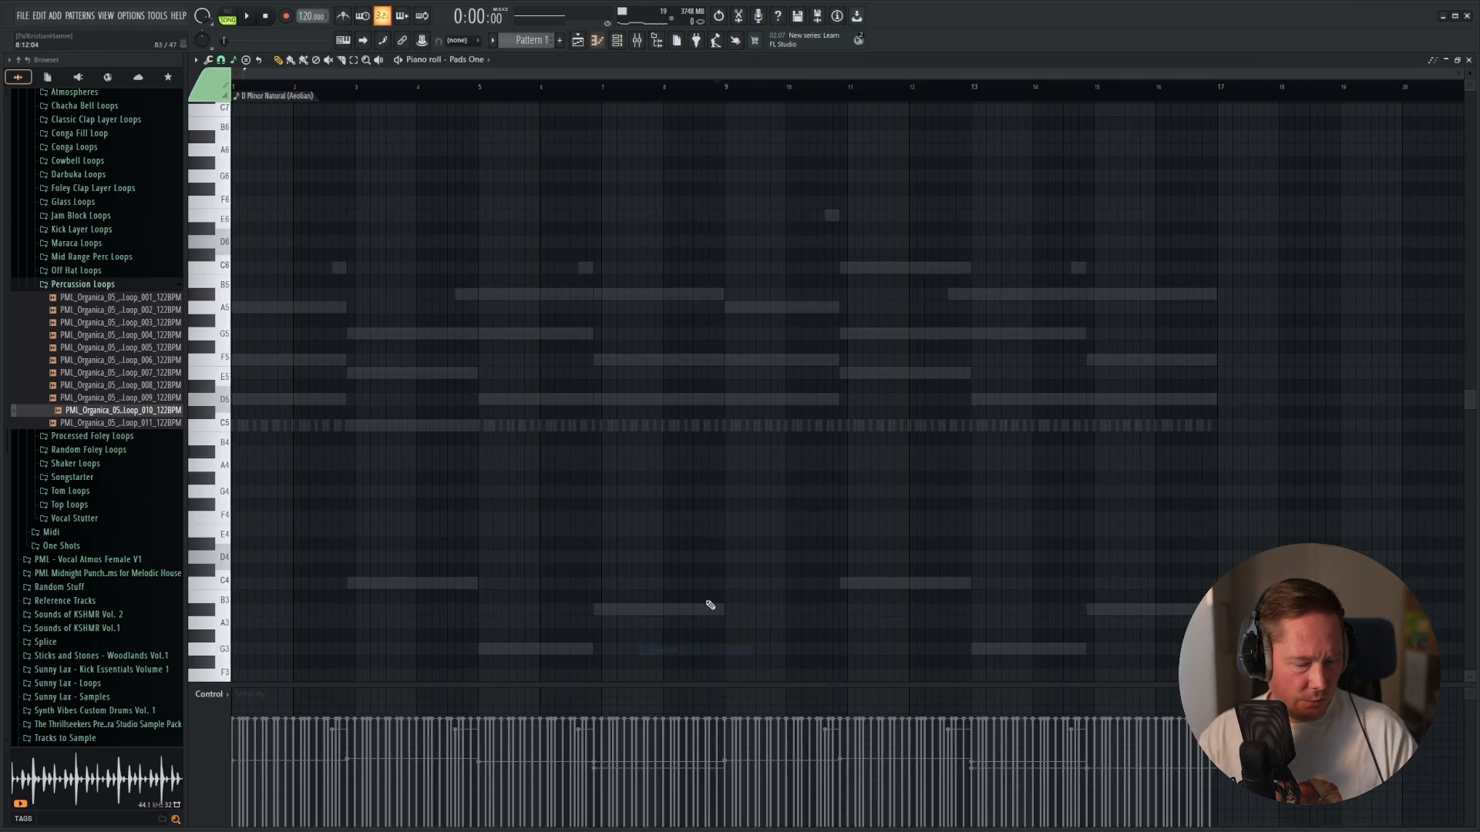
left_click_drag(888, 334, 140, 325)
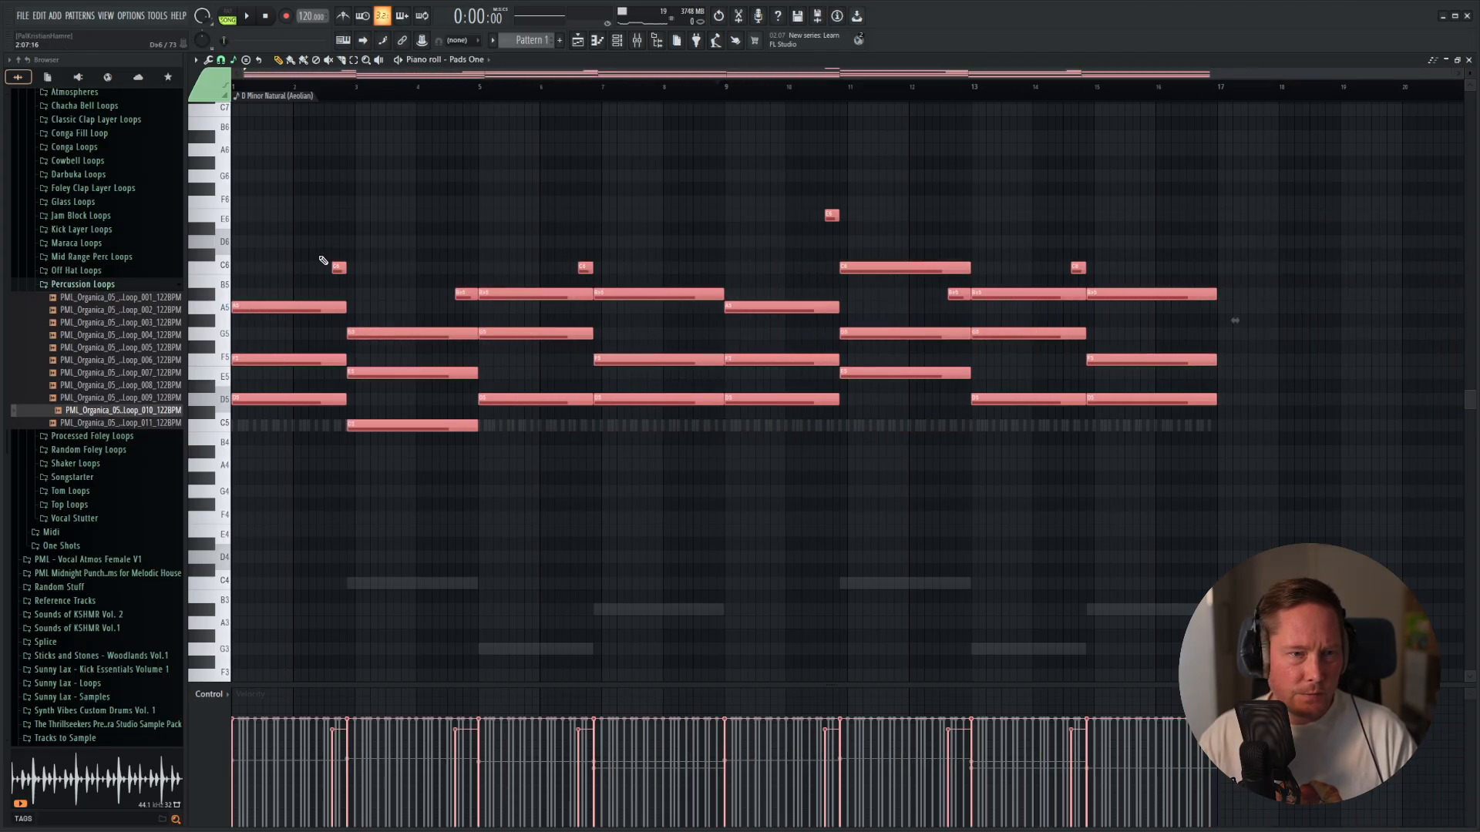
Delete the short passing notes from the Pads One progression, keeping only the sustained chords.
right_click(340, 269)
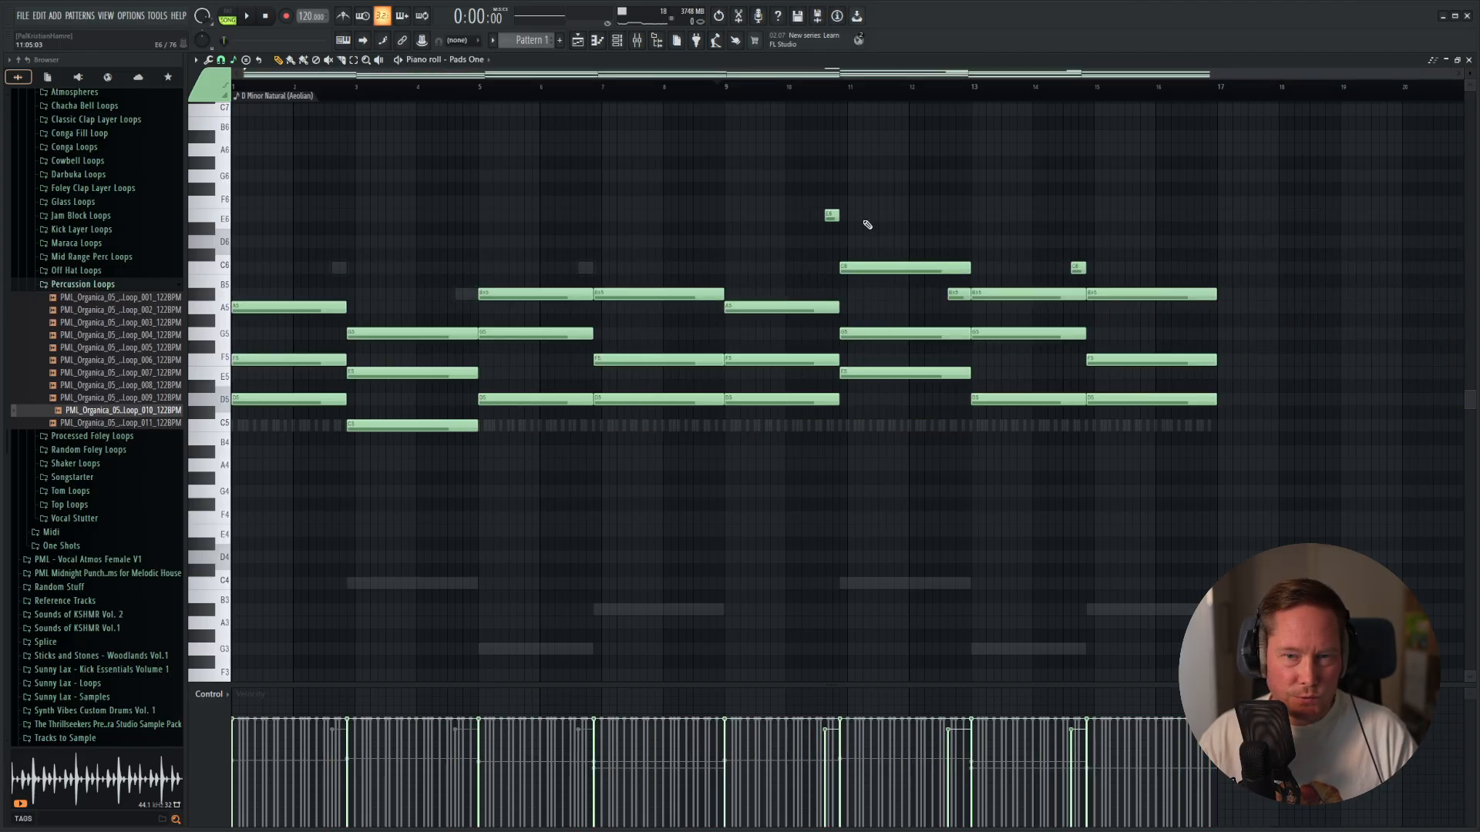
right_click(832, 216)
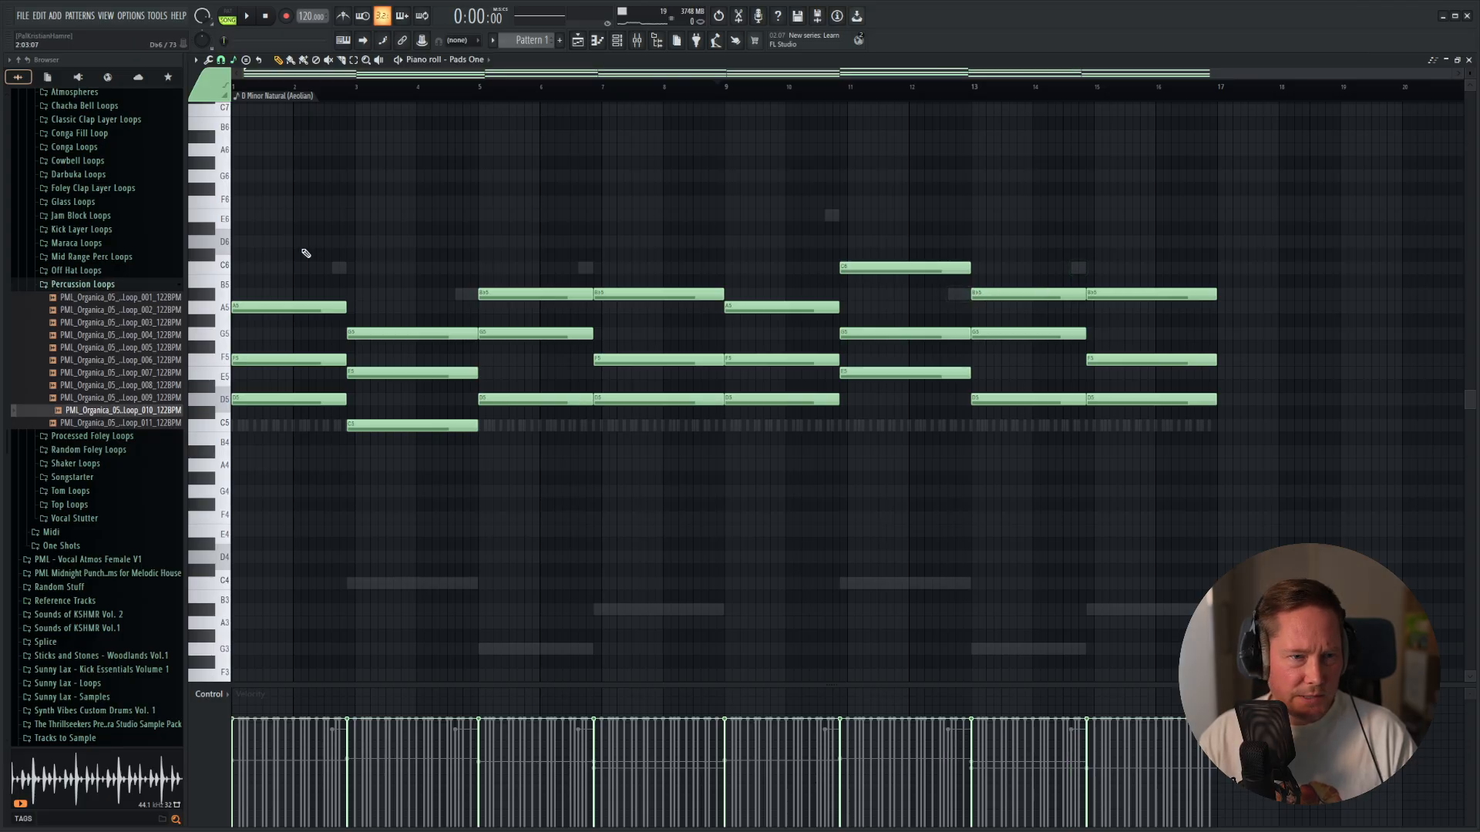
Audition the Pads One chords, and route the Sidechain Kick mixer track to the Pads One track as a sidechain.
right_click(311, 238, "alt")
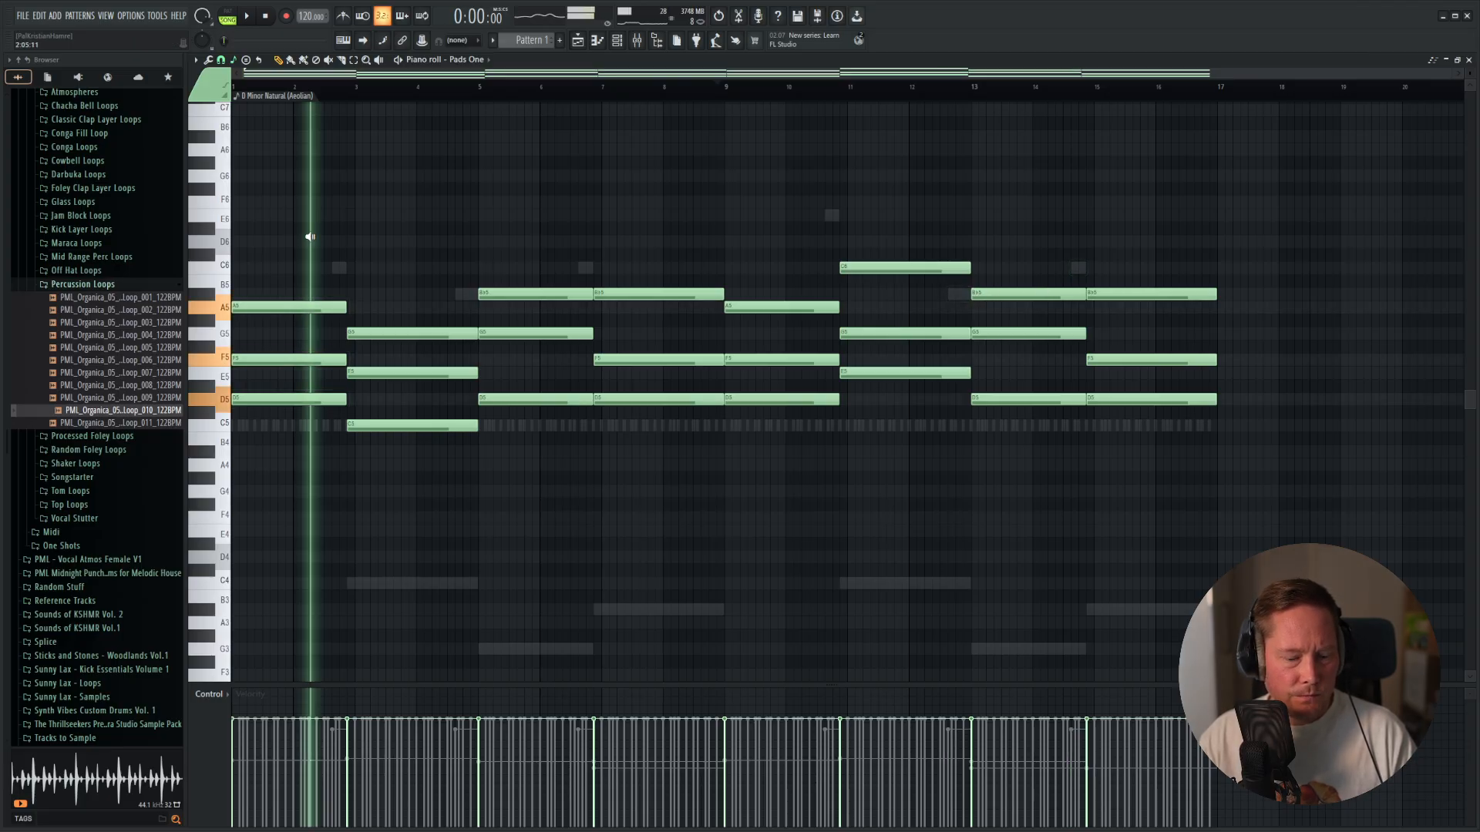
right_click(403, 235, "alt")
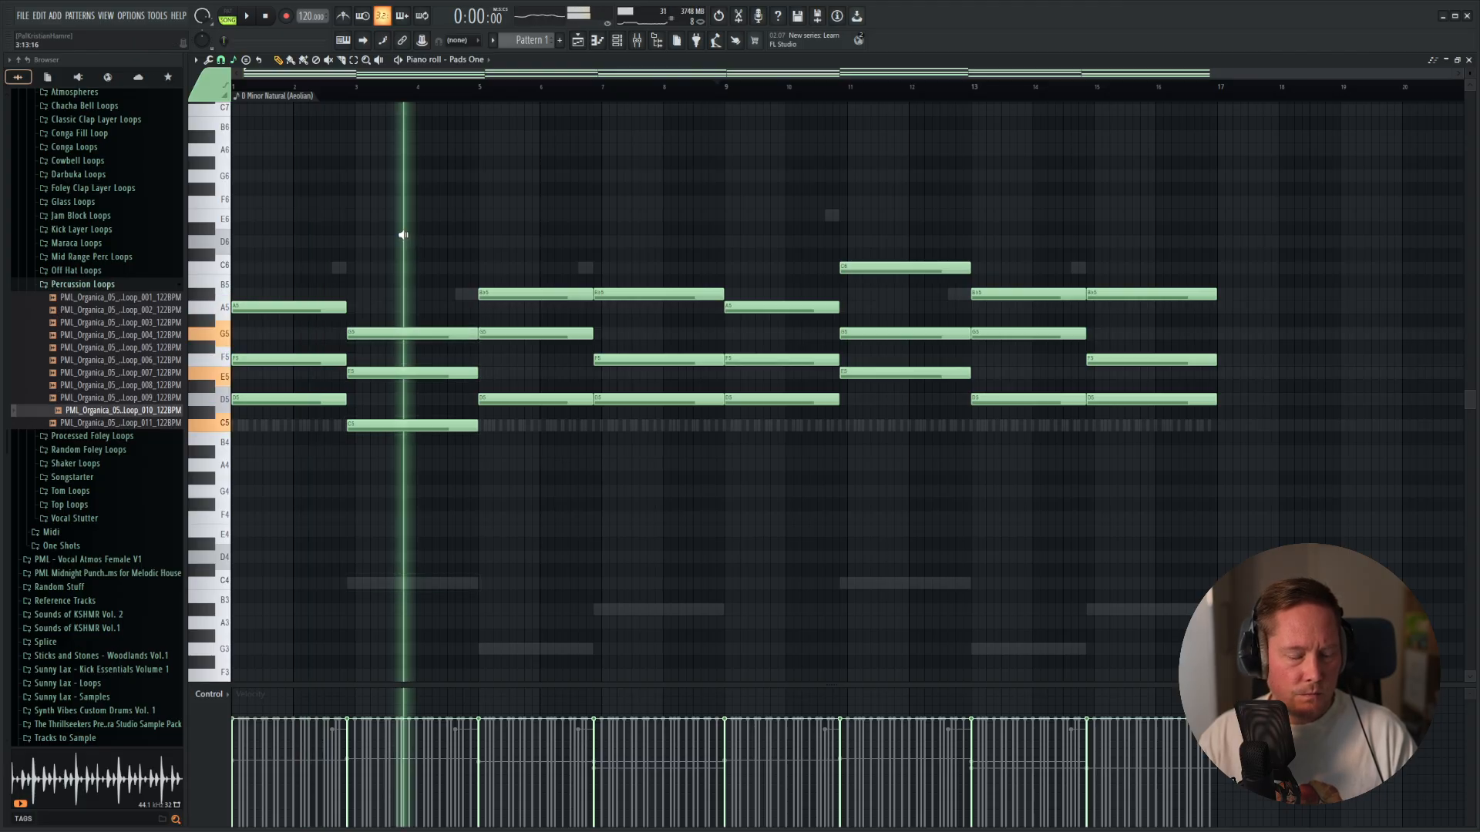
key("space")
key("F9")
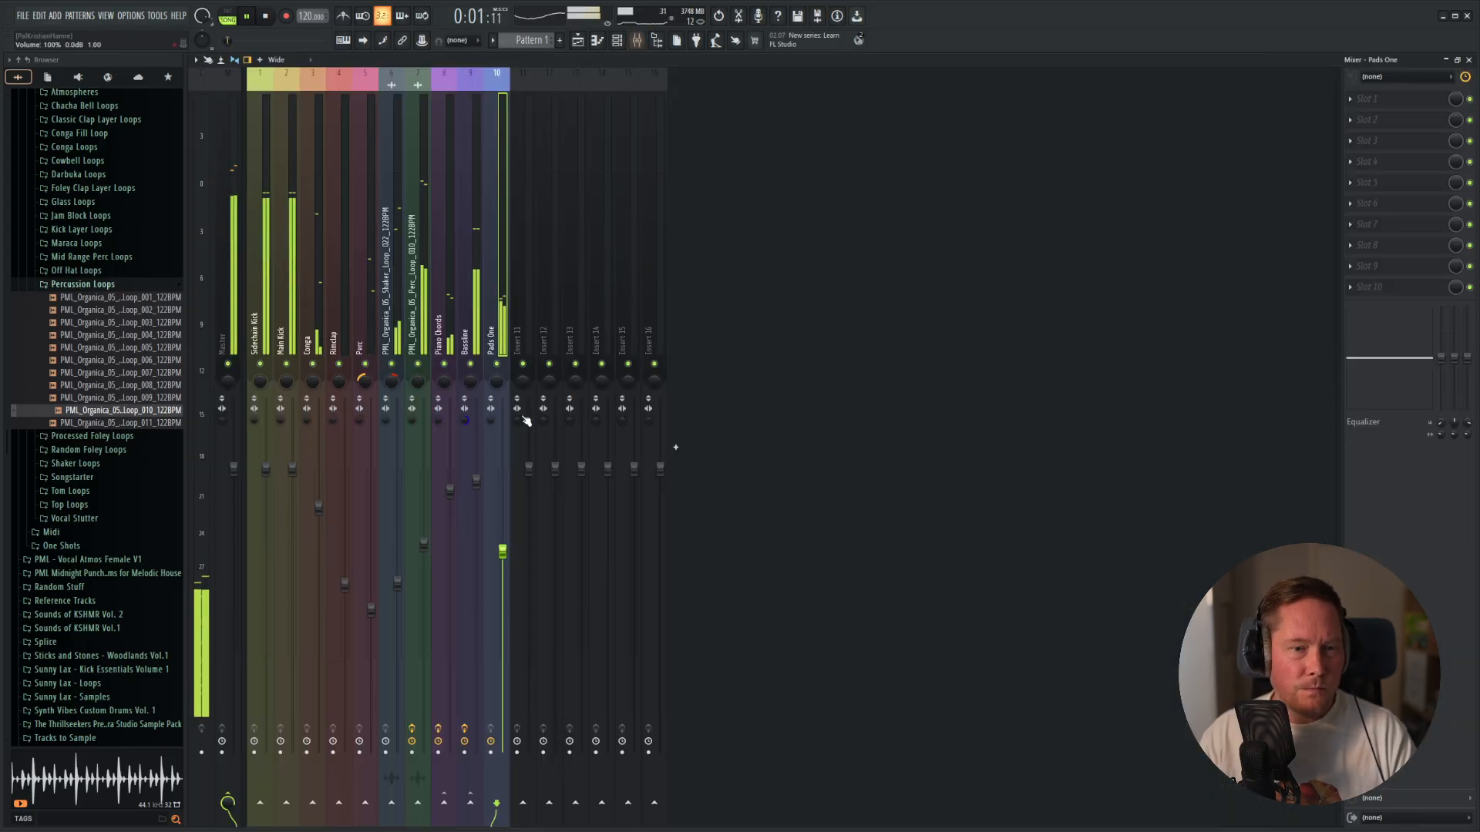
left_click(264, 431)
right_click(496, 803)
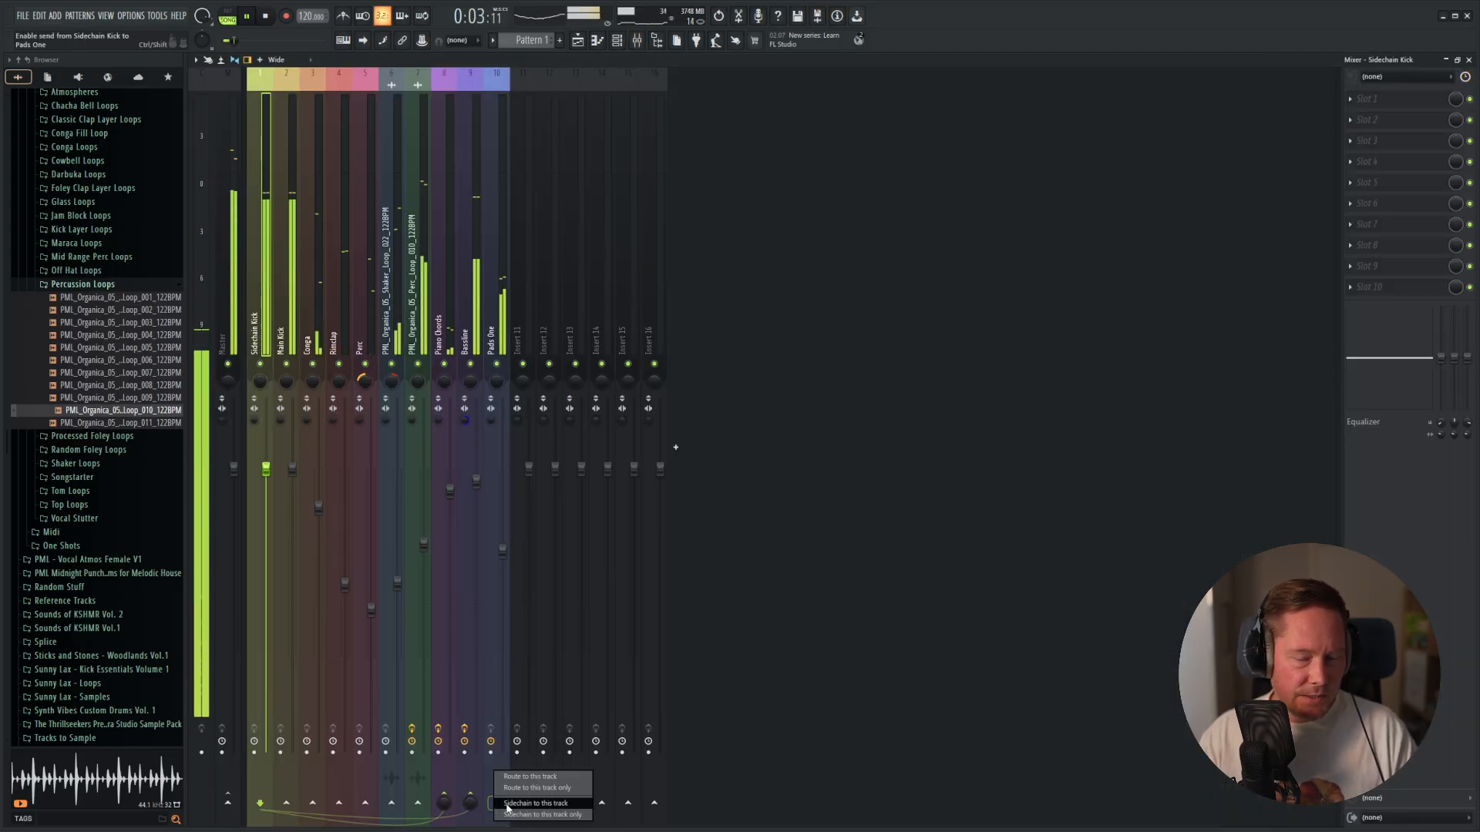
left_click(536, 804)
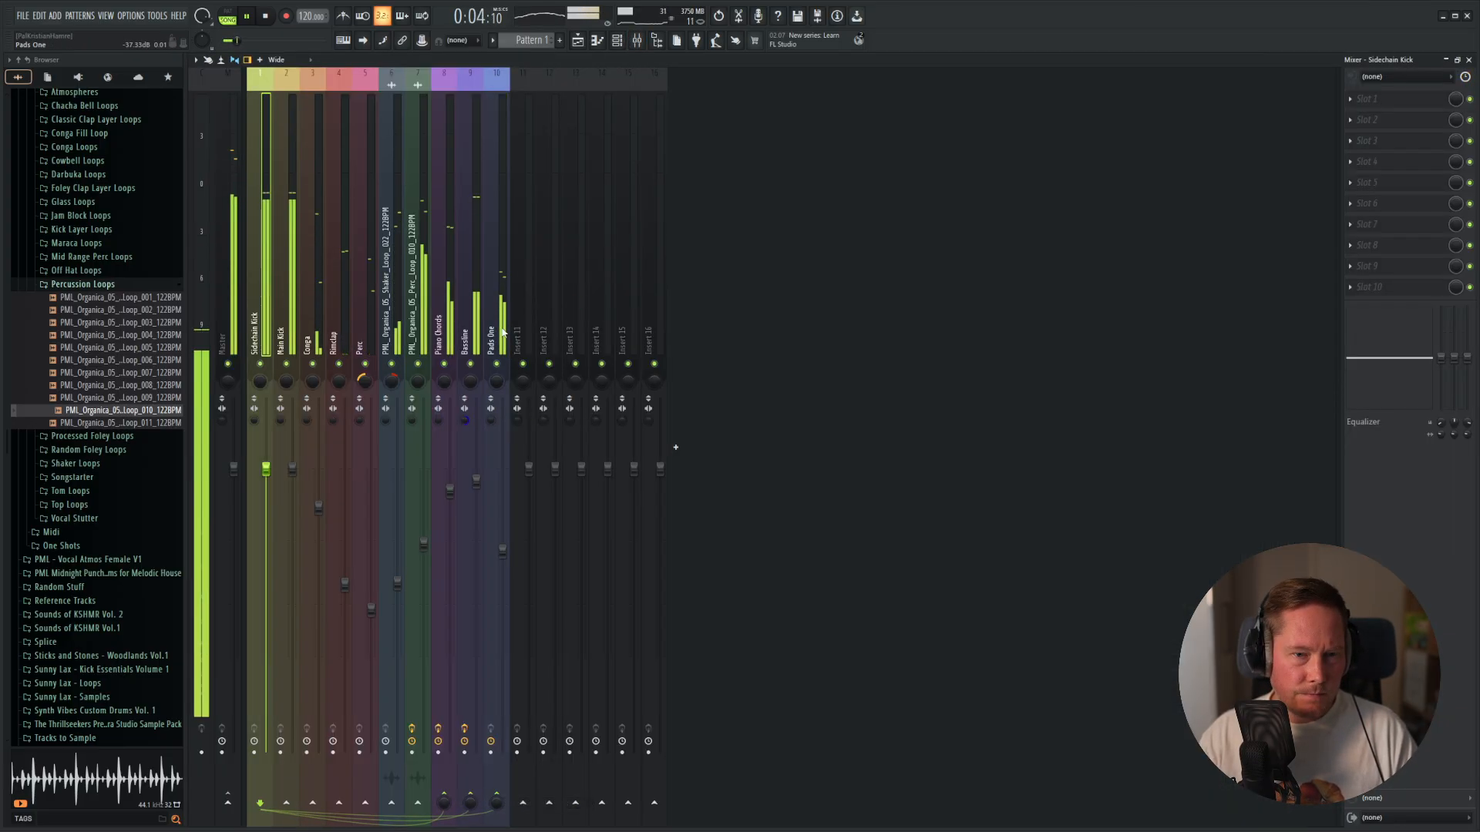
Add Fruity Limiter in slot 10 of the Pads One track with the Sidechain Basic preset, and raise its envelope sustain.
left_click(1398, 294)
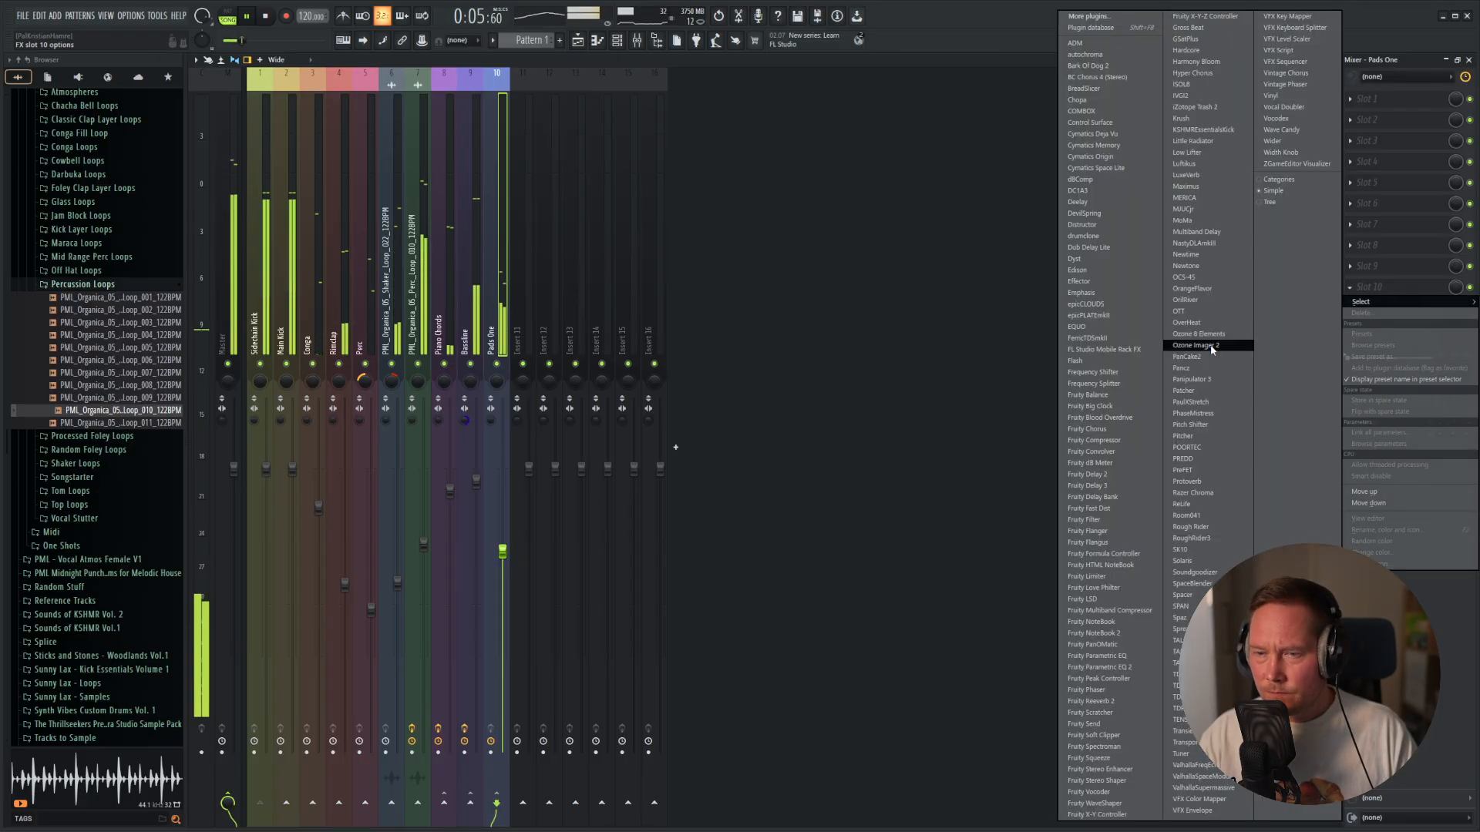
left_click(1124, 580)
left_click(733, 241)
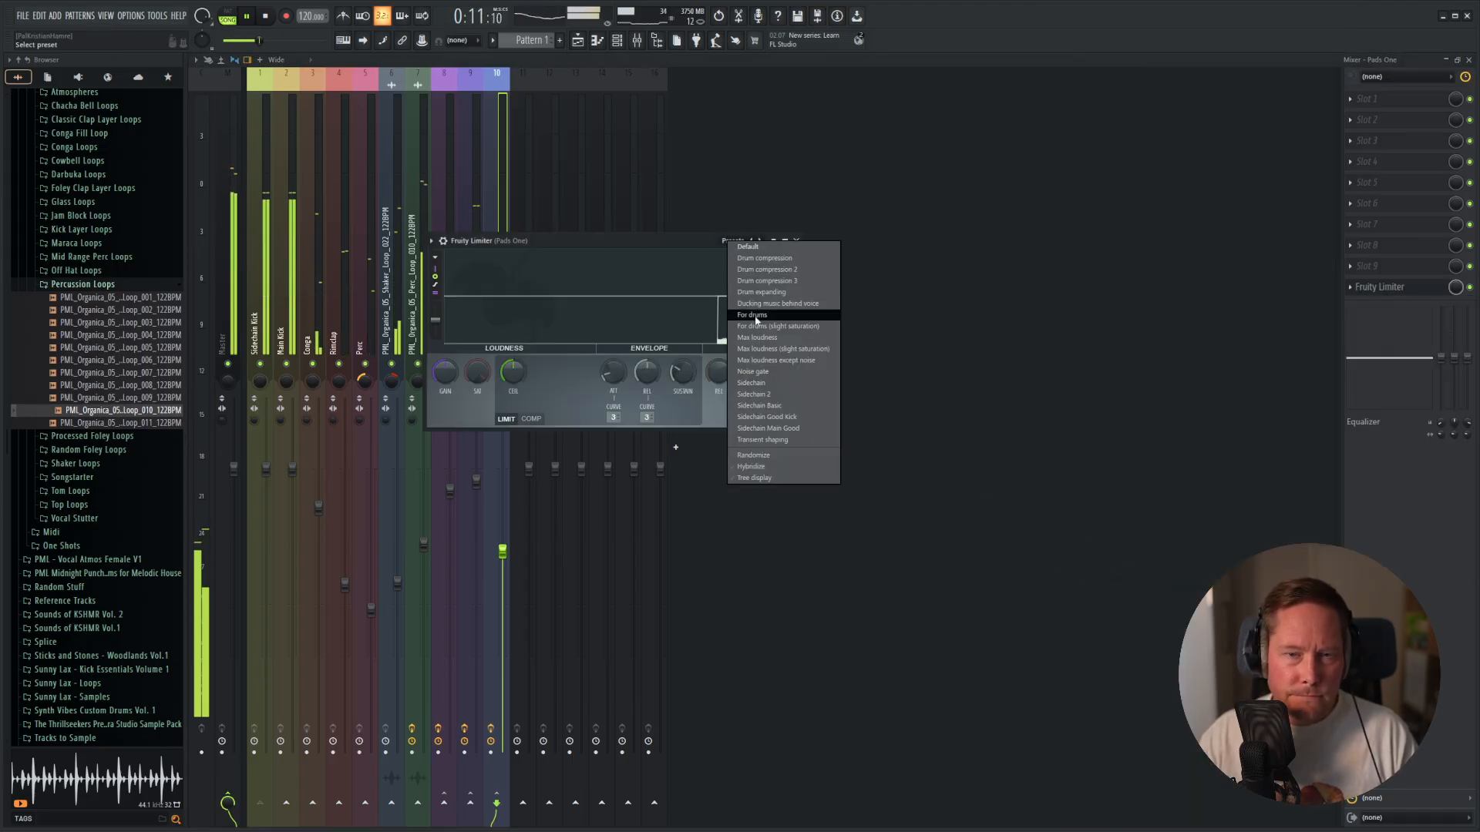
left_click(762, 405)
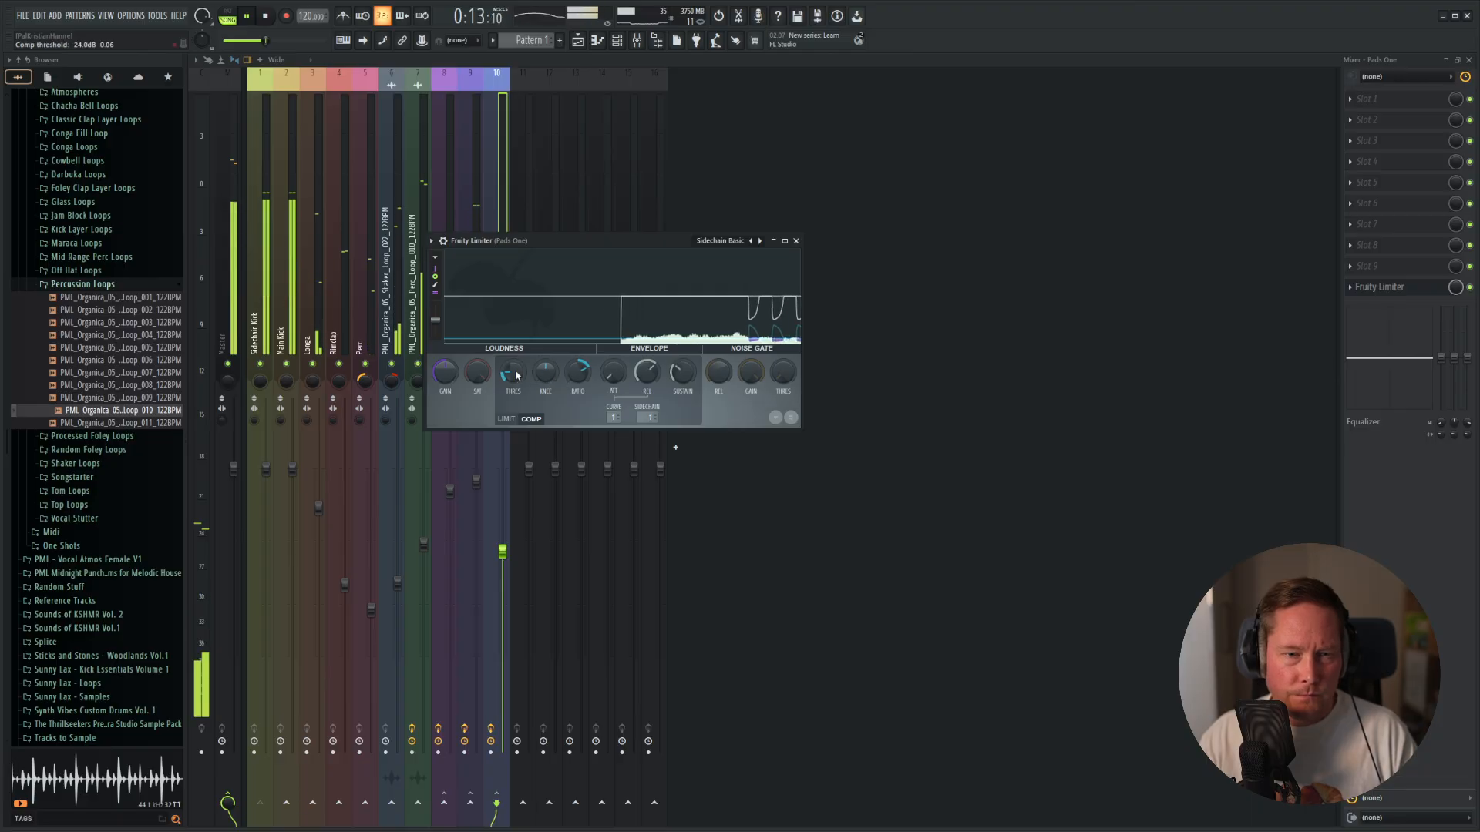
left_click_drag(676, 373, 676, 358)
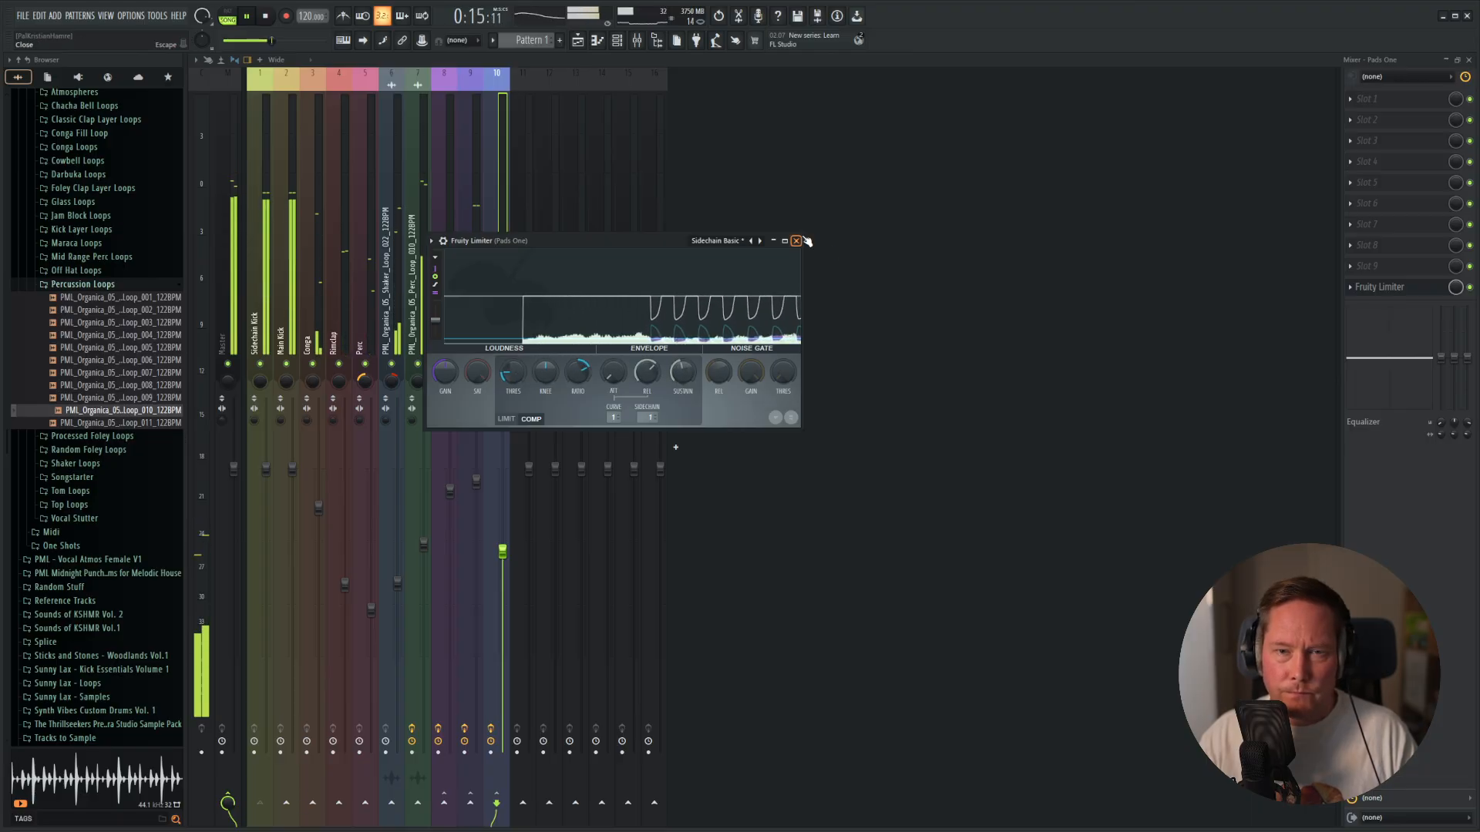
left_click(797, 240)
Add PanCake2 in slot 6 of the Pads One track and lower its mix to about 70%.
left_click(1376, 199)
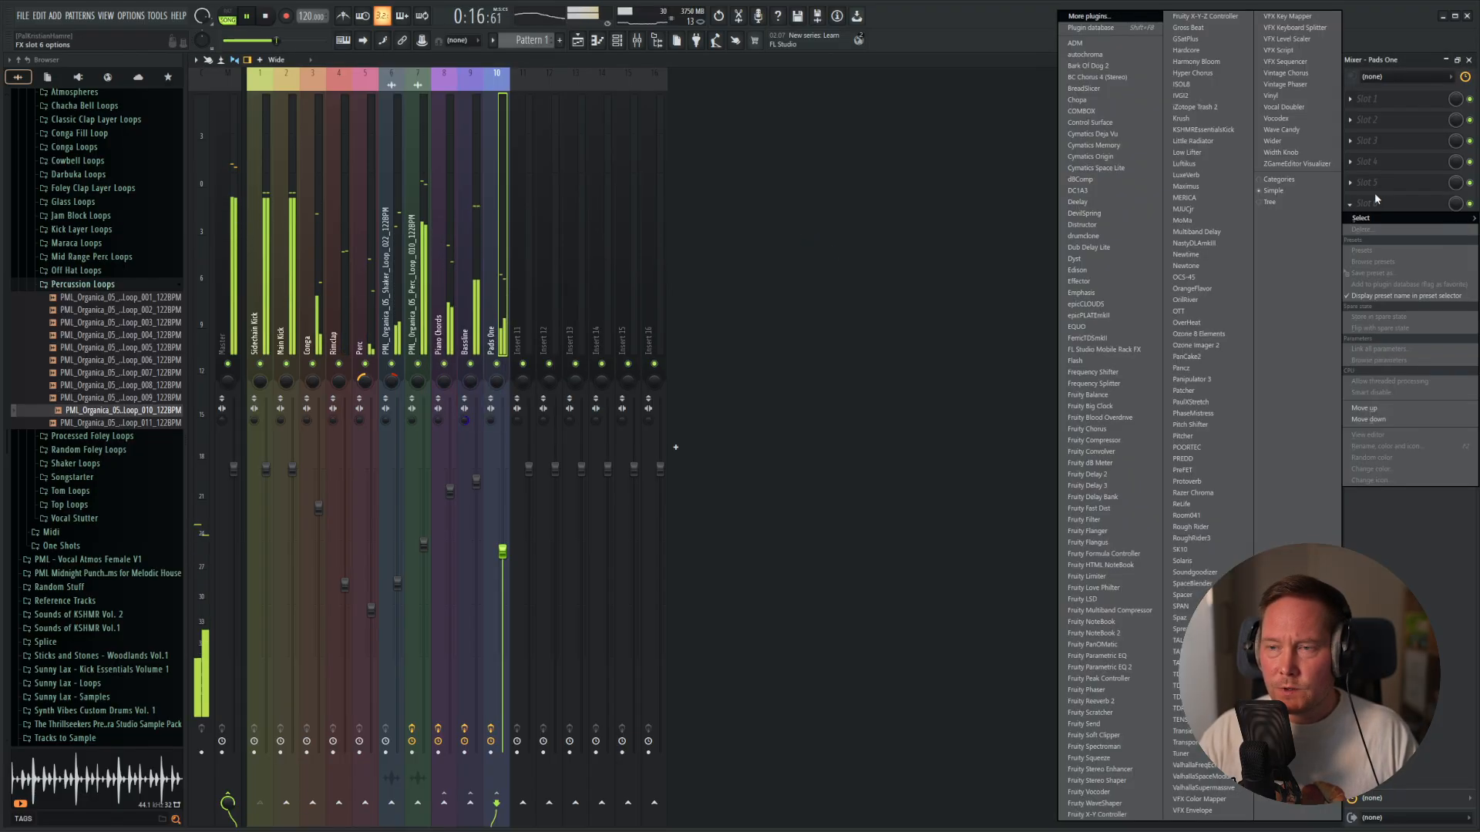
left_click(1192, 356)
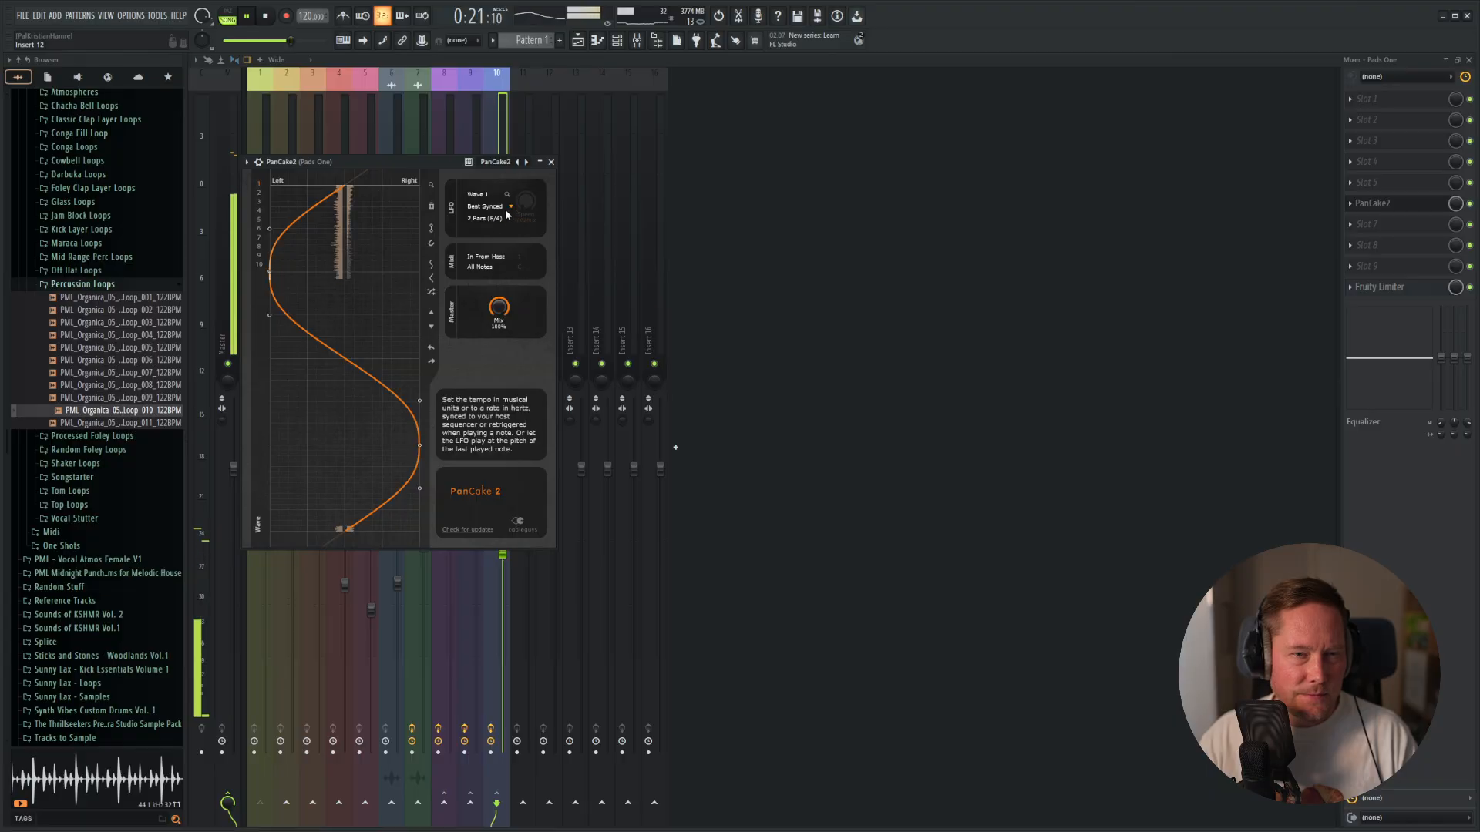
left_click_drag(498, 308, 499, 328)
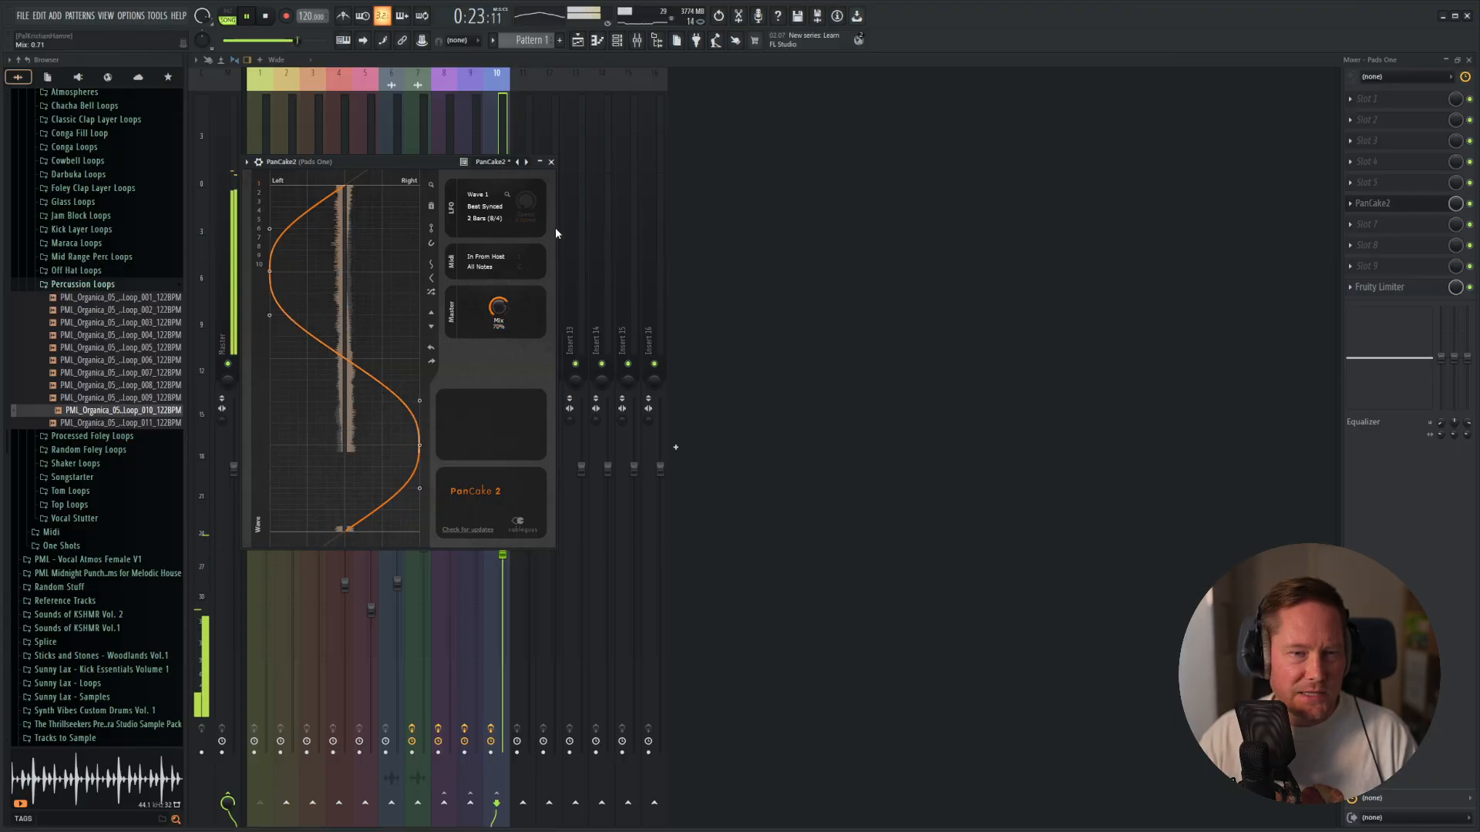
left_click(551, 162)
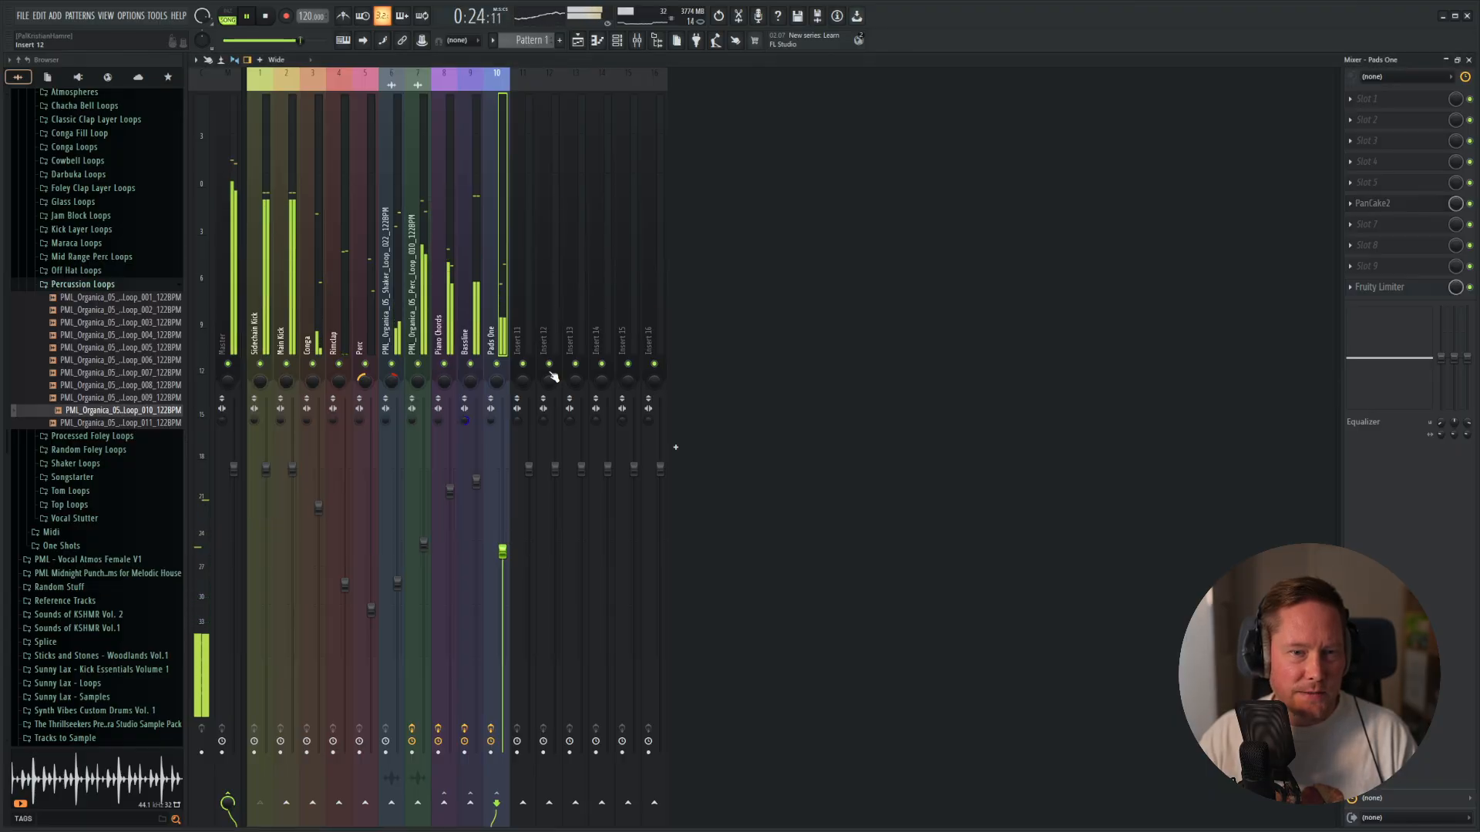
Unmute Sidechain Kick alongside the soloed pads, and set the Pads One PanCake2 mix to about 74%.
left_click(260, 364)
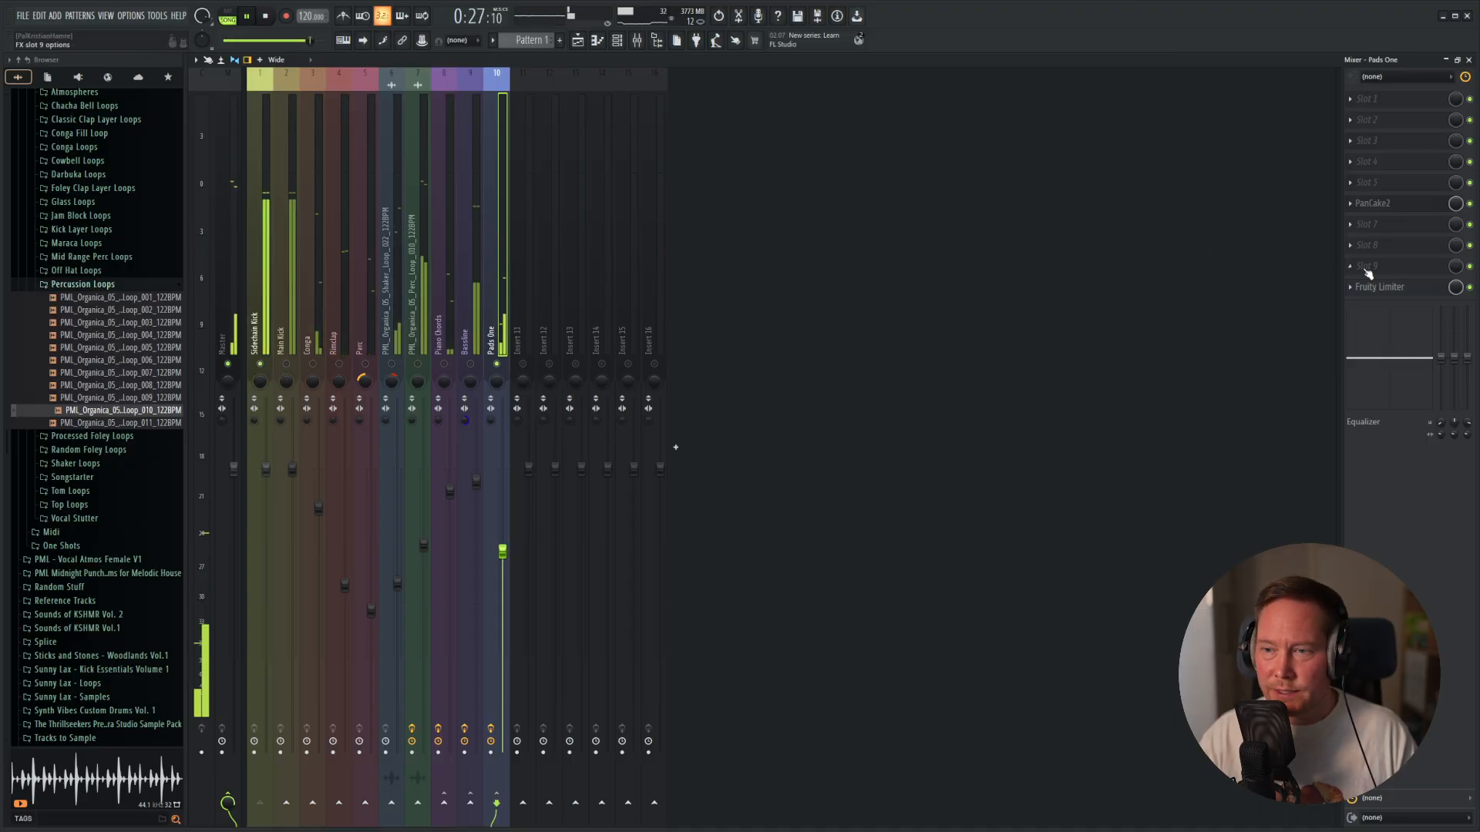
left_click(1391, 206)
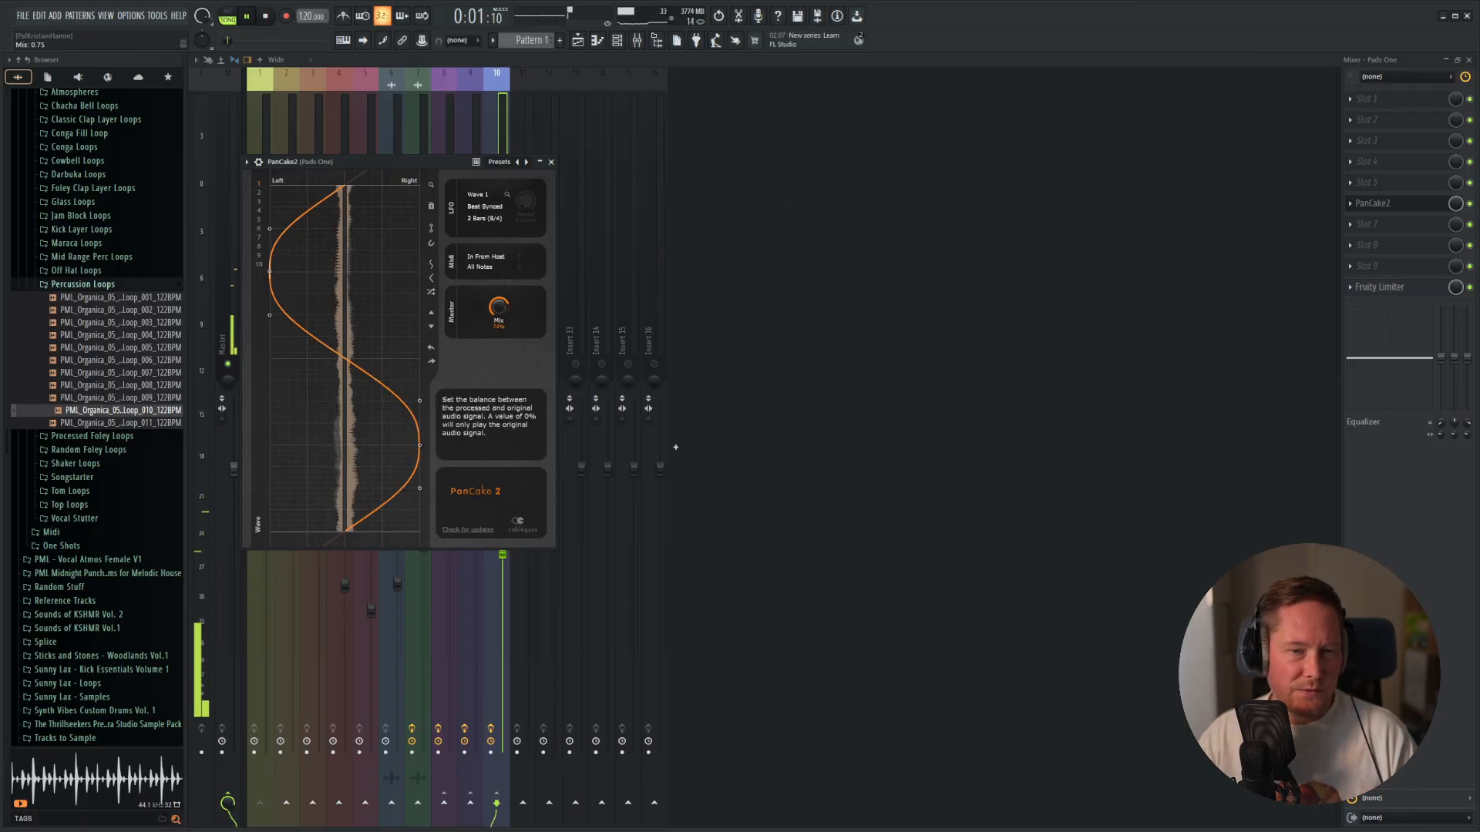
left_click(552, 161)
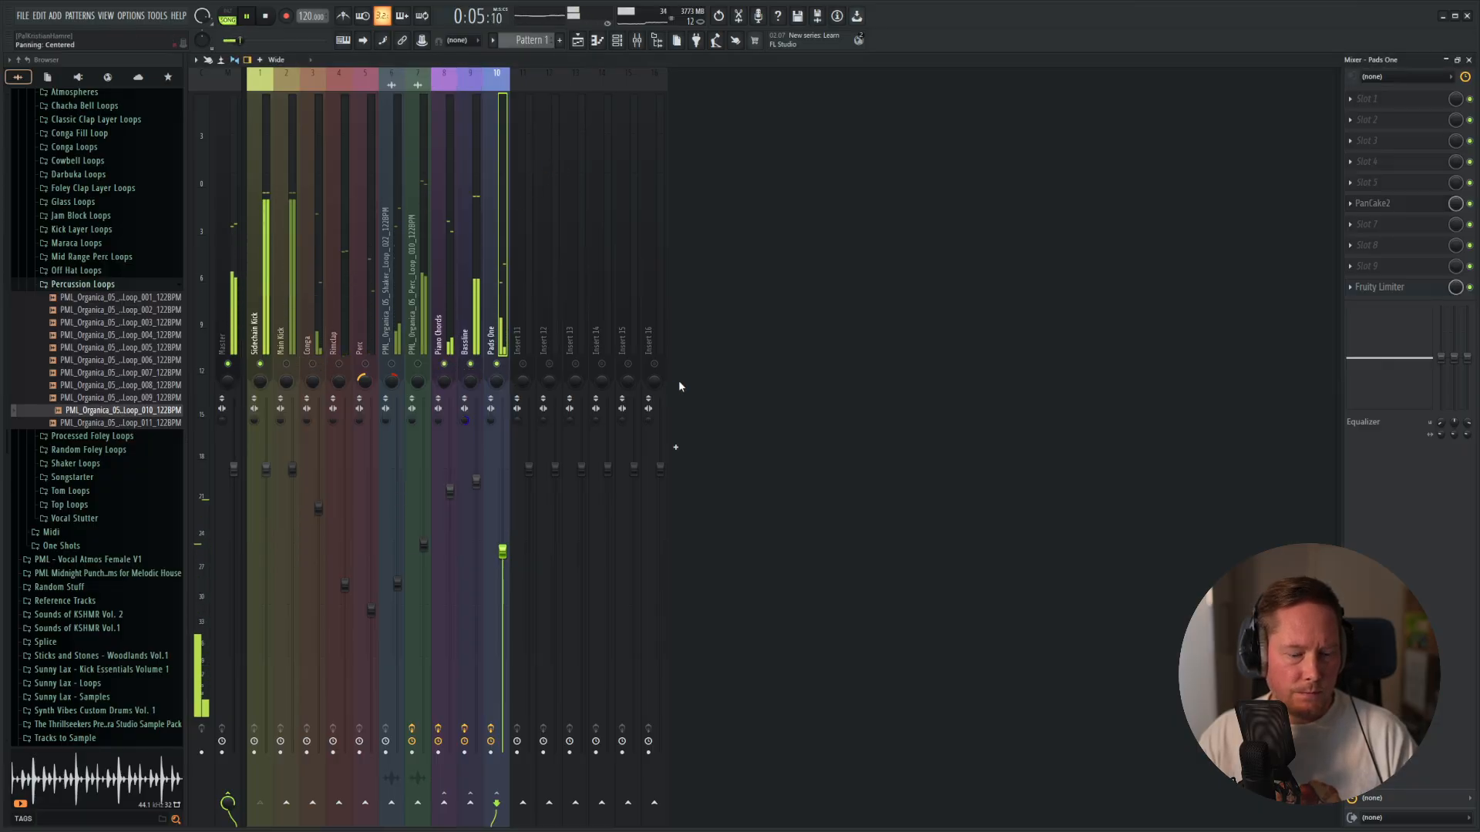
Enable the oscillator noise in the Pads One Diva synth and set the filter cutoff to about 72.
left_click(1468, 59)
key("F6")
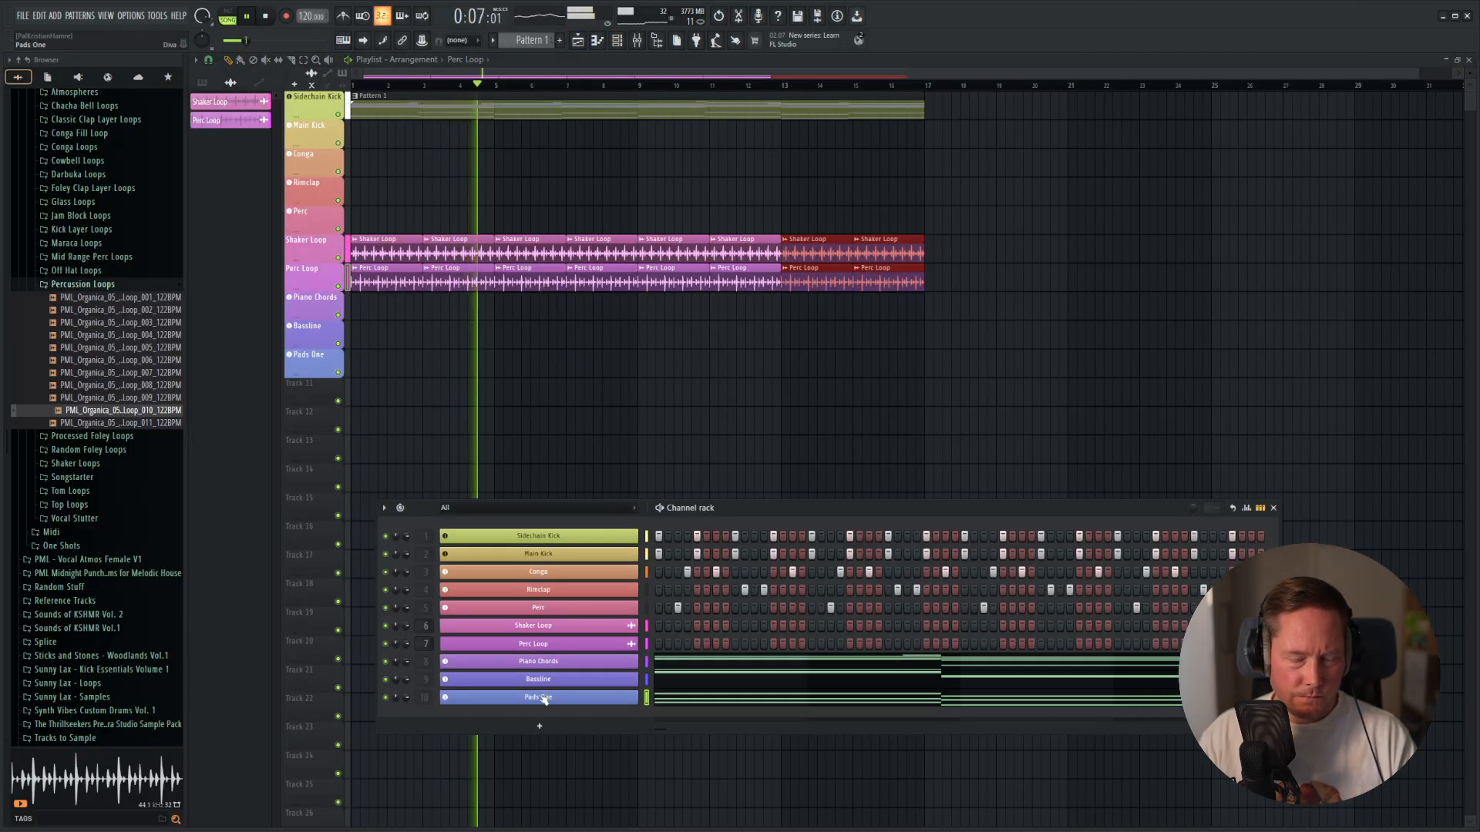
left_click(538, 697)
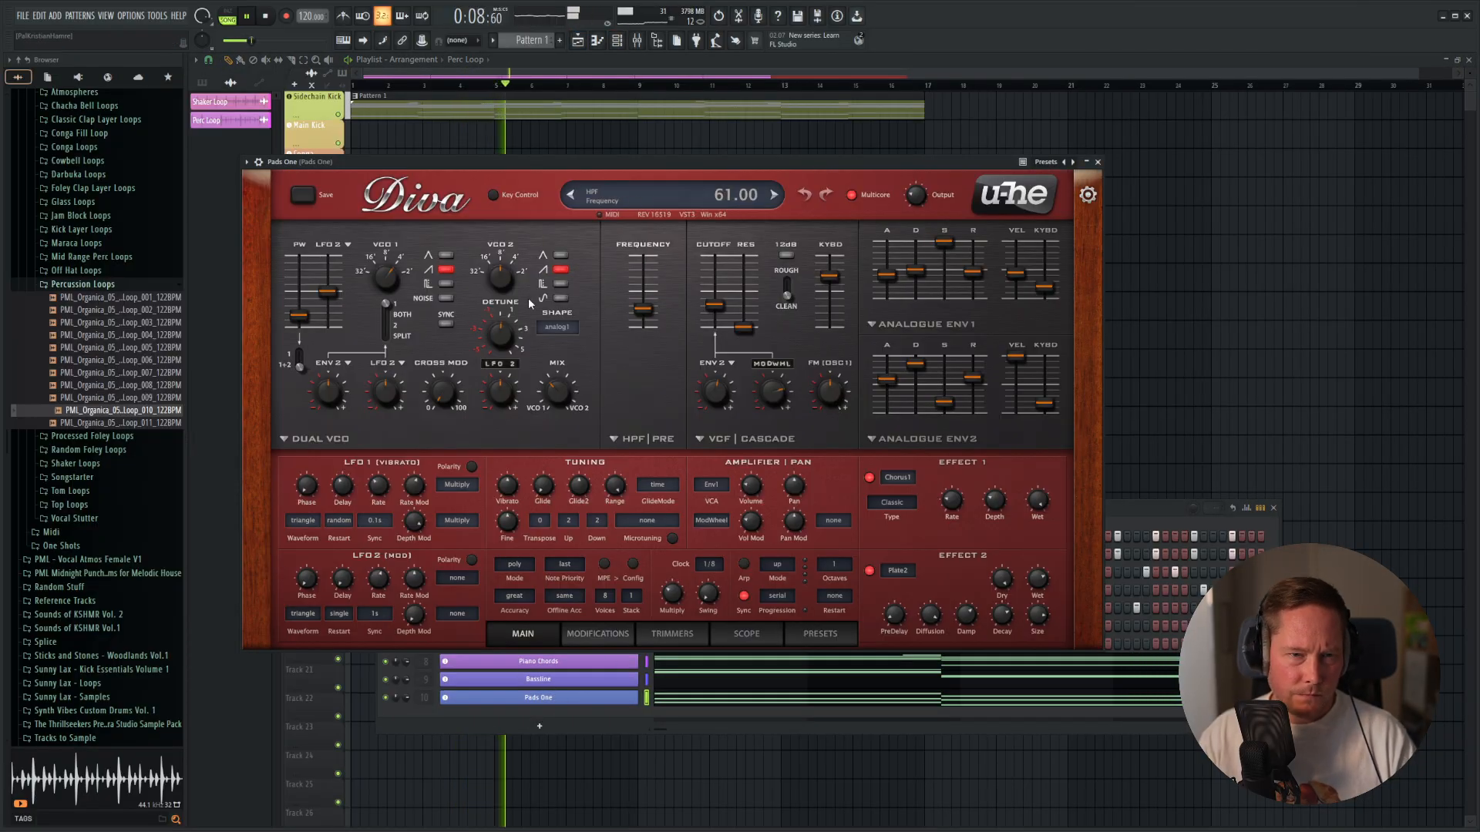
left_click(446, 298)
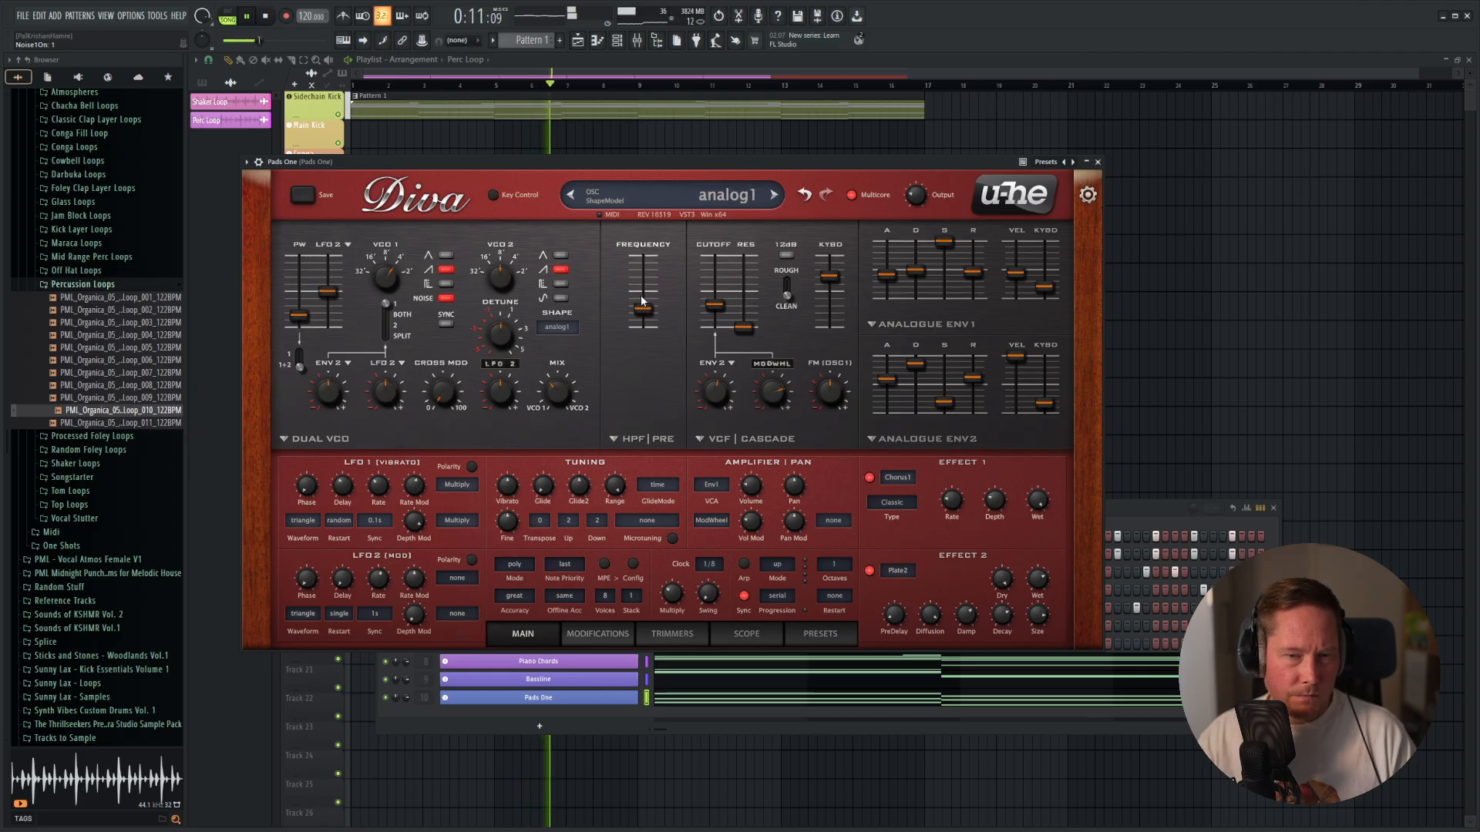
mouse_move(715, 305)
left_mouse_down()
mouse_move(717, 276)
mouse_move(703, 305)
left_mouse_up()
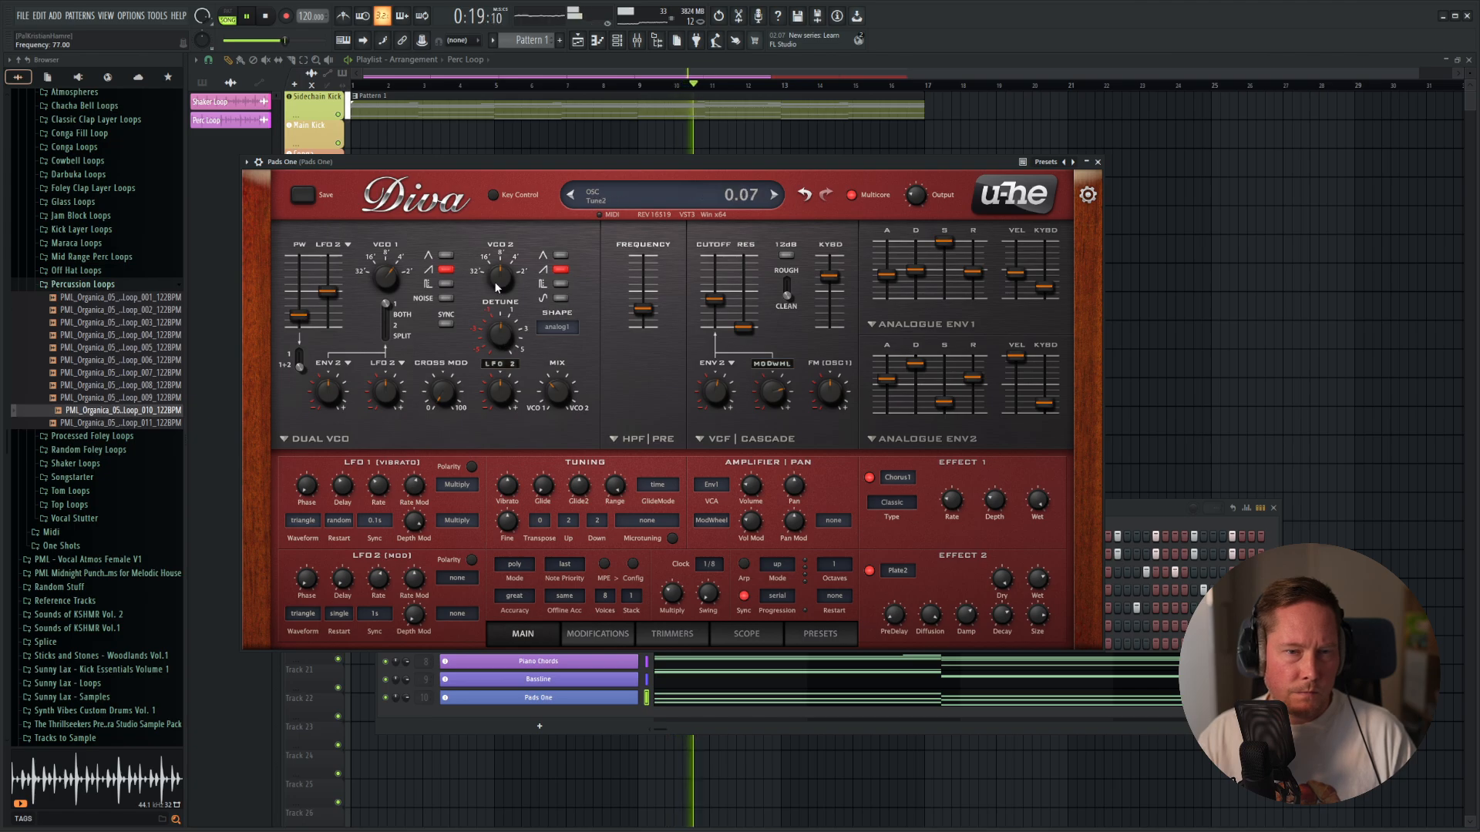
left_click(445, 283)
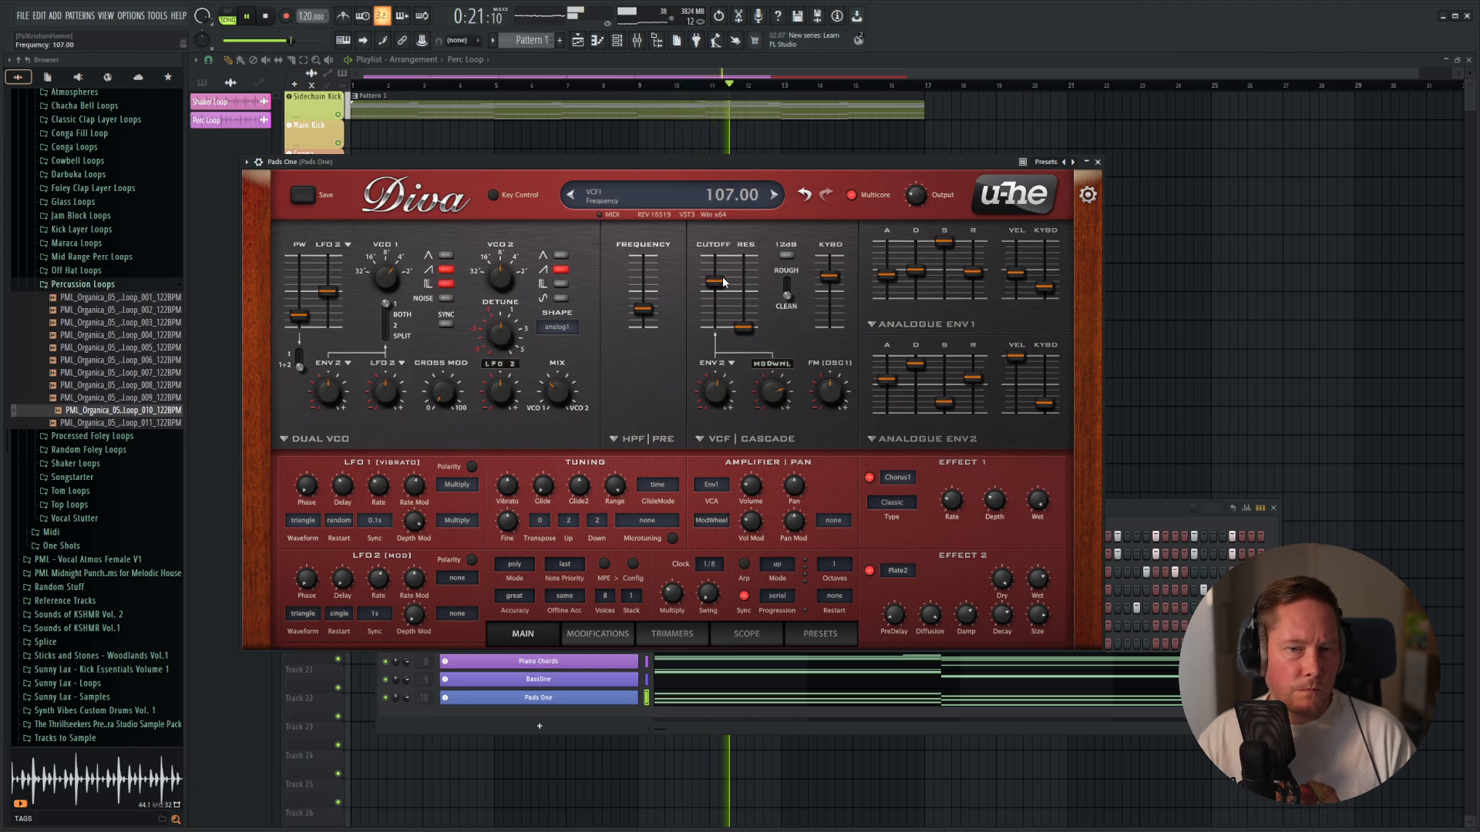
left_click(446, 283)
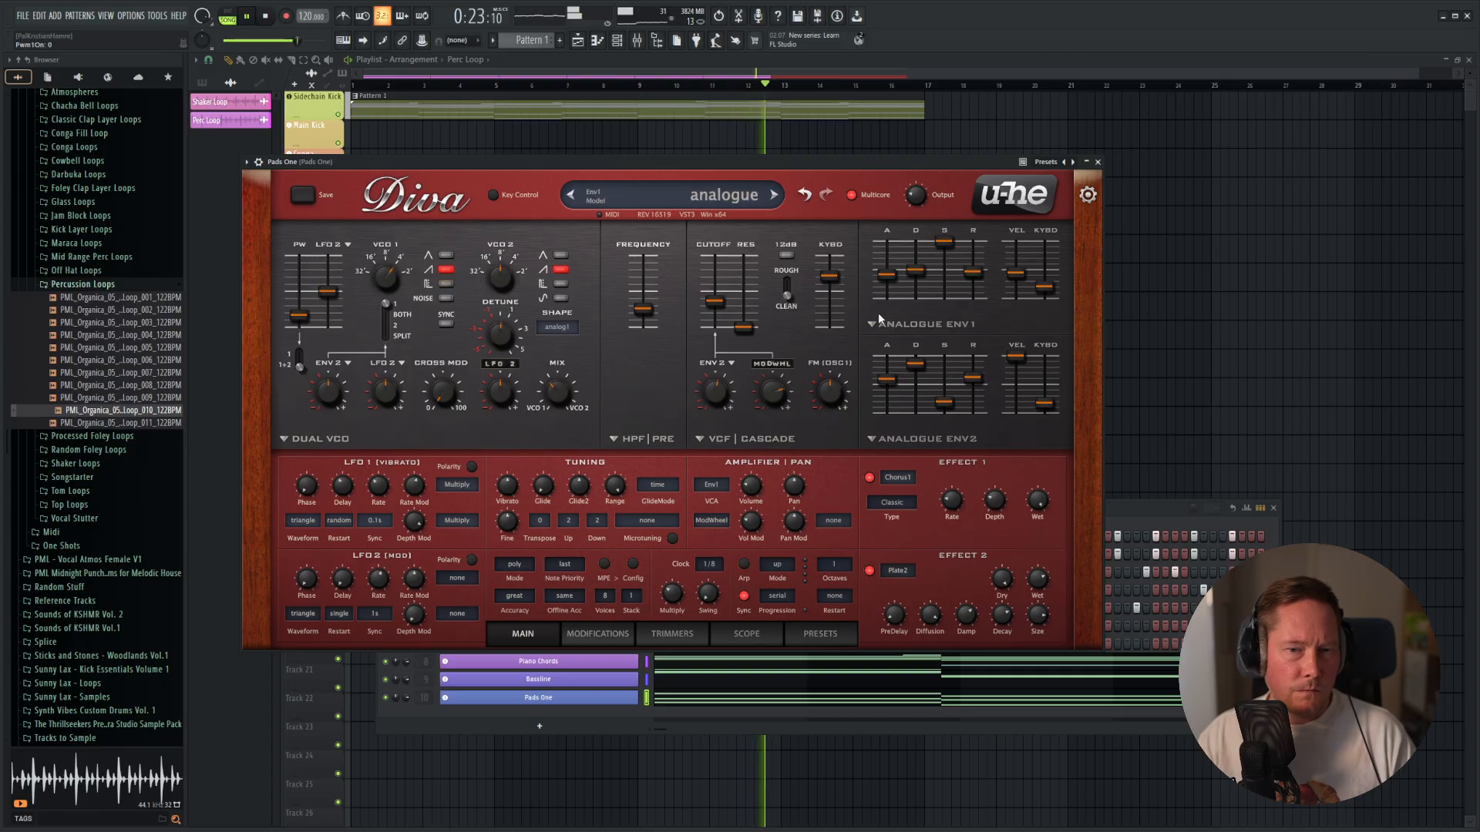
left_click(445, 299)
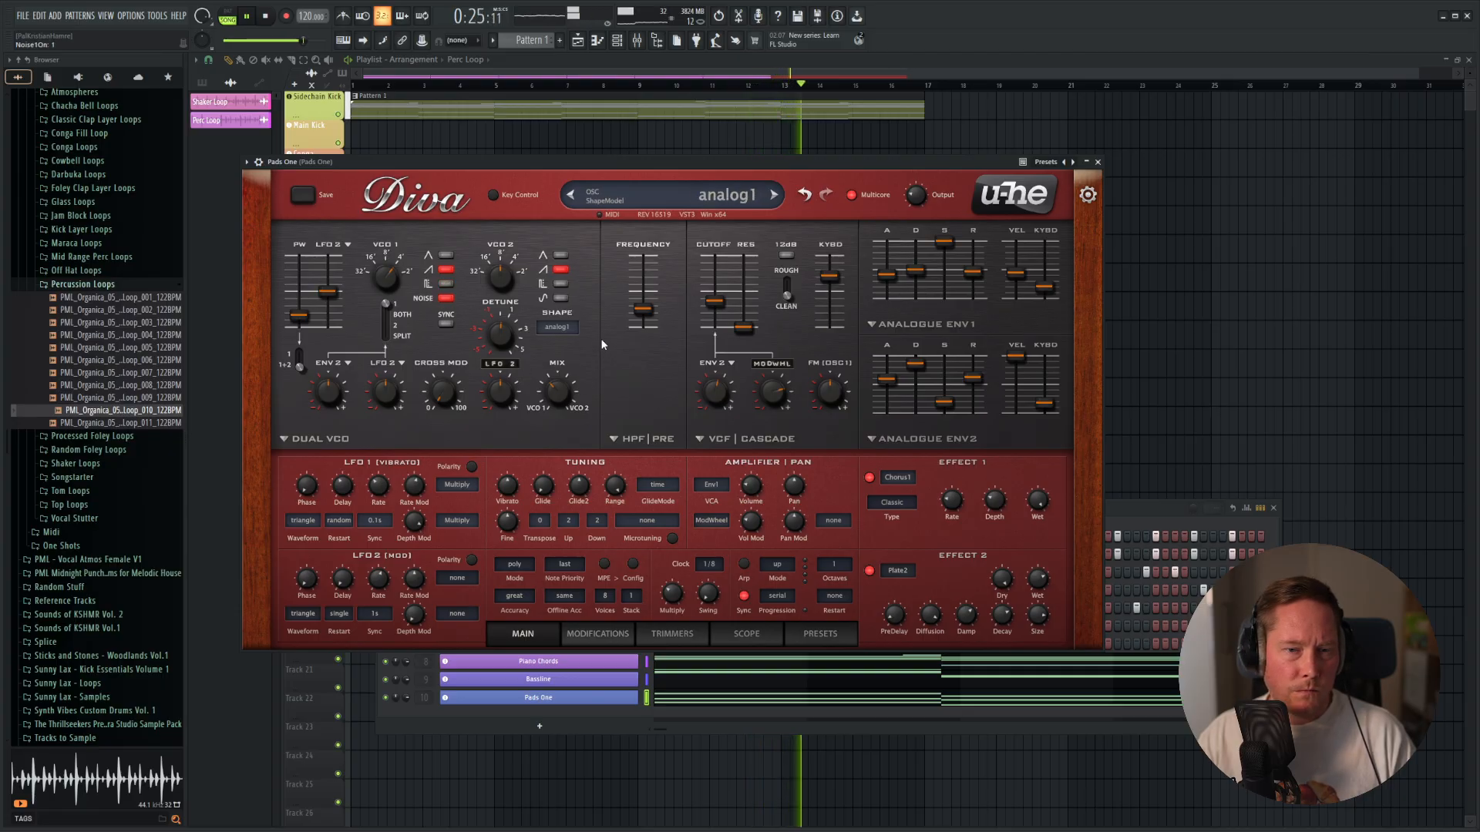
mouse_move(715, 306)
left_mouse_down()
mouse_move(720, 274)
mouse_move(712, 301)
left_mouse_up()
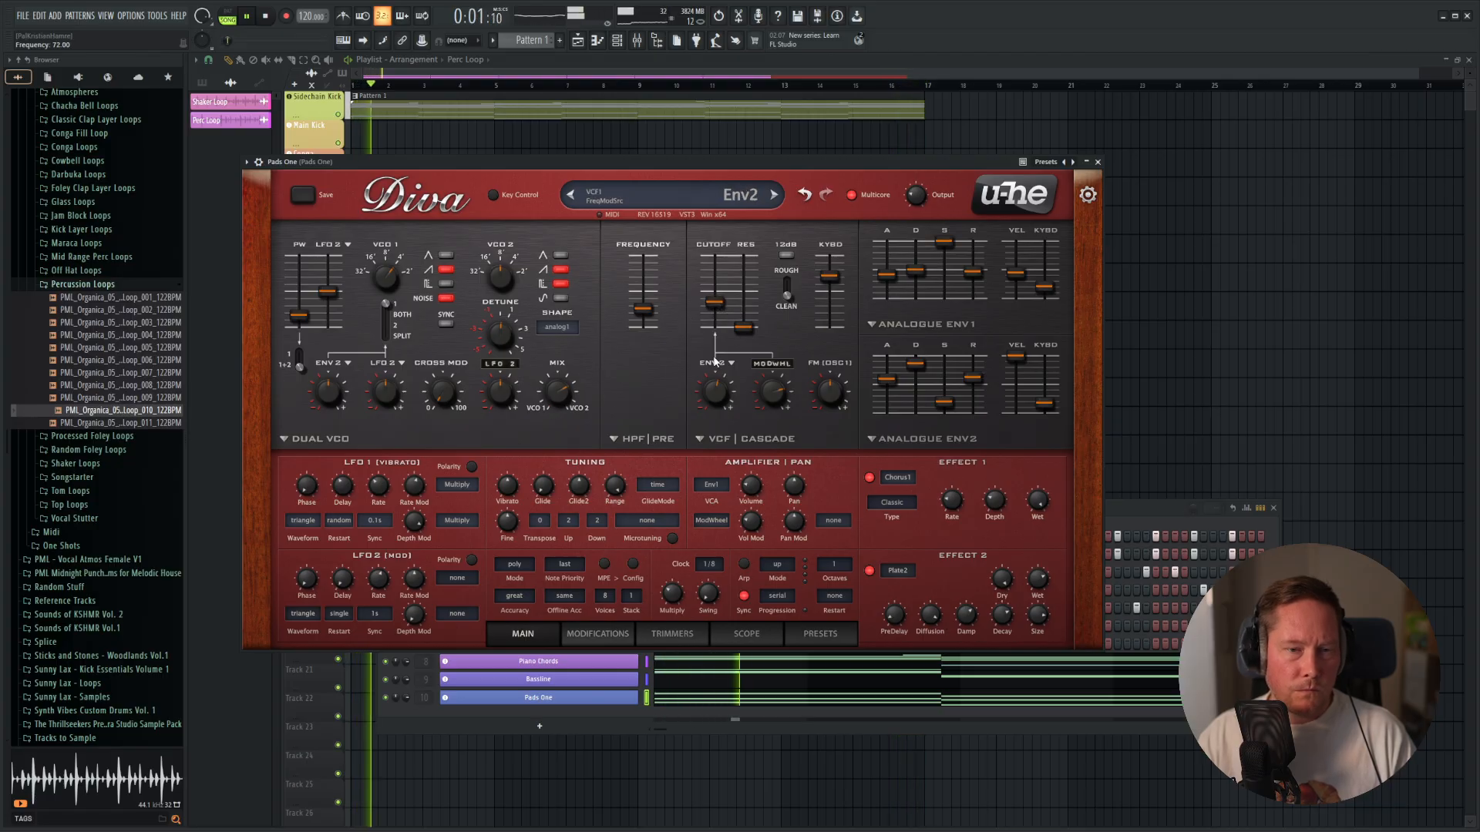
left_click(1098, 162)
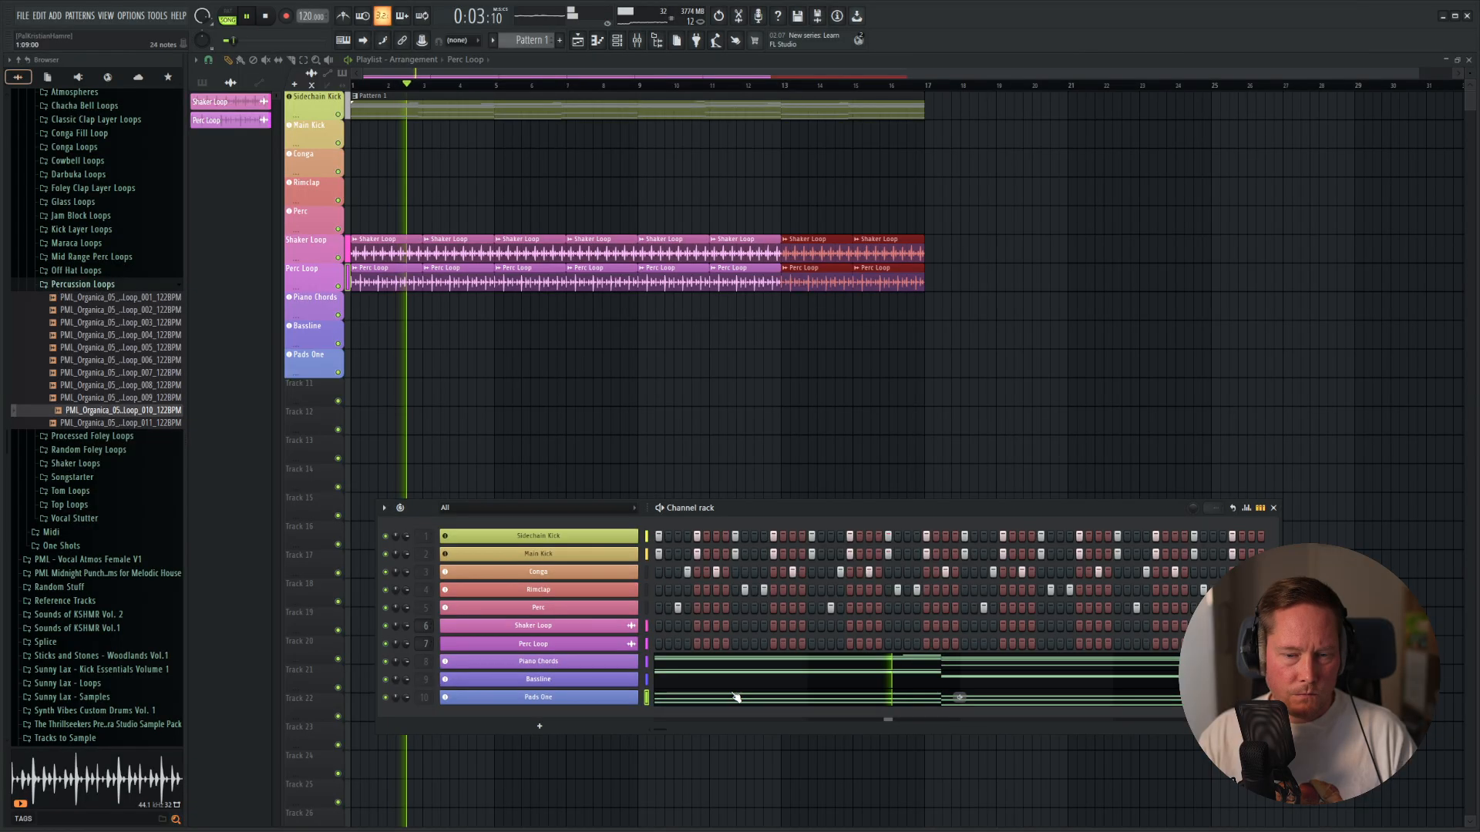
Duplicate the whole Pads One chord progression one octave higher in its piano roll and audition the layered chords.
left_click(779, 696)
key("space")
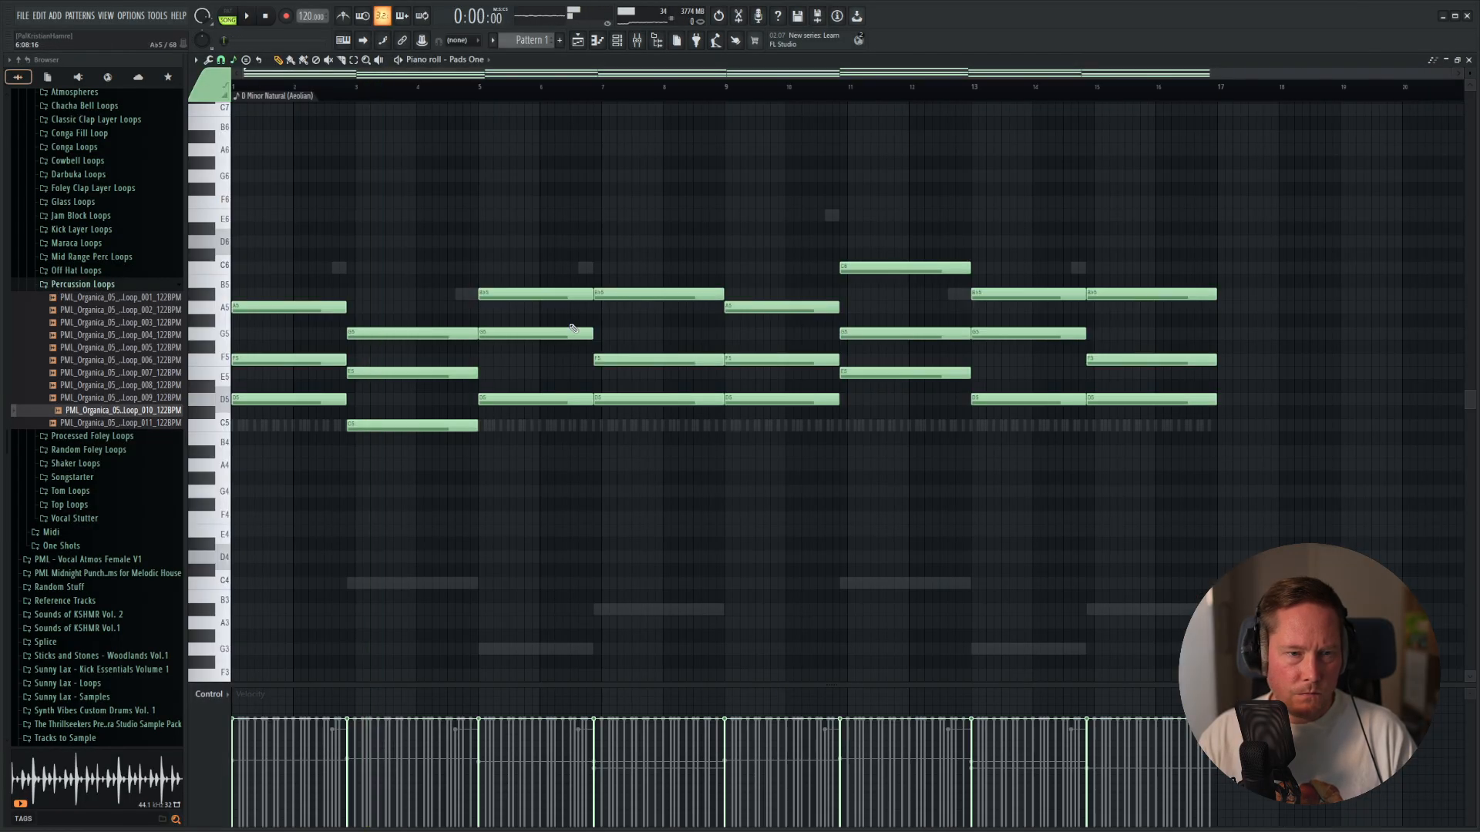
left_click_drag(1171, 168, 266, 563)
left_click_drag(243, 400, 182, 143)
key("y")
left_click(319, 163)
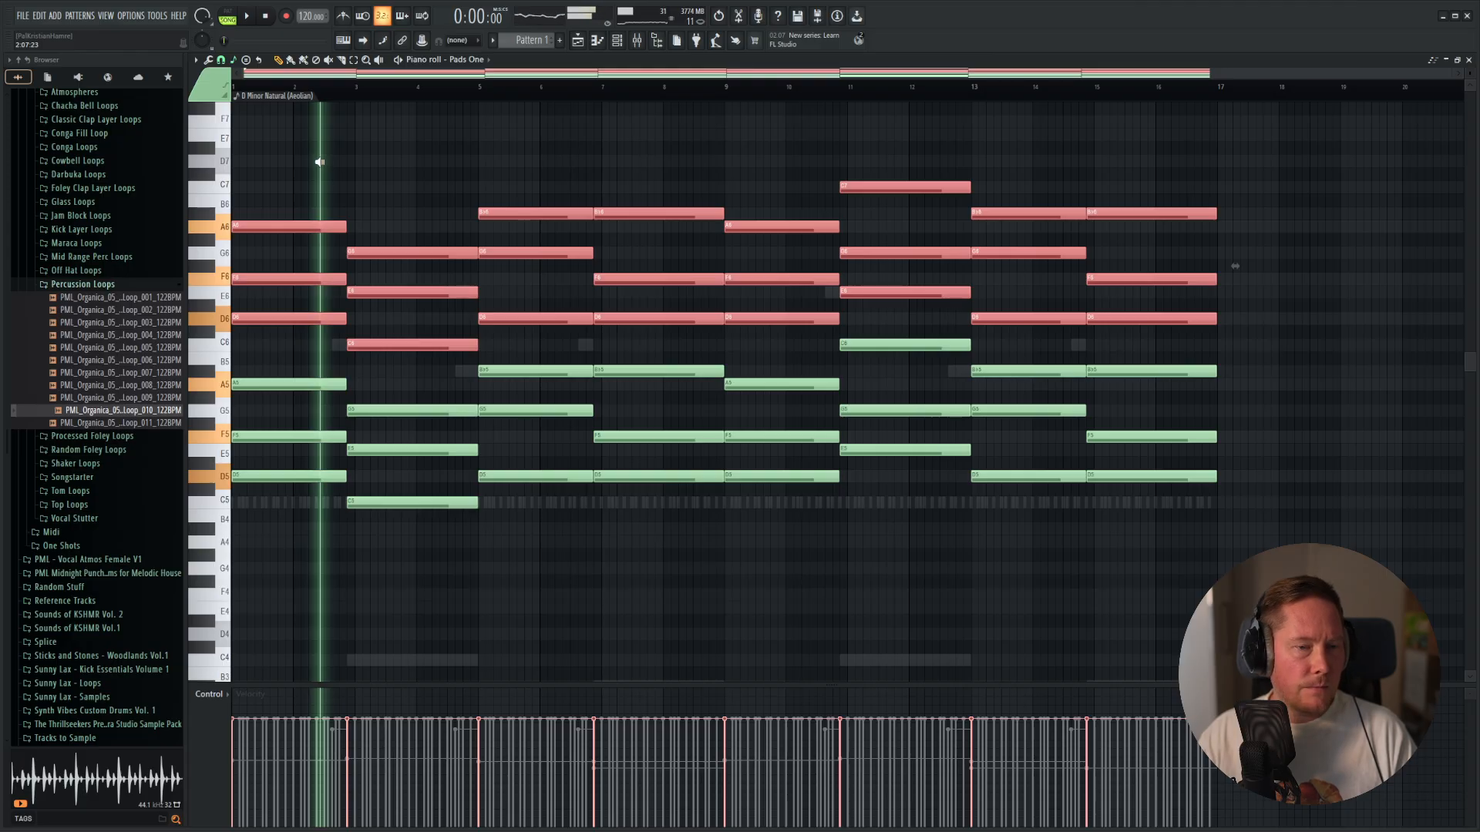
left_click_drag(319, 163, 555, 139)
Bring the other mixer tracks back in alongside Pads One and play the full mix with the layered pads.
key("space")
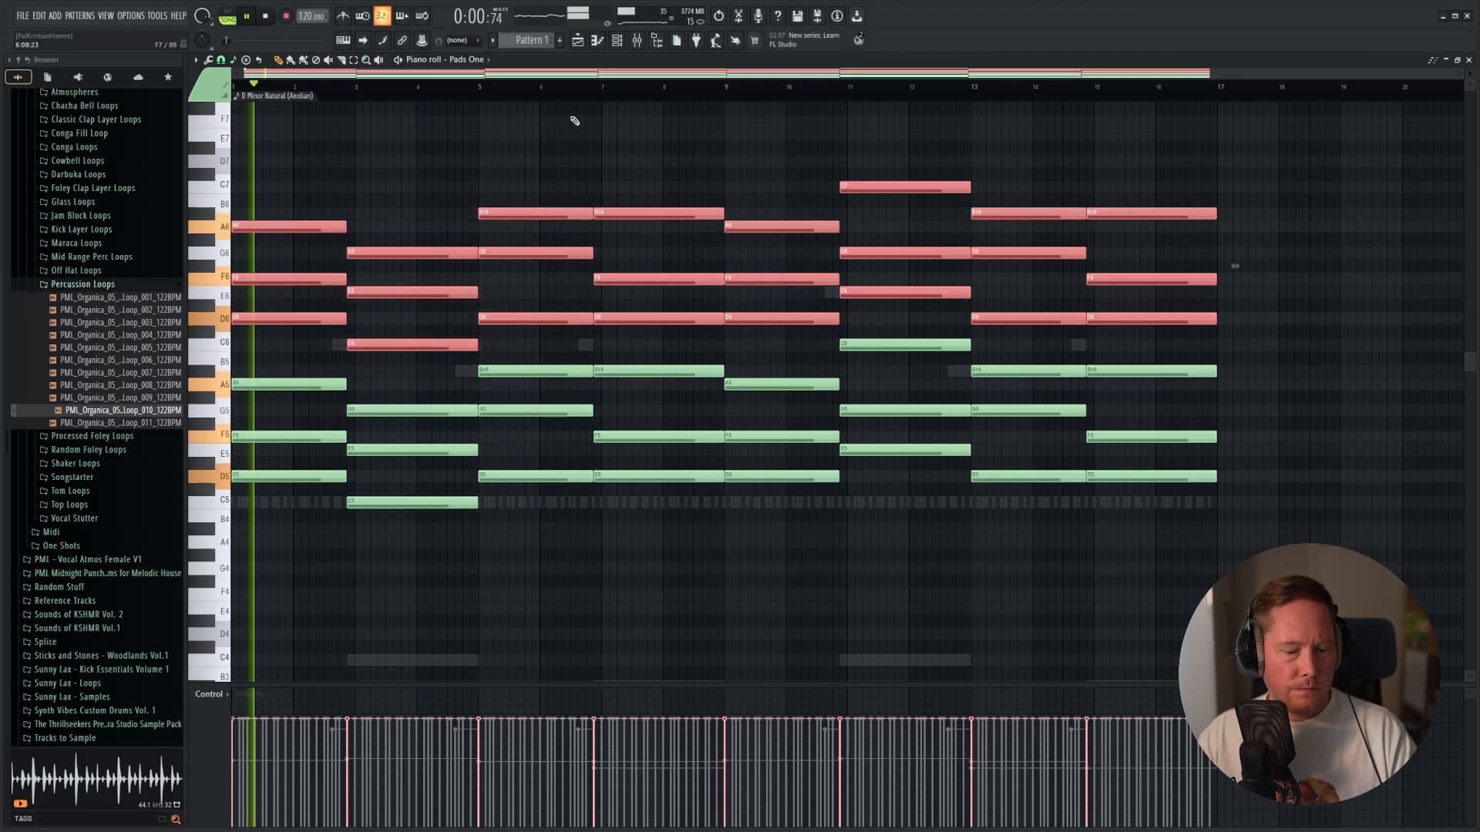
key("F9")
key("space")
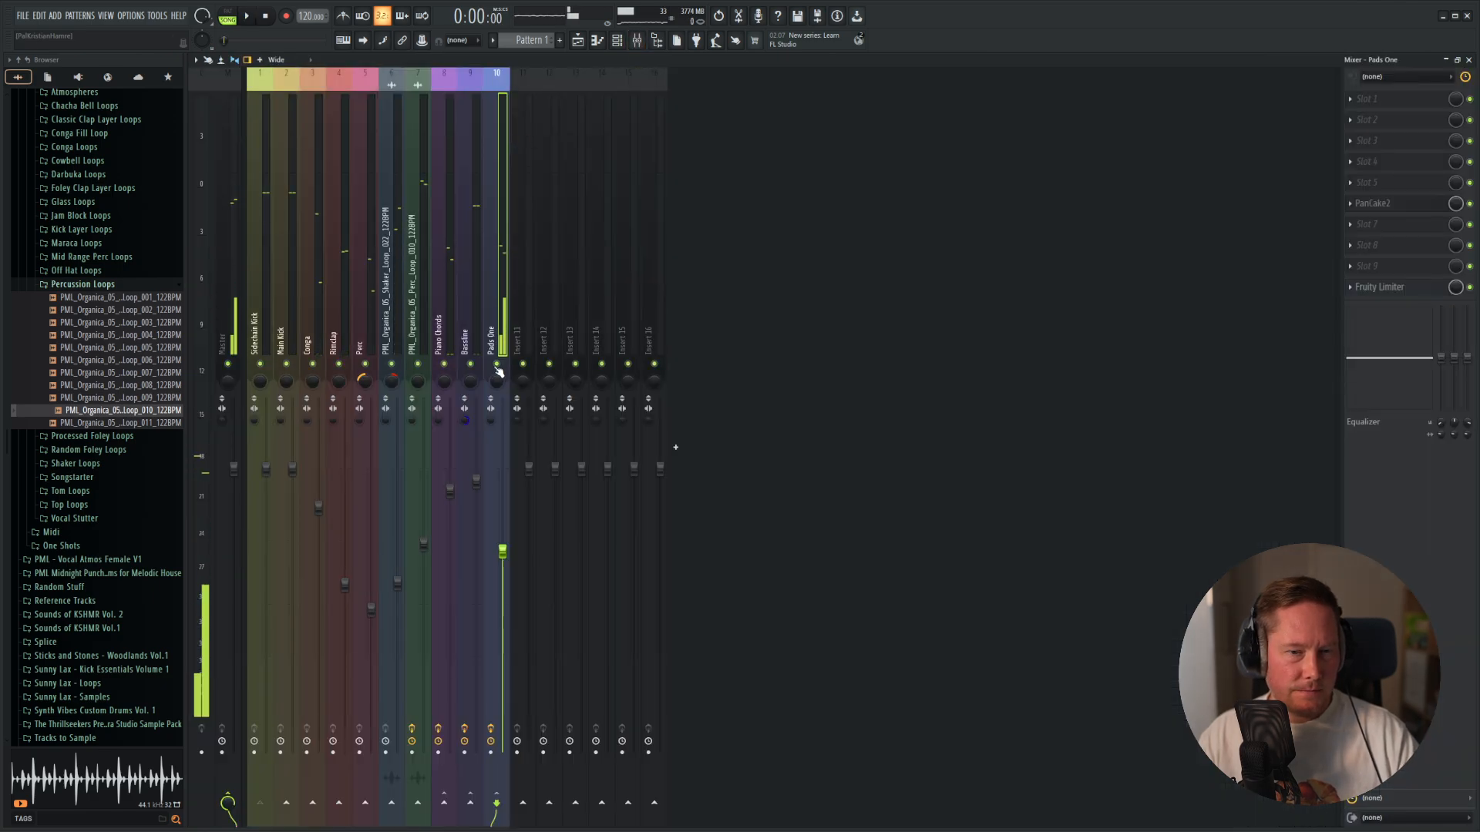
key("space")
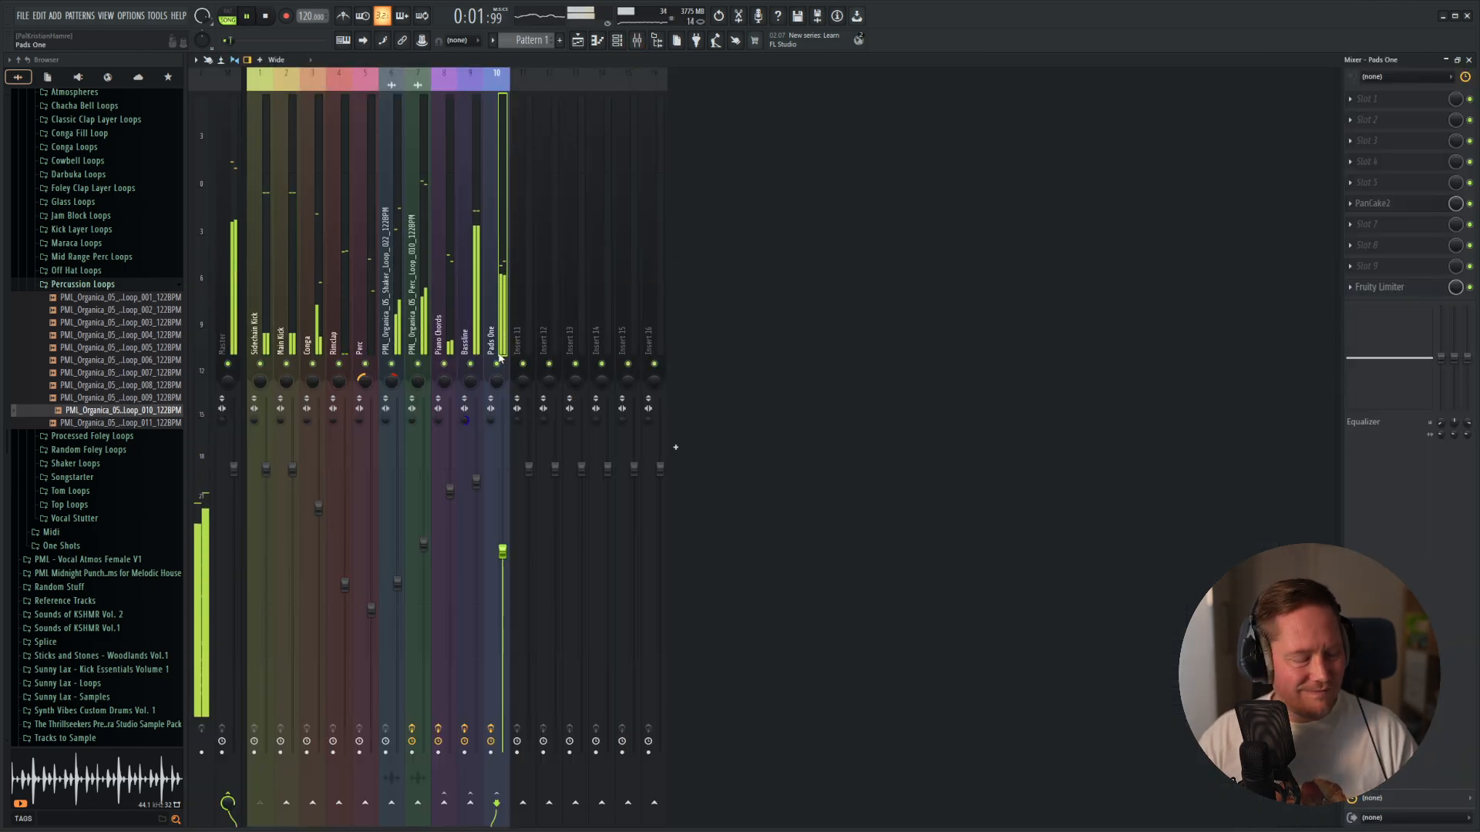
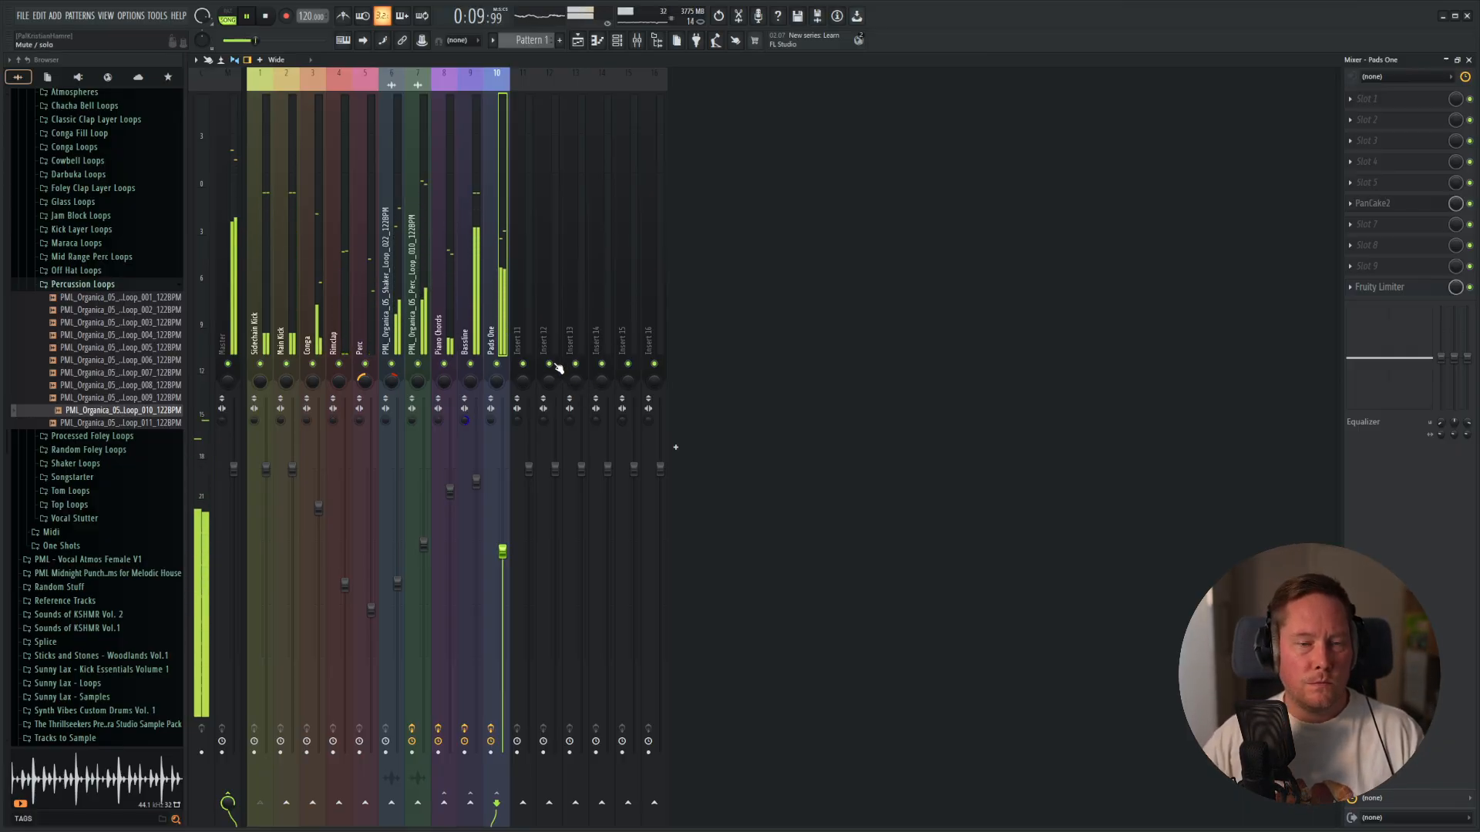
Stop playback and add a Vital synth as a new channel in the channel rack.
key("F5")
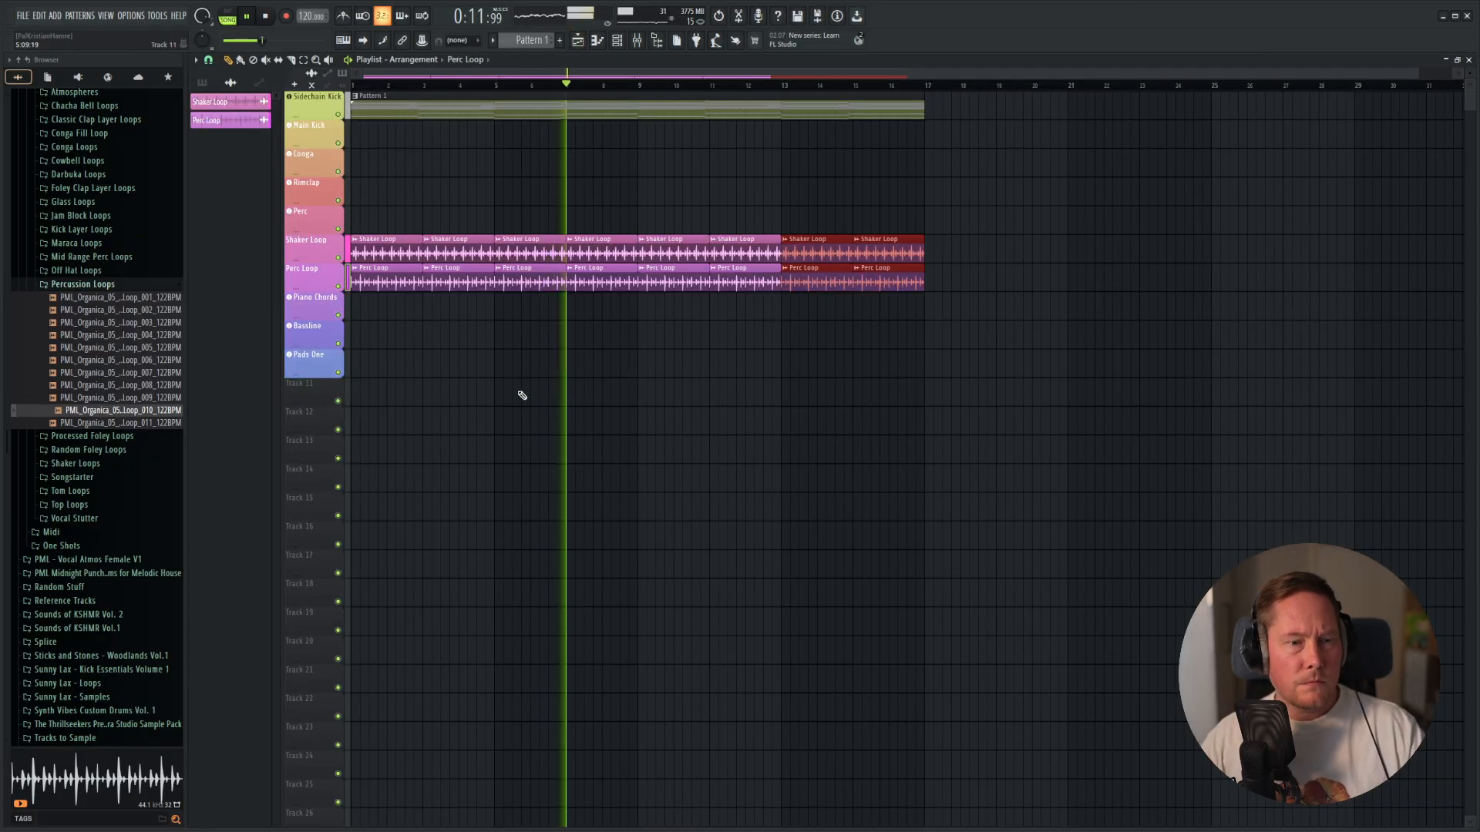
key("space")
key("F6")
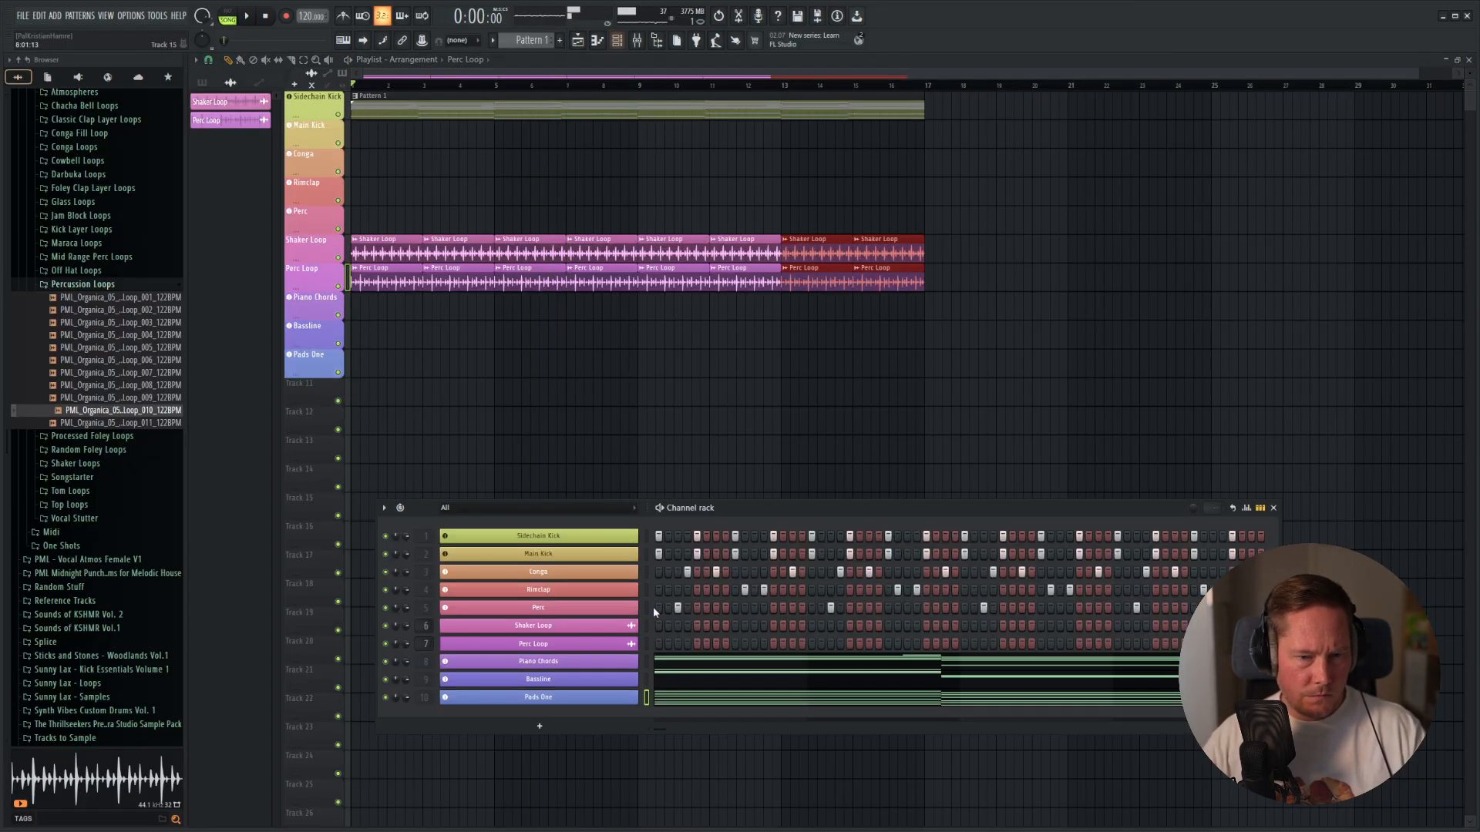
left_click(538, 729)
left_click(569, 277)
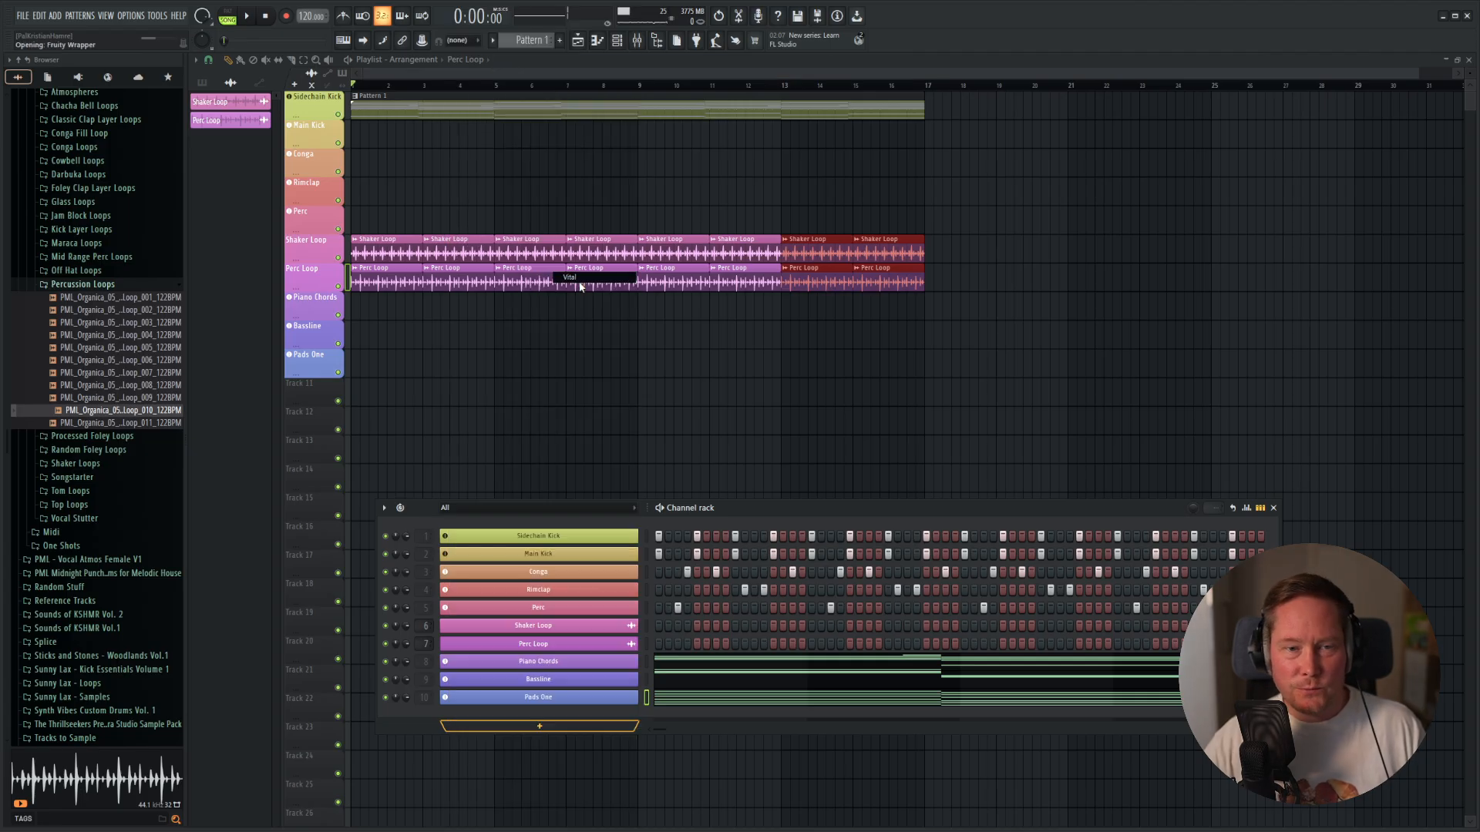
Load the Analog Pad preset from Vital's favorites and close the synth window.
left_click(685, 202)
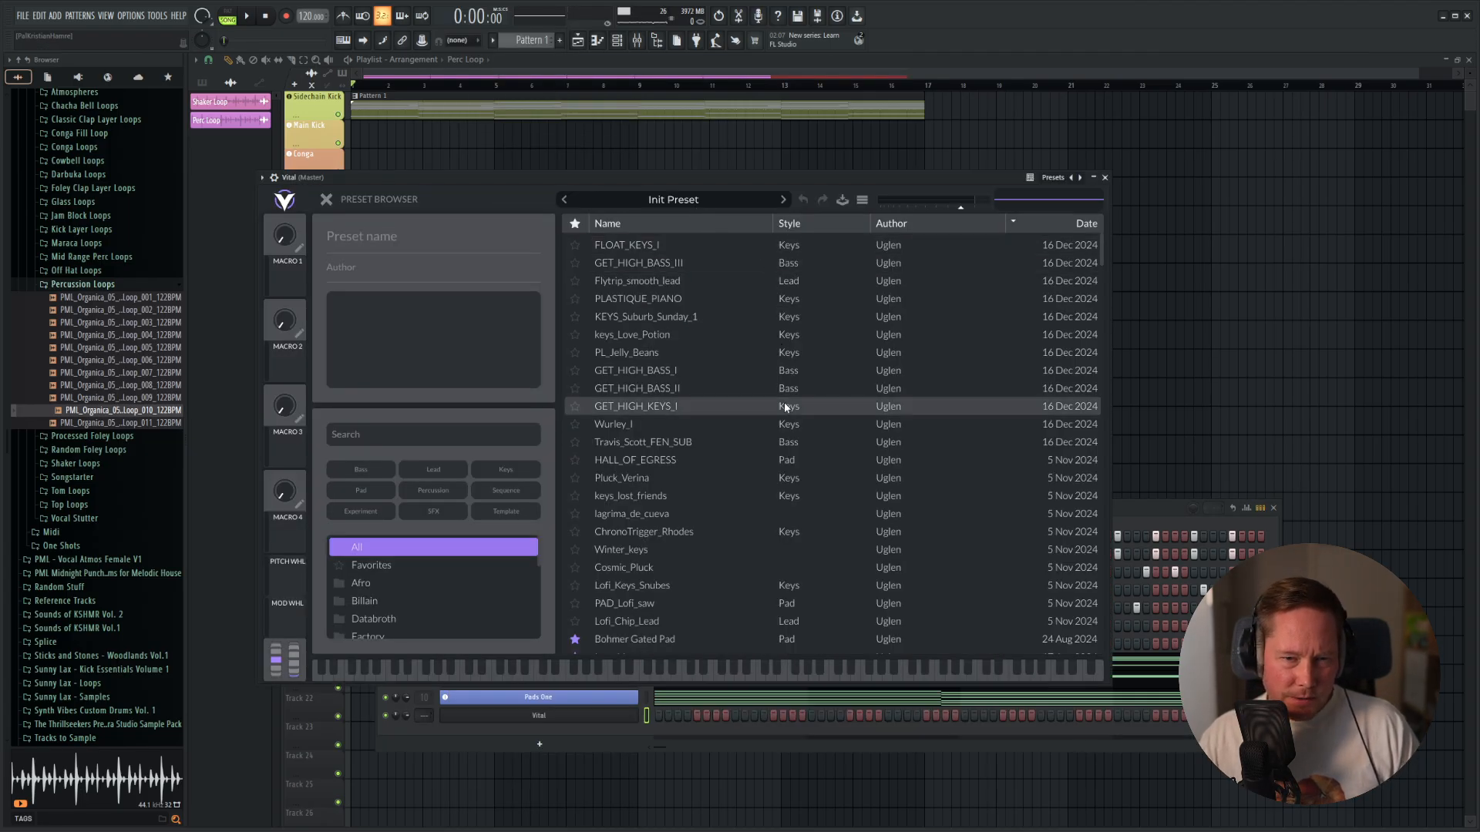
scroll(747, 451, "down", 10)
scroll(747, 451, "down", 10)
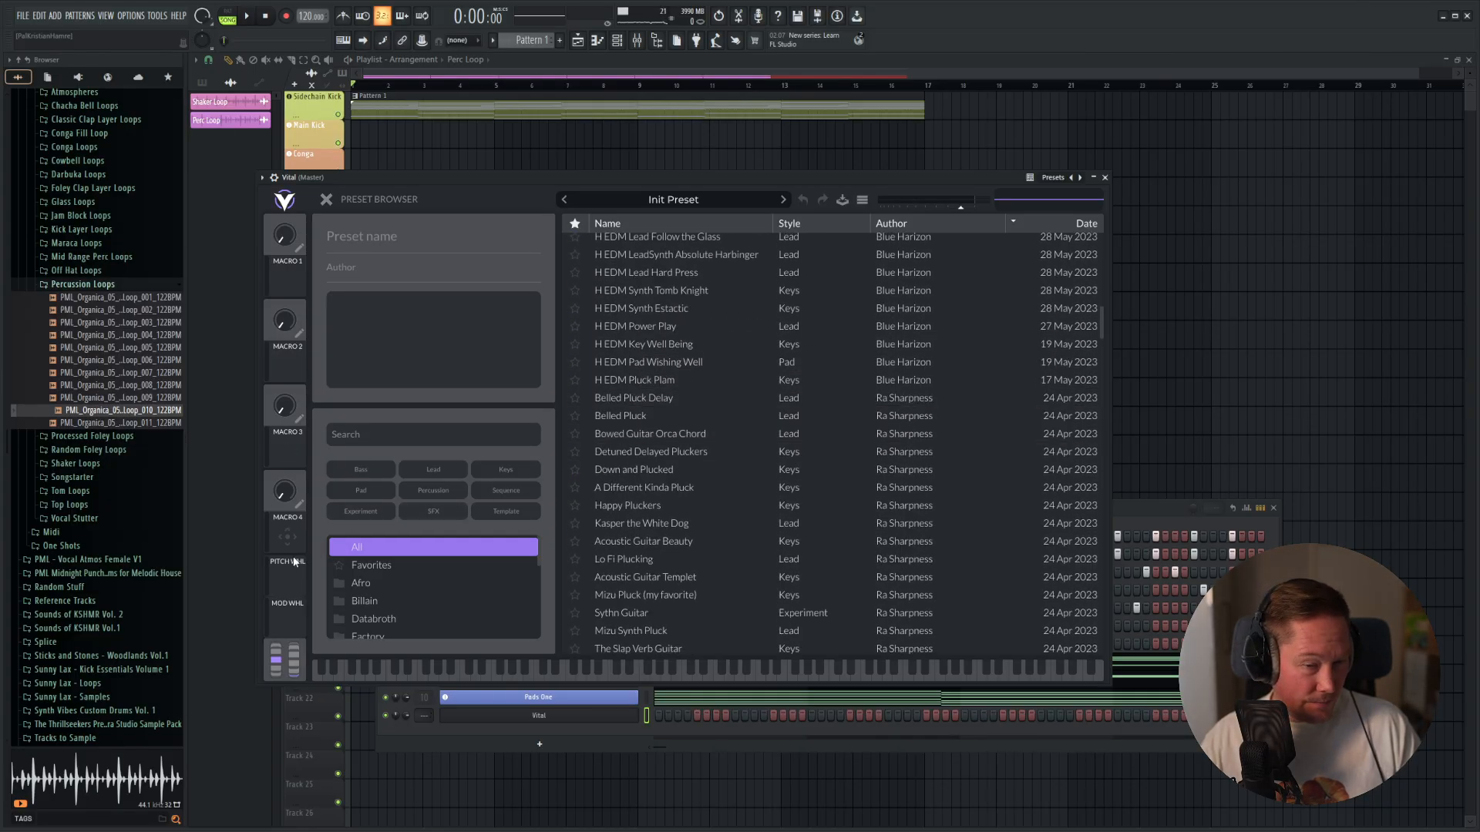
left_click(371, 565)
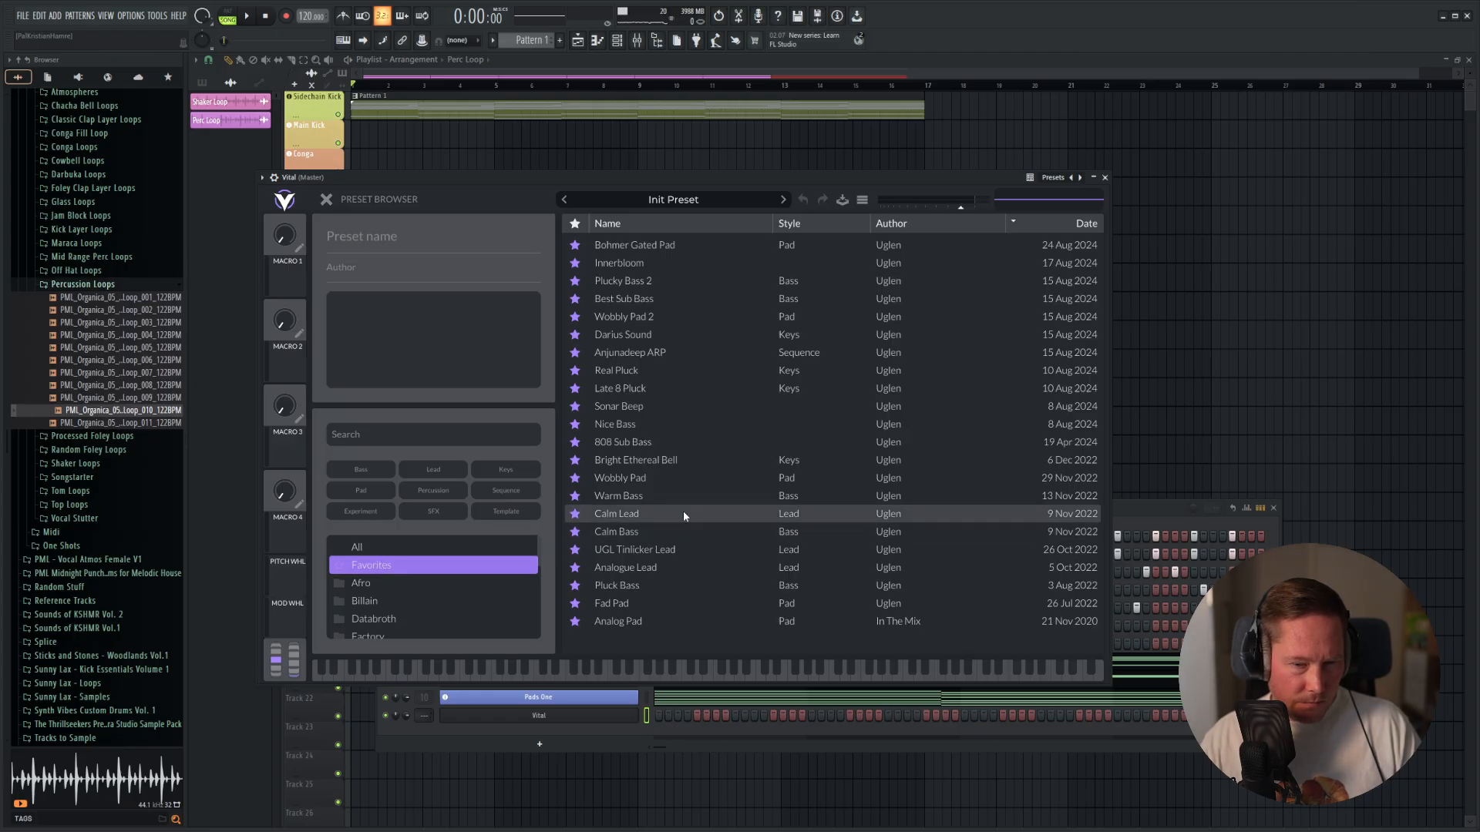
left_click(620, 620)
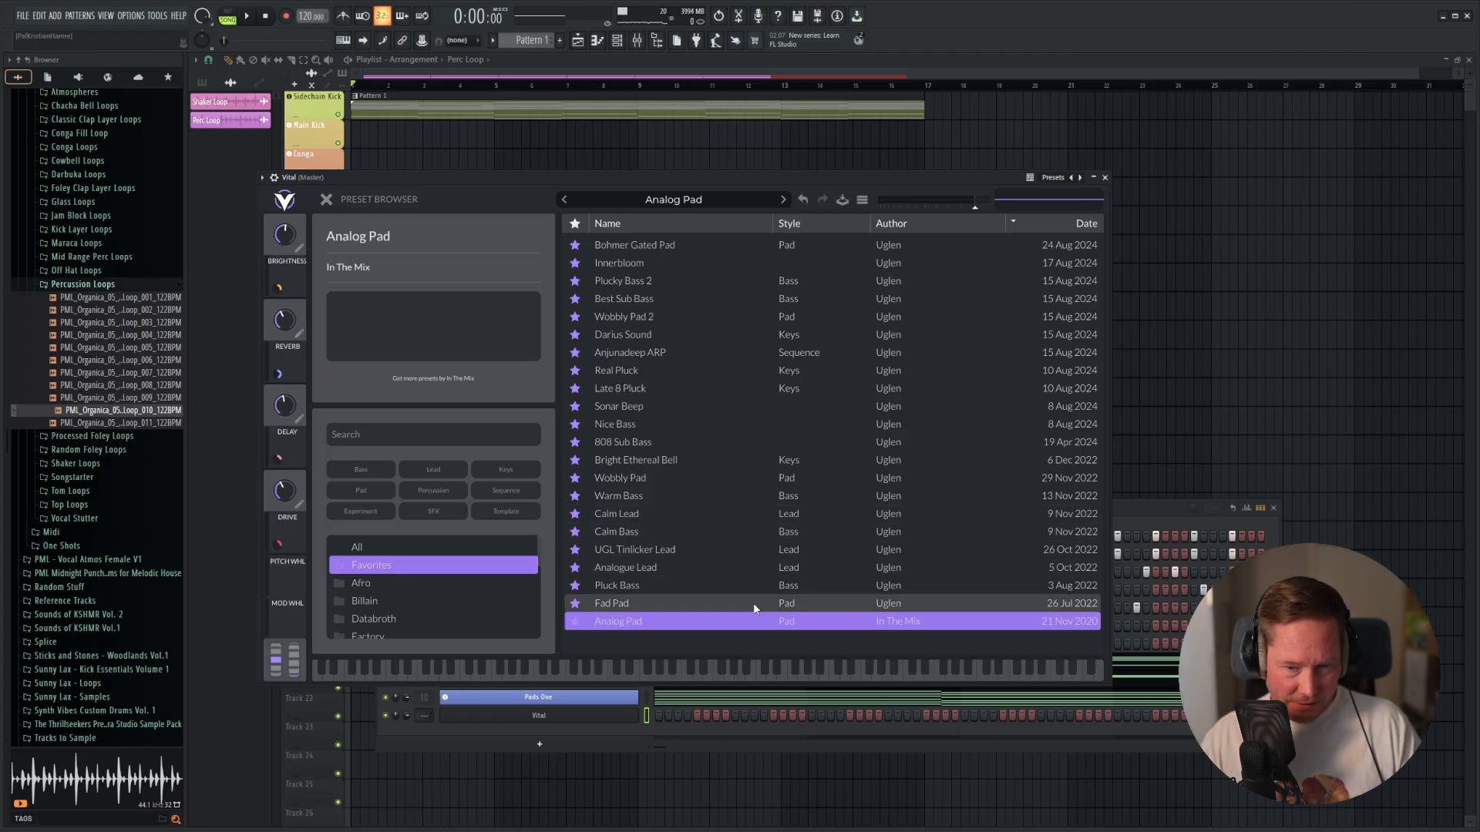
left_click(1104, 178)
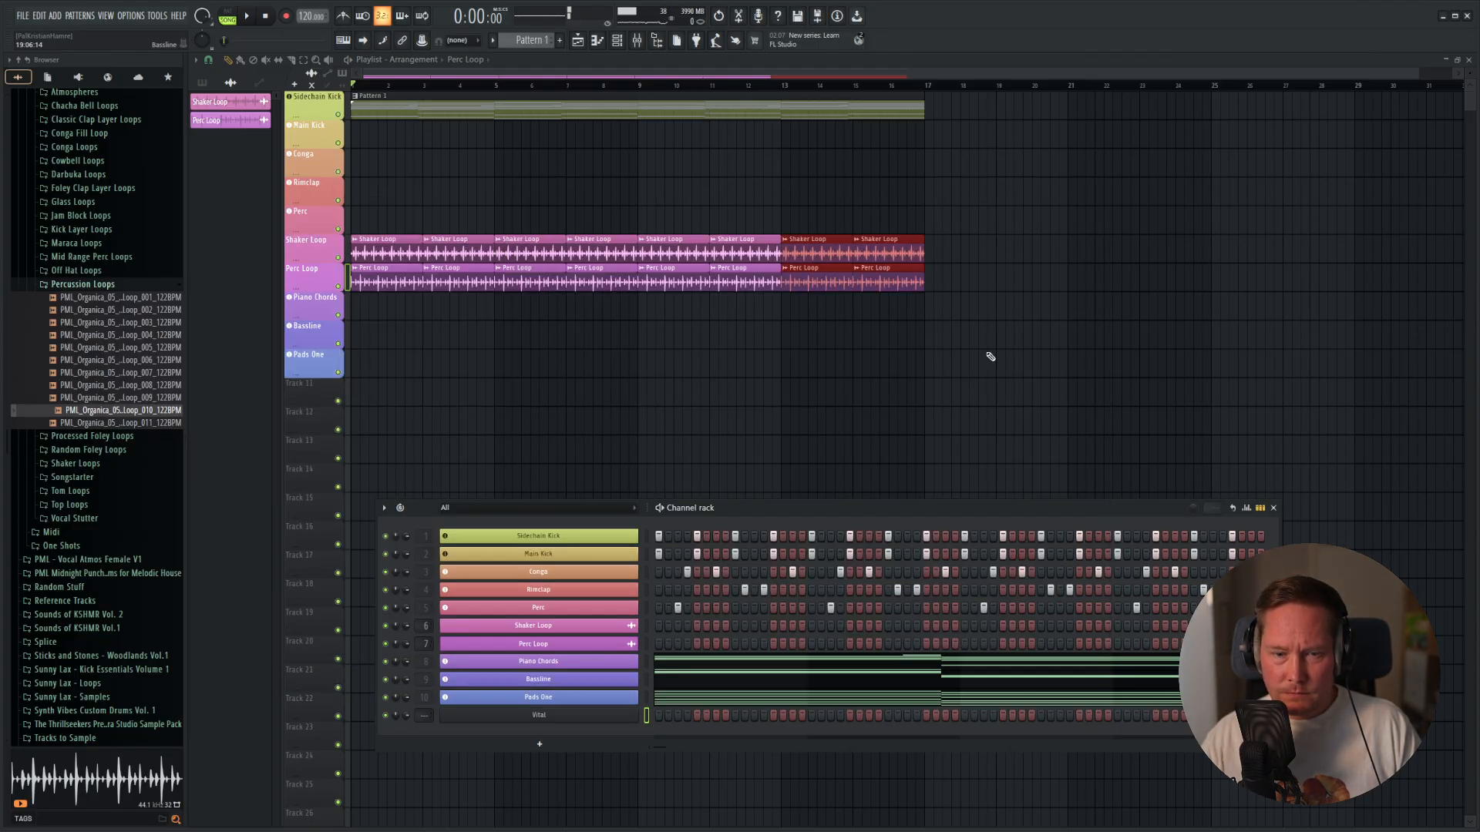
Copy all chord notes from the Pads One piano roll and return to the channel rack.
left_click(696, 705)
left_click_drag(1244, 142, 202, 654)
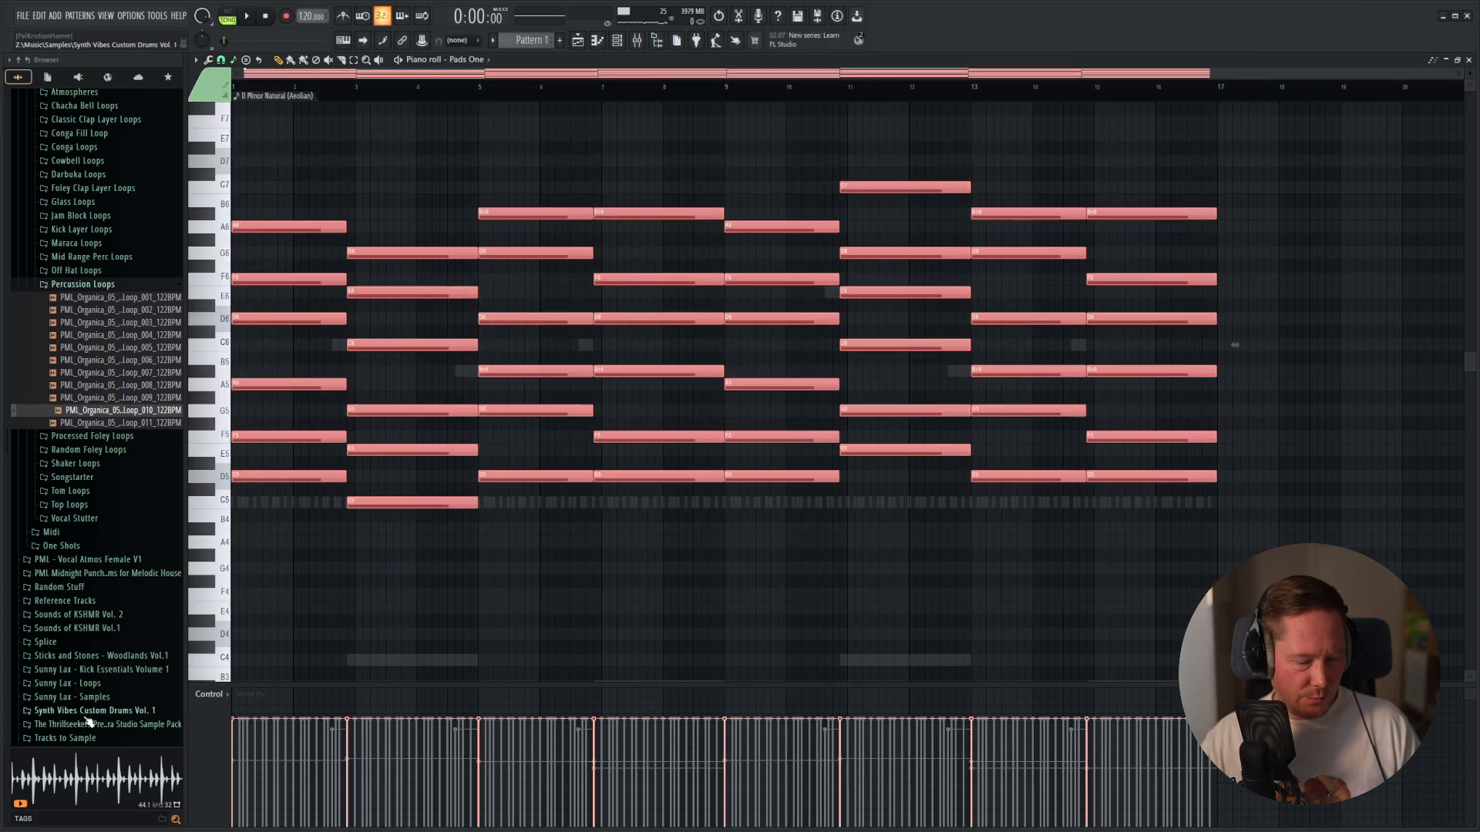
key("F7")
Assign the Vital channel to a new instrument track, rename it Pads Two and color it light blue.
right_click(544, 716)
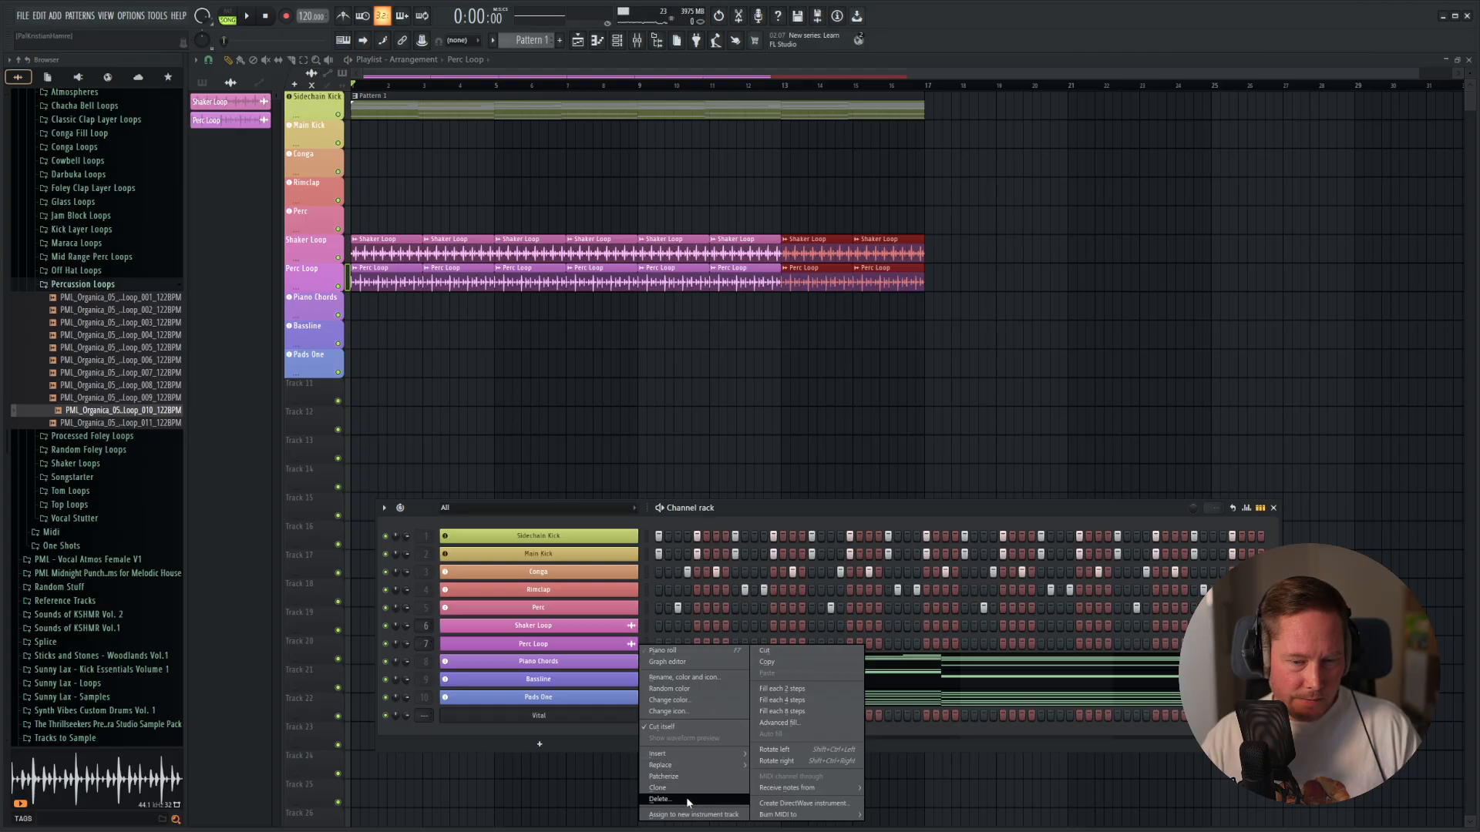
left_click(678, 815)
right_click(540, 716)
left_click(700, 678)
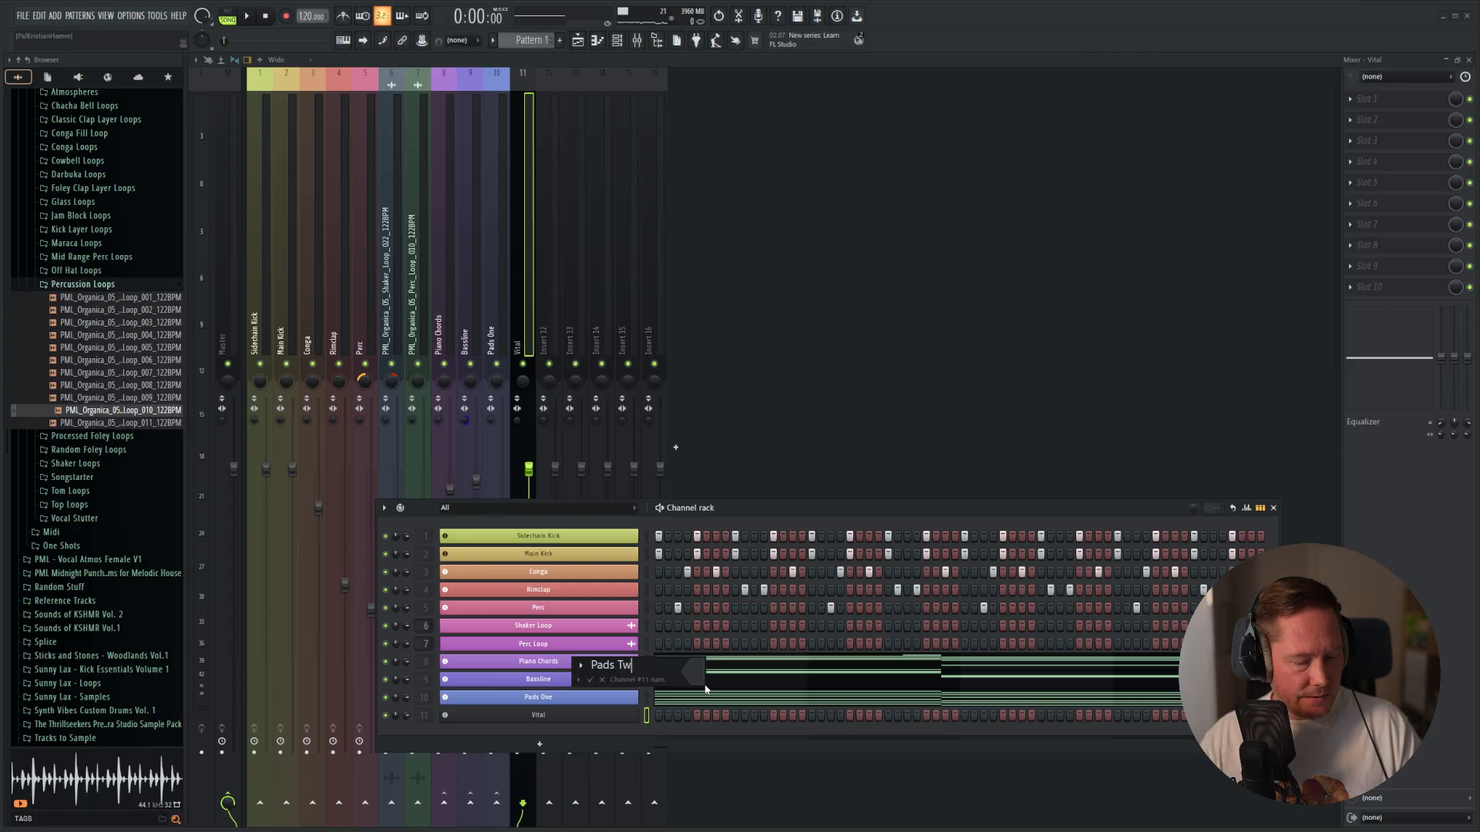
left_click(700, 677)
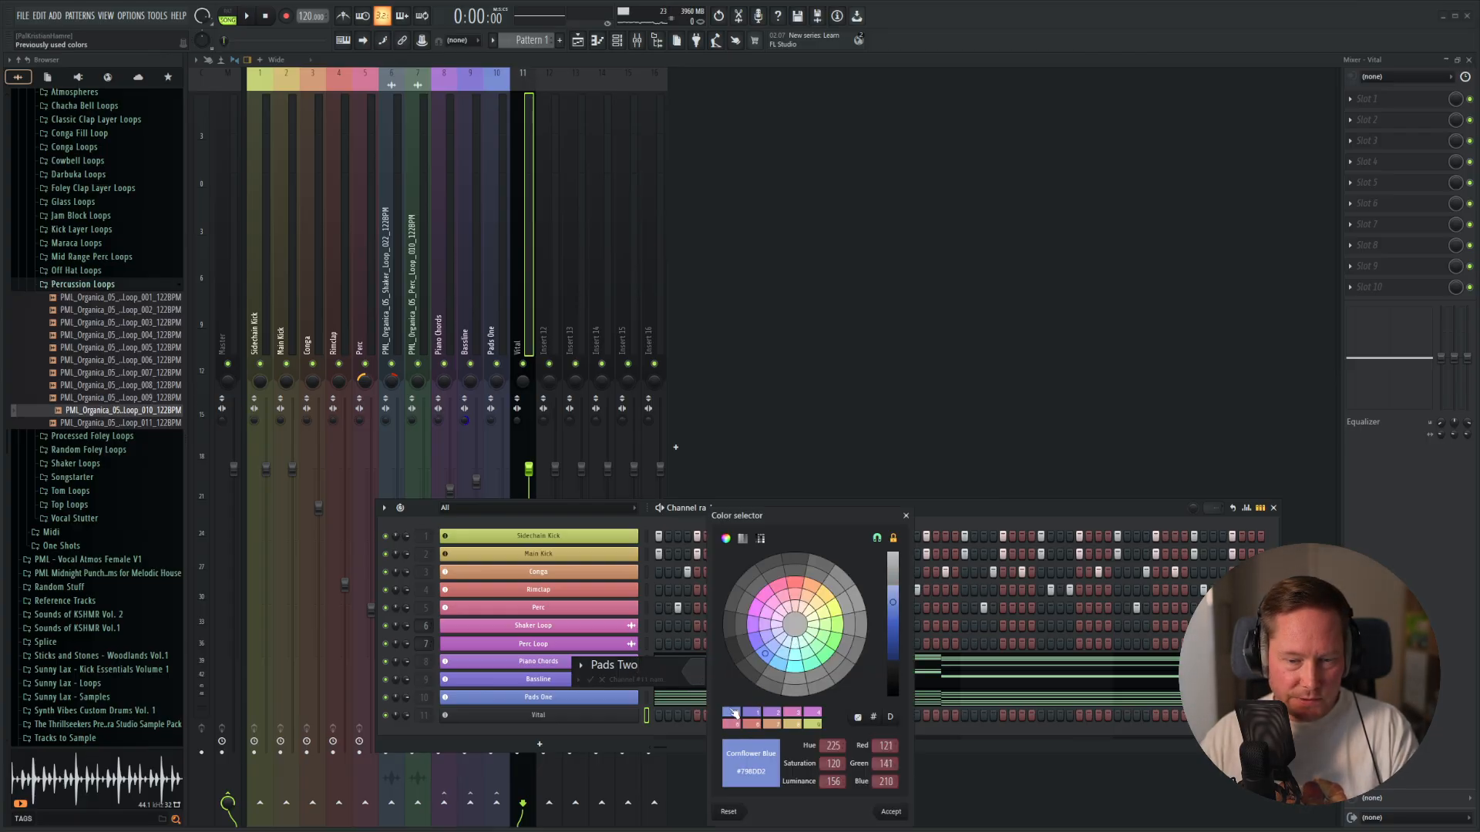
left_click(781, 669)
key("Return")
key("Return")
Paste the Pads One chords into the Pads Two piano roll and delete the upper-octave notes across all eight chords.
right_click(572, 718)
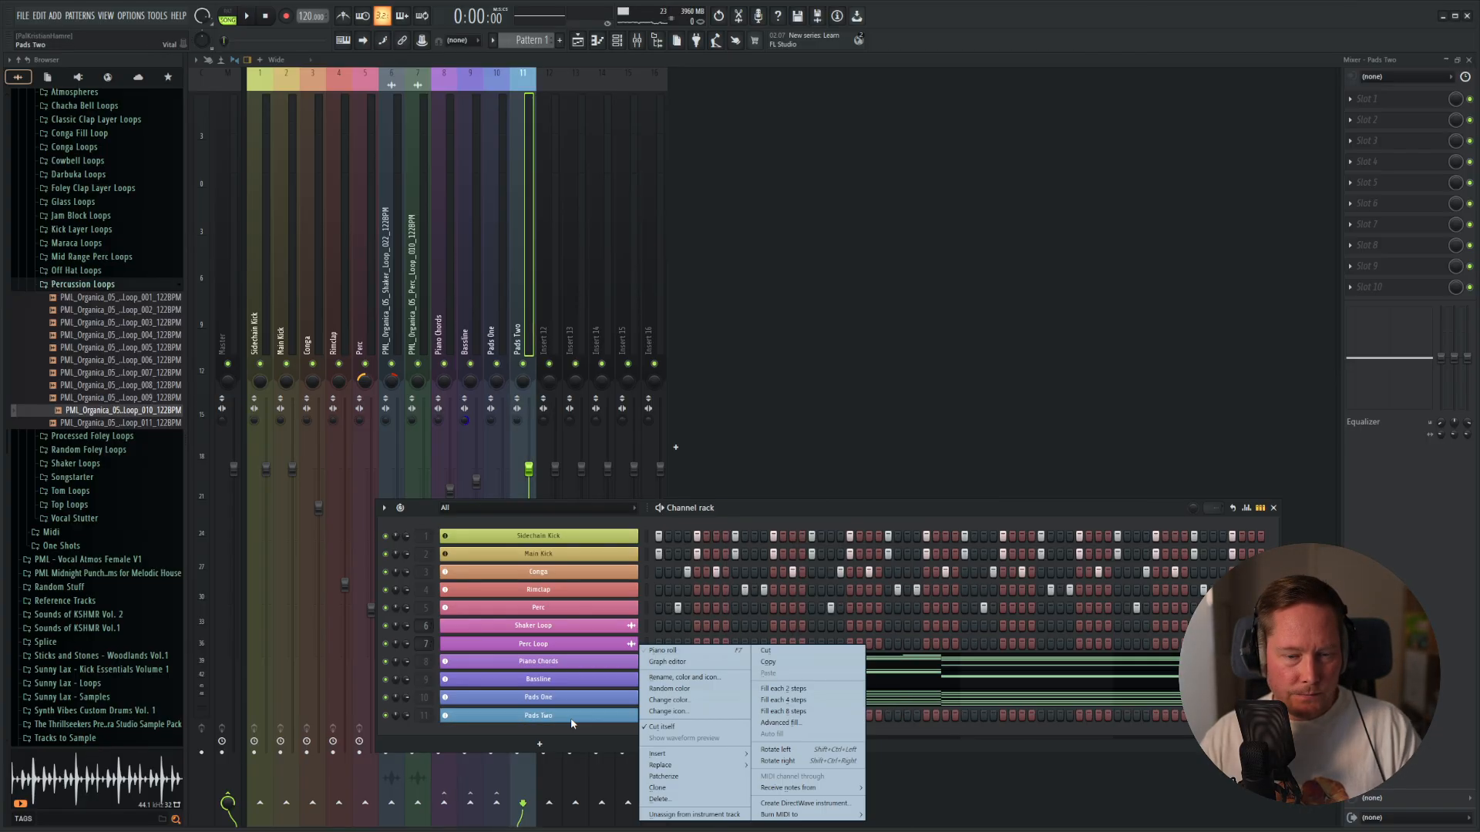
left_click(690, 653)
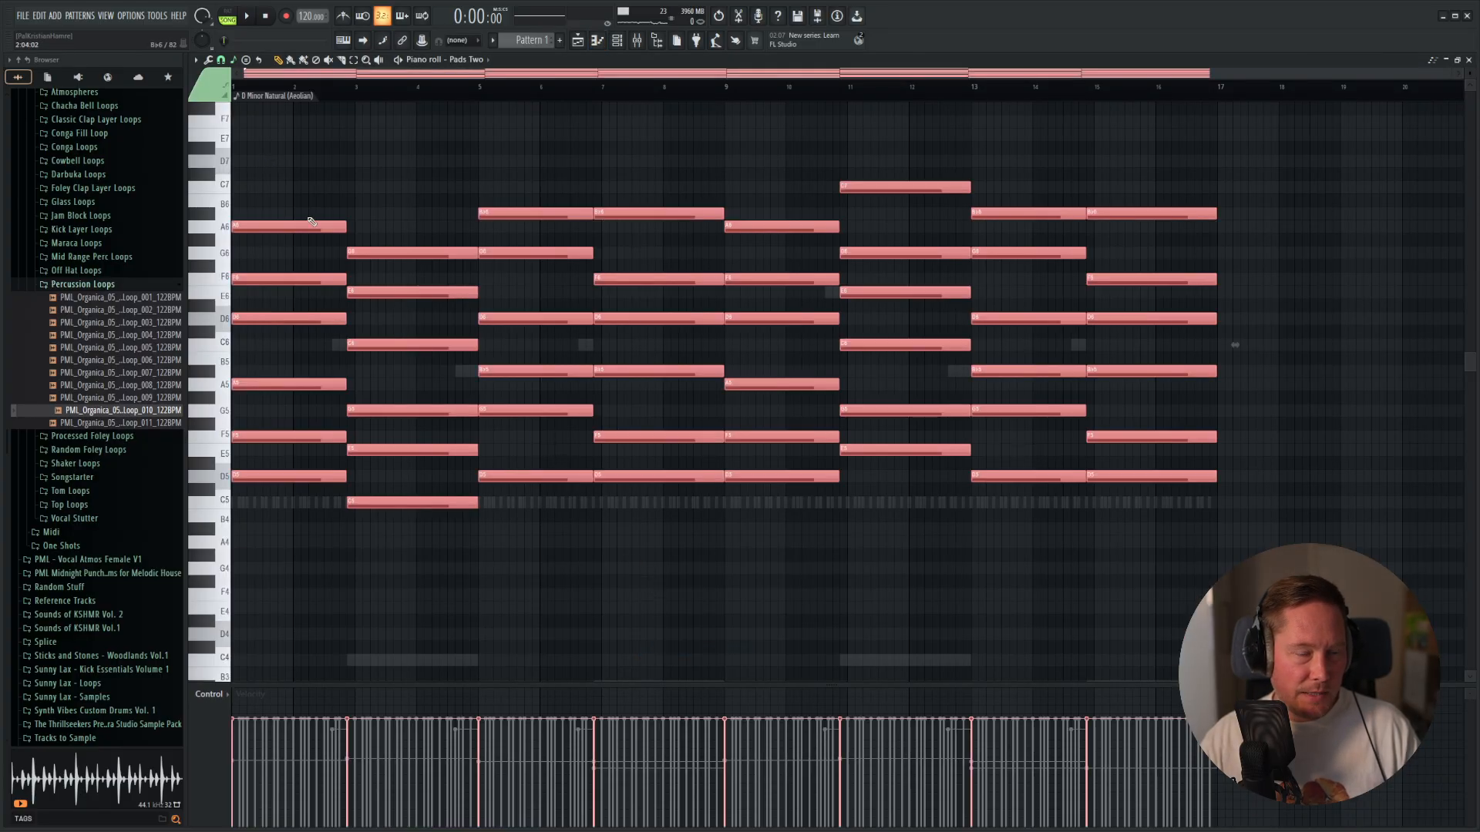
left_click_drag(297, 171, 314, 337)
left_click_drag(413, 211, 412, 340)
left_click_drag(530, 174, 521, 336)
left_click_drag(654, 173, 652, 346)
left_click_drag(786, 179, 790, 345)
left_click_drag(891, 166, 898, 318)
left_click_drag(1001, 172, 1004, 336)
left_click_drag(1138, 193, 1143, 352)
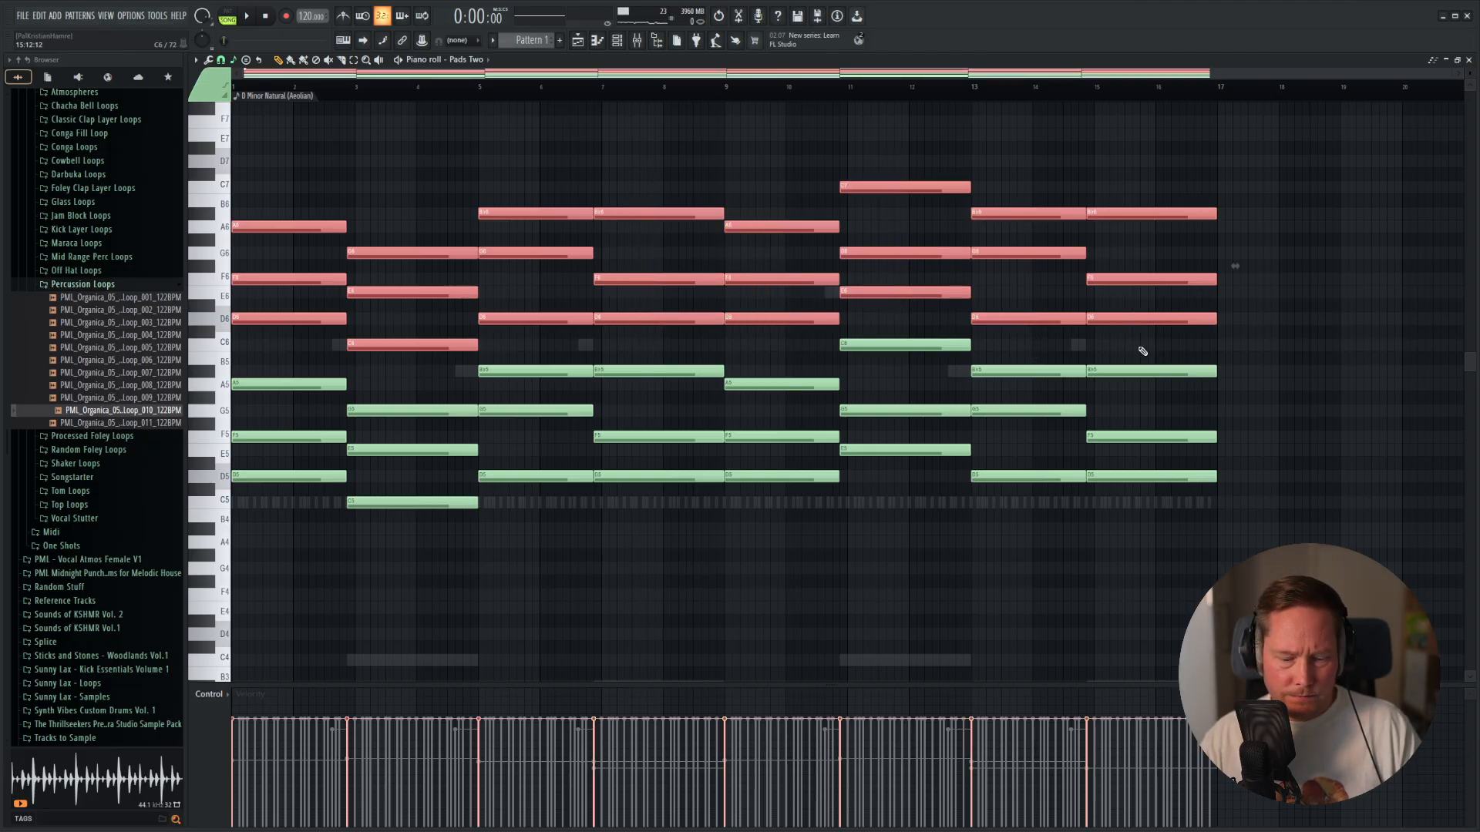
key("Delete")
Audition the Pads Two chords and solo the Pads Two mixer track with Sidechain Kick kept active.
right_click(321, 265, "alt")
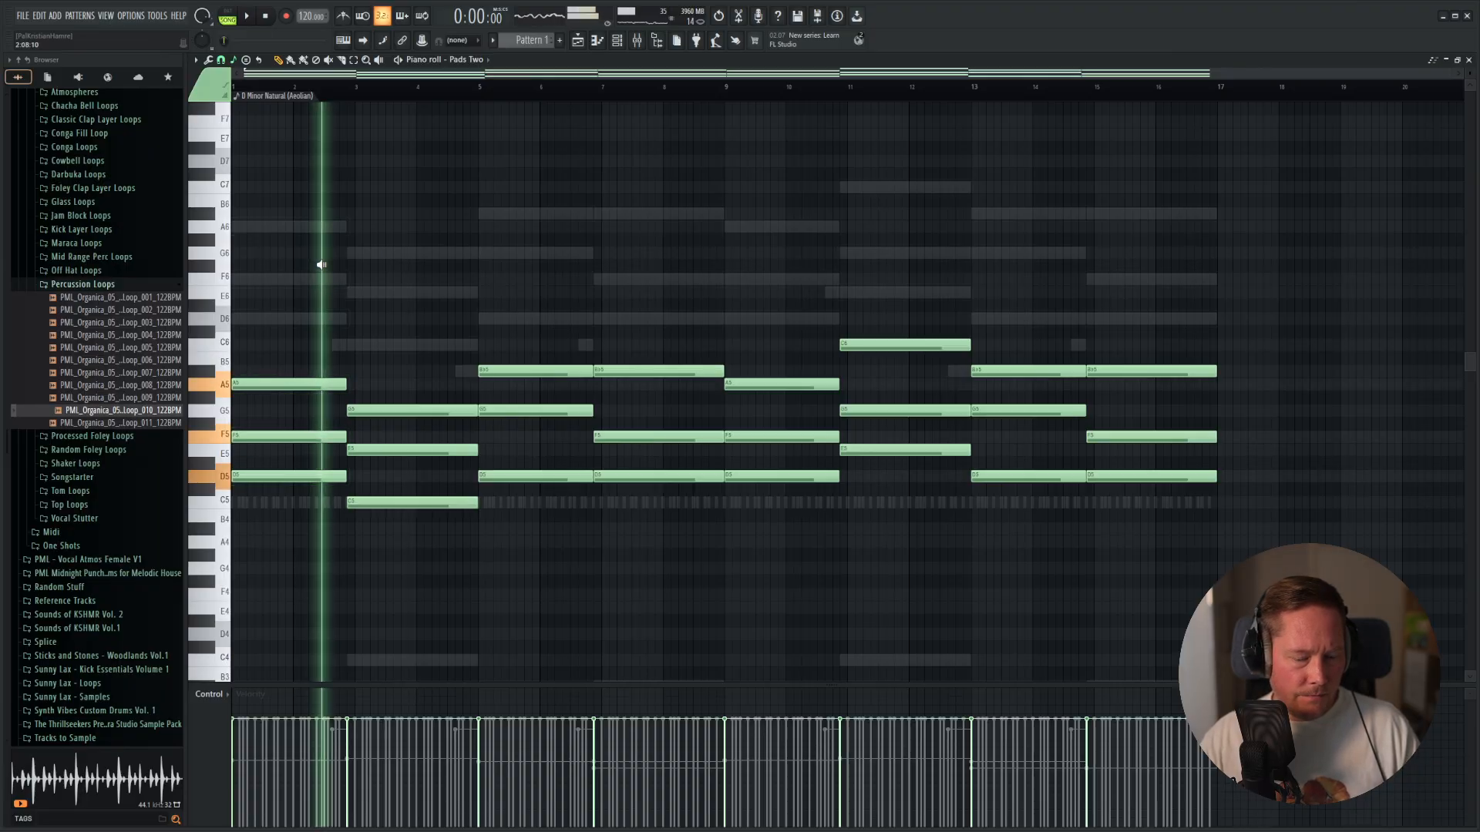
key("F9")
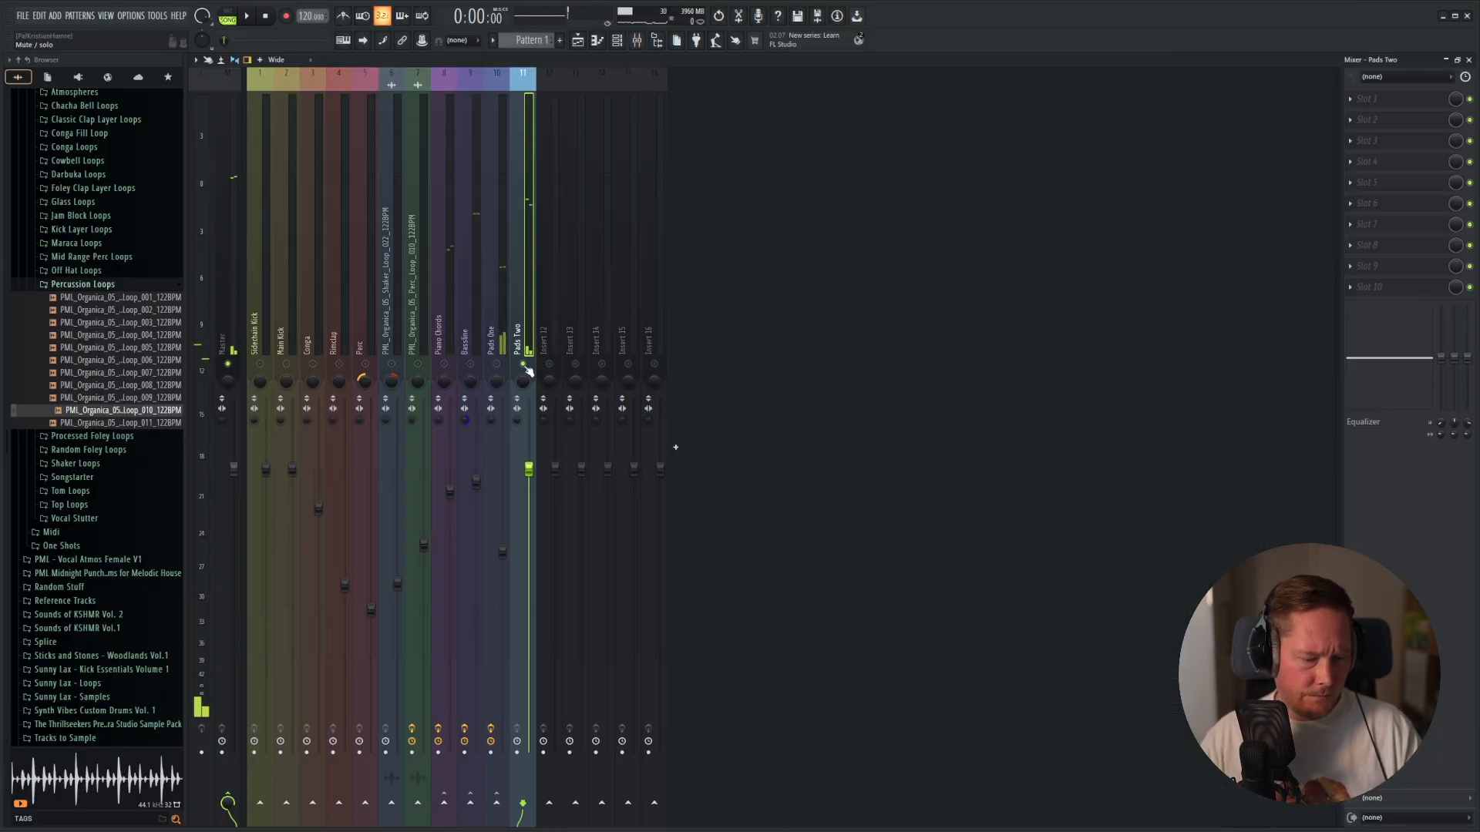
key("F5")
key("F9")
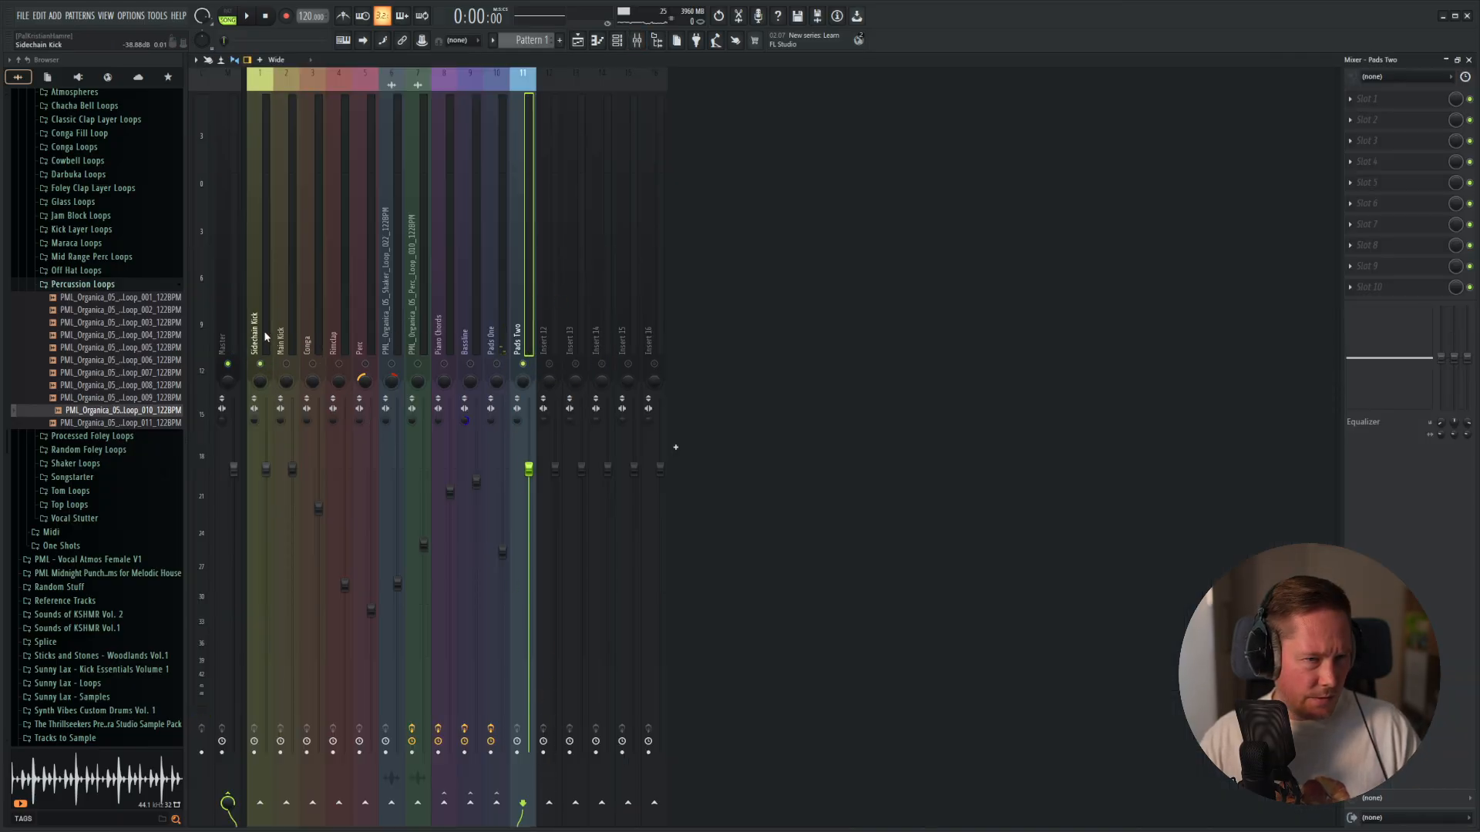
Sidechain Sidechain Kick to Pads Two and add a Fruity Limiter with the Sidechain Basic preset in its slot 10.
left_click(265, 337)
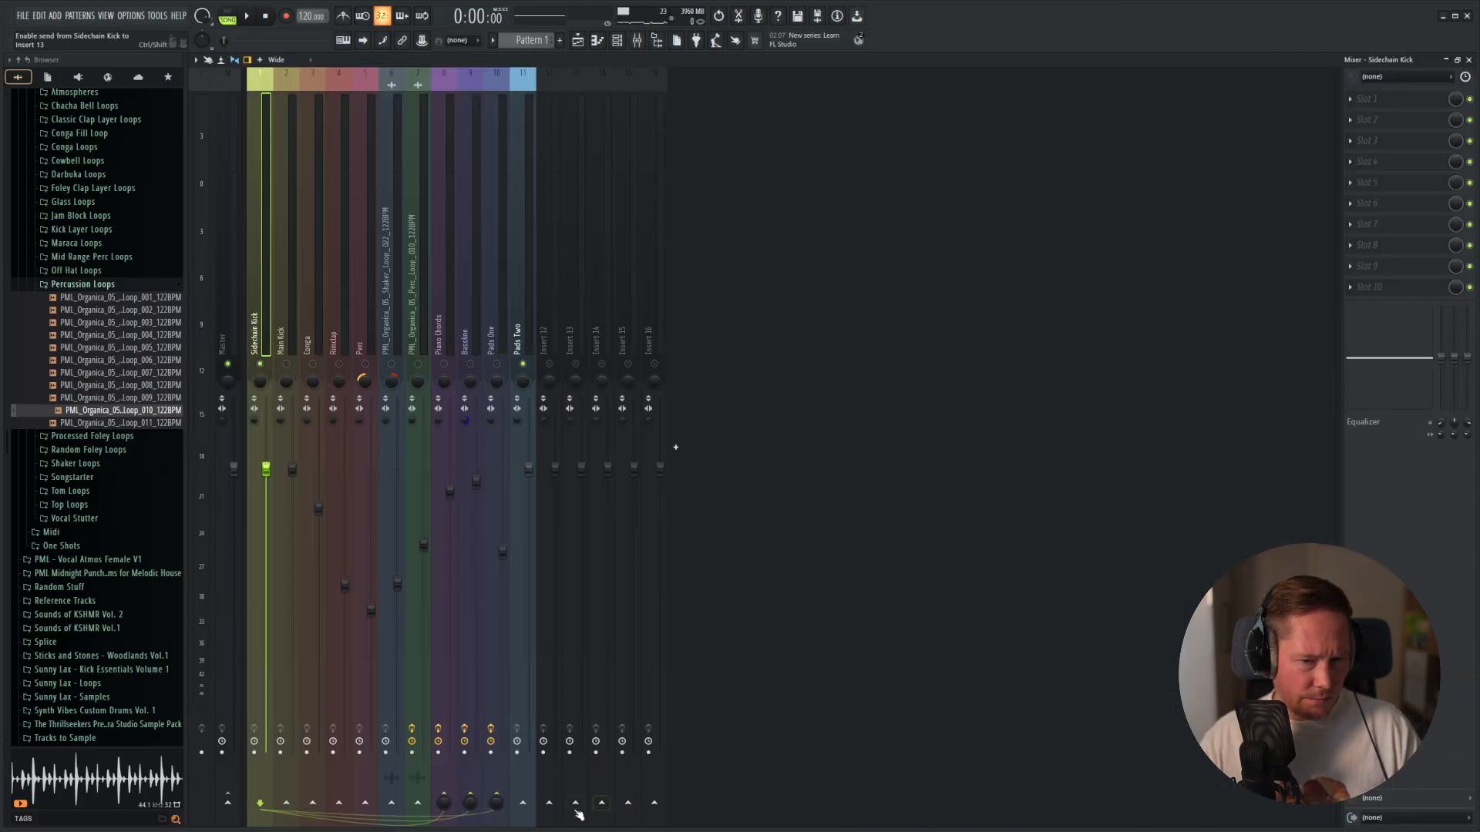
left_click(520, 351)
left_click(1378, 289)
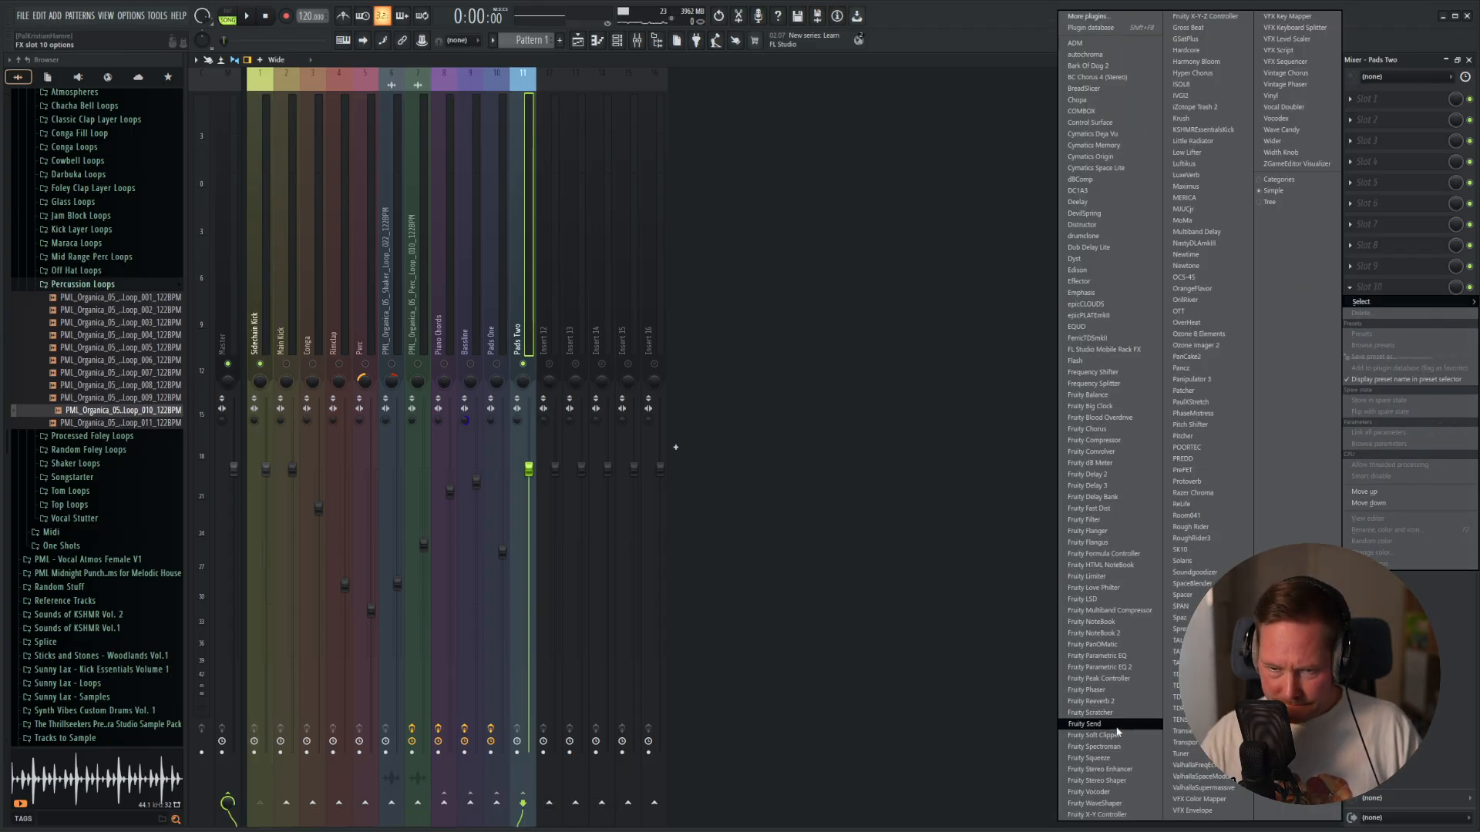
left_click(1117, 578)
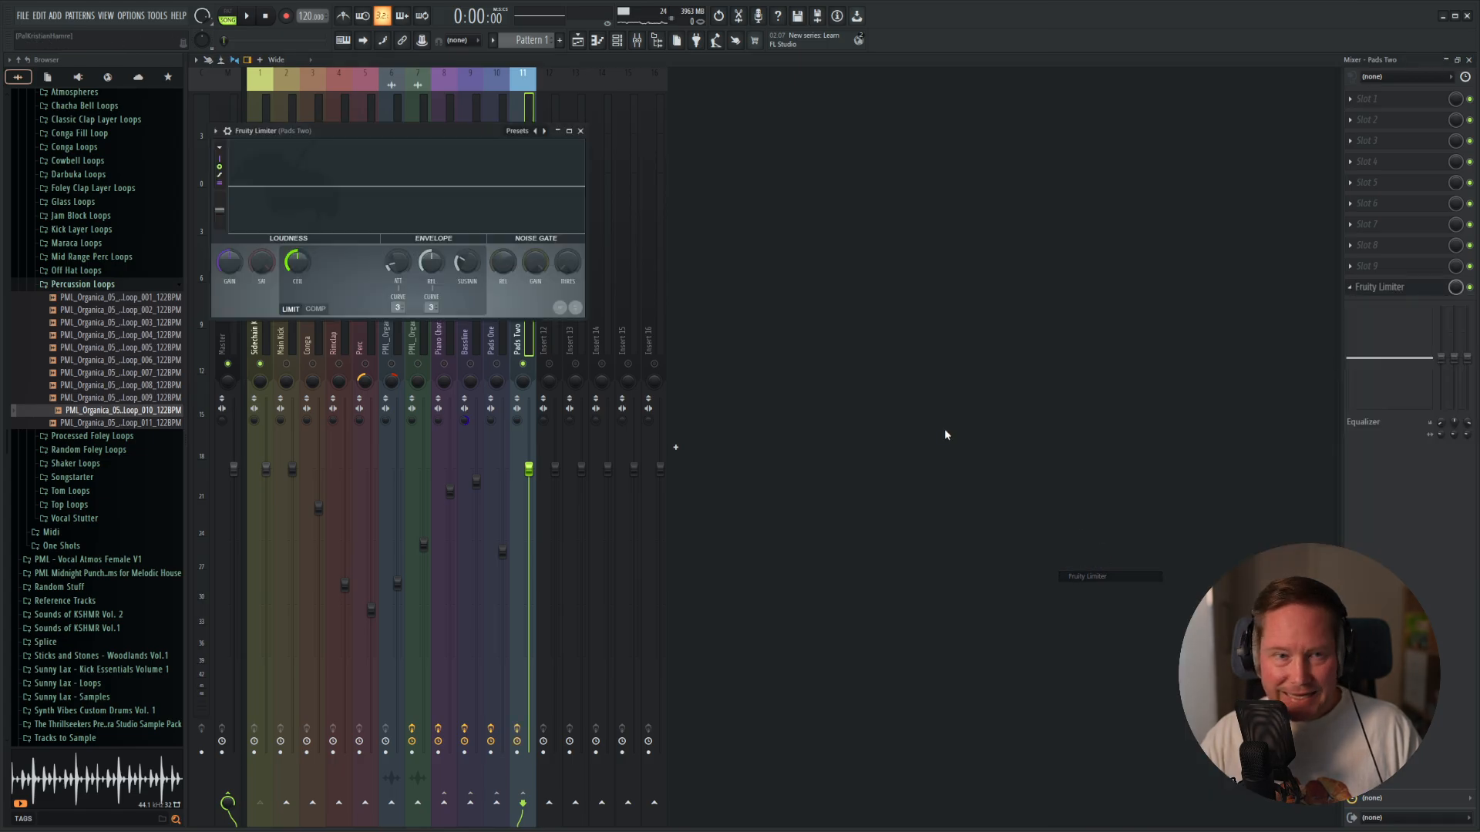
left_click(518, 131)
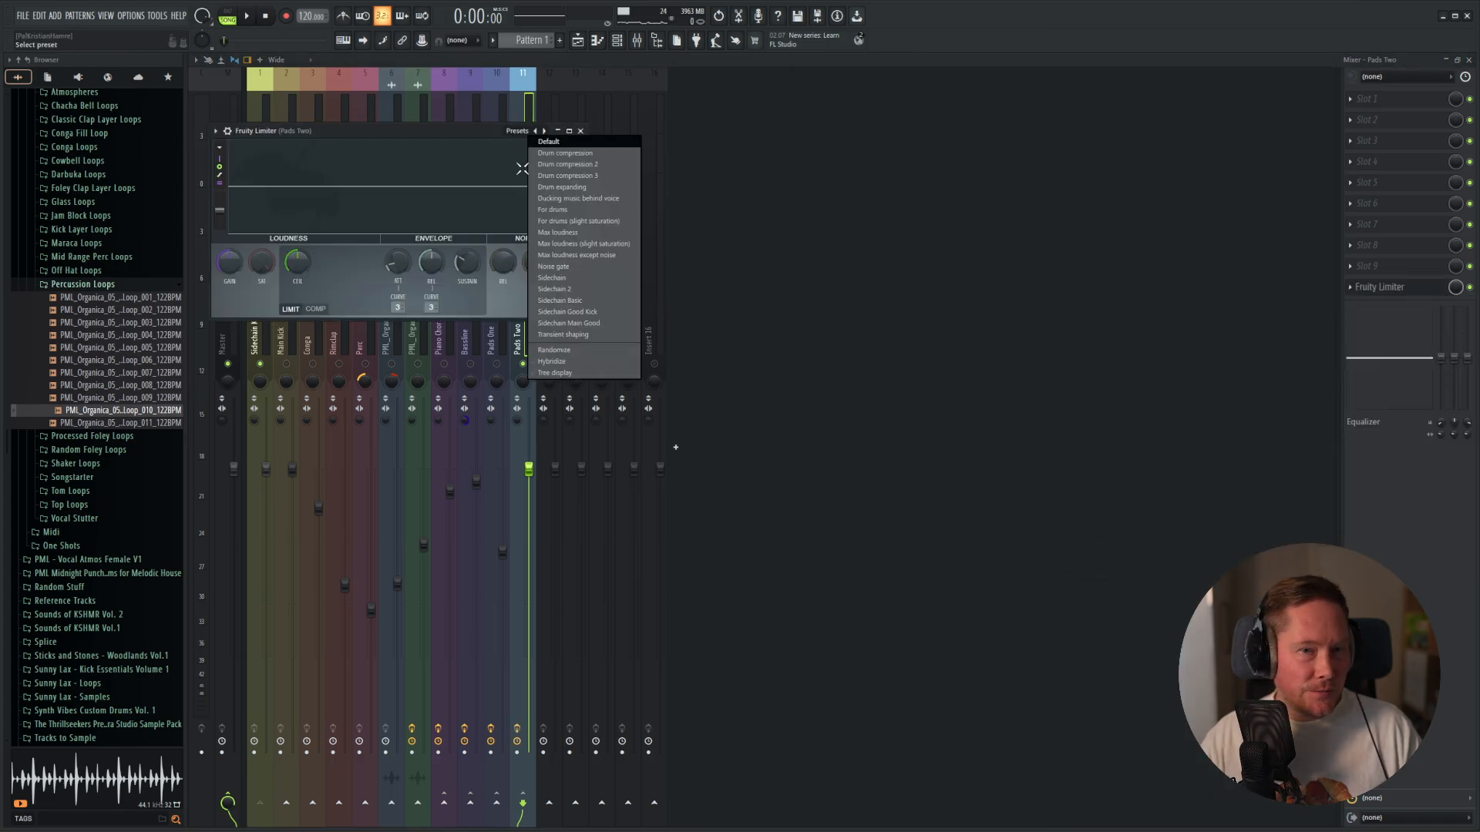
left_click(555, 300)
left_click(581, 131)
Add Fruity Parametric EQ 2 to slot 1 of Pads Two and lower band 1 to -18 dB at about 162 Hz.
left_click(1368, 98)
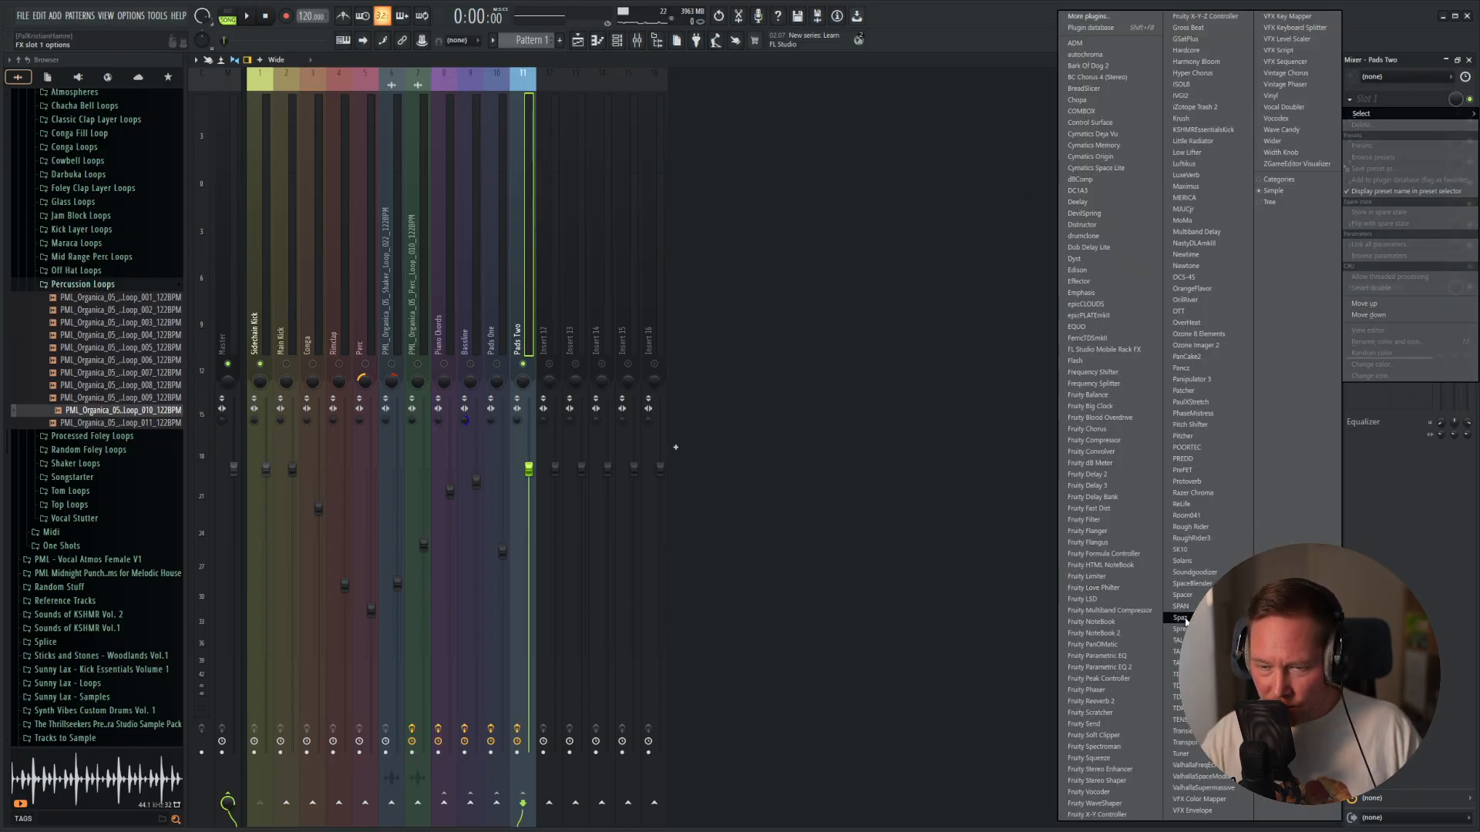
left_click(1101, 668)
left_click_drag(255, 221, 290, 286)
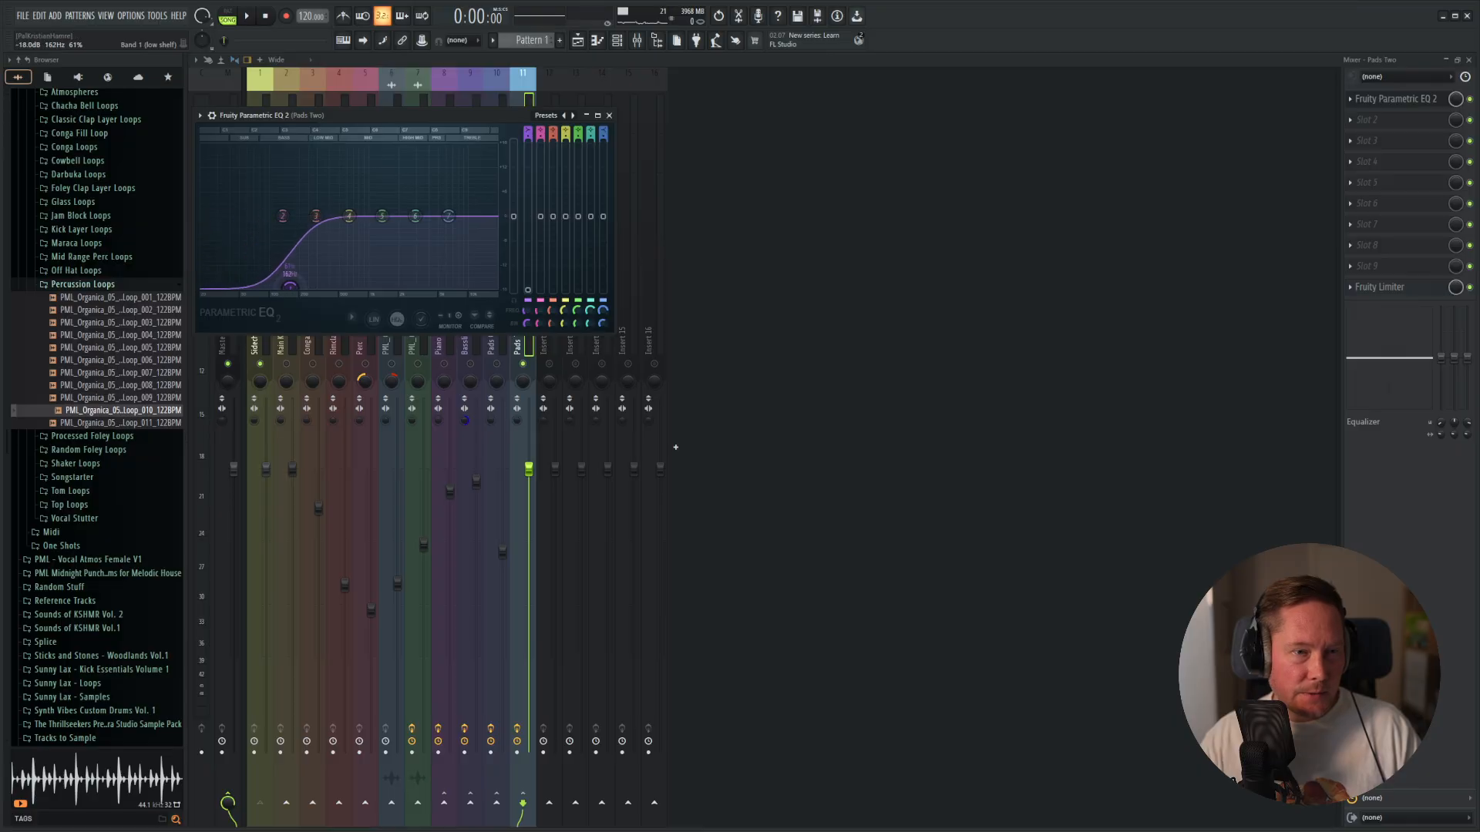
left_click(610, 115)
Add Fruity Parametric EQ 2 to slot 1 of Pads One and cut its low end with band 1 during playback.
left_click(492, 327)
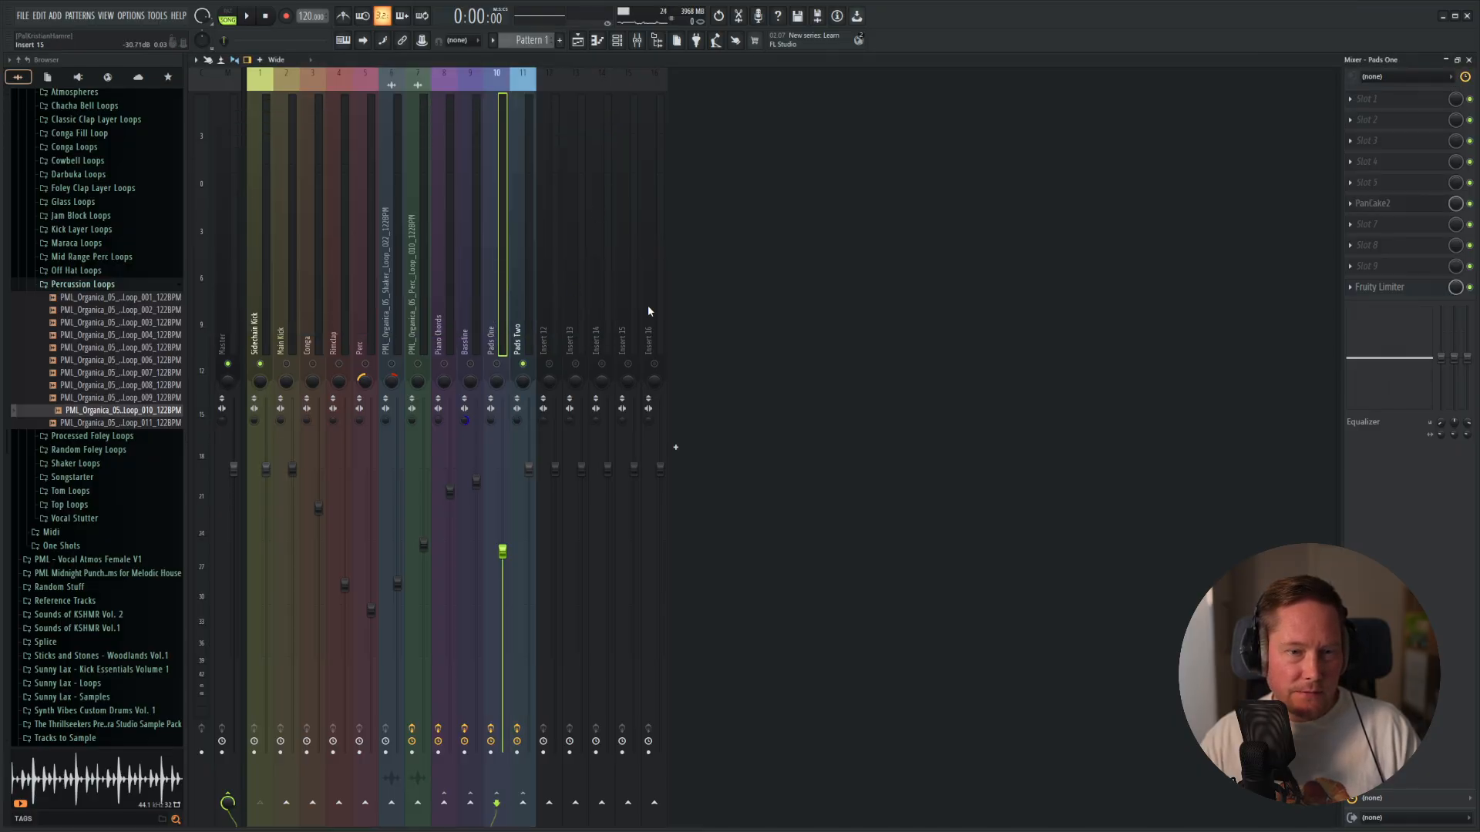
left_click(1403, 101)
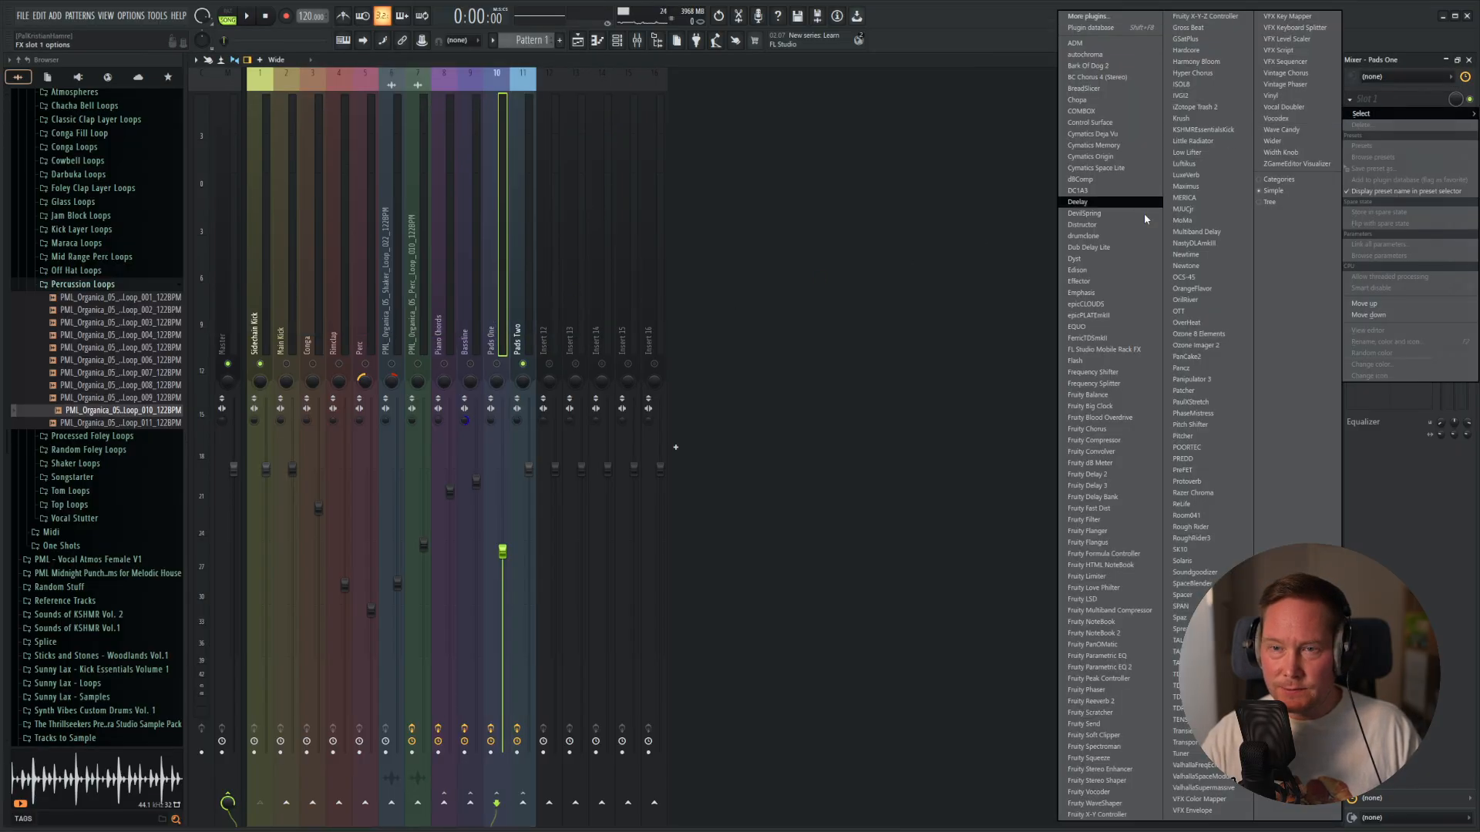
left_click(1101, 668)
key("space")
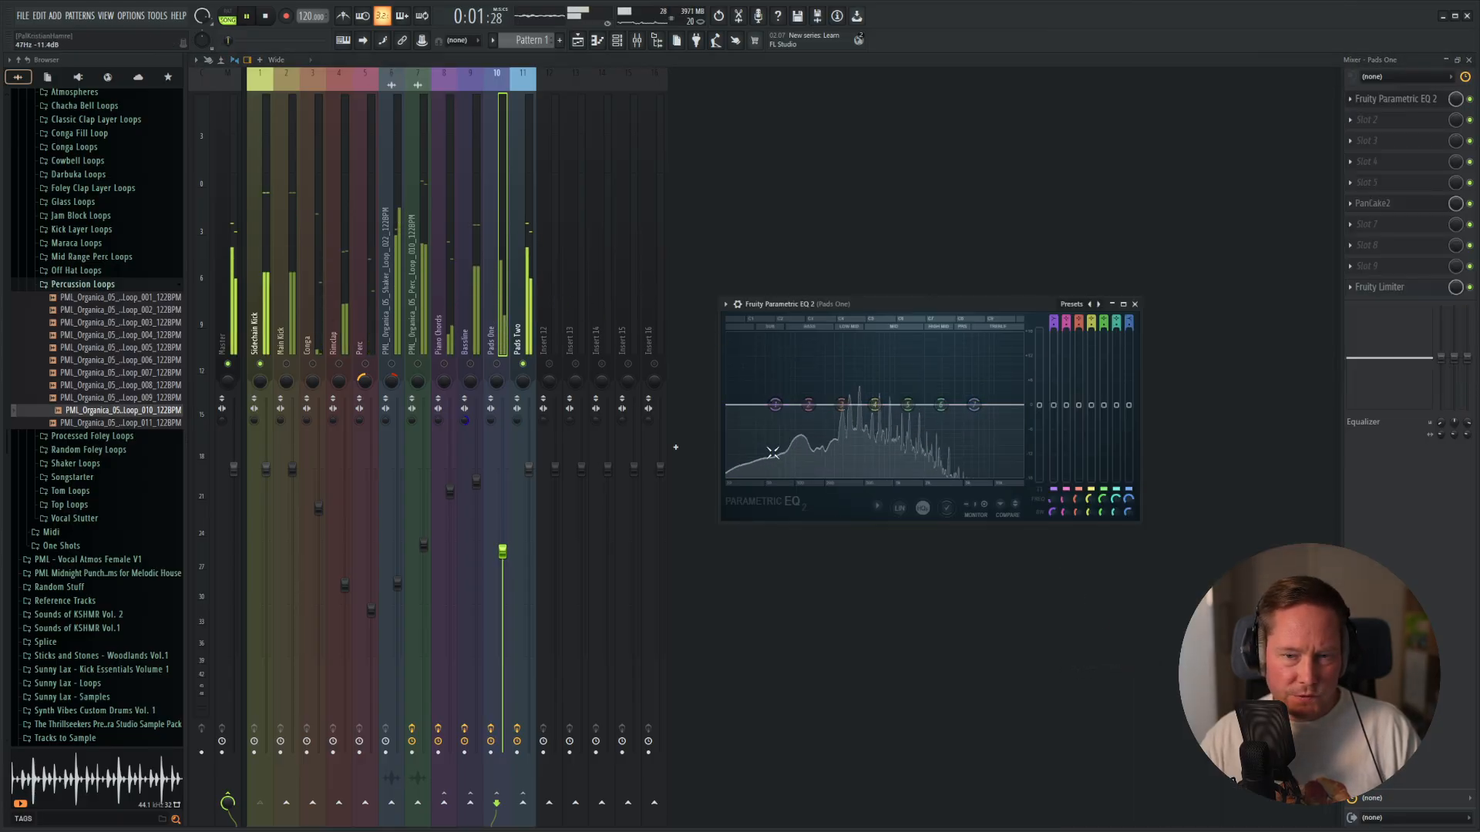
left_click_drag(775, 405, 830, 476)
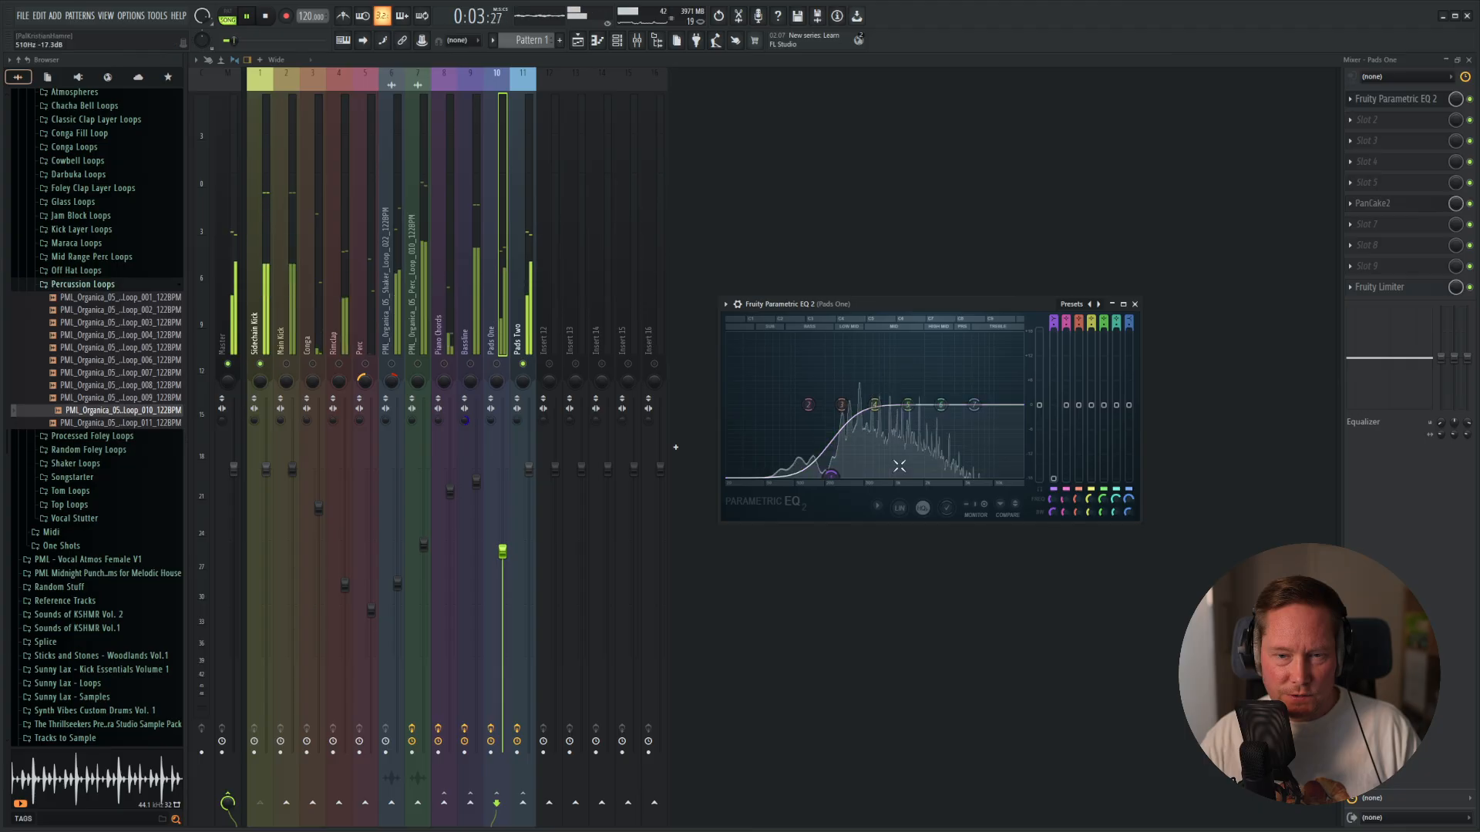
left_click(1136, 304)
key("space")
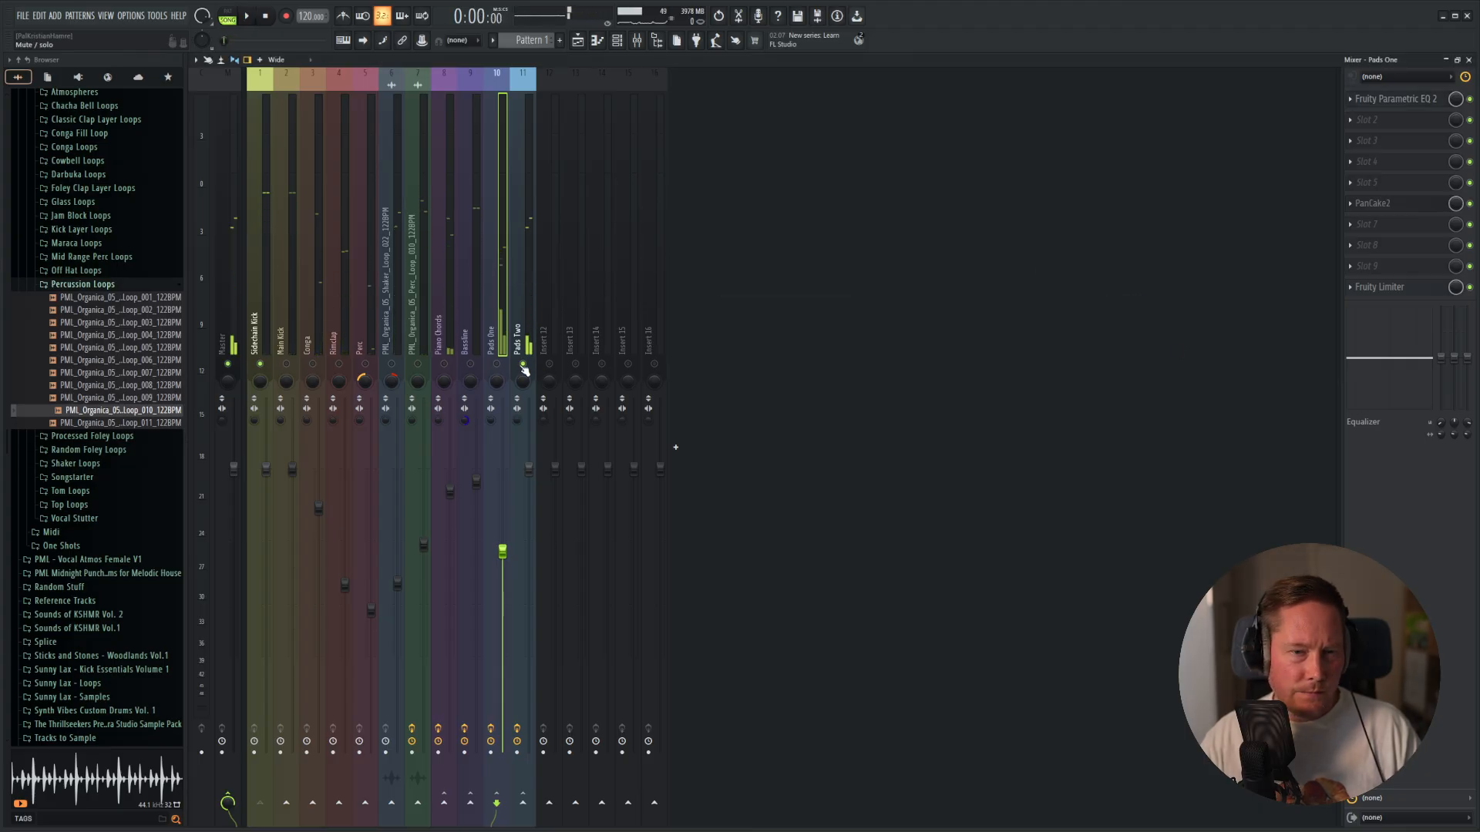
Unmute Pads One alongside Pads Two and lower the Pads Two volume to about 75%.
left_click(496, 364)
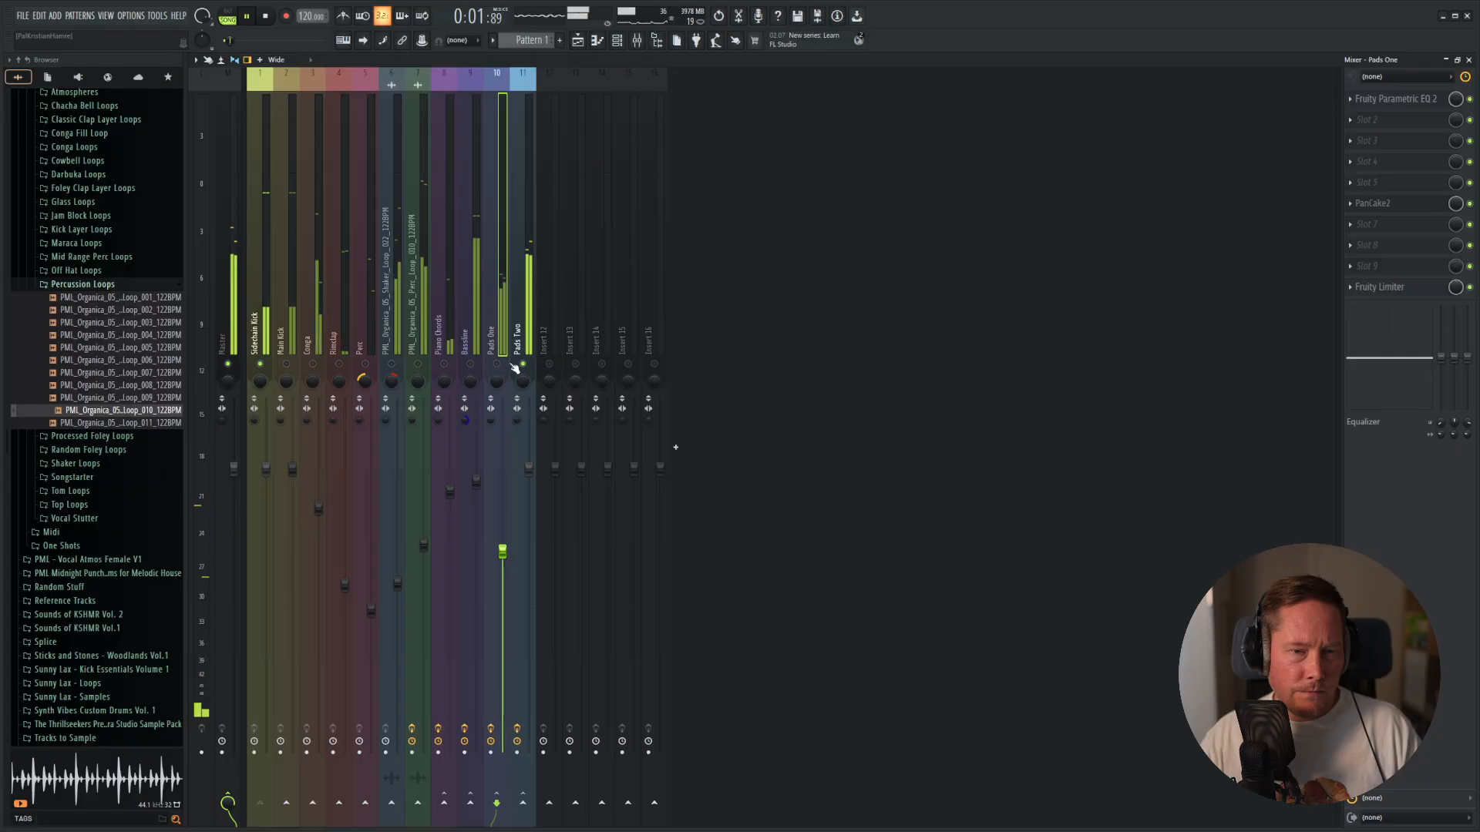
left_click_drag(529, 467, 530, 532)
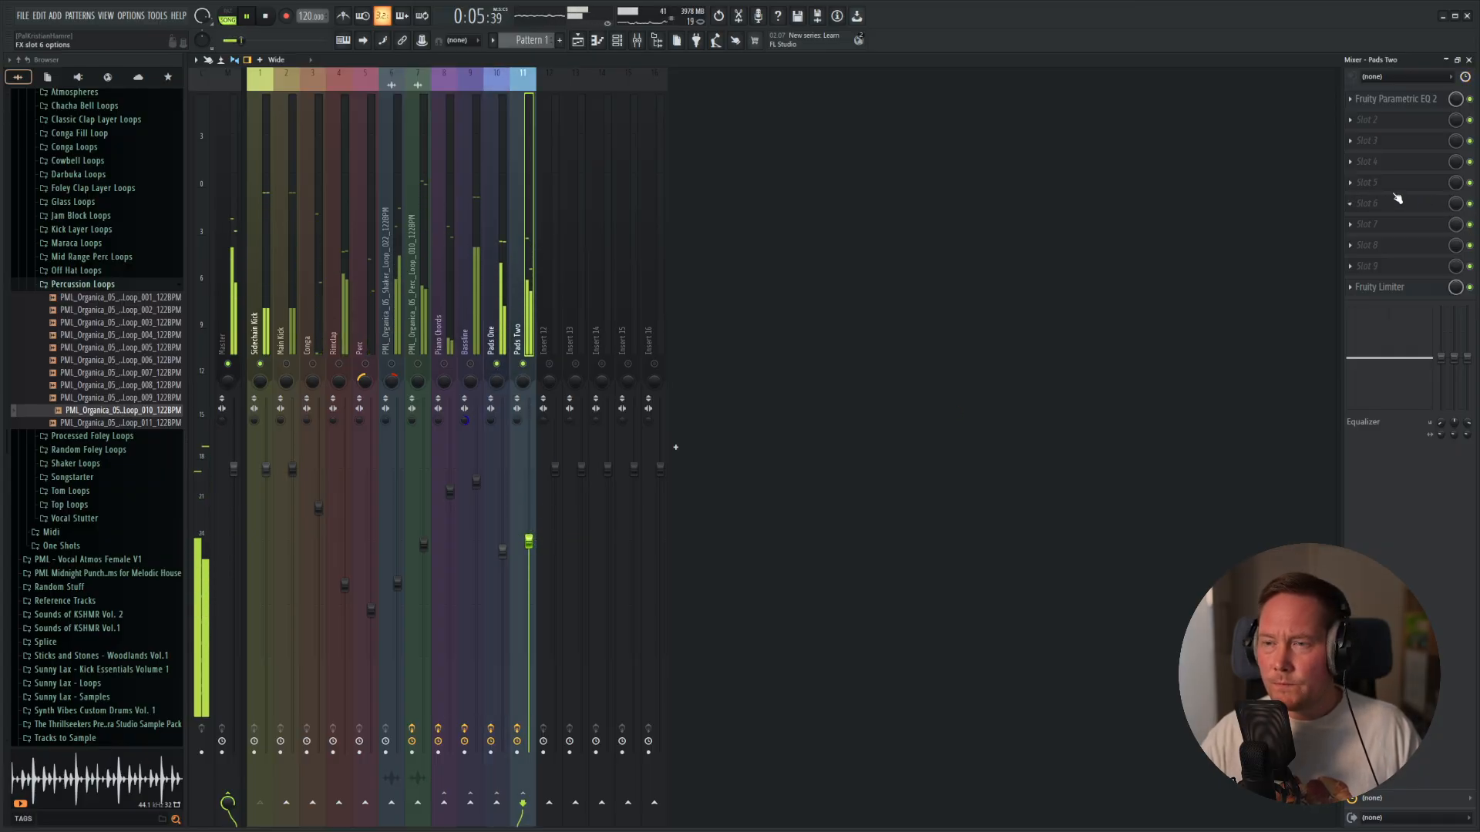
Add PanCake2 to slot 5 of Pads Two with a 3 Bars (12/4) LFO rate and the mix at about 74%.
left_click(1380, 182)
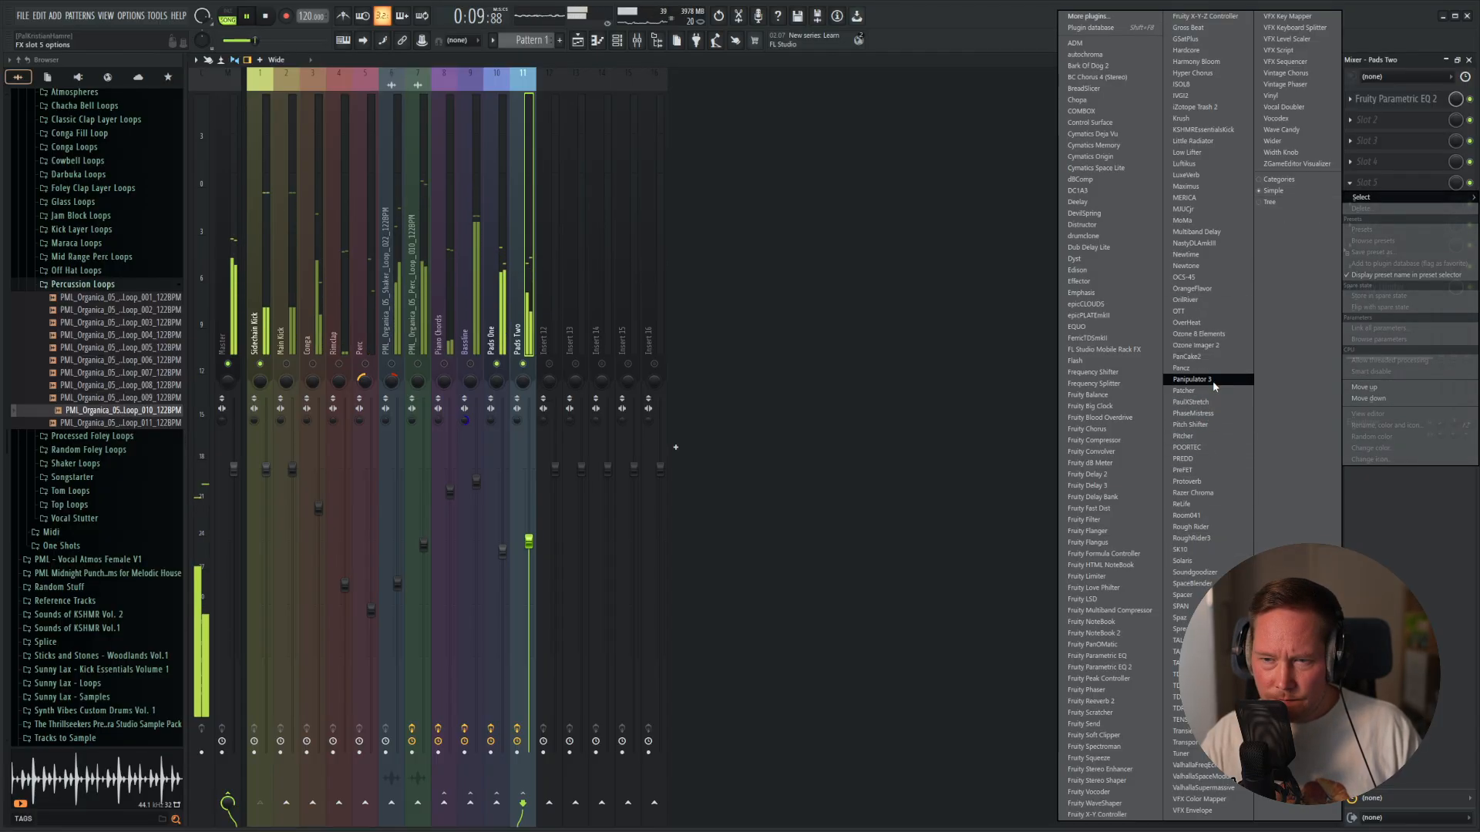
left_click(1218, 359)
left_click_drag(468, 179, 1019, 103)
left_click(1062, 156)
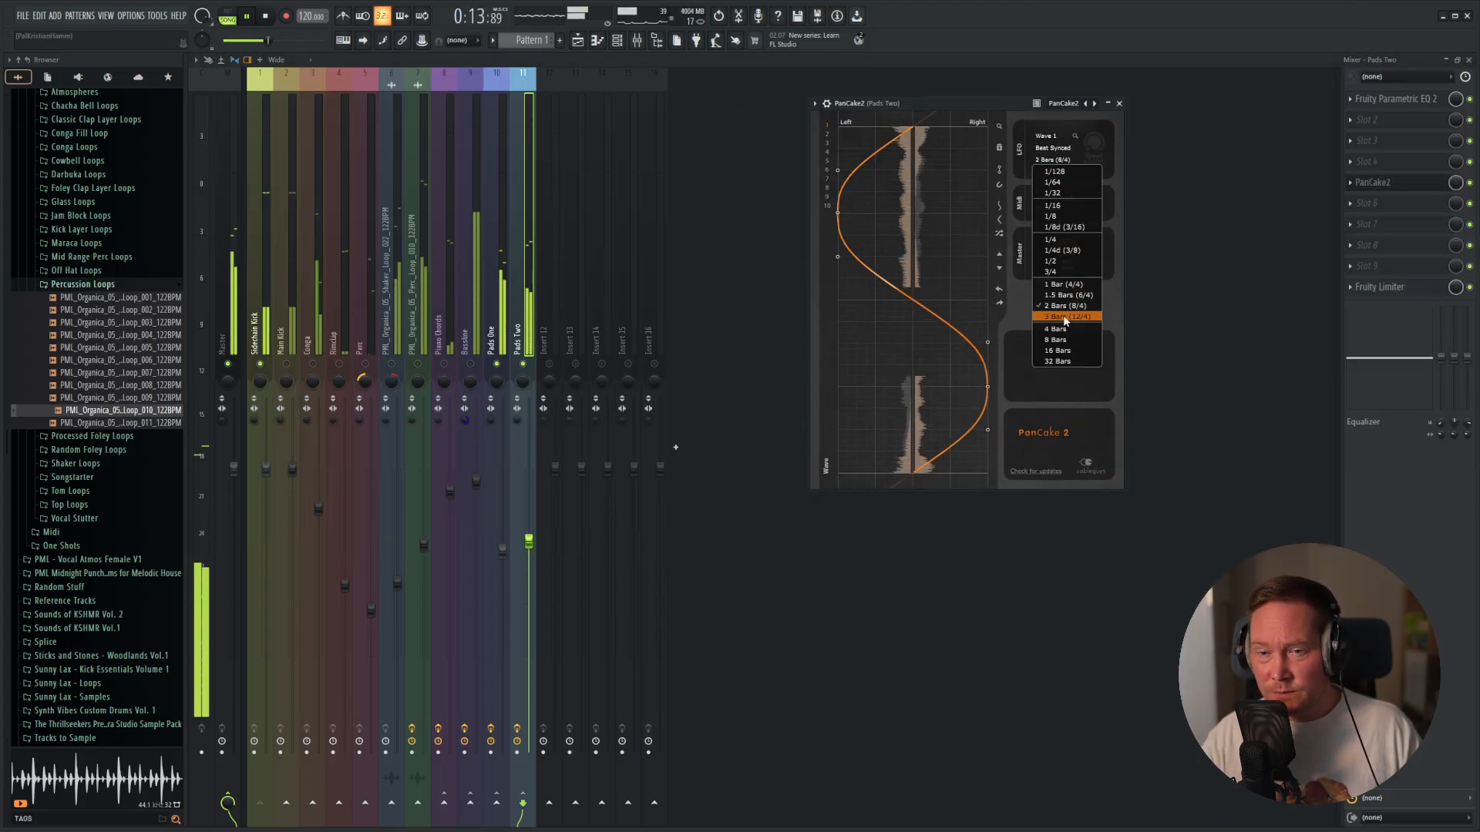
left_click(1064, 316)
left_click_drag(1067, 248, 1066, 265)
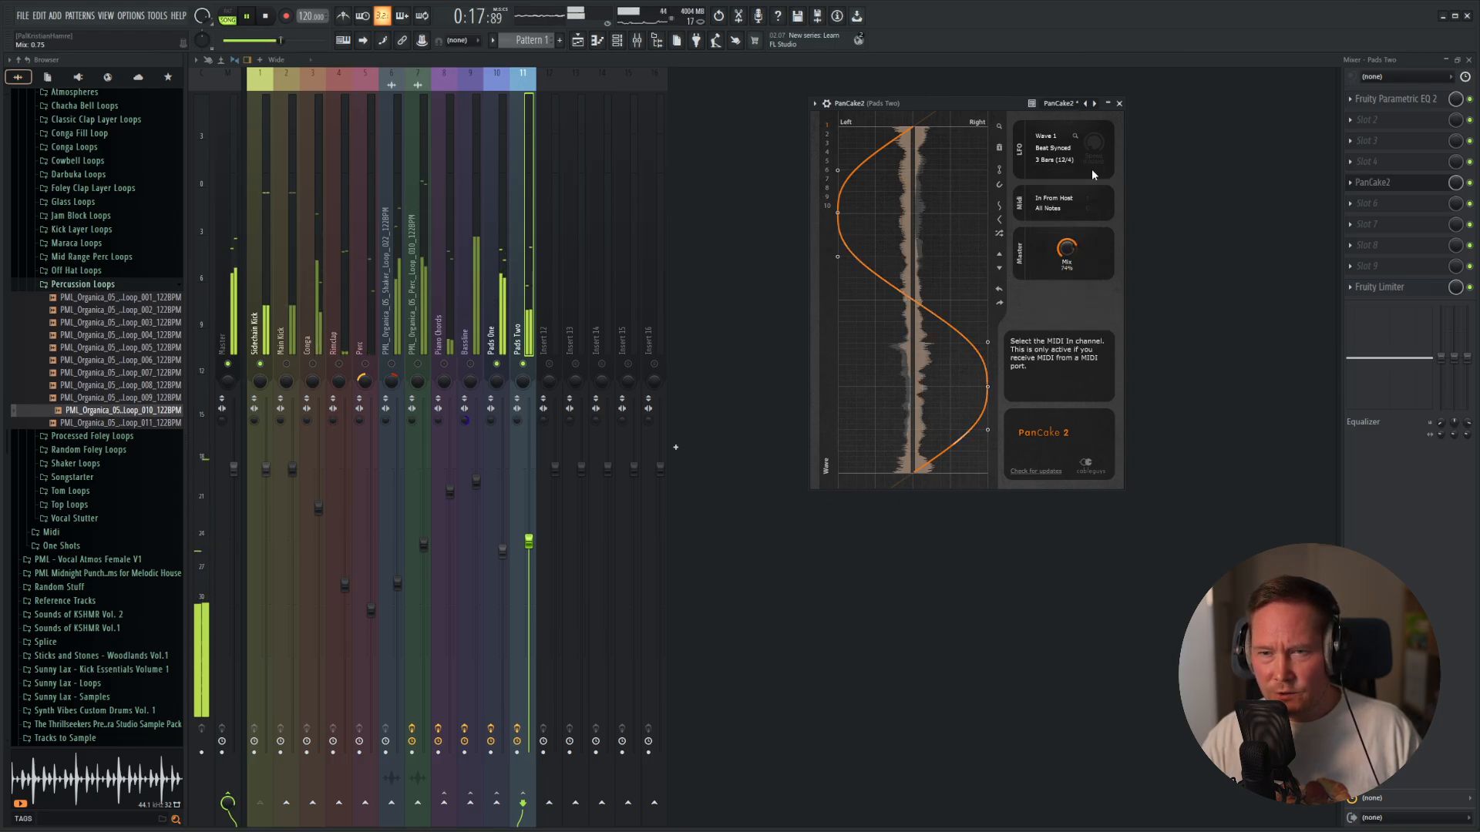
left_click(1120, 103)
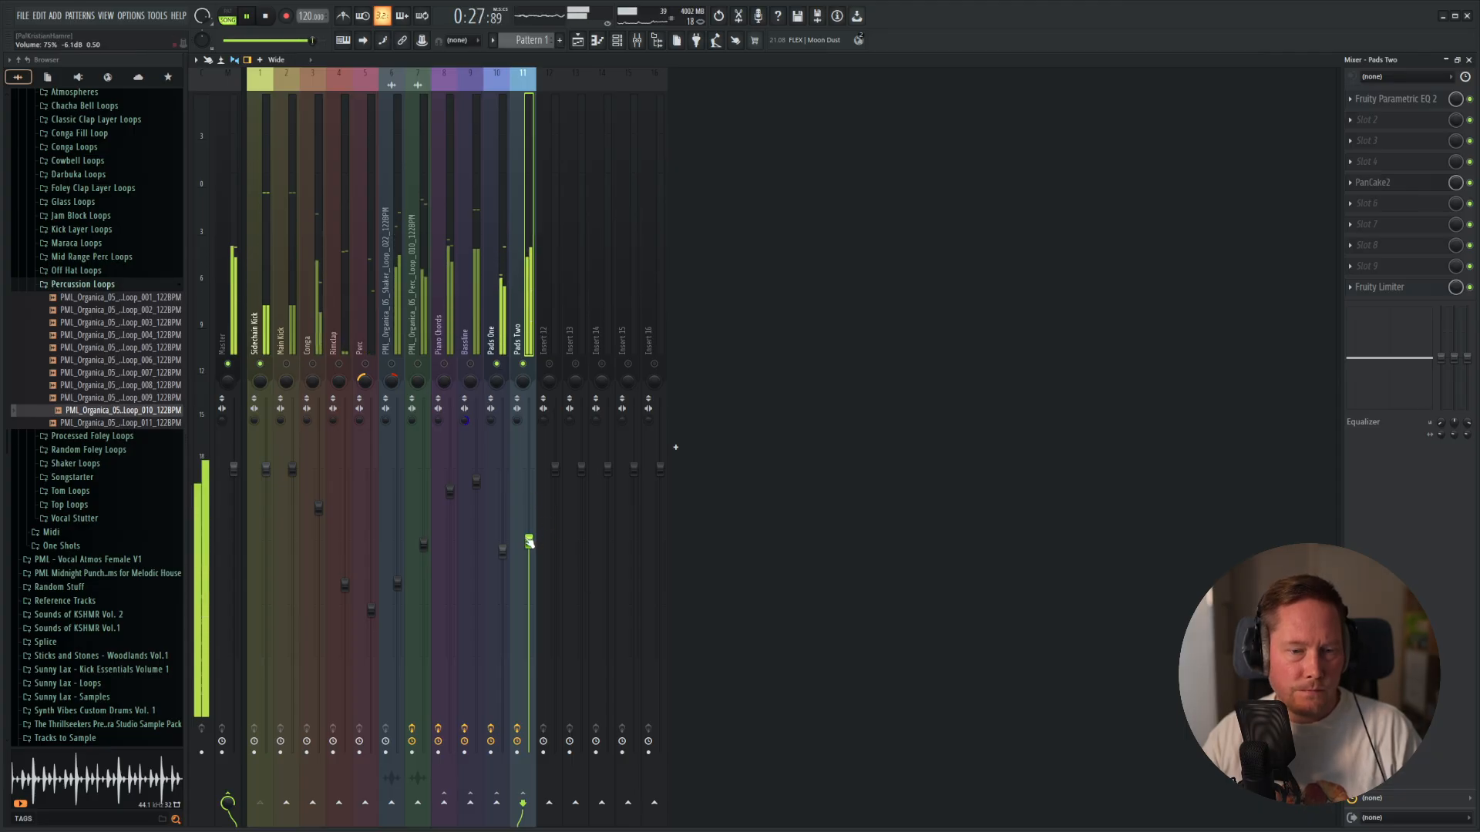
Lower the Pads One and Pads Two volumes slightly while comparing playback with Pads One muted and unmuted.
left_click_drag(529, 542, 529, 544)
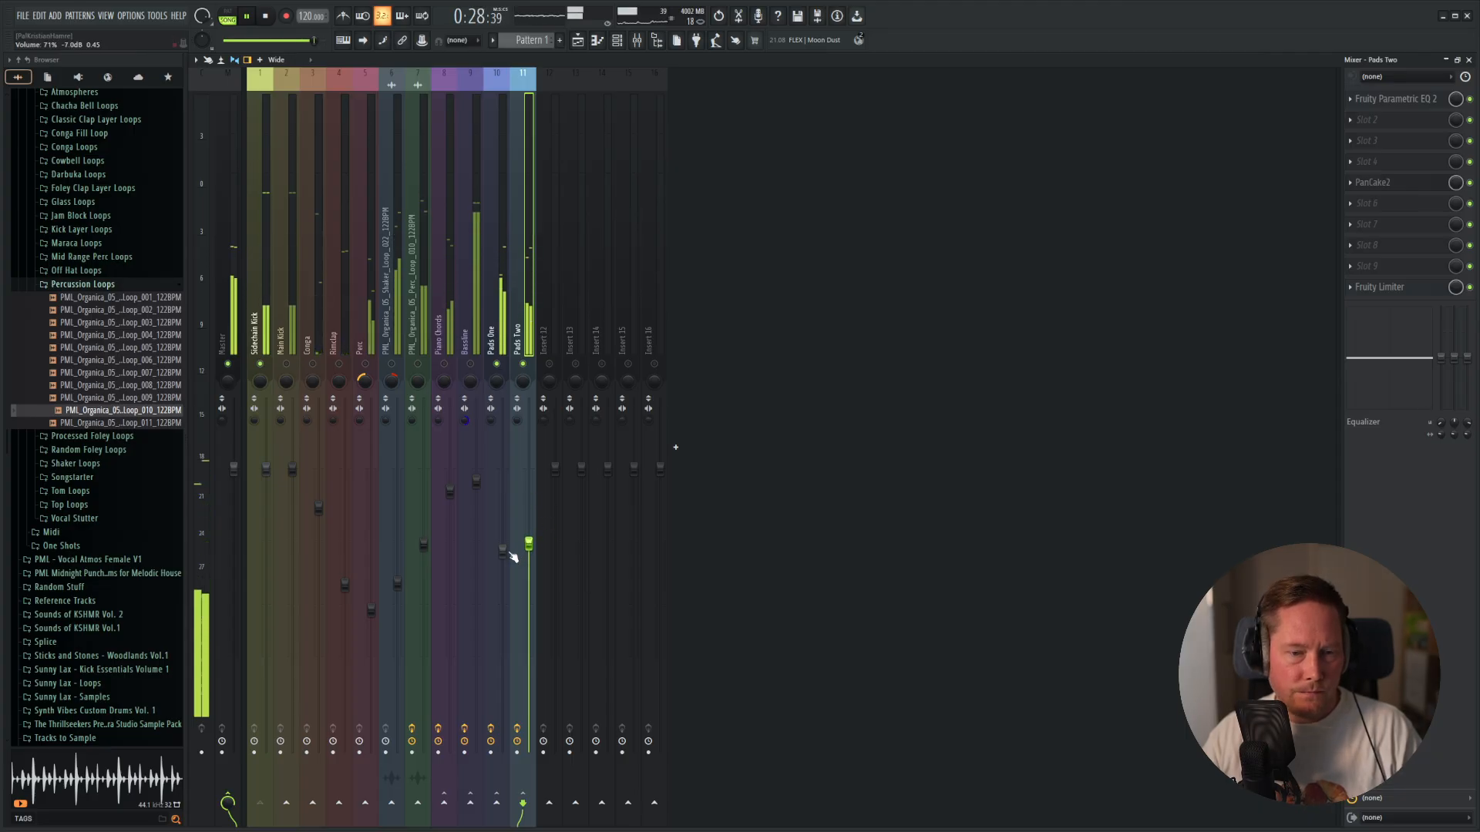
left_click(497, 365)
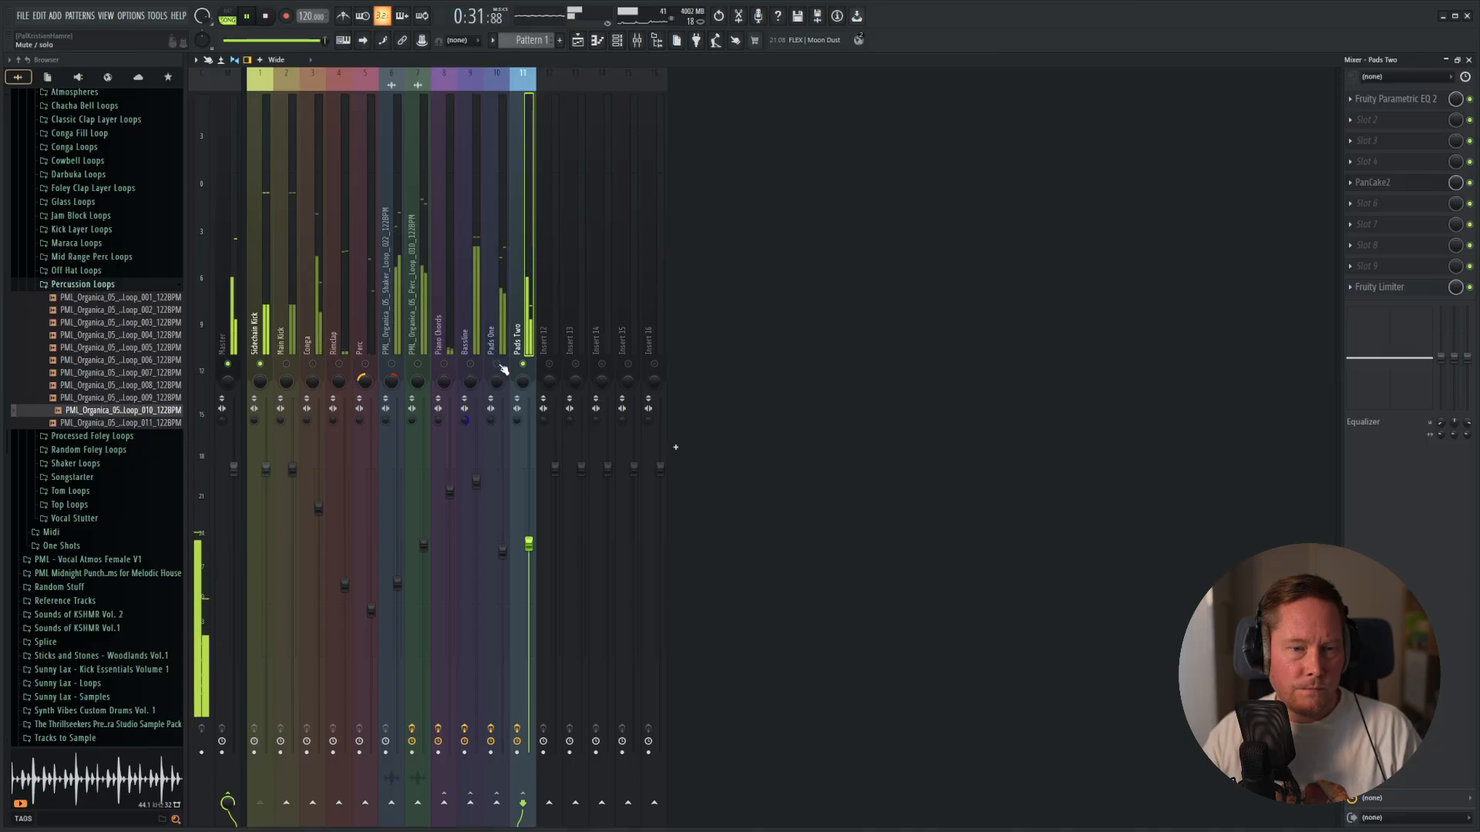
left_click(498, 366)
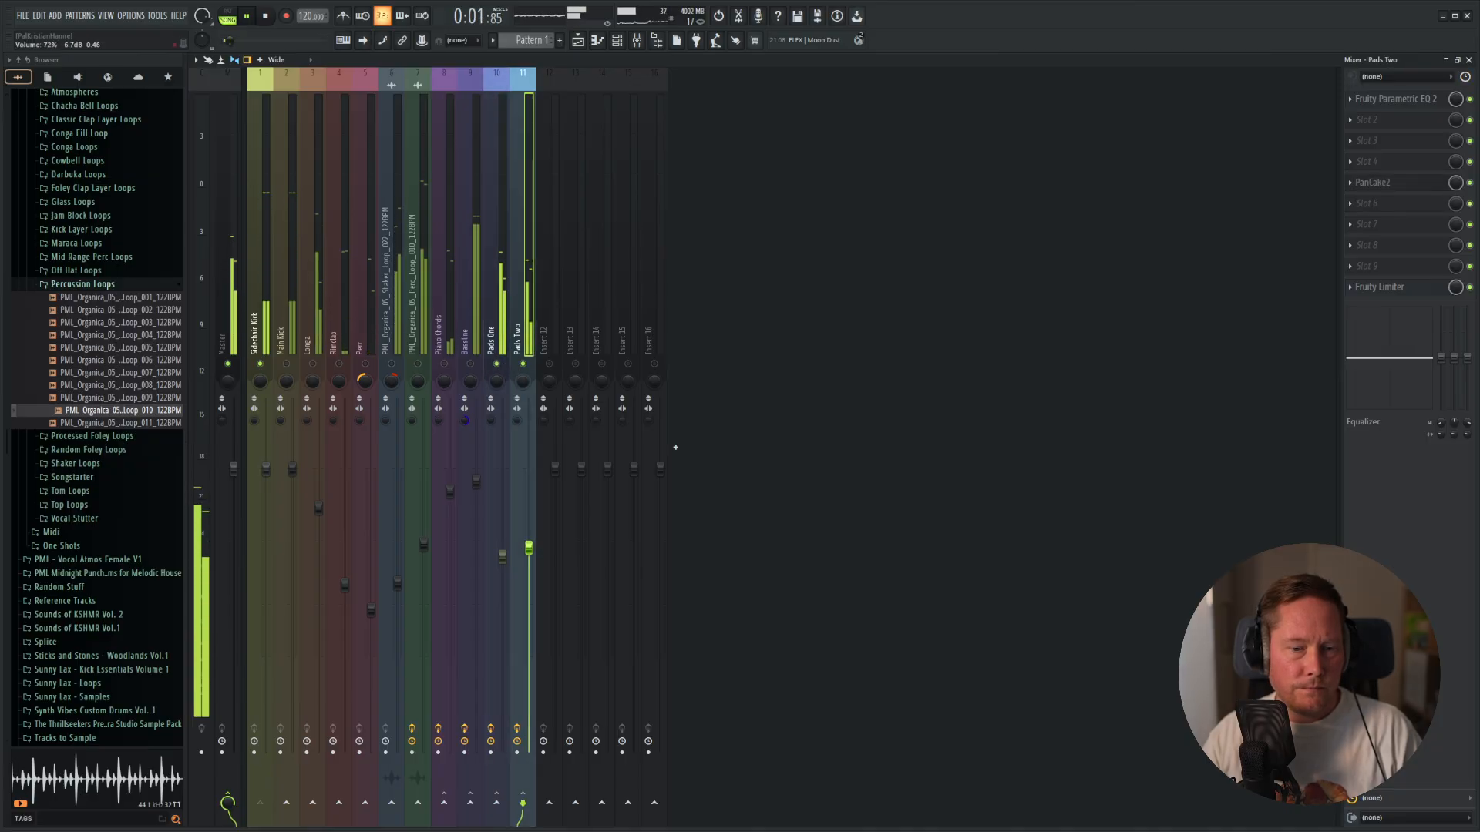
left_click_drag(529, 544, 530, 560)
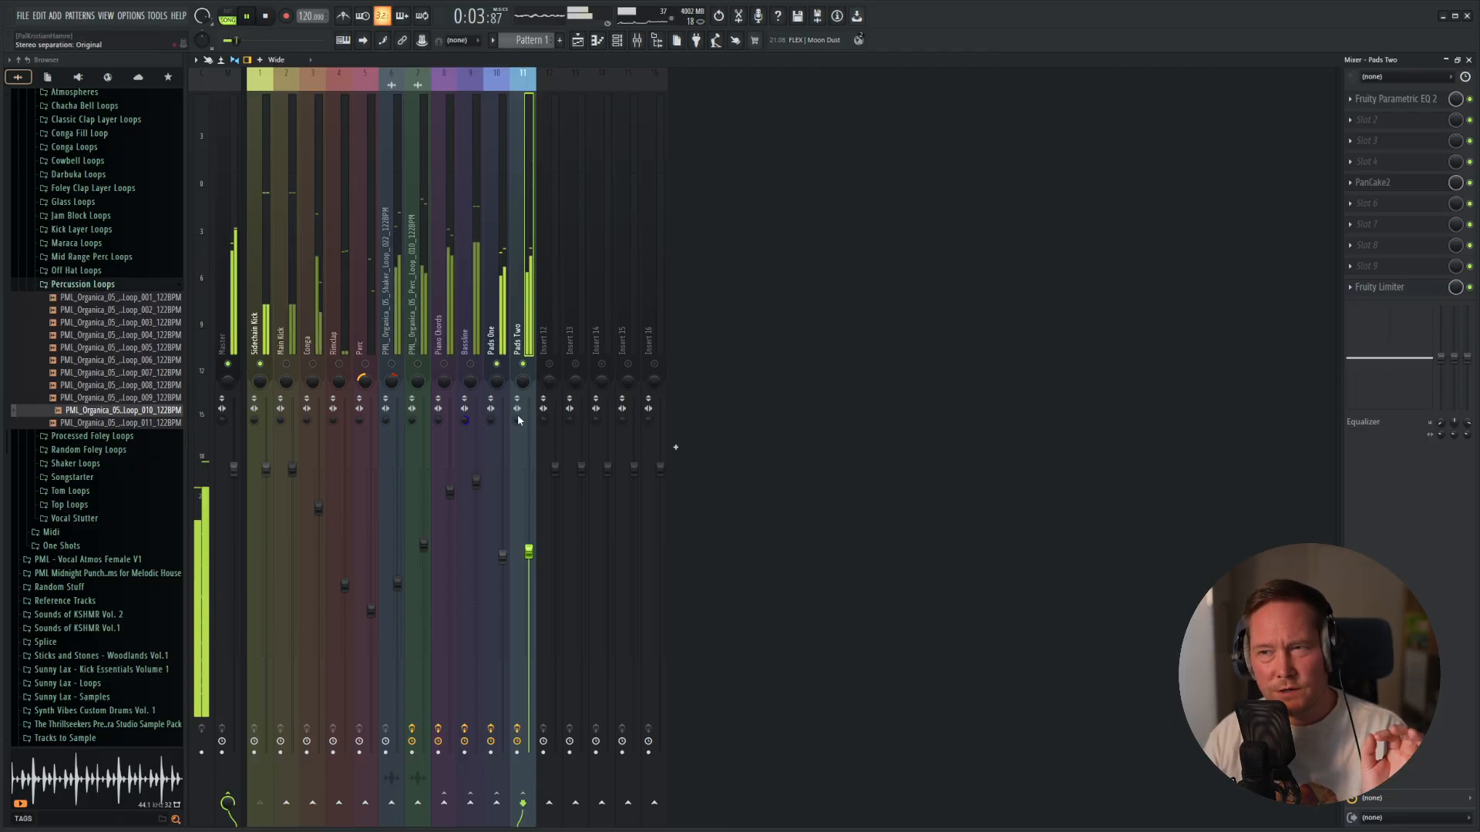
Unmute all the mixer tracks and play back the full mix from the start.
key("space")
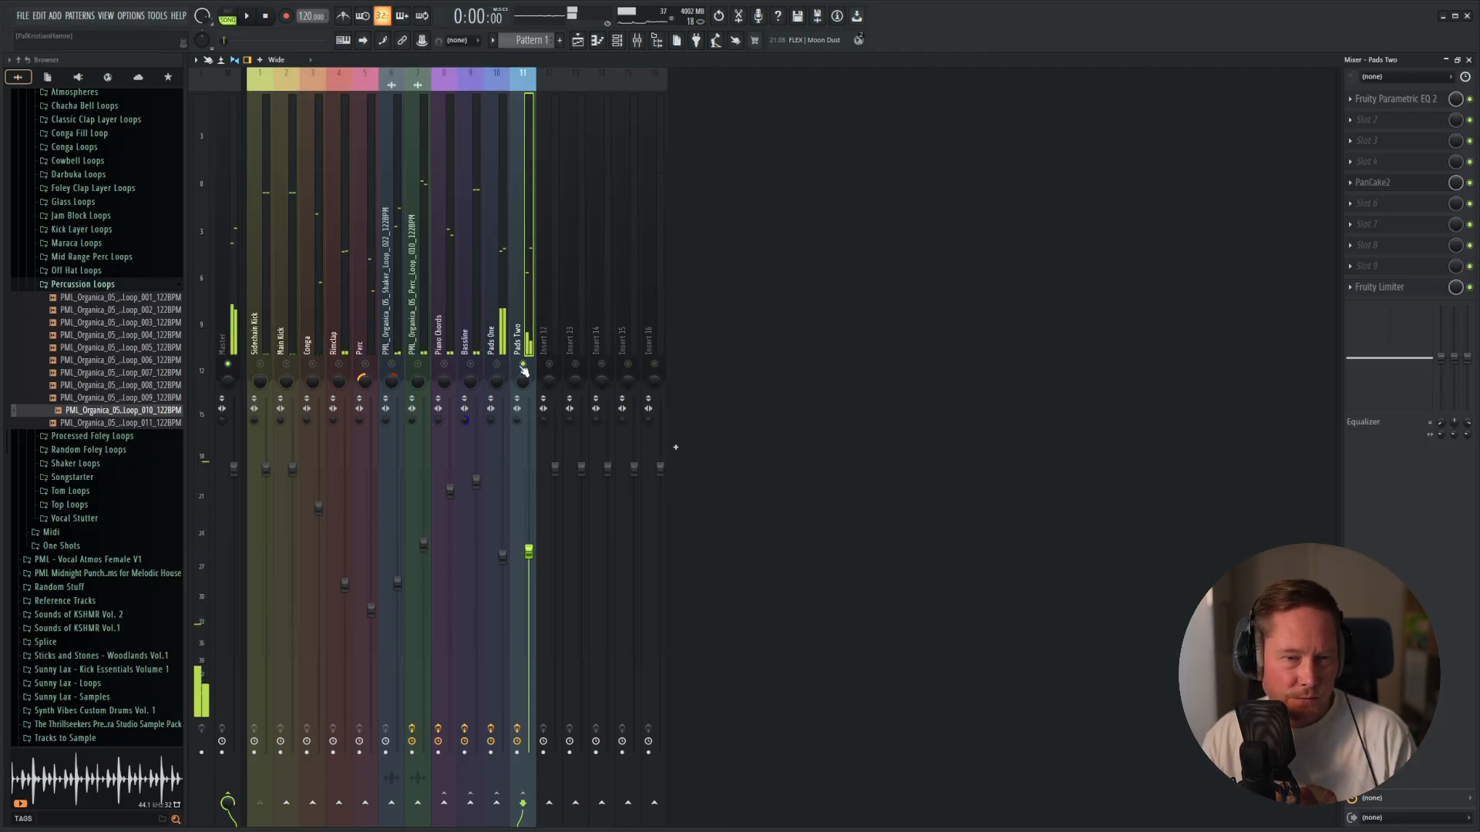
key("space")
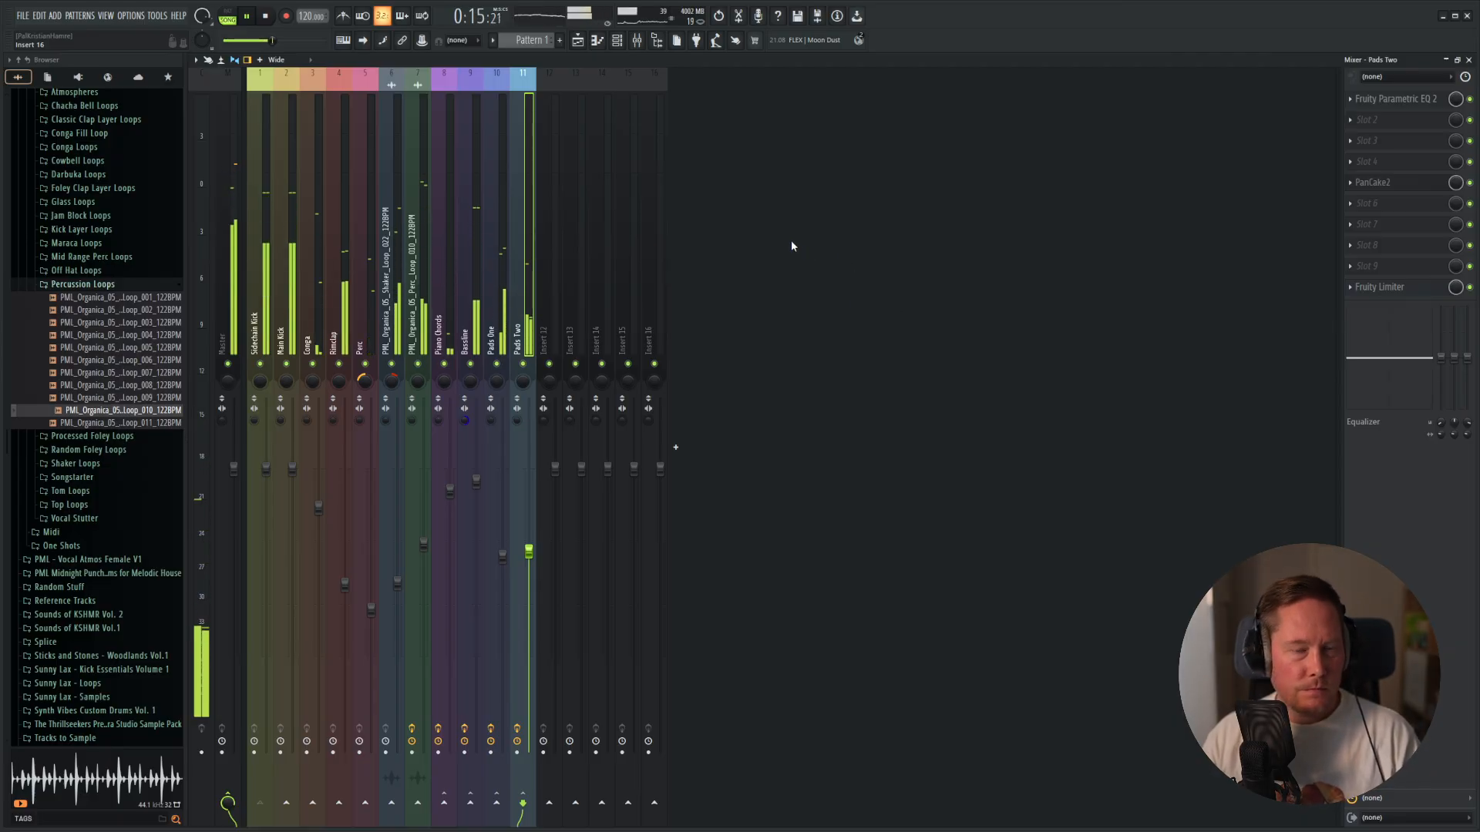
key("space")
Save the project as "Organik 6" in a new project folder with the used samples copied into it.
key("F5")
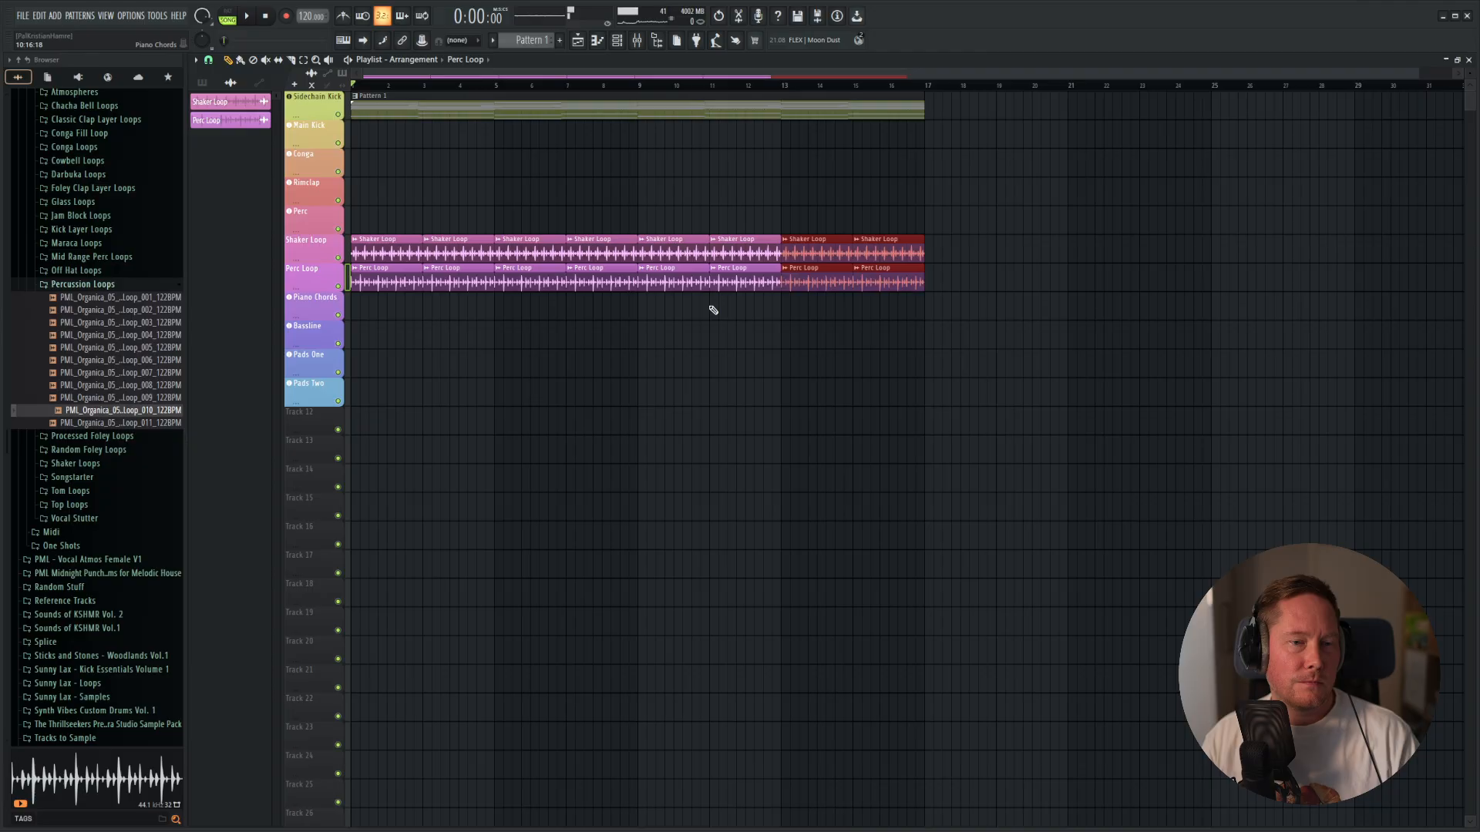
left_click(23, 16)
left_click(74, 86)
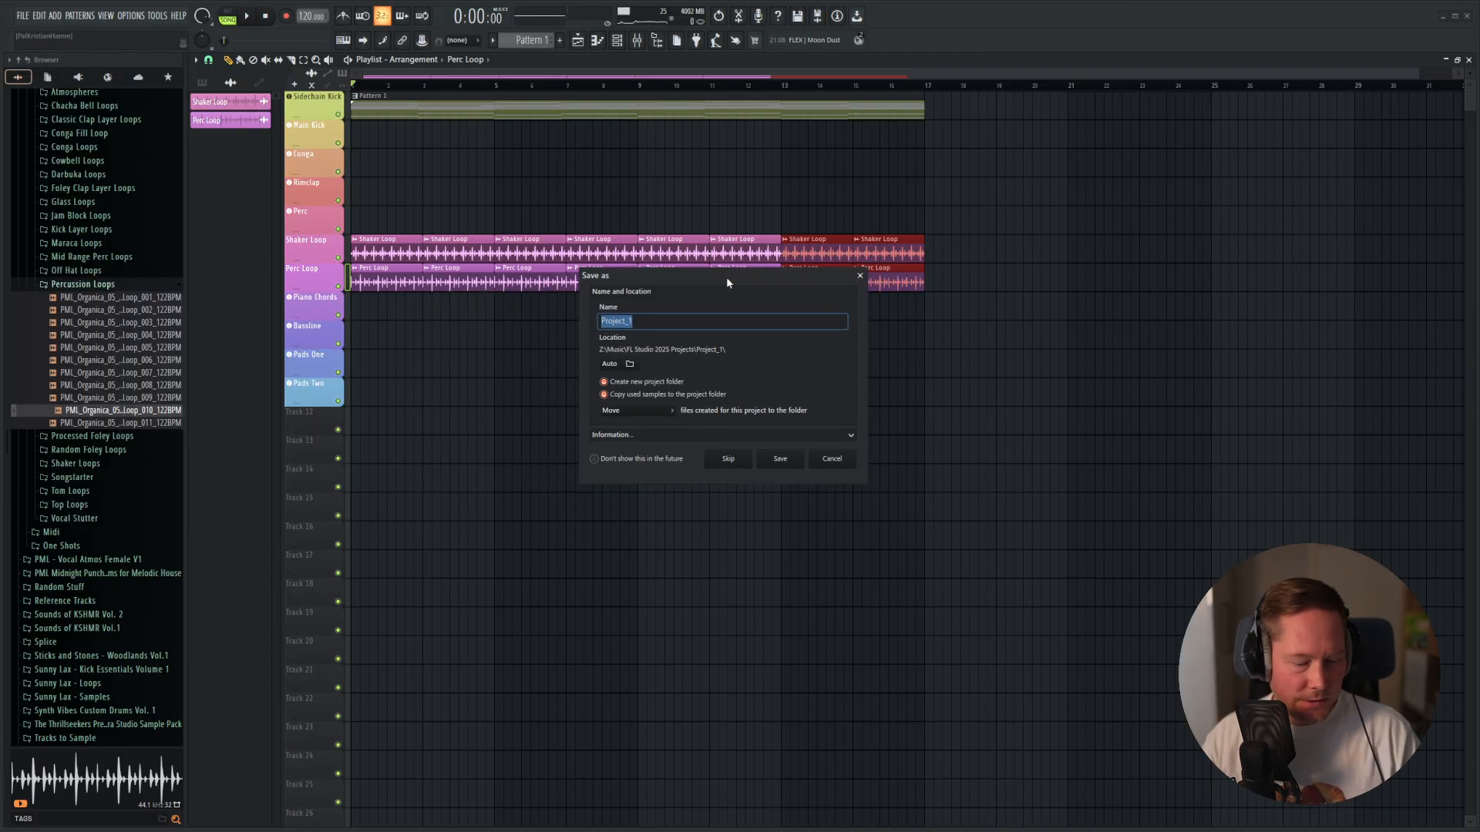
type("Organik 6")
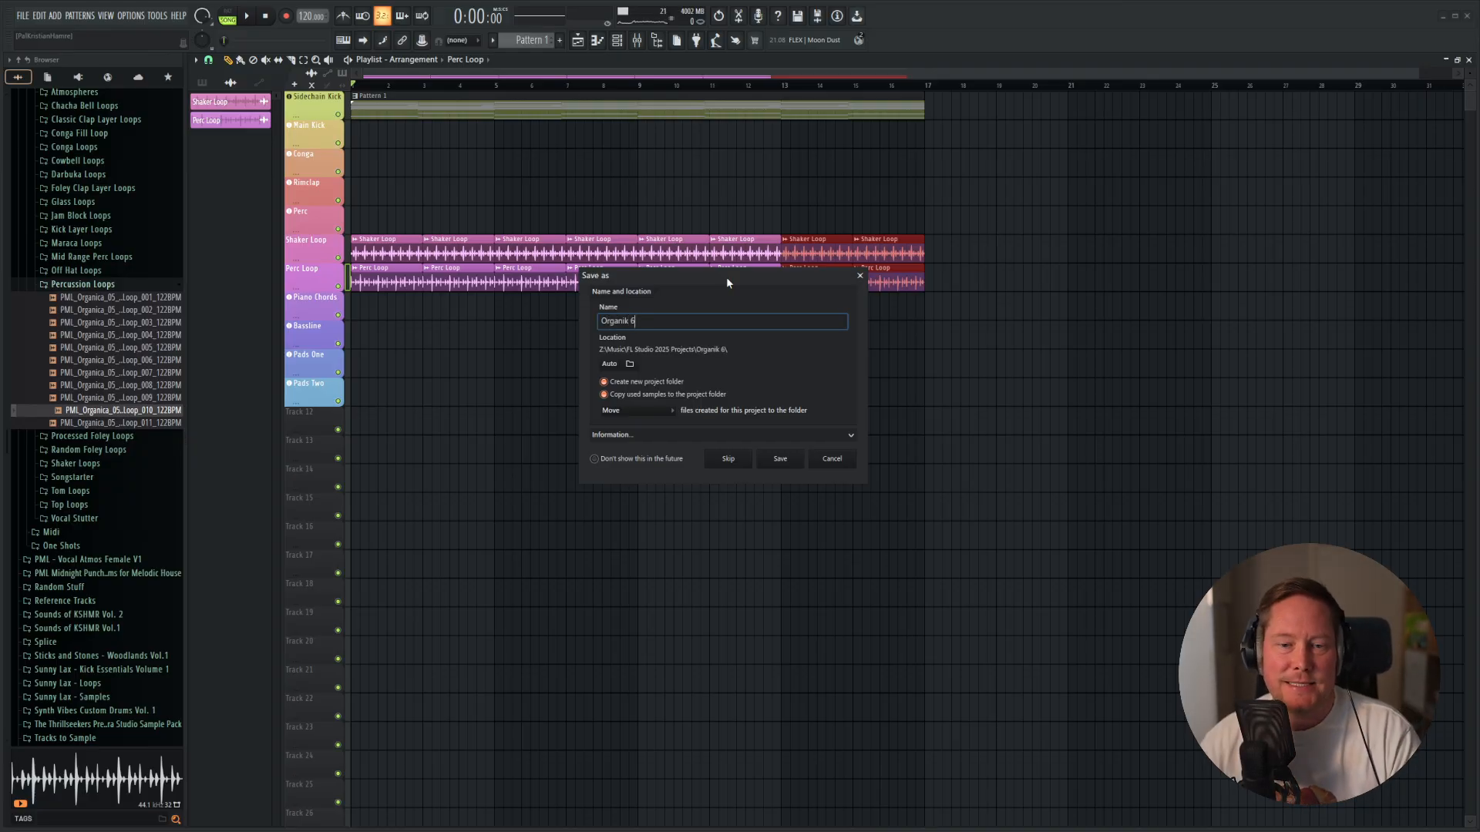
left_click(780, 460)
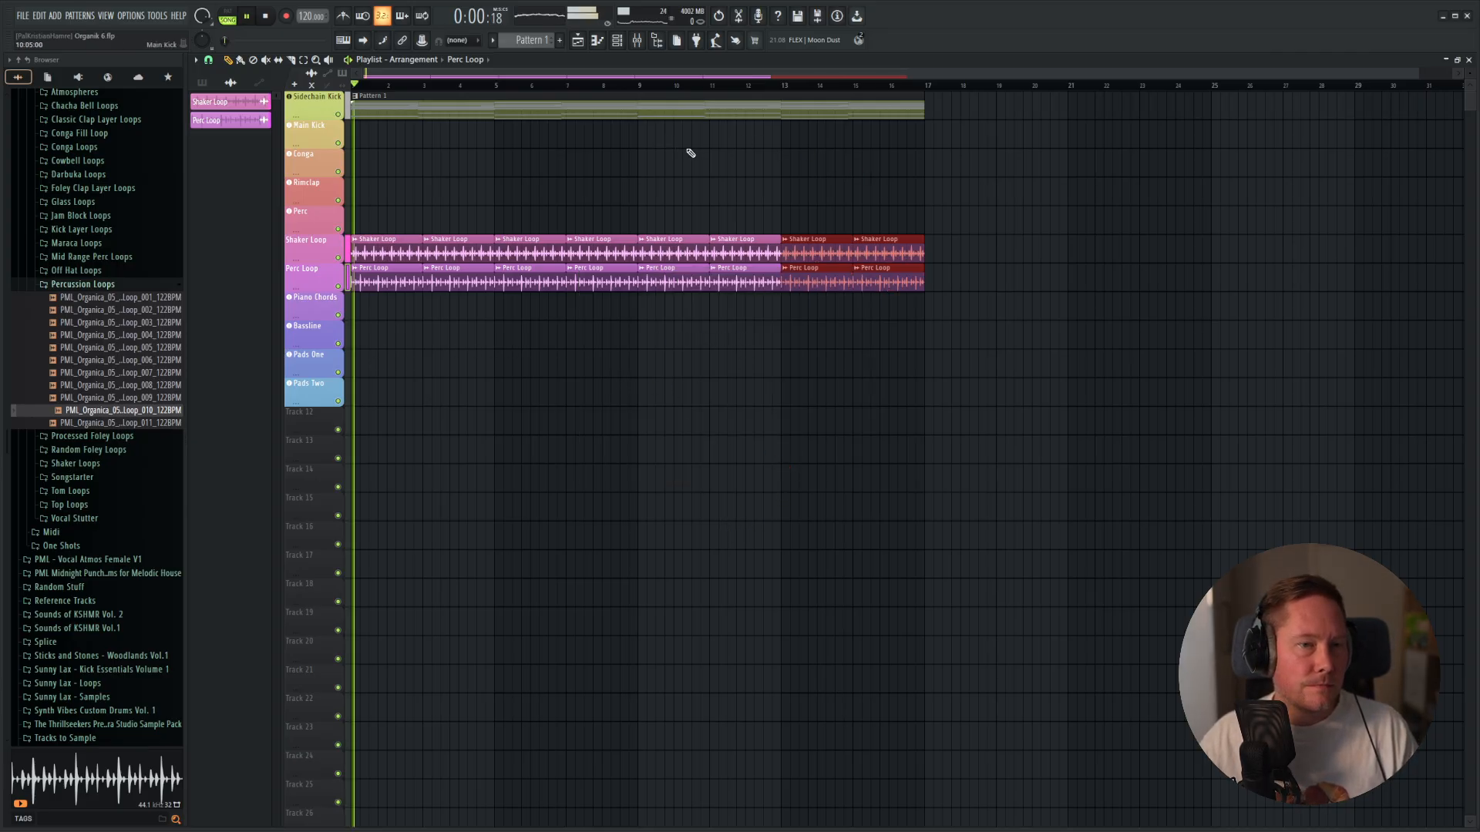
Add a new Diva instrument channel below Pads Two.
key("F6")
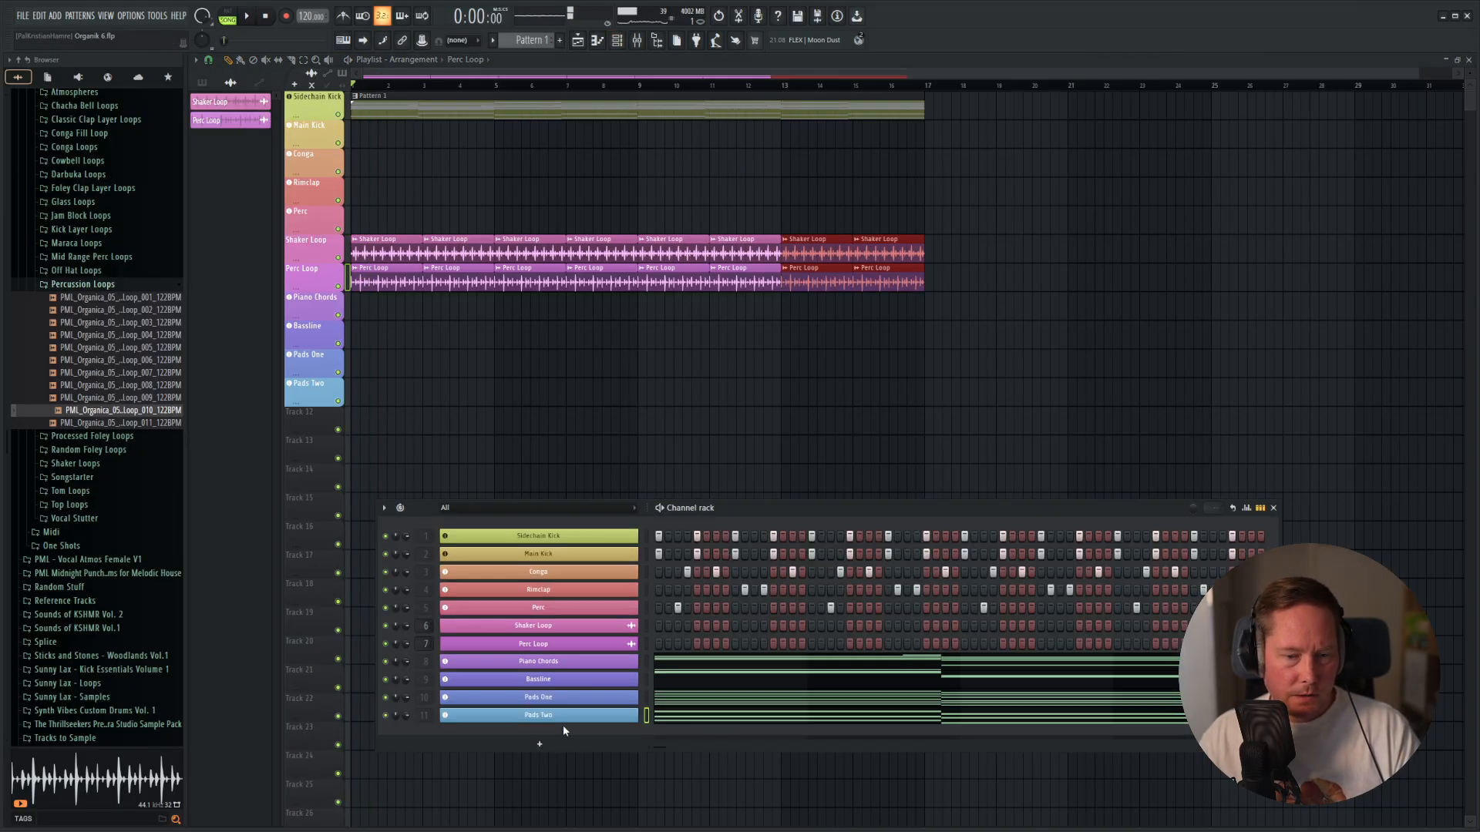
left_click(540, 743)
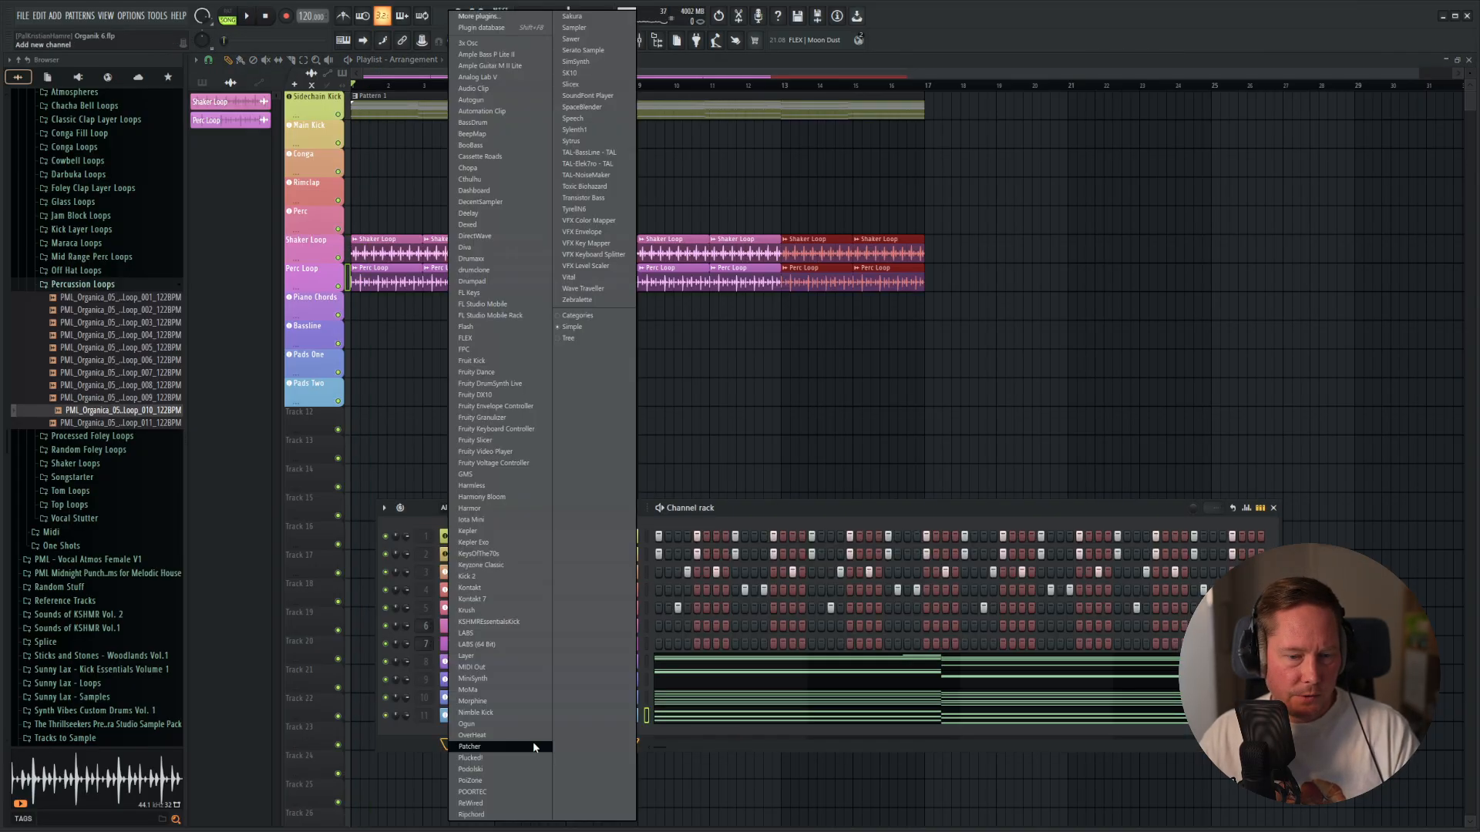
left_click(467, 247)
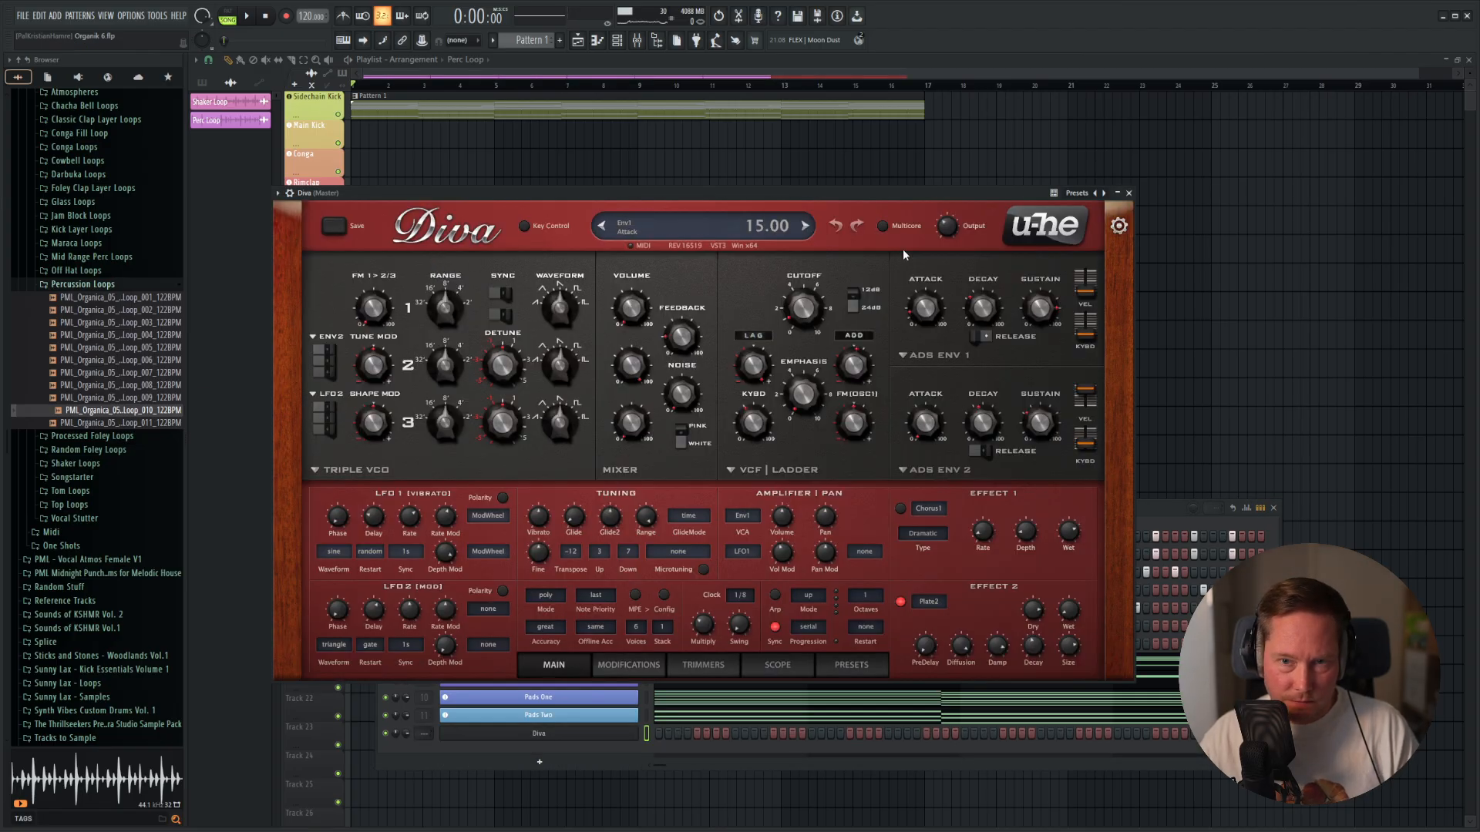
Enable Multicore in Diva and load the preset "Sekora AE - Pluck _ Essential 01" from the Sekora Artist Essentials folder.
left_click(851, 665)
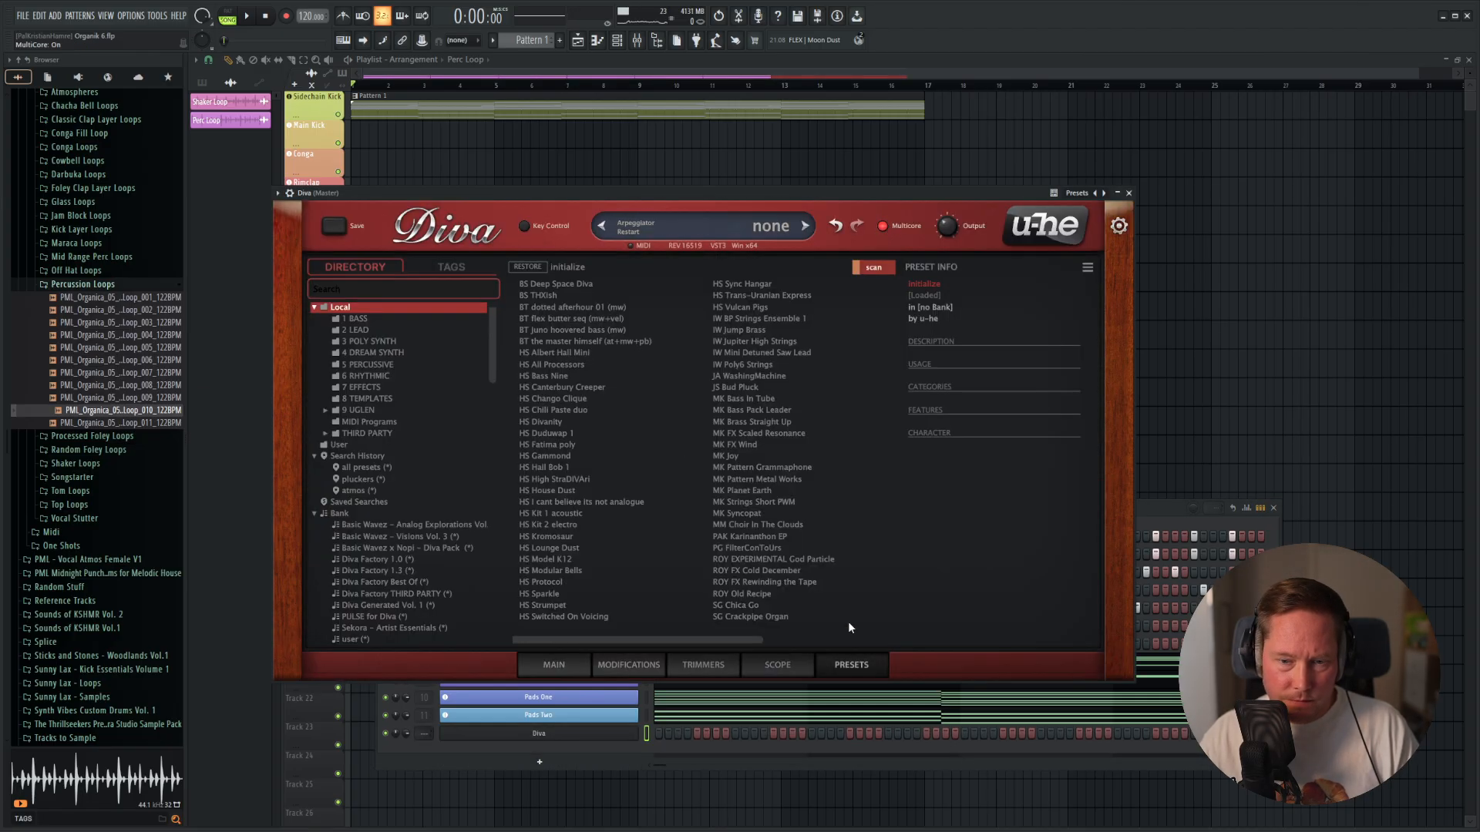
left_click(325, 410)
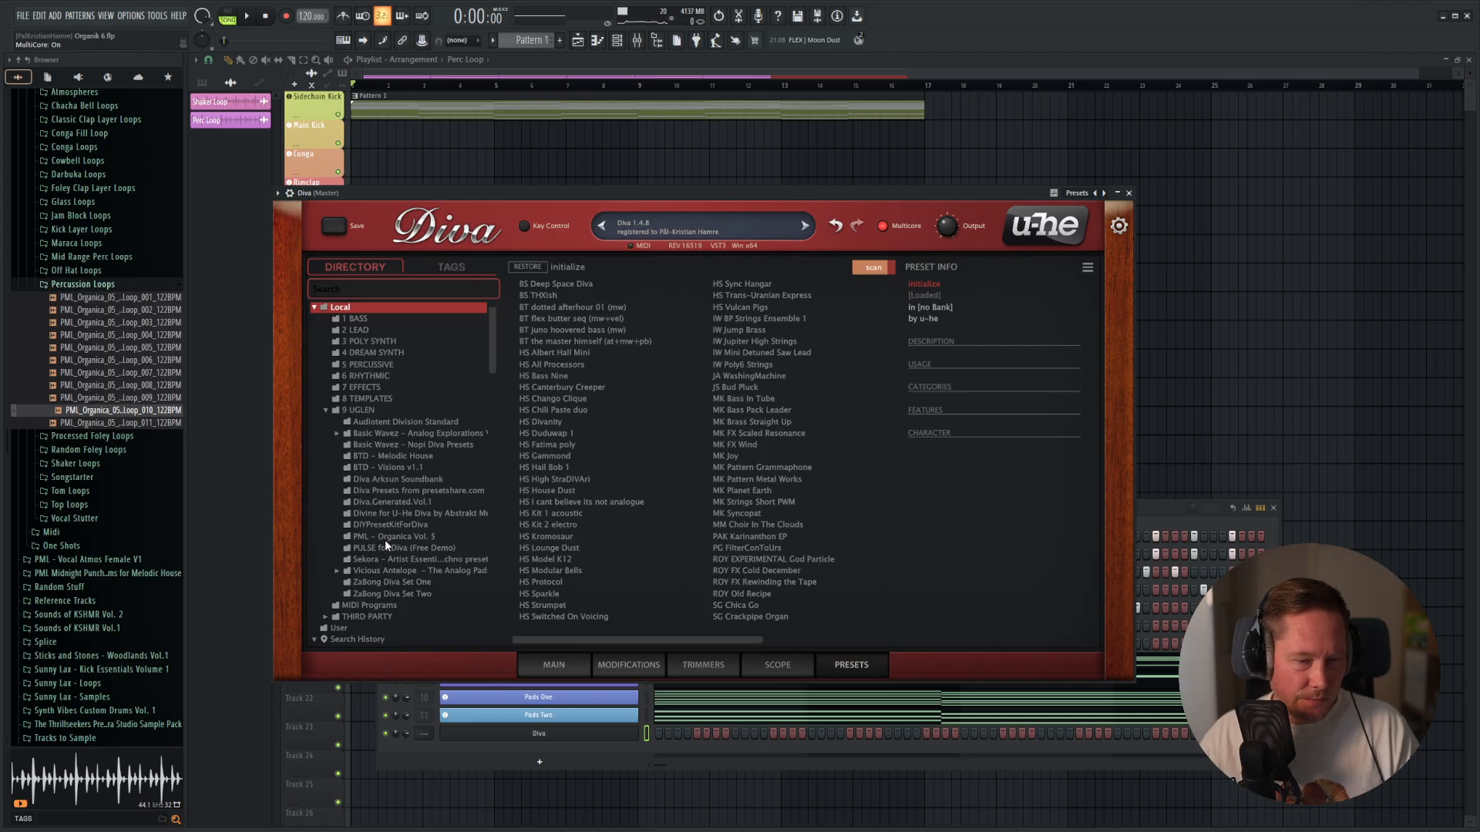
left_click(417, 560)
left_click(795, 631)
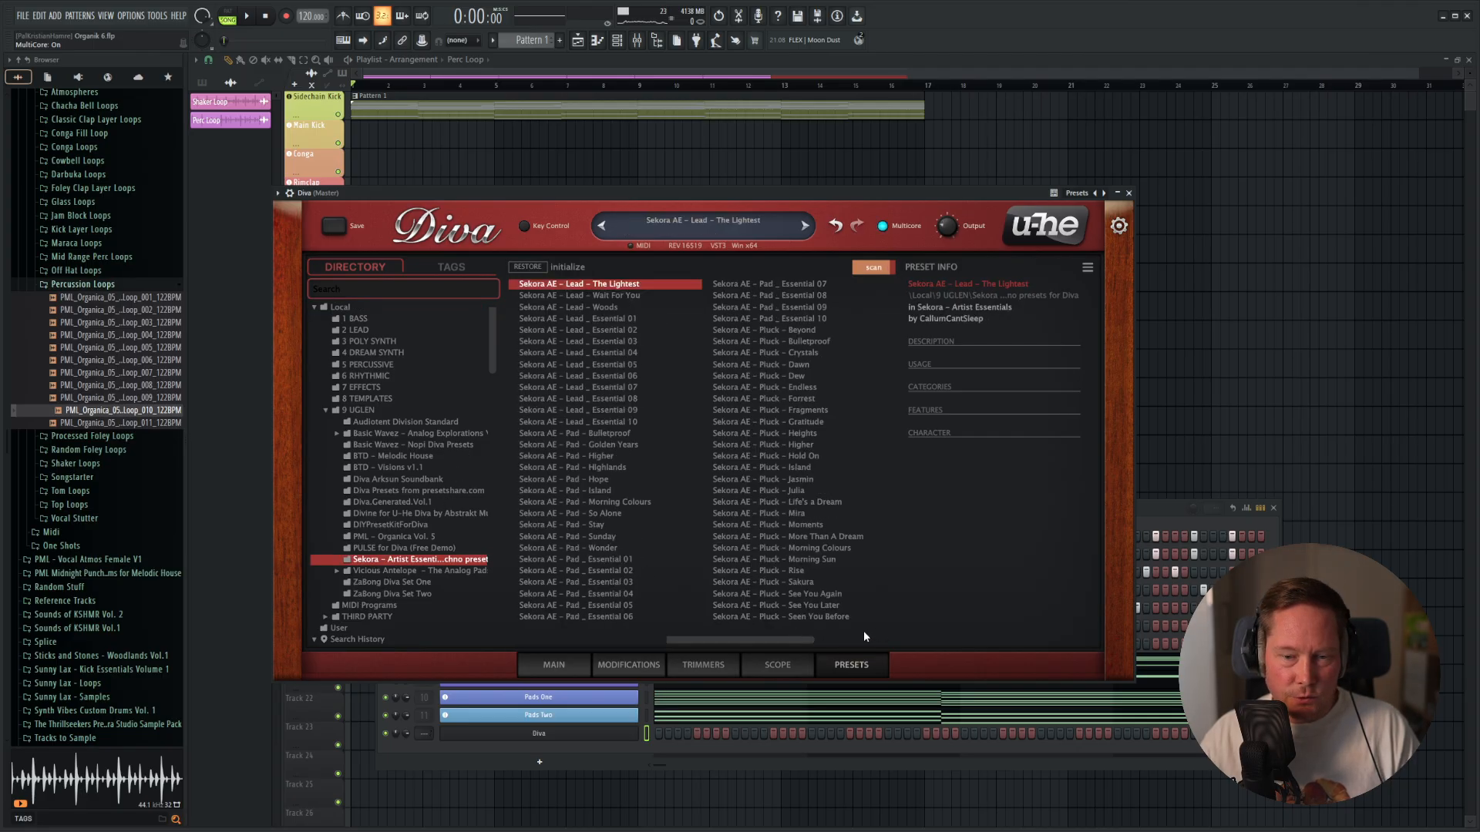
left_click_drag(773, 640, 867, 633)
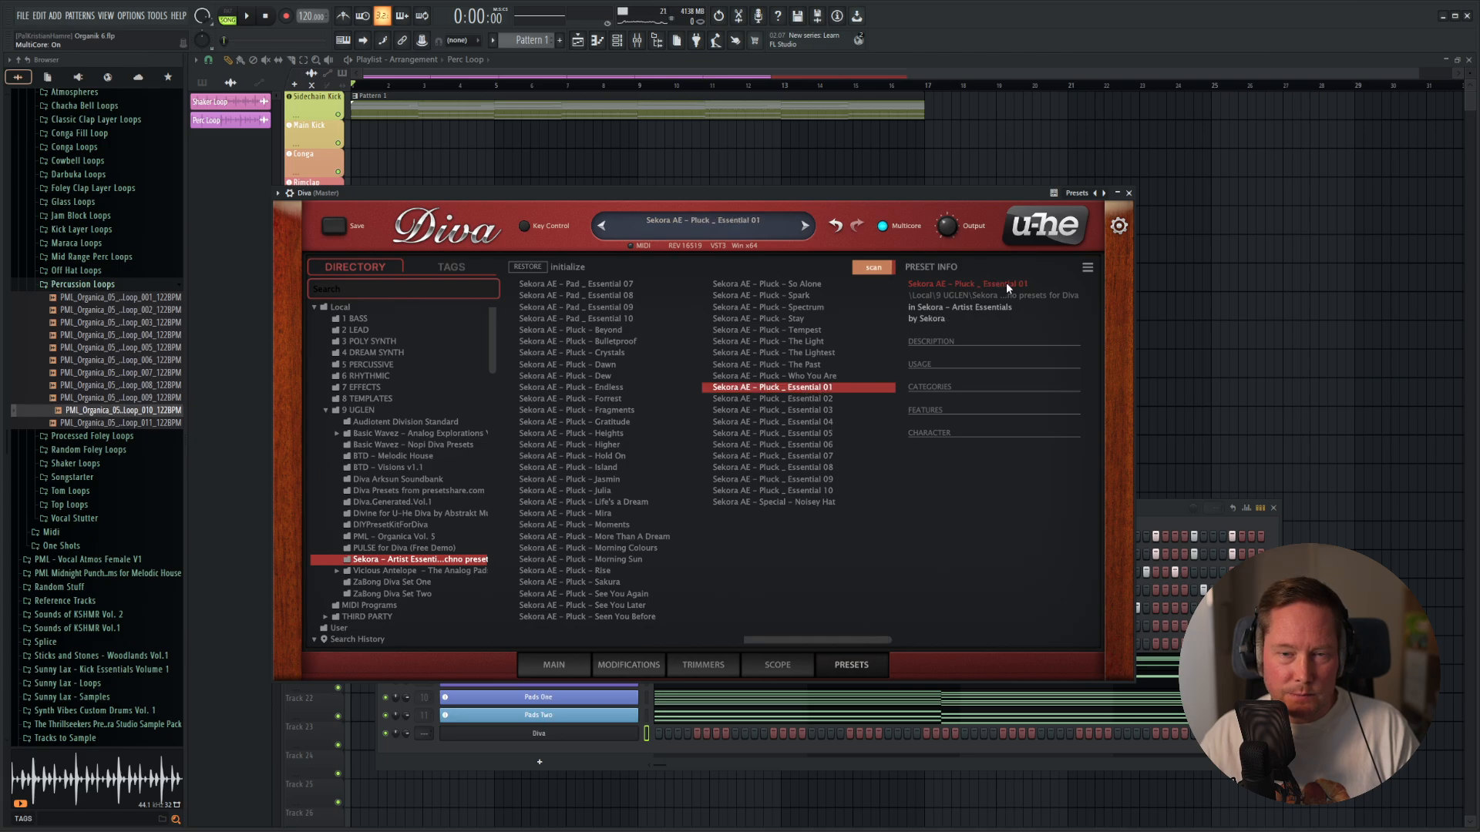
left_click(1128, 194)
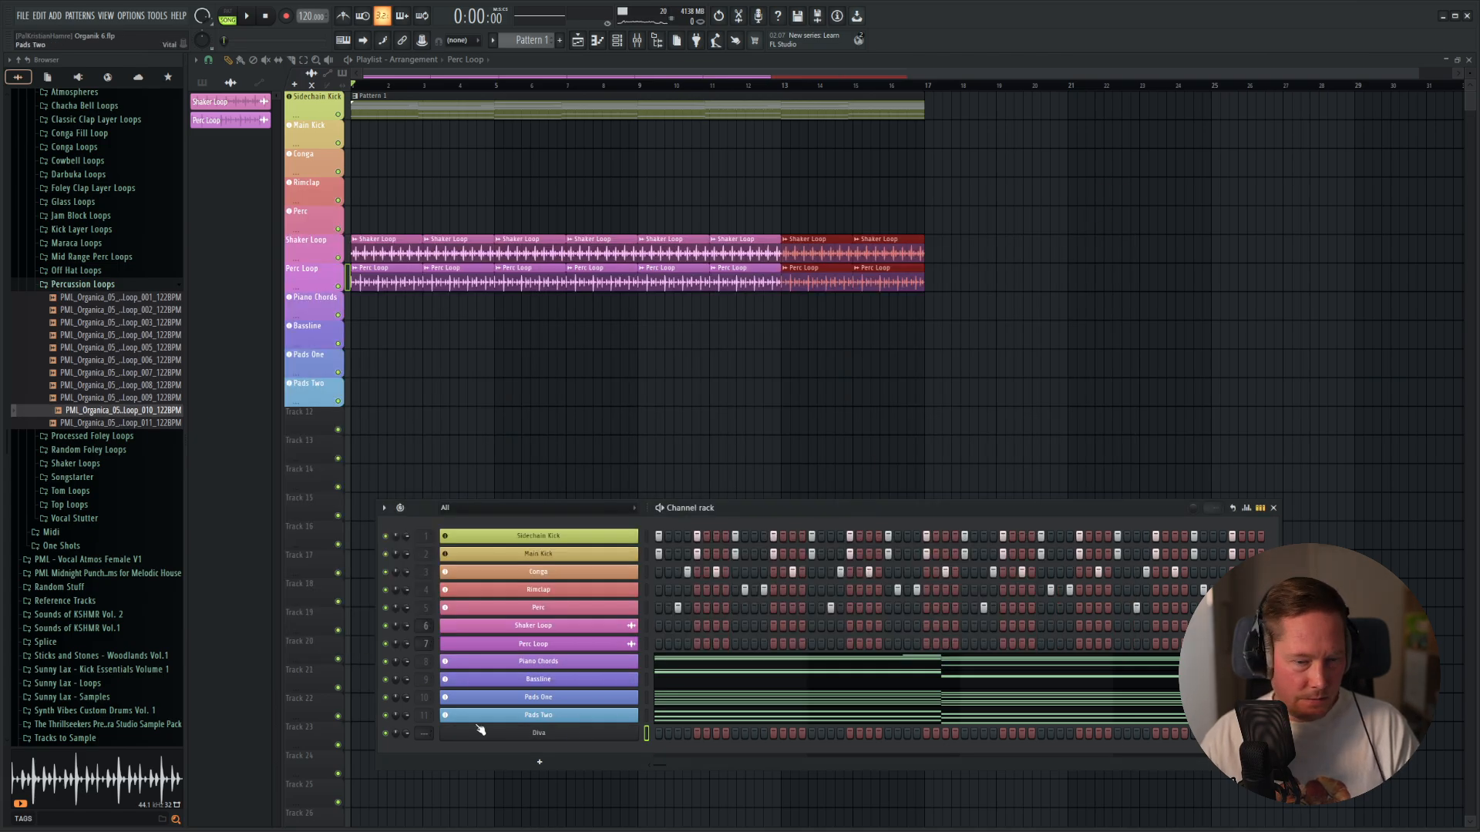
Assign the Diva channel to a new instrument track, rename it "Plucky Lead" and colour it medium turquoise.
right_click(576, 738)
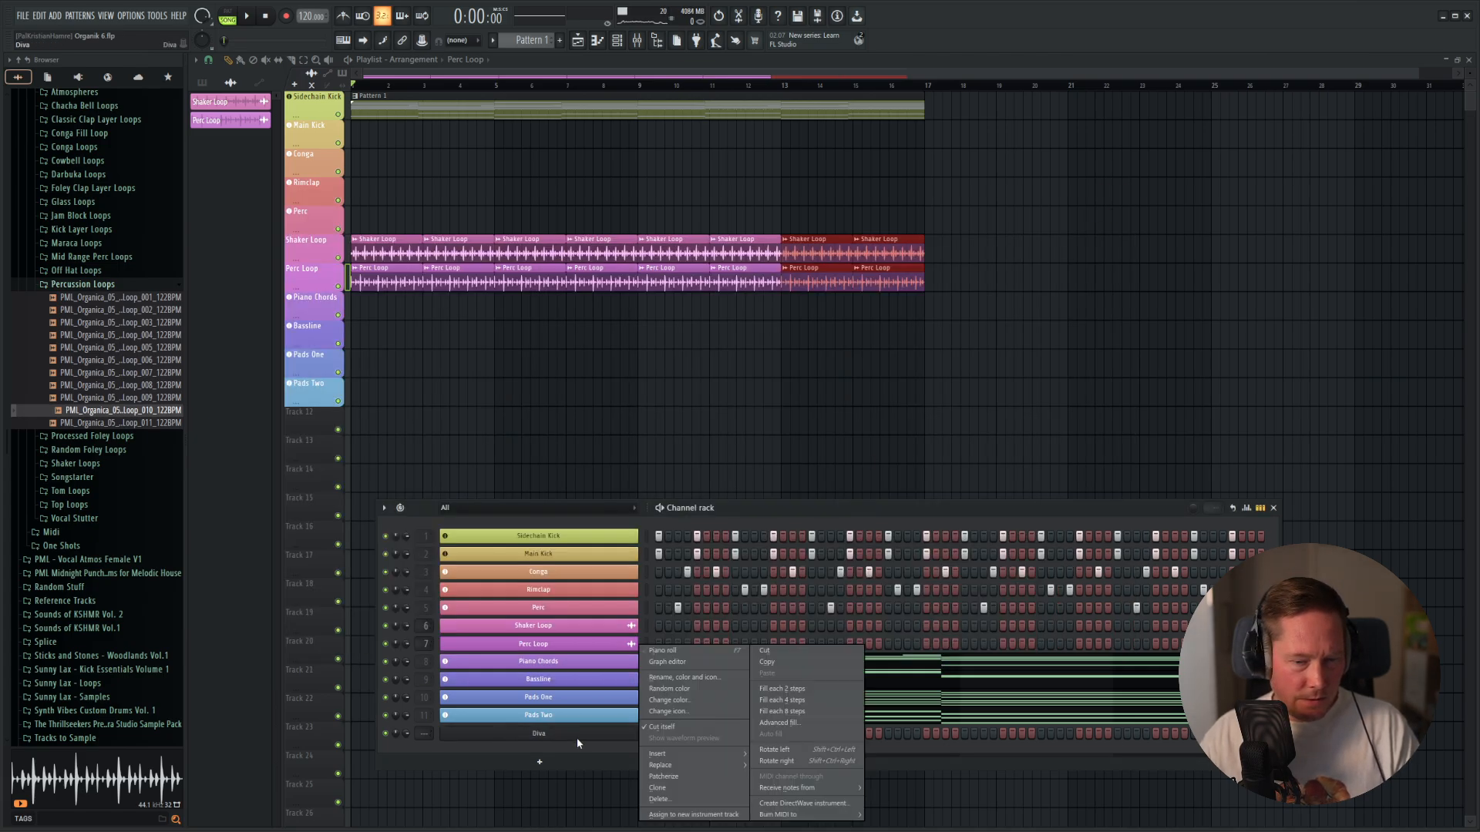
left_click(692, 815)
right_click(538, 736)
left_click(682, 678)
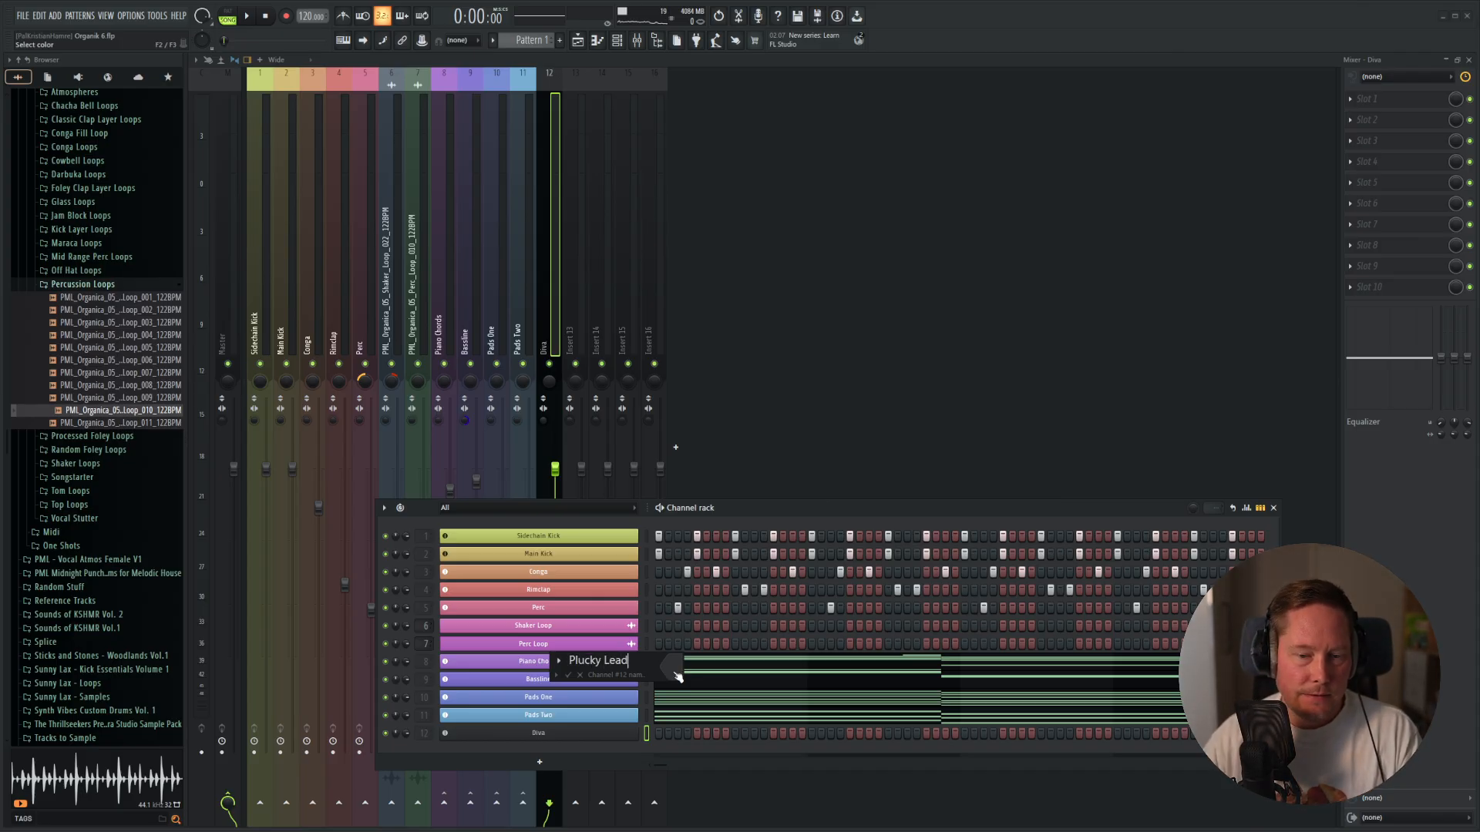
left_click(677, 676)
left_click(781, 673)
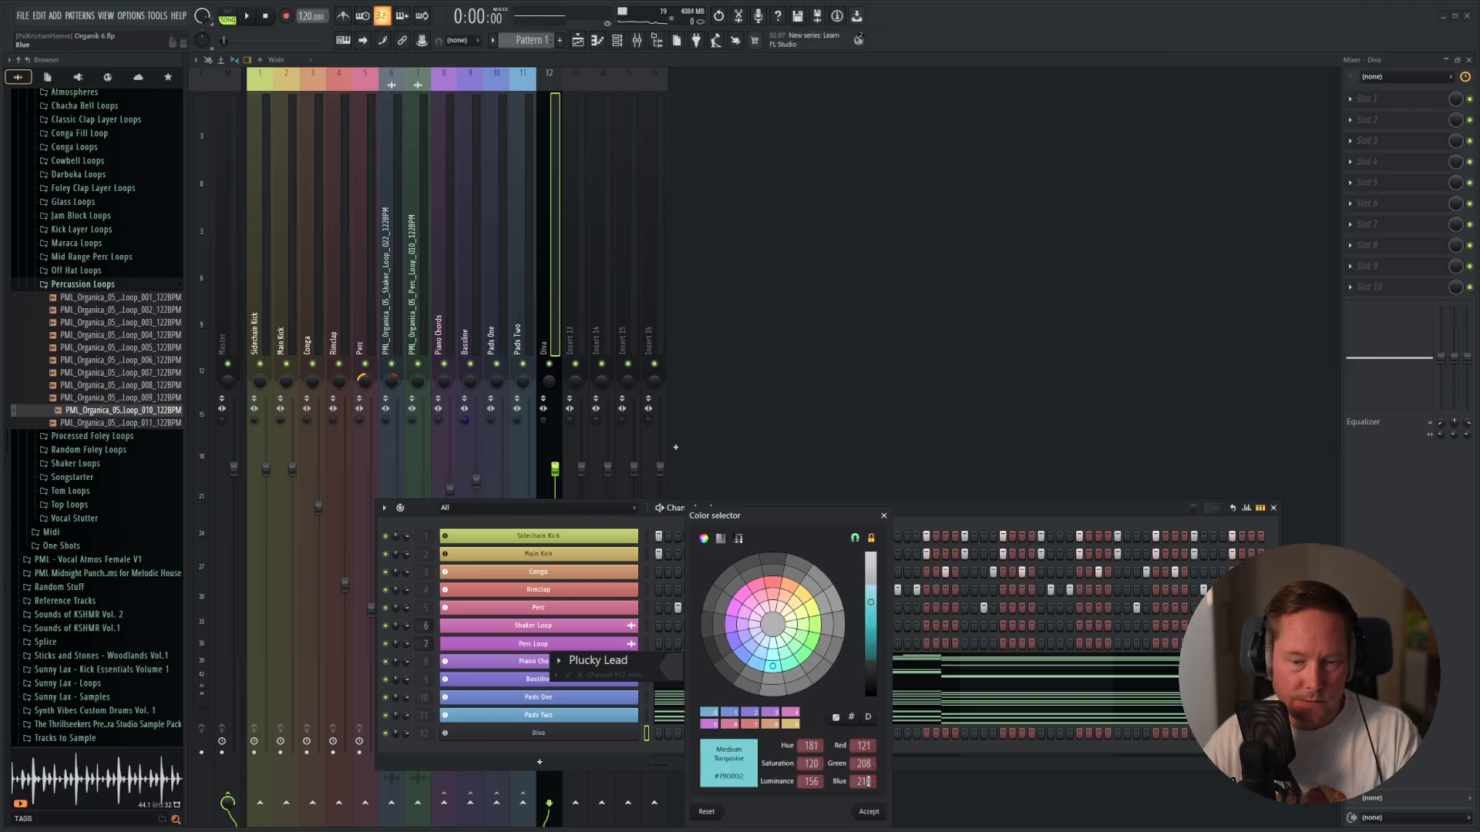
left_click(869, 812)
key("Return")
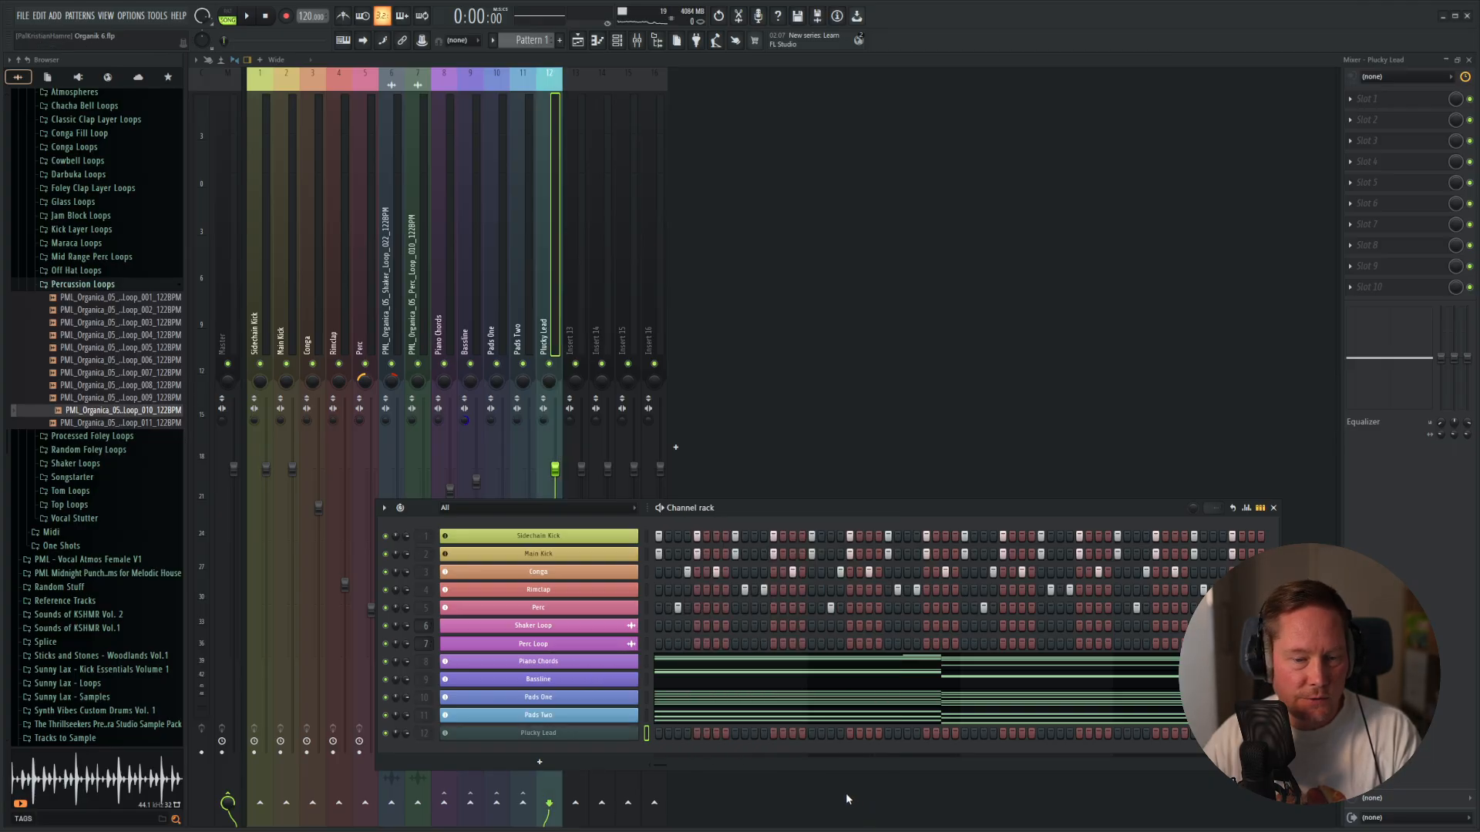
Open the Plucky Lead piano roll, place three 3-step D5 notes in bar 1 and audition them.
right_click(601, 733)
left_click(696, 652)
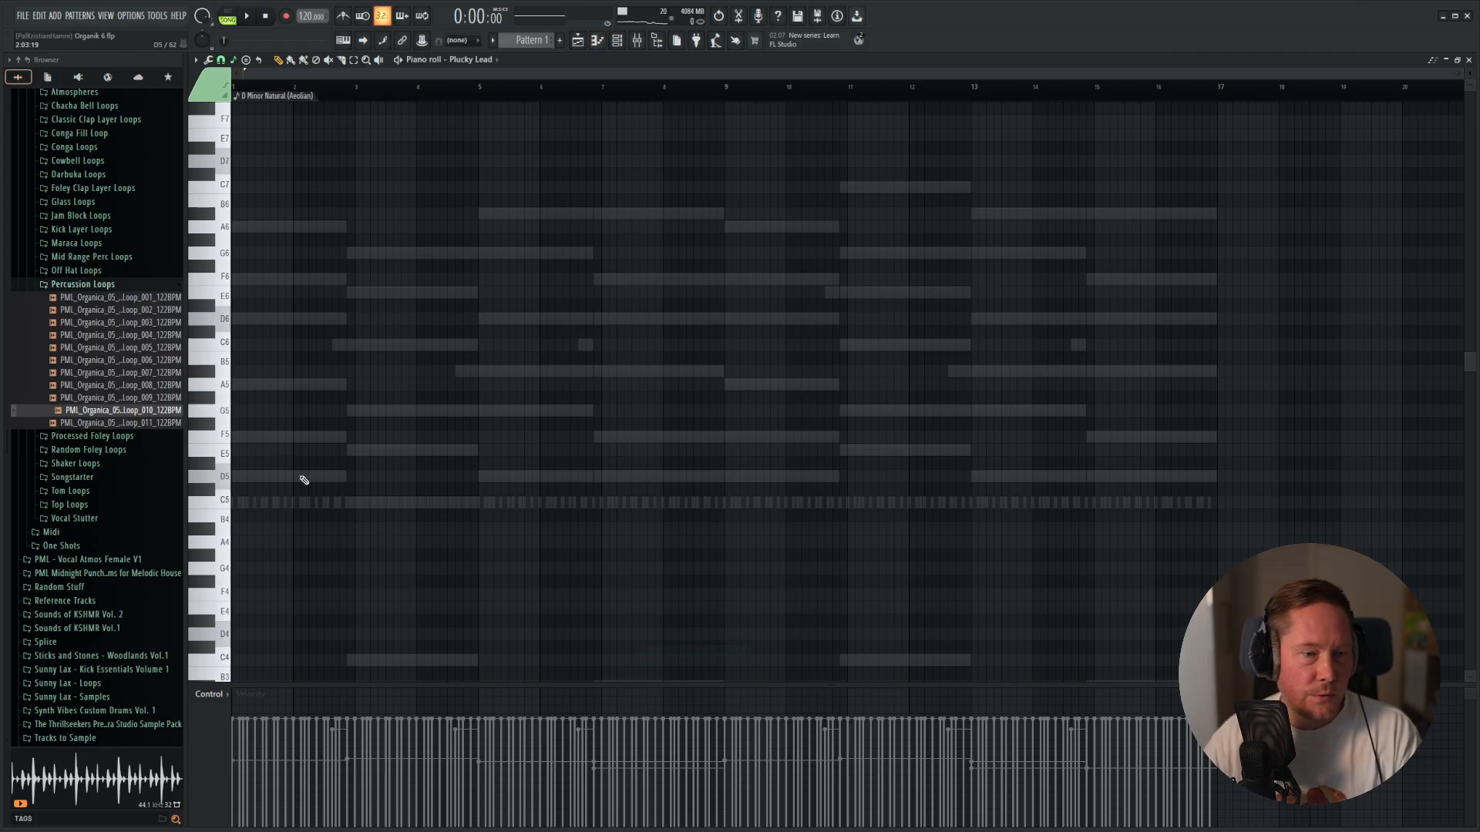
left_click(236, 477)
scroll(231, 501, "up", 3)
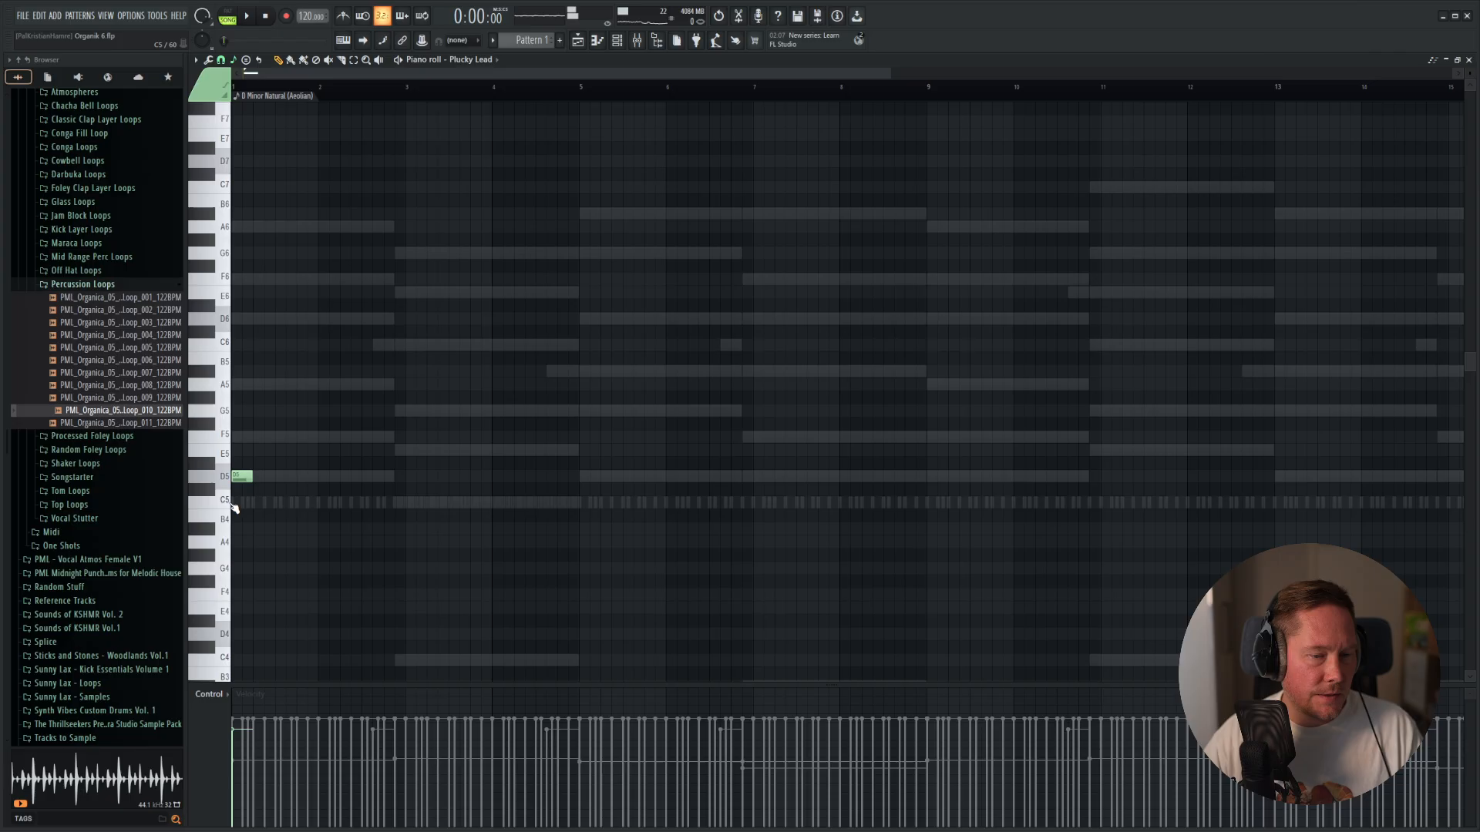
left_click(279, 456)
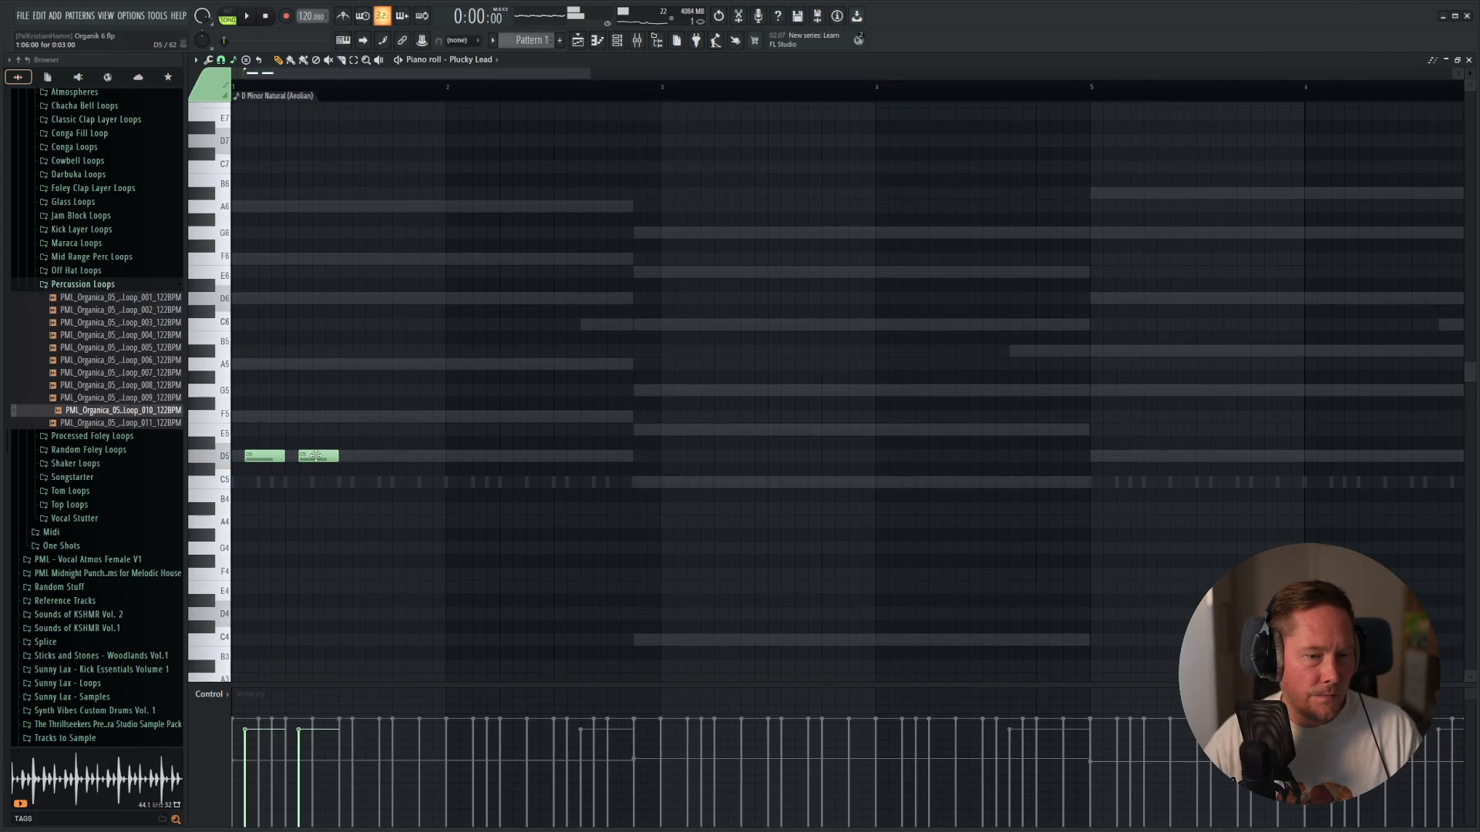
key("space")
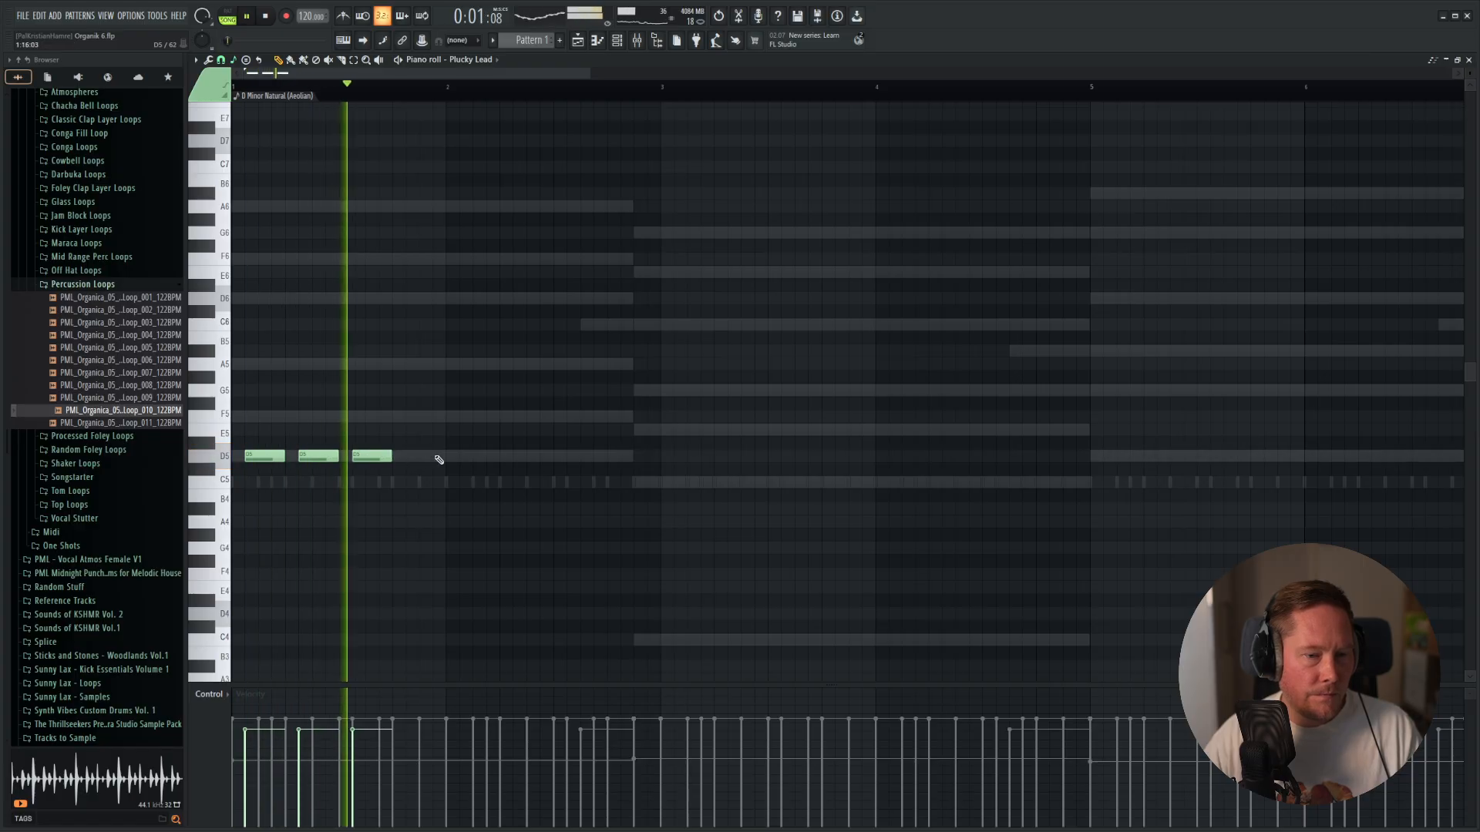
key("space")
Keep only the first D5 note, shorten it to 2 steps and duplicate it every three steps into a run of twelve.
right_click(323, 456)
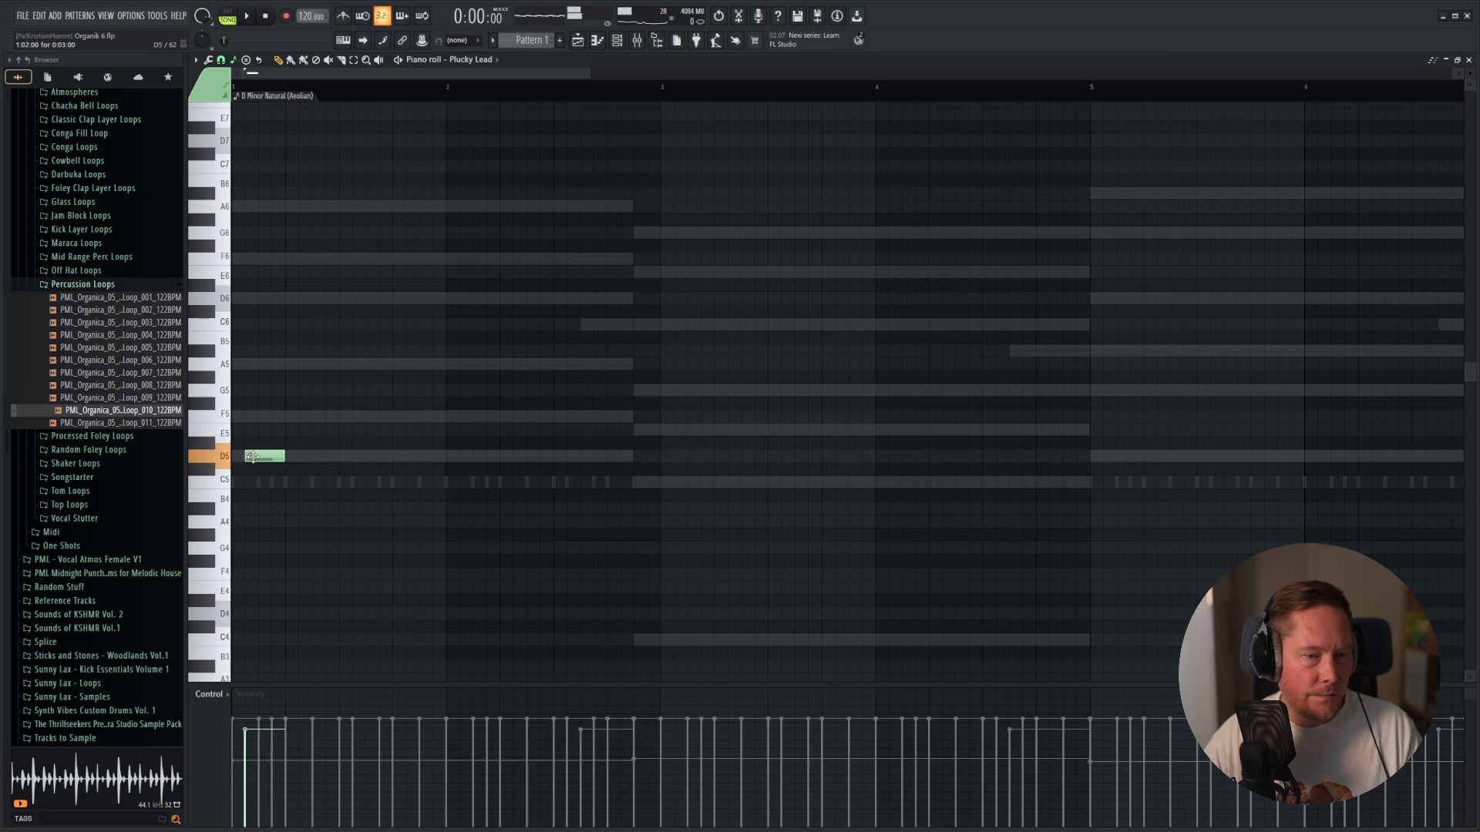
left_click_drag(253, 458, 248, 502)
key("ctrl+b")
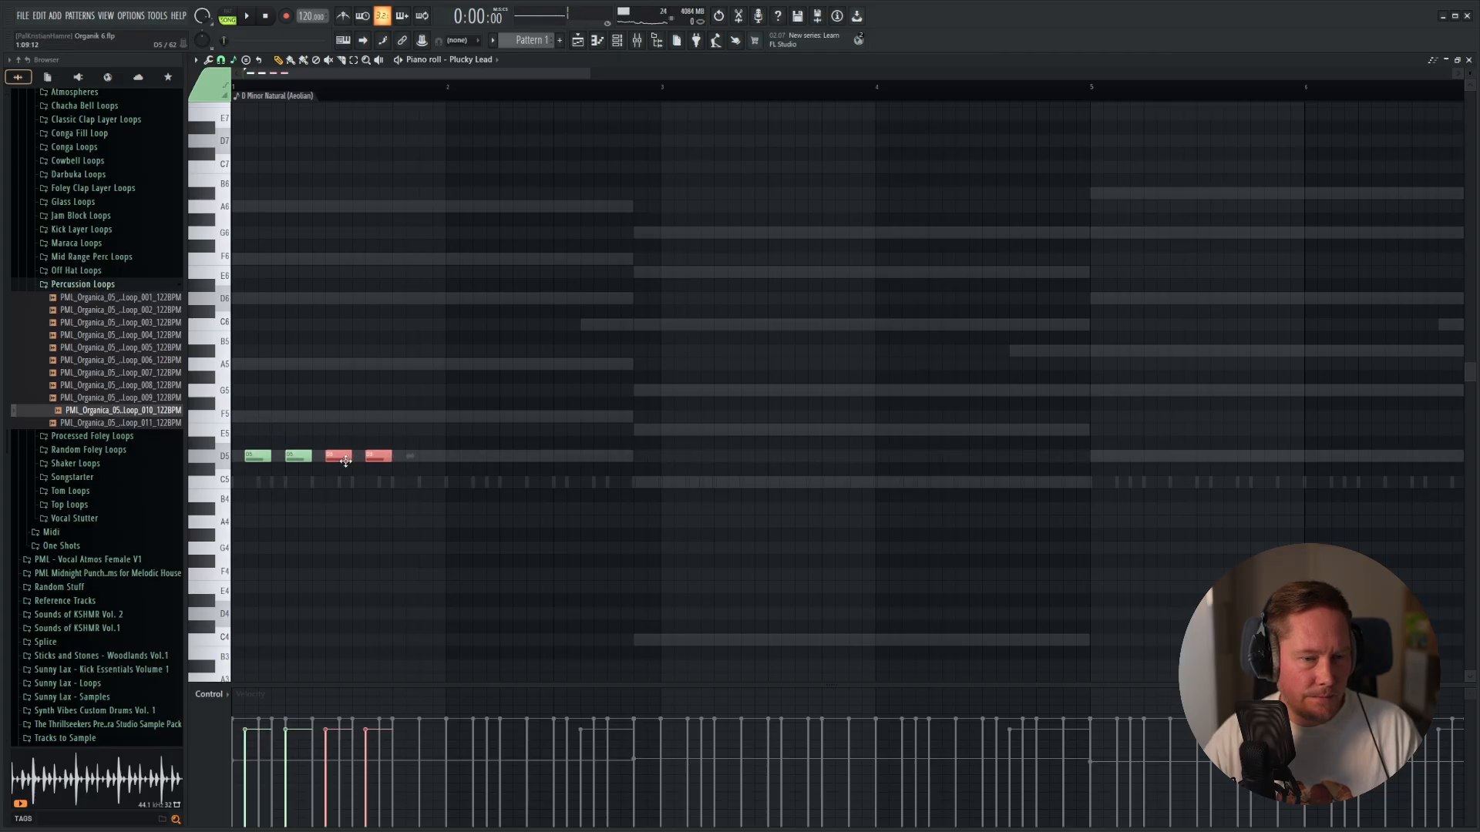
key("ctrl+b")
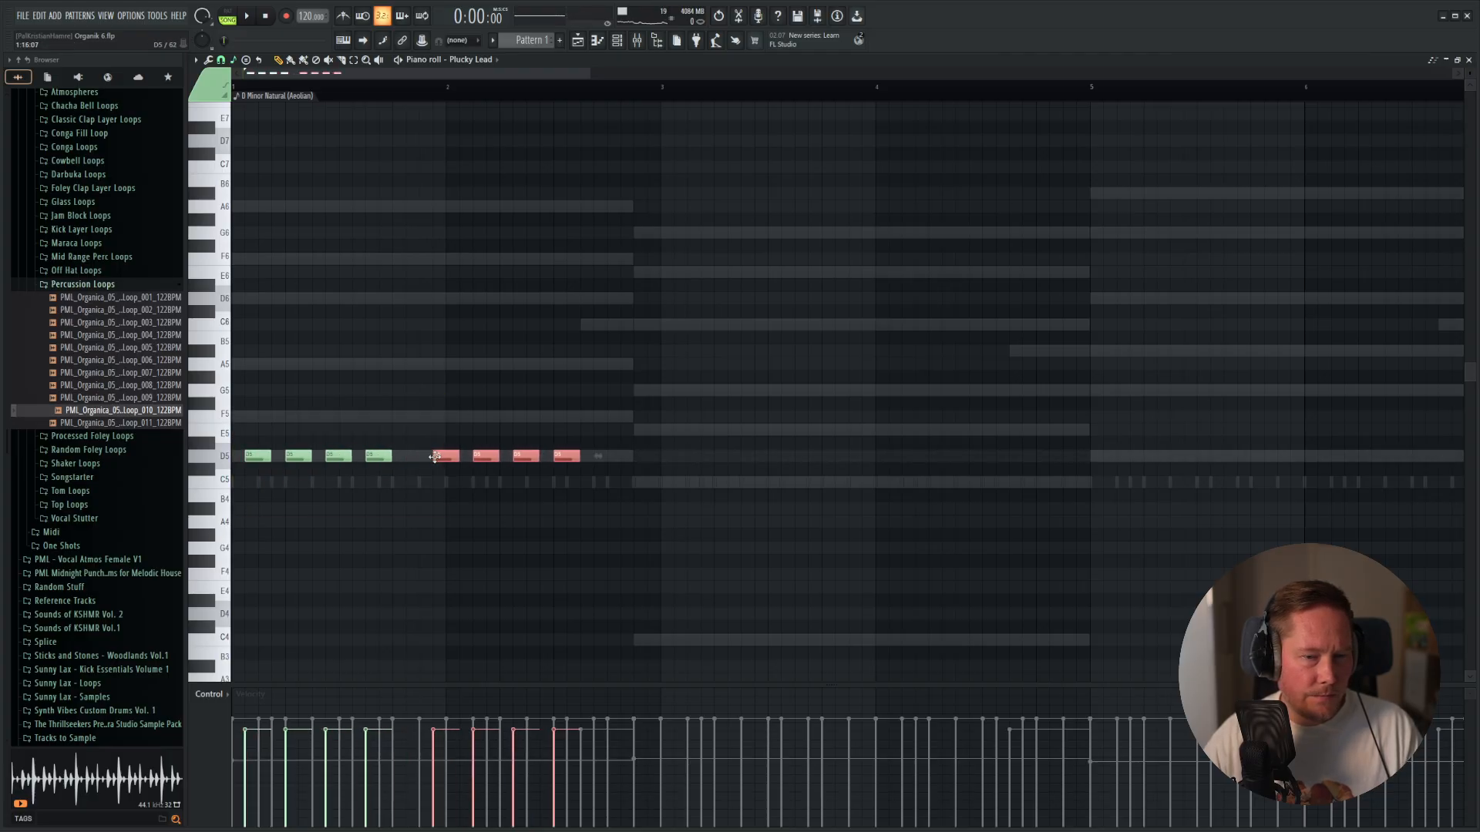
key("ctrl+b")
key("ctrl+a")
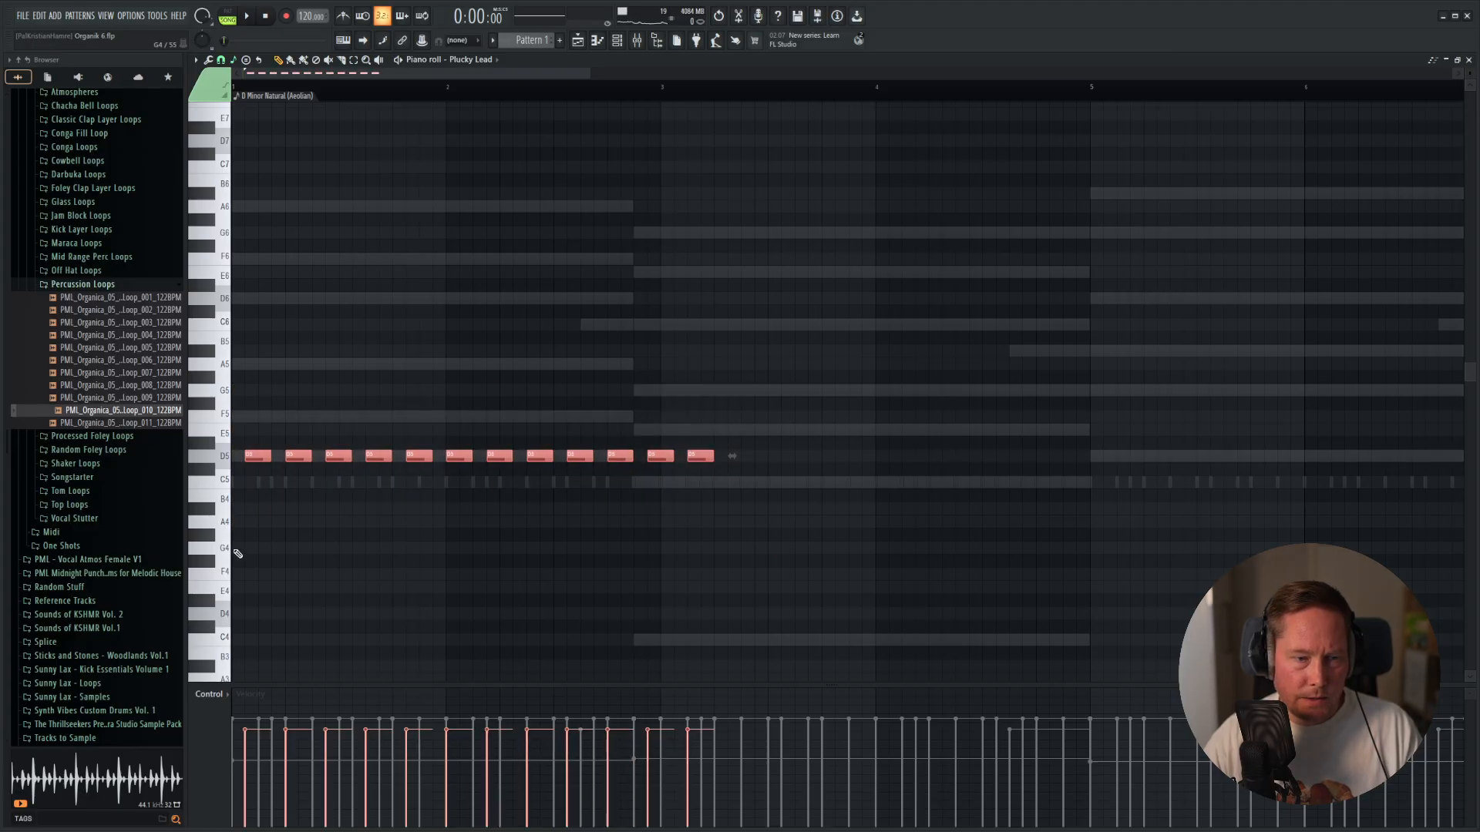
Duplicate the twelve D5 notes into 24, repeat that run and move the copy directly behind the original.
key("ctrl+b")
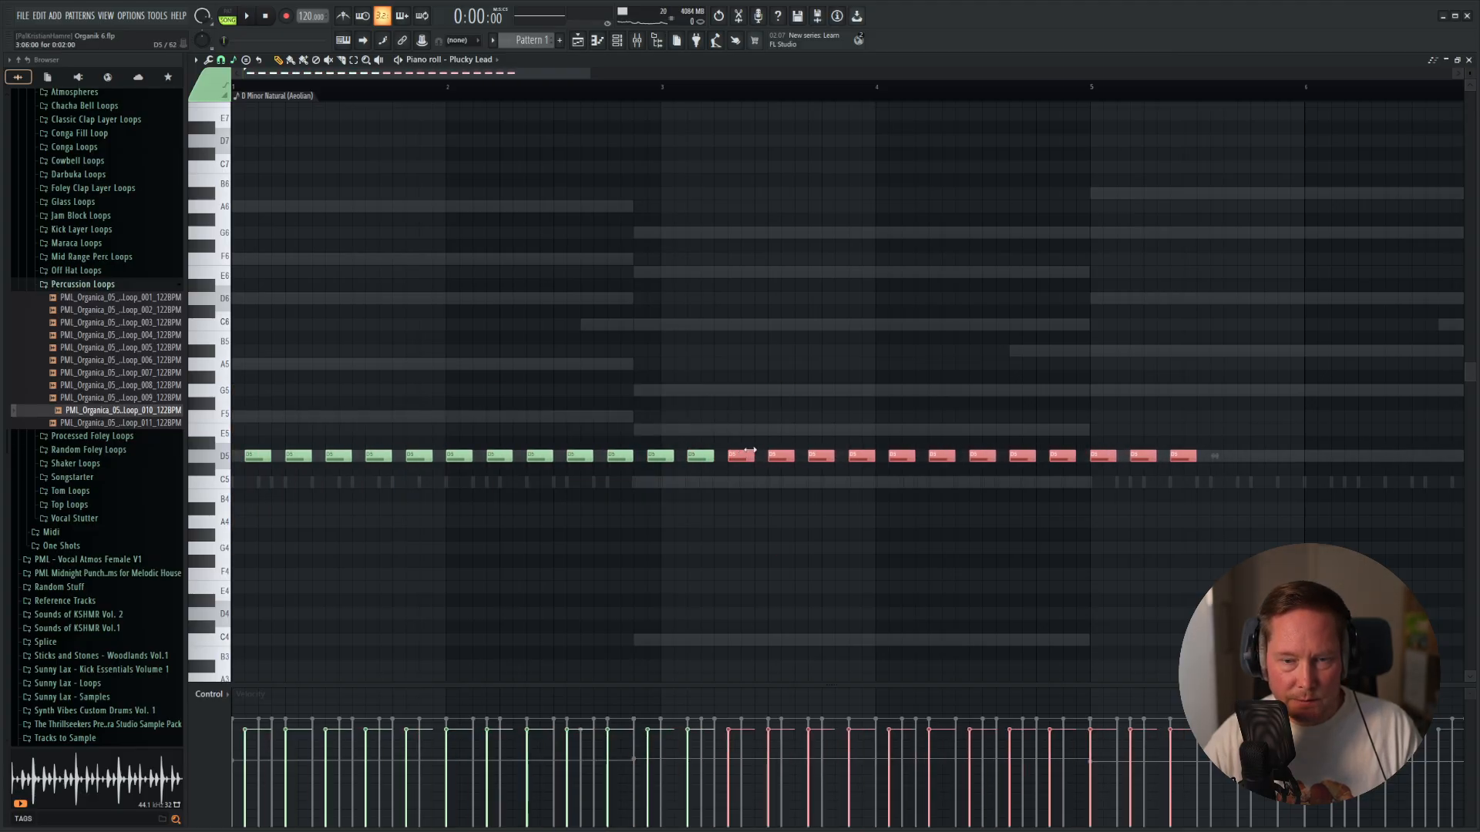
scroll(1105, 418, "down", 2)
left_click_drag(1071, 385, 240, 532)
key("ctrl+b")
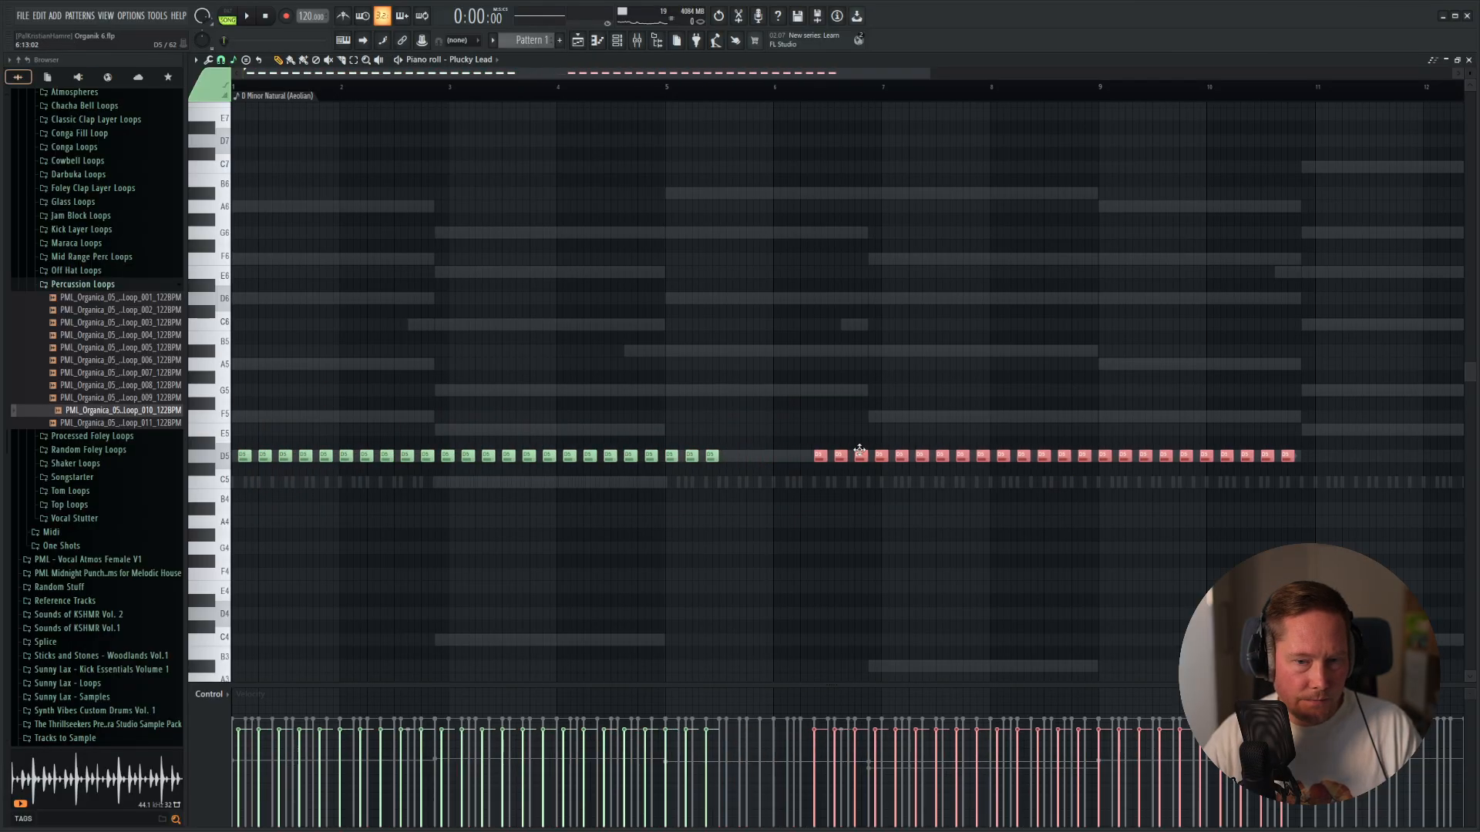
left_click_drag(827, 457, 770, 457)
Duplicate the D5 run until it reaches bar 17 and delete the surplus notes beyond it.
left_click_drag(1401, 356, 300, 464)
key("ctrl+b")
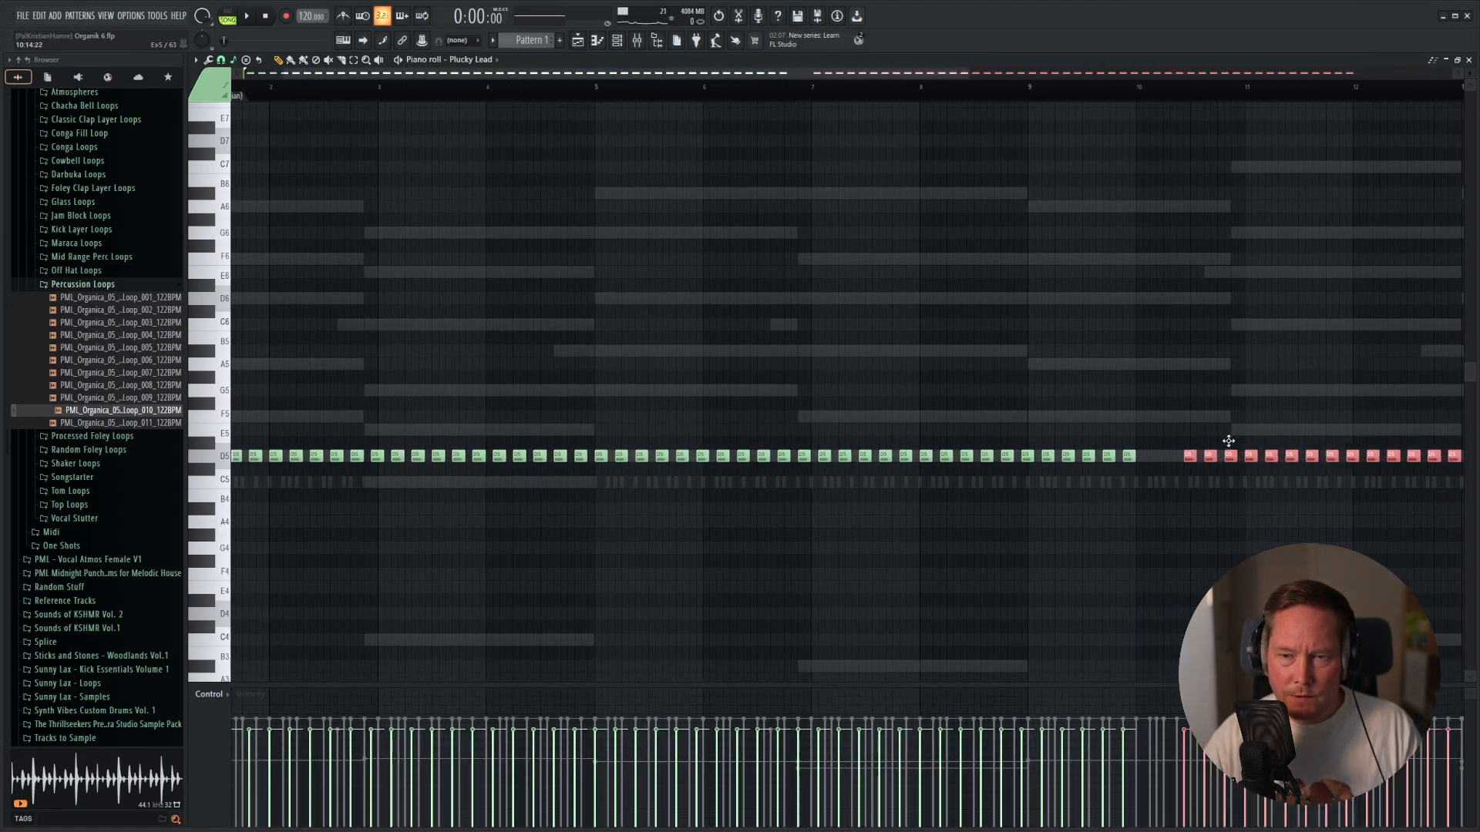
left_click_drag(1186, 441, 1194, 440)
scroll(1203, 443, "down", 5)
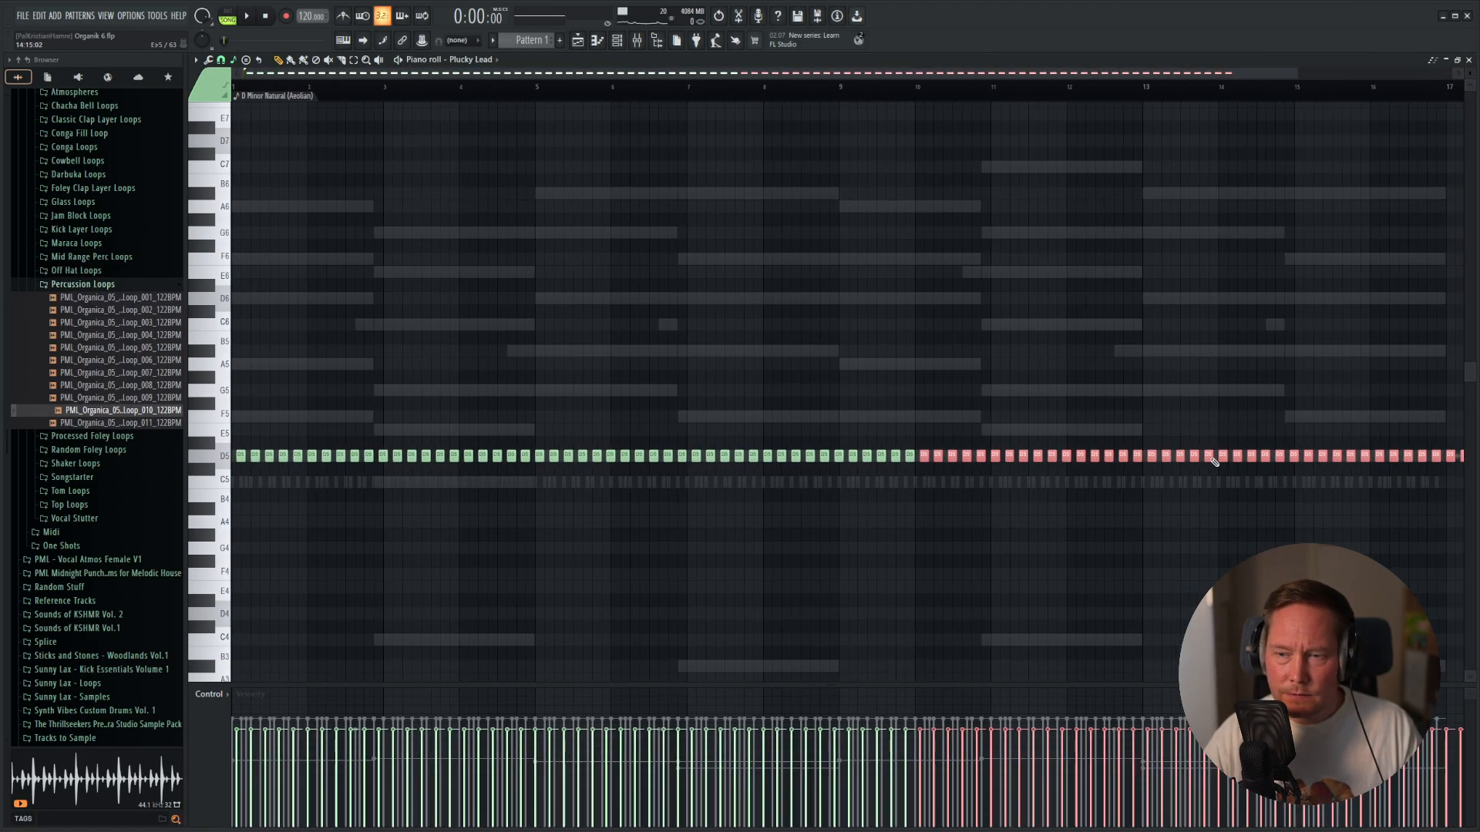
left_click_drag(1348, 399, 1127, 509)
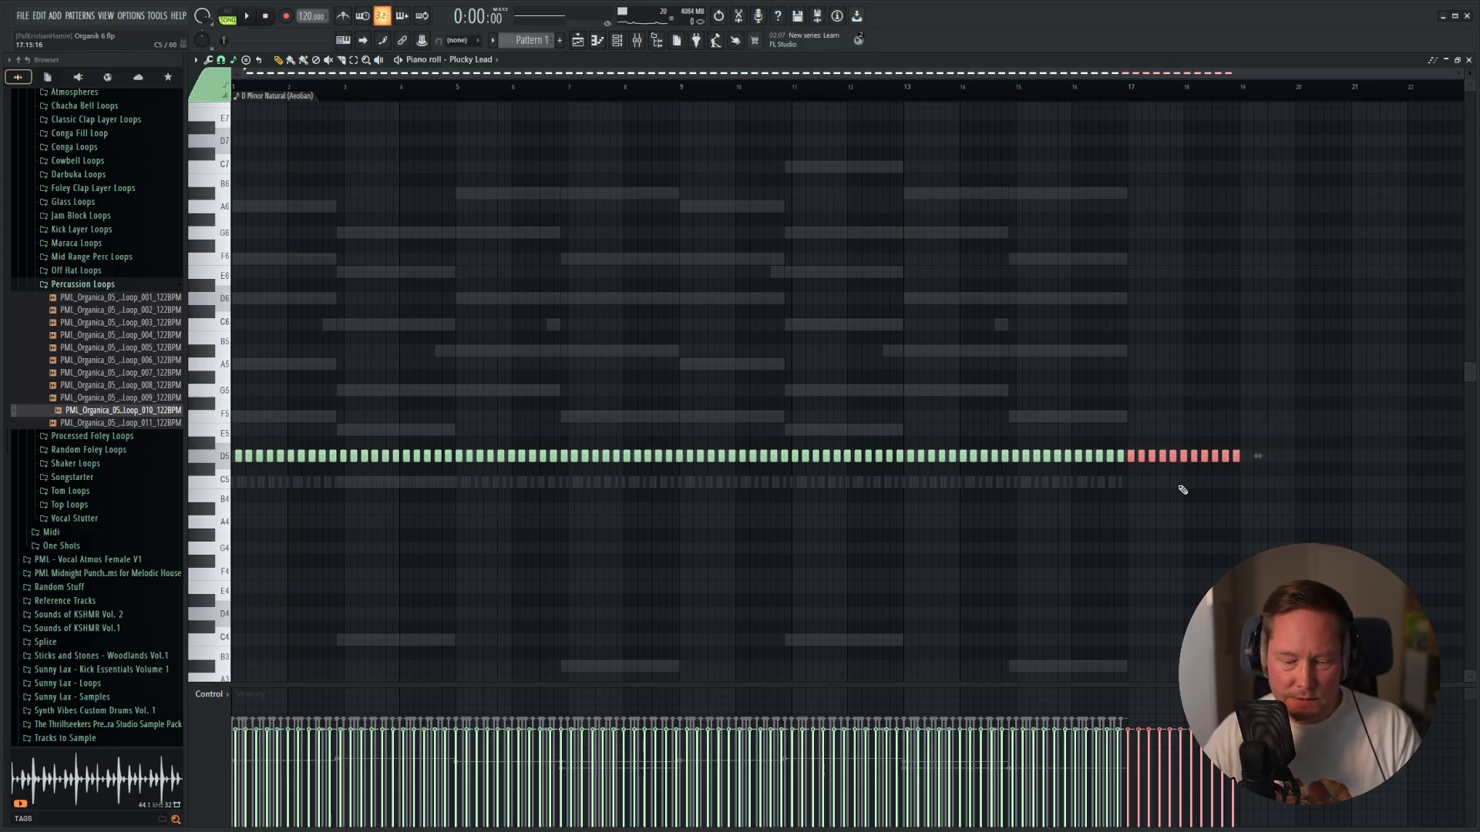
key("Delete")
Play the pattern, set the Plucky Lead mixer level to 65% (-8.5 dB) and open the lead's Diva instrument.
key("space")
key("F9")
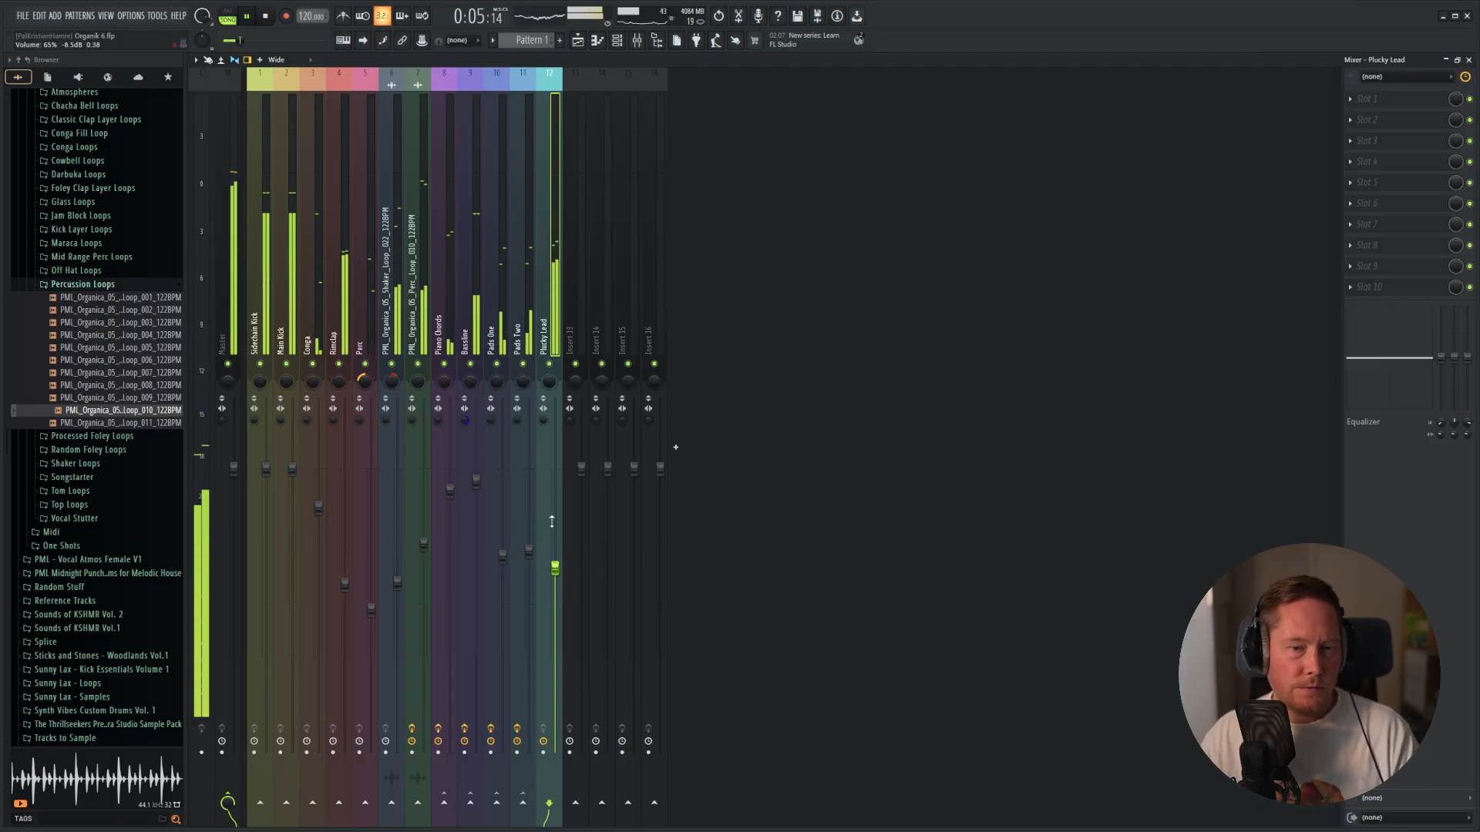
key("F6")
left_click(551, 736)
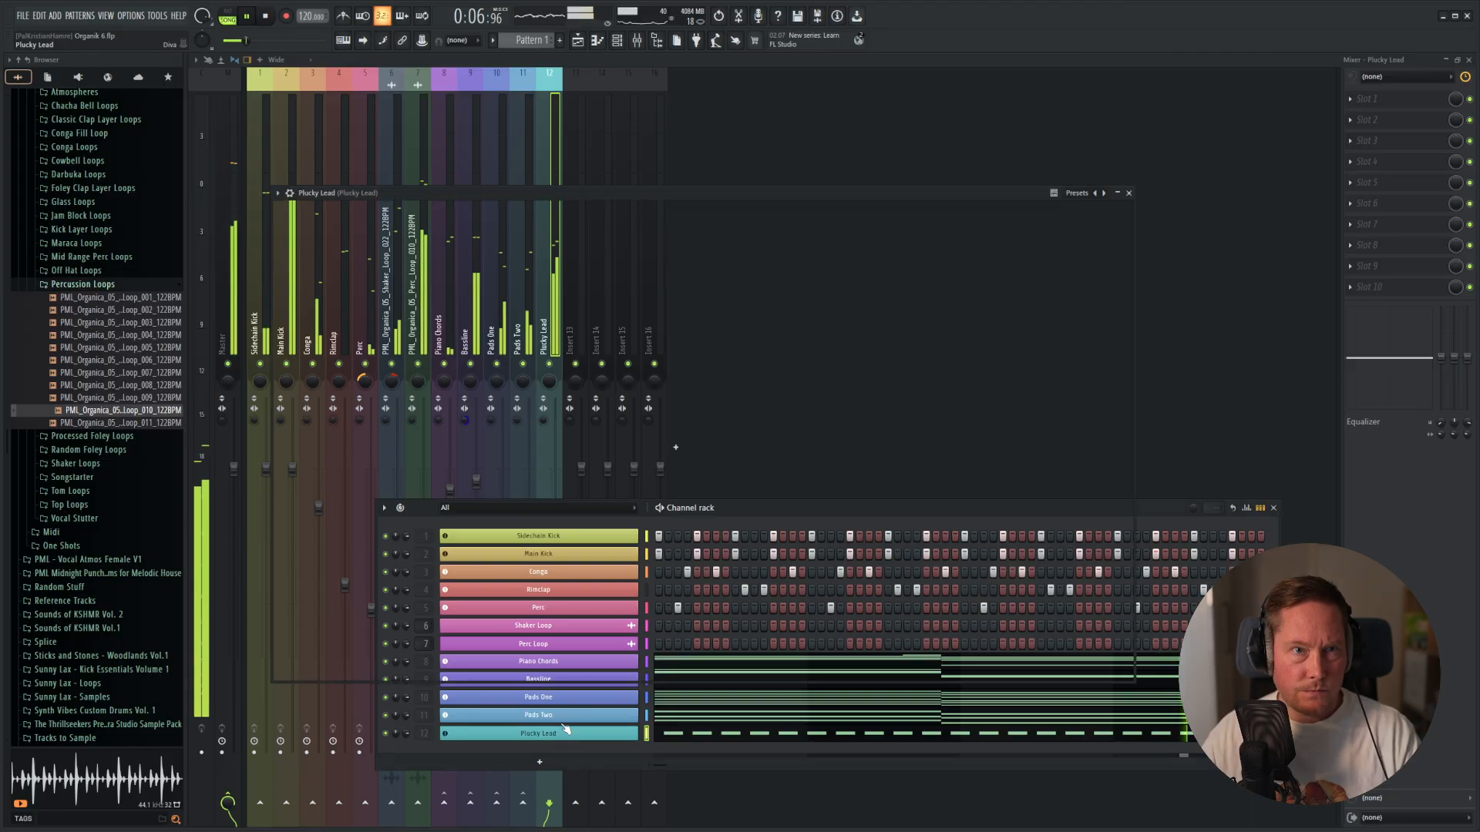
key("space")
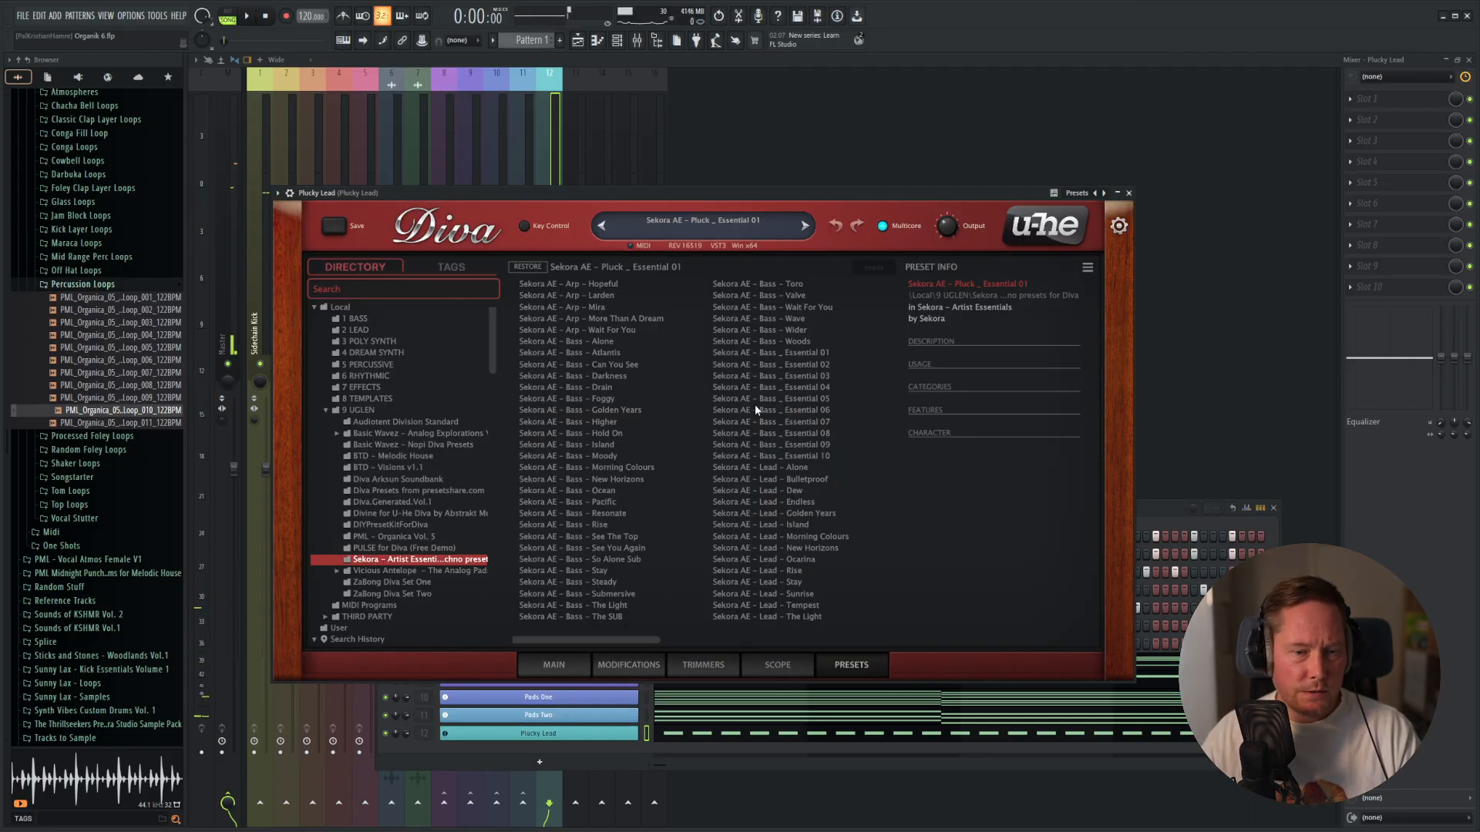
Audition the Sekora AE pluck presets from Essential 10 up the list during playback and load "Sekora AE - Pluck - The Past".
scroll(874, 640, "right", 1)
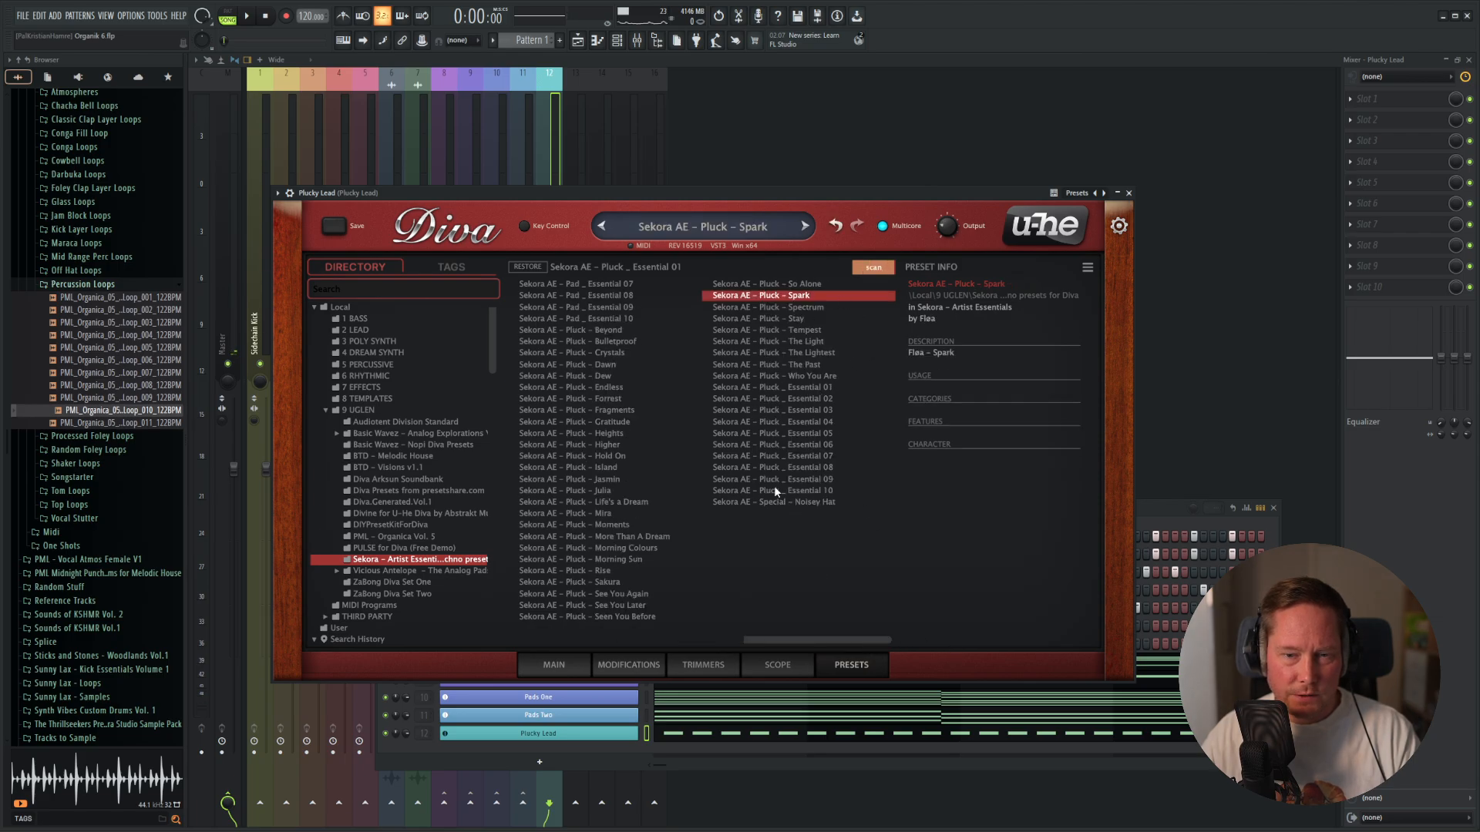
left_click(806, 491)
key("space")
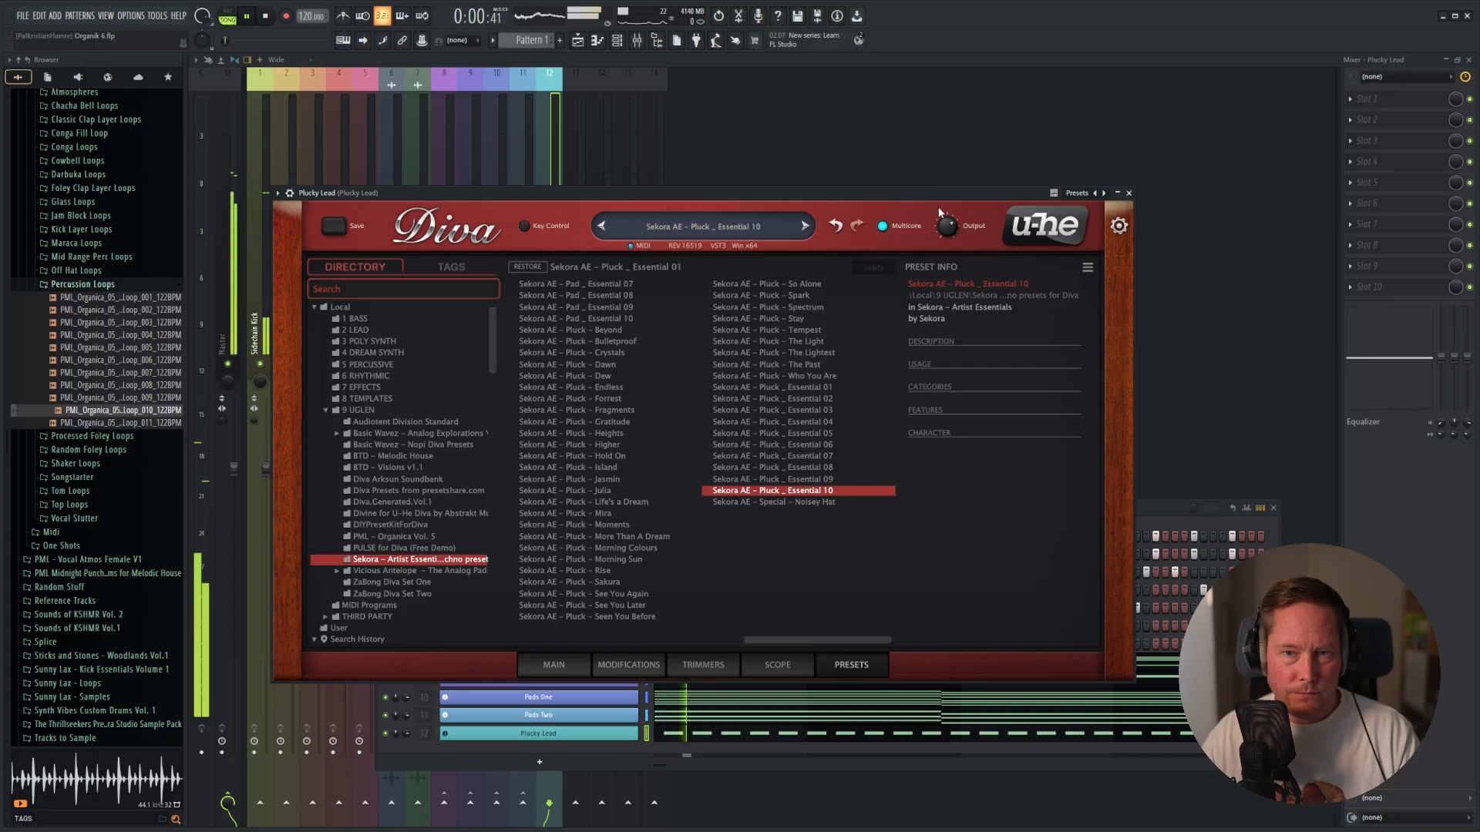
left_click(802, 480)
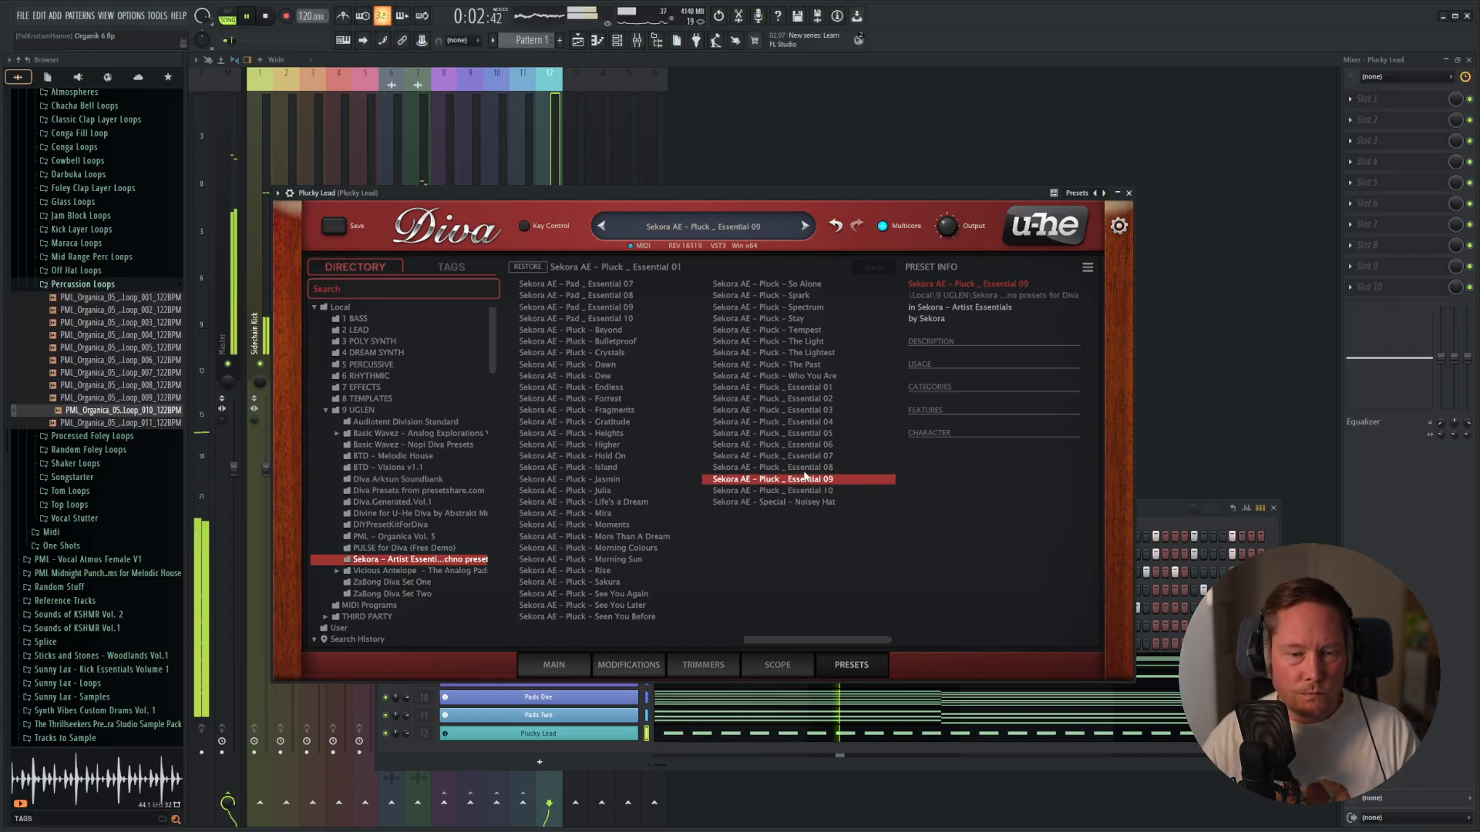
left_click(804, 469)
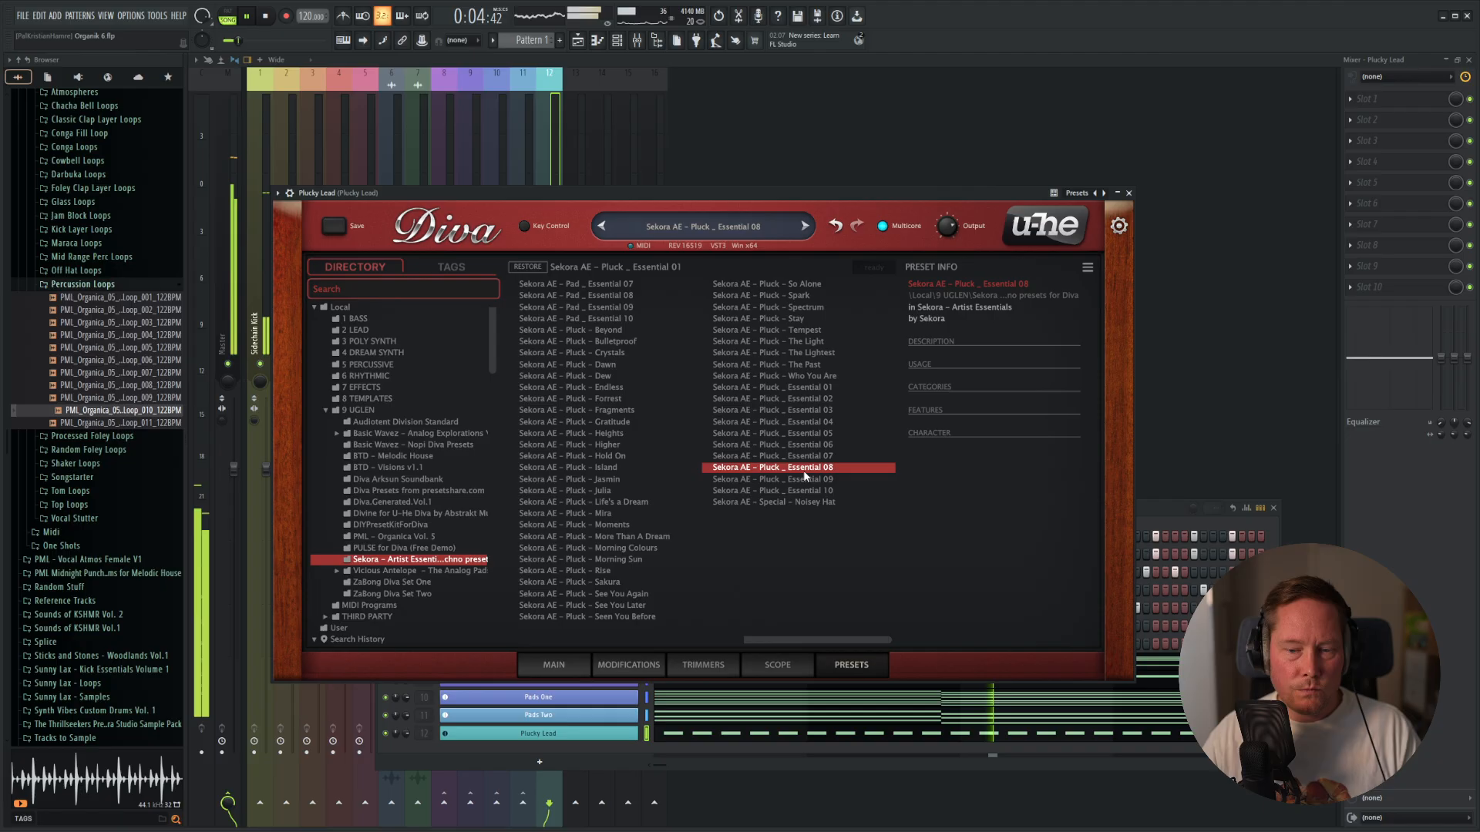
left_click(823, 456)
left_click(811, 445)
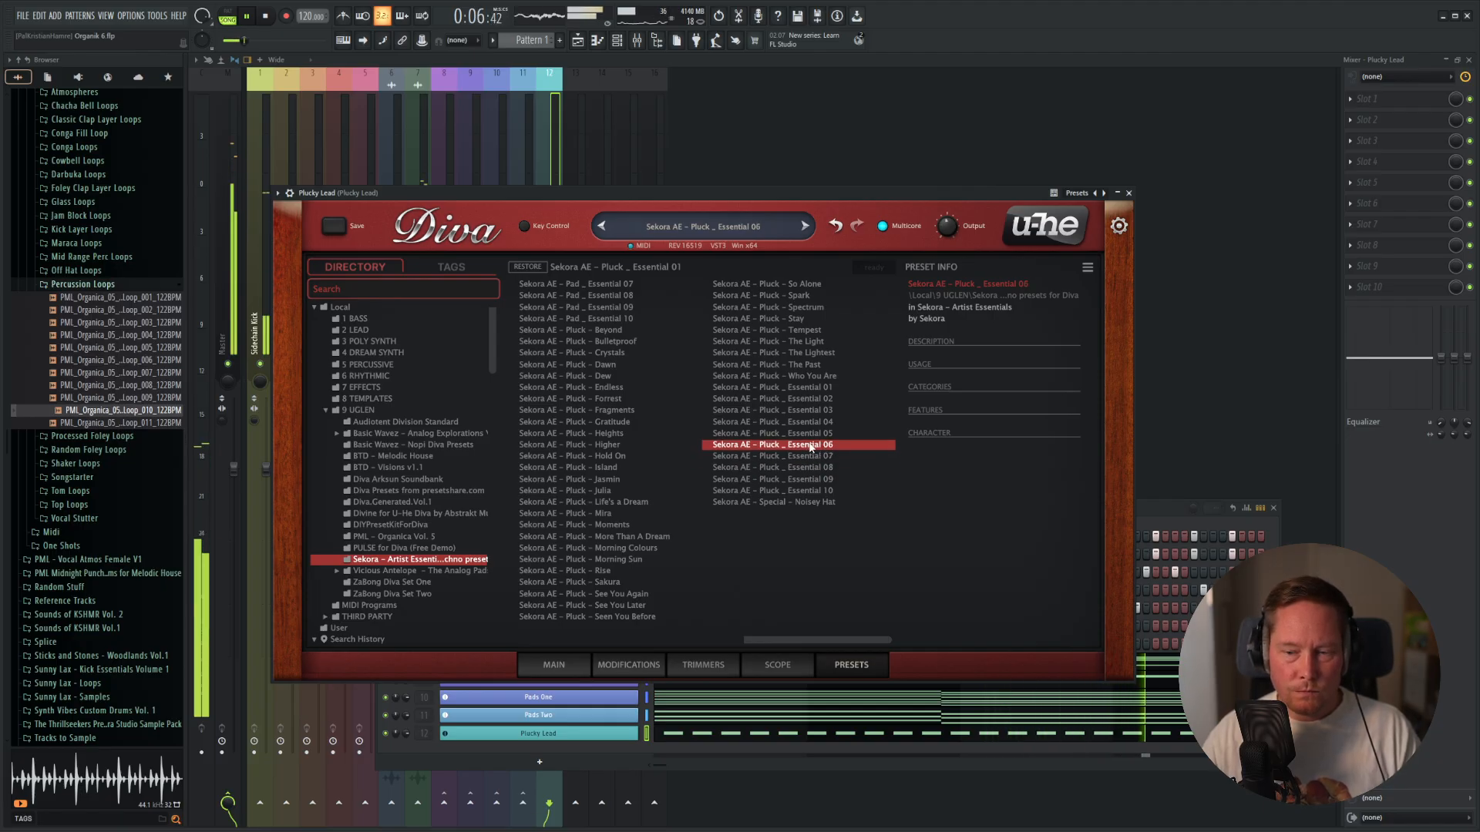
left_click(813, 434)
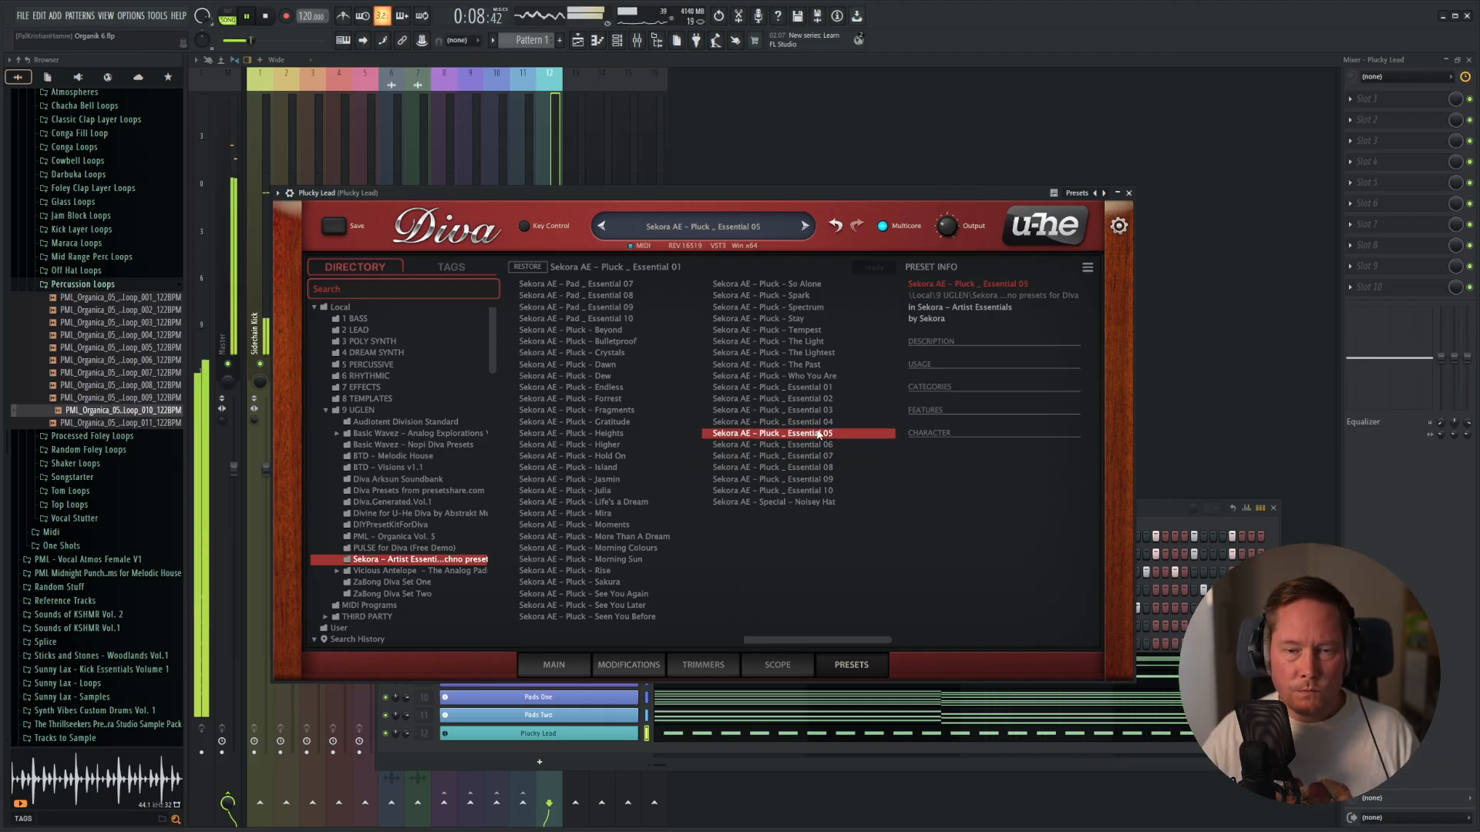
left_click(826, 424)
left_click(816, 410)
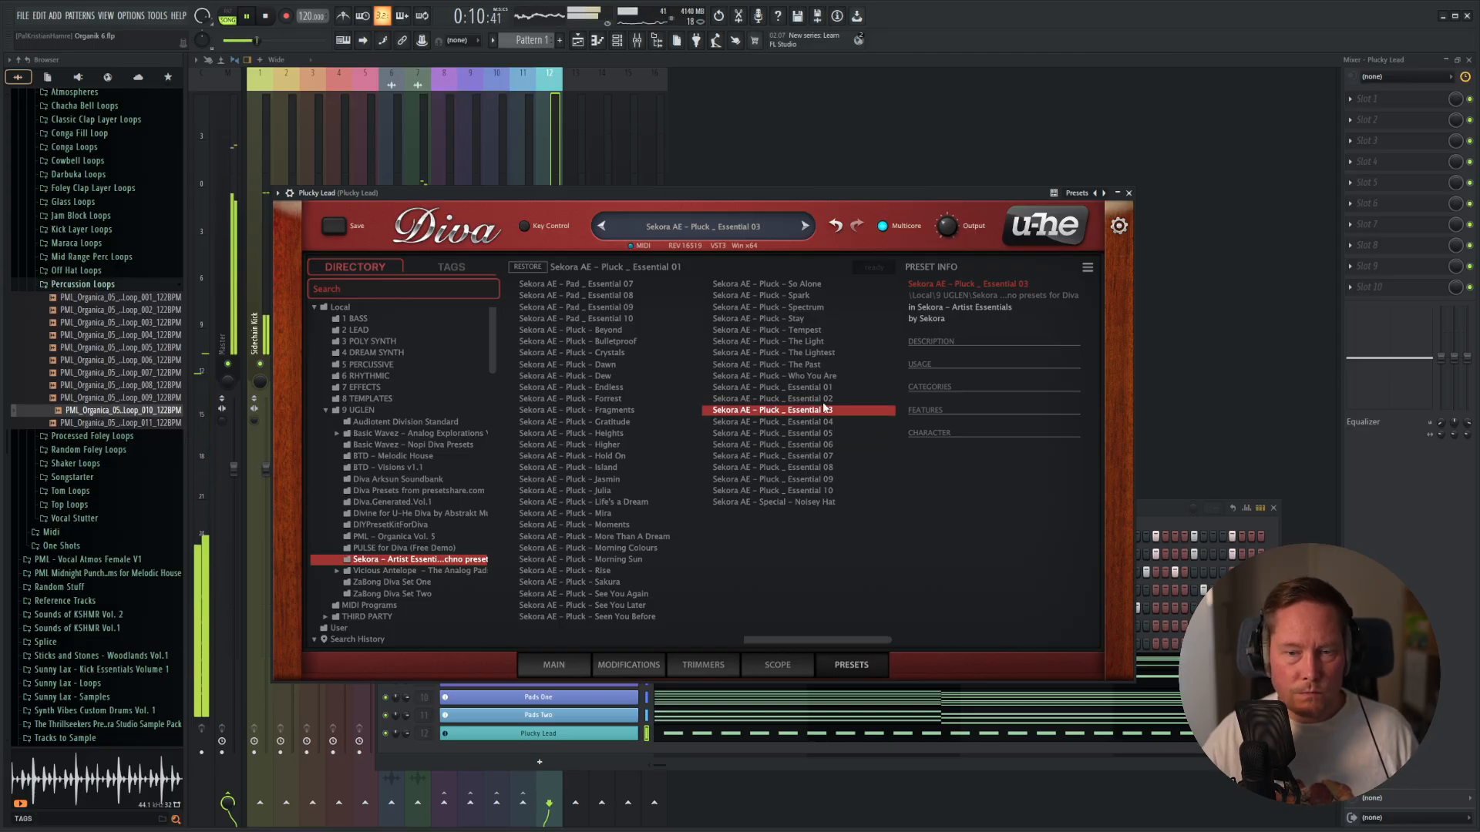
left_click(818, 399)
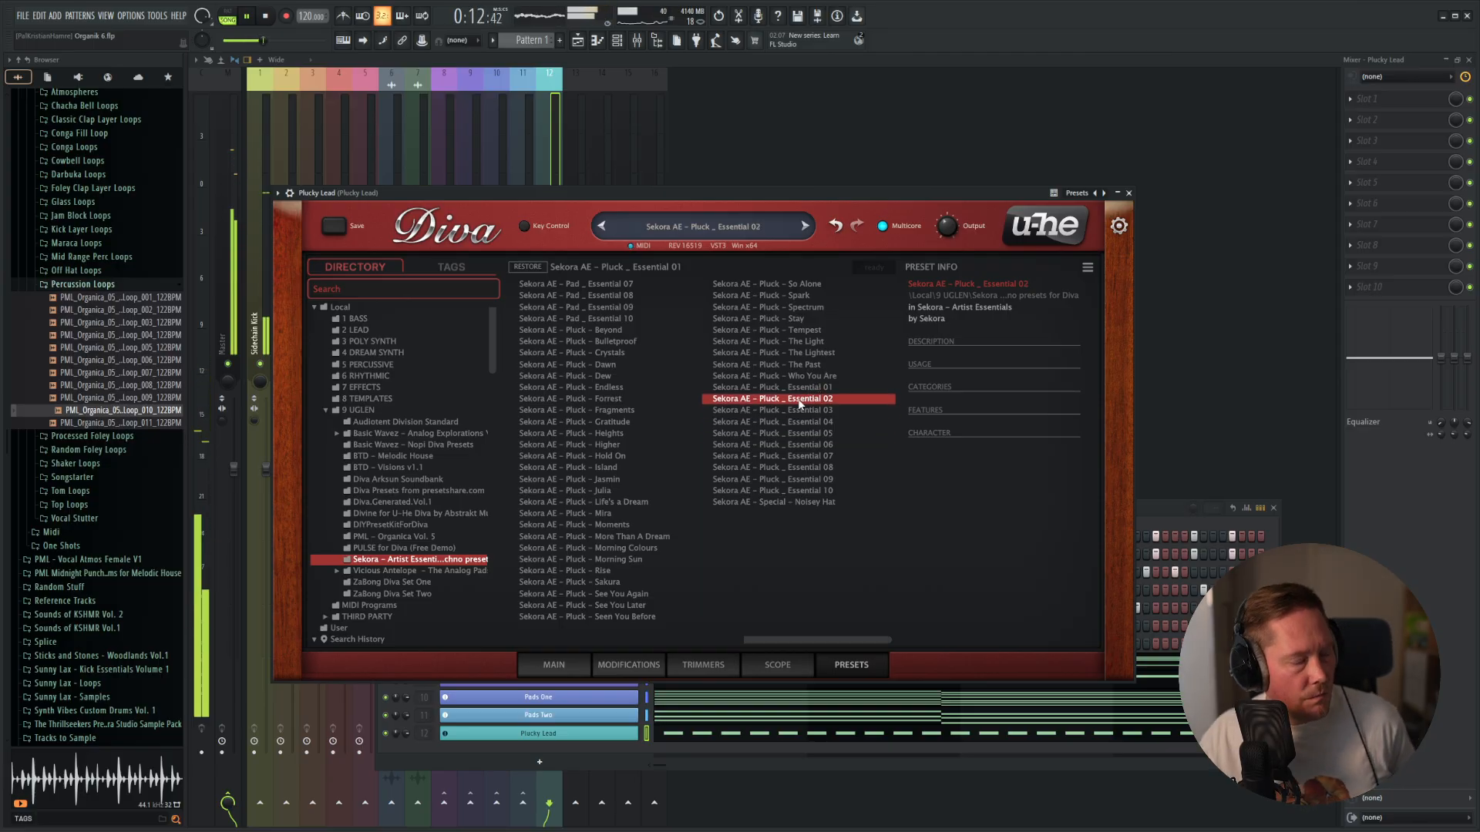
left_click(819, 392)
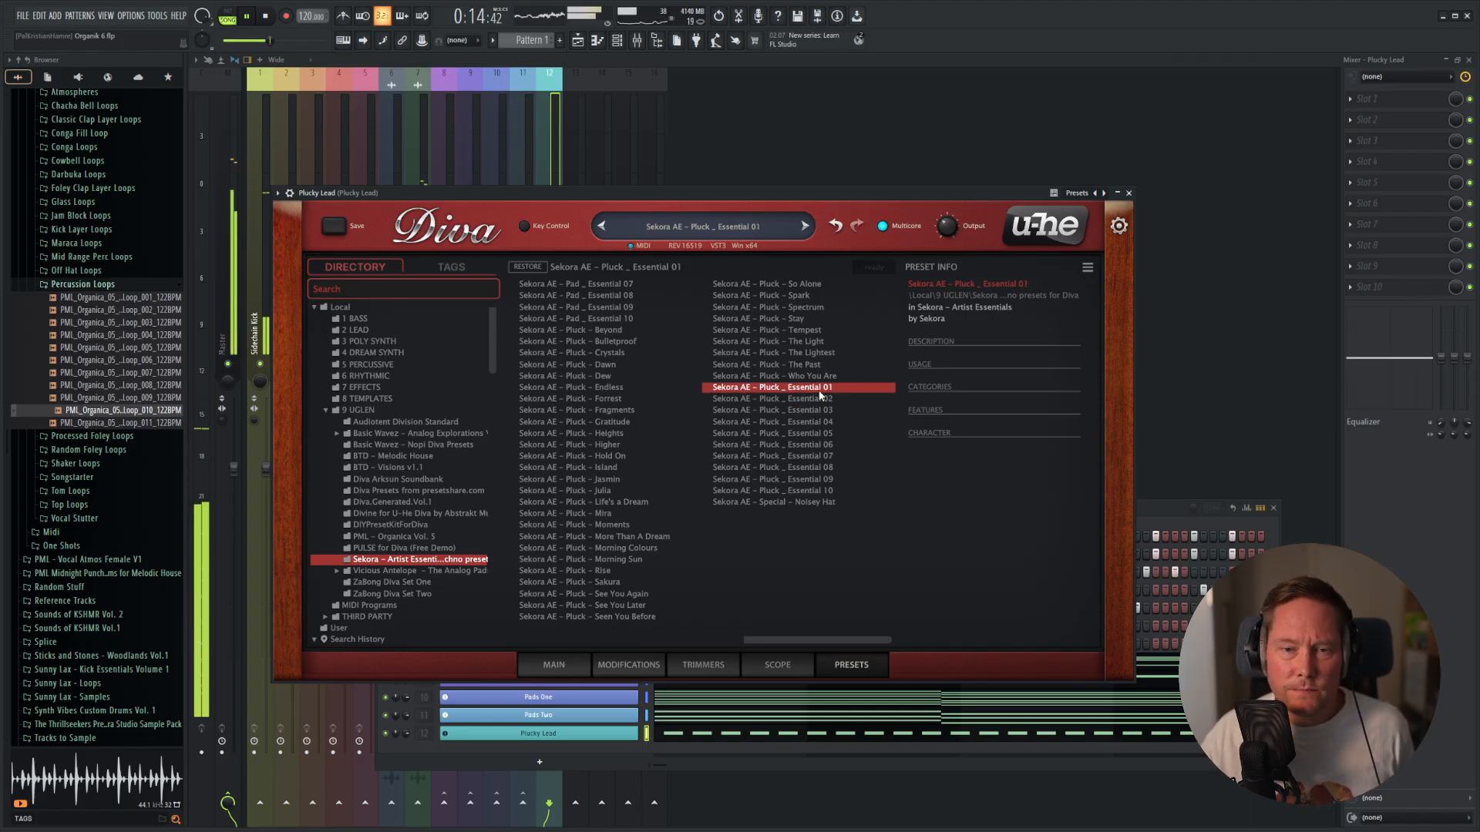
left_click(799, 377)
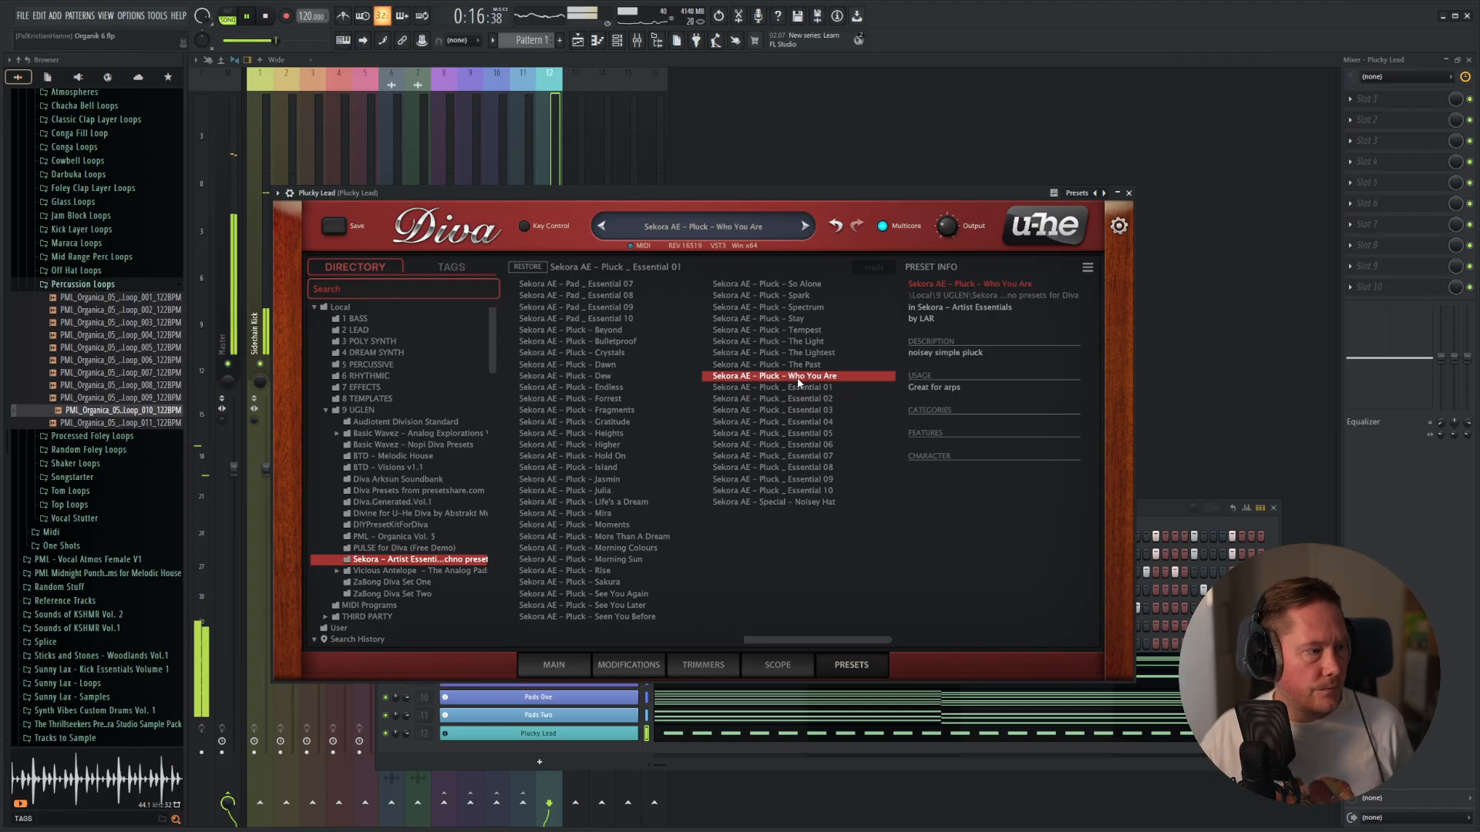
left_click(811, 367)
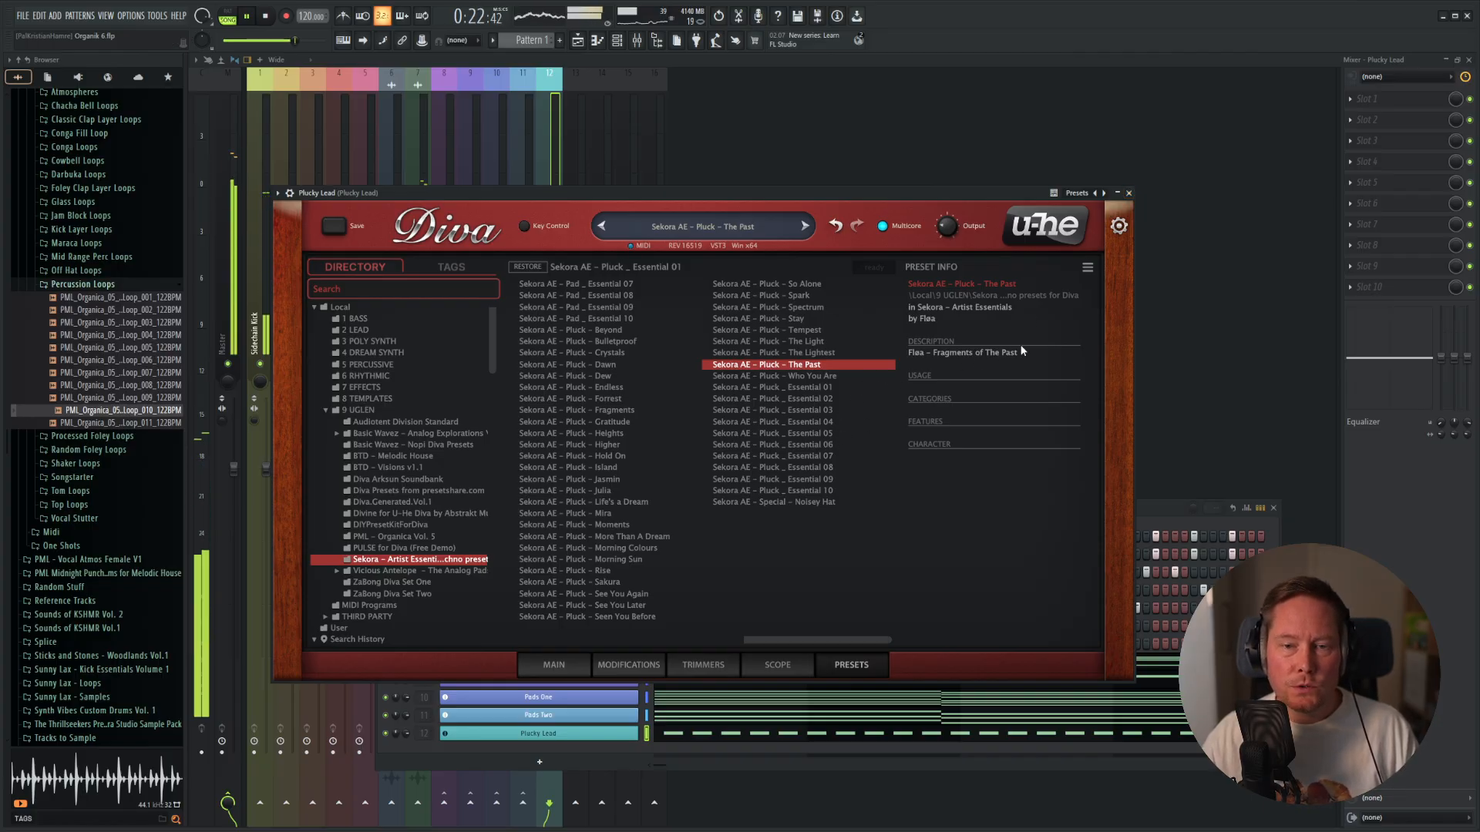
Show Diva's main synth controls and try out the filter cutoff while the pattern plays.
left_click(553, 665)
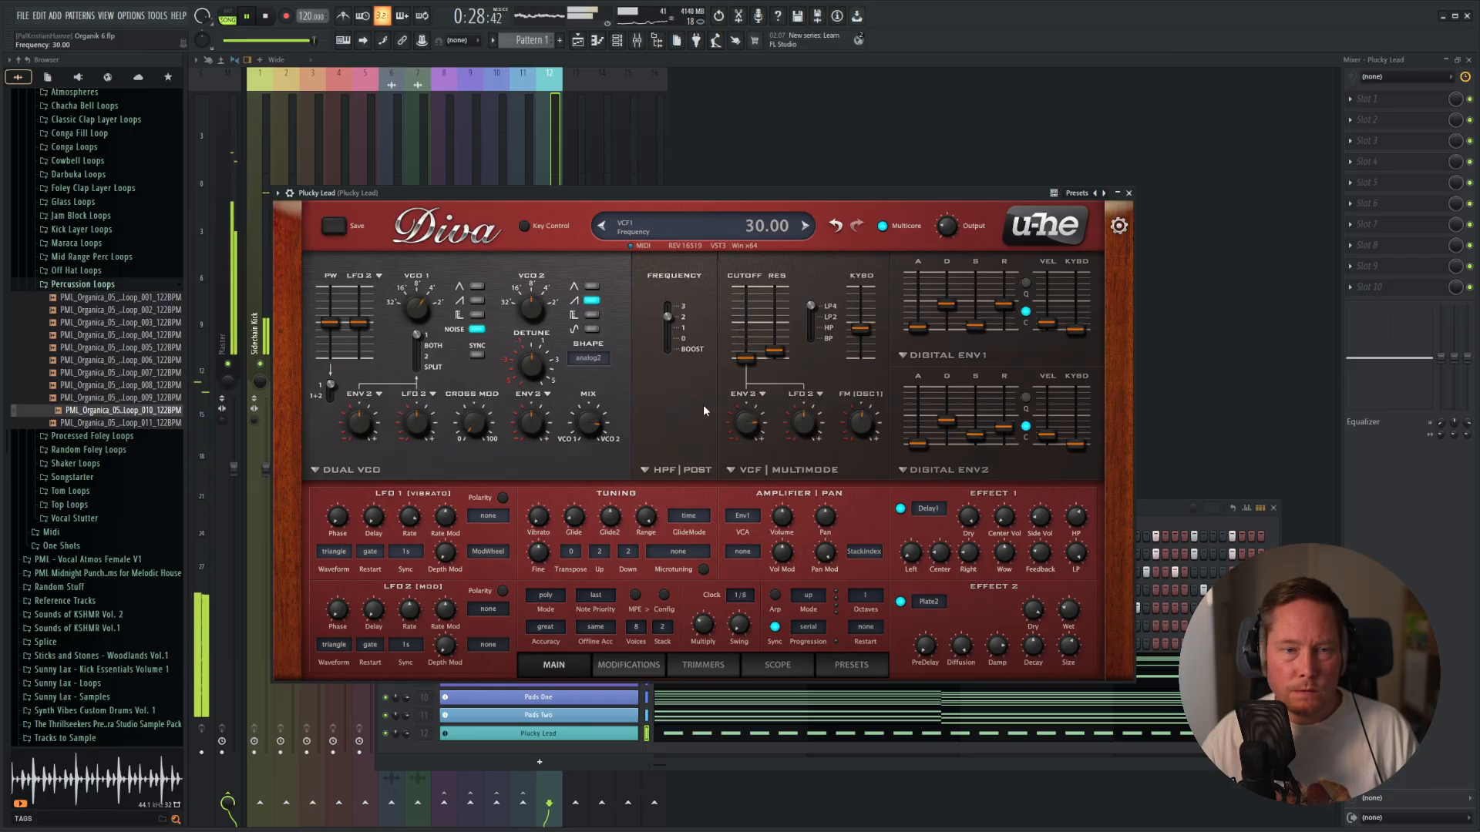
key("space")
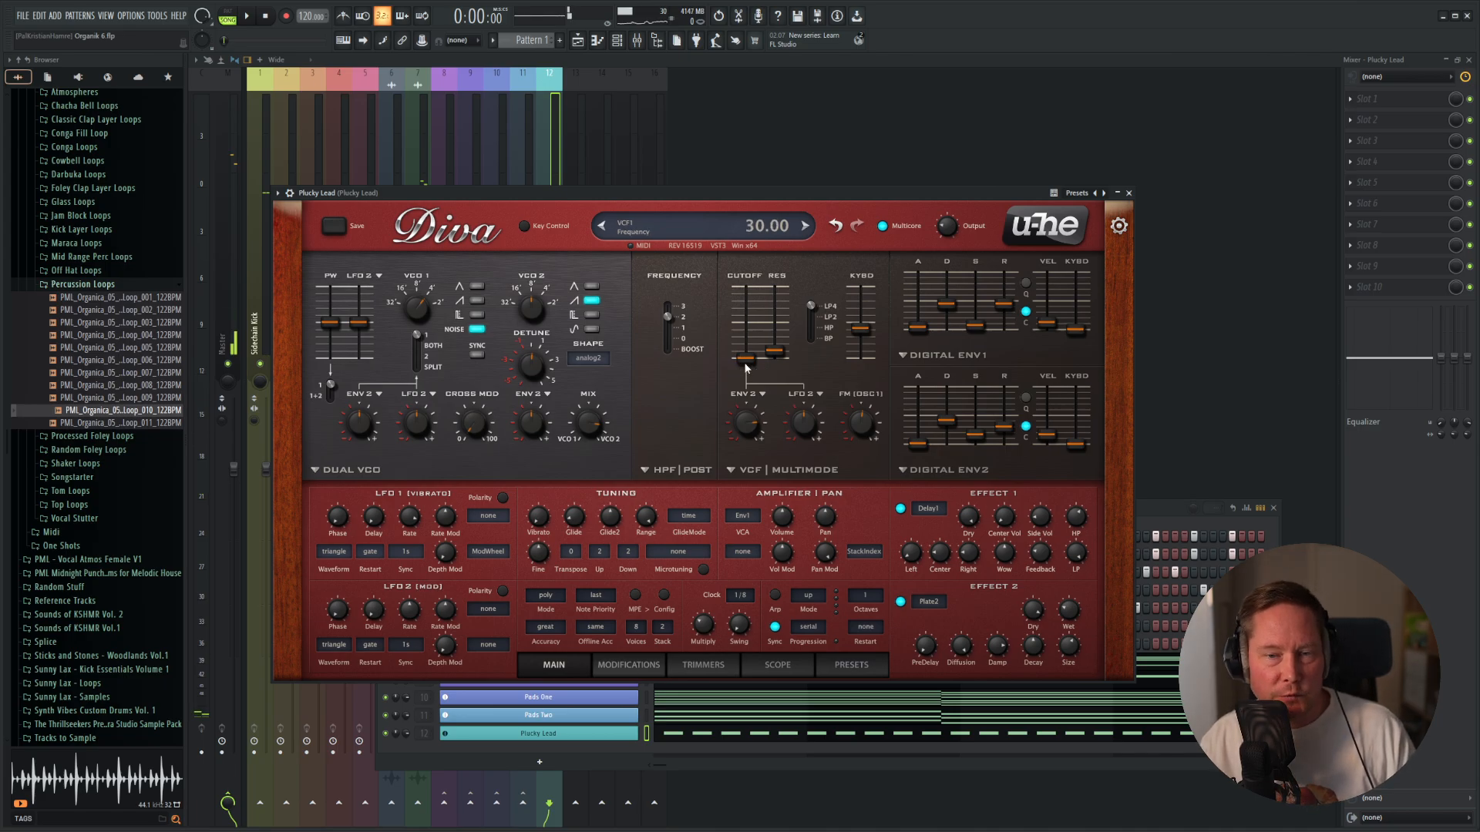
key("space")
left_click_drag(746, 368, 698, 351)
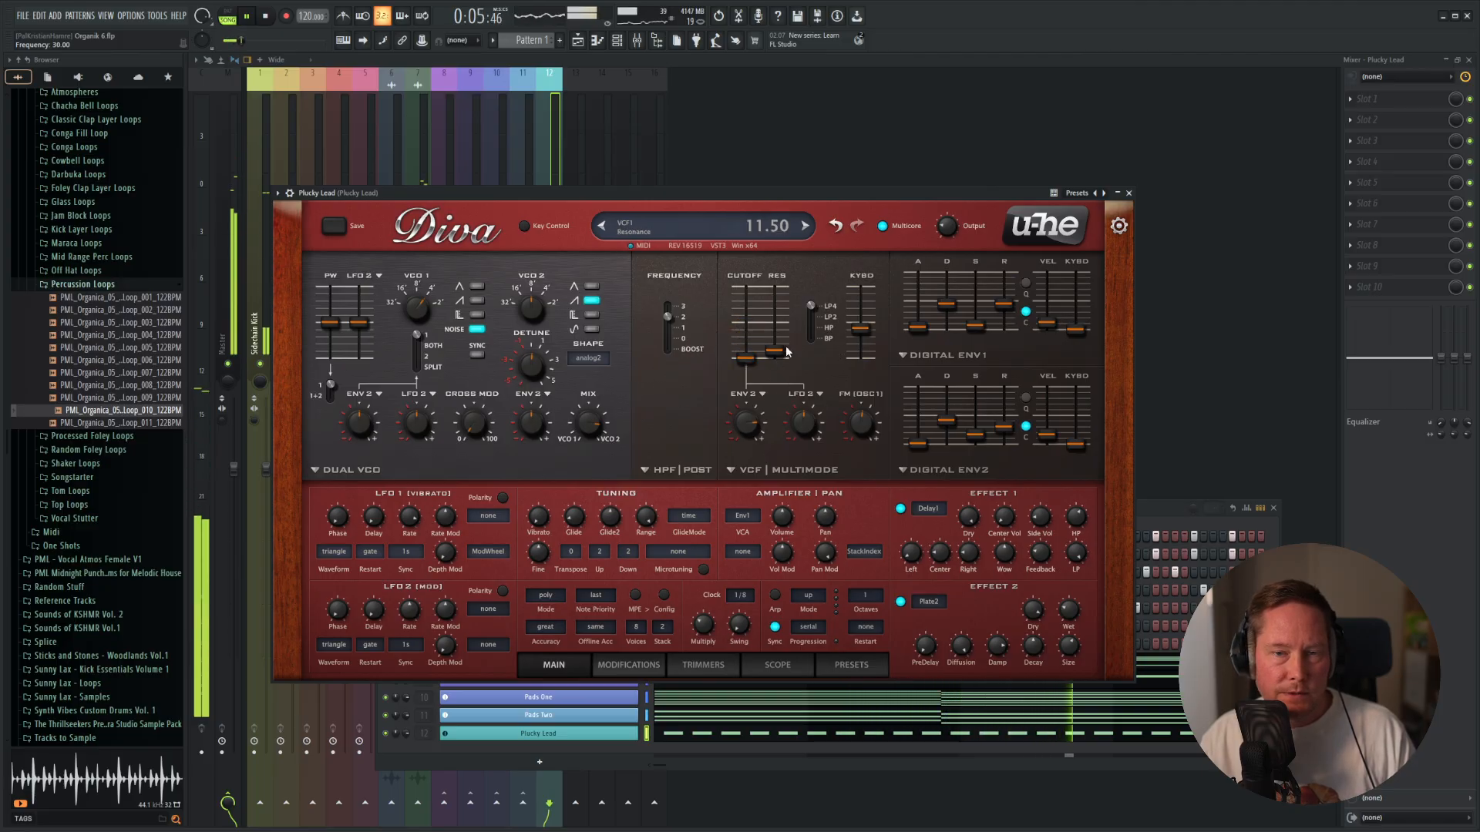
key("space")
Load Fruity Parametric EQ 2 in the first effect slot of the Plucky Lead track and play the pattern.
key("F12")
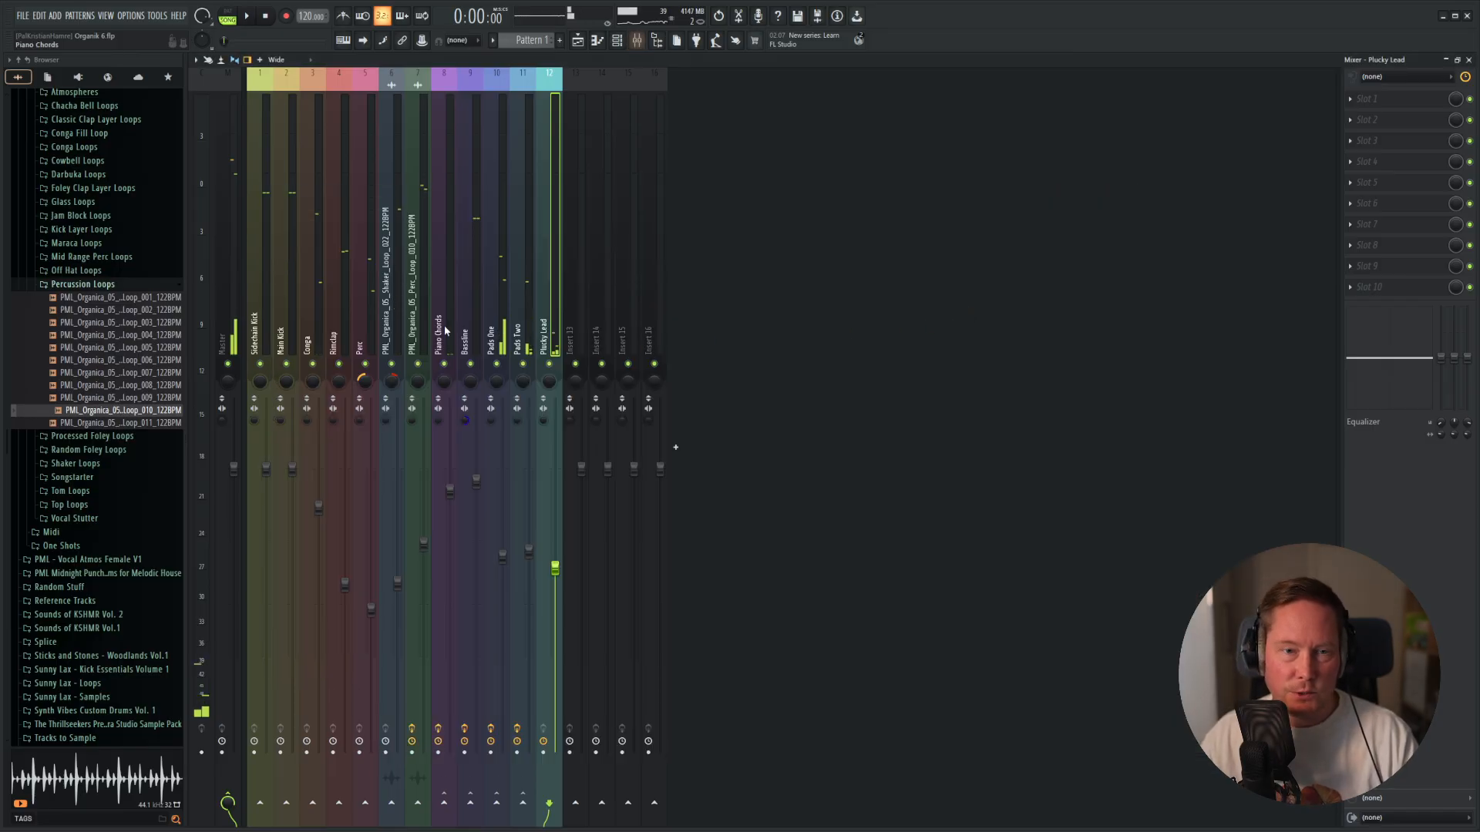
left_click(1385, 108)
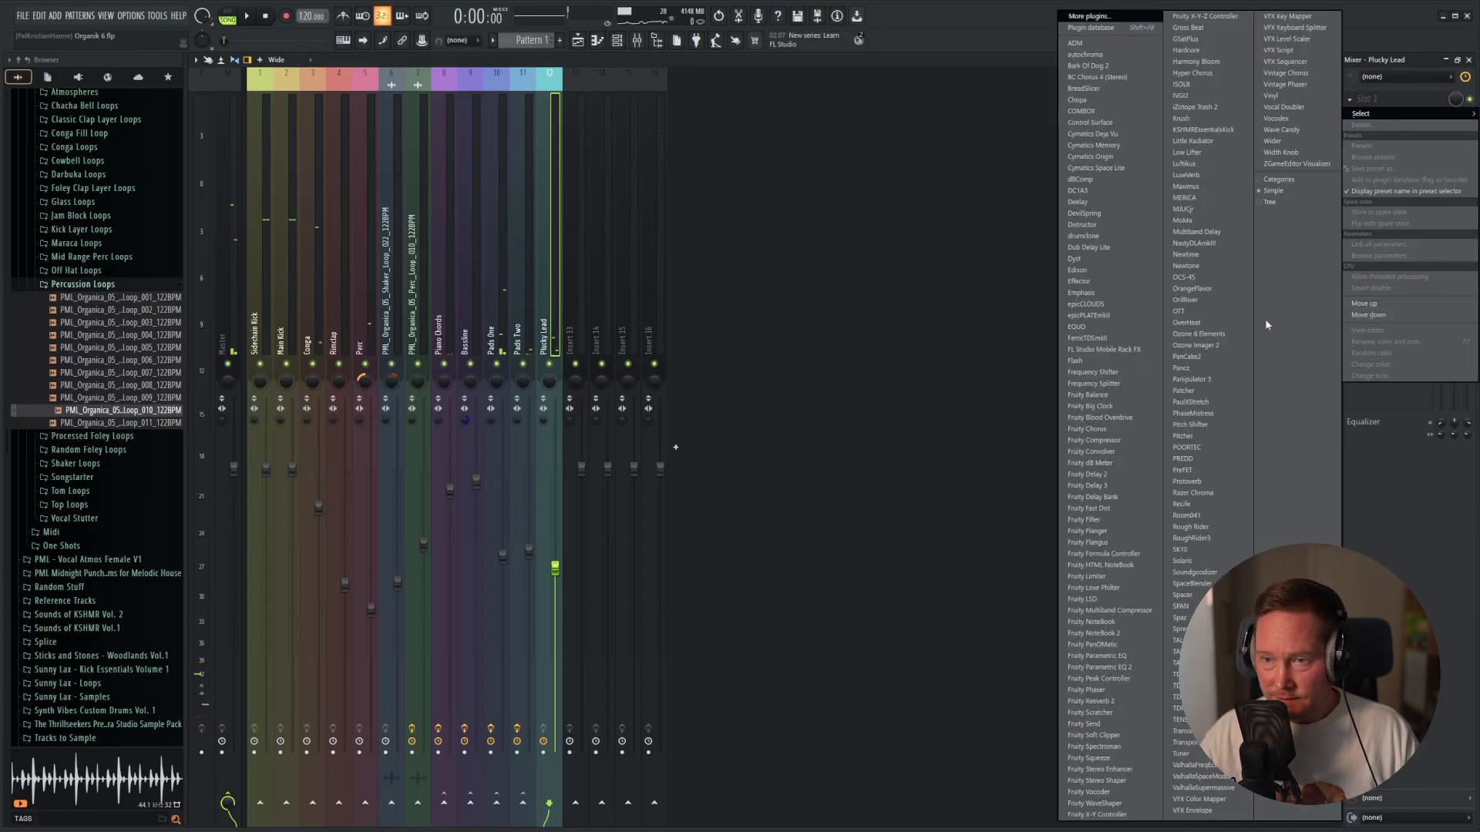
left_click(1099, 668)
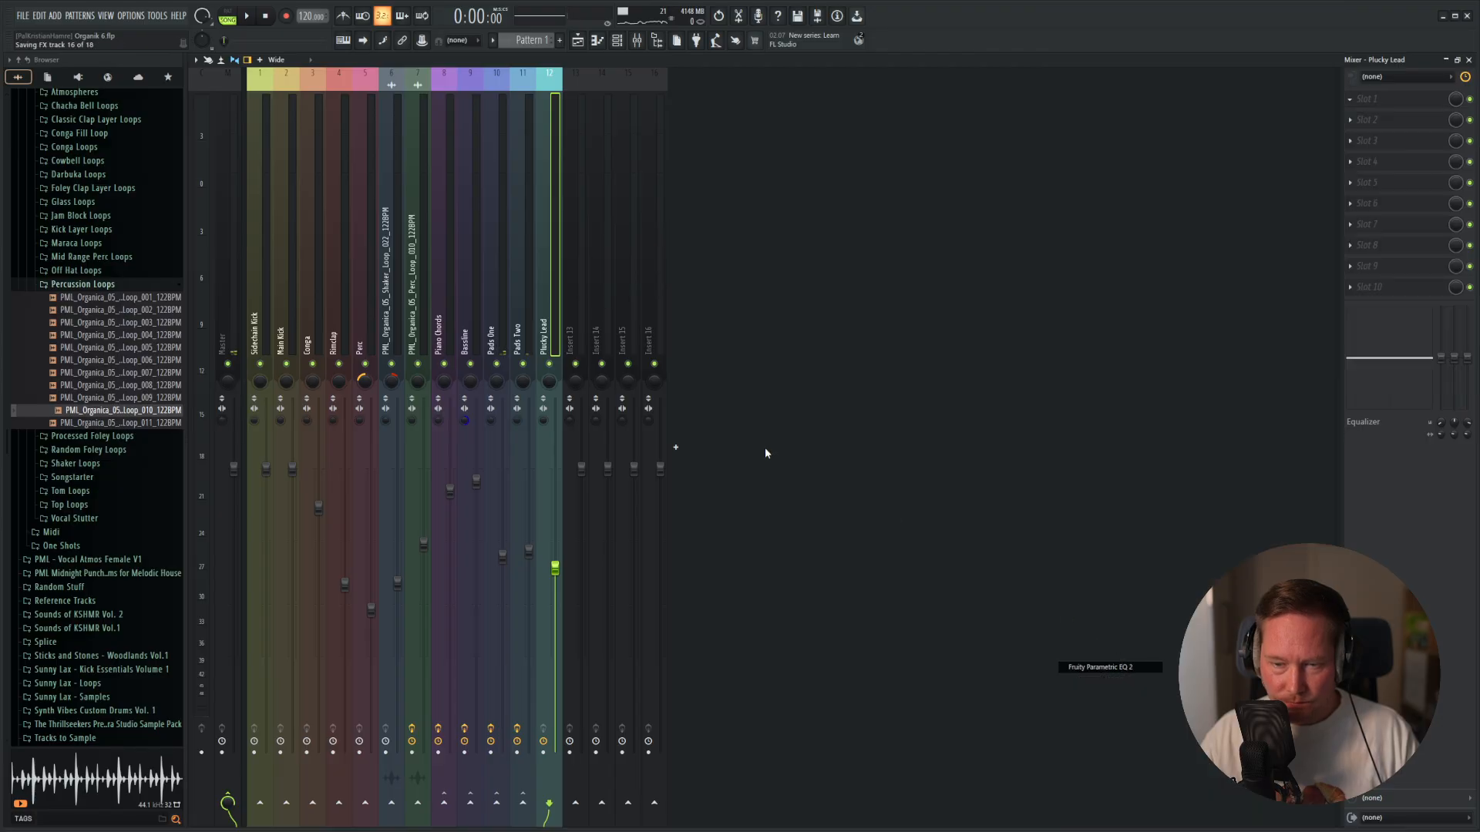
key("space")
left_click_drag(447, 145, 986, 114)
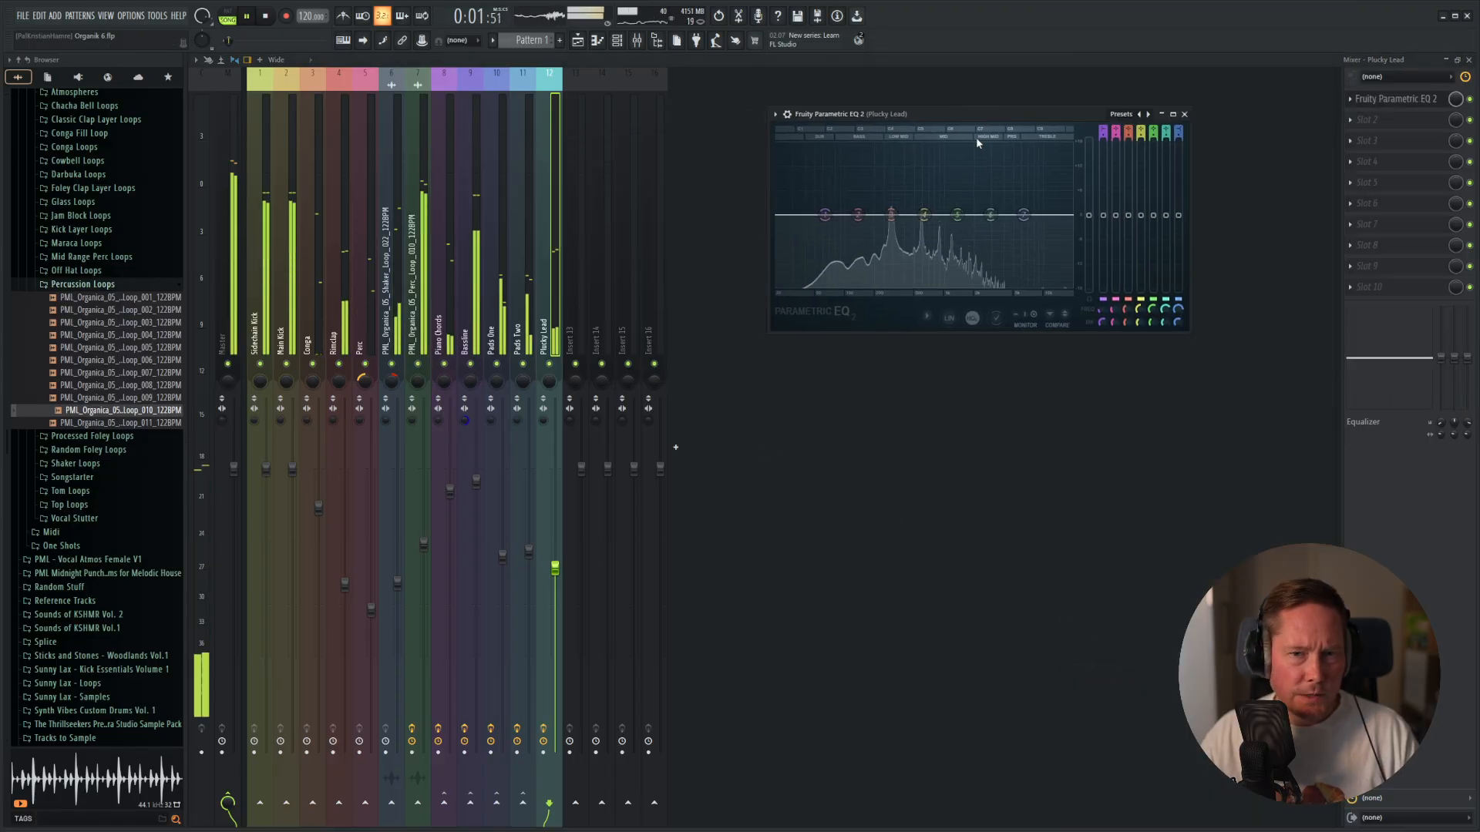
Try a low cut on the lead's EQ, apply the "3 band 150Hz cut" preset instead and close the EQ.
left_click_drag(821, 218, 871, 285)
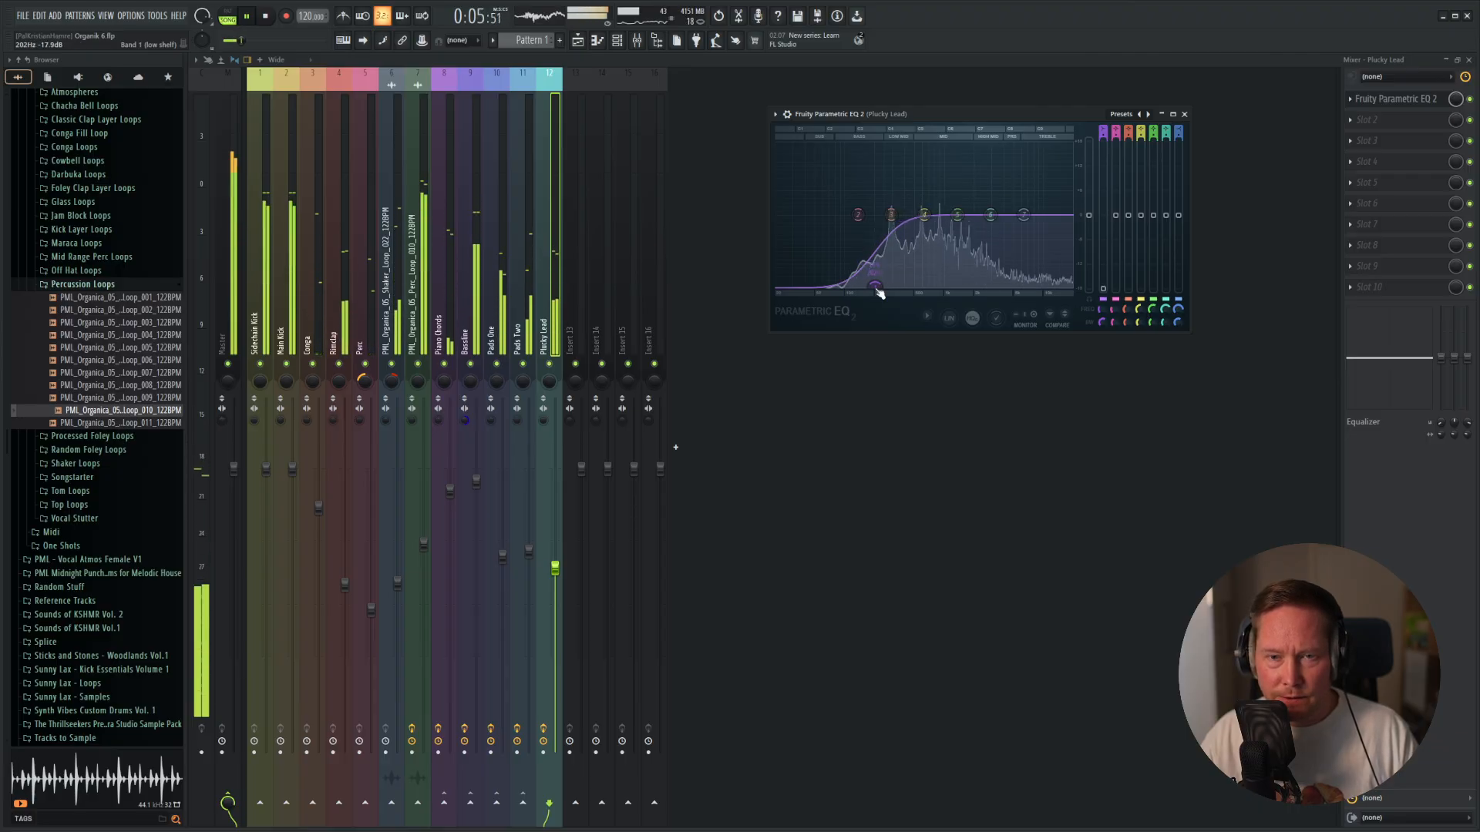
left_click(1136, 115)
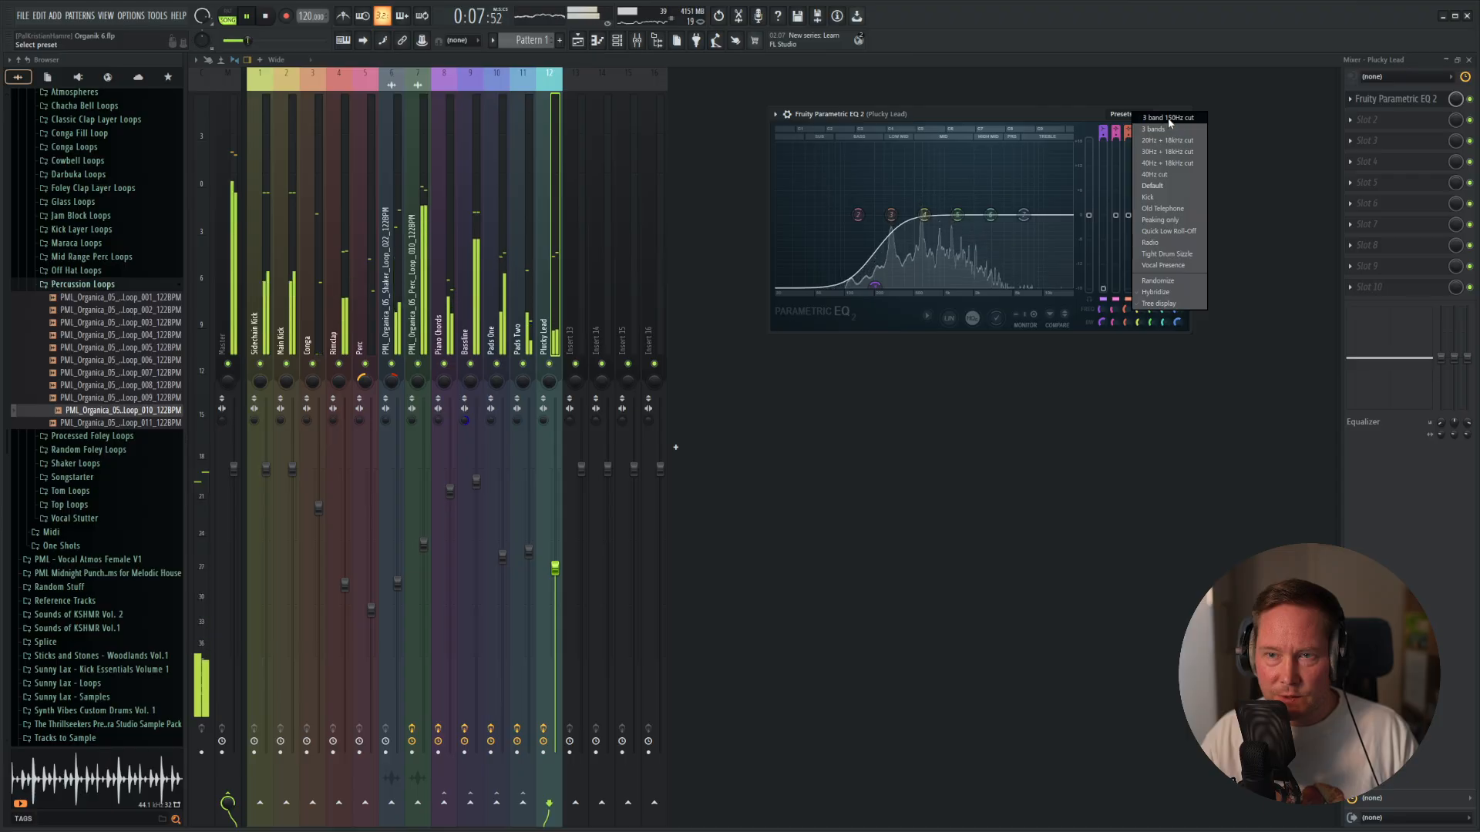
left_click(1162, 120)
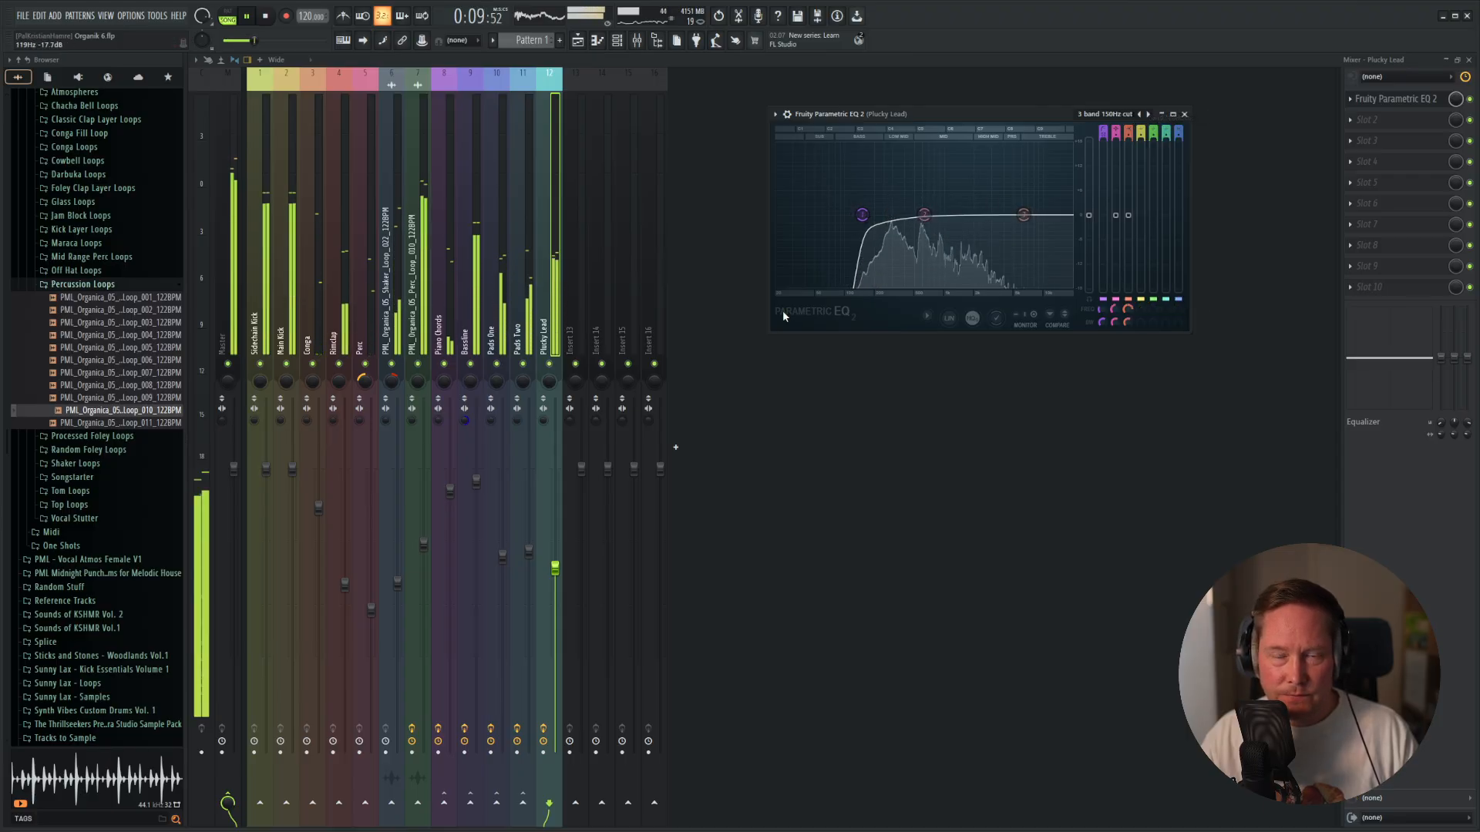
key("space")
key("Escape")
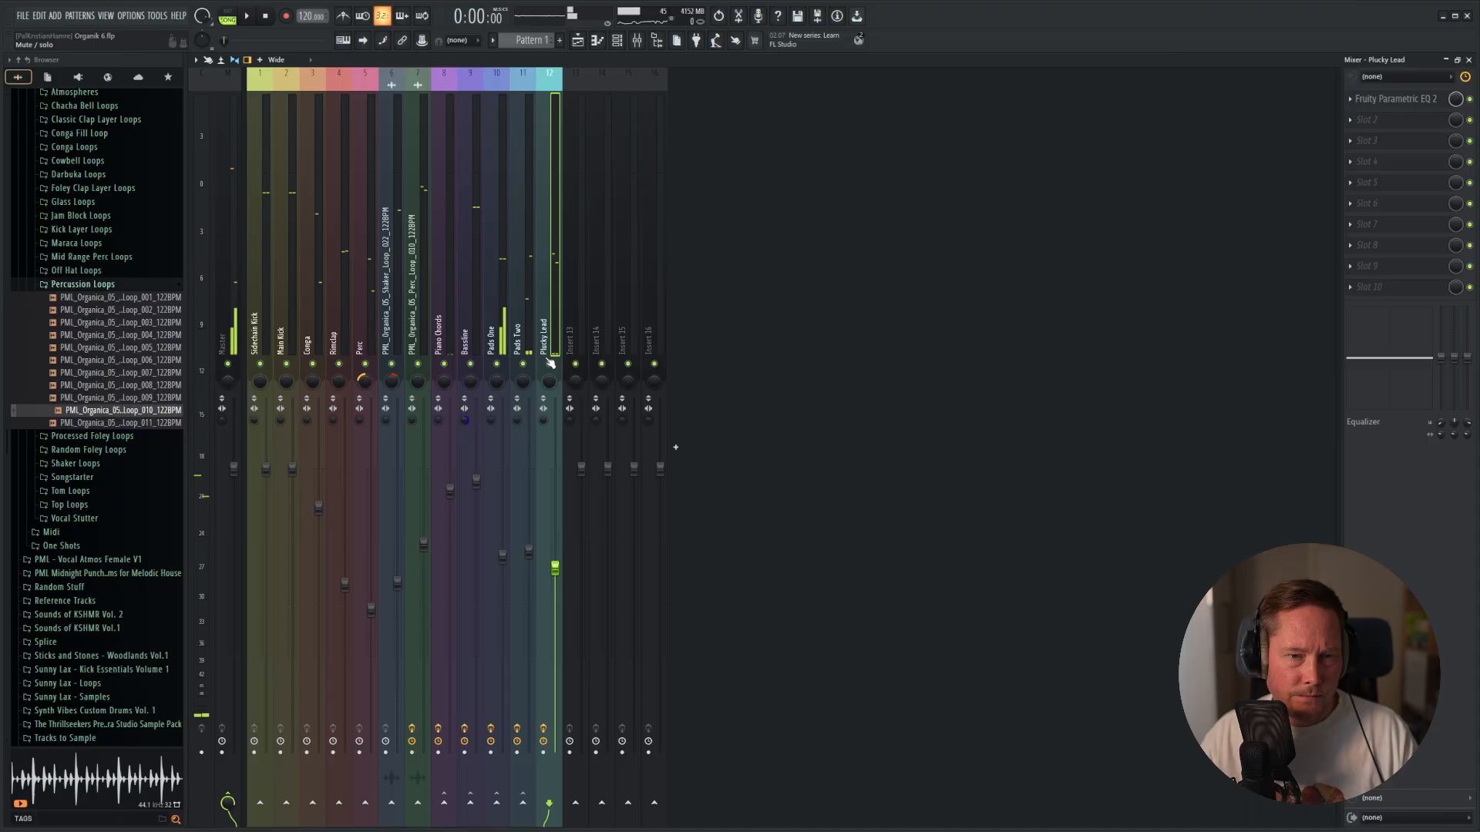
Solo the Plucky Lead mixer track and switch off Delay1 and Plate2 in its Diva instrument.
right_click(550, 363)
key("space")
key("F6")
key("space")
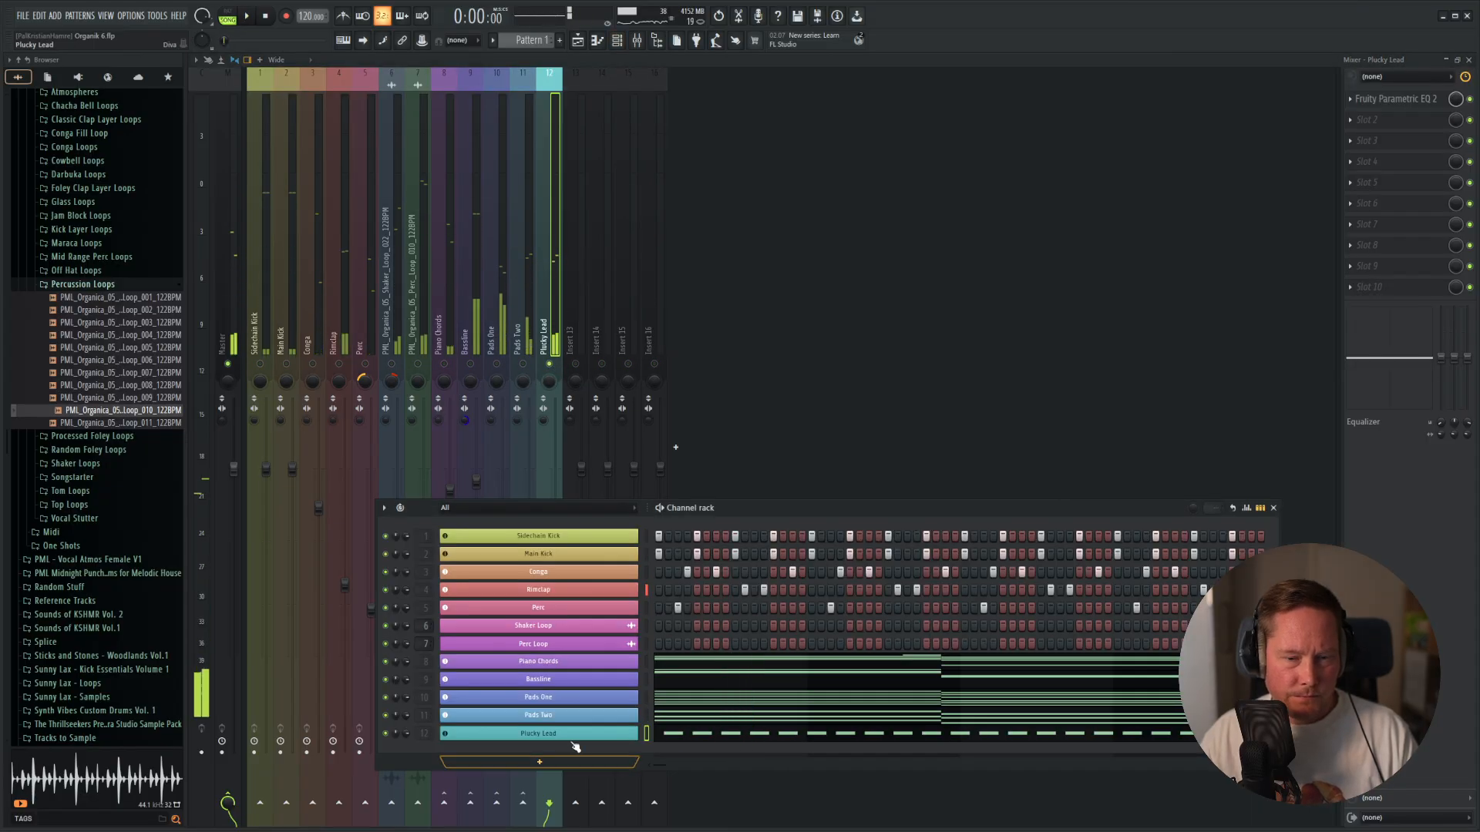
left_click(538, 733)
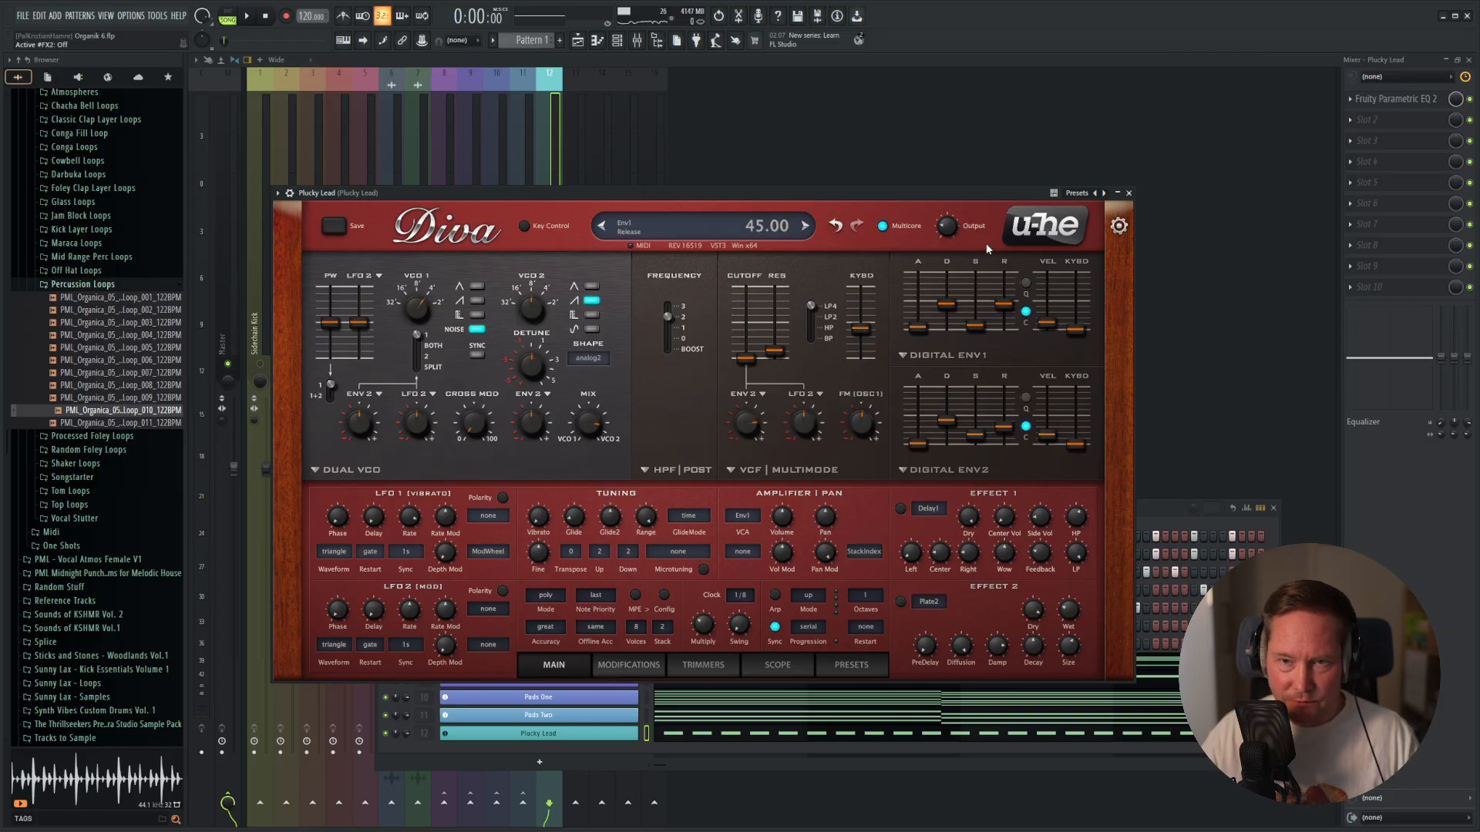
Listen to the soloed lead, turn Diva's Plate2 and Delay1 effects on and close the instrument.
left_click_drag(983, 195, 1019, 179)
key("space")
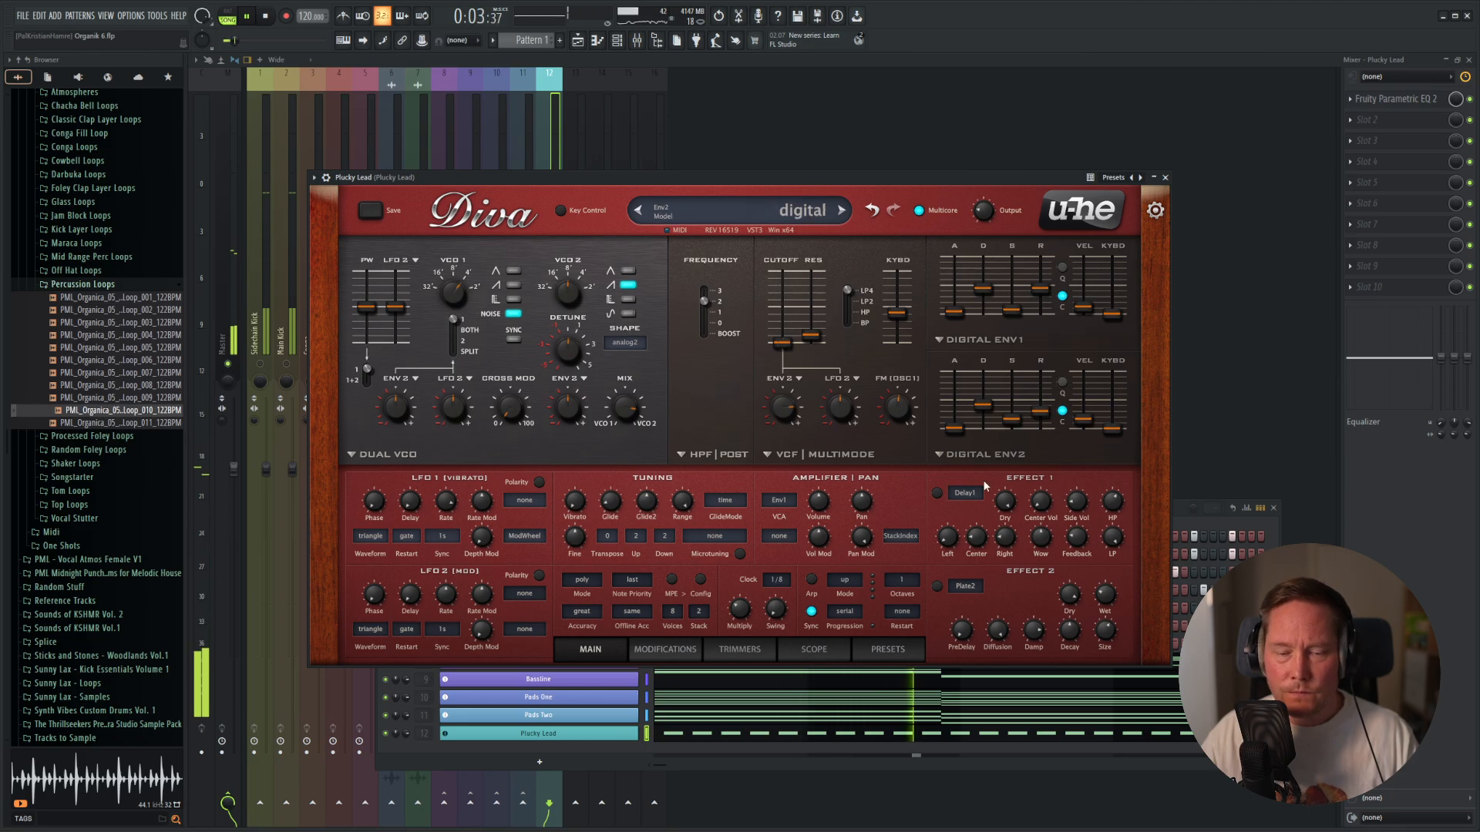
left_click(937, 586)
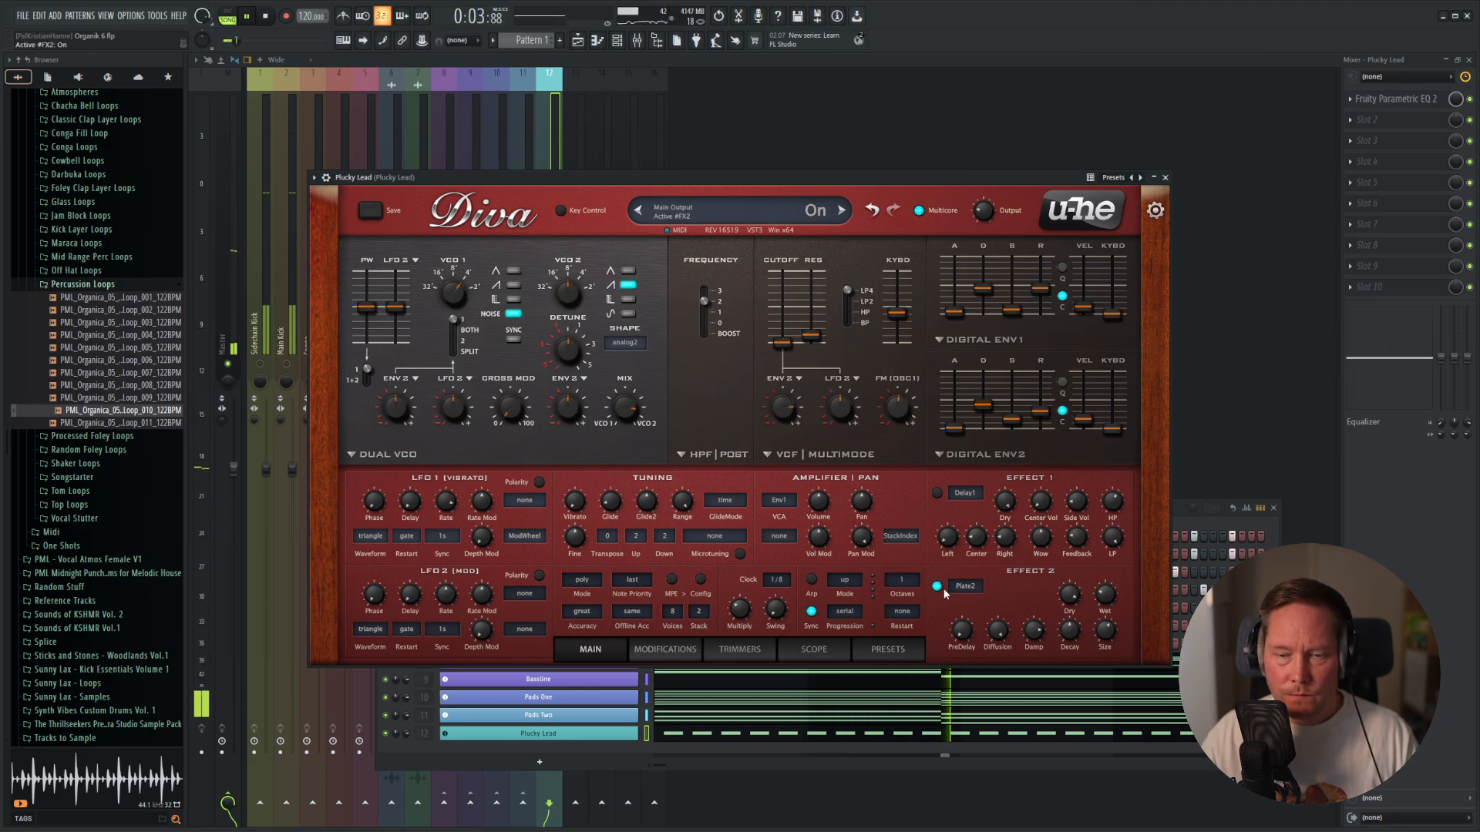
left_click(937, 494)
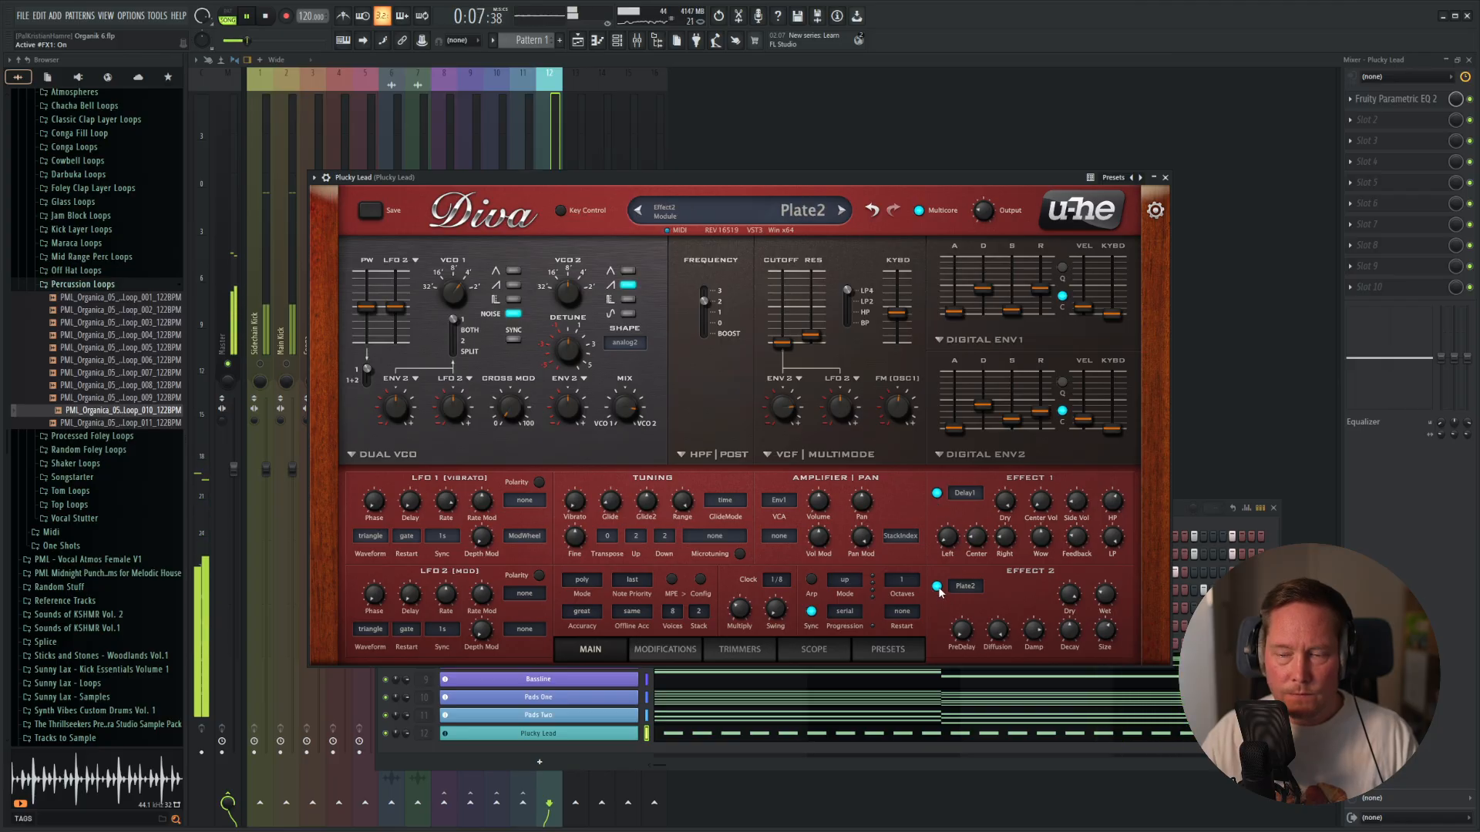
key("space")
left_click(1164, 177)
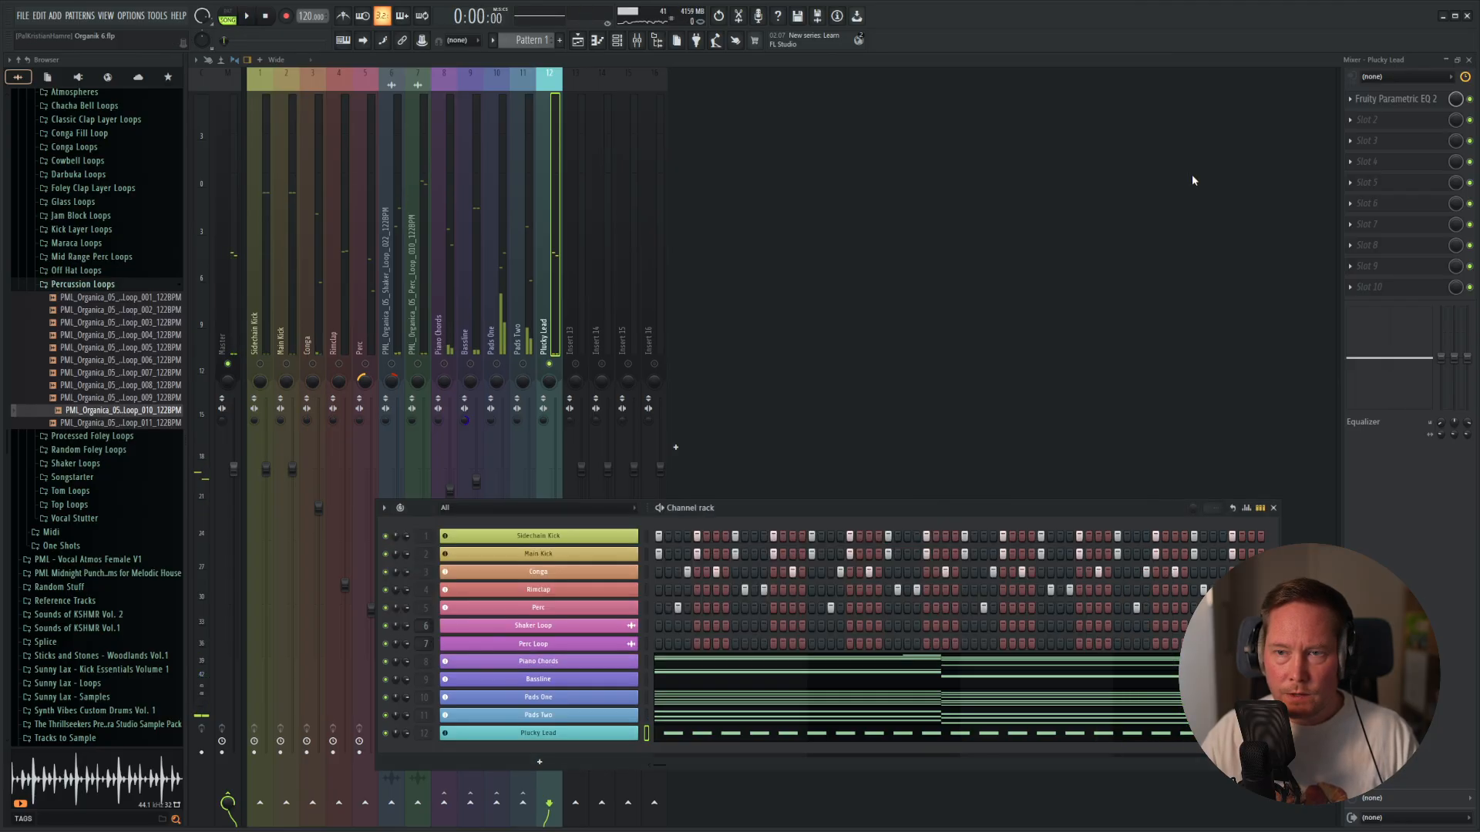
Load ValhallaSupermassive in the third effect slot of the Plucky Lead track and choose the "Swelling Synth Verb" preset.
left_click(1358, 148)
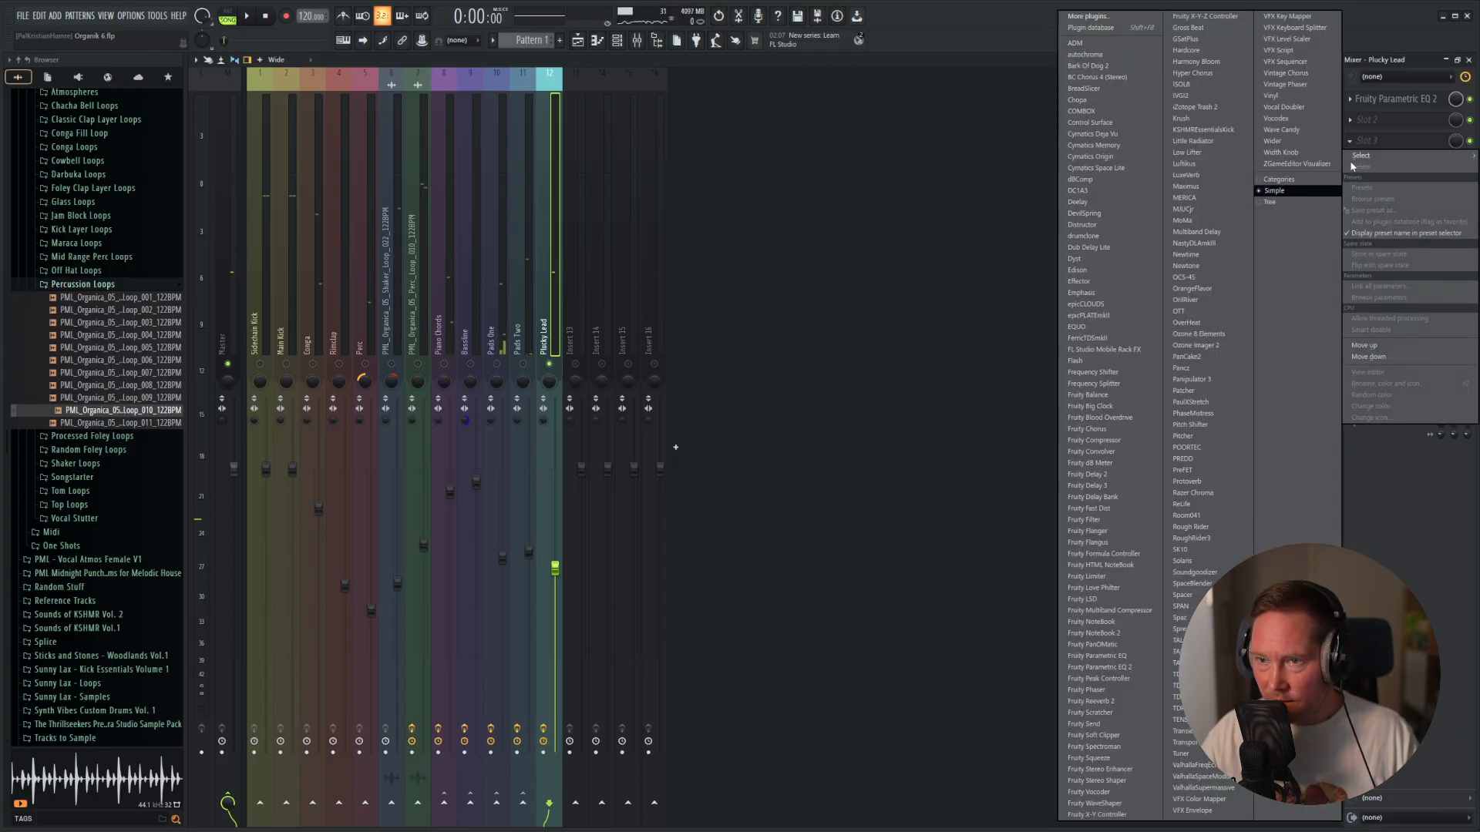
left_click(1202, 788)
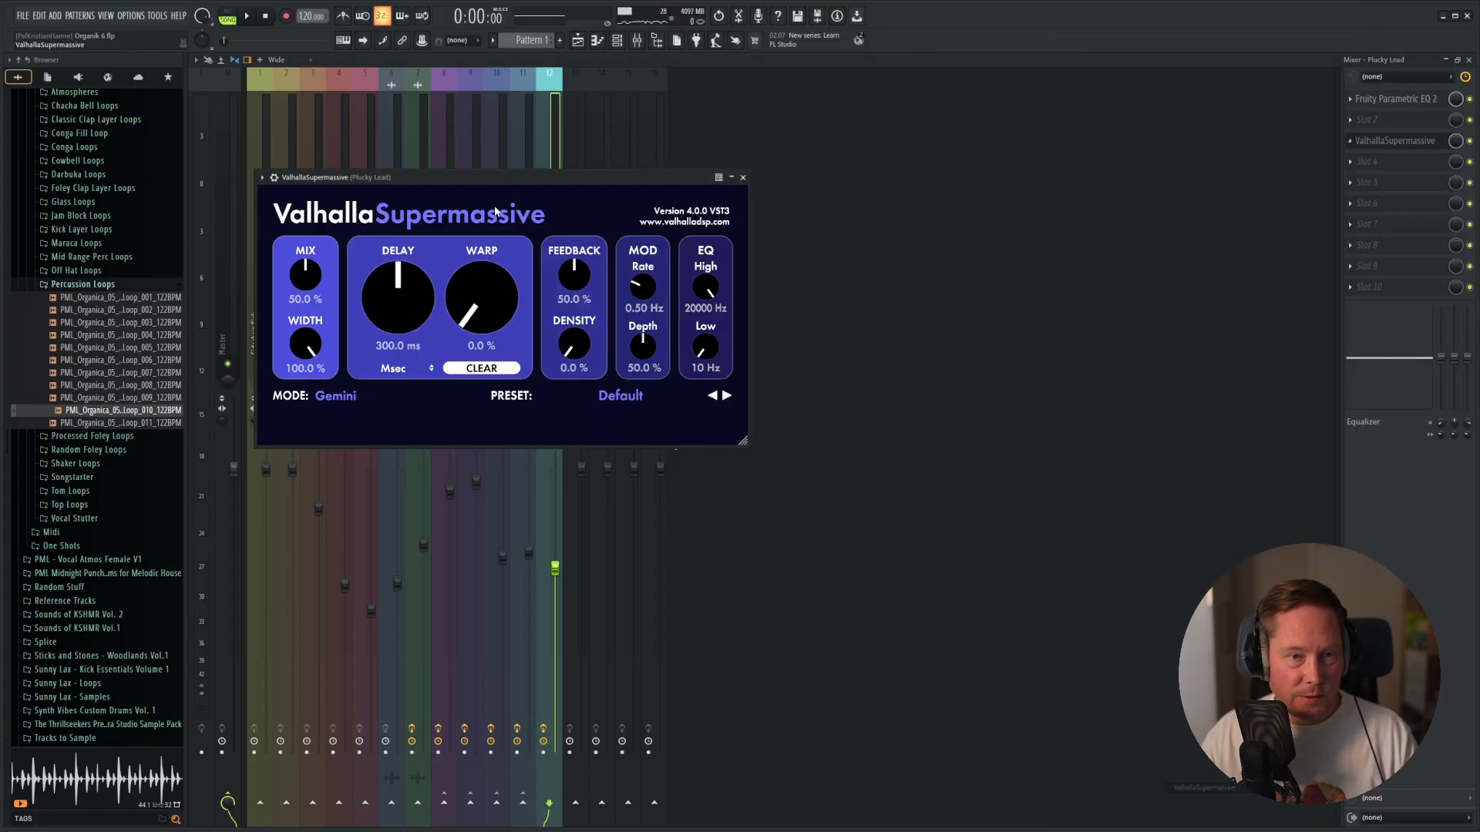
left_click_drag(493, 177, 781, 210)
left_click(908, 429)
mouse_move(915, 596)
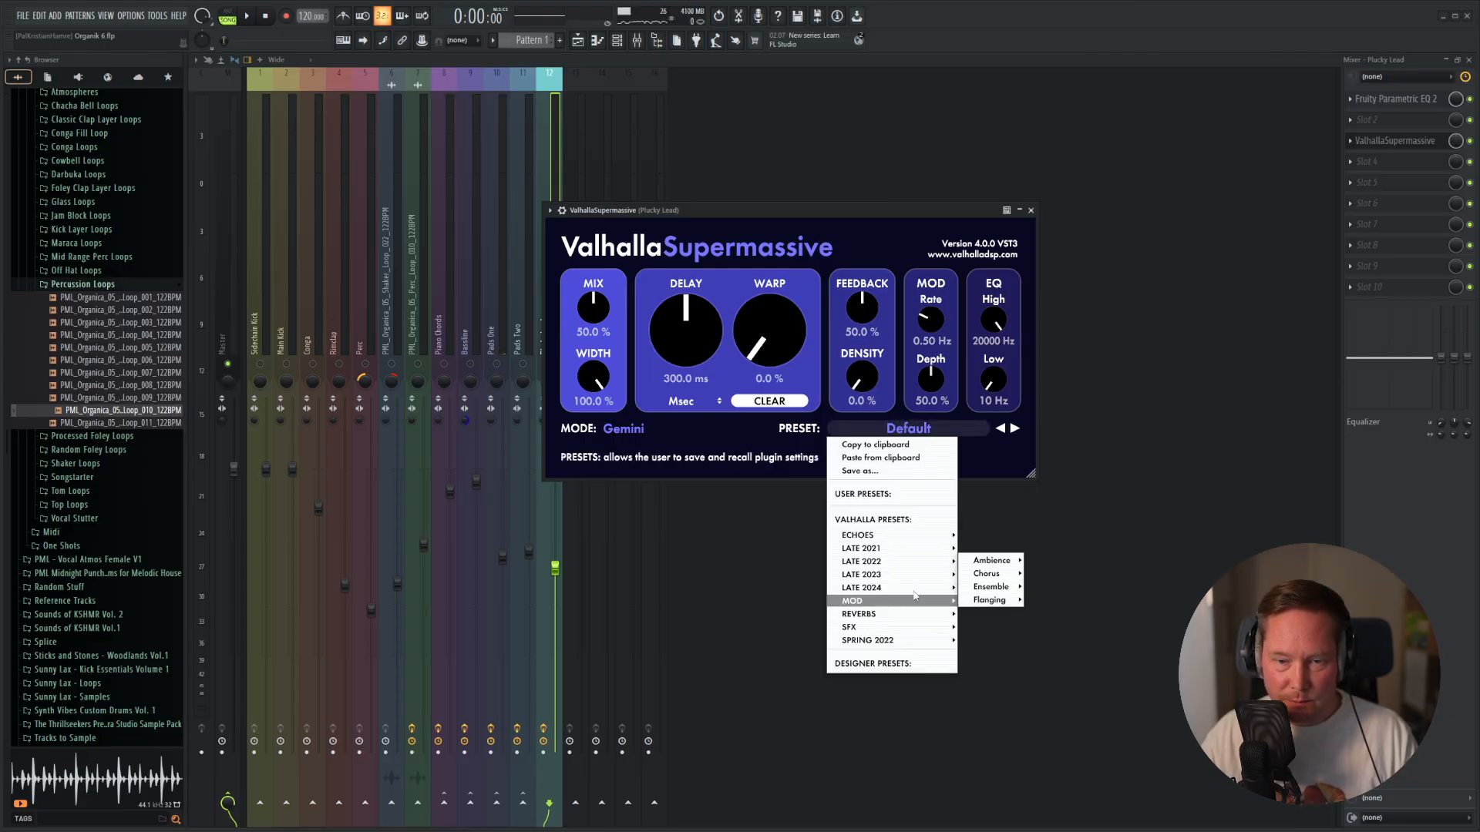
mouse_move(1002, 613)
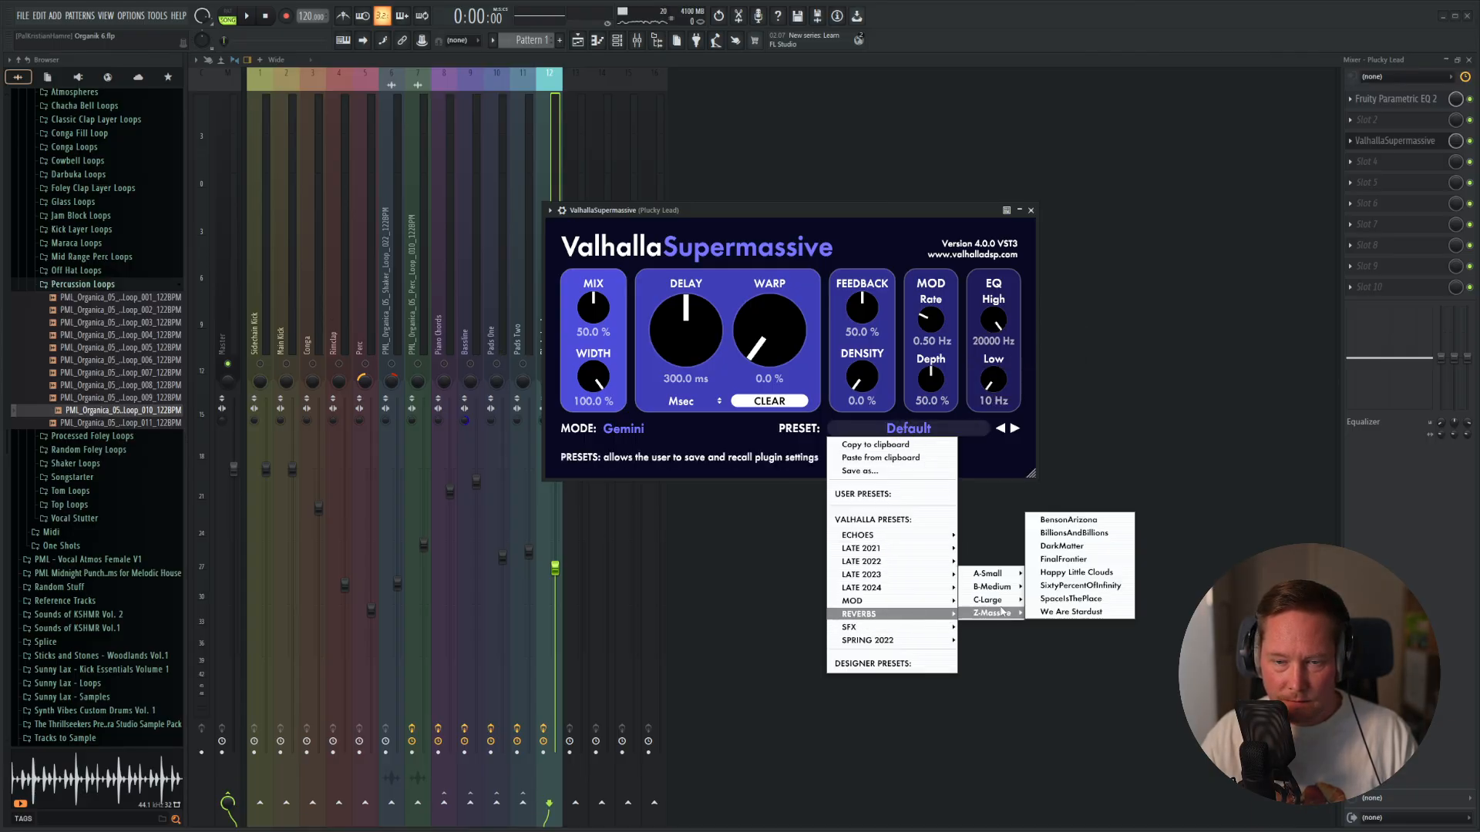
left_click(1079, 572)
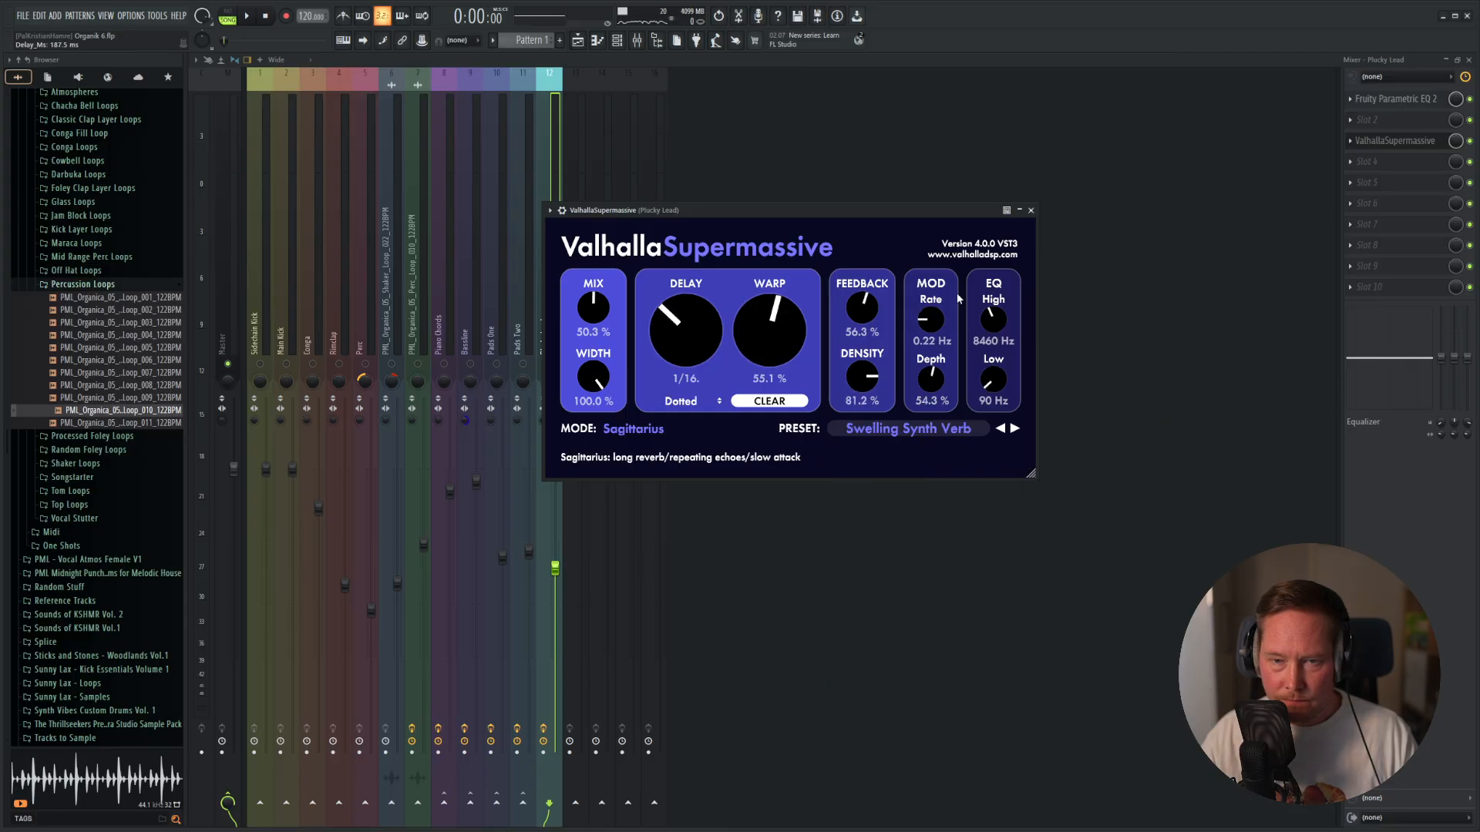
left_click_drag(865, 205, 962, 183)
Set the reverb's mix to 20.3% during playback, close the plugin, unsolo the lead and play the full mix.
key("space")
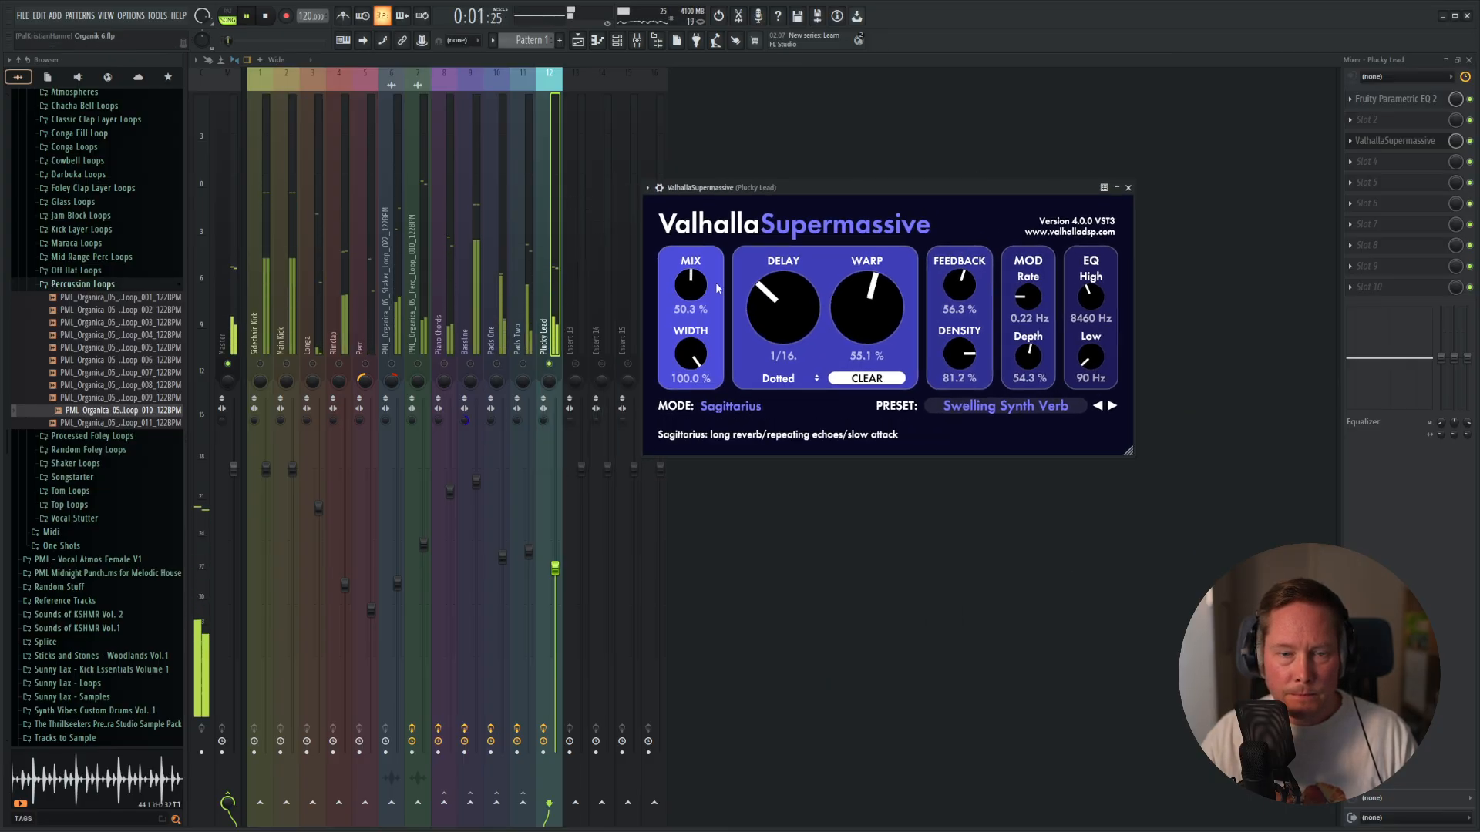
left_click_drag(677, 308, 645, 299)
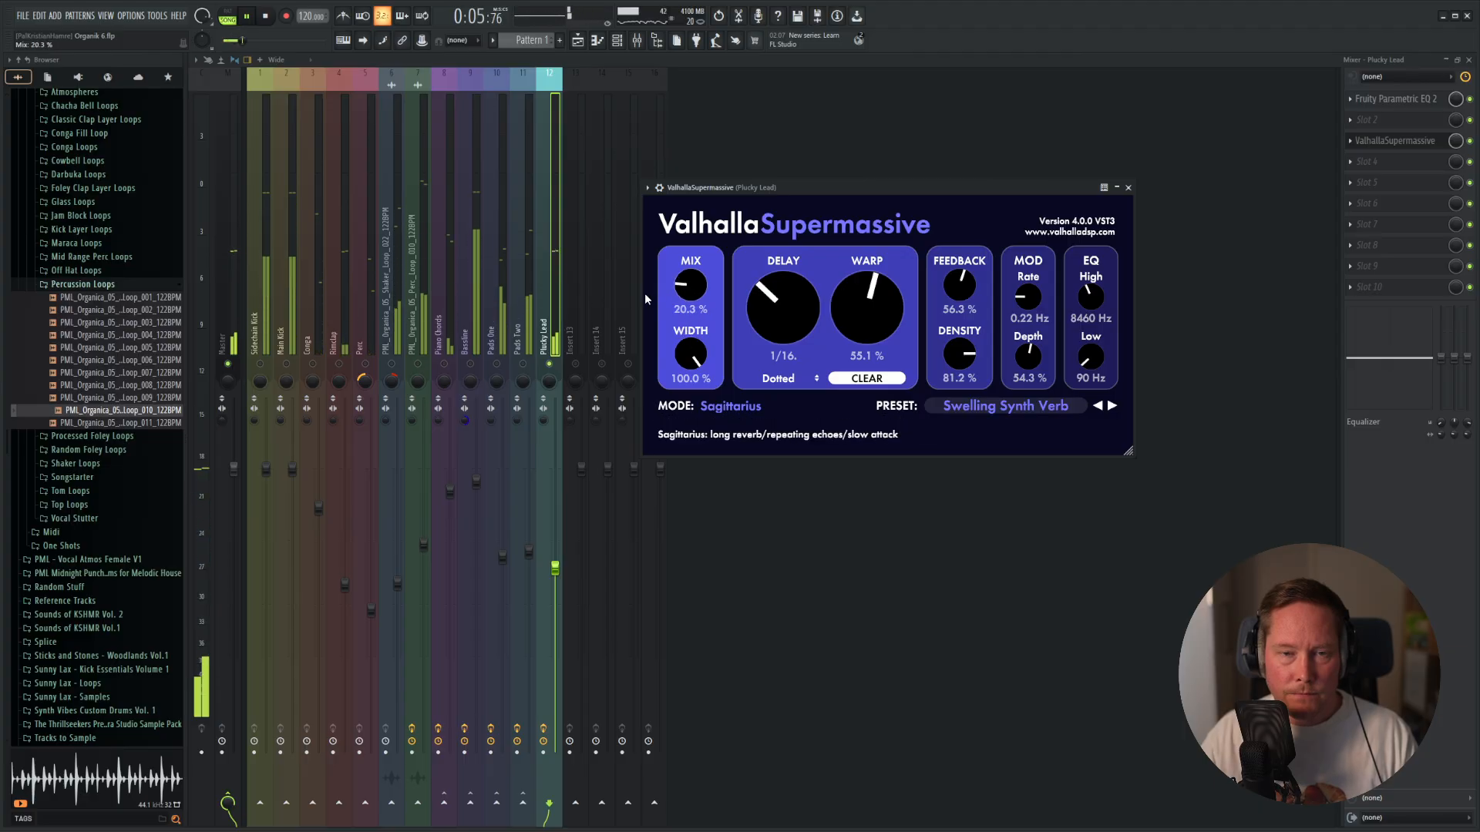
left_click(1128, 188)
key("space")
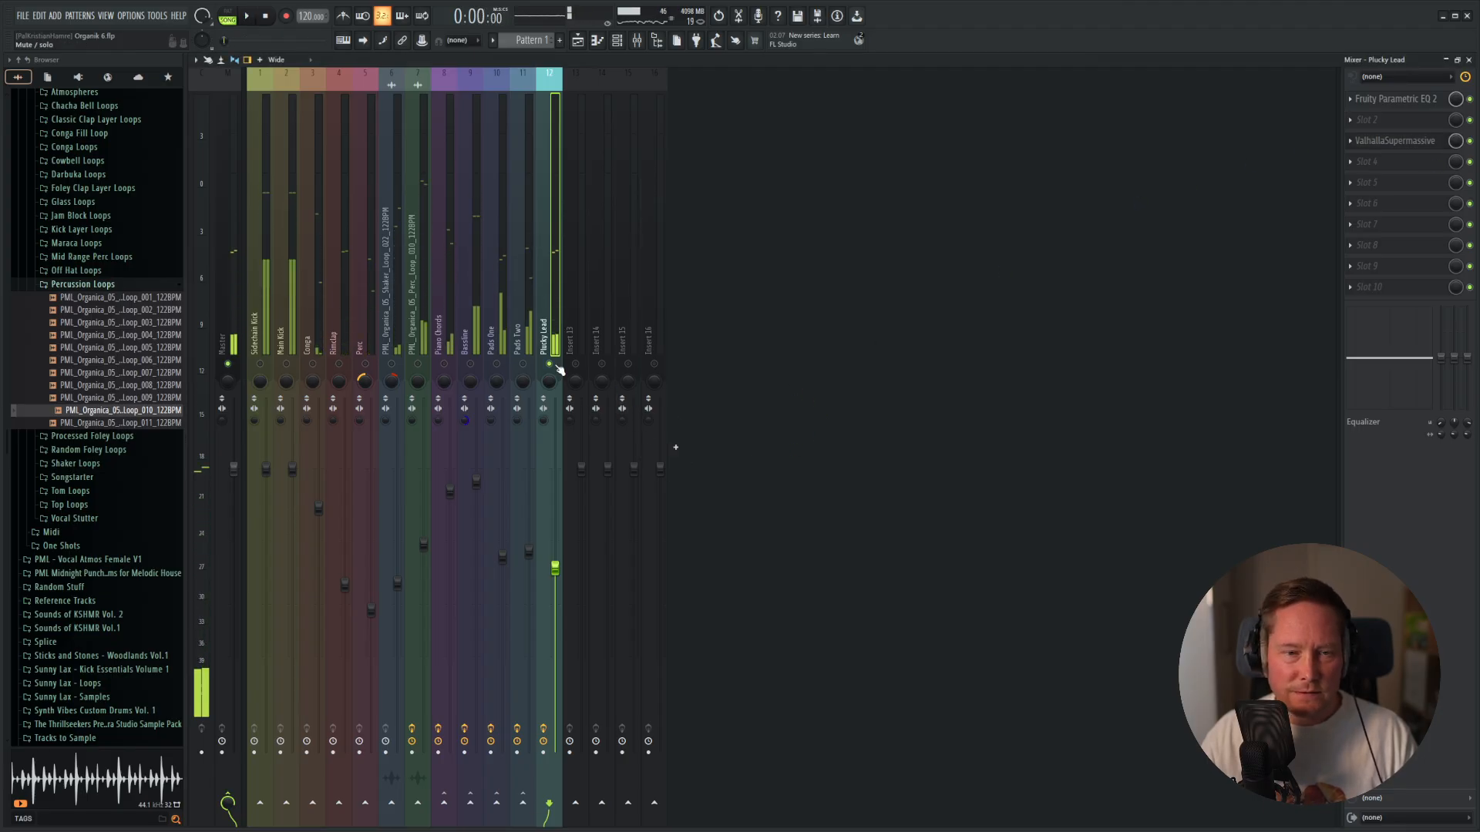
key("space")
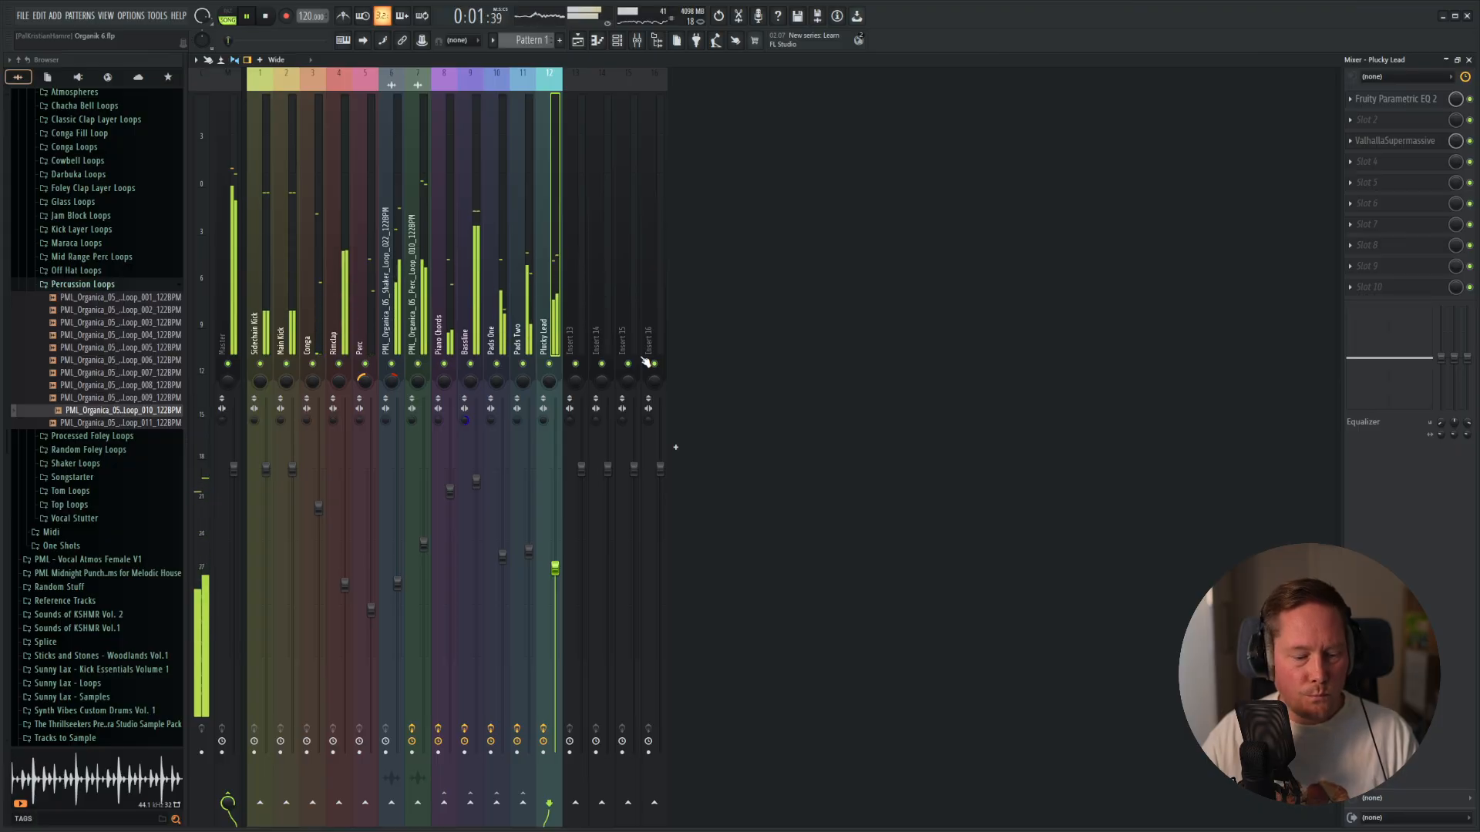
View the Plucky Lead's Diva instrument during playback, close it and open the lead's notes in the piano roll.
key("F6")
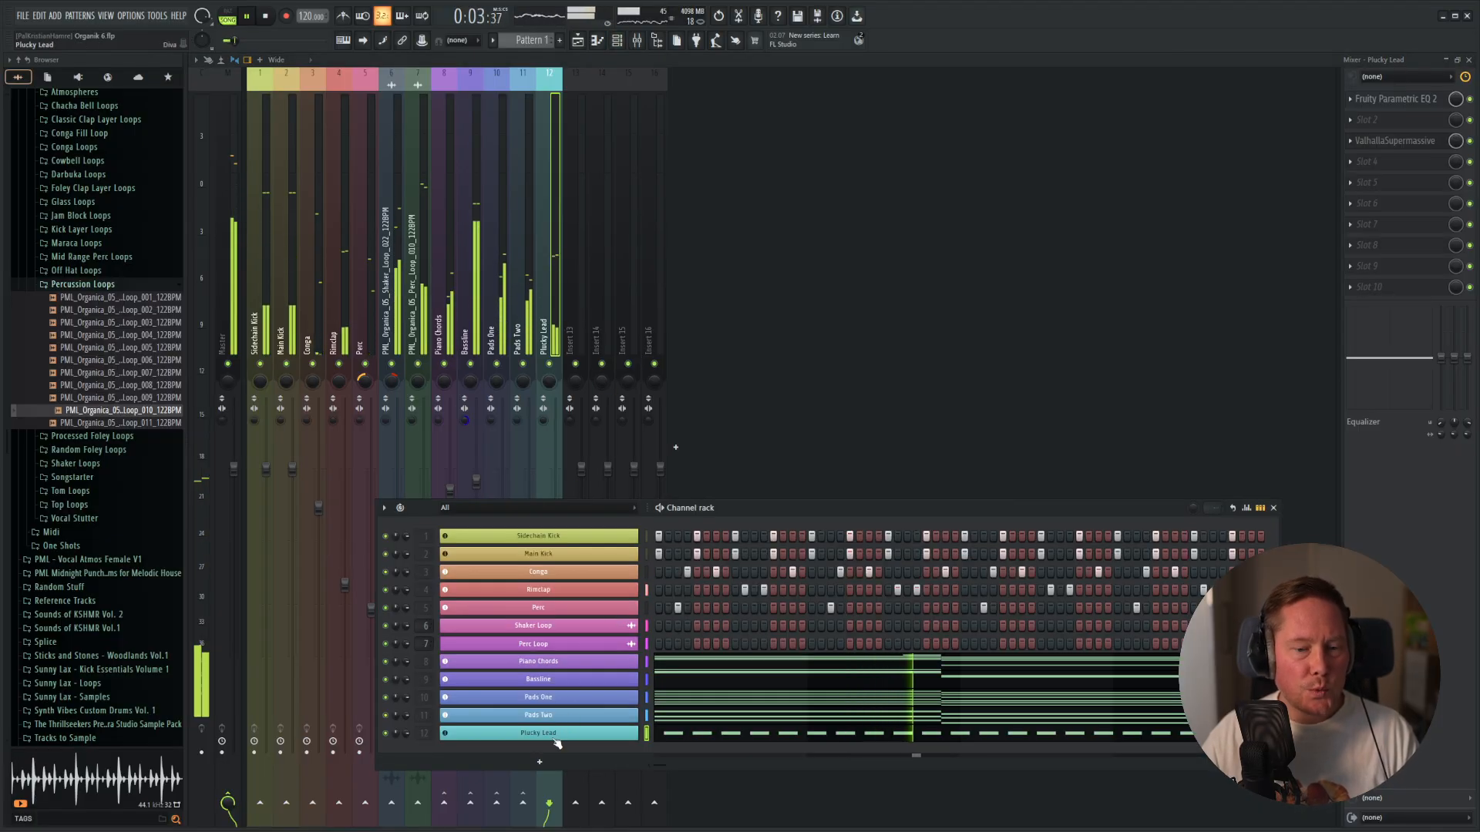
left_click(555, 736)
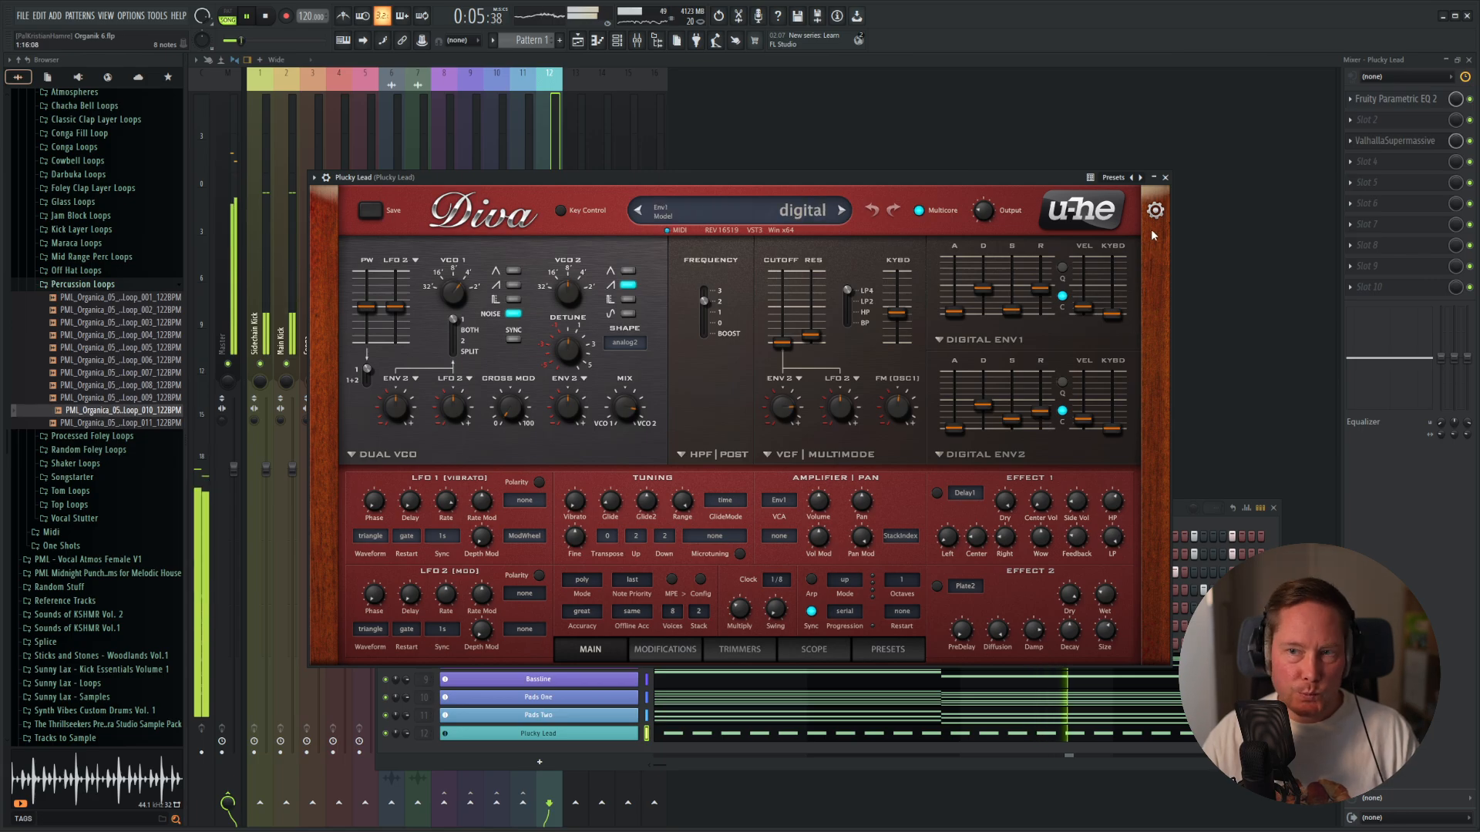
left_click(1166, 178)
key("F7")
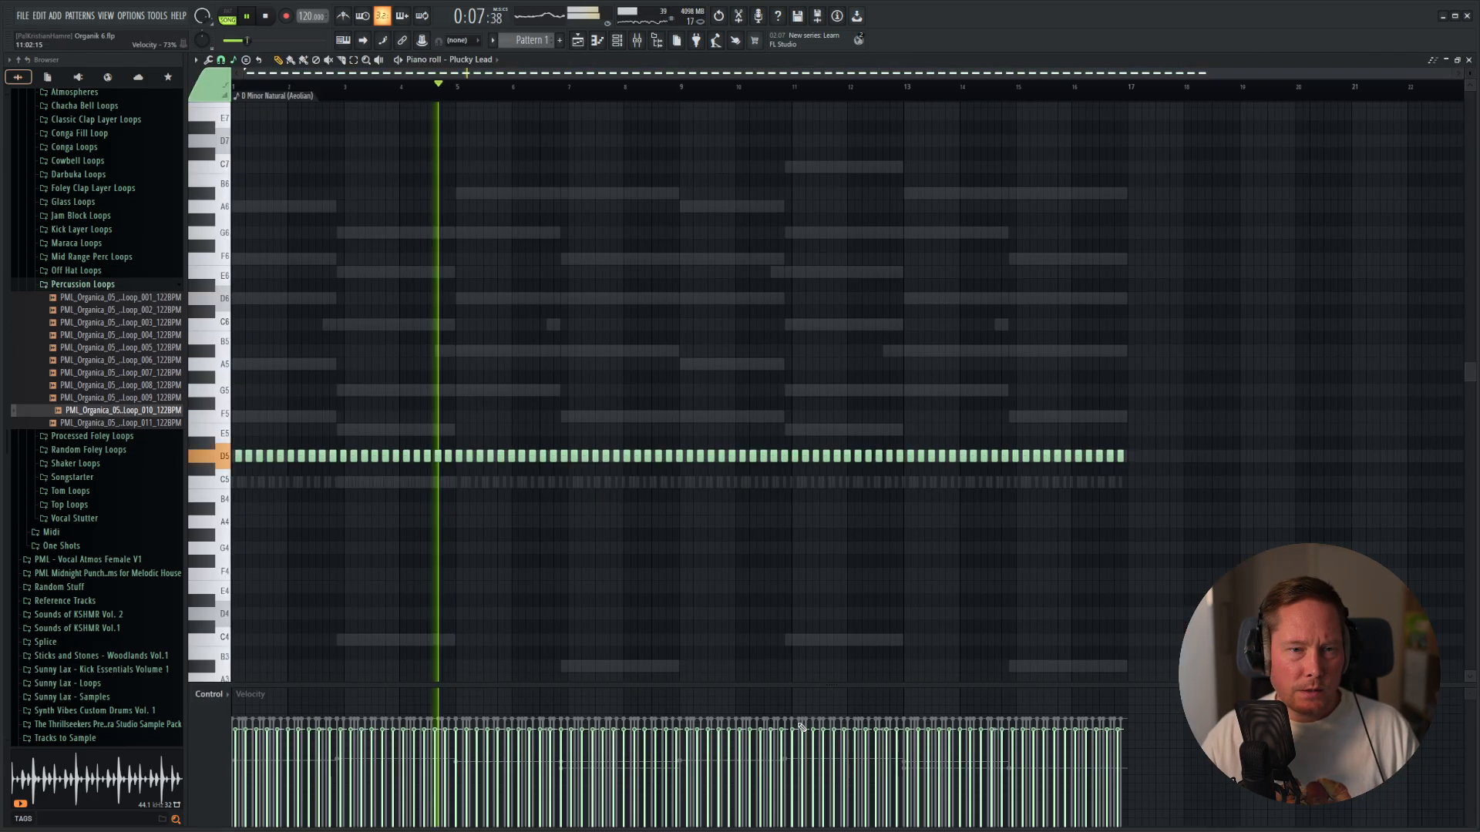
scroll(515, 512, "up", 5)
scroll(567, 486, "down", 4)
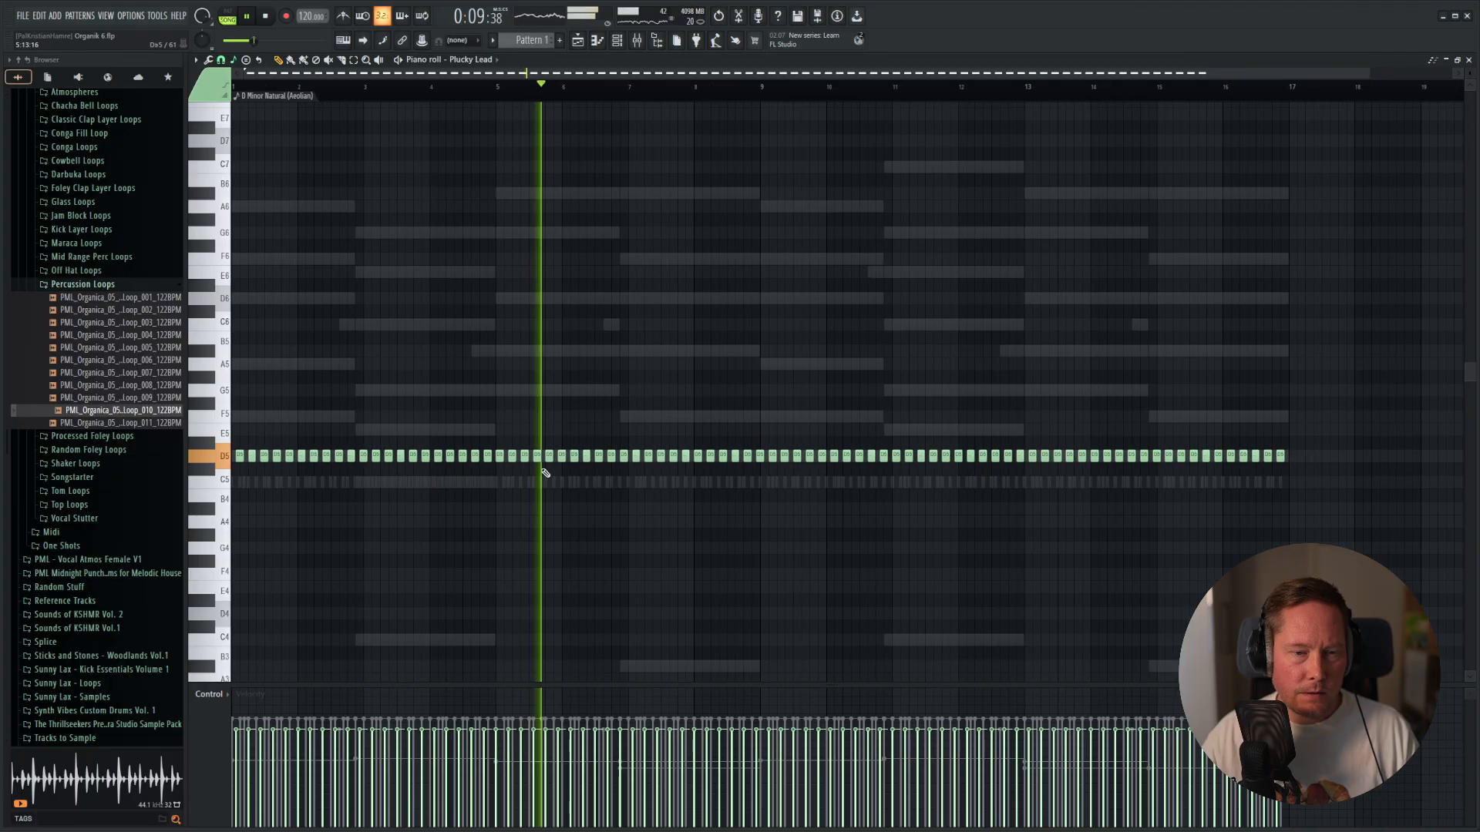
key("space")
Add a second voice of A5 notes above the repeated D5 notes, copied along to early bar 7.
left_click_drag(324, 354, 763, 333)
scroll(332, 466, "up", 5)
left_click_drag(462, 308, 1341, 301)
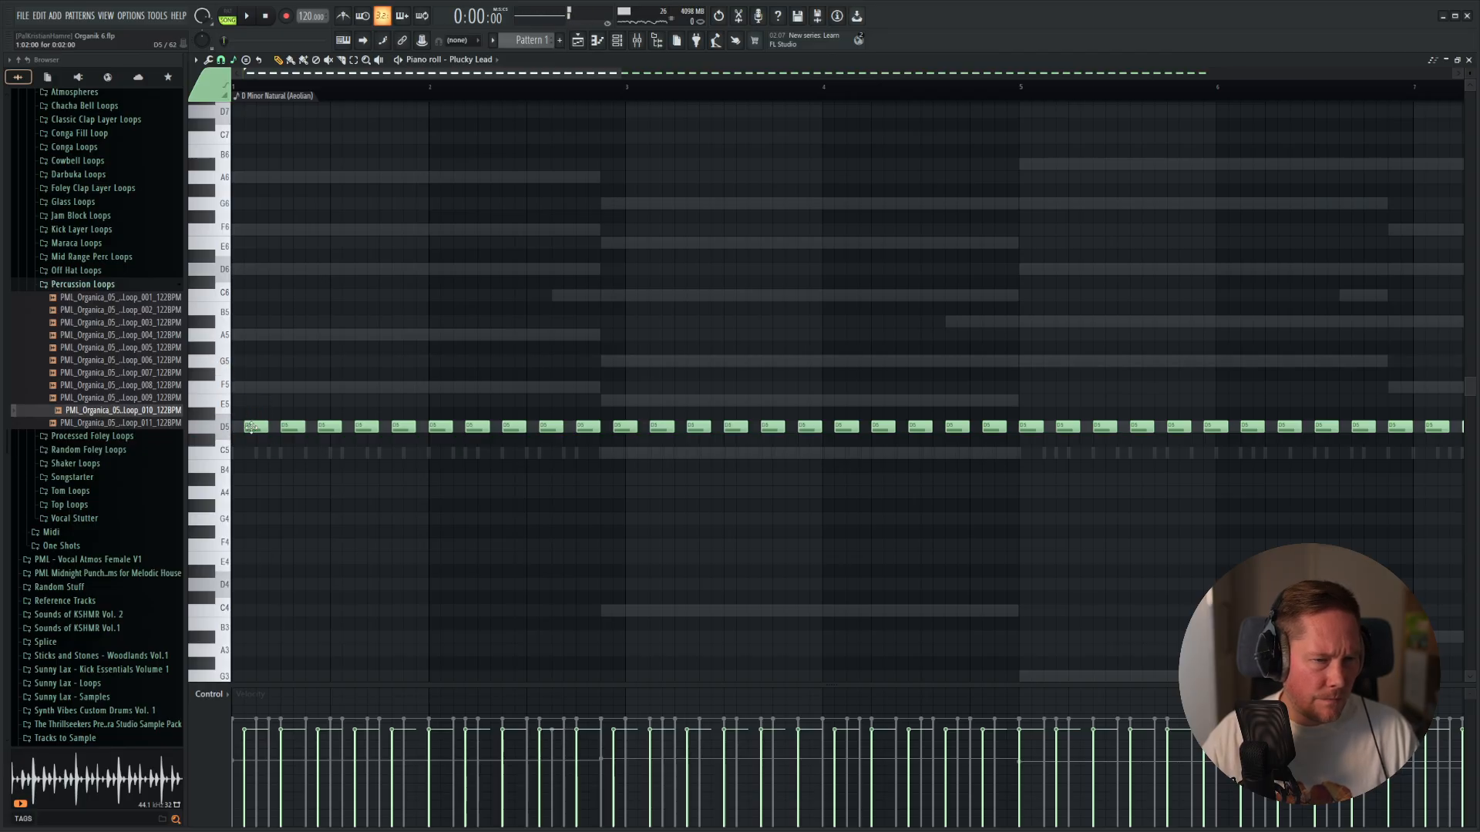
left_click(292, 384)
left_click_drag(251, 387, 261, 334)
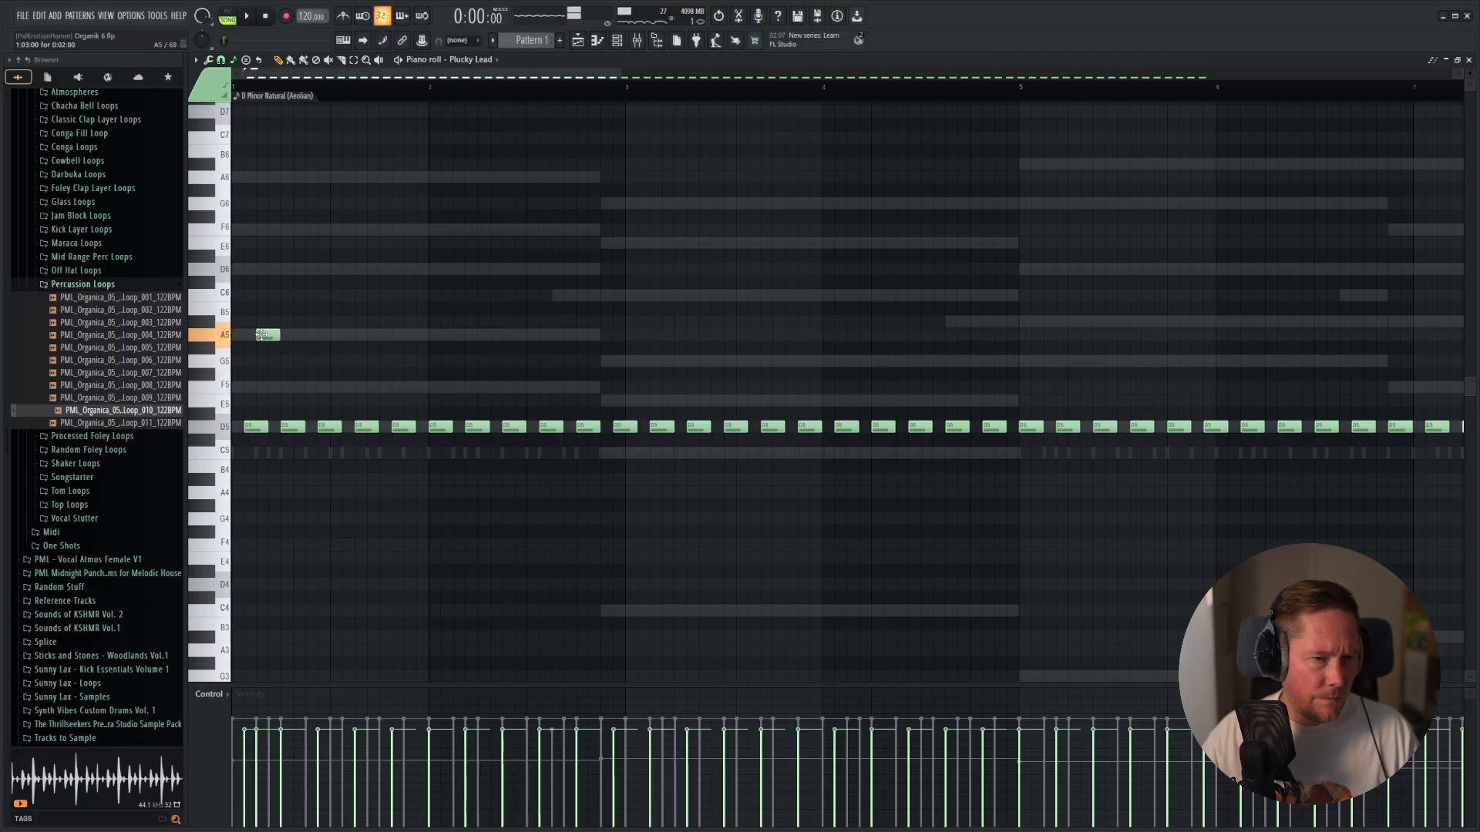
left_click(260, 334)
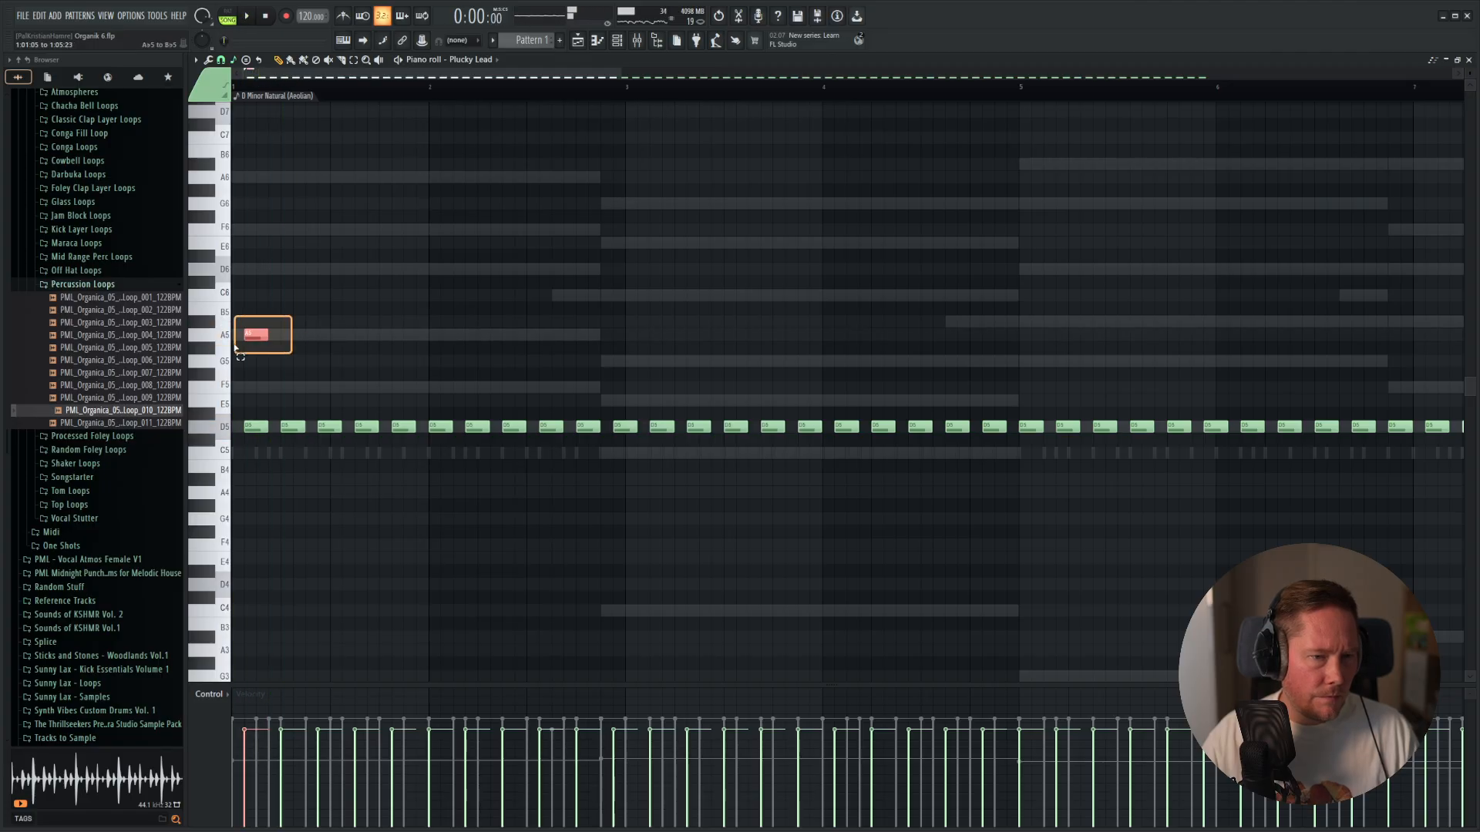
left_click(326, 335)
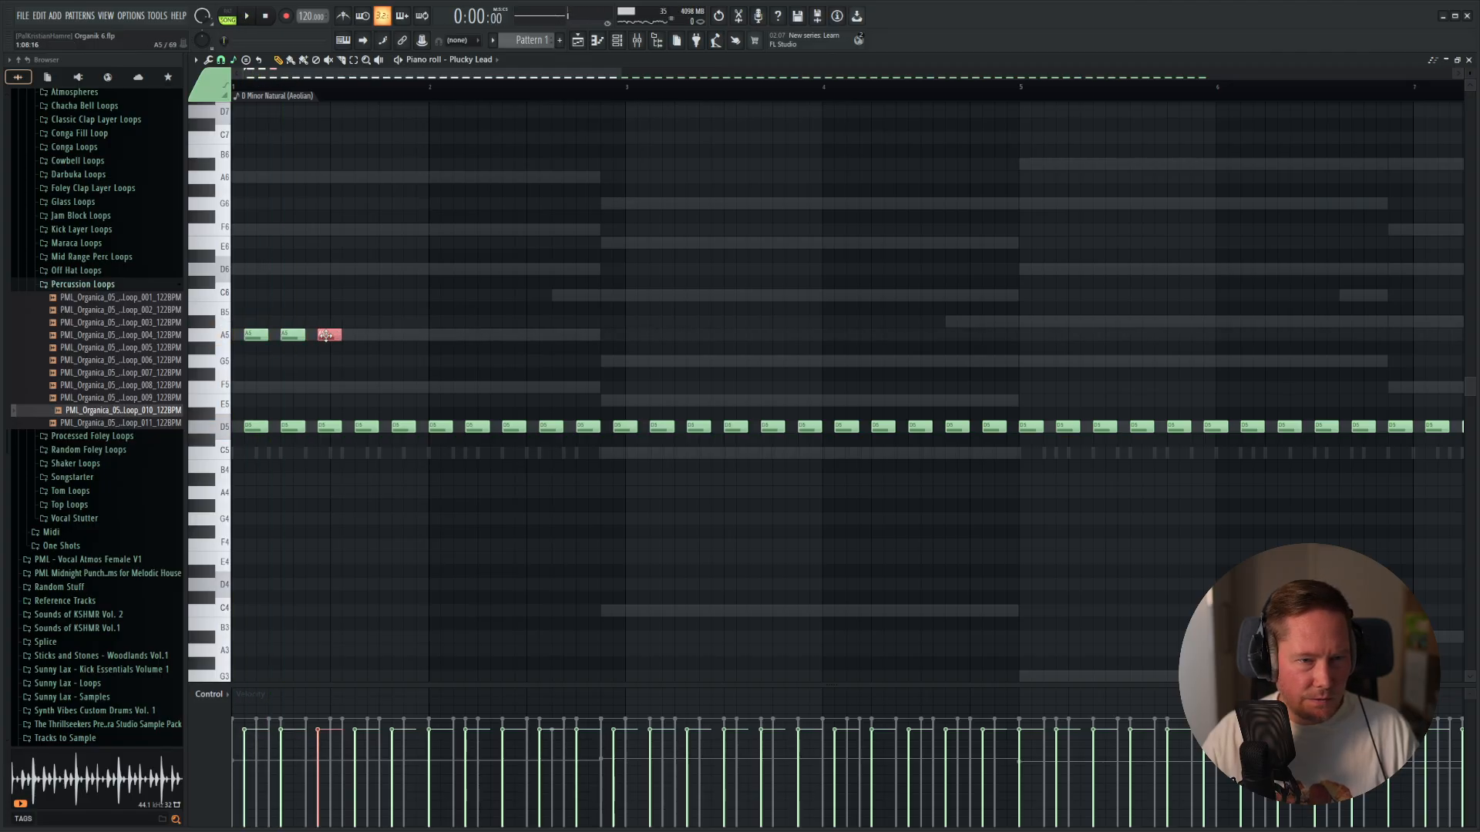
left_click_drag(241, 395, 577, 449)
left_click_drag(277, 437, 1149, 349)
scroll(1360, 359, "down", 1)
left_click_drag(1404, 278, 1130, 356)
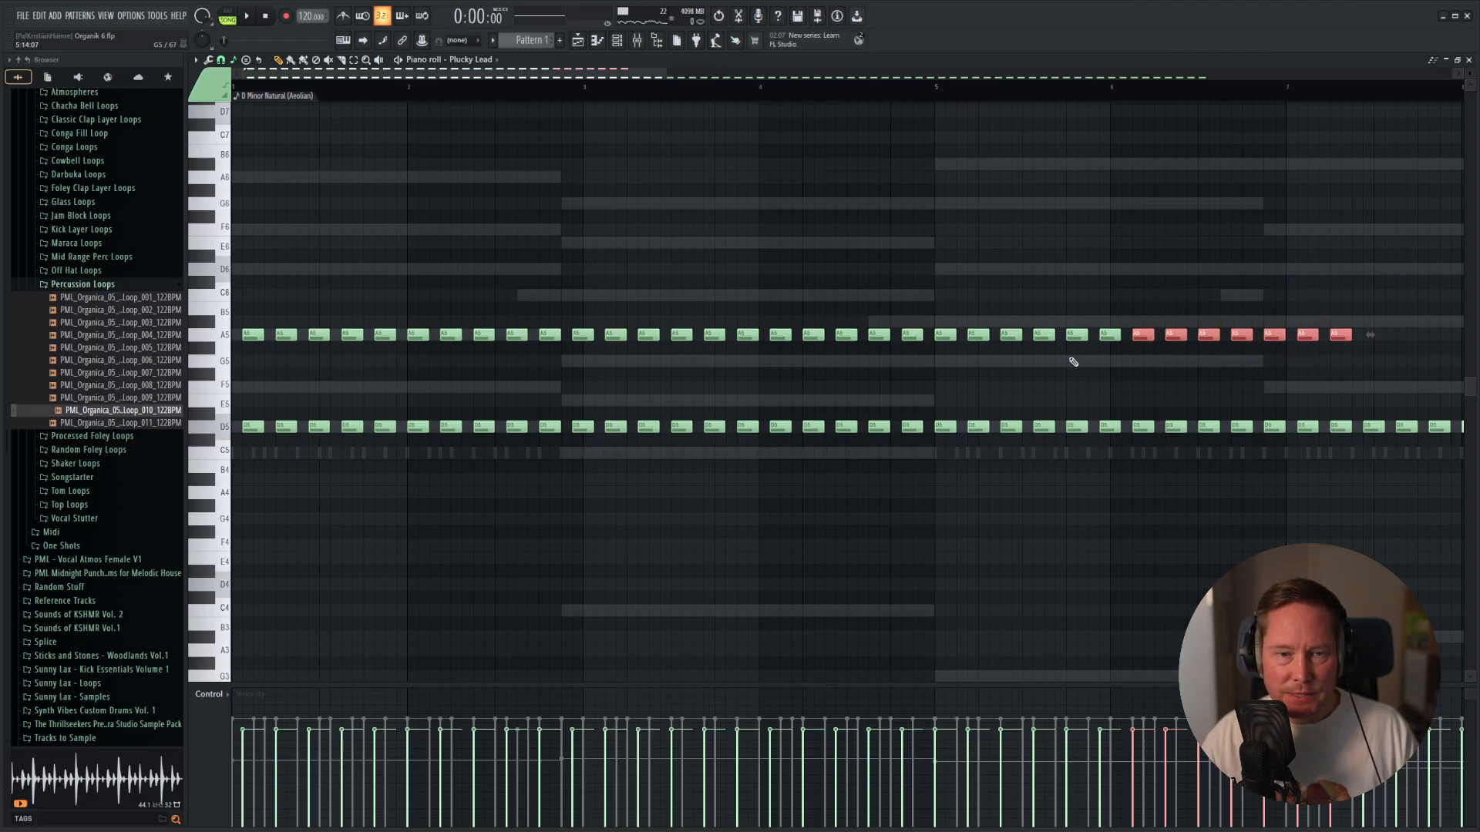
Play the pattern and lower the A5 notes of bars 3 and 4 to G5.
key("space")
left_click_drag(577, 304, 918, 375)
key("Down")
key("Down")
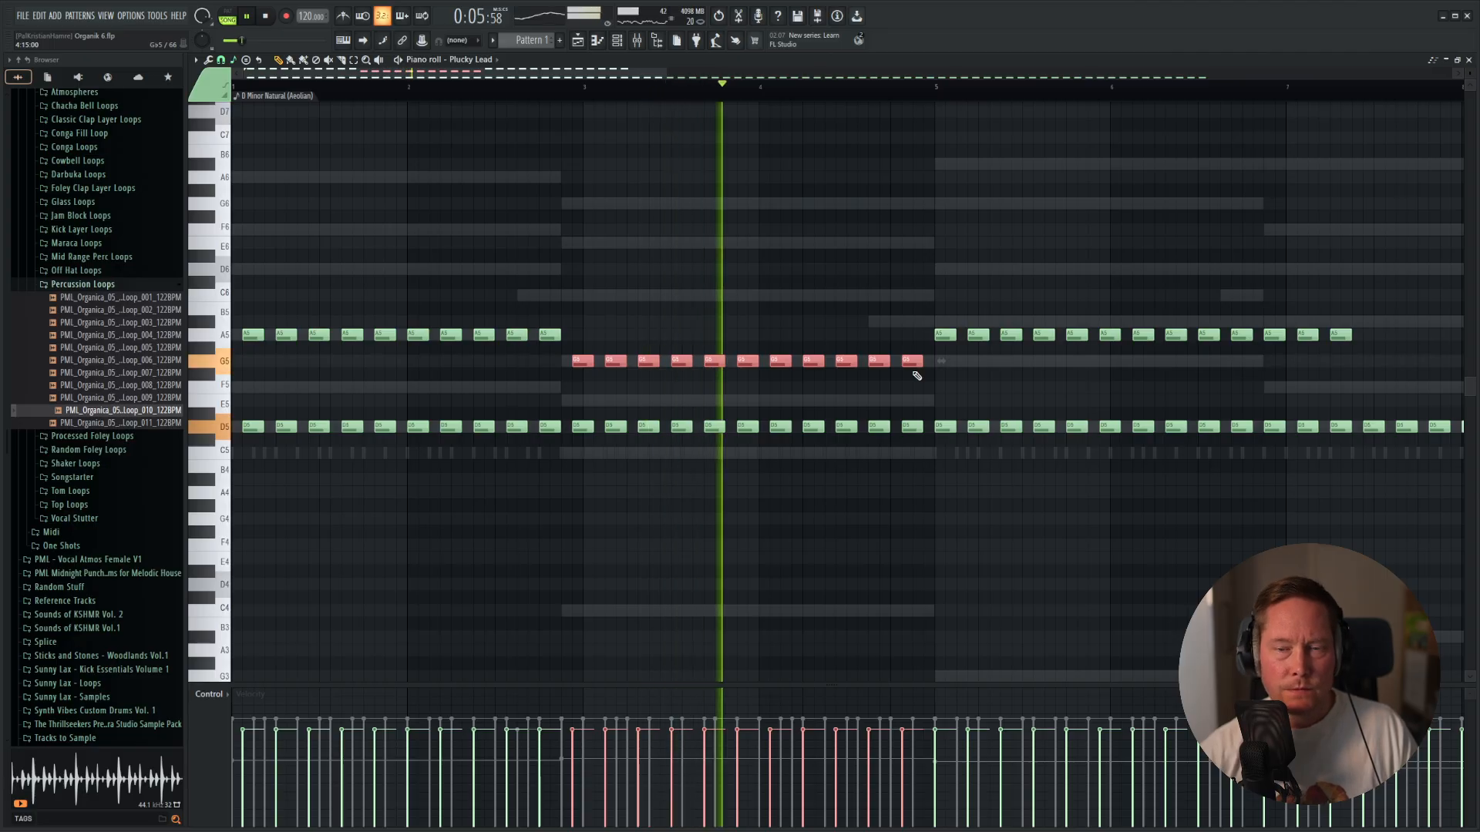
Raise the upper notes from bar 5 onward to A#5, keep the last bar 4 note on G5 and play.
left_click_drag(914, 278, 1343, 368)
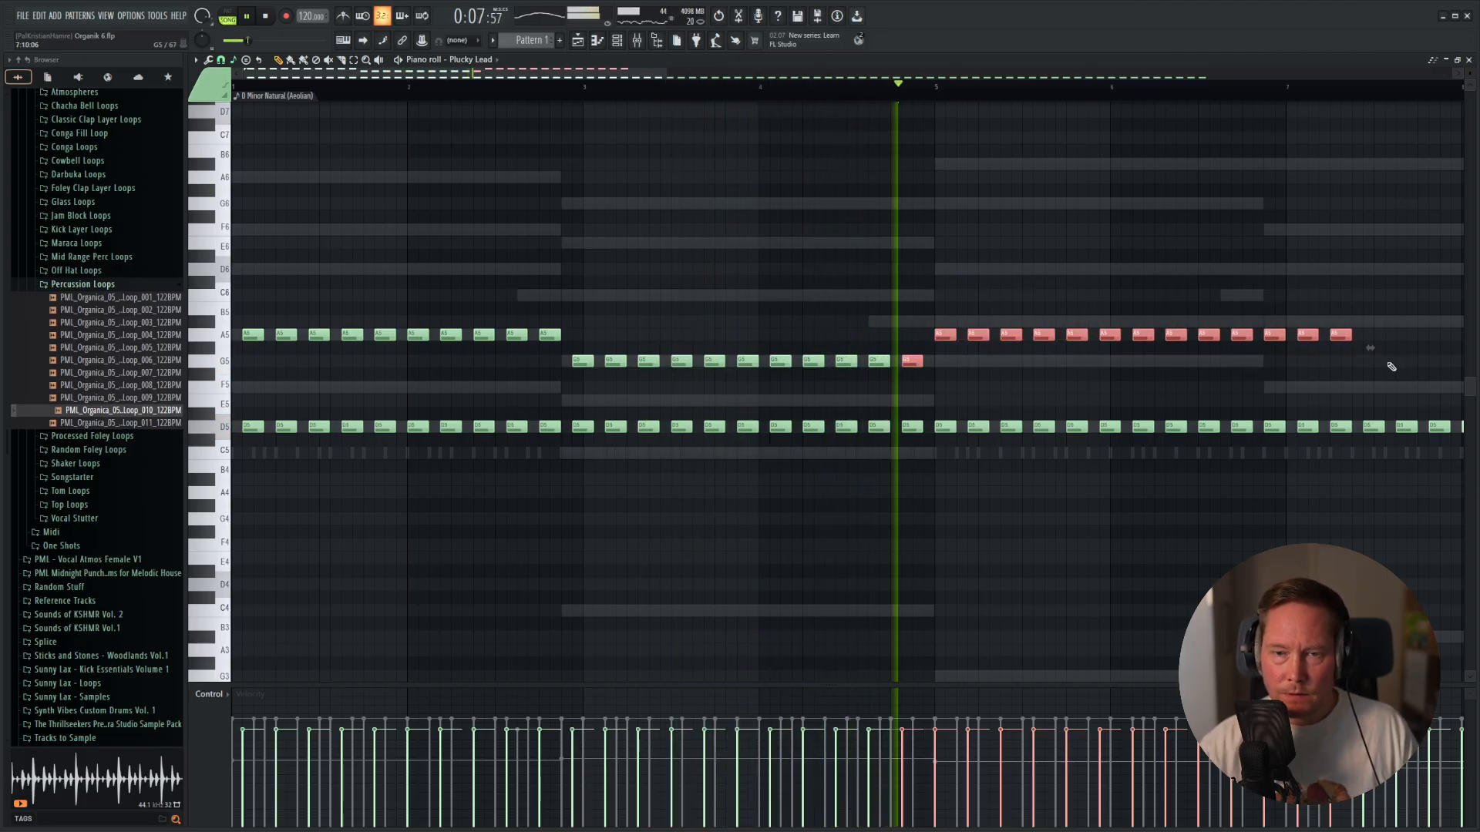
key("Up")
key("Up")
key("space")
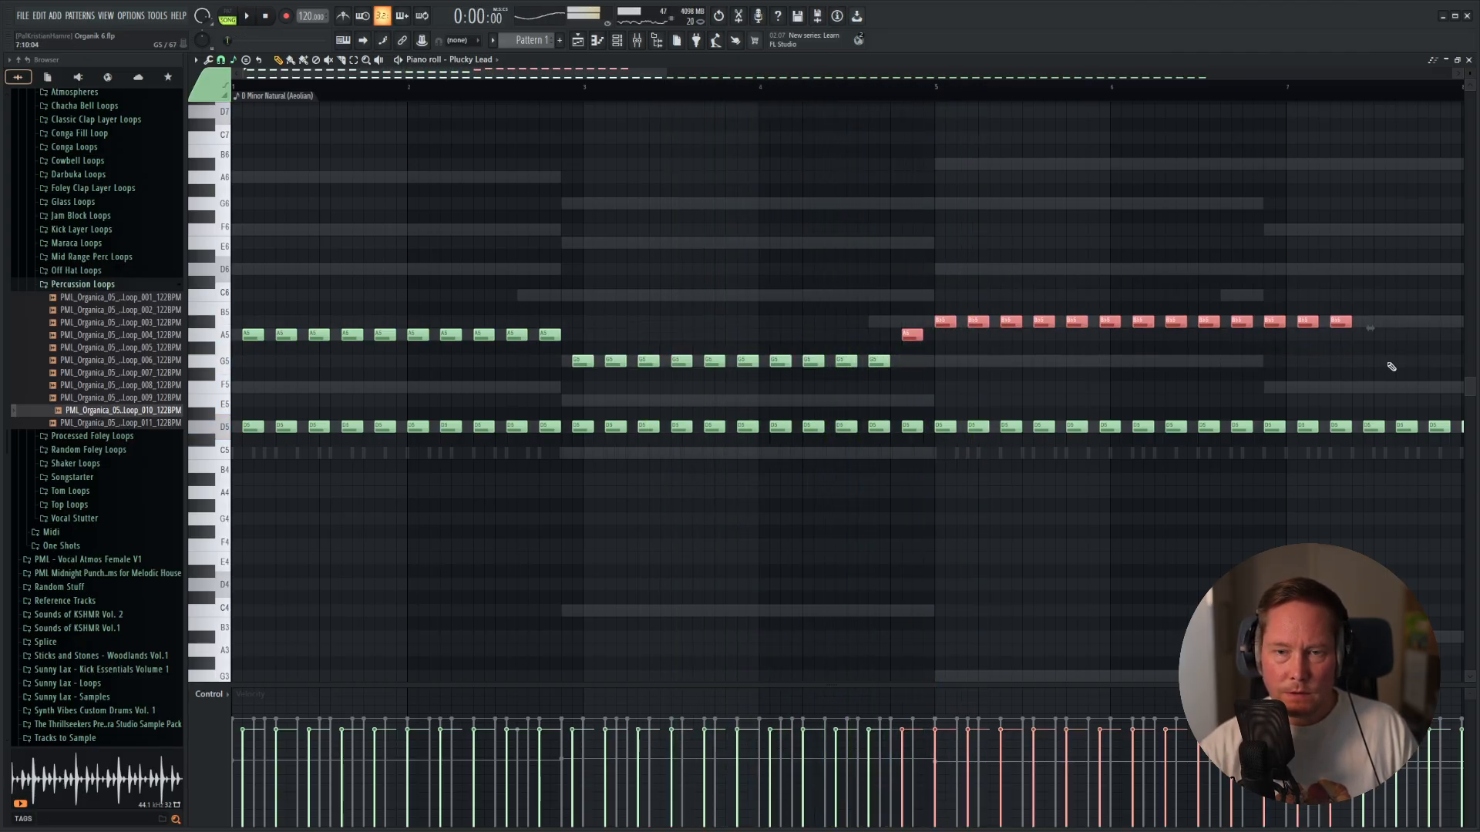
left_click(907, 334)
left_click_drag(907, 335, 908, 361)
key("space")
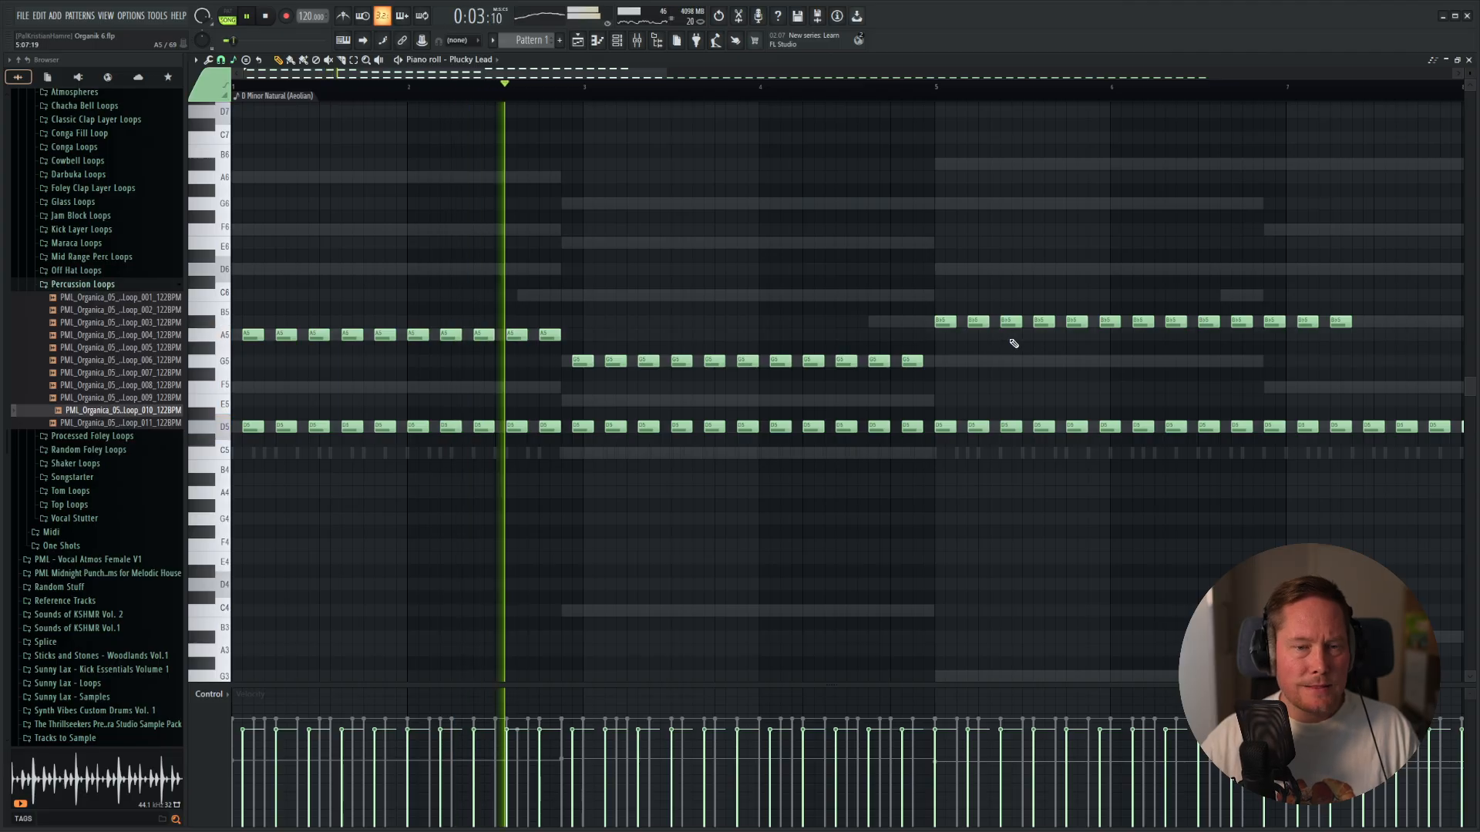
Try the upper notes of bars 3 and 4 at C6 and play the pattern.
left_click_drag(579, 343, 925, 400)
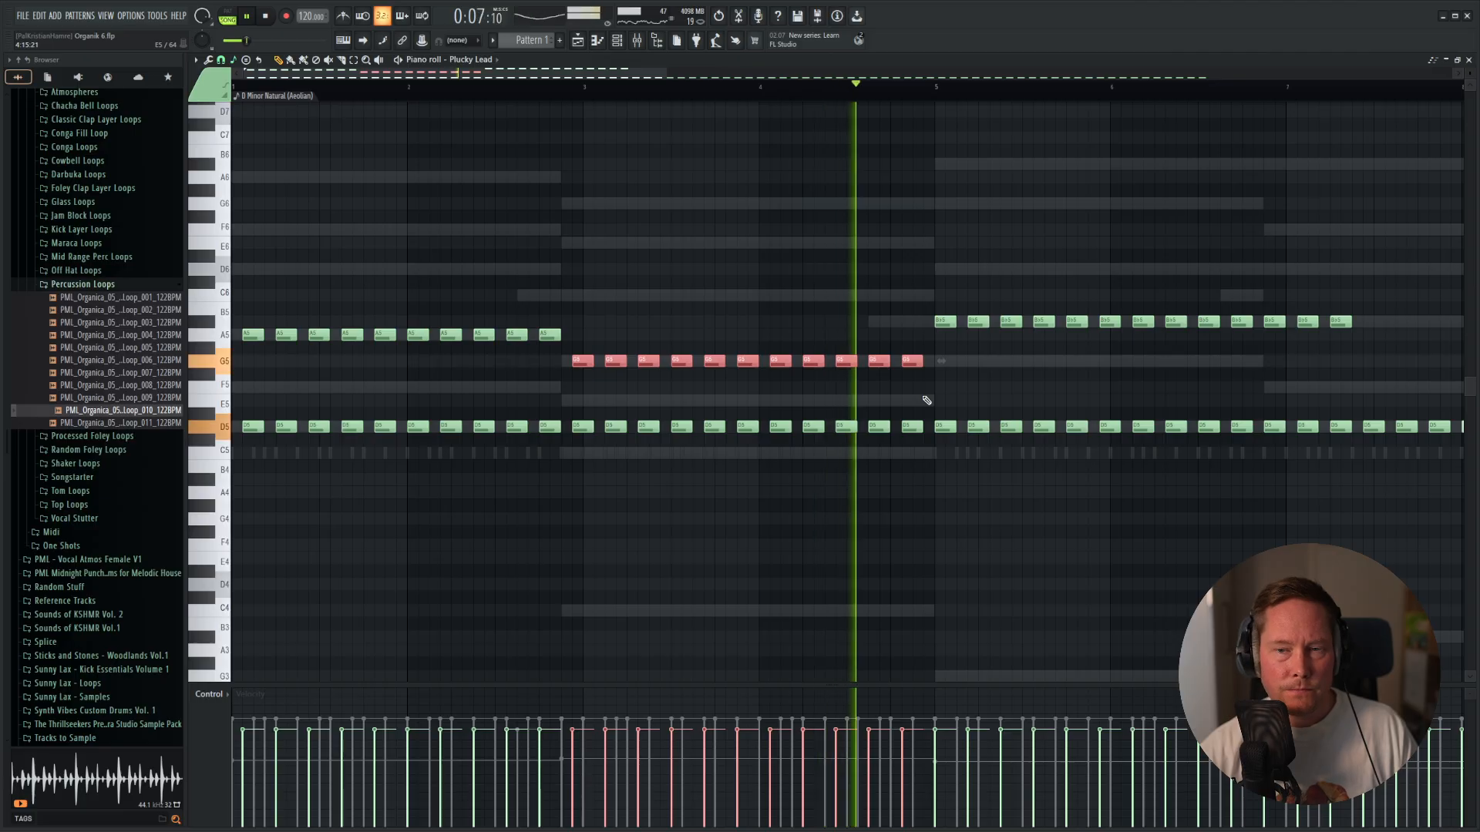
key("space")
key("Up")
key("Up")
key("Up")
key("Up")
key("Up")
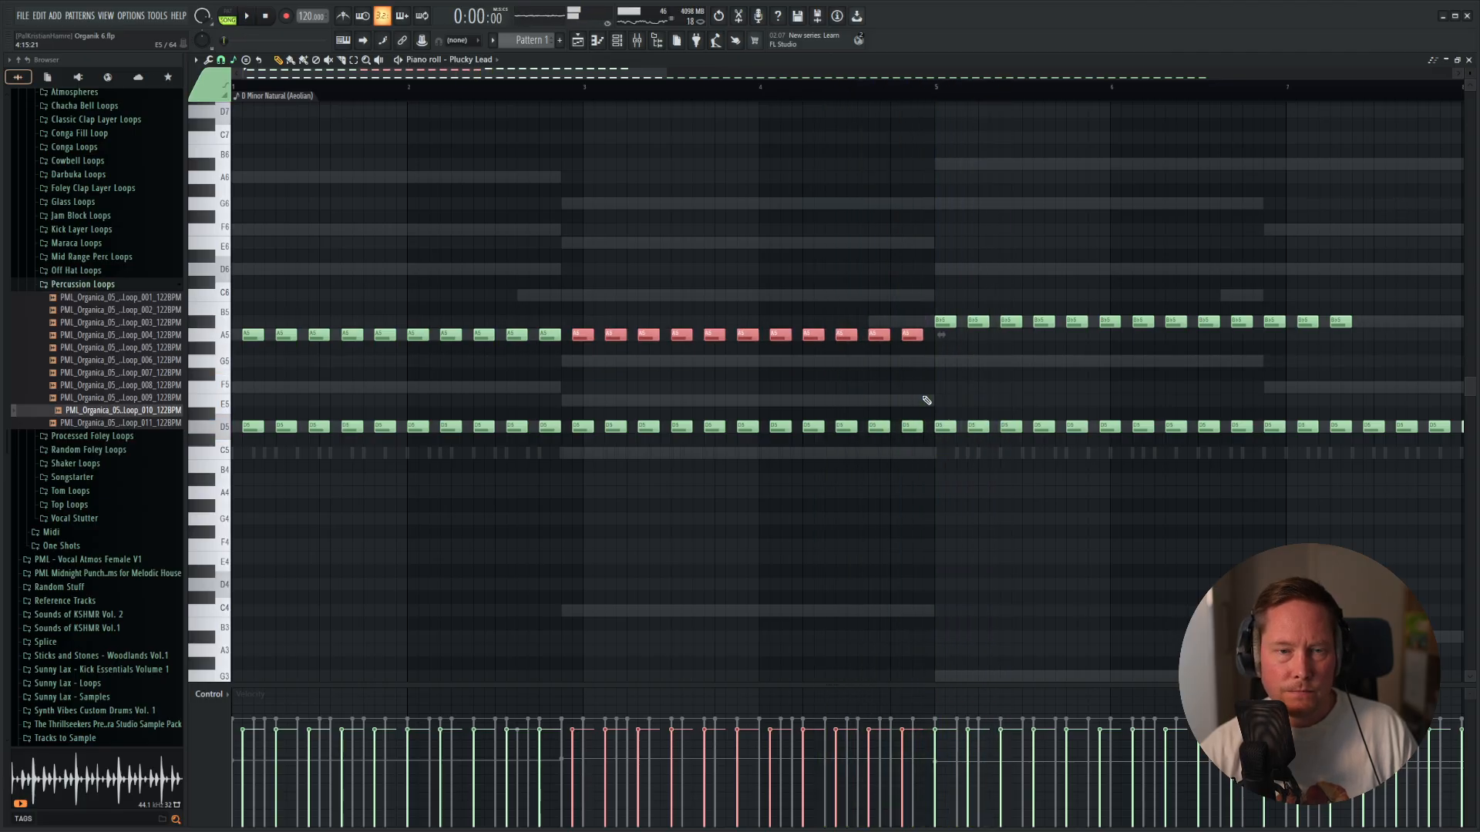
key("space")
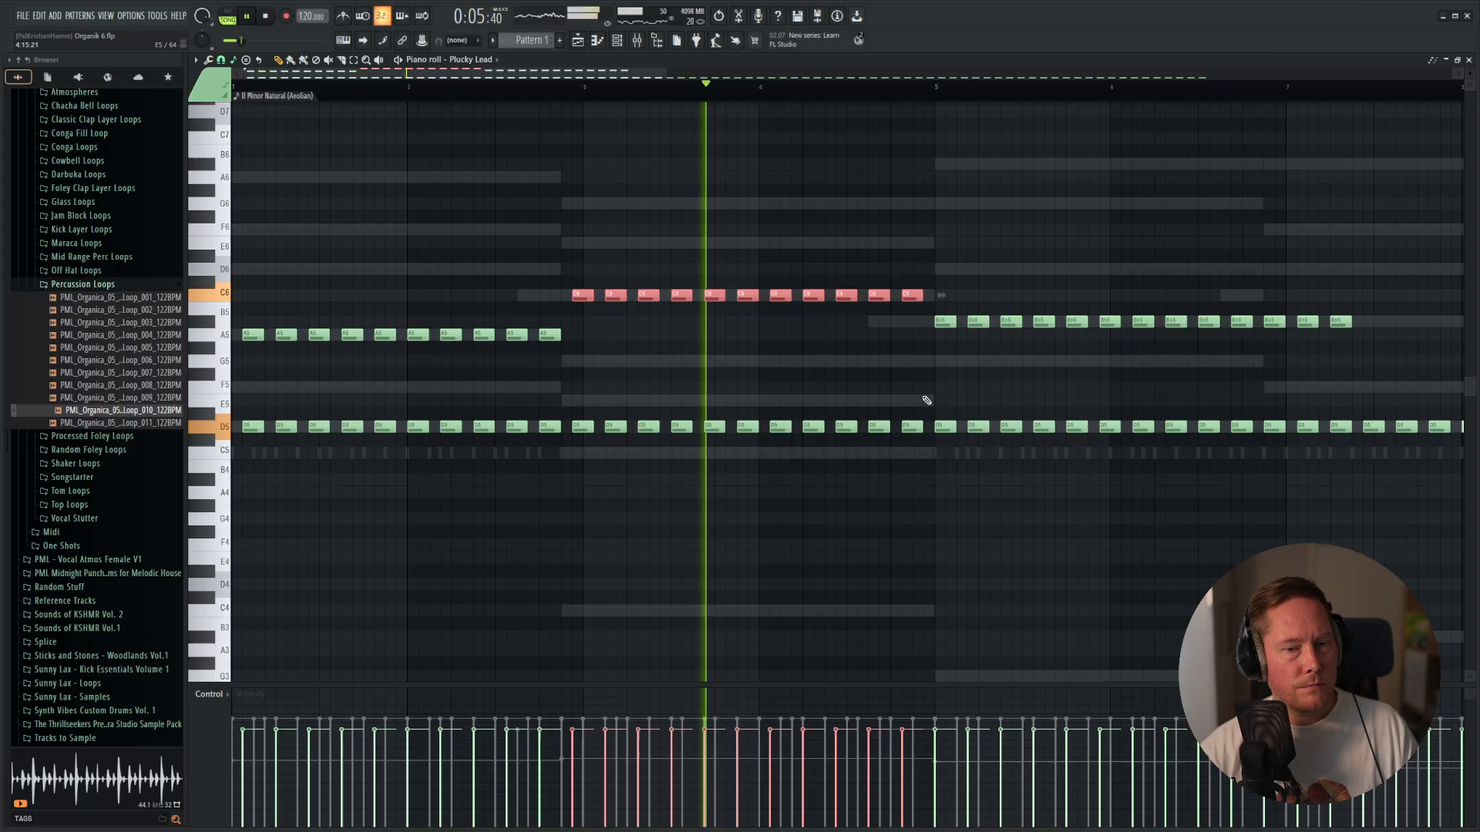
Try the same bar 3 and 4 notes at E5, move them back to G5 and restart playback.
key("Down")
key("Down")
key("Down")
key("Down")
key("Down")
key("Down")
key("Down")
key("Down")
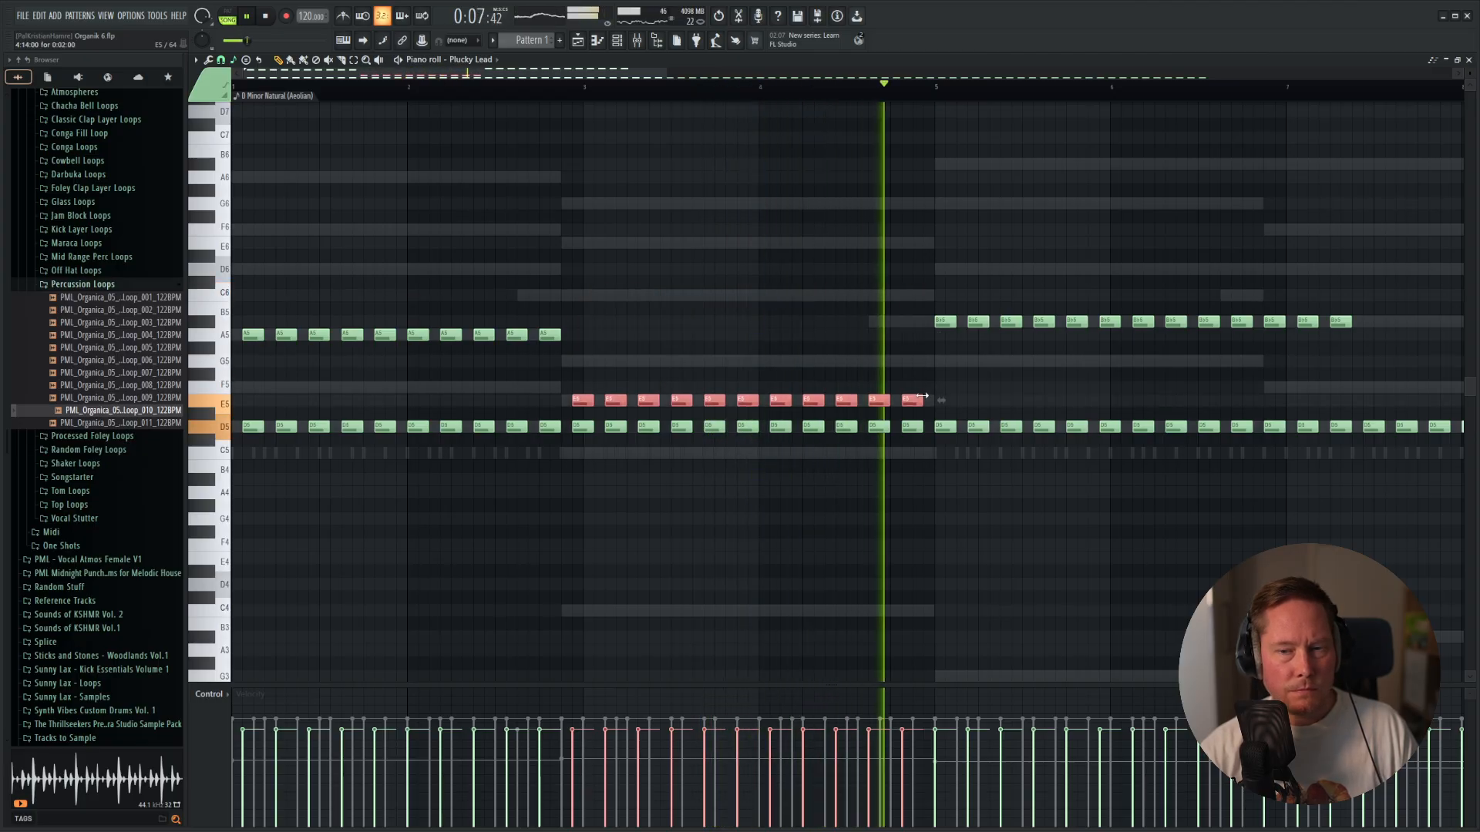
key("Up")
key("Up")
key("Up")
key("space")
key("space")
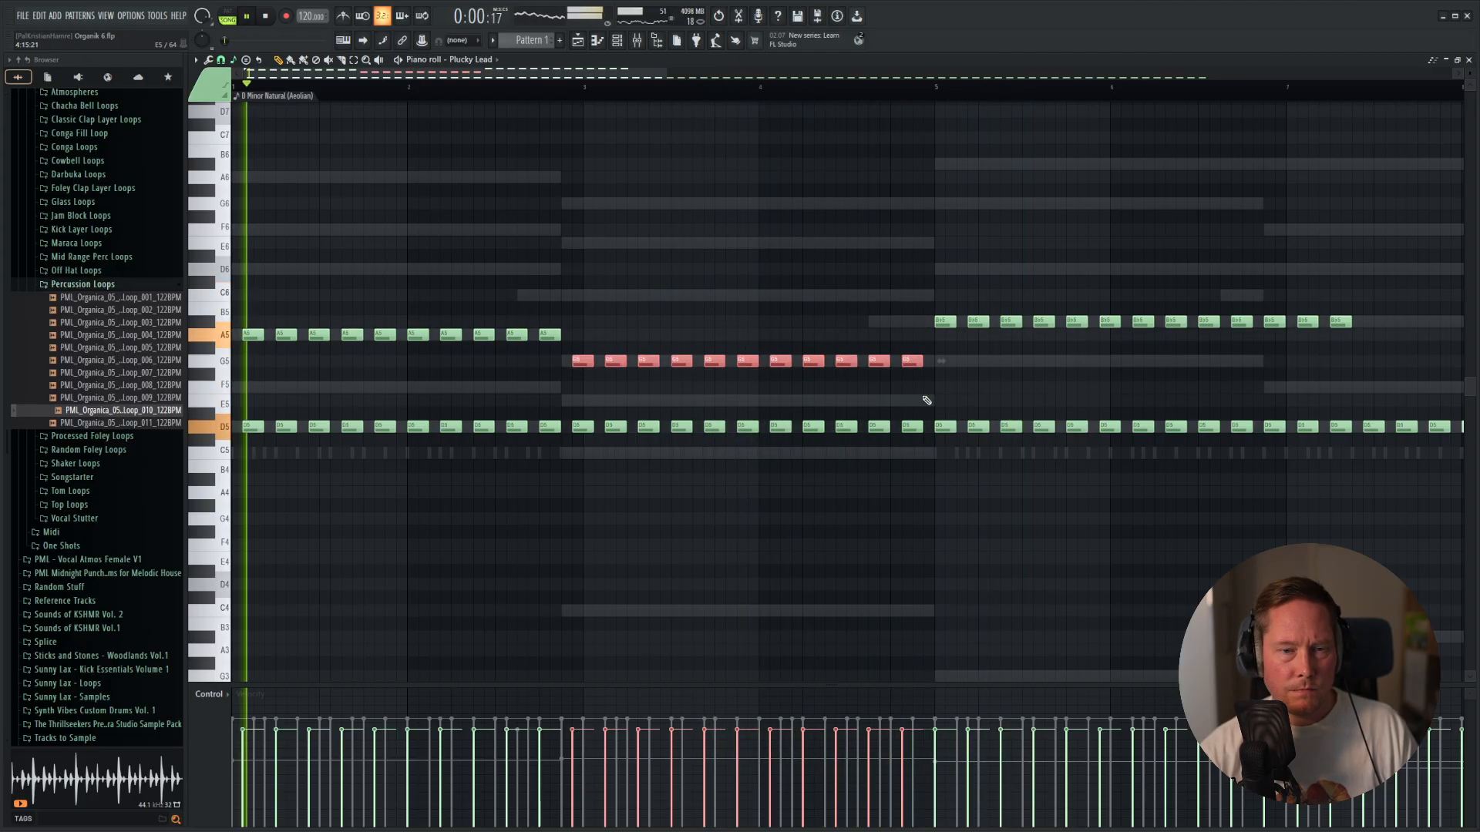
Delete all the upper harmony notes, keeping only the D5 line, and listen to the pattern again.
left_click_drag(1431, 276, 208, 370)
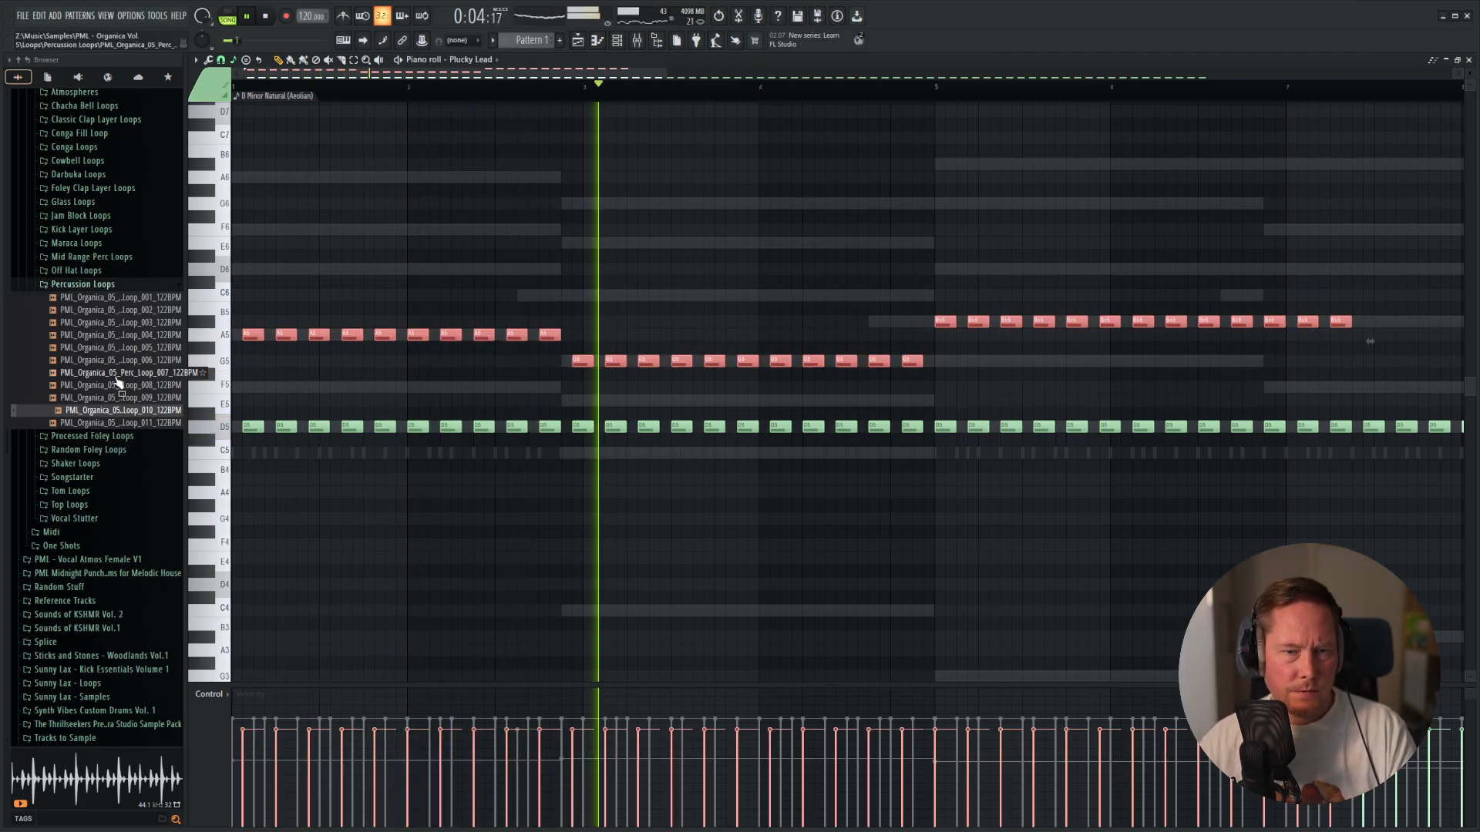
key("Delete")
key("space")
key("space")
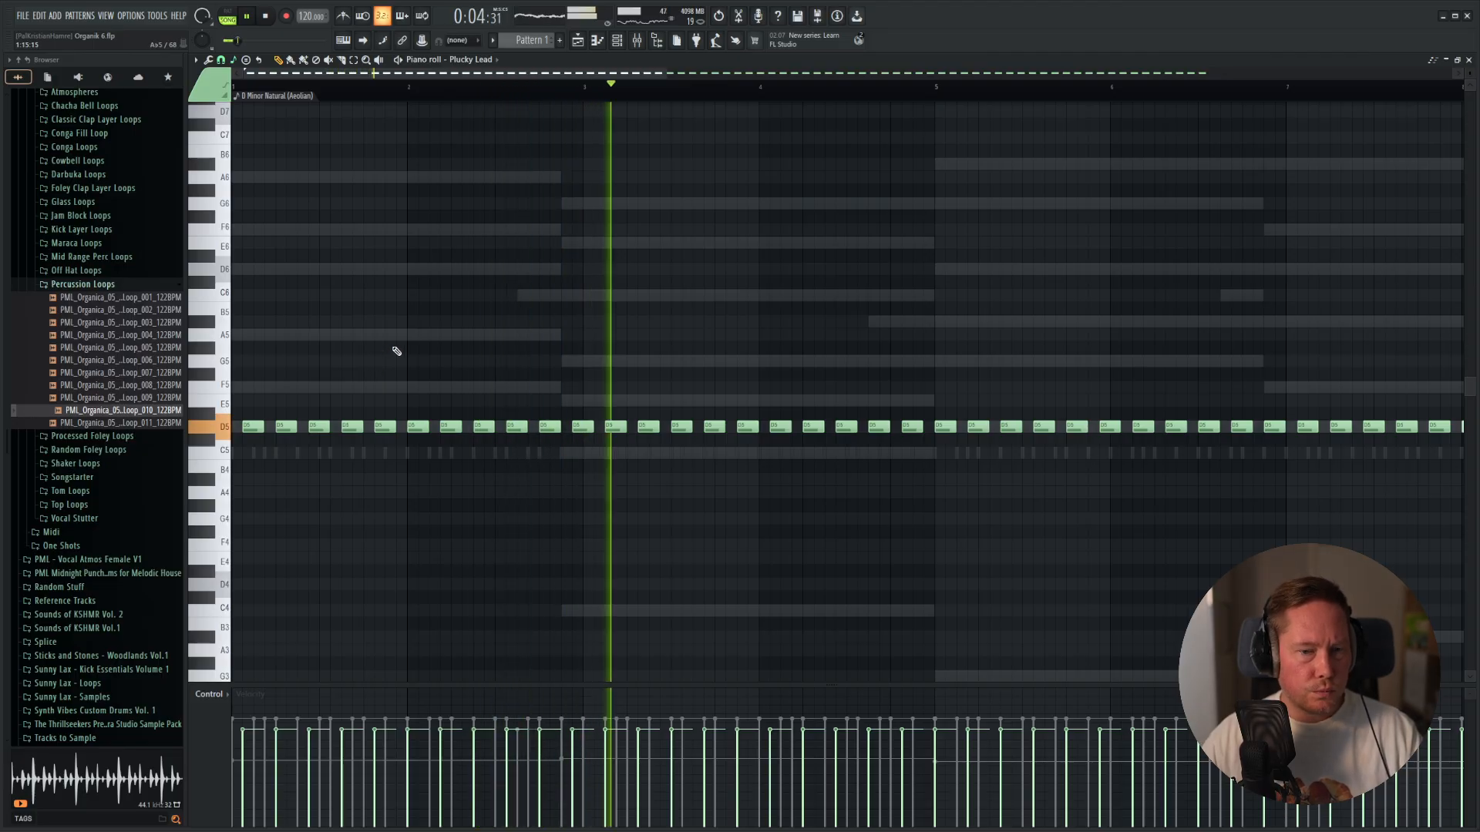
key("space")
Show the playlist and the channel rack, and save the project.
key("F5")
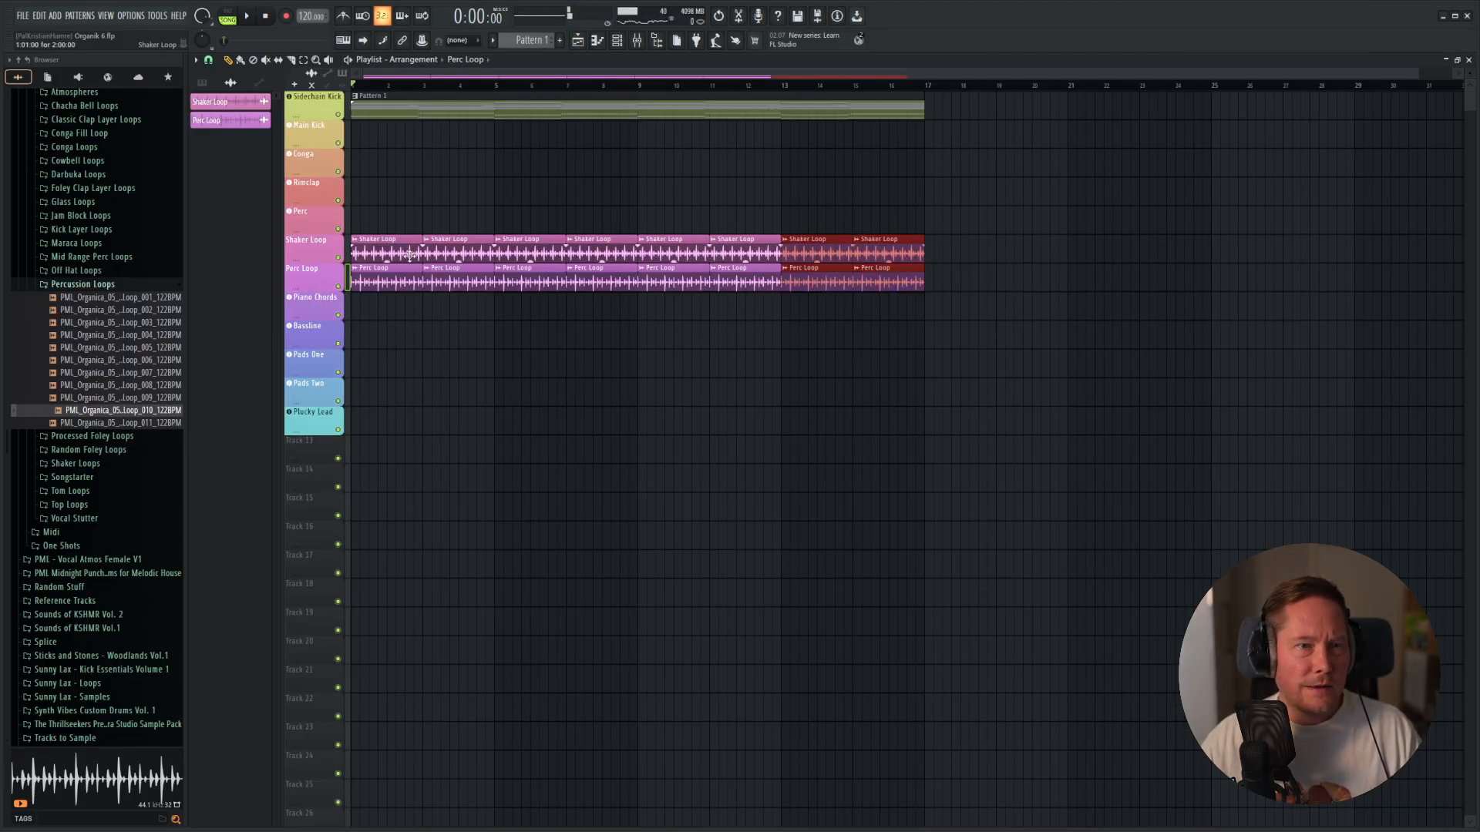
key("F6")
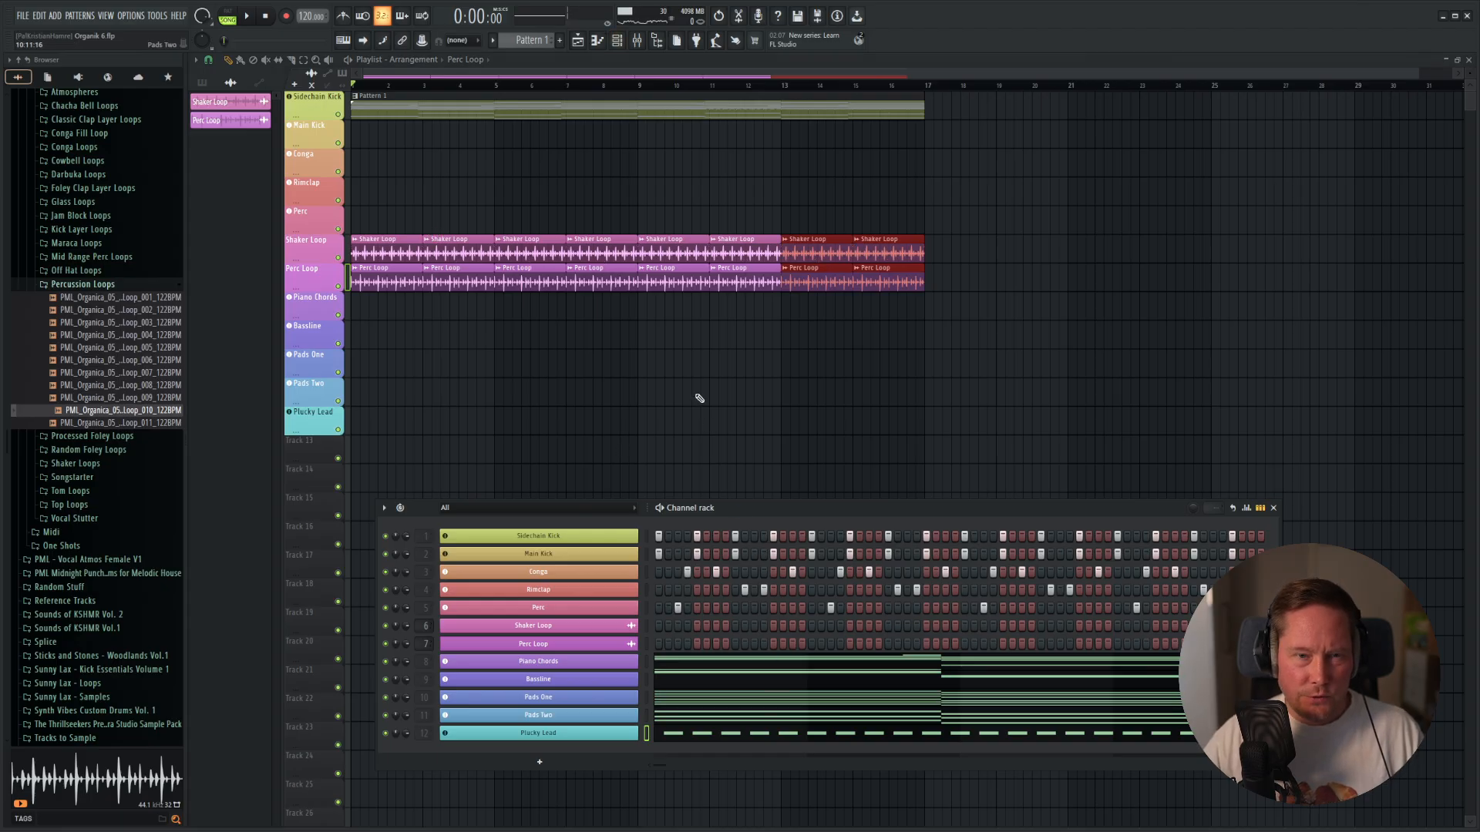
left_click(22, 15)
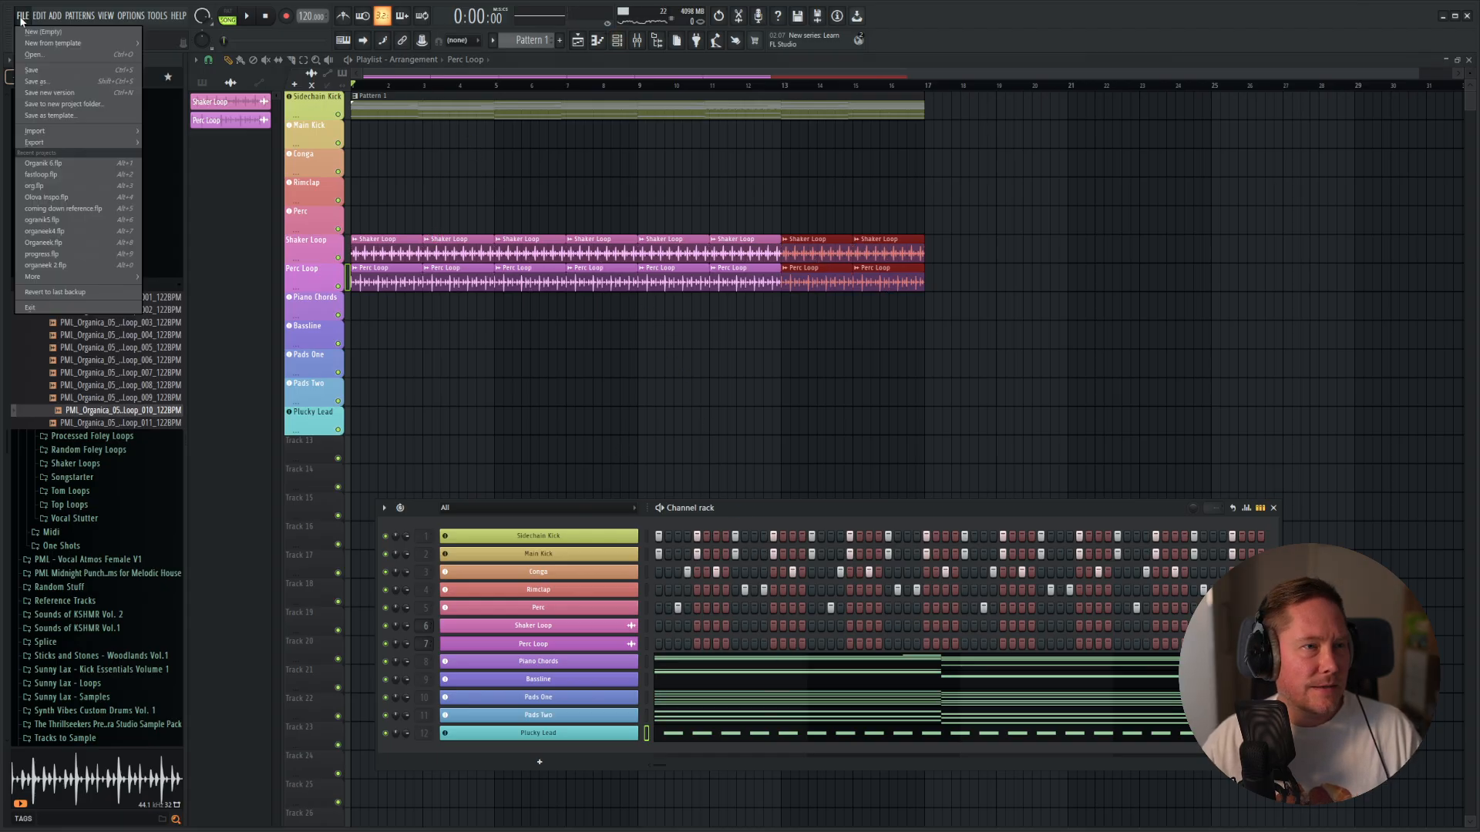
left_click(34, 70)
Split Pattern 1 by channel and delete the stacked pattern clips from the Sidechain Kick playlist track.
left_click(534, 40)
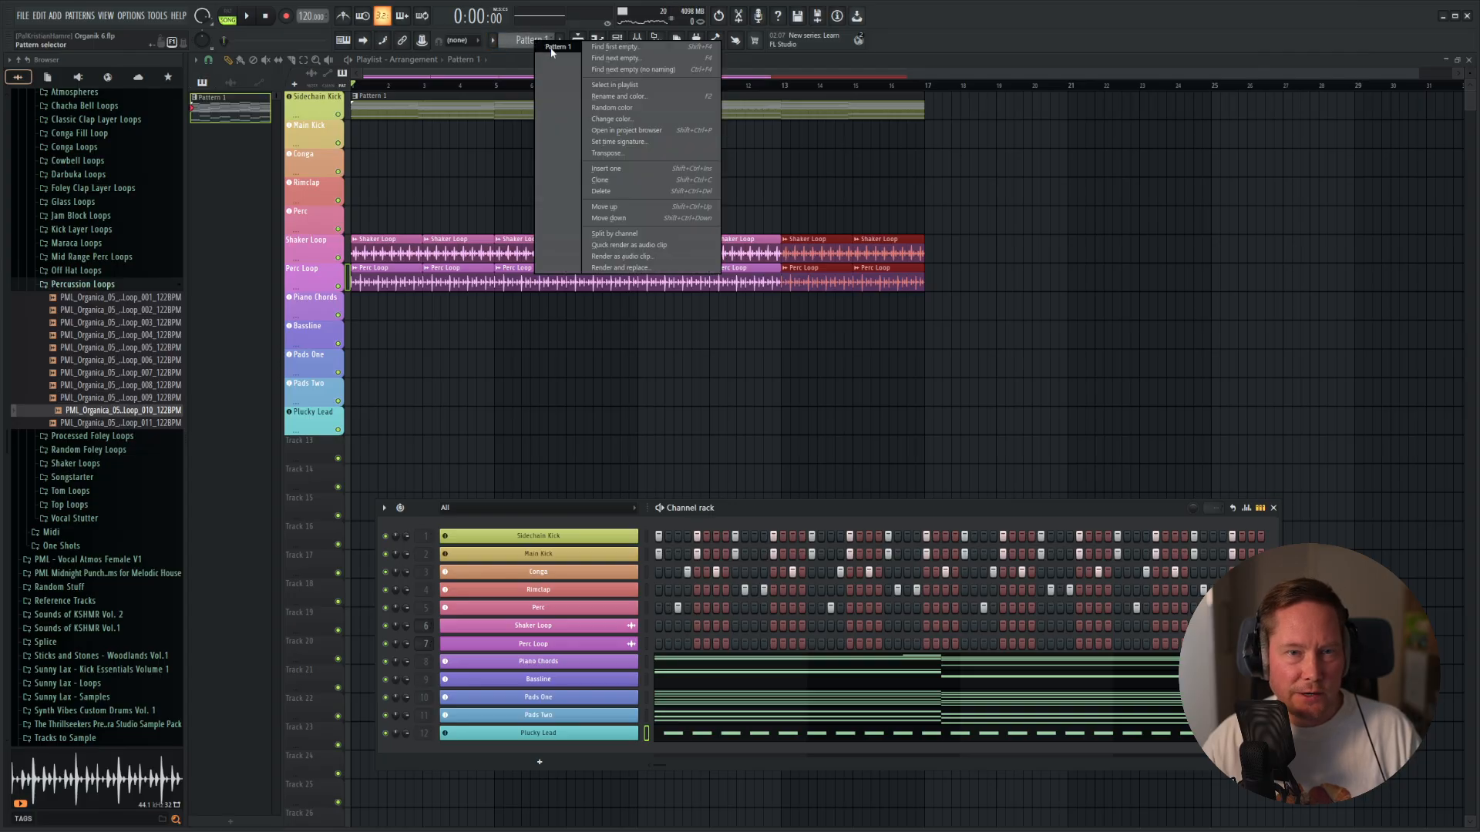
left_click(617, 235)
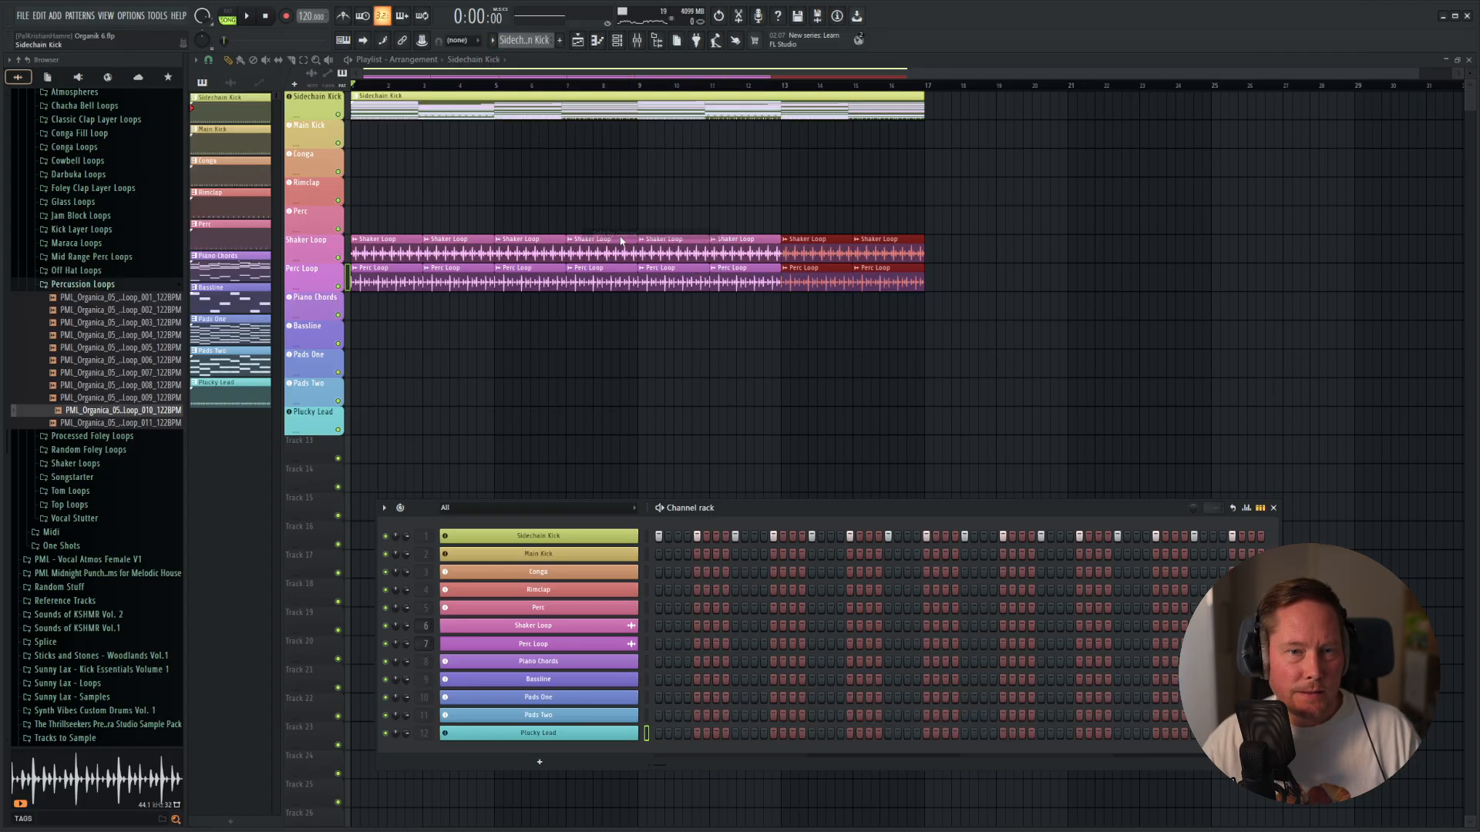
left_click_drag(930, 163, 490, 94)
key("Delete")
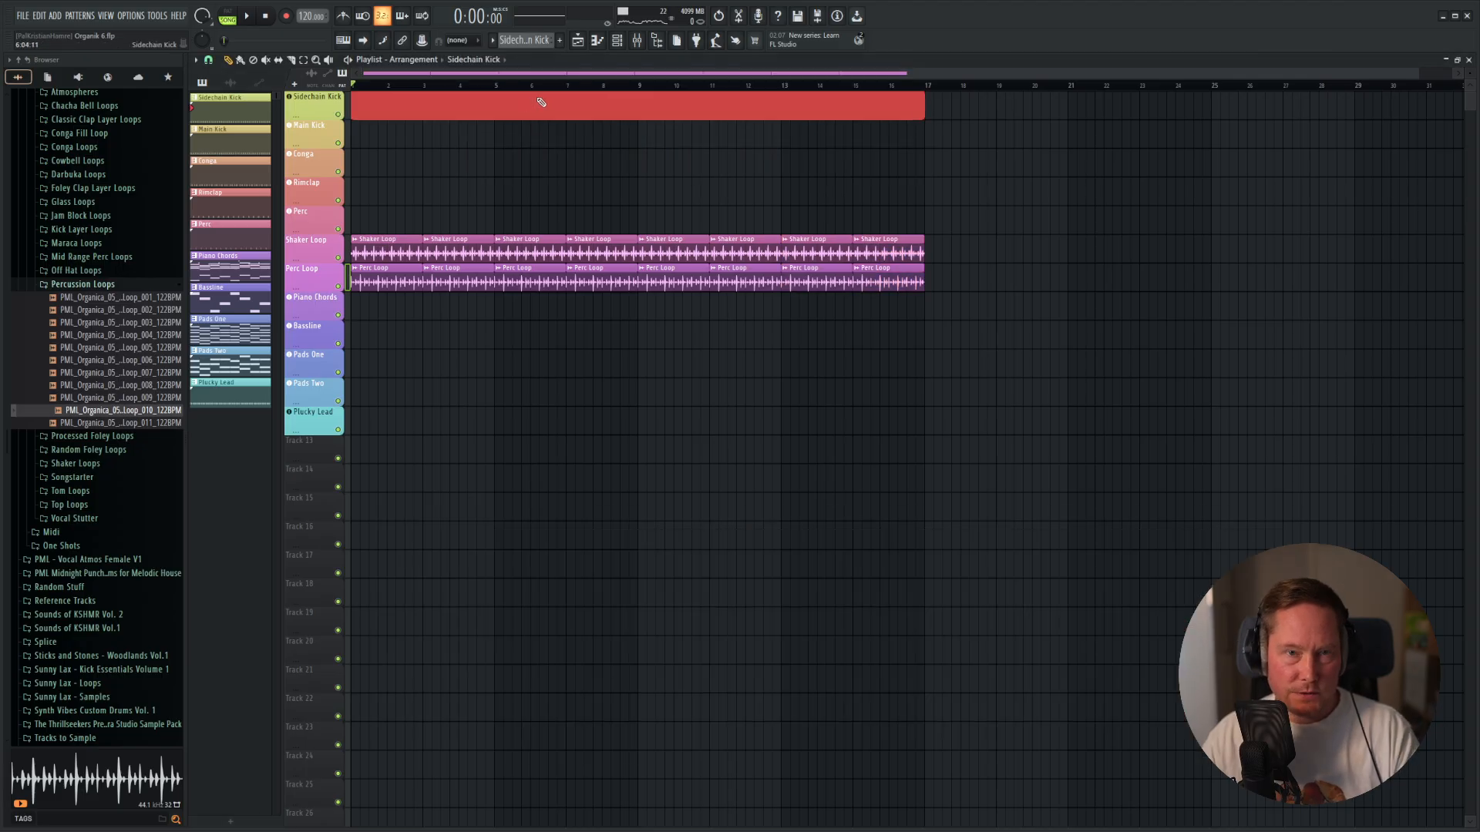
Place the Sidechain Kick, Main Kick, Conga, Rimclap and Perc patterns at bar 1 on their matching playlist tracks.
left_click_drag(262, 112, 425, 123)
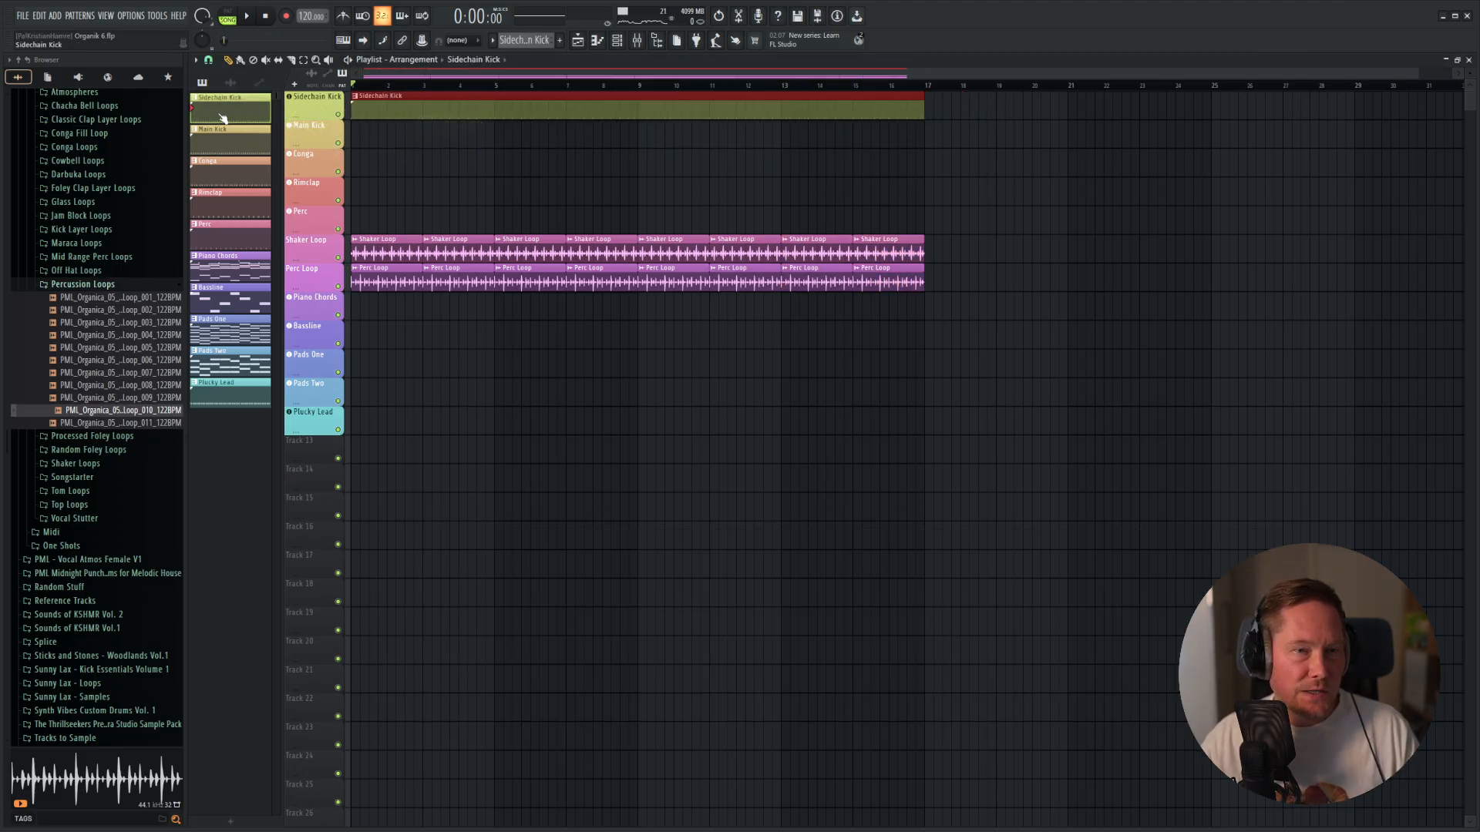
left_click_drag(215, 148, 378, 162)
left_click_drag(229, 208, 331, 190)
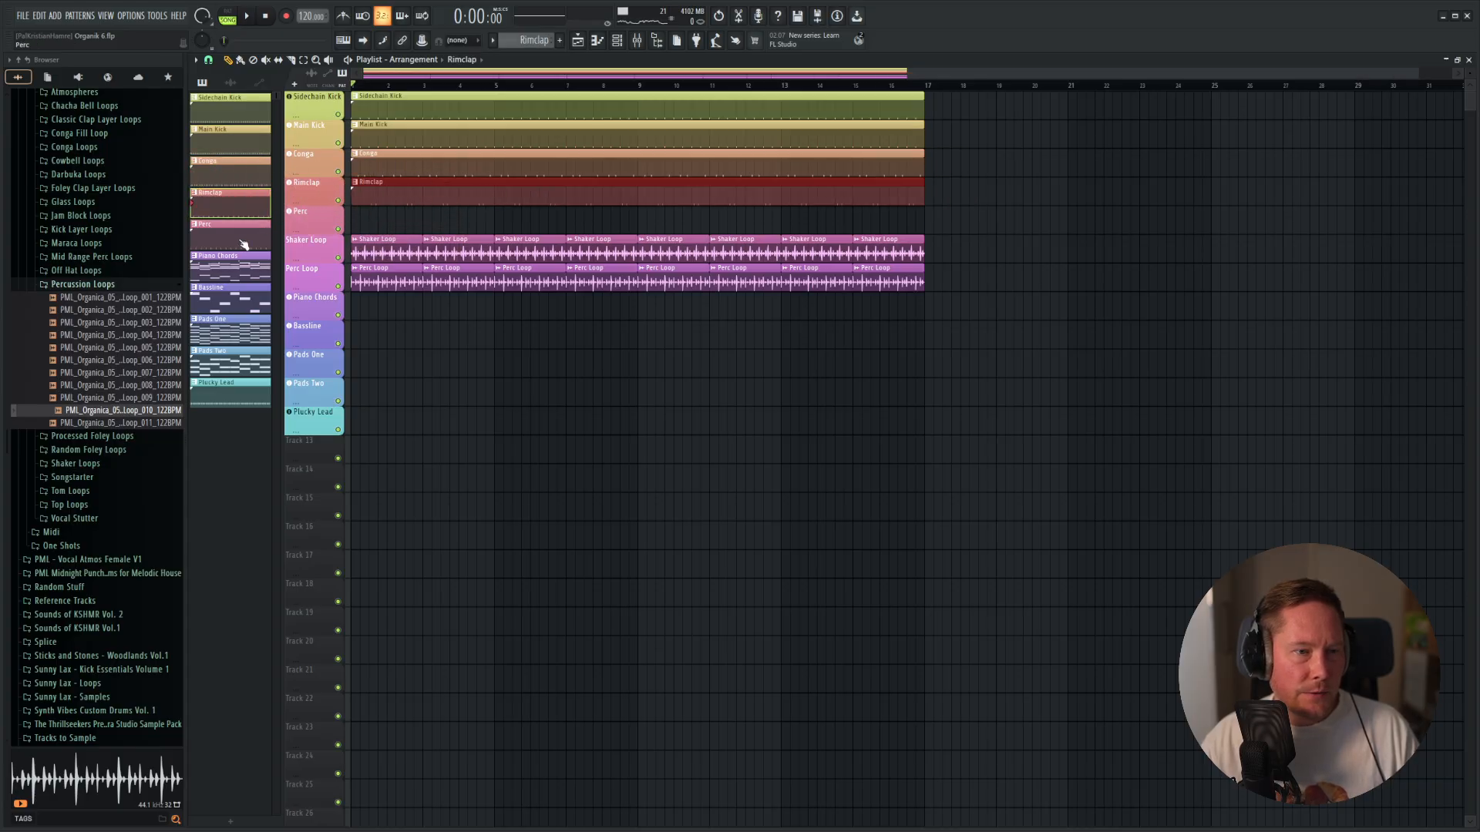
left_click_drag(241, 242, 396, 218)
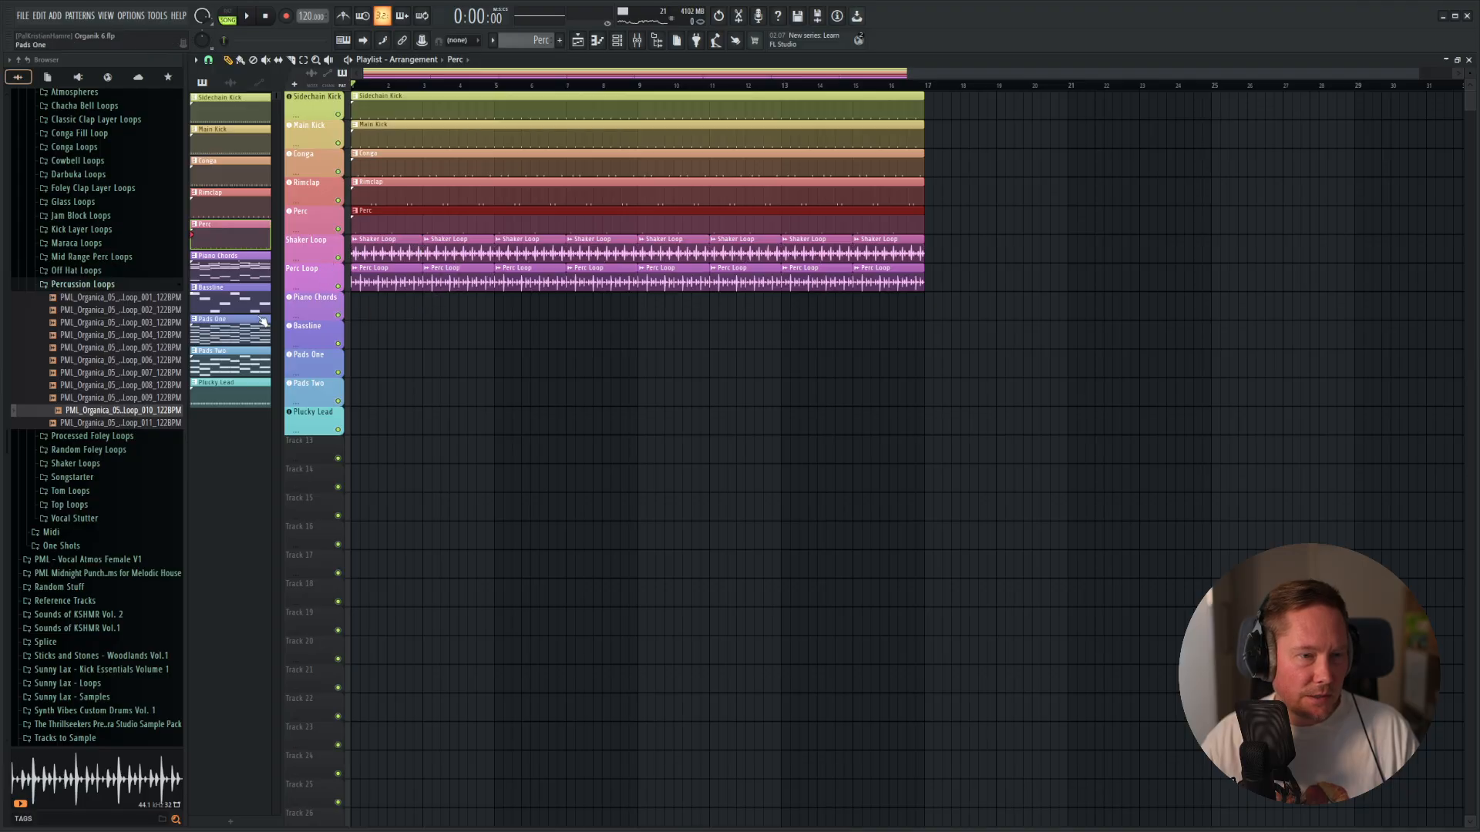
Place the Piano Chords, Bassline, Pads One, Pads Two and Plucky Lead patterns at bar 1 on their matching tracks.
left_click_drag(229, 266, 390, 317)
left_click_drag(218, 303, 369, 336)
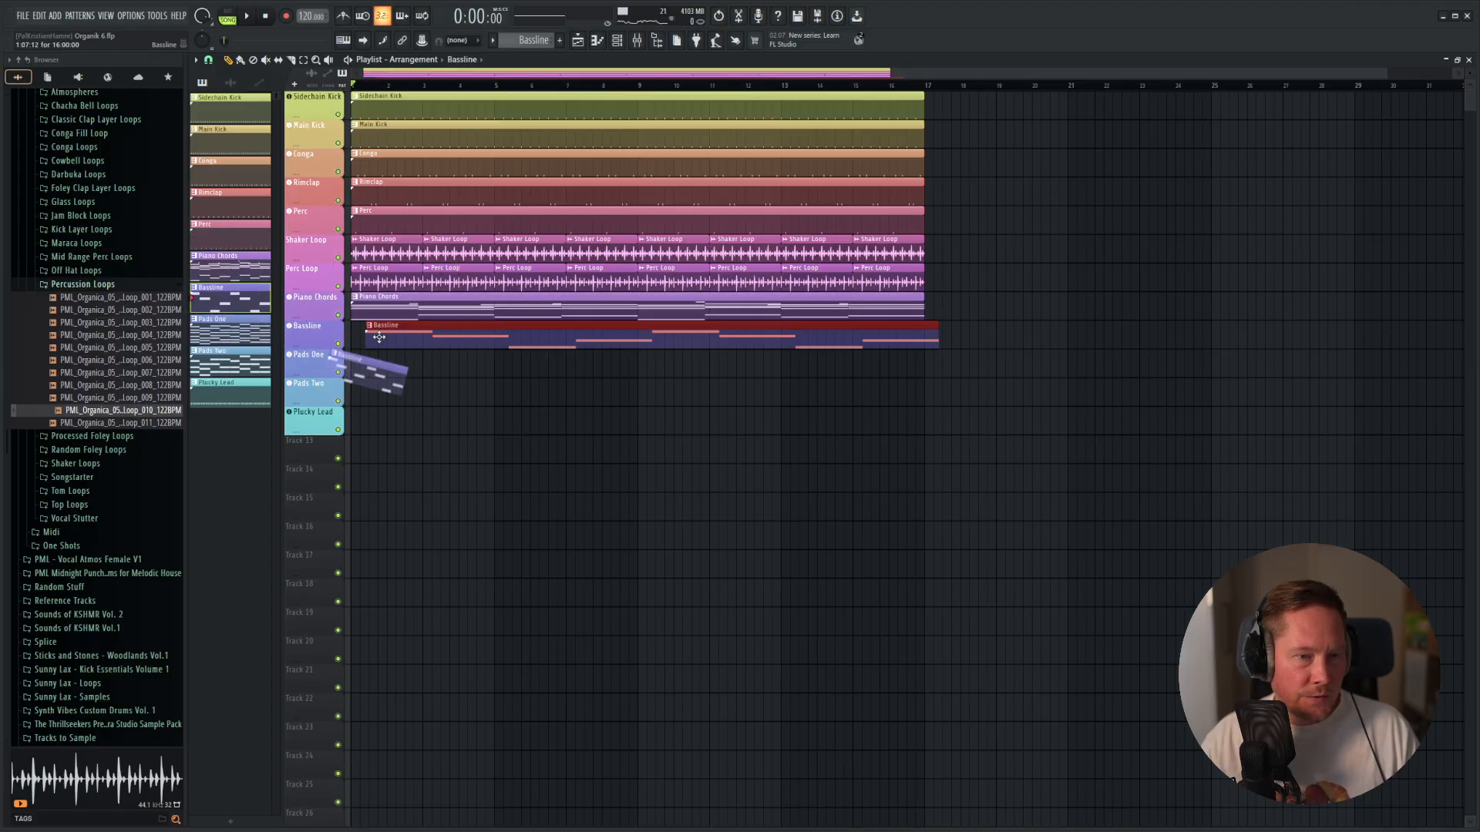
left_click_drag(220, 332, 372, 373)
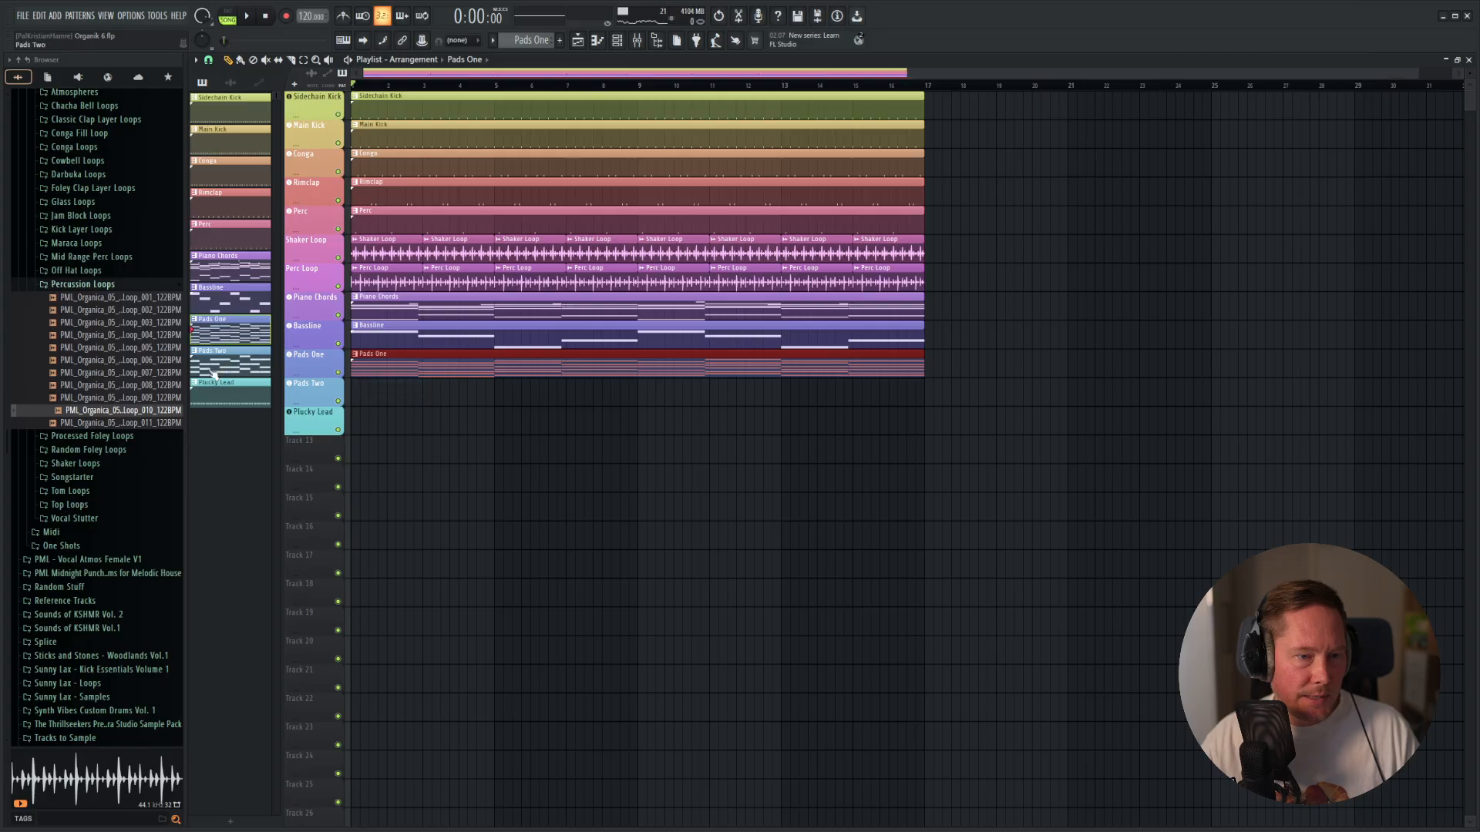
left_click_drag(214, 375, 412, 392)
left_click_drag(259, 393, 362, 422)
Play the full 16-bar arrangement and check the track levels in the mixer.
key("space")
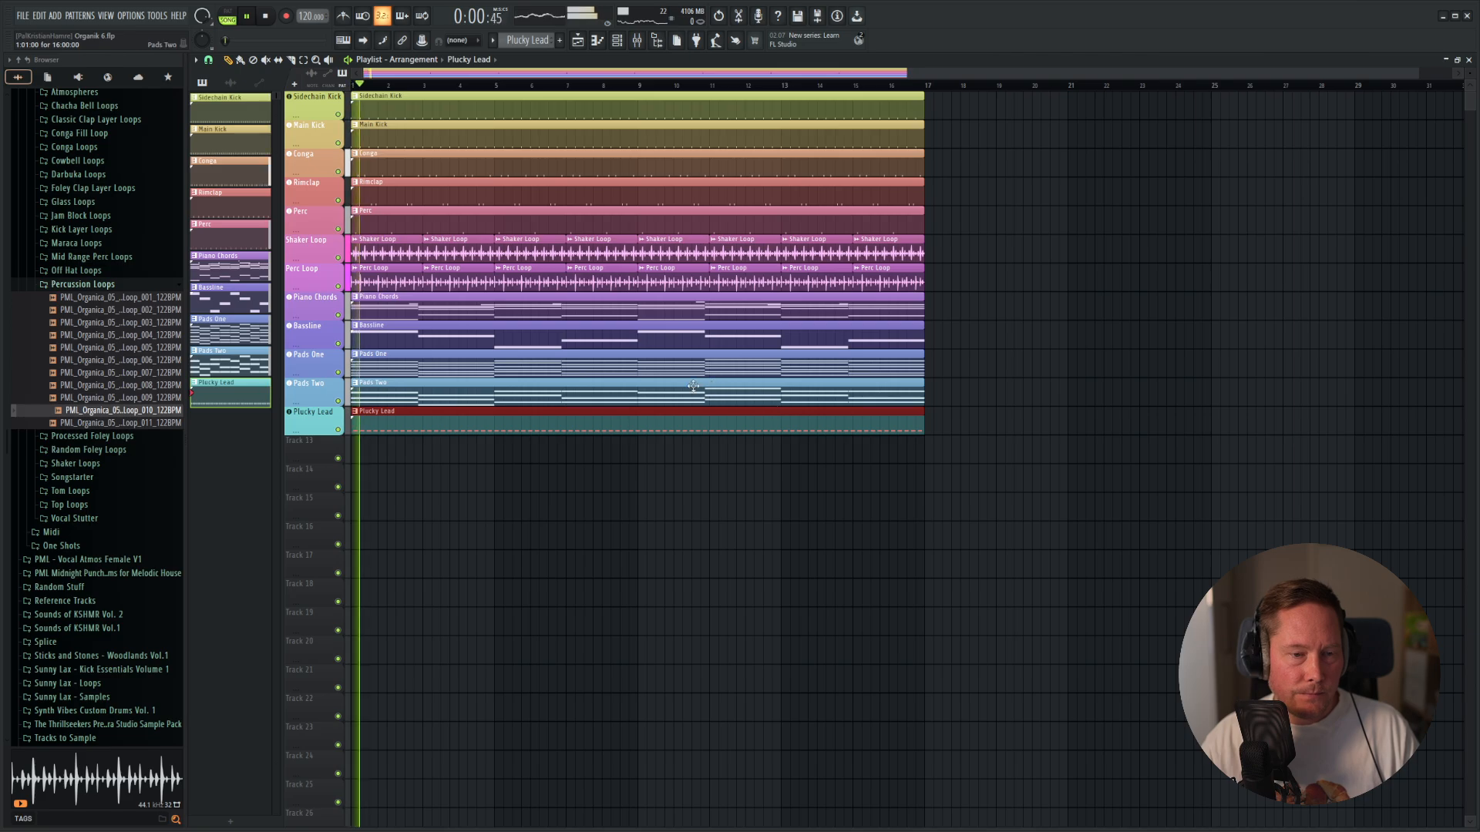
key("F9")
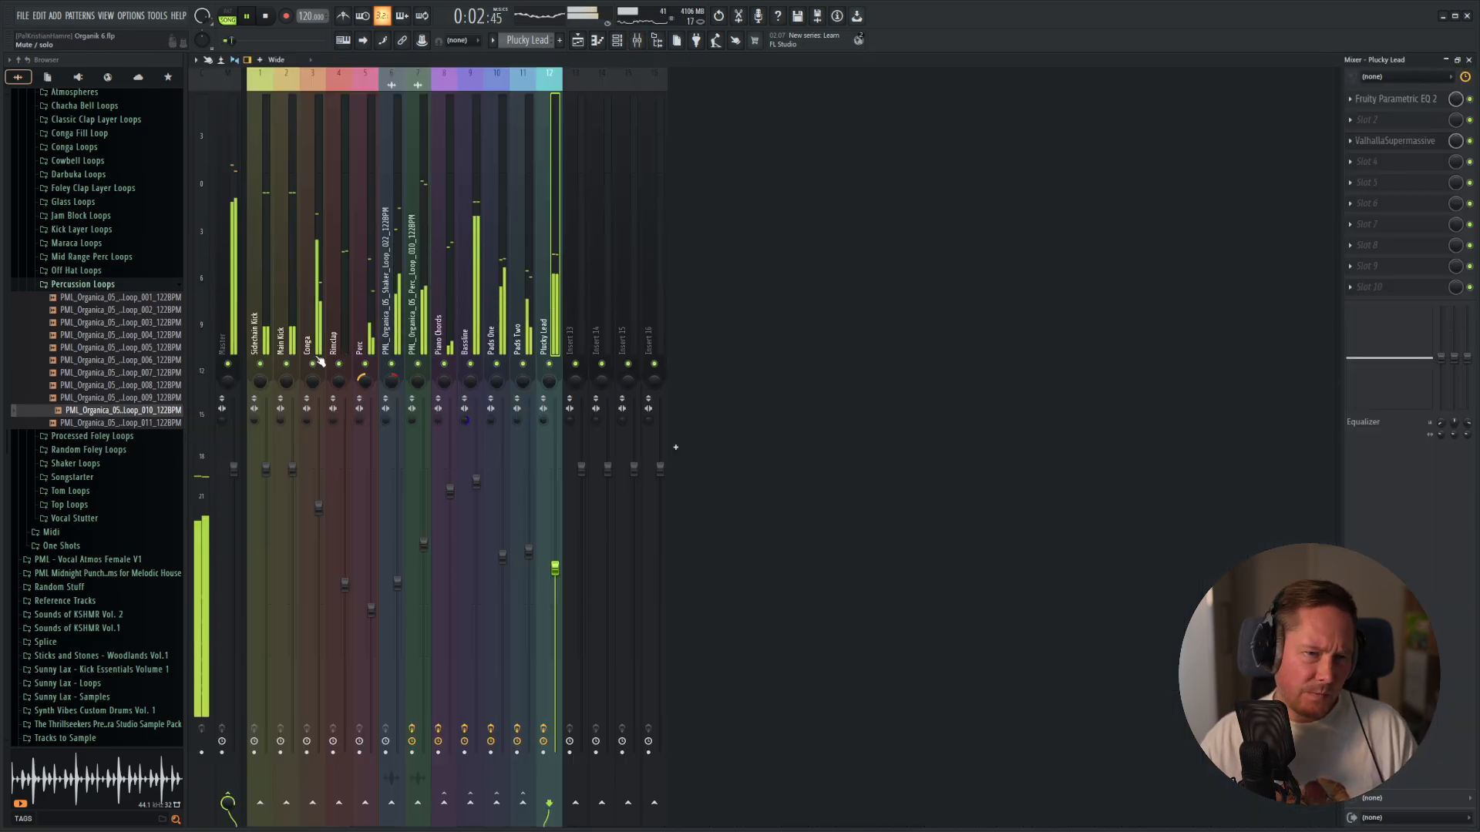
key("F9")
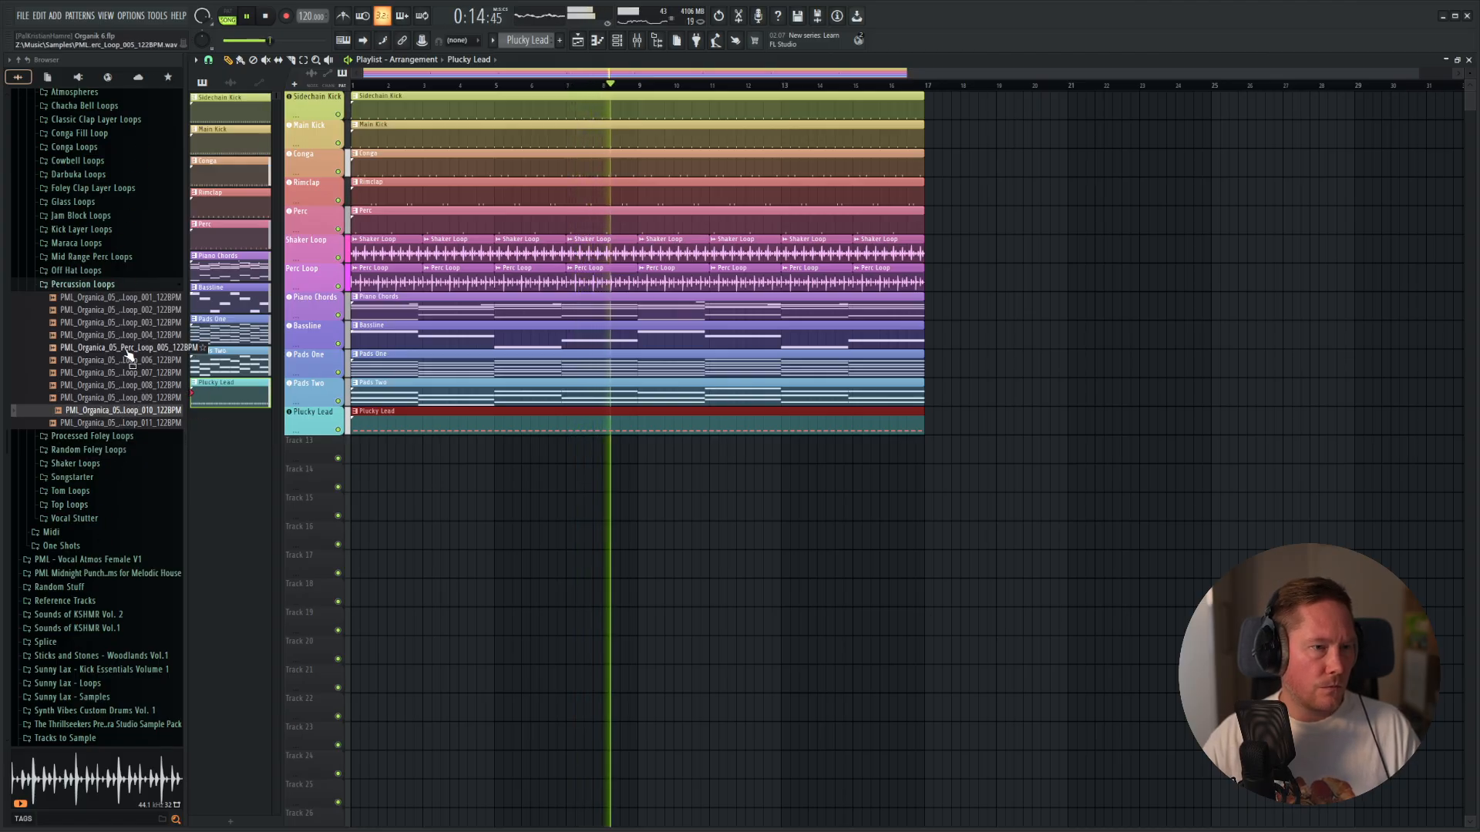
scroll(124, 351, "up", 4)
key("space")
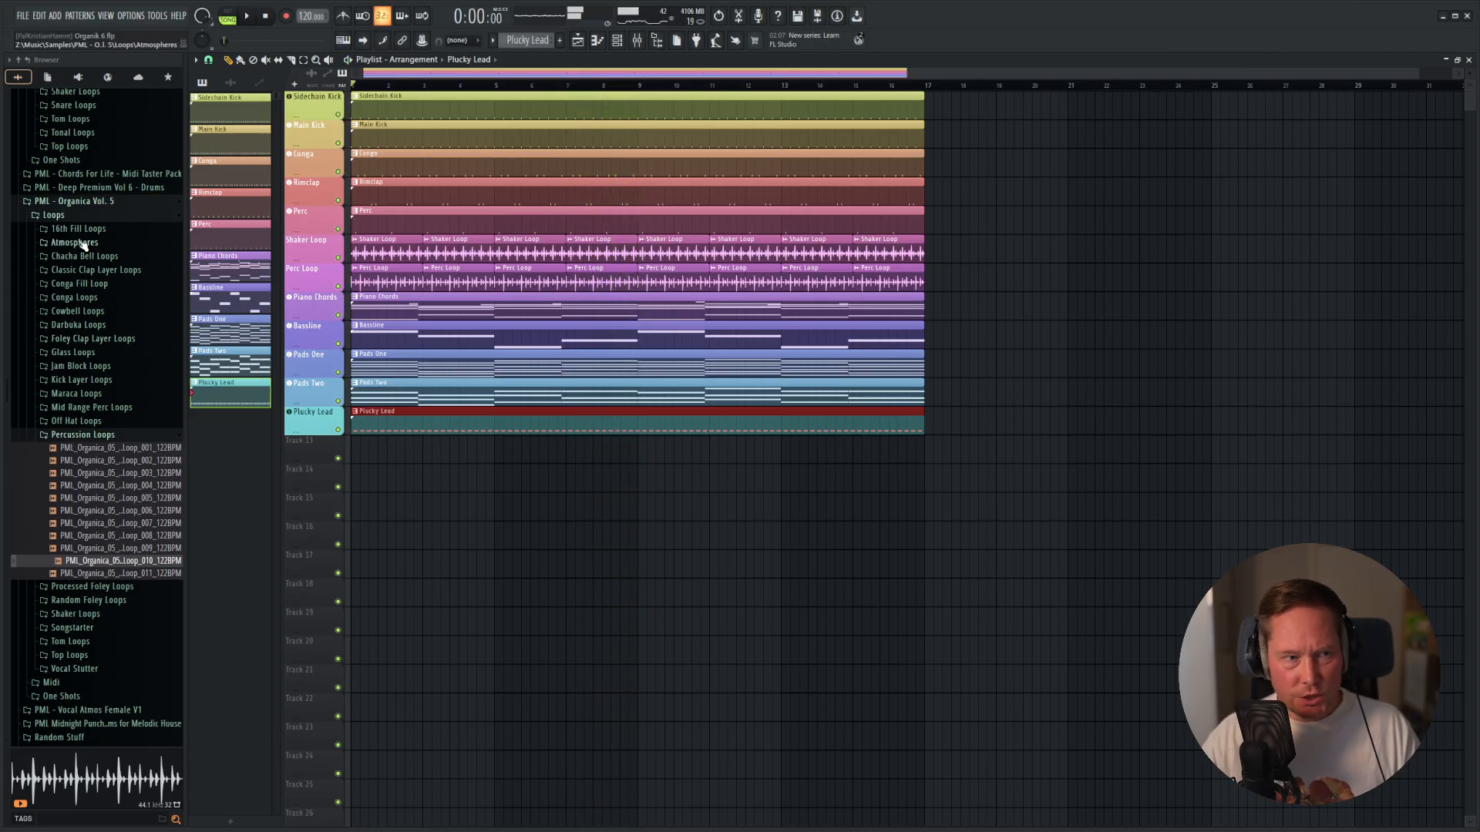
Open the Impacts folder within the One Shots of the PML - Organica Vol. 5 sample pack.
left_click(66, 216)
left_click(65, 245)
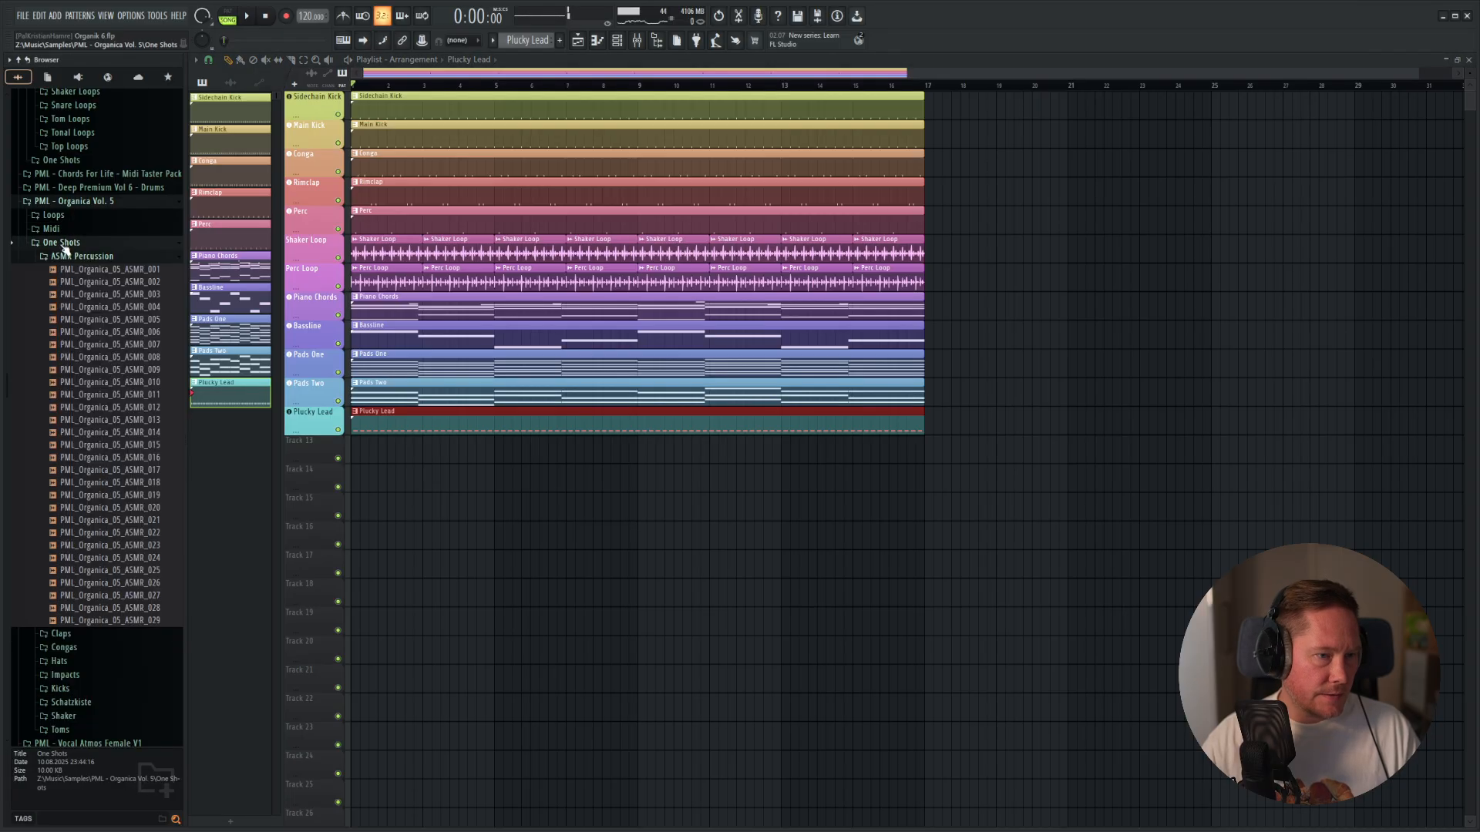
left_click(91, 257)
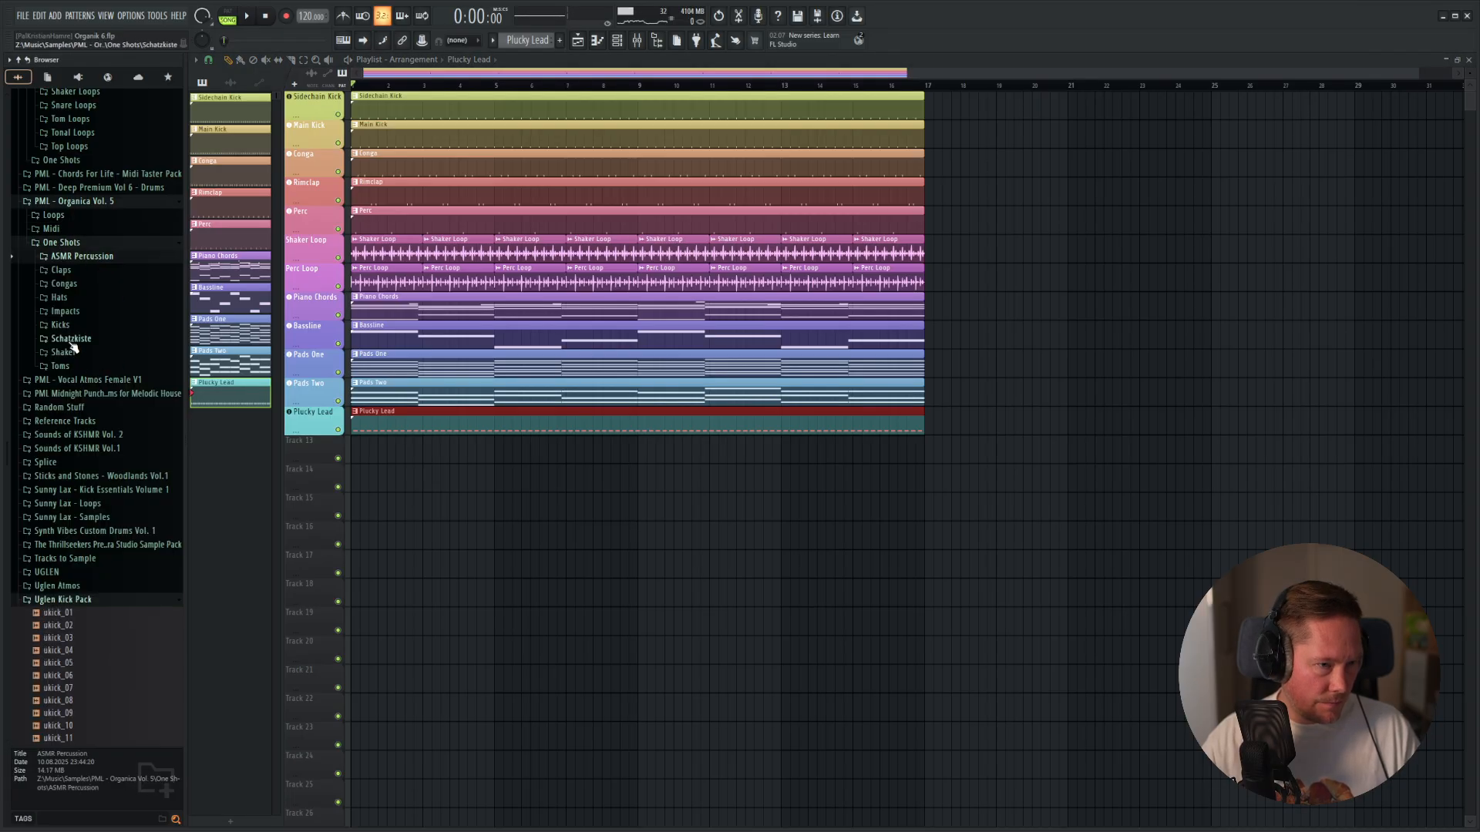
left_click(65, 311)
Audition several organic impact samples and all six crash samples in the Impacts folder.
left_click(89, 342)
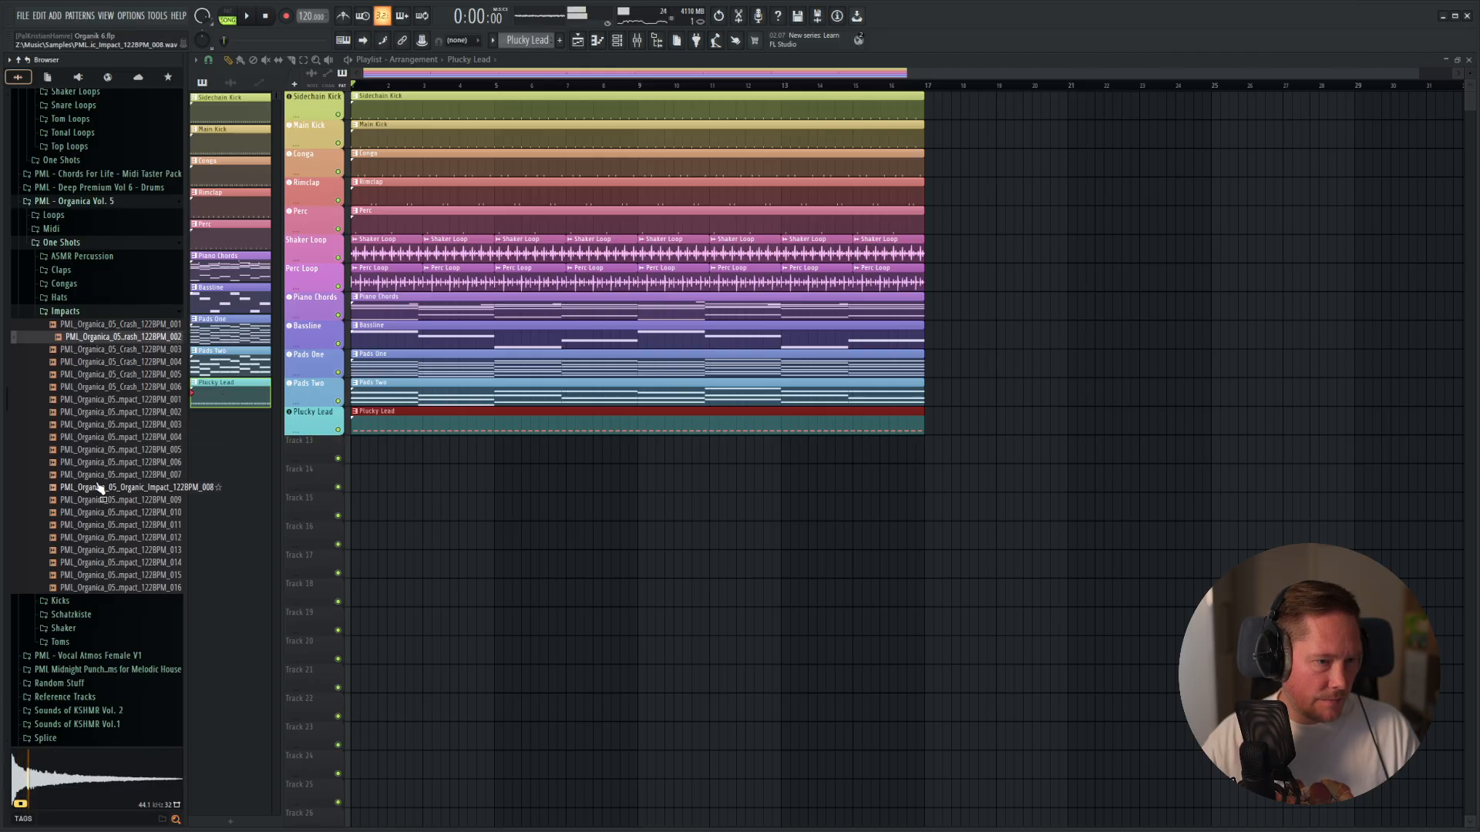
left_click(99, 488)
left_click(111, 450)
left_click(112, 550)
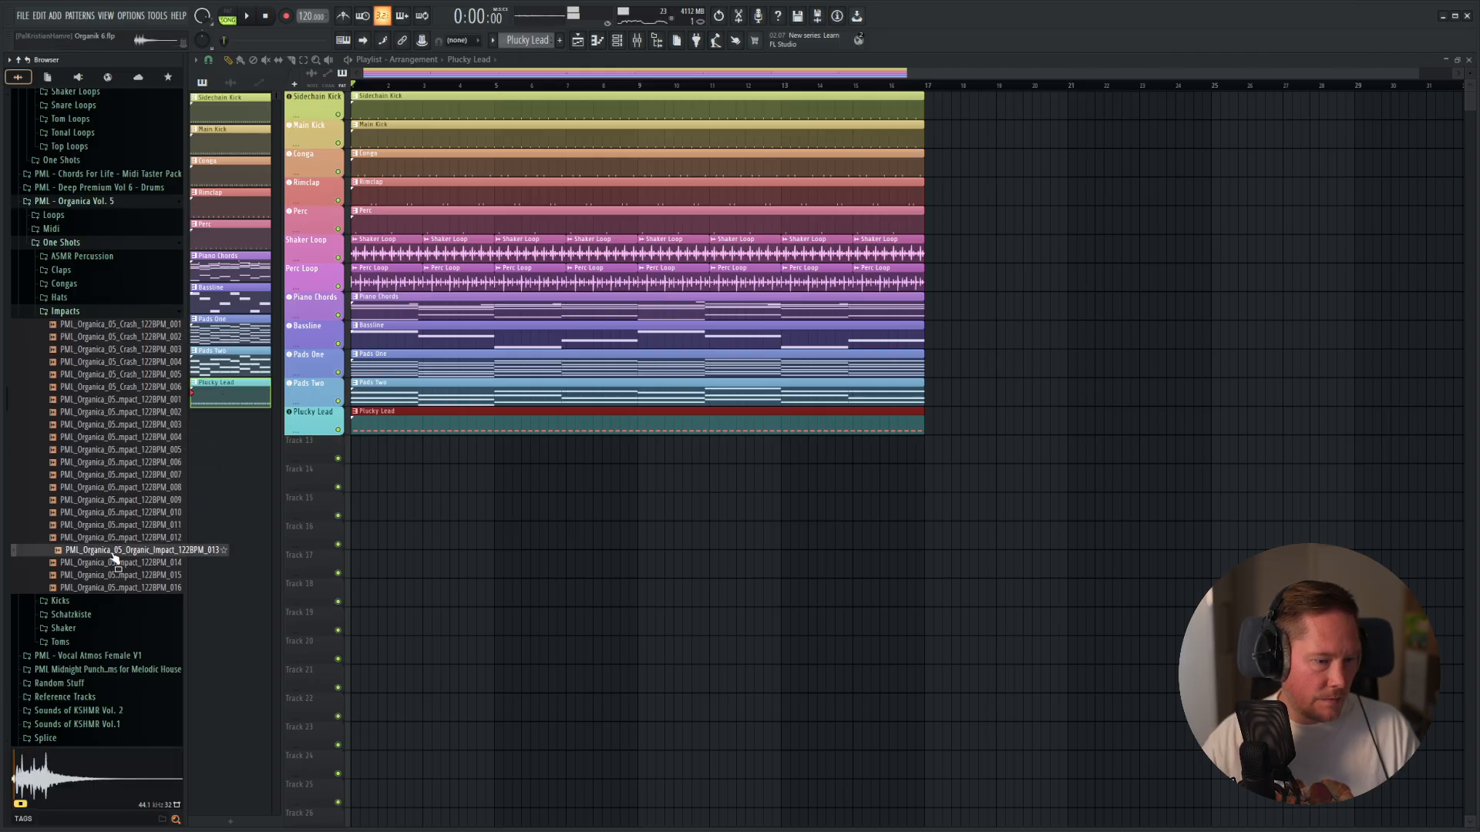
left_click(114, 576)
left_click(114, 589)
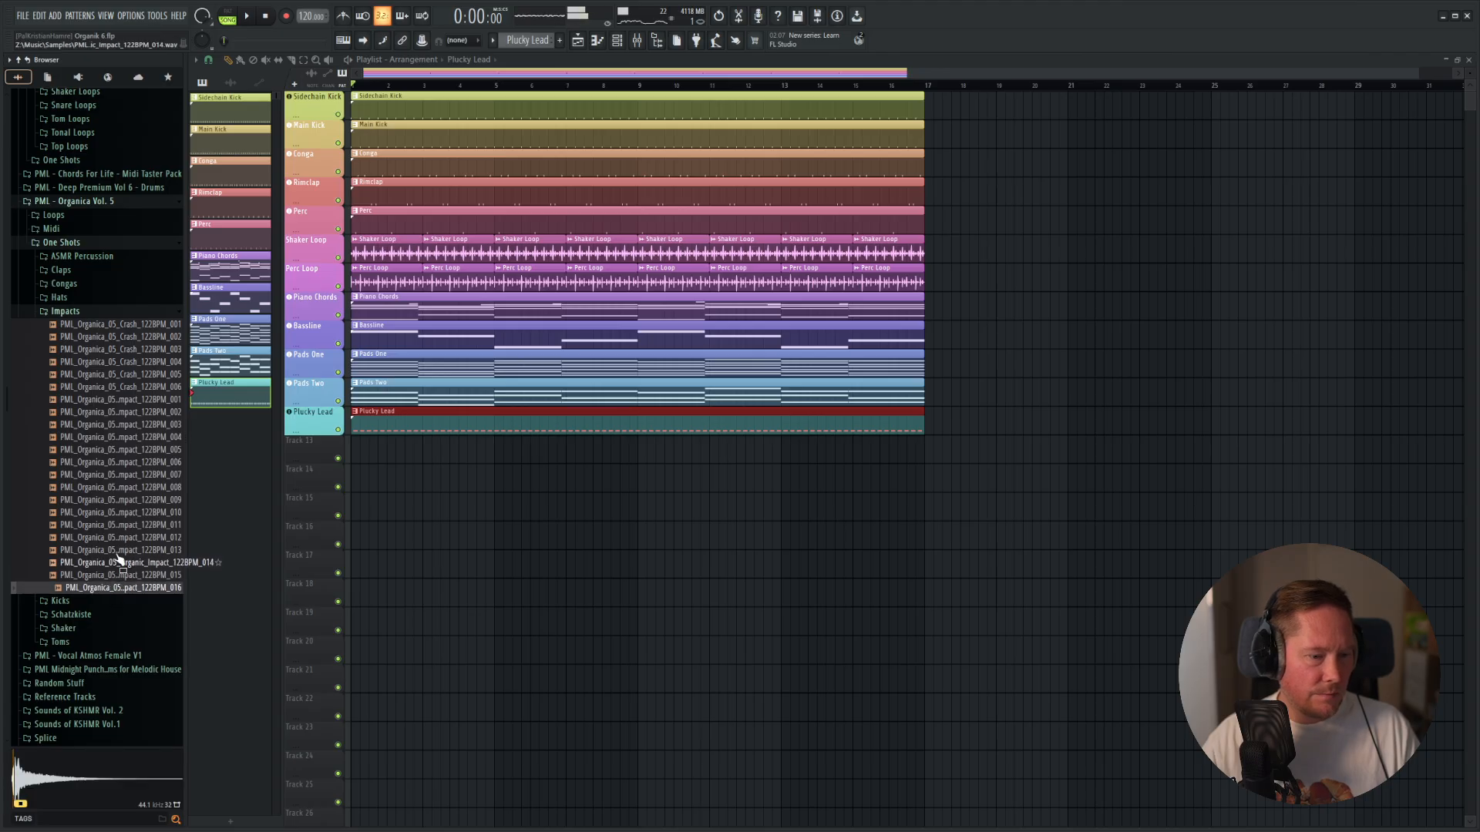
left_click(112, 400)
left_click(119, 389)
left_click(117, 375)
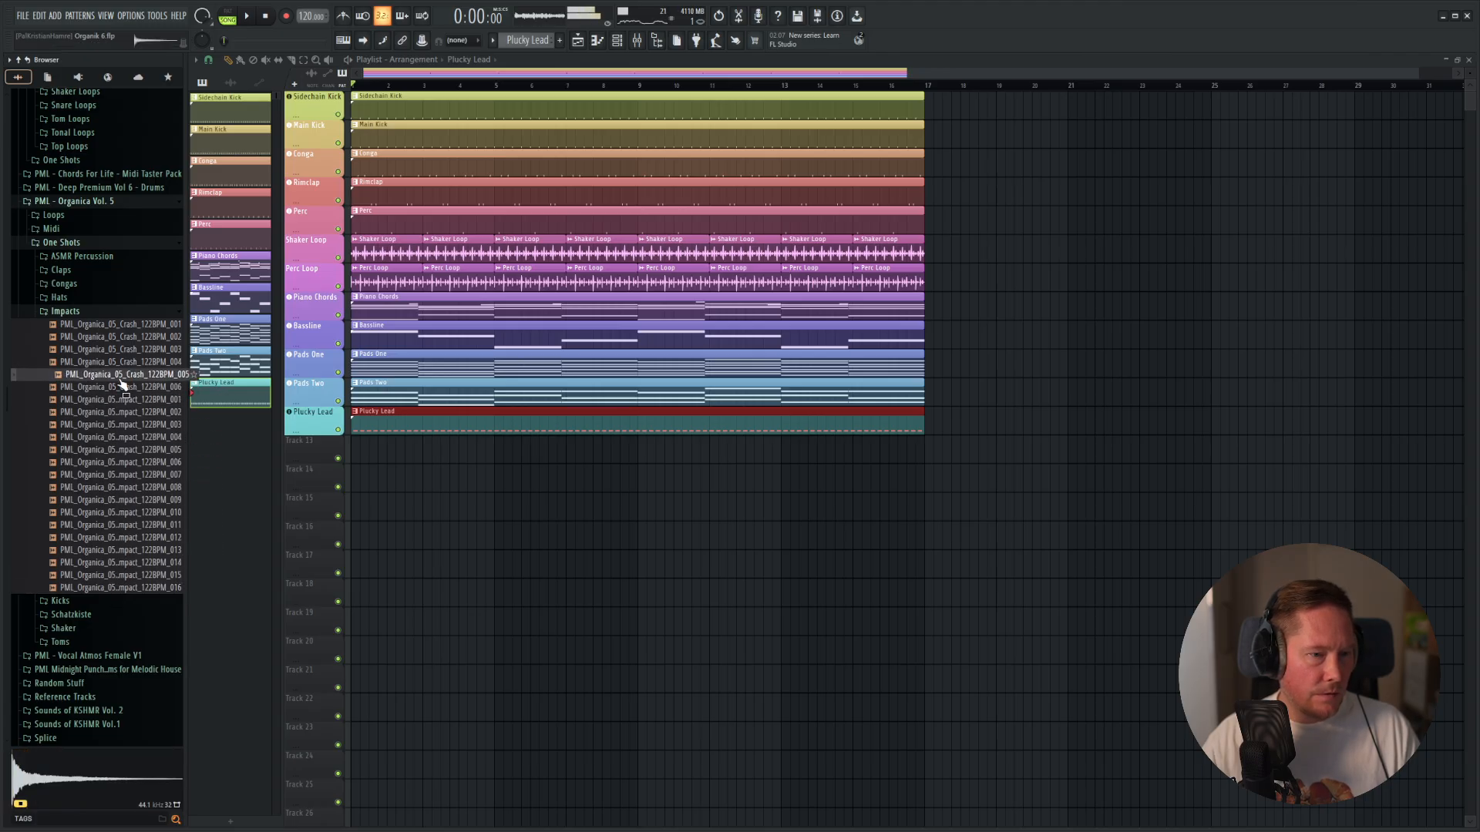
left_click(125, 362)
left_click(131, 350)
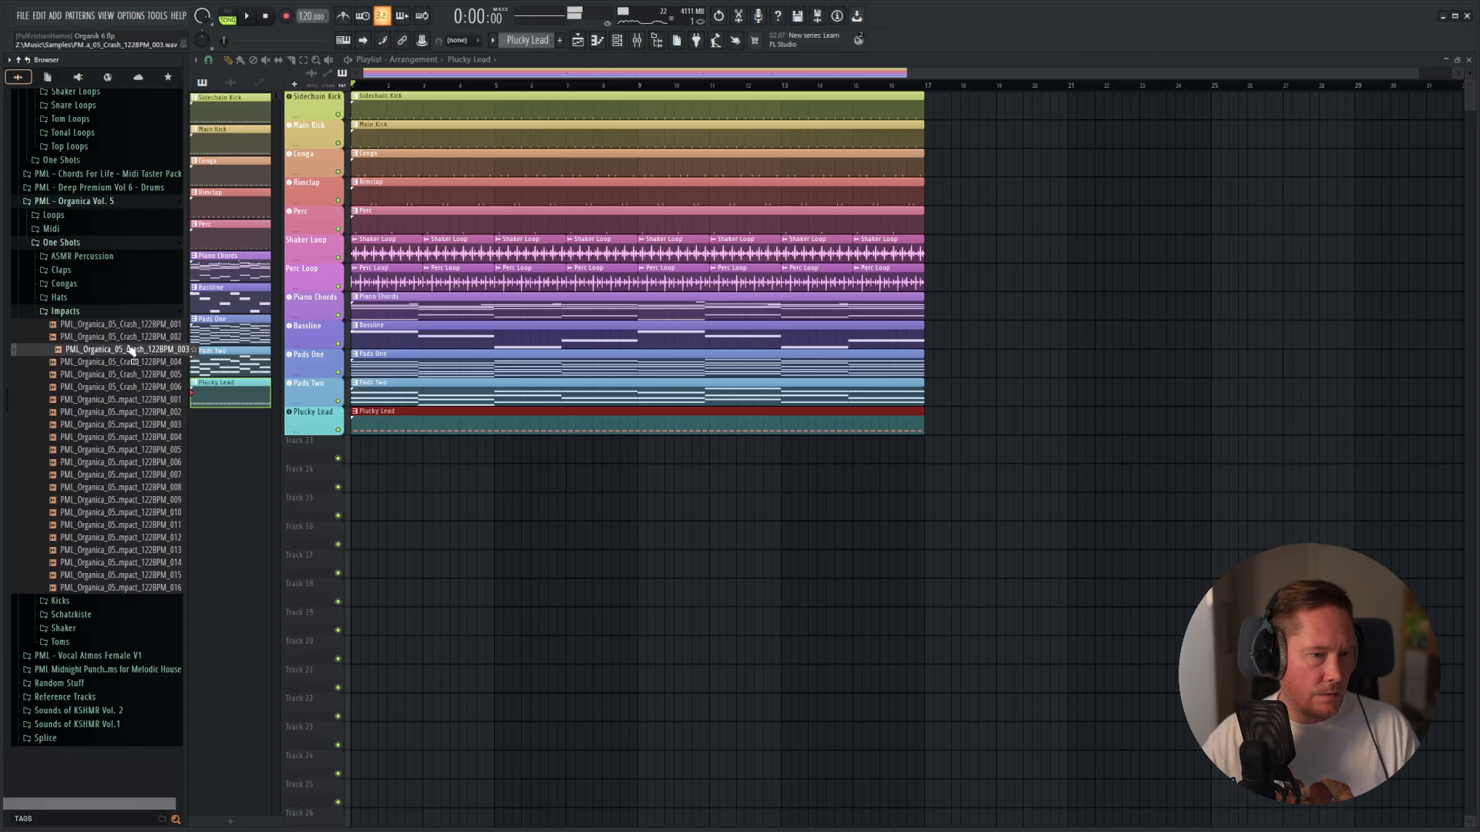
left_click(137, 337)
left_click(143, 325)
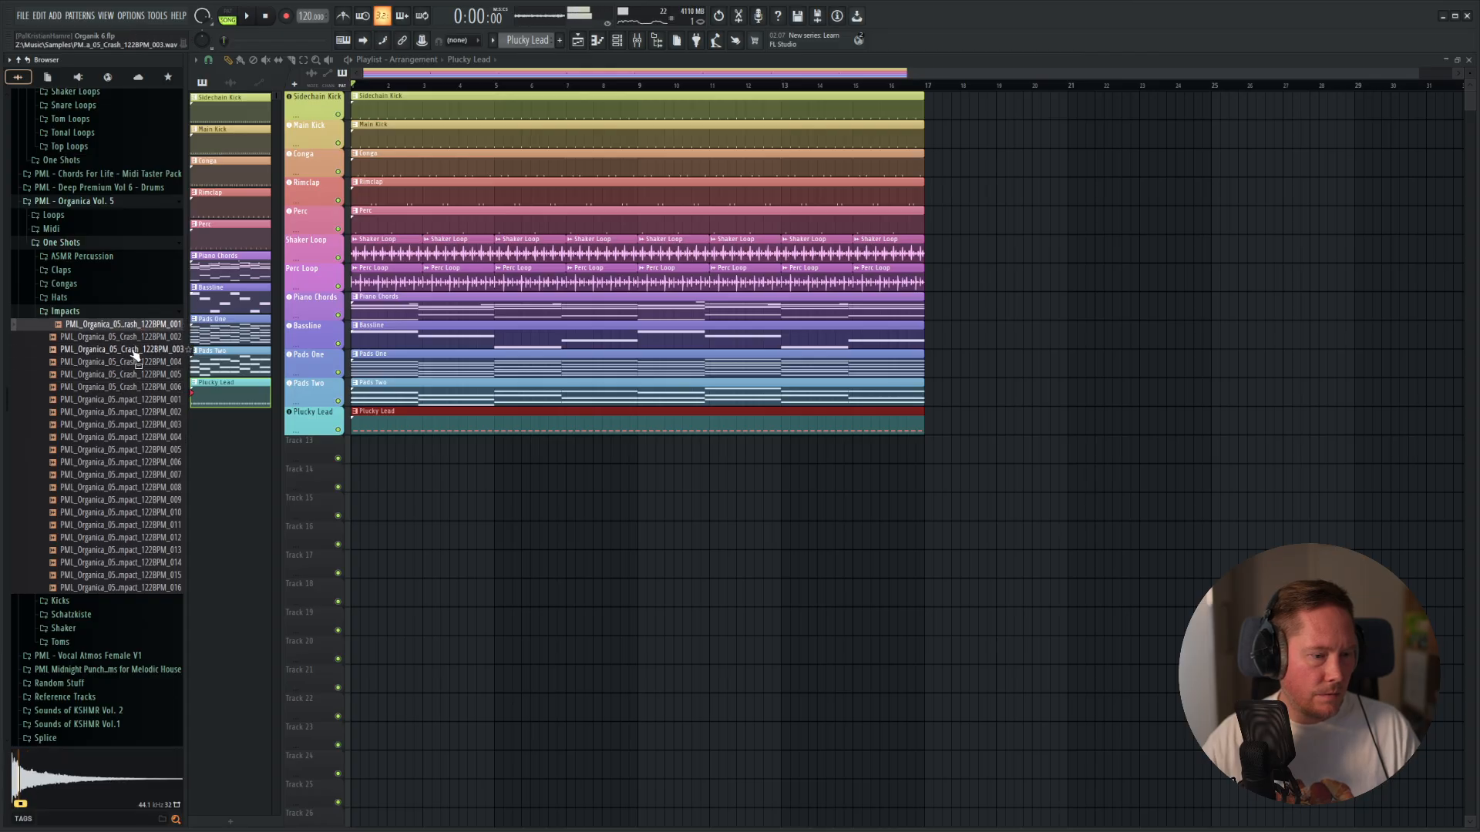
left_click(137, 337)
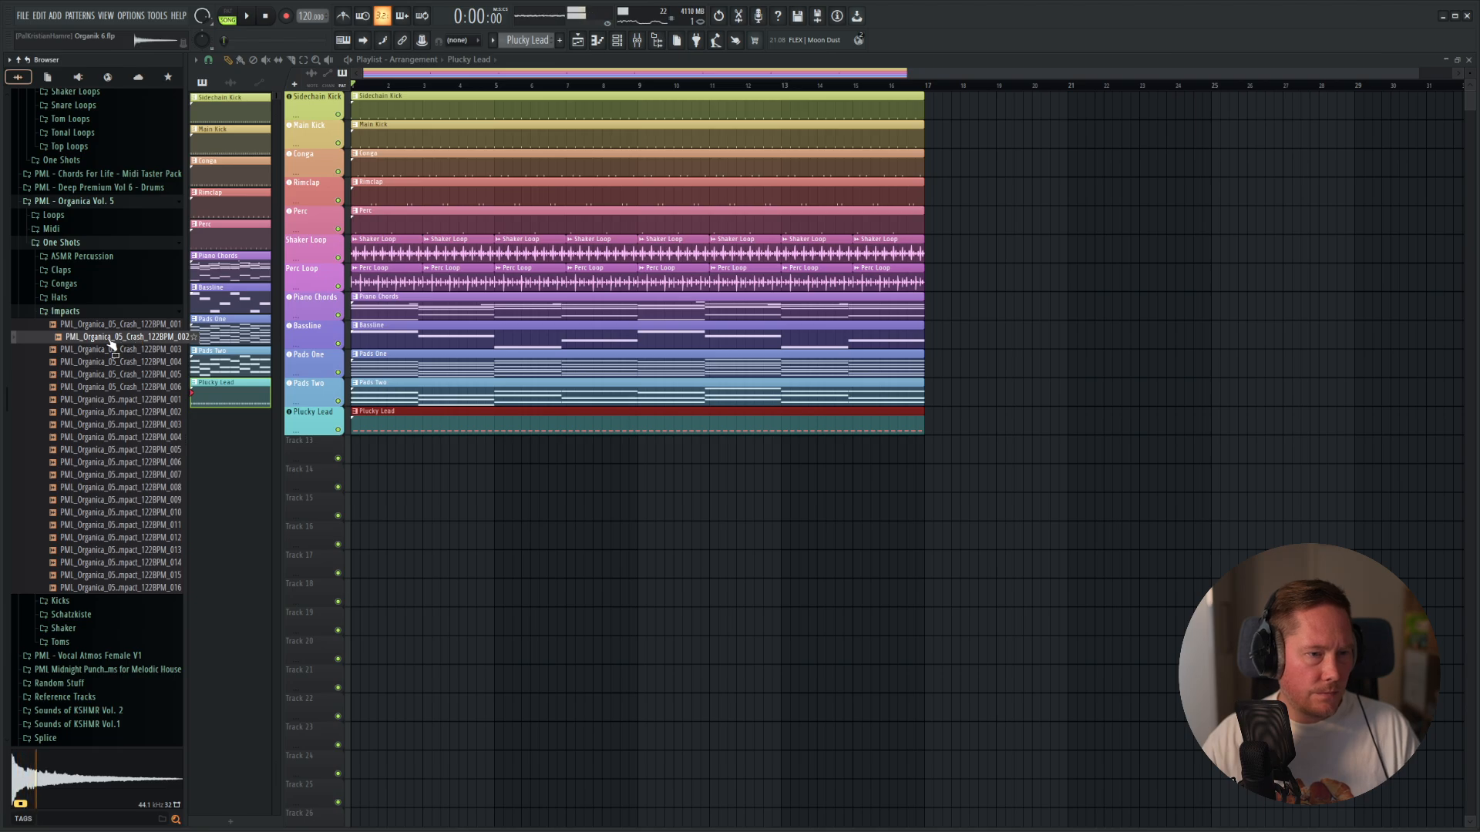
Place the PML_Organica_05_Crash_122BPM_002 sample at bar 1 of Track 13, fit it to tempo from 122 BPM and play it.
left_click_drag(110, 346, 449, 455)
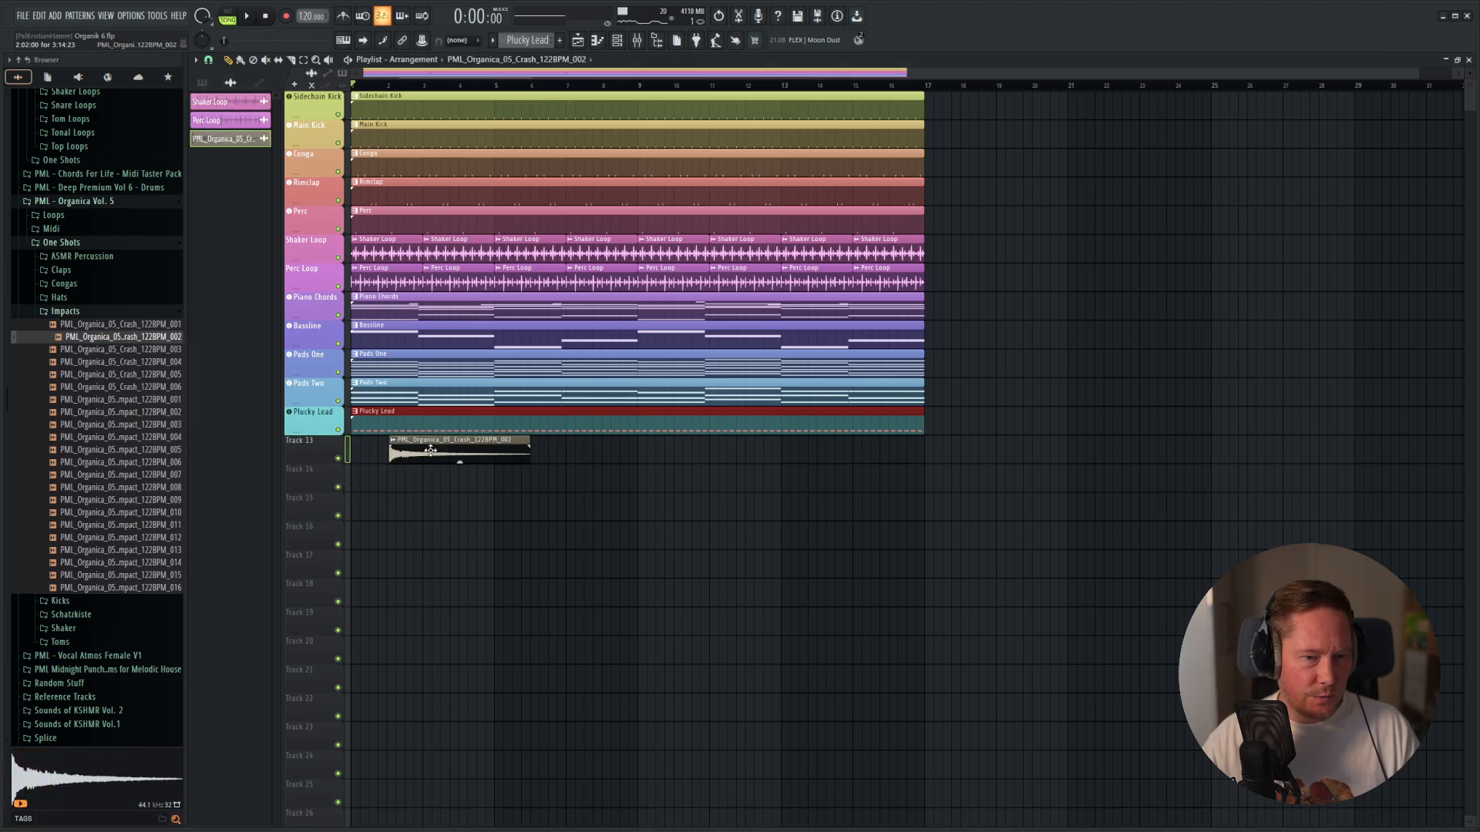
left_click(356, 444)
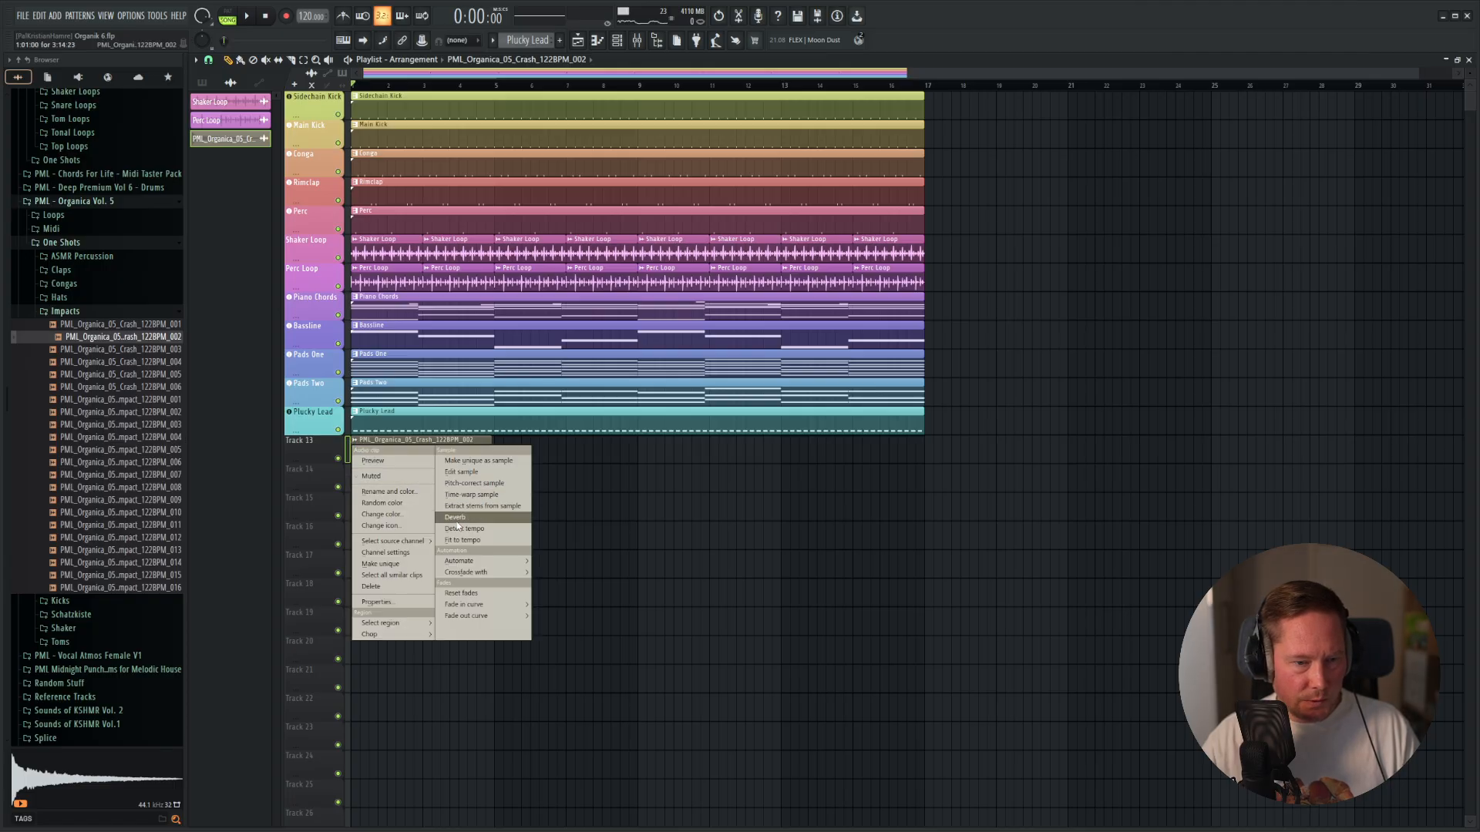
left_click(465, 540)
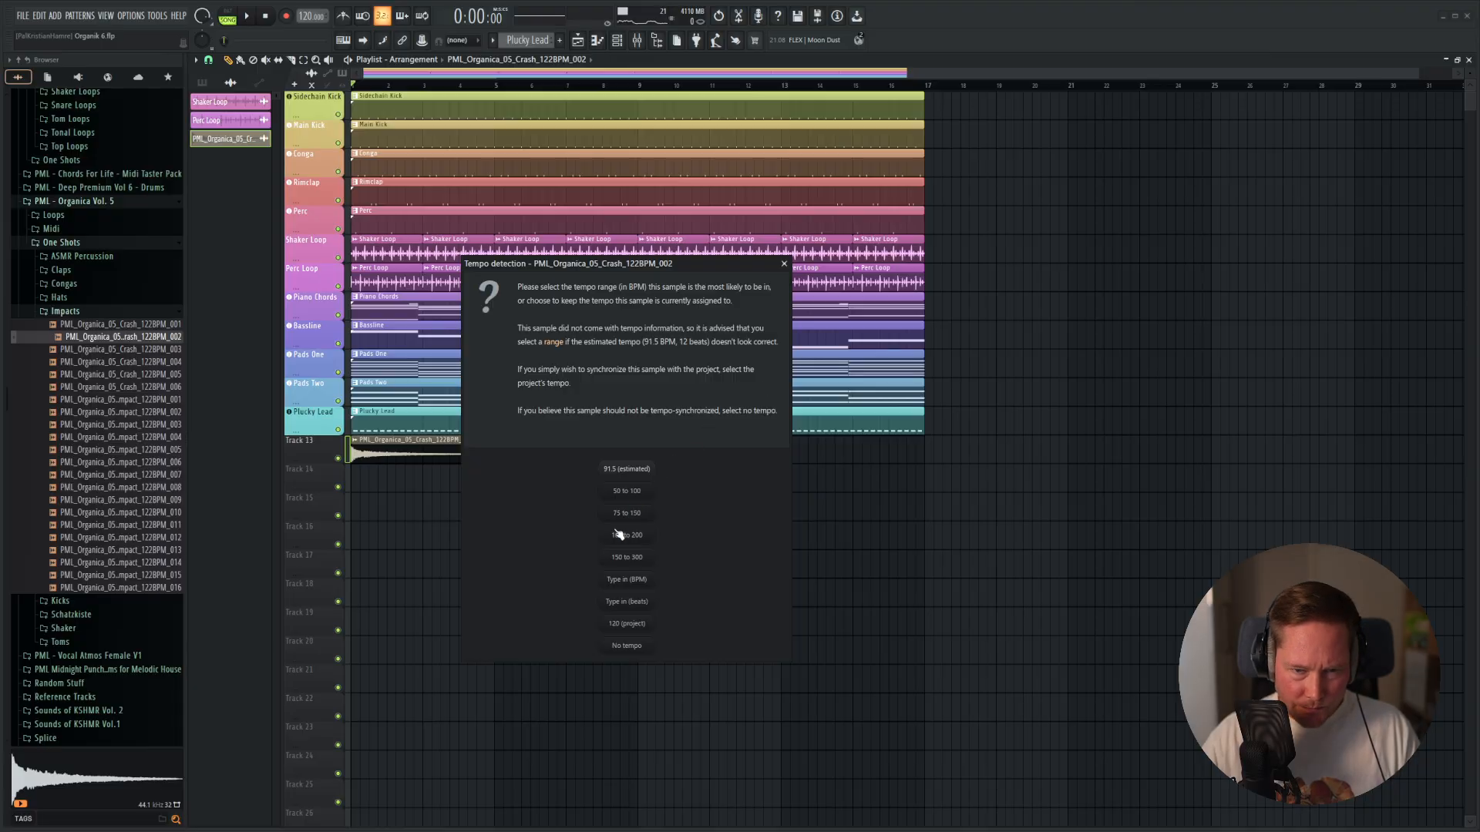
left_click(630, 622)
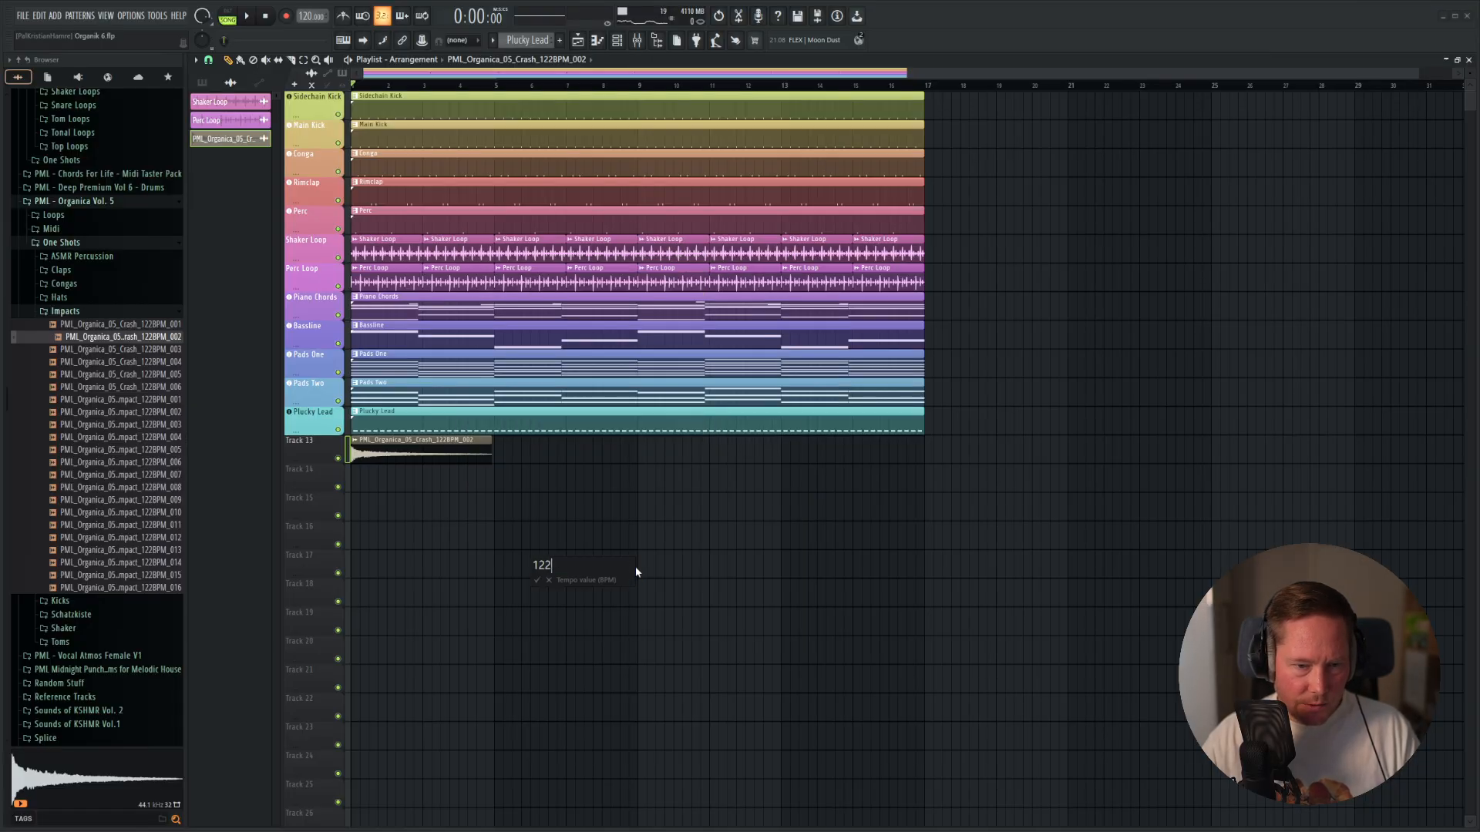
key("space")
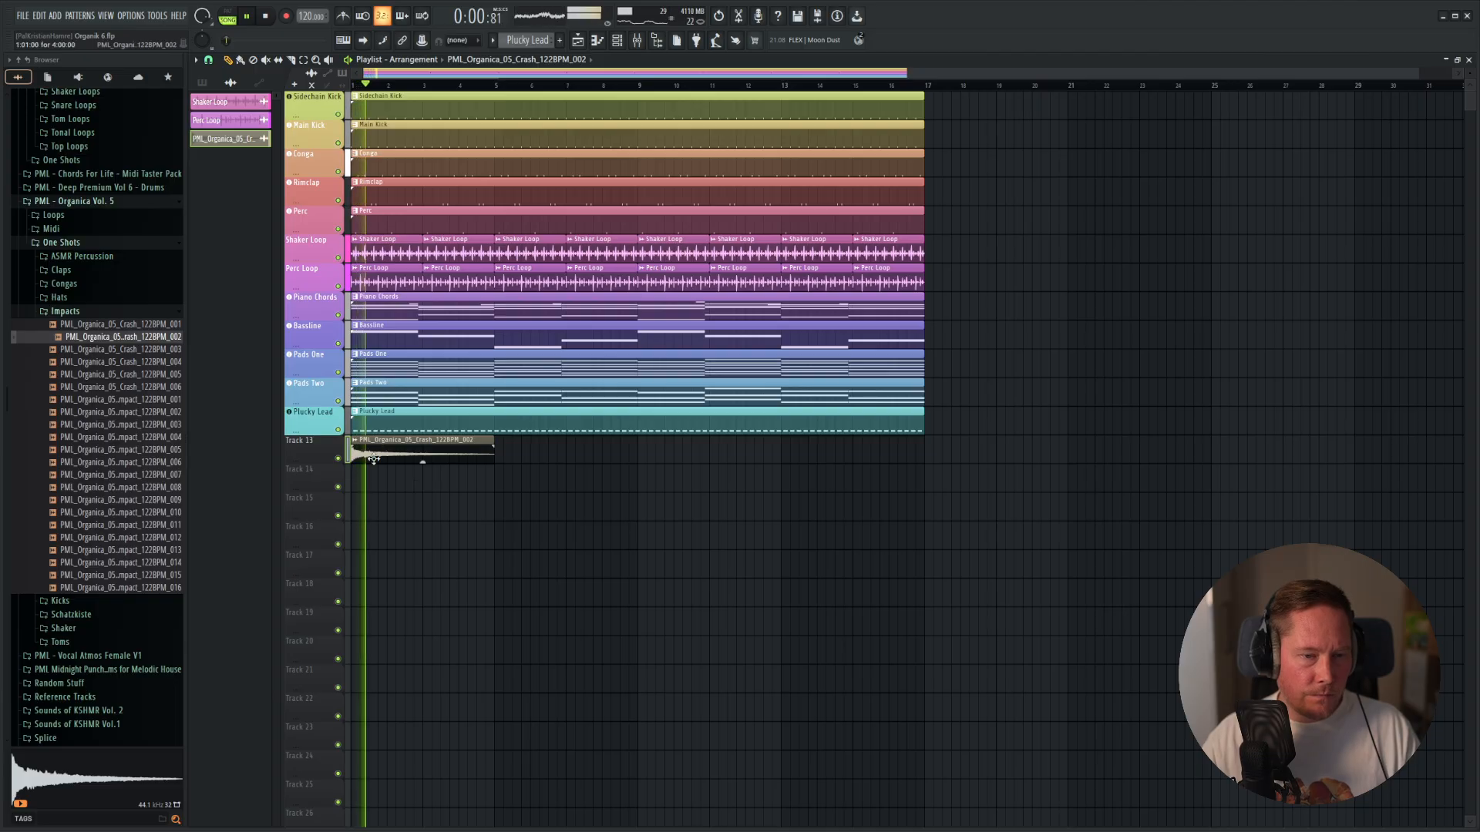
key("space")
Copy the crash clip to bar 6 on Track 13 and route its channel to free mixer track 13.
left_click_drag(400, 450, 553, 458)
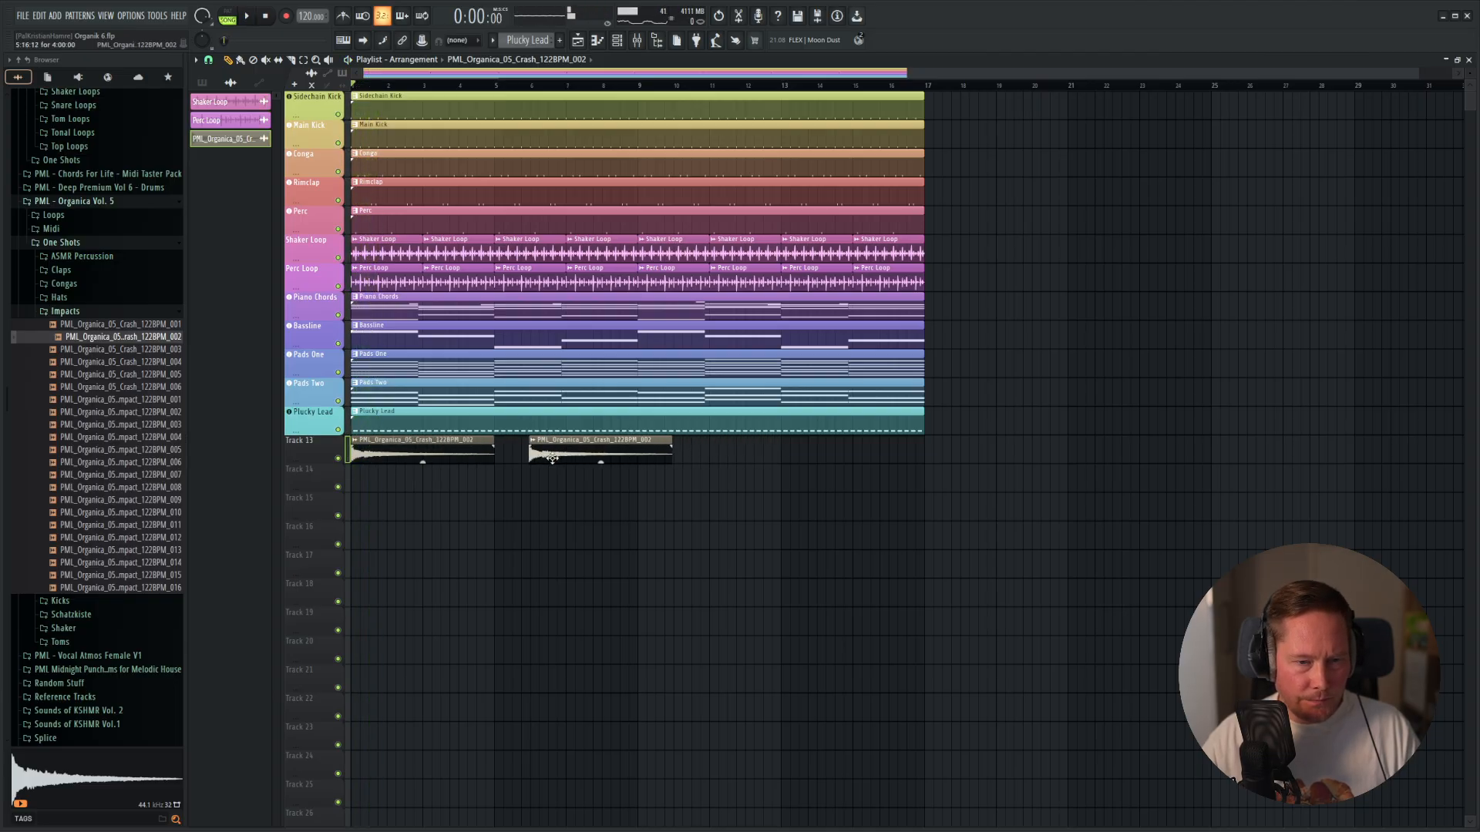
scroll(505, 510, "up", 4)
double_click(428, 451)
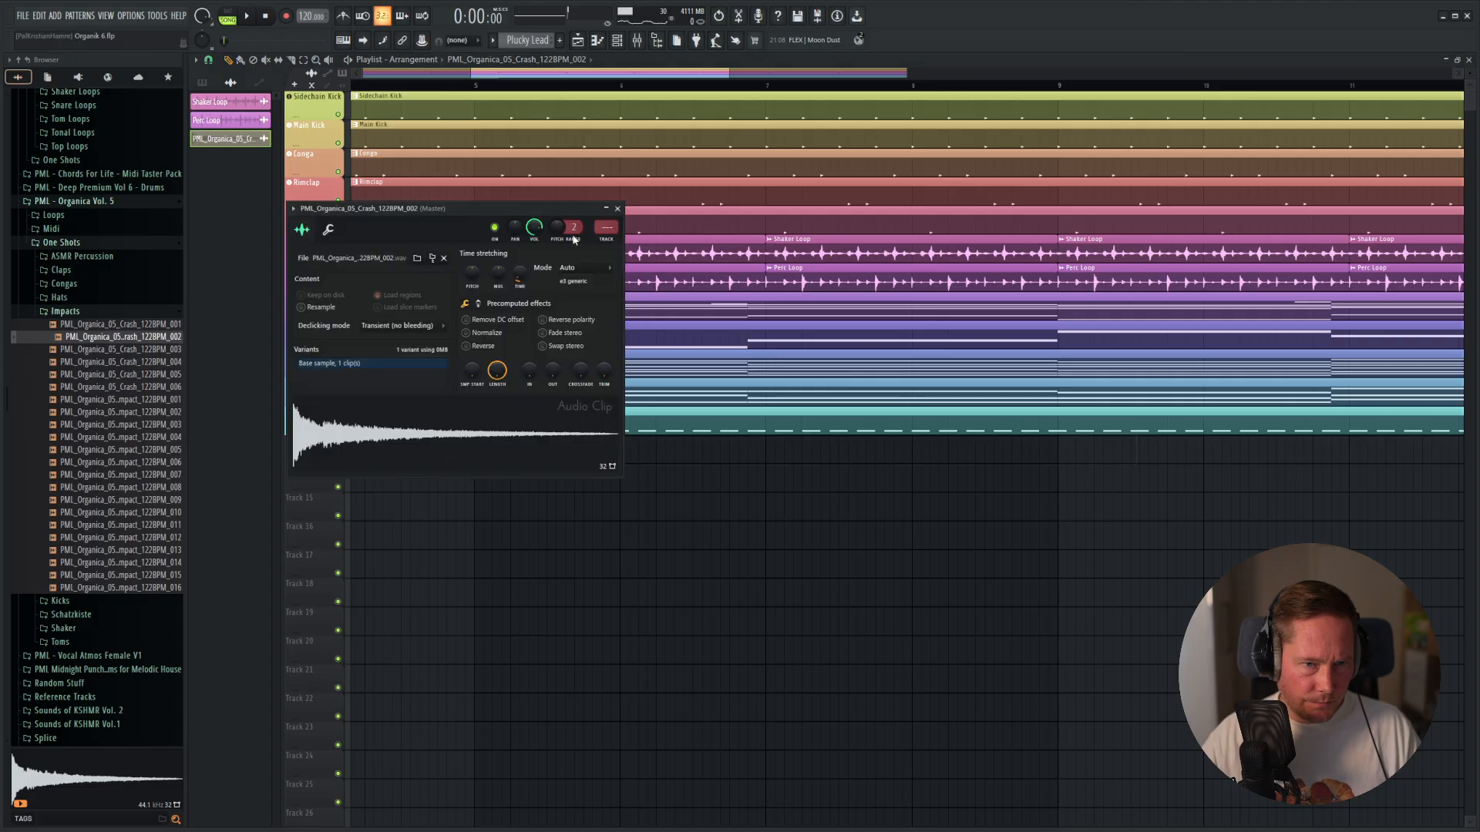
right_click(607, 227)
left_click(666, 435)
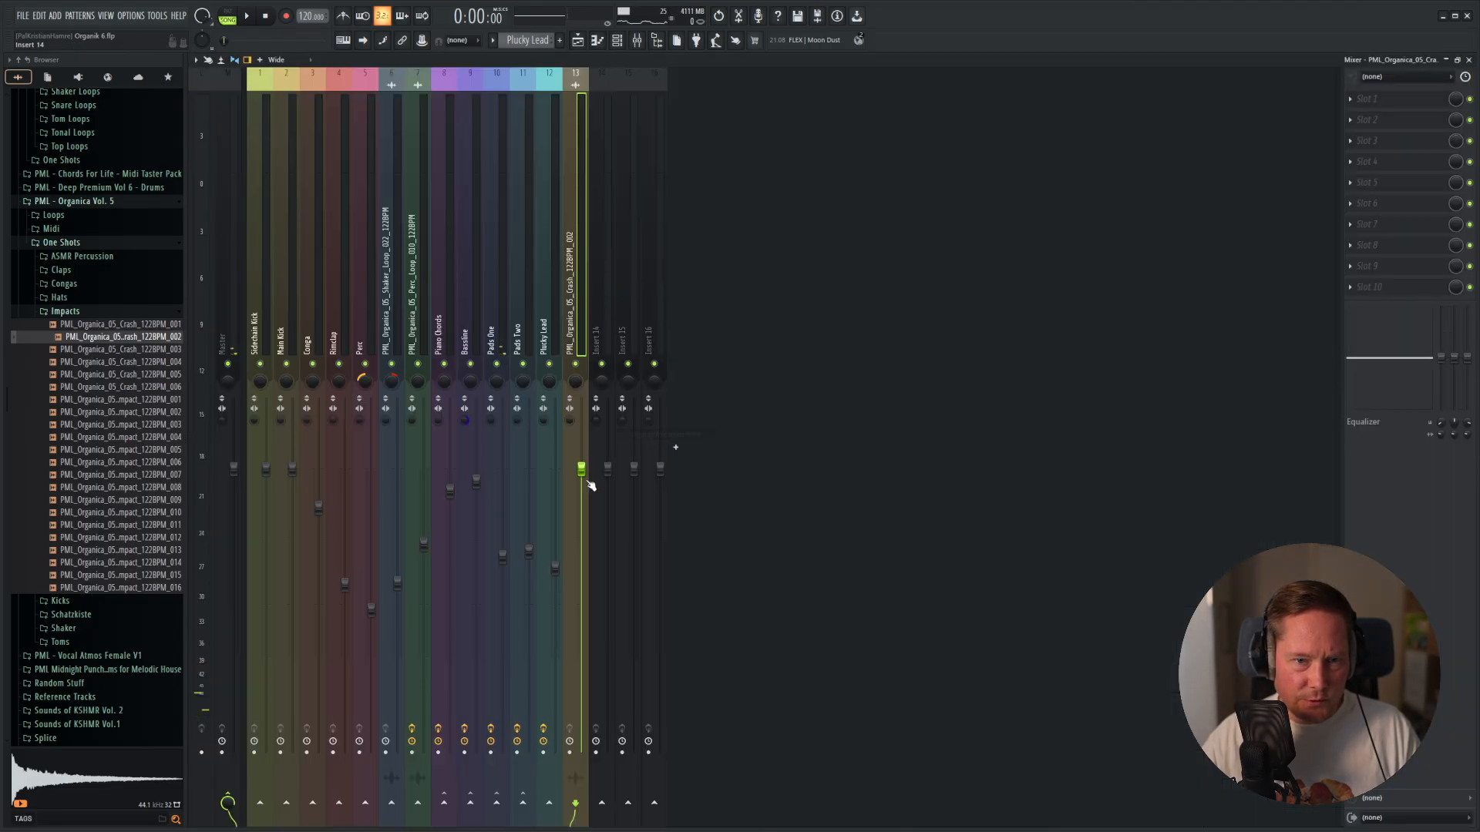
Lower the crash's mixer fader to suit the rest of the mix while the arrangement plays.
key("space")
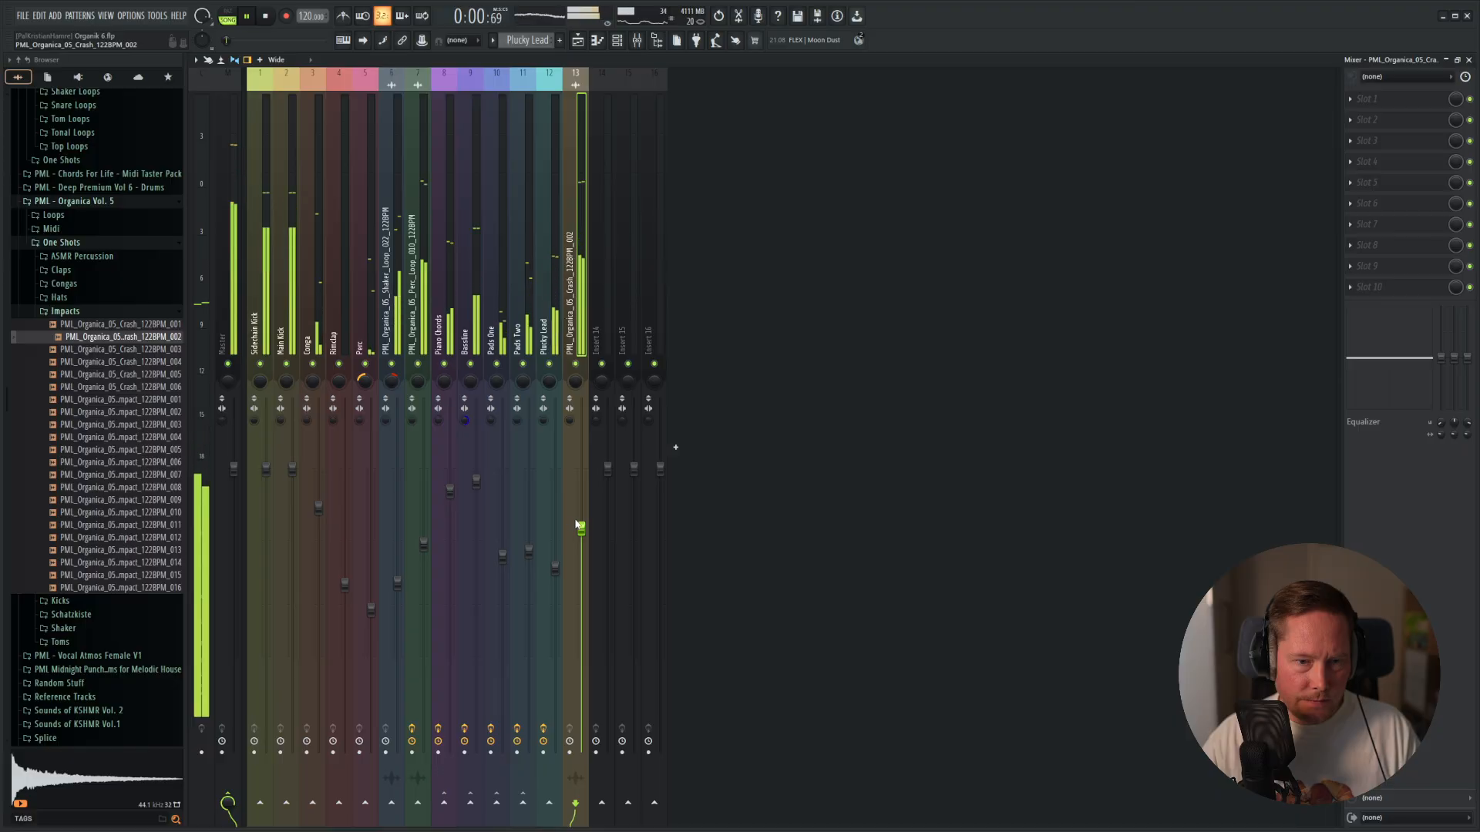
left_click_drag(582, 532, 587, 545)
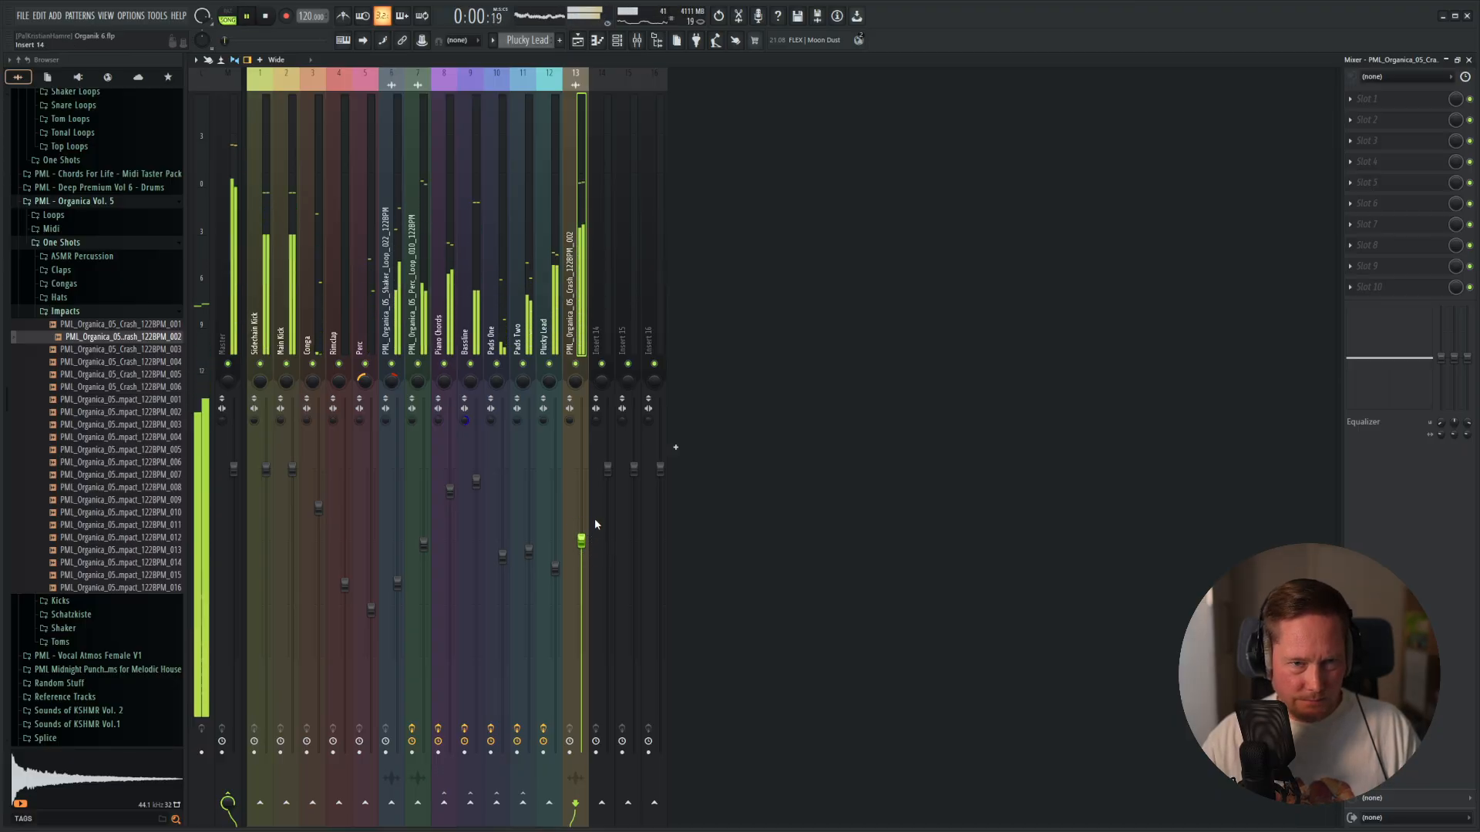
key("space")
Check the audio channels, return to the playlist and purge the unused crash 002 audio clip from the project.
key("F6")
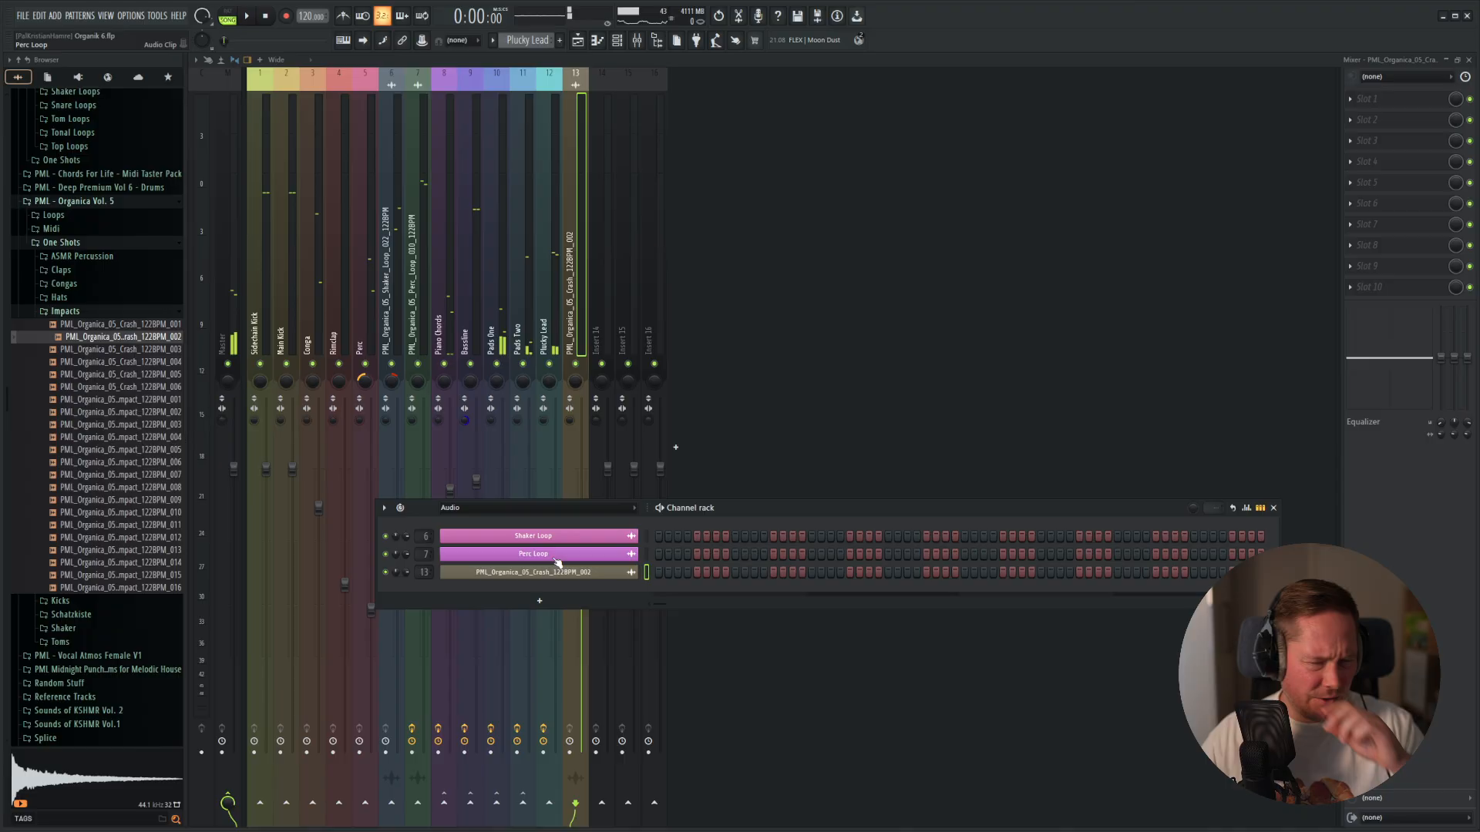
key("F5")
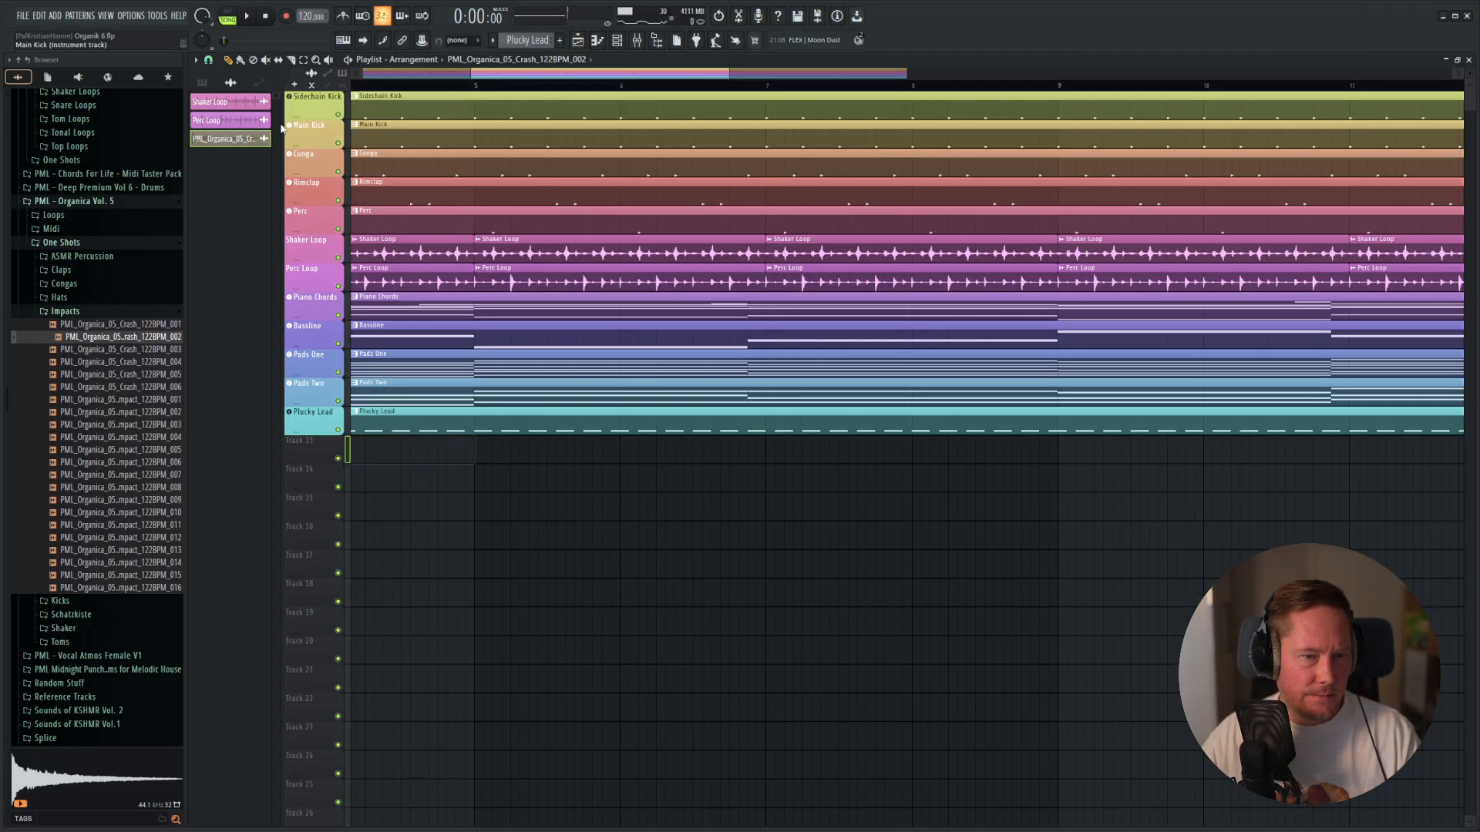
left_click(158, 15)
mouse_move(193, 54)
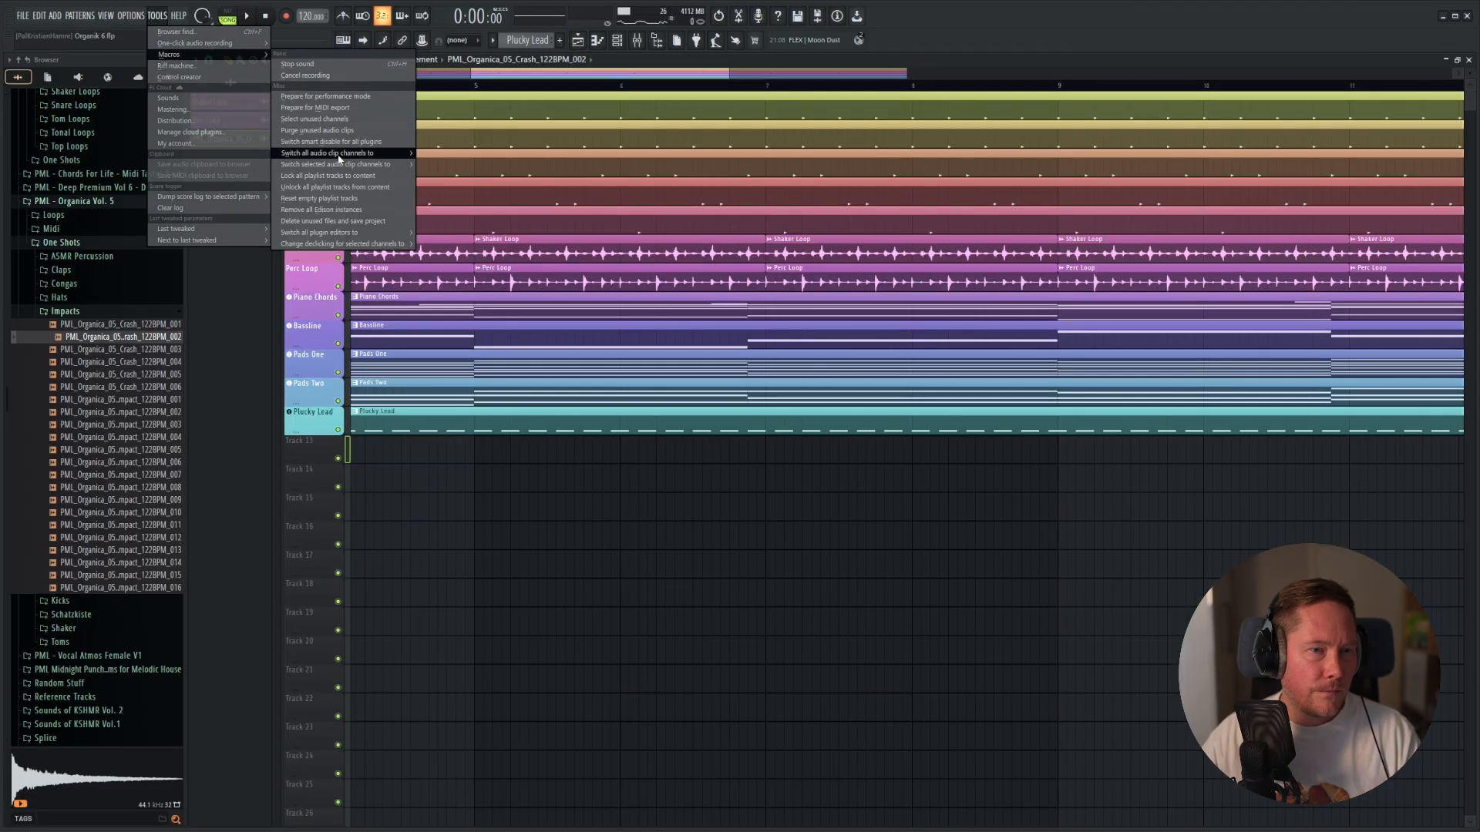
left_click(324, 131)
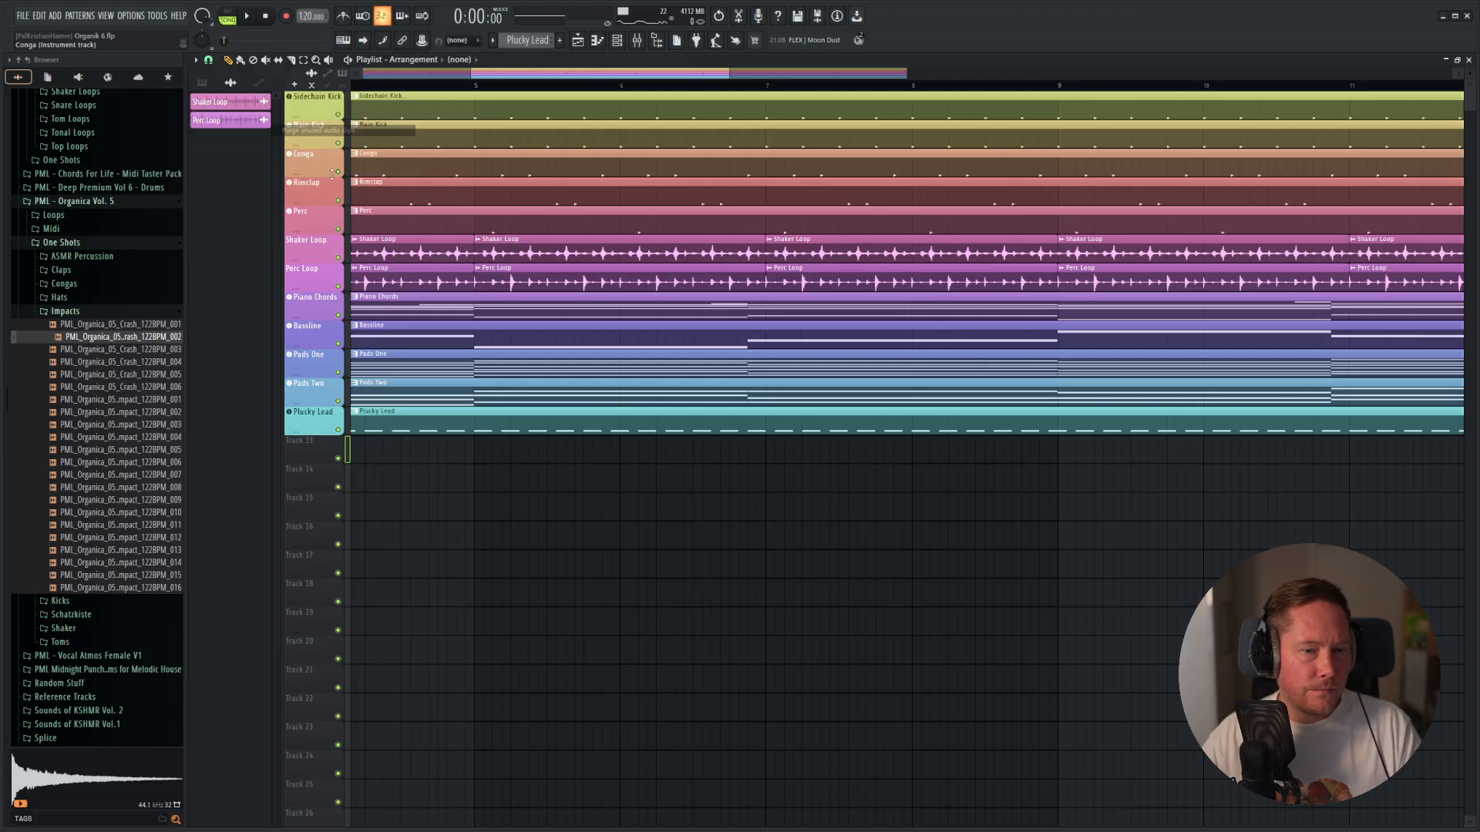
Place the PML_Organica_05_Crash_122BPM_003 sample at bar 1 of Track 13, fit it to the project tempo and play it.
left_click(136, 352)
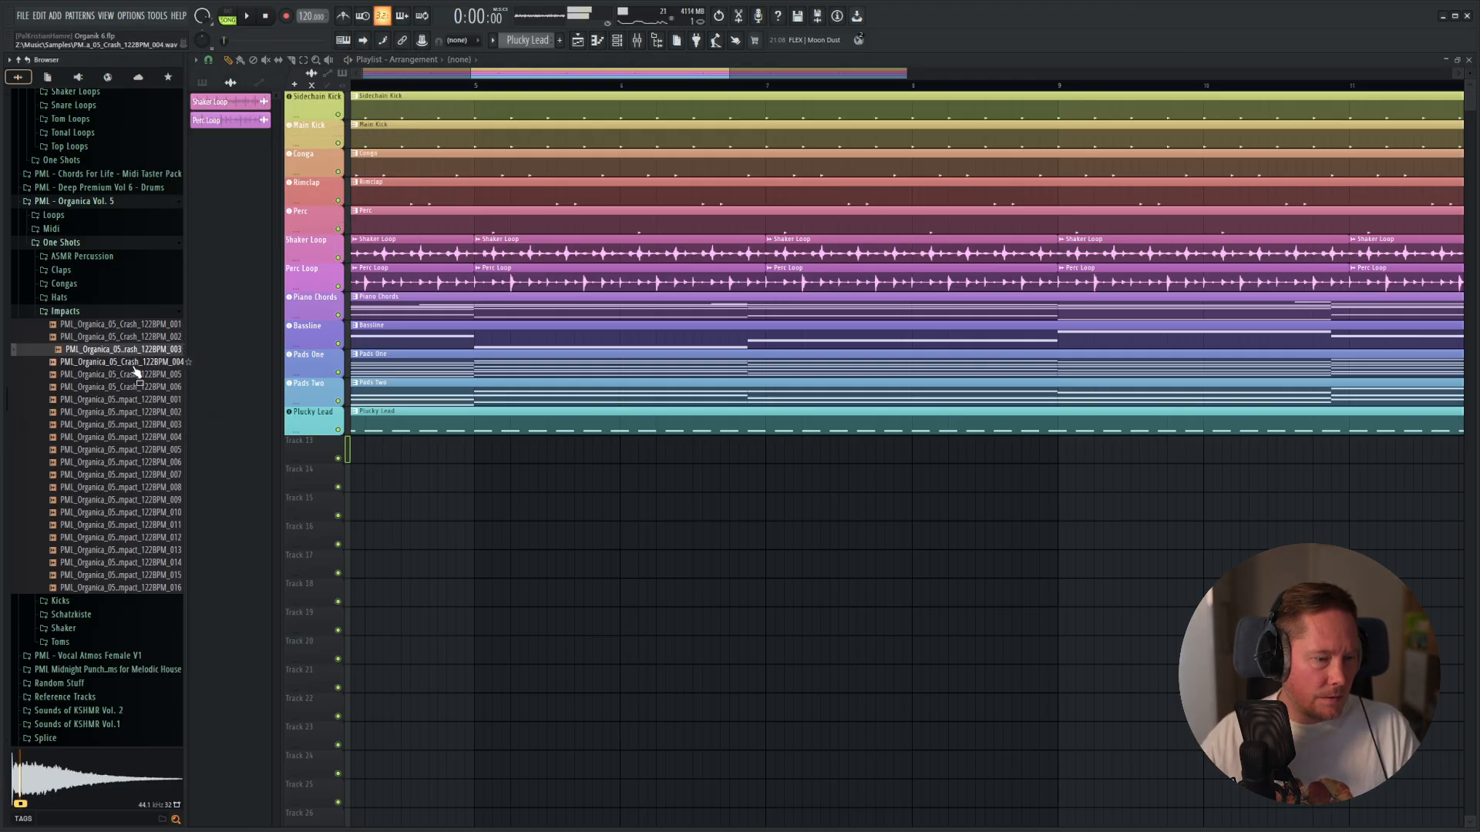
left_click_drag(256, 383, 454, 460)
left_click_drag(775, 449, 254, 464)
left_click(356, 444)
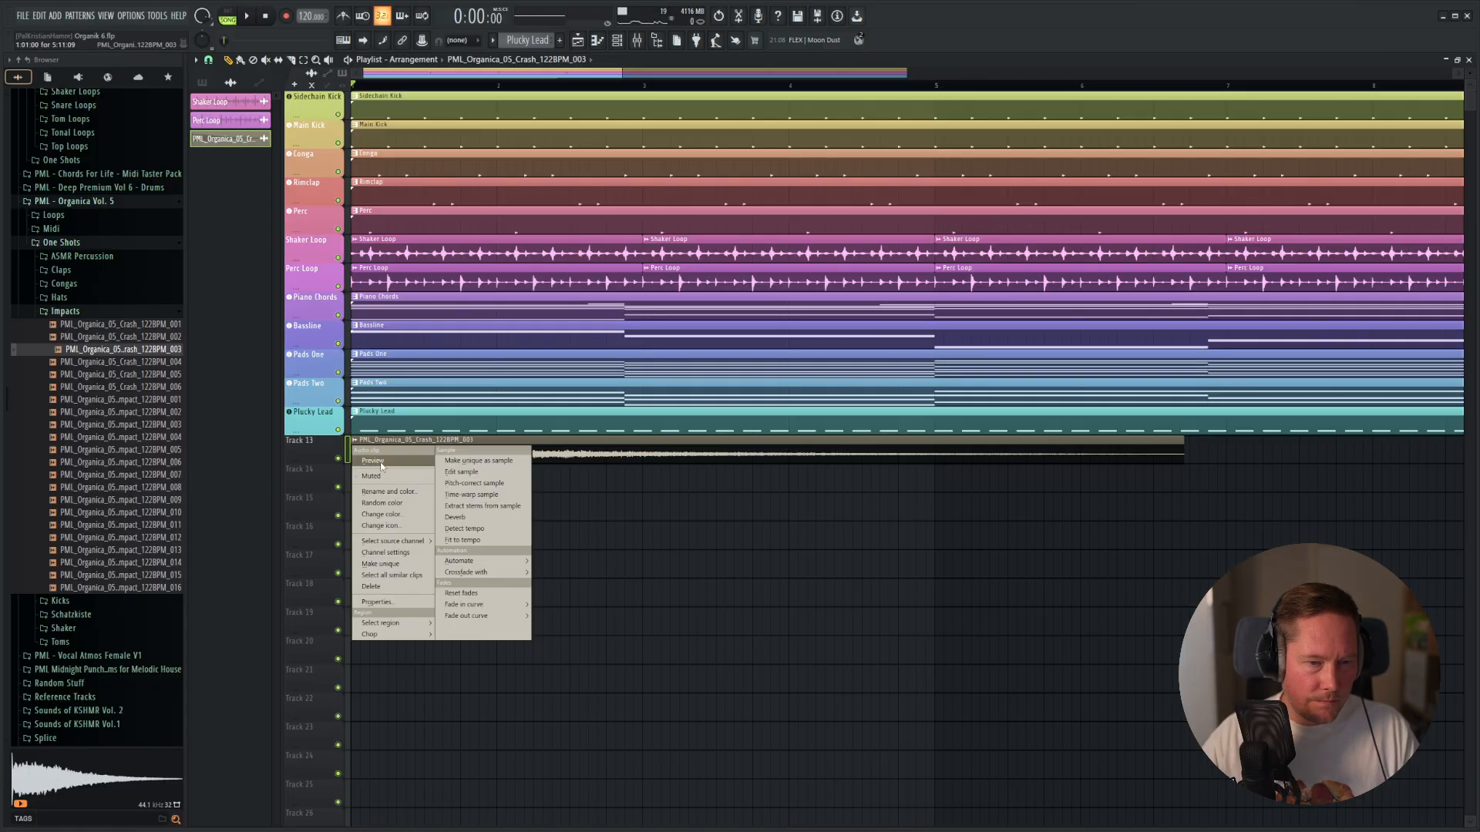
left_click(463, 541)
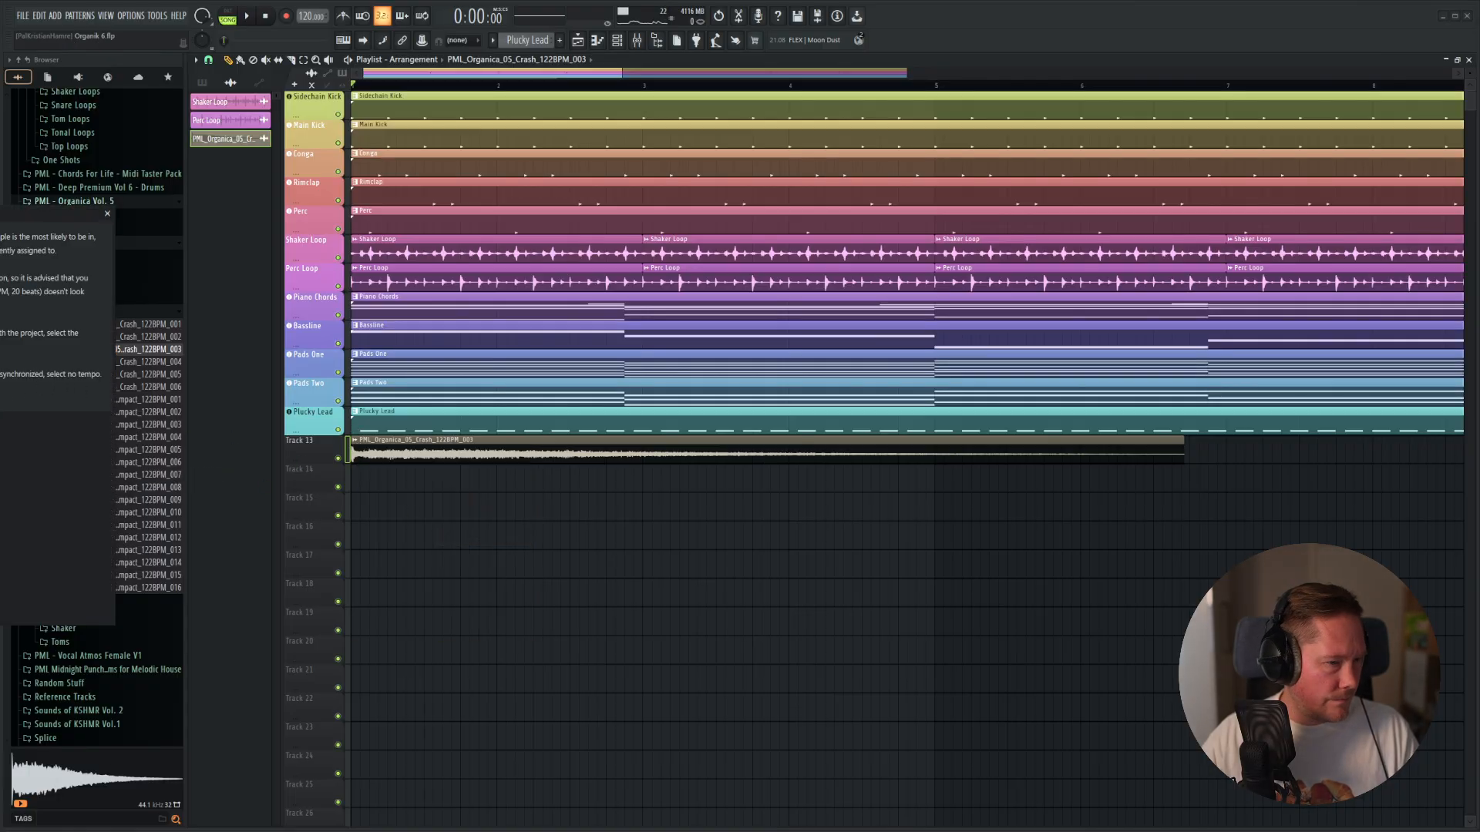
key("Return")
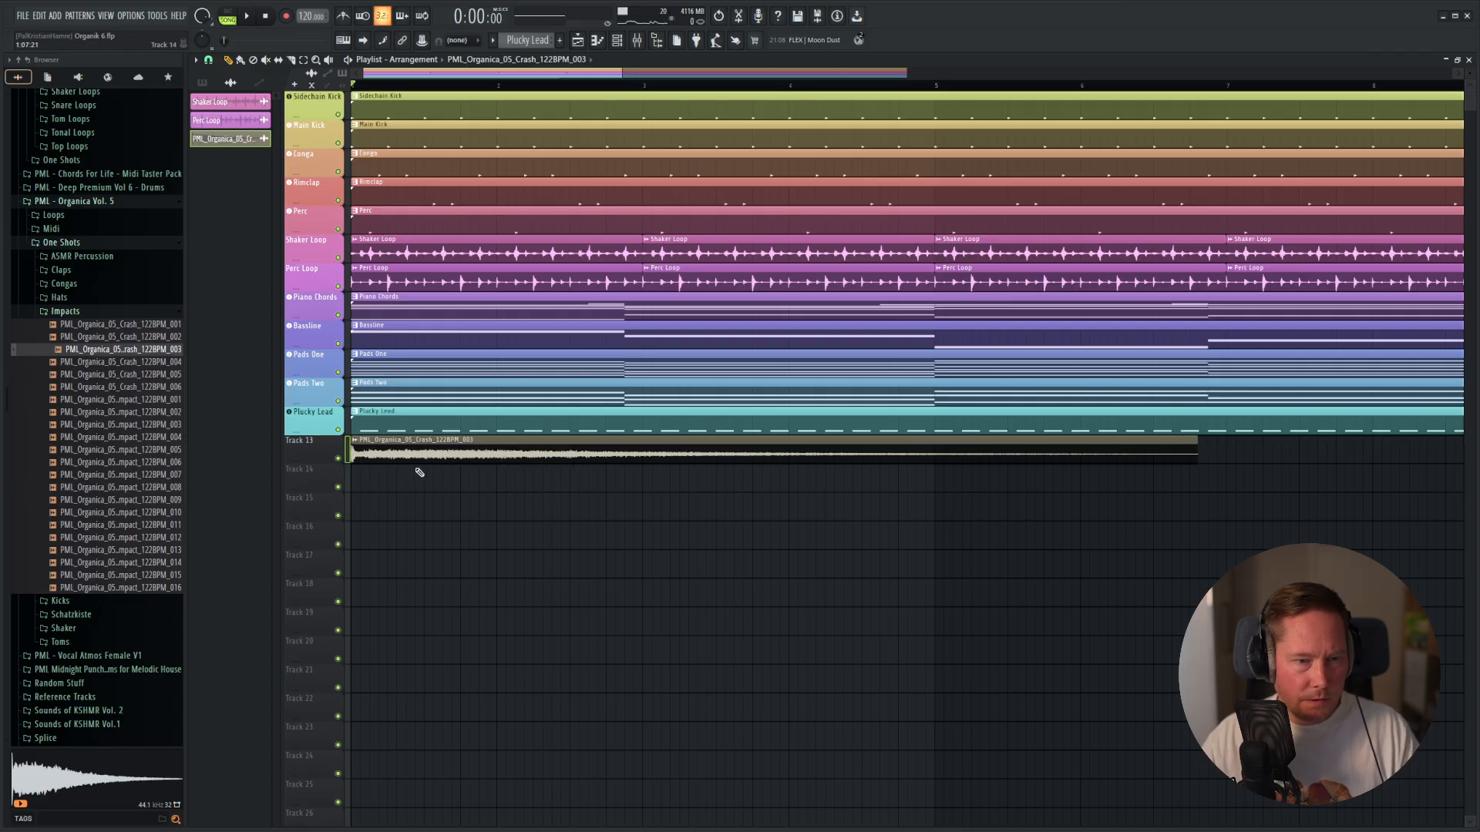
key("space")
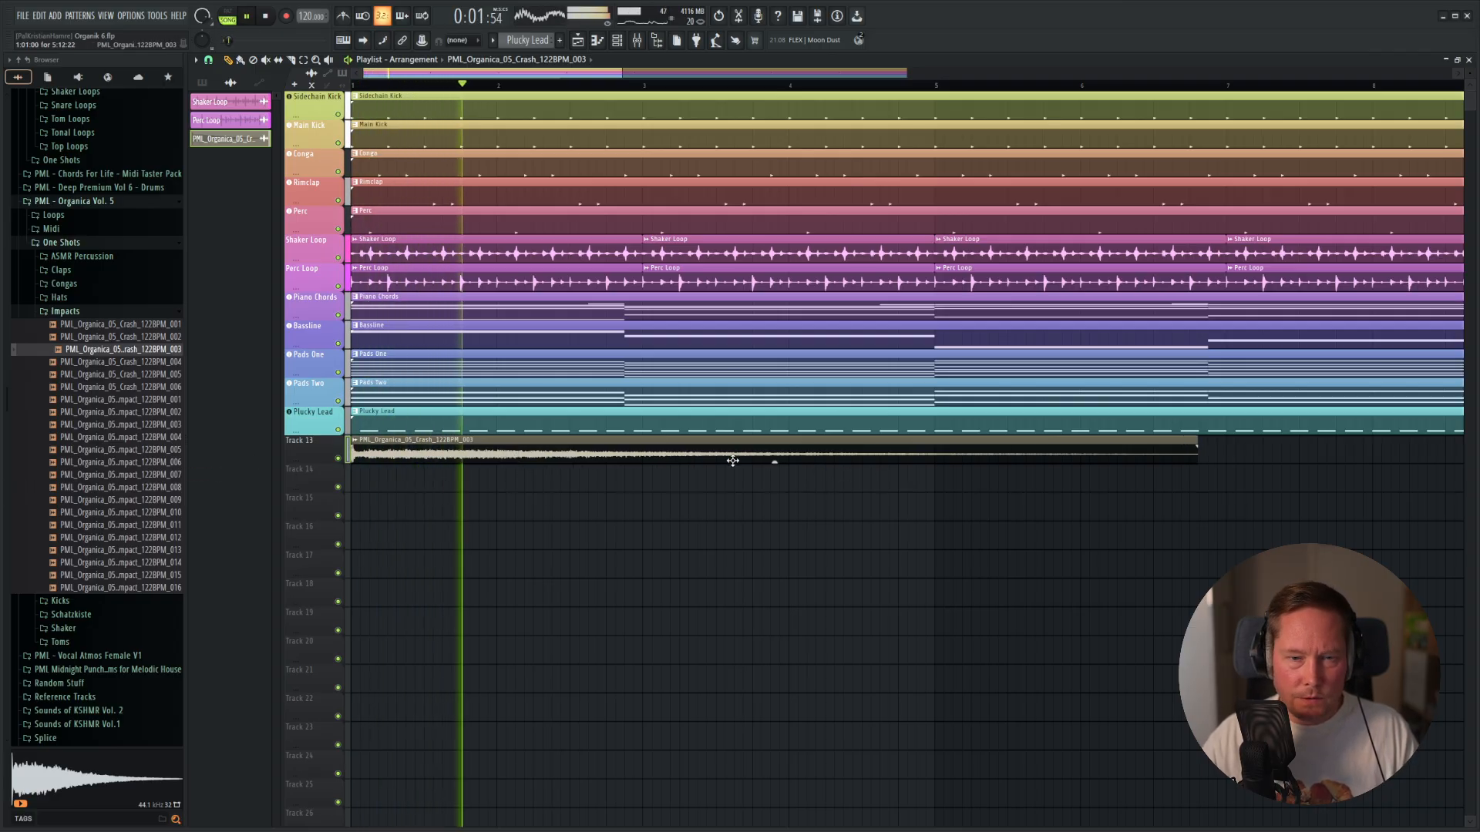
key("space")
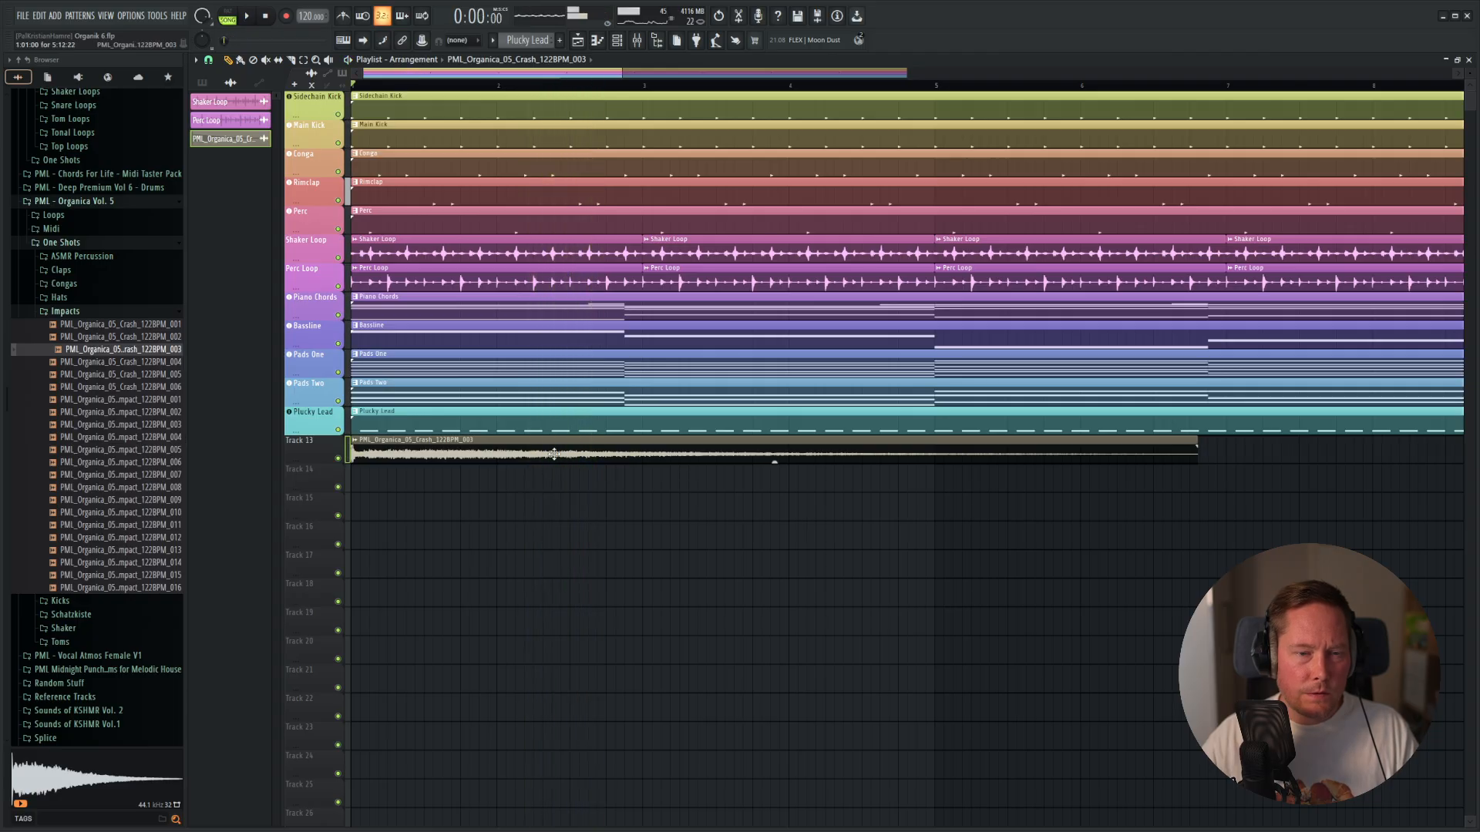
Route the new crash clip's channel to free mixer track 14 and lower its fader while the arrangement plays.
double_click(585, 452)
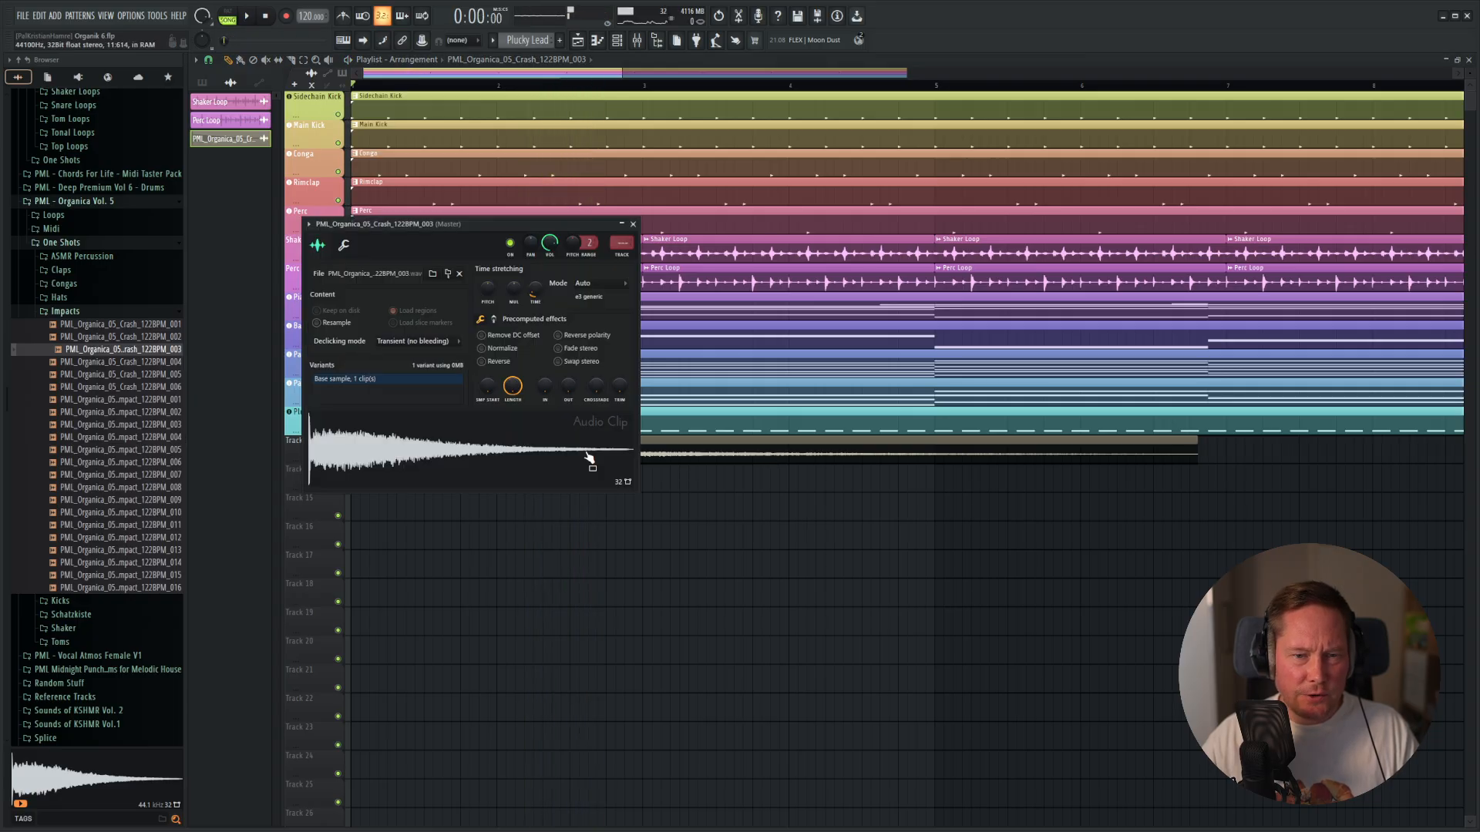
right_click(611, 243)
left_click(638, 448)
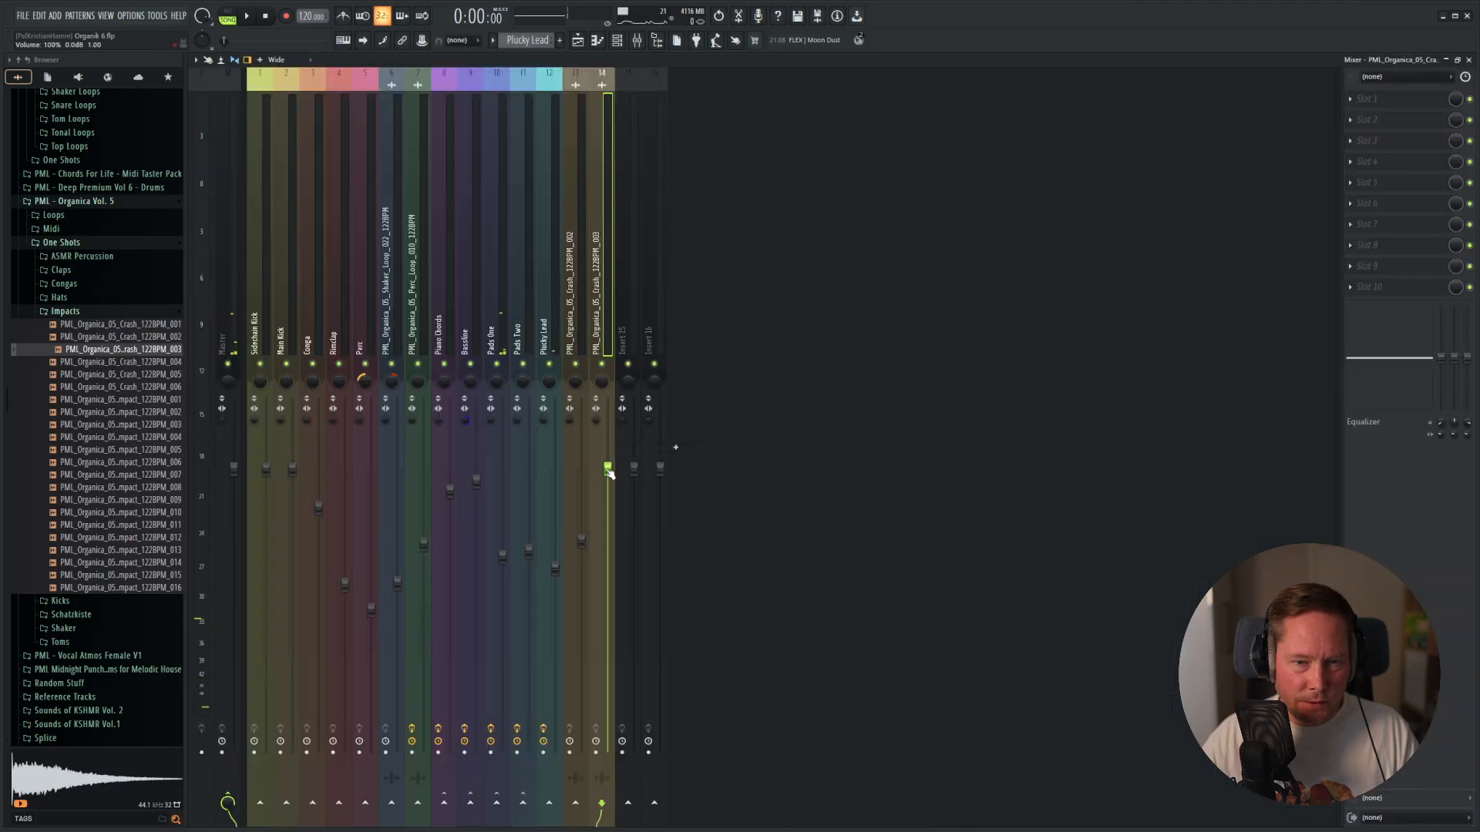
key("space")
key("space")
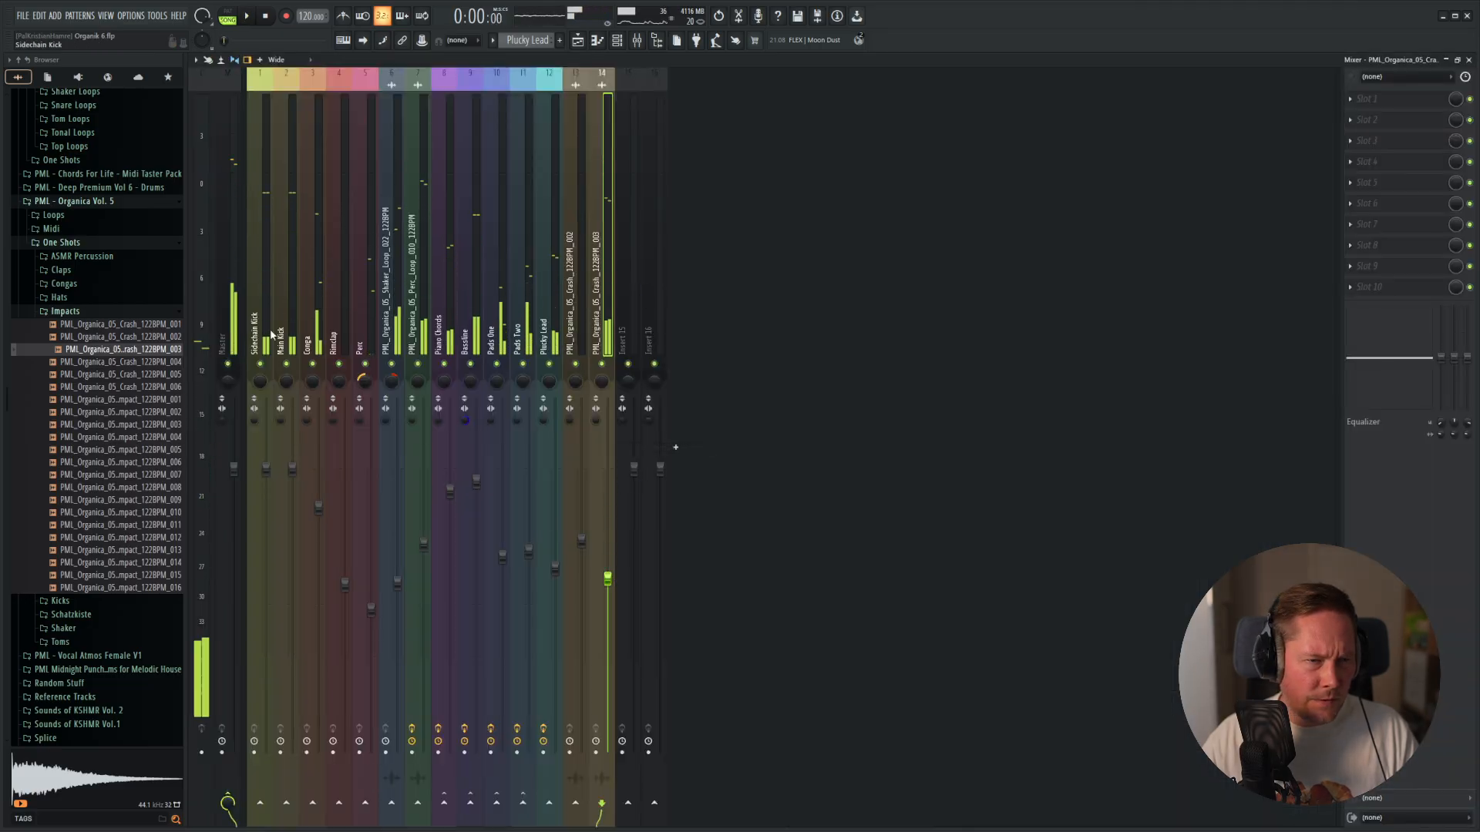
Reset the unused Crash 002 mixer track 13 to default and move the Crash 003 track into its place.
left_click(257, 586)
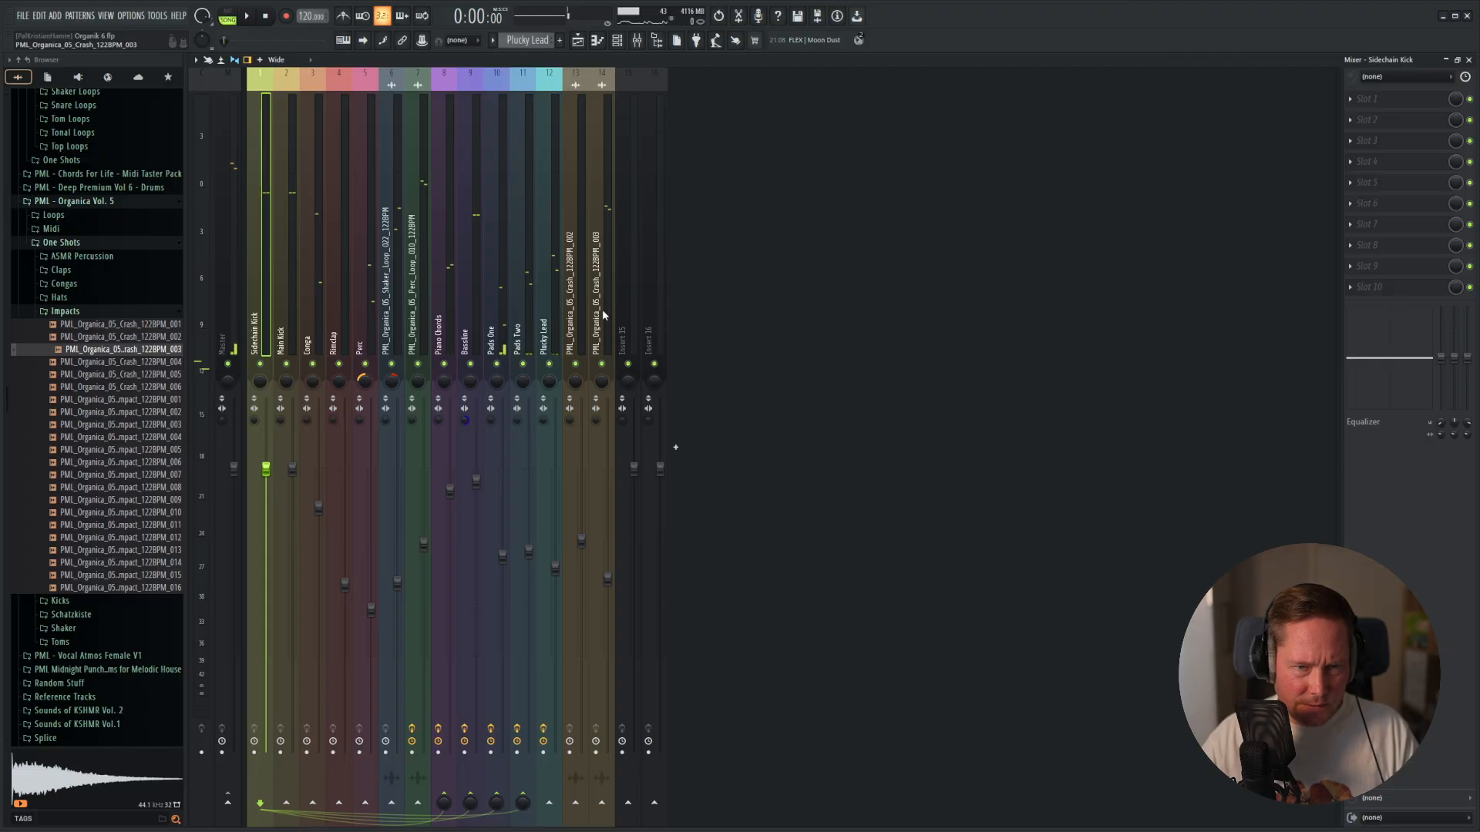
left_click(572, 316)
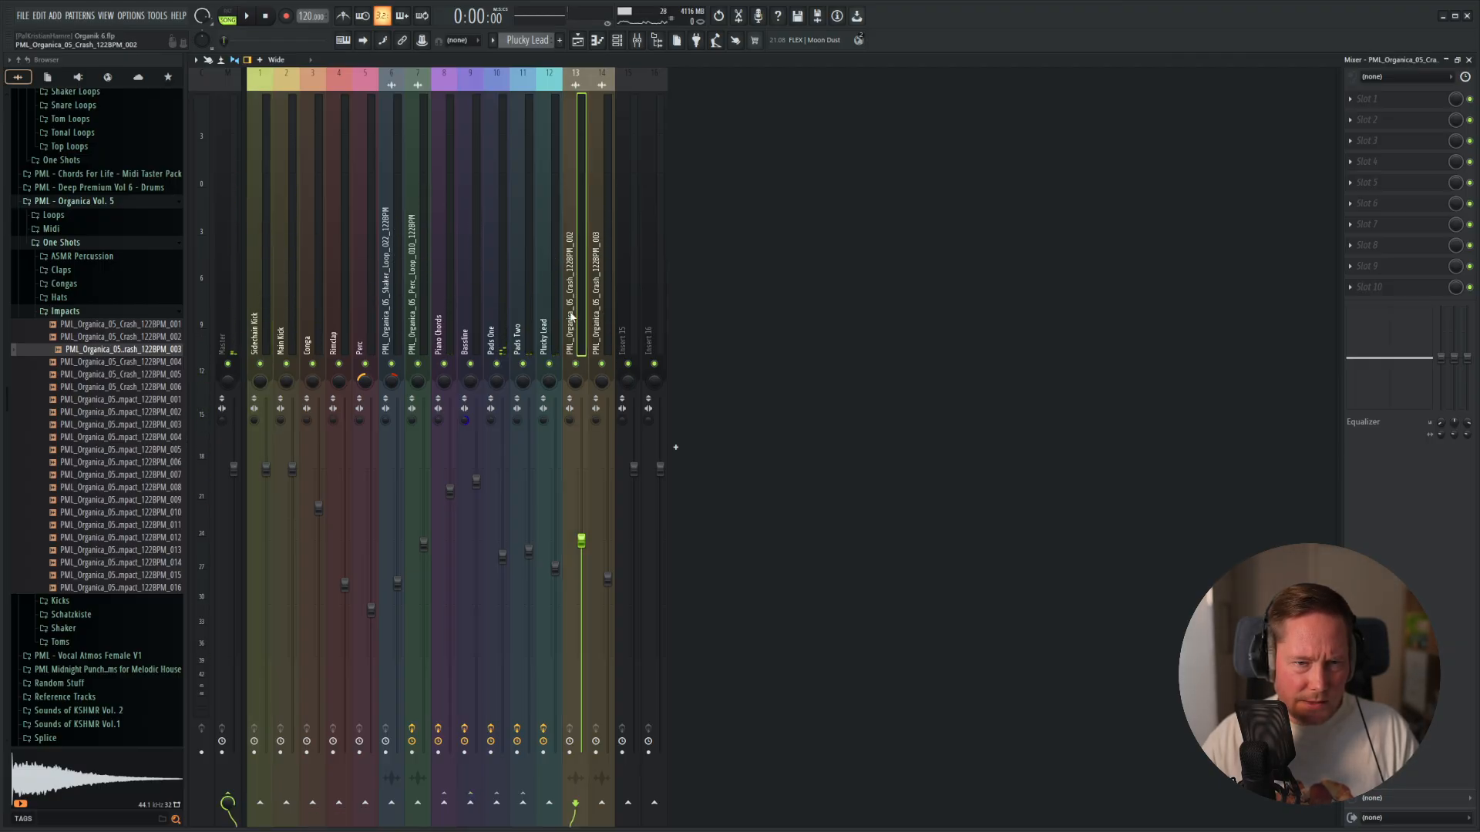
right_click(572, 316)
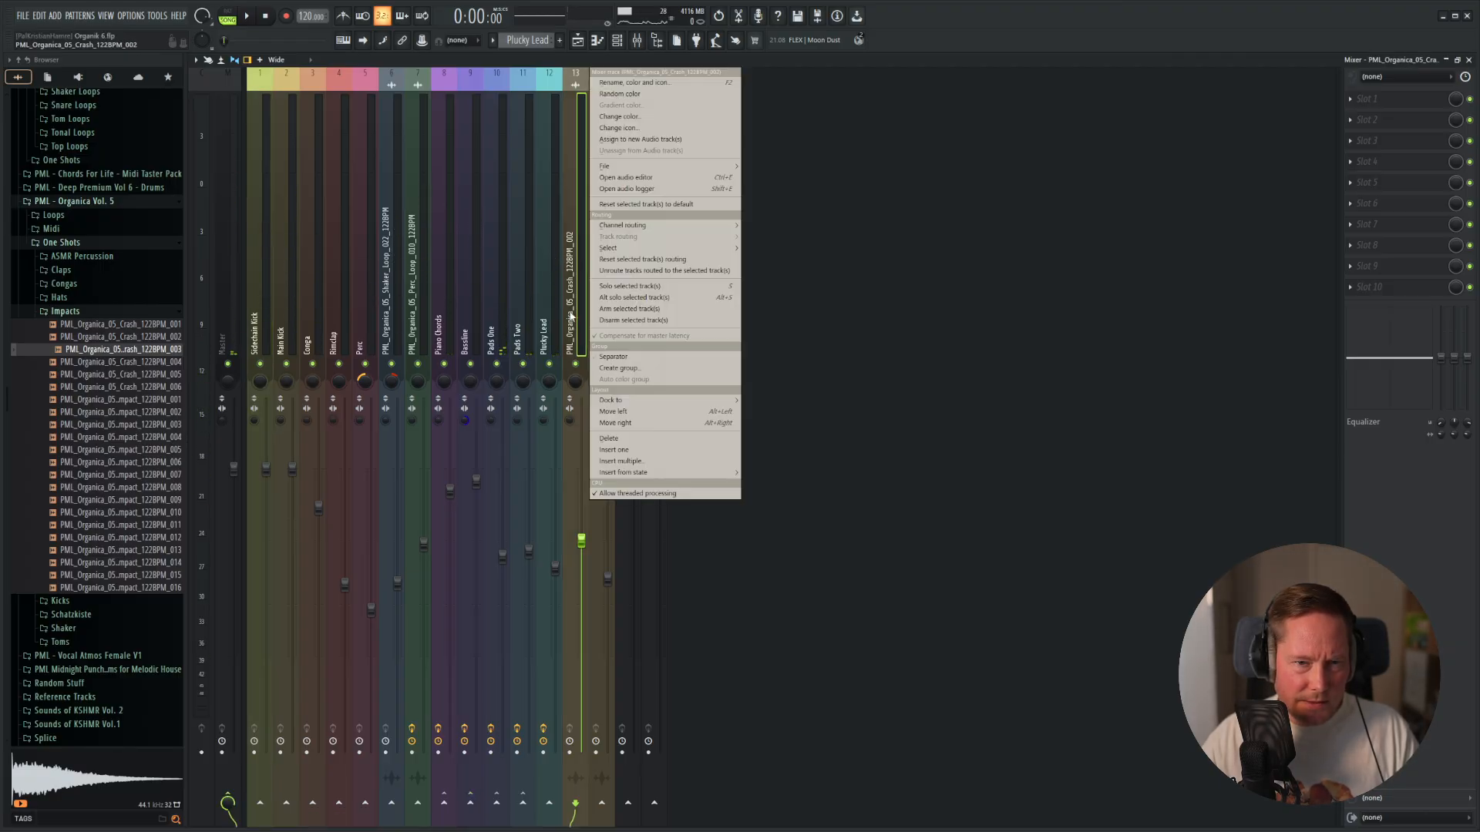
left_click(630, 205)
left_click(23, 461)
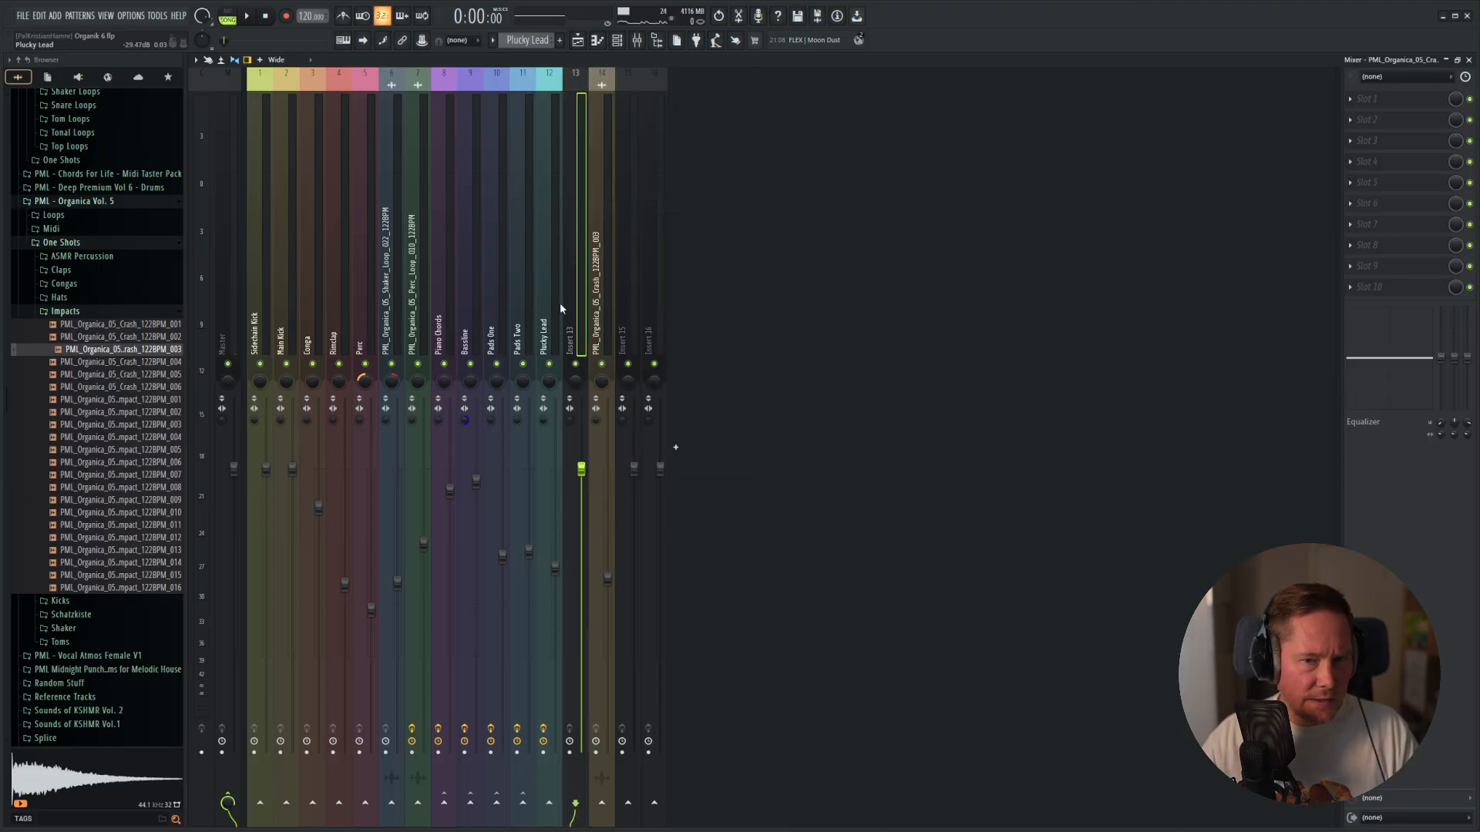
left_click_drag(596, 314, 576, 316)
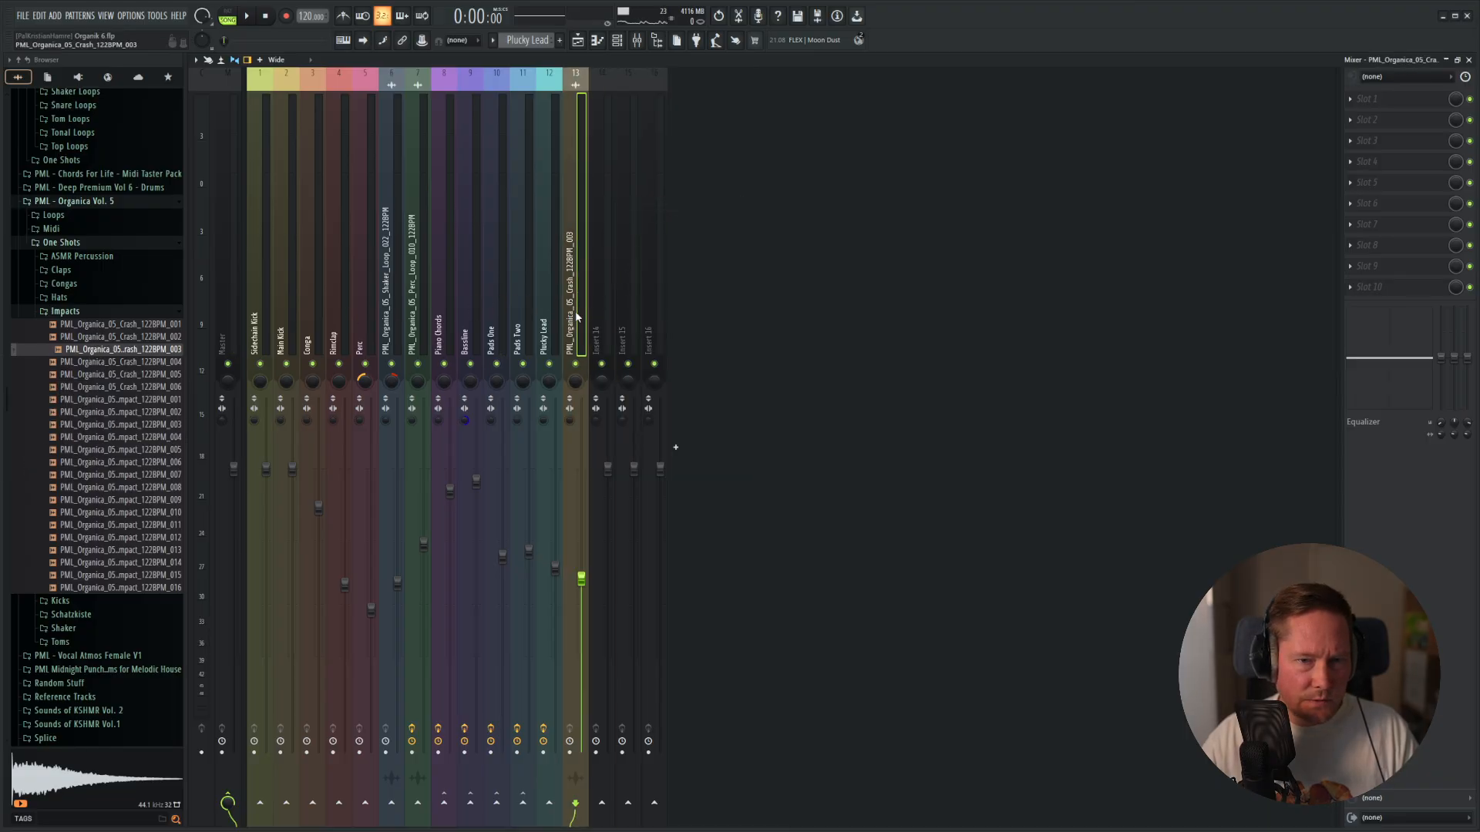
Sidechain the Sidechain Kick mixer track to the Crash 003 track.
left_click(256, 318)
right_click(577, 803)
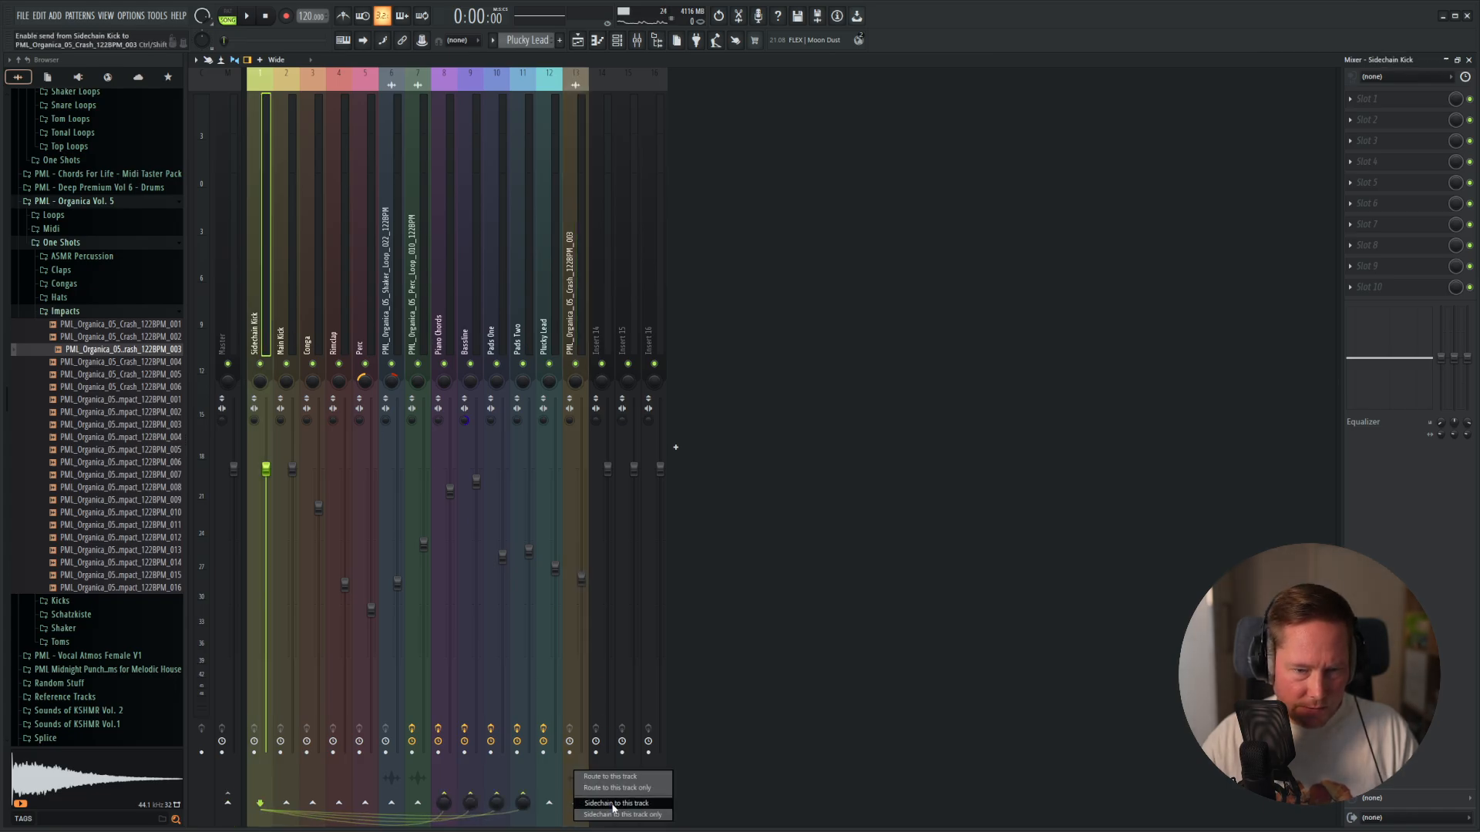
left_click(615, 805)
Load Fruity Limiter into slot 10 of the Crash 003 mixer track with the Sidechain Basic preset.
left_click(576, 302)
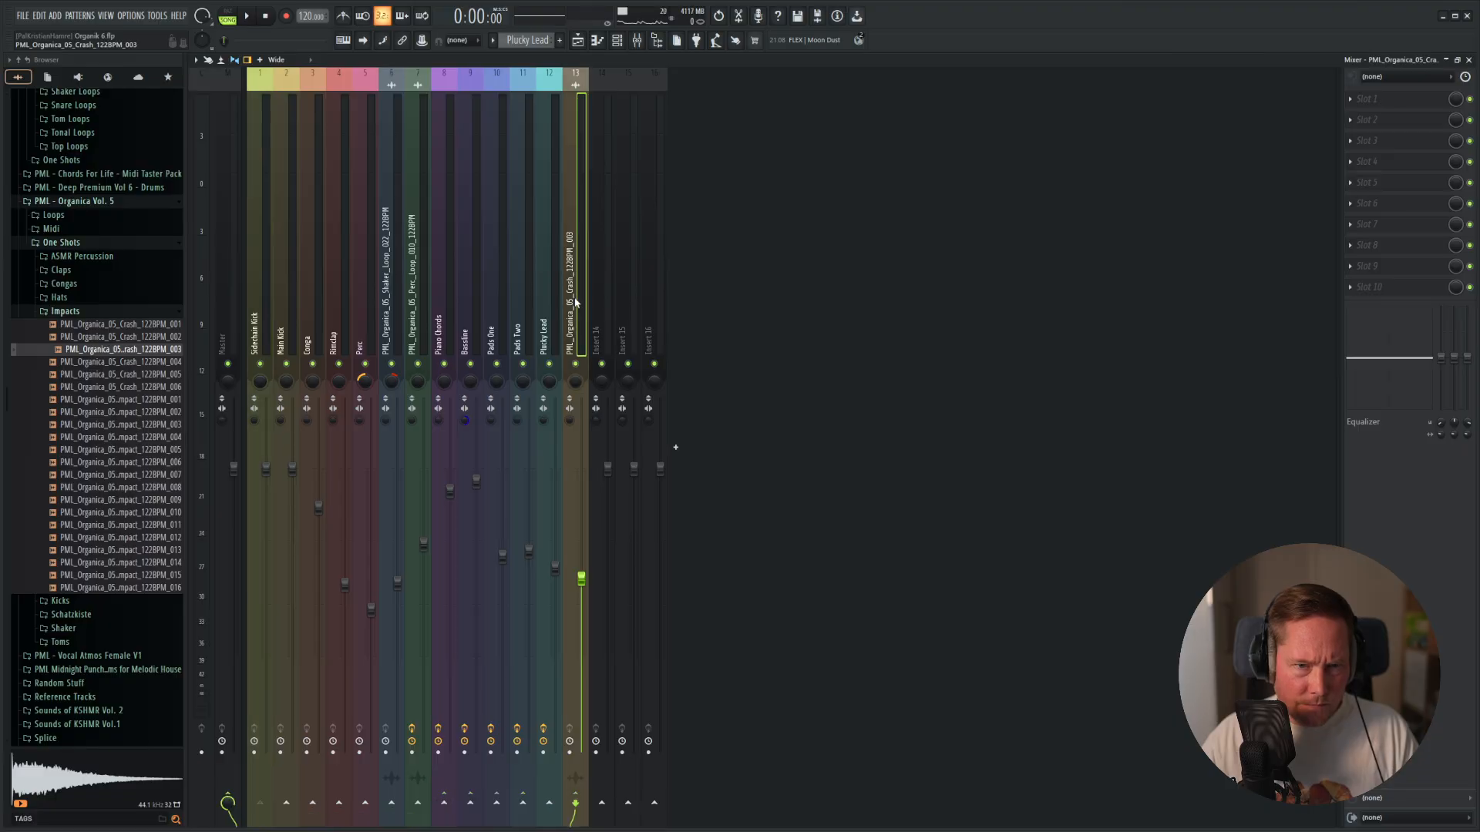
left_click(1358, 290)
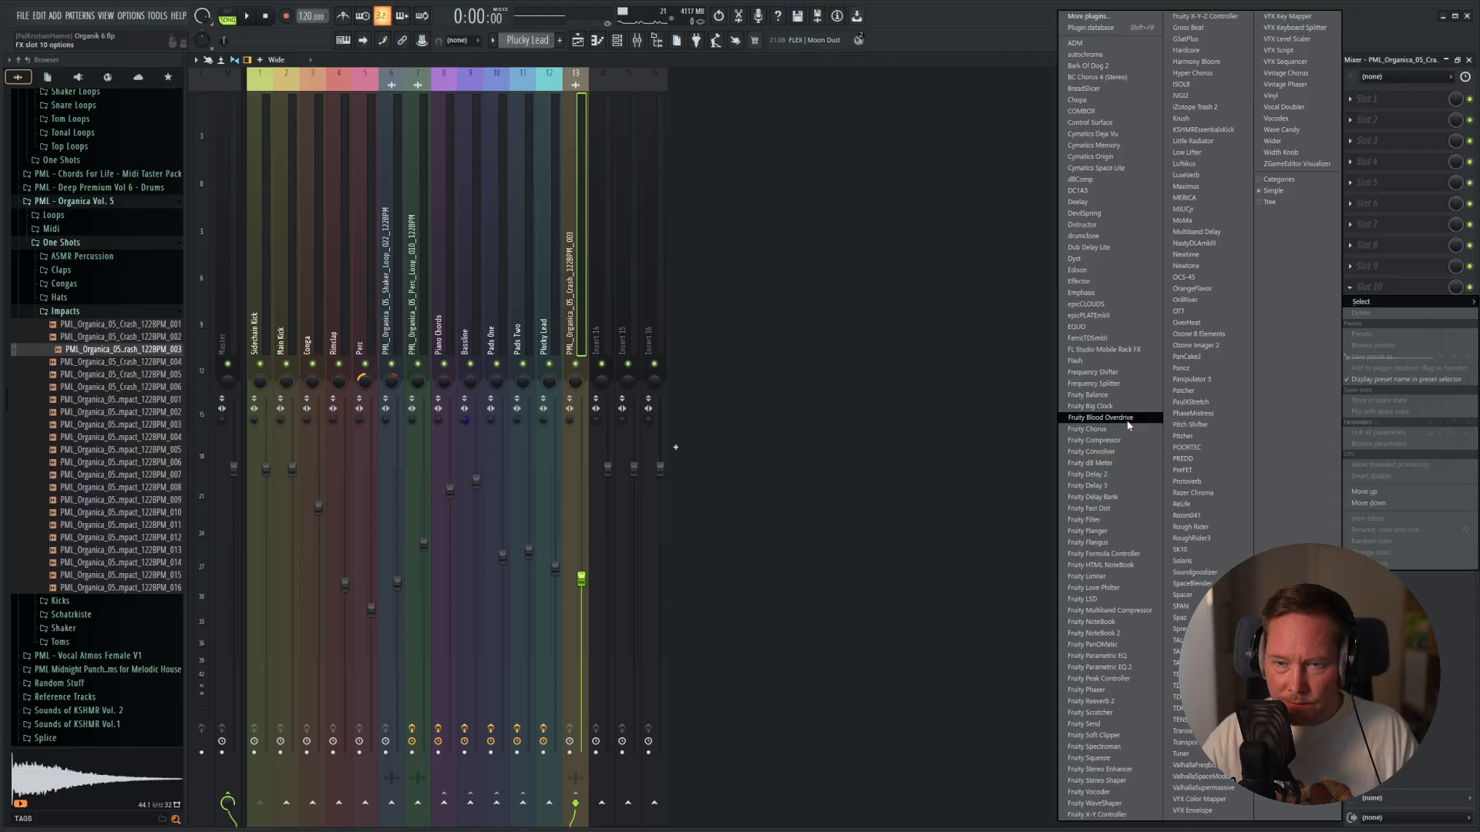
left_click(1094, 577)
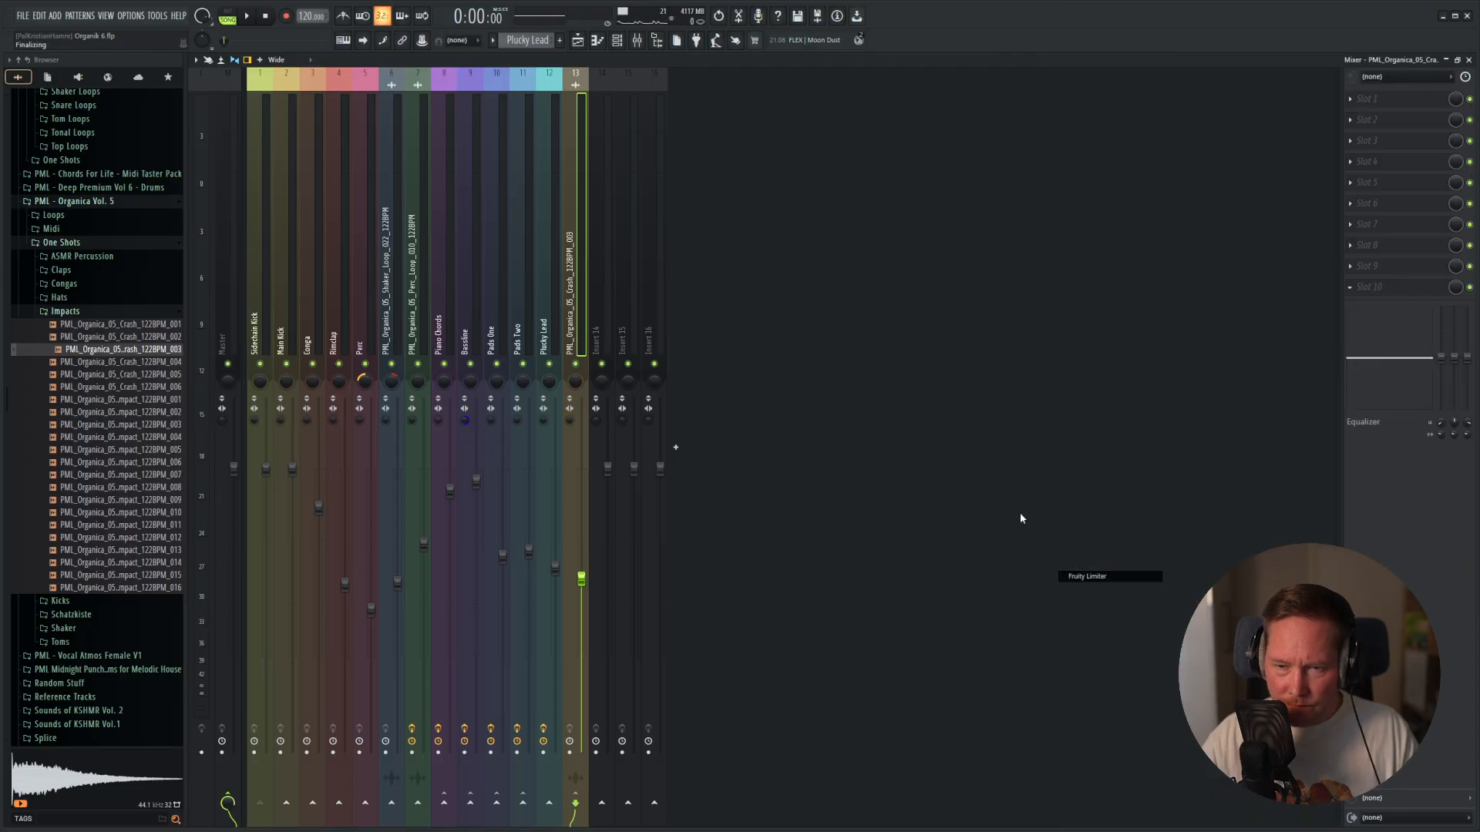
left_click(515, 133)
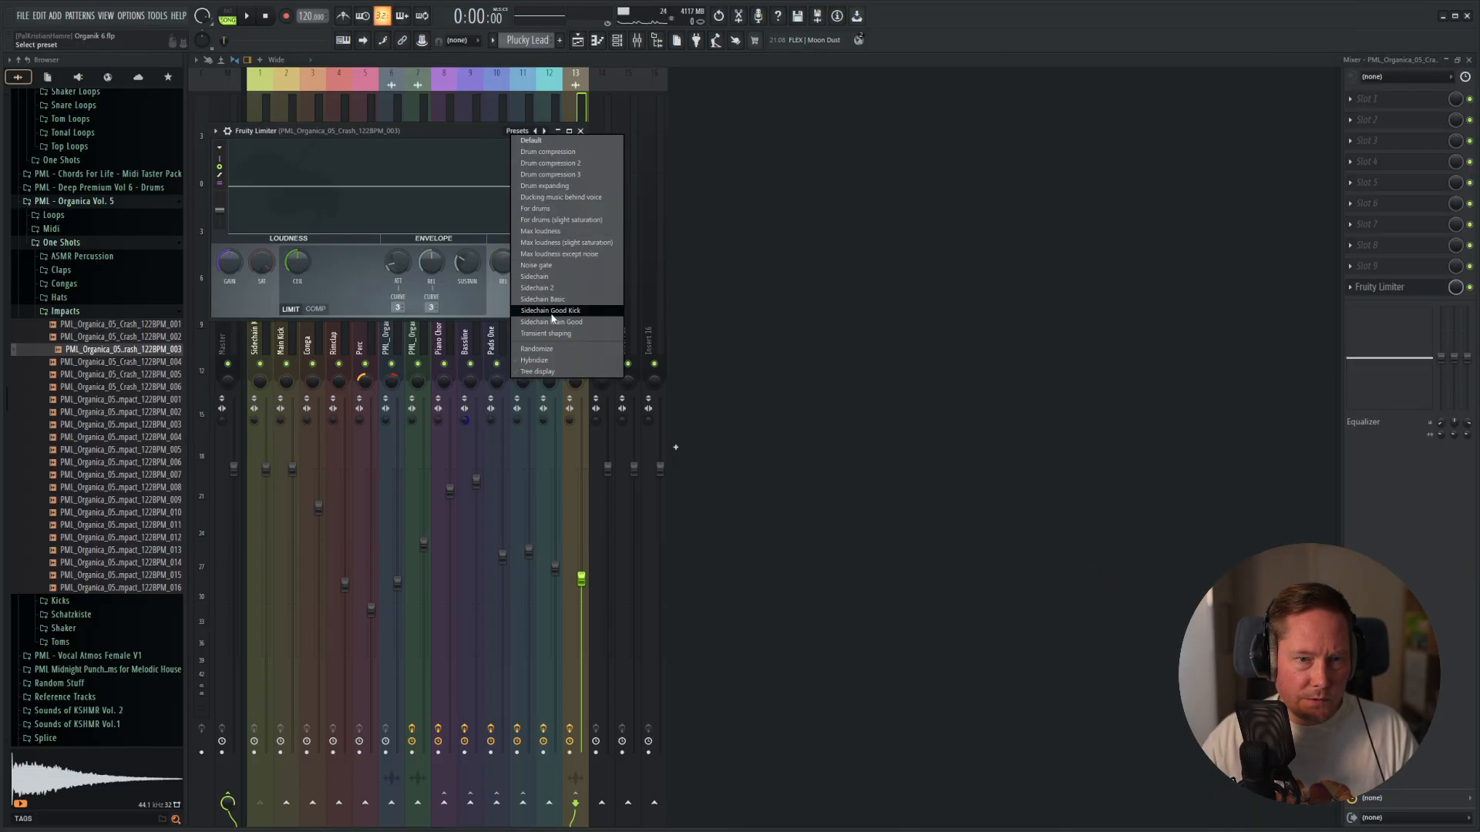
left_click(544, 300)
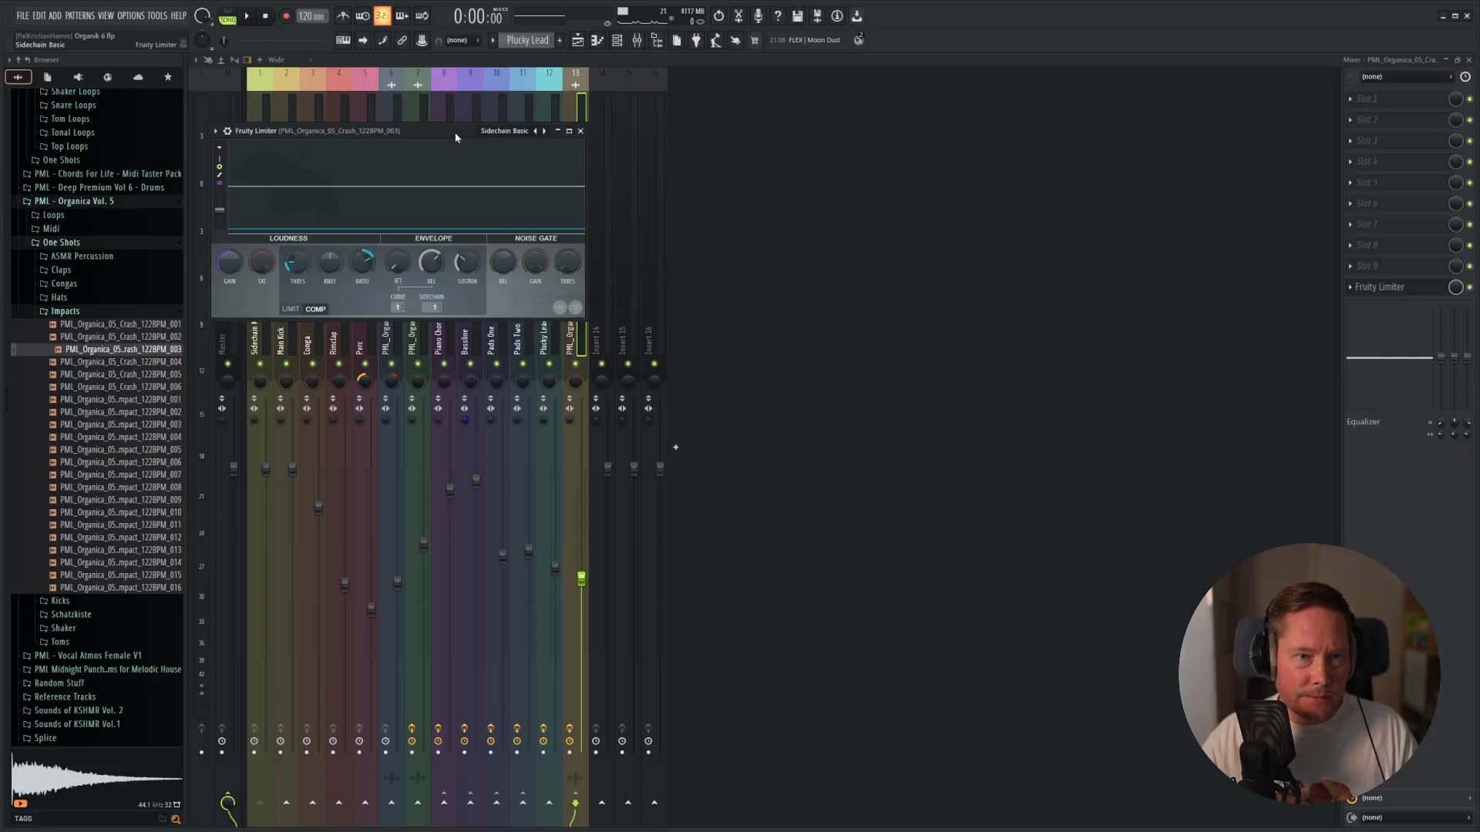
left_click_drag(502, 135, 885, 183)
Play the arrangement to hear the ducked crash, lower its fader slightly and return to the playlist.
key("space")
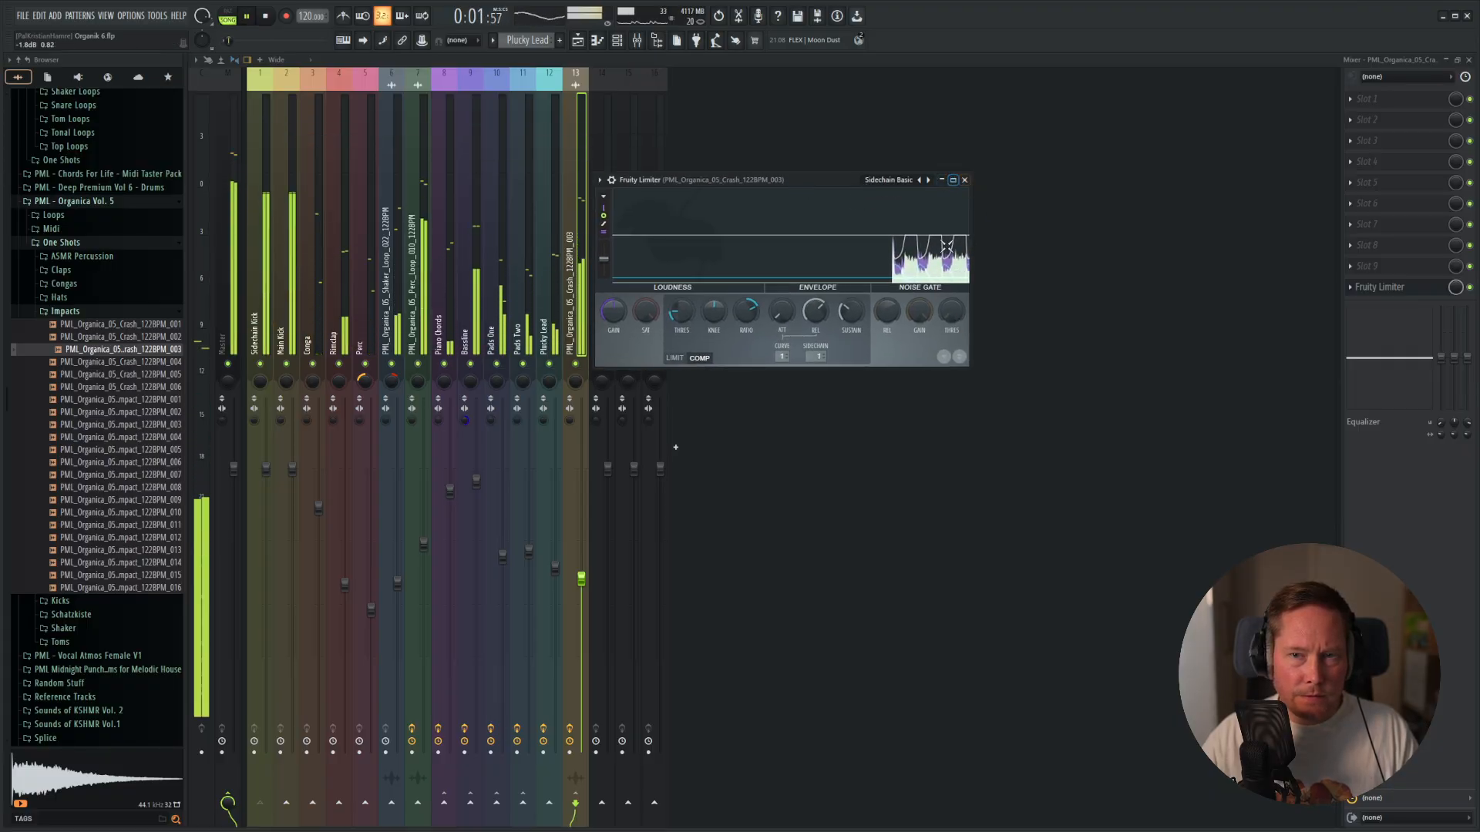
left_click(965, 180)
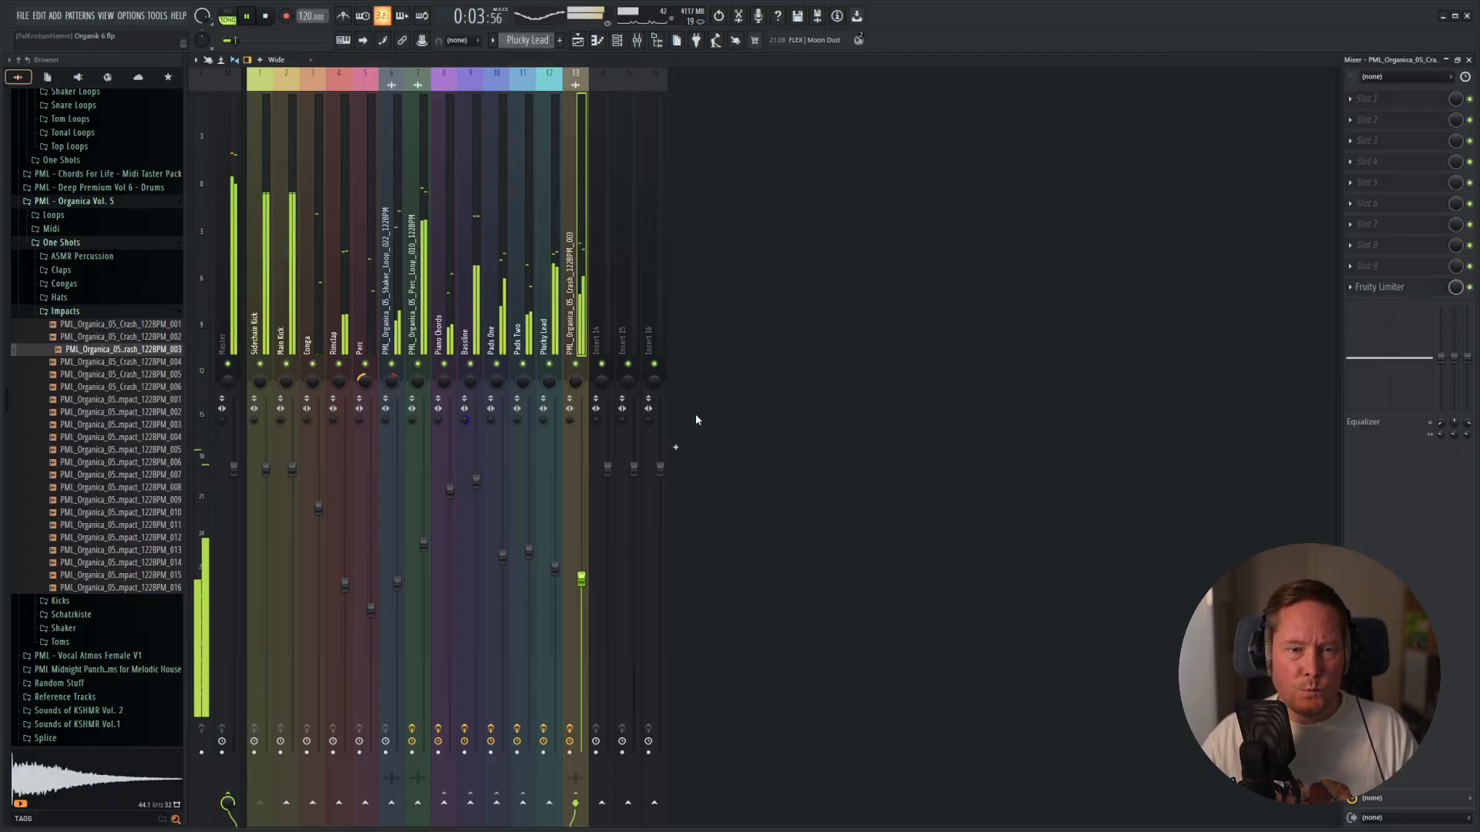
left_click_drag(585, 584, 588, 593)
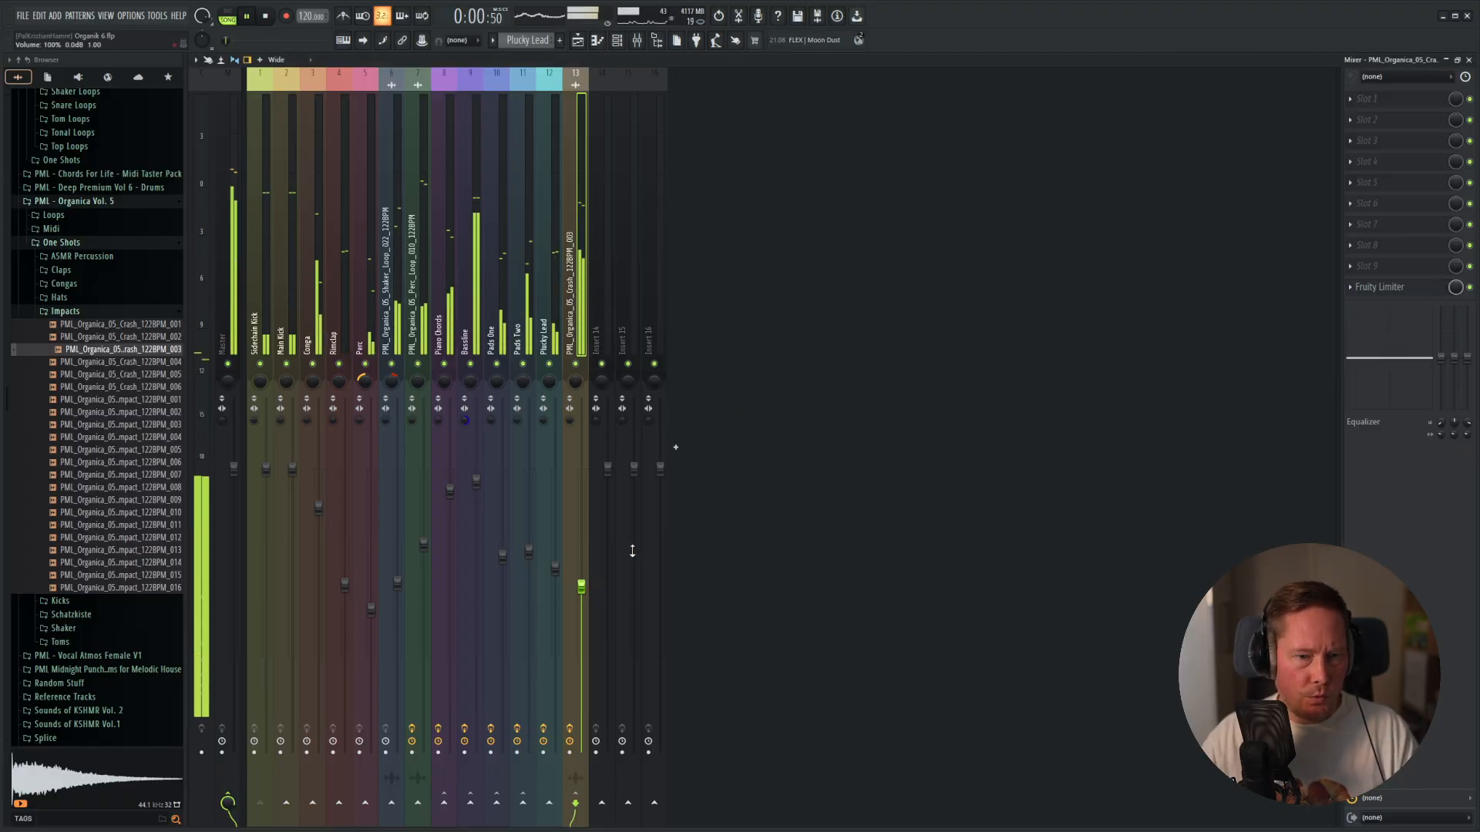
key("space")
key("F5")
Try extending the crash clip on Track 13 to bar 9 and placing a copy after it.
scroll(615, 555, "down", 4)
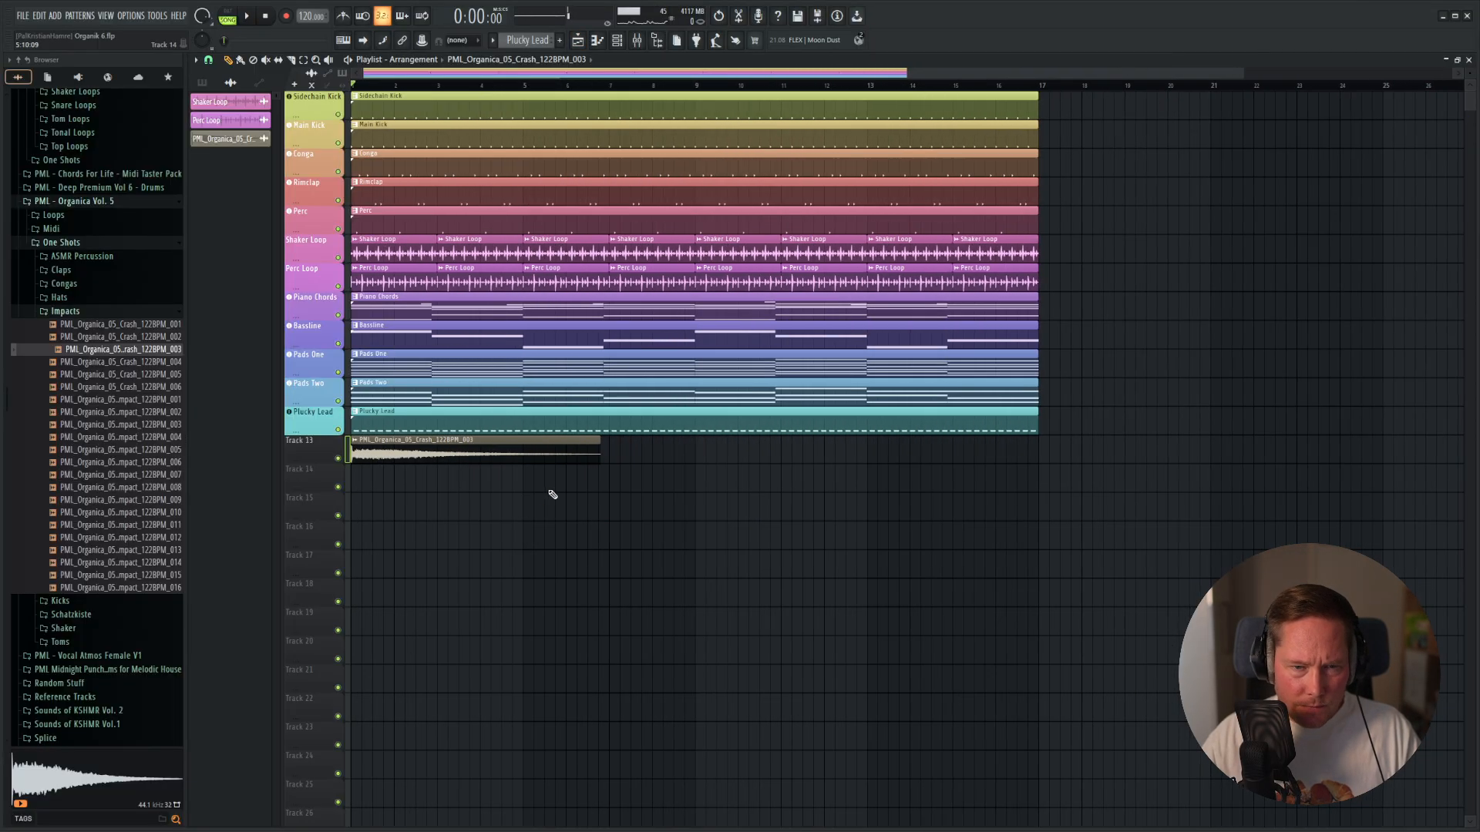
scroll(567, 531, "down", 3)
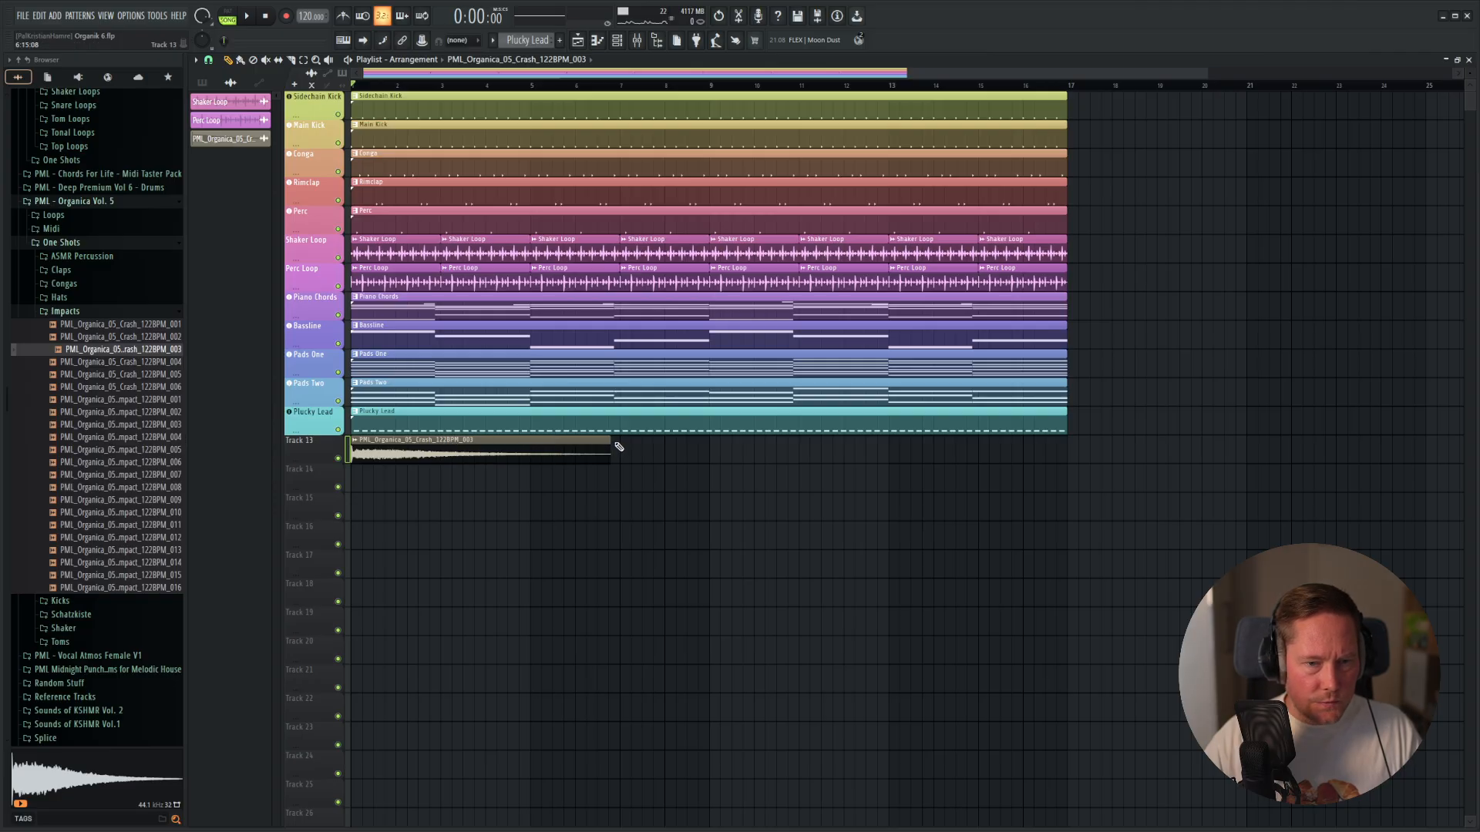
left_click_drag(610, 442, 857, 451)
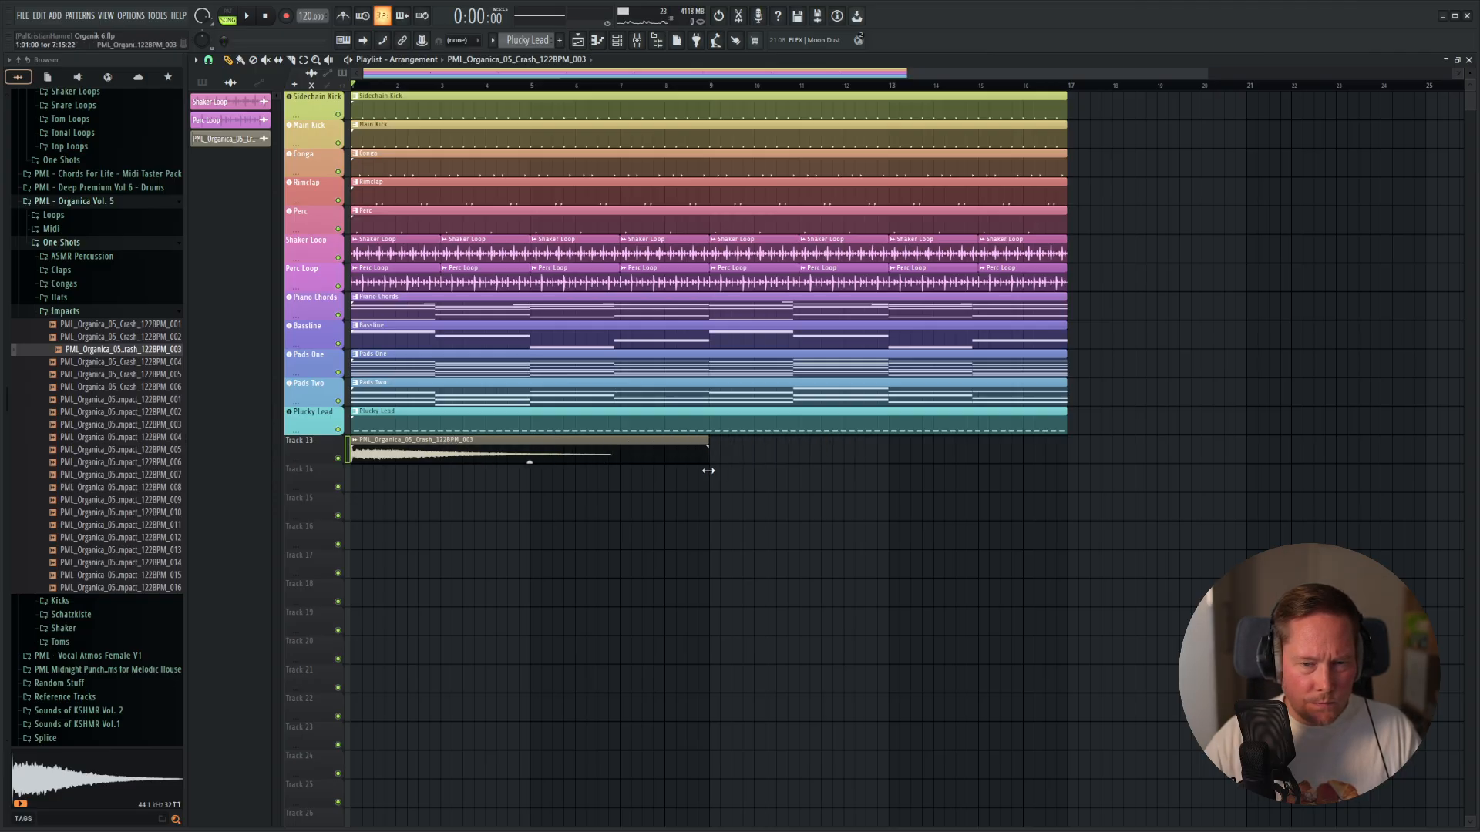
scroll(712, 463, "up", 5)
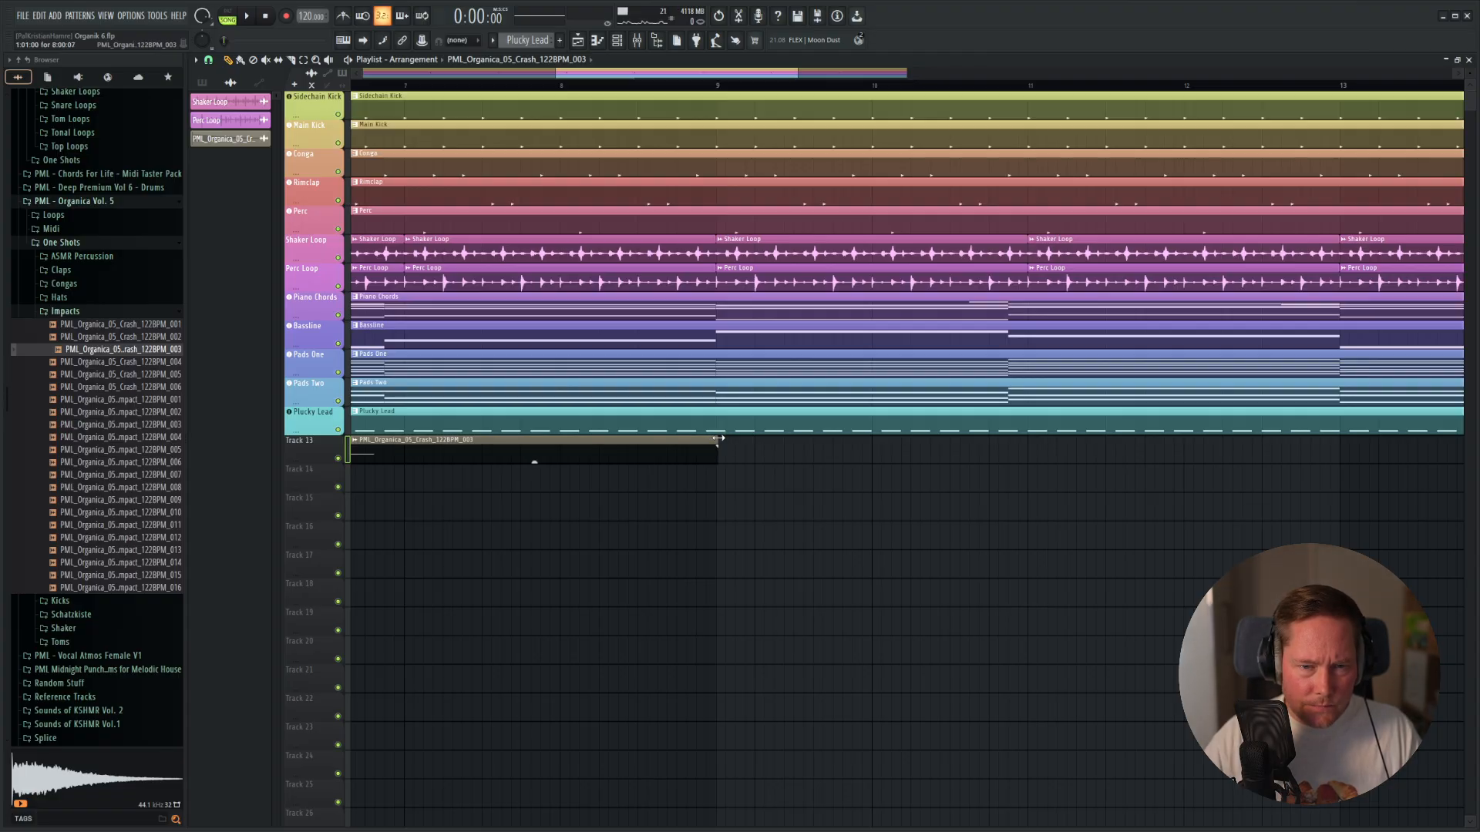
scroll(716, 481, "up", 6)
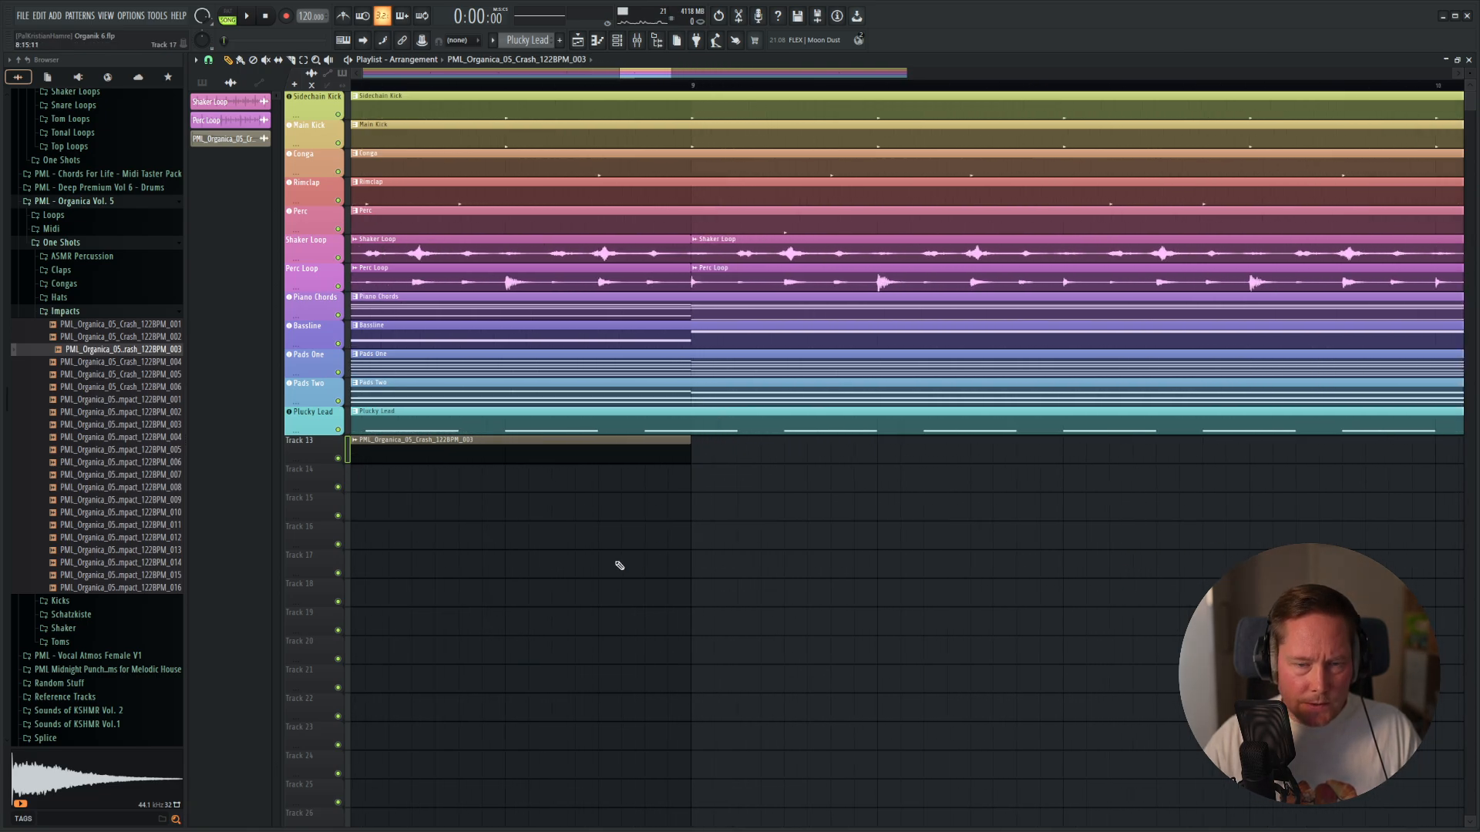
scroll(465, 552, "down", 12)
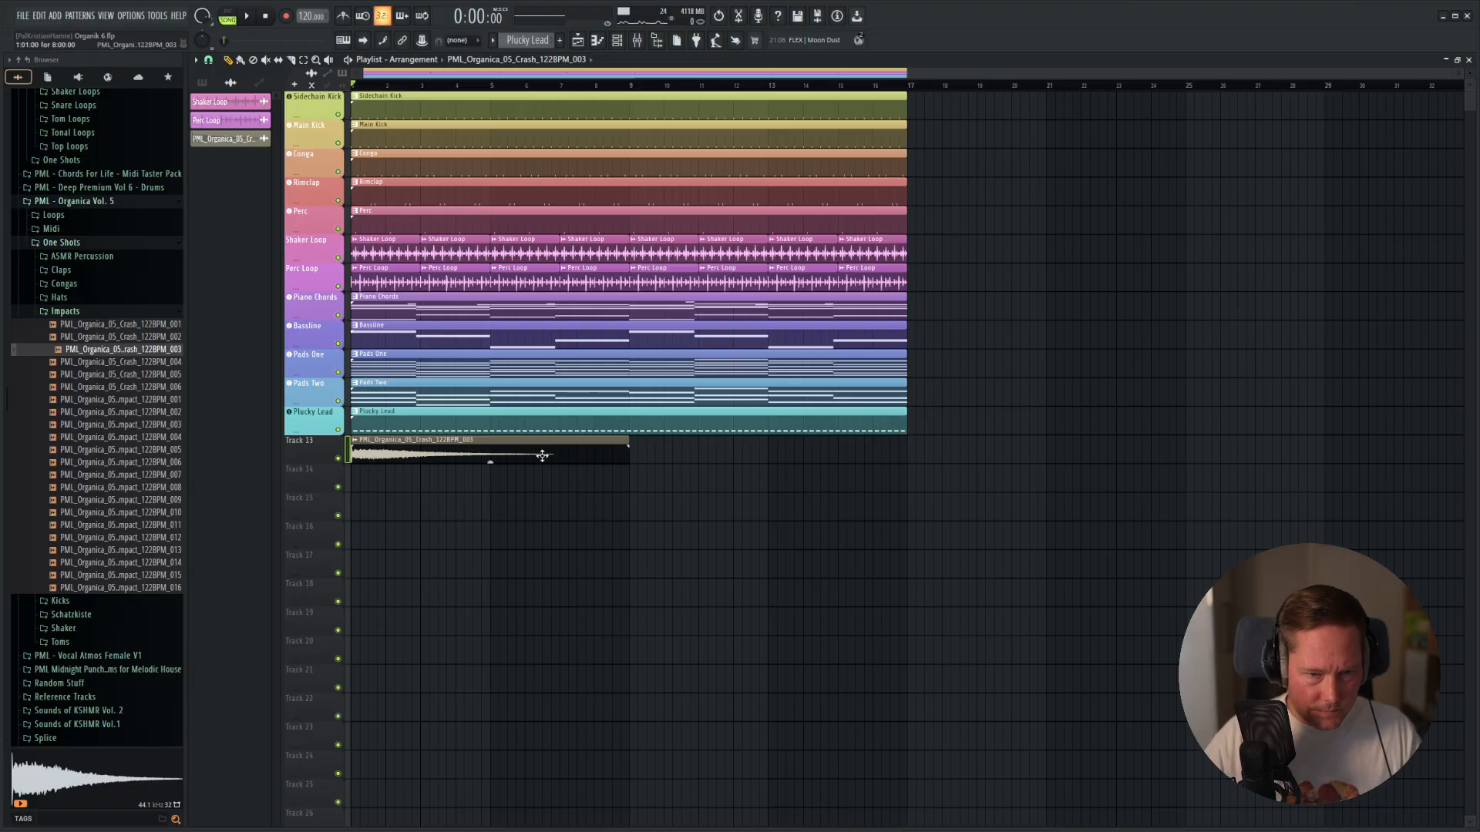
left_click_drag(411, 441, 728, 445)
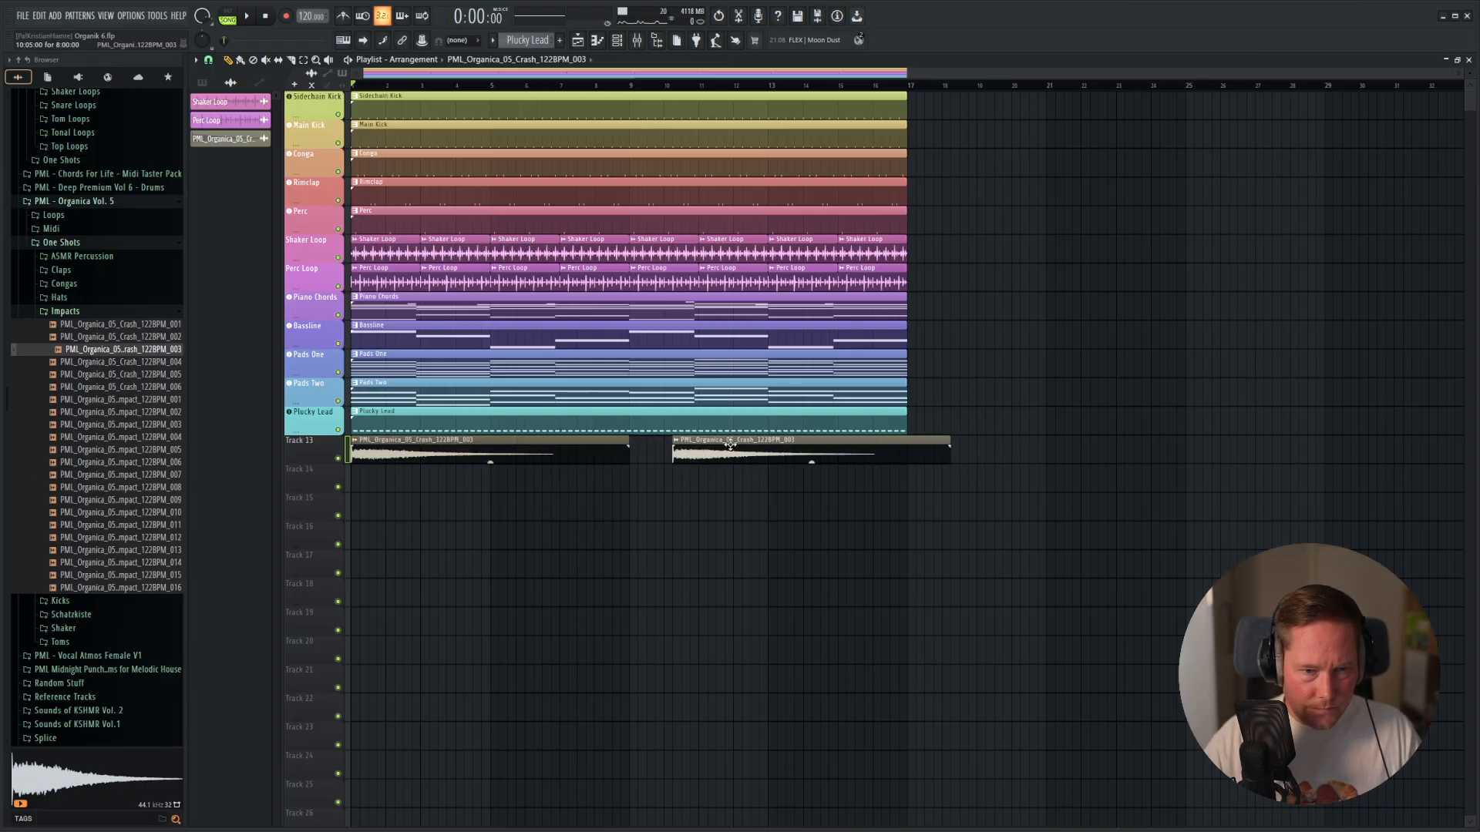
right_click(730, 445)
Trim the crash clip on Track 13 to end at bar 5 and give it a fade-out about one bar long.
scroll(487, 508, "up", 4)
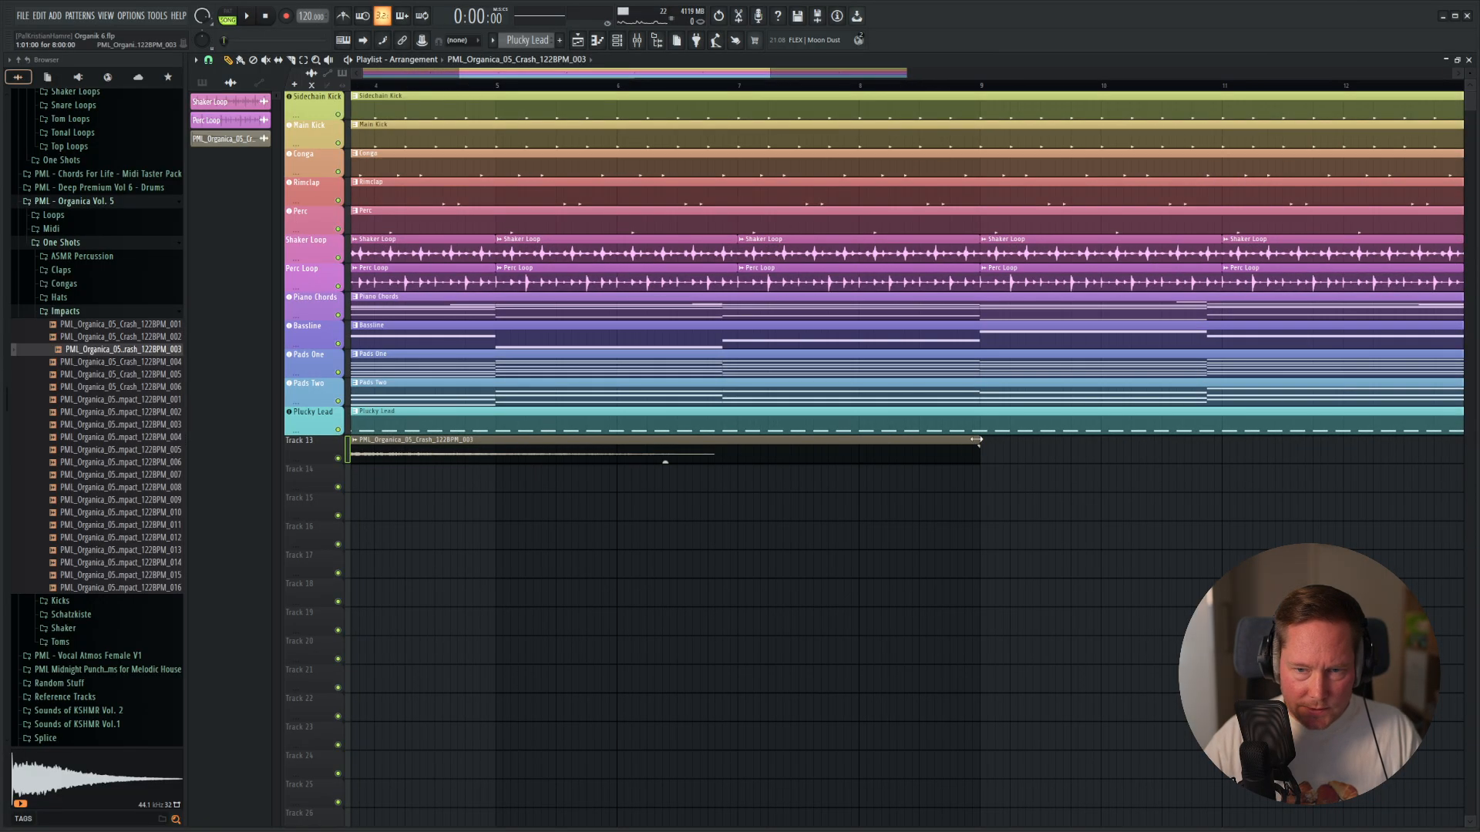
left_click_drag(976, 439, 520, 457)
scroll(463, 472, "up", 4)
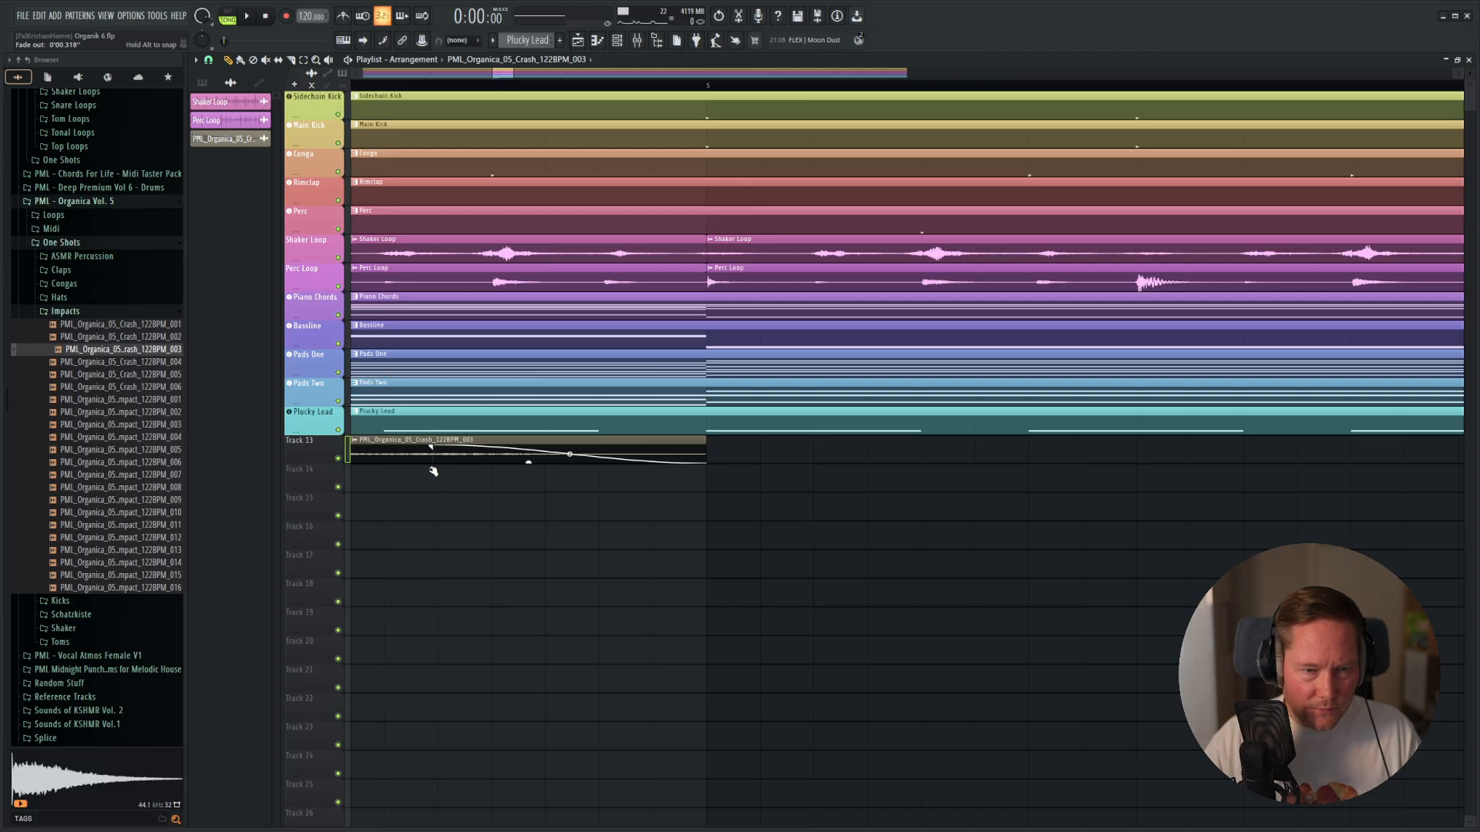
scroll(449, 500, "down", 5)
left_click_drag(436, 519, 786, 519)
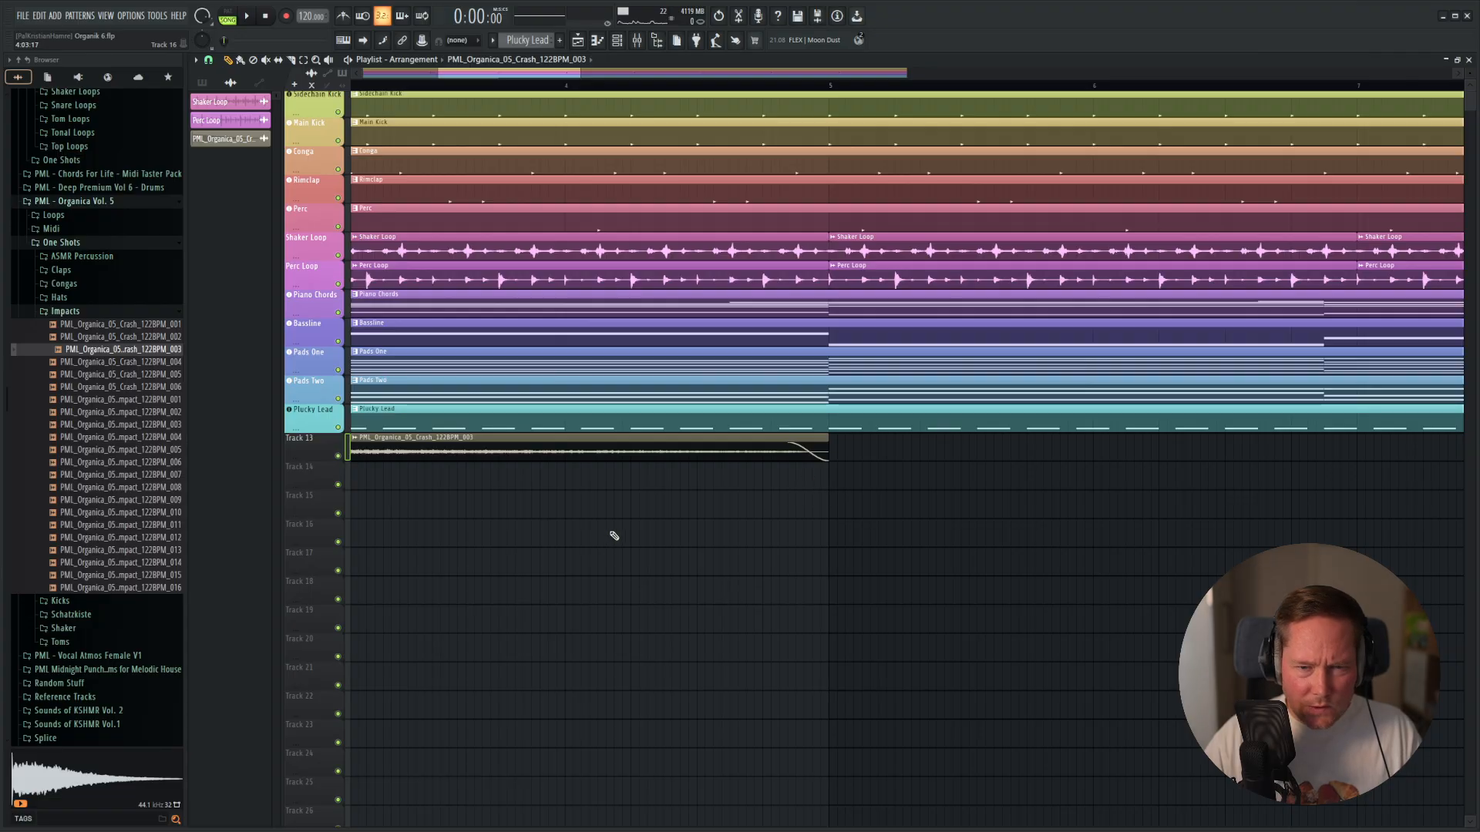
left_click_drag(611, 535, 1062, 472)
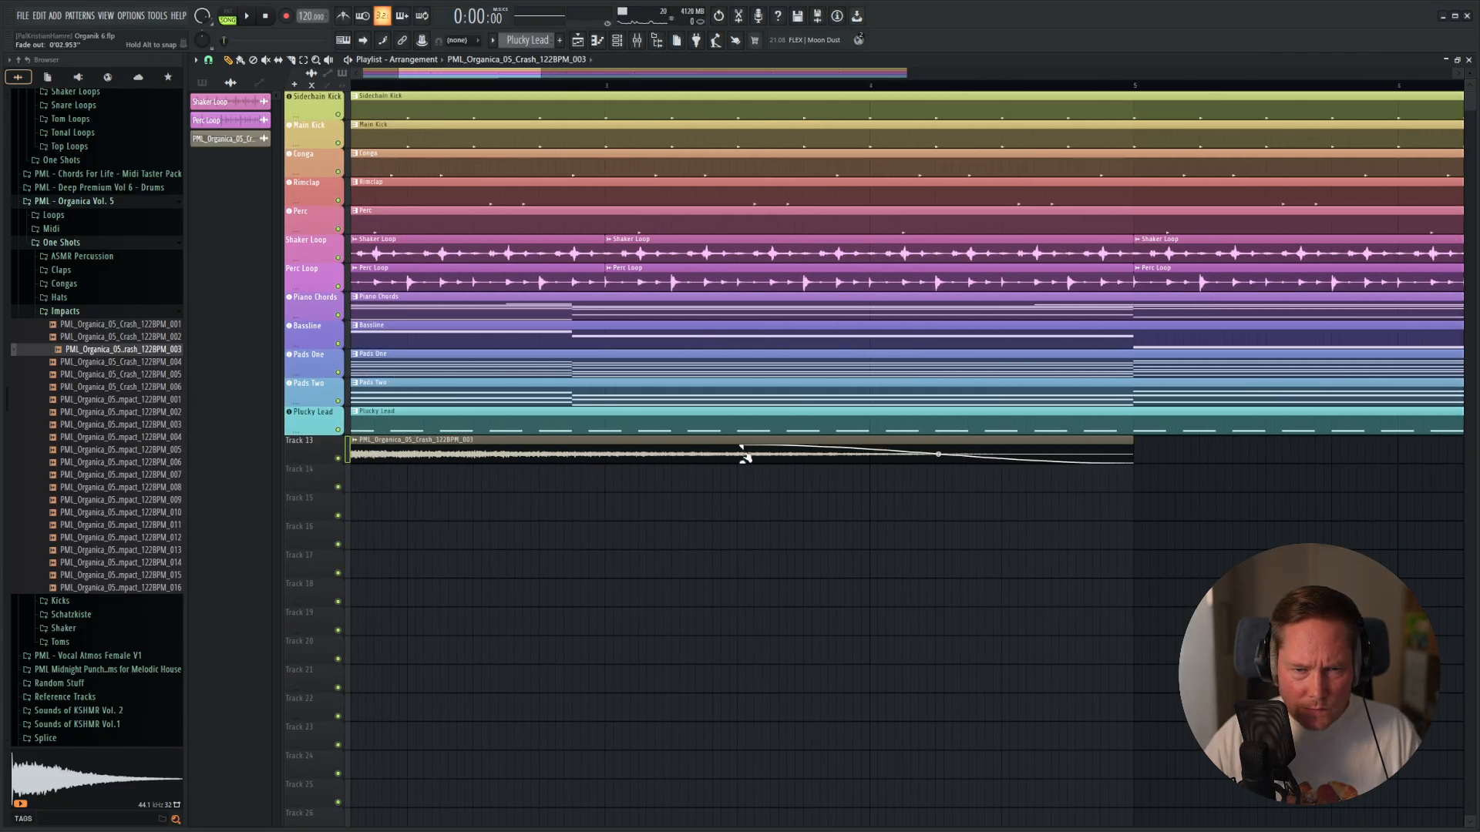
scroll(512, 519, "down", 5)
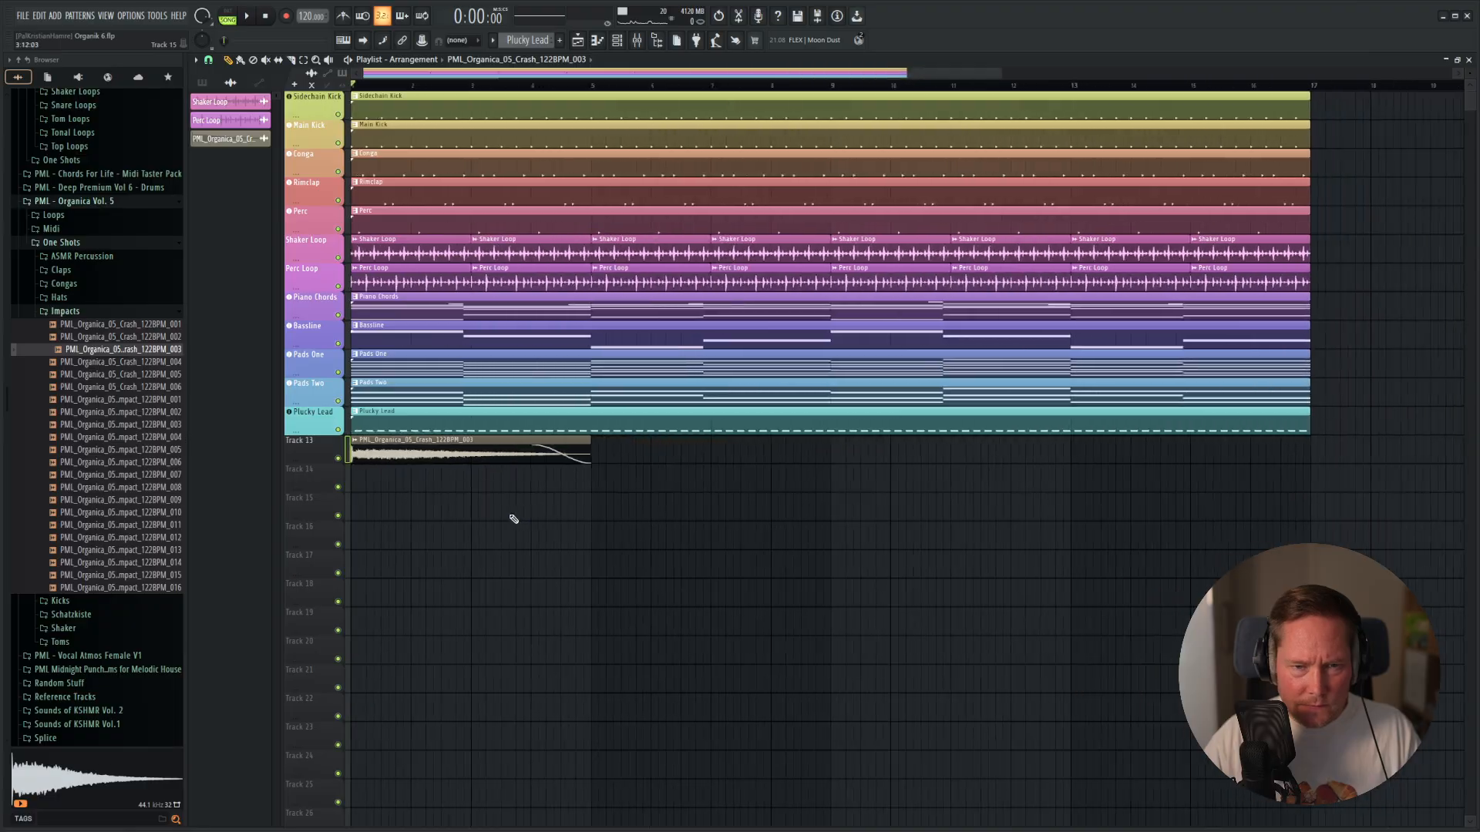
Duplicate the crash clip on Track 13 to about bar 6, make the copy unique and reverse its sample.
left_click_drag(411, 451, 576, 461)
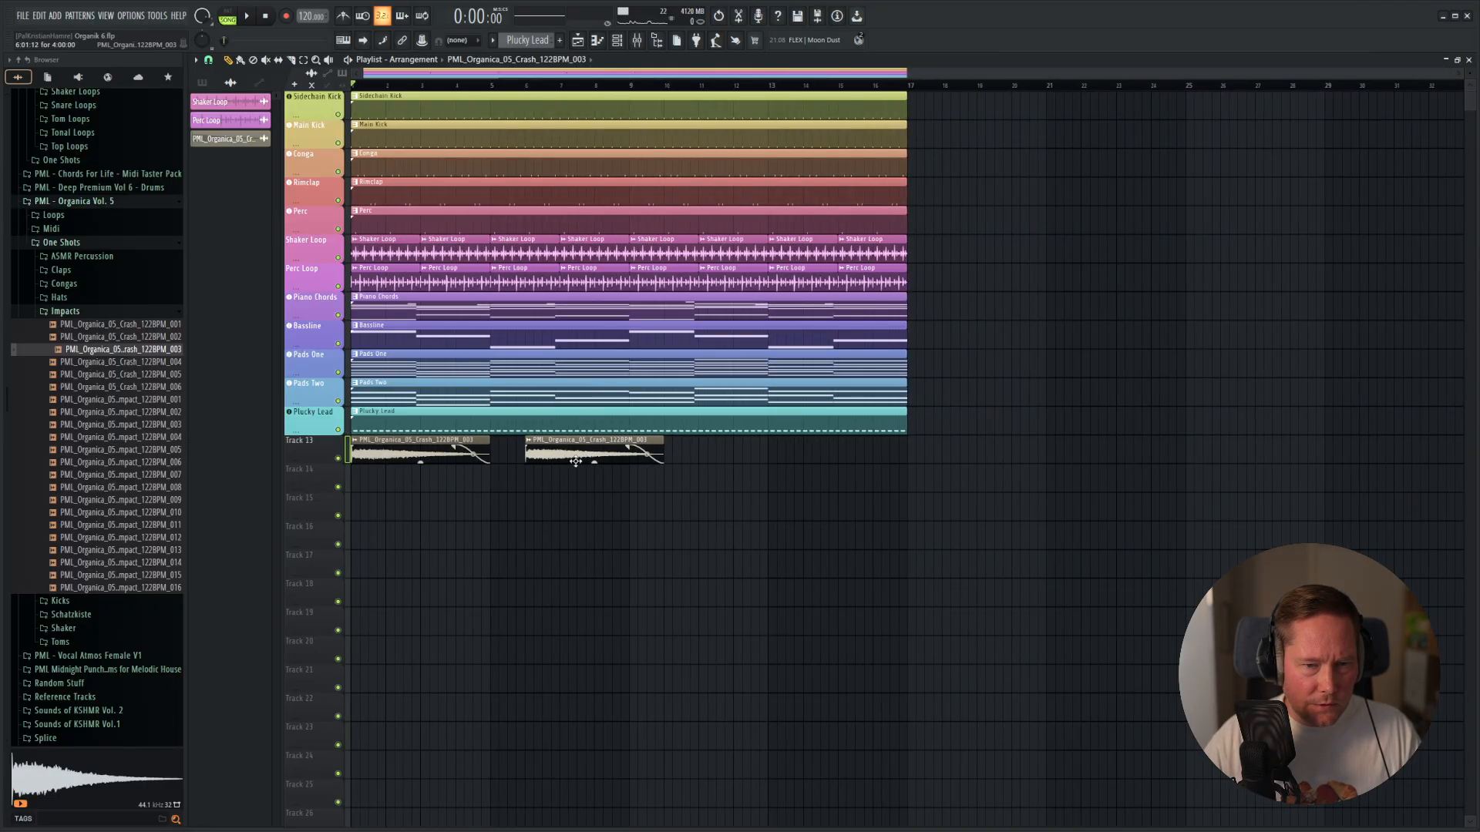
right_click(530, 447)
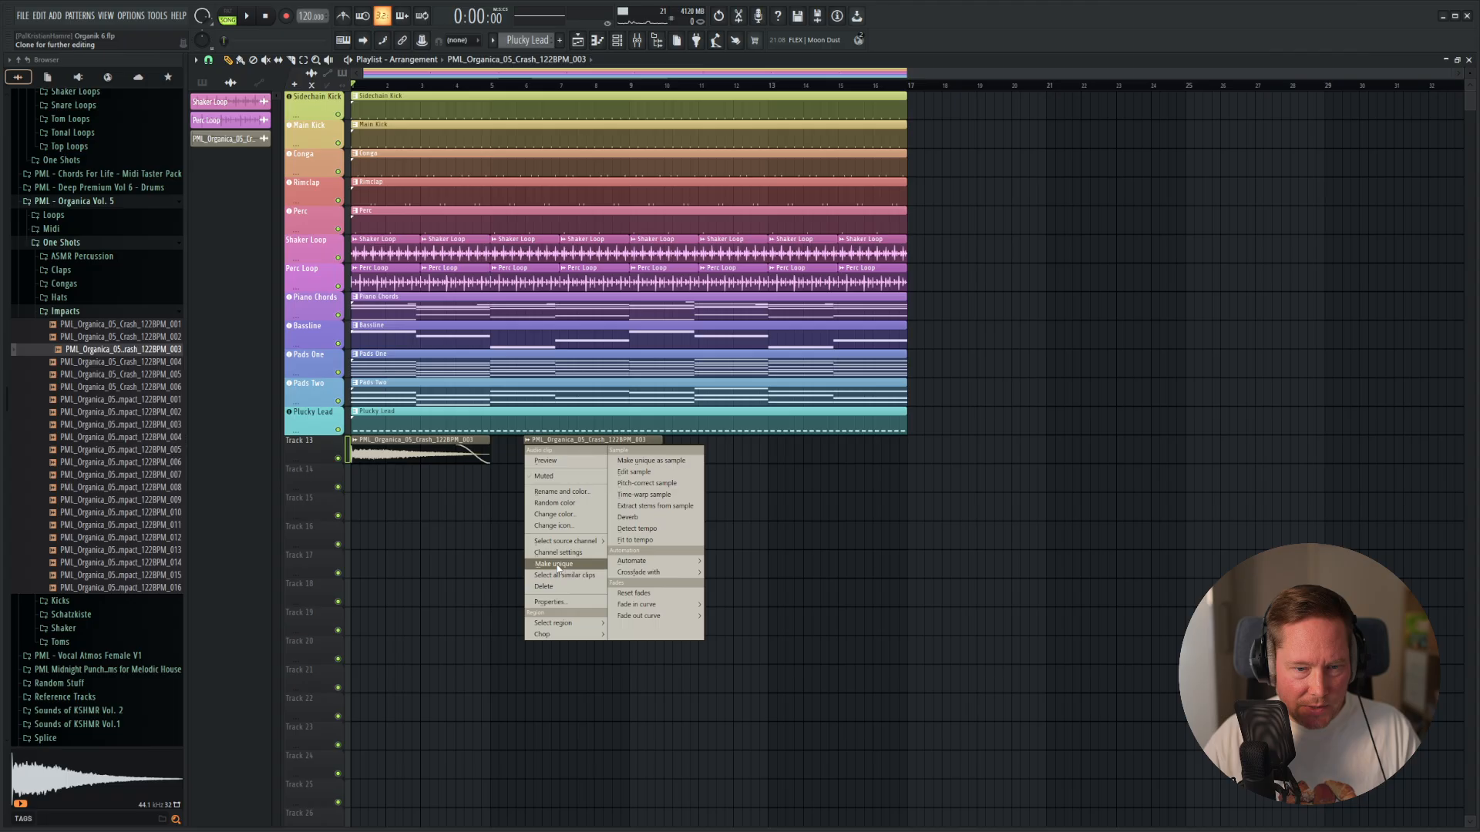
left_click(553, 564)
double_click(583, 455)
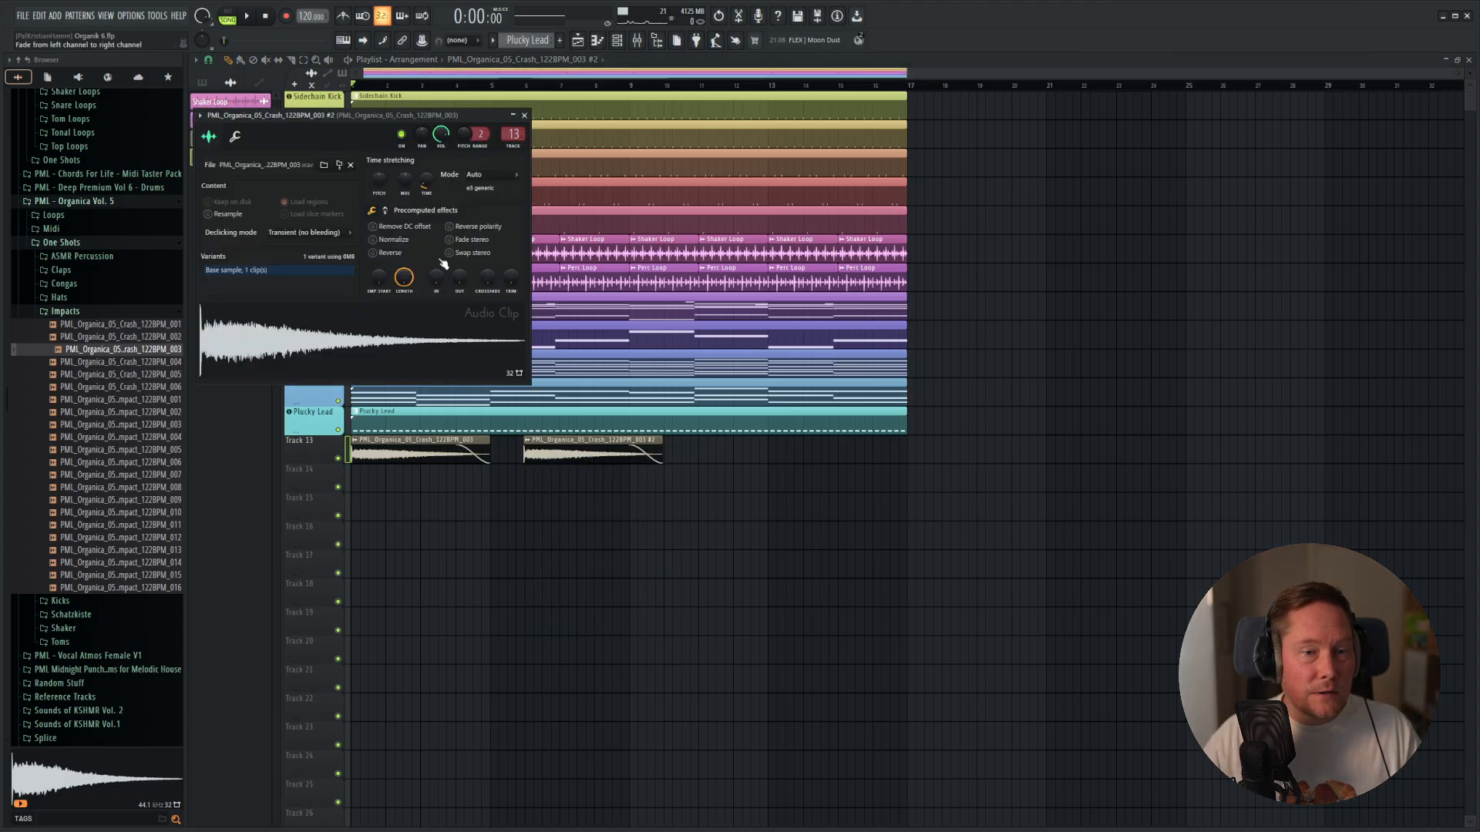
left_click(374, 253)
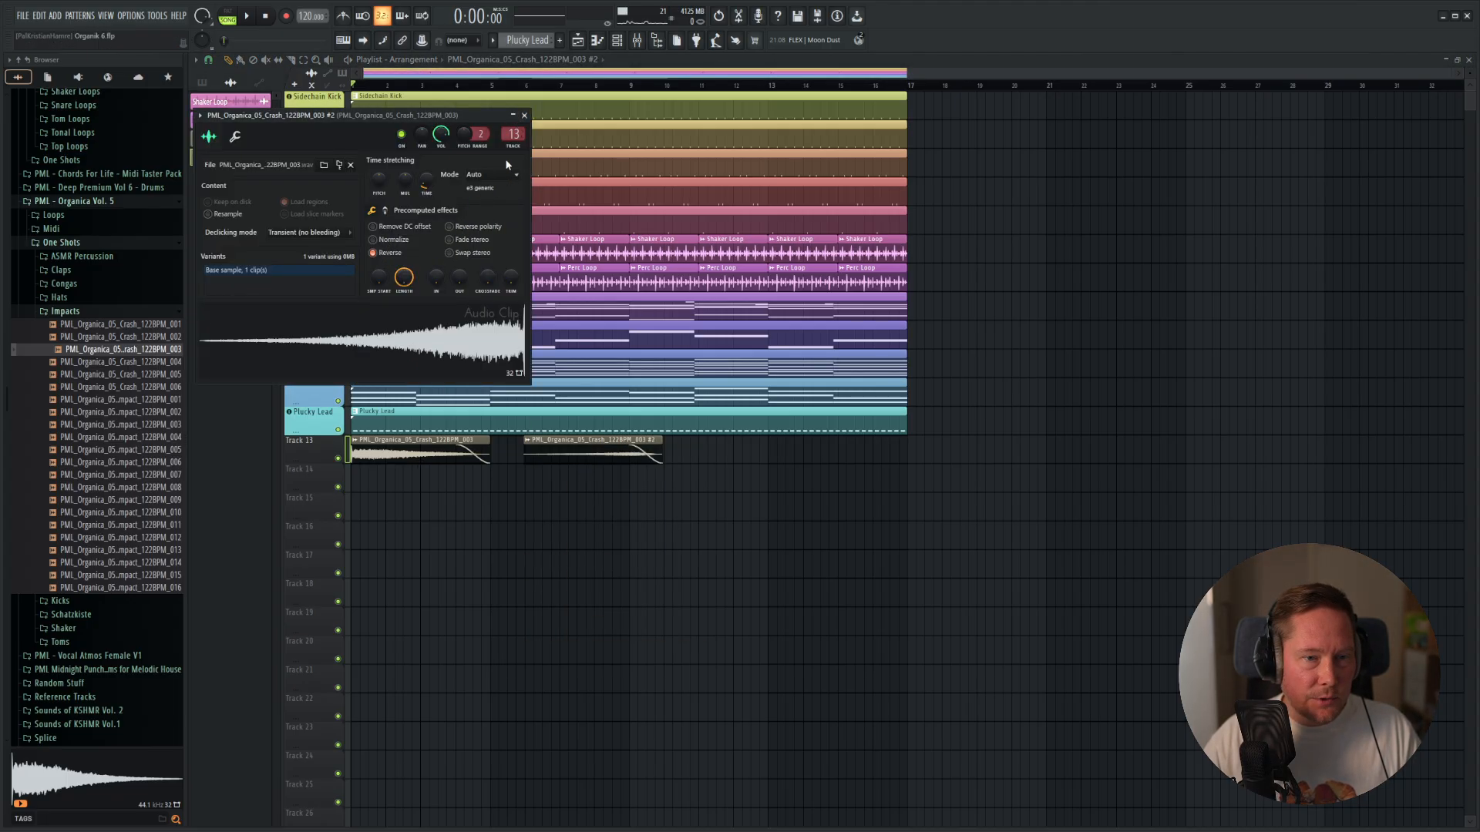
left_click(524, 116)
Remove the reversed crash's fade, expose its full swell and place it on Track 16, trimmed to end at bar 9.
scroll(496, 528, "up", 5)
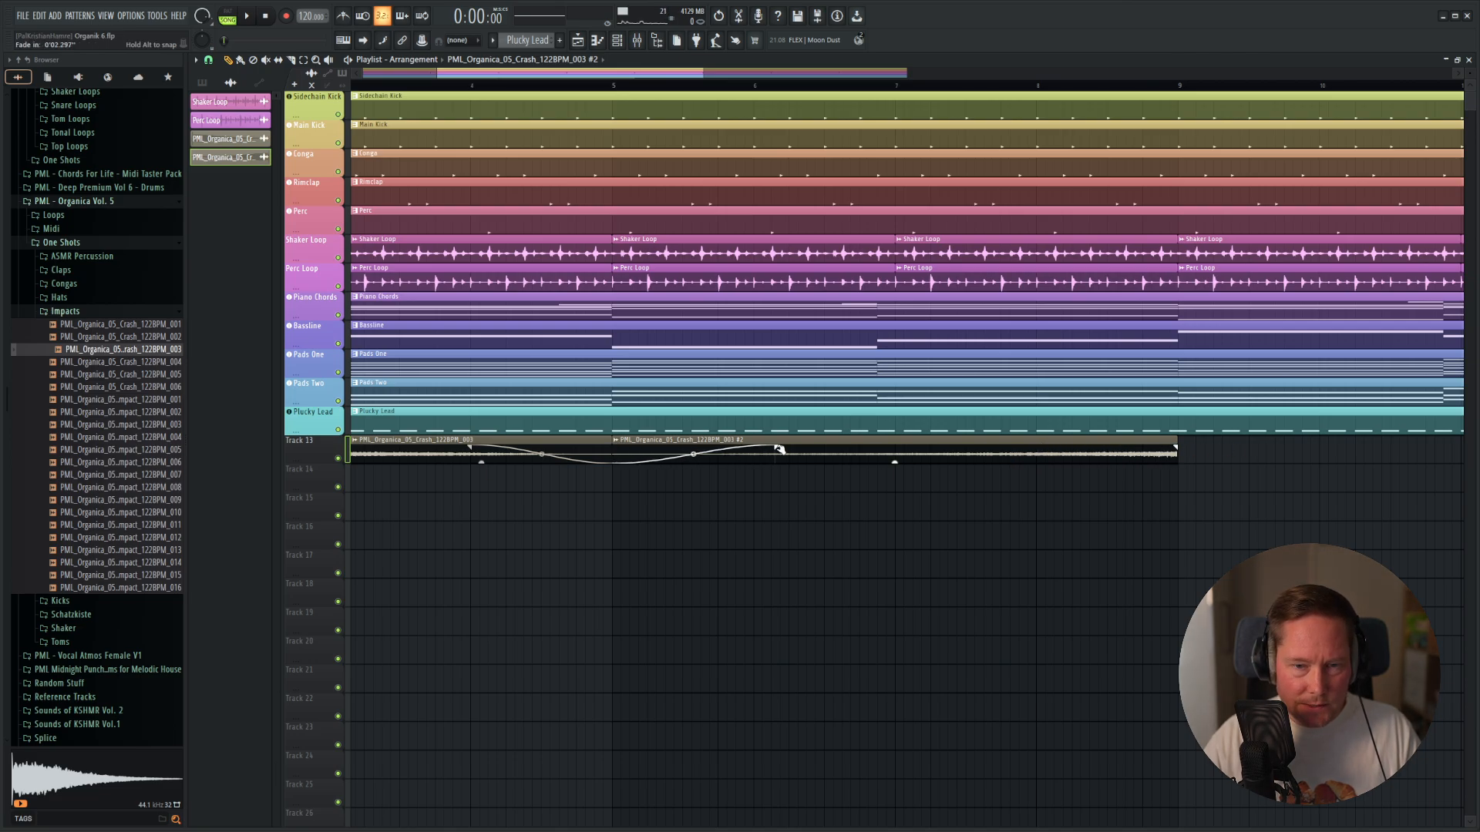
scroll(1010, 497, "down", 2)
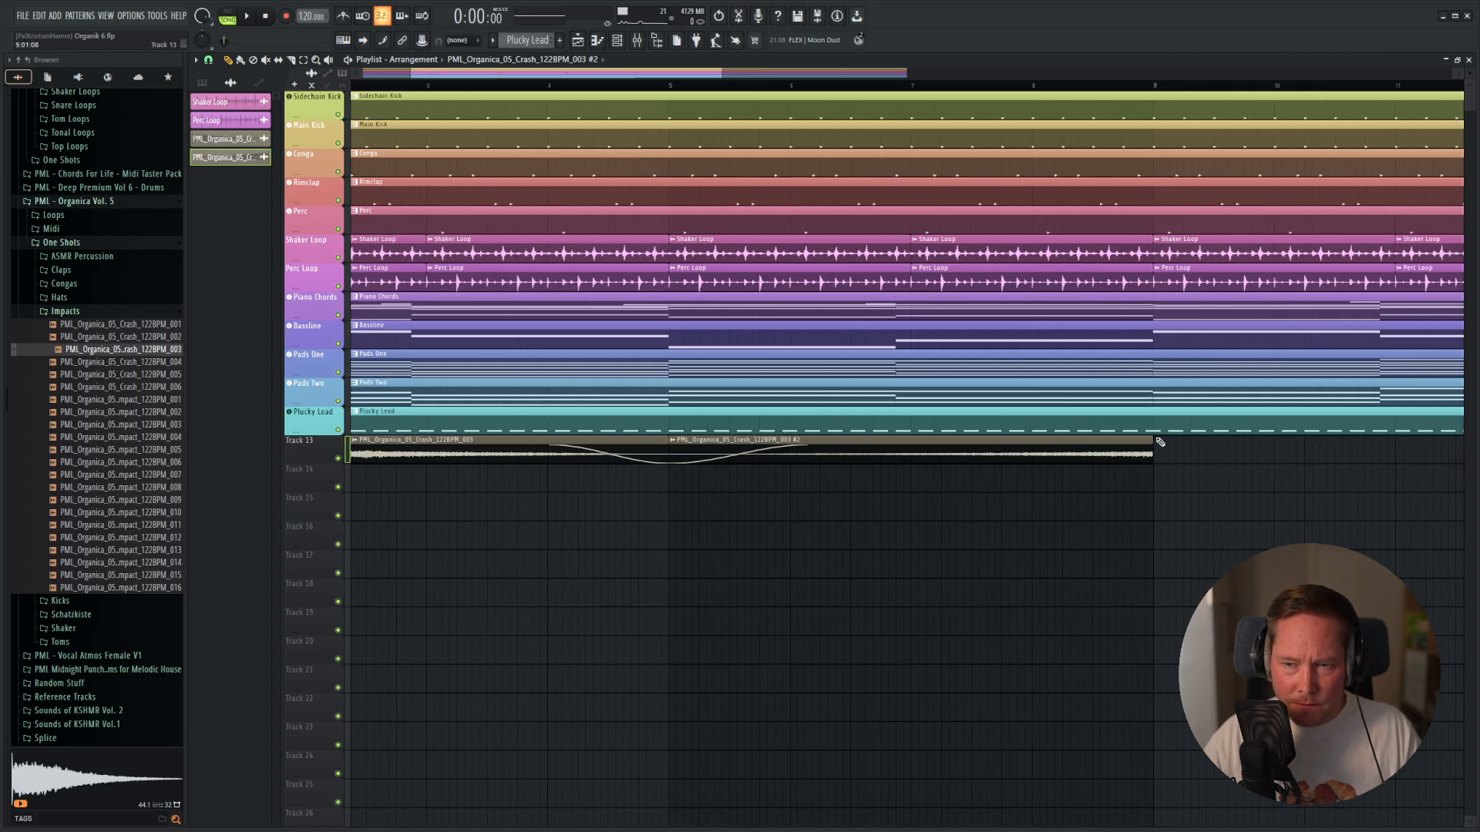
left_click_drag(1158, 438, 1386, 447)
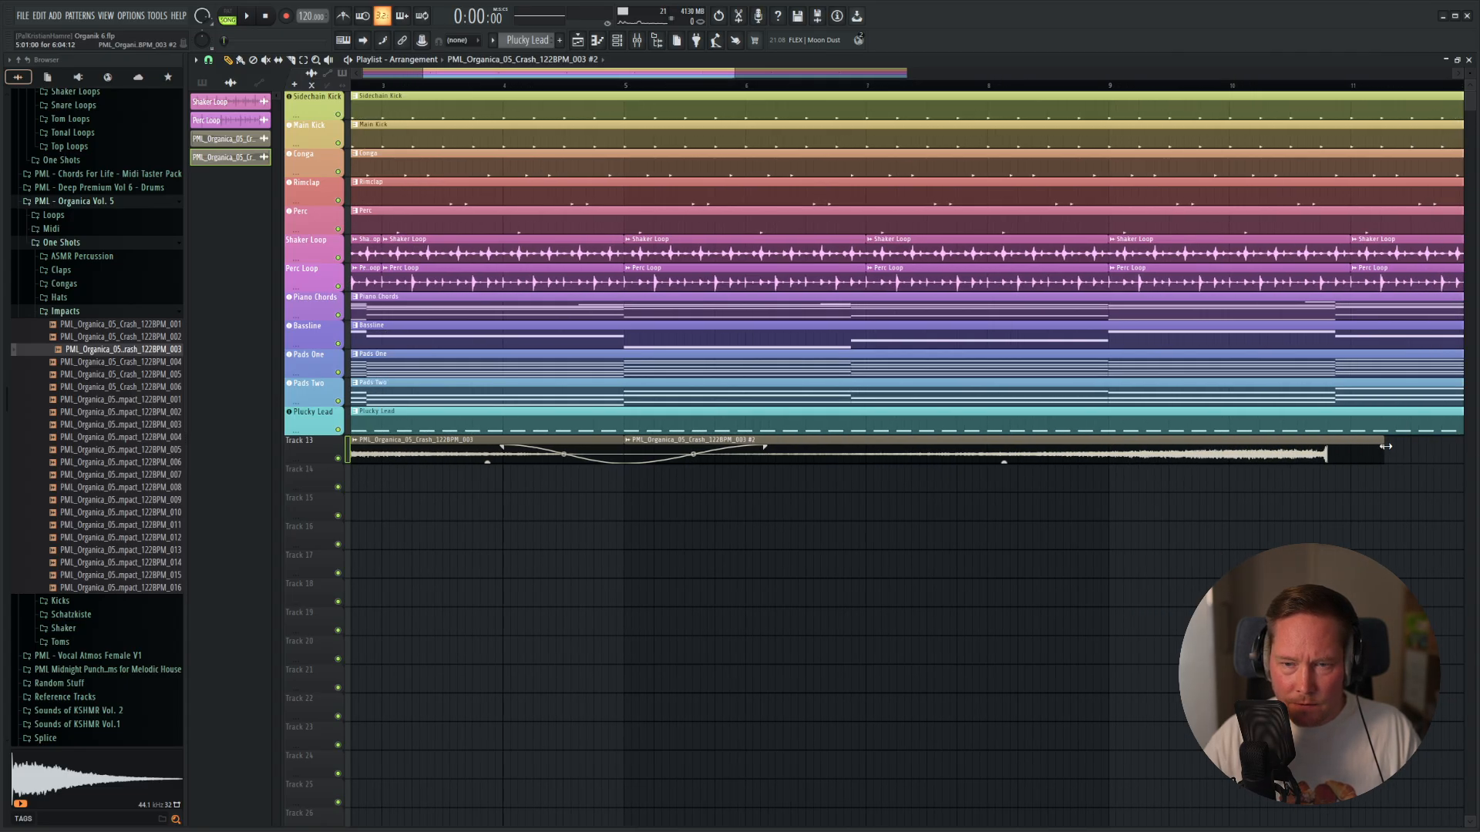
left_click_drag(979, 458, 751, 543)
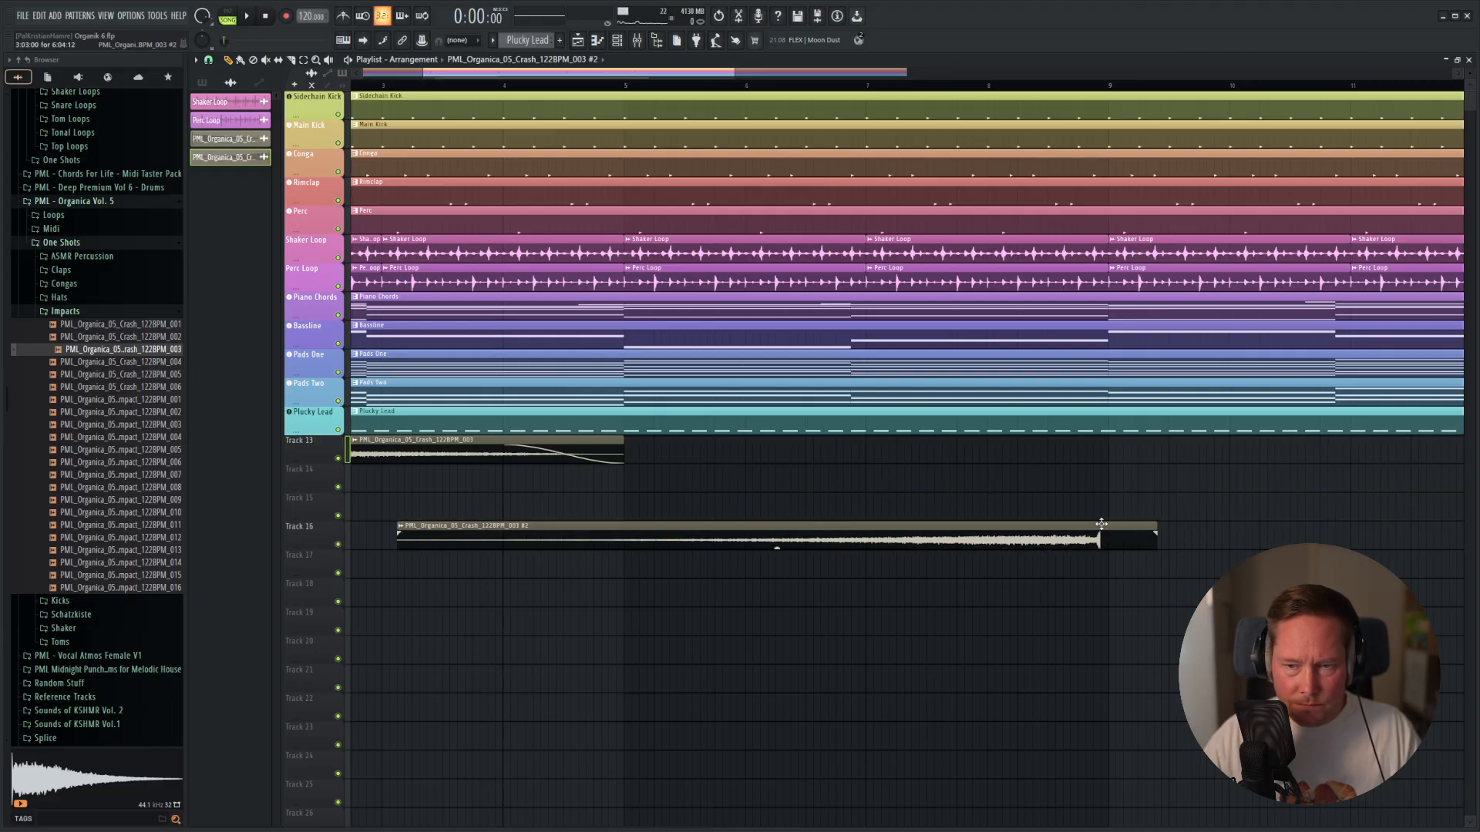
left_click_drag(1168, 530, 936, 524)
right_click(1368, 534)
scroll(1168, 532, "up", 3)
scroll(710, 510, "down", 5)
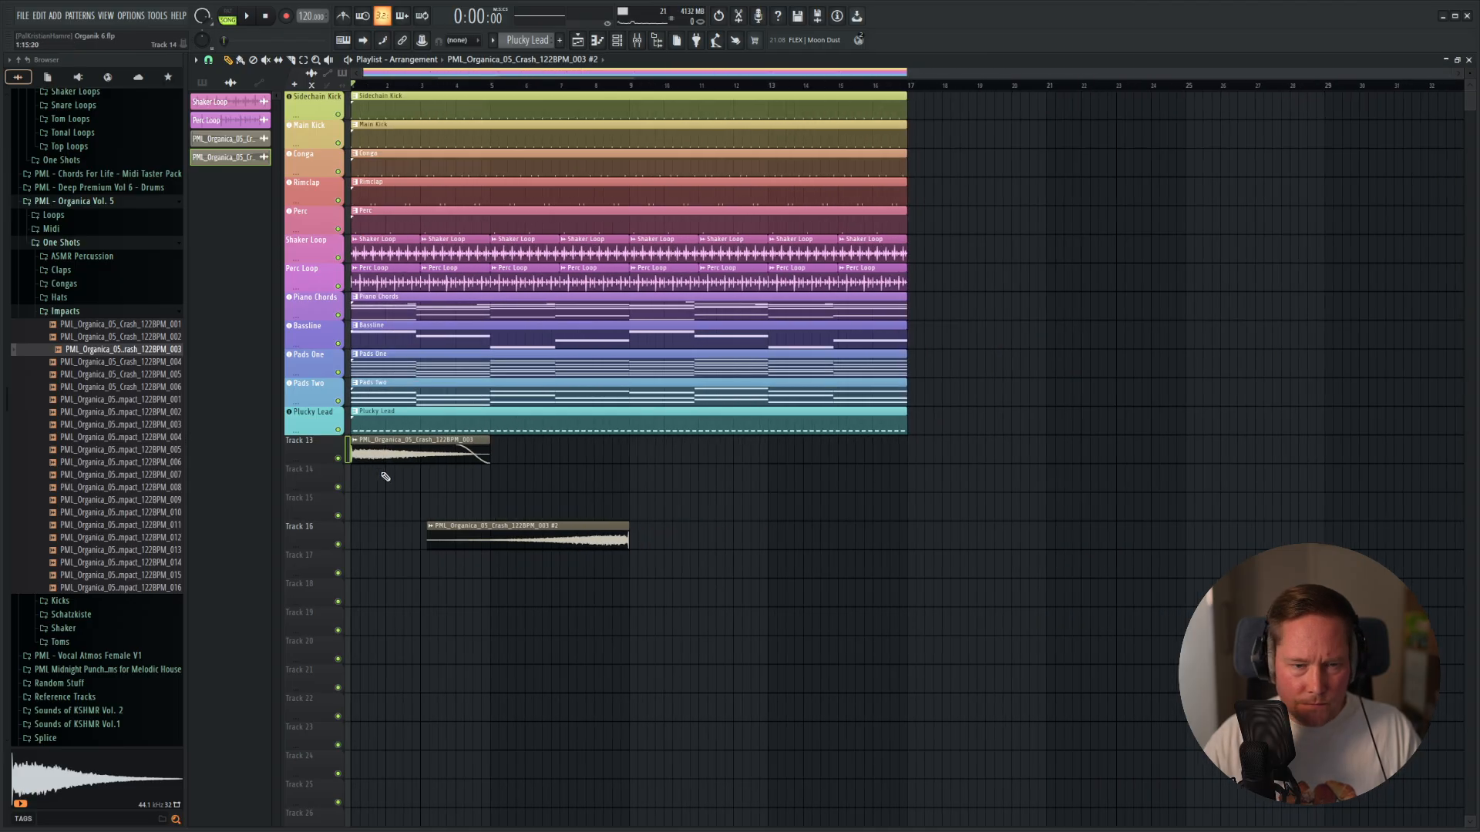
Copy the Track 13 crash clip onto Track 16, starting at bar 9 directly after the reversed crash.
left_click_drag(371, 411, 713, 600)
right_click(692, 567)
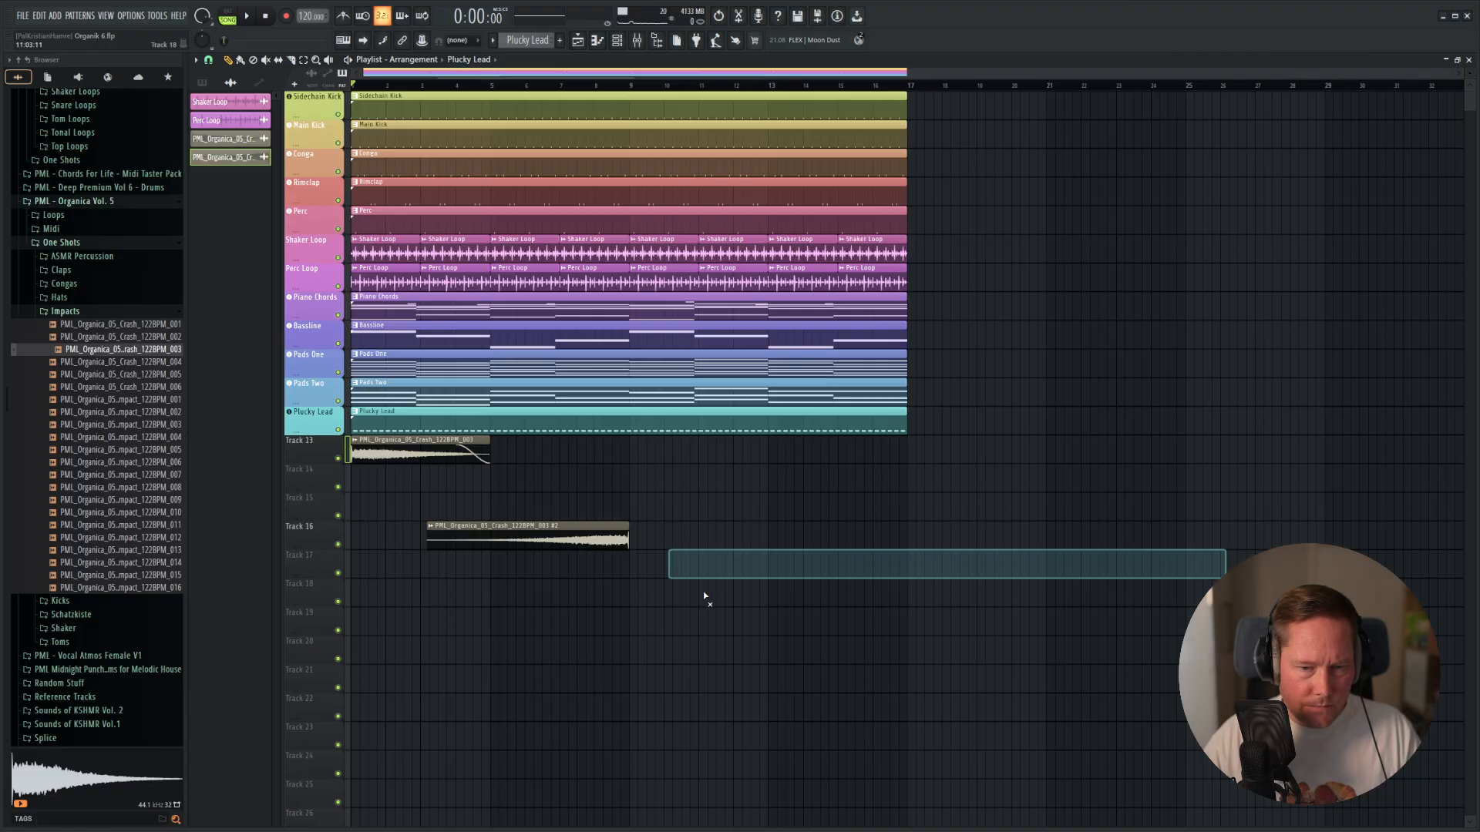
left_click_drag(419, 459, 671, 529)
scroll(639, 579, "up", 2)
scroll(606, 531, "up", 5)
scroll(607, 530, "up", 4)
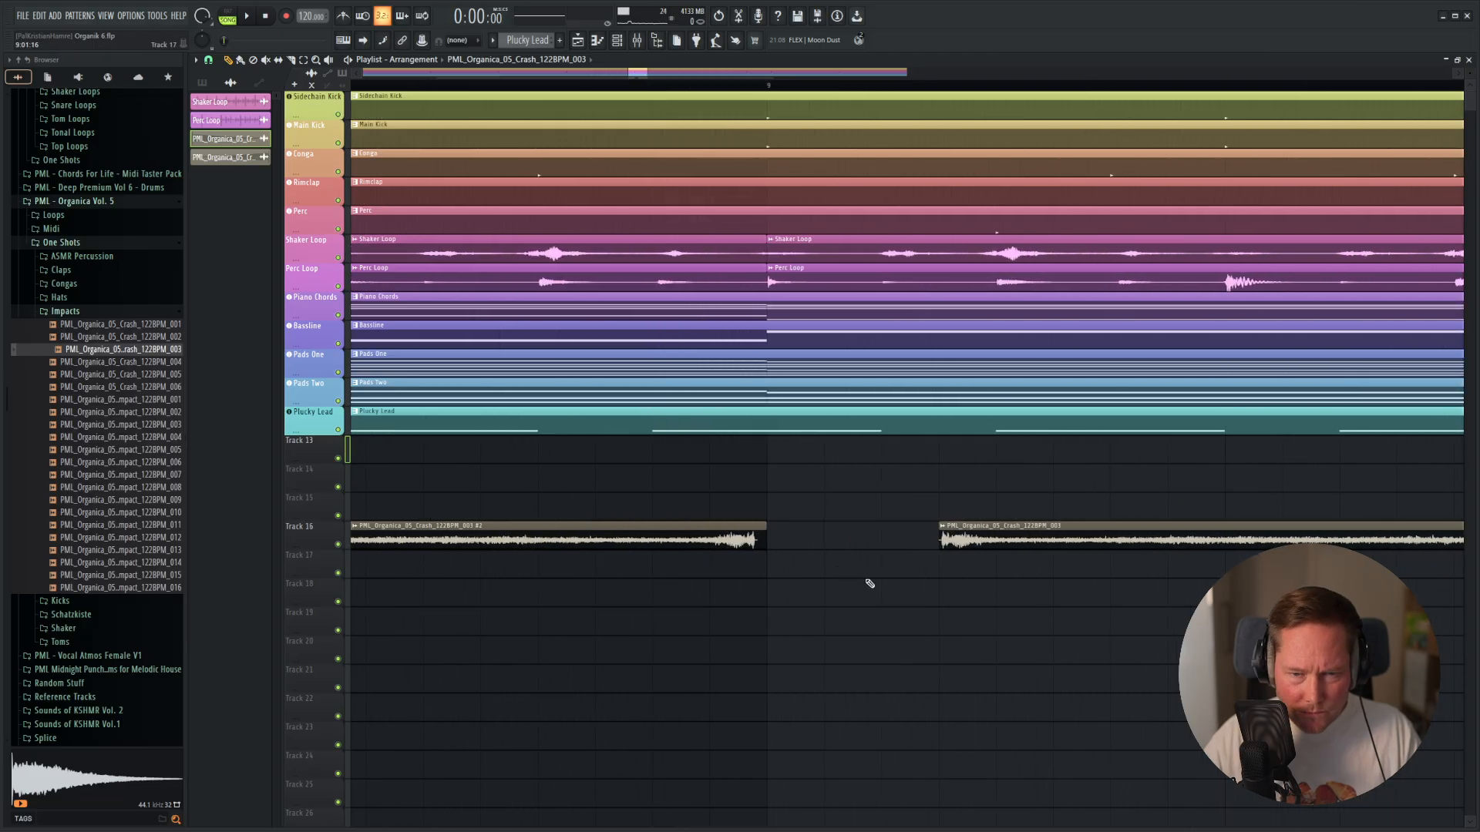
left_click_drag(1014, 523, 819, 521)
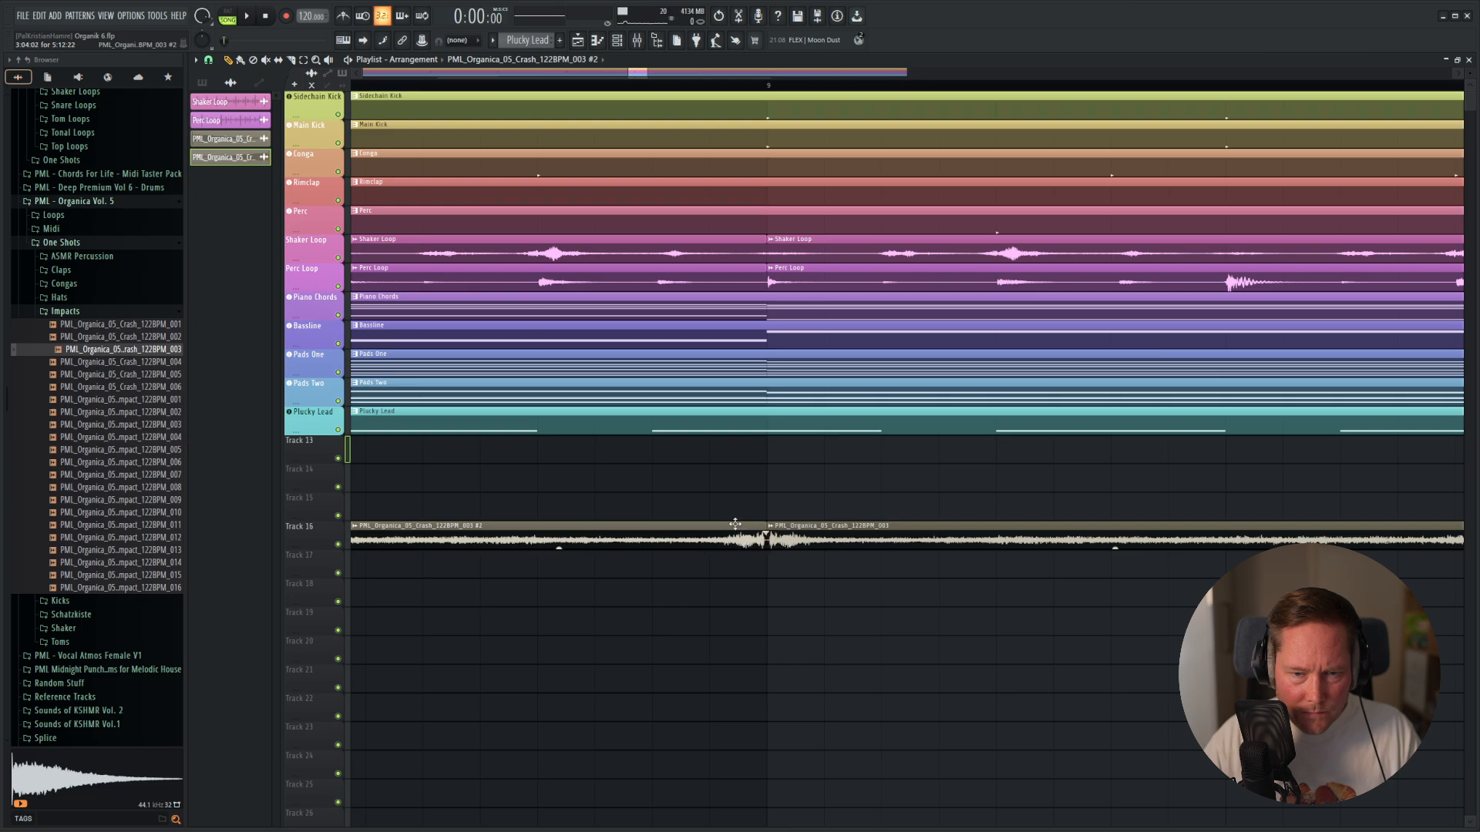
Play the arrangement from about bar 8 to hear the reversed crash lead into the forward crash.
scroll(621, 493, "down", 1)
scroll(601, 497, "down", 4)
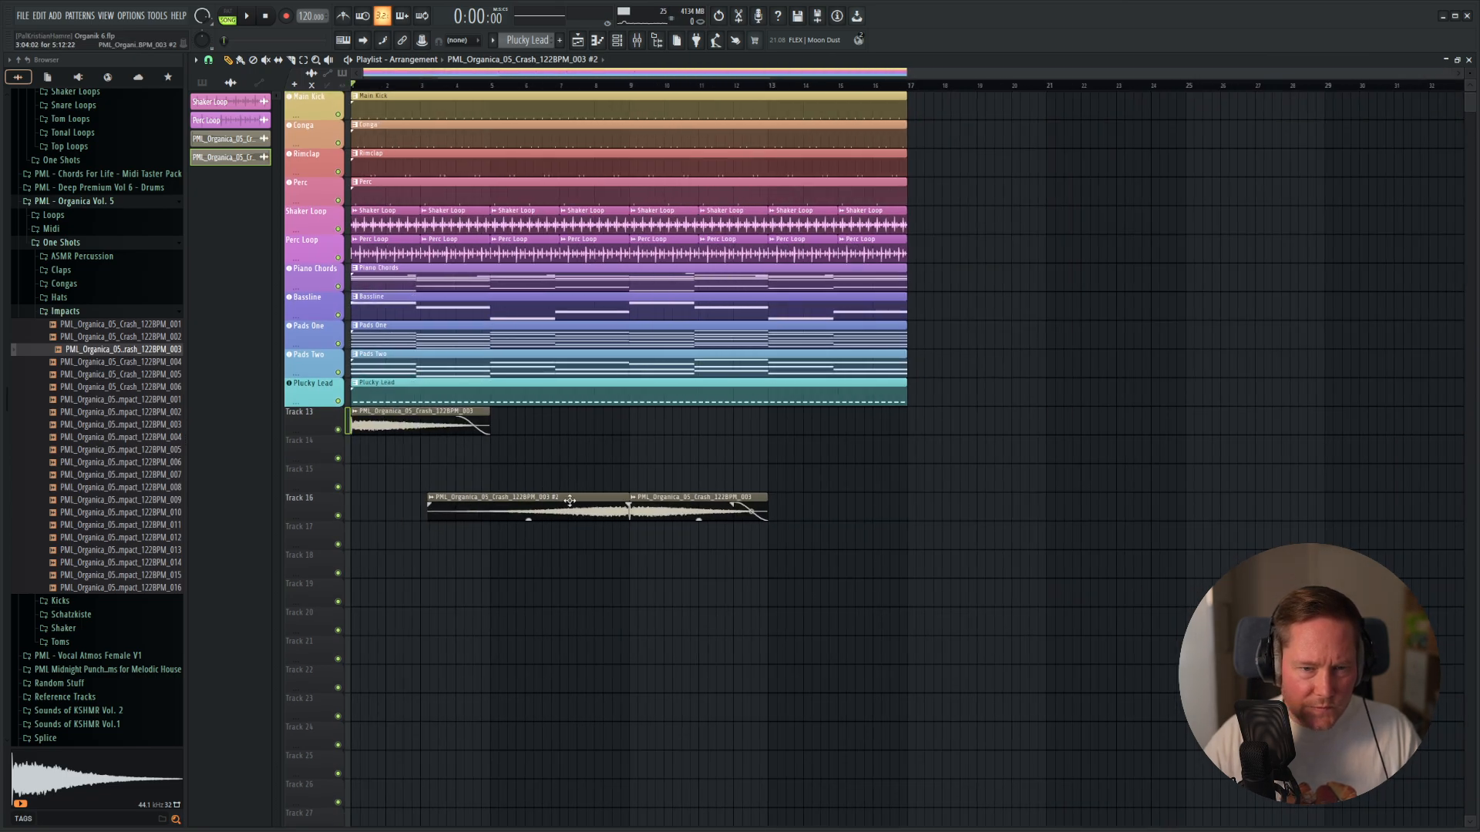
key("space")
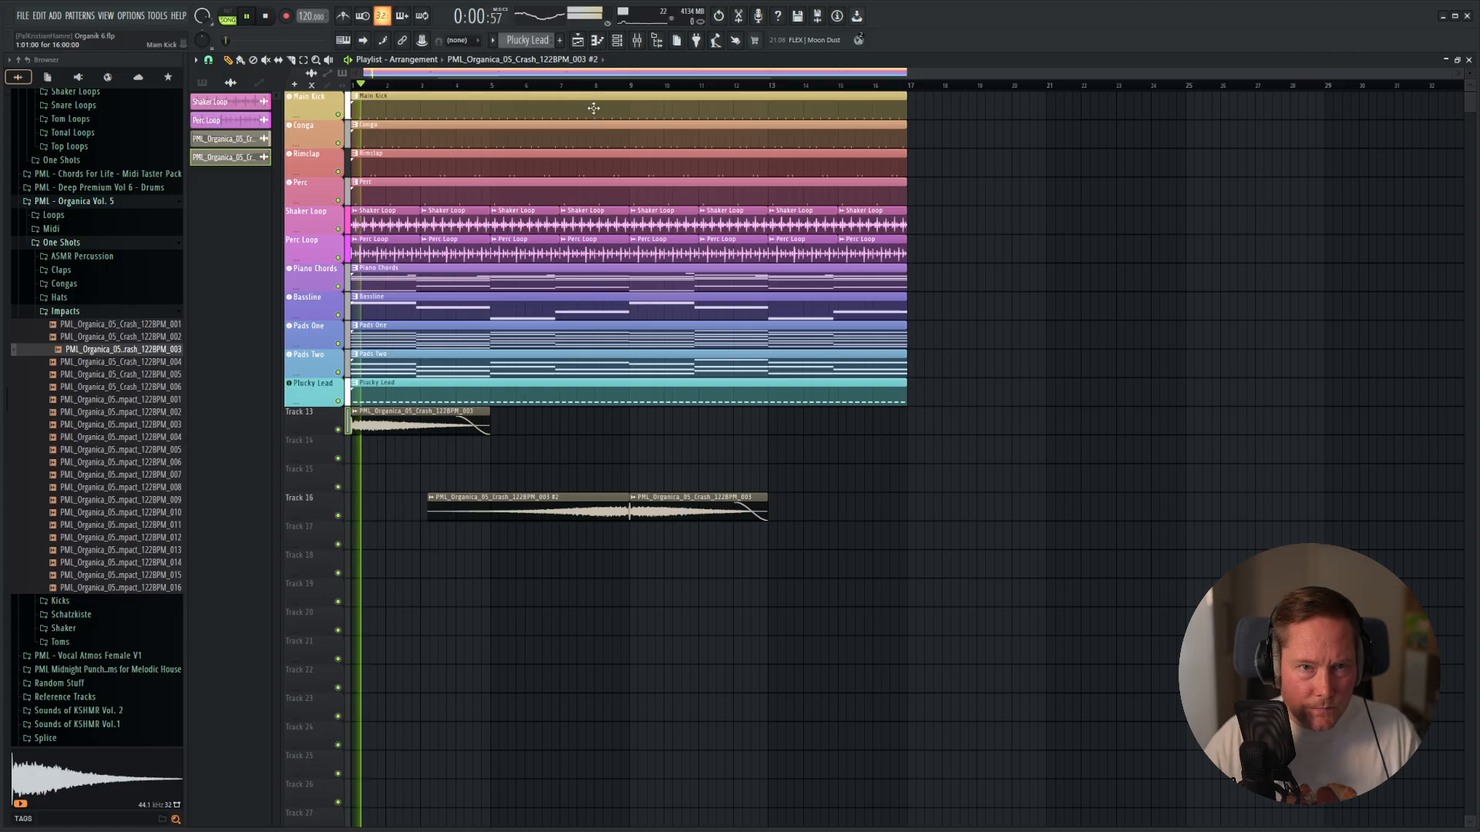
left_click(595, 85)
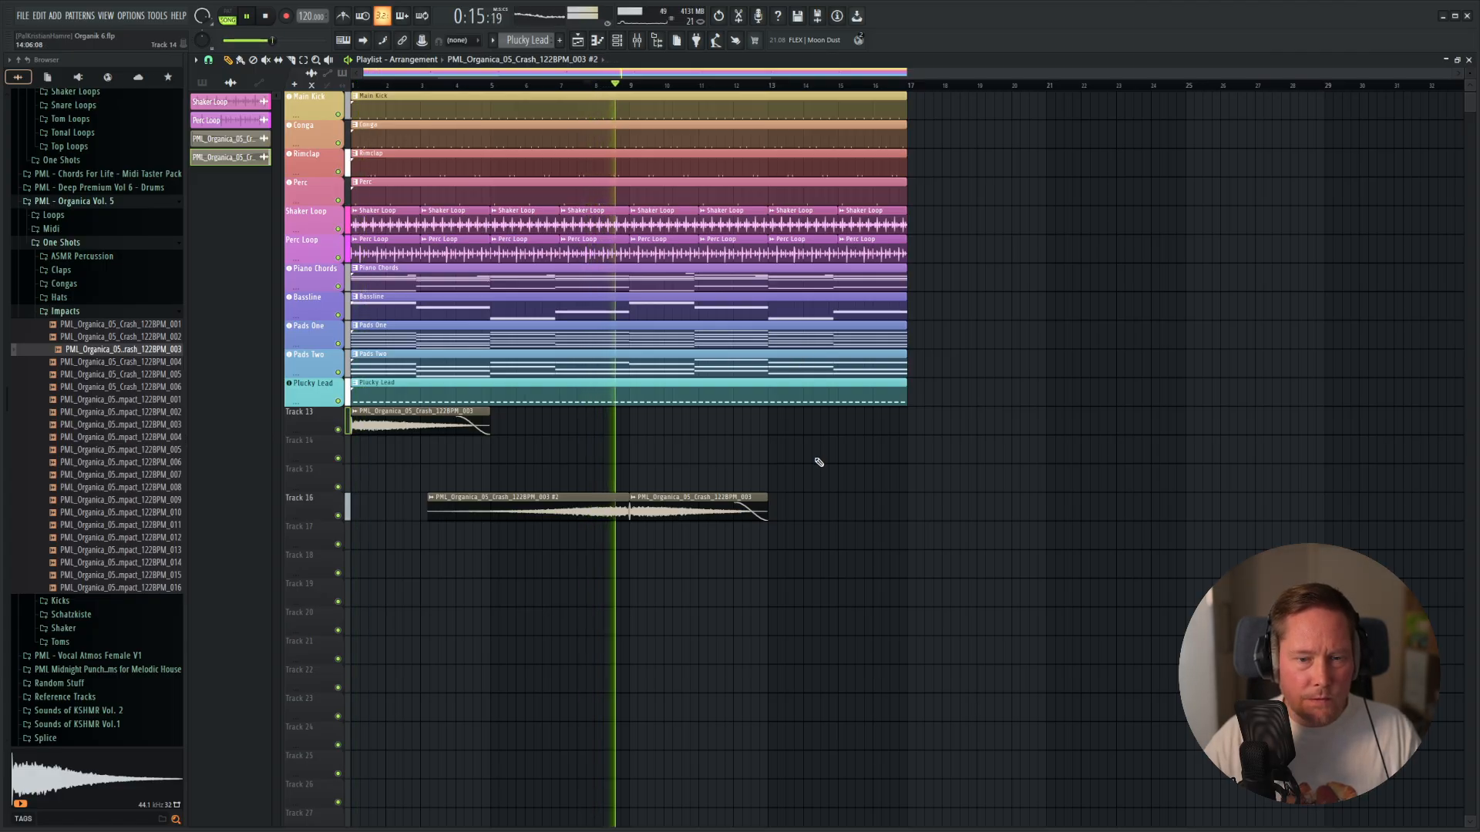
key("space")
Trim the silent edges where the two crash clips meet and butt them together at bar 9 on Track 16.
scroll(600, 530, "up", 8)
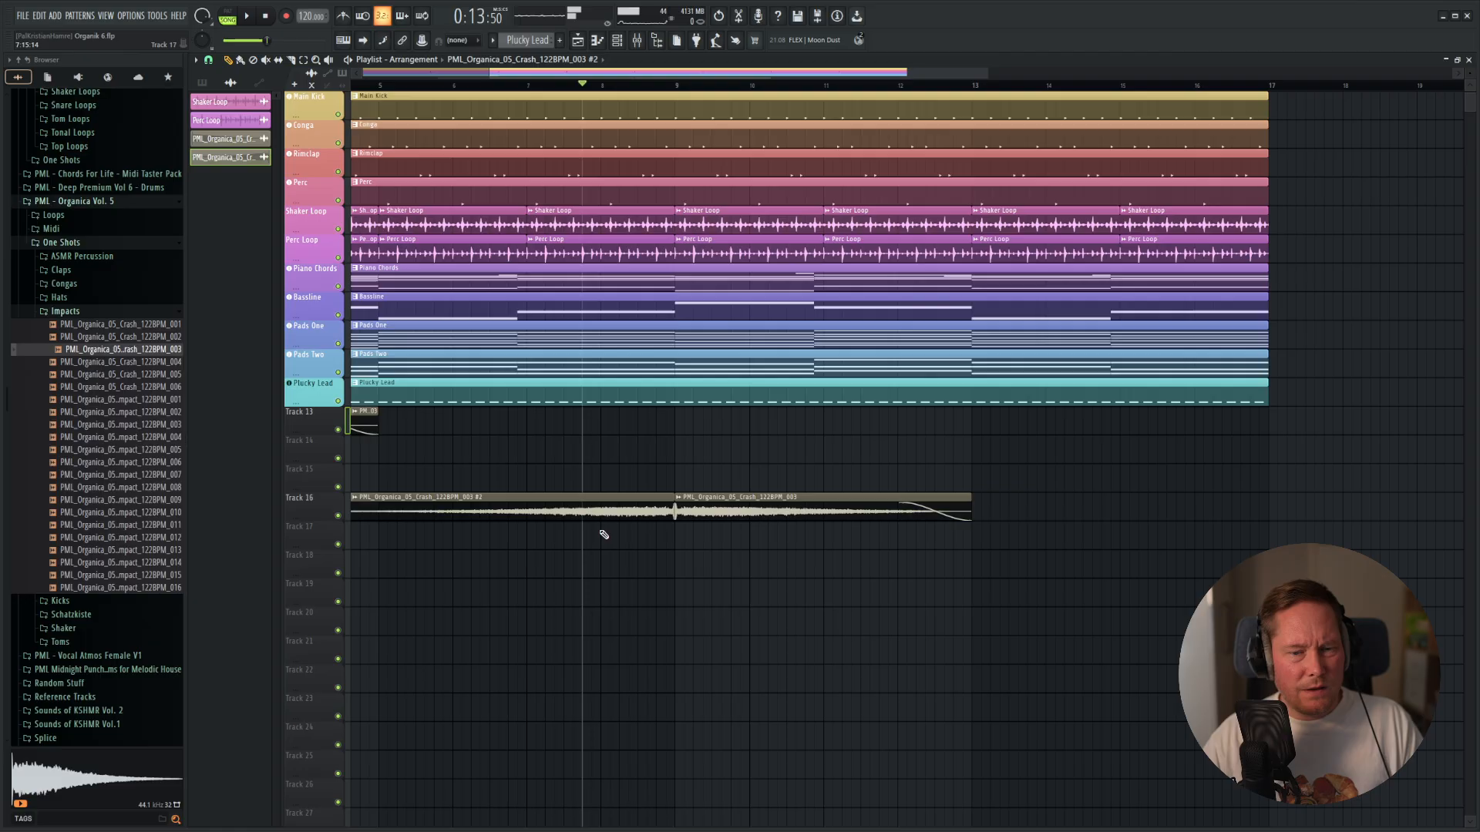
scroll(1118, 548, "up", 4)
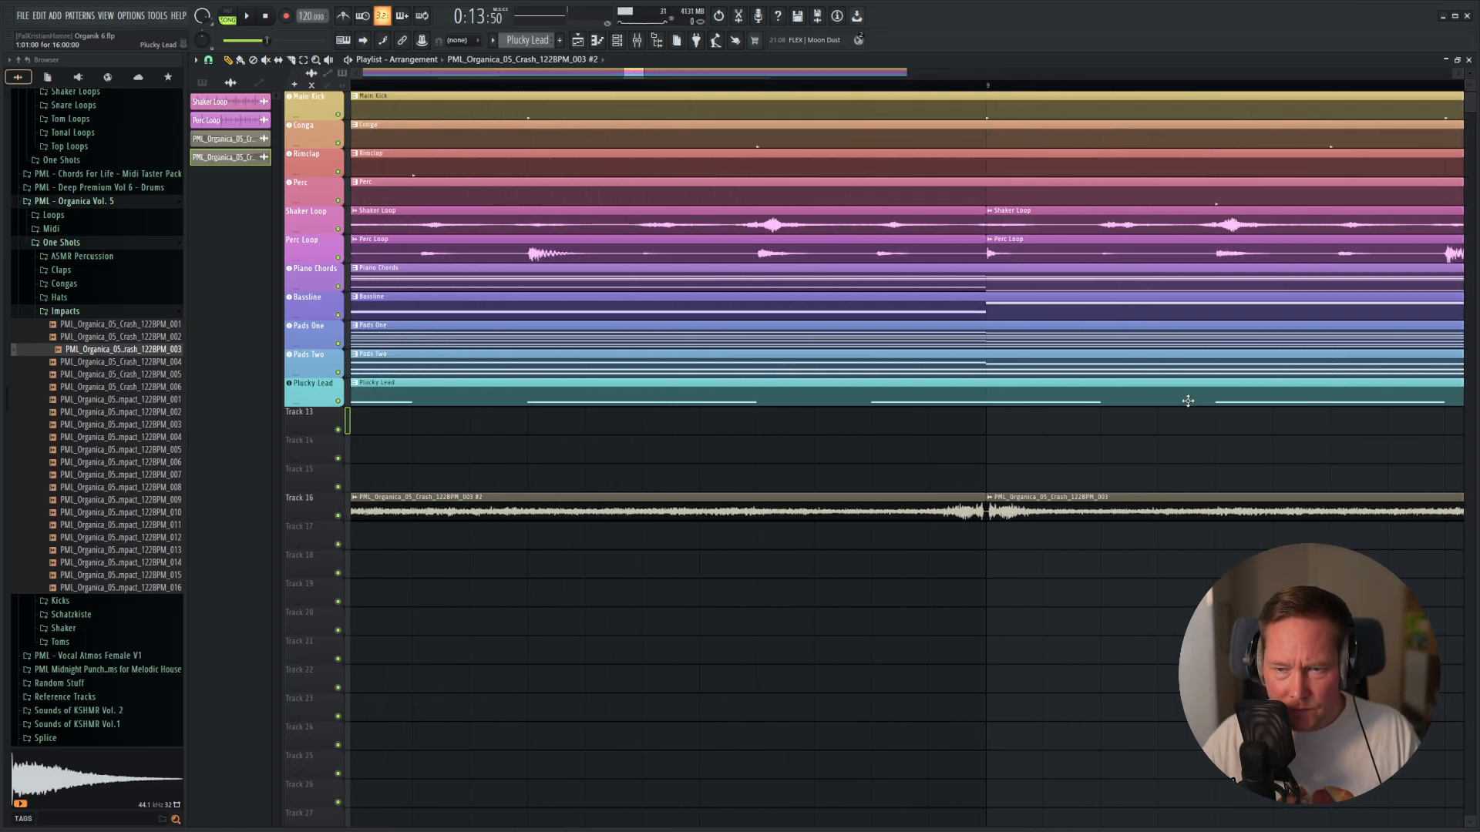
scroll(1188, 401, "up", 6)
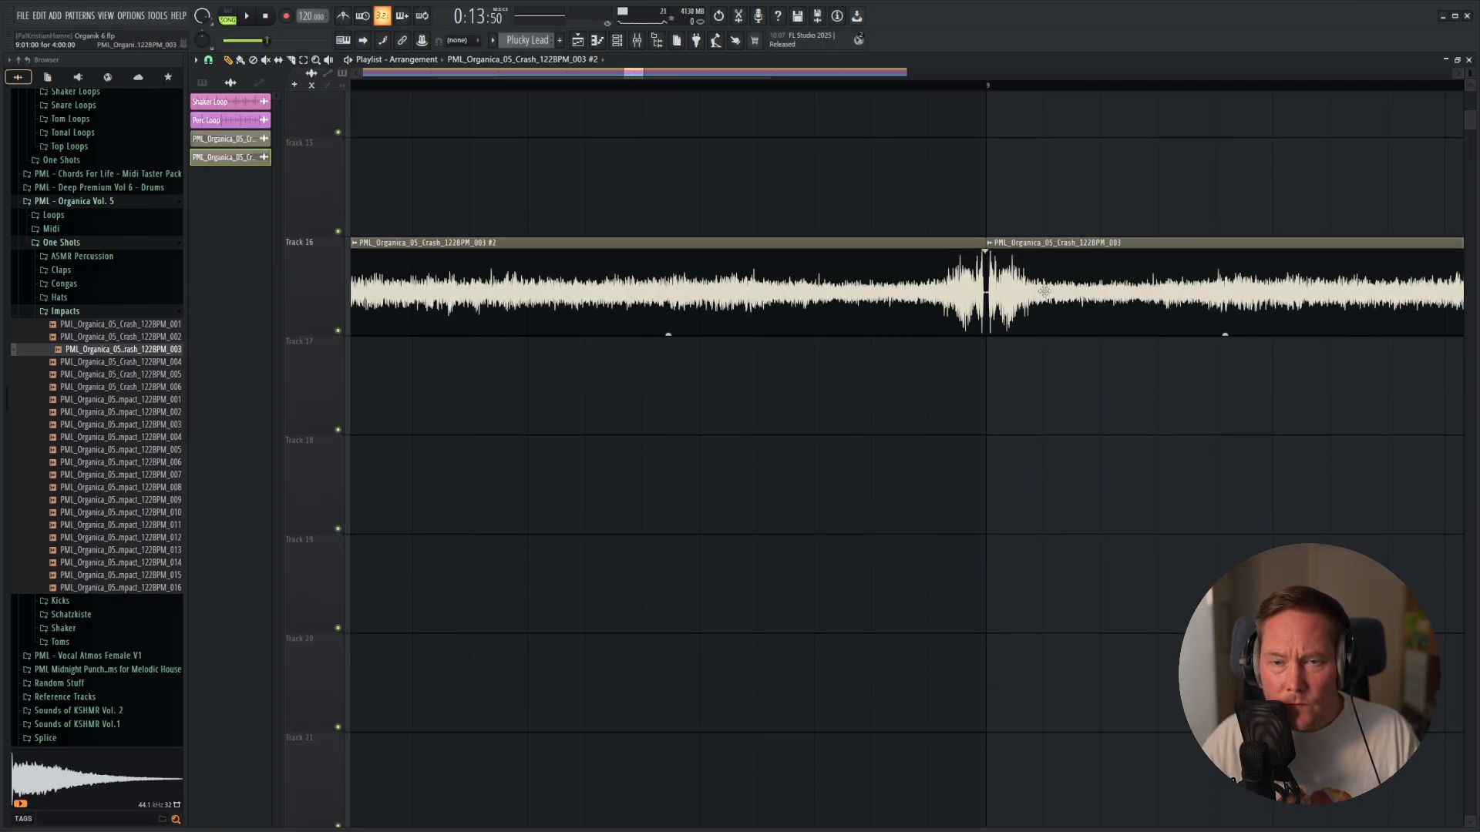
left_click_drag(1043, 291, 1087, 310)
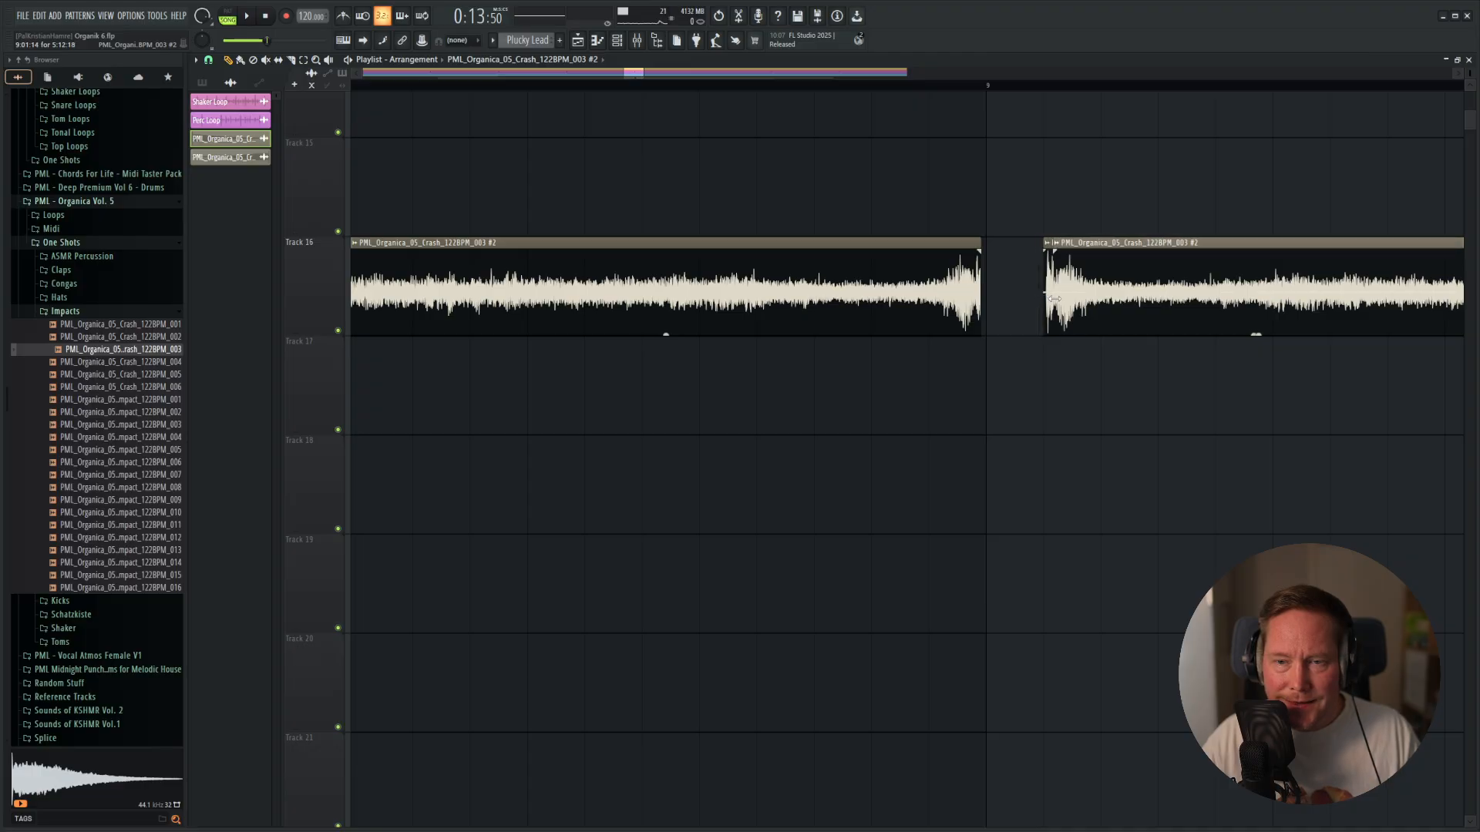
left_click_drag(1066, 316, 996, 318)
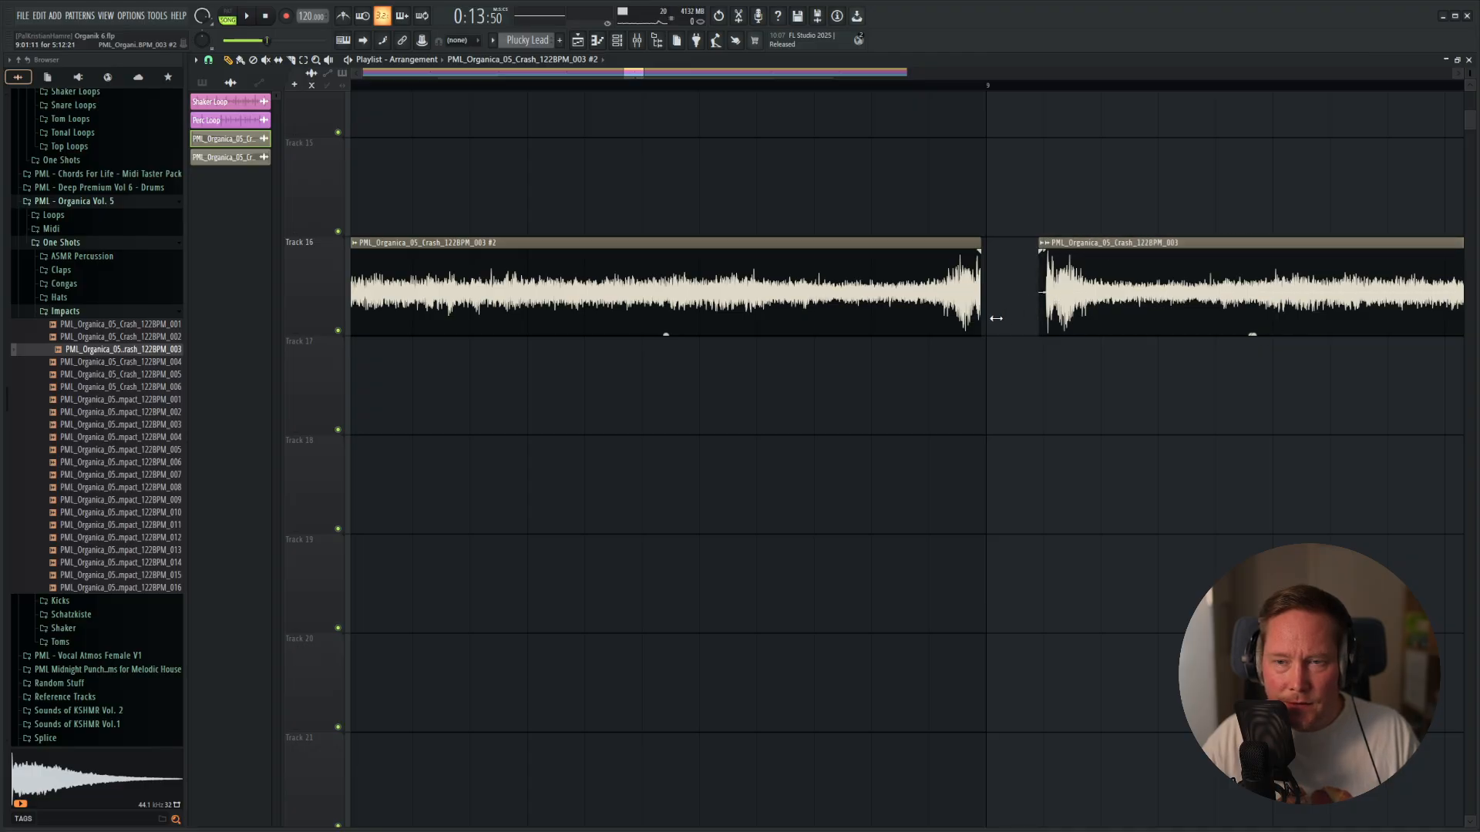
left_click_drag(1170, 247, 1119, 347)
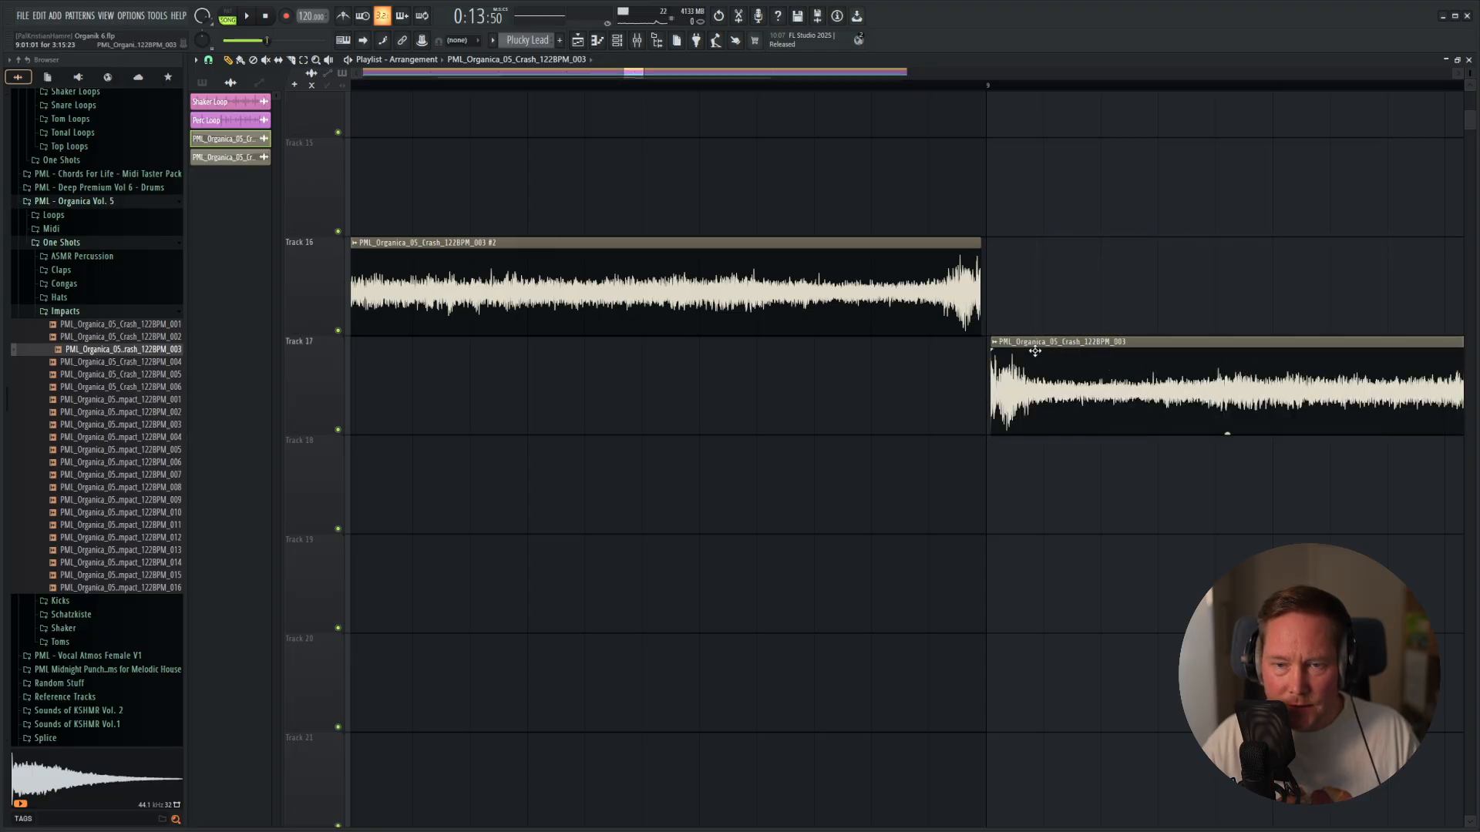
left_click_drag(1033, 342, 948, 242)
Inspect the joined crash clips on Track 16 and play across bar 9 to check the tightened transition.
scroll(716, 383, "down", 3)
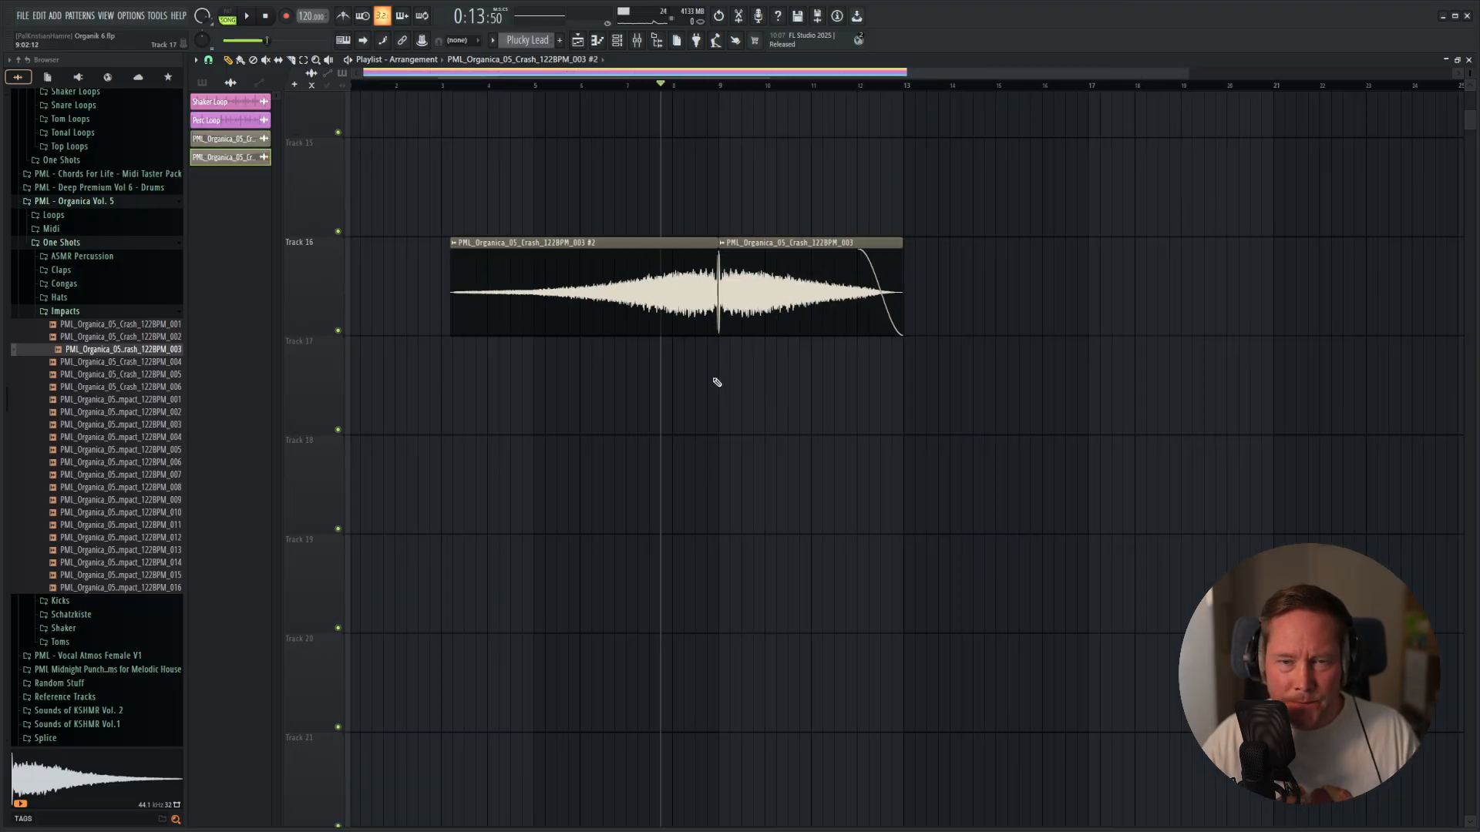
scroll(383, 277, "down", 2)
scroll(431, 286, "up", 5)
scroll(432, 280, "up", 4)
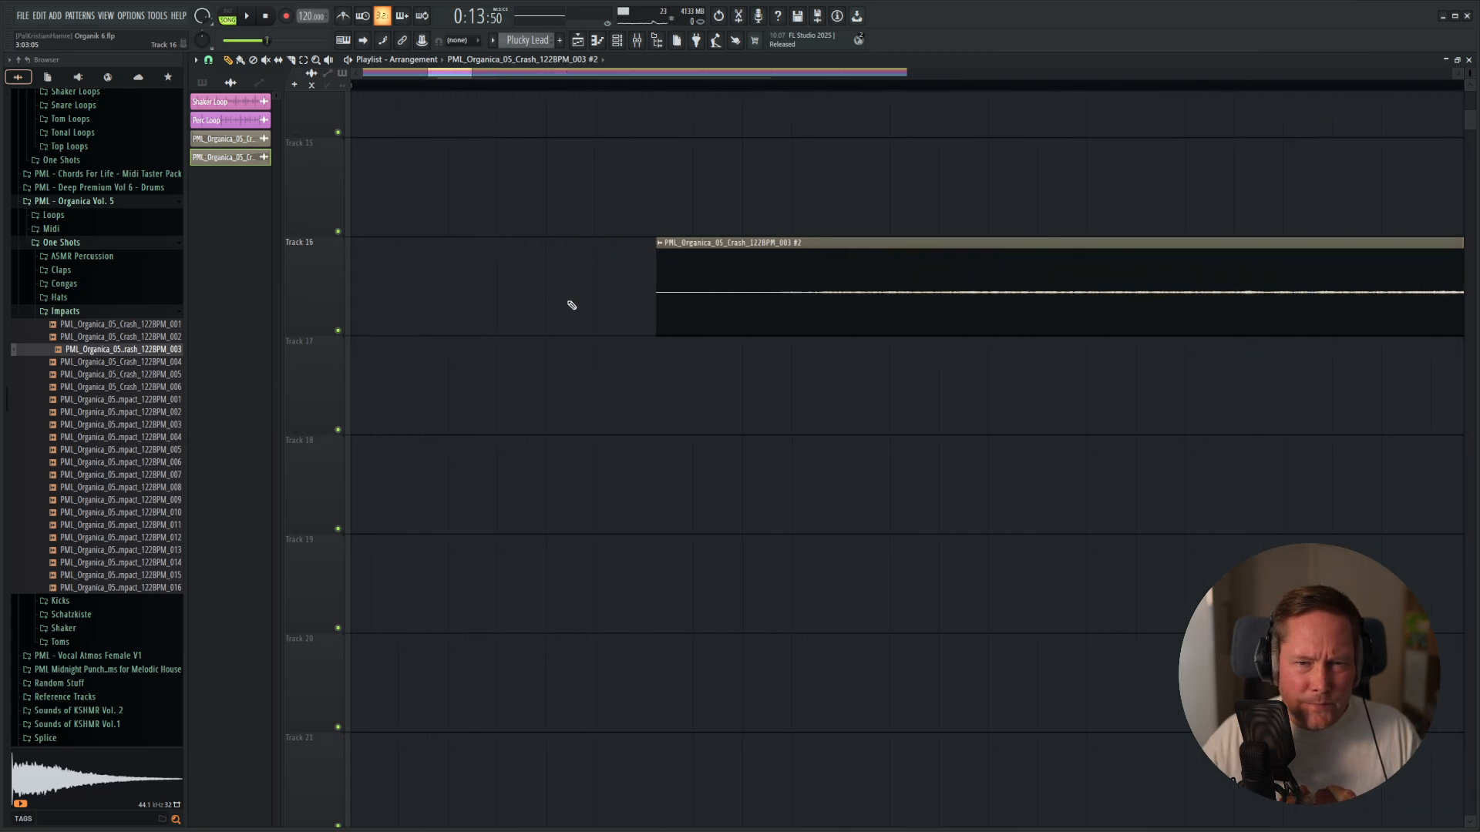
scroll(568, 303, "down", 5)
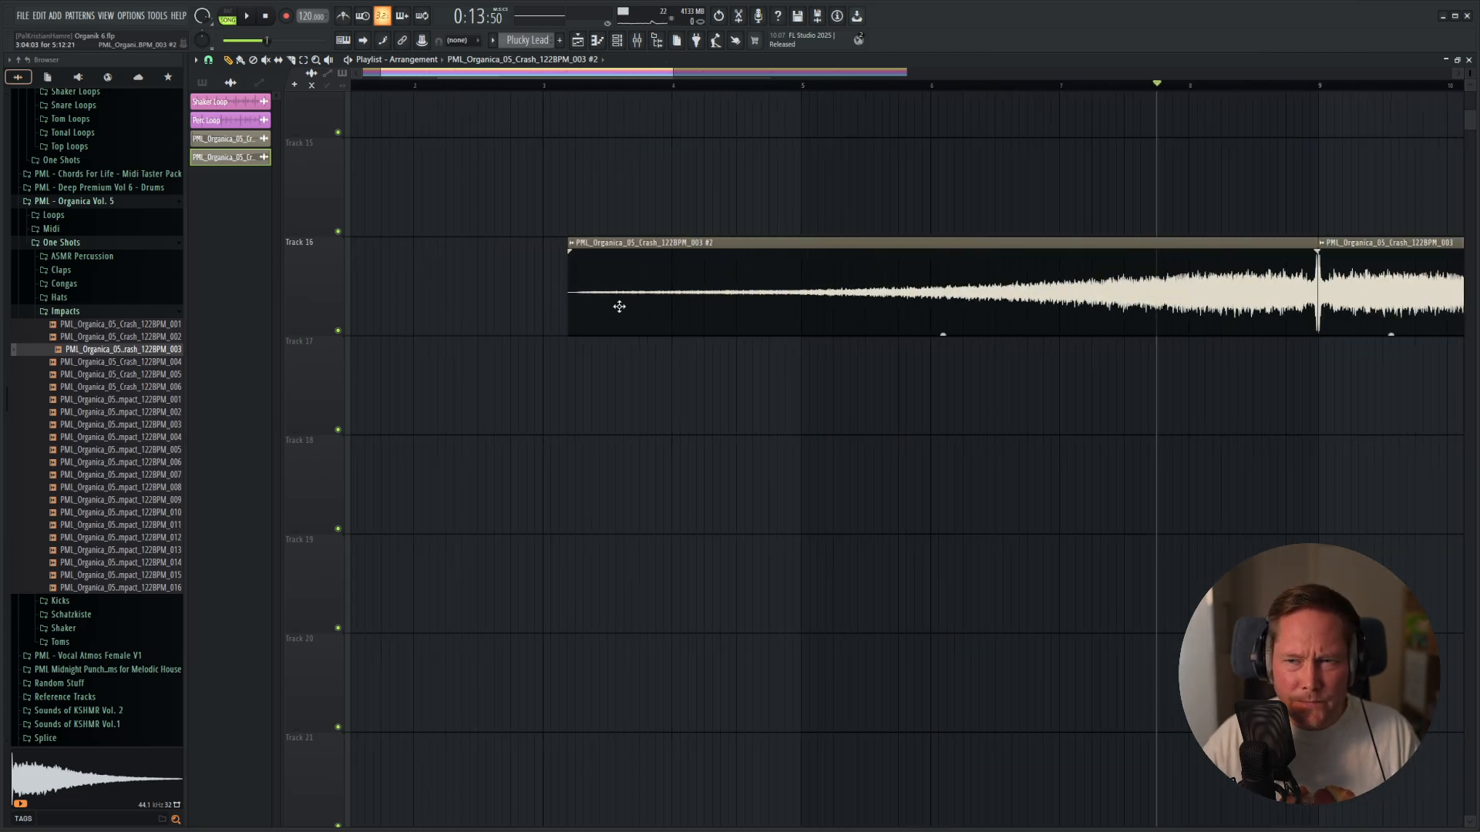
key("space")
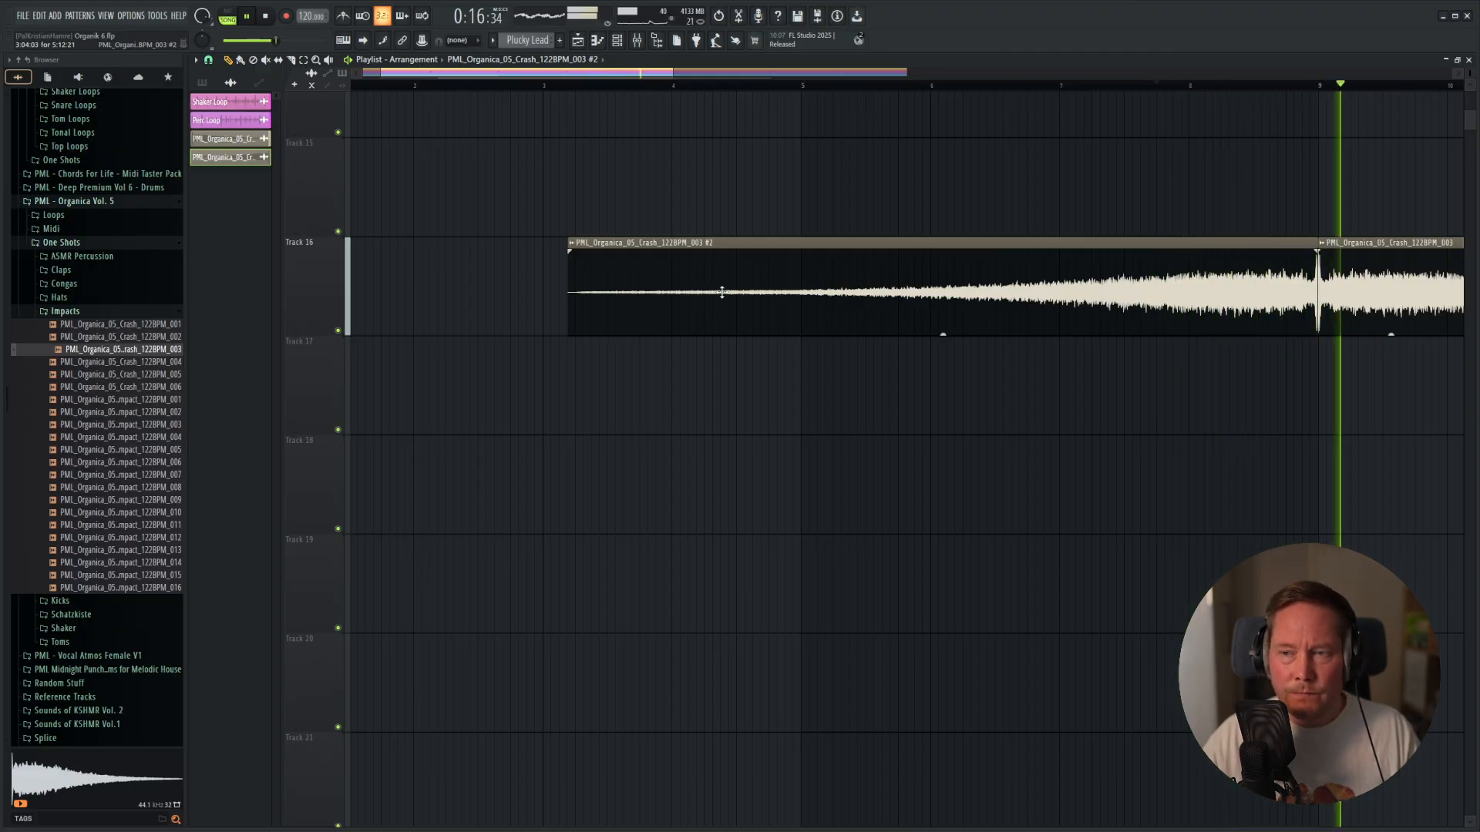
key("space")
Extend the end of the trimmed forward crash on Track 16 to bar 13.
scroll(879, 309, "down", 3)
scroll(879, 310, "down", 4)
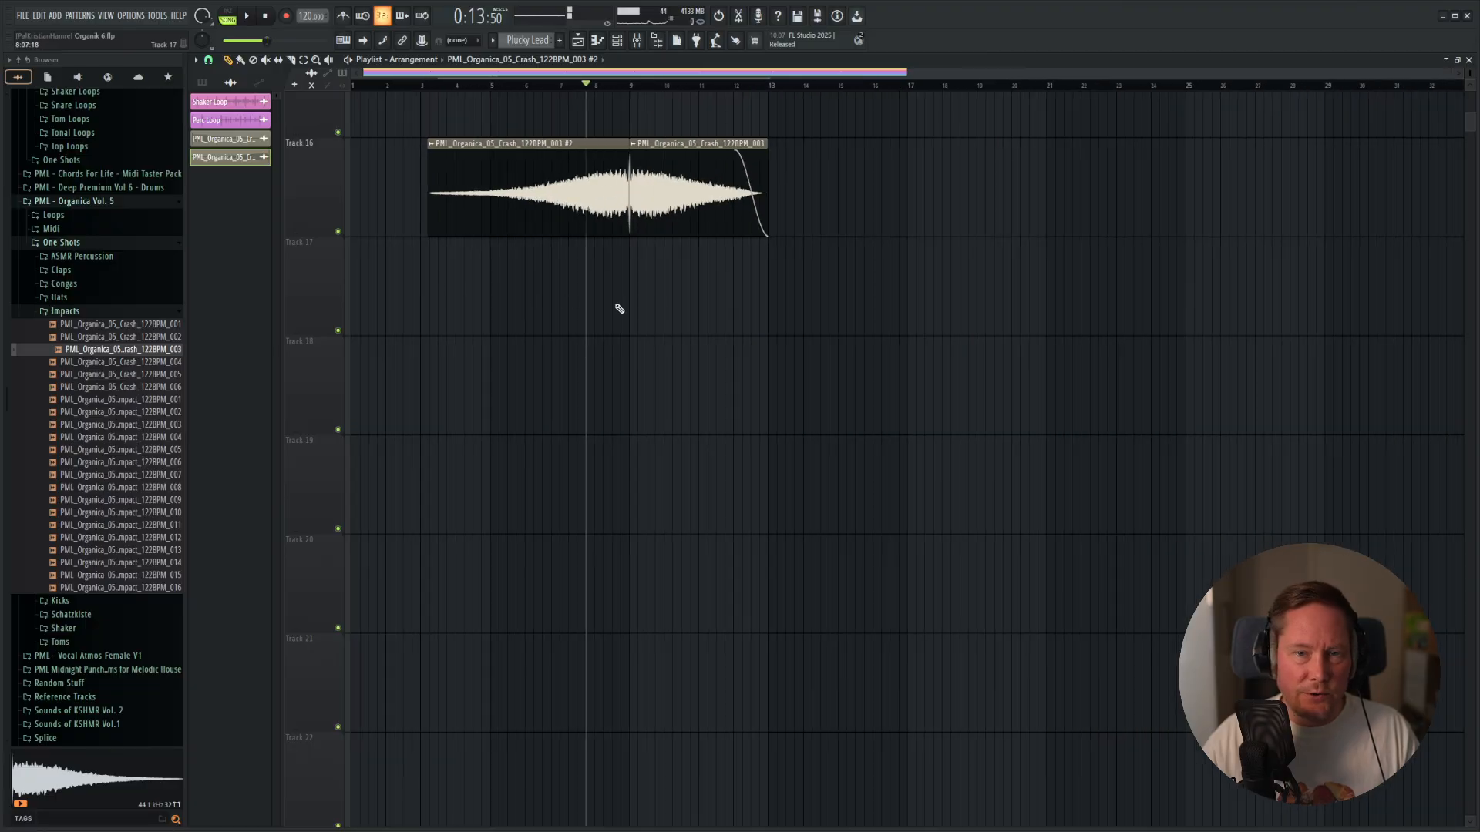
scroll(663, 248, "up", 4)
scroll(753, 297, "down", 3)
scroll(803, 297, "up", 4)
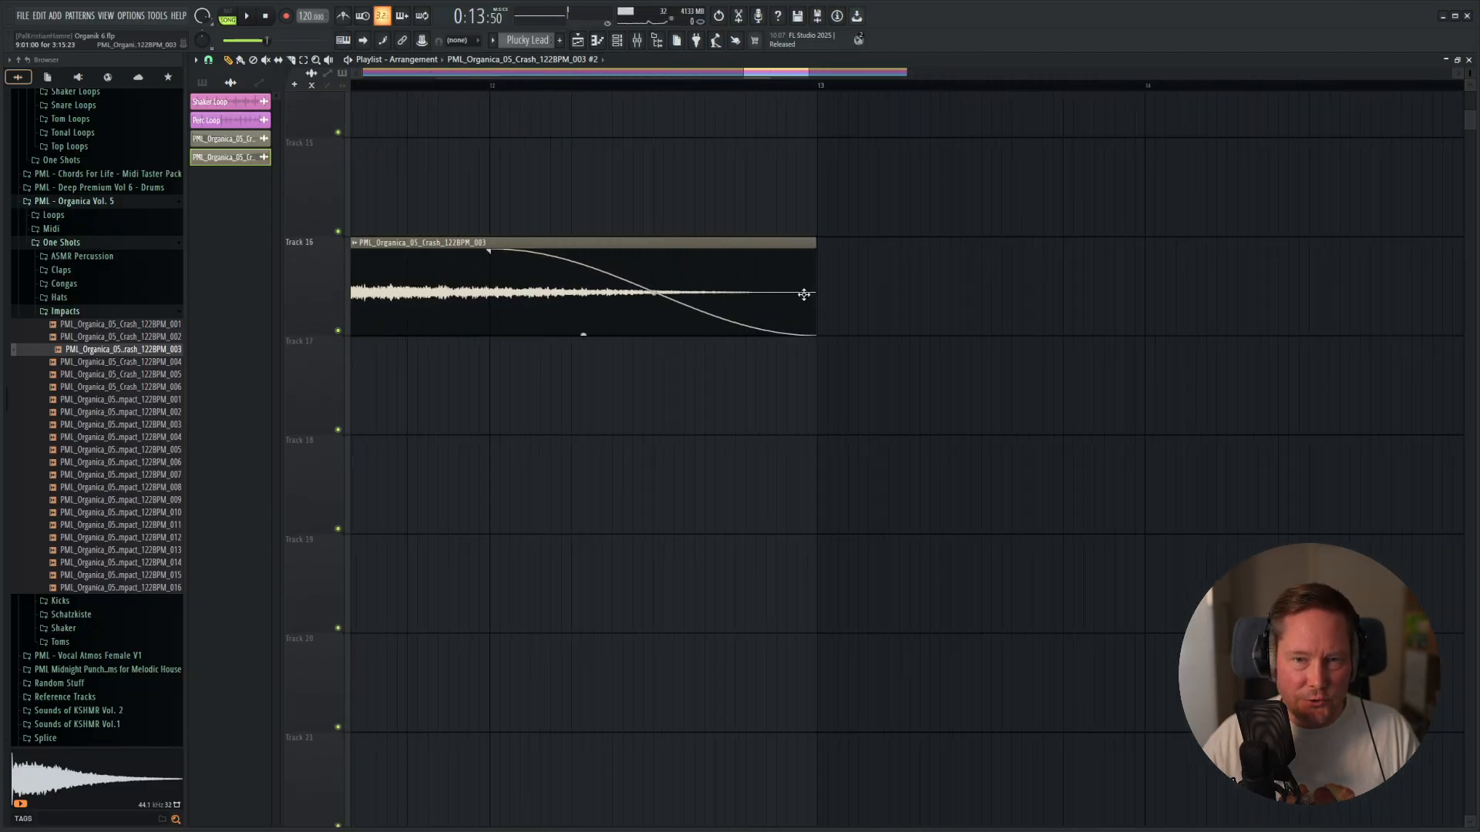
scroll(825, 248, "up", 3)
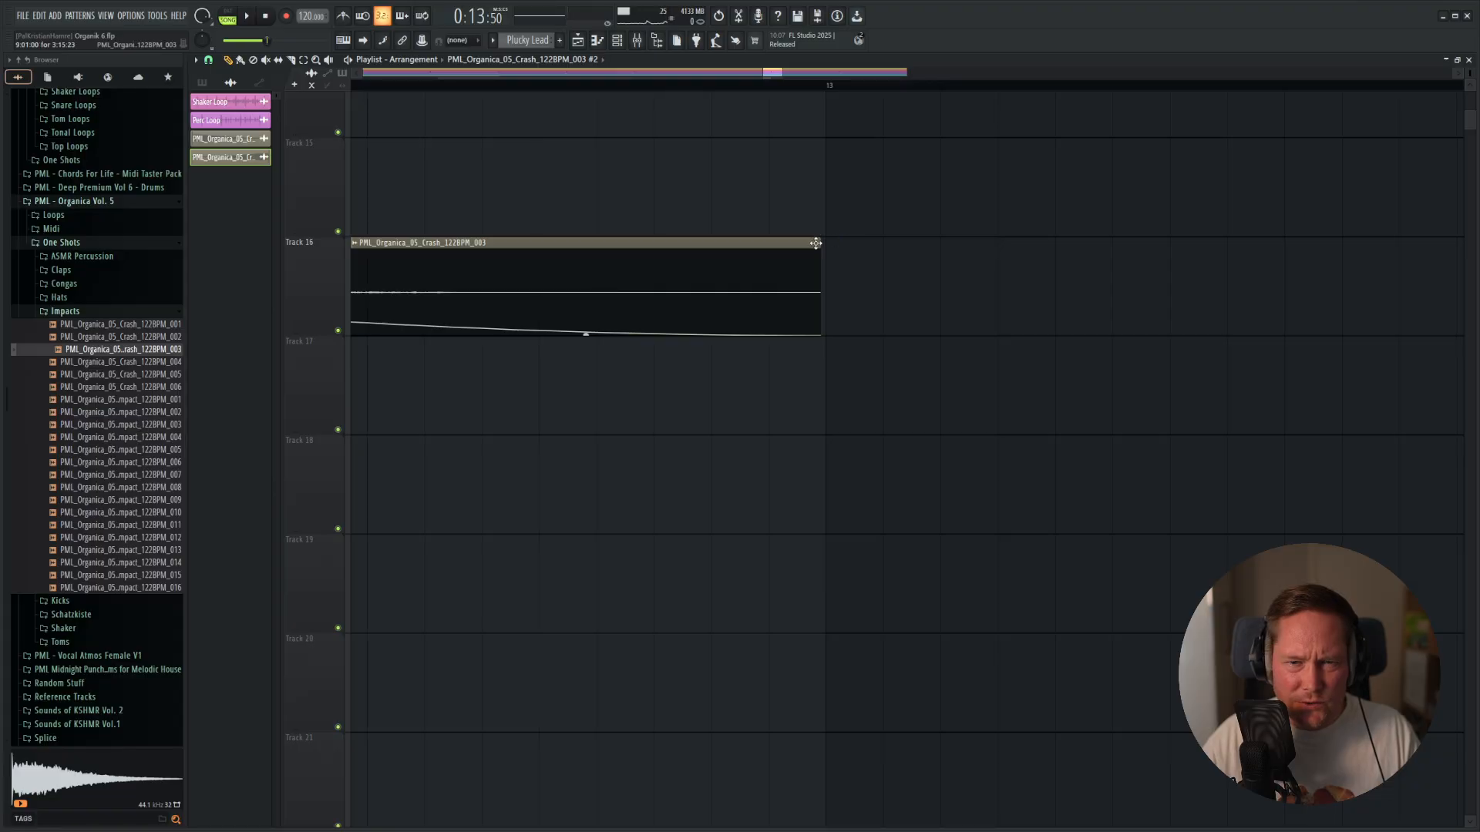
left_click_drag(818, 242, 821, 243)
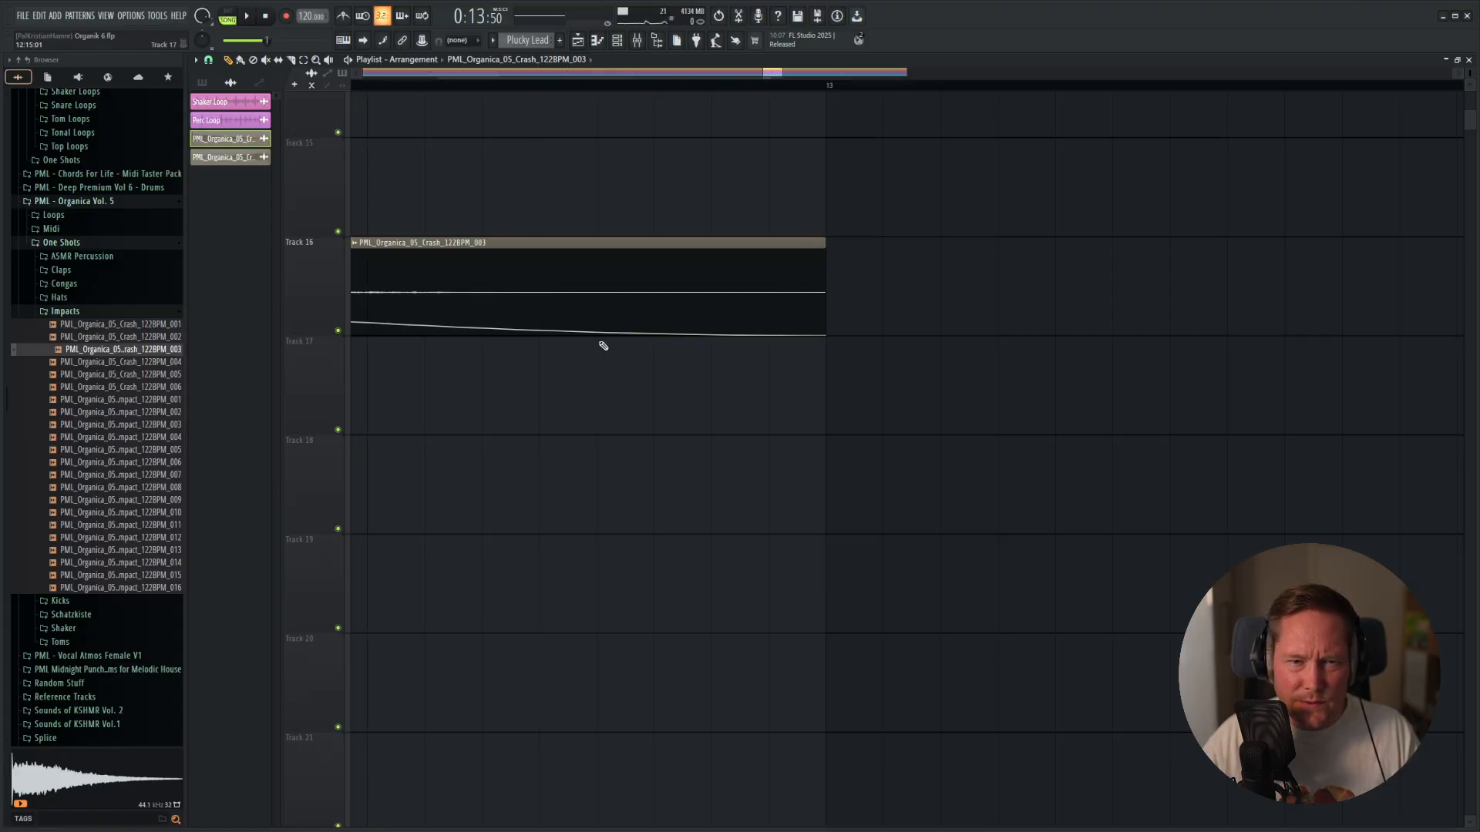
scroll(593, 339, "down", 6)
scroll(501, 443, "up", 5)
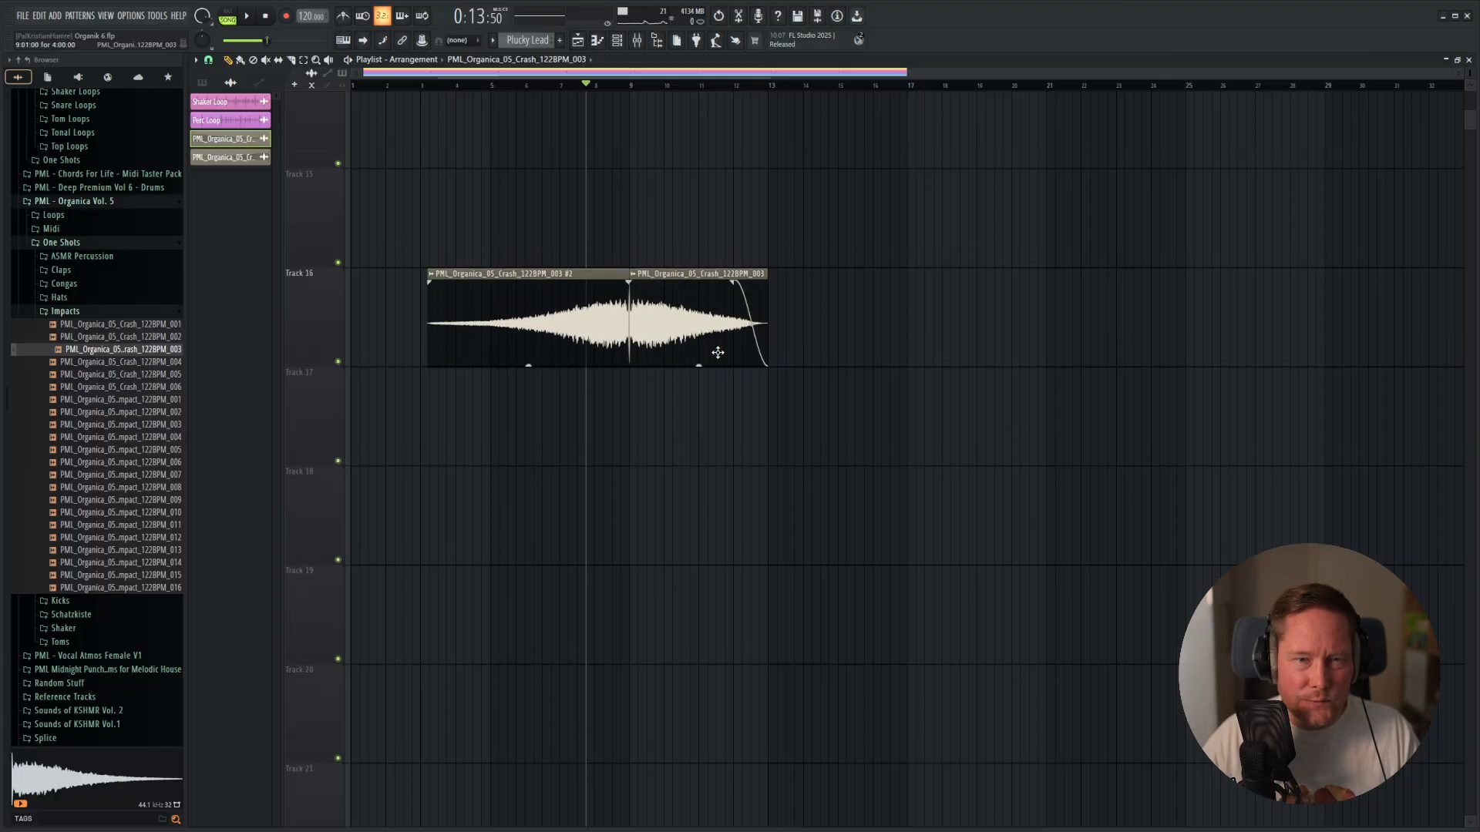
Delete the old crash clip on Track 13 and move the trimmed forward crash there, starting at bar 1.
right_click(456, 430)
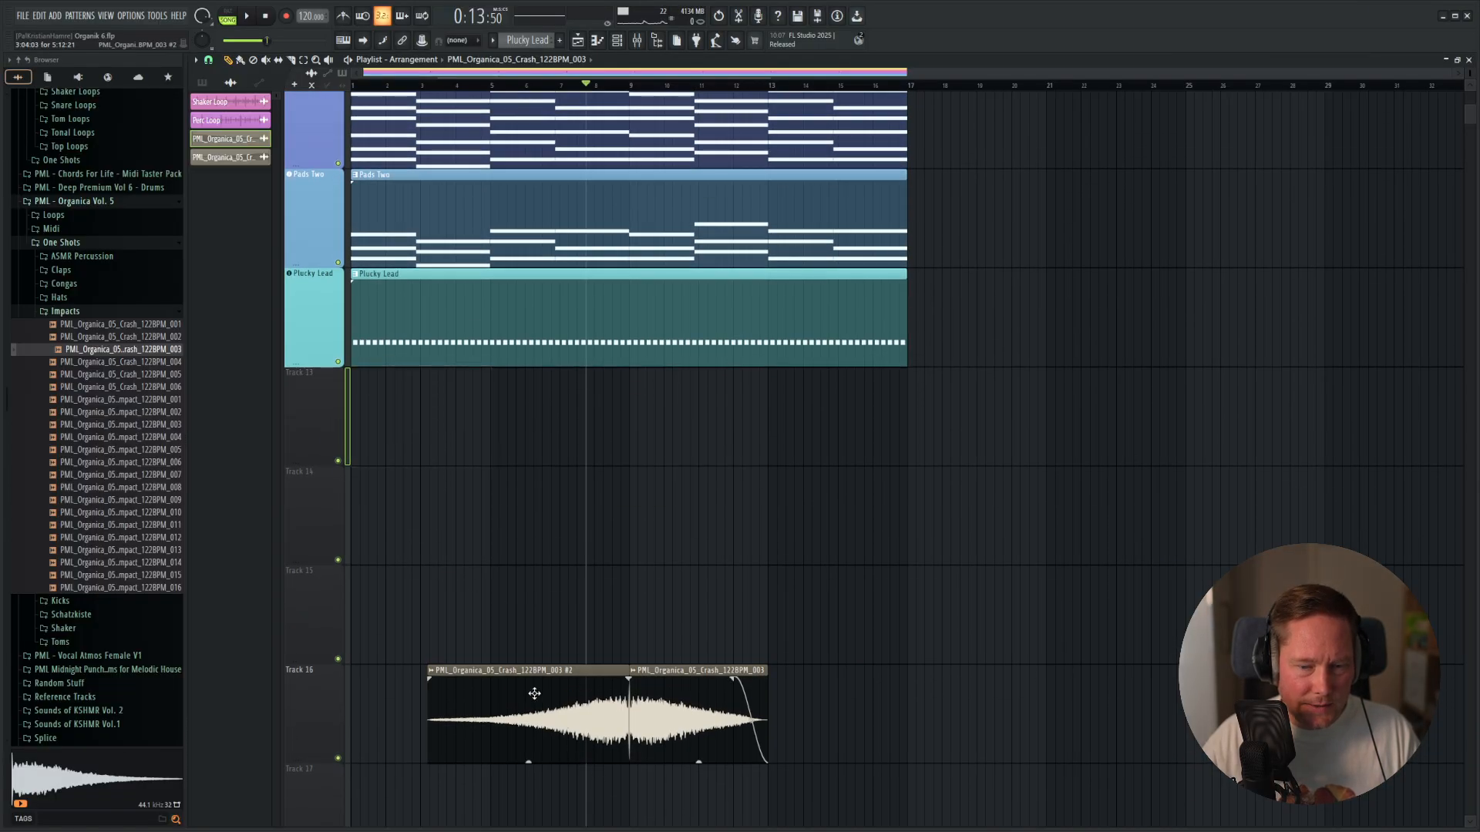
scroll(534, 693, "down", 4)
scroll(567, 304, "up", 5)
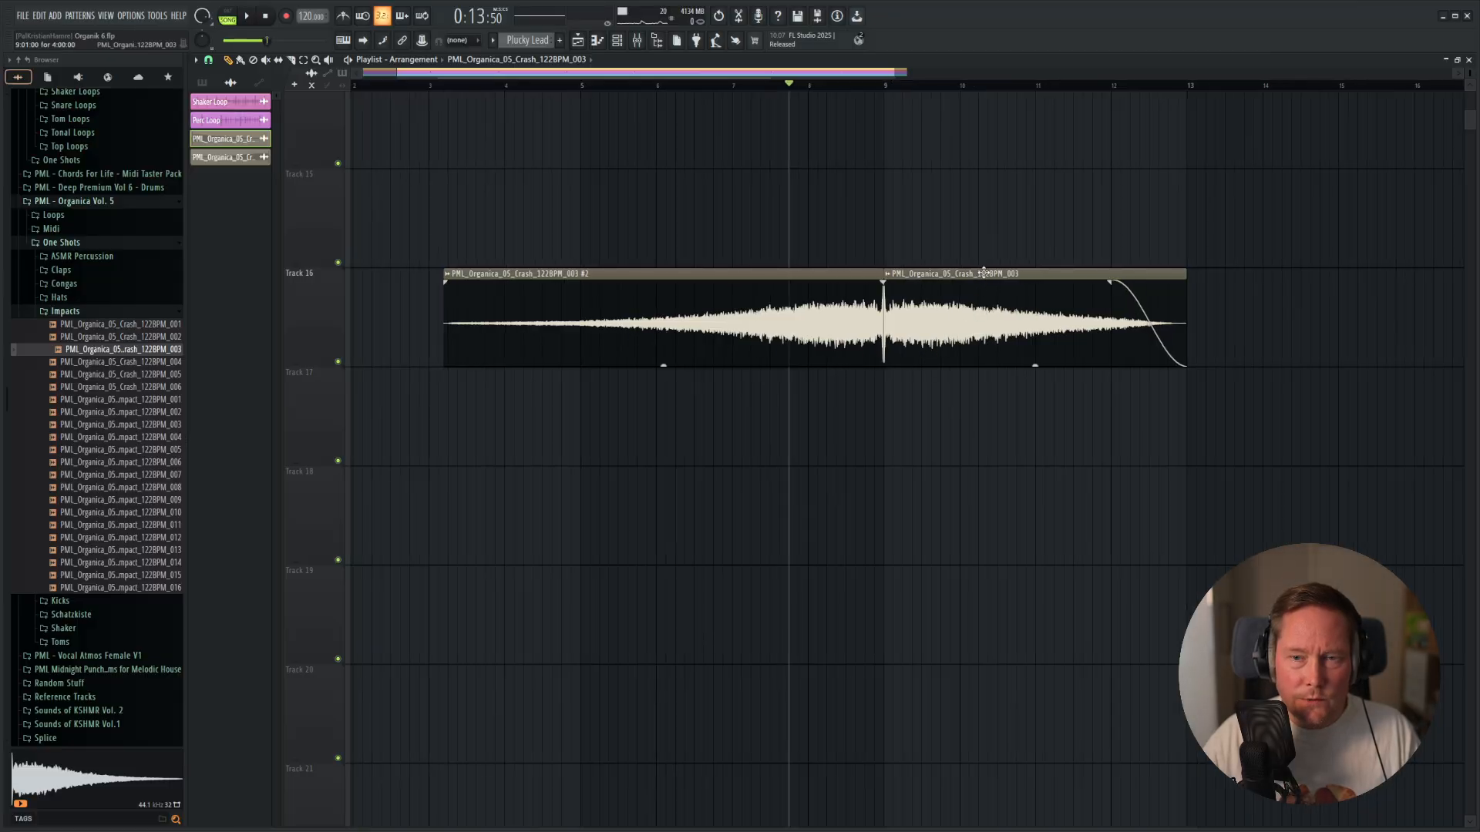
left_click_drag(984, 272, 450, 433)
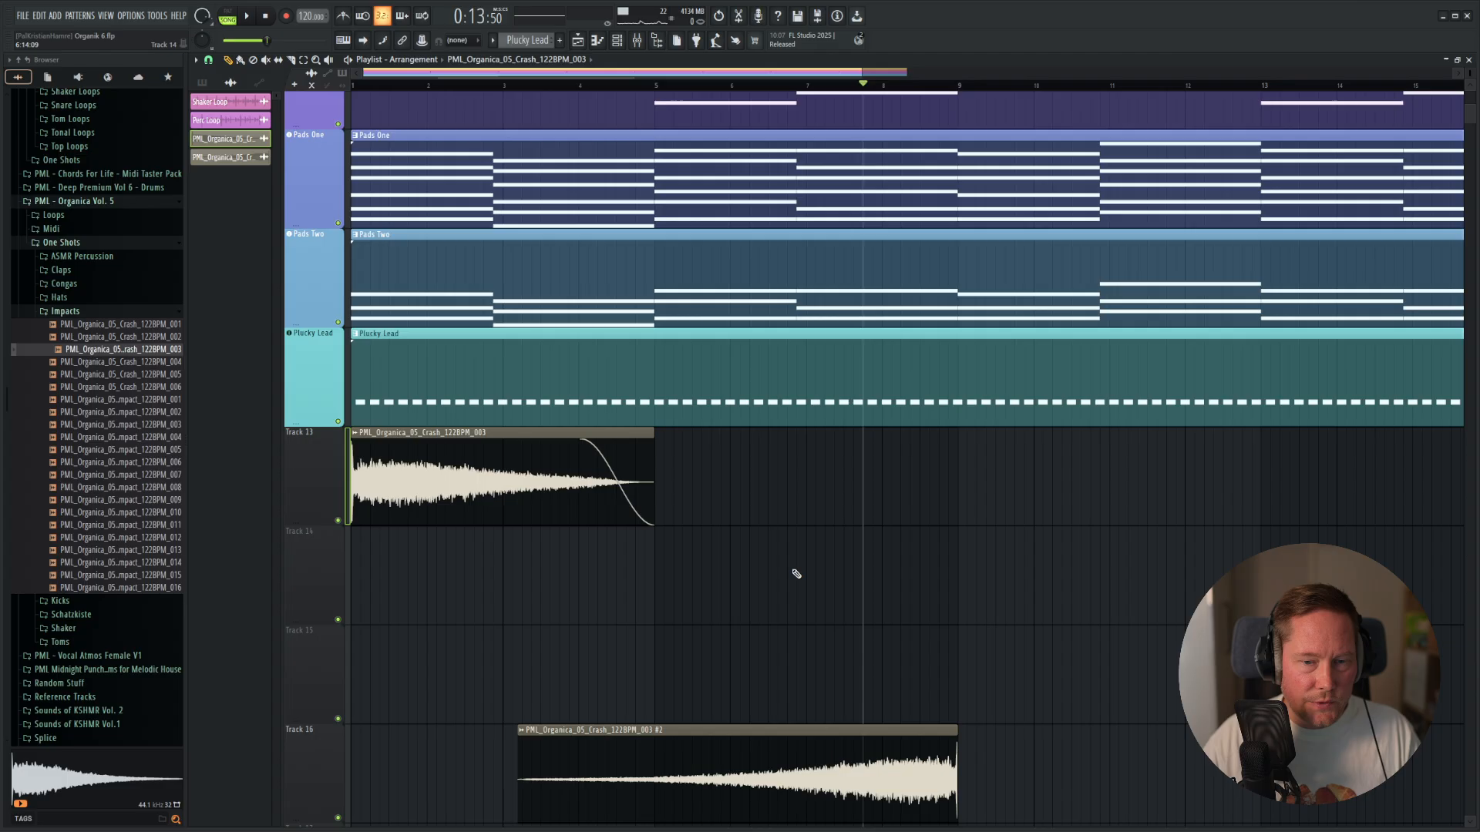
Move the reversed crash clip from Track 16 to Track 14, ending at bar 9.
left_click_drag(915, 735, 926, 468)
scroll(922, 496, "up", 5)
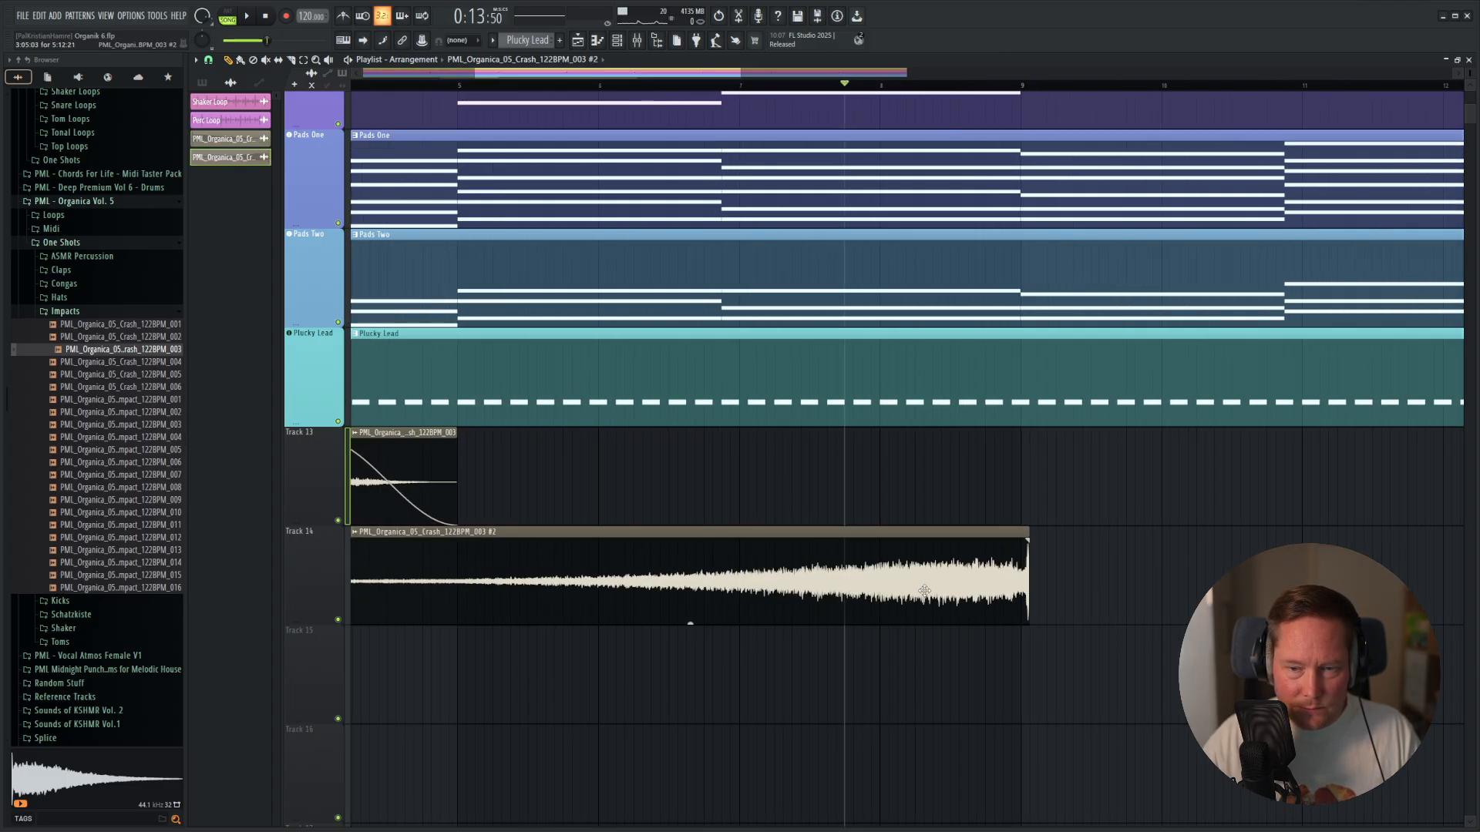
scroll(898, 571, "down", 5)
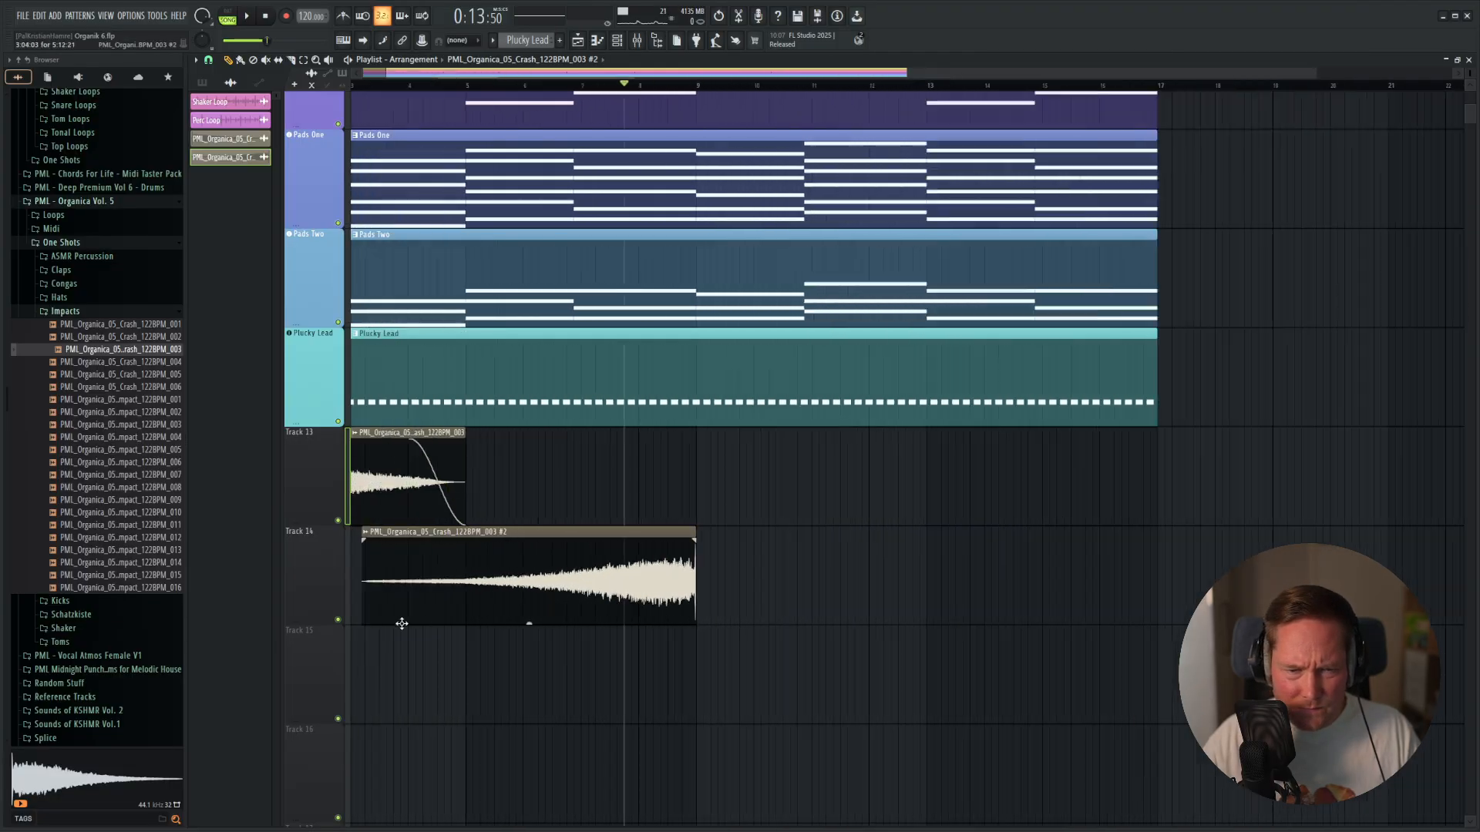
Align the start of the reversed crash clip on Track 14 to bar 5 and give it a fade-in of about 1.9 seconds.
left_click_drag(449, 568, 626, 580)
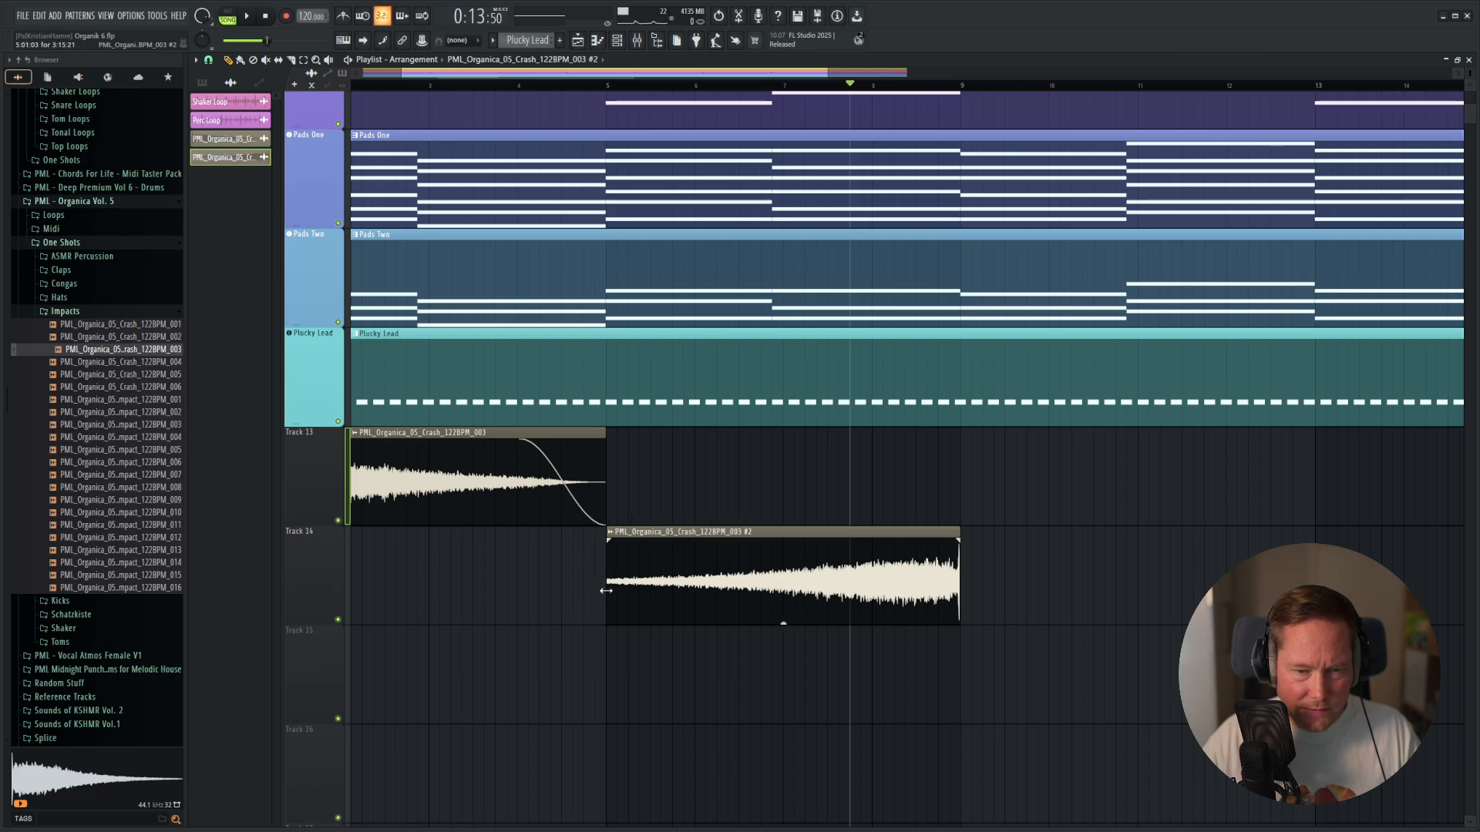
scroll(627, 585, "up", 5)
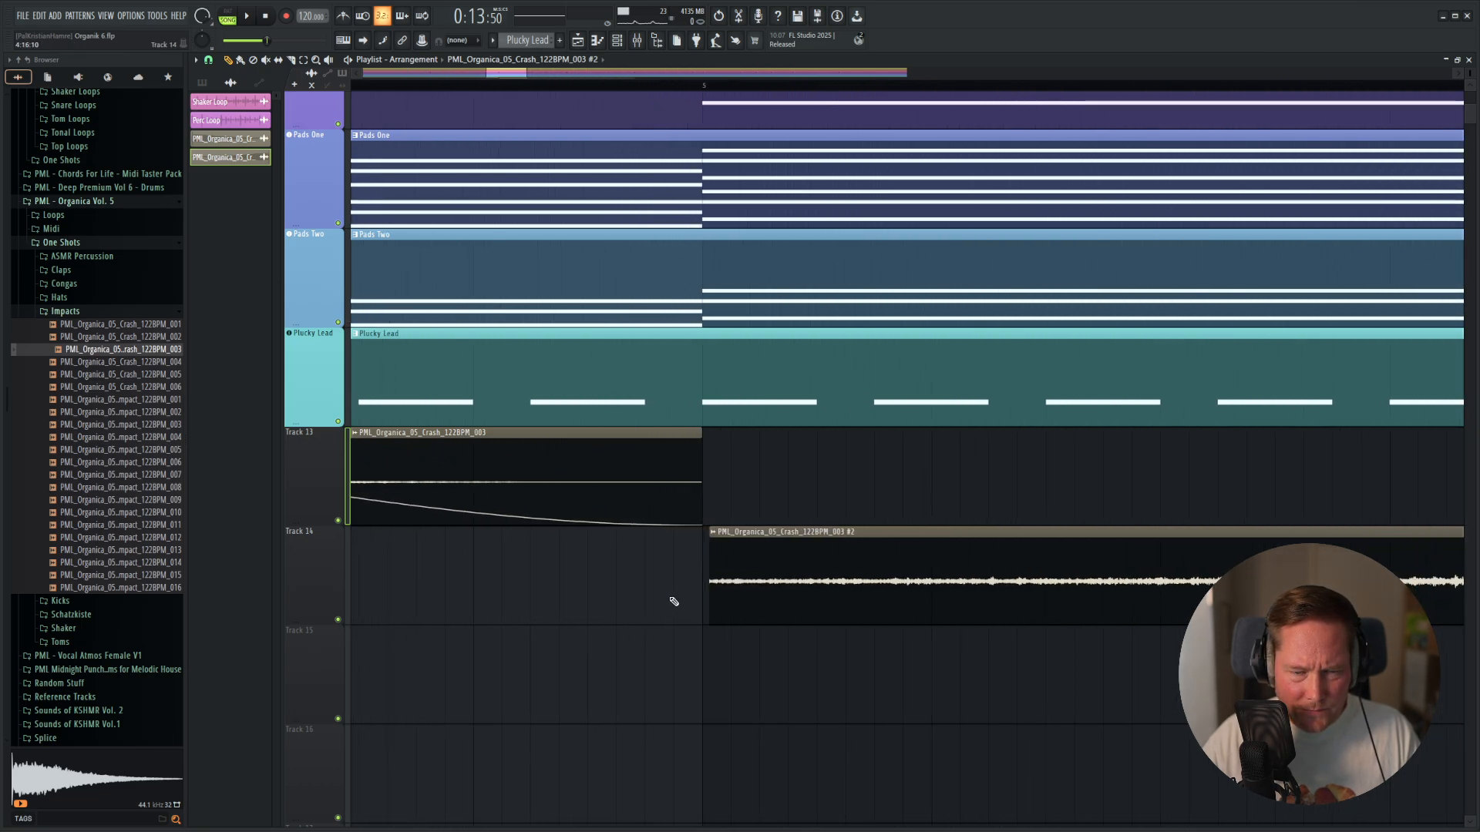
scroll(674, 601, "up", 3)
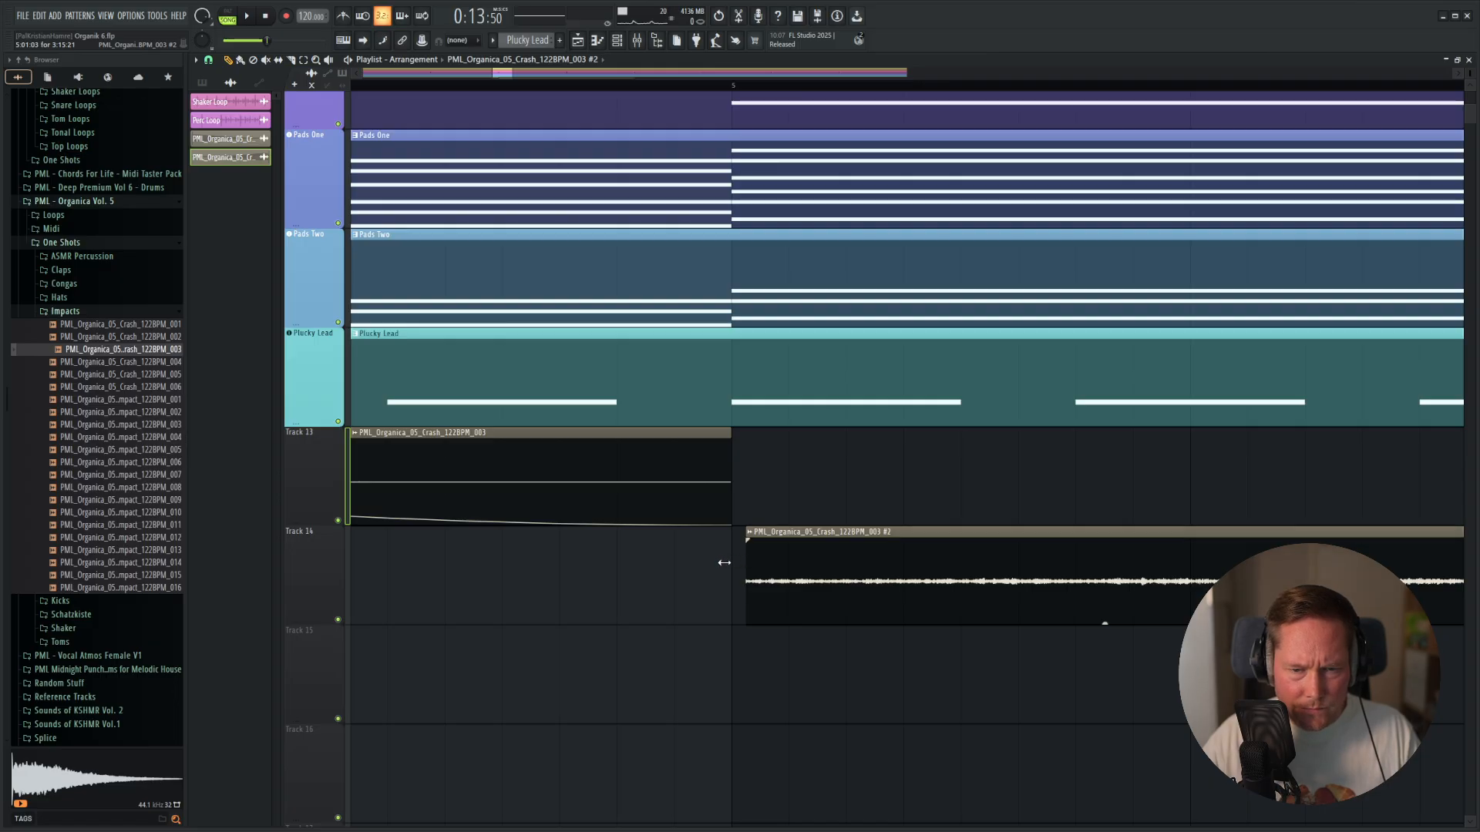
left_click_drag(739, 542, 1341, 540)
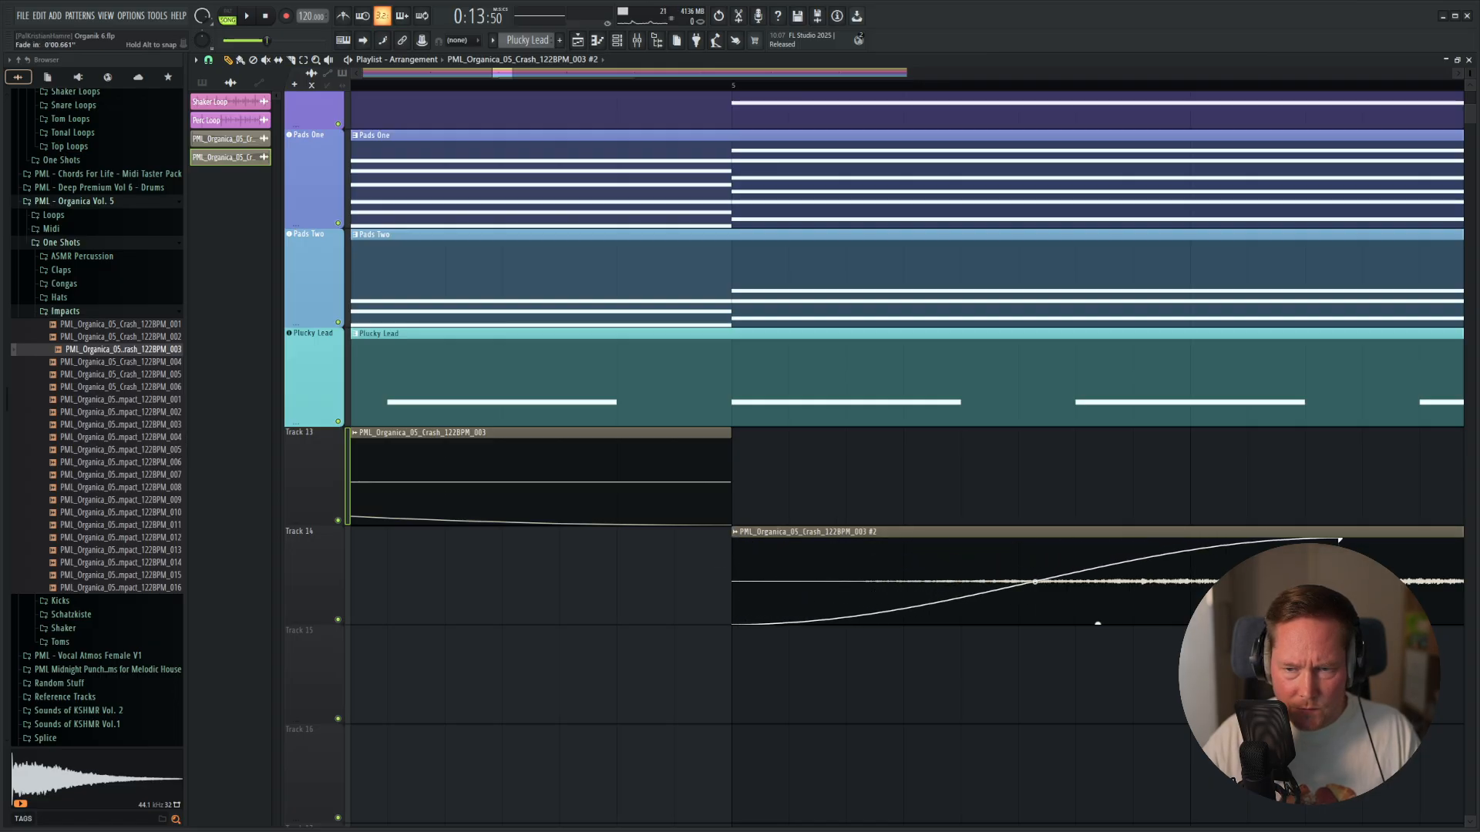
scroll(1203, 550, "down", 5)
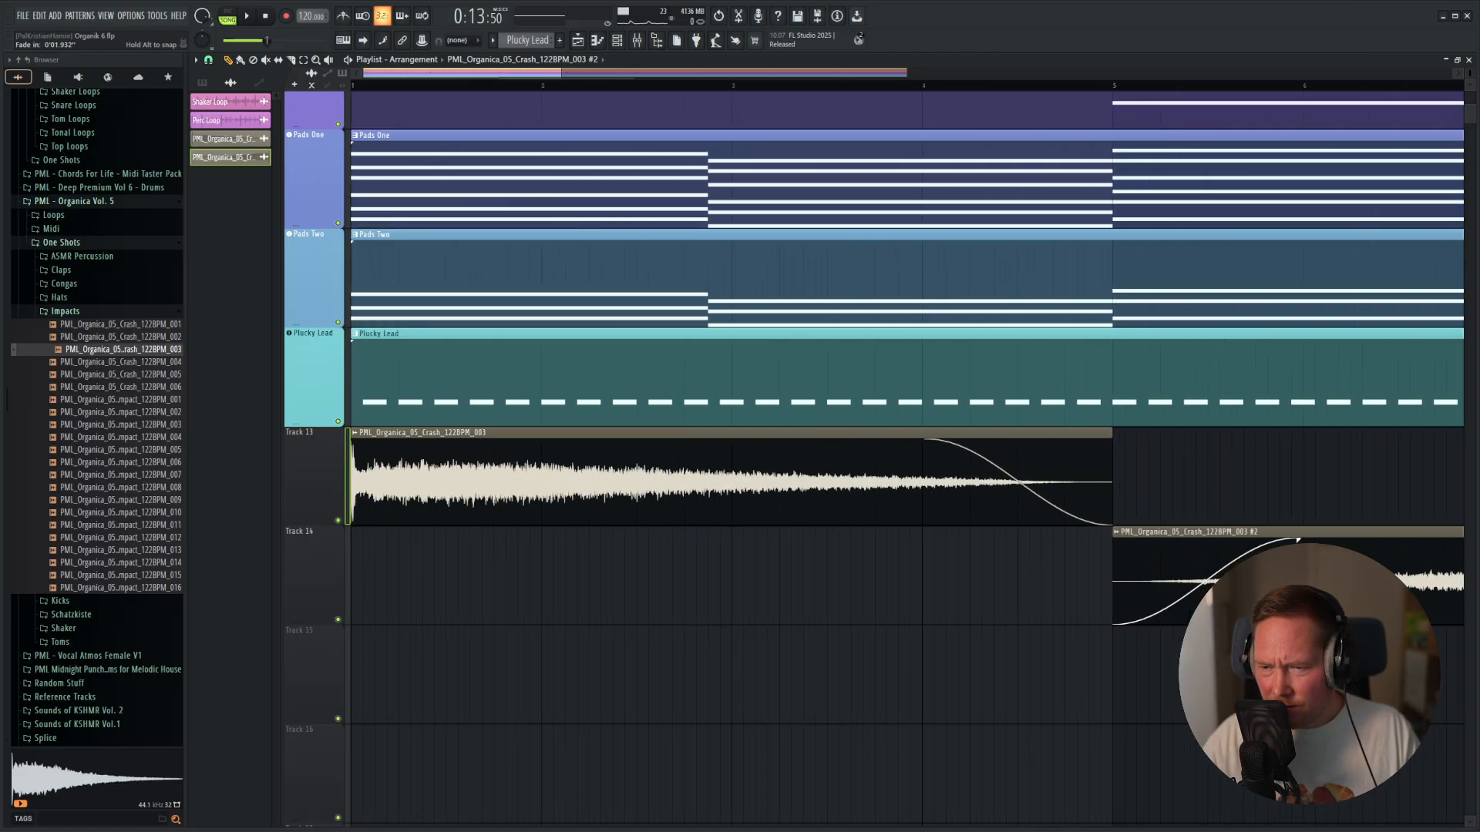
scroll(1191, 575, "down", 2)
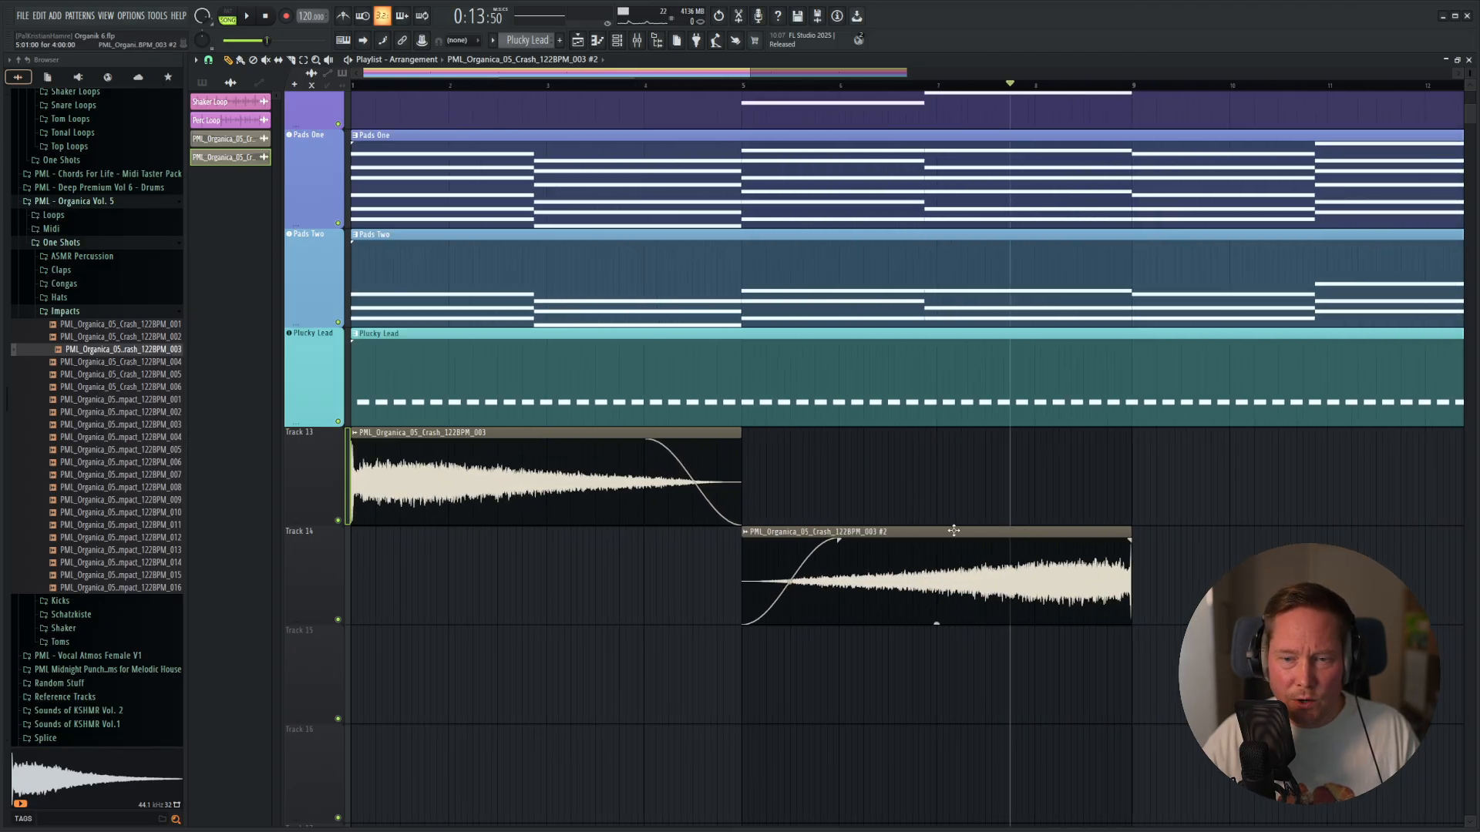
Move the faded reversed crash clip from Track 14 up to Track 13, starting at bar 5 directly behind the forward crash.
left_click_drag(953, 531, 911, 434)
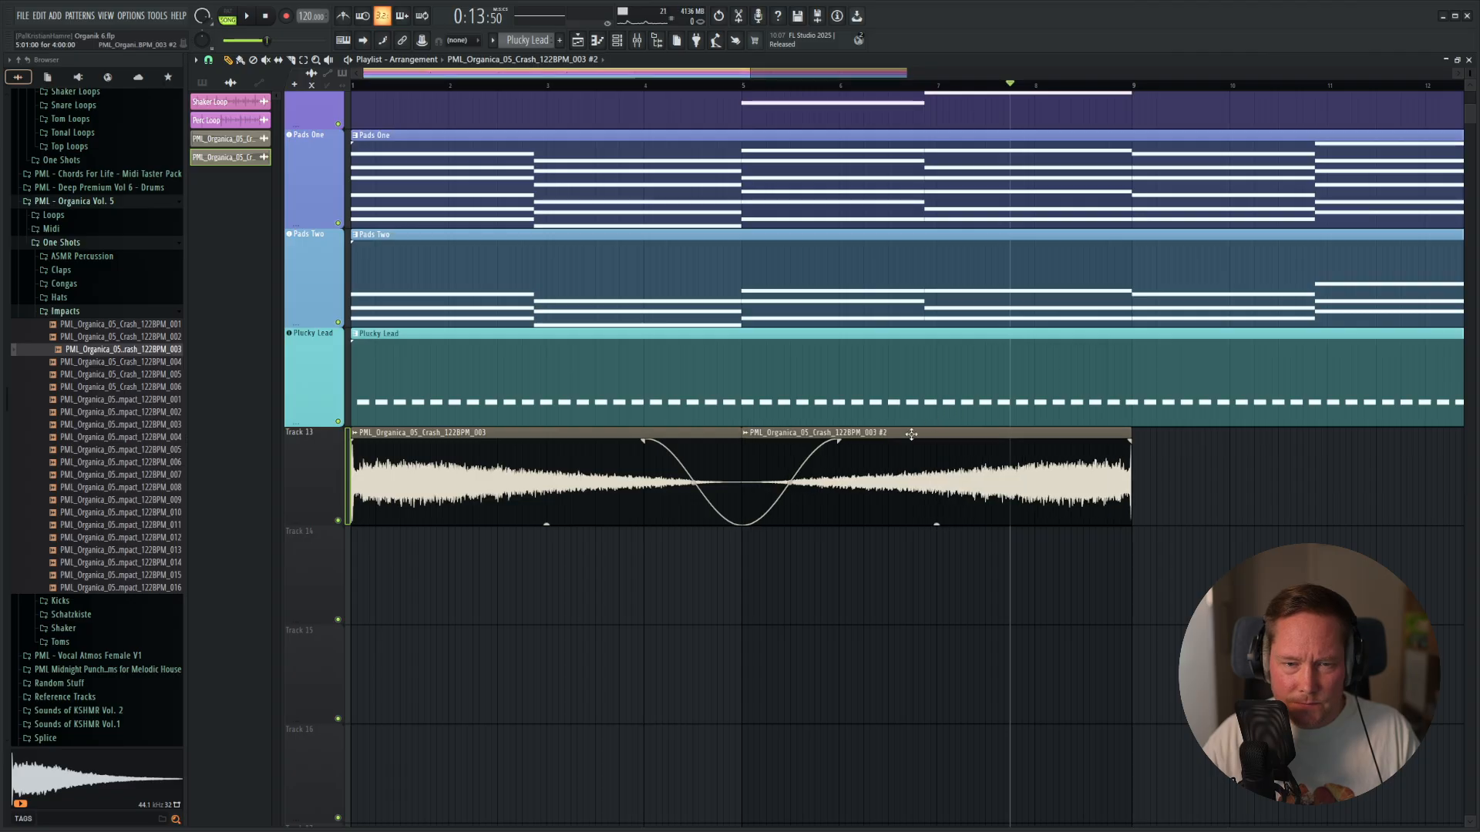
scroll(801, 491, "up", 5)
scroll(802, 494, "down", 5)
Duplicate both crash clips on Track 13 to fill bars 9 to 17 and start playback from bar 1.
left_click_drag(928, 601, 731, 496)
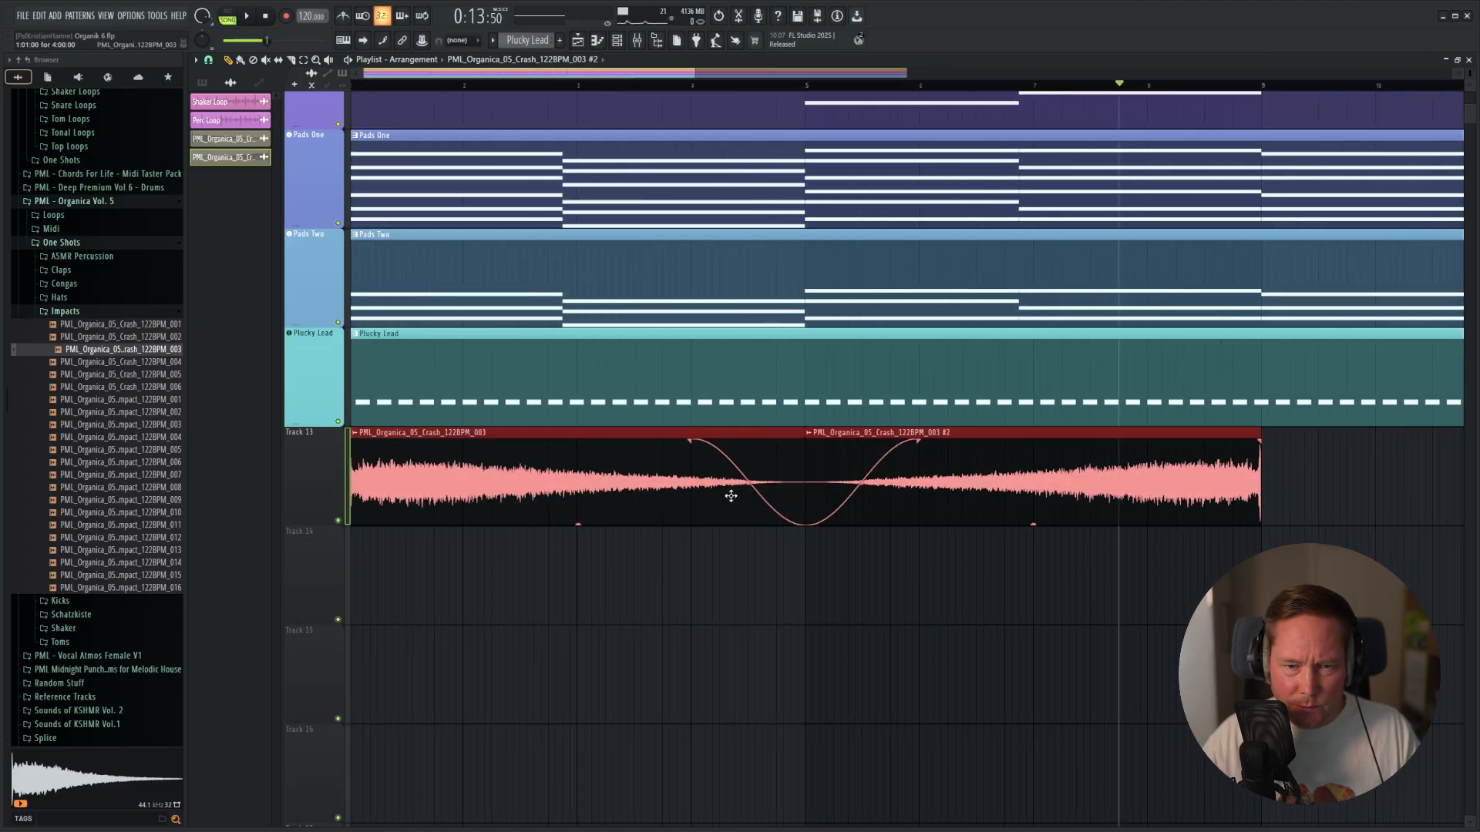
key("ctrl+b")
scroll(994, 555, "down", 3)
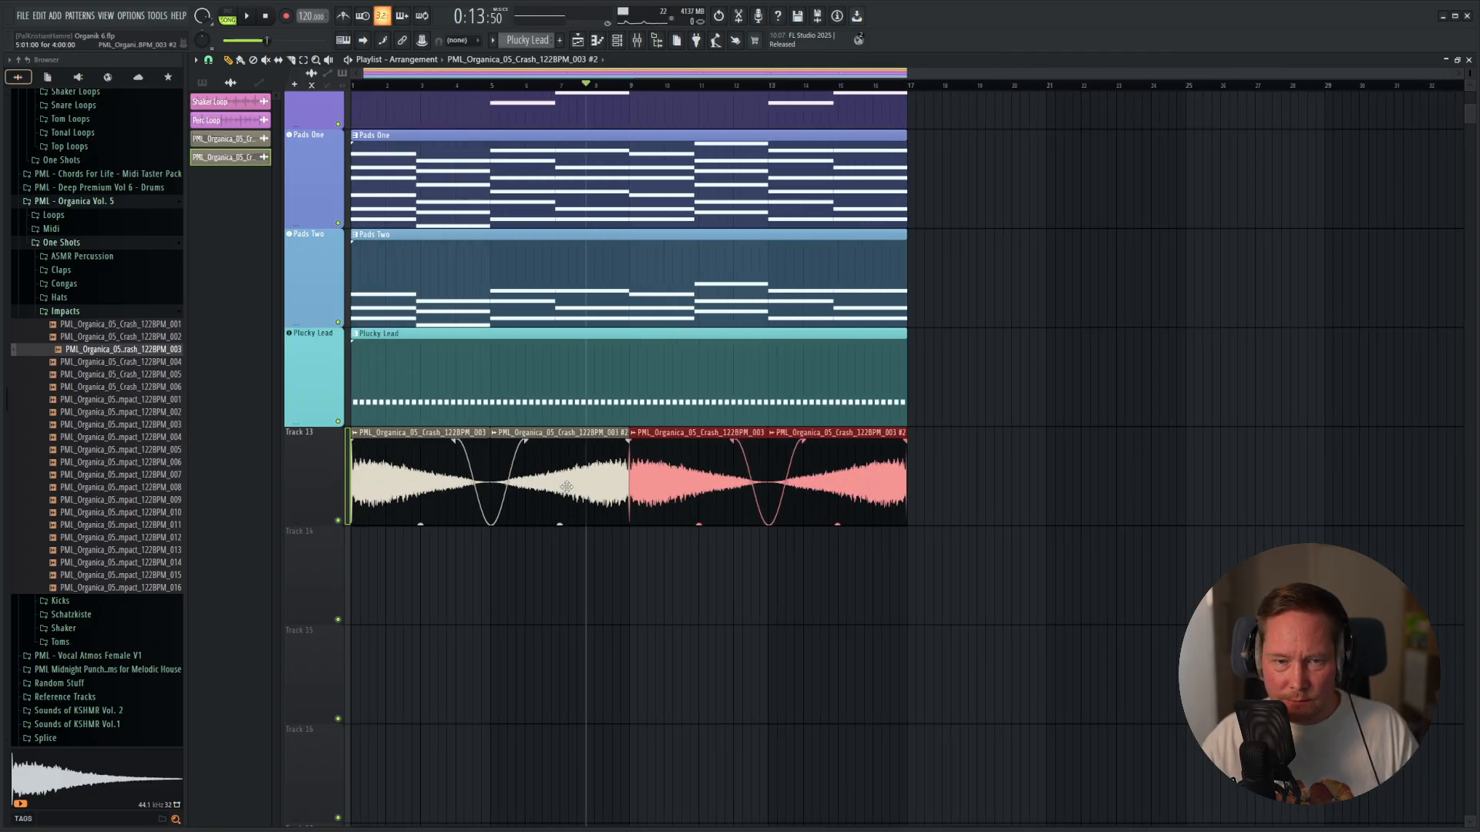
key("space")
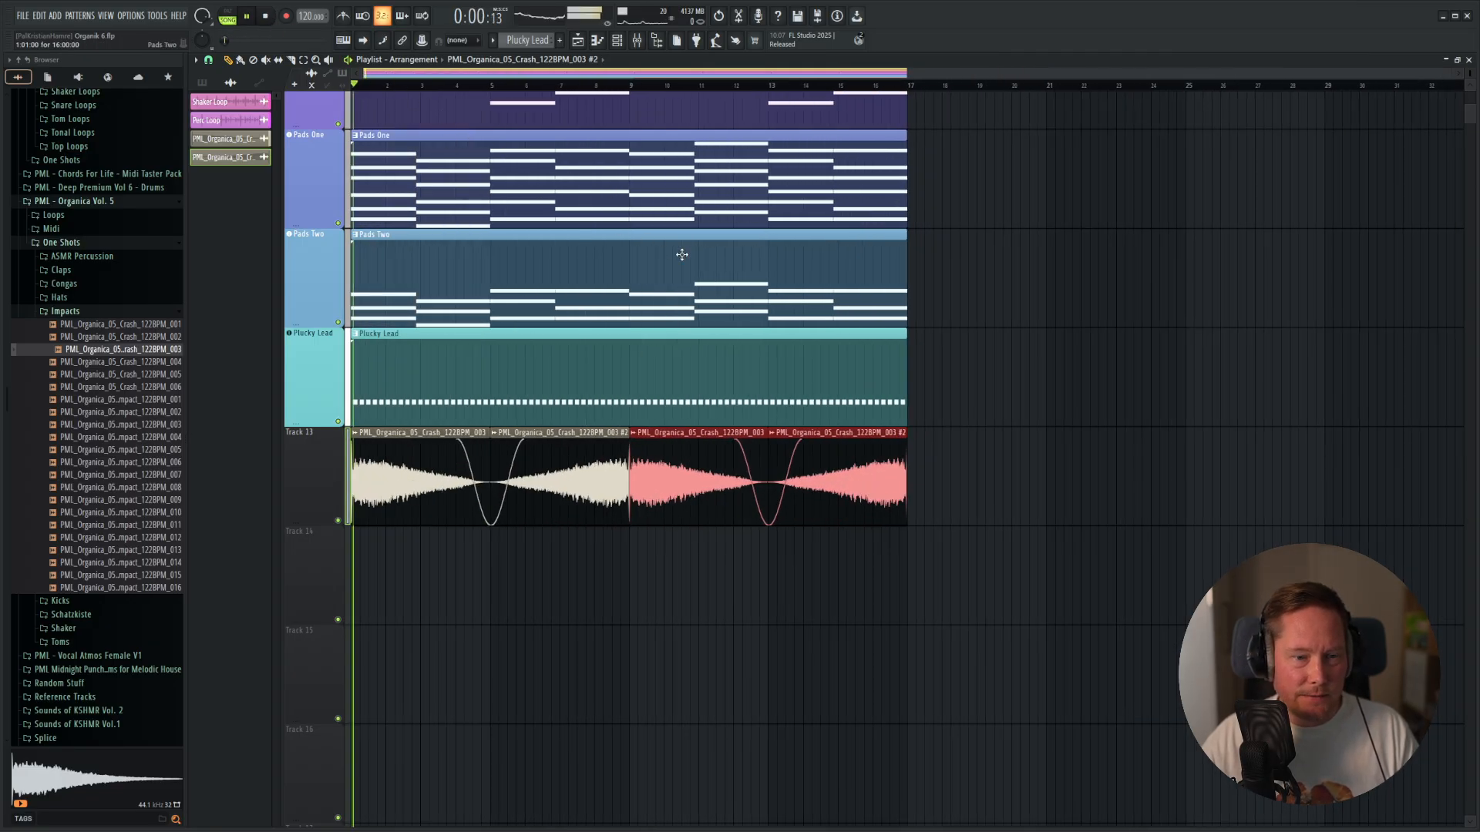
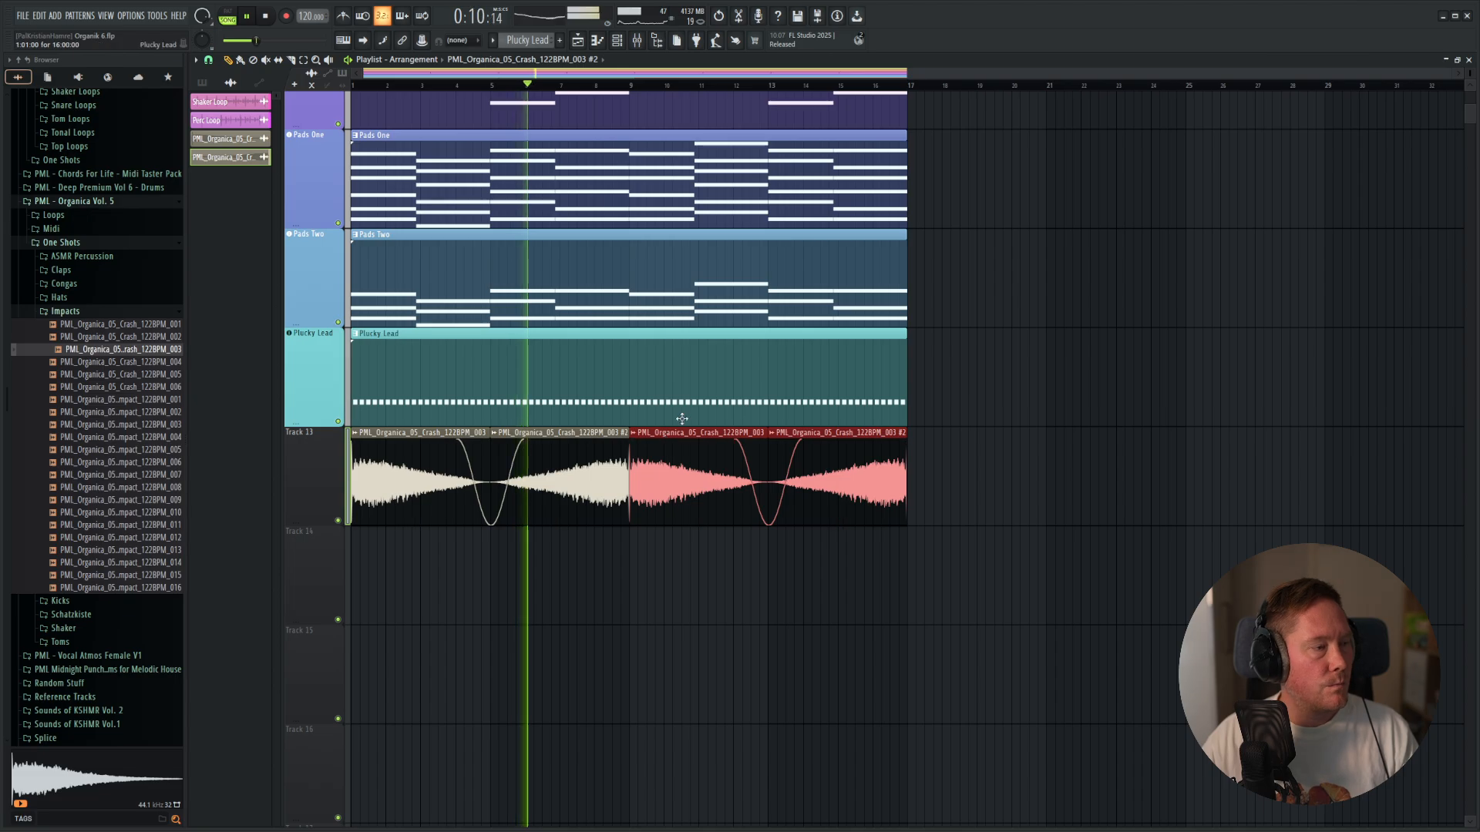
Lengthen the fade-in of the first reversed crash clip on Track 13 and inspect the seam at bar 9.
left_click_drag(525, 441, 584, 441)
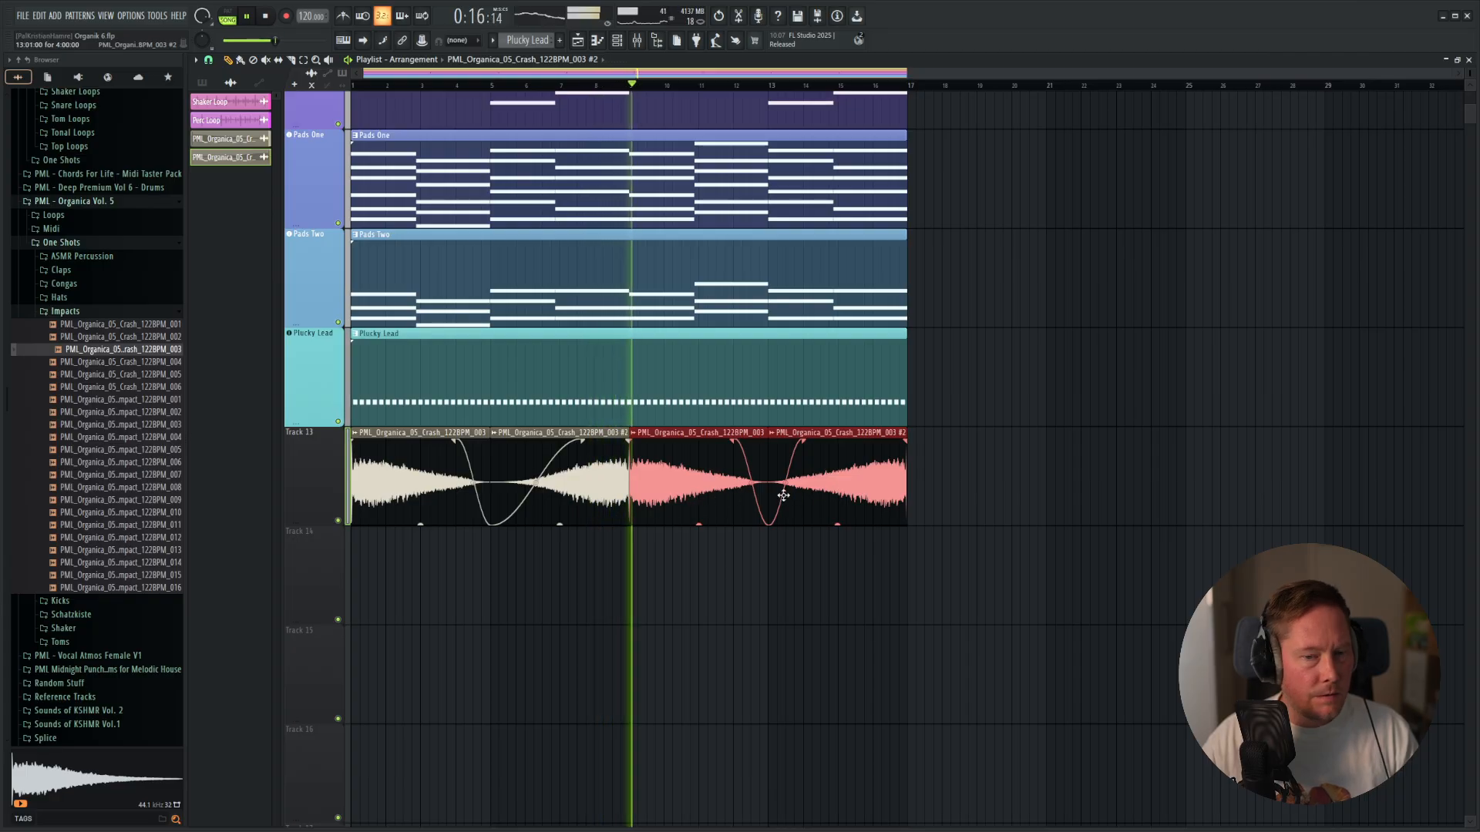
key("space")
scroll(626, 474, "up", 2)
scroll(609, 477, "up", 4)
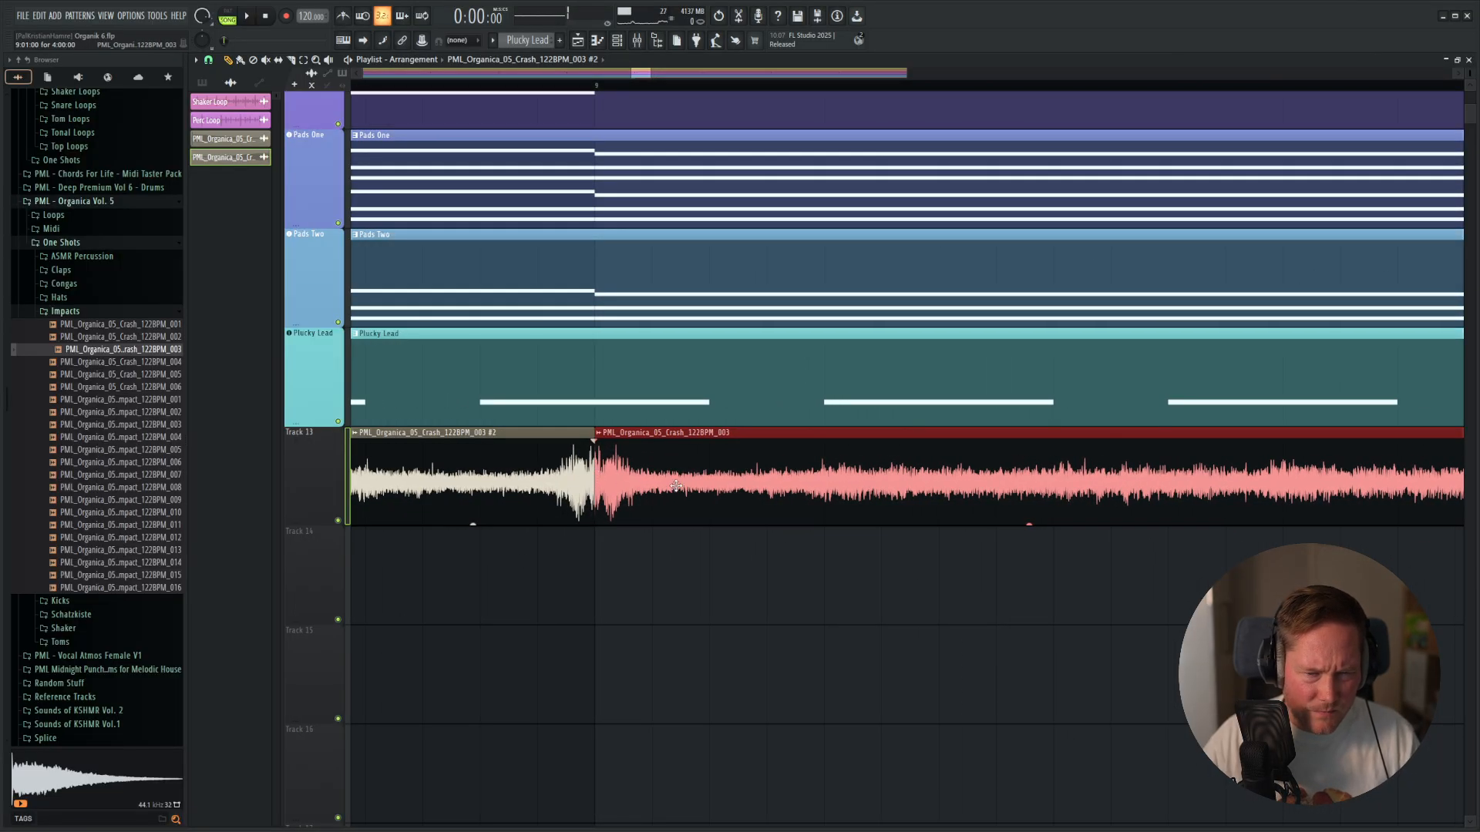
Delete the second pair of crash clips on Track 13, from bar 9 to bar 17.
scroll(676, 487, "down", 8)
right_click(751, 501)
right_click(840, 505)
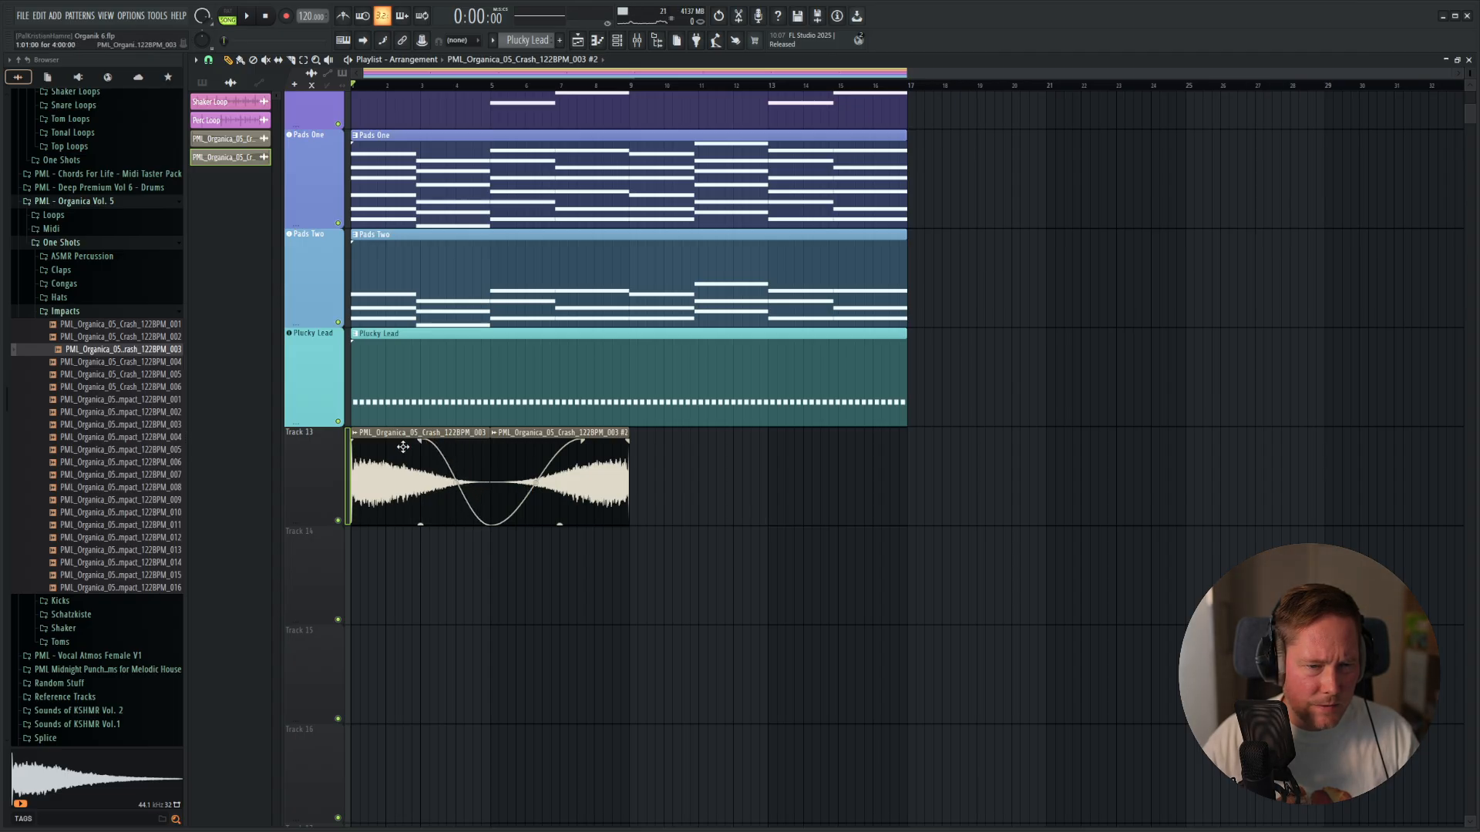
Lengthen the first crash clip's fade-out and the reversed crash clip's fade-in to about three bars each, and play the song.
scroll(404, 447, "up", 5)
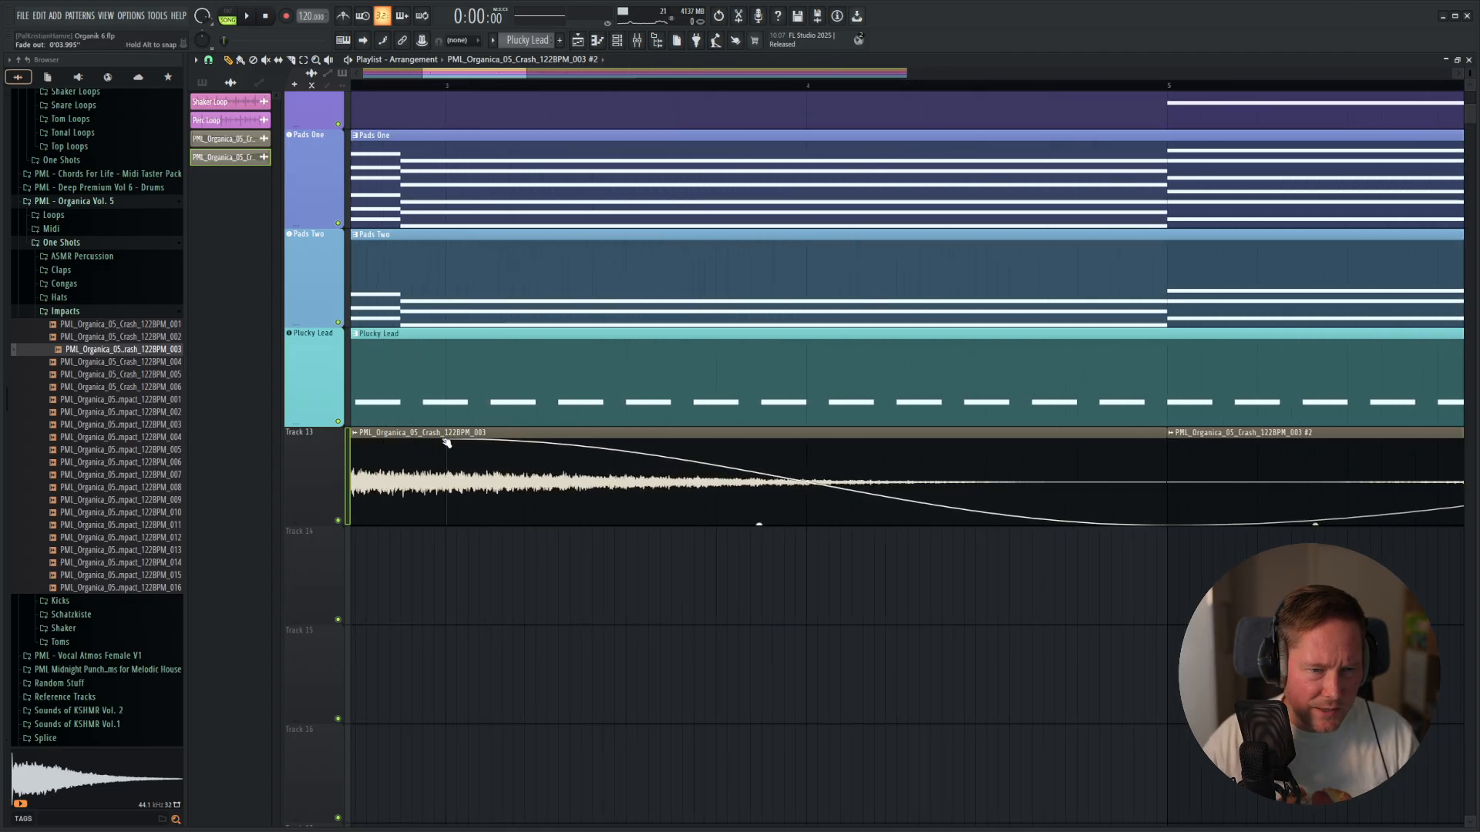
scroll(946, 534, "down", 4)
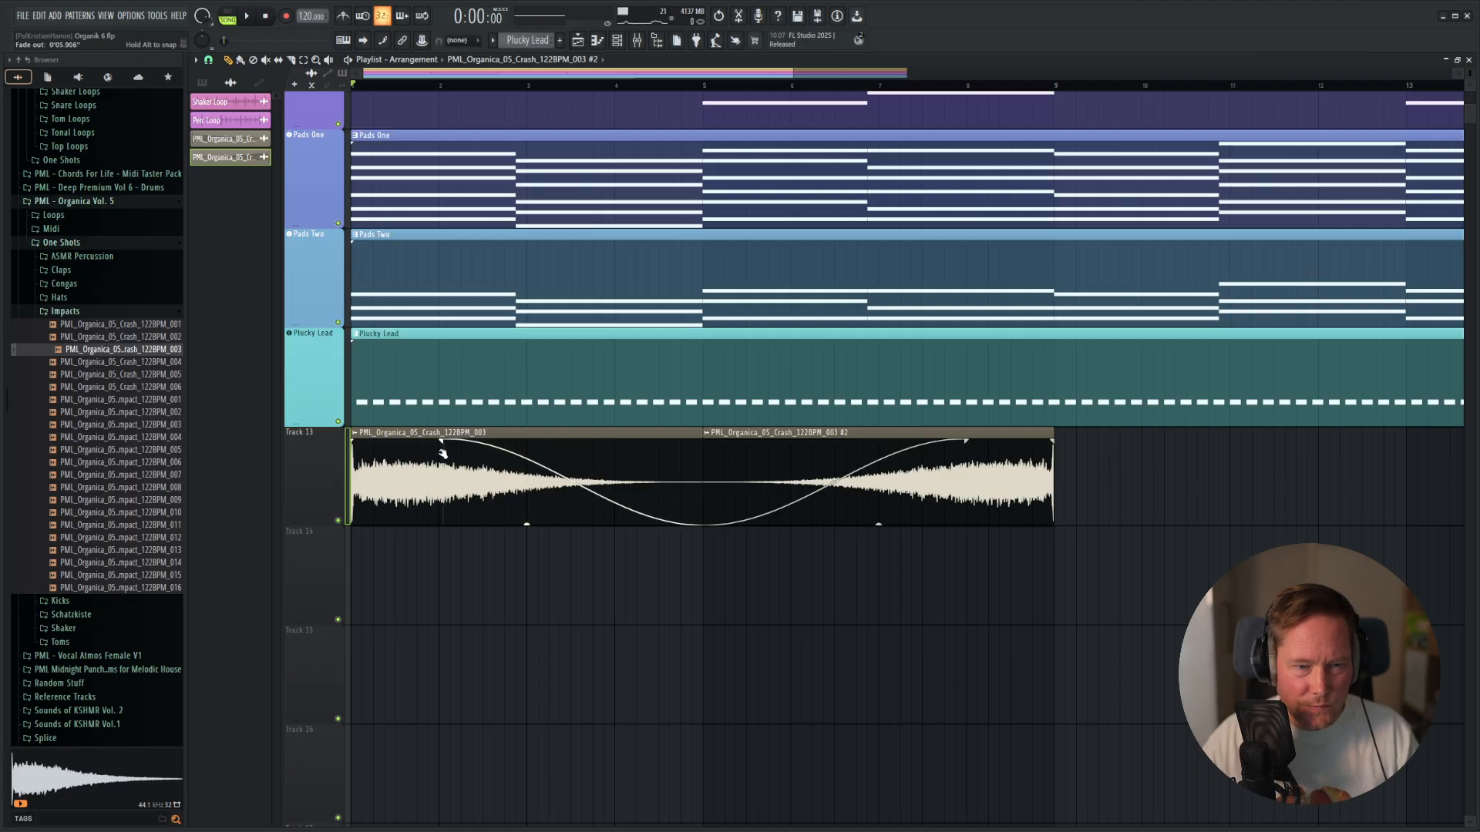
key("space")
scroll(671, 489, "down", 2)
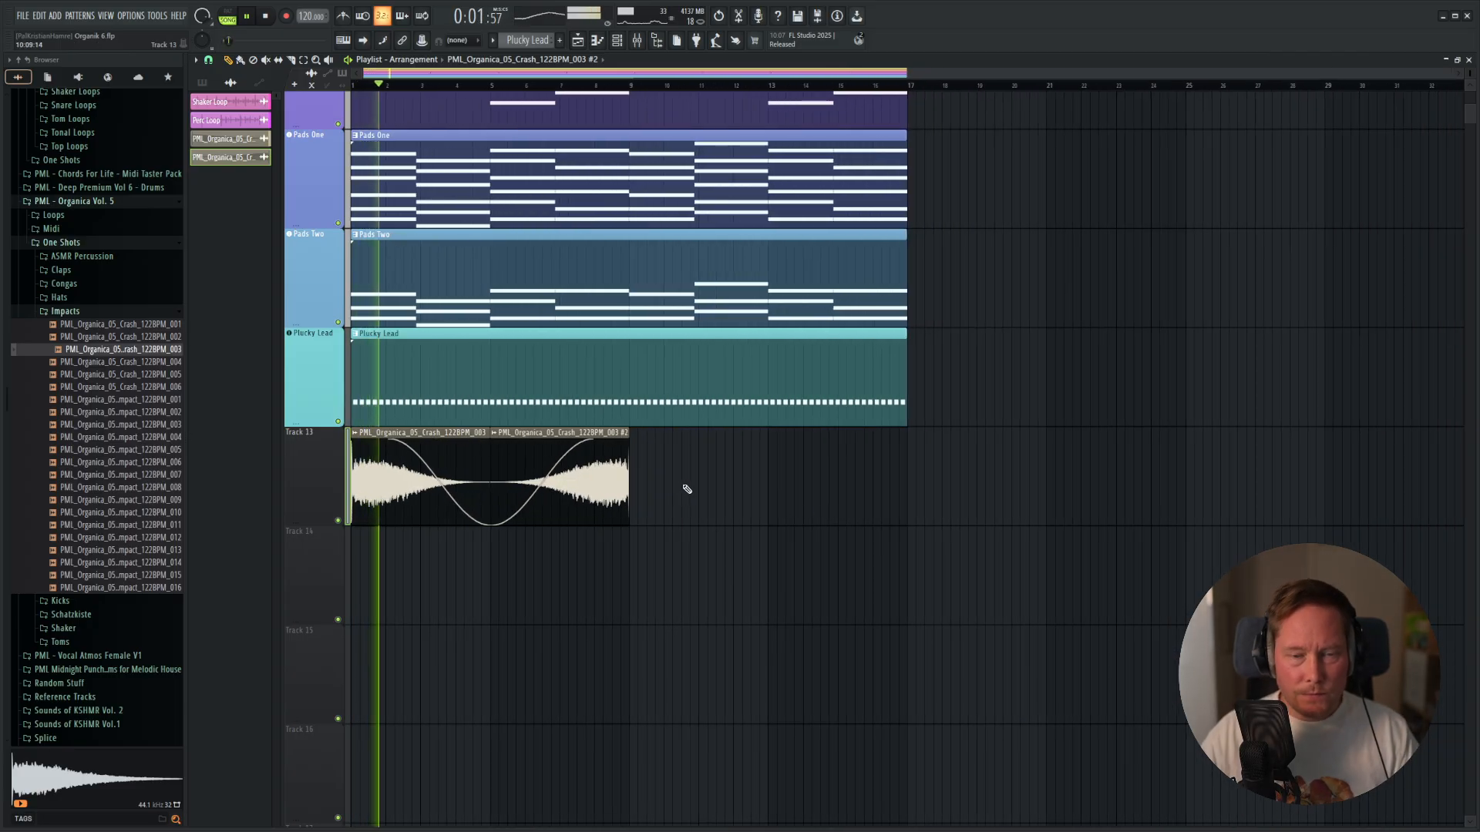
Duplicate both faded crash clips on Track 13 so the copies fill bars 9 to 17.
left_click_drag(672, 480, 560, 533)
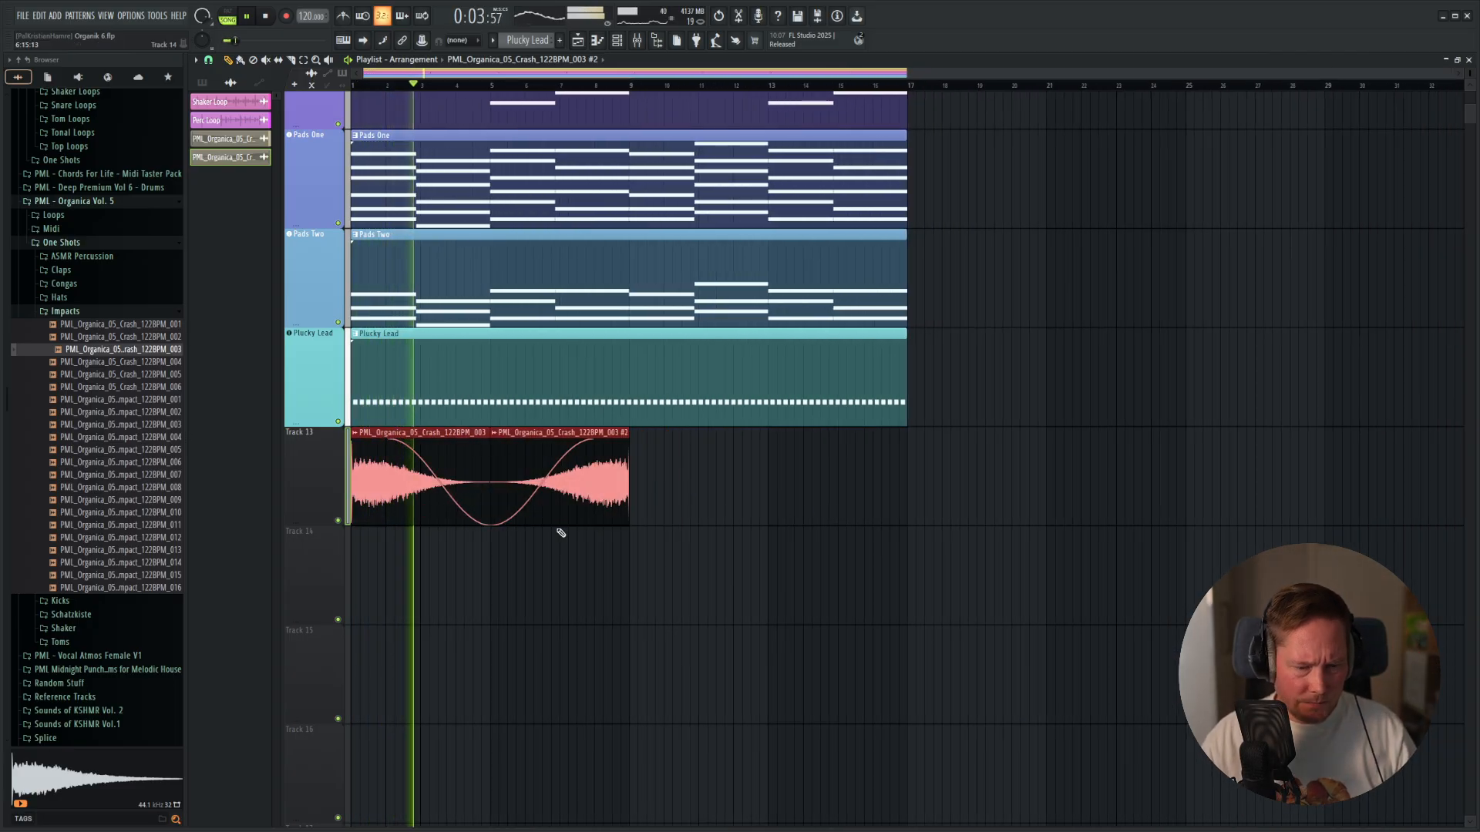
key("ctrl+b")
scroll(560, 501, "up", 4)
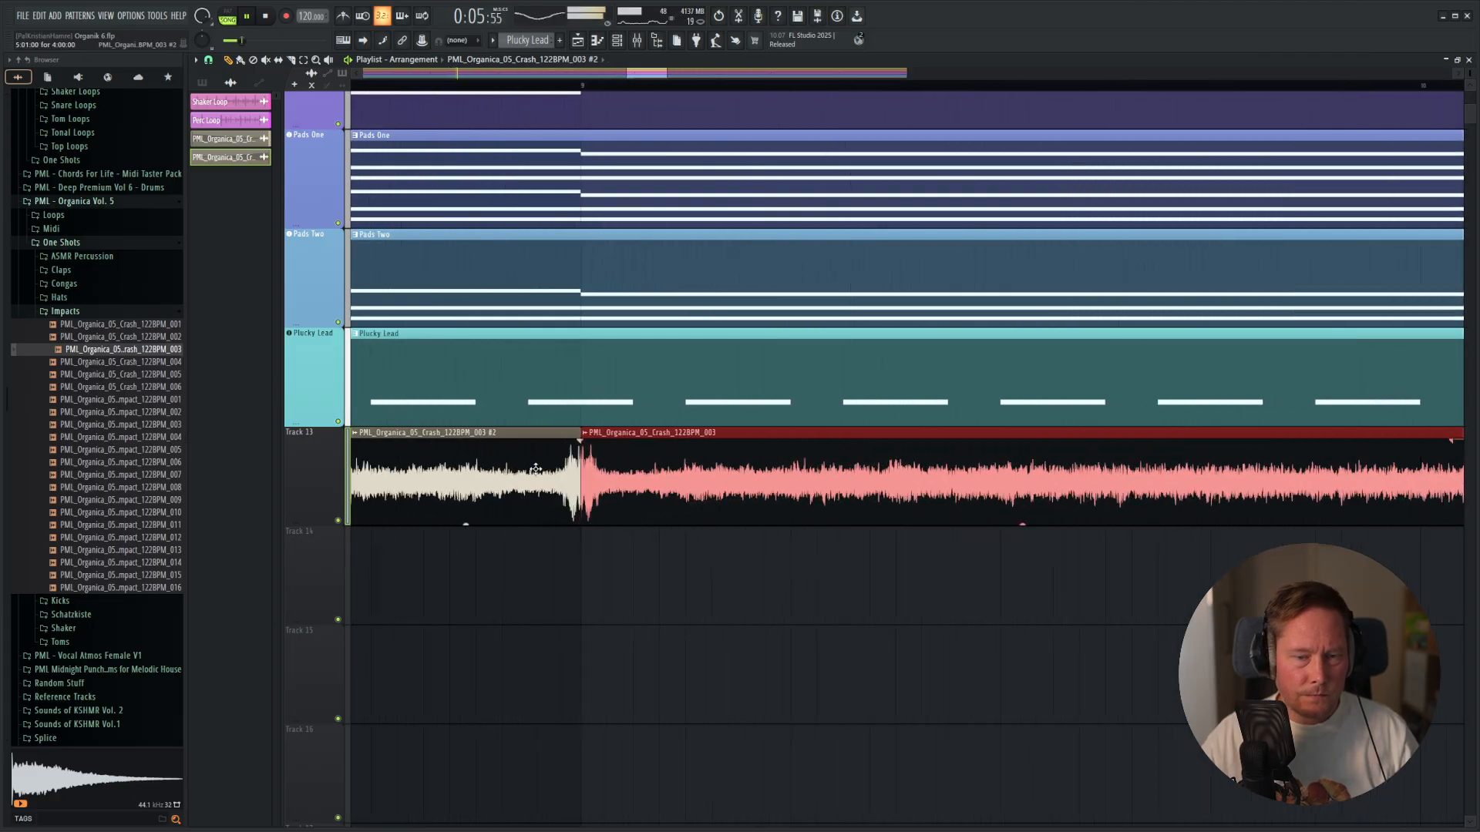
scroll(620, 487, "up", 3)
scroll(496, 459, "down", 10)
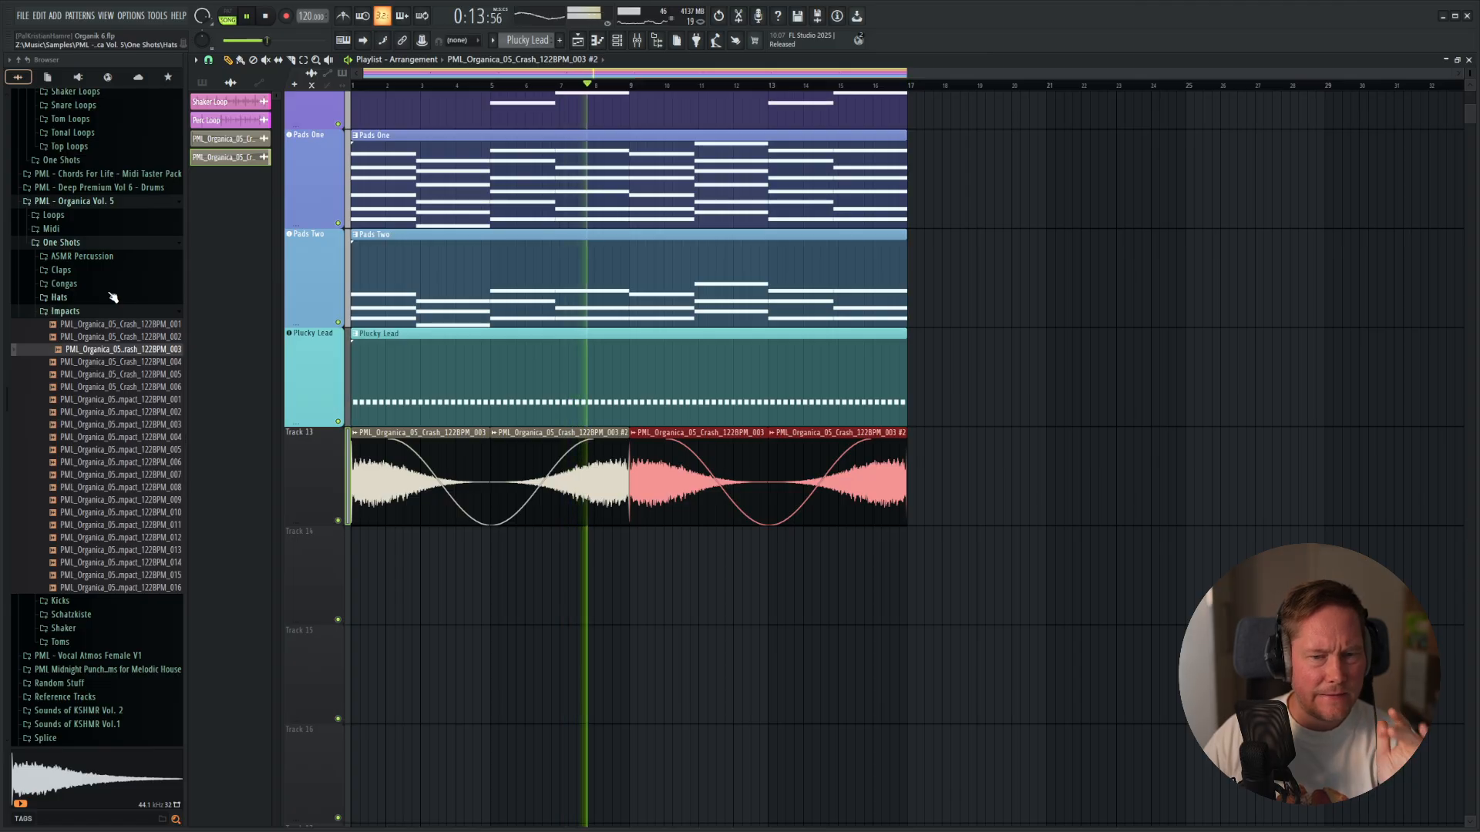
Add Fruity Parametric EQ 2 to the crash mixer track and roll off the lows below about 730 Hz.
key("F9")
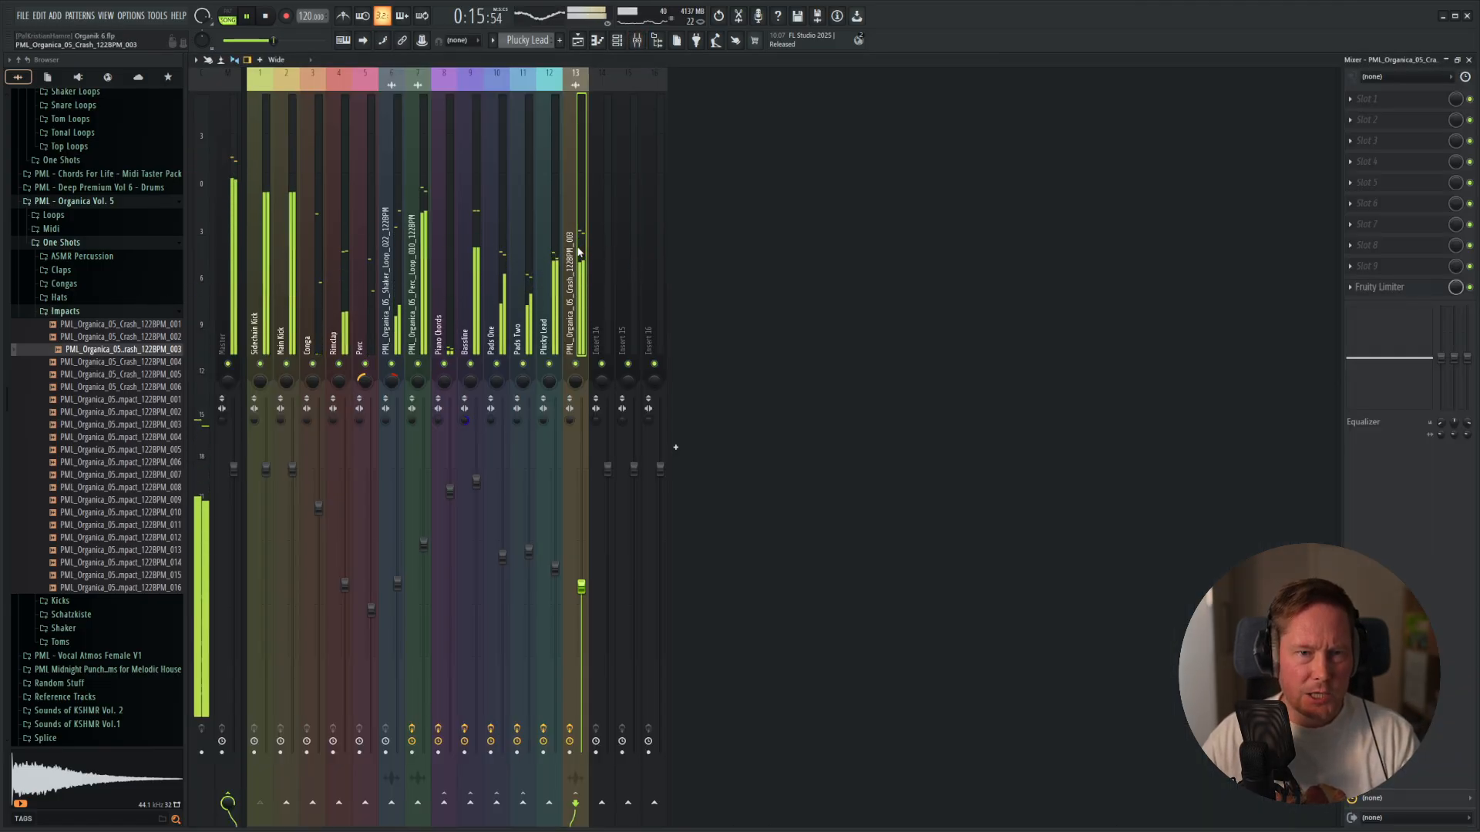
left_click(1380, 98)
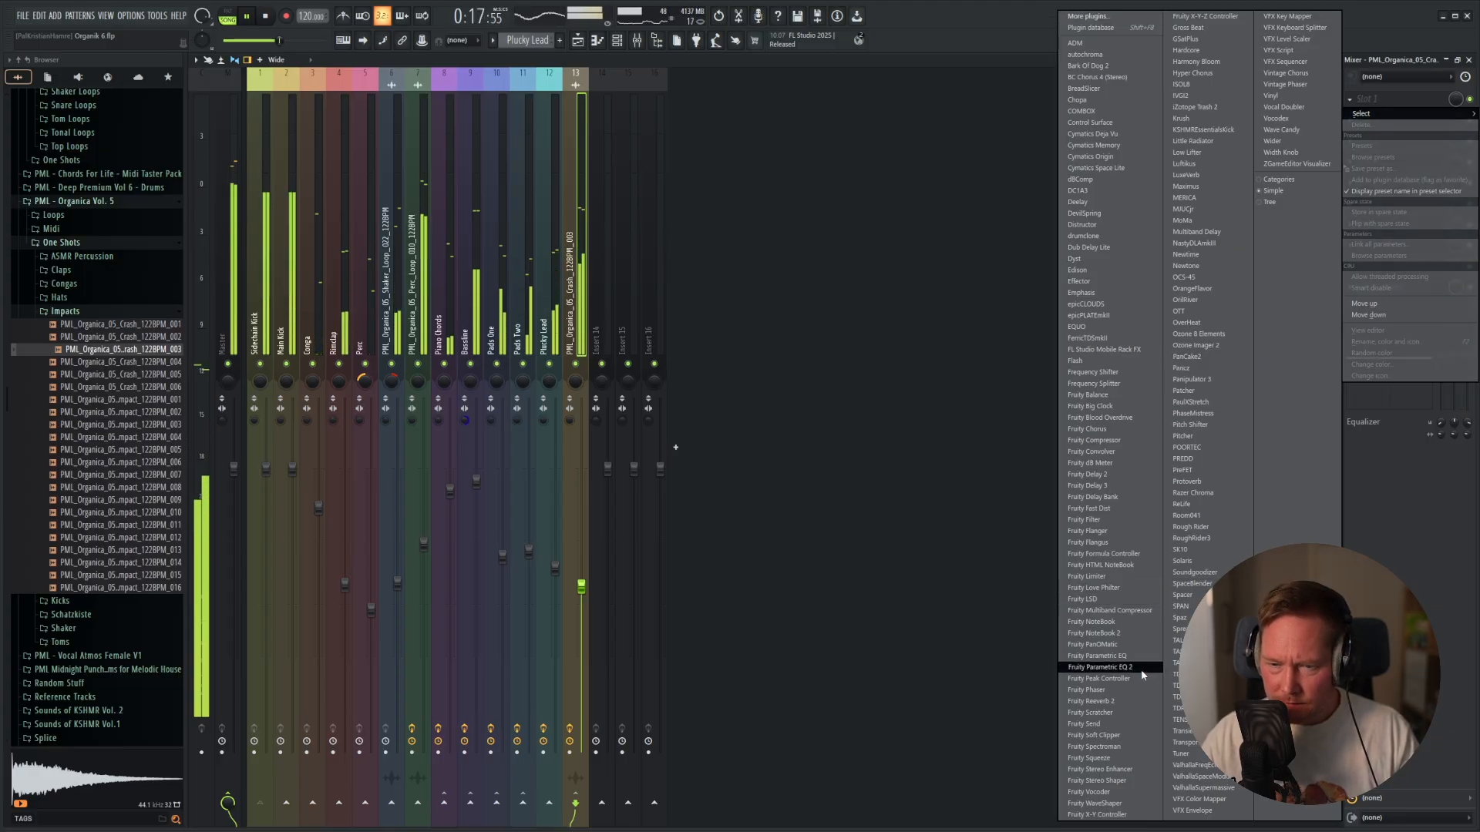
left_click(1098, 668)
left_click_drag(250, 217, 342, 289)
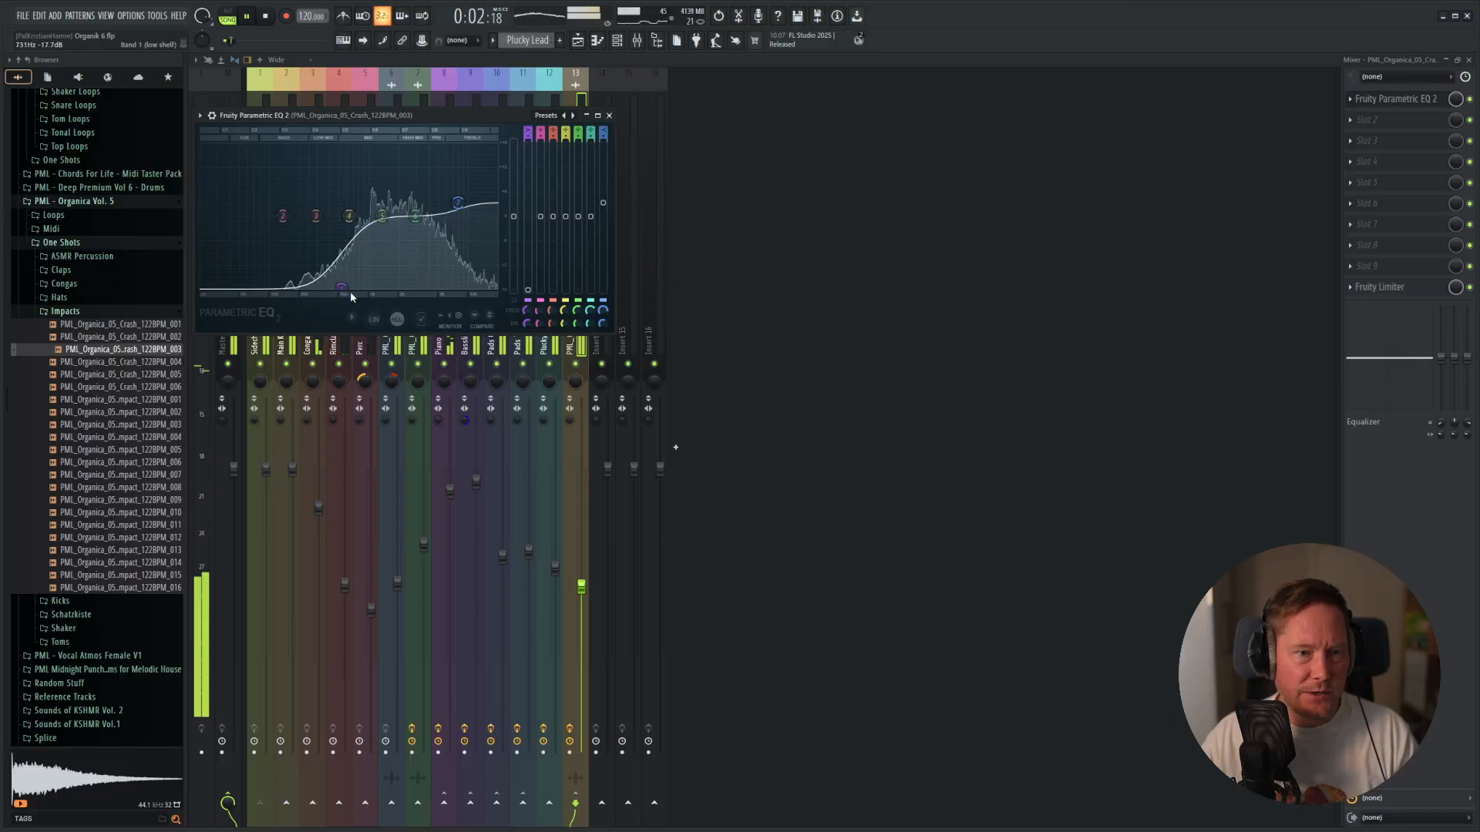
left_click(609, 116)
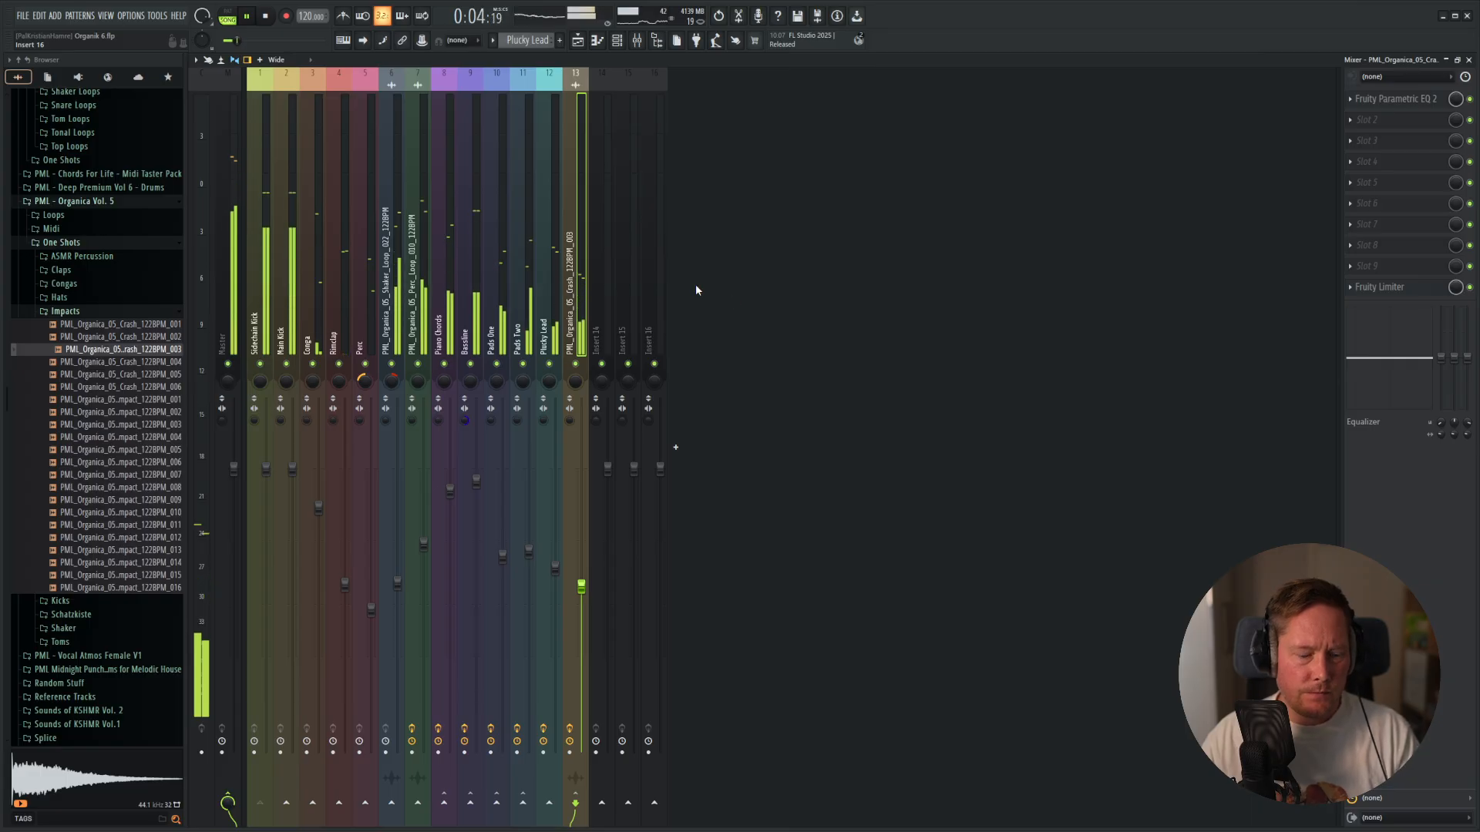
Lower the crash mixer track's volume slightly and replay the song from the start to check it.
key("F5")
key("F9")
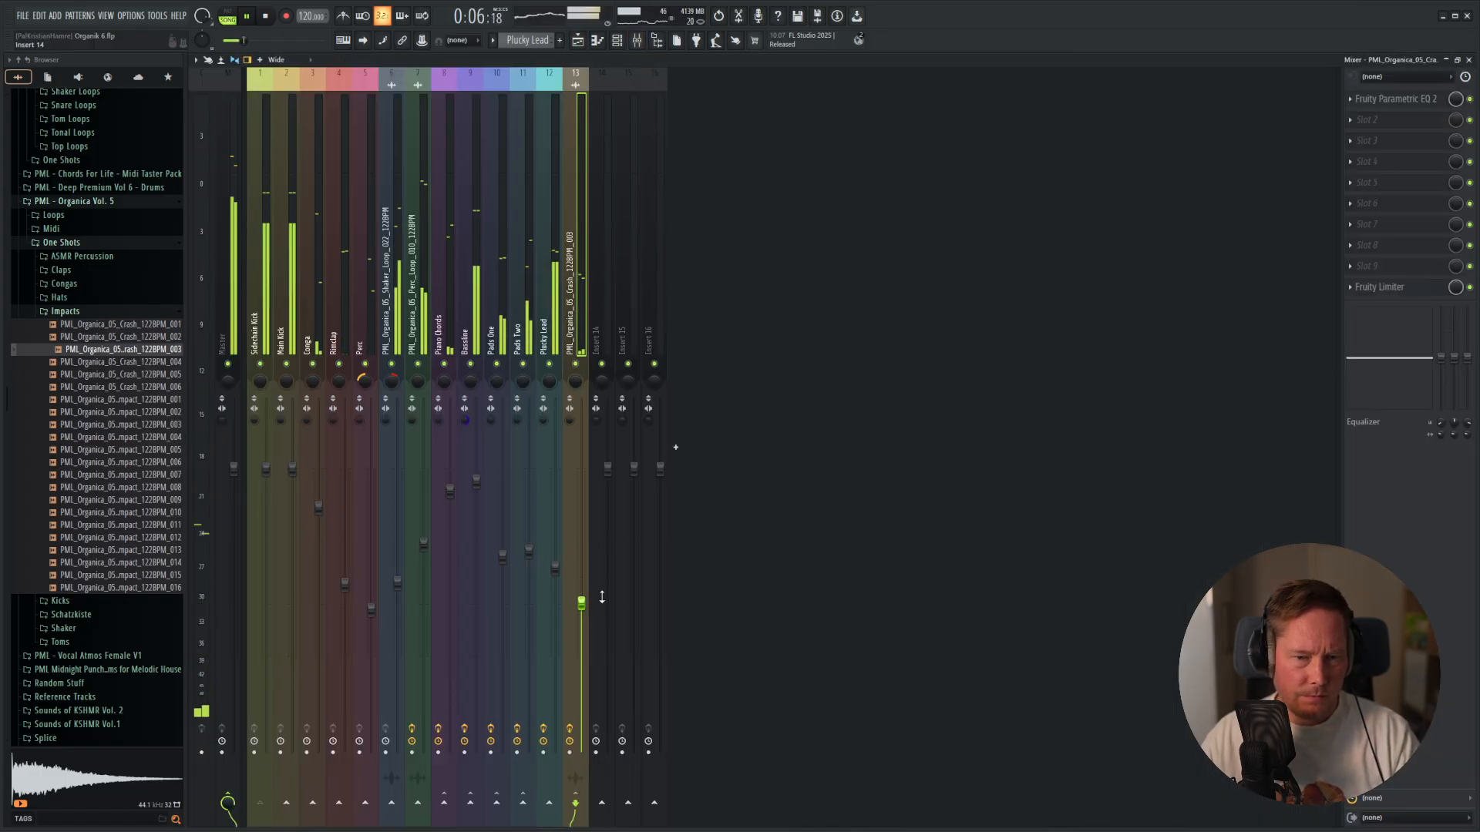
key("F5")
key("space")
key("space")
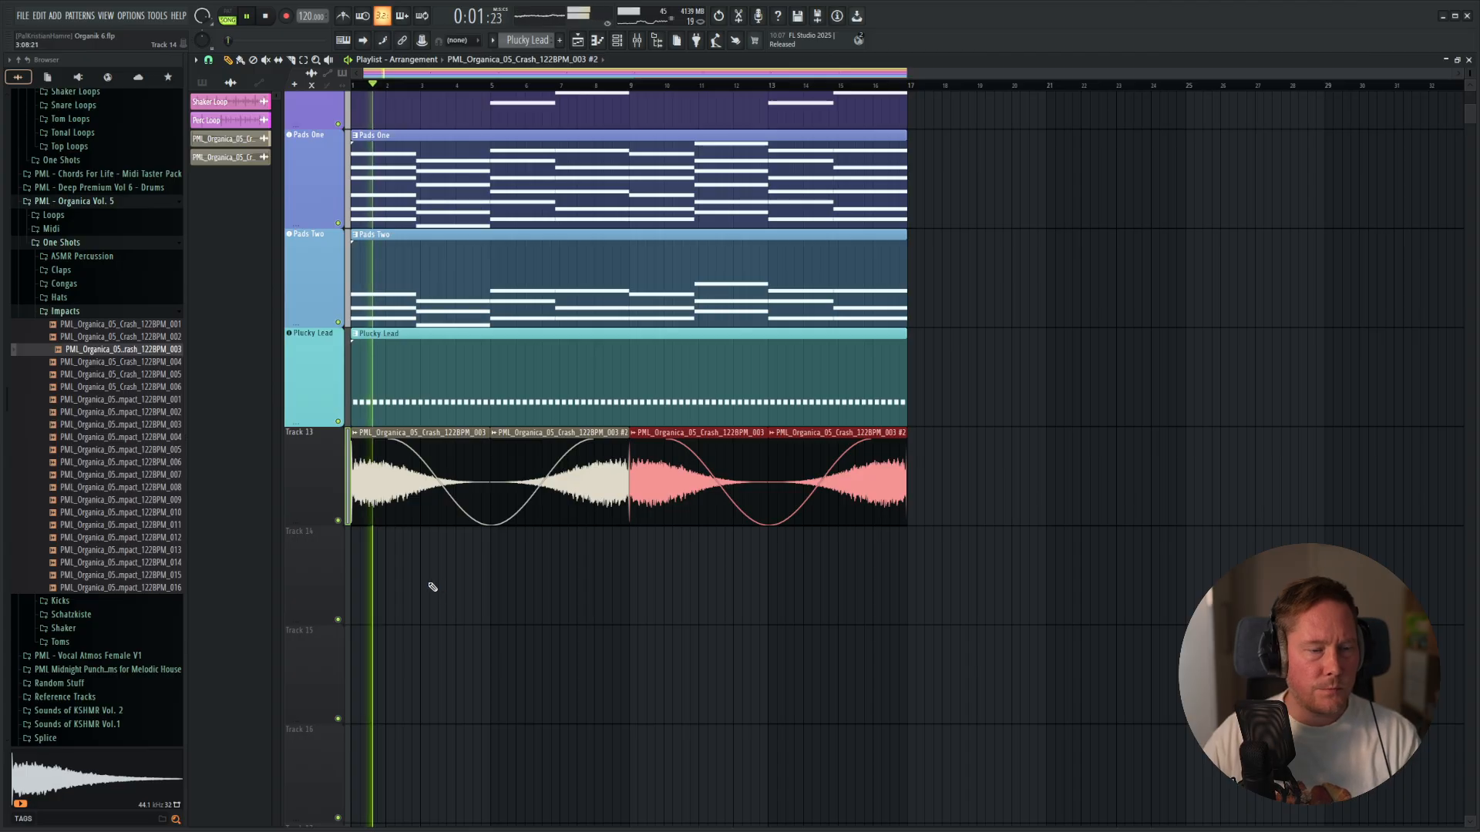
key("space")
Audition the Organic Impact samples and place PML_Organica_05_Organic_Impact_122BPM_011 on Track 14 near bar 3.
left_click(91, 487)
left_click(98, 515)
left_click(123, 564)
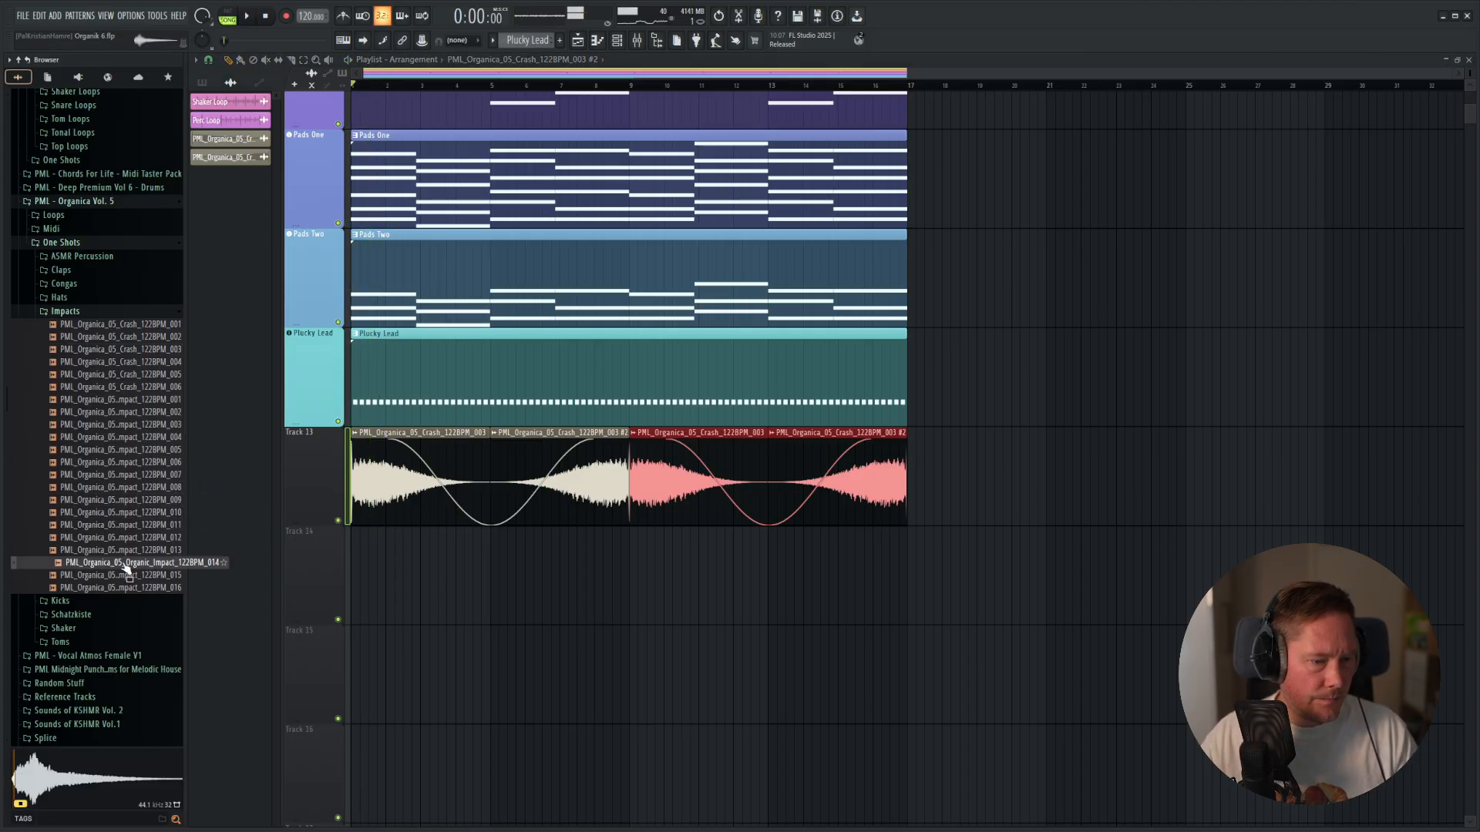
left_click(134, 528)
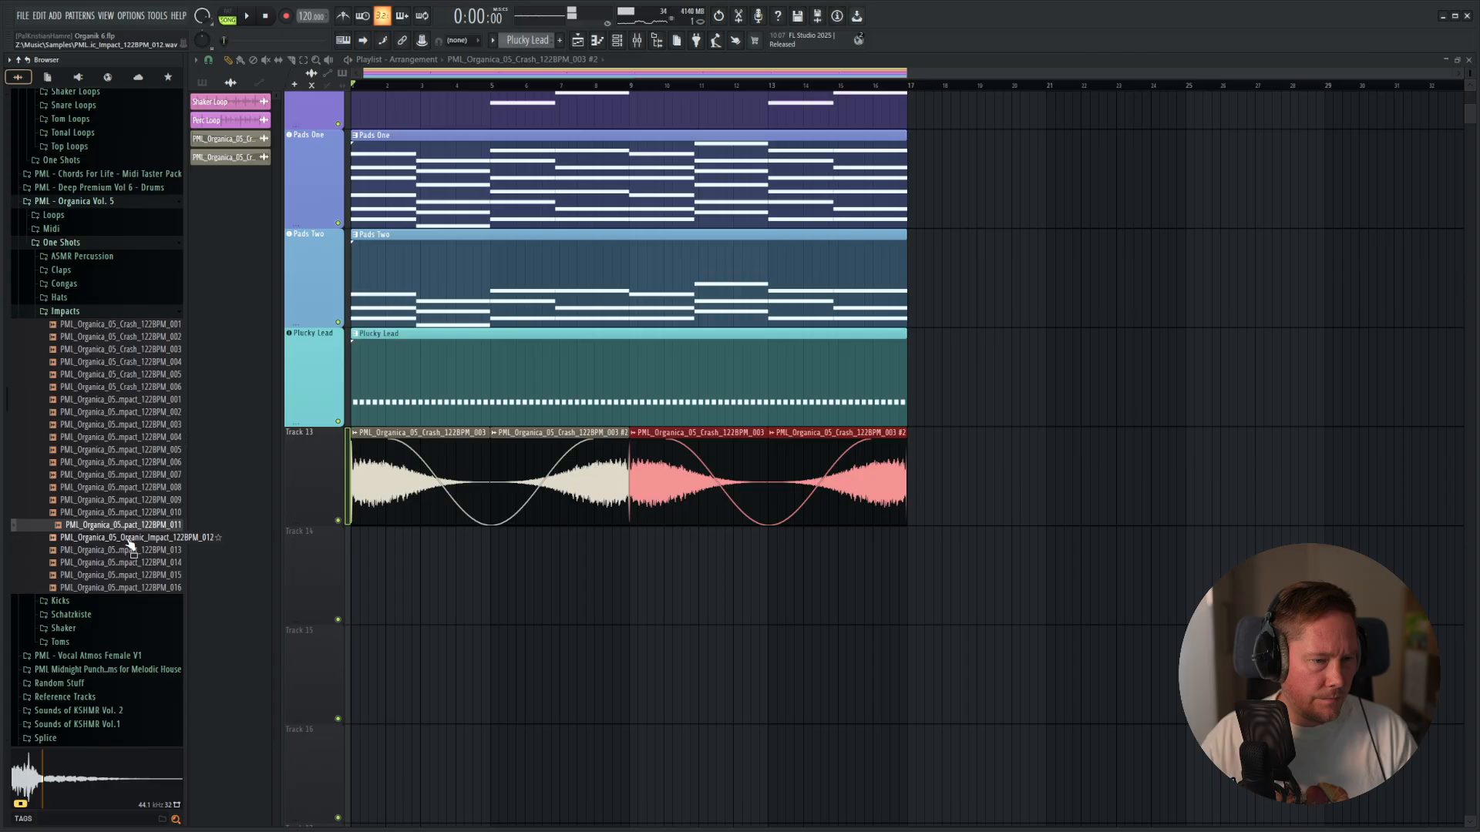
left_click_drag(129, 532, 422, 548)
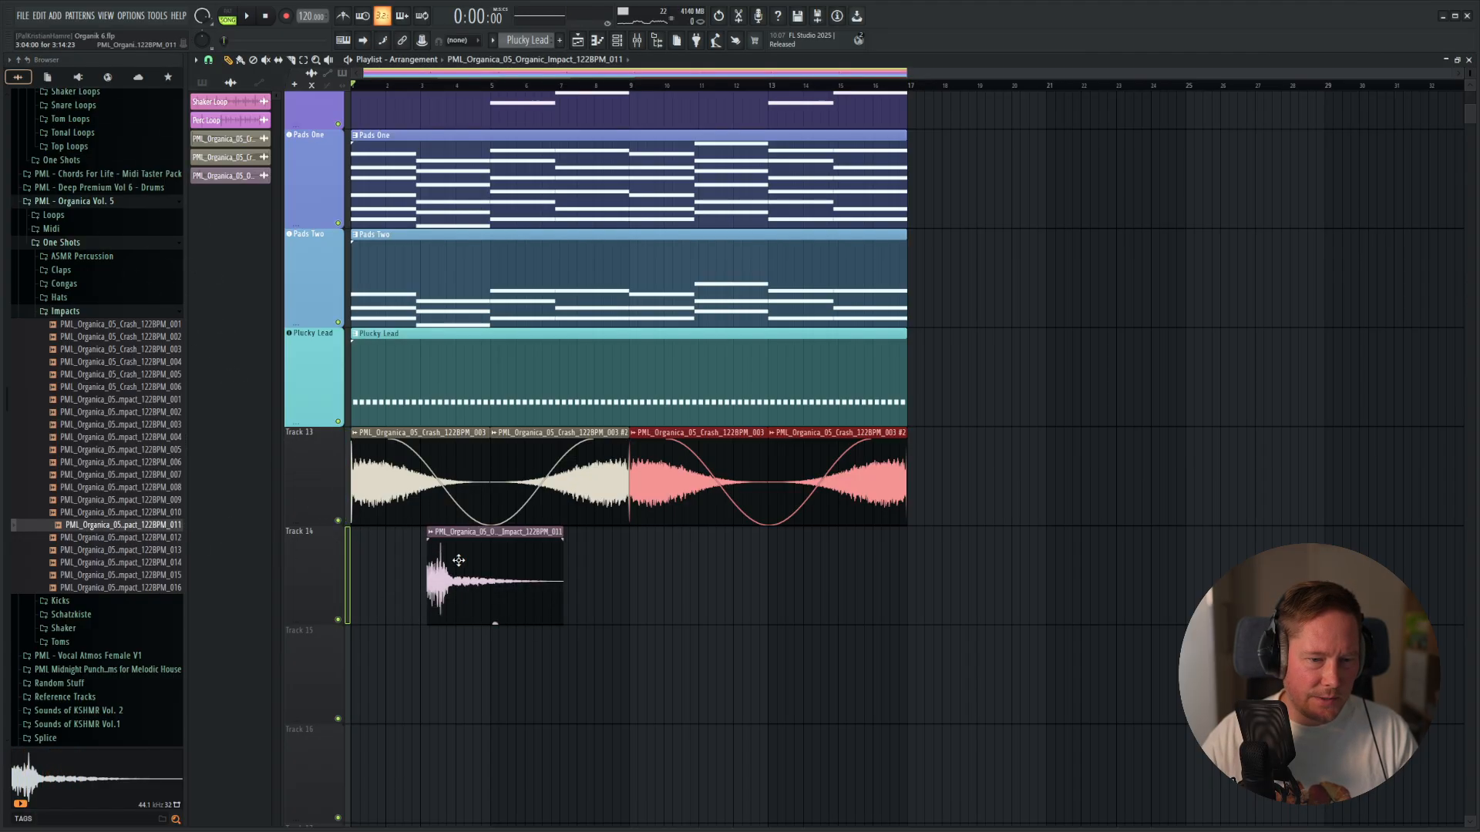
Assign the impact sample to a free mixer track, lower that track's volume and pan it about 41% right.
double_click(458, 561)
left_click(528, 150)
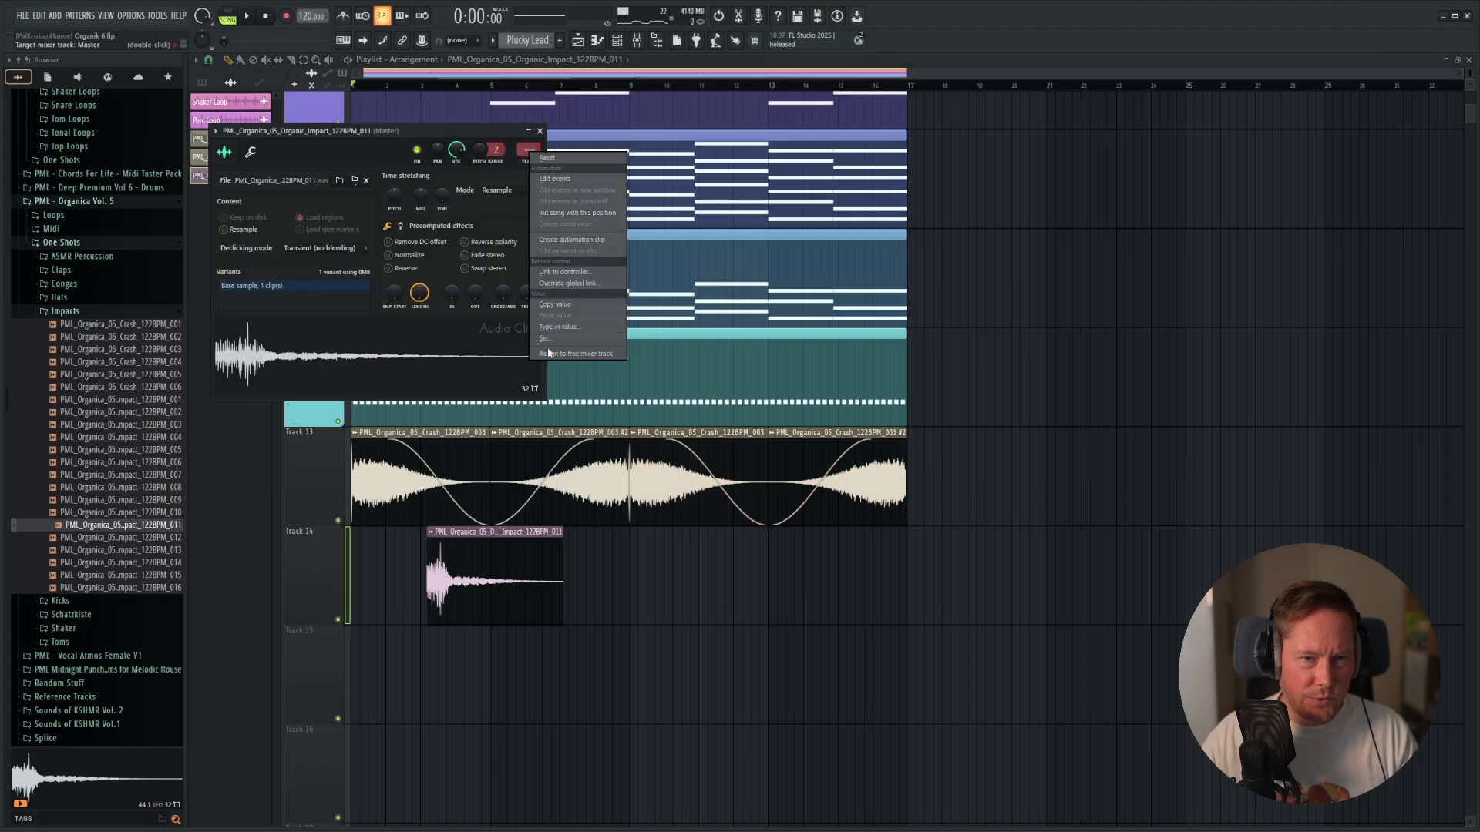
left_click(579, 329)
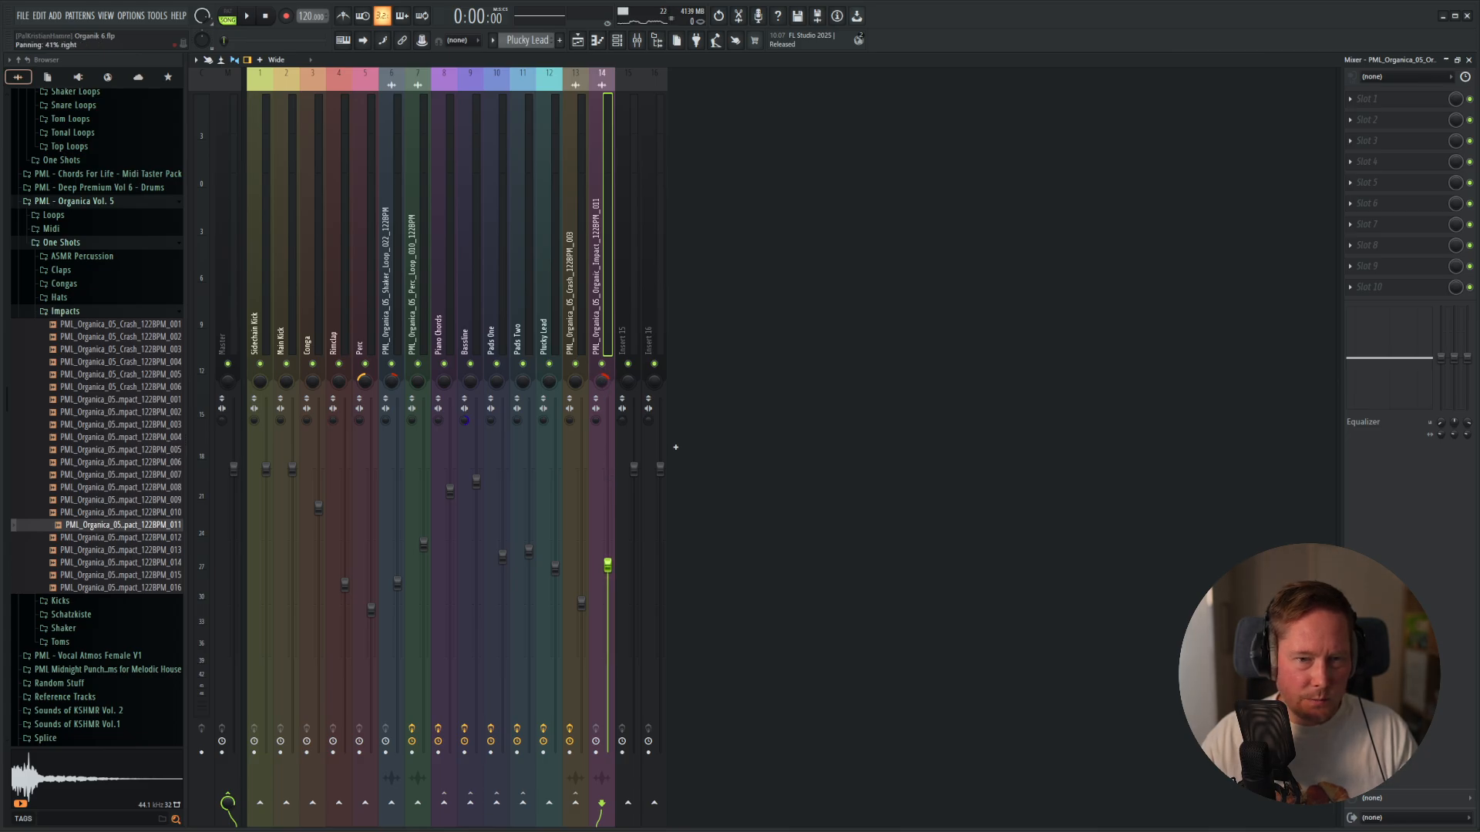
key("F5")
Fit the impact sample to the project tempo with a manually entered tempo value, stretching the clip to four bars.
key("F6")
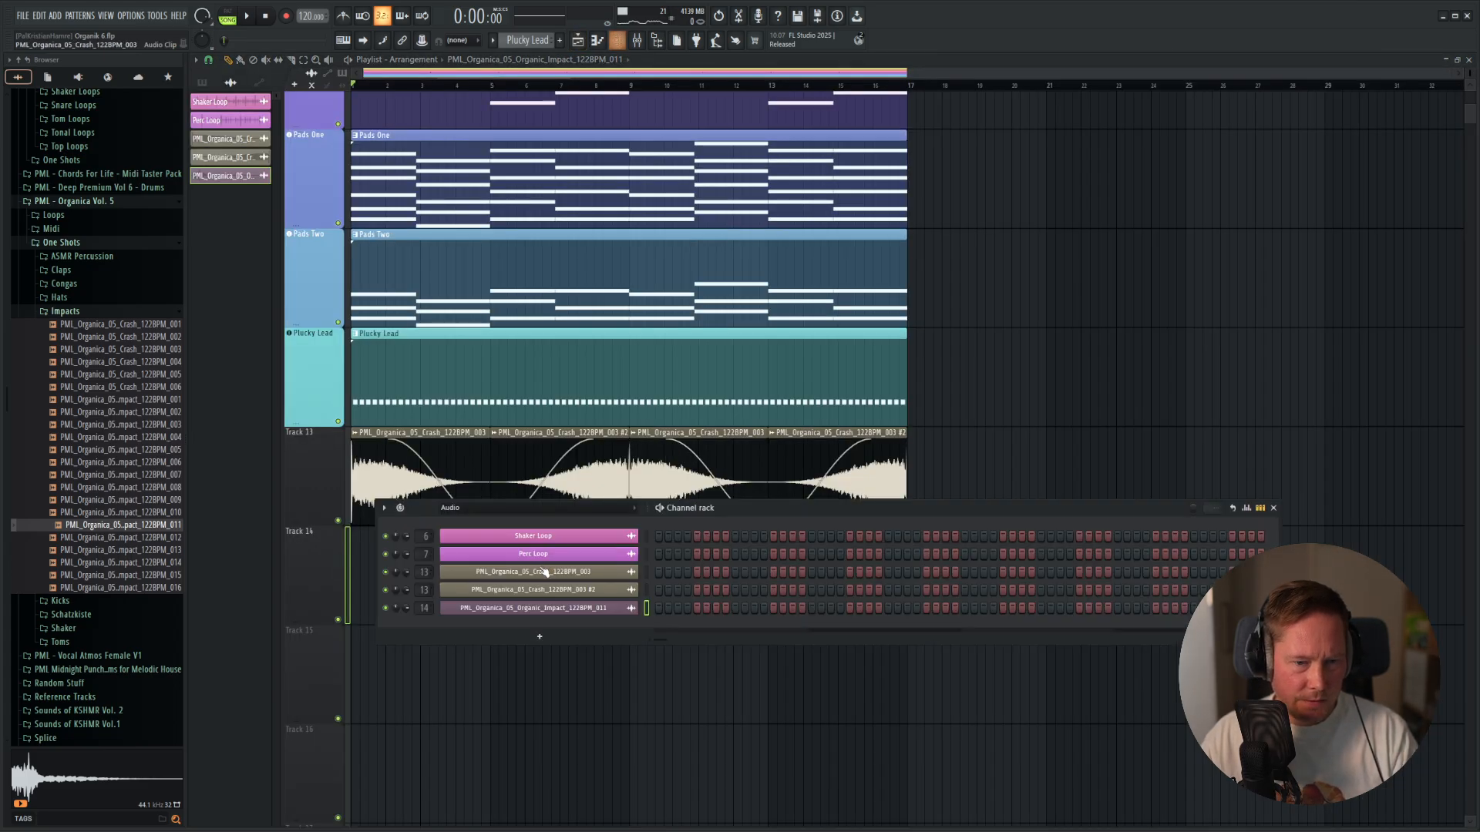
left_click_drag(579, 619, 483, 597)
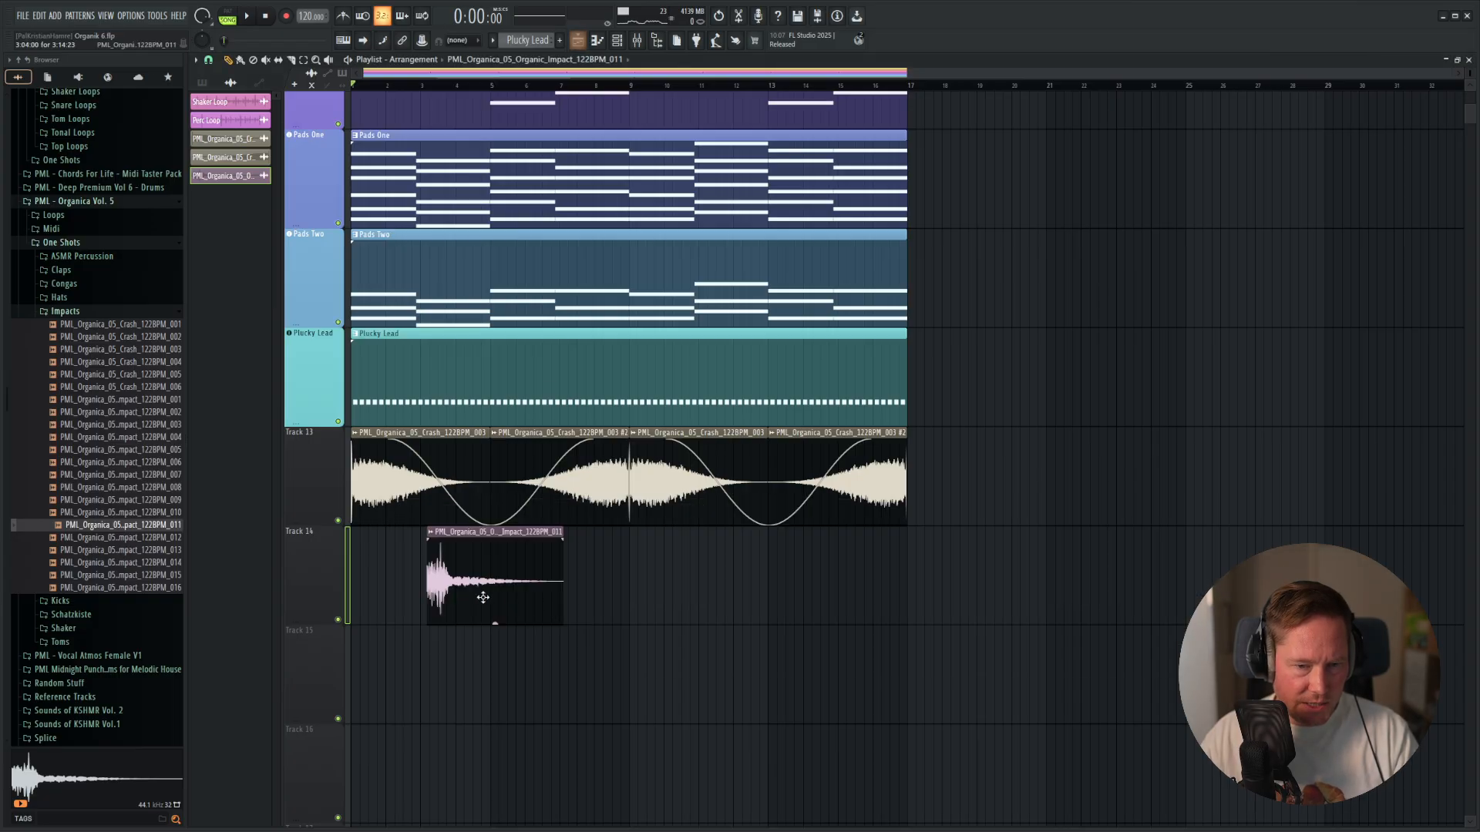
left_click(436, 539)
left_click(559, 633)
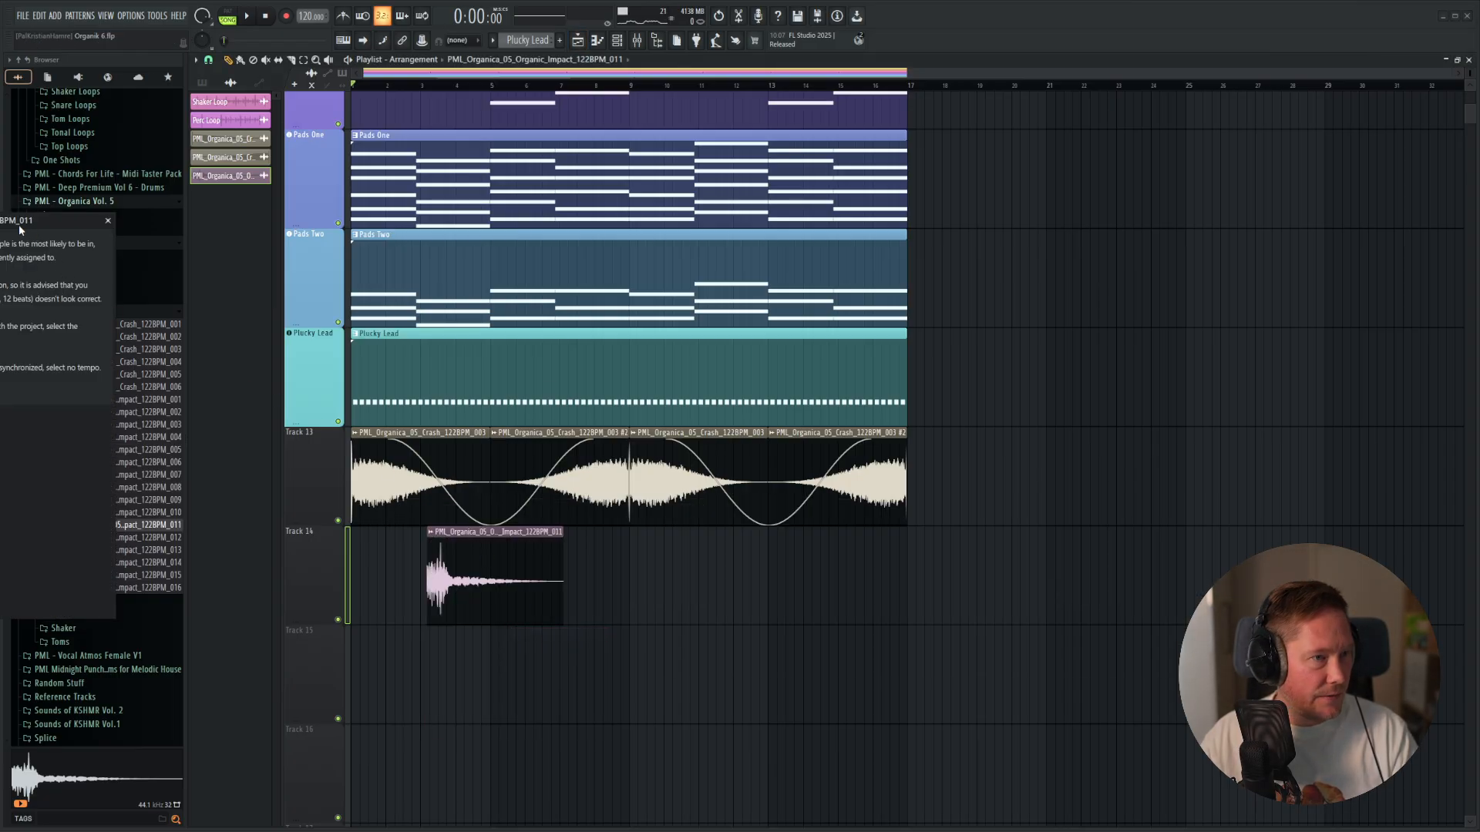
left_click_drag(20, 229, 839, 312)
left_click(767, 622)
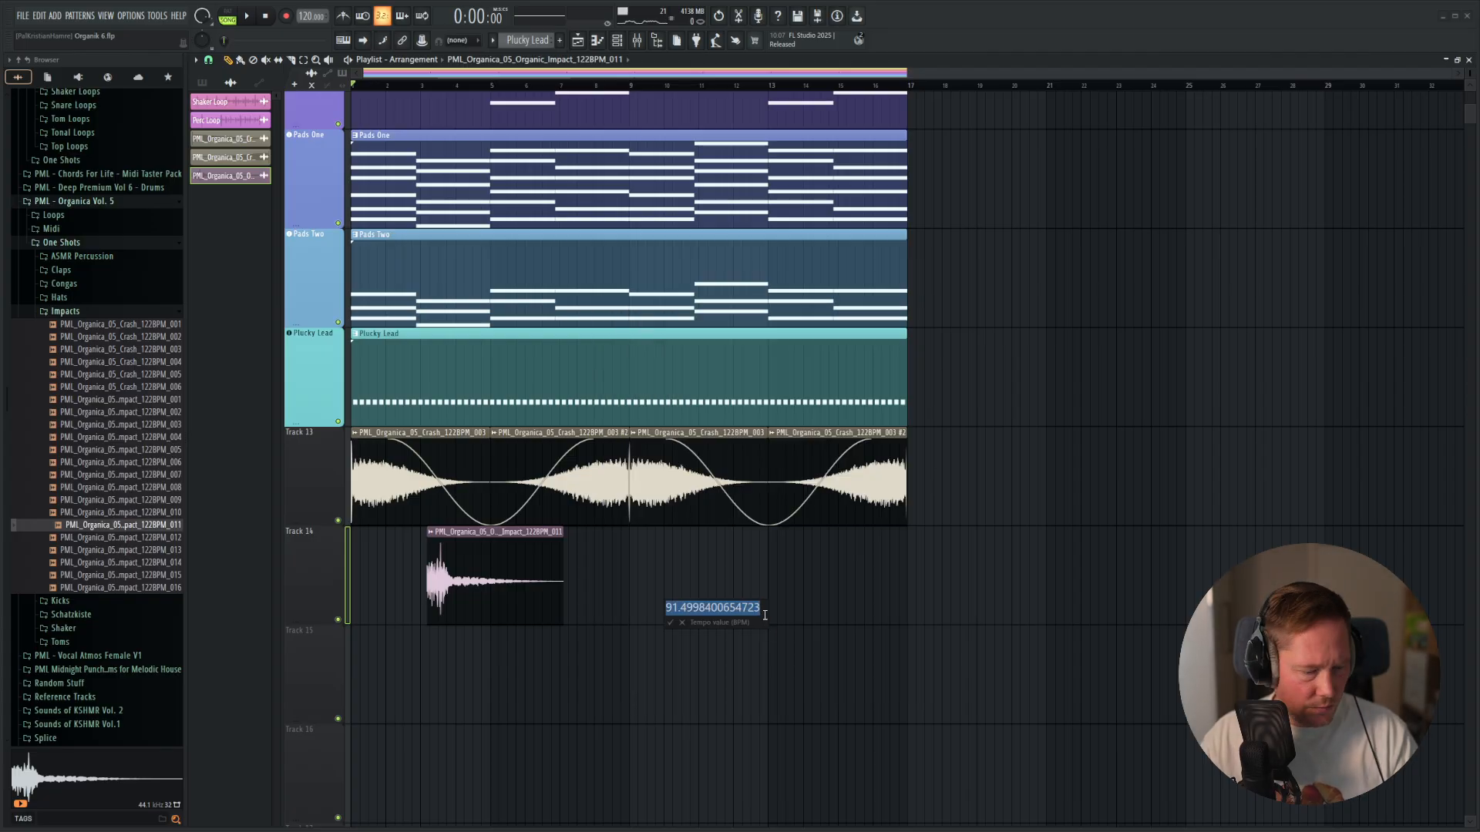
key("Return")
Move the impact clip to about three quarters through bar 3 and play the song.
scroll(399, 565, "up", 5)
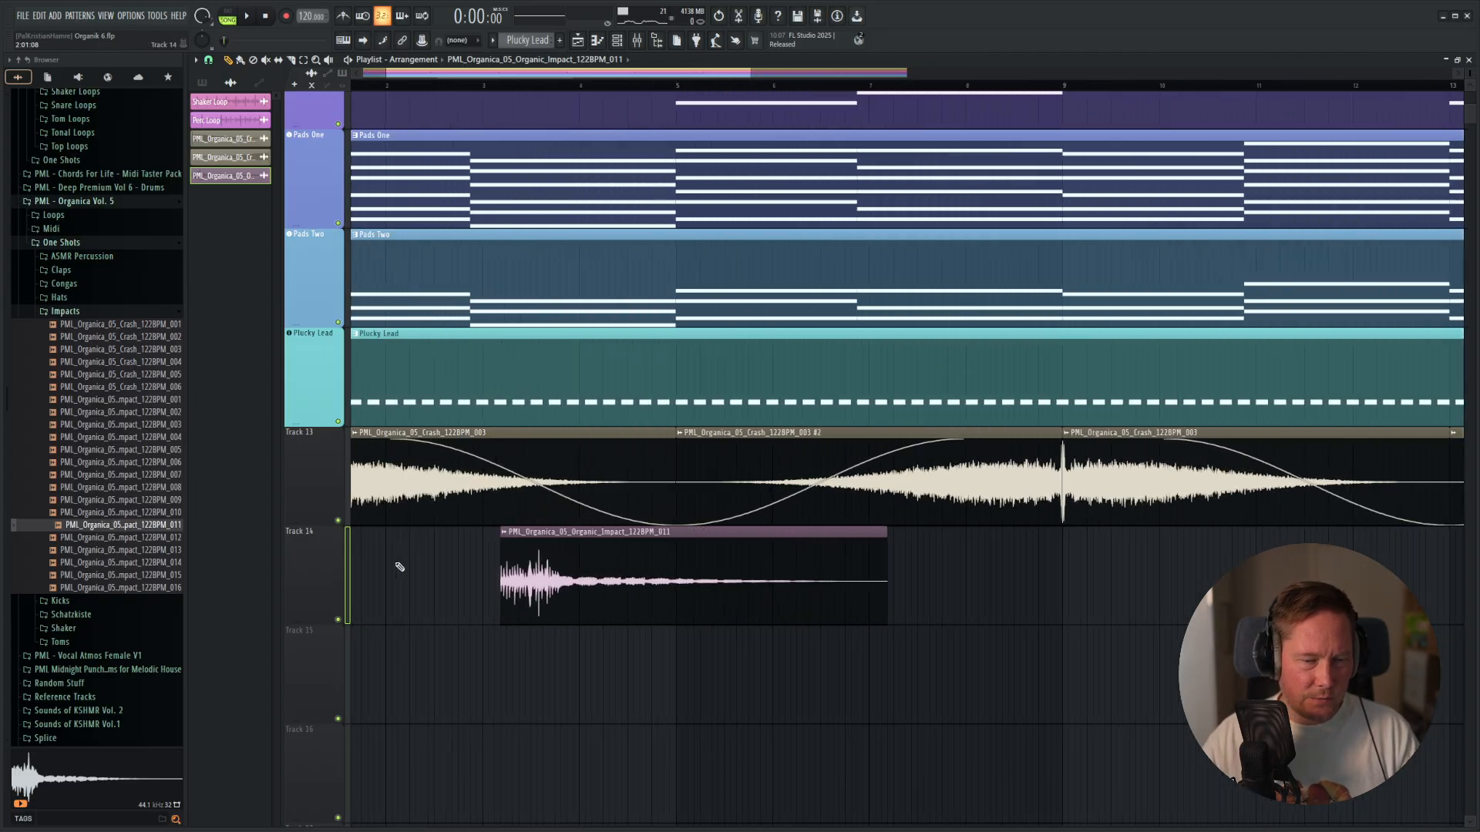
left_click_drag(570, 534, 627, 543)
key("space")
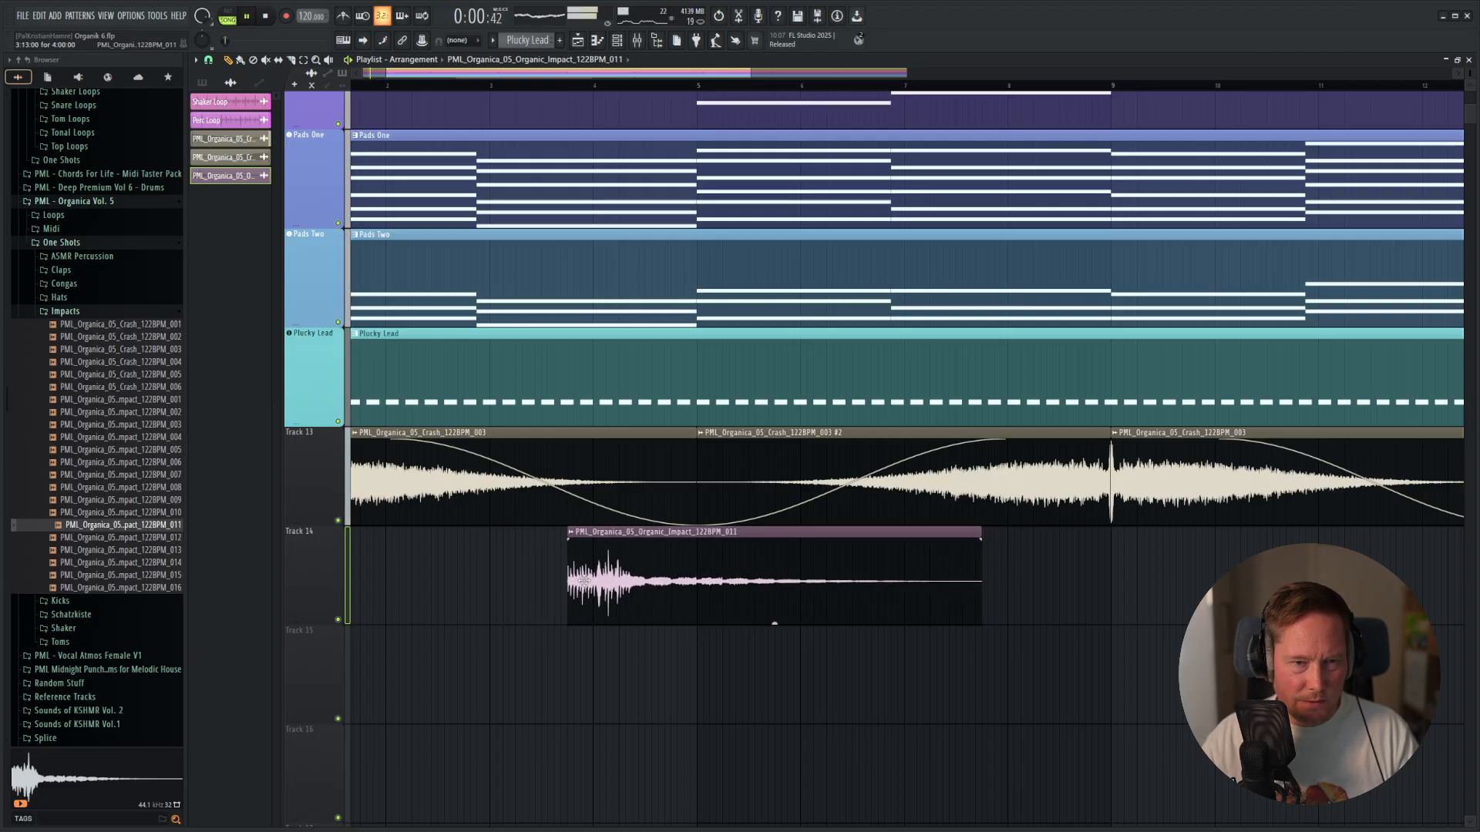
scroll(609, 567, "down", 4)
Add Fruity Parametric EQ 2 to the impact's mixer track and cut its low frequencies with the first band.
key("F9")
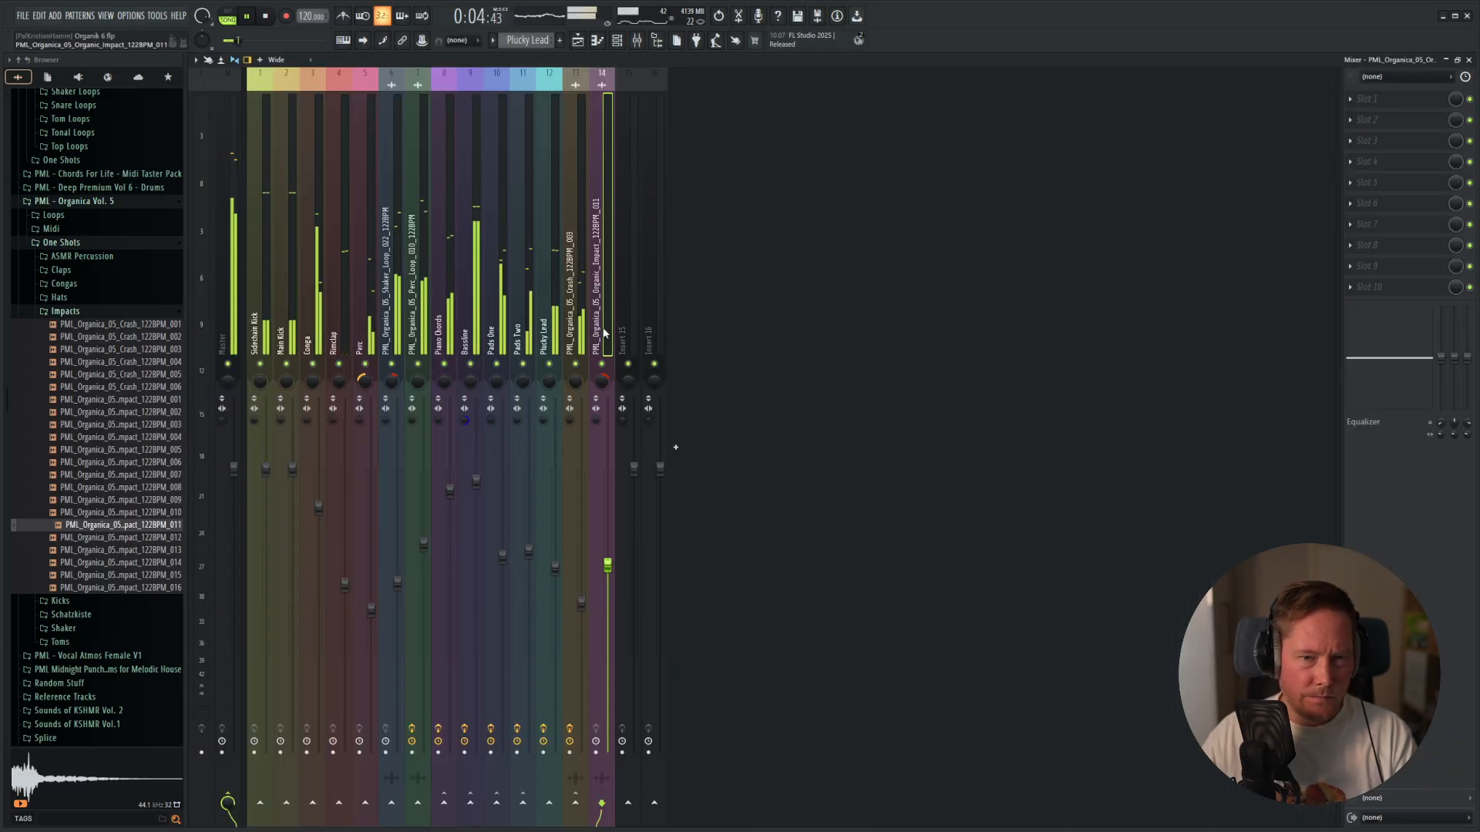
left_click(1368, 98)
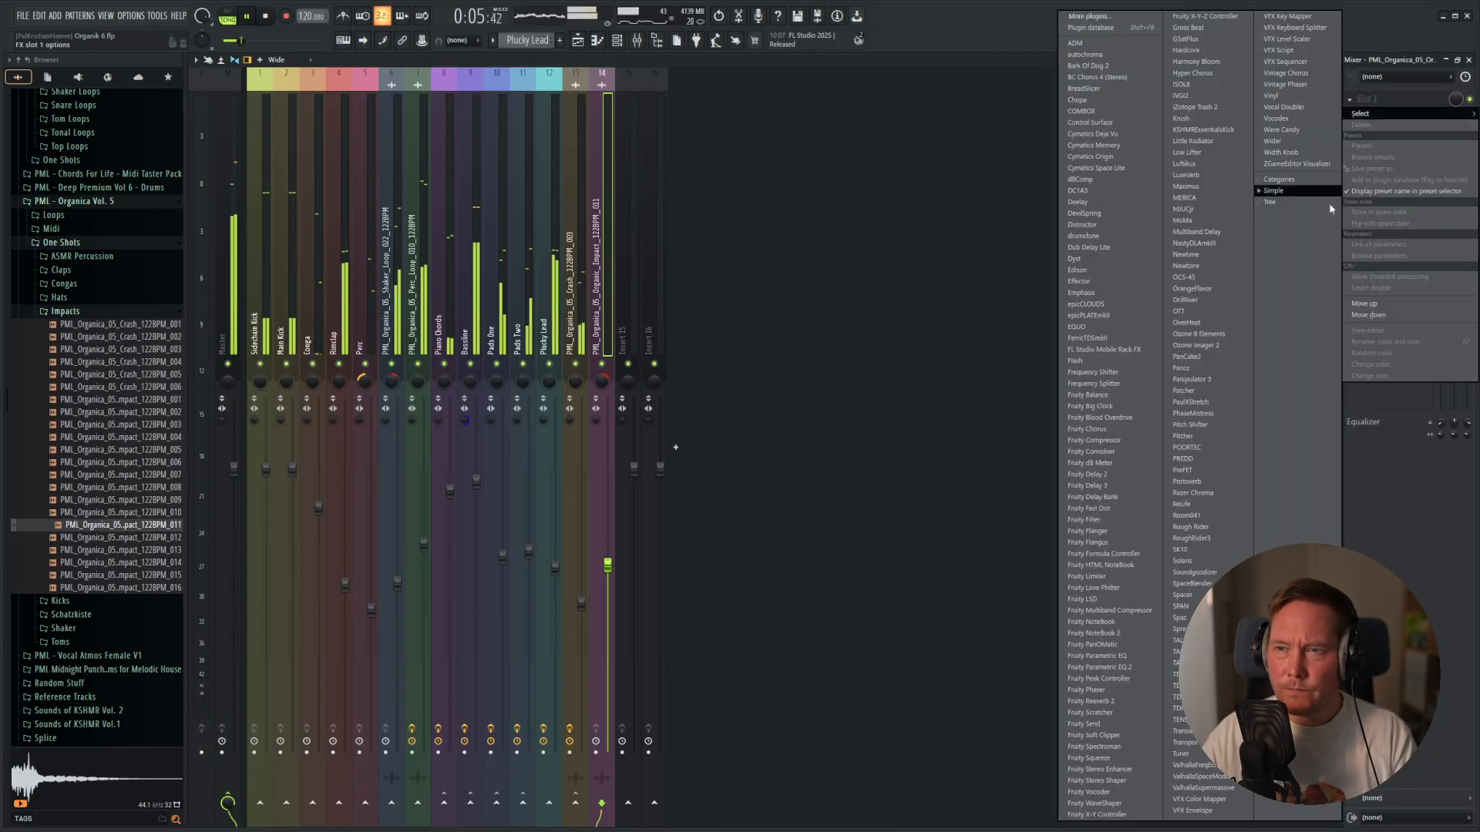
left_click(1131, 667)
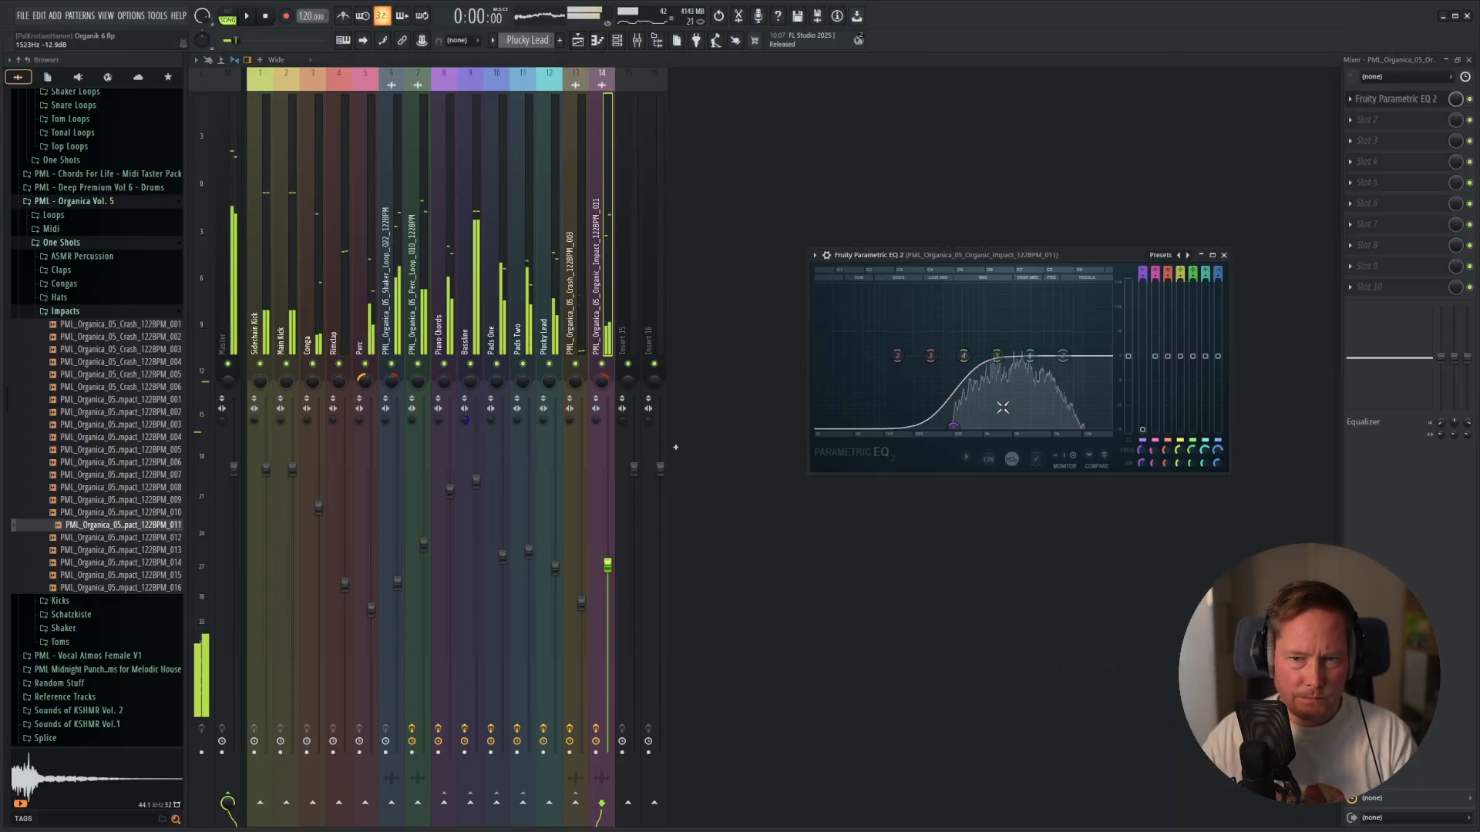
left_click(1224, 255)
Lower the volume of the impact's mixer track and return to the playlist.
left_click(1410, 142)
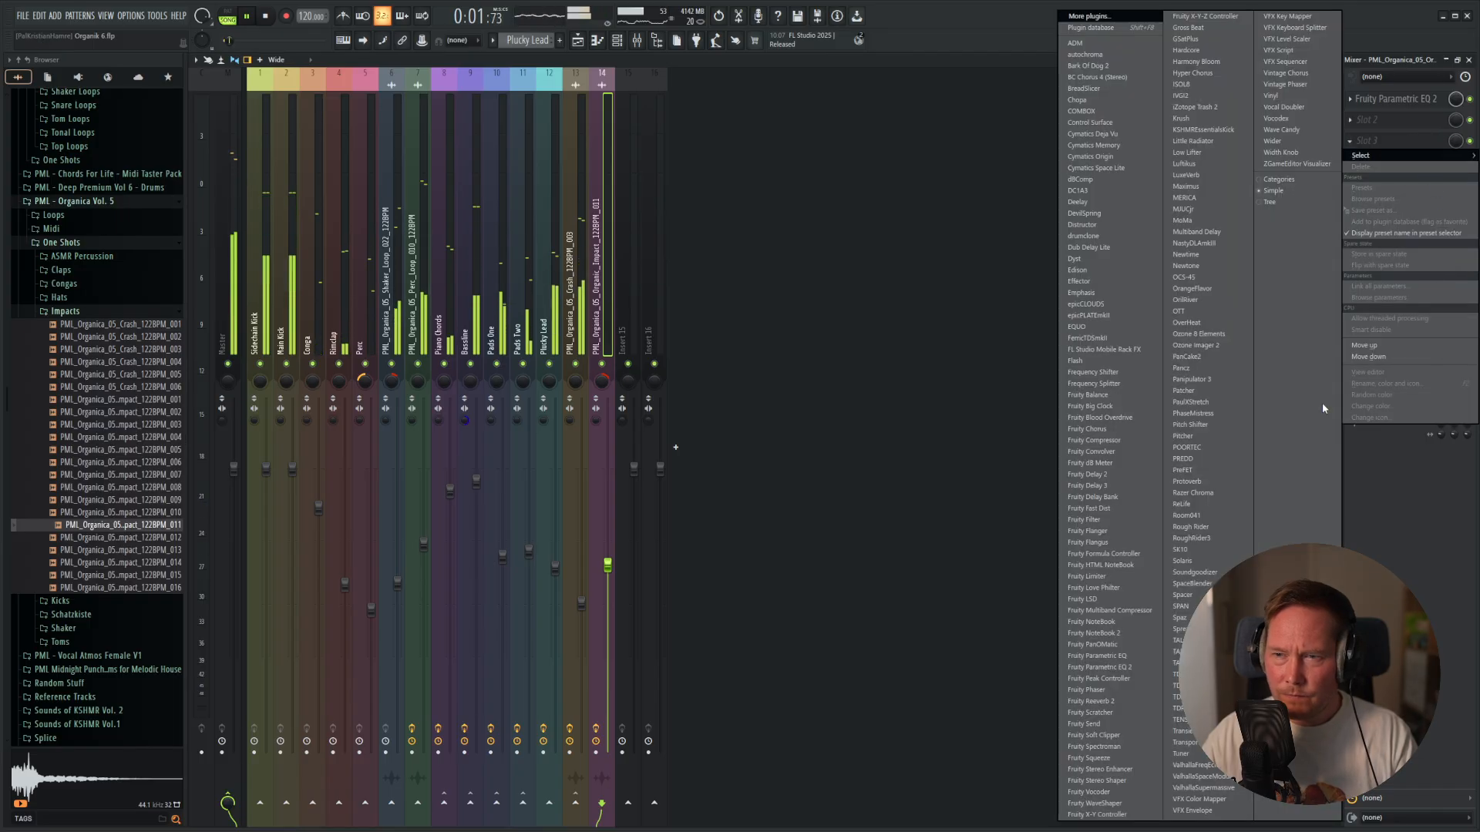
left_click(899, 218)
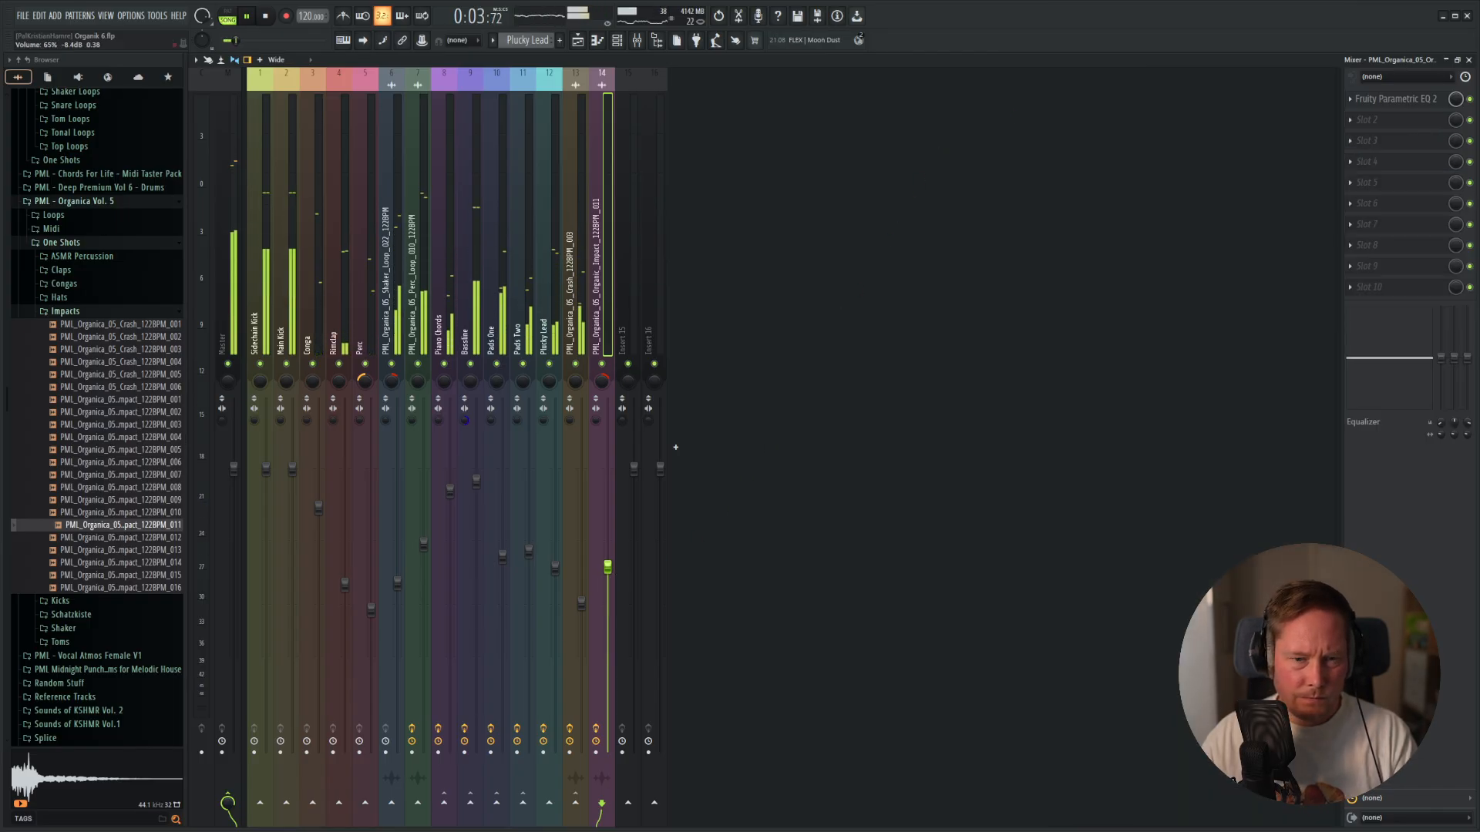
left_click_drag(608, 566, 607, 606)
key("F5")
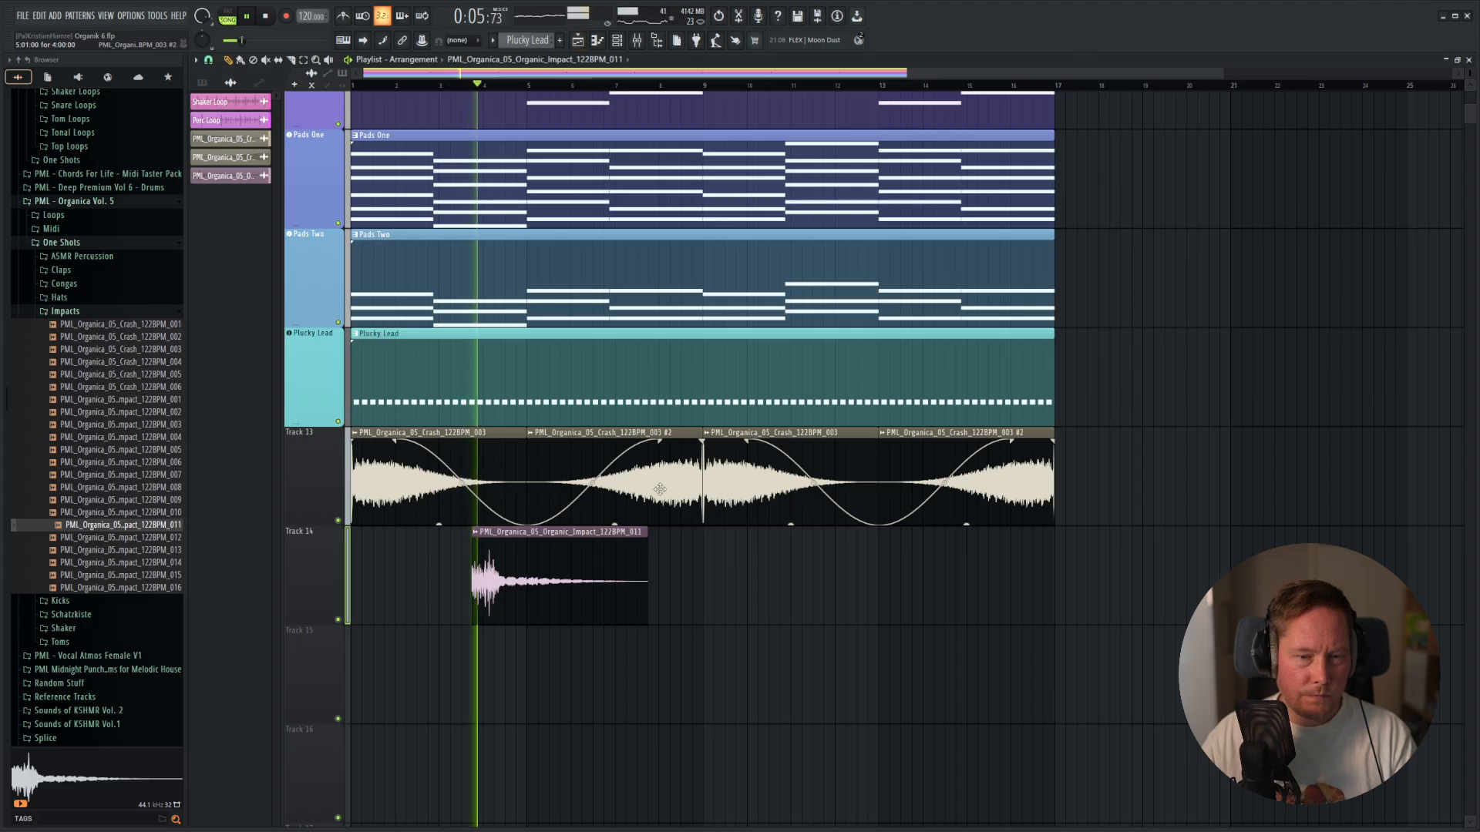
Move the impact clip to start at bar 3 on Track 14 and play the song from the start.
key("space")
left_click_drag(529, 571, 489, 578)
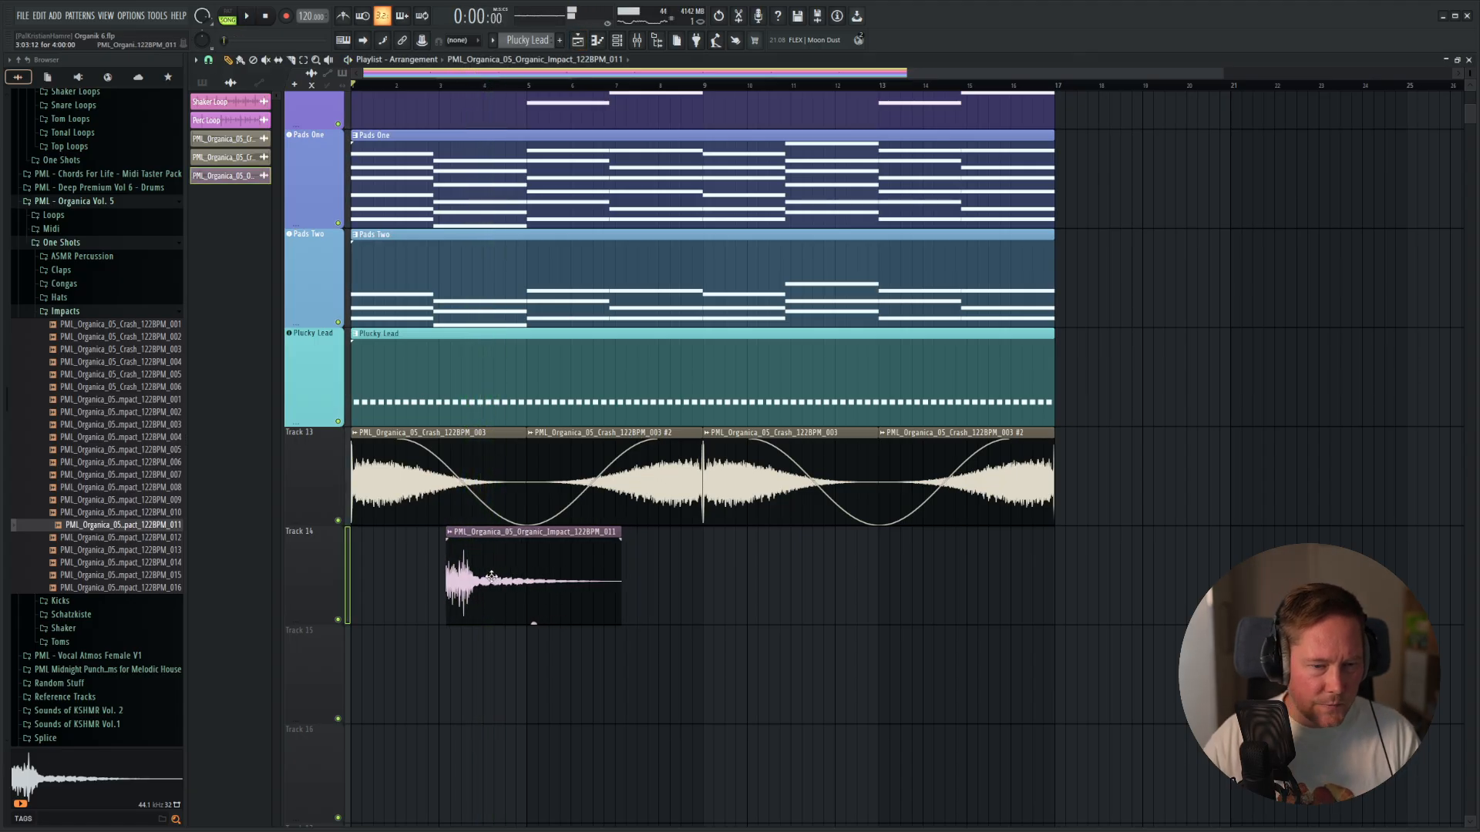
scroll(493, 574, "up", 5)
key("space")
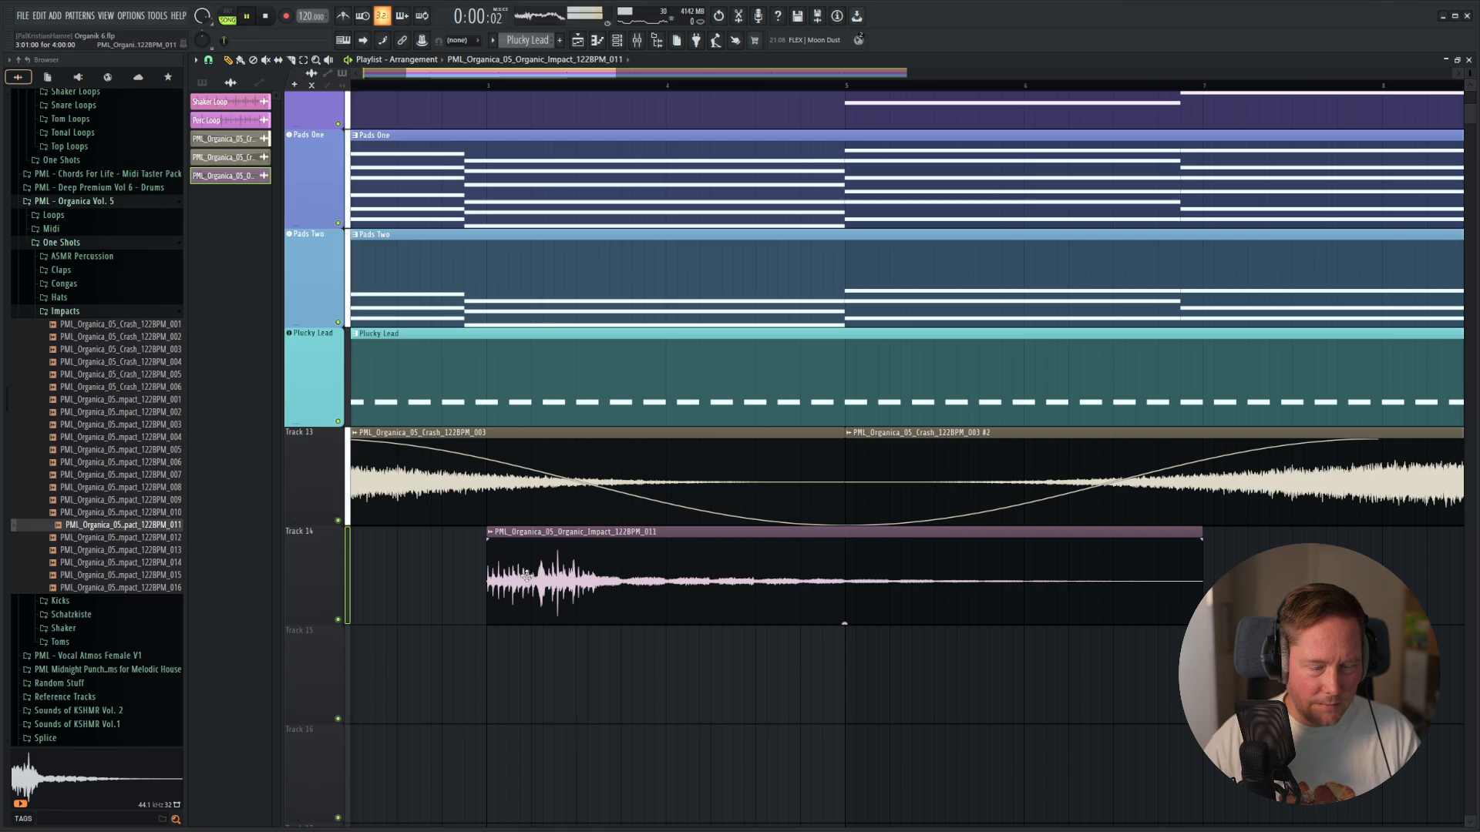
scroll(565, 568, "down", 5)
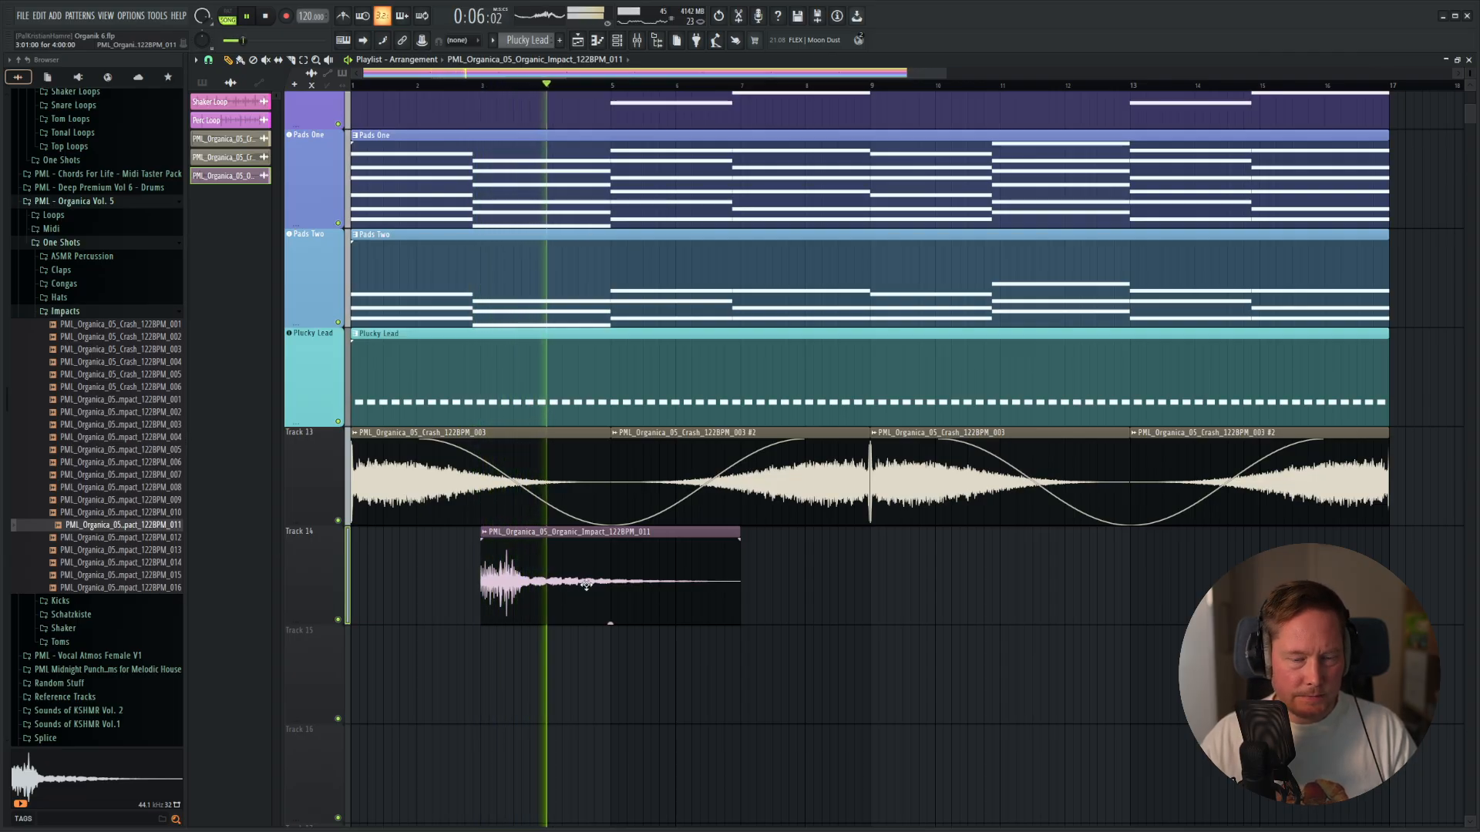
Shorten the impact clip on Track 14 to about a quarter bar from bar 3, checking the cut by playing it.
key("space")
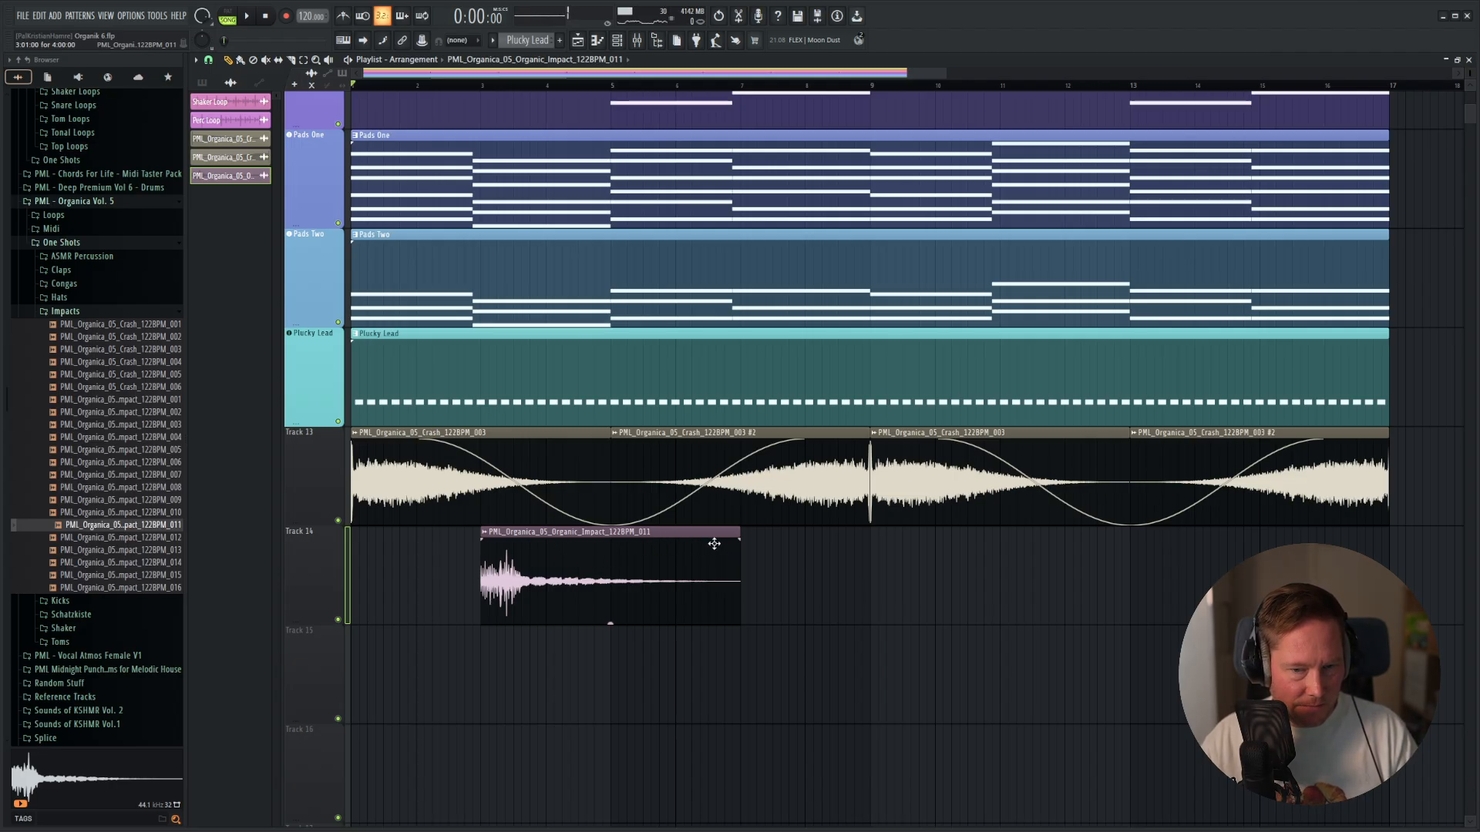
left_click_drag(736, 532, 499, 531)
scroll(497, 562, "up", 5)
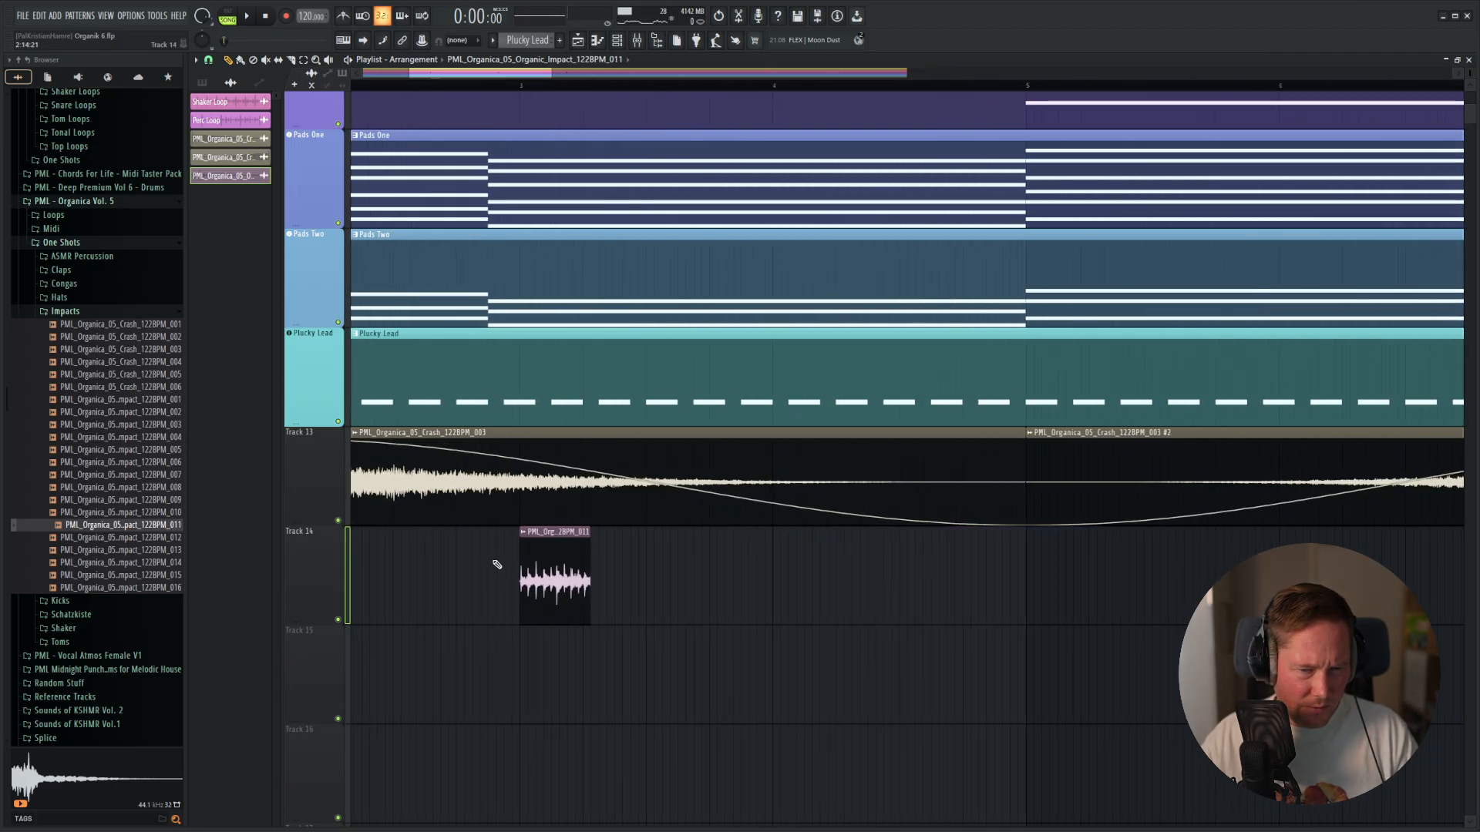
left_click_drag(740, 532, 801, 532)
key("space")
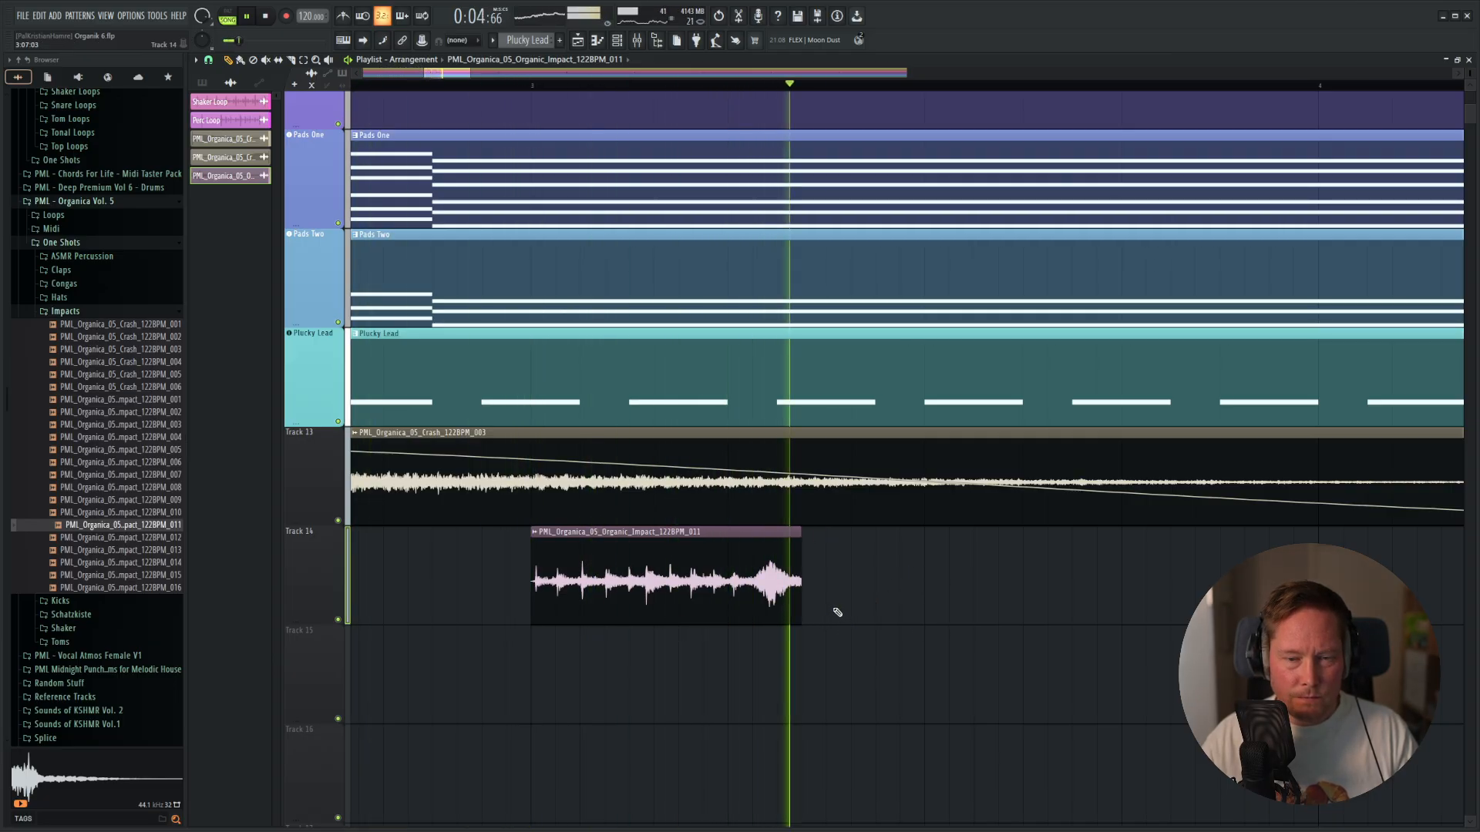
key("space")
left_click_drag(800, 530, 753, 535)
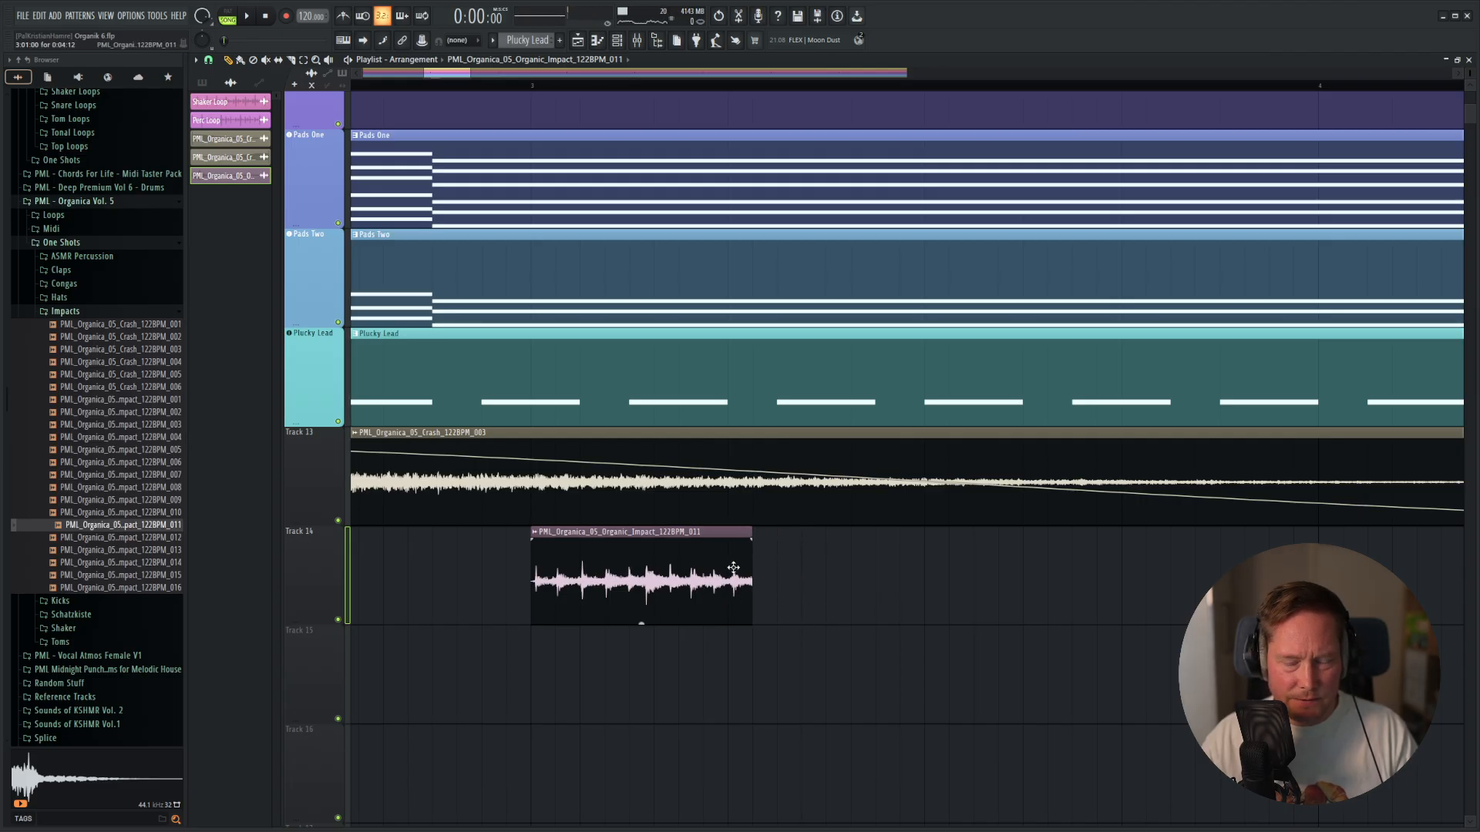
Add ValhallaSupermassive to the fourth effect slot of the impact's mixer track.
key("F9")
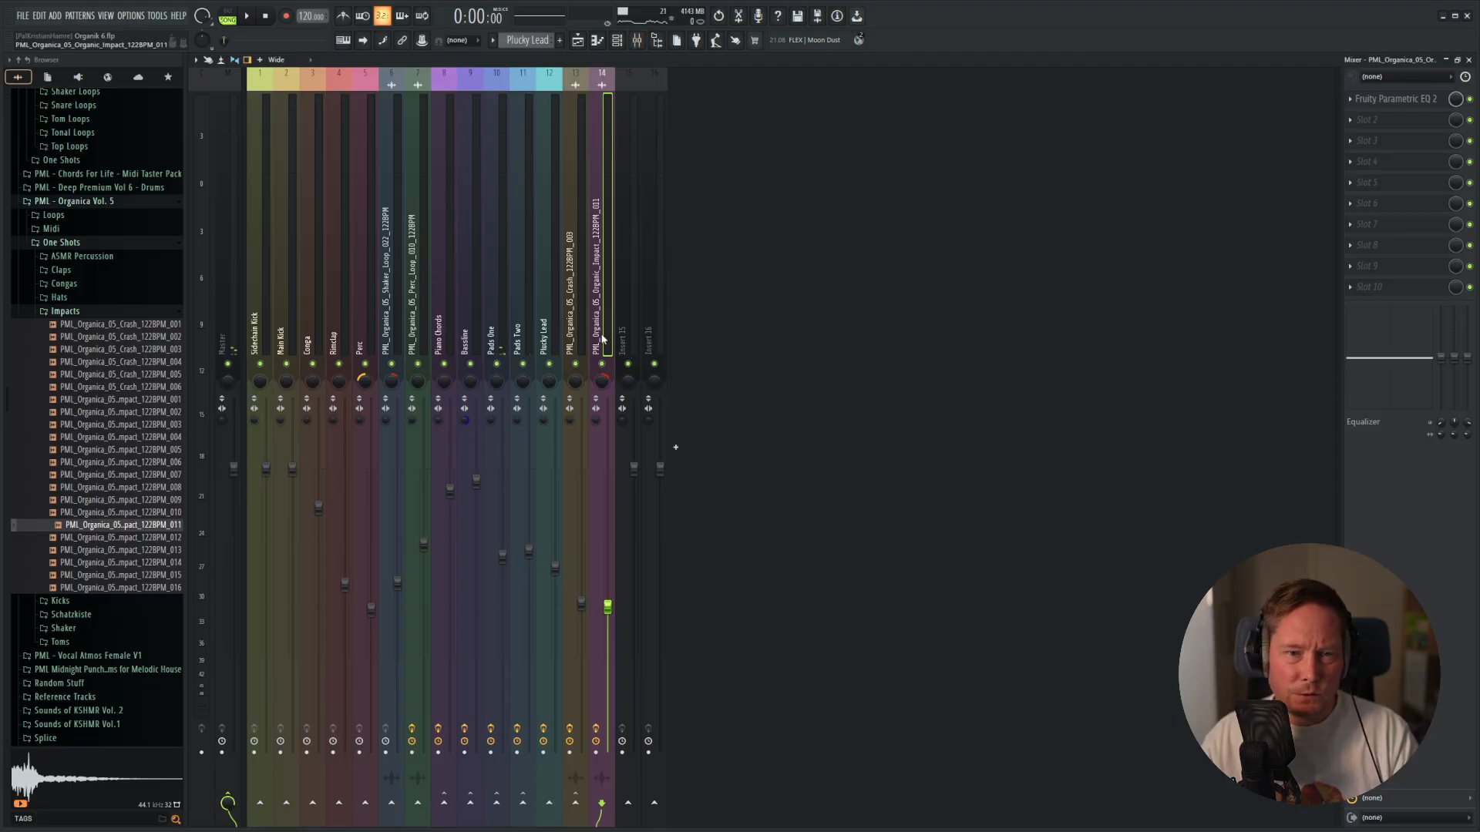
left_click(1371, 177)
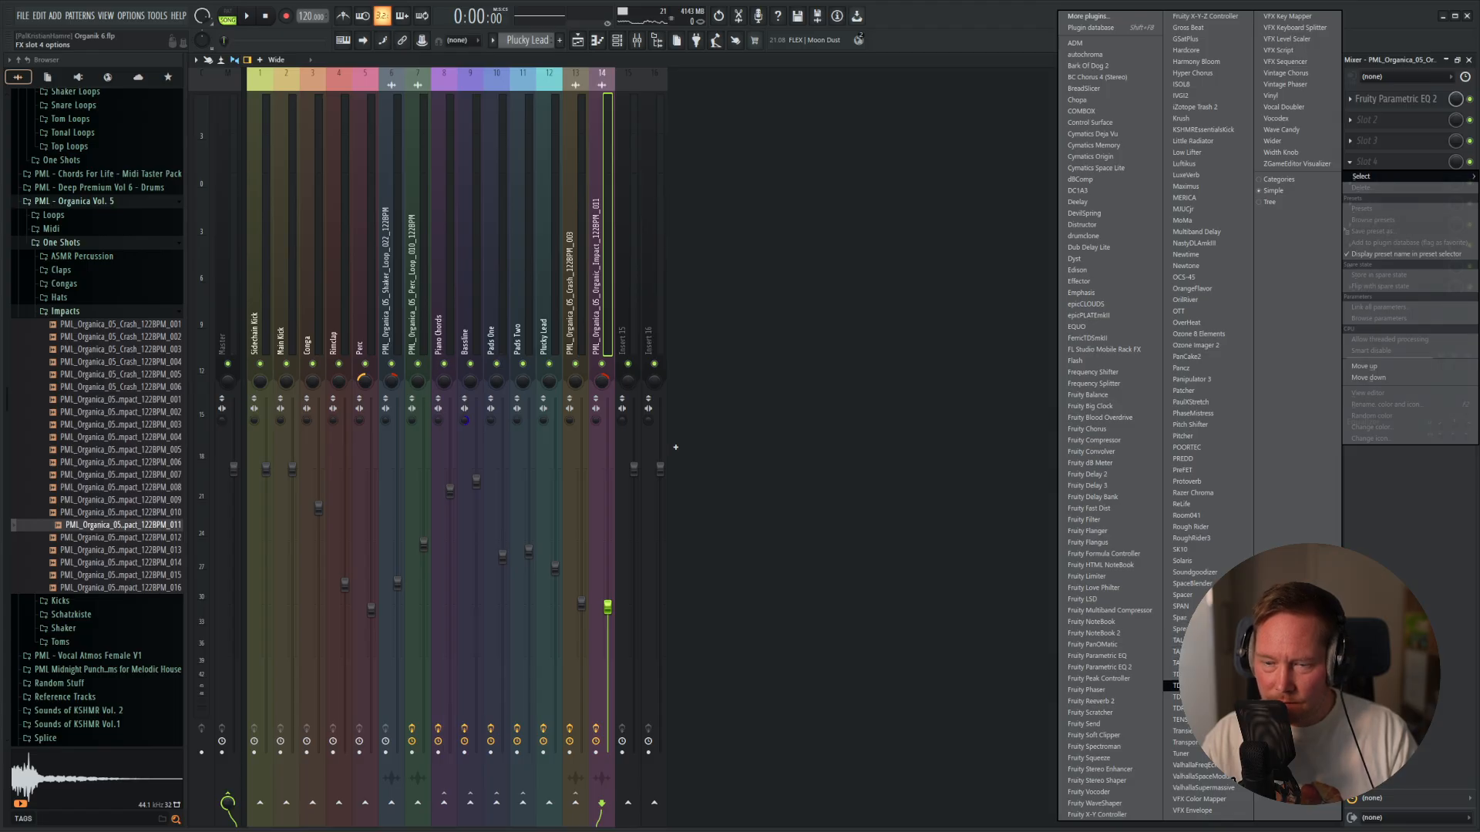
left_click(1204, 788)
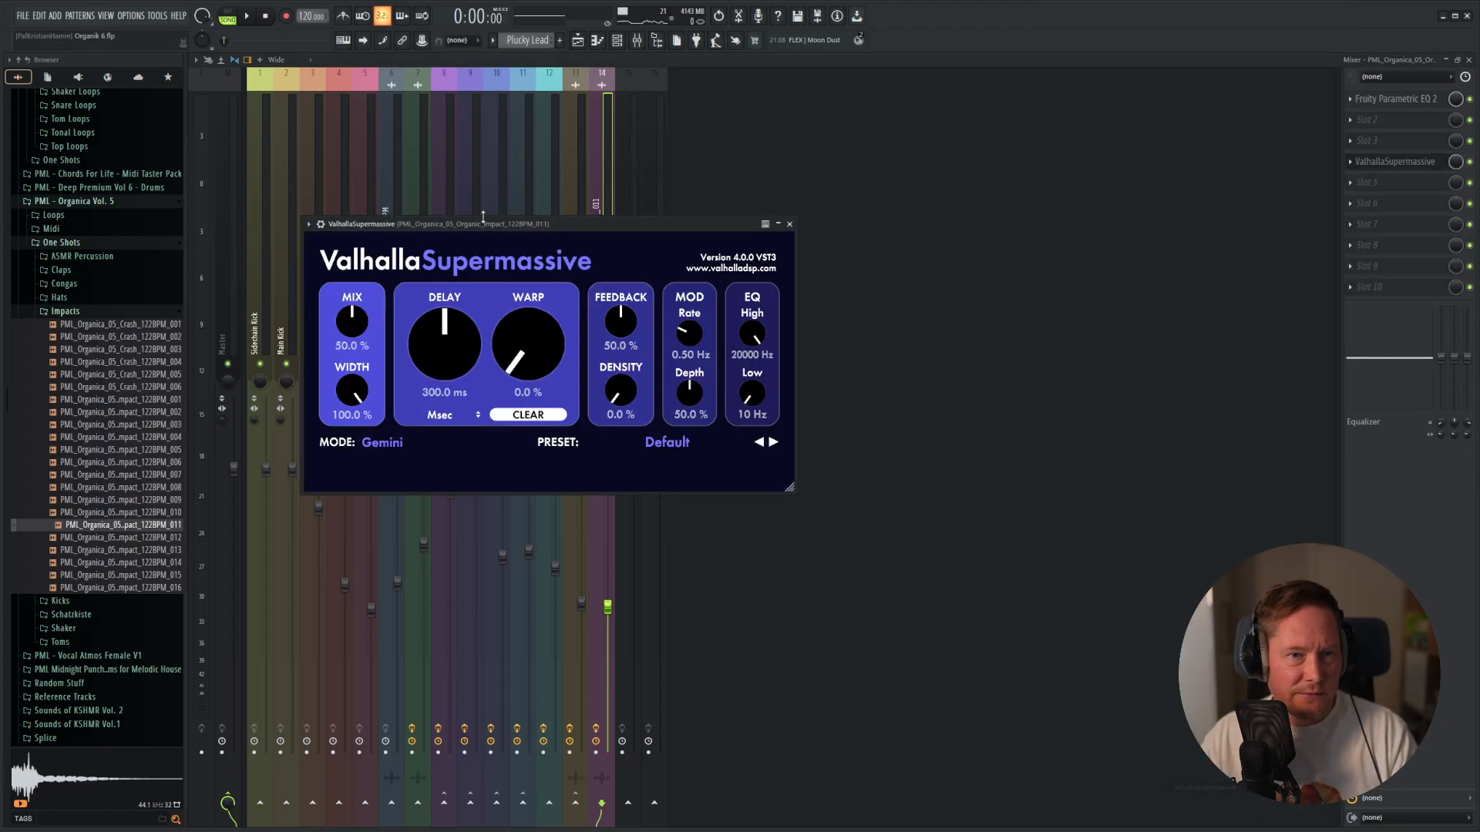
left_click_drag(512, 220, 853, 221)
Play the song and try the Pleiades Reverb 1975 preset in ValhallaSupermassive.
key("space")
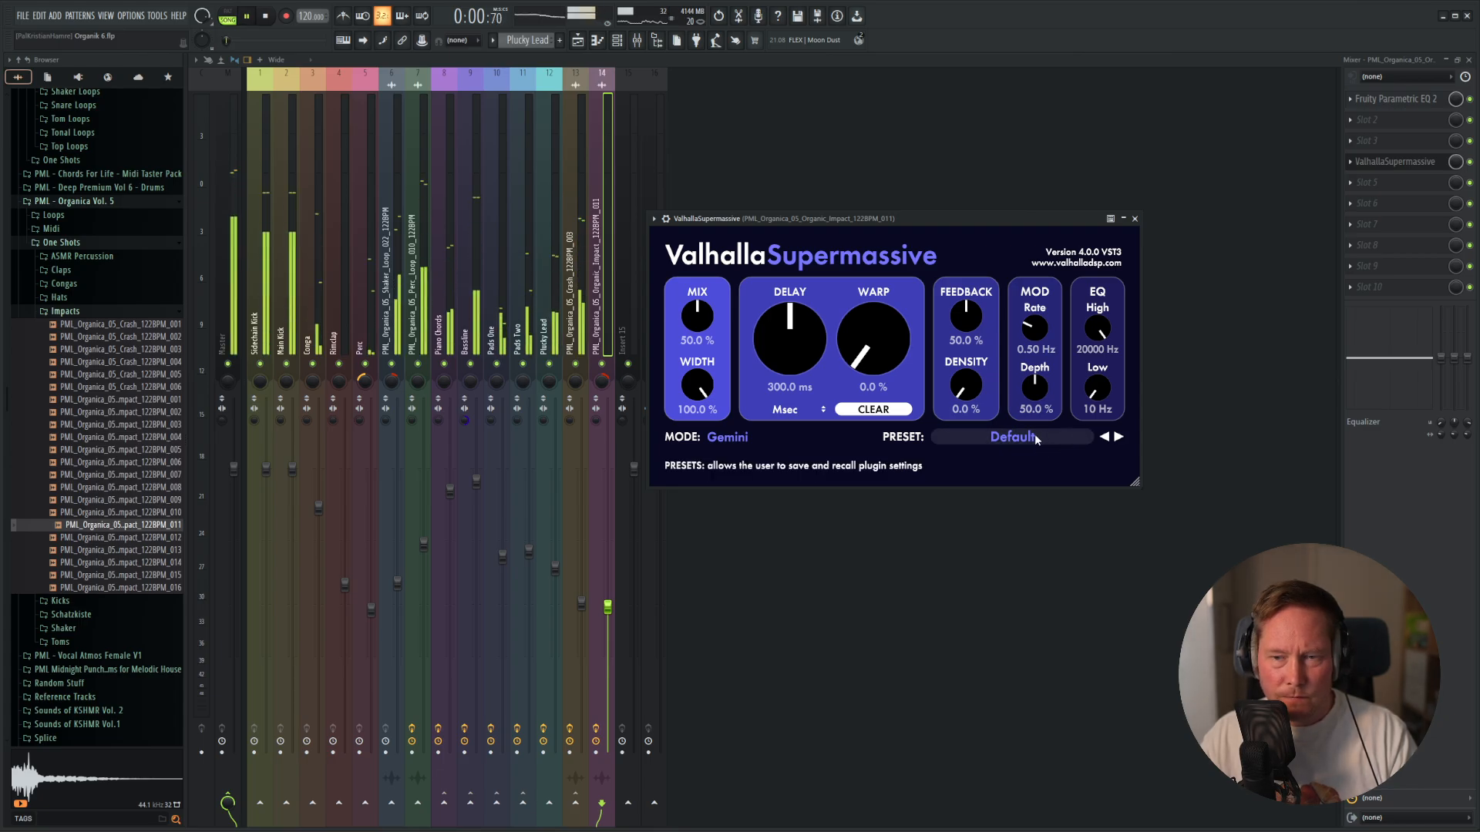
left_click(1040, 438)
mouse_move(1017, 599)
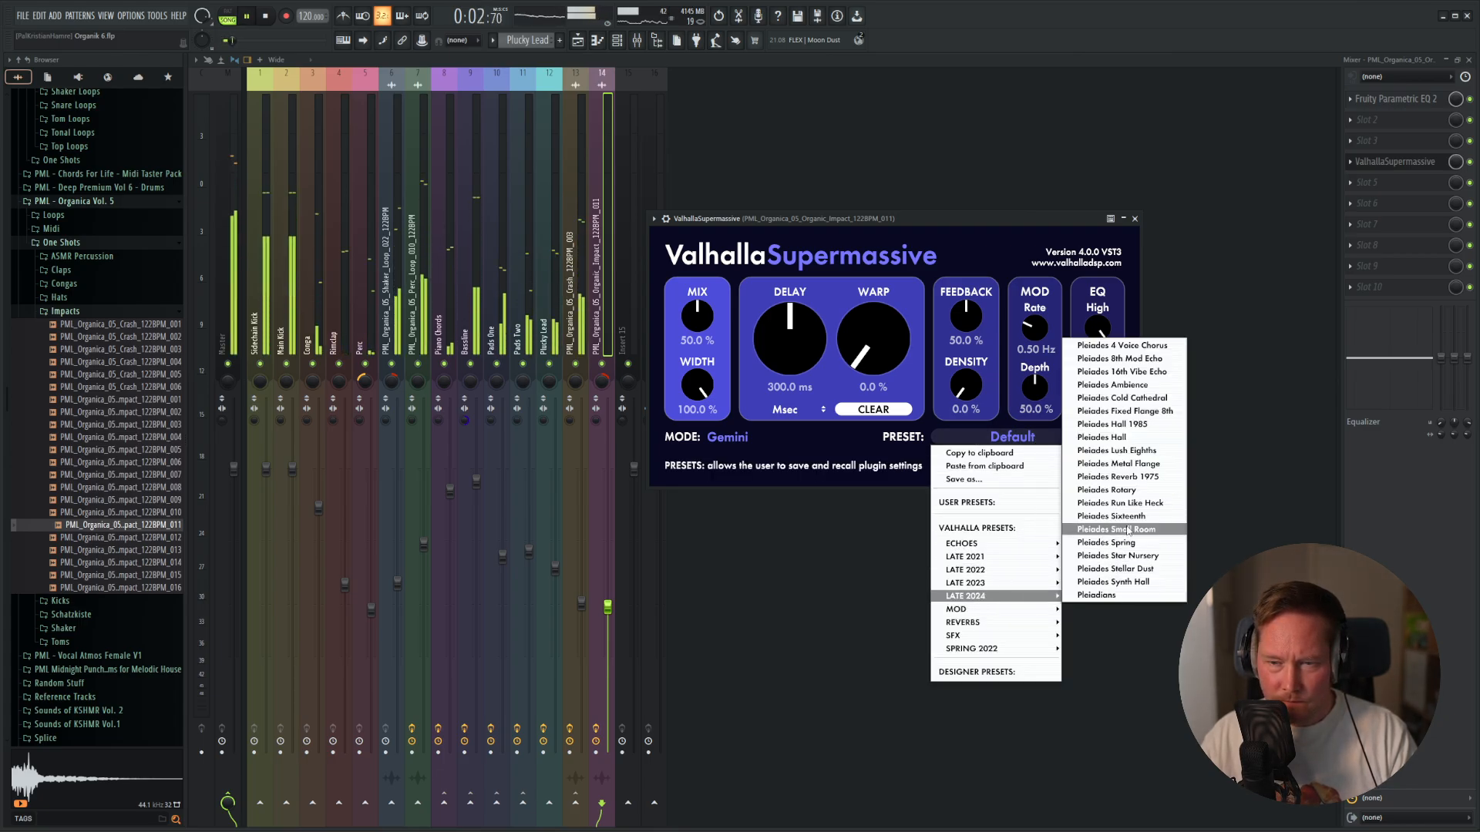
left_click(1139, 478)
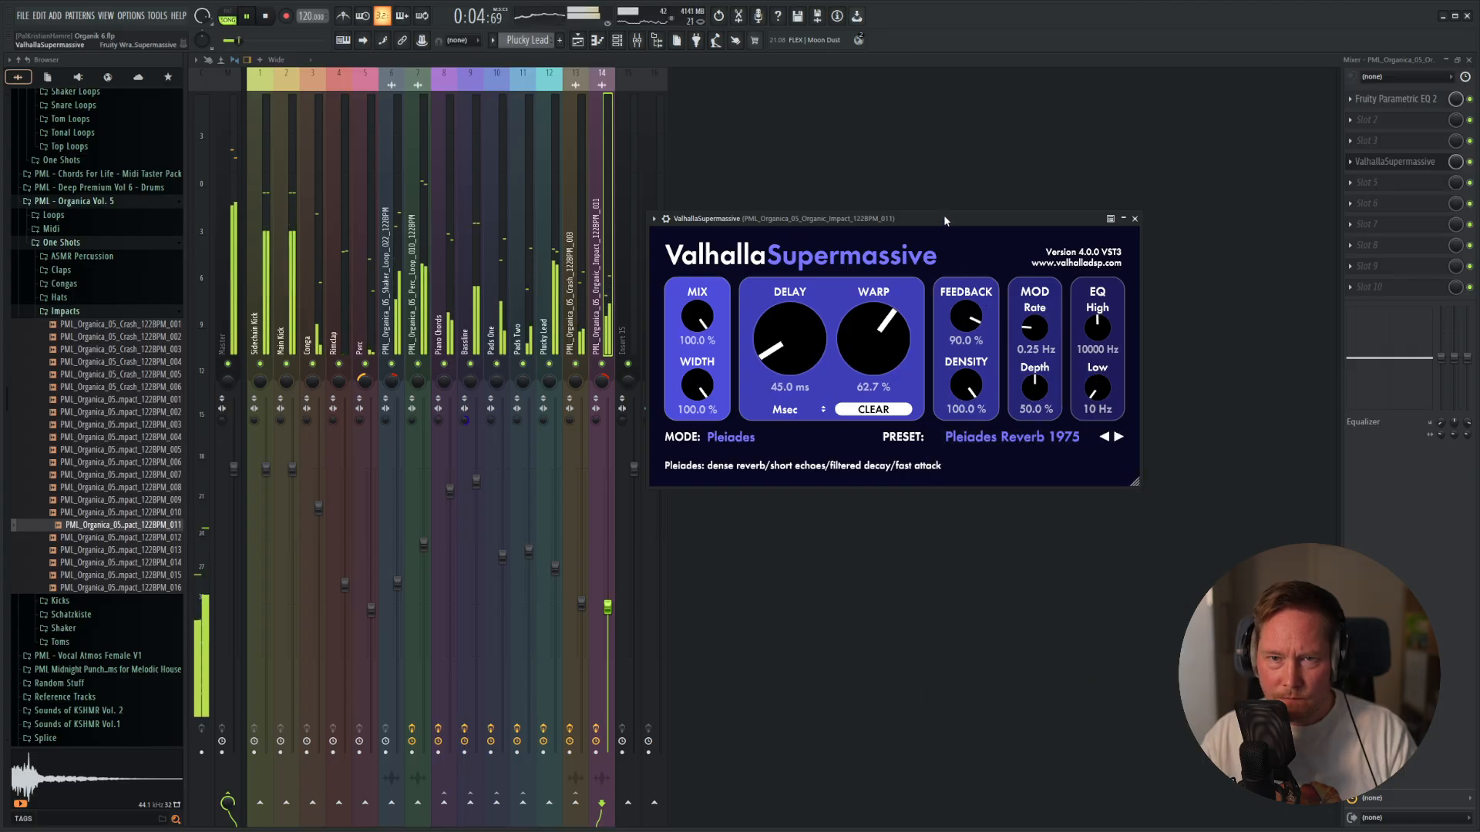
Load ValhallaSupermassive's large reverb preset Splashy Synth and listen to it on the impact.
left_click(1002, 437)
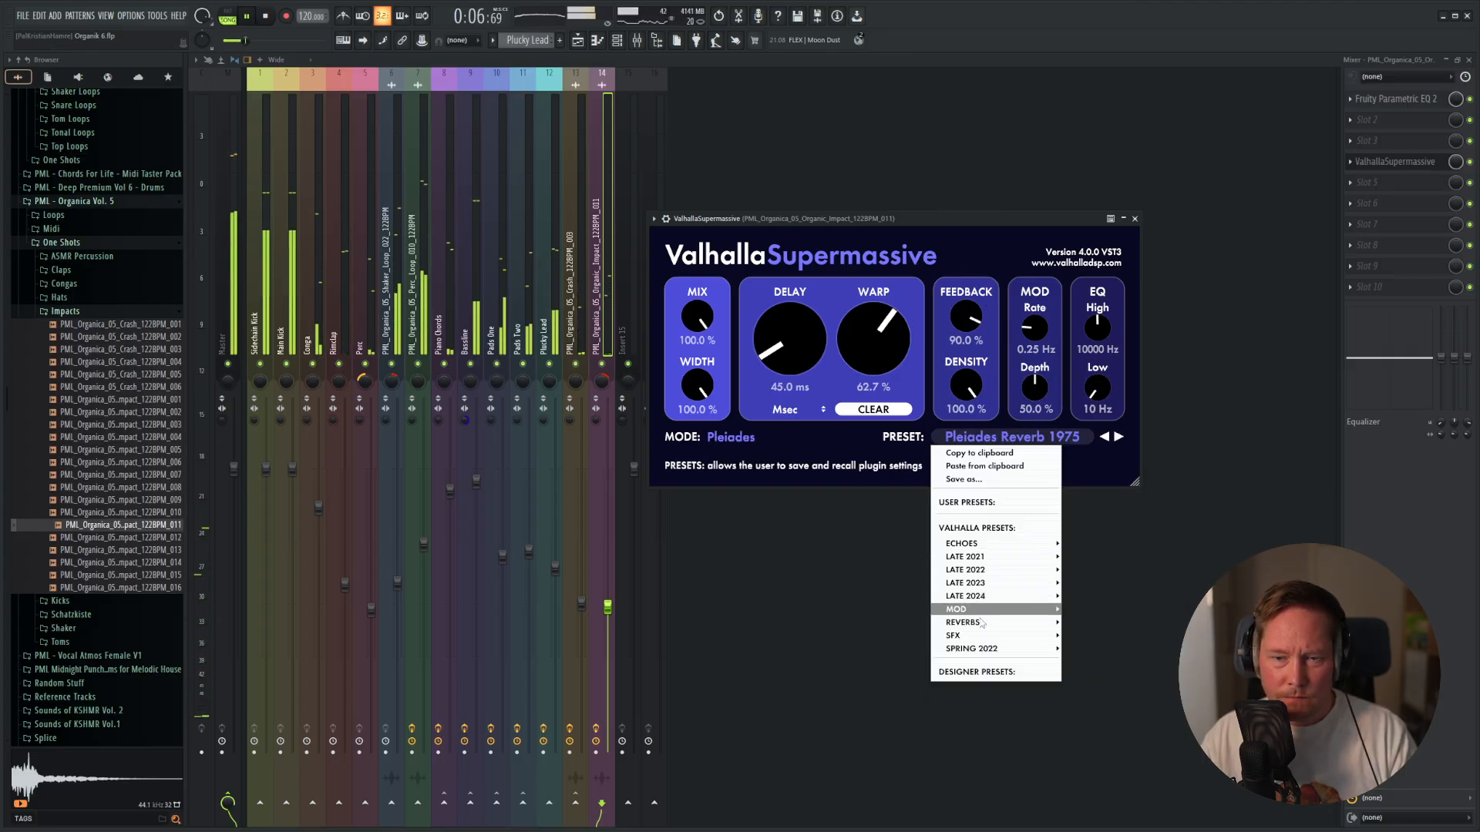
mouse_move(1010, 623)
mouse_move(1107, 609)
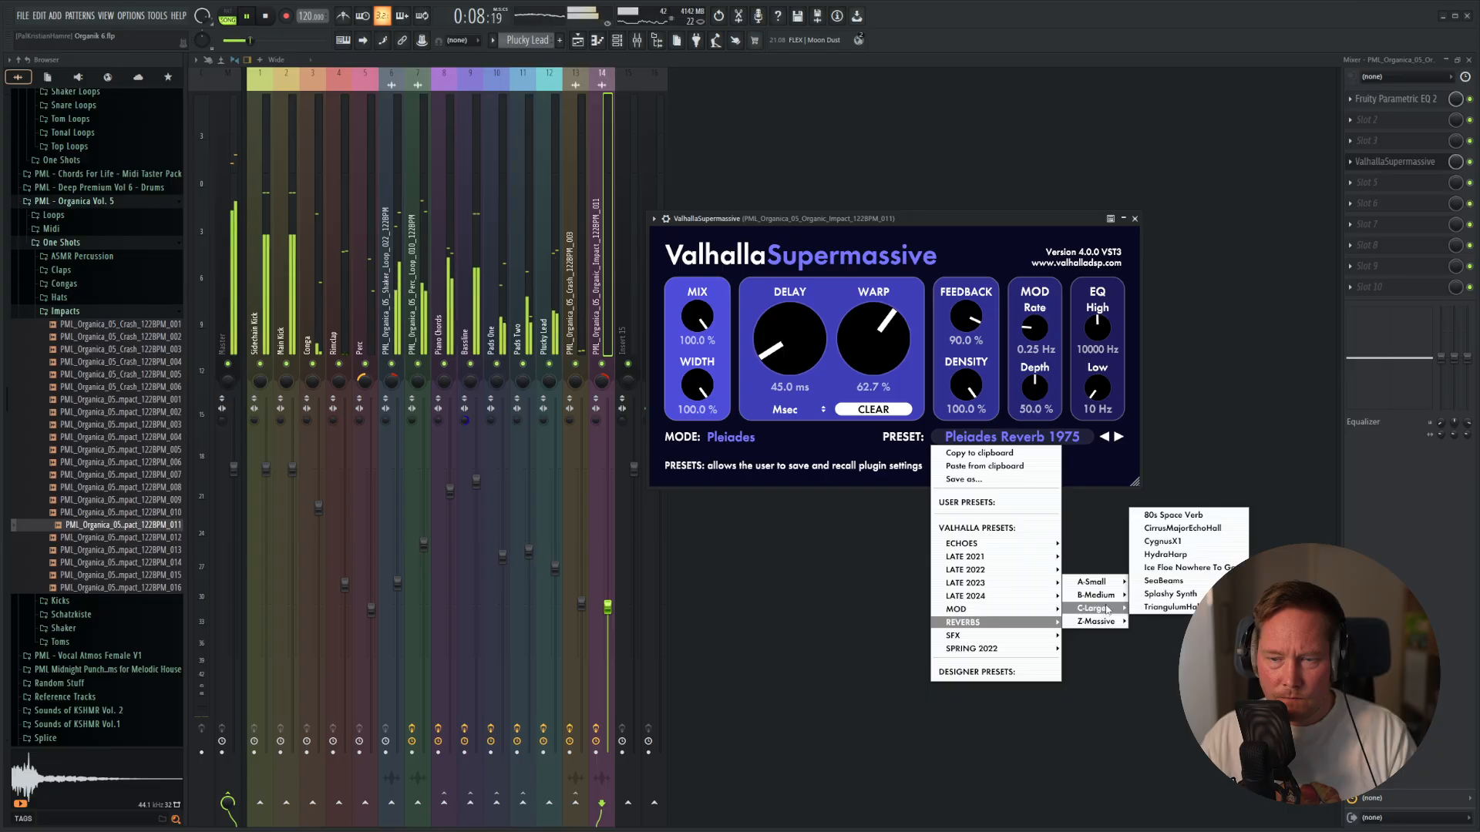
left_click(1170, 595)
left_click_drag(983, 227, 931, 224)
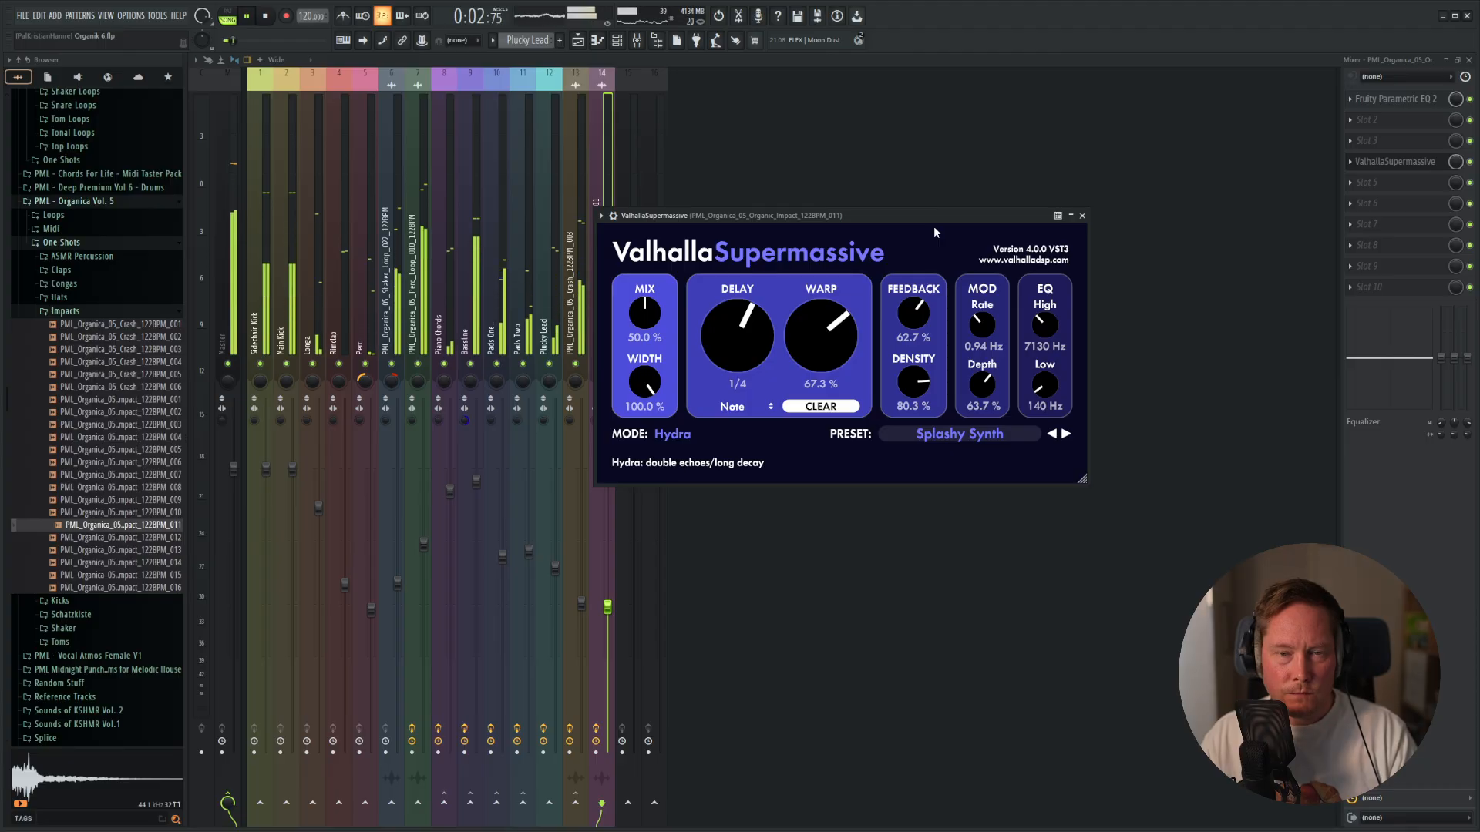
left_click_drag(934, 228, 1117, 219)
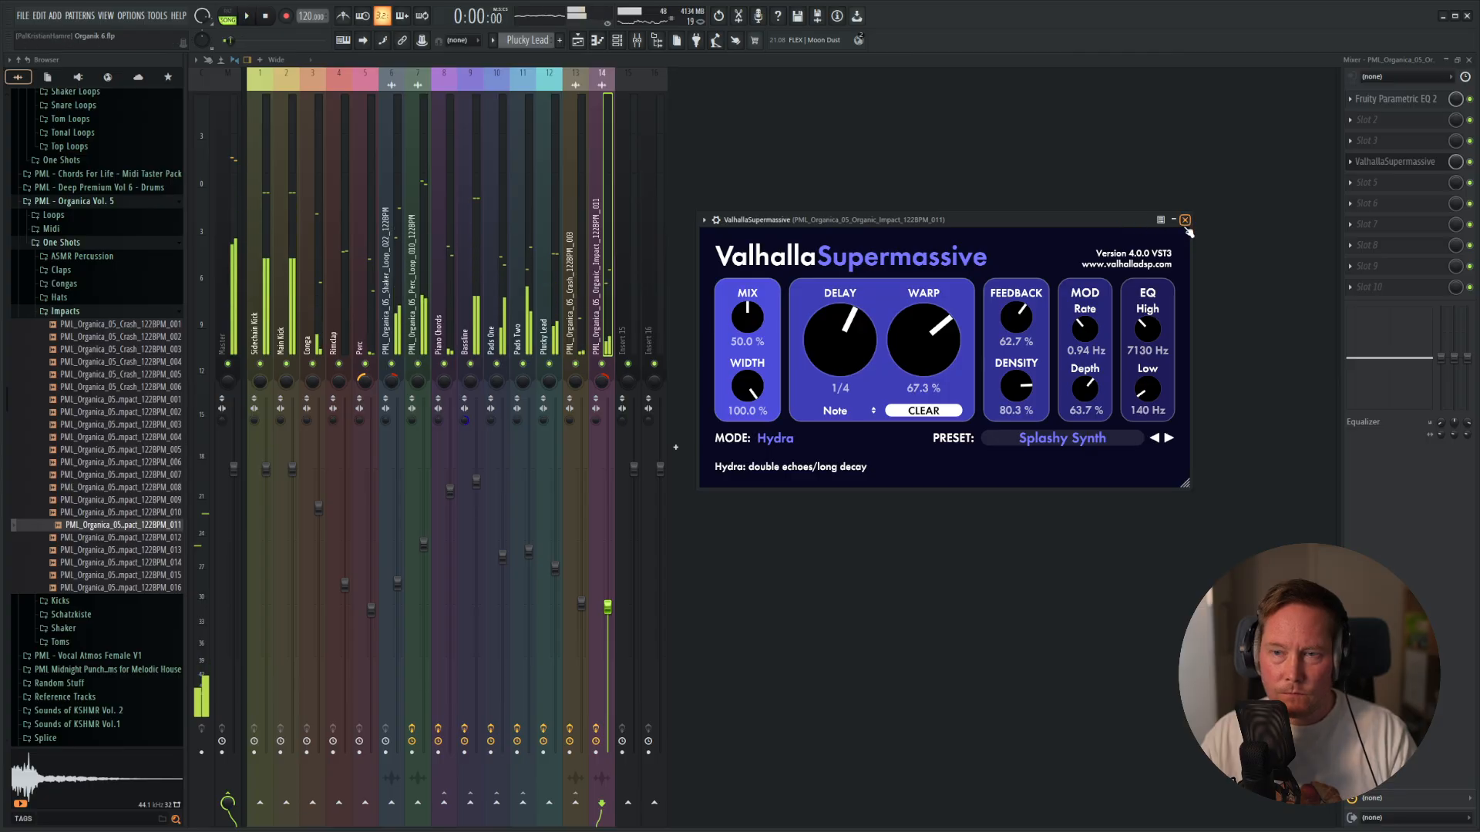
Close the reverb, raise the volume of the impact's mixer track and listen to the impact in the playlist.
left_click(1186, 220)
key("space")
key("space")
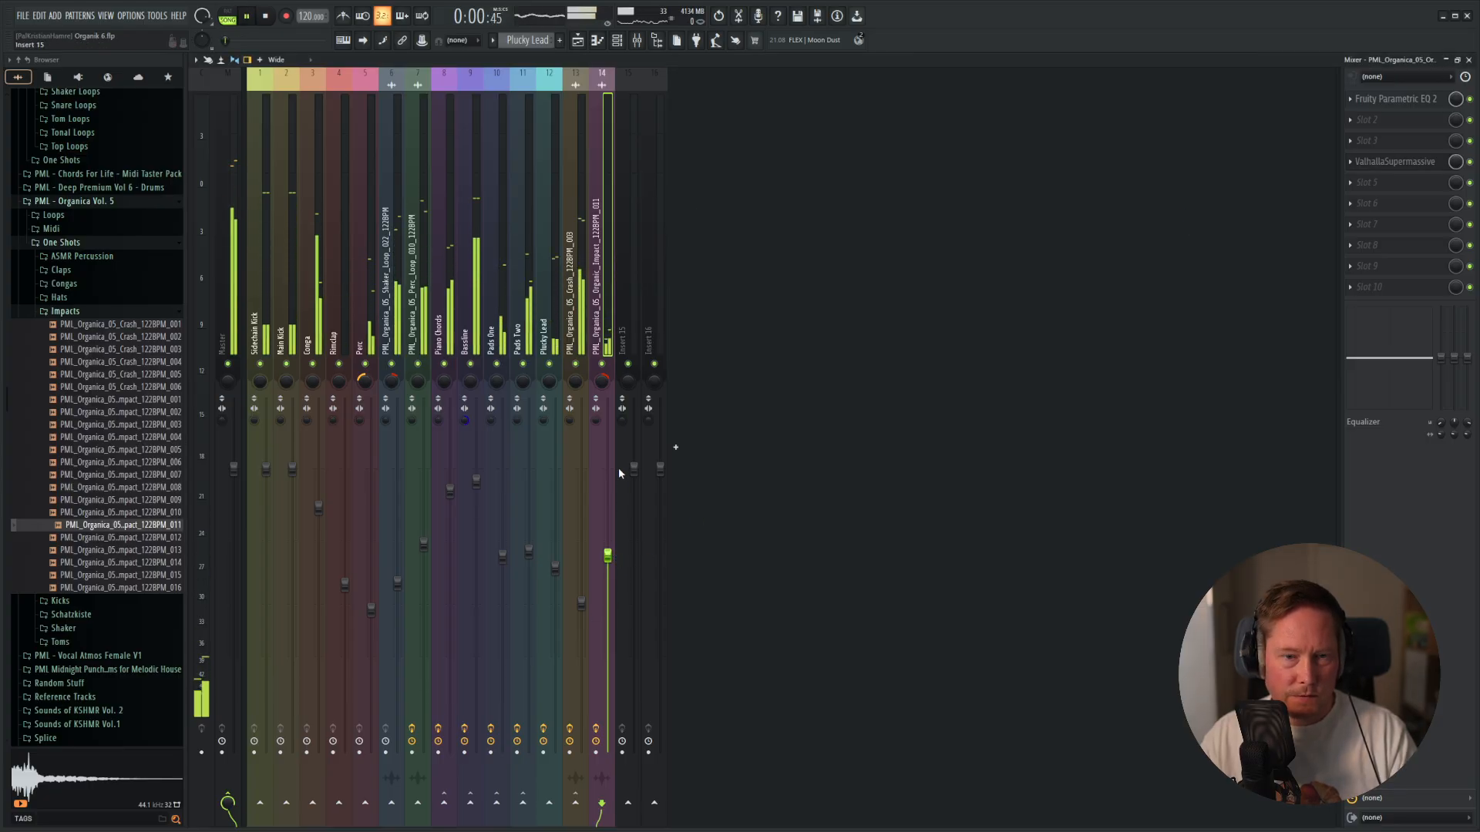
key("F5")
scroll(431, 521, "down", 3)
scroll(403, 450, "down", 5)
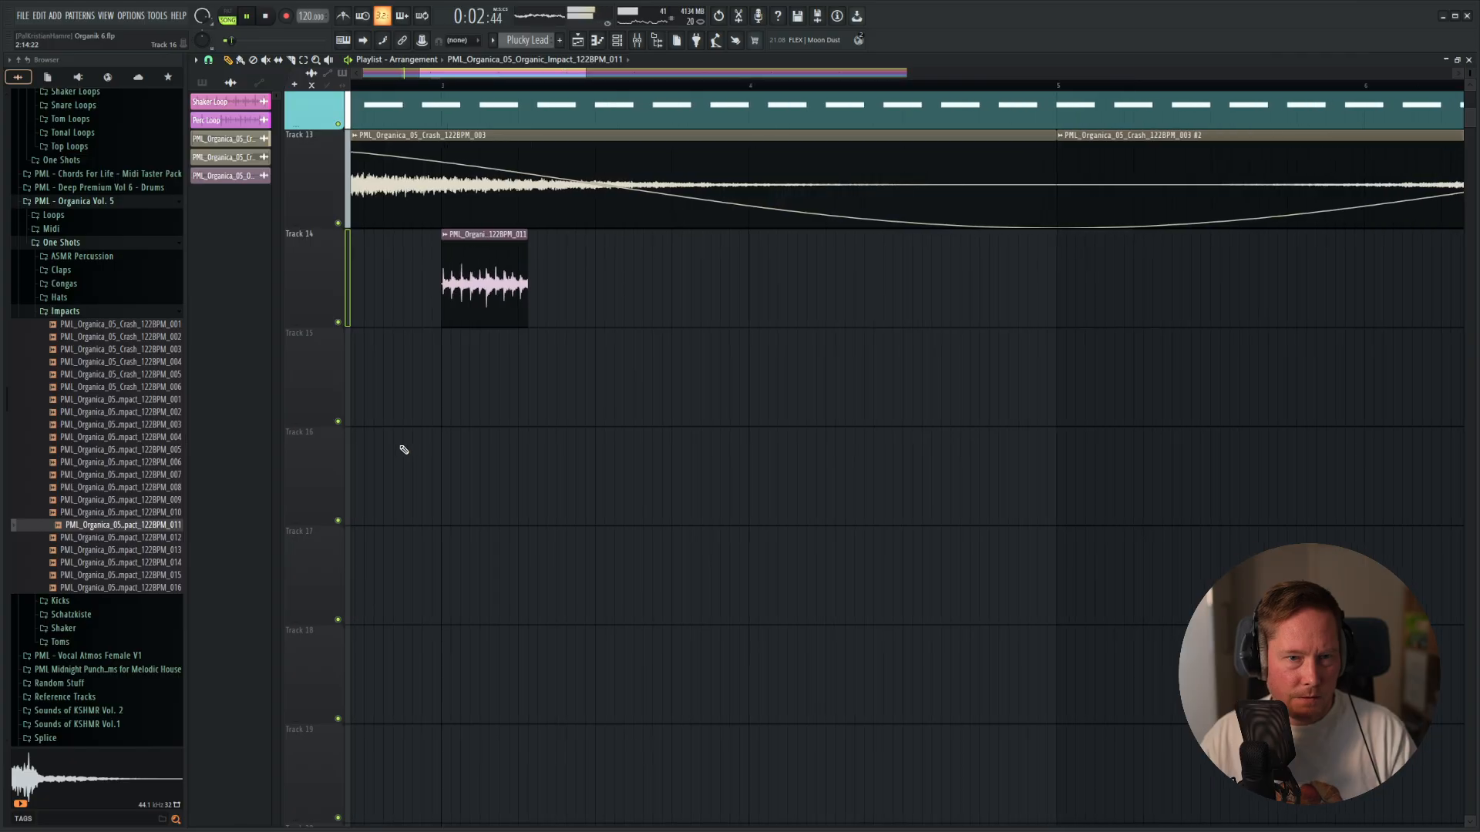
left_click_drag(547, 472, 802, 503)
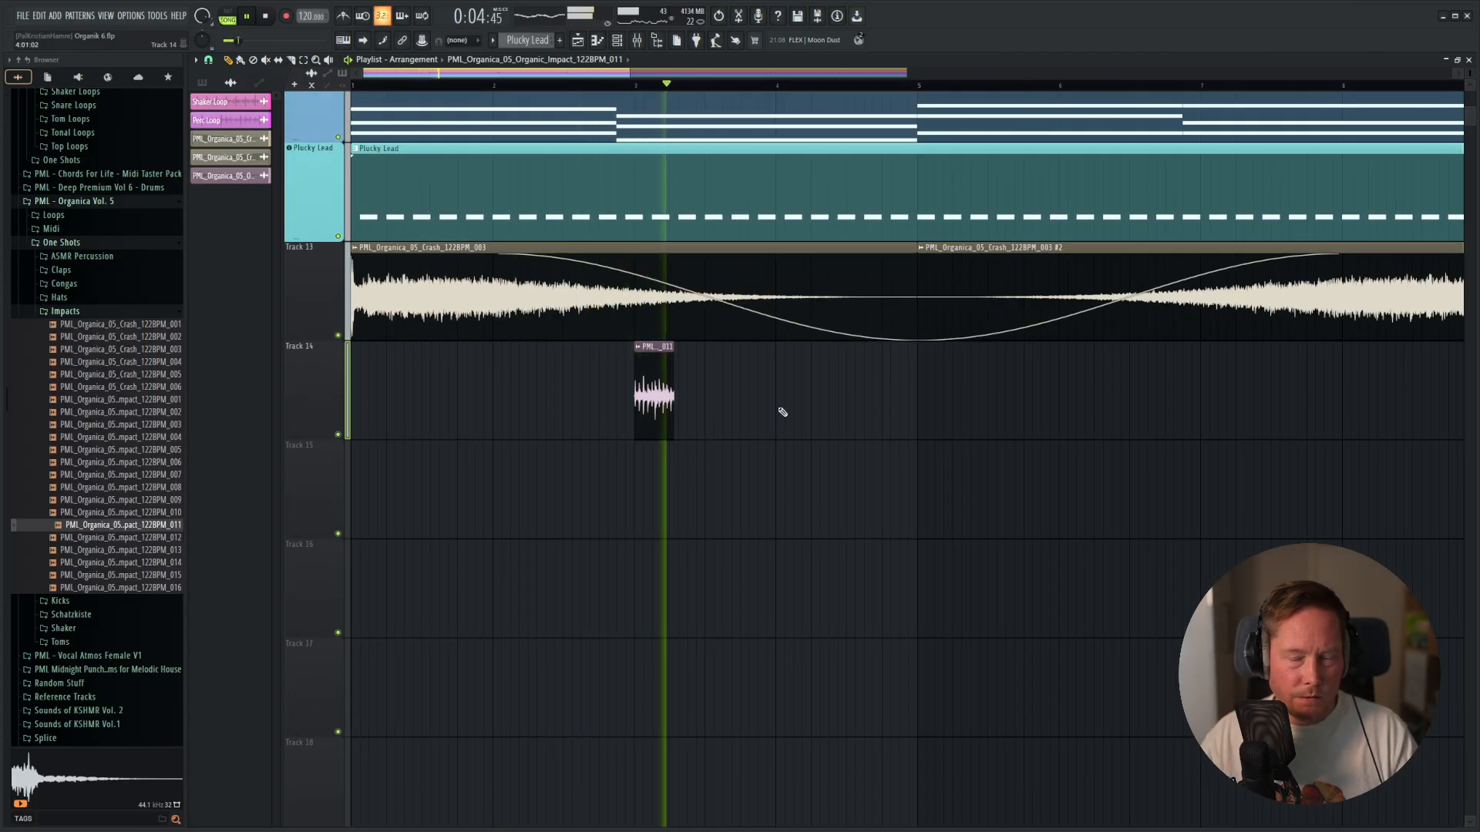
key("space")
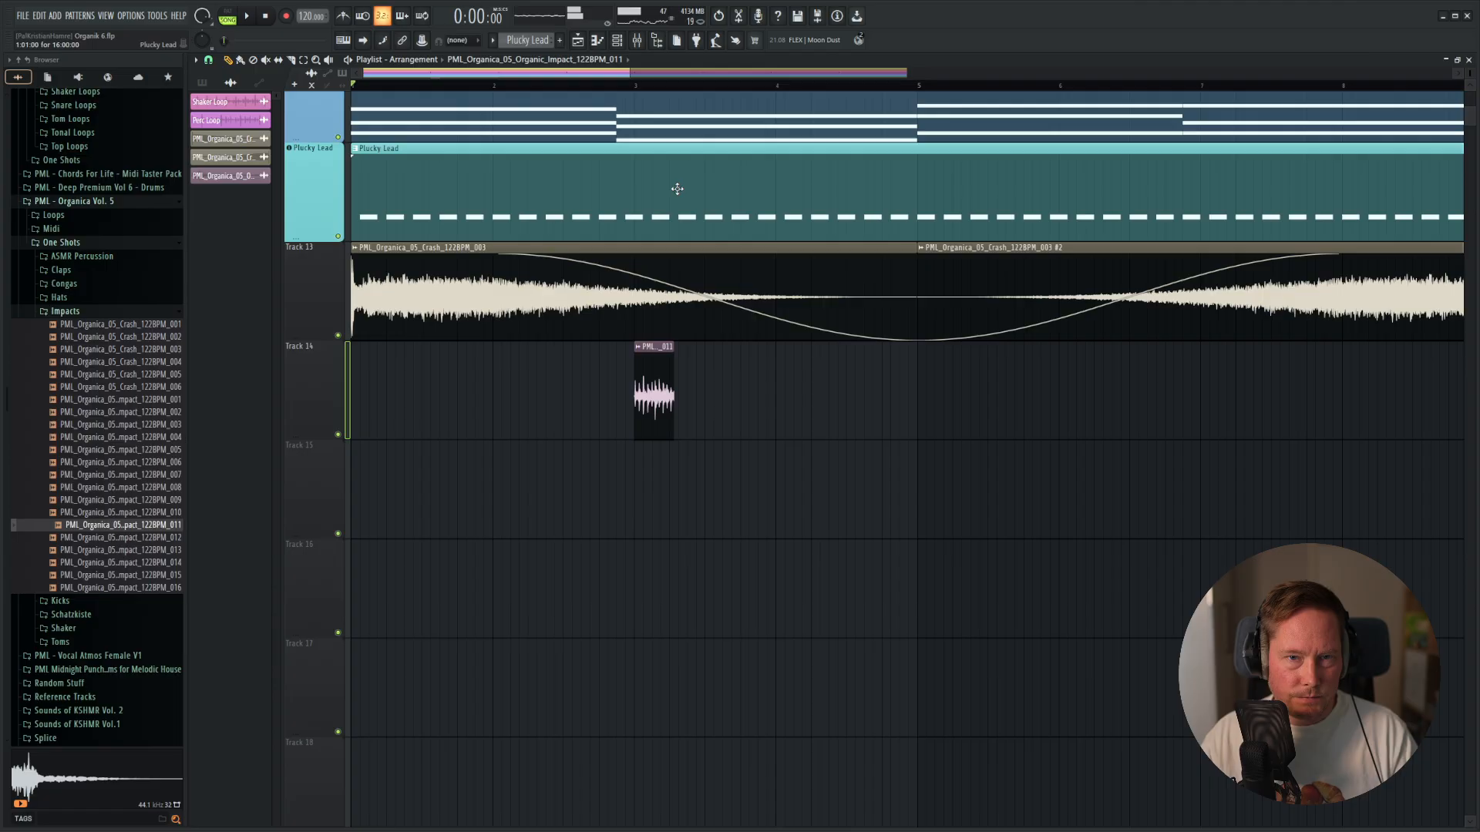
Consolidate Track 14 to a WAV audio clip with the tail set to Leave remainder.
right_click(308, 377)
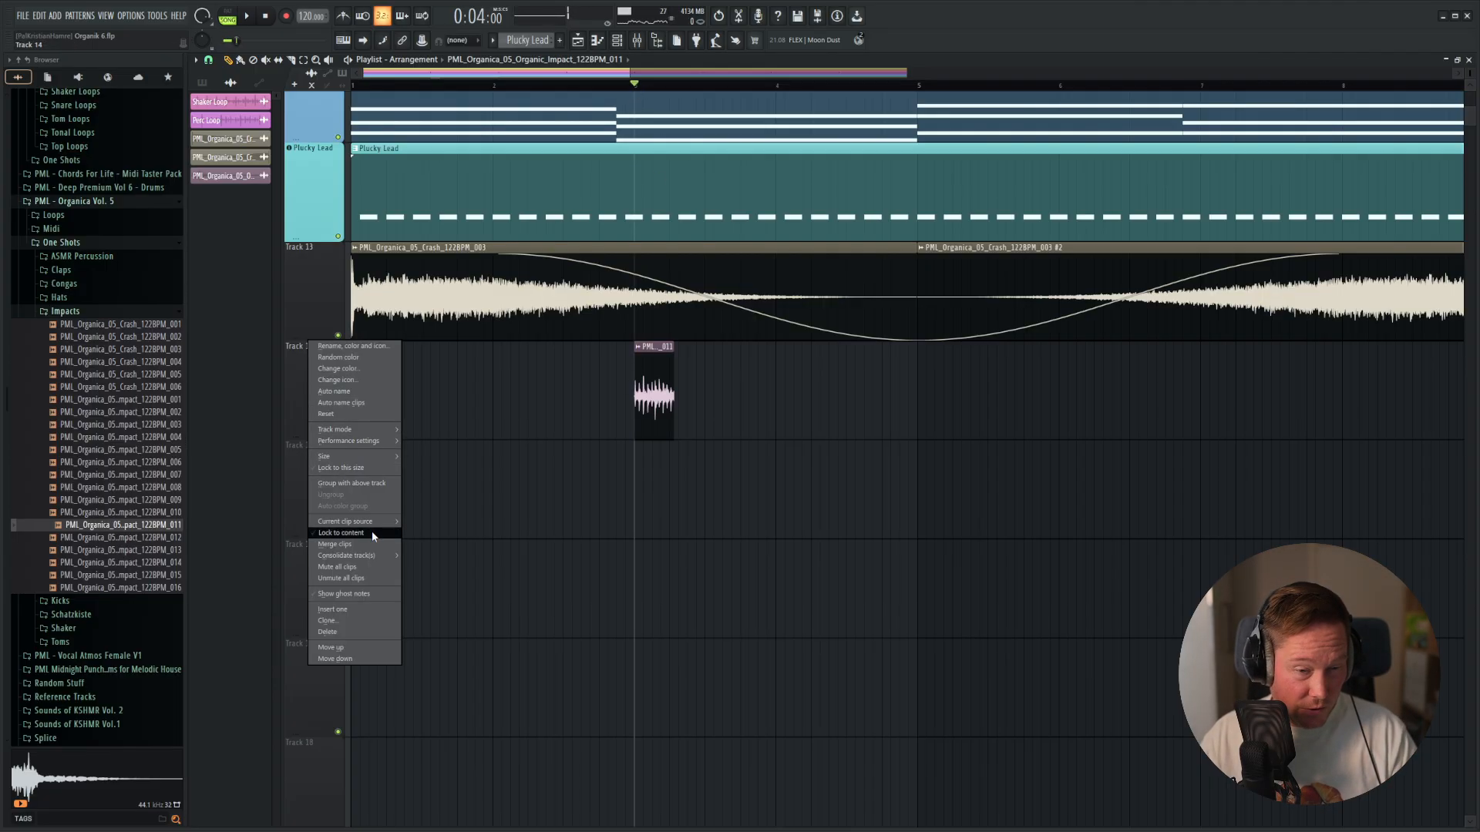
left_click(436, 555)
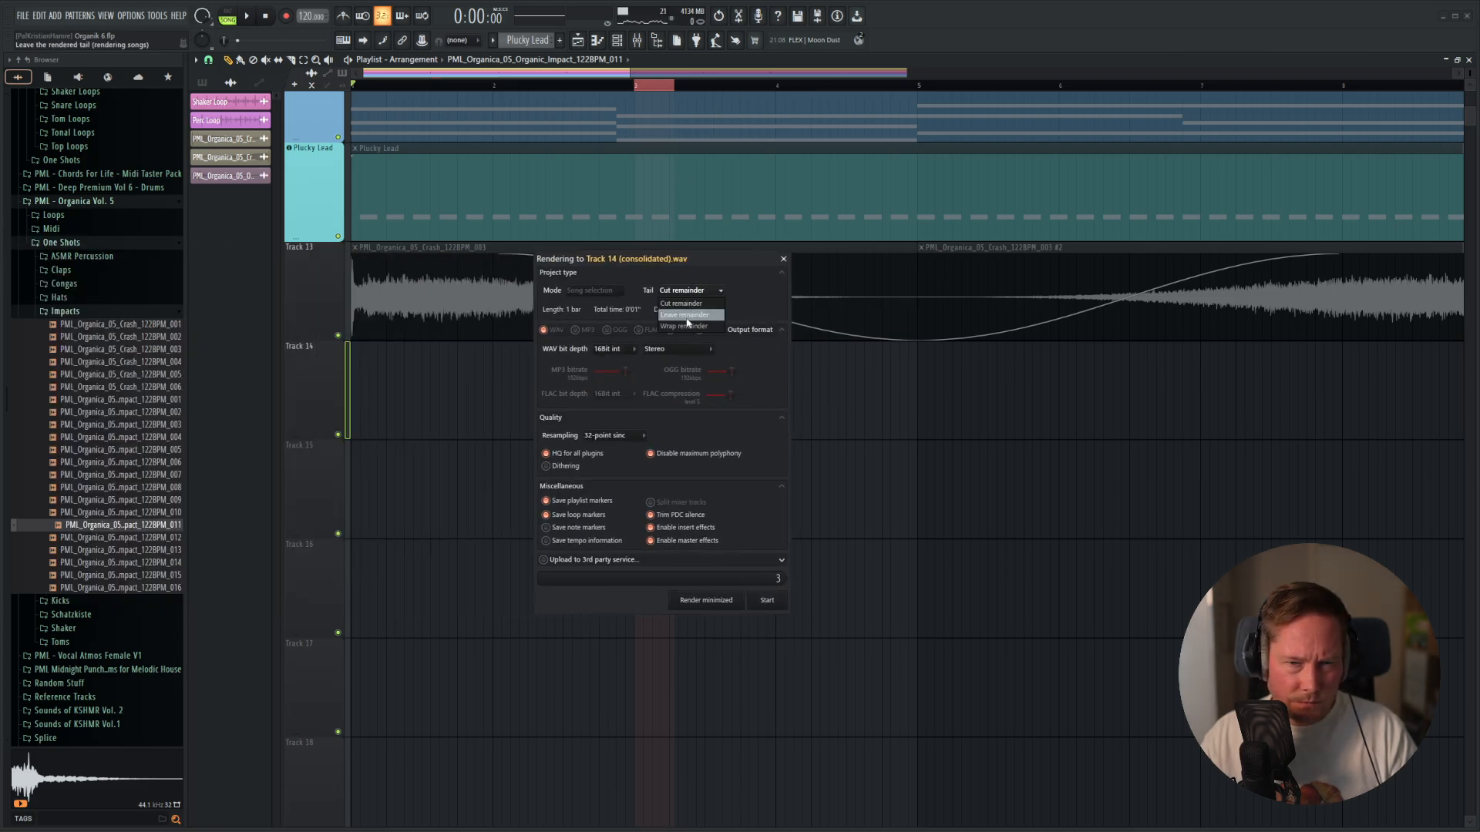
left_click(695, 294)
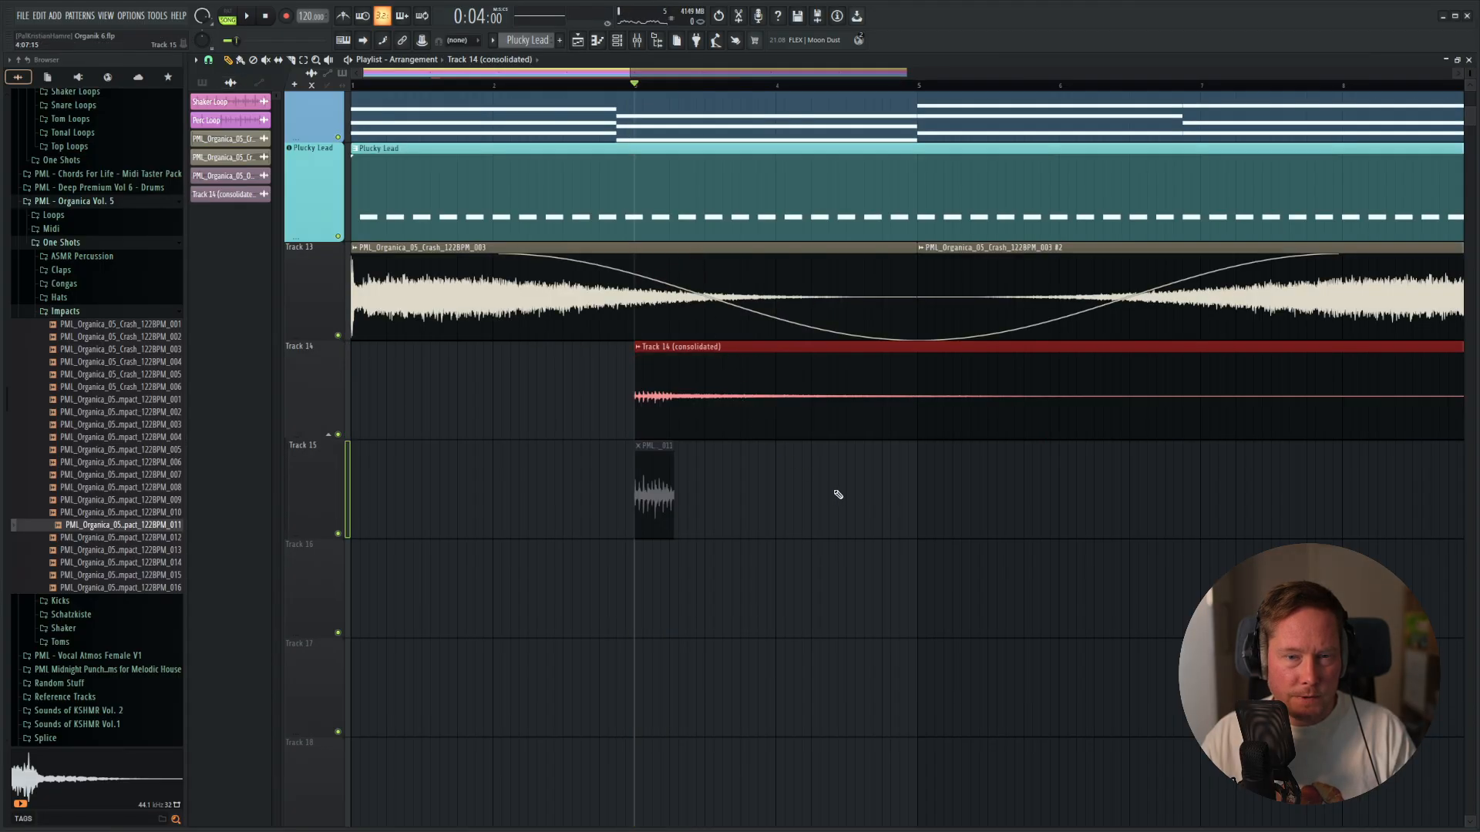
Delete the muted original impact clip from Track 15 and play the consolidated clip.
scroll(838, 494, "down", 4)
right_click(442, 494)
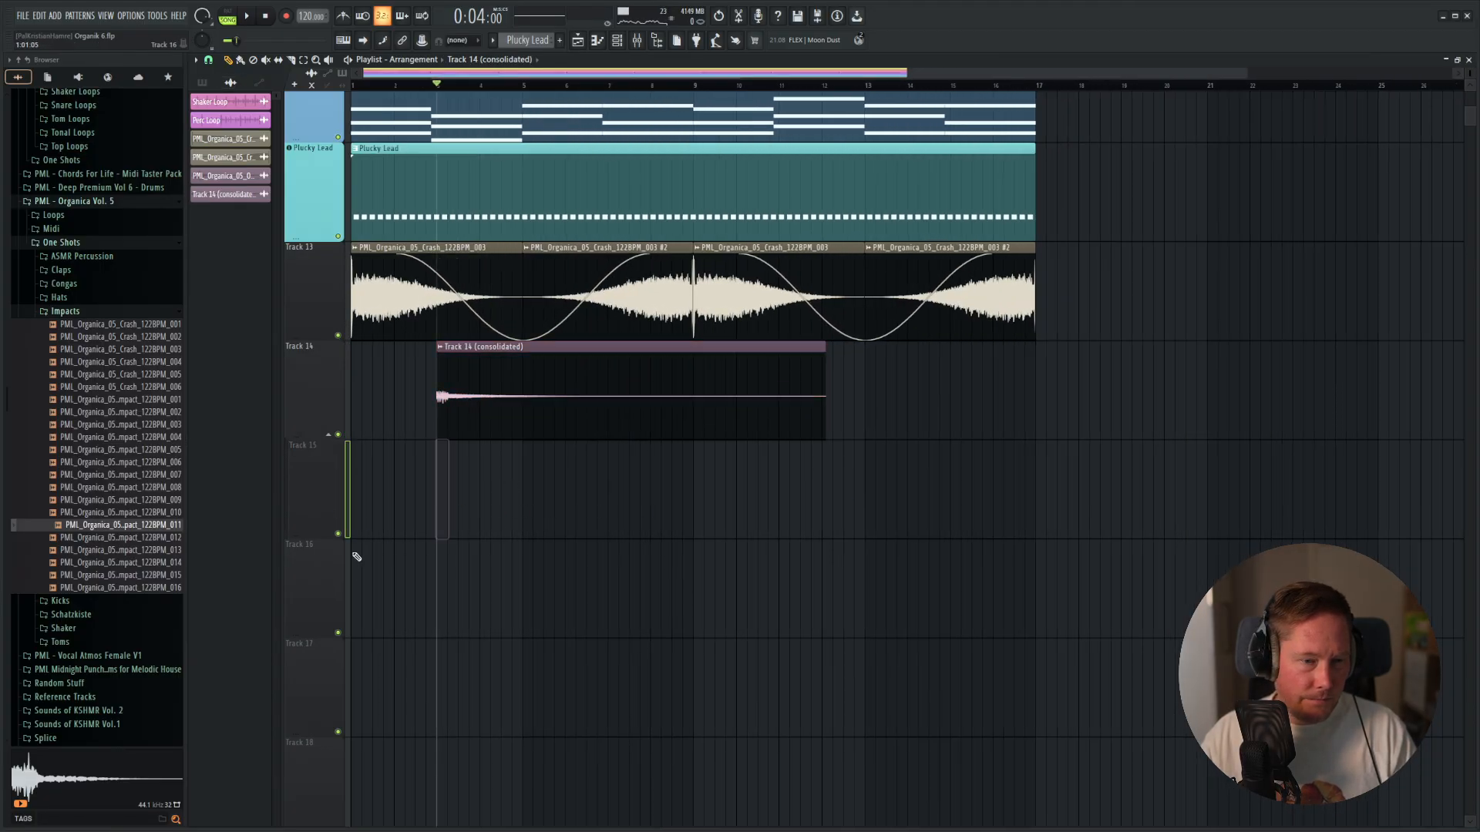
key("space")
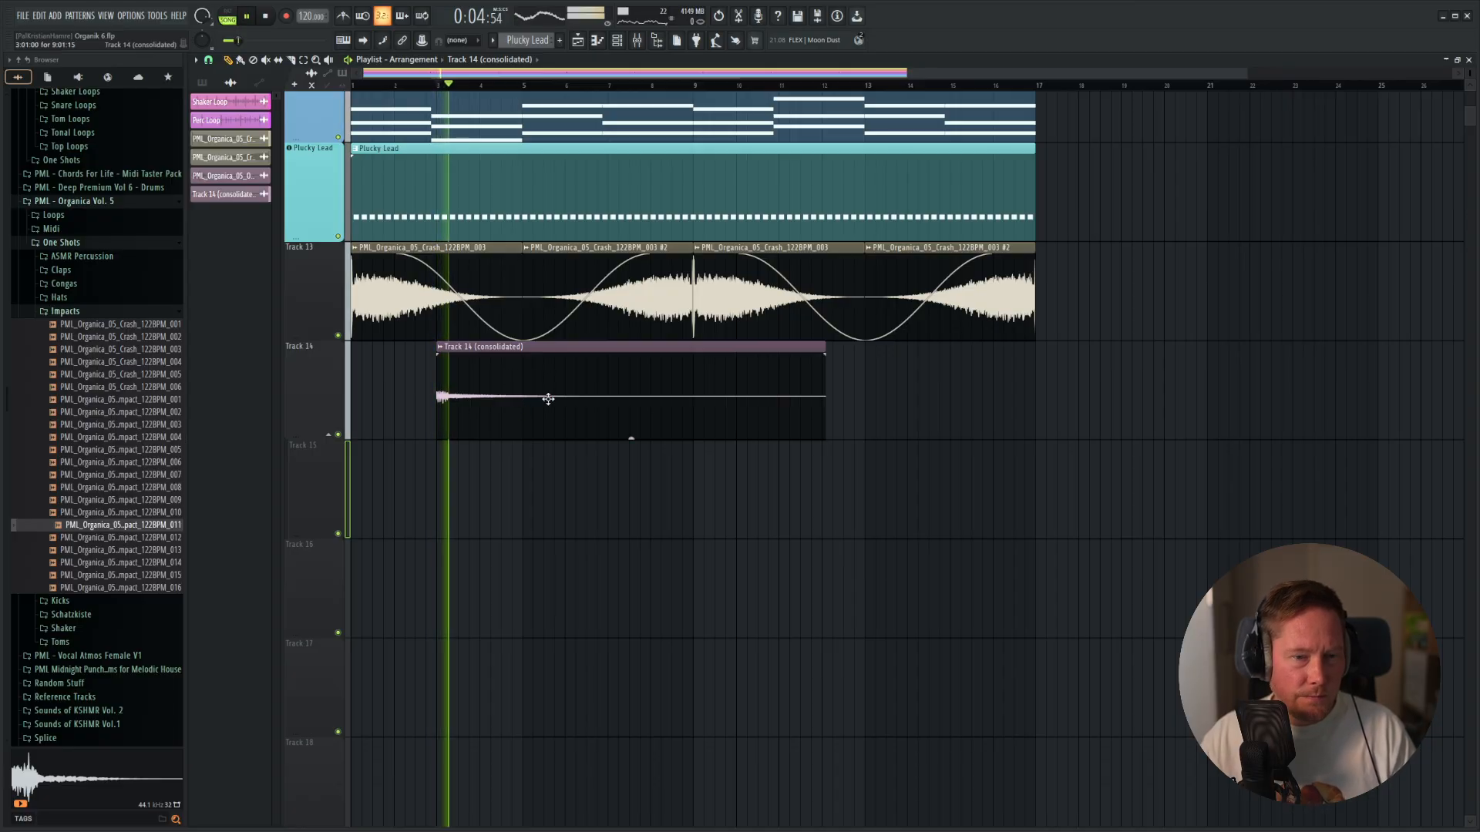
key("space")
Delete ValhallaSupermassive from the impact's mixer track and return to the playlist.
double_click(482, 375)
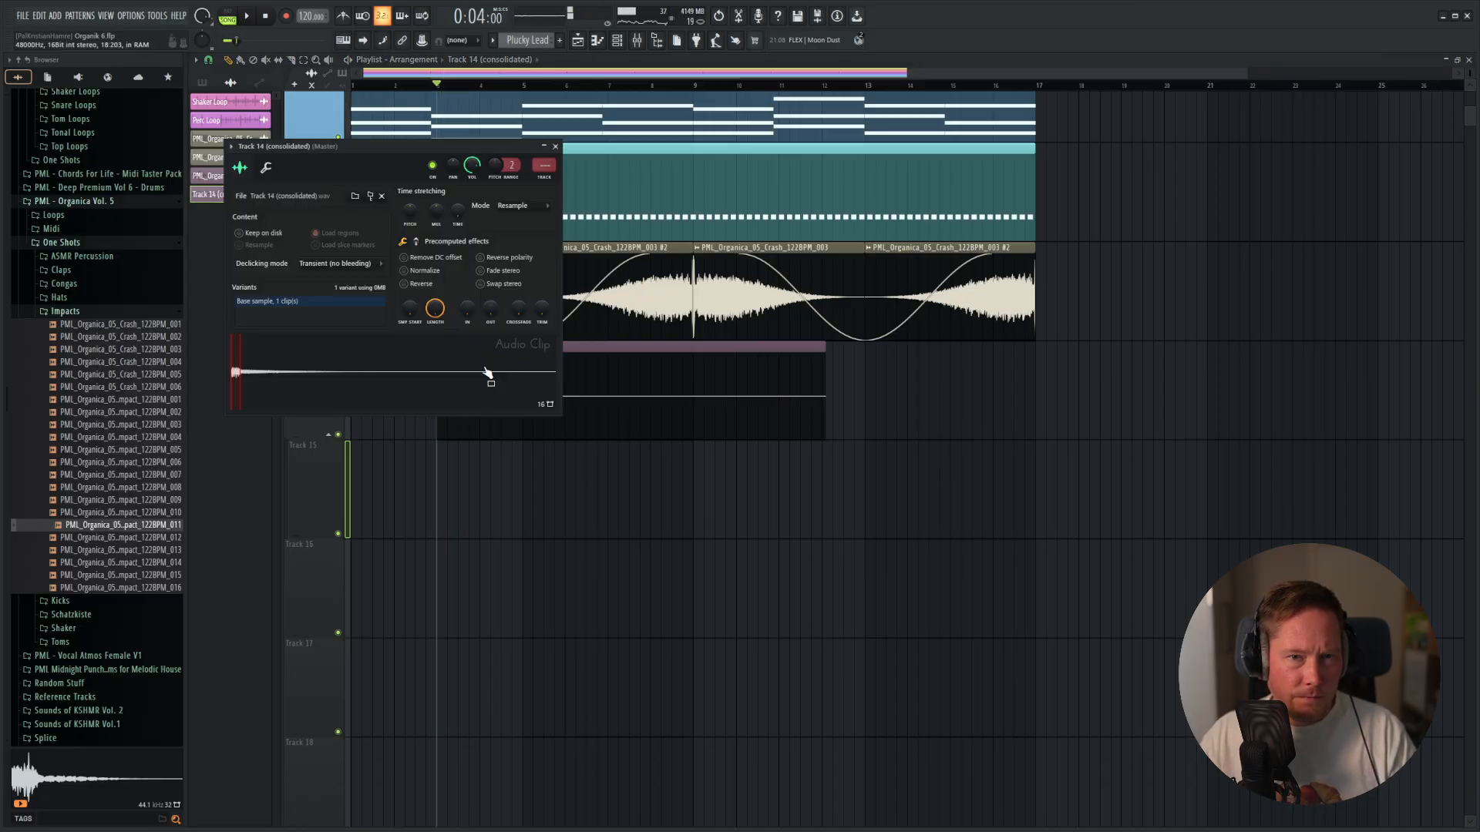
left_click(538, 168)
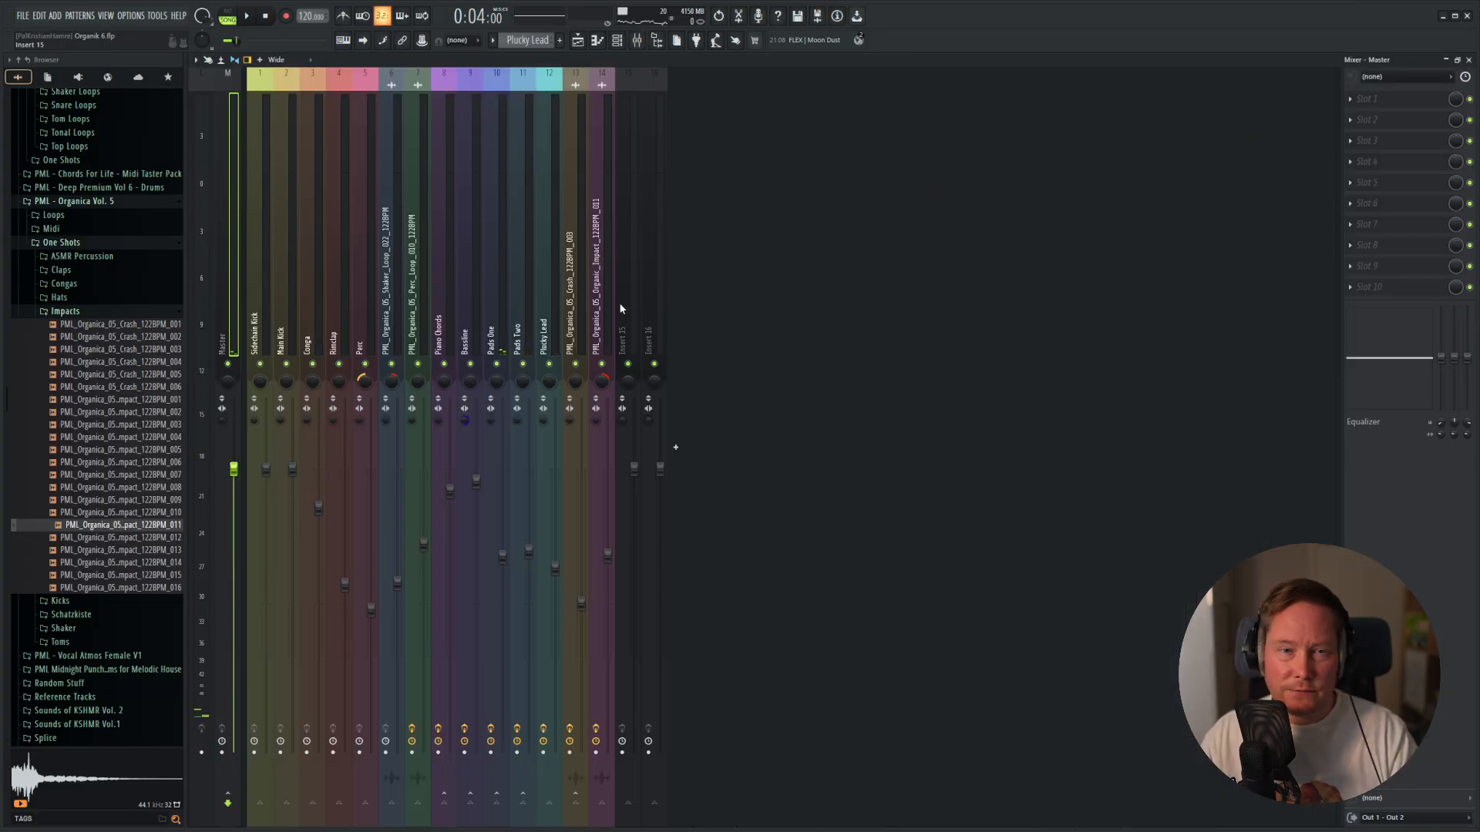
left_click(1351, 165)
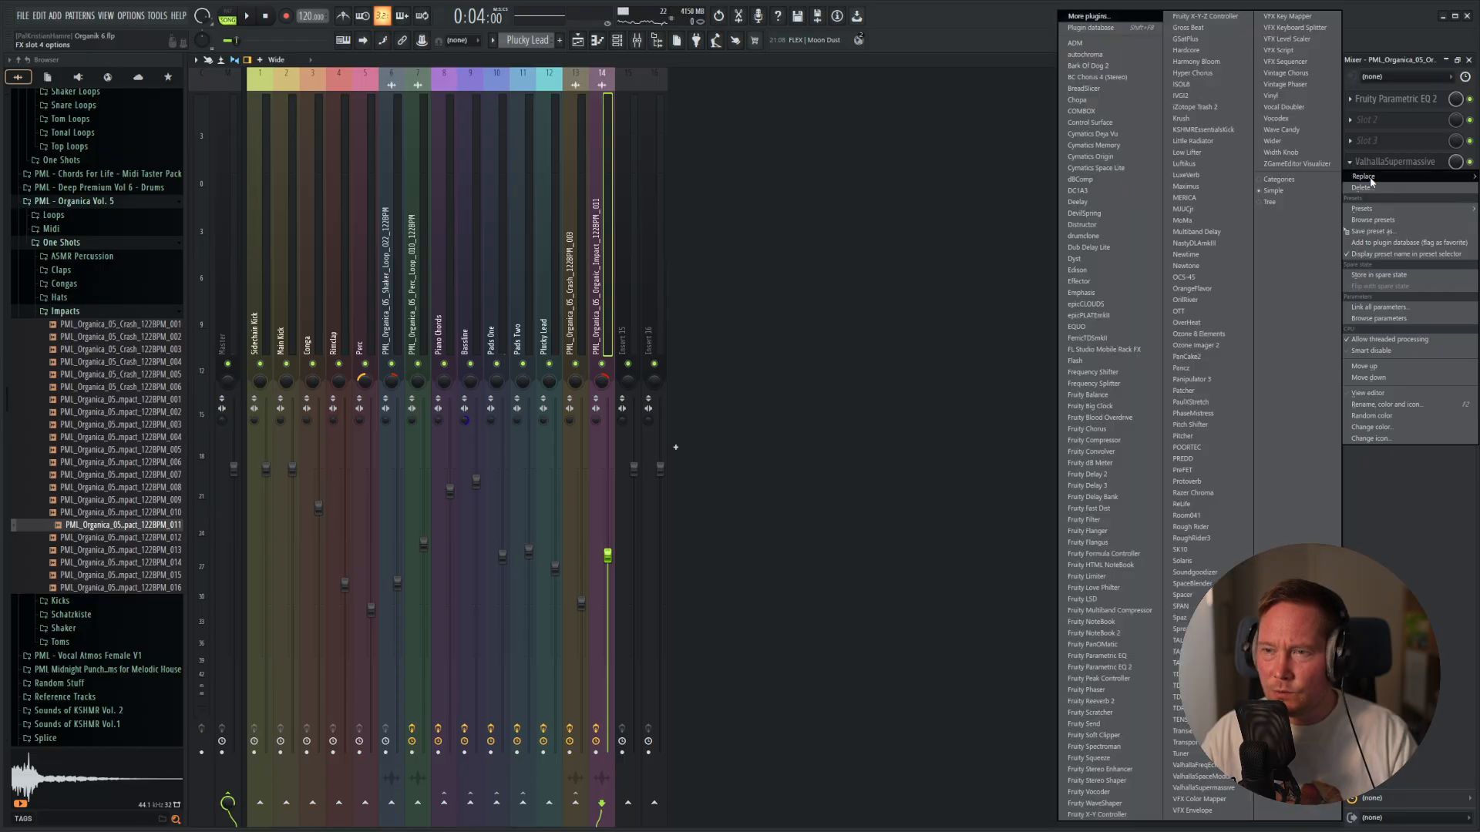
left_click(1369, 187)
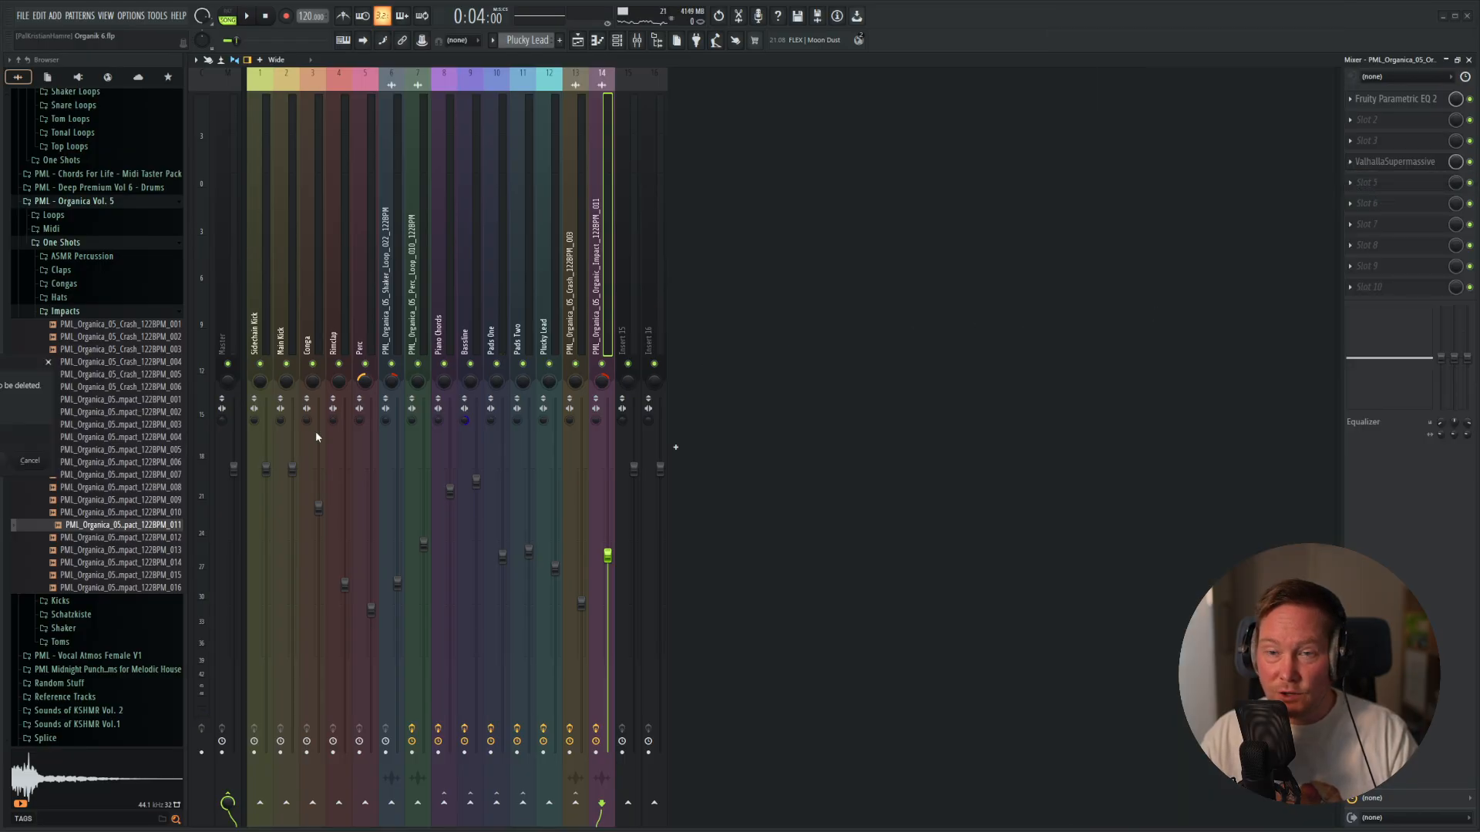
key("F5")
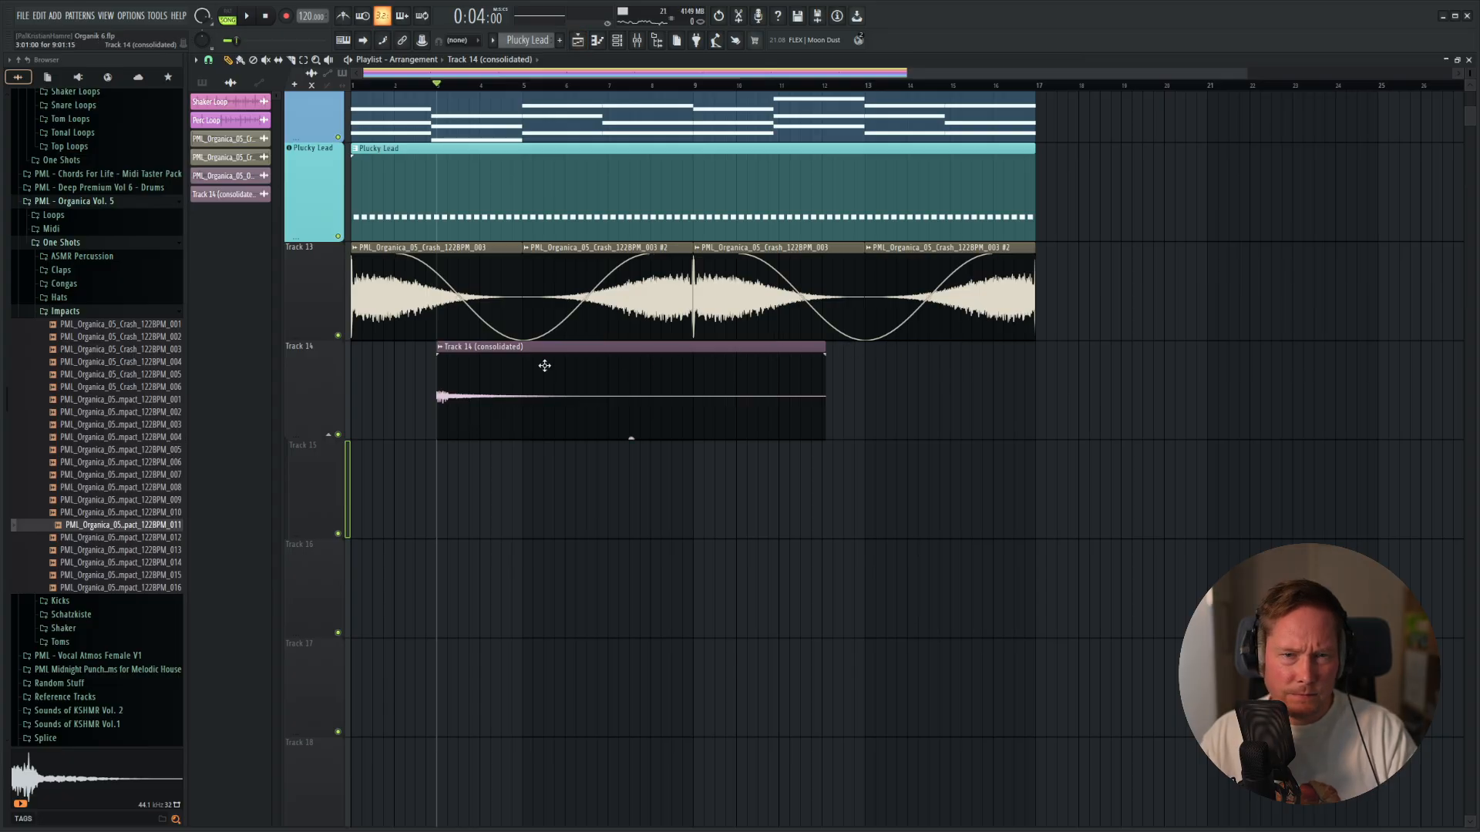
Route the consolidated impact clip to mixer track 14 and check that track in the mixer.
double_click(472, 388)
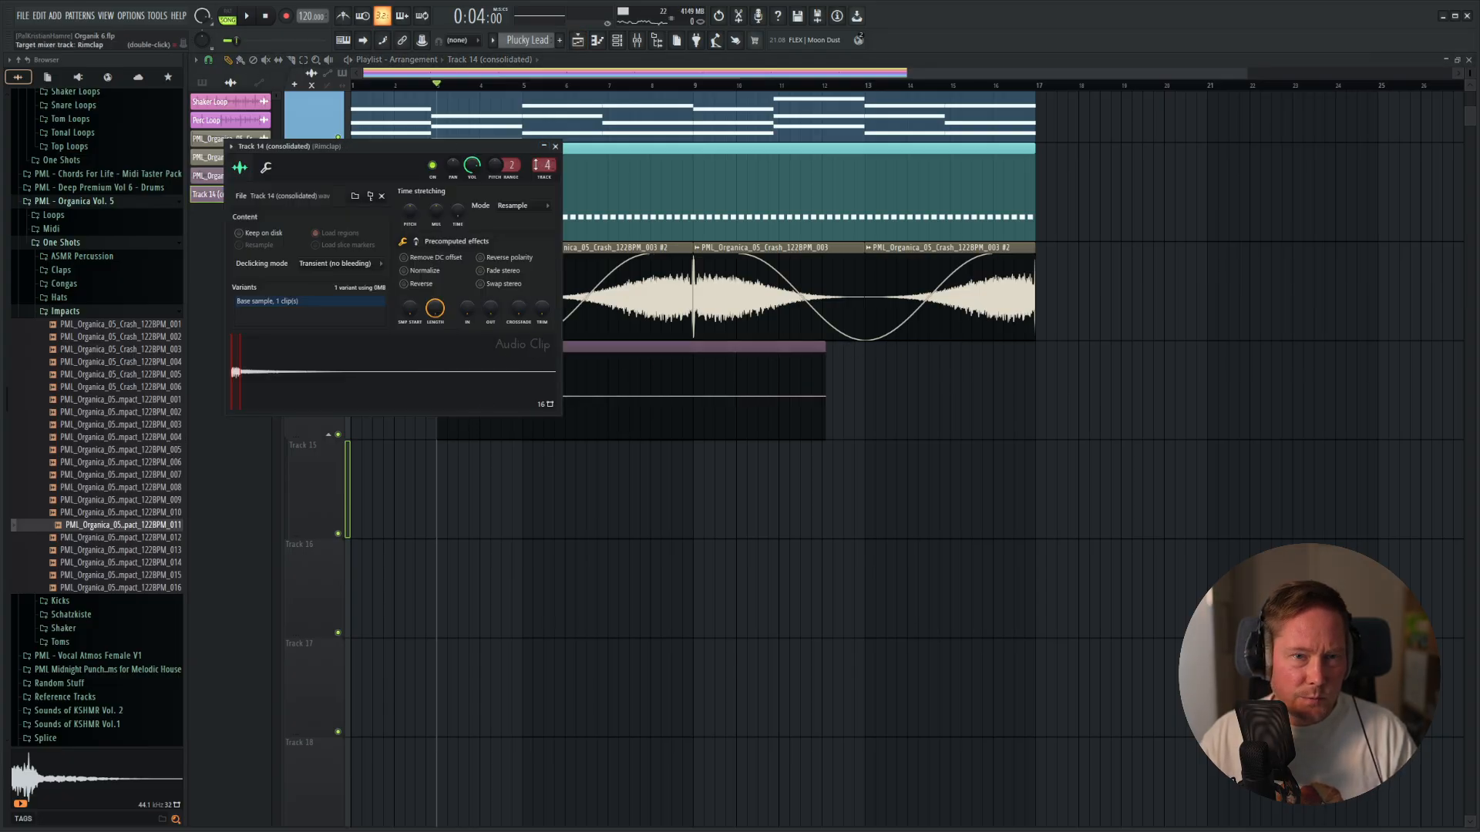
left_click_drag(524, 148, 859, 306)
left_click(837, 297)
key("F9")
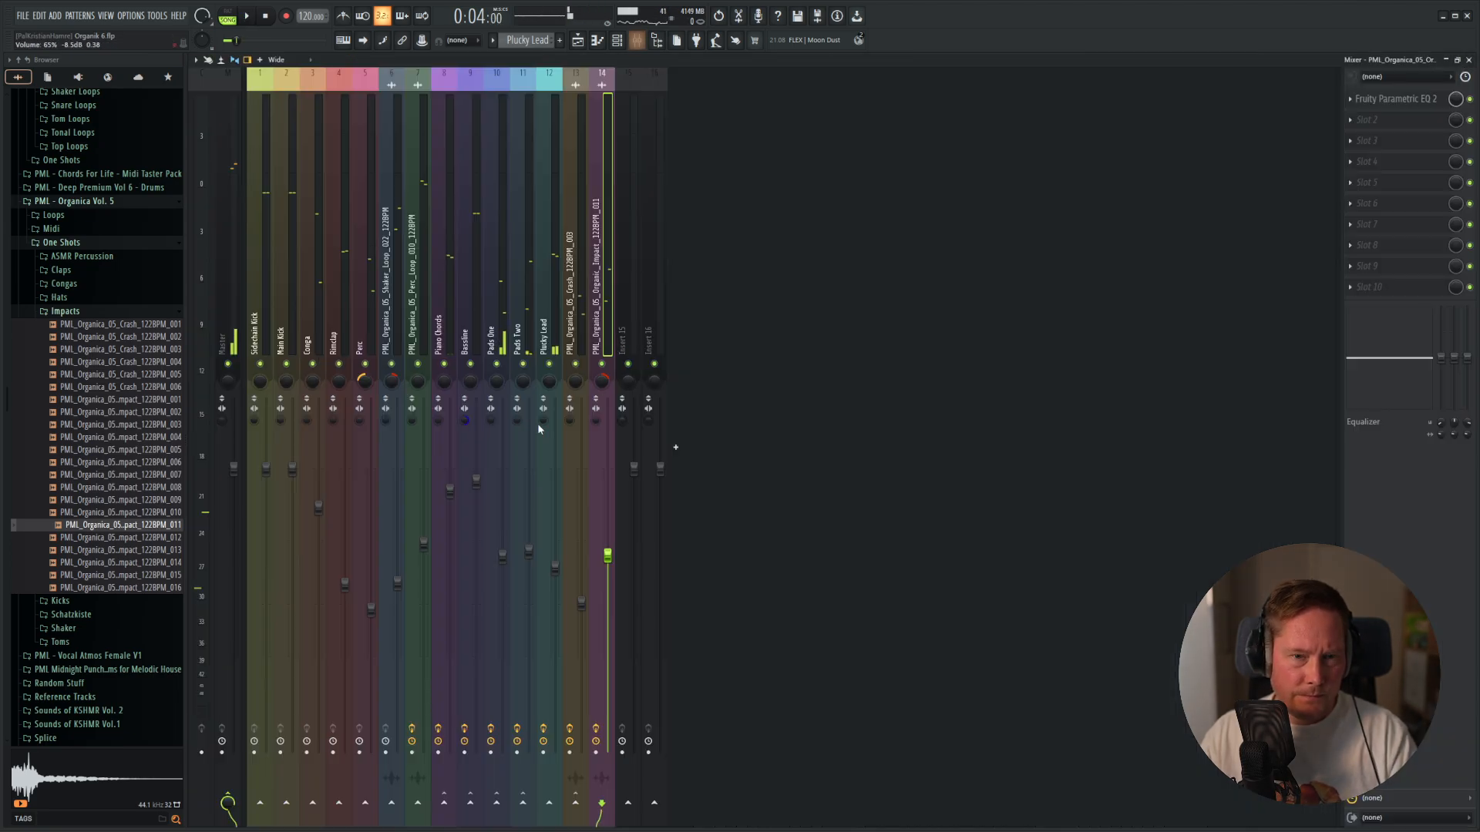
key("F9")
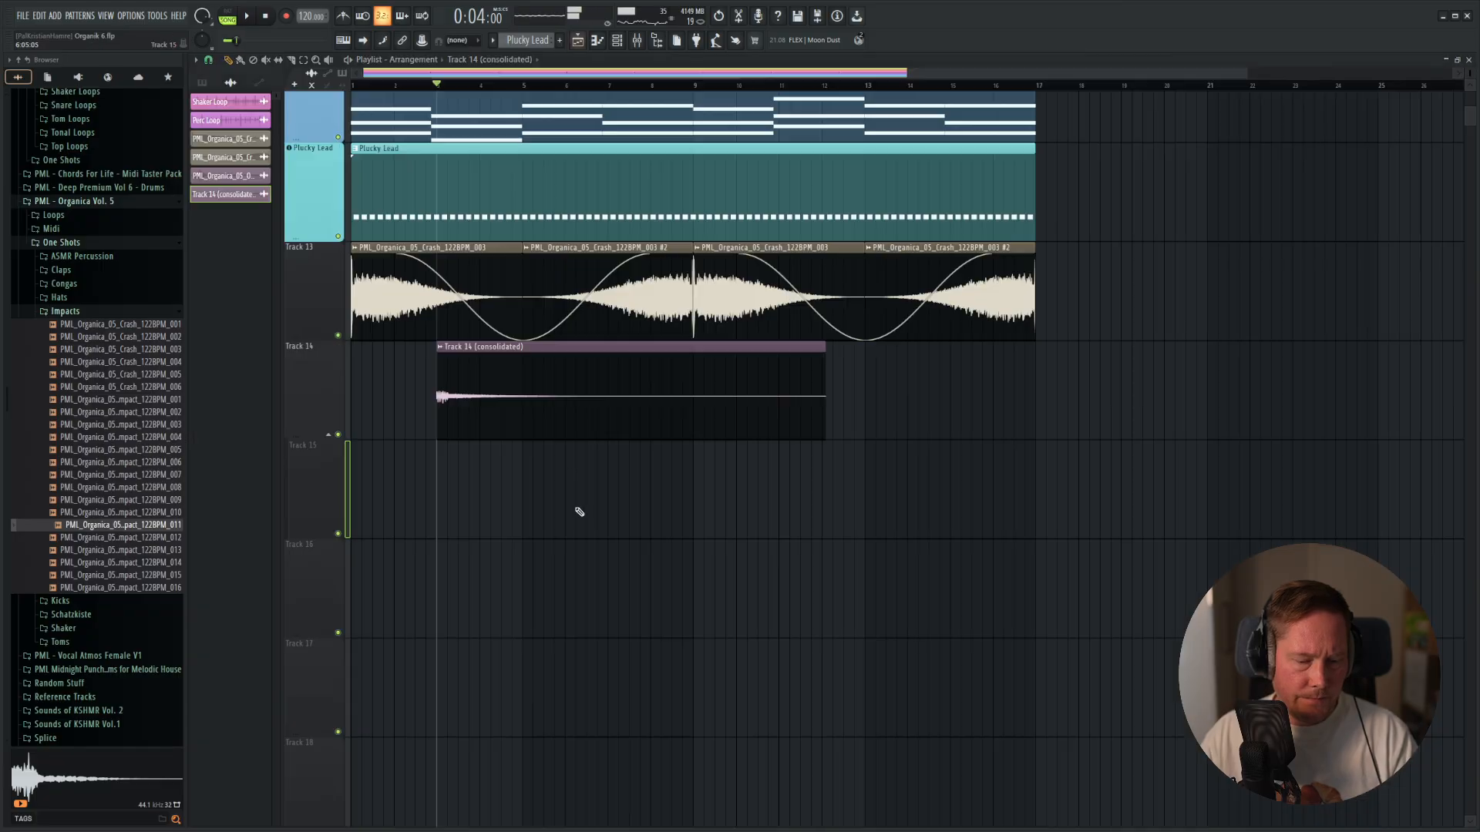
Normalize the consolidated impact clip and close its settings.
double_click(486, 384)
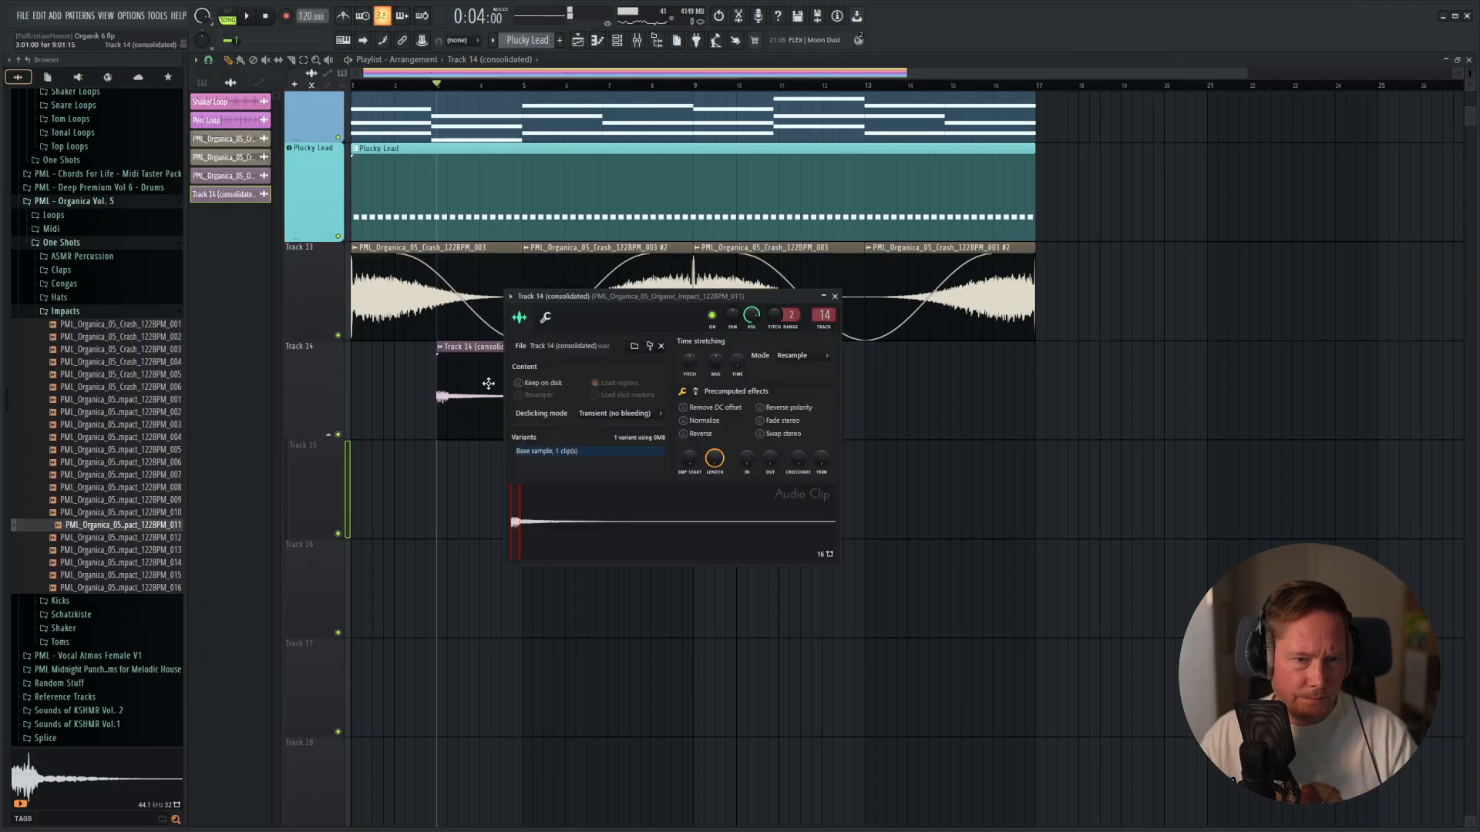
left_click(684, 421)
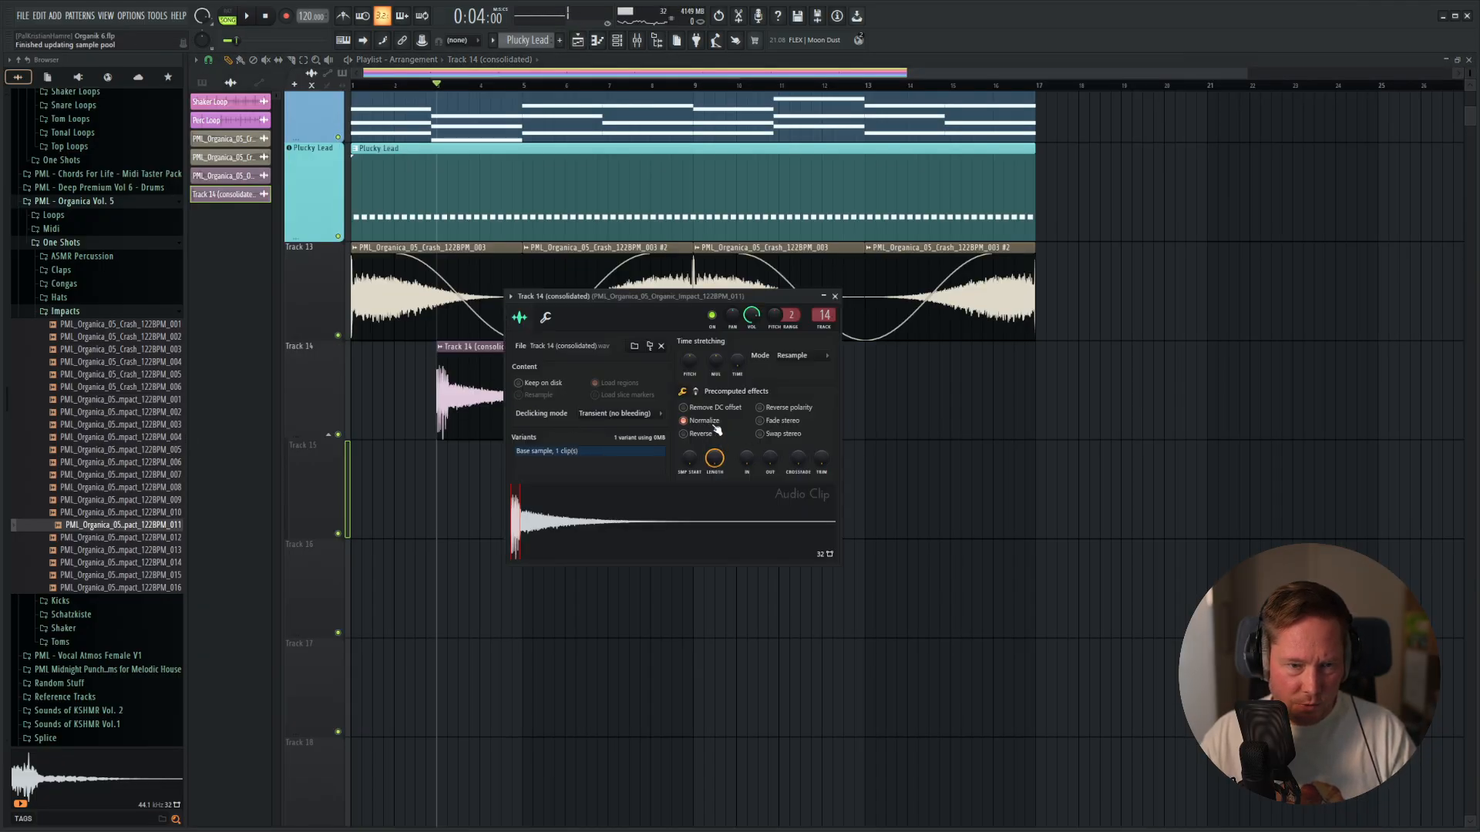
left_click(835, 297)
Shorten the consolidated clip to about 4 bars starting a beat into bar 3, with a long fade-out, and play it.
left_click_drag(824, 346, 479, 346)
scroll(505, 370, "up", 4)
scroll(548, 420, "down", 2)
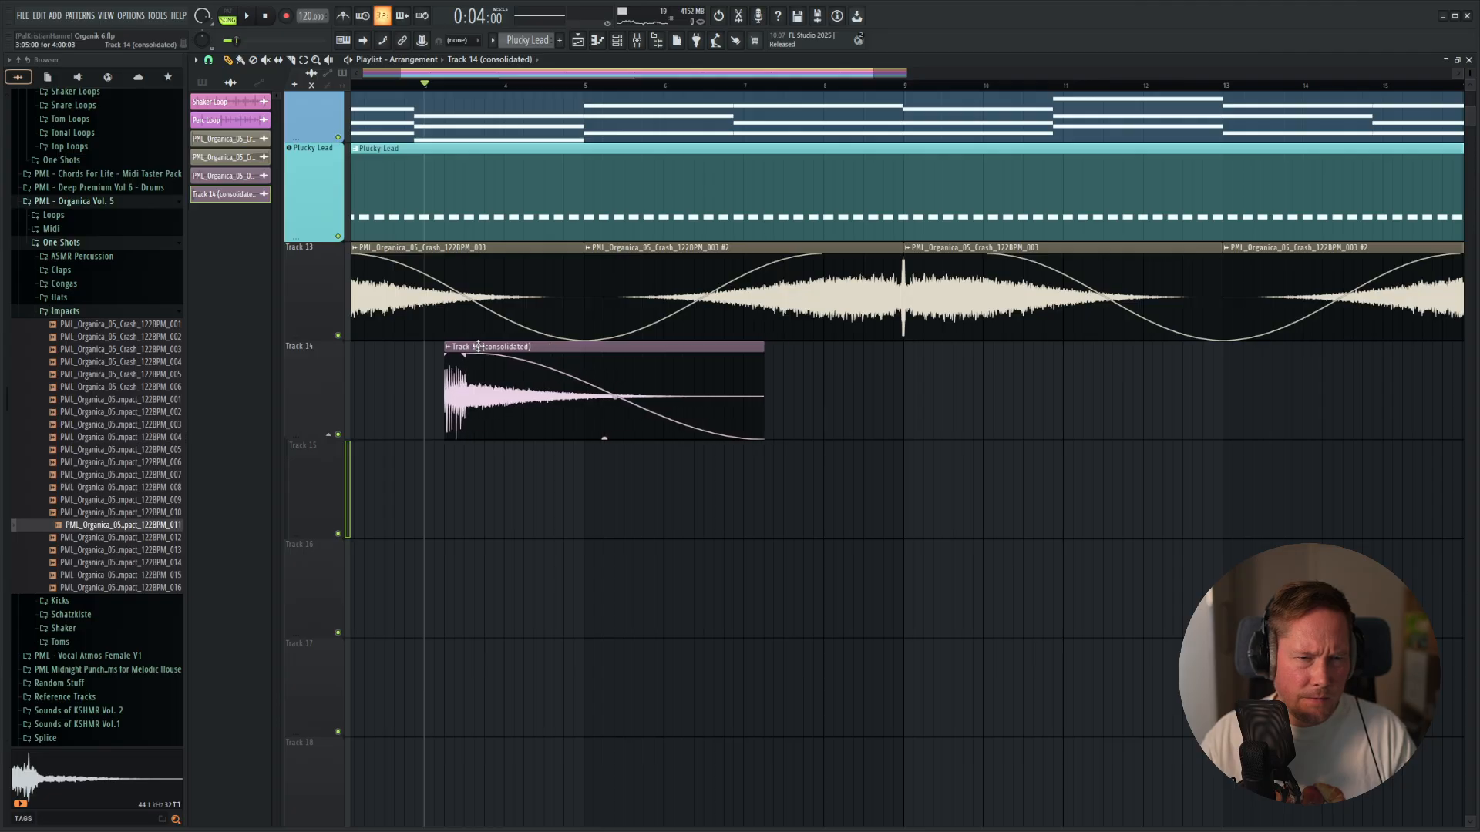
key("space")
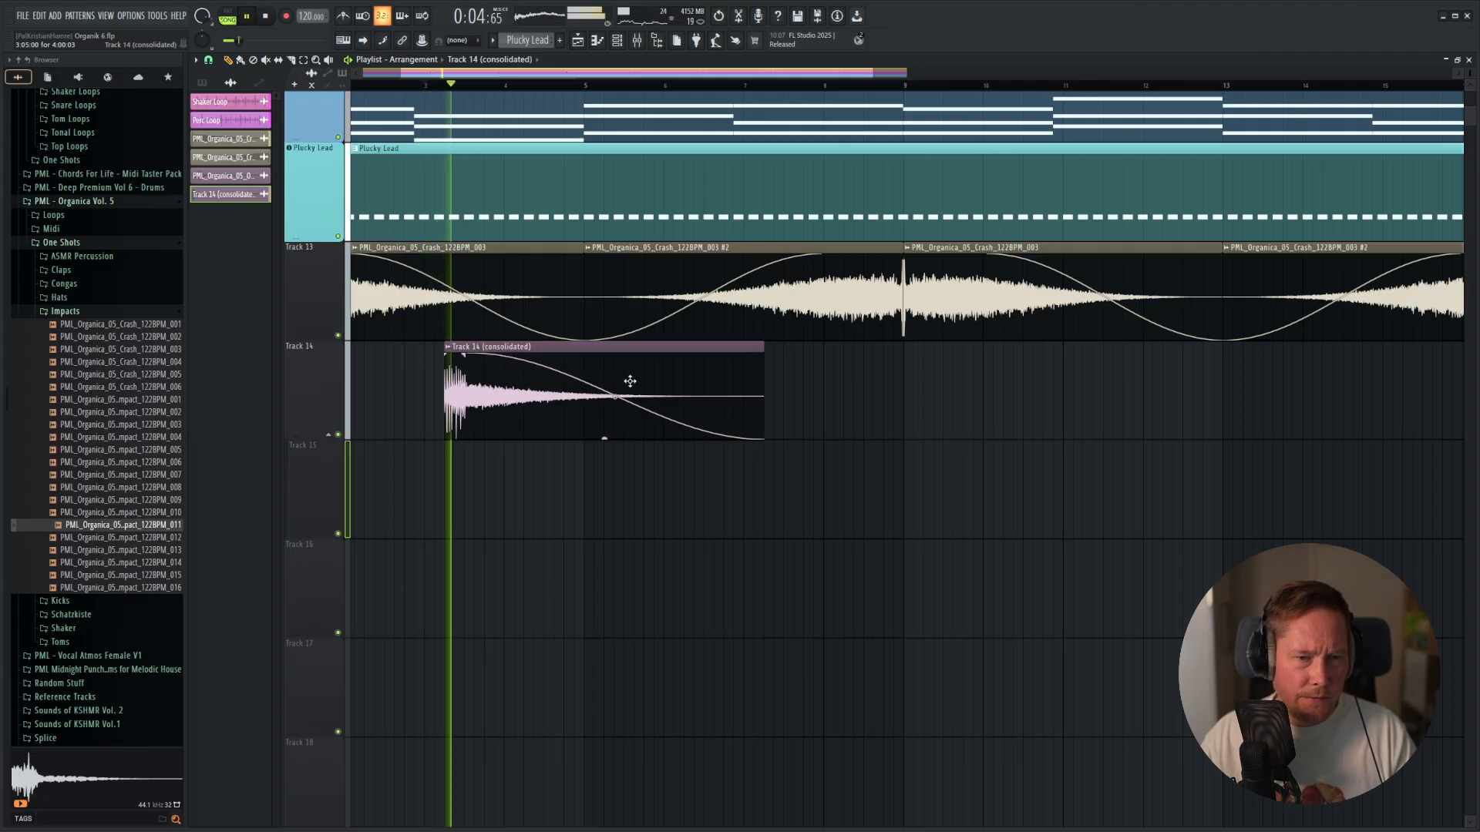
Lower the volume fader of the impact's mixer track 14 and replay the section in the playlist.
key("F9")
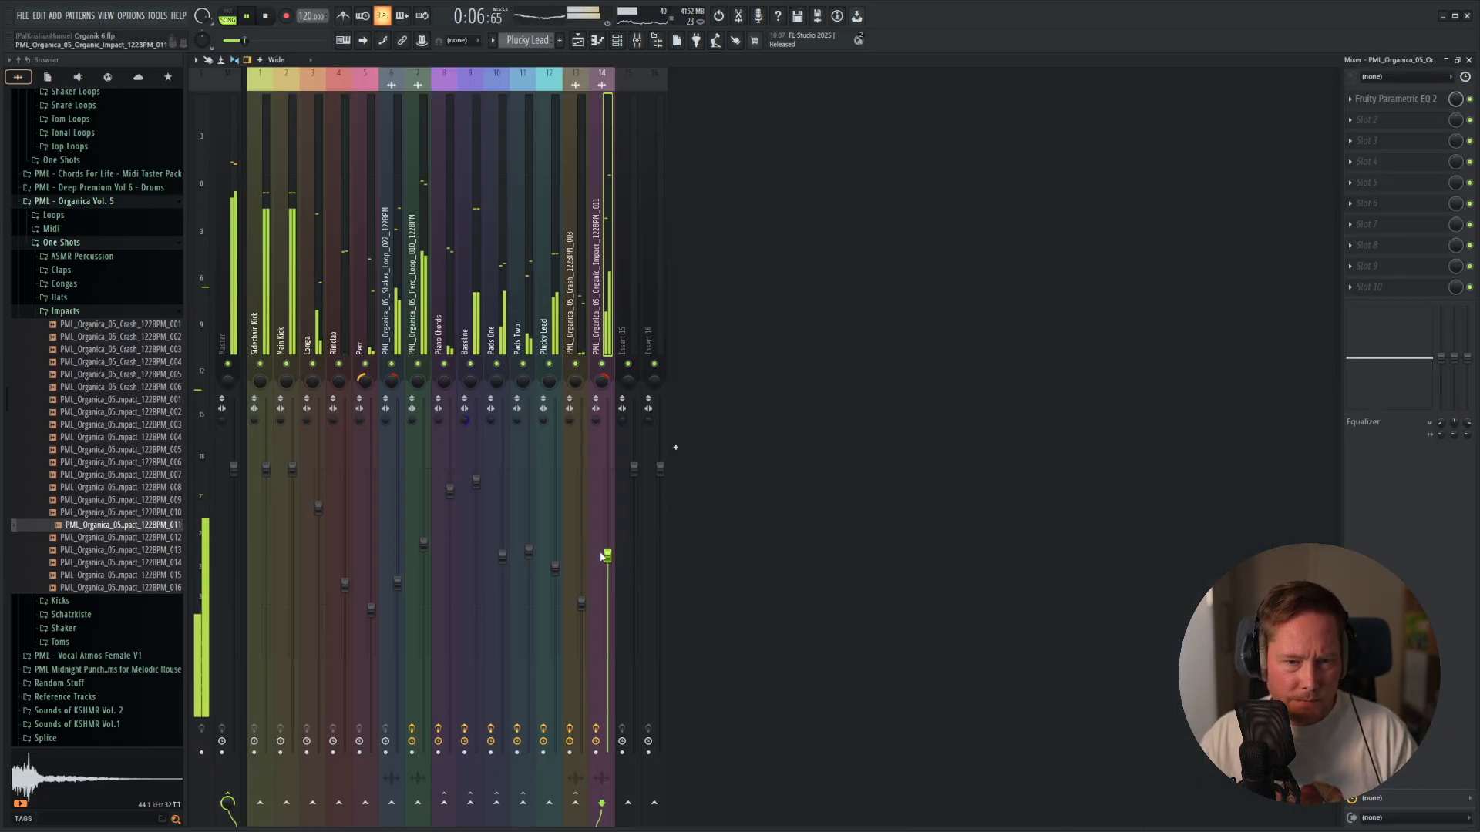
key("space")
left_click_drag(606, 554, 610, 604)
key("space")
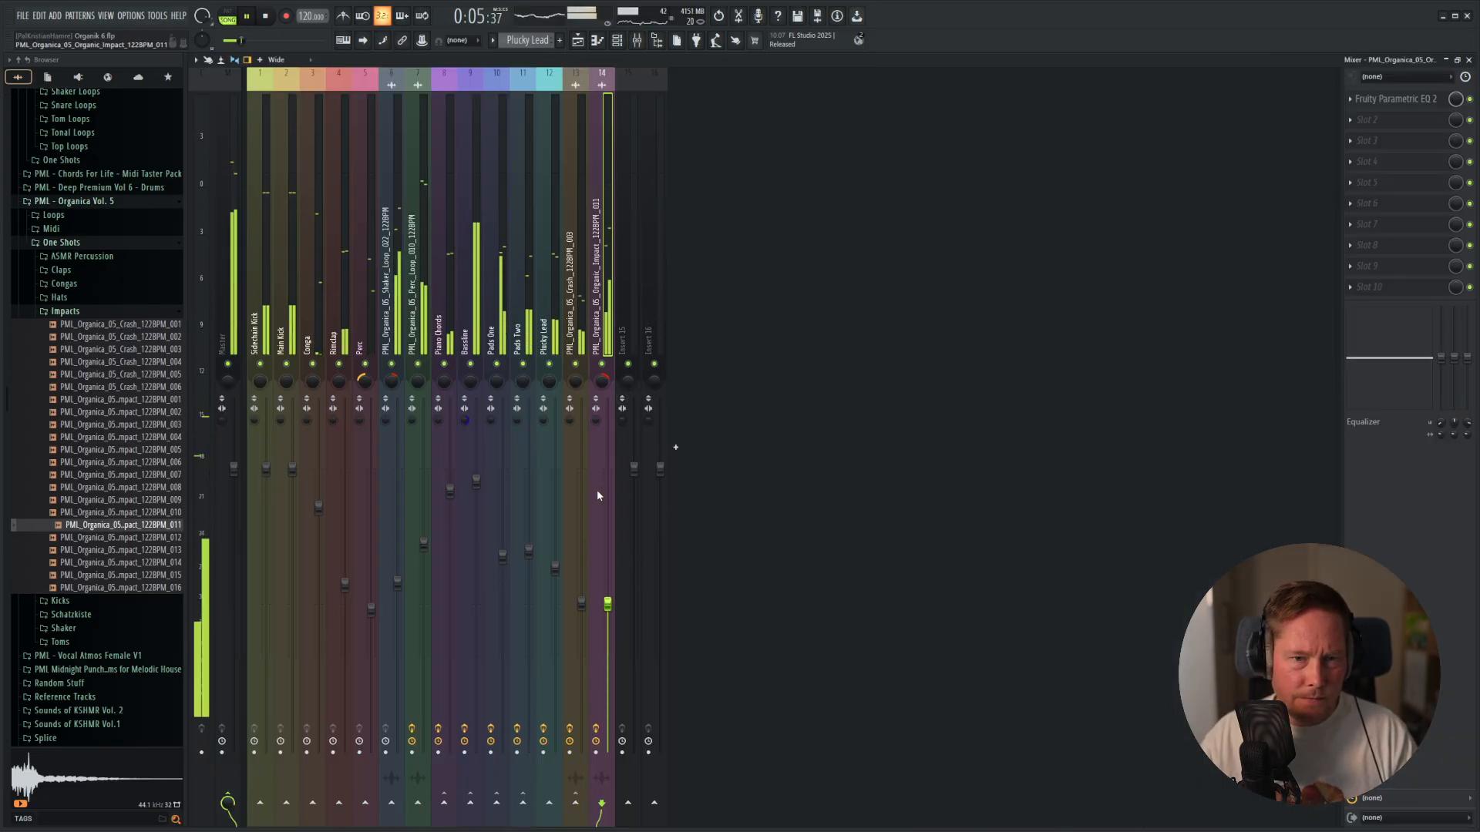
key("F5")
key("space")
key("space")
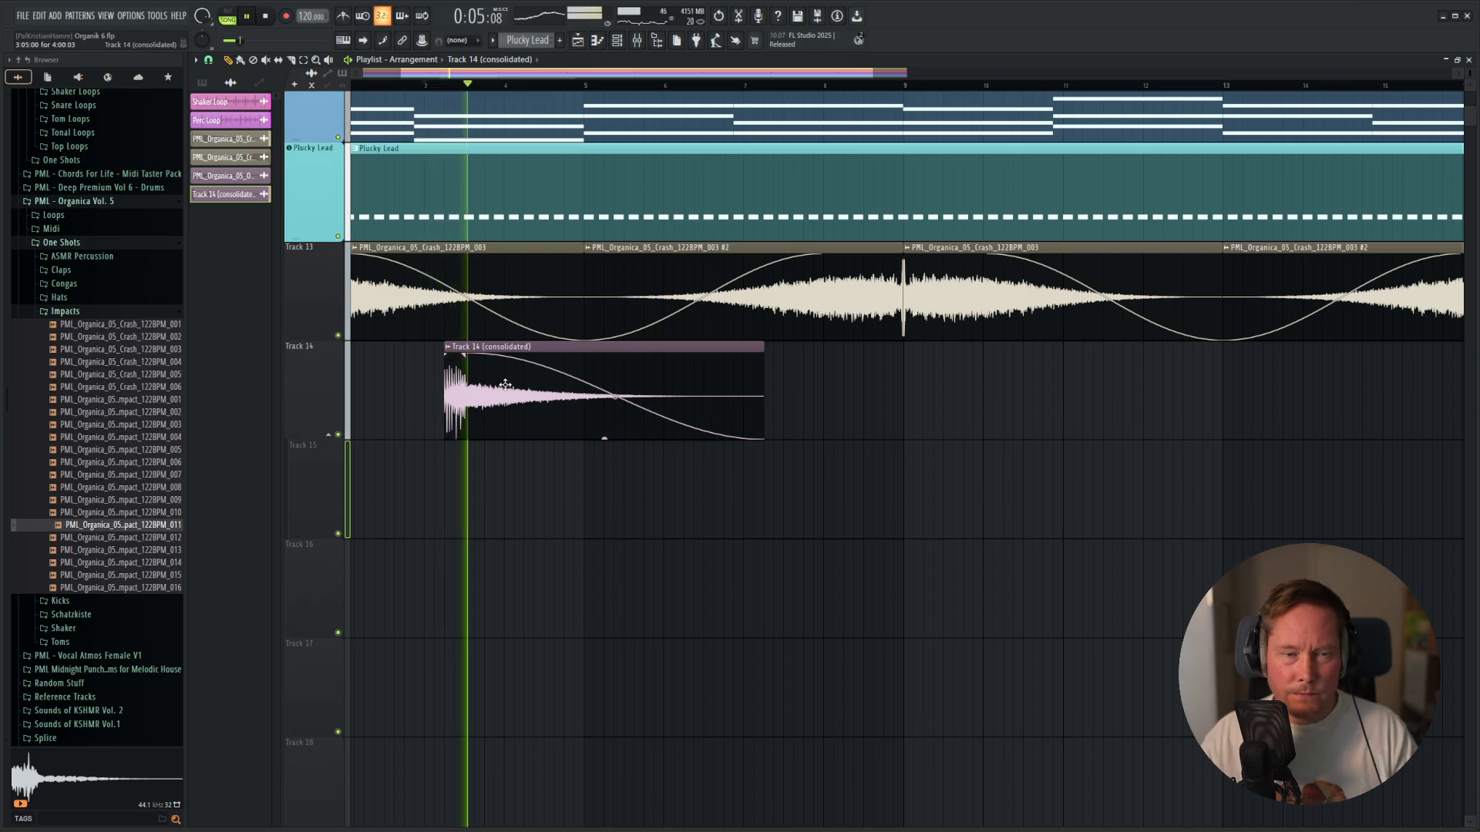
Check the consolidated impact clip's sample settings, close them and replay the section.
double_click(757, 412)
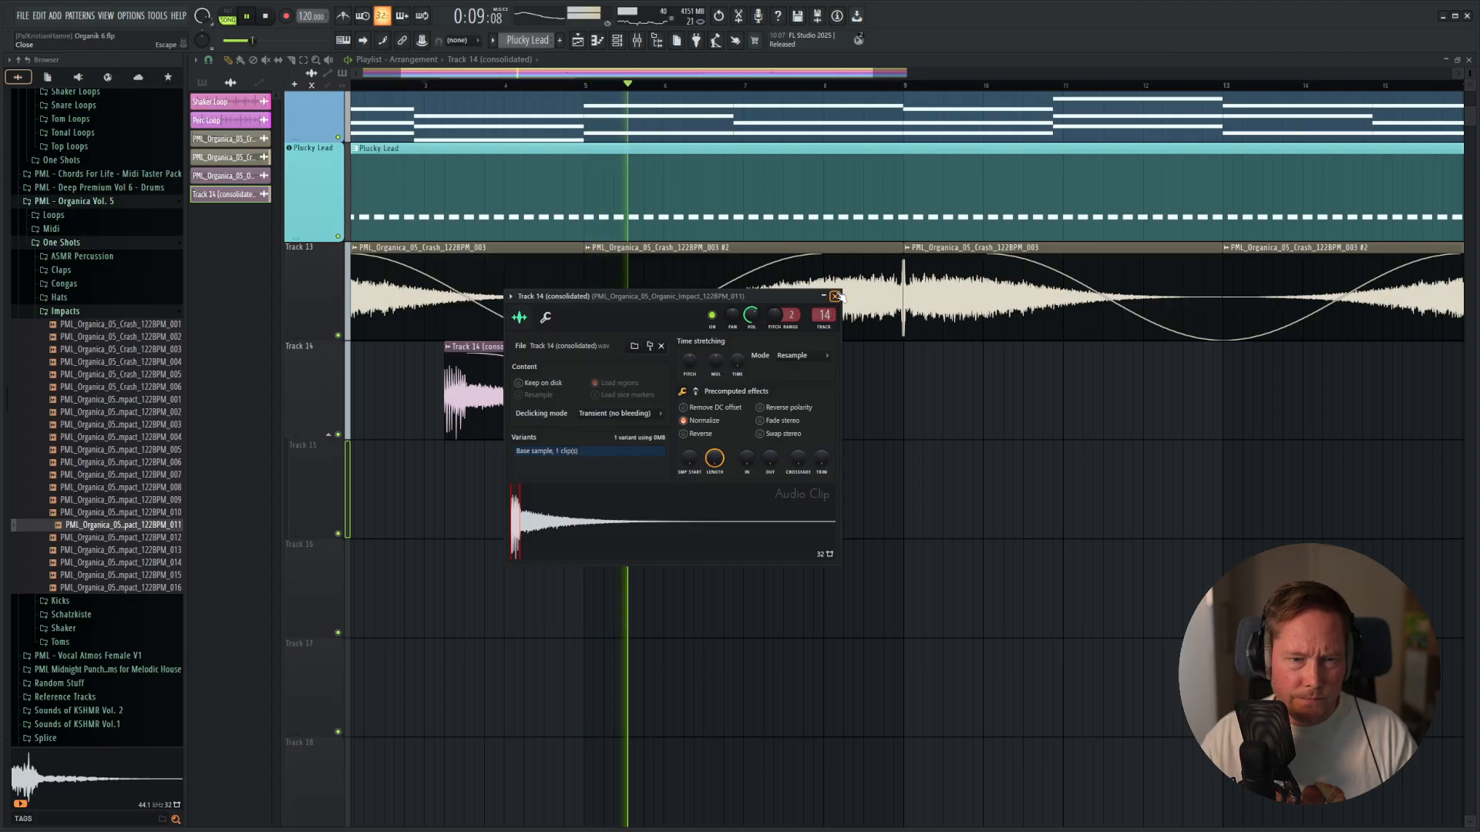
key("Escape")
key("space")
key("space")
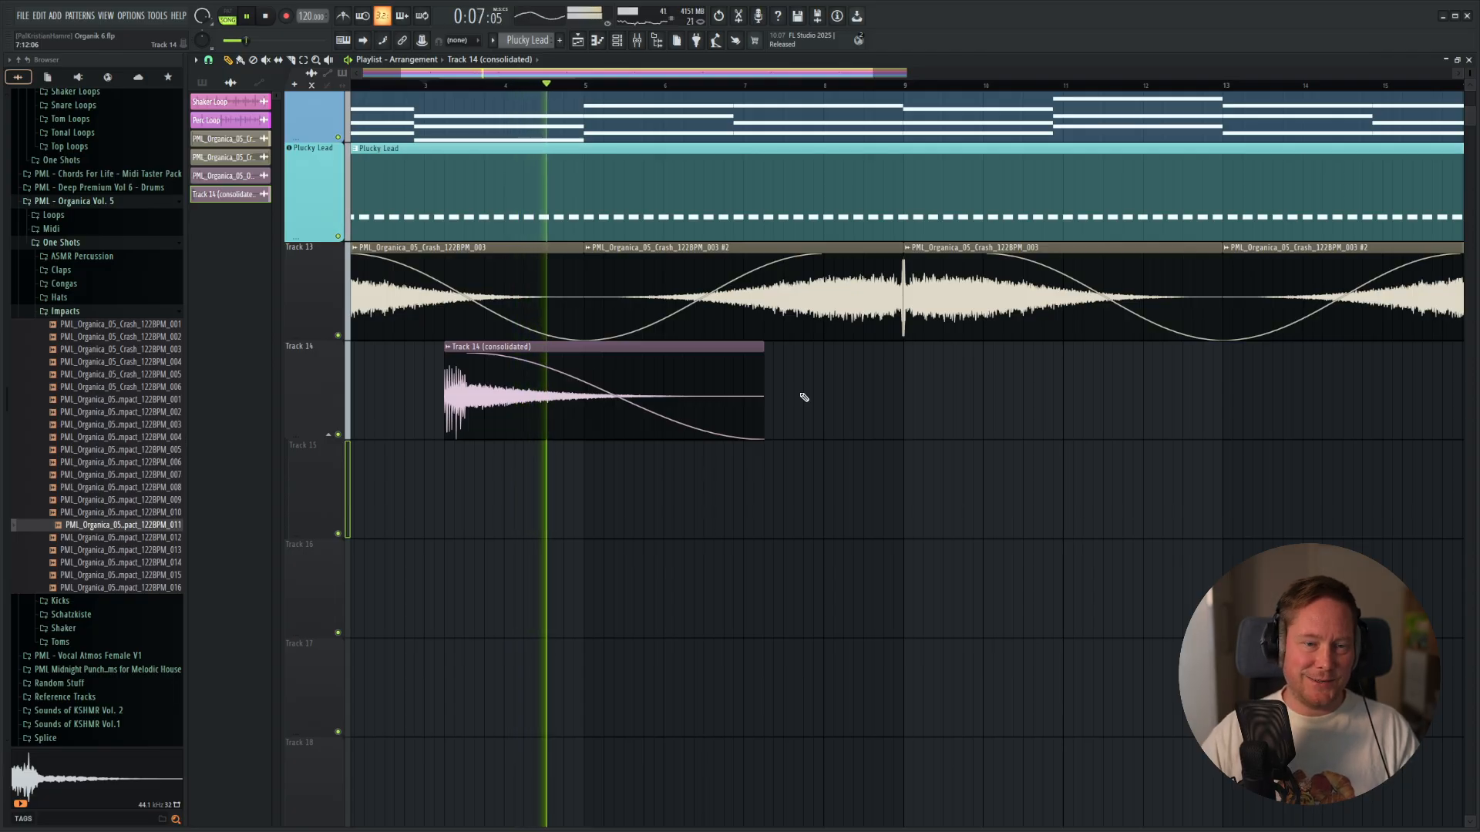
Reduce the impact's level on mixer track 14 slightly further and play the section in the playlist.
scroll(420, 462, "down", 4)
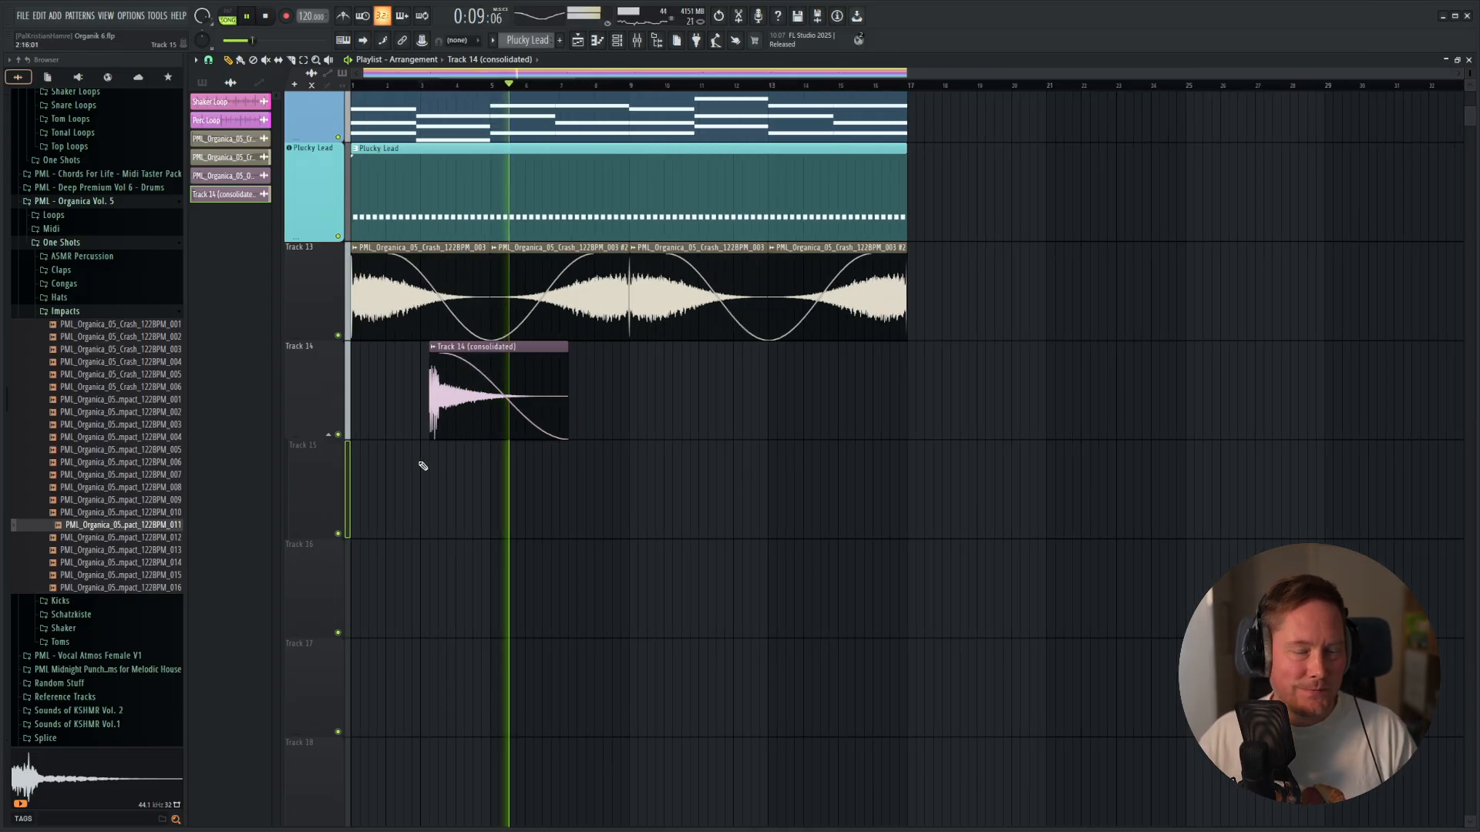
key("F9")
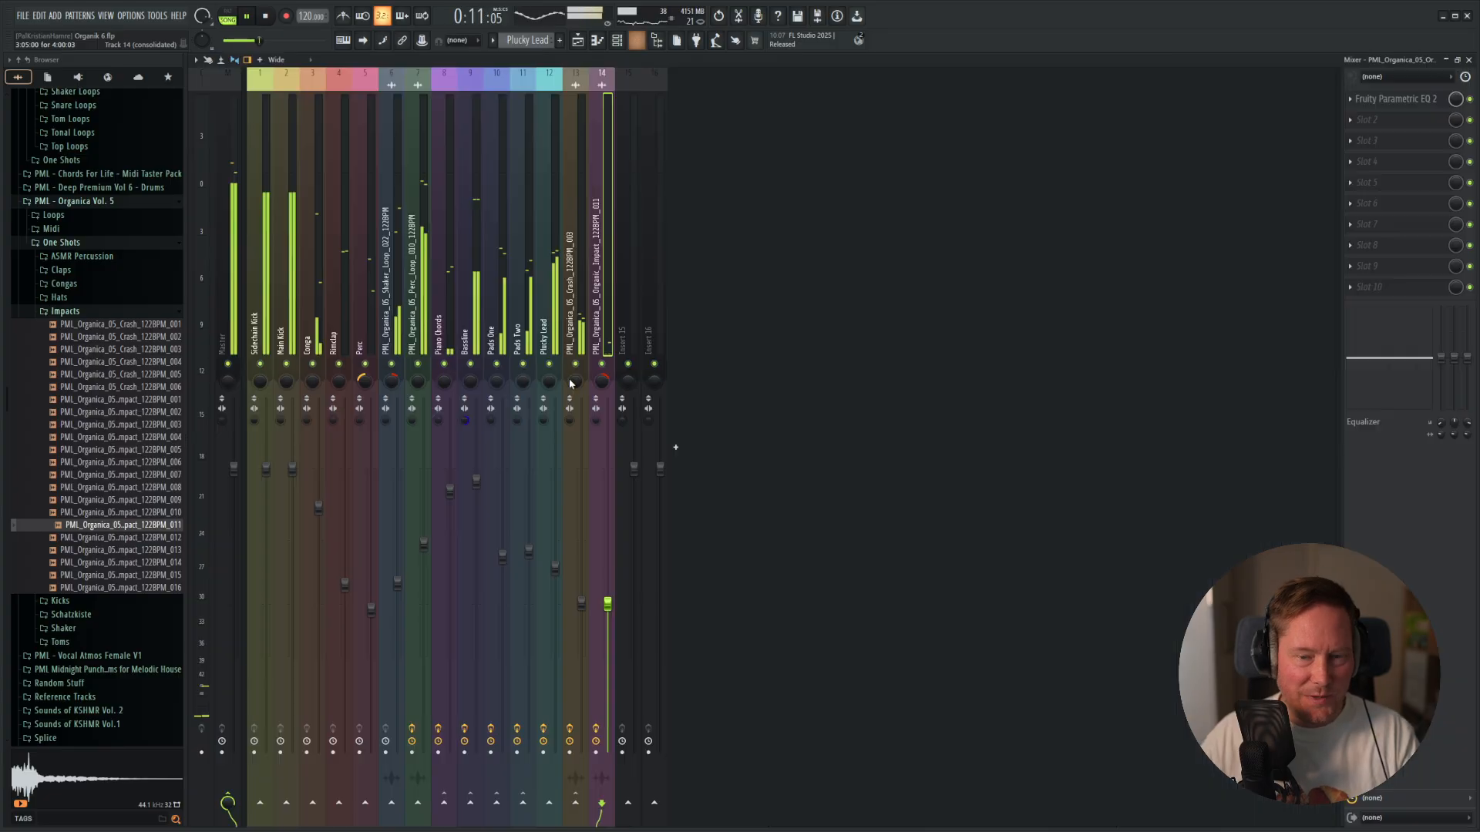
key("space")
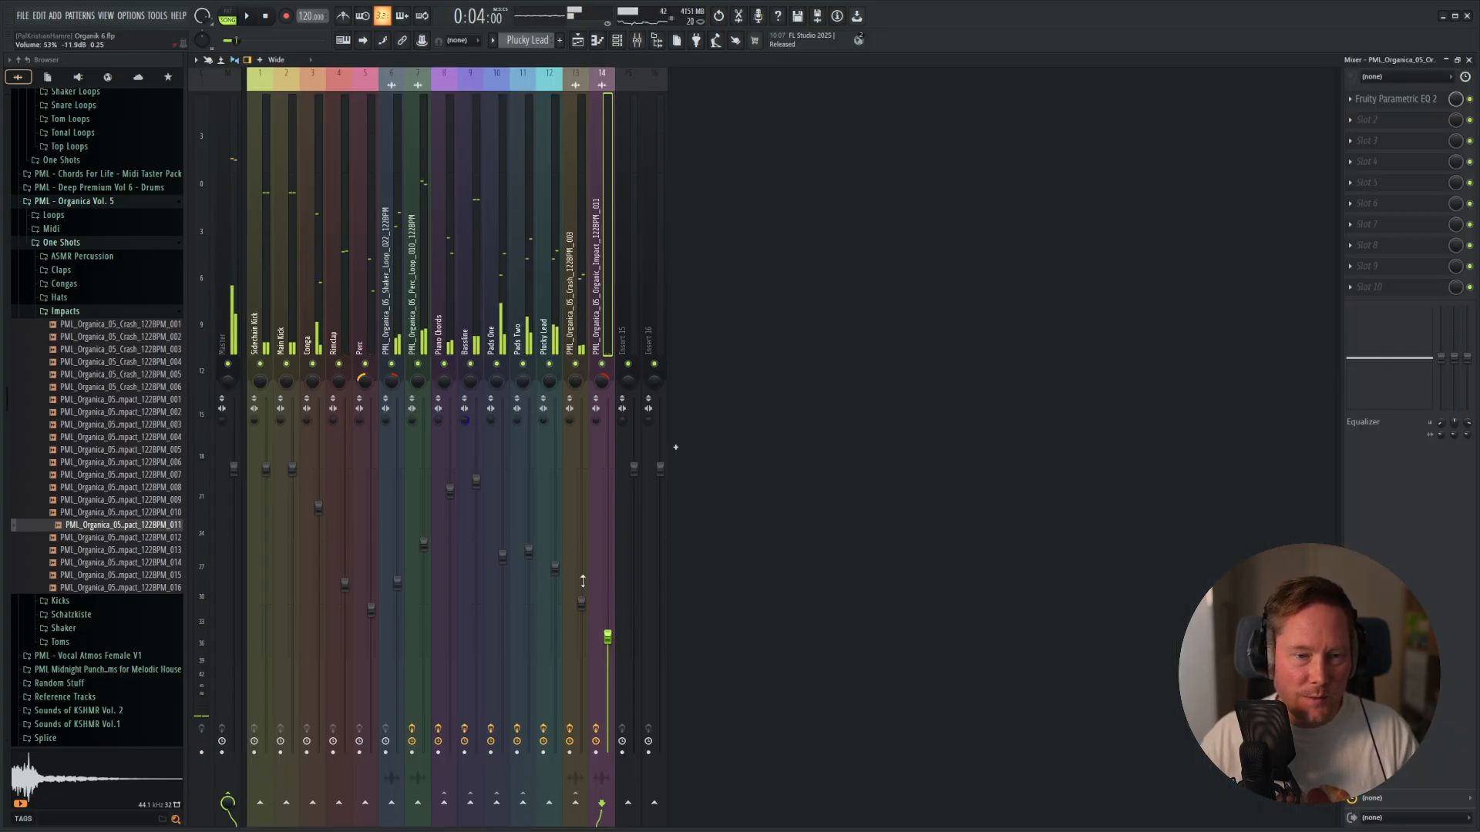
key("F5")
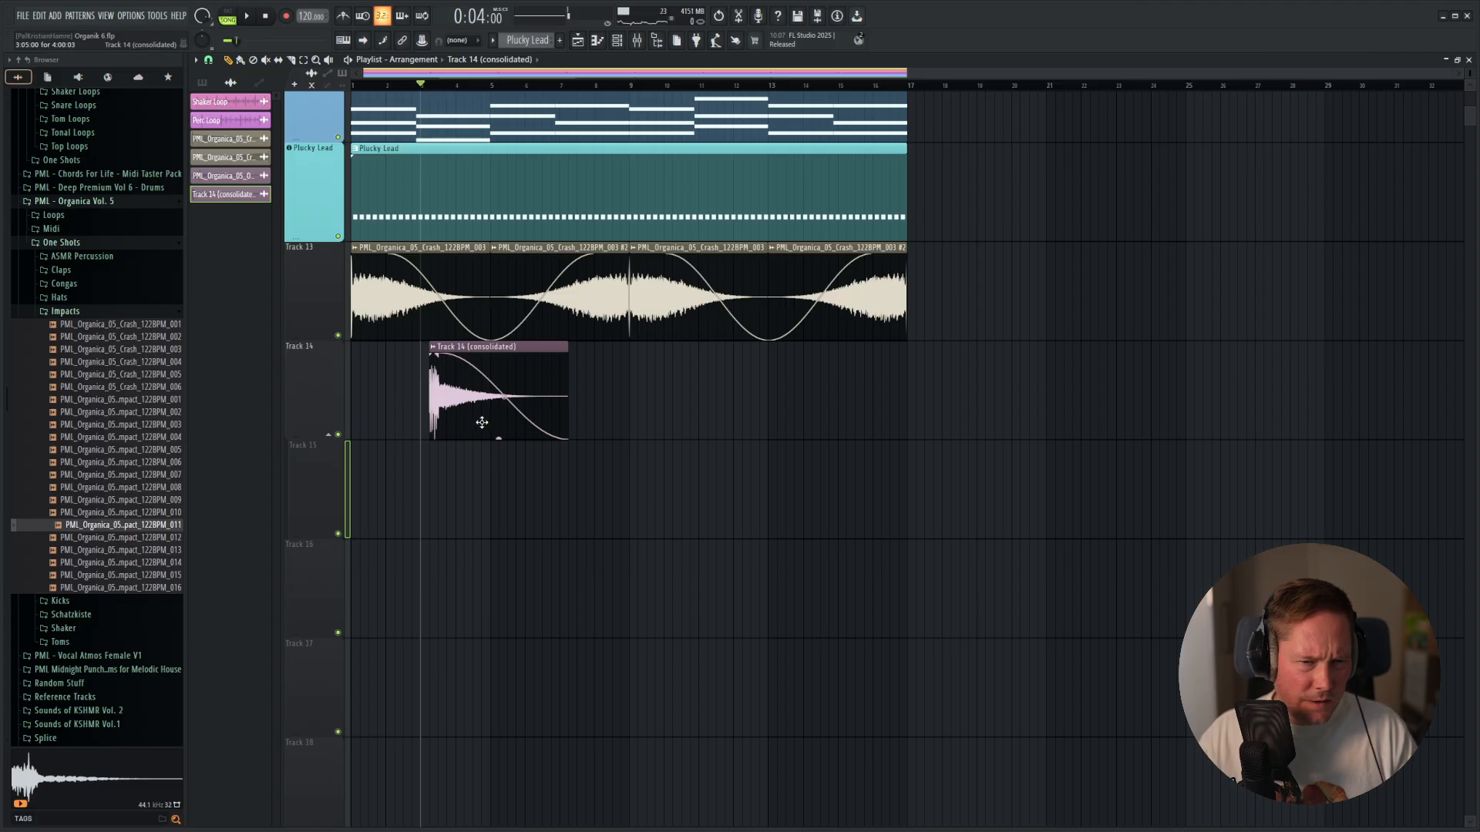
scroll(482, 422, "up", 2, "ctrl")
key("space")
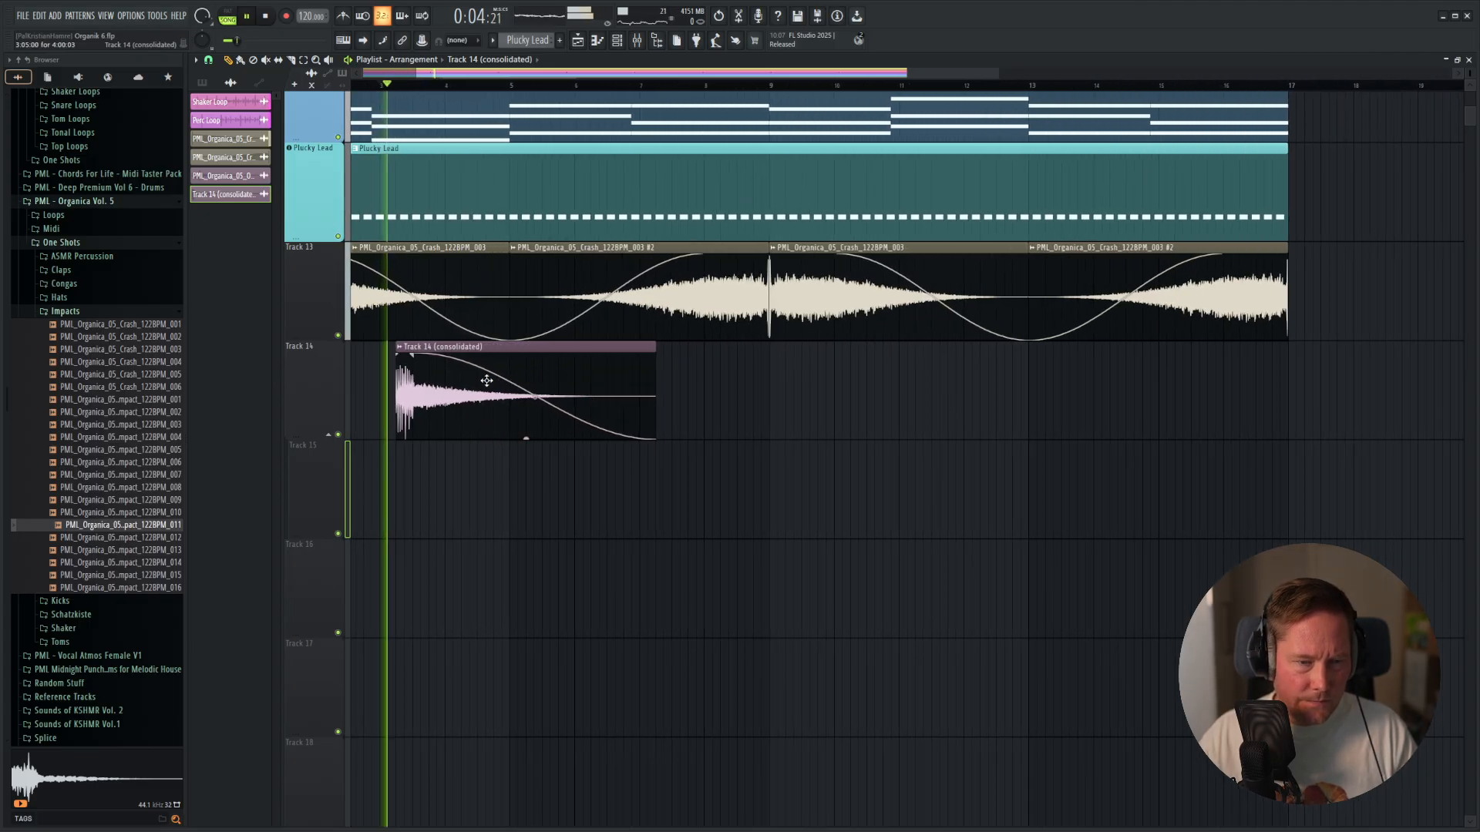
Place a copy of the consolidated impact clip at bar 11 on Track 14 and play the loop.
key("space")
left_click_drag(436, 377, 871, 405, "shift")
scroll(786, 404, "down", 3, "ctrl")
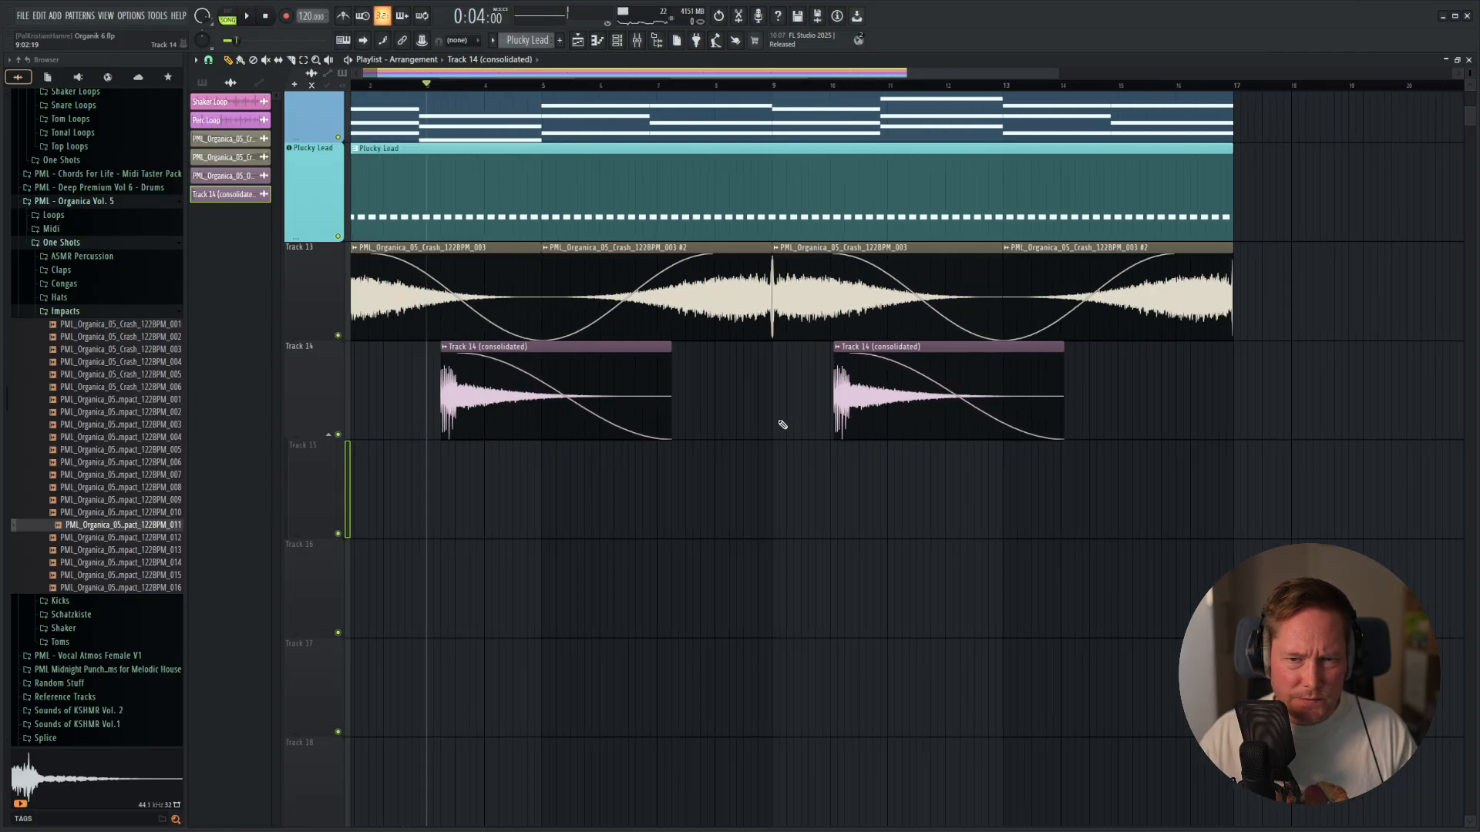
left_click_drag(707, 429, 706, 389)
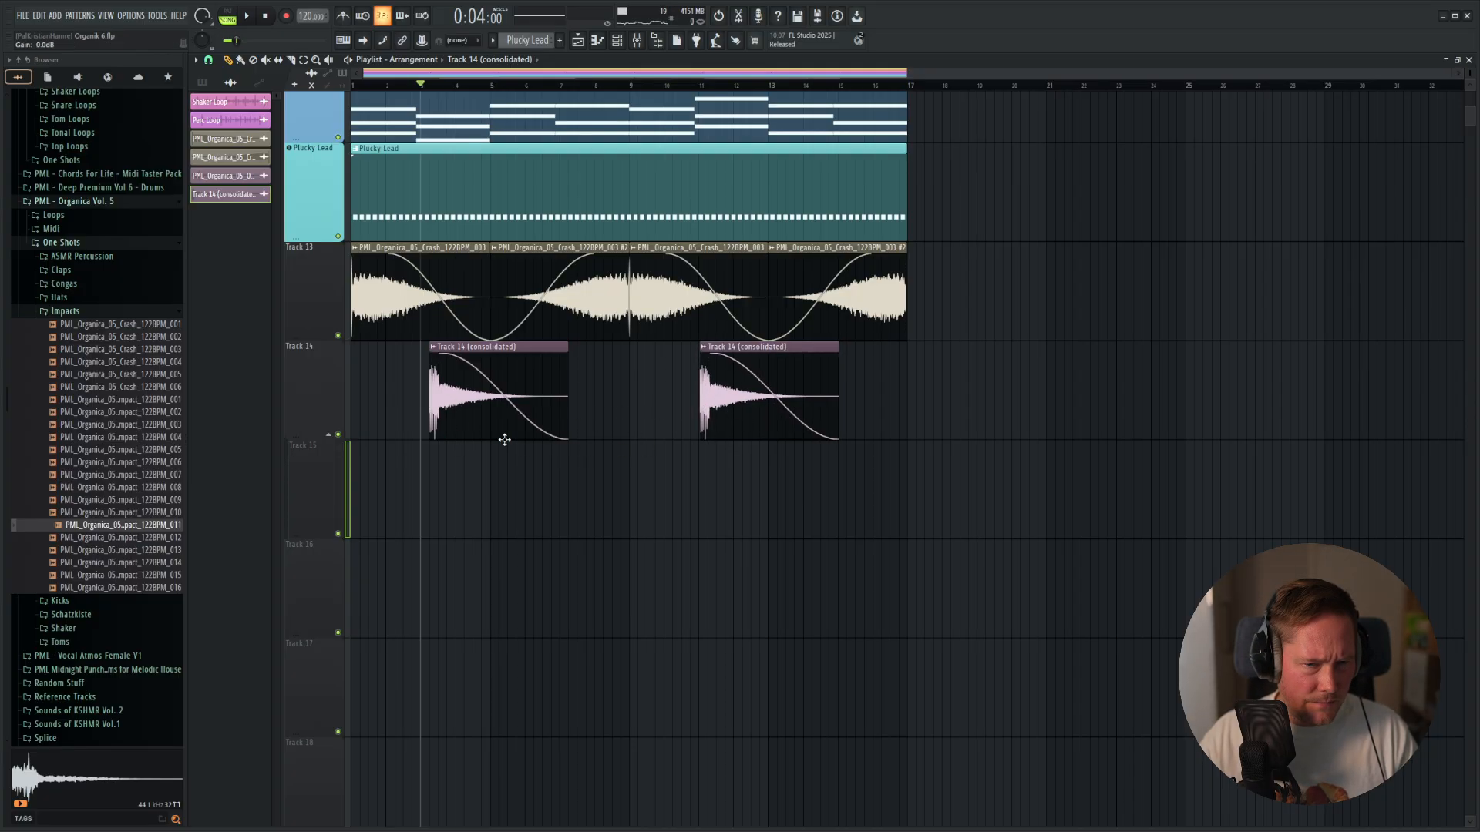
key("space")
right_click(773, 396)
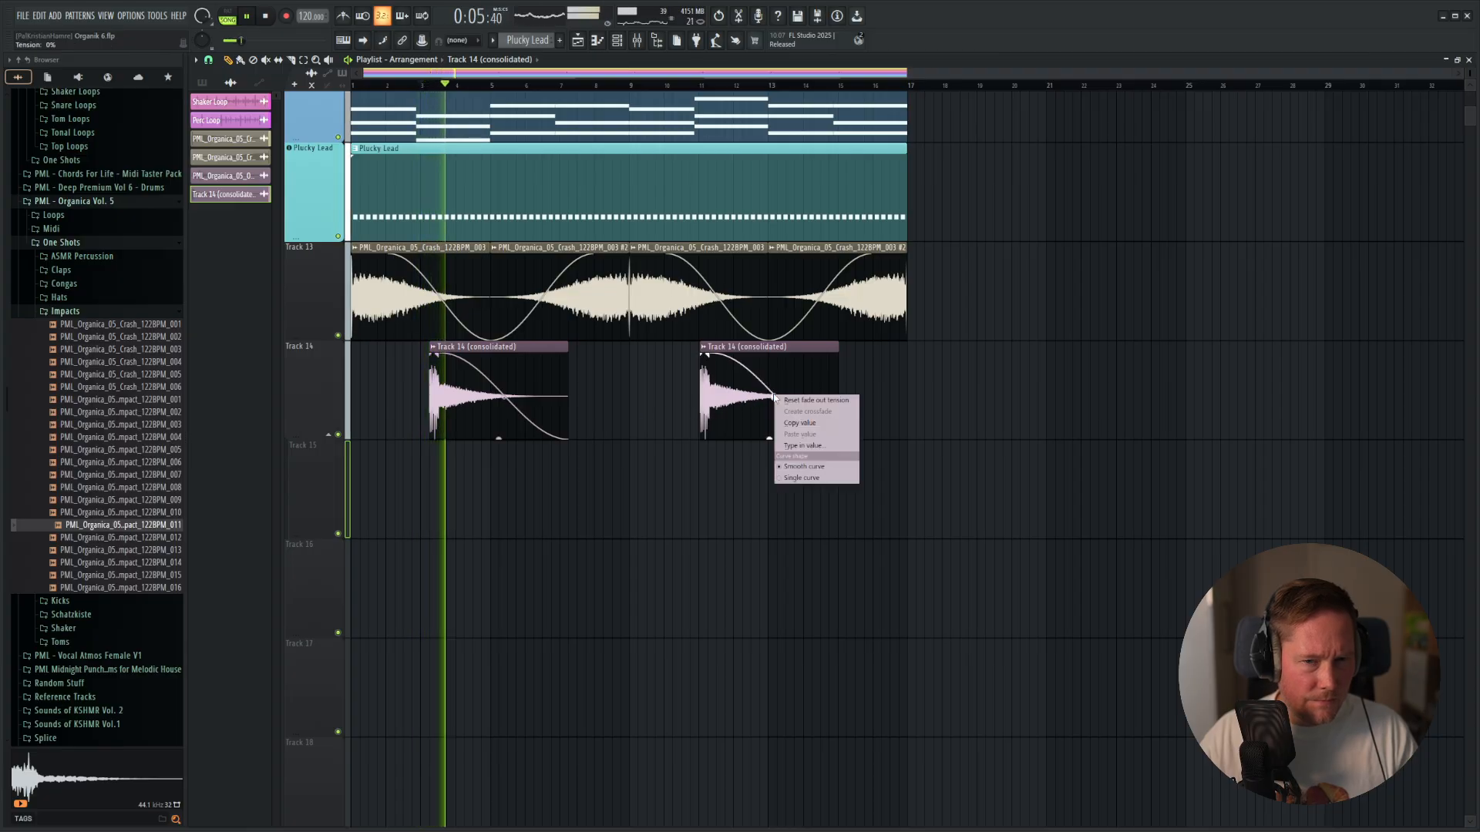
left_click(637, 395)
Replace the crash and impact clips in bars 9 to 16 with duplicates of those from the first eight bars.
right_click(777, 377)
right_click(780, 328)
right_click(744, 324)
left_click_drag(720, 373, 346, 309, "ctrl")
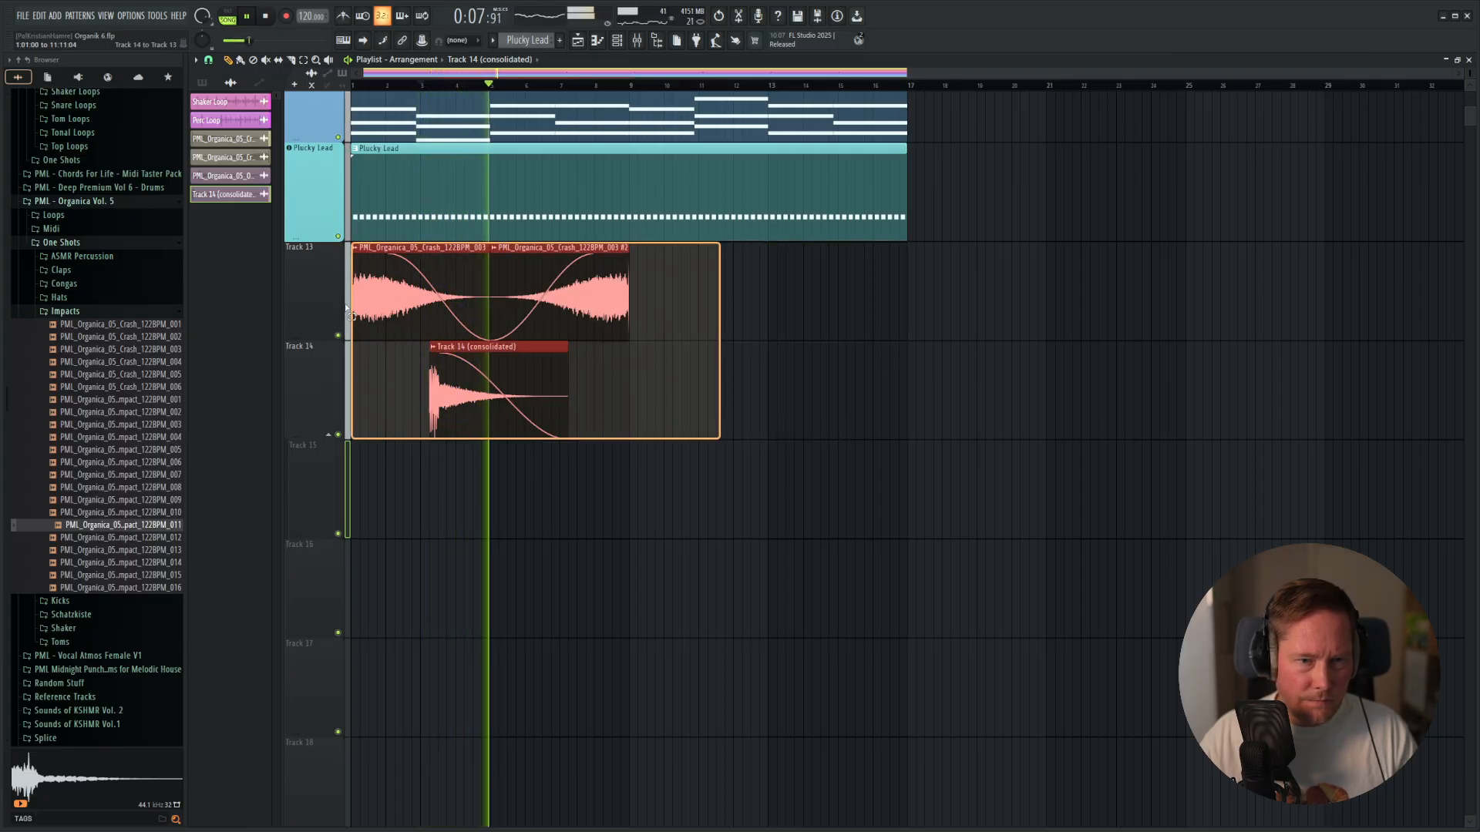
key("ctrl+b")
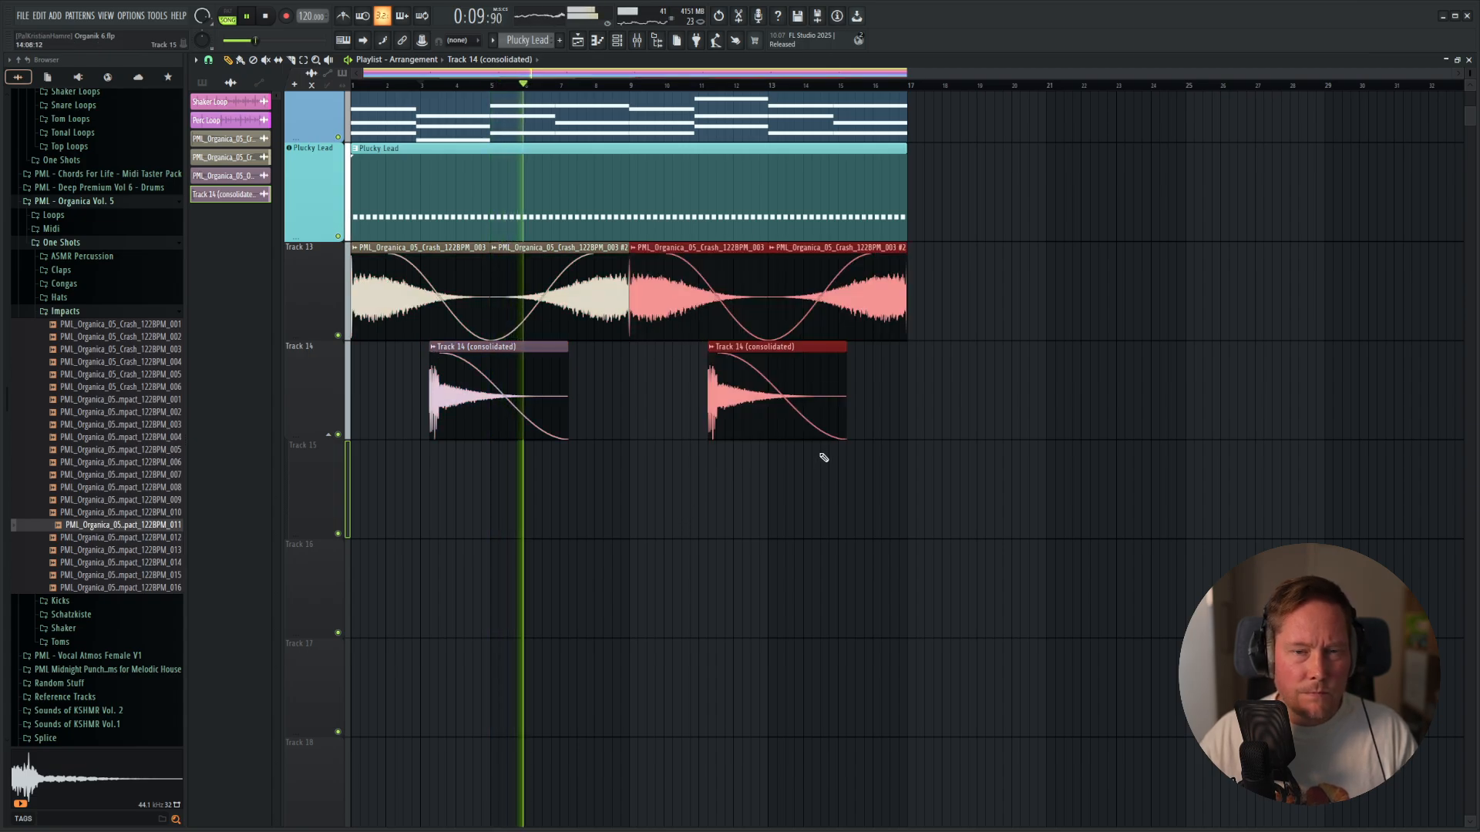
scroll(601, 465, "up", 4)
scroll(547, 439, "down", 4)
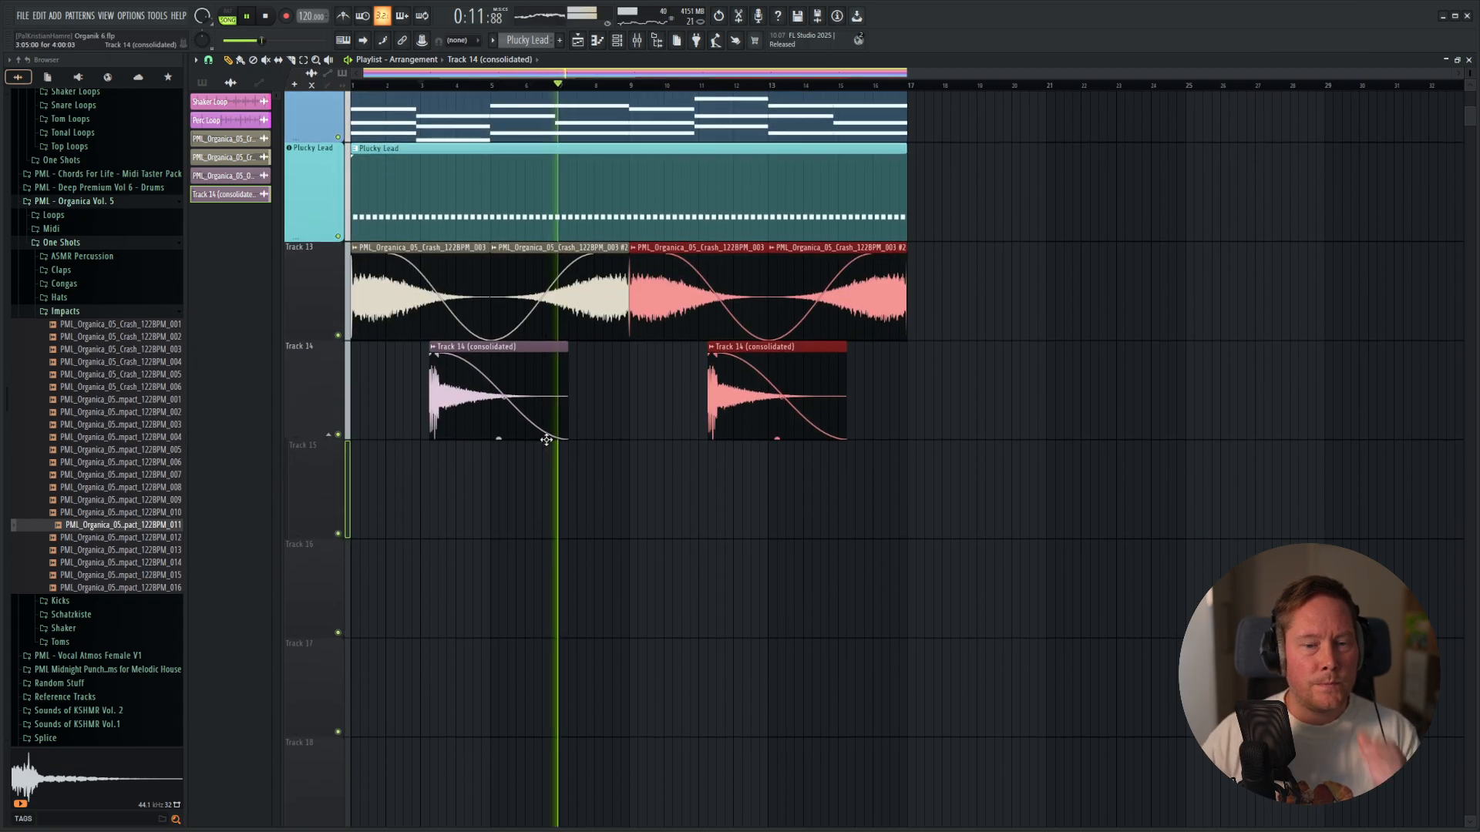
Browse the sample folders, collapse Impacts, open the Loops folder of PML - Organica Vol. 5 and stop playback.
left_click(61, 284)
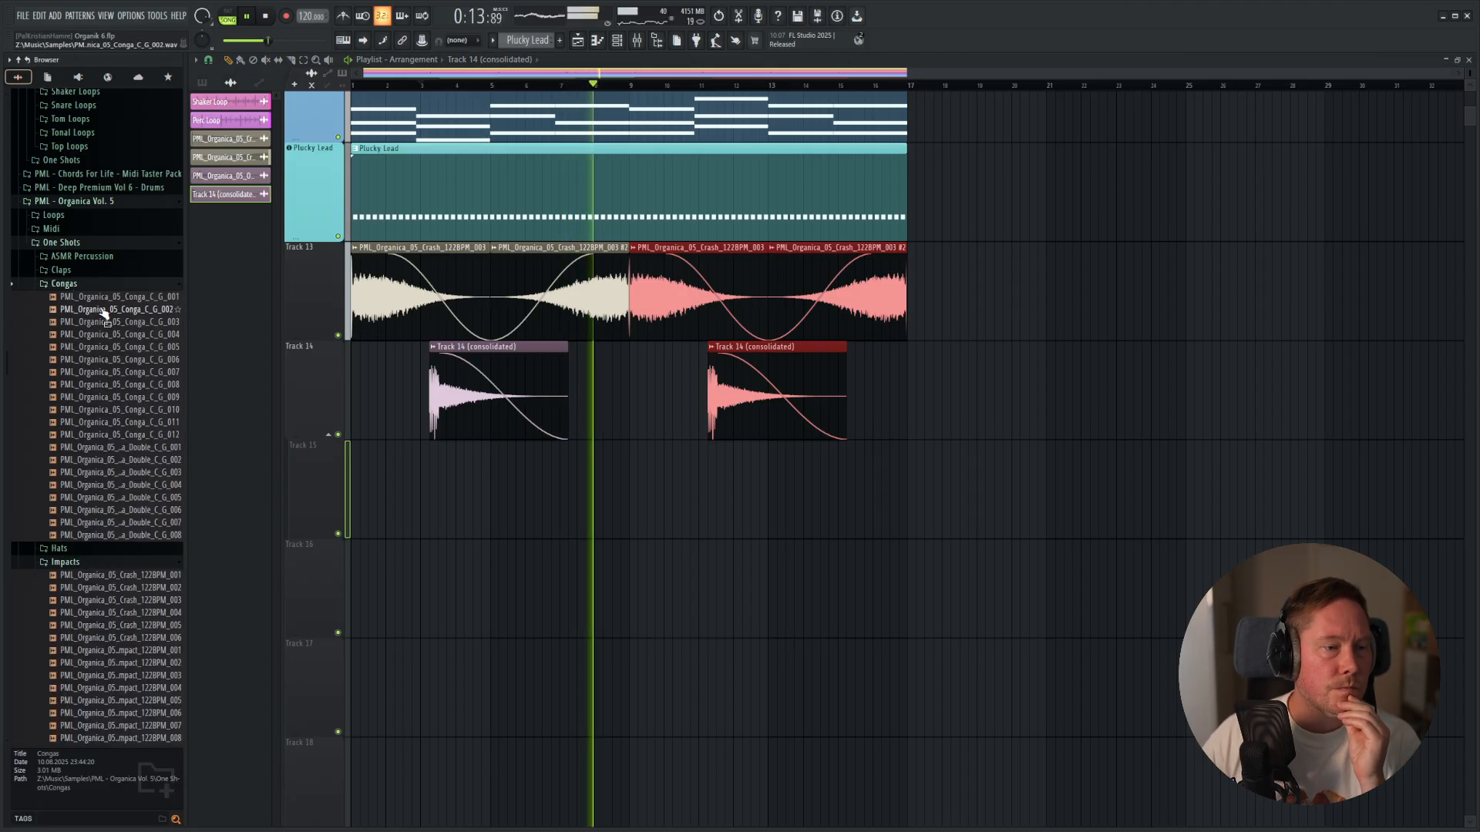
left_click(62, 284)
left_click(69, 311)
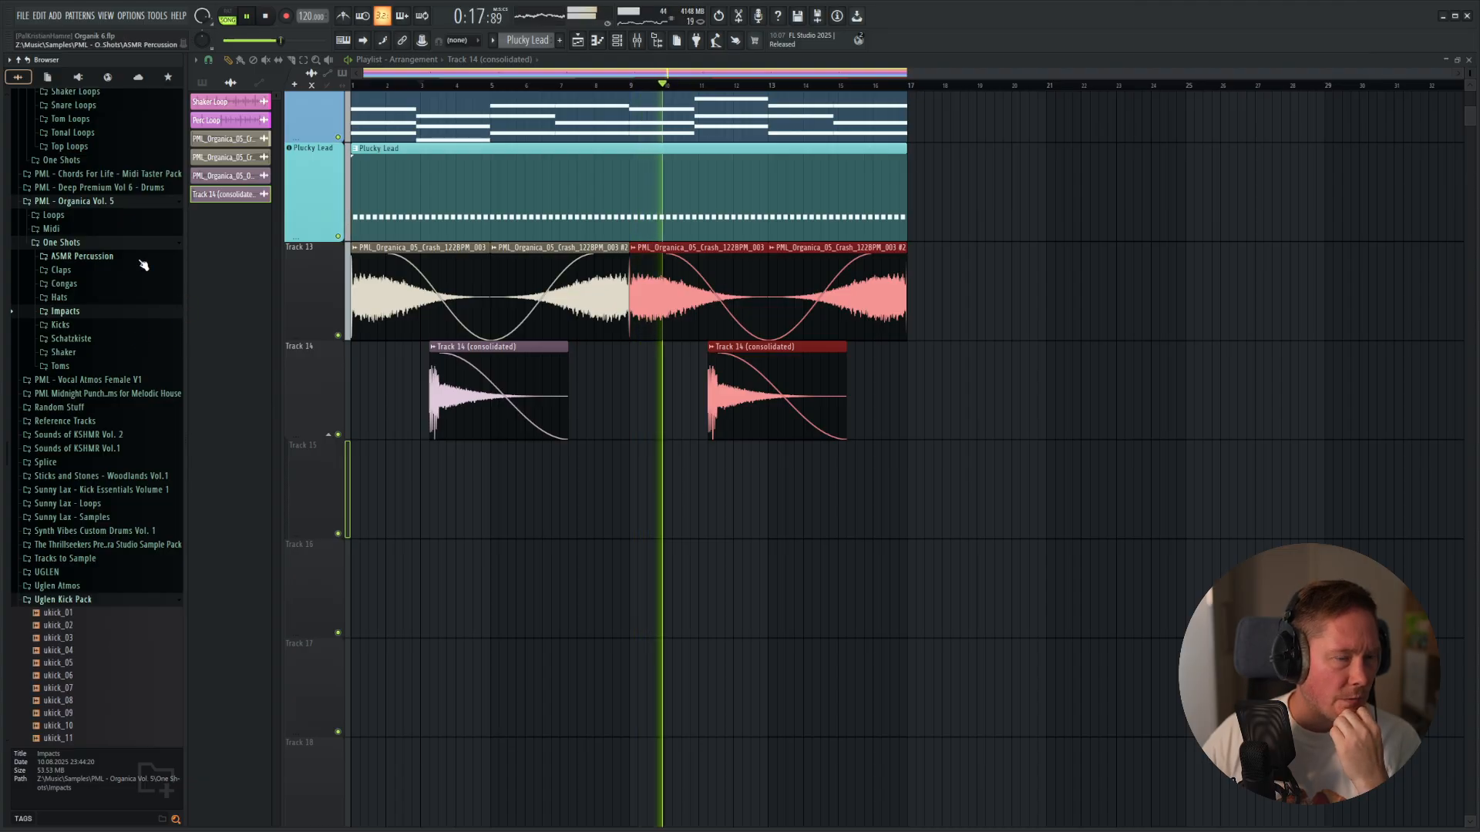
scroll(143, 265, "up", 7)
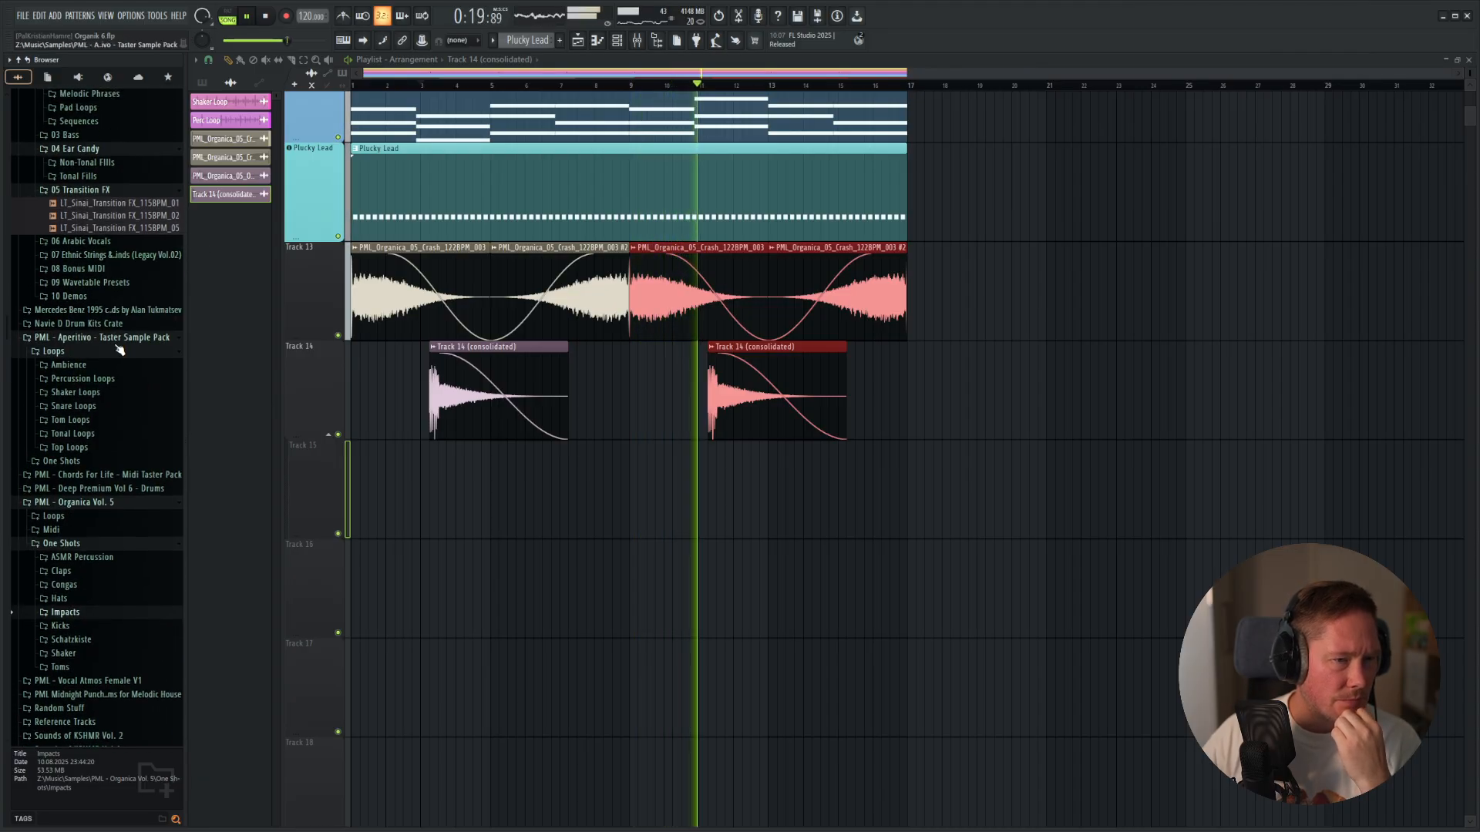
left_click(56, 515)
key("space")
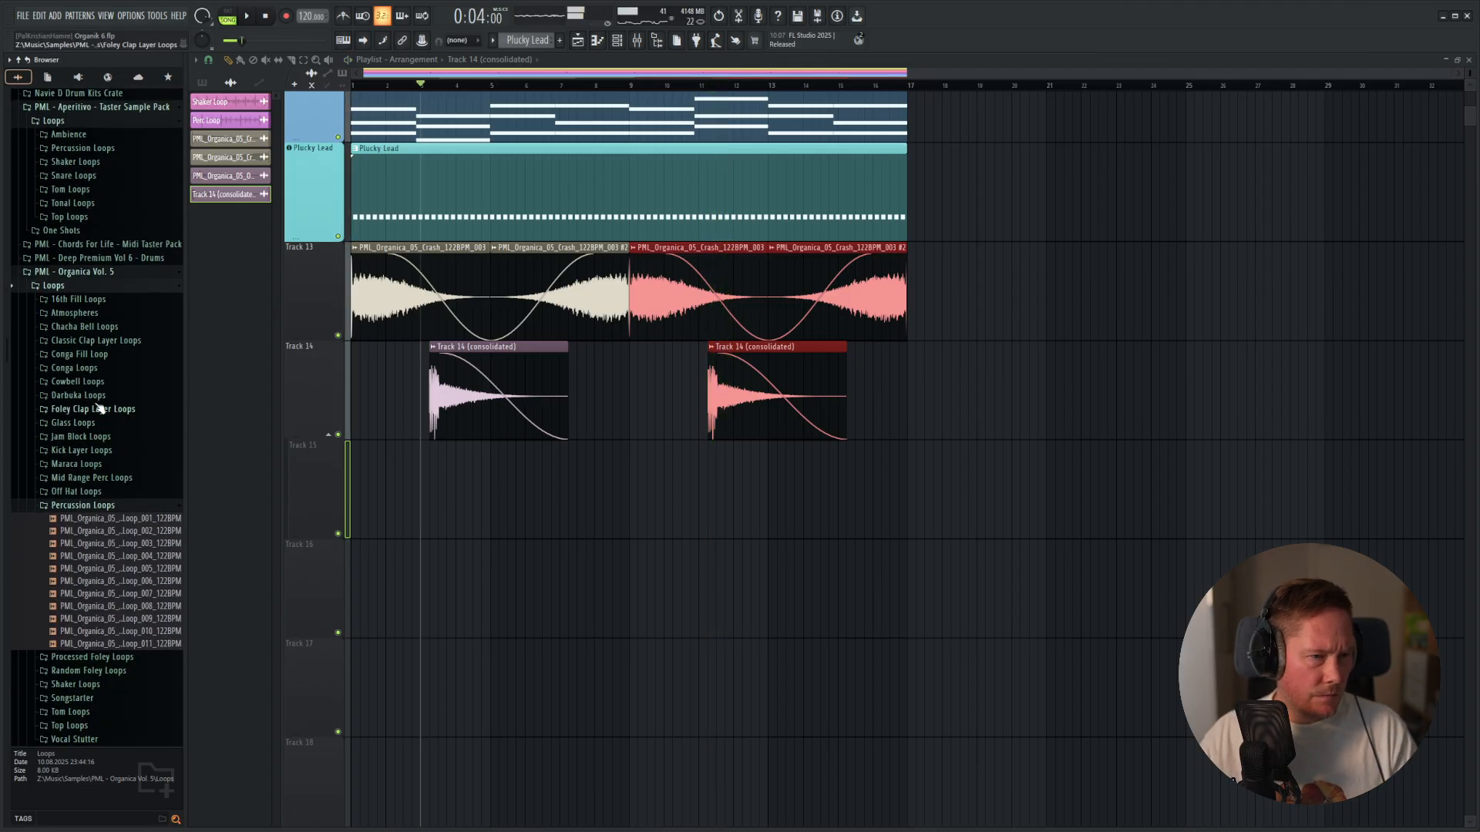
Open the Conga Fill Loop folder and audition conga fills 014, 018, 022, 037, 040 and 042.
left_click(98, 356)
left_click(116, 340)
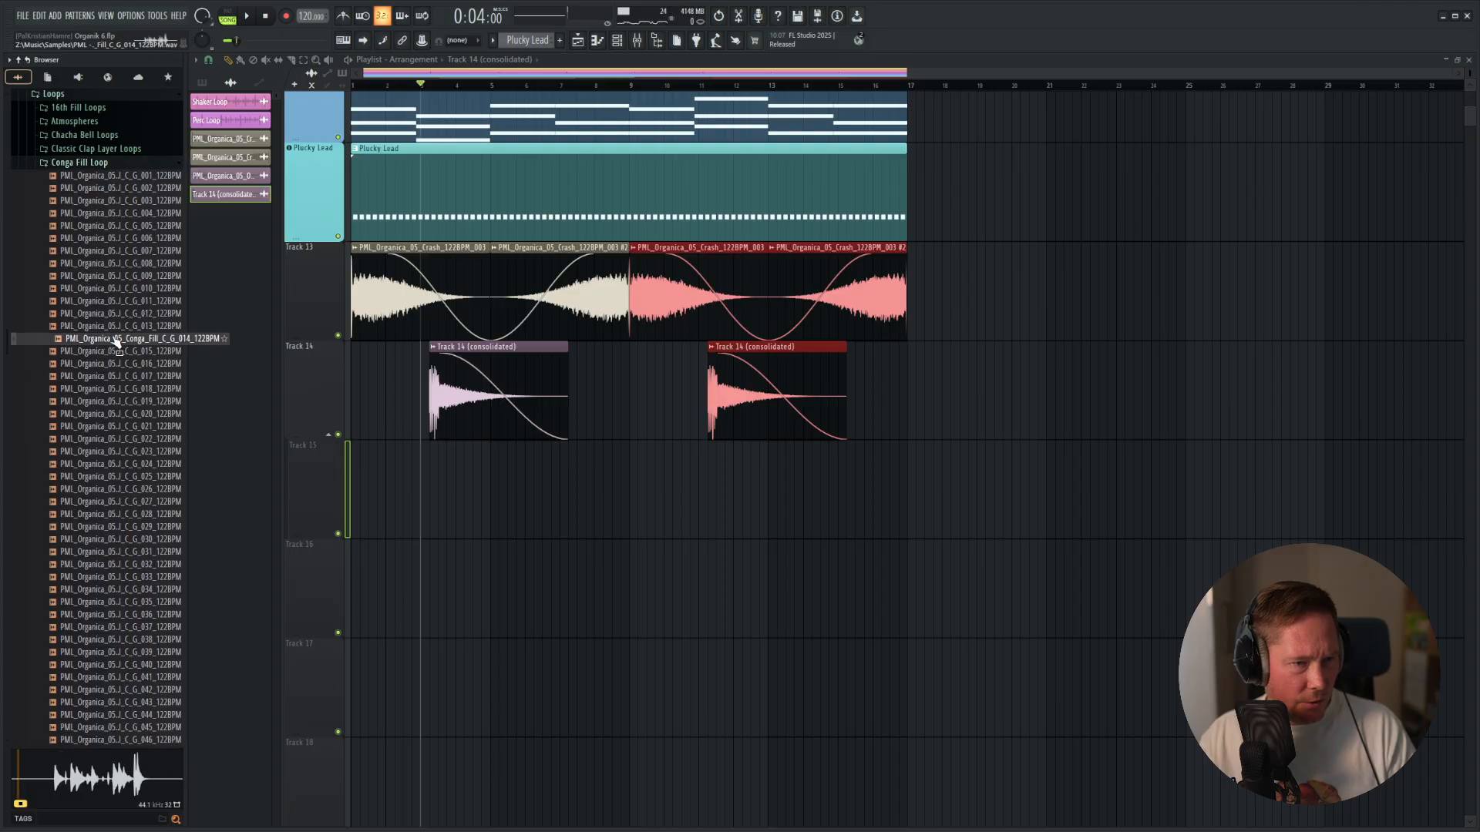
left_click(119, 390)
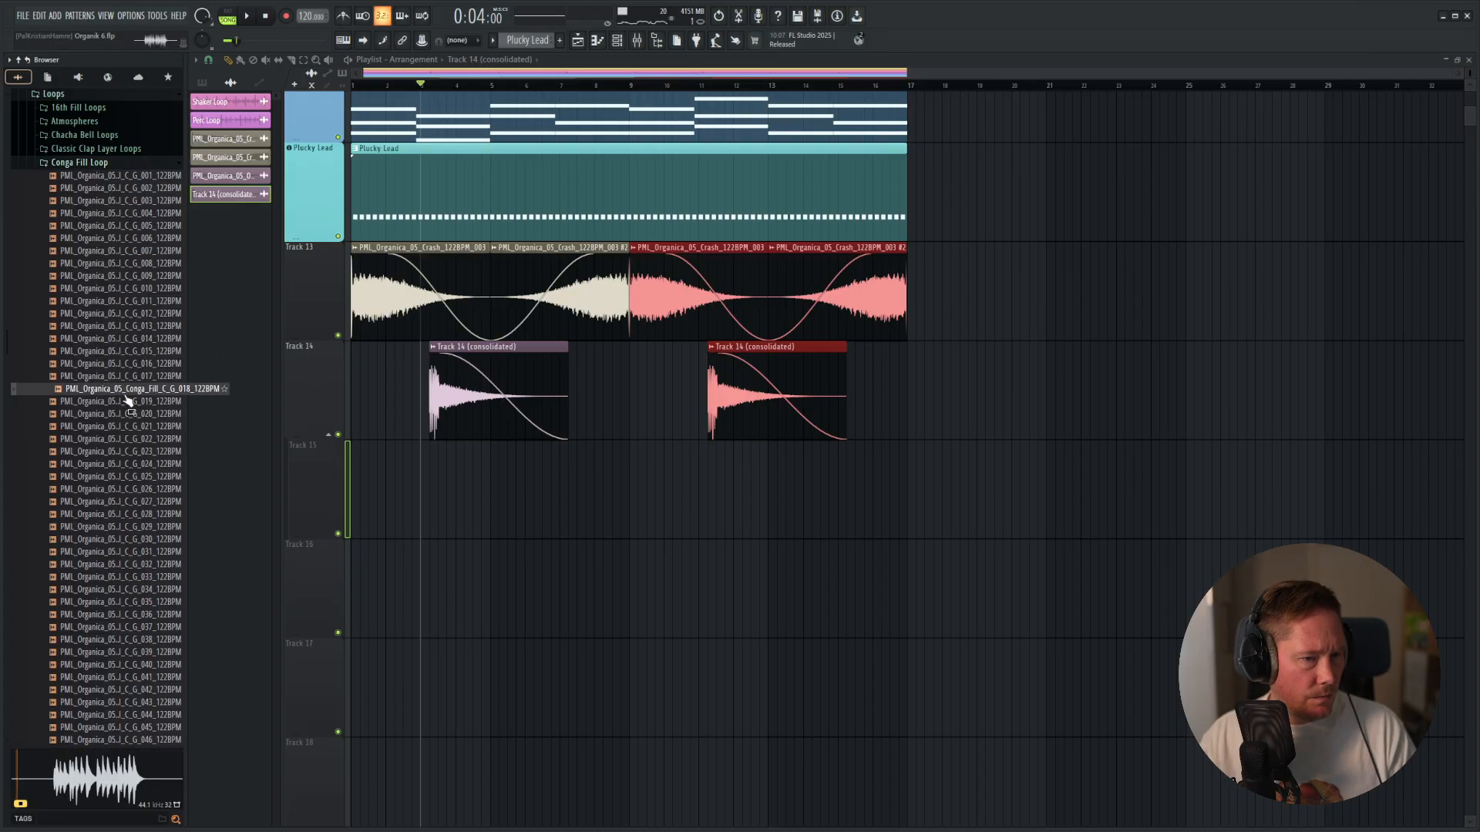
left_click(121, 439)
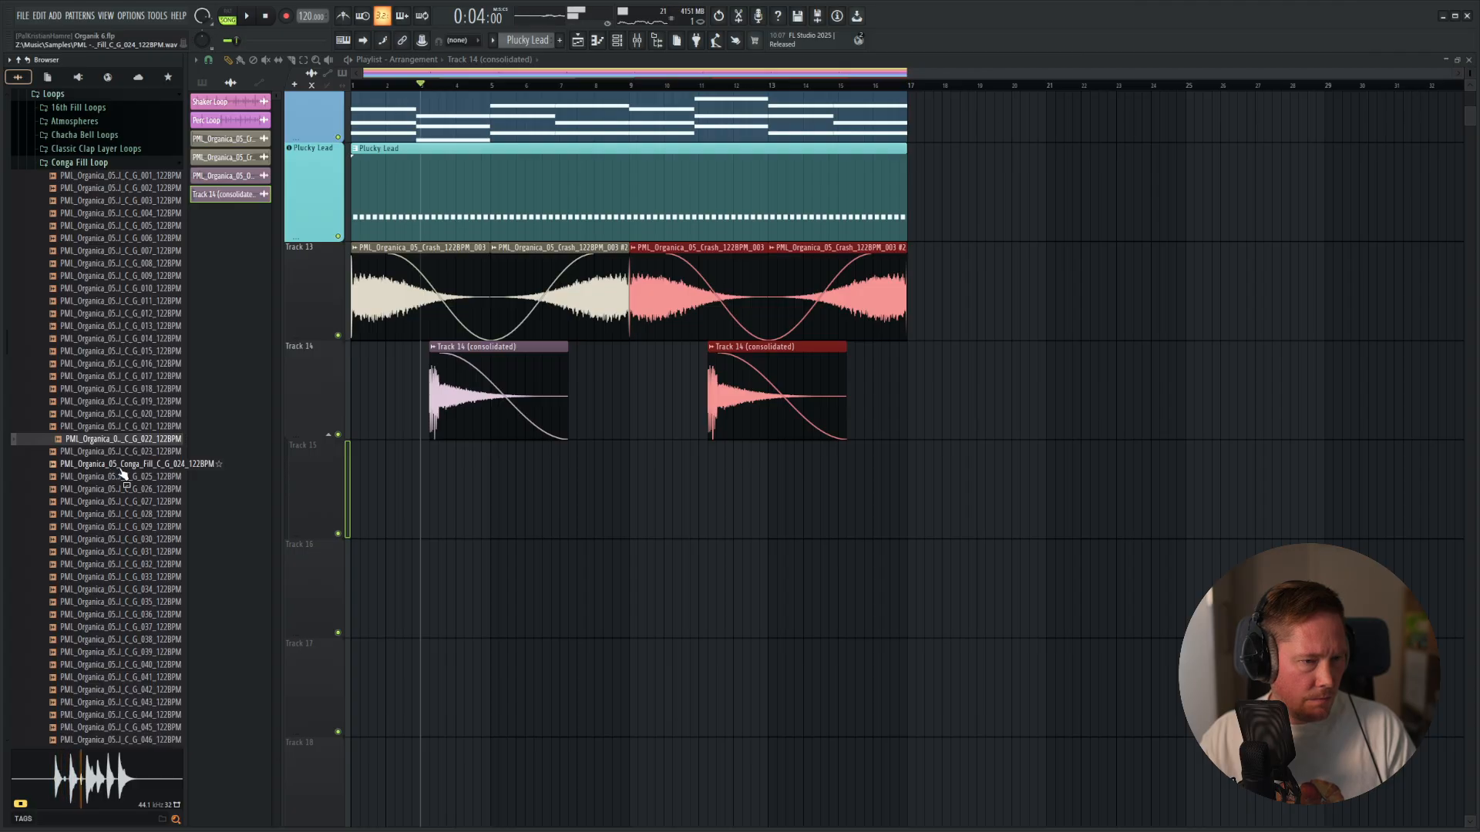
left_click(127, 626)
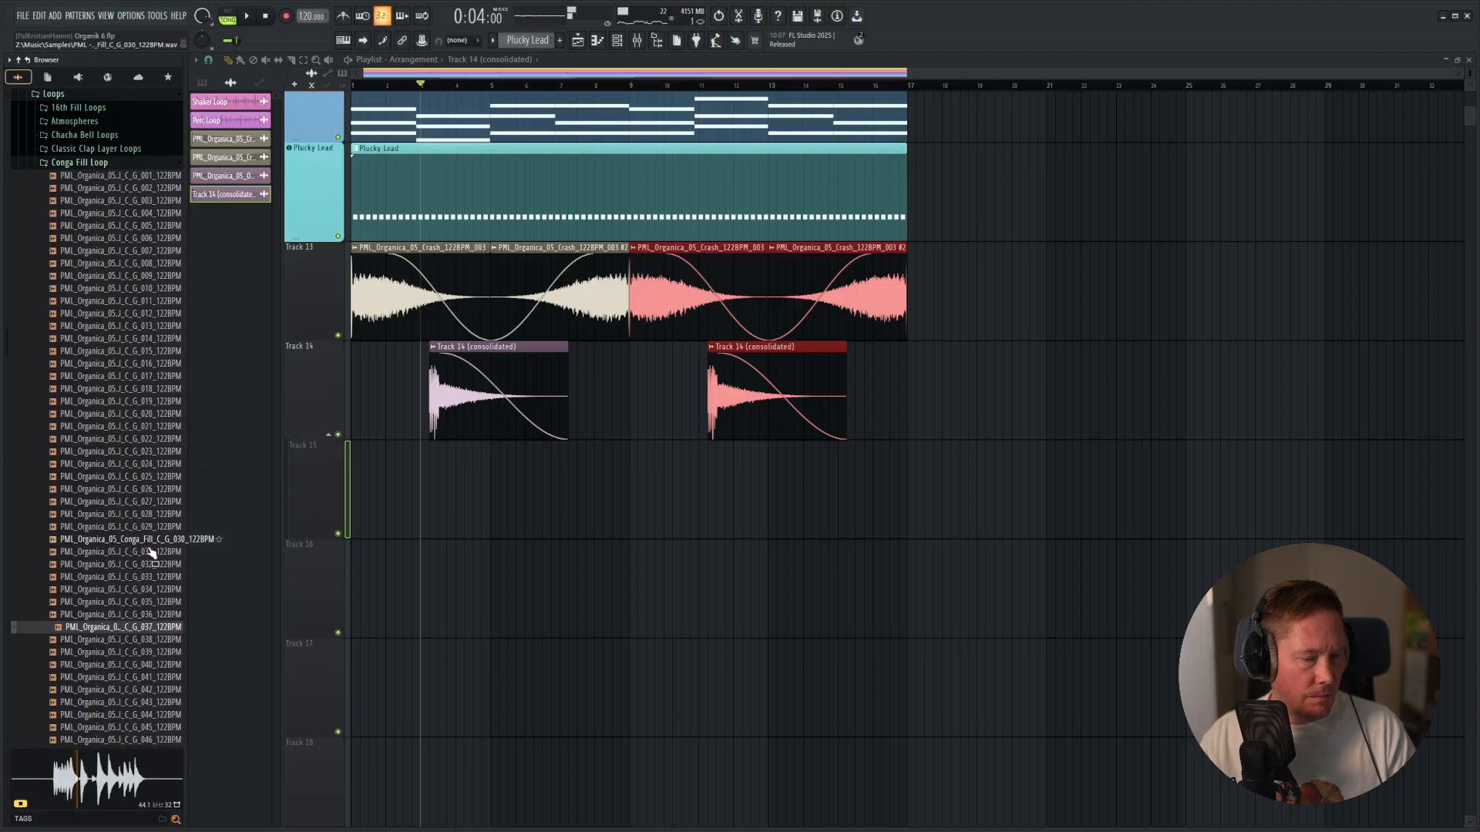
left_click(115, 665)
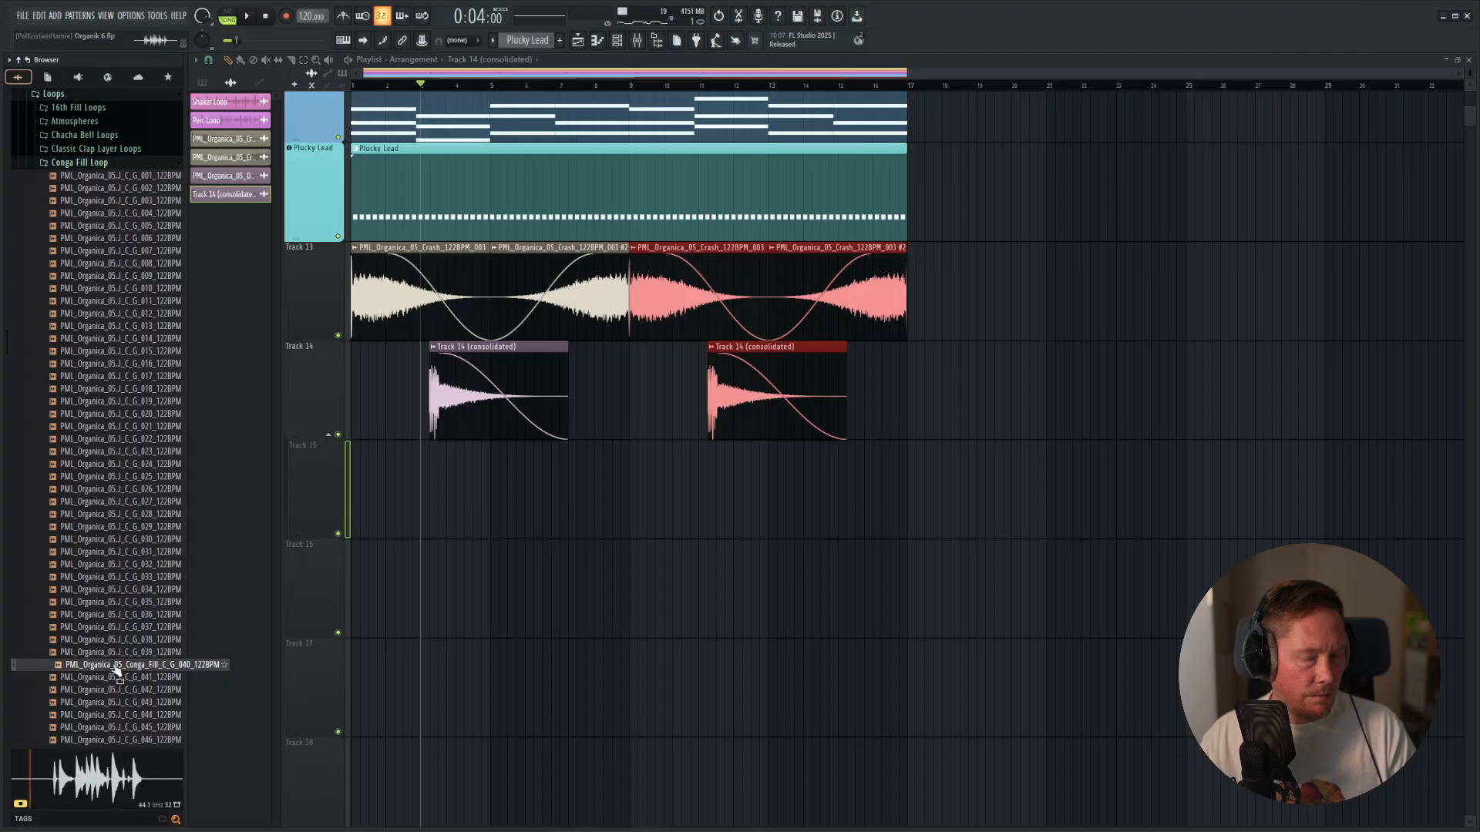
left_click(122, 690)
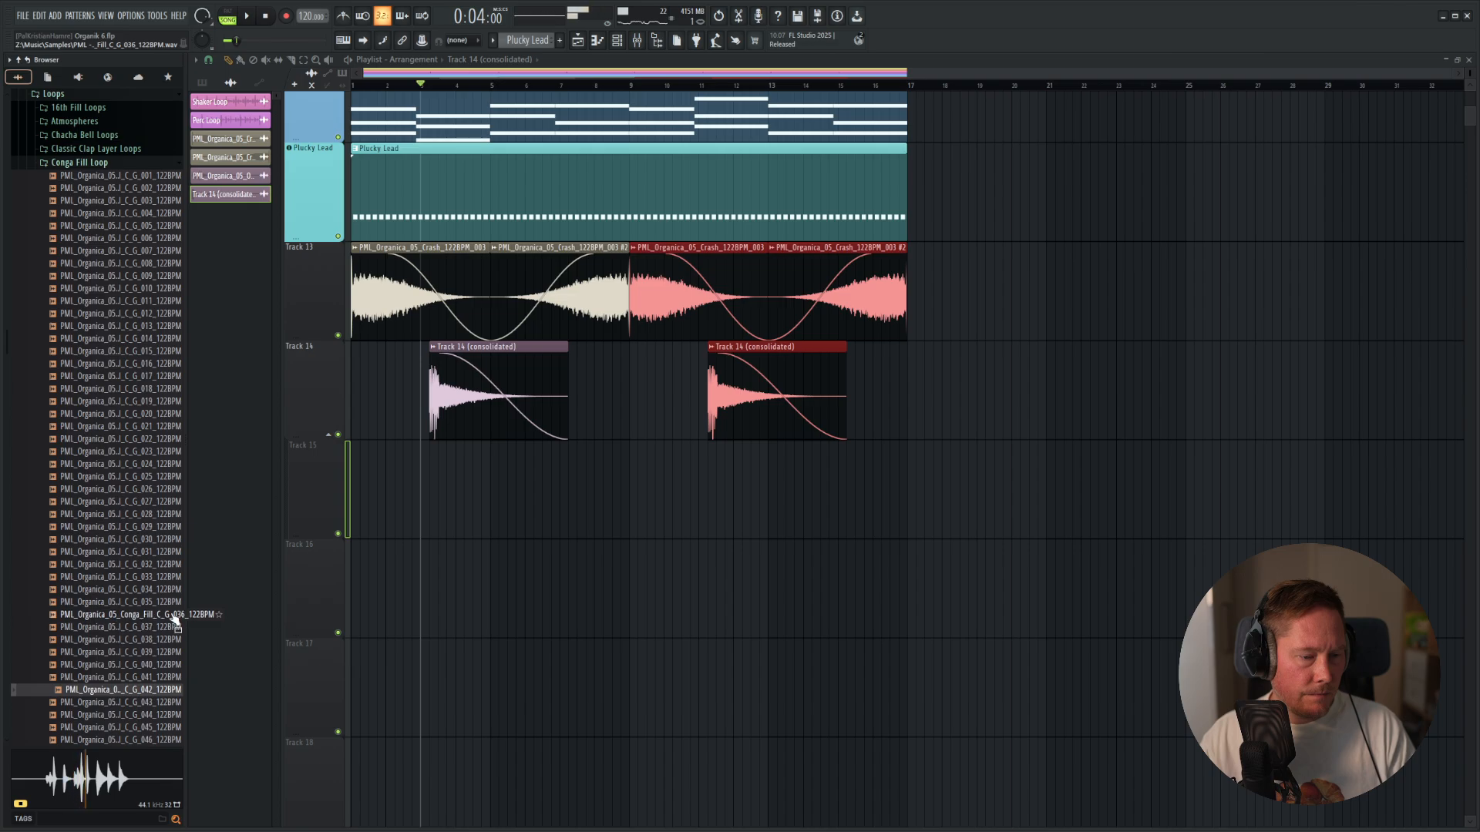
Audition PML_Organica_05_Conga_Fill_C_G_007_122BPM and place it on Track 15, ending at bar 9.
left_click(116, 250)
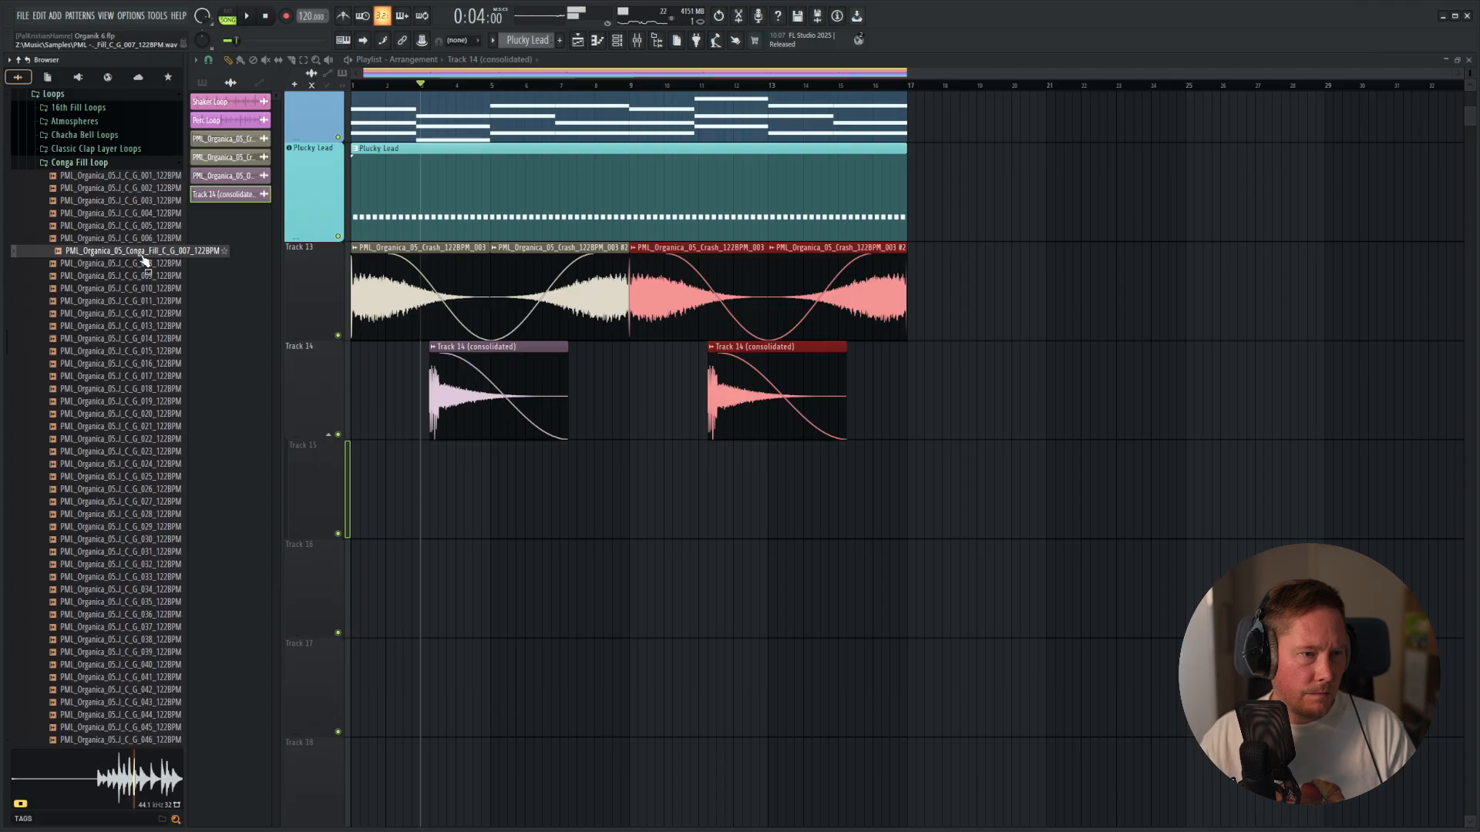
left_click_drag(143, 259, 620, 497)
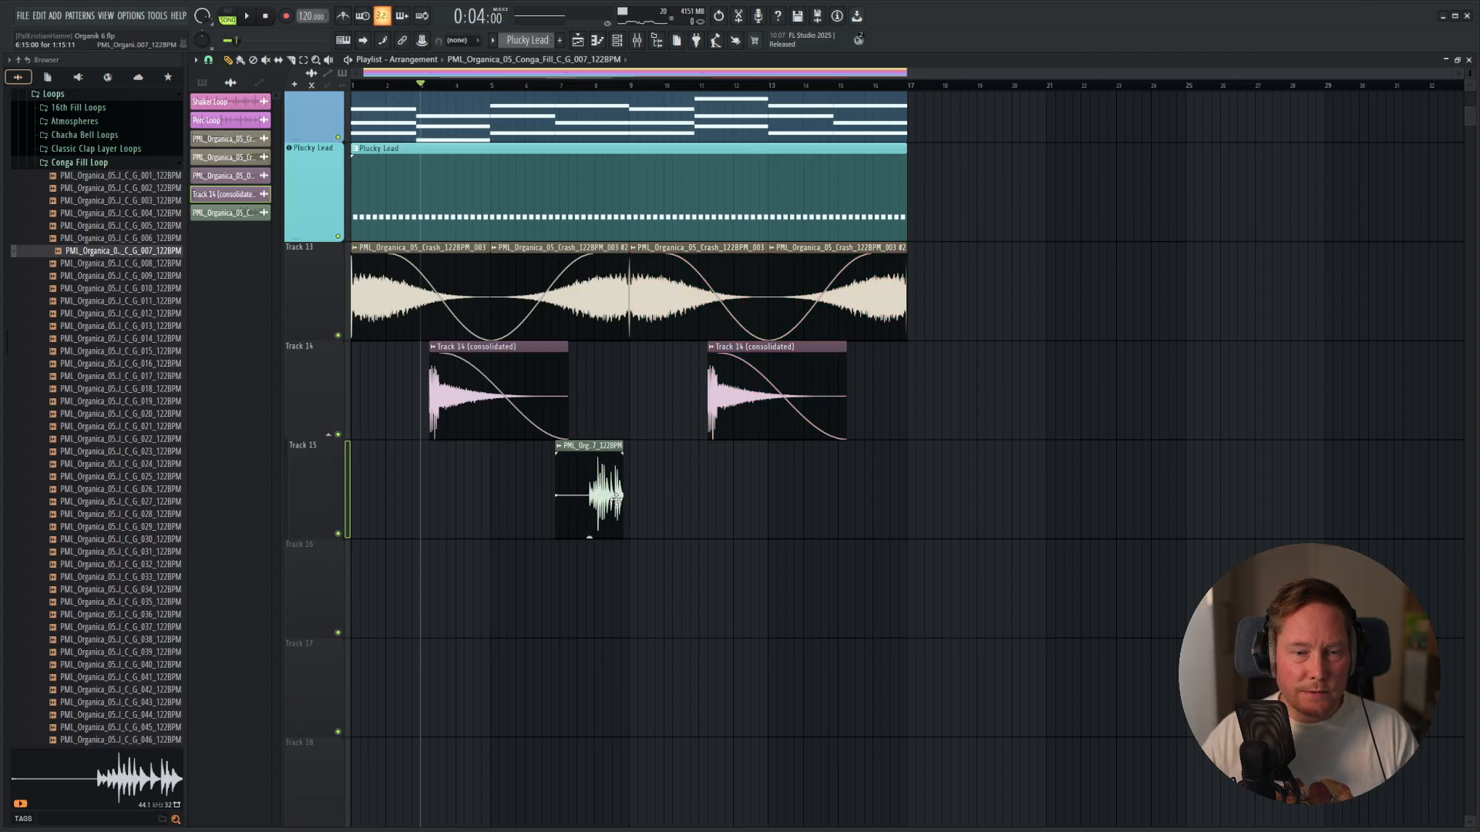
scroll(621, 494, "up", 6)
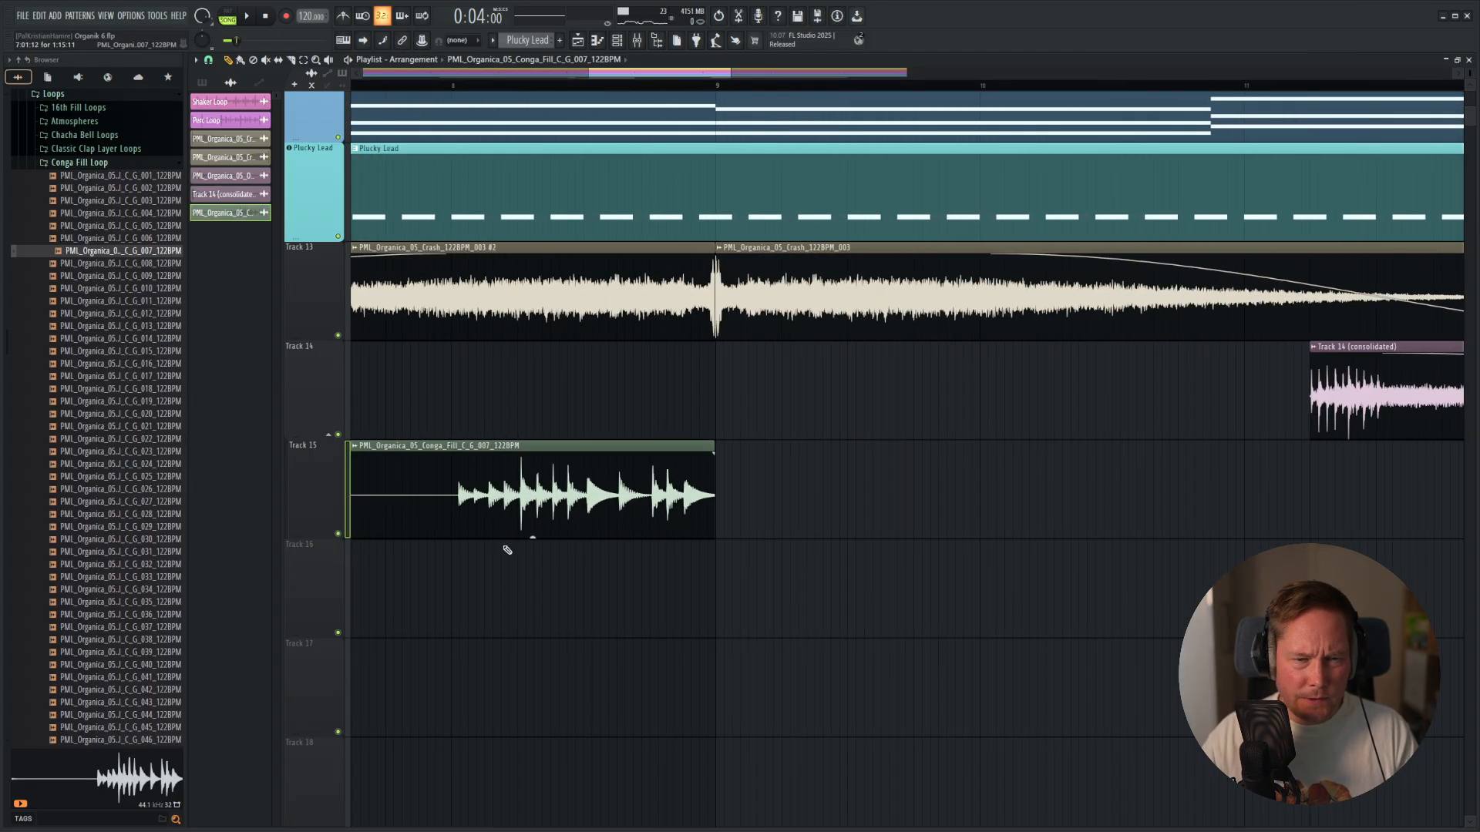
Fit the conga fill clip to the project tempo and align it to start exactly at bar 7.
left_click_drag(500, 552, 910, 612)
left_click(614, 461)
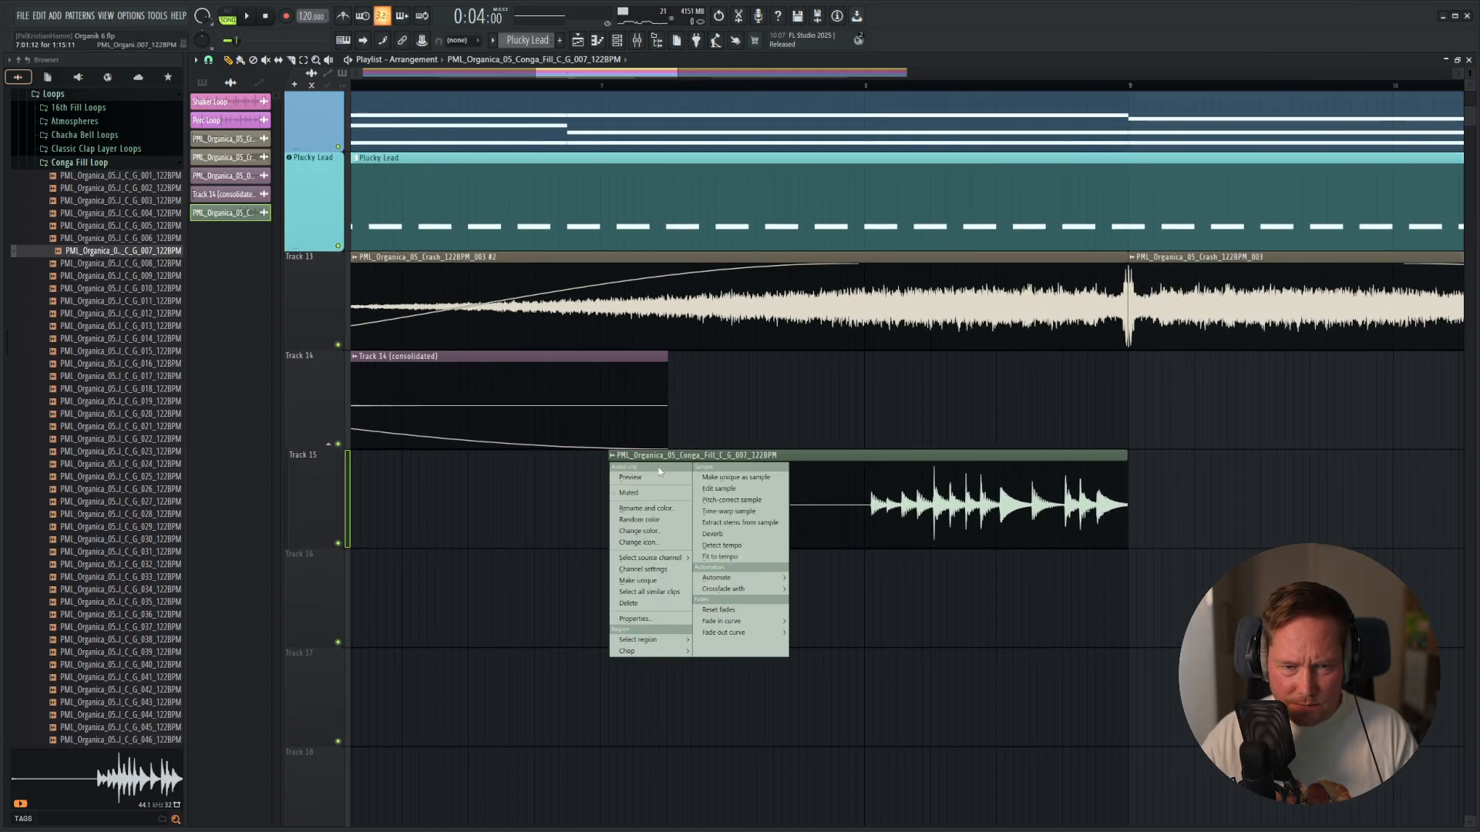
left_click(738, 557)
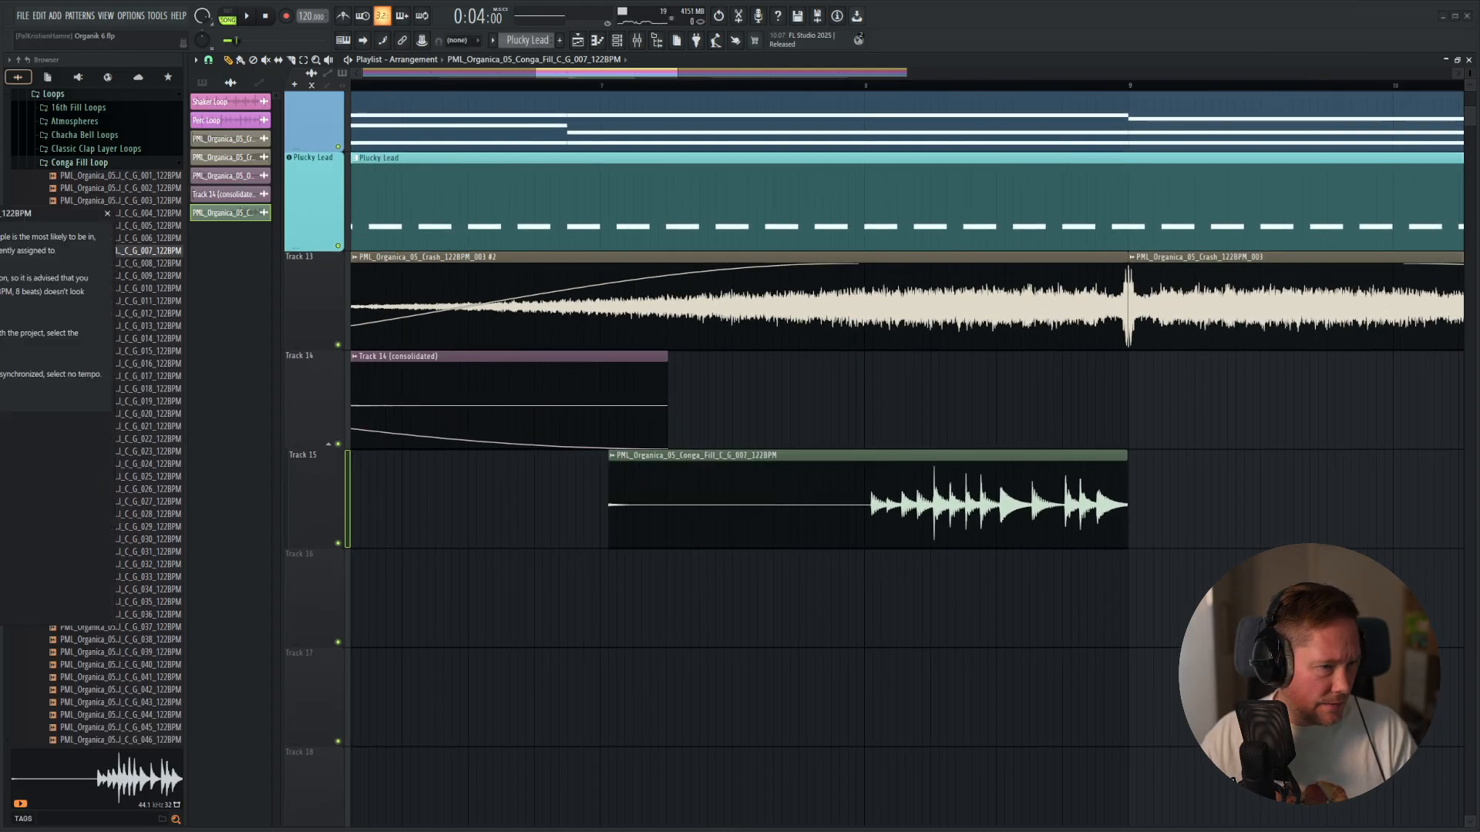
key("Return")
left_click_drag(652, 500, 643, 500)
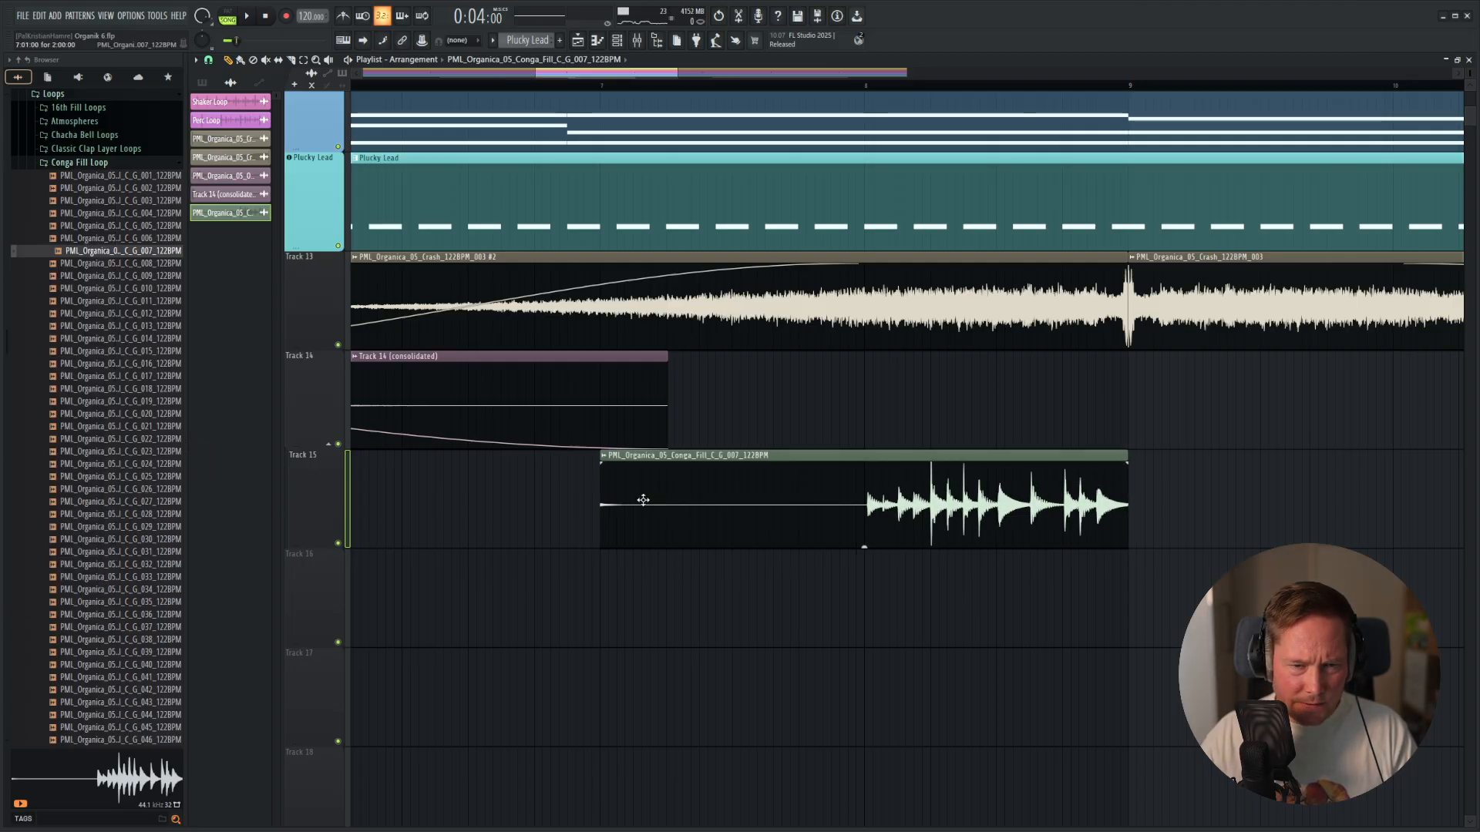
Set the conga fill clip's pitch shift to +200 cents and add a long fade-in ending just past bar 8.
double_click(878, 491)
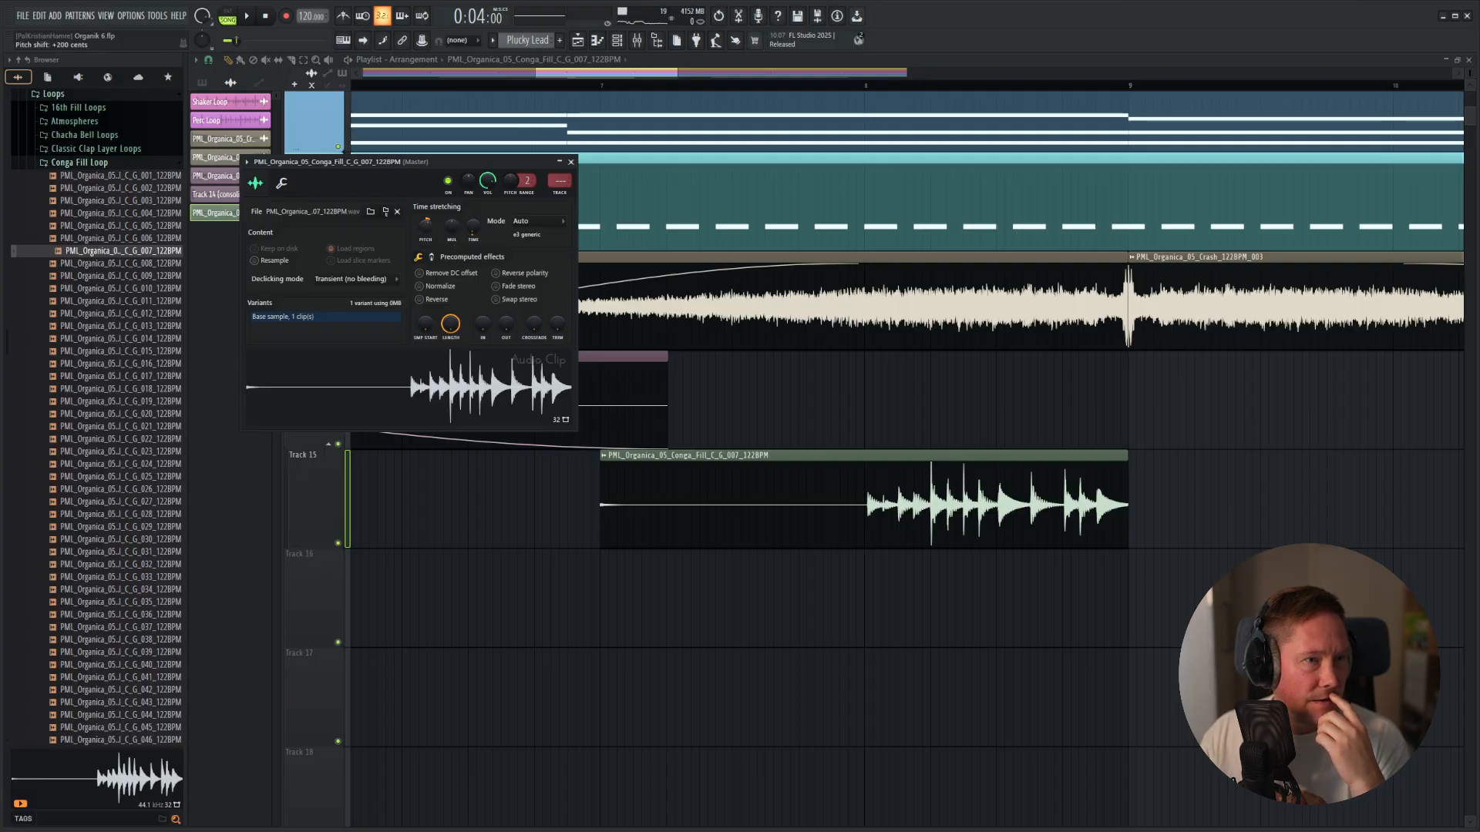
left_click(571, 162)
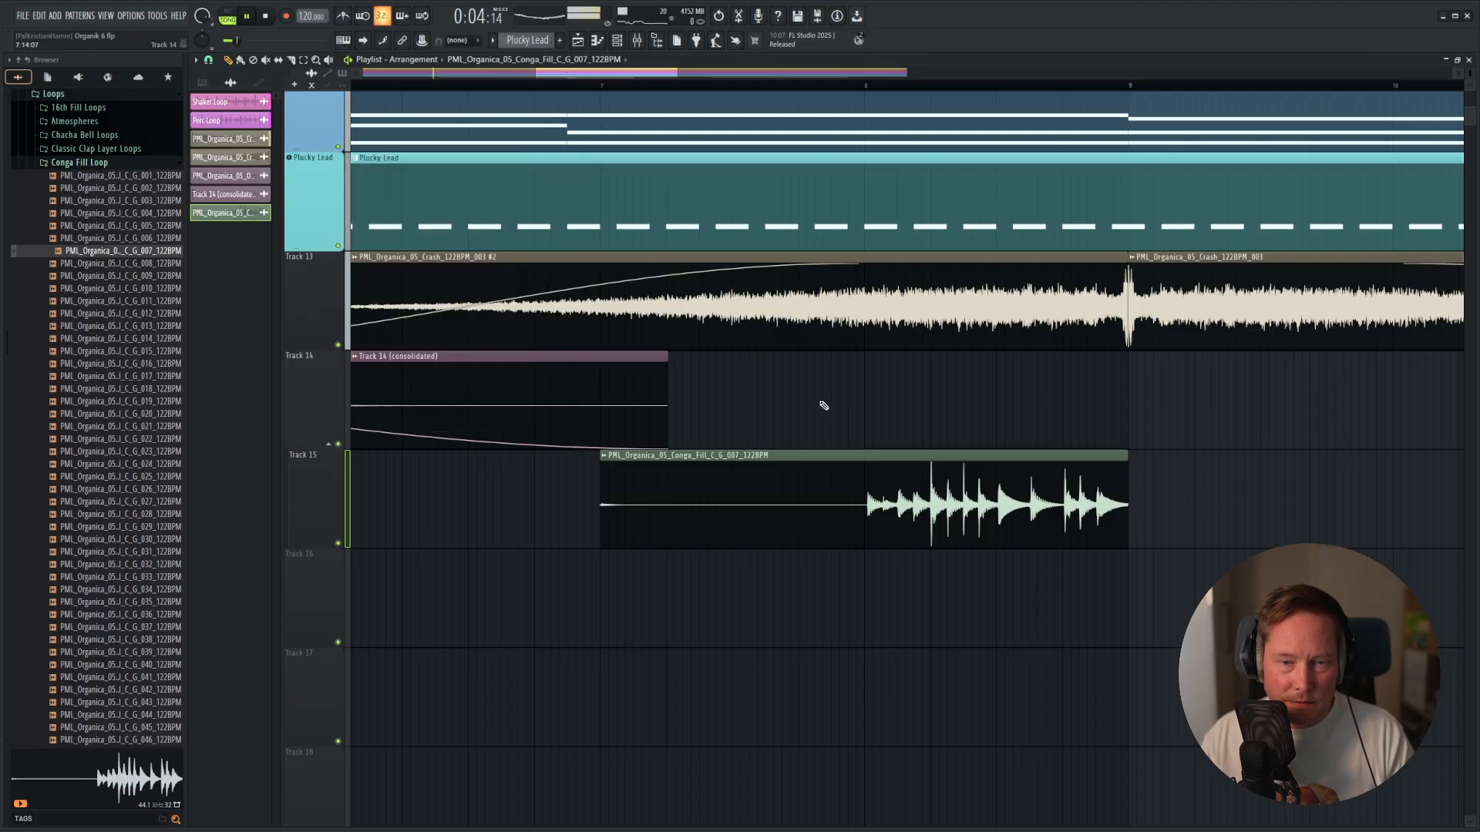
double_click(699, 456)
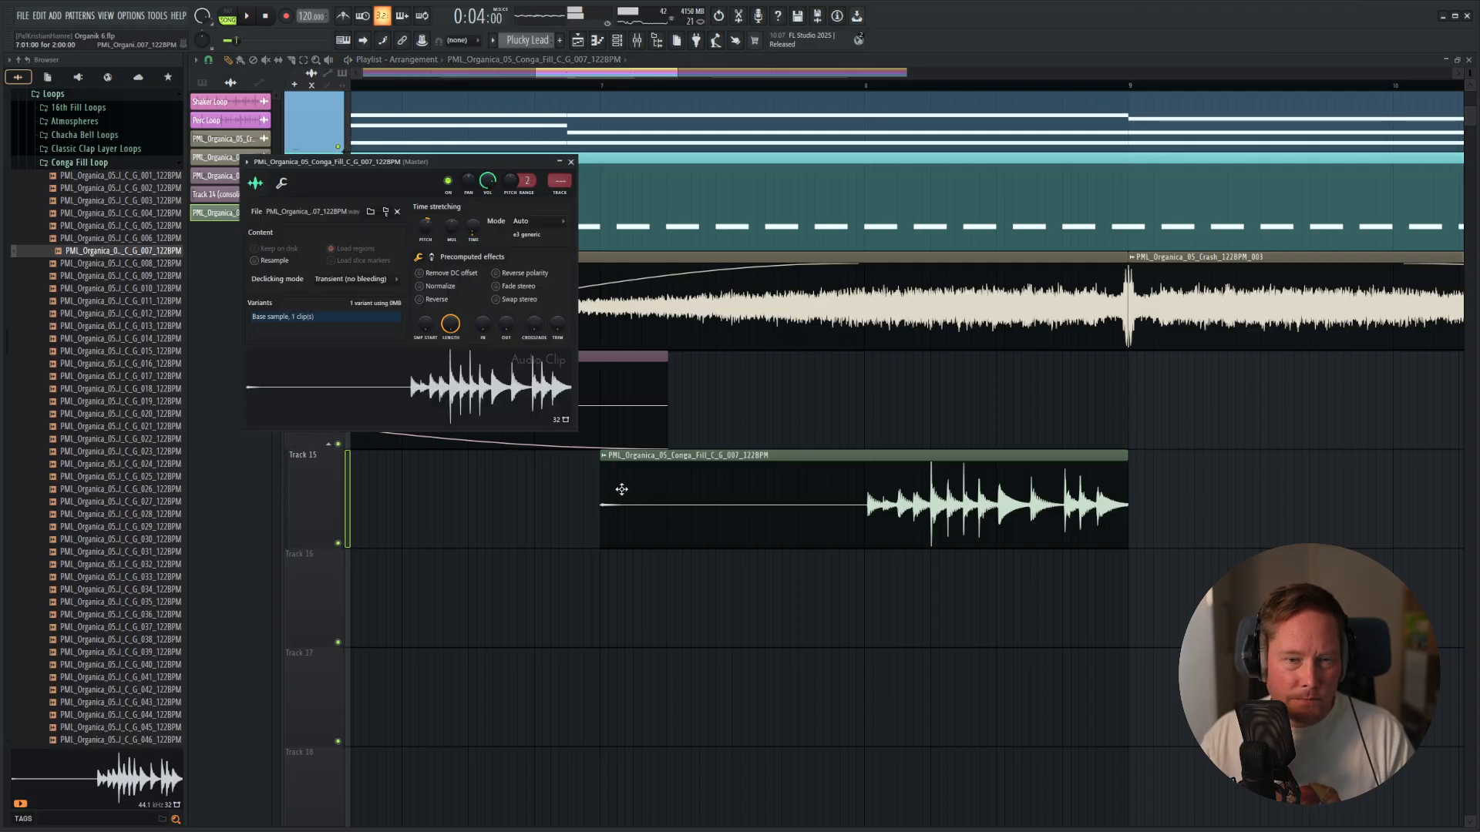
left_click_drag(614, 466, 792, 473)
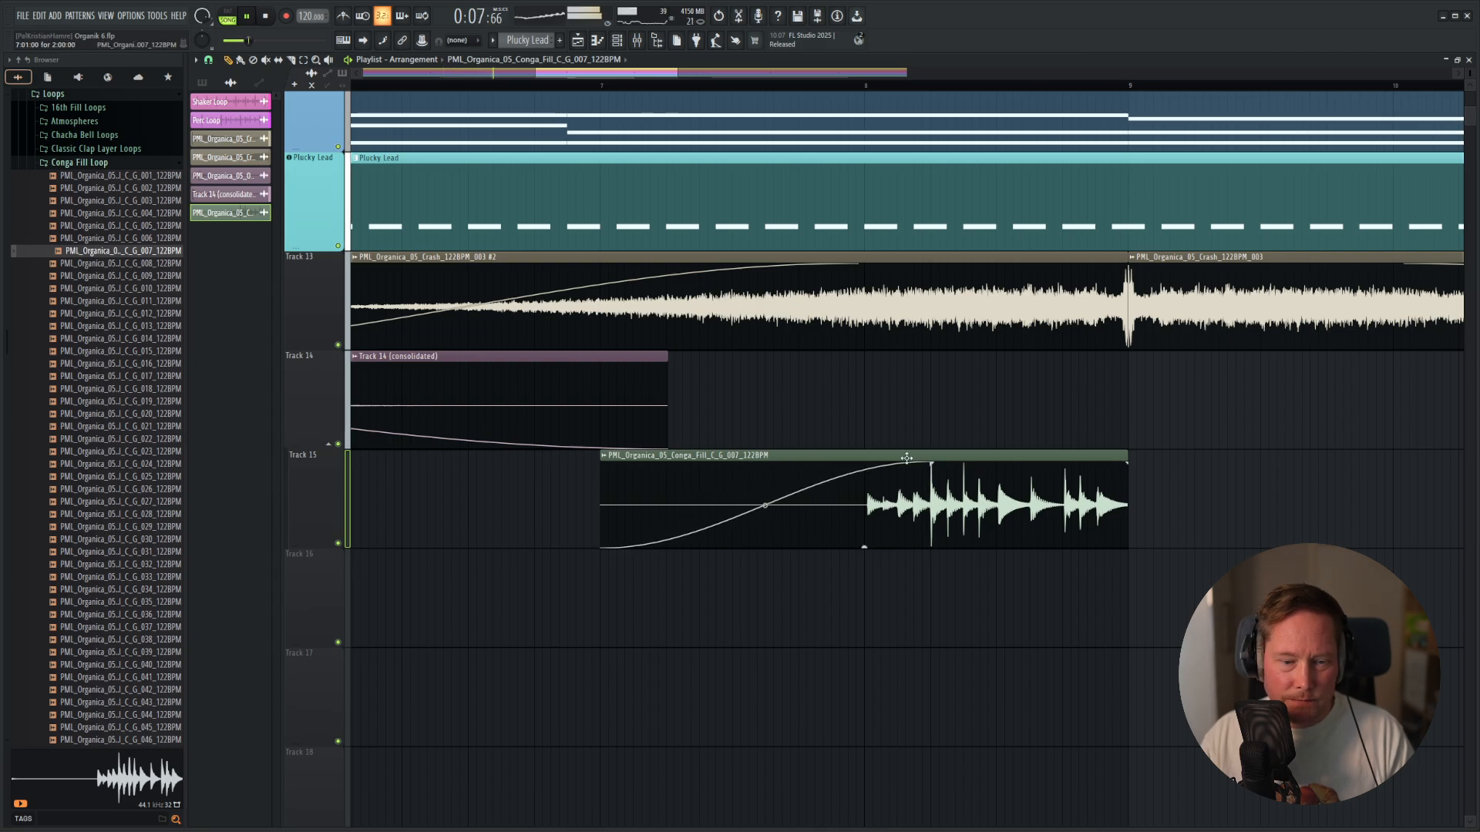
Route the conga fill clip to mixer Insert 15 and lower that insert's volume well below unity.
double_click(835, 491)
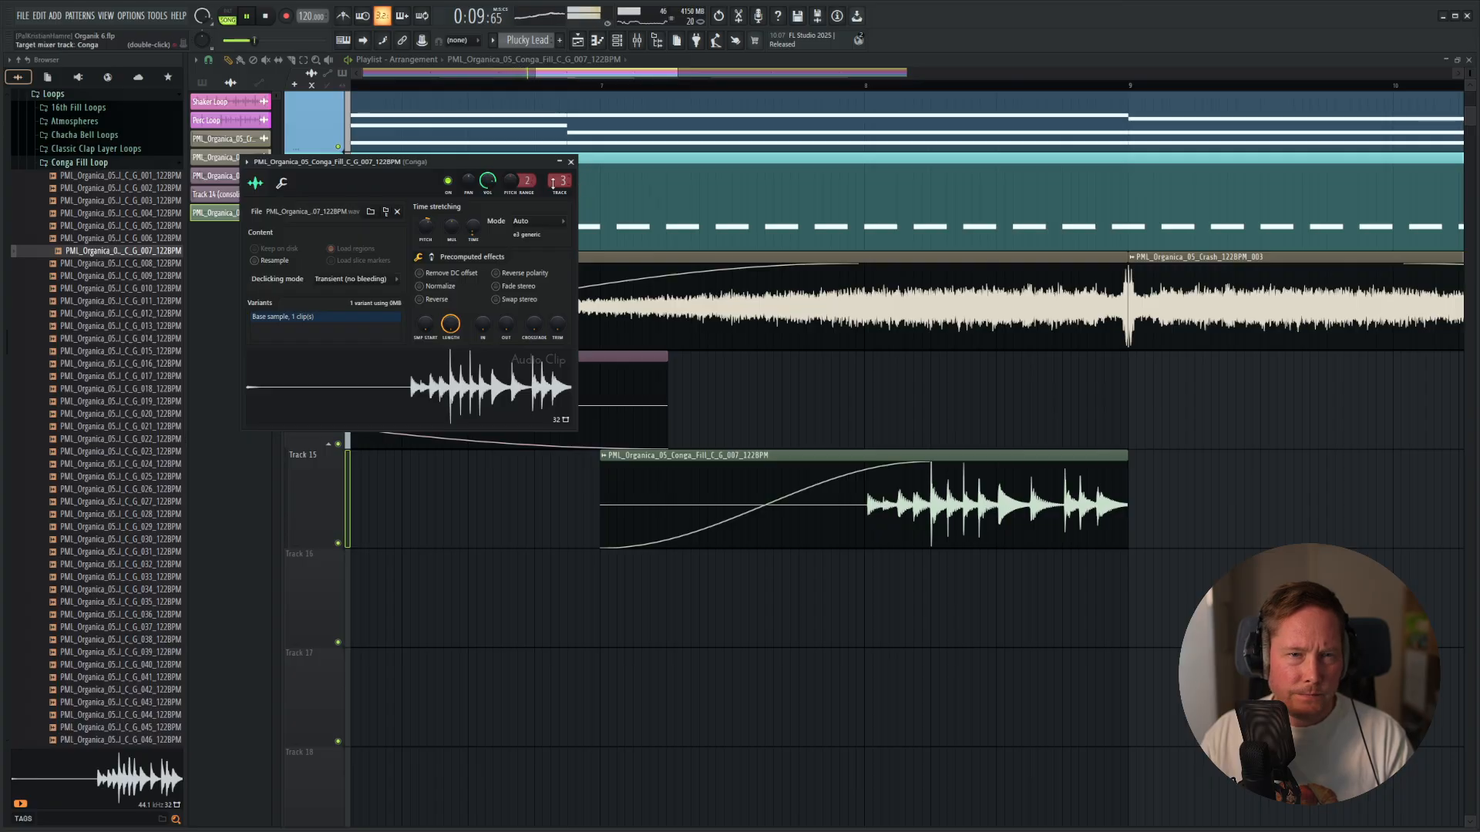
left_click_drag(553, 183, 578, 166)
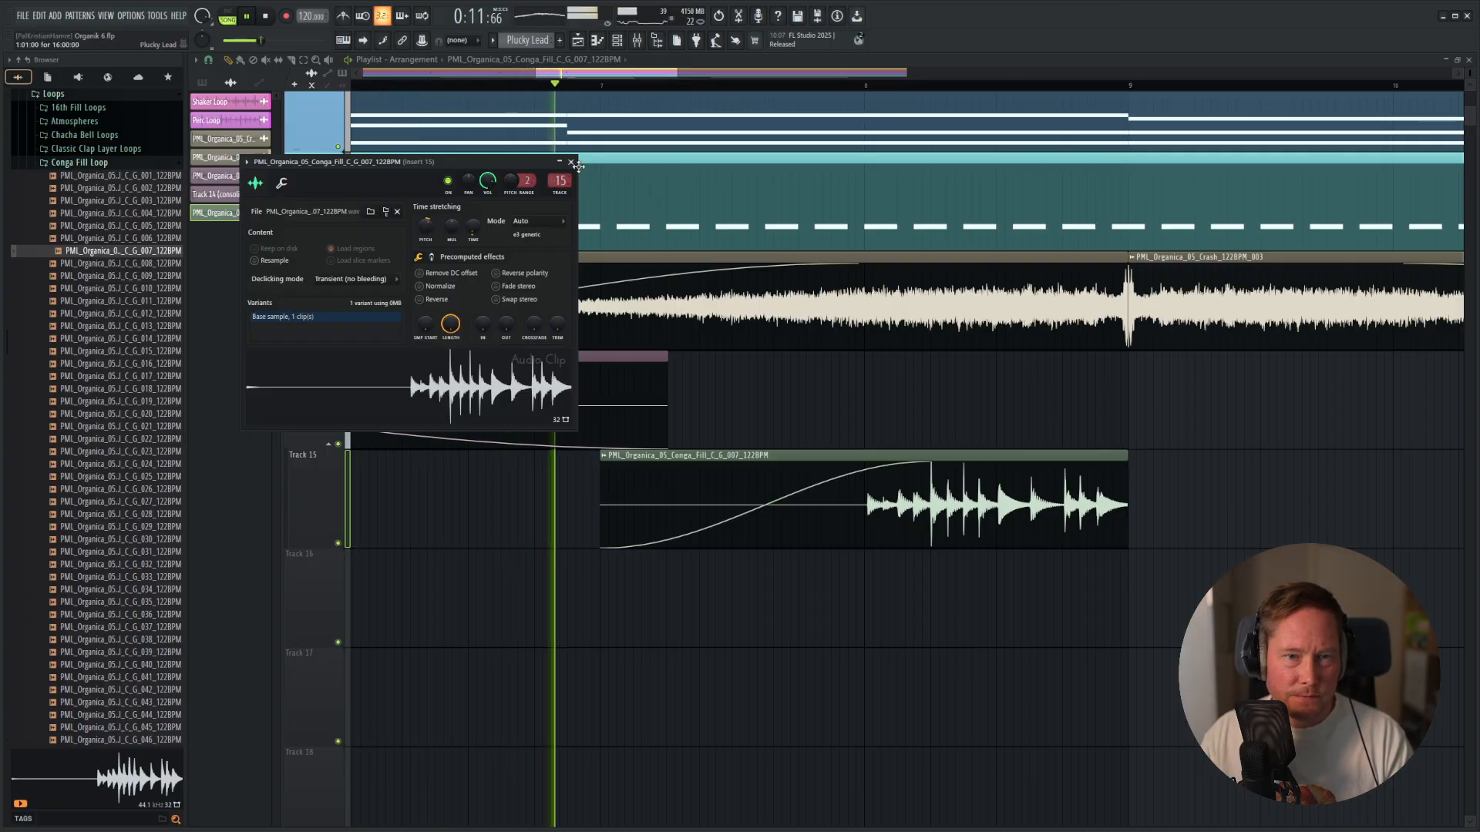
left_click(572, 163)
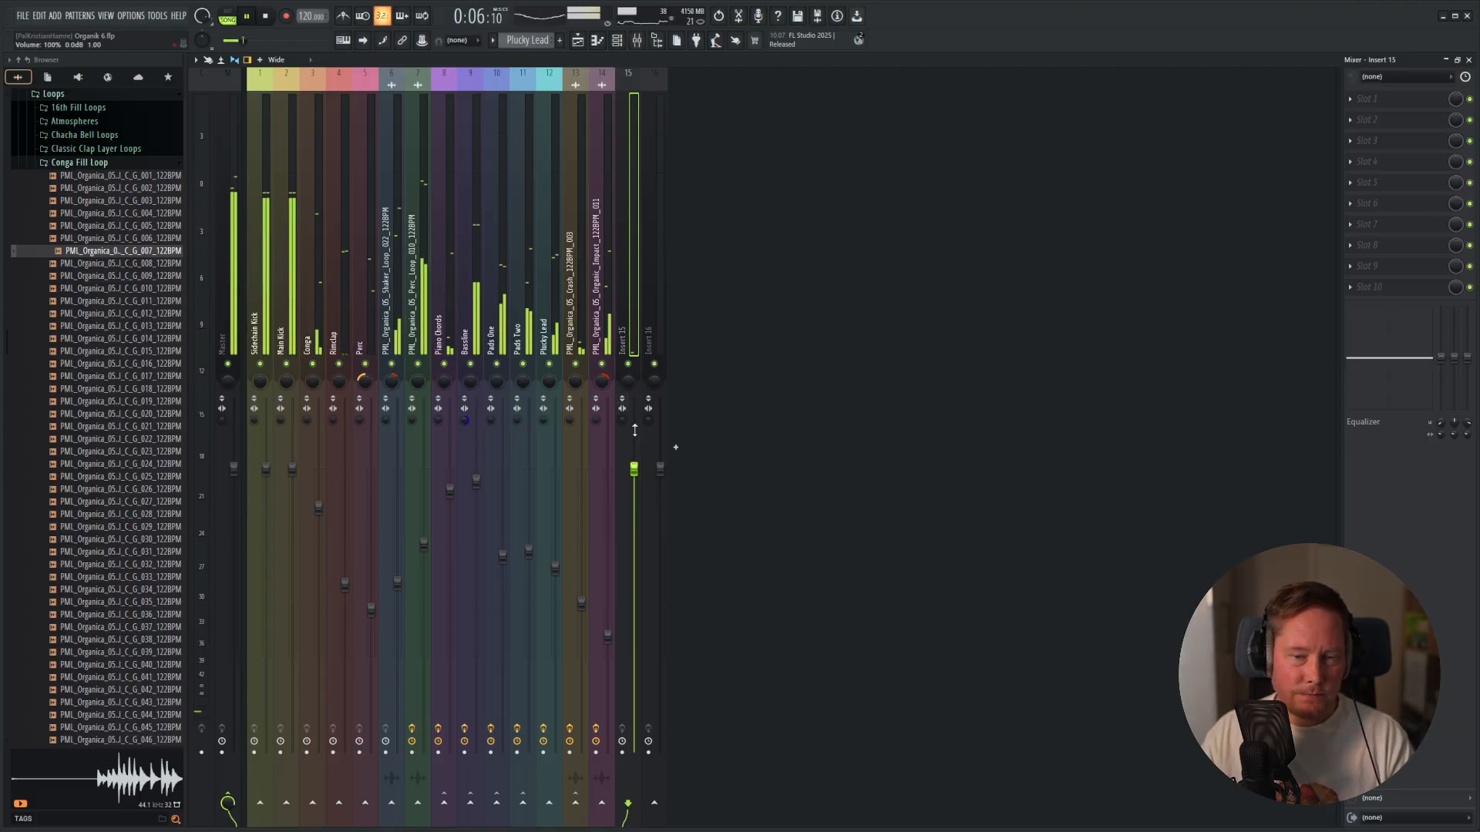
left_click_drag(634, 468, 634, 572)
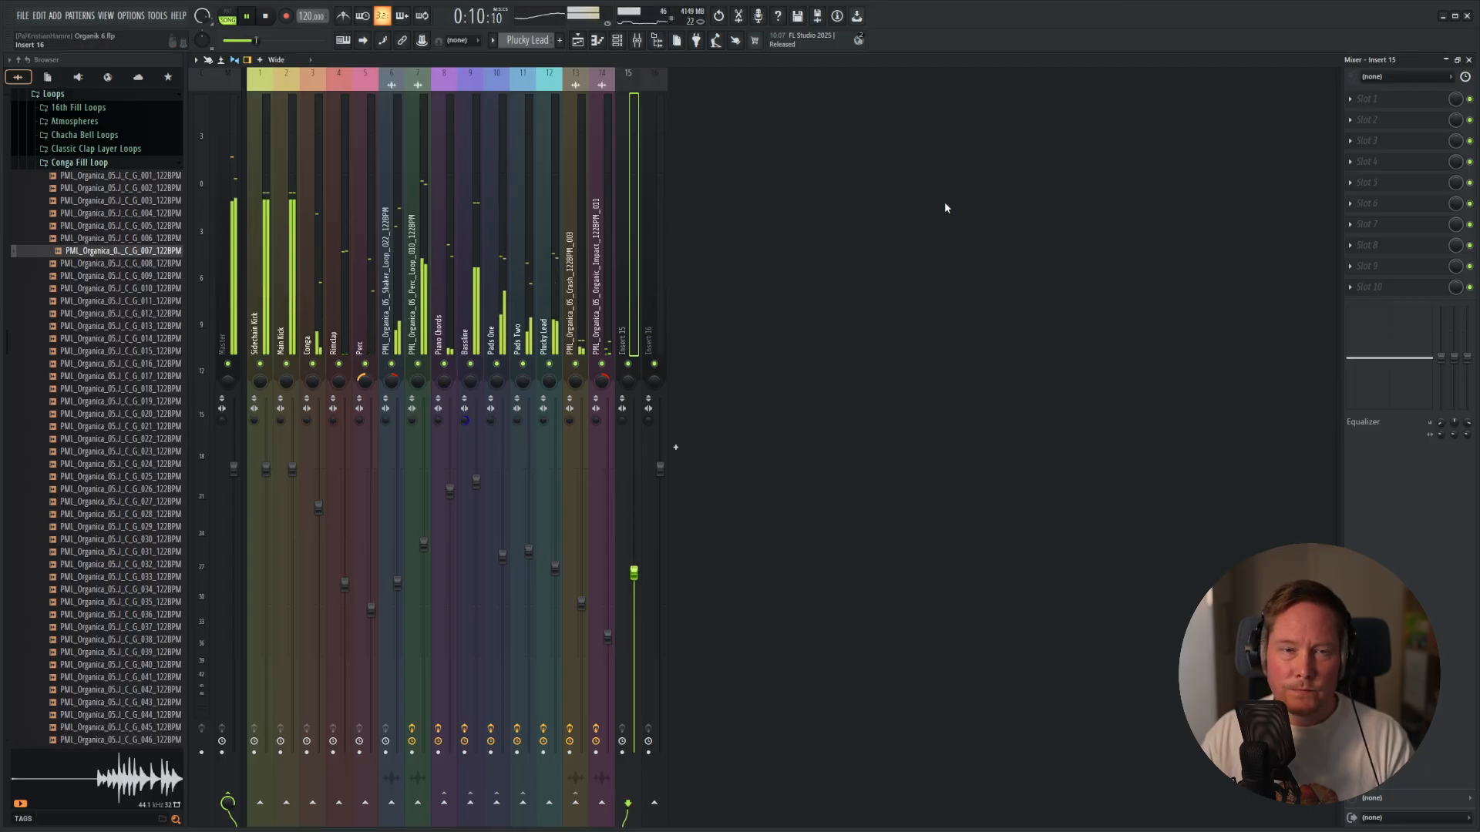
Load Fruity Parametric EQ 2 on Insert 15 and shape band 1 into a low cut for the conga fill.
left_click(1368, 99)
left_click(1110, 664)
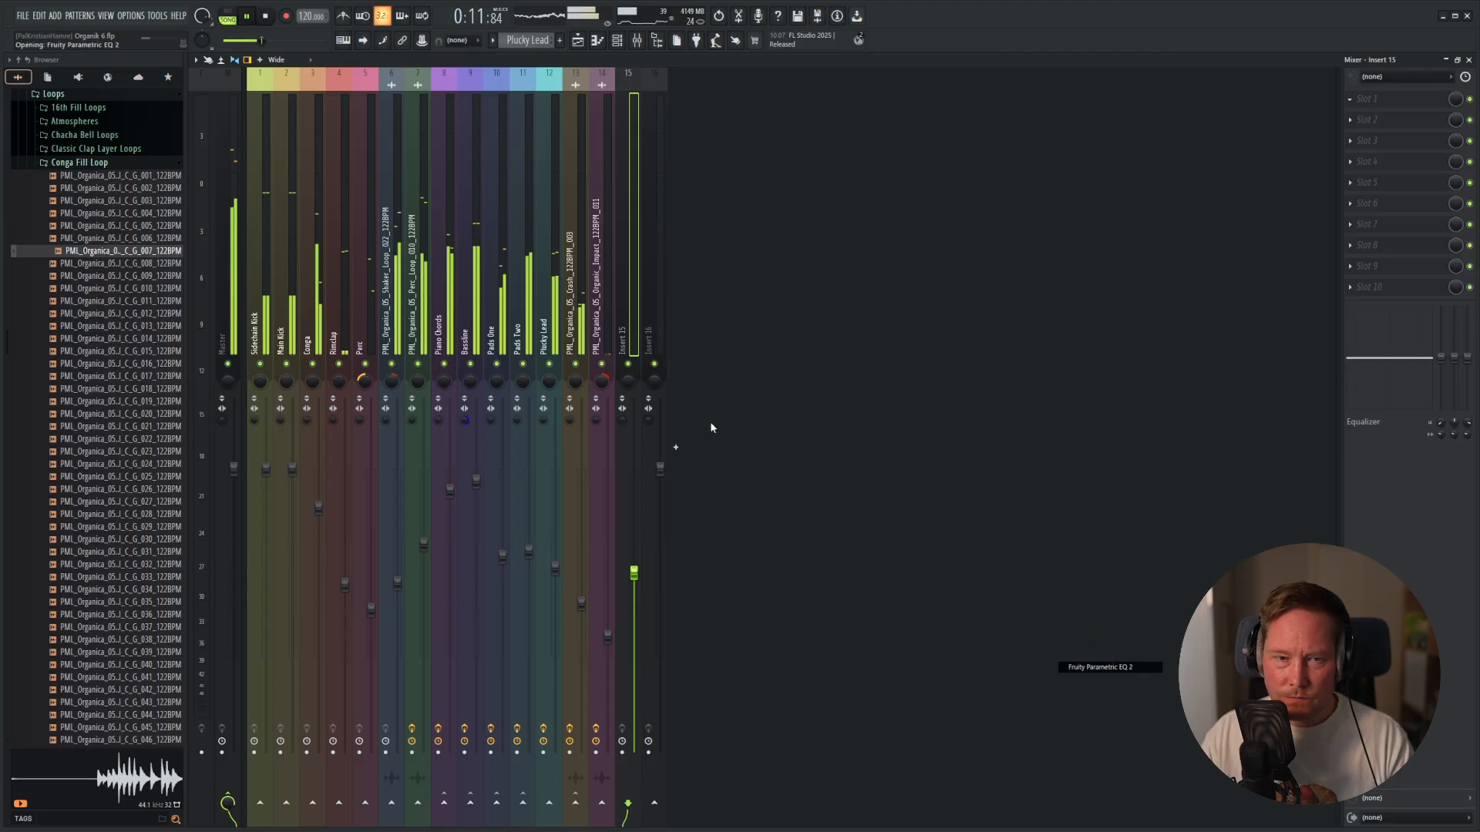
left_click_drag(268, 217, 301, 296)
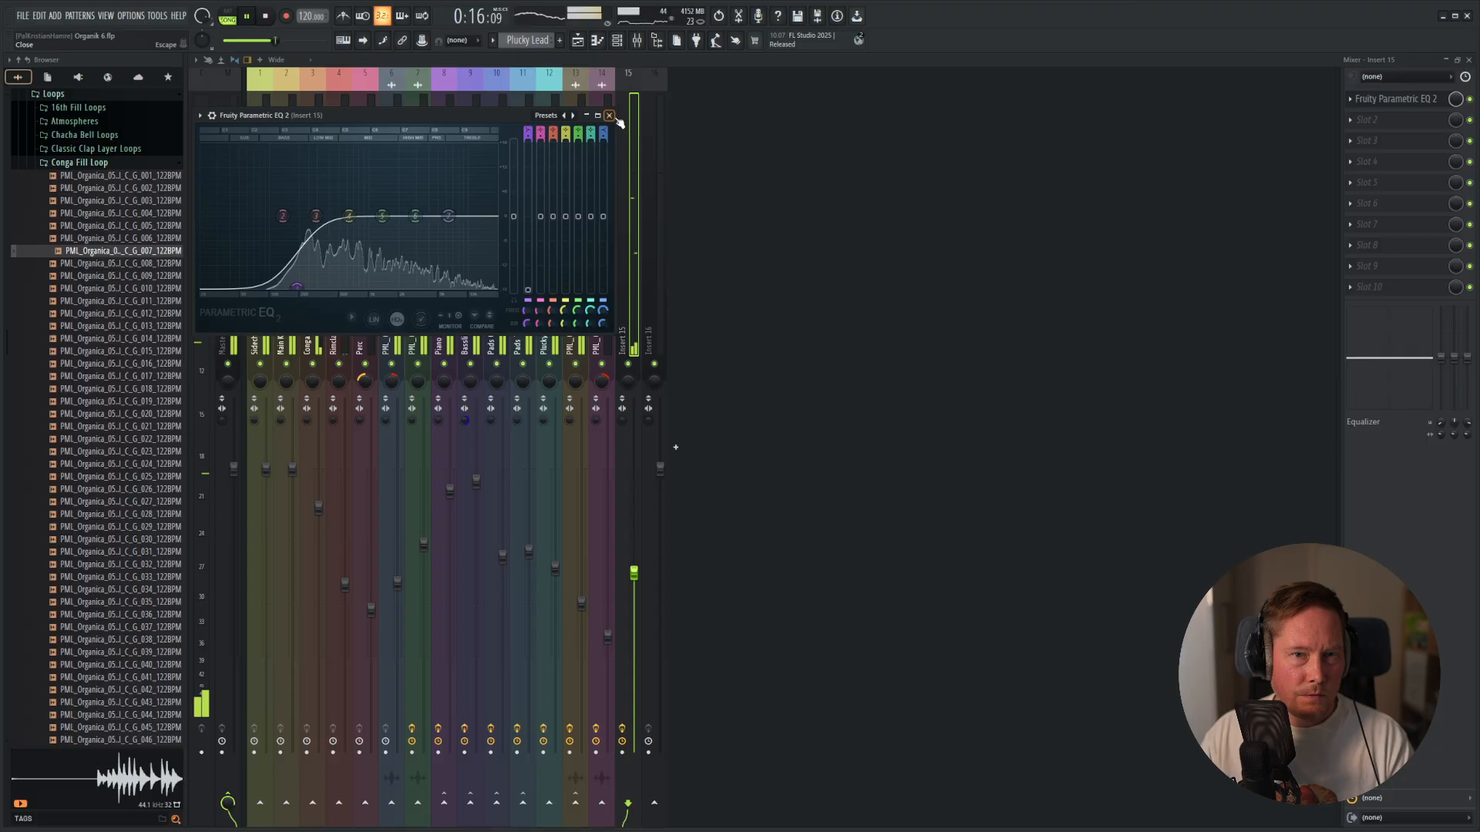
left_click(610, 116)
Set Insert 15's volume to 77% (-5.5 dB) and audition the conga fill in the mix from bar 7.
key("space")
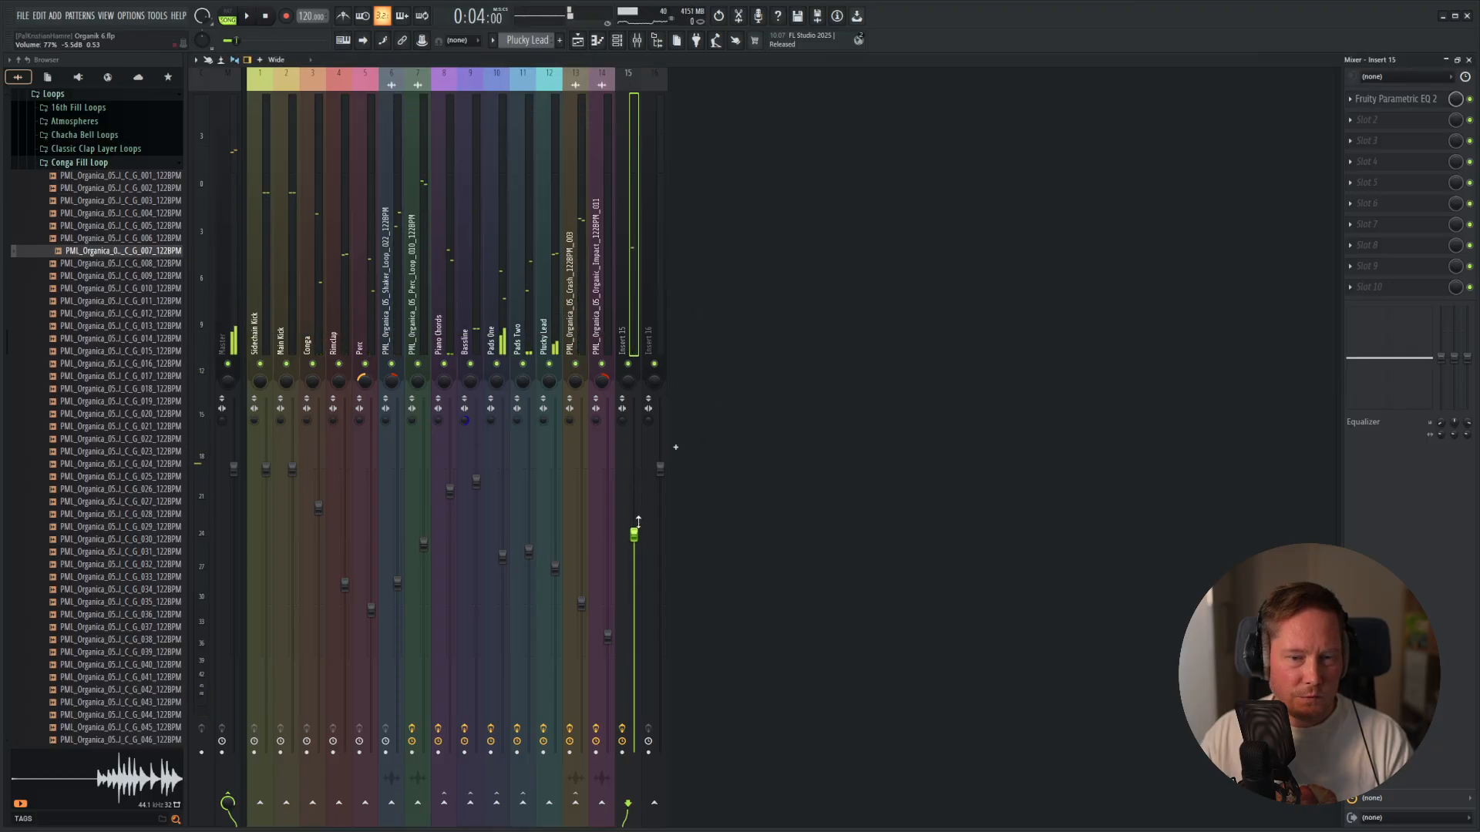
key("space")
key("F5")
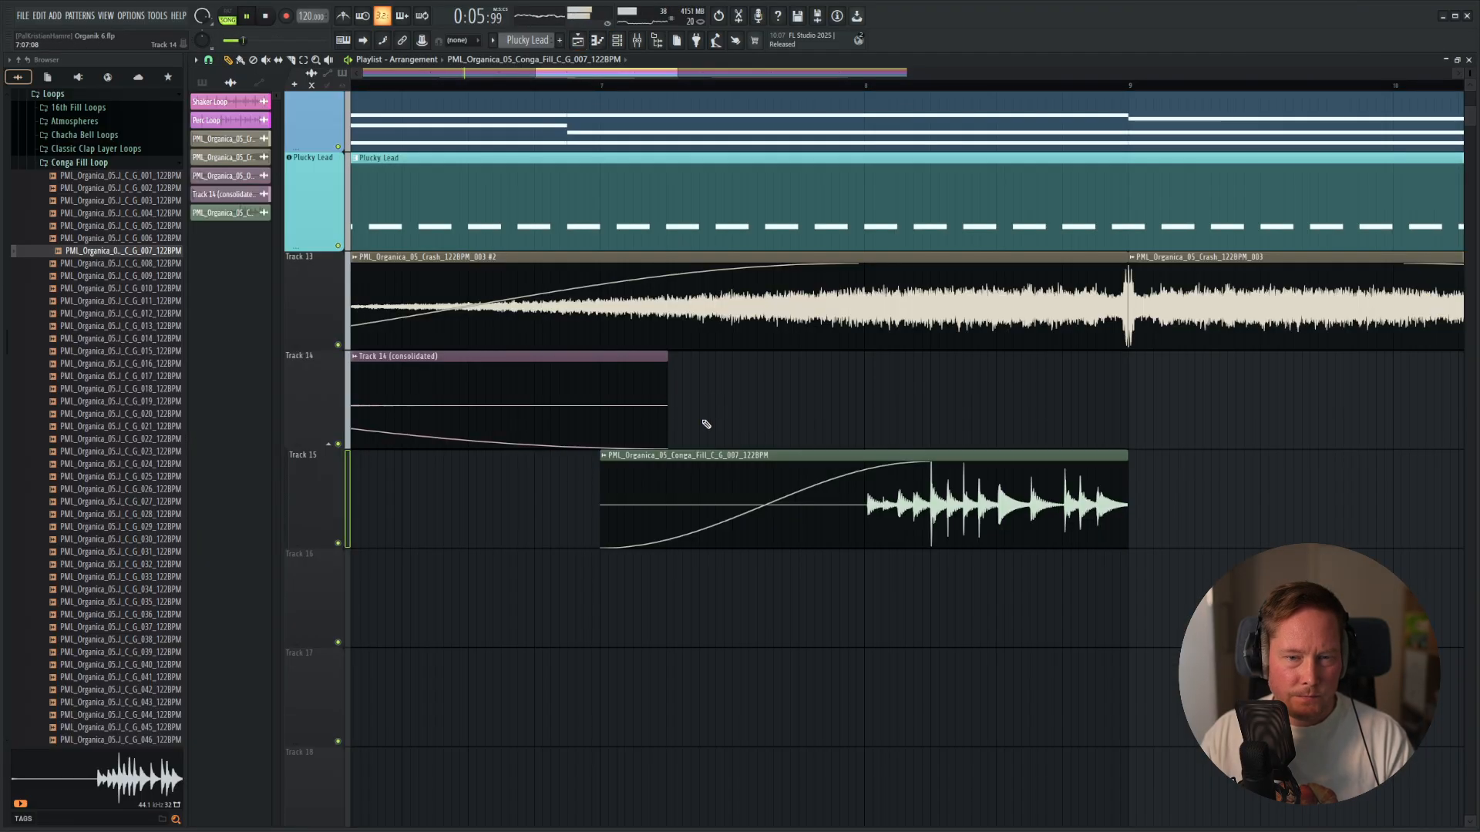
key("space")
left_click(605, 93)
left_click(604, 86)
key("space")
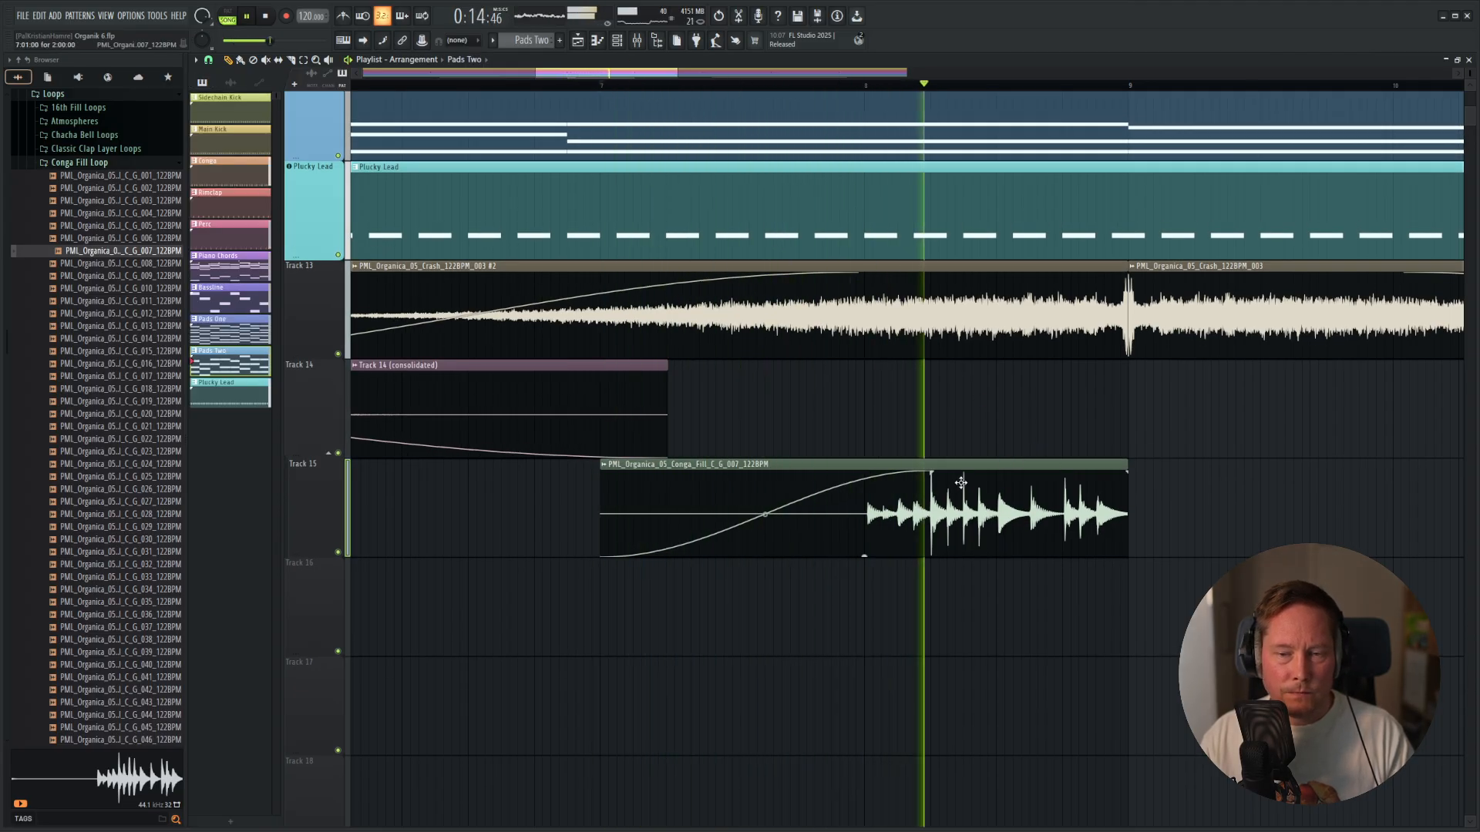
key("space")
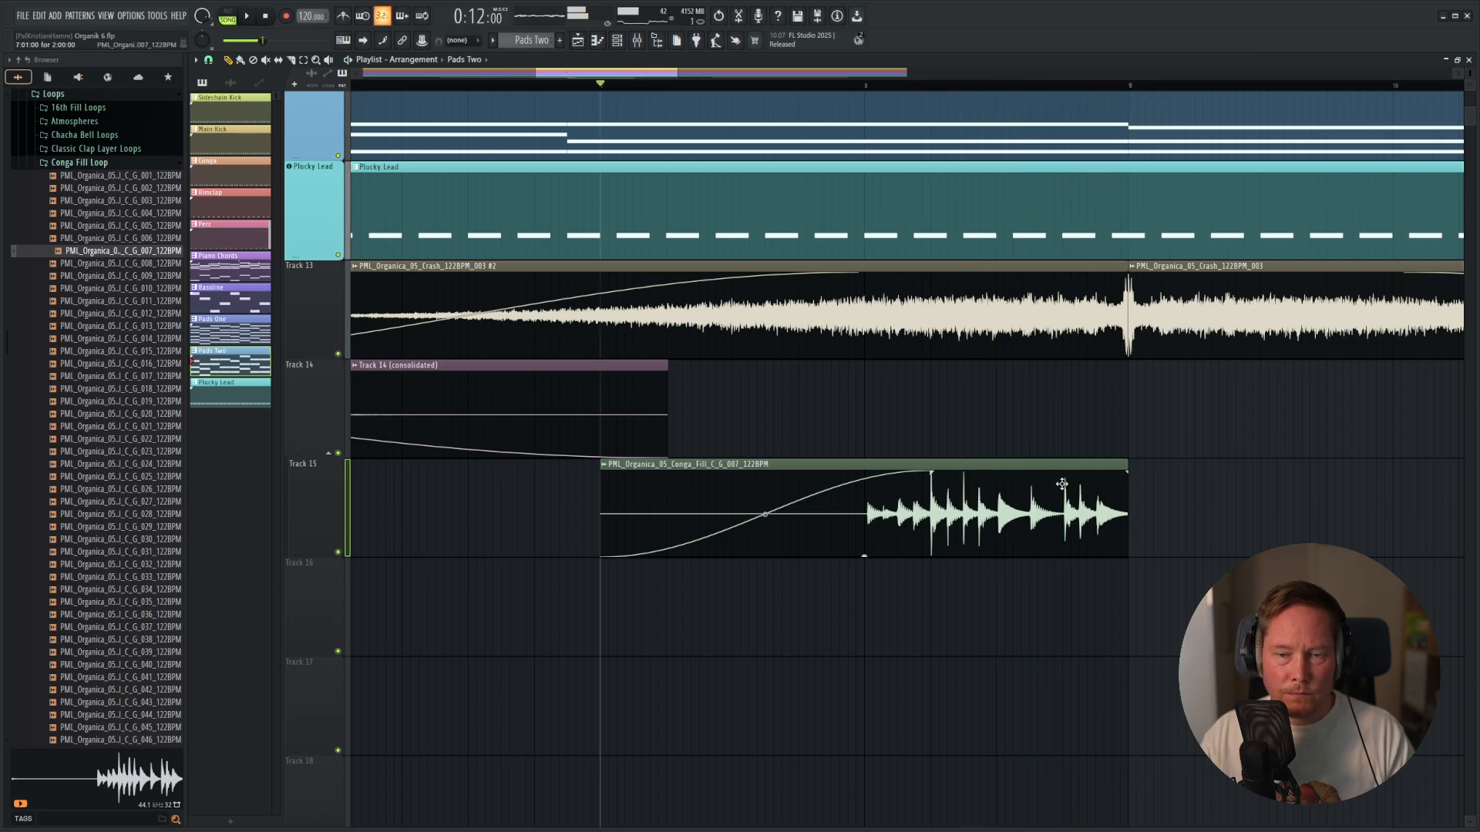
key("space")
key("space")
Trim the conga fill clip to start at bar 8, shorten its fade-in to almost nothing and play it back.
left_click_drag(601, 513, 865, 537)
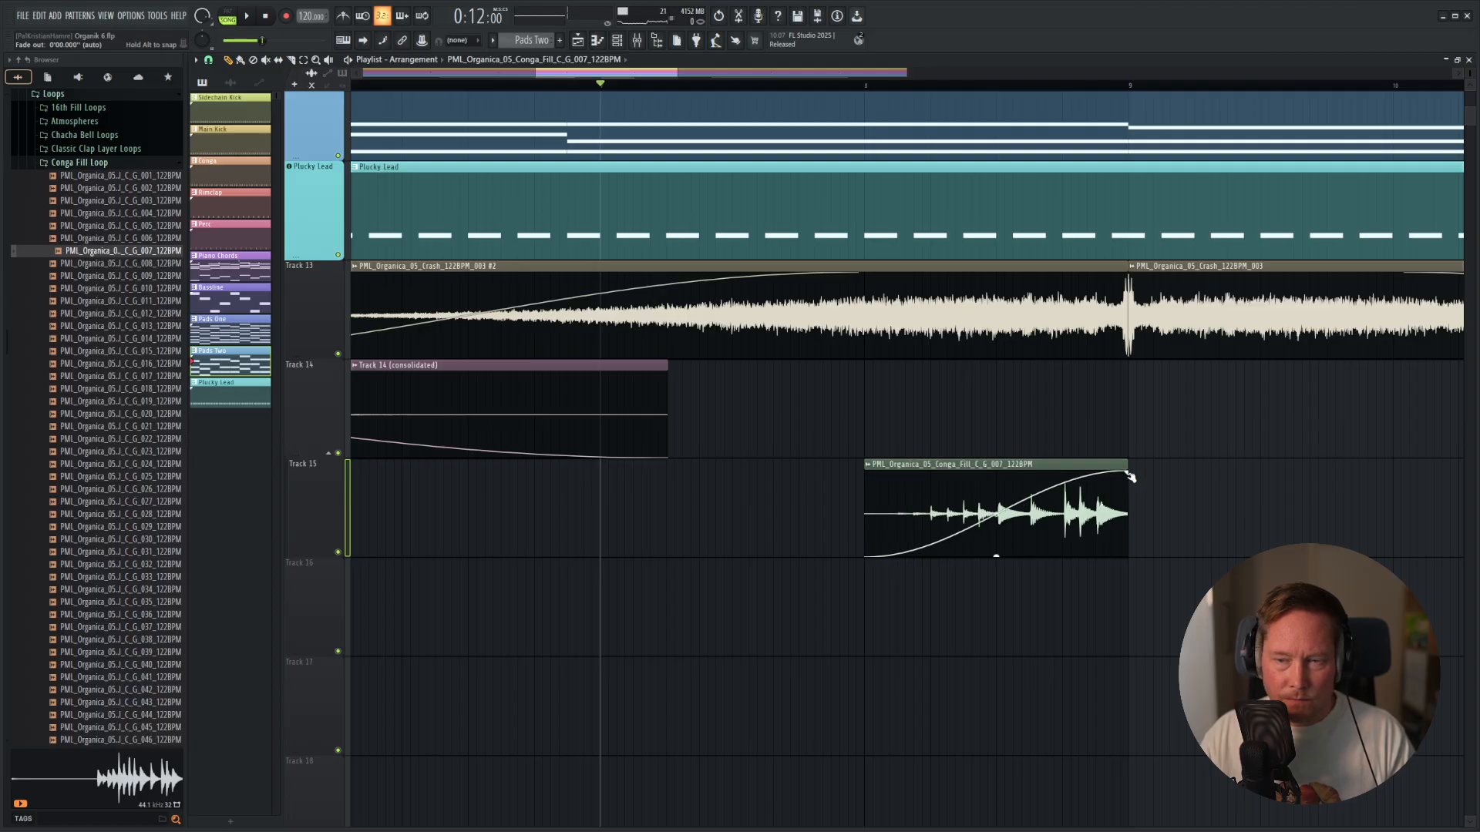
left_click_drag(1130, 477, 861, 481)
key("space")
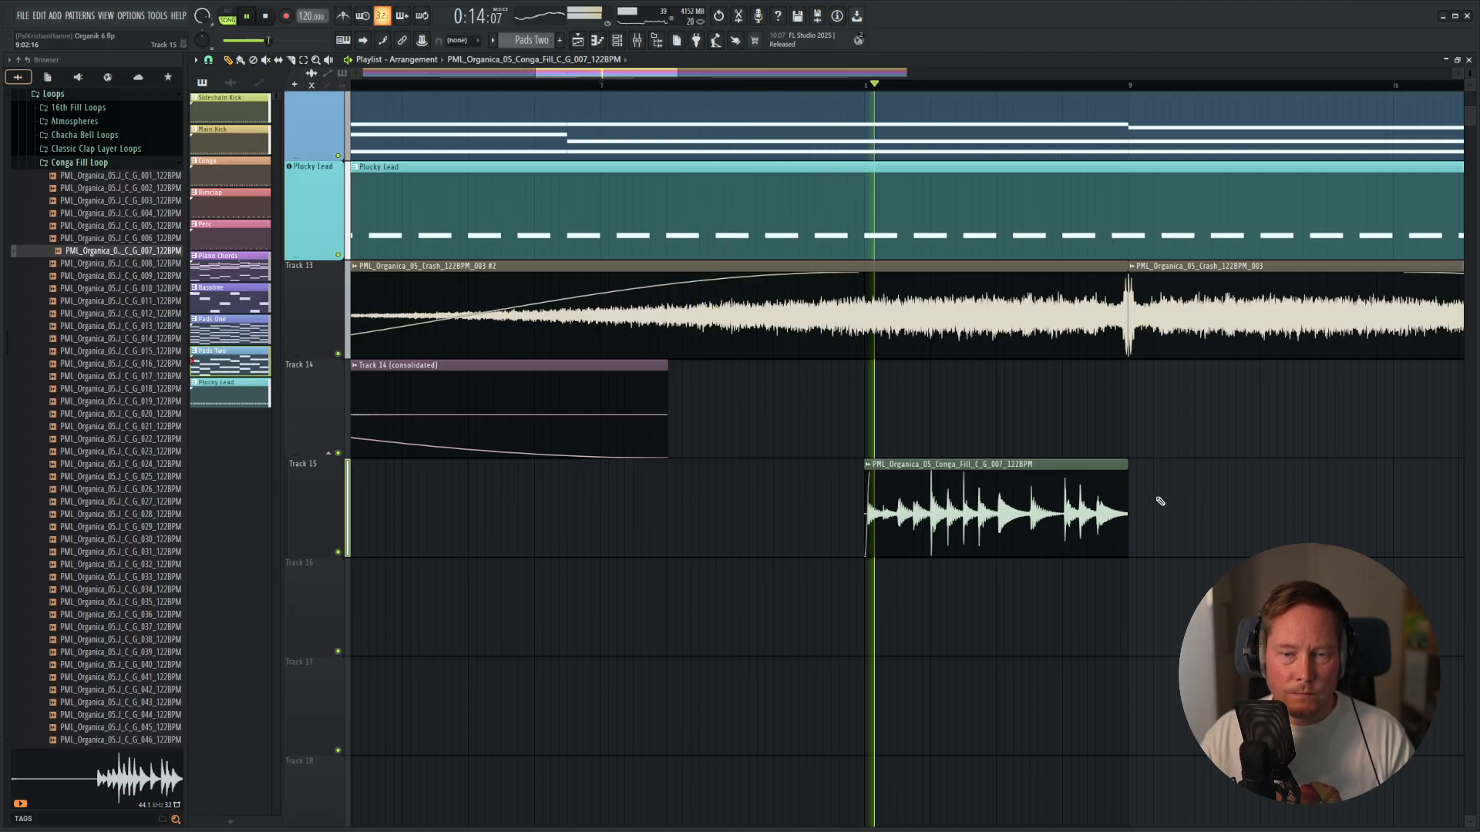
key("space")
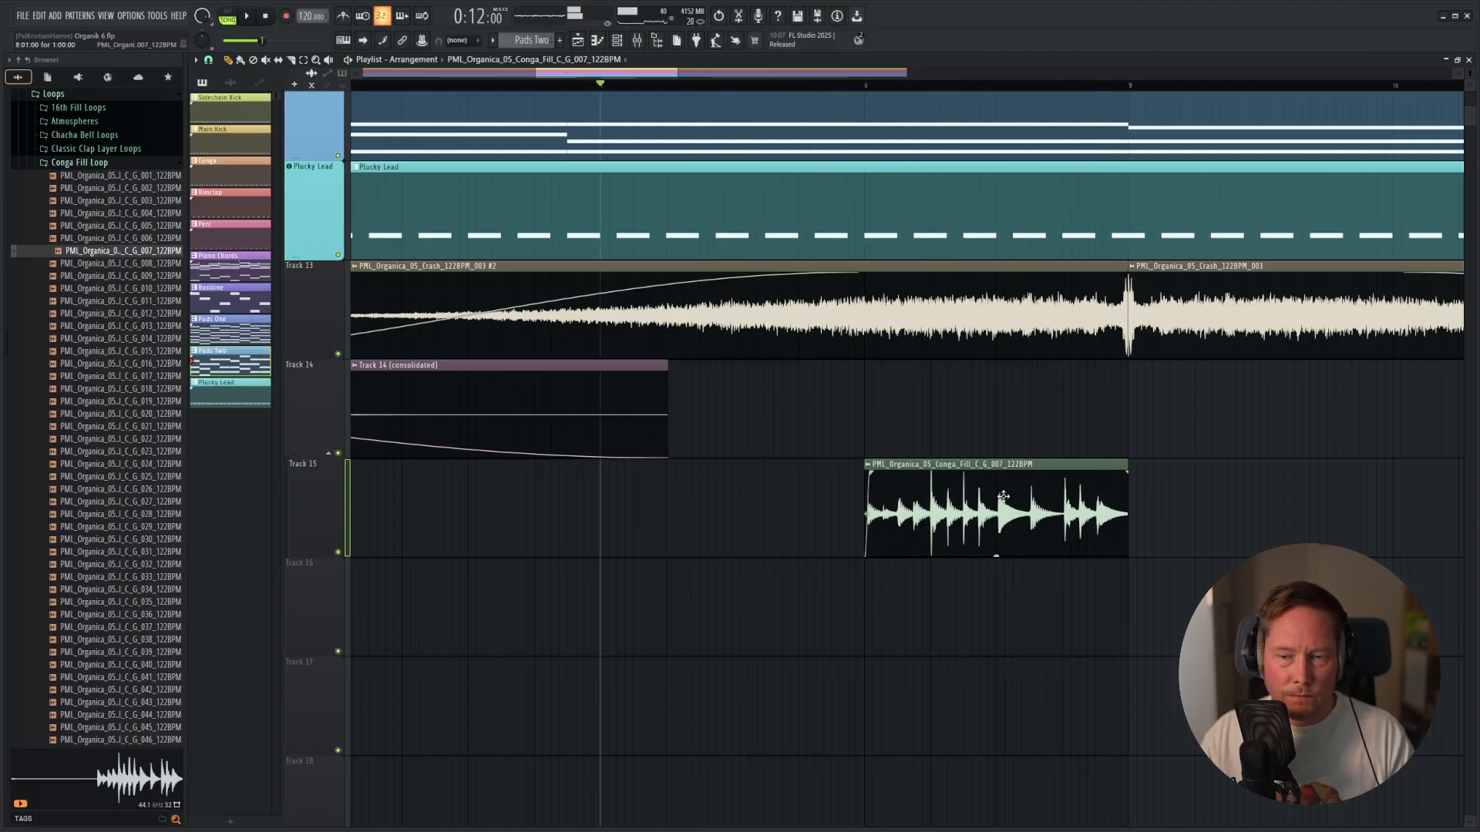
Reset the conga fill's pitch shift, audition a much lower pitch, and set it to +100 cents.
double_click(1034, 483)
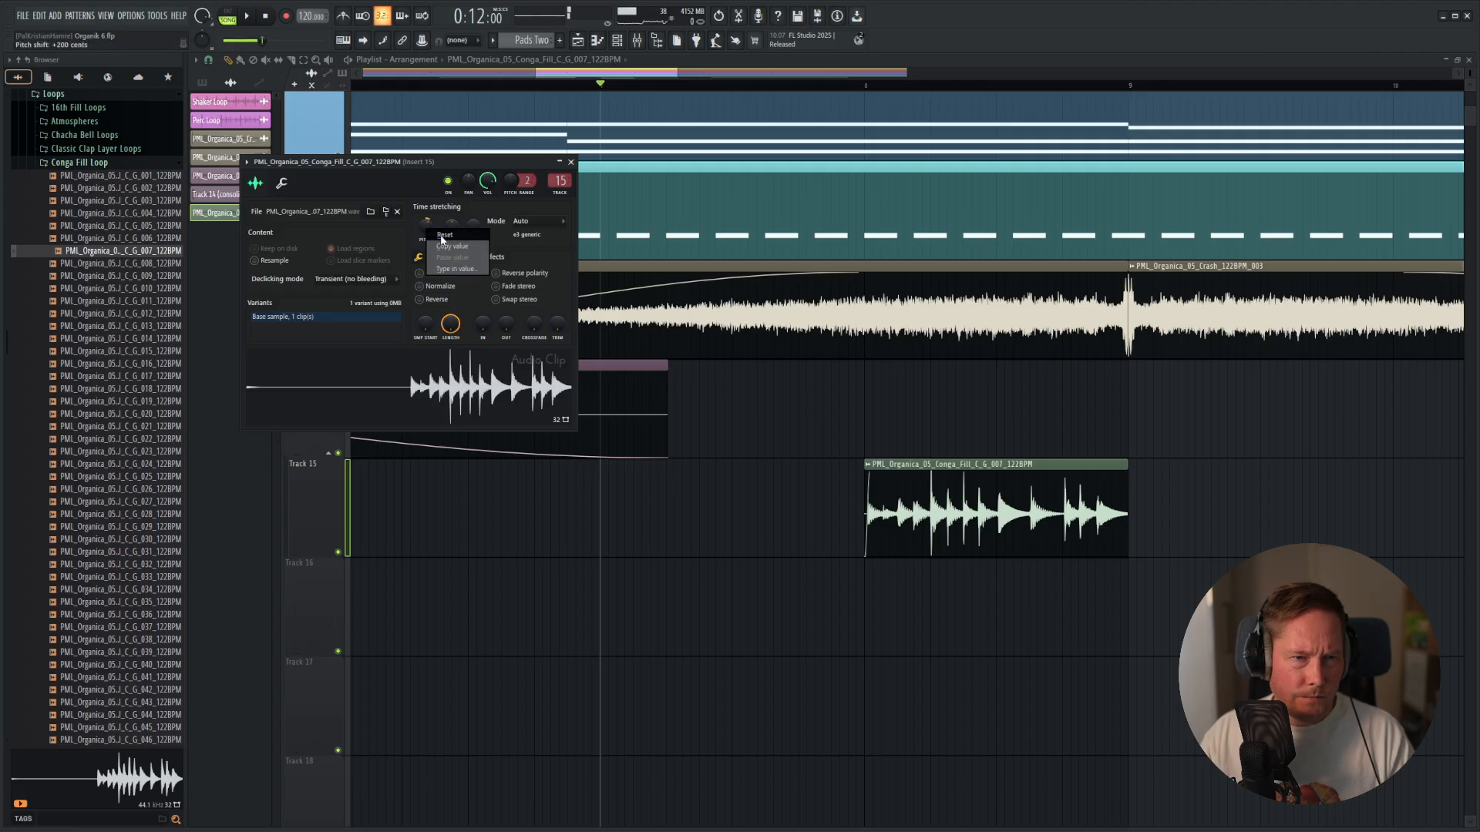
left_click(445, 235)
key("space")
left_click_drag(493, 161, 619, 184)
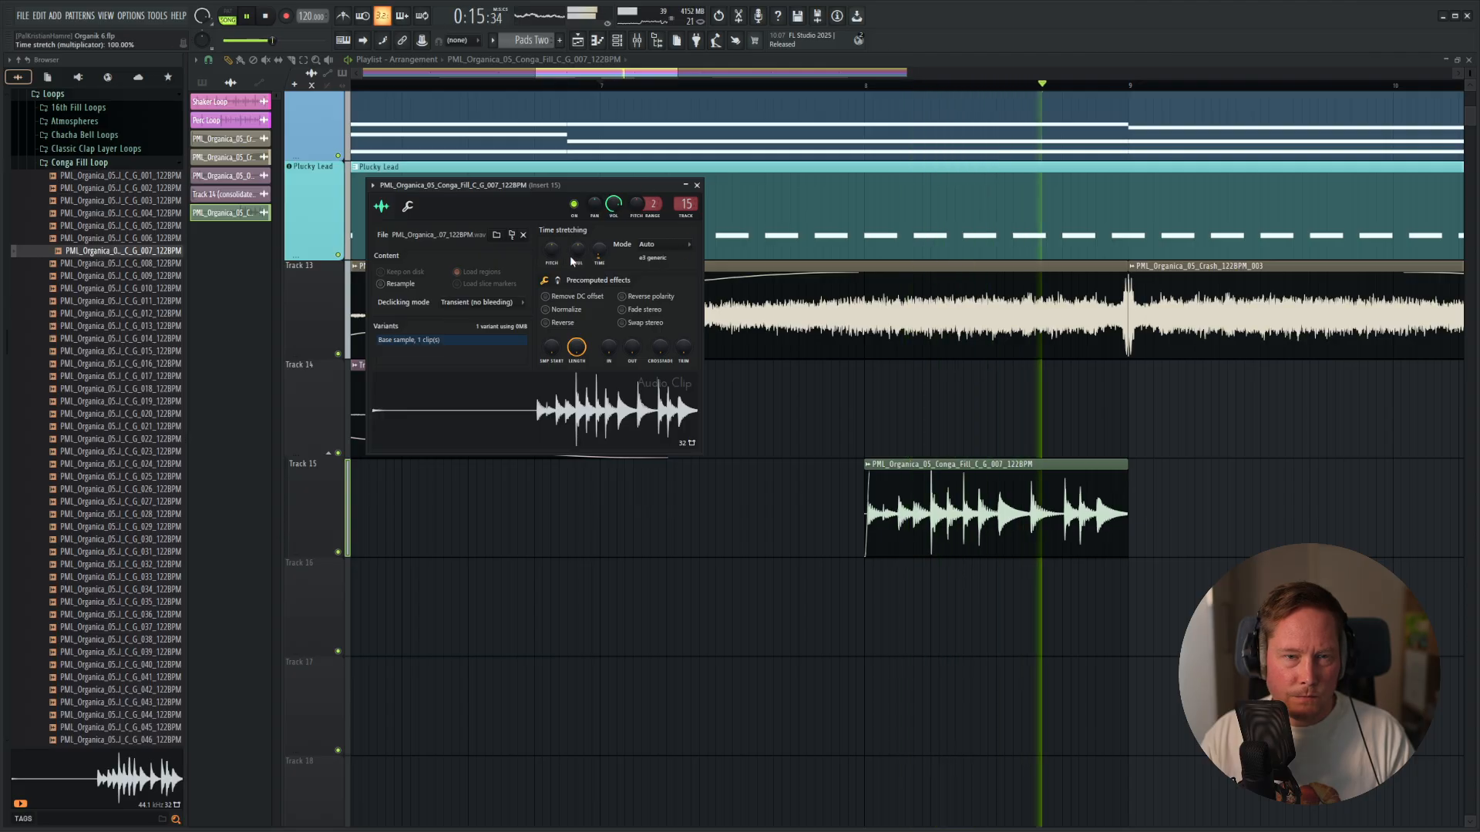
key("space")
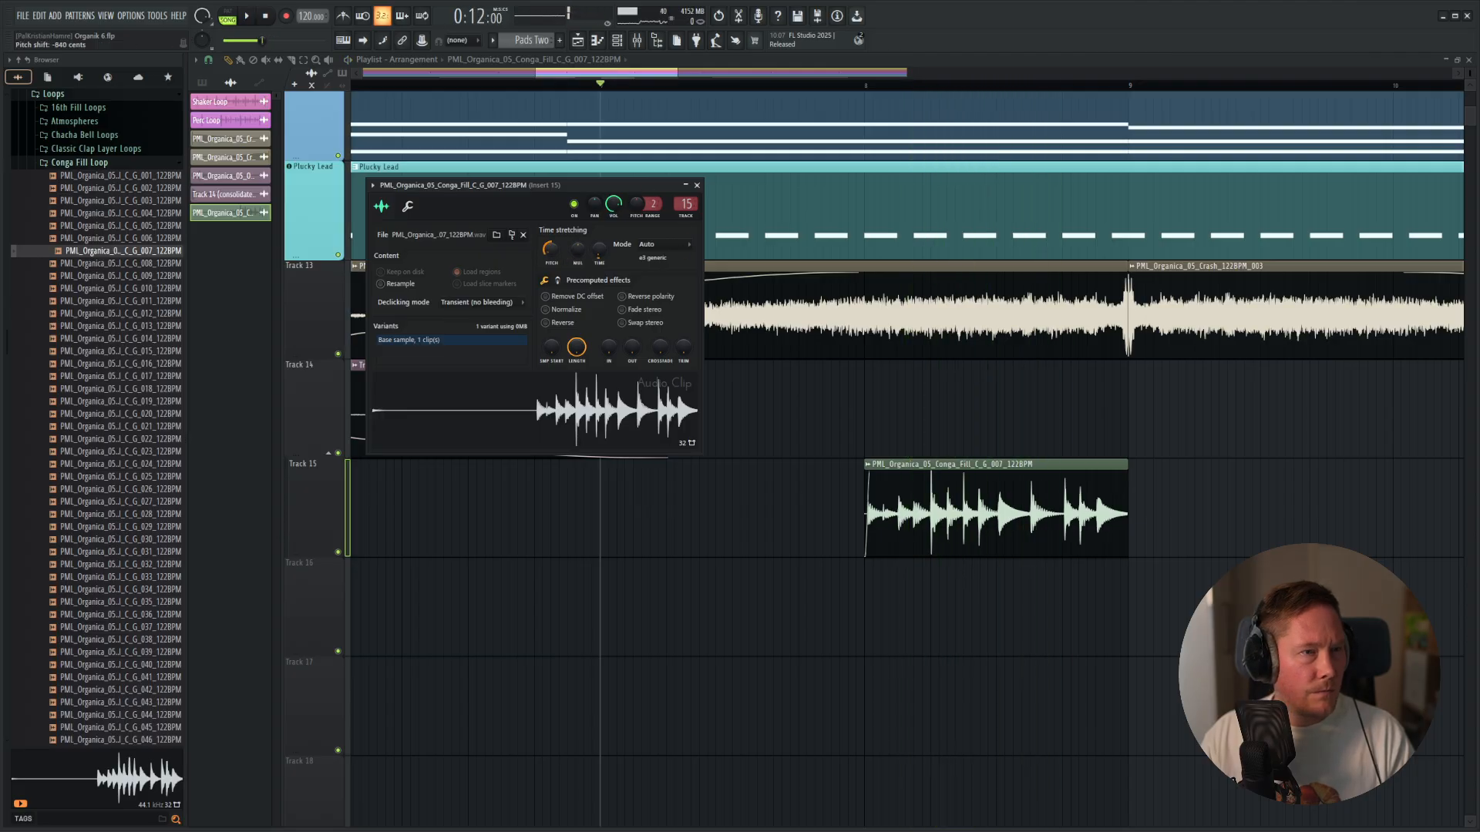
left_click_drag(493, 185, 590, 189)
key("space")
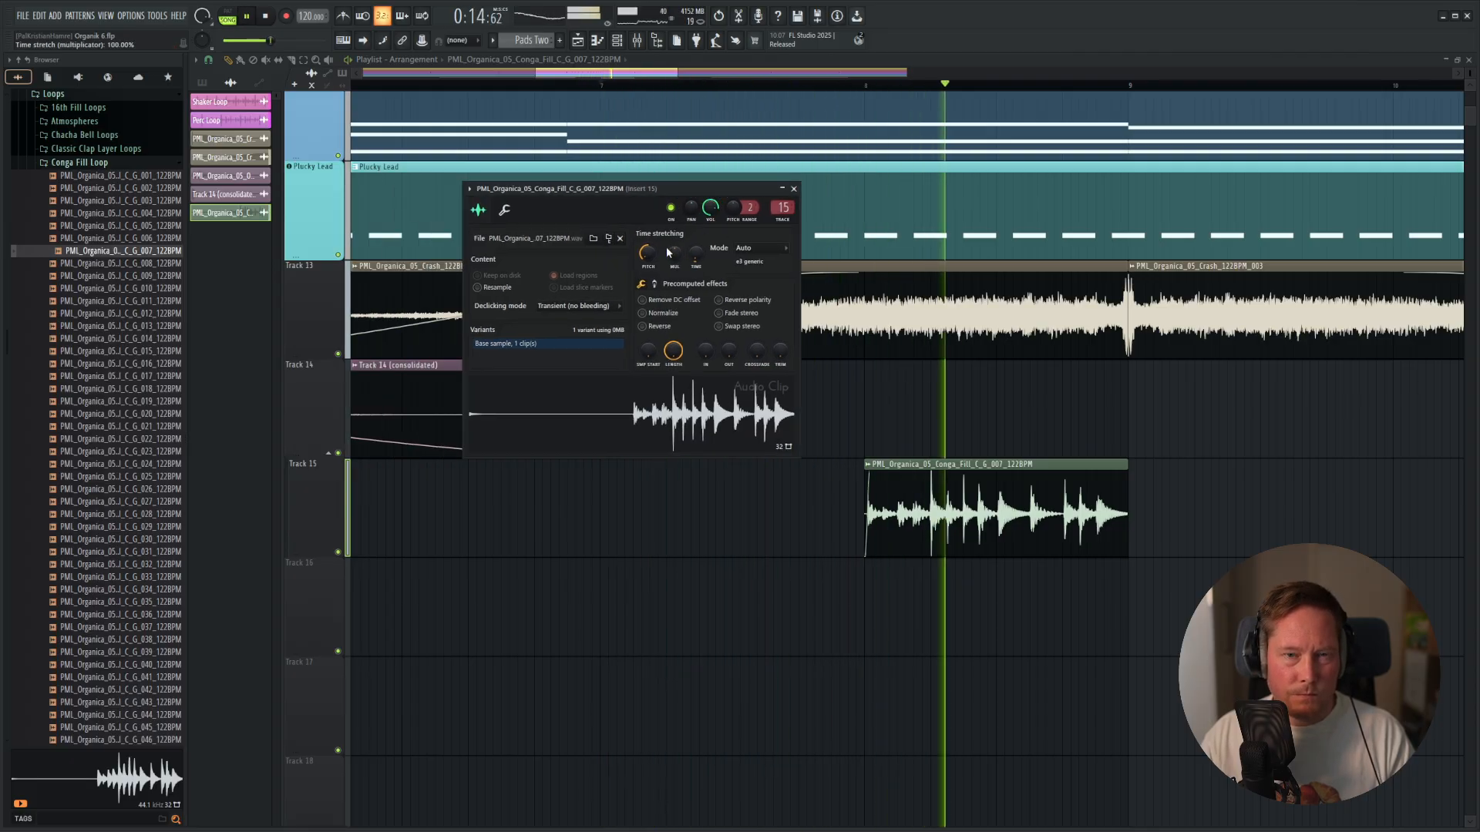
key("space")
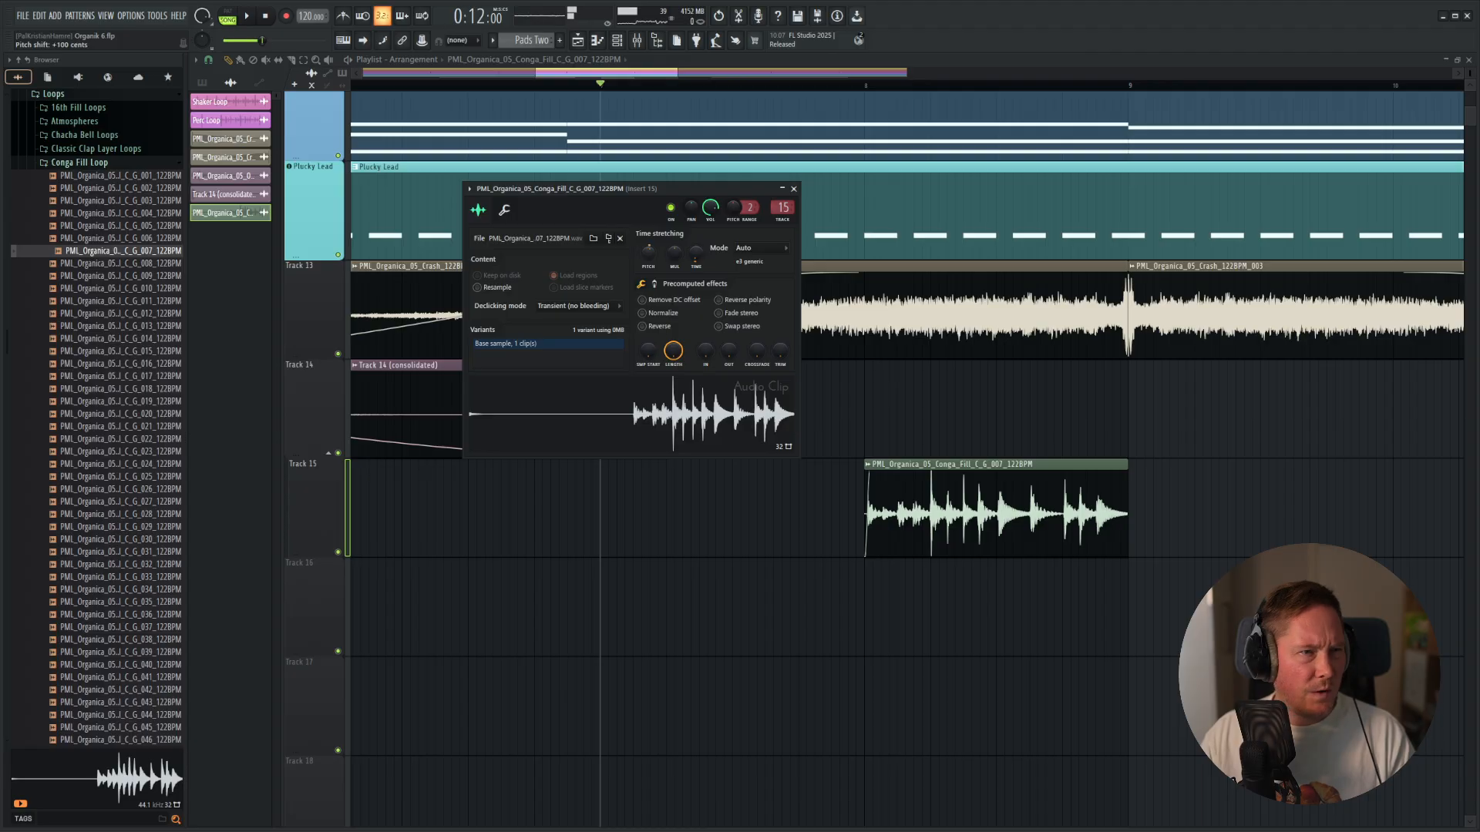
left_click(791, 189)
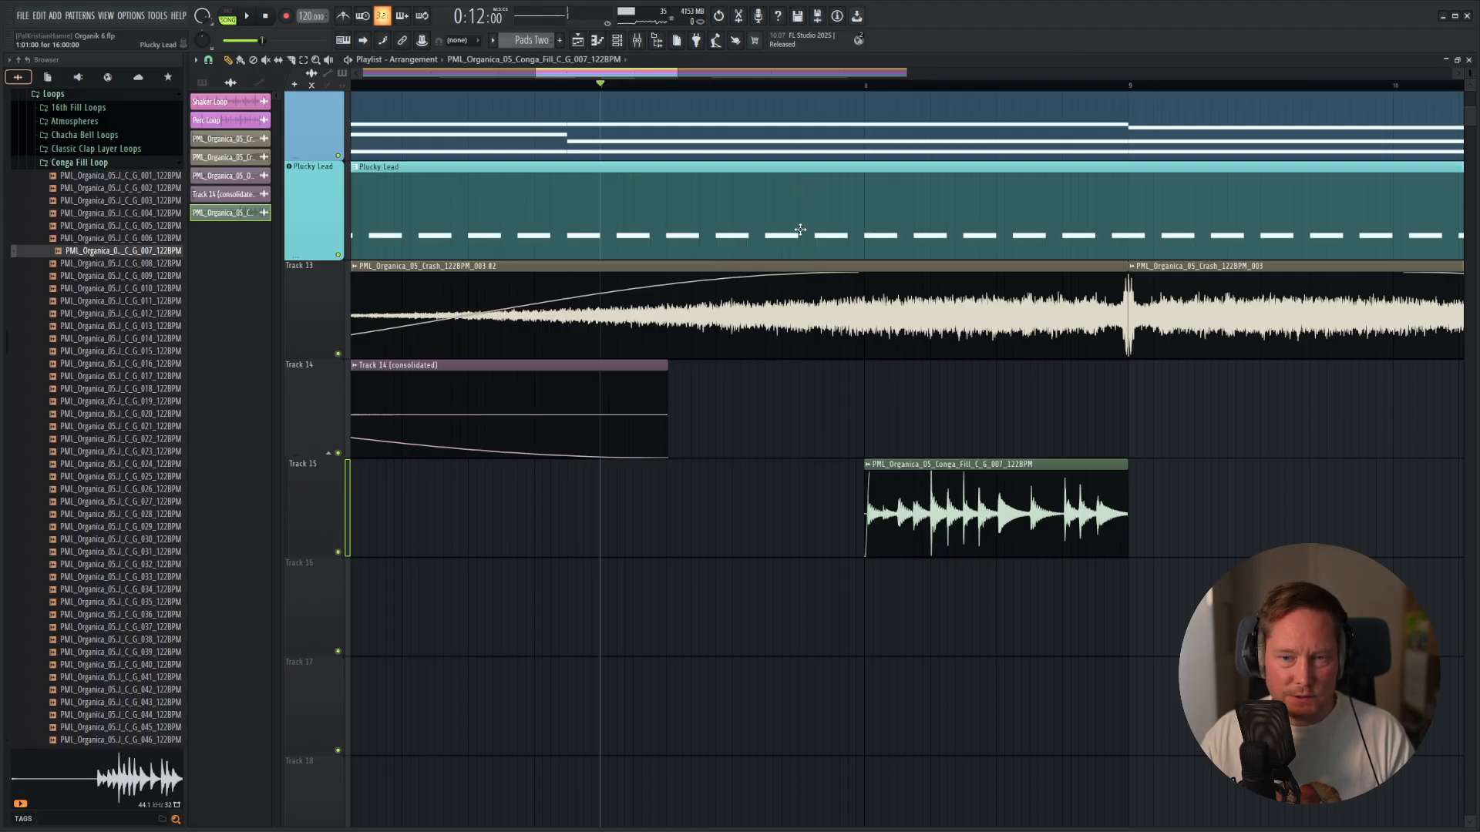
Raise Insert 15's volume and retune its EQ with a lower low cut and the 3 band 150Hz cut preset.
key("F9")
key("space")
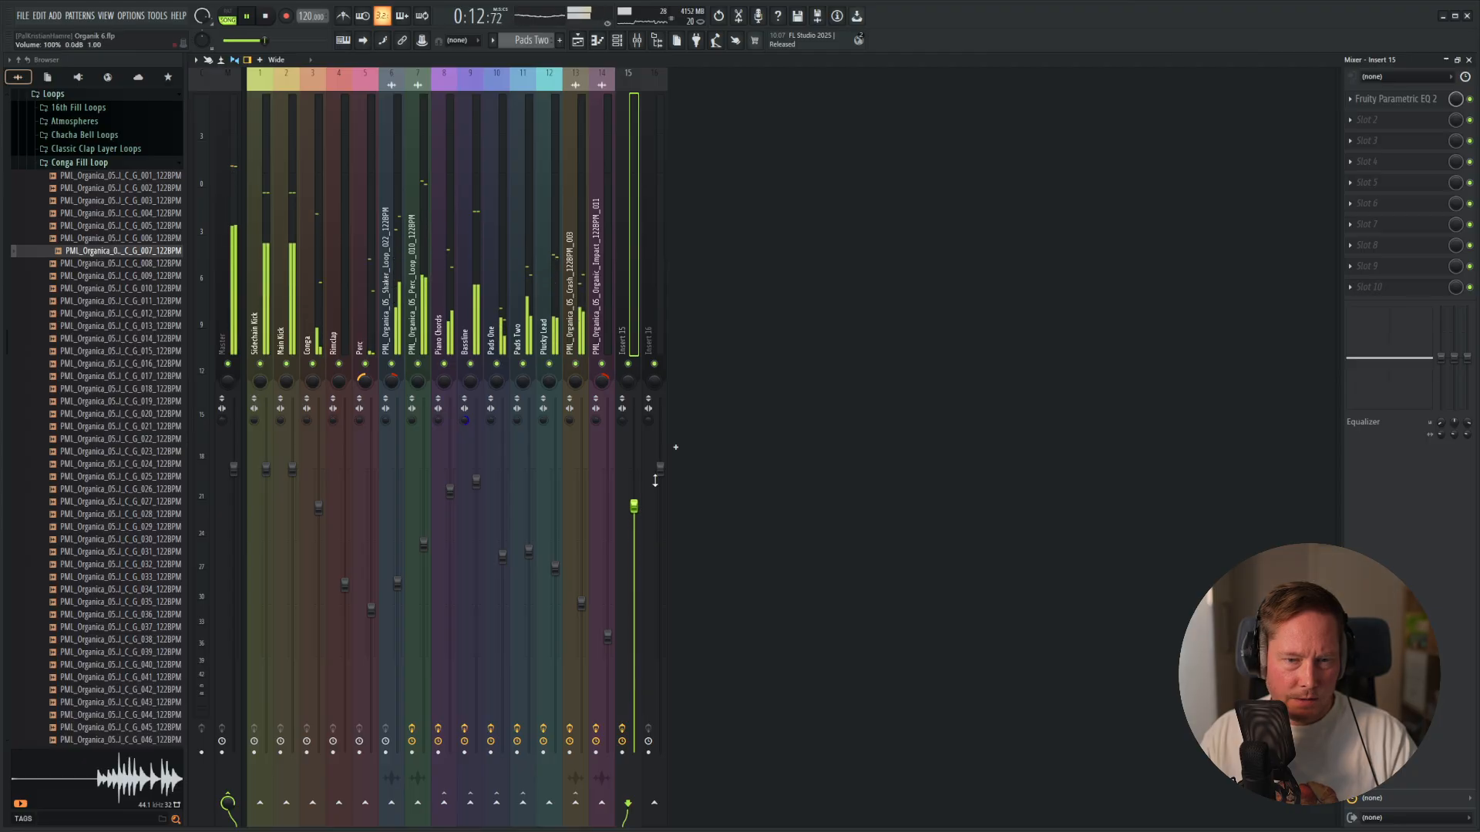
left_click(1380, 98)
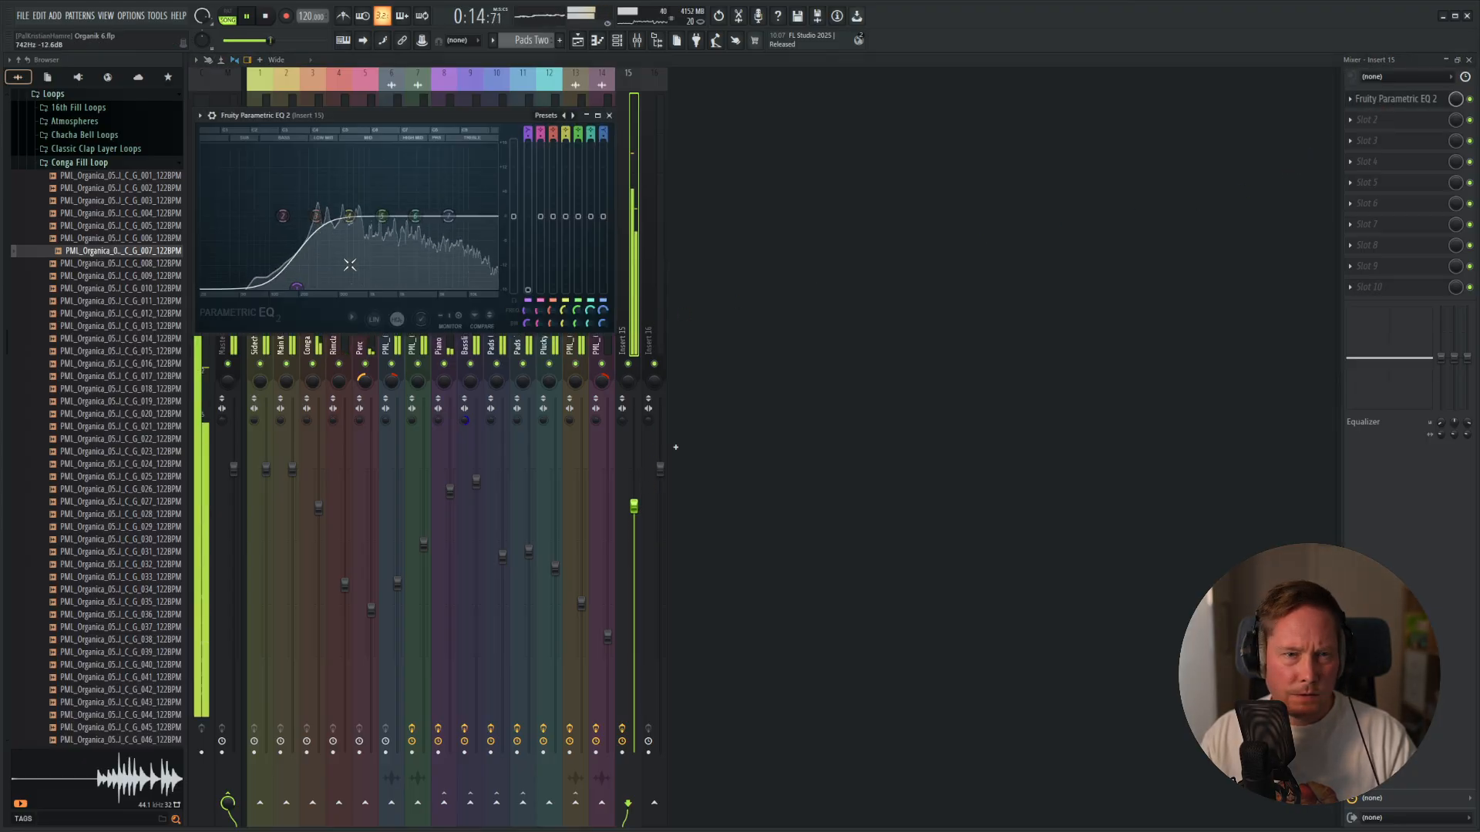
left_click_drag(309, 293, 283, 286)
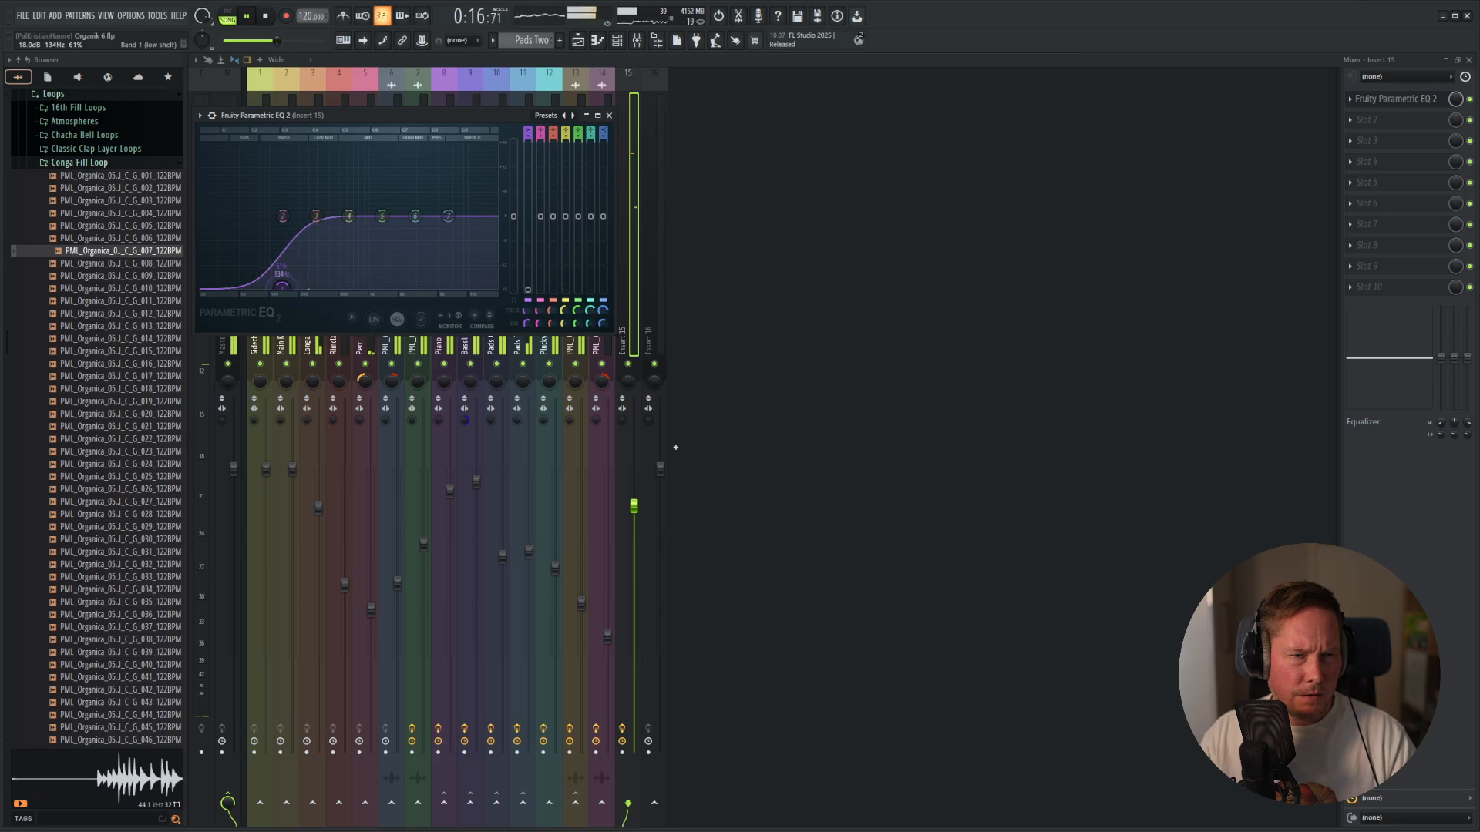
left_click(554, 117)
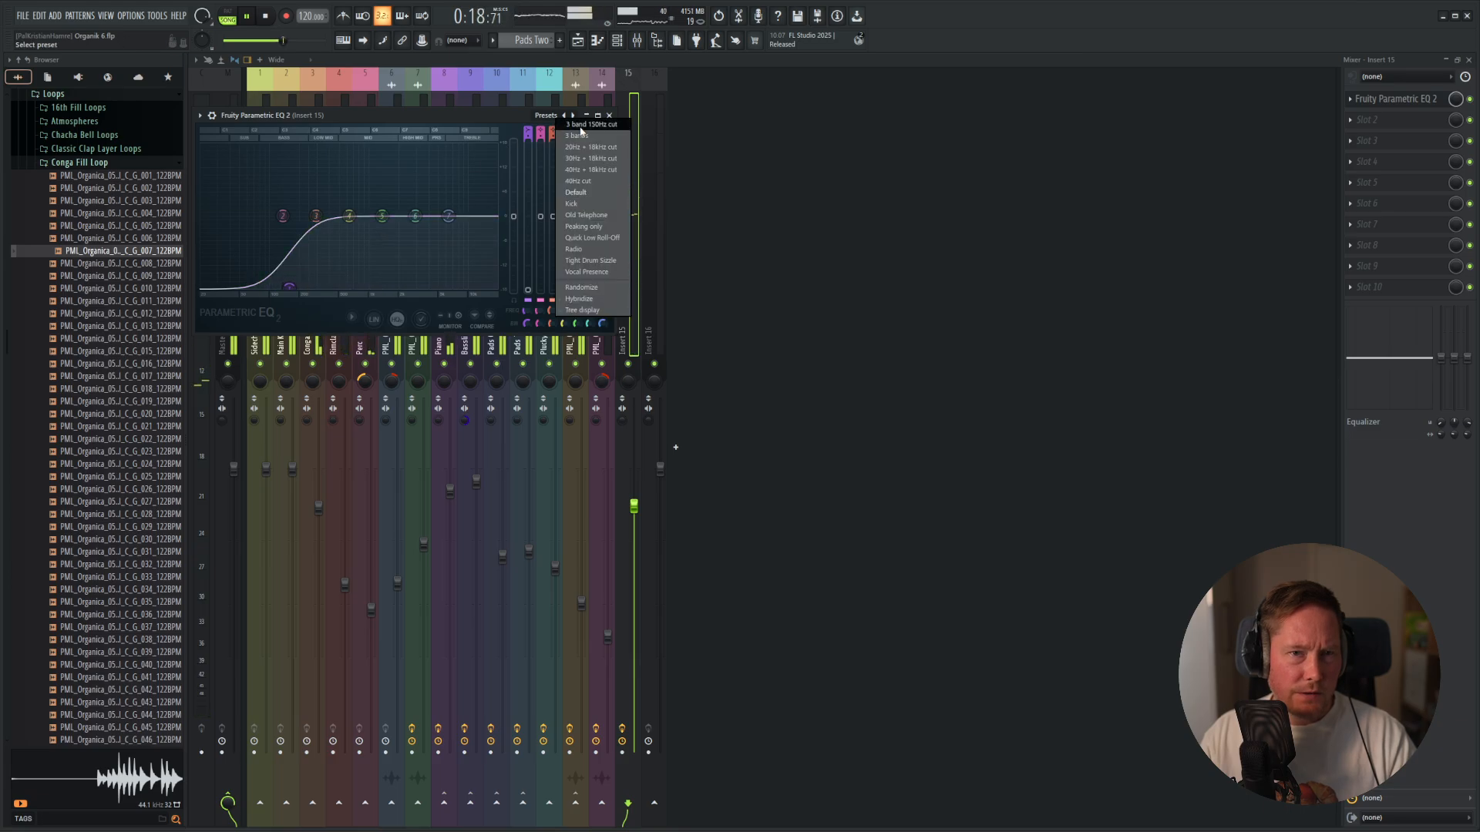
left_click(580, 126)
left_click(609, 115)
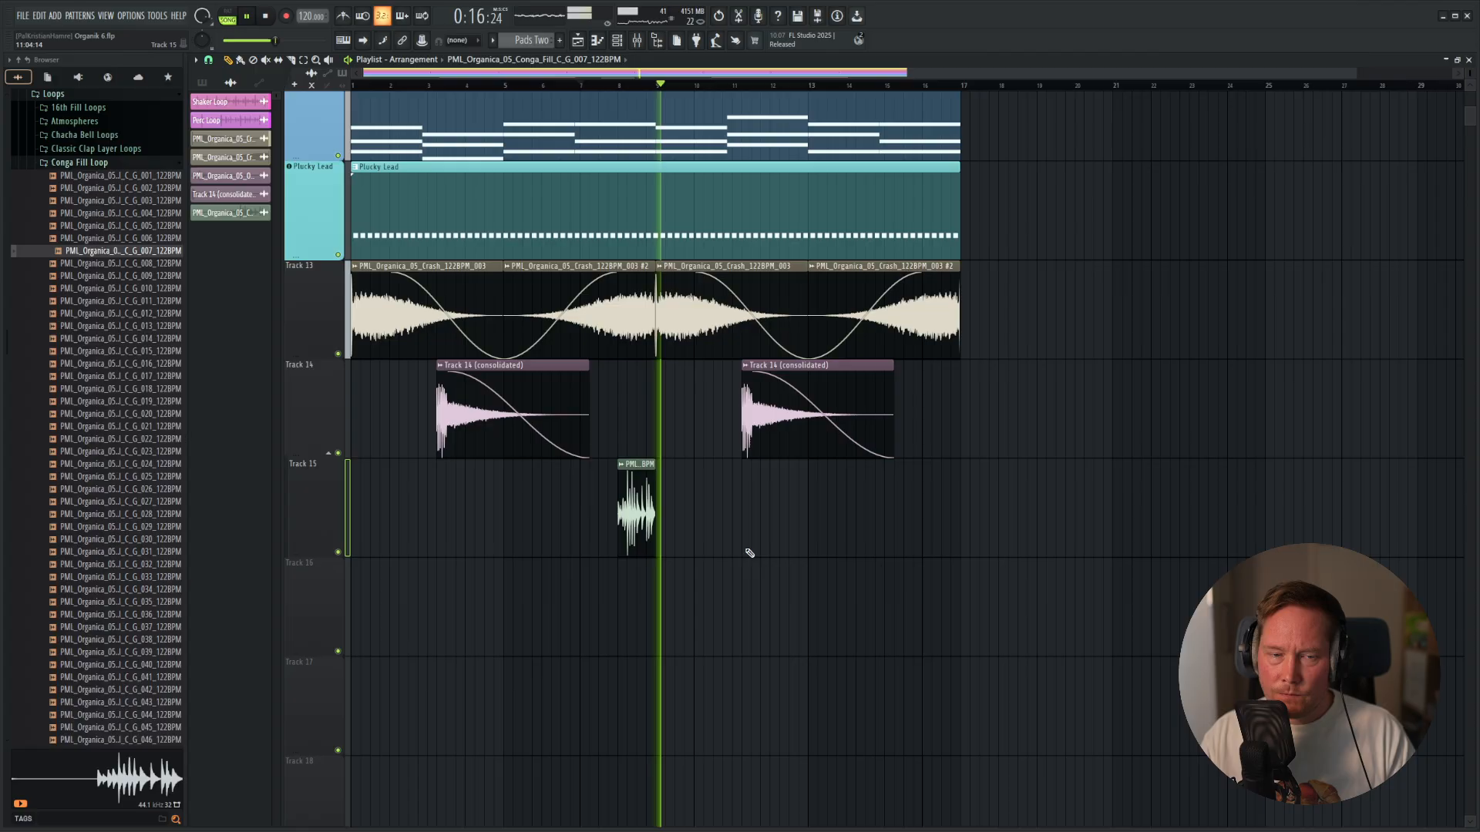
Delete the conga fill clip from Track 15 and purge the project's unused audio clips.
key("space")
right_click(642, 508)
left_click(155, 16)
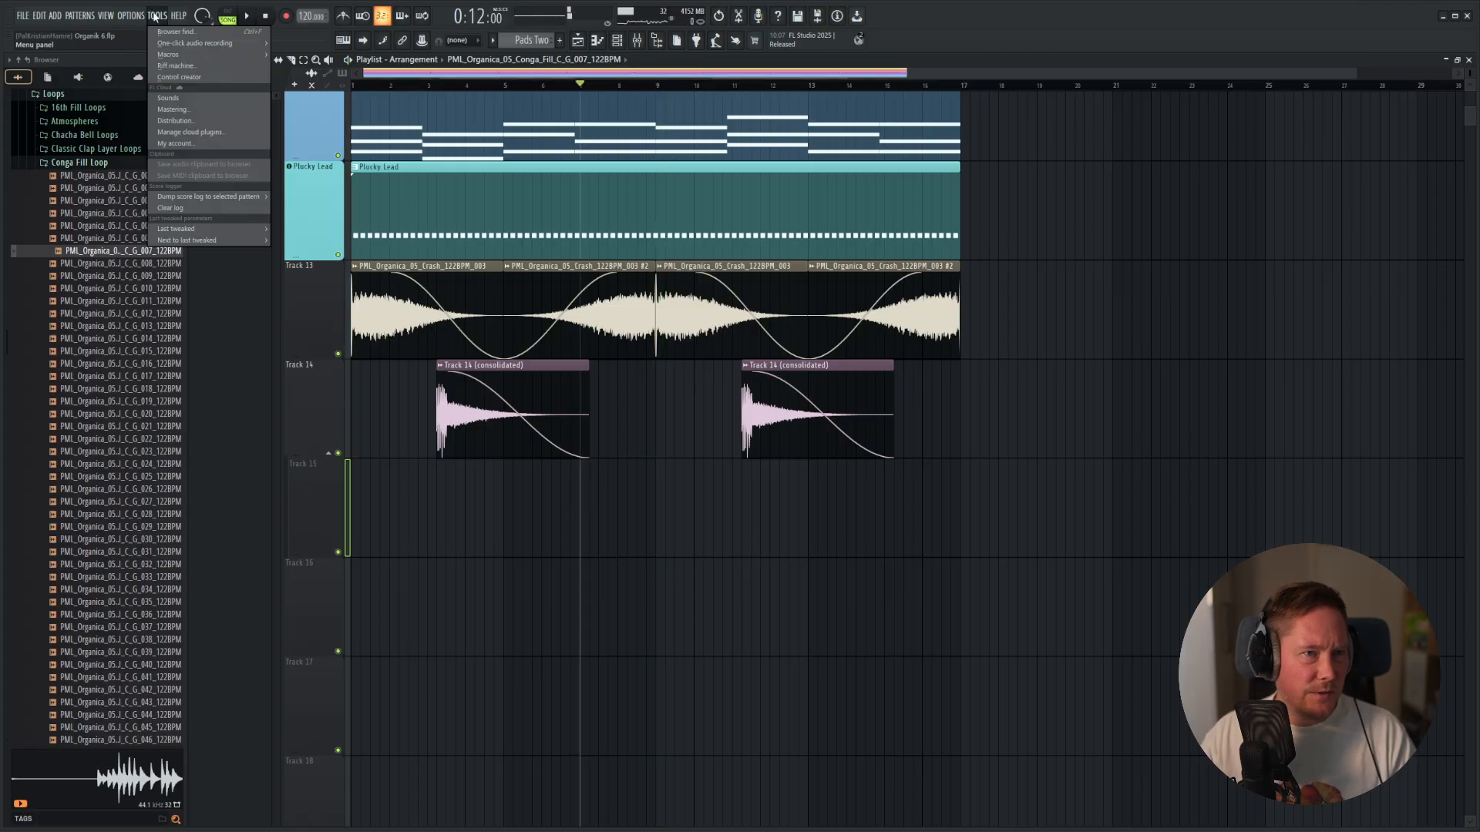
mouse_move(208, 54)
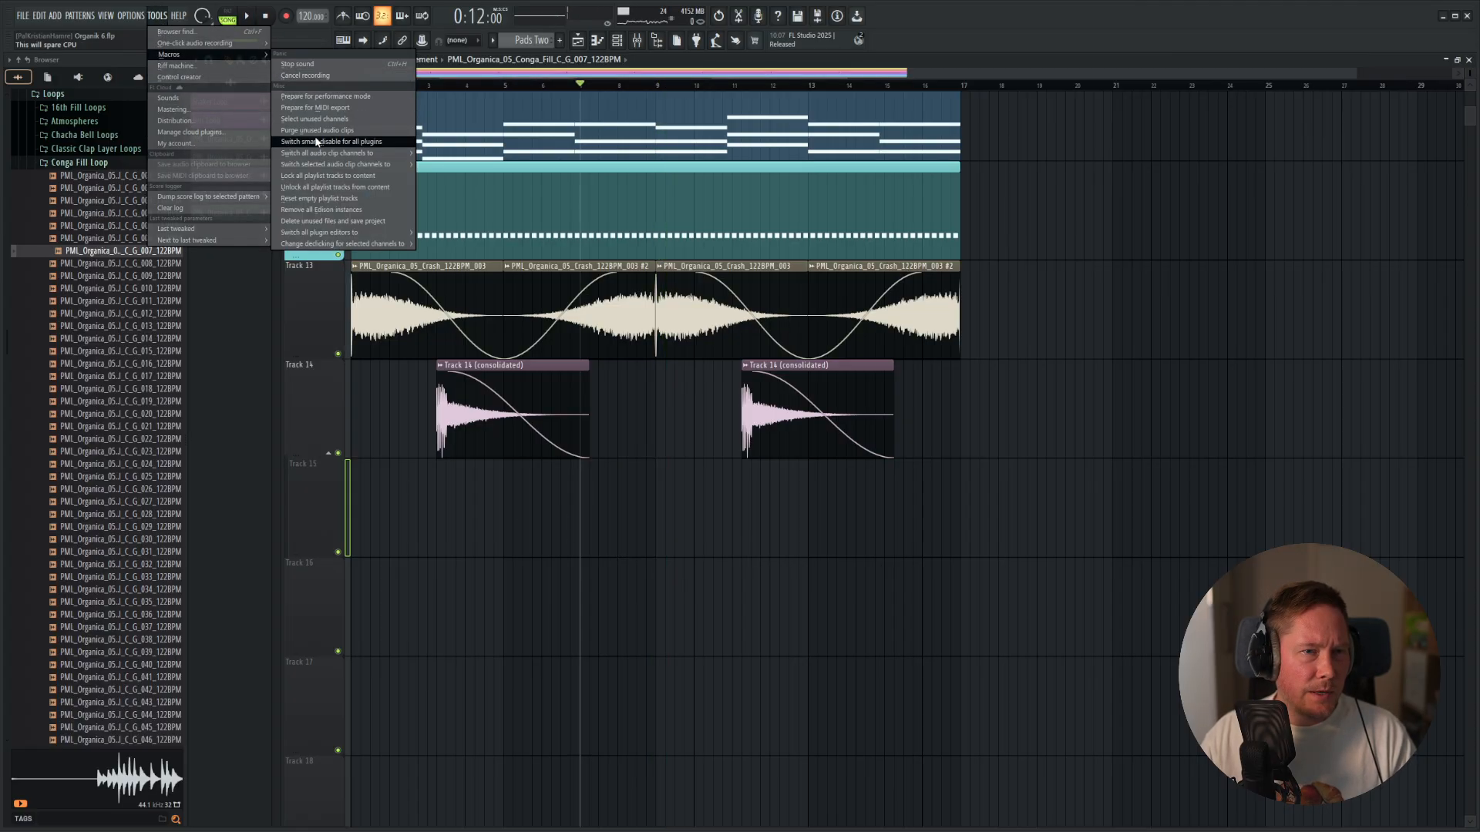
left_click(329, 133)
Reset mixer Insert 15 to its default state, removing its plugins, and save the project.
key("F9")
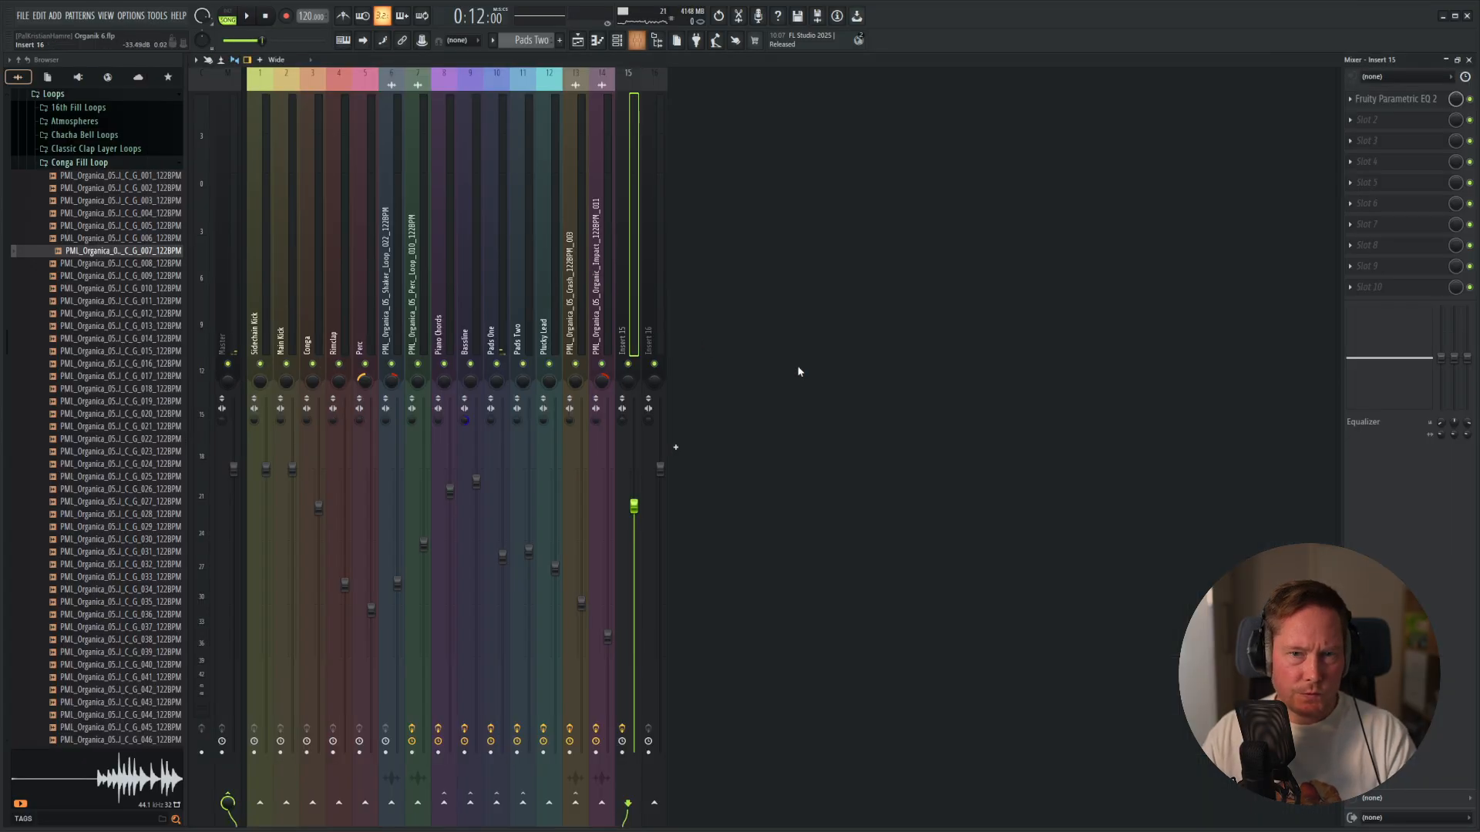
key("space")
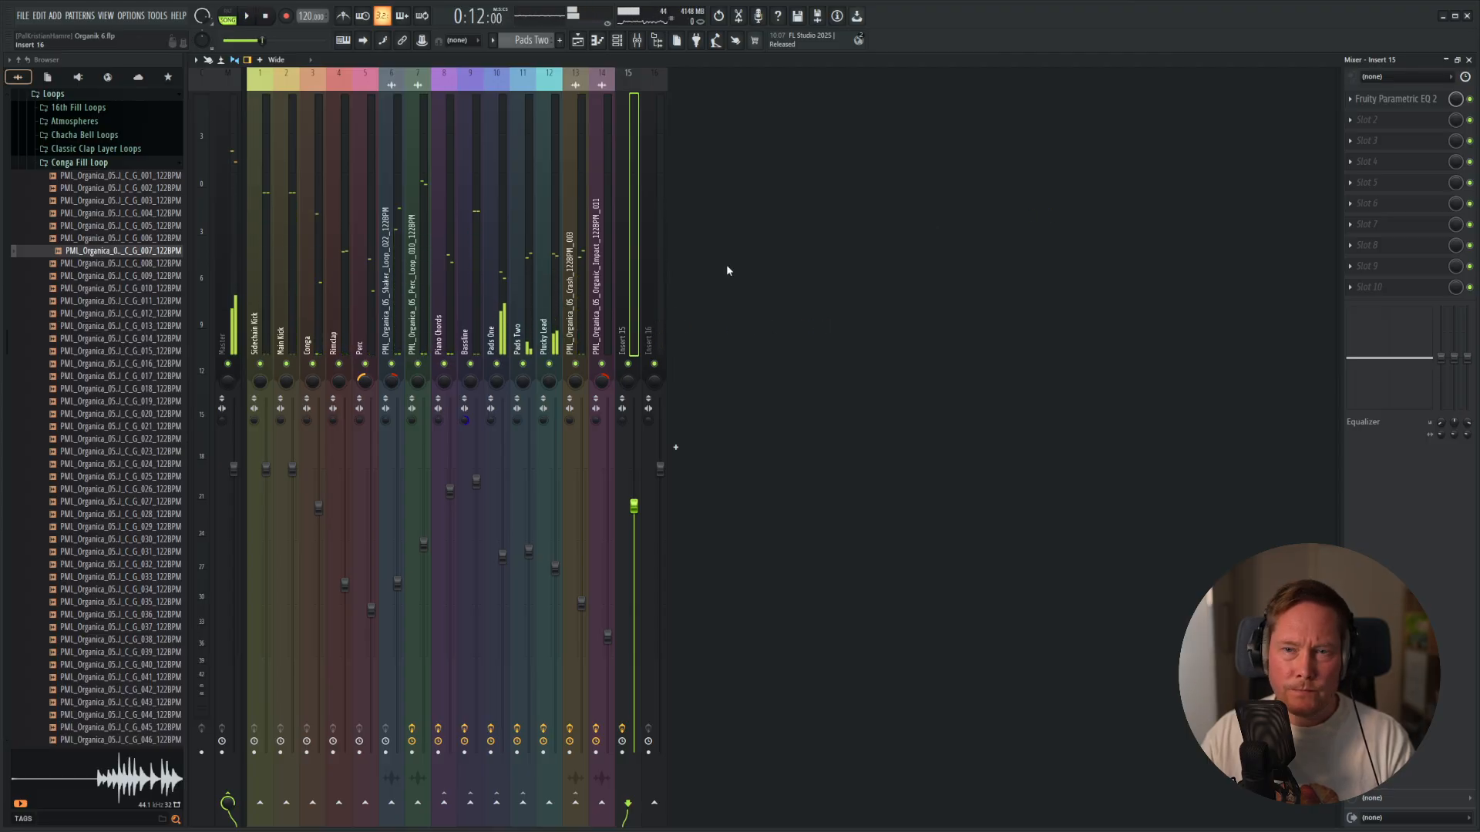
right_click(627, 309)
left_click(678, 204)
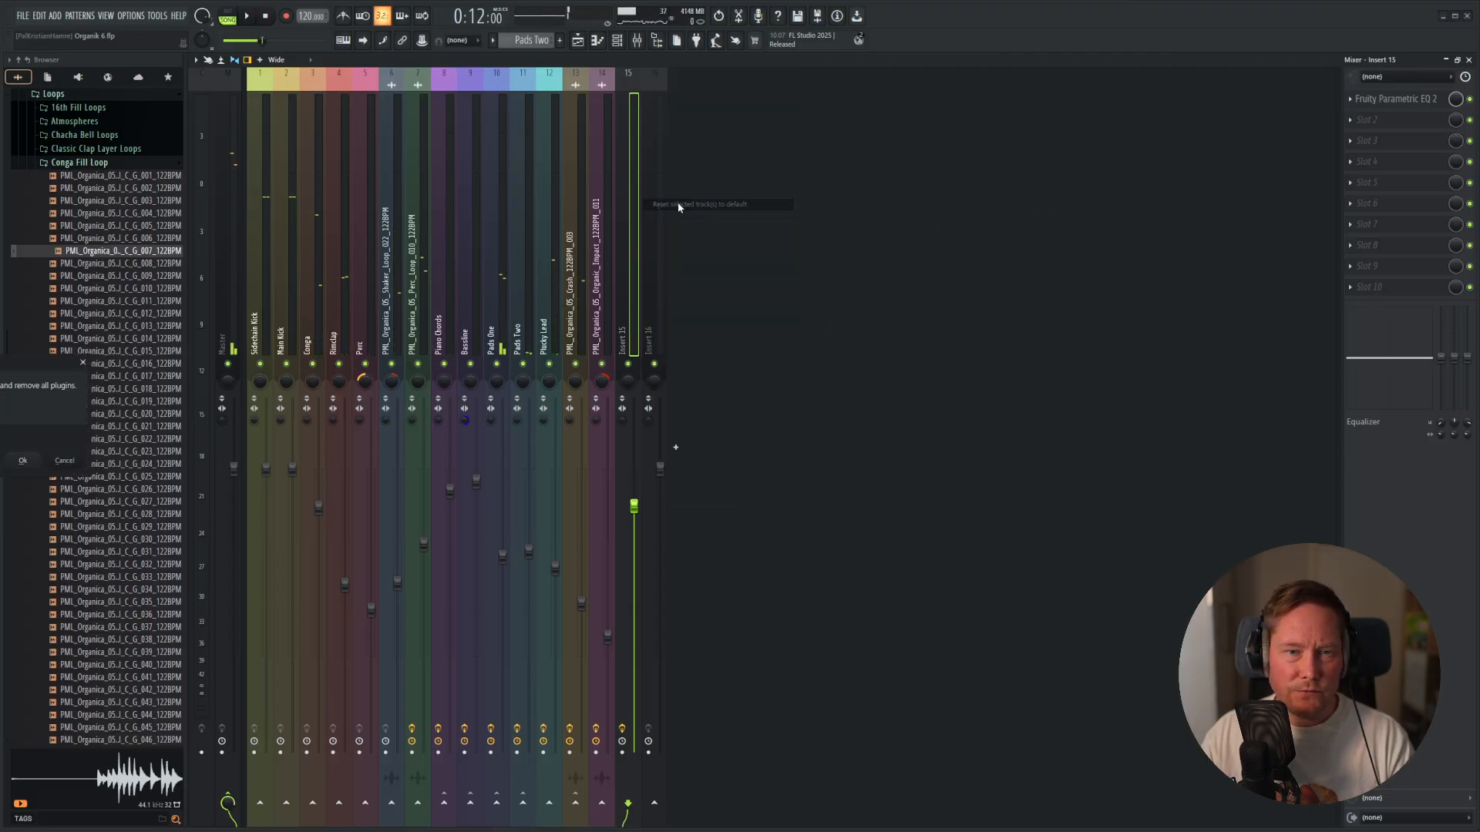
left_click(22, 461)
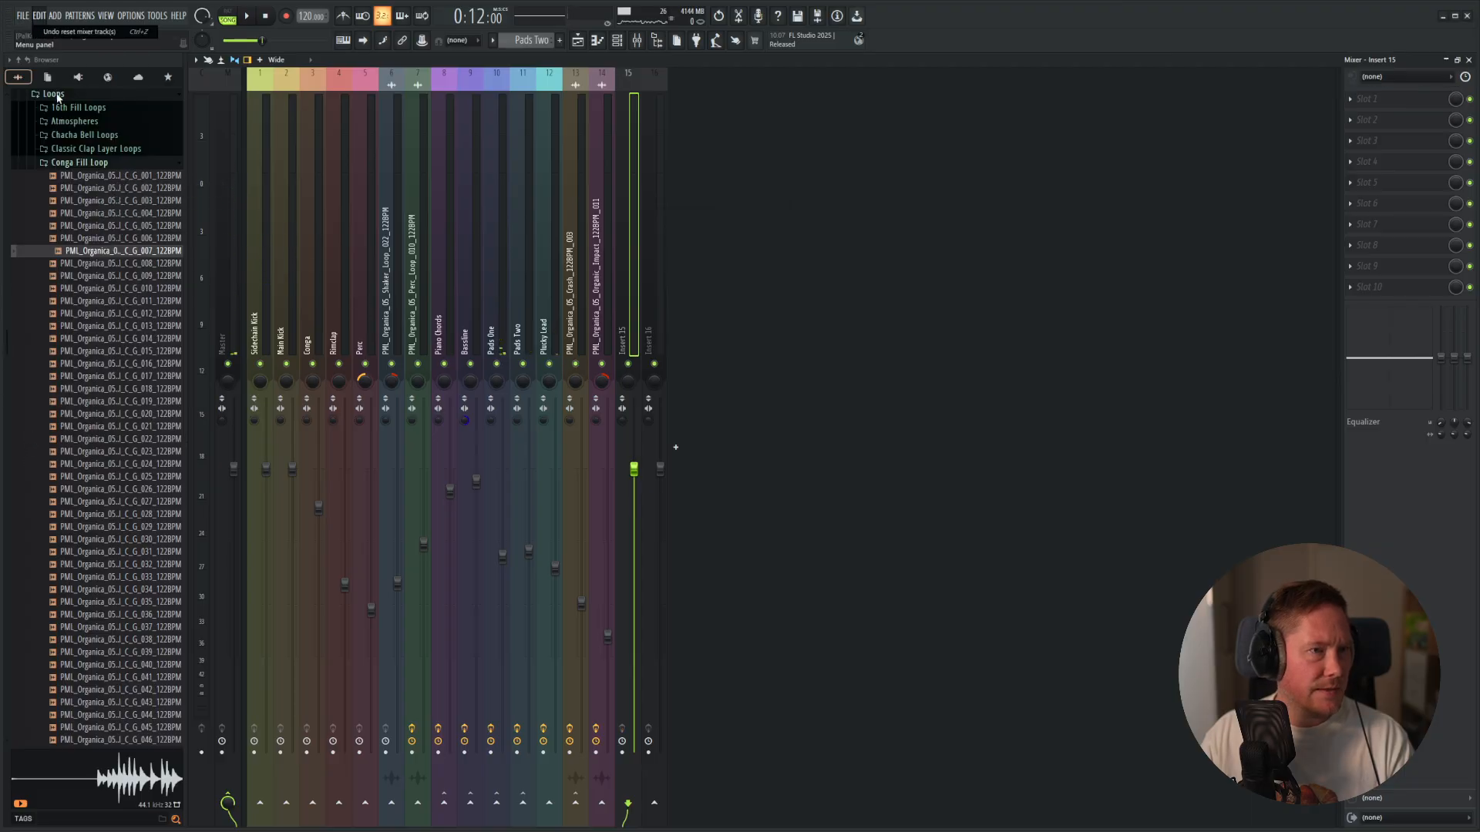
left_click(23, 15)
left_click(37, 73)
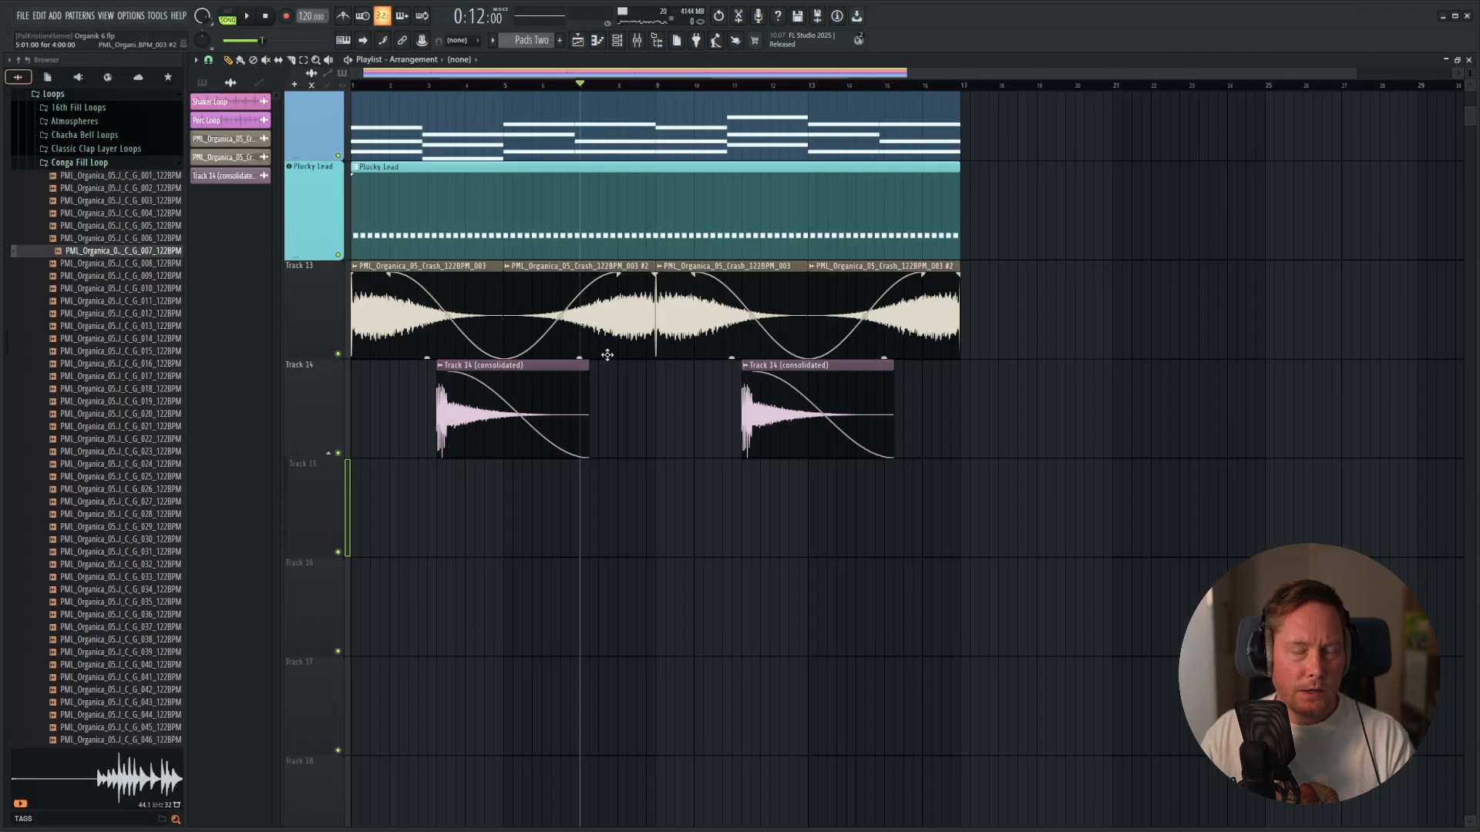
Play back the 16-bar arrangement and look over all its tracks, from the drums to the crash and impact effects.
key("space")
scroll(687, 423, "down", 1)
scroll(634, 432, "up", 5)
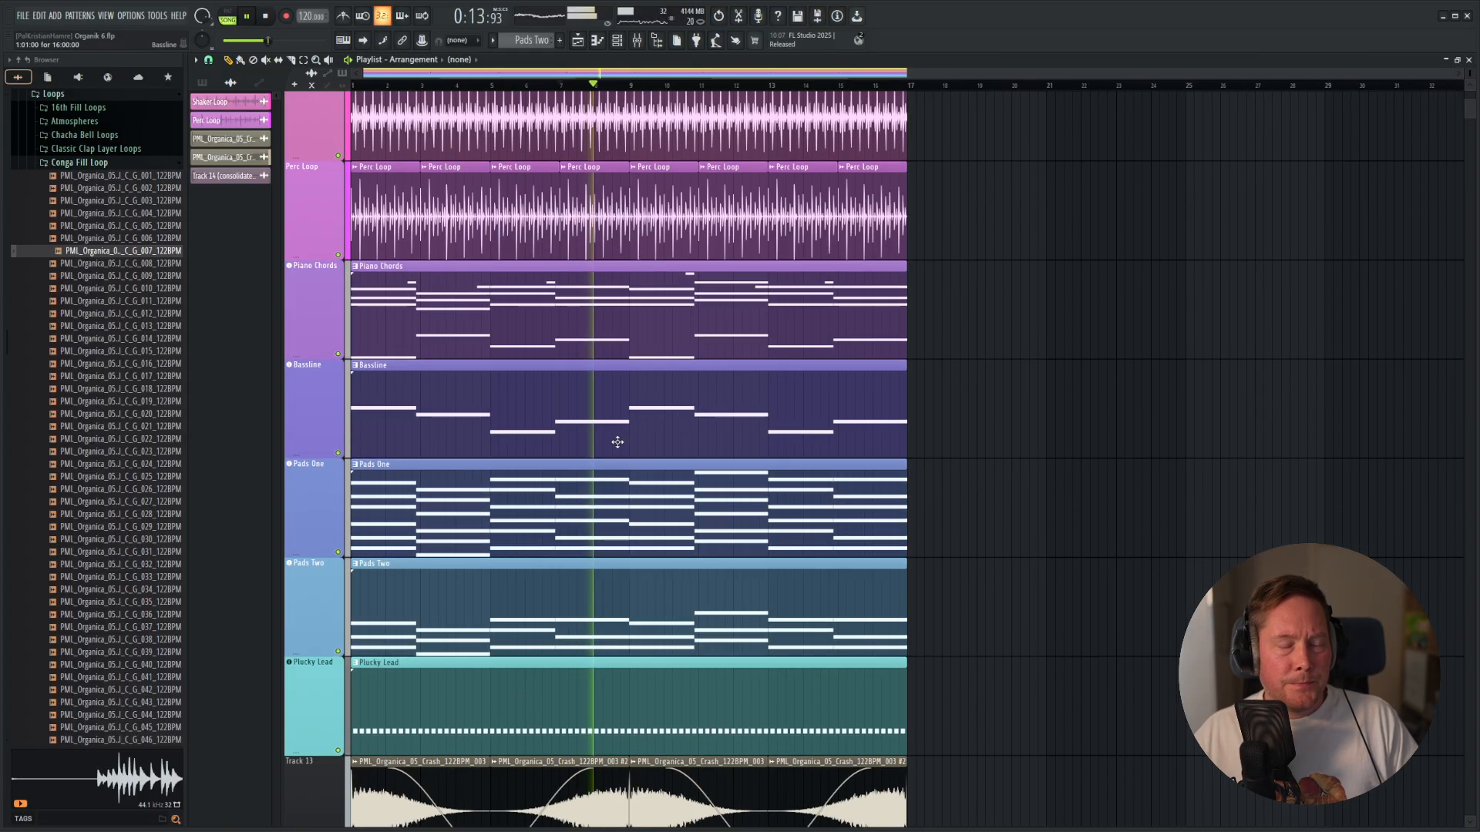
key("space")
left_click(250, 15)
left_click(250, 16)
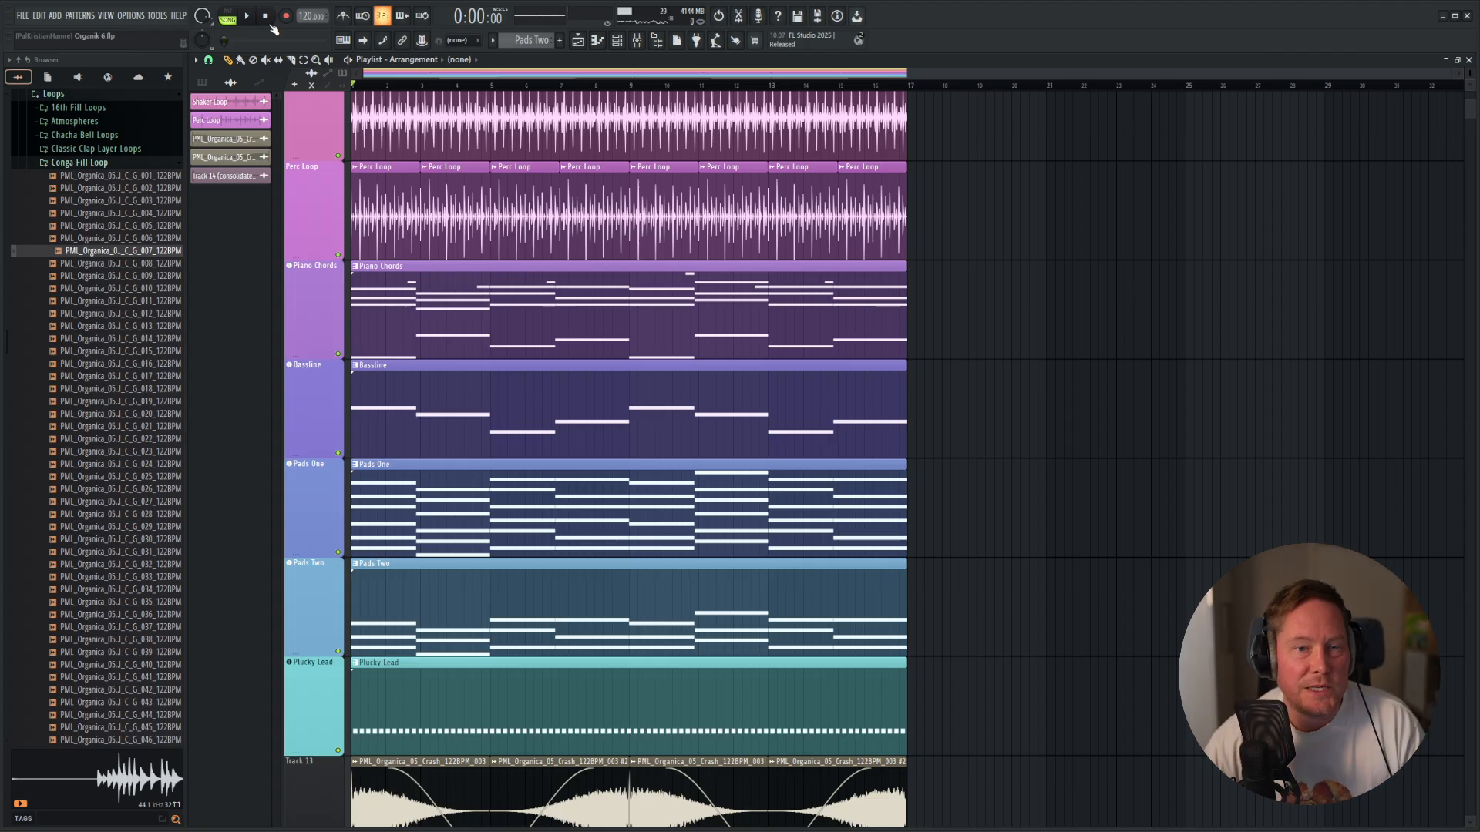
scroll(595, 211, "down", 6)
scroll(588, 262, "up", 4)
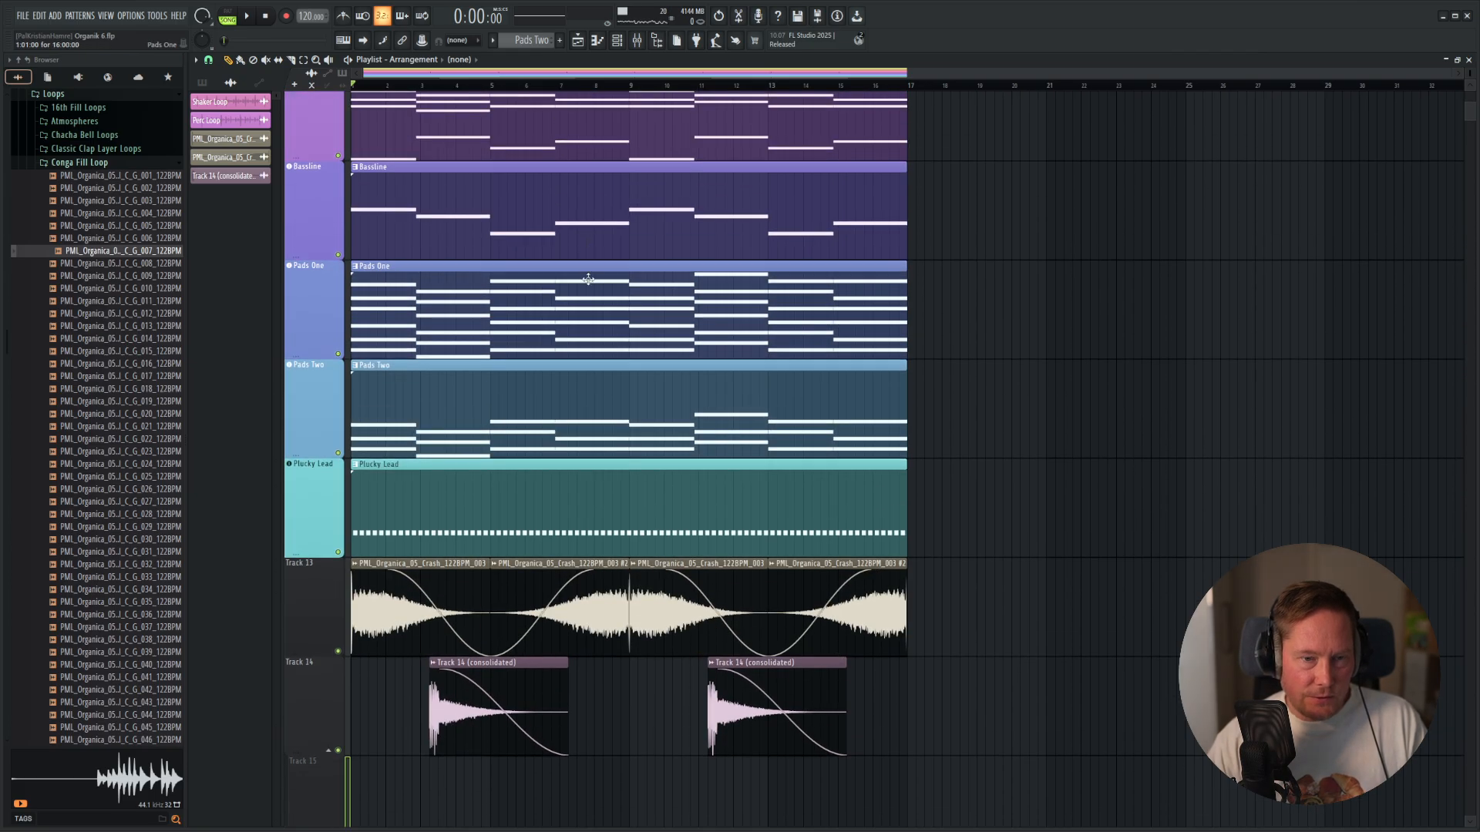
scroll(1012, 269, "down", 5)
scroll(1002, 262, "up", 3)
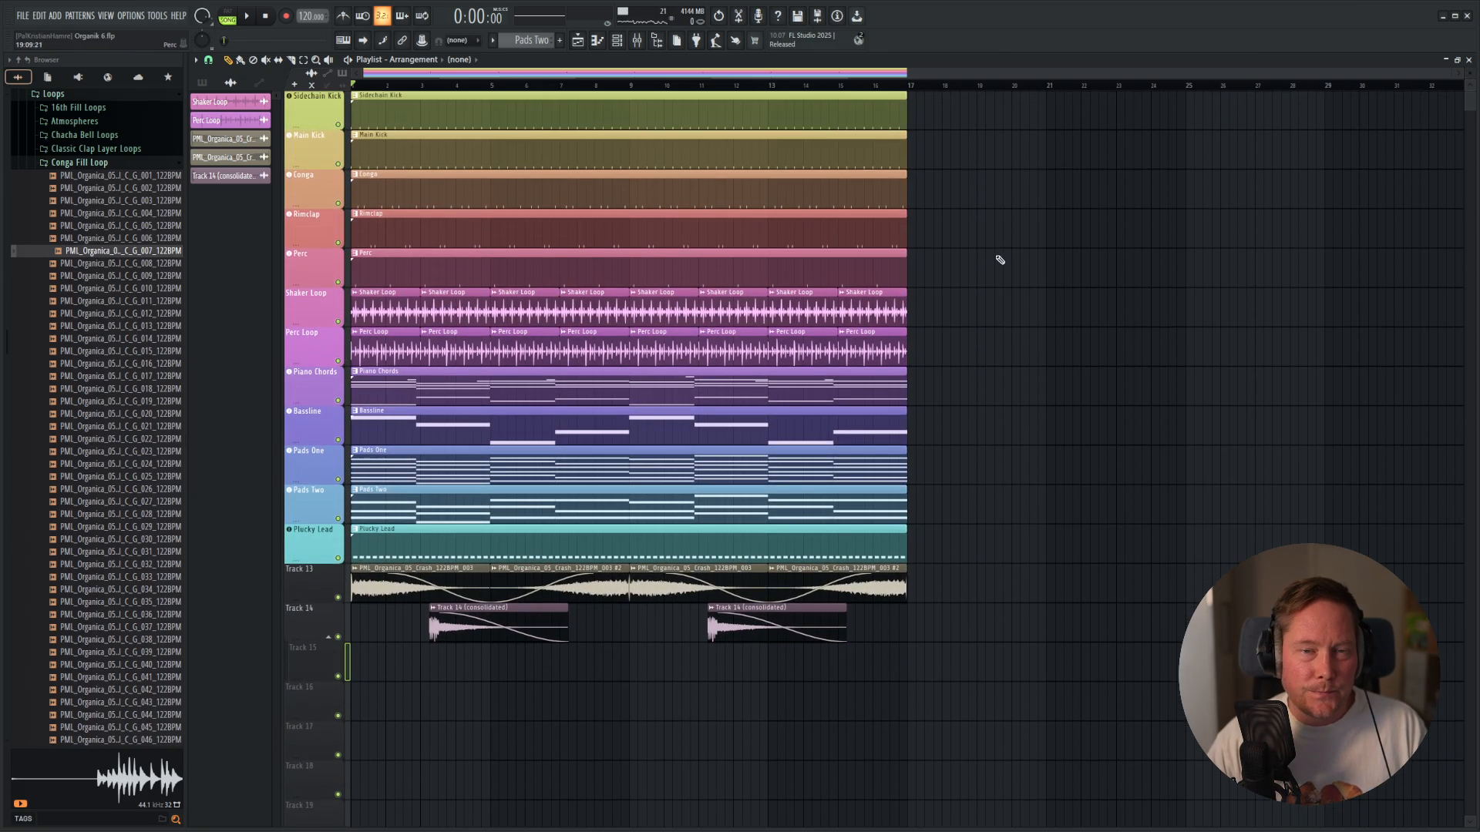
key("space")
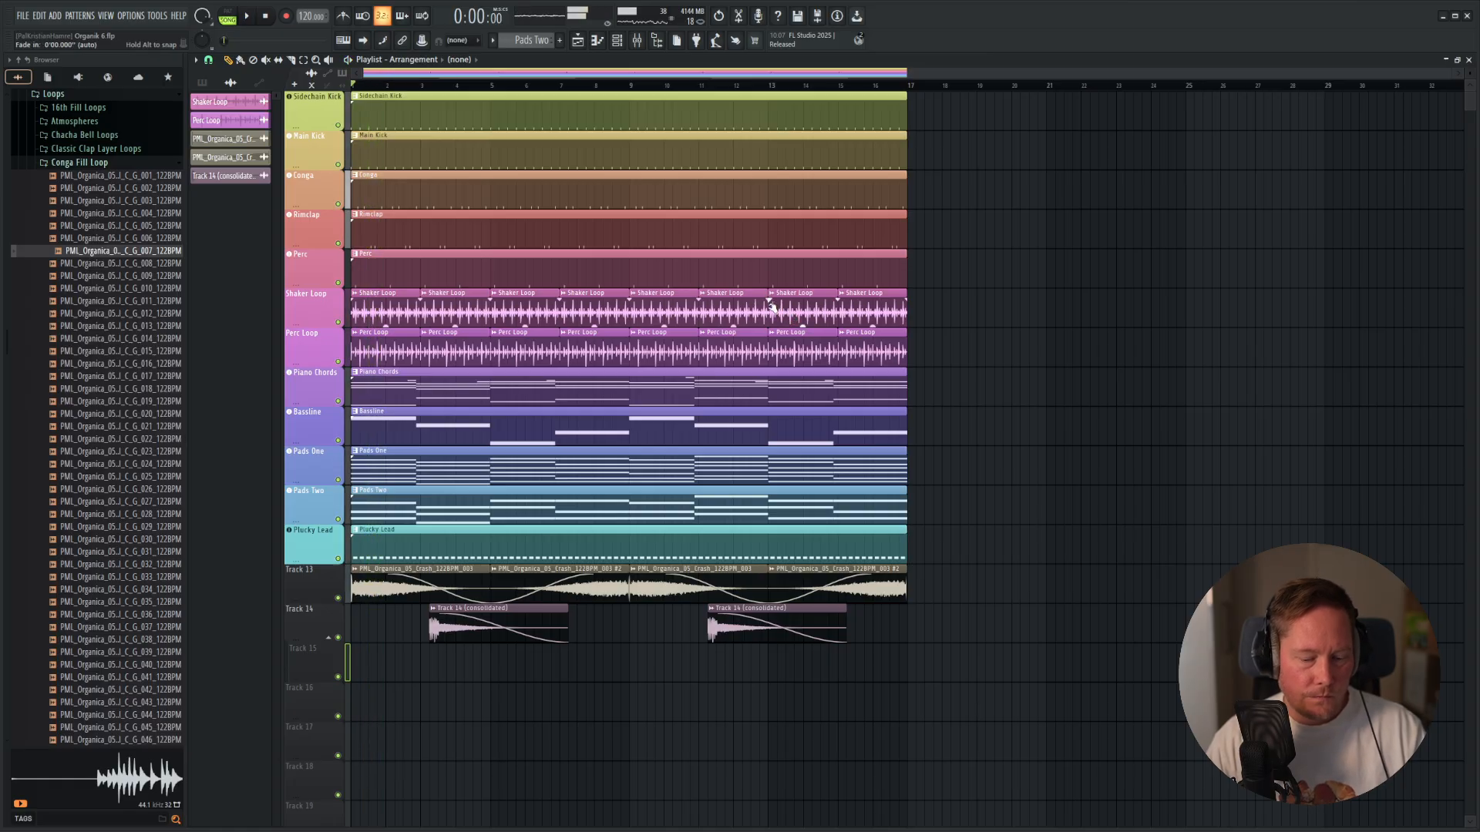
key("space")
Load Patcher into the first effect slot of the mixer's Master track.
key("F9")
left_click(229, 273)
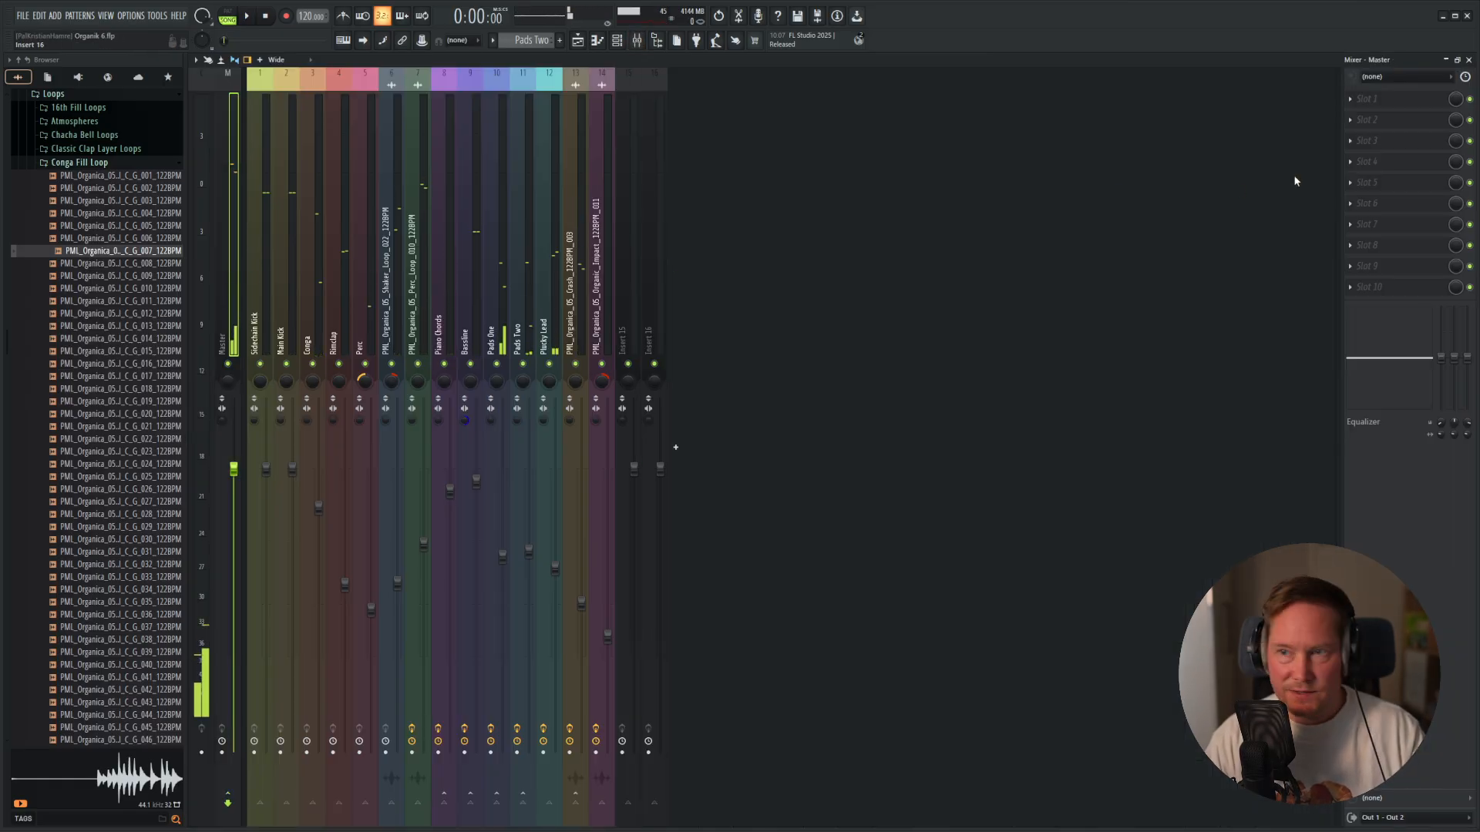
left_click(1361, 102)
mouse_move(1361, 114)
left_click(1224, 391)
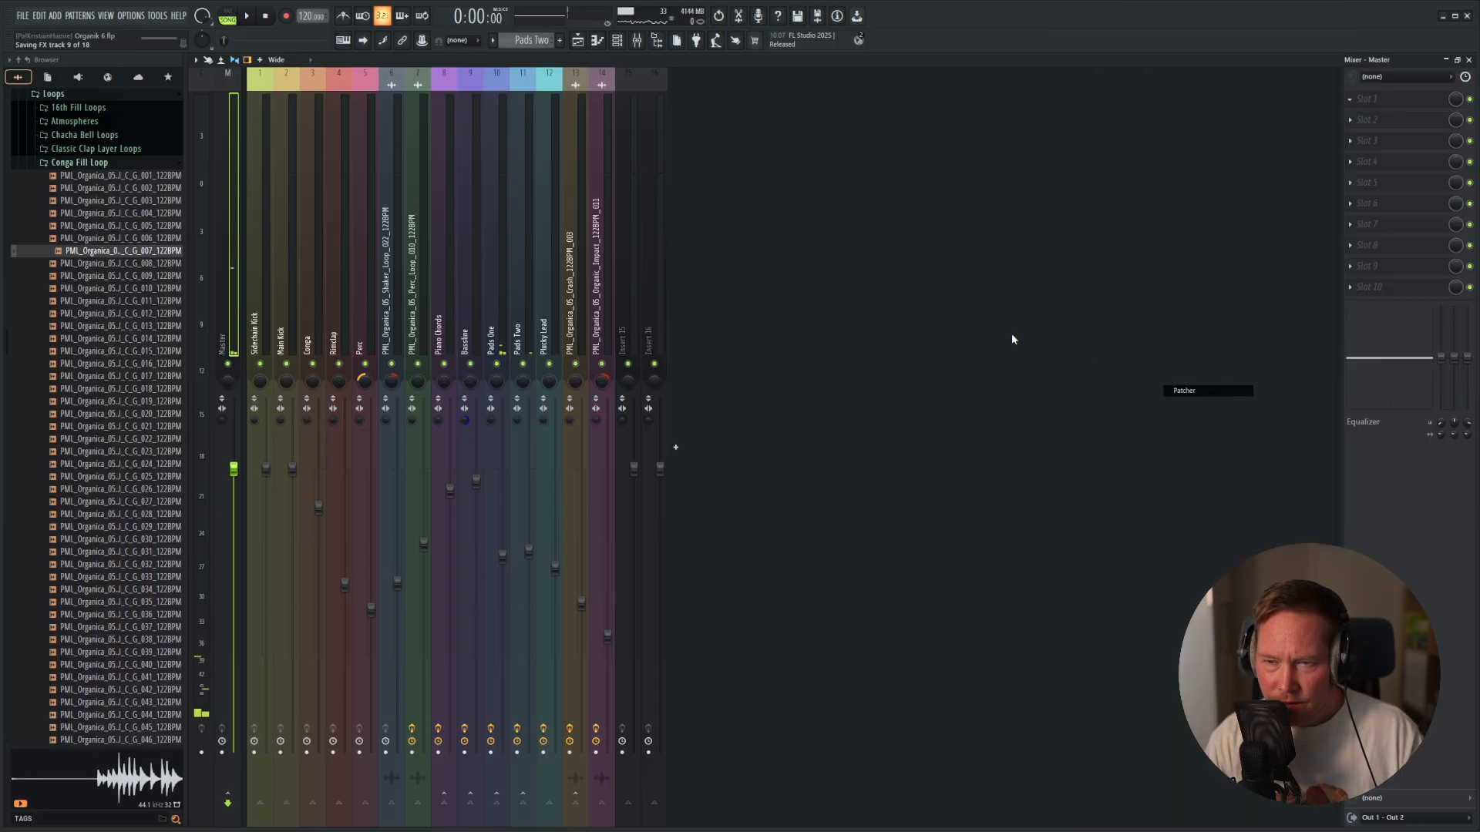
left_click_drag(851, 96, 866, 107)
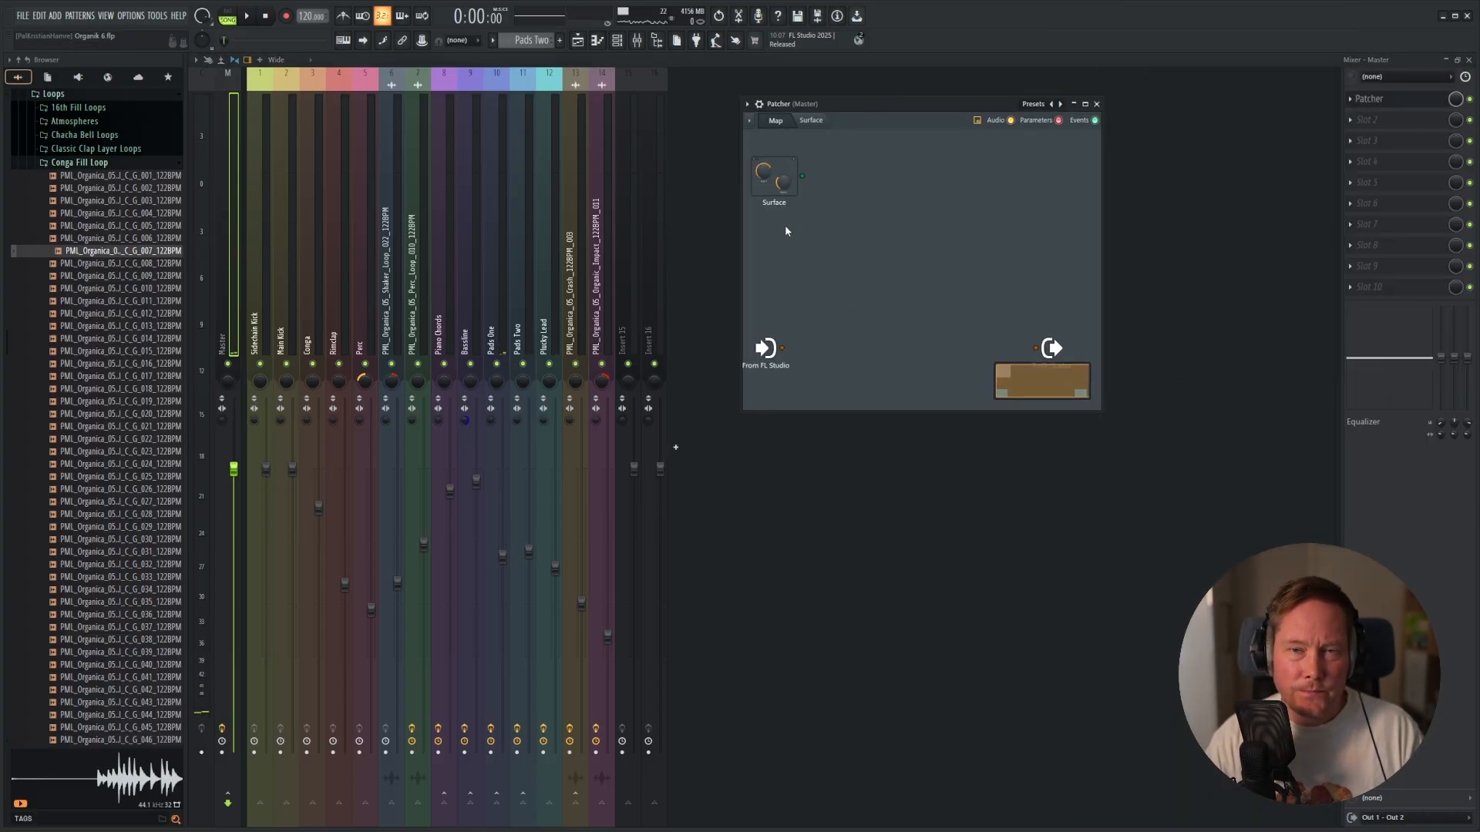
Add the 4 Face Melting Joy (Medium) preset to the Master Patcher map and open its surface.
left_click(750, 121)
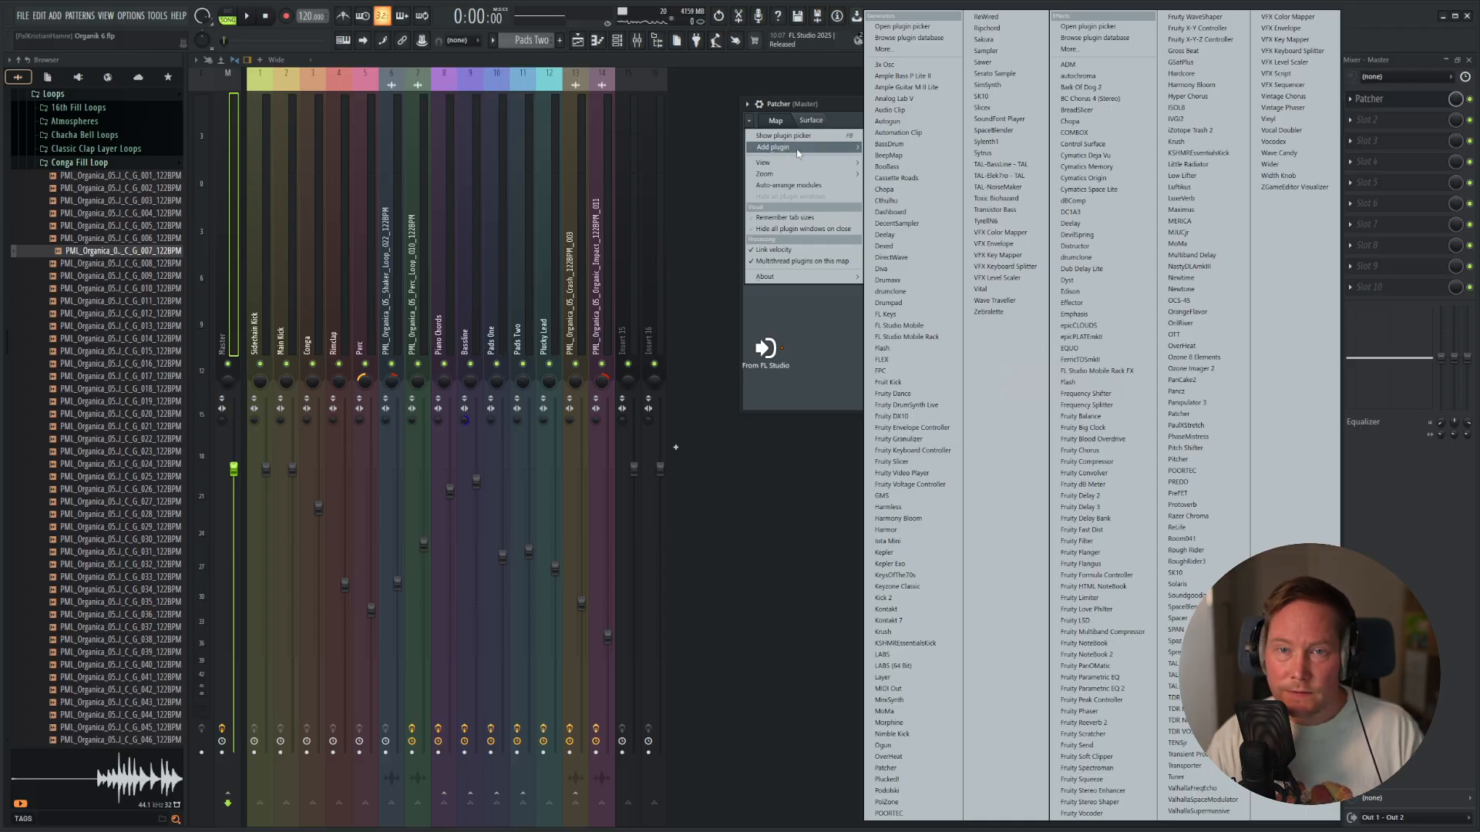
left_click(851, 106)
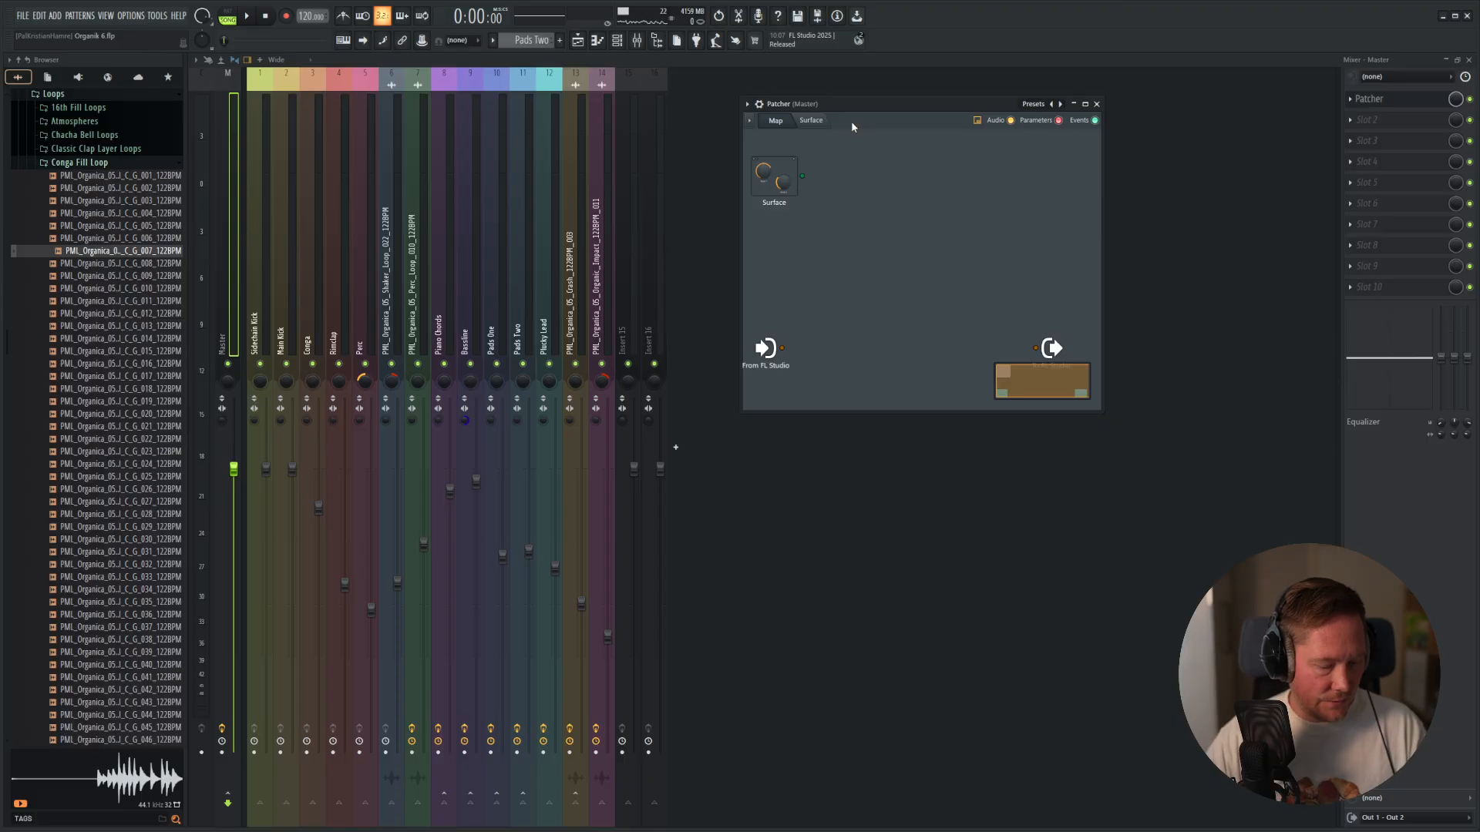
key("alt+Tab")
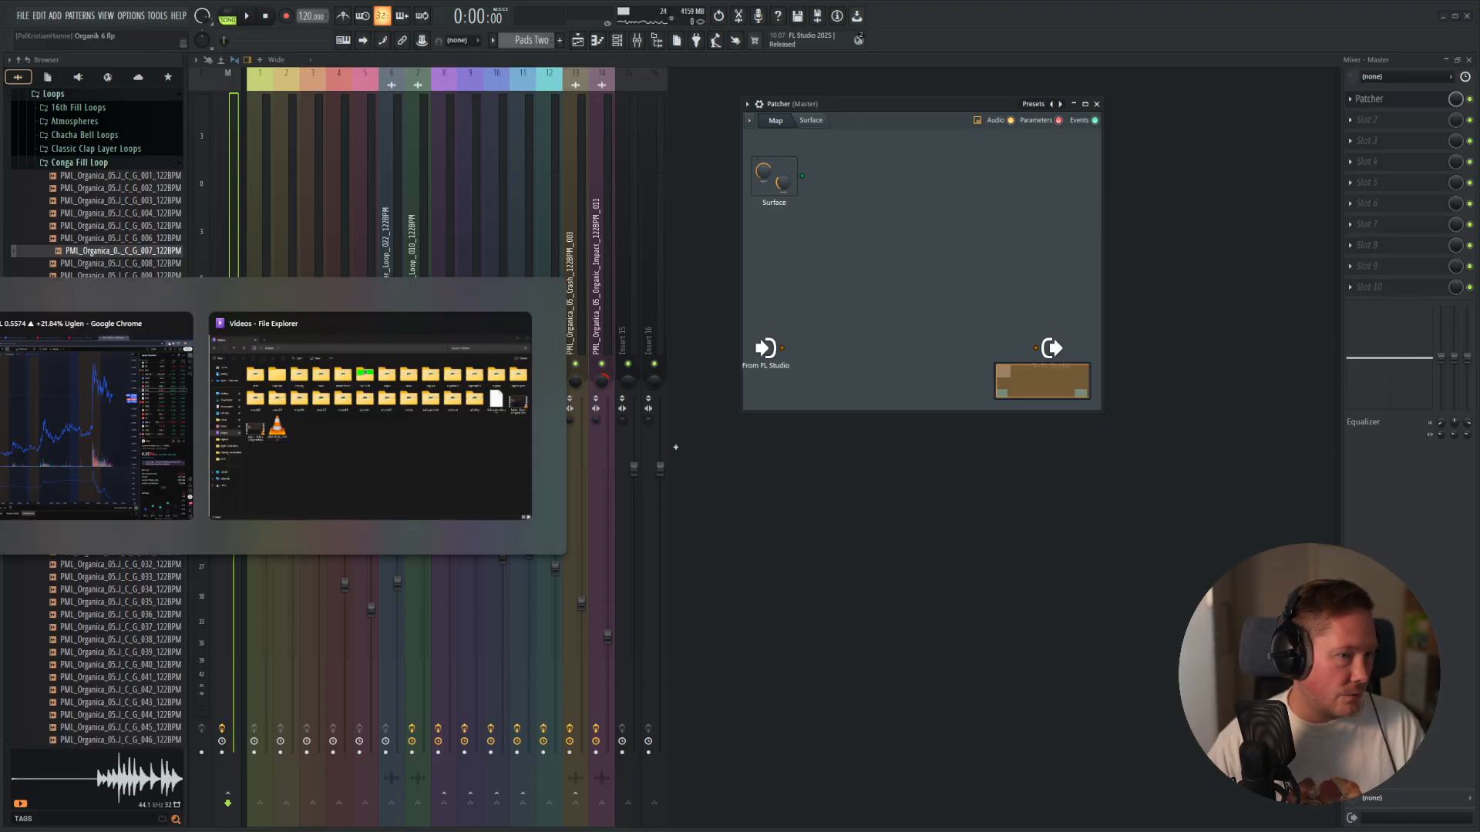
key("alt+Tab")
key("alt+Tab")
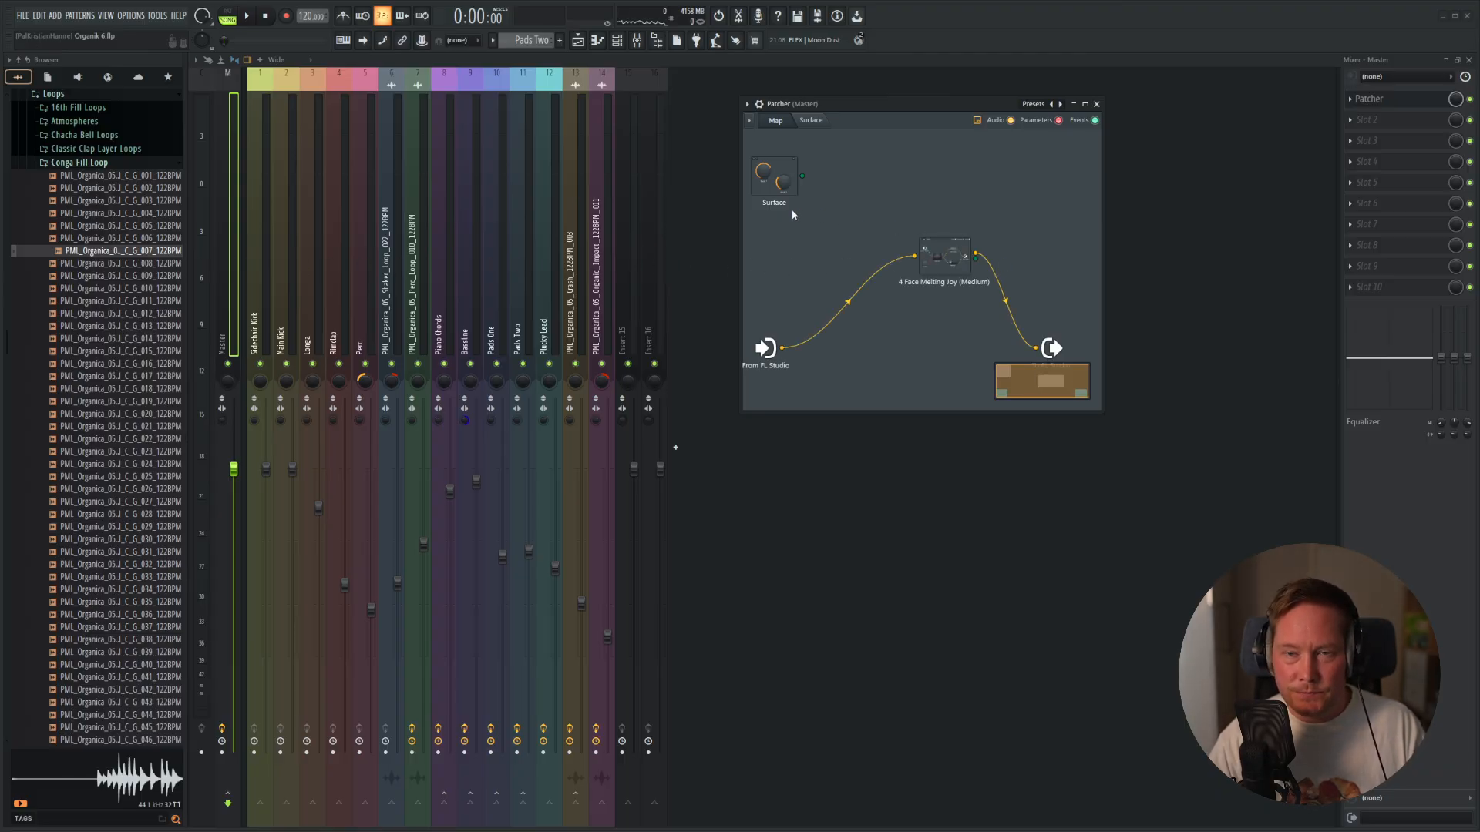
double_click(943, 247)
left_click_drag(2, 278, 959, 158)
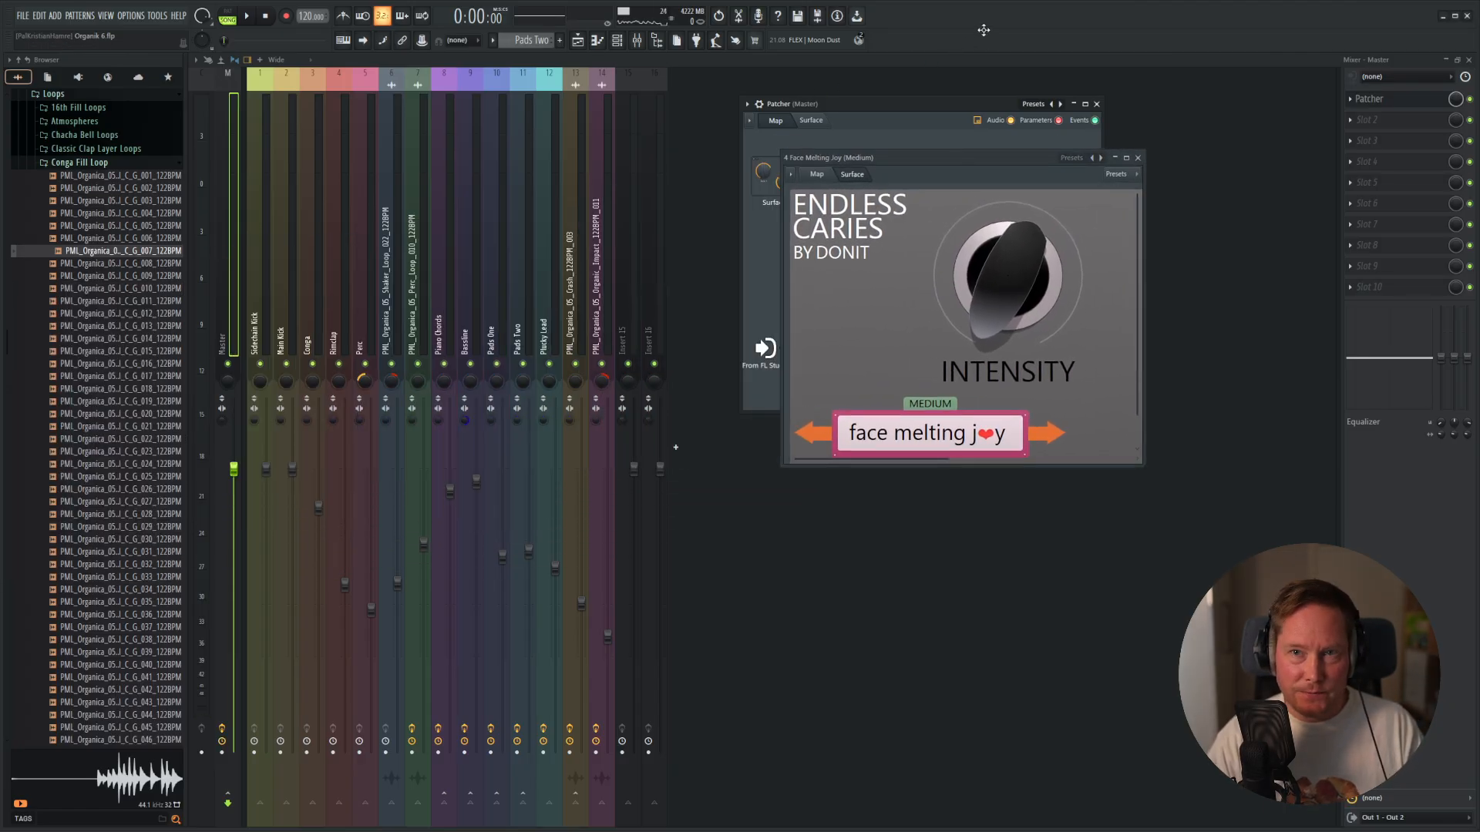
Play the loop while auditioning different Intensity settings of the Face Melting Joy effect.
key("space")
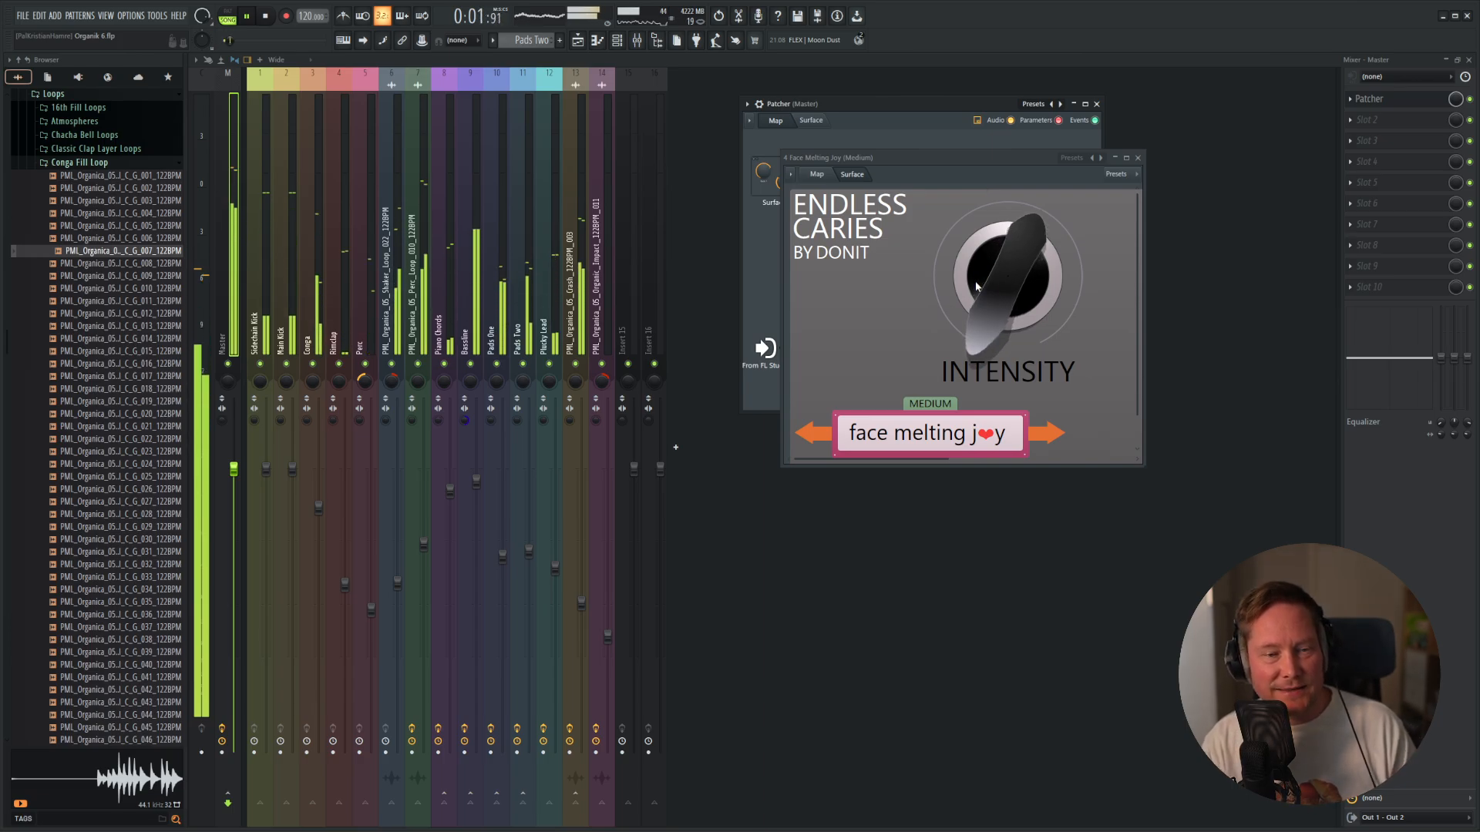
left_click_drag(978, 286, 977, 268)
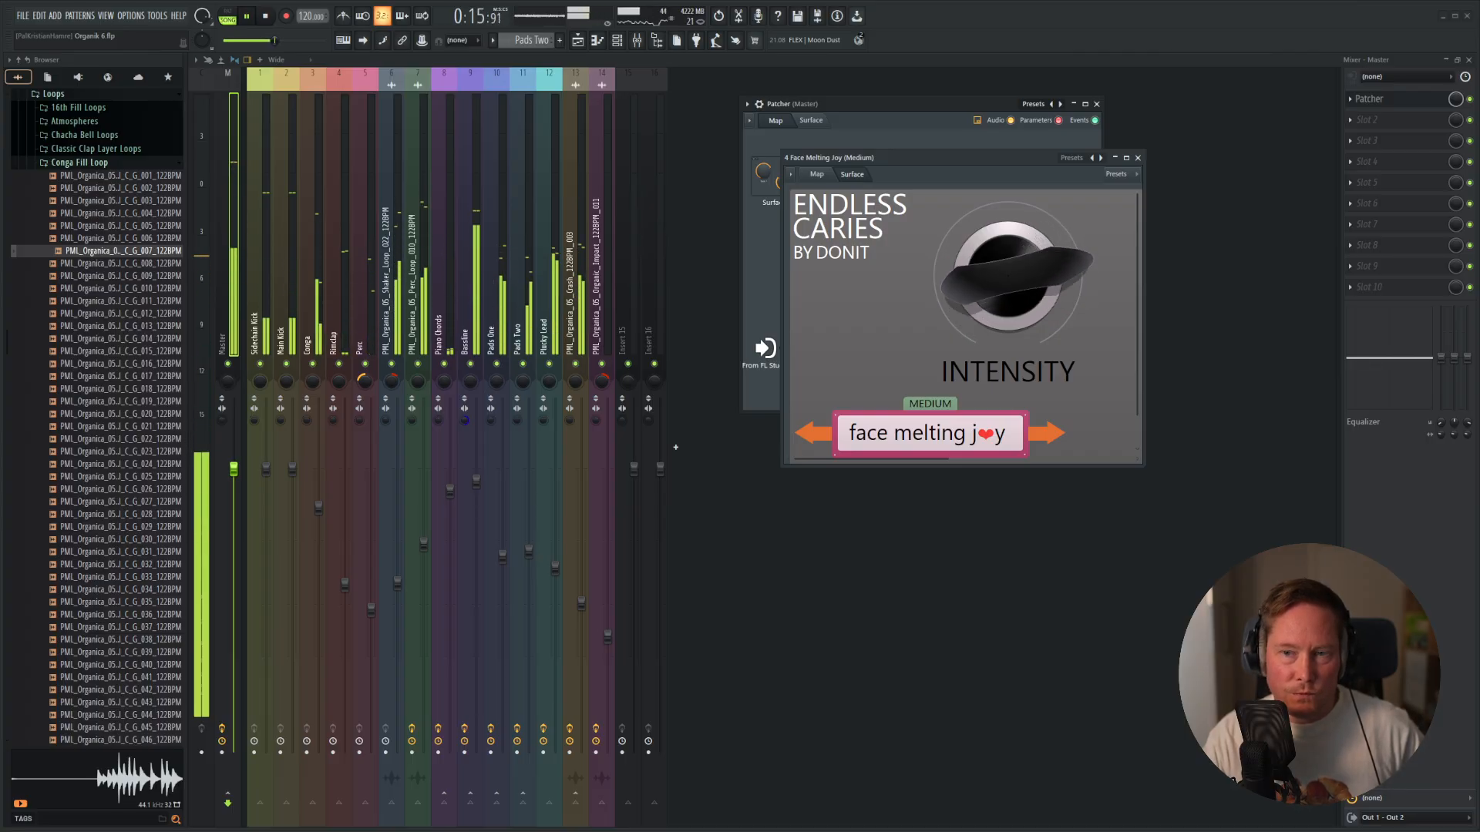
left_click(1139, 158)
key("space")
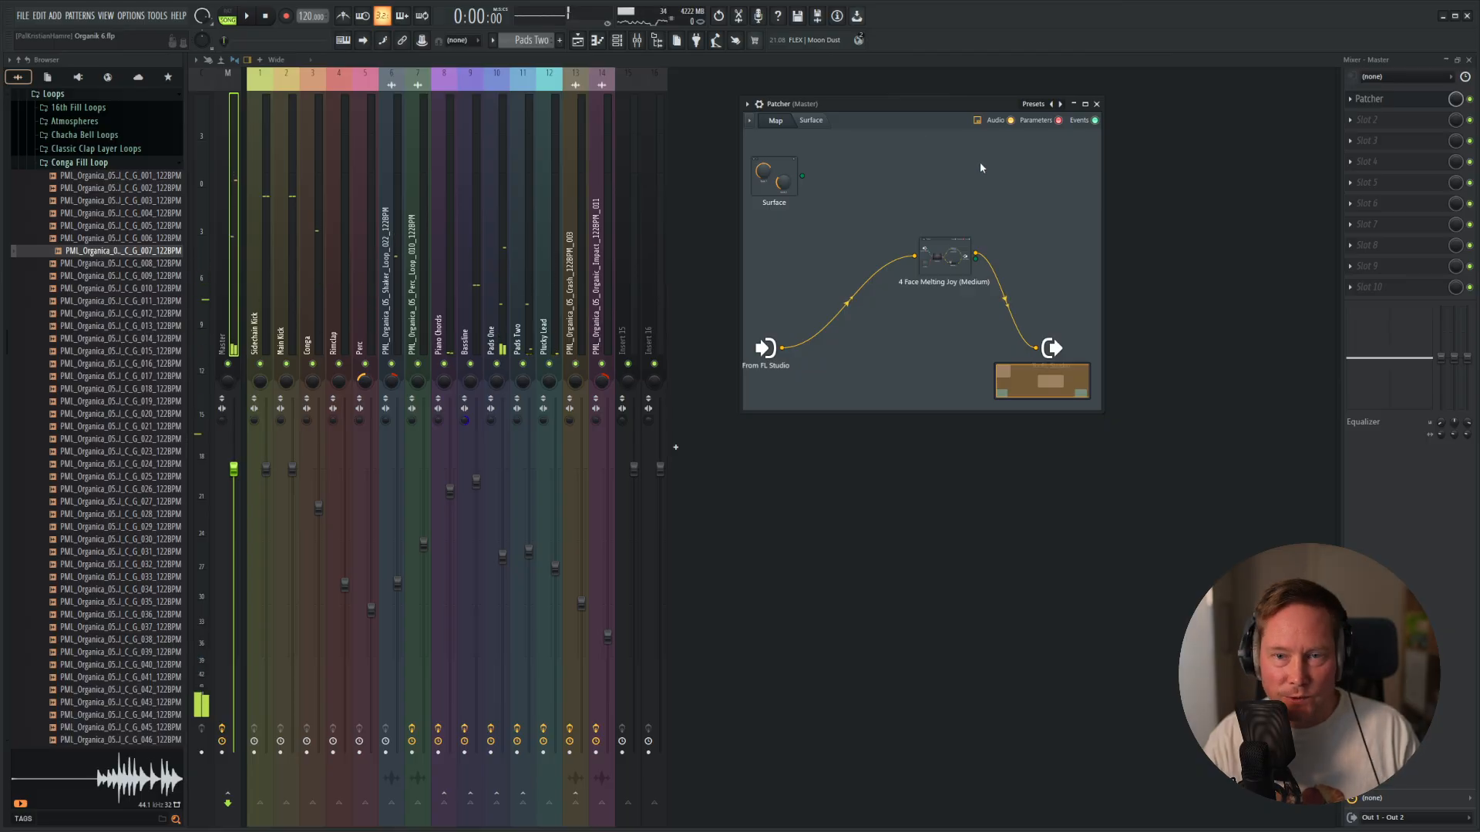
Activate the Intensity knob of Face Melting Joy as an automatable parameter in Patcher.
left_click(957, 261)
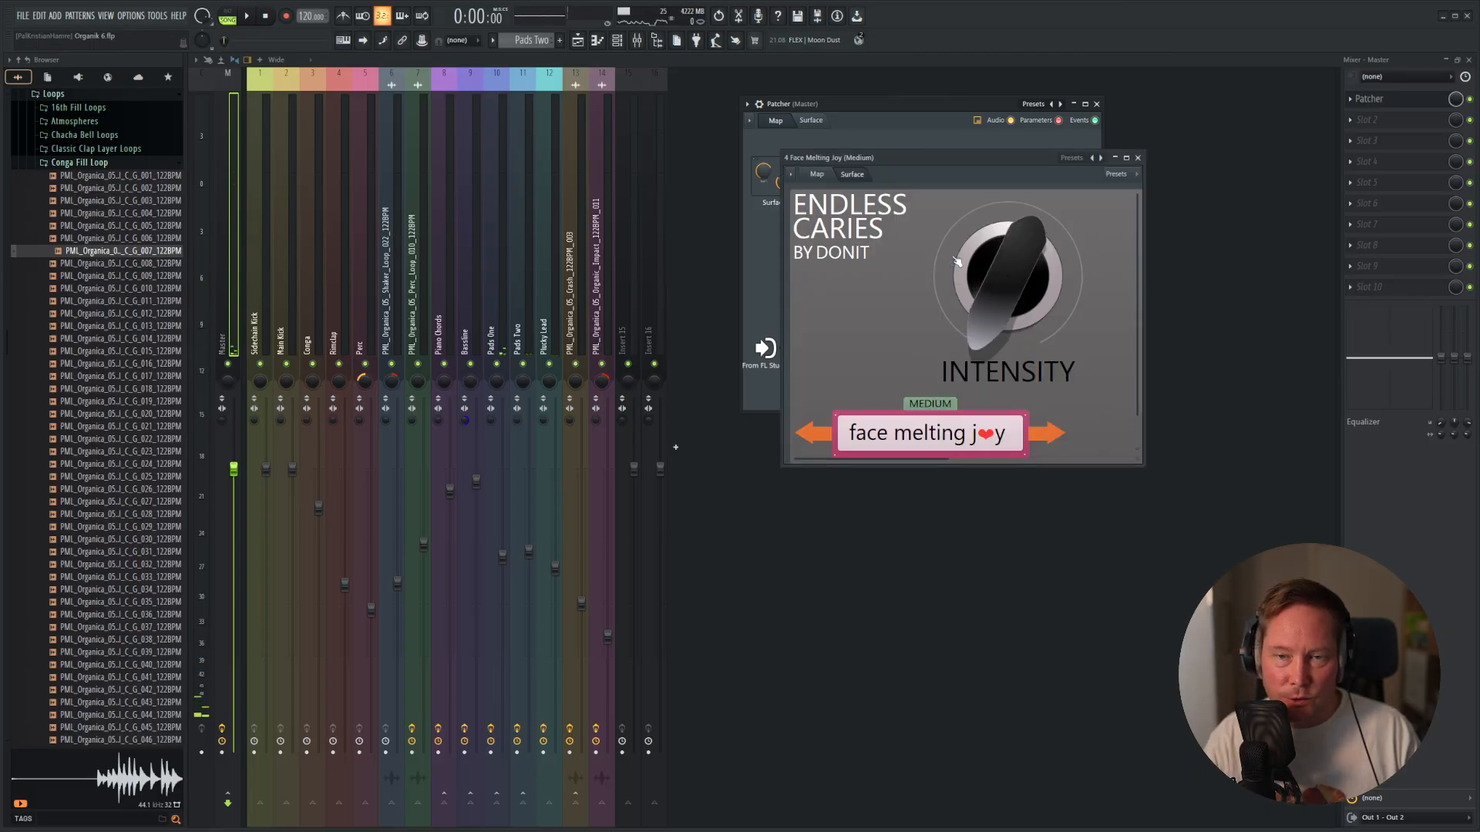
right_click(1011, 268)
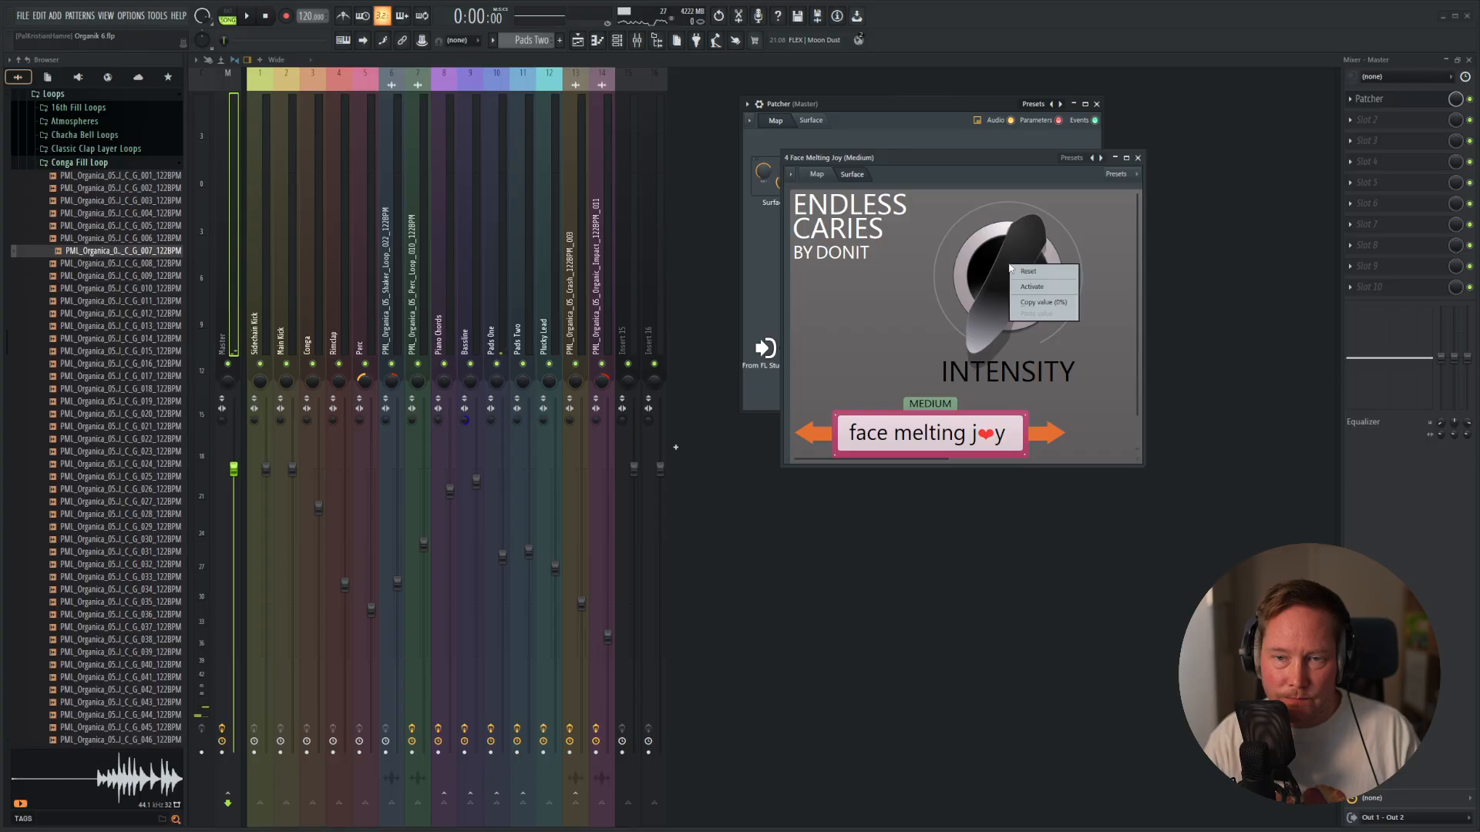
left_click(1049, 286)
left_click_drag(996, 158, 1122, 187)
right_click(1119, 319)
left_click(1140, 355)
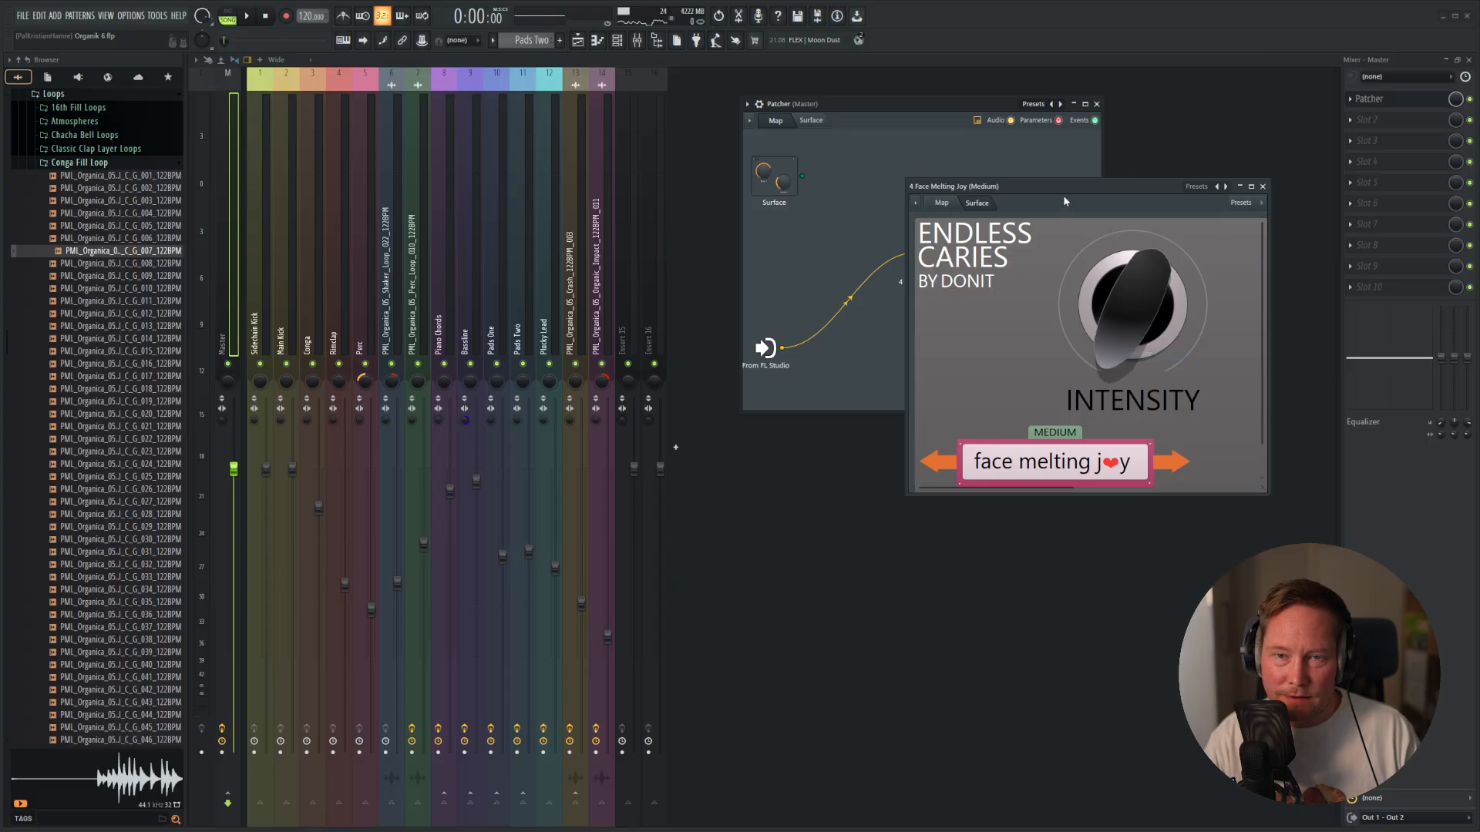
left_click_drag(1205, 191, 1274, 175)
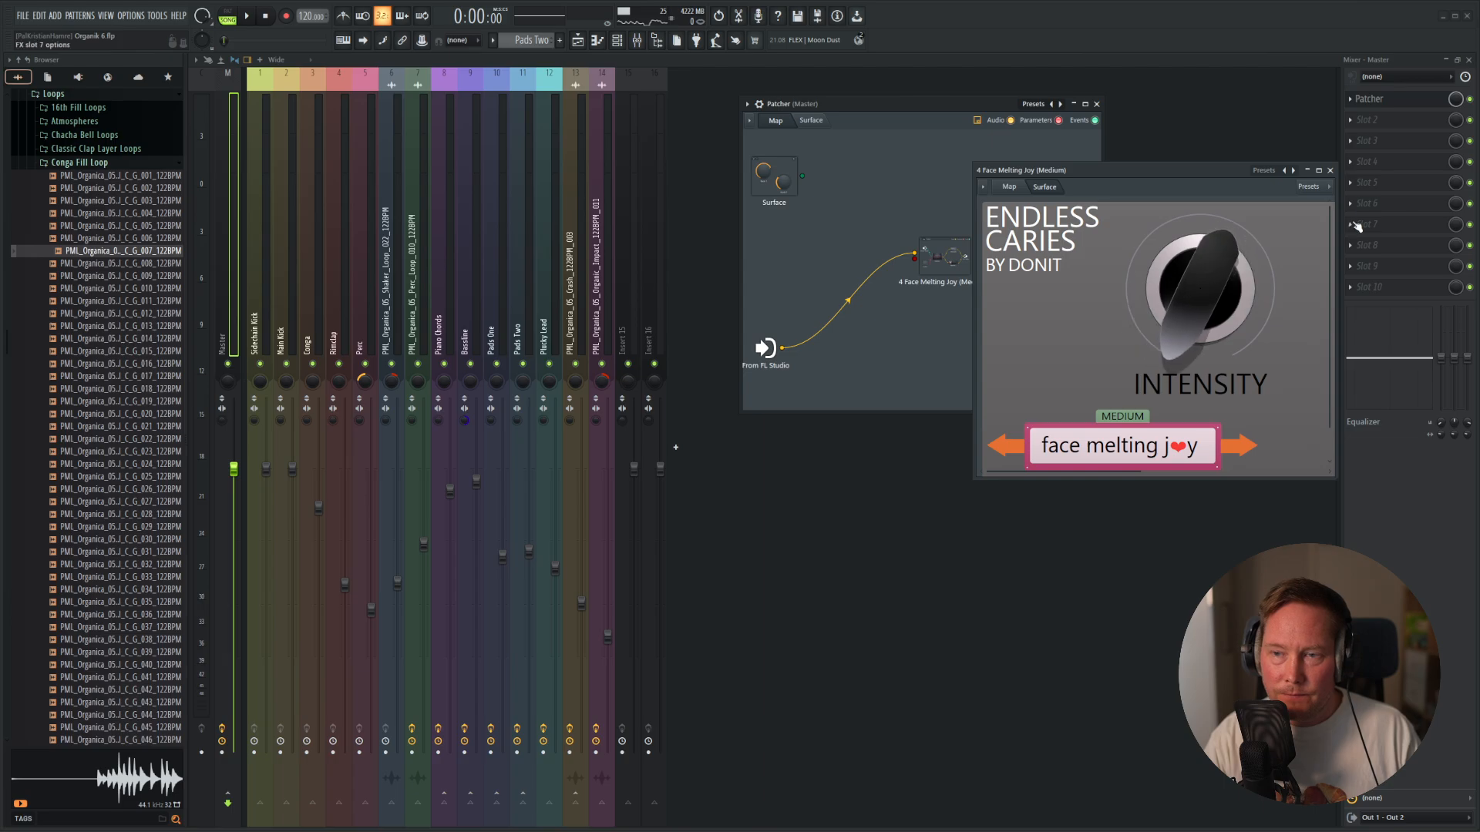
left_click(1330, 171)
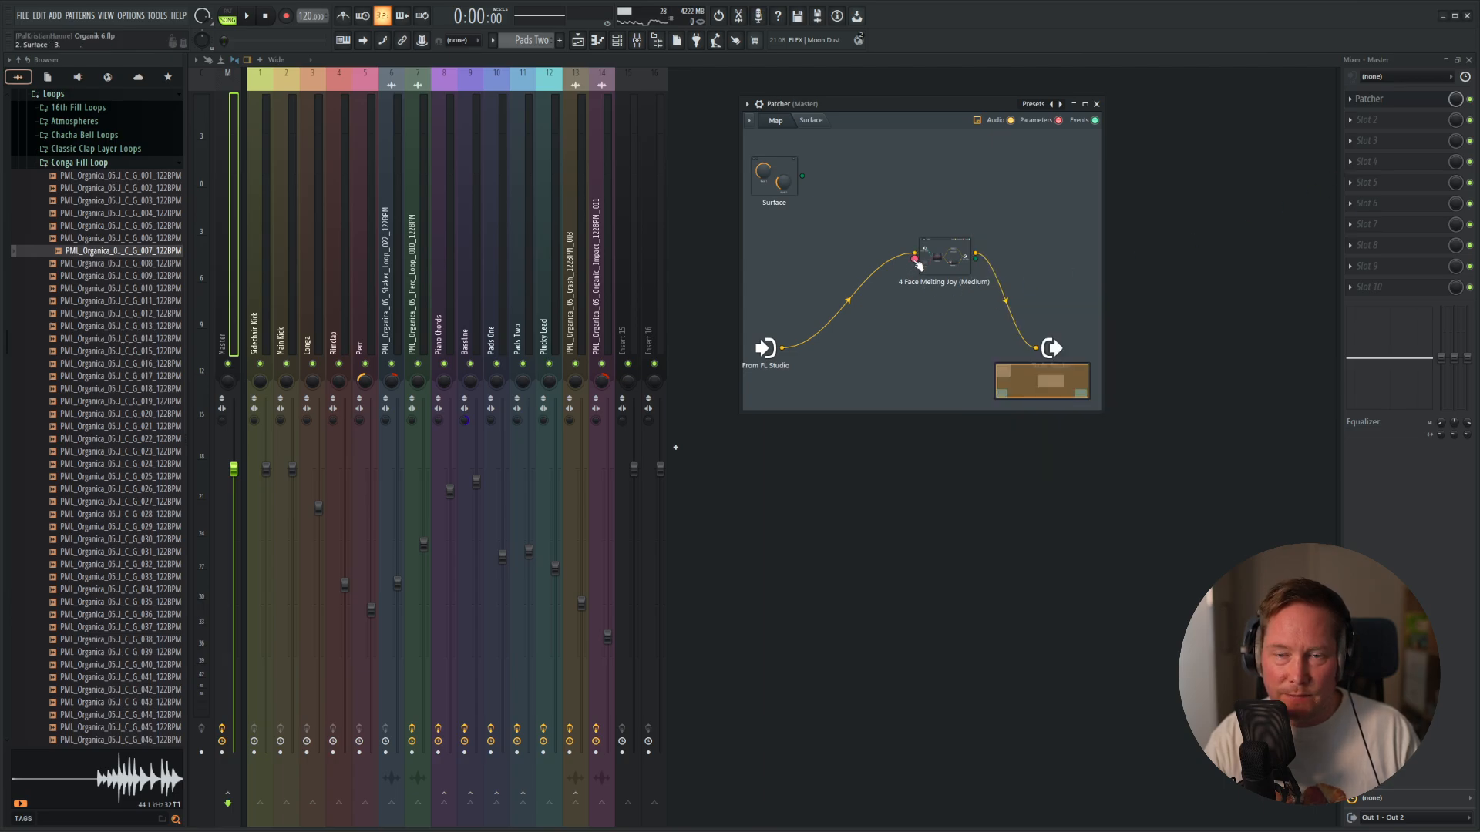
Create an automation clip for the Face Melting Joy Intensity parameter and return to the playlist.
right_click(915, 262)
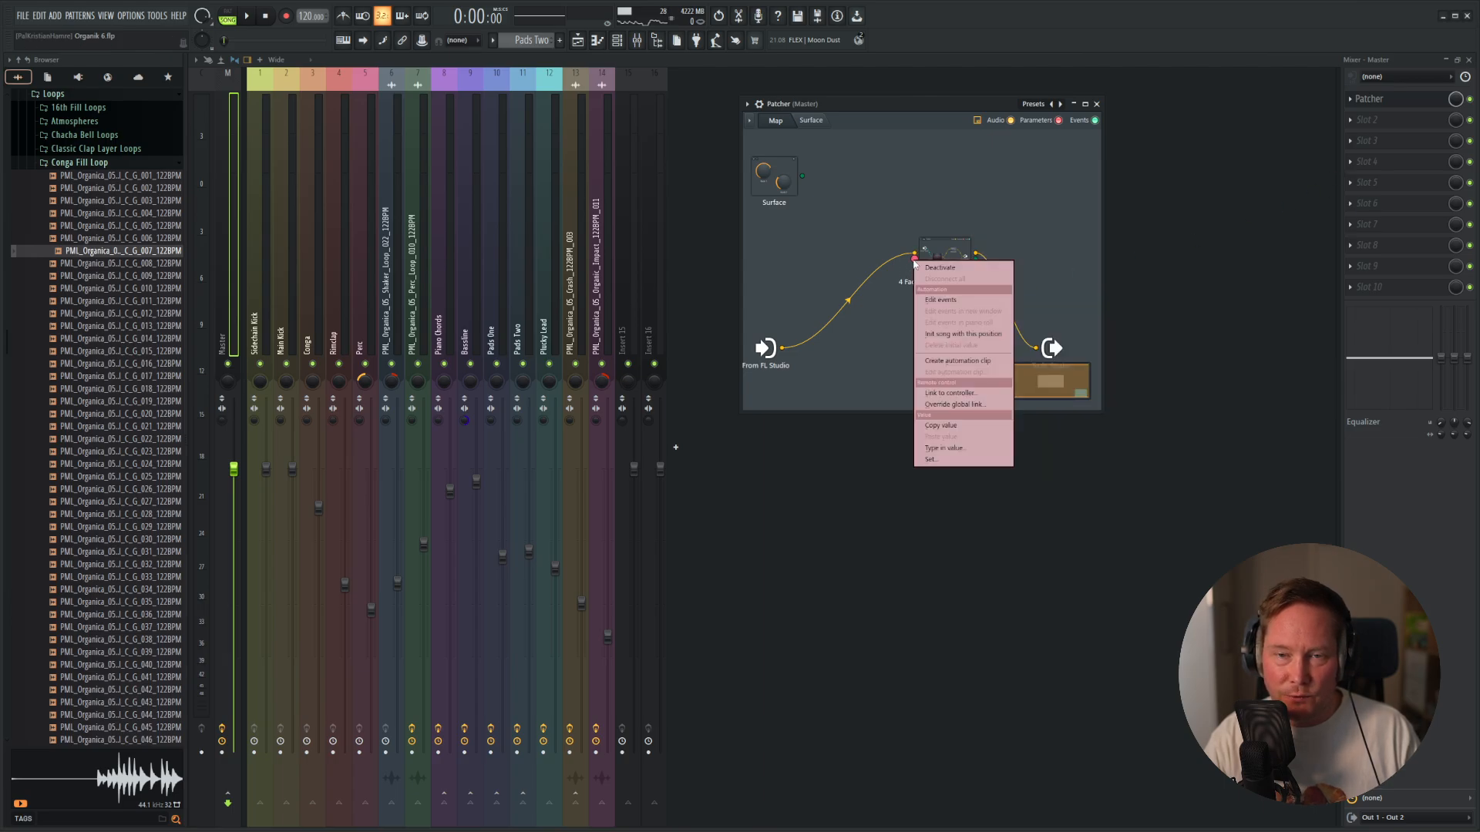
left_click(951, 362)
left_click(1097, 105)
key("F5")
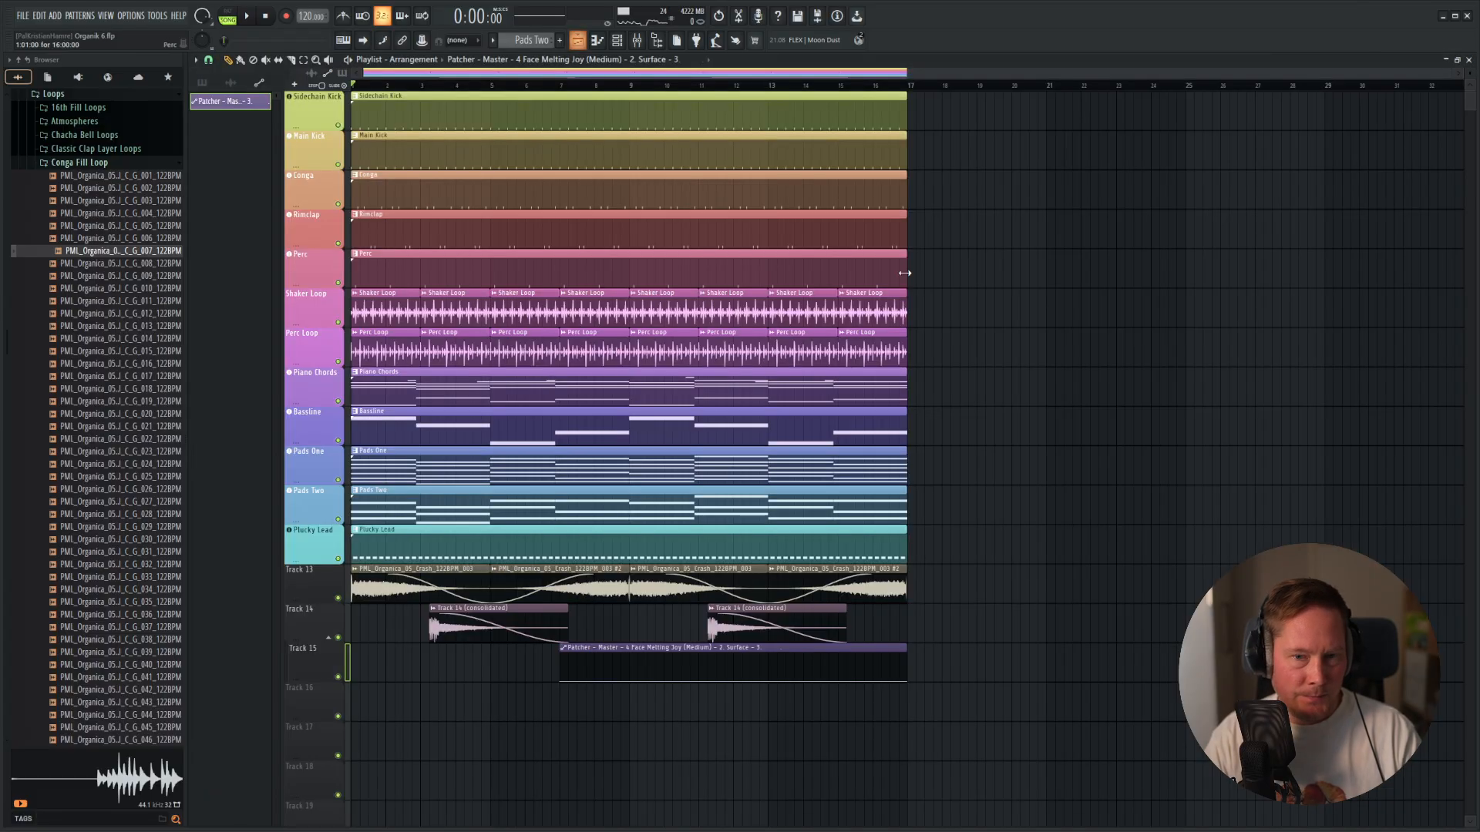
Fit the Intensity automation clip on Track 15 to start at bar 1 and add a control point at bar 9.
left_click_drag(904, 652, 741, 661)
left_click(697, 686)
right_click(696, 685)
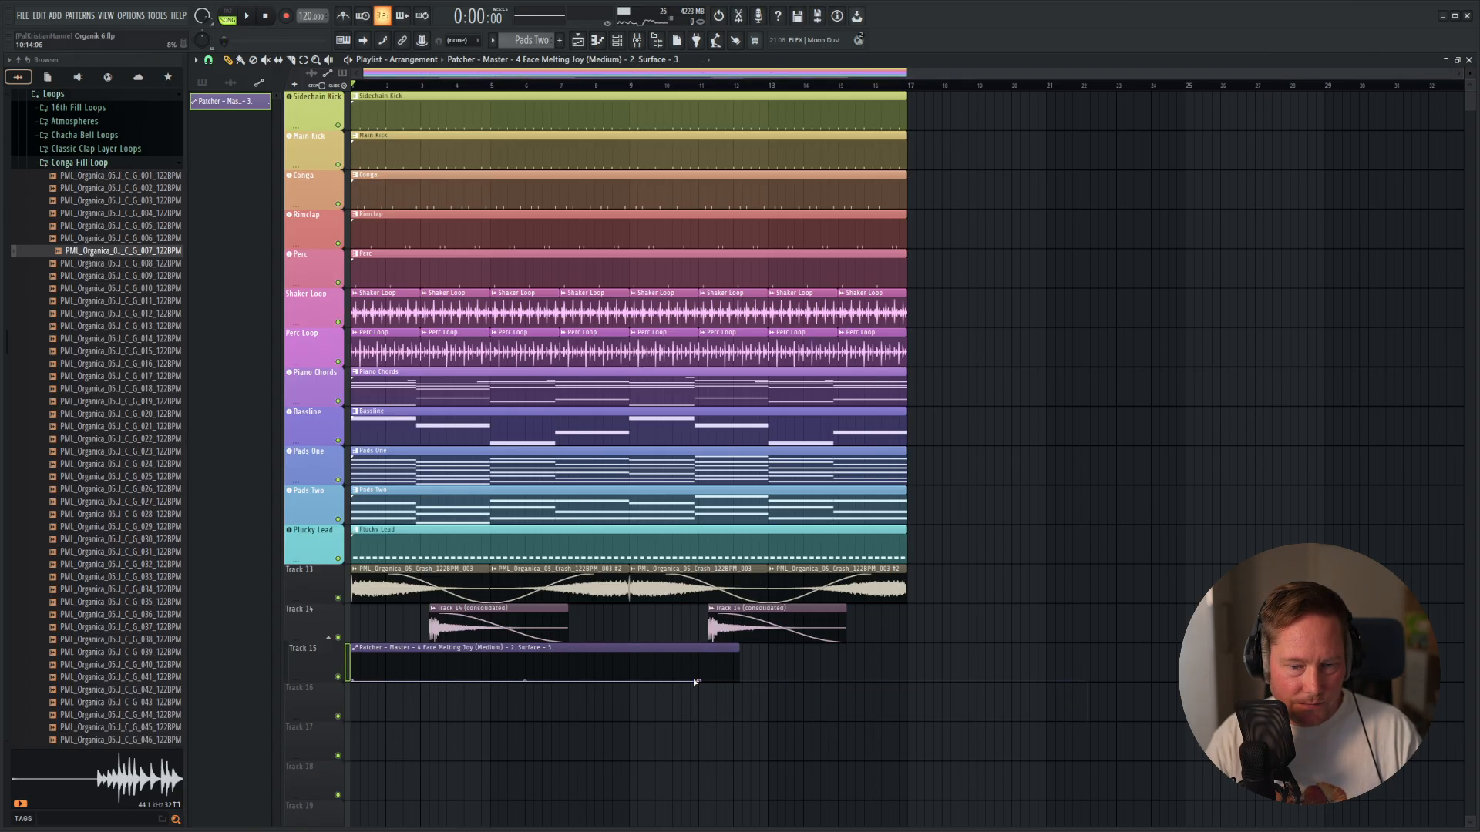
scroll(631, 700, "up", 8)
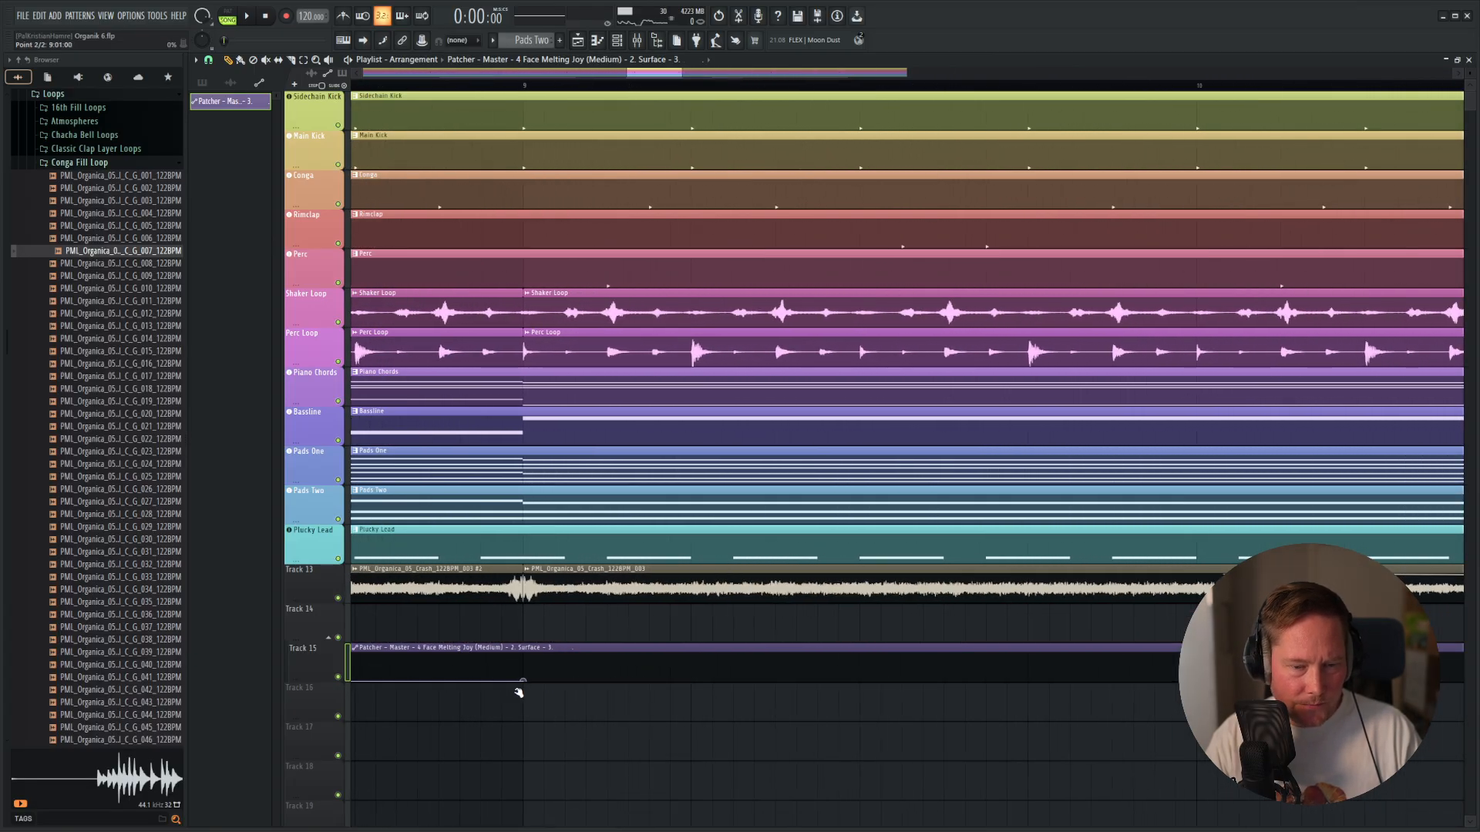
scroll(698, 703, "down", 8)
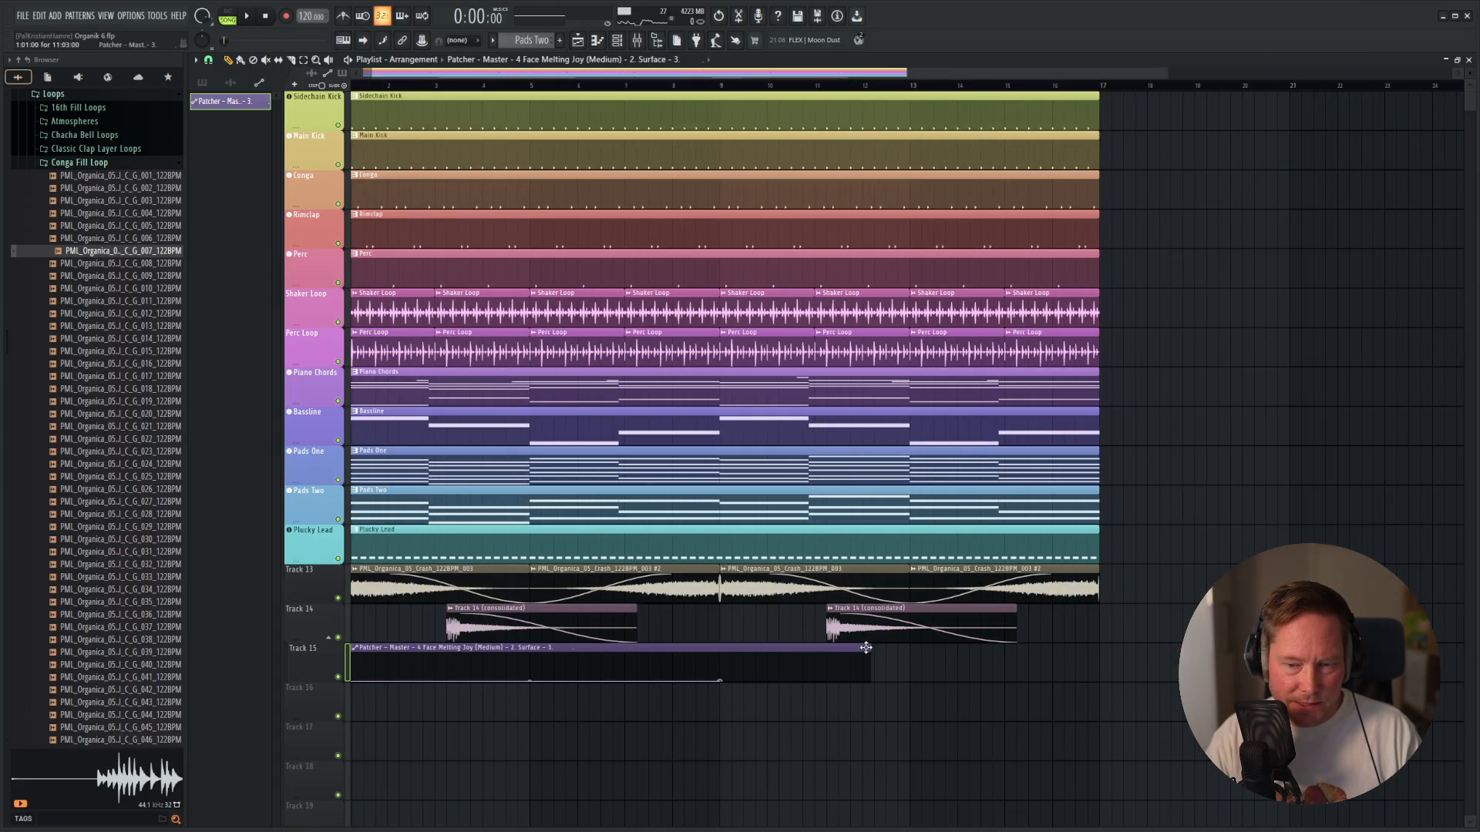
Extend the Intensity automation clip to bar 13 and shape a gradual rise that drops sharply to zero at bar 9.
left_click_drag(865, 648, 906, 649)
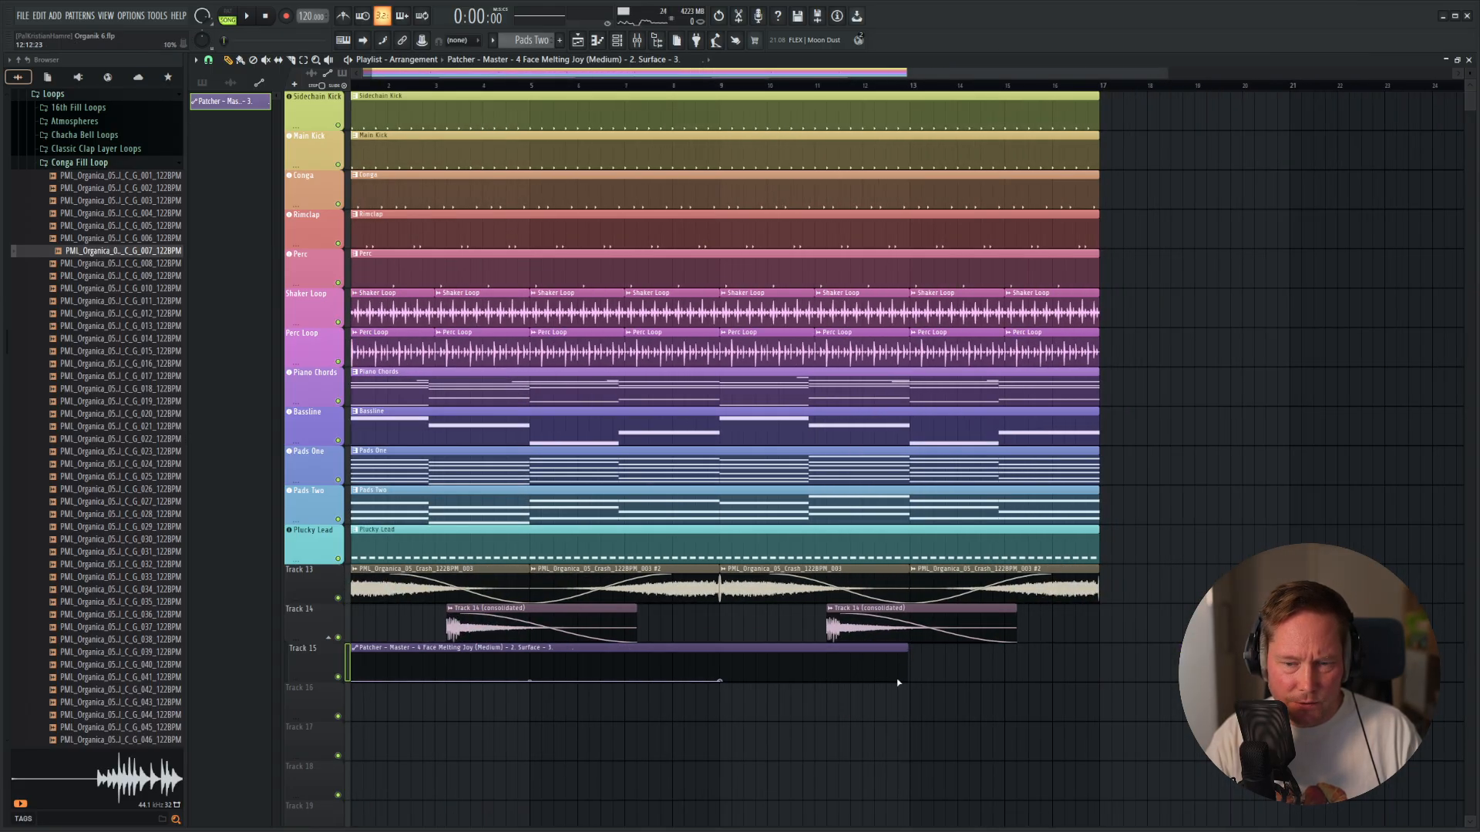
scroll(898, 682, "up", 4)
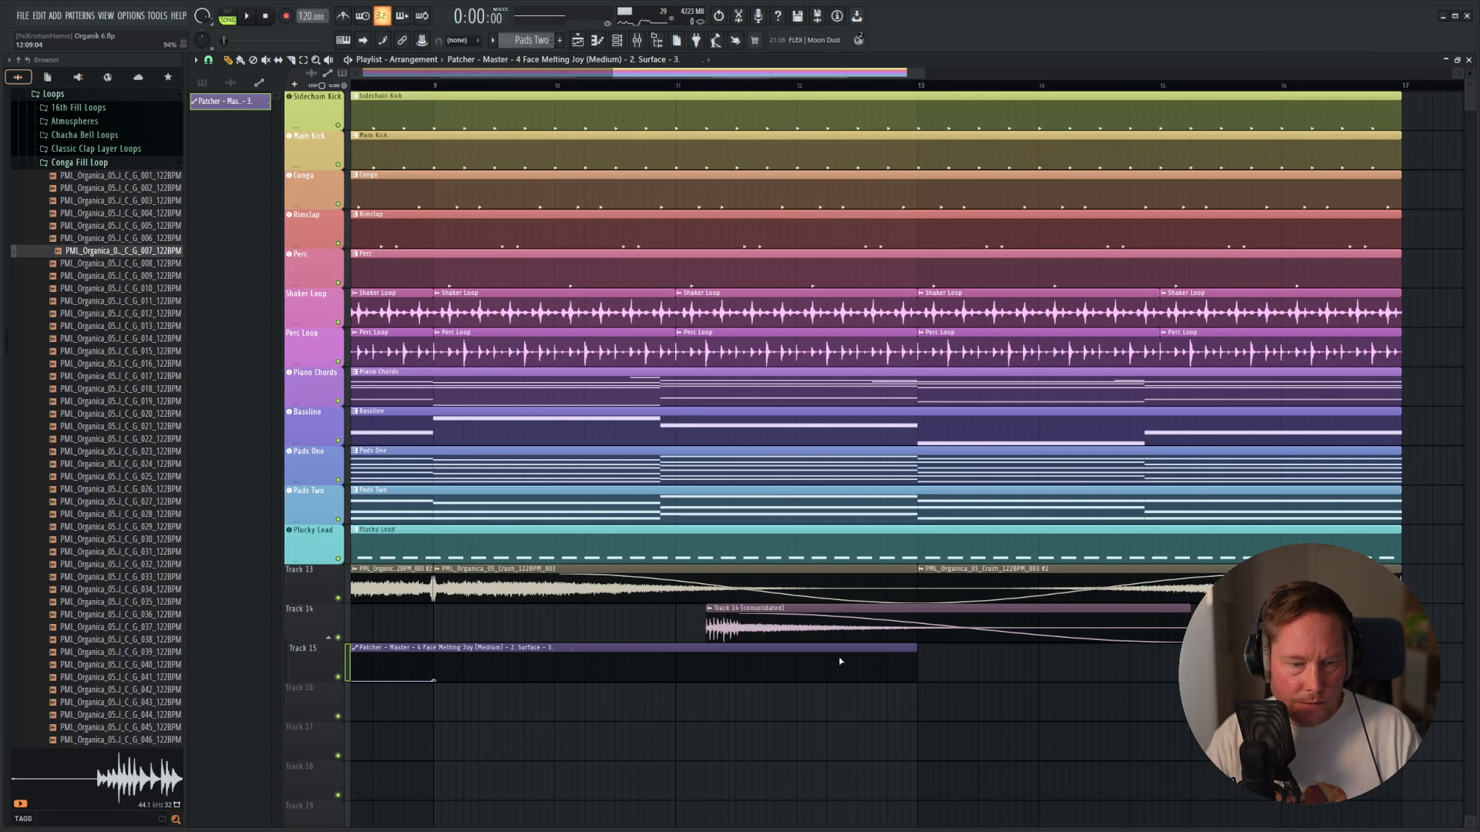
scroll(460, 667, "up", 4)
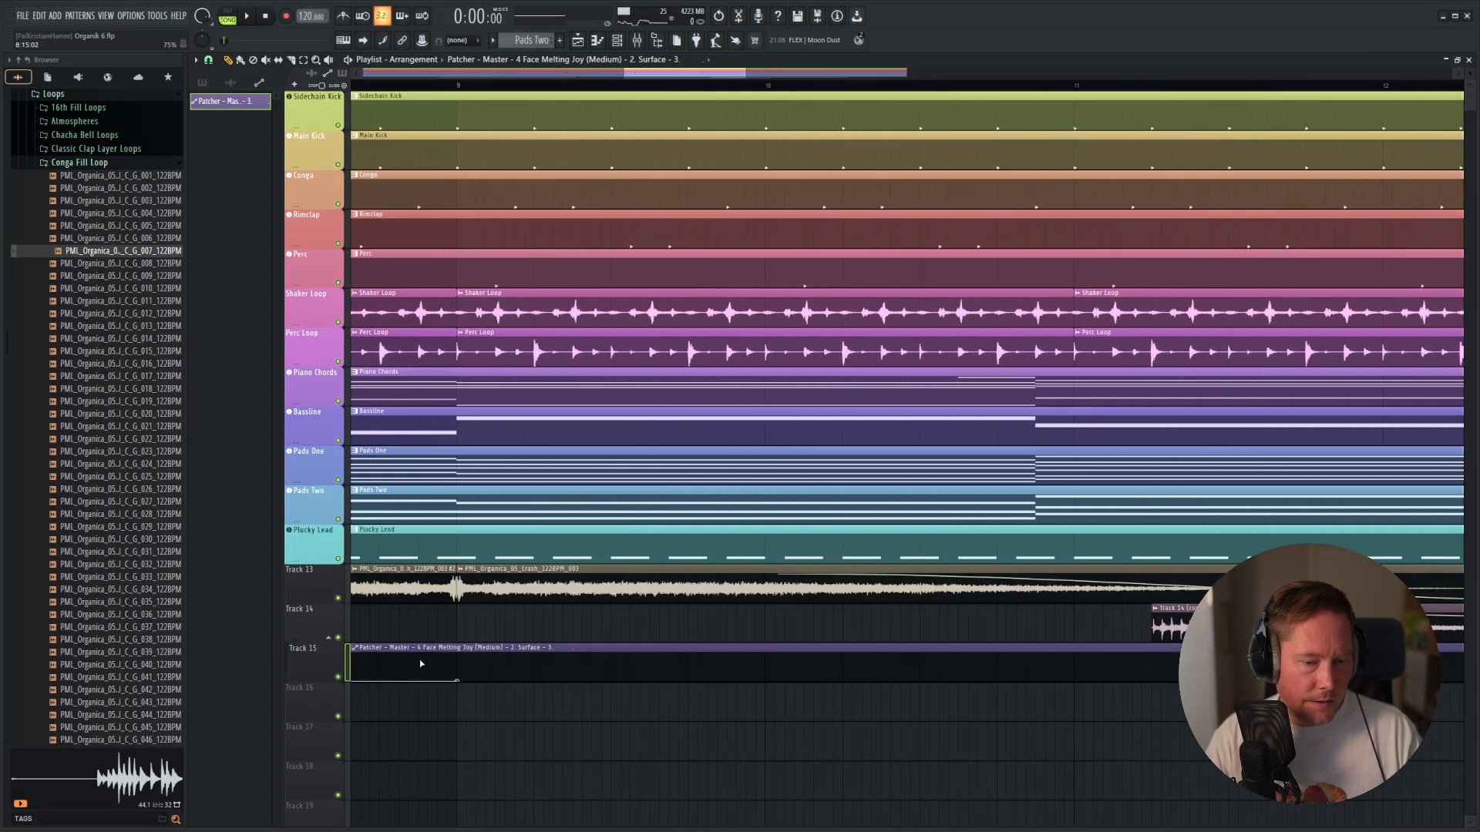
scroll(455, 675, "down", 8)
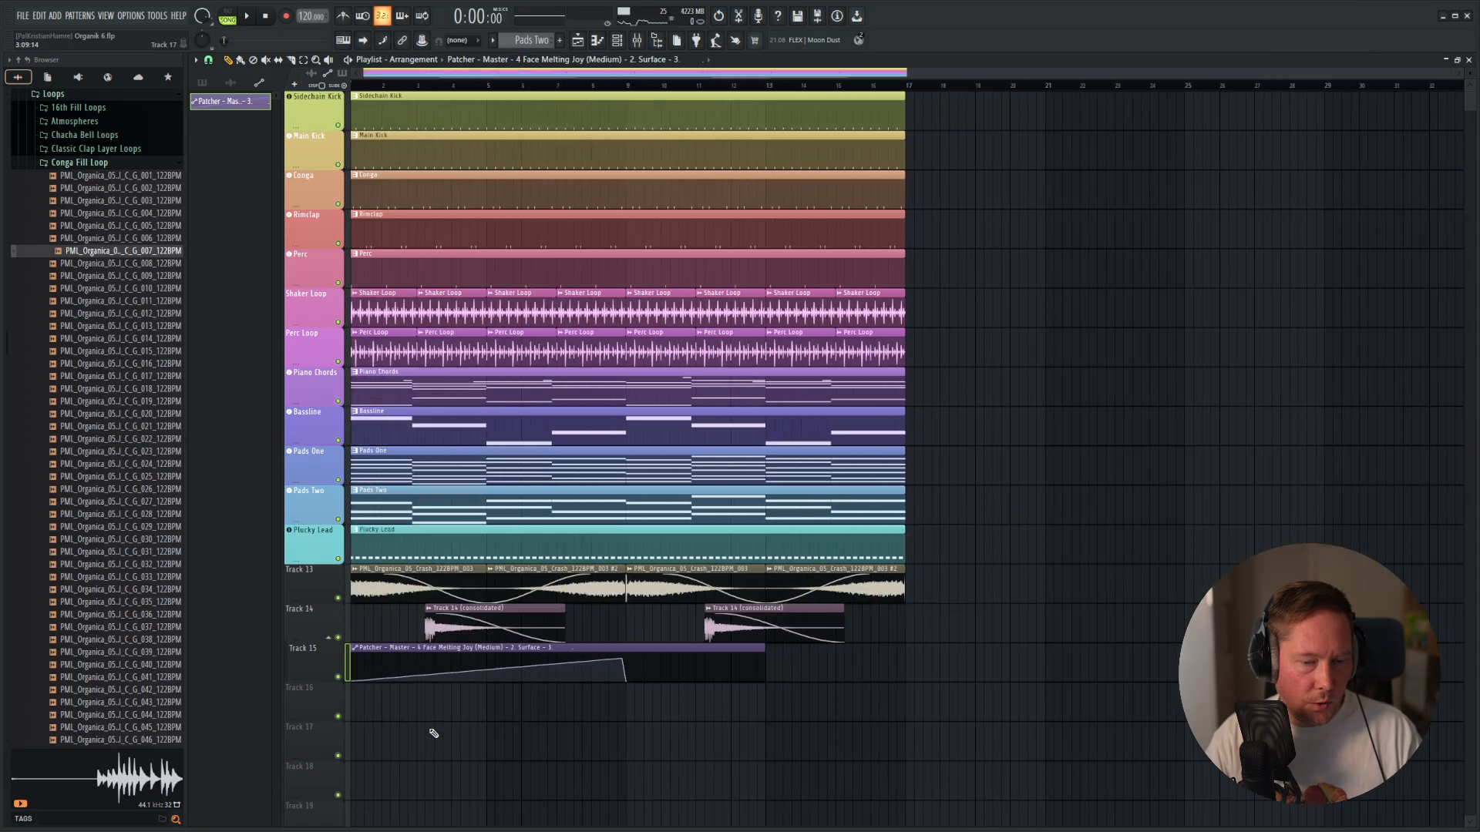
Curve the falling segment of the Intensity automation just before bar 9 while the loop plays.
key("space")
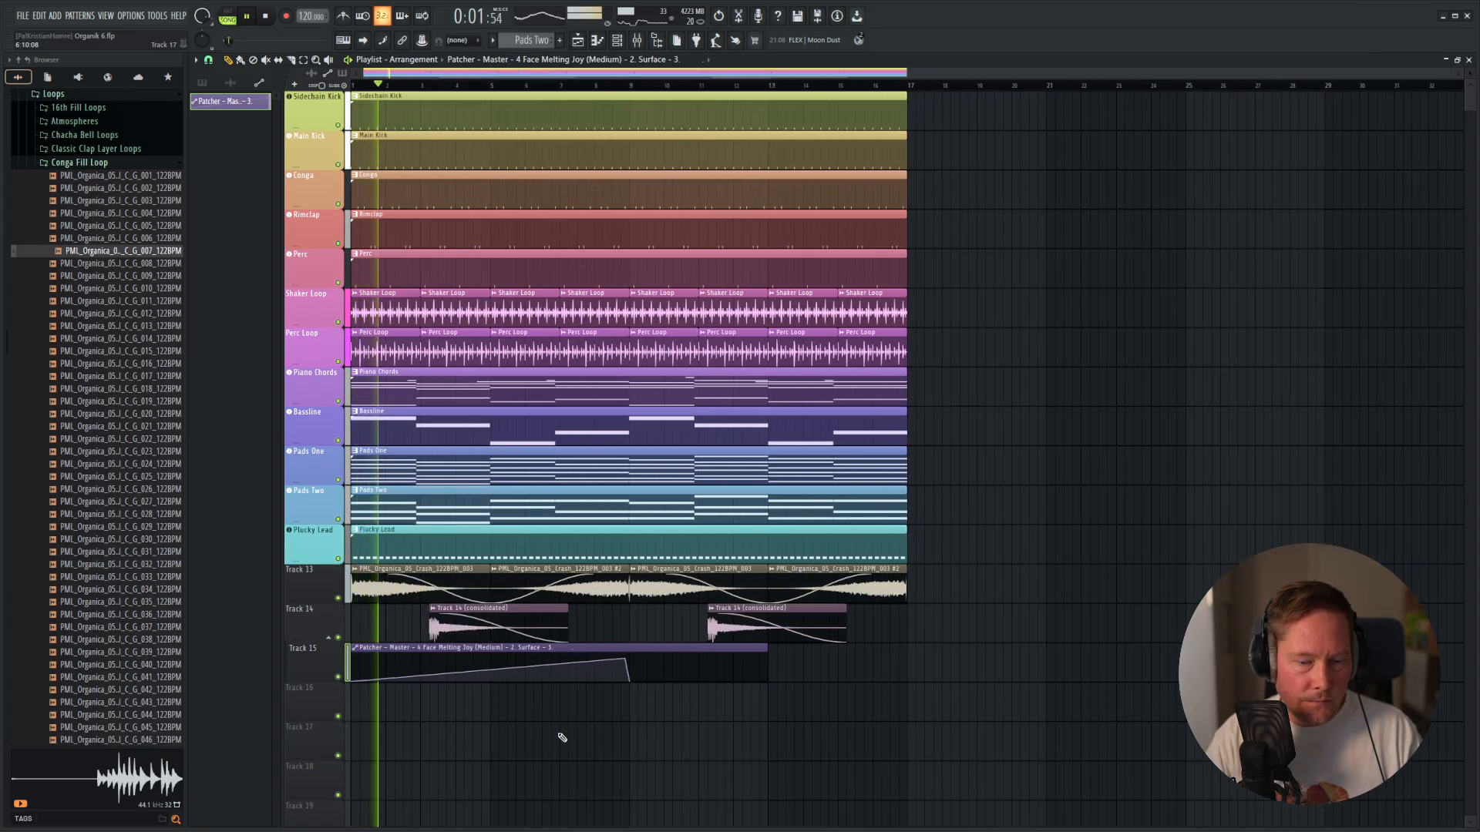
scroll(629, 675, "up", 4)
scroll(630, 678, "up", 3)
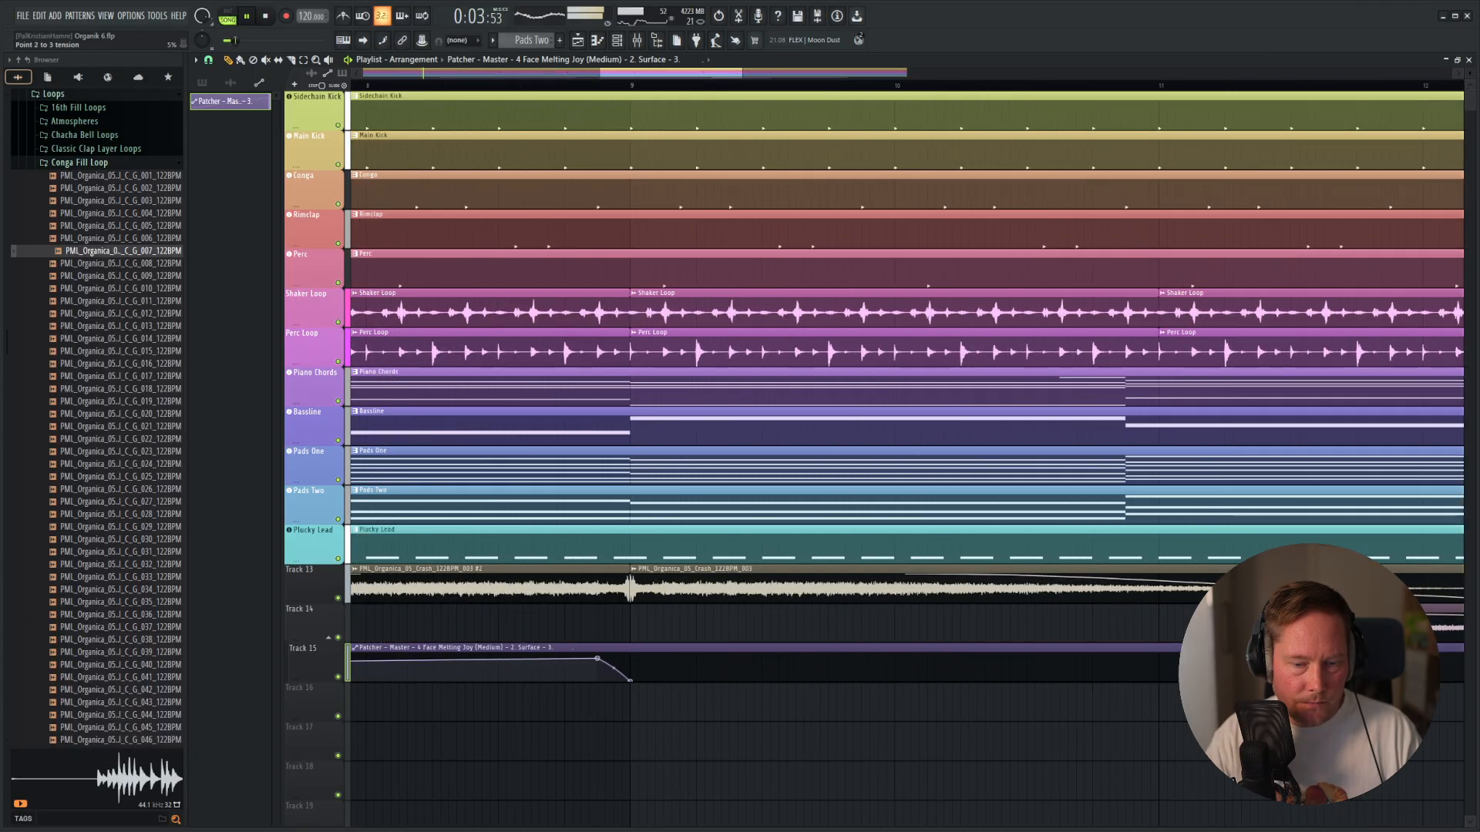
left_click_drag(613, 669, 614, 663)
scroll(623, 682, "down", 5)
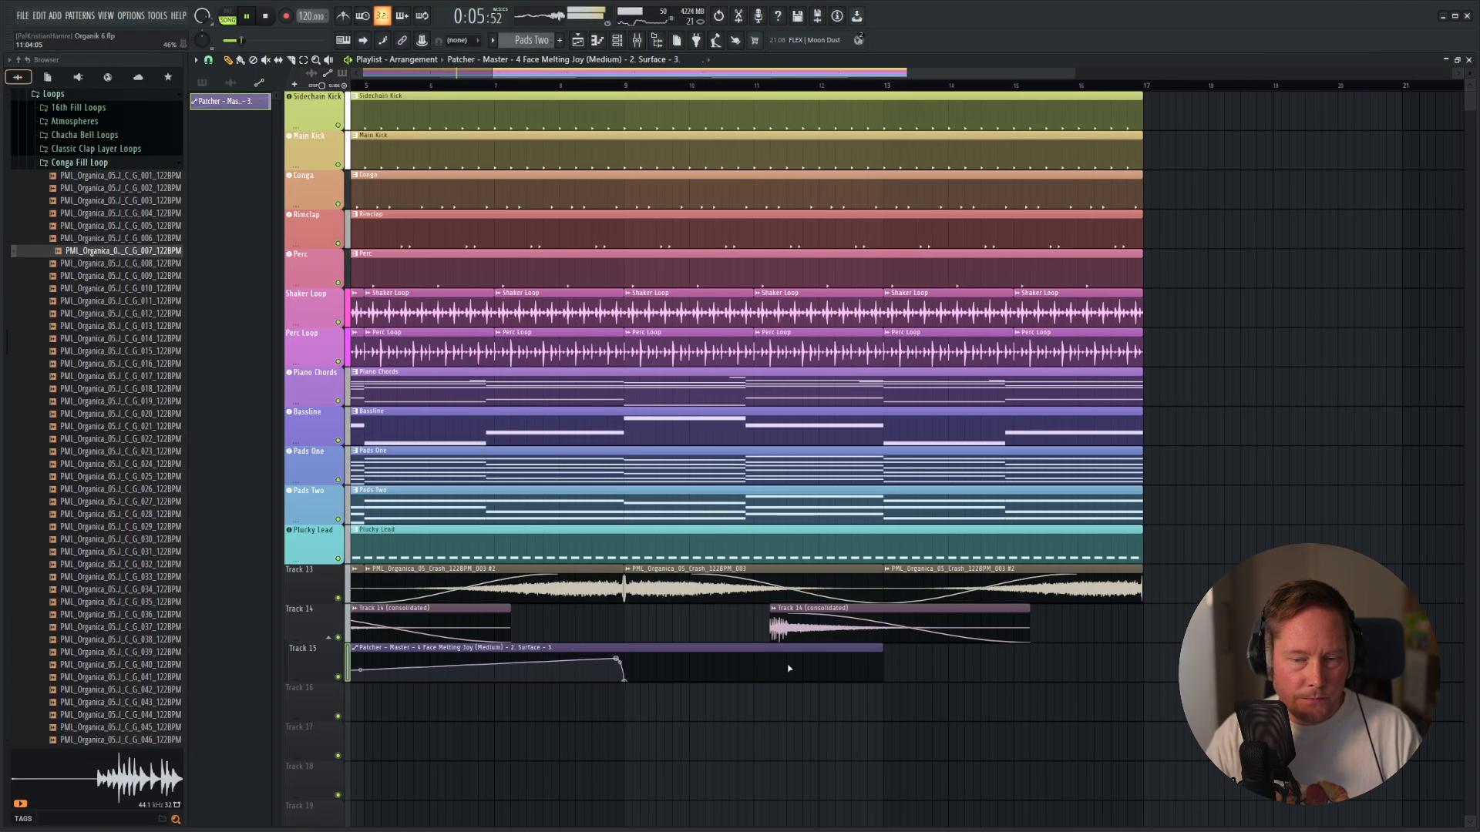
Trim the Intensity automation clip on Track 15 so that it ends at bar 9.
scroll(711, 694, "up", 5)
scroll(783, 693, "down", 4)
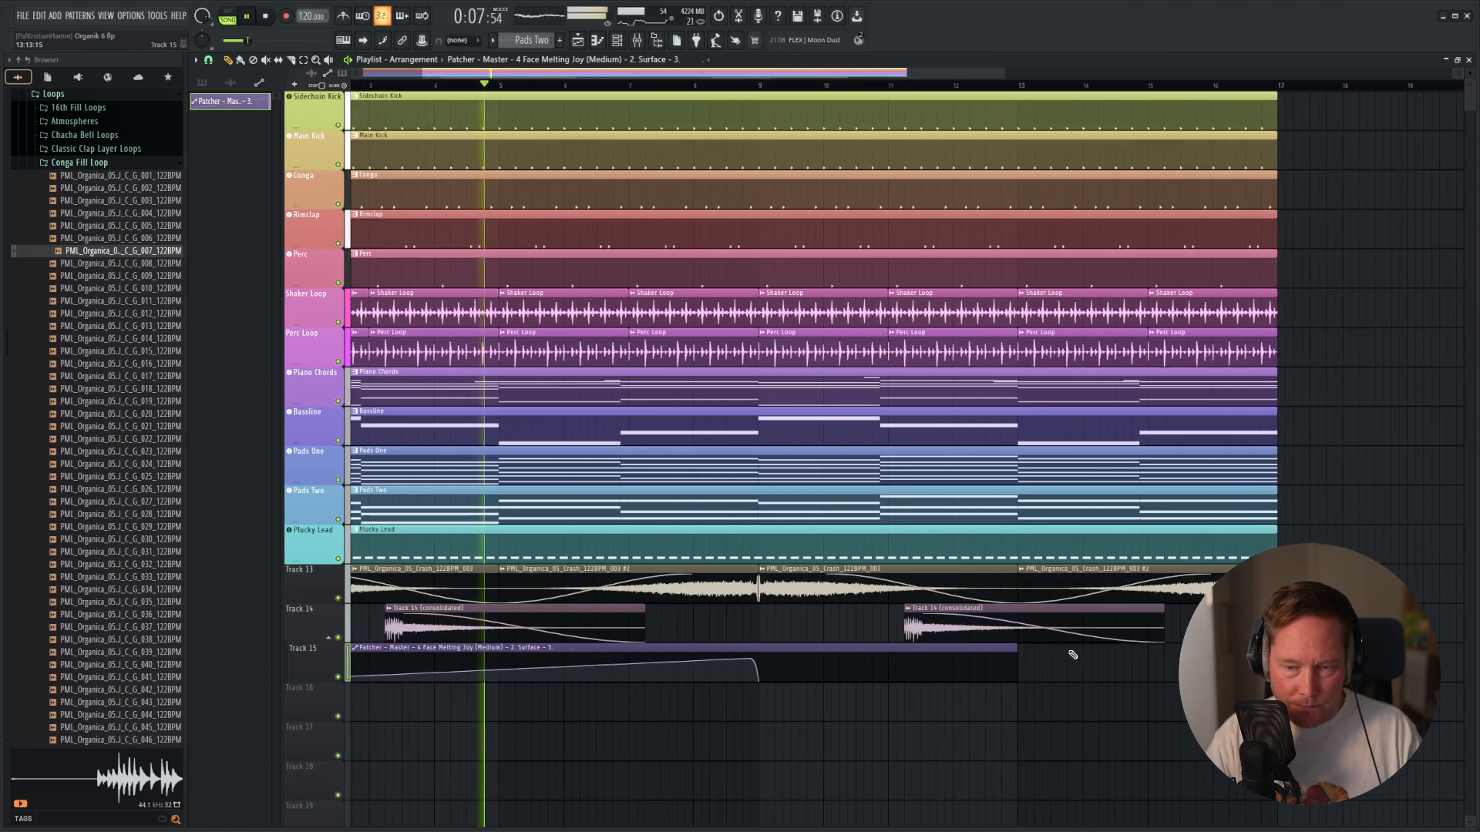
left_click_drag(1014, 648, 762, 649)
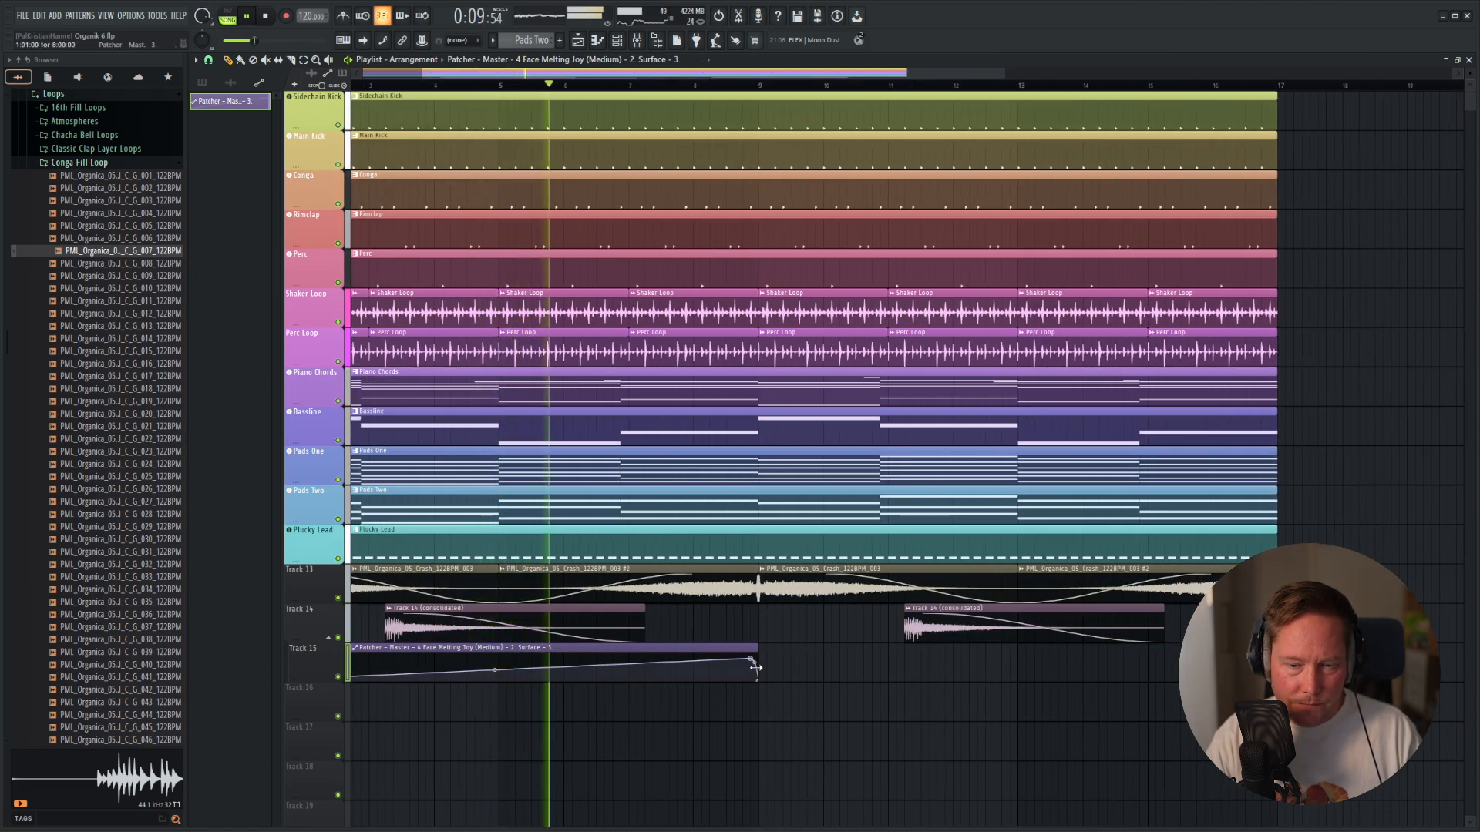
Play the loop through and check the Intensity automation's fall at bar 9 against the full arrangement.
scroll(758, 678, "up", 4)
scroll(771, 678, "up", 2)
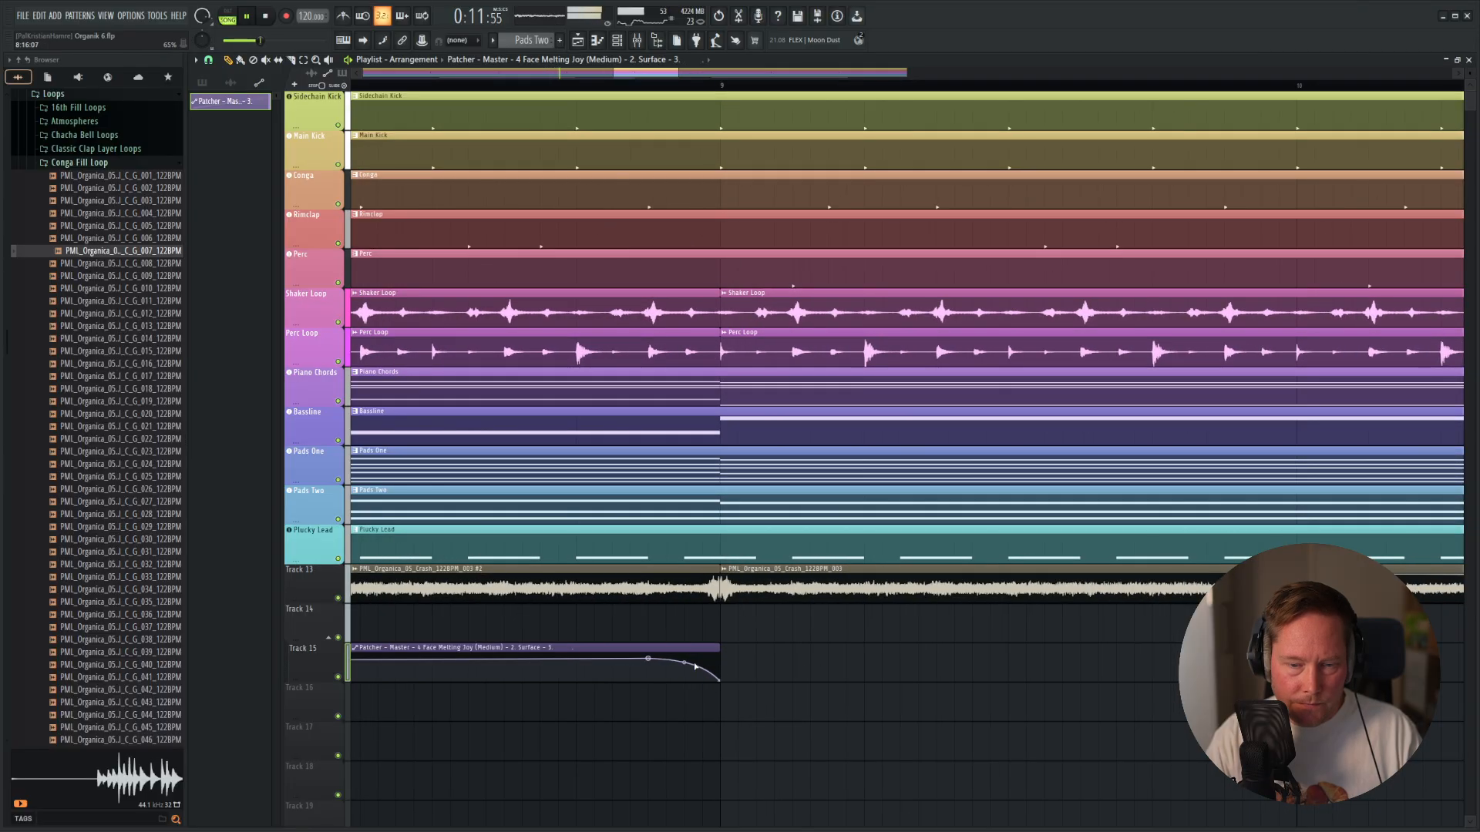
scroll(779, 650, "down", 5)
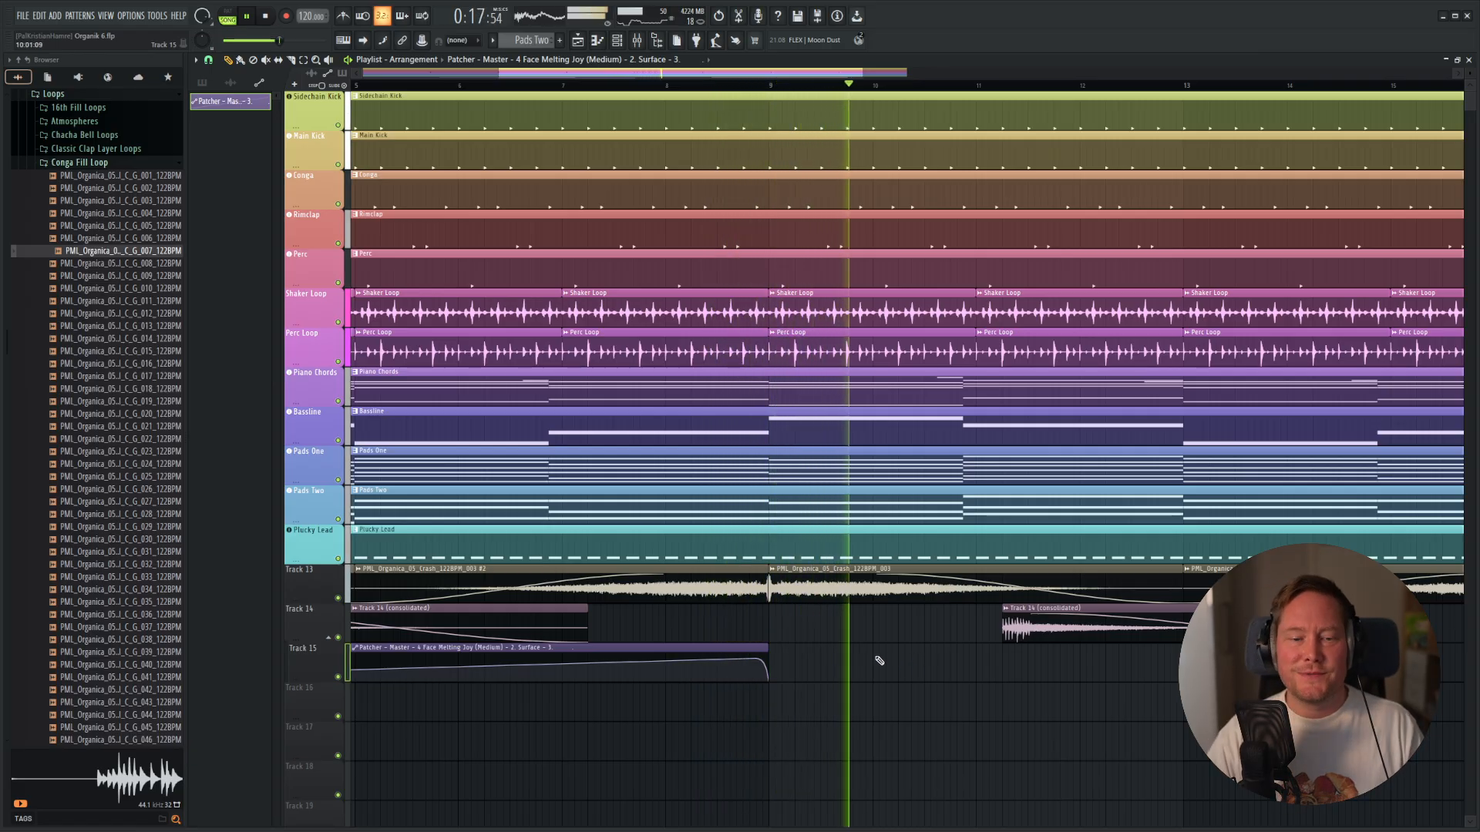
scroll(880, 661, "down", 6)
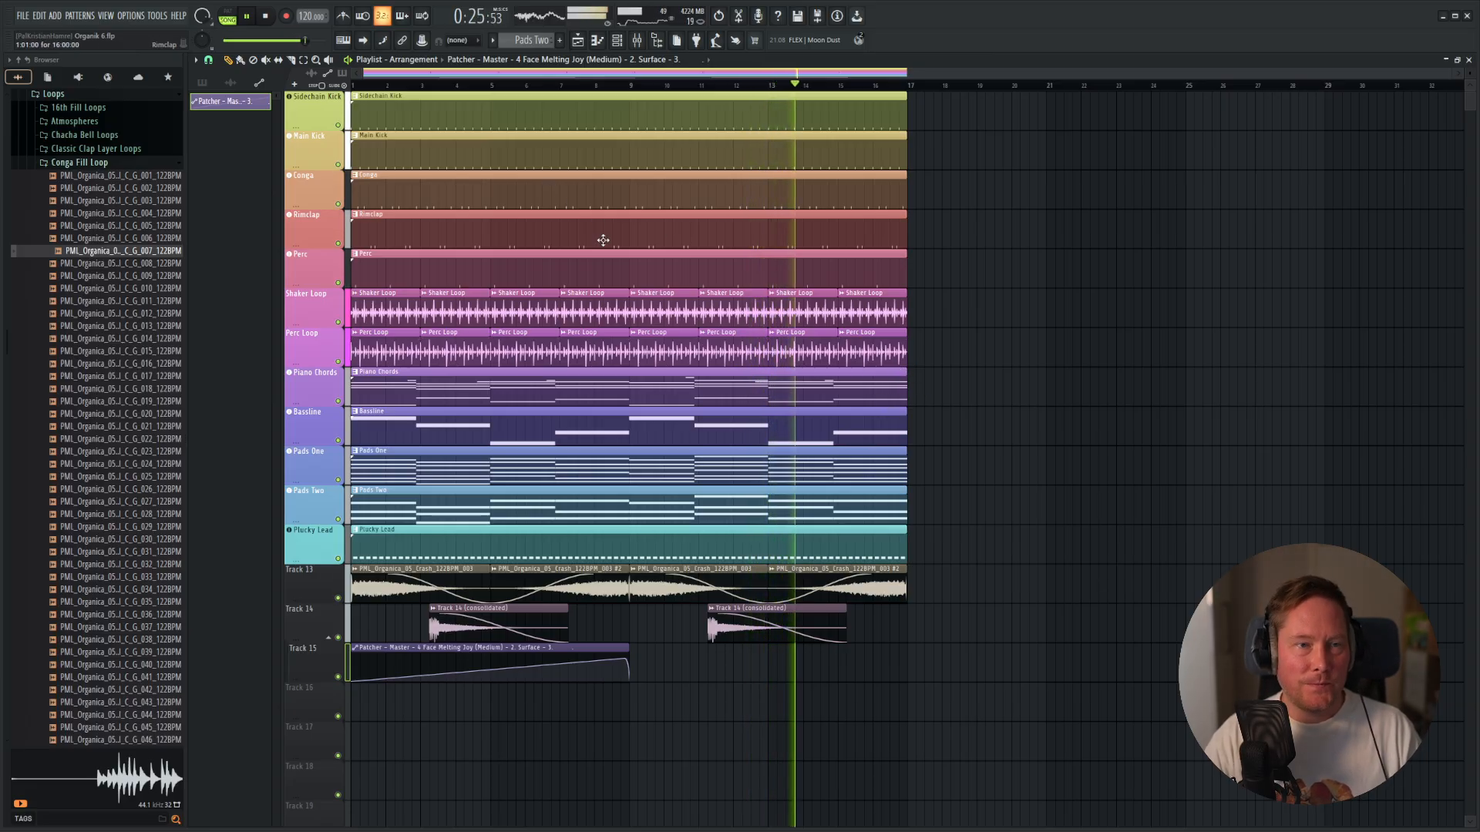
key("space")
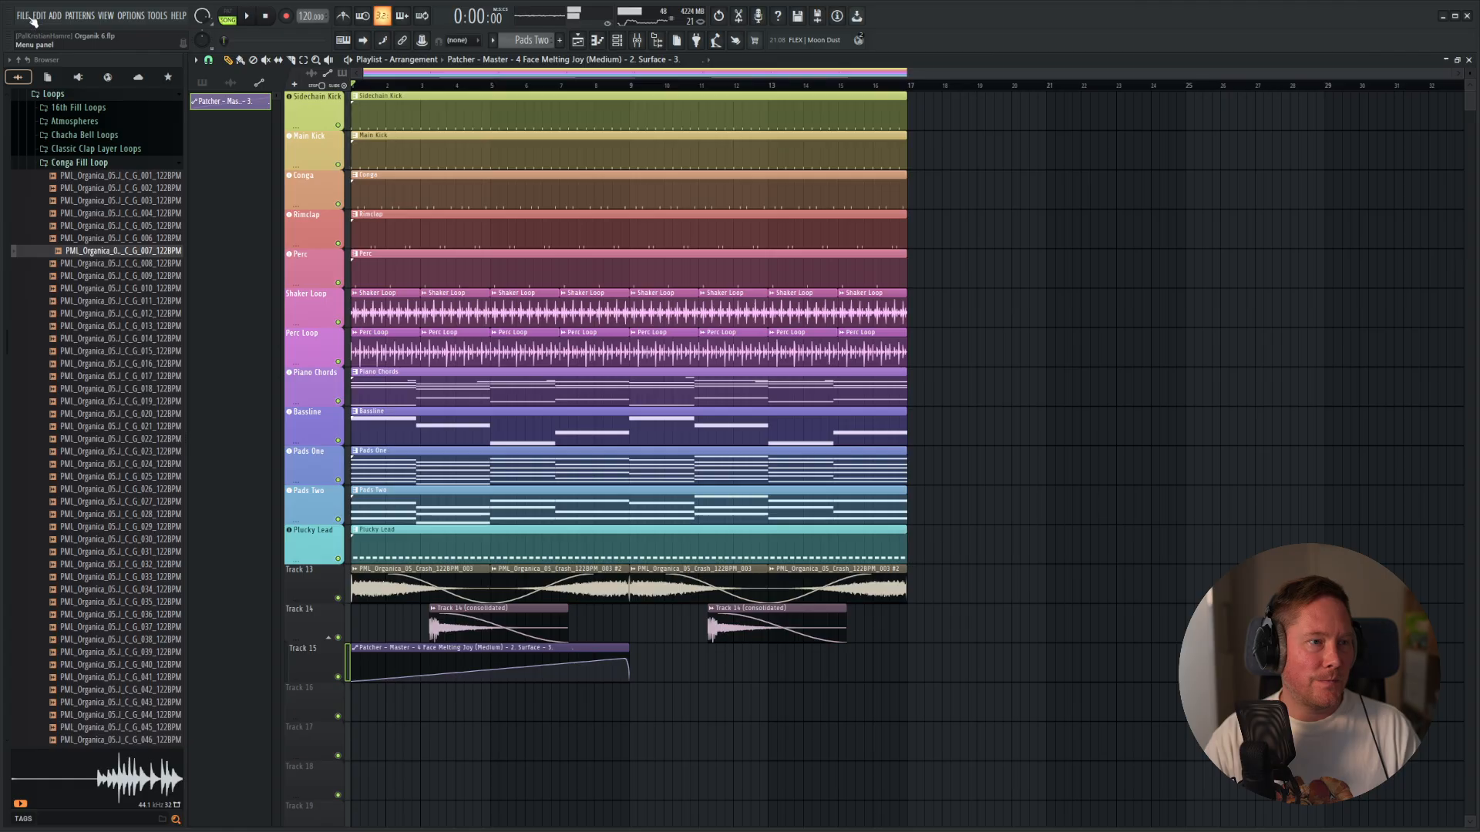
left_click(34, 14)
mouse_move(43, 14)
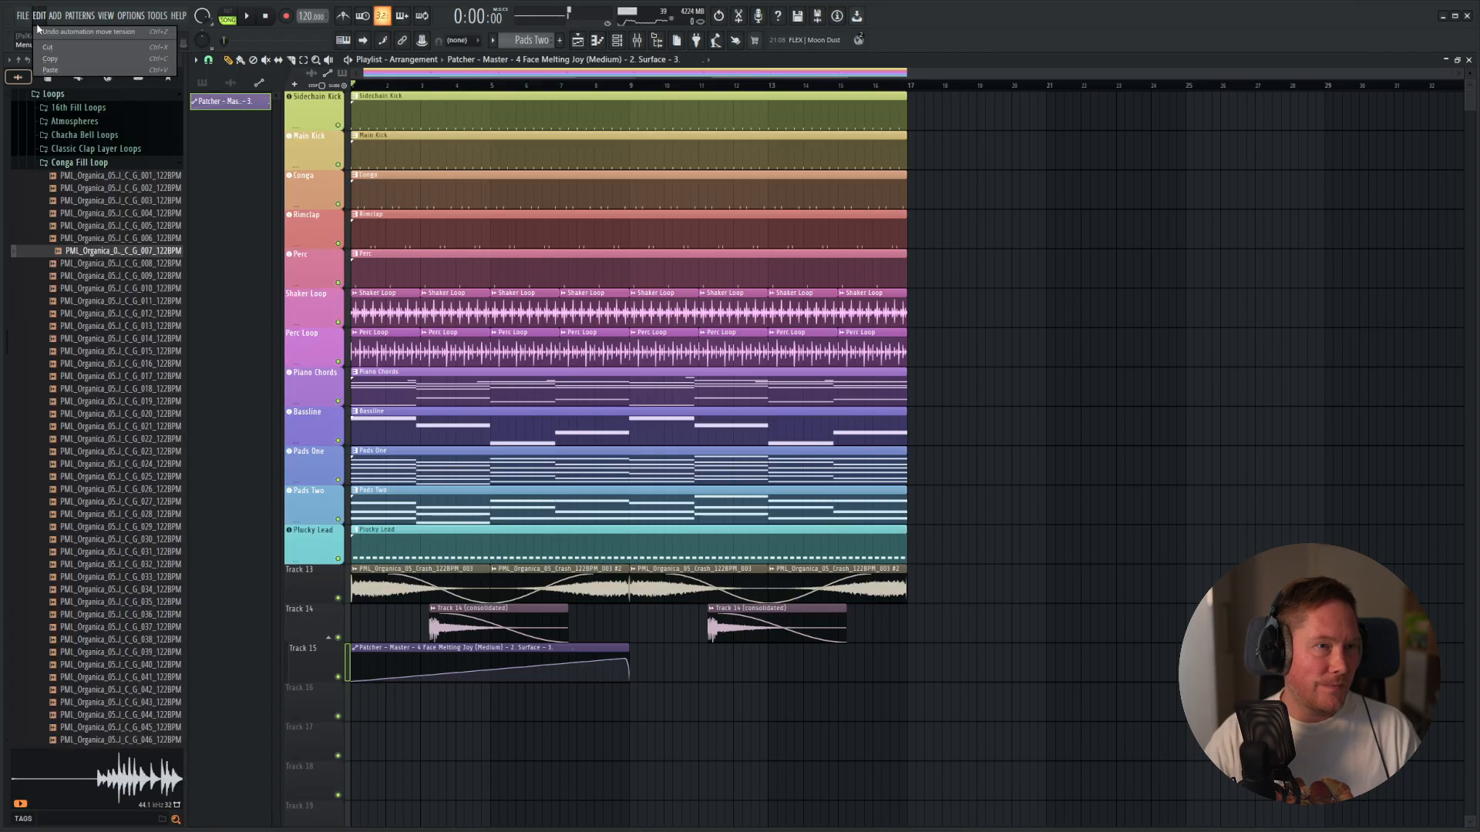
left_click(36, 70)
key("space")
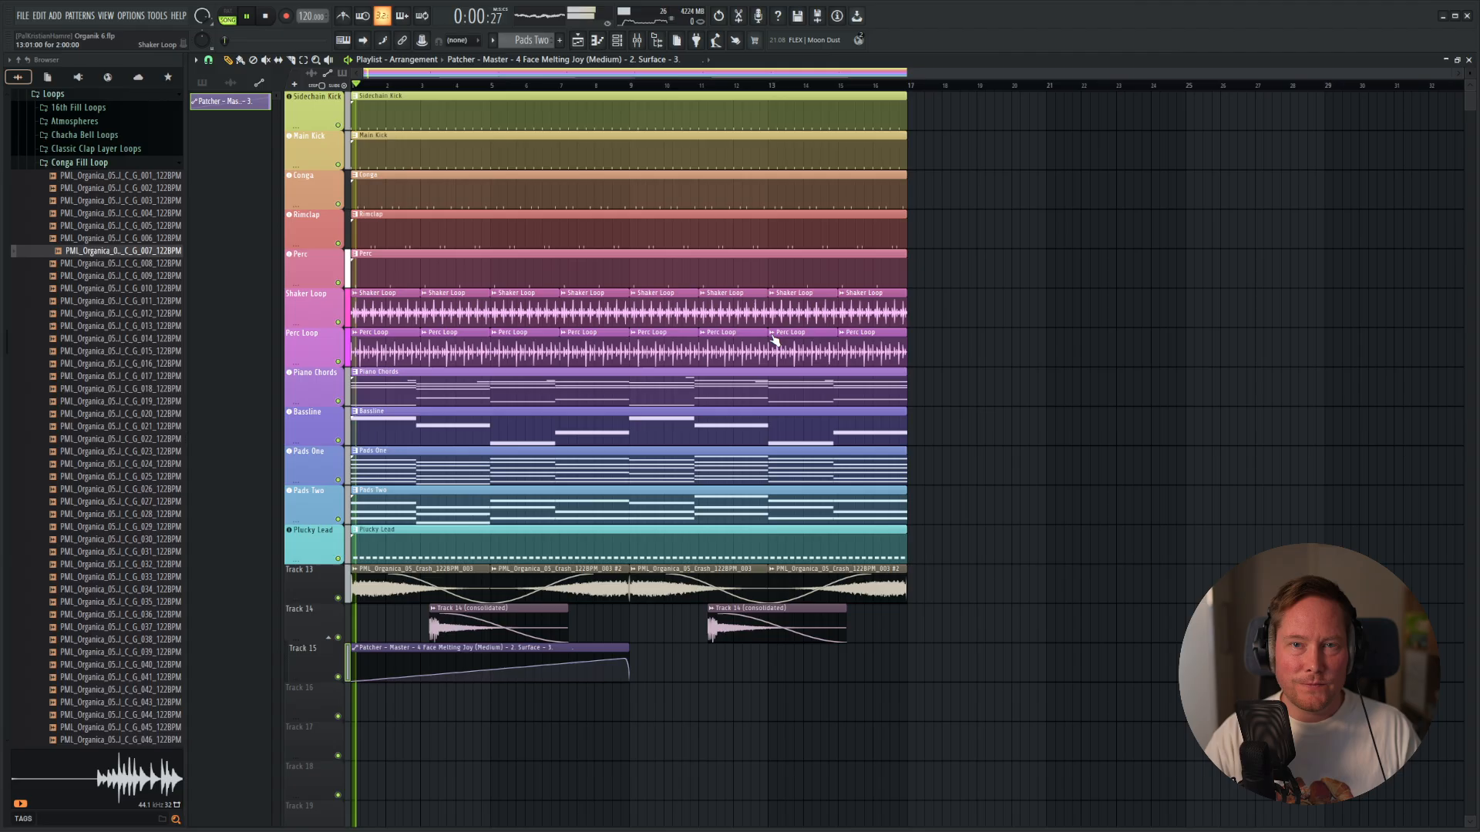
key("space")
Open the 05 African Vocals folder of the Lotus Tunes Afro Deep Afro House Starter Pack in the sample library.
left_click(158, 162)
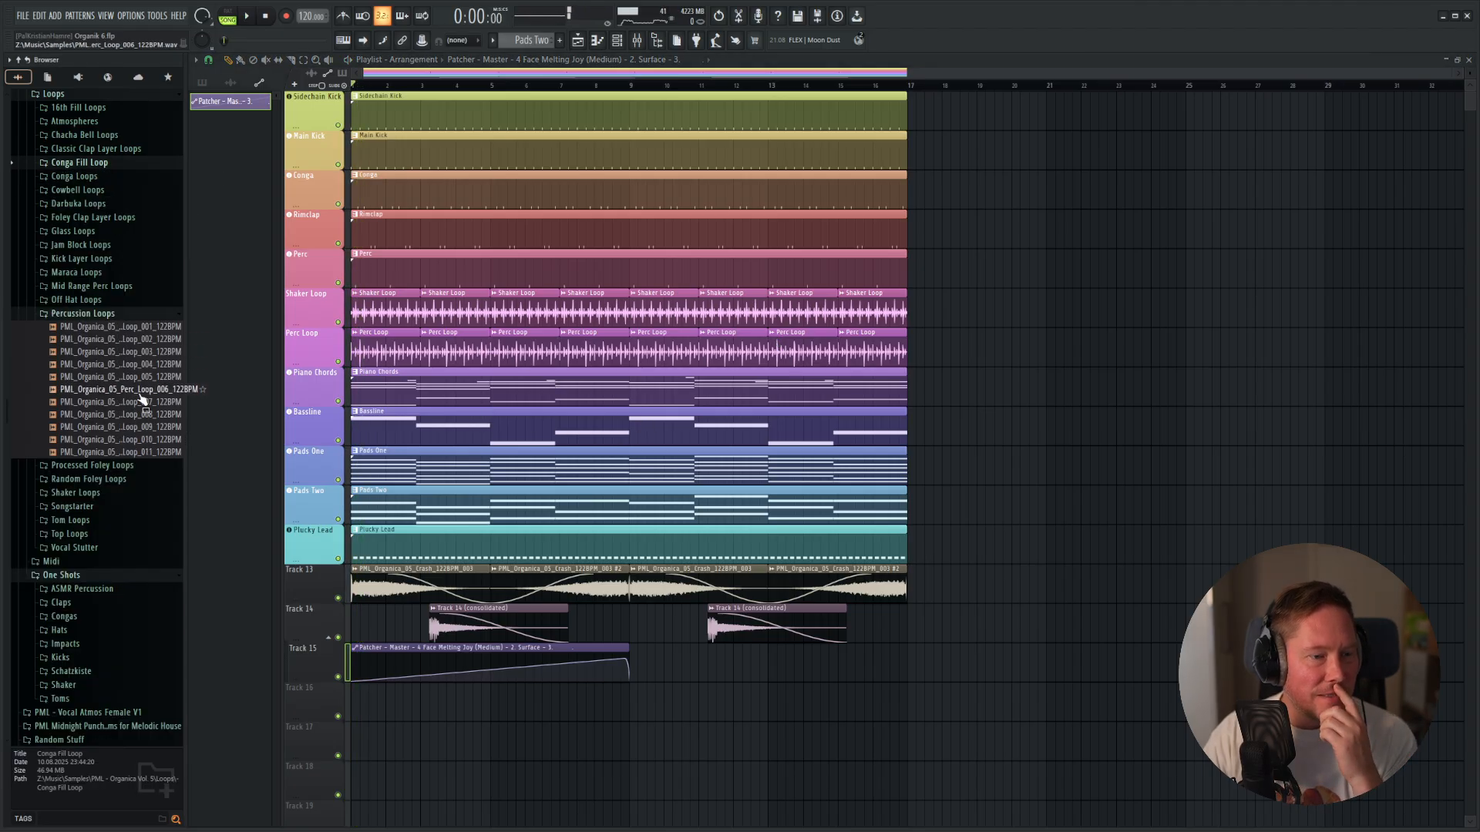
left_click(85, 314)
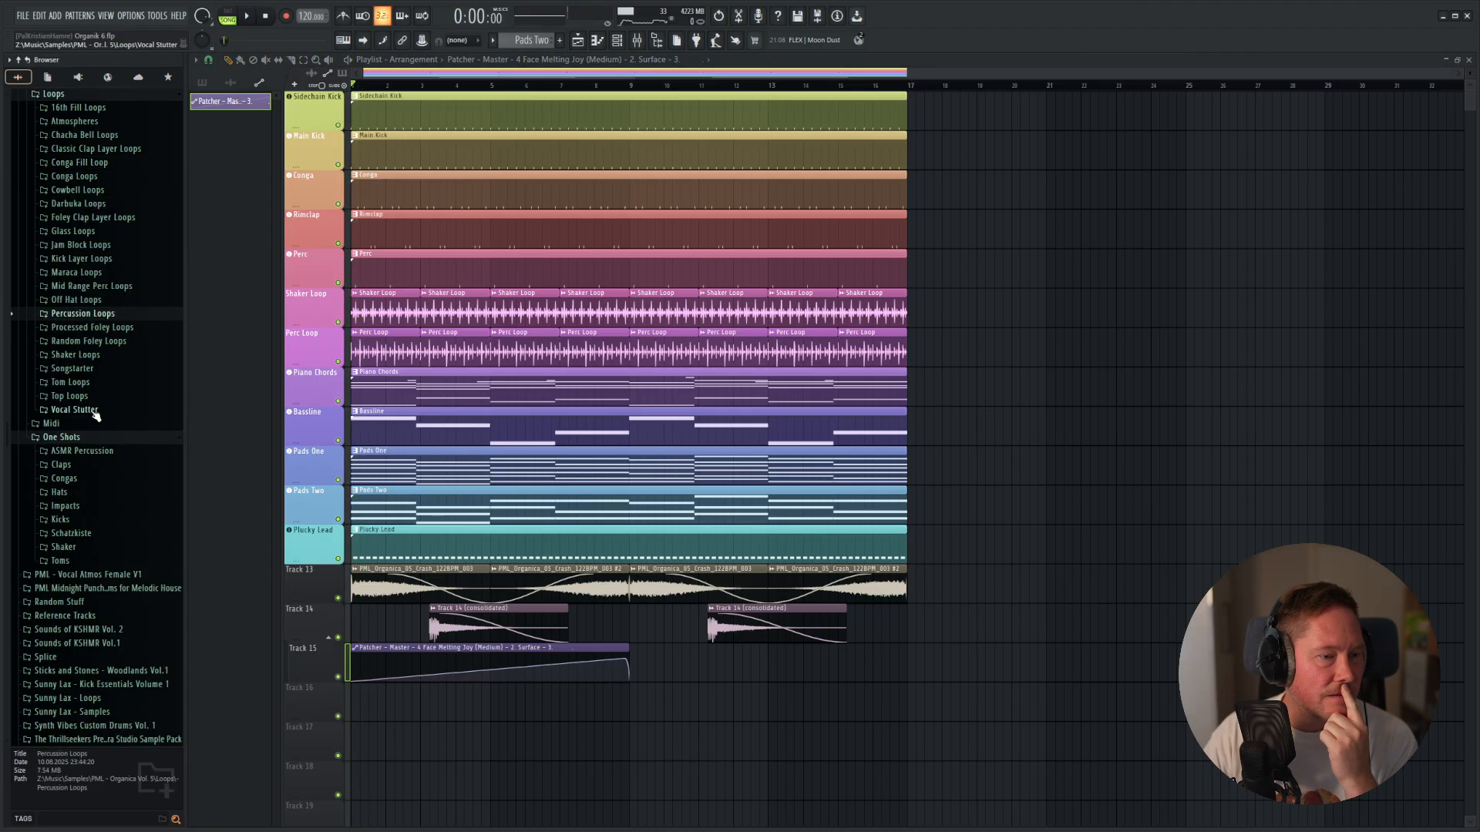
scroll(95, 416, "up", 15)
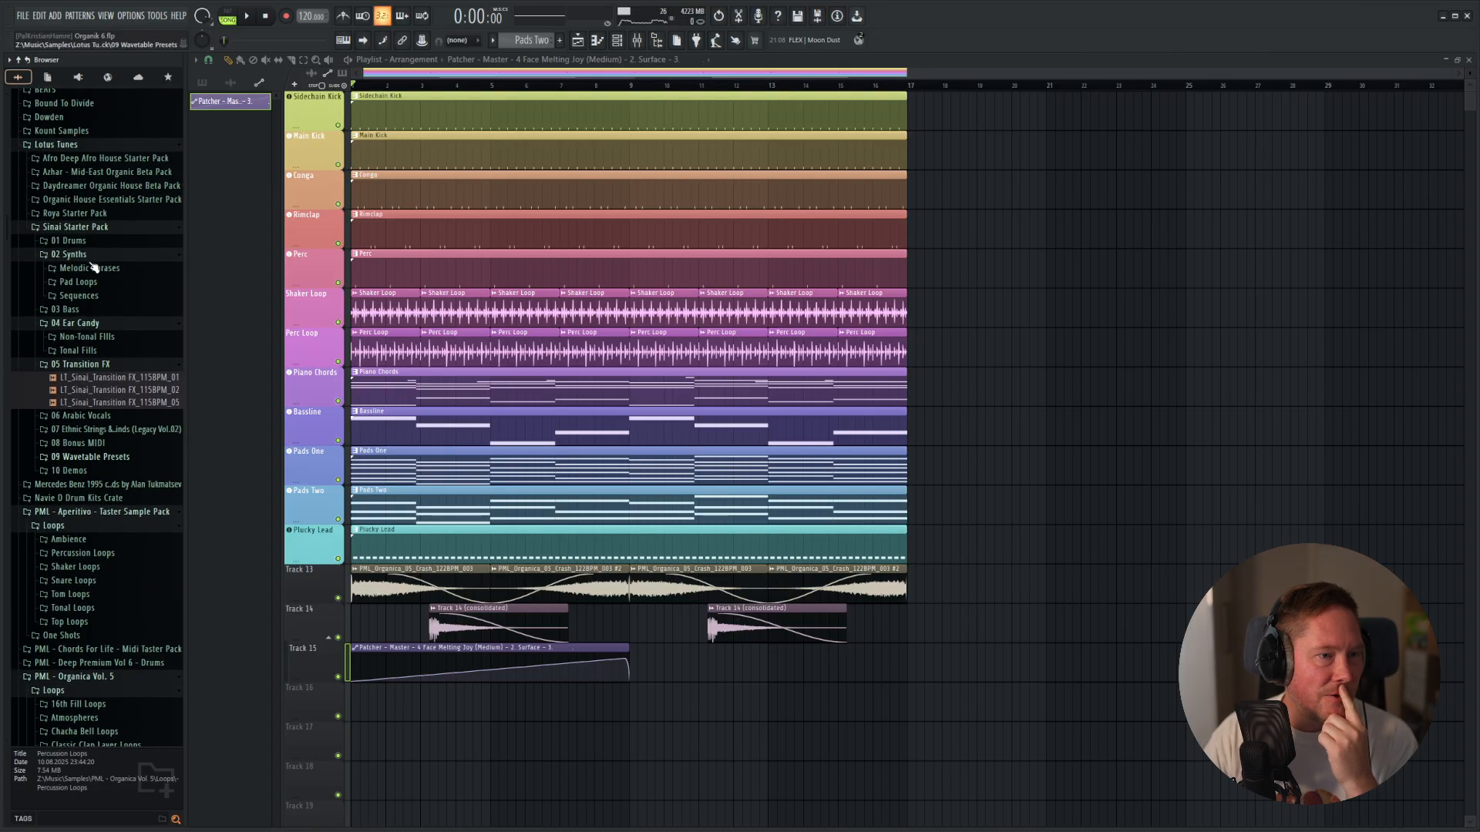
left_click(139, 166)
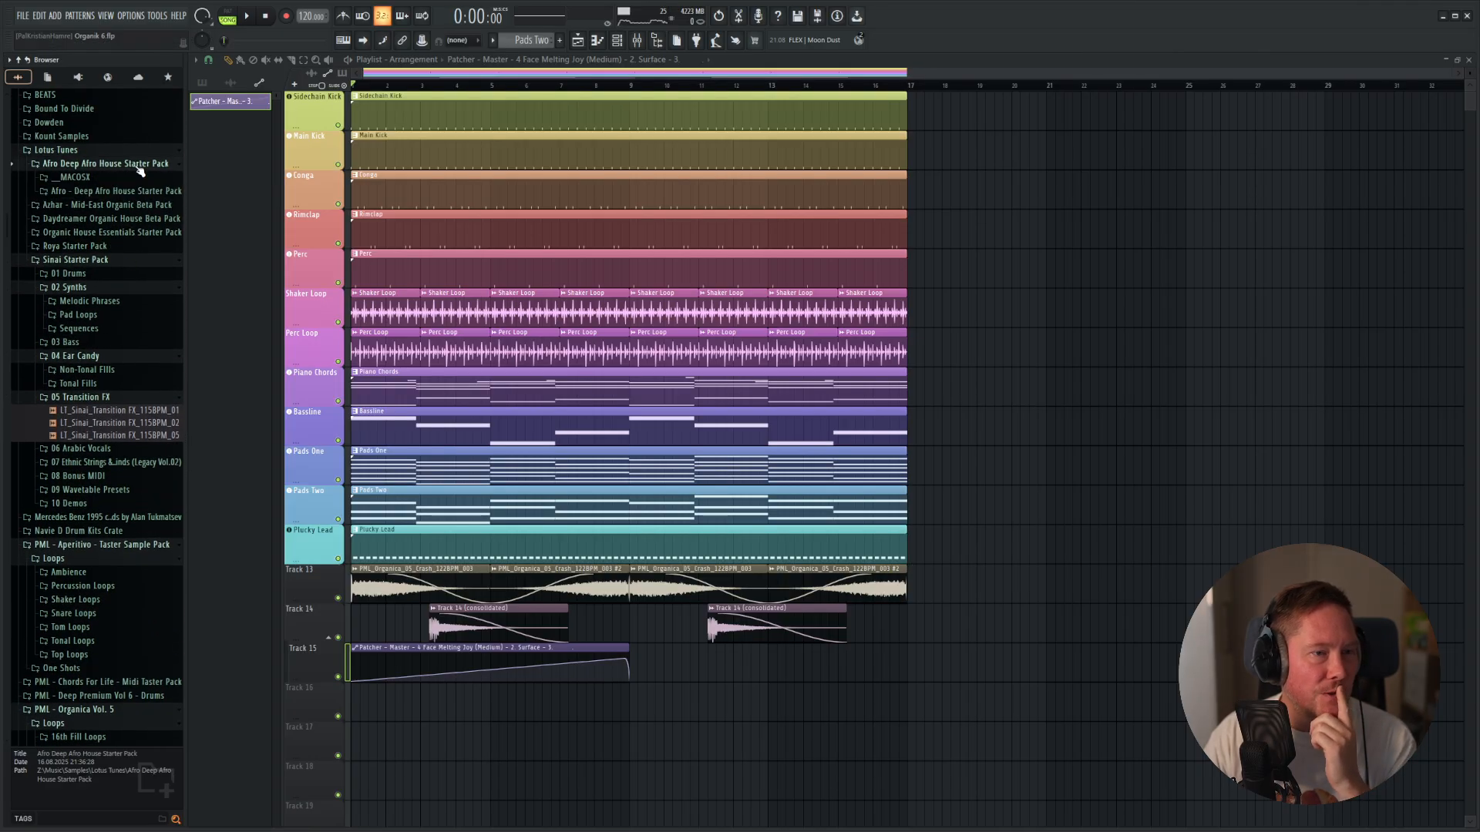
left_click(73, 191)
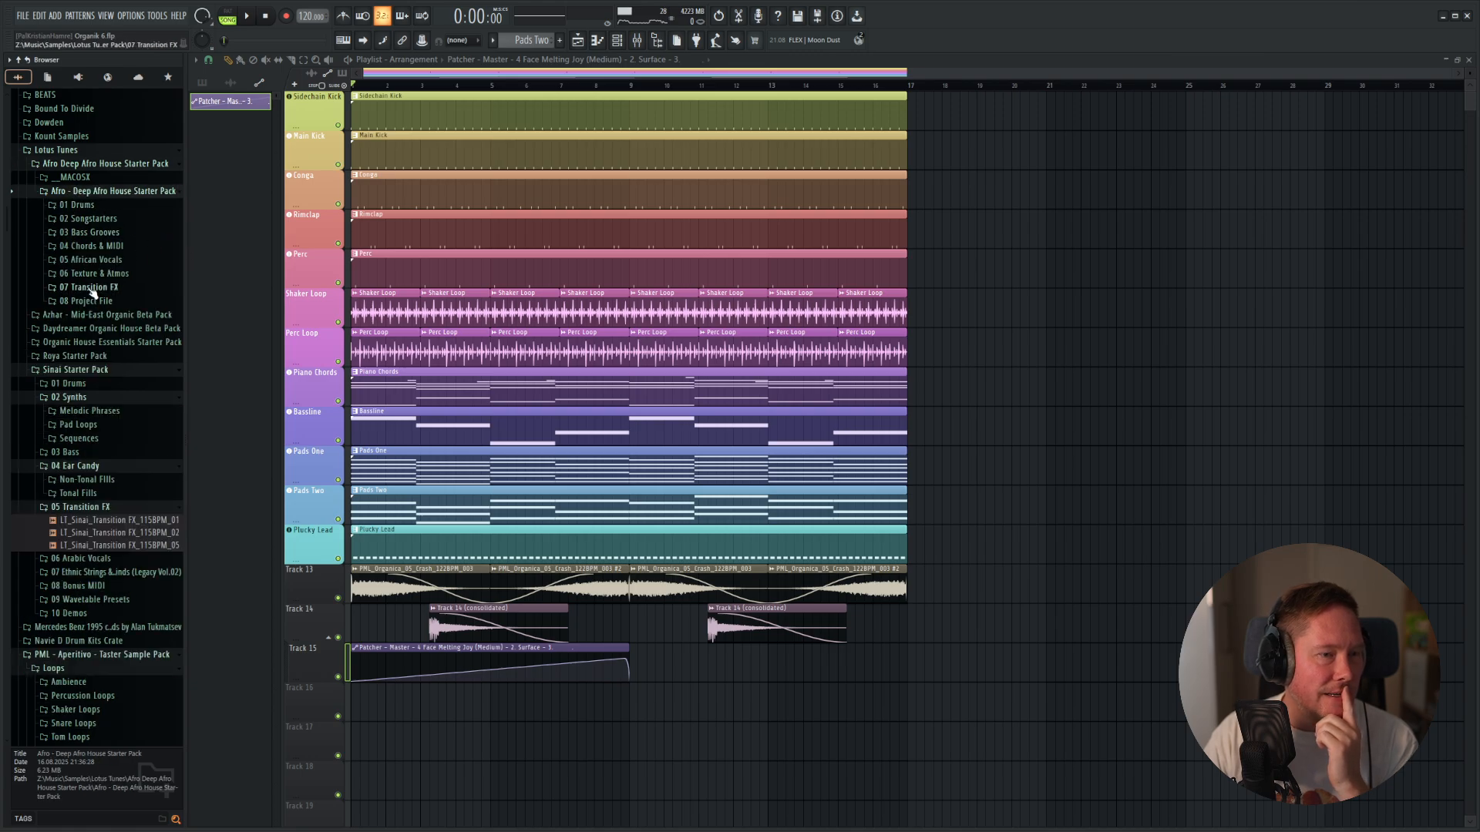
left_click(95, 260)
Preview the two Akaleh vocal samples and place the Dry 120BPM Amin version on Track 16, starting at bar 1.
left_click(107, 274)
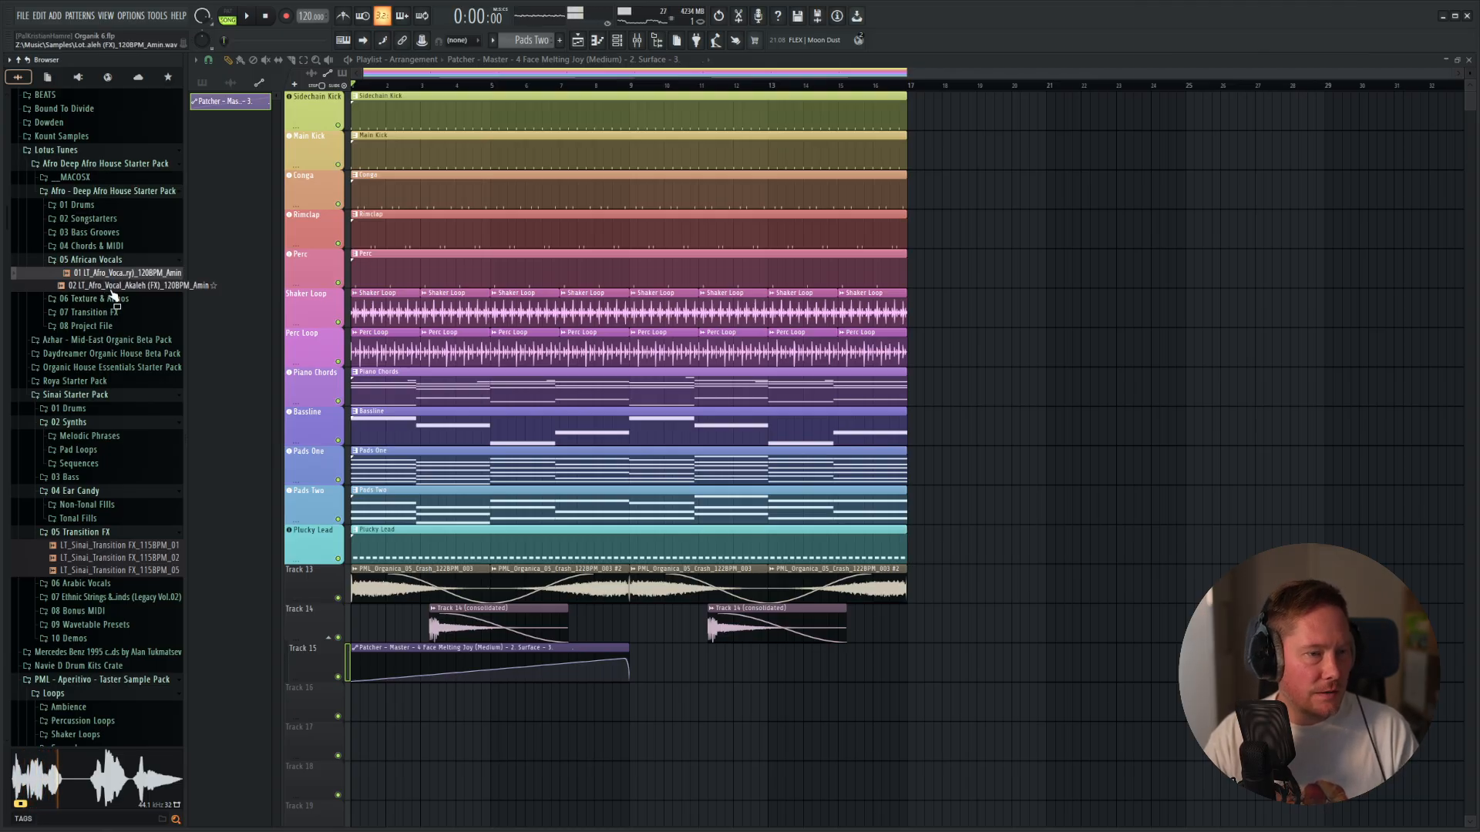
left_click(148, 285)
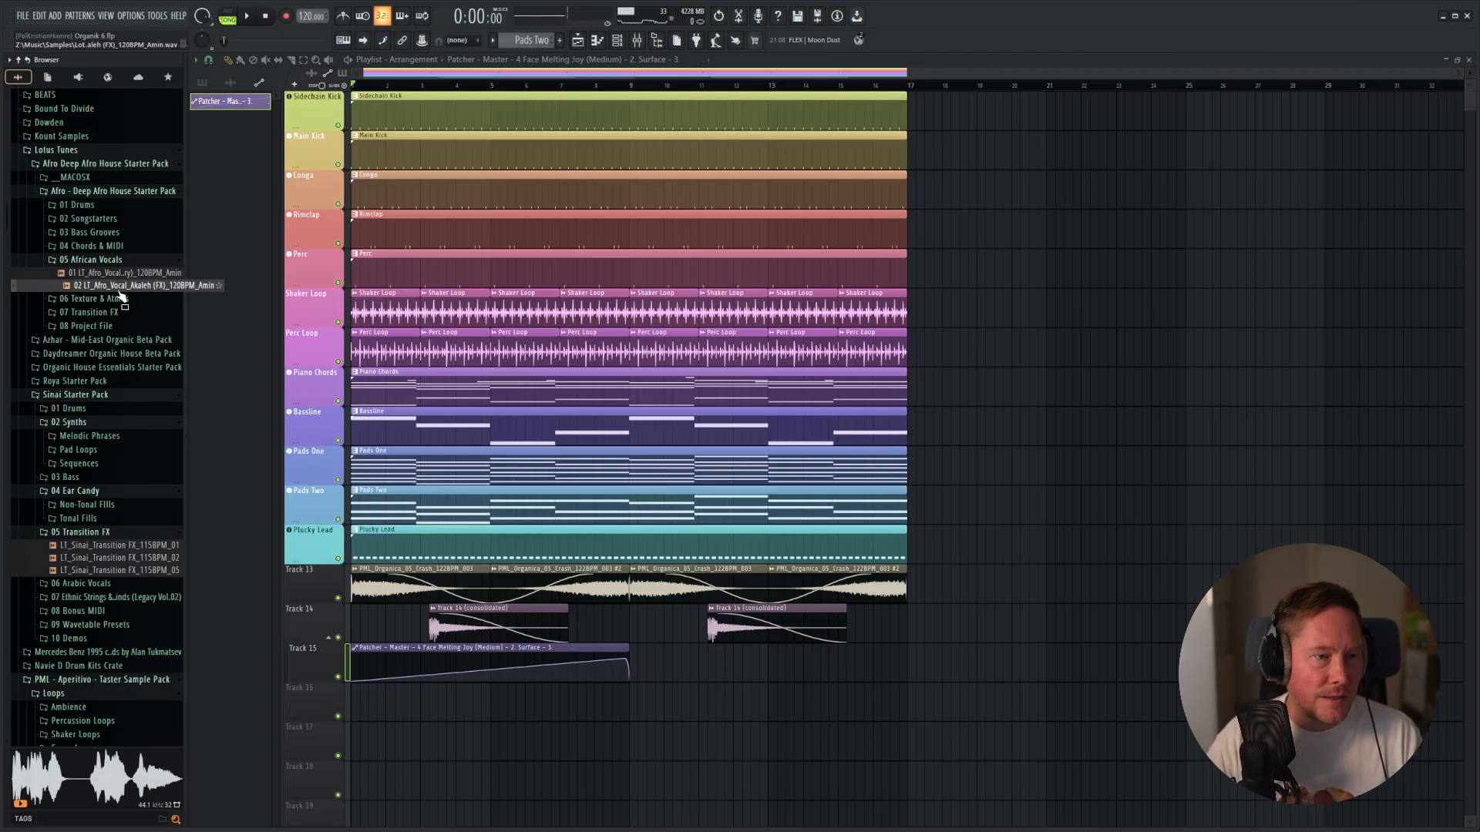
left_click_drag(120, 275, 401, 697)
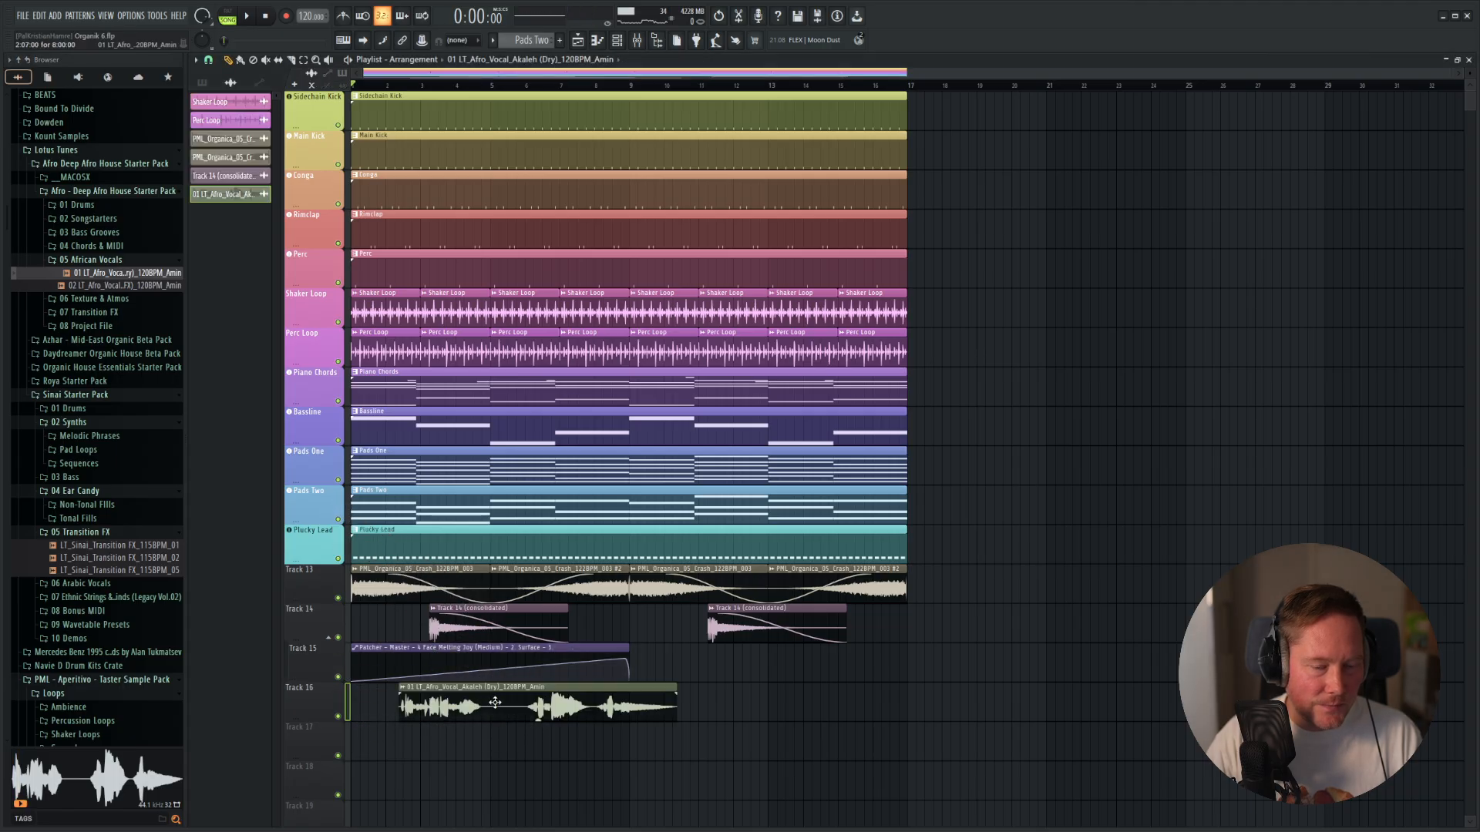
Check the project's D Minor Natural scale in the Perc Loop piano roll as a reference for tuning the vocal.
key("F9")
key("F6")
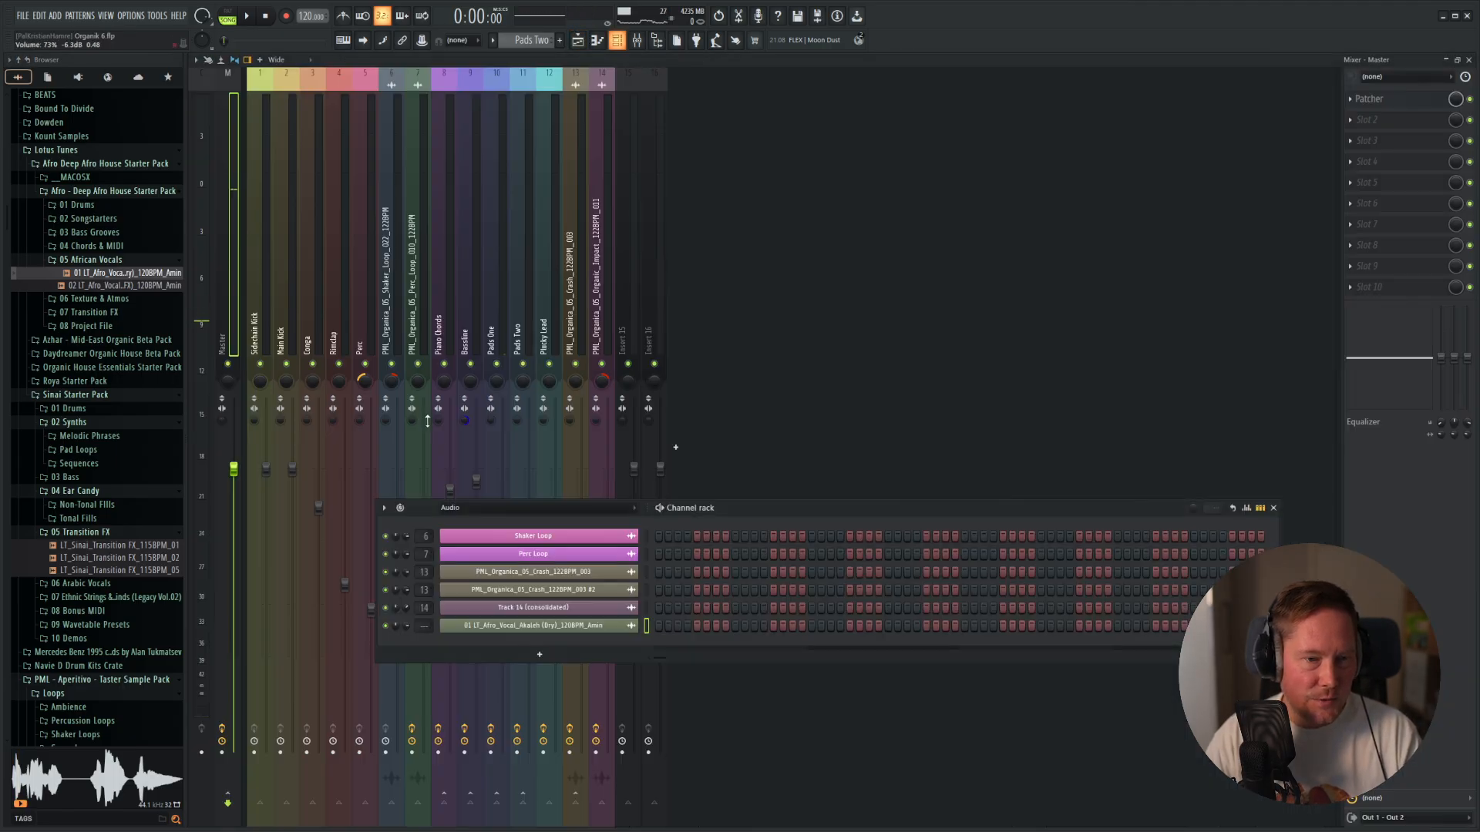
right_click(555, 560)
left_click(663, 553)
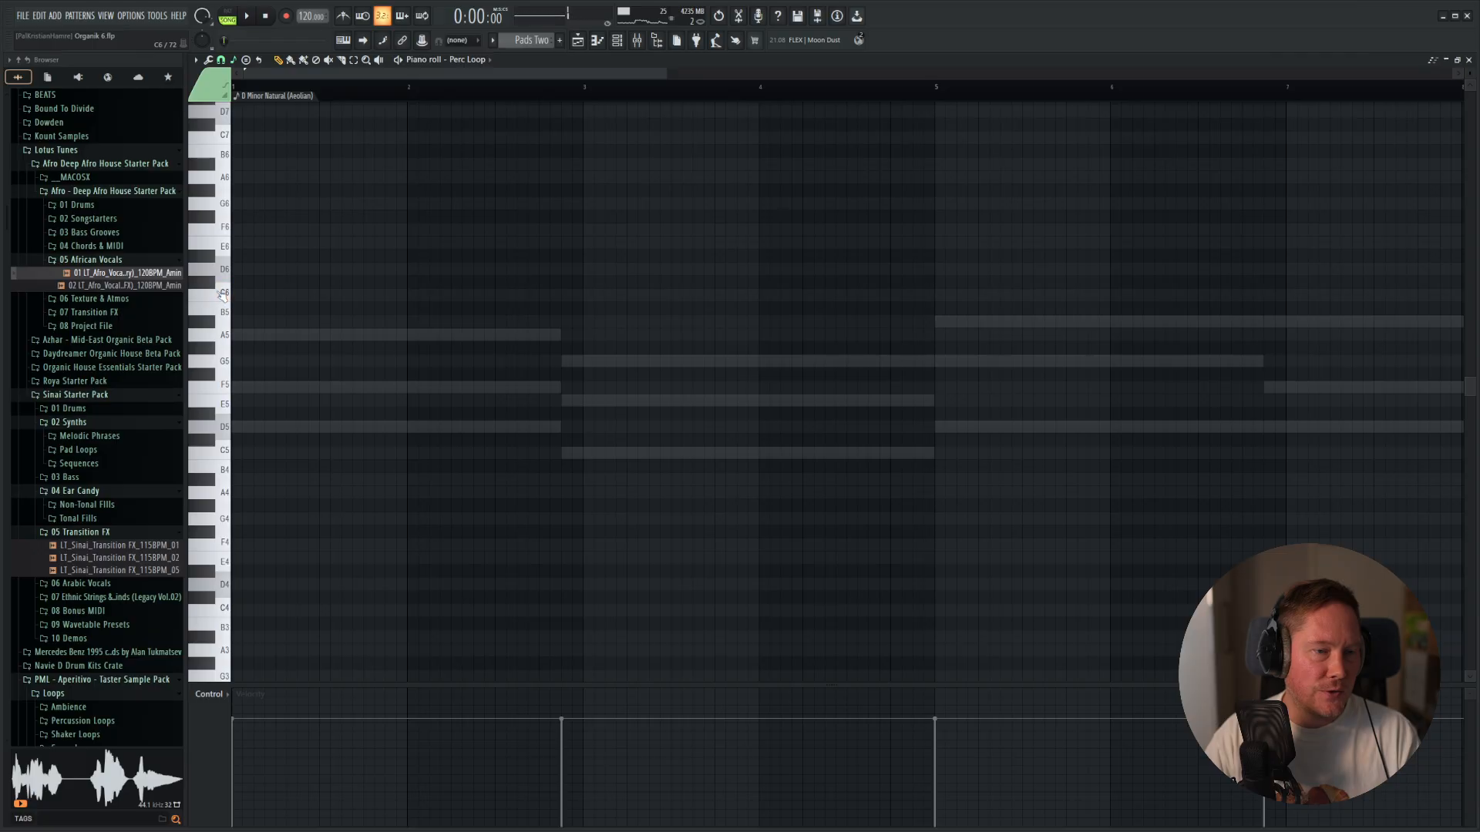
key("F6")
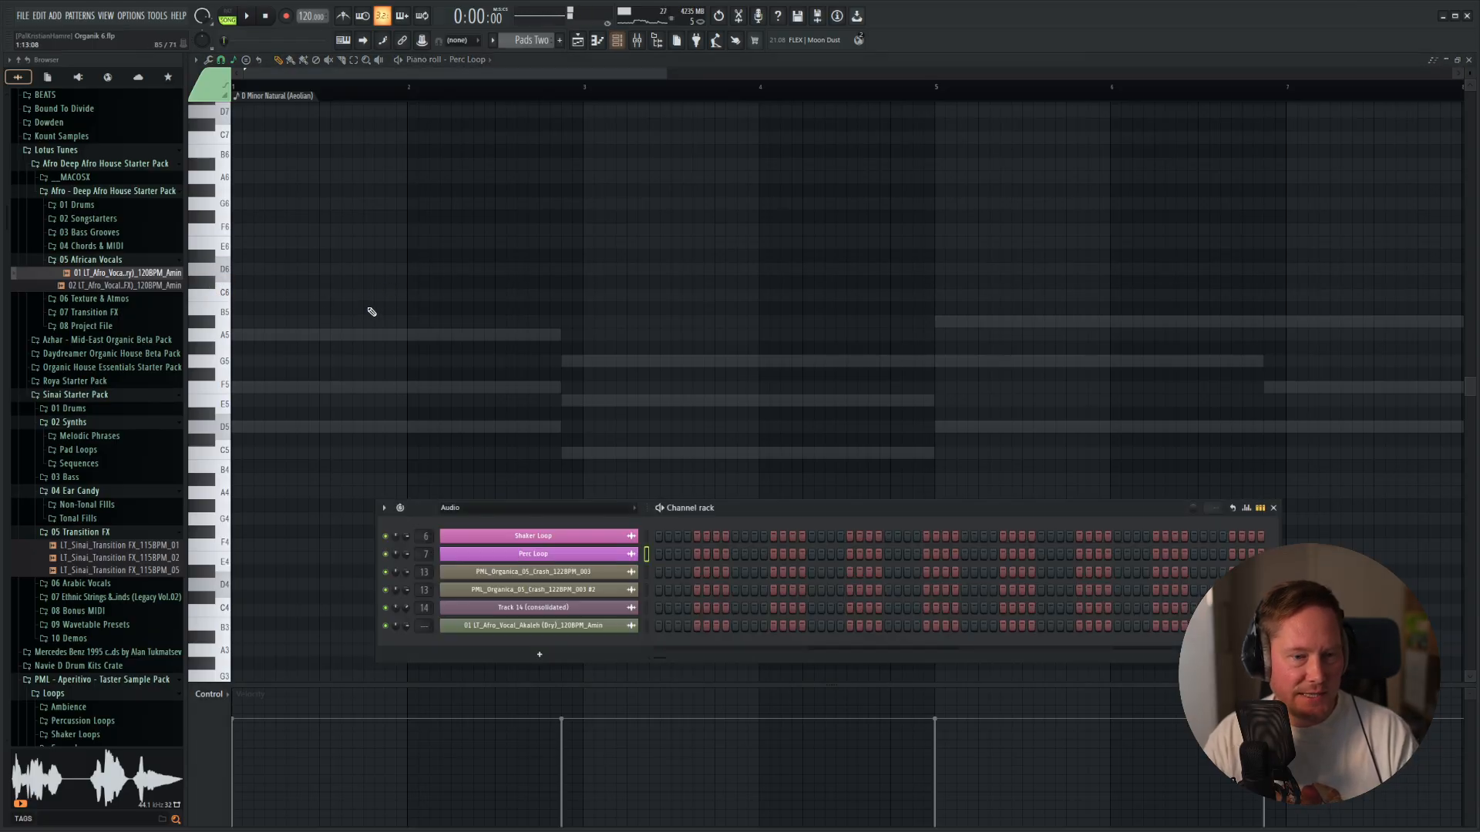
key("F5")
Lower the Akaleh vocal clip's pitch with its time stretching mode set to Auto, and briefly audition it with the loop.
double_click(508, 706)
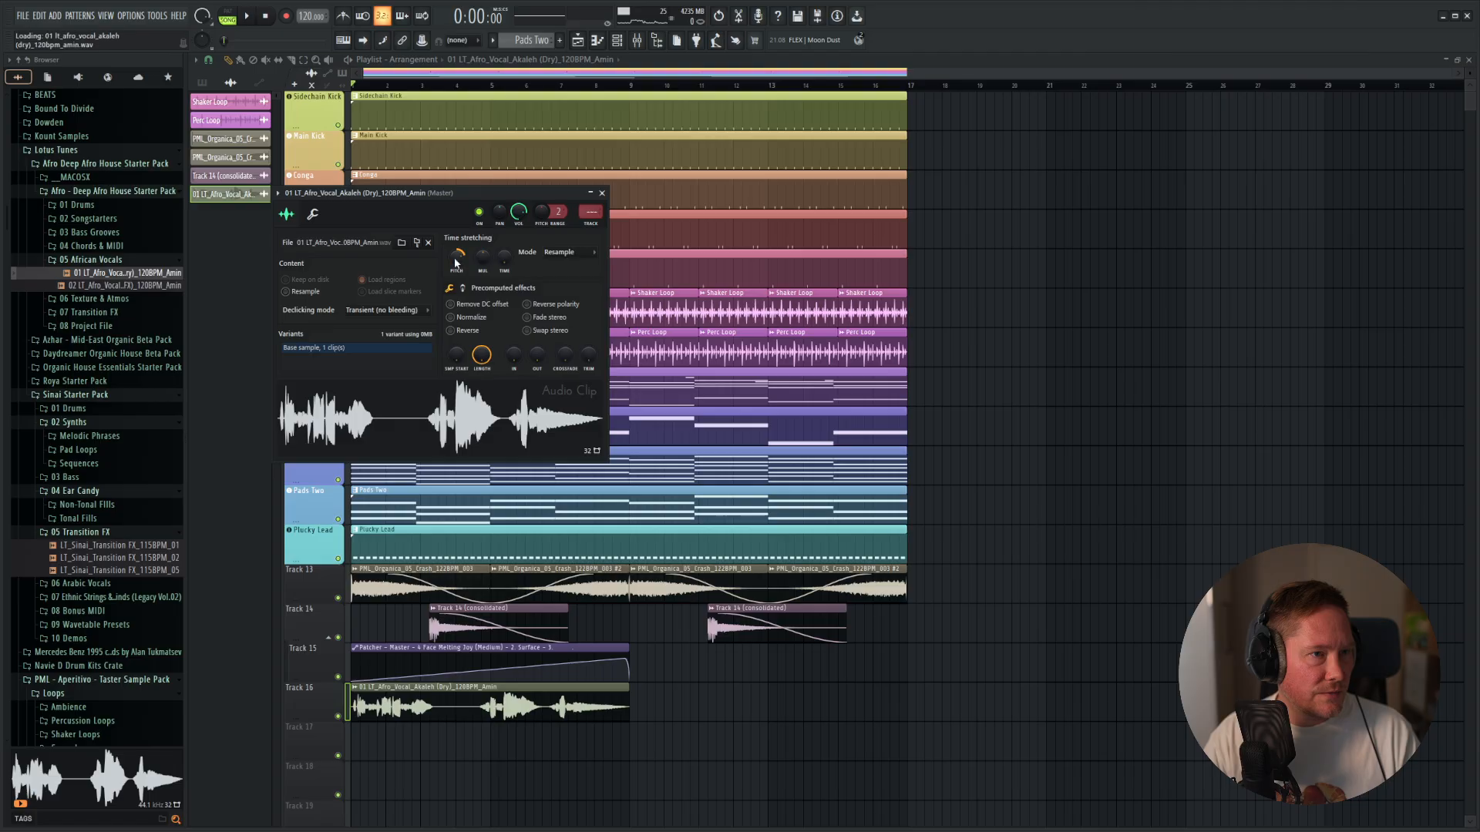
left_click_drag(537, 193, 862, 163)
right_click(742, 375)
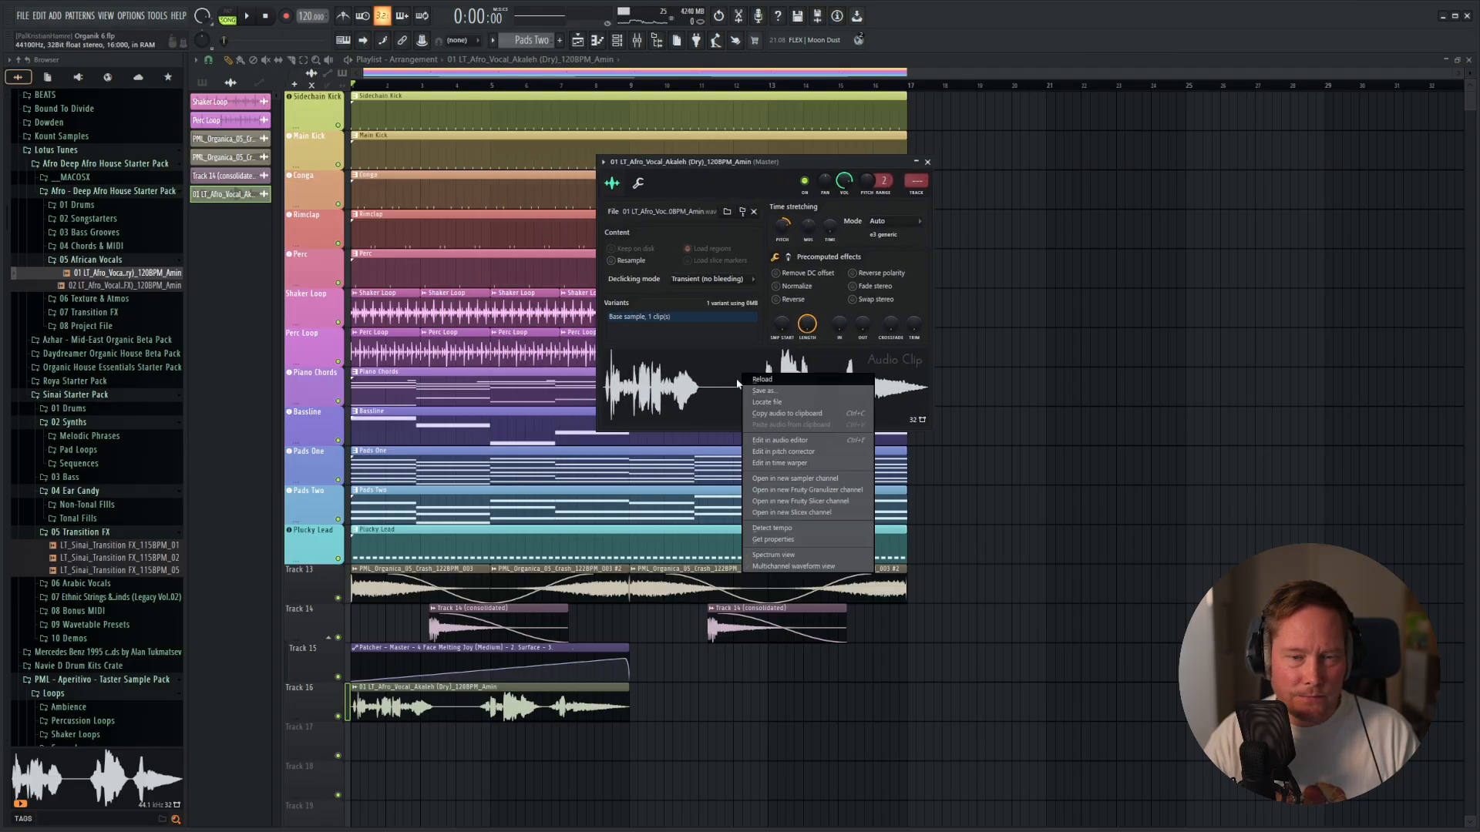
key("Escape")
key("Escape")
key("space")
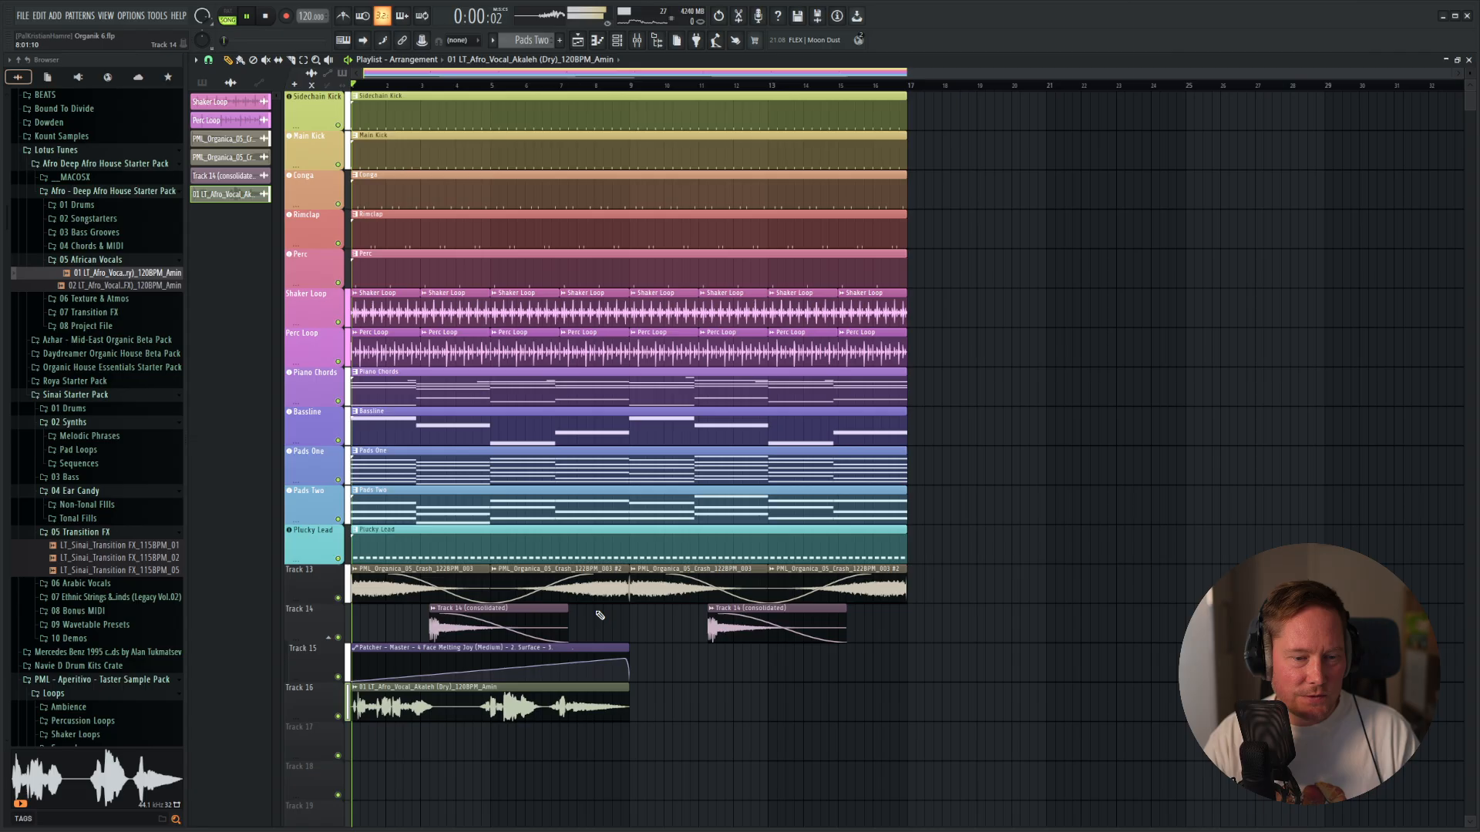
key("space")
Assign the Akaleh vocal to free mixer track 15 and lower that track's fader while listening to the loop.
double_click(404, 700)
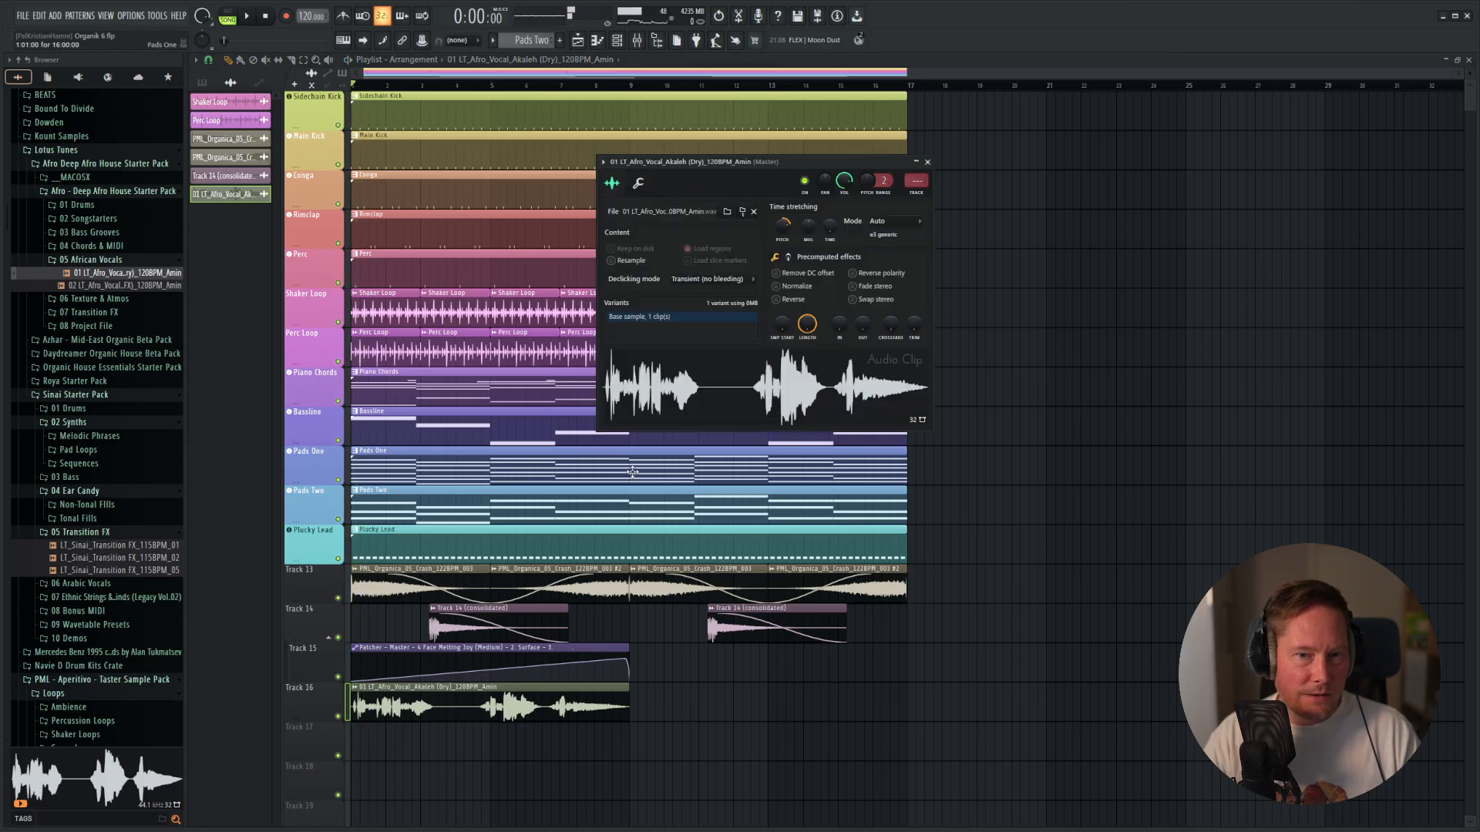
left_click(916, 181)
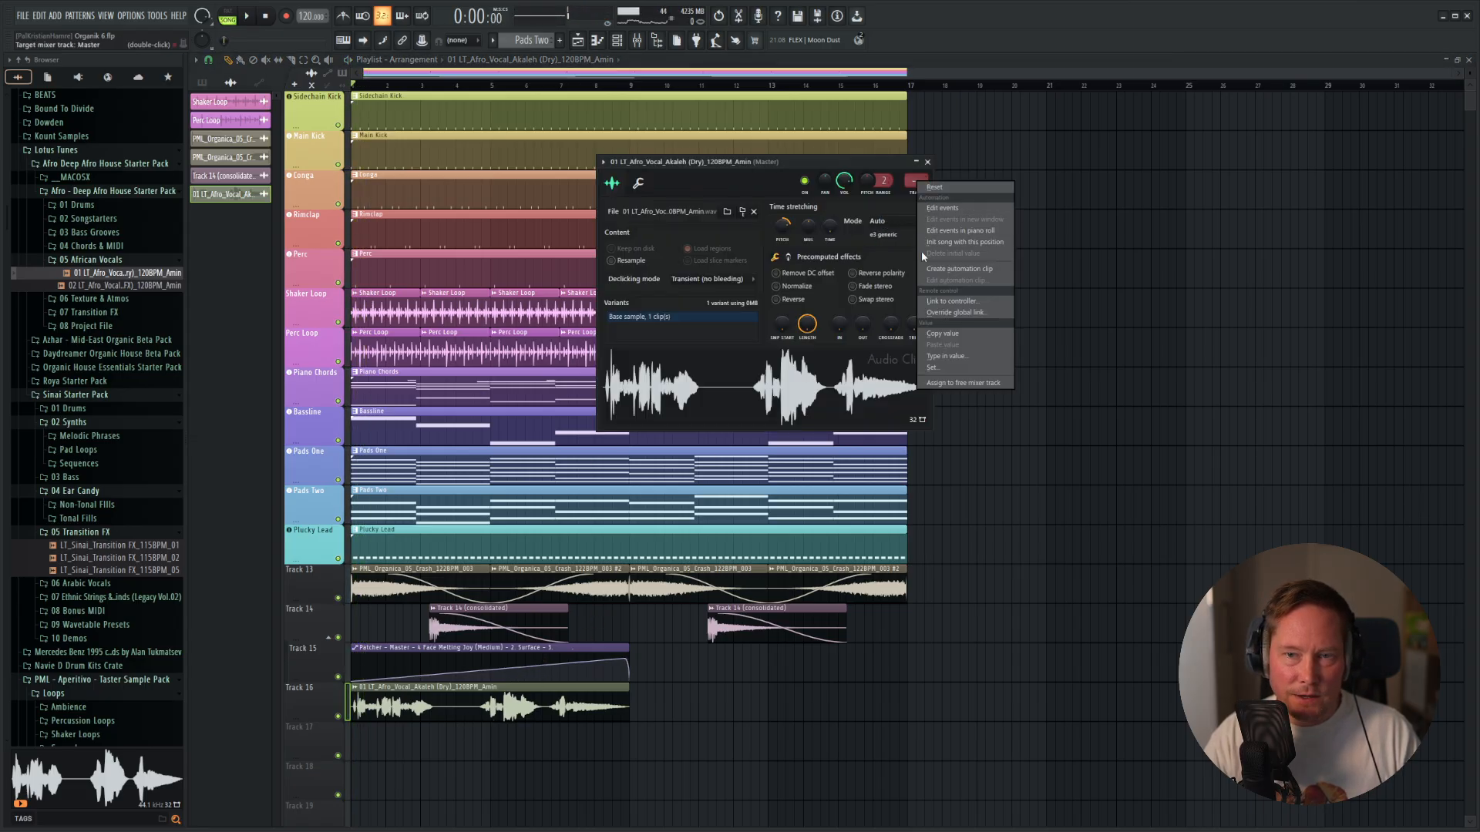
left_click(963, 383)
left_click_drag(634, 476, 634, 553)
key("space")
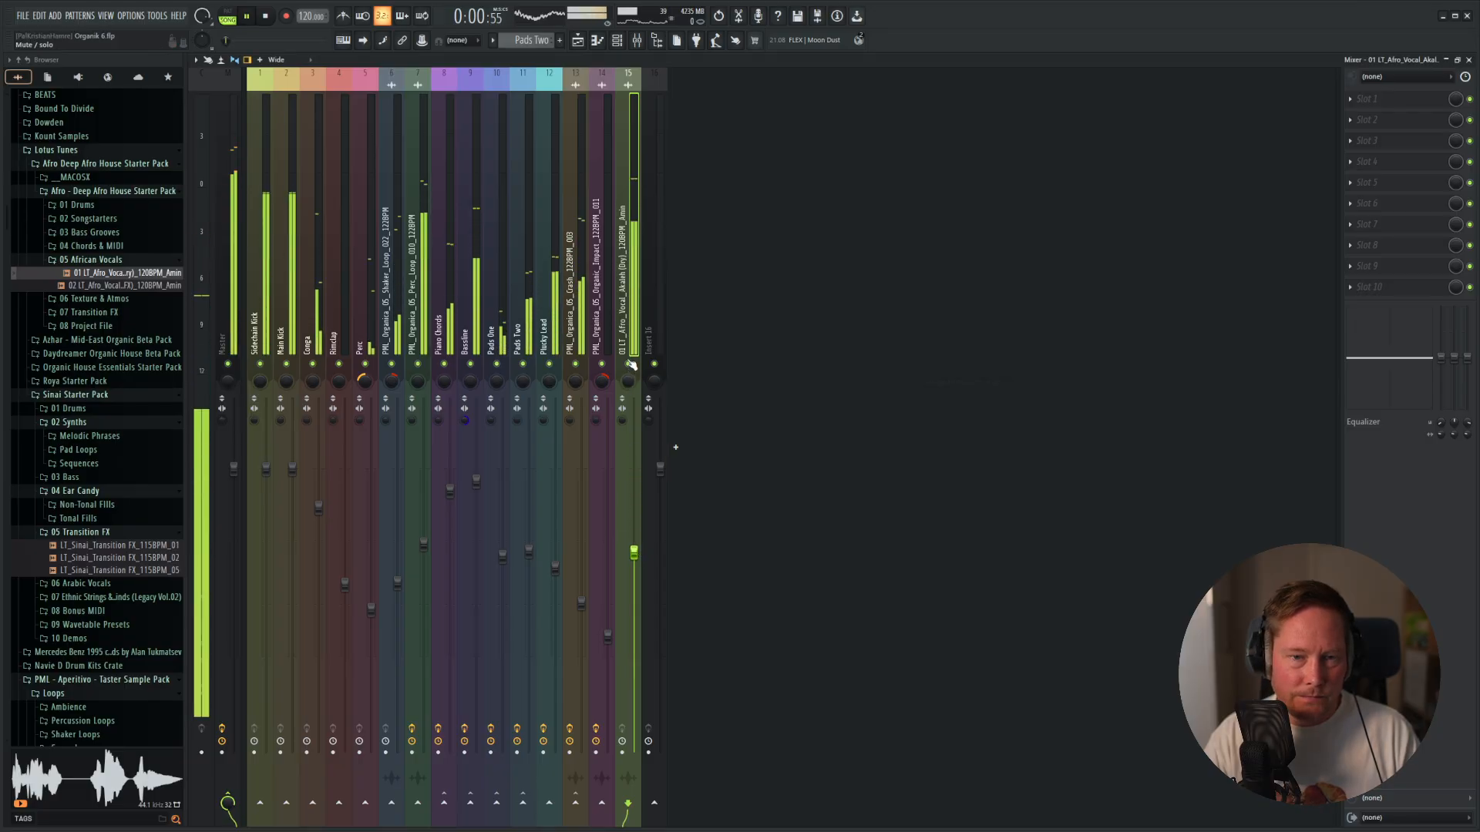
key("F6")
key("F5")
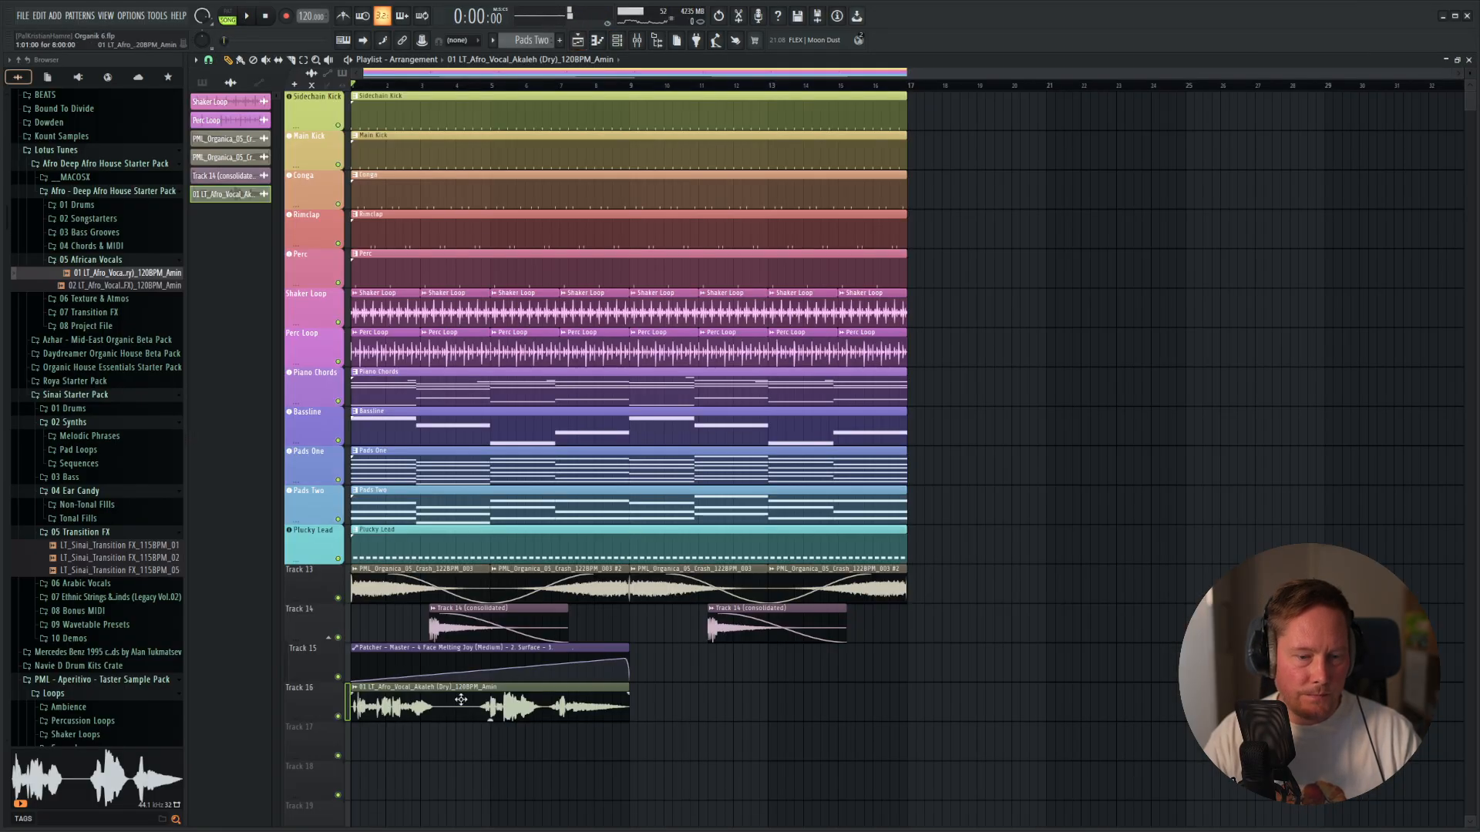
Try a pitch shift of -400 cents on the Akaleh vocal while the loop plays.
double_click(441, 704)
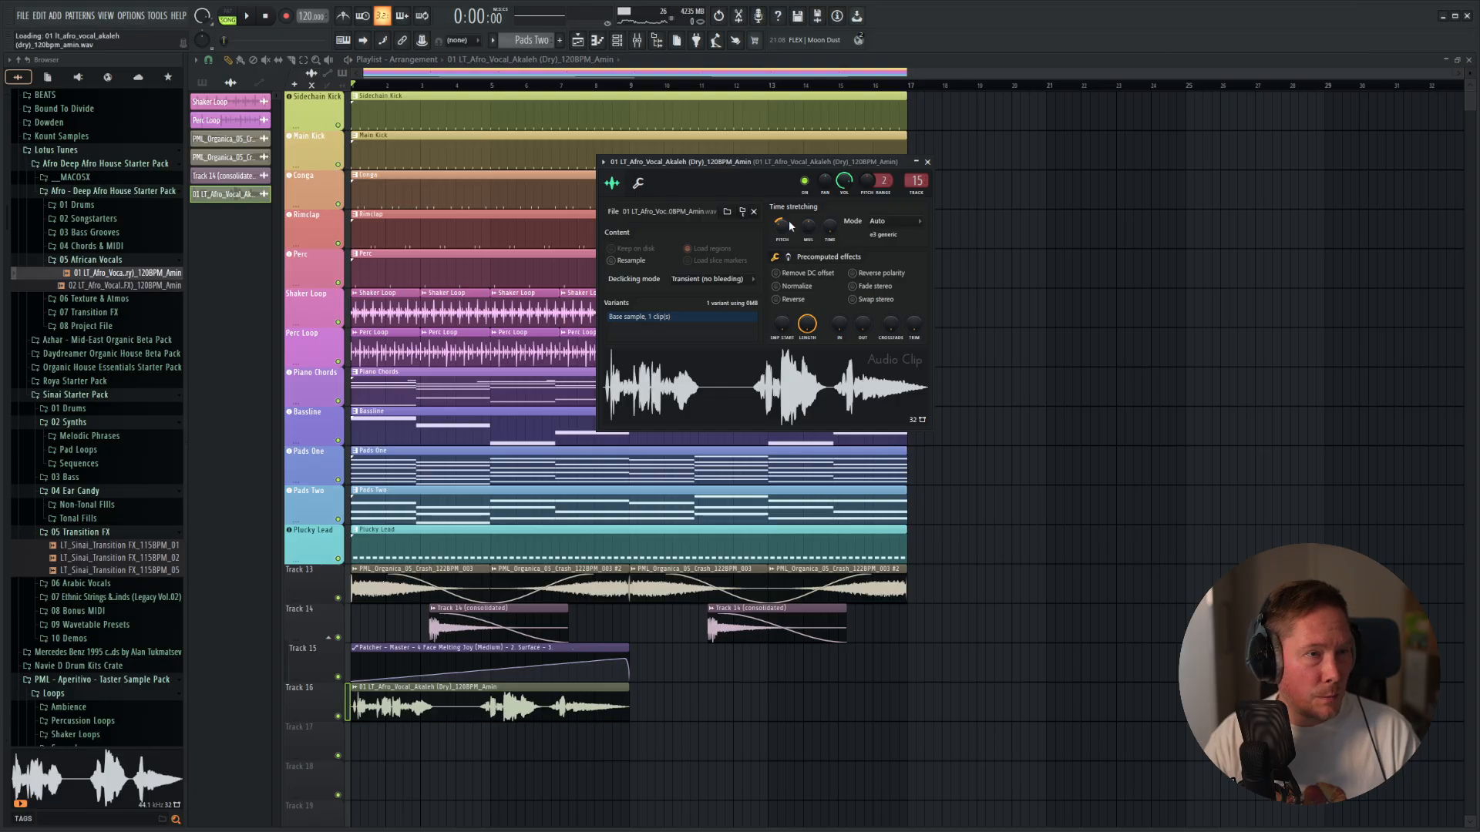
key("space")
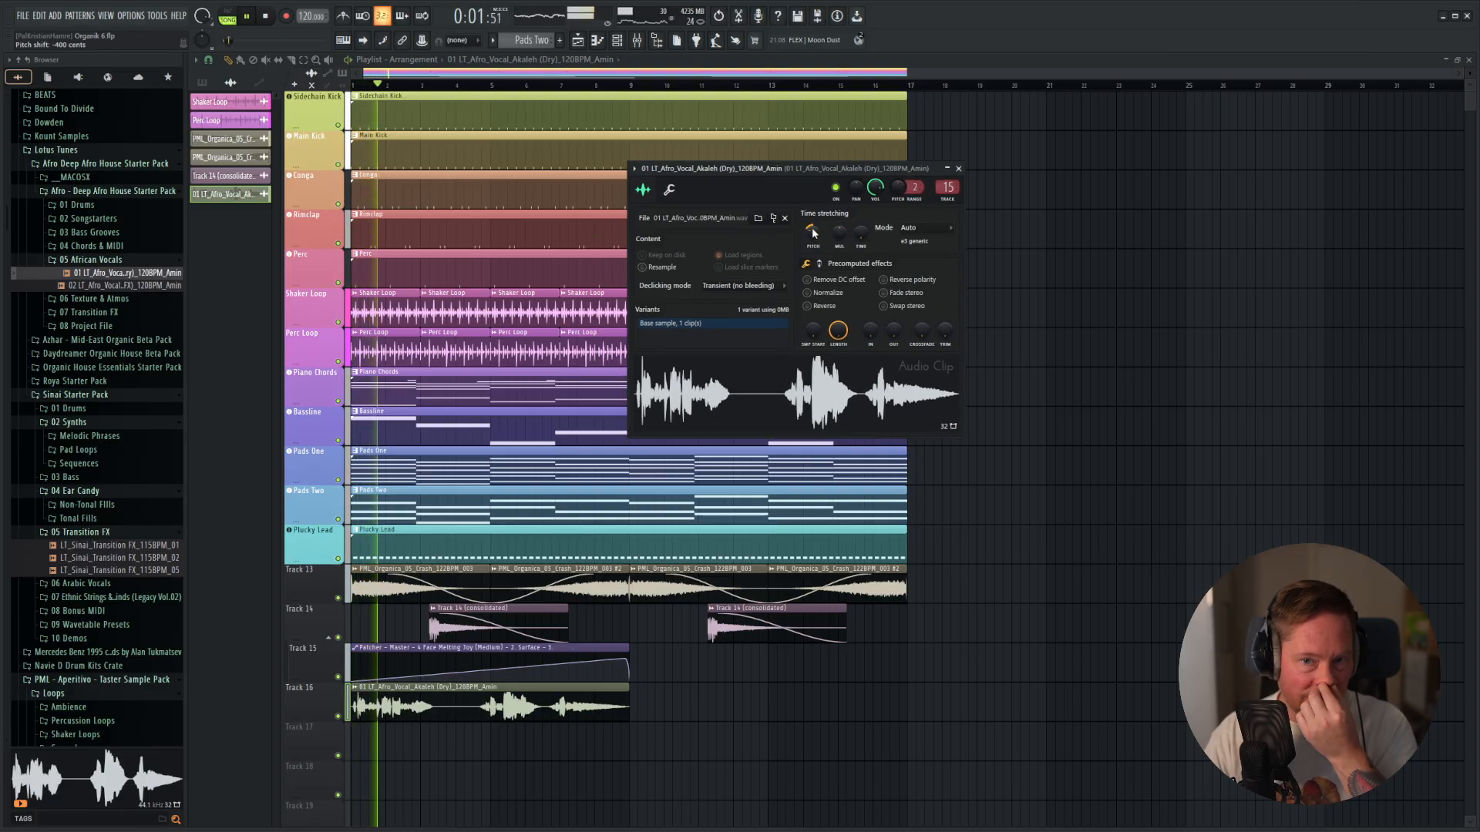
left_click_drag(848, 170, 770, 179)
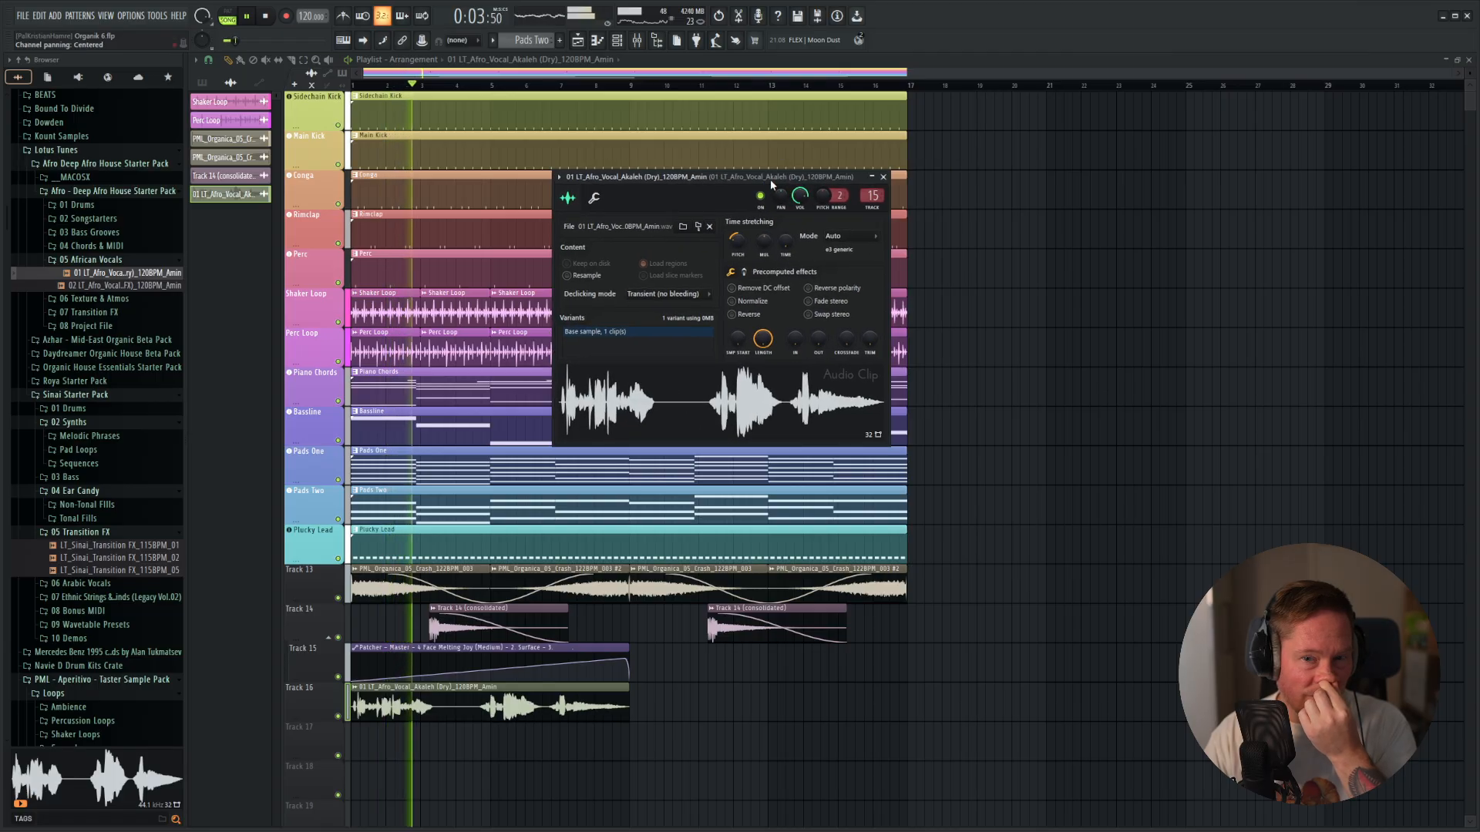
key("space")
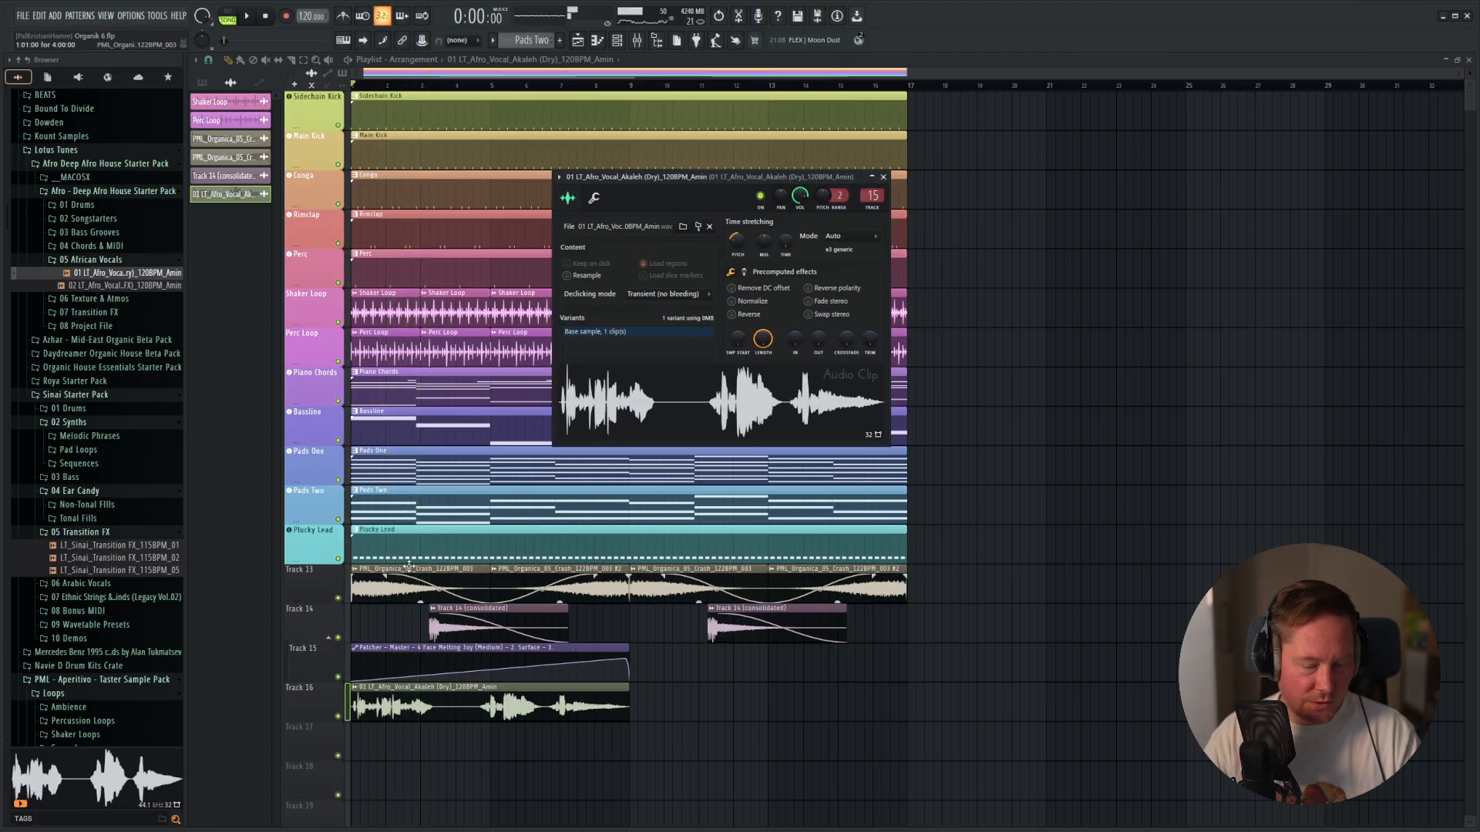
Examine the note distances in the Perc Loop piano roll to work out the vocal's transposition.
key("F6")
right_click(641, 552)
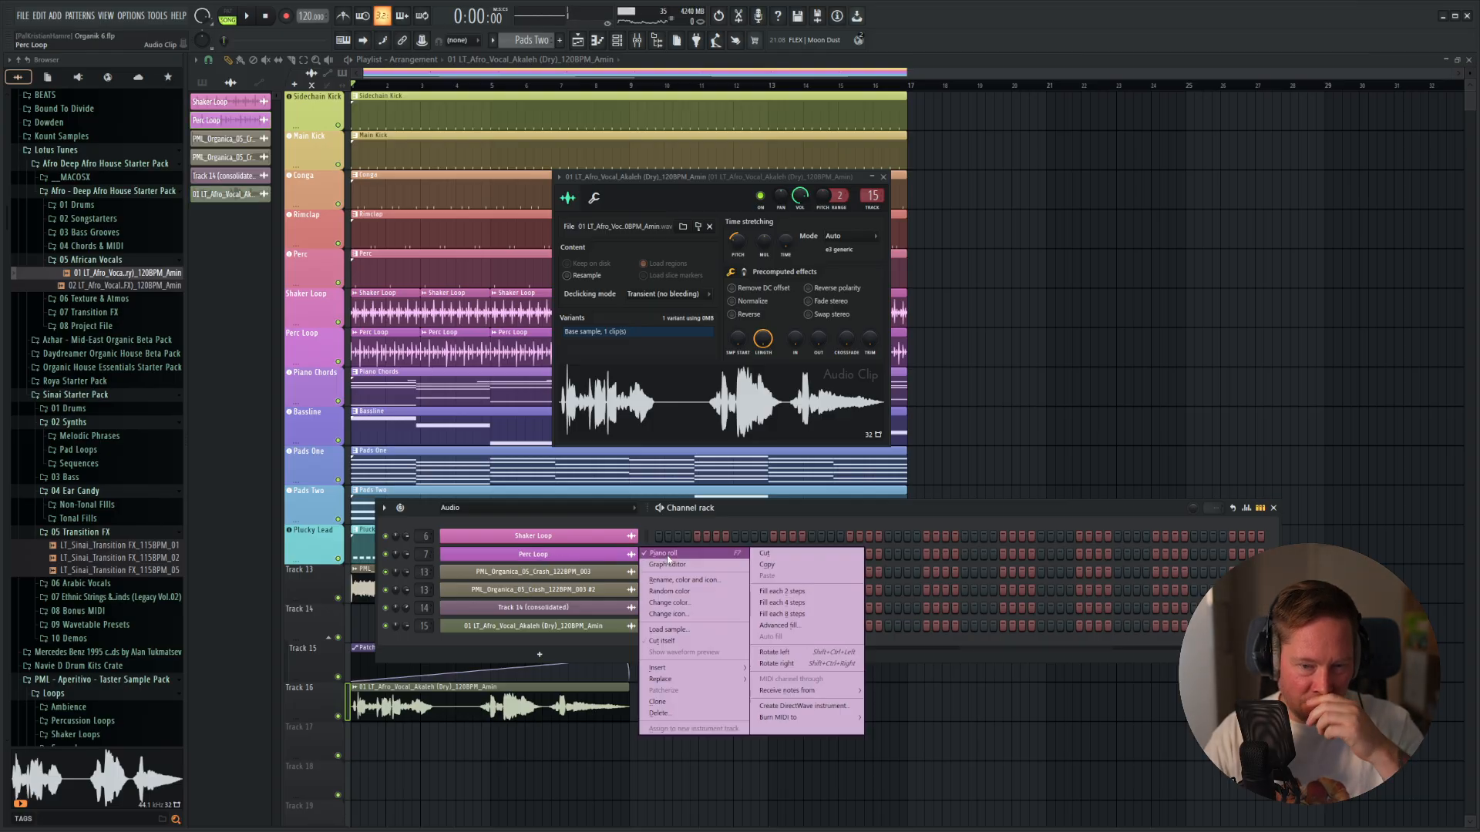
left_click(664, 555)
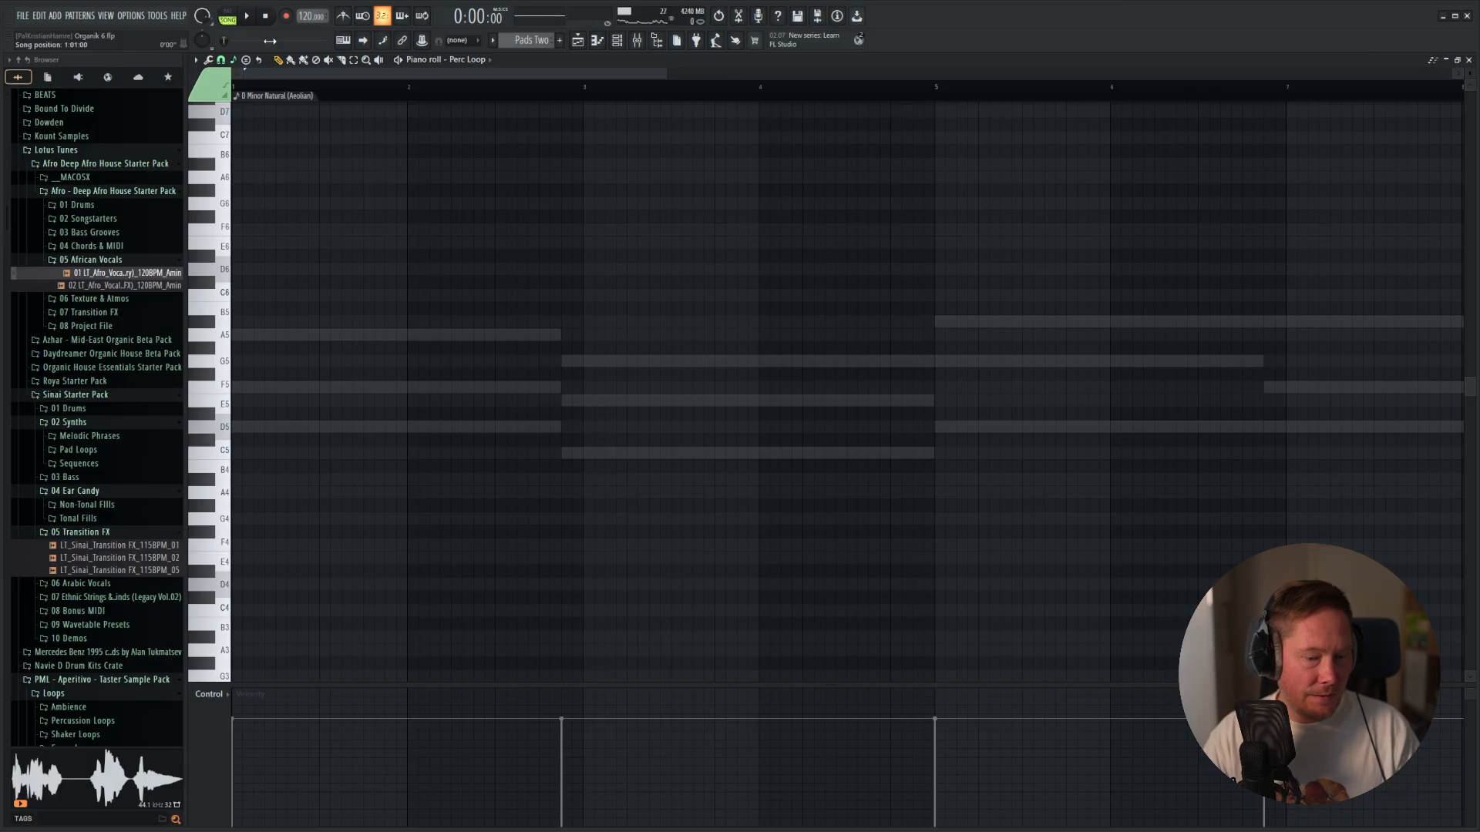
key("F5")
key("F6")
key("F6")
Lower the Akaleh vocal's pitch further, set its time stretching mode to Stretch Pro, and audition it with the loop.
double_click(518, 692)
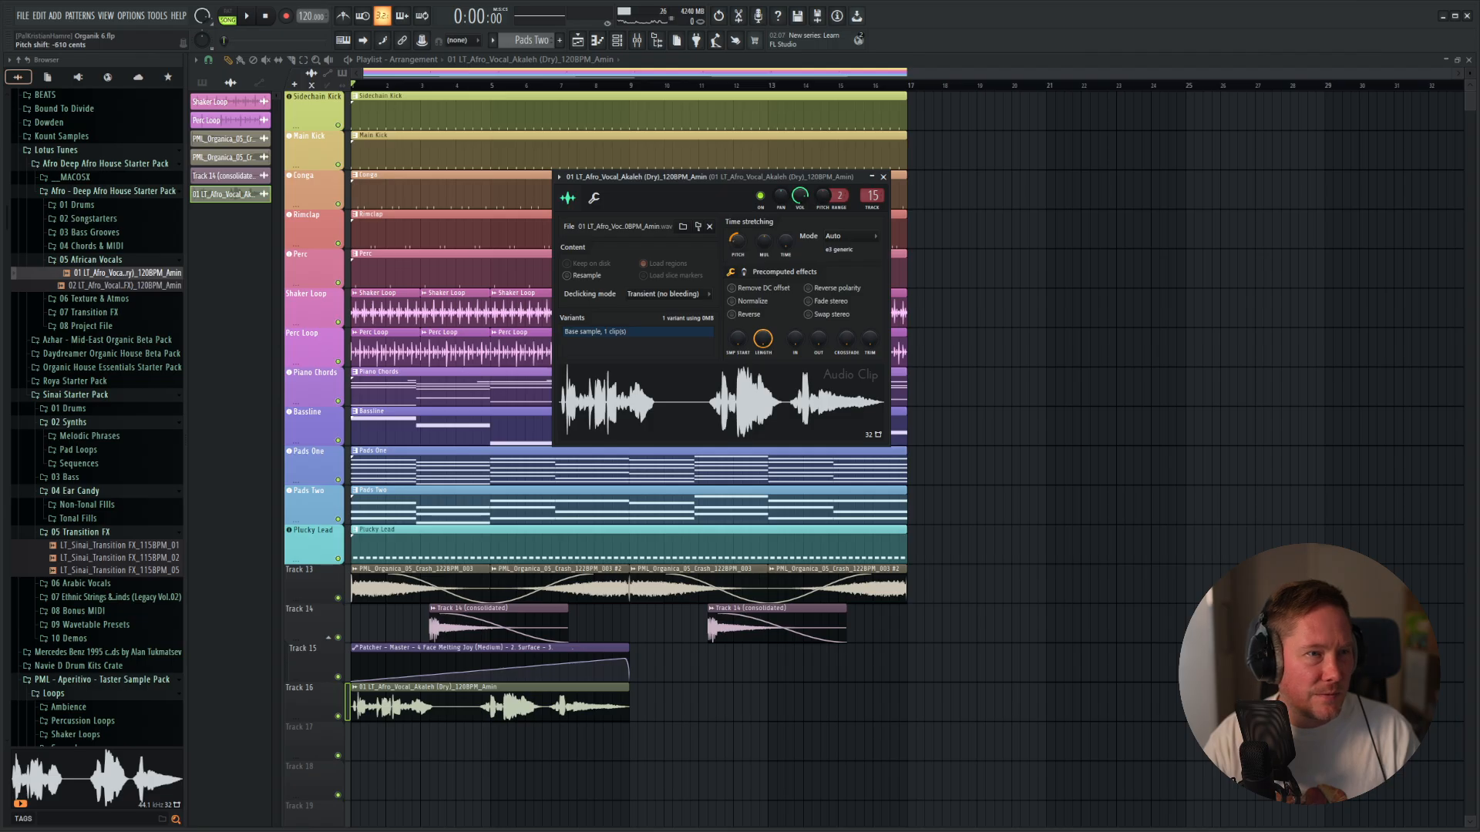
left_click(850, 237)
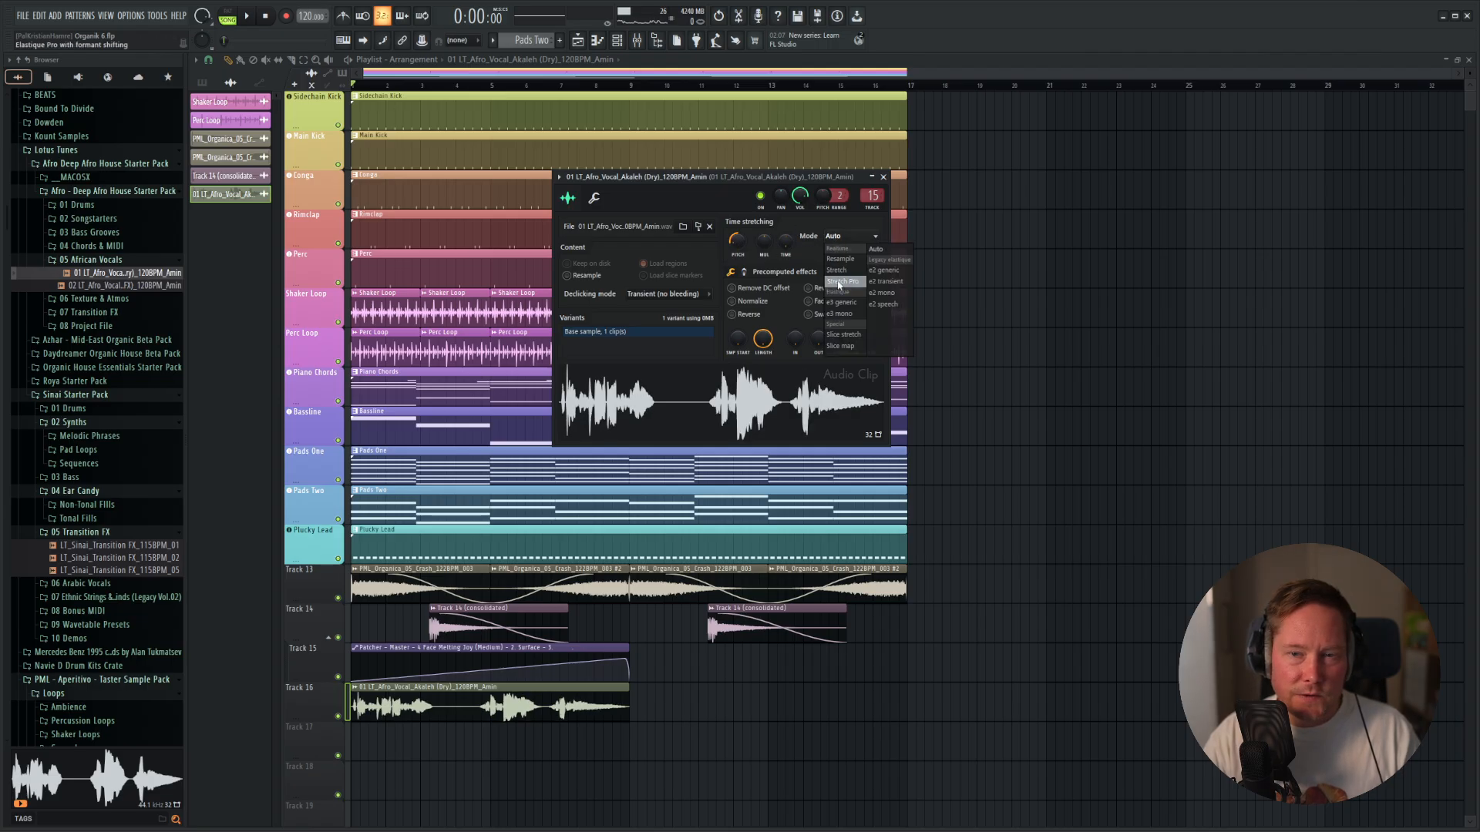
left_click(844, 282)
left_click_drag(773, 179, 862, 180)
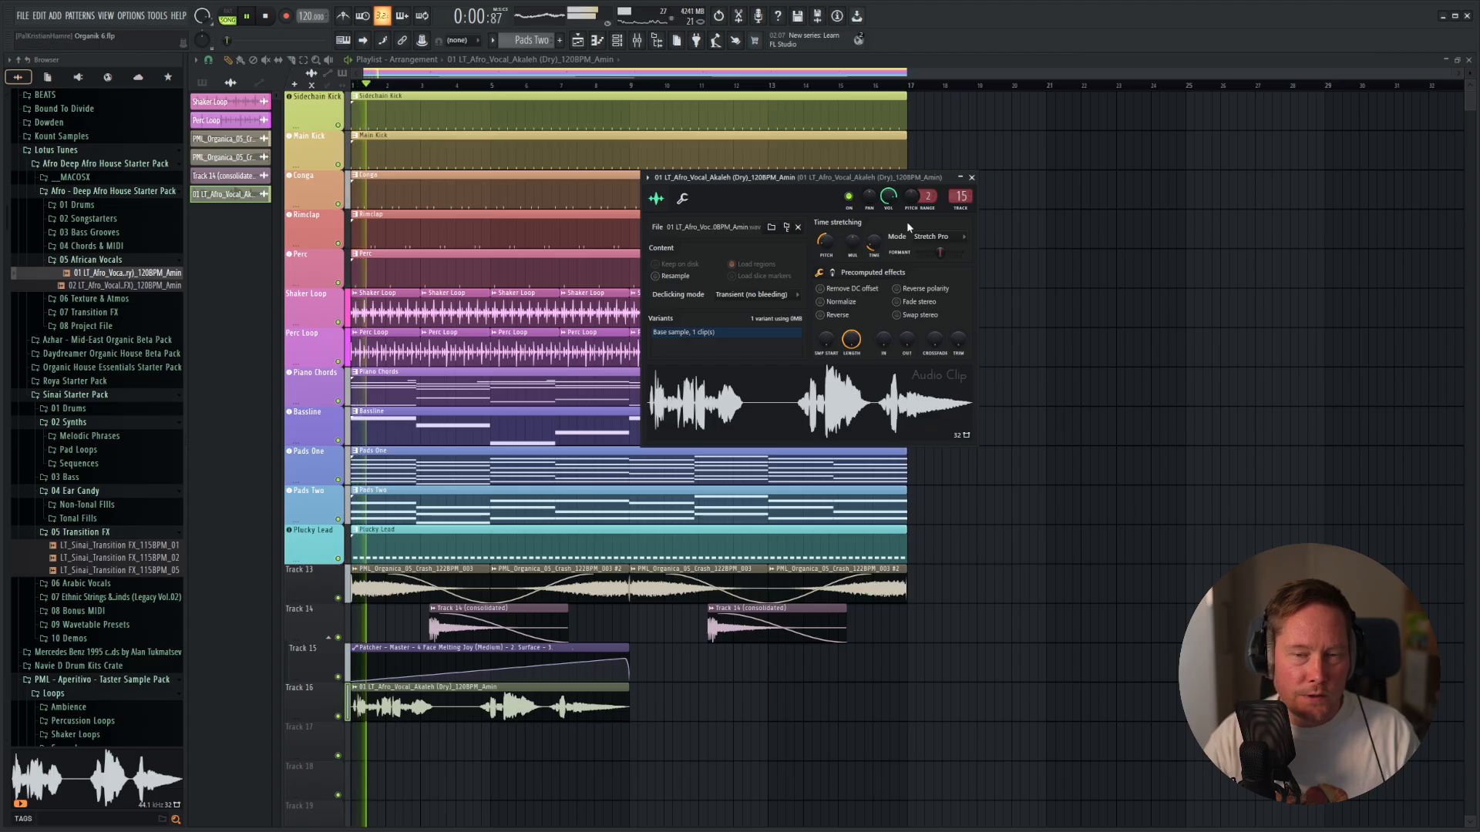
left_click(973, 179)
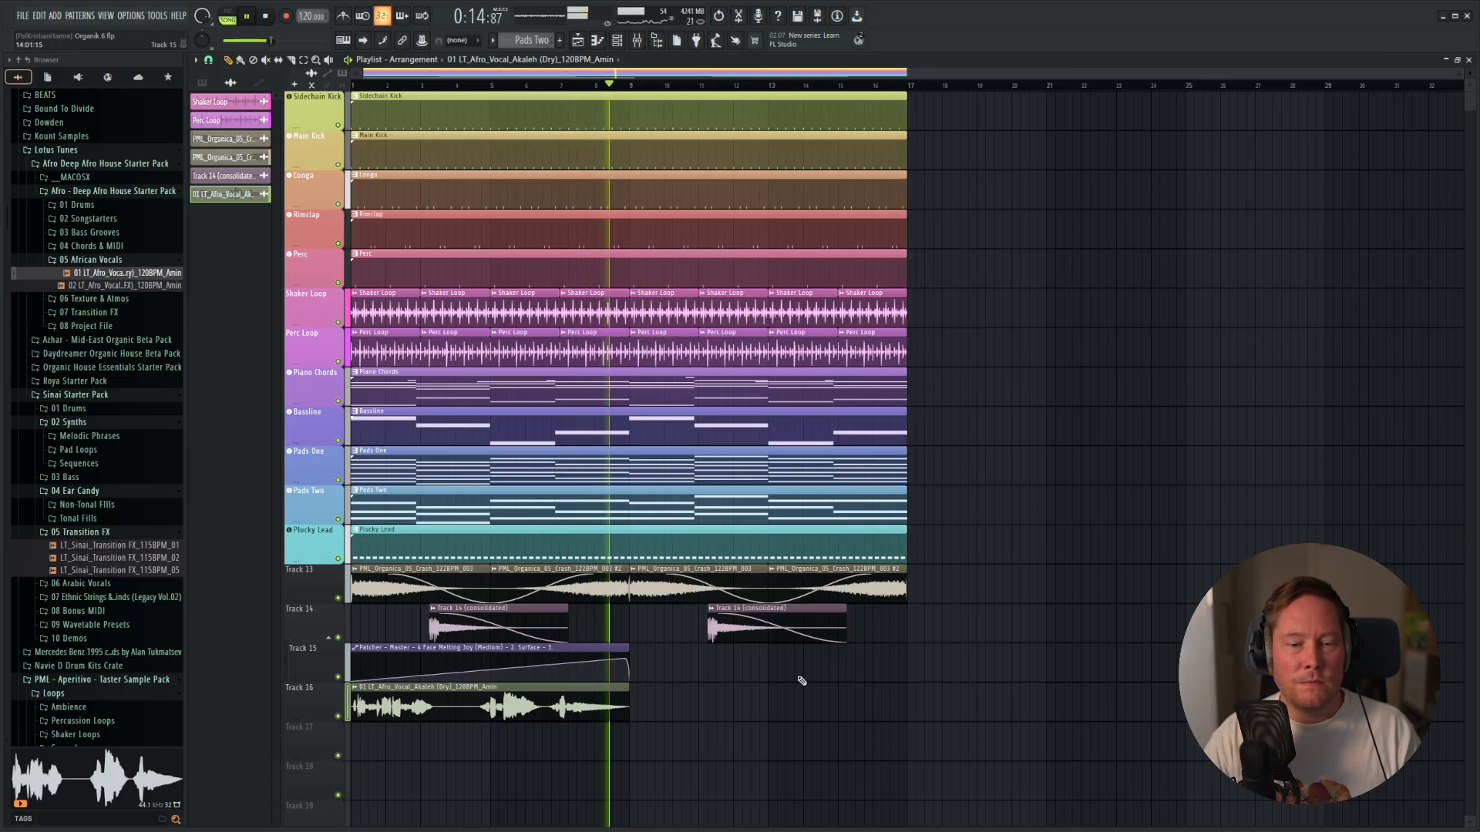
key("space")
Duplicate the Akaleh vocal clip on Track 16 directly after the original.
left_click_drag(663, 708, 566, 692)
key("ctrl+b")
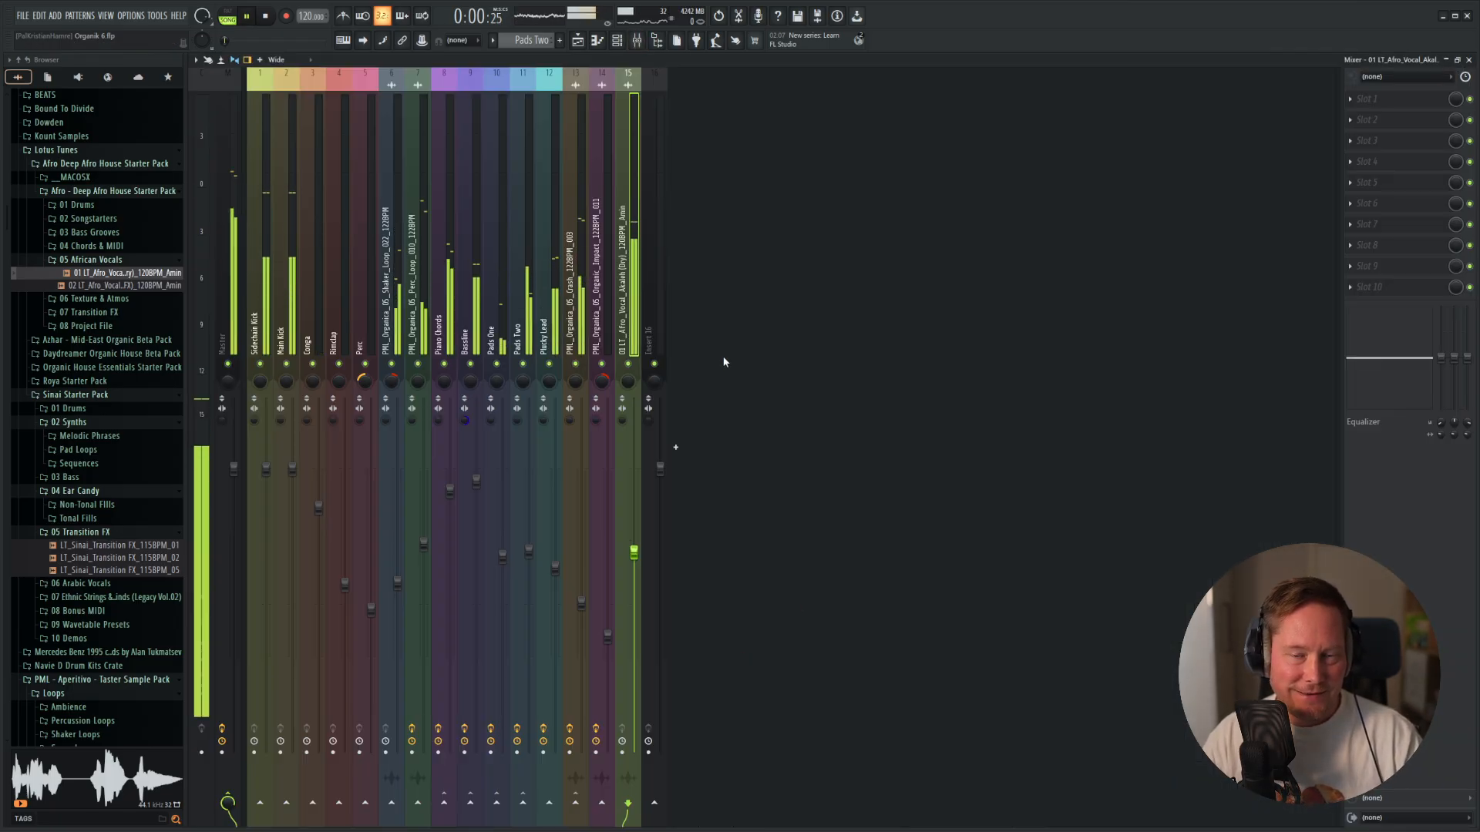
Load Vocal Doubler in the first effect slot of the Akaleh vocal's mixer track, set separation to 93% and variation to 50%, and audition it.
left_click(1379, 107)
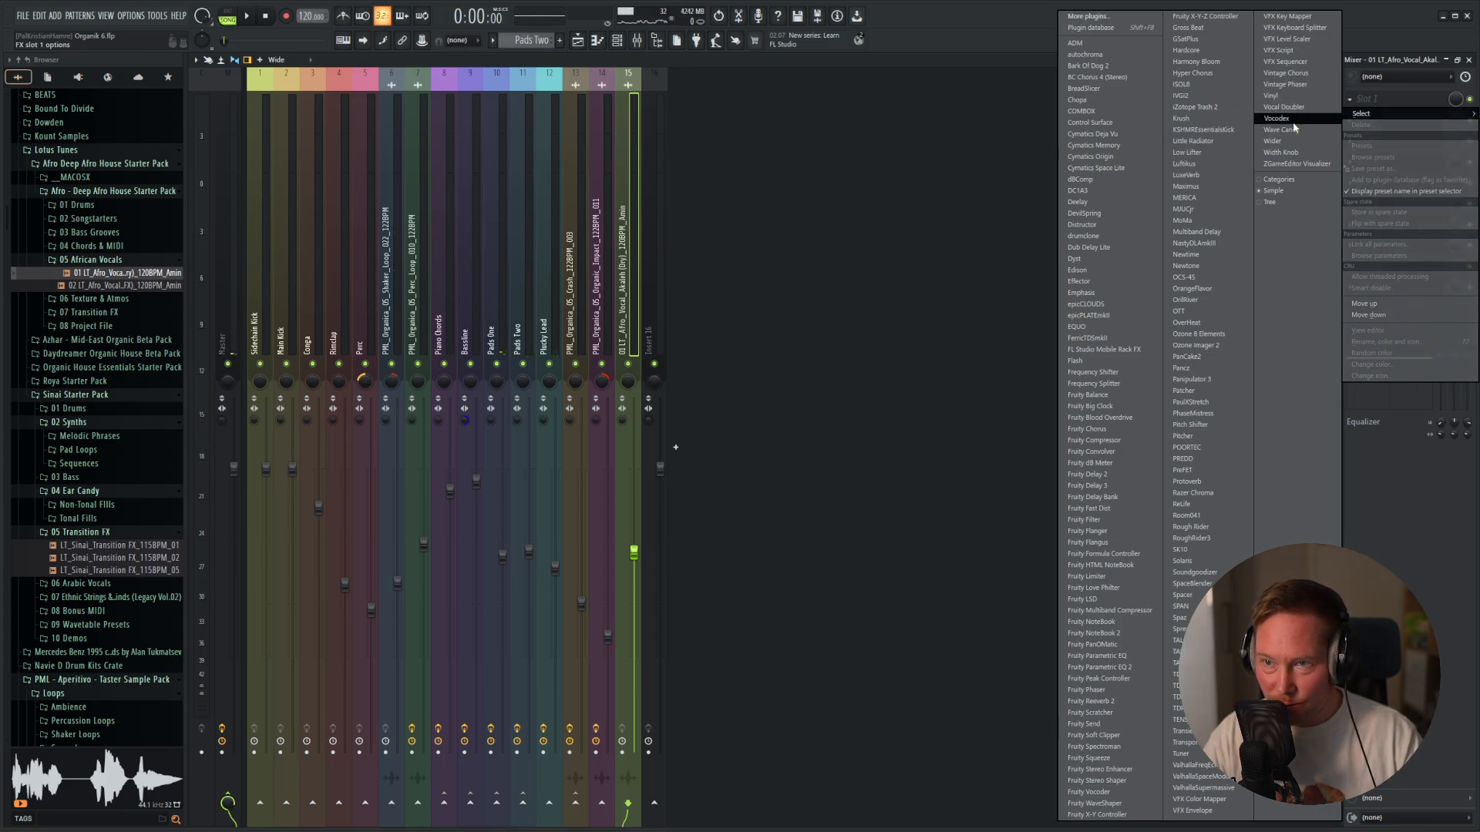
left_click(1296, 108)
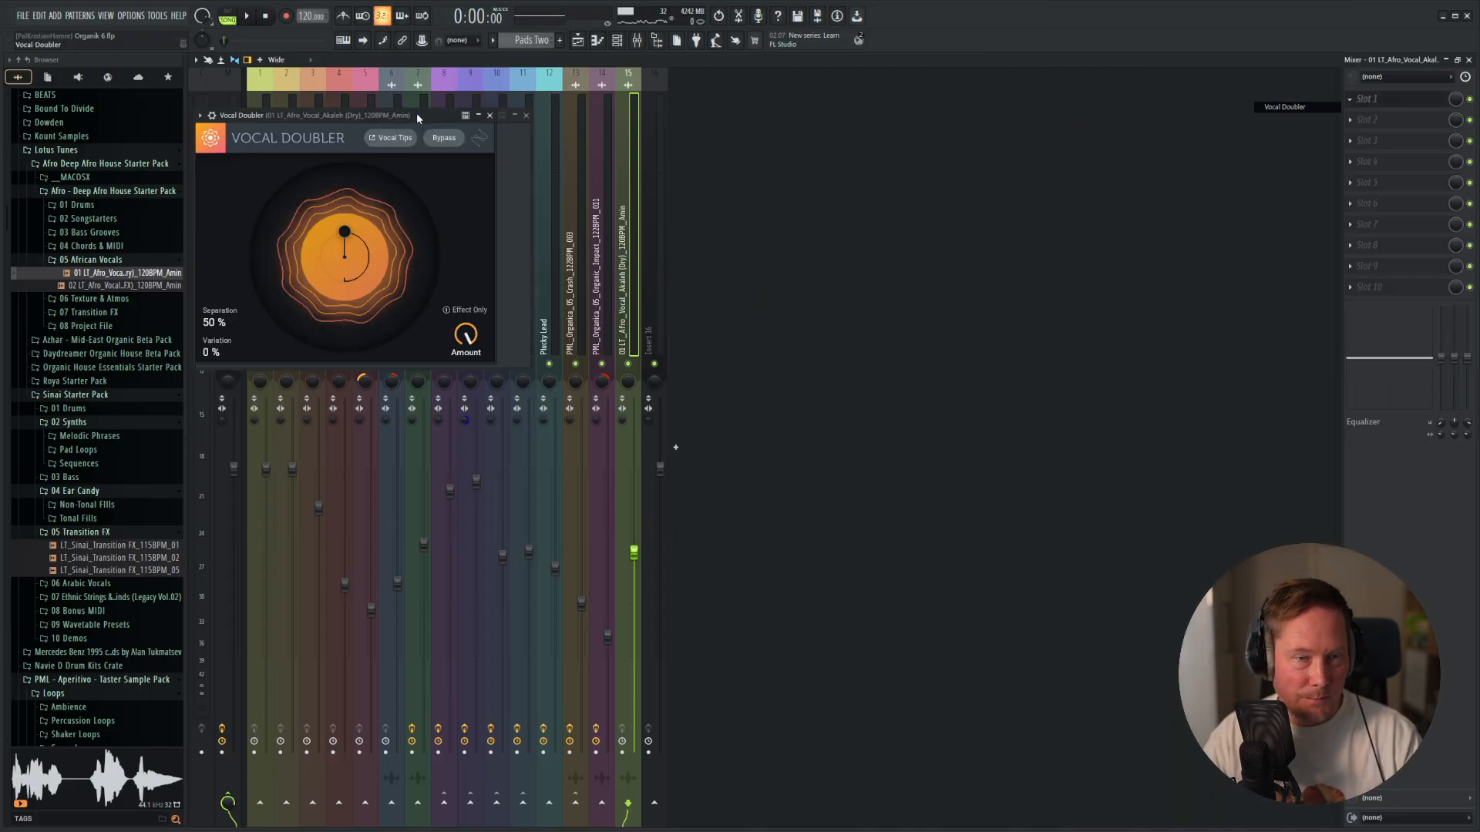
left_click_drag(416, 112, 1007, 188)
key("space")
left_click_drag(910, 304, 946, 328)
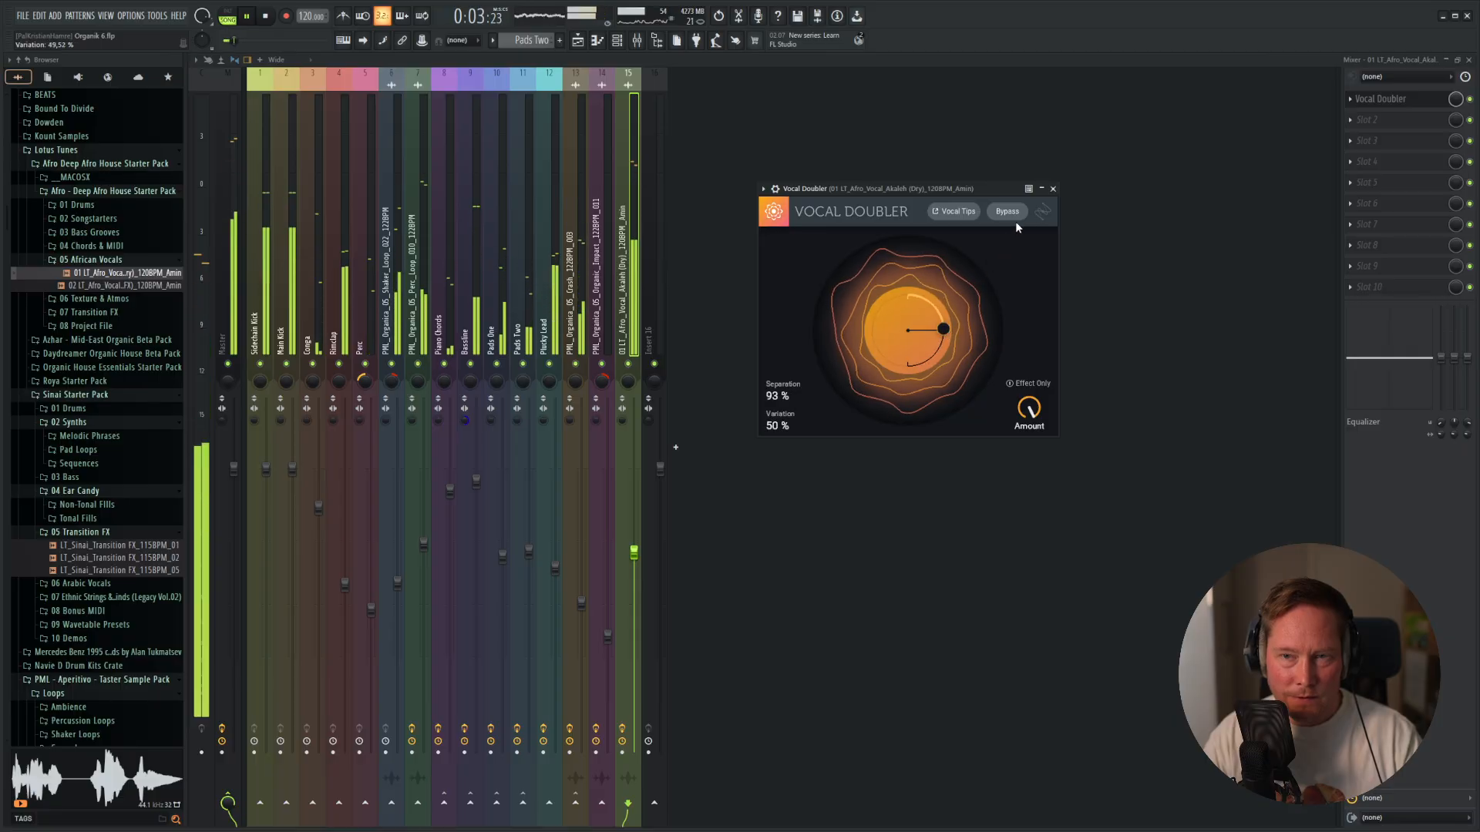
left_click(1053, 189)
key("space")
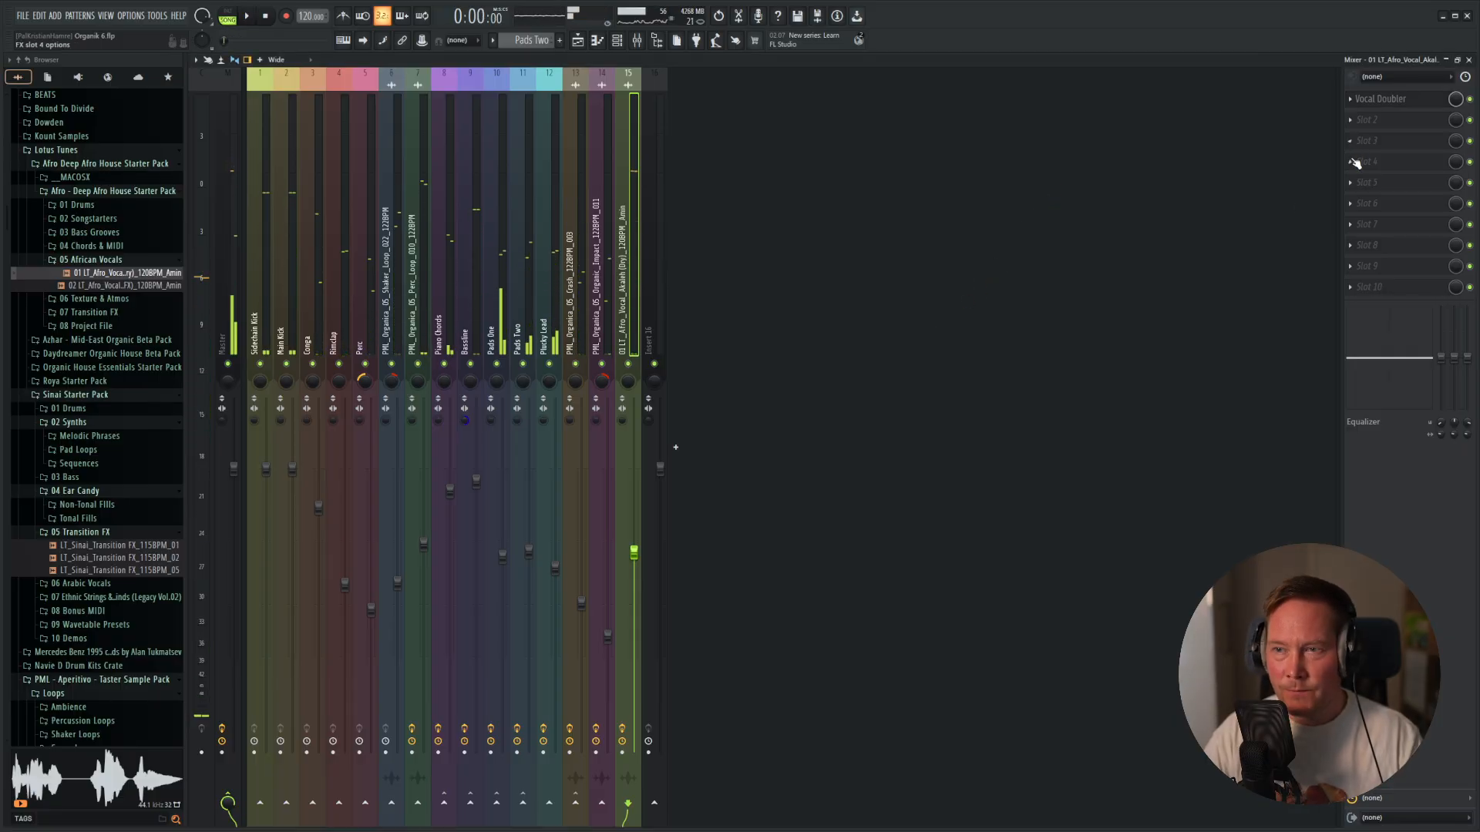
Add ValhallaSupermassive in the vocal's third effect slot with the Massive Vocal reverb preset and lower its mix to 25.6%.
left_click(1361, 141)
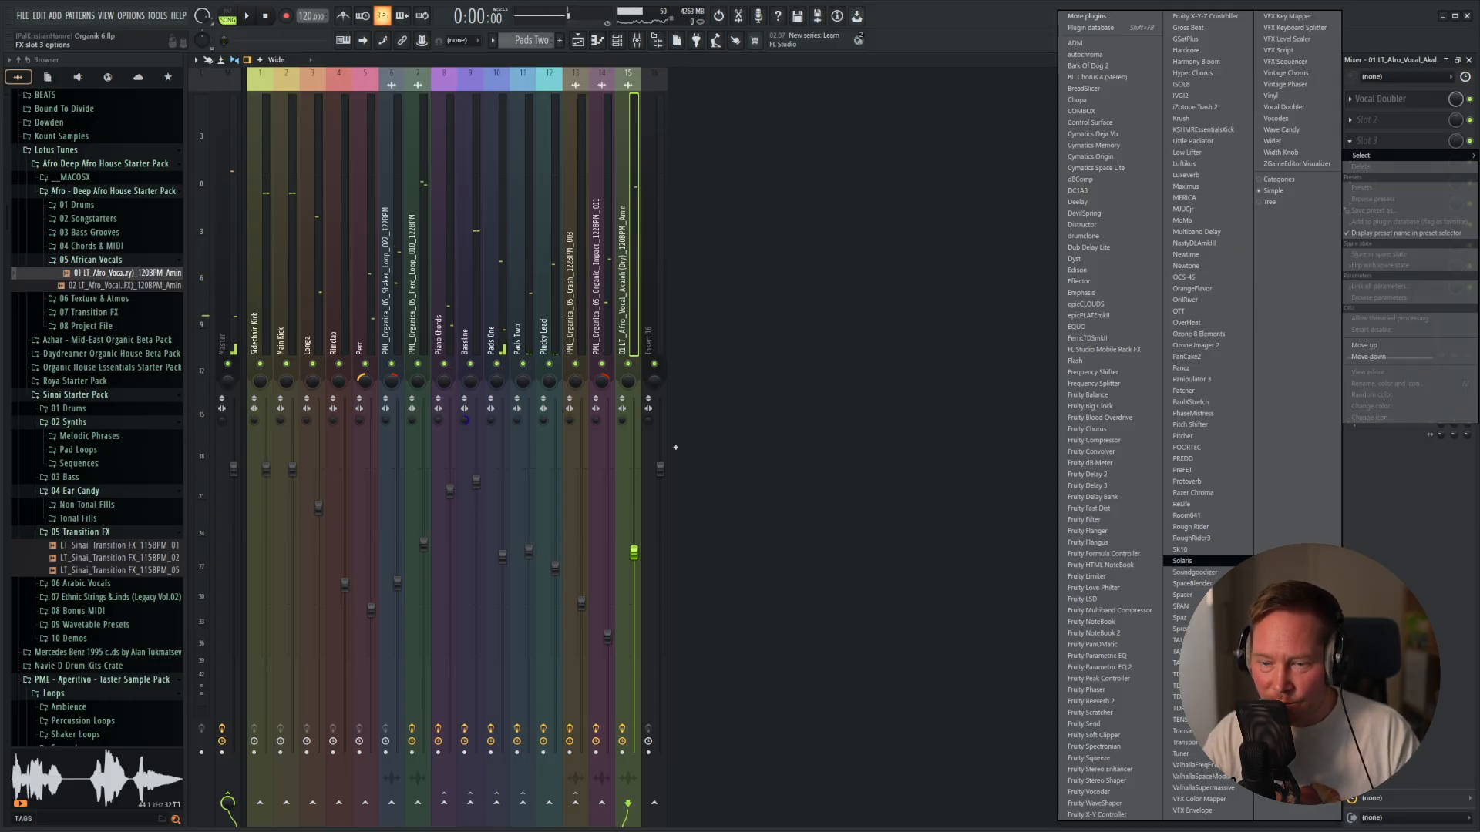
left_click(1221, 788)
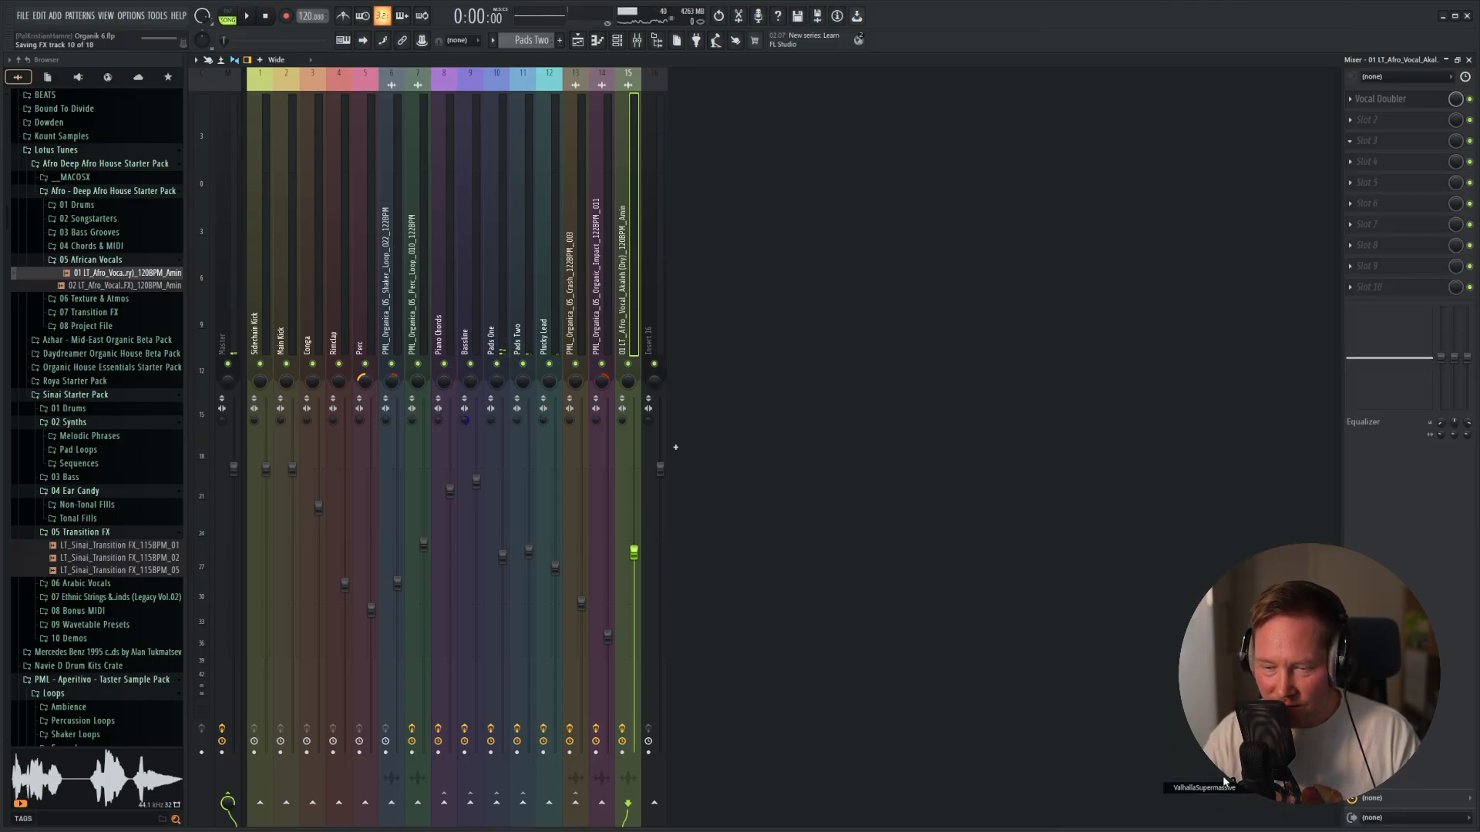
left_click(578, 365)
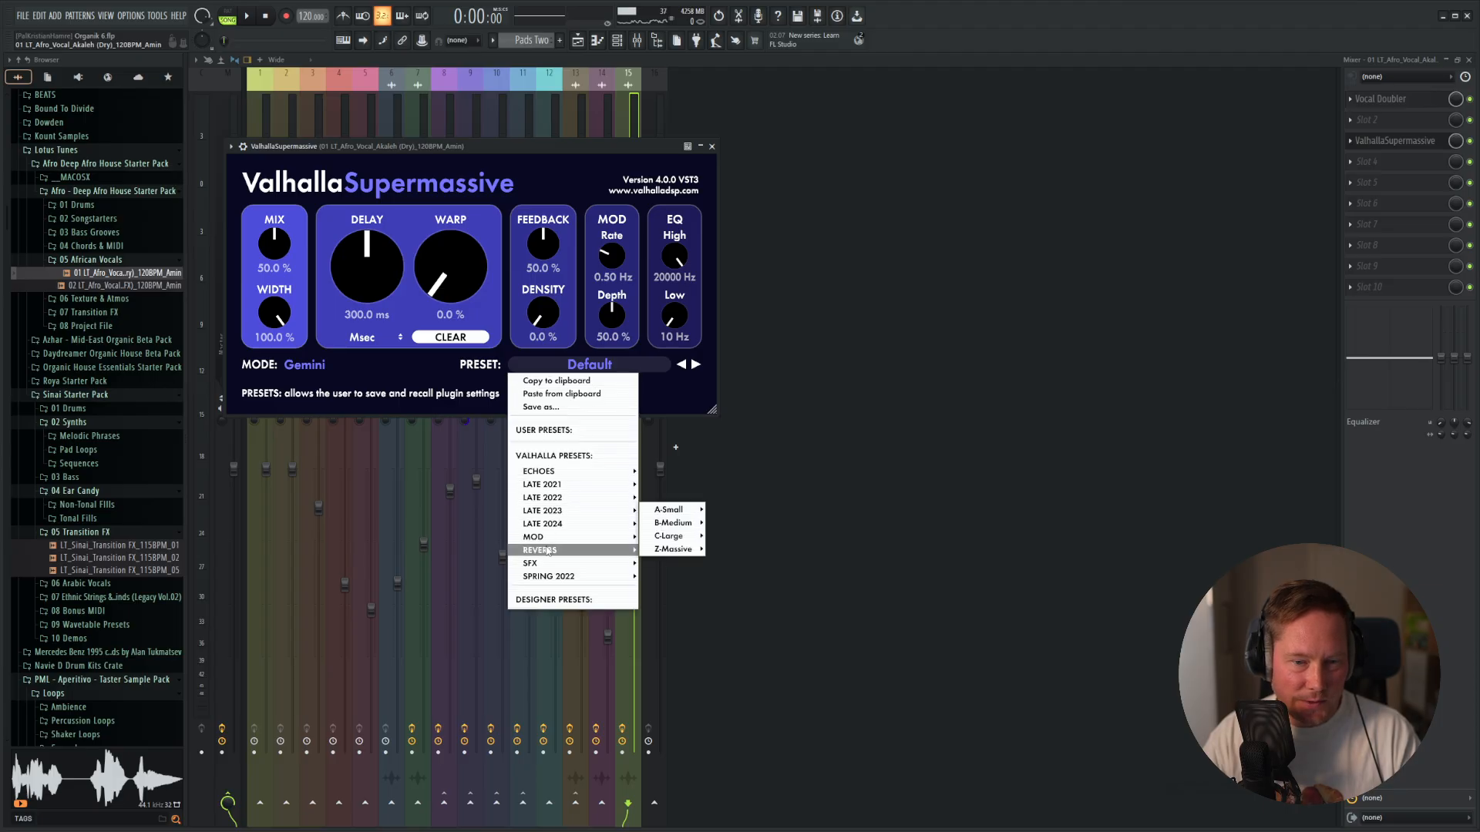
mouse_move(681, 524)
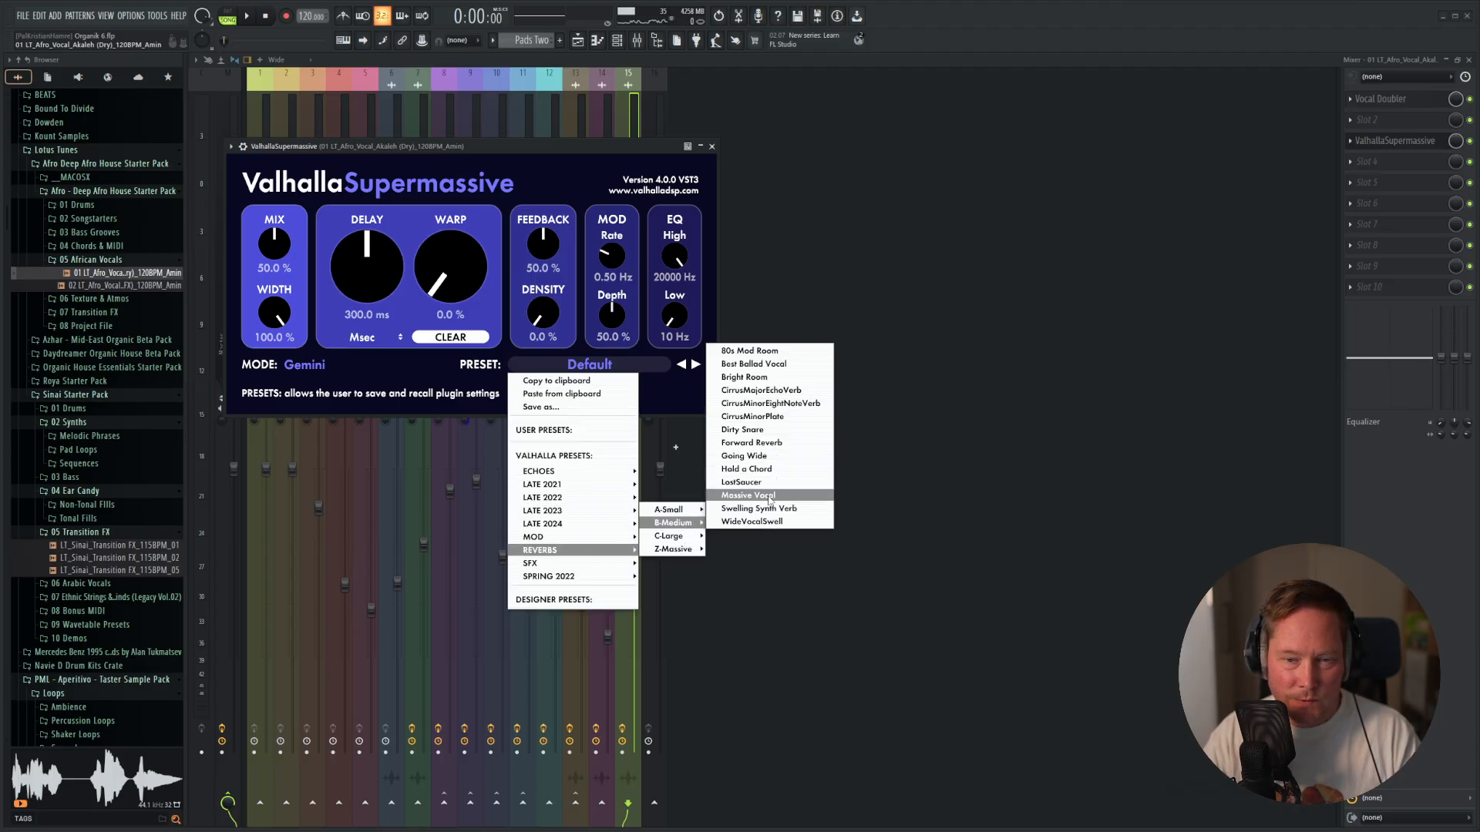
left_click(769, 495)
left_click_drag(571, 160, 987, 150)
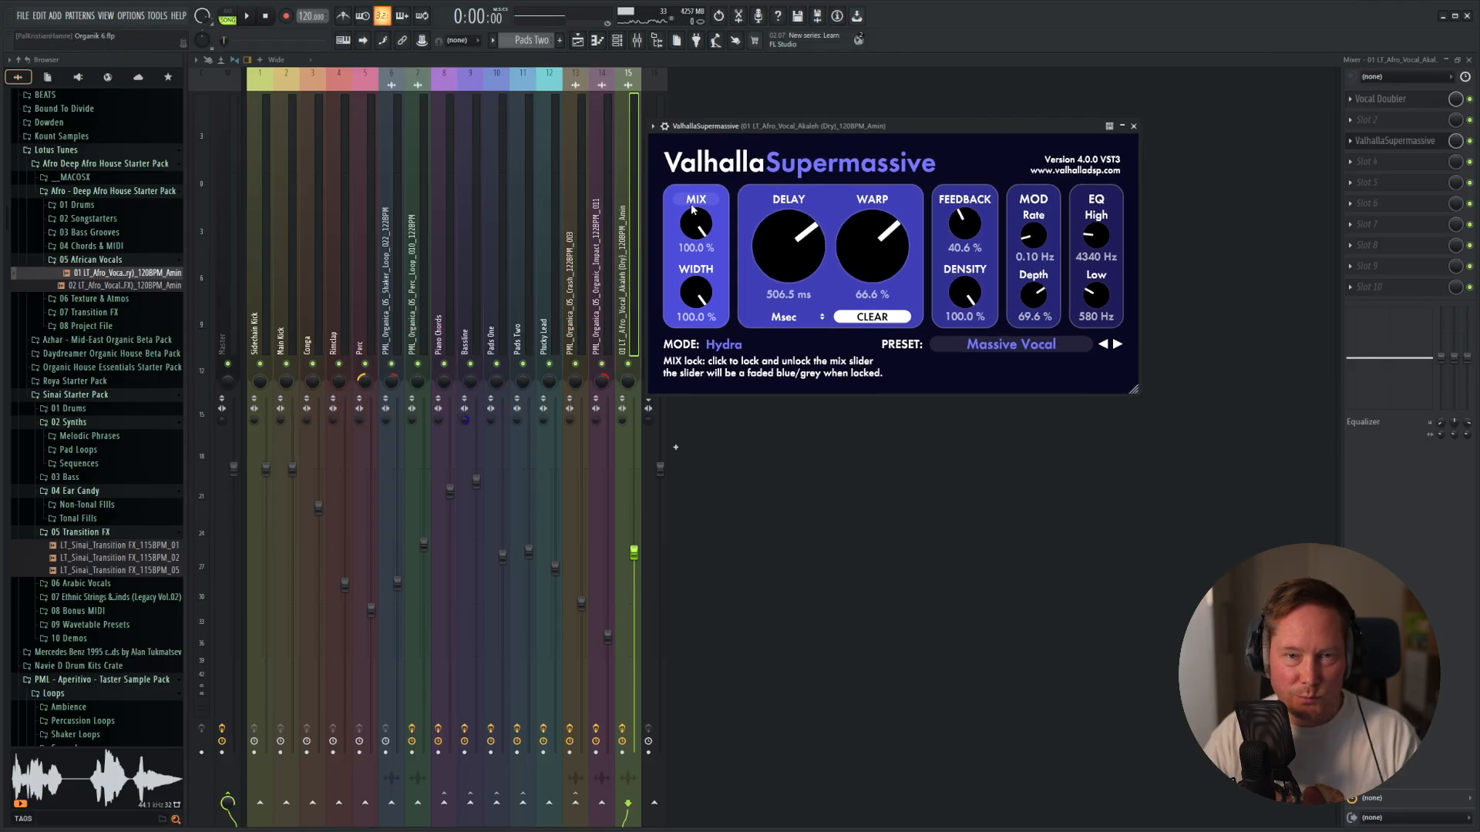
left_click_drag(692, 208, 689, 270)
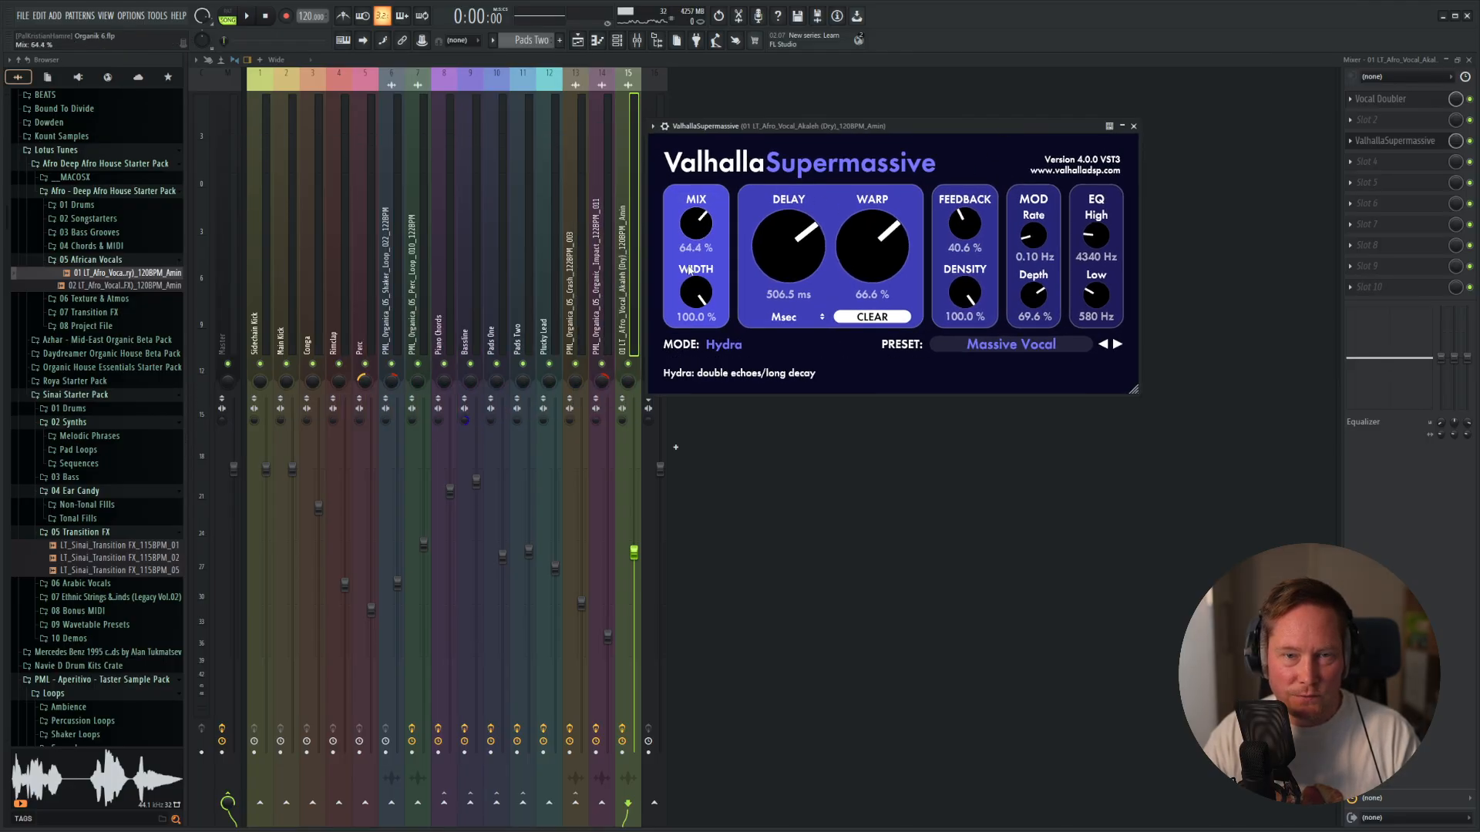
left_click(1133, 125)
Audition the soloed vocal and set Vocal Doubler to 100% separation, 91% variation and 70% amount.
key("space")
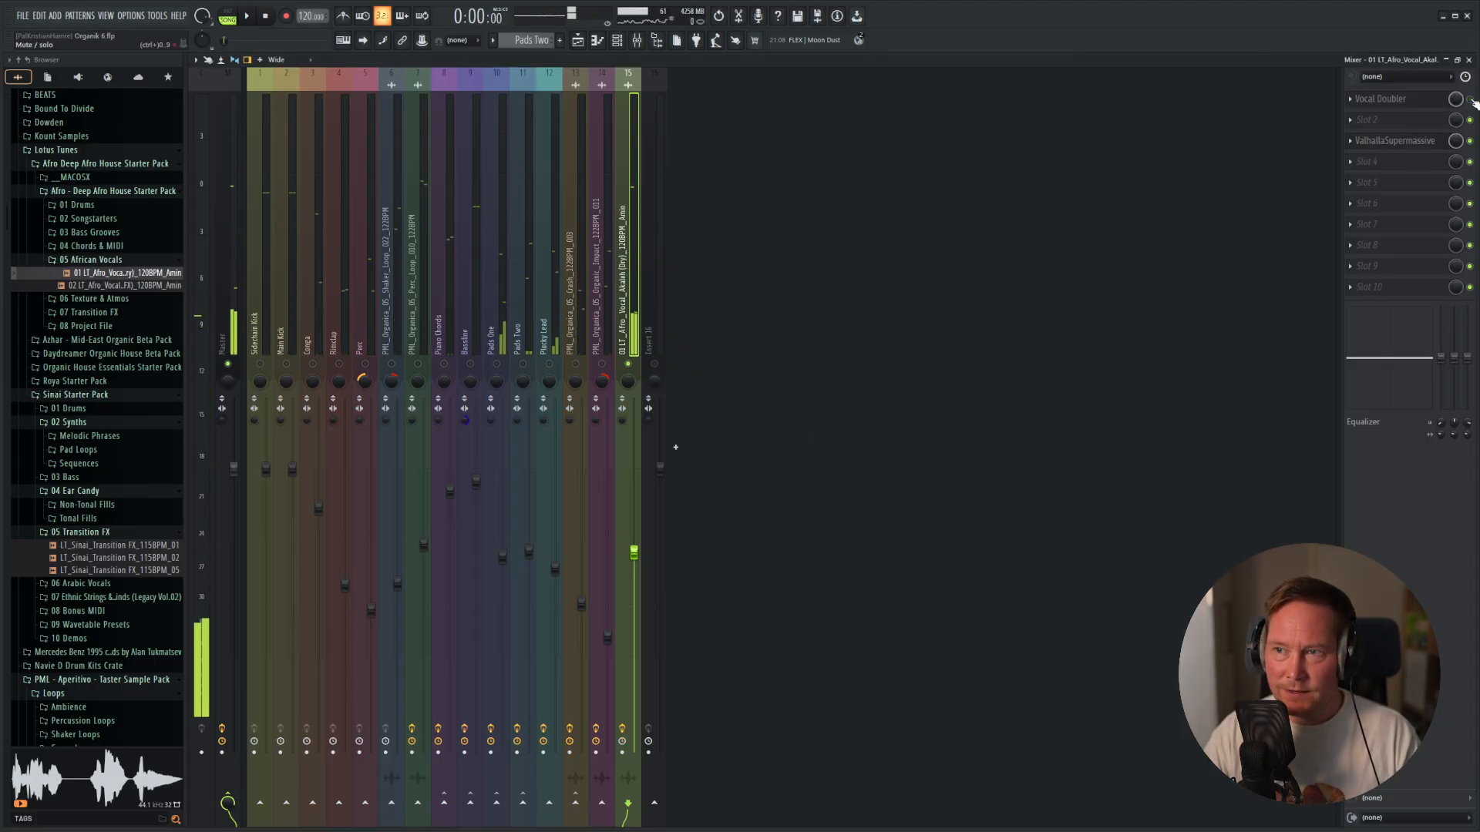
key("space")
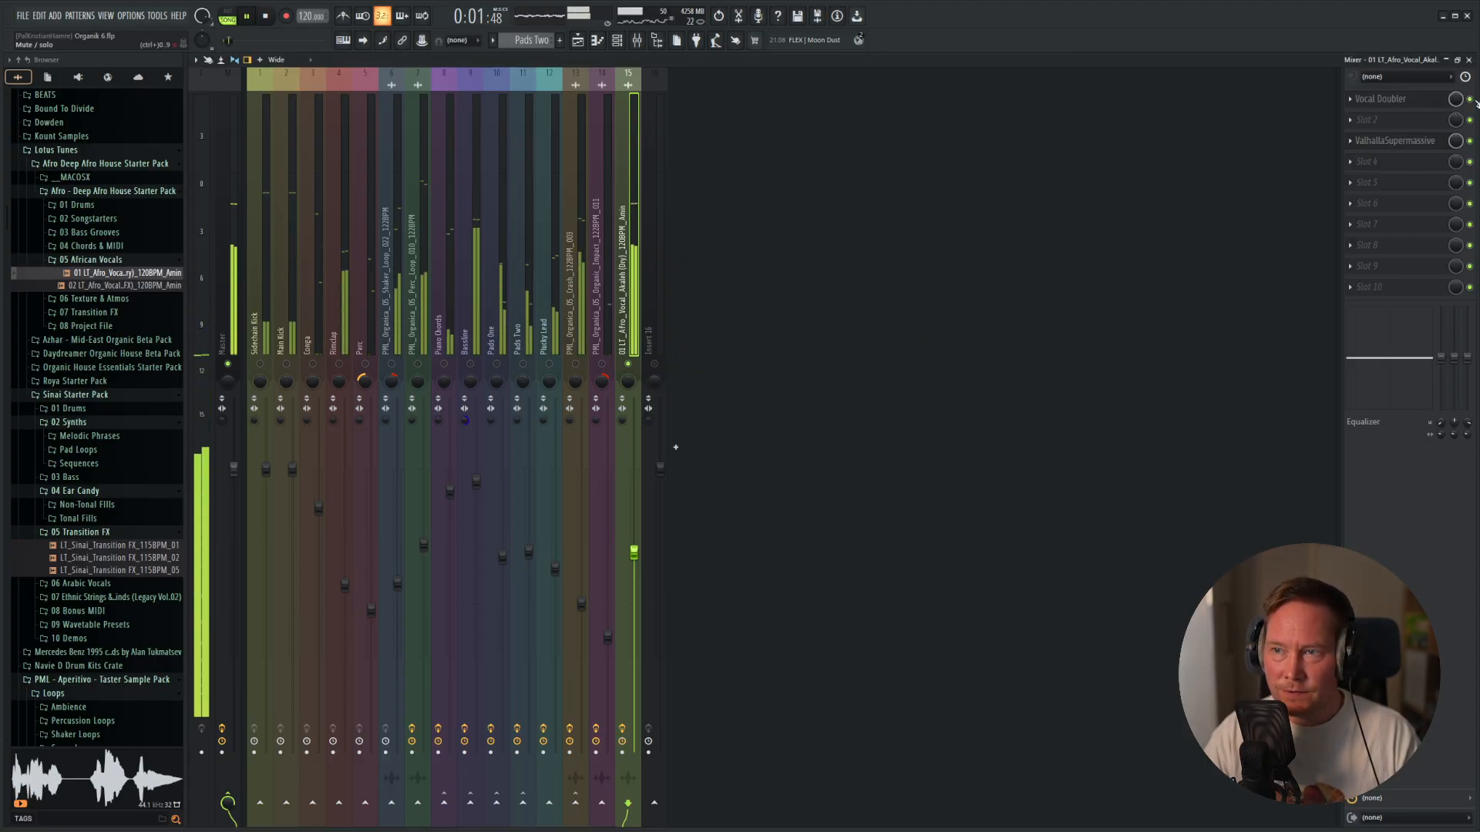
key("space")
left_click(1381, 99)
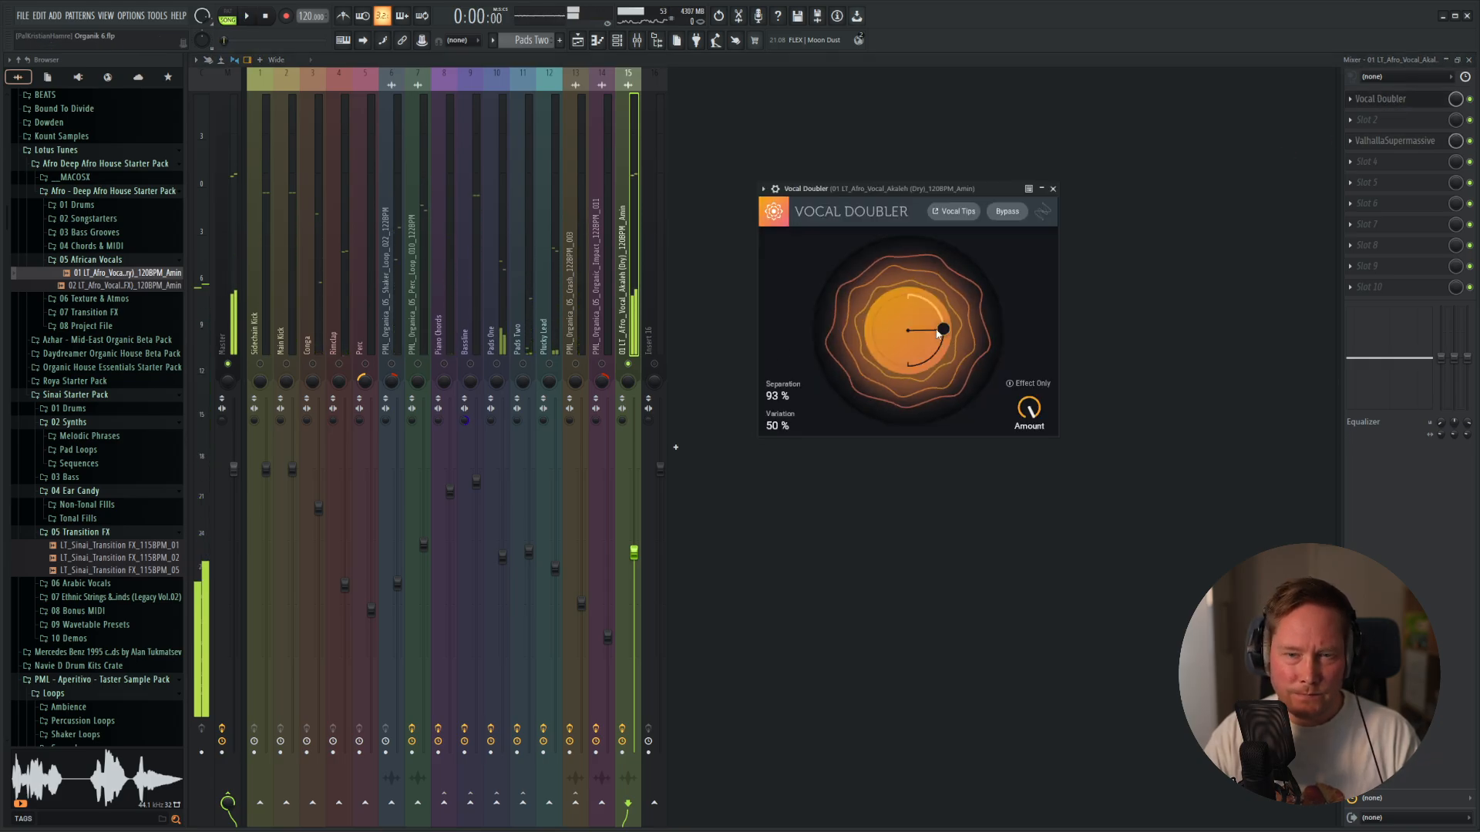
left_click_drag(939, 333, 949, 473)
key("space")
left_click_drag(1021, 415, 1021, 448)
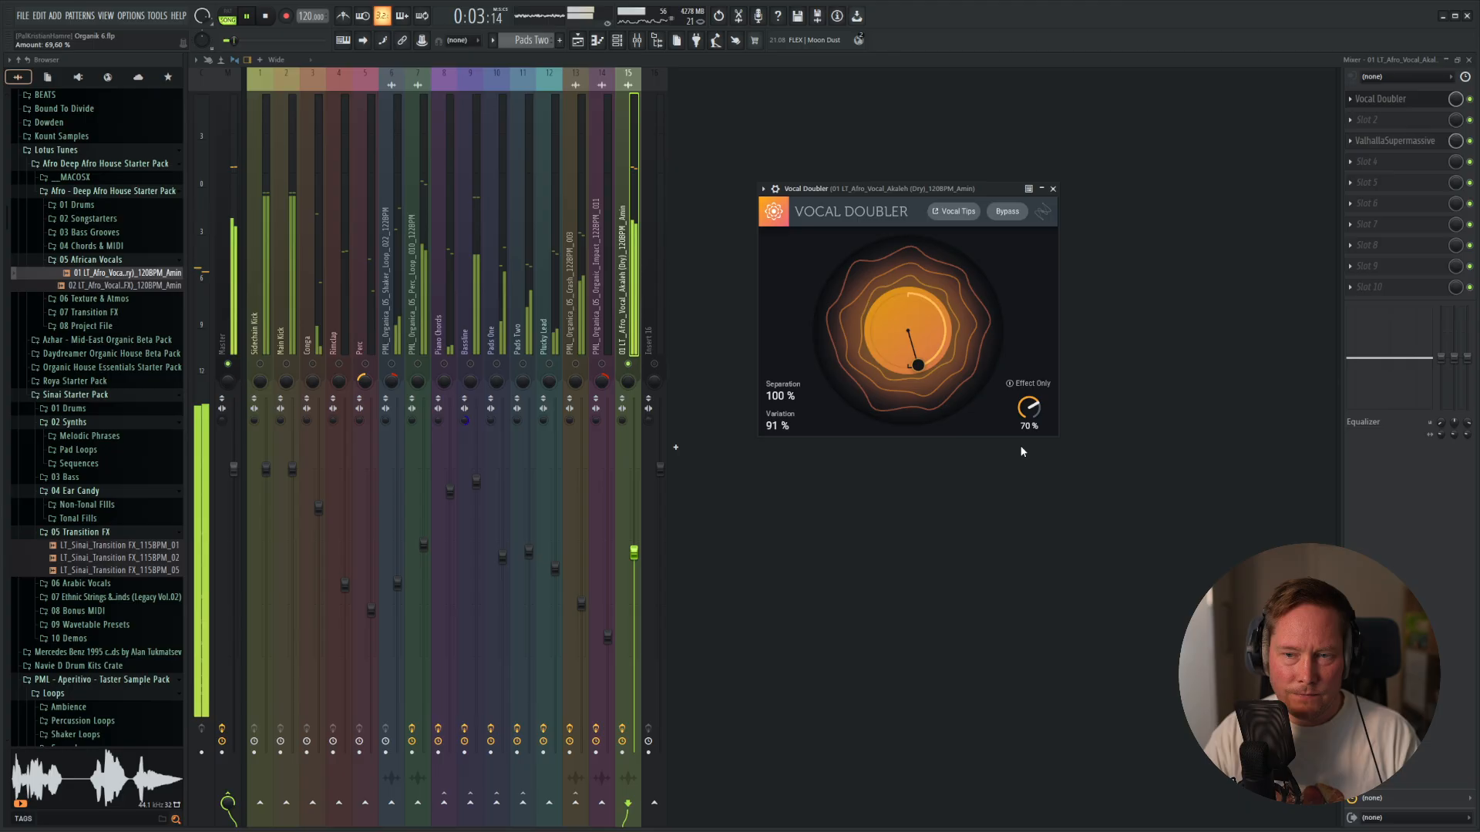
left_click(1053, 189)
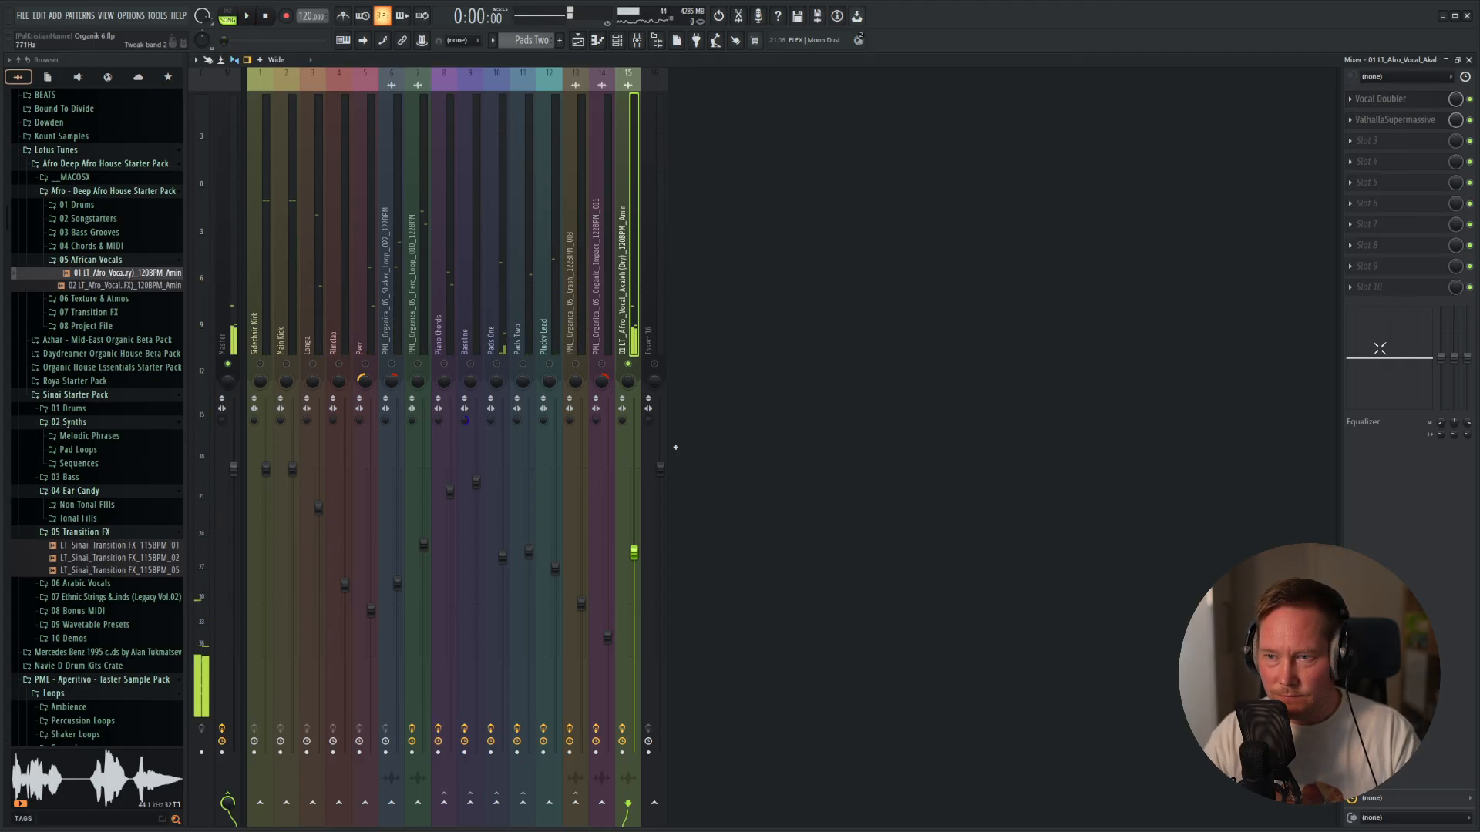
Unsolo the Akaleh vocal's mixer track and lower its fader slightly while the full loop plays.
left_click(1372, 146)
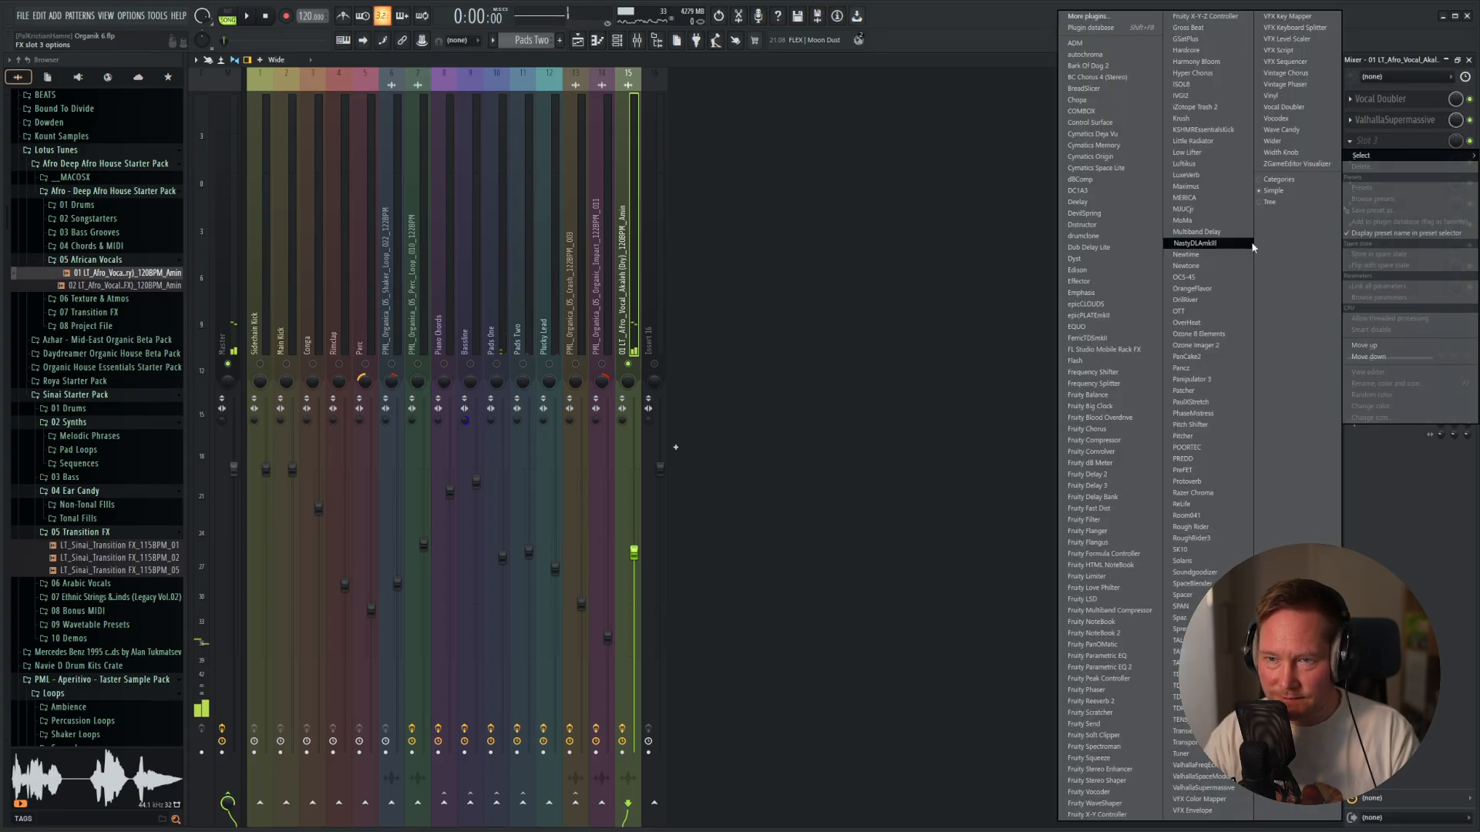
left_click(1403, 66)
right_click(623, 364)
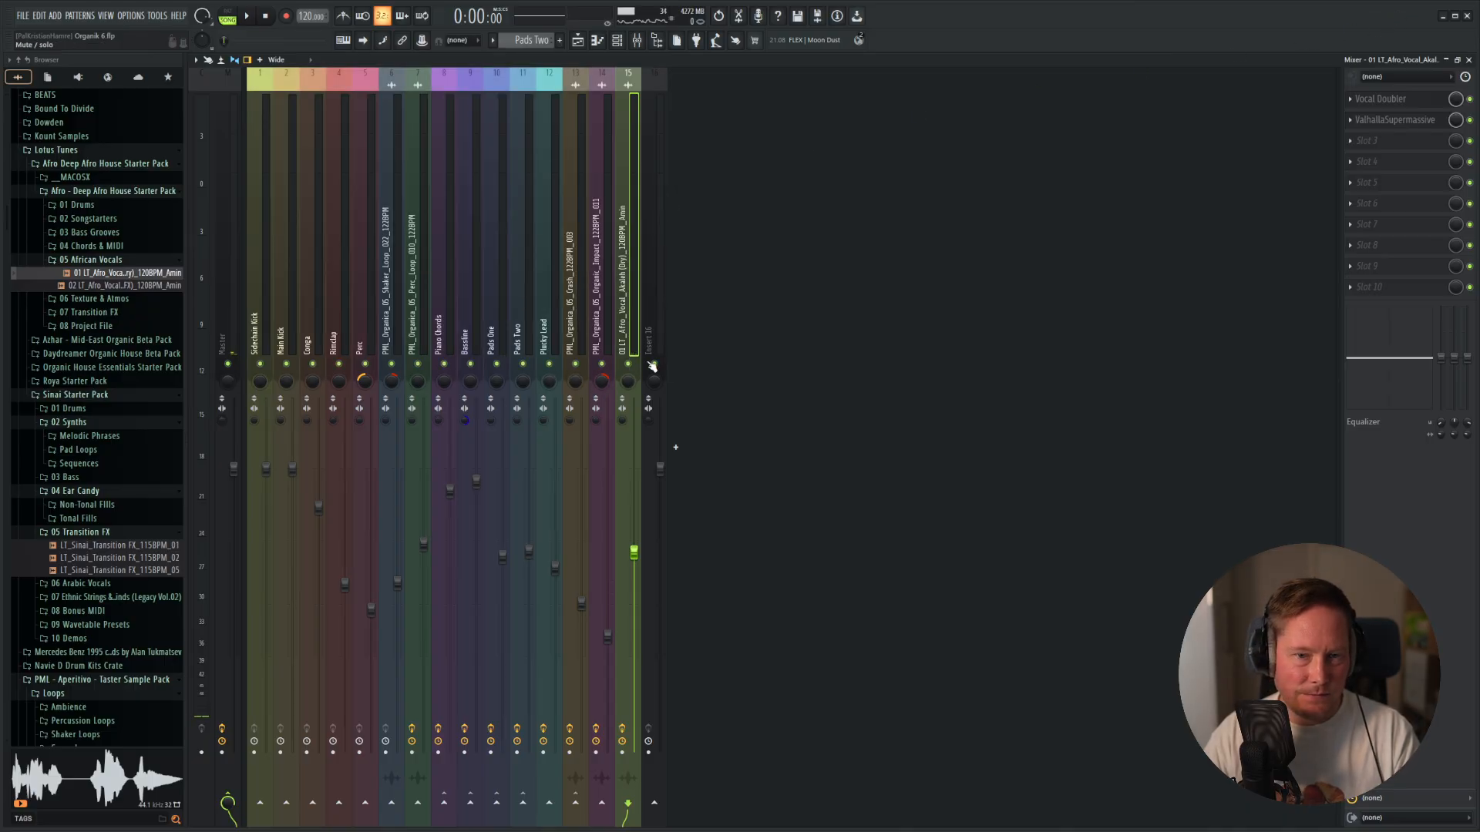
key("space")
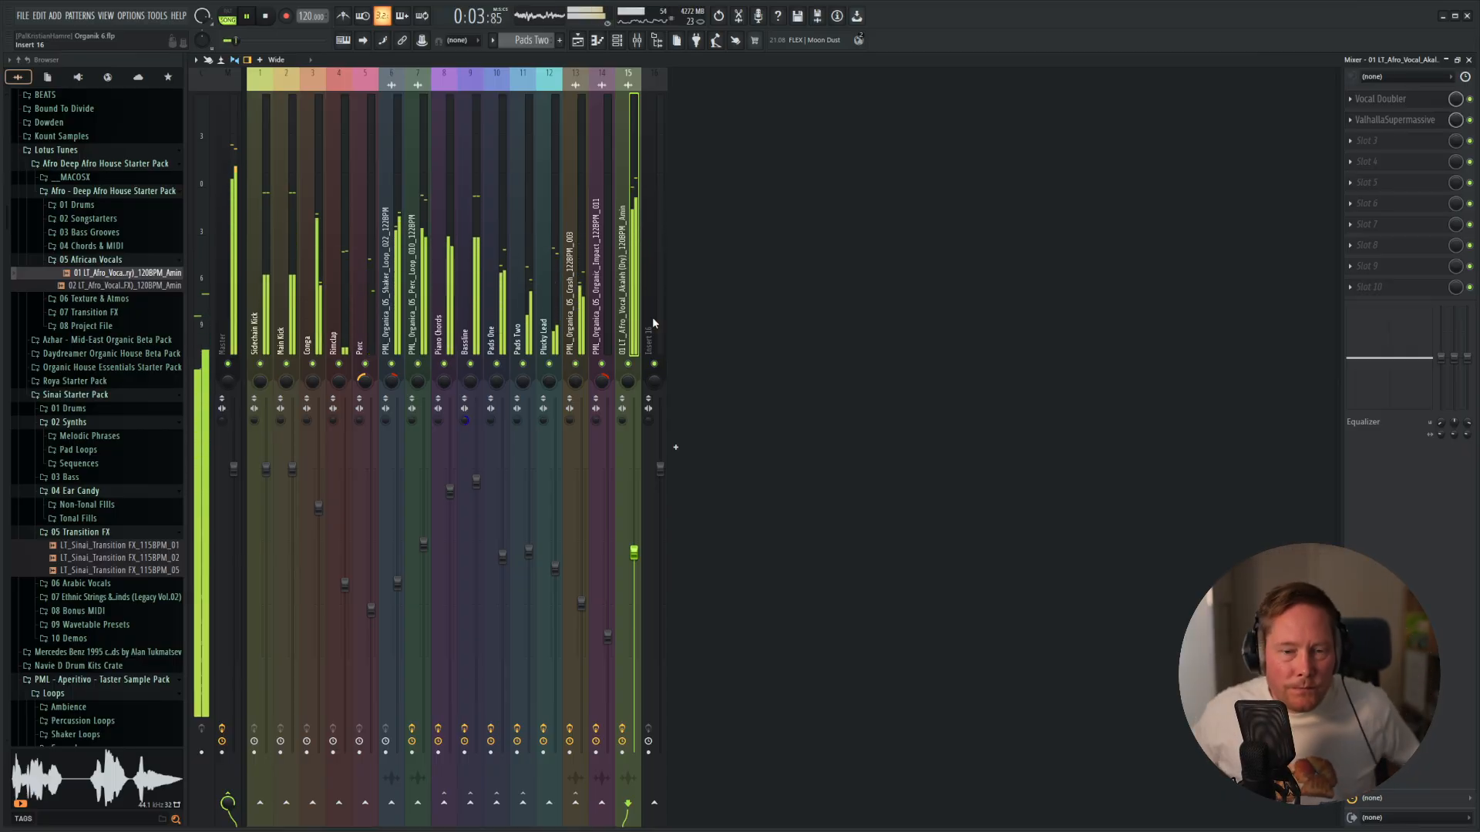
left_click_drag(641, 558, 641, 572)
Slice the first Akaleh vocal clip on Track 16 into short pieces at its phrases across the first two bars of the playlist.
key("F5")
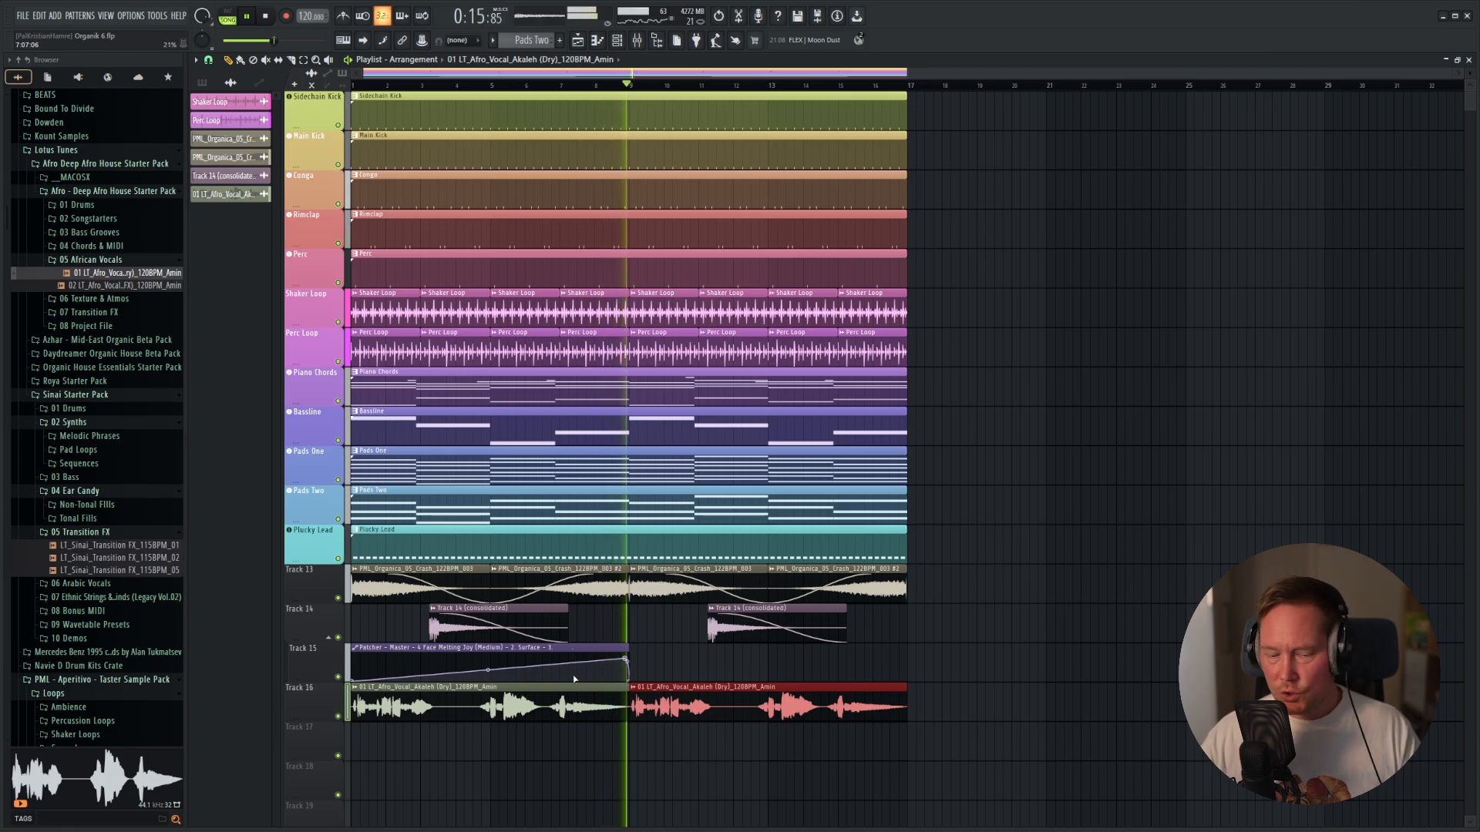
key("space")
scroll(380, 736, "up", 5)
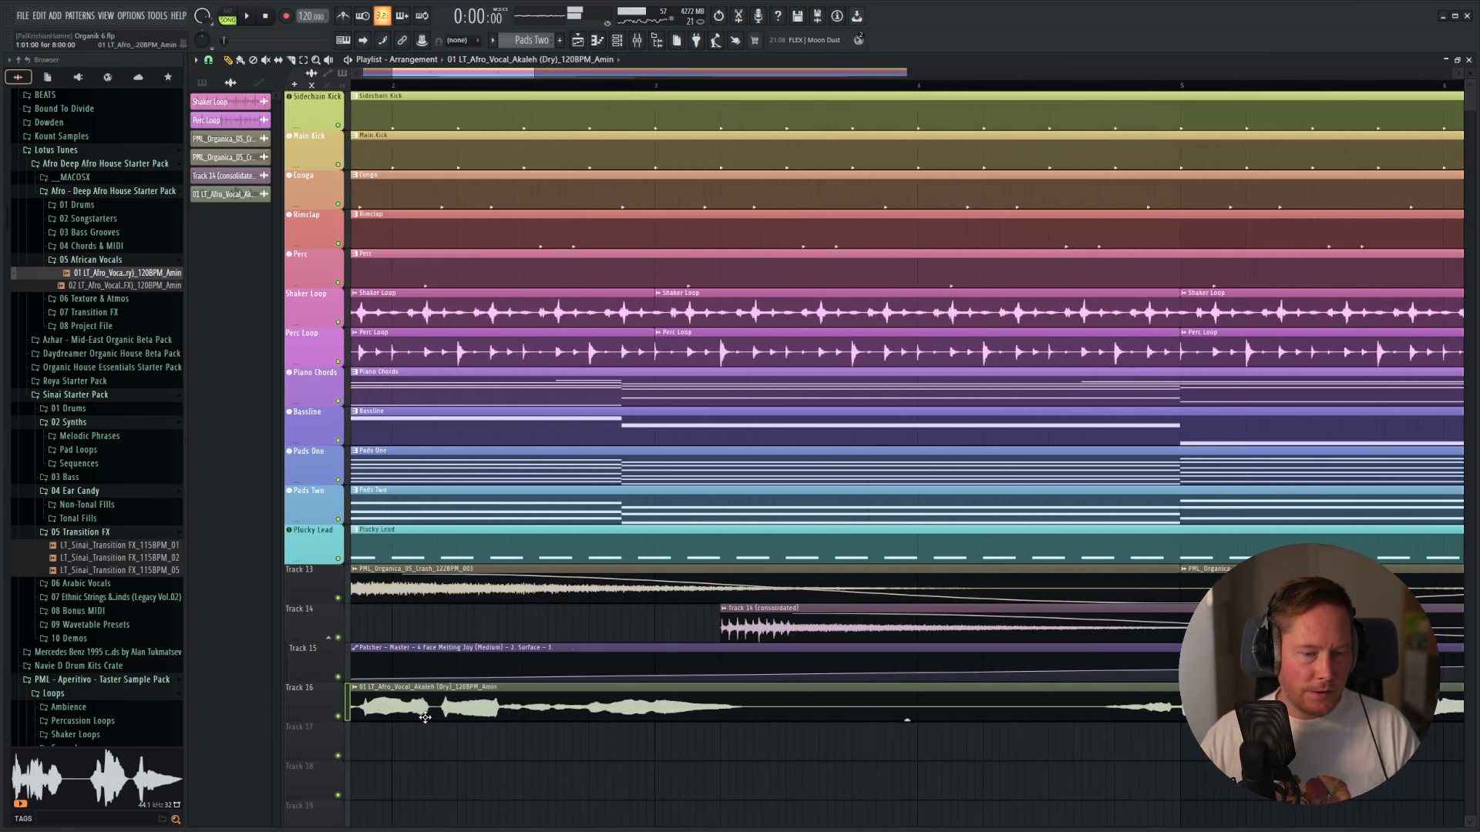
scroll(463, 740, "down", 3)
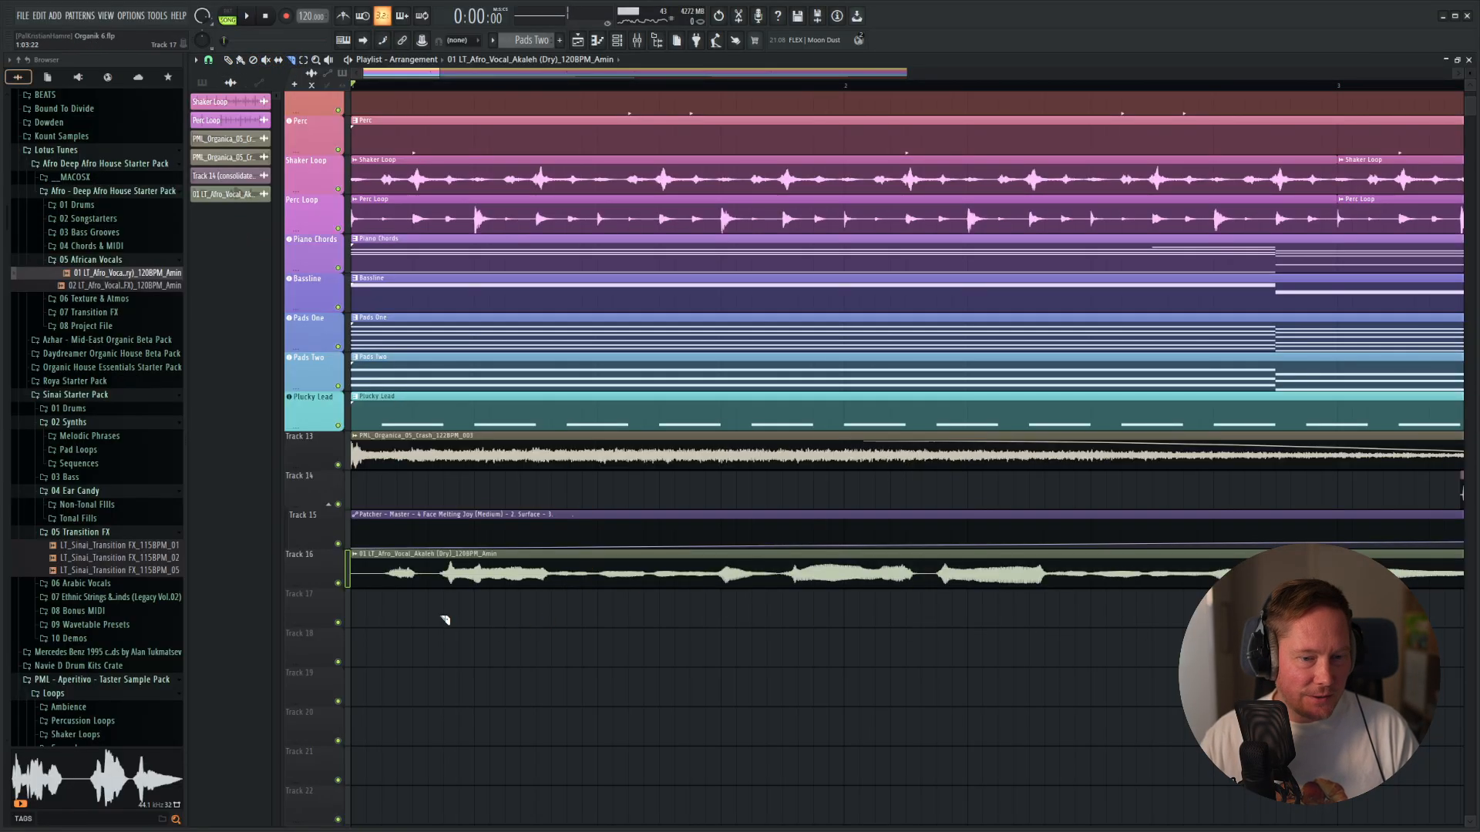
scroll(445, 620, "up", 1)
key("space")
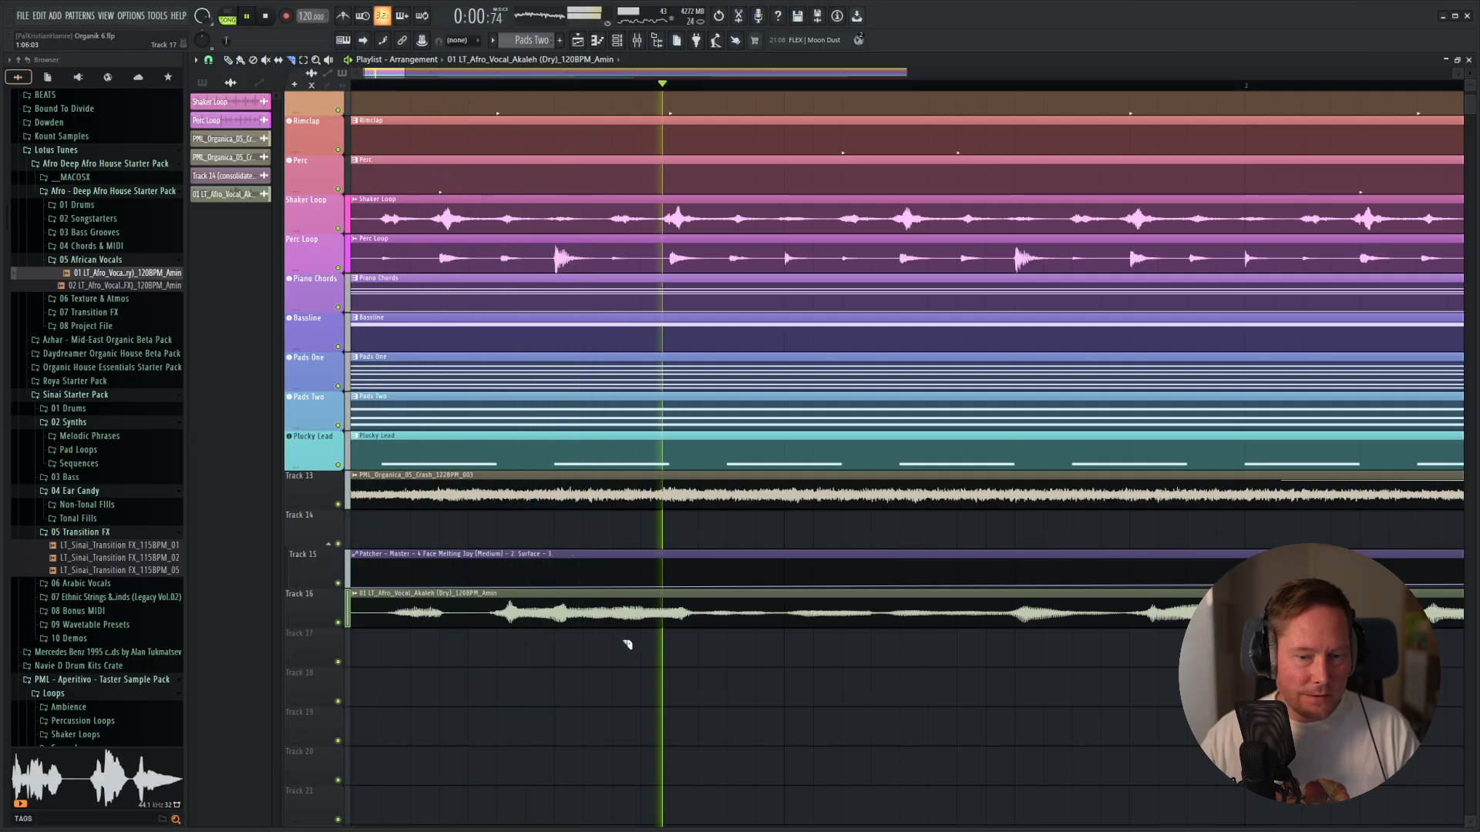
key("space")
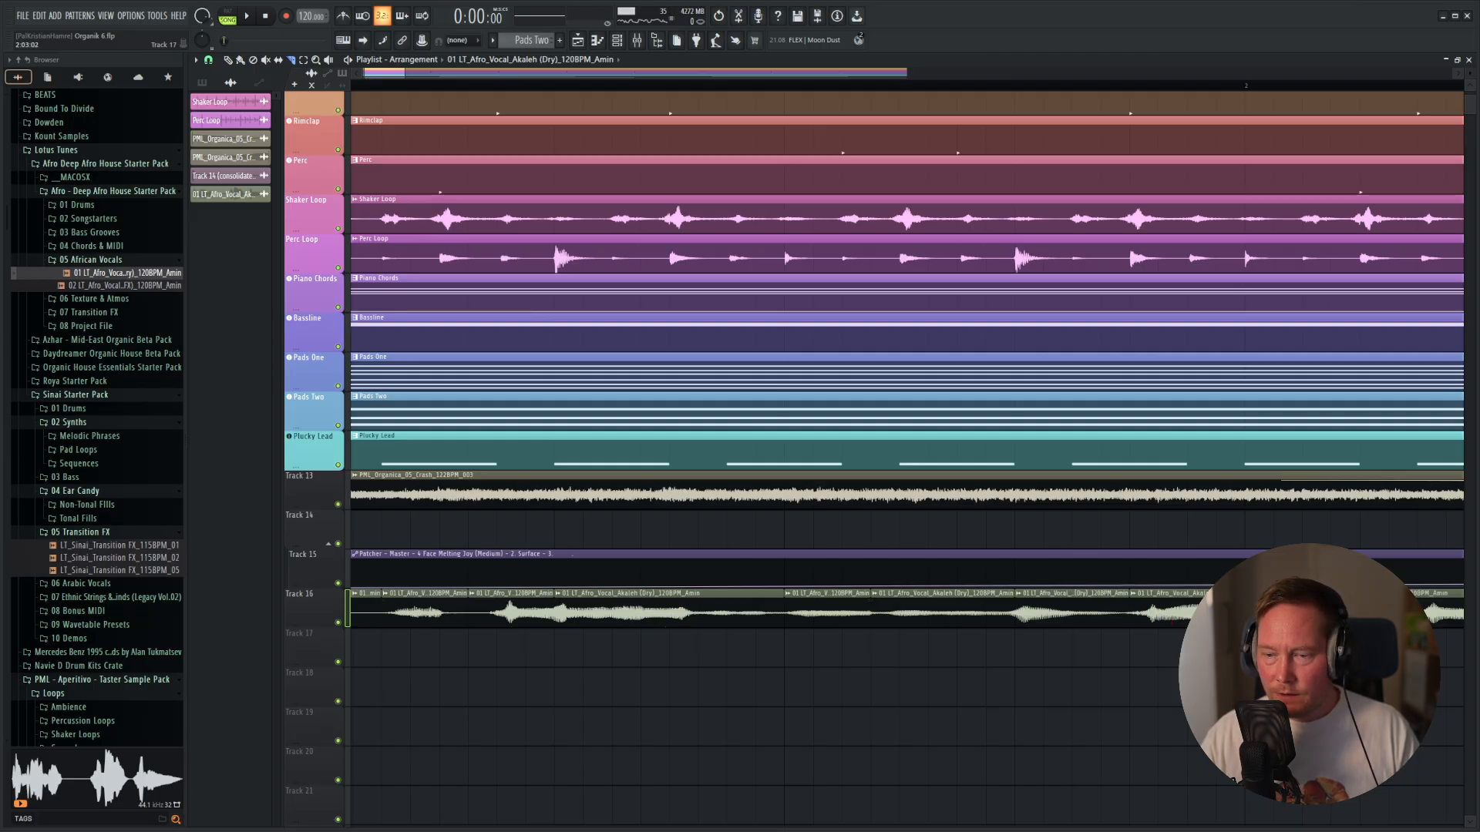
scroll(925, 631, "down", 3)
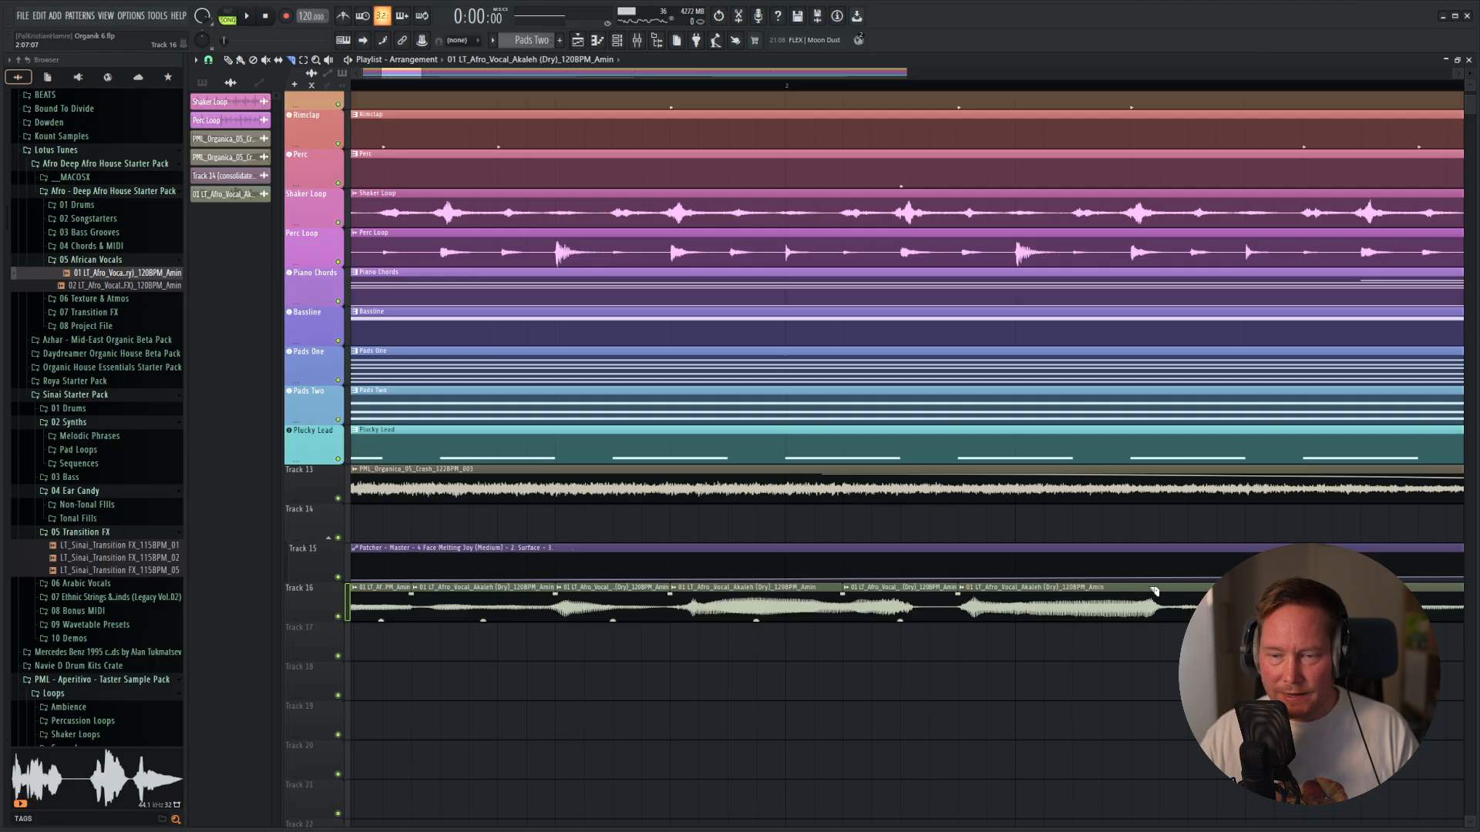
scroll(1105, 605, "down", 2)
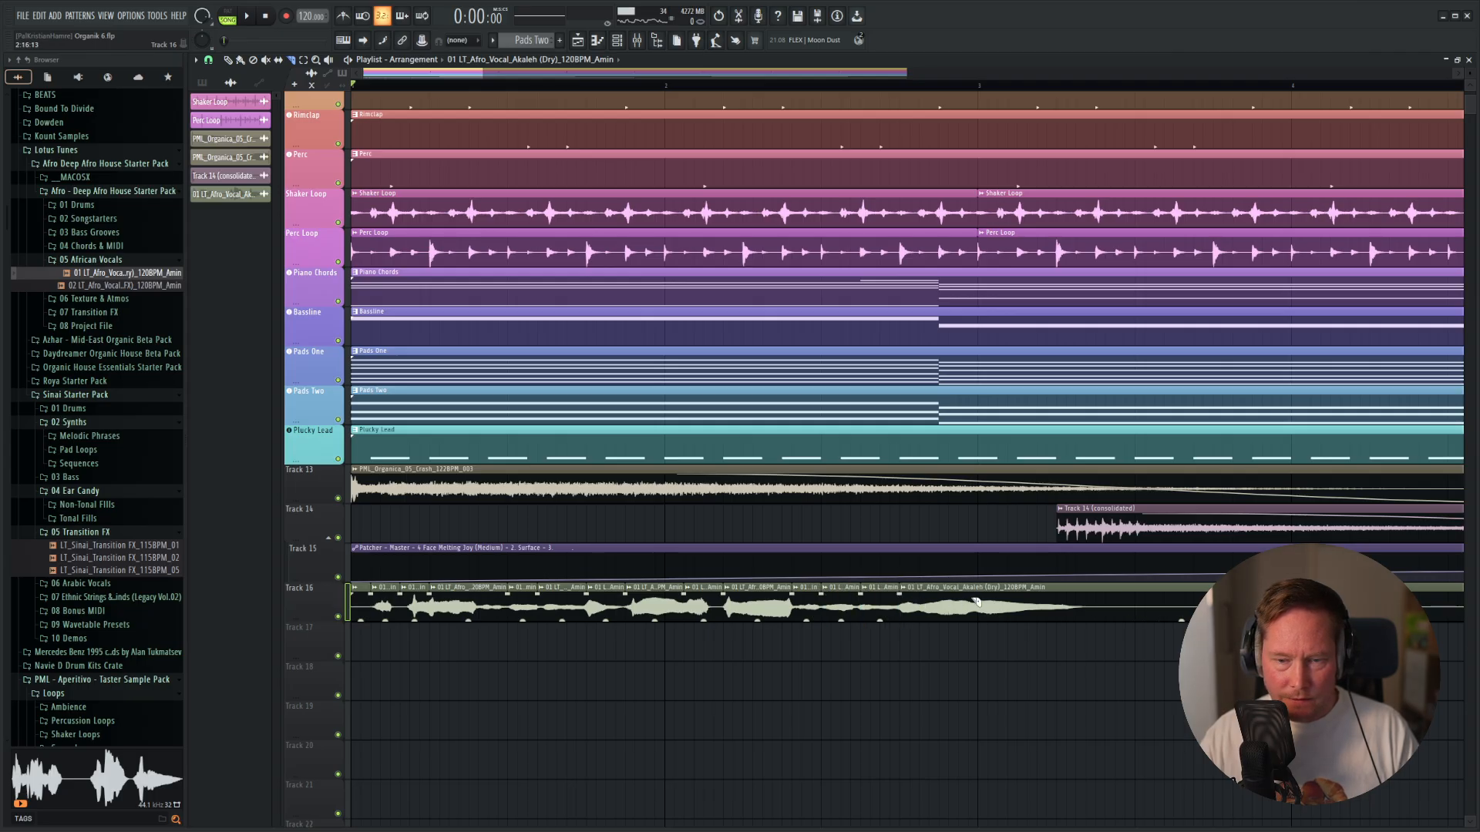
scroll(994, 637, "down", 5)
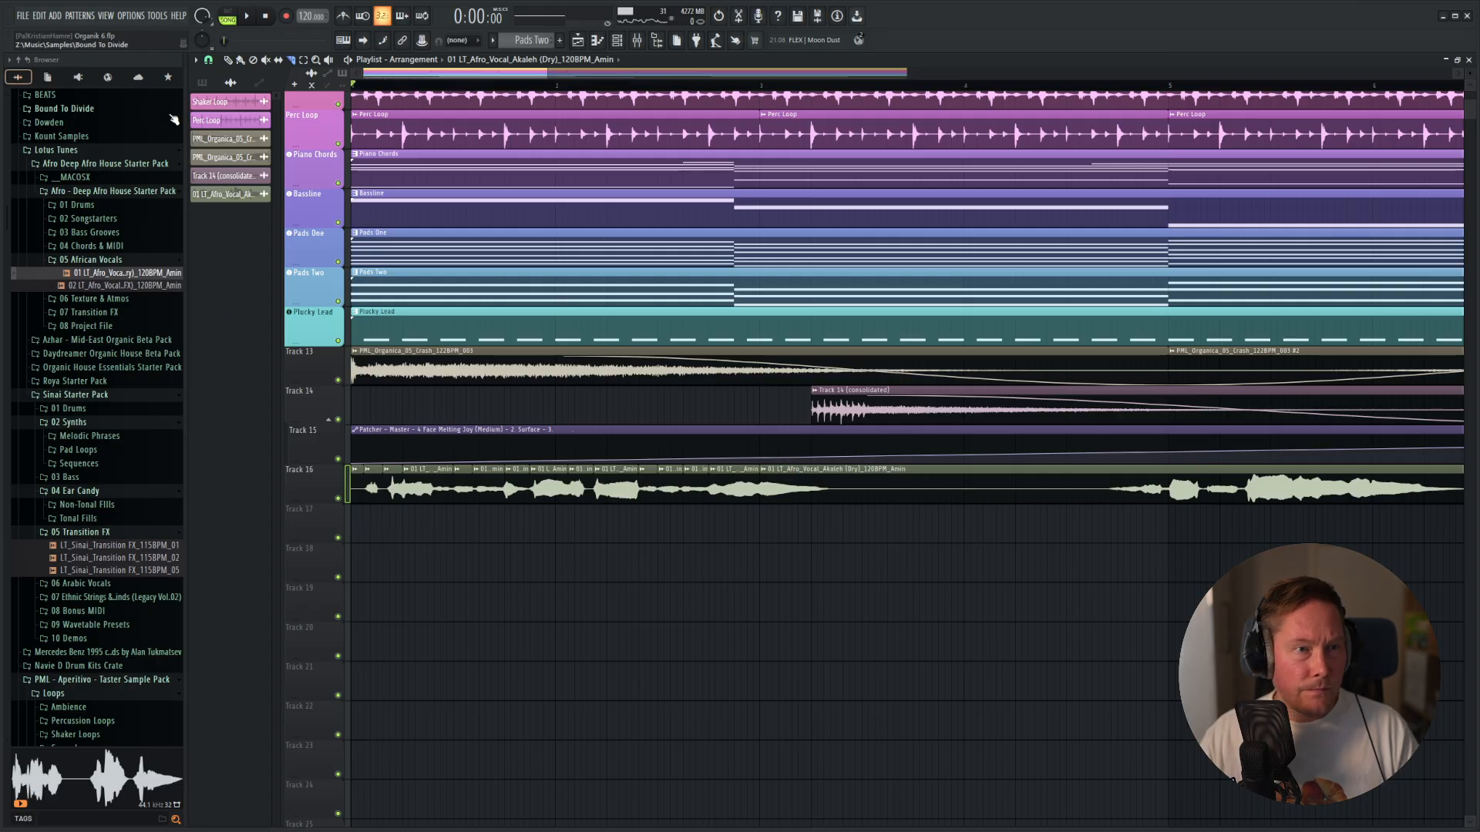
Move the vocal slices from Track 16 down to Track 17, starting near bar 5.
scroll(763, 601, "down", 2)
left_click_drag(1314, 621, 362, 471)
left_click_drag(453, 485, 1043, 538)
key("ctrl+z")
left_click_drag(780, 492, 1249, 538)
scroll(729, 593, "up", 2)
scroll(728, 593, "up", 2)
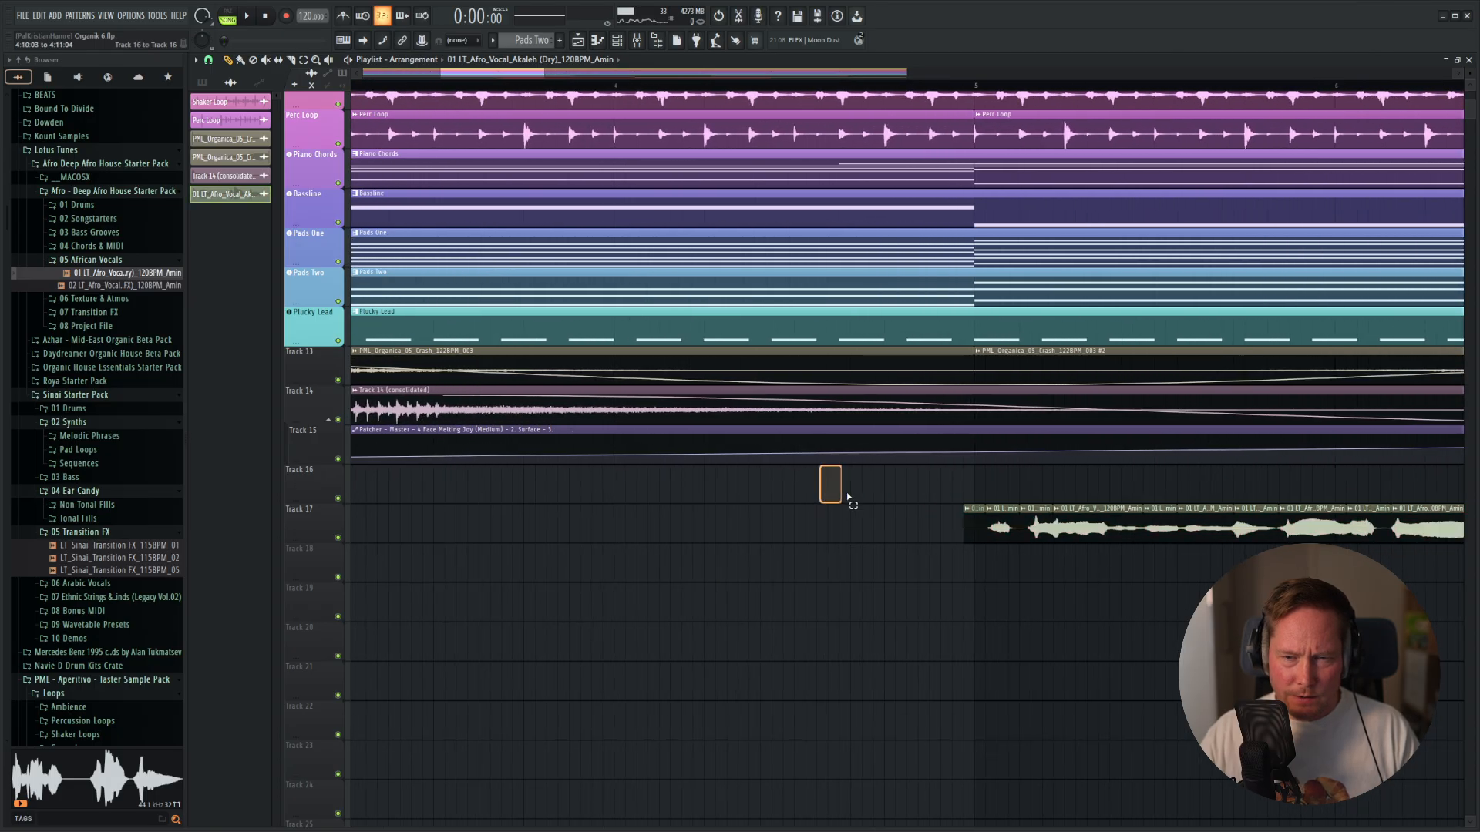
Shift the vocal slices on Track 17 back to the start of bar 1 and leave all playlist tracks unmuted.
left_click_drag(824, 467, 1451, 660)
left_click_drag(1249, 532, 308, 531, "shift")
left_click(338, 616, "ctrl")
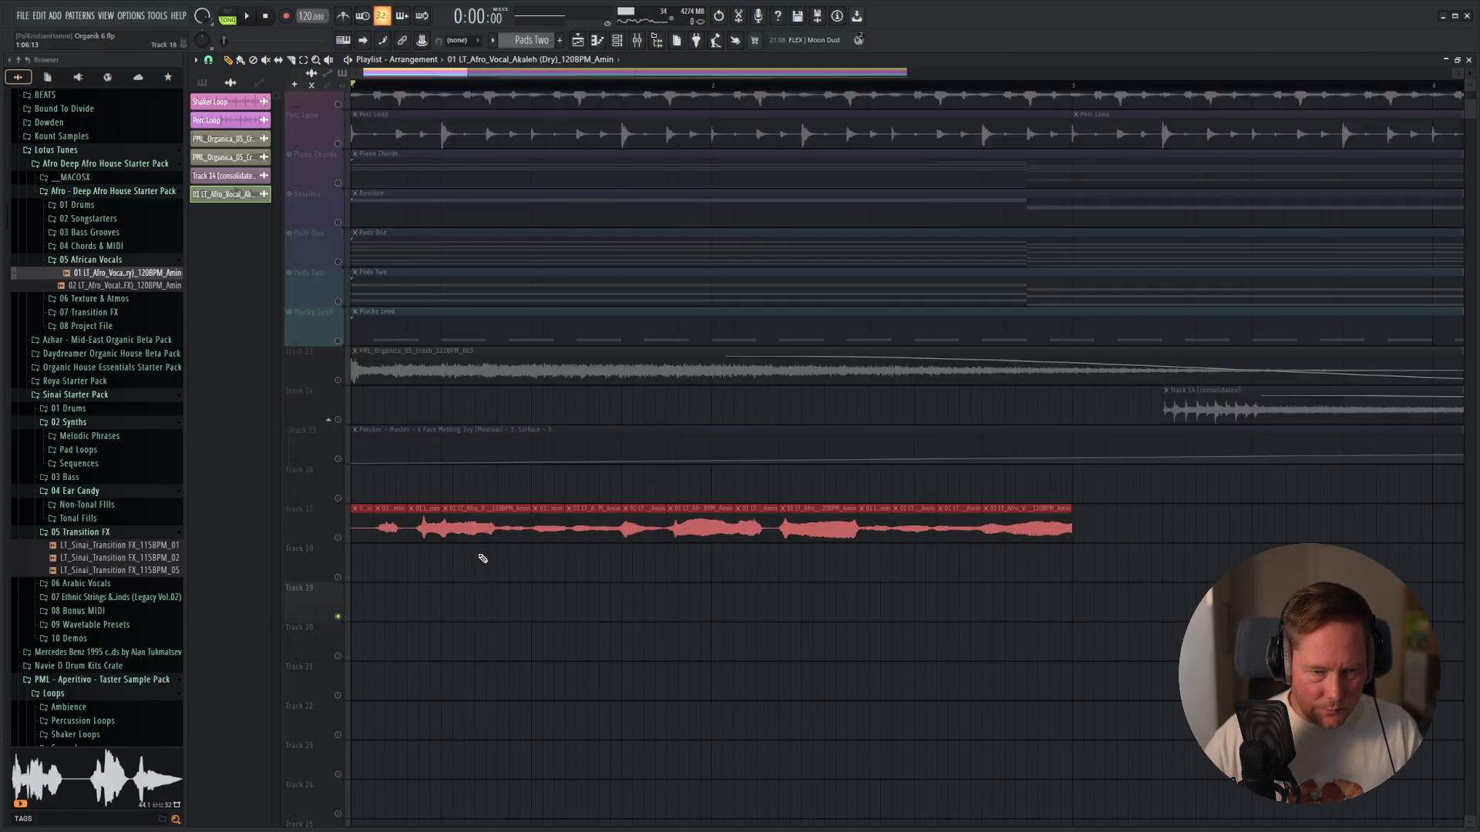
left_click(467, 609, "ctrl")
right_click(338, 538)
right_click(337, 538)
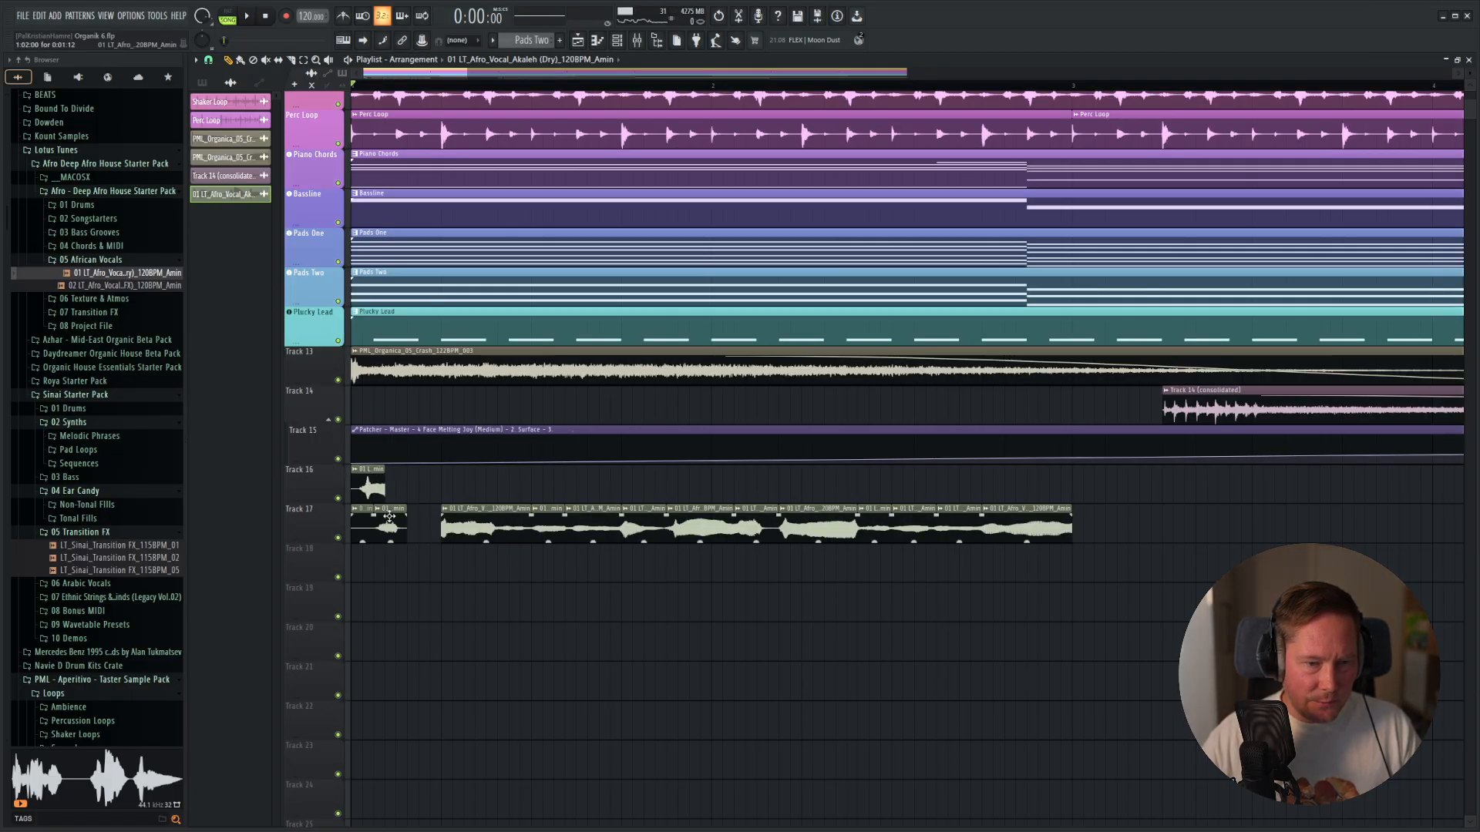
Move the first five vocal slices from Track 17 up to Track 16, placing them back to back from bar 1.
left_click_drag(448, 486, 436, 458)
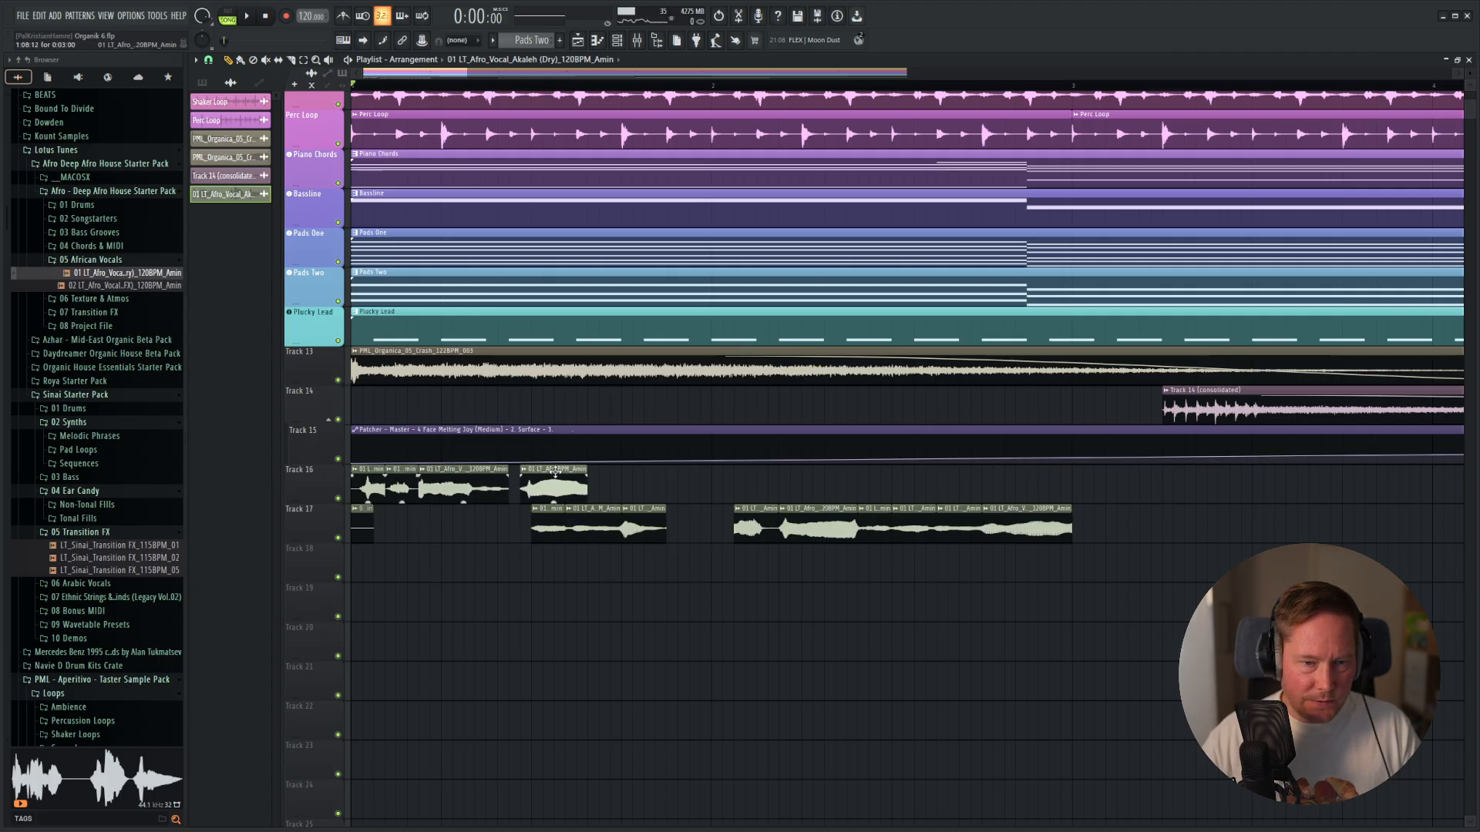
key("space")
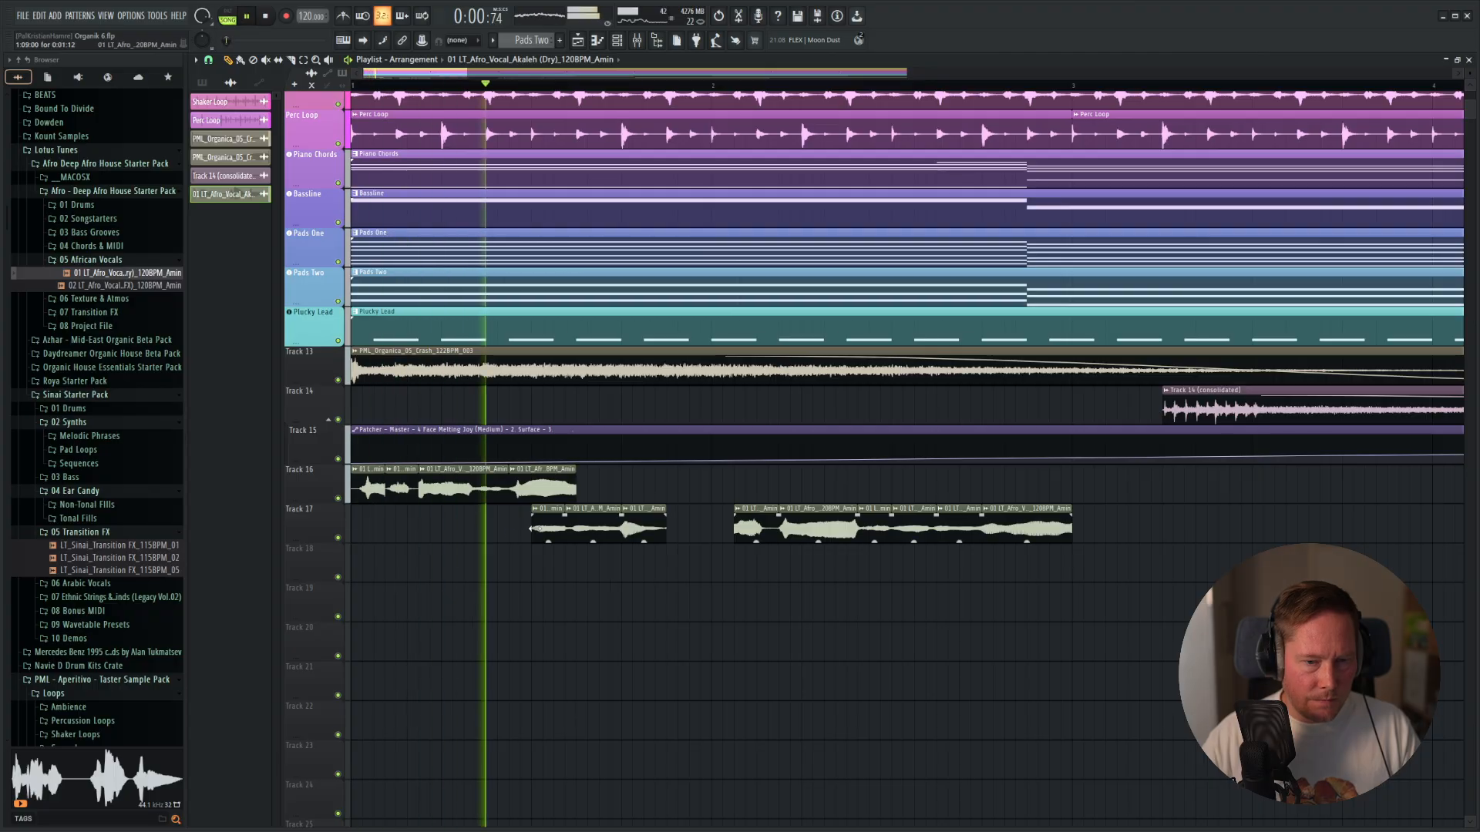
right_click(401, 489)
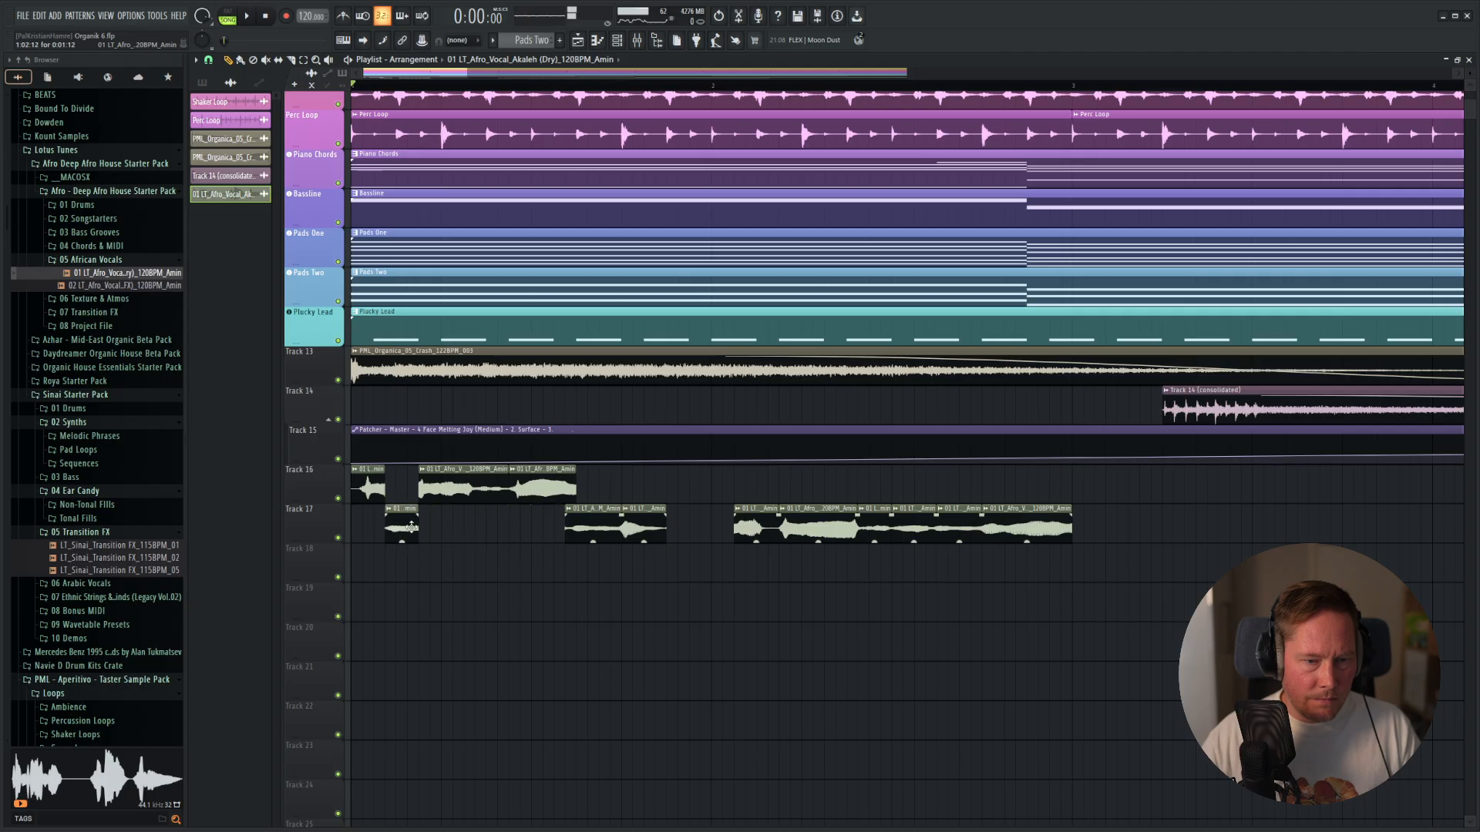
key("space")
key("space")
key("space")
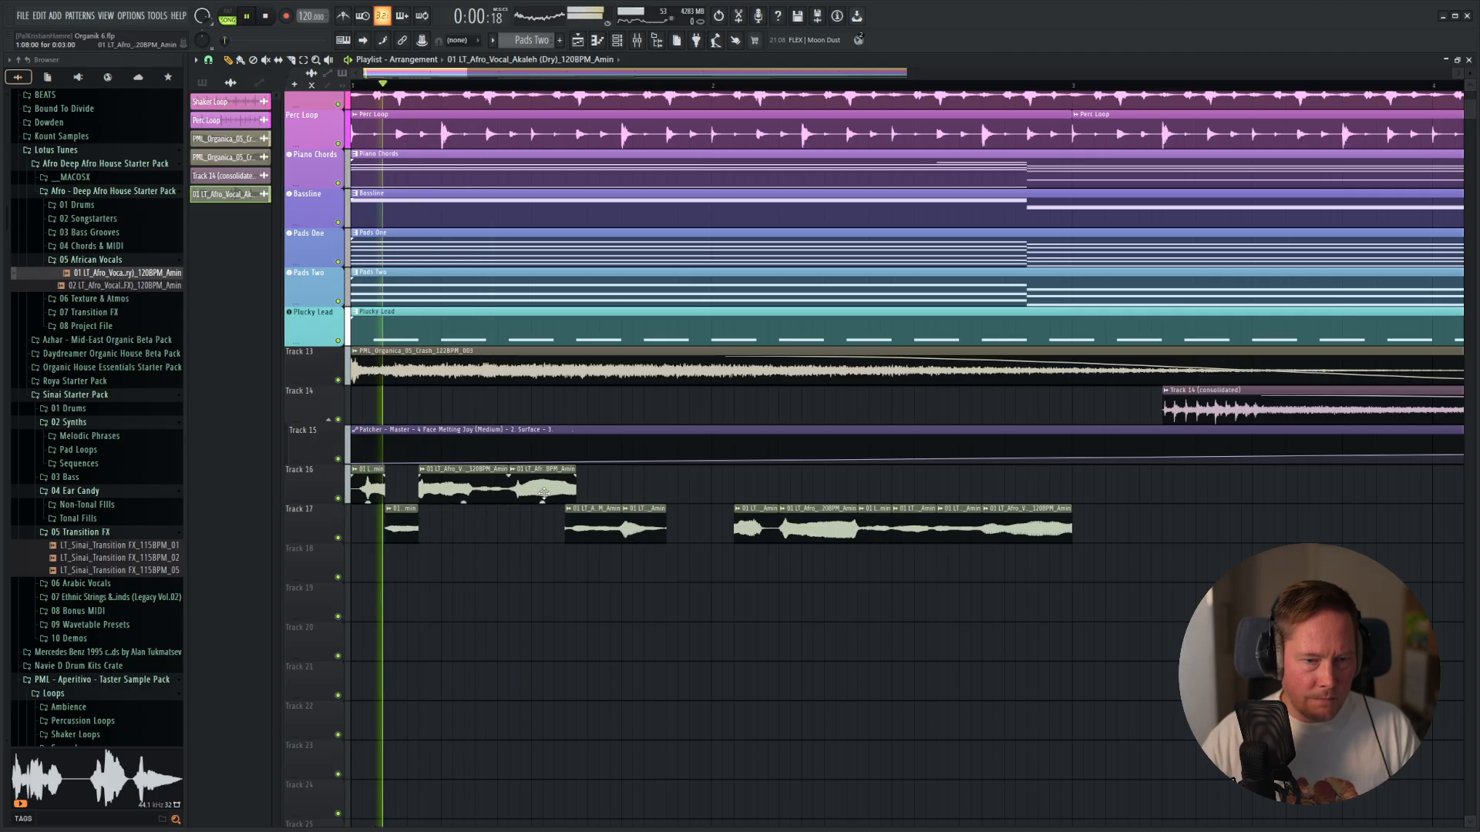
key("space")
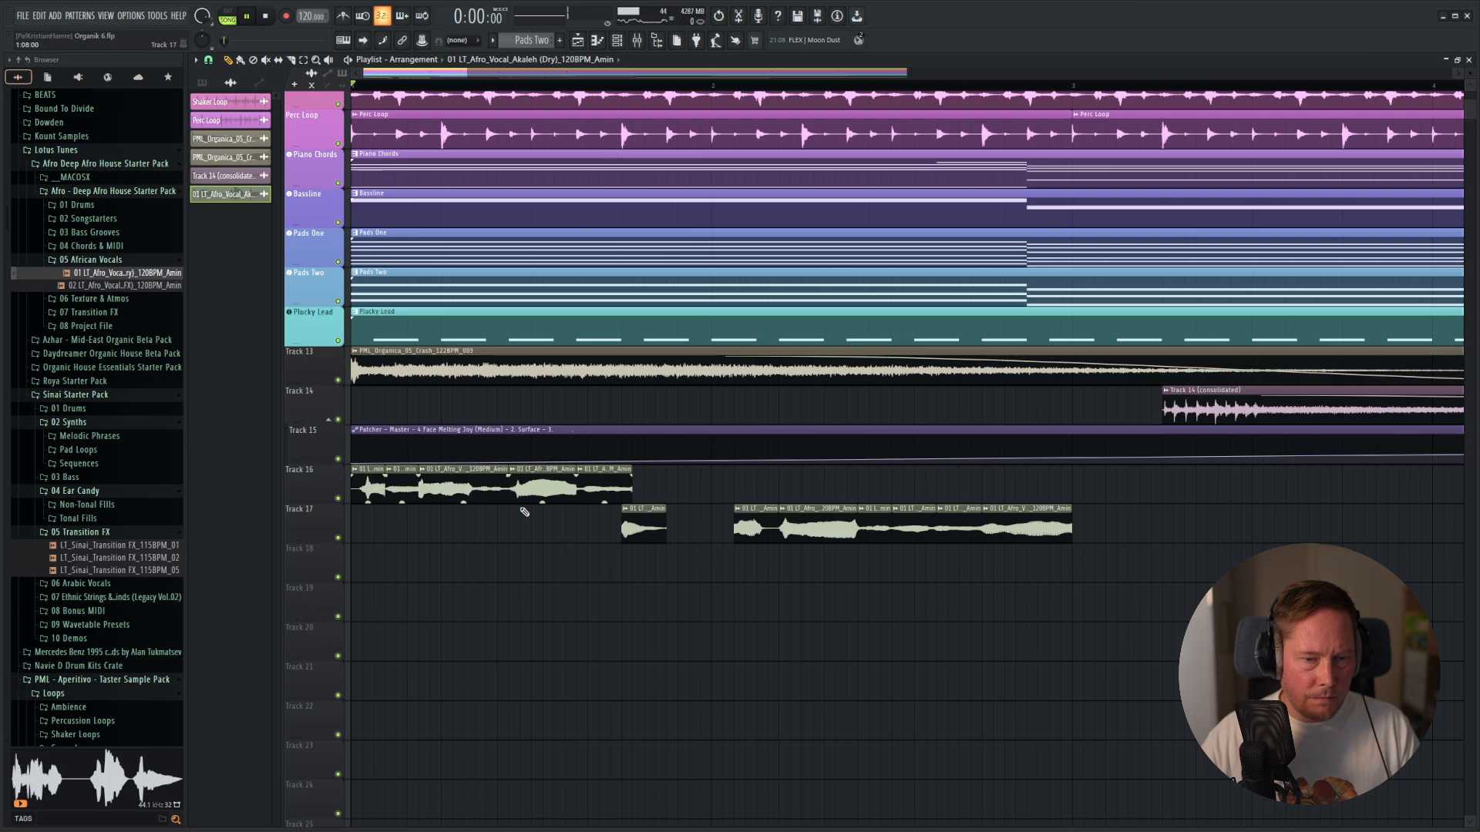
Try different slices after the fifth vocal slice on Track 16 during playback and place a repeat of the fifth slice there.
left_click_drag(654, 525, 665, 525)
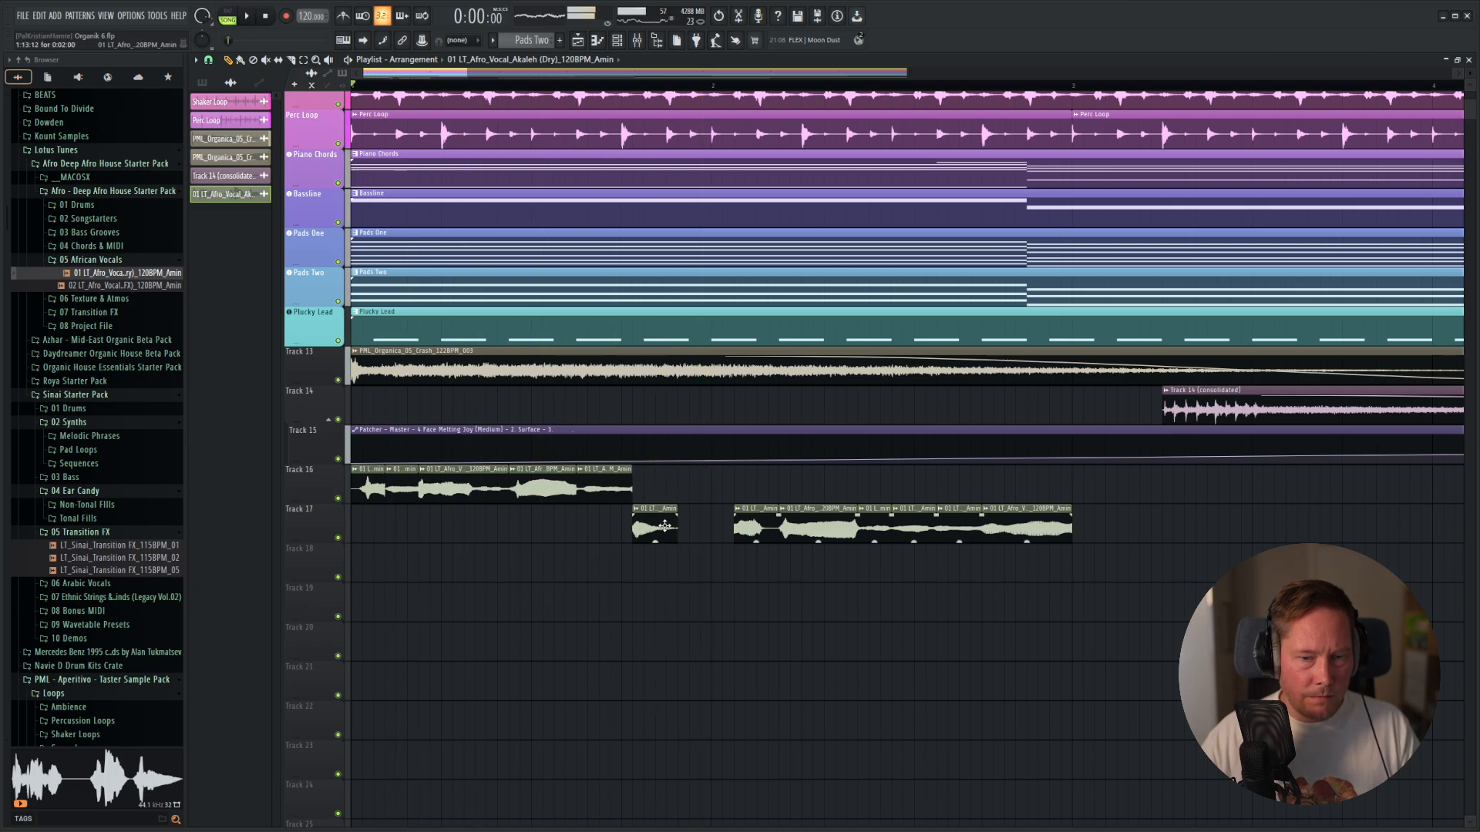
key("space")
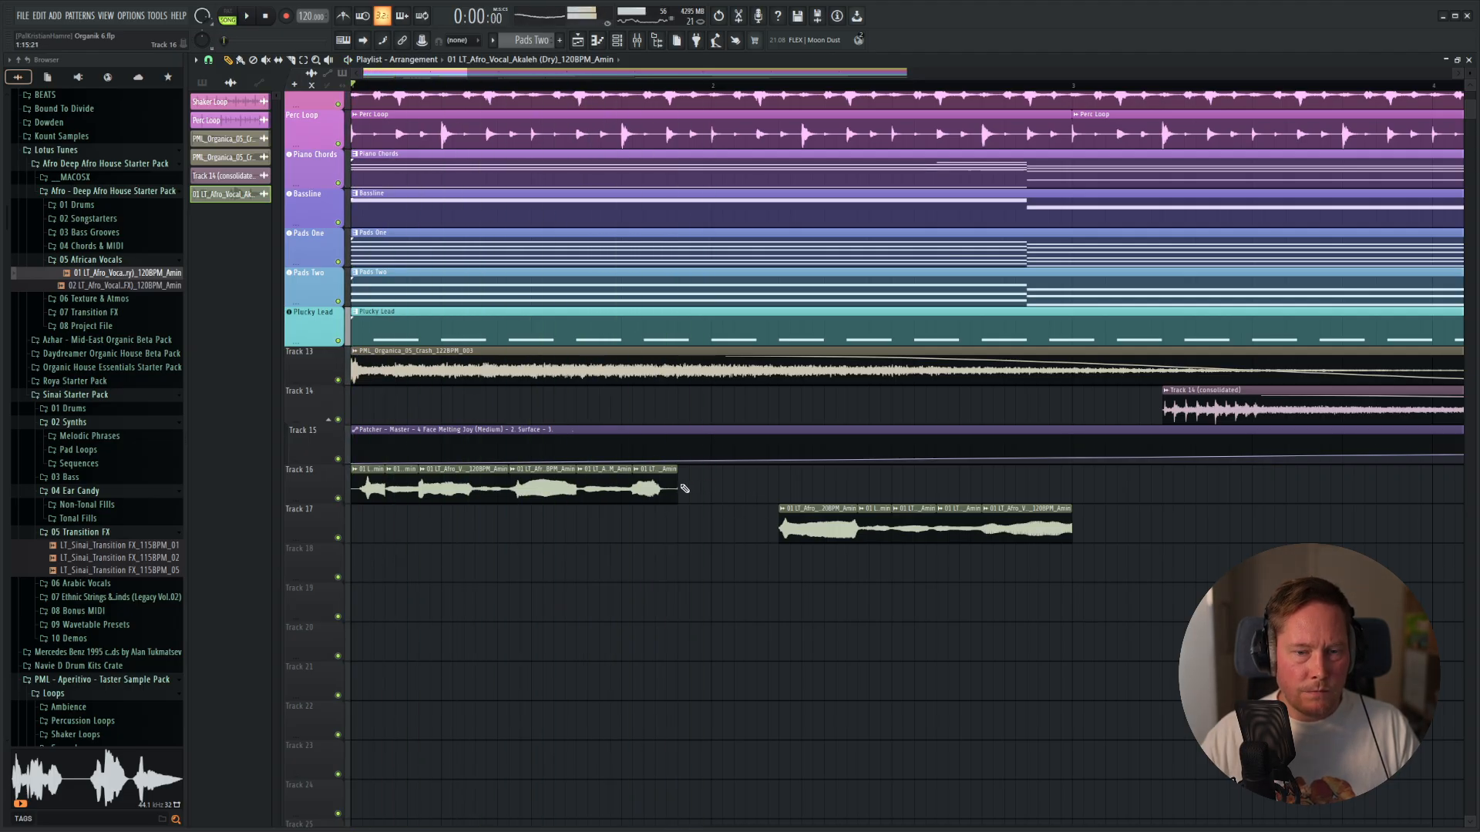
left_click_drag(678, 493, 632, 493)
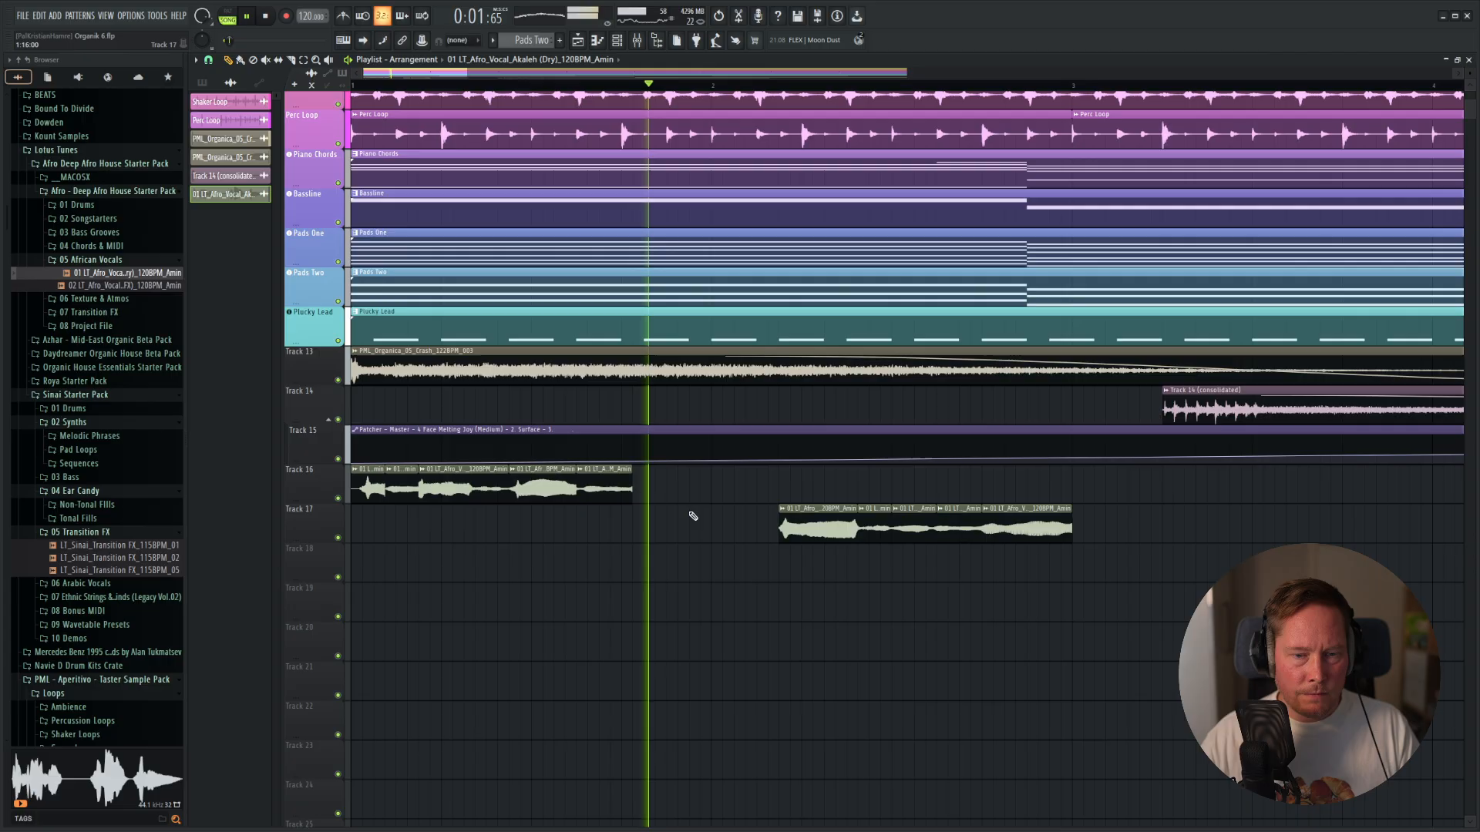
key("space")
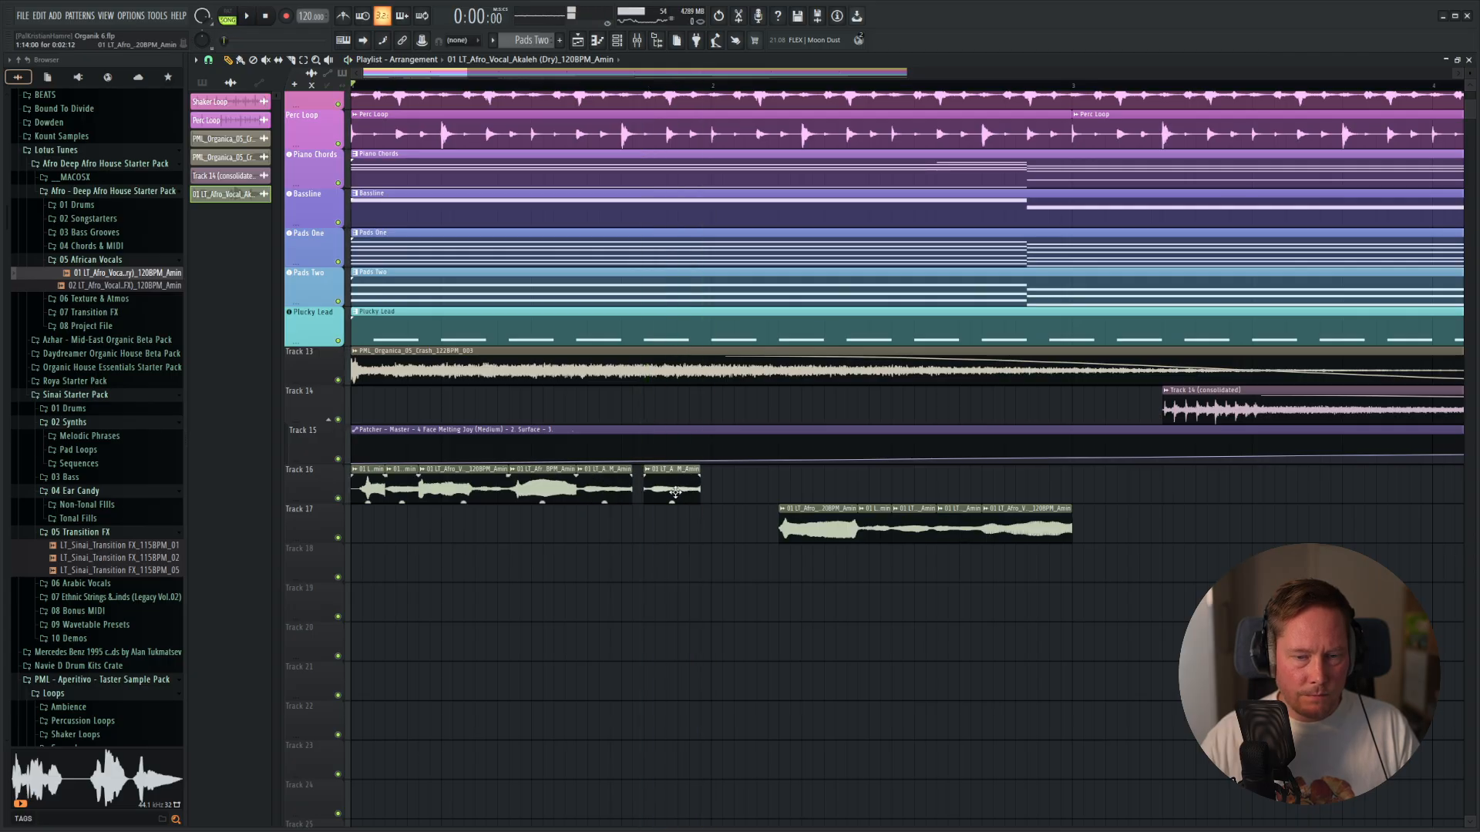
key("space")
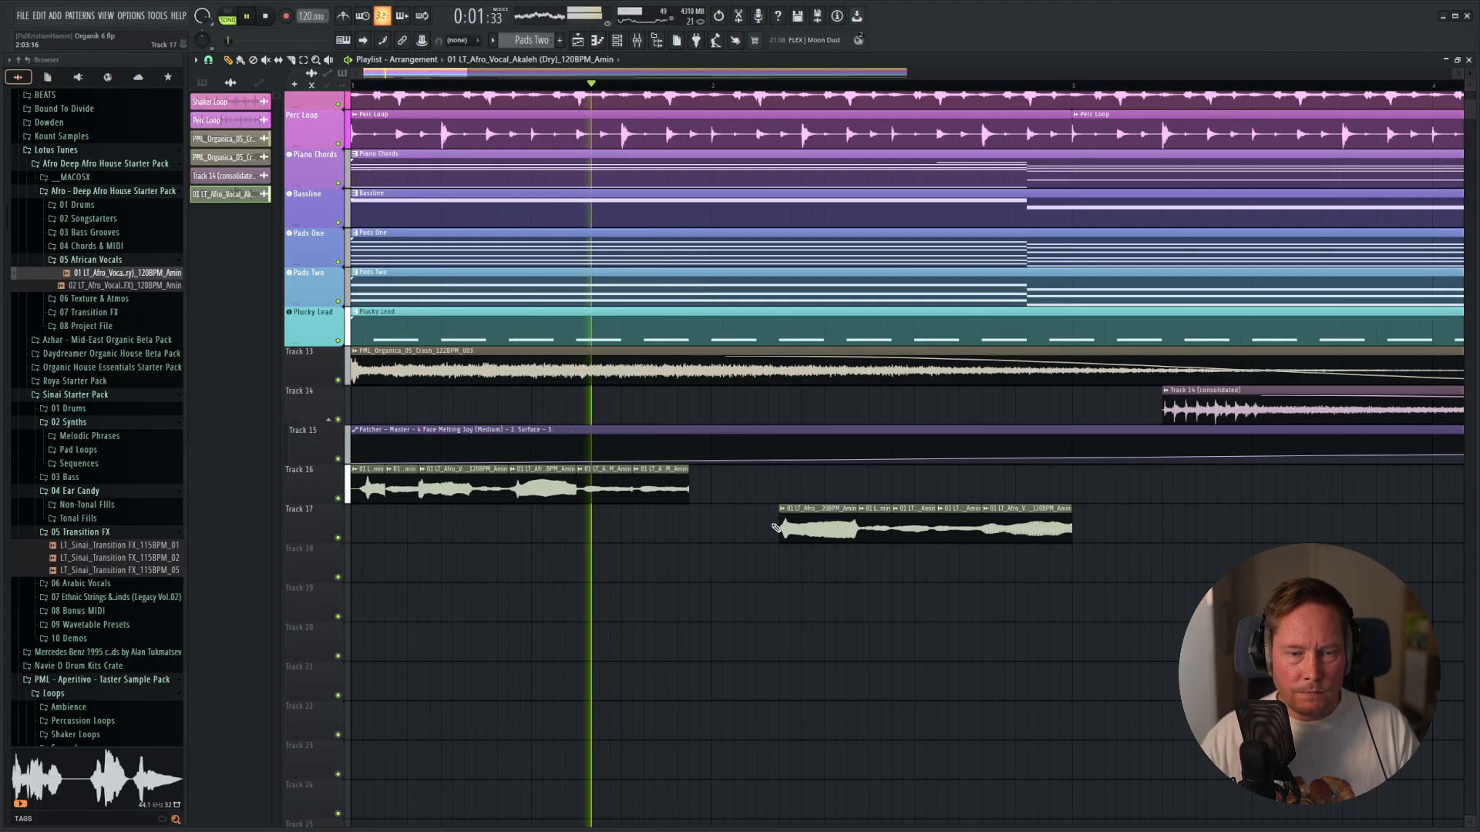
Place a copy of the sustained vocal slice at bar 2 on Track 16, keeping the repeated fifth slice before it.
key("space")
right_click(679, 489)
left_click_drag(739, 526, 754, 469)
key("space")
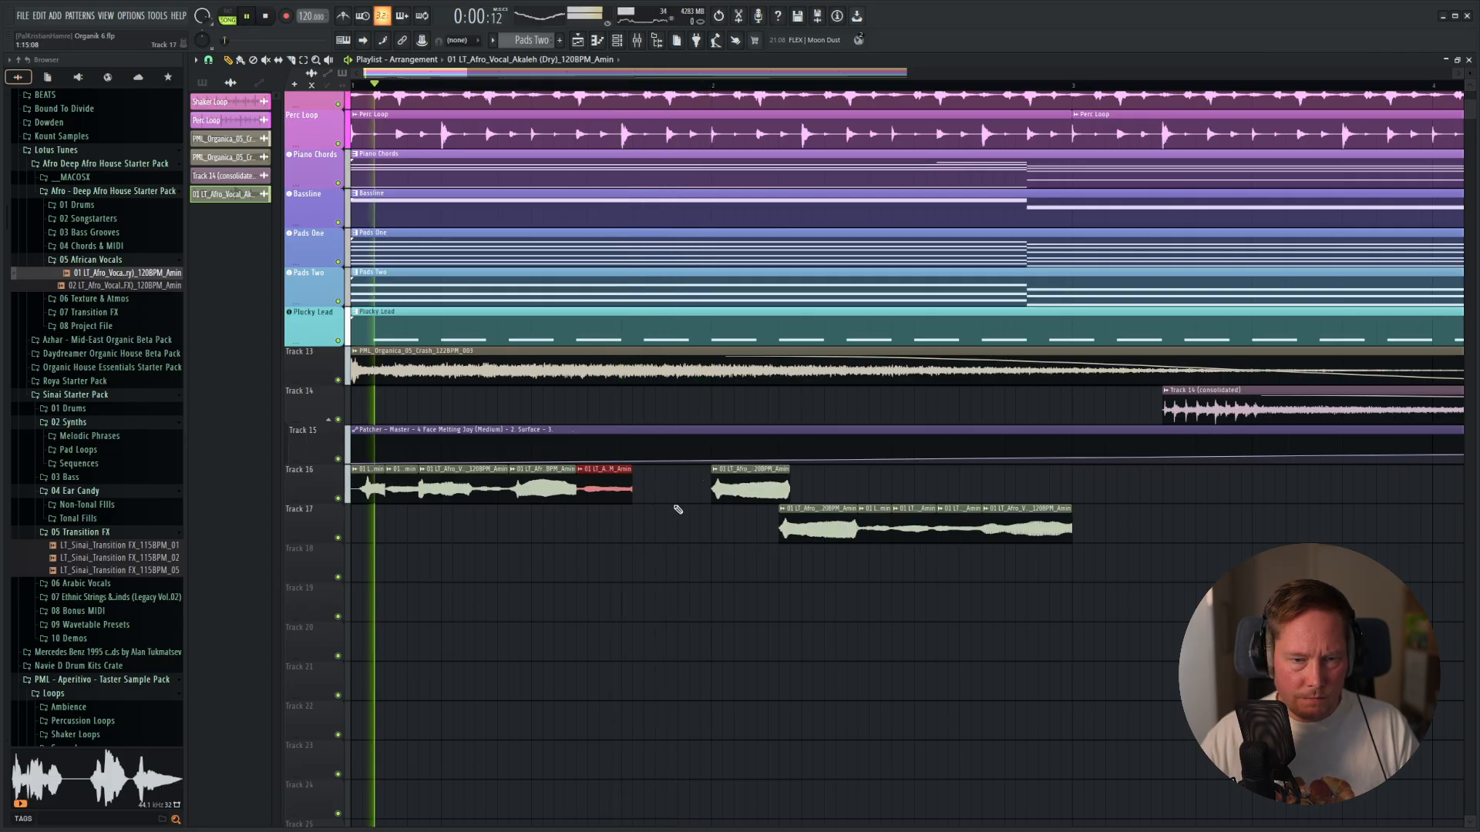
left_click(669, 489)
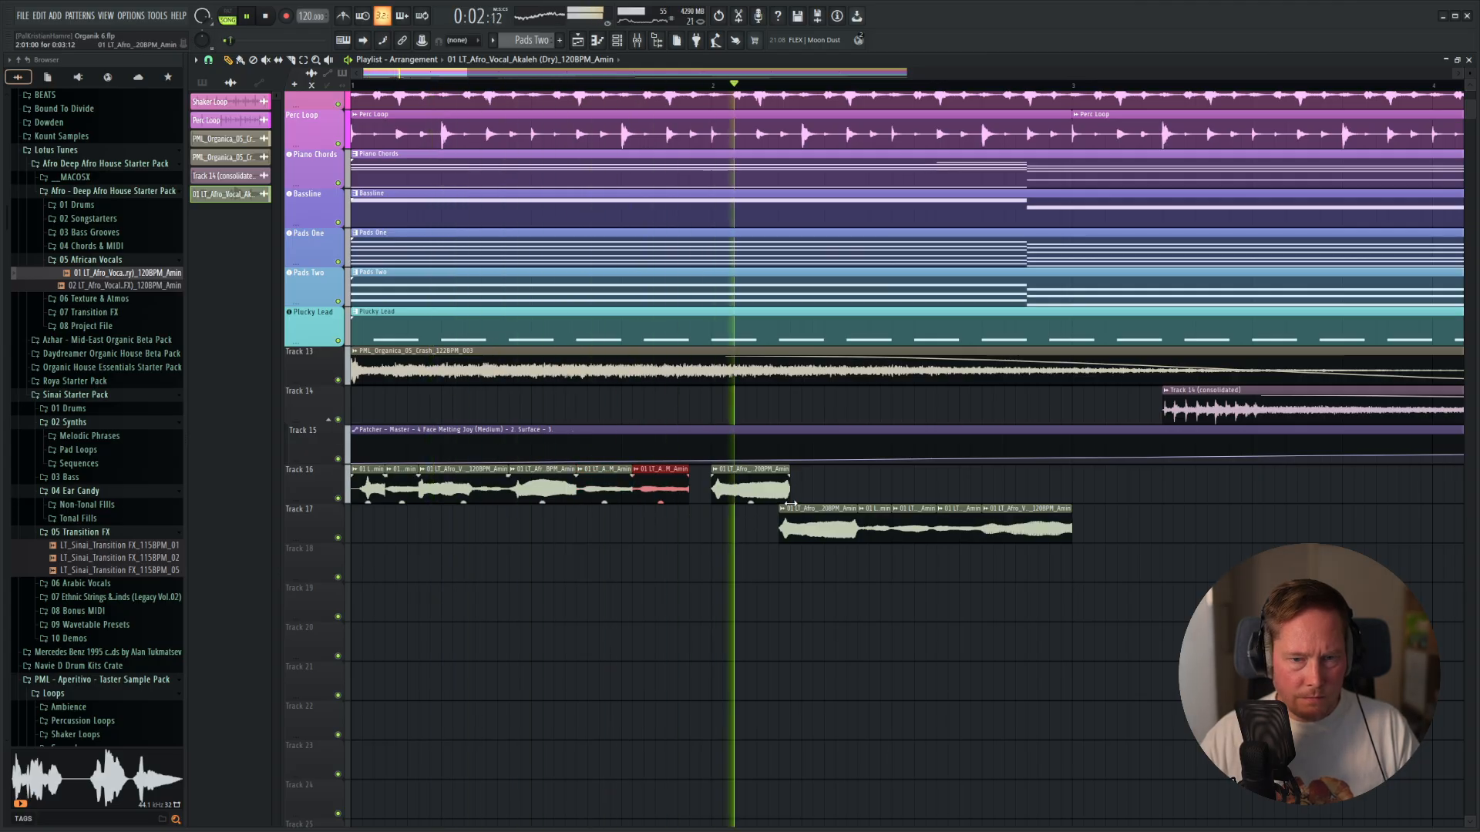
Move the remaining vocal slices from Track 17 up to Track 16, lining them up behind the sustained slice at bar 2.
key("space")
left_click_drag(812, 525, 824, 485)
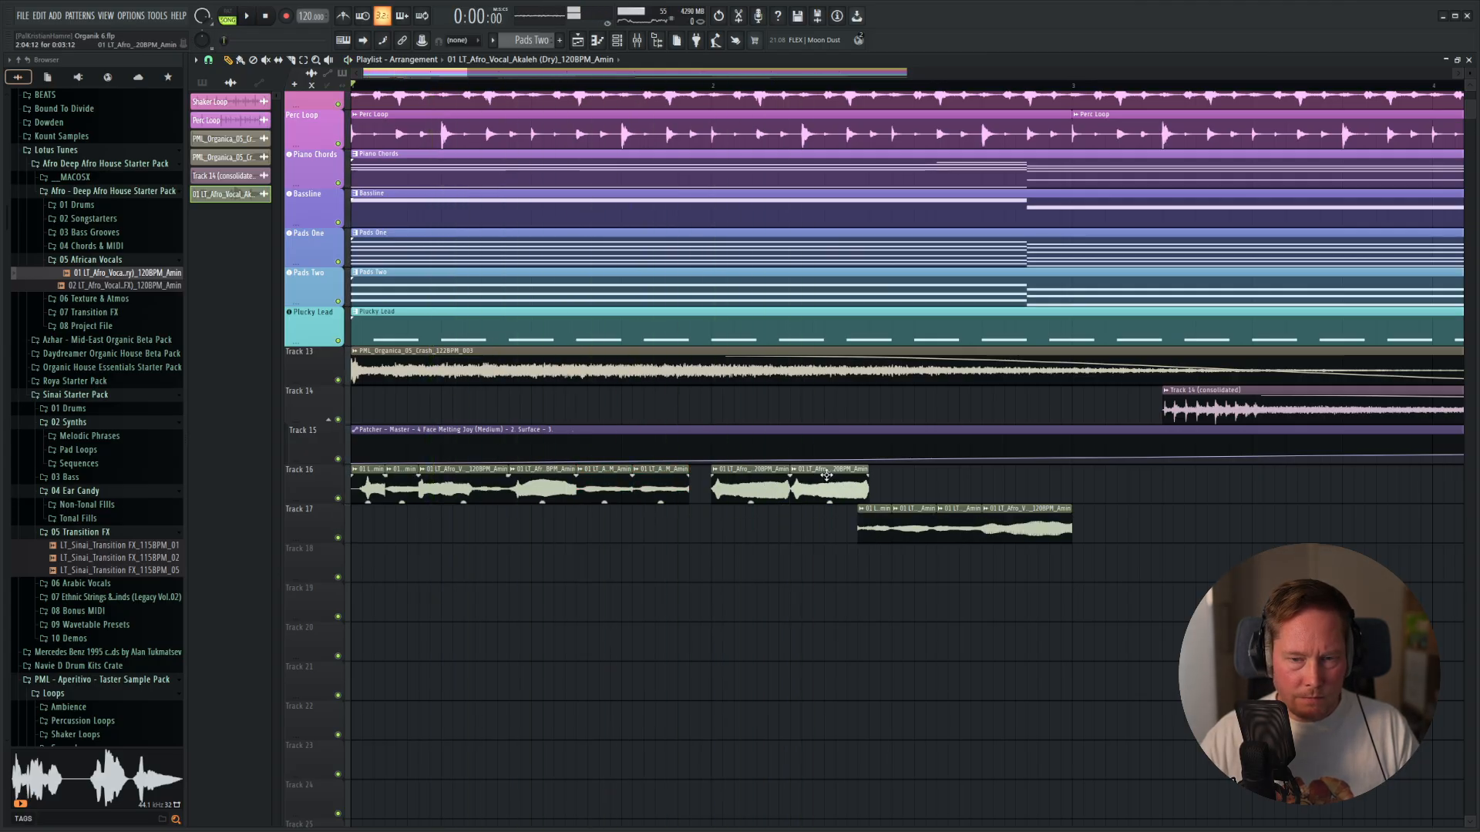
key("space")
left_click_drag(1187, 506, 905, 486)
key("ctrl+d")
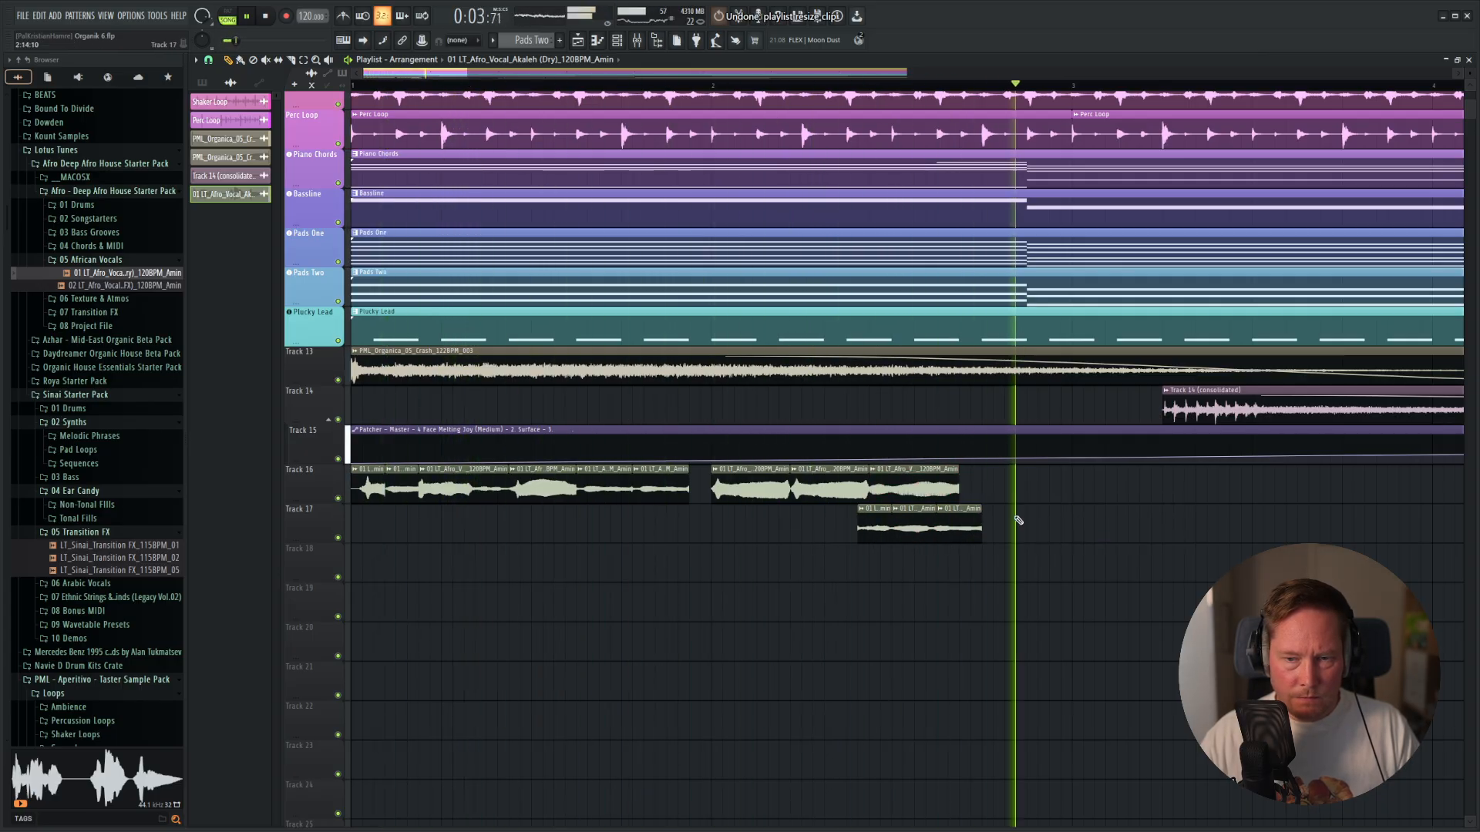
key("space")
key("ctrl+z")
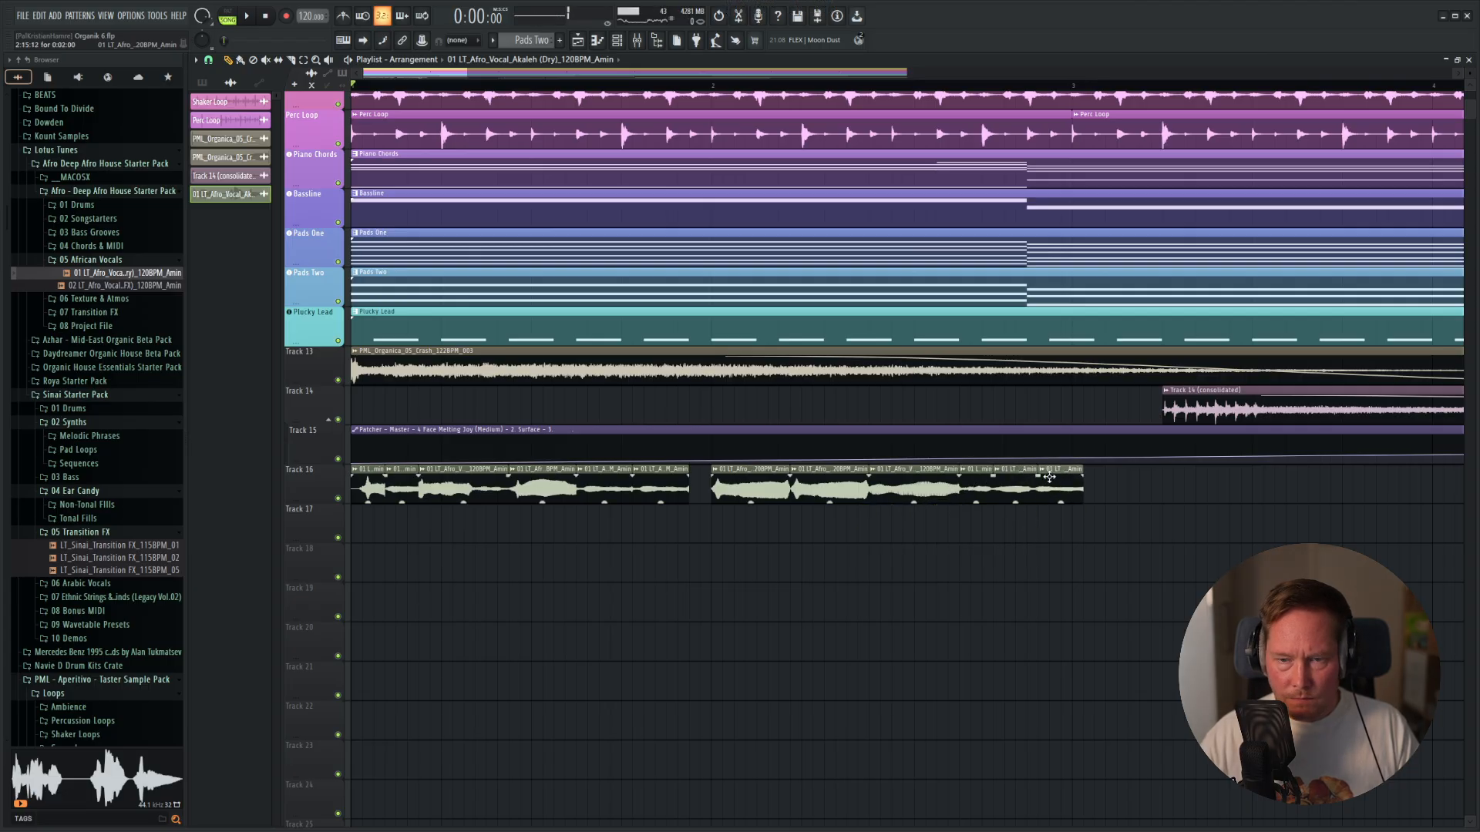
key("space")
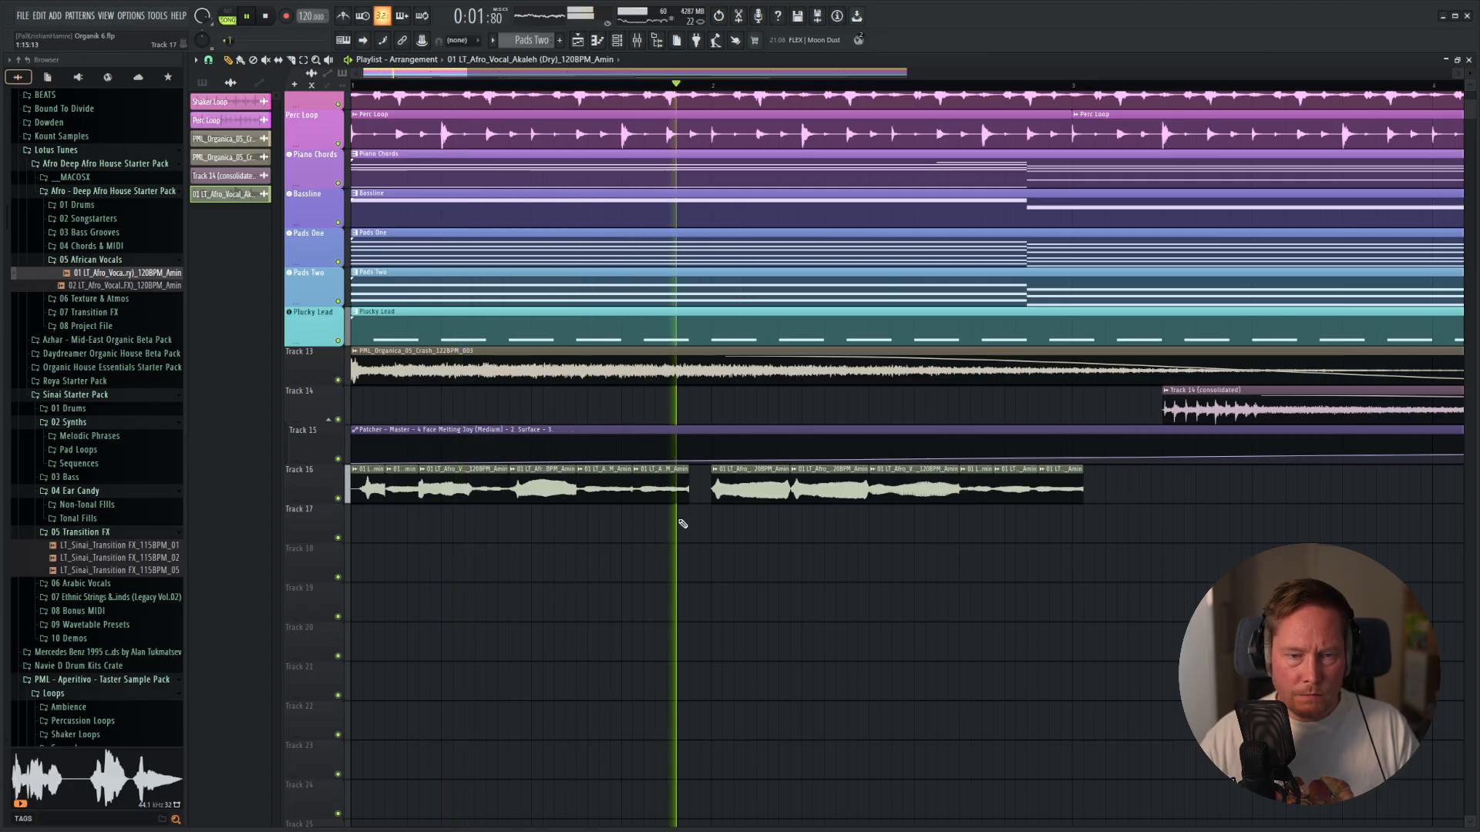
Delete the second sustained slice after bar 2 on Track 16 and play back the chopped vocal with the loop.
right_click(832, 490)
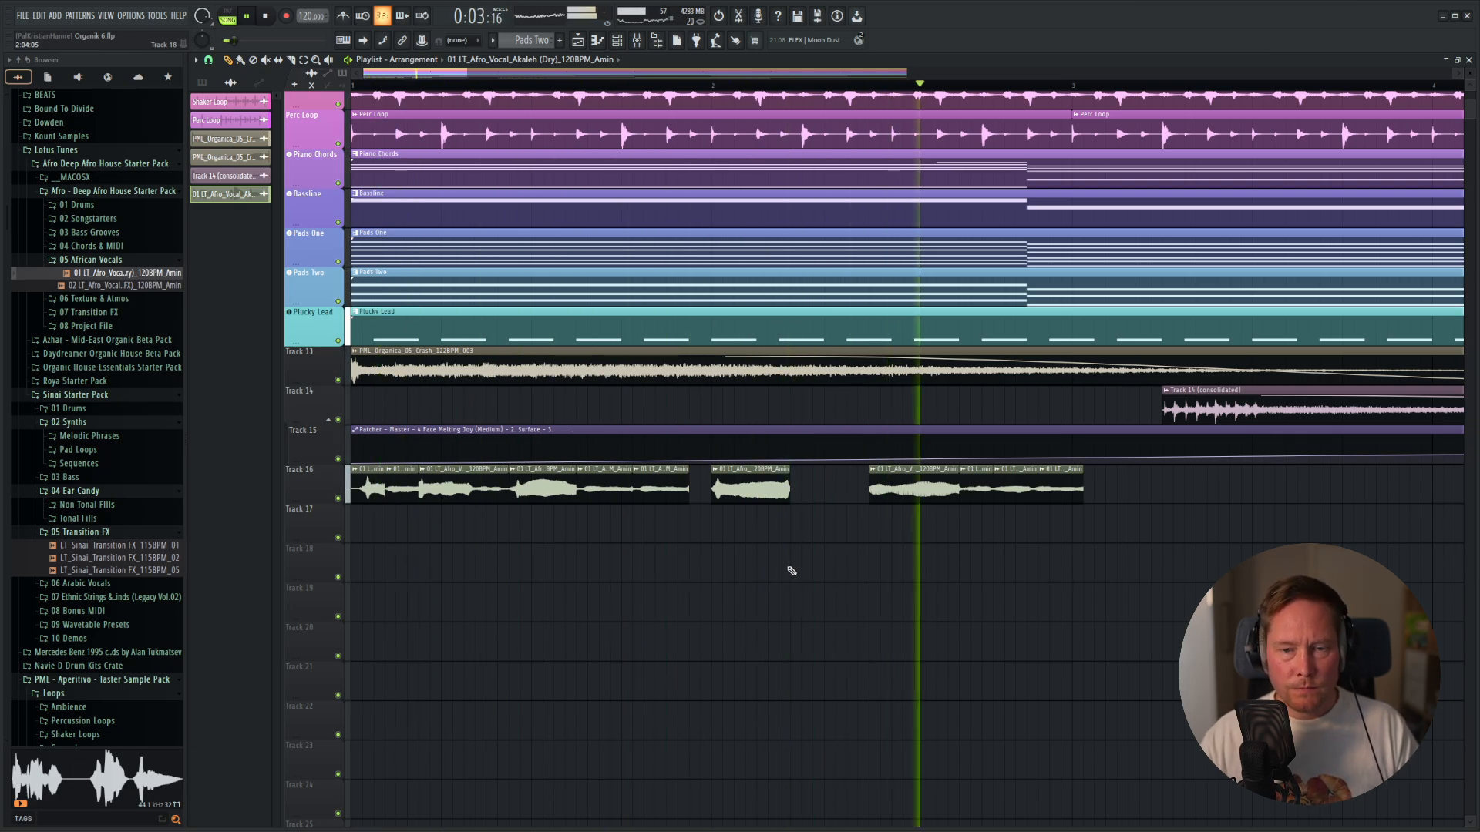
scroll(1017, 495, "down", 3)
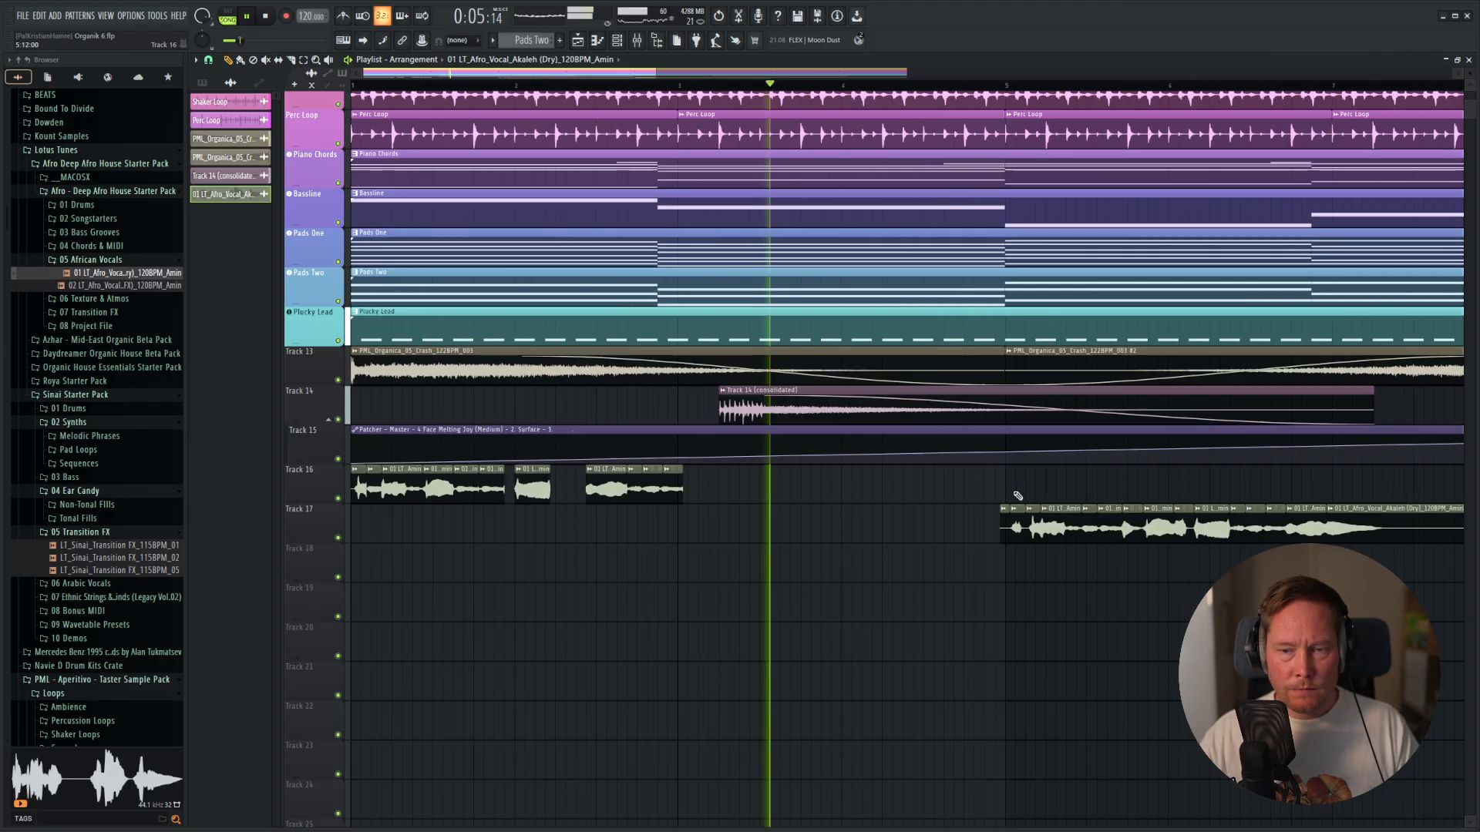
scroll(1018, 496, "down", 2)
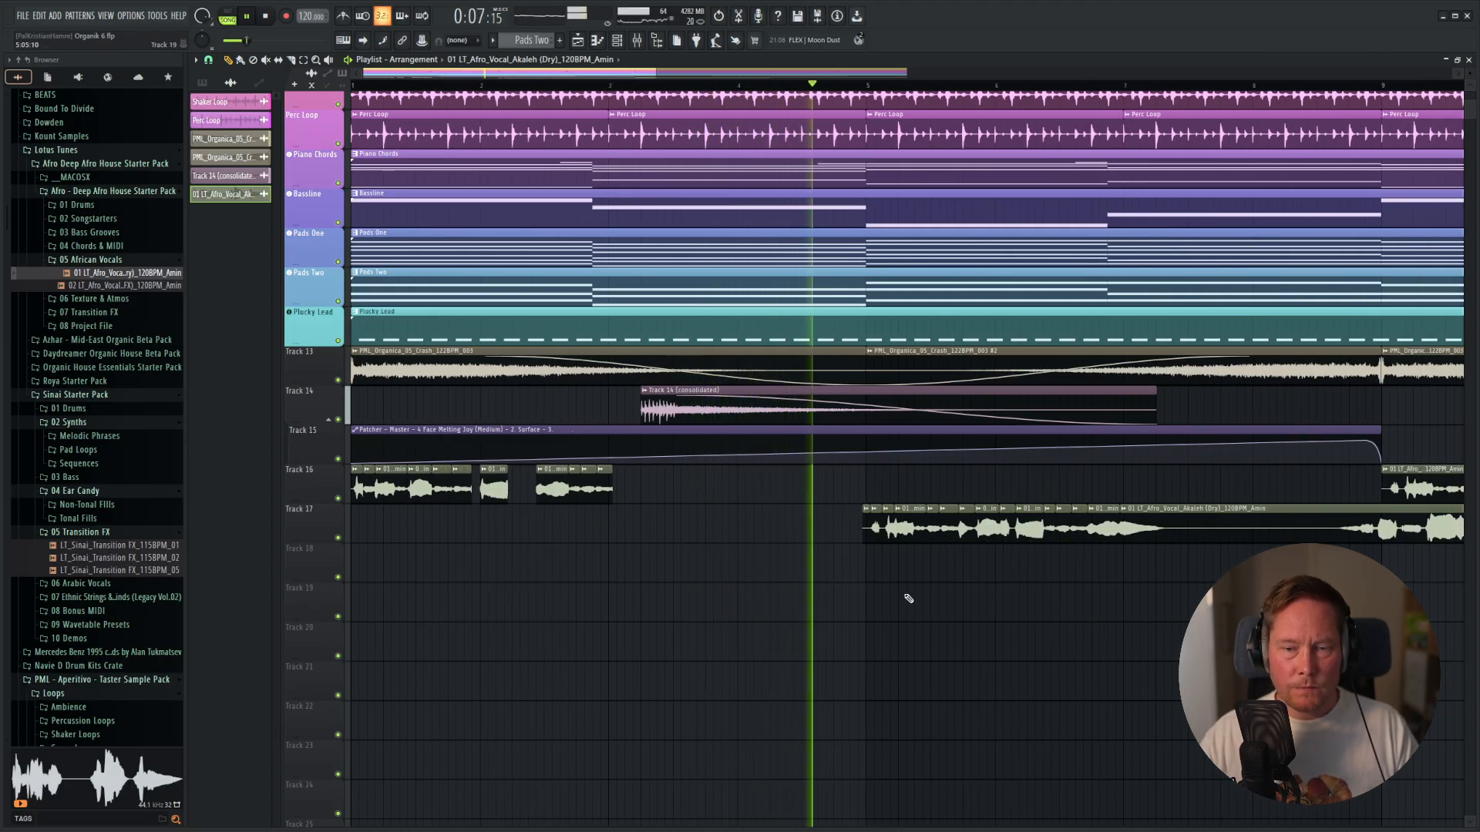
key("space")
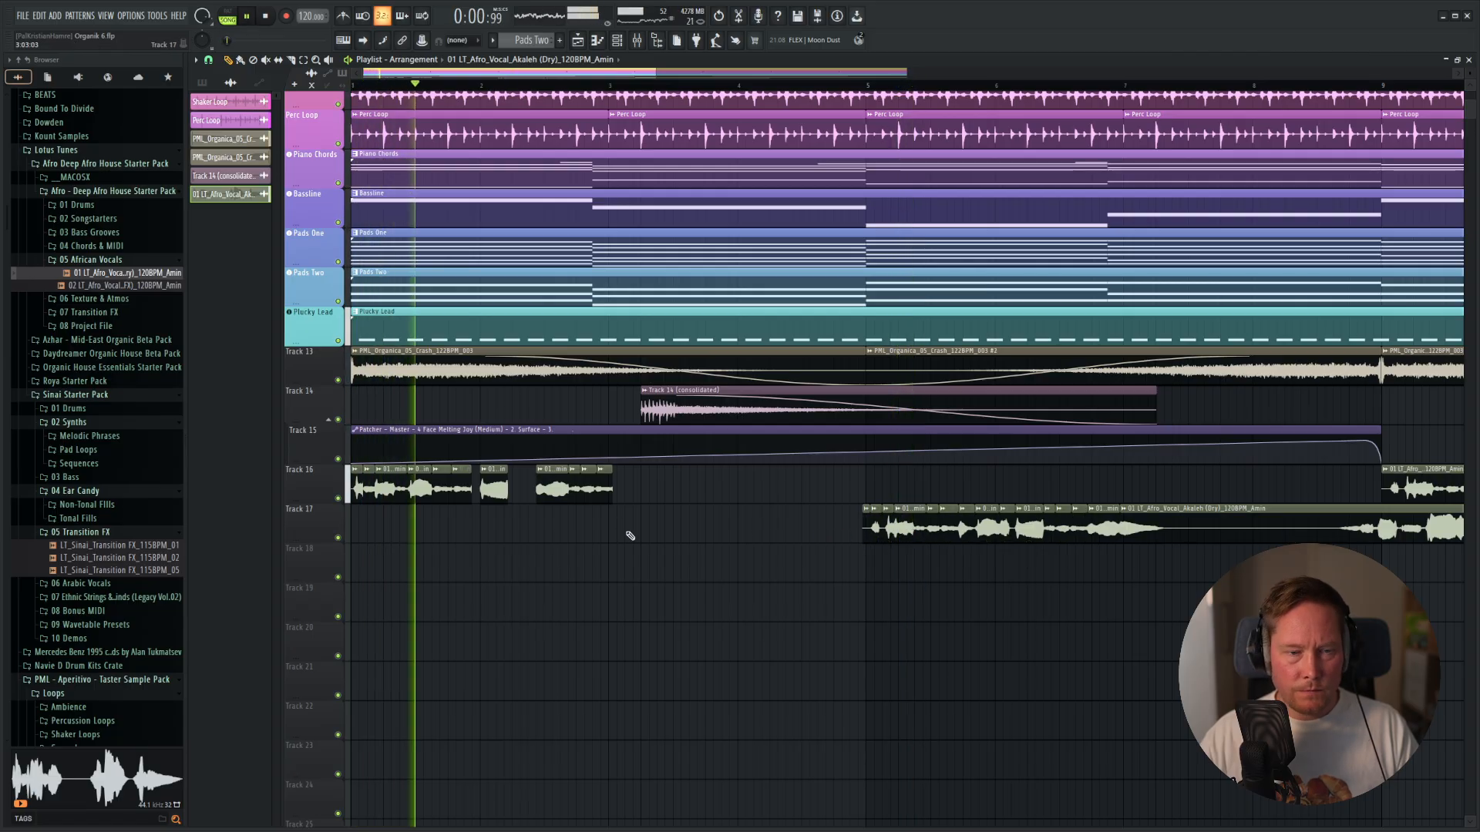
key("space")
Delete all chopped vocal slices on Tracks 16 and 17 and place a full Akaleh vocal clip at bar 1 of Track 16.
scroll(857, 569, "down", 4)
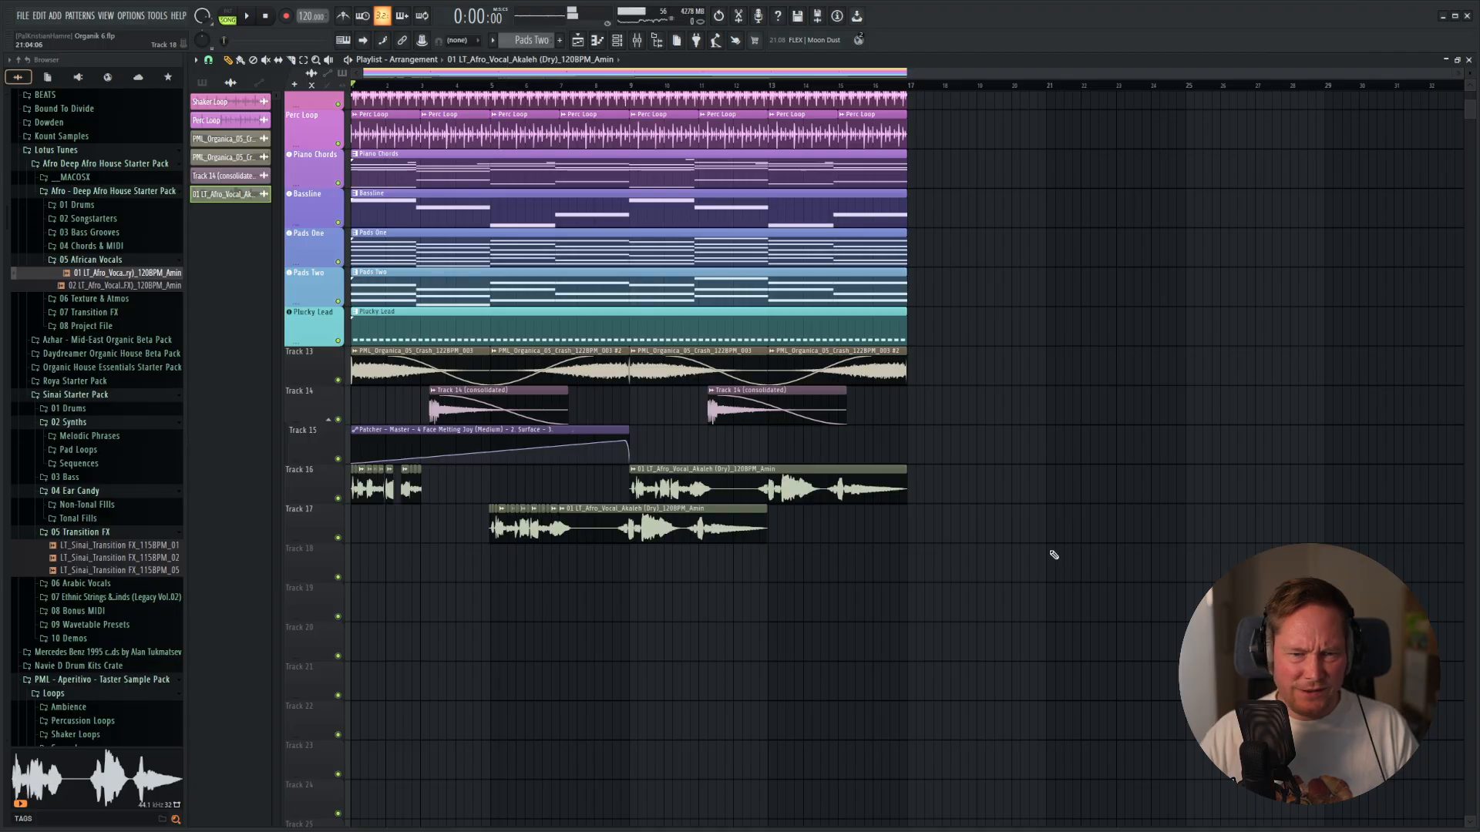
left_click_drag(821, 531, 398, 534)
right_click(531, 518)
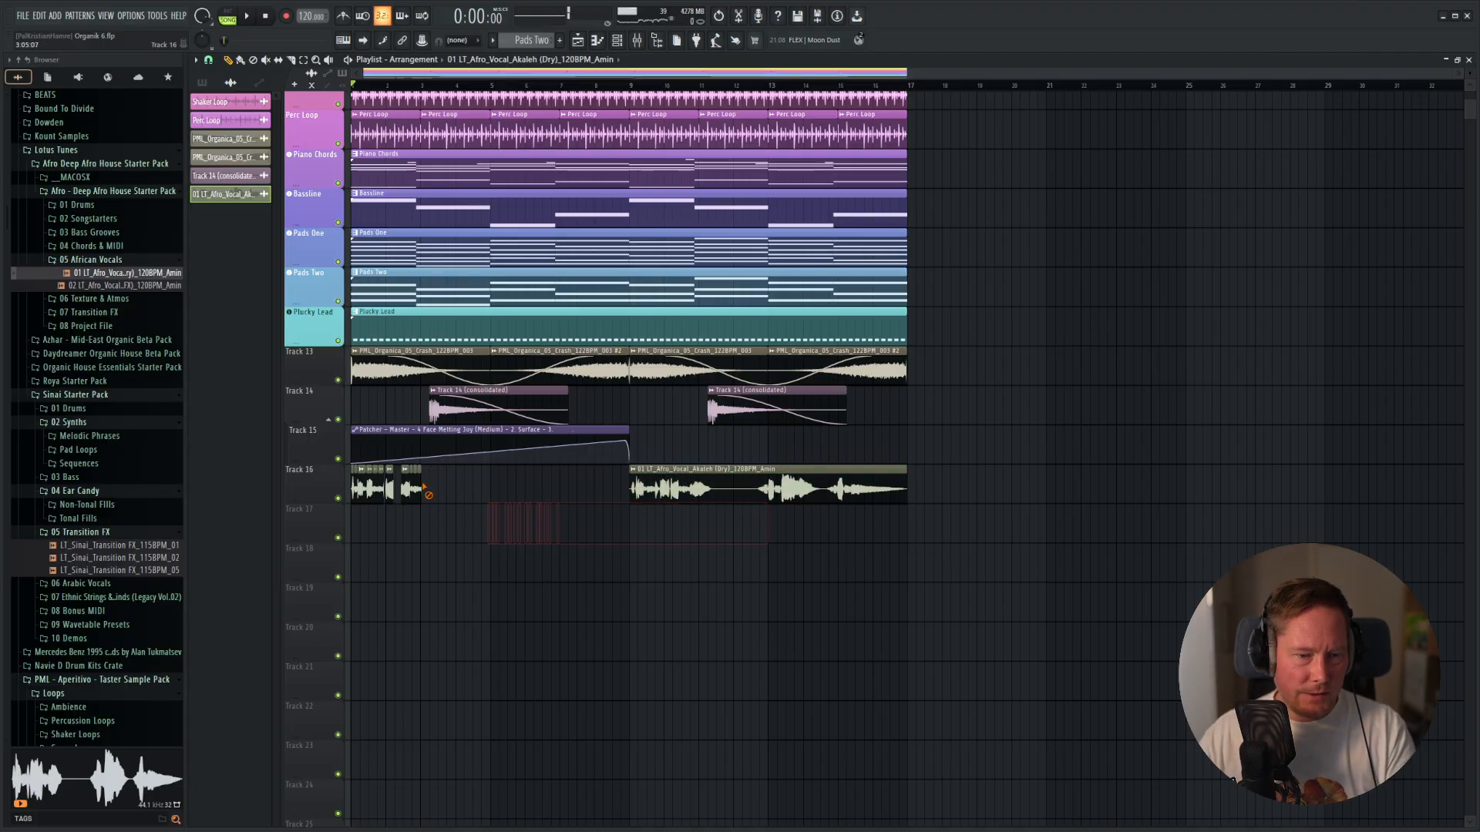
left_click_drag(784, 499, 425, 502)
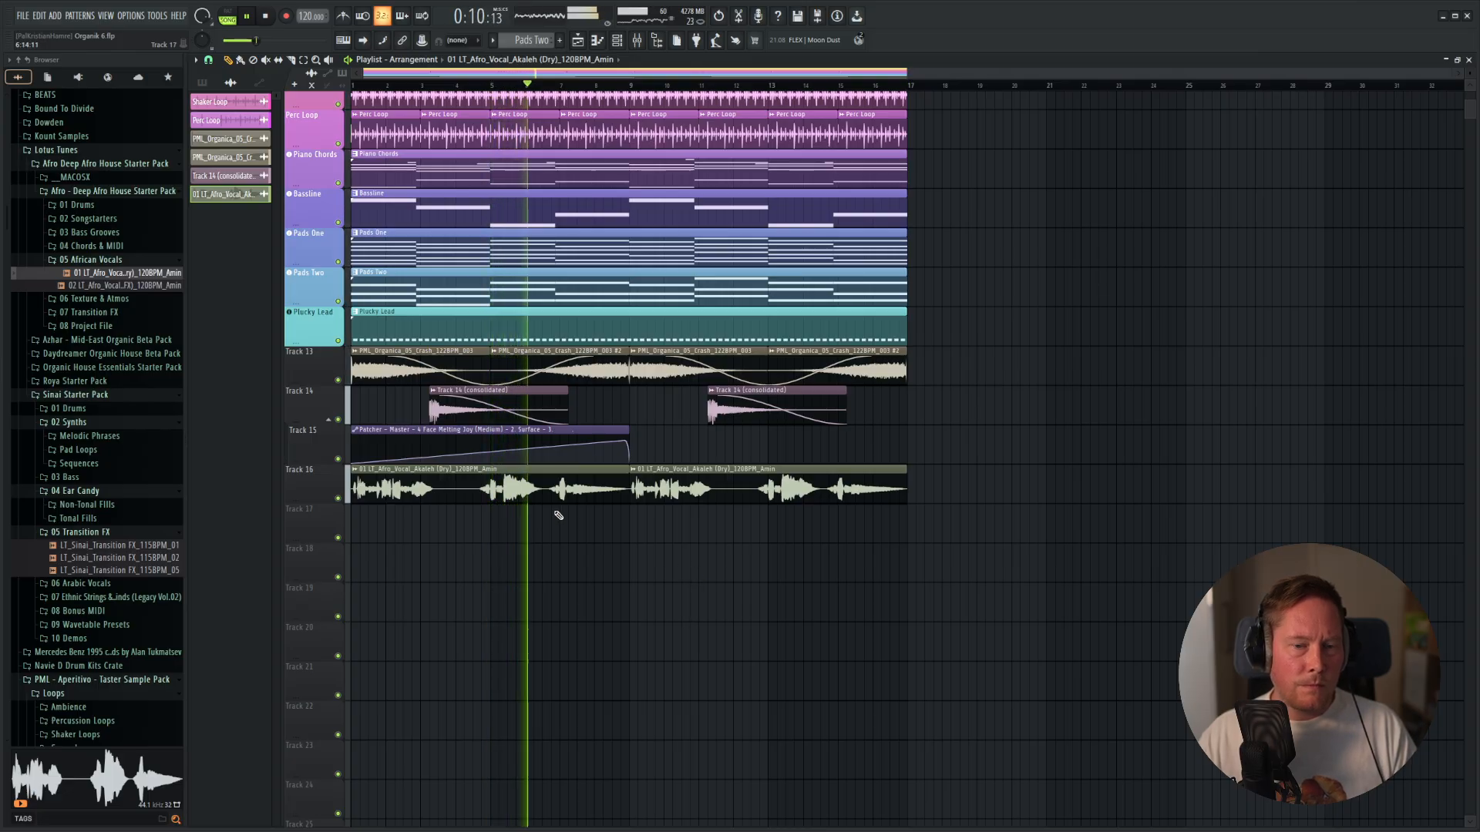
Lower the Akaleh vocal's mixer fader slightly and load Wider on its track with the width at about 47%.
key("F9")
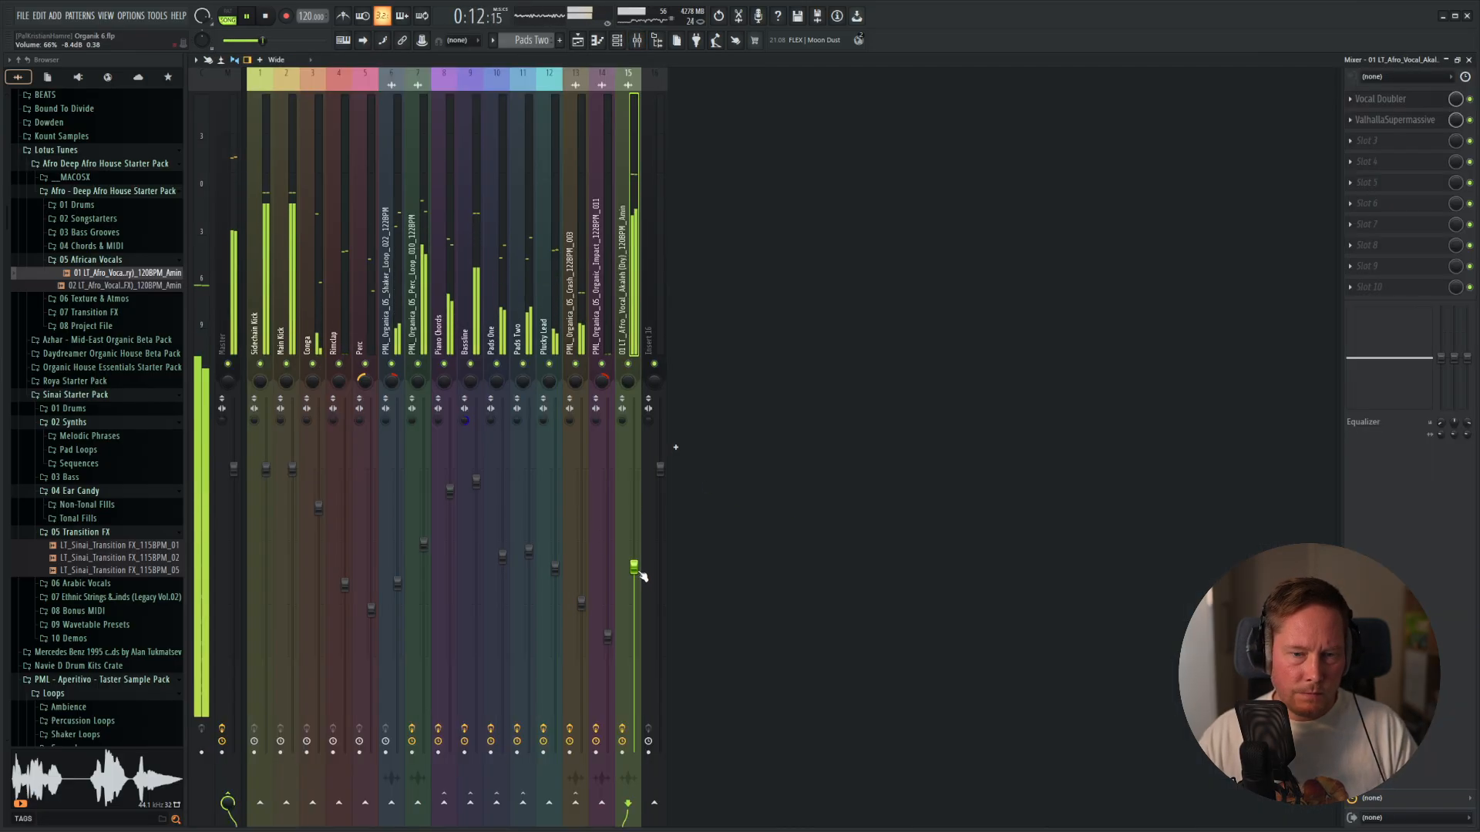
left_click(1382, 204)
left_click(1274, 142)
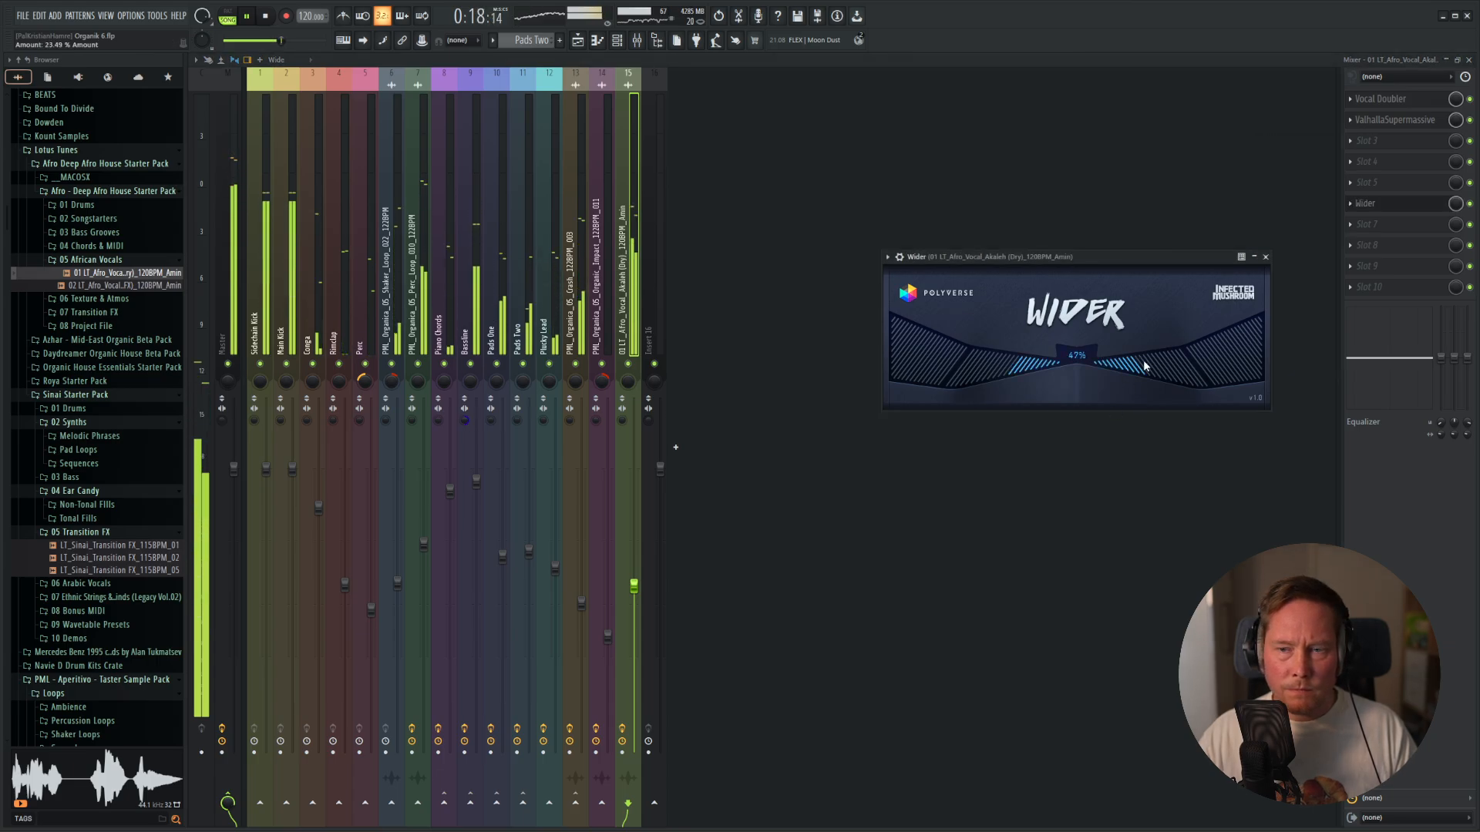
Close the Wider plugin window and move the effect up to slot 3, directly below ValhallaSupermassive.
left_click(1265, 258)
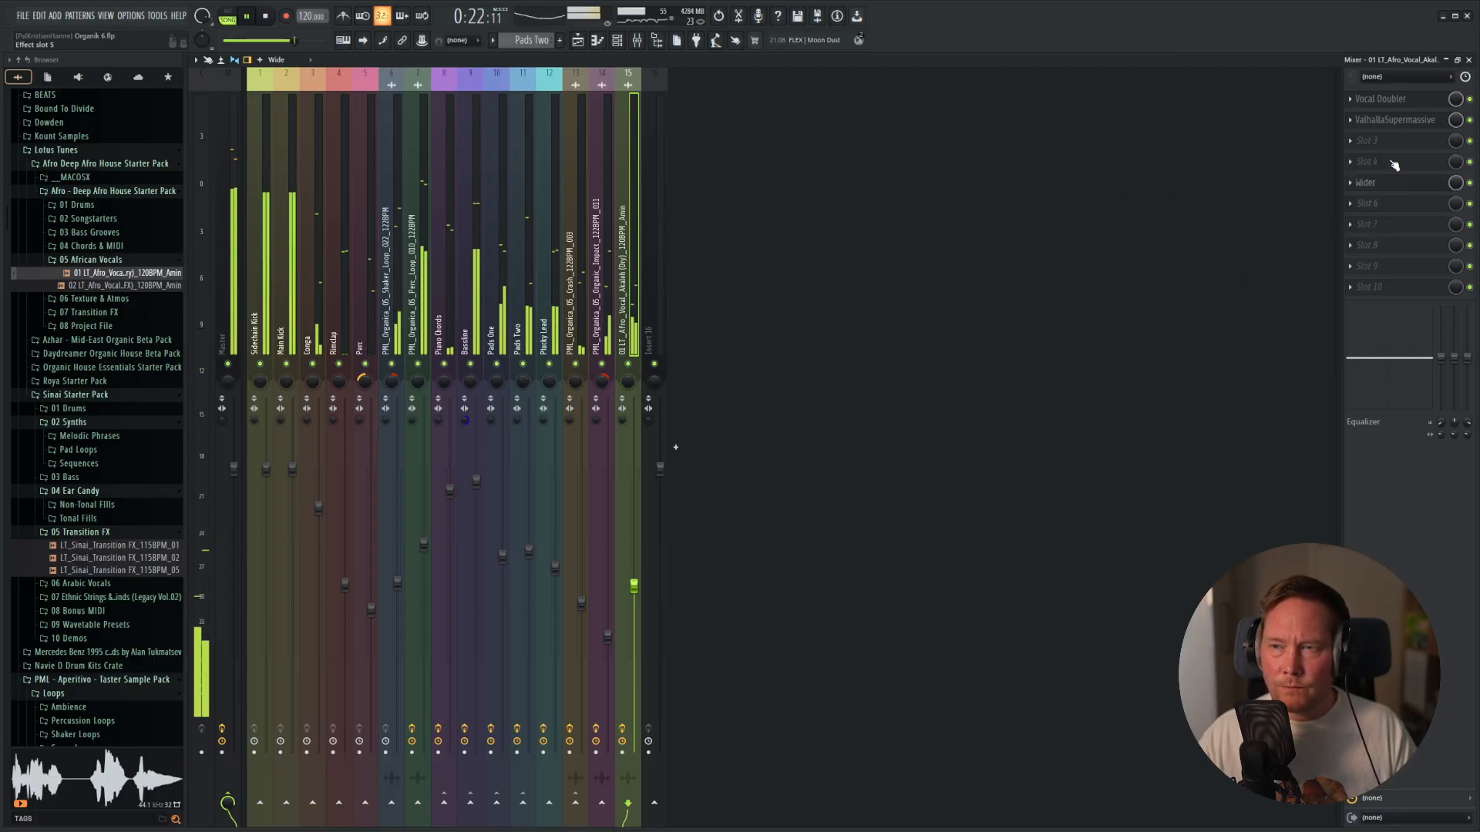
left_click(1363, 185)
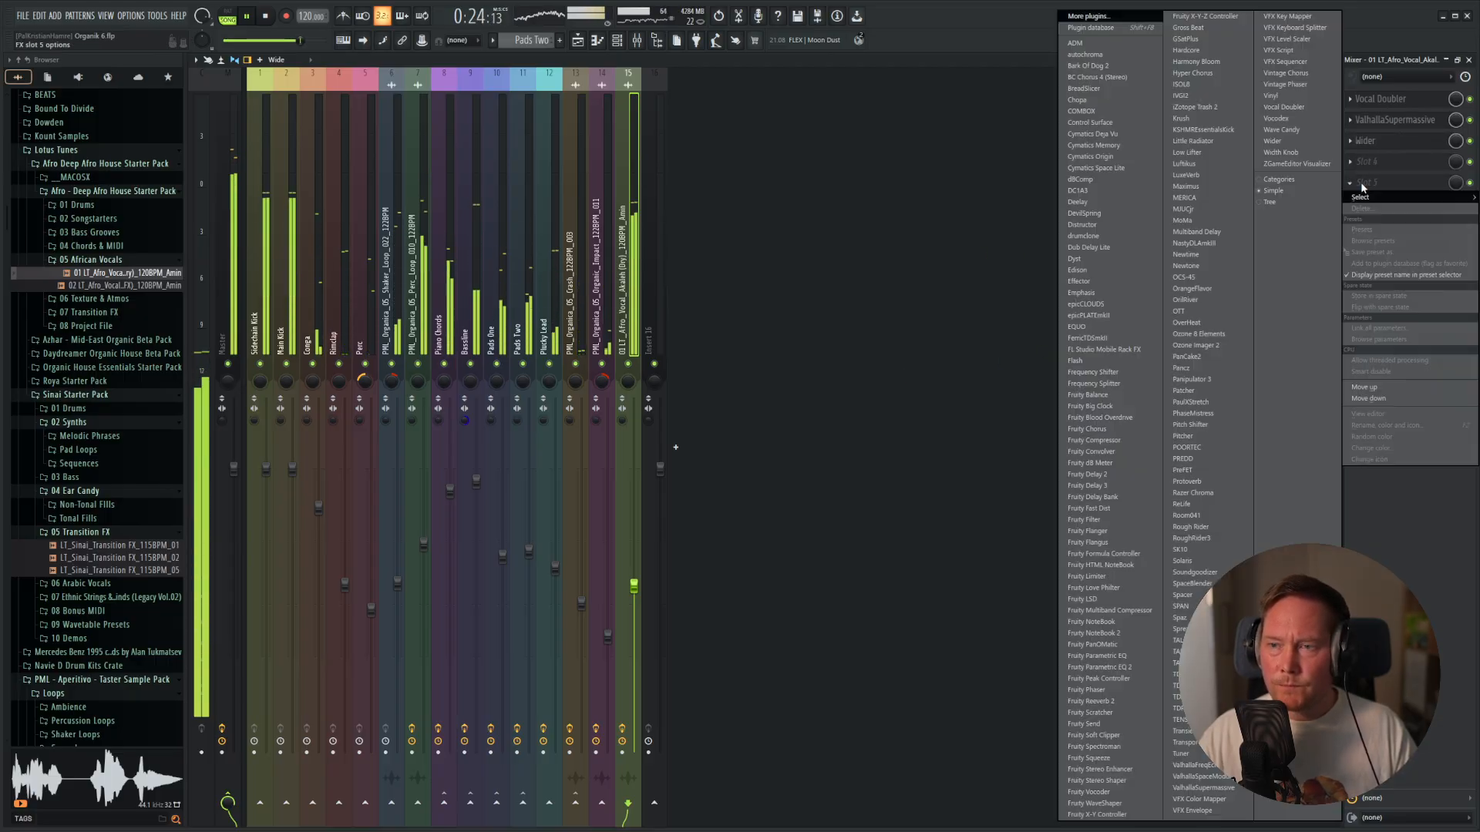
left_click(1374, 482)
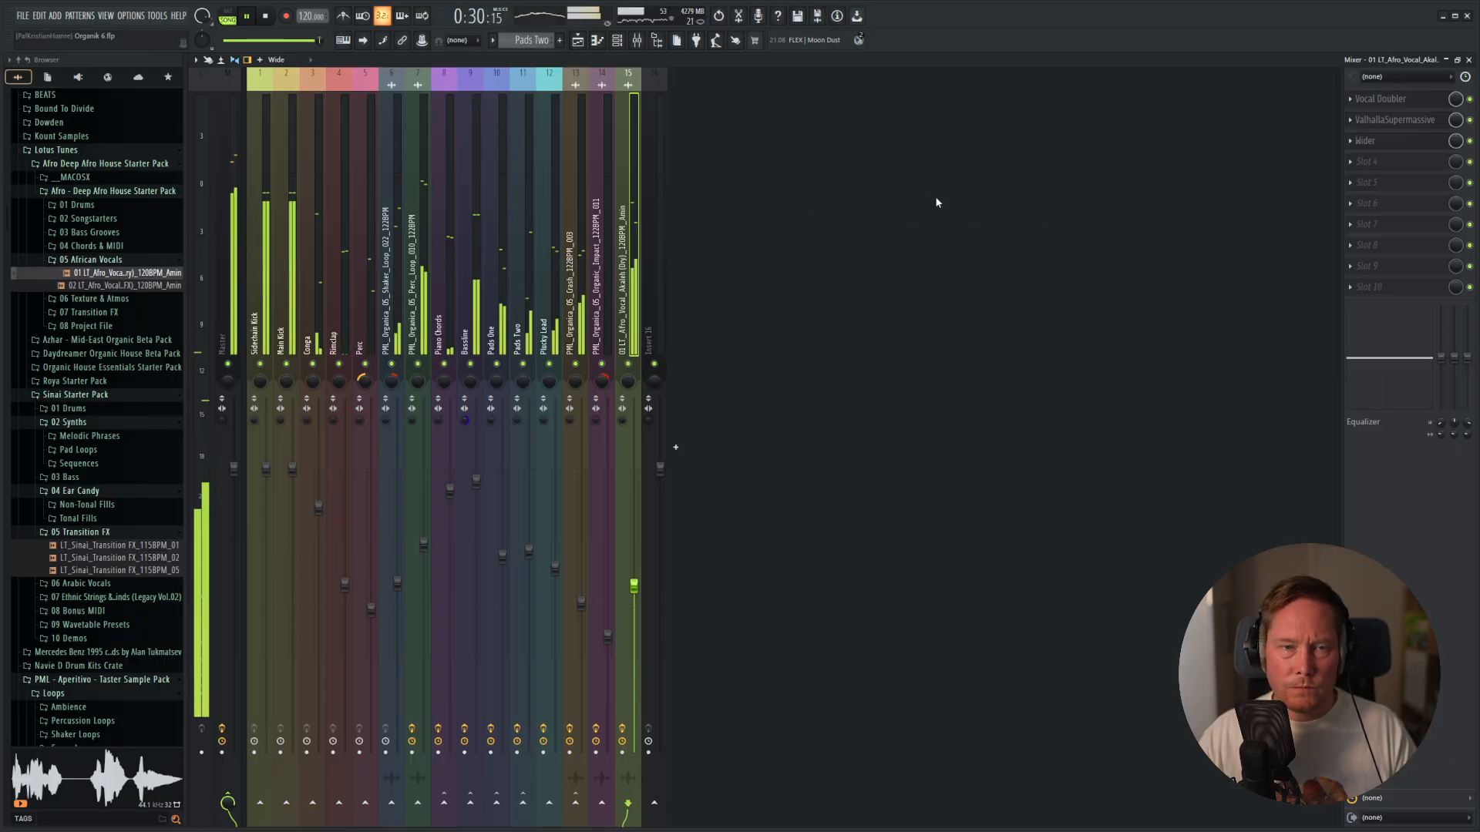
Play the full arrangement from the playlist, then audition the Akaleh (FX) vocal sample in the browser.
key("F5")
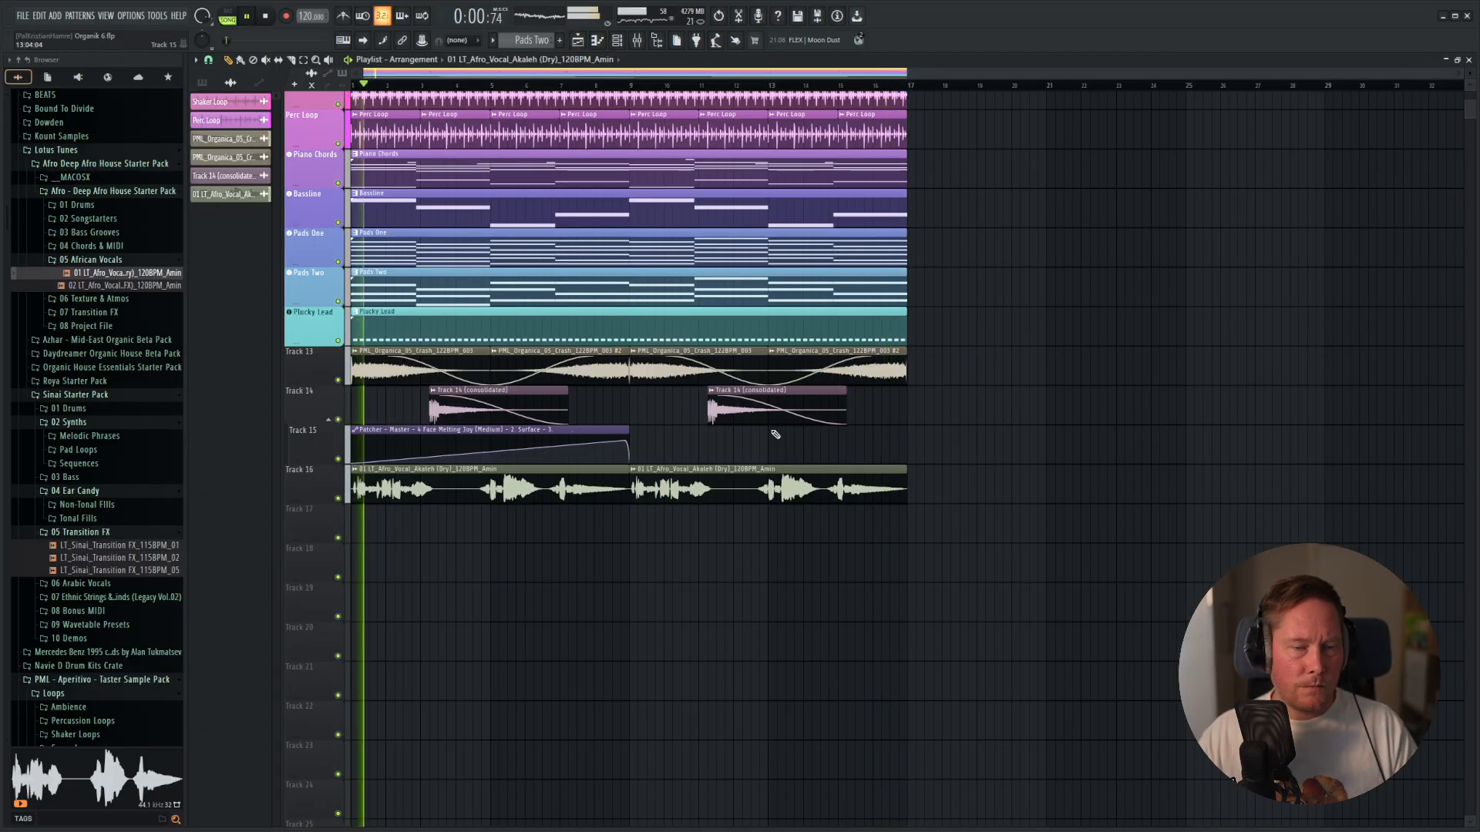
scroll(776, 435, "up", 5)
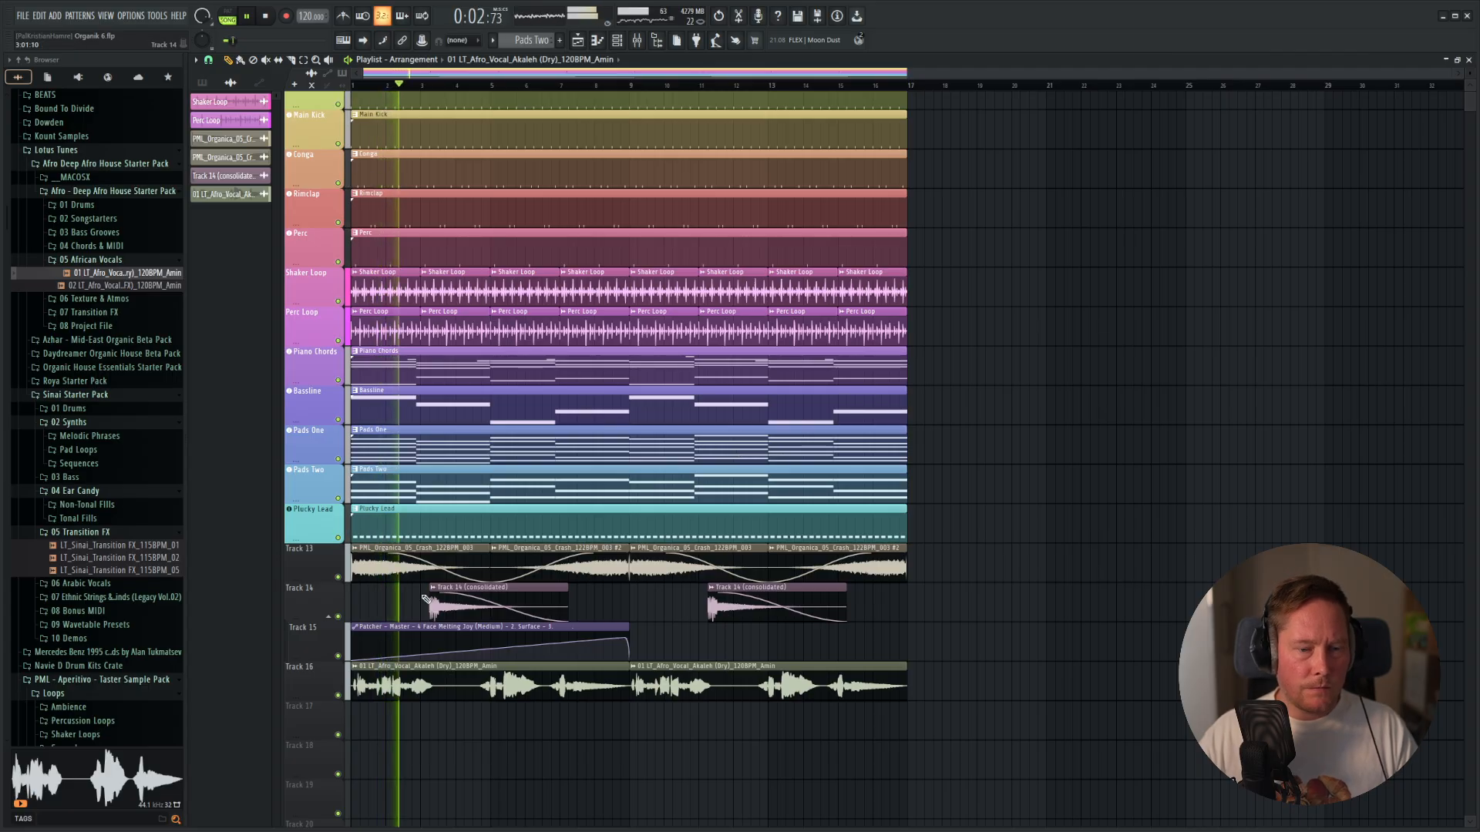
key("space")
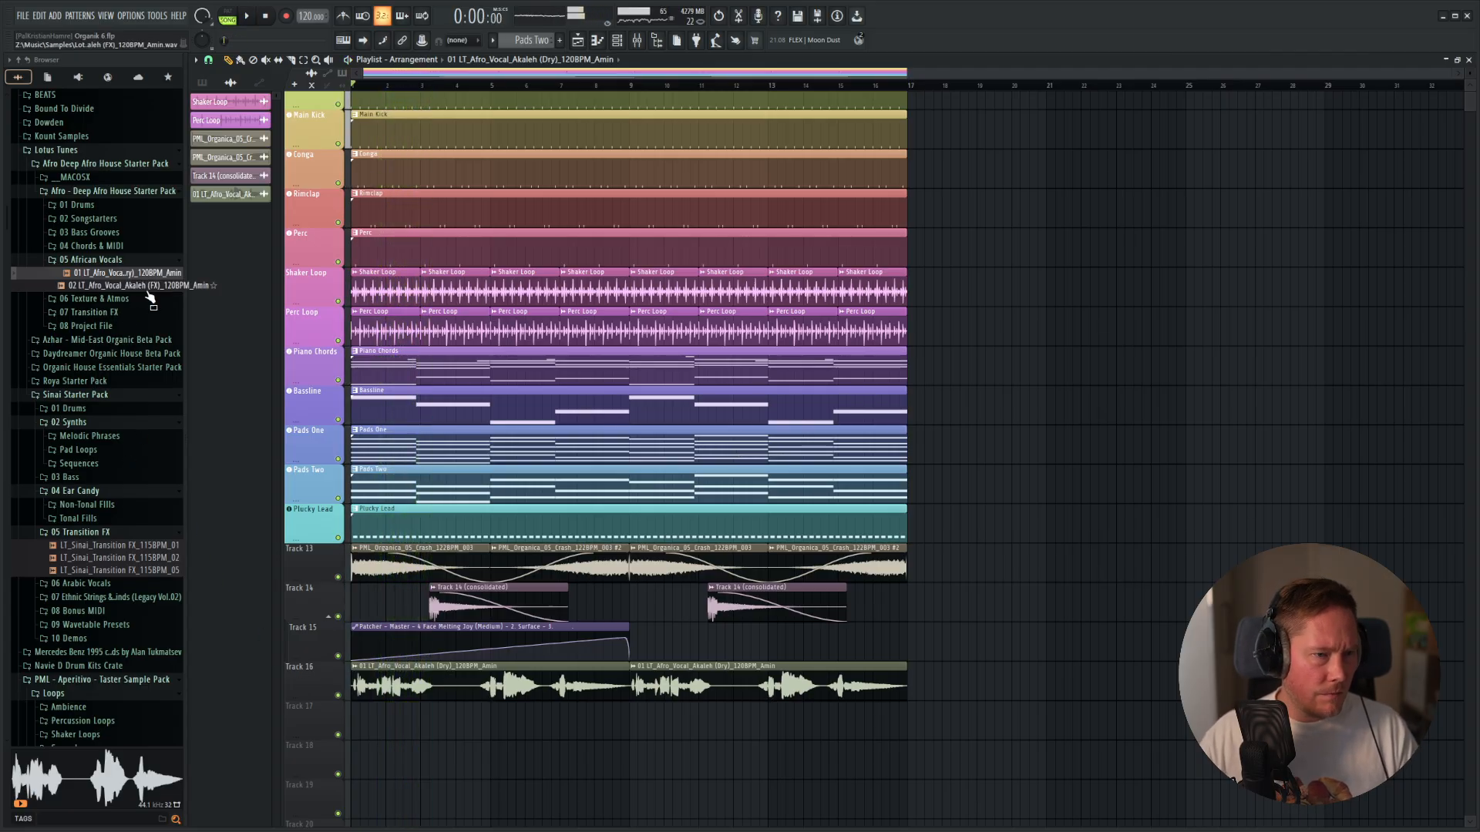
left_click(154, 288)
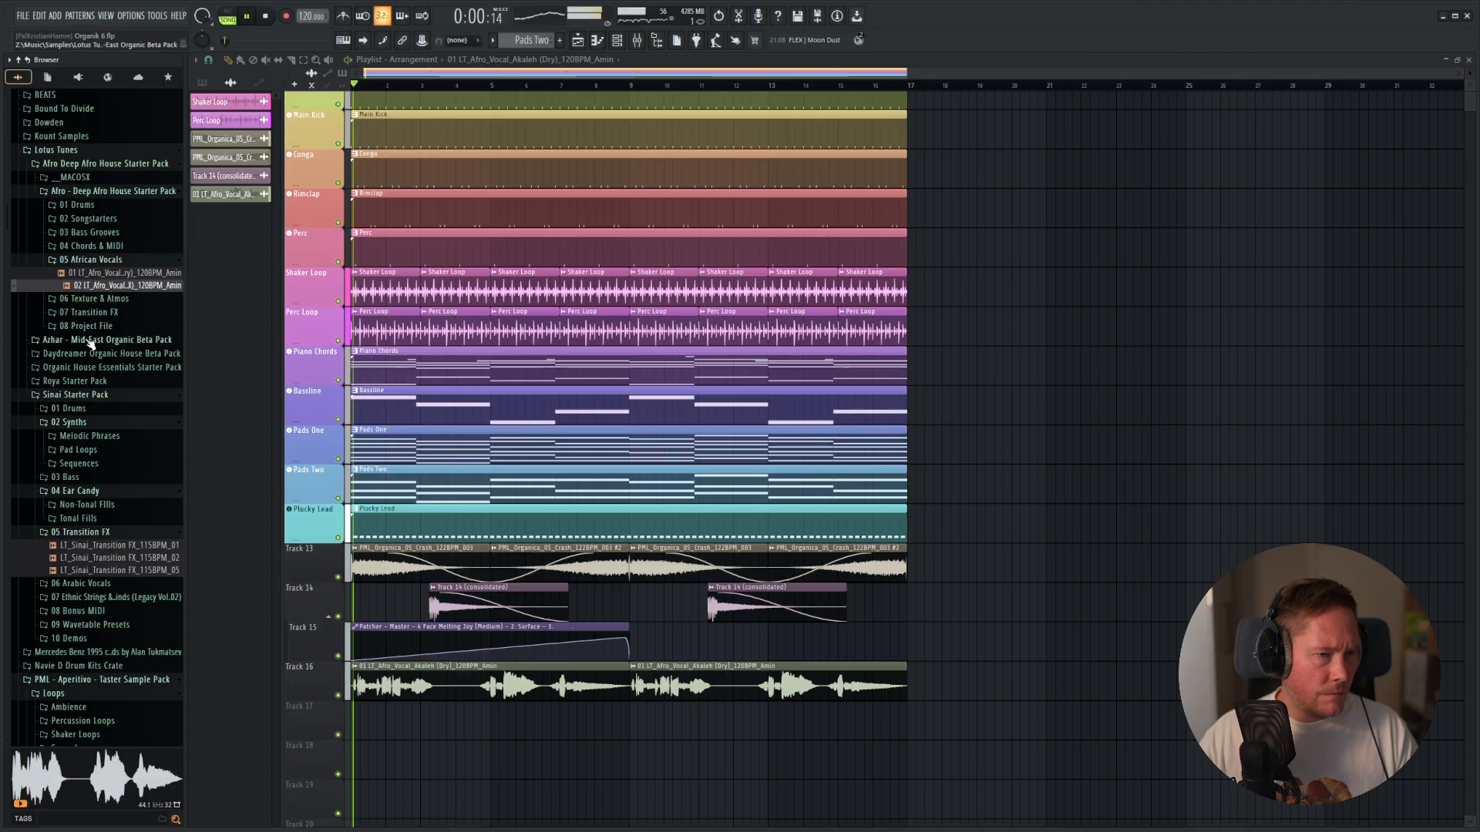
Look through the Azhar and Organic House Essentials sample packs in the browser and collapse them together with the Afro Deep Afro House pack.
left_click(108, 339)
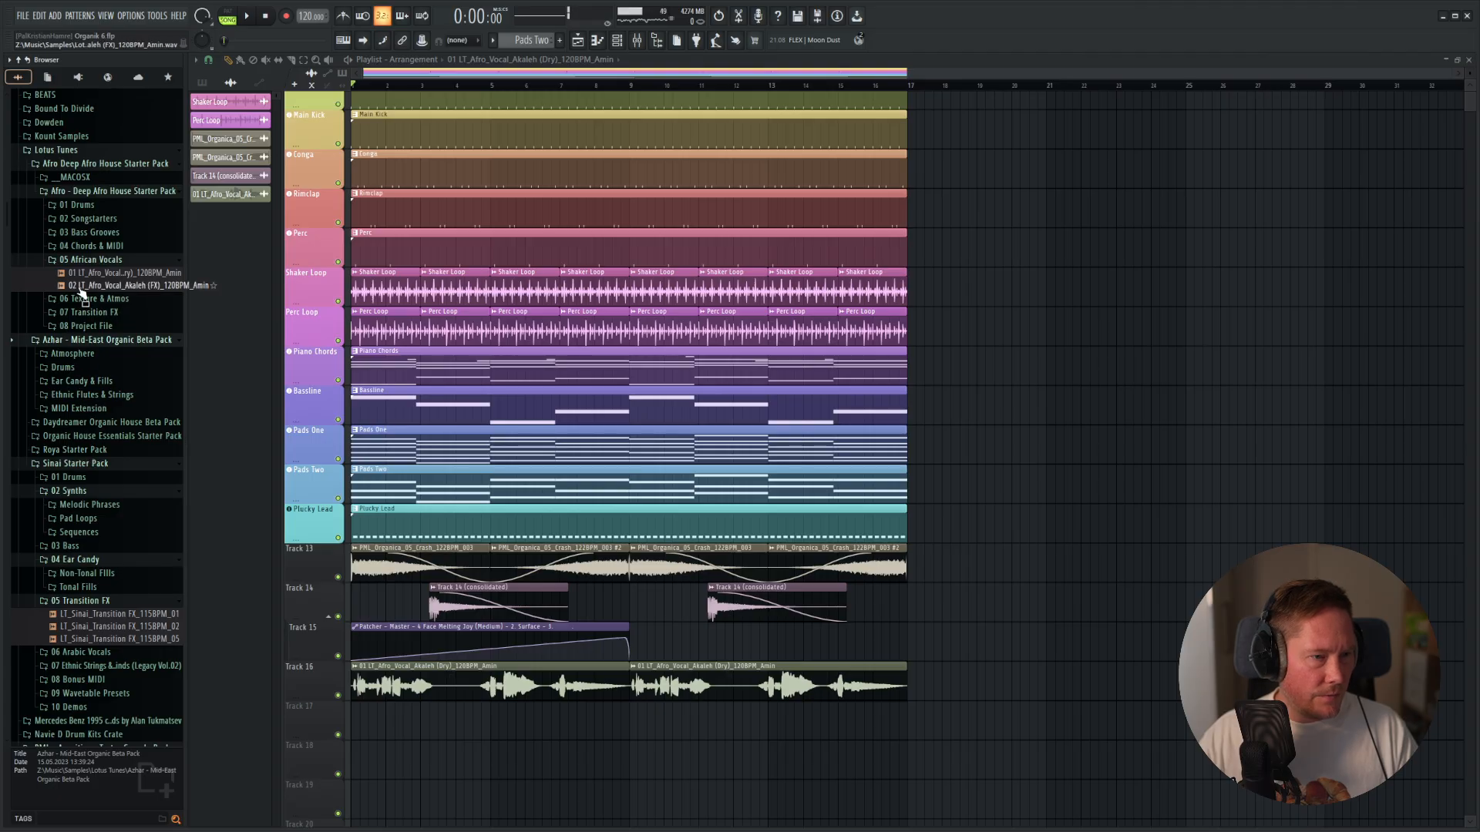
left_click(63, 165)
left_click(65, 180)
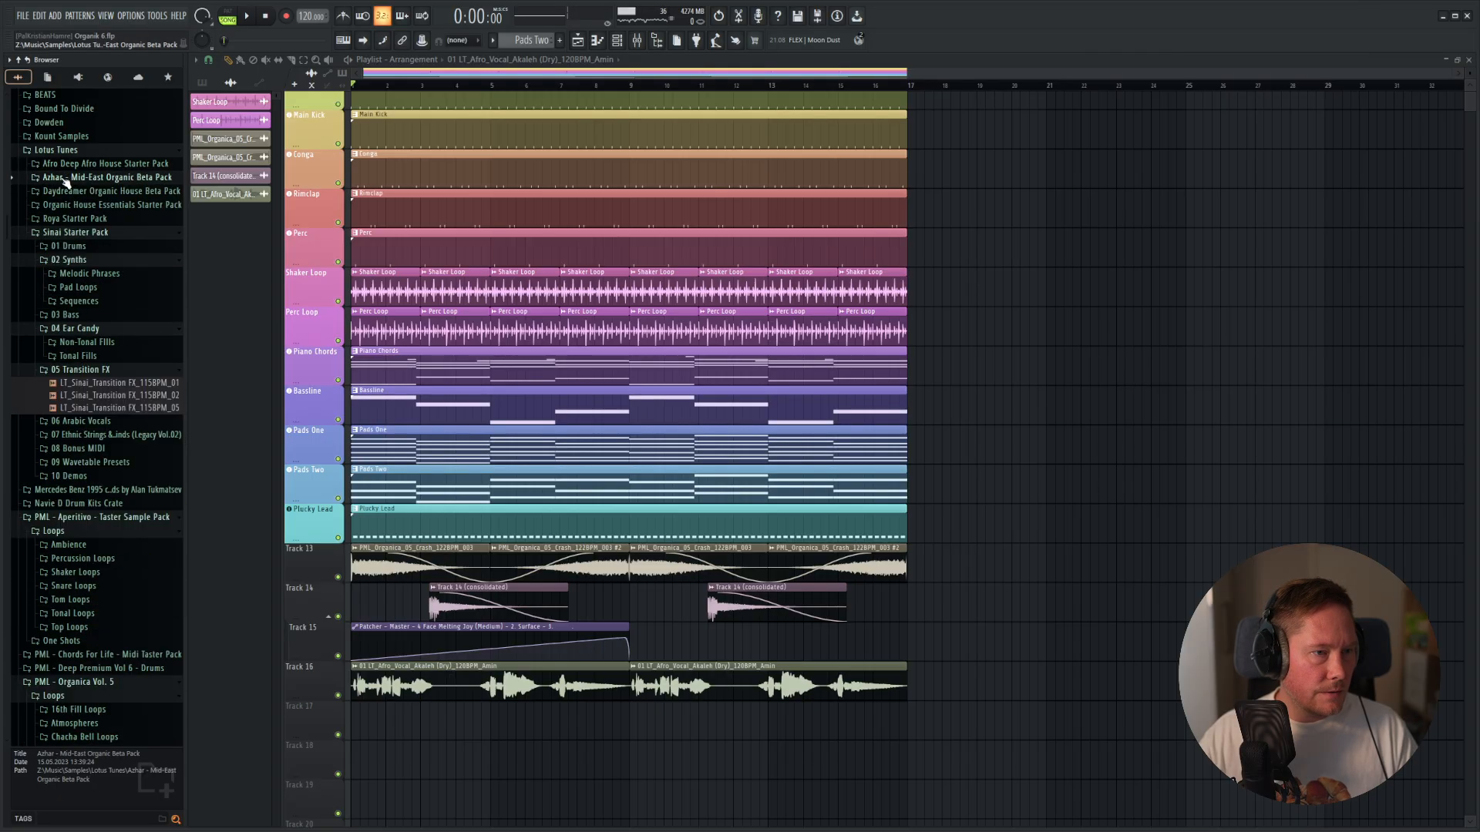
left_click(81, 205)
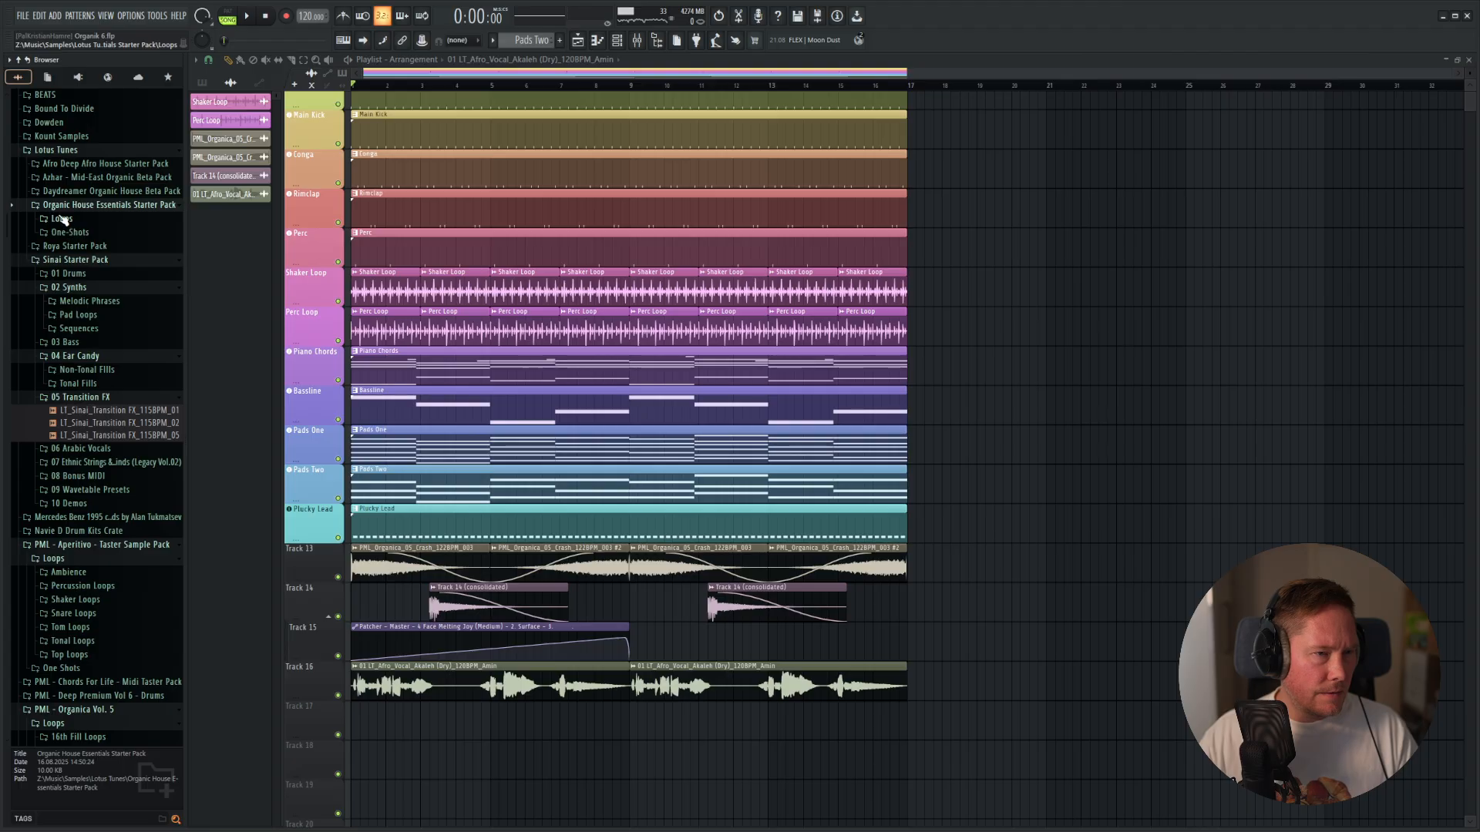
left_click(71, 233)
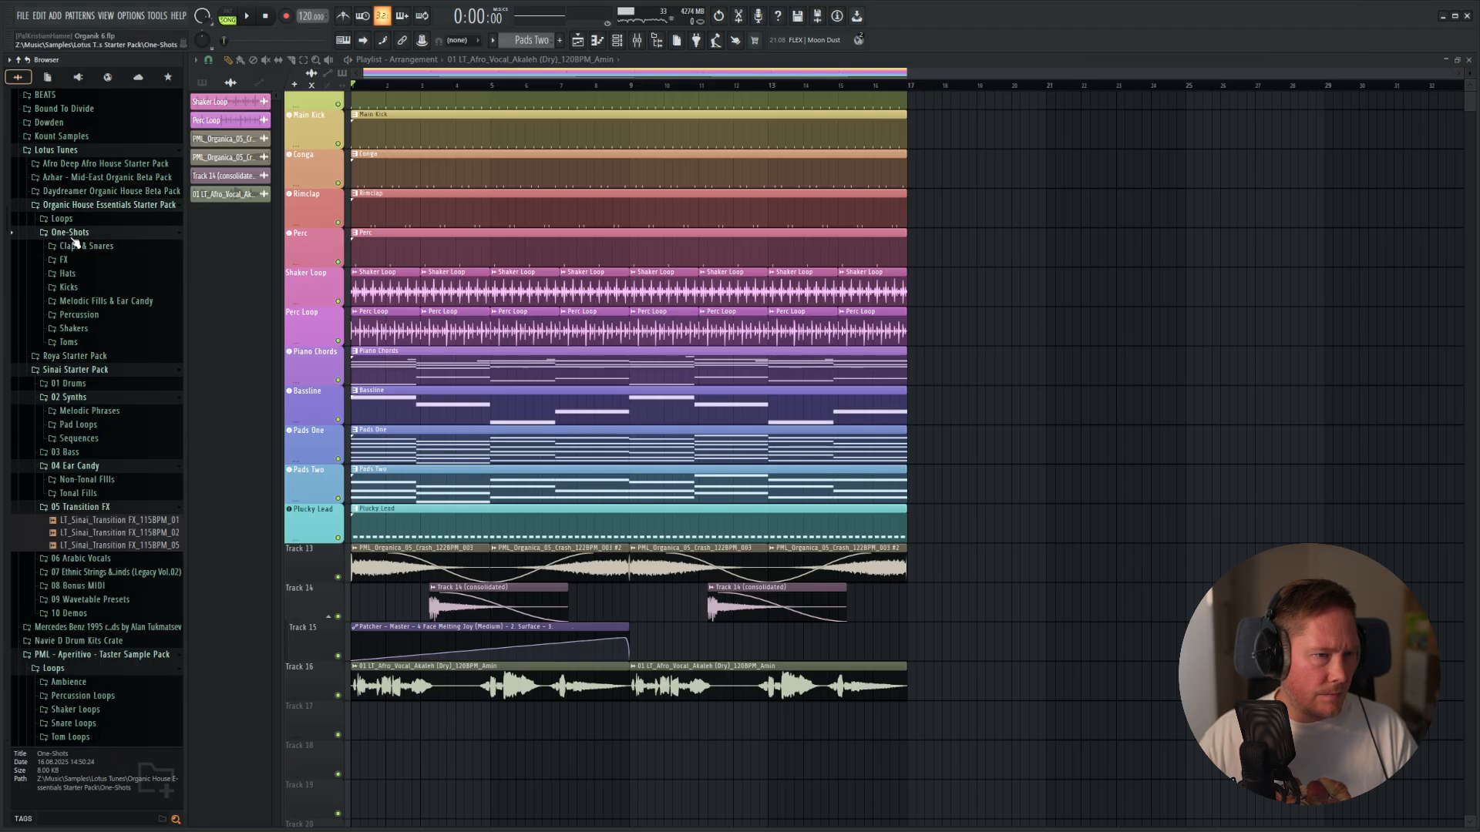
left_click(71, 233)
left_click(86, 206)
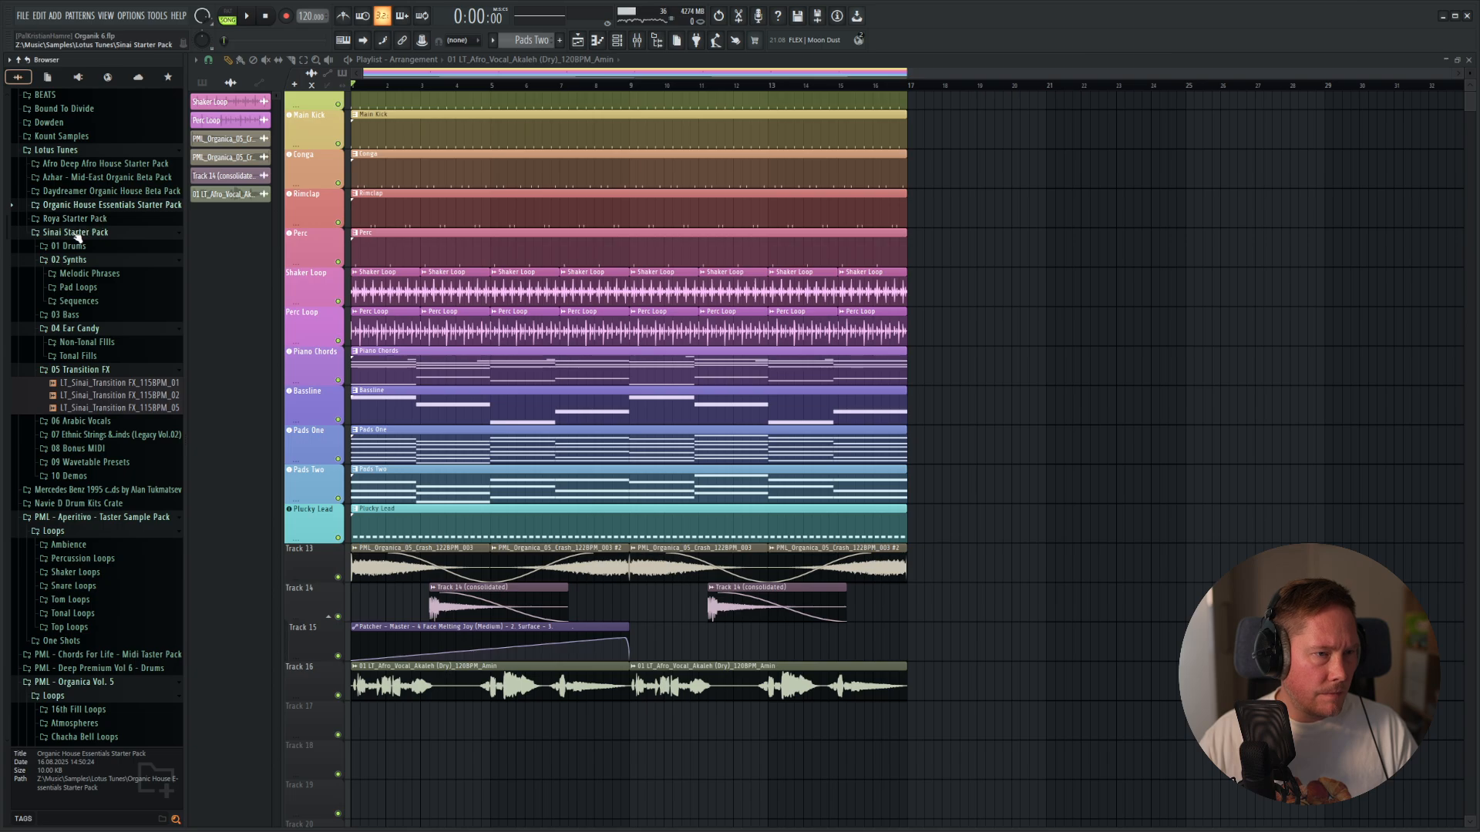
Check the Sinai Starter Pack's drum folder and collapse its Synths, Ear Candy and Transition FX subfolders.
left_click(75, 235)
left_click(76, 234)
left_click(78, 248)
left_click(78, 248)
left_click(80, 264)
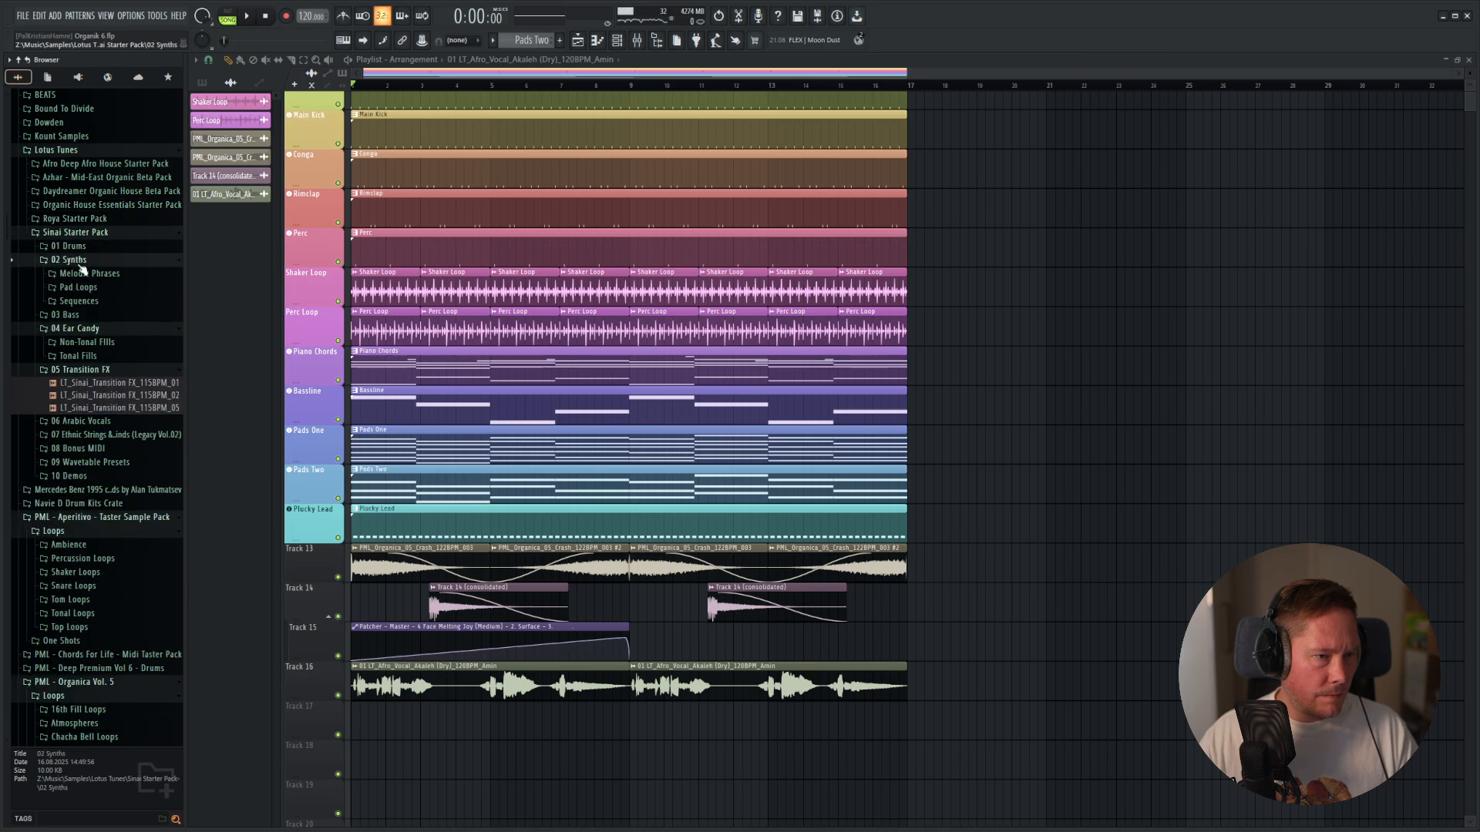
left_click(82, 262)
left_click(84, 289)
left_click(90, 303)
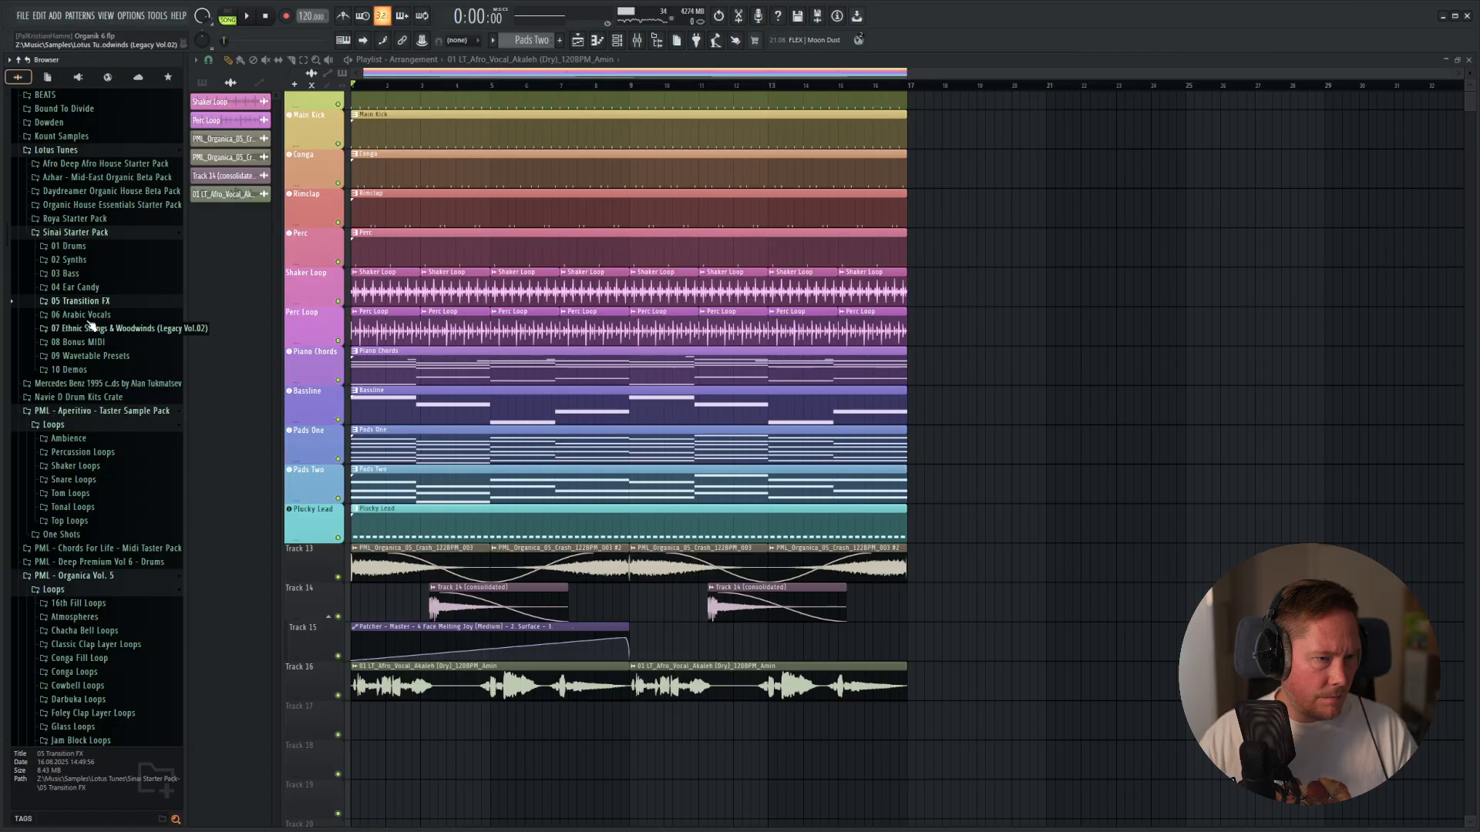
Audition the dry Ahrab Mn Albi LEAD, FILLS and ALL VOX samples in the Sinai Starter Pack's Arabic Vocals folder.
left_click(81, 315)
left_click(108, 329)
left_click(75, 343)
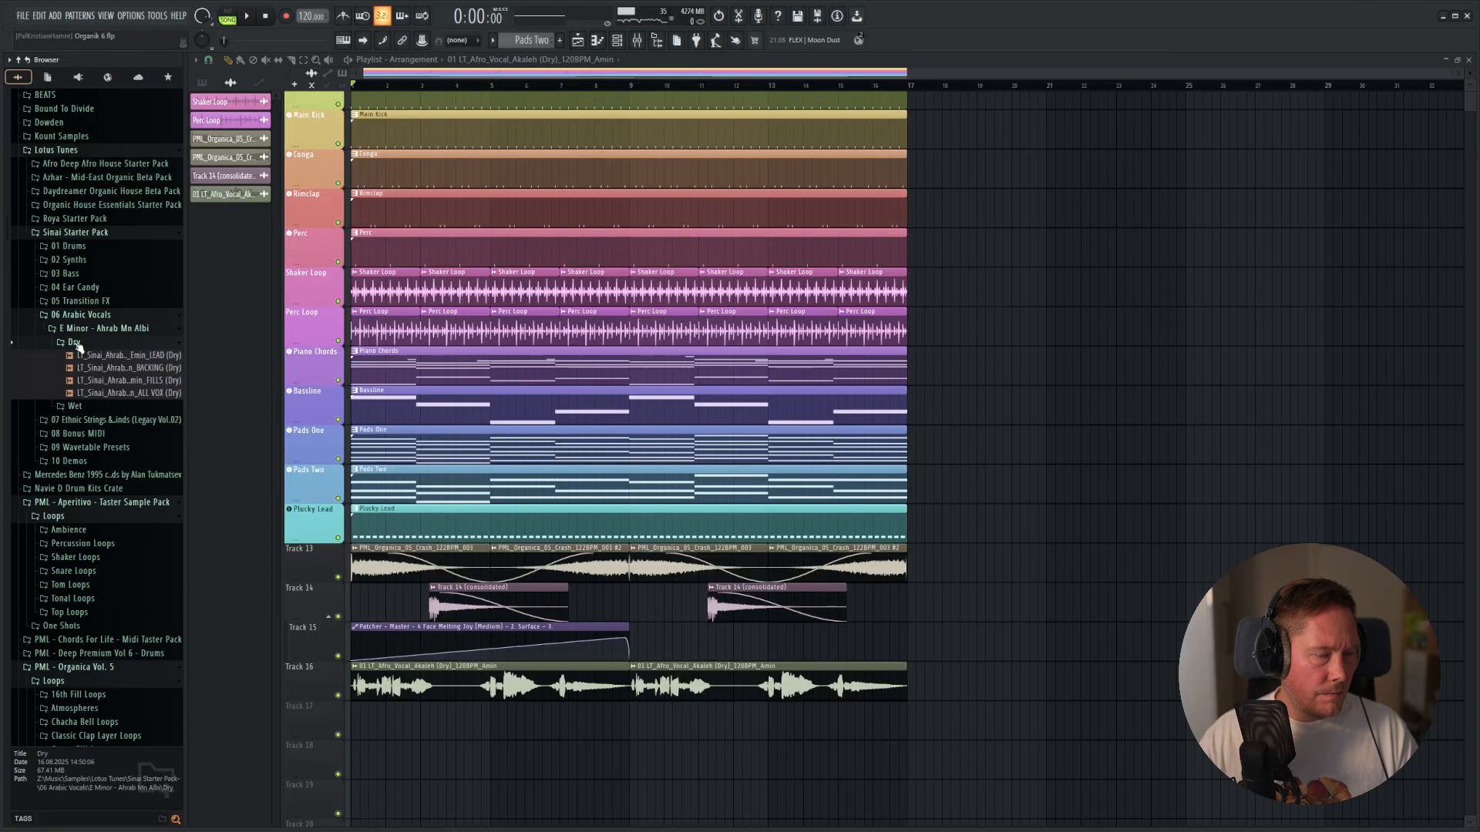
left_click(101, 359)
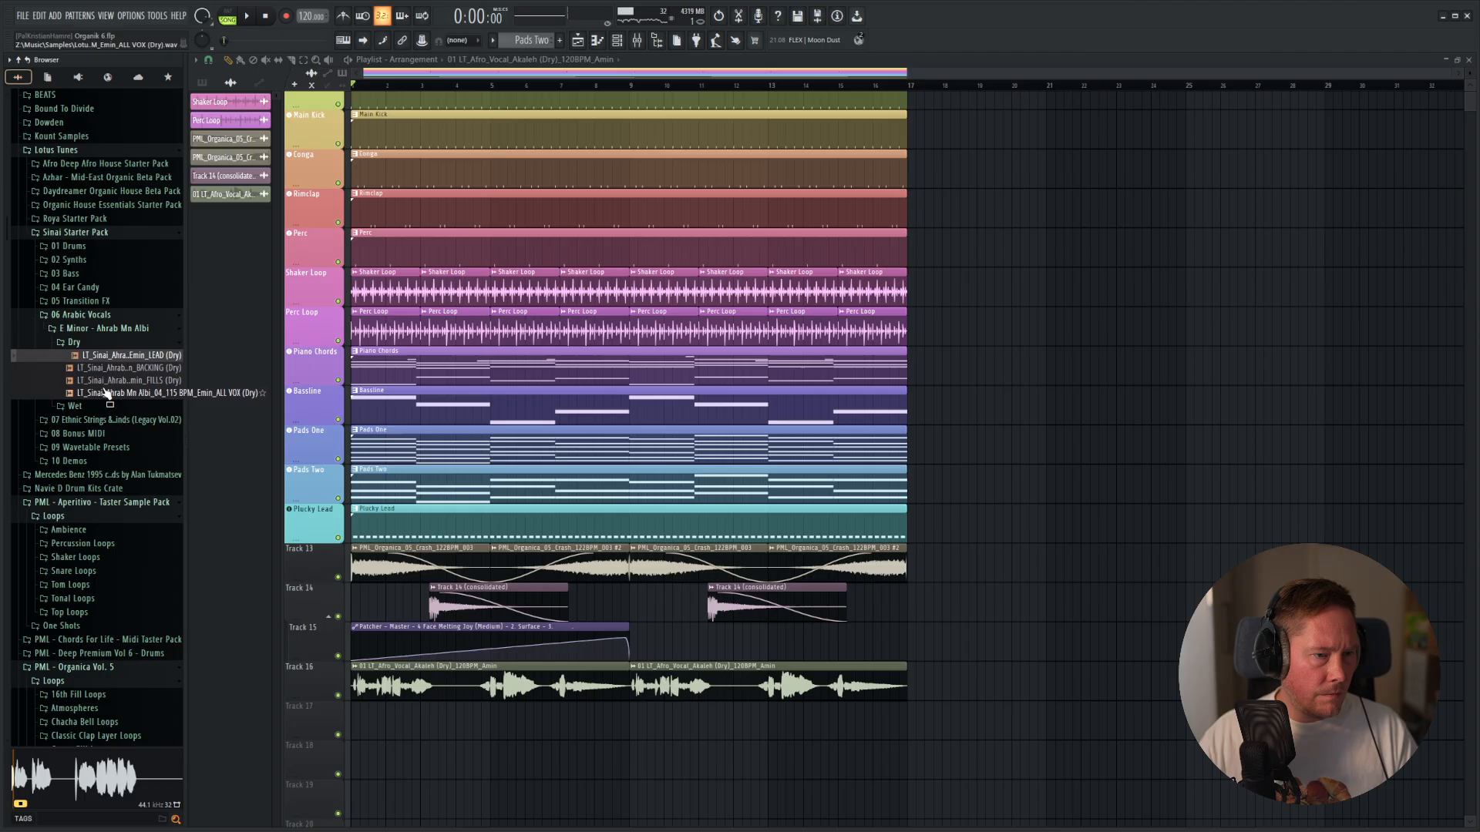
left_click(115, 382)
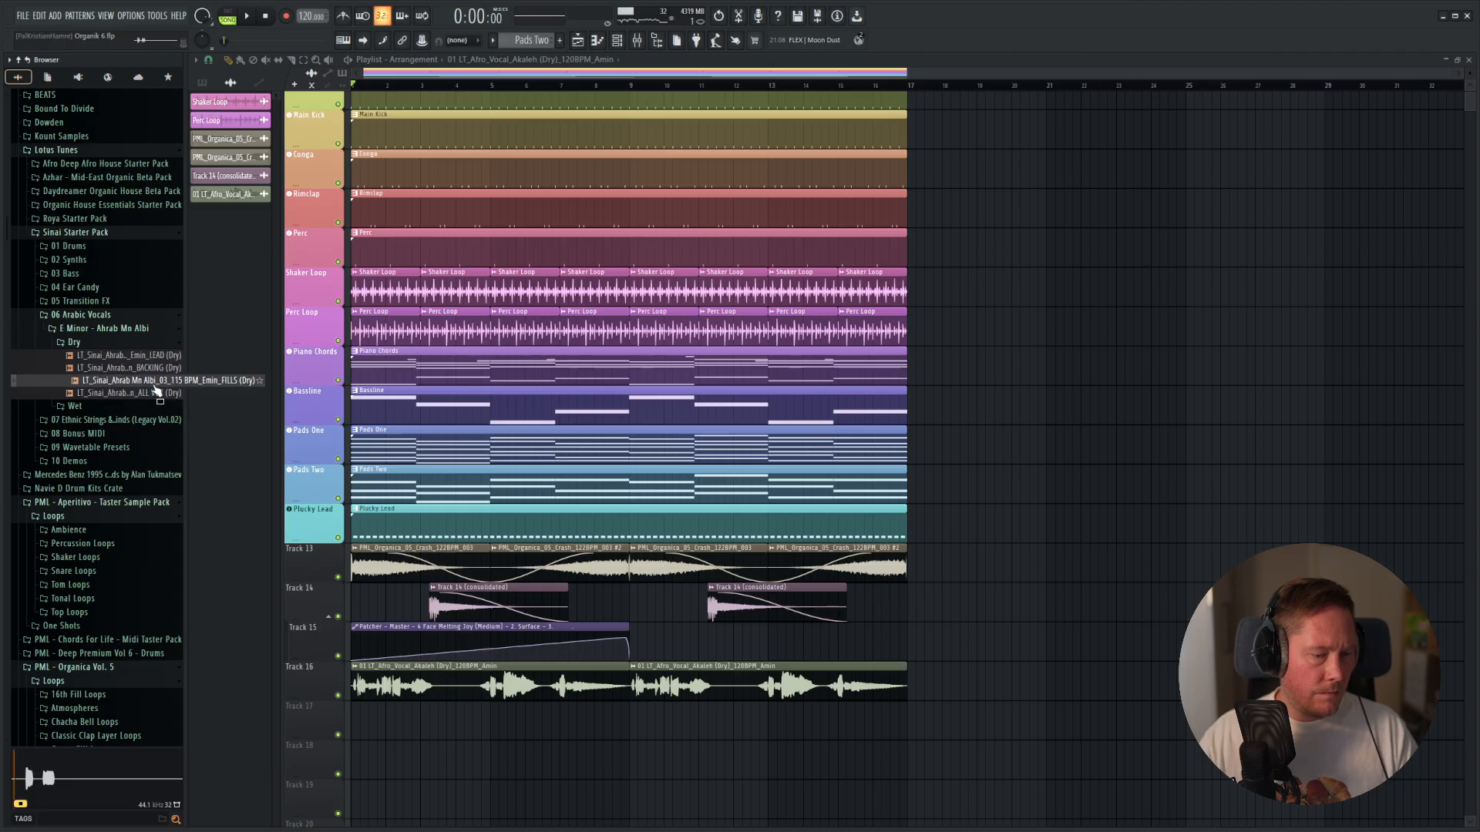
left_click(156, 393)
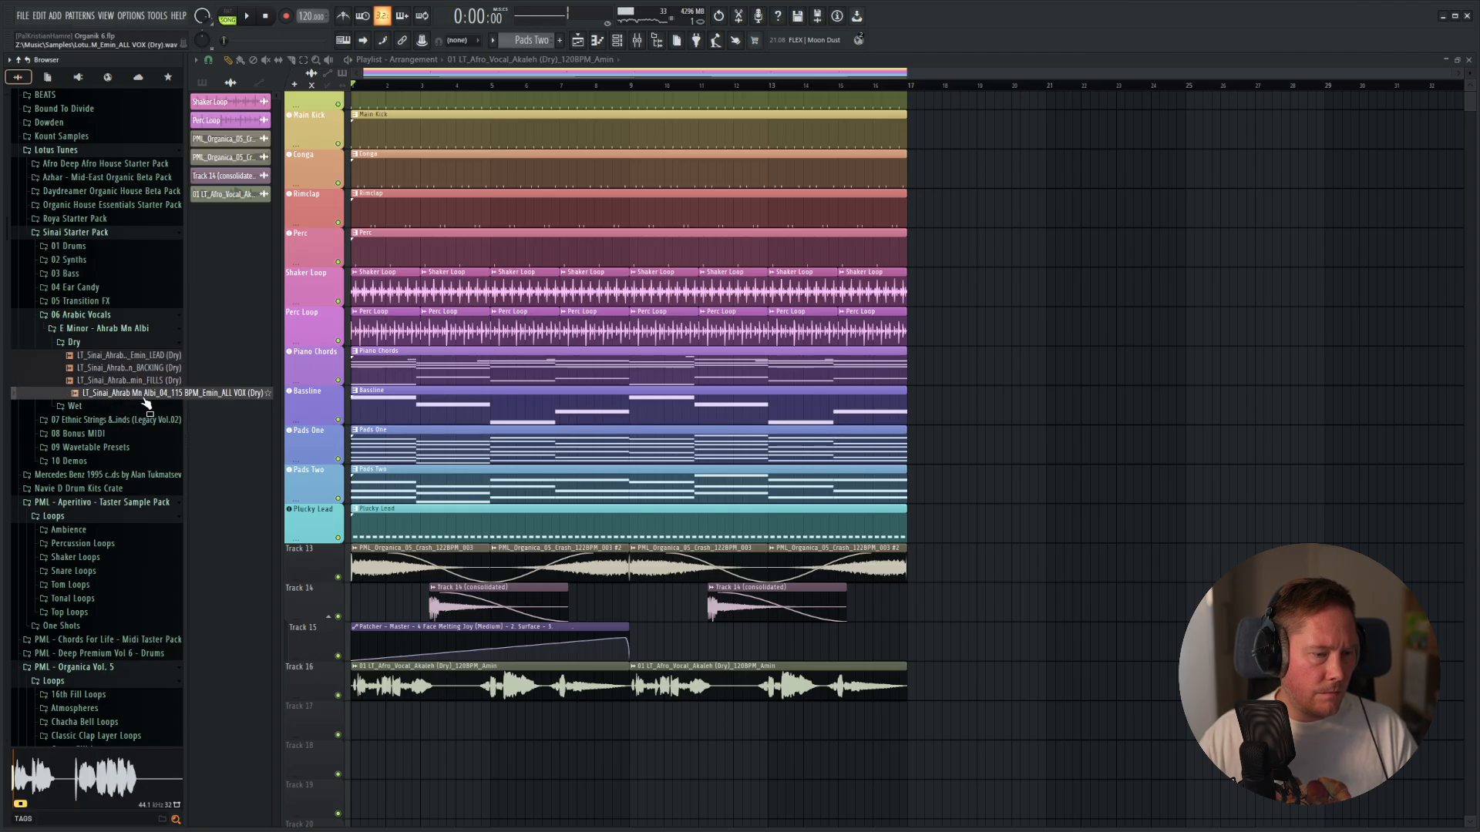
Collapse the Sinai Starter Pack, look into the PML - Aperitivo pack's Tonal Loops, and play the arrangement from the start.
left_click(66, 234)
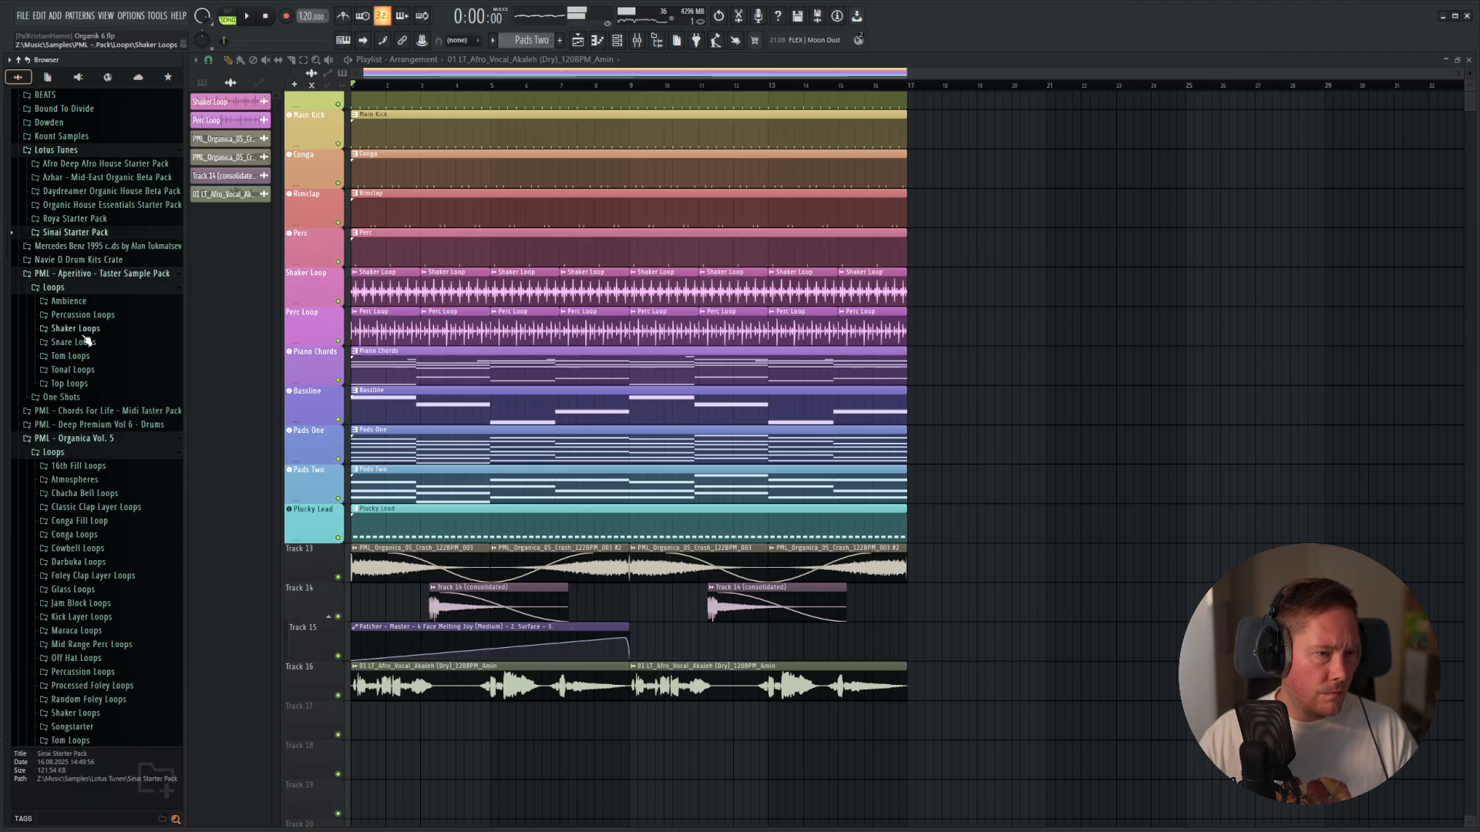
left_click(82, 370)
left_click(80, 399)
left_click(89, 374)
key("space")
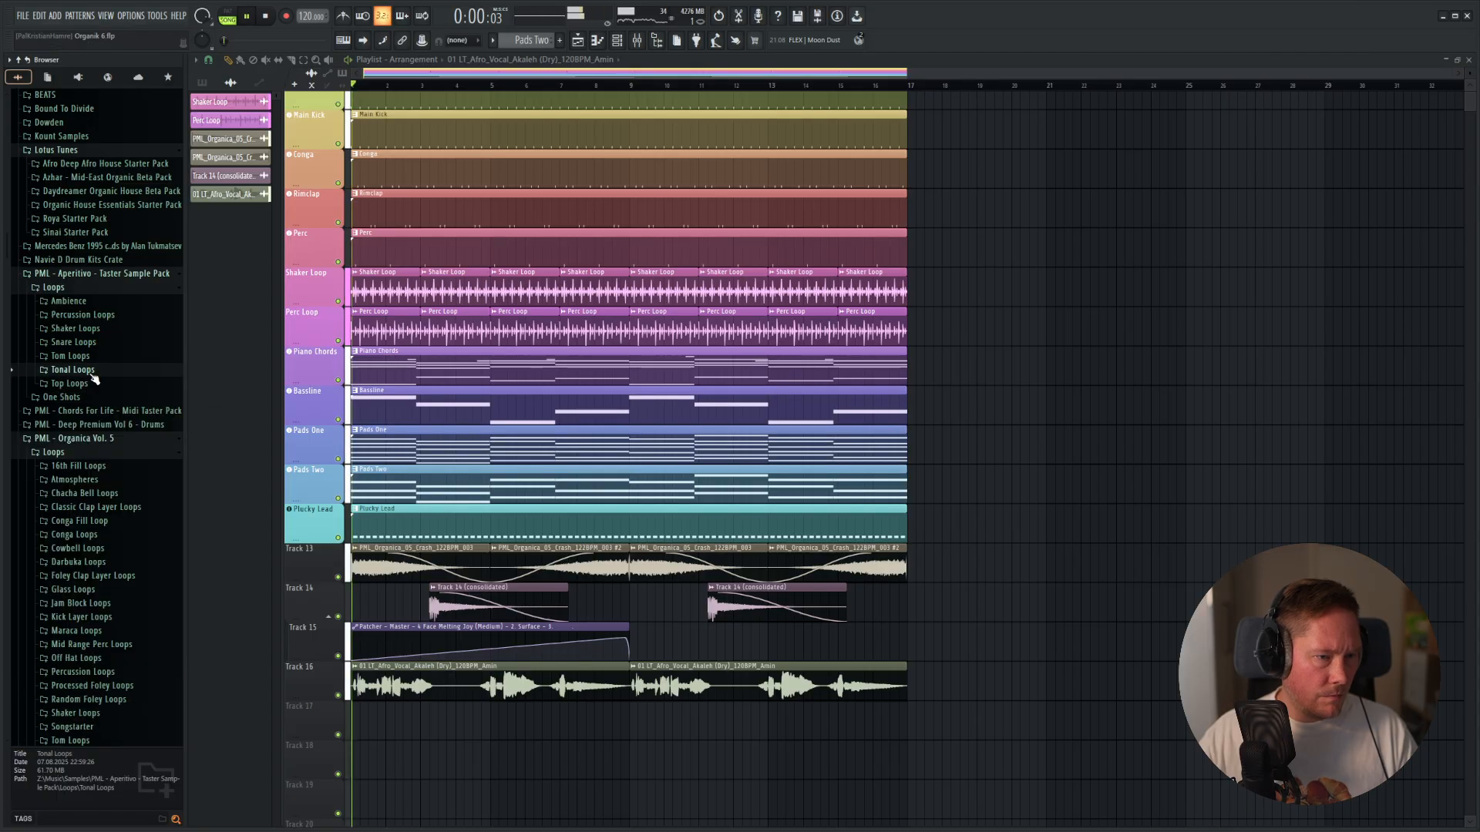
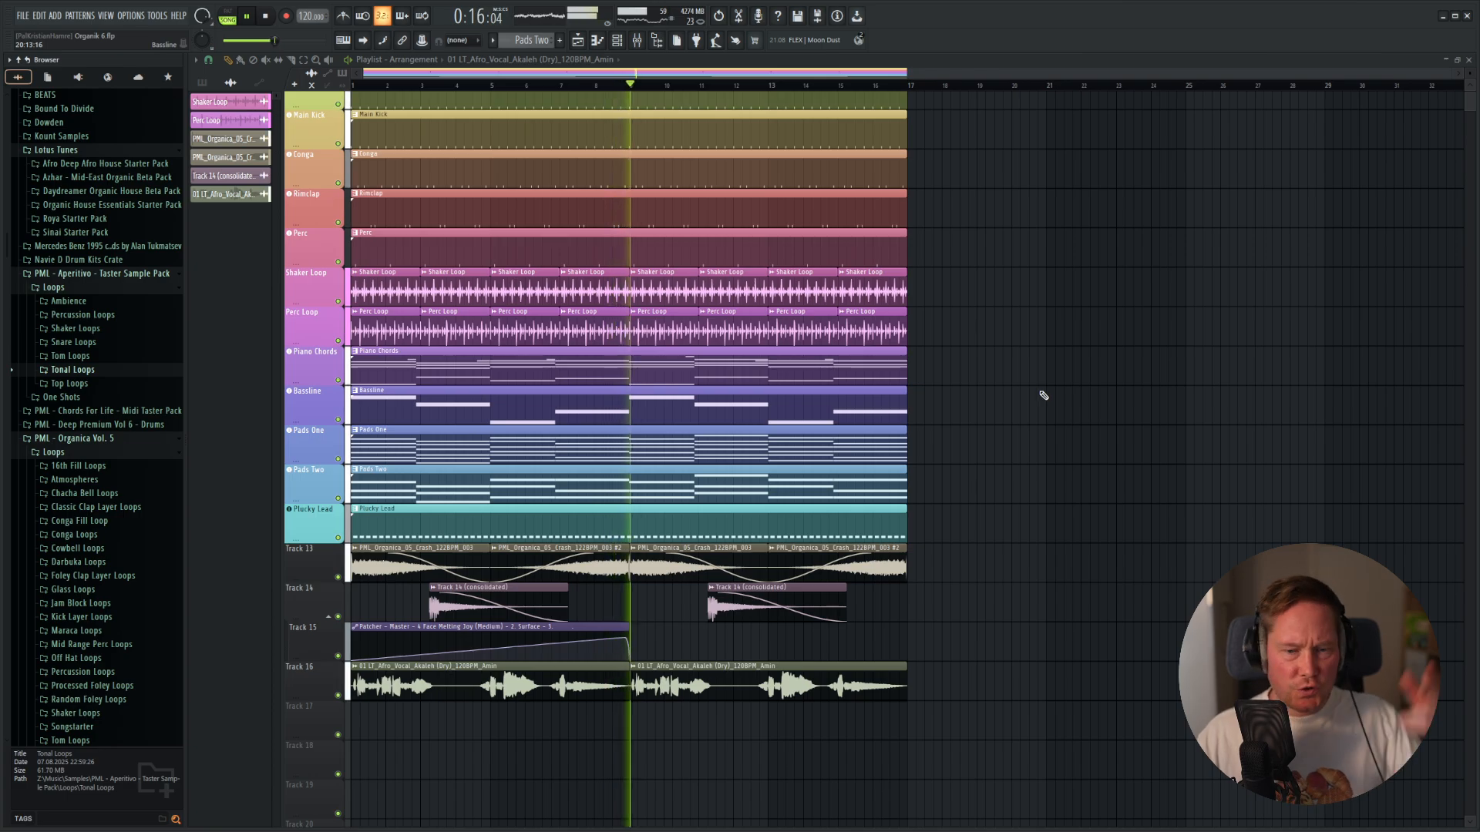
Stop playback and duplicate all clips of the 16-bar loop except the Track 15 Patcher automation into bars 17 to 32.
scroll(657, 276, "up", 1)
key("space")
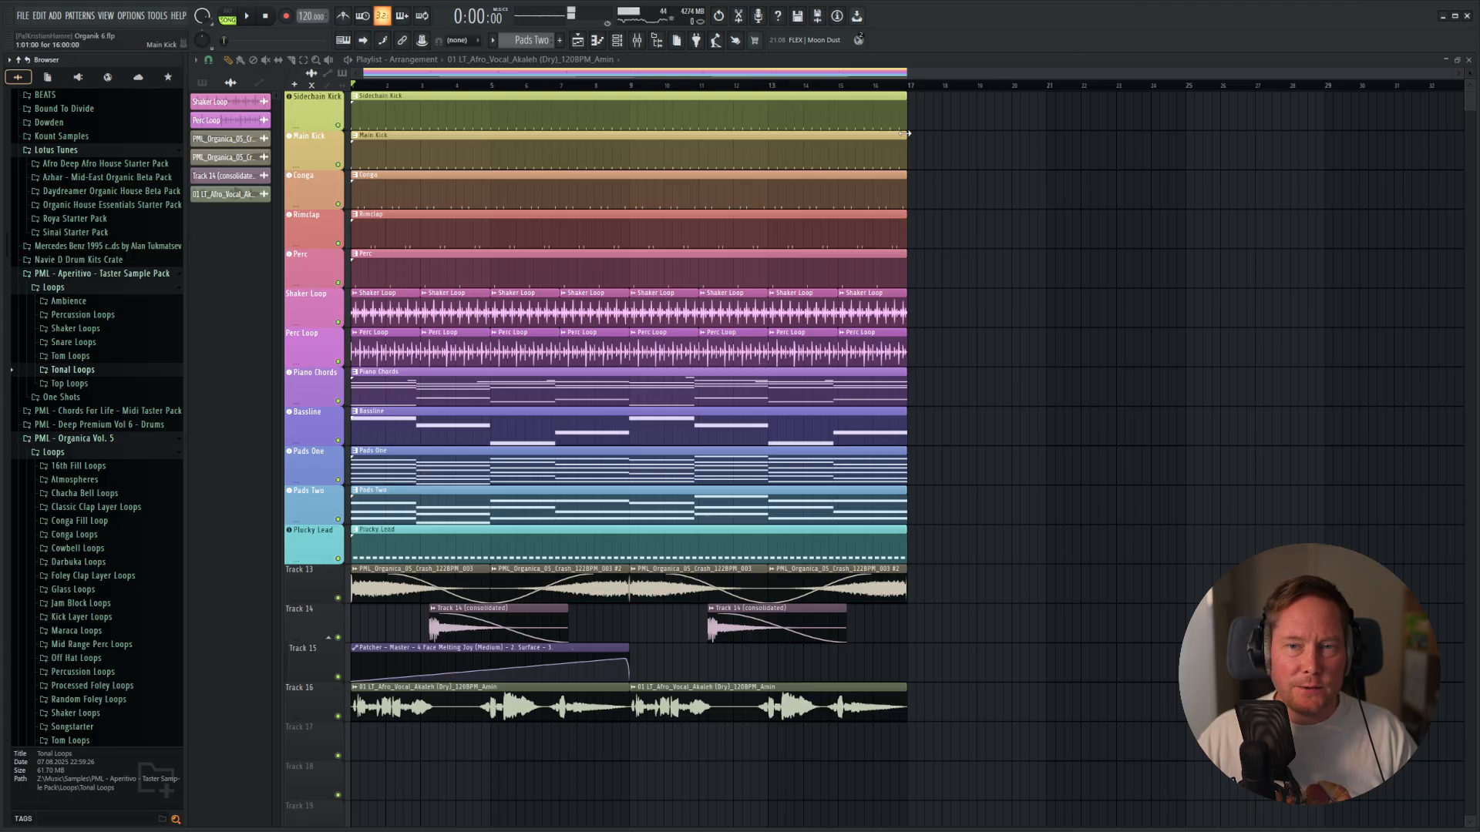
left_click_drag(906, 133, 890, 161)
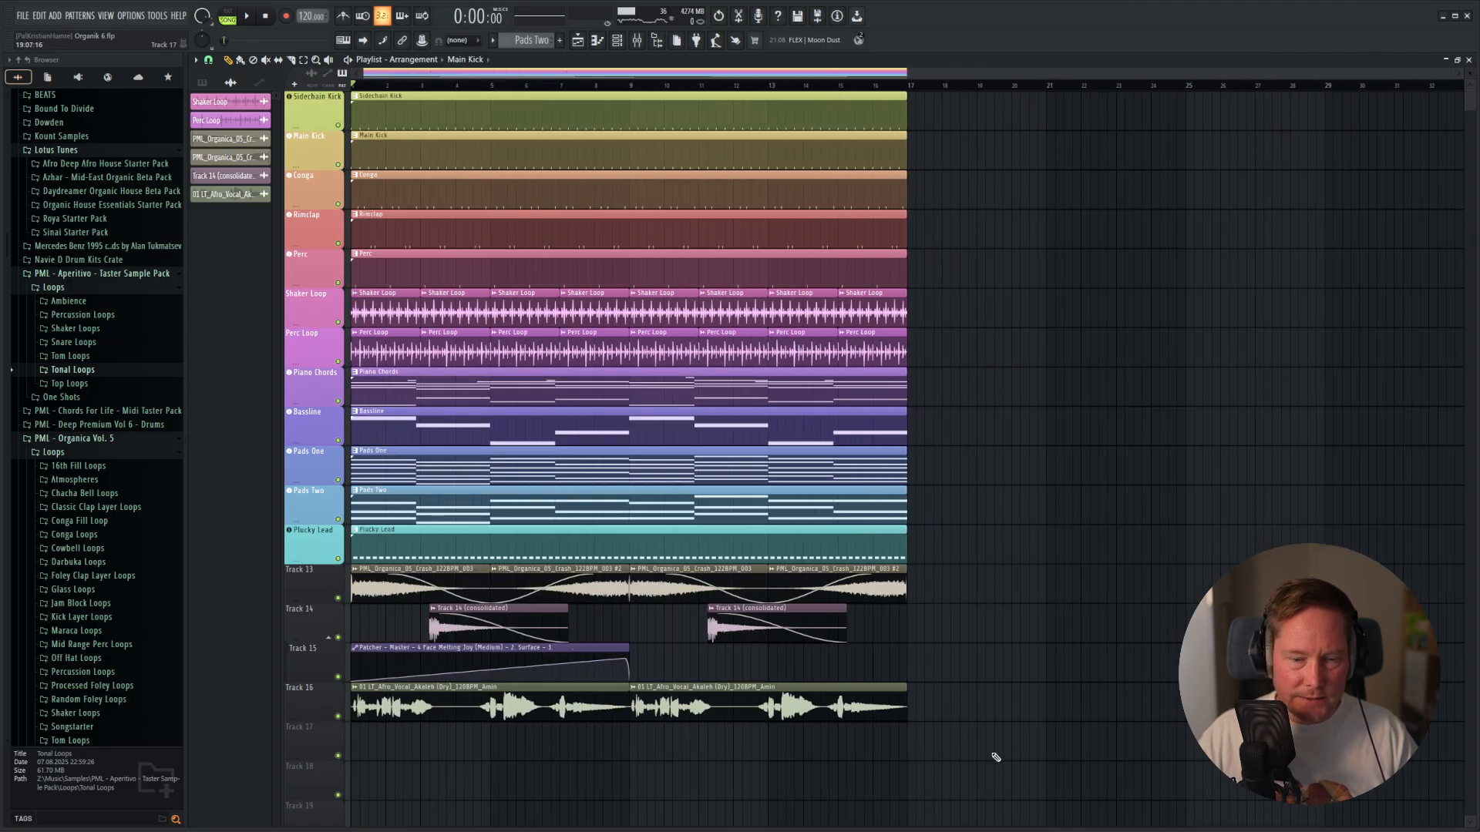
left_click_drag(995, 758, 351, 91)
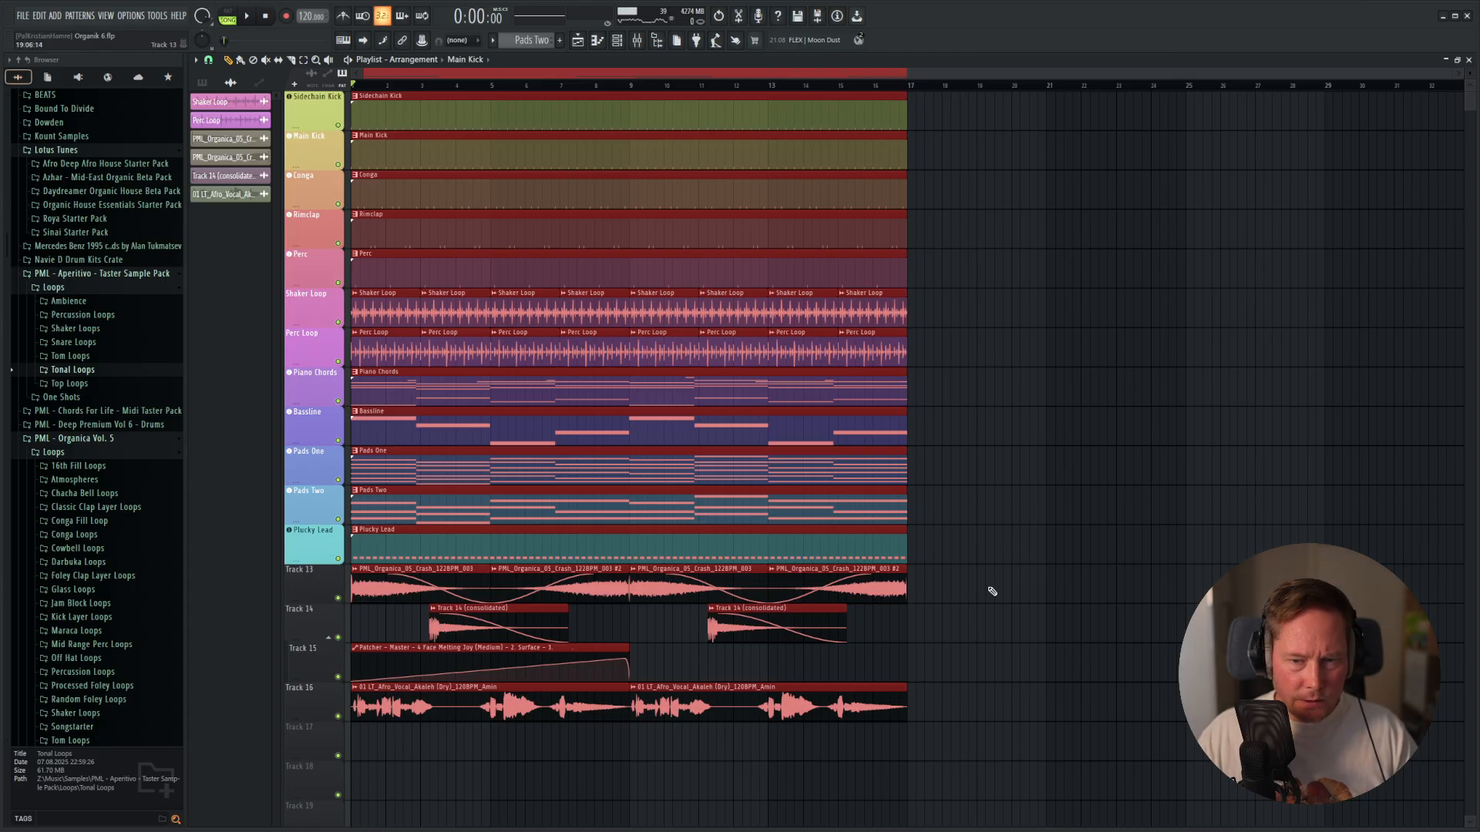
left_click_drag(992, 591, 350, 91)
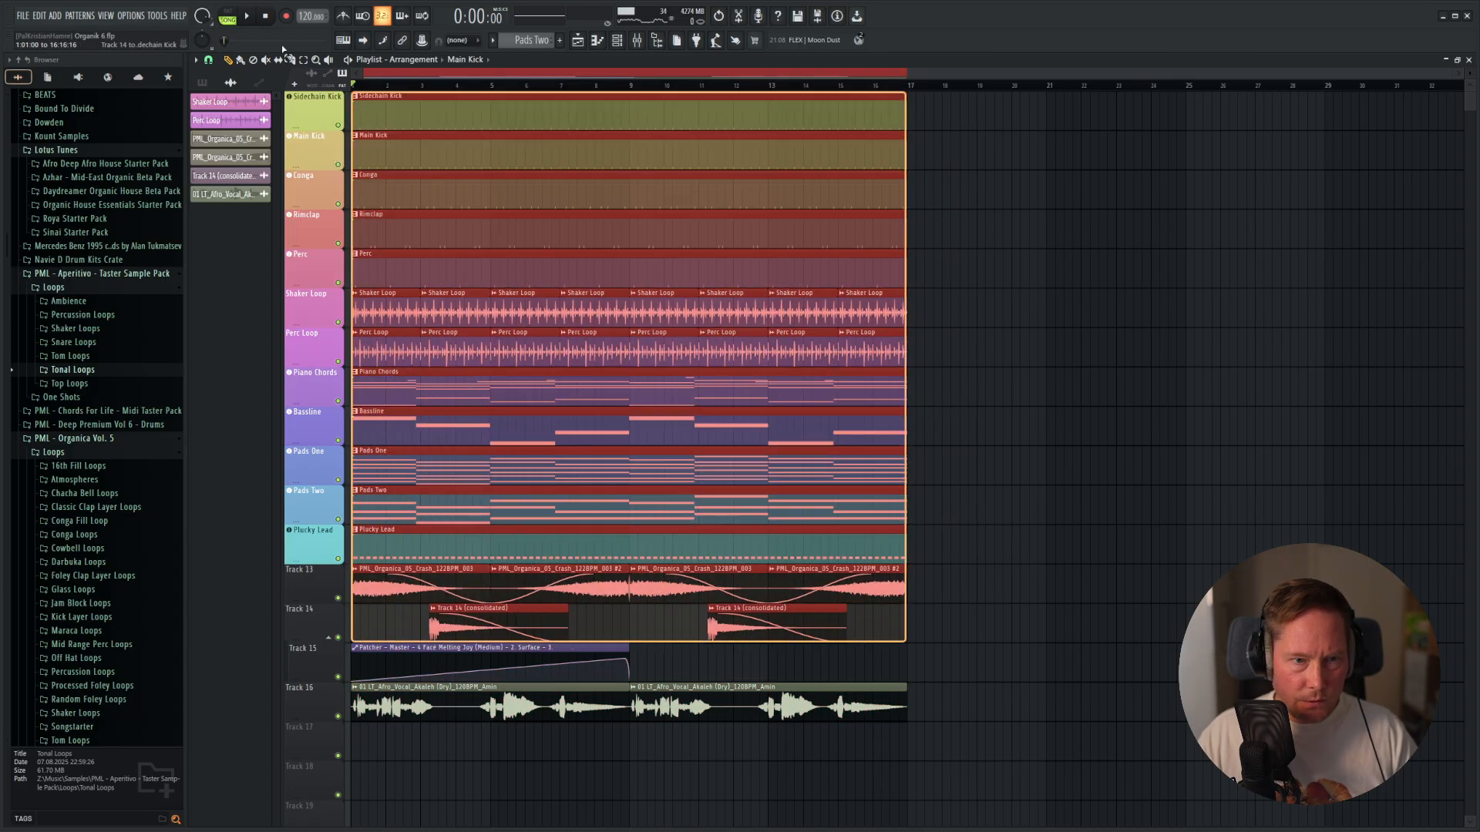
left_click_drag(956, 713, 405, 711)
key("ctrl+b")
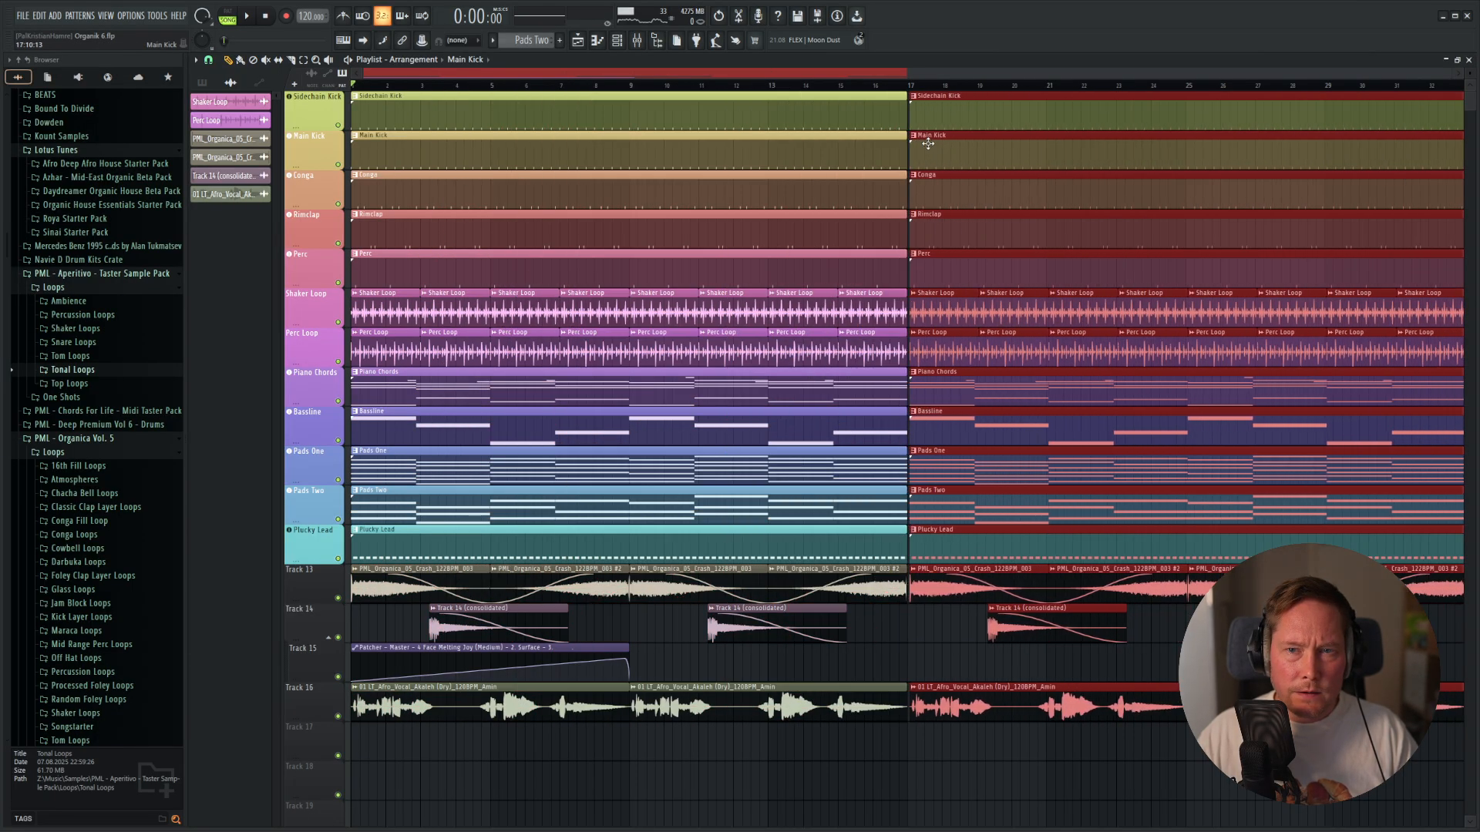
key("ctrl+d")
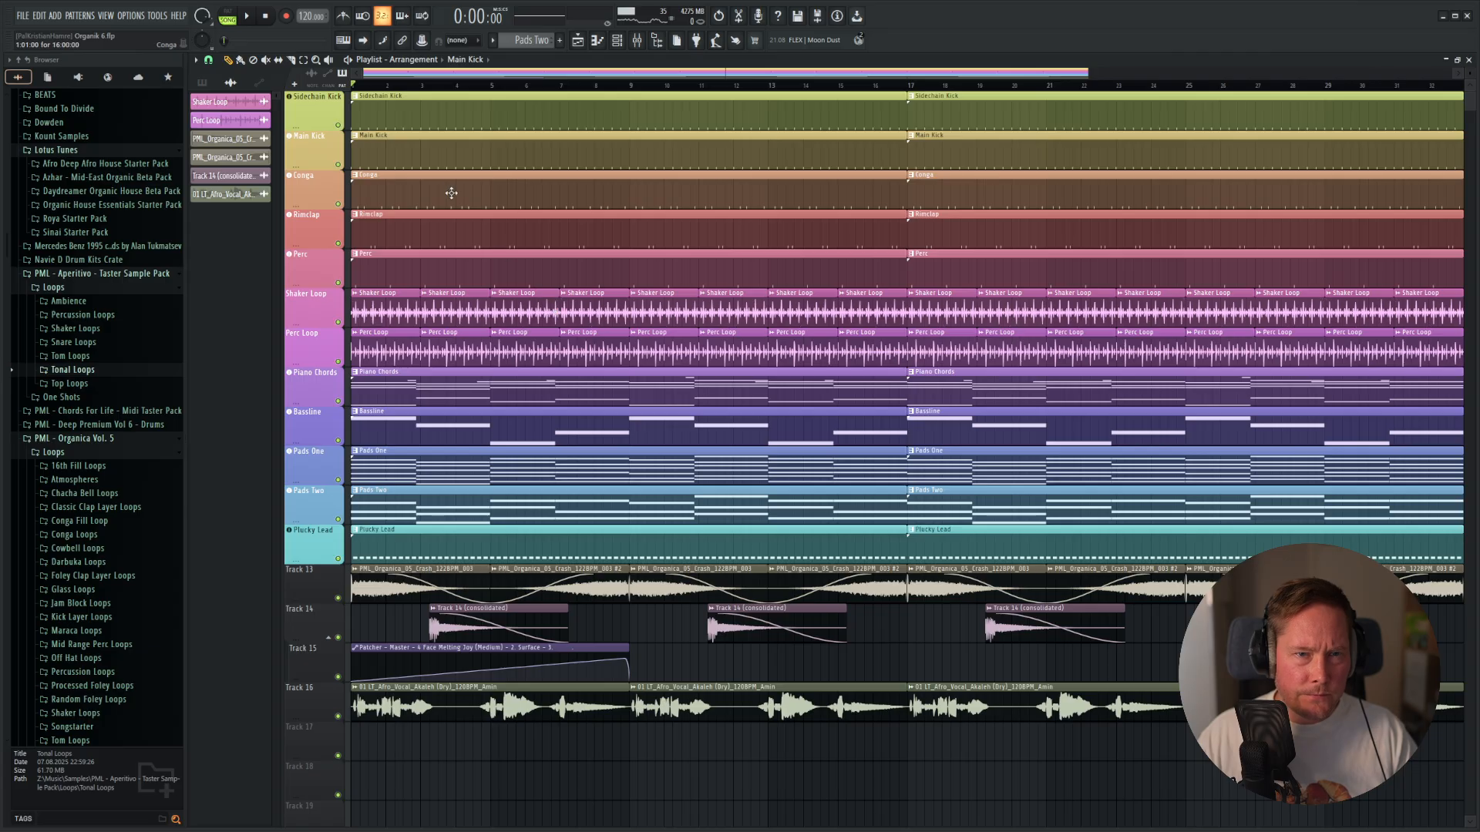
Remove the Main Kick from bars 1–16 and the vocal from bars 1–8, and move the Patcher automation clip to bar 9.
right_click(427, 157)
left_click_drag(564, 650, 847, 650)
scroll(685, 626, "up", 5)
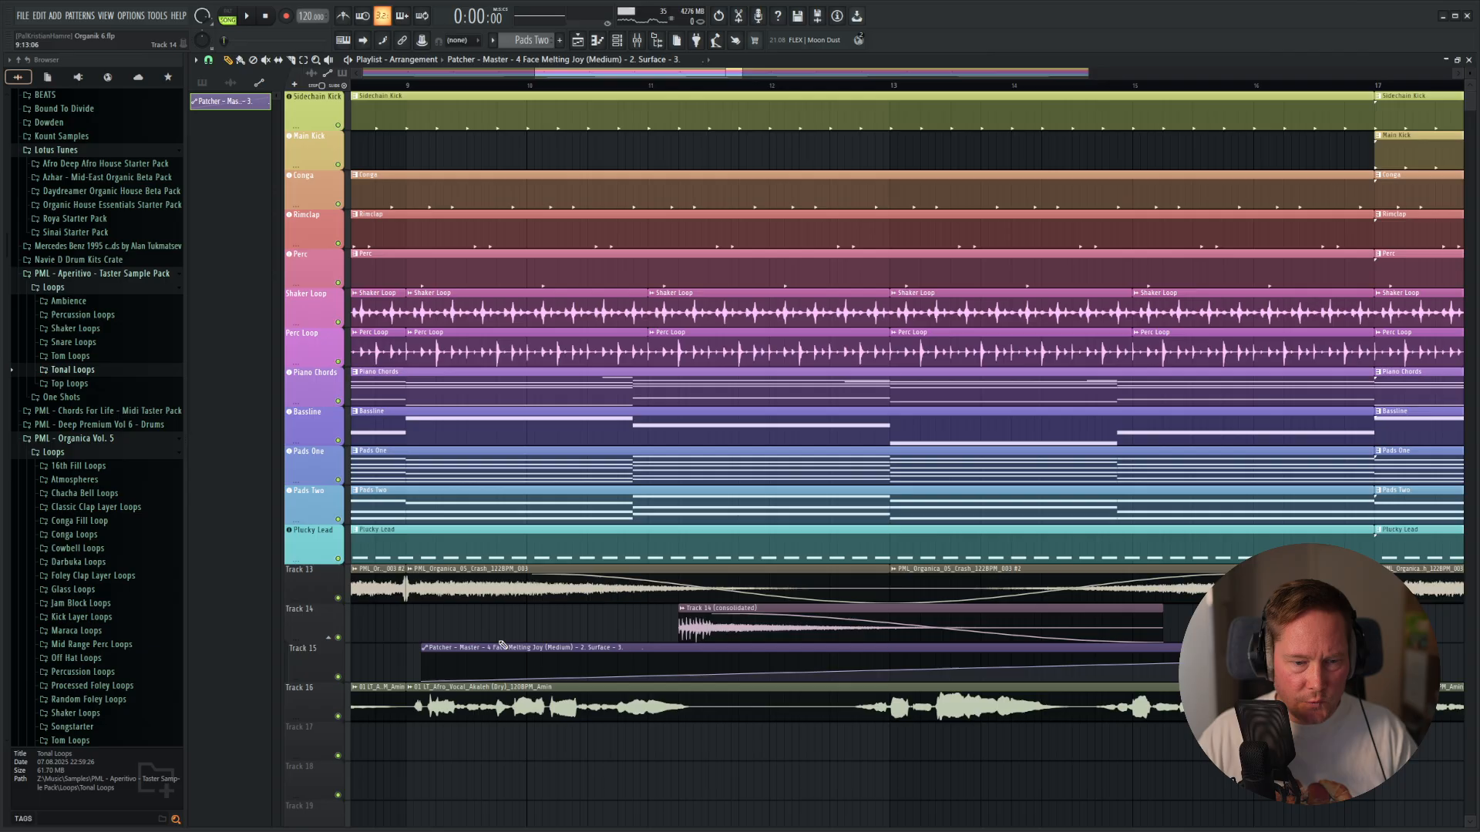
left_click_drag(496, 649, 486, 650)
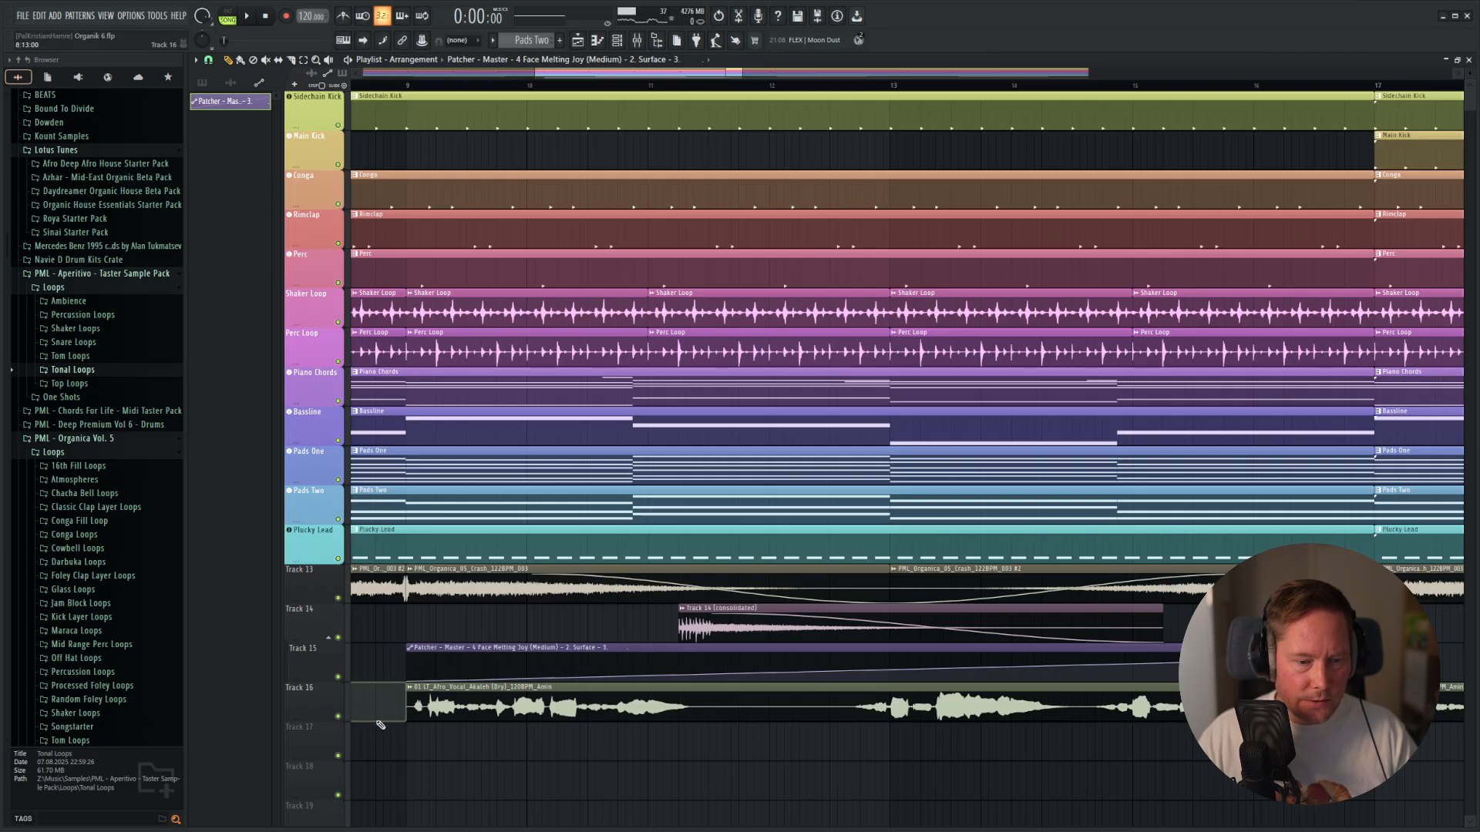
scroll(594, 357, "down", 6)
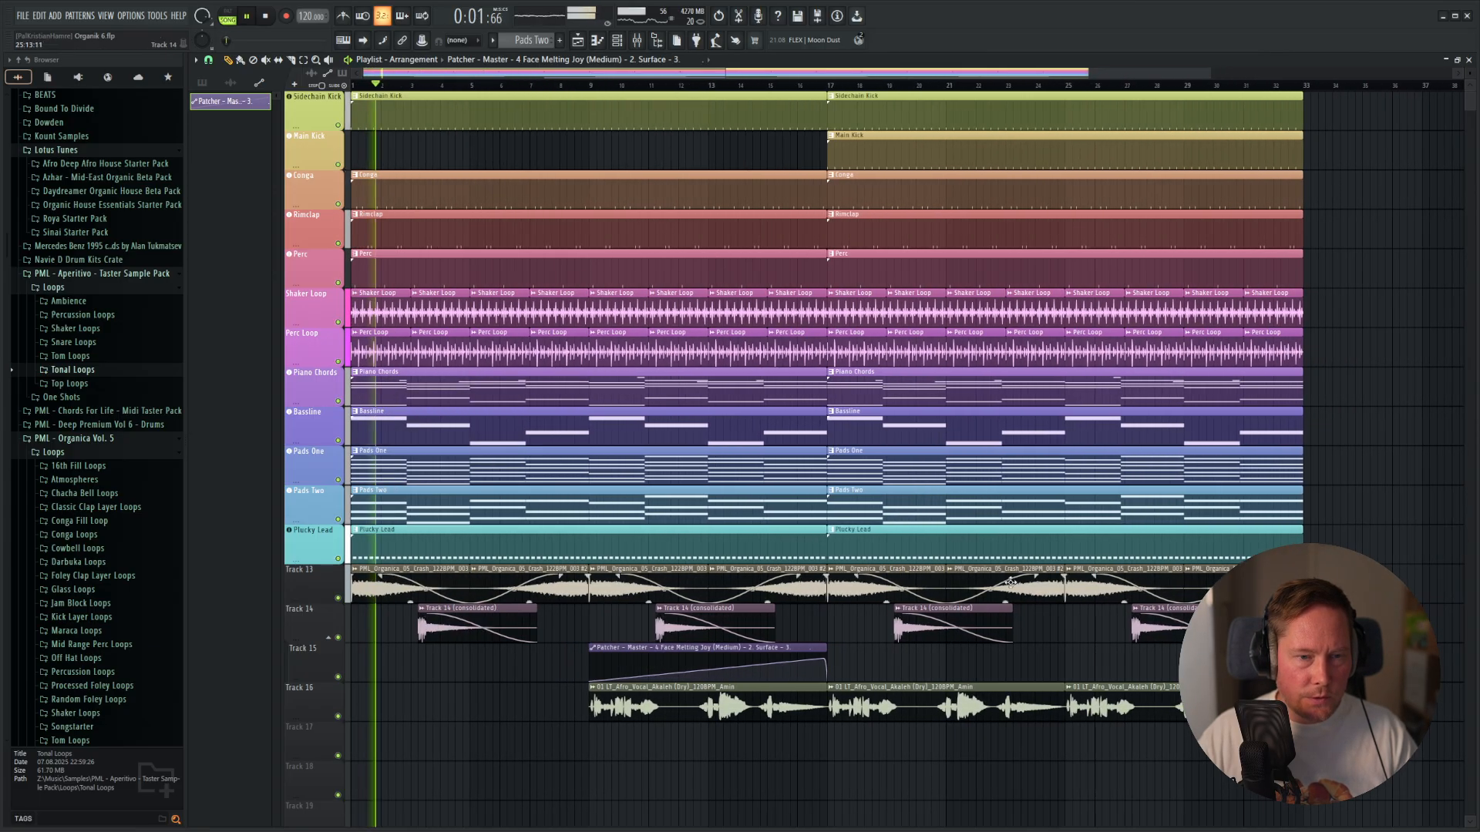
key("space")
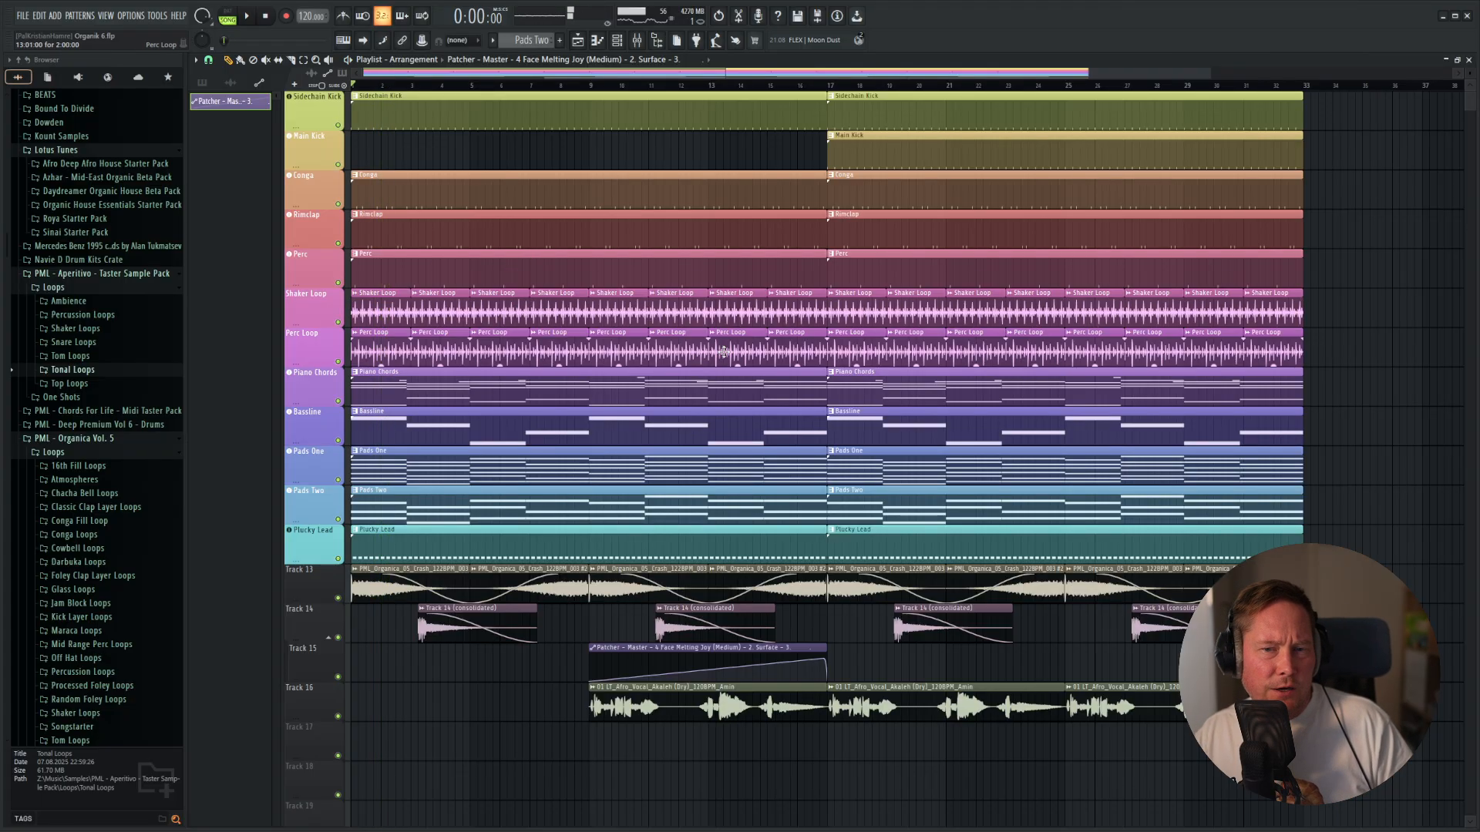
Trim the first-section clips from Conga through Pads Two to end at bar 16, leaving a one-bar break before bar 17.
scroll(772, 433, "up", 5)
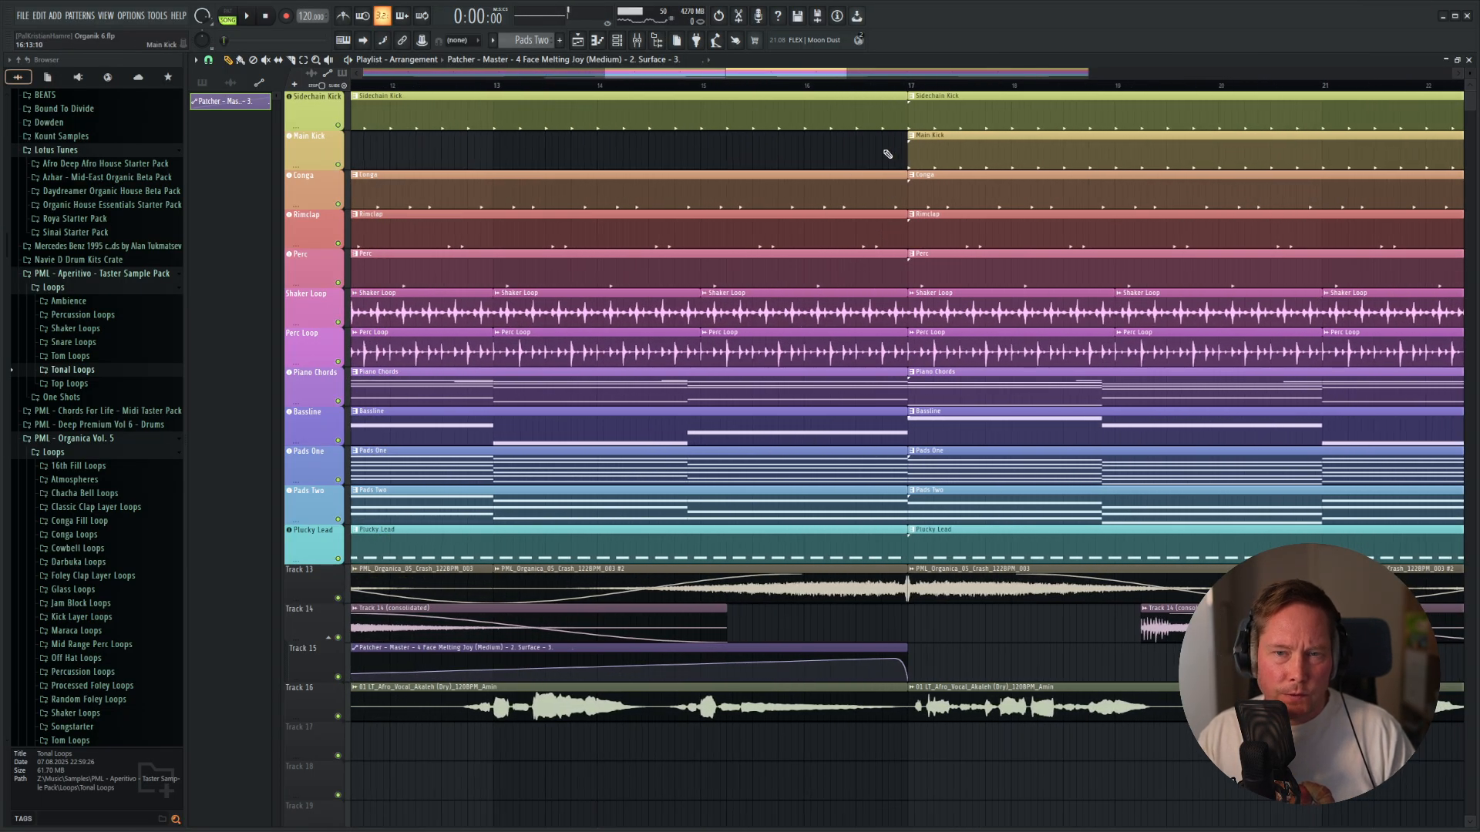
left_click_drag(885, 152, 867, 515)
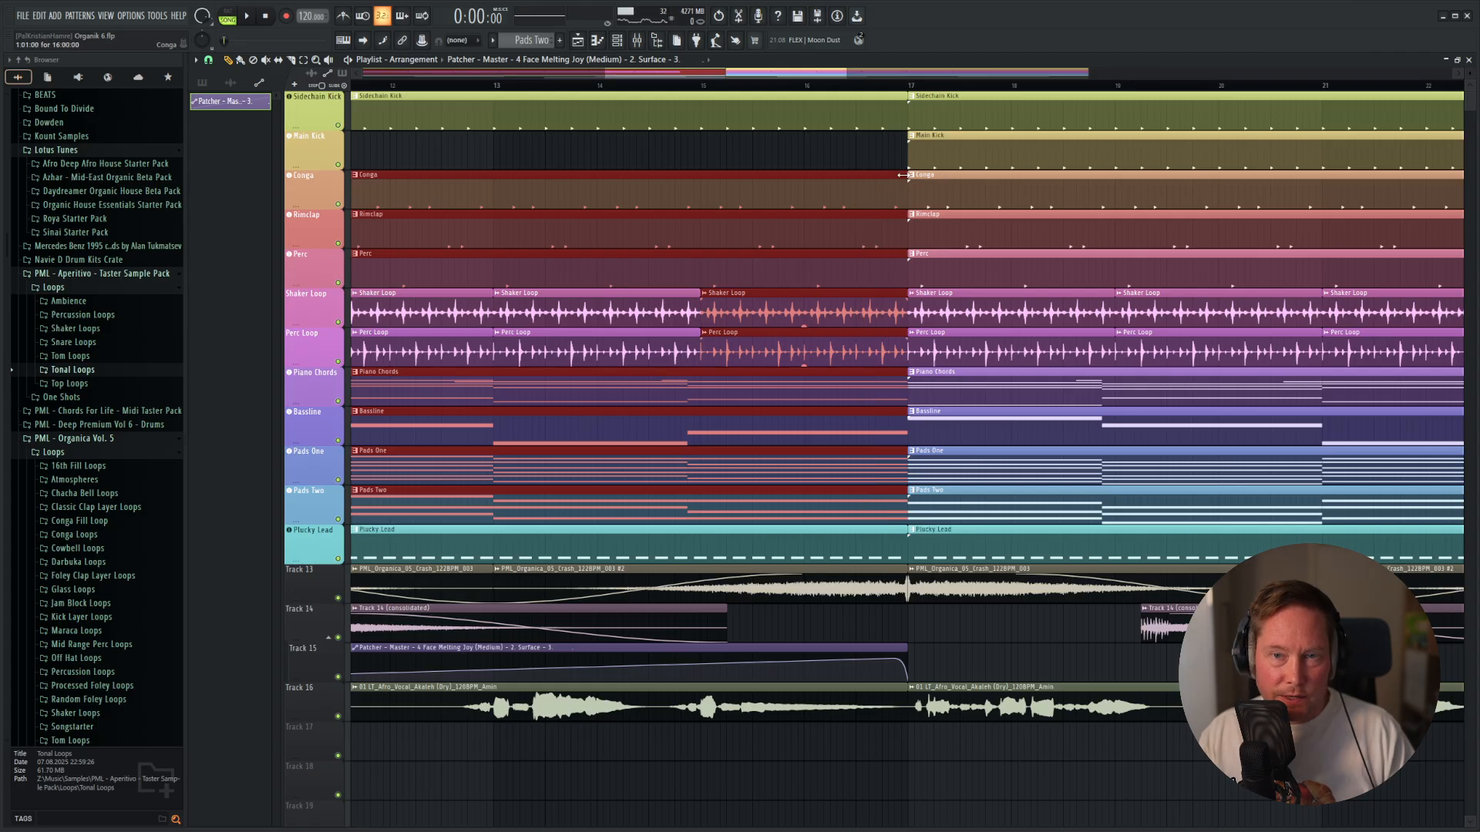
left_click_drag(891, 176, 801, 175)
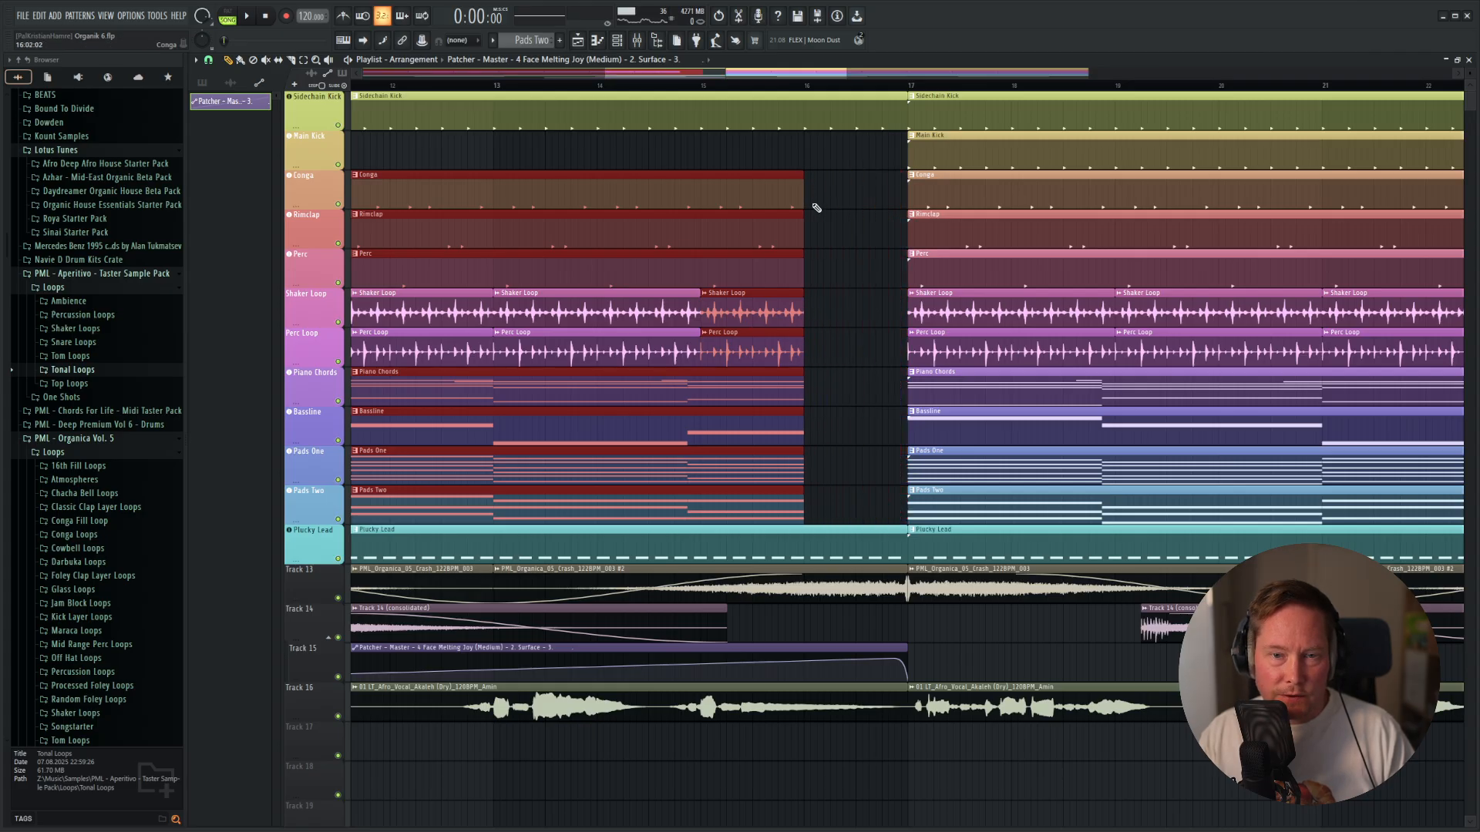
scroll(810, 390, "down", 5)
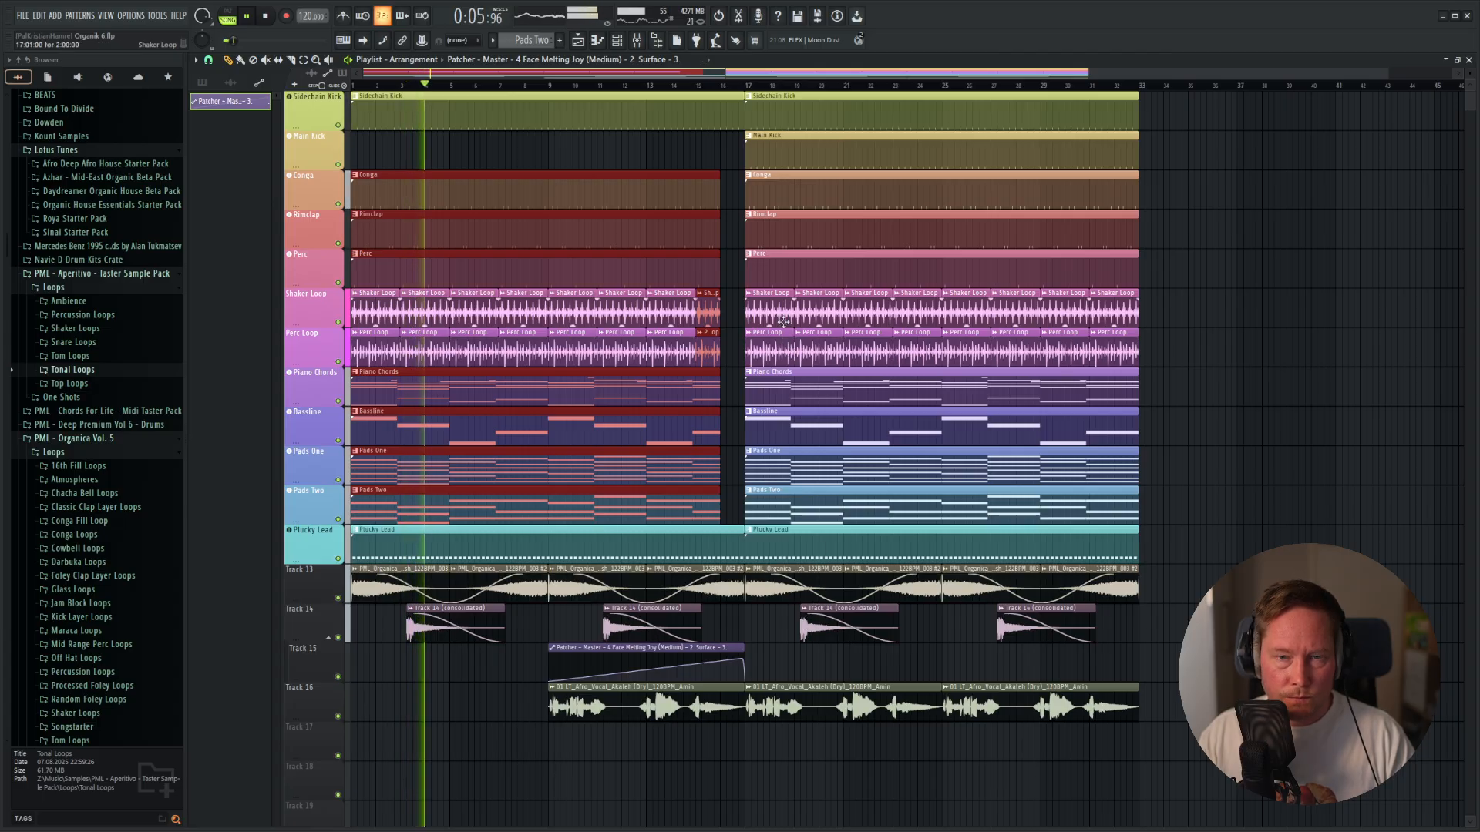
Delete the Shaker Loop clip at bar 17 and shorten the Track 16 vocal at bar 9 to three bars.
right_click(752, 308)
scroll(807, 563, "up", 4)
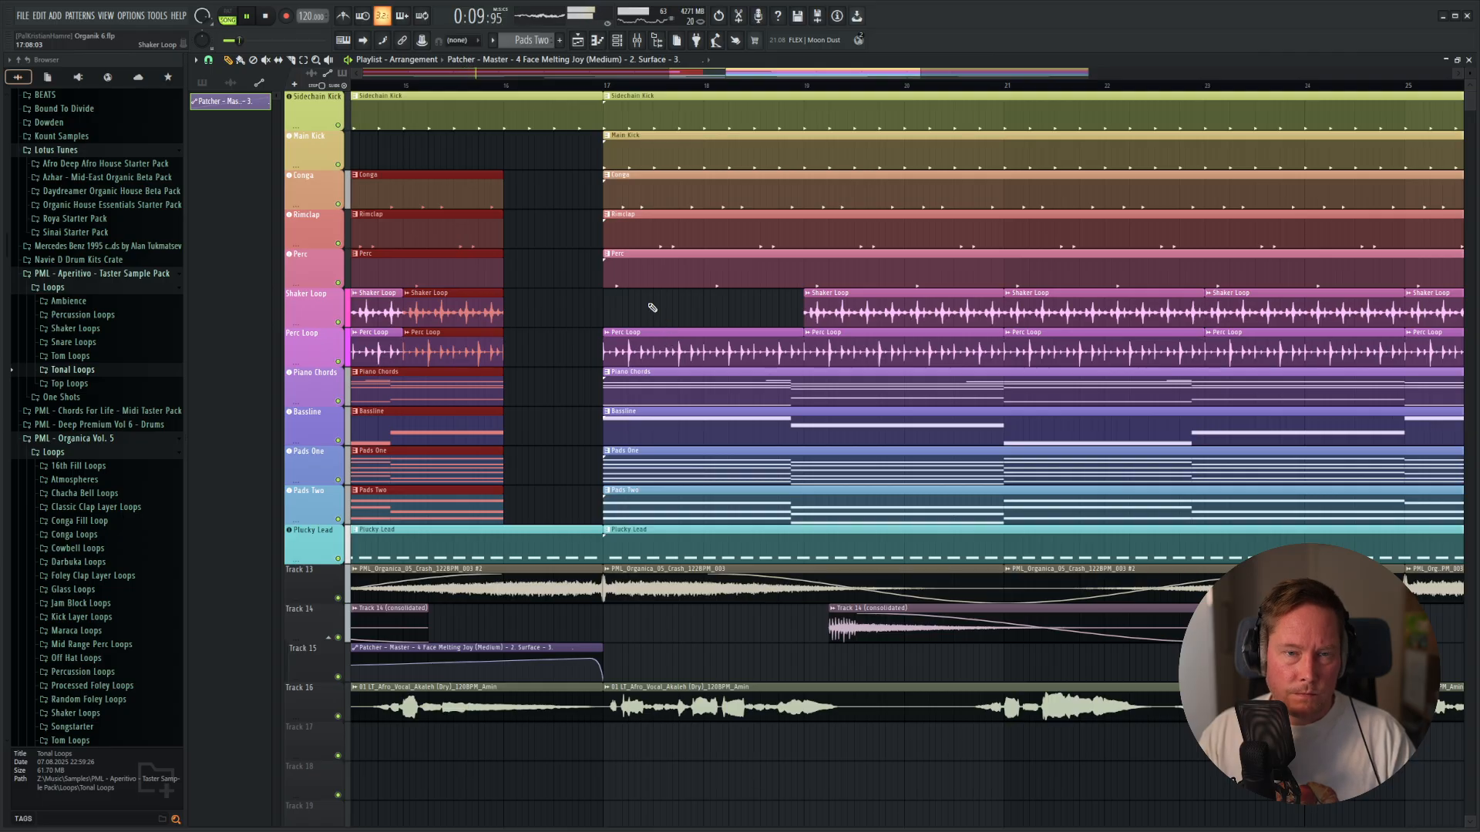
scroll(747, 327, "down", 4)
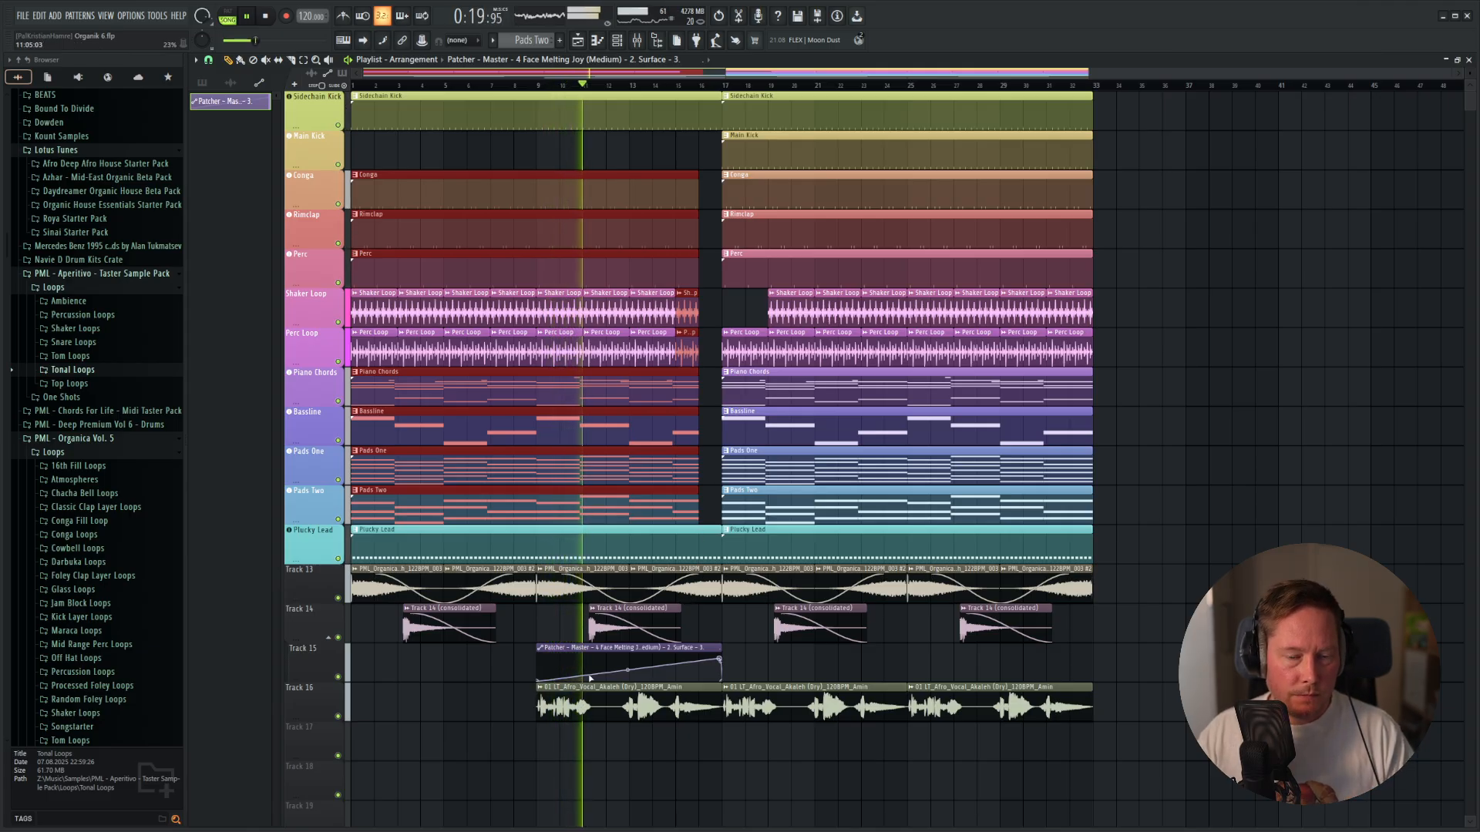
left_click_drag(718, 686, 604, 691)
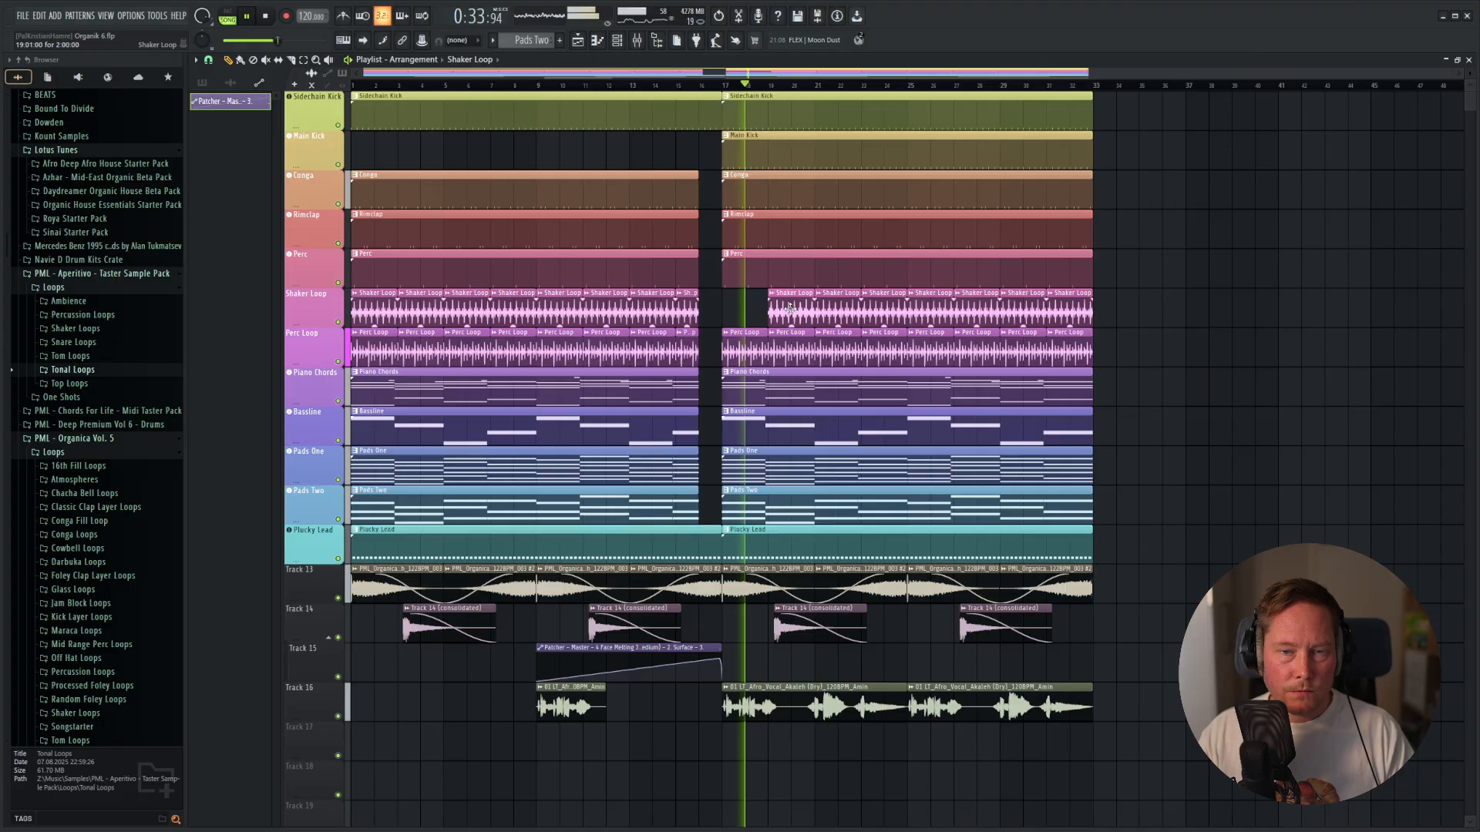
Put the two-bar Shaker Loop clip back on its track, aligned to bar 17.
left_click(752, 309)
scroll(753, 311, "up", 5)
key("space")
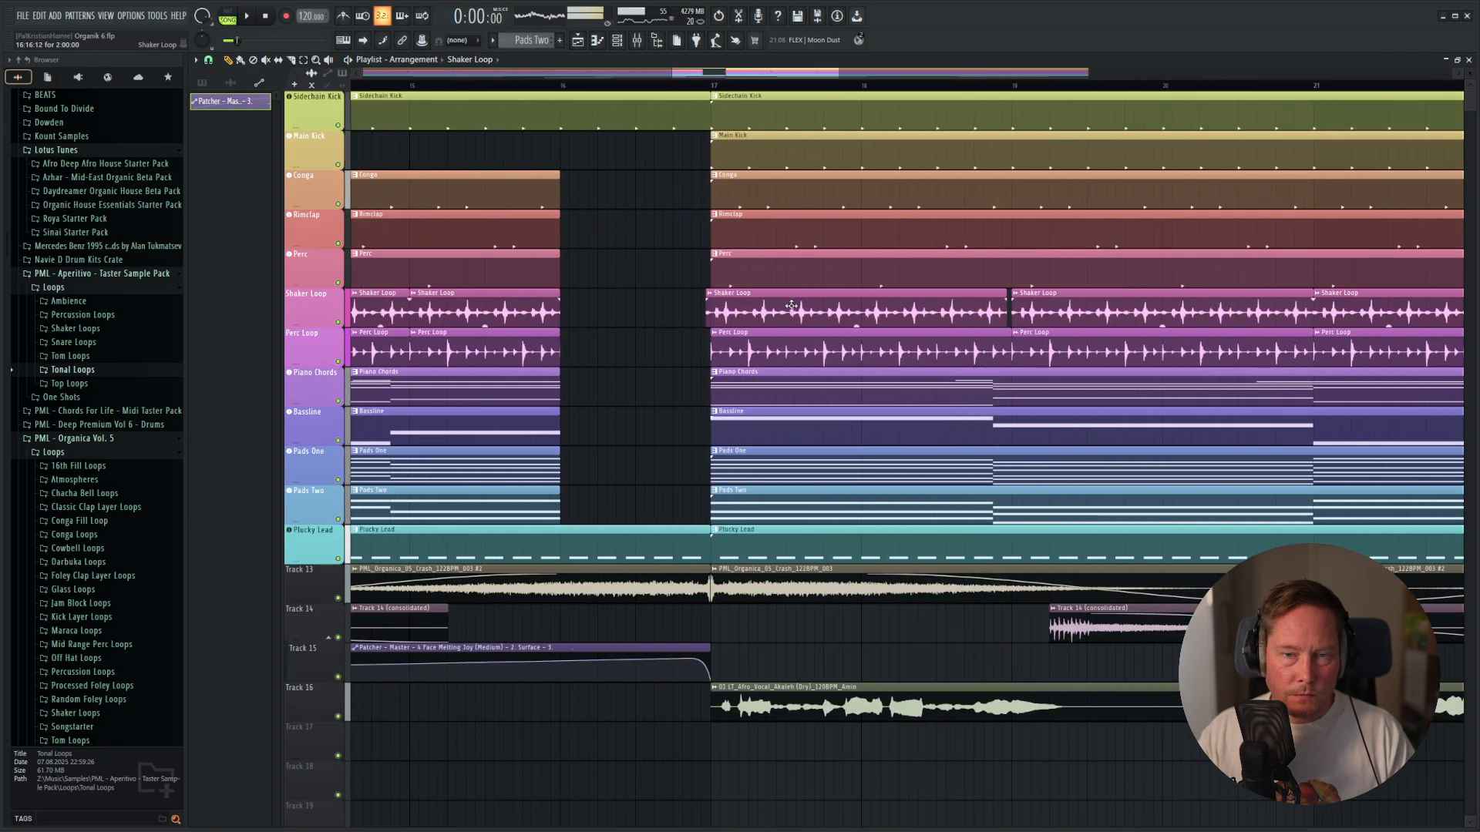
left_click(800, 302)
scroll(617, 357, "down", 4)
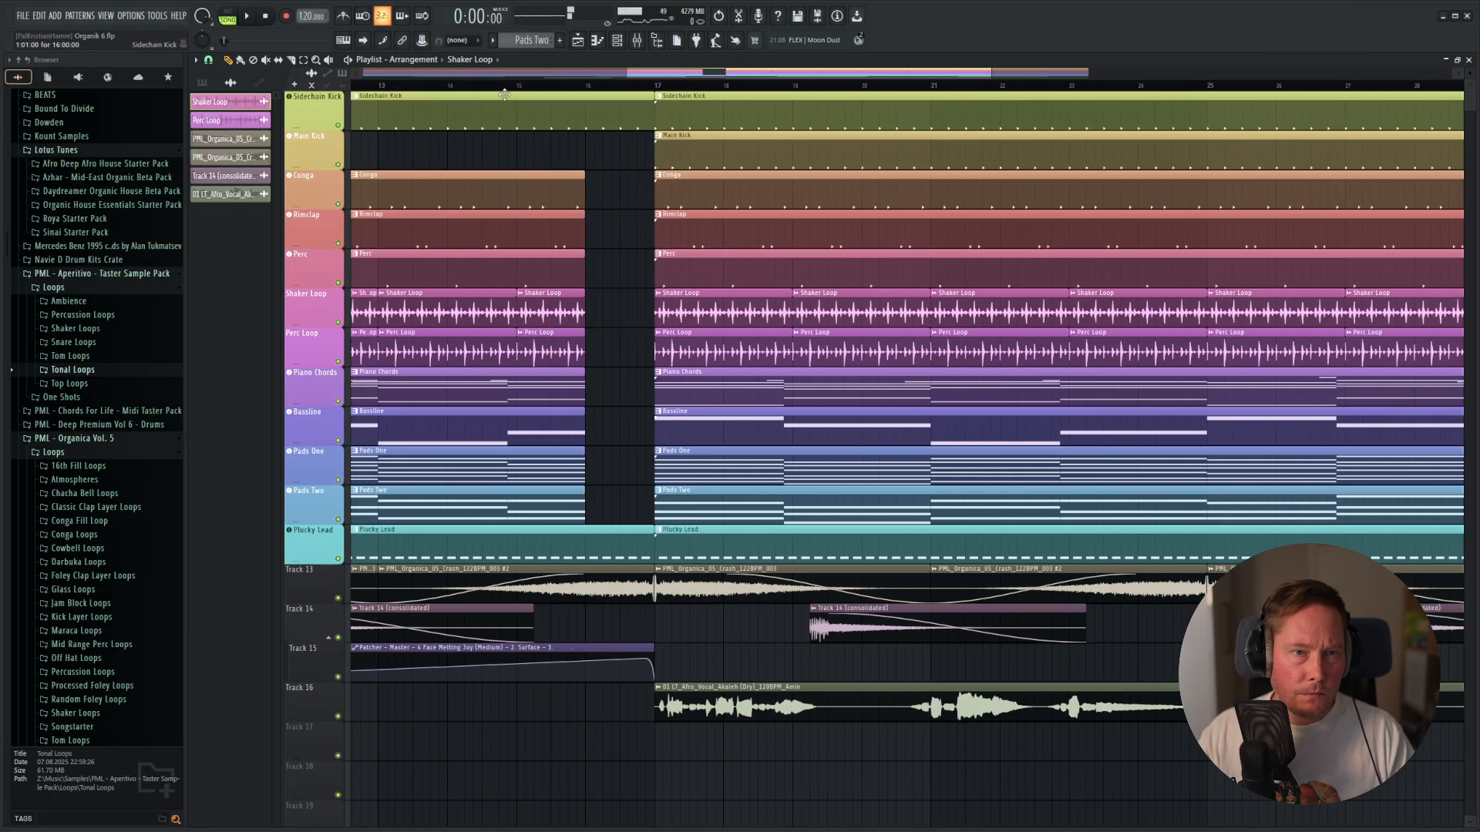
Play the transition into bar 17 and shorten the Track 16 vocal clips at bars 17 and 25 to about 5.5 bars each.
key("space")
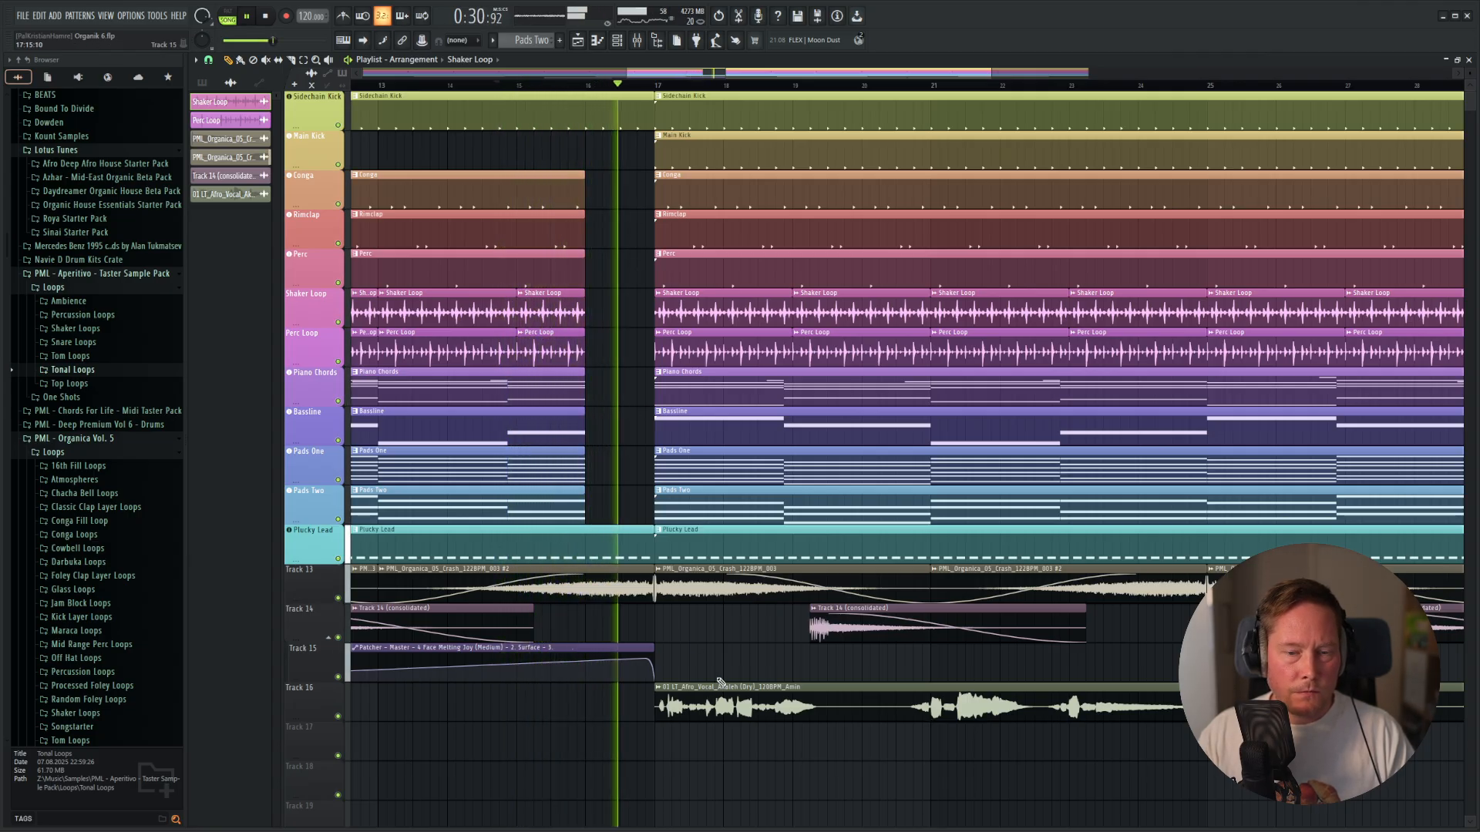
scroll(821, 721, "down", 4)
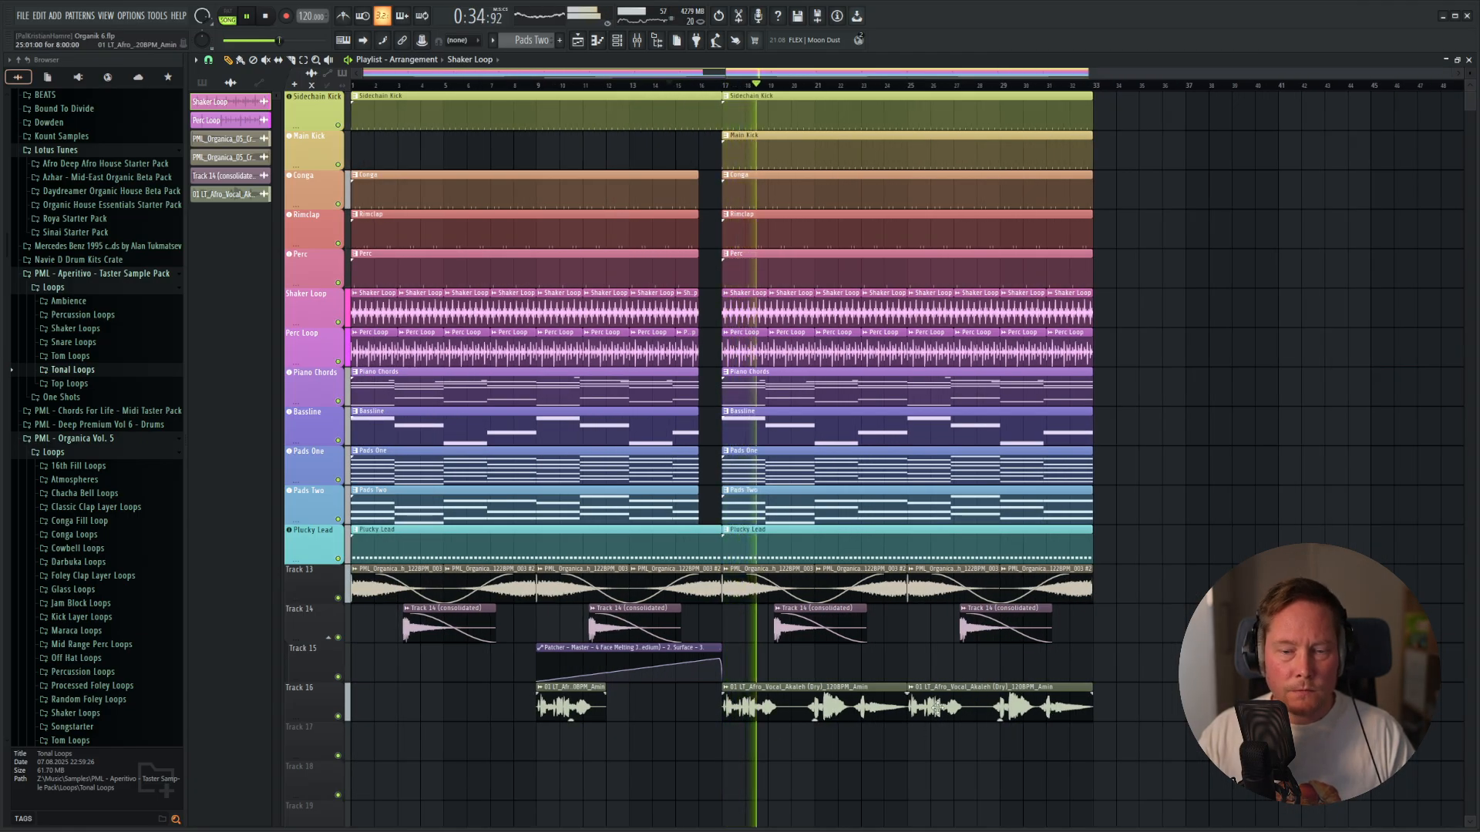
left_click_drag(1014, 760, 849, 646)
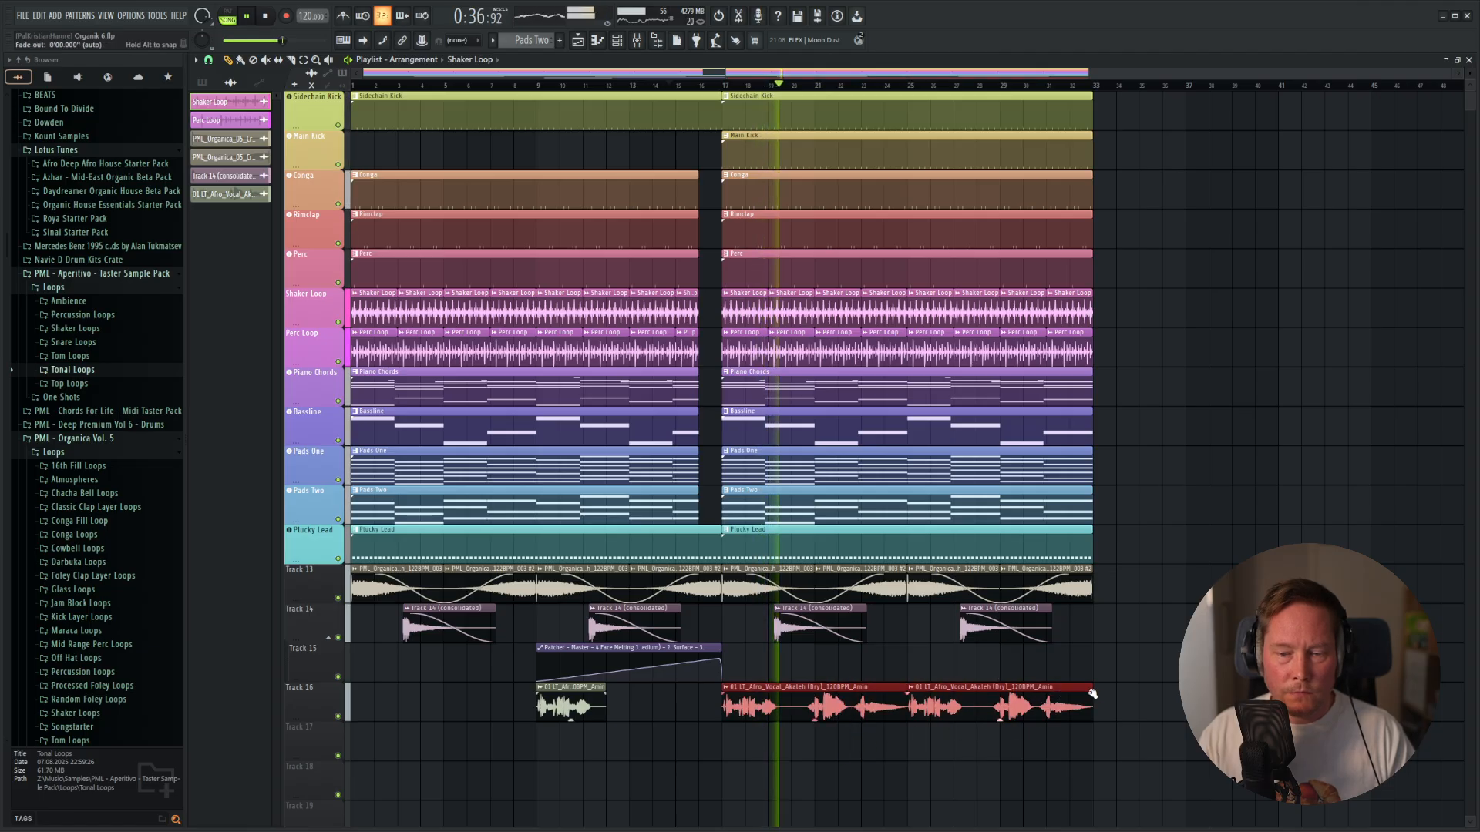
left_click_drag(1081, 688, 1053, 693)
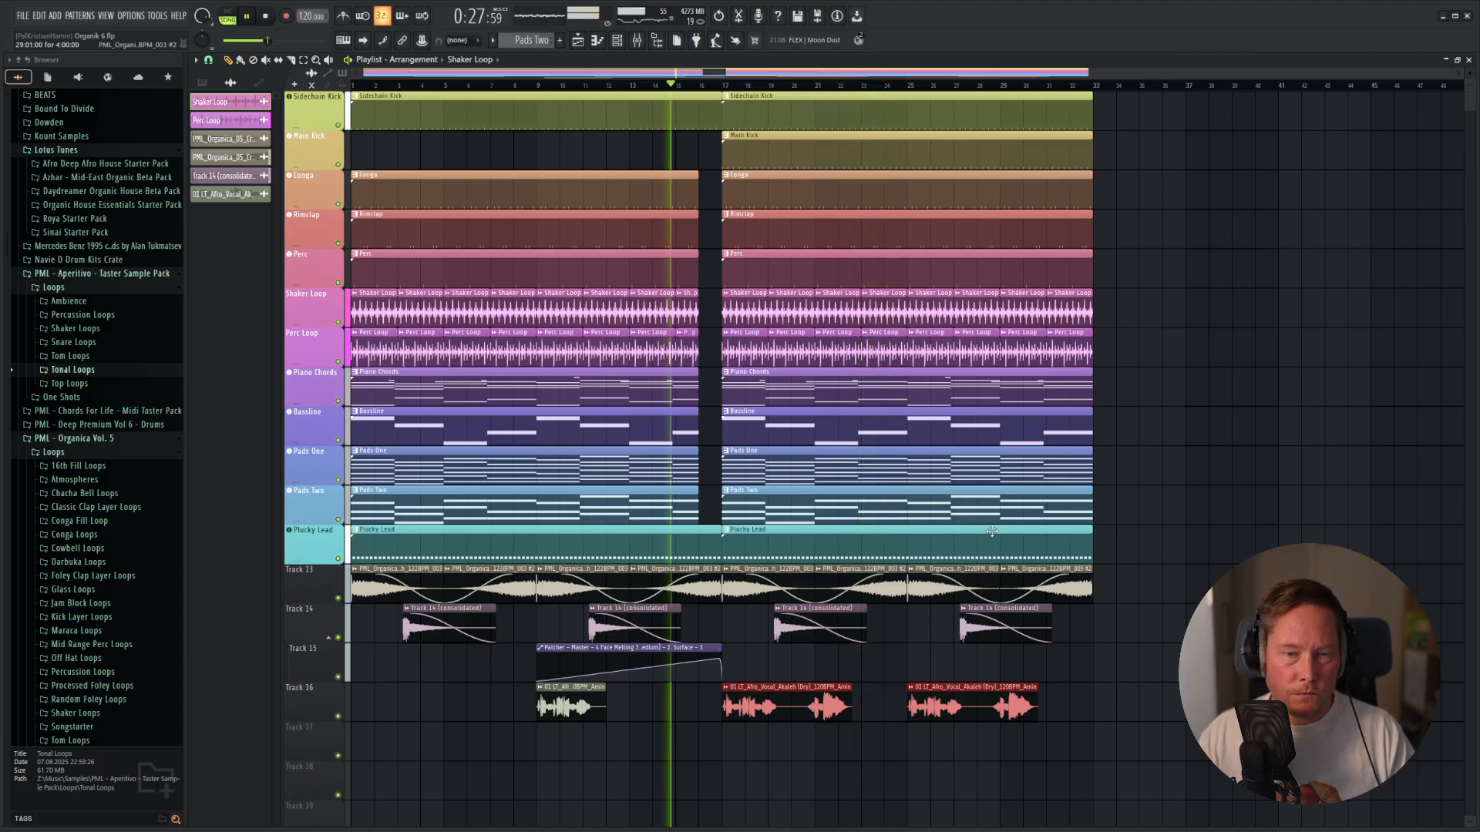
left_click_drag(697, 426, 720, 427)
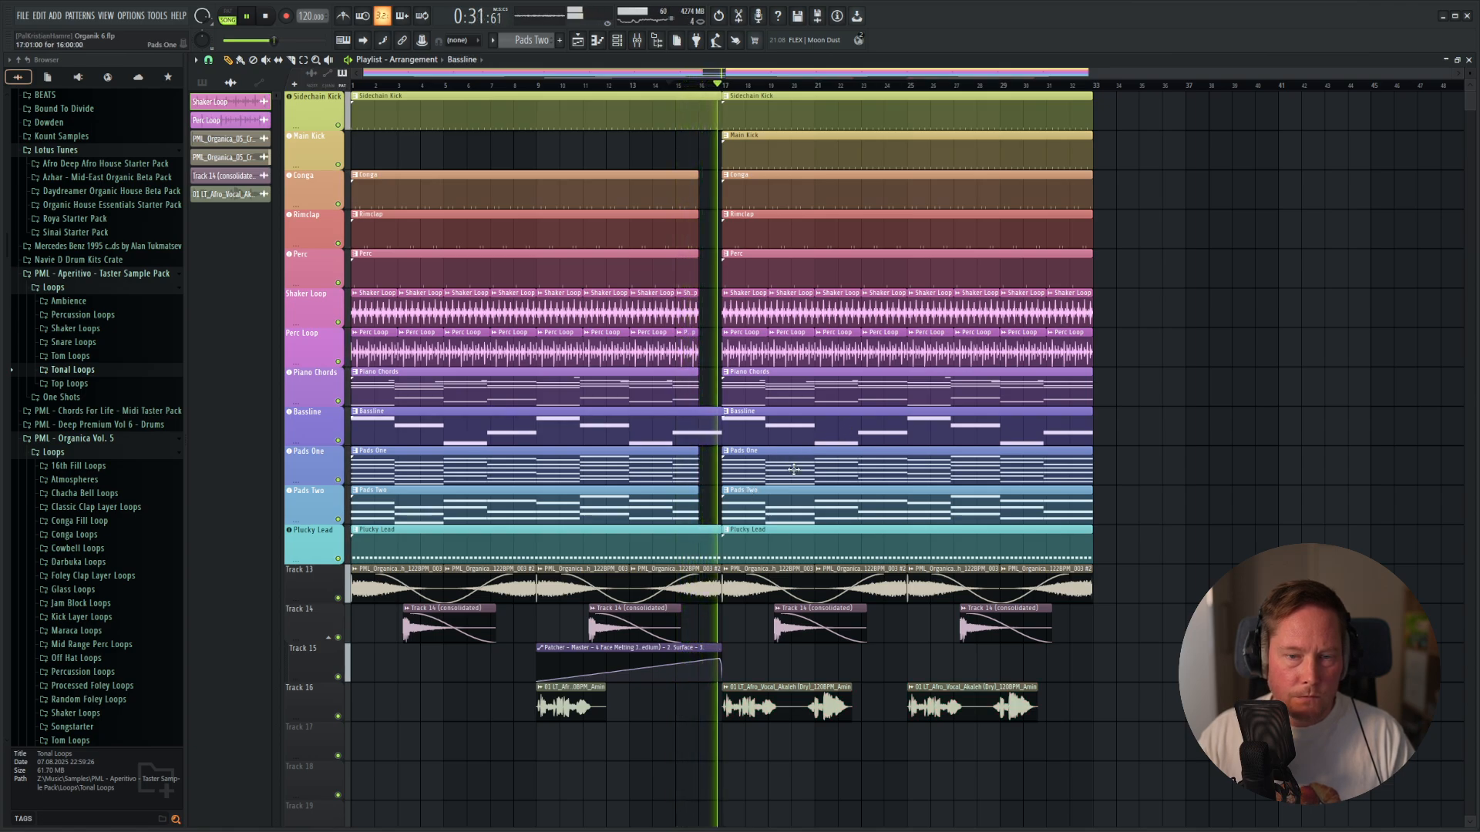
scroll(744, 442, "up", 8)
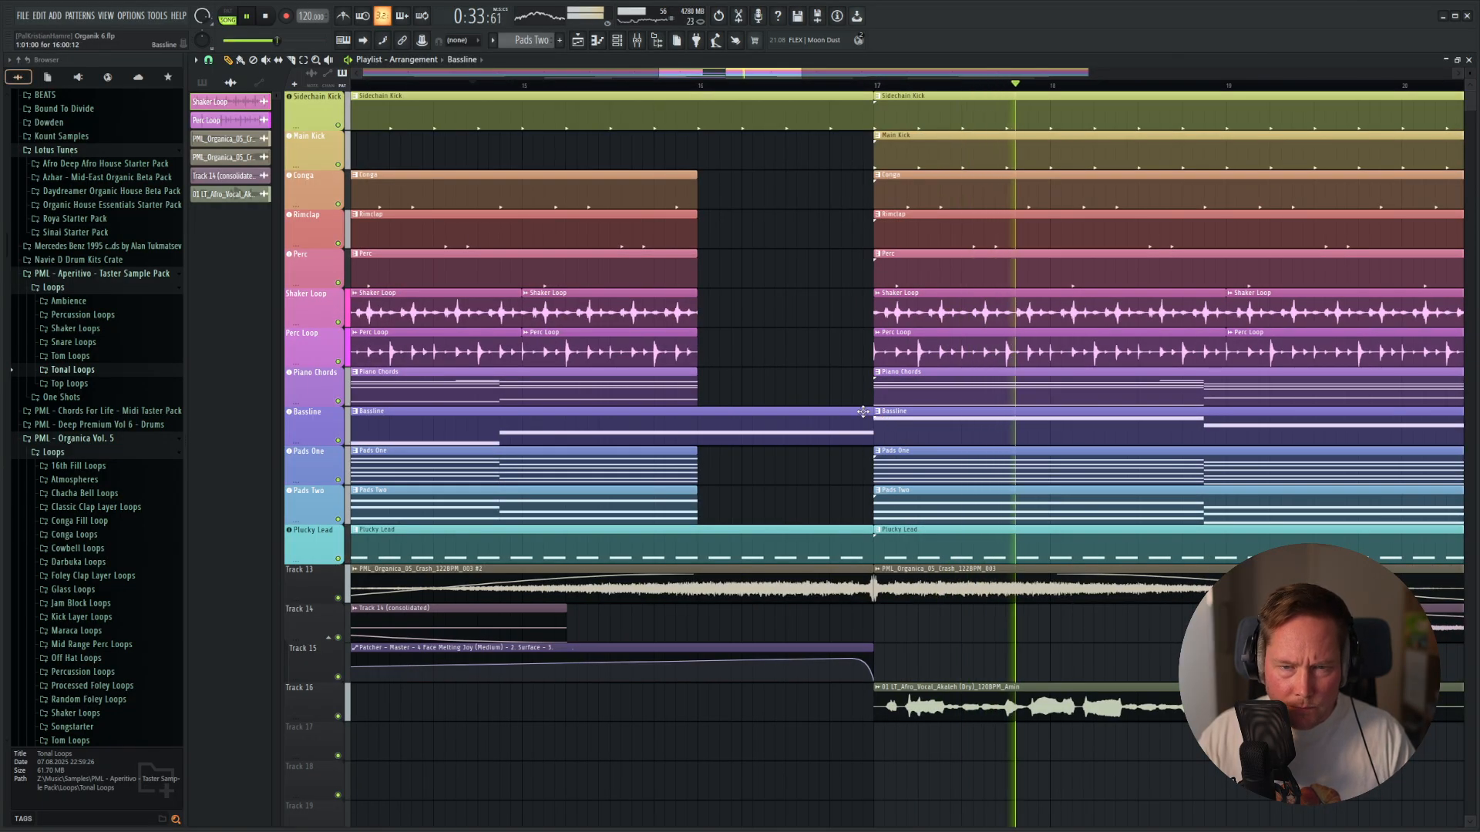
left_click_drag(743, 413, 748, 482)
key("space")
key("ctrl+z")
key("ctrl+z")
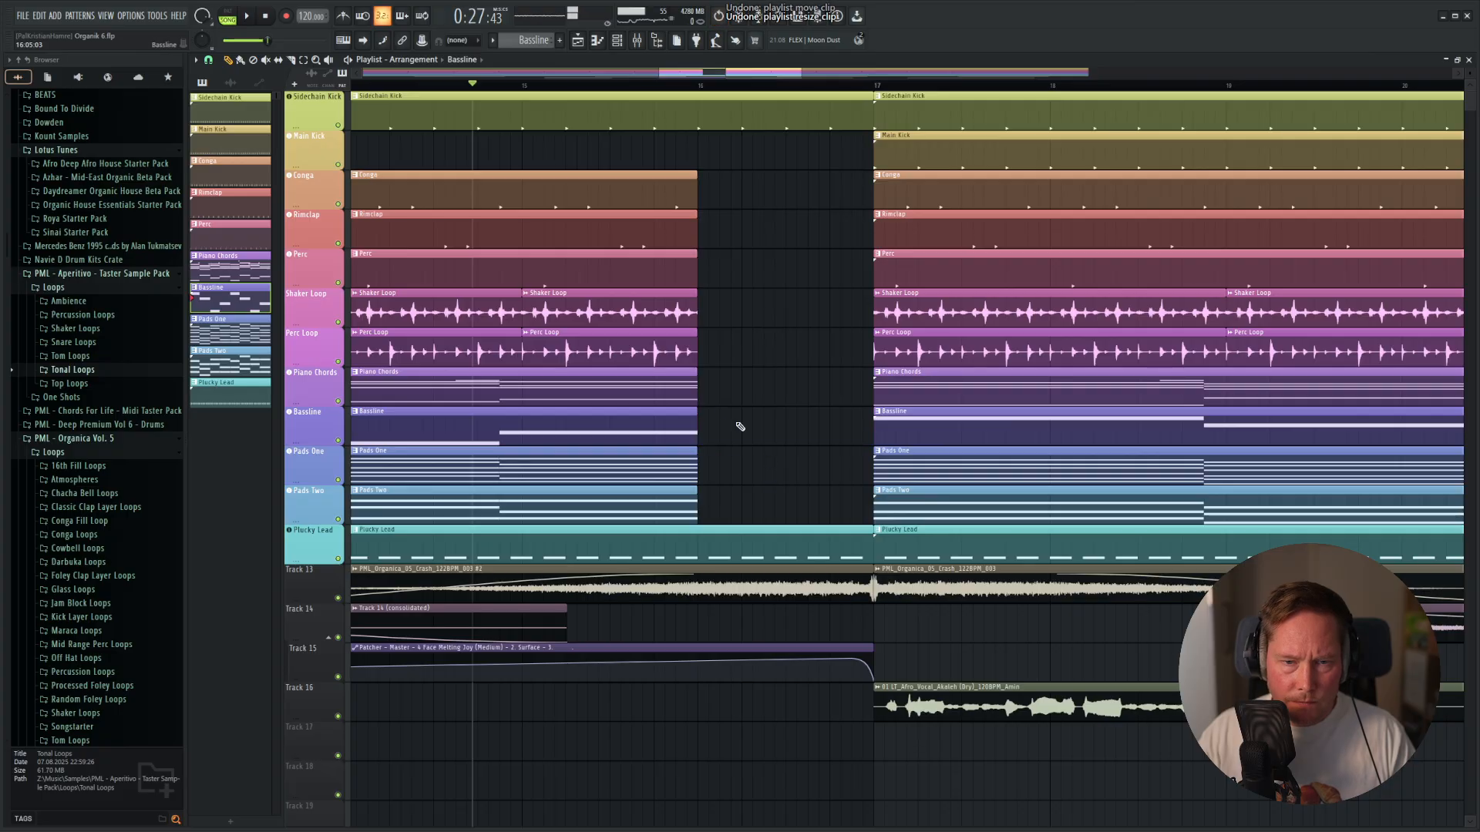
Extend the first Bassline clip through the break to bar 17 and play the arrangement to check the transition.
left_click_drag(695, 409, 841, 438)
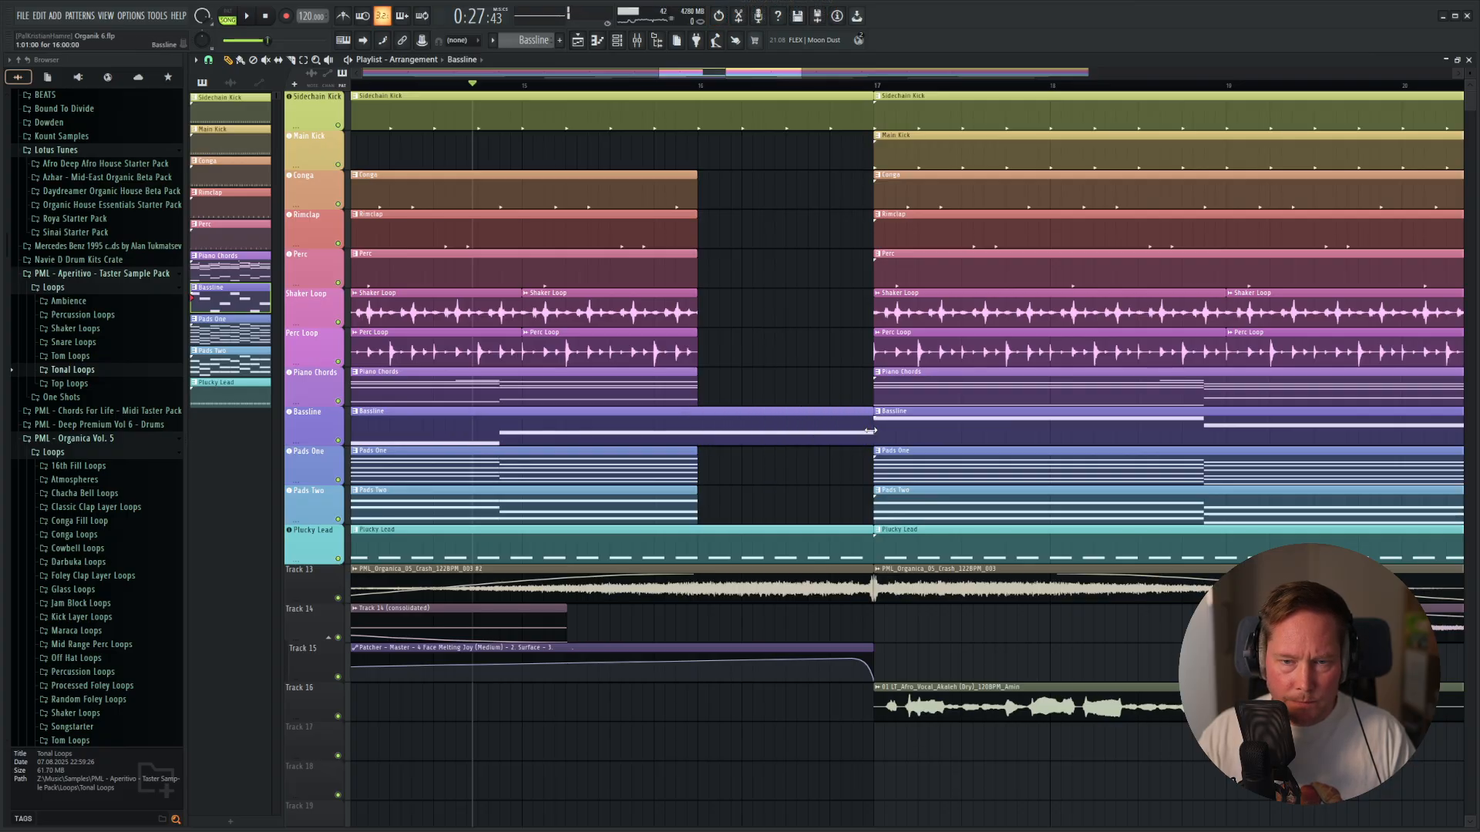
key("space")
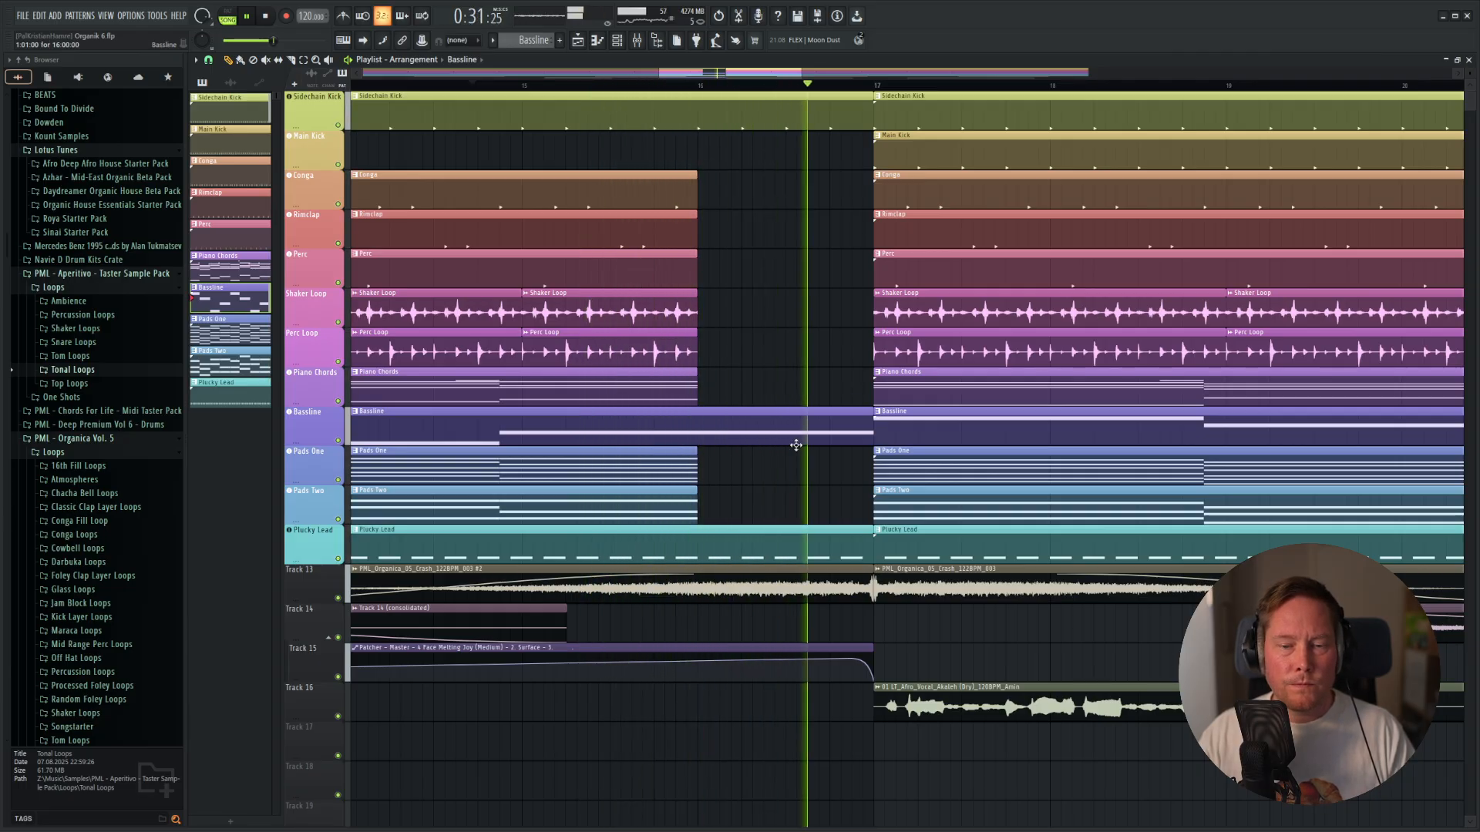
scroll(908, 419, "down", 5)
scroll(908, 419, "down", 2)
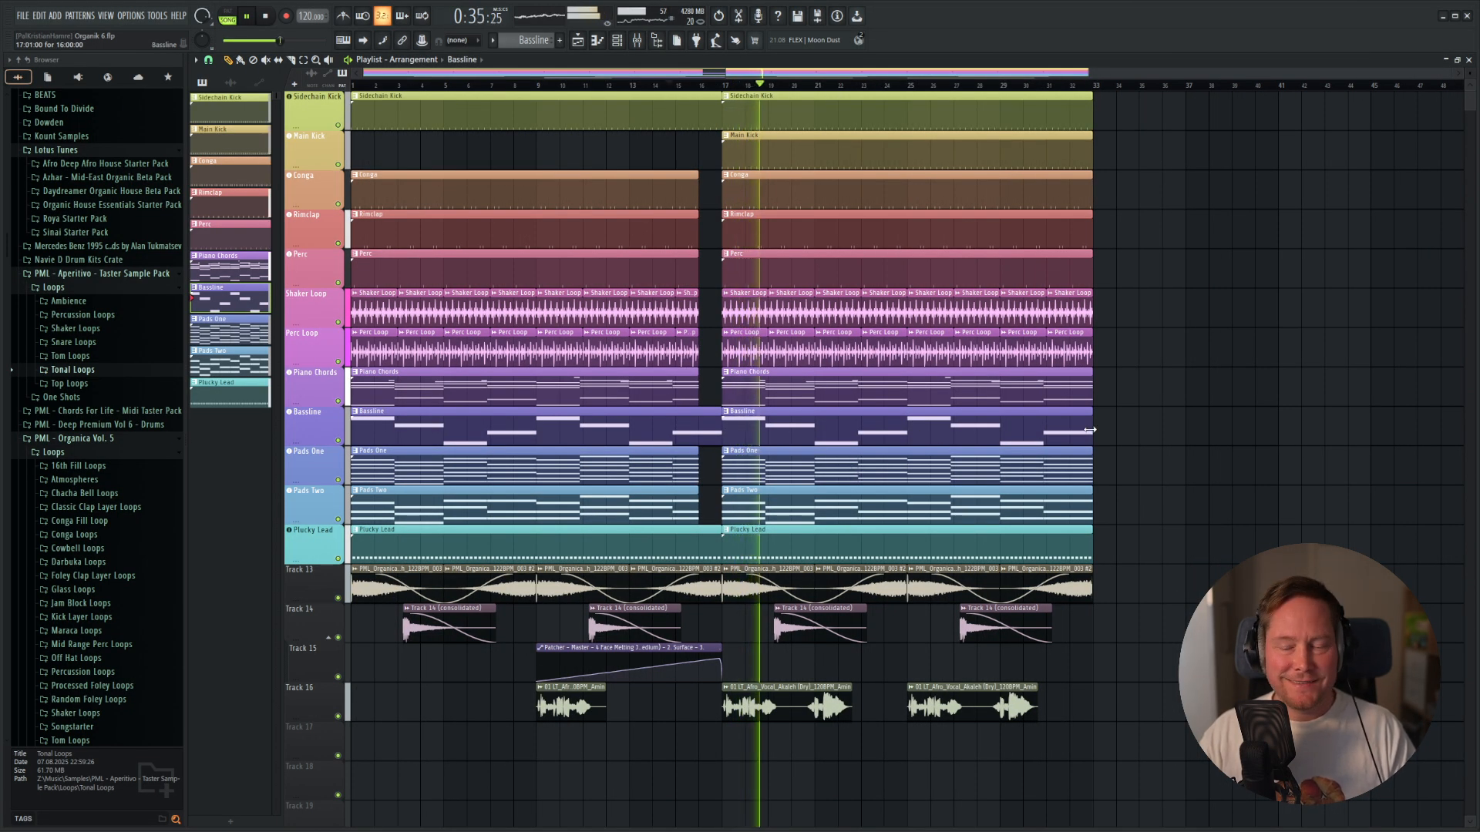
key("space")
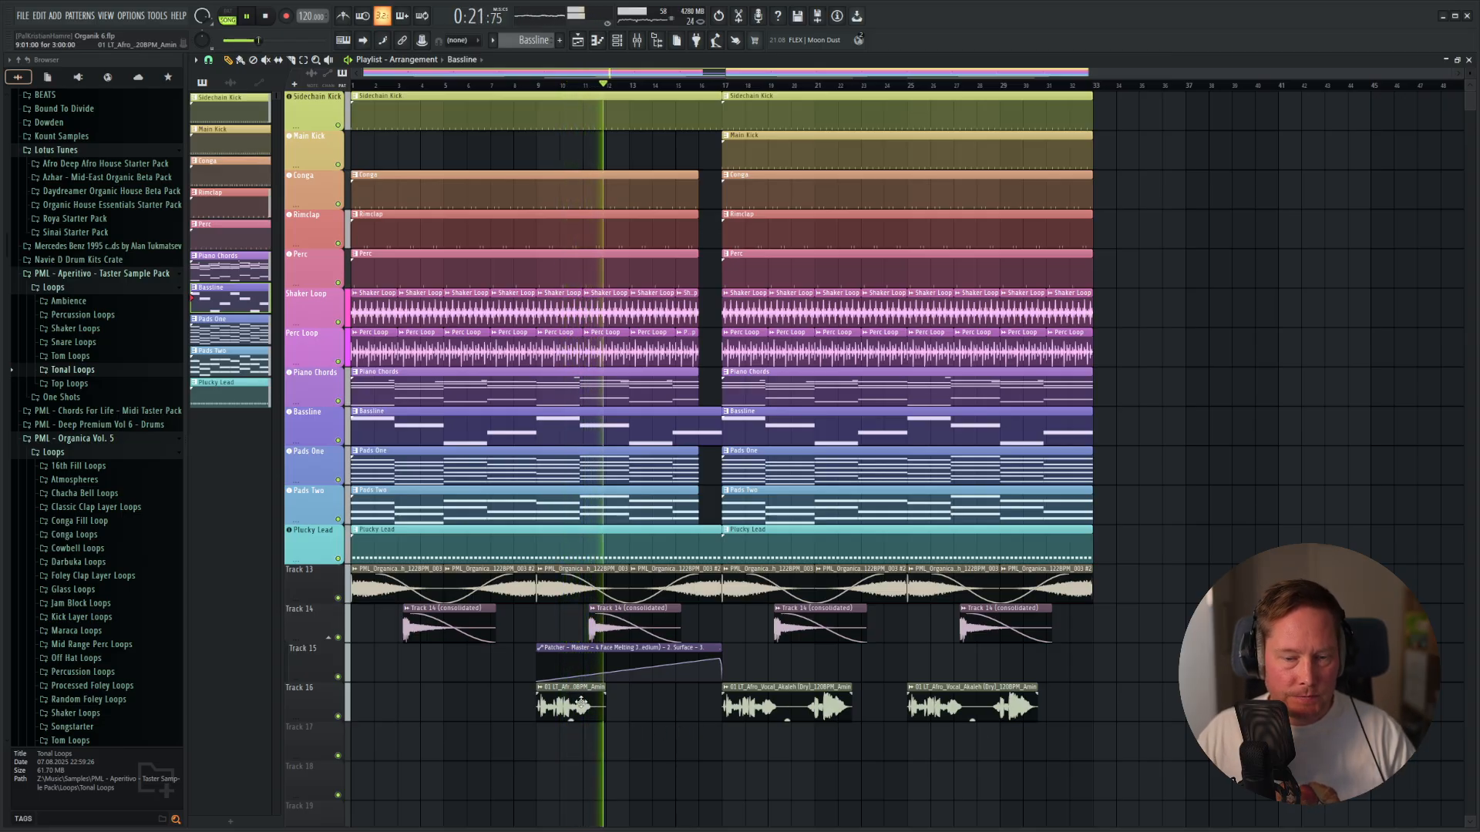
Copy the short vocal clip from bar 9 to Track 17 and trim it to fill the break from bar 16 to bar 17.
scroll(712, 724, "up", 3)
left_click_drag(433, 711, 734, 765)
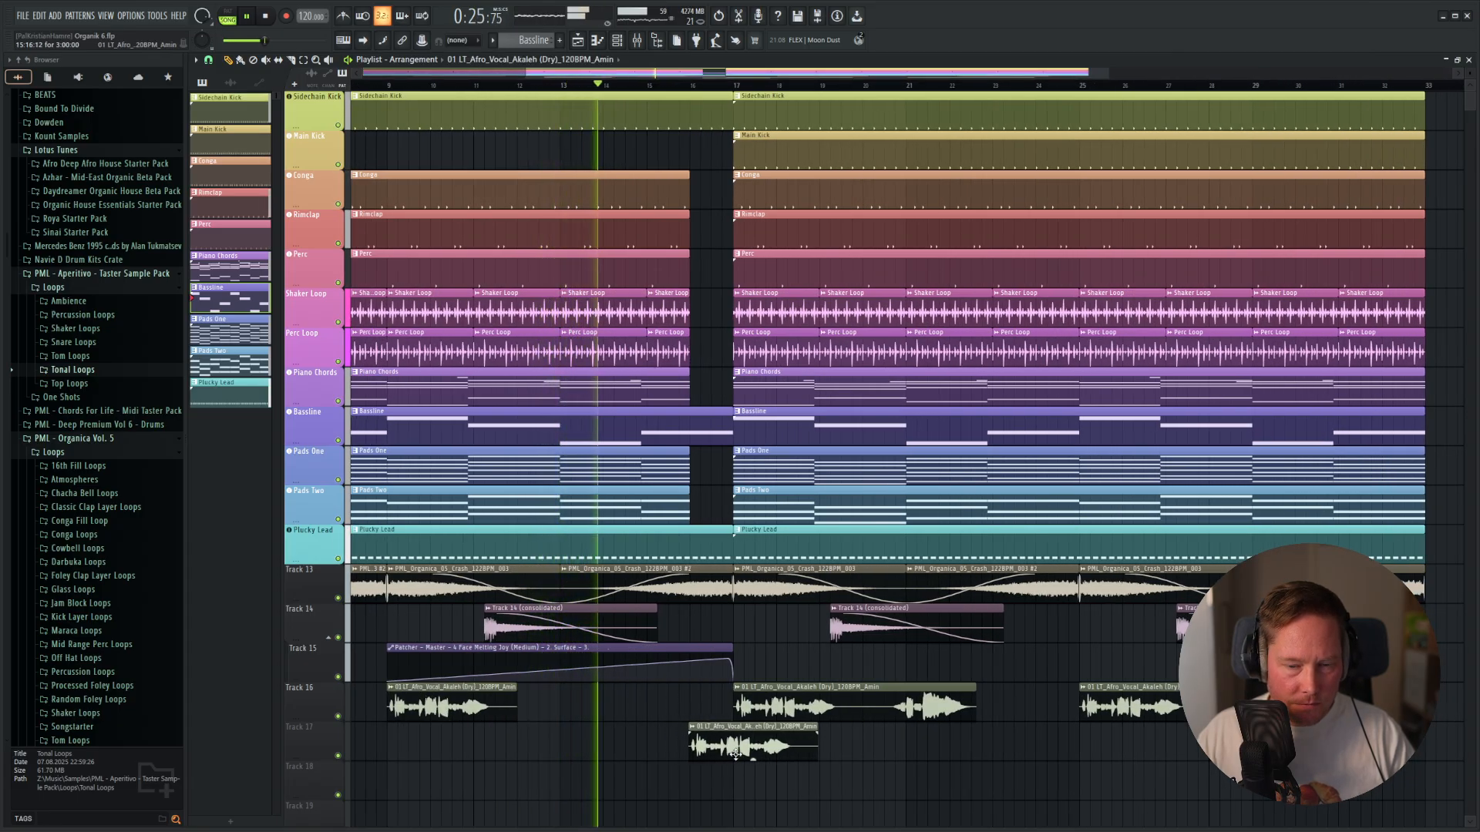
scroll(694, 752, "up", 4)
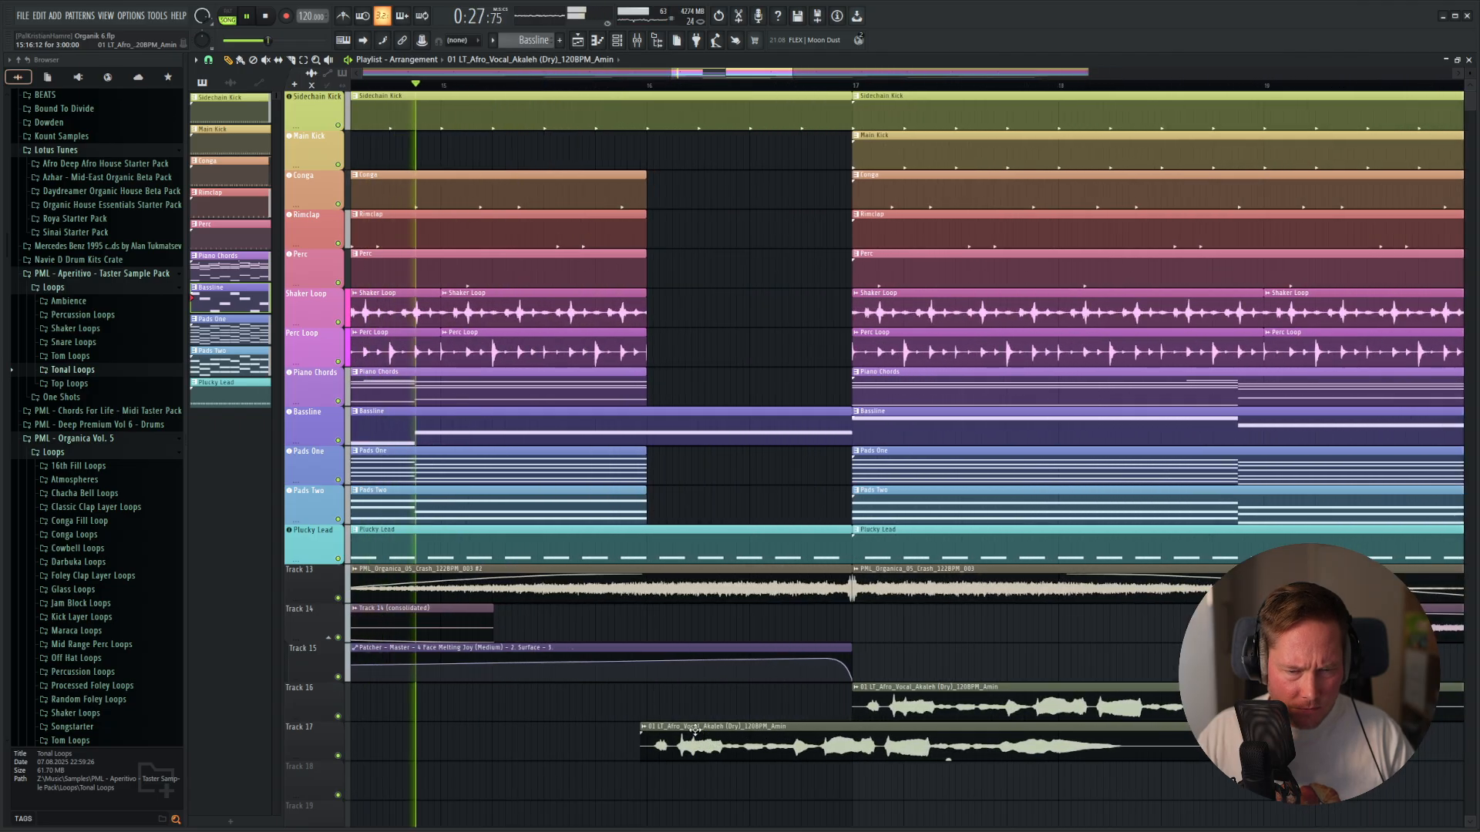
left_click_drag(1206, 744, 845, 748)
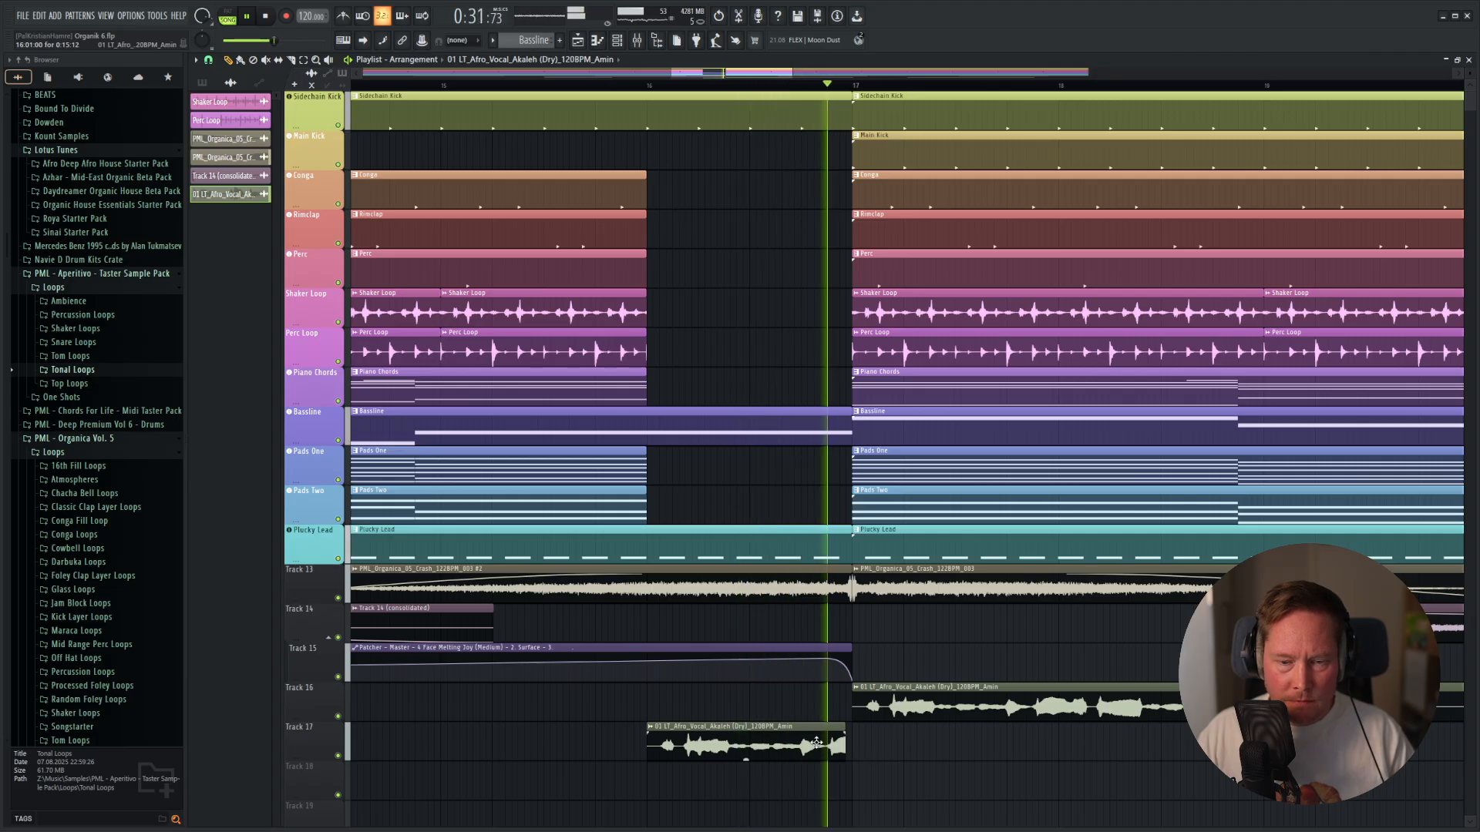
left_click_drag(845, 734, 852, 735)
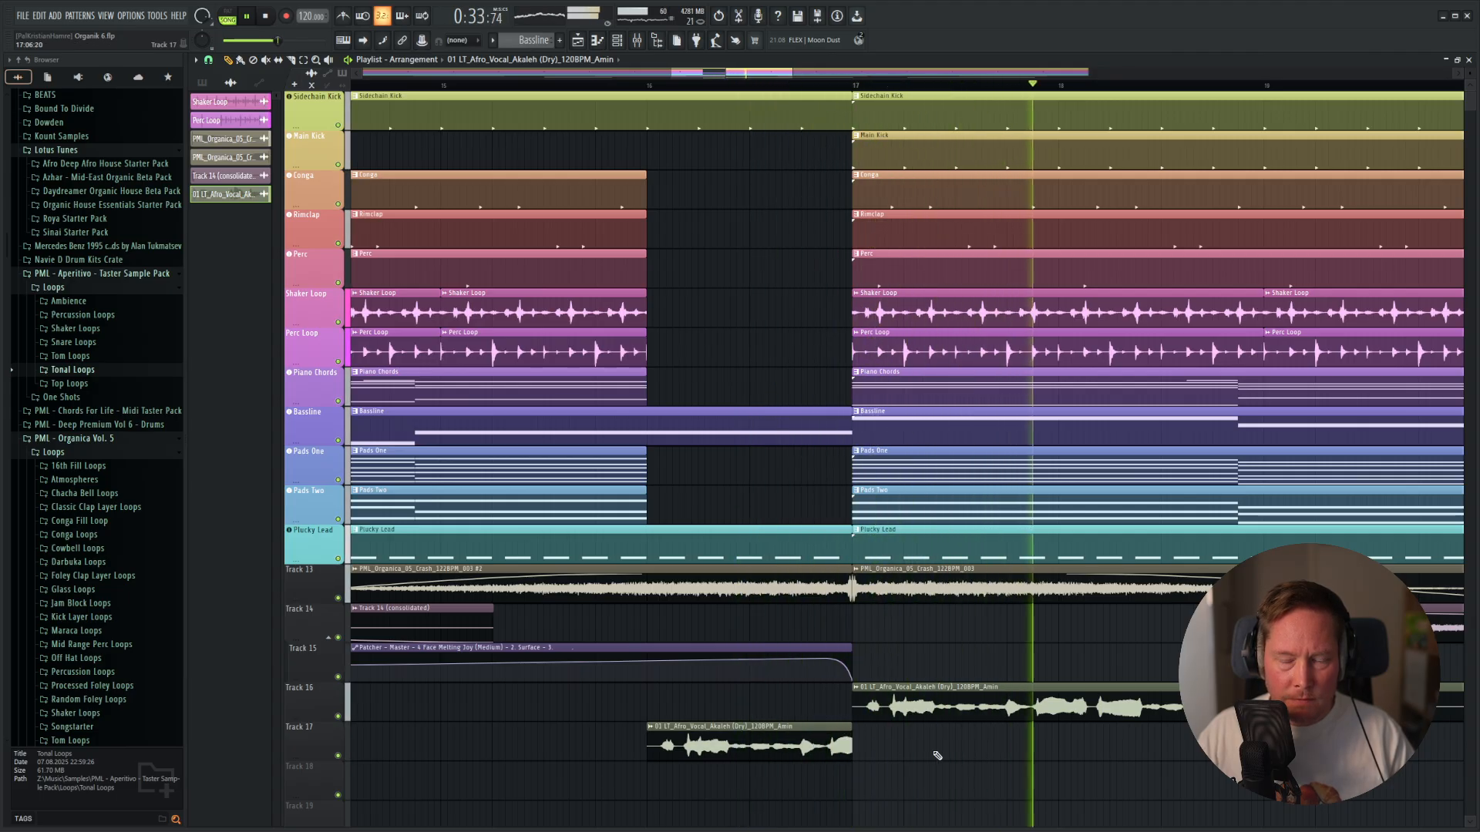
scroll(972, 750, "down", 4)
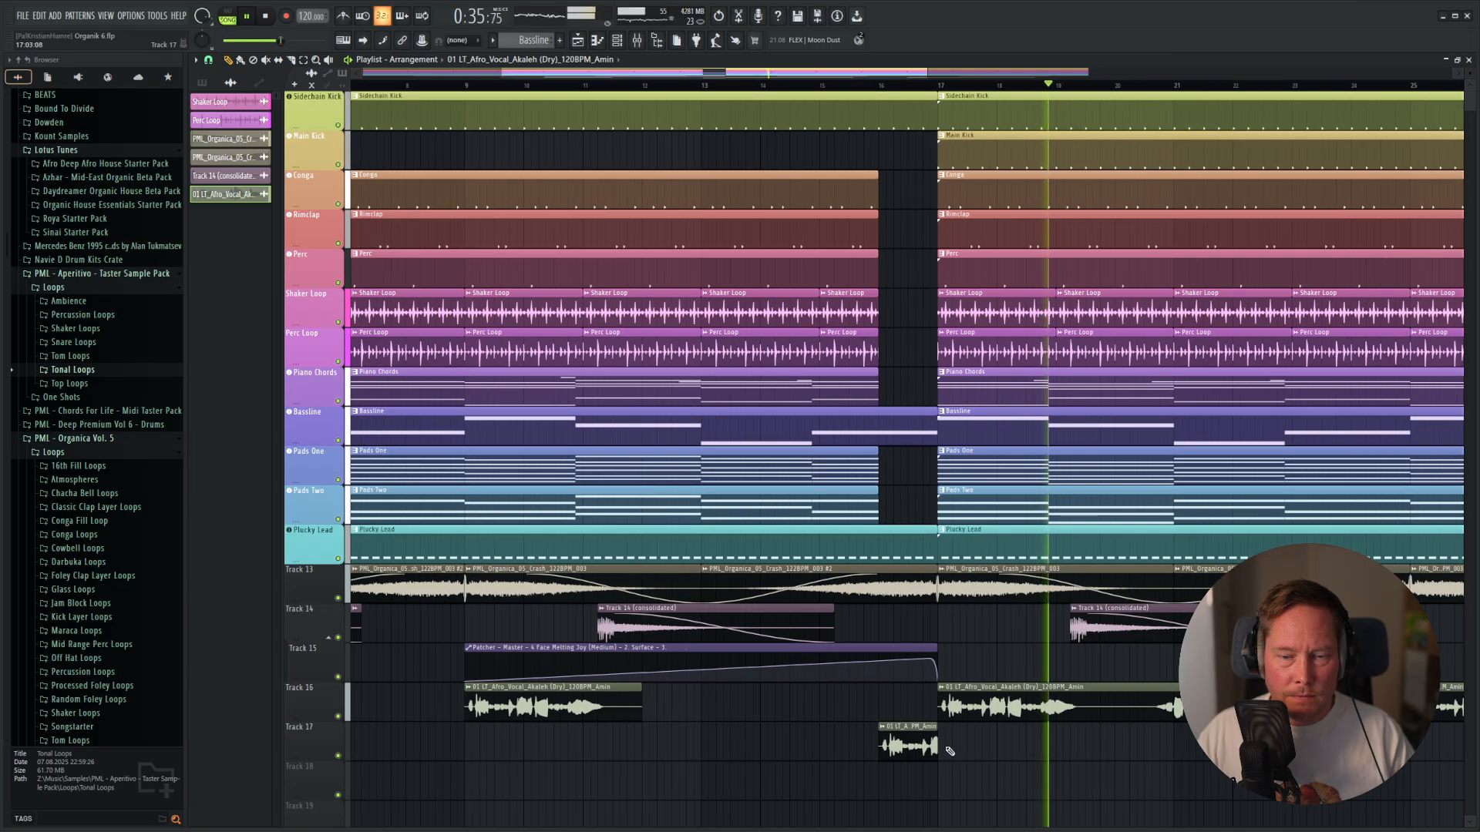
Play the break and add a fade-out to the end of the short Track 17 vocal clip before bar 17.
key("space")
key("space")
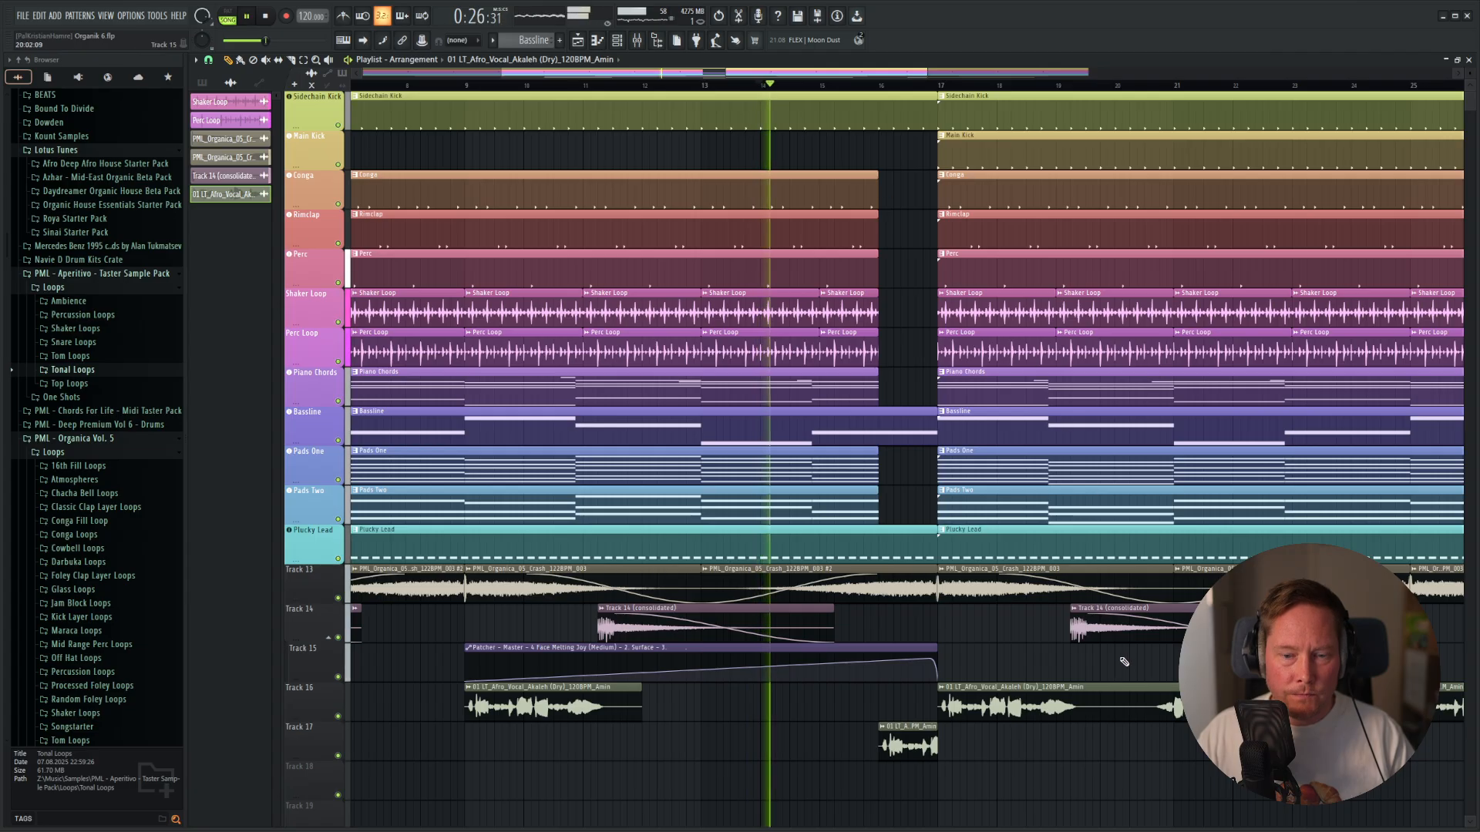
scroll(955, 752, "up", 4)
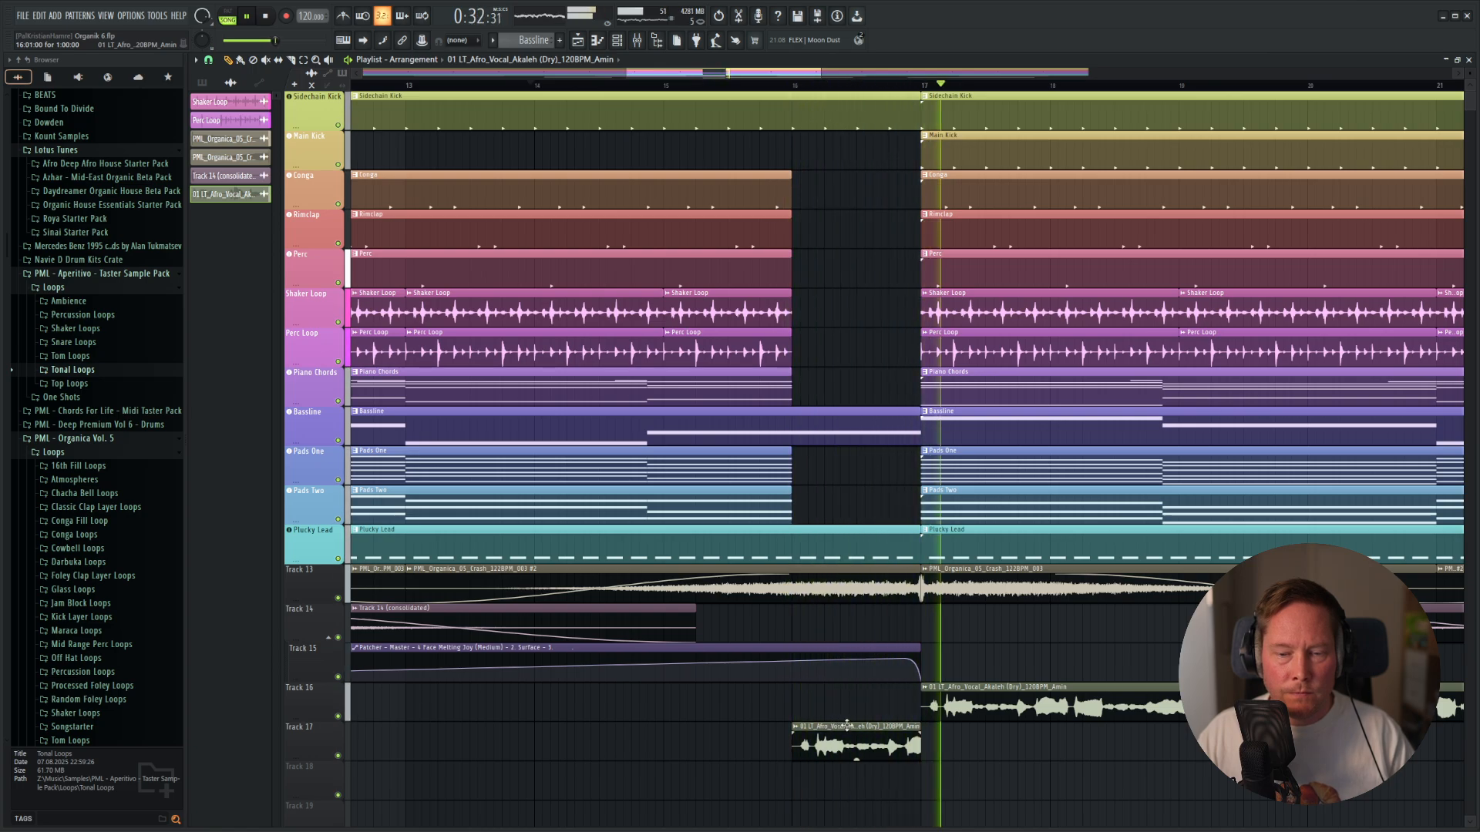
scroll(927, 732, "up", 4)
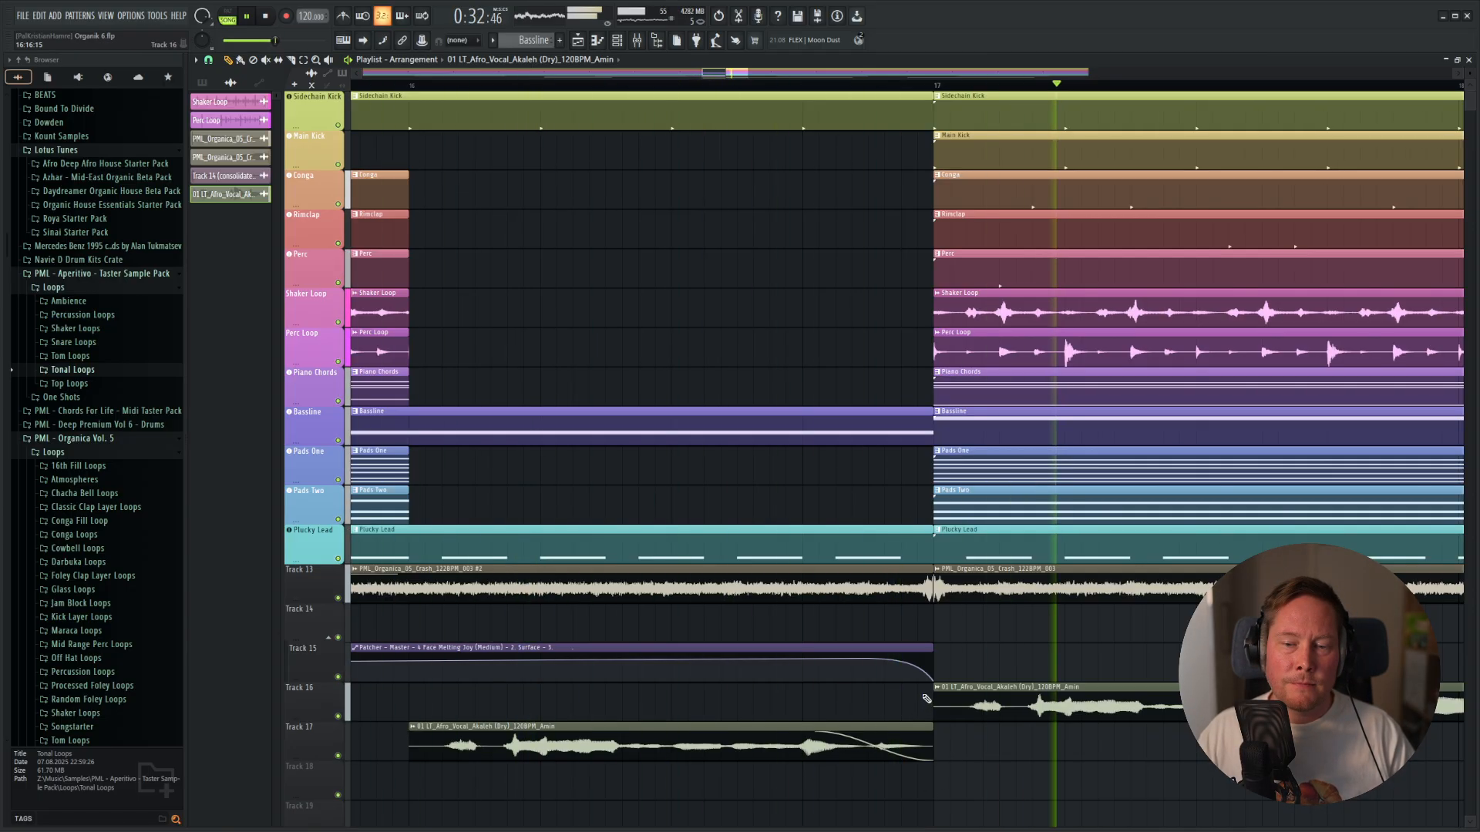
scroll(927, 701, "down", 8)
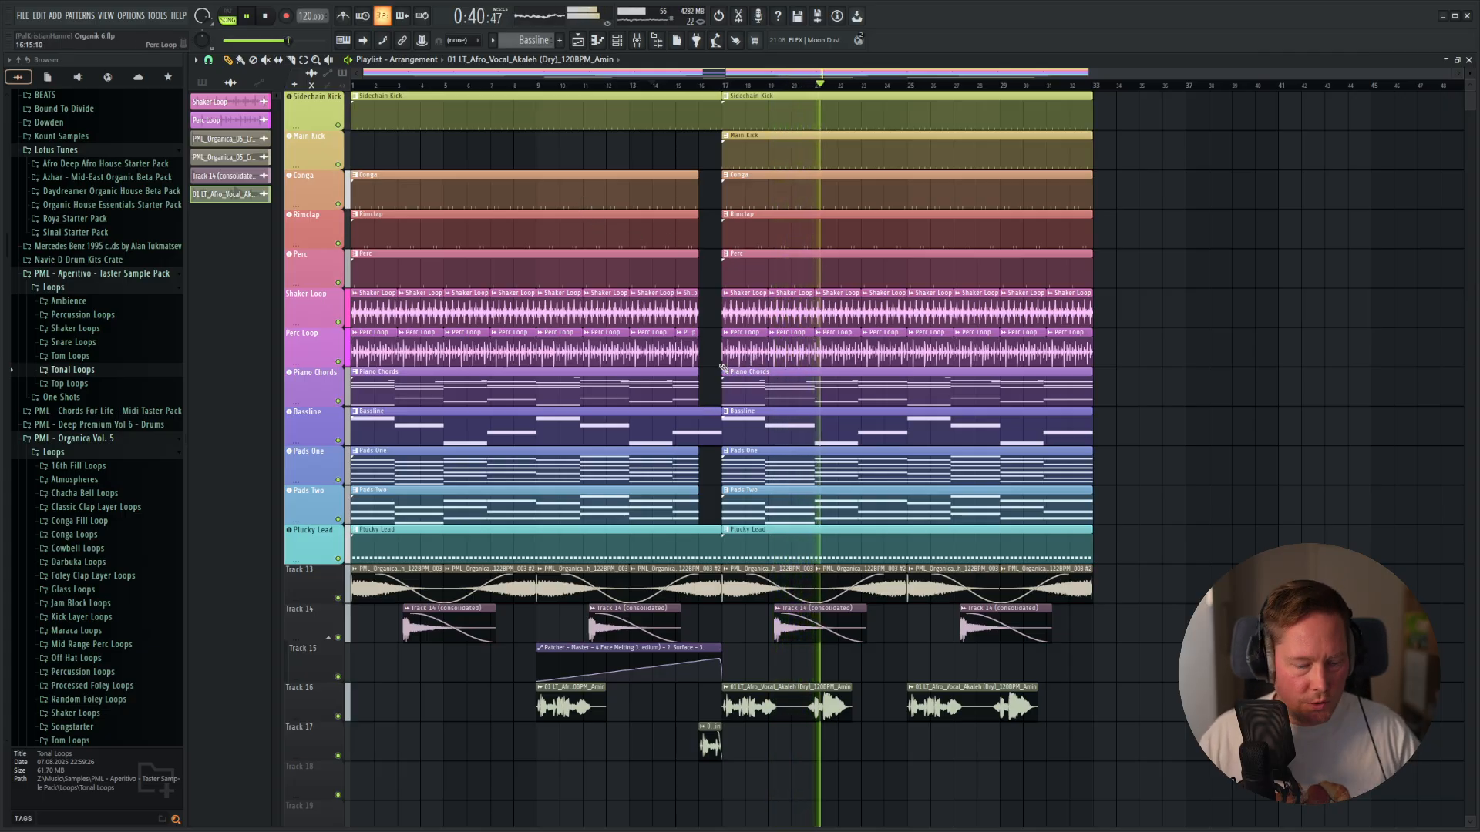
Stop playback, show the Unsorted channels and open the Plucky Lead's Diva synth.
key("space")
key("F6")
left_click(503, 512)
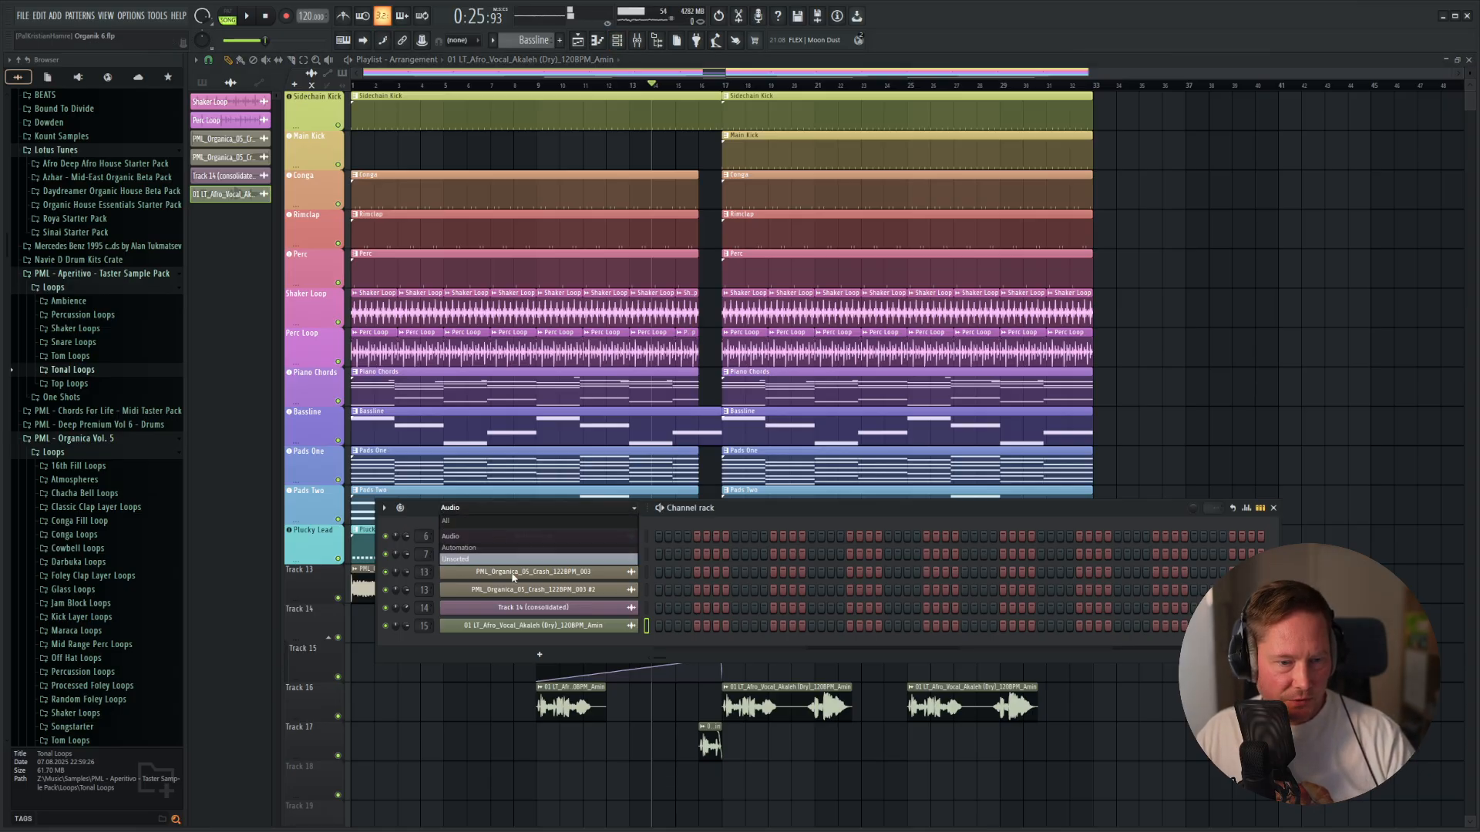
left_click(467, 558)
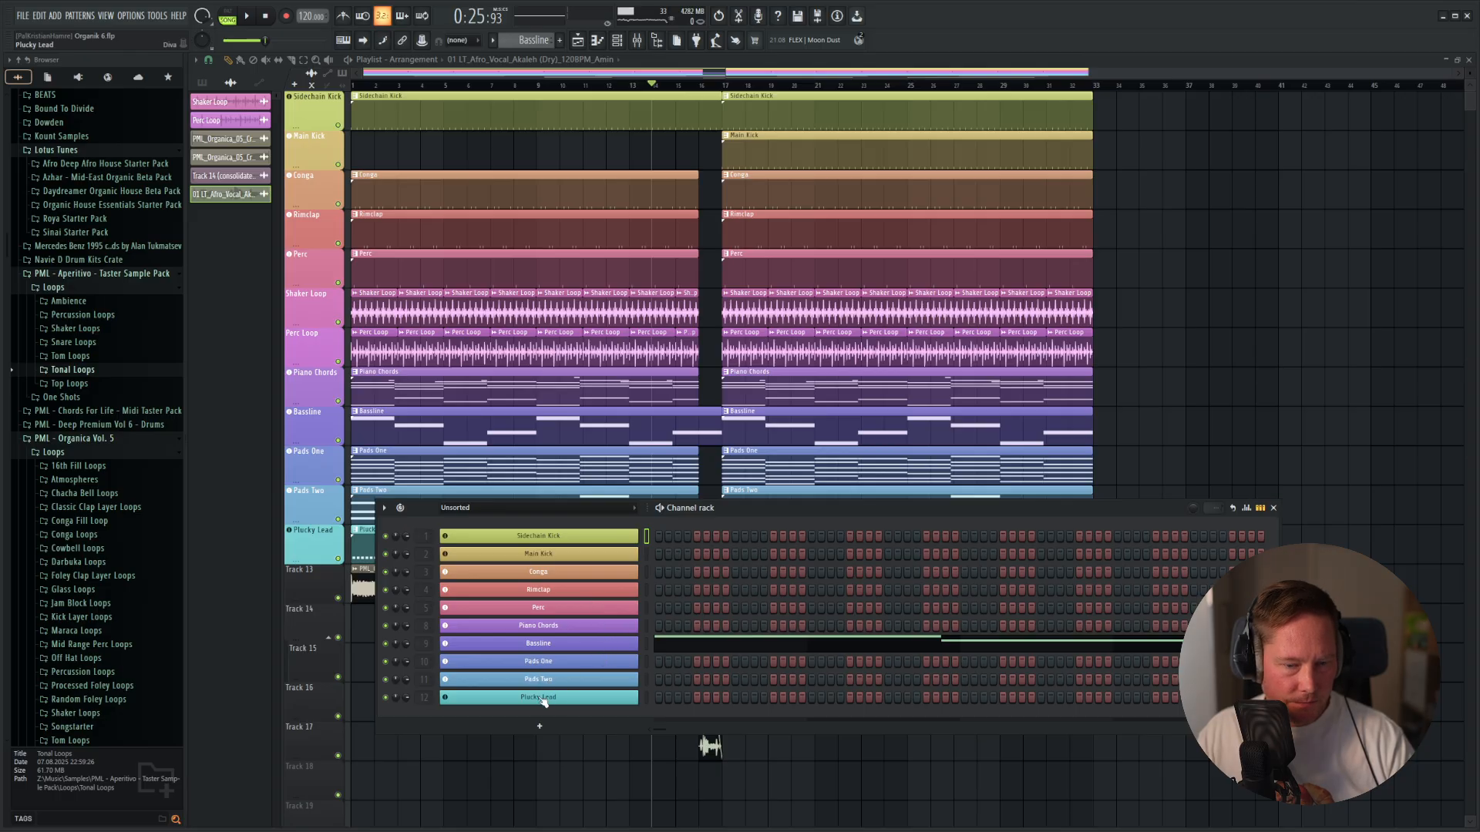
left_click(543, 698)
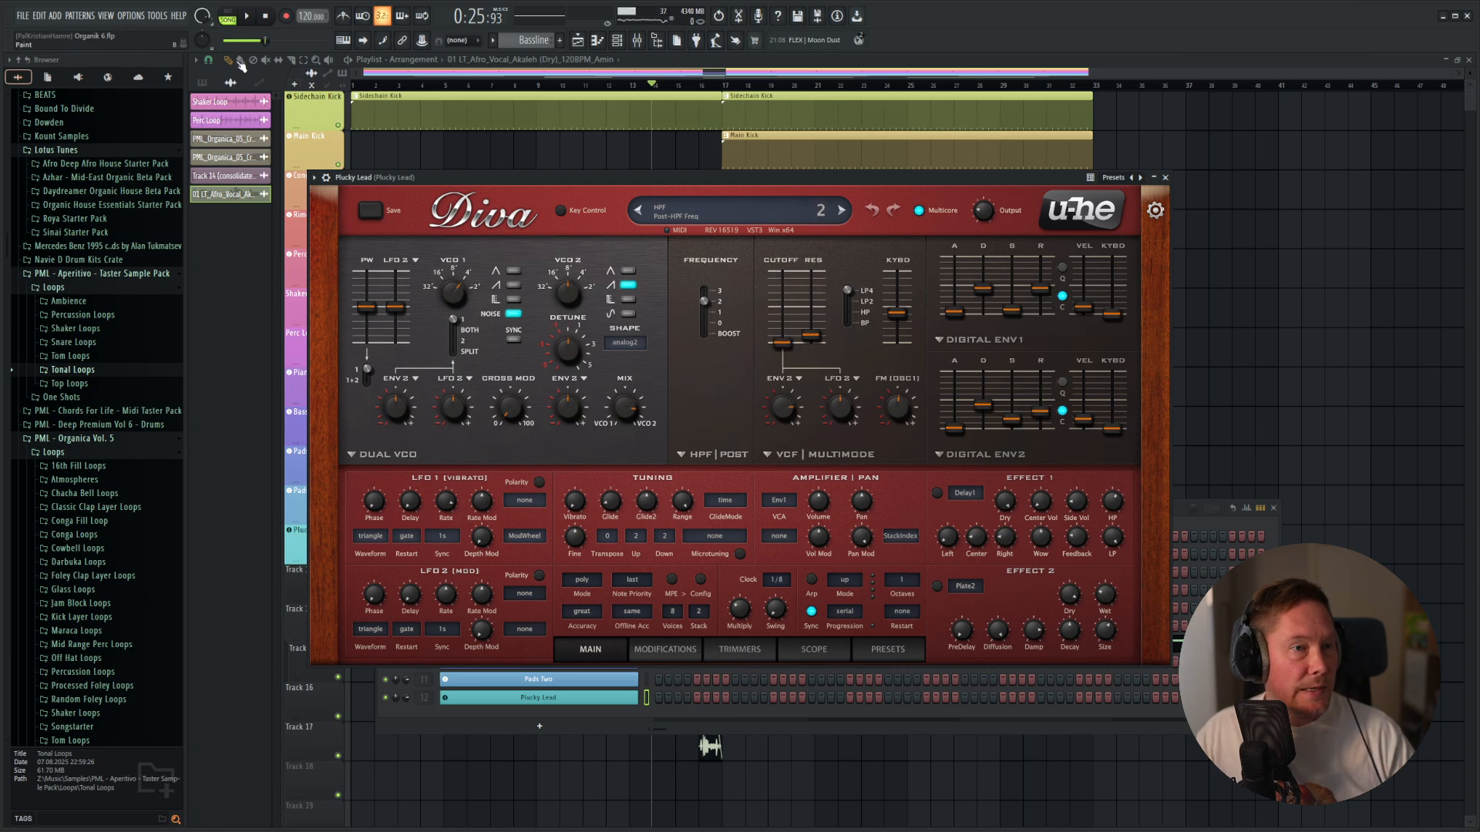
Create an automation clip for Diva's high-pass filter frequency on the Plucky Lead and close the synth and channel windows.
left_click(158, 15)
mouse_move(211, 234)
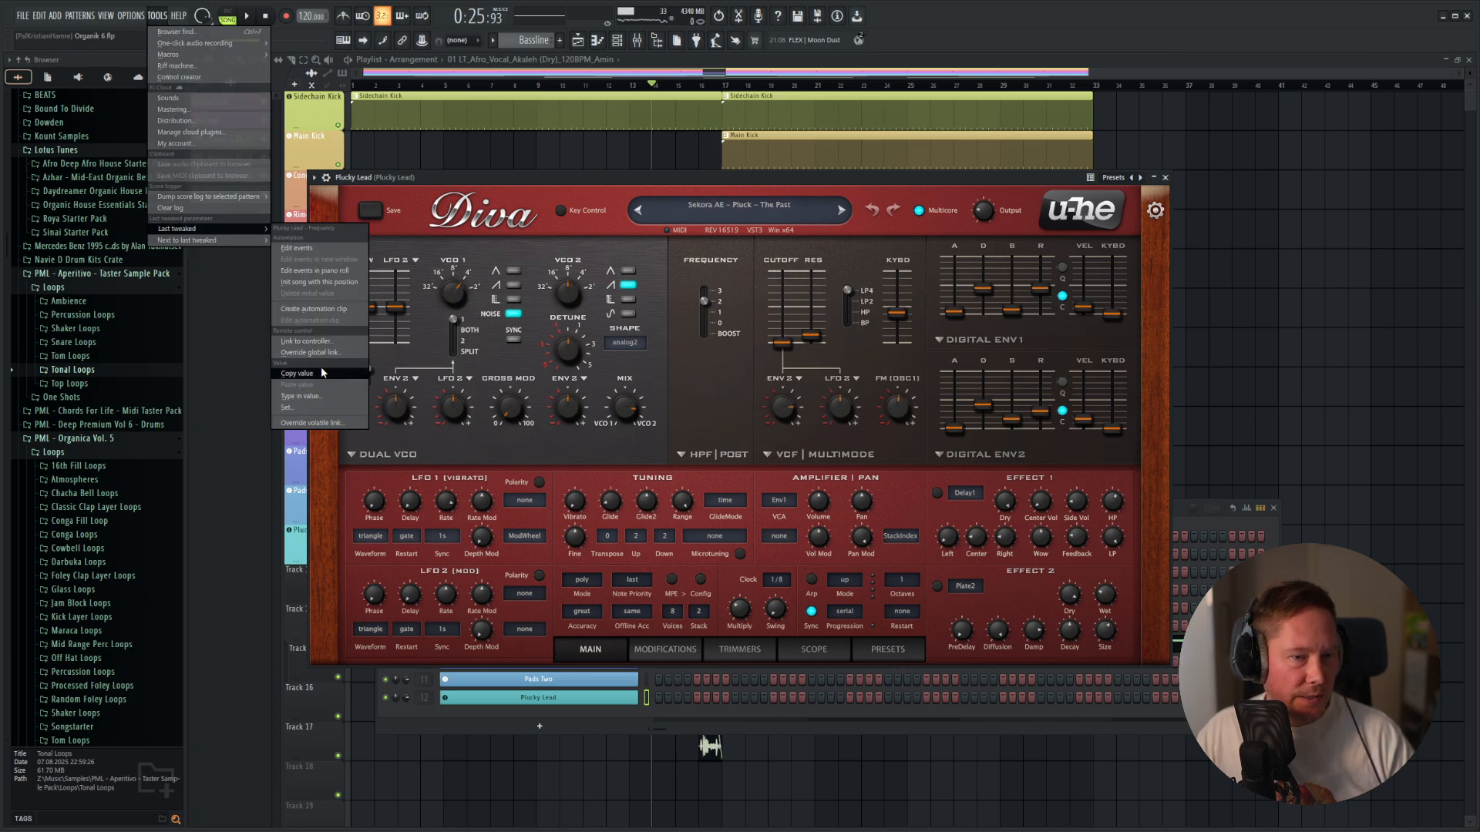
left_click(312, 309)
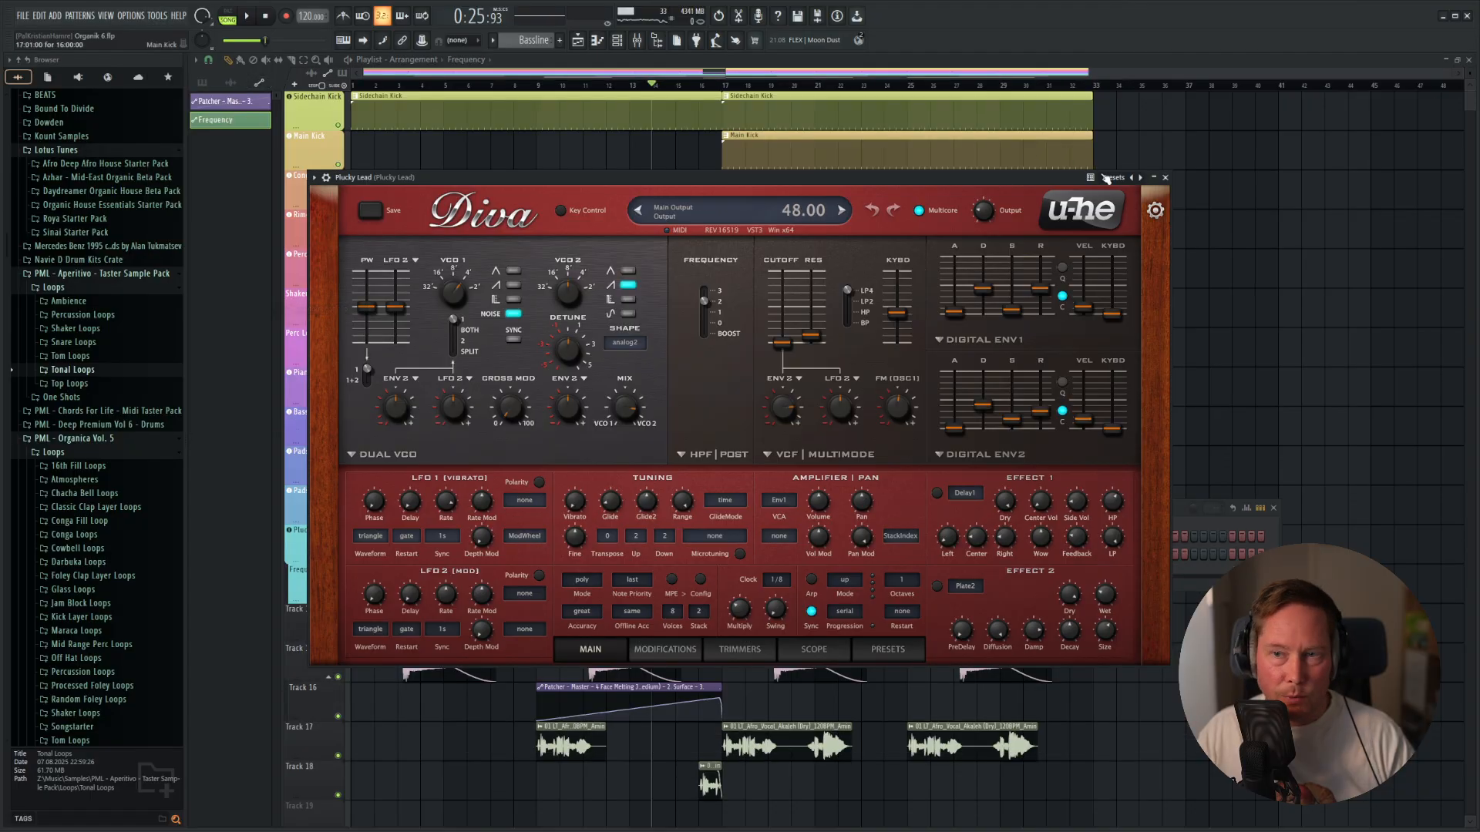
left_click(1156, 179)
left_click(1277, 509)
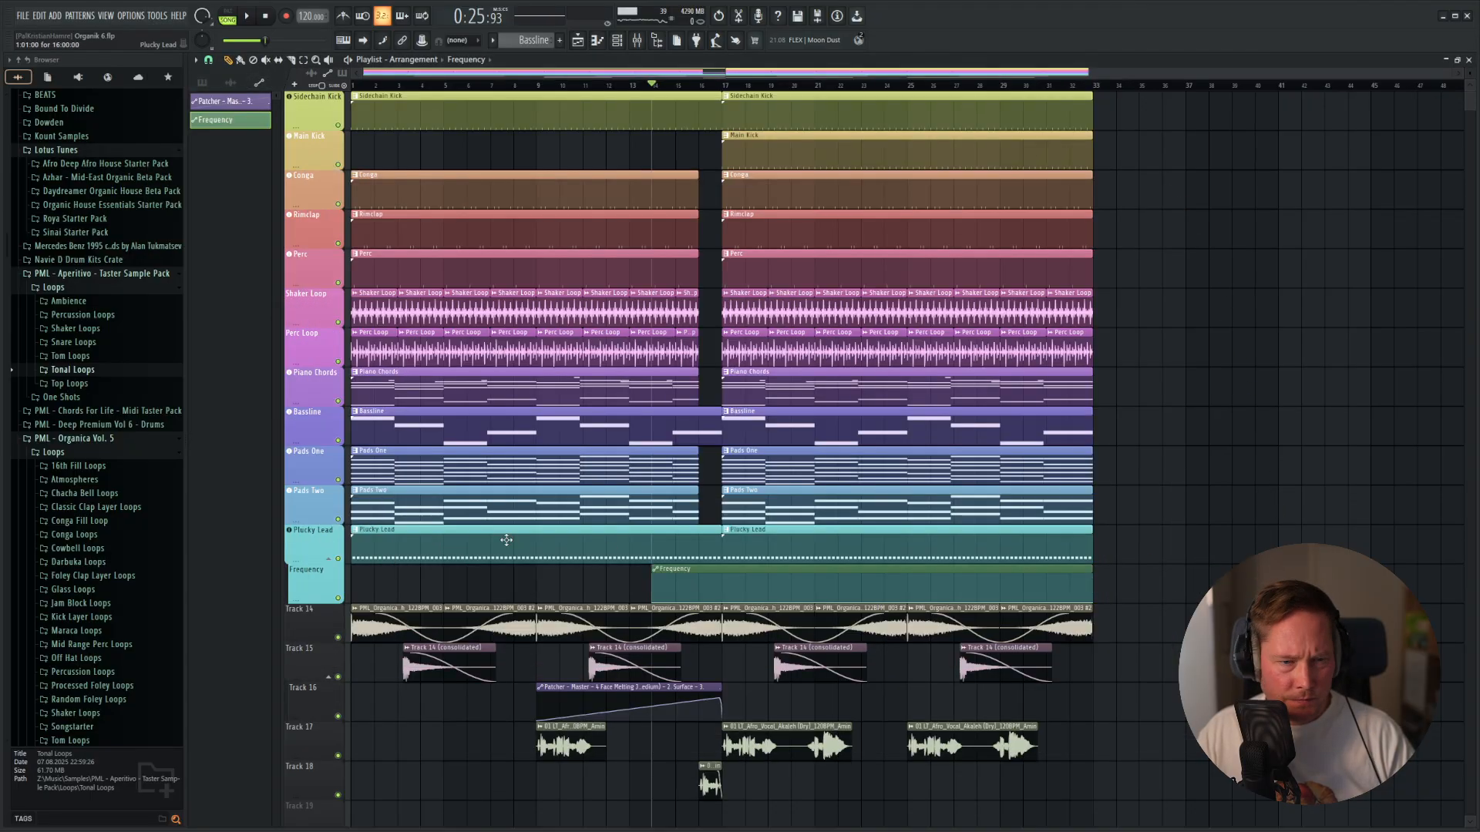
Move the Frequency automation clip to bar 1 and shape its curve to rise gradually to a peak near bar 16.
scroll(693, 461, "down", 3)
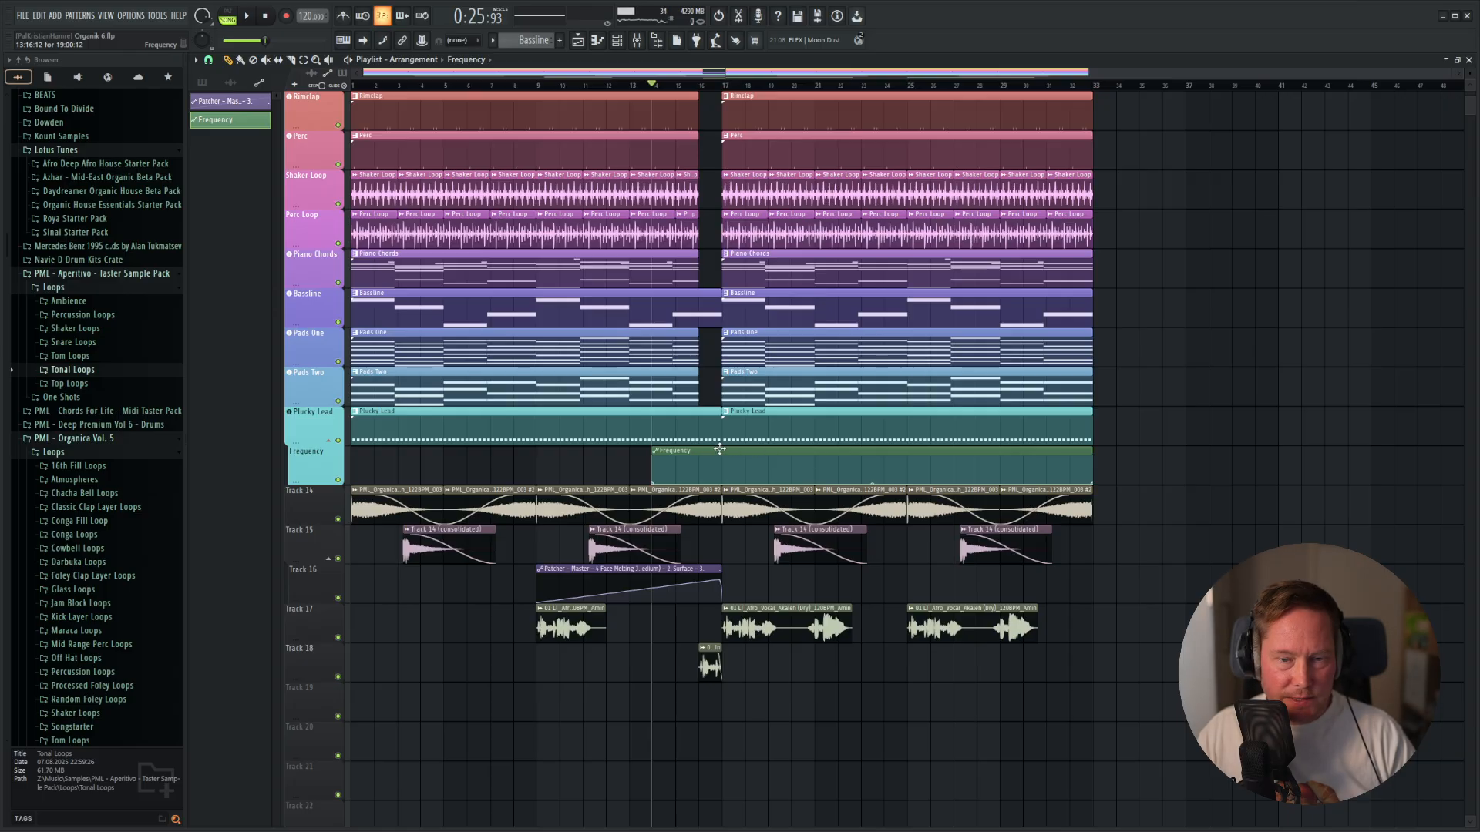
left_click_drag(719, 450, 206, 444)
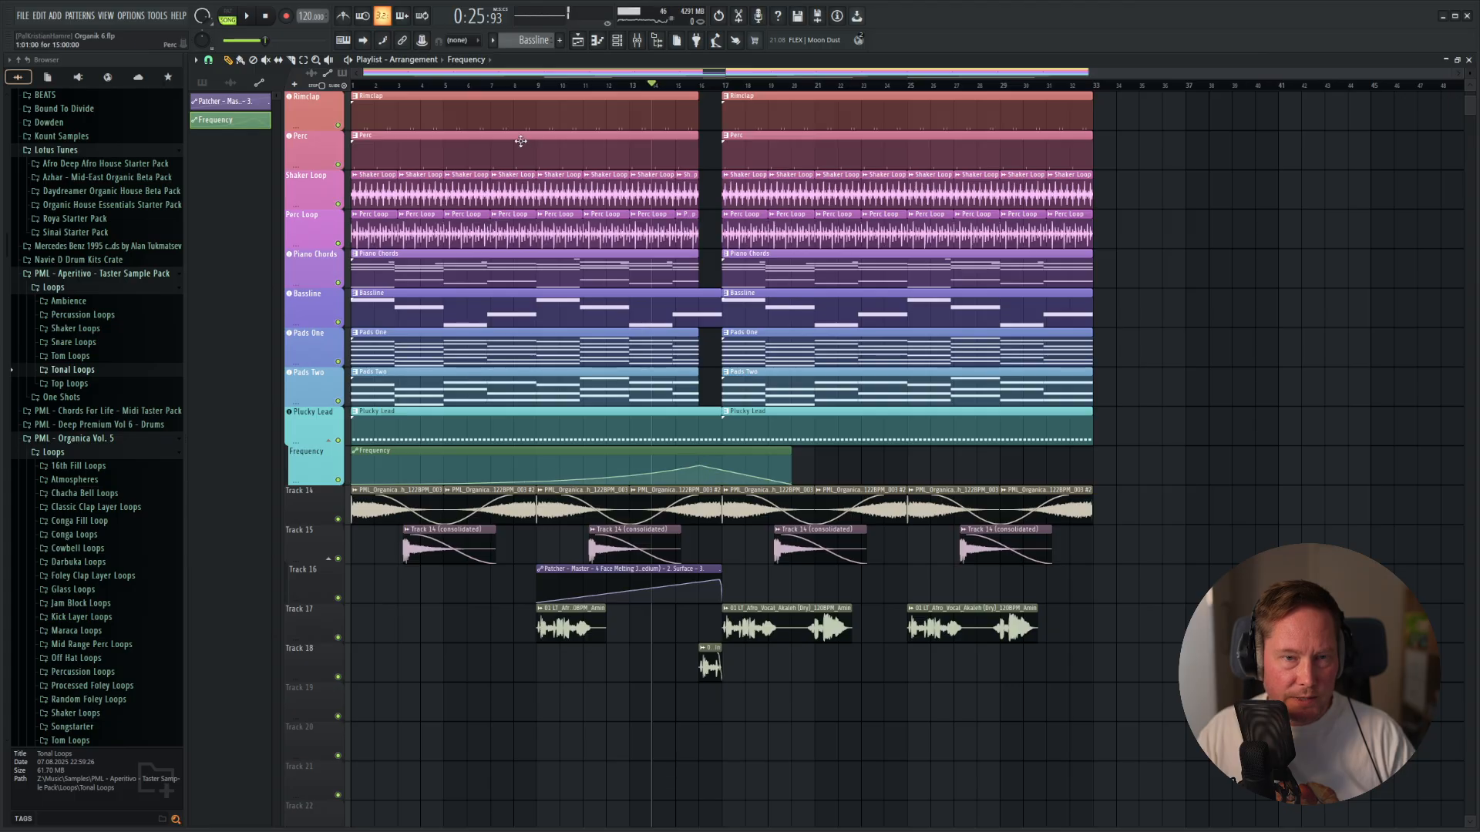
Play the build-up and the transition into bar 17 to judge the Plucky Lead's filter sweep.
left_click(411, 94)
left_click(412, 85)
key("space")
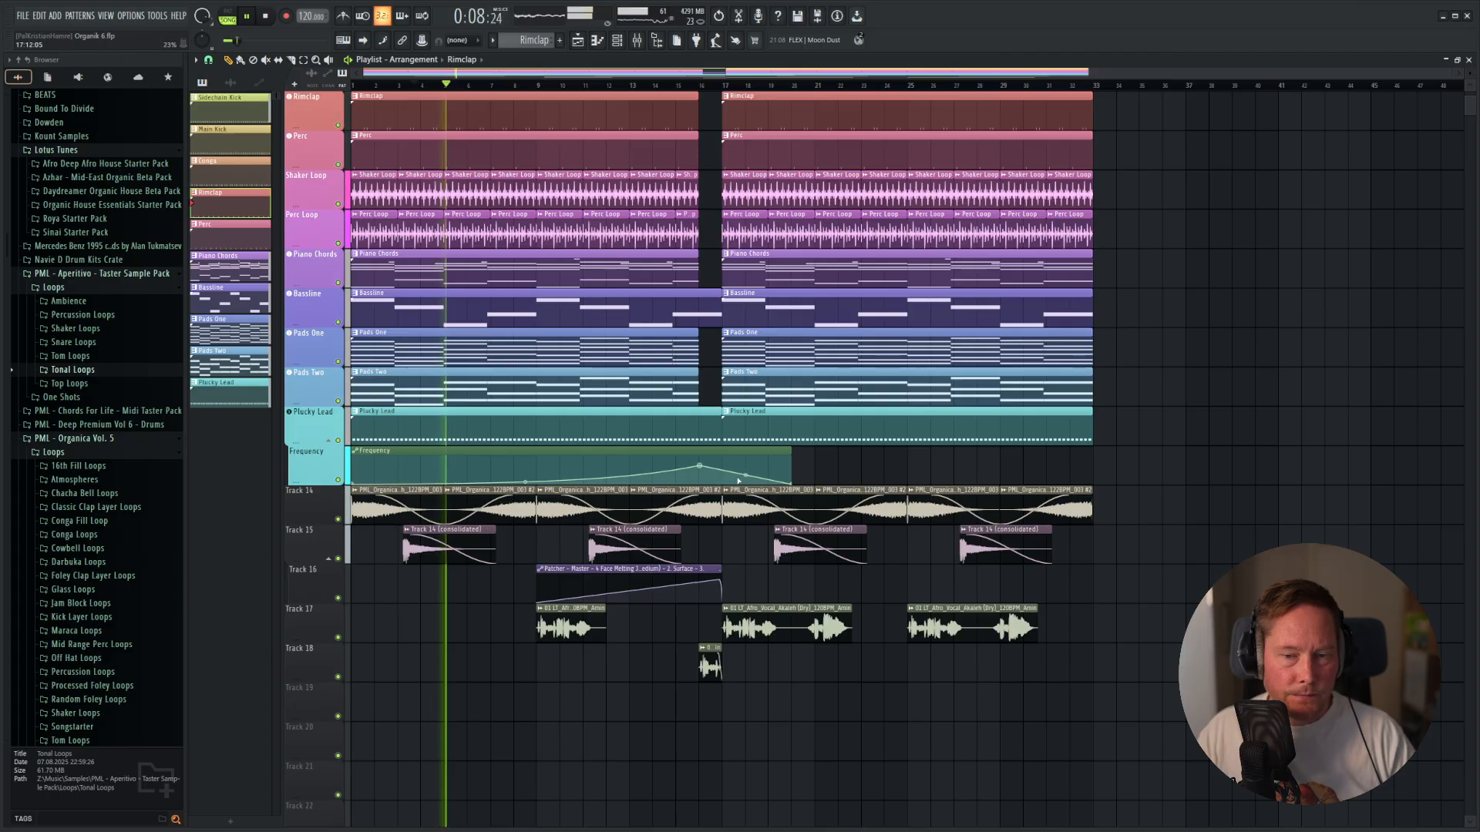
scroll(728, 481, "up", 2)
scroll(728, 480, "up", 2)
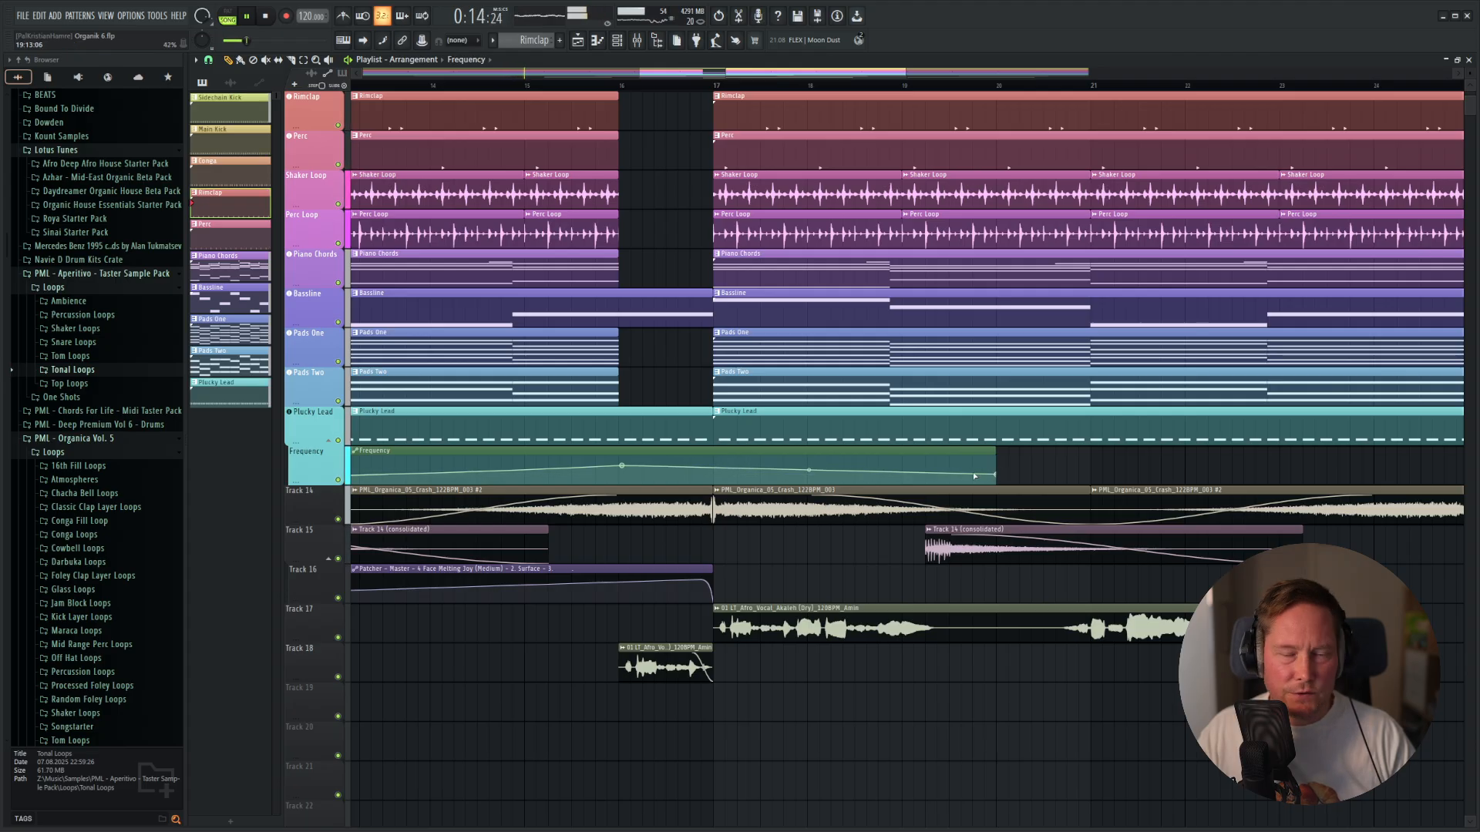
scroll(975, 477, "down", 4)
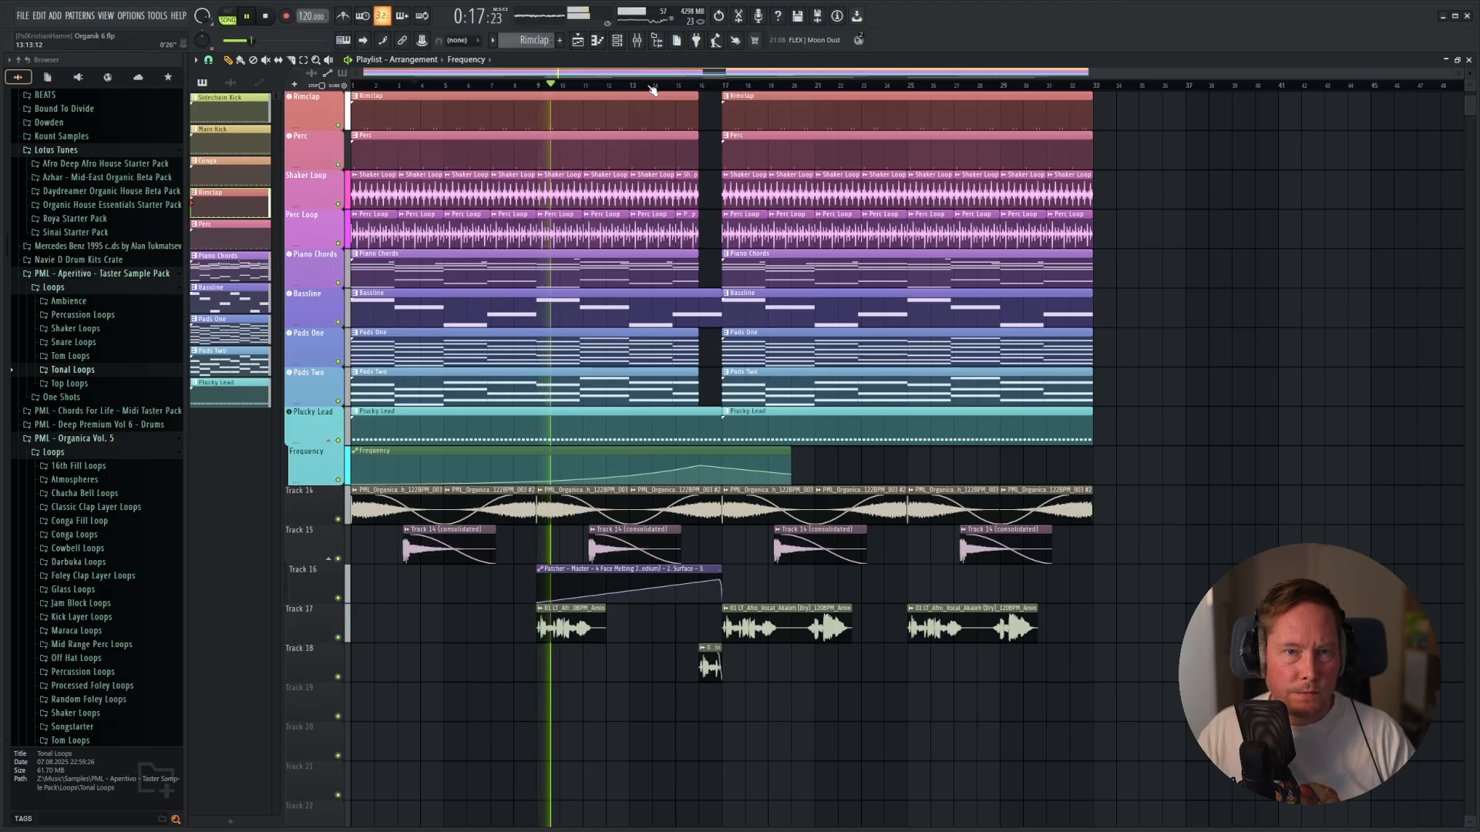
left_click(652, 88)
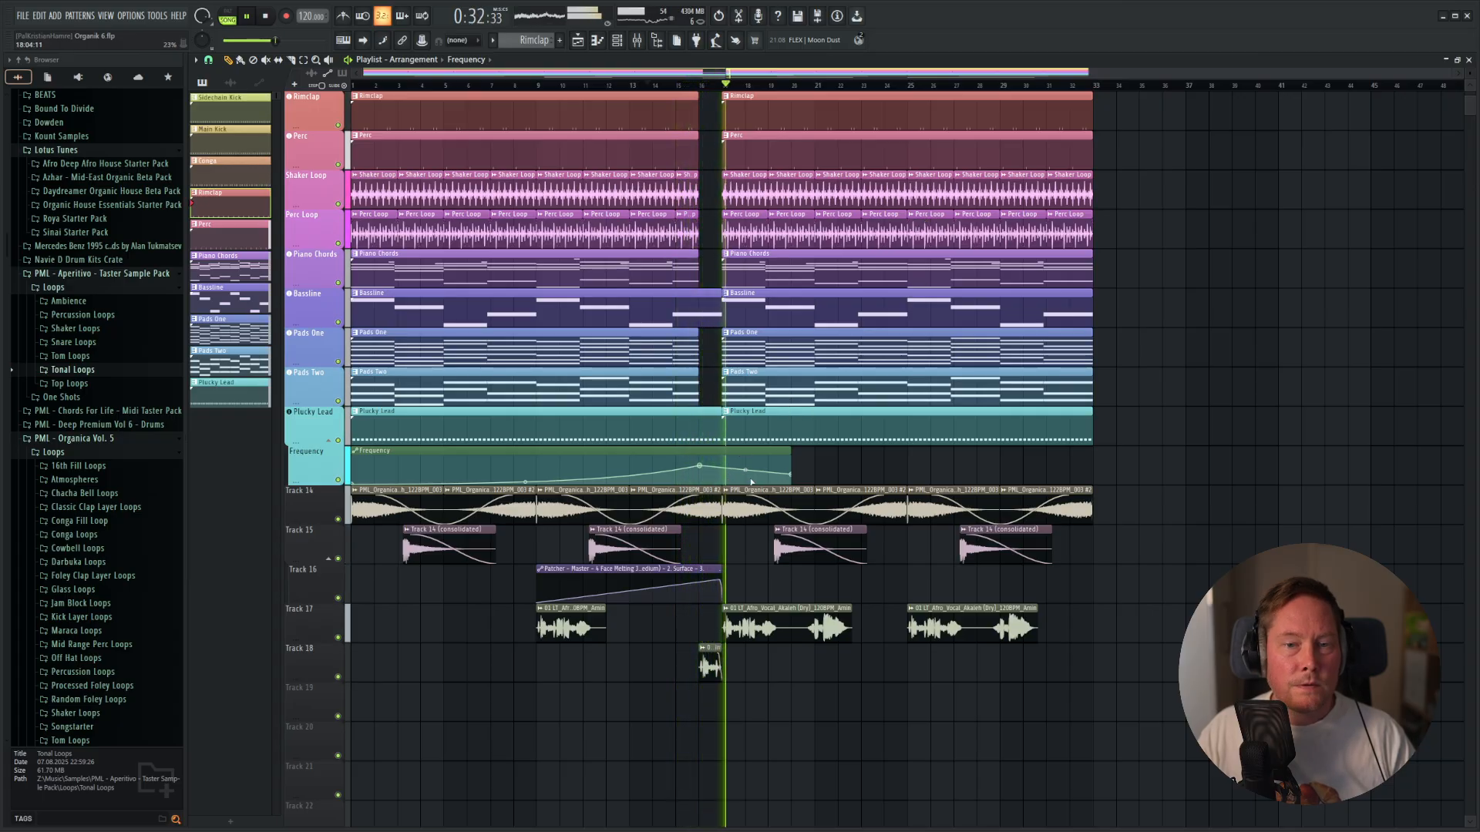
scroll(723, 476, "up", 3)
scroll(776, 484, "down", 3)
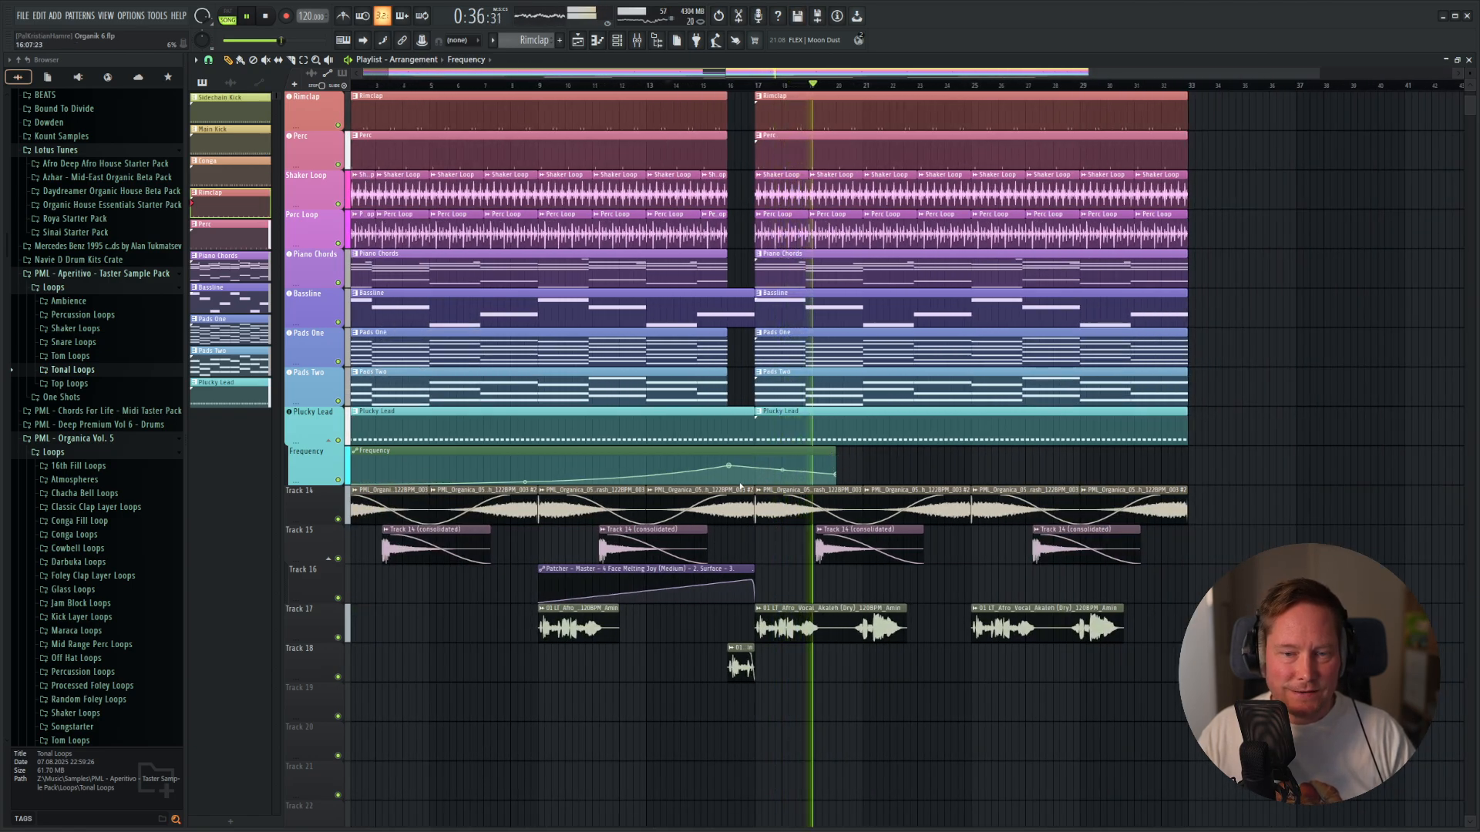
Trim the Frequency automation clip to end at bar 17 and duplicate it over bars 17 to 33.
key("space")
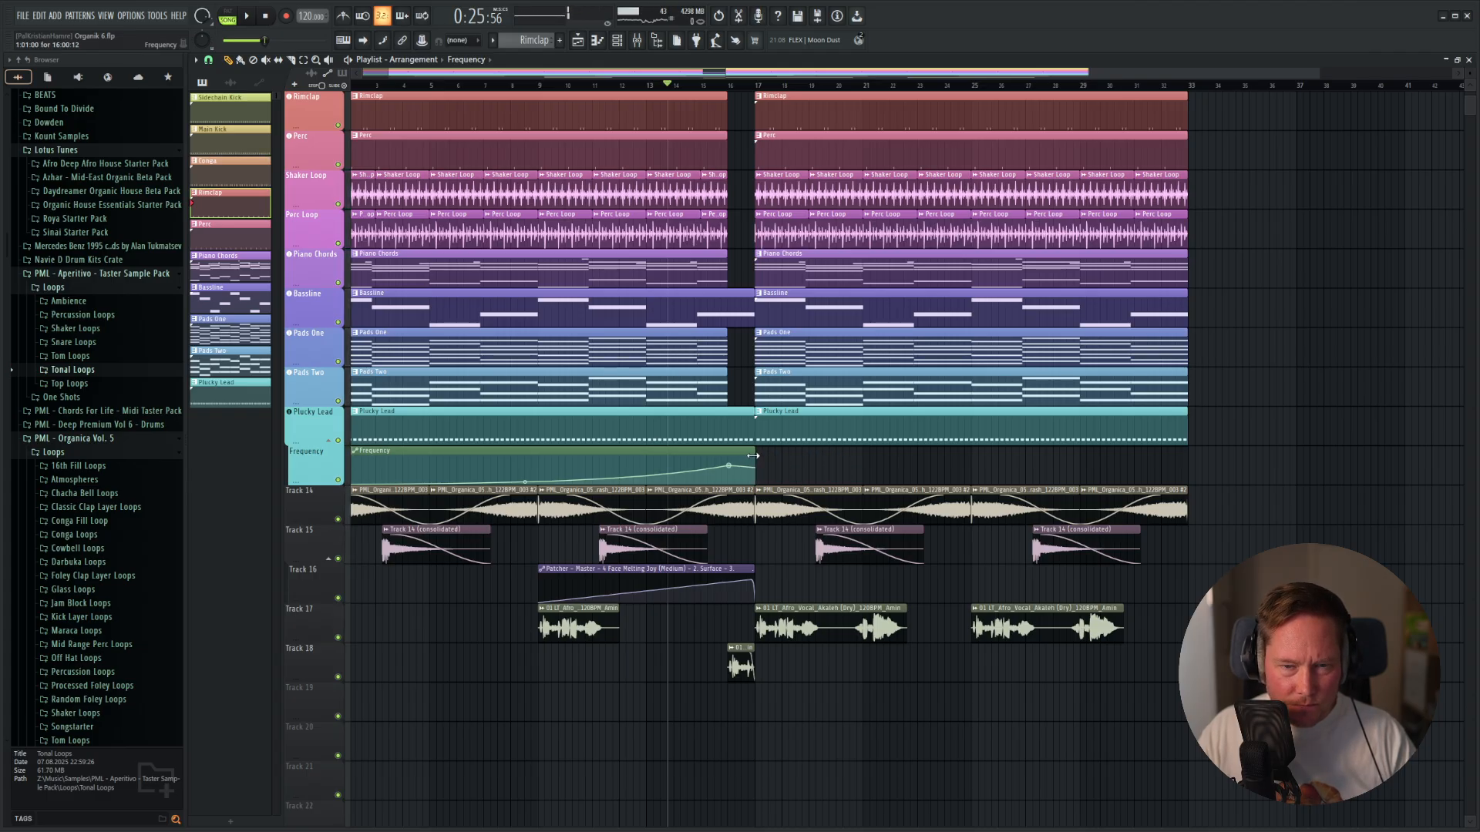
scroll(738, 464, "up", 5)
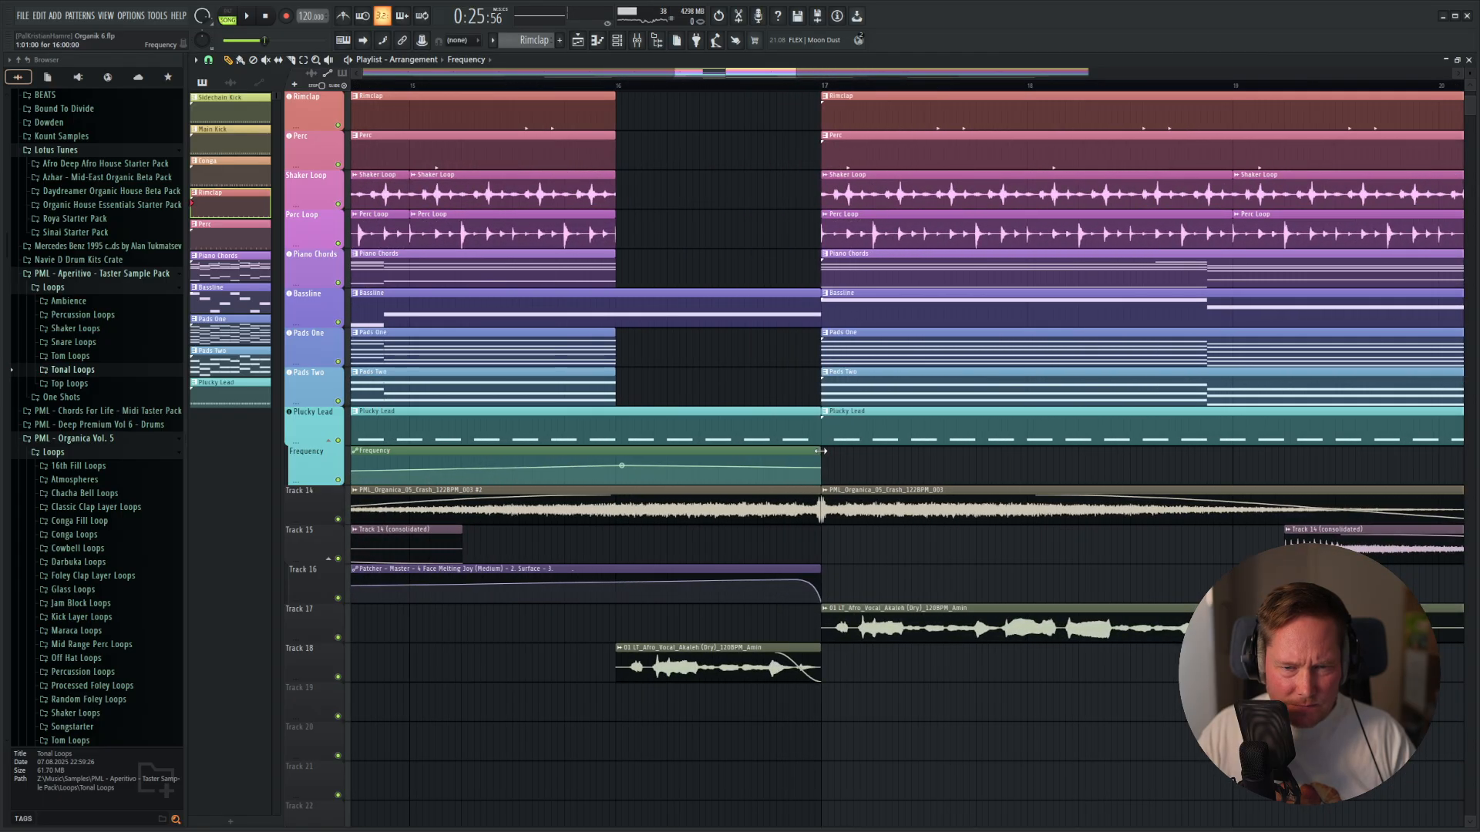
left_click(820, 452)
key("ctrl+b")
key("space")
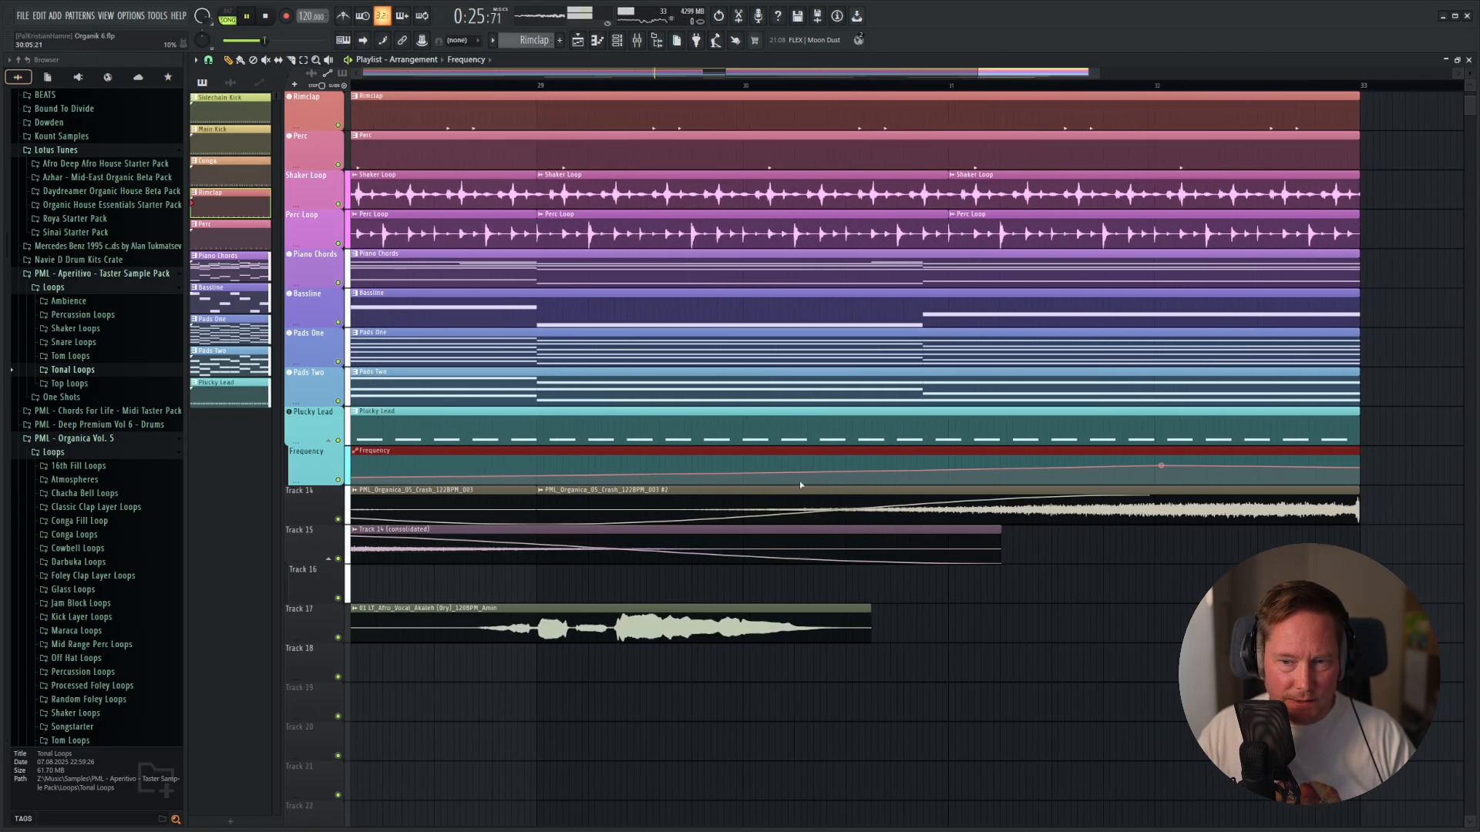
Replace the Frequency curve's off-grid peak point with a slightly higher one exactly at bar 16.
scroll(798, 481, "down", 6)
scroll(654, 484, "up", 6)
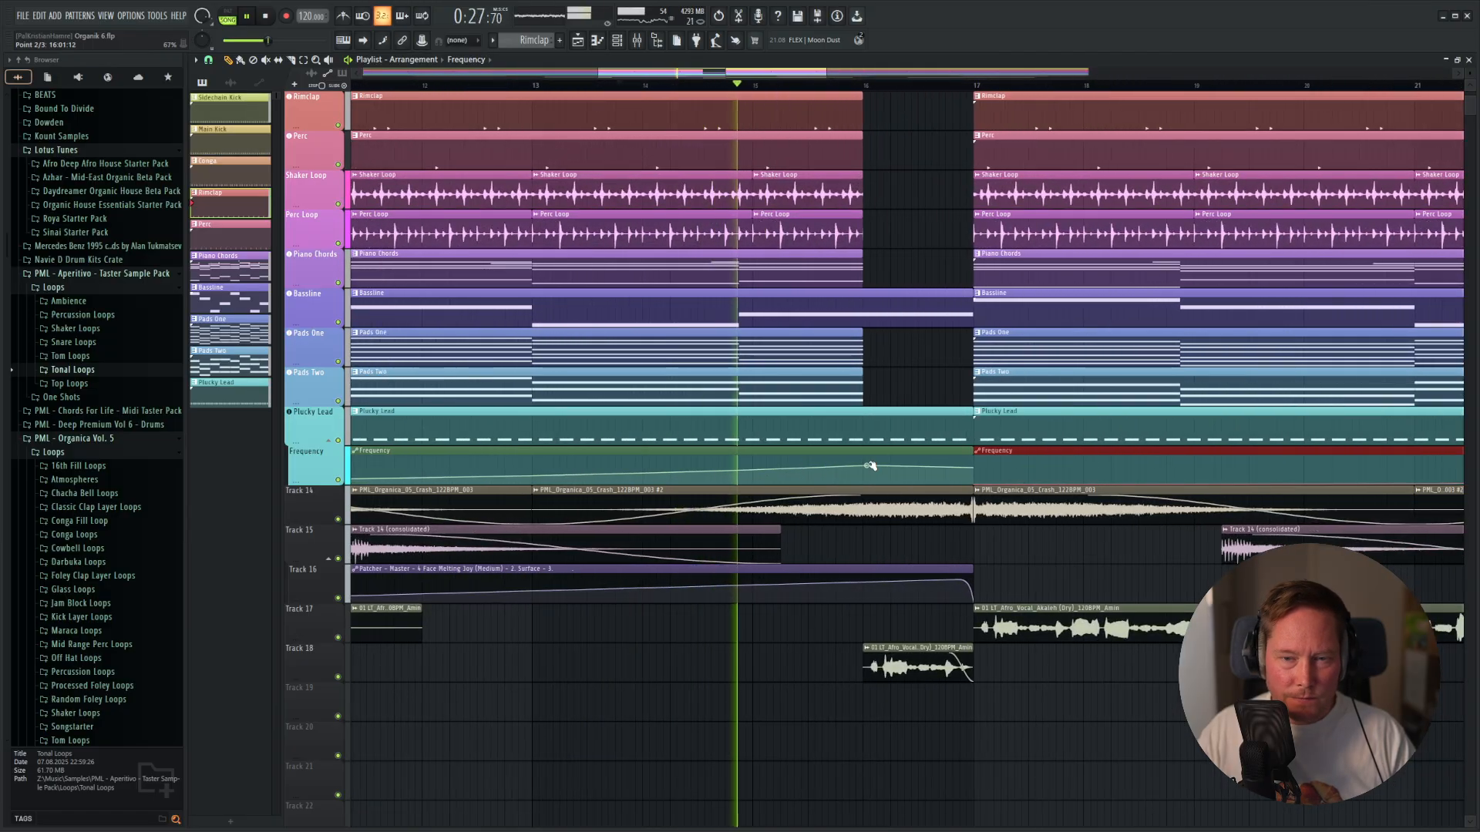
scroll(865, 470, "up", 4)
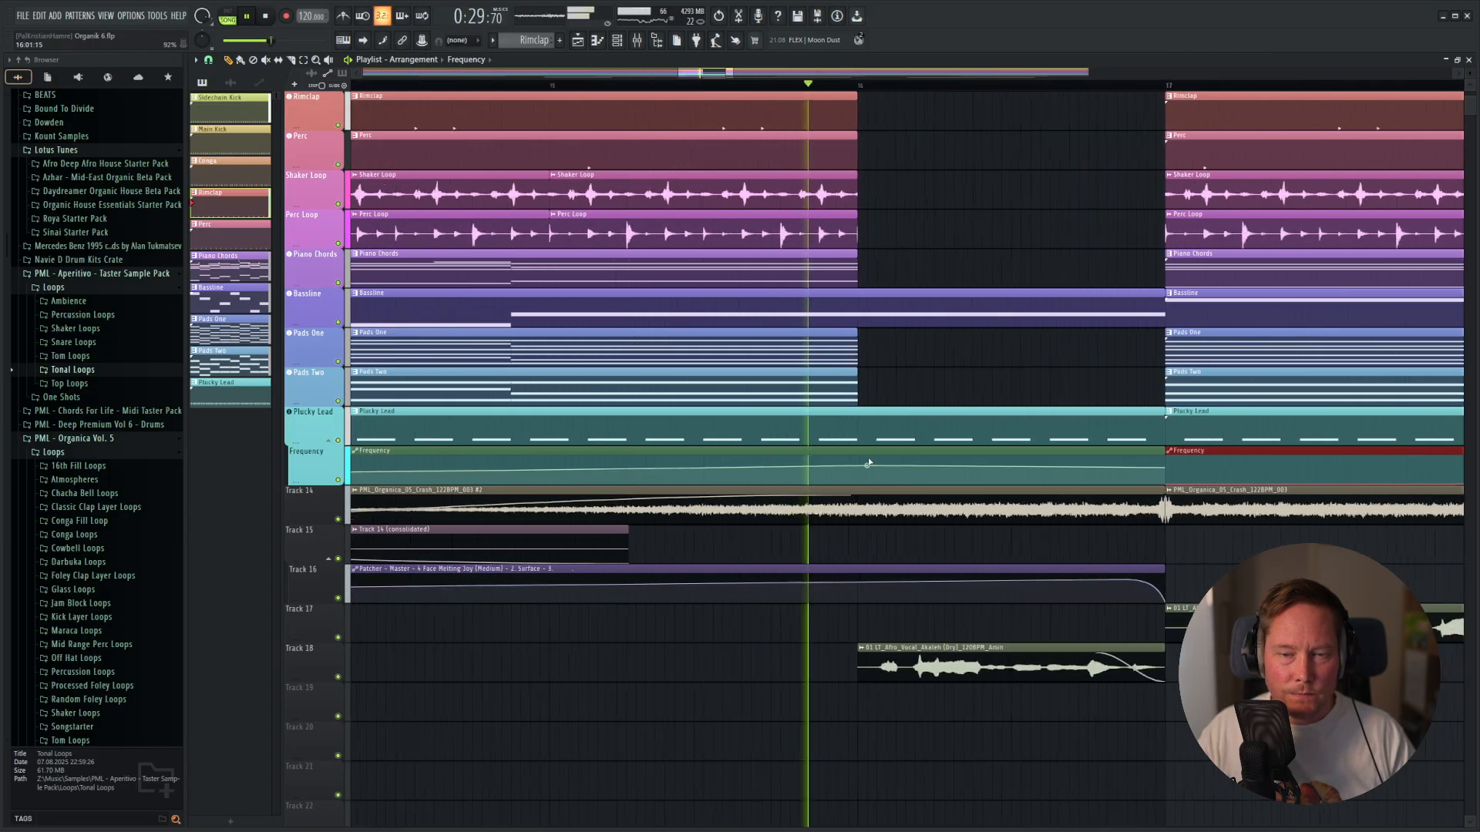
right_click(842, 463)
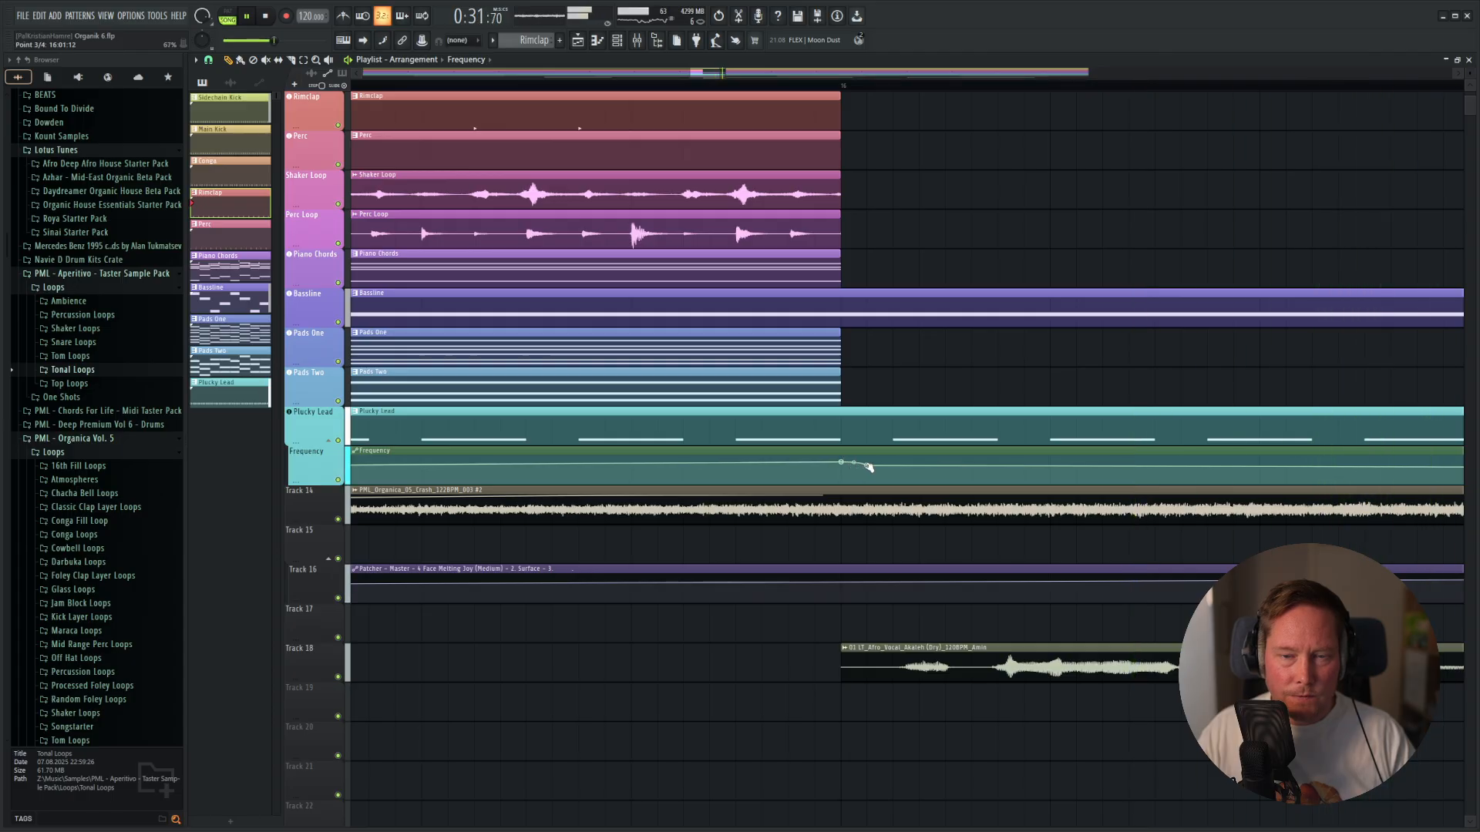
right_click(867, 467)
left_click(886, 483)
Listen to the transition with the revised filter sweep, then play the whole arrangement from the start.
scroll(1002, 503, "down", 3)
scroll(1048, 510, "down", 3)
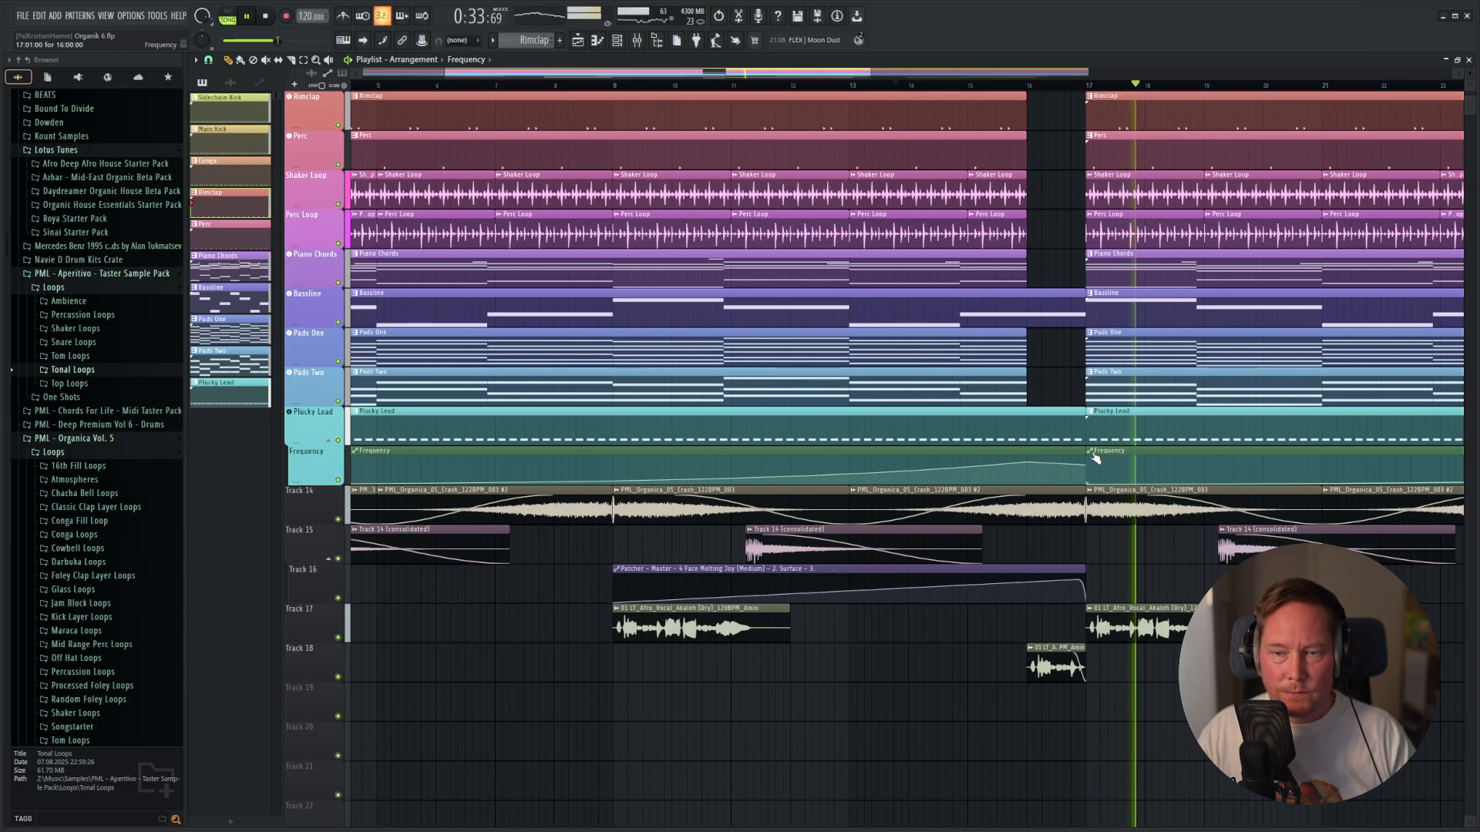
scroll(1083, 466, "down", 1)
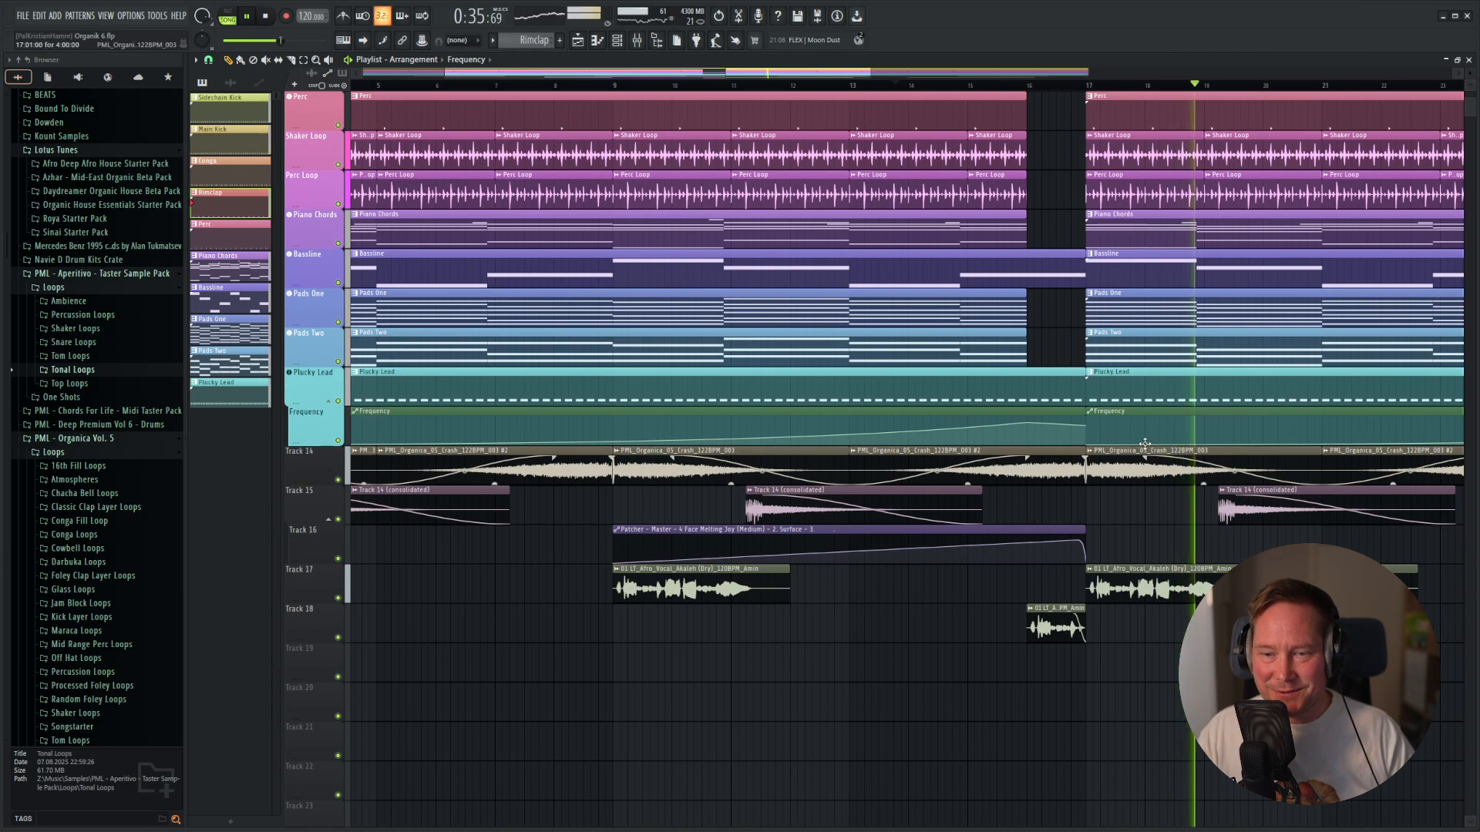
scroll(1110, 385, "down", 3)
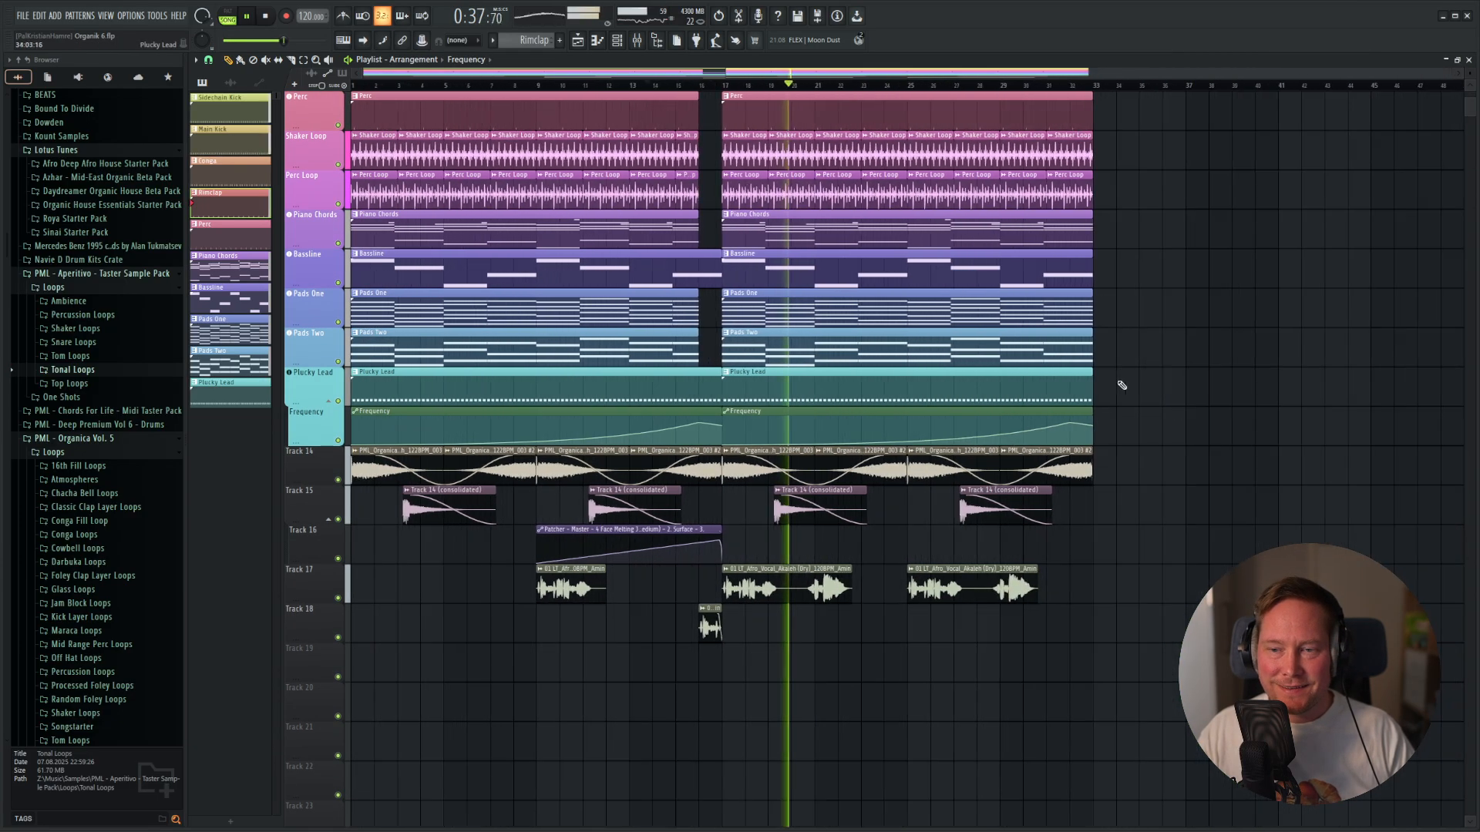
key("space")
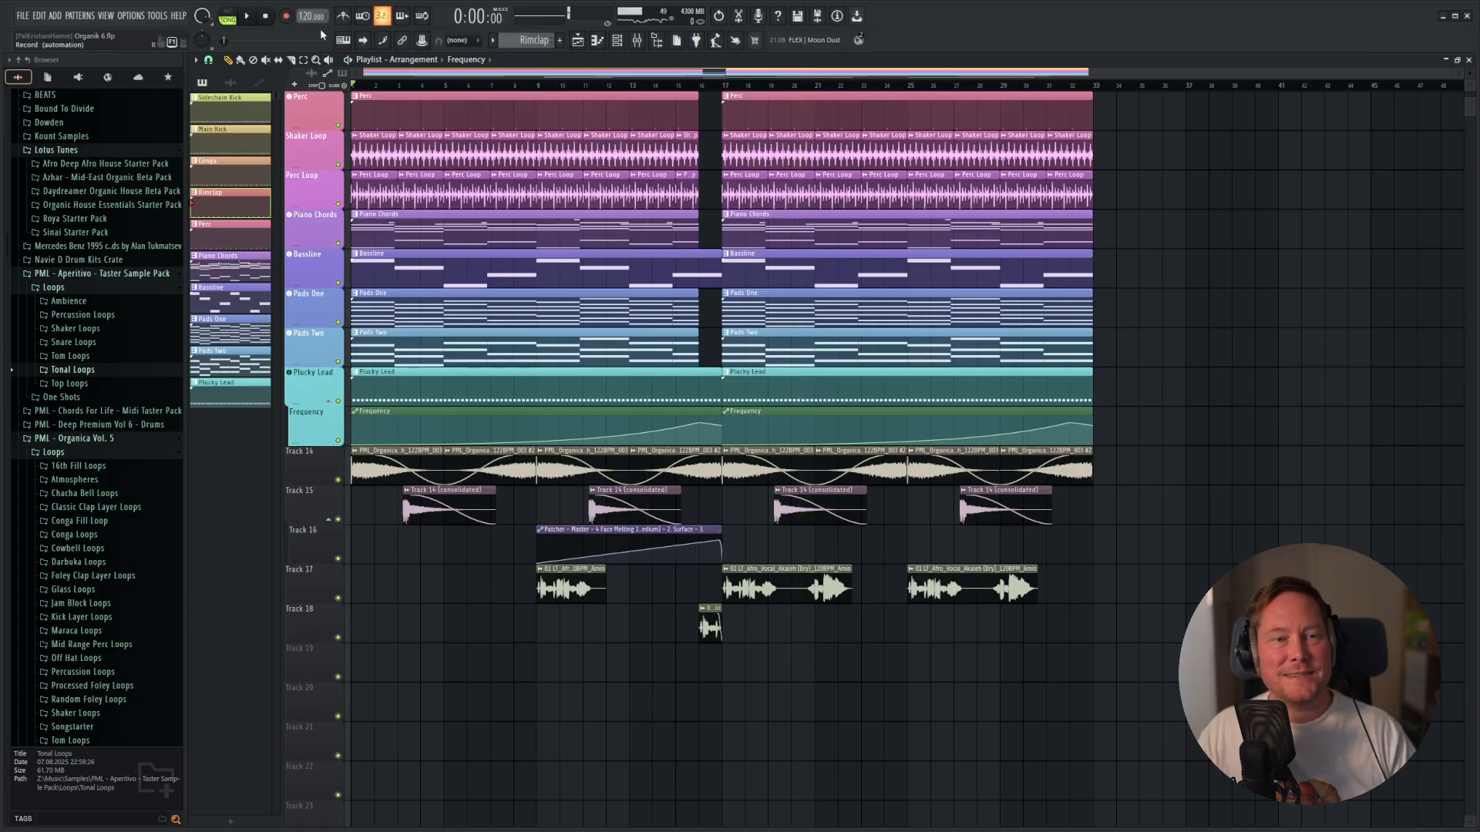
scroll(818, 376, "up", 4)
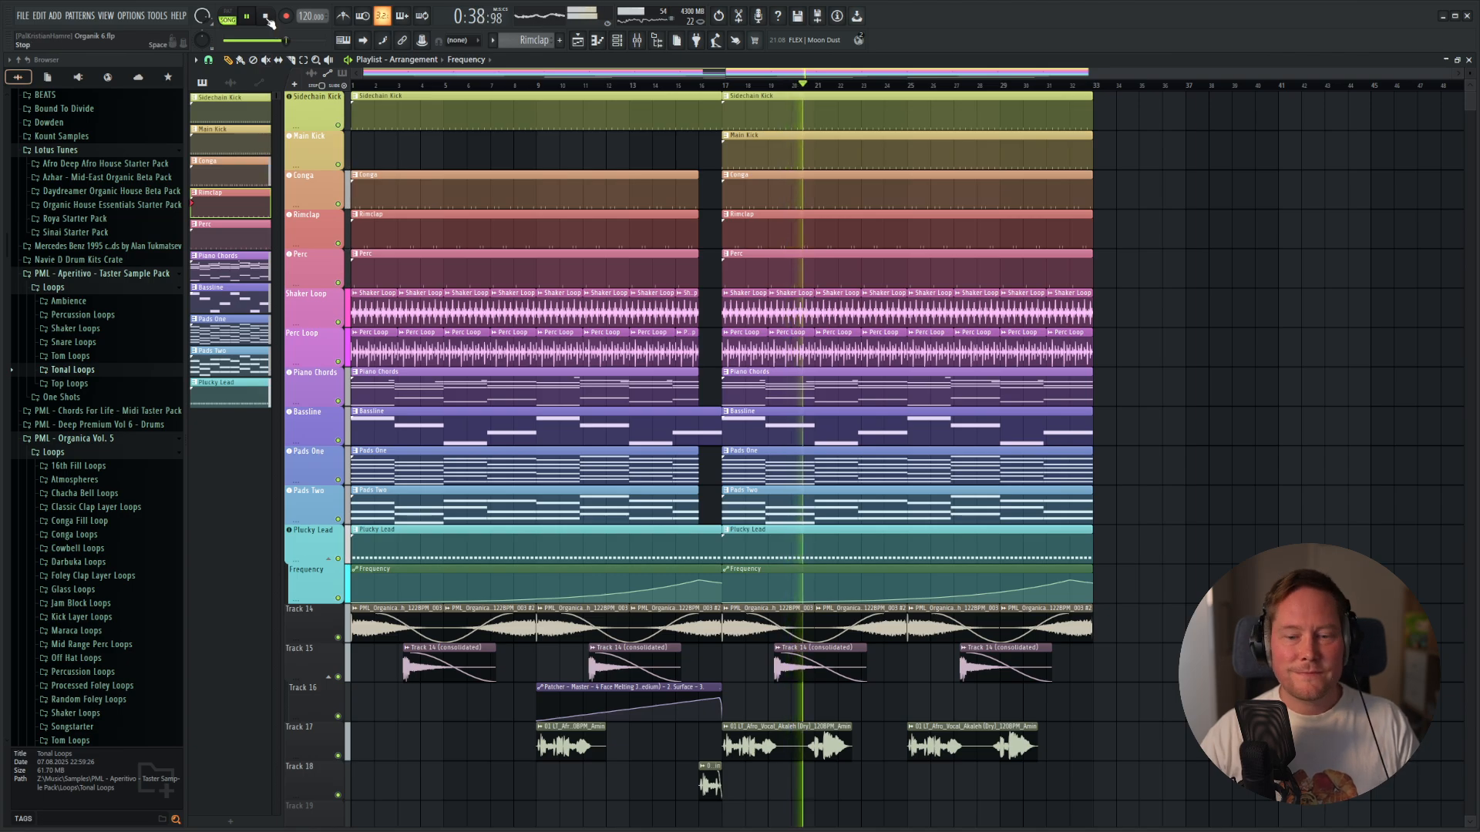
Duplicate the second Sidechain Kick clip to start at bar 33 and copy the short Track 18 break vocal to bar 33.
left_click_drag(1140, 110, 1047, 109)
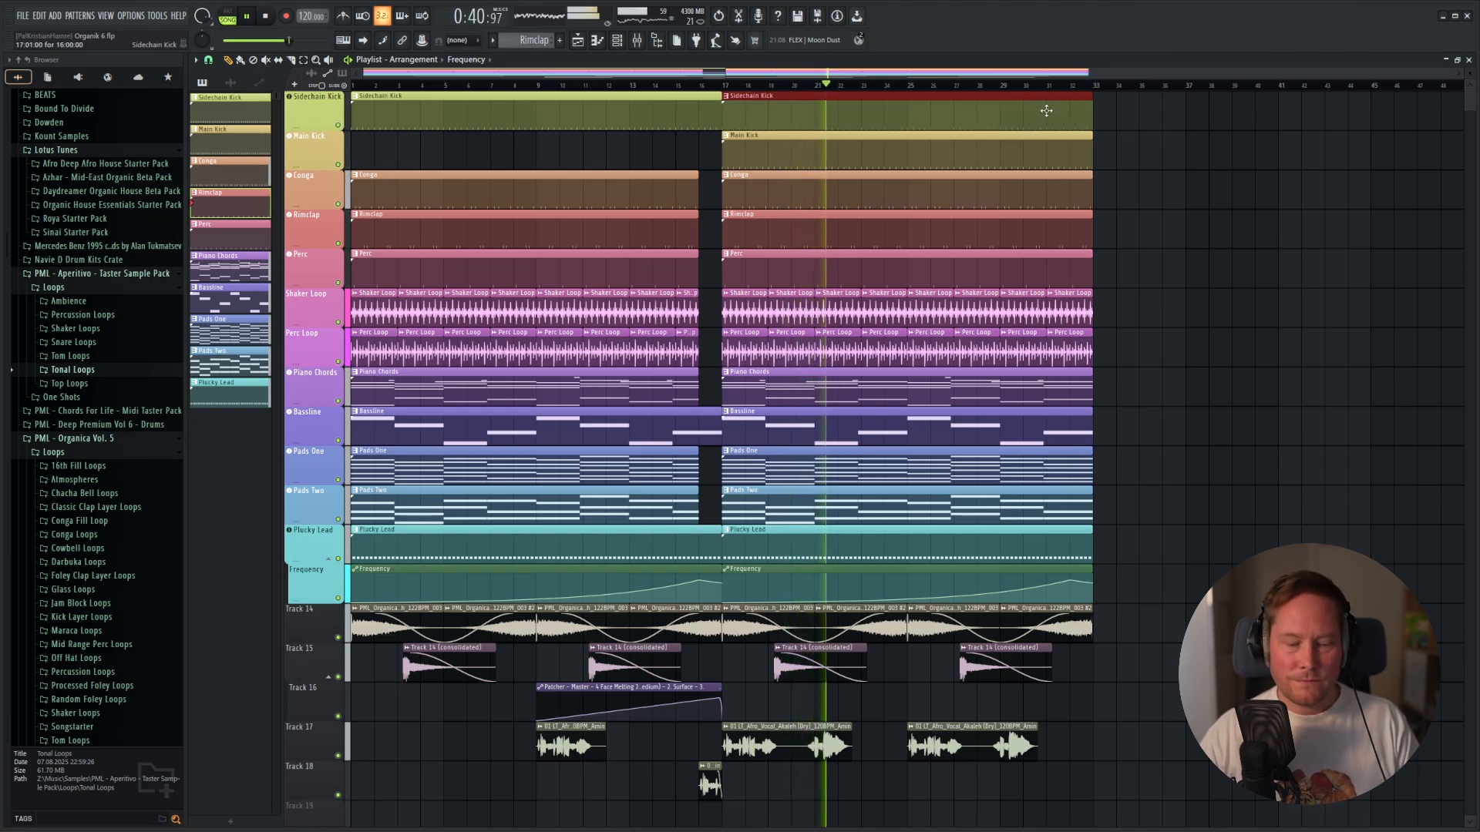
key("ctrl+b")
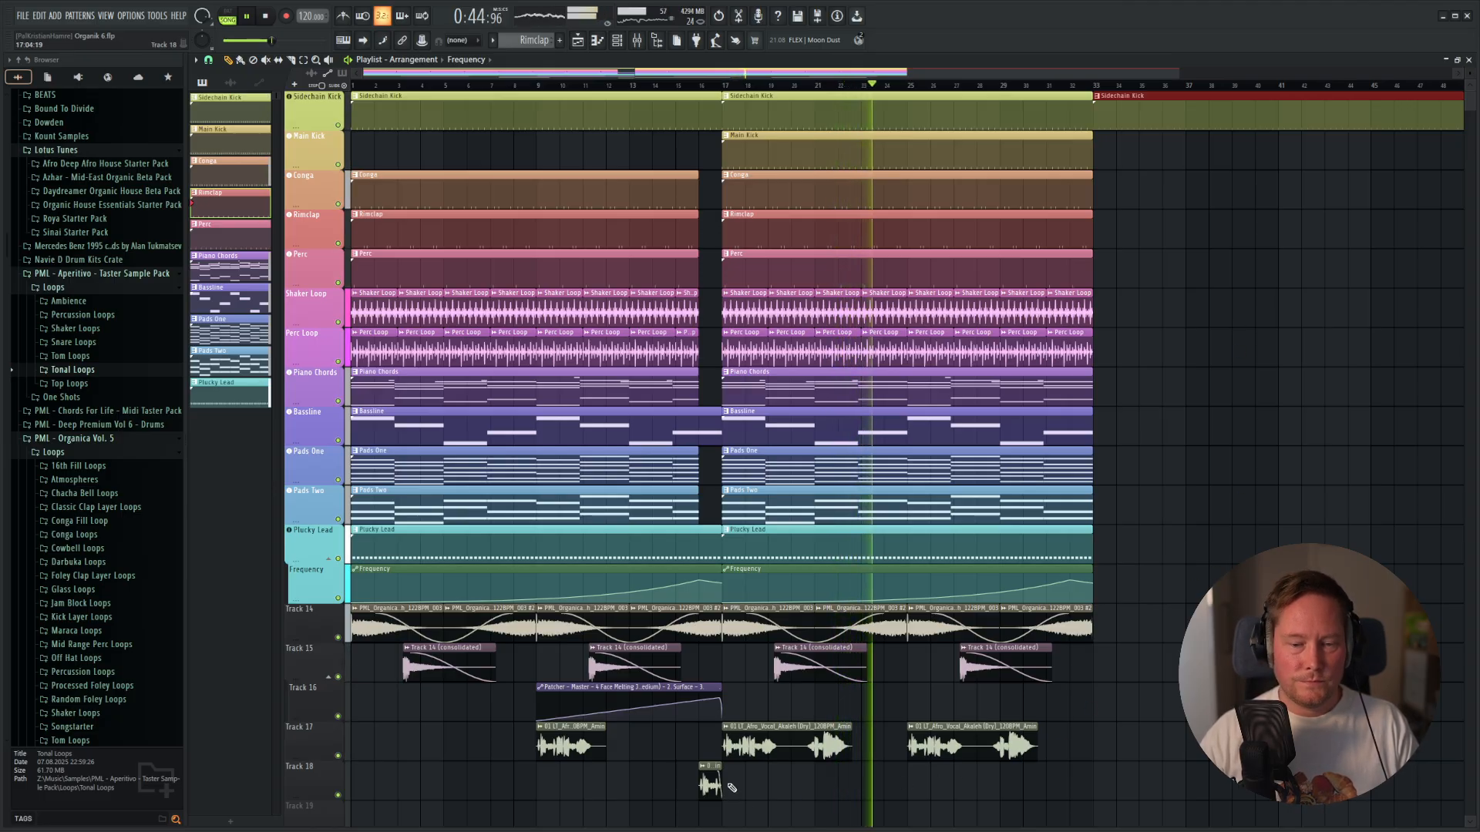
left_click_drag(713, 785, 1118, 777)
scroll(1109, 780, "up", 4)
scroll(925, 709, "down", 3)
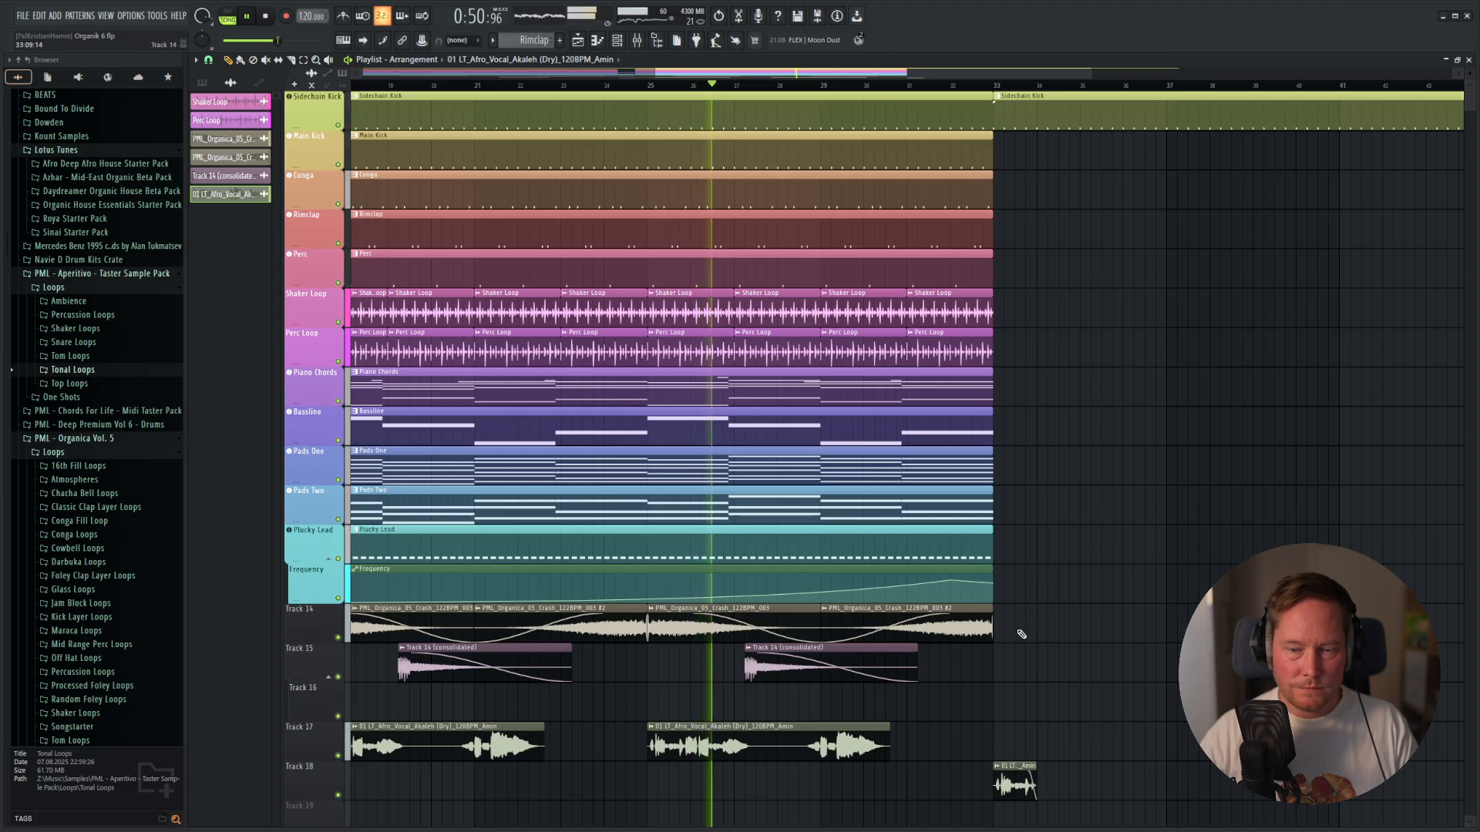
Duplicate the Track 14 and 15 effect clips past bar 33, keep only the crash at bar 33, and stop playback after listening.
left_click_drag(1020, 632, 737, 665)
key("ctrl+b")
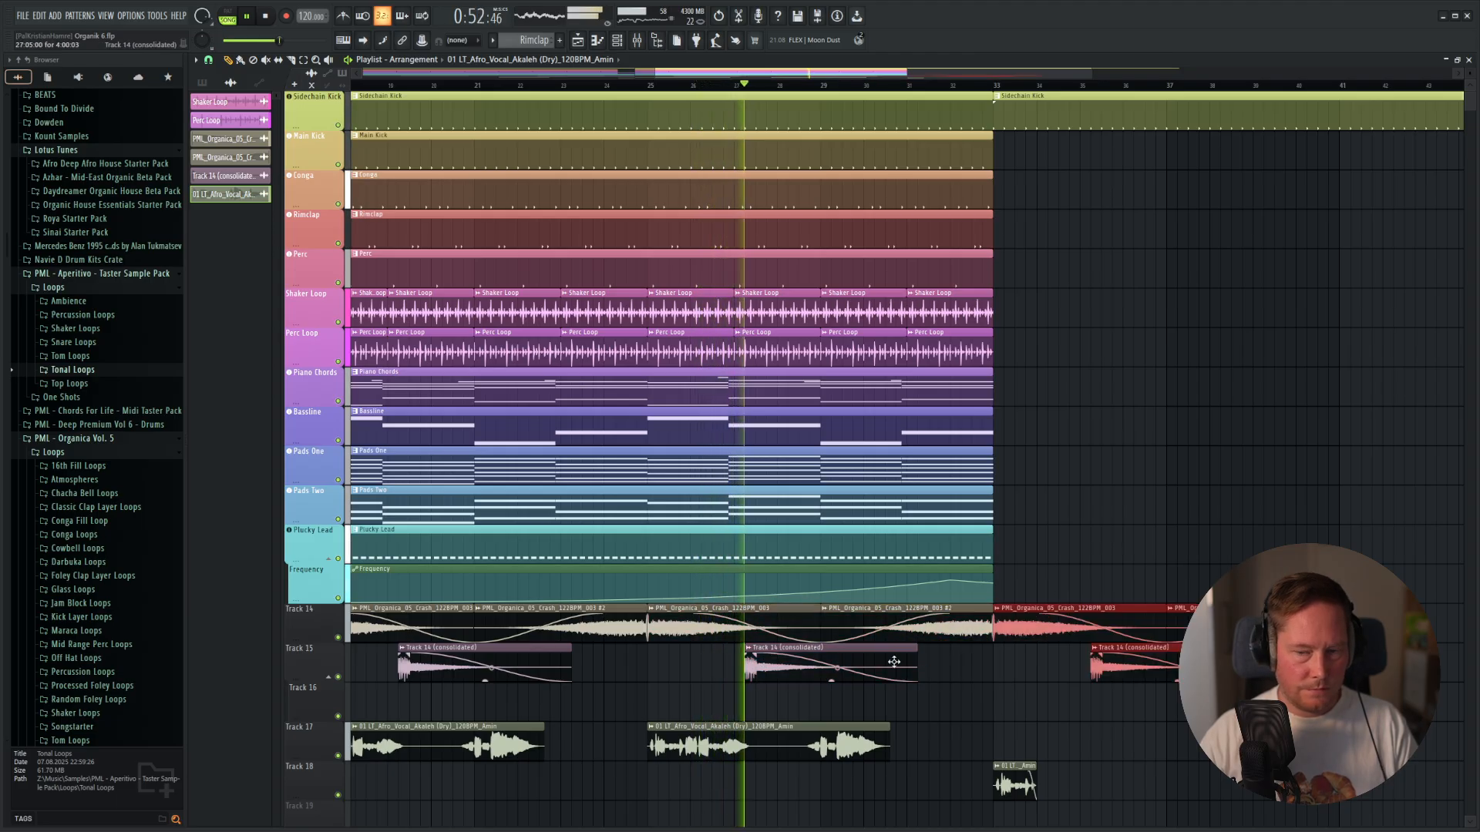
right_click(1146, 676)
right_click(1191, 628)
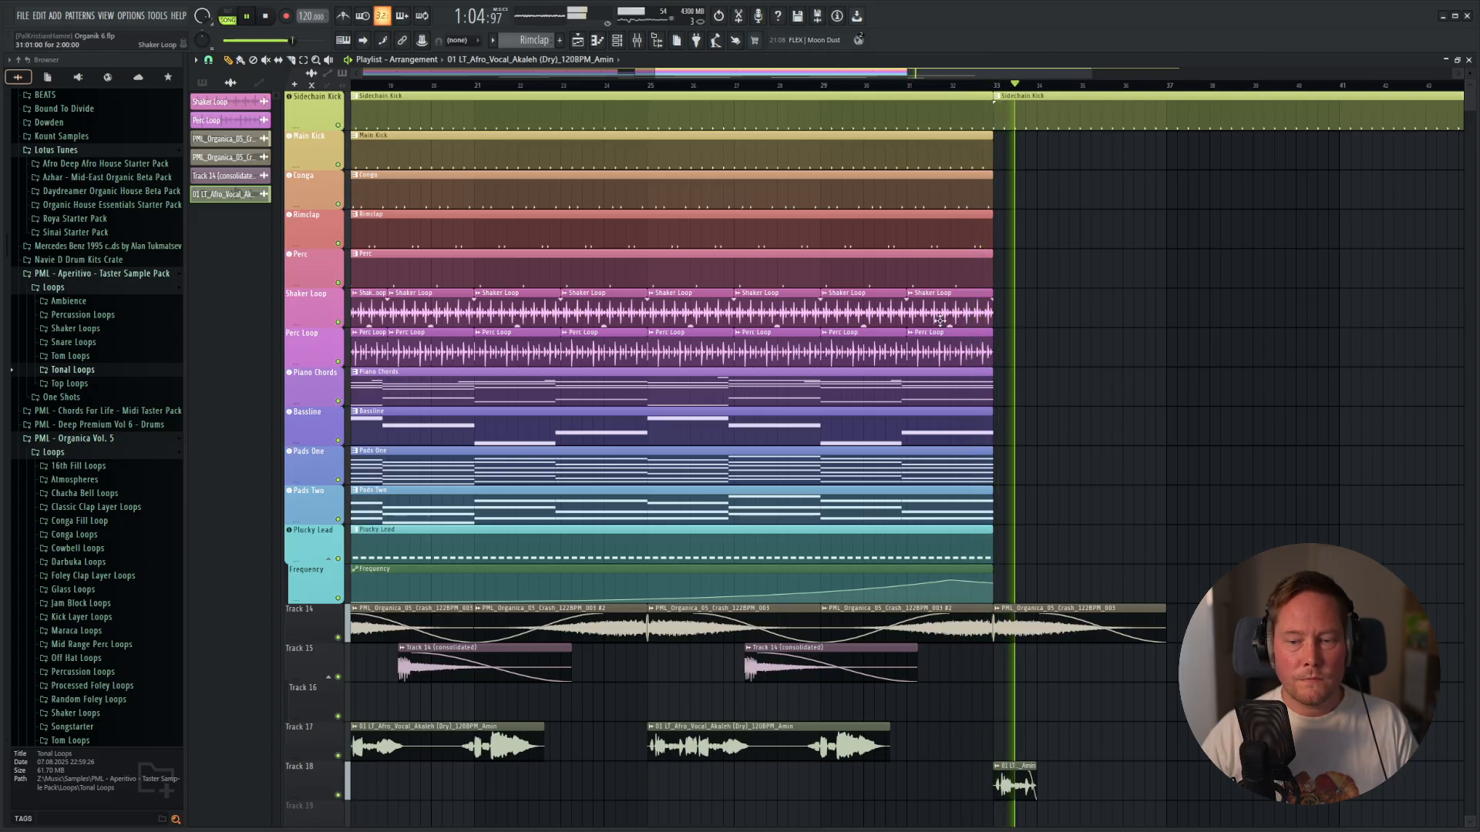
left_click(266, 17)
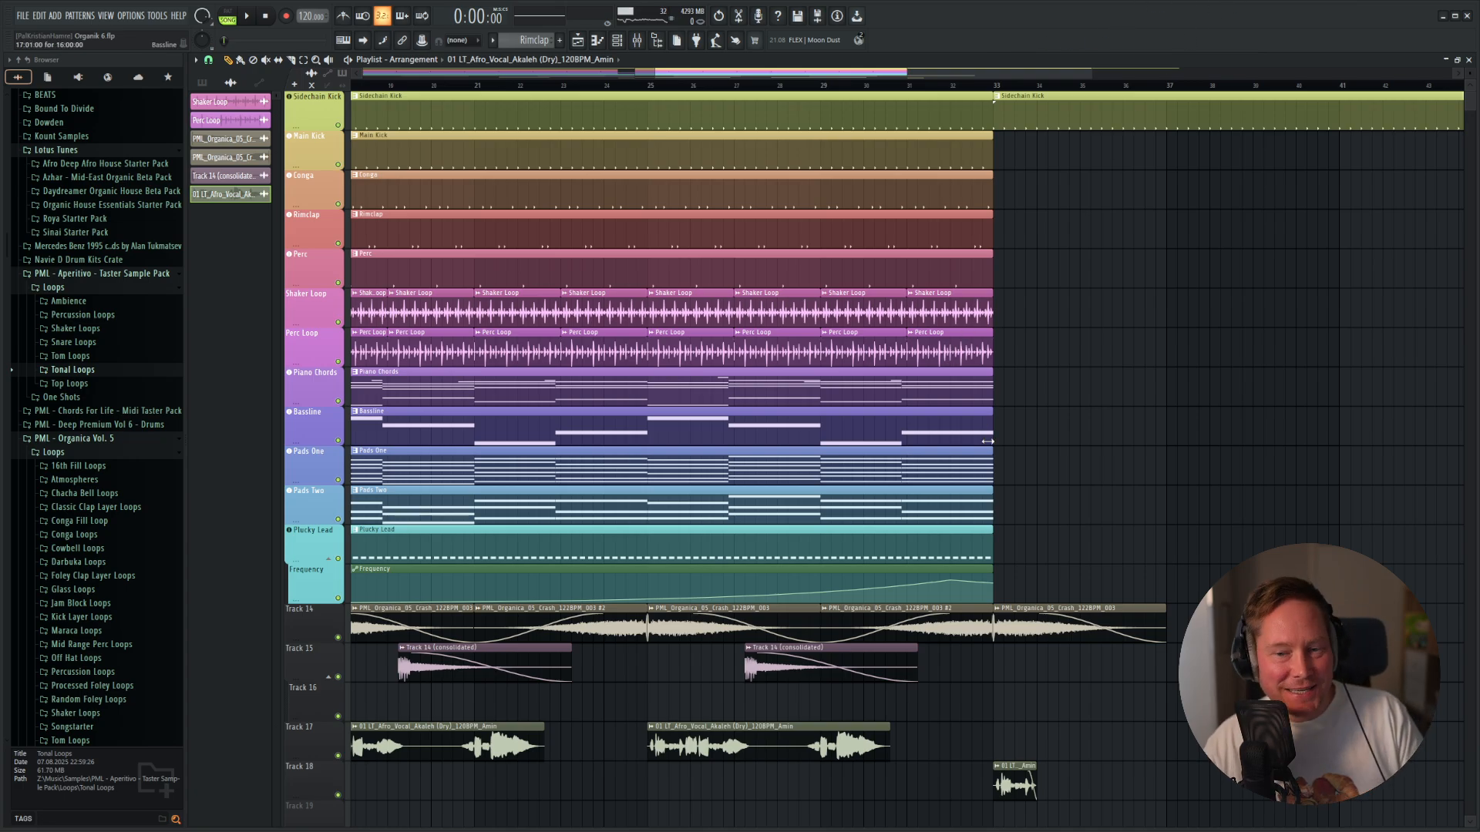
scroll(1044, 469, "down", 5, "ctrl")
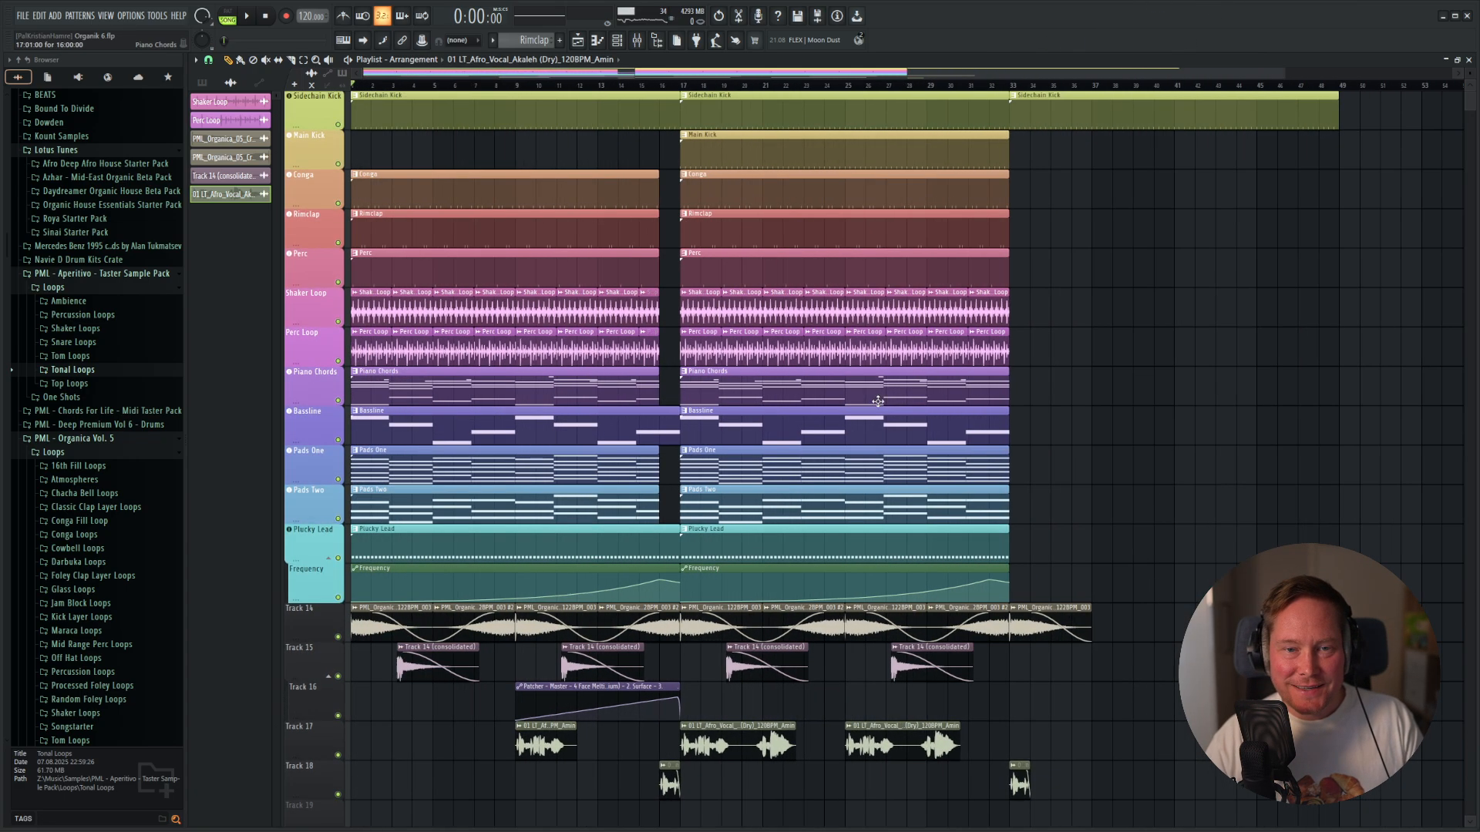